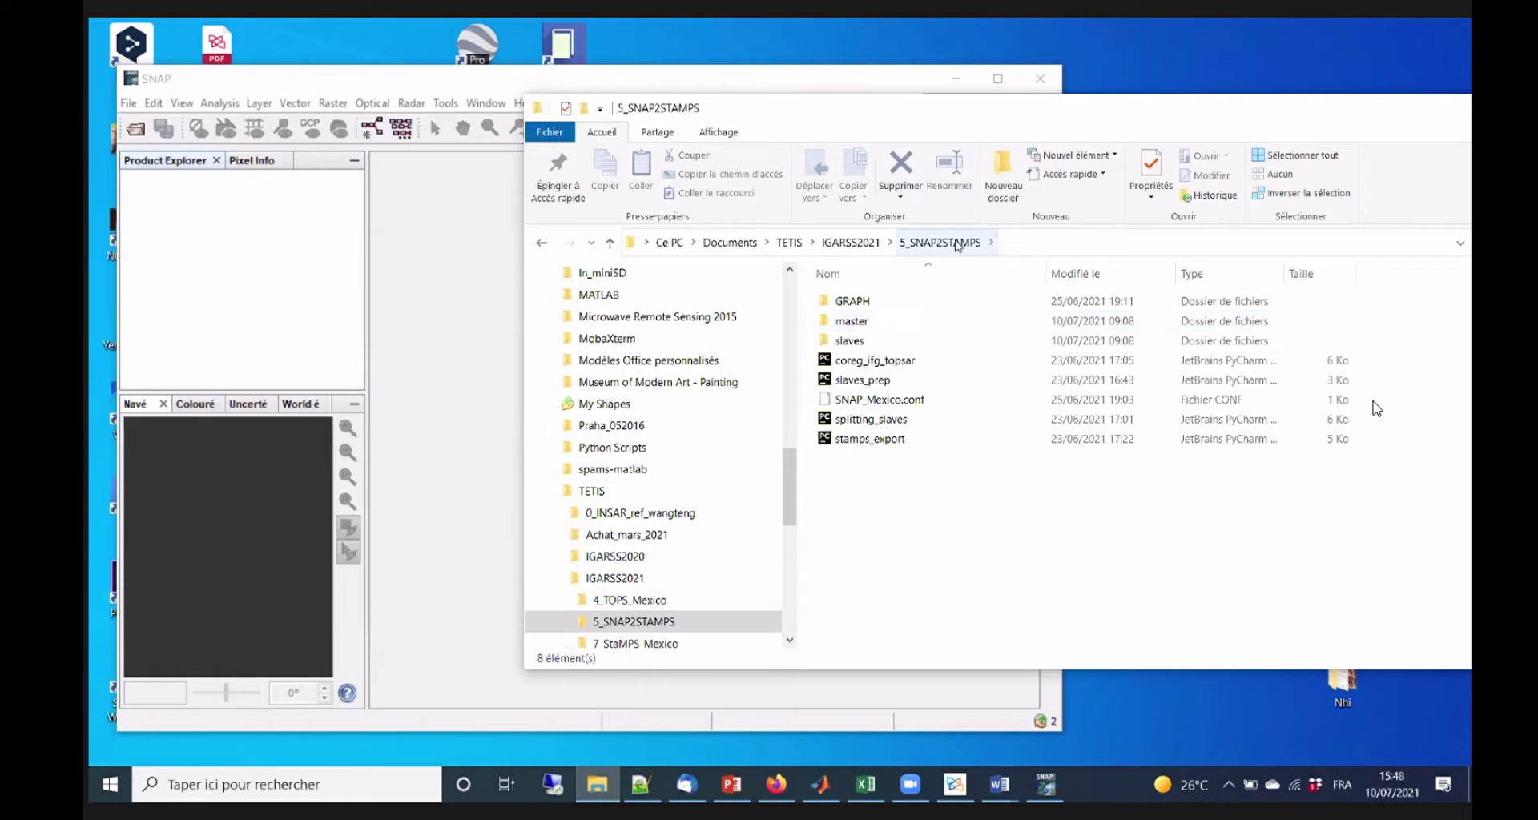
Open the master folder inside the 5_SNAP2STAMPS directory.
{"action": "left_click", "coordinate": [958, 249]}
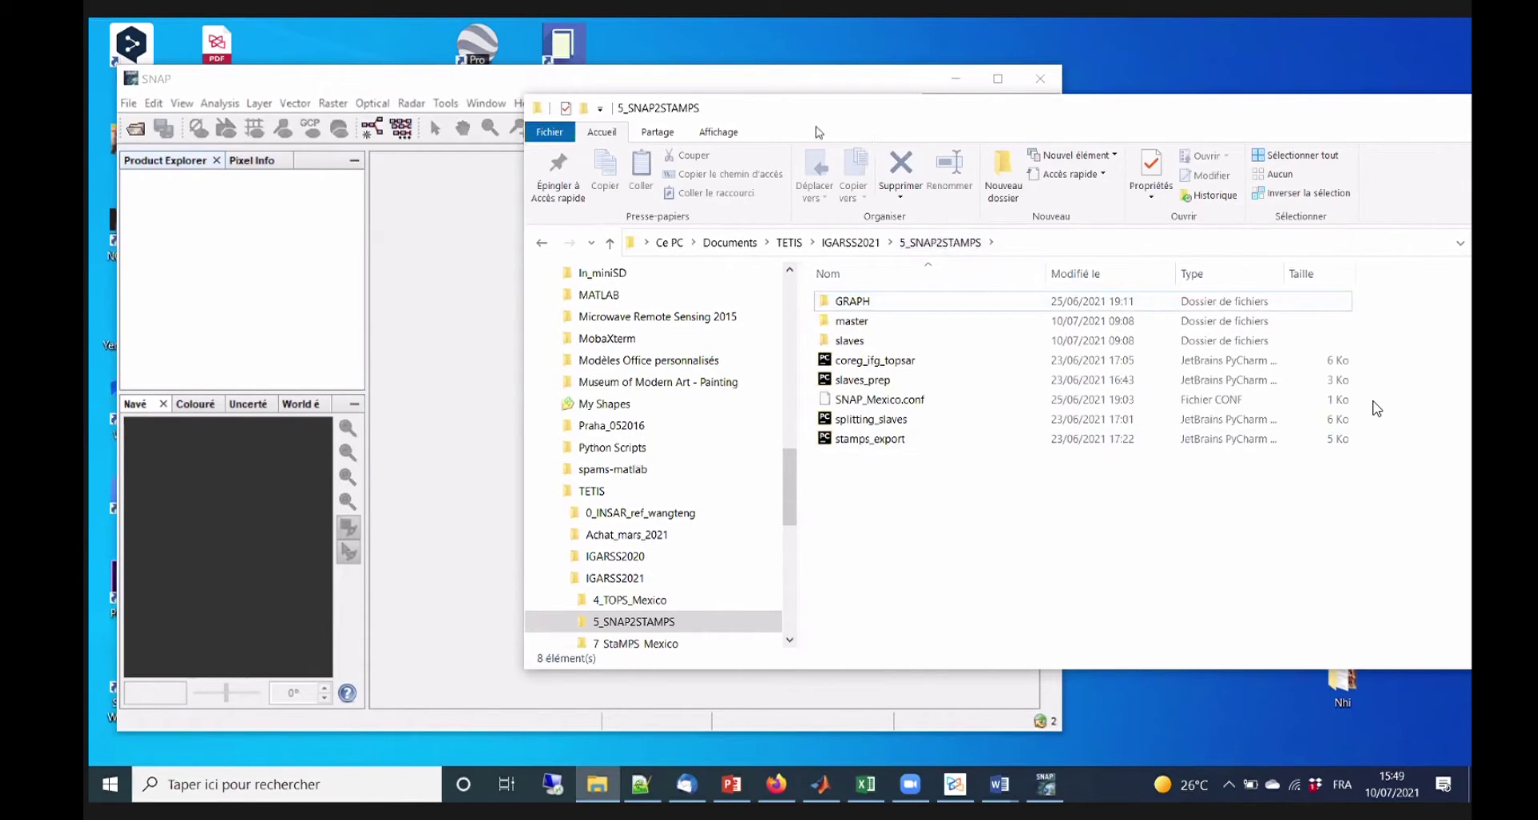
{"action": "left_click_drag", "start_coordinate": [819, 132], "coordinate": [842, 141]}
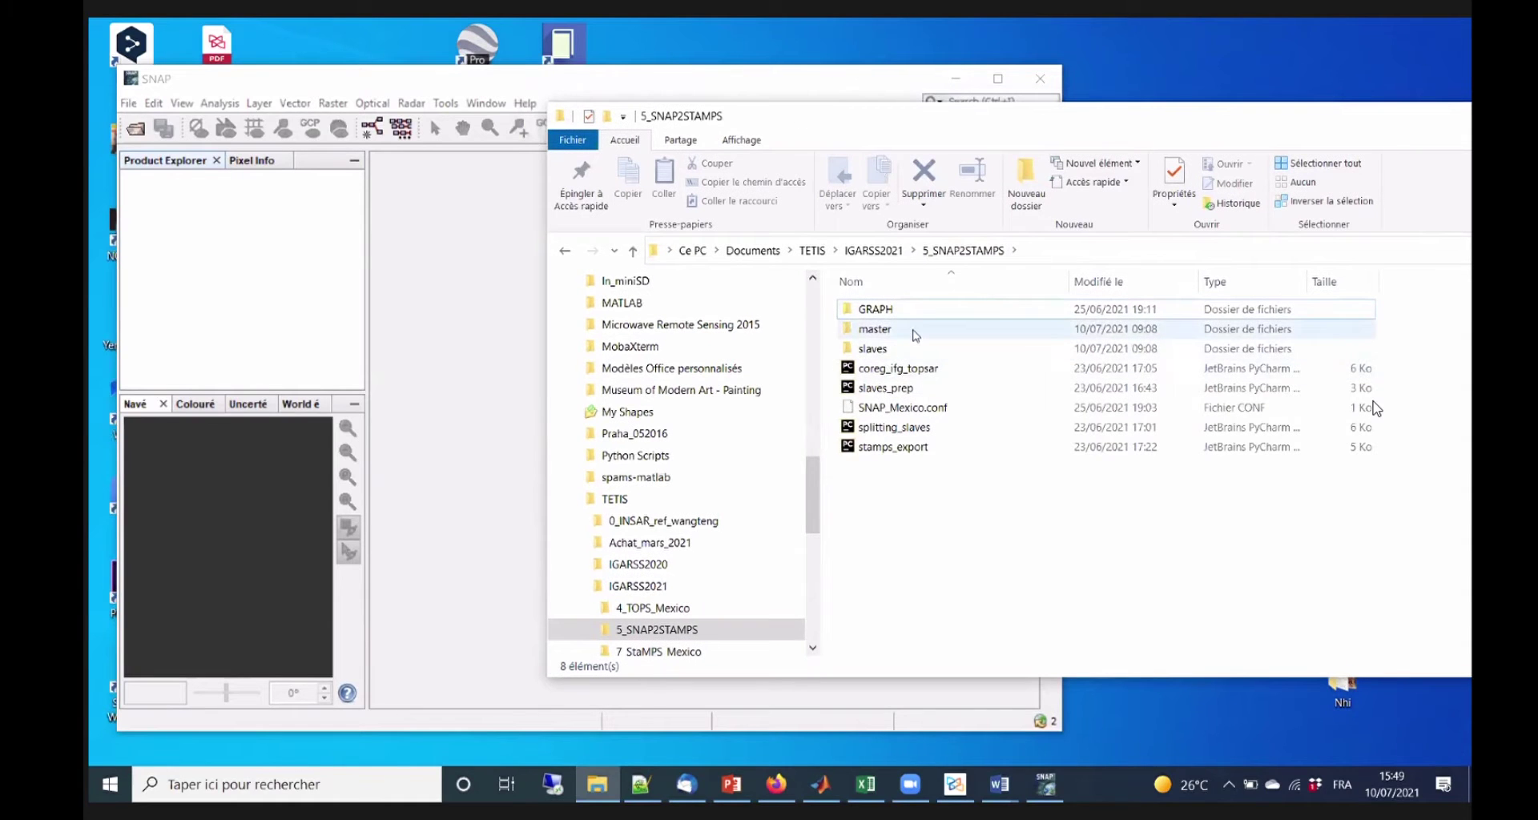
{"action": "left_click", "coordinate": [897, 329]}
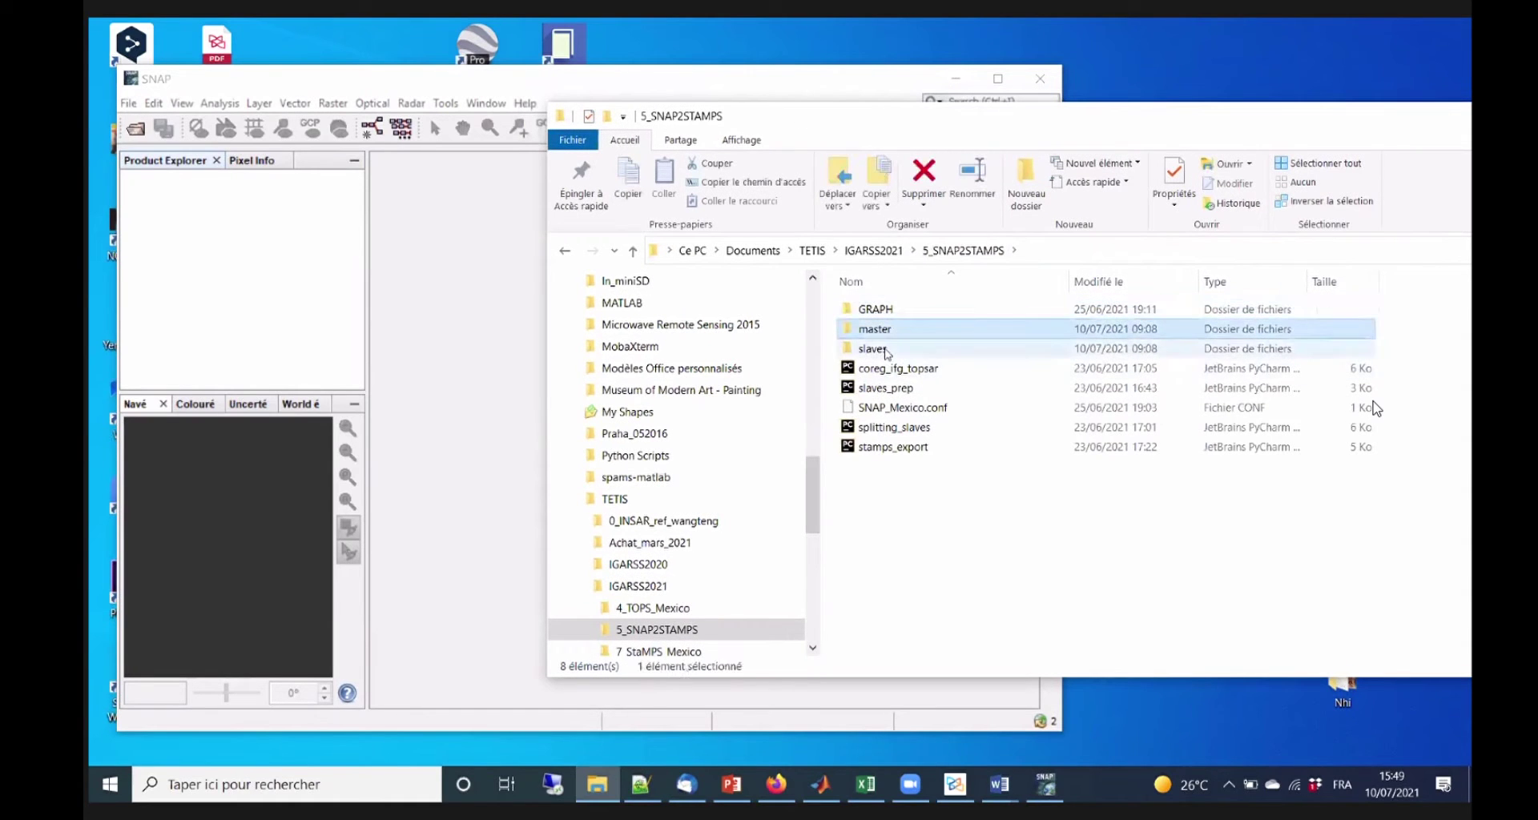
{"action": "left_click", "coordinate": [962, 579]}
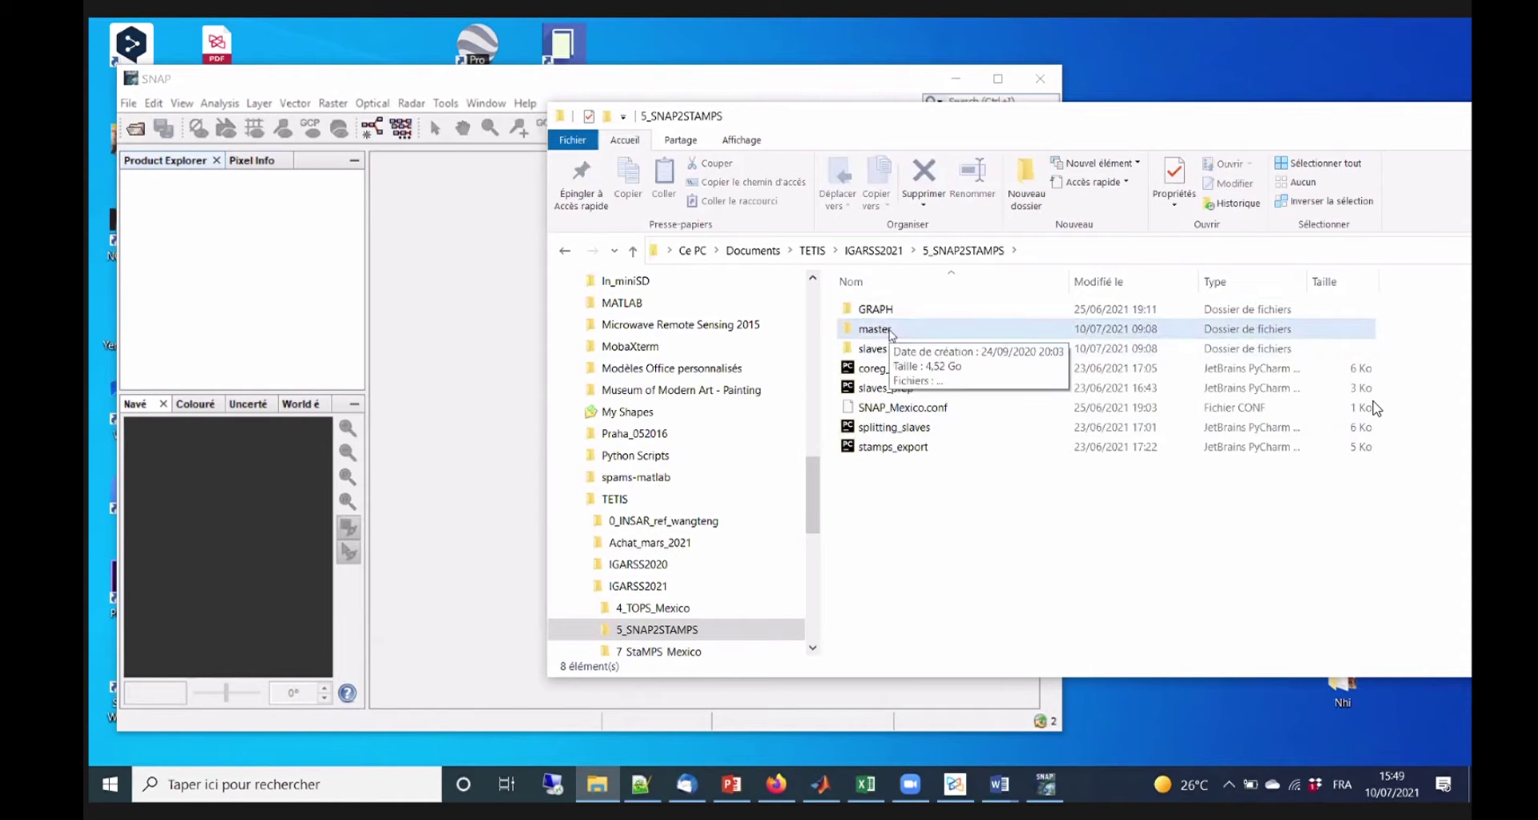
{"action": "double_click", "coordinate": [892, 331]}
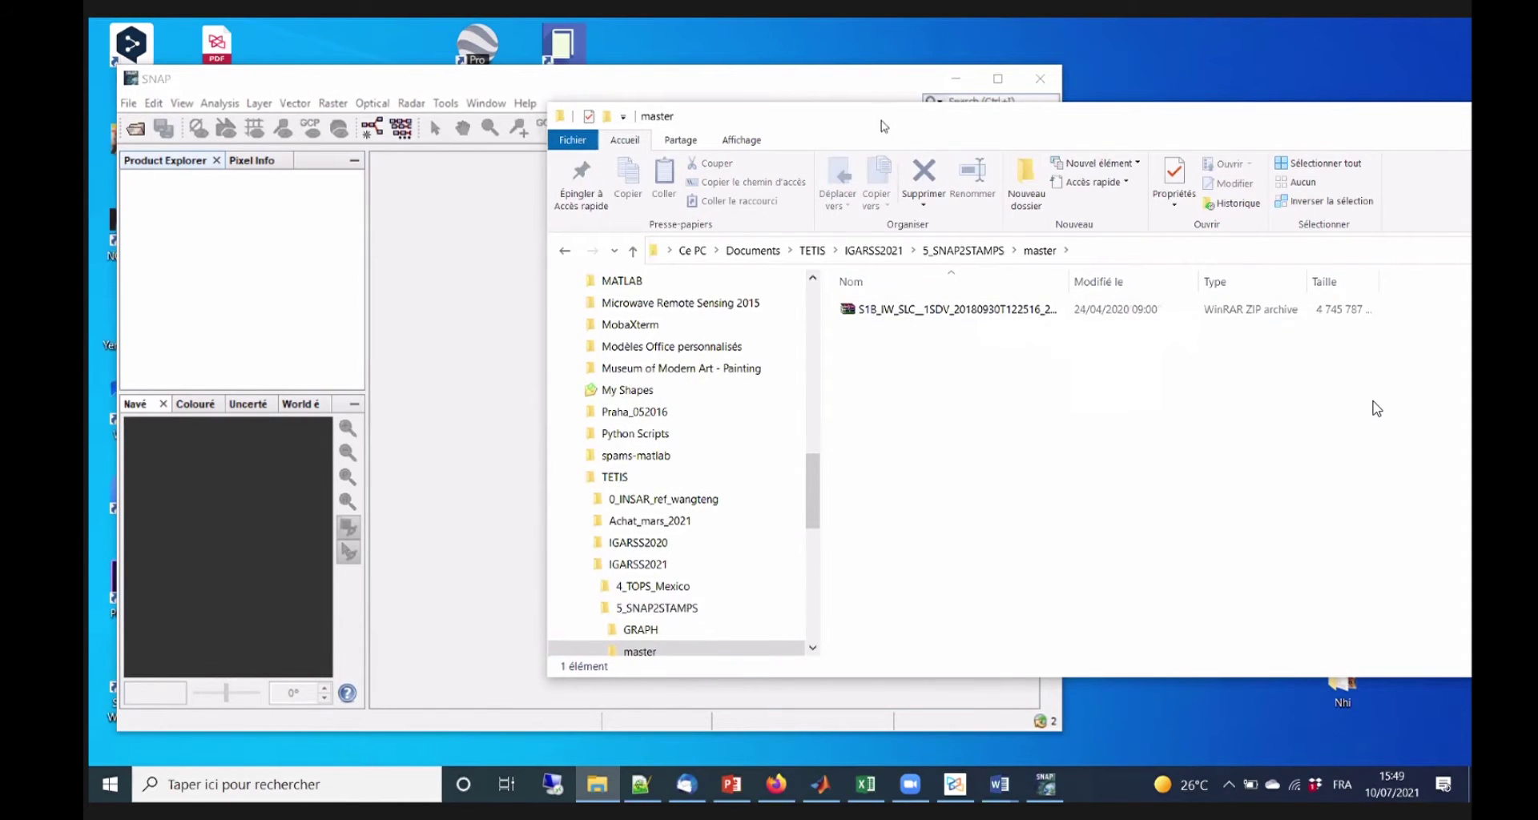
Widen the file name column to show the full name of the Sentinel-1 archive, and select that archive.
{"action": "left_click_drag", "start_coordinate": [887, 109], "coordinate": [892, 97]}
{"action": "left_click", "coordinate": [953, 299]}
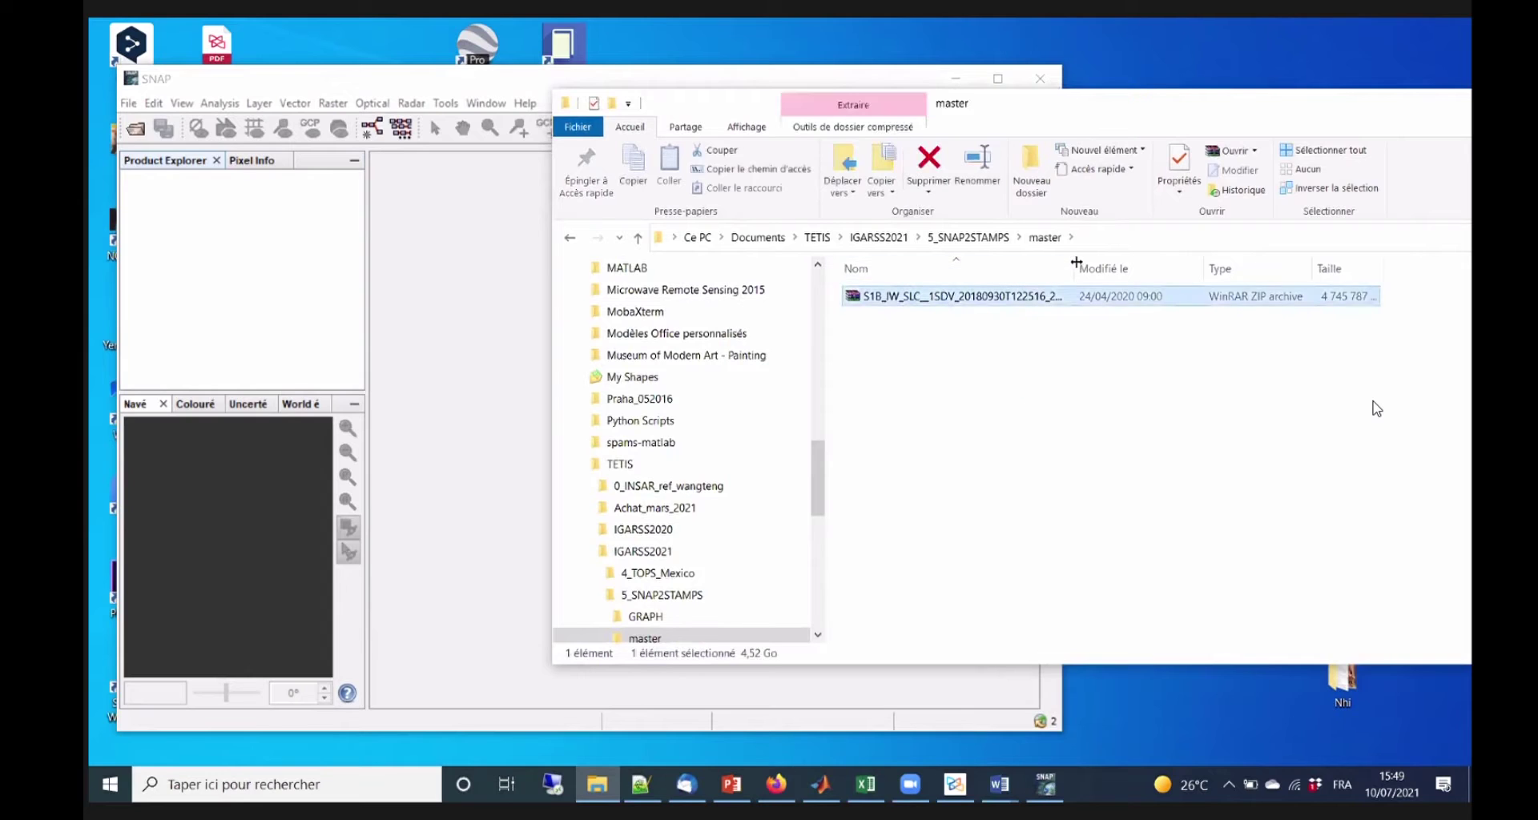
{"action": "left_click_drag", "start_coordinate": [1076, 268], "coordinate": [1302, 263]}
{"action": "left_click", "coordinate": [1114, 452]}
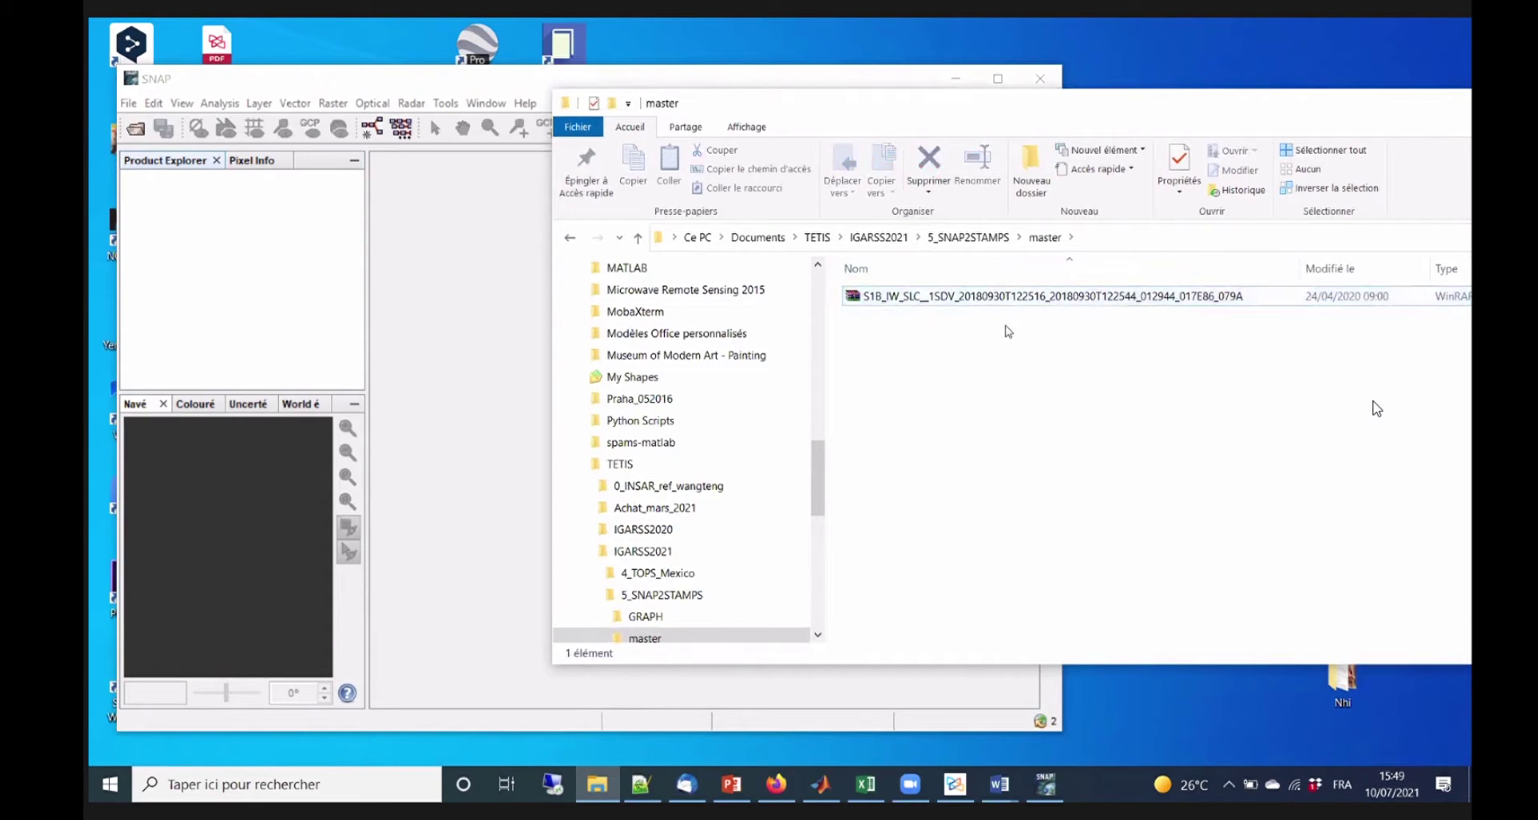
{"action": "left_click", "coordinate": [997, 301]}
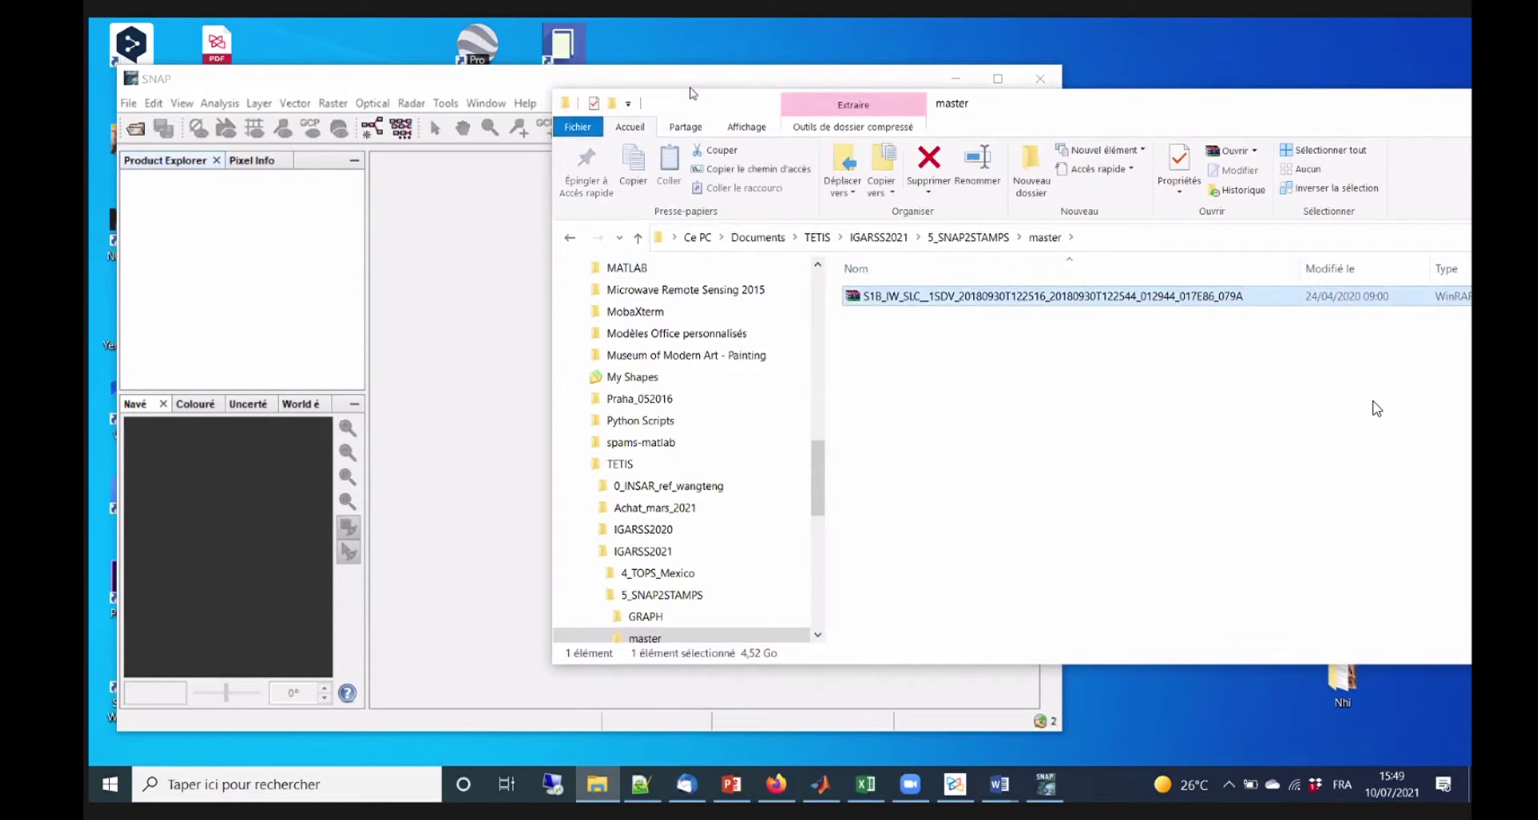
Arrange the two windows and load the S1B_IW_SLC archive of 20180930 from the master folder into SNAP's Product Explorer.
{"action": "left_click_drag", "start_coordinate": [673, 115], "coordinate": [663, 134]}
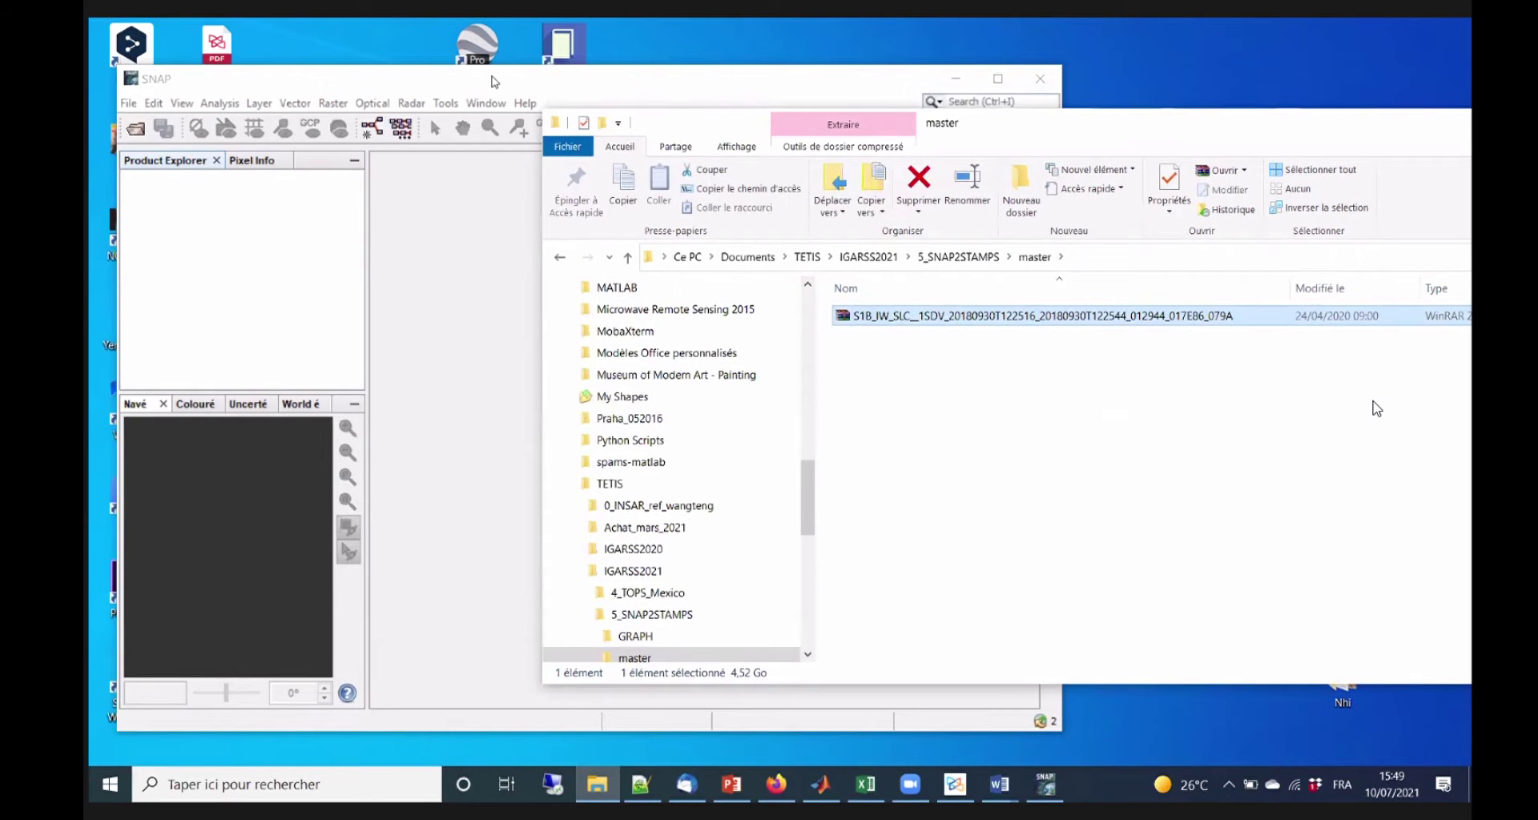
{"action": "left_click_drag", "start_coordinate": [492, 81], "coordinate": [486, 85]}
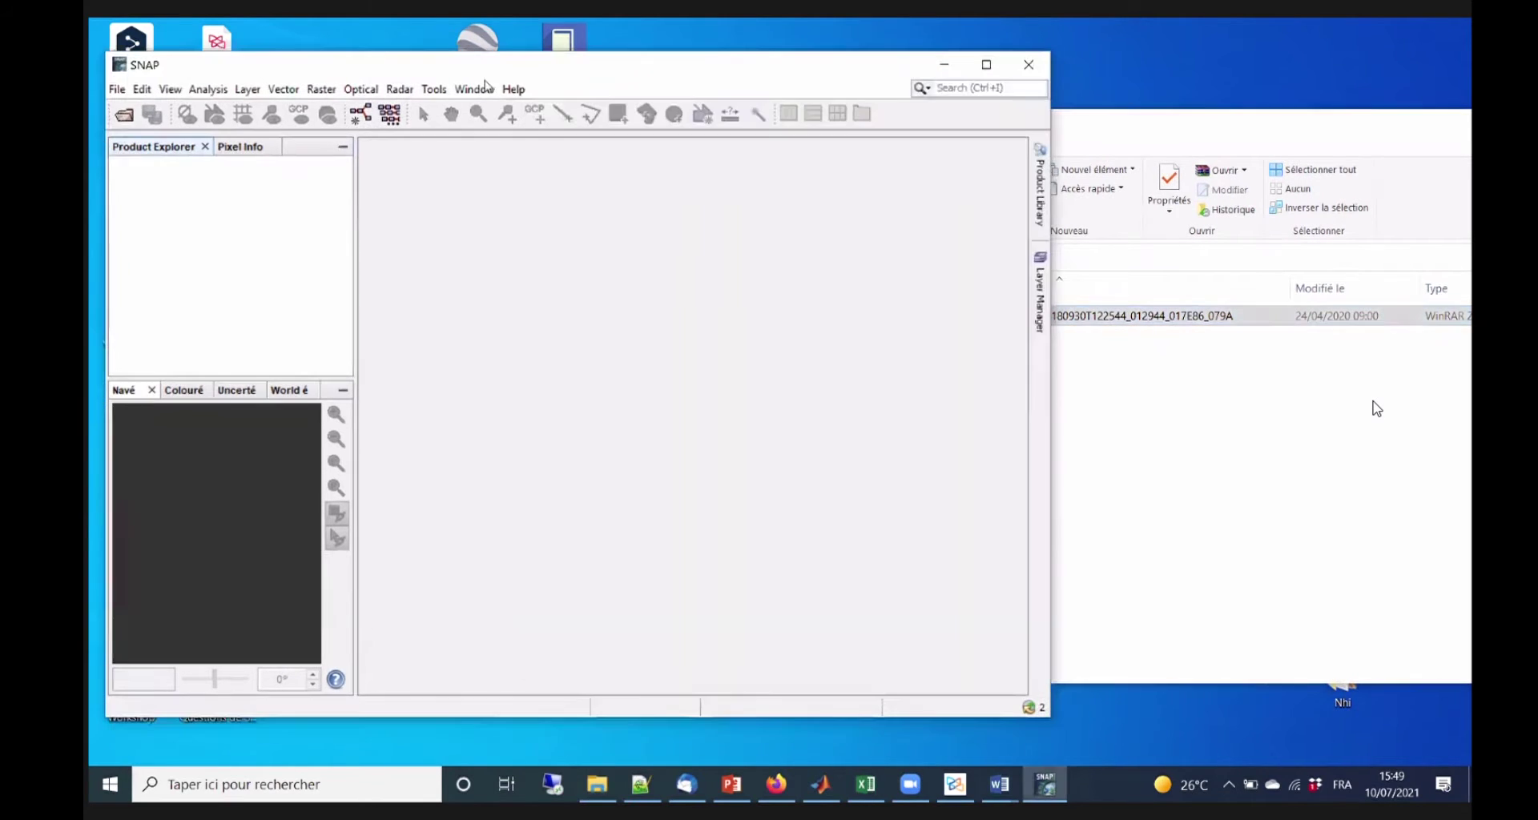
{"action": "left_click", "coordinate": [1292, 460]}
{"action": "left_click_drag", "start_coordinate": [1079, 139], "coordinate": [1067, 168]}
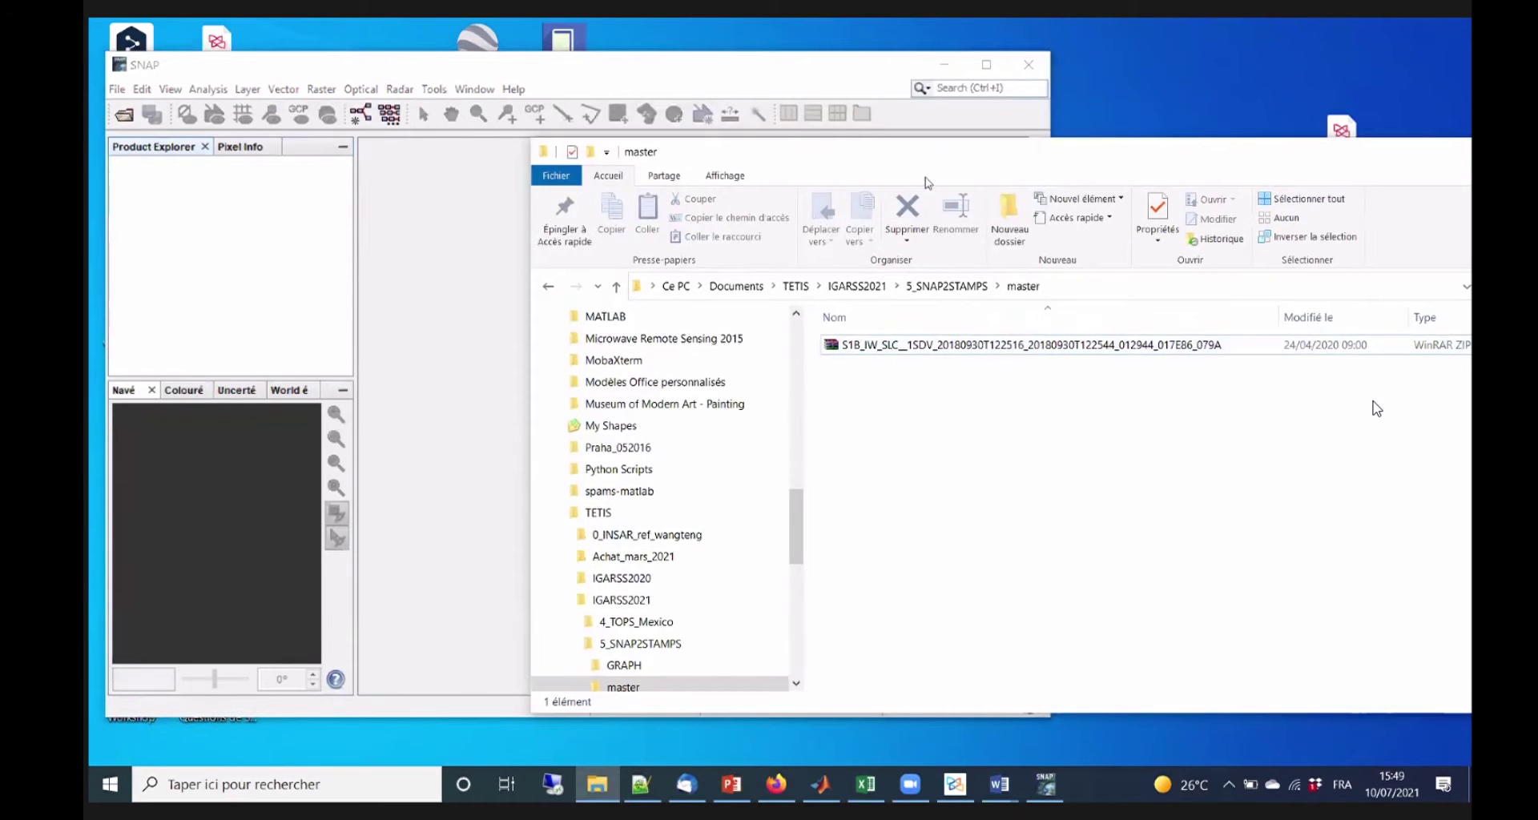
{"action": "left_click_drag", "start_coordinate": [914, 165], "coordinate": [853, 184]}
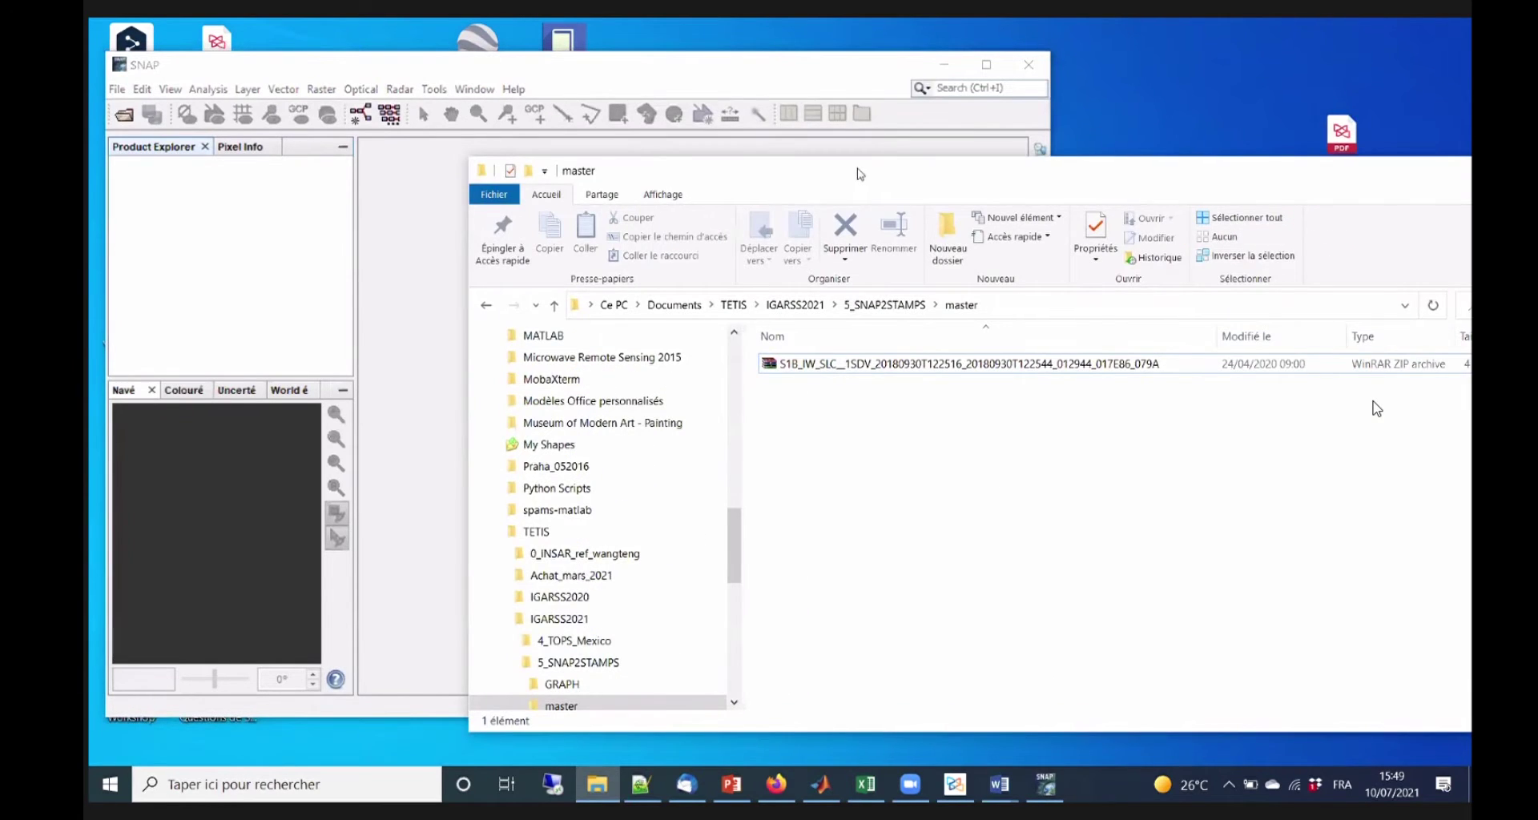
{"action": "left_click", "coordinate": [885, 369]}
{"action": "left_click_drag", "start_coordinate": [914, 378], "coordinate": [226, 312]}
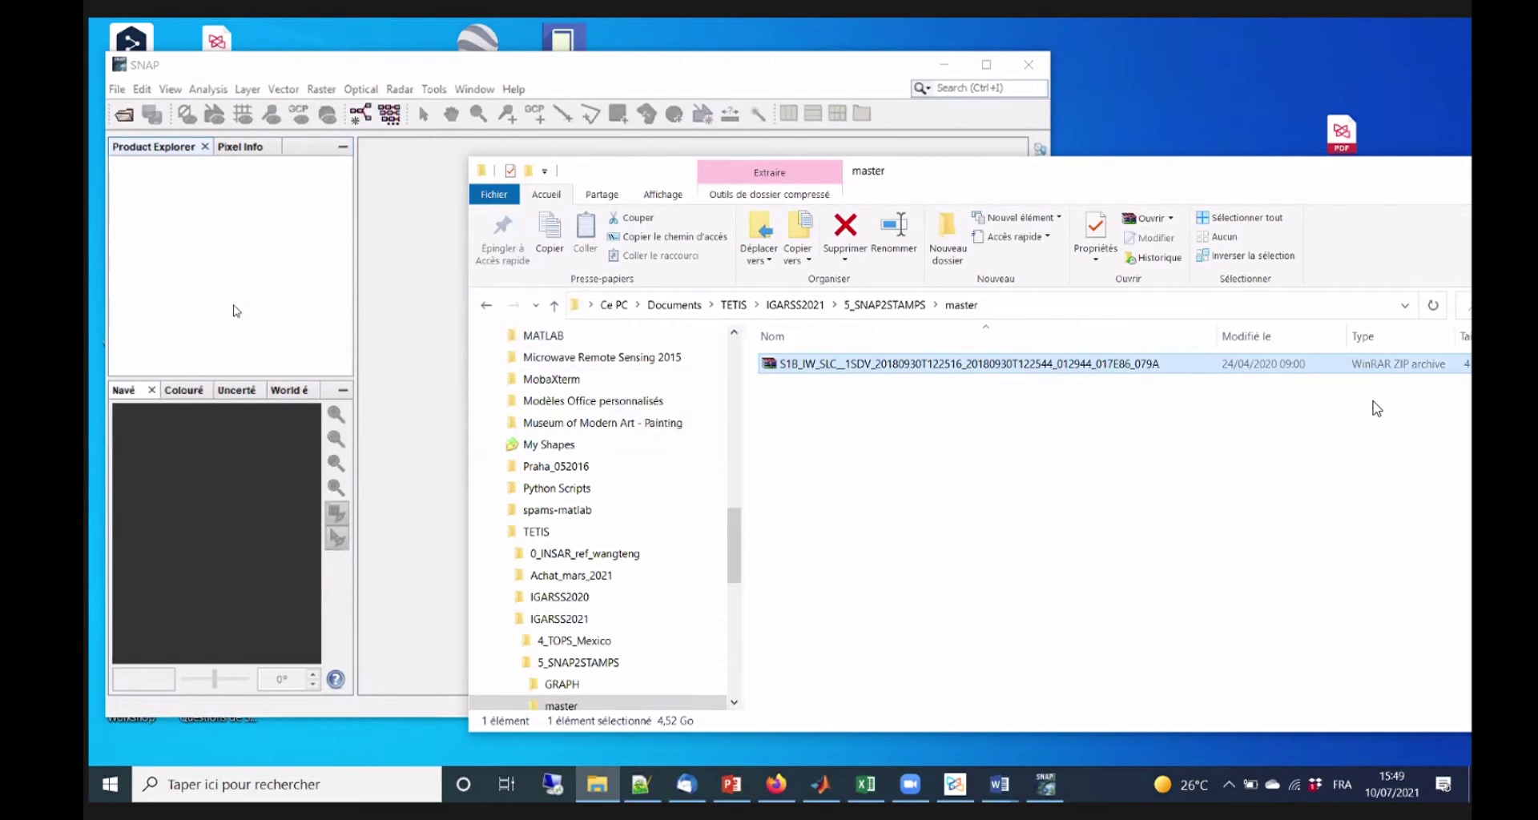
{"action": "left_click", "coordinate": [342, 68]}
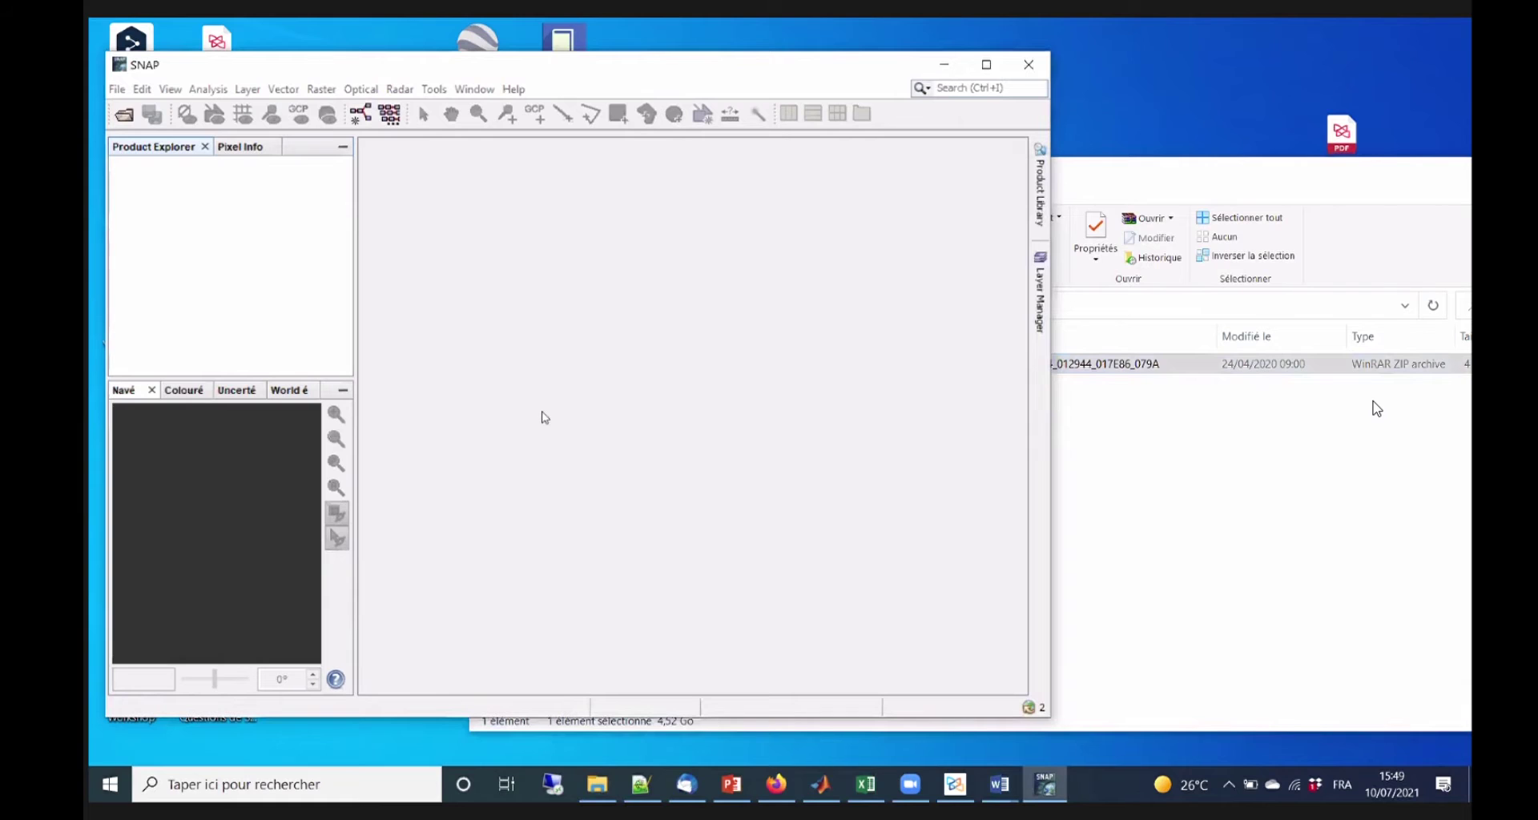
{"action": "left_click_drag", "start_coordinate": [413, 70], "coordinate": [457, 65]}
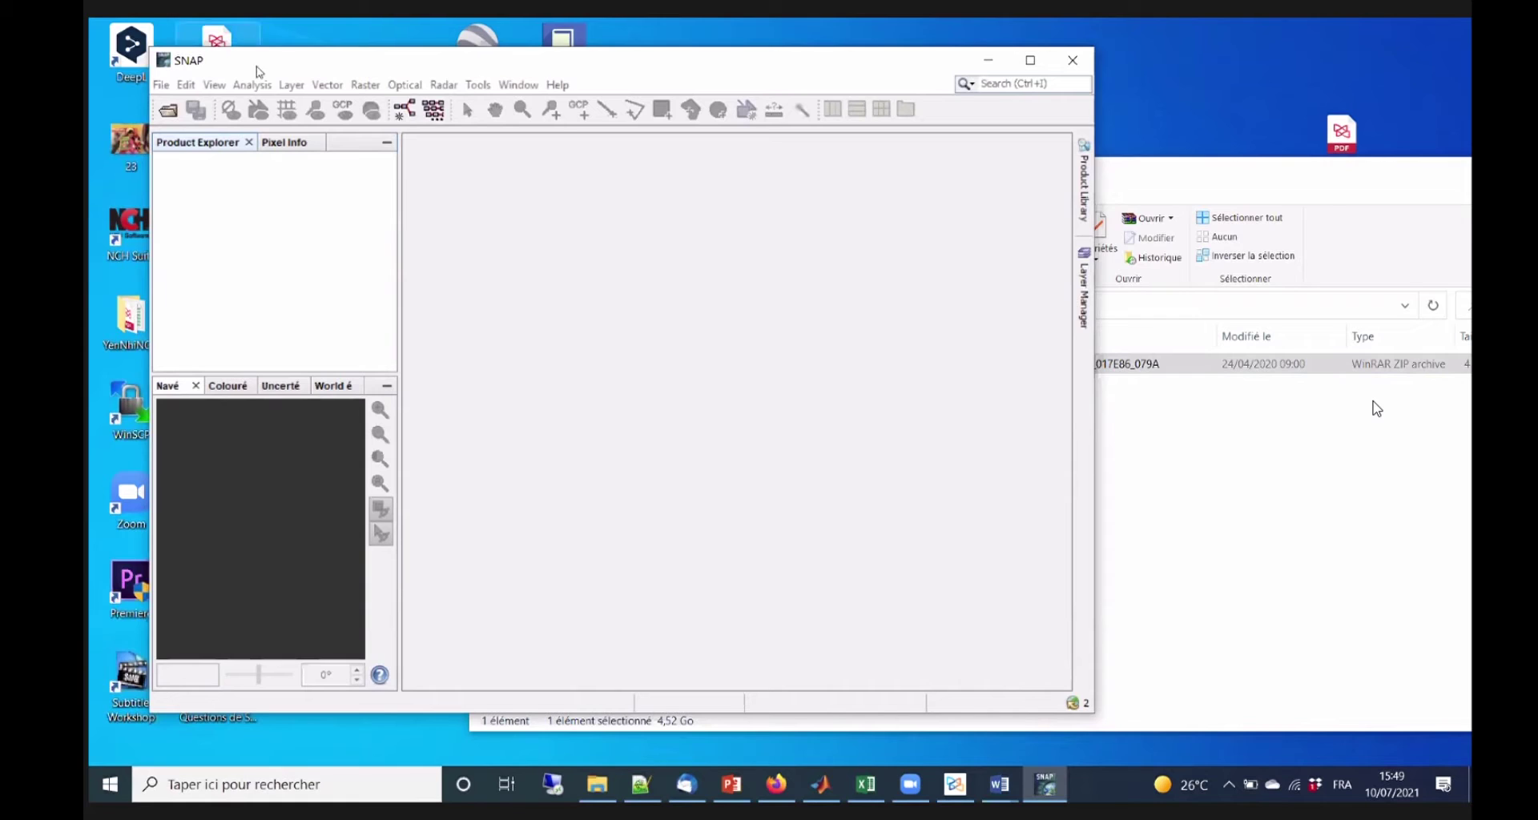
{"action": "left_click_drag", "start_coordinate": [247, 72], "coordinate": [237, 69]}
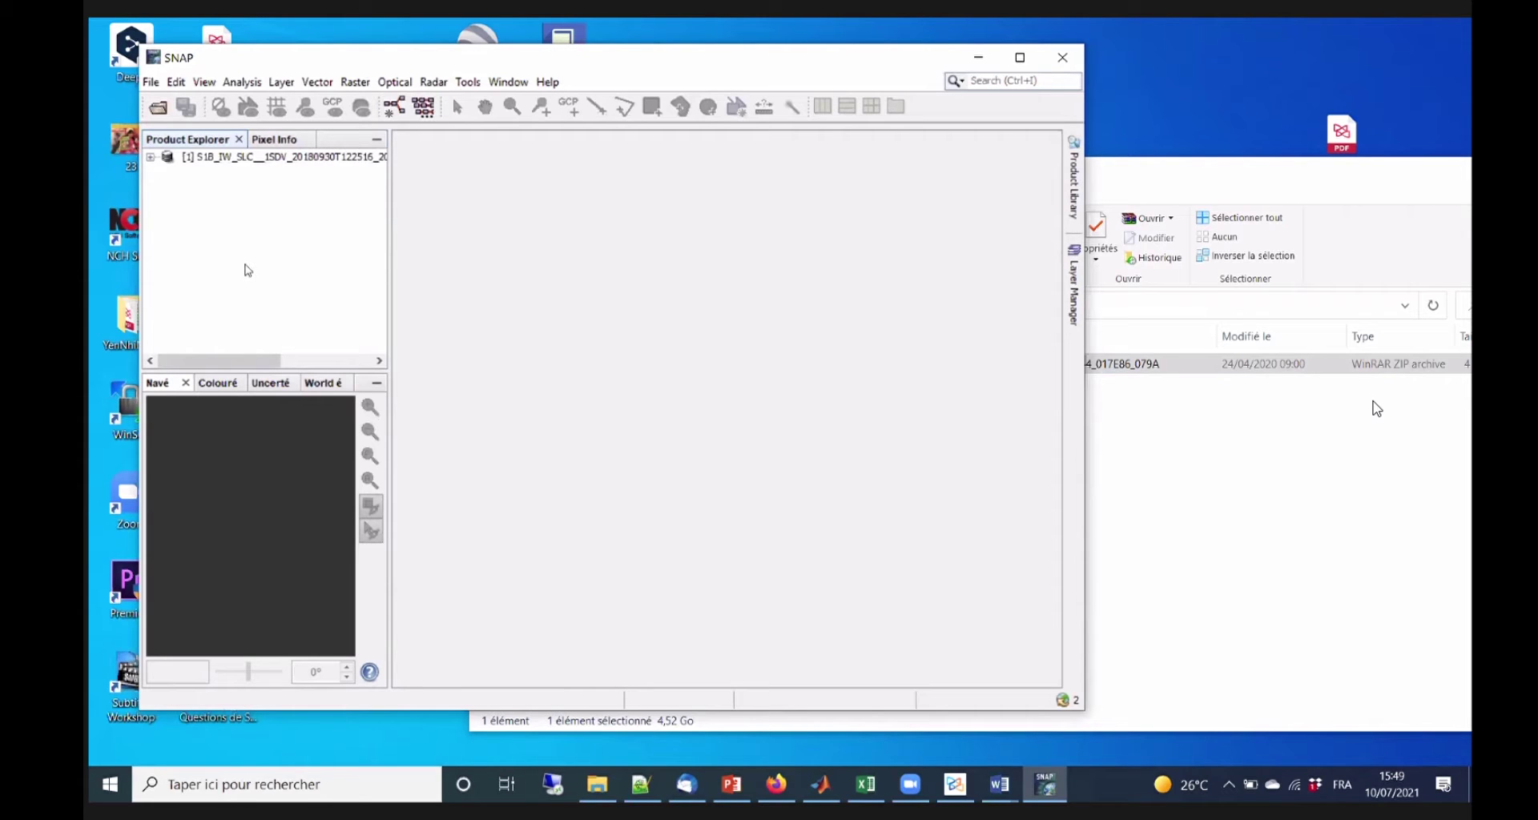
Close the loaded S1B_IW_SLC product in the Product Explorer.
{"action": "left_click", "coordinate": [255, 163]}
{"action": "right_click", "coordinate": [256, 163]}
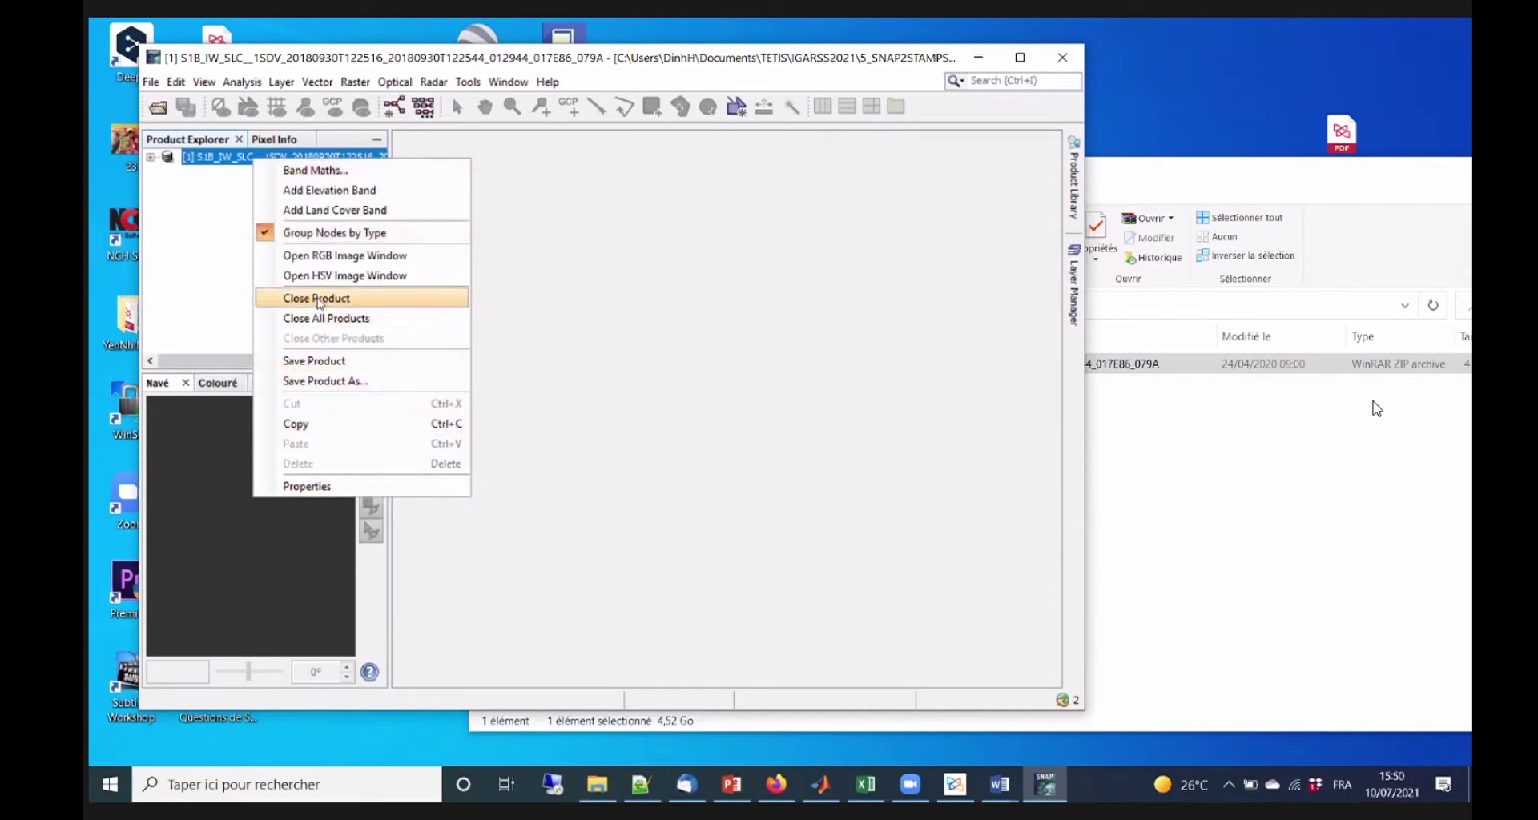
{"action": "left_click", "coordinate": [319, 298]}
Bring the S1B_IW_SLC zip archive of 20180930 from the master folder into SNAP's Product Explorer again.
{"action": "left_click", "coordinate": [1187, 431]}
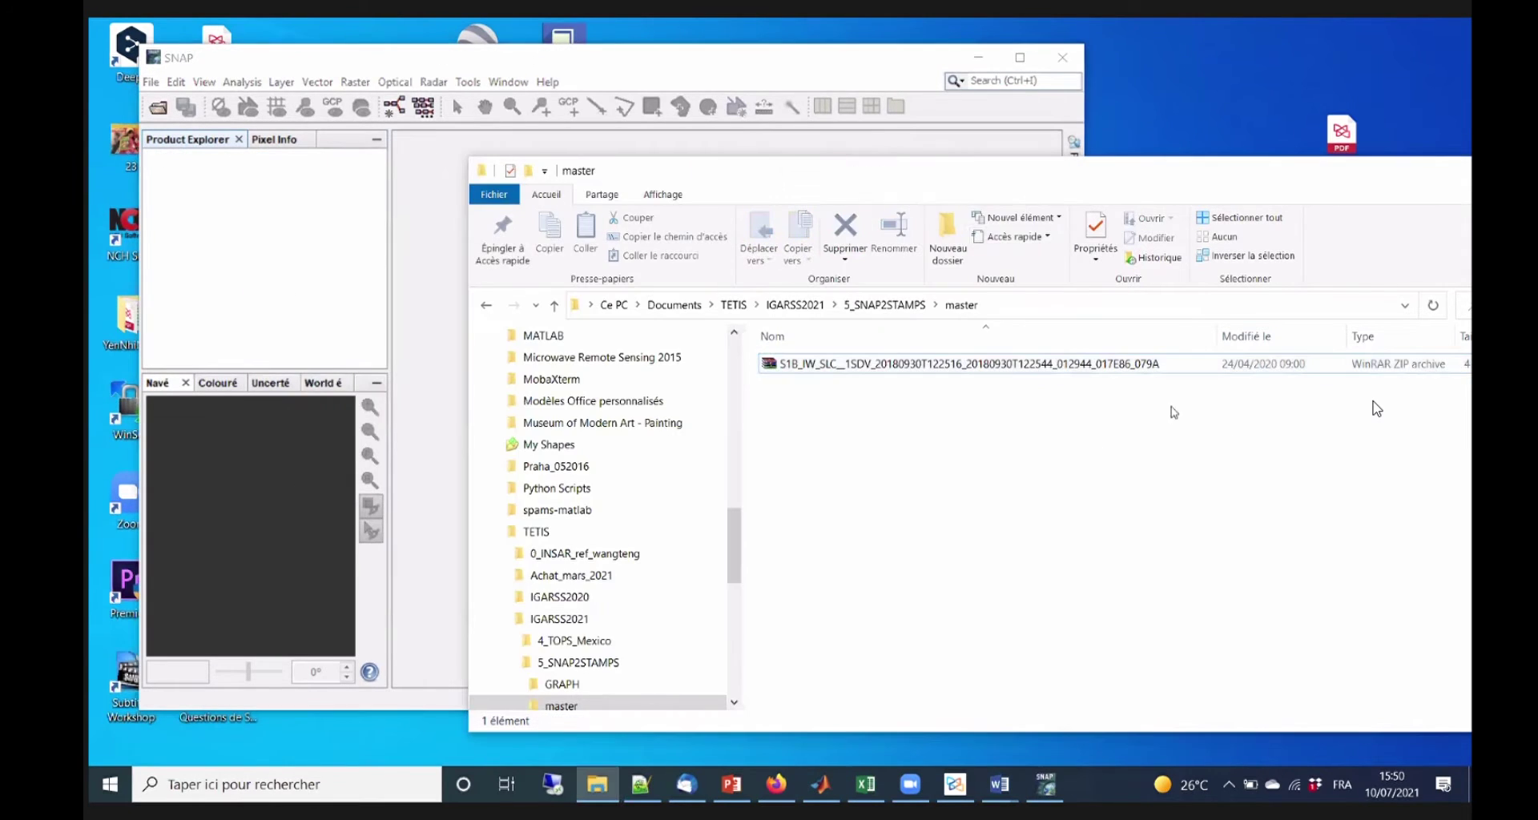
{"action": "left_click_drag", "start_coordinate": [952, 171], "coordinate": [964, 159]}
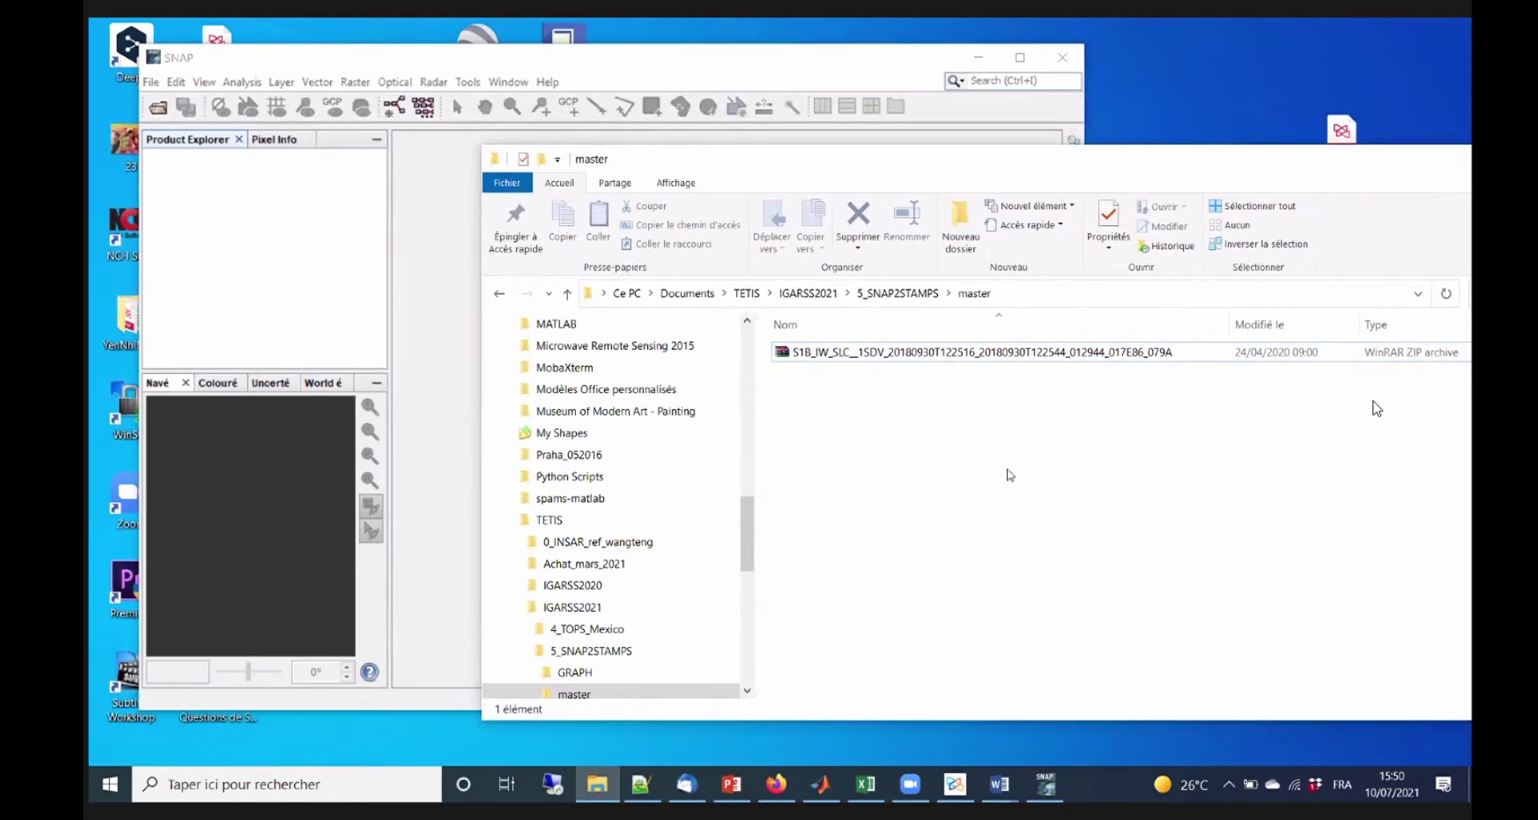
{"action": "left_click", "coordinate": [307, 221]}
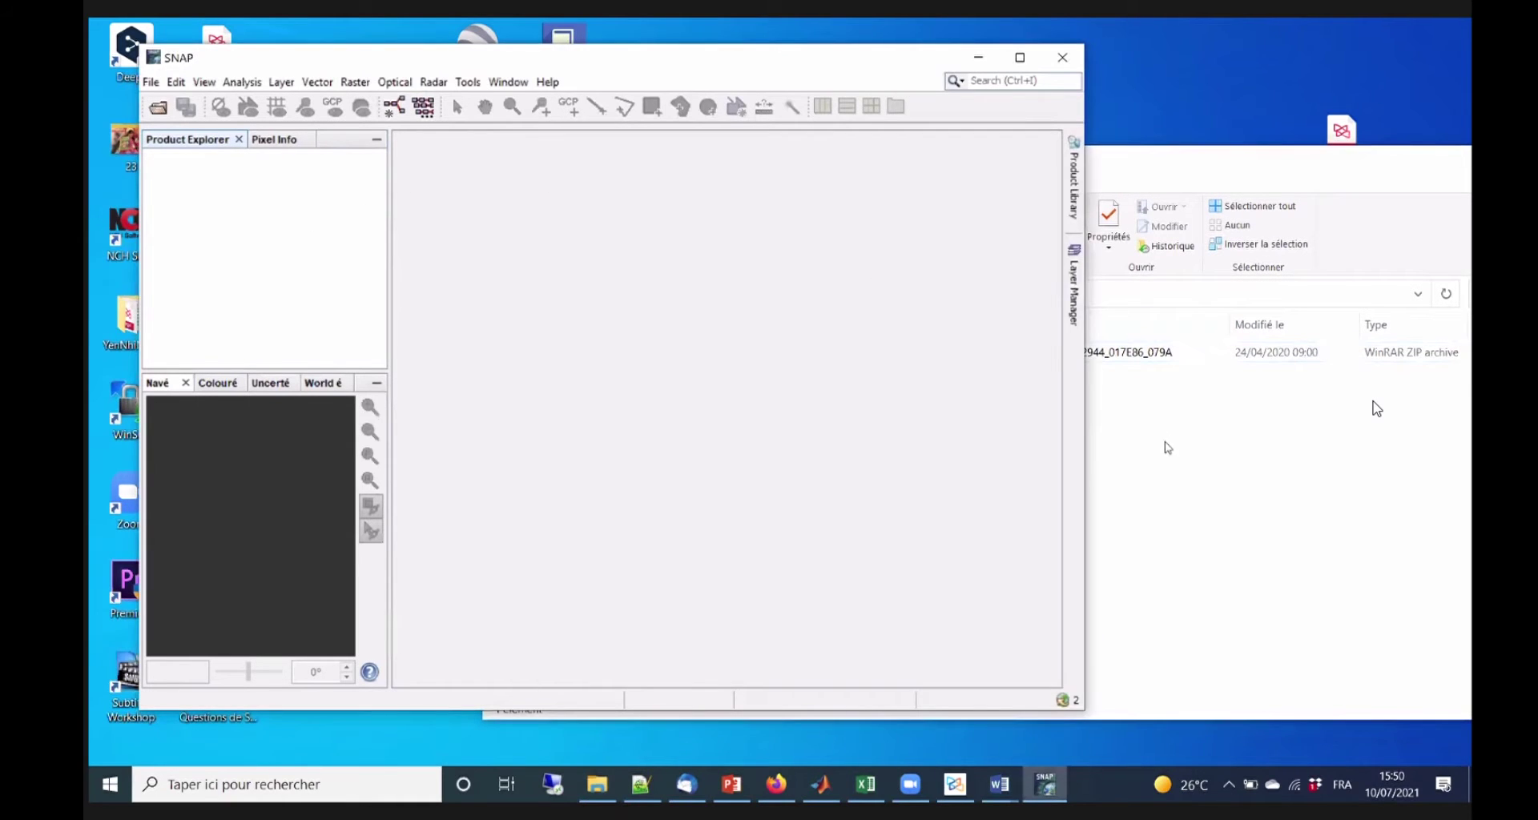
{"action": "left_click", "coordinate": [1218, 462]}
{"action": "left_click", "coordinate": [933, 360]}
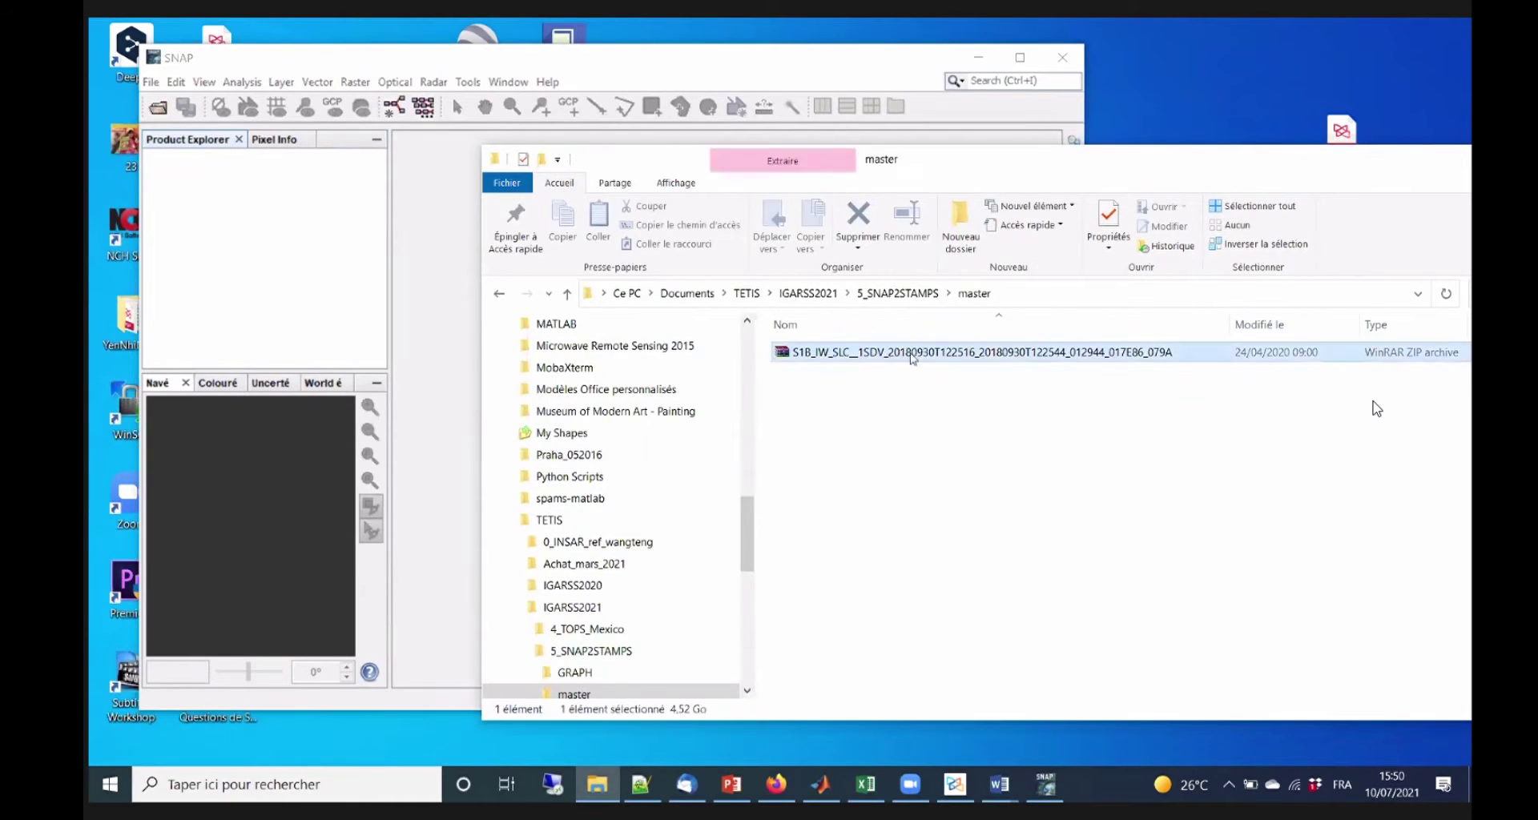
{"action": "left_click_drag", "start_coordinate": [933, 361], "coordinate": [267, 287]}
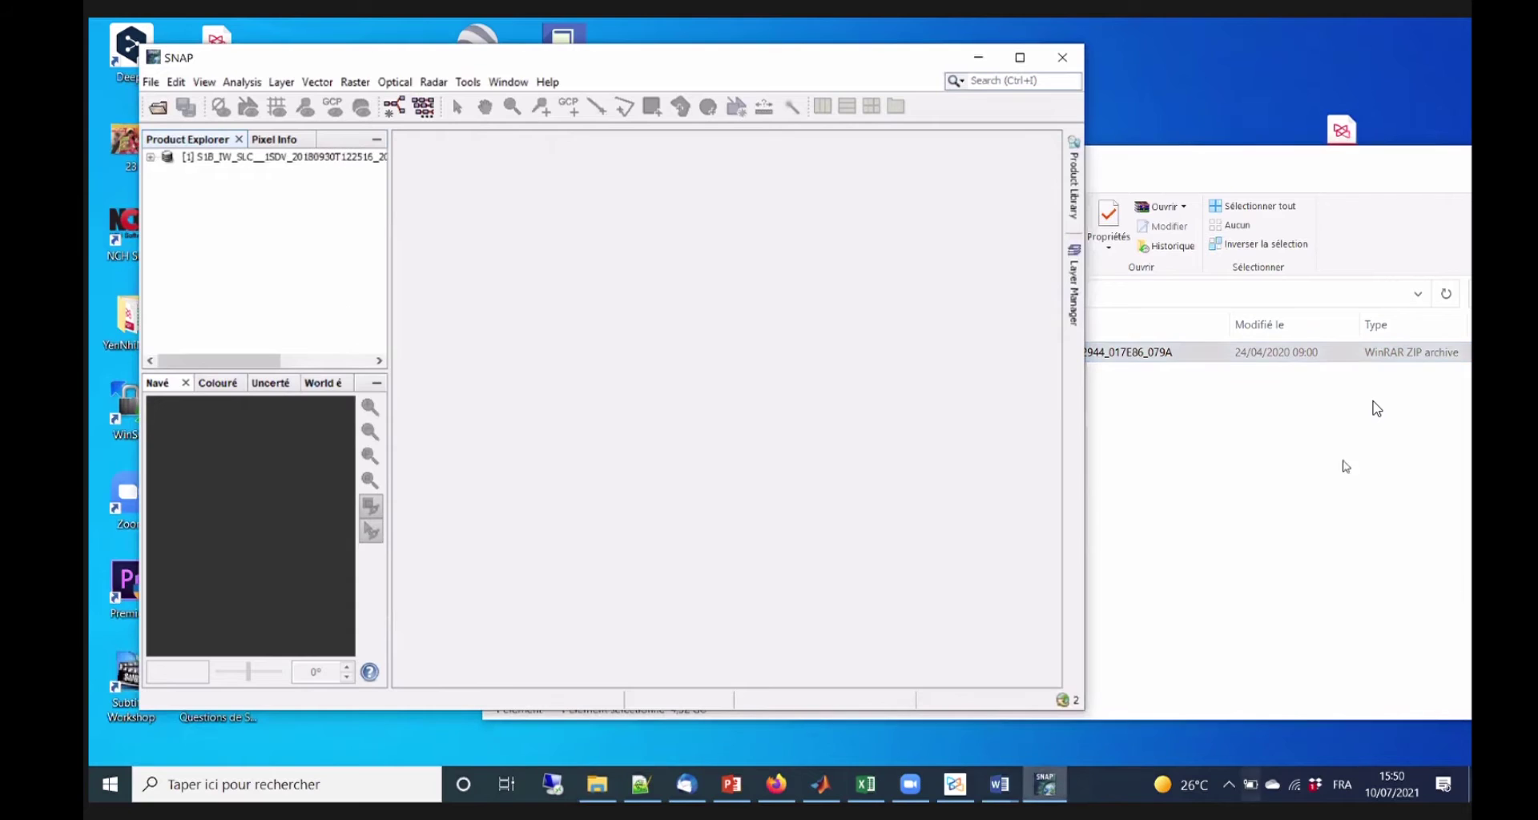
Widen the Product Explorer, expand the product's Metadata folder and open its Abstracted_Metadata table.
{"action": "left_click_drag", "start_coordinate": [389, 245], "coordinate": [527, 256]}
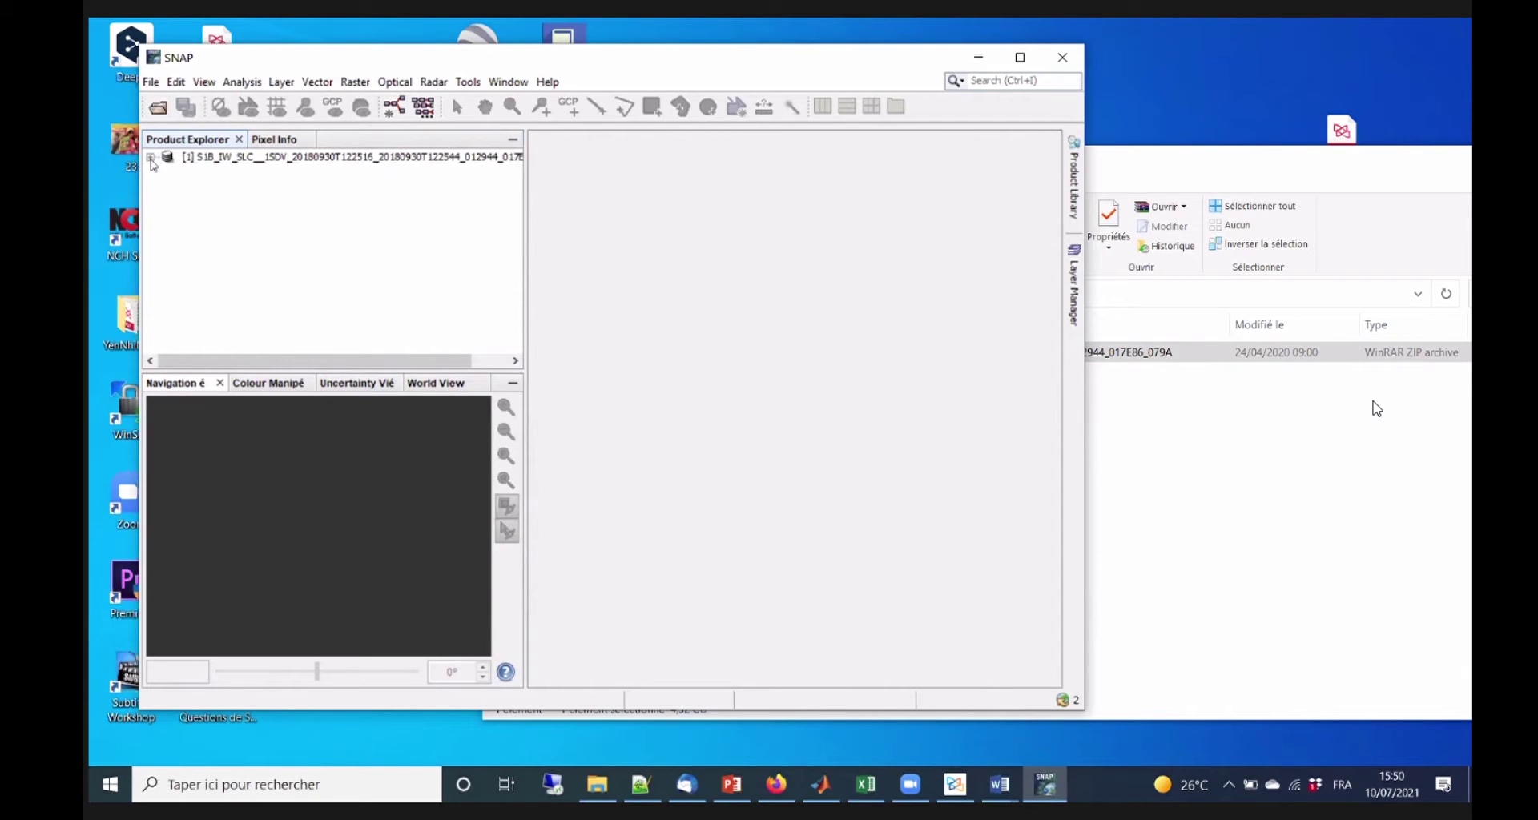
{"action": "left_click", "coordinate": [151, 158]}
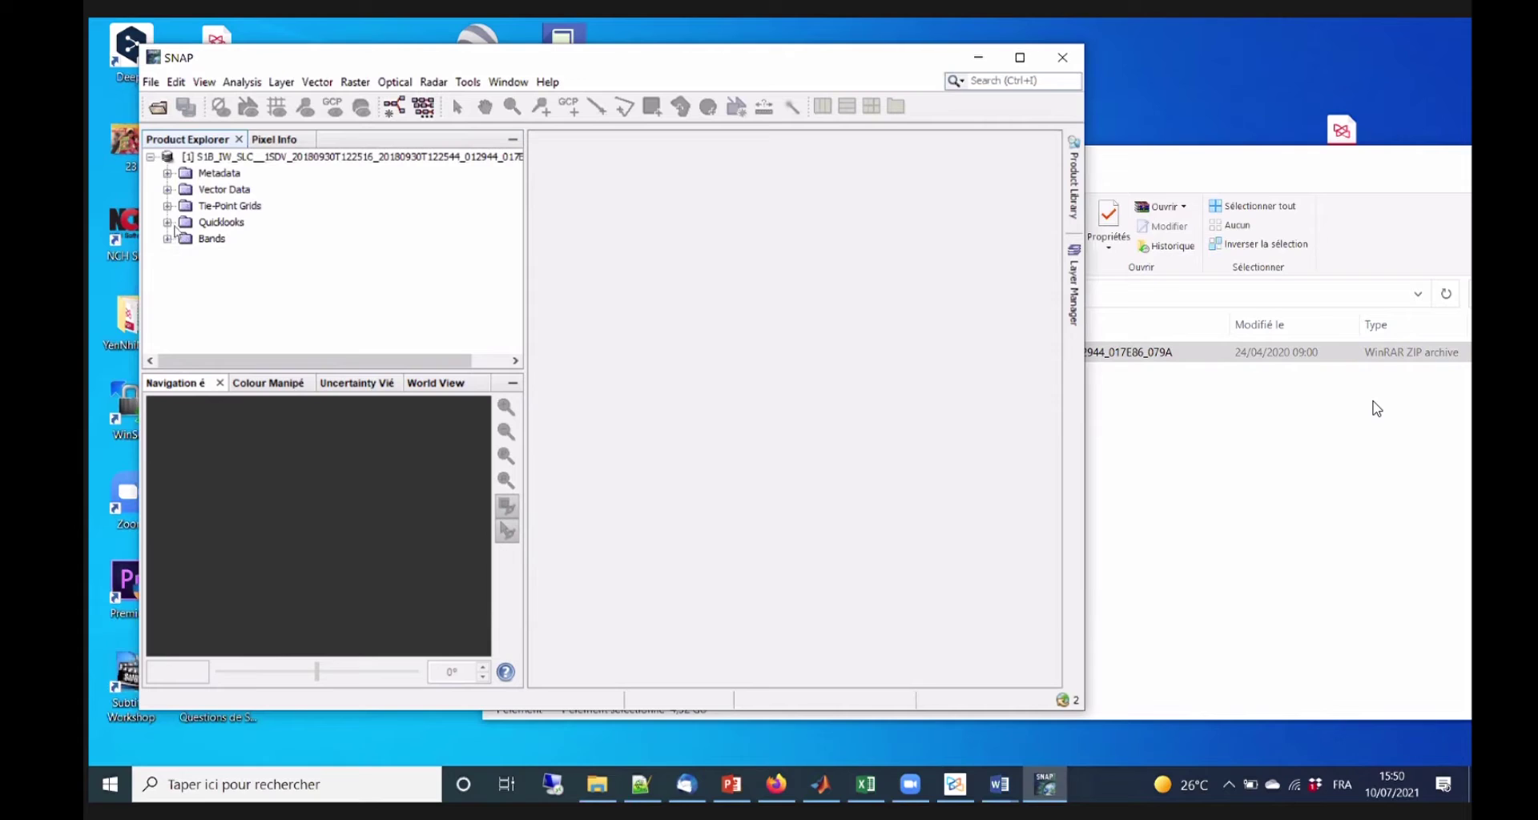
{"action": "left_click", "coordinate": [167, 174]}
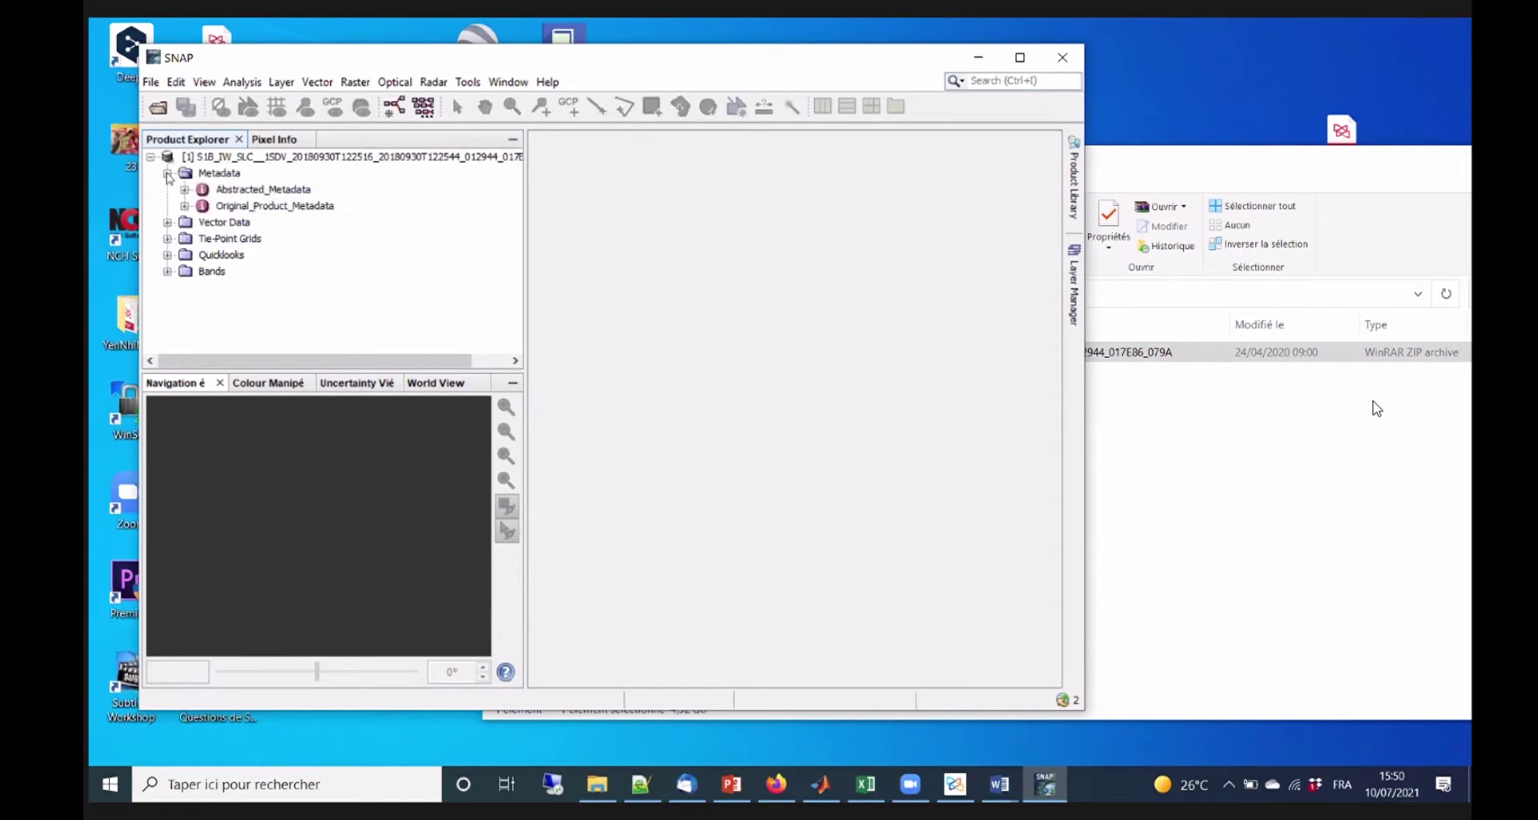
{"action": "left_click", "coordinate": [250, 192]}
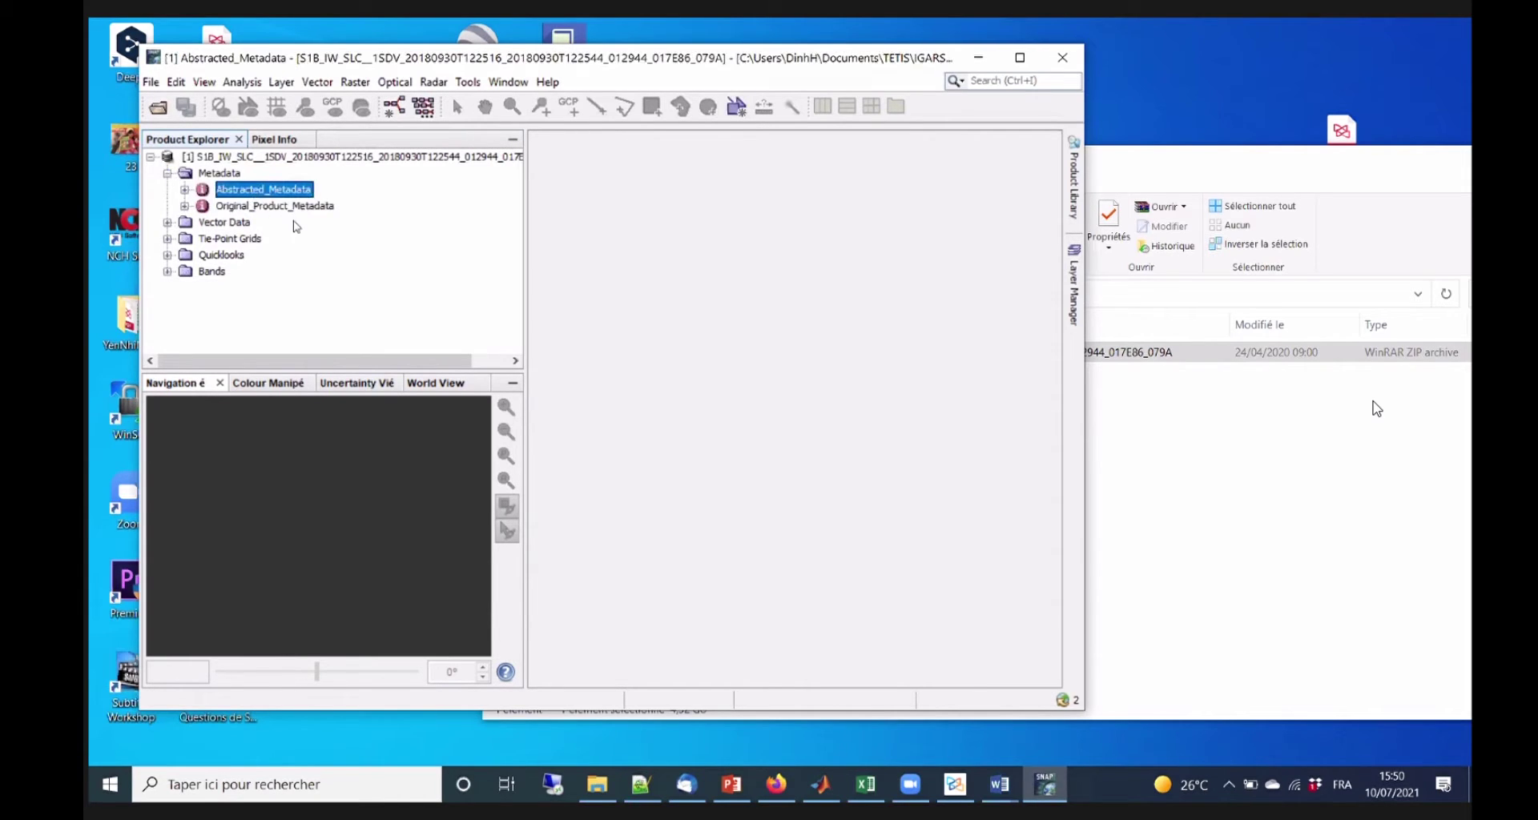
{"action": "left_click", "coordinate": [265, 205]}
{"action": "left_click", "coordinate": [254, 193]}
{"action": "double_click", "coordinate": [254, 192]}
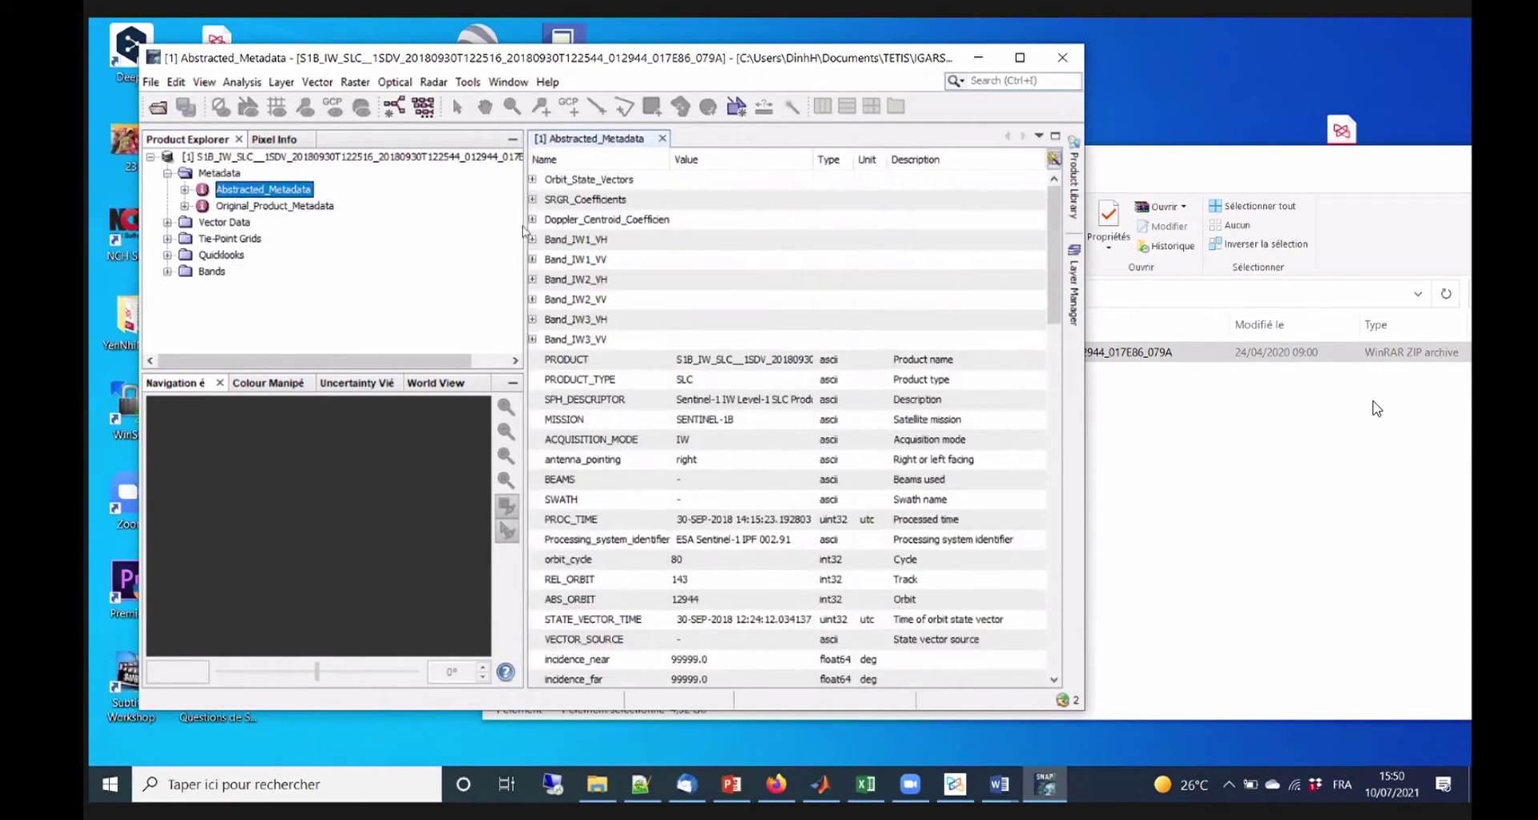
Give the Abstracted_Metadata table more room and examine its range_spacing and azimuth_spacing entries.
{"action": "left_click_drag", "start_coordinate": [527, 225], "coordinate": [478, 227]}
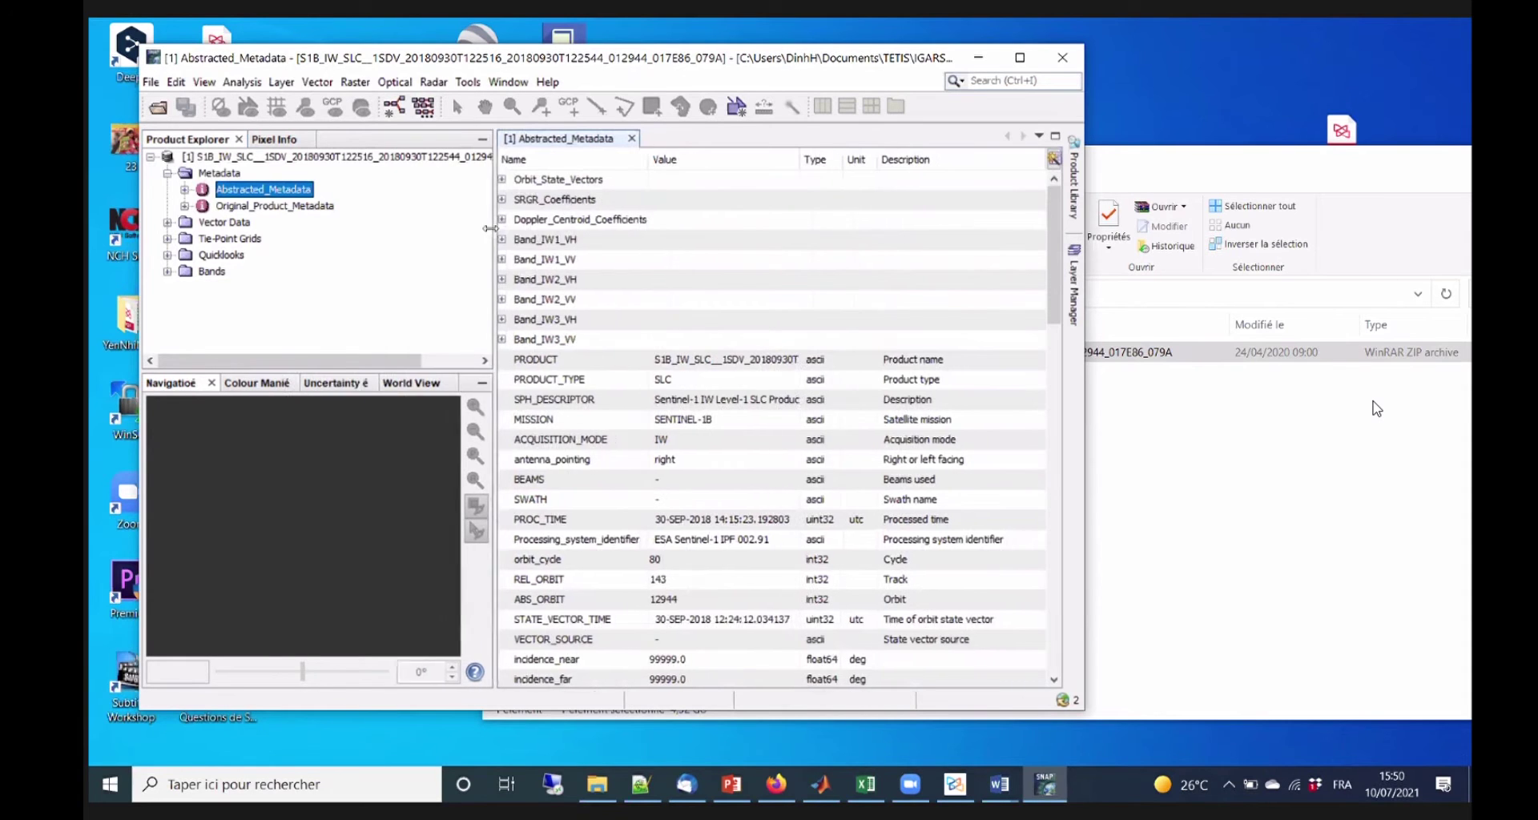
{"action": "scroll", "coordinate": [830, 398], "scroll_direction": "down", "scroll_amount": 8}
{"action": "scroll", "coordinate": [829, 399], "scroll_direction": "down", "scroll_amount": 2}
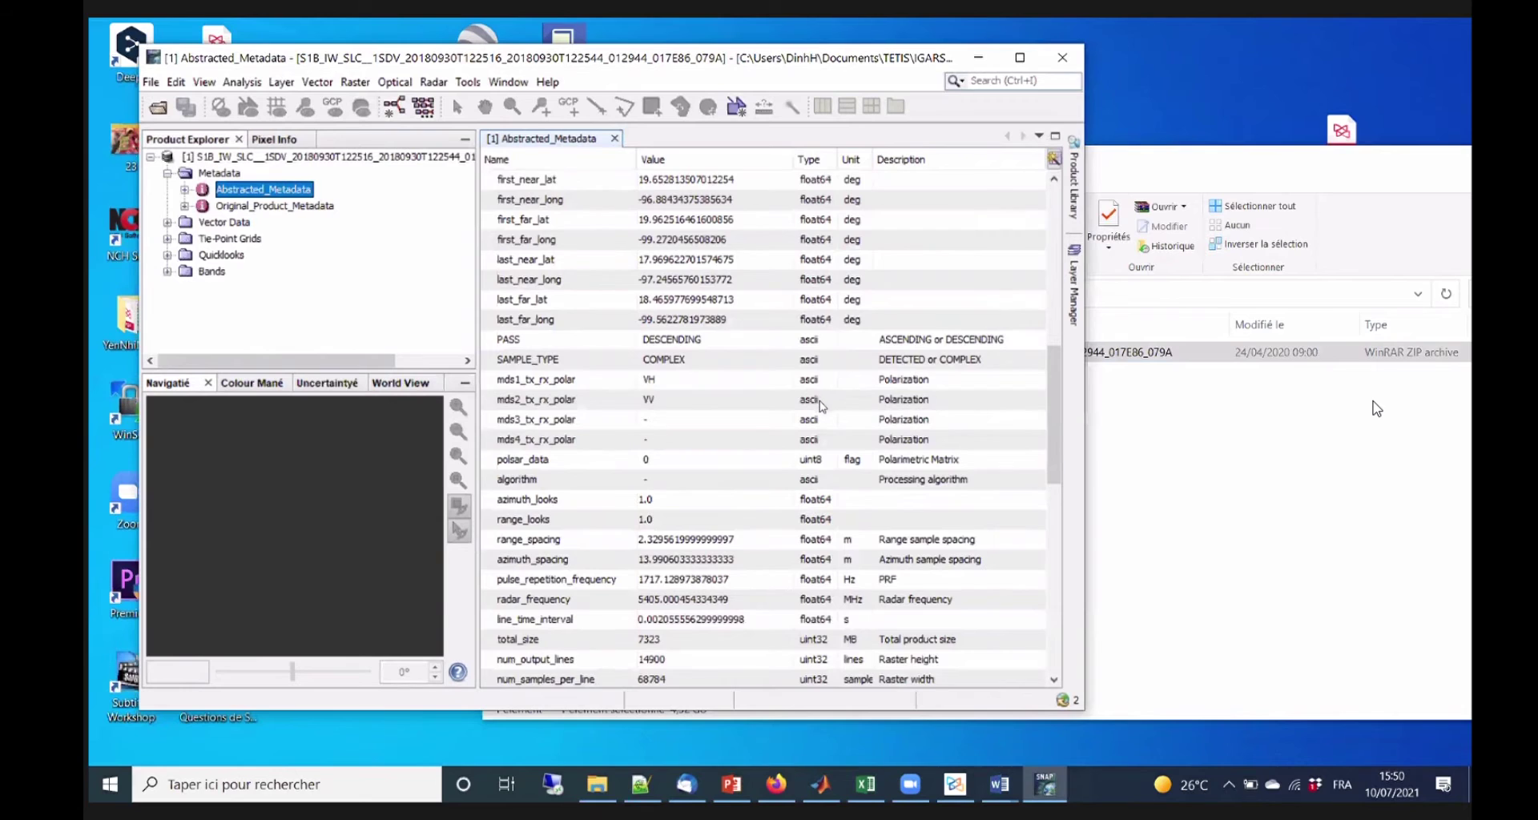
{"action": "scroll", "coordinate": [825, 398], "scroll_direction": "down", "scroll_amount": 4}
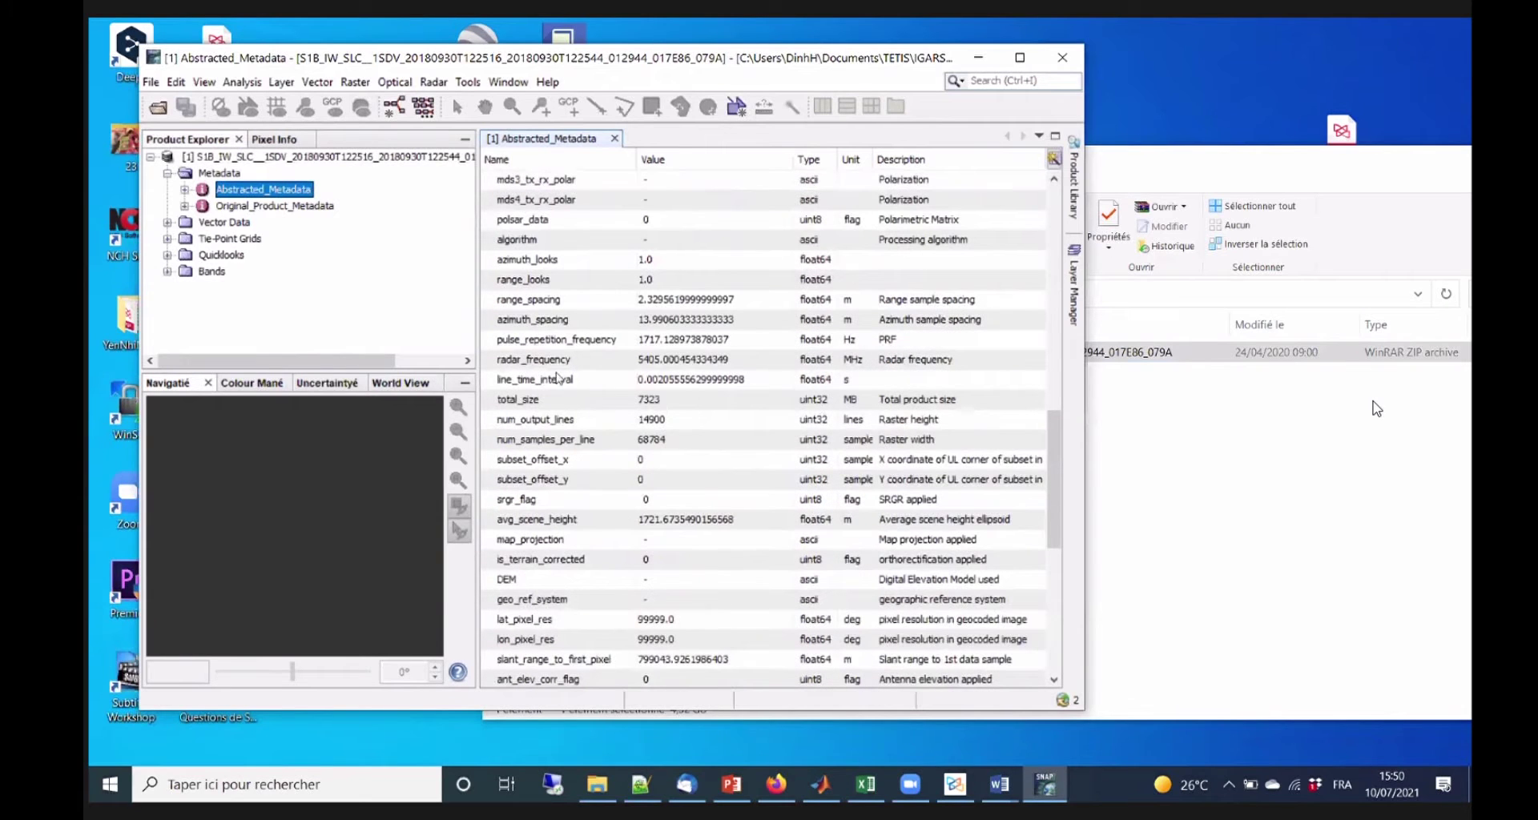
{"action": "left_click", "coordinate": [503, 301]}
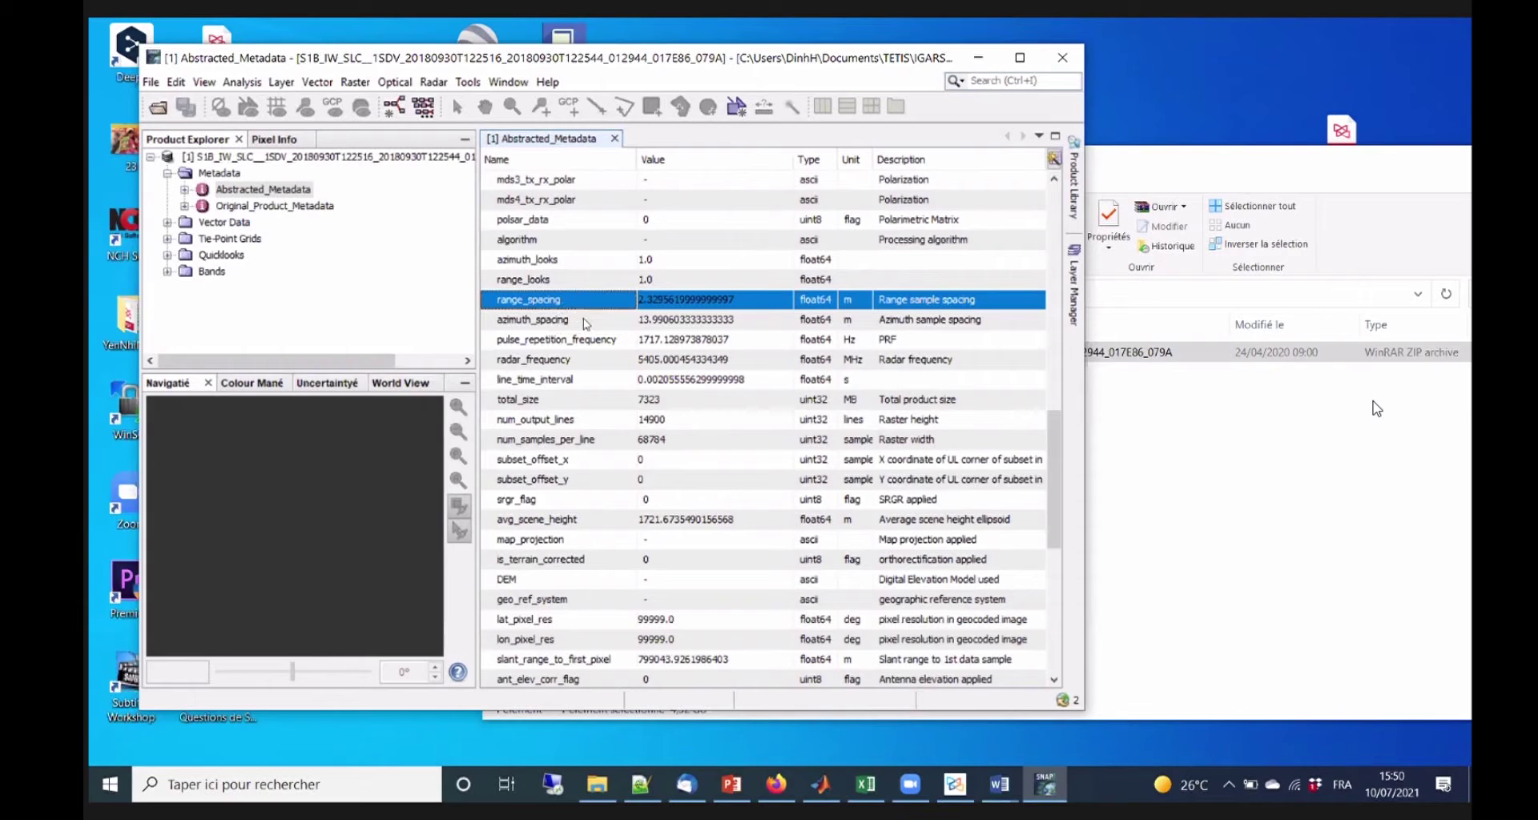
{"action": "left_click", "coordinate": [534, 321]}
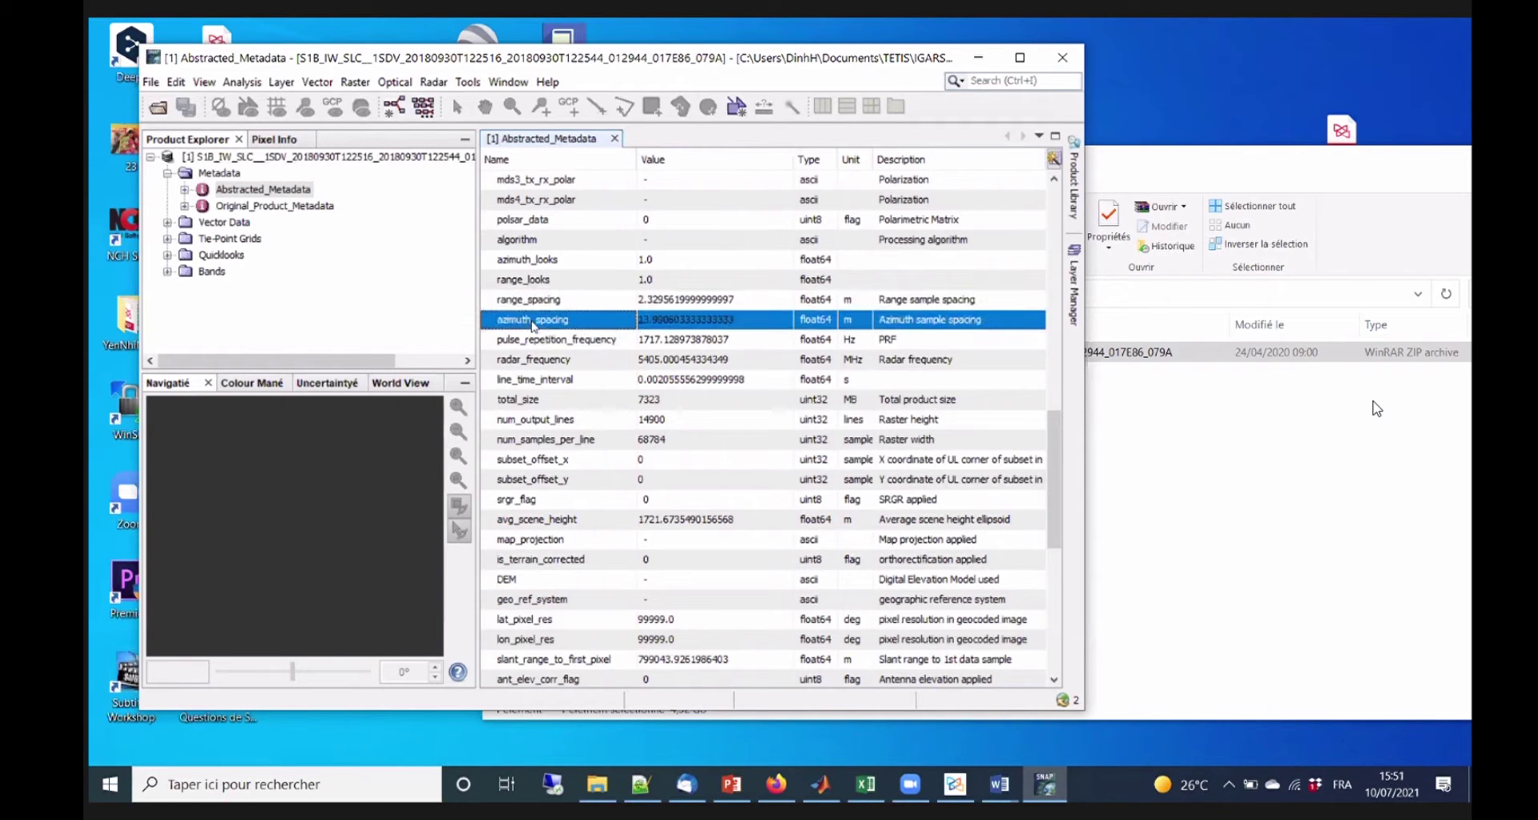
{"action": "left_click", "coordinate": [534, 300]}
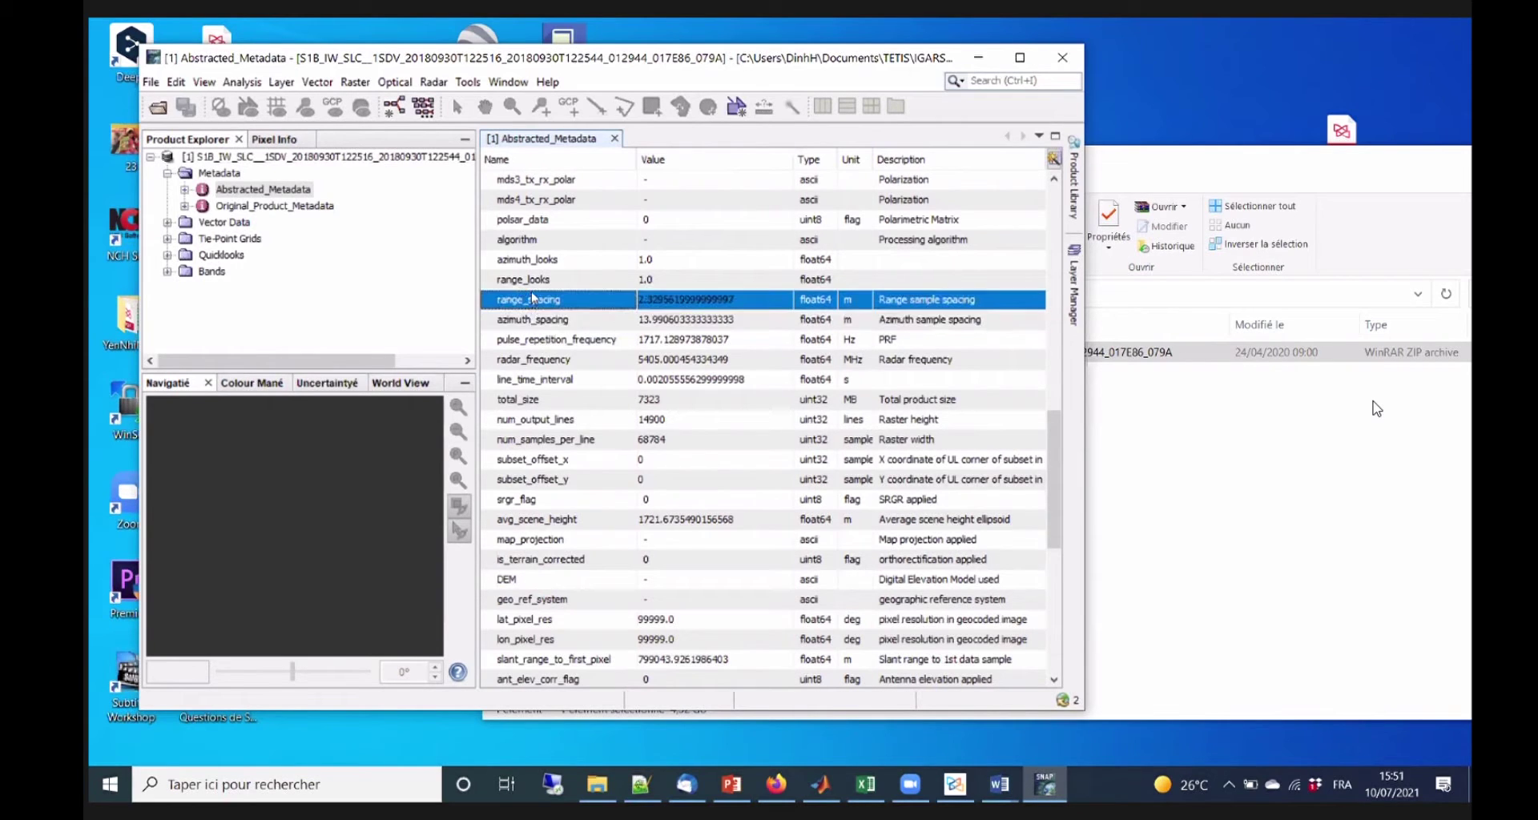
{"action": "left_click", "coordinate": [541, 320]}
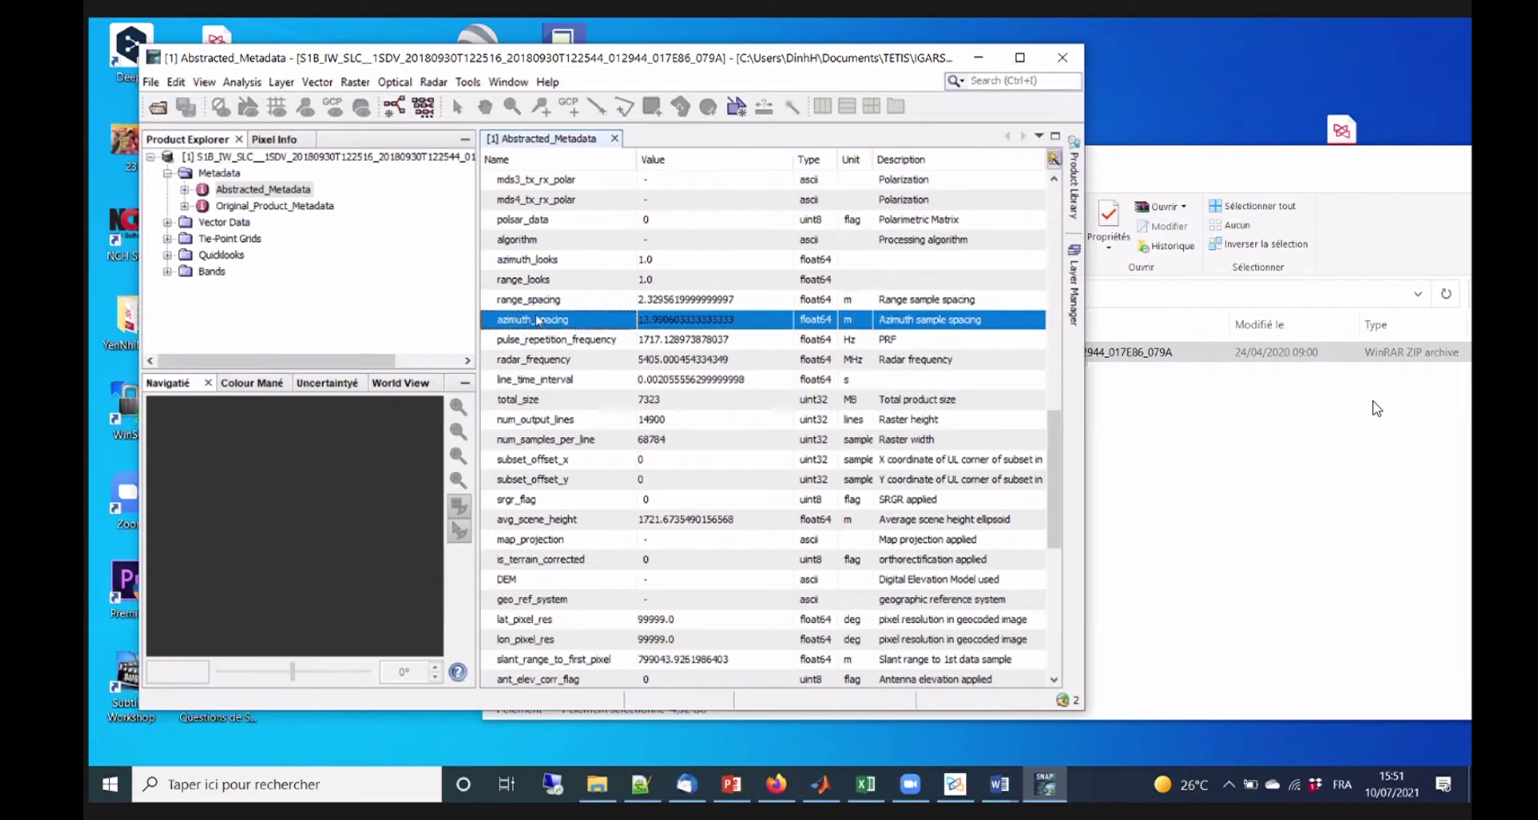
{"action": "left_click", "coordinate": [550, 301]}
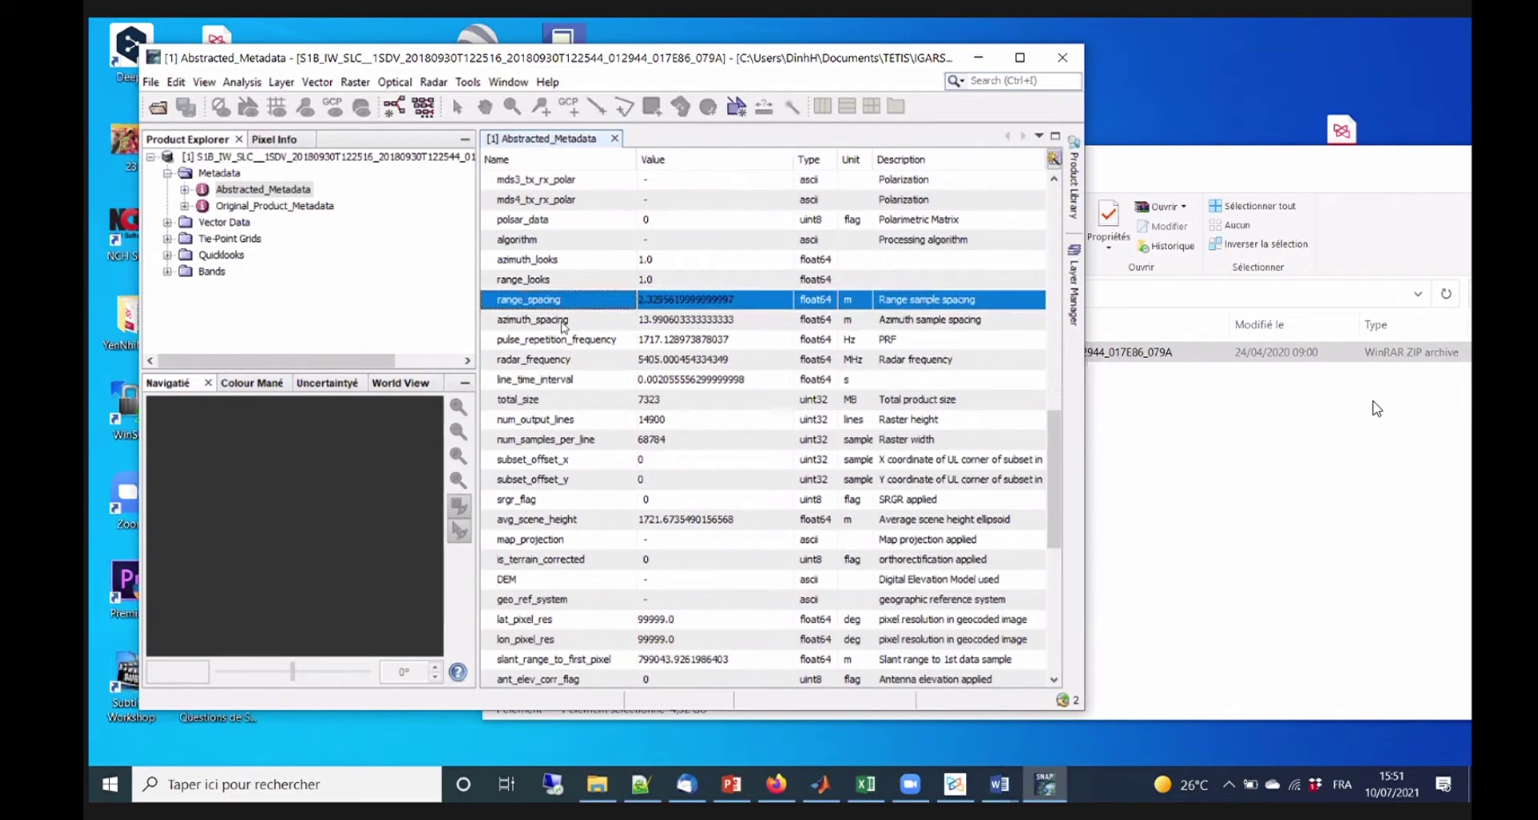
Compare the range_spacing and azimuth_spacing values in the open metadata table.
{"action": "left_click", "coordinate": [561, 324]}
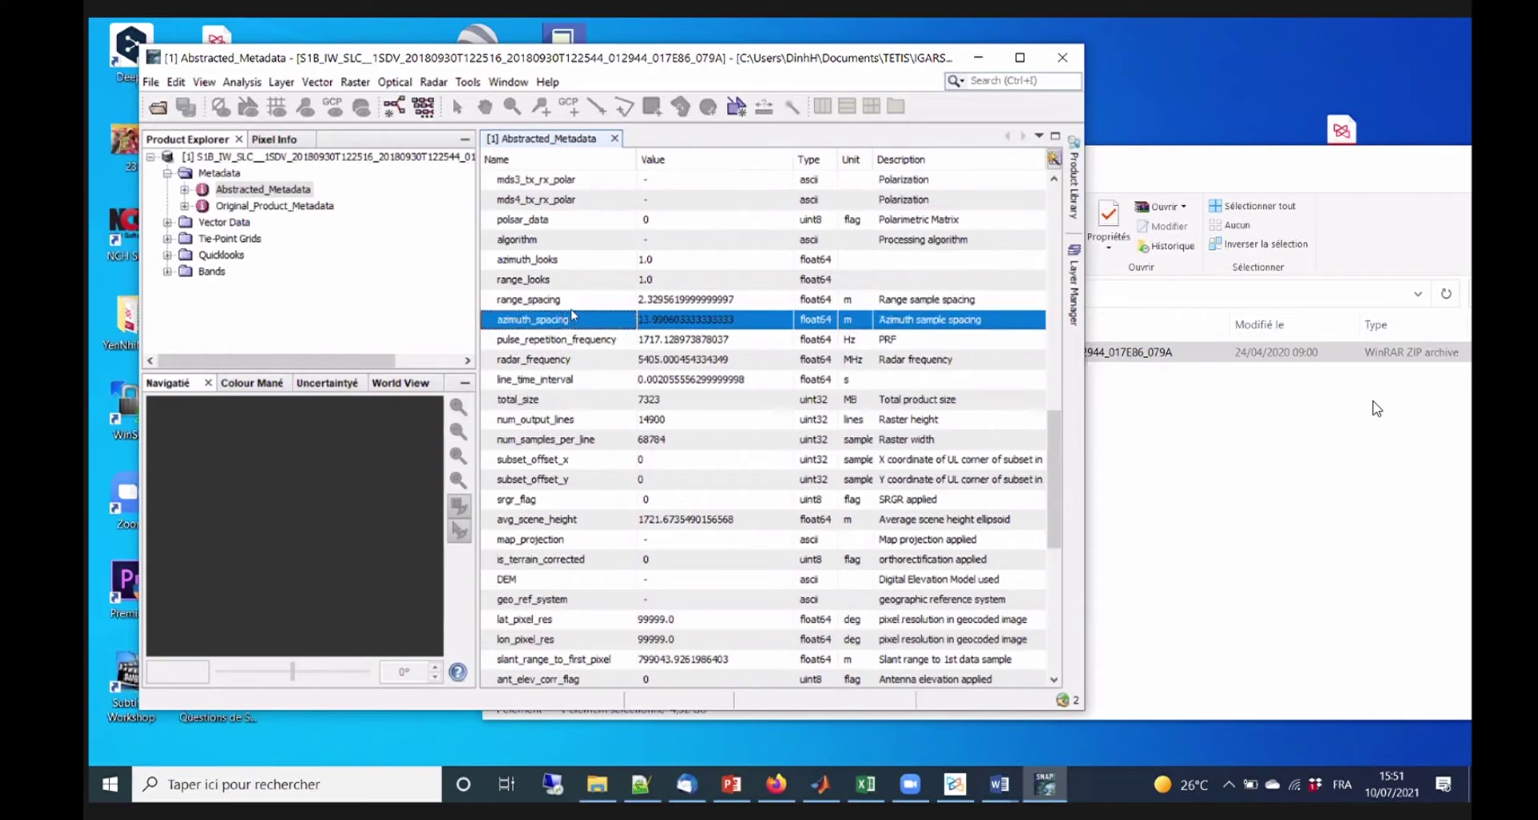
{"action": "left_click", "coordinate": [690, 301]}
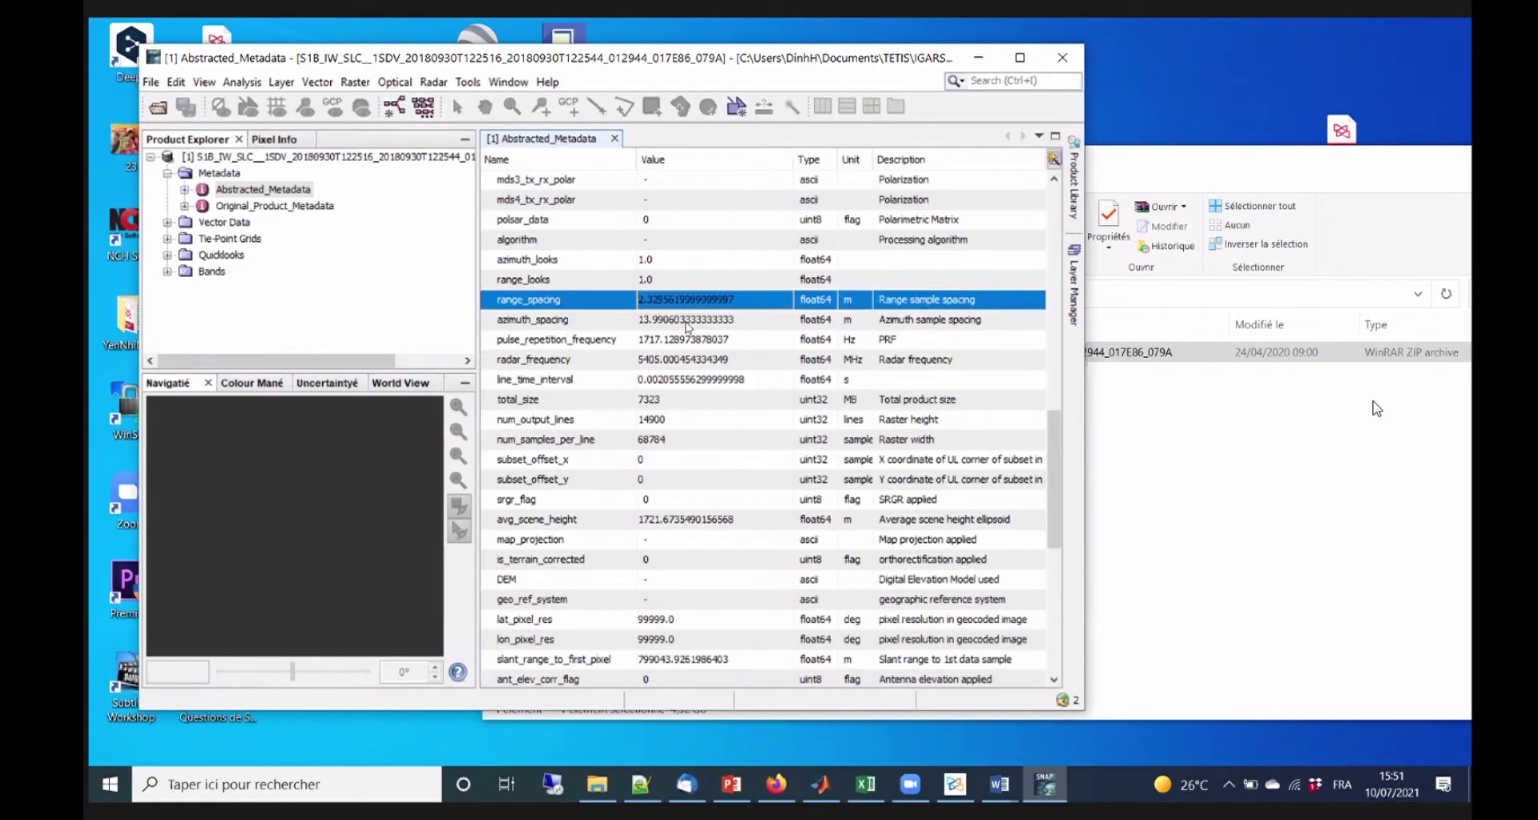
{"action": "left_click", "coordinate": [681, 313]}
{"action": "left_click", "coordinate": [671, 307]}
{"action": "left_click", "coordinate": [685, 321]}
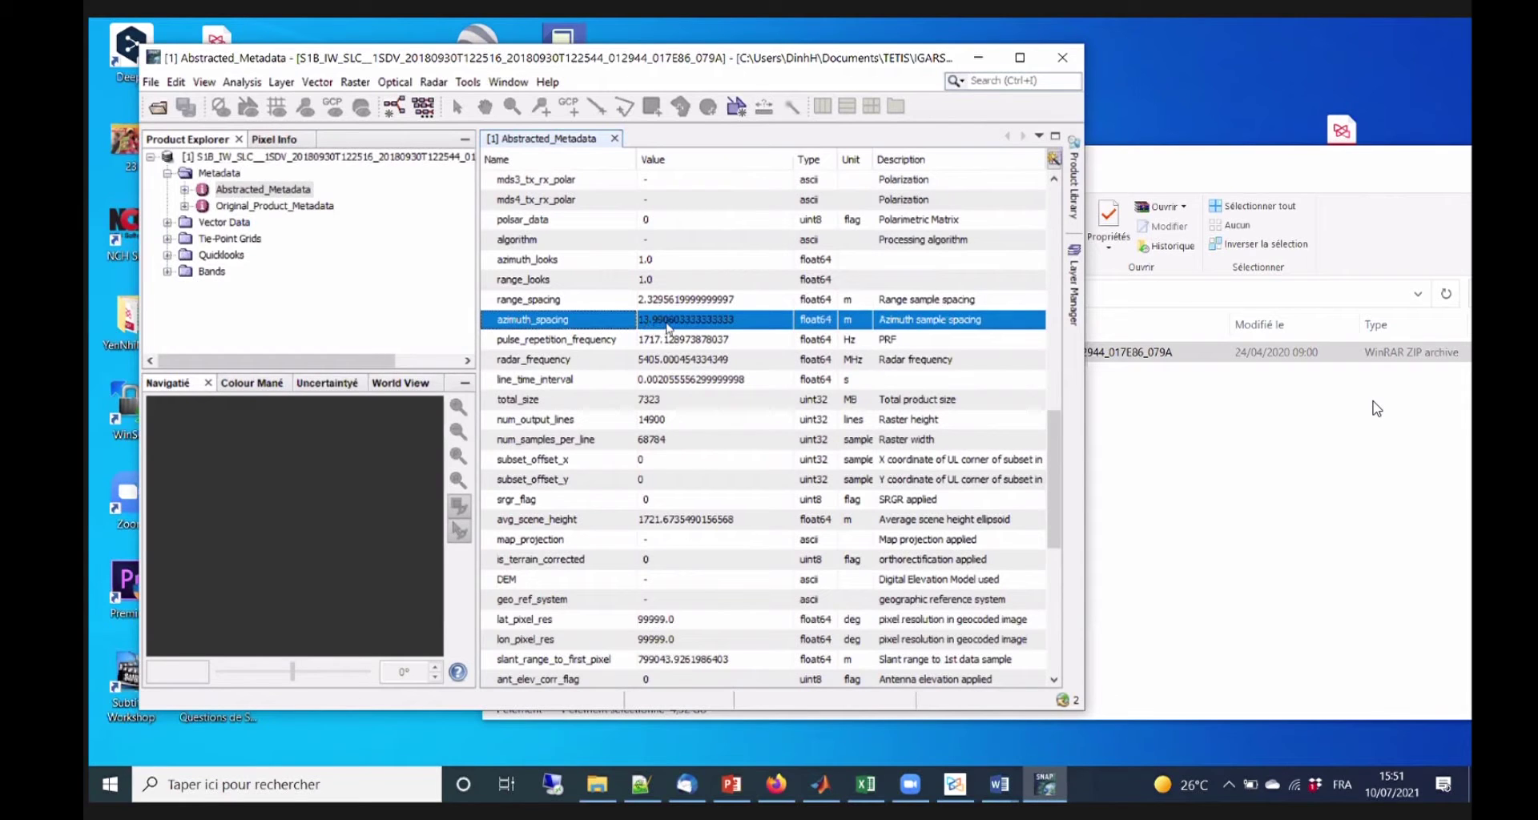
Examine the metadata entries from pulse_repetition_frequency down to centre_lat and centre_lon, and close the Abstracted_Metadata table.
{"action": "left_click", "coordinate": [573, 341]}
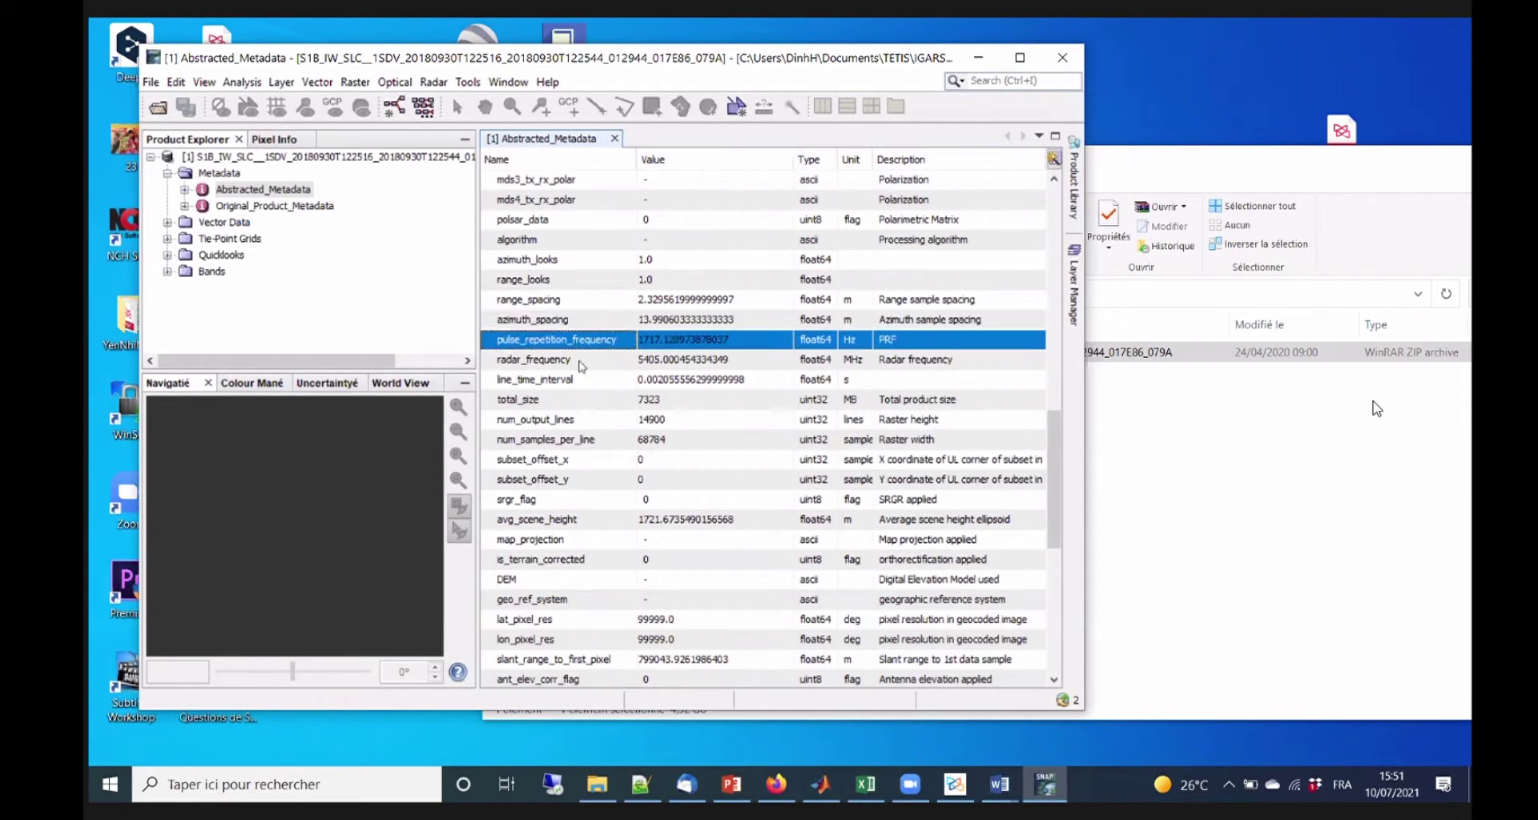
{"action": "scroll", "coordinate": [623, 489], "scroll_direction": "down", "scroll_amount": 1}
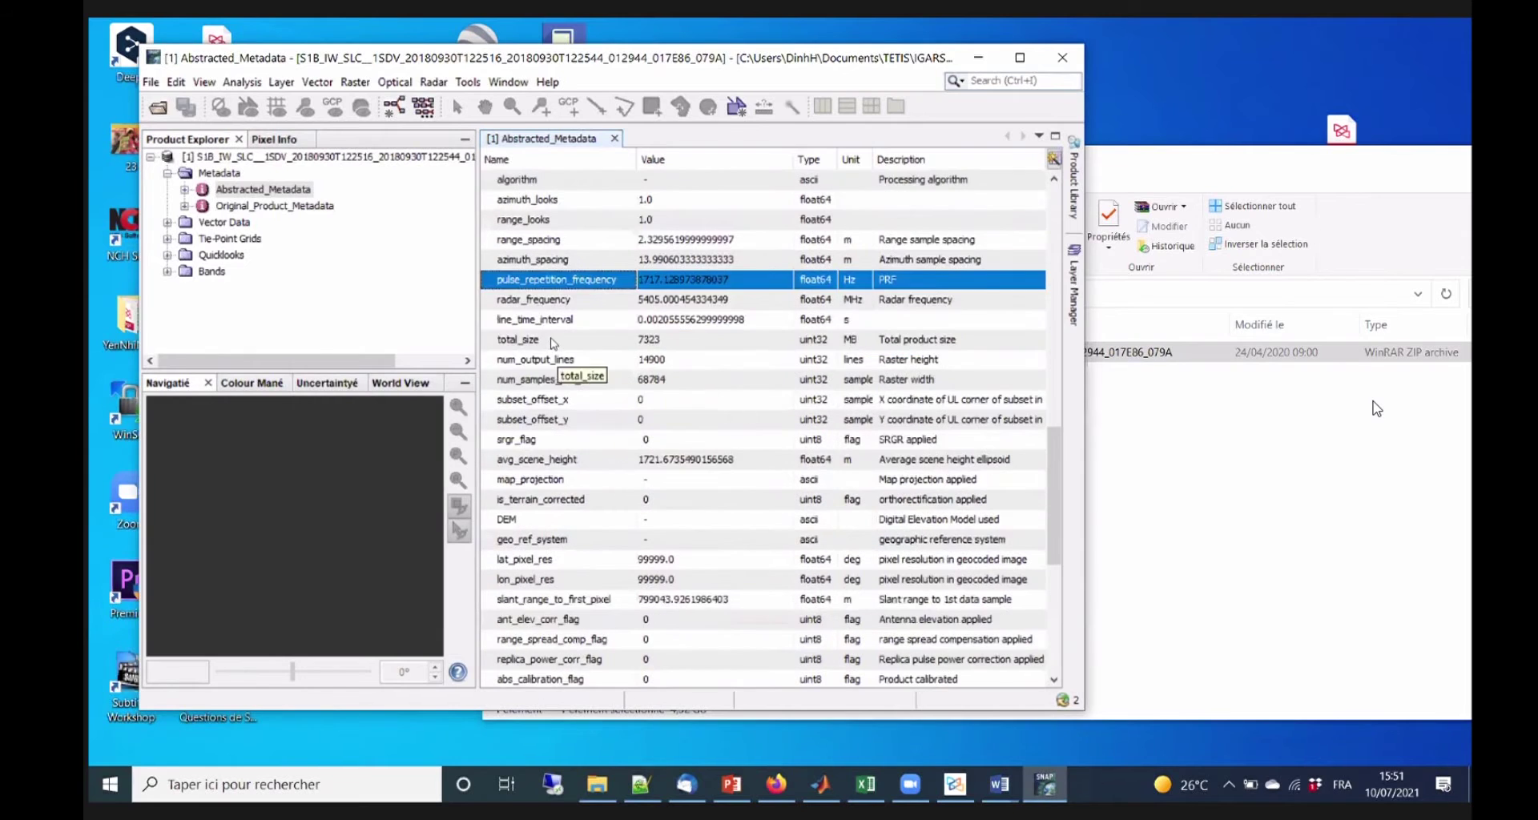
{"action": "left_click", "coordinate": [609, 362]}
{"action": "scroll", "coordinate": [680, 545], "scroll_direction": "down", "scroll_amount": 7}
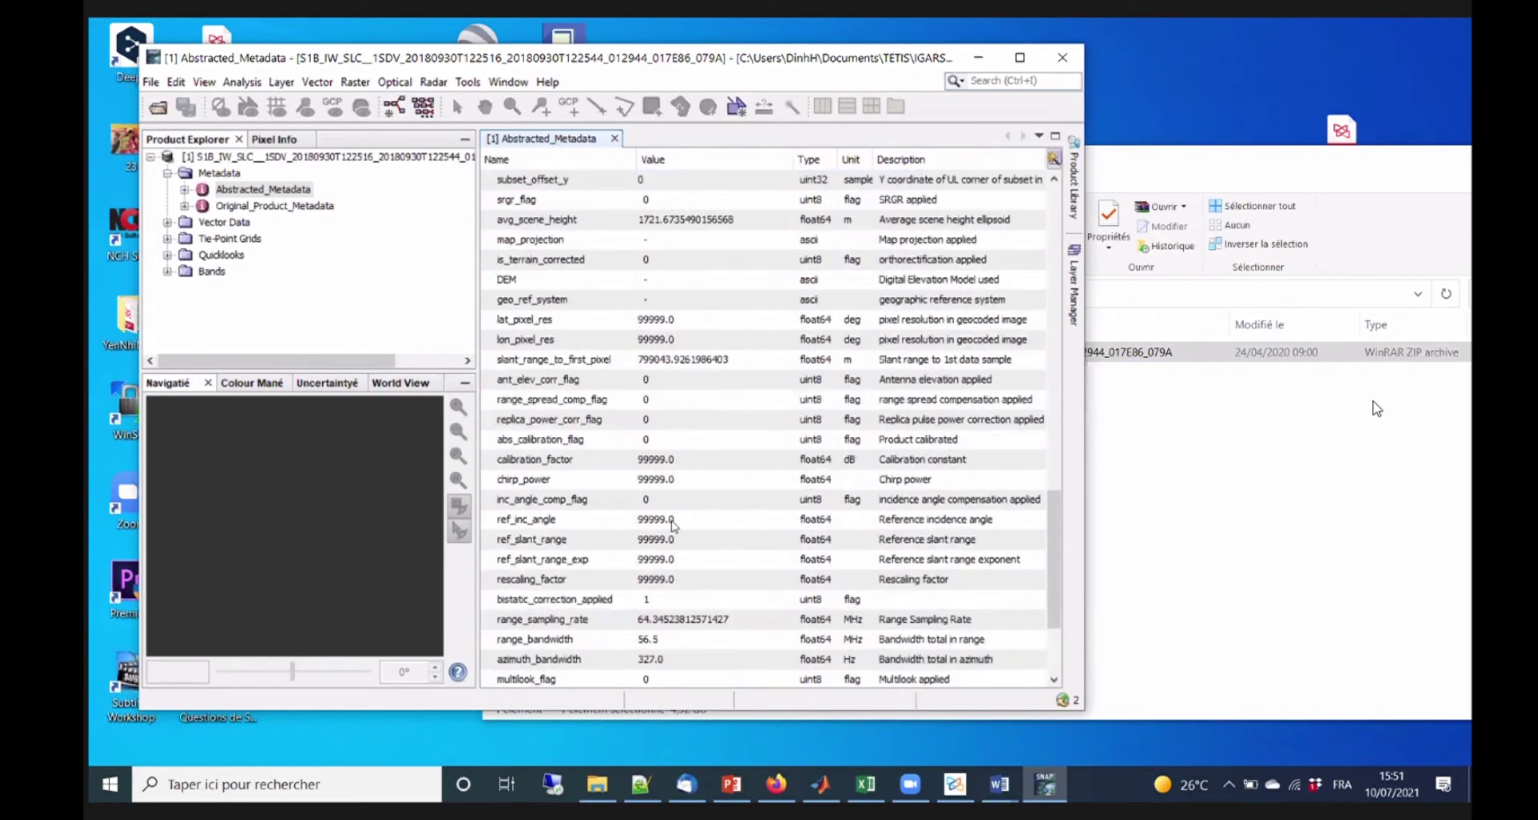
{"action": "scroll", "coordinate": [674, 521], "scroll_direction": "up", "scroll_amount": 7}
{"action": "scroll", "coordinate": [674, 519], "scroll_direction": "down", "scroll_amount": 7}
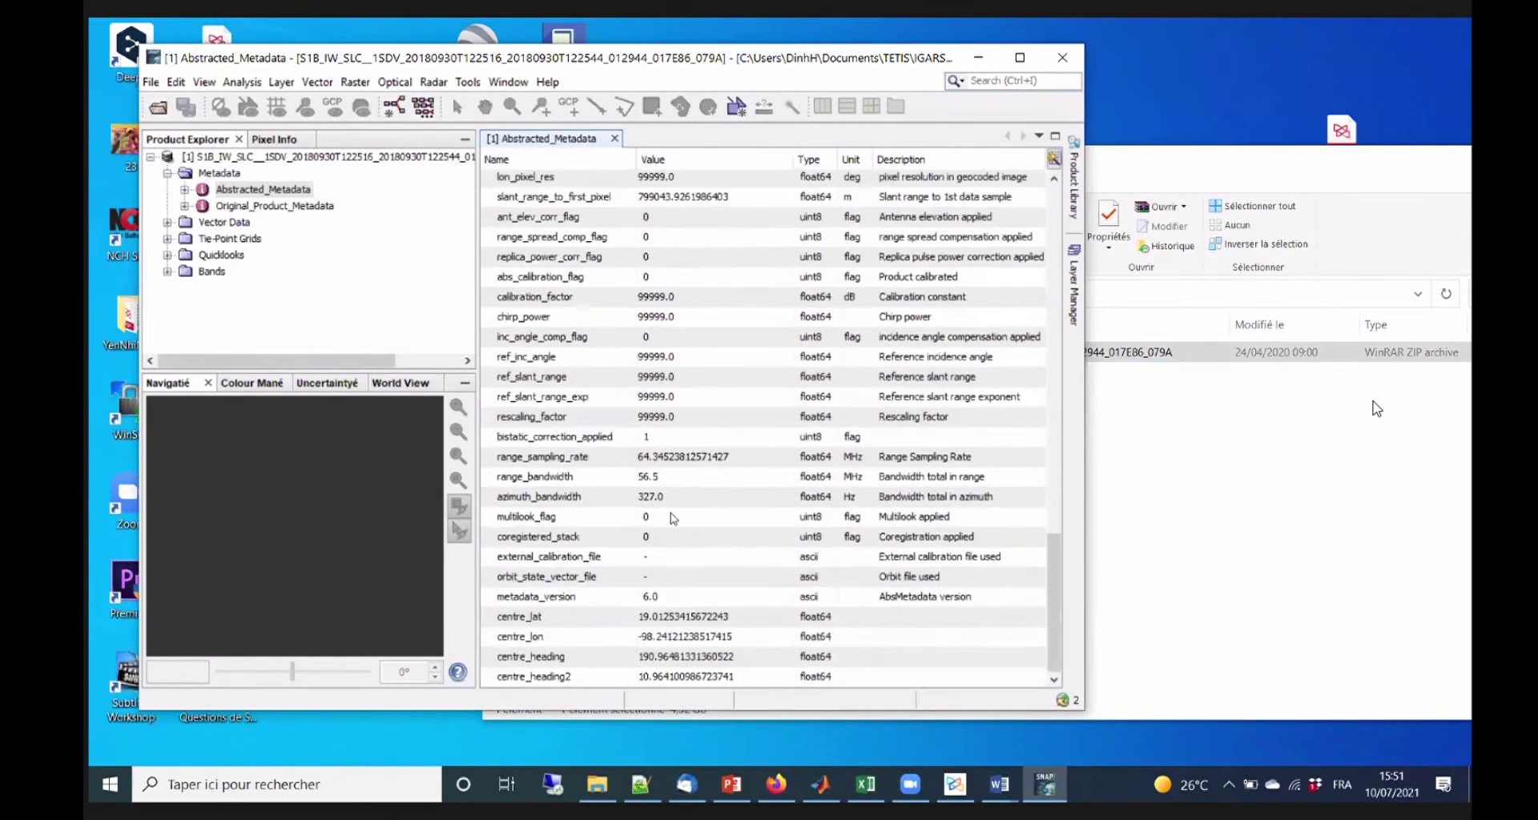
{"action": "left_click", "coordinate": [551, 622]}
{"action": "left_click", "coordinate": [572, 641]}
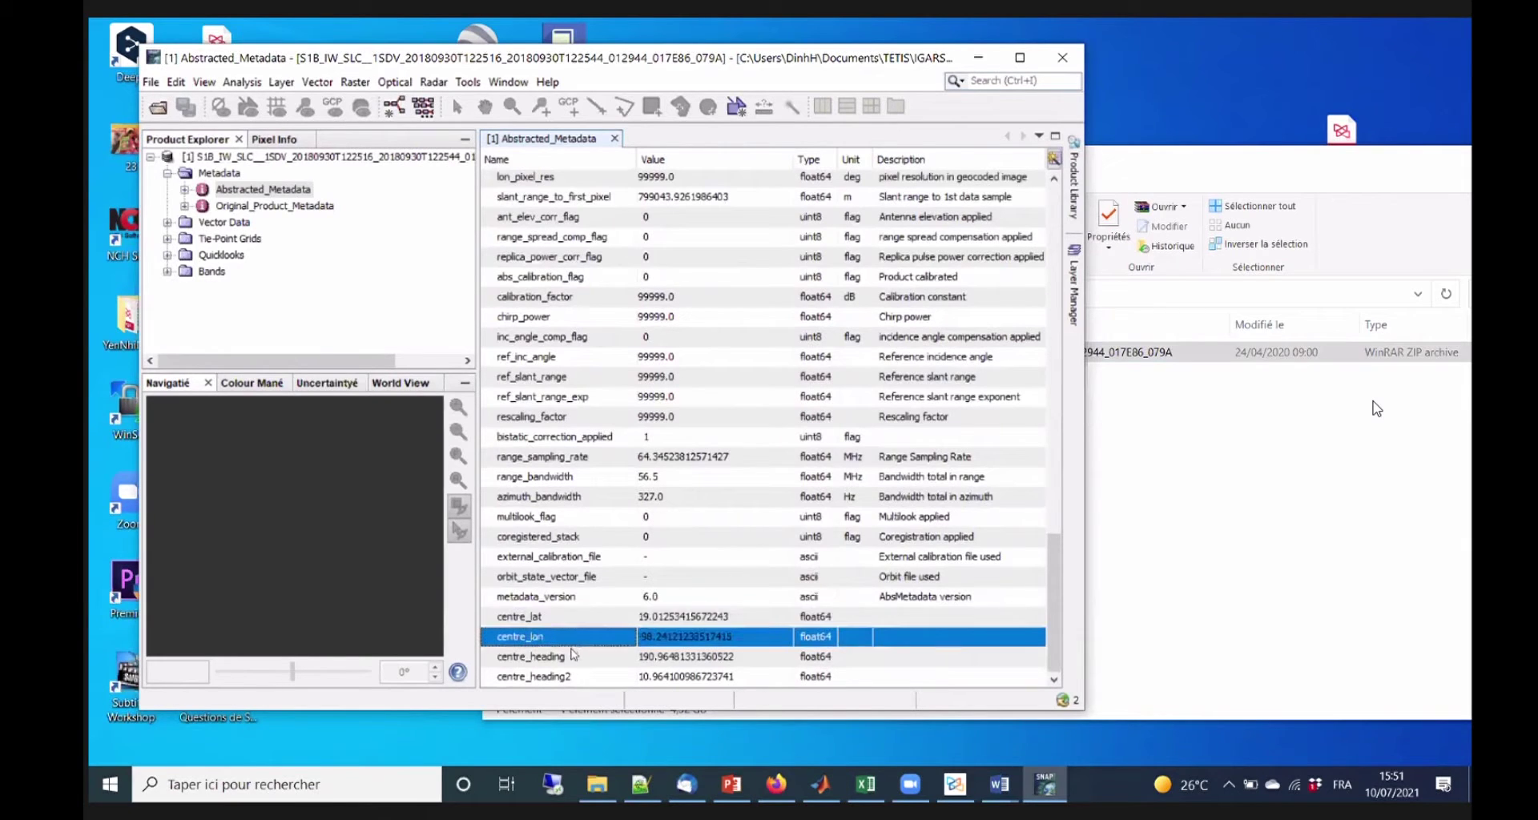
{"action": "left_click", "coordinate": [672, 623]}
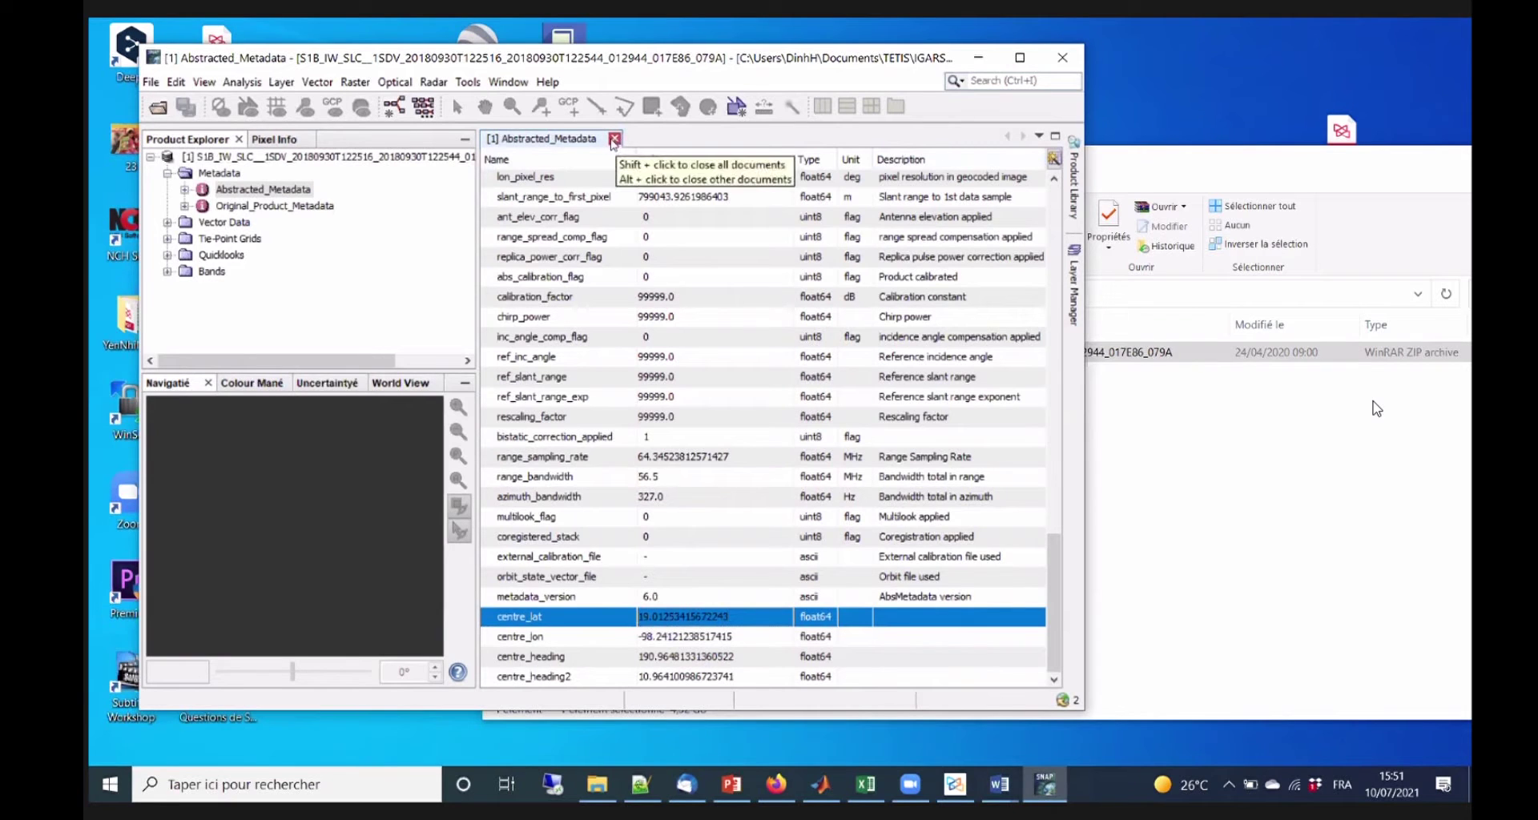
{"action": "left_click", "coordinate": [616, 141]}
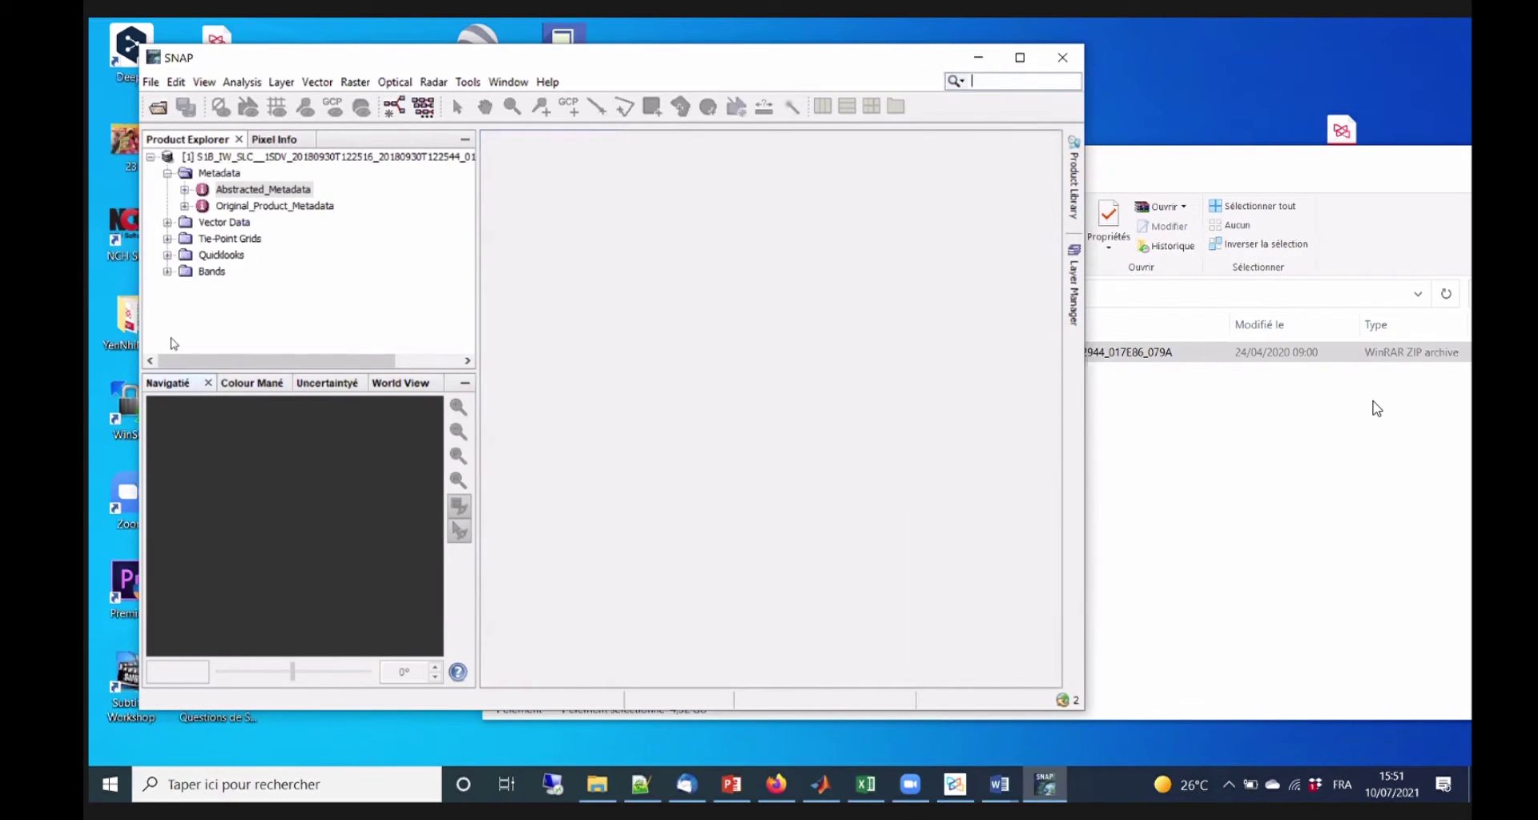
Expand the product's Bands folder to look through its bands, and collapse the Metadata and Bands folders.
{"action": "left_click", "coordinate": [167, 271]}
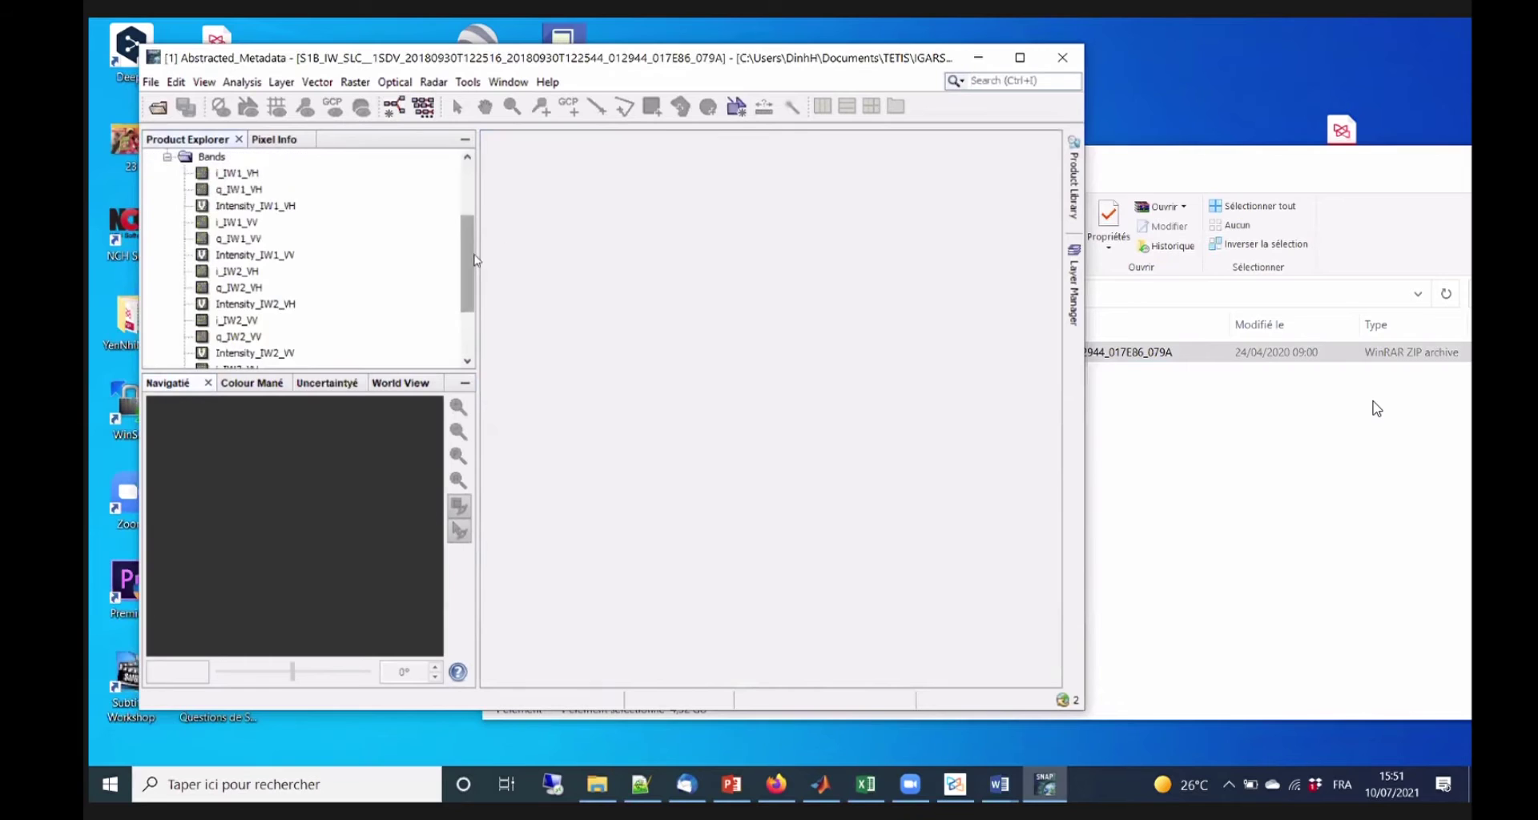
{"action": "left_click", "coordinate": [459, 197]}
{"action": "scroll", "coordinate": [463, 226], "scroll_direction": "down", "scroll_amount": 2}
{"action": "scroll", "coordinate": [463, 226], "scroll_direction": "up", "scroll_amount": 2}
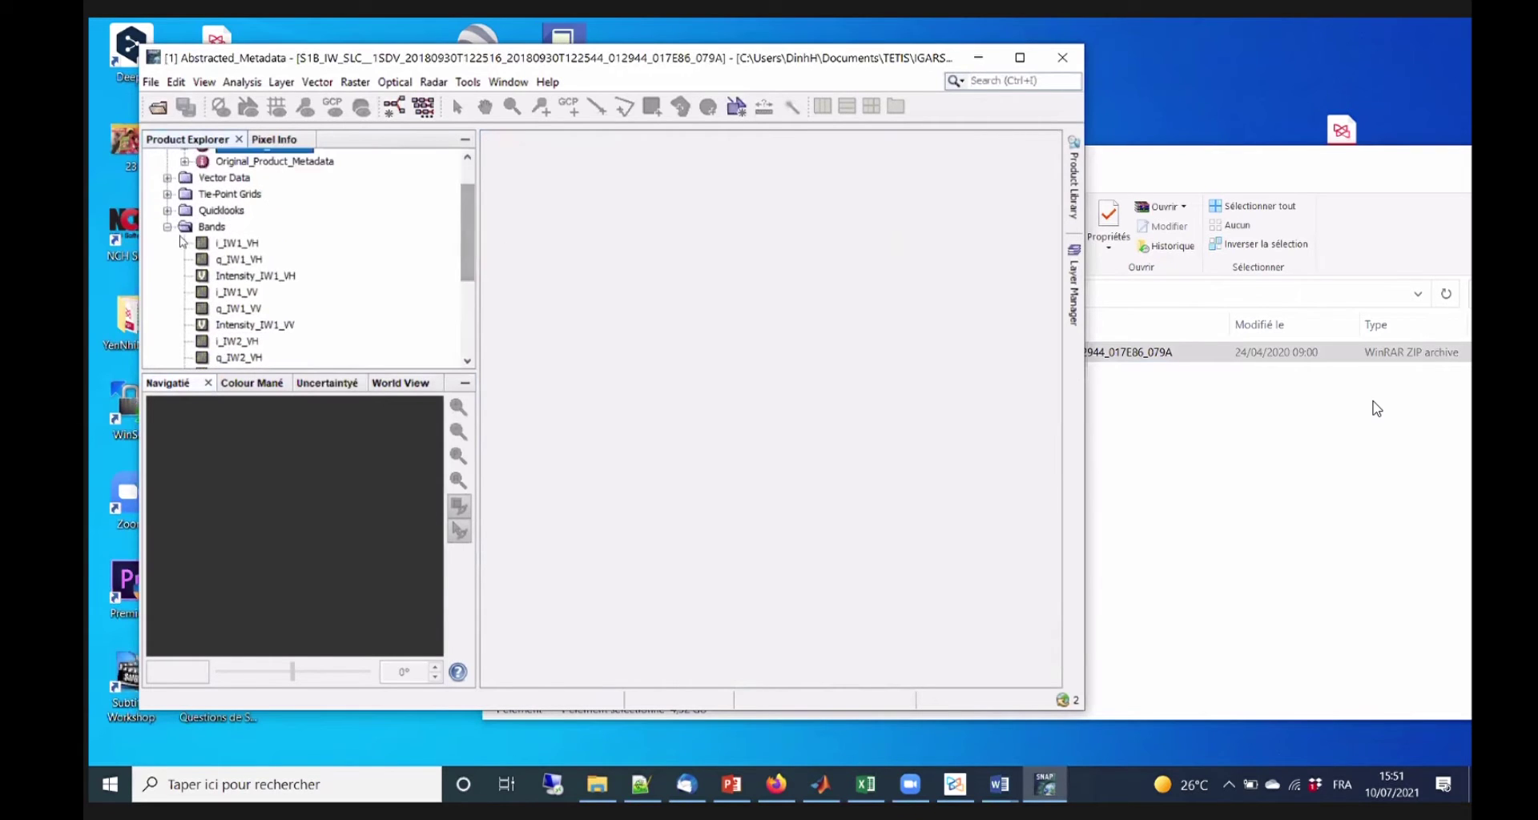
{"action": "left_click", "coordinate": [168, 173]}
{"action": "left_click", "coordinate": [168, 239]}
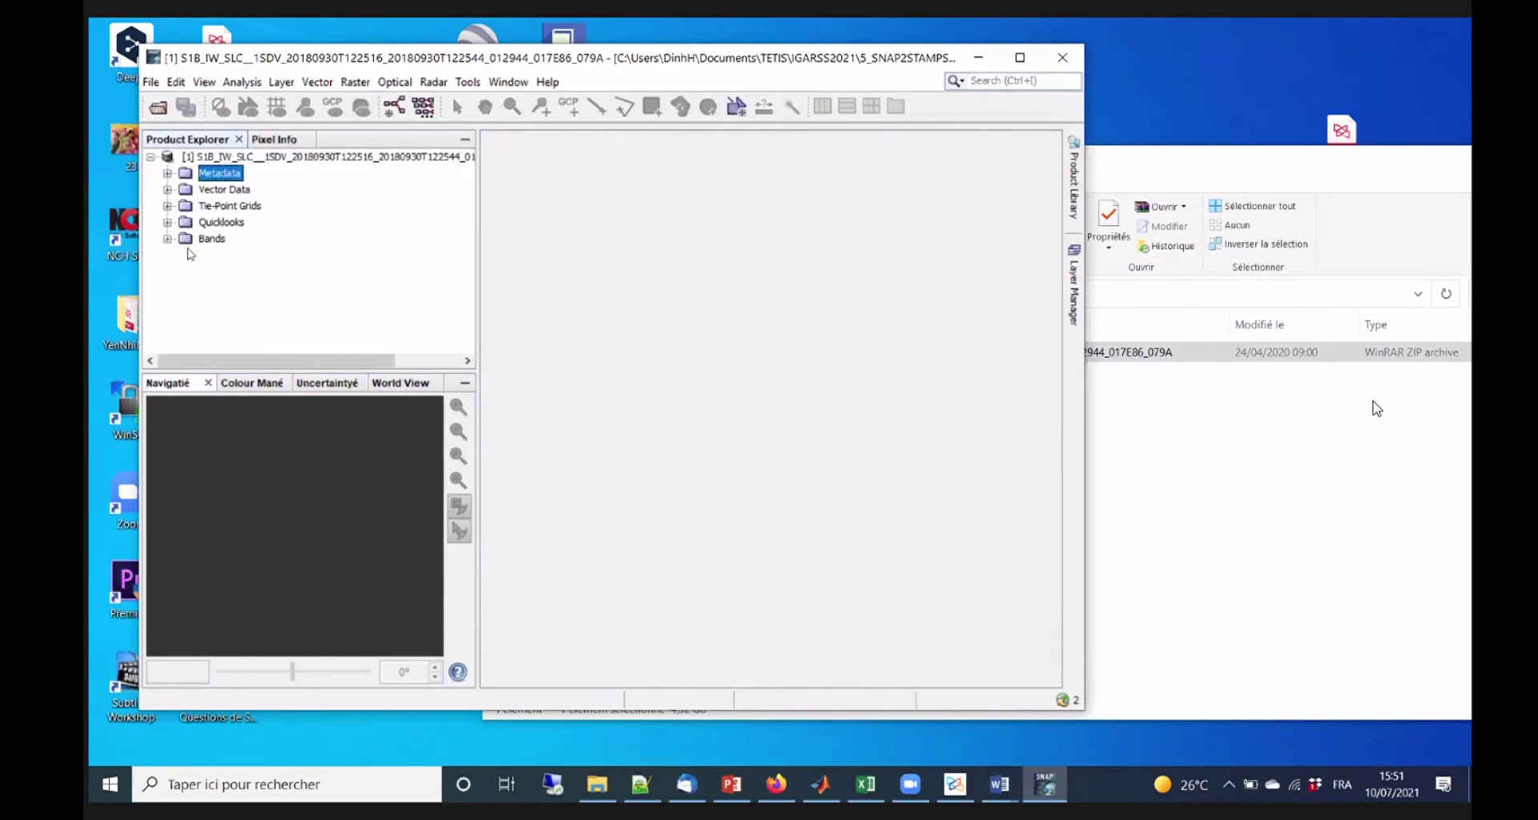
Expand the Bands folder again and examine the Intensity_IW1_VH, Intensity_IW2_VH and Intensity_IW3_VH bands.
{"action": "left_click", "coordinate": [167, 238]}
{"action": "mouse_move", "coordinate": [463, 228]}
{"action": "left_mouse_down"}
{"action": "mouse_move", "coordinate": [466, 307]}
{"action": "mouse_move", "coordinate": [468, 206]}
{"action": "mouse_move", "coordinate": [469, 233]}
{"action": "left_mouse_up"}
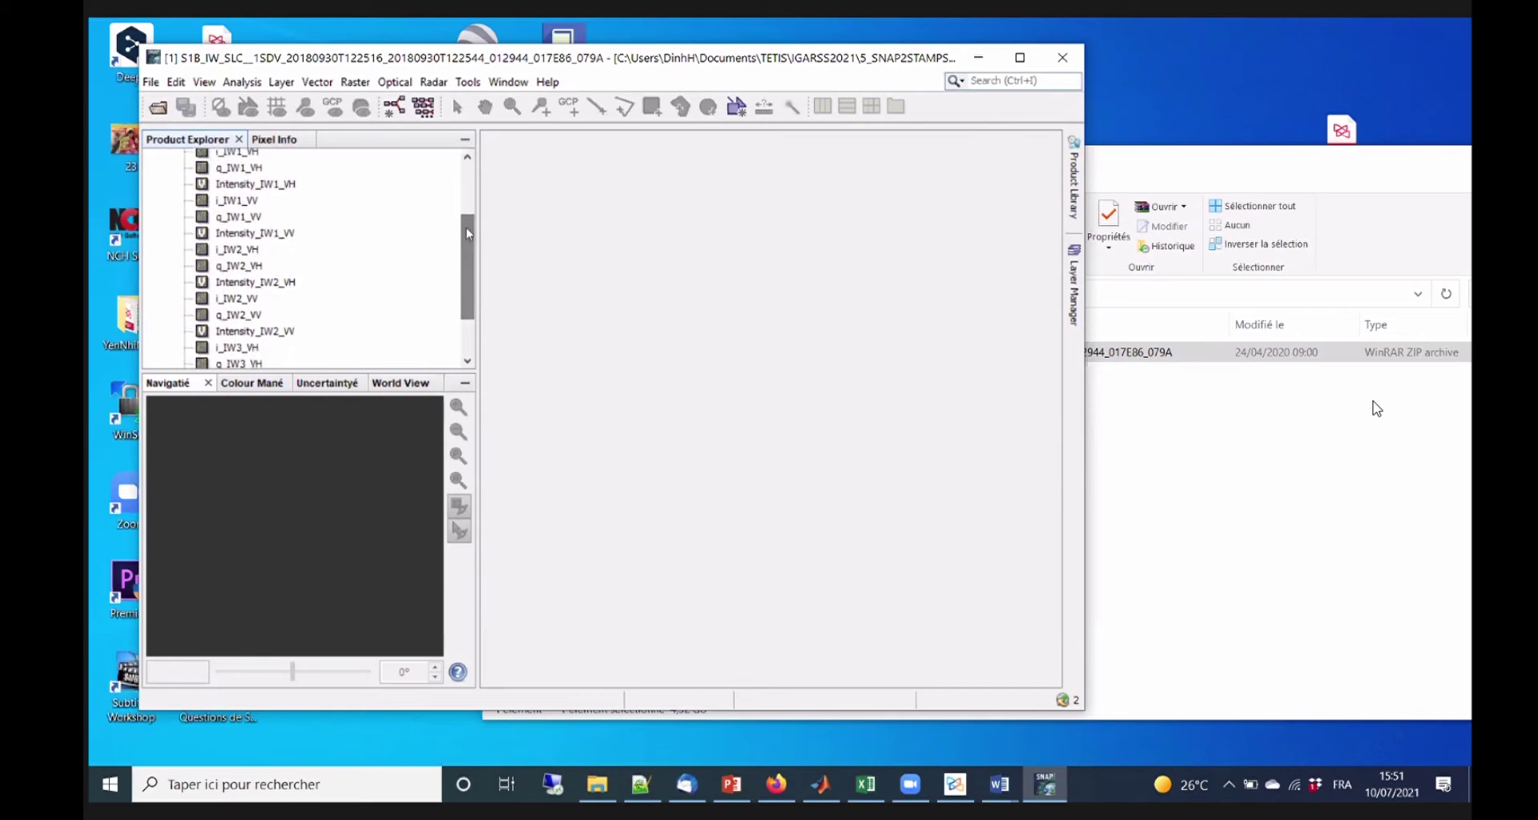
{"action": "left_click", "coordinate": [269, 184]}
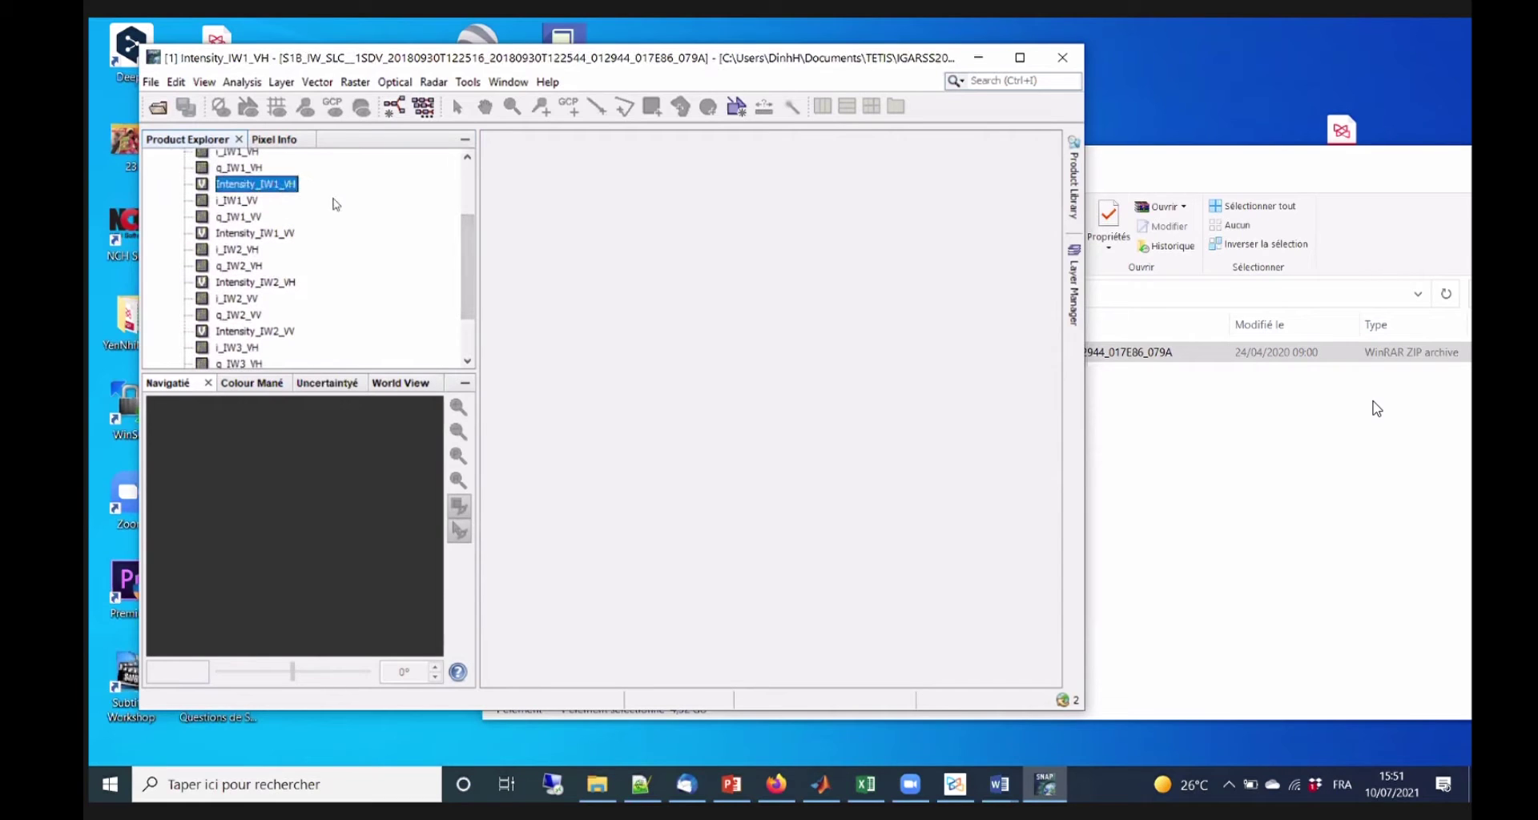
{"action": "left_click", "coordinate": [284, 284]}
{"action": "left_click_drag", "start_coordinate": [468, 269], "coordinate": [469, 303]}
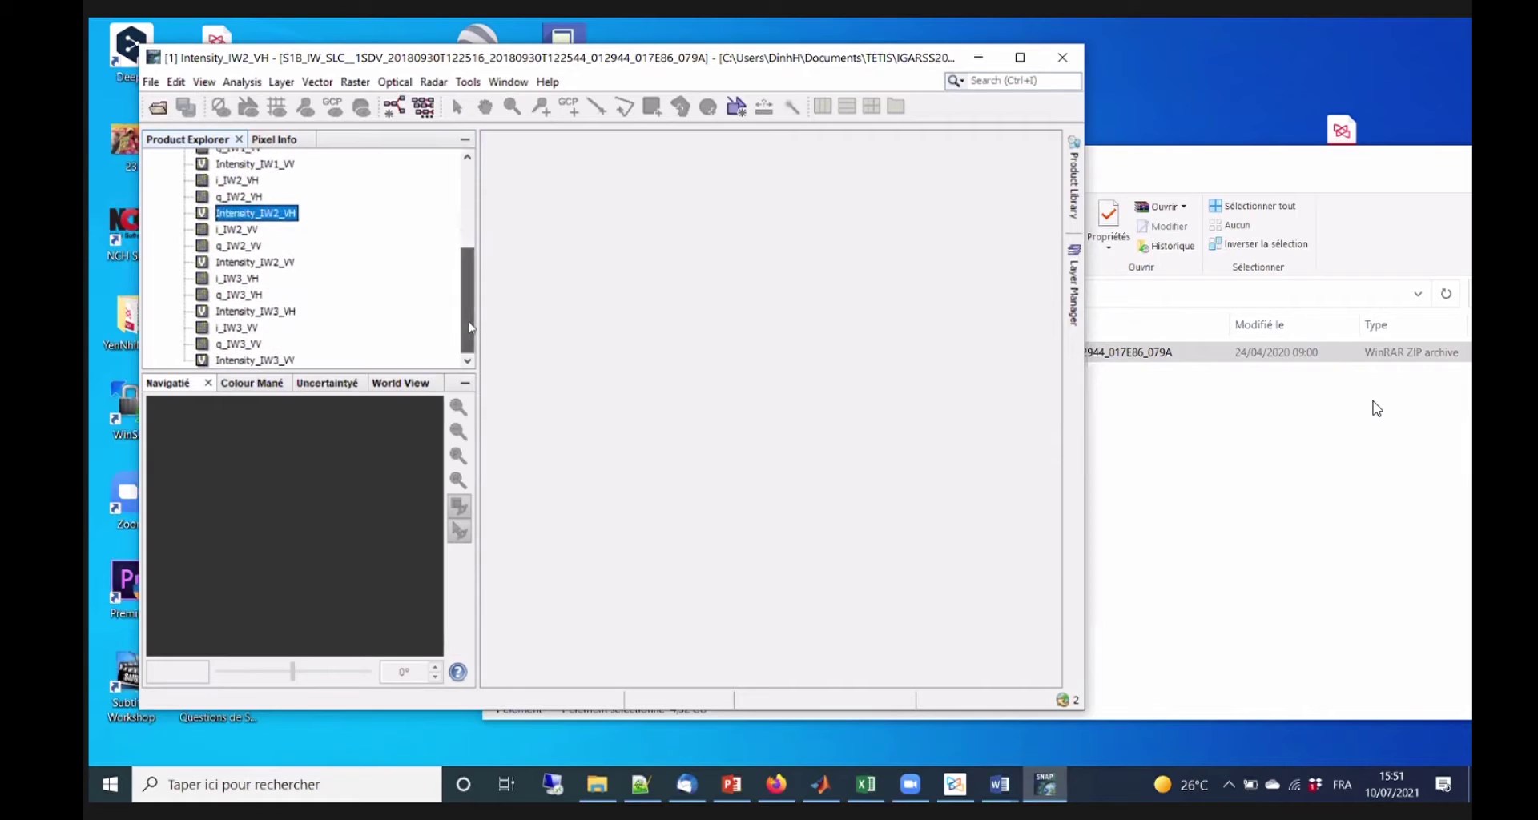
{"action": "left_click", "coordinate": [282, 313]}
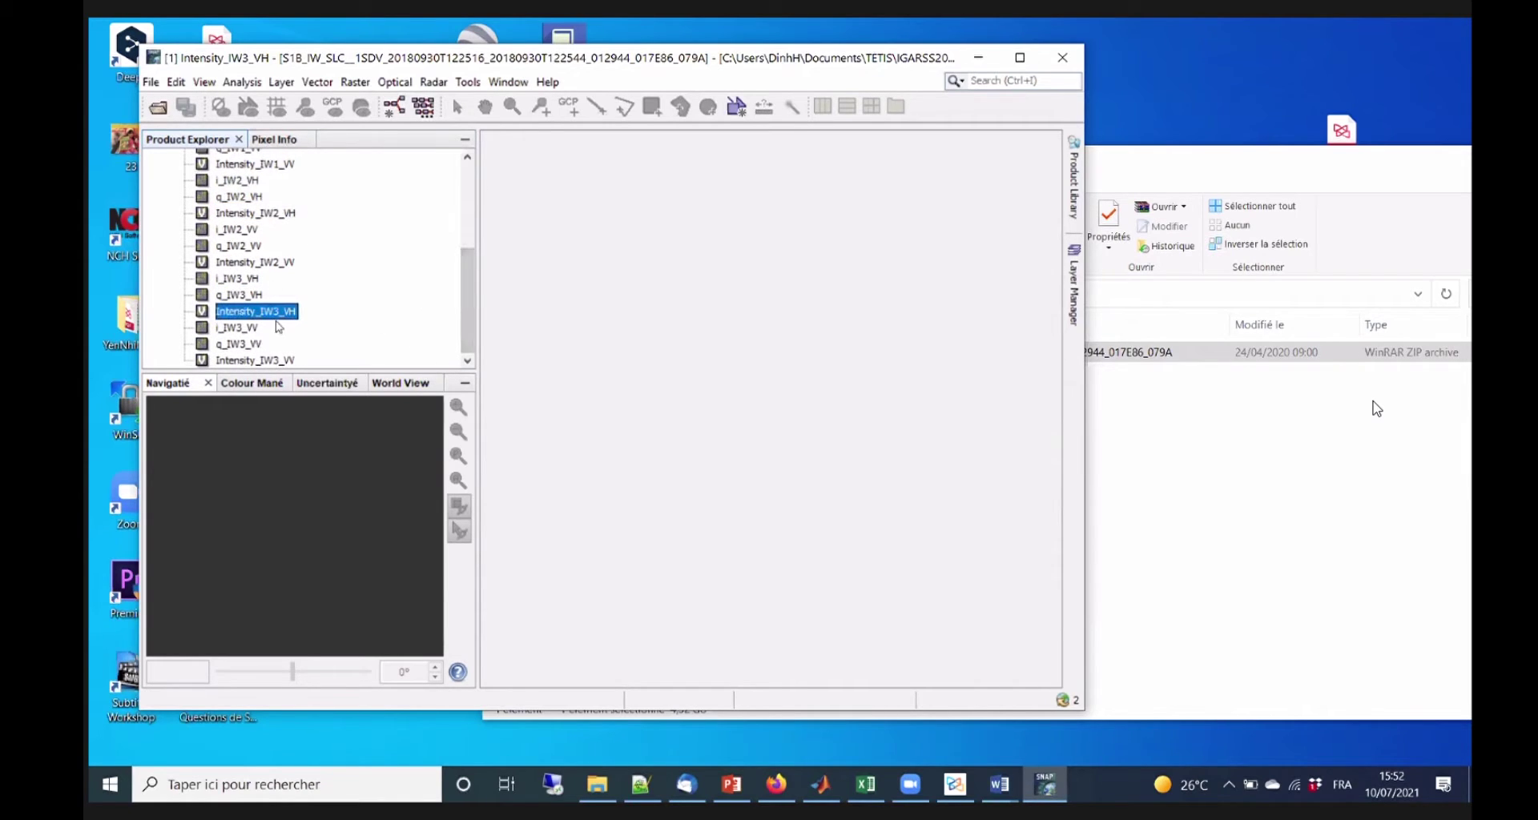
Switch to PowerPoint, open the recent 2_InSAR presentation and start the slide show at slide 19 on the TOPS mode principle.
{"action": "right_click", "coordinate": [731, 787]}
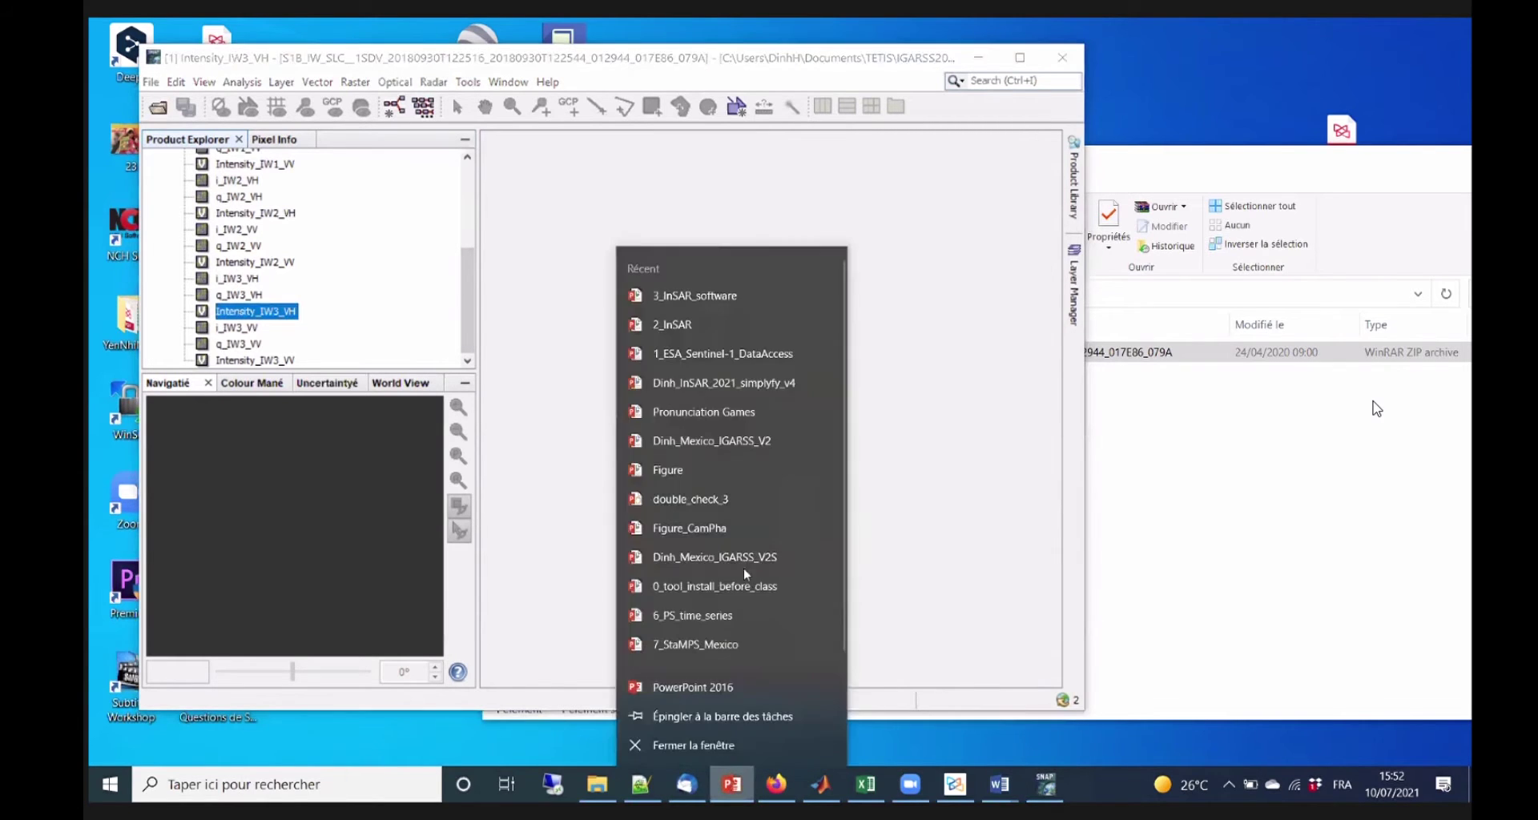
{"action": "left_click", "coordinate": [710, 327]}
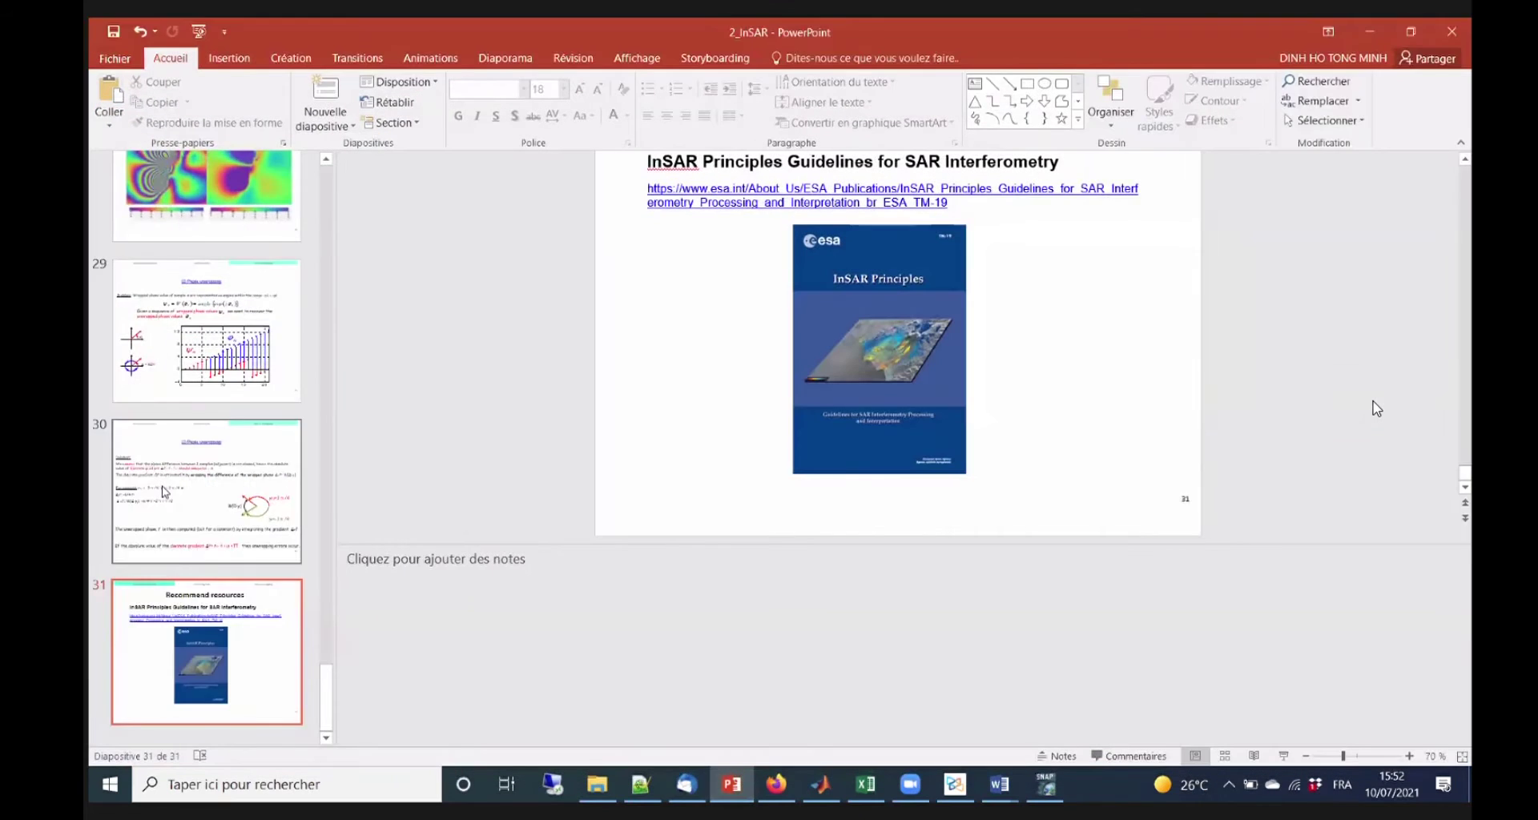
{"action": "scroll", "coordinate": [168, 490], "scroll_direction": "up", "scroll_amount": 5}
{"action": "scroll", "coordinate": [168, 490], "scroll_direction": "up", "scroll_amount": 6}
{"action": "left_click", "coordinate": [168, 513]}
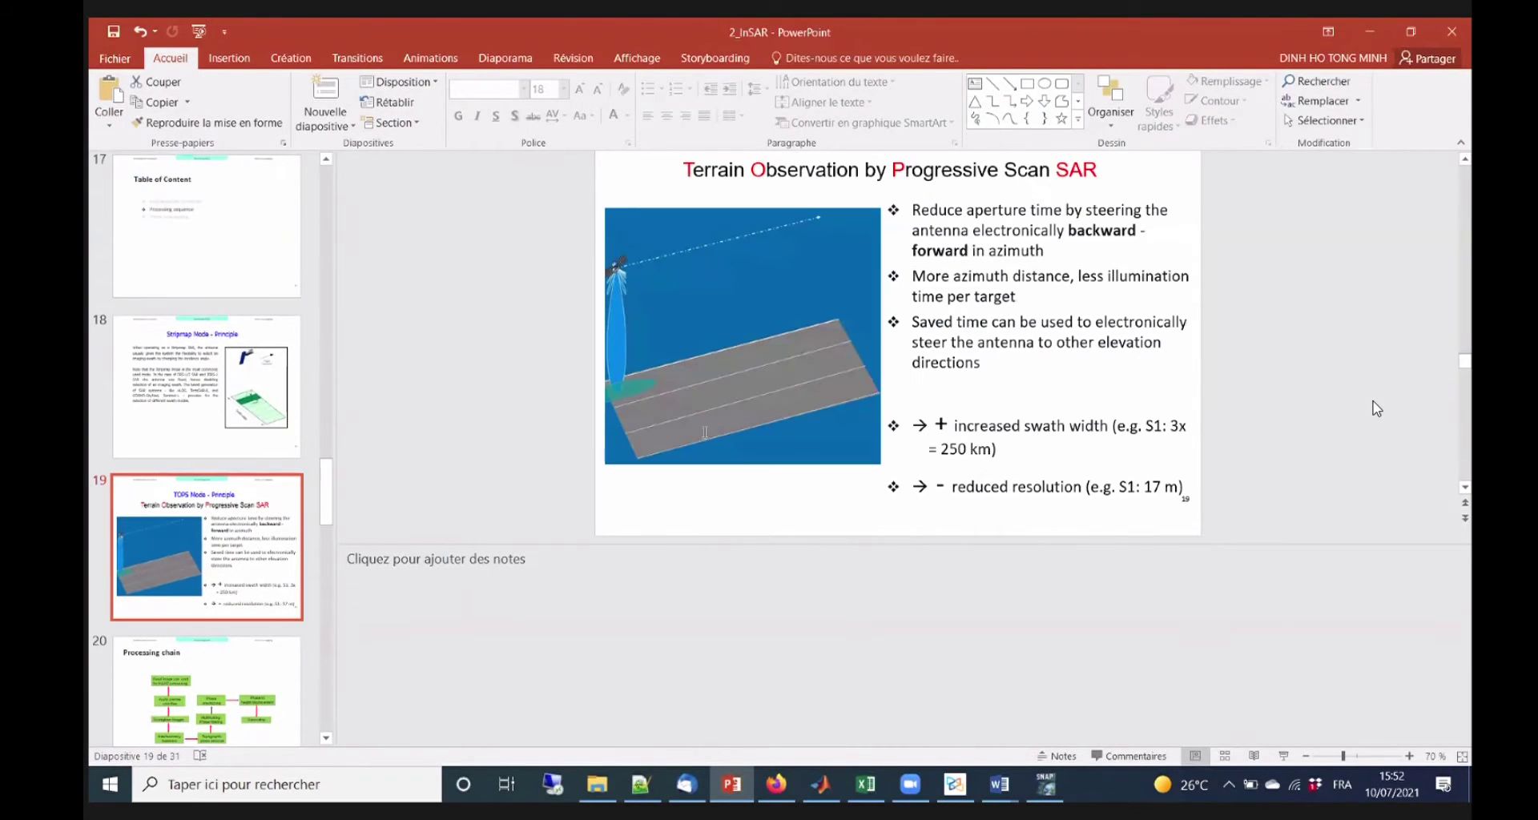
{"action": "left_click", "coordinate": [1283, 756]}
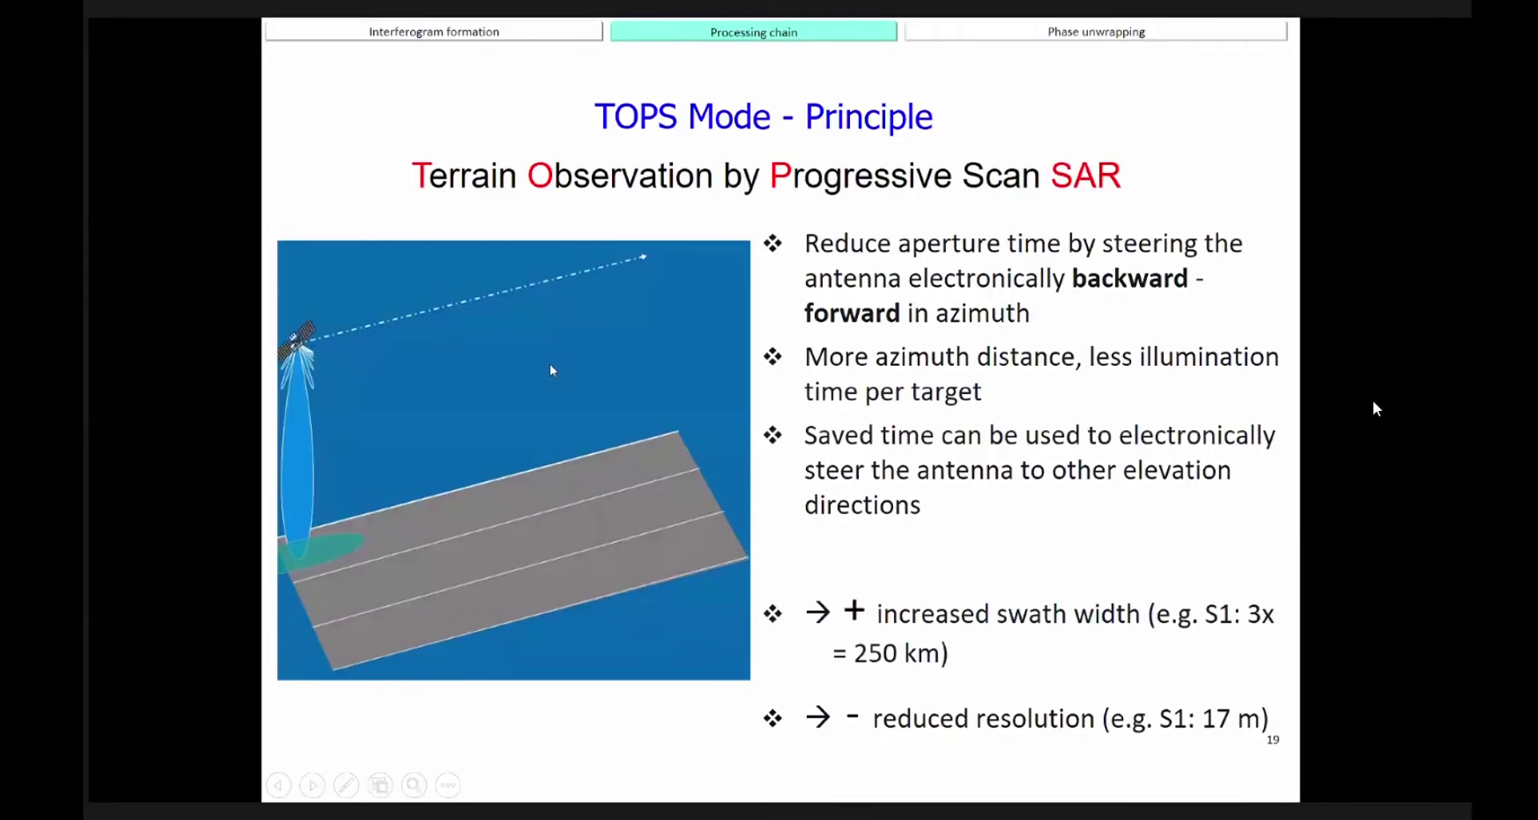
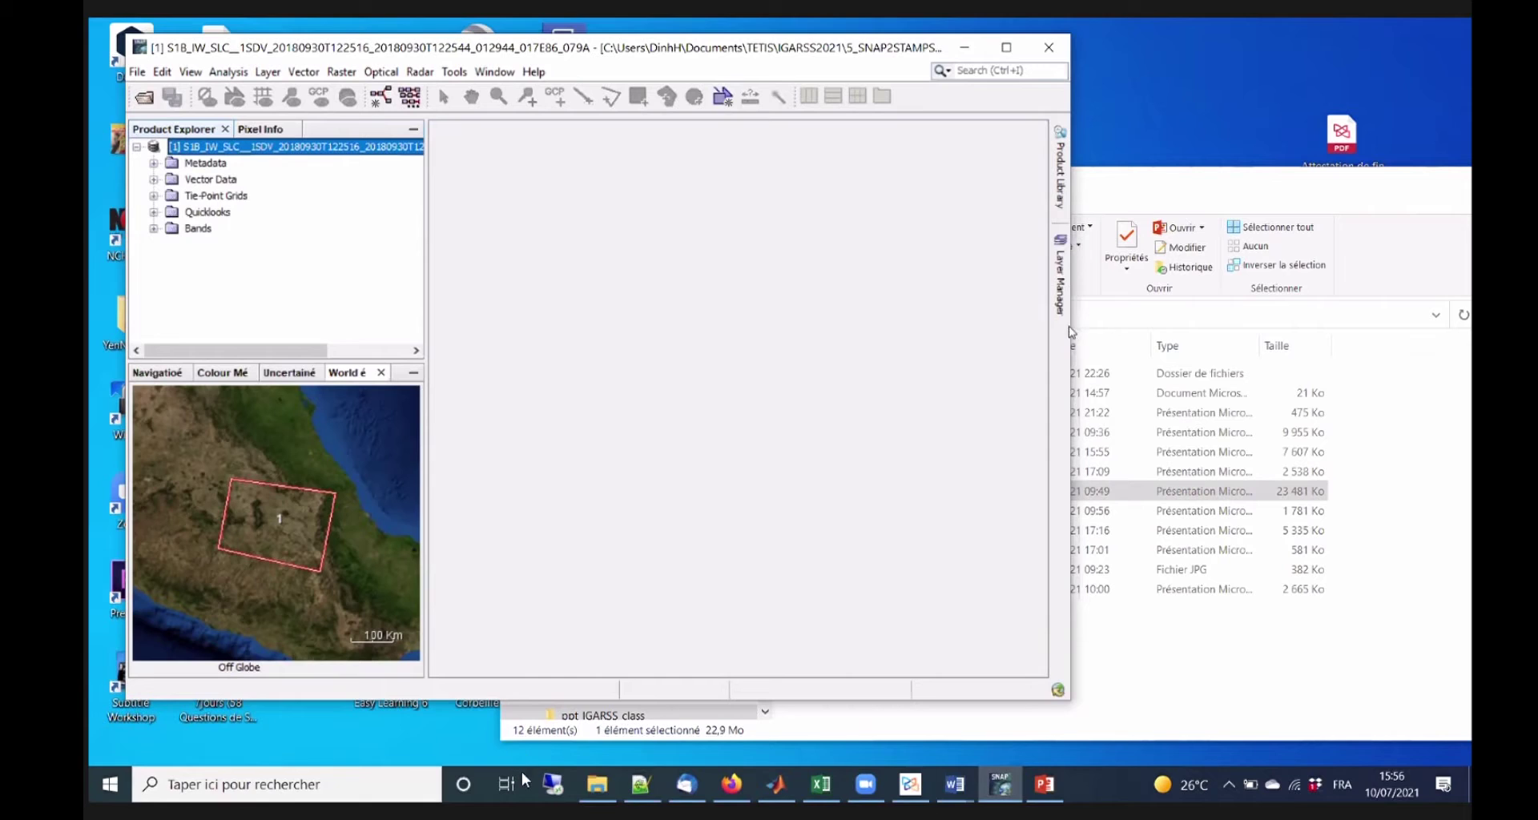
Widen the SNAP window, view the Apply Orbit File operator's I/O parameters for the loaded product, and close the dialog.
{"action": "left_click_drag", "start_coordinate": [1074, 327], "coordinate": [1187, 327]}
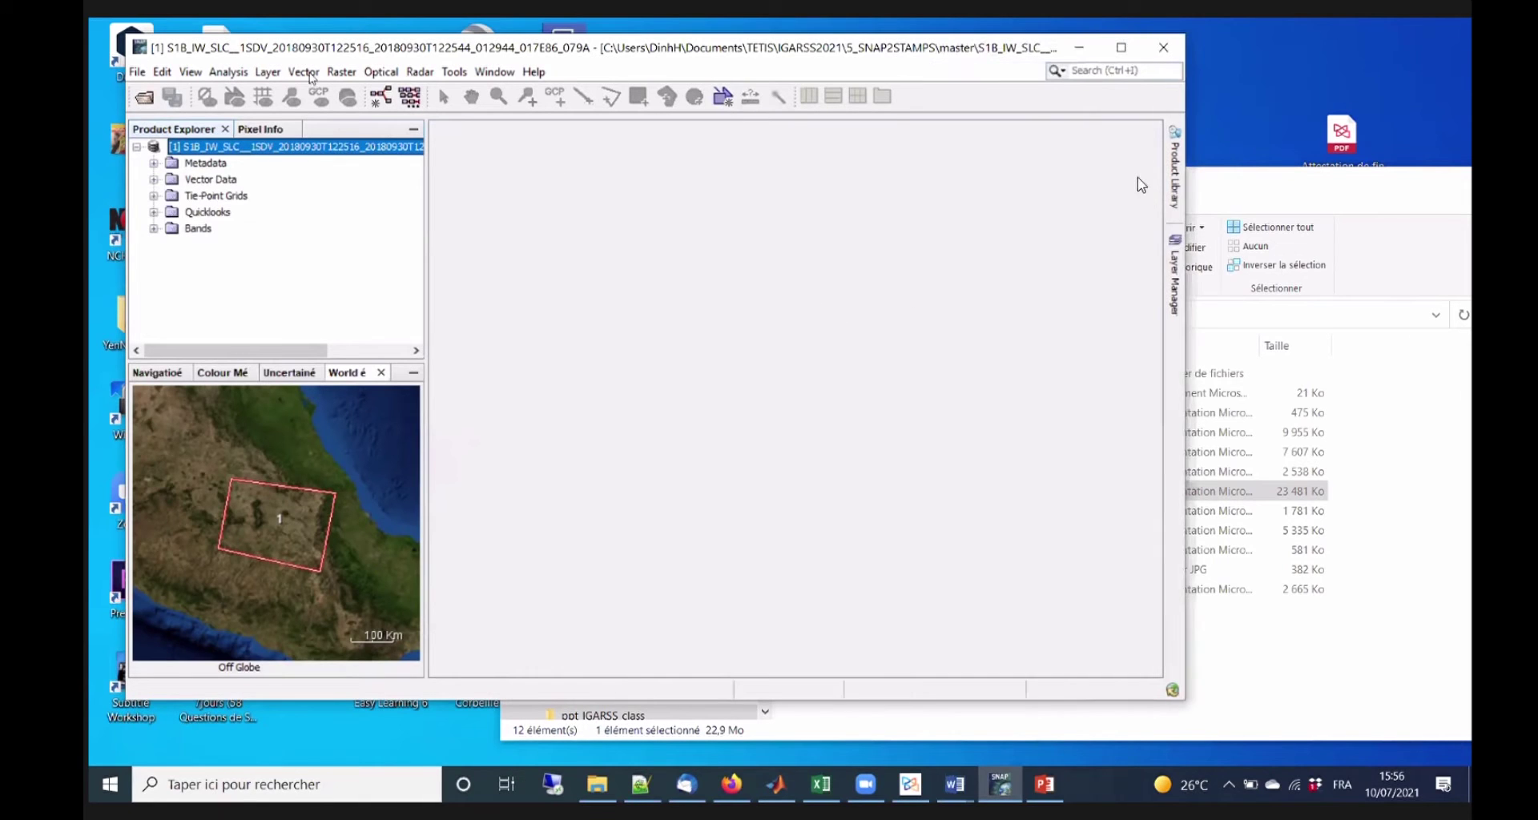
{"action": "left_click", "coordinate": [420, 71]}
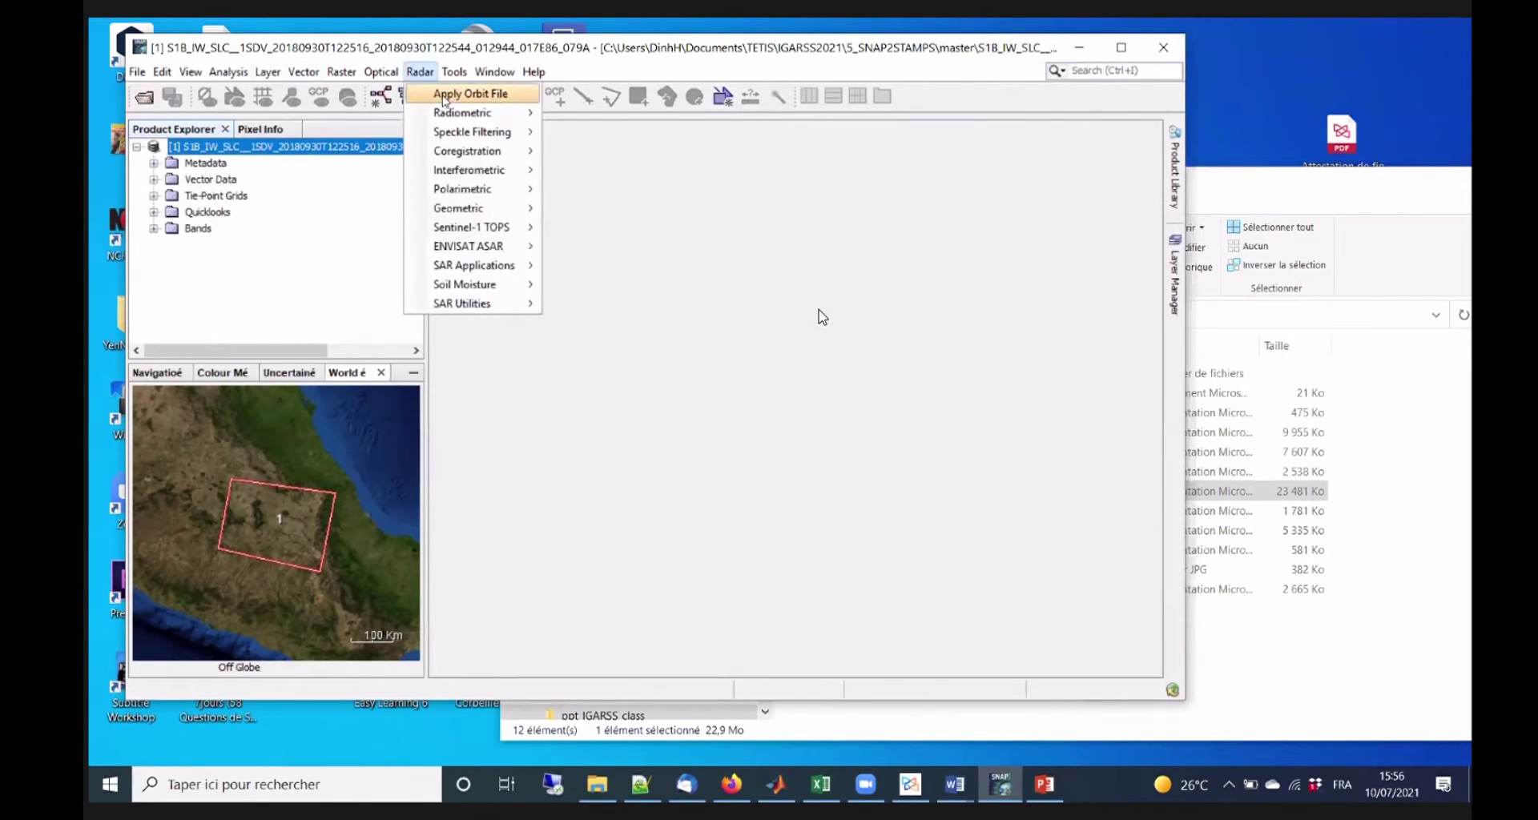
{"action": "left_click", "coordinate": [446, 97]}
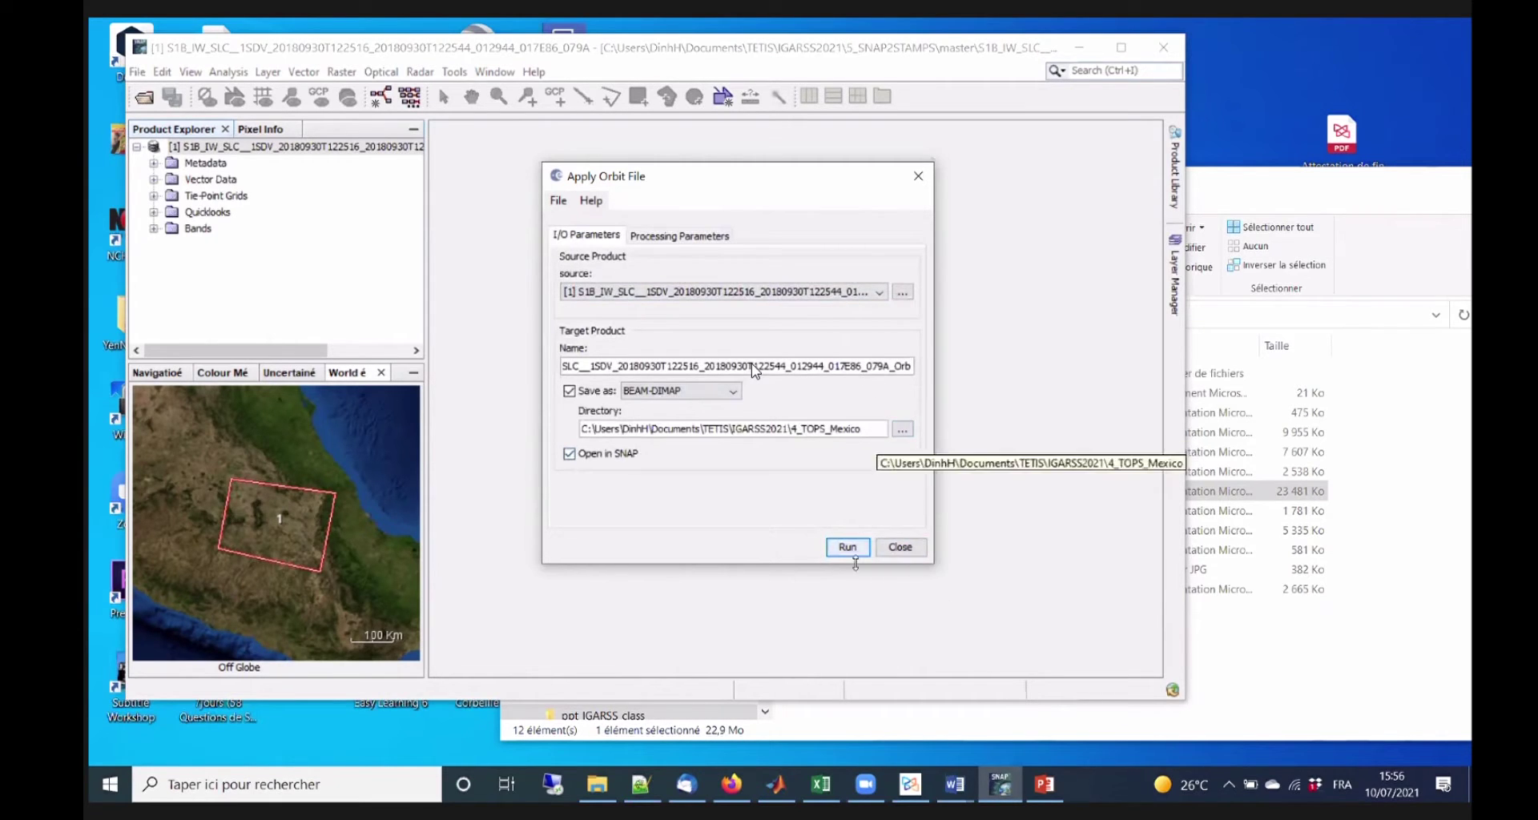
{"action": "left_click", "coordinate": [918, 175]}
Open the radar Coregistration tool to view its ProductSet-Reader settings, and close it.
{"action": "left_click", "coordinate": [420, 72]}
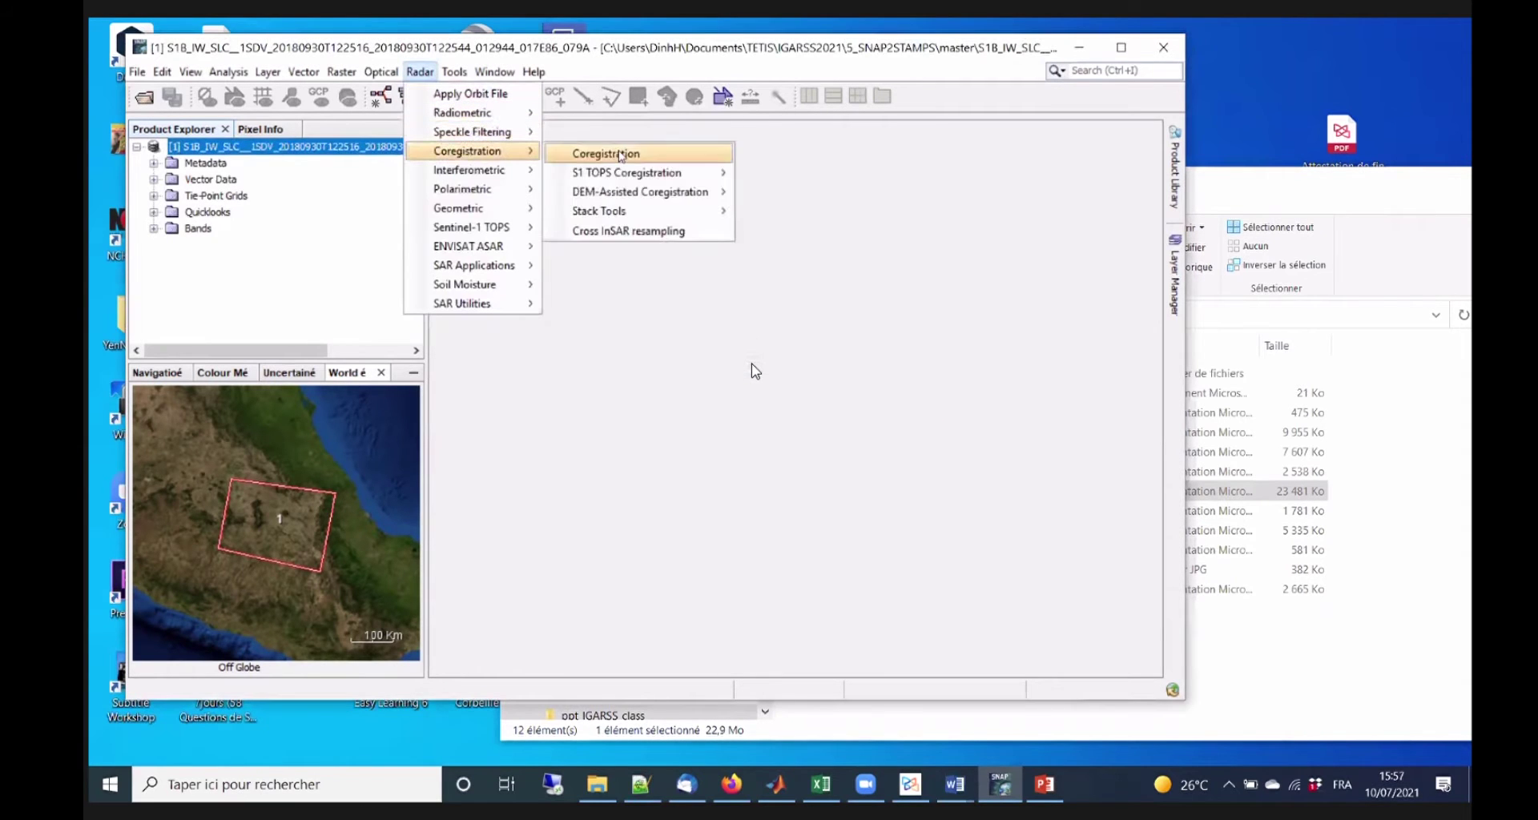
{"action": "left_click", "coordinate": [619, 156]}
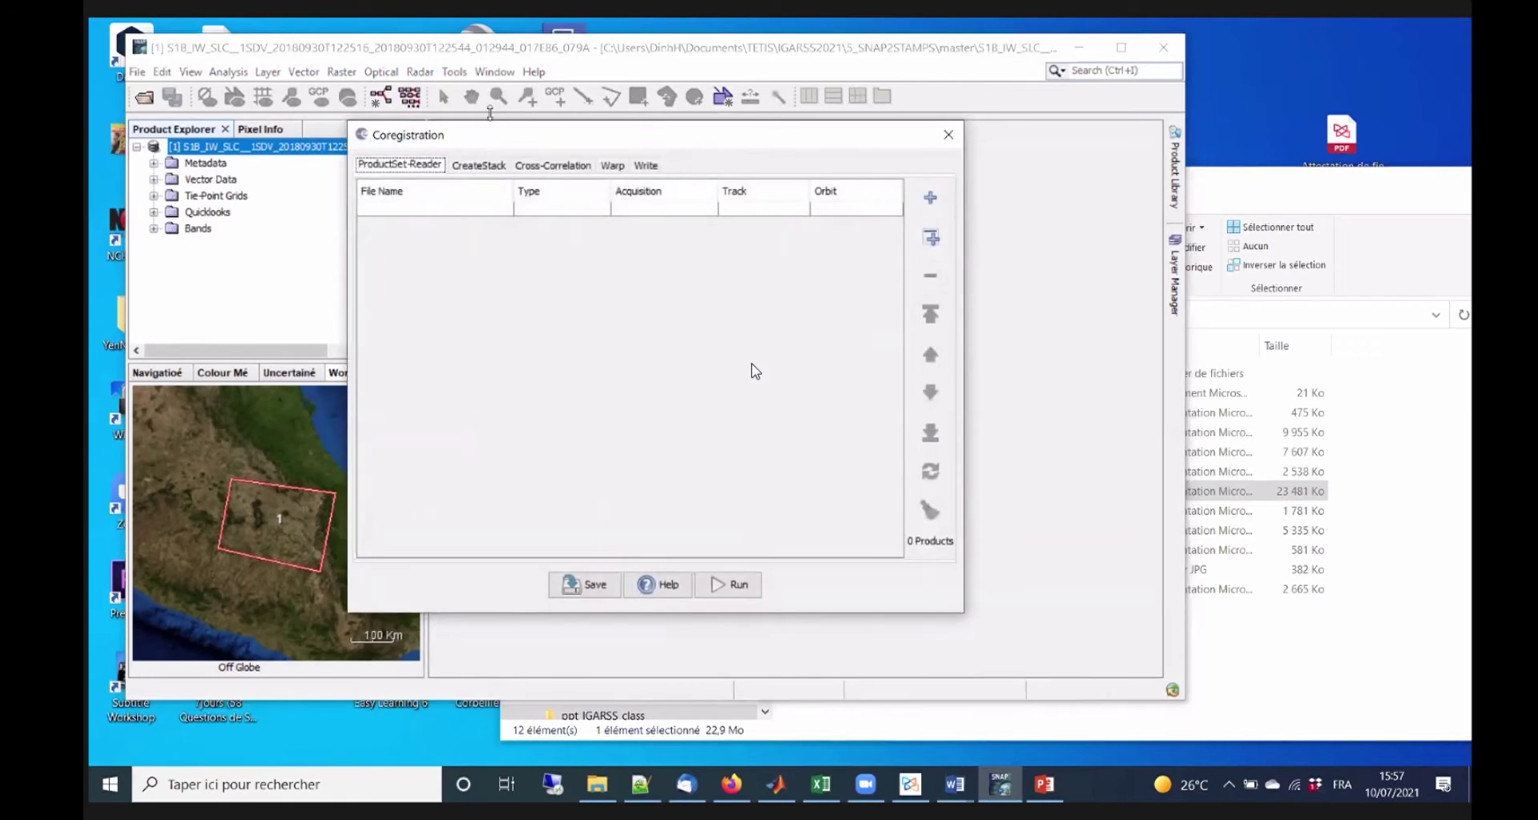
{"action": "left_click", "coordinate": [1105, 155]}
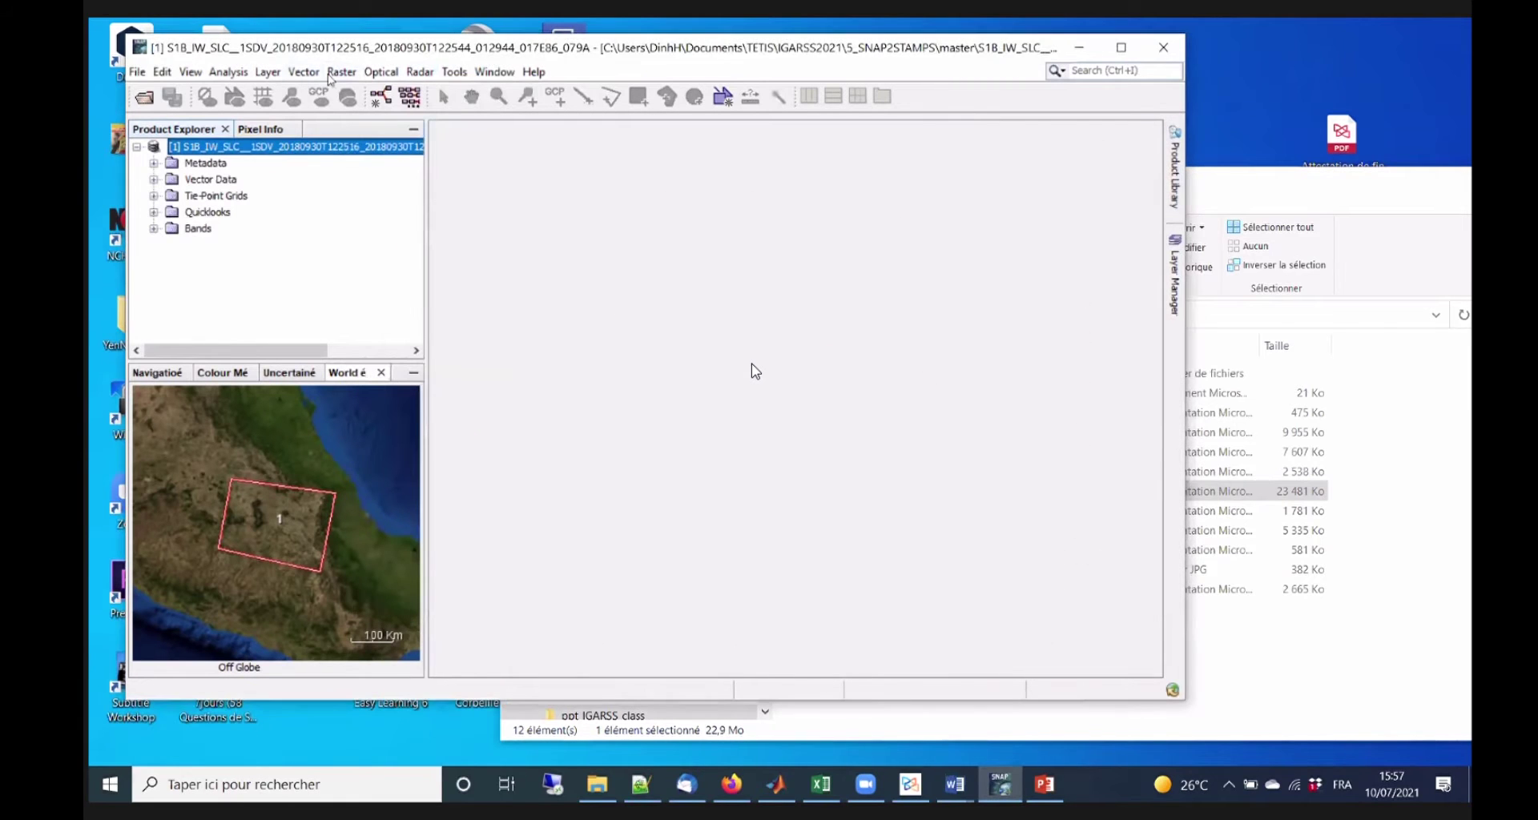
Open the S-1 SLC to GRD processing dialog to view its chain of operators, and close it.
{"action": "left_click", "coordinate": [419, 73]}
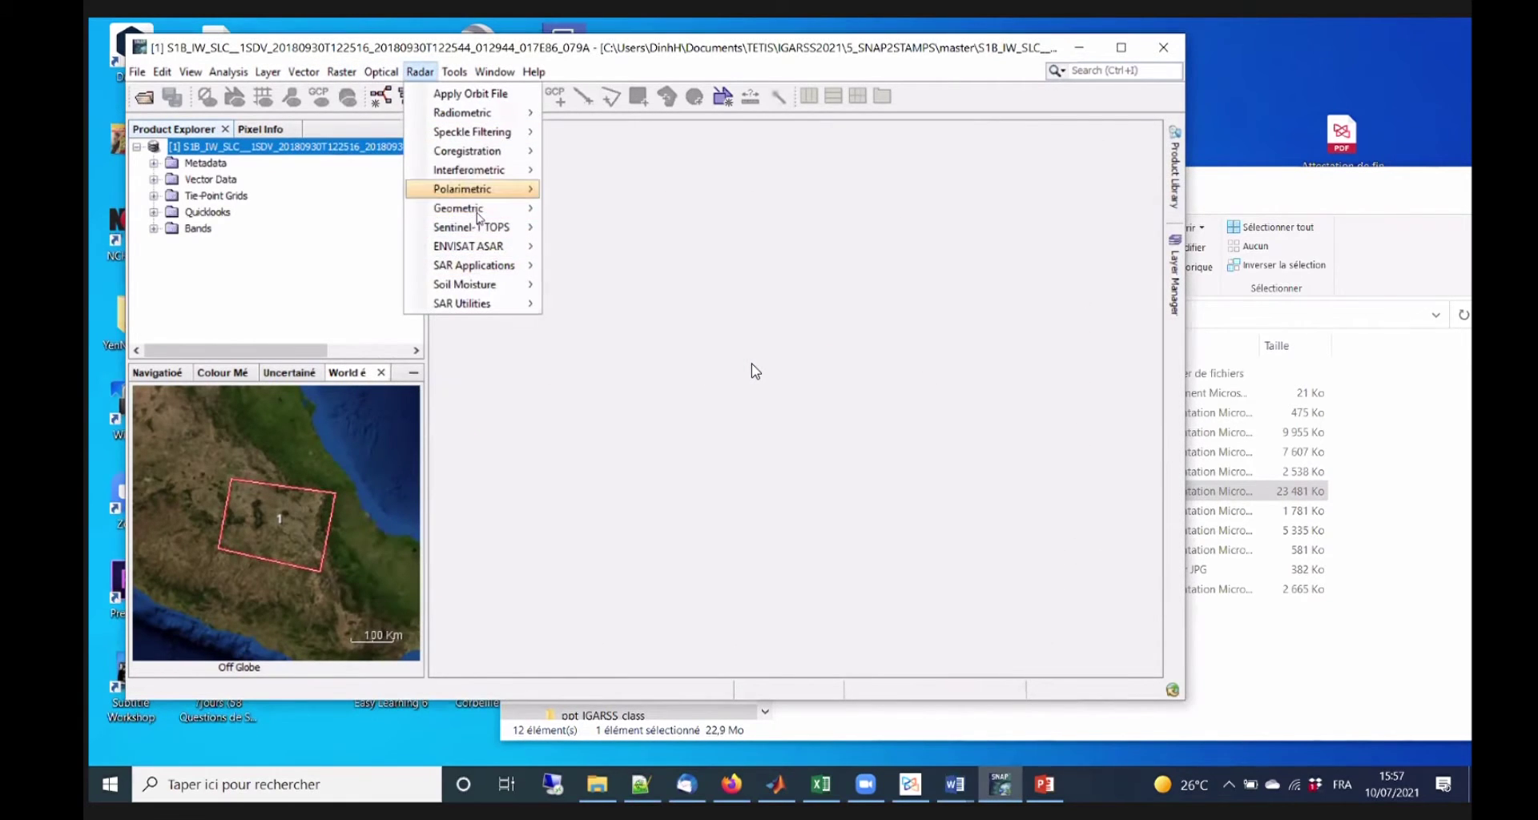
{"action": "mouse_move", "coordinate": [489, 214]}
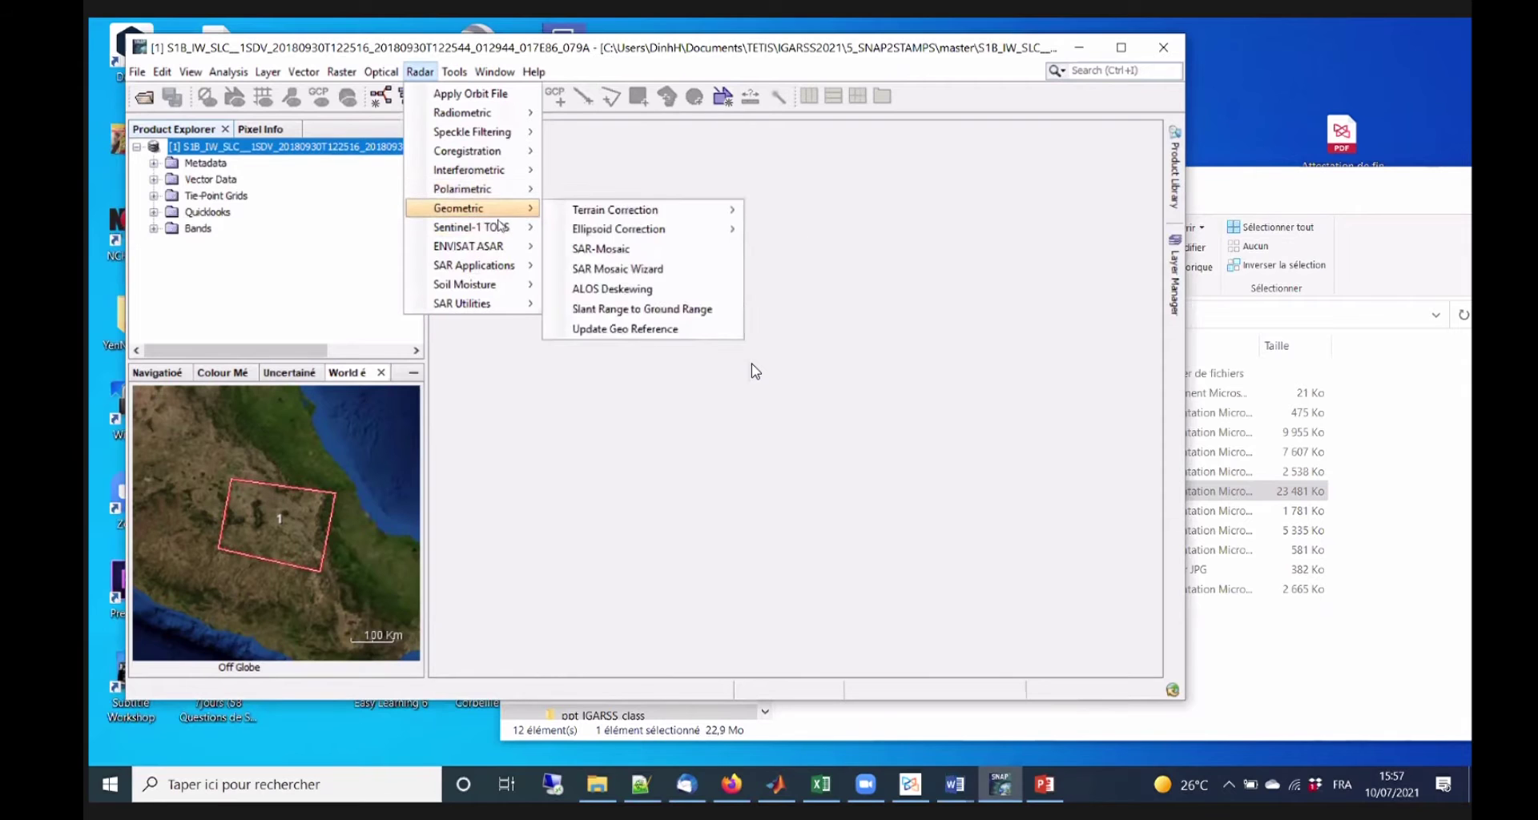
{"action": "left_click", "coordinate": [588, 229]}
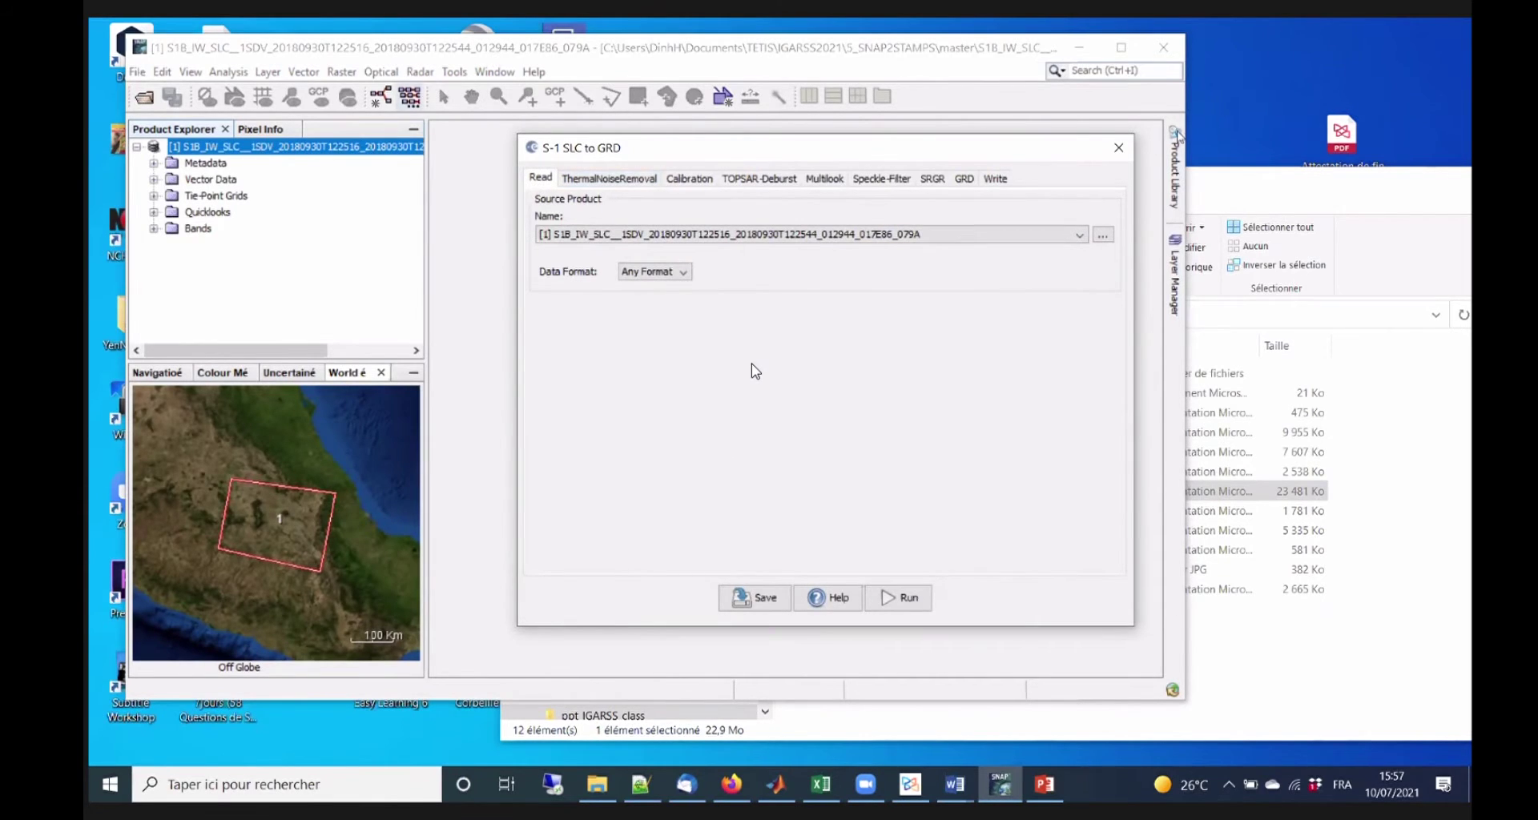
{"action": "left_click", "coordinate": [1119, 148]}
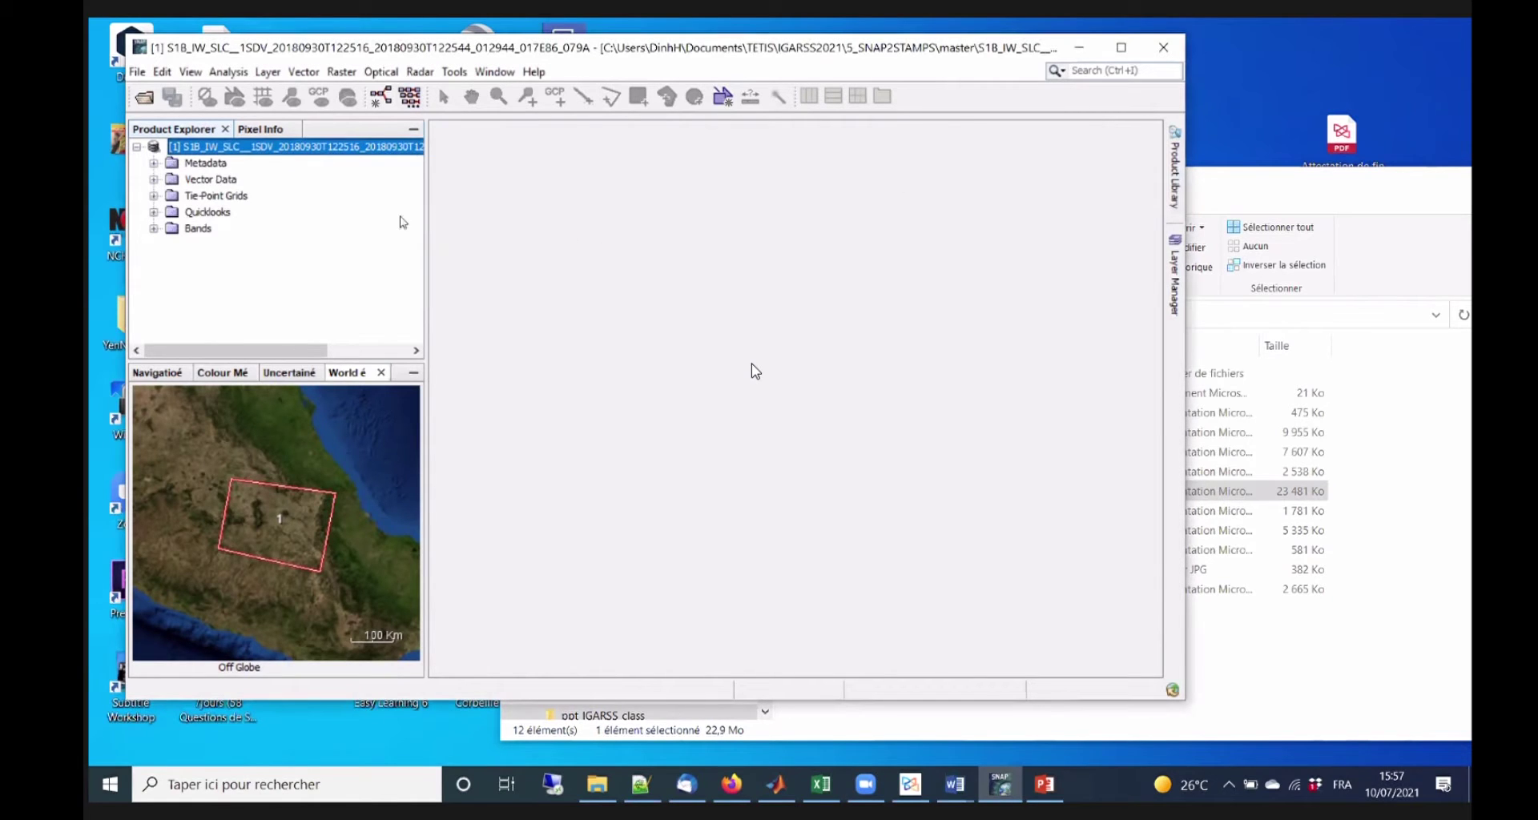
Narrow the Product Explorer, open the Graph Builder for the loaded S1B_IW_SLC product and reposition its window.
{"action": "left_click_drag", "start_coordinate": [426, 210], "coordinate": [388, 180]}
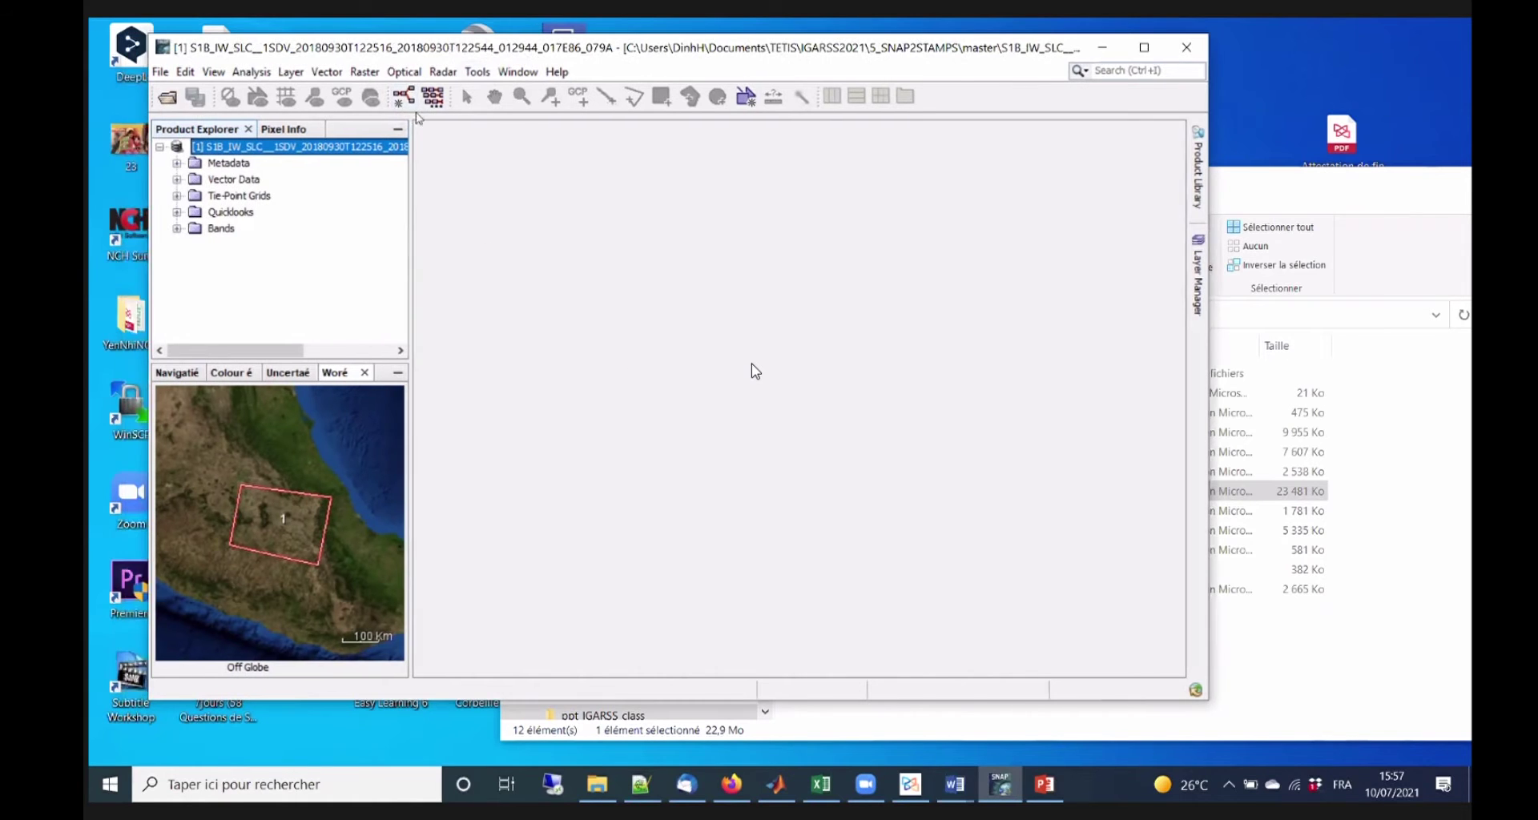
{"action": "left_click", "coordinate": [403, 97]}
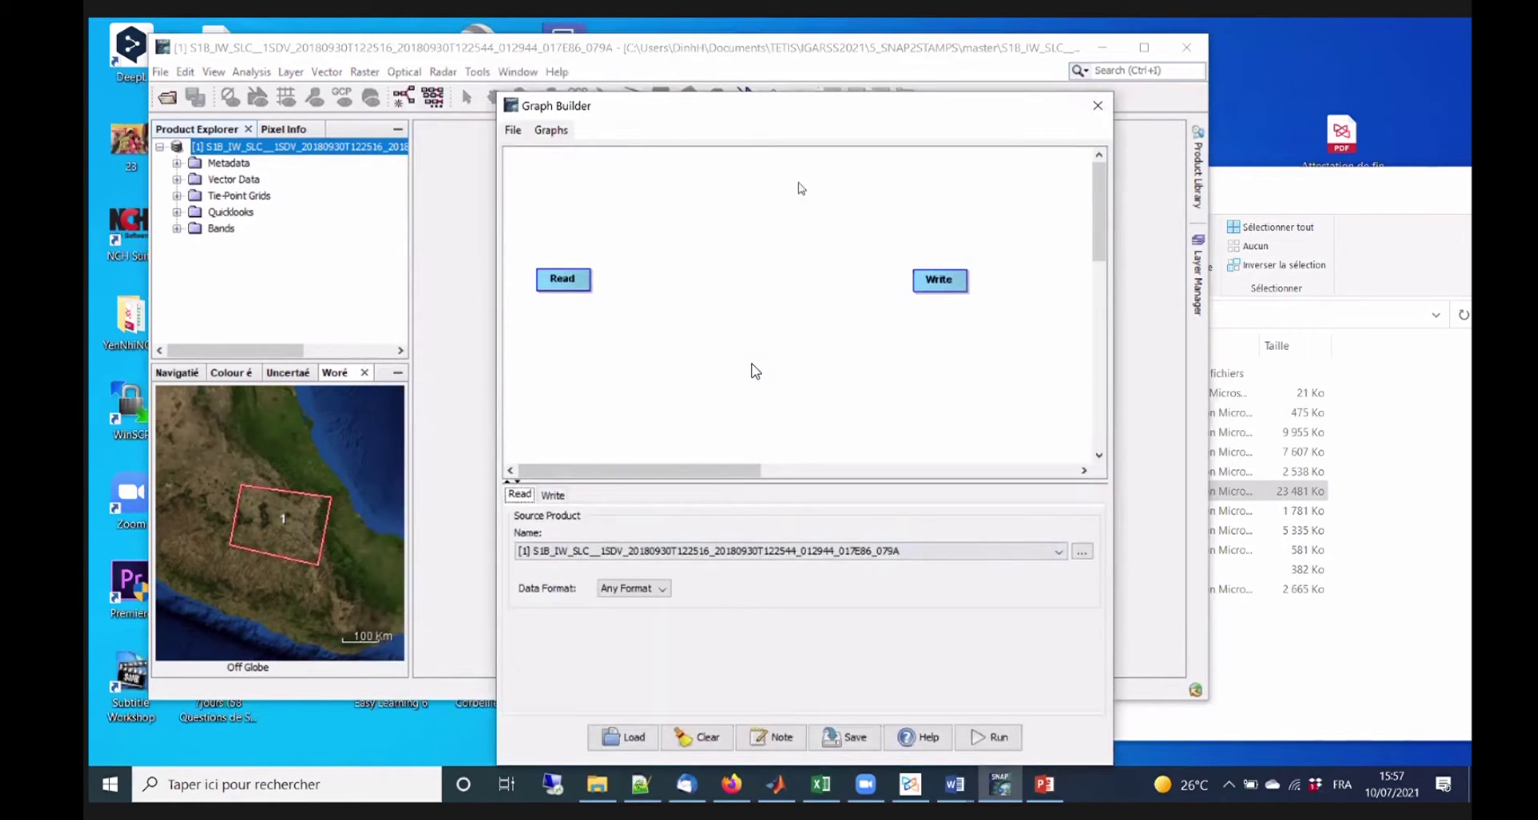
{"action": "left_click_drag", "start_coordinate": [675, 105], "coordinate": [659, 115]}
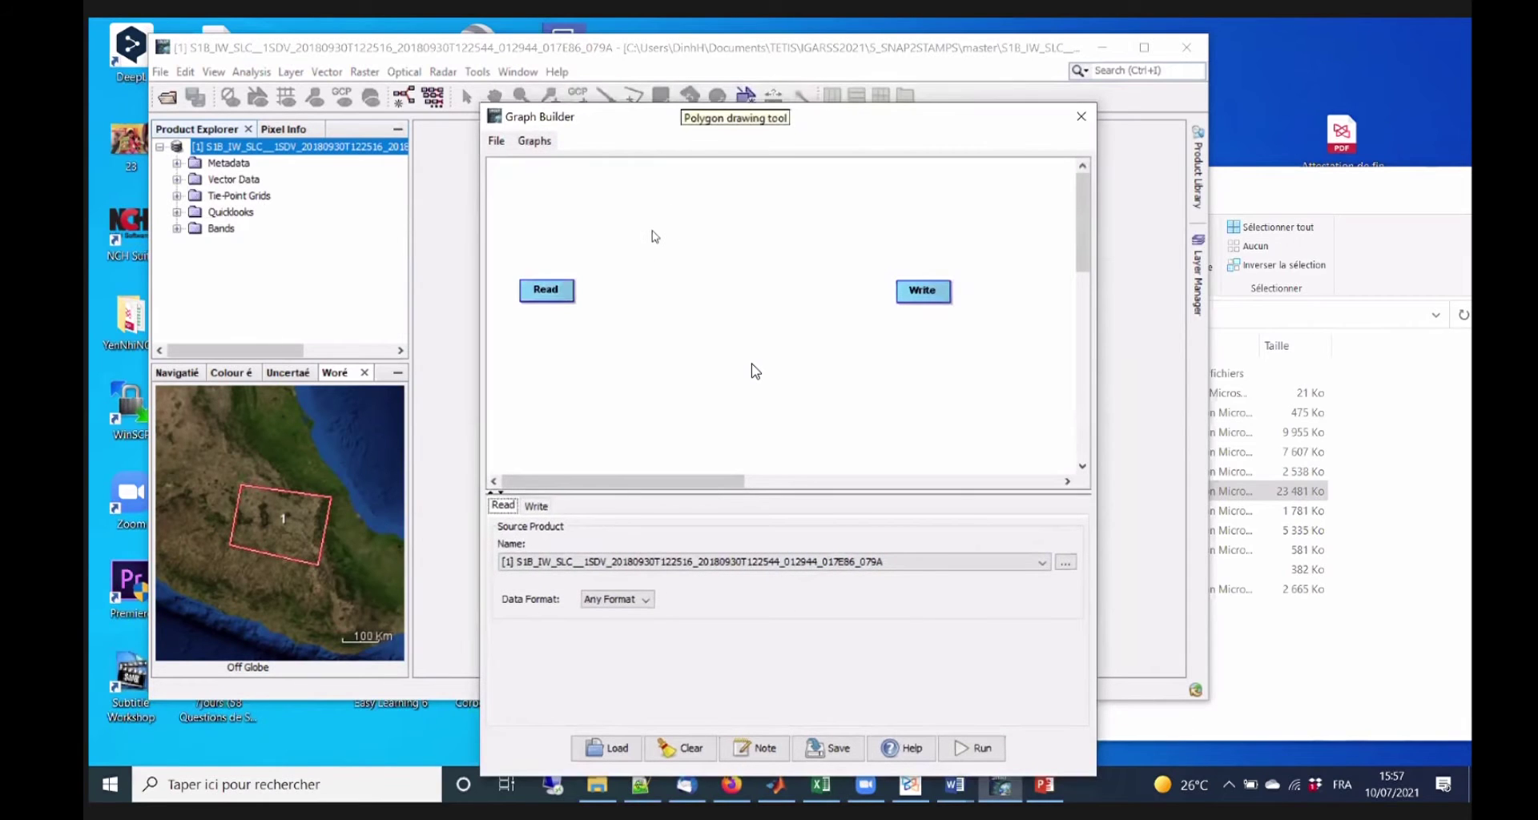
Add an Apply-Orbit-File operator to the graph between Read and Write, and connect the Read node to it.
{"action": "right_click", "coordinate": [646, 203]}
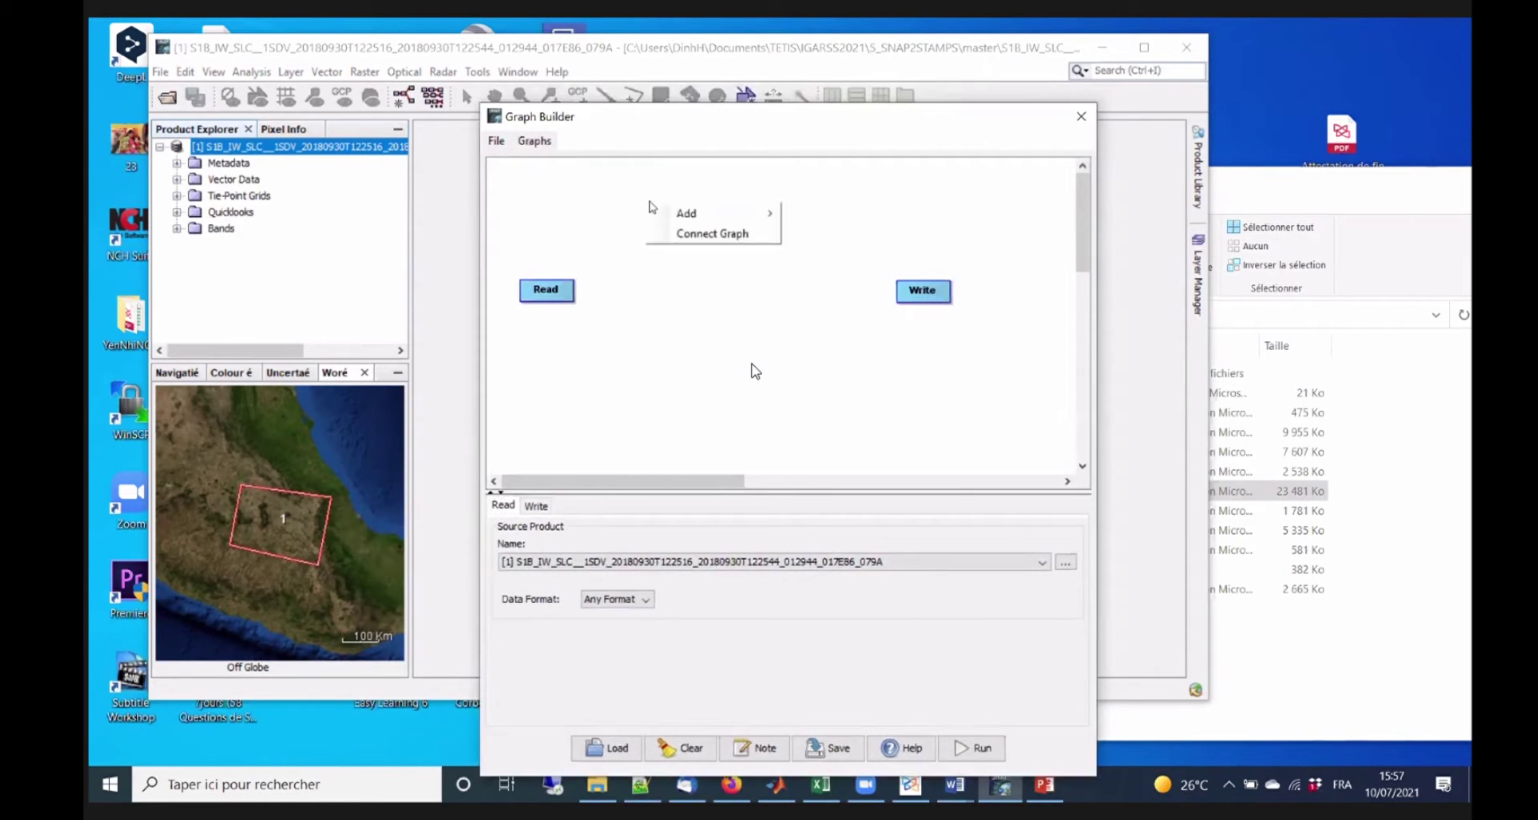
{"action": "left_click", "coordinate": [672, 221]}
{"action": "right_click", "coordinate": [657, 221]}
{"action": "mouse_move", "coordinate": [709, 229]}
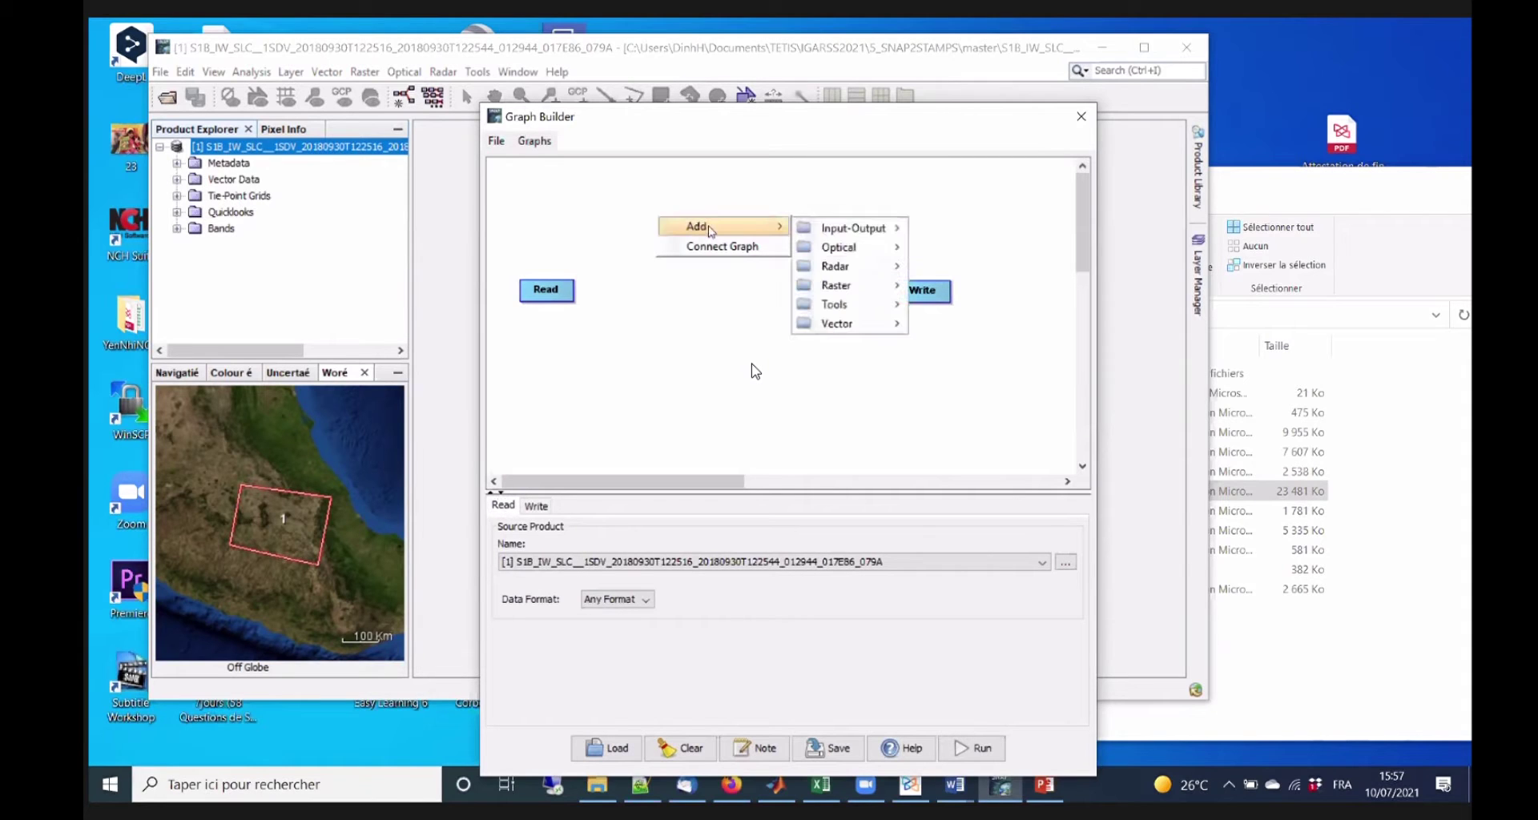
{"action": "mouse_move", "coordinate": [803, 238]}
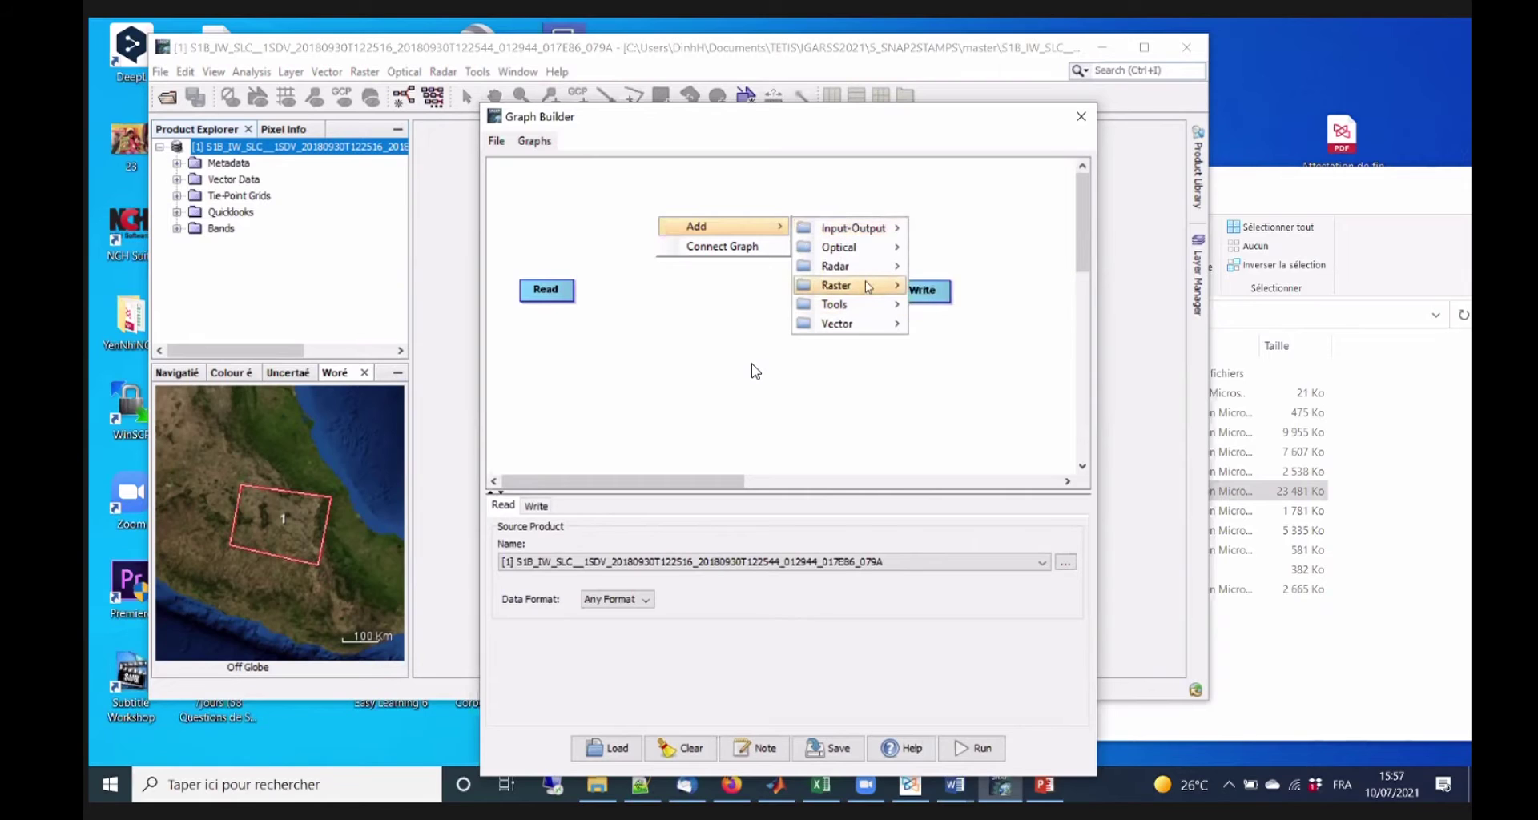
{"action": "mouse_move", "coordinate": [867, 273]}
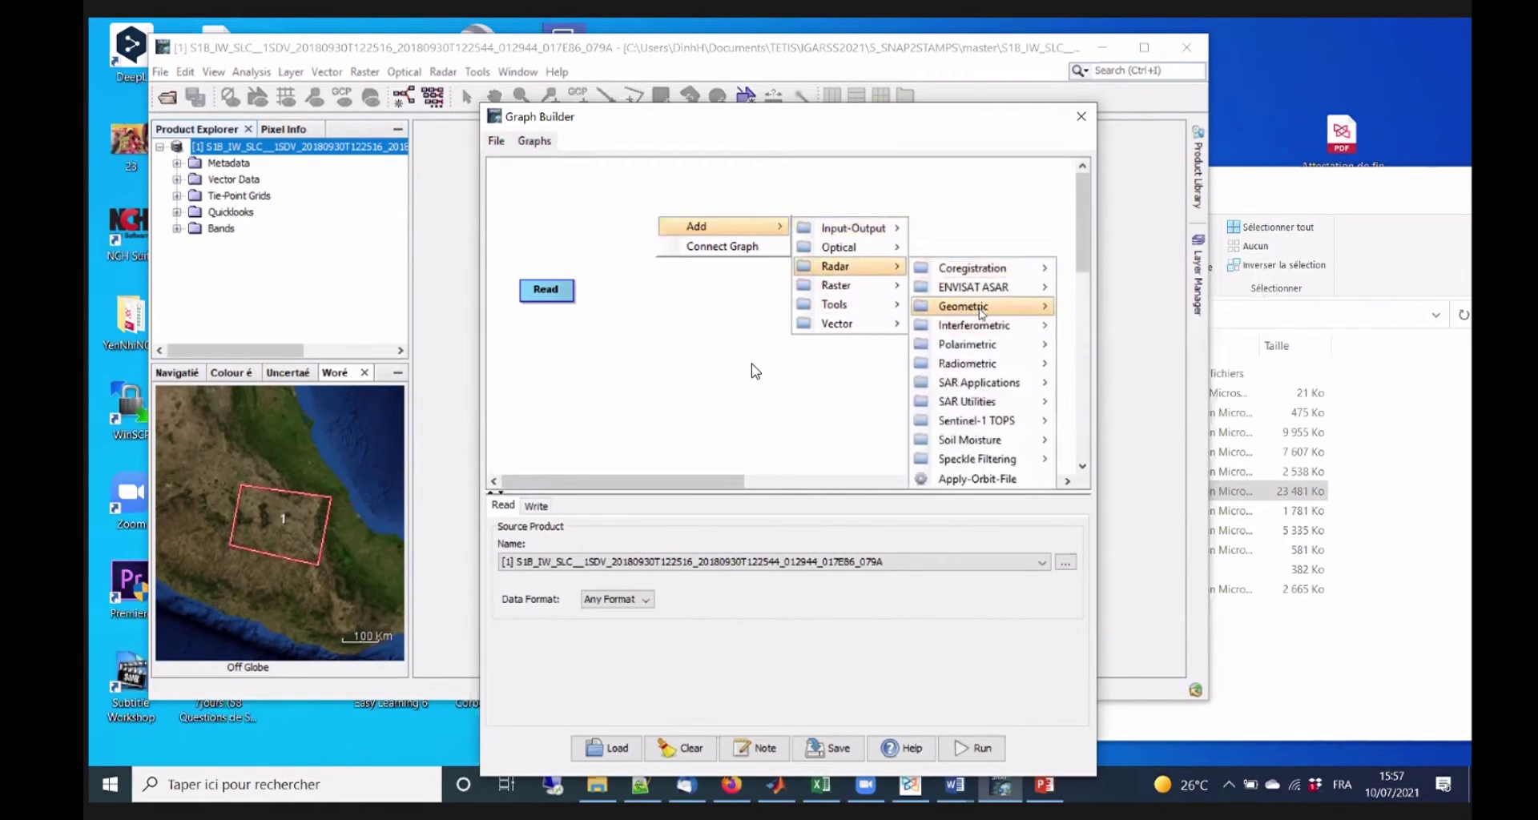
{"action": "mouse_move", "coordinate": [978, 312]}
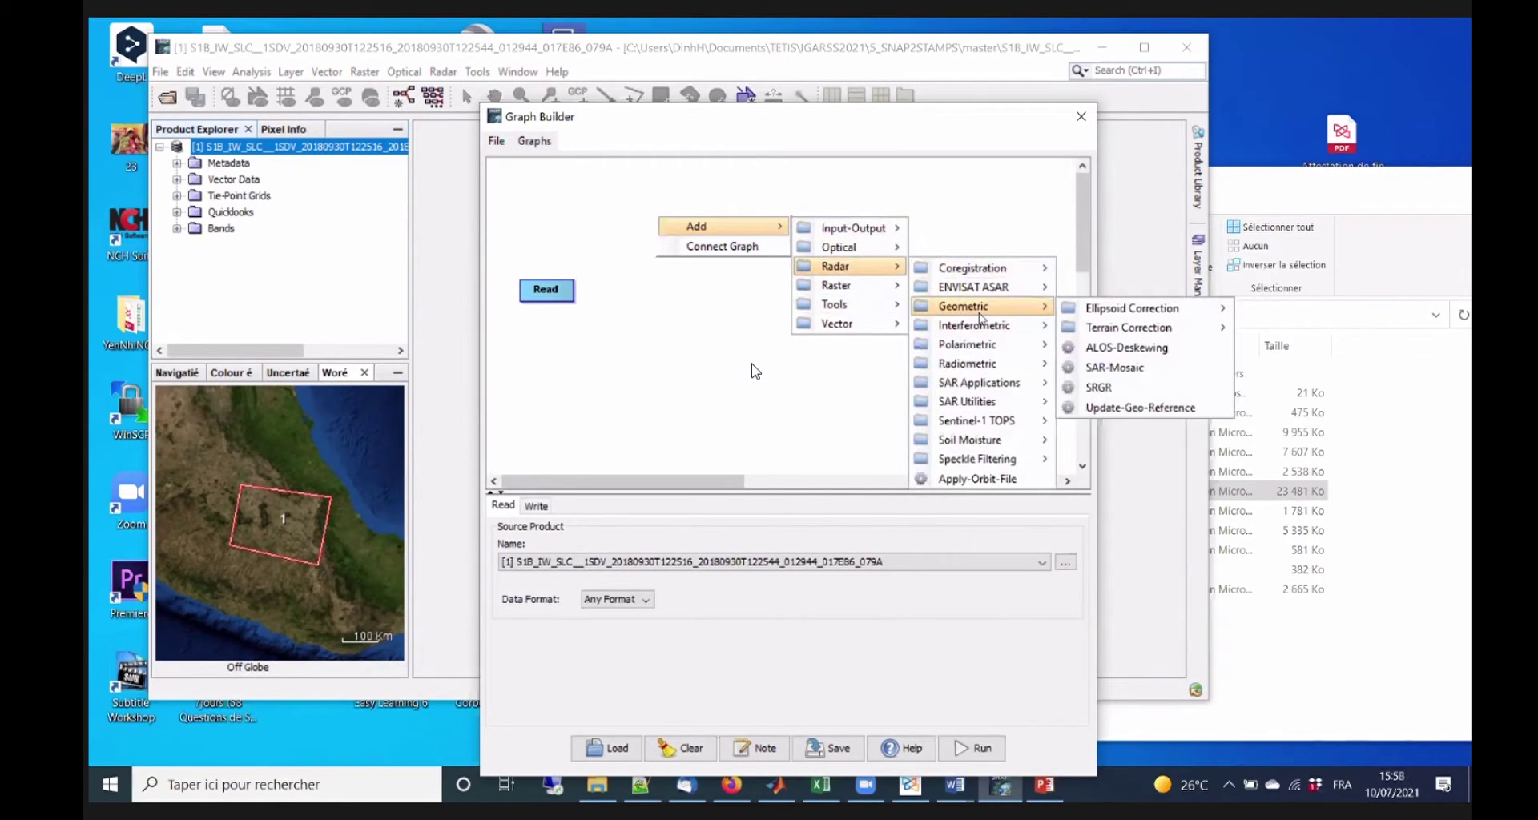
{"action": "left_click", "coordinate": [977, 478]}
{"action": "left_click_drag", "start_coordinate": [699, 225], "coordinate": [718, 261]}
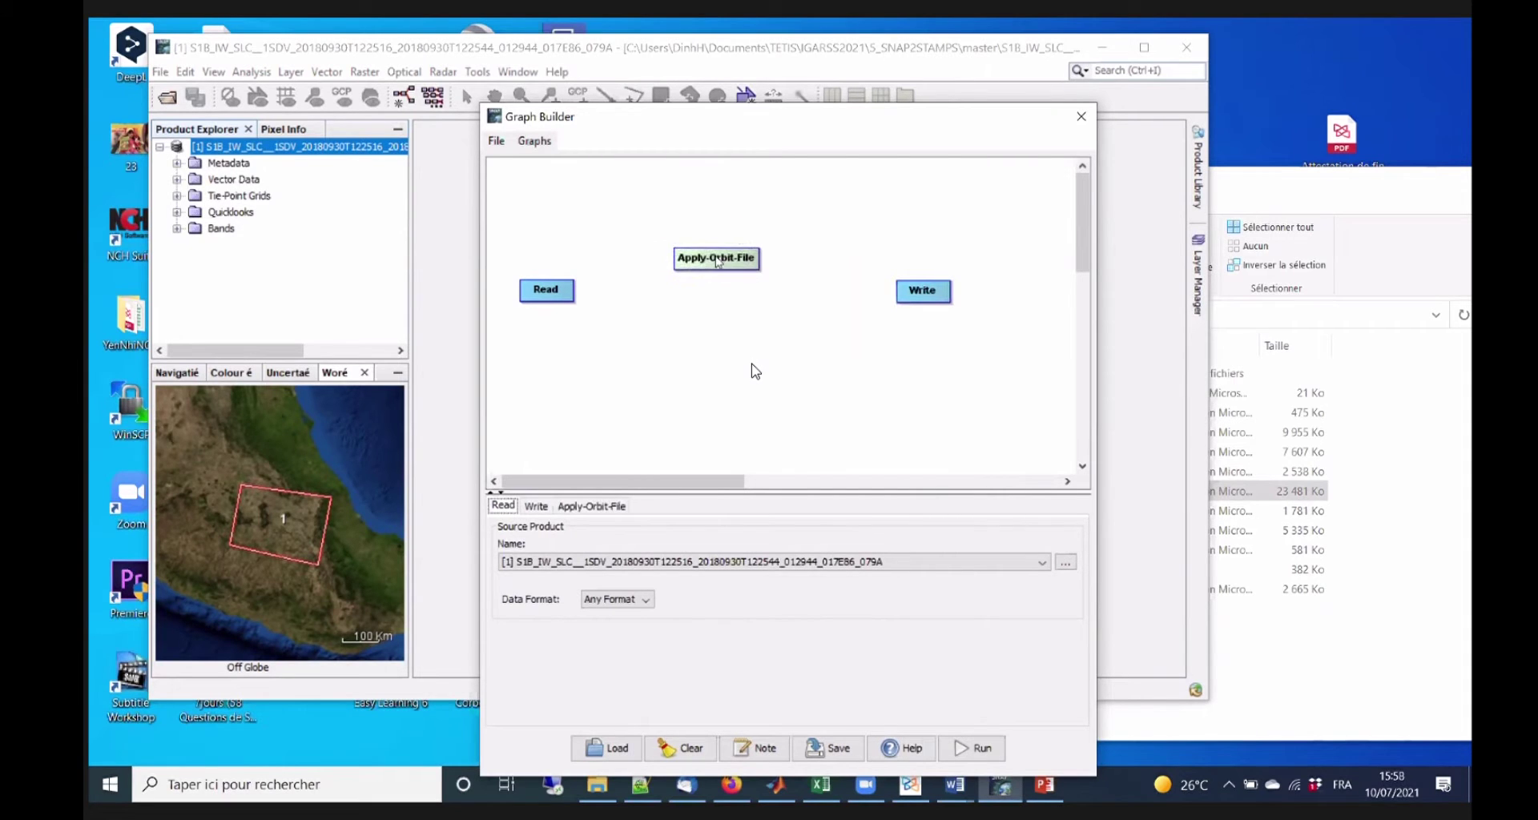
{"action": "left_click_drag", "start_coordinate": [581, 289], "coordinate": [709, 270]}
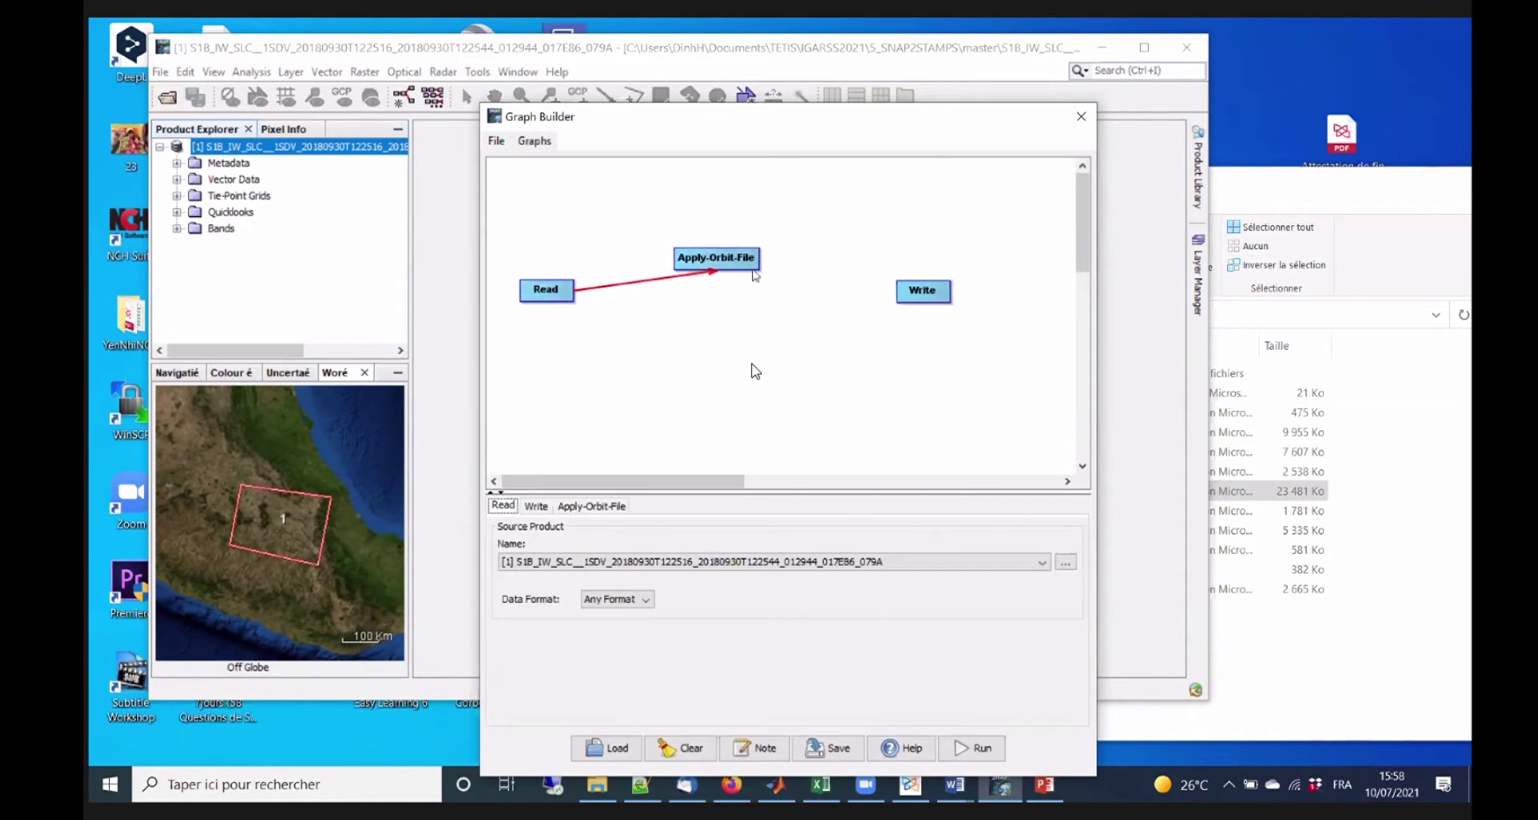
Delete the Apply-Orbit-File operator from the graph and close the Graph Builder.
{"action": "mouse_move", "coordinate": [756, 262]}
{"action": "left_click_drag", "start_coordinate": [922, 297], "coordinate": [922, 293]}
{"action": "right_click", "coordinate": [715, 262]}
{"action": "left_click", "coordinate": [760, 290]}
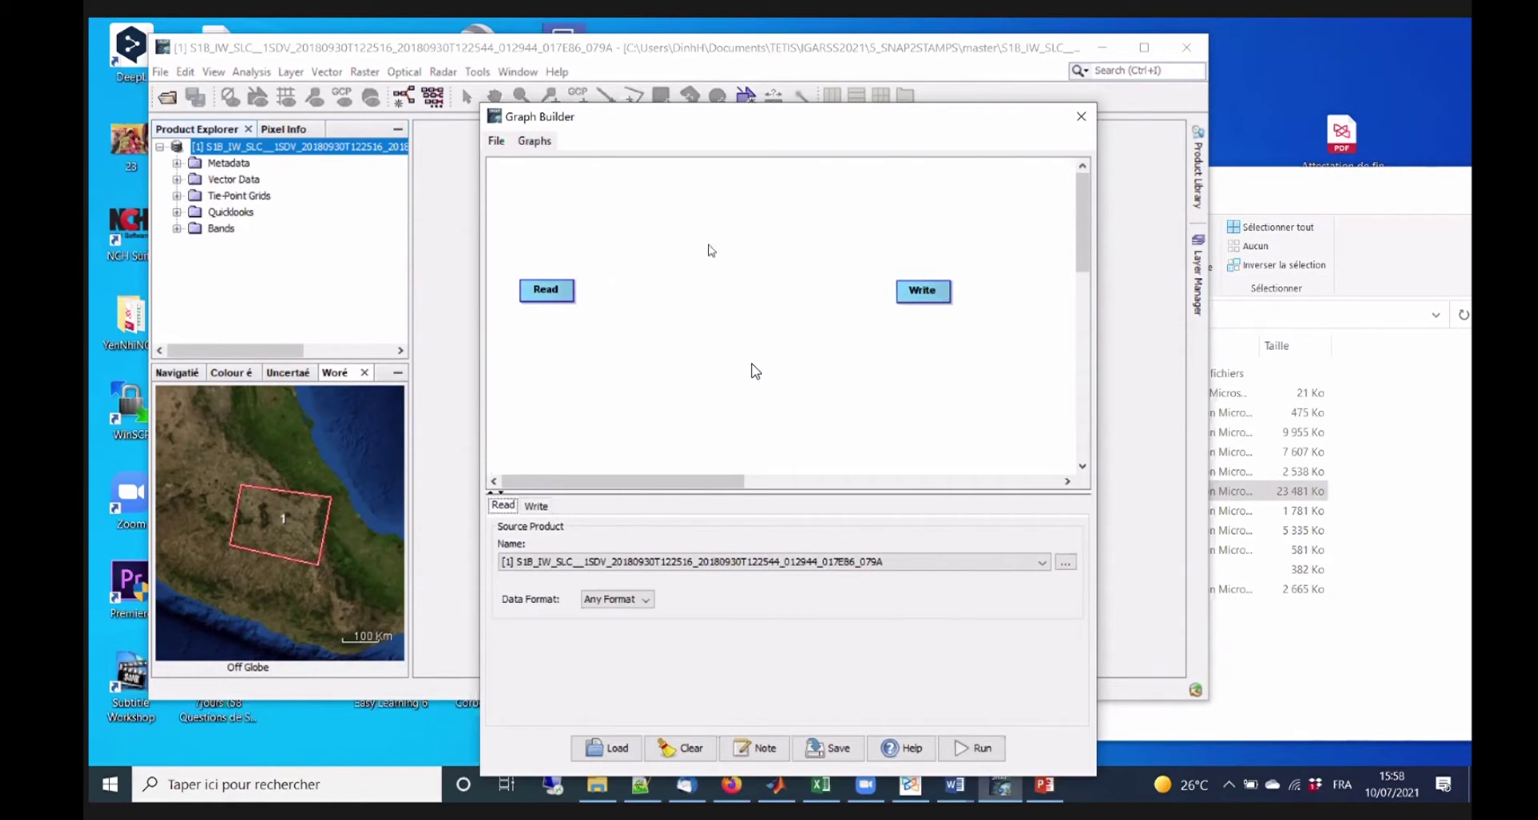
{"action": "left_click_drag", "start_coordinate": [657, 118], "coordinate": [619, 116]}
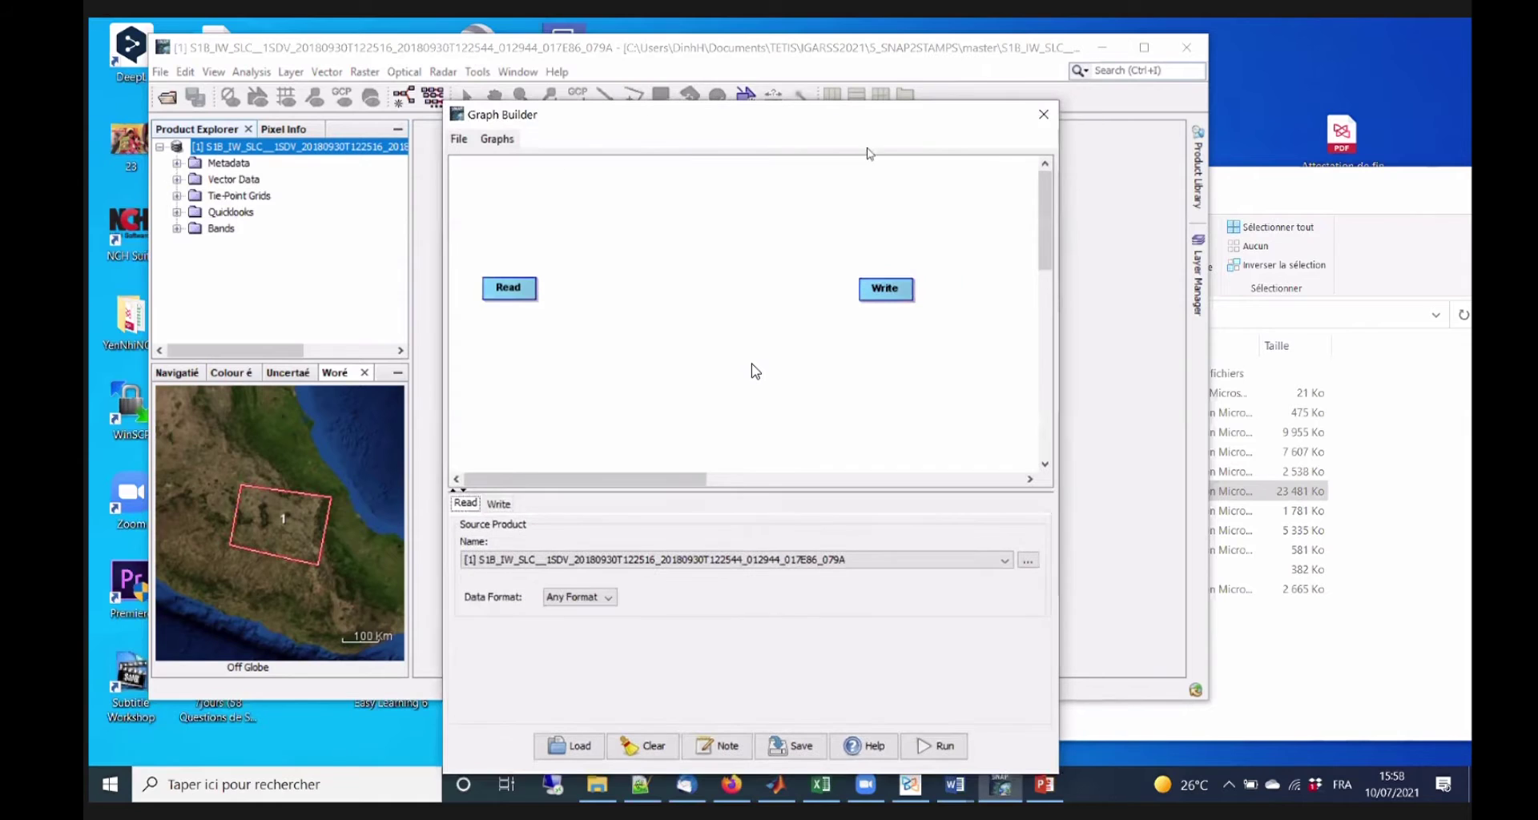
{"action": "left_click", "coordinate": [1044, 115]}
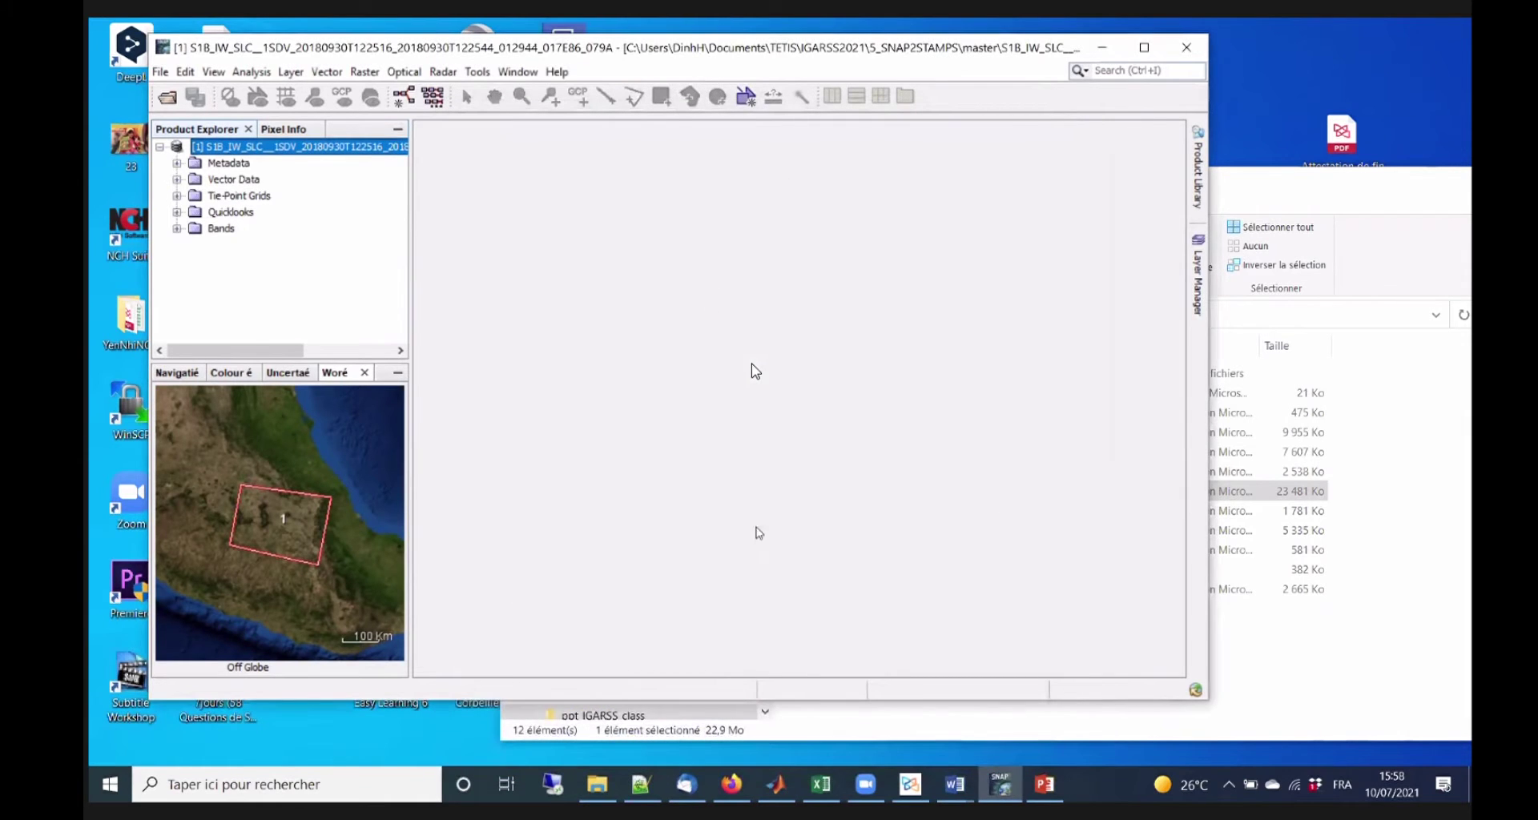
Open a new Graph Builder window and add an Apply-Orbit-File operator above and to the right of the Read node.
{"action": "left_click", "coordinate": [403, 97]}
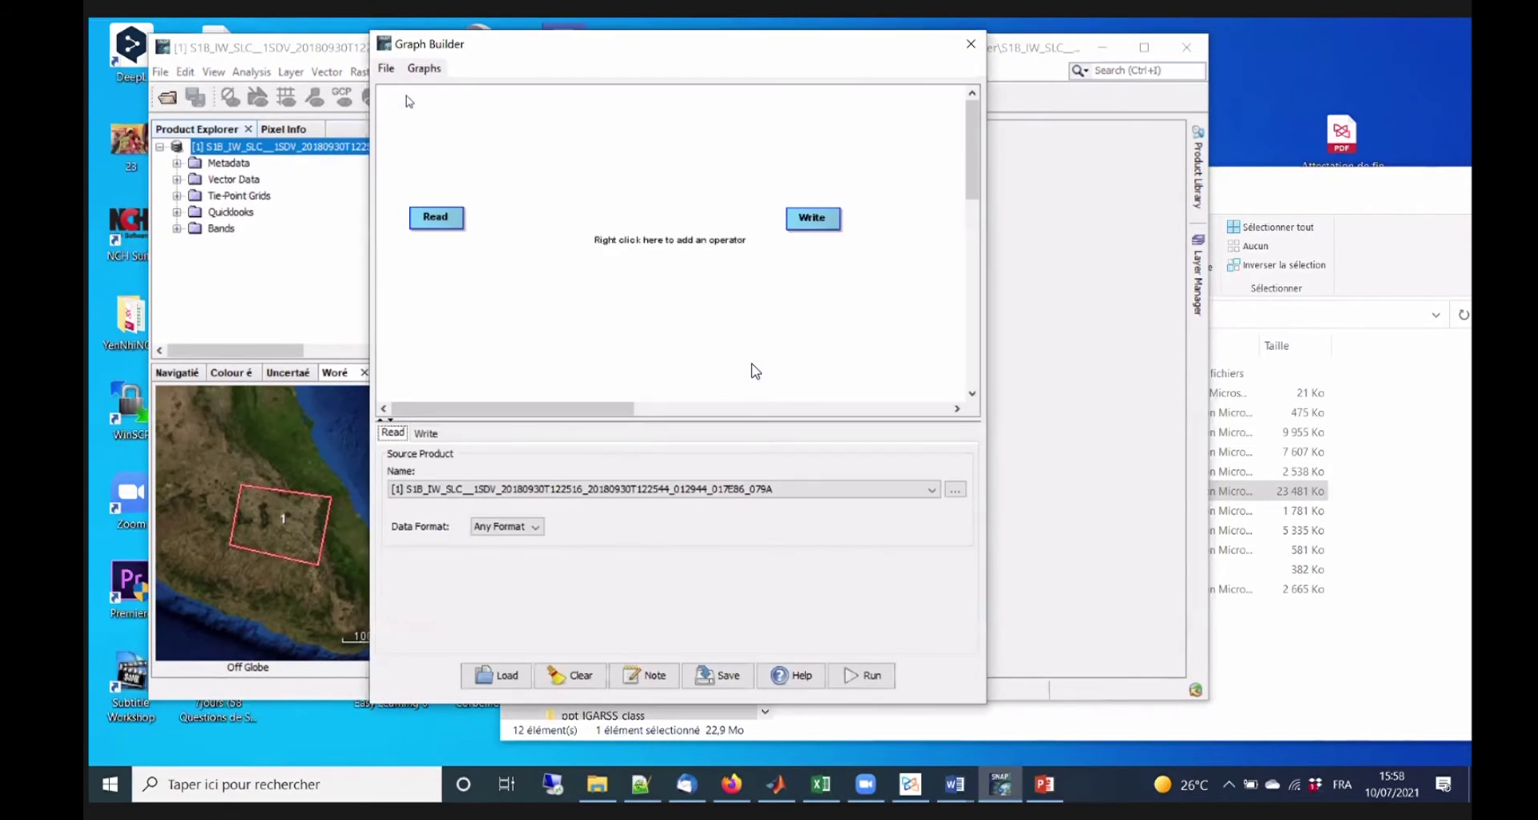
{"action": "left_click_drag", "start_coordinate": [458, 56], "coordinate": [522, 96]}
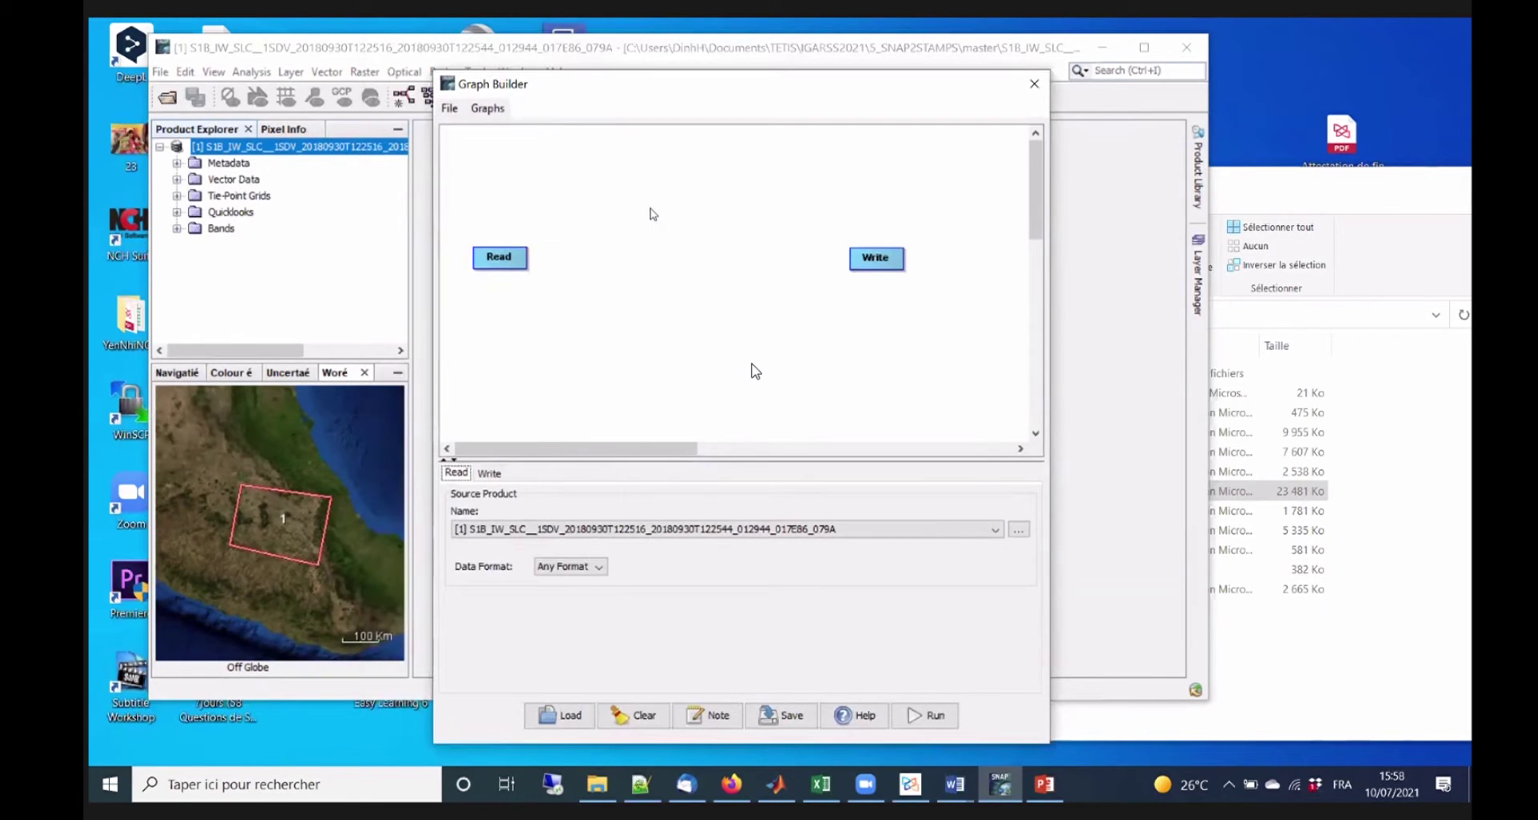
{"action": "right_click", "coordinate": [627, 184]}
{"action": "left_click", "coordinate": [651, 176]}
{"action": "right_click", "coordinate": [617, 185]}
{"action": "mouse_move", "coordinate": [669, 190]}
{"action": "mouse_move", "coordinate": [804, 198]}
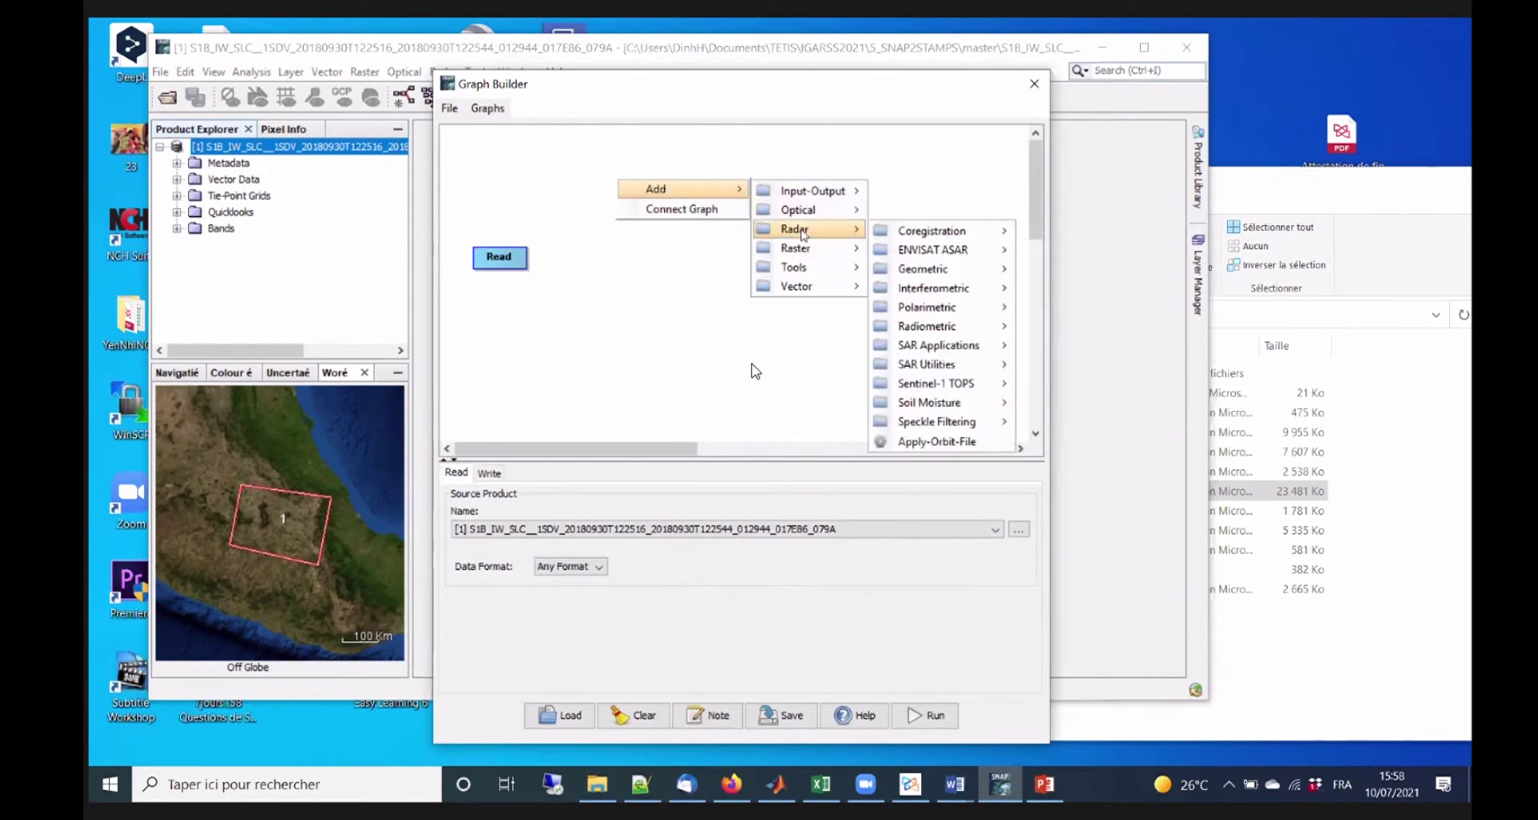
{"action": "left_click", "coordinate": [941, 441]}
{"action": "left_click_drag", "start_coordinate": [657, 195], "coordinate": [610, 189]}
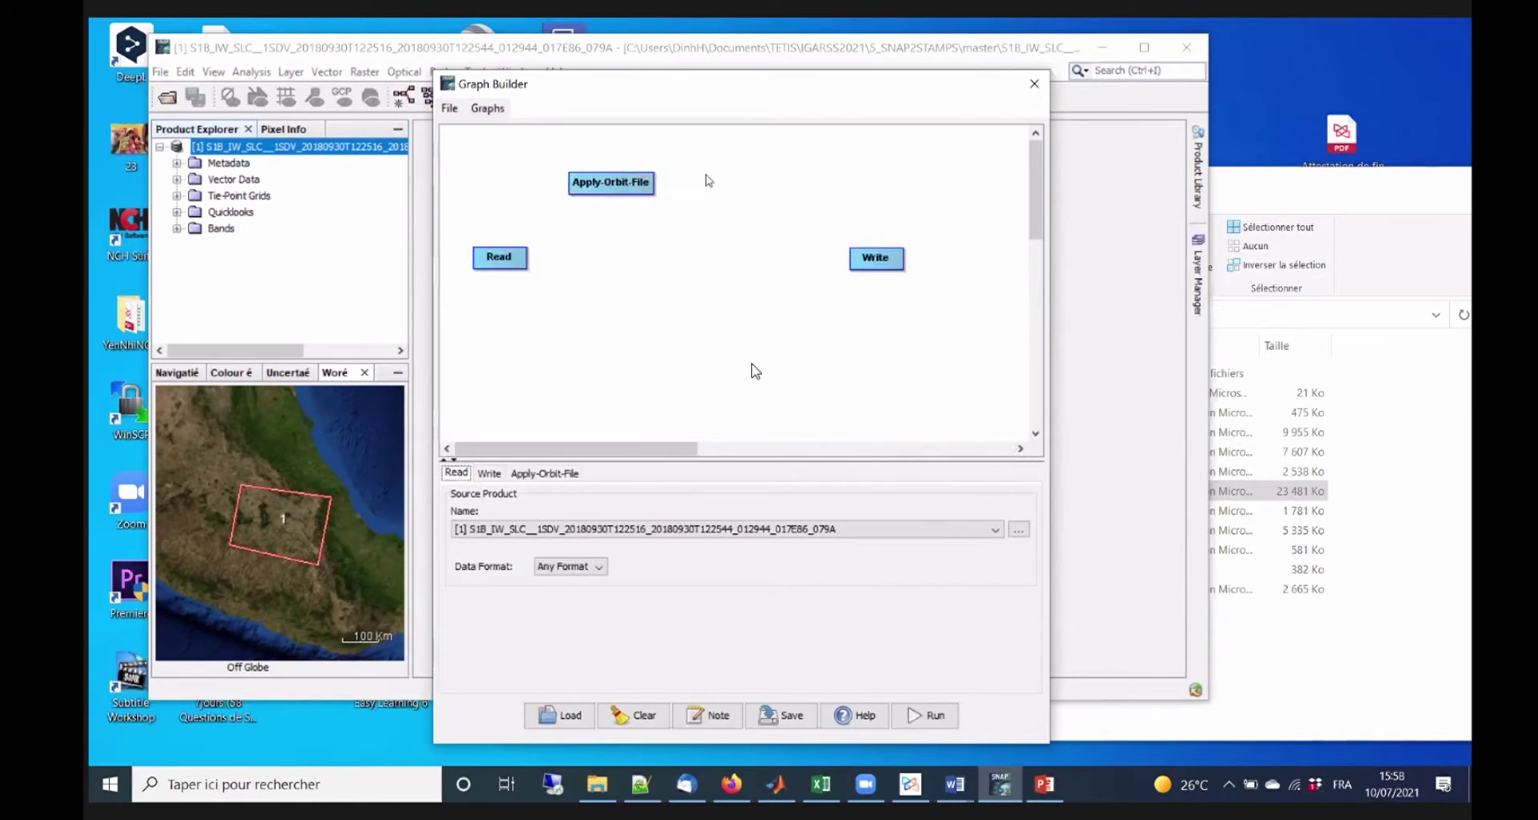
Add the Sentinel-1 TOPSAR-Split operator to the graph beside Apply-Orbit-File.
{"action": "right_click", "coordinate": [708, 180]}
{"action": "mouse_move", "coordinate": [724, 185]}
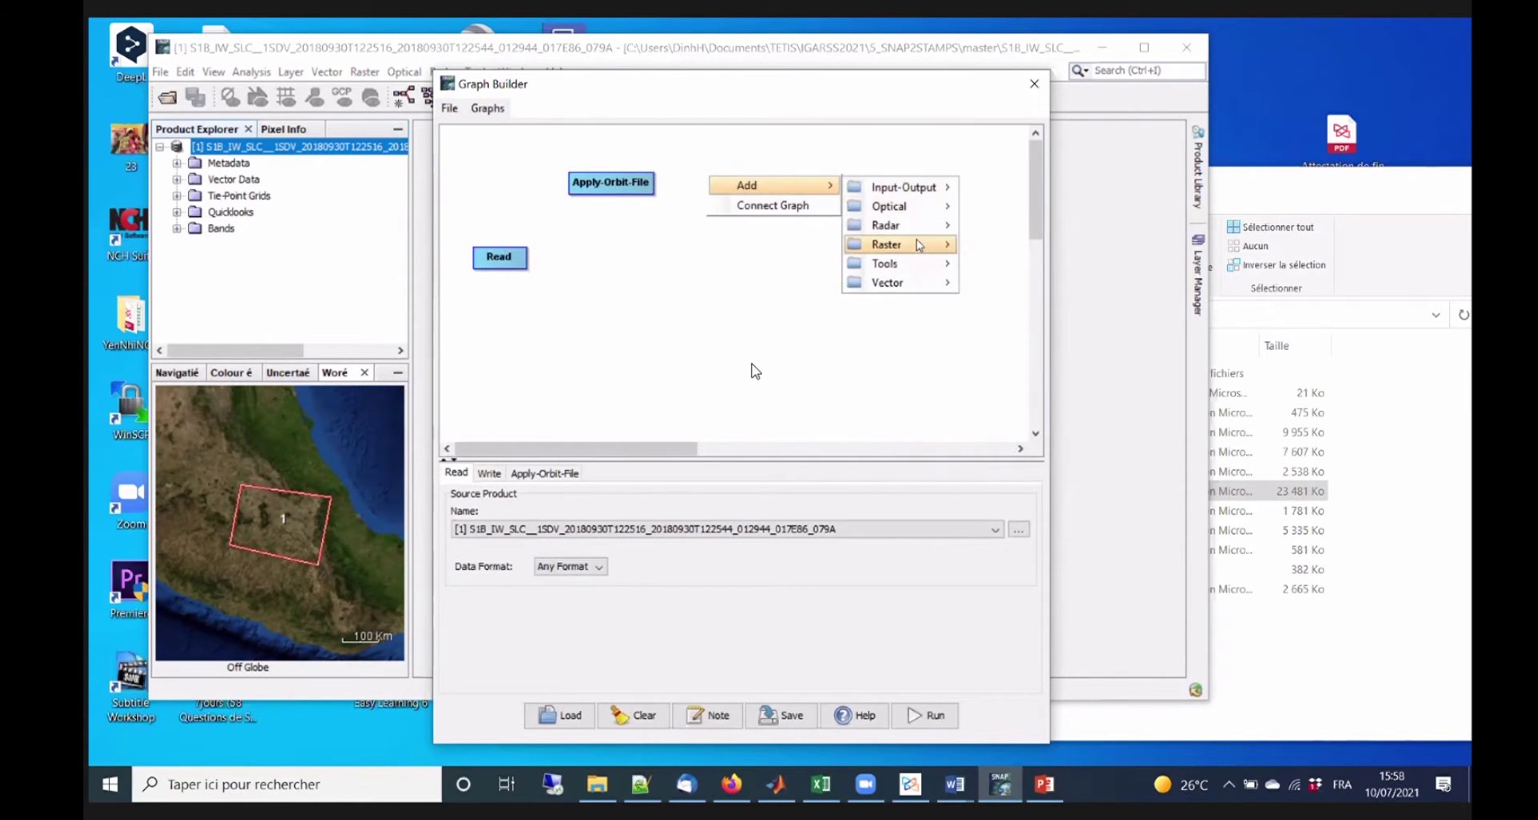
{"action": "mouse_move", "coordinate": [918, 226]}
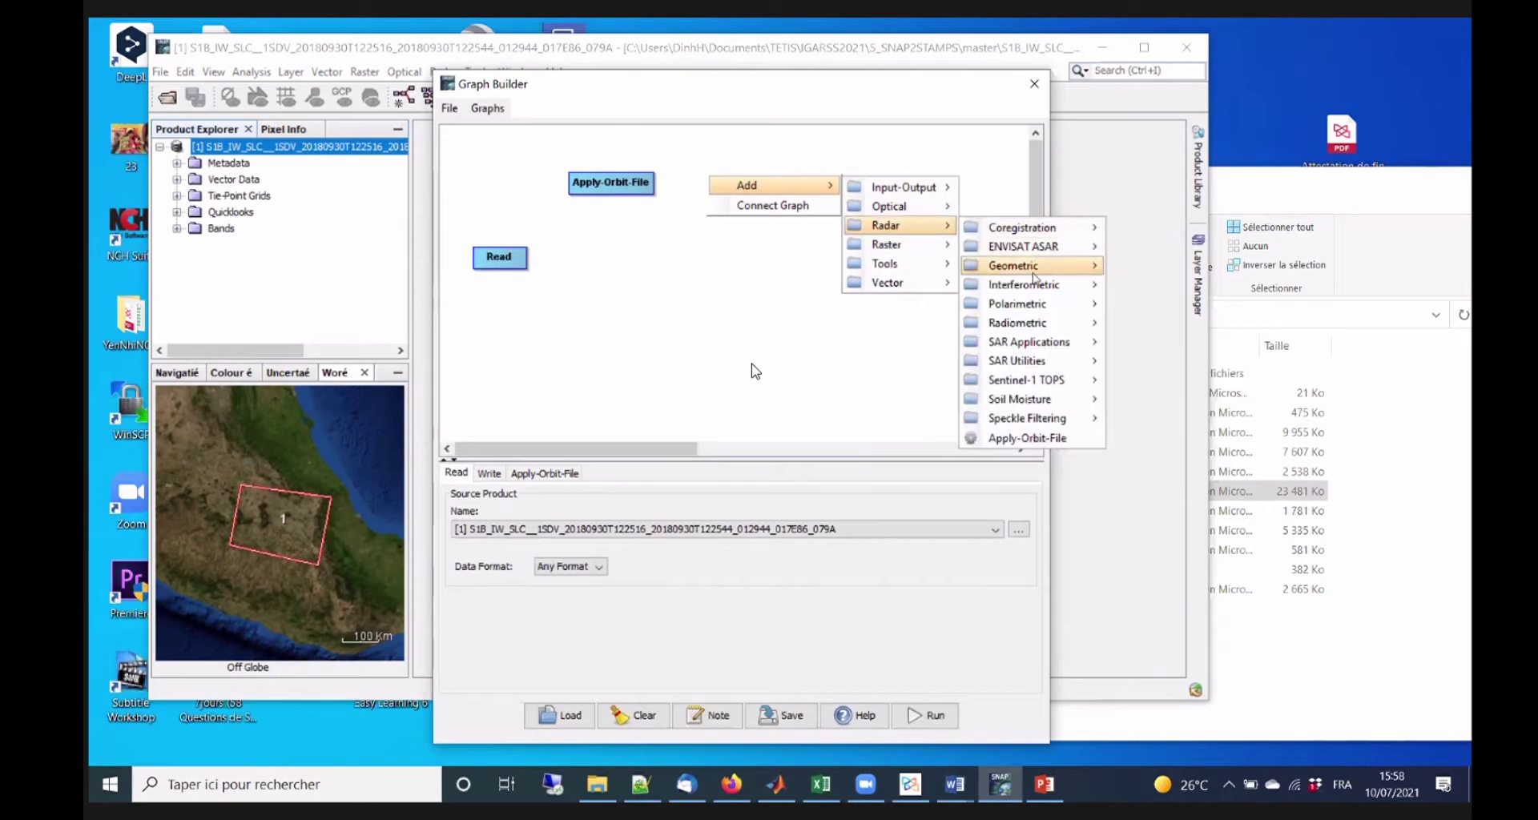
{"action": "mouse_move", "coordinate": [1037, 383]}
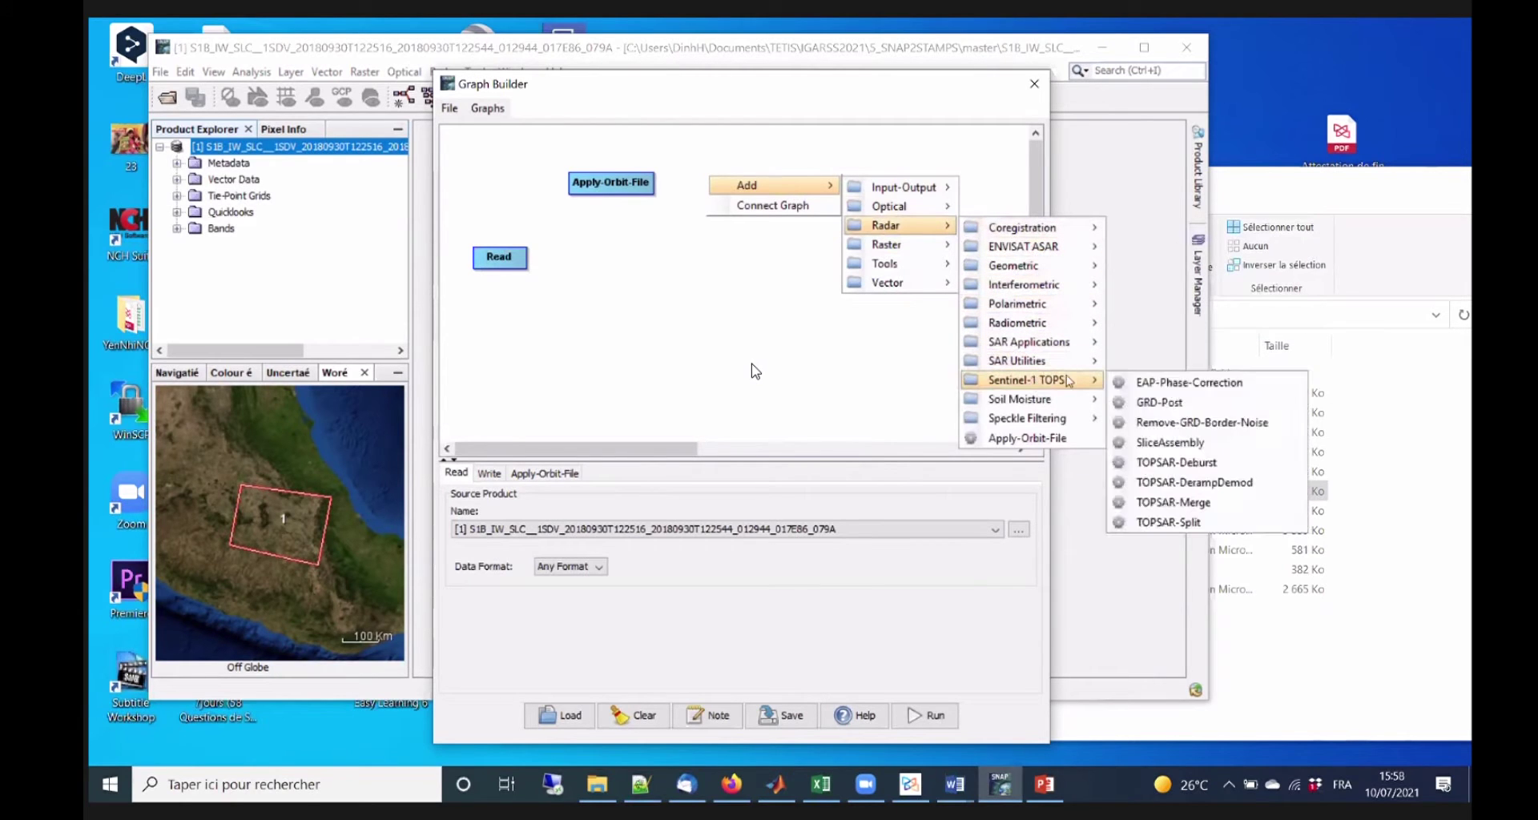
{"action": "left_click", "coordinate": [1168, 523]}
{"action": "mouse_move", "coordinate": [745, 186]}
{"action": "left_mouse_down"}
{"action": "mouse_move", "coordinate": [628, 281]}
{"action": "mouse_move", "coordinate": [633, 236]}
{"action": "mouse_move", "coordinate": [769, 232]}
{"action": "mouse_move", "coordinate": [761, 183]}
{"action": "left_mouse_up"}
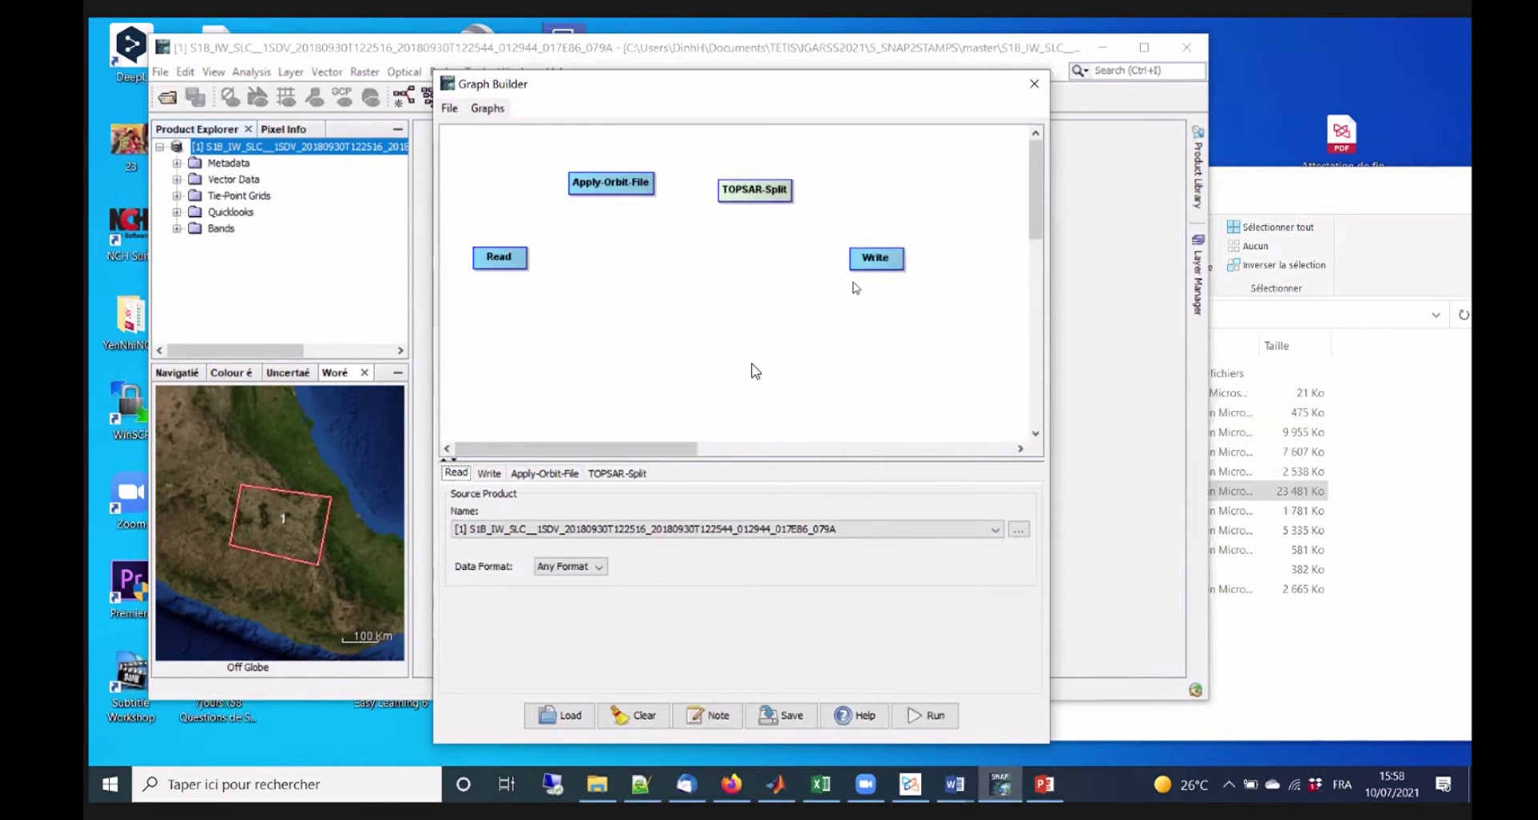
Rearrange the Write, TOPSAR-Split and Apply-Orbit-File nodes so both operators sit in a row above Read and Write.
{"action": "left_click_drag", "start_coordinate": [876, 258], "coordinate": [882, 258]}
{"action": "left_click_drag", "start_coordinate": [755, 189], "coordinate": [776, 185]}
{"action": "left_click_drag", "start_coordinate": [611, 186], "coordinate": [615, 284]}
{"action": "left_click_drag", "start_coordinate": [776, 185], "coordinate": [733, 181]}
{"action": "left_click_drag", "start_coordinate": [619, 298], "coordinate": [617, 197]}
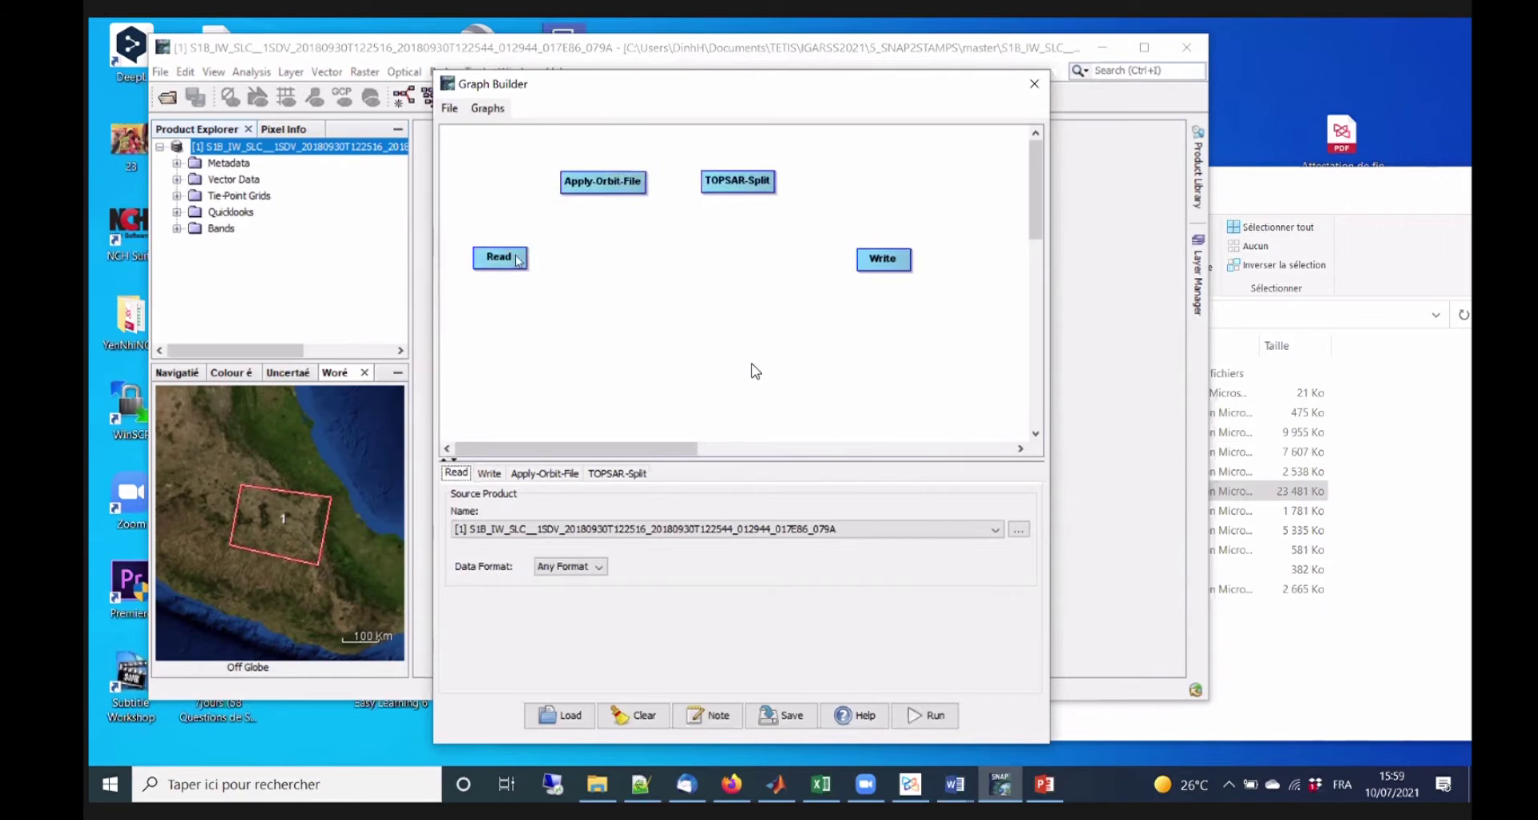
Connect the nodes in the order Read, Apply-Orbit-File, TOPSAR-Split, Write, and reposition the Graph Builder window.
{"action": "left_click_drag", "start_coordinate": [522, 262], "coordinate": [589, 184]}
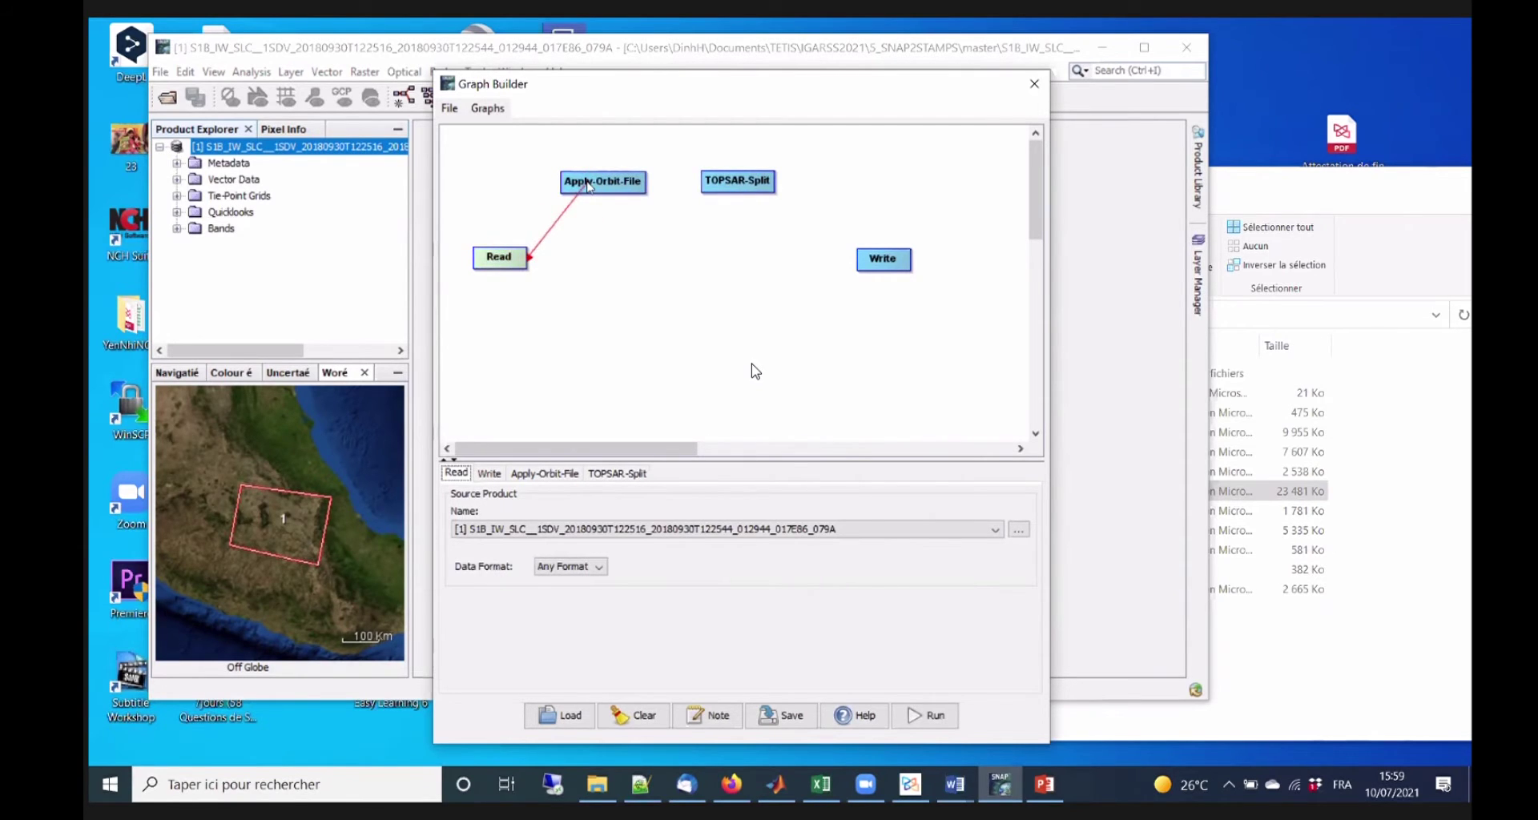
{"action": "left_click_drag", "start_coordinate": [588, 186], "coordinate": [588, 186]}
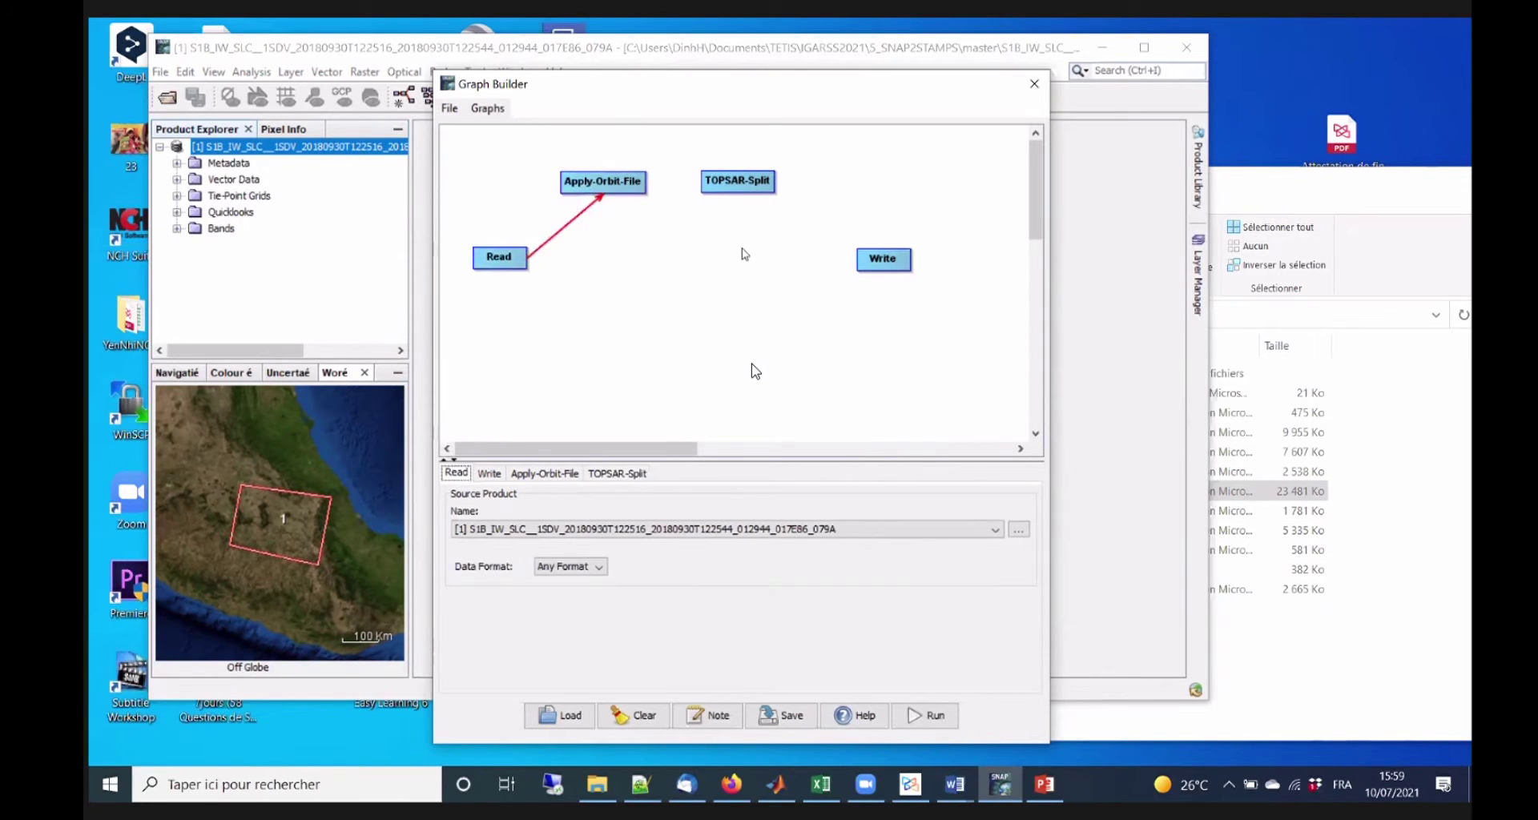
{"action": "mouse_move", "coordinate": [648, 184]}
{"action": "left_mouse_down"}
{"action": "mouse_move", "coordinate": [813, 200]}
{"action": "mouse_move", "coordinate": [759, 186]}
{"action": "mouse_move", "coordinate": [744, 202]}
{"action": "mouse_move", "coordinate": [701, 160]}
{"action": "mouse_move", "coordinate": [880, 267]}
{"action": "left_mouse_up"}
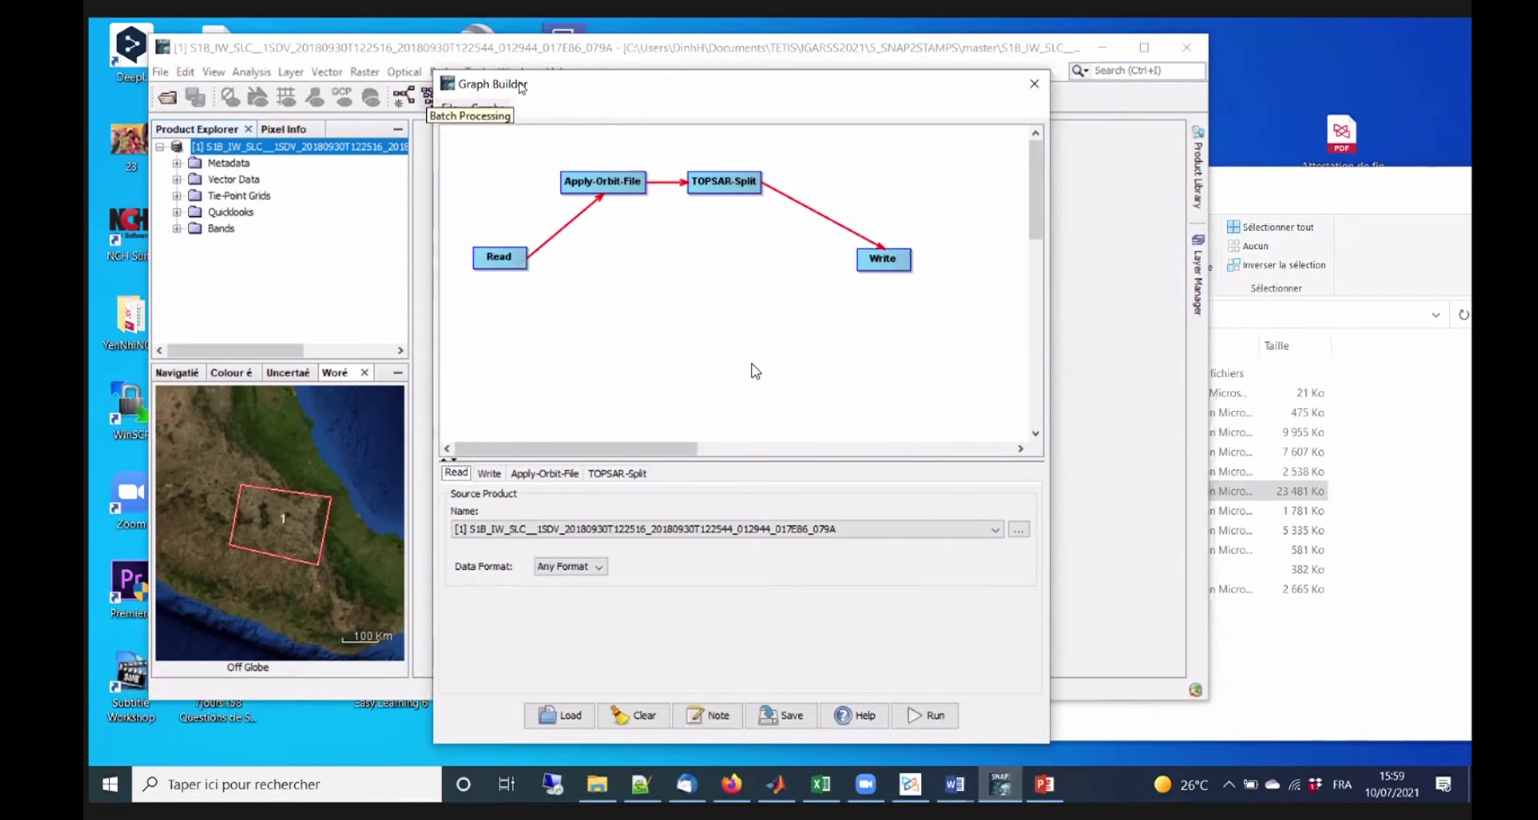
{"action": "left_click_drag", "start_coordinate": [535, 93], "coordinate": [609, 90]}
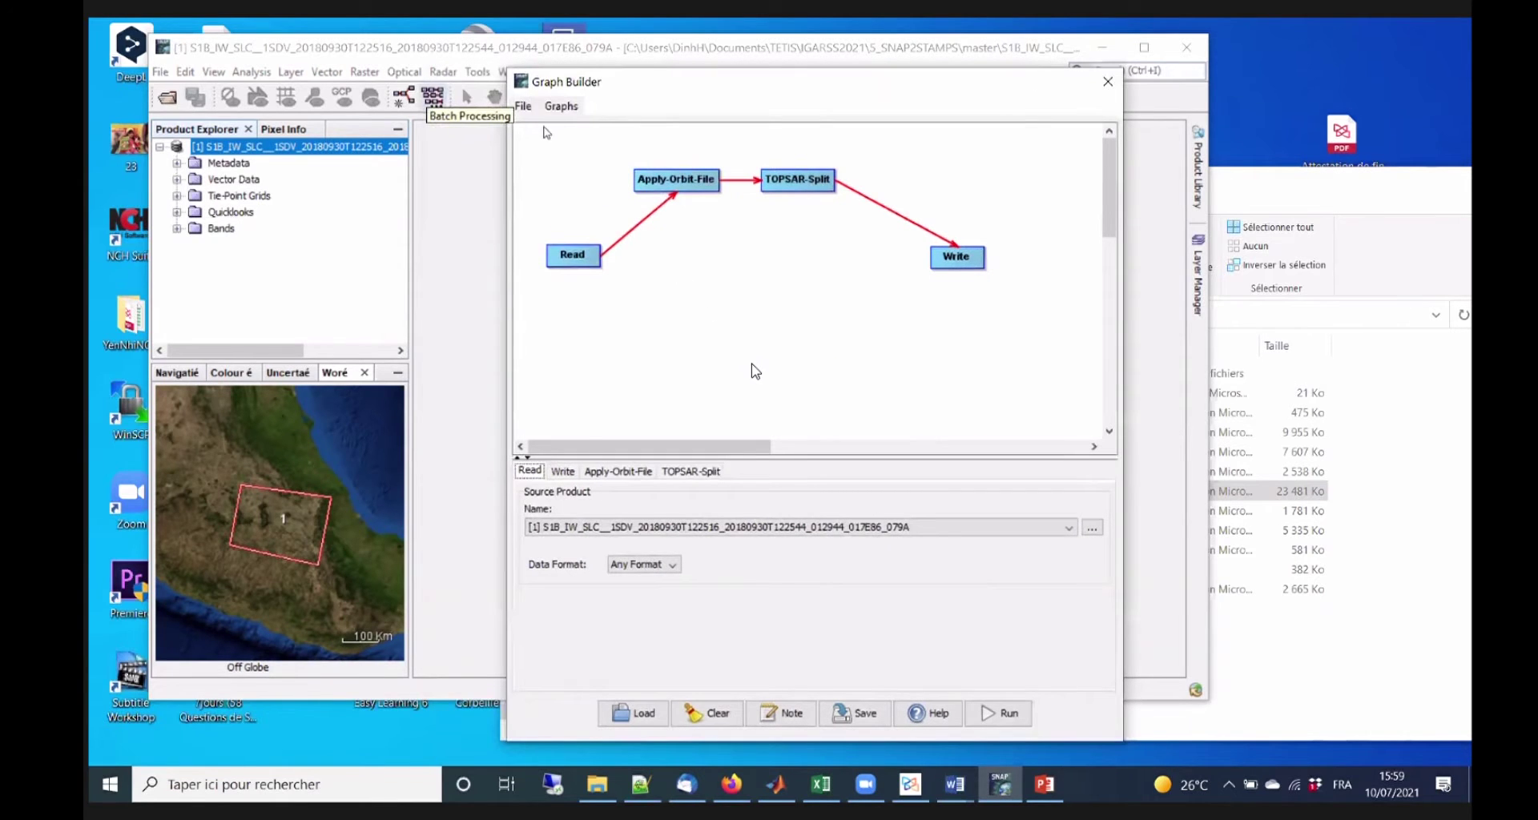
Switch to File Explorer and locate the split_applyorbit graph file in the IGARSS2021\4_TOPS_Mexico folder.
{"action": "left_click", "coordinate": [524, 106]}
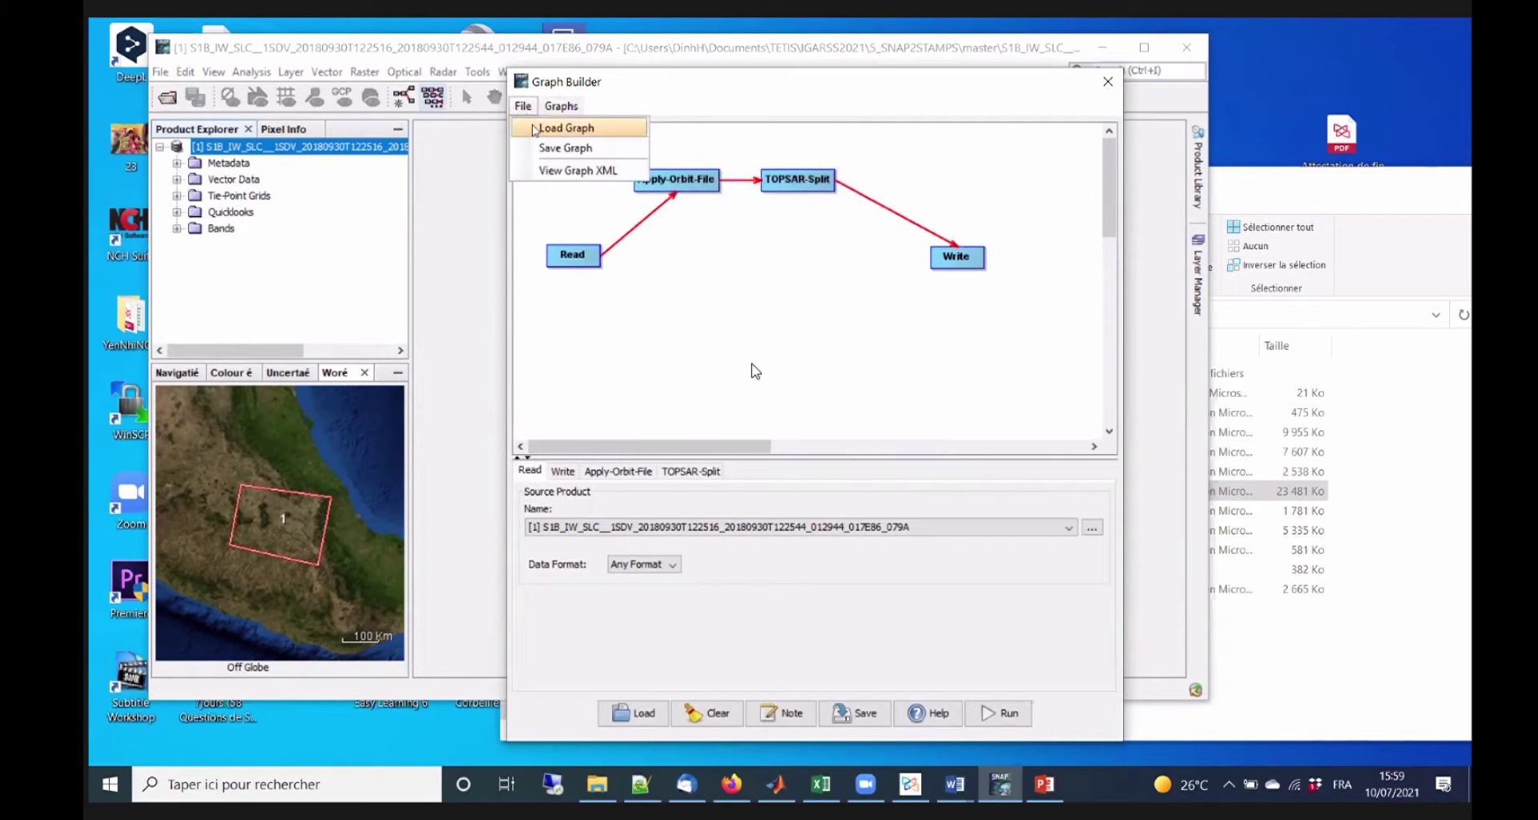
{"action": "left_click", "coordinate": [1285, 668]}
{"action": "left_click", "coordinate": [765, 314]}
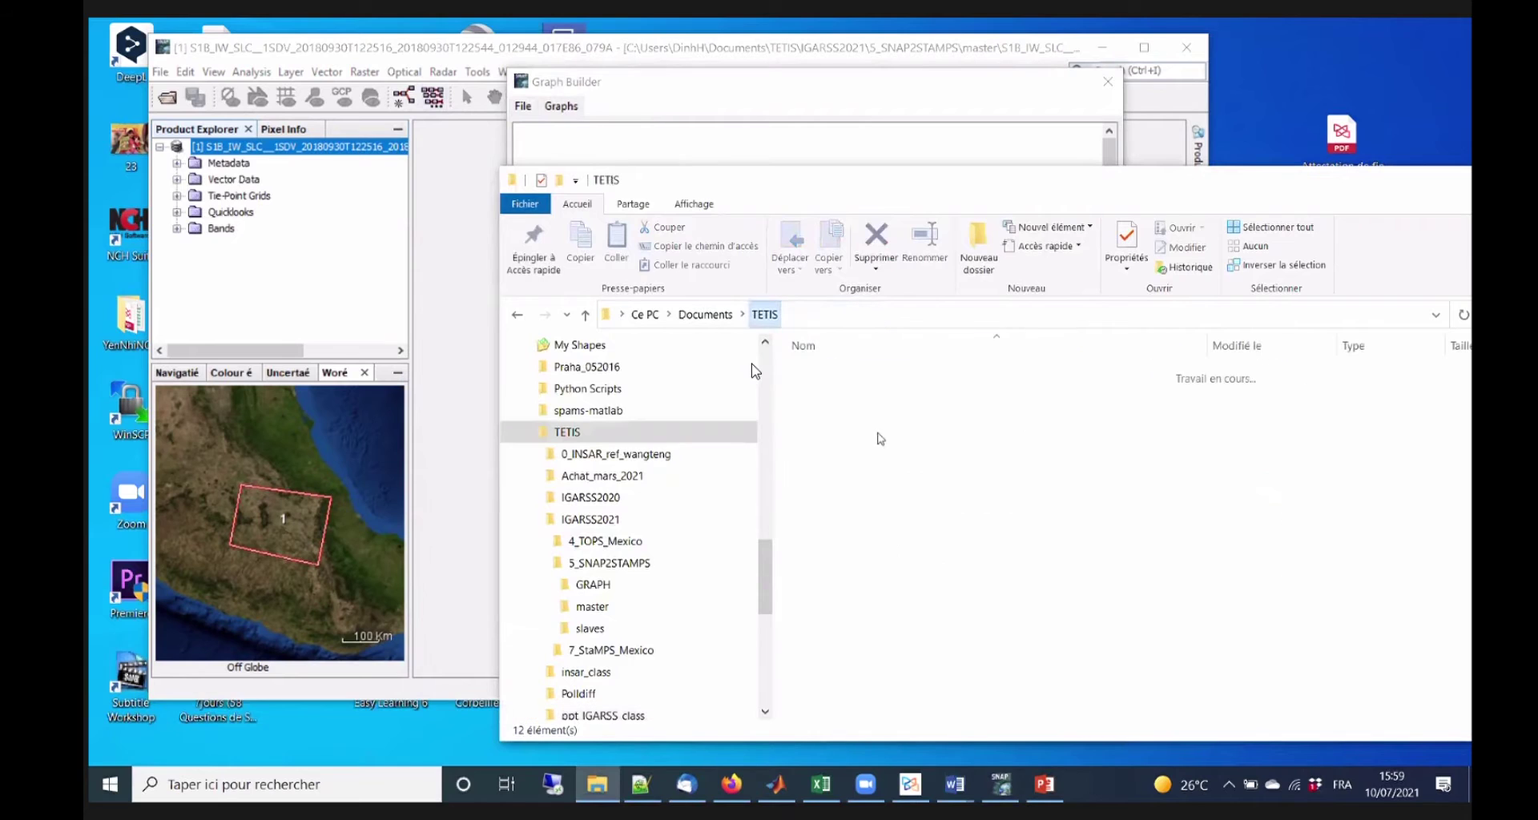
{"action": "double_click", "coordinate": [857, 432]}
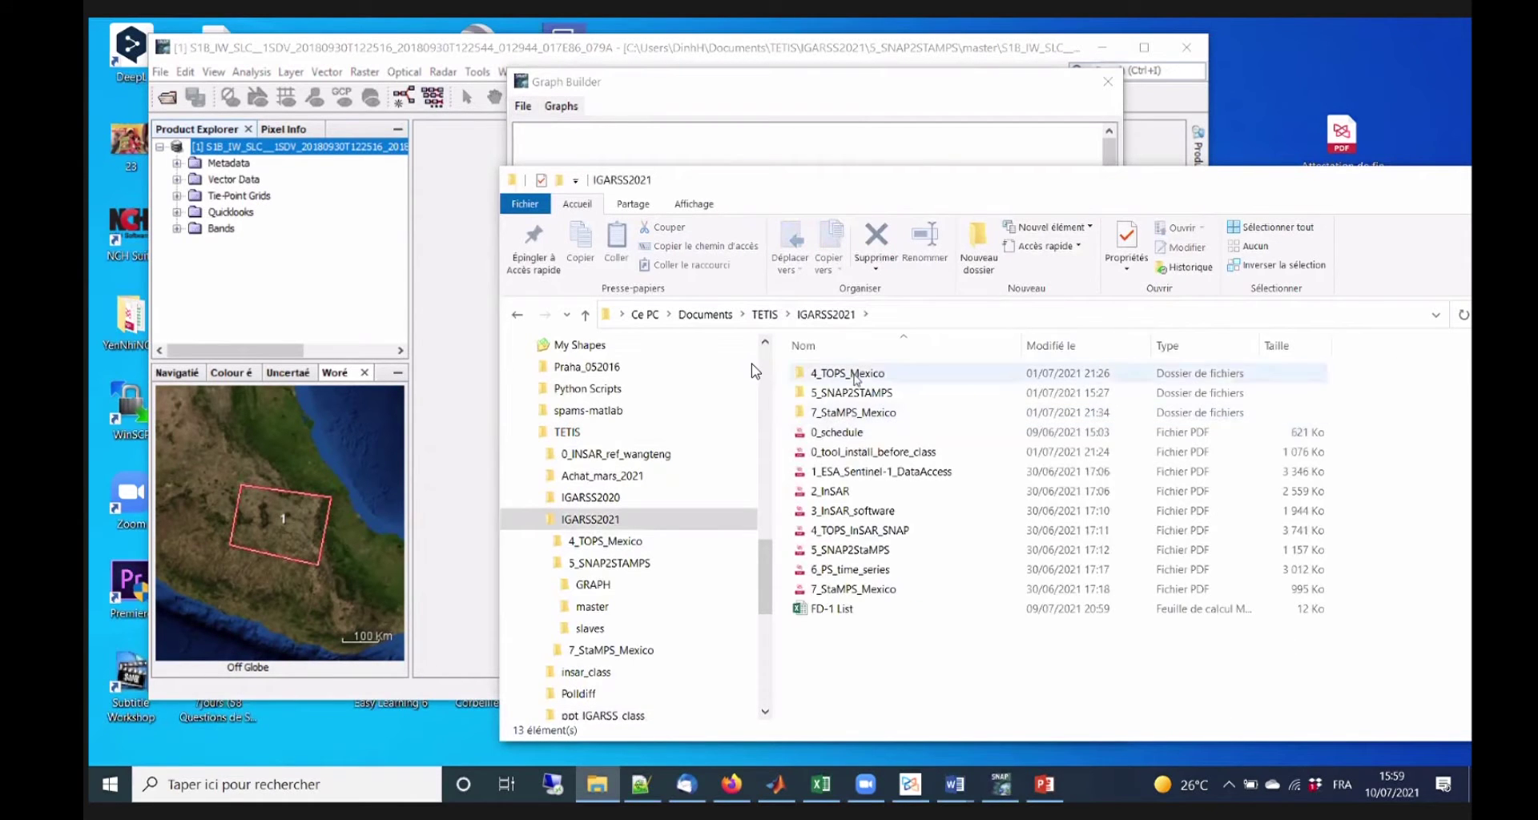
{"action": "double_click", "coordinate": [849, 375]}
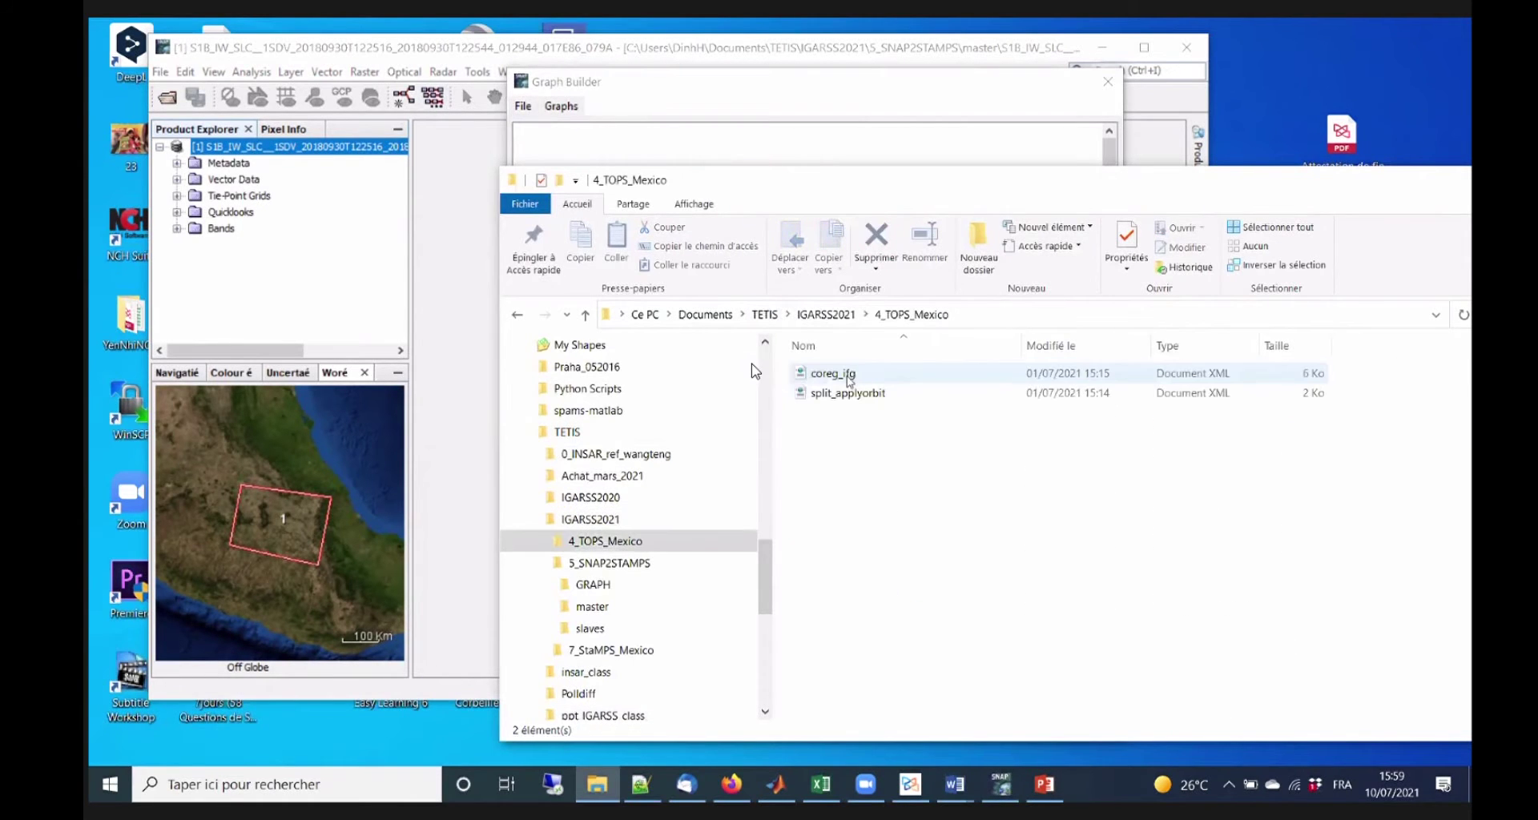
{"action": "left_click", "coordinate": [912, 394]}
{"action": "left_click", "coordinate": [983, 315]}
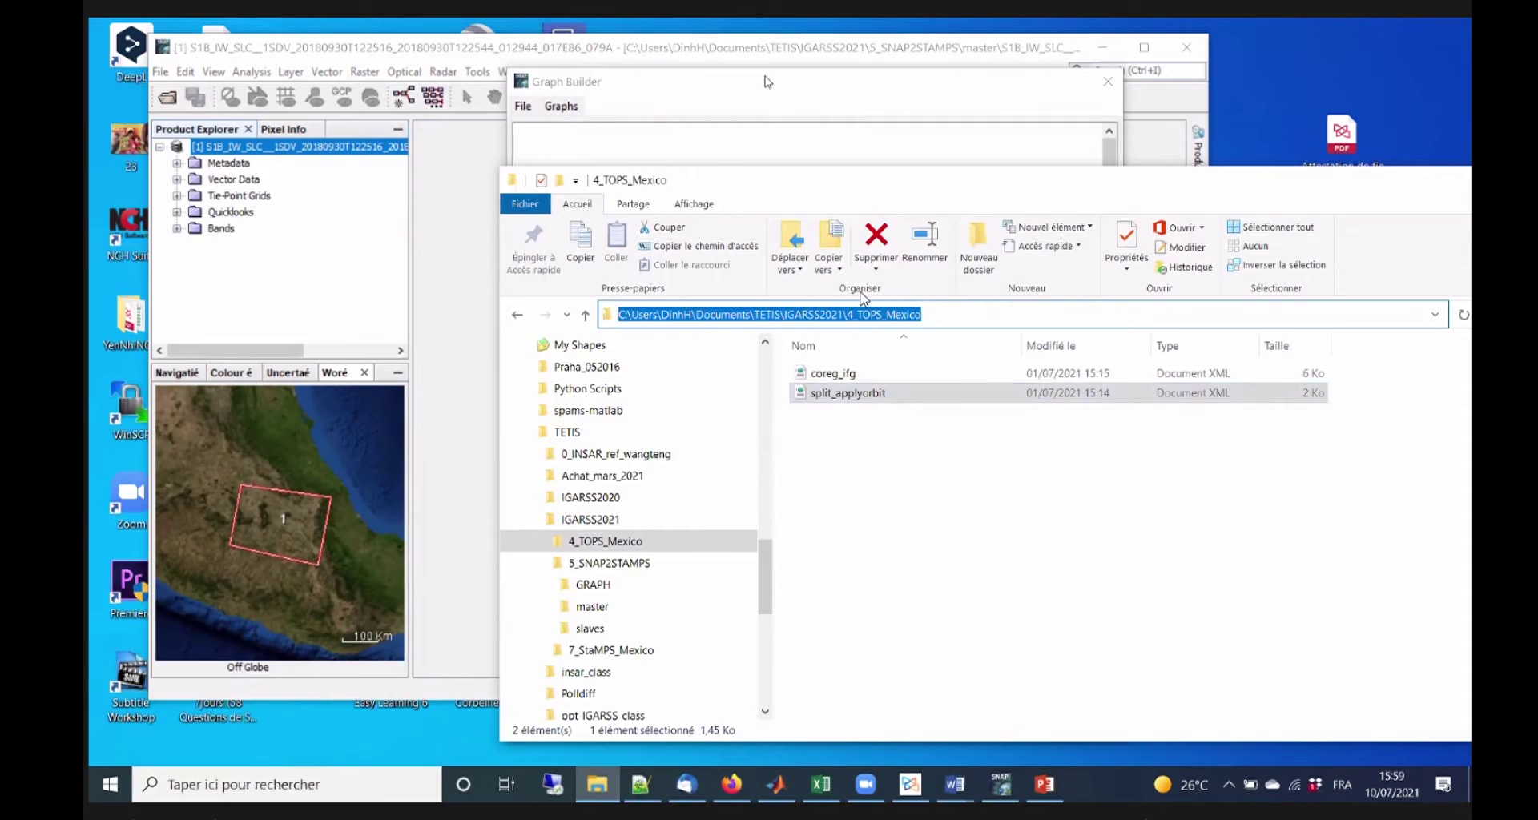
Move the Graph Builder window aside, recheck the 4_TOPS_Mexico folder in File Explorer, and return to the Graph Builder.
{"action": "left_click", "coordinate": [811, 96]}
{"action": "left_click_drag", "start_coordinate": [705, 84], "coordinate": [432, 92]}
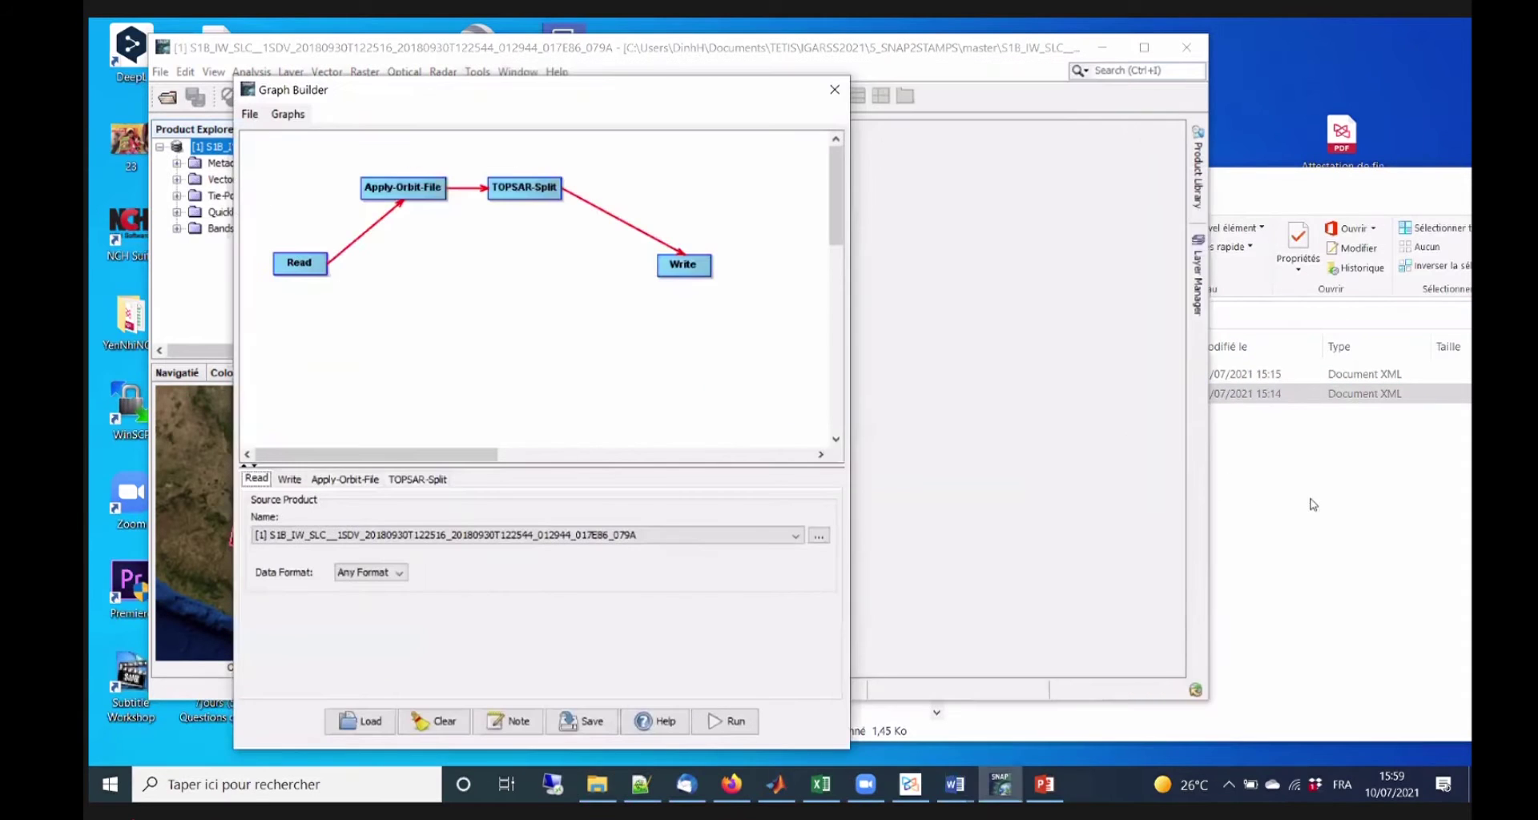
{"action": "left_click", "coordinate": [1216, 473]}
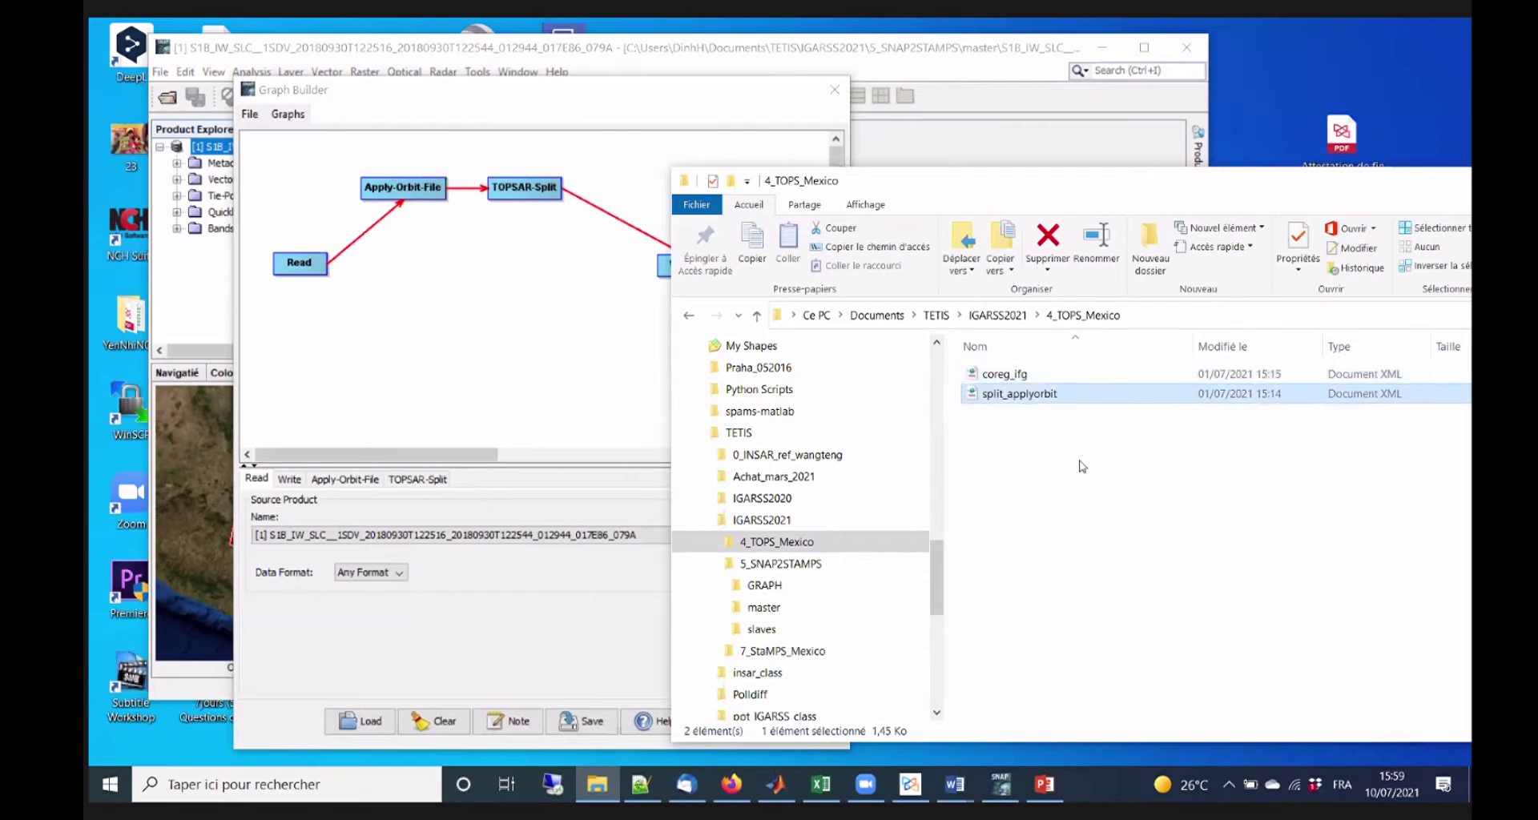
{"action": "left_click", "coordinate": [609, 345]}
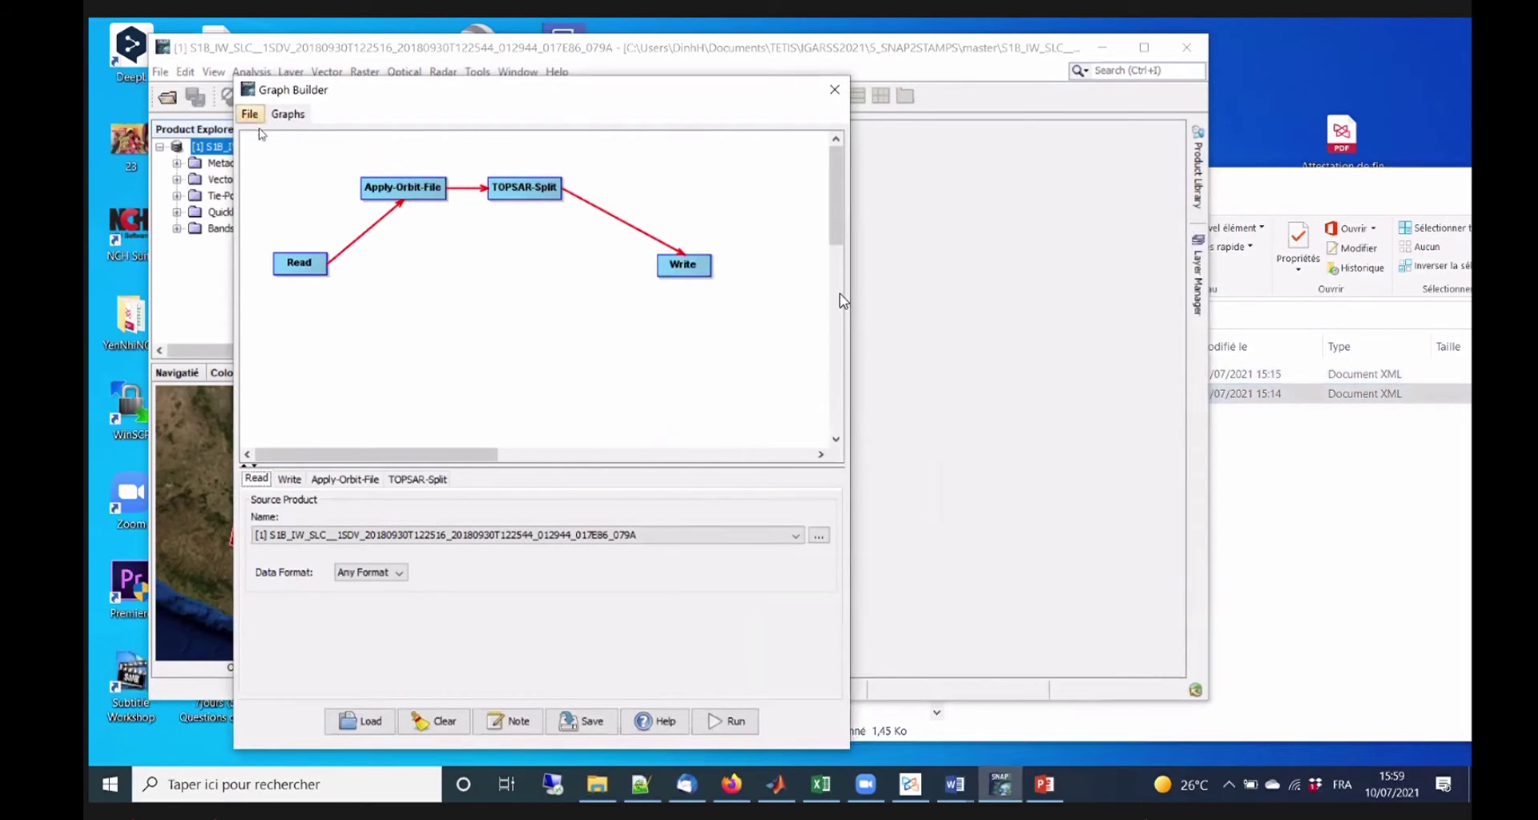
Load the split_applyorbit graph from the IGARSS2021\4_TOPS_Mexico folder into the Graph Builder.
{"action": "left_click", "coordinate": [251, 114]}
{"action": "left_click", "coordinate": [295, 136]}
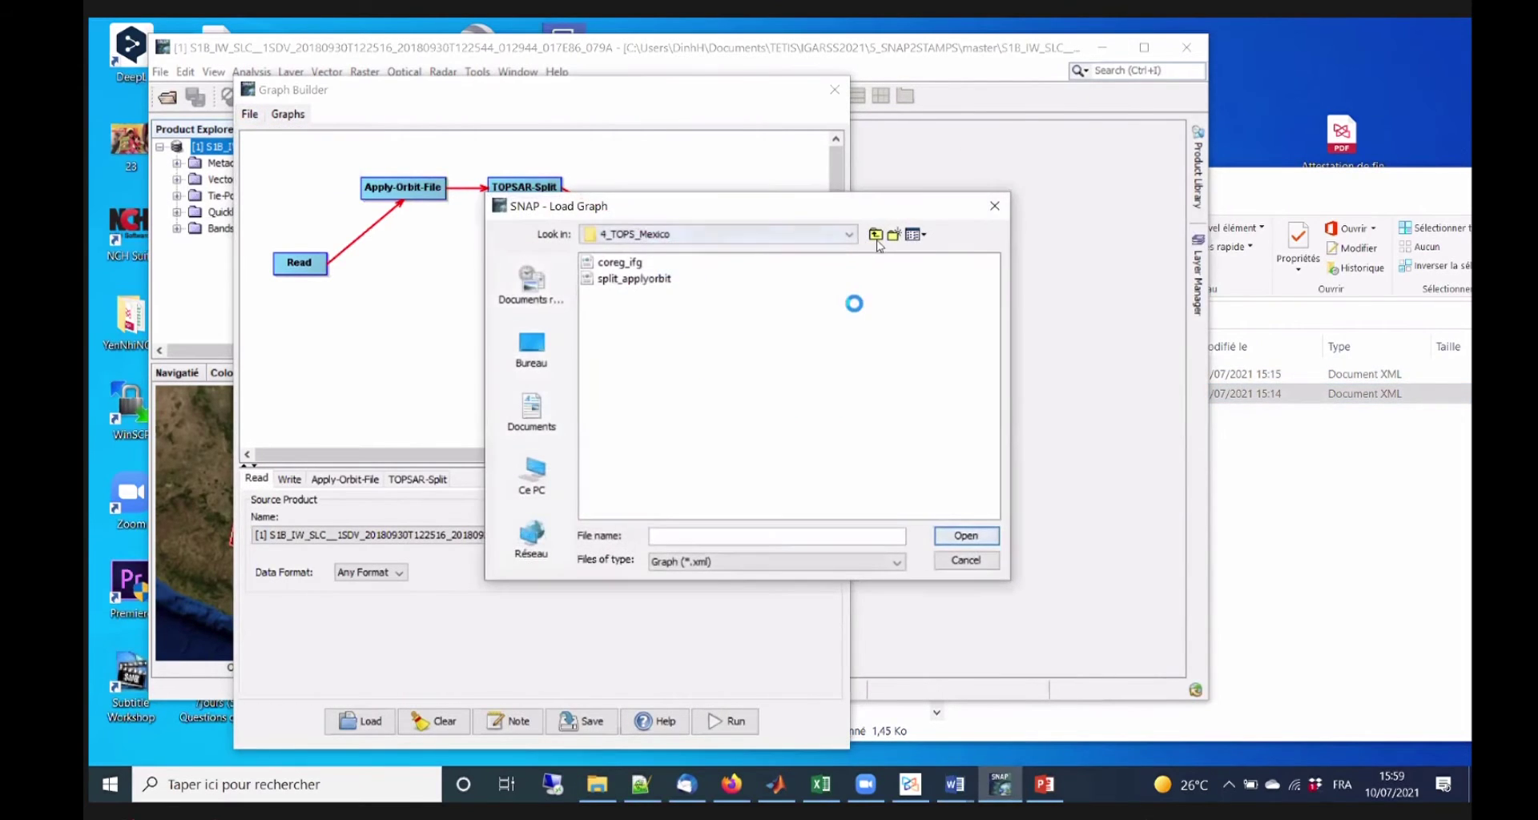
{"action": "left_click", "coordinate": [848, 234]}
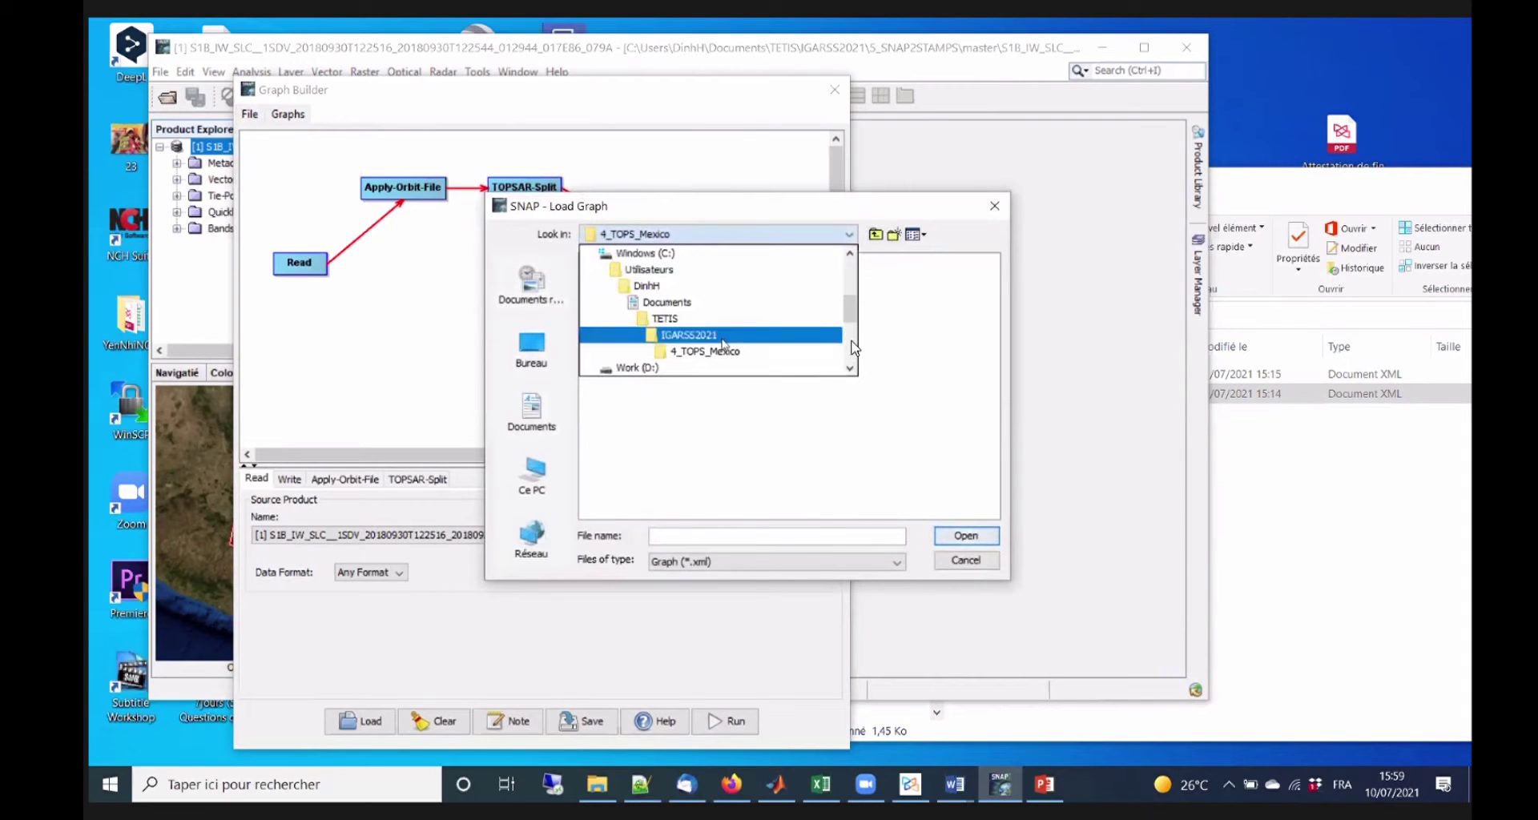
{"action": "left_click", "coordinate": [689, 335]}
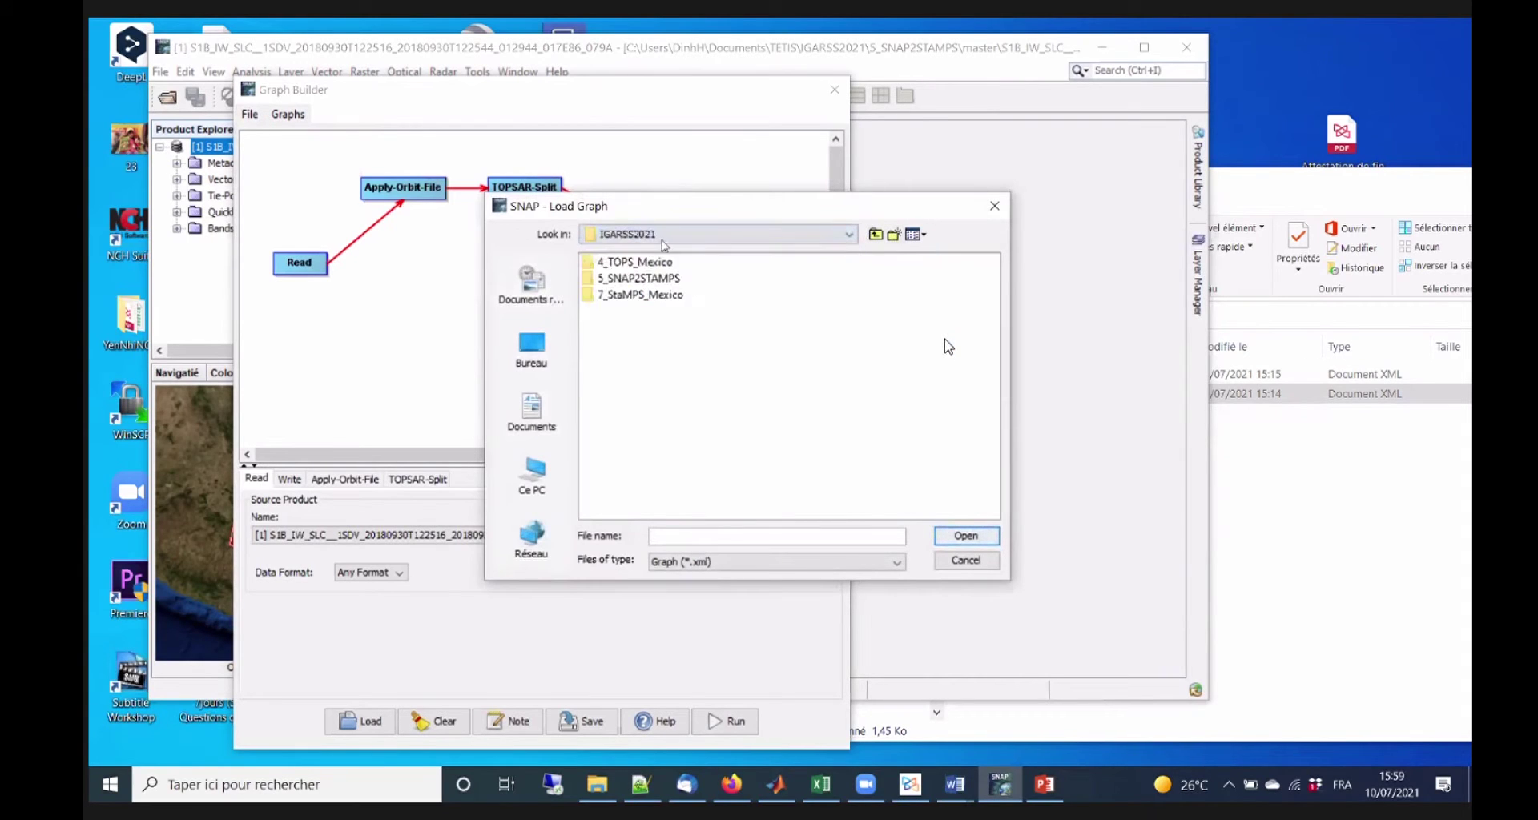
{"action": "left_click", "coordinate": [637, 263]}
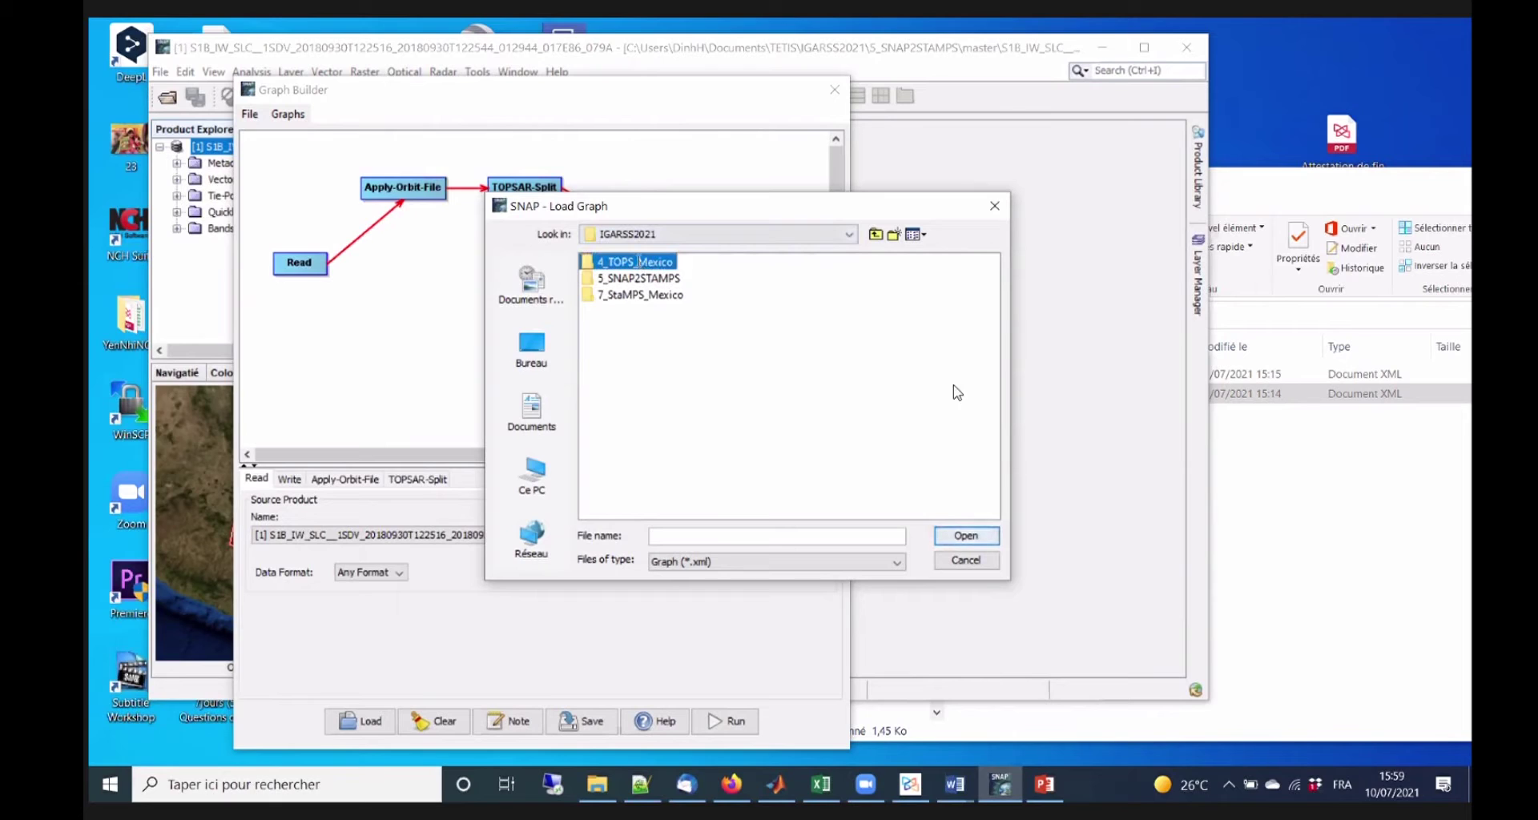
{"action": "left_click", "coordinate": [605, 264]}
{"action": "double_click", "coordinate": [605, 264]}
{"action": "key", "text": "Down"}
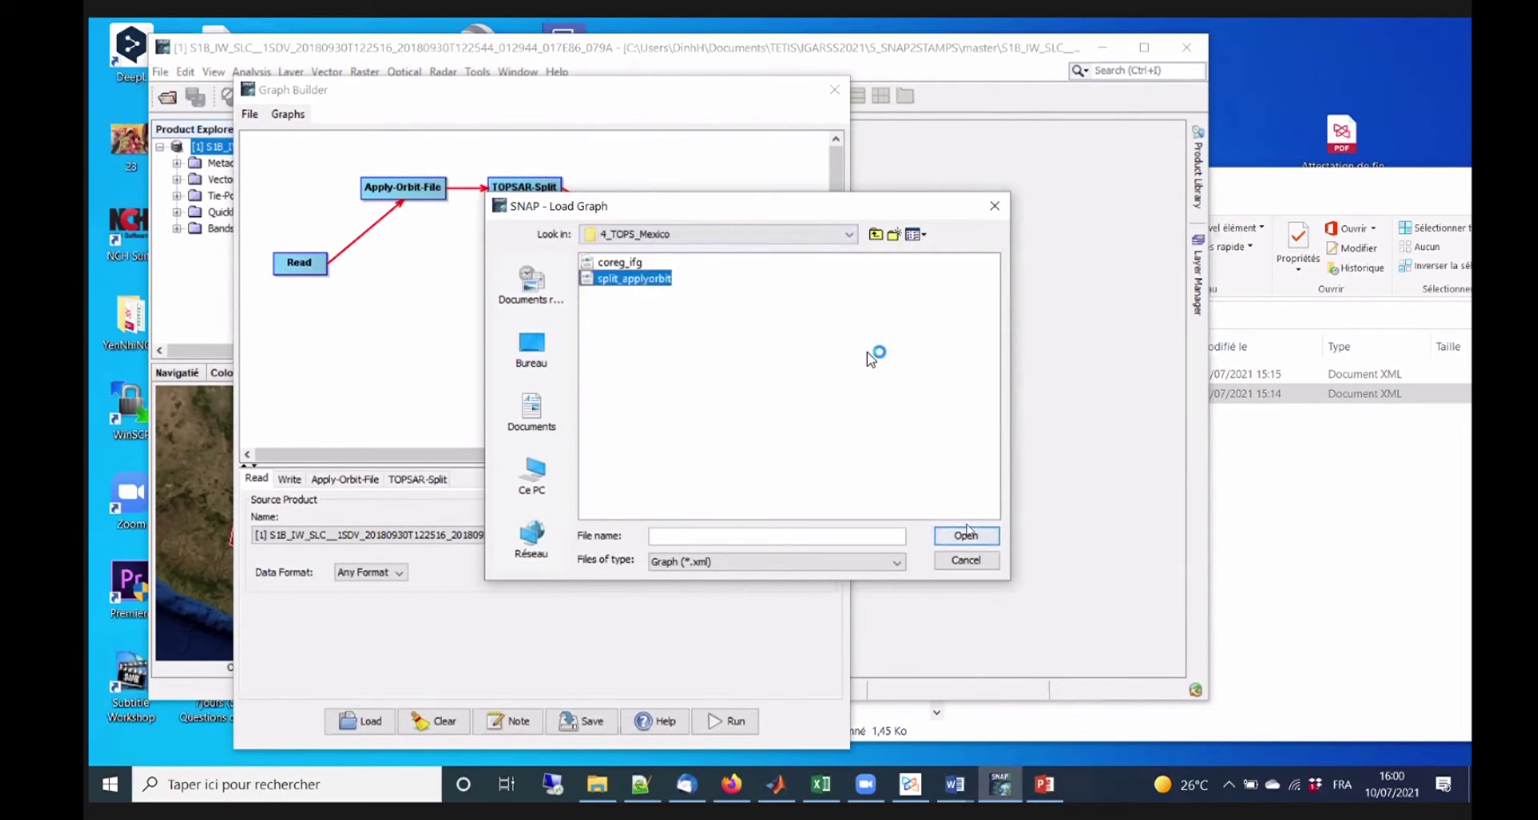
{"action": "key", "text": "Return"}
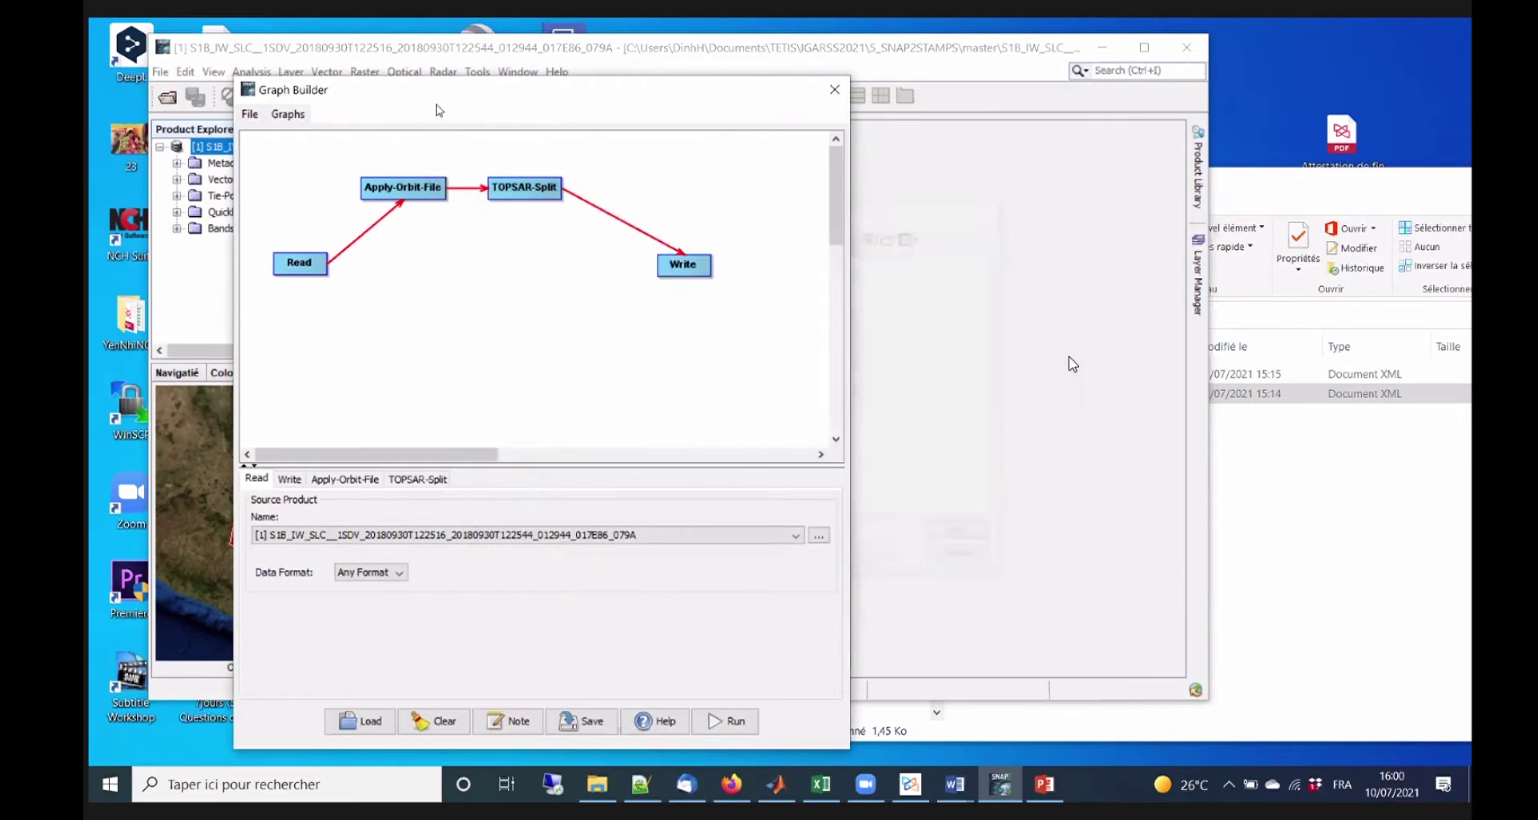
Reposition the Graph Builder window and align the Read, TOPSAR-Split and Apply-Orbit-File nodes in one horizontal row.
{"action": "left_click_drag", "start_coordinate": [561, 90], "coordinate": [702, 95]}
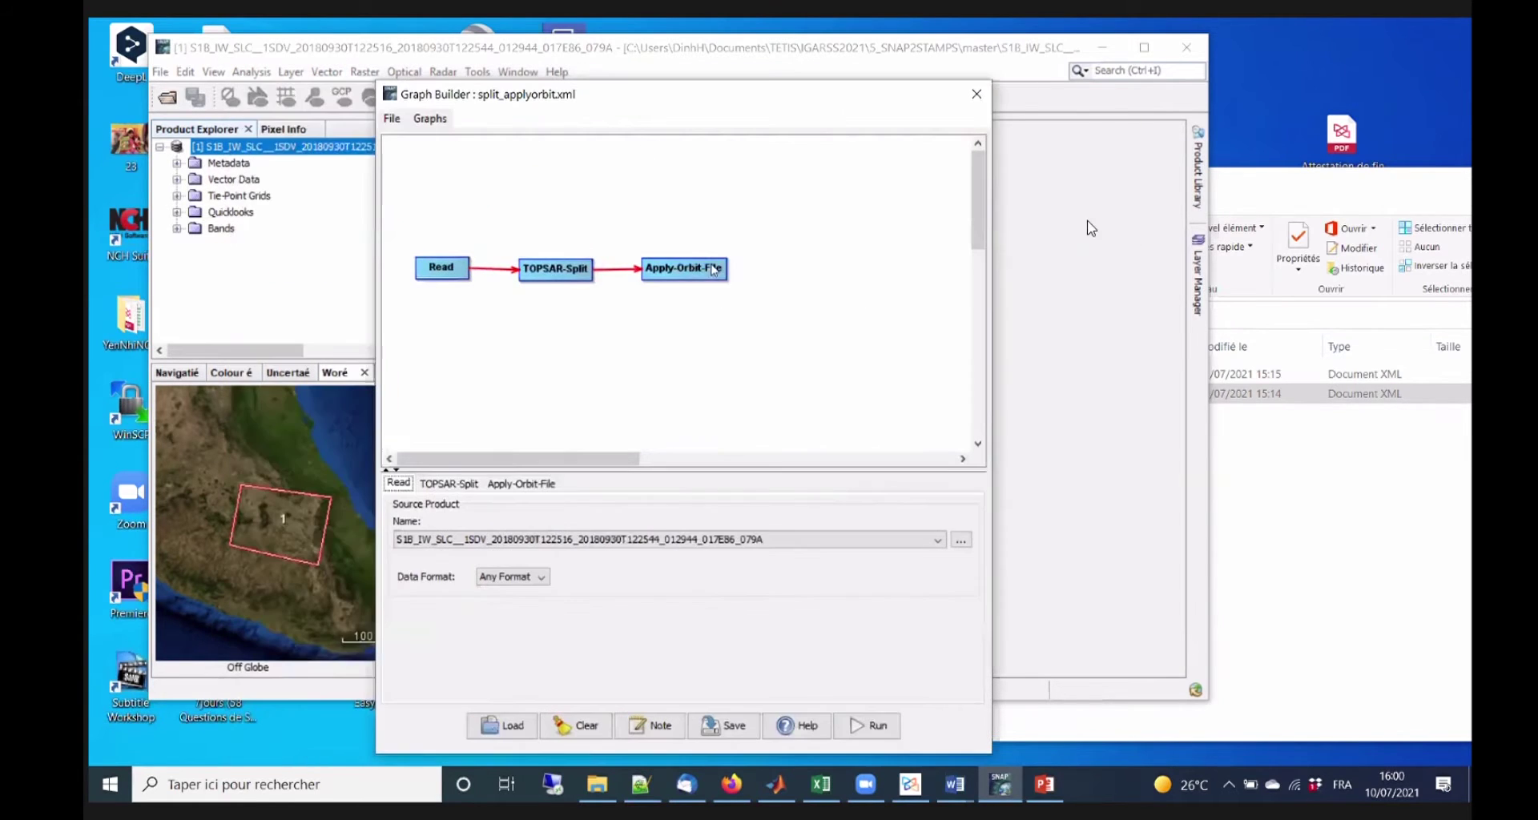
{"action": "left_click_drag", "start_coordinate": [684, 269], "coordinate": [705, 262]}
{"action": "mouse_move", "coordinate": [555, 269]}
{"action": "left_mouse_down"}
{"action": "mouse_move", "coordinate": [558, 232]}
{"action": "mouse_move", "coordinate": [563, 252]}
{"action": "left_mouse_up"}
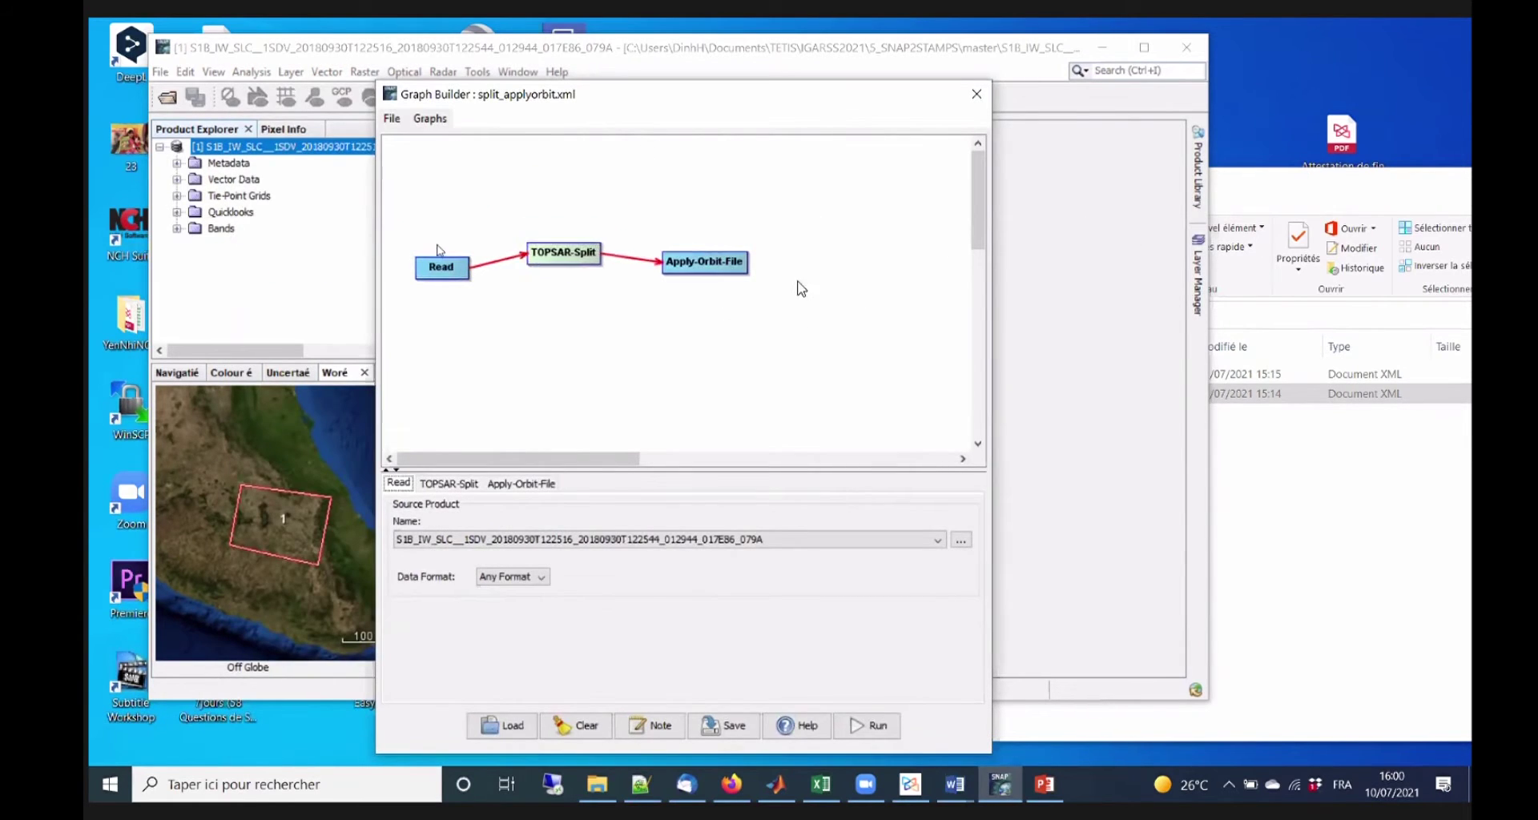
{"action": "left_click_drag", "start_coordinate": [448, 267], "coordinate": [447, 249]}
{"action": "left_click_drag", "start_coordinate": [564, 255], "coordinate": [567, 242]}
{"action": "left_click_drag", "start_coordinate": [705, 263], "coordinate": [712, 242]}
{"action": "left_click_drag", "start_coordinate": [443, 255], "coordinate": [449, 244]}
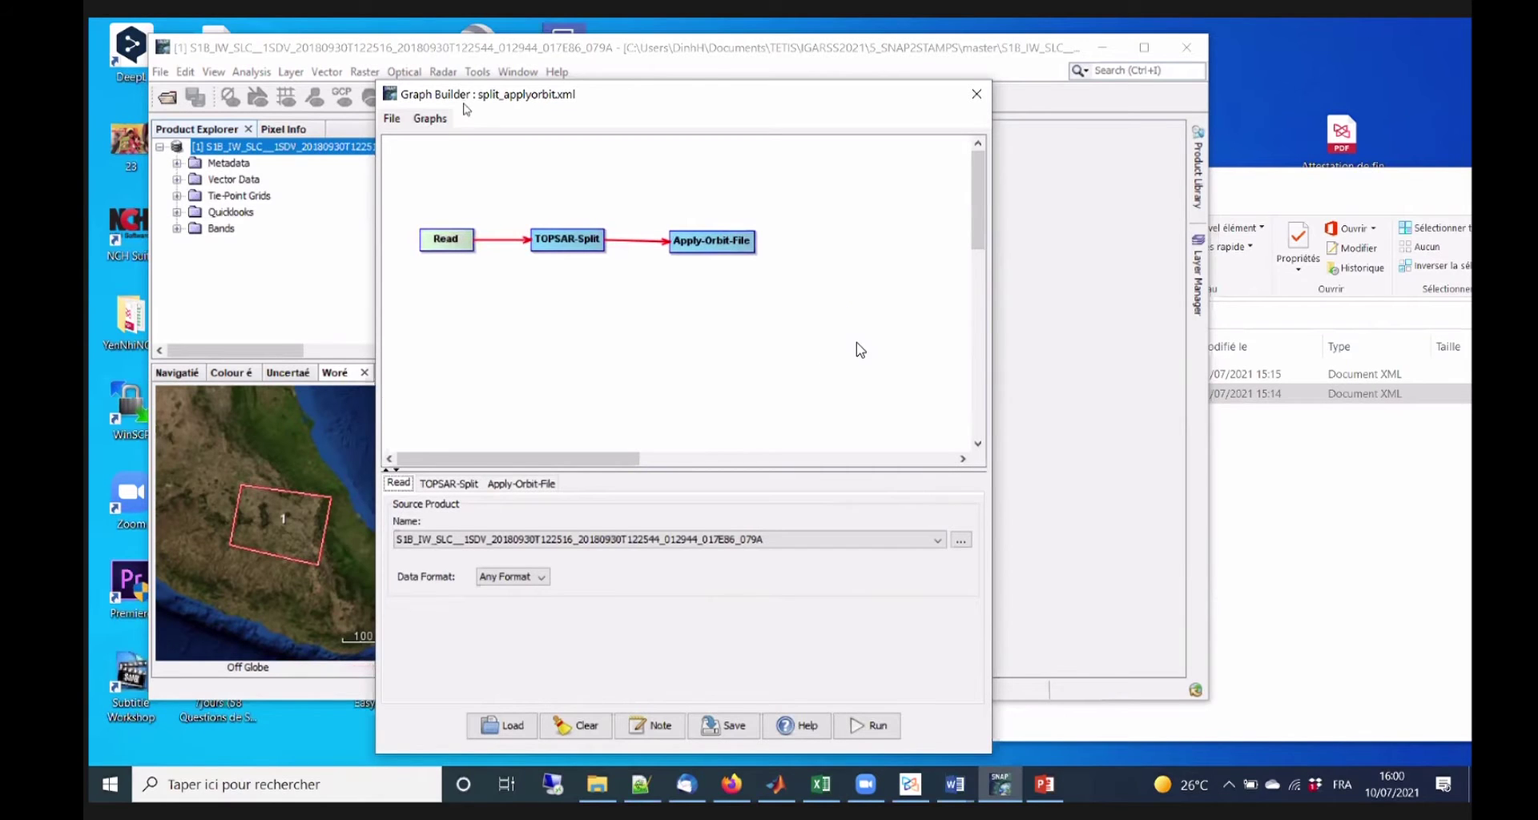
{"action": "left_click_drag", "start_coordinate": [497, 101], "coordinate": [468, 112]}
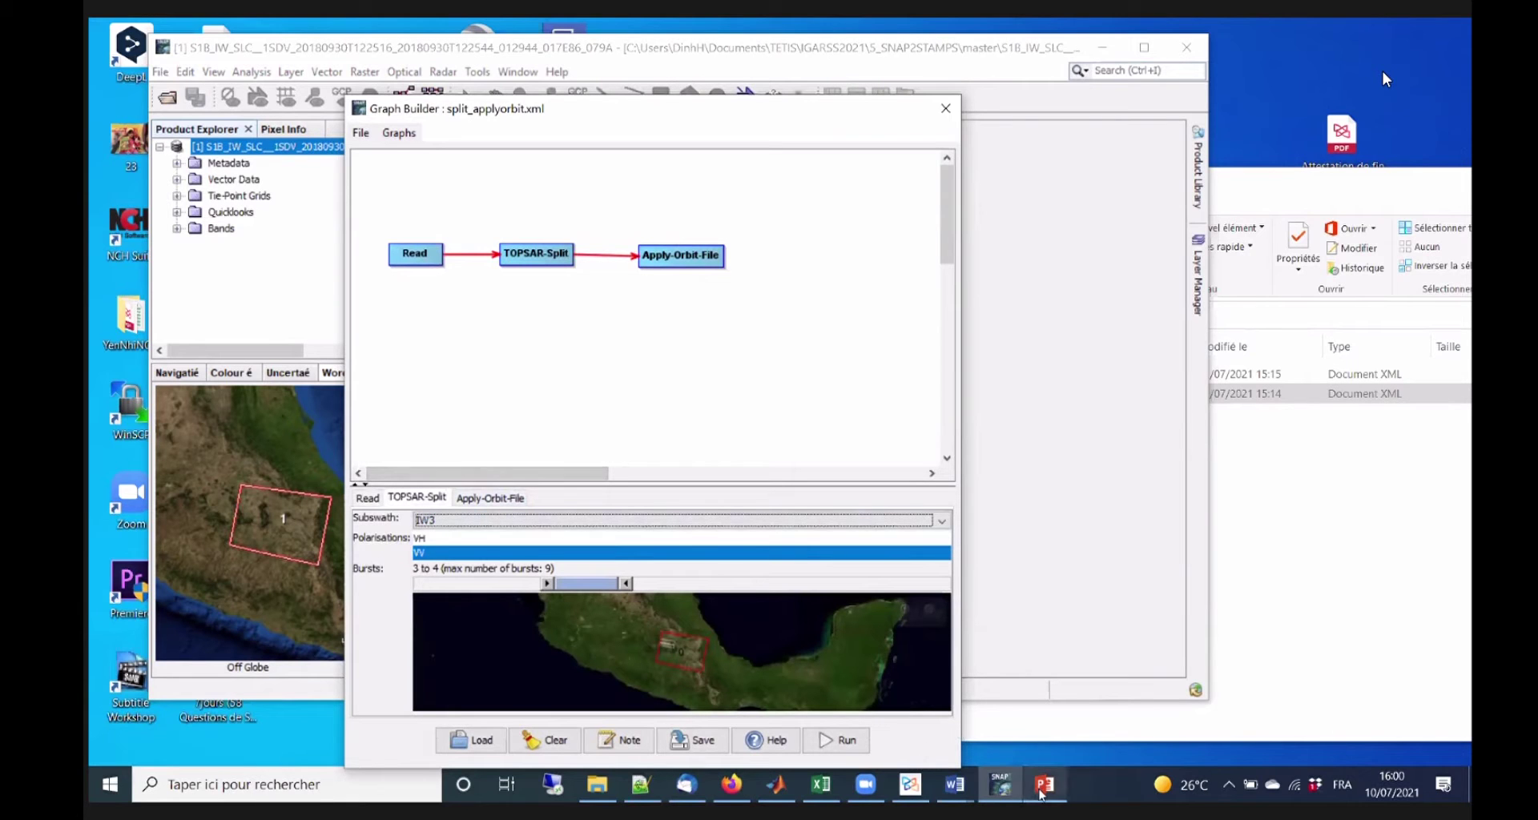
Switch to PowerPoint and find the master file preparation slide to check the required subswath and bursts.
{"action": "left_click", "coordinate": [1043, 788]}
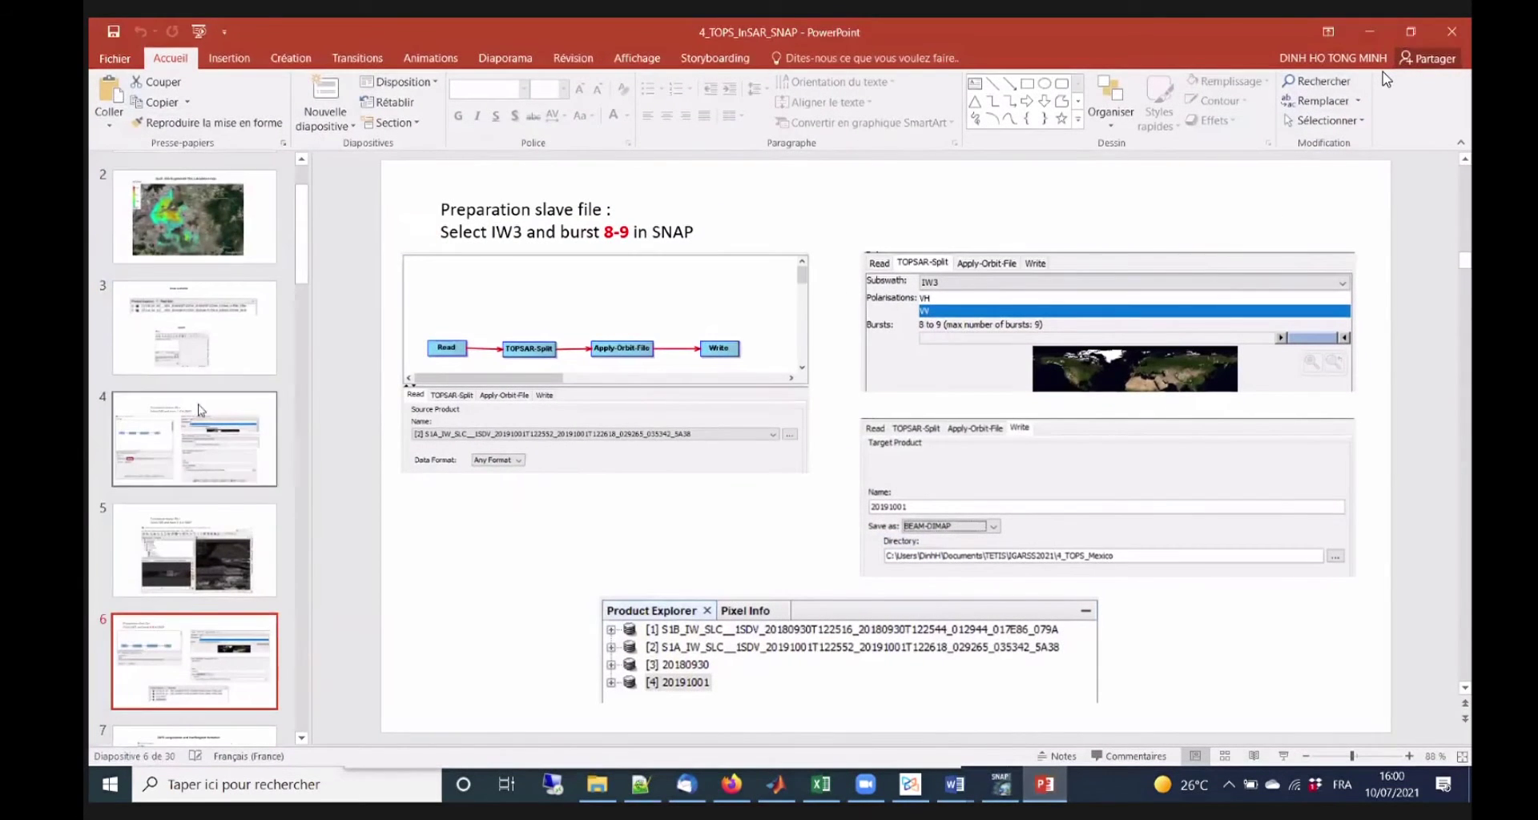
{"action": "key", "text": "Up"}
{"action": "key", "text": "Up"}
{"action": "key", "text": "Up"}
{"action": "key", "text": "Down"}
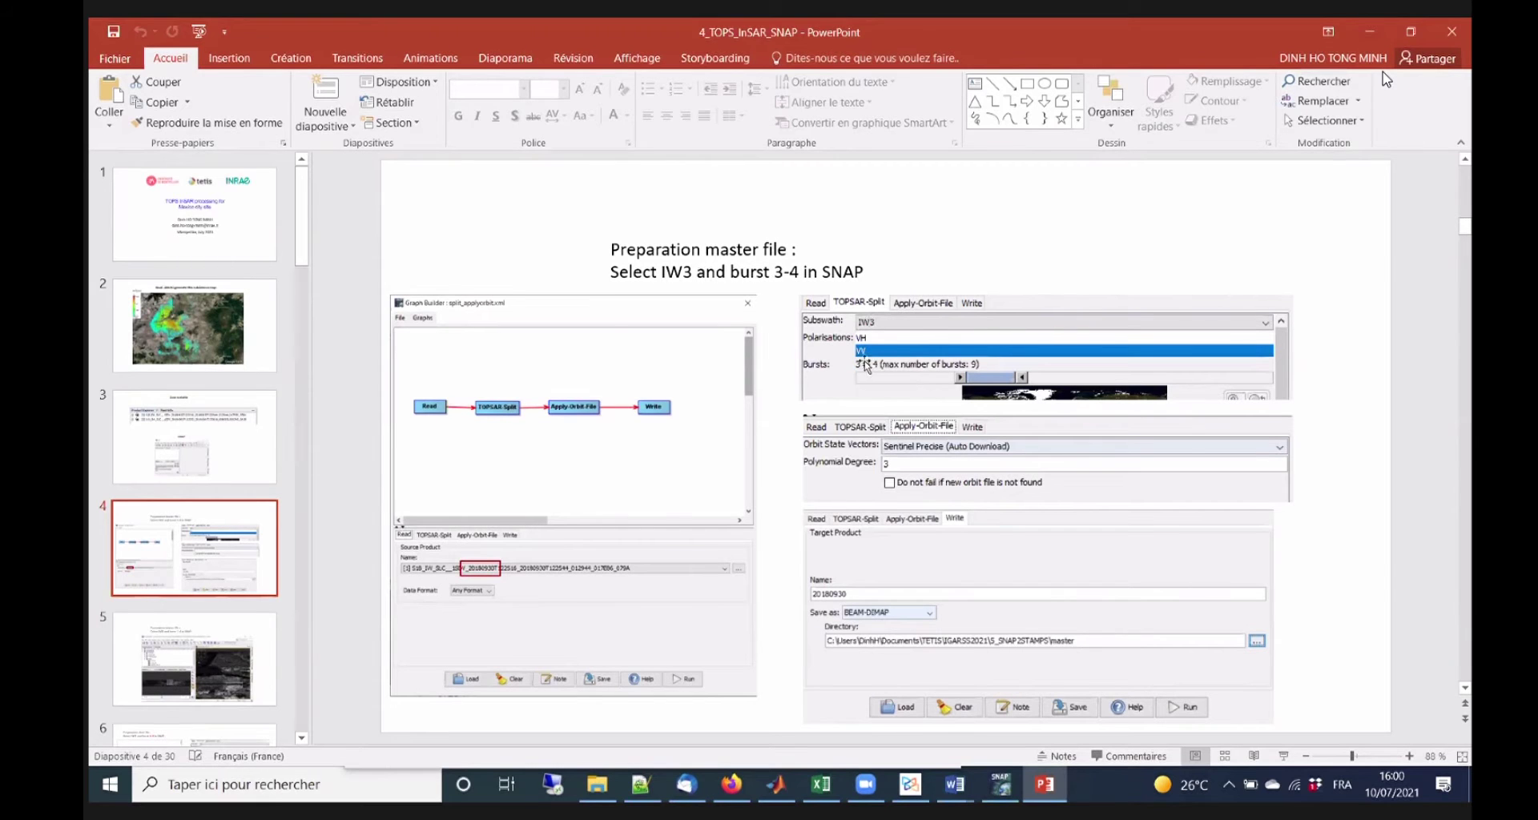
Return to the SNAP Graph Builder and select subswath IW3 for TOPSAR-Split.
{"action": "key", "text": "alt+Tab"}
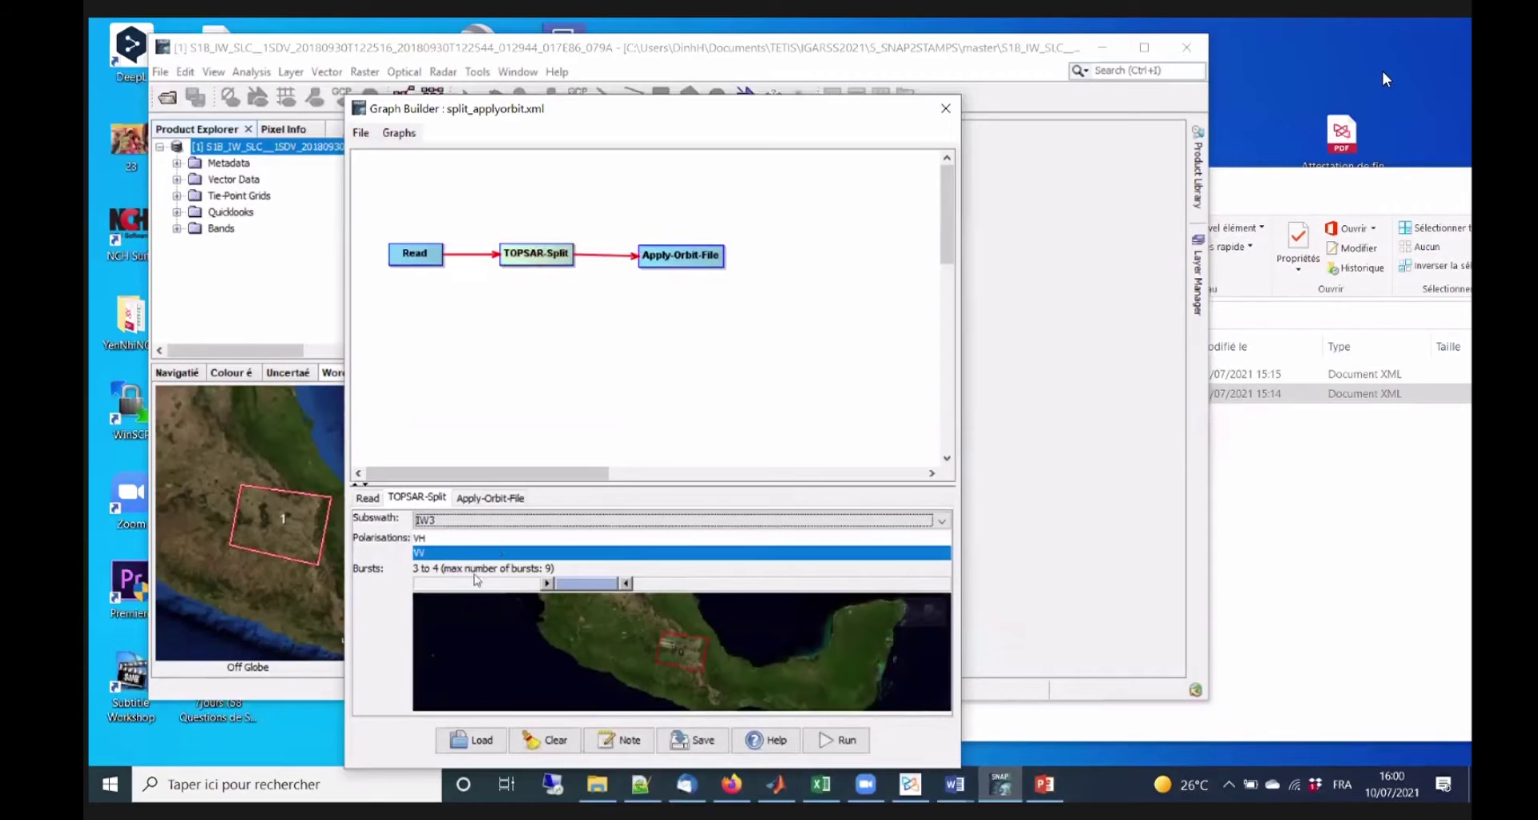
{"action": "left_click", "coordinate": [450, 520]}
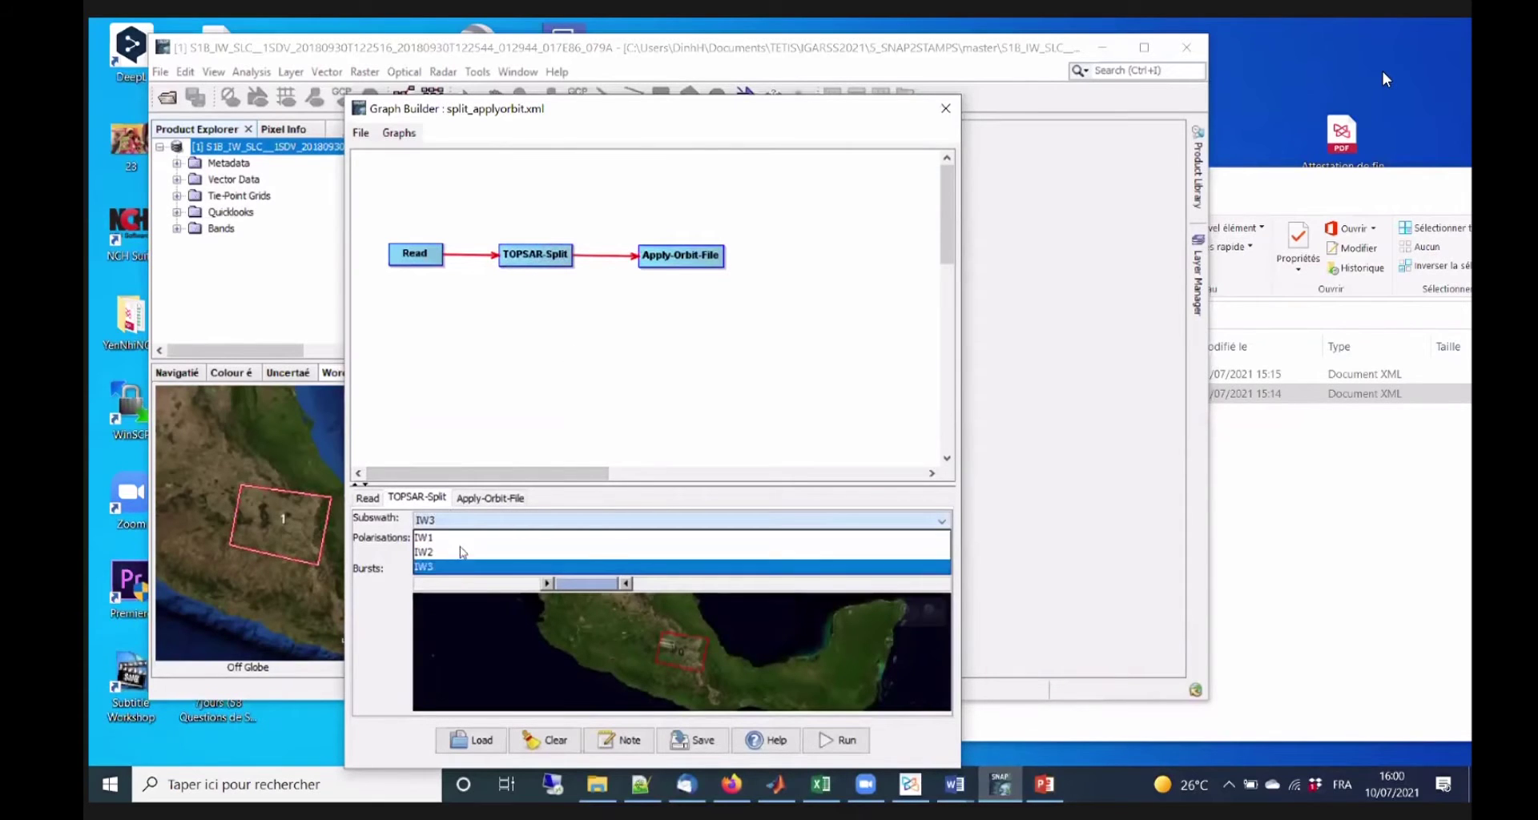
{"action": "left_click", "coordinate": [445, 567]}
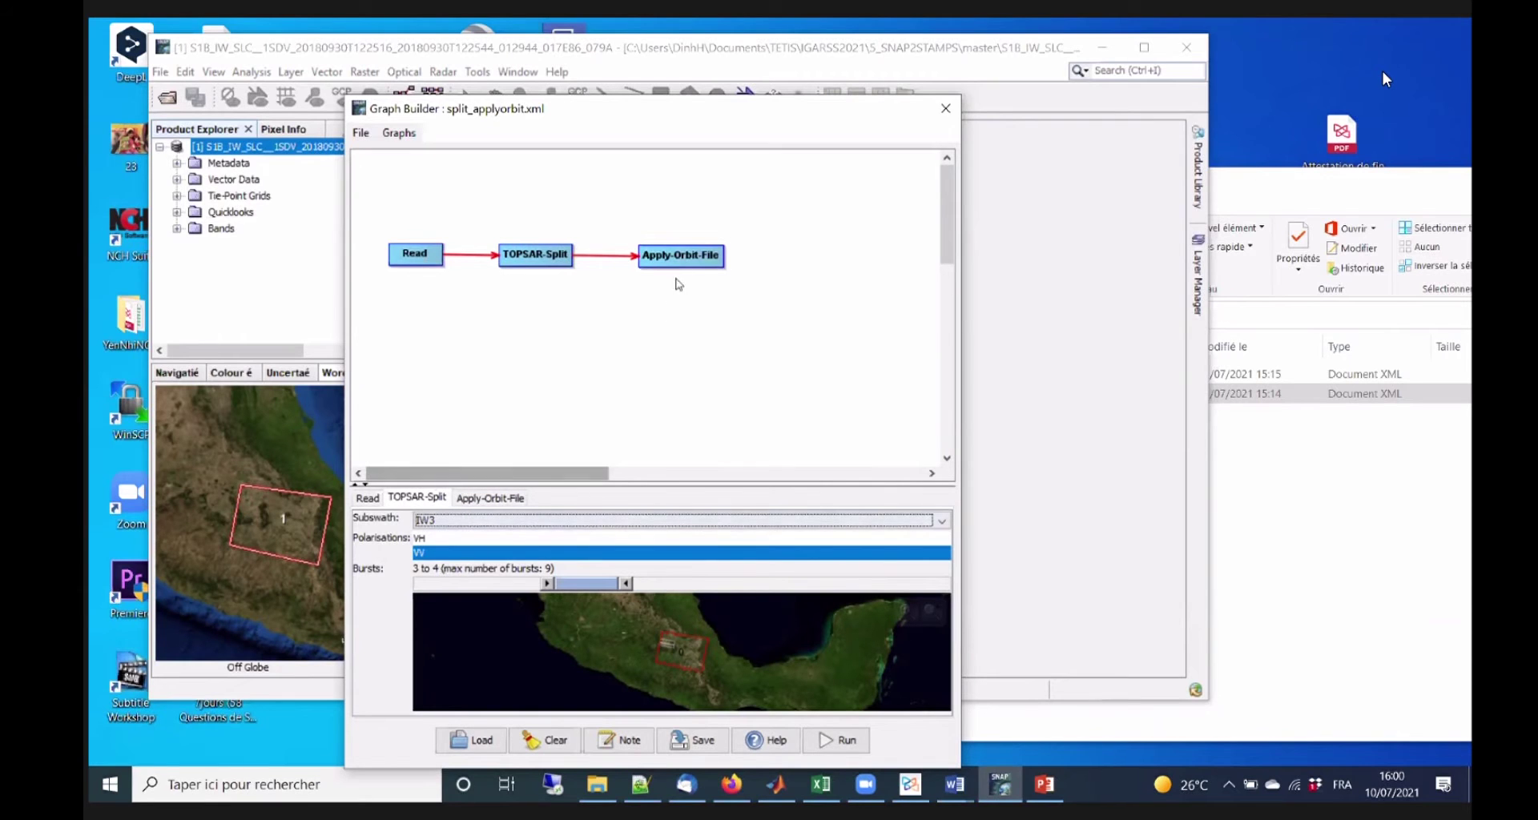
Add a Write node after Apply-Orbit-File, line it up with the row and connect Apply-Orbit-File to it.
{"action": "left_click_drag", "start_coordinate": [681, 265], "coordinate": [672, 265]}
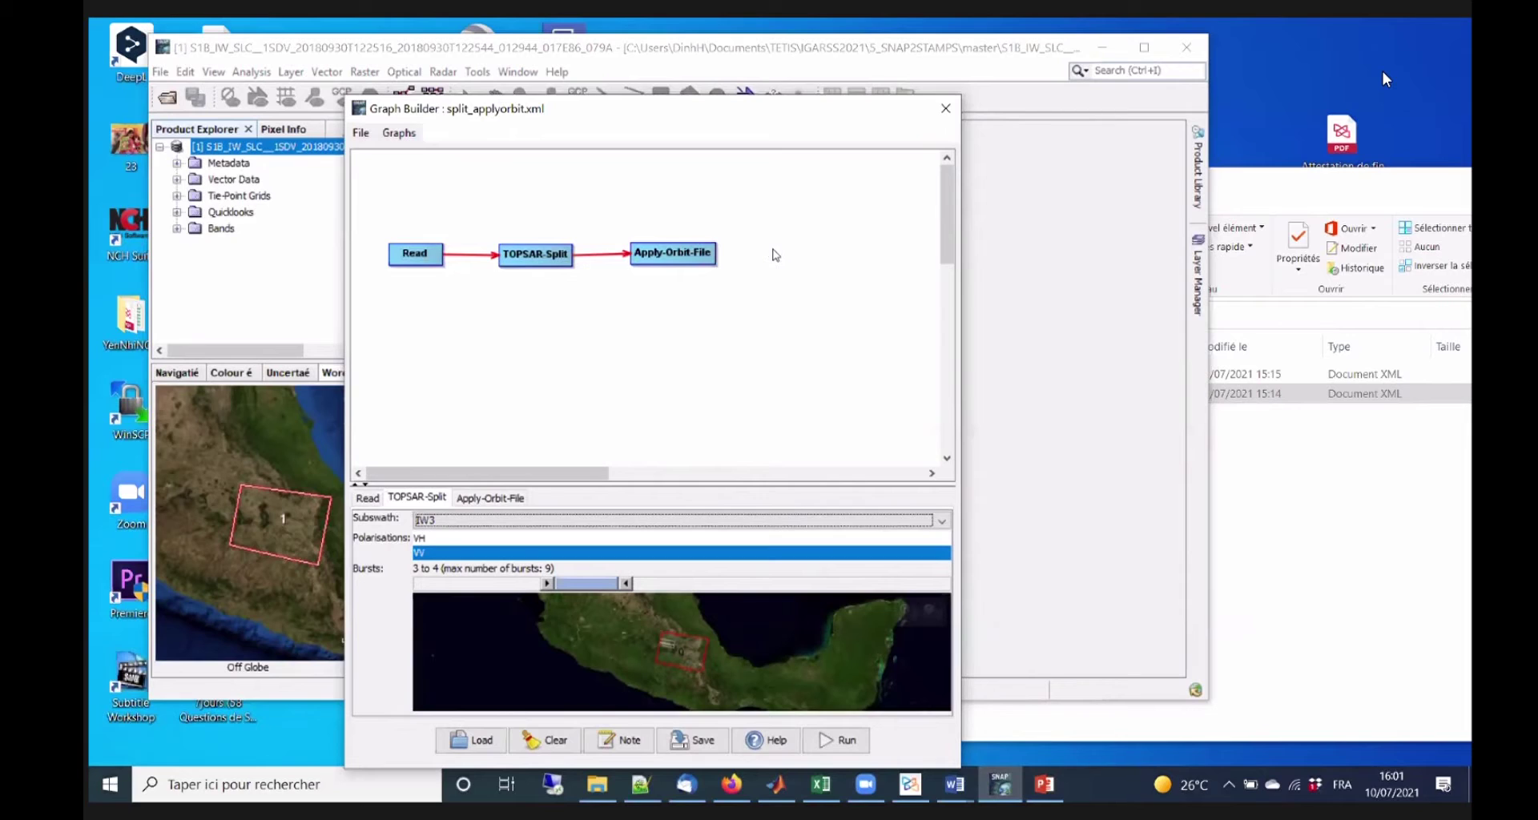
{"action": "right_click", "coordinate": [775, 254]}
{"action": "mouse_move", "coordinate": [808, 265]}
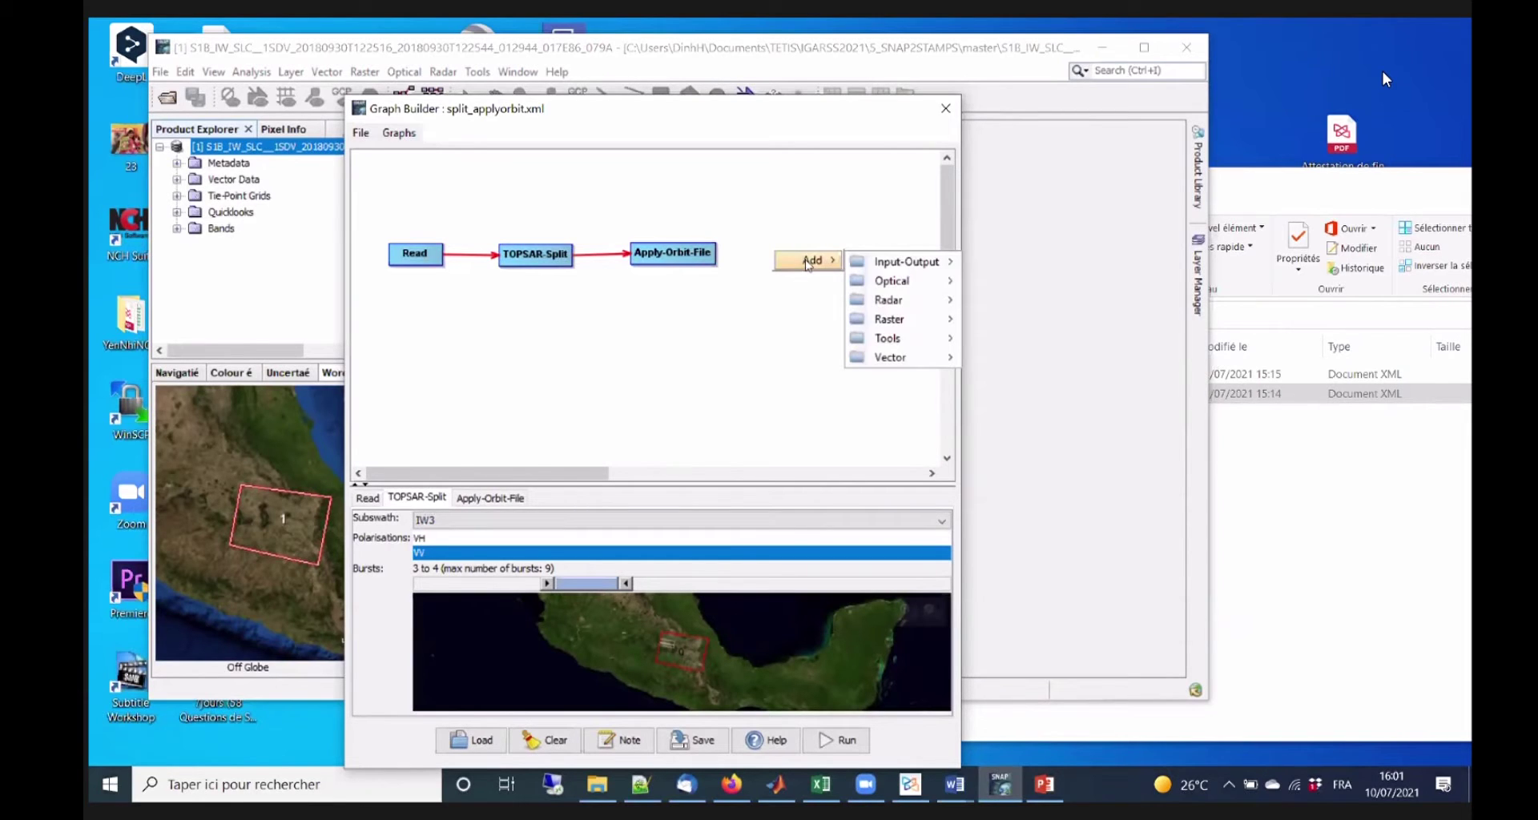
{"action": "mouse_move", "coordinate": [897, 264]}
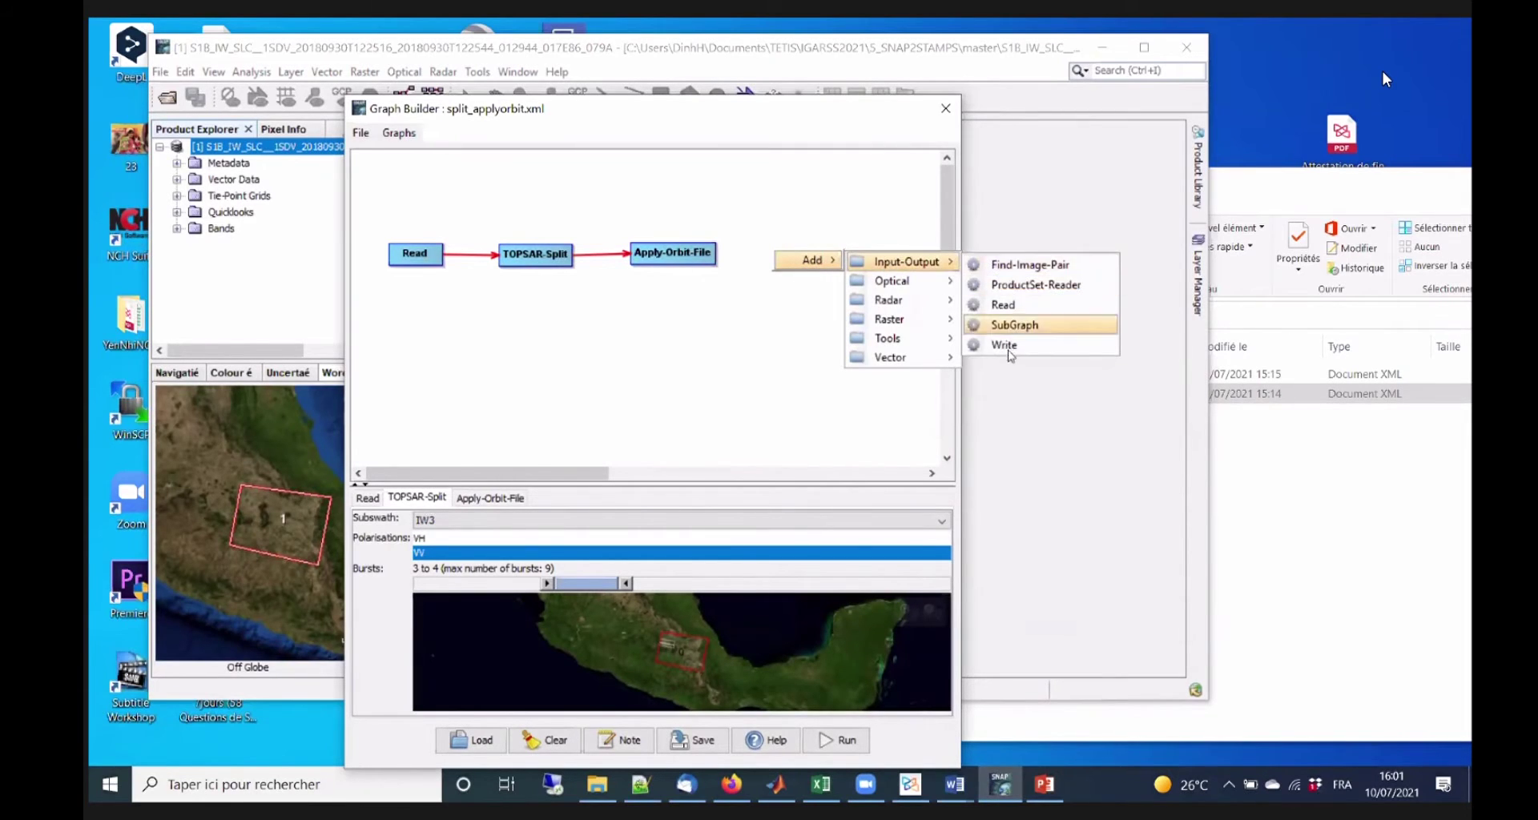
{"action": "left_click", "coordinate": [1005, 345]}
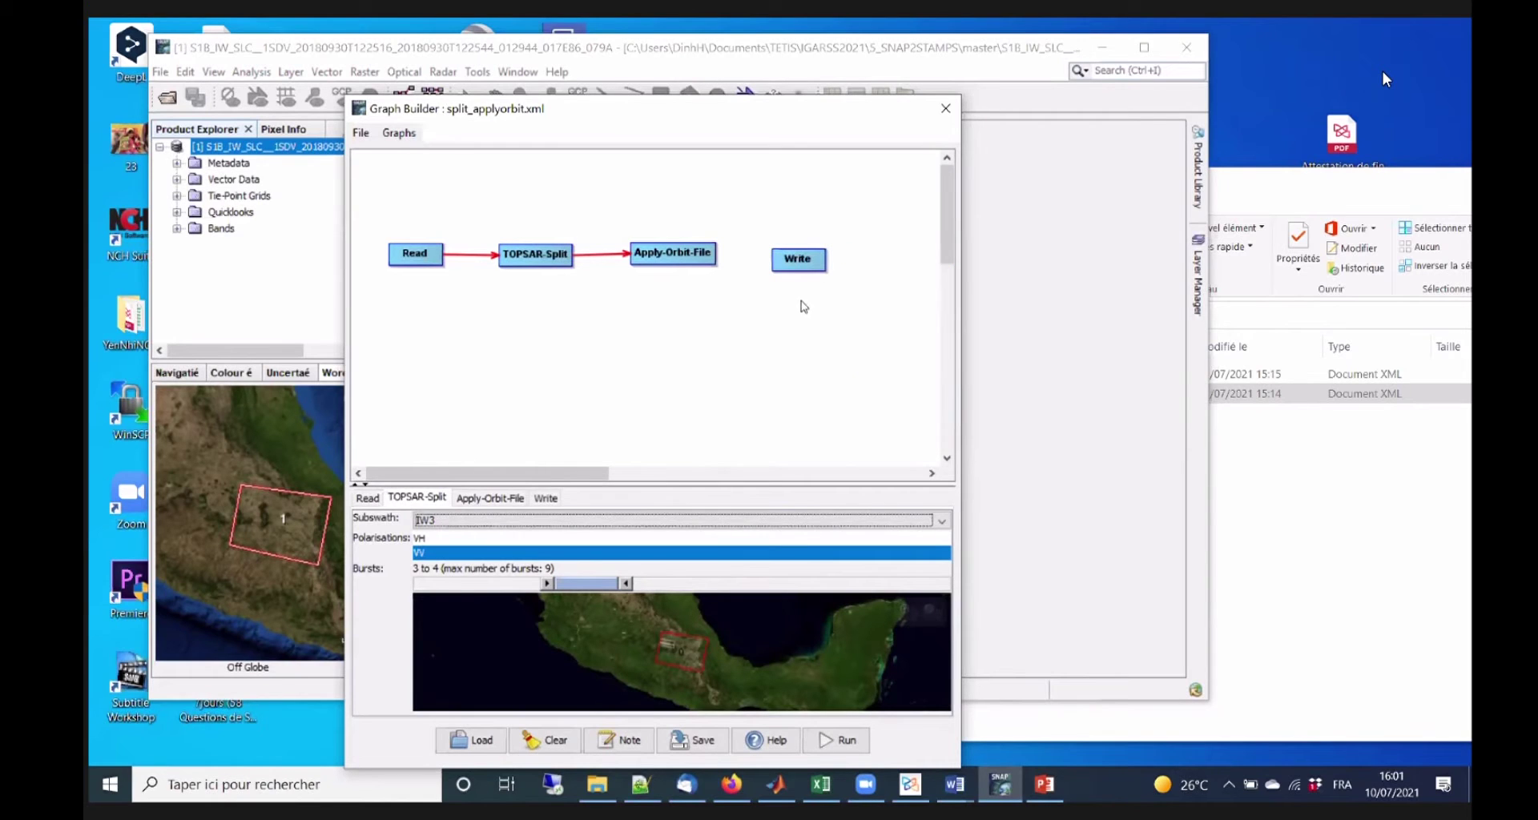
{"action": "mouse_move", "coordinate": [797, 263]}
{"action": "left_mouse_down"}
{"action": "mouse_move", "coordinate": [790, 248]}
{"action": "mouse_move", "coordinate": [794, 263]}
{"action": "left_mouse_up"}
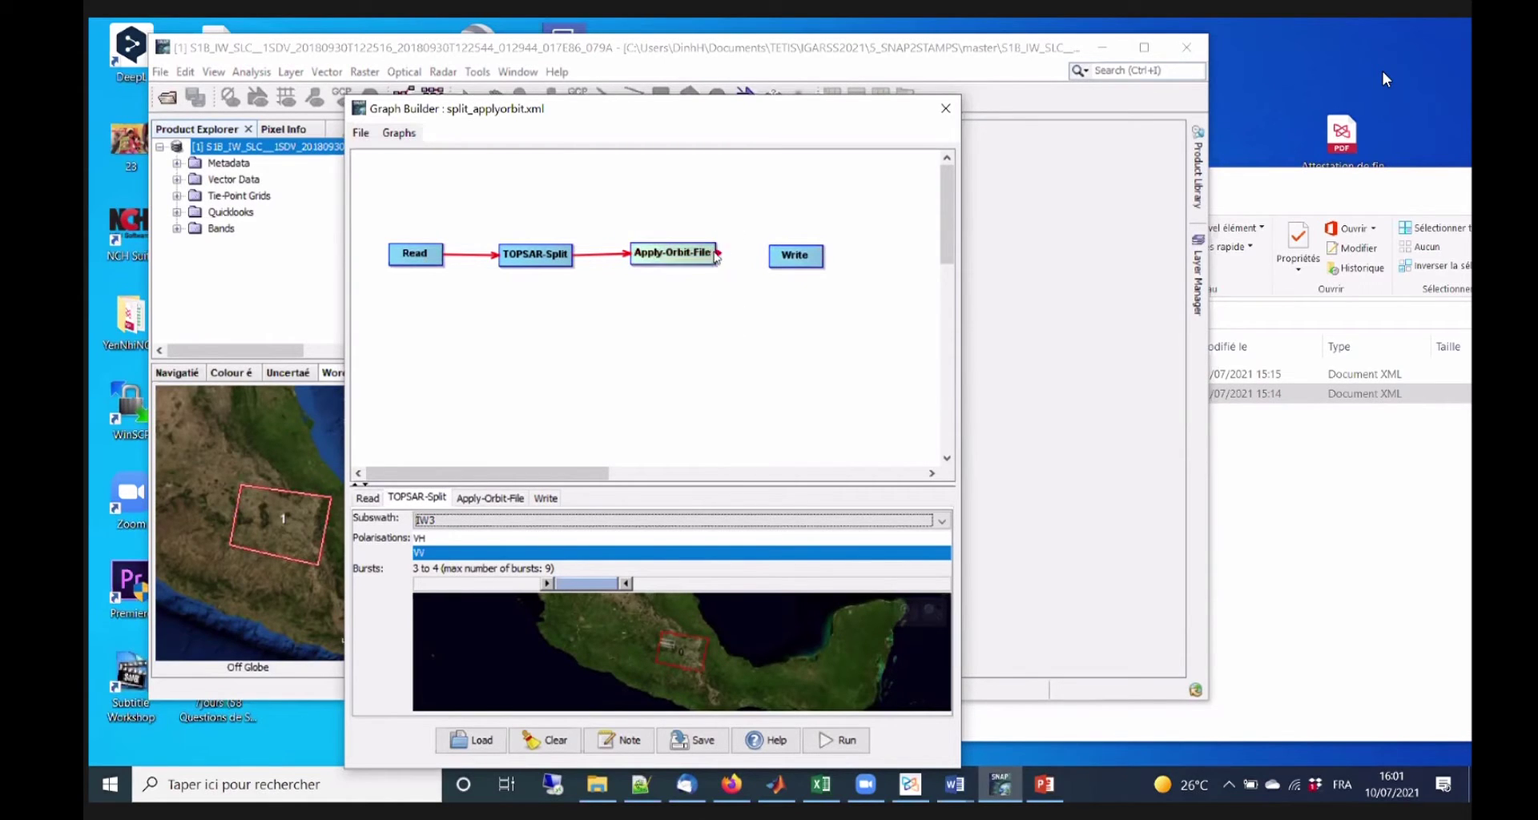
{"action": "left_click_drag", "start_coordinate": [717, 255], "coordinate": [795, 264]}
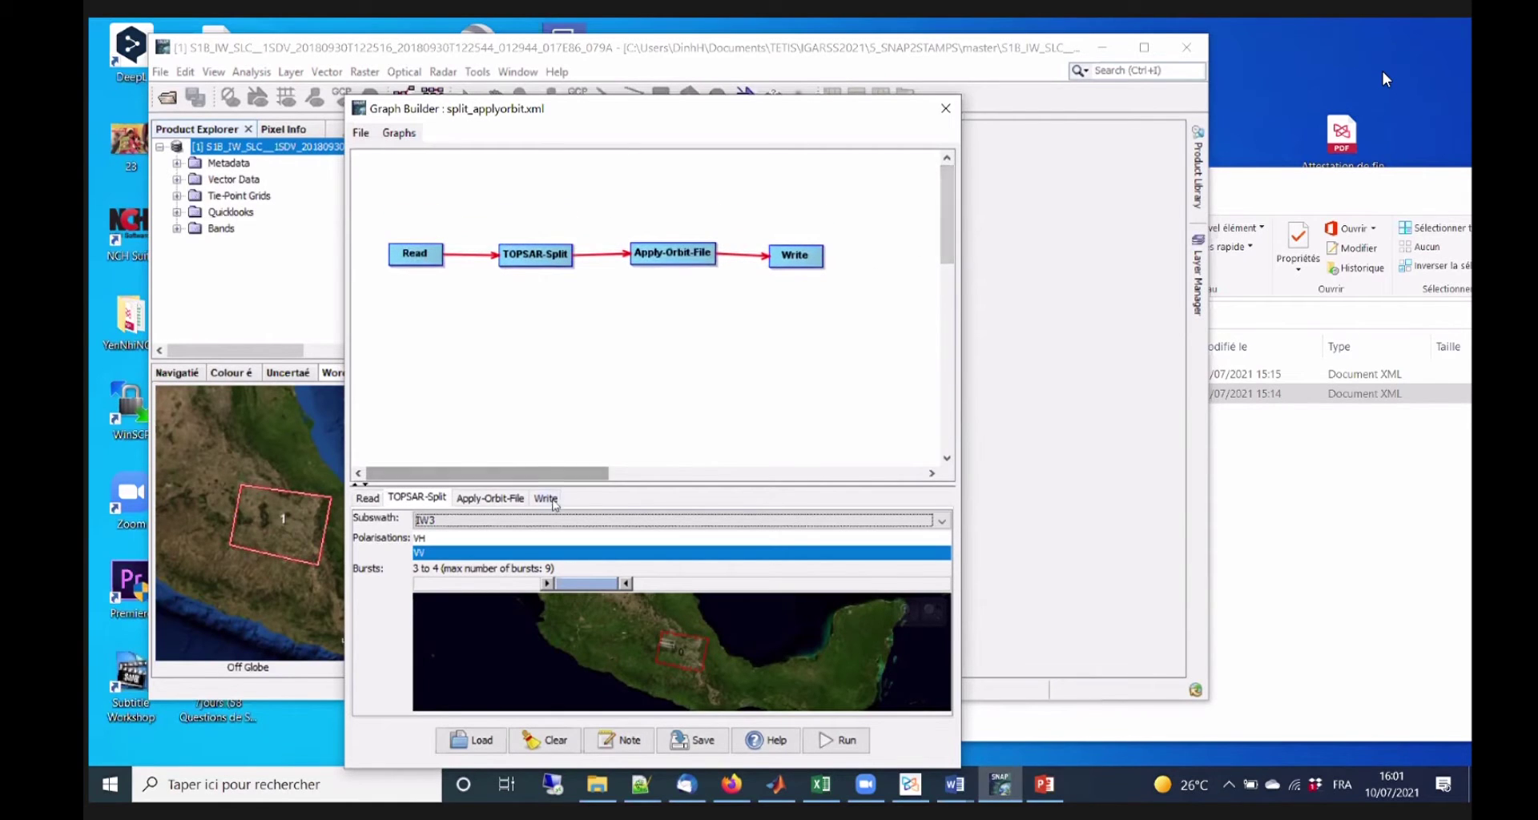
Shorten the target product name in the Write settings to the acquisition date 20180930.
{"action": "left_click", "coordinate": [546, 497]}
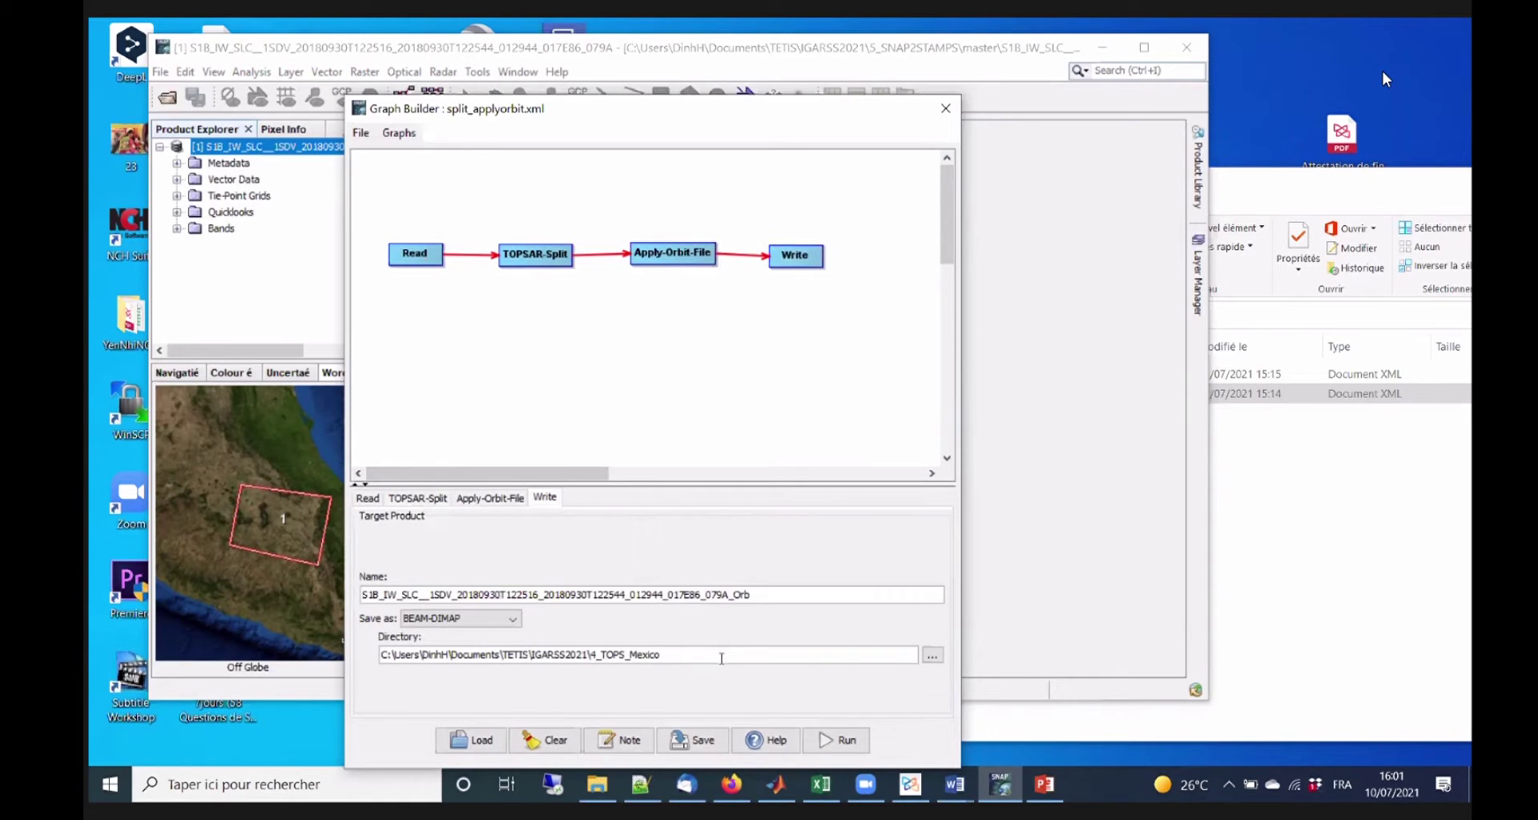
{"action": "type", "text": "o"}
{"action": "left_click", "coordinate": [456, 596]}
{"action": "key", "text": "shift+End"}
{"action": "left_click", "coordinate": [454, 595]}
{"action": "left_click_drag", "start_coordinate": [458, 594], "coordinate": [363, 595]}
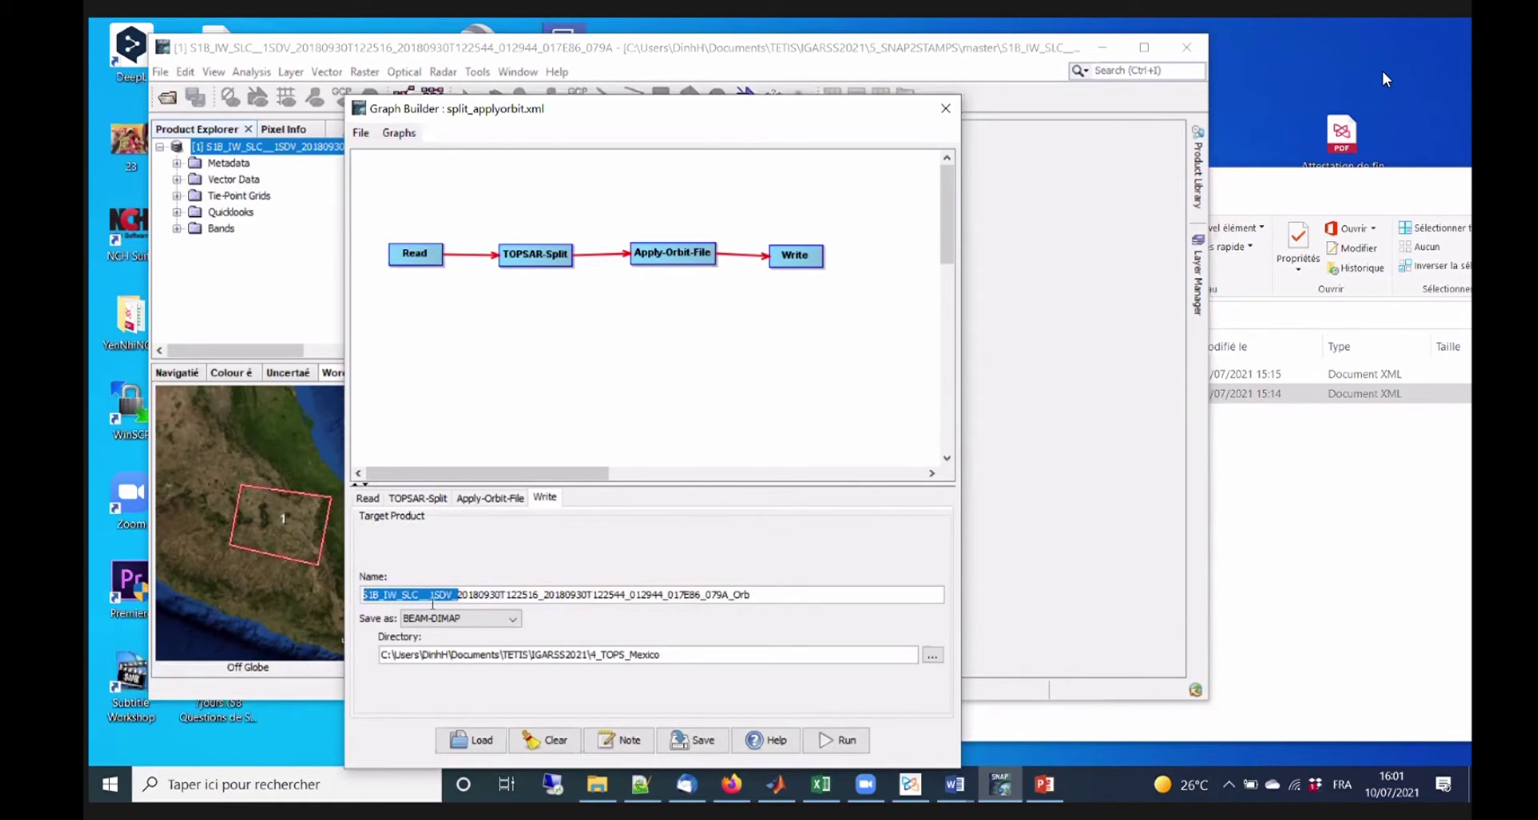
{"action": "key", "text": "Delete"}
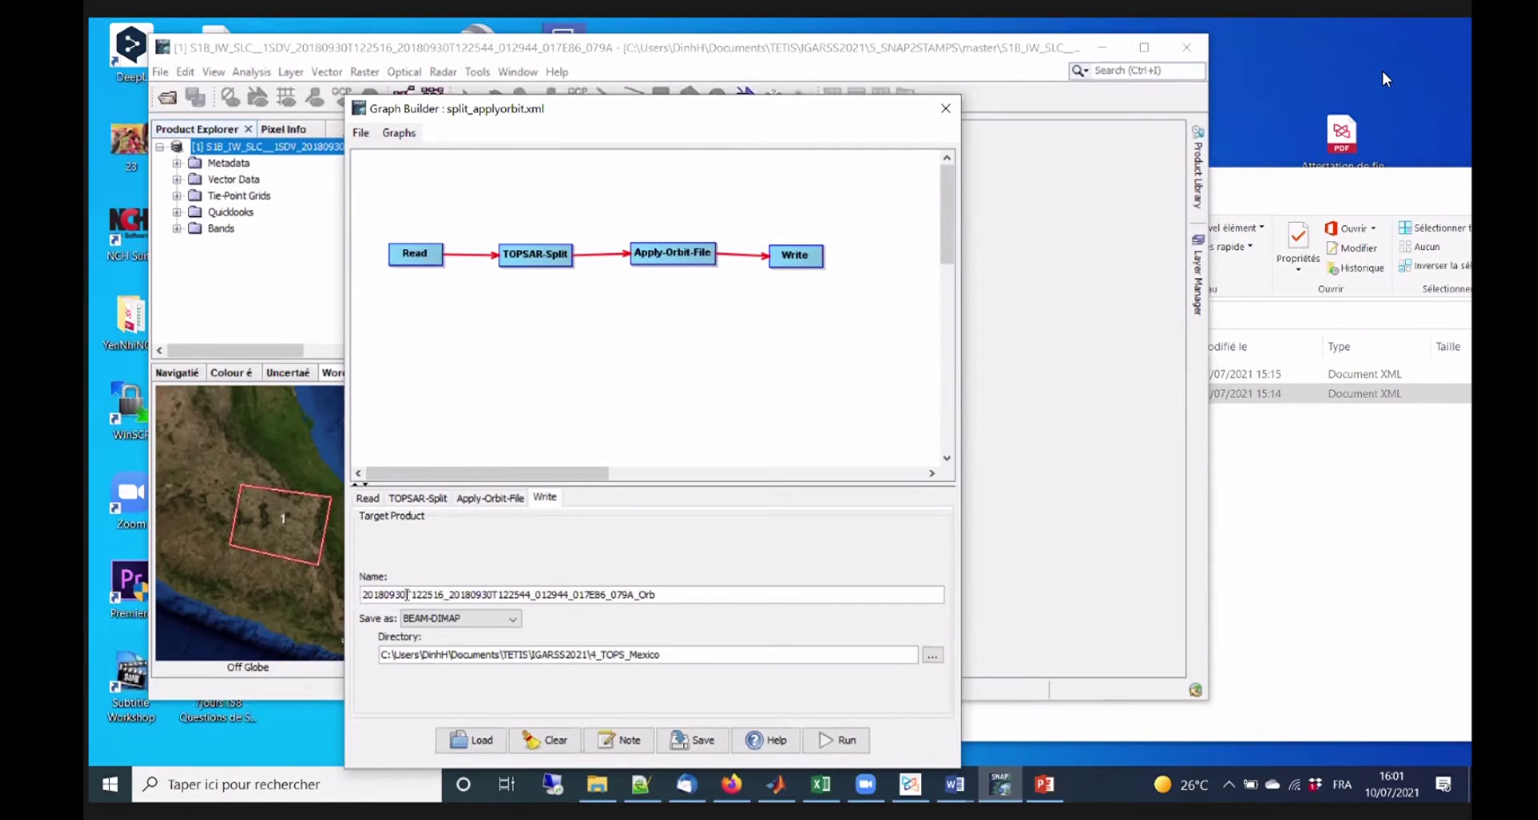
{"action": "left_click_drag", "start_coordinate": [406, 595], "coordinate": [666, 596]}
{"action": "key", "text": "Delete"}
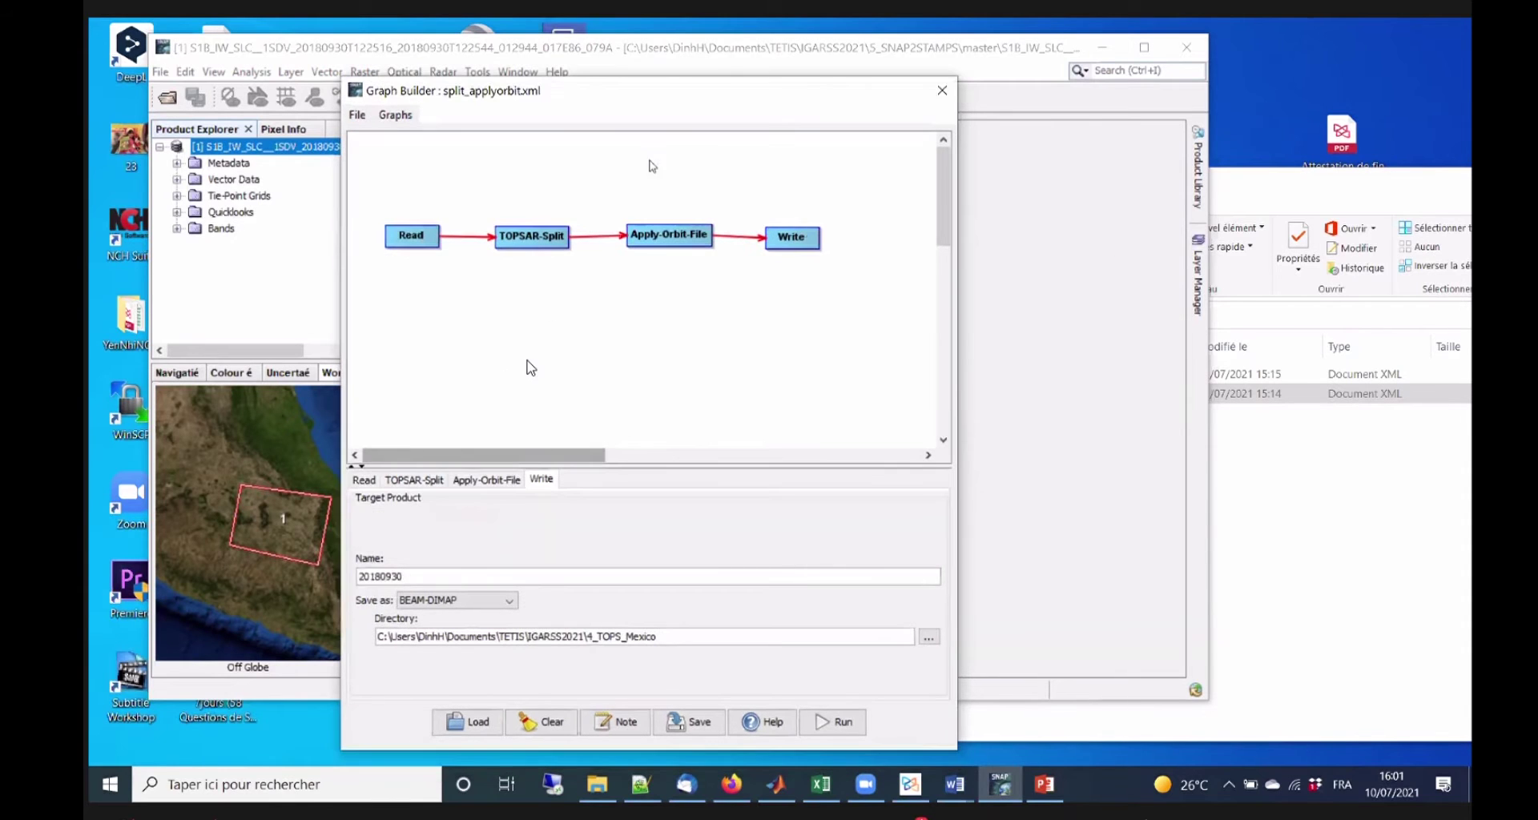
Review the Apply-Orbit-File, TOPSAR-Split and Write settings of the graph.
{"action": "left_click", "coordinate": [484, 481]}
{"action": "left_click", "coordinate": [413, 480]}
{"action": "left_click", "coordinate": [511, 480]}
{"action": "left_click", "coordinate": [541, 480]}
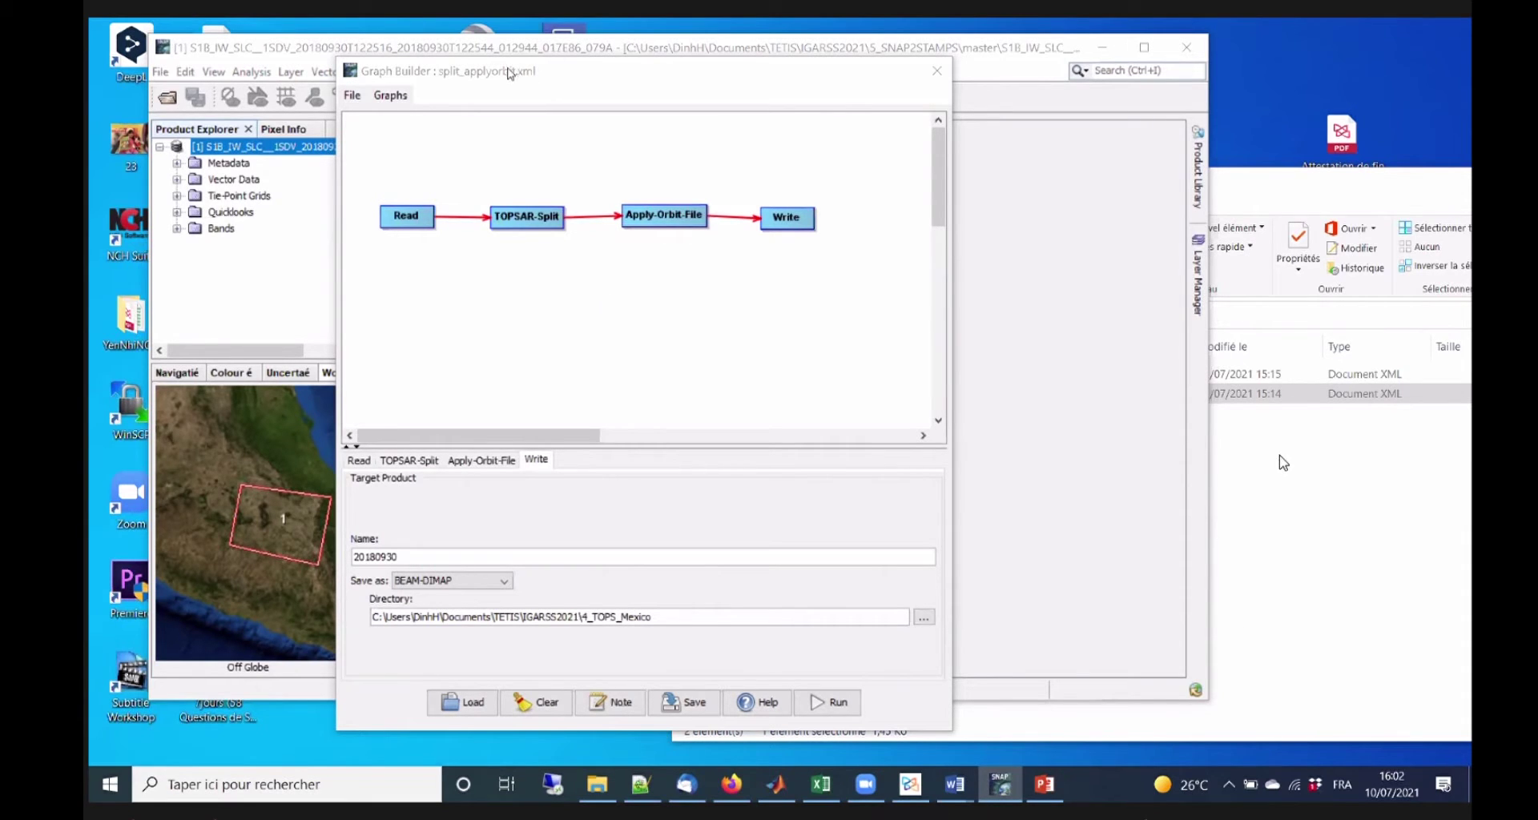
Adjust the Graph Builder window and Write node positions slightly, and run the graph on the master product.
{"action": "left_click_drag", "start_coordinate": [511, 74], "coordinate": [509, 70]}
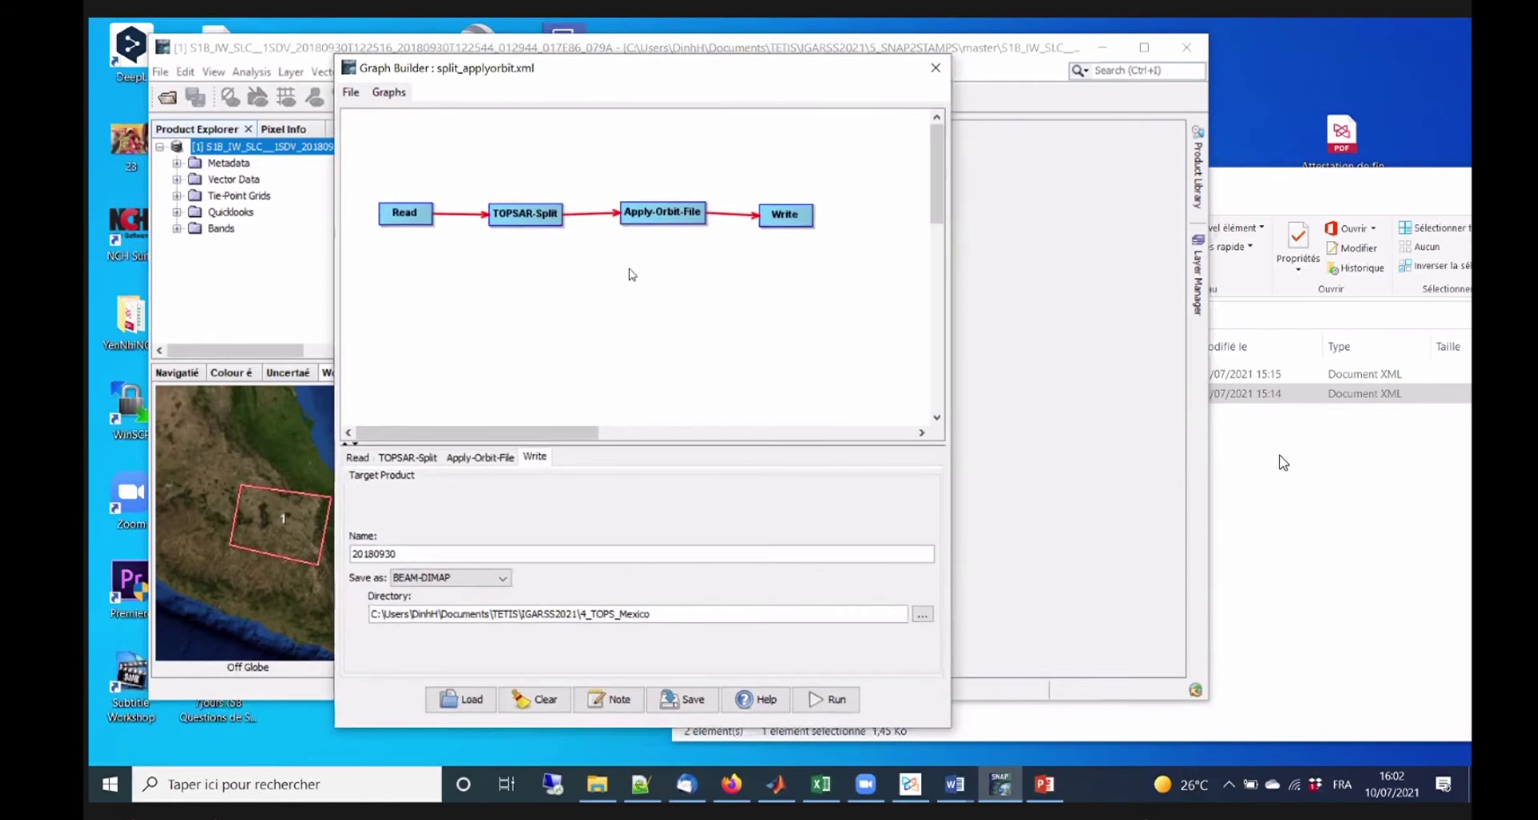
{"action": "left_click_drag", "start_coordinate": [790, 229], "coordinate": [795, 230]}
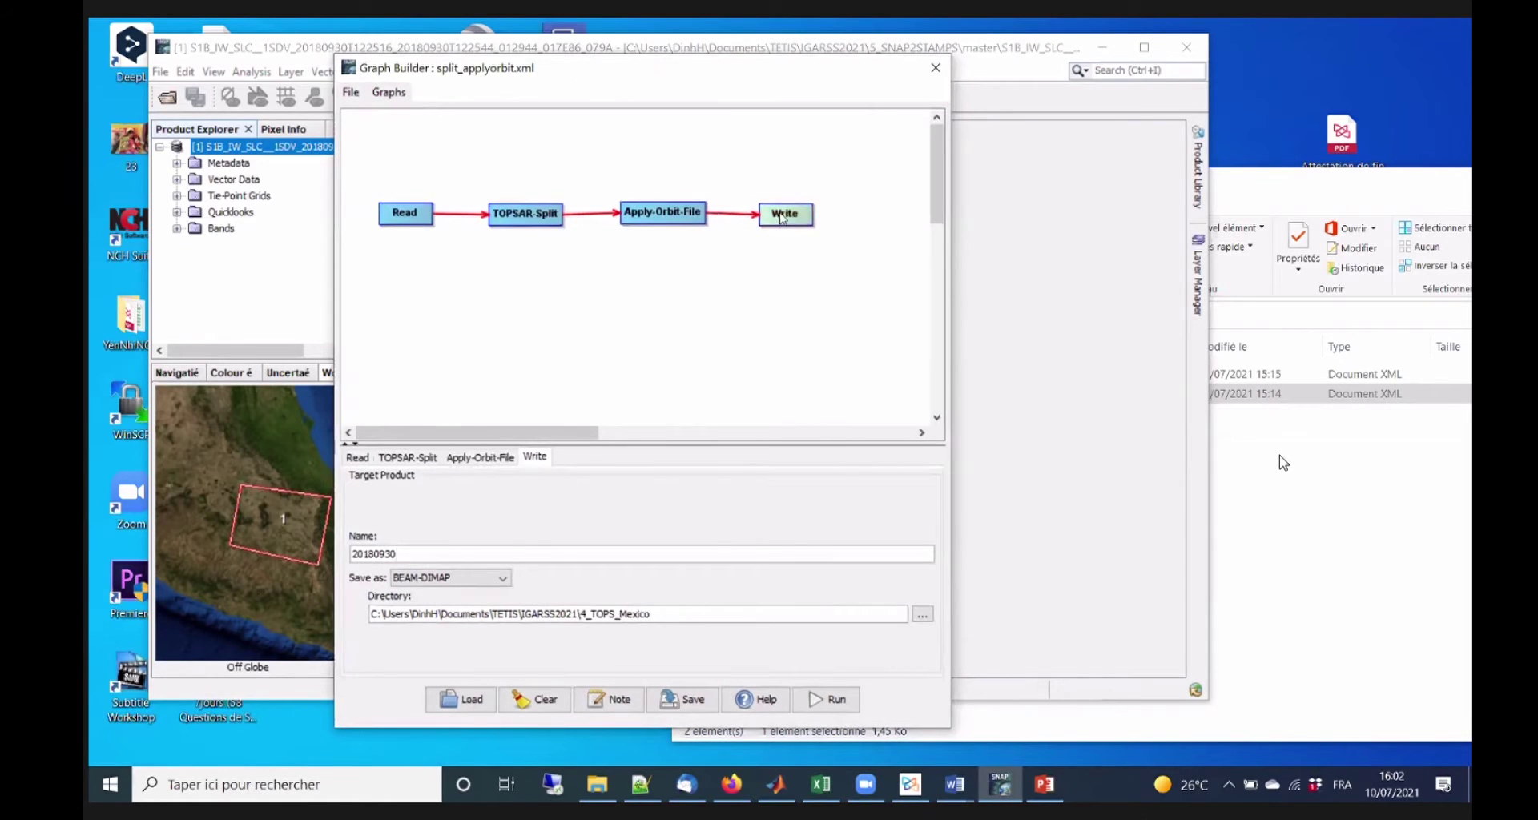
{"action": "left_click", "coordinate": [662, 559]}
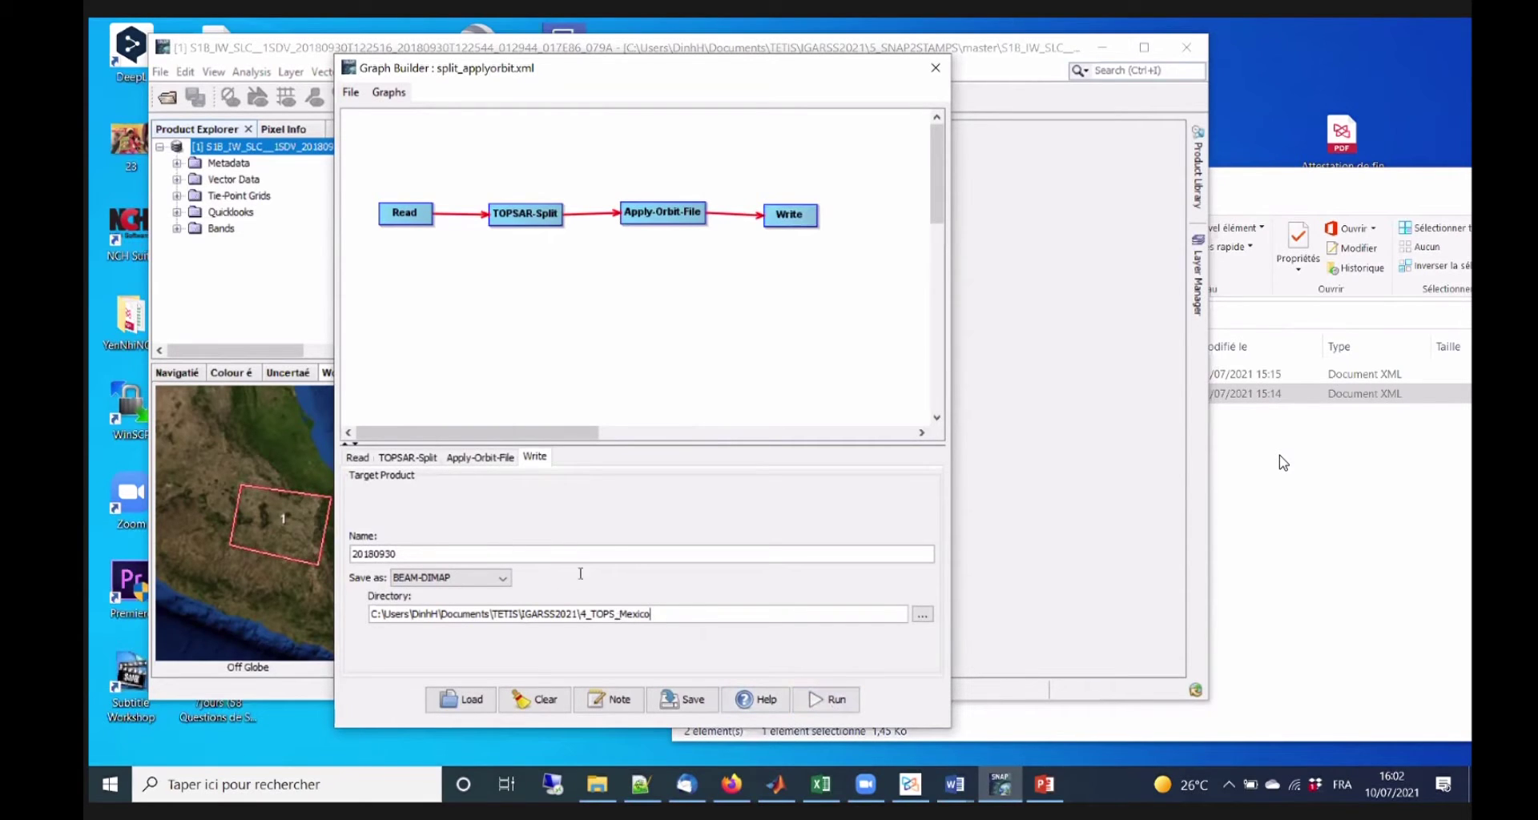
{"action": "left_click", "coordinate": [829, 699]}
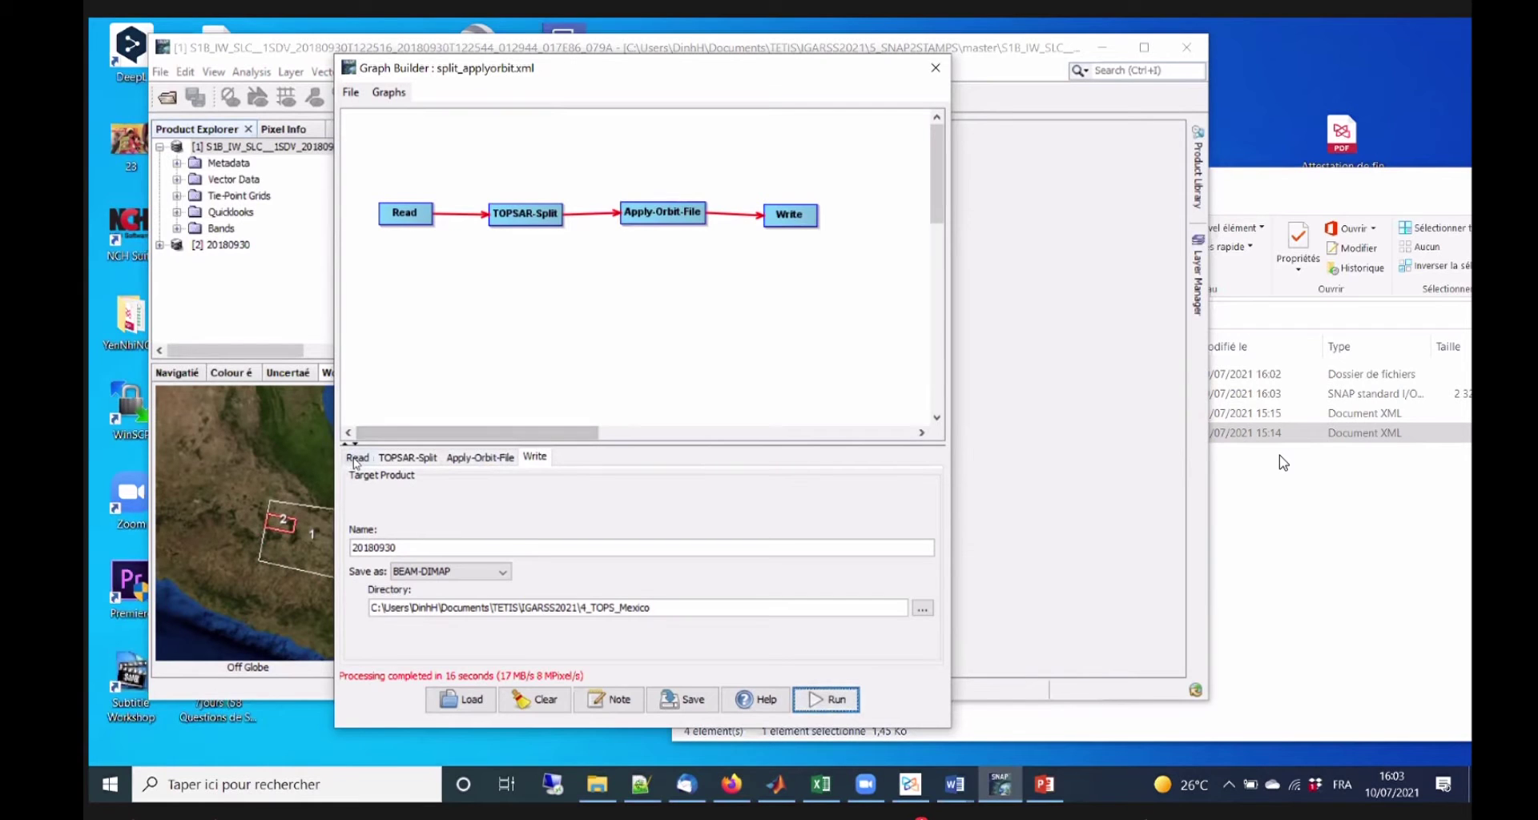
Compare the TOPSAR-Split settings with the master file preparation slide in PowerPoint, and return to SNAP.
{"action": "left_click", "coordinate": [406, 458]}
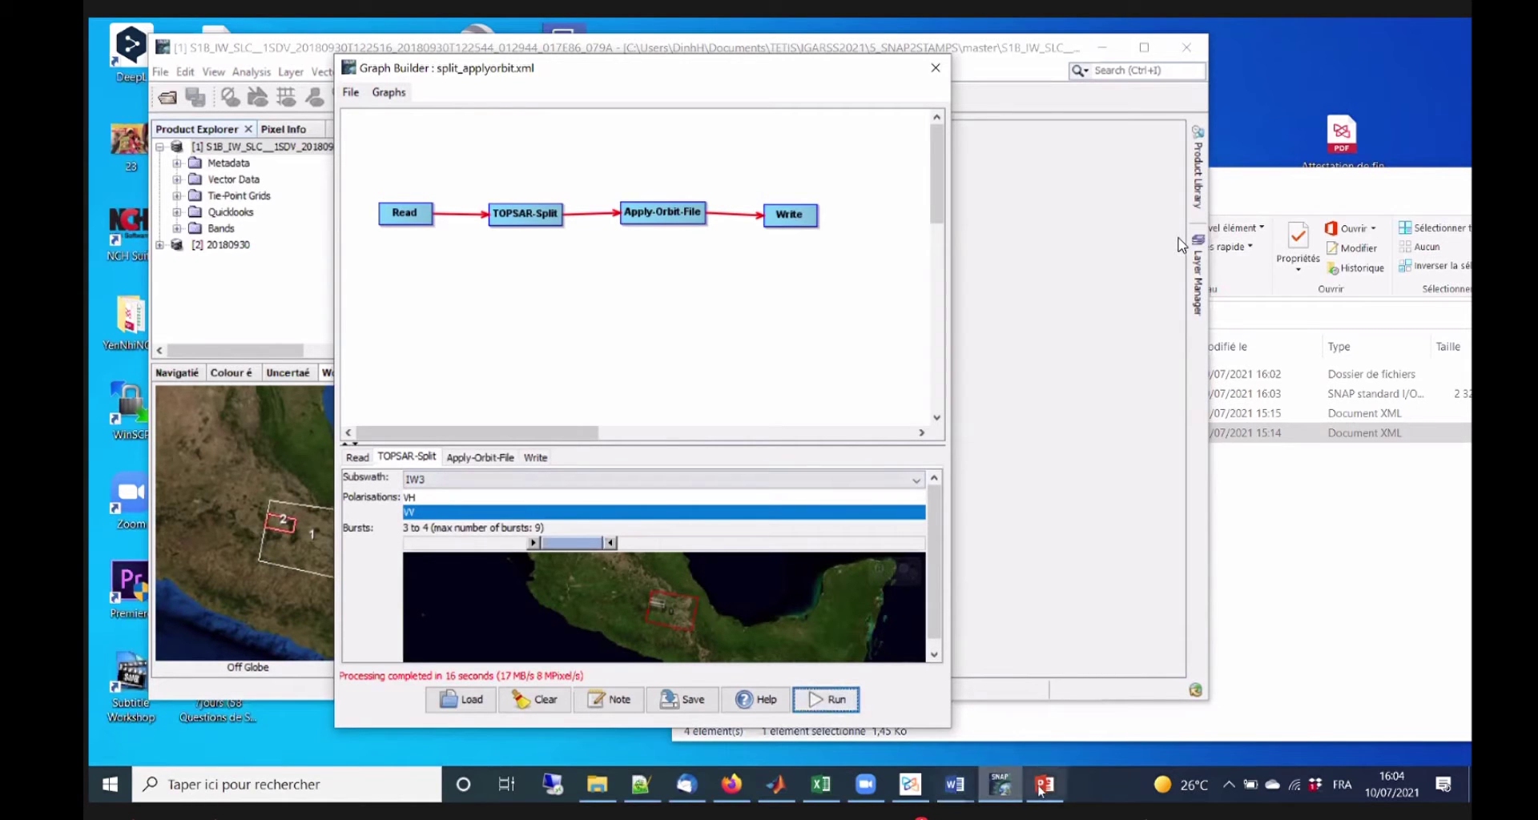
{"action": "mouse_move", "coordinate": [1039, 788]}
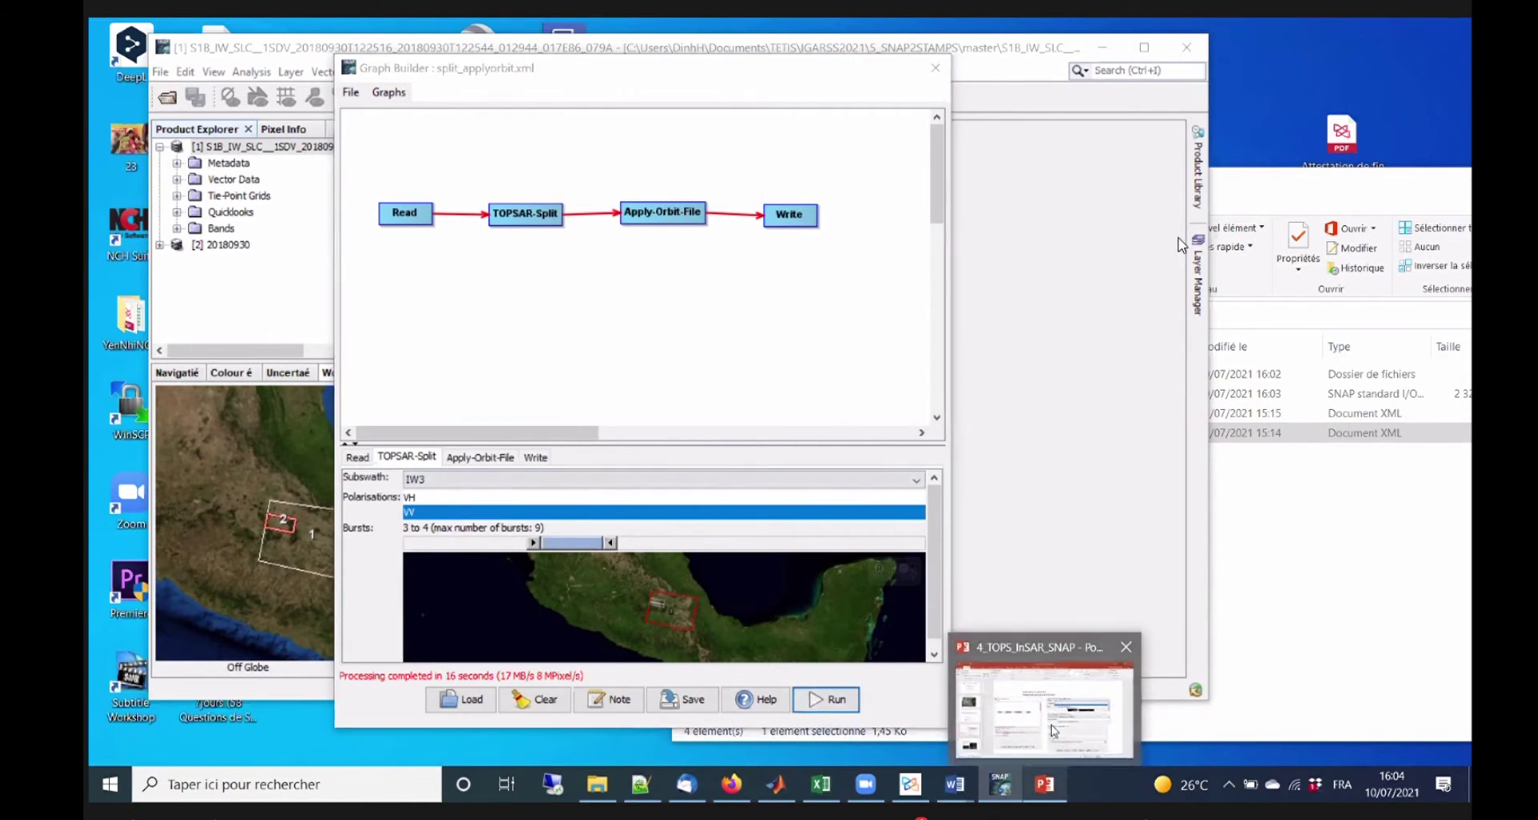
{"action": "left_click", "coordinate": [1053, 730]}
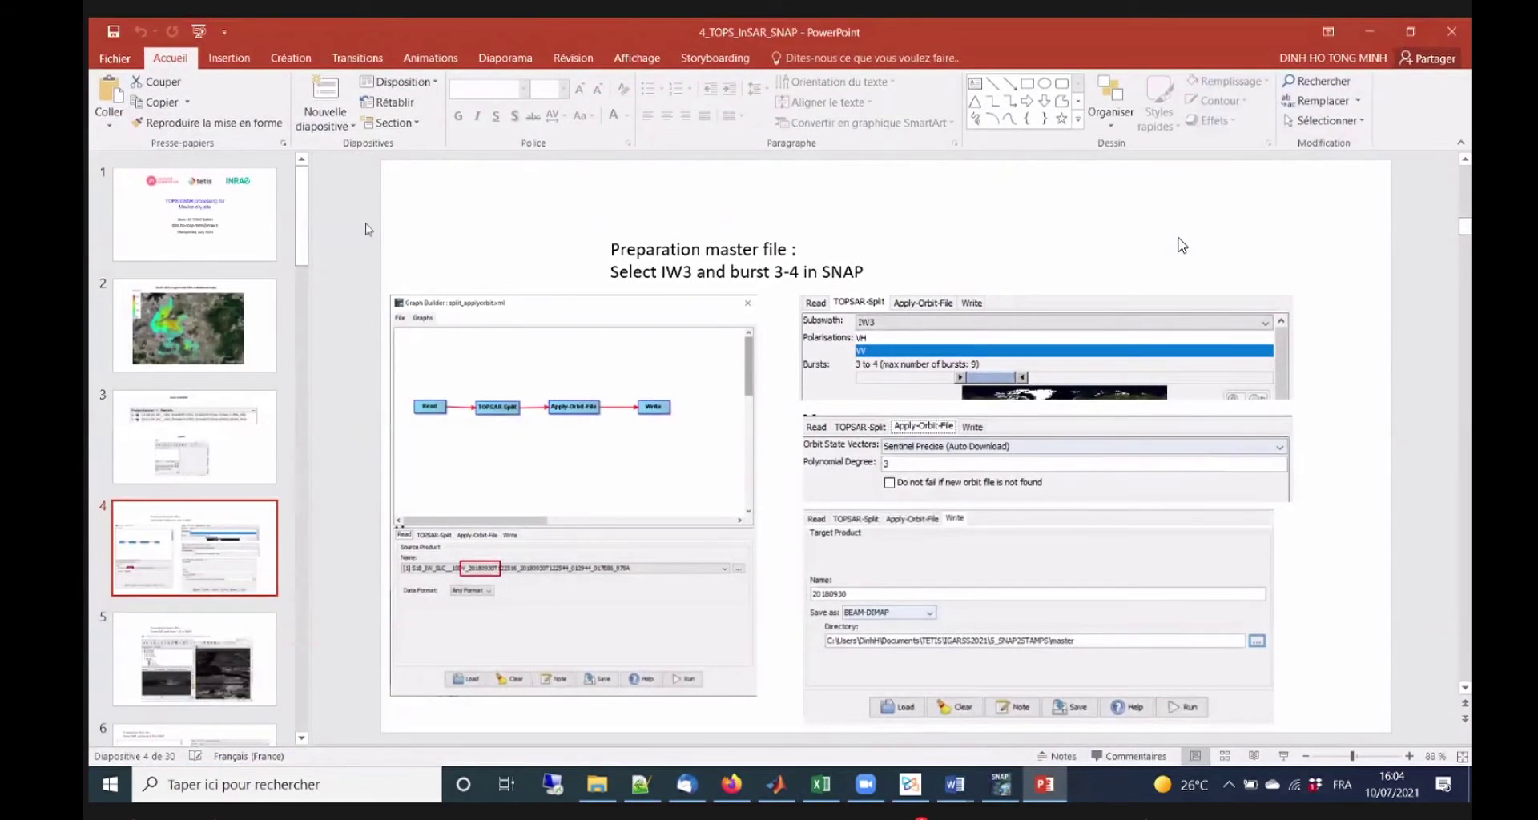
{"action": "left_click", "coordinate": [369, 228]}
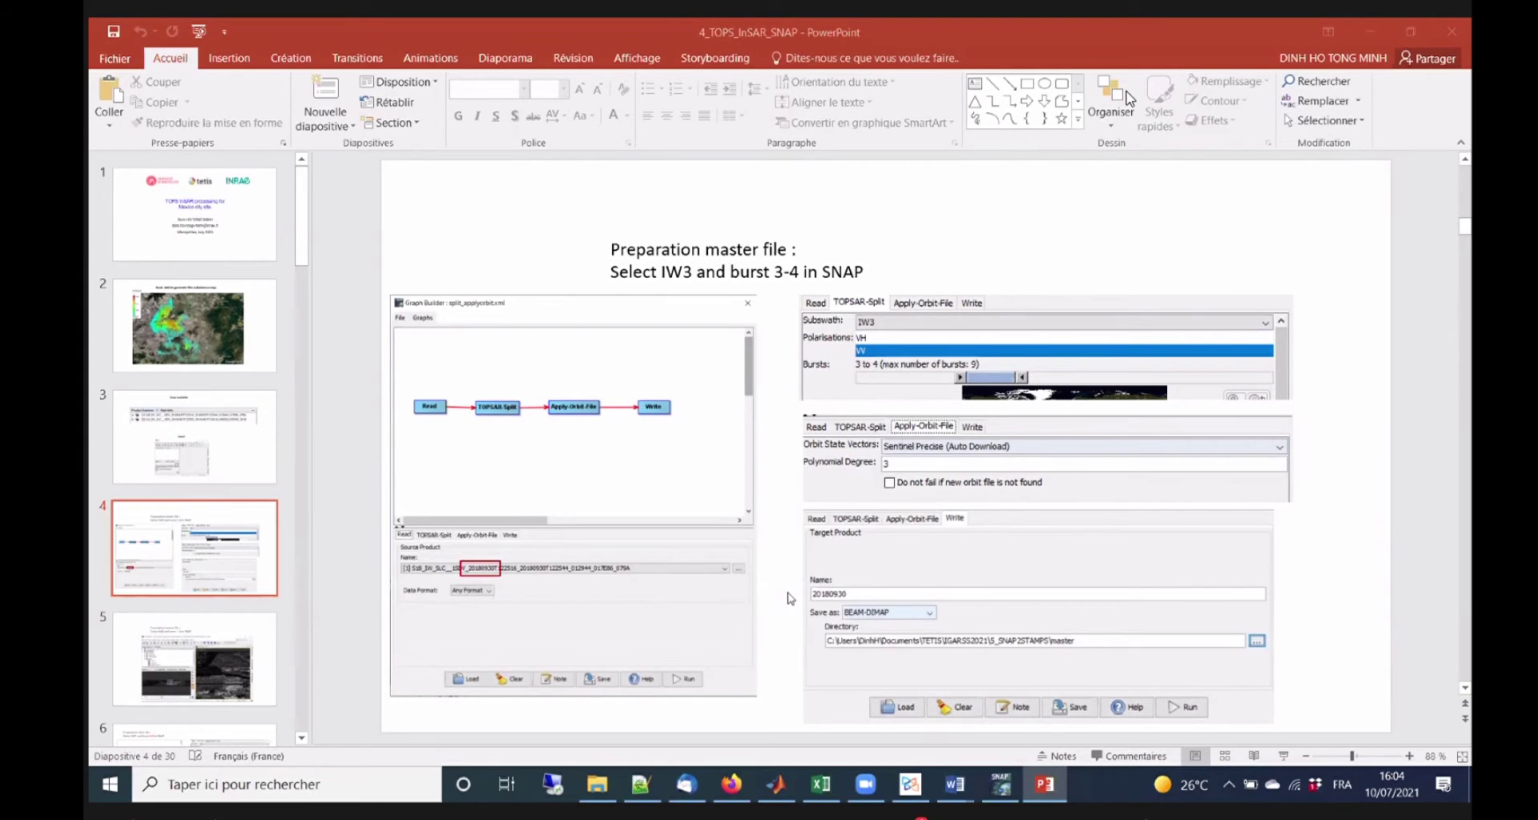
{"action": "left_click", "coordinate": [999, 785]}
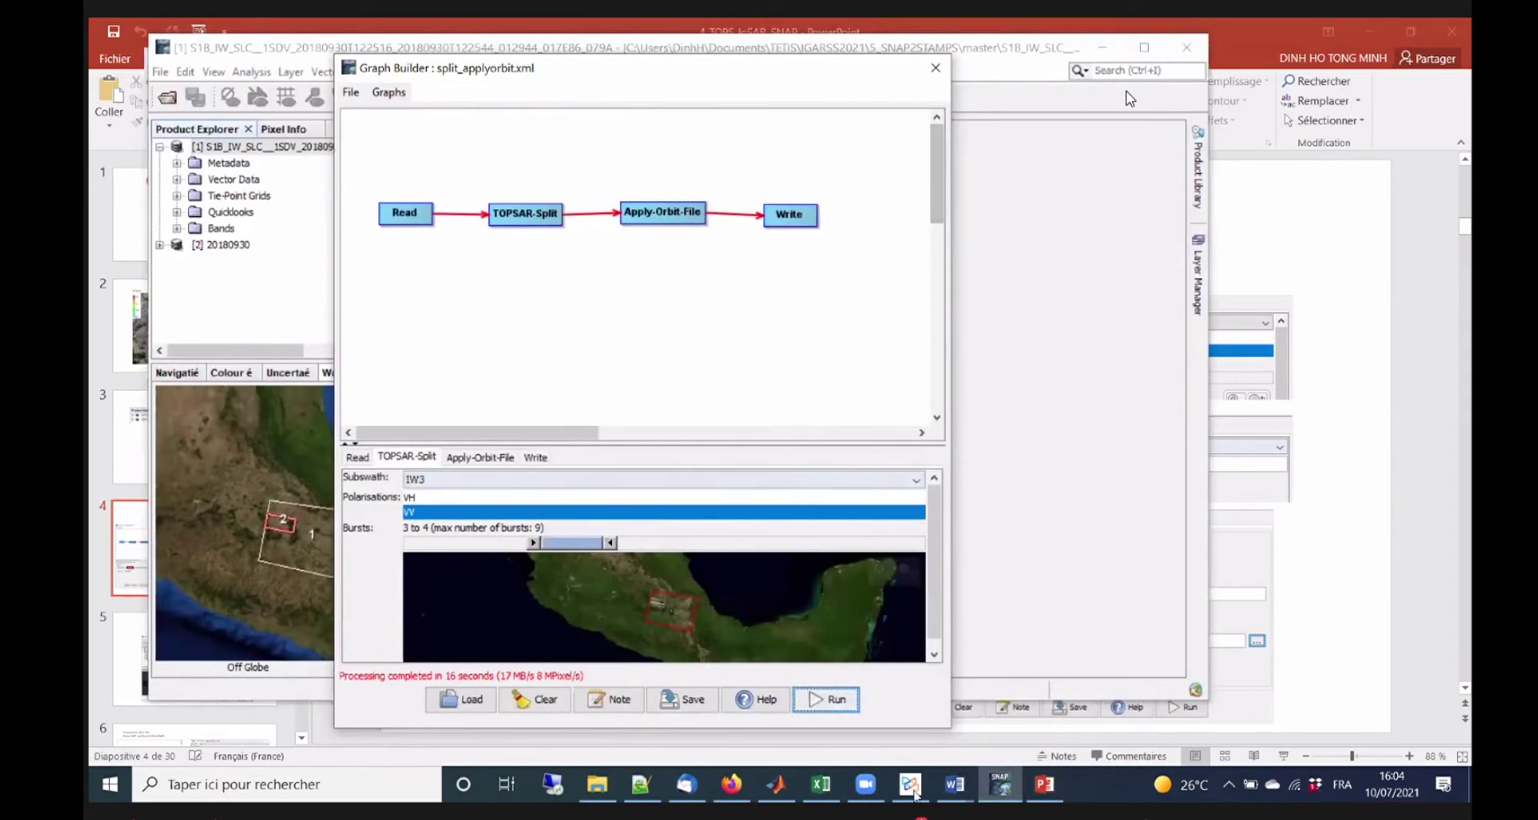
Close the Graph Builder, collapse the original S1B product and expand the Bands folder of product 20180930.
{"action": "left_click", "coordinate": [1101, 433]}
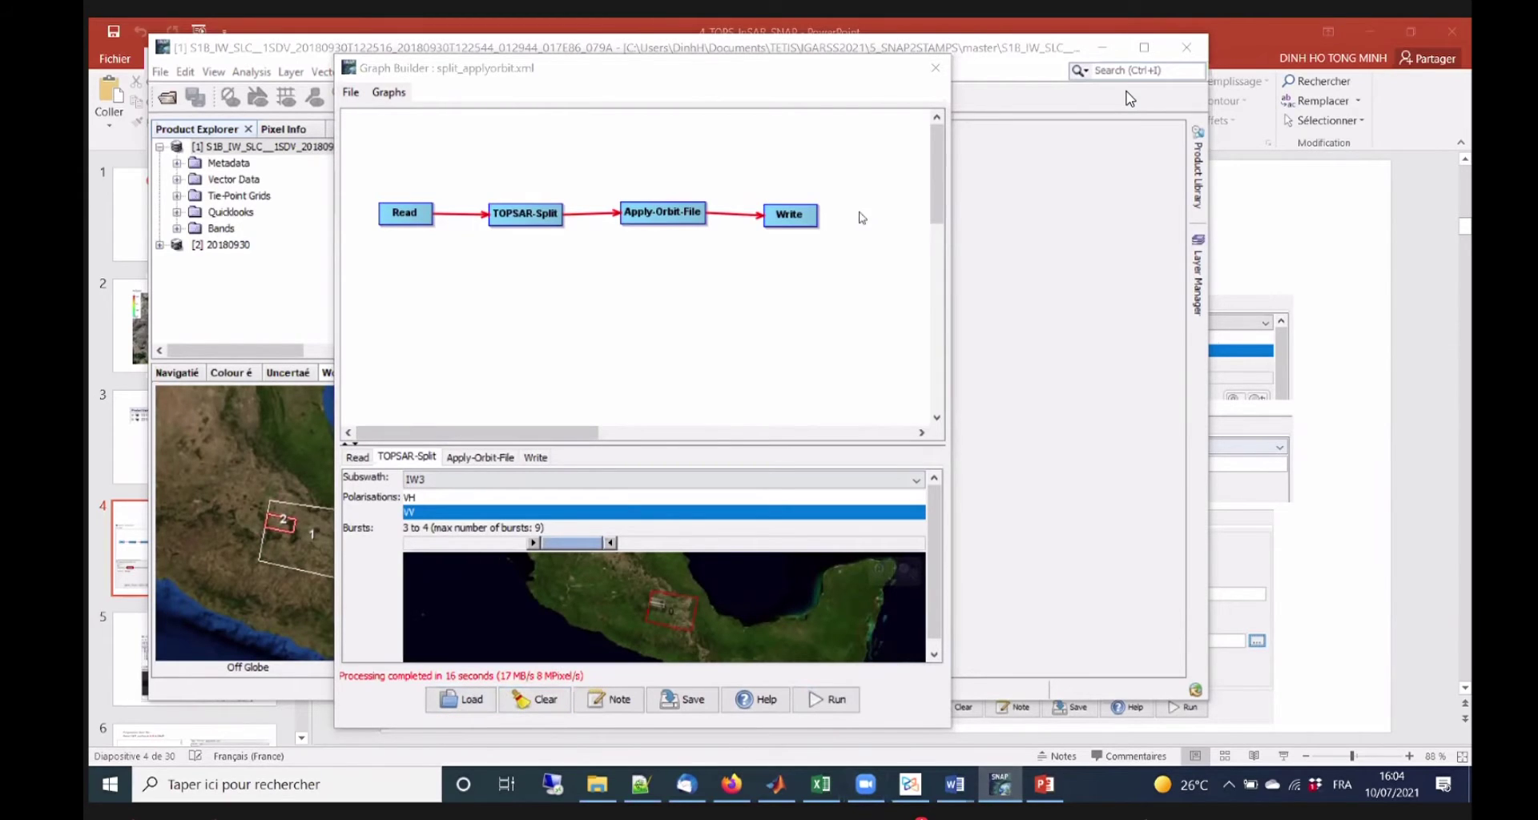
{"action": "left_click", "coordinate": [936, 70]}
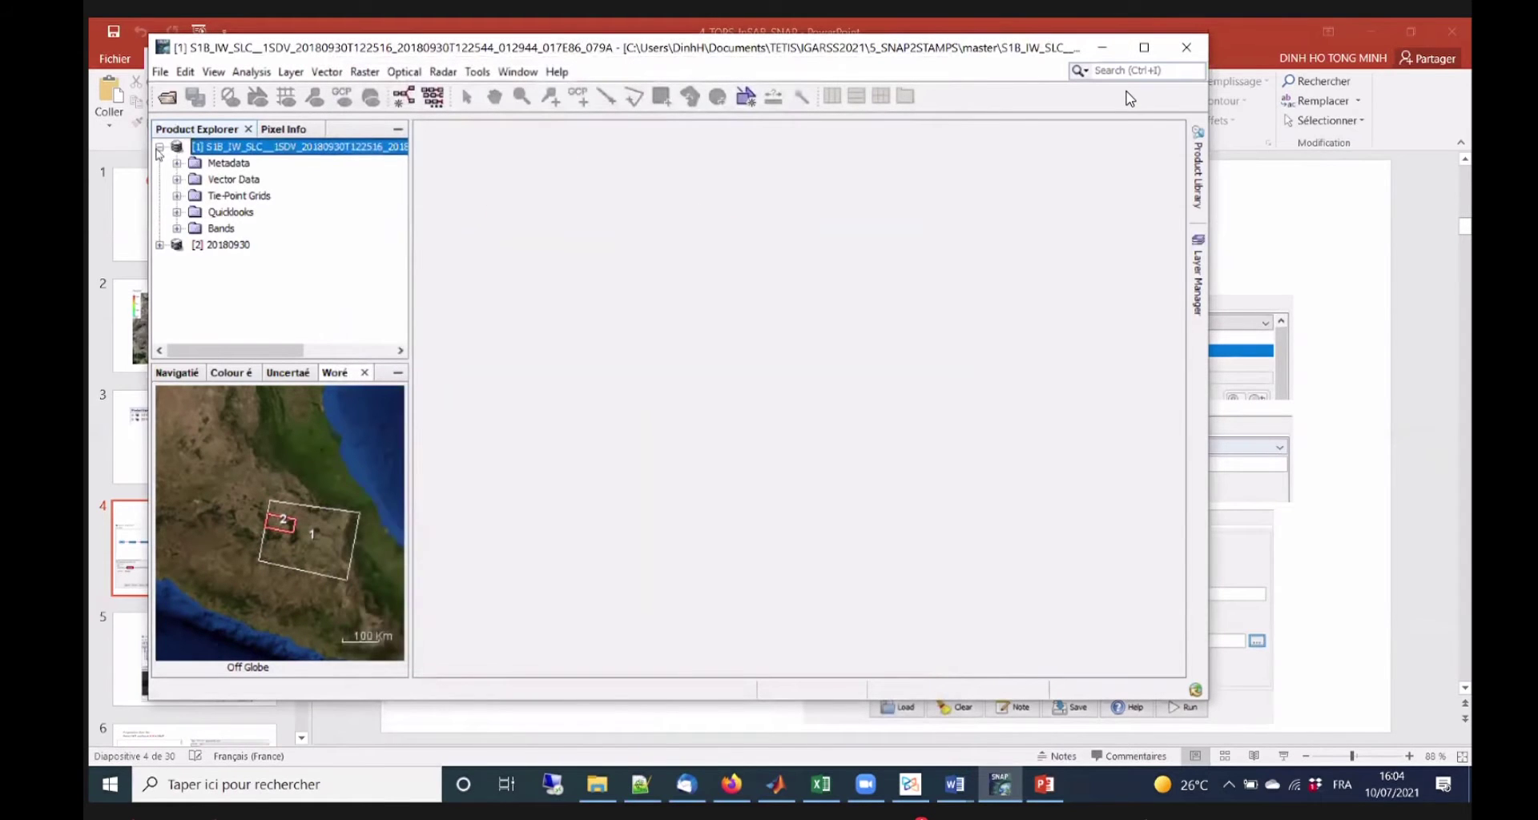
{"action": "left_click", "coordinate": [160, 147]}
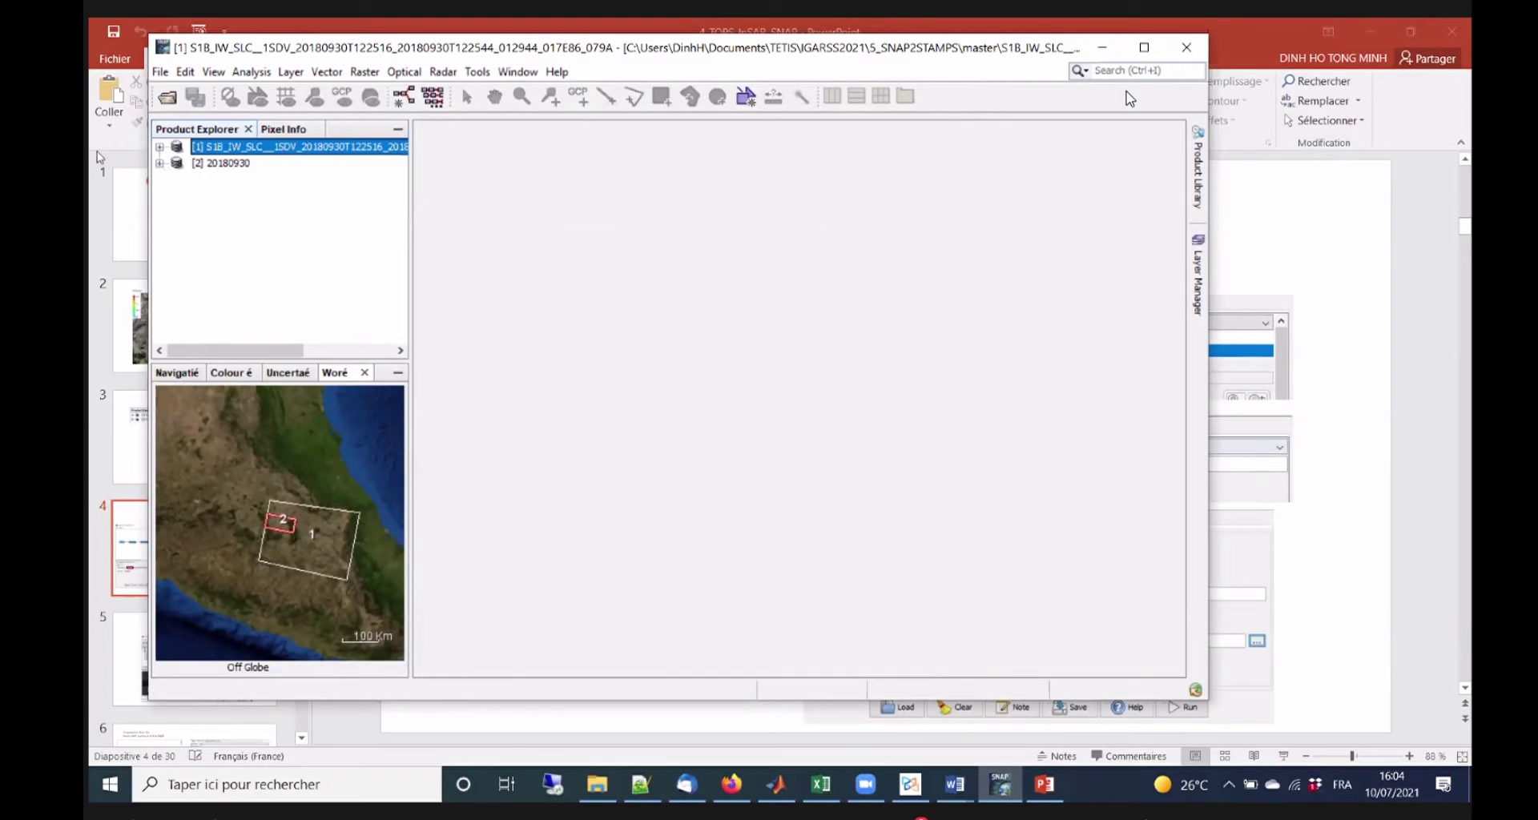
{"action": "left_click", "coordinate": [159, 162]}
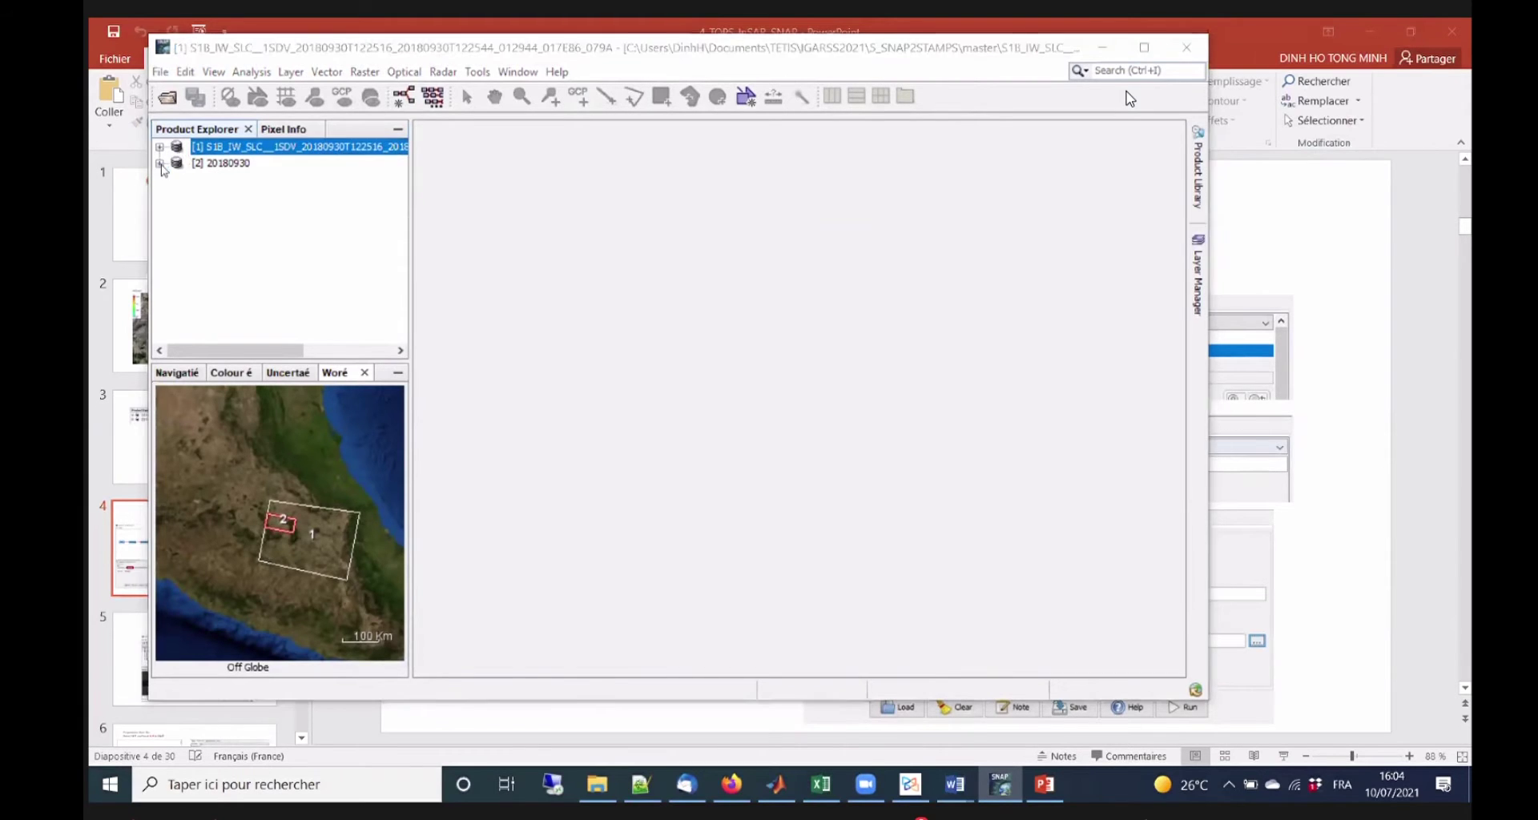
{"action": "left_click", "coordinate": [177, 229]}
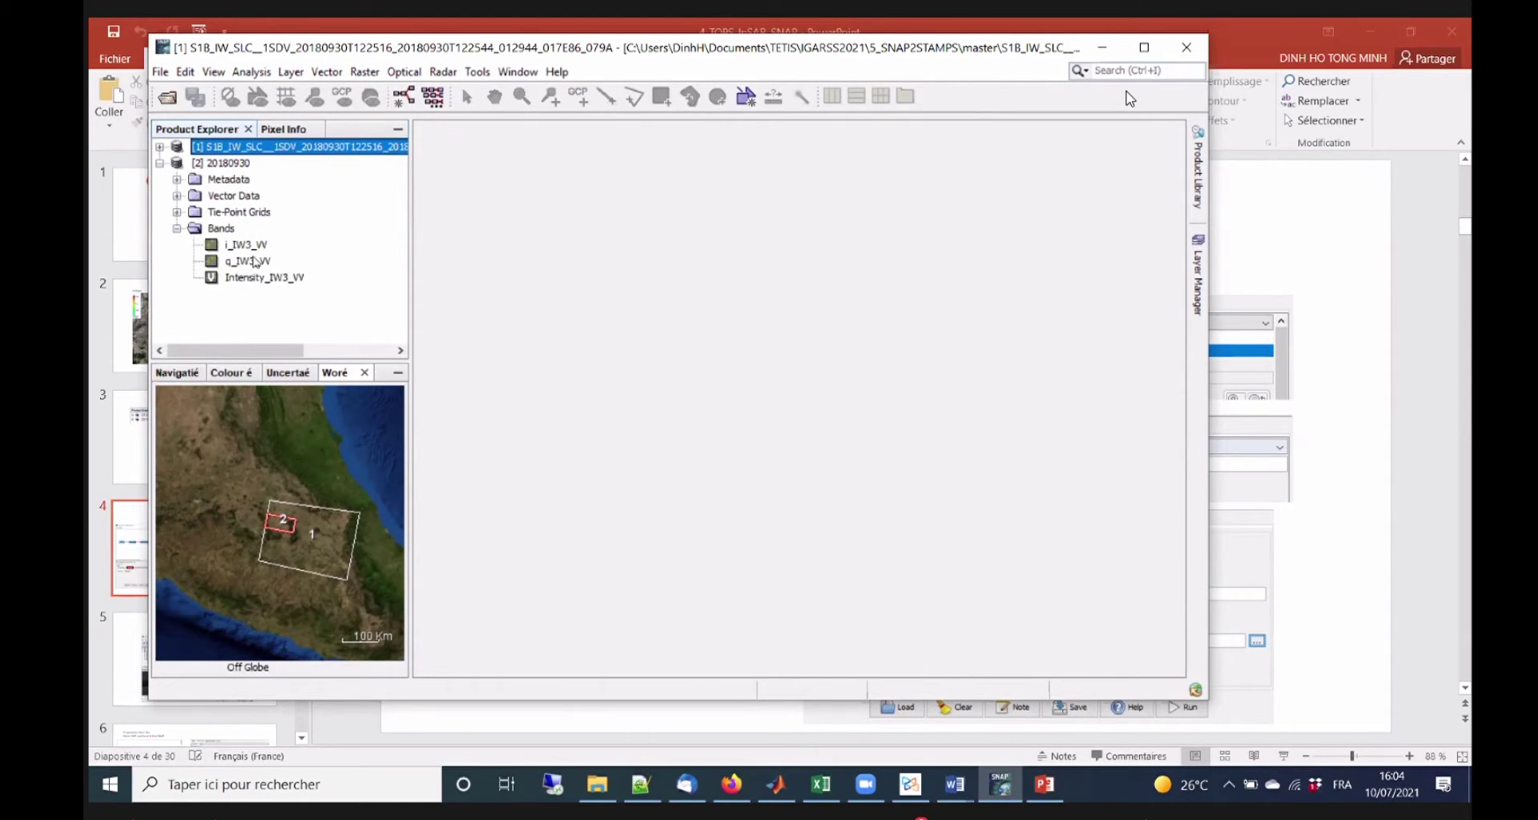
Open the Intensity_IW3_VV band of product 20180930 in an image view.
{"action": "left_click", "coordinate": [290, 286]}
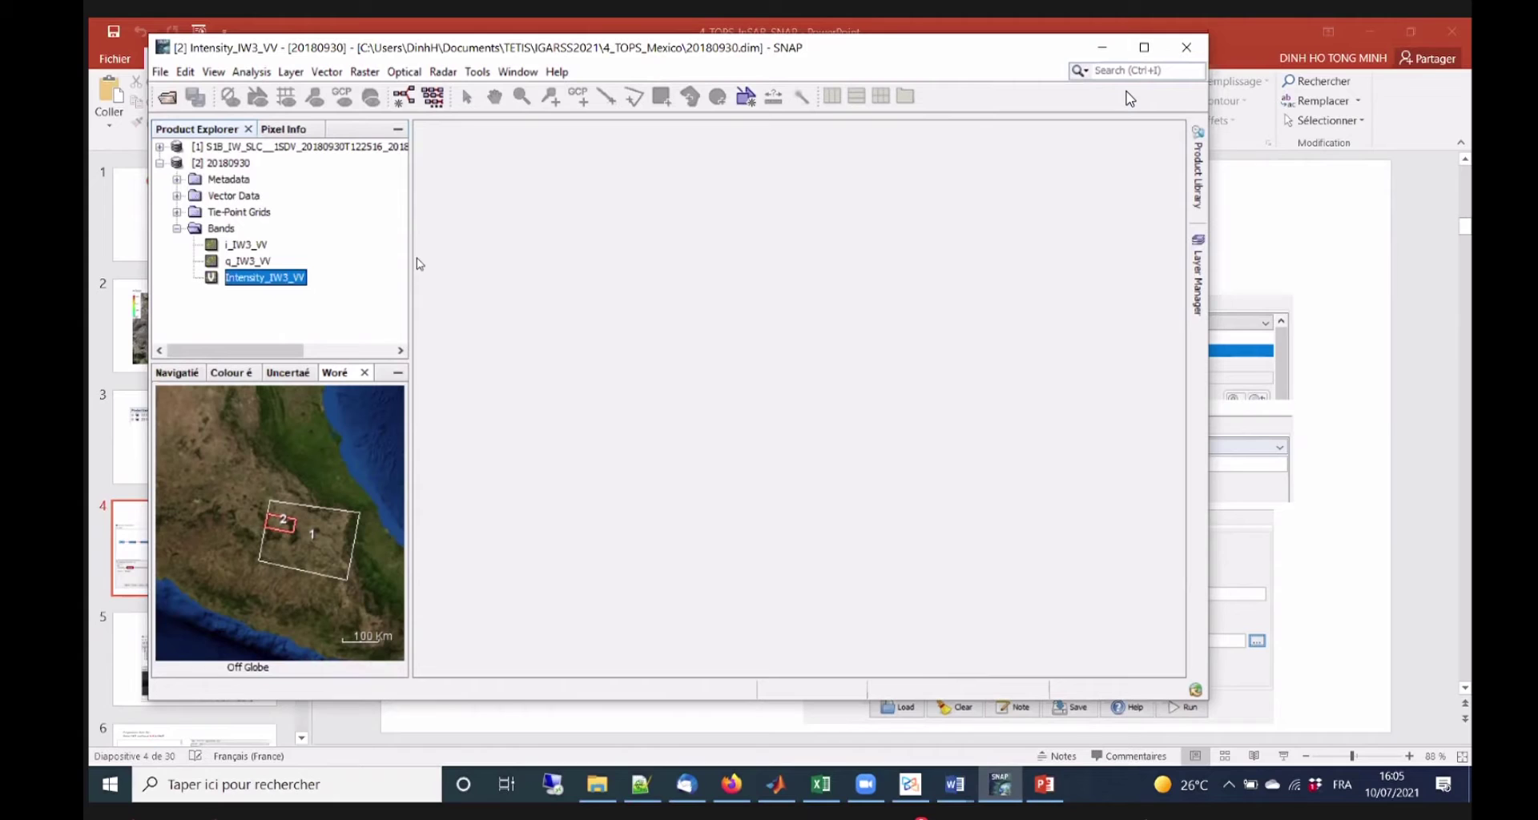
{"action": "left_click", "coordinate": [267, 265]}
{"action": "left_click", "coordinate": [257, 280]}
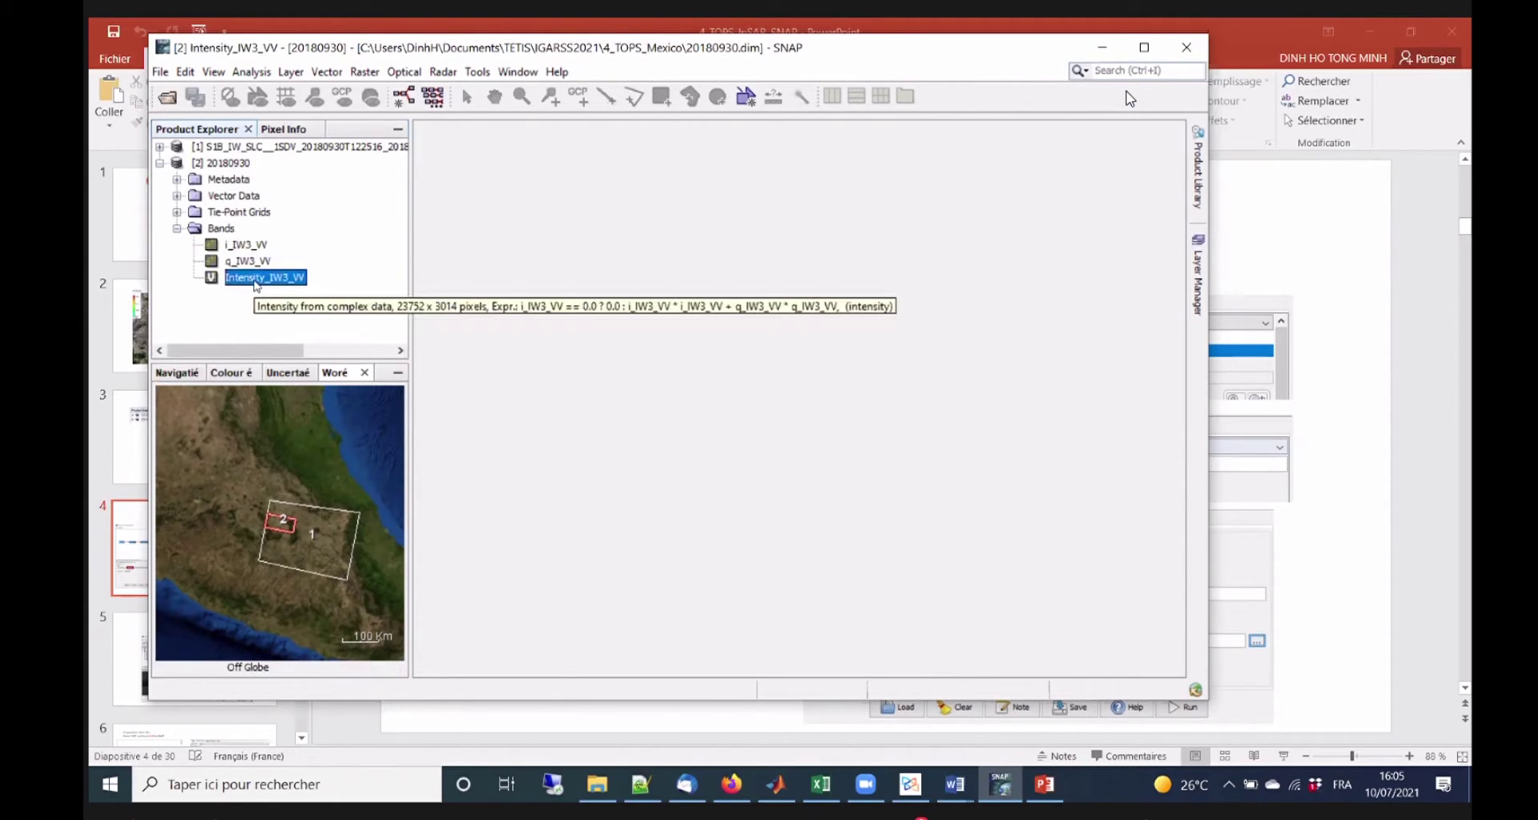
{"action": "double_click", "coordinate": [257, 281]}
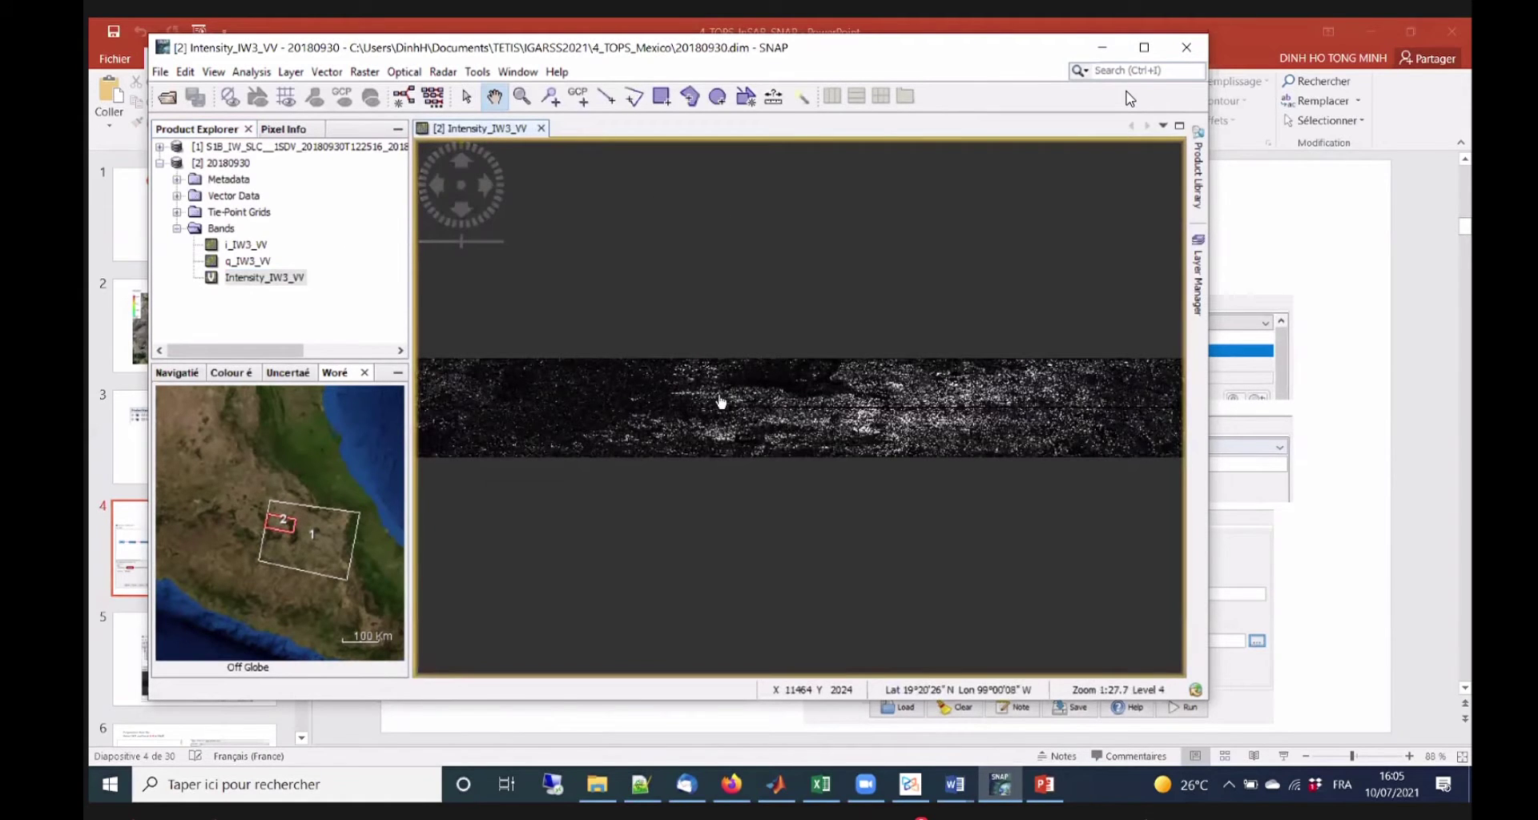
{"action": "left_click_drag", "start_coordinate": [743, 431], "coordinate": [707, 433]}
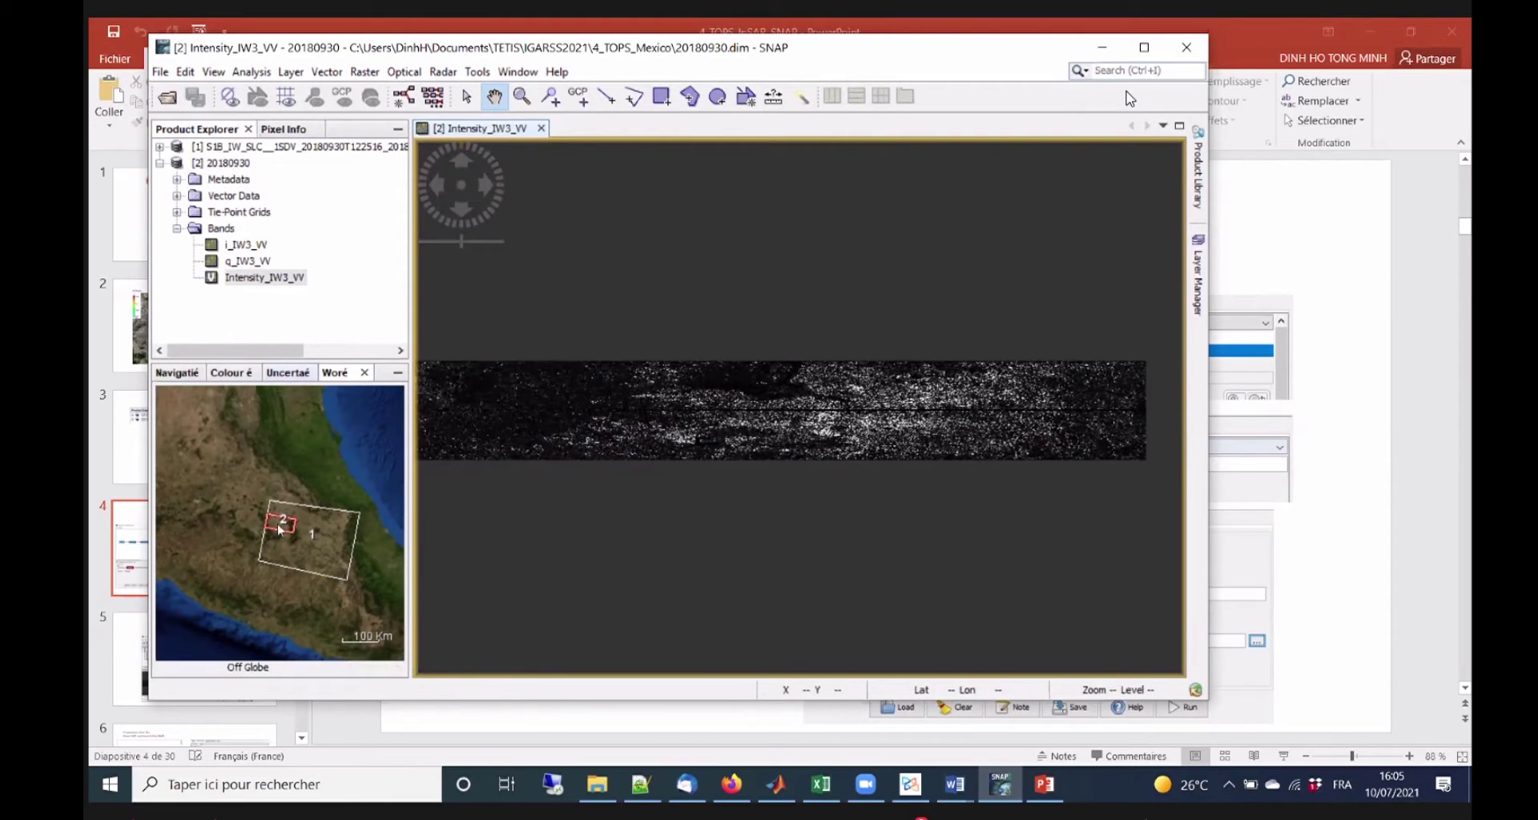
Examine the Intensity_IW3_VV image around the dark line between the two bursts at several zoom levels, and its footprint on the world map.
{"action": "left_click", "coordinate": [175, 375]}
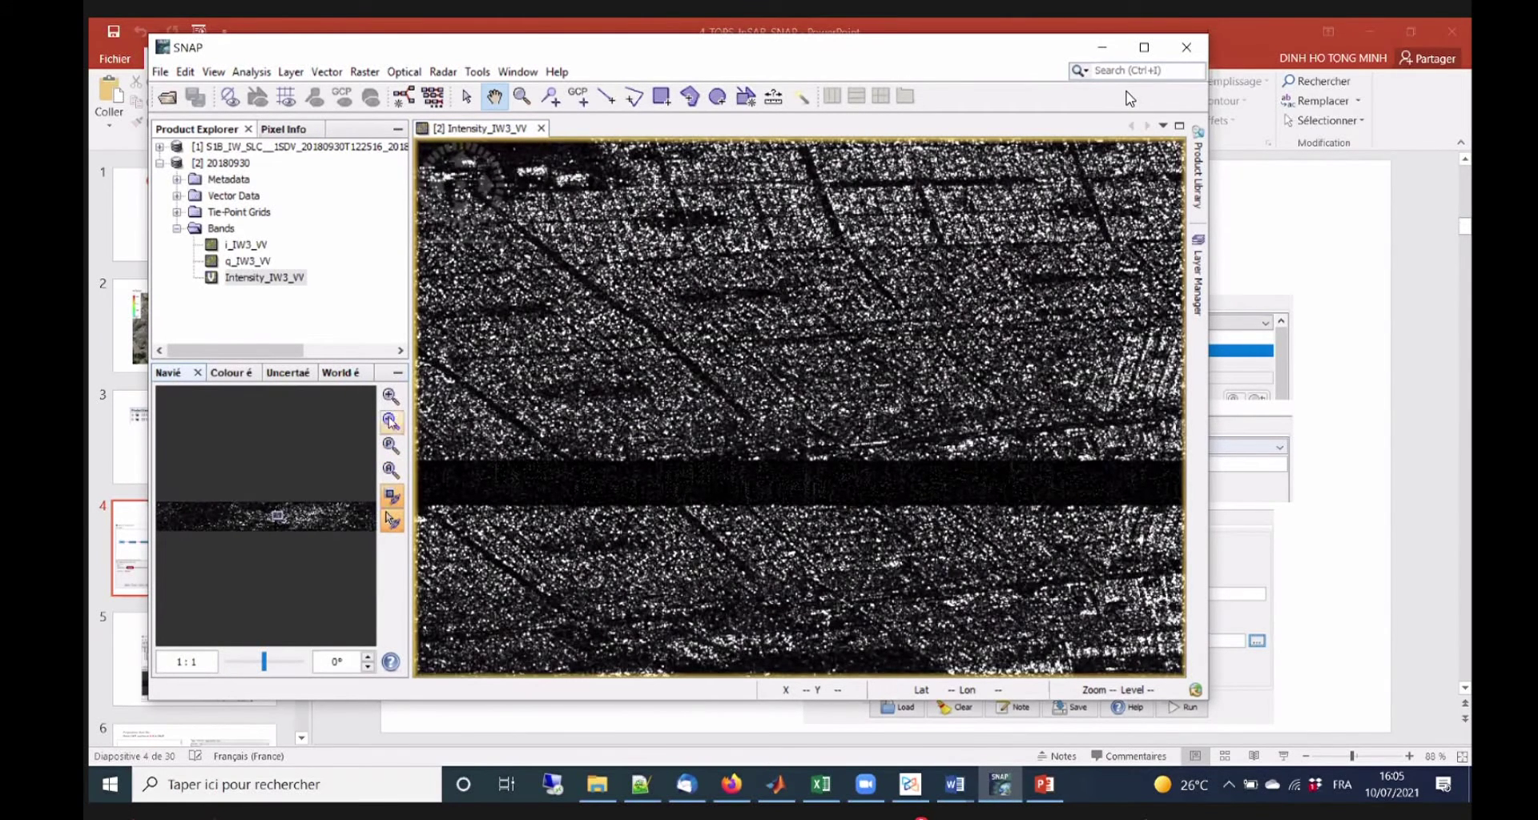
{"action": "left_click", "coordinate": [390, 422]}
{"action": "scroll", "coordinate": [308, 521], "scroll_direction": "down", "scroll_amount": 1}
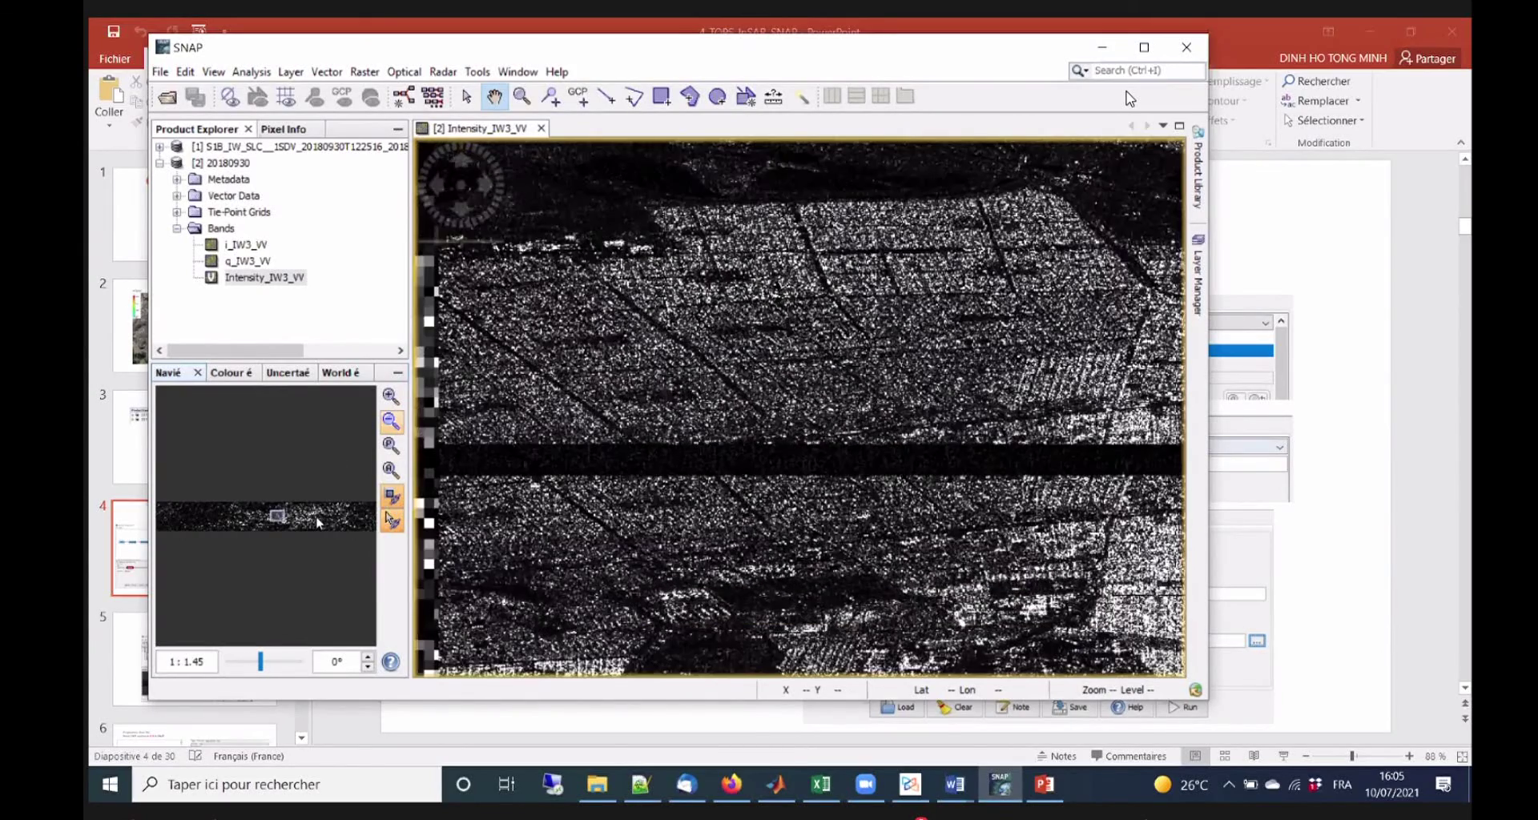
{"action": "scroll", "coordinate": [288, 519], "scroll_direction": "down", "scroll_amount": 1}
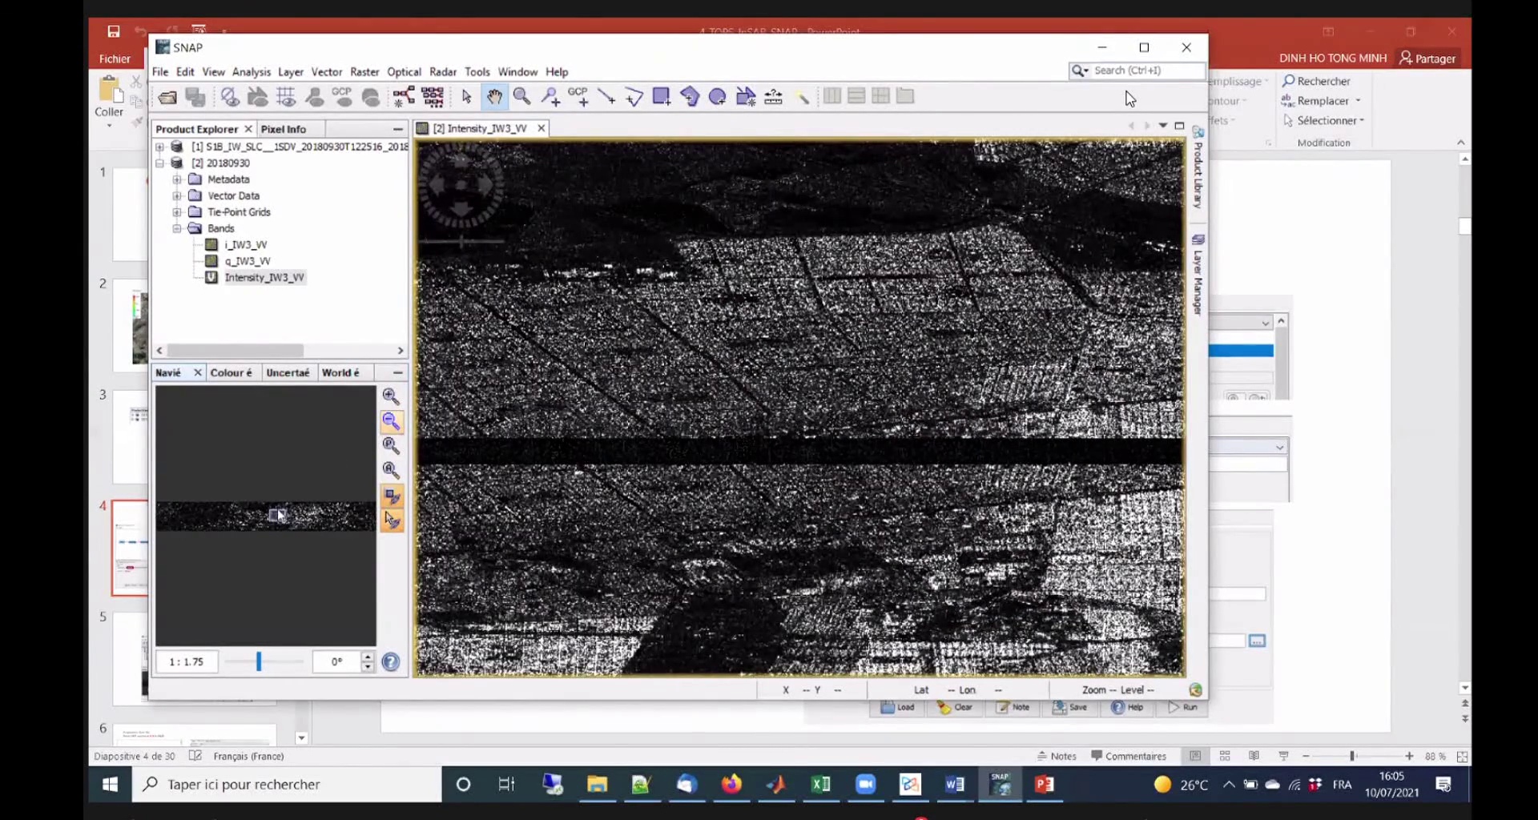
{"action": "scroll", "coordinate": [289, 519], "scroll_direction": "down", "scroll_amount": 1}
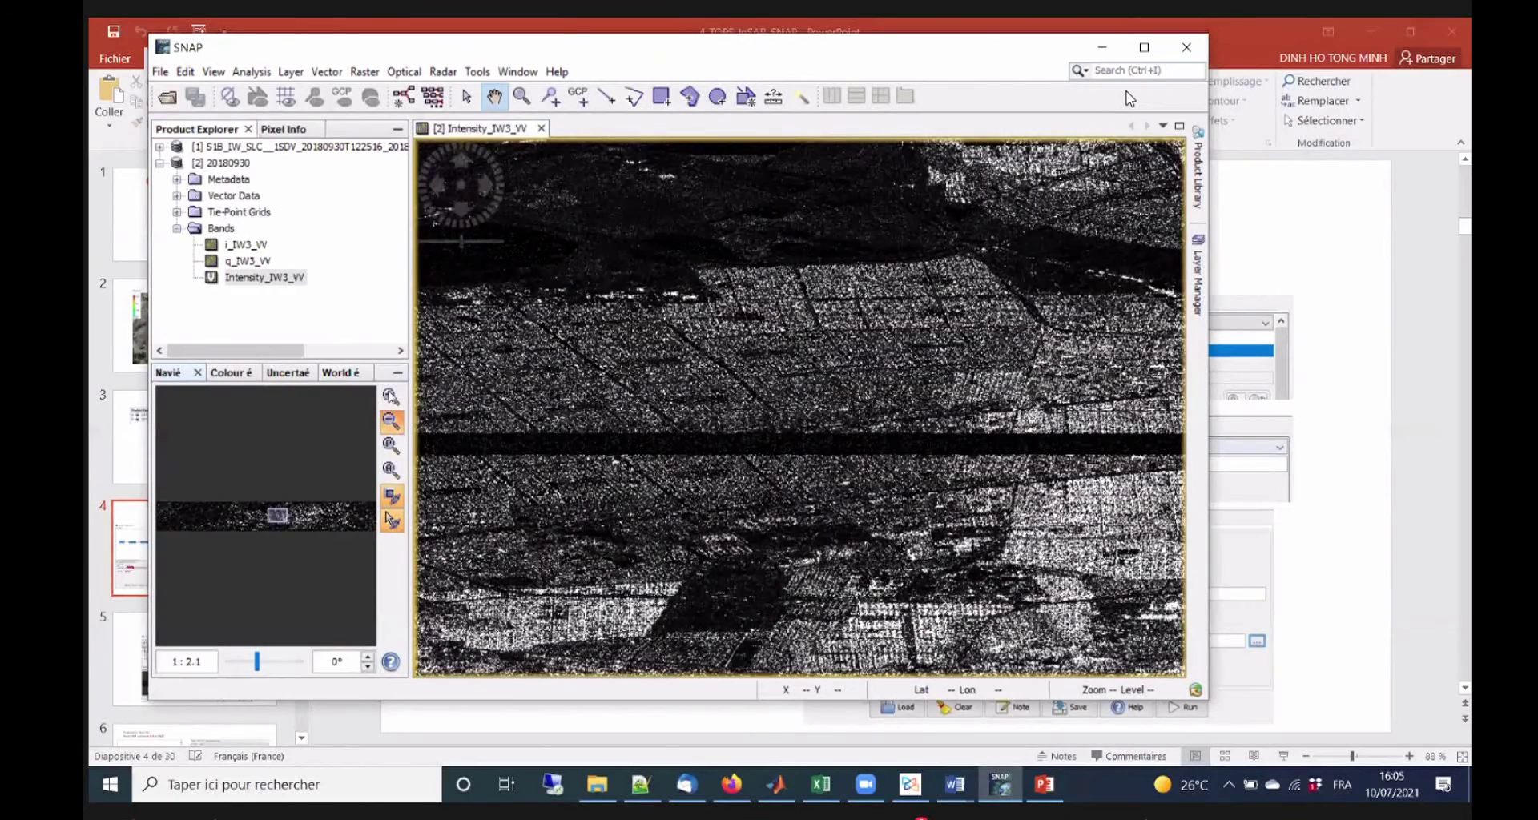
{"action": "scroll", "coordinate": [192, 552], "scroll_direction": "down", "scroll_amount": 5}
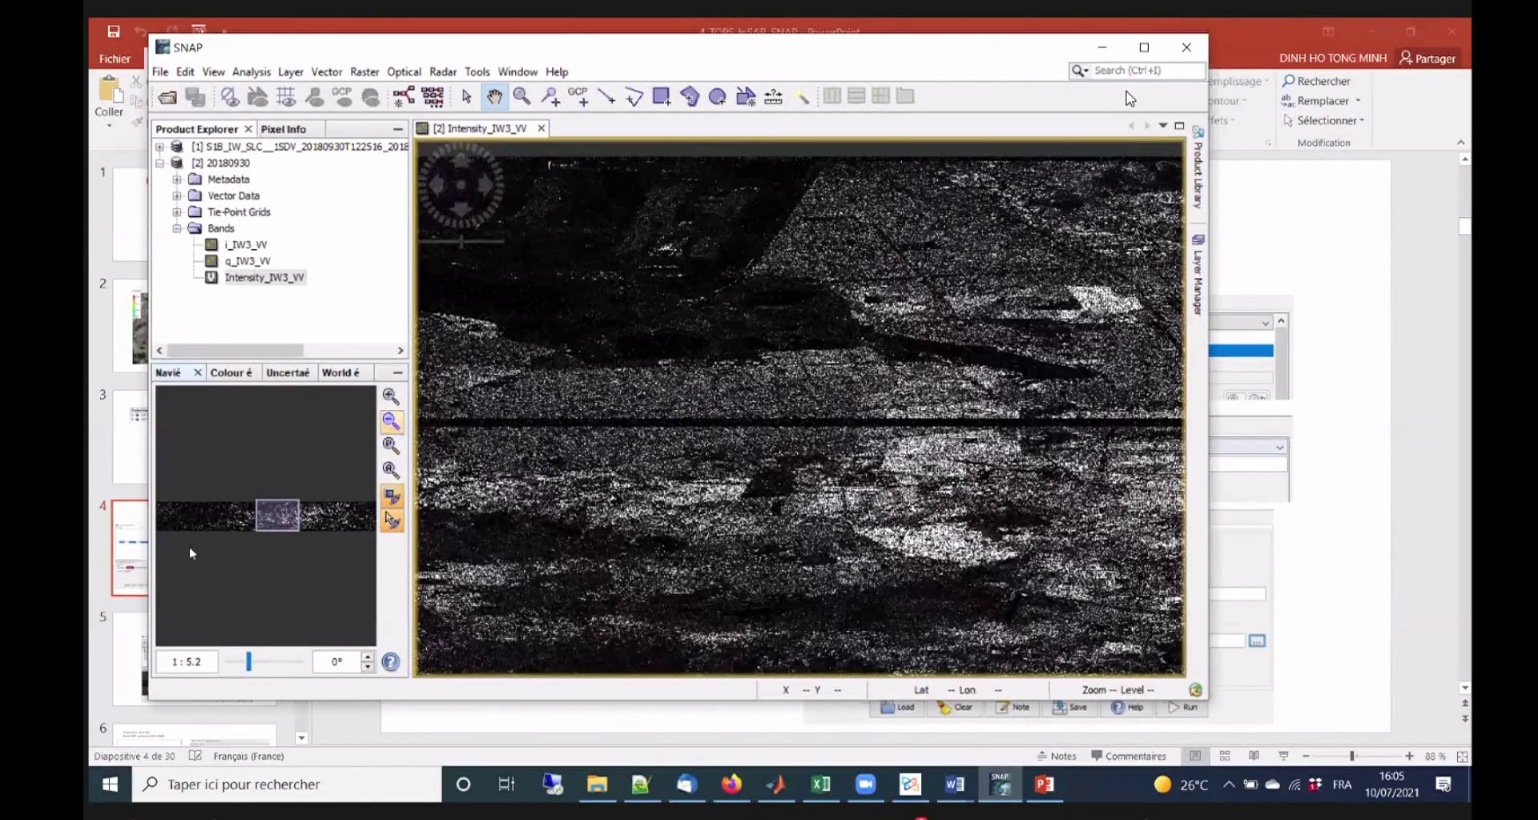
{"action": "left_click", "coordinate": [391, 395]}
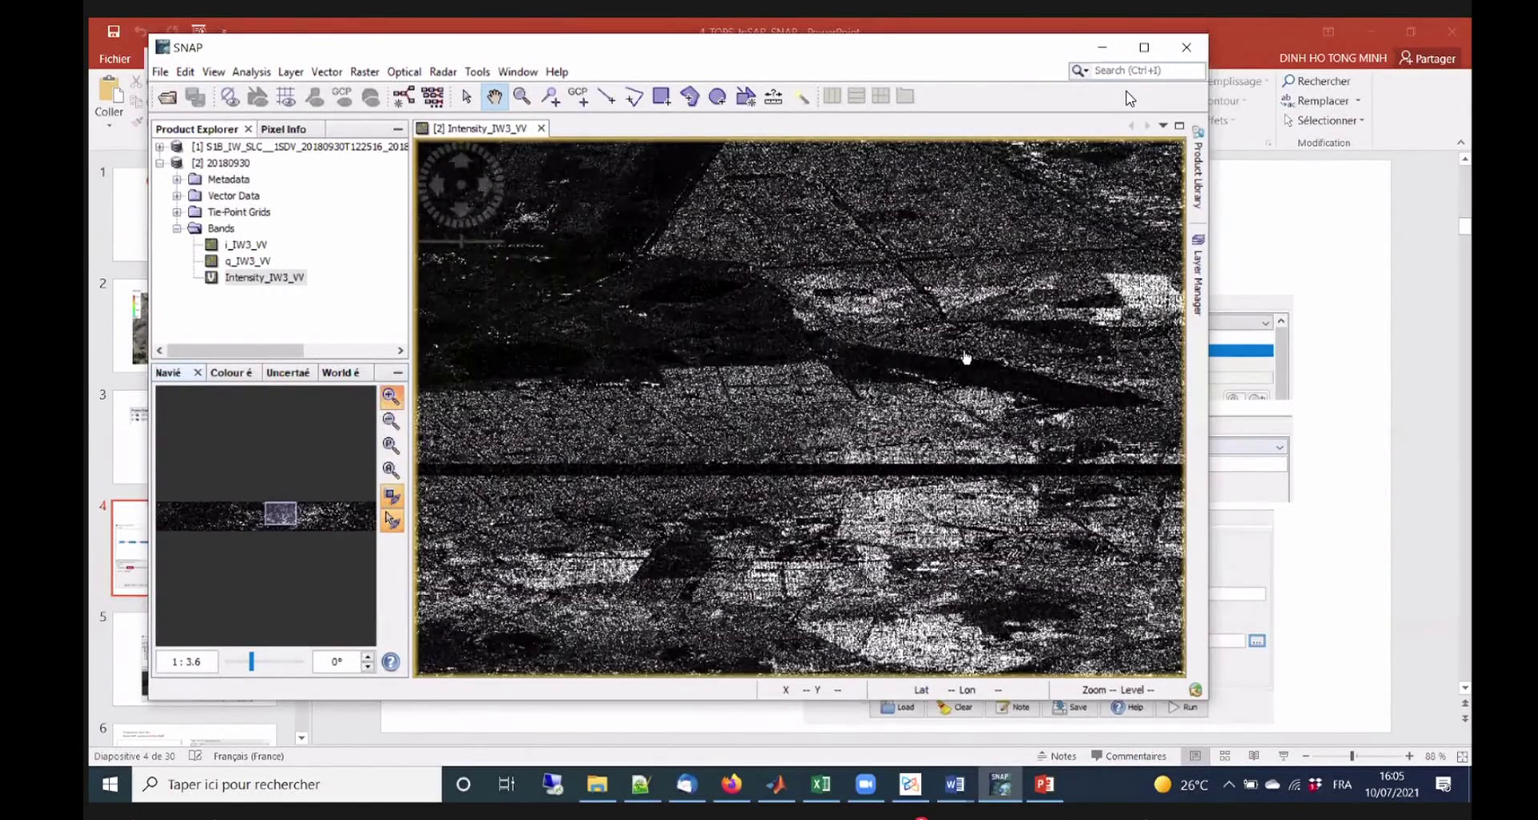
{"action": "scroll", "coordinate": [797, 311], "scroll_direction": "up", "scroll_amount": 1}
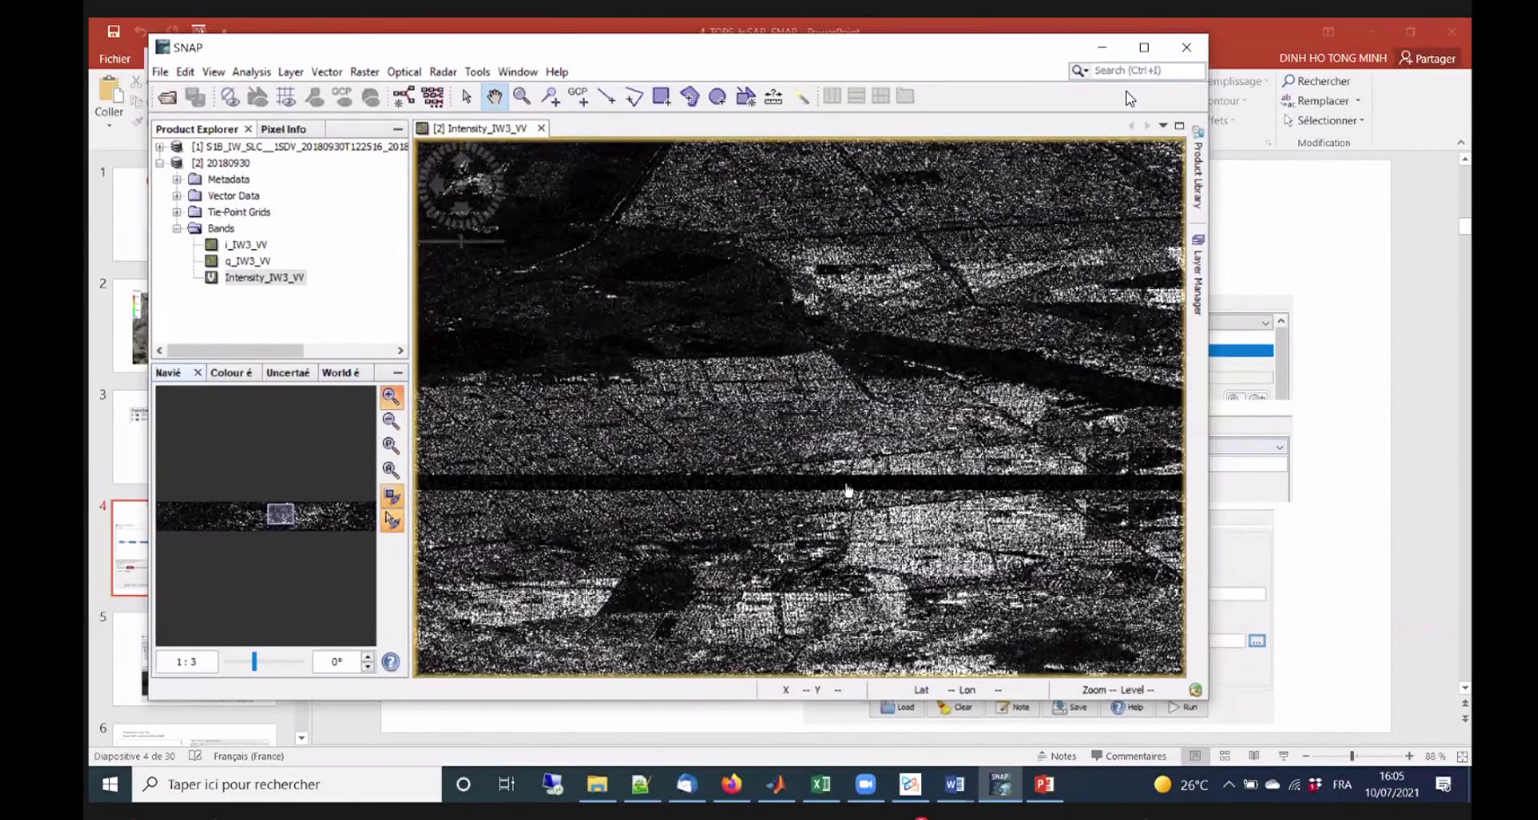
{"action": "scroll", "coordinate": [829, 539], "scroll_direction": "down", "scroll_amount": 3}
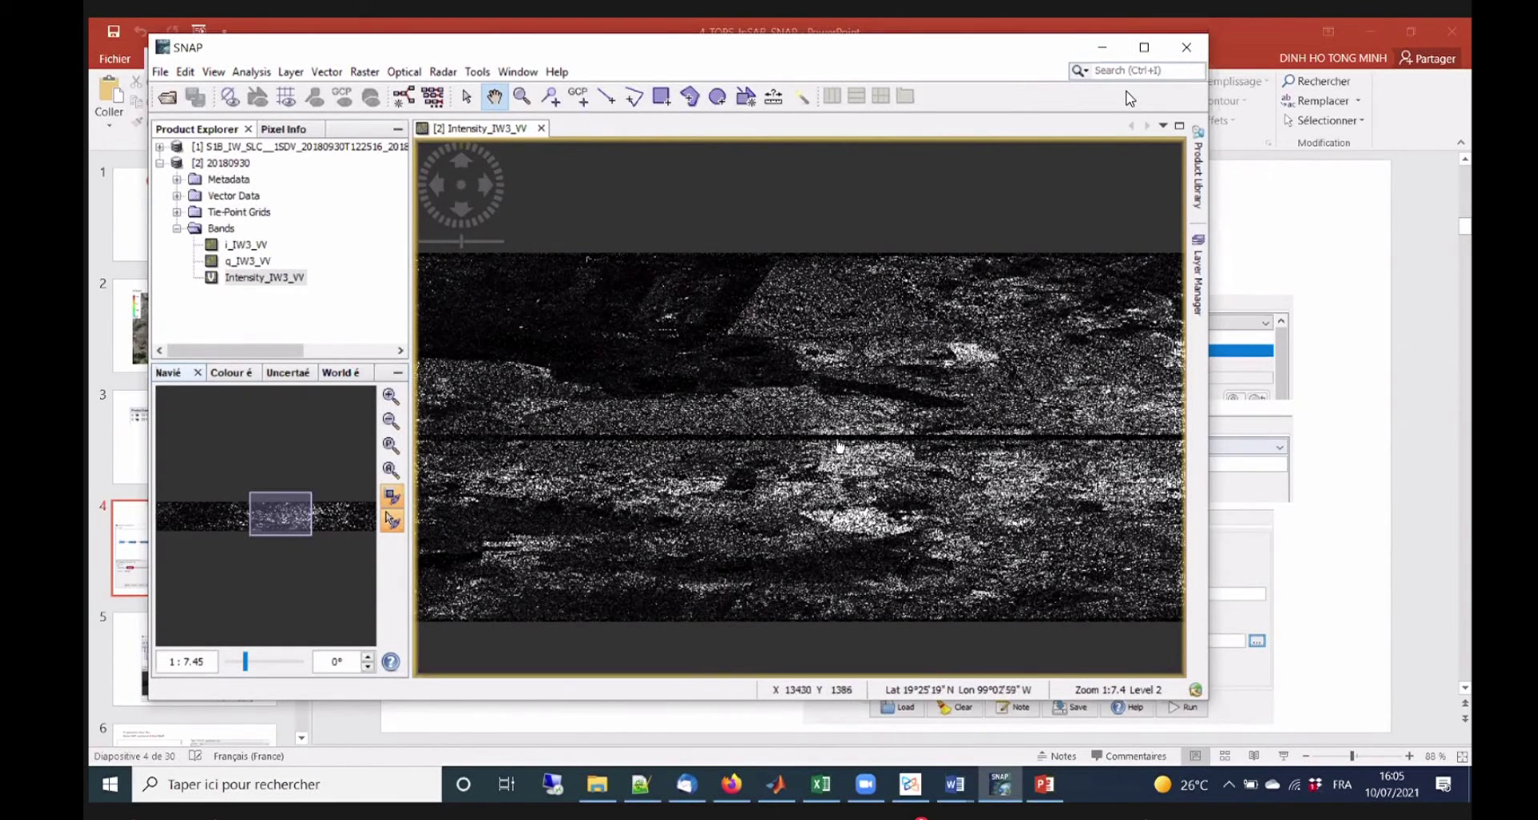
{"action": "scroll", "coordinate": [827, 448], "scroll_direction": "up", "scroll_amount": 1}
{"action": "scroll", "coordinate": [729, 325], "scroll_direction": "up", "scroll_amount": 2}
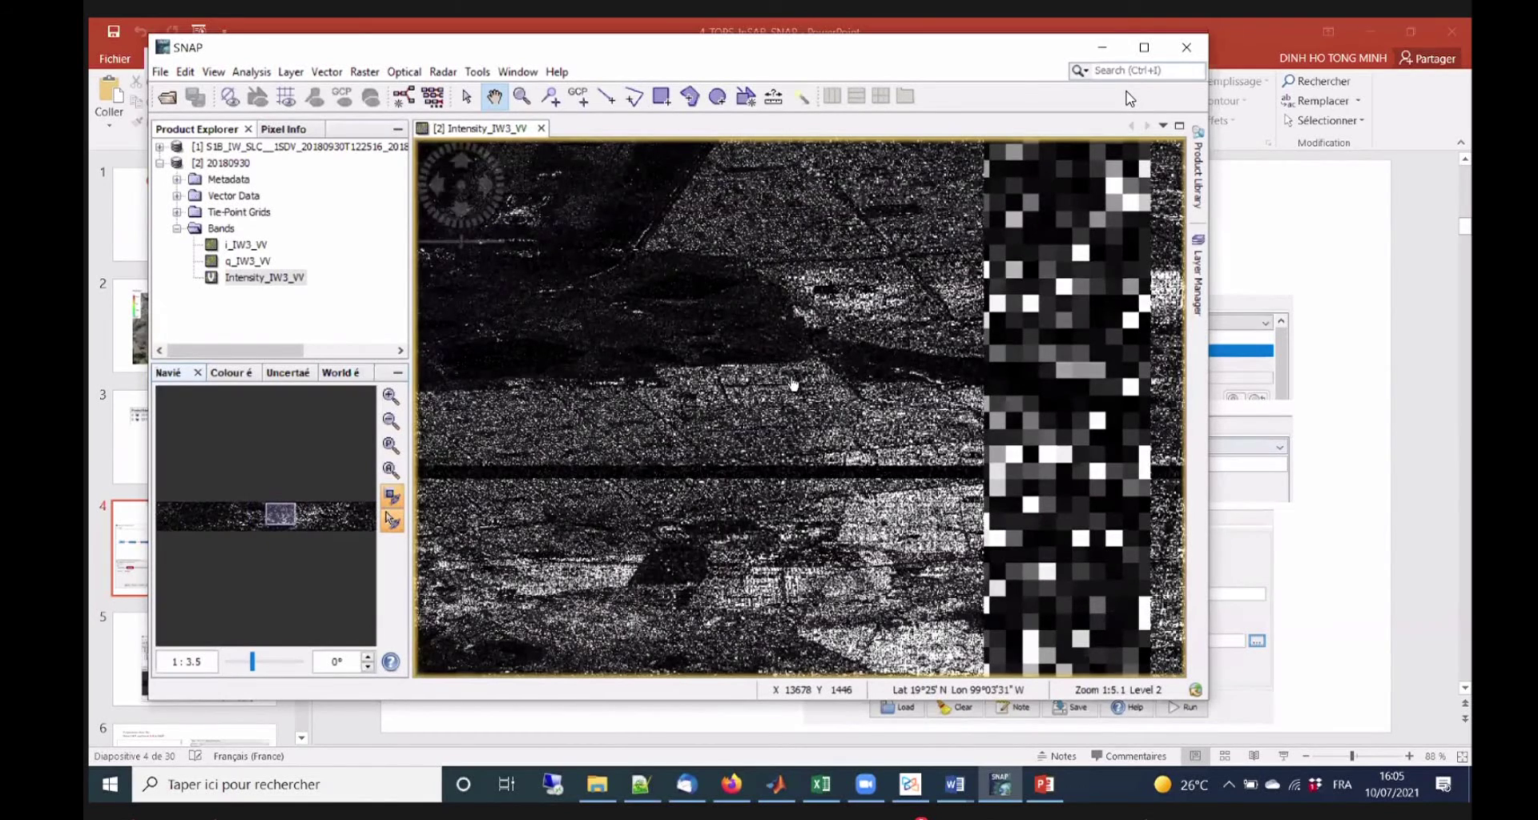
{"action": "scroll", "coordinate": [807, 383], "scroll_direction": "up", "scroll_amount": 1}
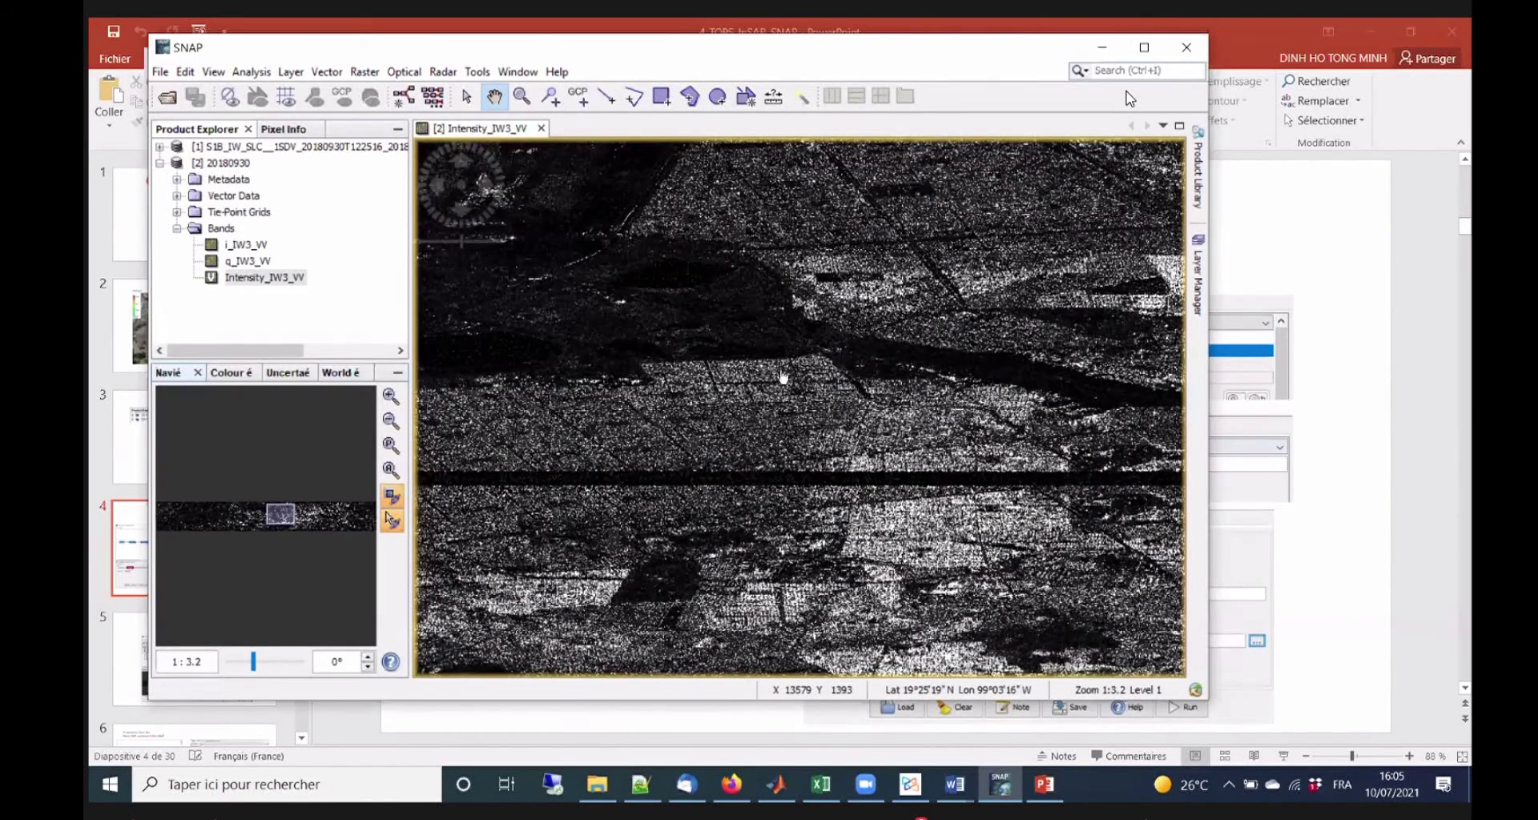
{"action": "scroll", "coordinate": [813, 339], "scroll_direction": "up", "scroll_amount": 2}
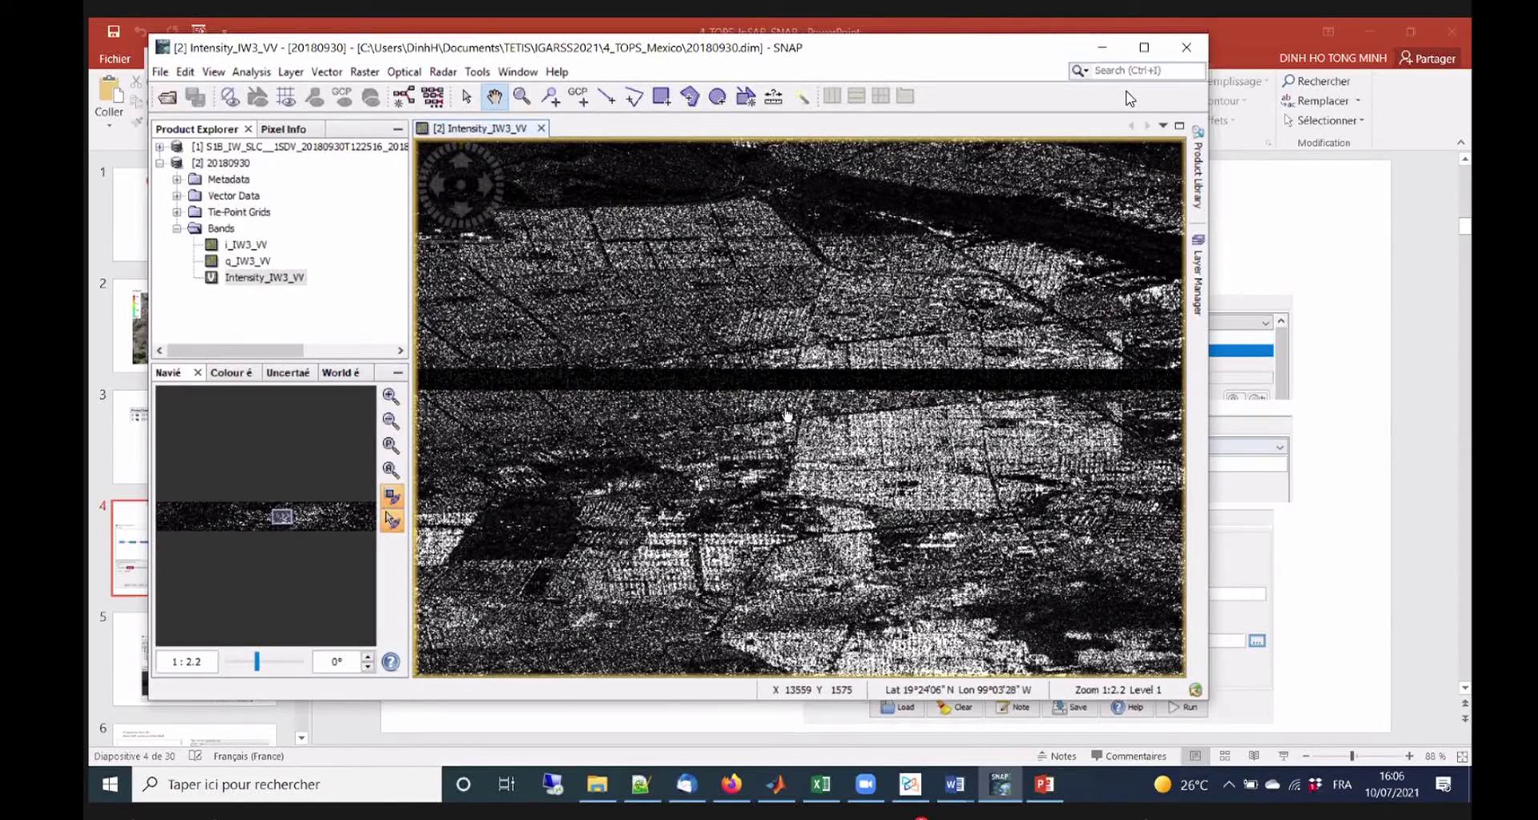
{"action": "scroll", "coordinate": [797, 392], "scroll_direction": "down", "scroll_amount": 1}
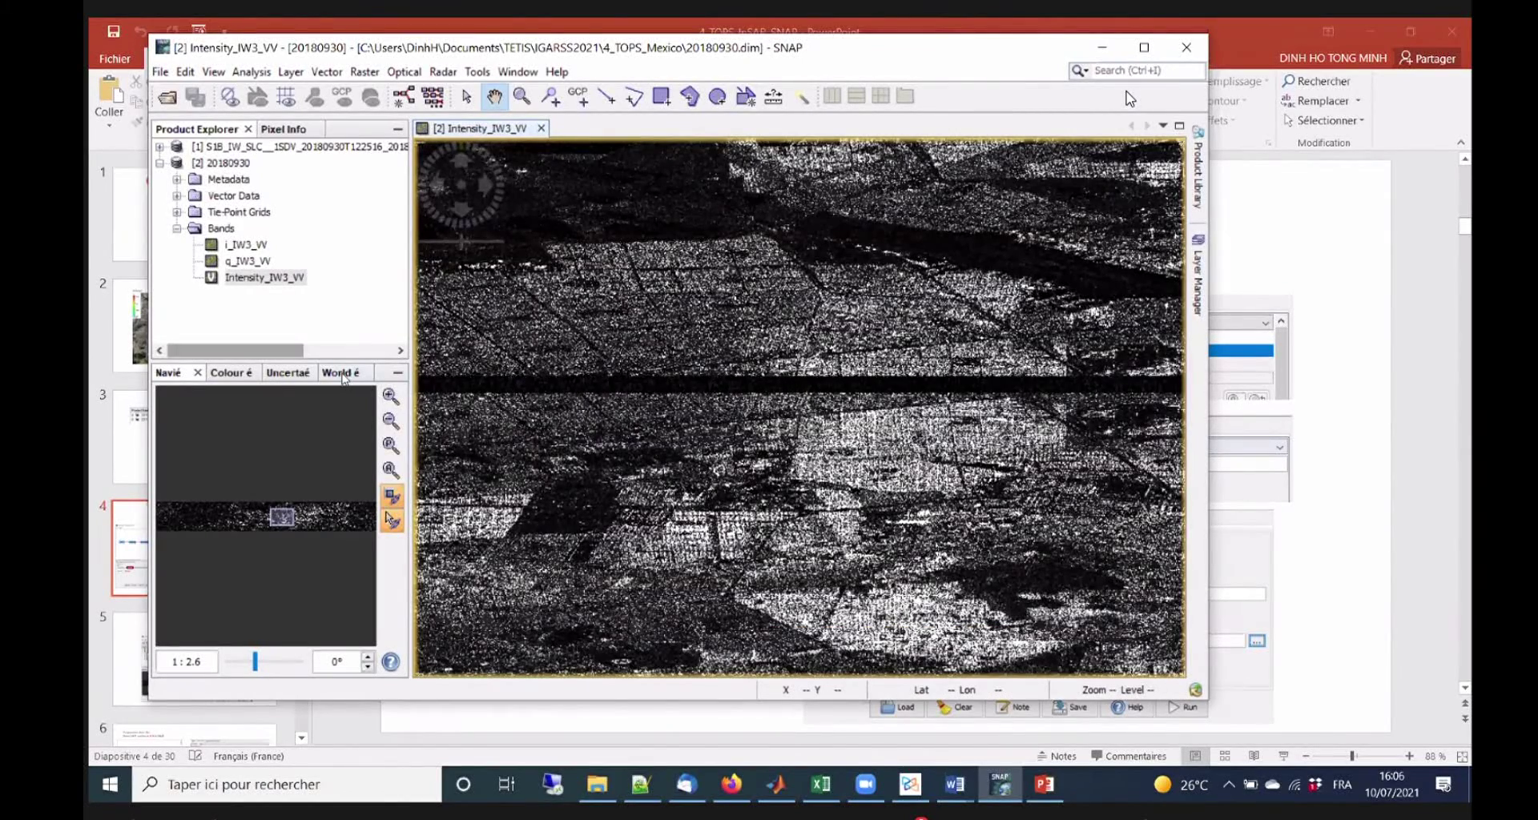
{"action": "left_click", "coordinate": [344, 374]}
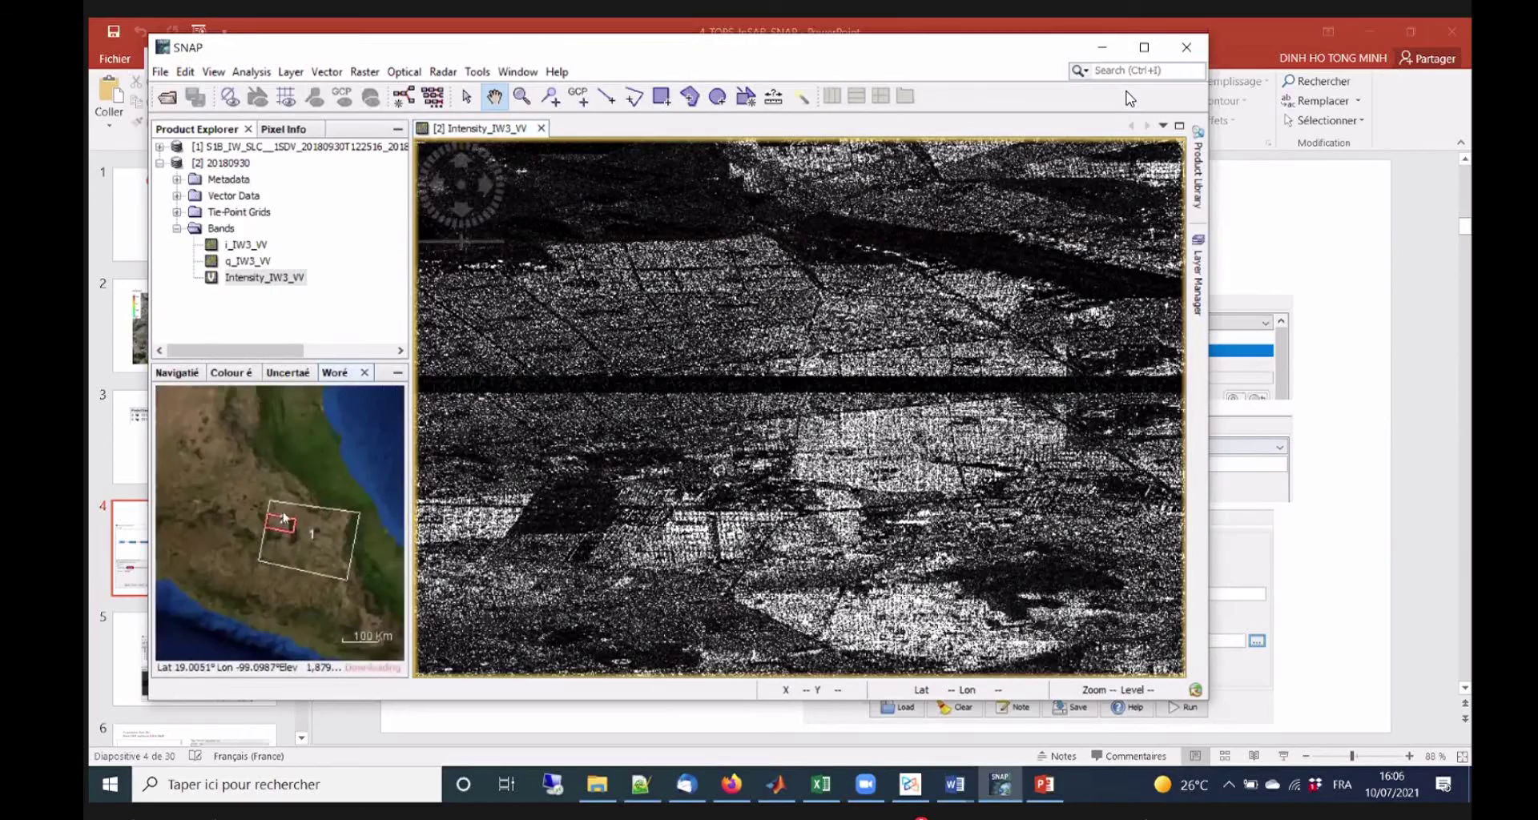
{"action": "scroll", "coordinate": [283, 519], "scroll_direction": "up", "scroll_amount": 3}
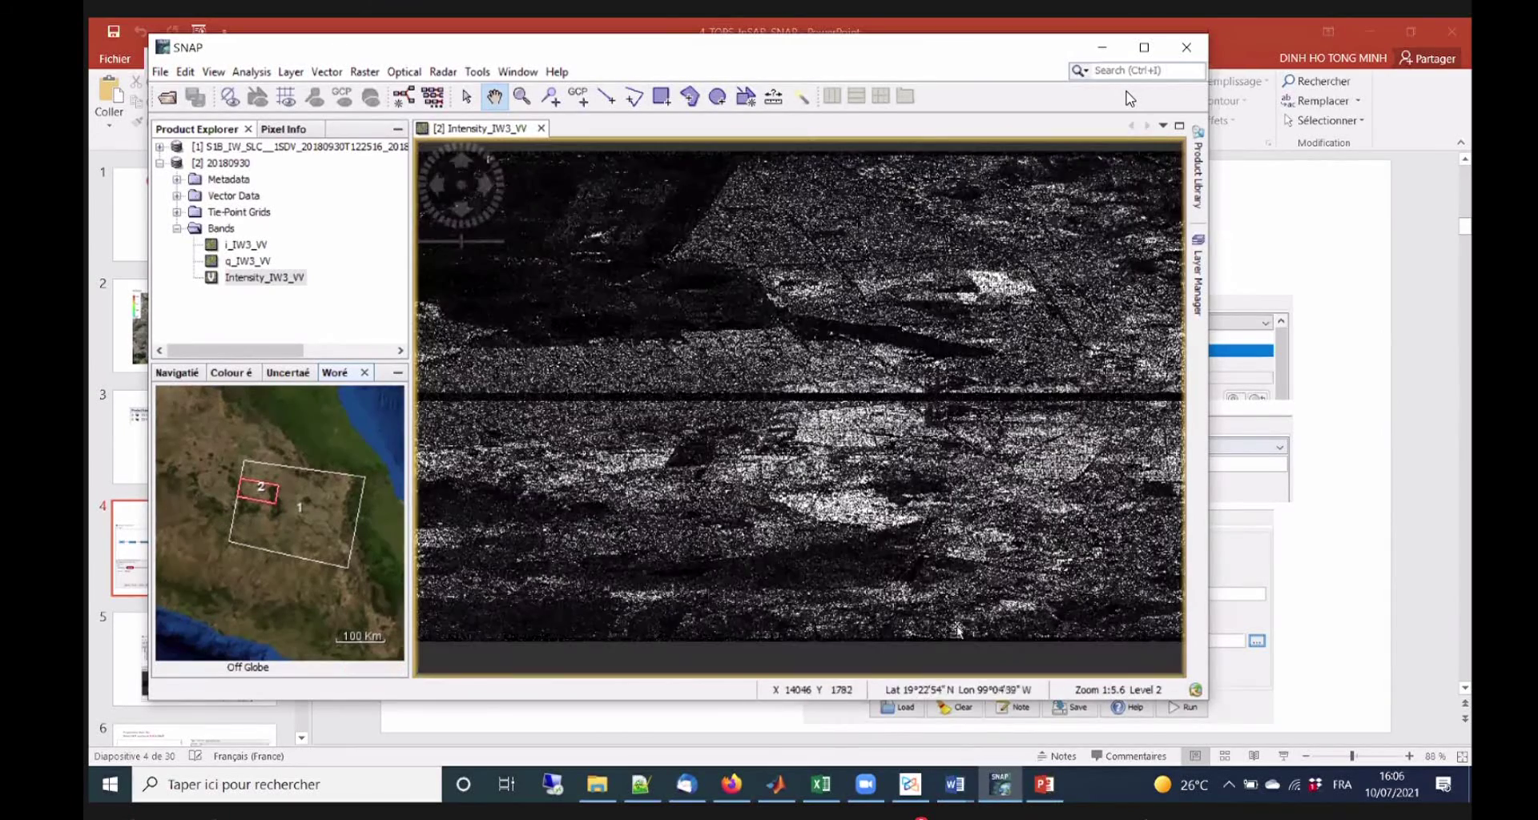
Switch to PowerPoint and read the slide on preparing the slave file.
{"action": "key", "text": "alt+Tab"}
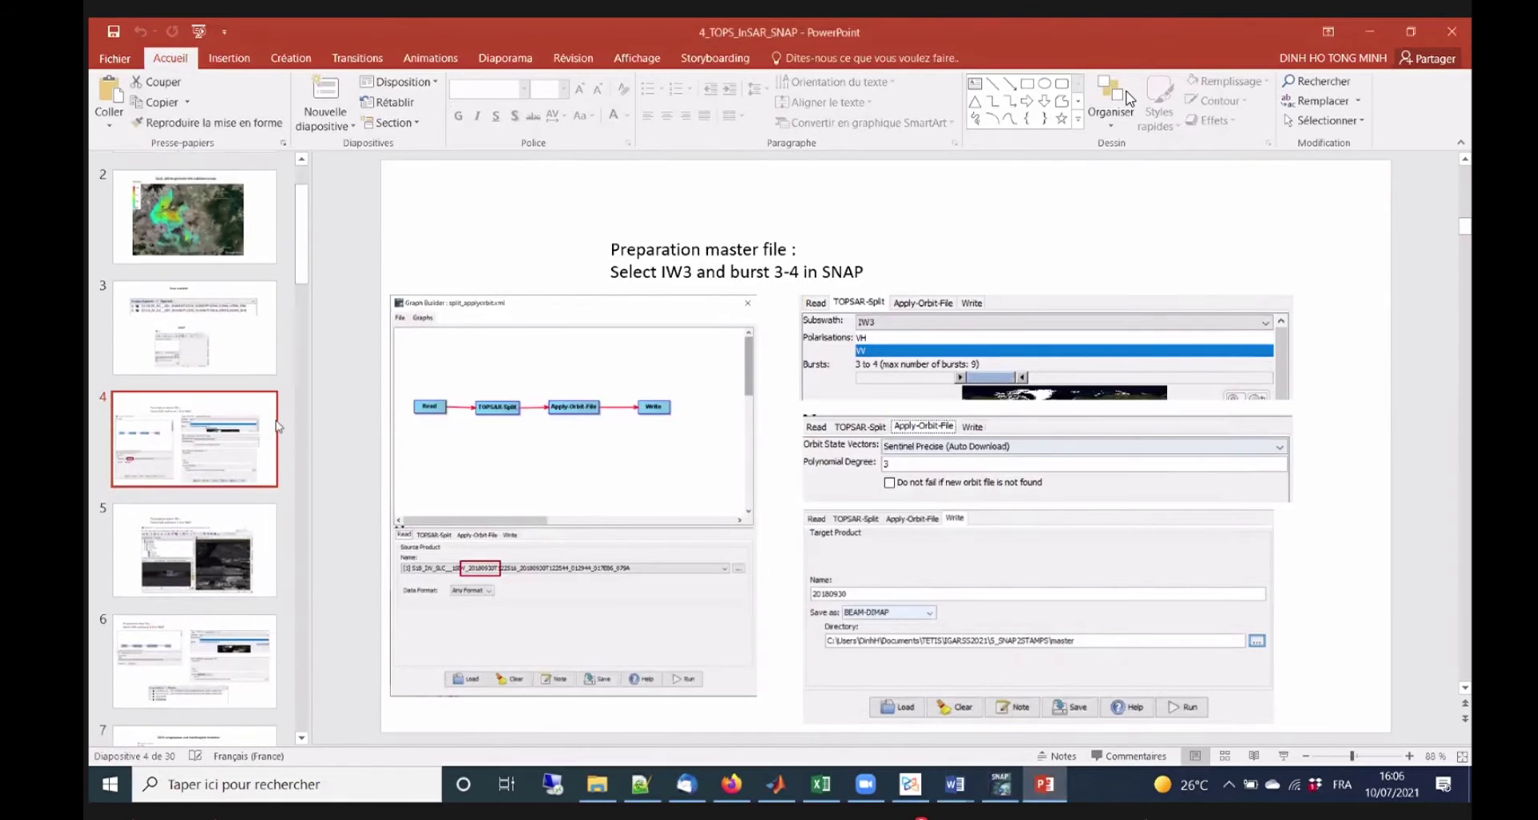
{"action": "scroll", "coordinate": [443, 429], "scroll_direction": "down", "scroll_amount": 1}
{"action": "scroll", "coordinate": [1392, 264], "scroll_direction": "down", "scroll_amount": 1}
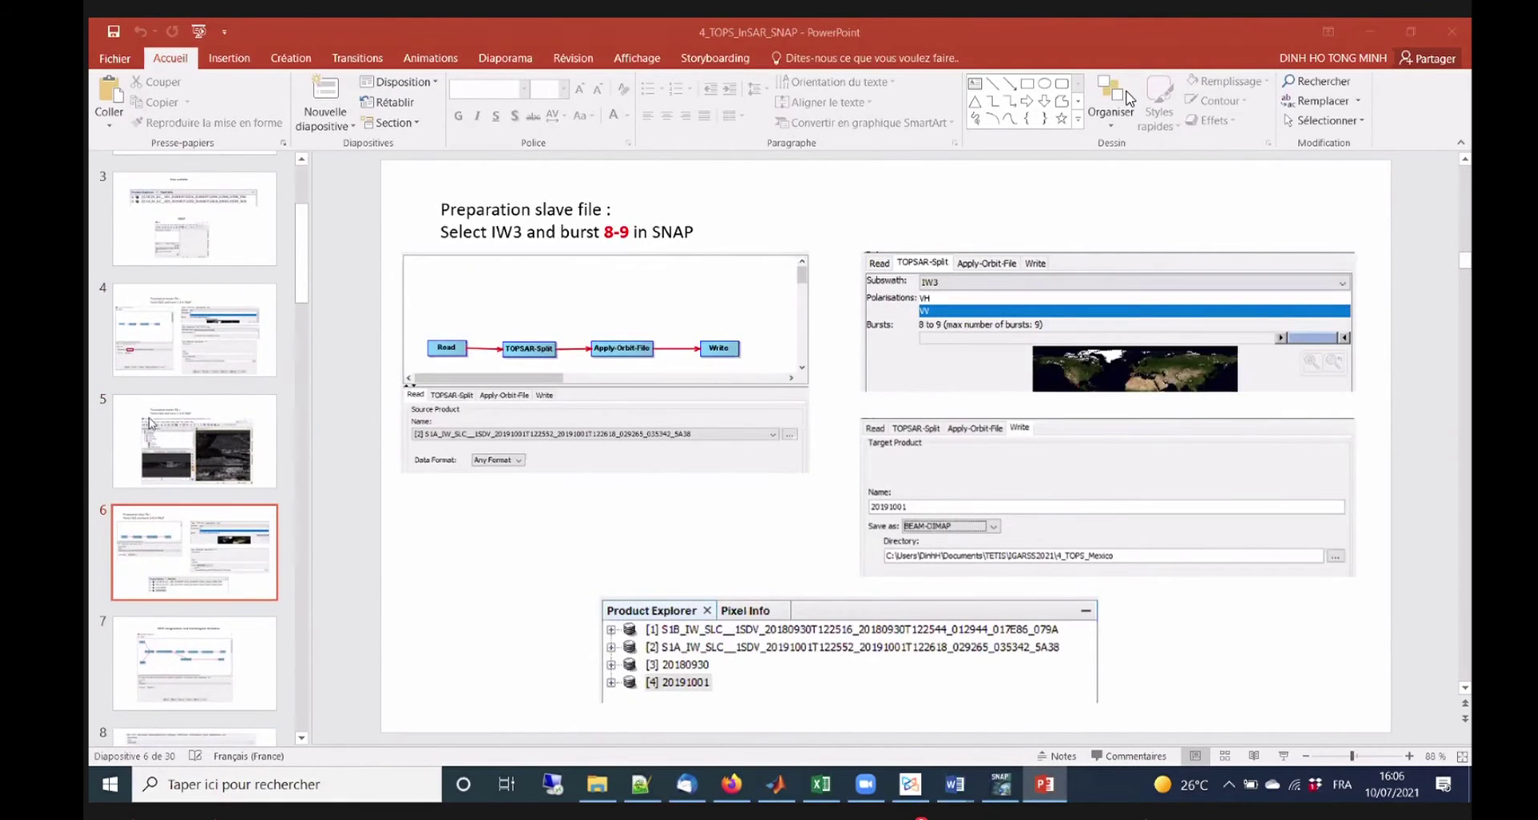
{"action": "left_click", "coordinate": [184, 440]}
{"action": "left_click", "coordinate": [185, 536]}
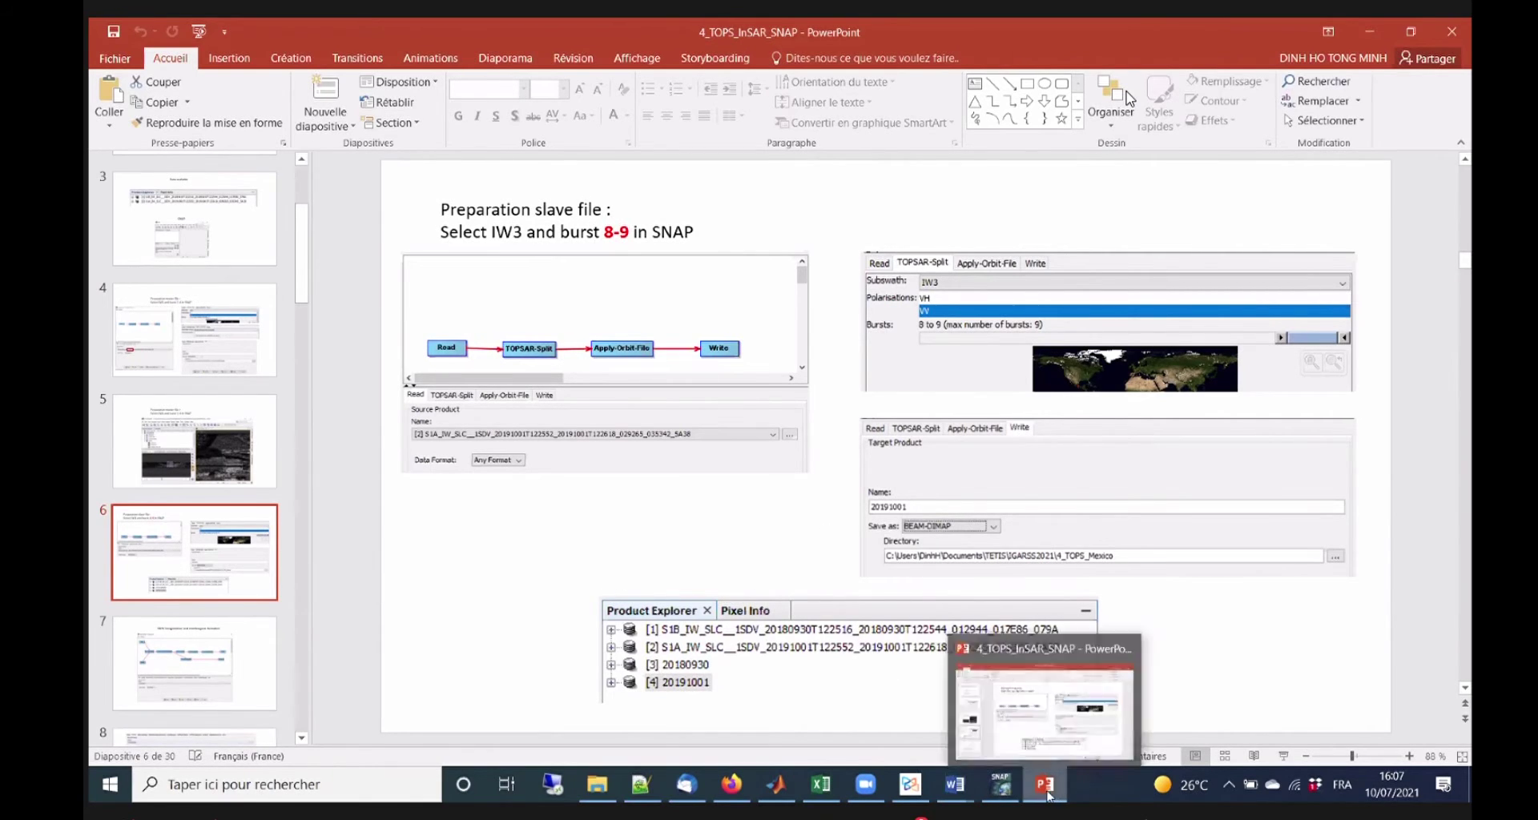
Switch to File Explorer, open the slaves folder inside IGARSS2021\5_SNAP2STAMPS and select the S1A archive dated 20191001.
{"action": "left_click", "coordinate": [1000, 784]}
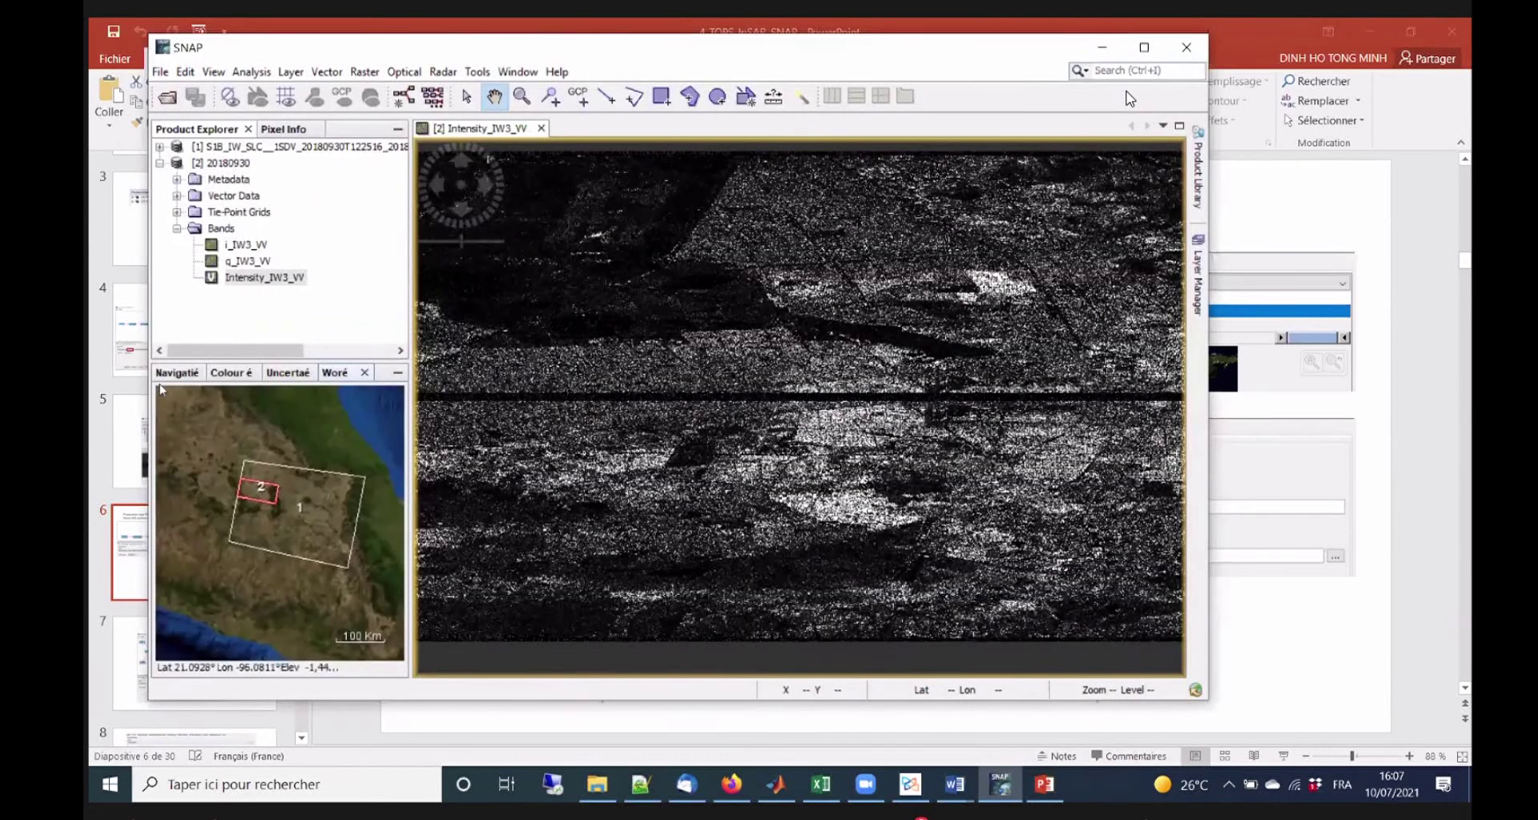
{"action": "left_click", "coordinate": [597, 785]}
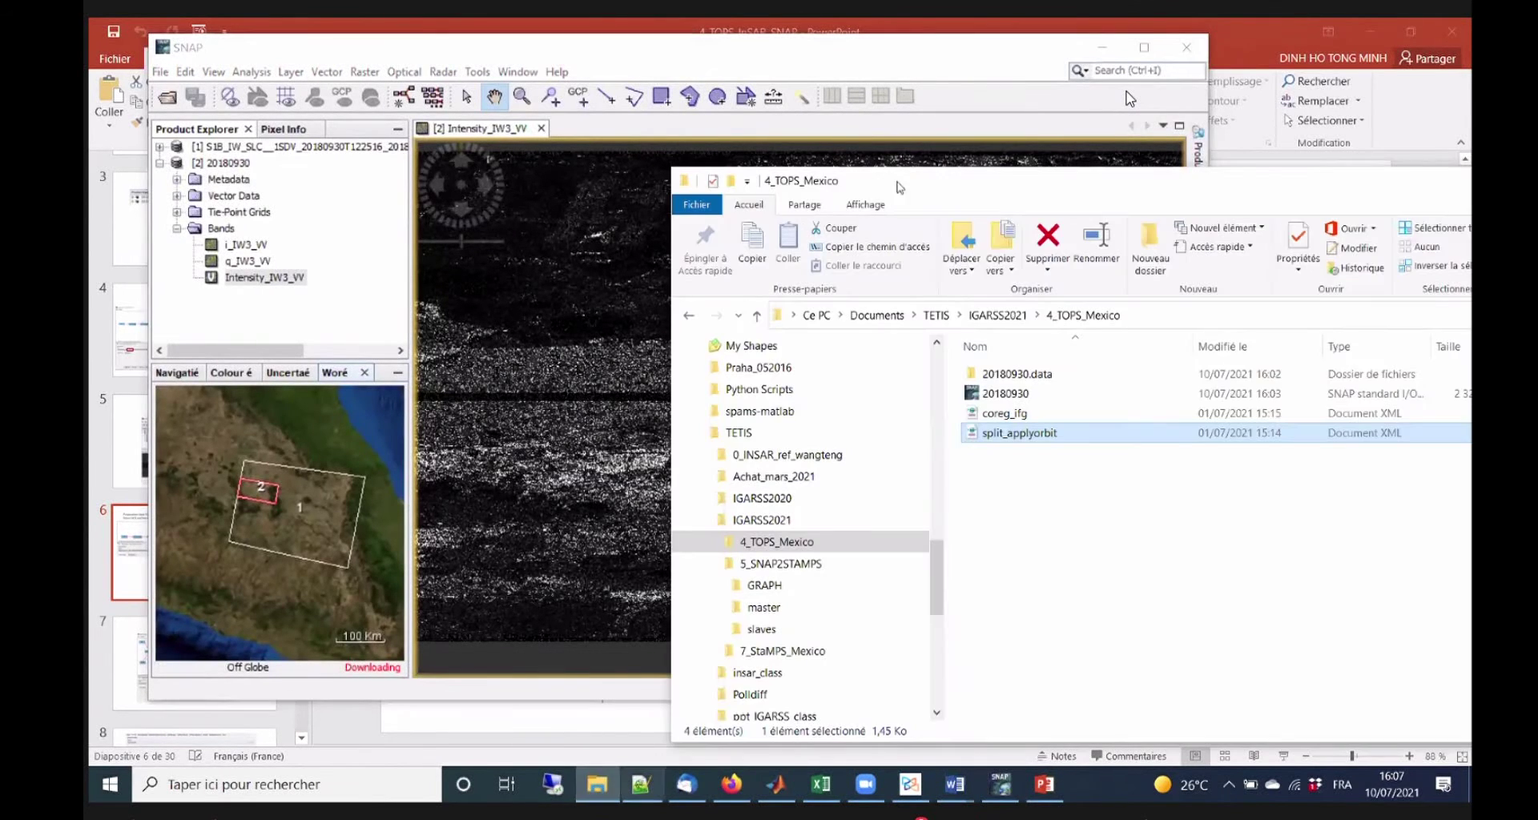
{"action": "left_click_drag", "start_coordinate": [916, 187], "coordinate": [889, 153]}
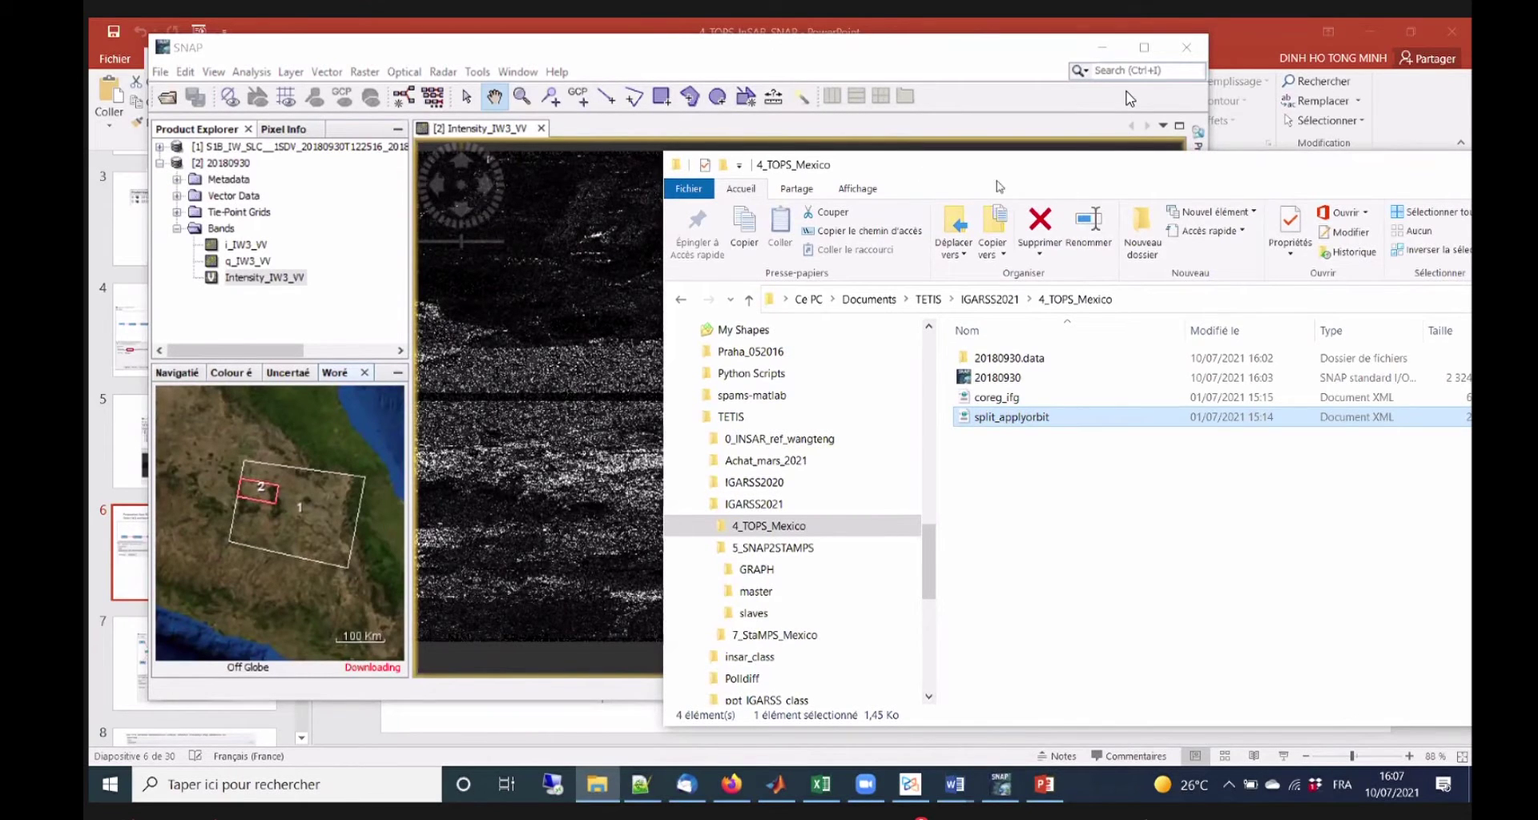
{"action": "left_click", "coordinate": [990, 301]}
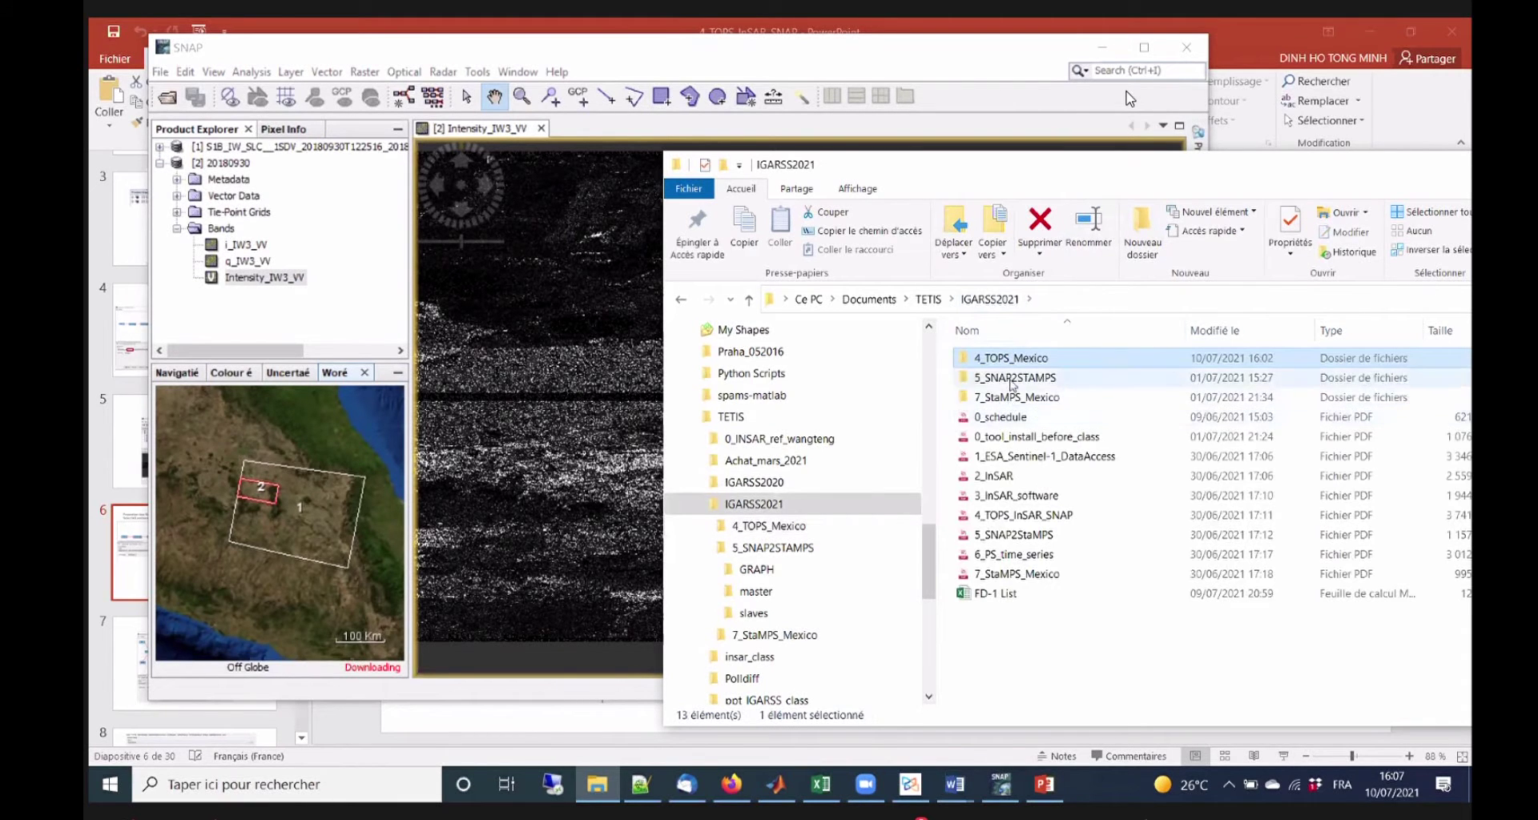
{"action": "double_click", "coordinate": [1013, 383]}
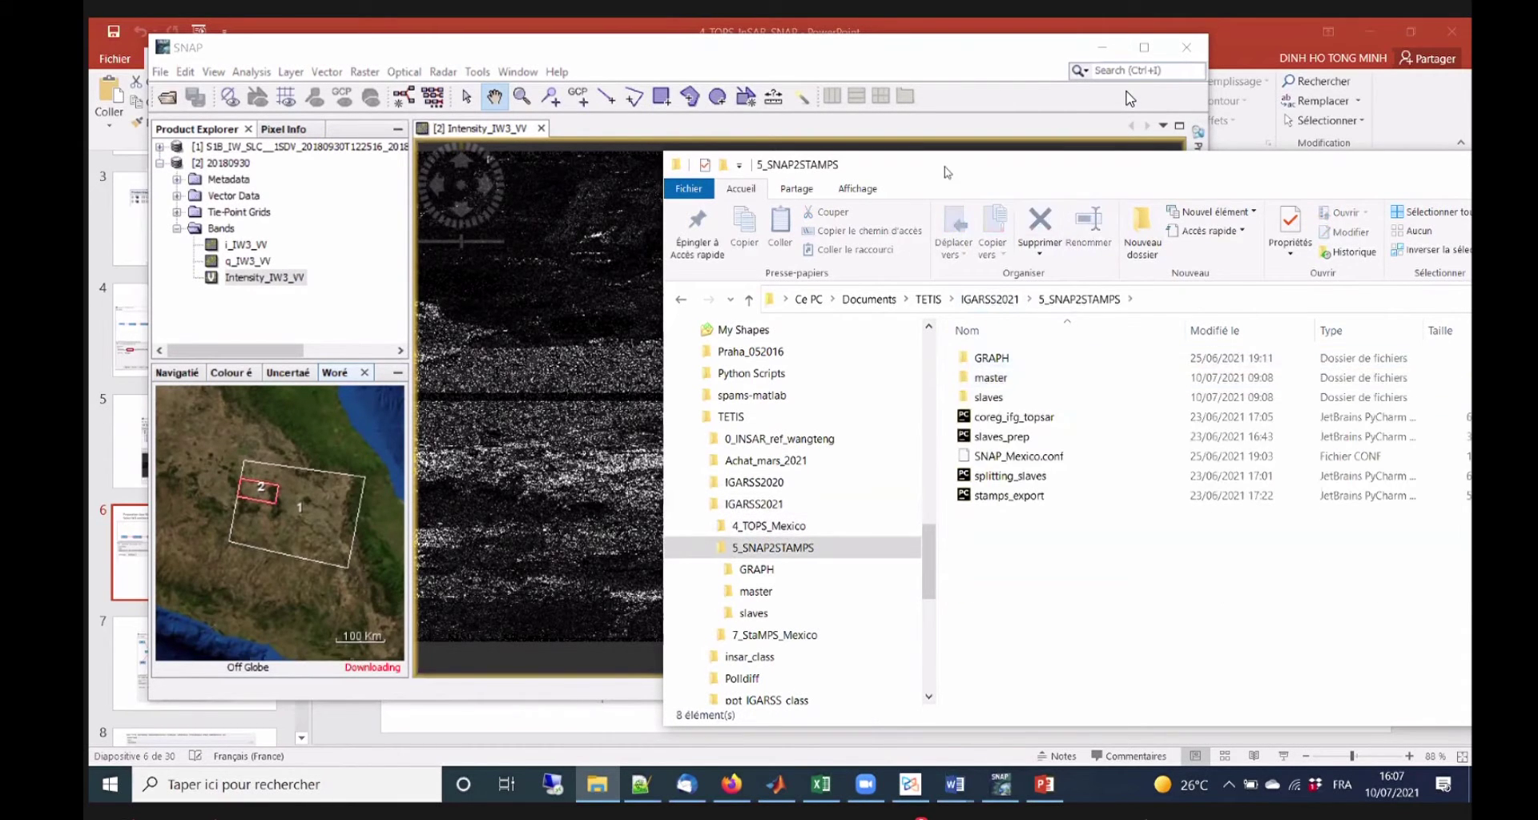
{"action": "left_click_drag", "start_coordinate": [944, 172], "coordinate": [861, 167]}
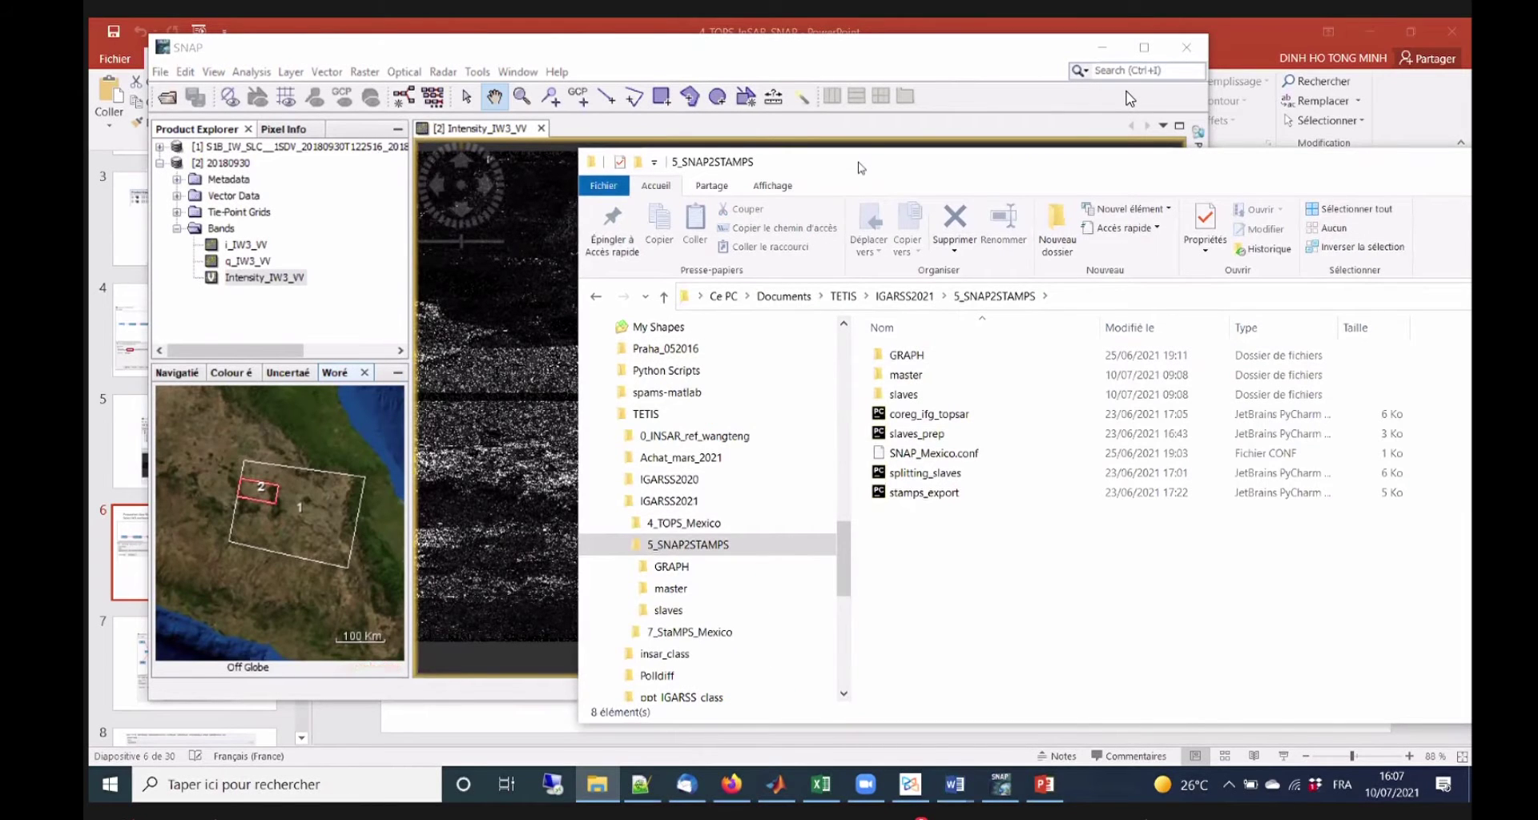
{"action": "double_click", "coordinate": [903, 394]}
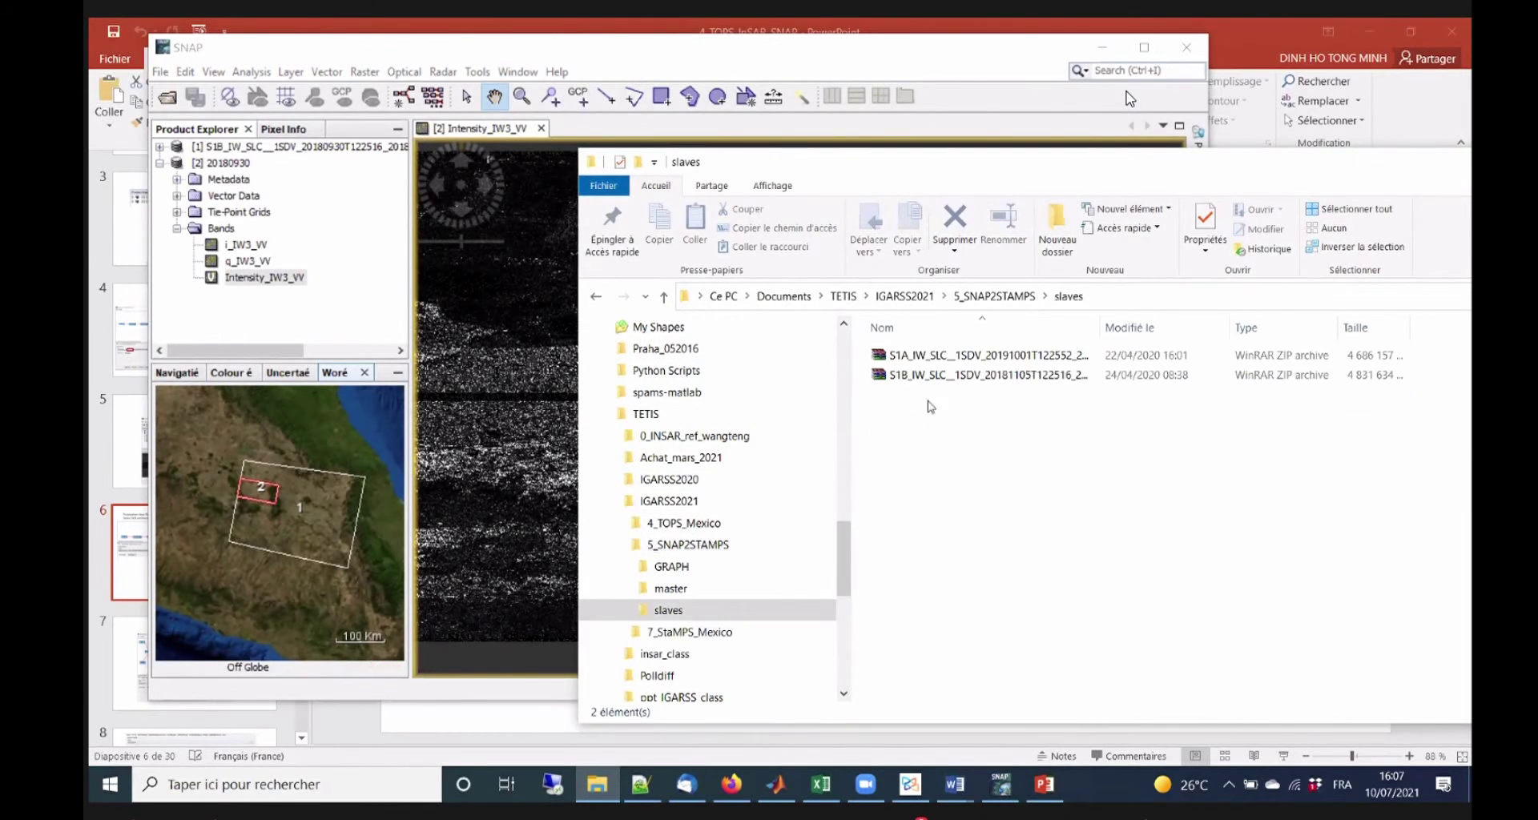
{"action": "left_click", "coordinate": [1159, 298]}
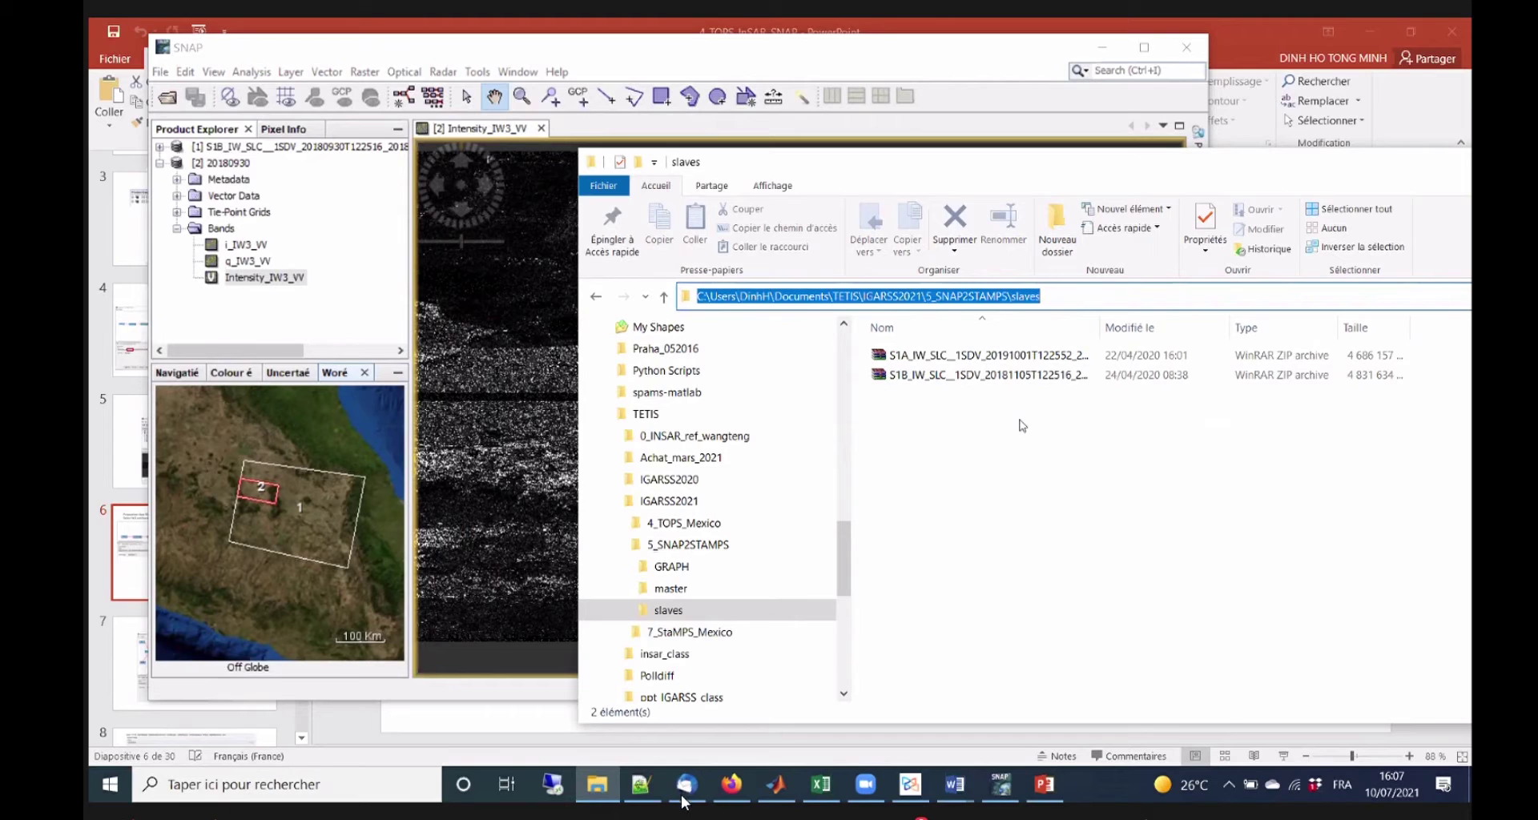
{"action": "left_click", "coordinate": [1024, 360]}
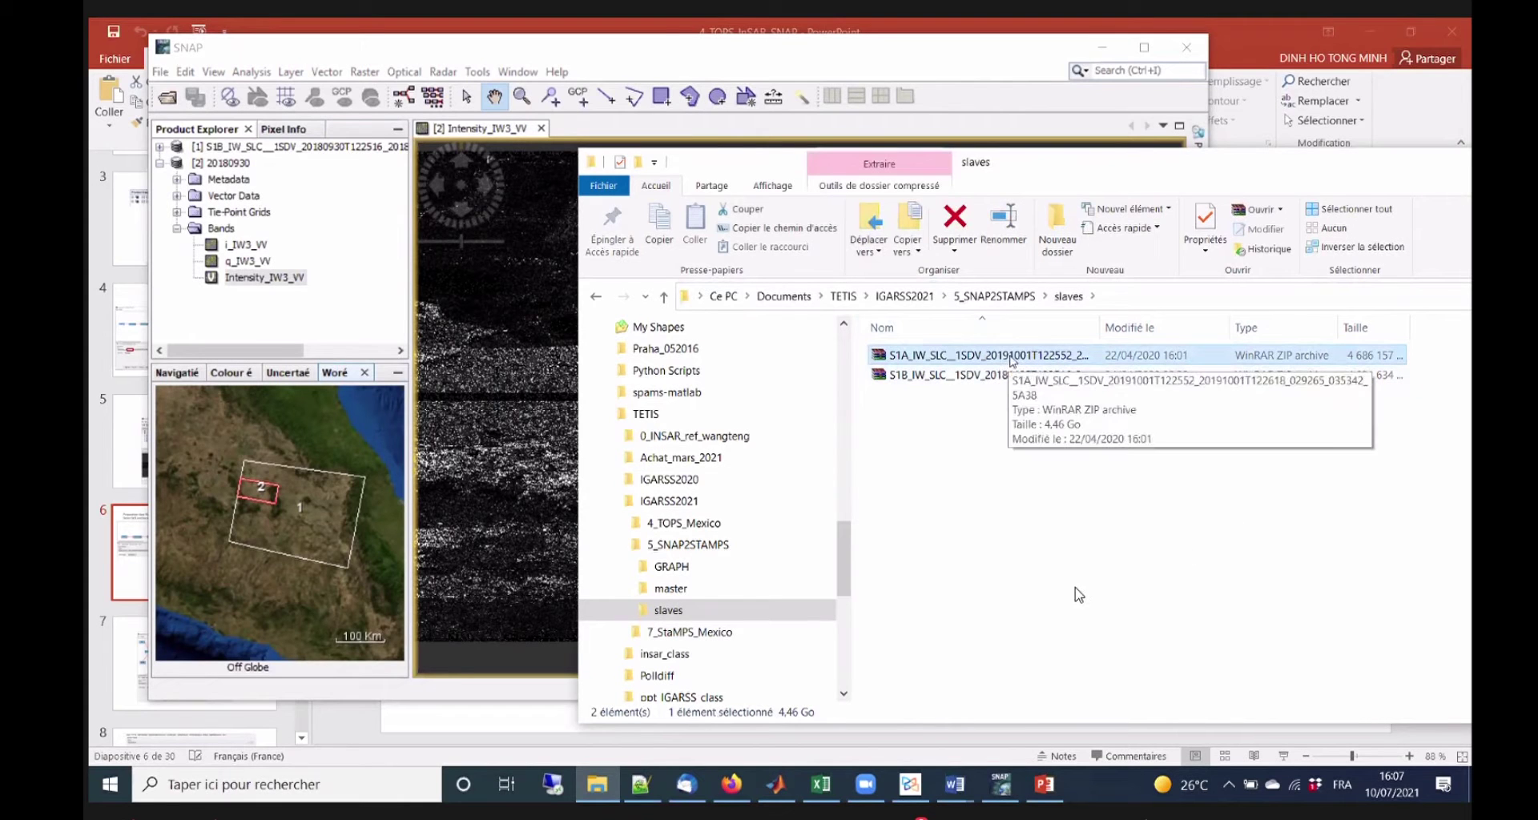
Load the S1A archive dated 20191001 into SNAP as a product and collapse the 20180930 product.
{"action": "left_click_drag", "start_coordinate": [1008, 360], "coordinate": [313, 324]}
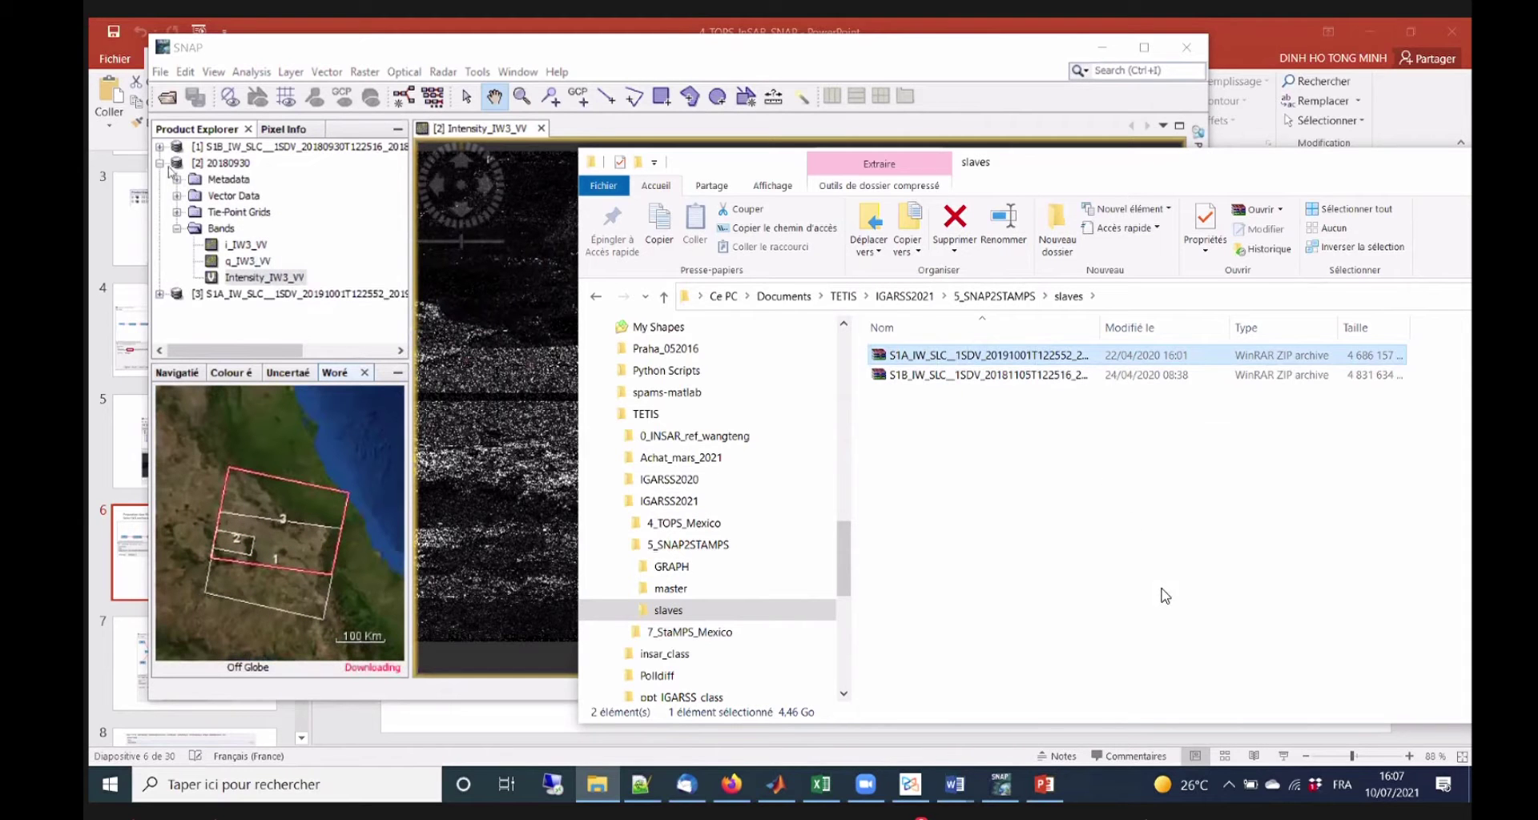
{"action": "left_click", "coordinate": [159, 163]}
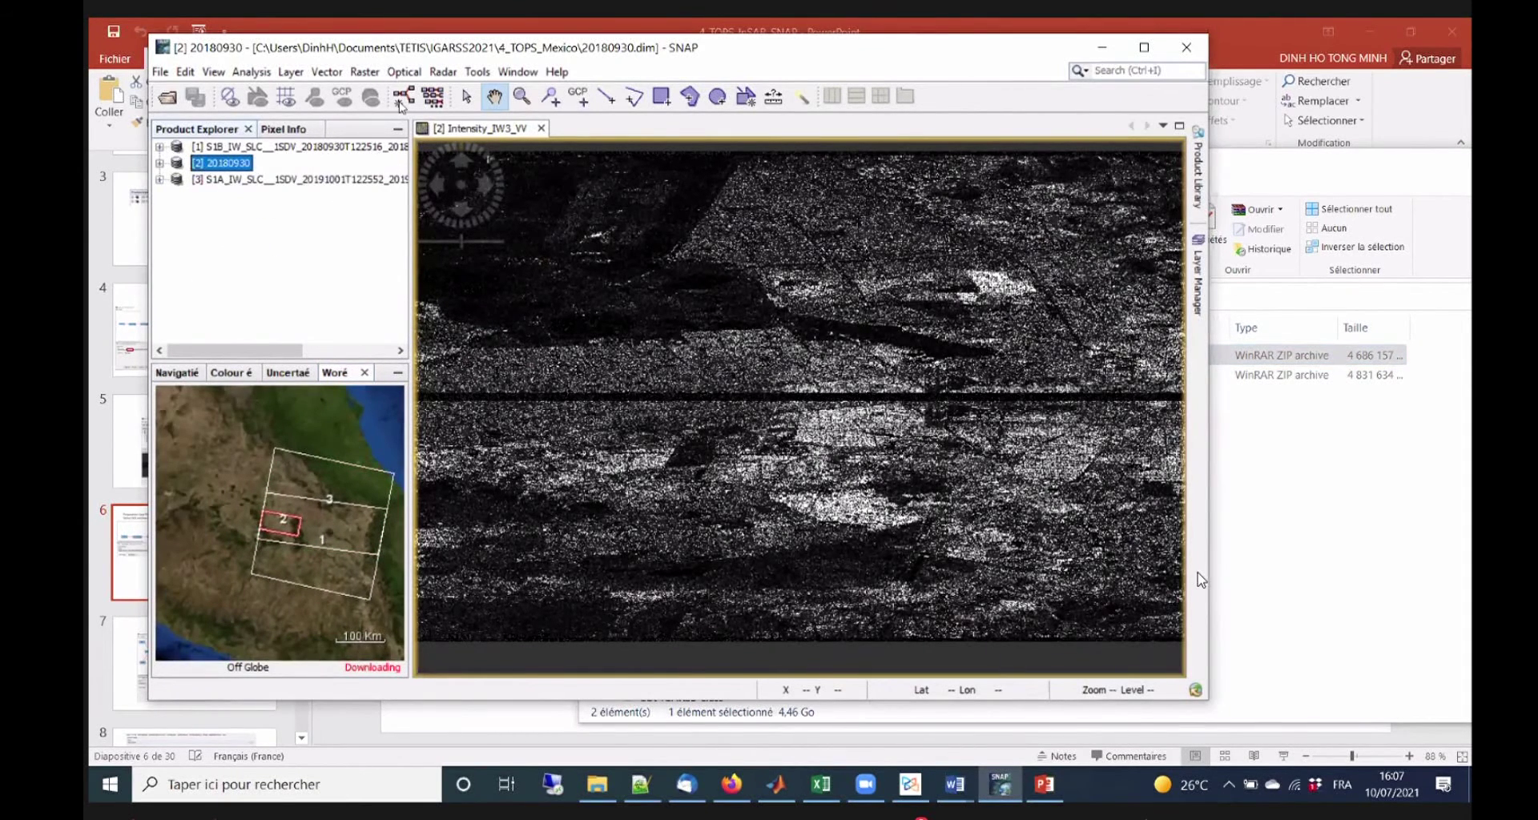
Open the Graph Builder and load the saved graph split_applyorbit.xml.
{"action": "left_click", "coordinate": [424, 99]}
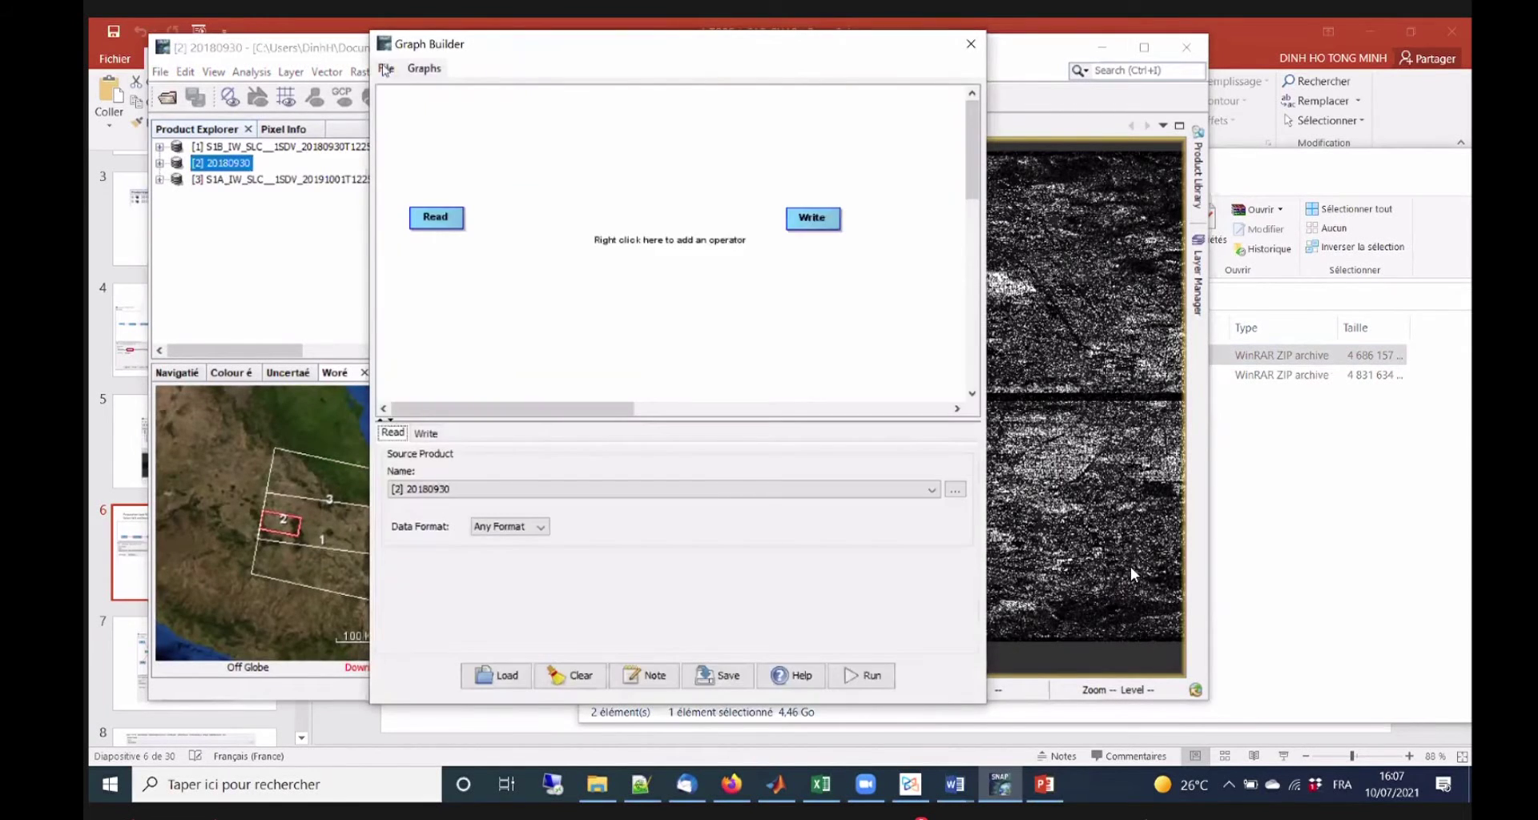
{"action": "left_click", "coordinate": [386, 69]}
{"action": "left_click", "coordinate": [429, 90]}
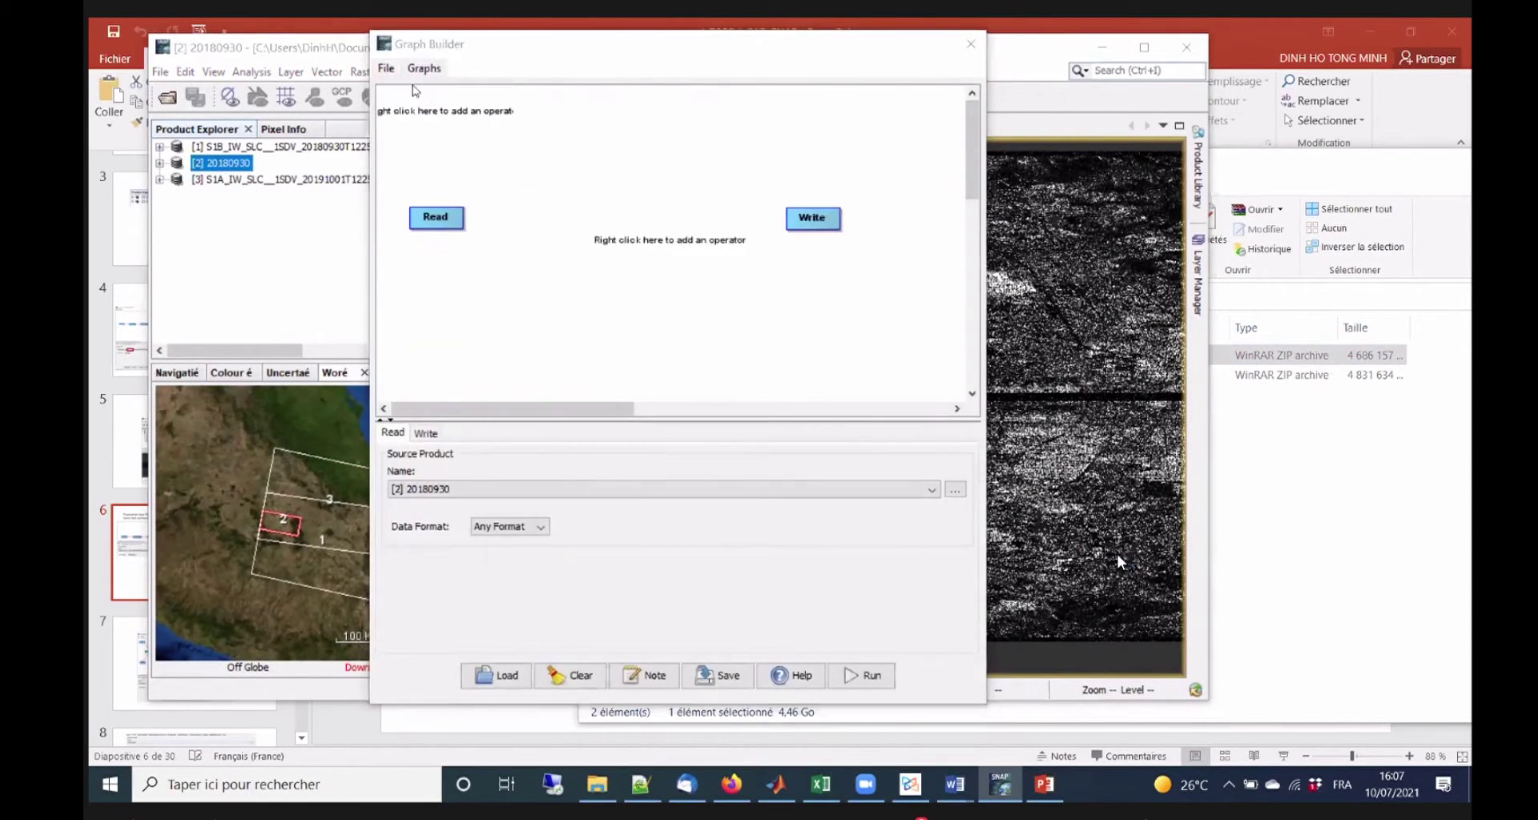
{"action": "left_click", "coordinate": [633, 294]}
{"action": "left_click", "coordinate": [966, 536]}
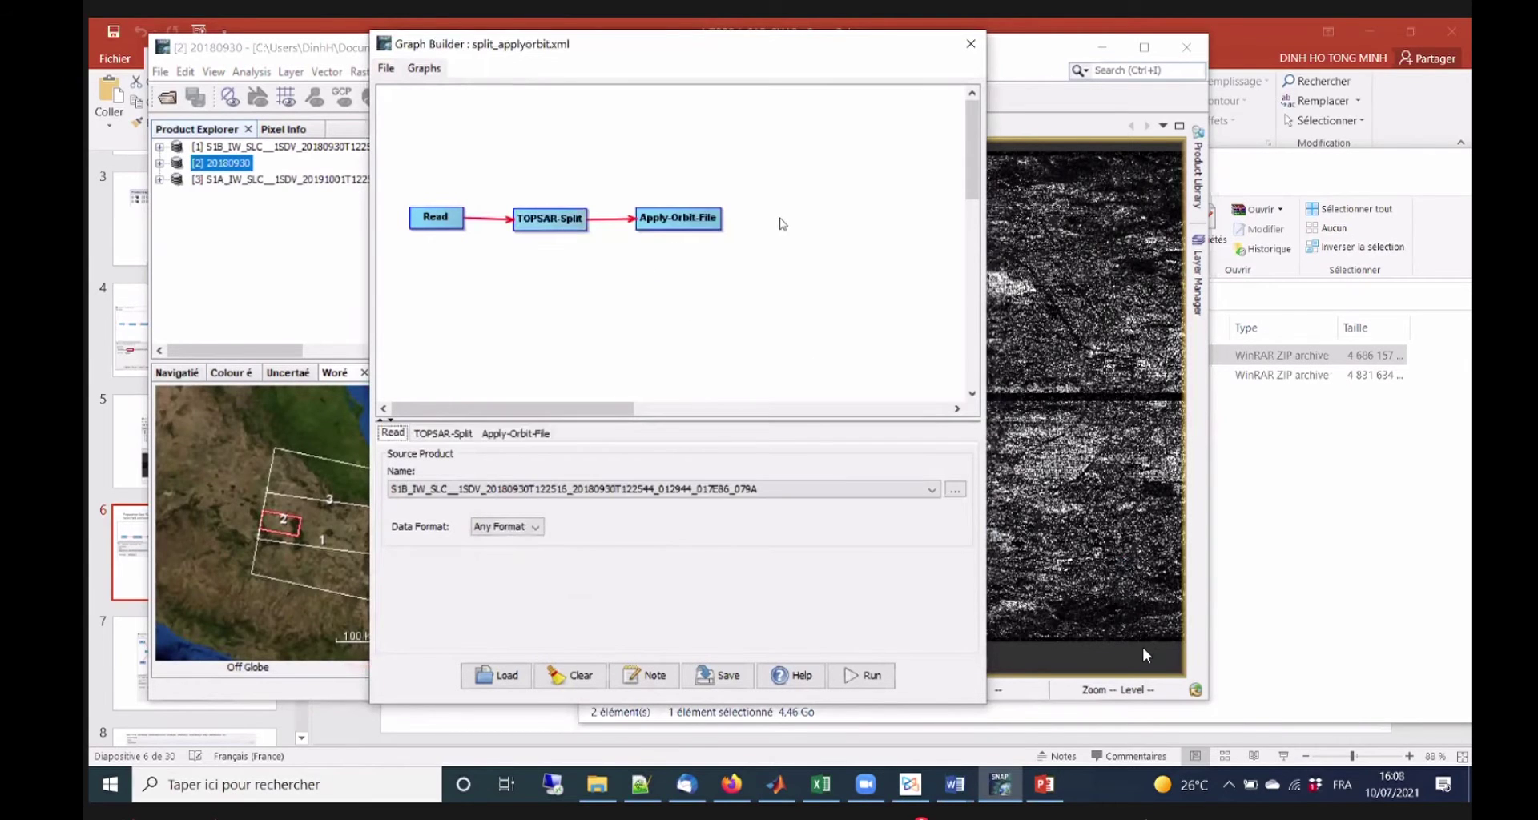
Add a Write operator to the graph and connect Apply-Orbit-File to it.
{"action": "right_click", "coordinate": [783, 221]}
{"action": "mouse_move", "coordinate": [821, 227]}
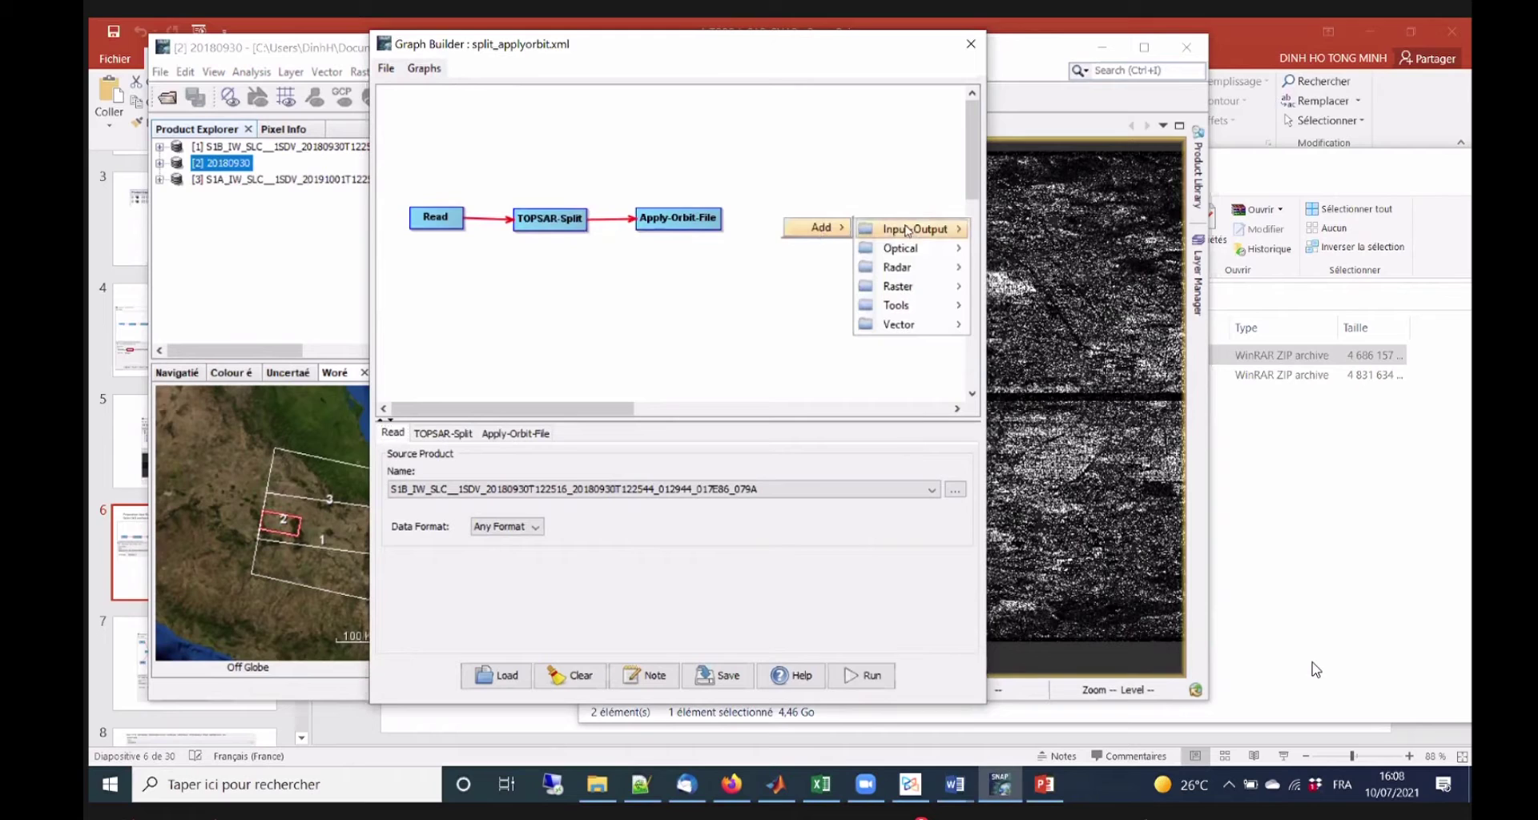
{"action": "mouse_move", "coordinate": [907, 231]}
{"action": "left_click", "coordinate": [1030, 317]}
{"action": "left_click_drag", "start_coordinate": [715, 226], "coordinate": [781, 213]}
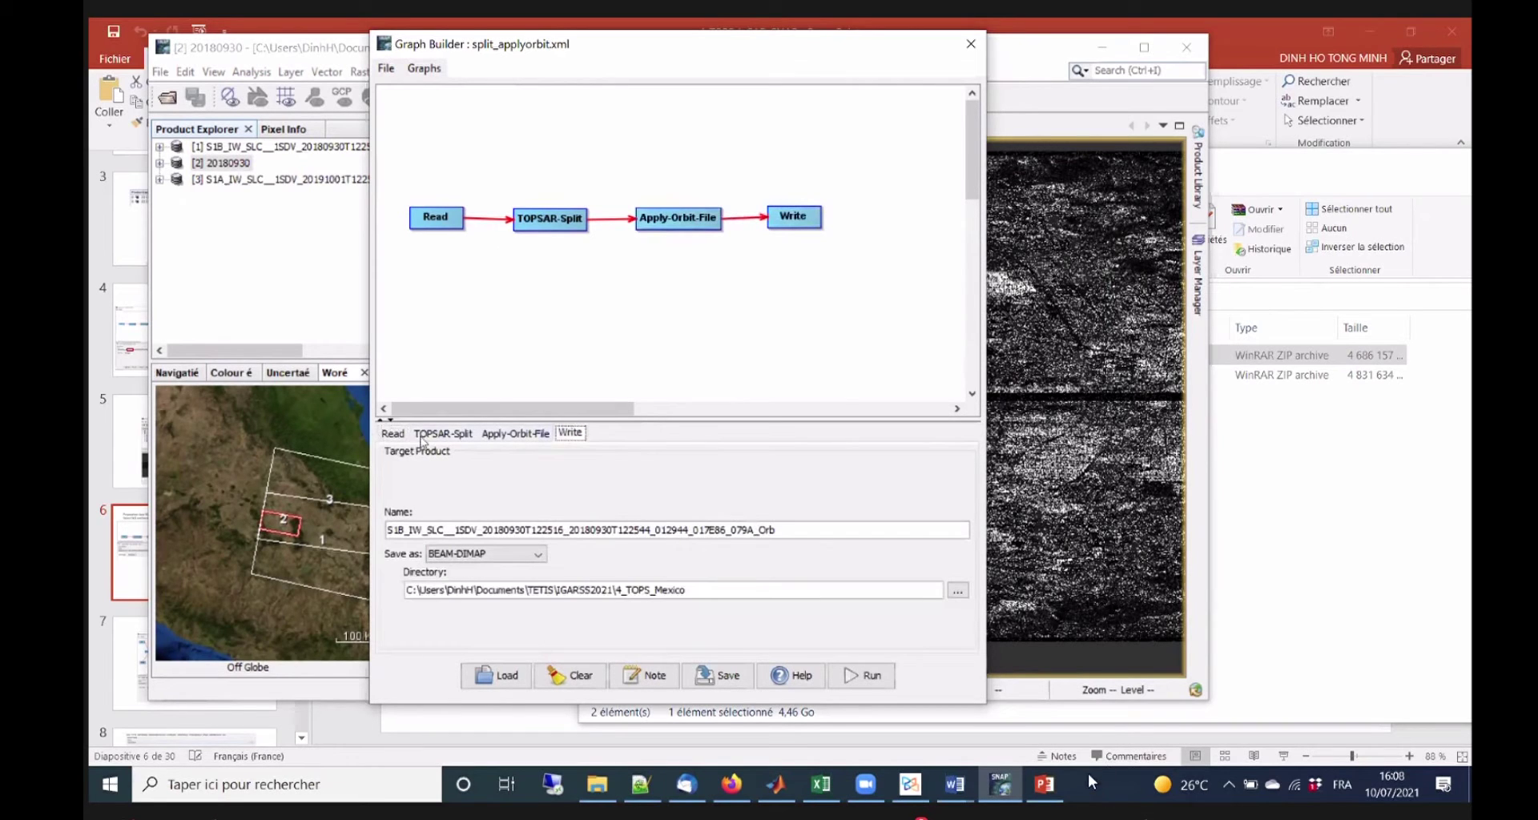
Set the Read operator's source product to the S1A image dated 20191001.
{"action": "left_click", "coordinate": [394, 435]}
{"action": "left_click", "coordinate": [500, 490]}
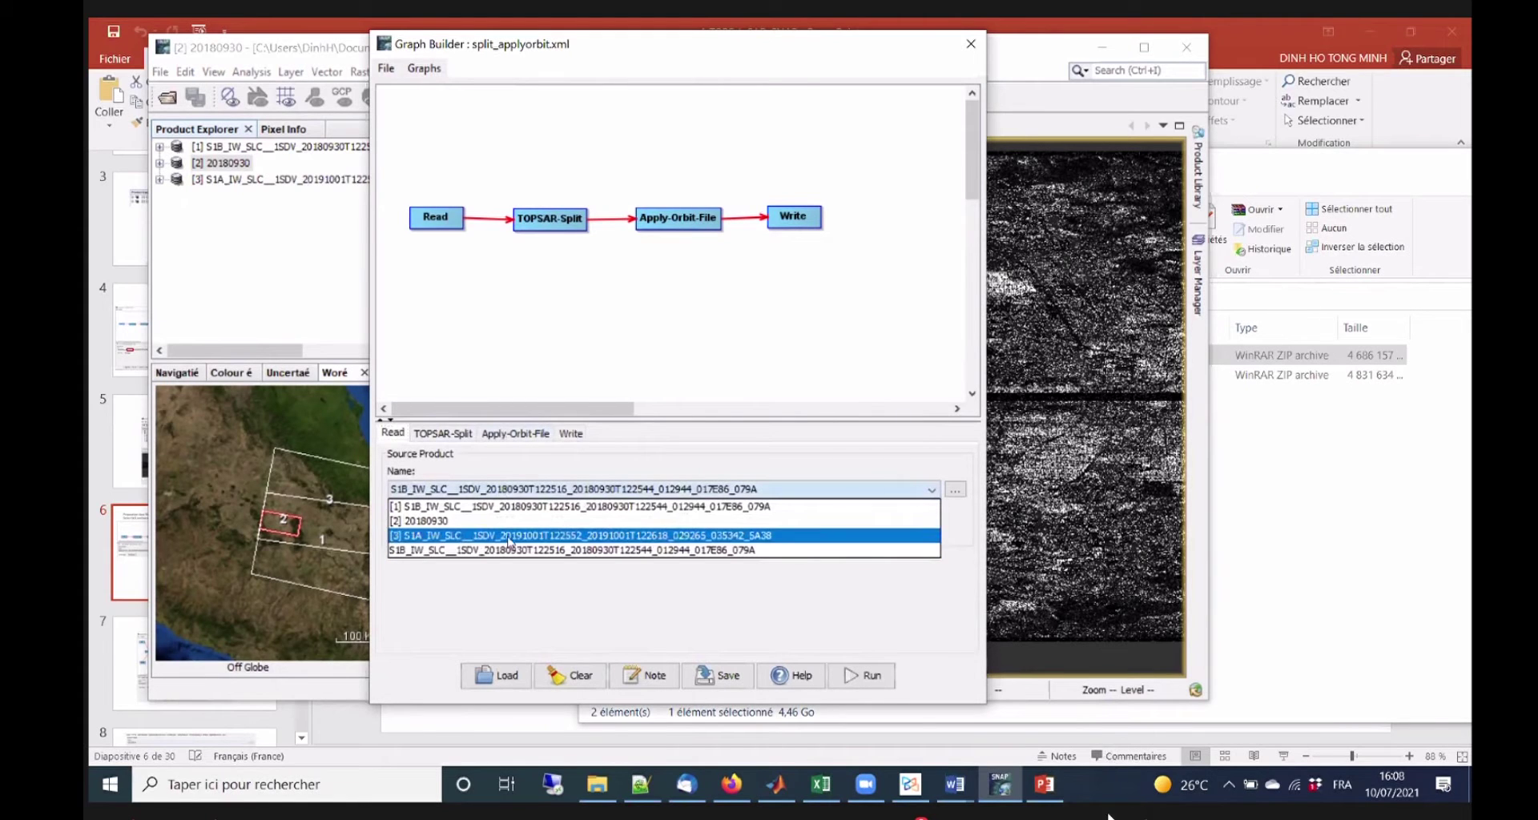
{"action": "left_click", "coordinate": [510, 535]}
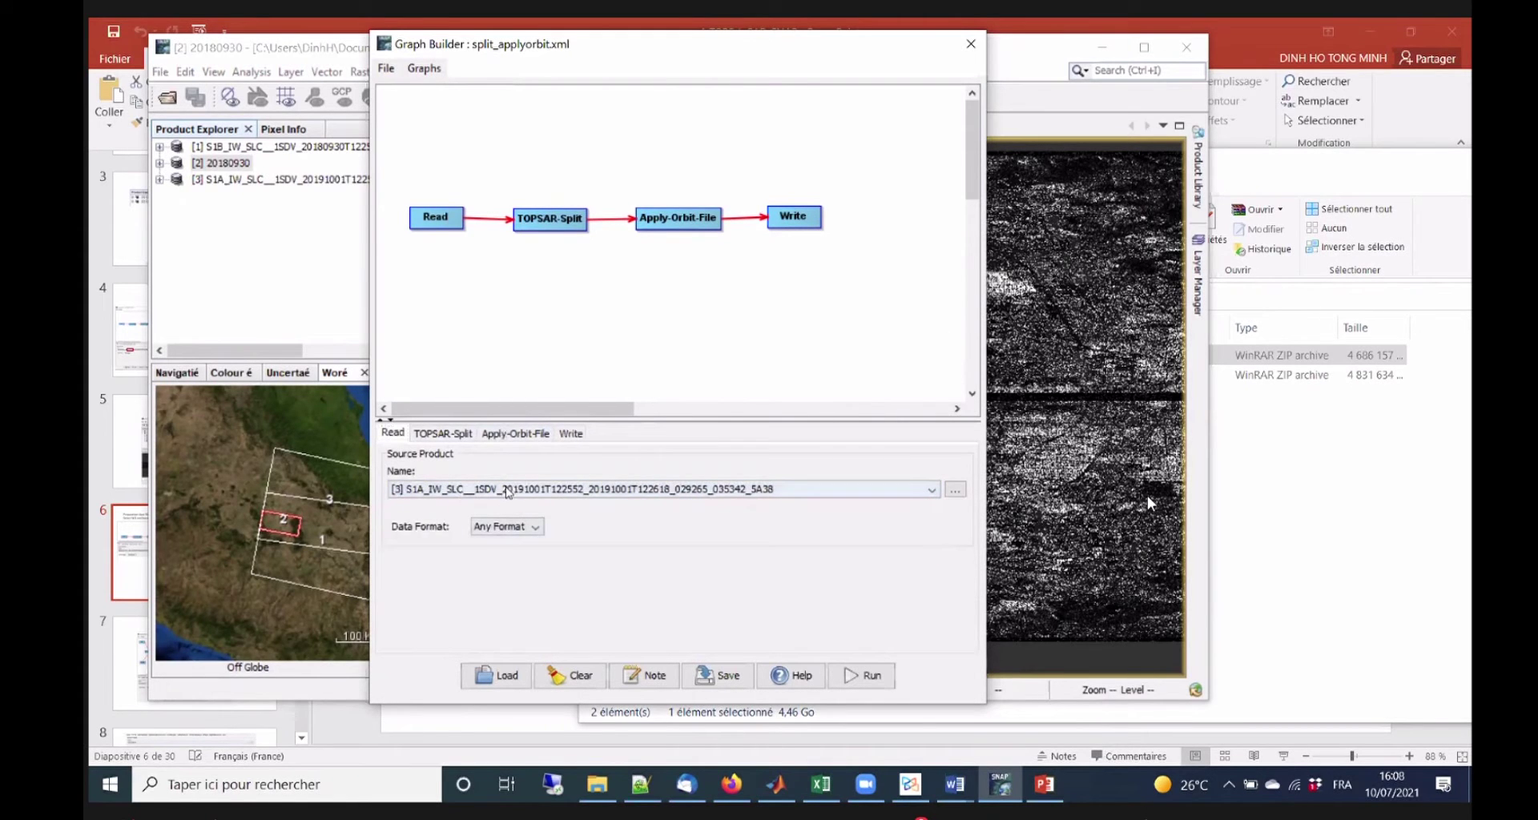
Configure TOPSAR-Split with subswath IW3, polarisation VV and bursts 8 to 9.
{"action": "left_click", "coordinate": [453, 436]}
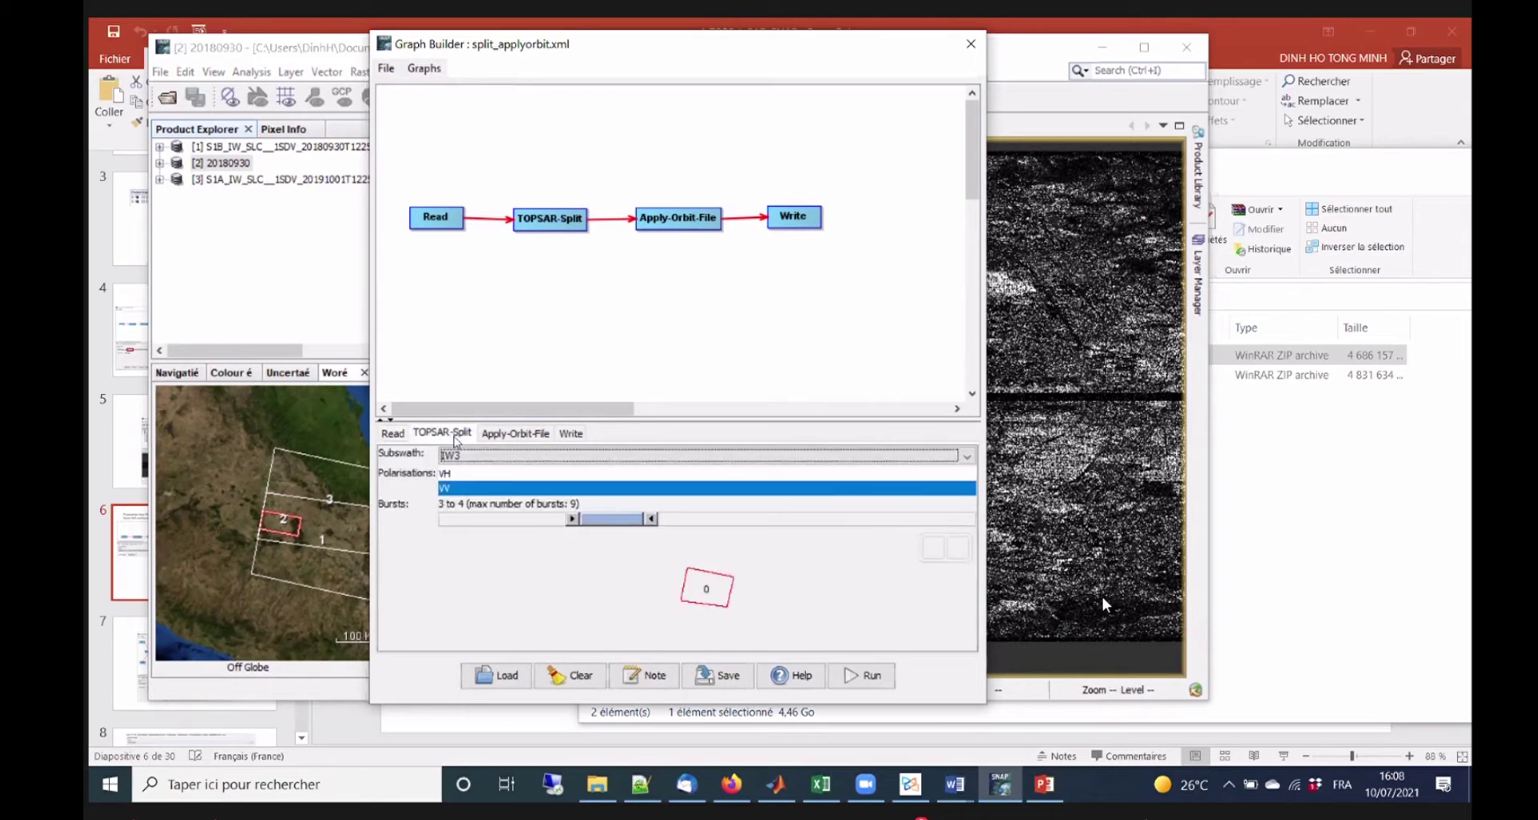
{"action": "left_click", "coordinate": [500, 456]}
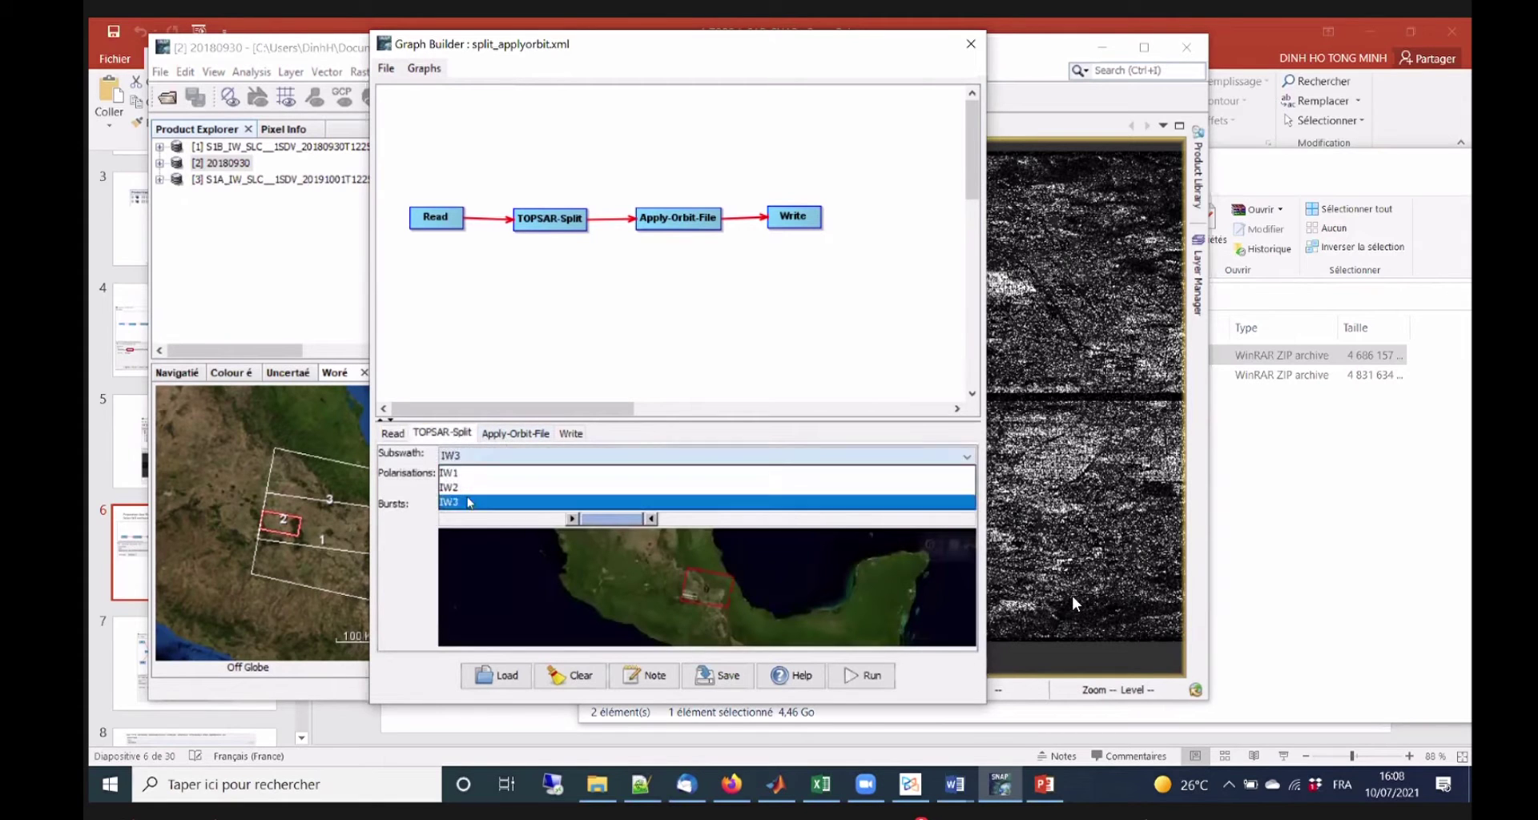
{"action": "left_click", "coordinate": [465, 502]}
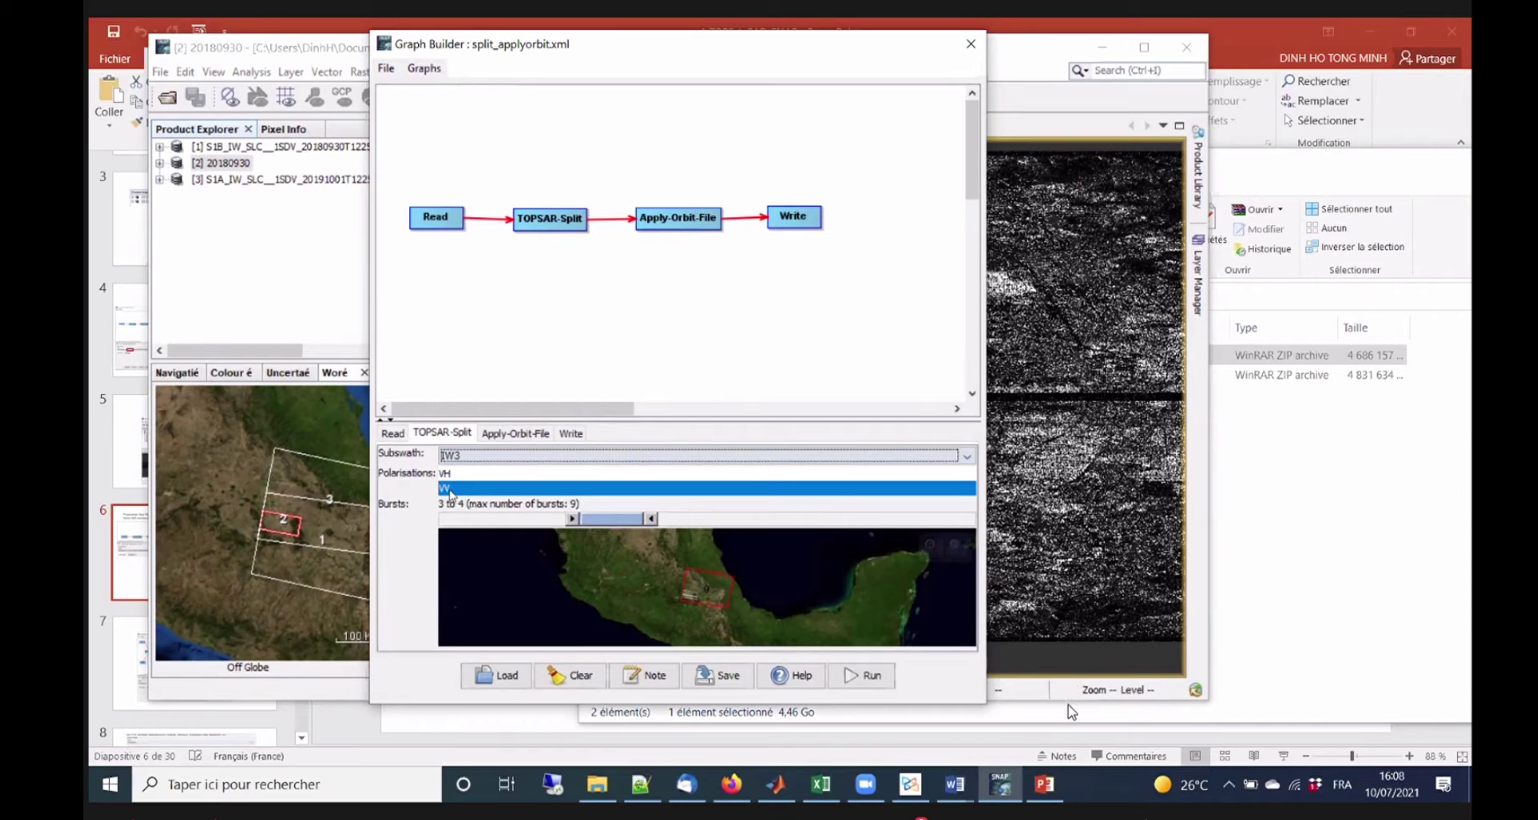
{"action": "left_click", "coordinate": [450, 492]}
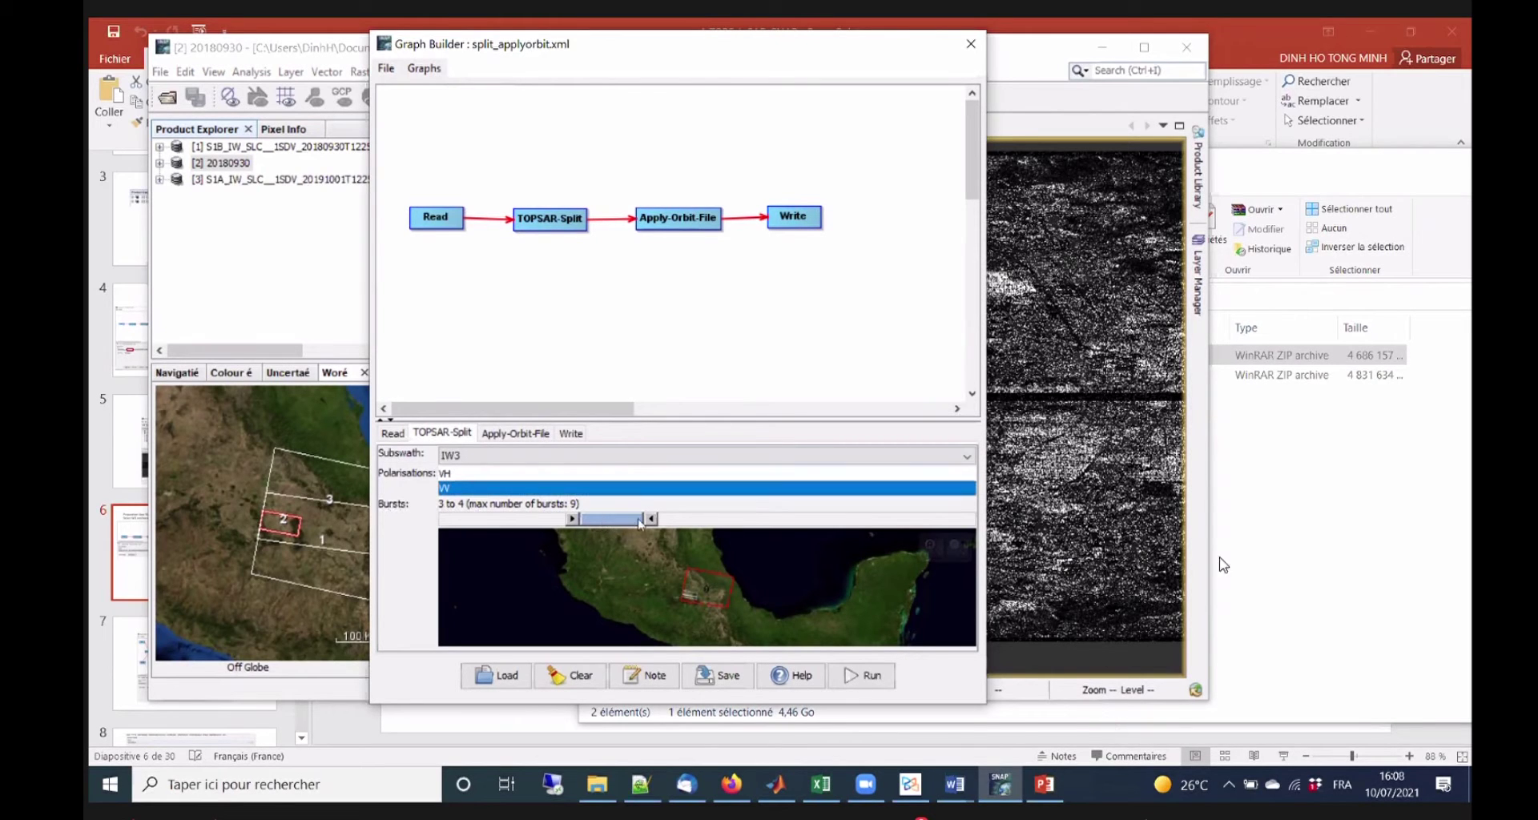
{"action": "left_click", "coordinate": [681, 519]}
{"action": "left_click_drag", "start_coordinate": [756, 535], "coordinate": [909, 535]}
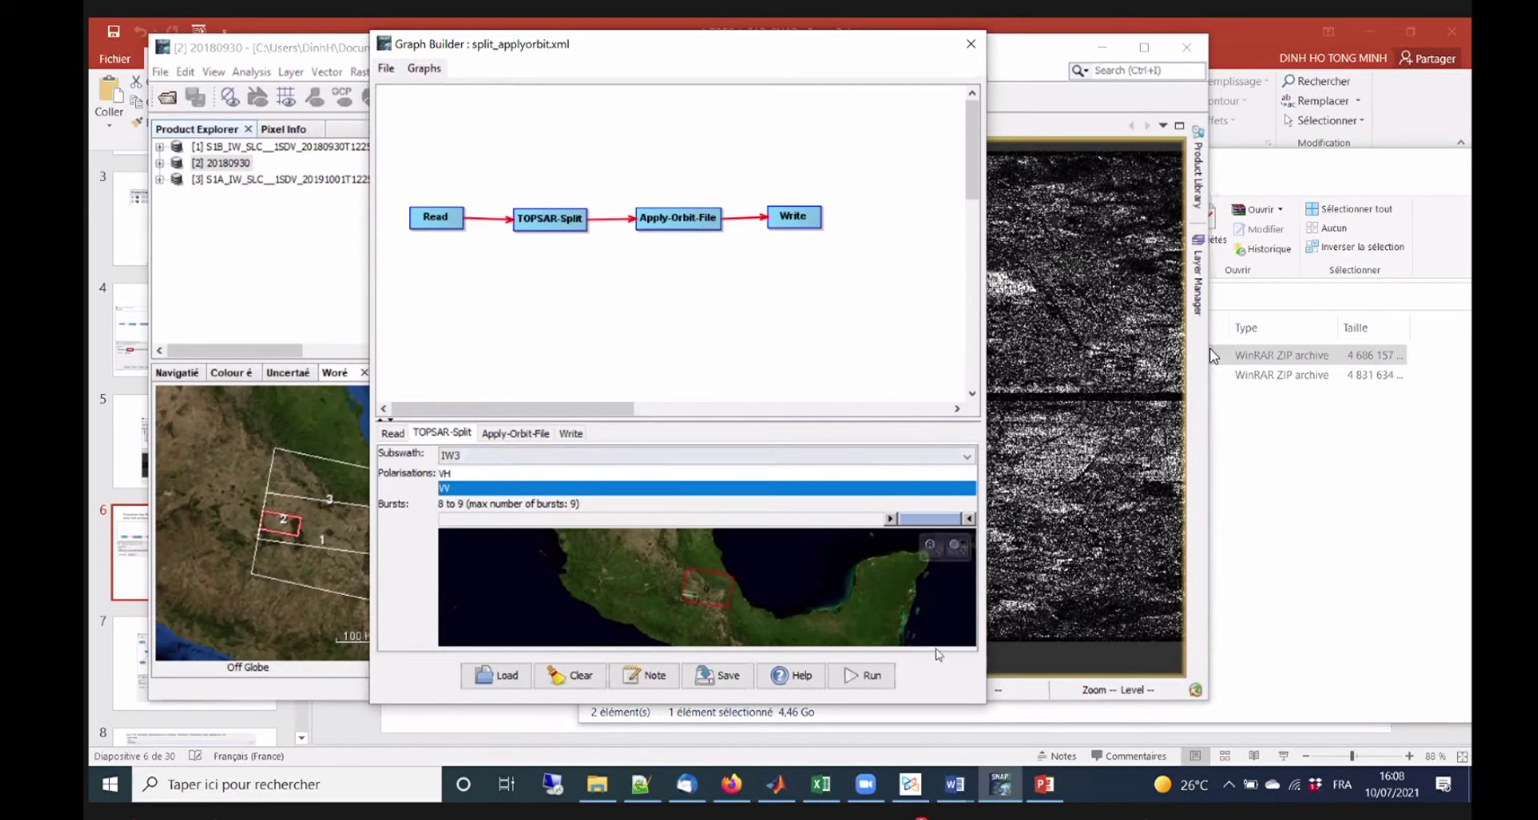
{"action": "left_click_drag", "start_coordinate": [927, 525], "coordinate": [869, 526]}
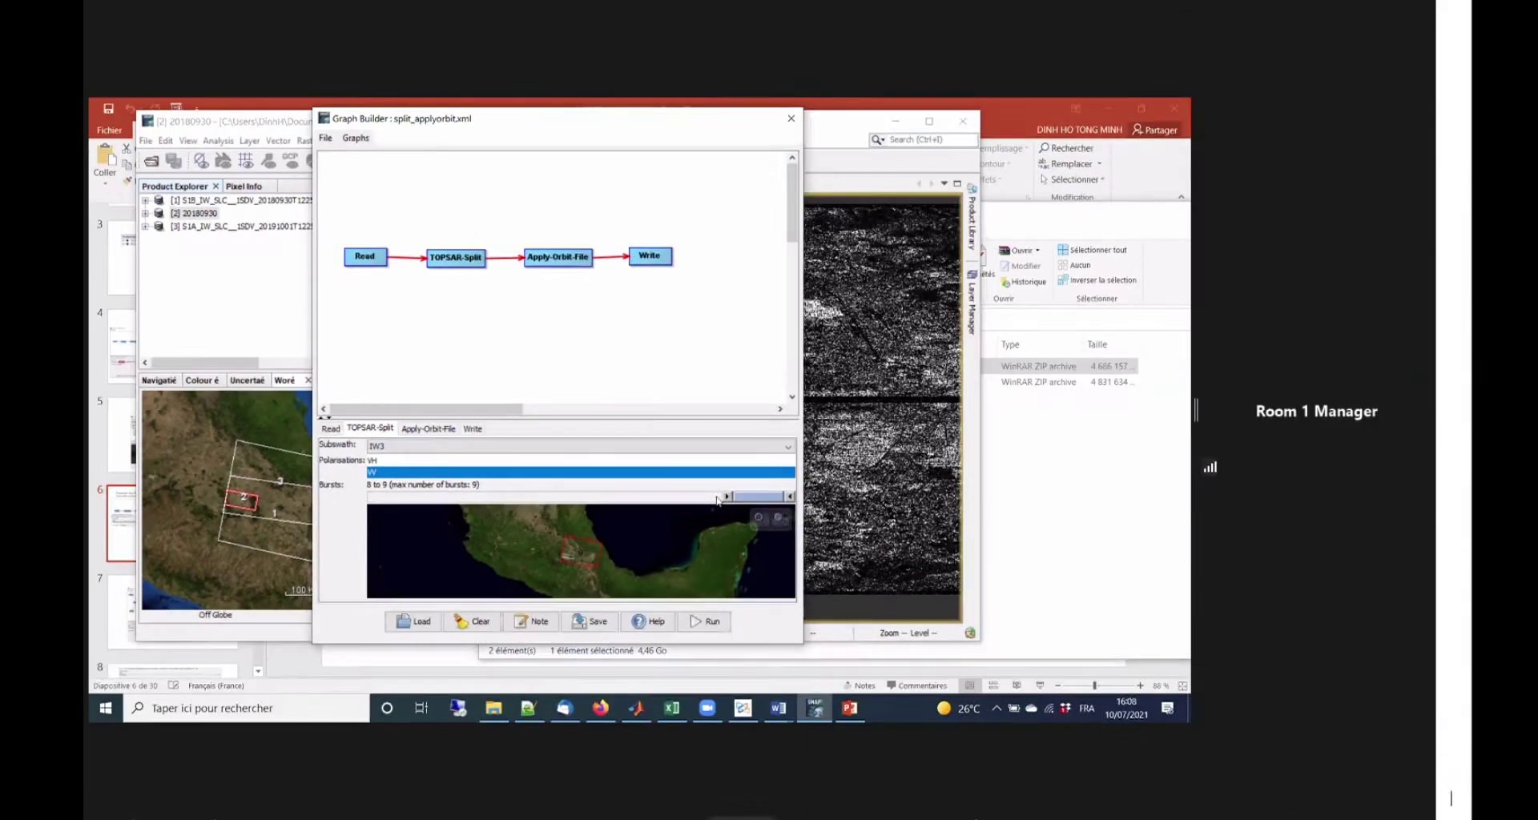
{"action": "left_click_drag", "start_coordinate": [709, 500], "coordinate": [745, 506]}
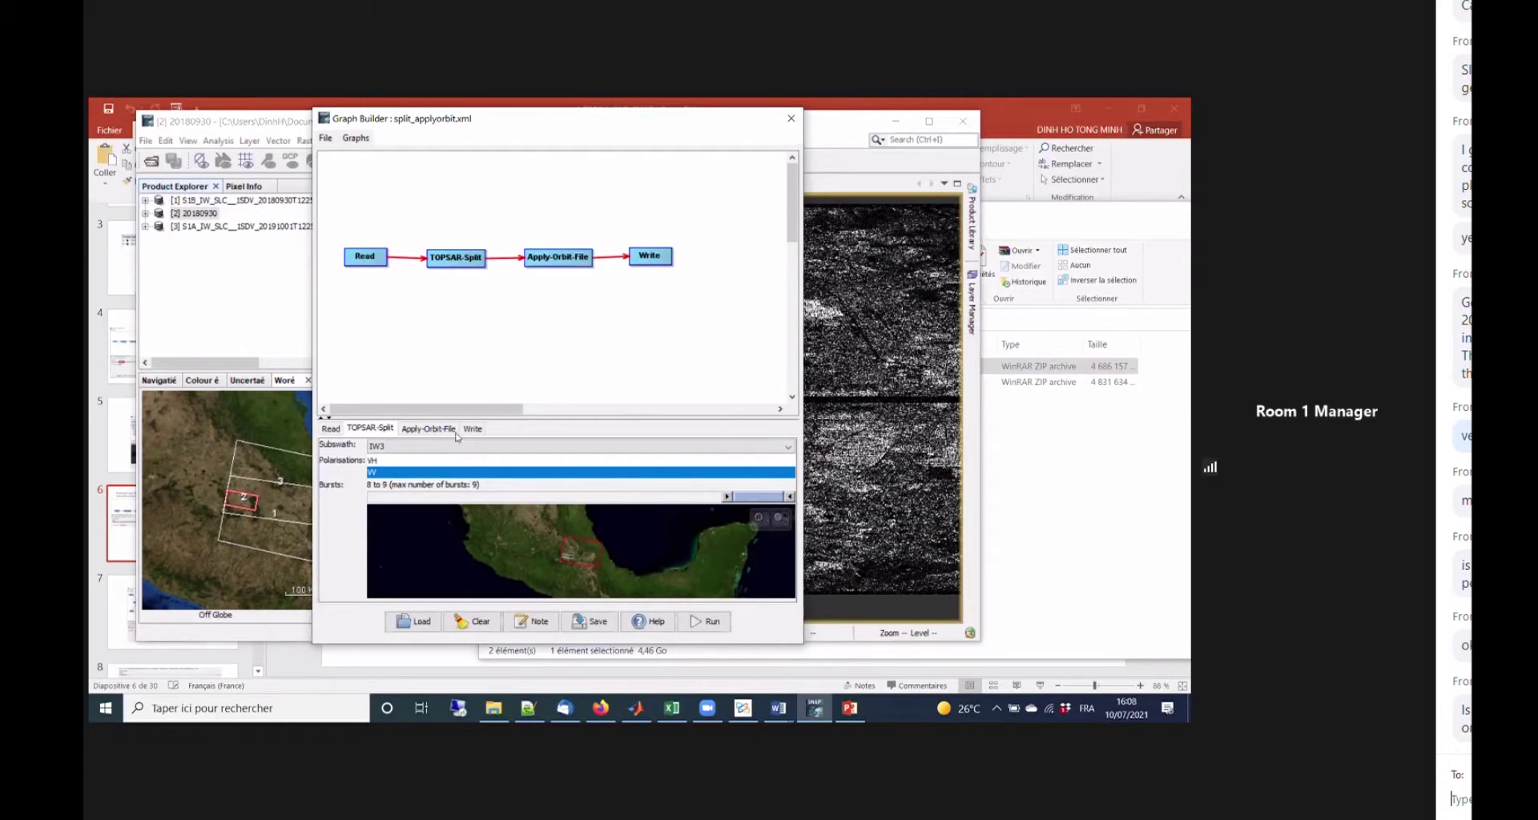
Review the Apply-Orbit-File settings and shorten the Write operator's target product name to 20191001.
{"action": "left_click", "coordinate": [426, 430]}
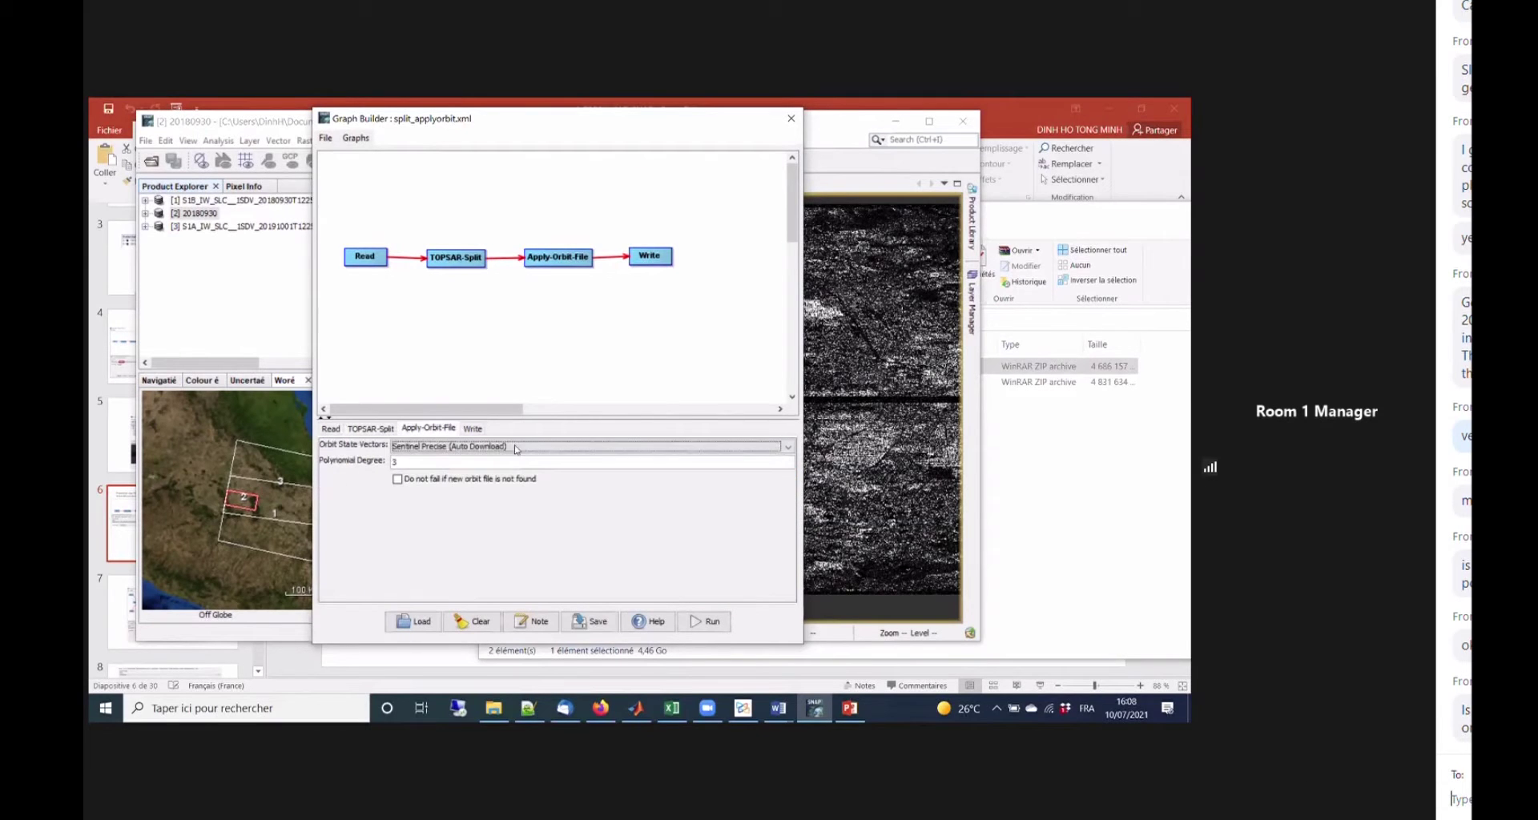
{"action": "left_click", "coordinate": [473, 429]}
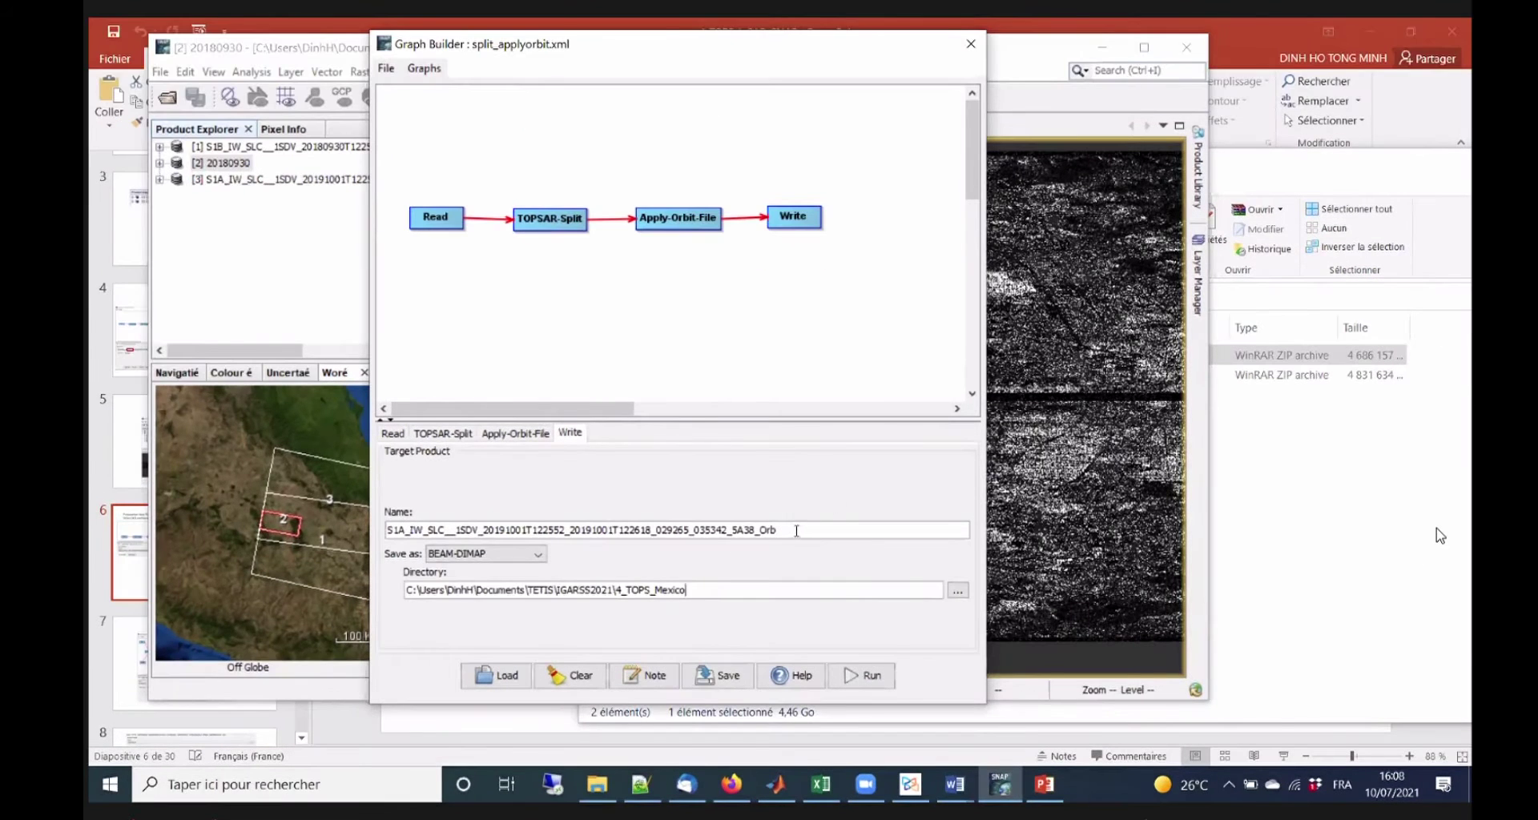
{"action": "left_click", "coordinate": [731, 591]}
{"action": "left_click_drag", "start_coordinate": [386, 530], "coordinate": [484, 531]}
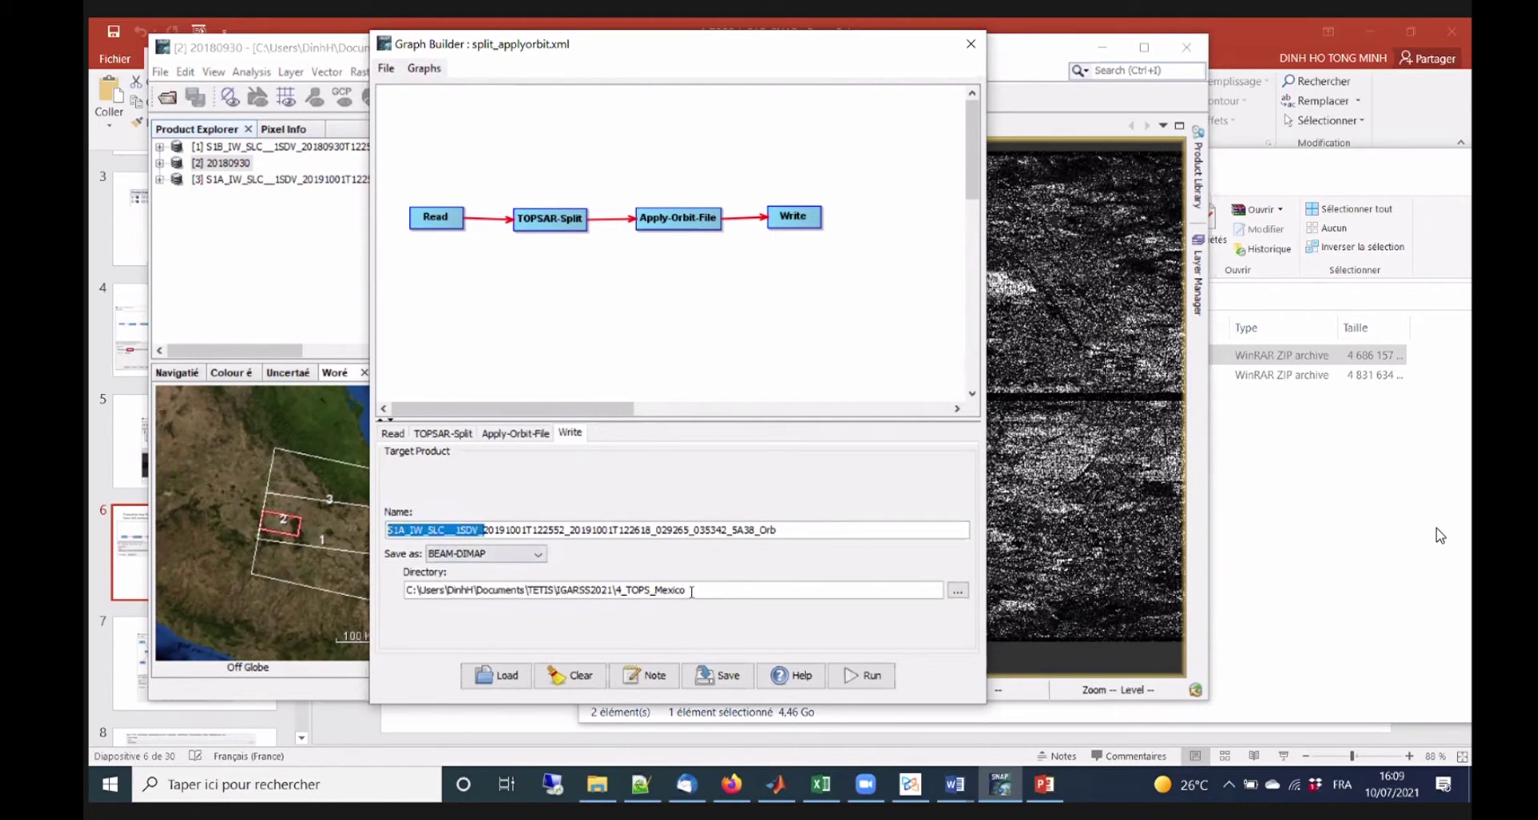
{"action": "key", "text": "BackSpace"}
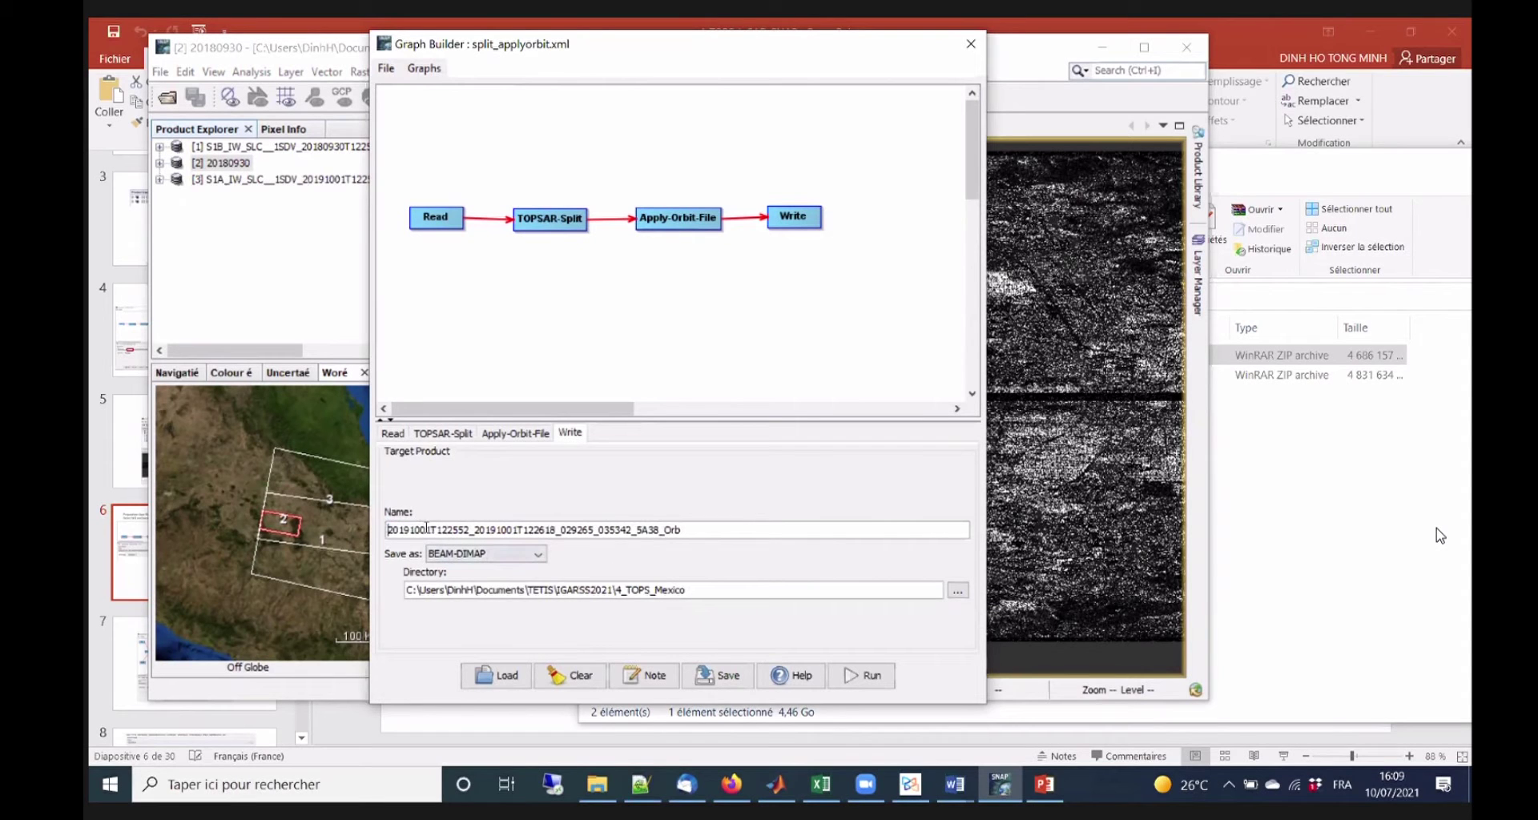
{"action": "left_click_drag", "start_coordinate": [430, 529], "coordinate": [701, 532]}
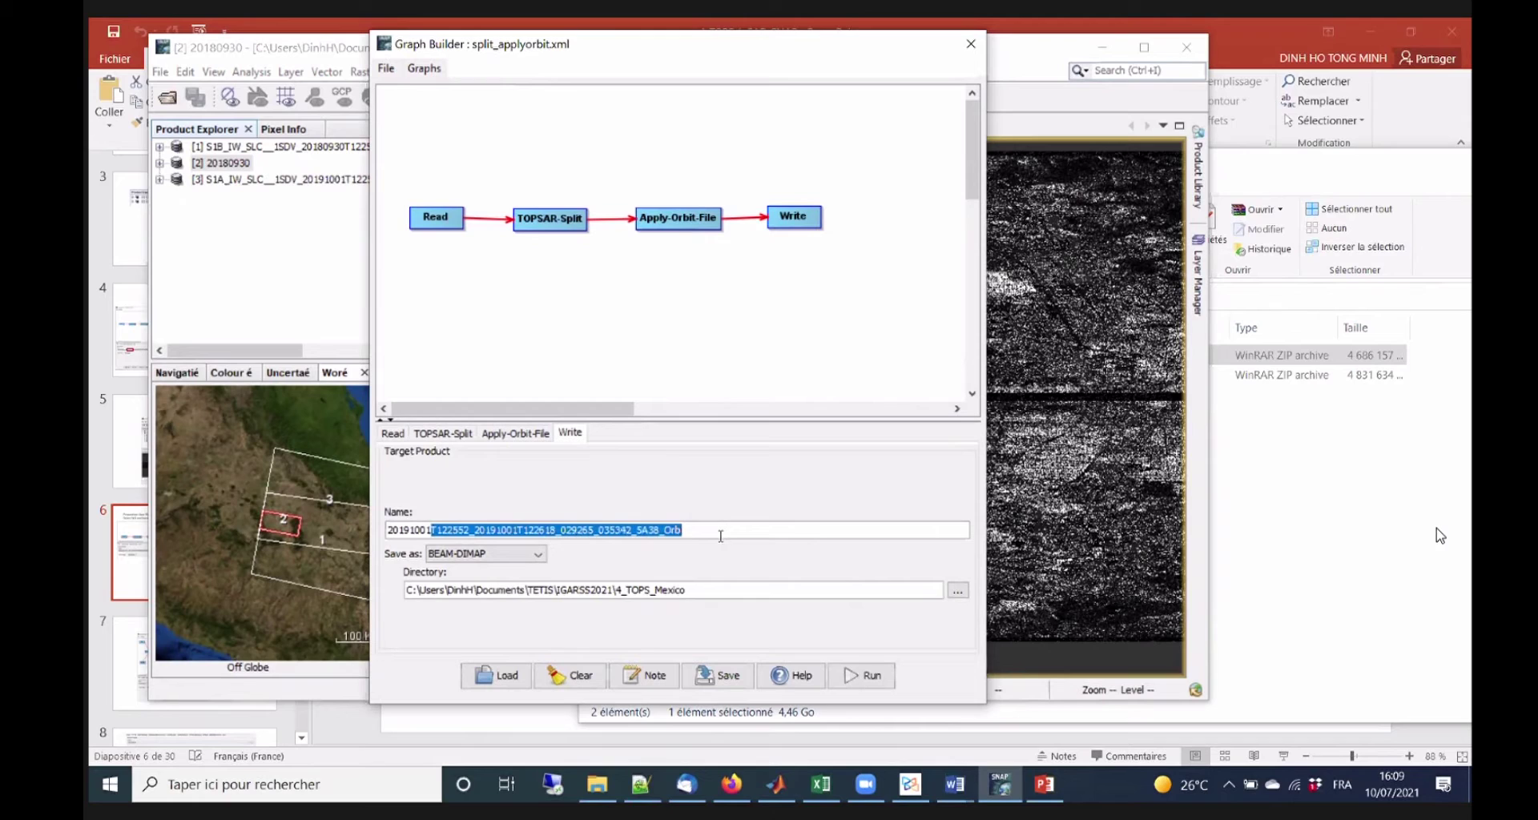
{"action": "key", "text": "BackSpace"}
{"action": "left_click", "coordinate": [509, 438]}
{"action": "left_click", "coordinate": [571, 433]}
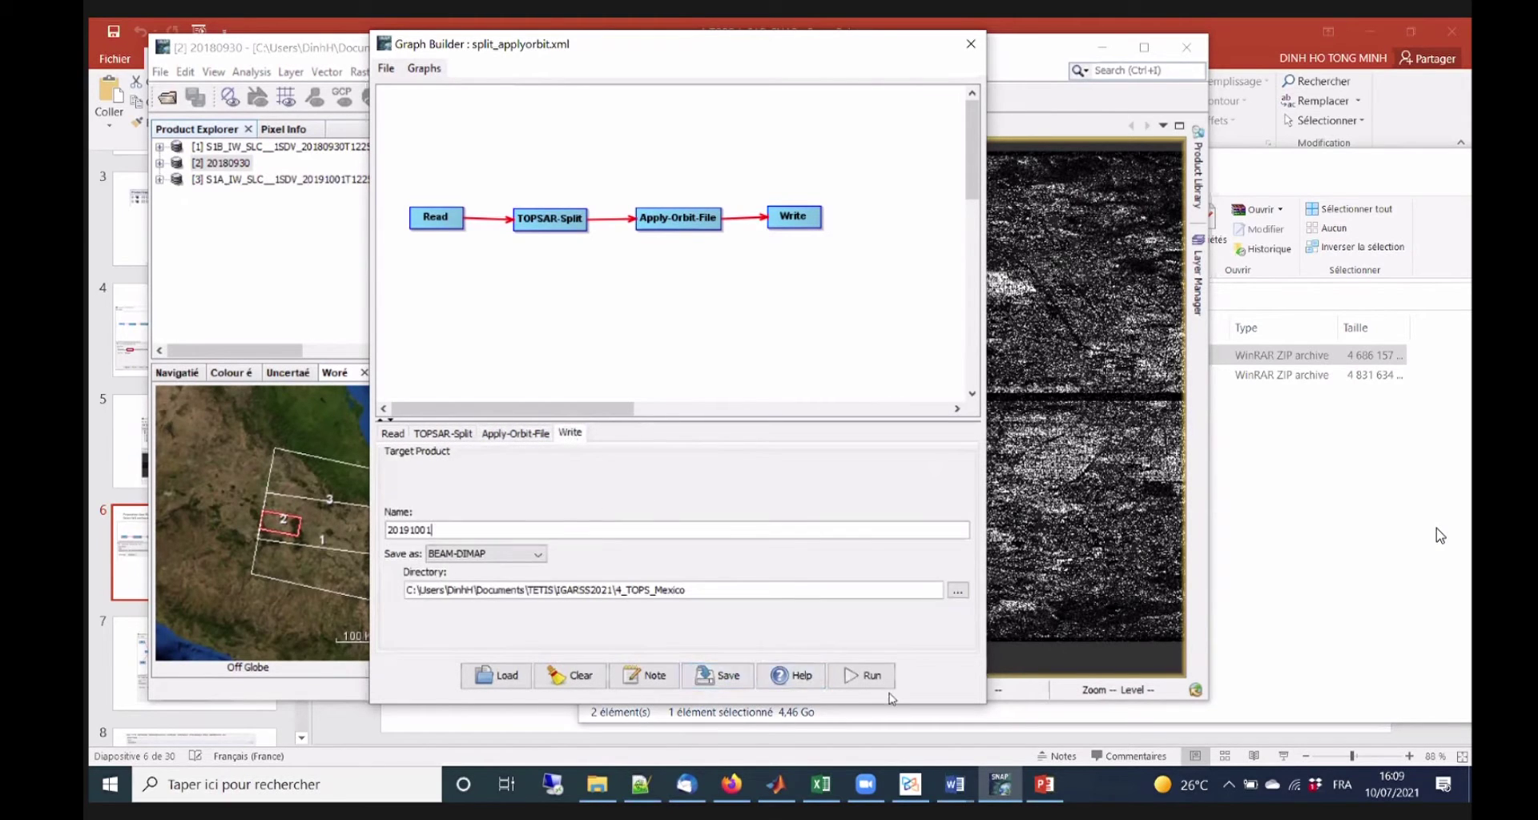
Run the split and orbit graph and close the Graph Builder when processing ends.
{"action": "left_click", "coordinate": [865, 679]}
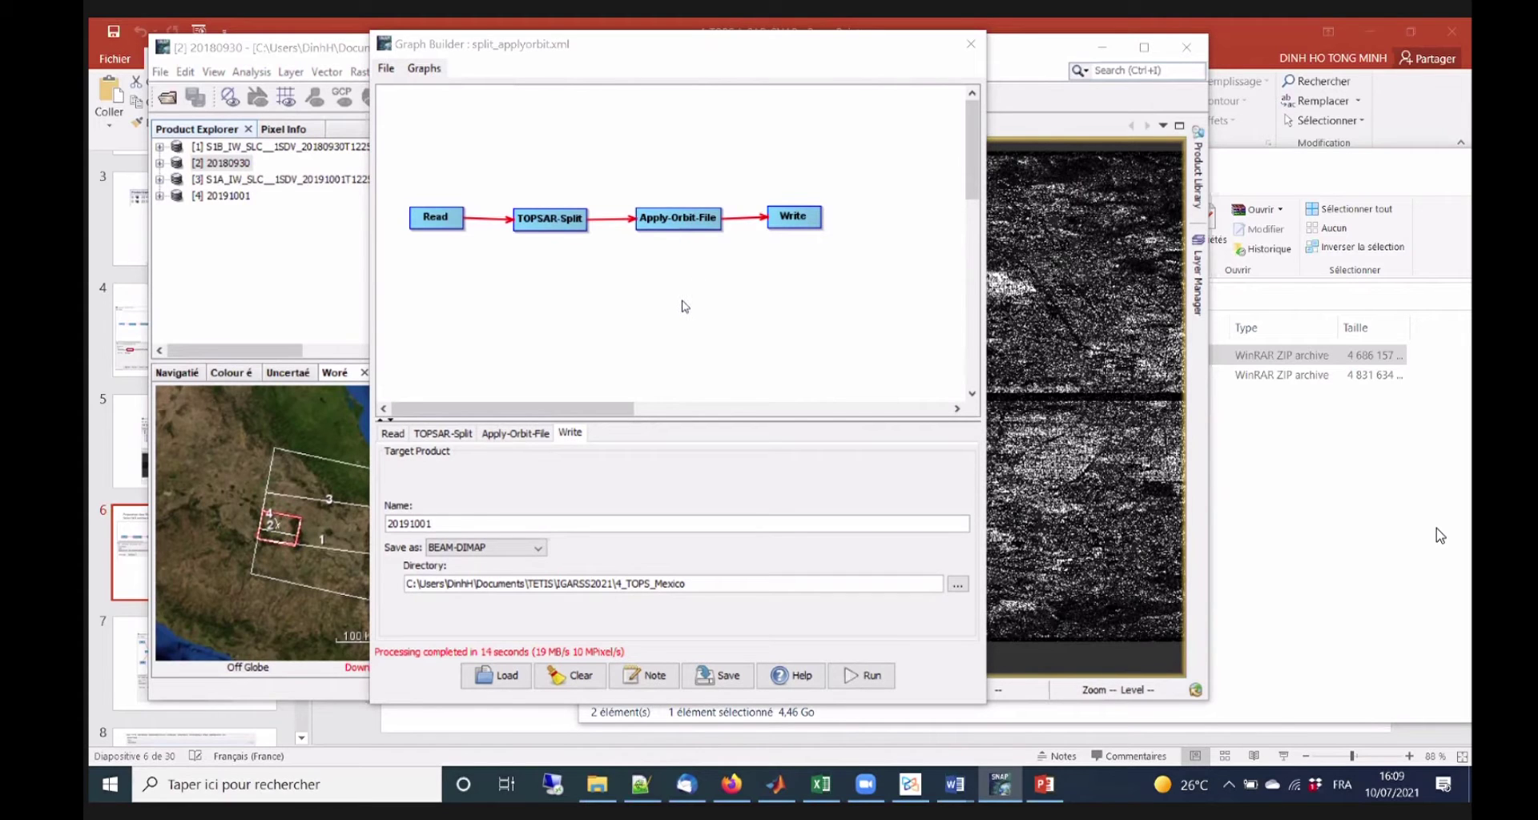
{"action": "left_click_drag", "start_coordinate": [532, 408], "coordinate": [473, 405]}
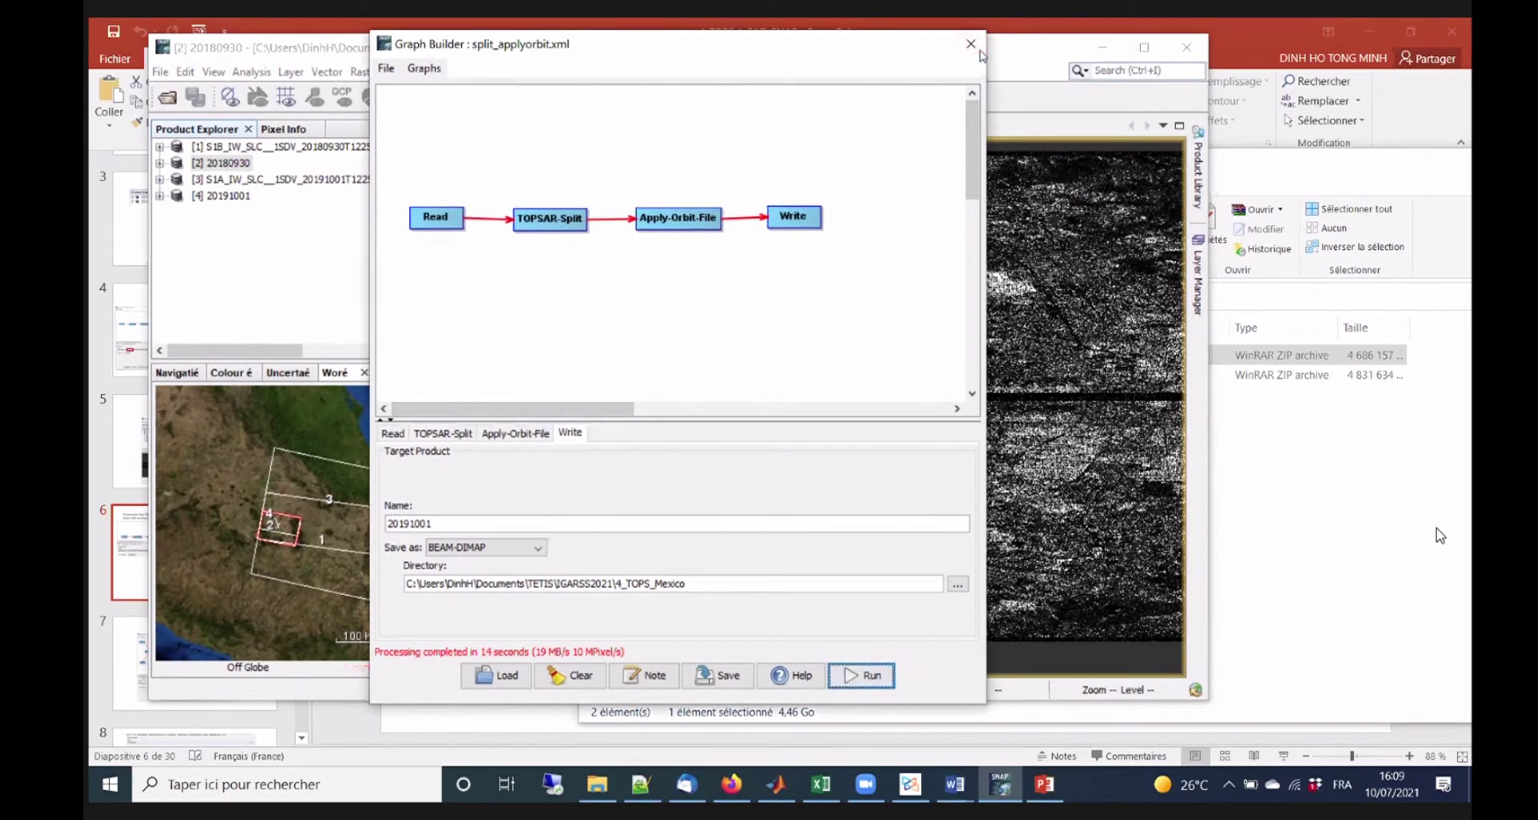
{"action": "left_click", "coordinate": [971, 44]}
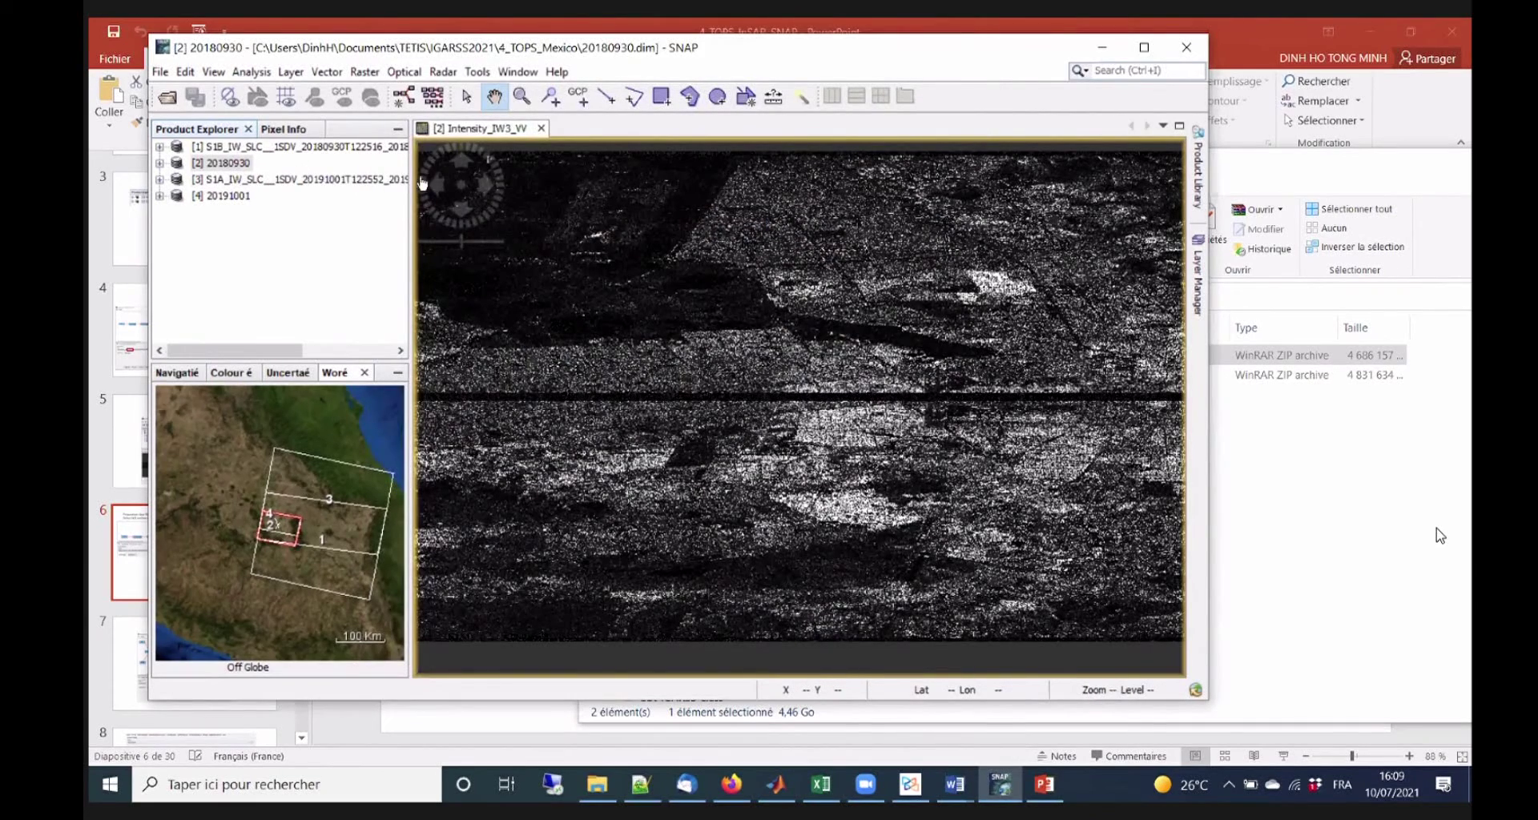
Open the Intensity_IW3_VV band of product 20191001 in an image view.
{"action": "left_click", "coordinate": [160, 196]}
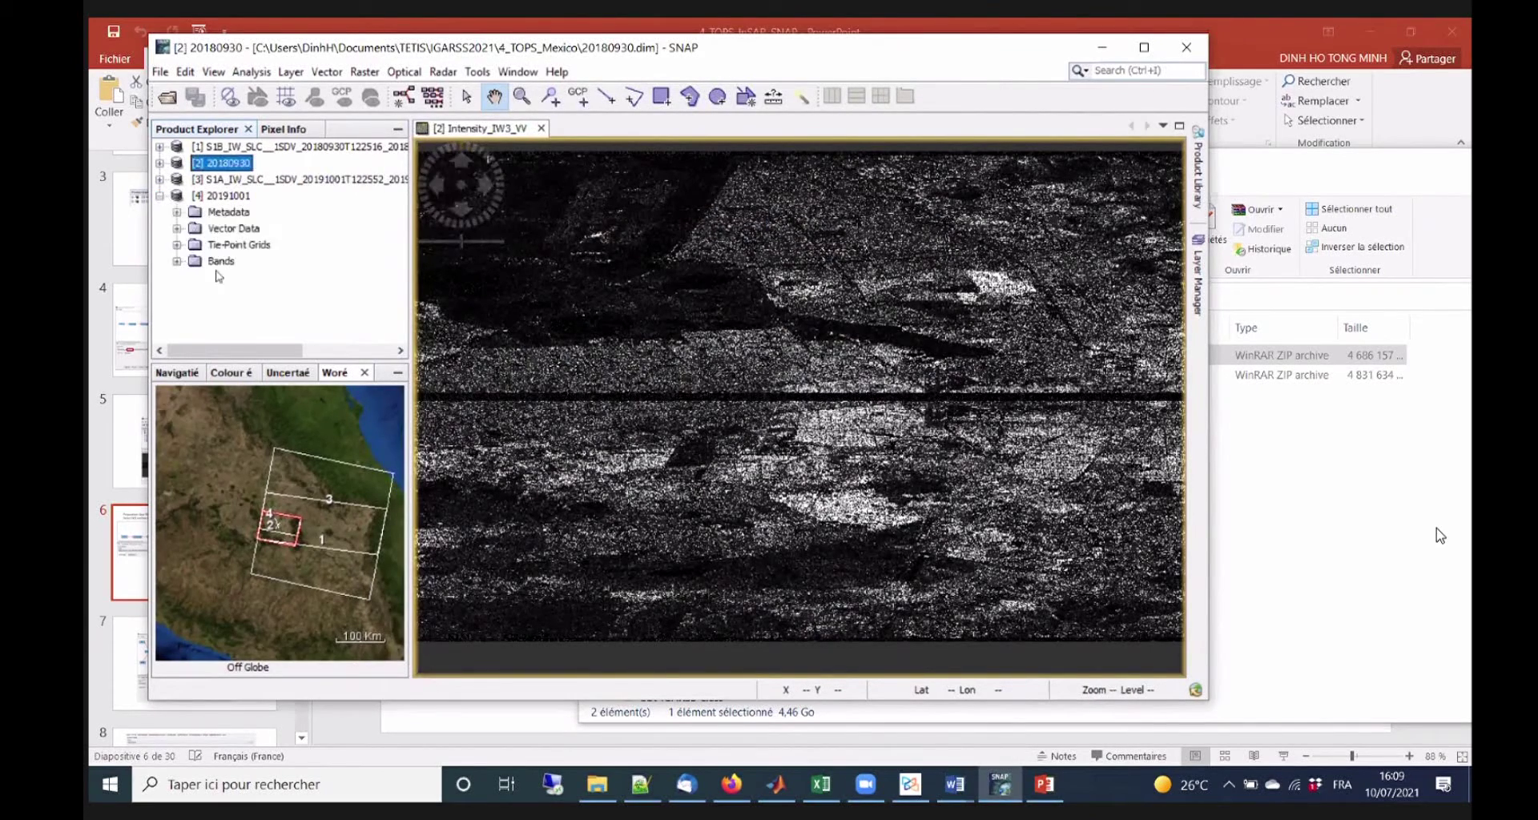
{"action": "double_click", "coordinate": [197, 267]}
{"action": "left_click", "coordinate": [253, 311]}
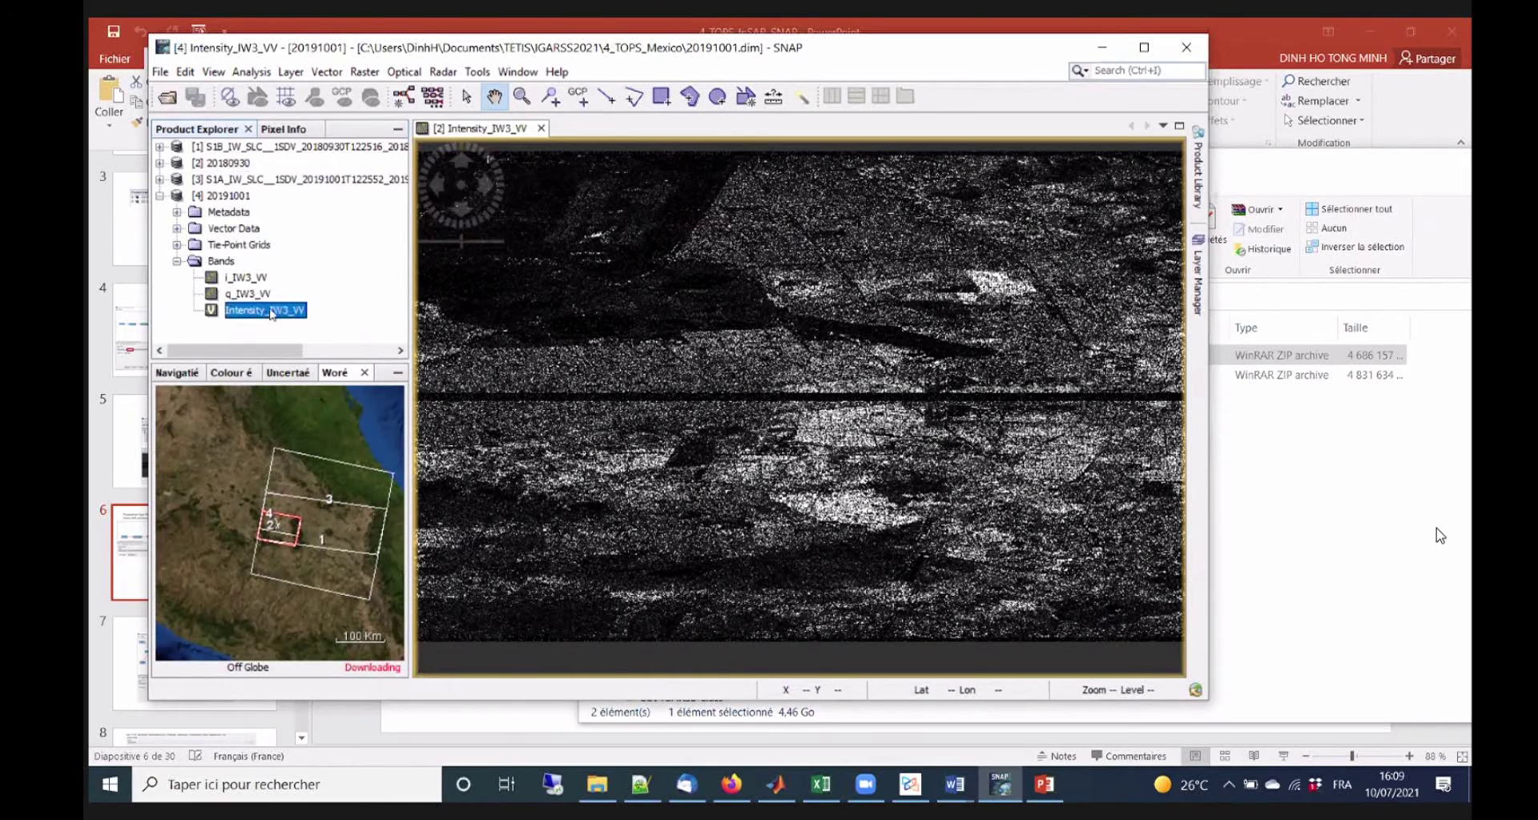
{"action": "double_click", "coordinate": [269, 311]}
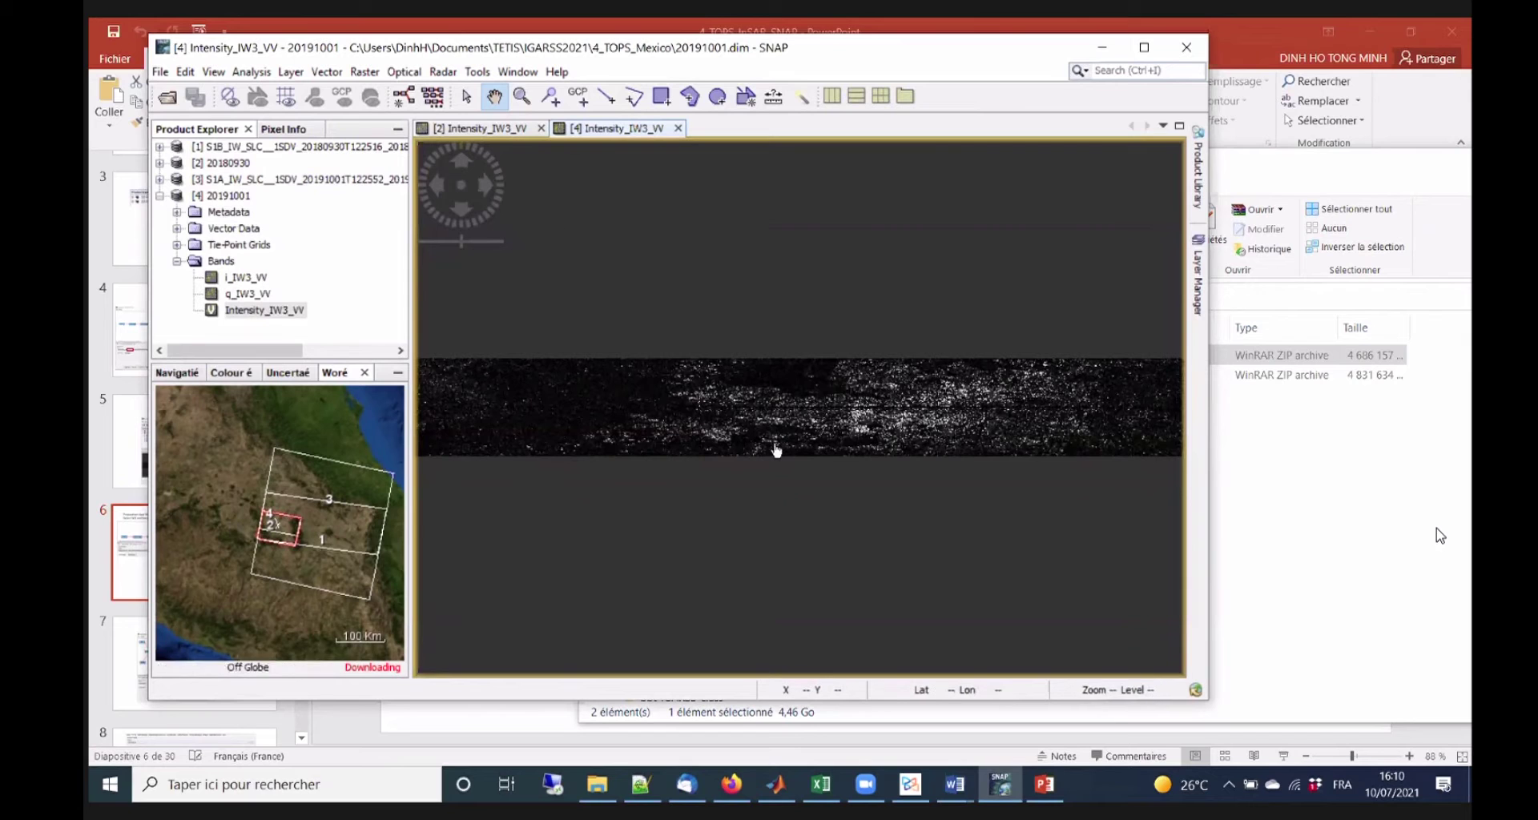
Compare the 20191001 and 20180930 Intensity_IW3_VV images around the dark line between the bursts.
{"action": "scroll", "coordinate": [804, 426], "scroll_direction": "down", "scroll_amount": 1}
{"action": "scroll", "coordinate": [805, 427], "scroll_direction": "up", "scroll_amount": 6}
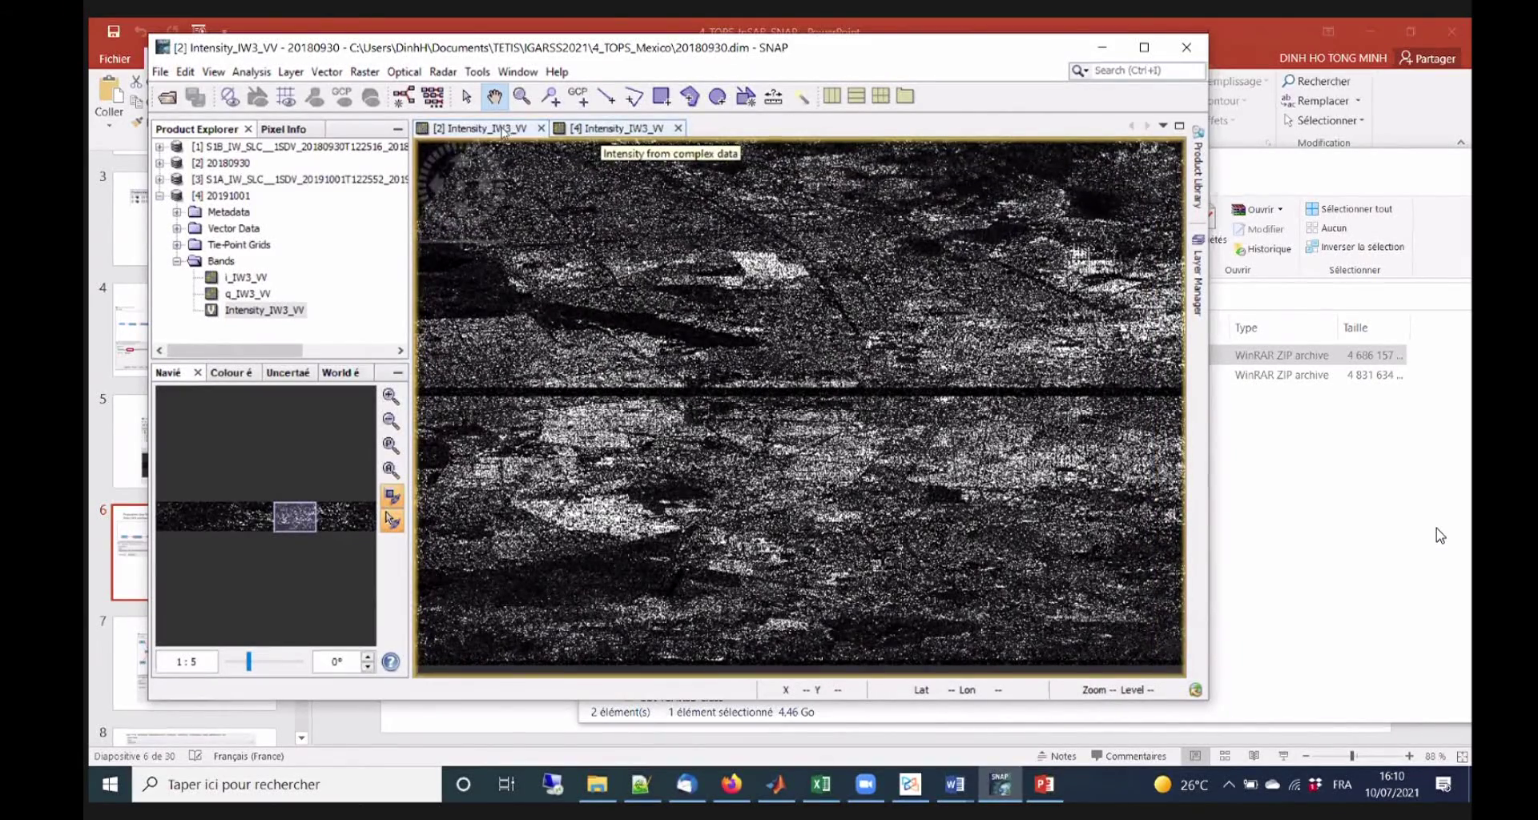
{"action": "left_click", "coordinate": [597, 132]}
{"action": "left_click", "coordinate": [503, 132]}
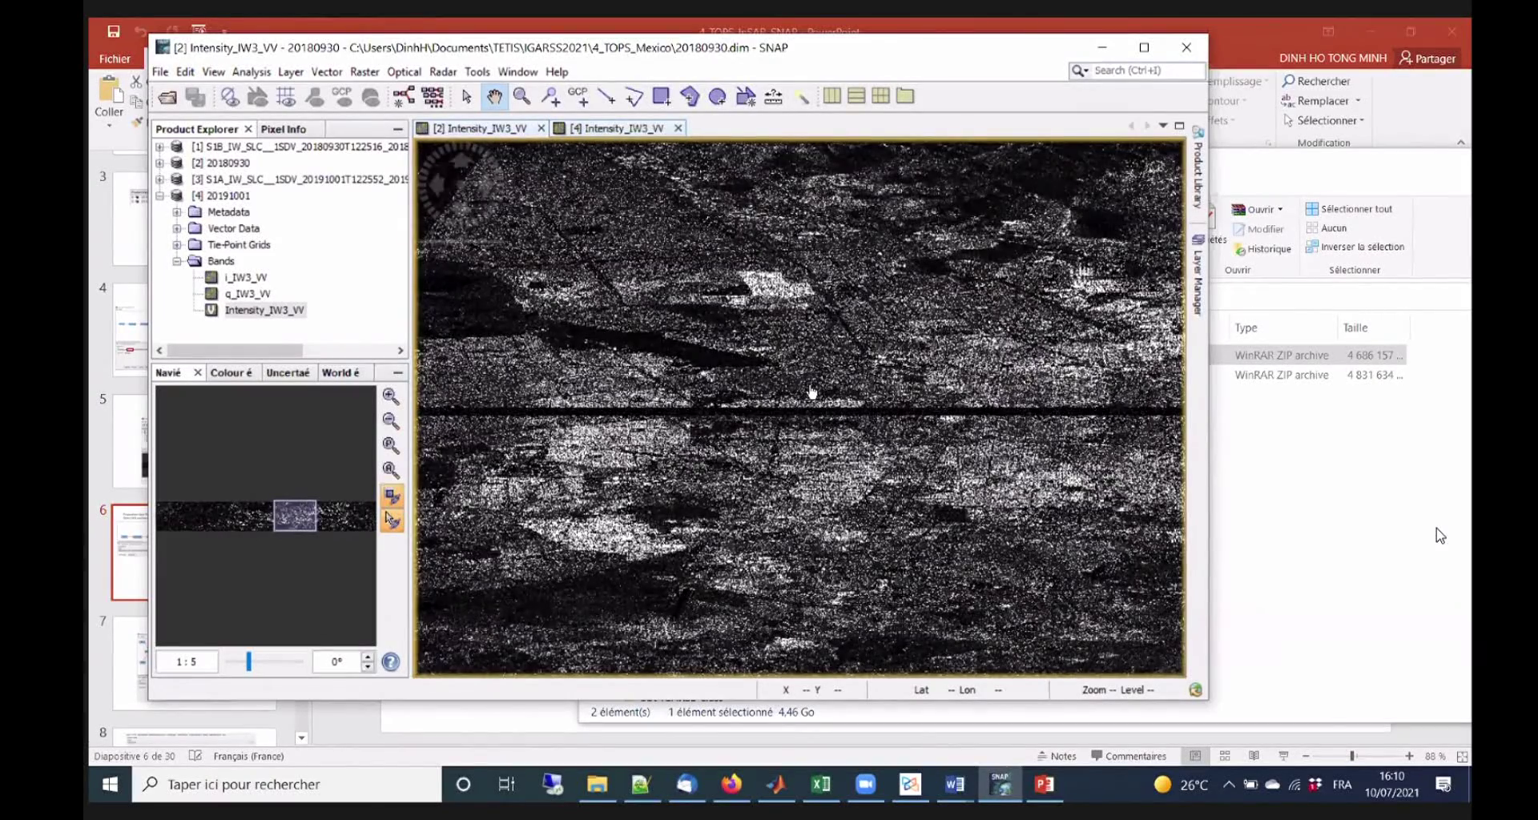
{"action": "left_click_drag", "start_coordinate": [603, 254], "coordinate": [644, 248]}
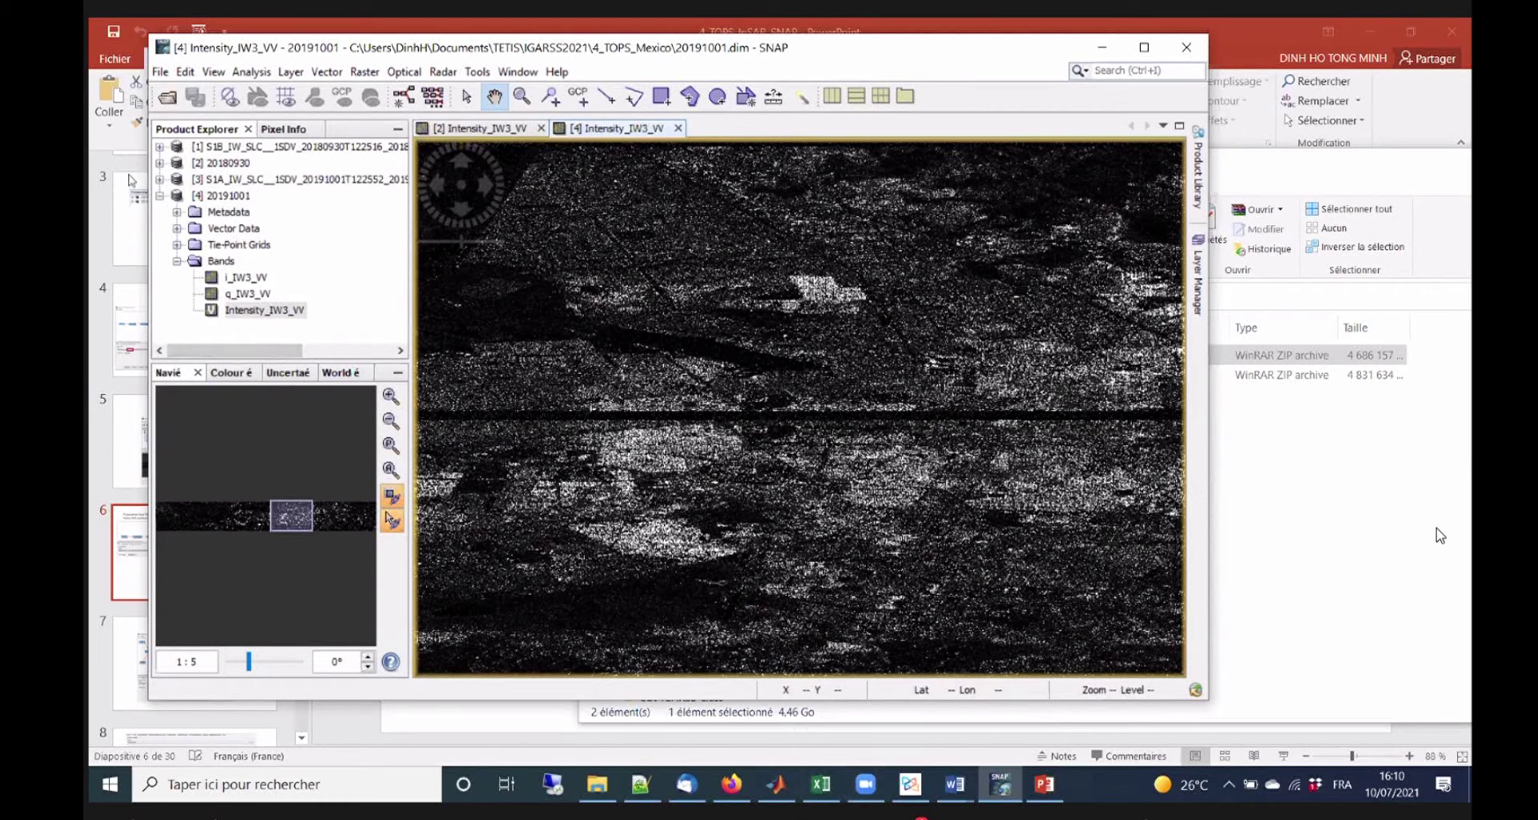
Collapse product 20191001, expand product 20180930 and browse the original S1B product's bands down to Intensity_IW3_VV.
{"action": "left_click", "coordinate": [160, 195]}
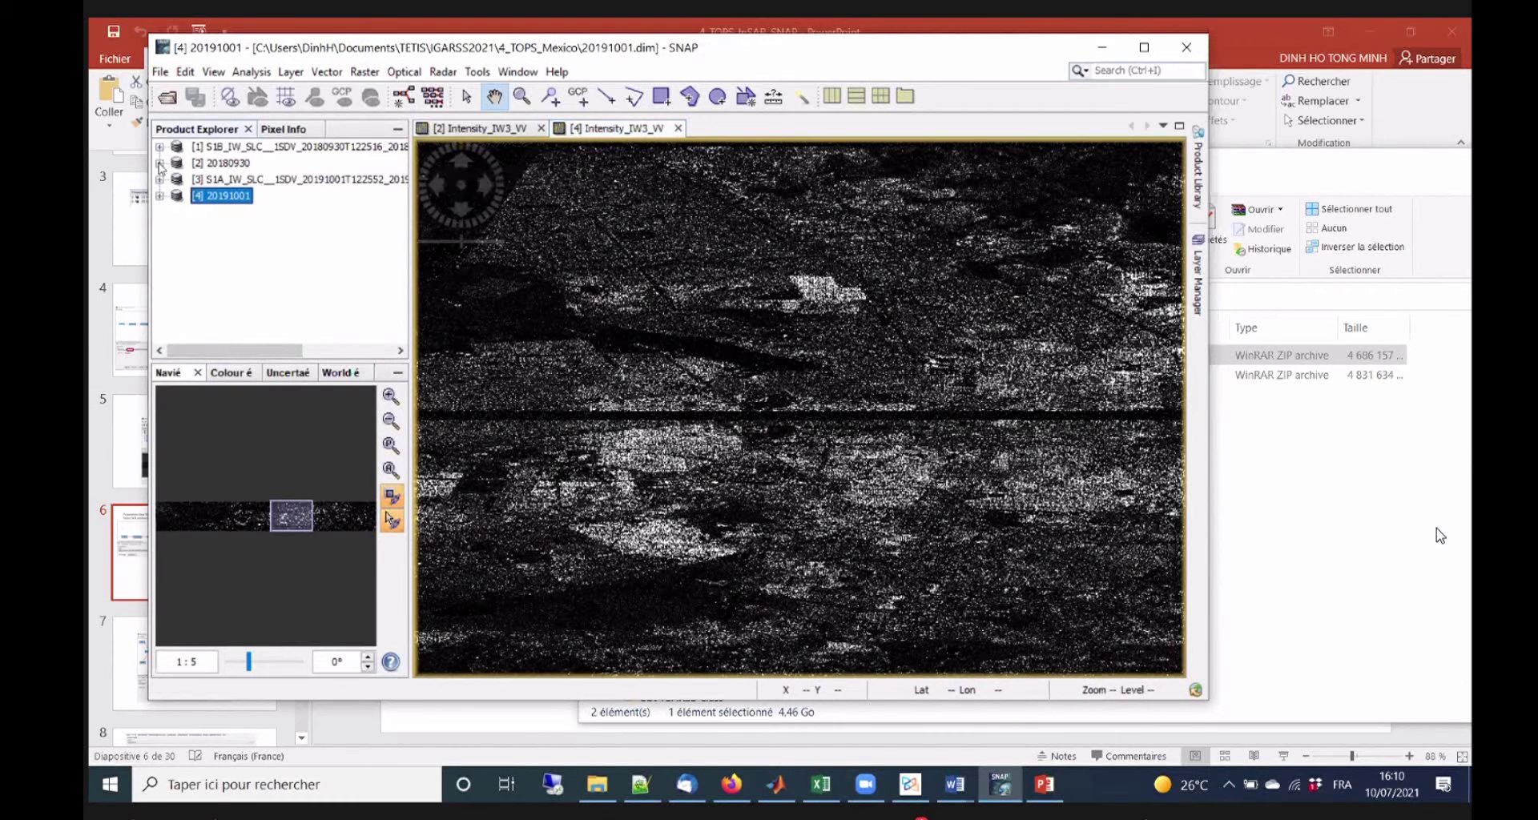
{"action": "left_click", "coordinate": [160, 164]}
{"action": "left_click", "coordinate": [737, 416]}
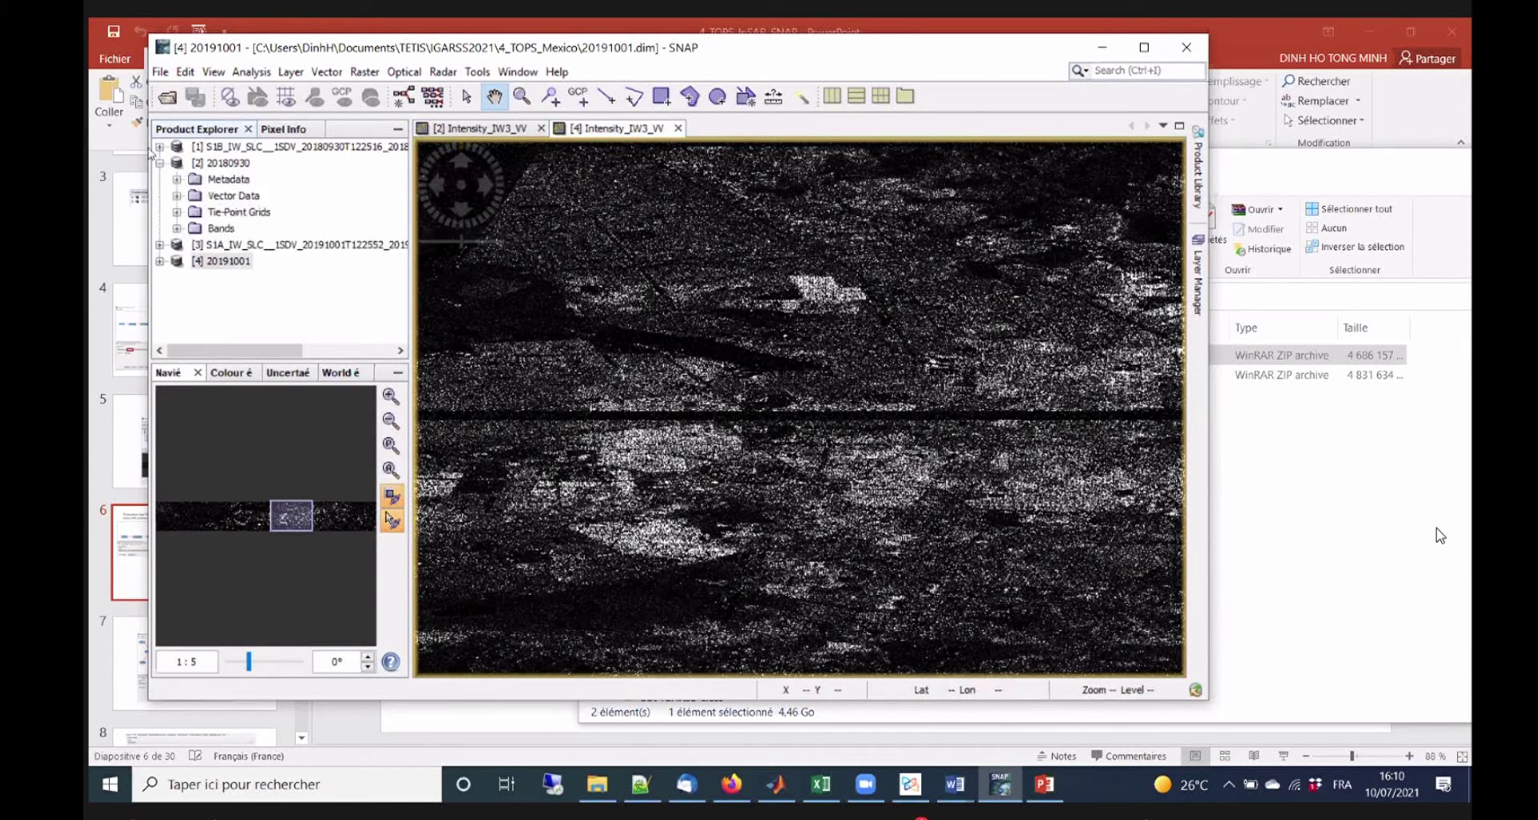
{"action": "left_click", "coordinate": [160, 148]}
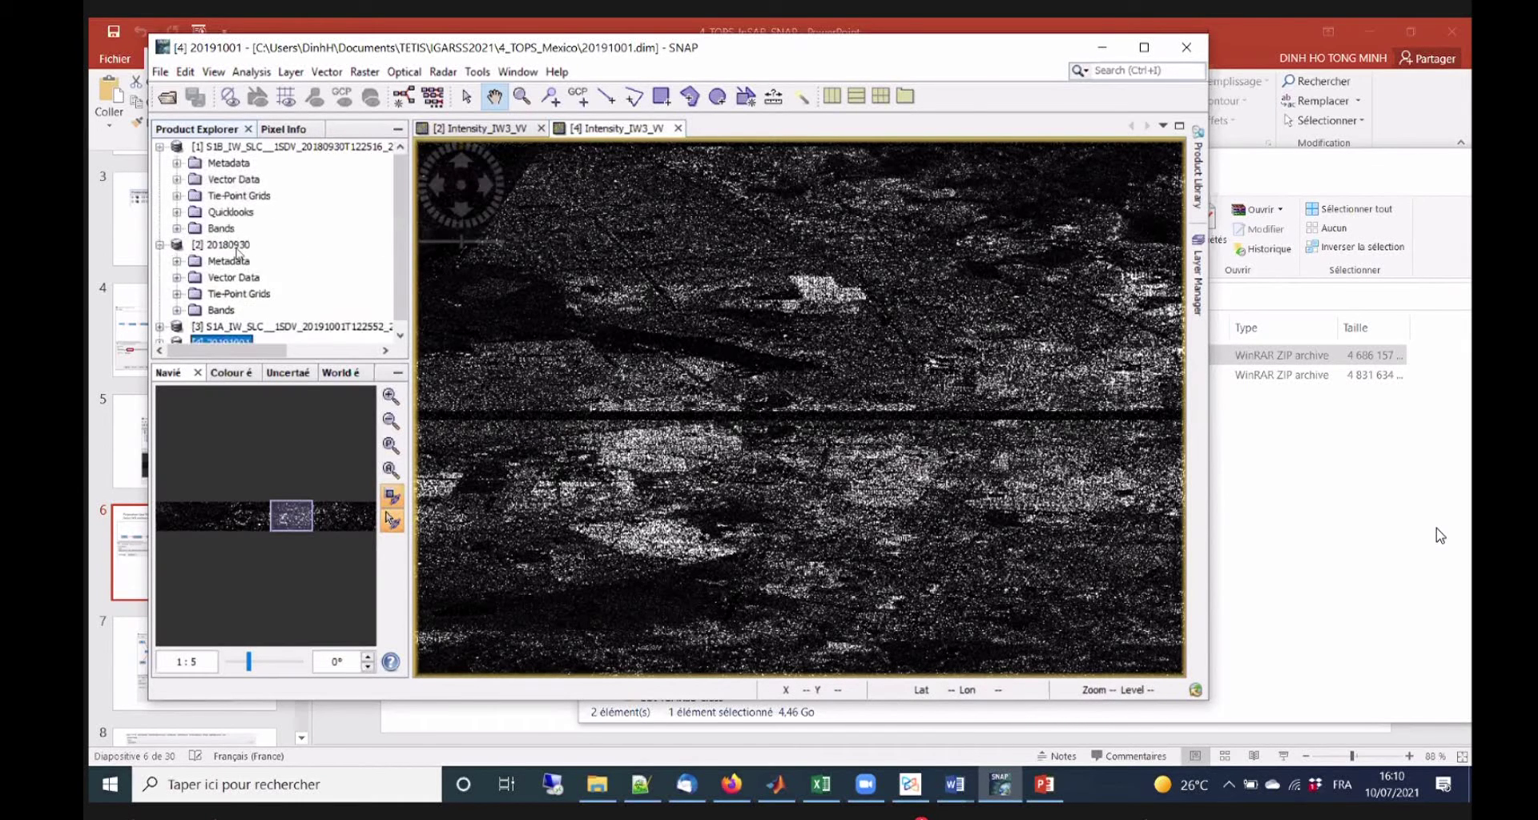
{"action": "left_click", "coordinate": [177, 229]}
{"action": "scroll", "coordinate": [274, 284], "scroll_direction": "down", "scroll_amount": 3}
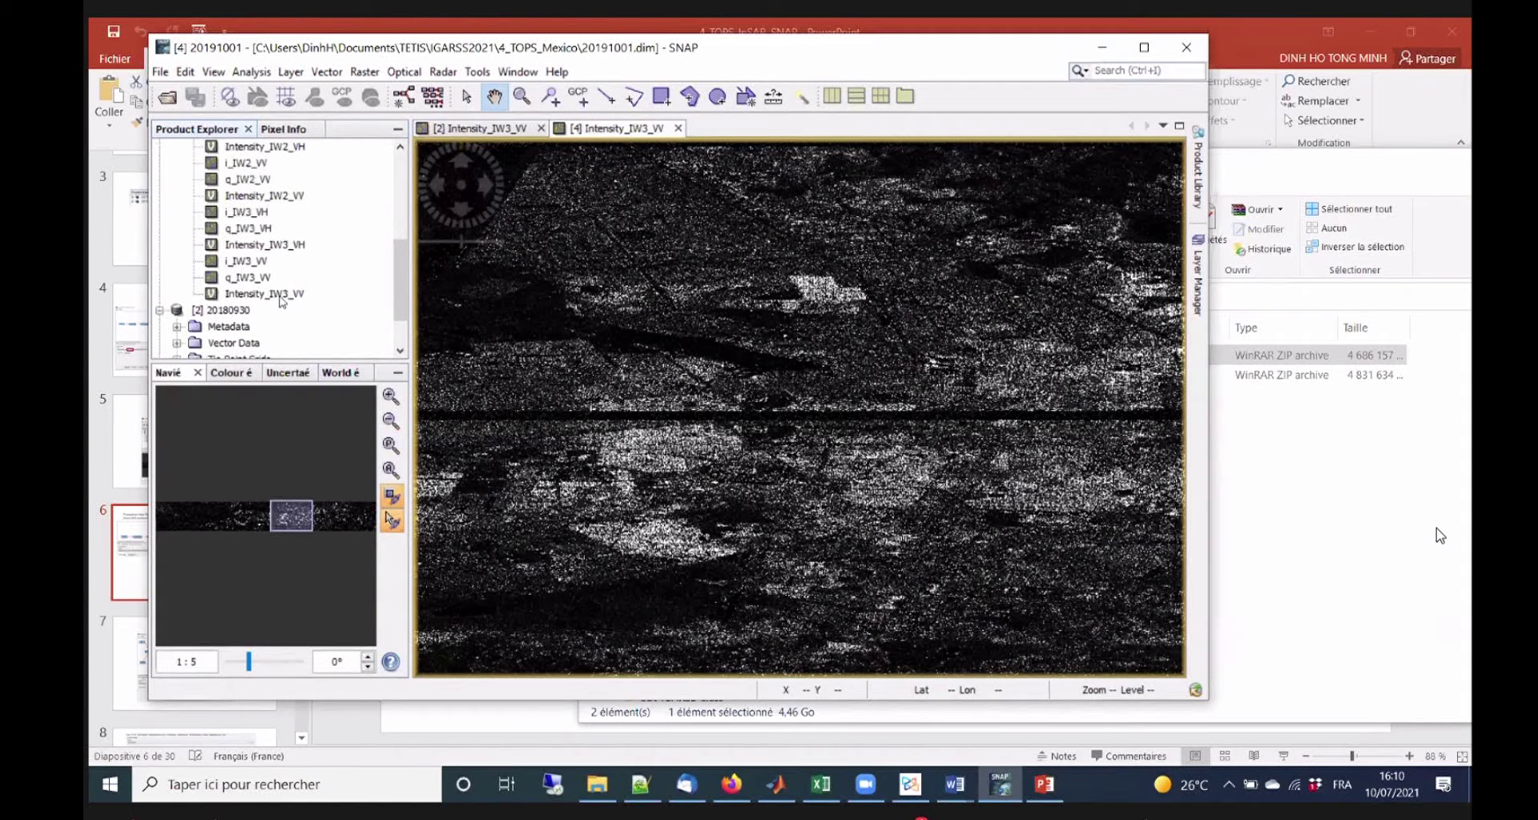
Open the Intensity_IW3_VV band of the original S1B 20180930 product in an image view.
{"action": "double_click", "coordinate": [278, 295]}
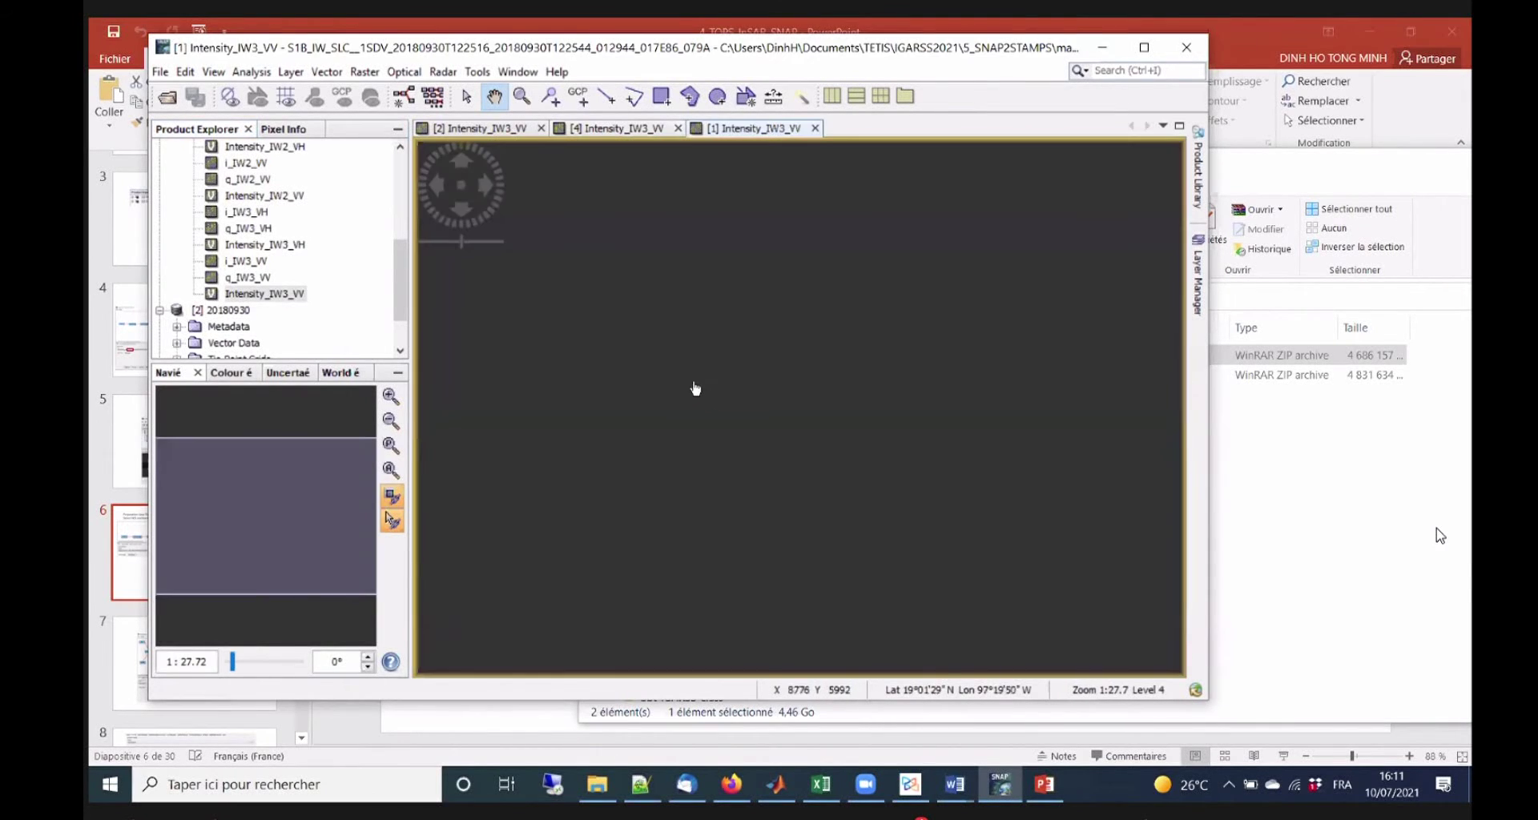
{"action": "left_click", "coordinate": [392, 447]}
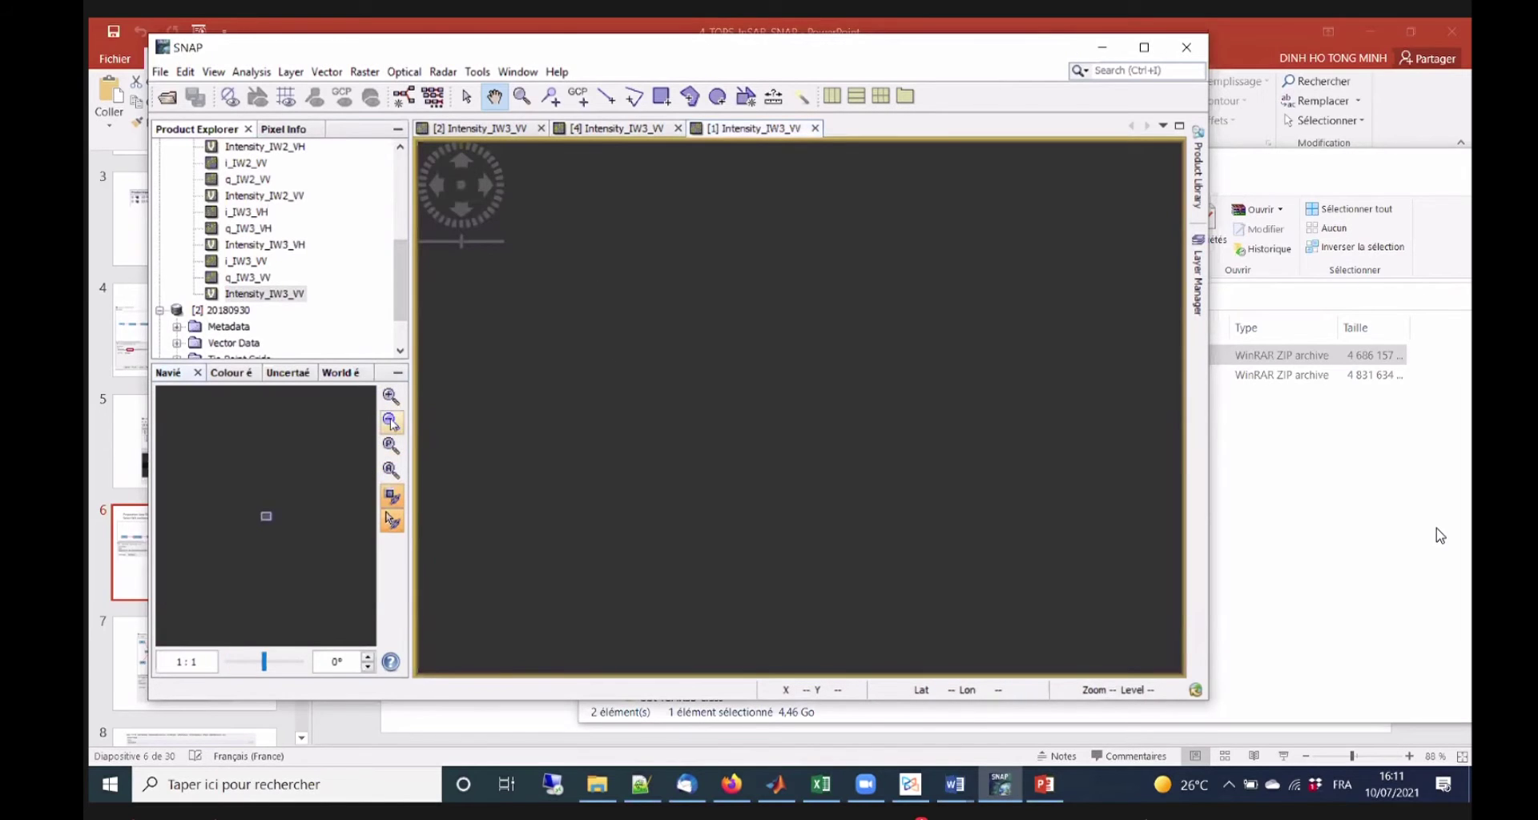
{"action": "left_click", "coordinate": [392, 422]}
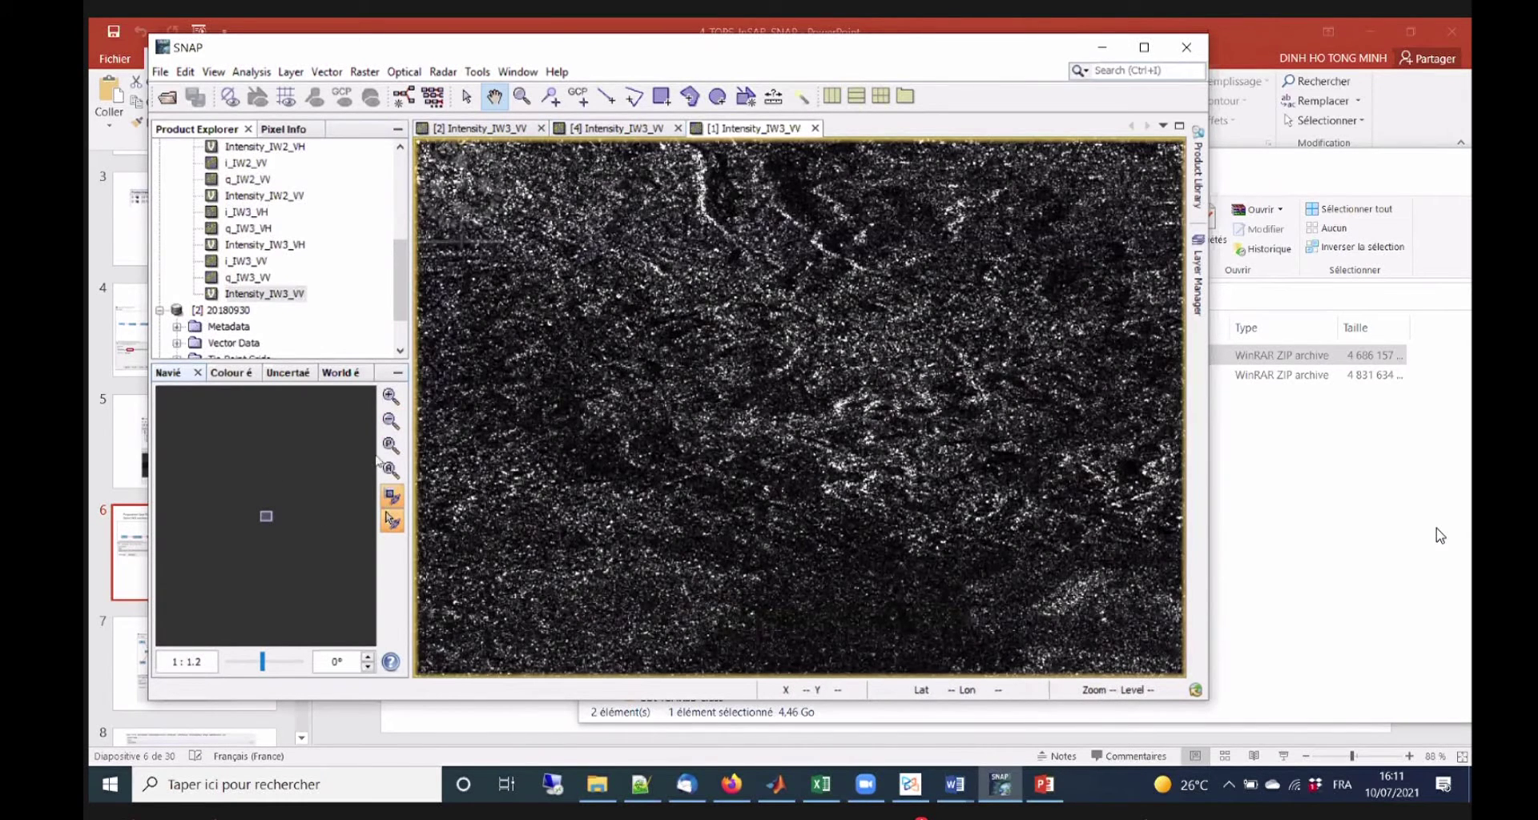
Examine the burst layout and the dark burst boundaries across the original S1B Intensity_IW3_VV image.
{"action": "scroll", "coordinate": [804, 358], "scroll_direction": "down", "scroll_amount": 2}
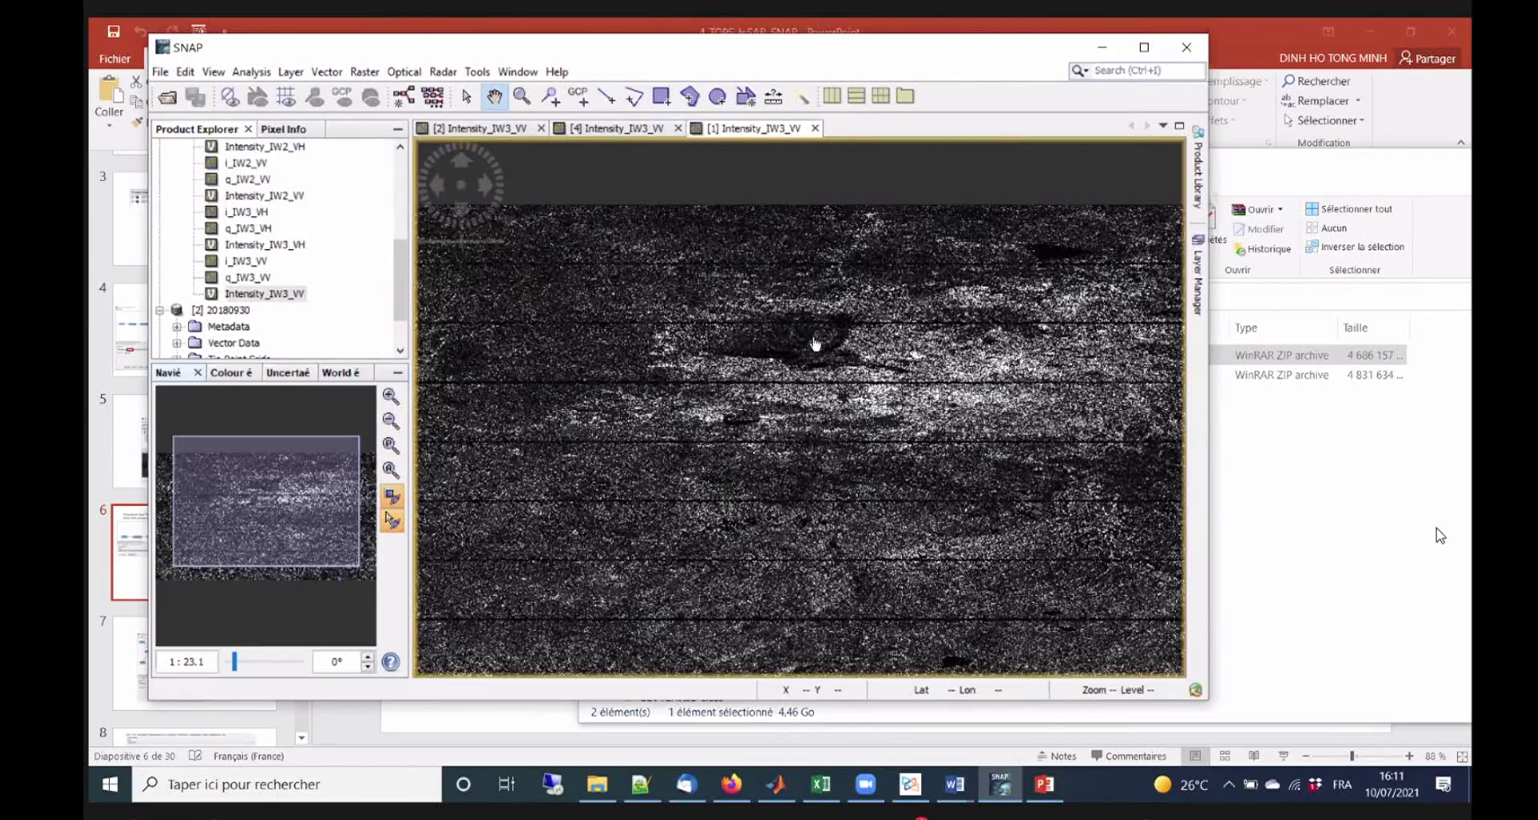
{"action": "scroll", "coordinate": [811, 348], "scroll_direction": "down", "scroll_amount": 2}
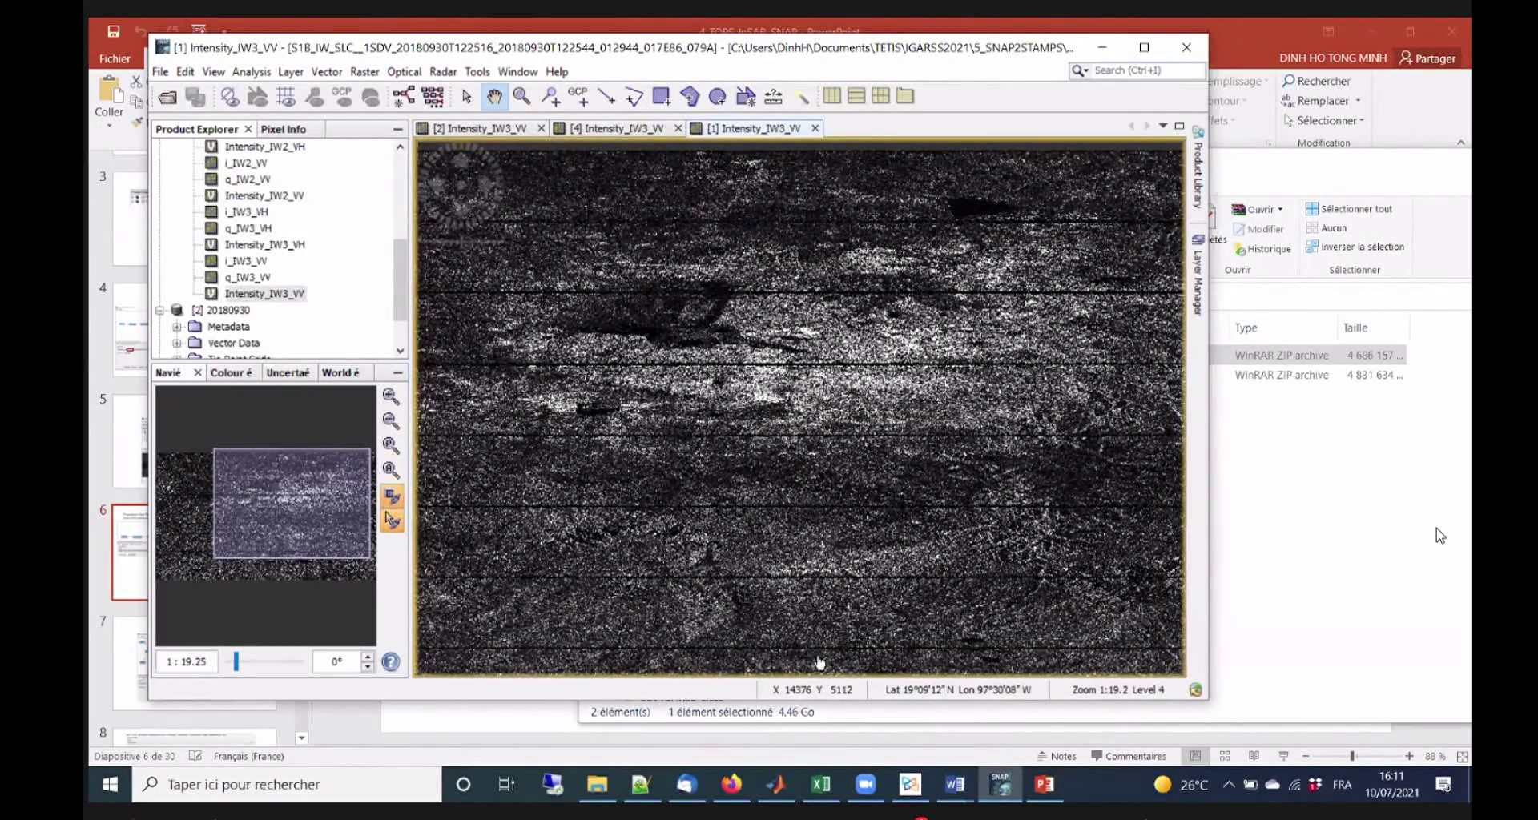
{"action": "left_click_drag", "start_coordinate": [812, 555], "coordinate": [817, 542]}
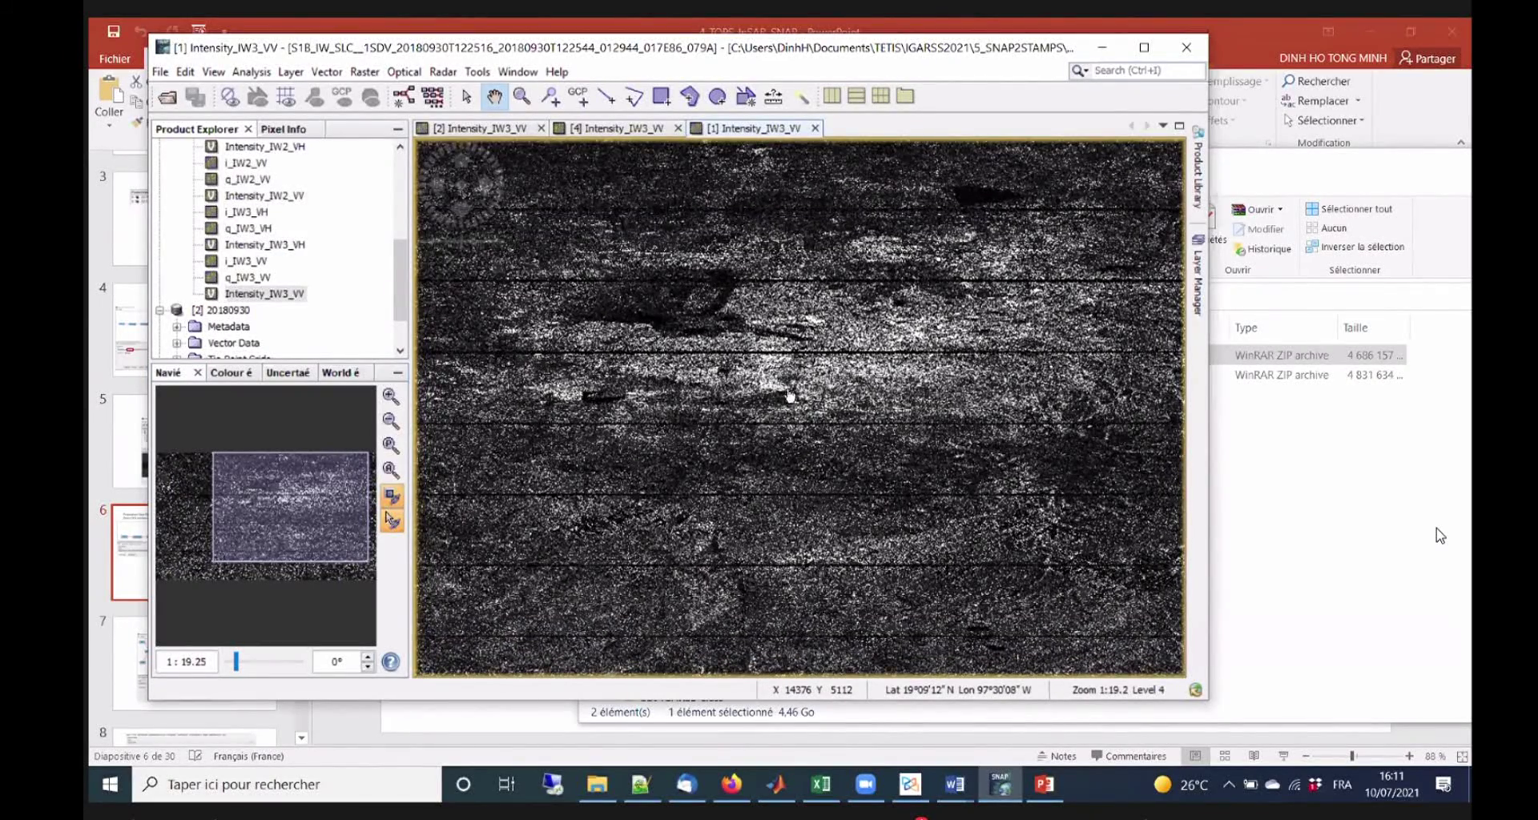
{"action": "left_click_drag", "start_coordinate": [789, 396], "coordinate": [806, 363]}
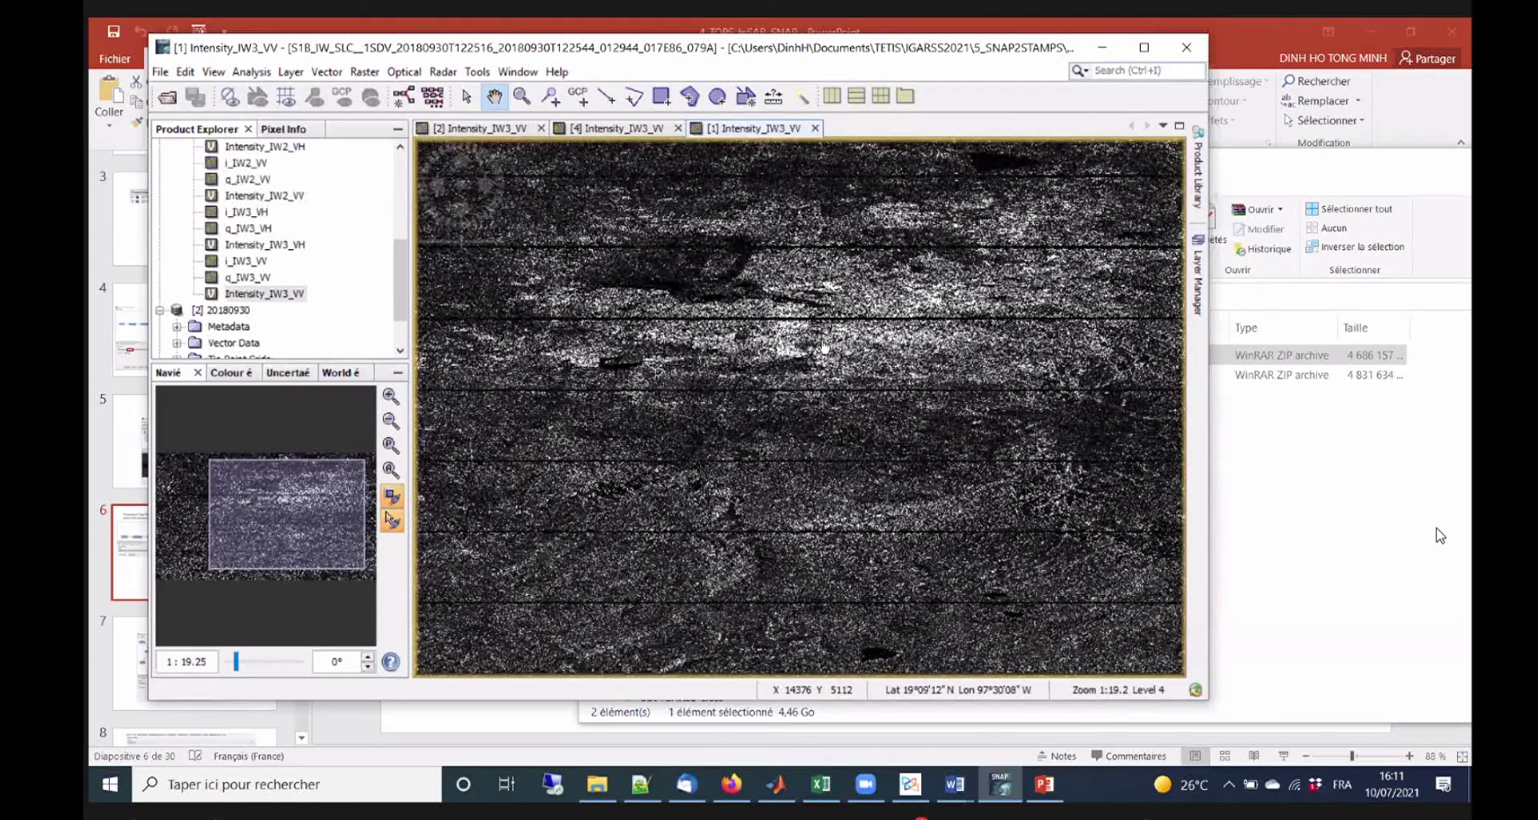
{"action": "left_click_drag", "start_coordinate": [810, 276], "coordinate": [832, 308]}
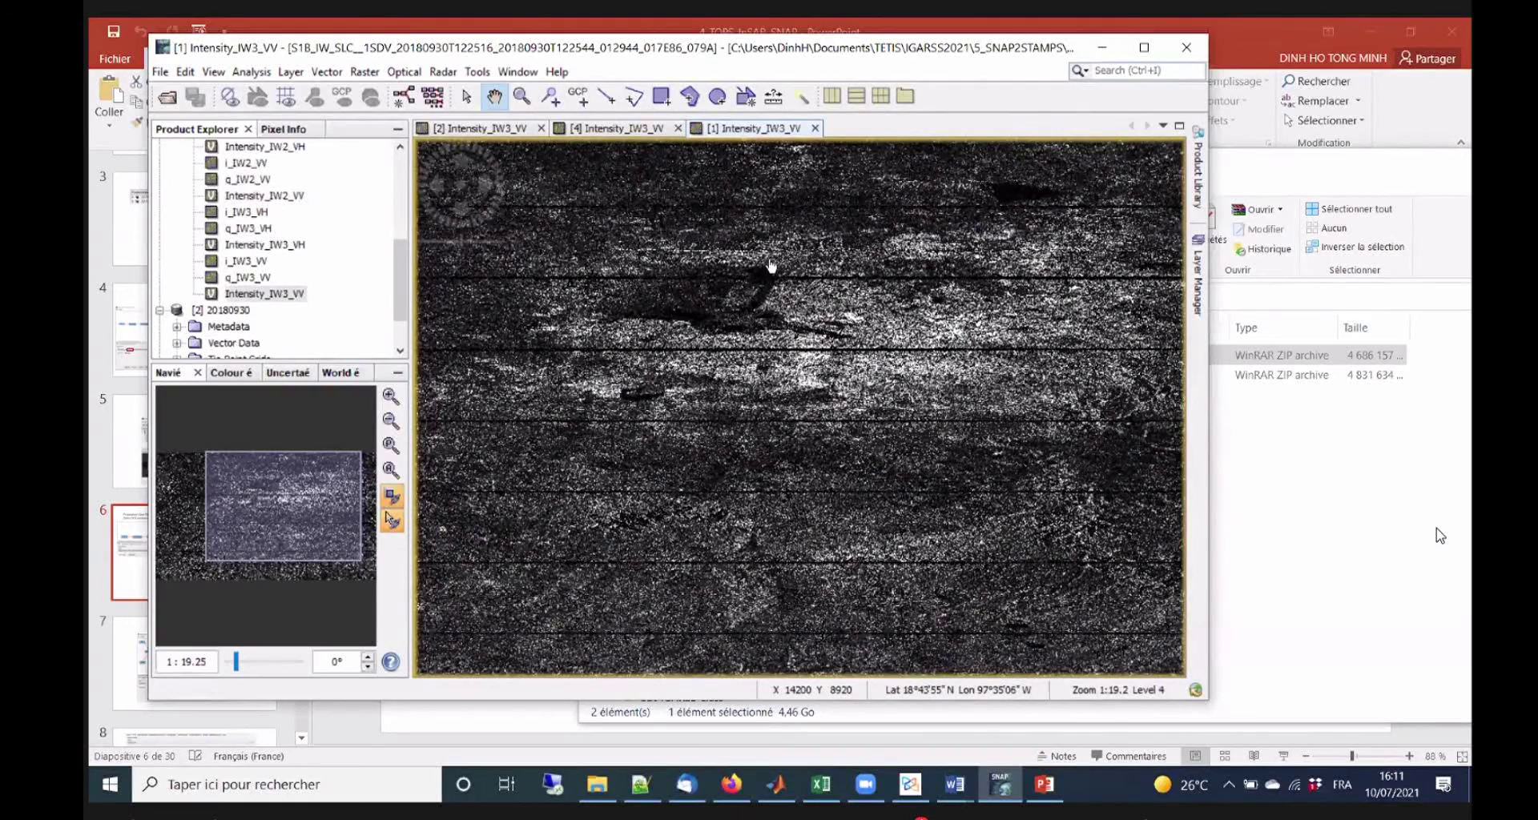
{"action": "scroll", "coordinate": [781, 241], "scroll_direction": "up", "scroll_amount": 1}
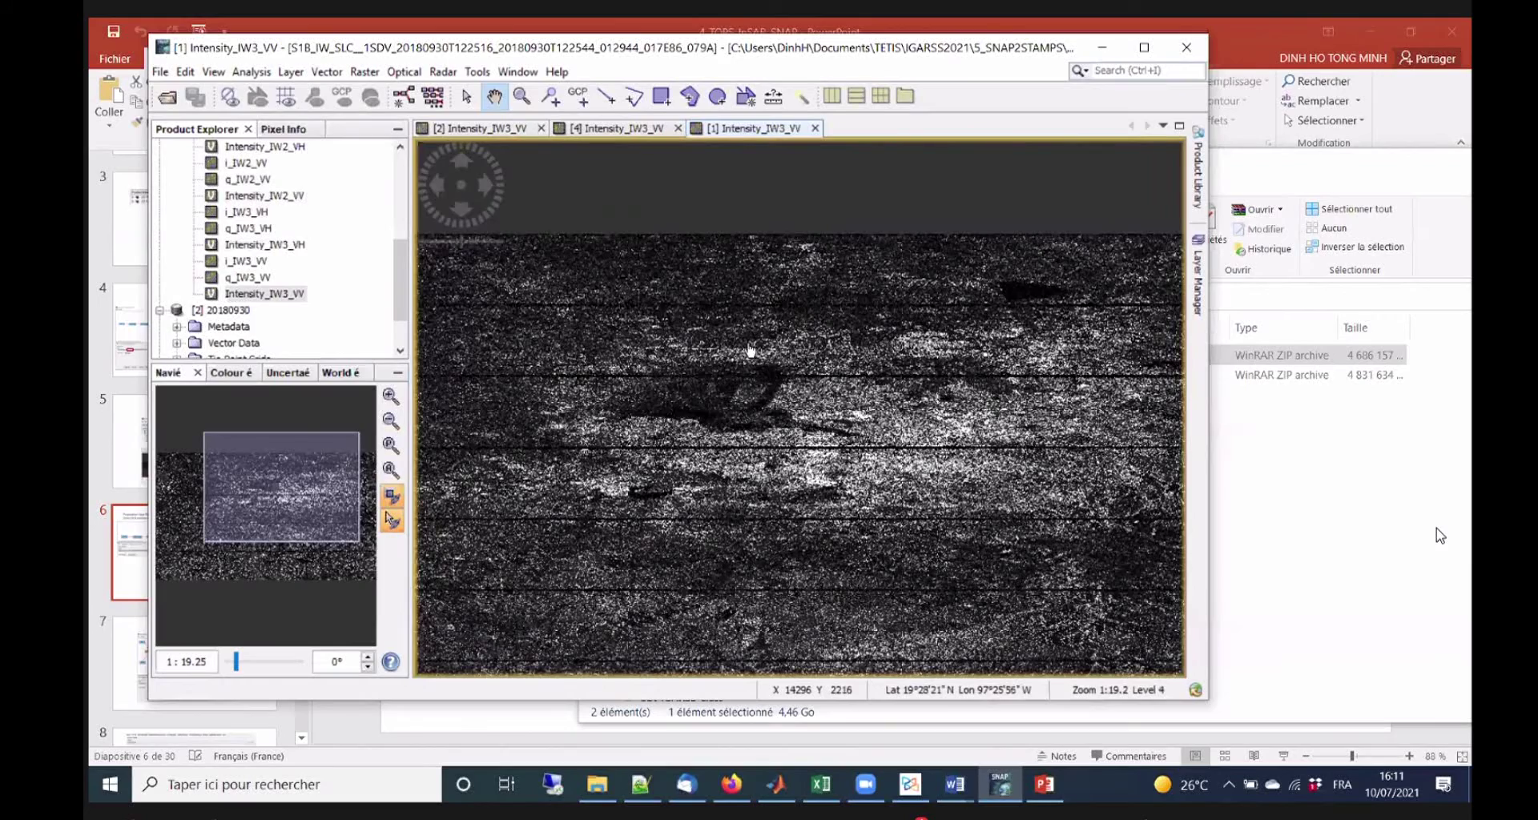
{"action": "scroll", "coordinate": [748, 352], "scroll_direction": "down", "scroll_amount": 1}
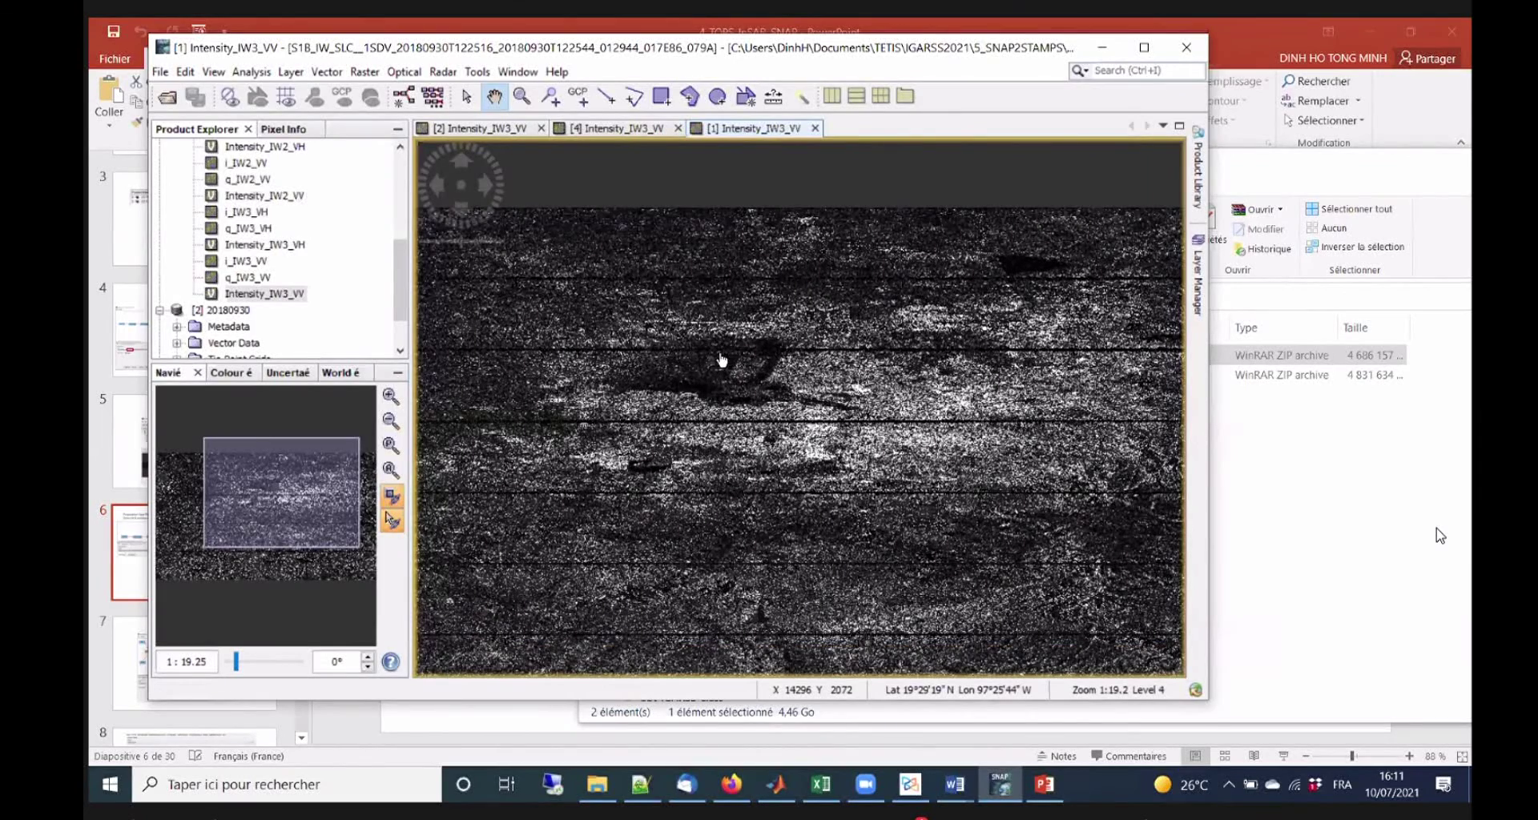
{"action": "scroll", "coordinate": [722, 360], "scroll_direction": "down", "scroll_amount": 1}
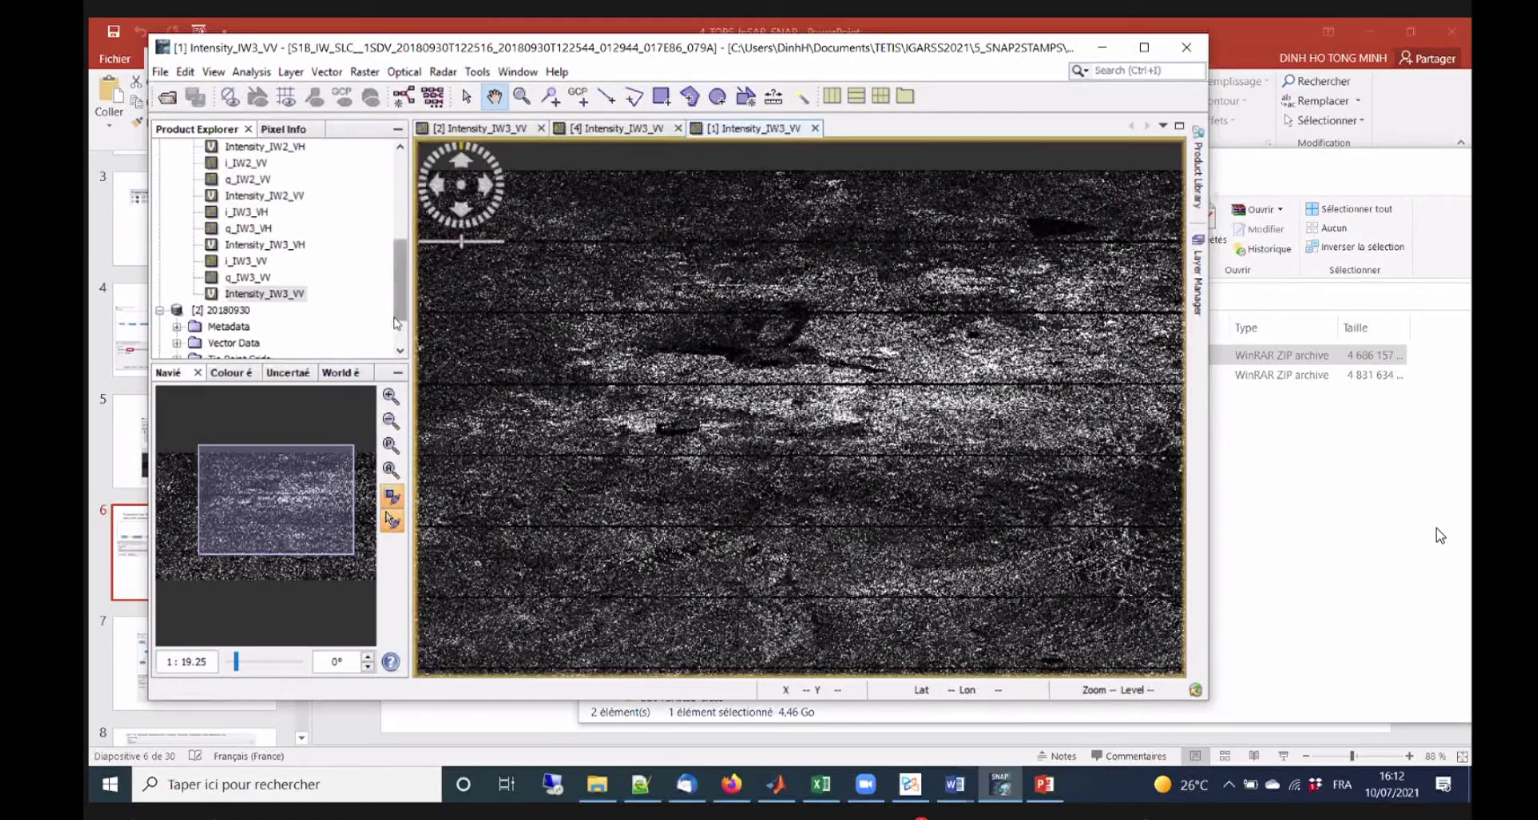
Browse the bands of product 20180930, then collapse both the original S1B product and product 20180930.
{"action": "scroll", "coordinate": [240, 305], "scroll_direction": "down", "scroll_amount": 1}
{"action": "left_click", "coordinate": [177, 317]}
{"action": "scroll", "coordinate": [244, 227], "scroll_direction": "down", "scroll_amount": 3}
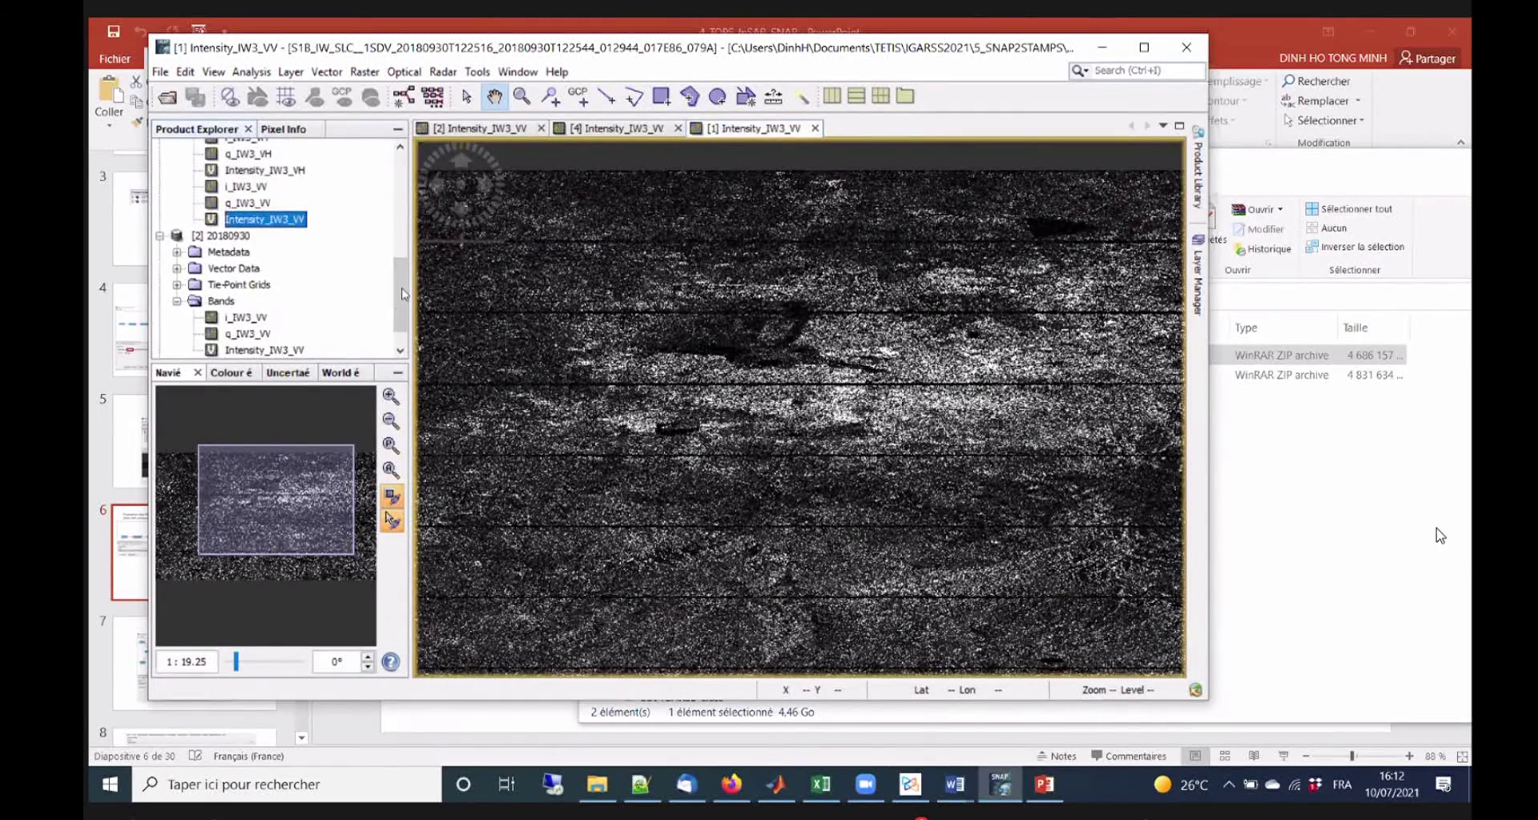
{"action": "scroll", "coordinate": [233, 234], "scroll_direction": "up", "scroll_amount": 2}
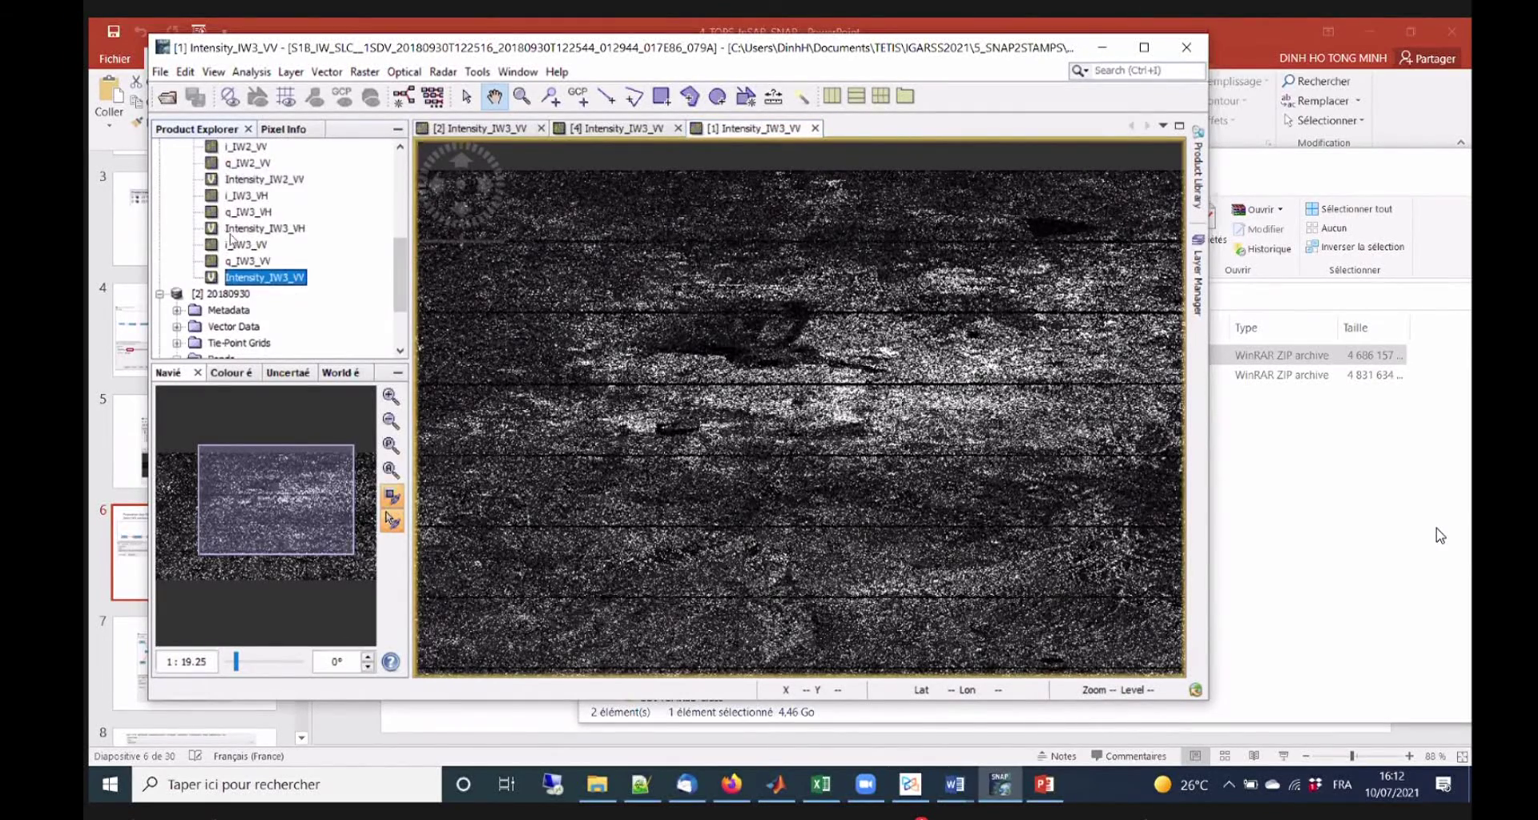
{"action": "scroll", "coordinate": [267, 289], "scroll_direction": "up", "scroll_amount": 3}
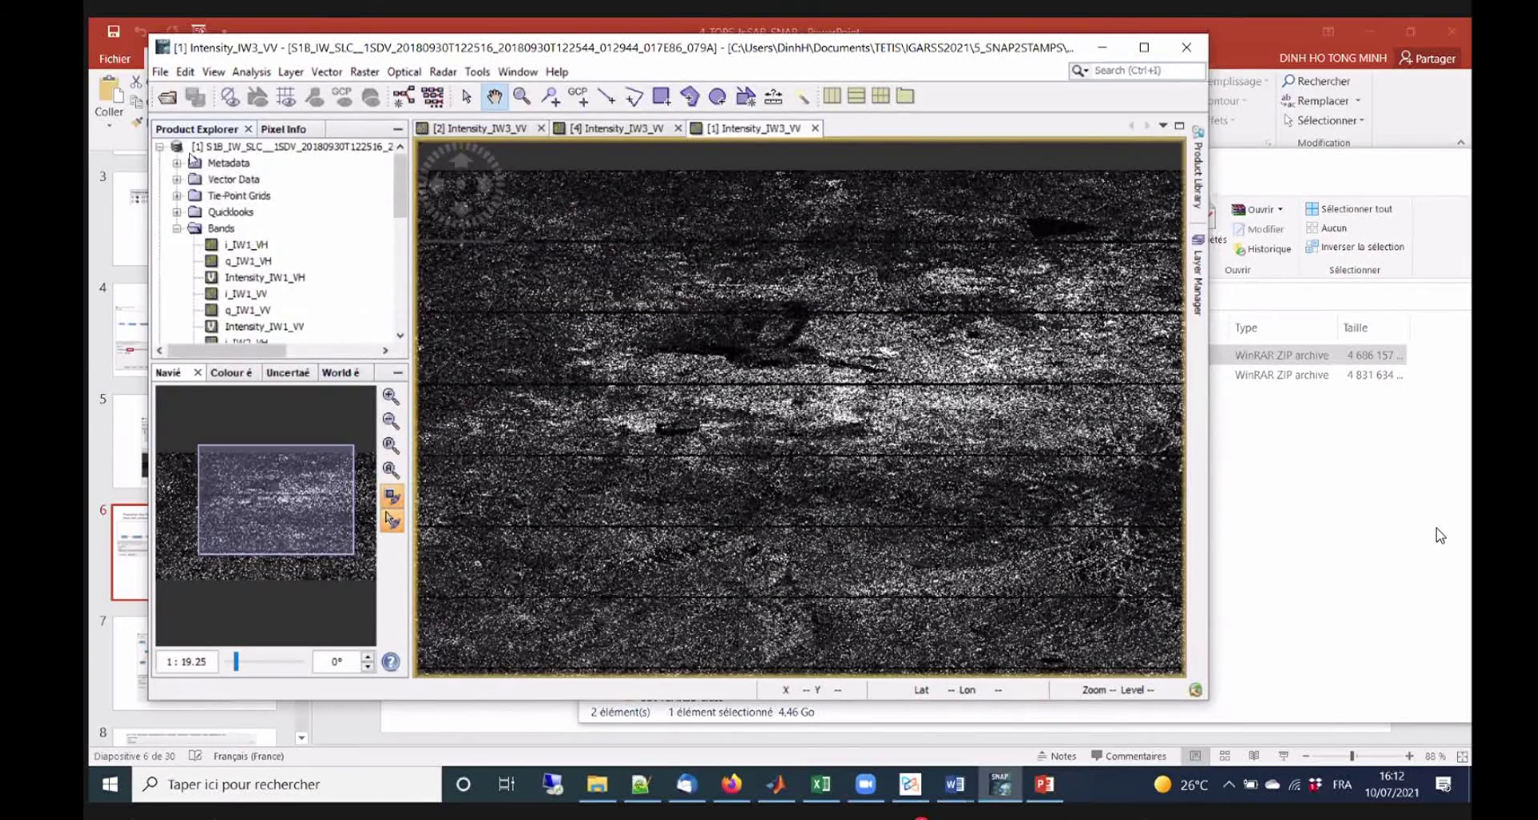
{"action": "left_click", "coordinate": [160, 148]}
{"action": "left_click", "coordinate": [160, 163]}
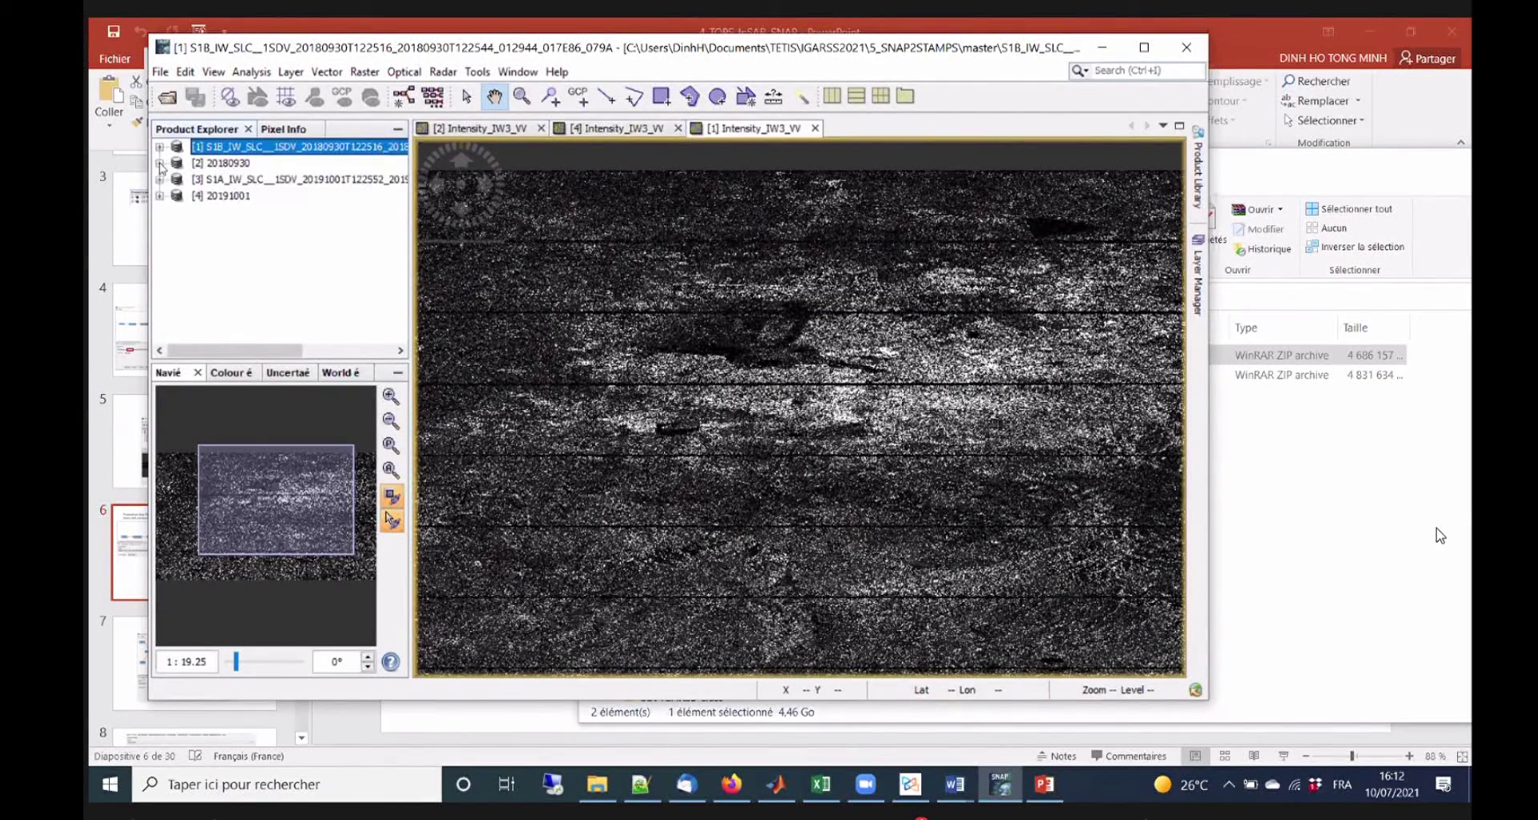
Expand the original S1A 20191001 product's bands and open its Intensity_IW3_VV band in an image view.
{"action": "left_click", "coordinate": [159, 180]}
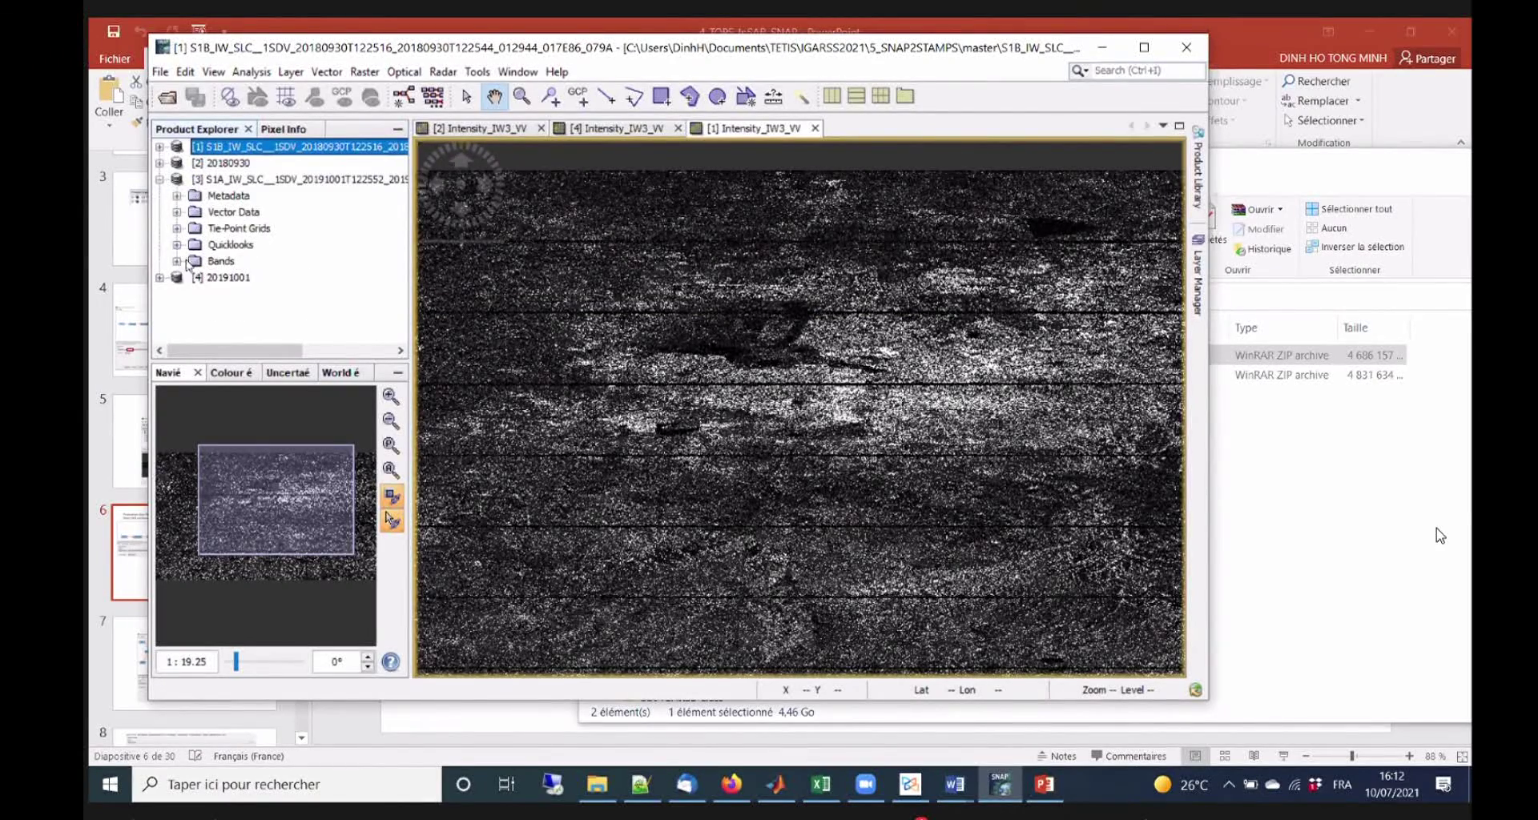
{"action": "double_click", "coordinate": [189, 265]}
{"action": "scroll", "coordinate": [276, 320], "scroll_direction": "down", "scroll_amount": 3}
{"action": "double_click", "coordinate": [273, 335]}
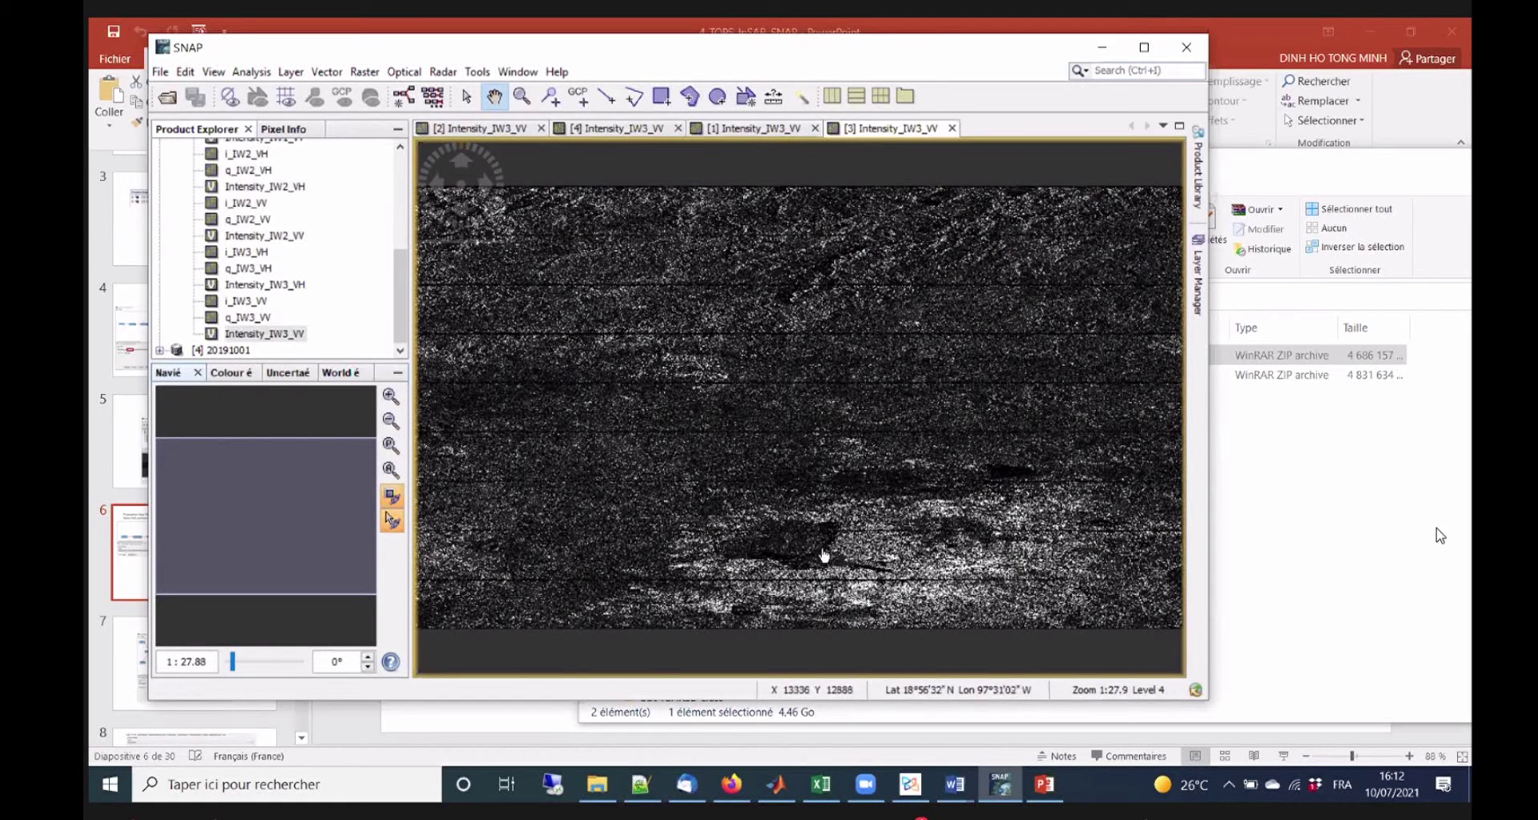
Compare the coverage of the original S1B and S1A Intensity_IW3_VV images and close both image views.
{"action": "left_click", "coordinate": [735, 129]}
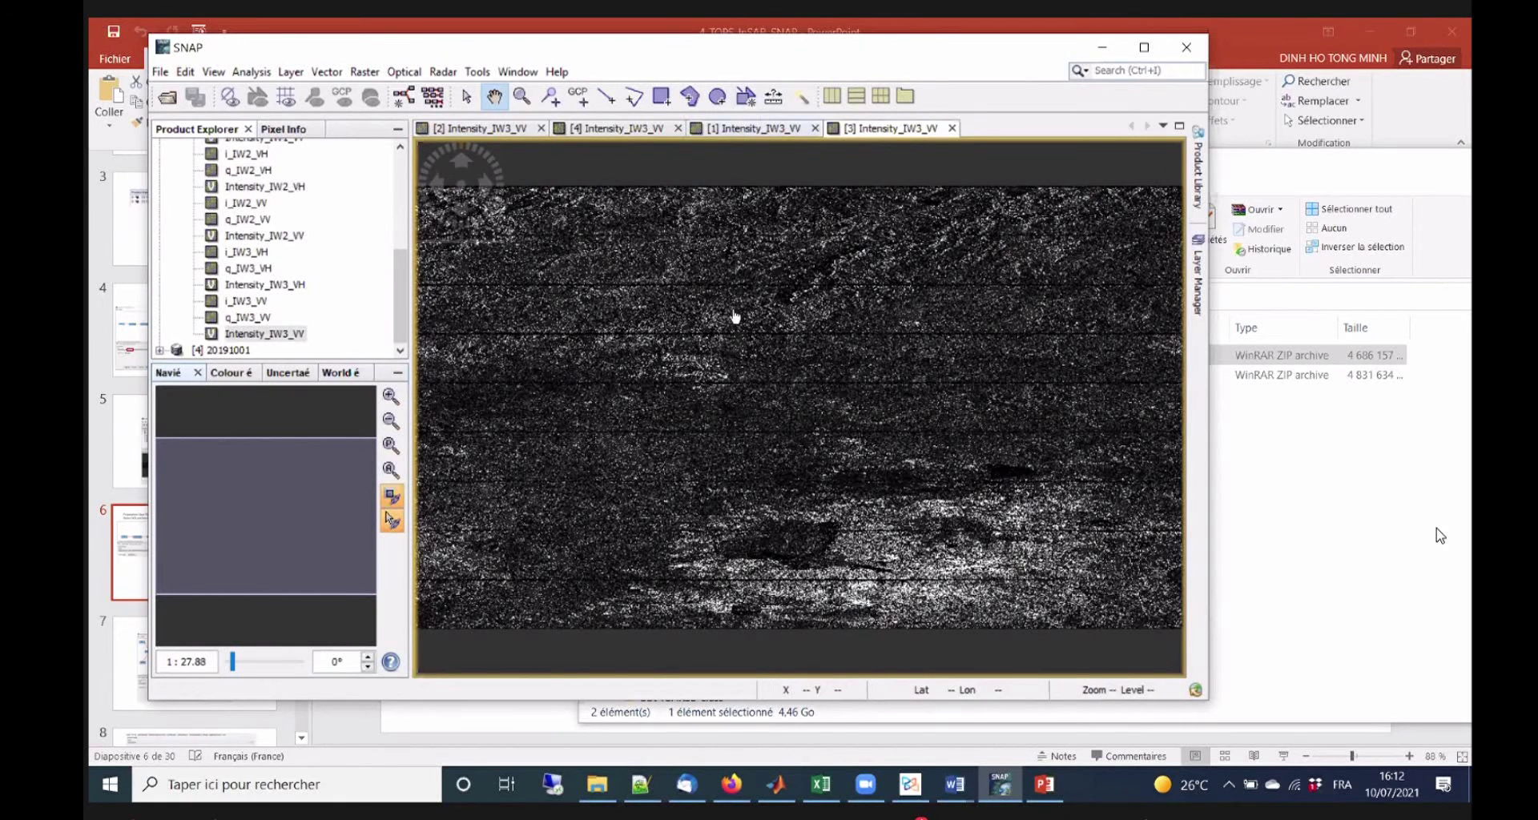
{"action": "scroll", "coordinate": [827, 296], "scroll_direction": "down", "scroll_amount": 4}
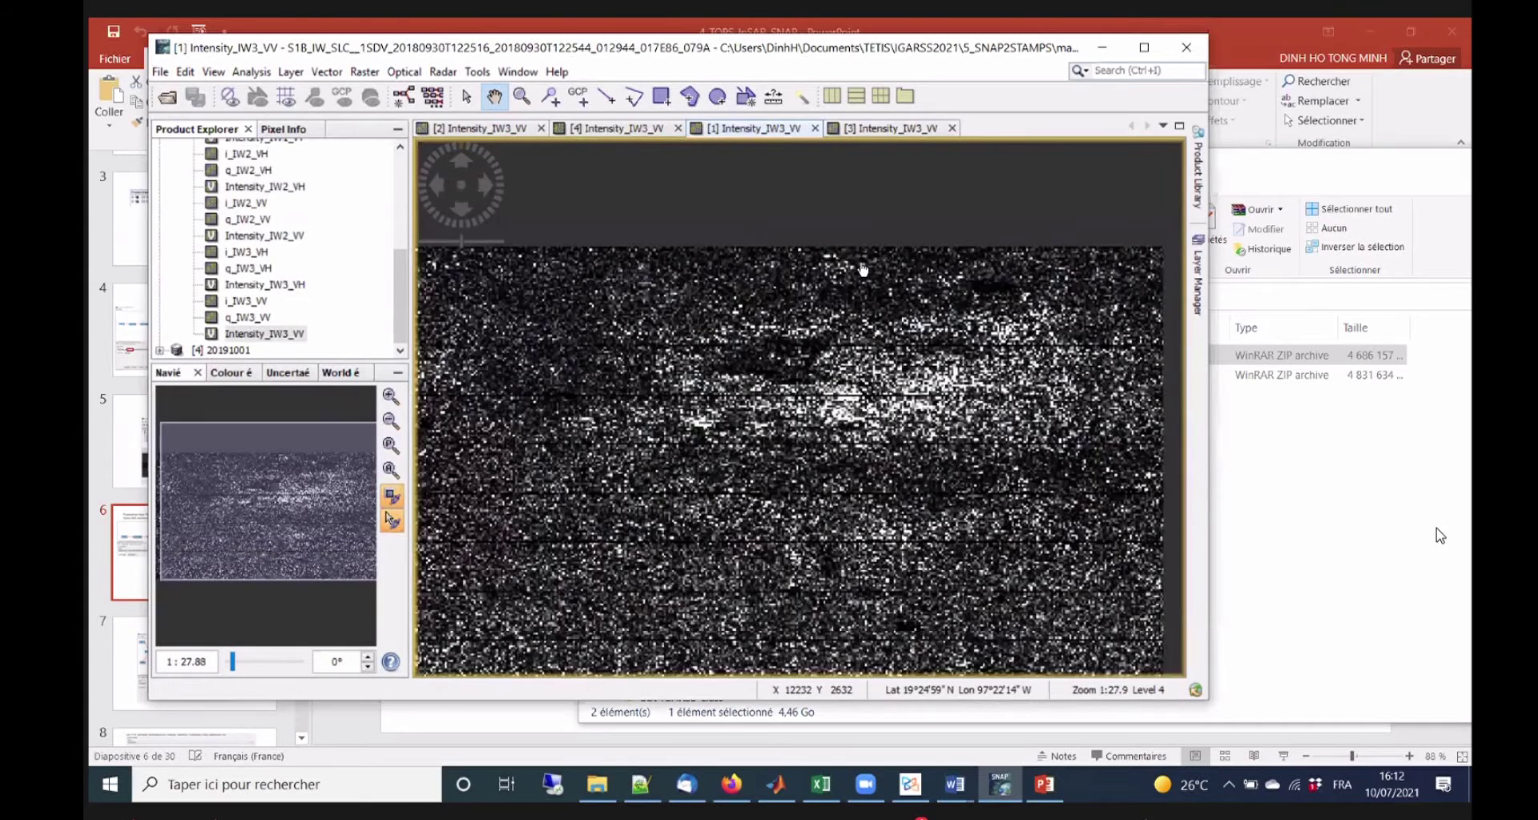
{"action": "scroll", "coordinate": [863, 270], "scroll_direction": "down", "scroll_amount": 2}
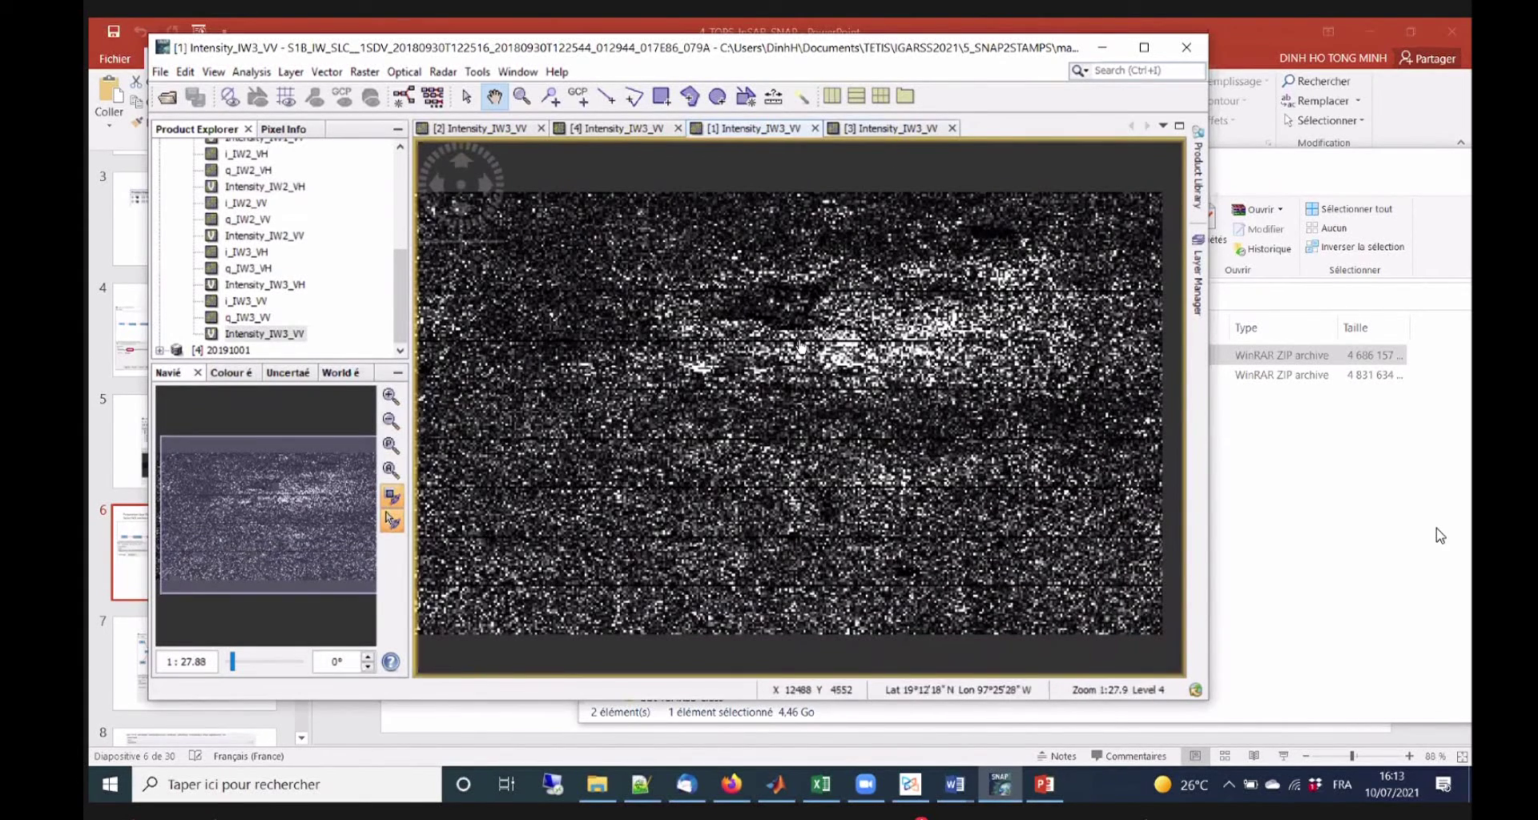
{"action": "left_click", "coordinate": [887, 128]}
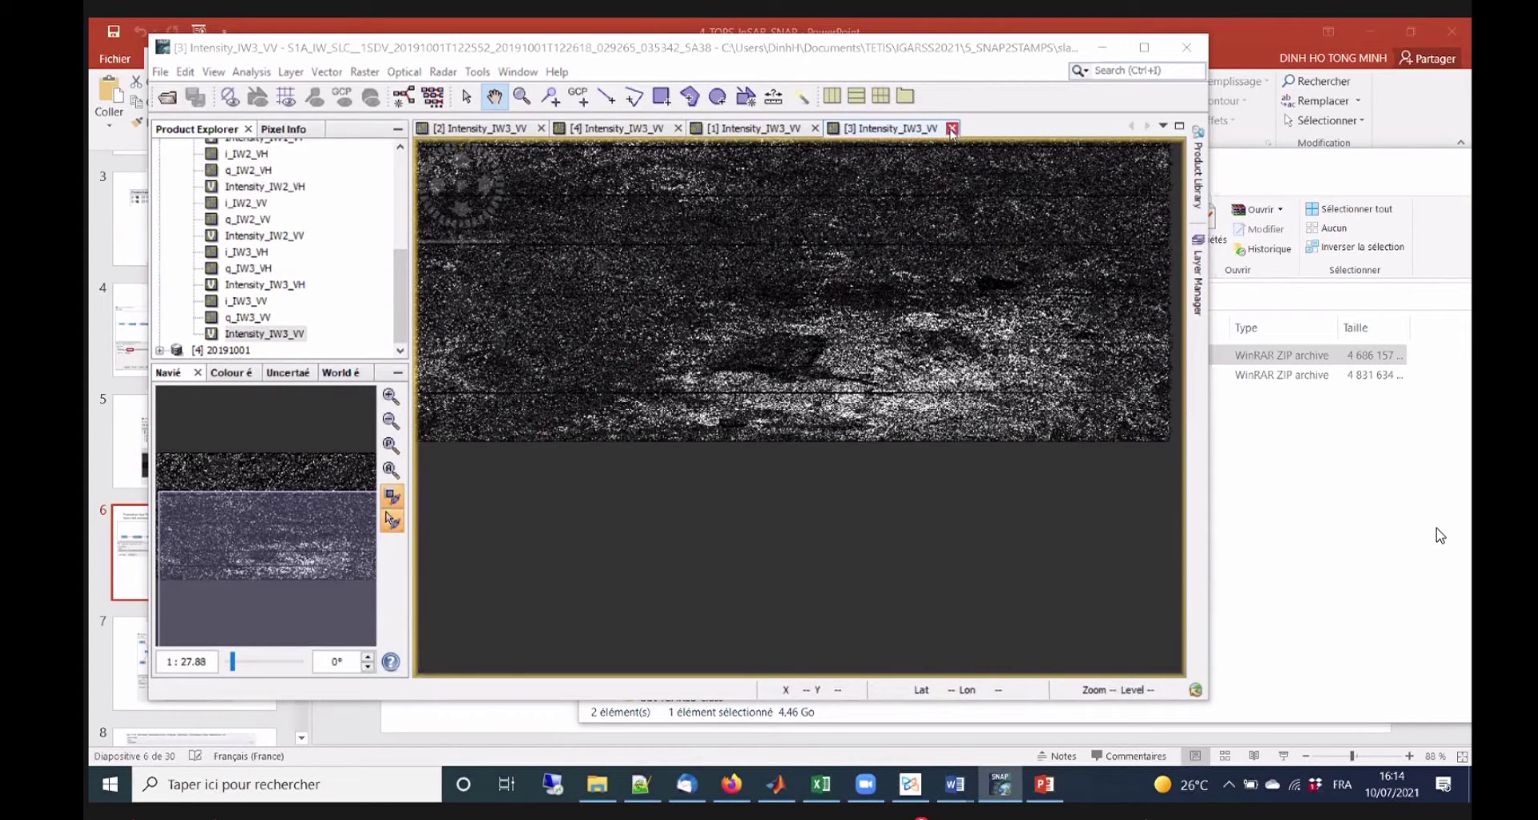
{"action": "left_click", "coordinate": [951, 129]}
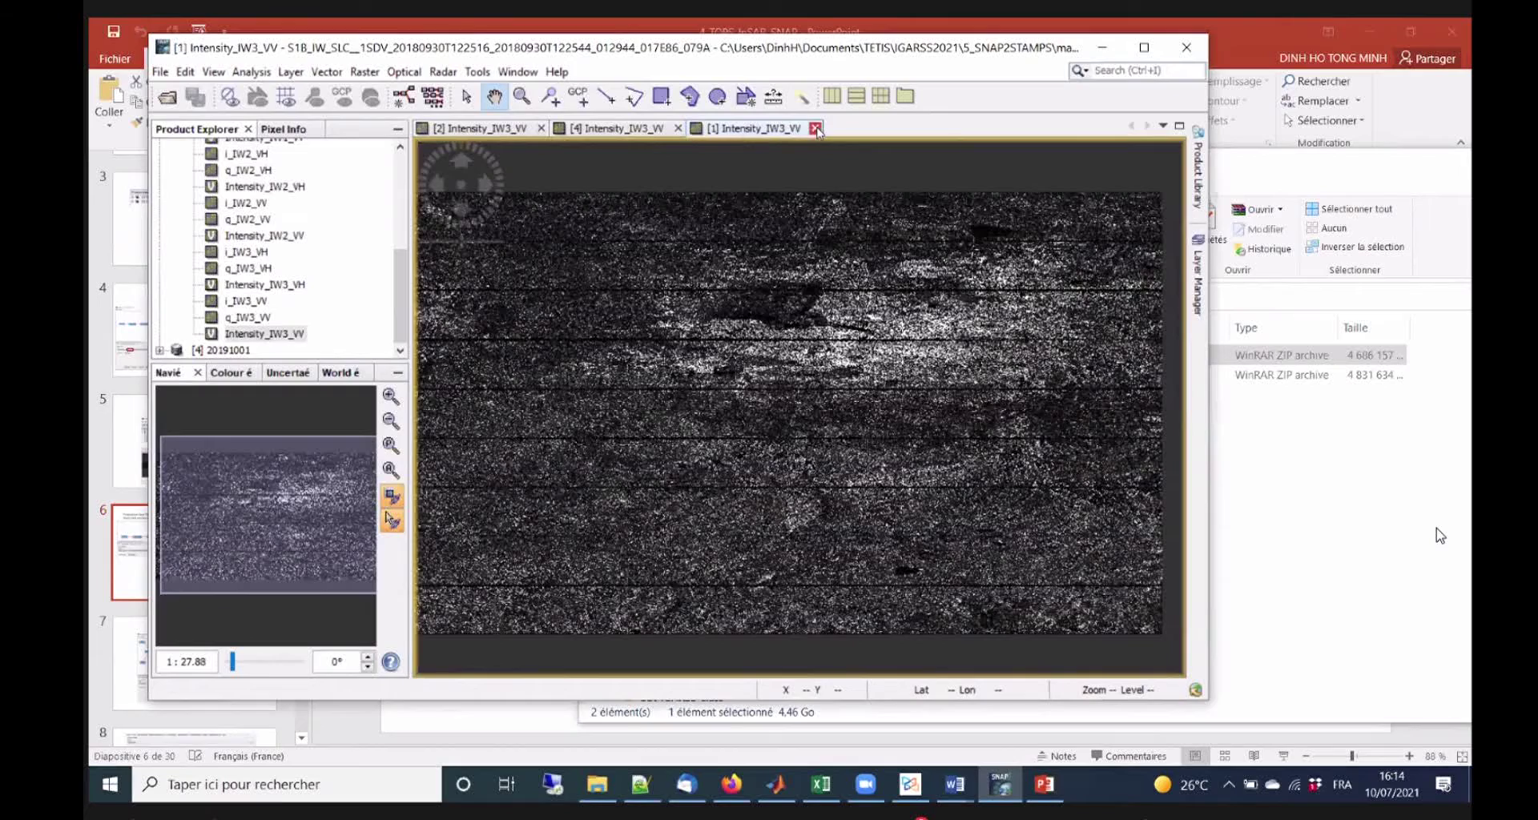
{"action": "key", "text": "ctrl+w"}
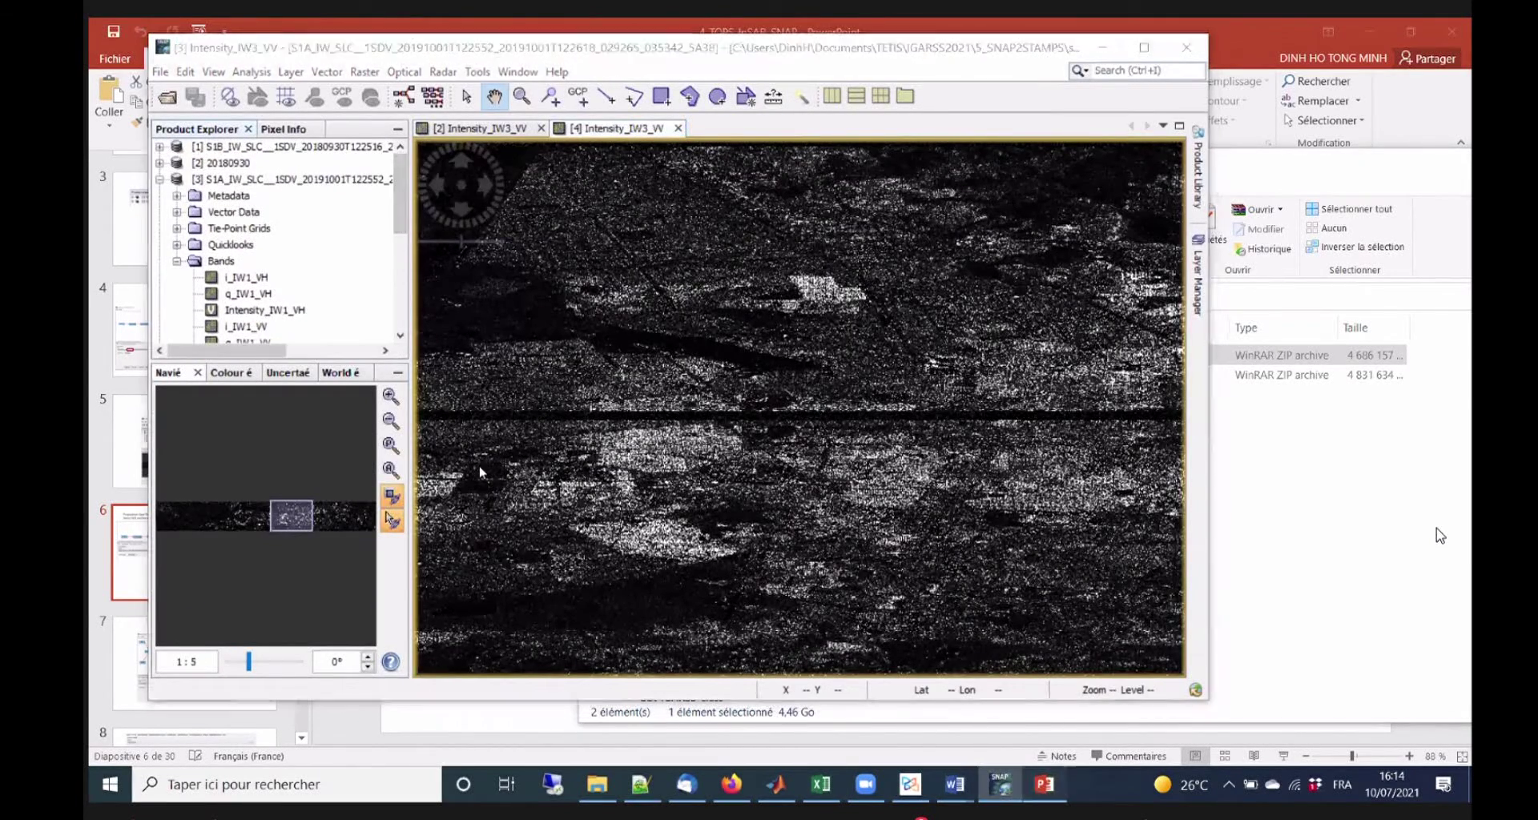
Switch to the PowerPoint presentation, view the "TOPS Coregistration and interferogram formation" slide and return to SNAP.
{"action": "key", "text": "alt+Tab"}
{"action": "scroll", "coordinate": [214, 527], "scroll_direction": "down", "scroll_amount": 1}
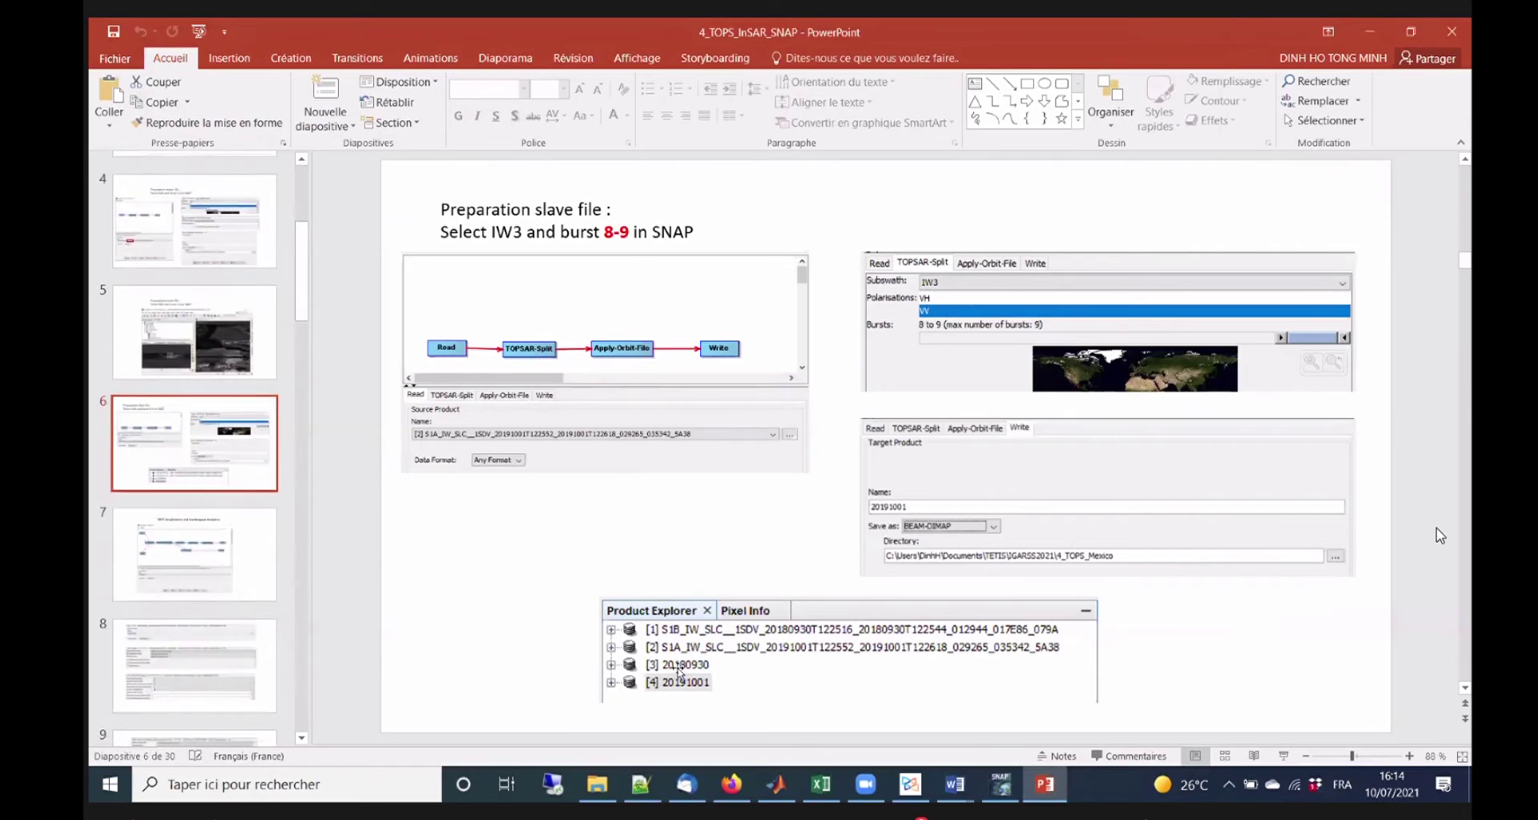
{"action": "scroll", "coordinate": [240, 401], "scroll_direction": "down", "scroll_amount": 1}
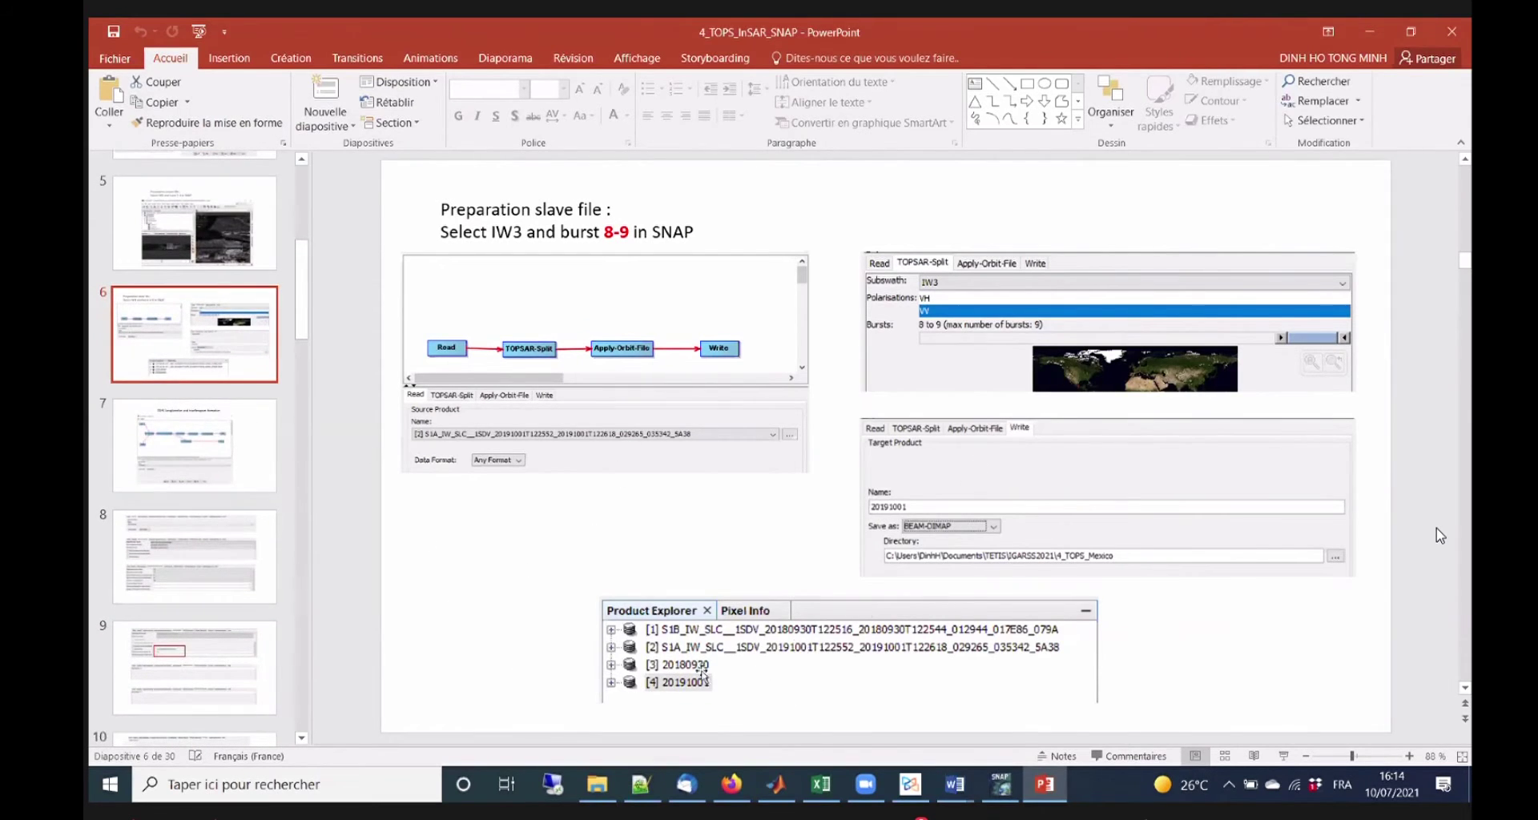
{"action": "left_click", "coordinate": [188, 450]}
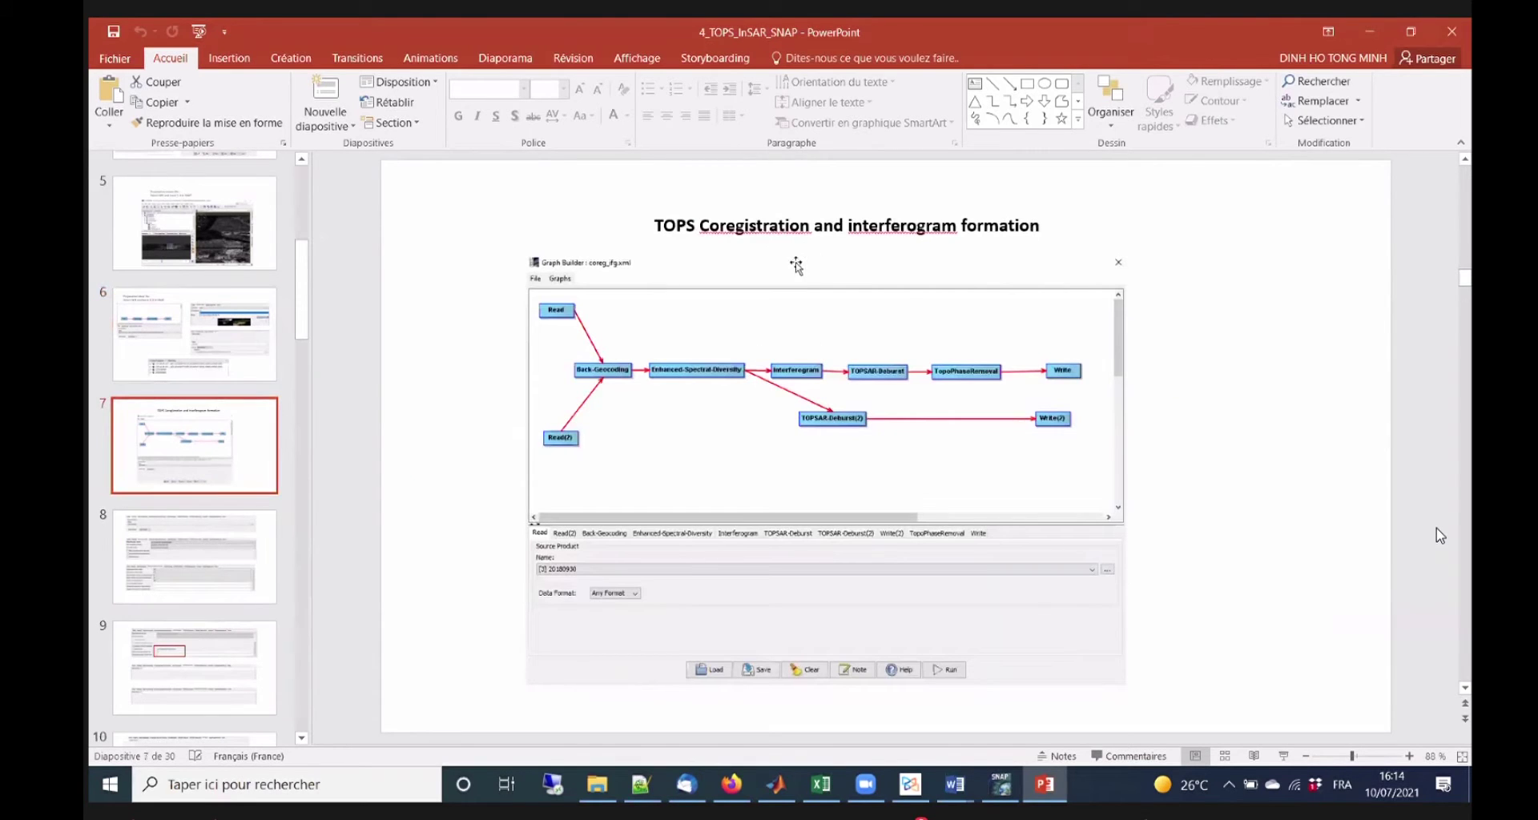
{"action": "left_click", "coordinate": [1376, 37]}
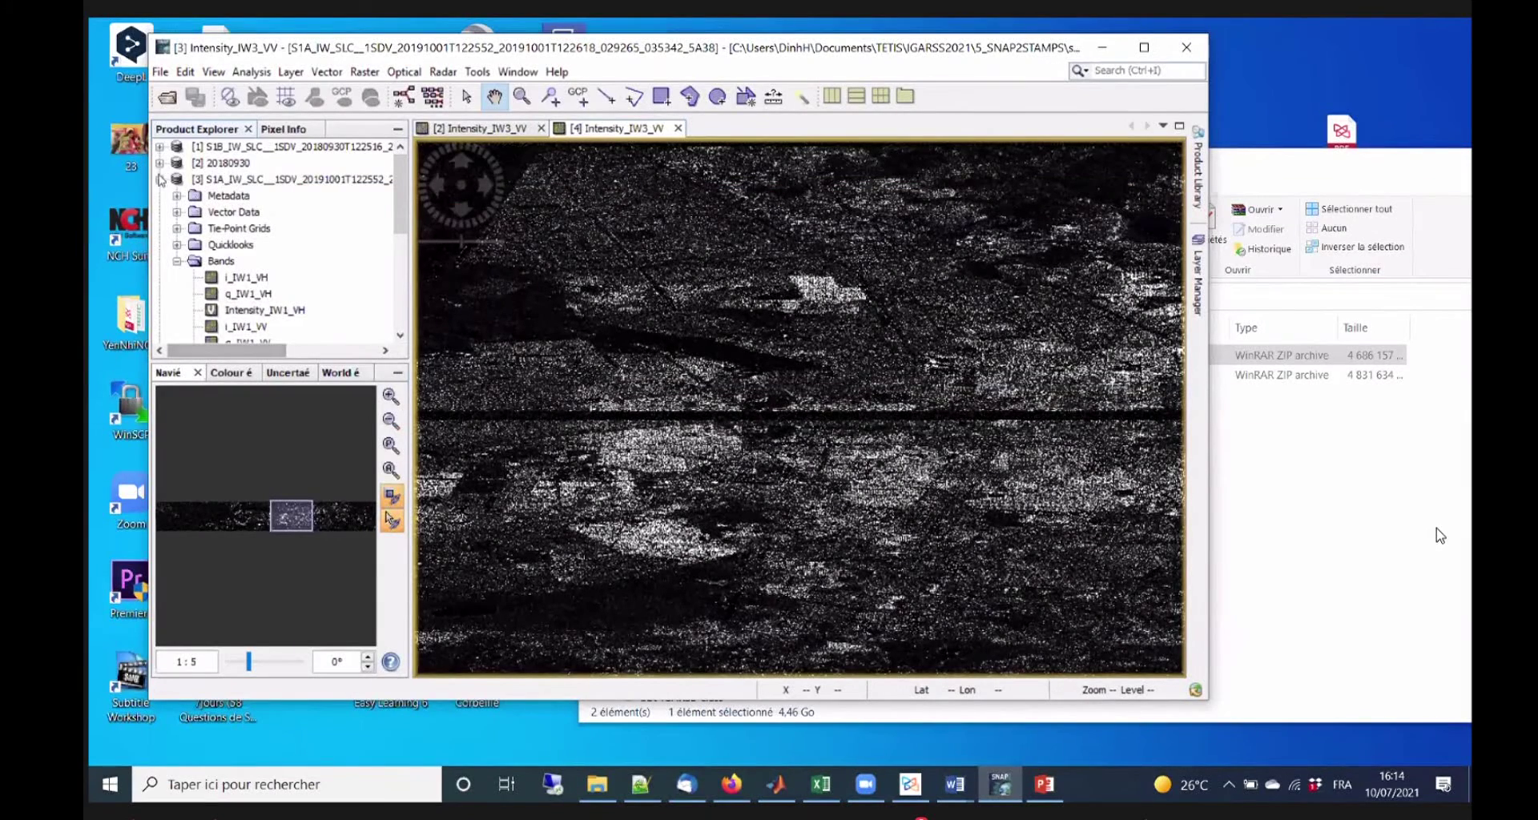
Collapse the original S1A product and close the 20180930 and 20191001 Intensity_IW3_VV image views.
{"action": "left_click", "coordinate": [160, 179]}
{"action": "left_click", "coordinate": [661, 144]}
{"action": "left_click", "coordinate": [542, 128]}
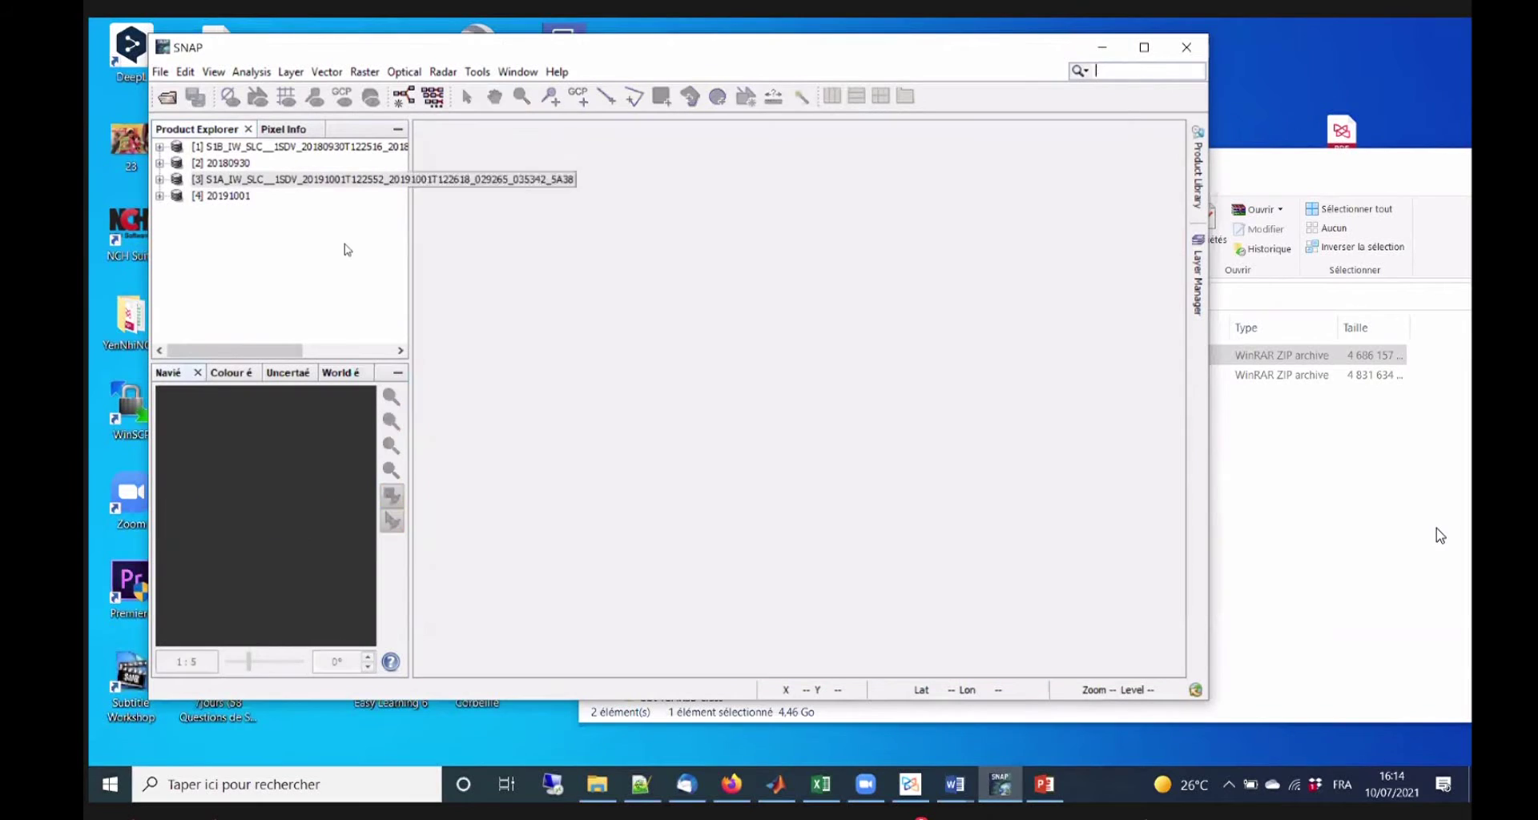
Load the coreg_ifg.xml graph from the 4_TOPS_Mexico folder into a new Graph Builder and widen its window.
{"action": "left_click", "coordinate": [402, 180]}
{"action": "left_click", "coordinate": [403, 94]}
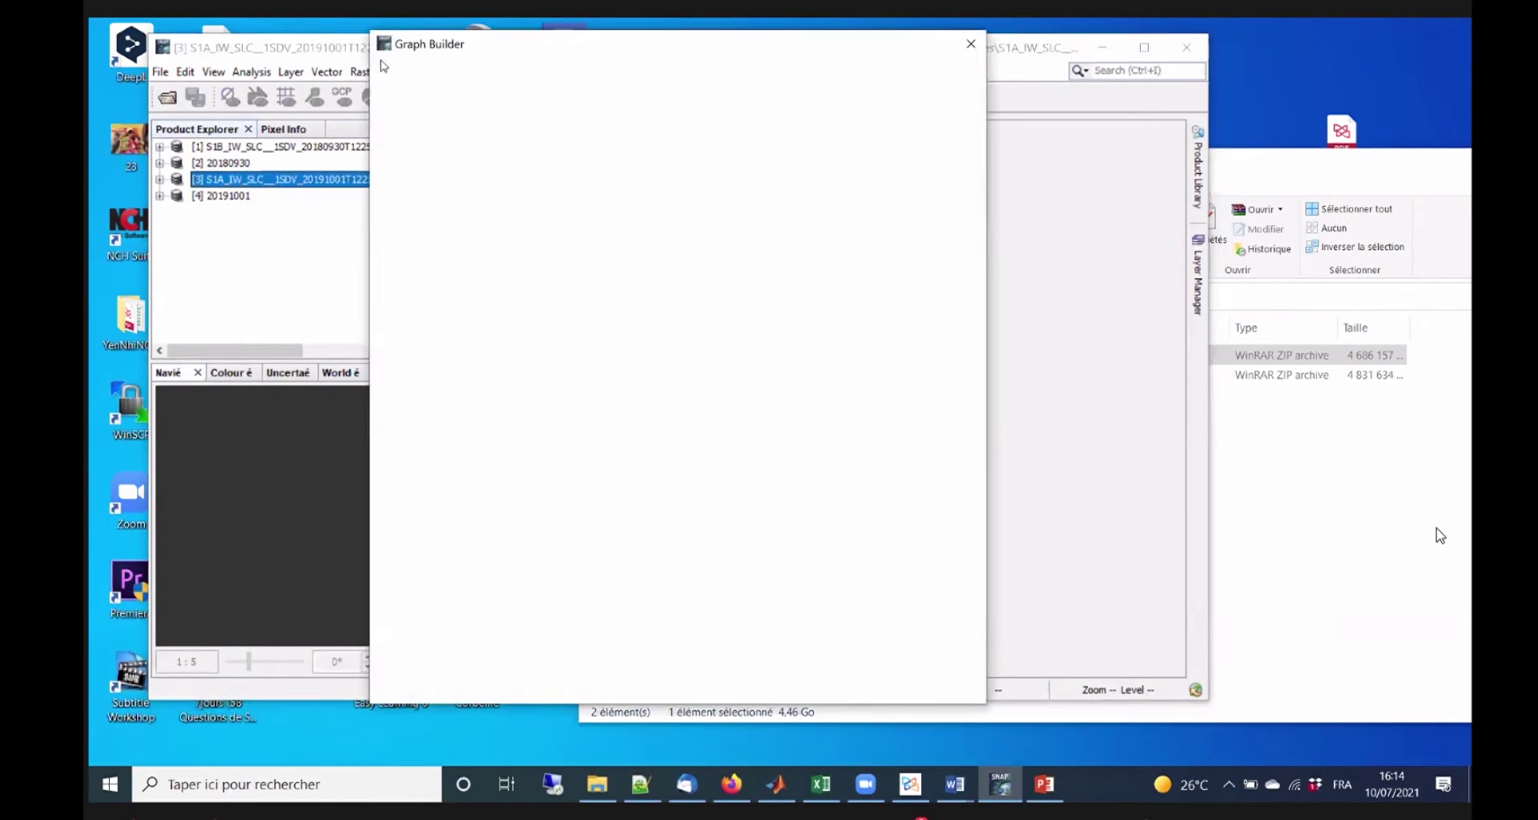
{"action": "left_click", "coordinate": [488, 99]}
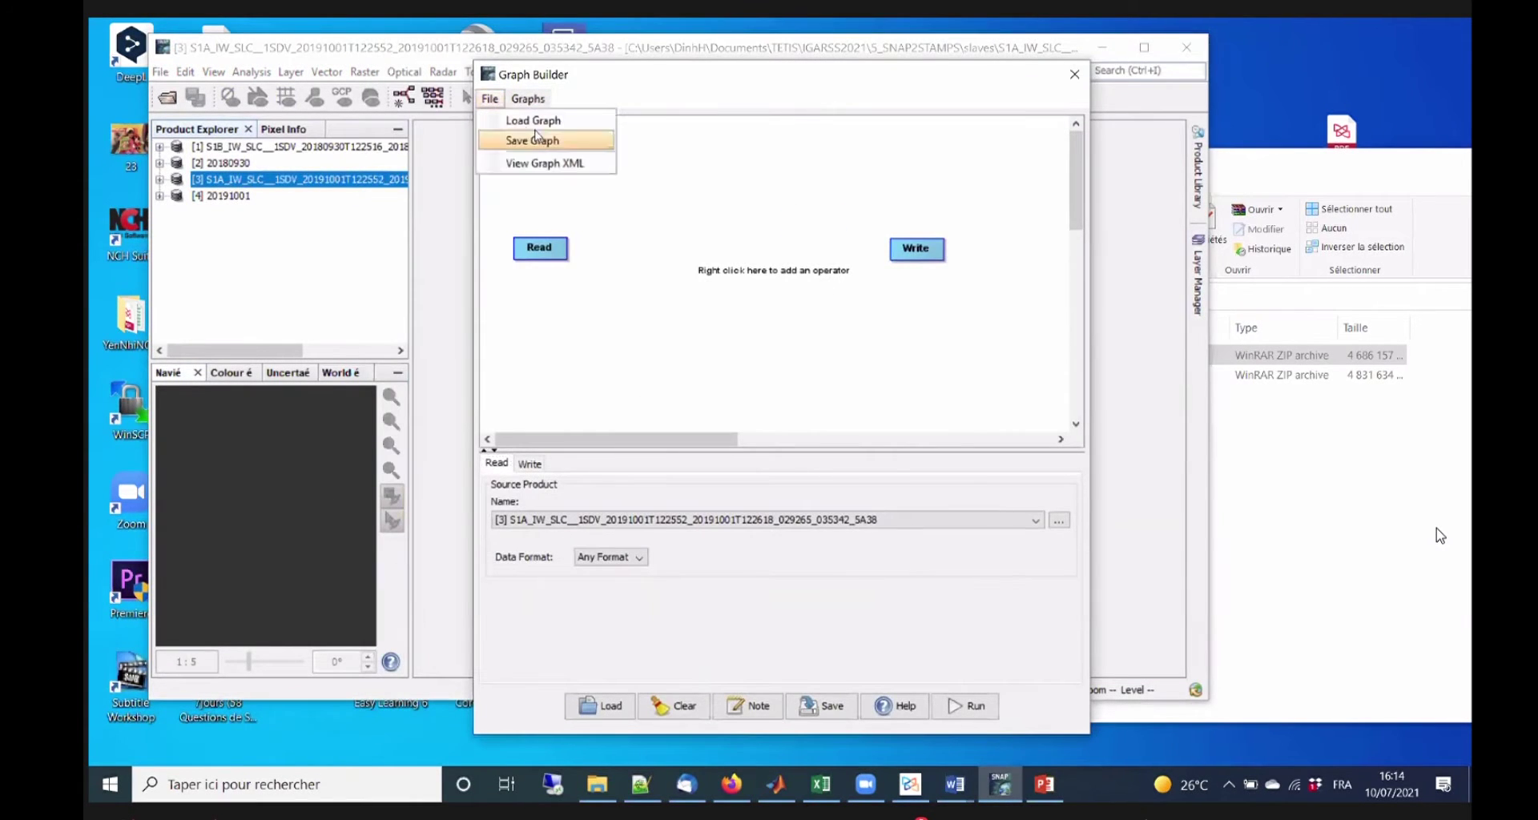
{"action": "left_click", "coordinate": [515, 124]}
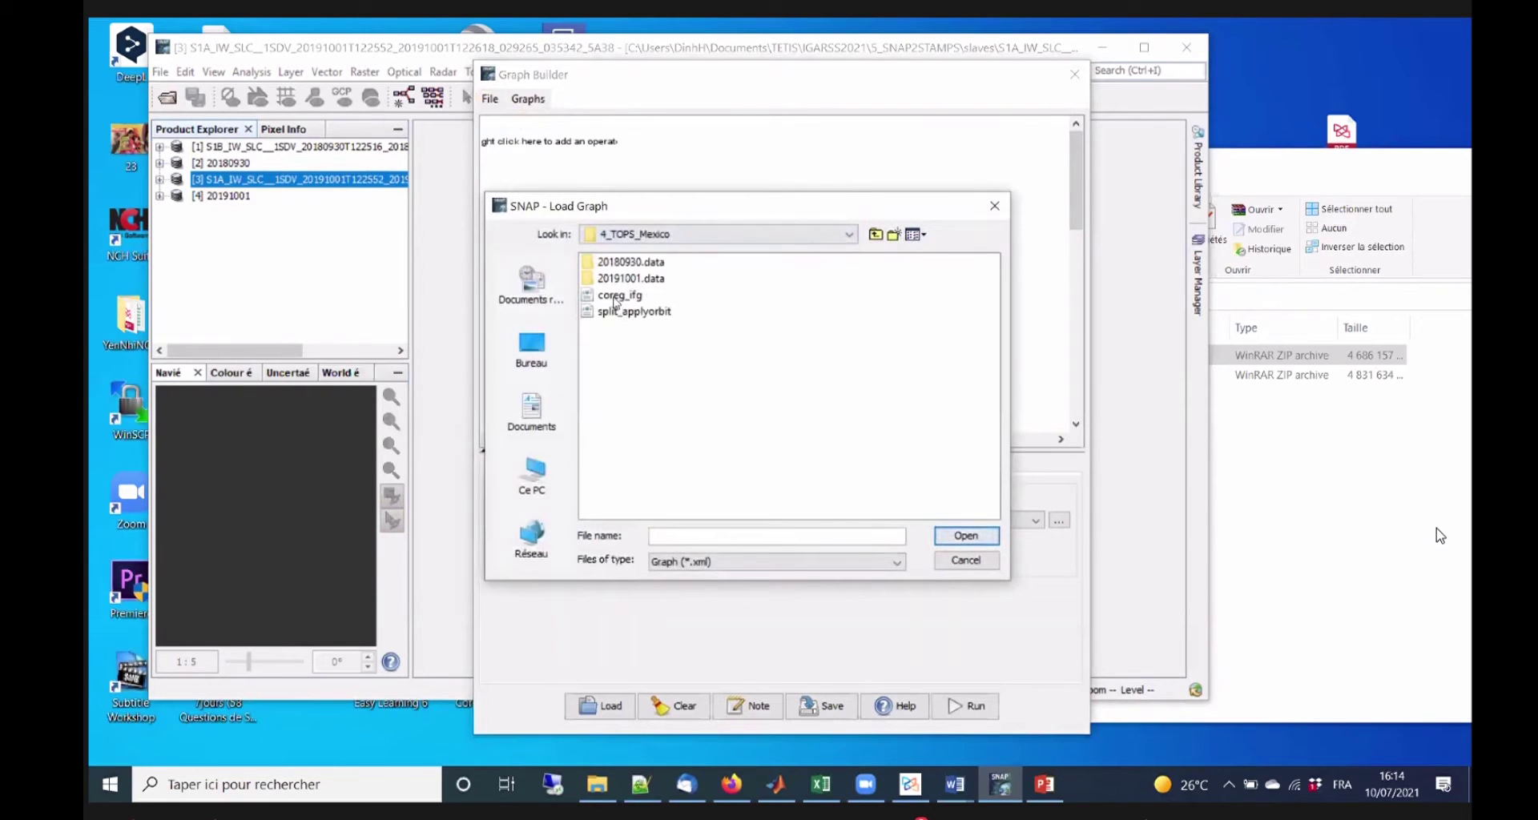
{"action": "left_click", "coordinate": [614, 296]}
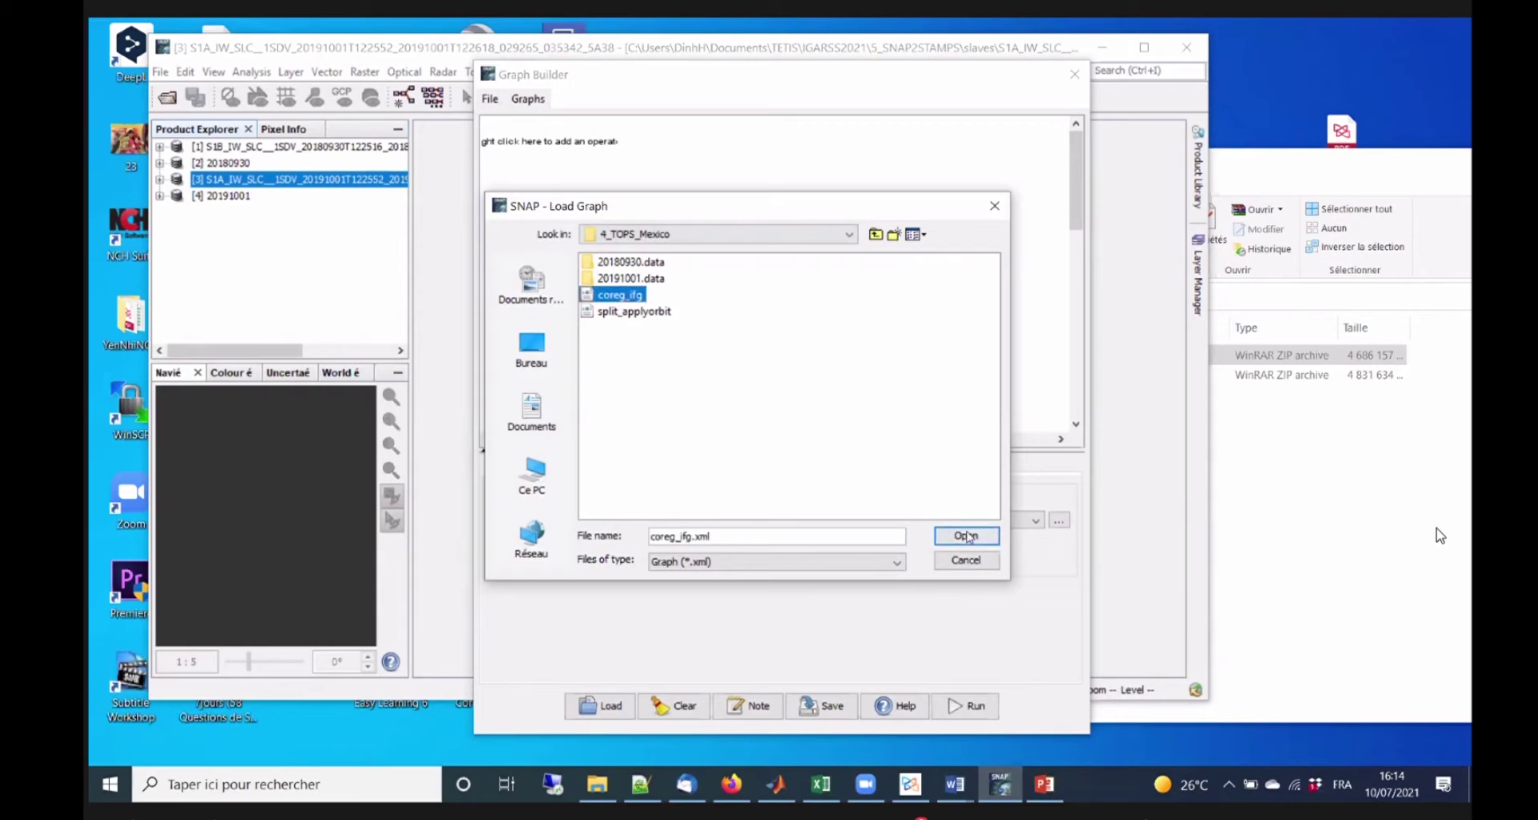
{"action": "key", "text": "Return"}
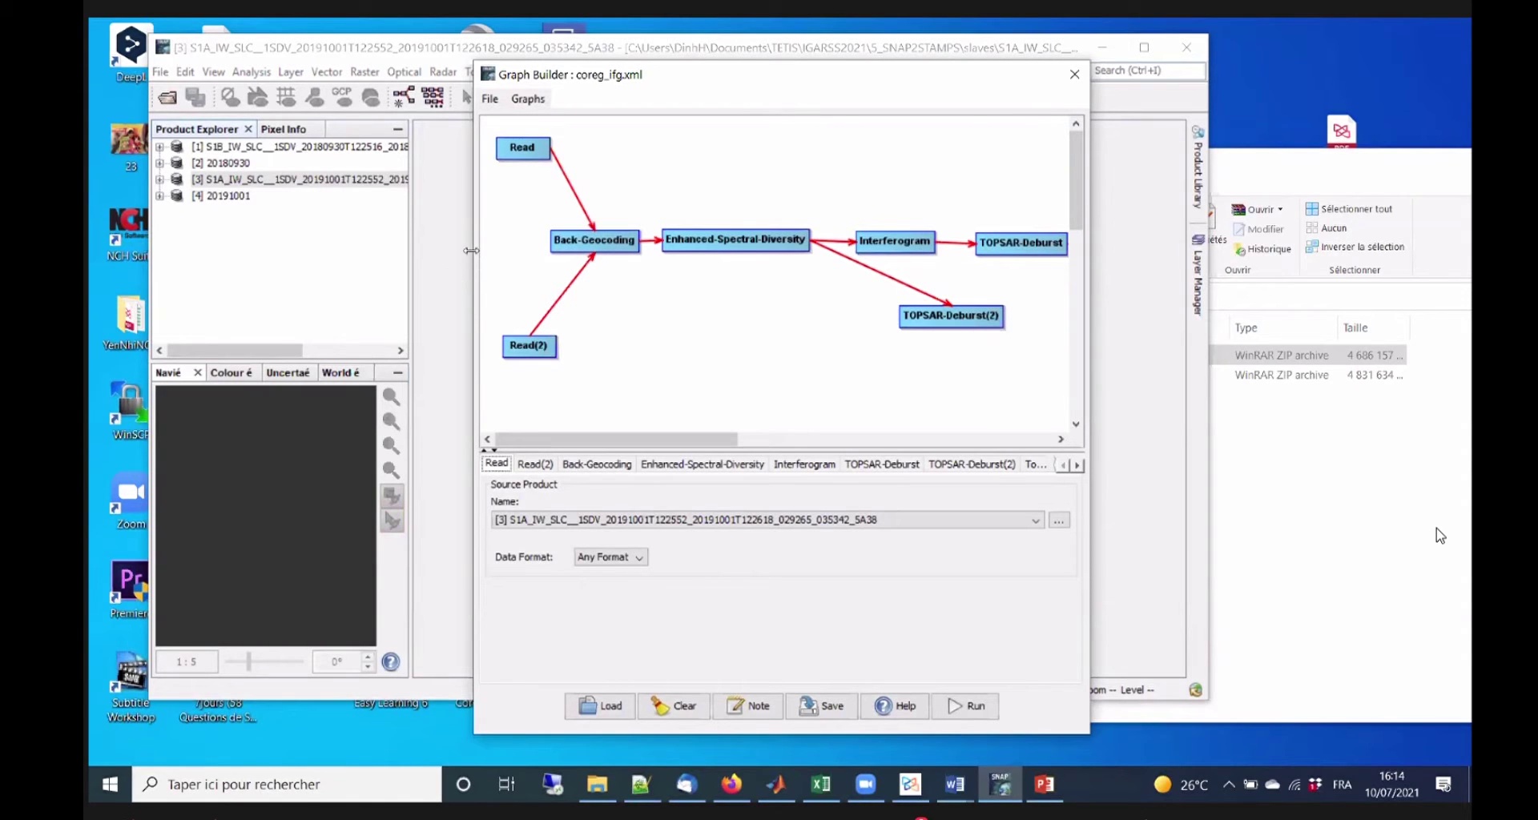
{"action": "left_click_drag", "start_coordinate": [471, 250], "coordinate": [277, 251]}
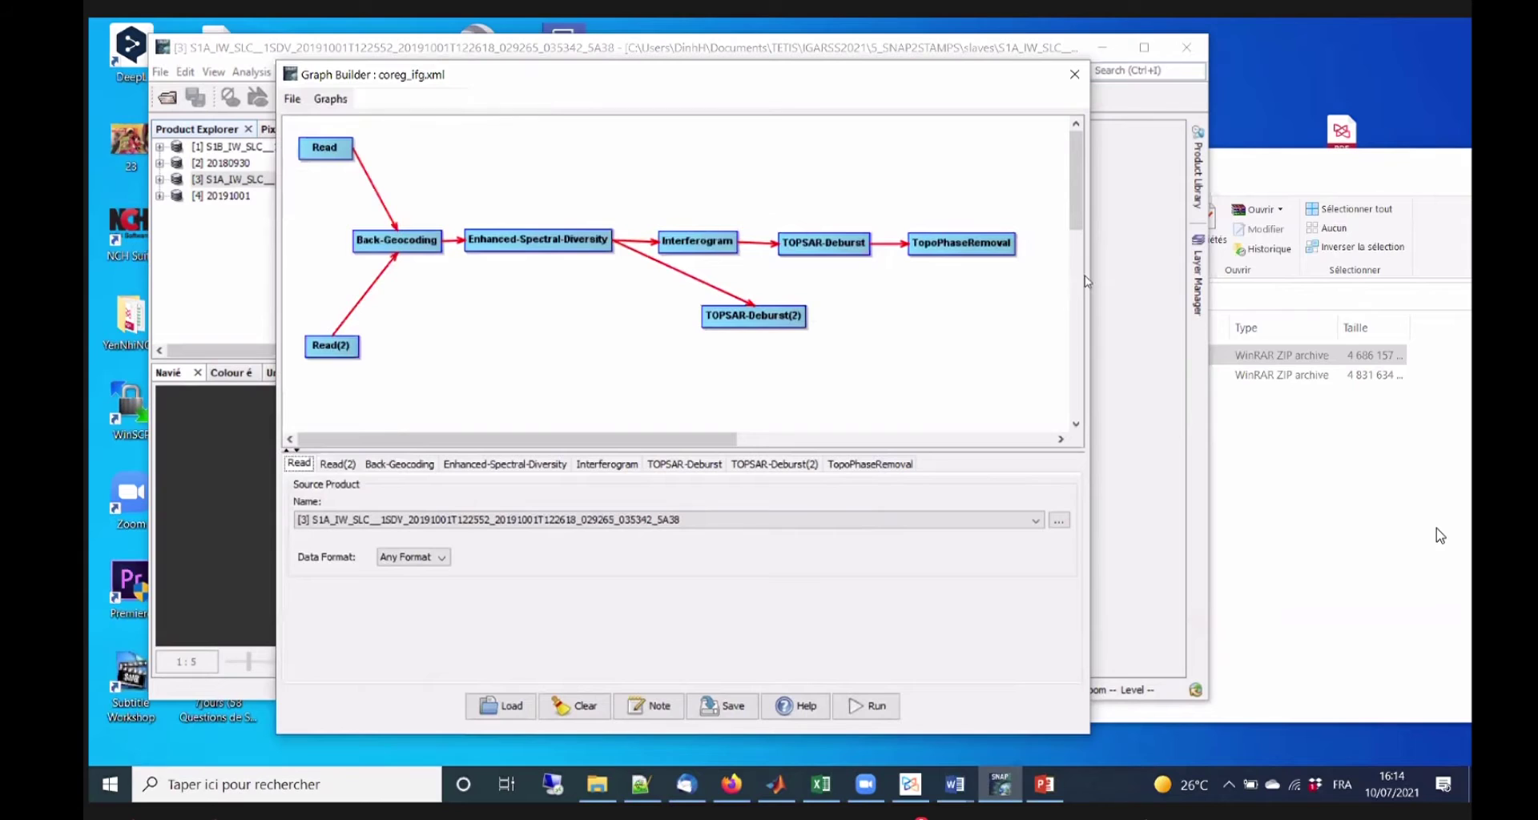
{"action": "left_click_drag", "start_coordinate": [1092, 274], "coordinate": [1320, 276]}
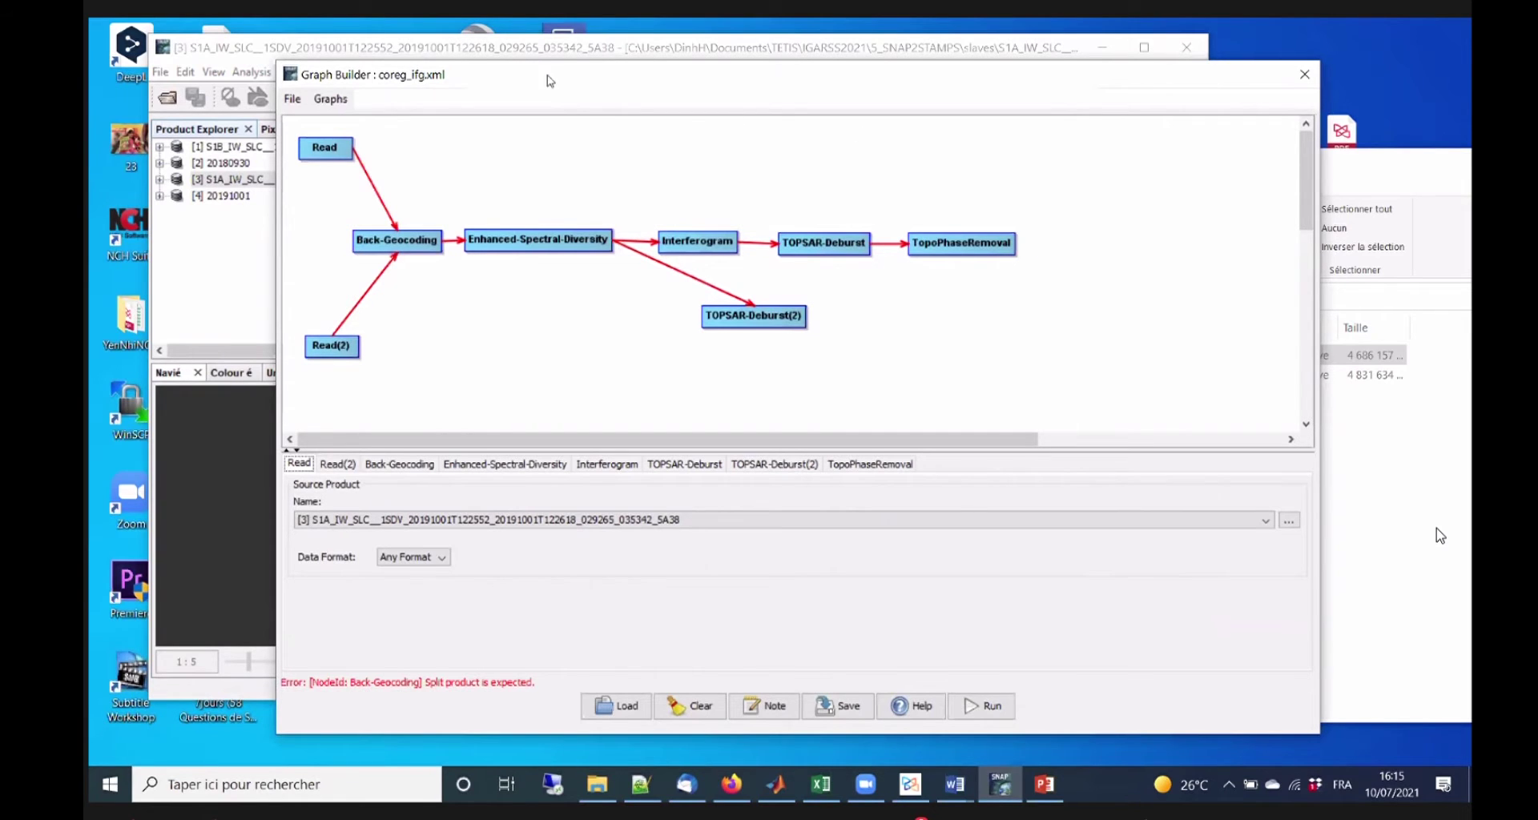
Add a Write operator to the graph and connect the TopoPhaseRemoval node's output to it.
{"action": "left_click_drag", "start_coordinate": [556, 83], "coordinate": [570, 89]}
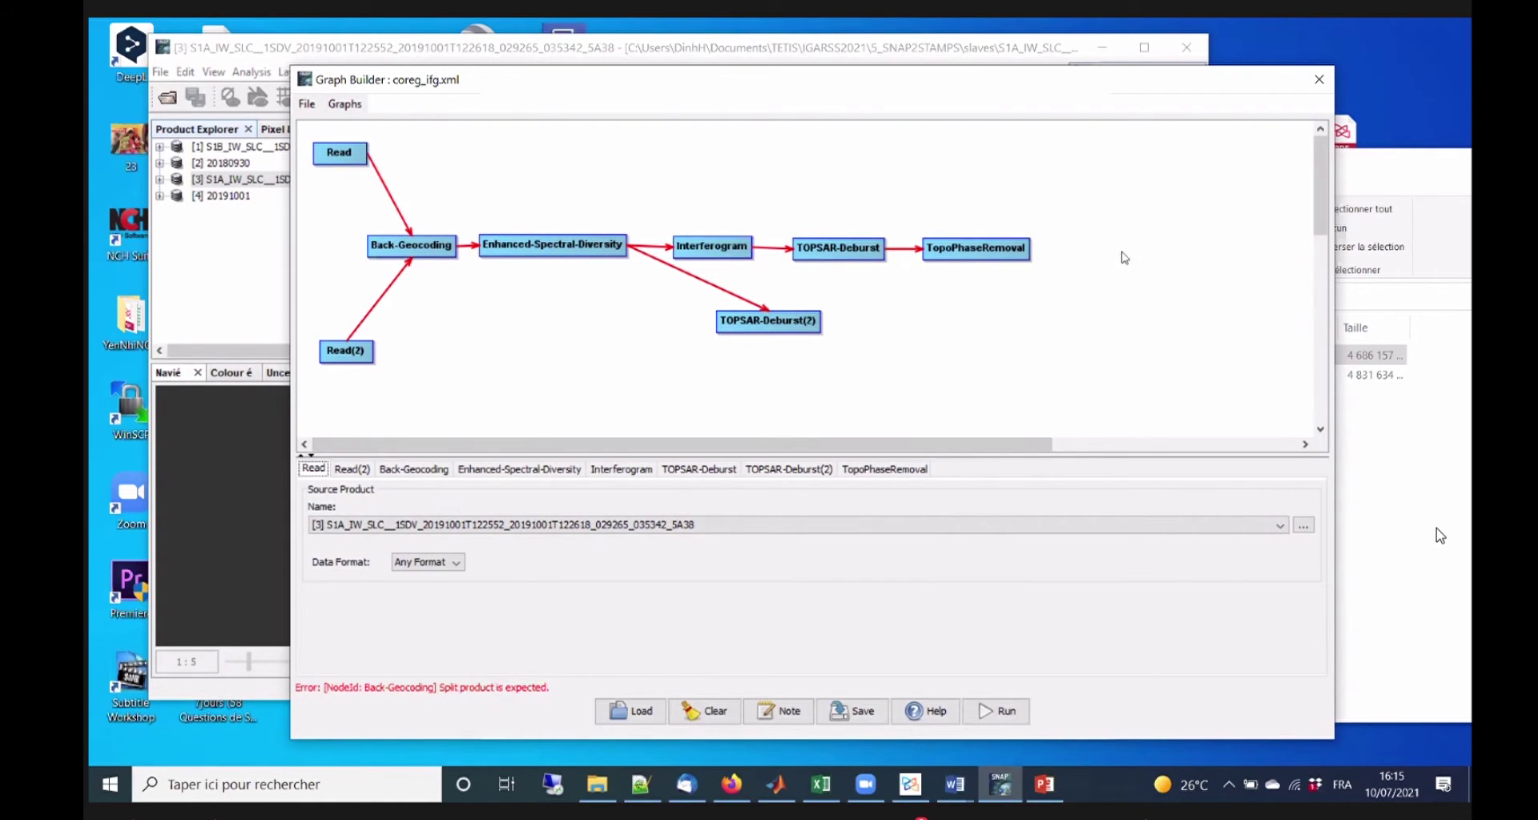
{"action": "right_click", "coordinate": [1105, 244]}
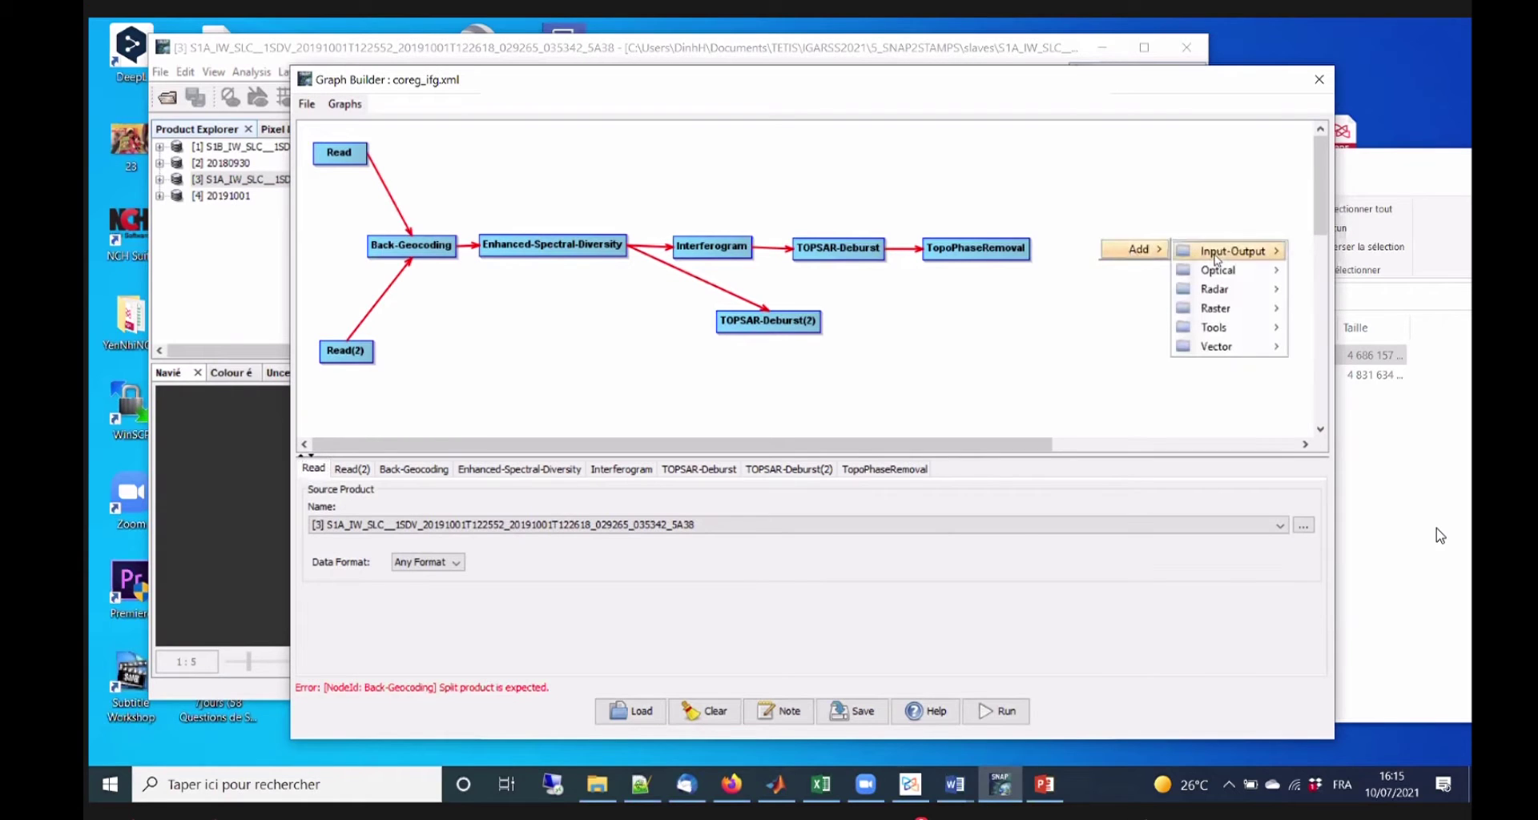
{"action": "mouse_move", "coordinate": [1268, 275]}
{"action": "mouse_move", "coordinate": [1248, 251]}
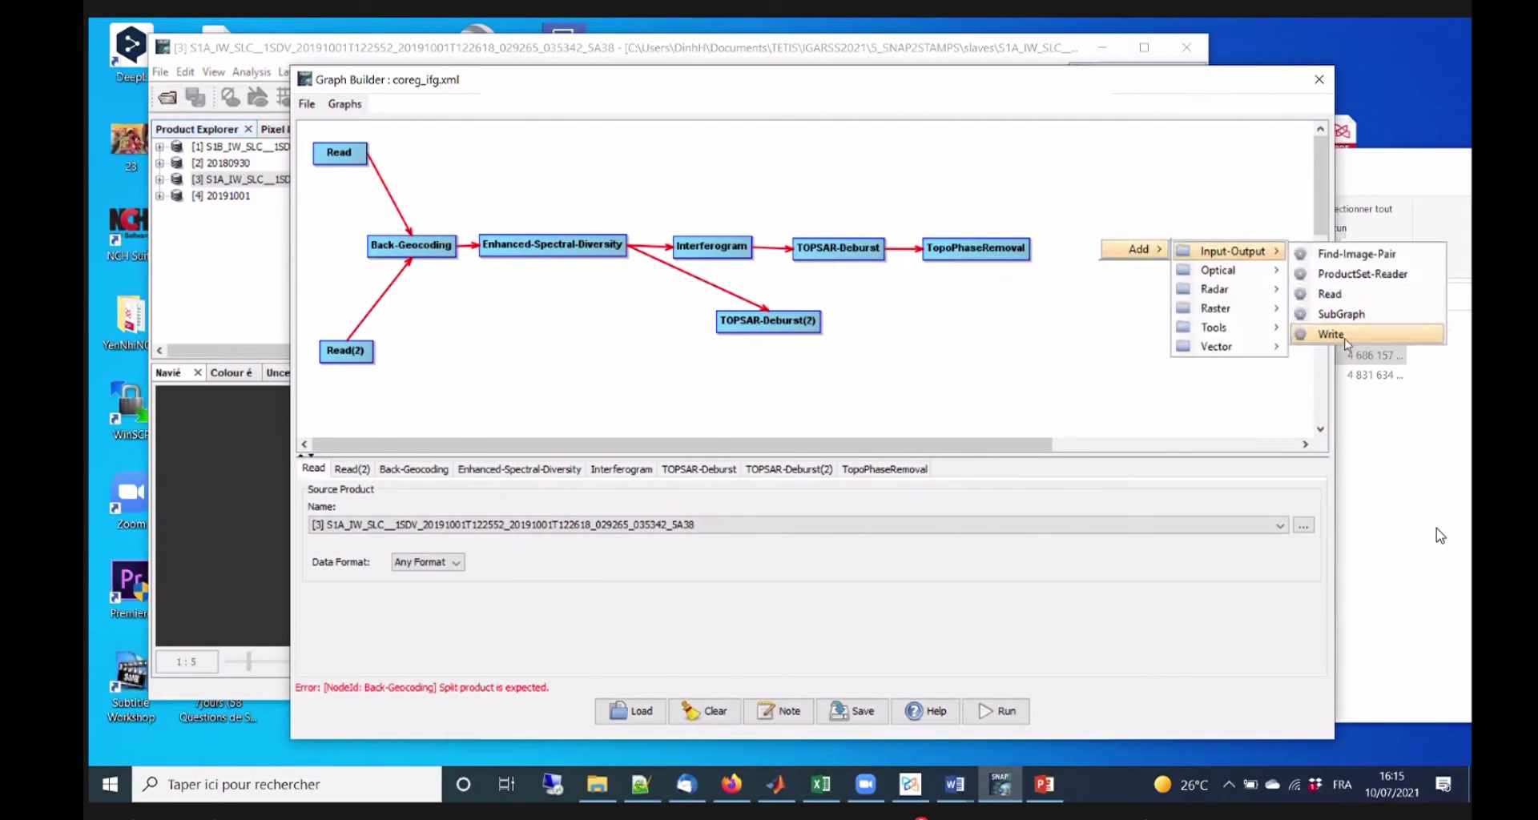
{"action": "left_click", "coordinate": [1330, 334]}
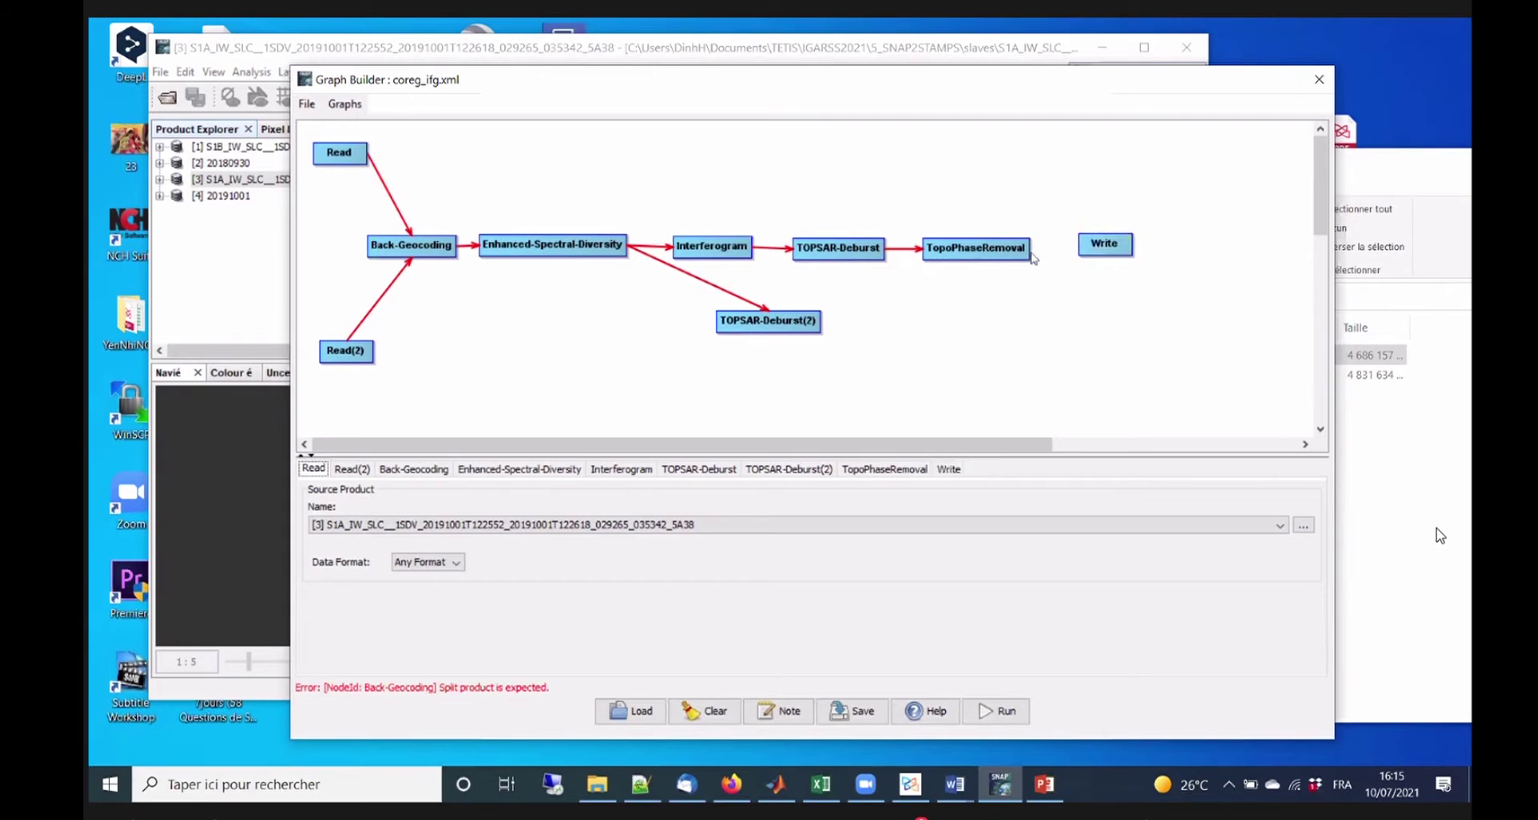
{"action": "left_click_drag", "start_coordinate": [1033, 253], "coordinate": [1107, 253]}
Add a second Write operator fed by TOPSAR-Deburst(2), and compare the graph with the PowerPoint slide before returning to SNAP.
{"action": "right_click", "coordinate": [960, 324]}
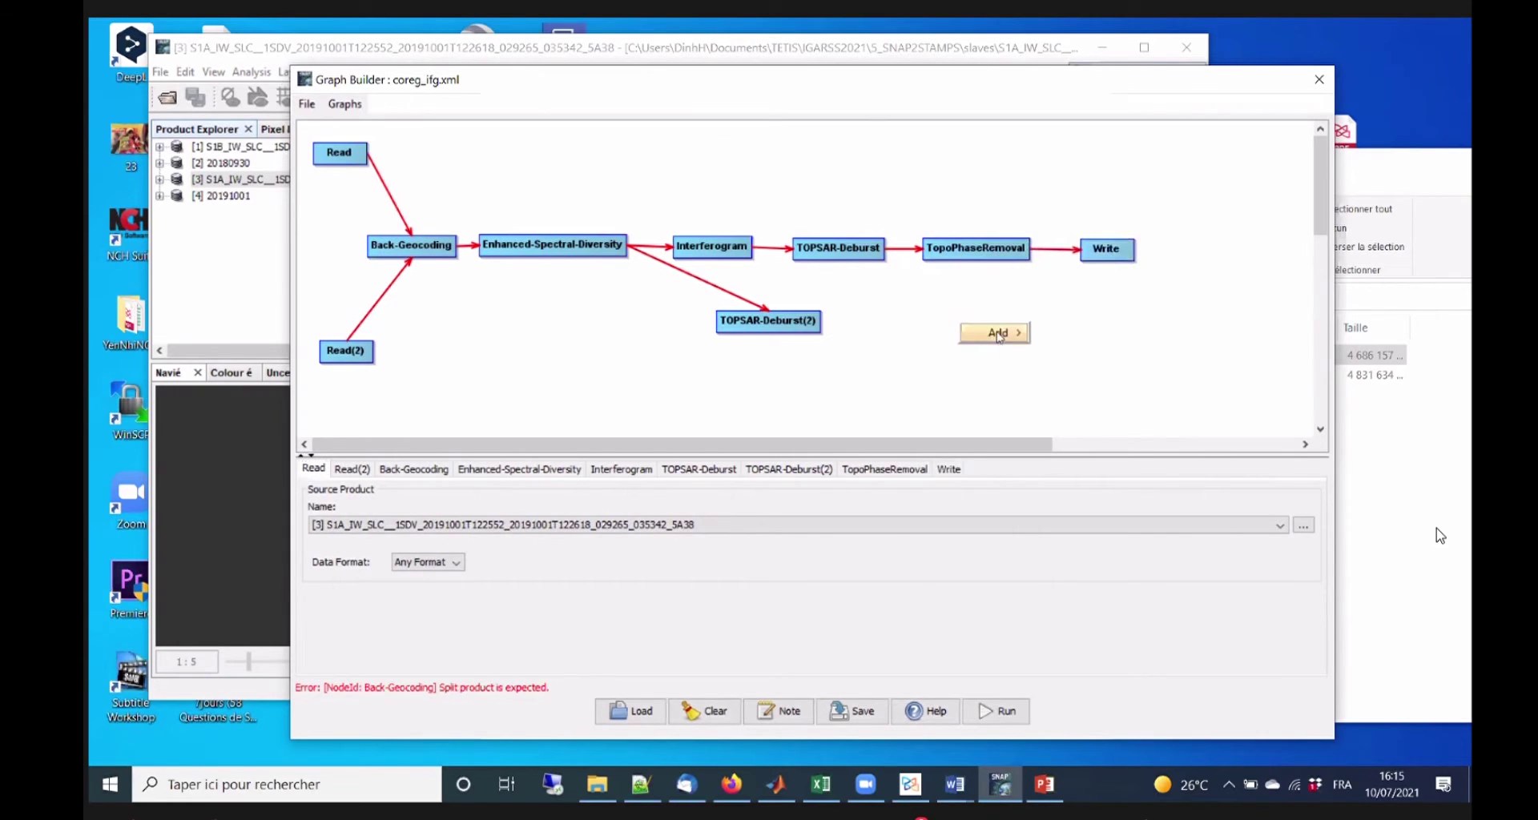
{"action": "mouse_move", "coordinate": [1005, 333]}
{"action": "mouse_move", "coordinate": [1096, 335]}
{"action": "left_click", "coordinate": [1189, 423]}
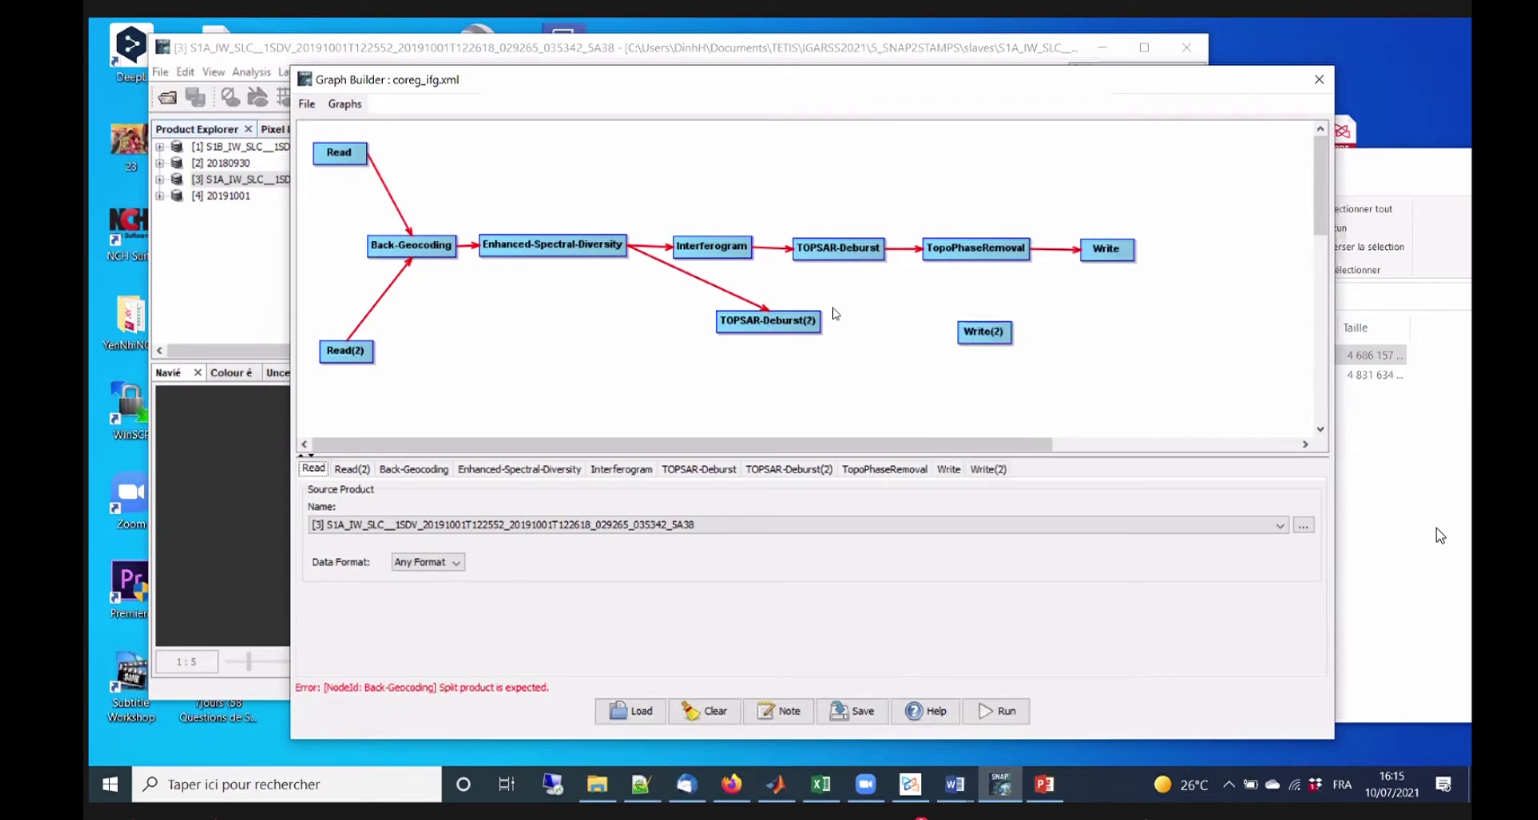
{"action": "left_click_drag", "start_coordinate": [1001, 336], "coordinate": [933, 324]}
{"action": "left_click_drag", "start_coordinate": [809, 323], "coordinate": [957, 324]}
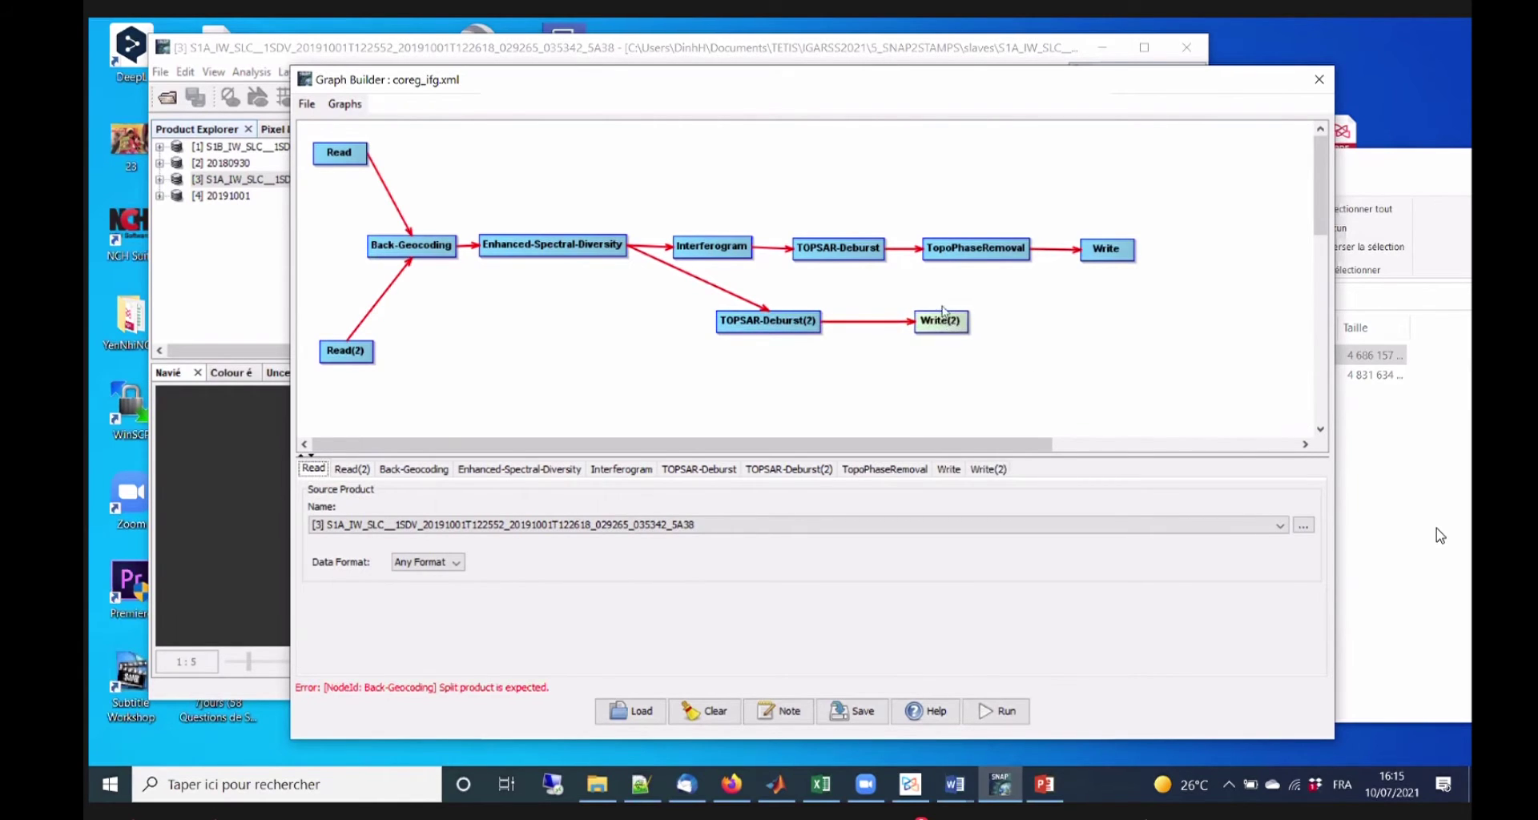
{"action": "left_click", "coordinate": [1043, 784]}
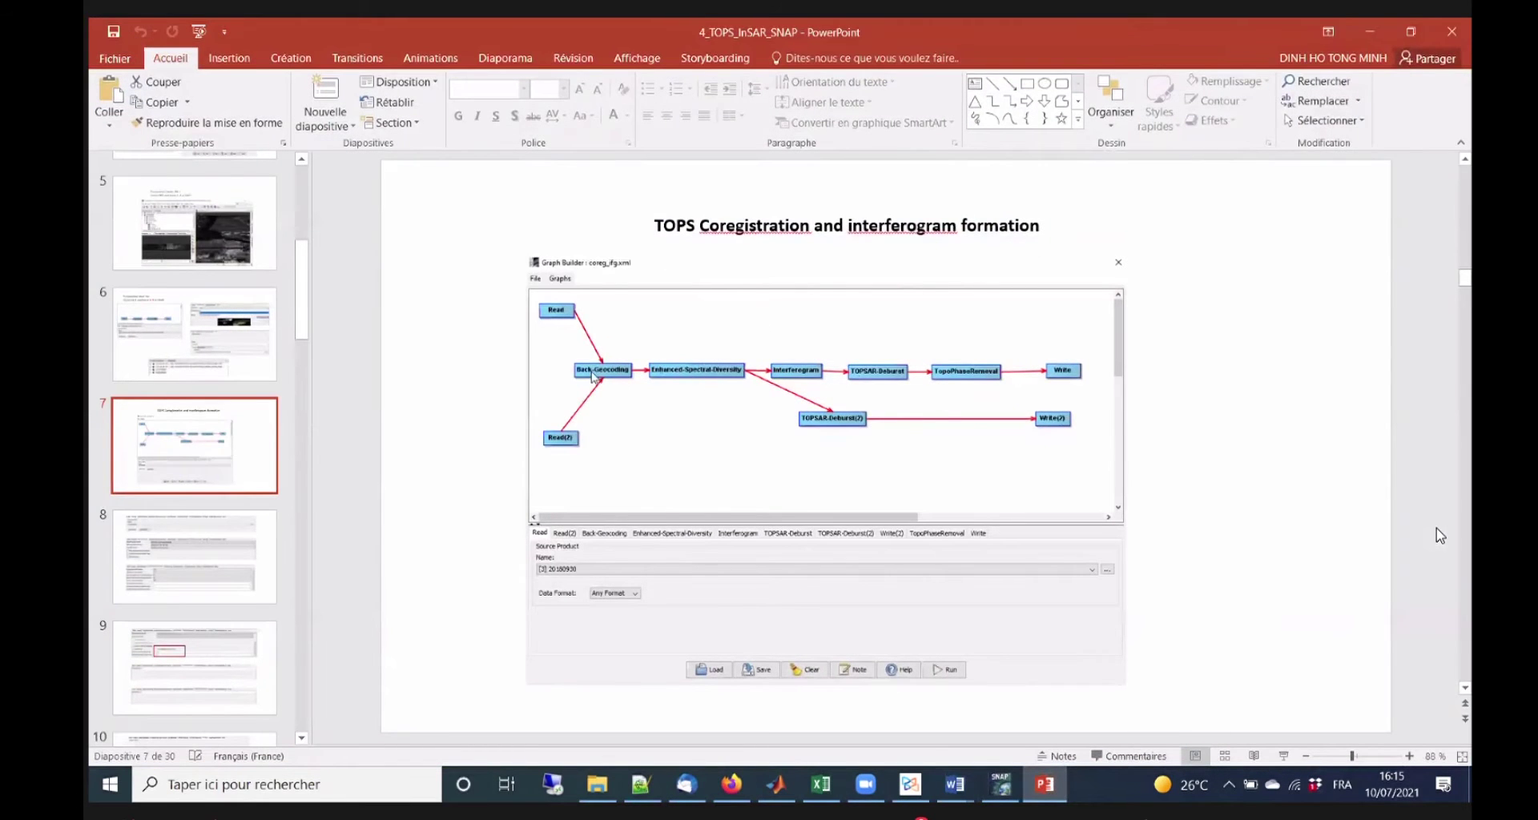
{"action": "left_click", "coordinate": [1369, 31]}
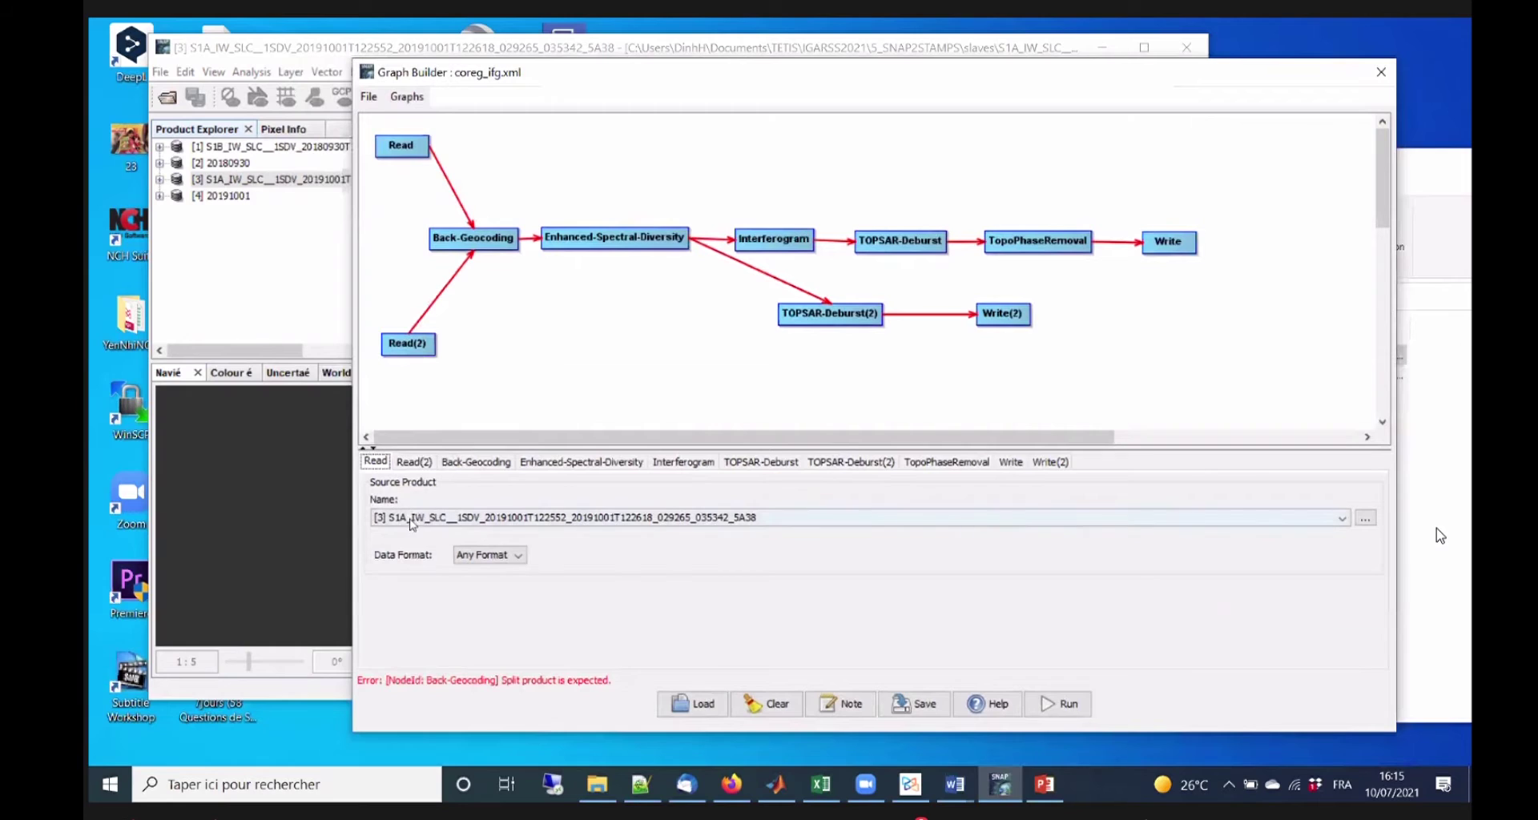
Set the Read source product to 20180930 and the Read(2) source product to 20191001.
{"action": "left_click", "coordinate": [416, 519]}
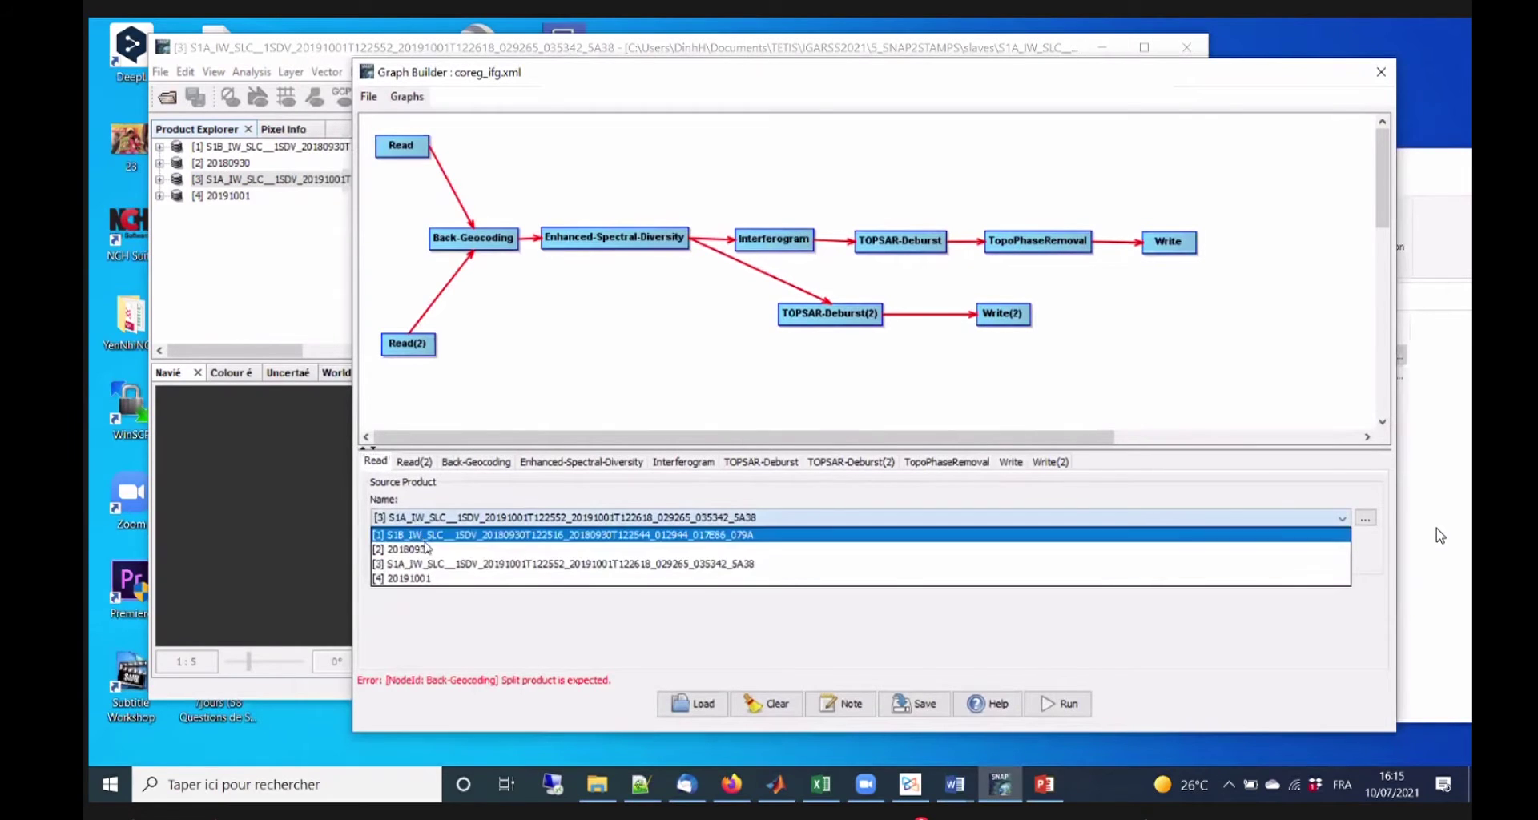
{"action": "left_click", "coordinate": [426, 550]}
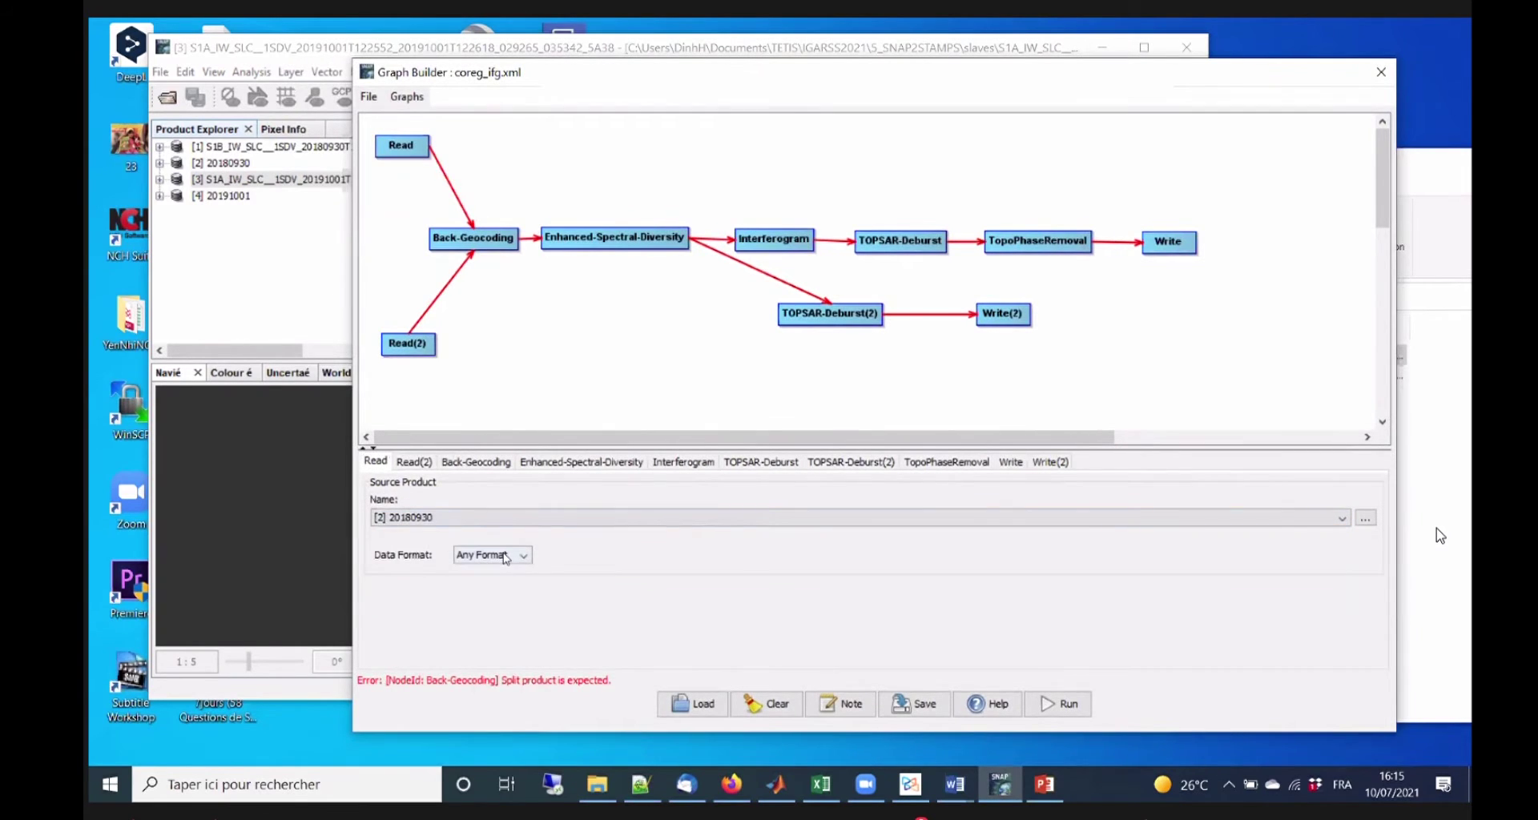
{"action": "left_click", "coordinate": [432, 465]}
{"action": "left_click", "coordinate": [455, 522]}
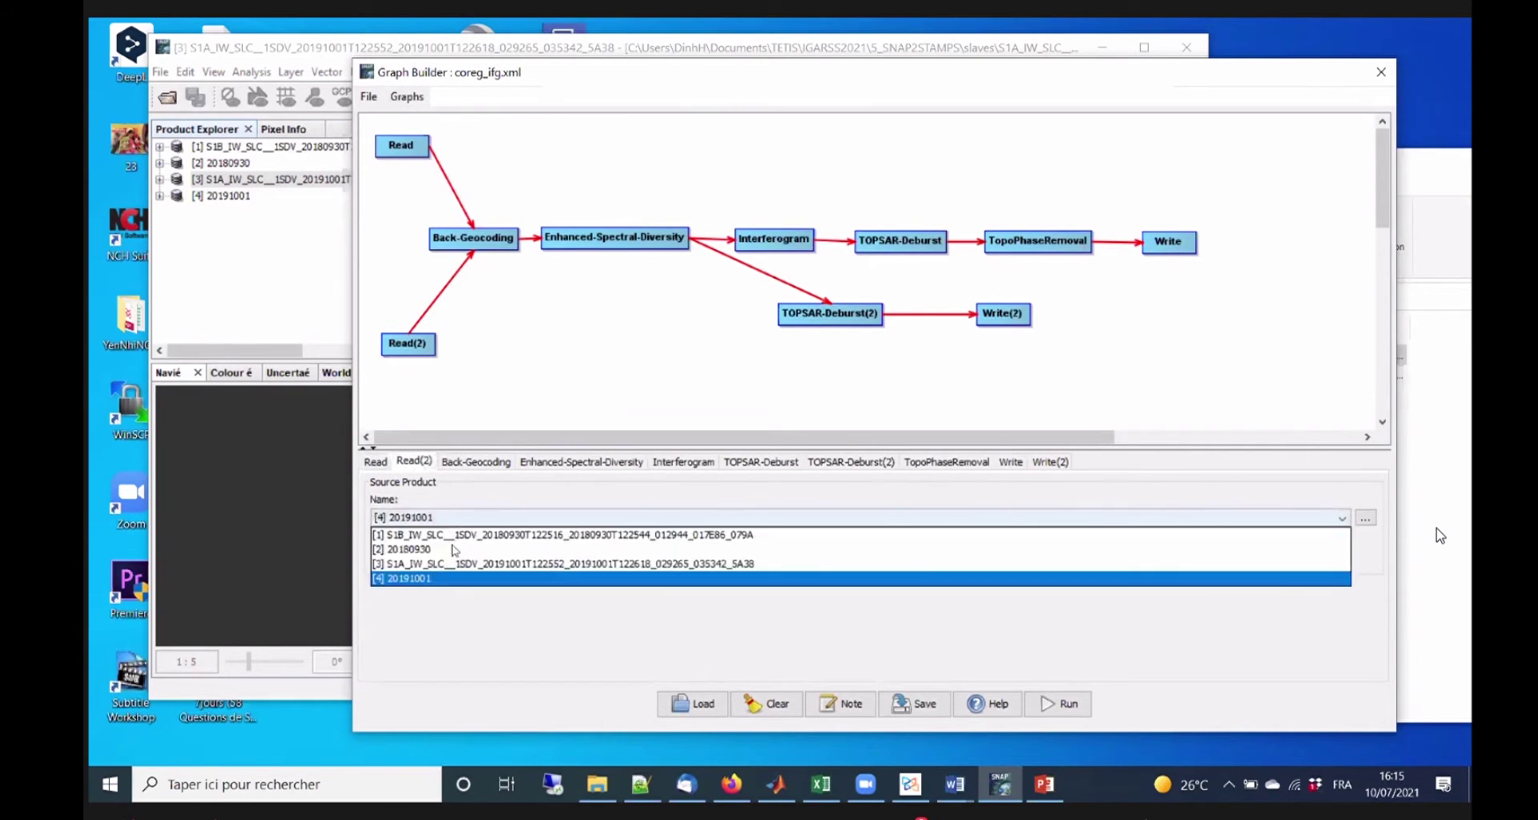
{"action": "left_click", "coordinate": [450, 580]}
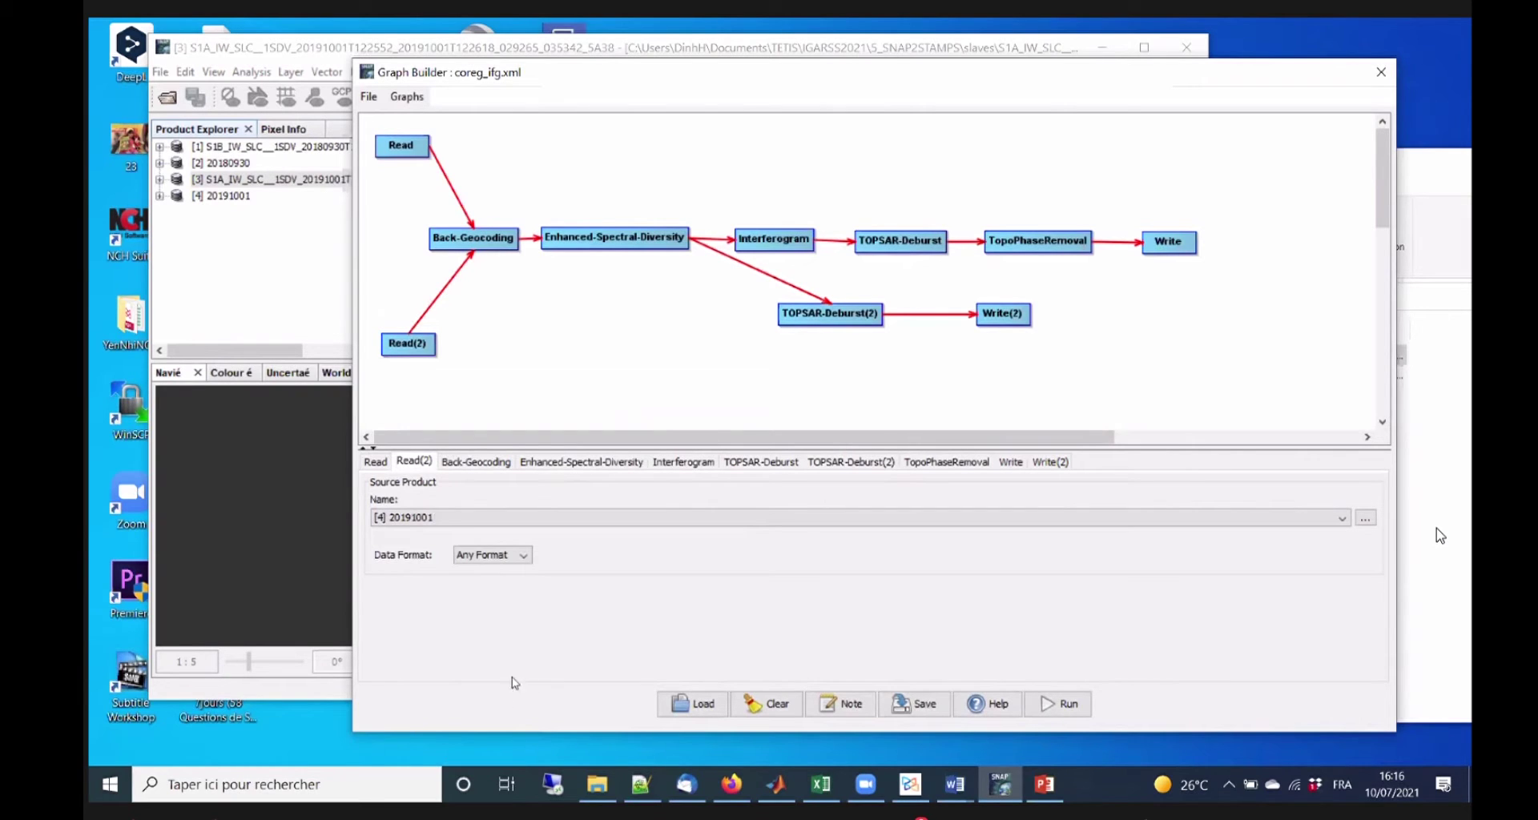
Review the Back-Geocoding, Enhanced-Spectral-Diversity and Interferogram parameters, including the coherence estimation options.
{"action": "left_click_drag", "start_coordinate": [534, 80], "coordinate": [437, 72]}
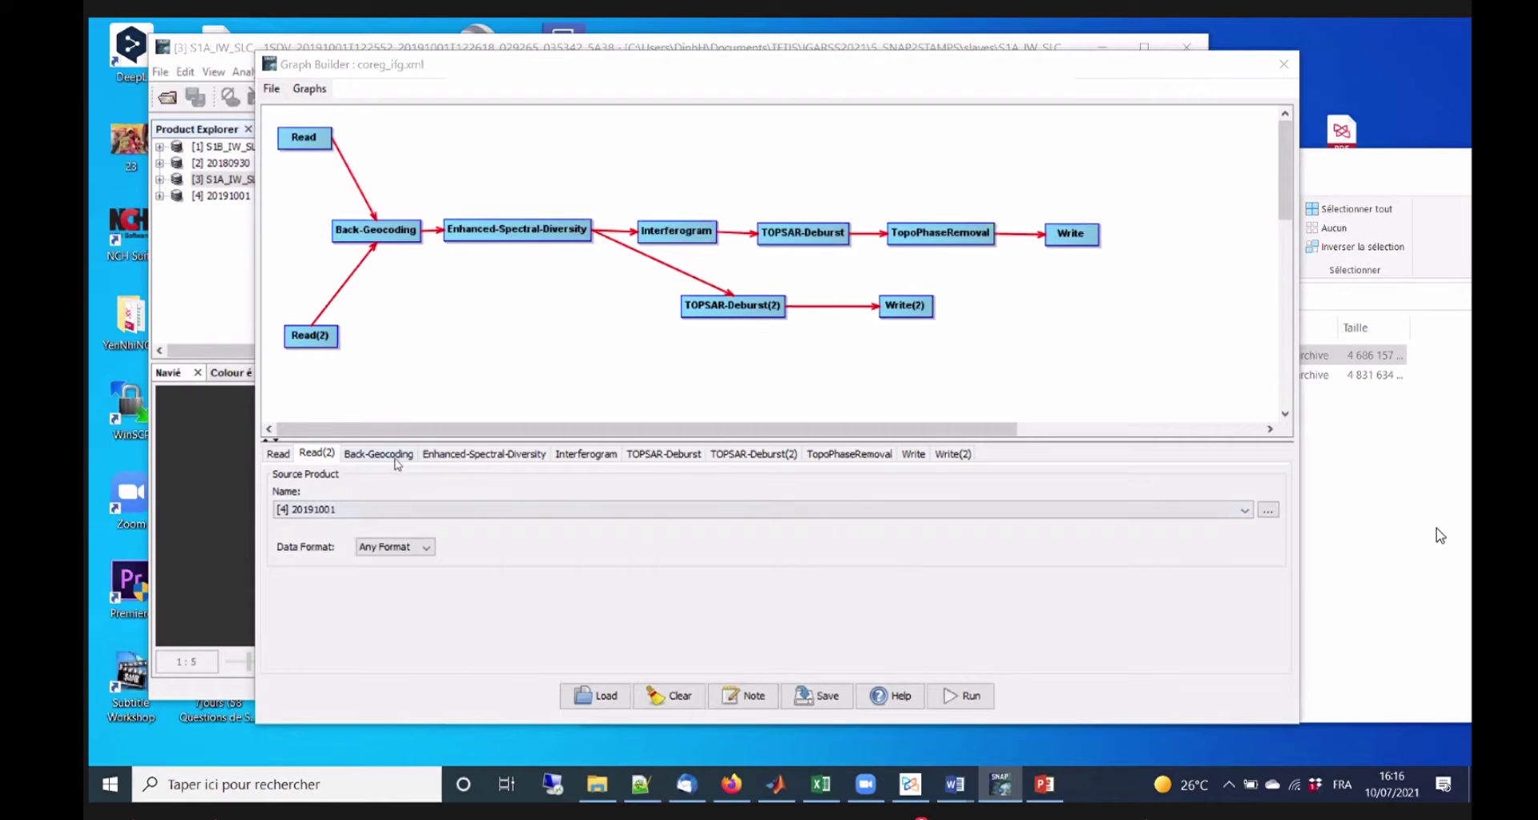
{"action": "left_click", "coordinate": [373, 453]}
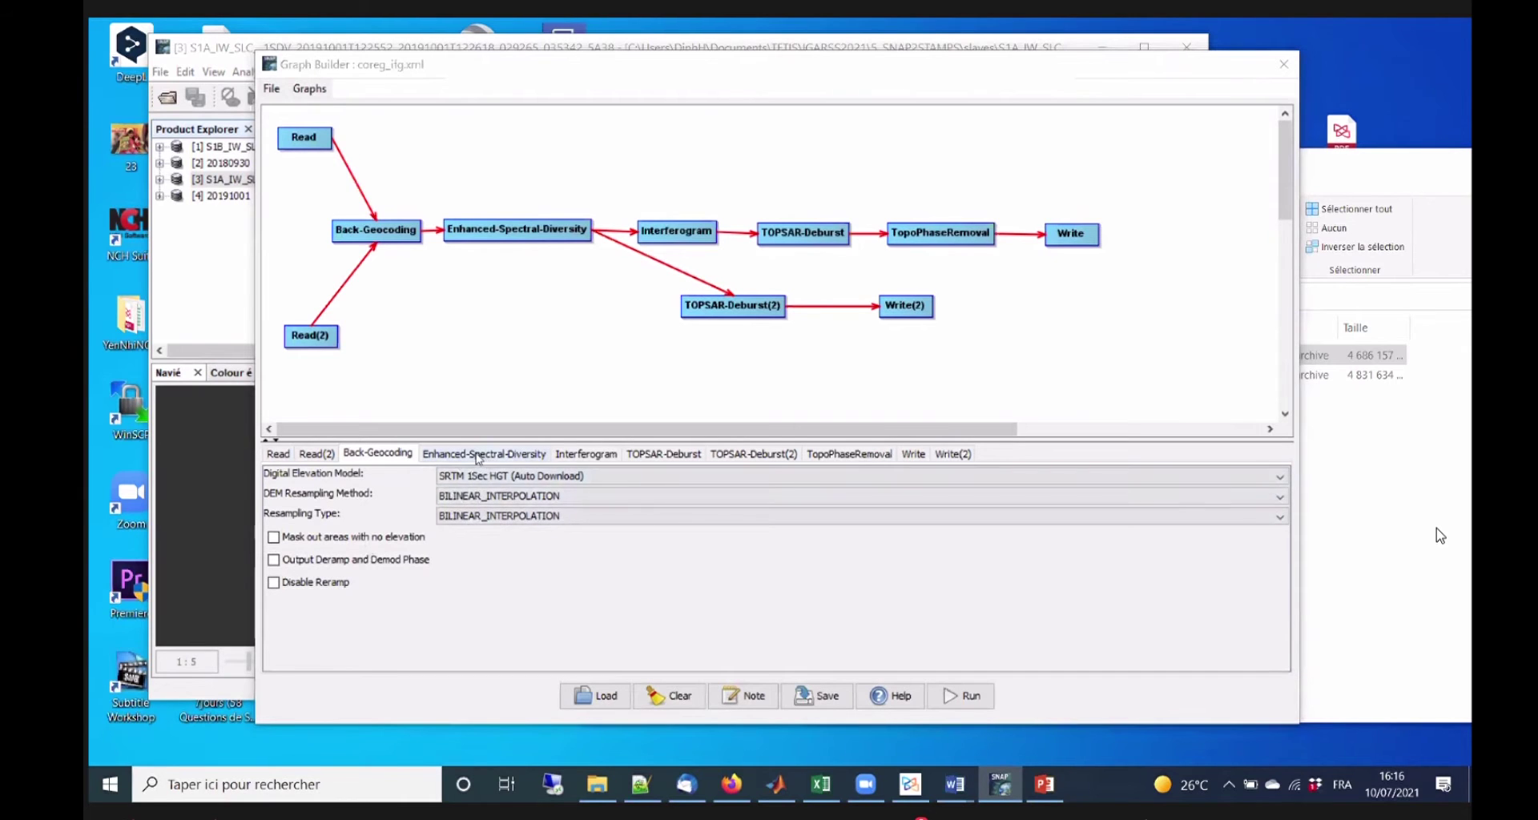
{"action": "left_click", "coordinate": [469, 453]}
{"action": "scroll", "coordinate": [433, 559], "scroll_direction": "down", "scroll_amount": 1}
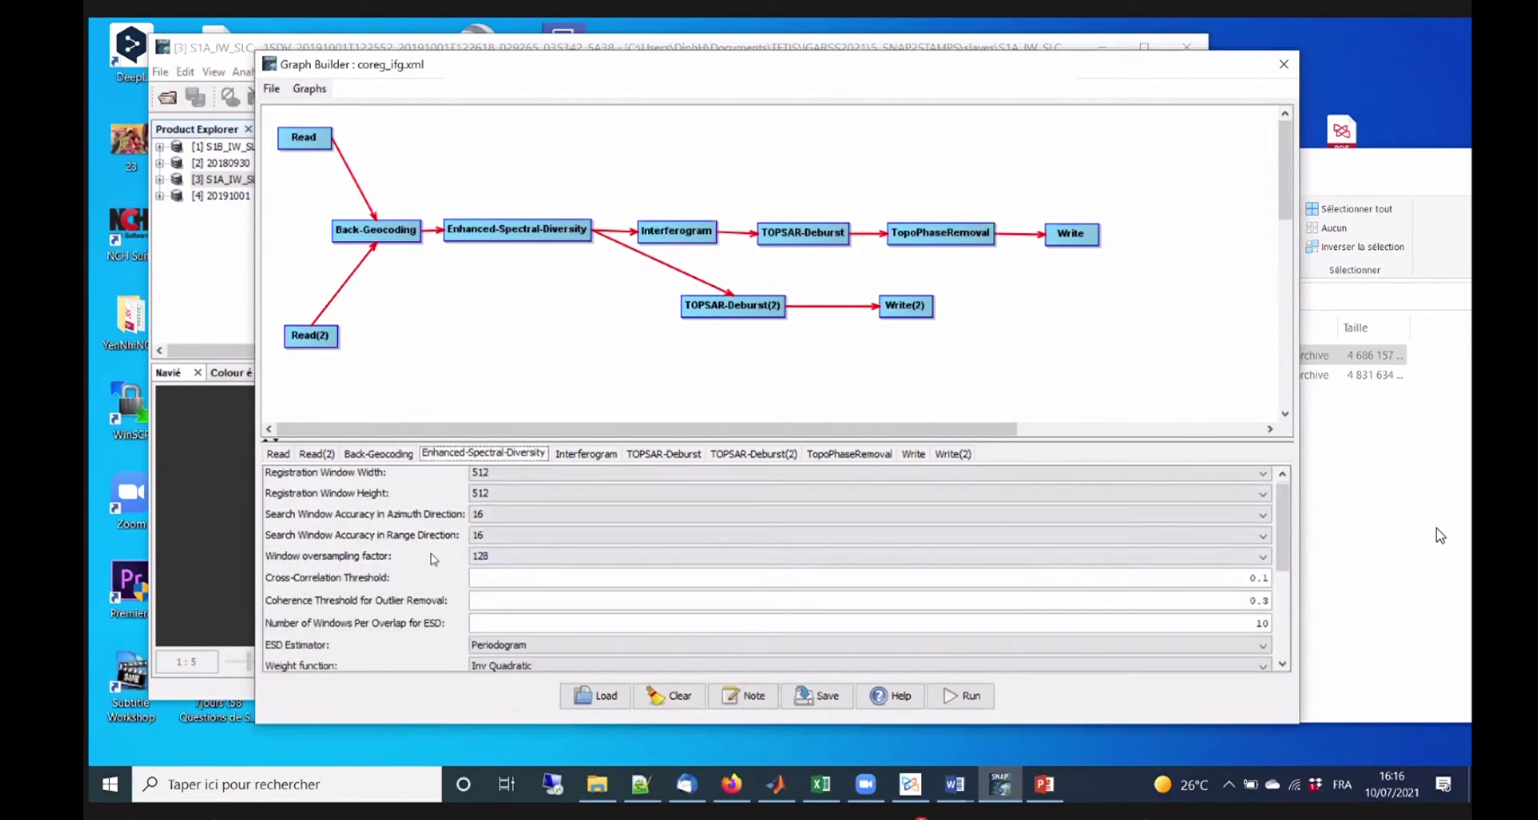
{"action": "left_click", "coordinate": [586, 454]}
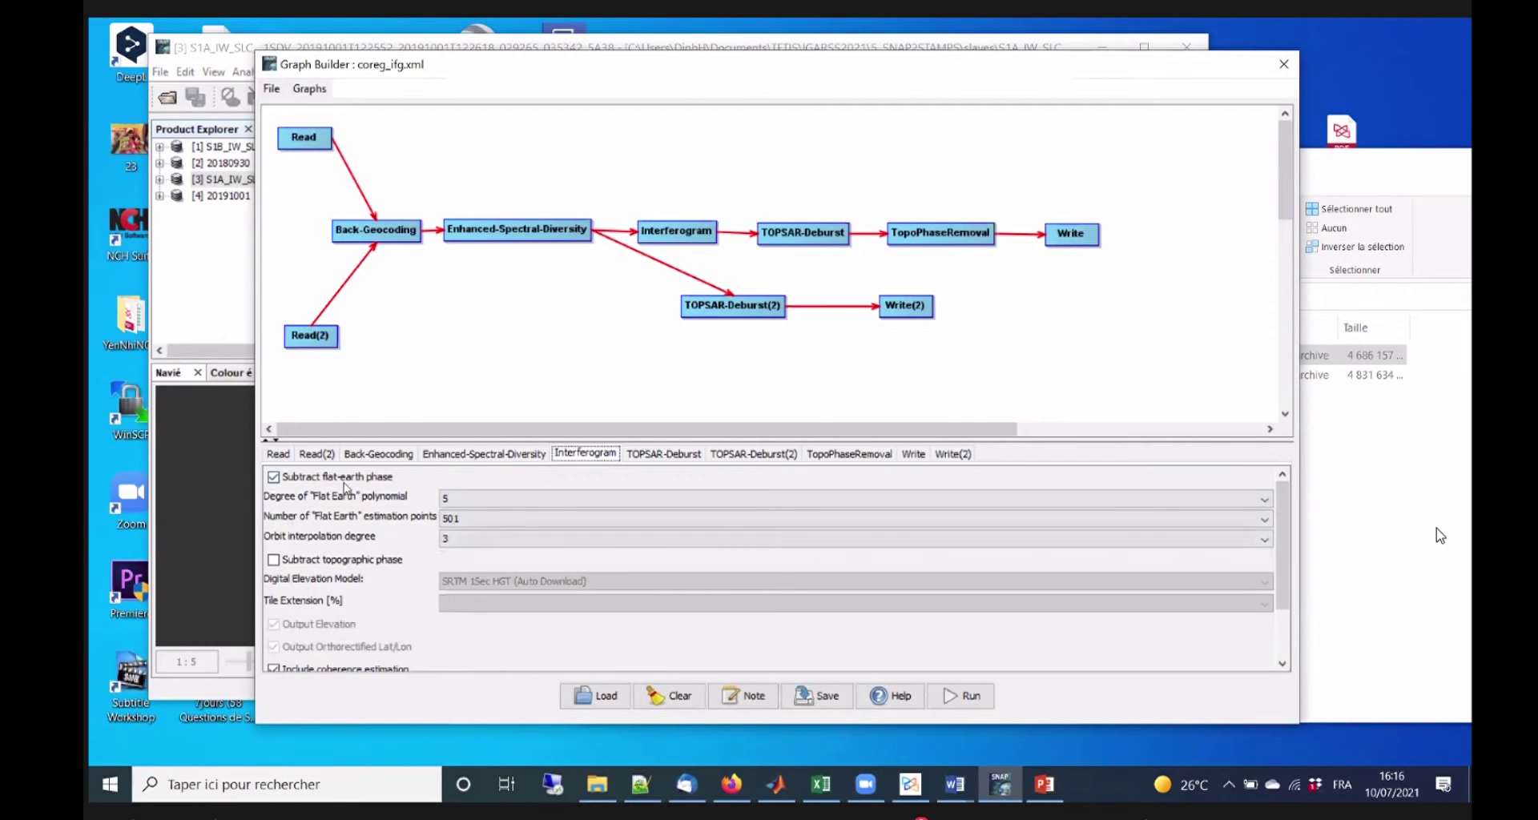
{"action": "scroll", "coordinate": [385, 544], "scroll_direction": "down", "scroll_amount": 2}
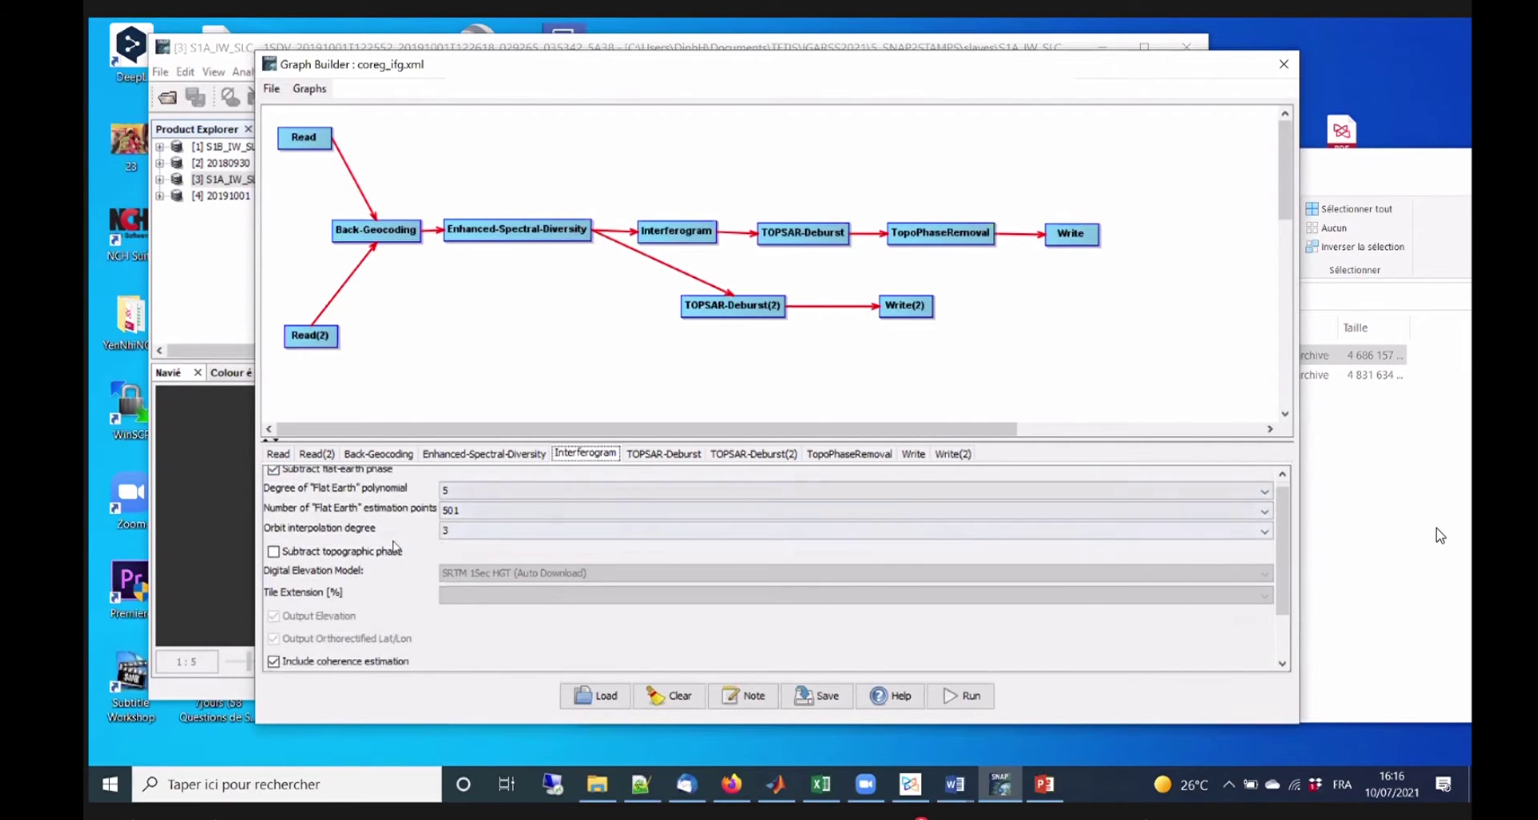
{"action": "scroll", "coordinate": [403, 566], "scroll_direction": "down", "scroll_amount": 3}
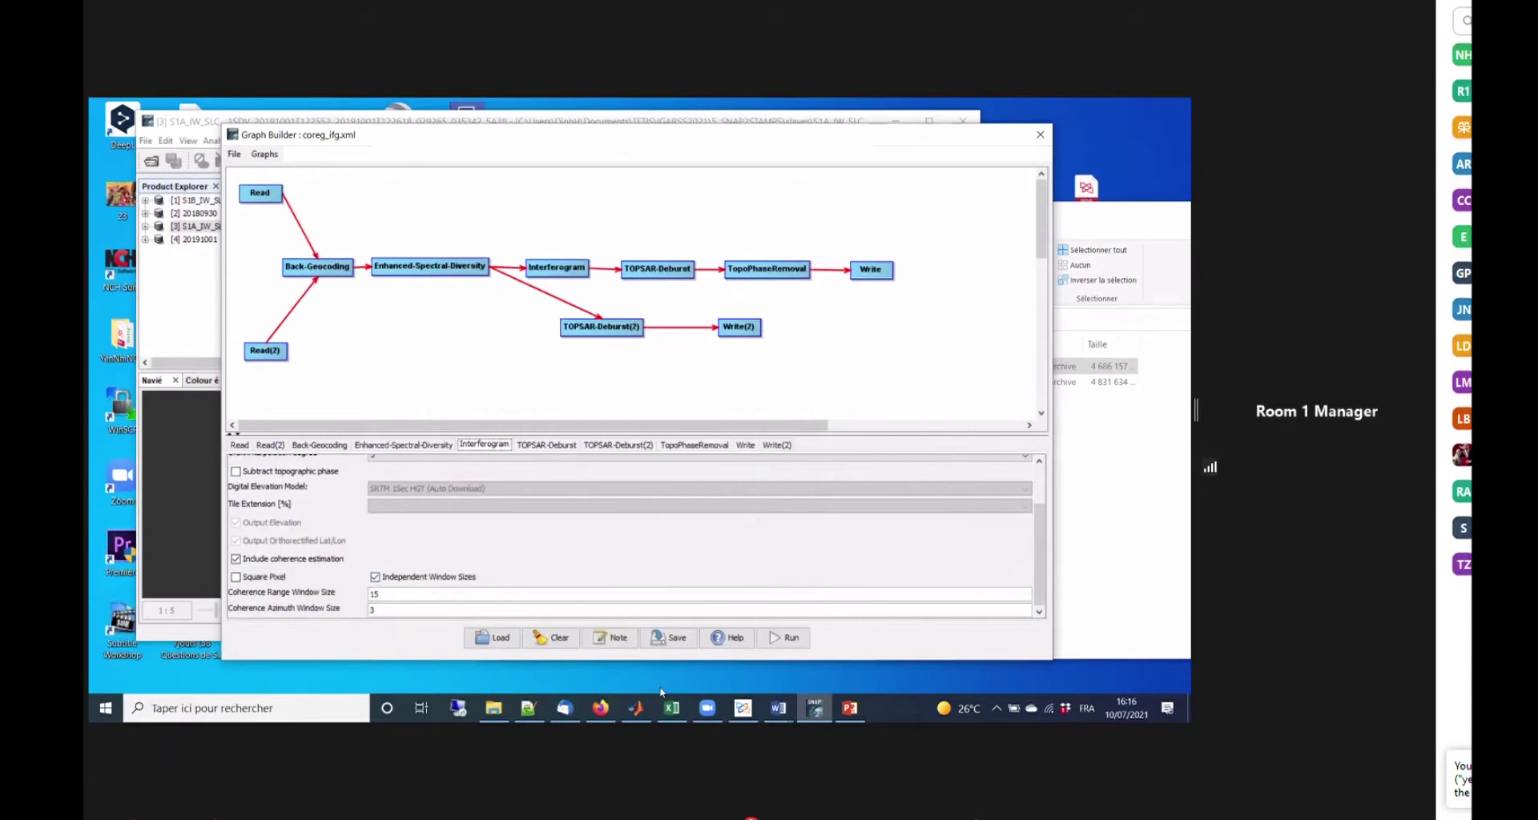
Switch to PowerPoint, view slide 9 with the Interferogram coherence window settings, and return to SNAP.
{"action": "left_click", "coordinate": [850, 708]}
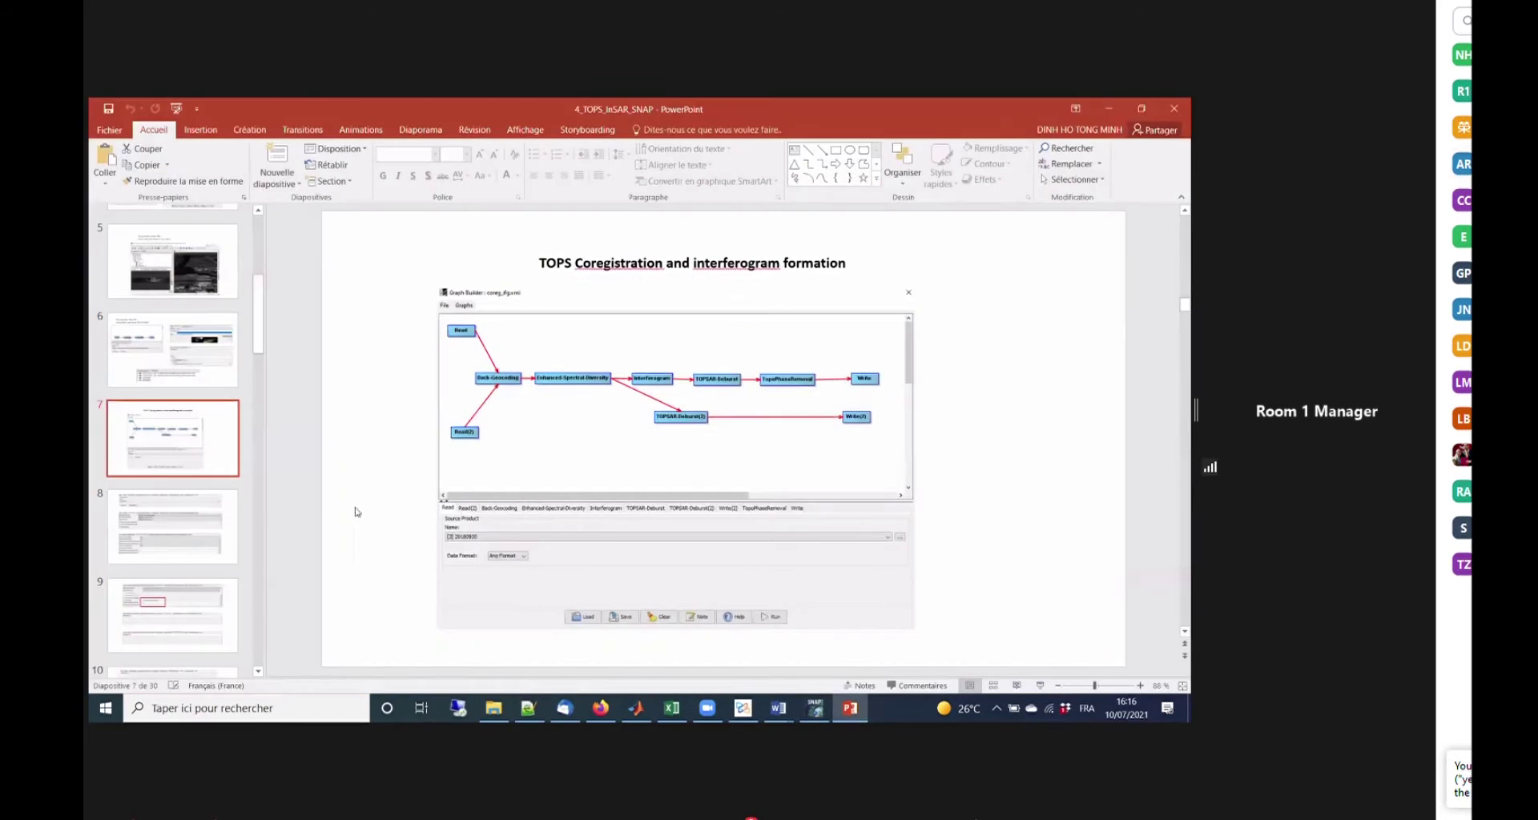
{"action": "scroll", "coordinate": [173, 549], "scroll_direction": "down", "scroll_amount": 3}
{"action": "left_click", "coordinate": [173, 528]}
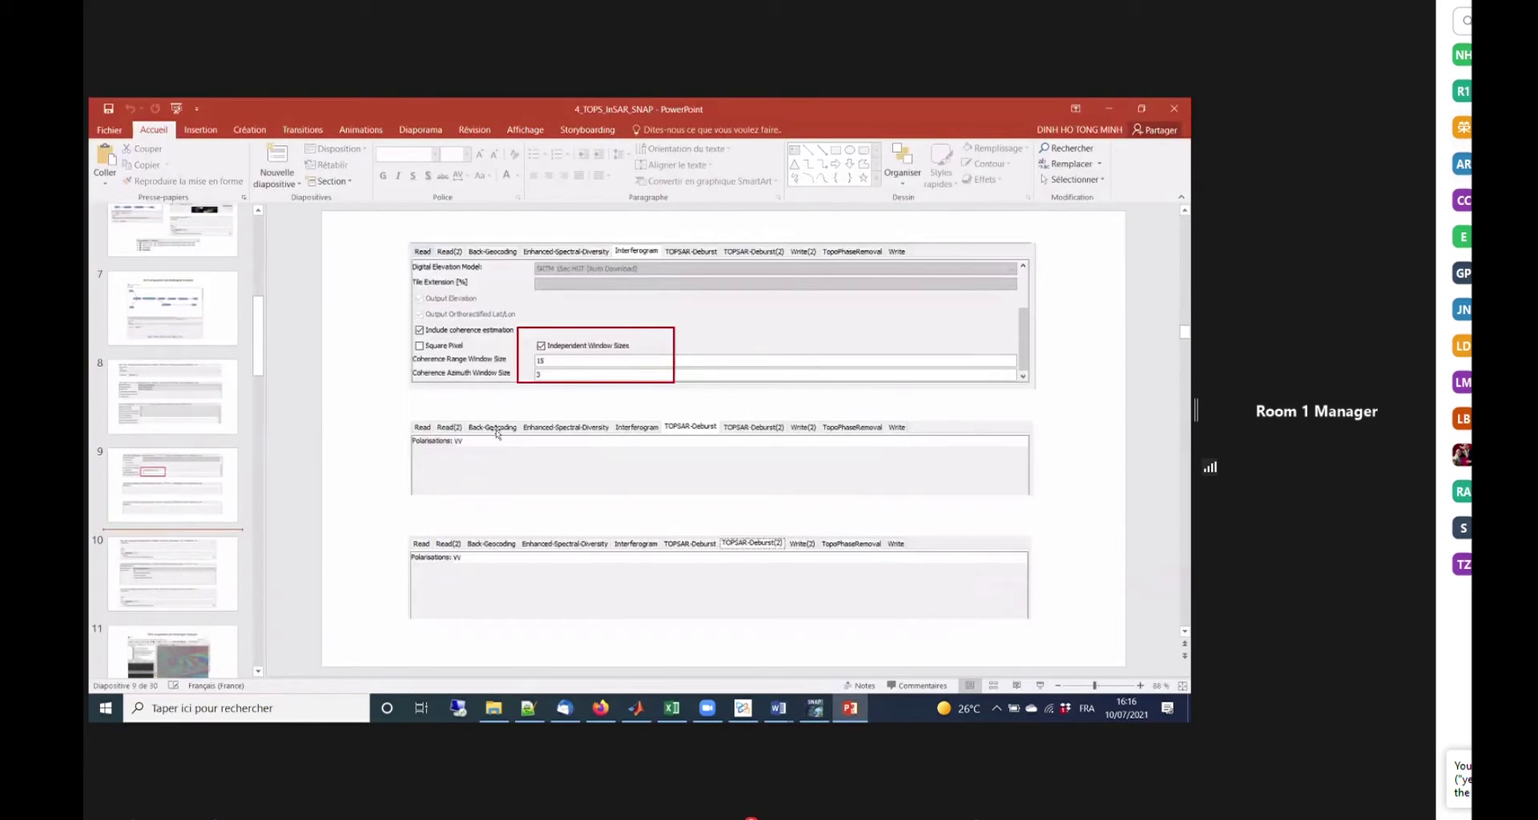
{"action": "left_click", "coordinate": [815, 708]}
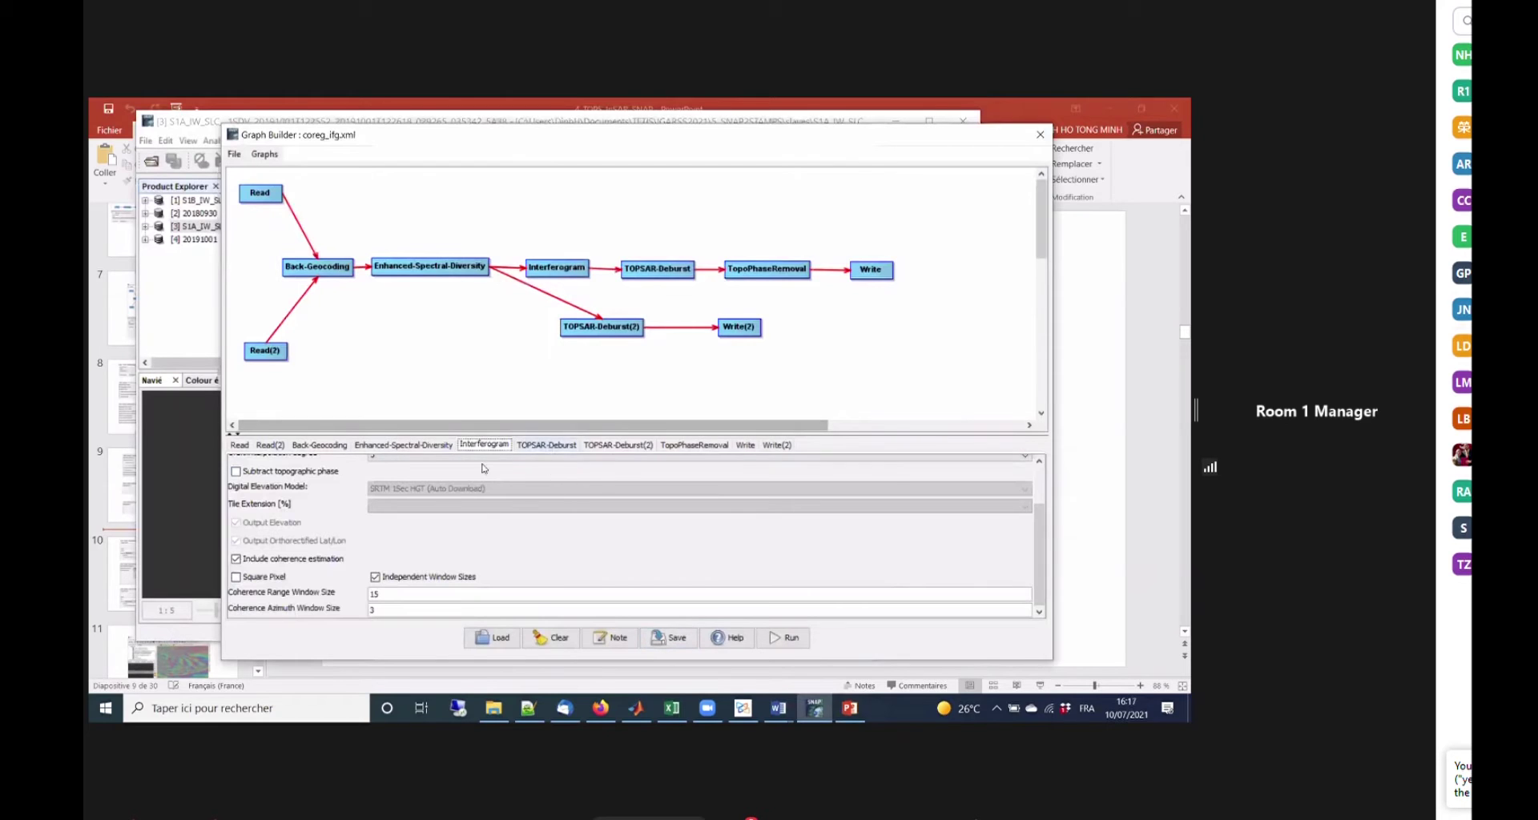
Review the TOPSAR-Deburst, TOPSAR-Deburst(2) and TopoPhaseRemoval parameters of the graph.
{"action": "left_click", "coordinate": [544, 447]}
{"action": "left_click", "coordinate": [755, 455]}
{"action": "left_click", "coordinate": [850, 454]}
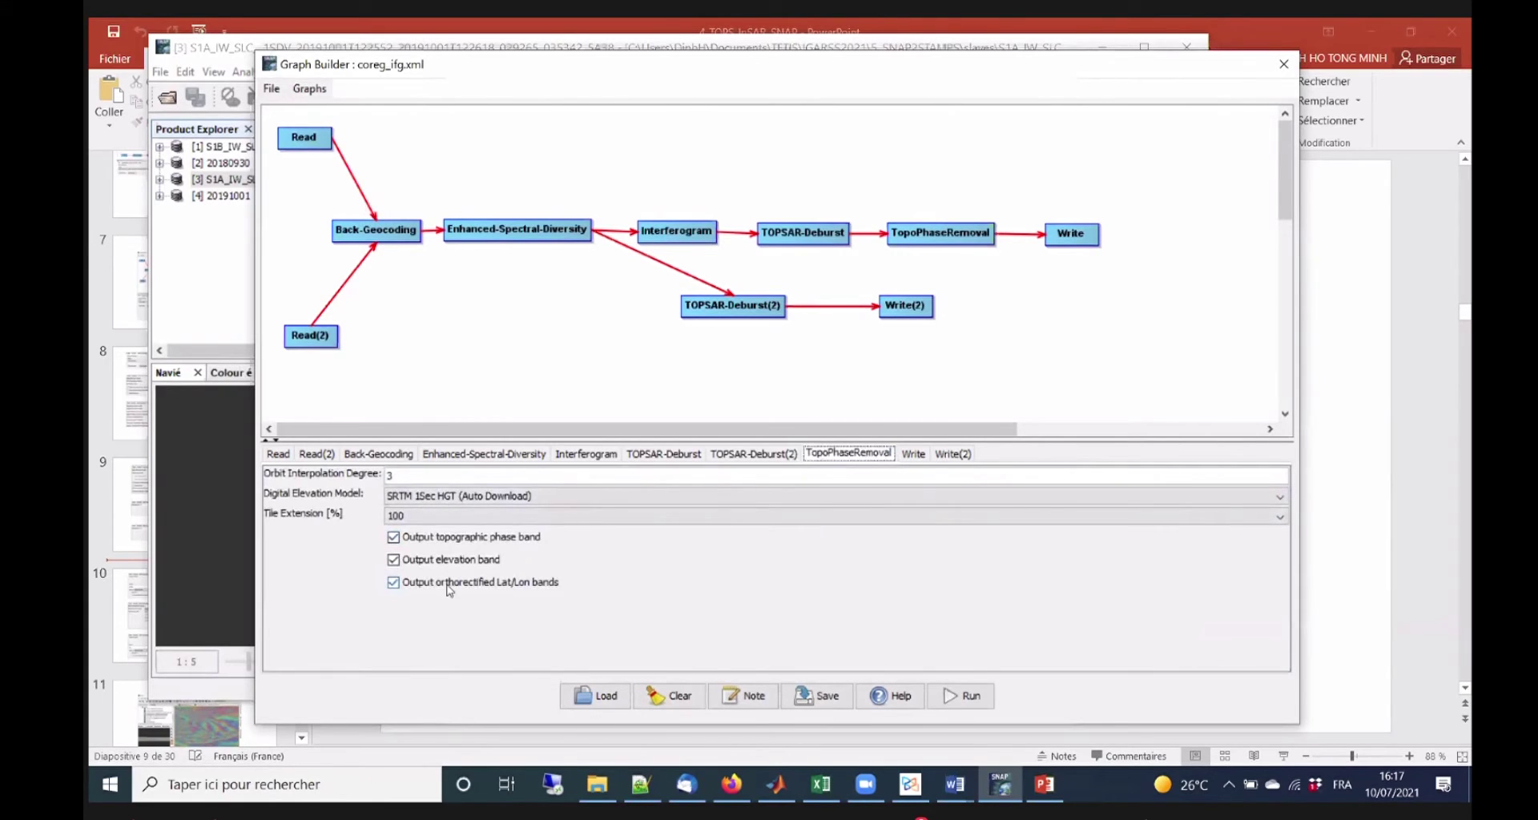
Switch to PowerPoint, view slide 10 with the Write and TopoPhaseRemoval settings, and return to SNAP.
{"action": "left_click", "coordinate": [1044, 785]}
{"action": "scroll", "coordinate": [442, 556], "scroll_direction": "down", "scroll_amount": 2}
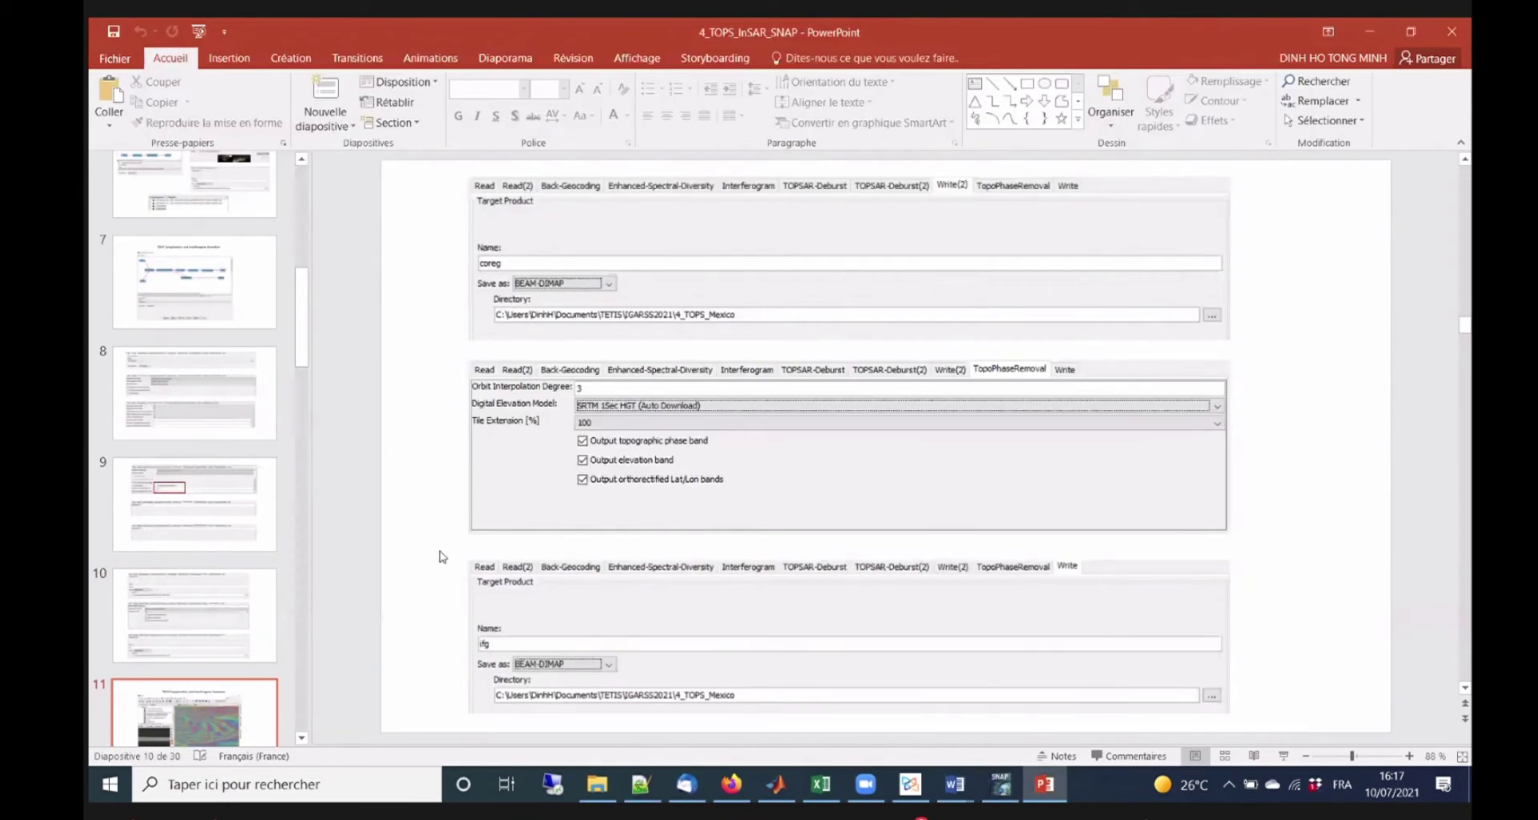
{"action": "scroll", "coordinate": [442, 557], "scroll_direction": "up", "scroll_amount": 1}
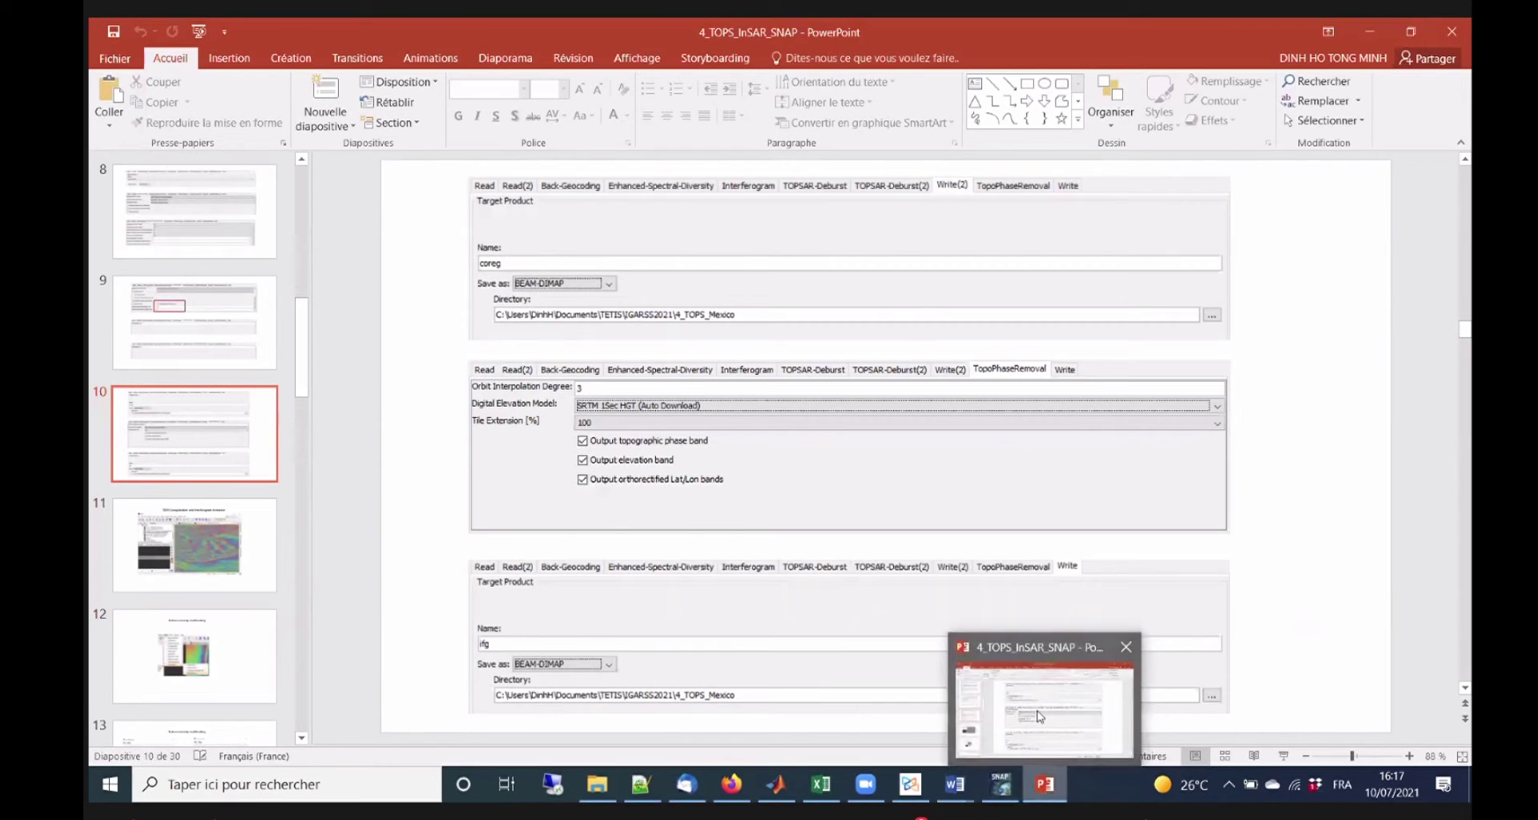
{"action": "mouse_move", "coordinate": [1006, 792]}
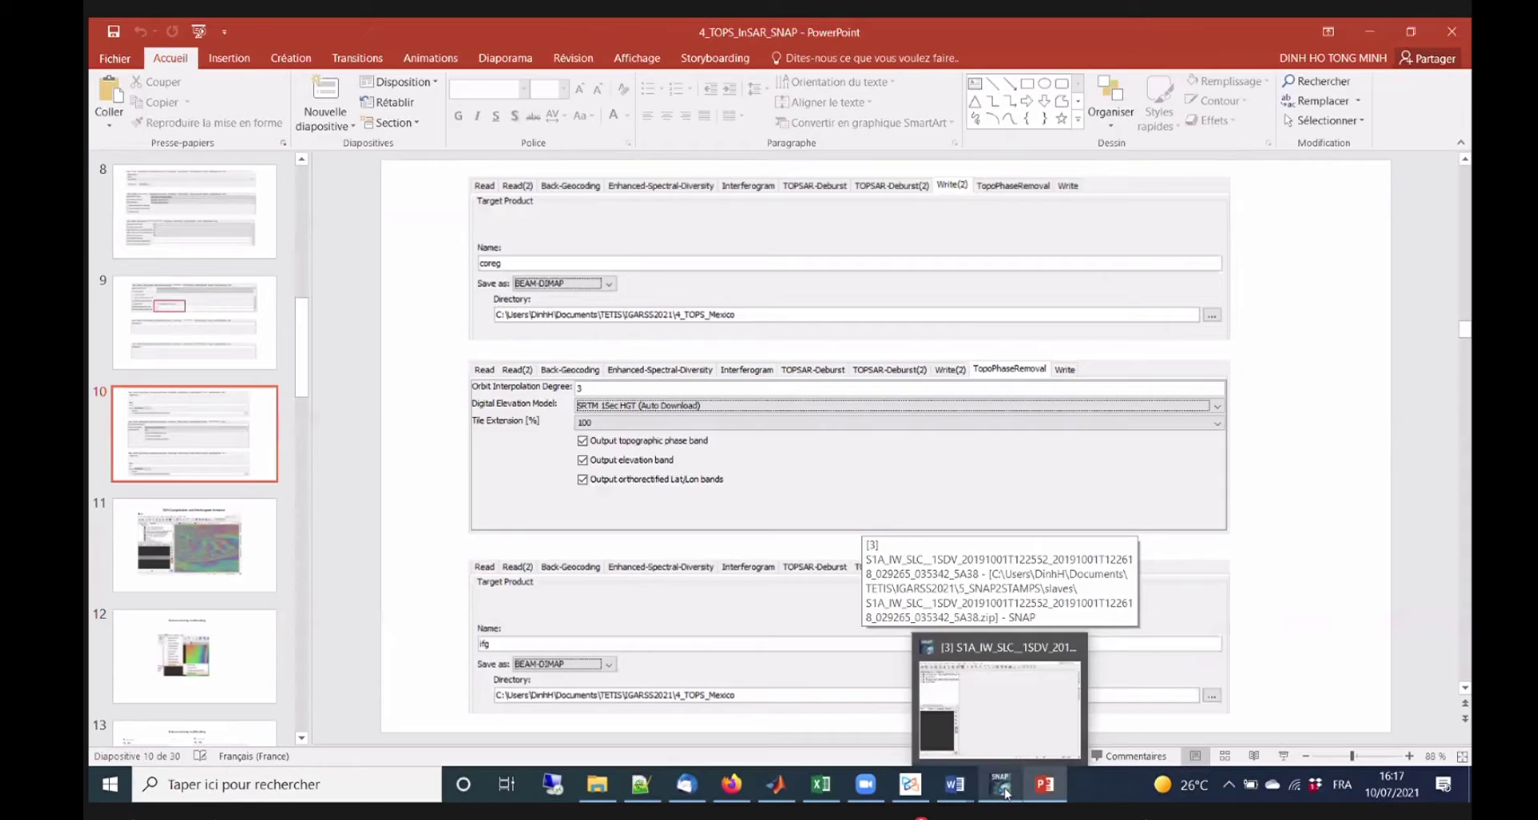
{"action": "left_click", "coordinate": [1006, 791]}
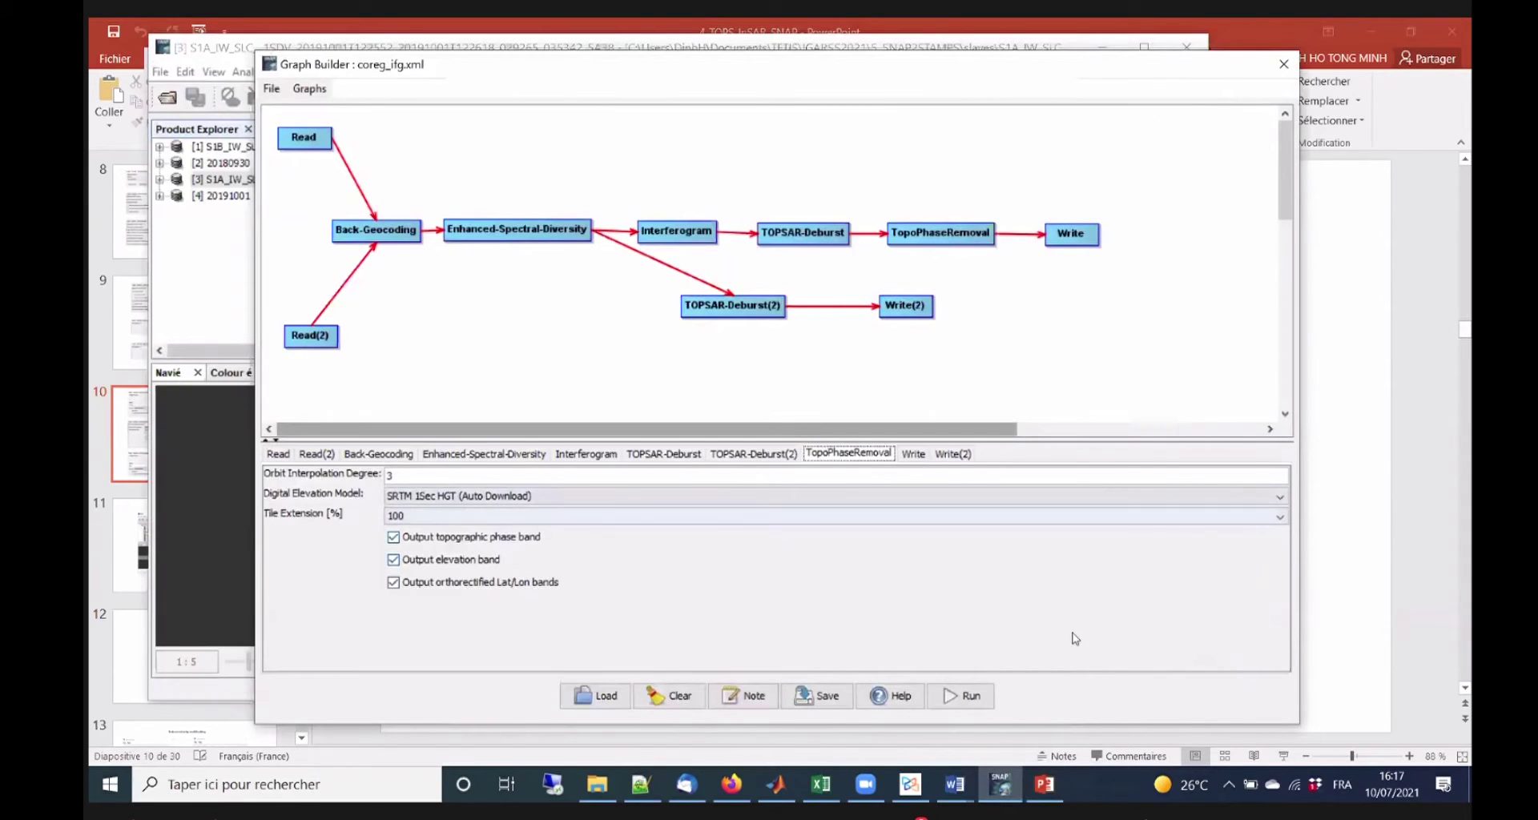
Shorten the target product name of the first Write node to Ifg.
{"action": "left_click", "coordinate": [913, 453]}
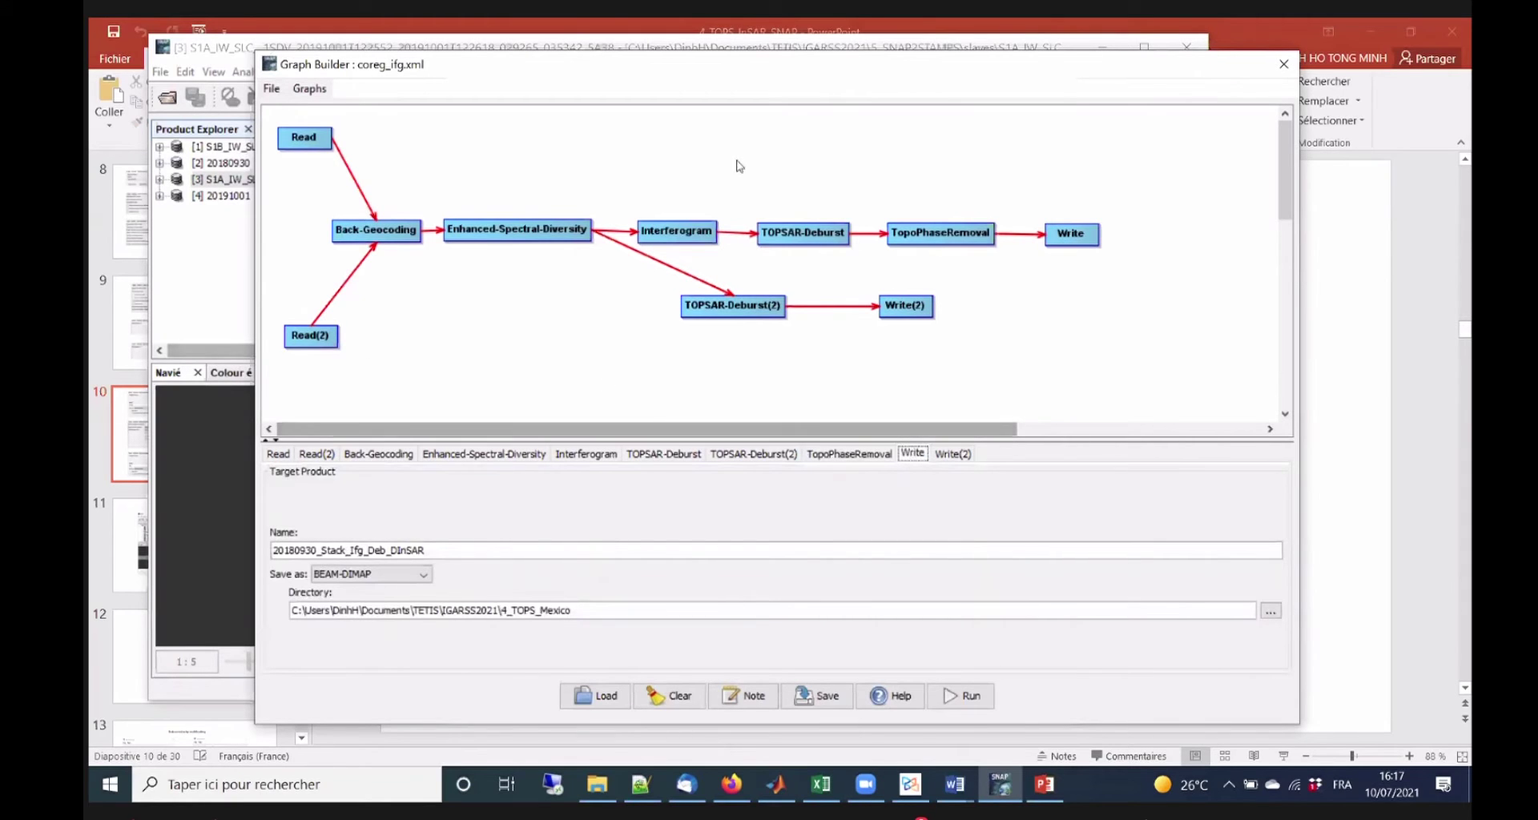
{"action": "left_click", "coordinate": [440, 550]}
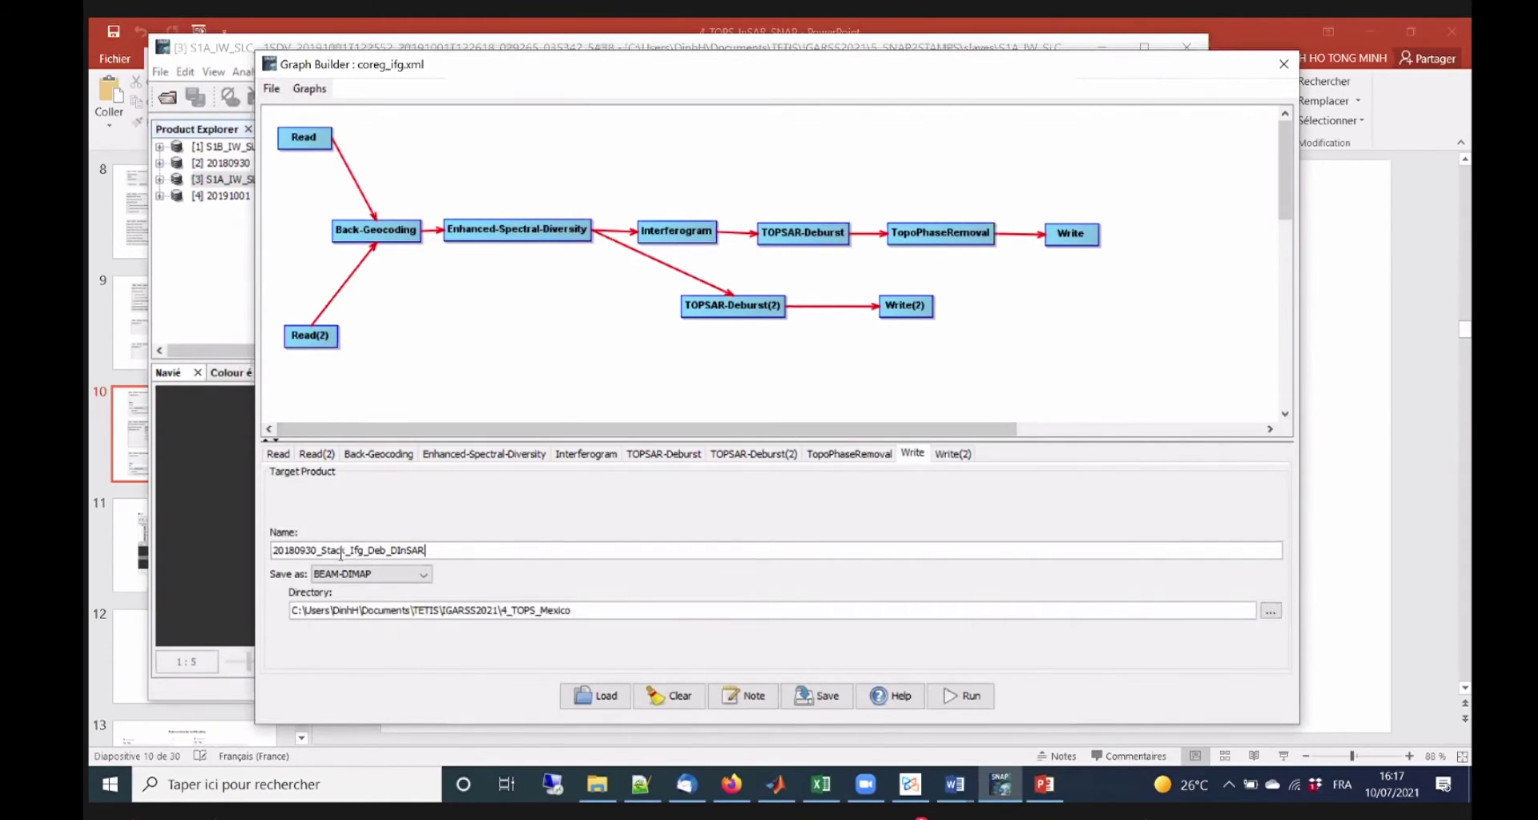
{"action": "left_click_drag", "start_coordinate": [353, 549], "coordinate": [208, 555]}
{"action": "key", "text": "BackSpace"}
{"action": "left_click_drag", "start_coordinate": [284, 551], "coordinate": [378, 554]}
{"action": "key", "text": "BackSpace"}
Name the target product of the Write(2) node coreg.
{"action": "left_click", "coordinate": [953, 453]}
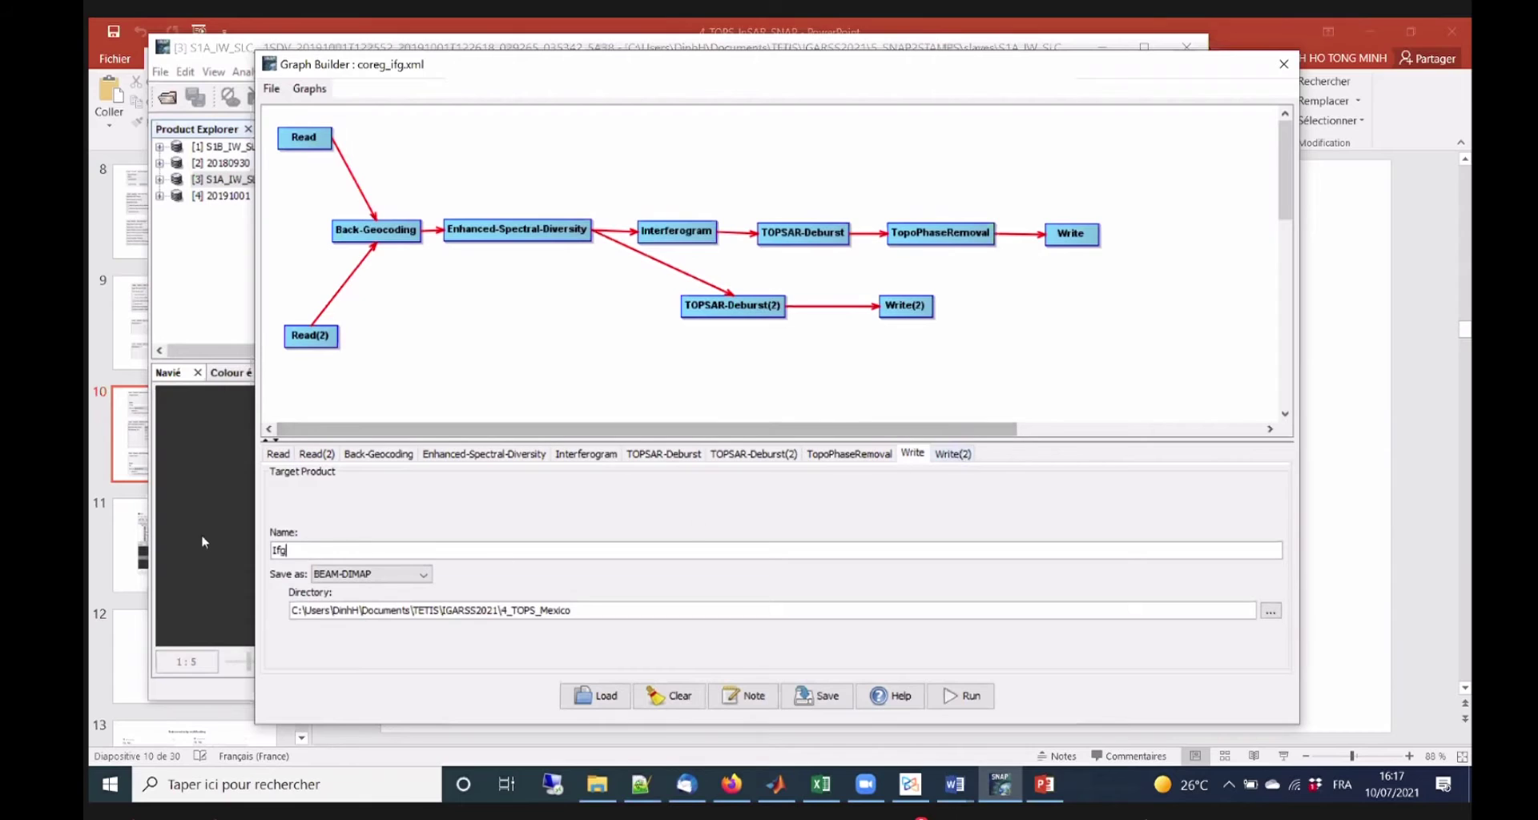
{"action": "double_click", "coordinate": [372, 551]}
{"action": "type", "text": "C"}
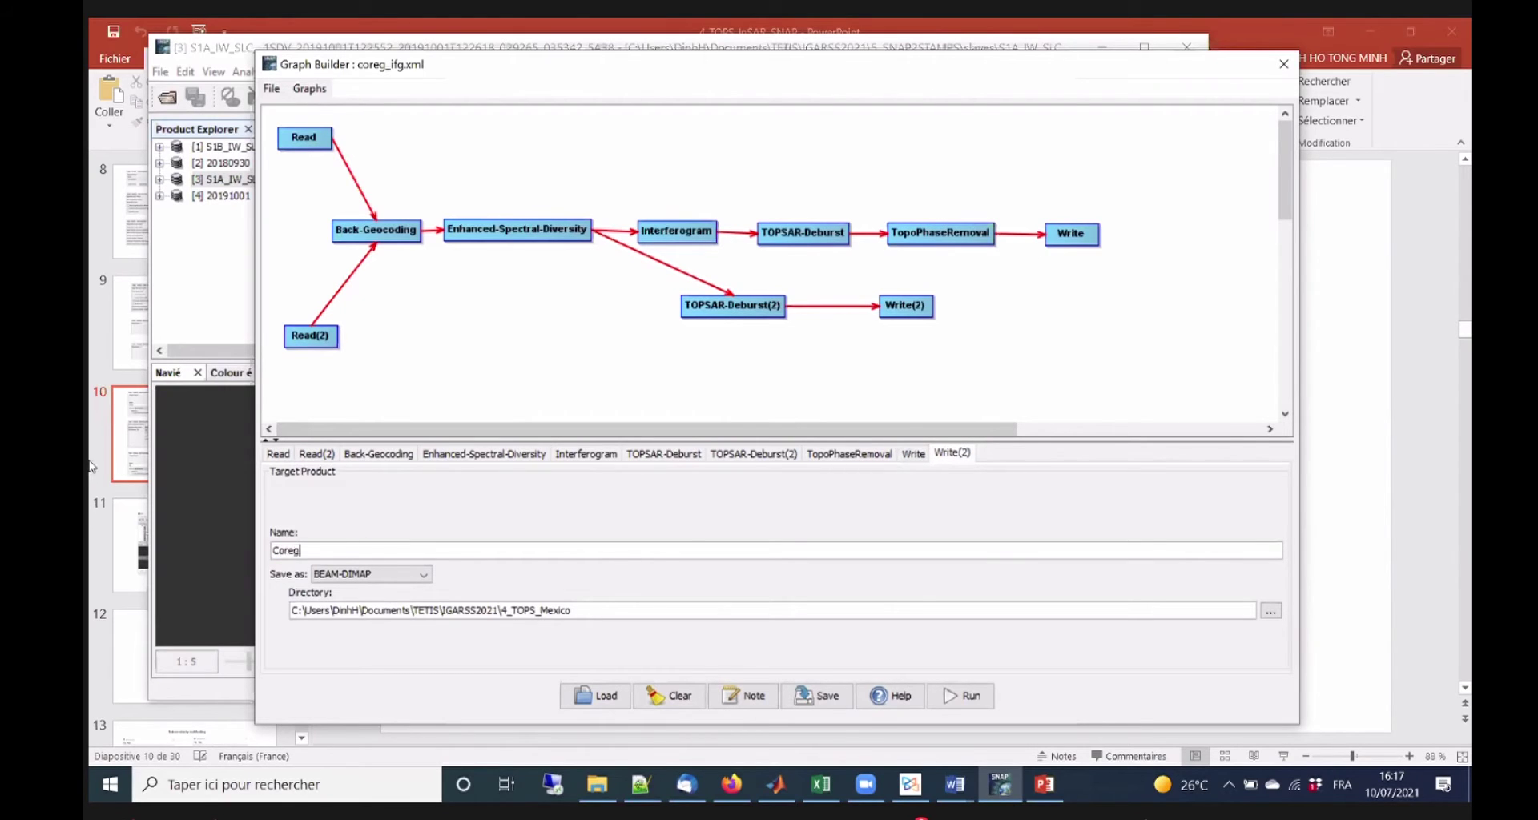
{"action": "key", "text": "BackSpace"}
{"action": "type", "text": "c"}
Switch to PowerPoint, recheck the graph settings on slides 9 and 10, and minimize the presentation to return to SNAP.
{"action": "left_click", "coordinate": [1044, 784]}
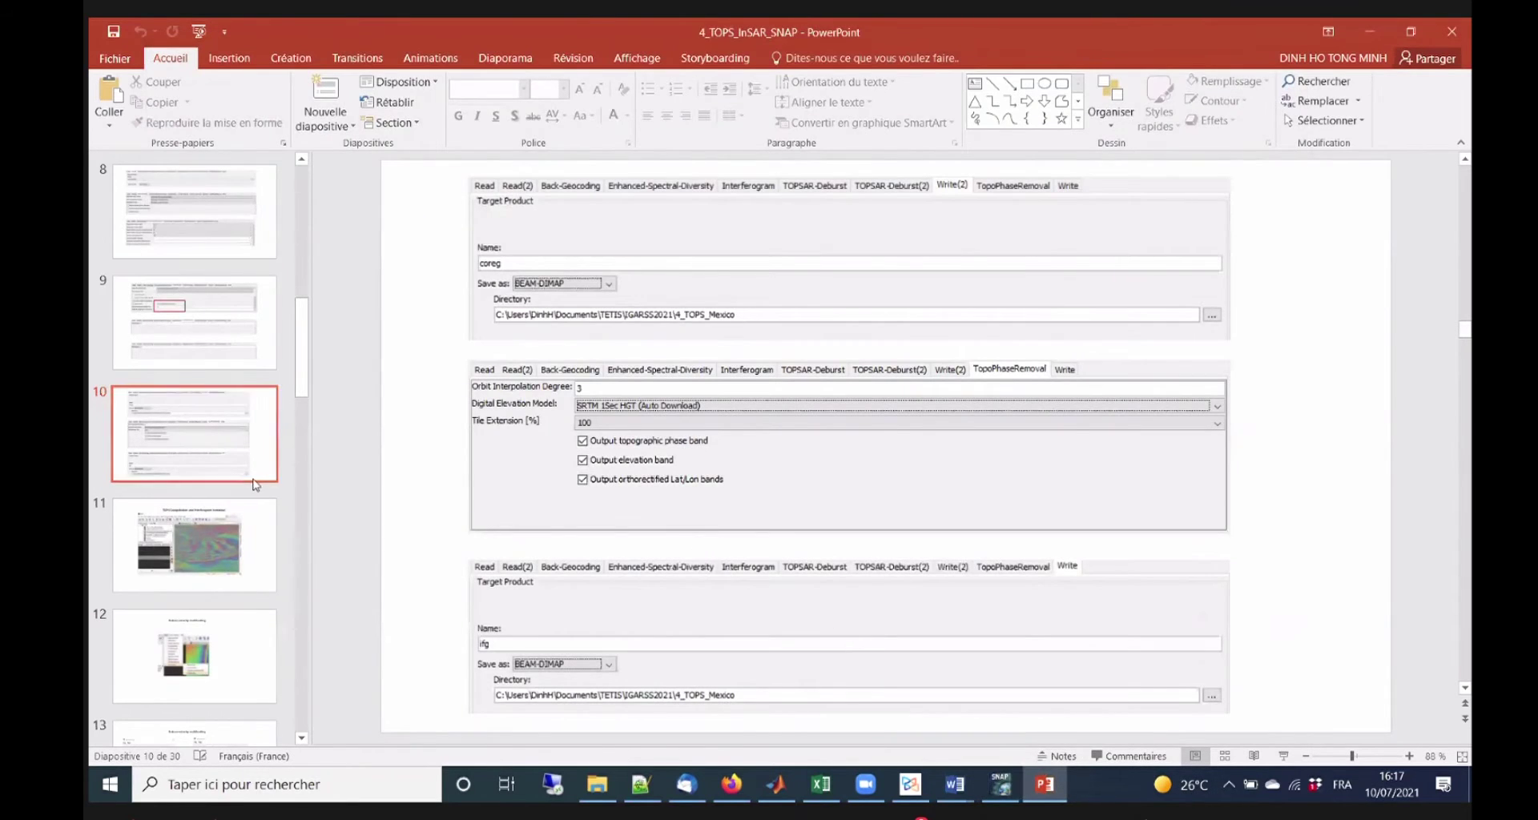
{"action": "key", "text": "Up"}
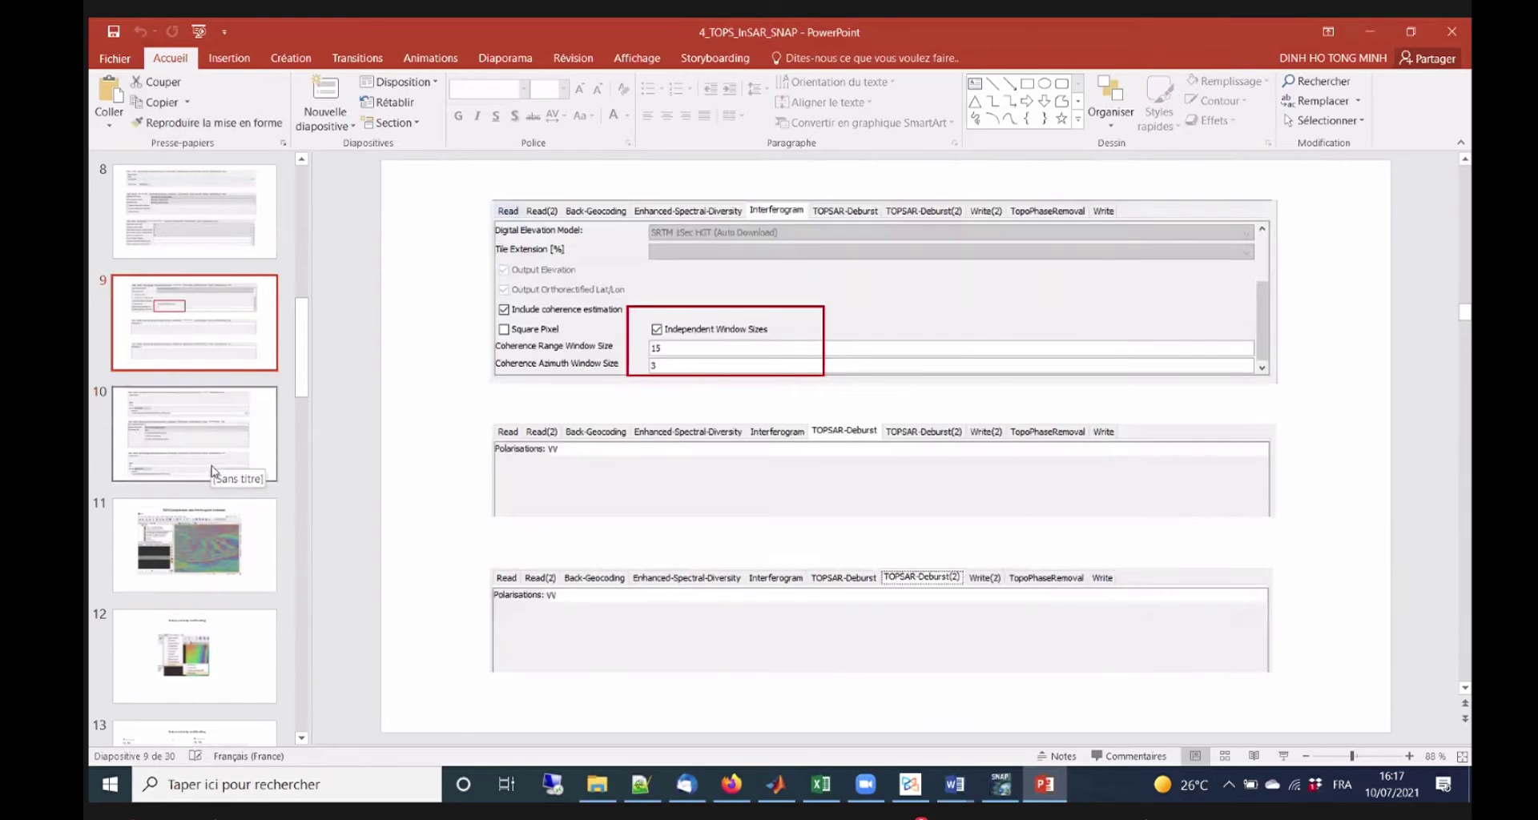
{"action": "left_click", "coordinate": [195, 458]}
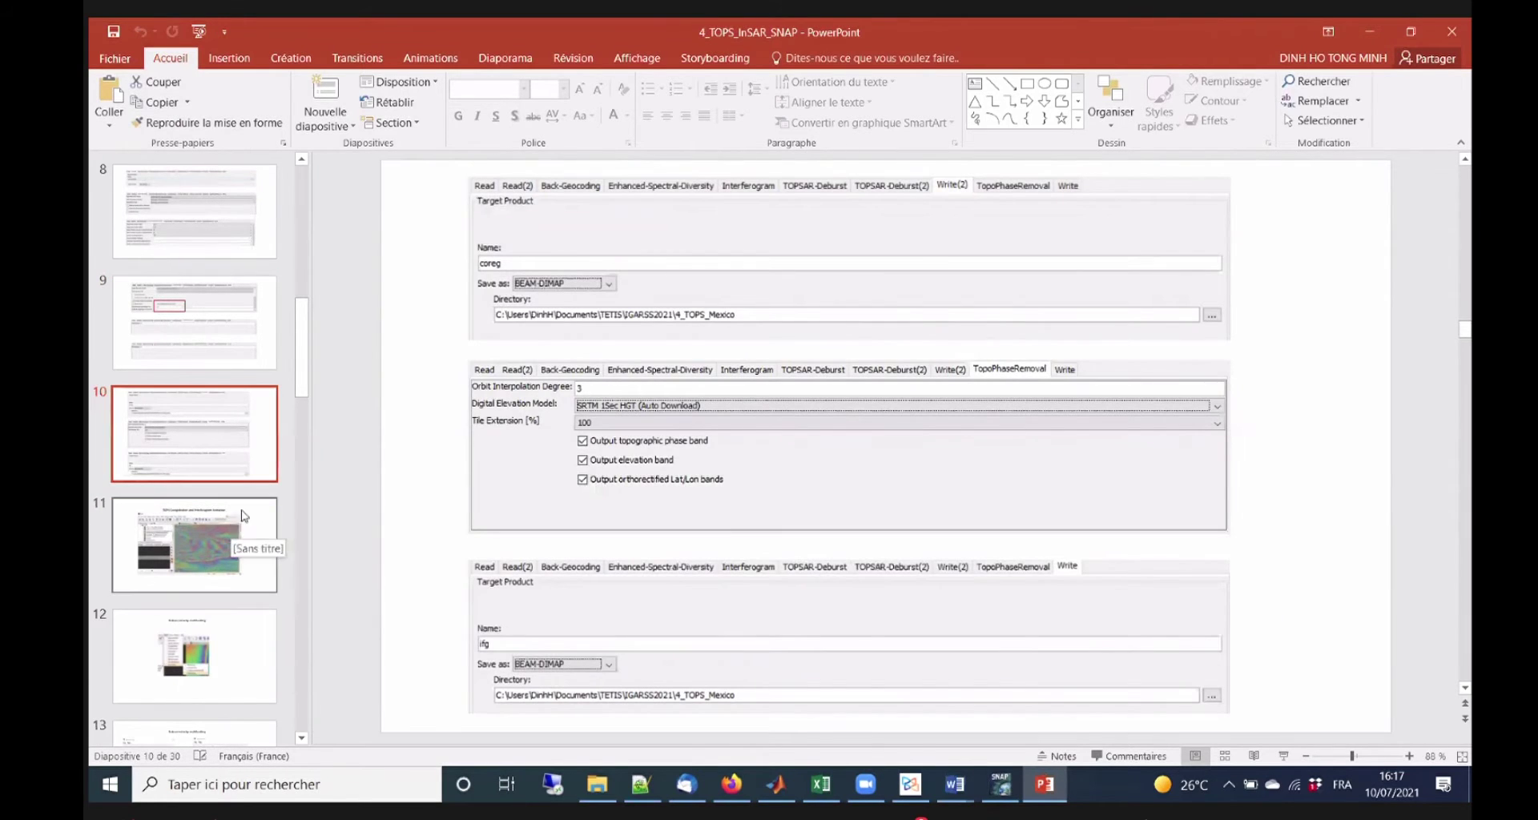
{"action": "left_click", "coordinate": [1370, 31]}
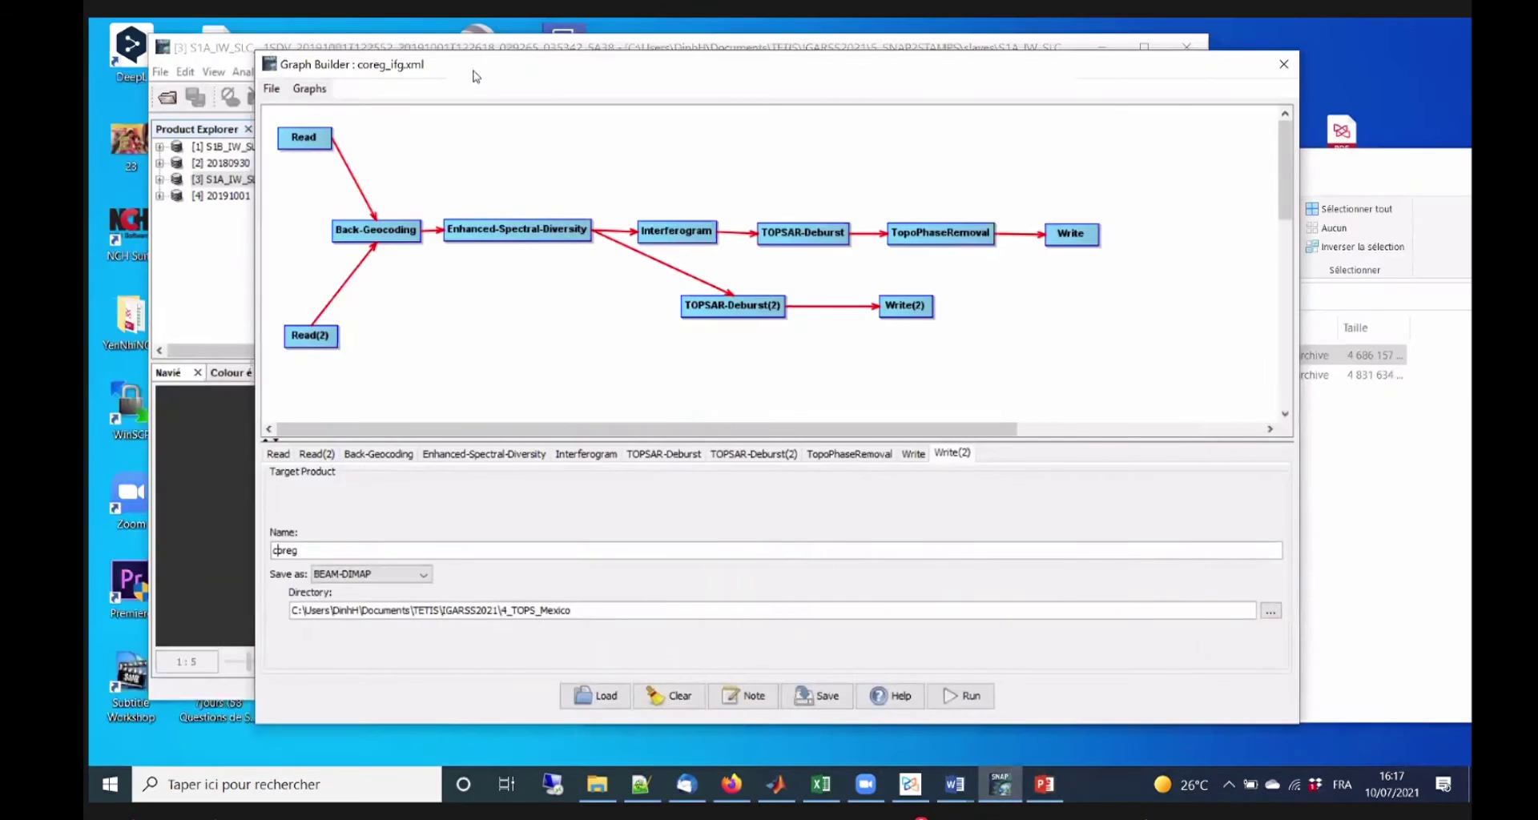
Review the source products of both Read nodes and the Back-Geocoding and Enhanced-Spectral-Diversity parameters of the graph.
{"action": "left_click_drag", "start_coordinate": [473, 76], "coordinate": [493, 74]}
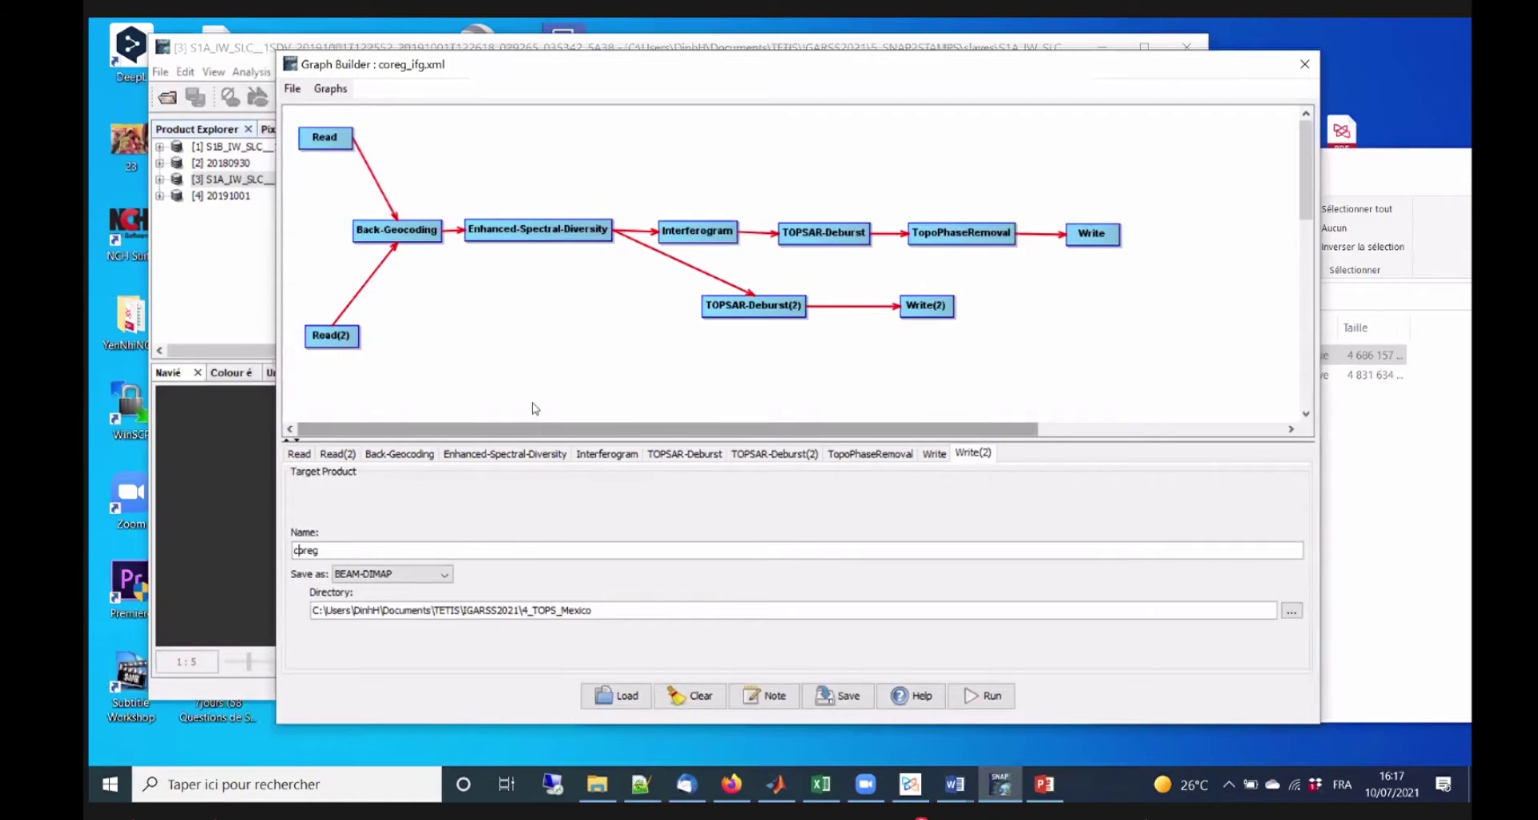
{"action": "left_click", "coordinate": [299, 453]}
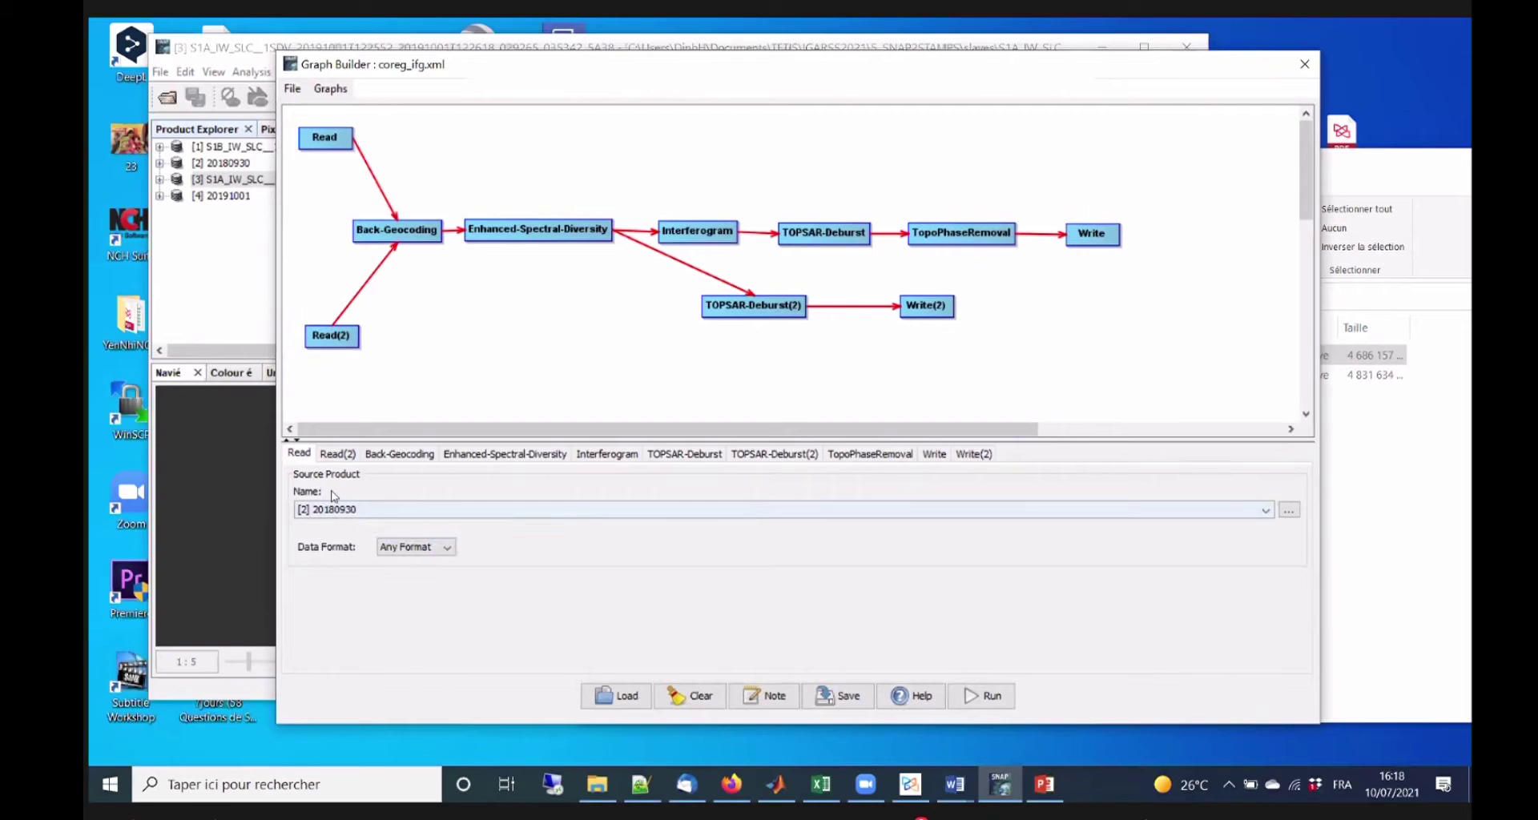
{"action": "left_click", "coordinate": [337, 453]}
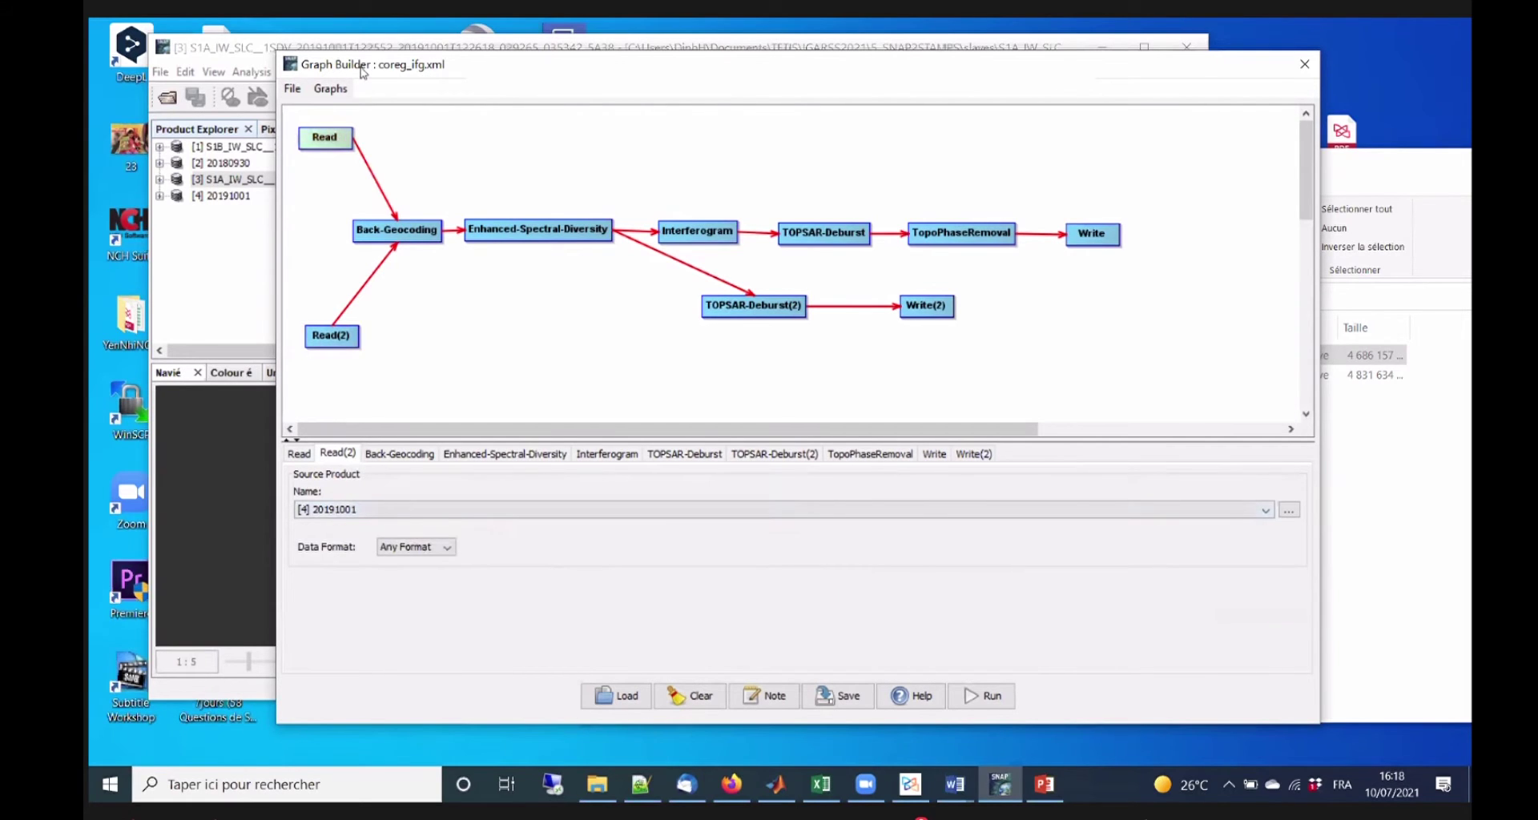
{"action": "left_click_drag", "start_coordinate": [362, 72], "coordinate": [377, 68]}
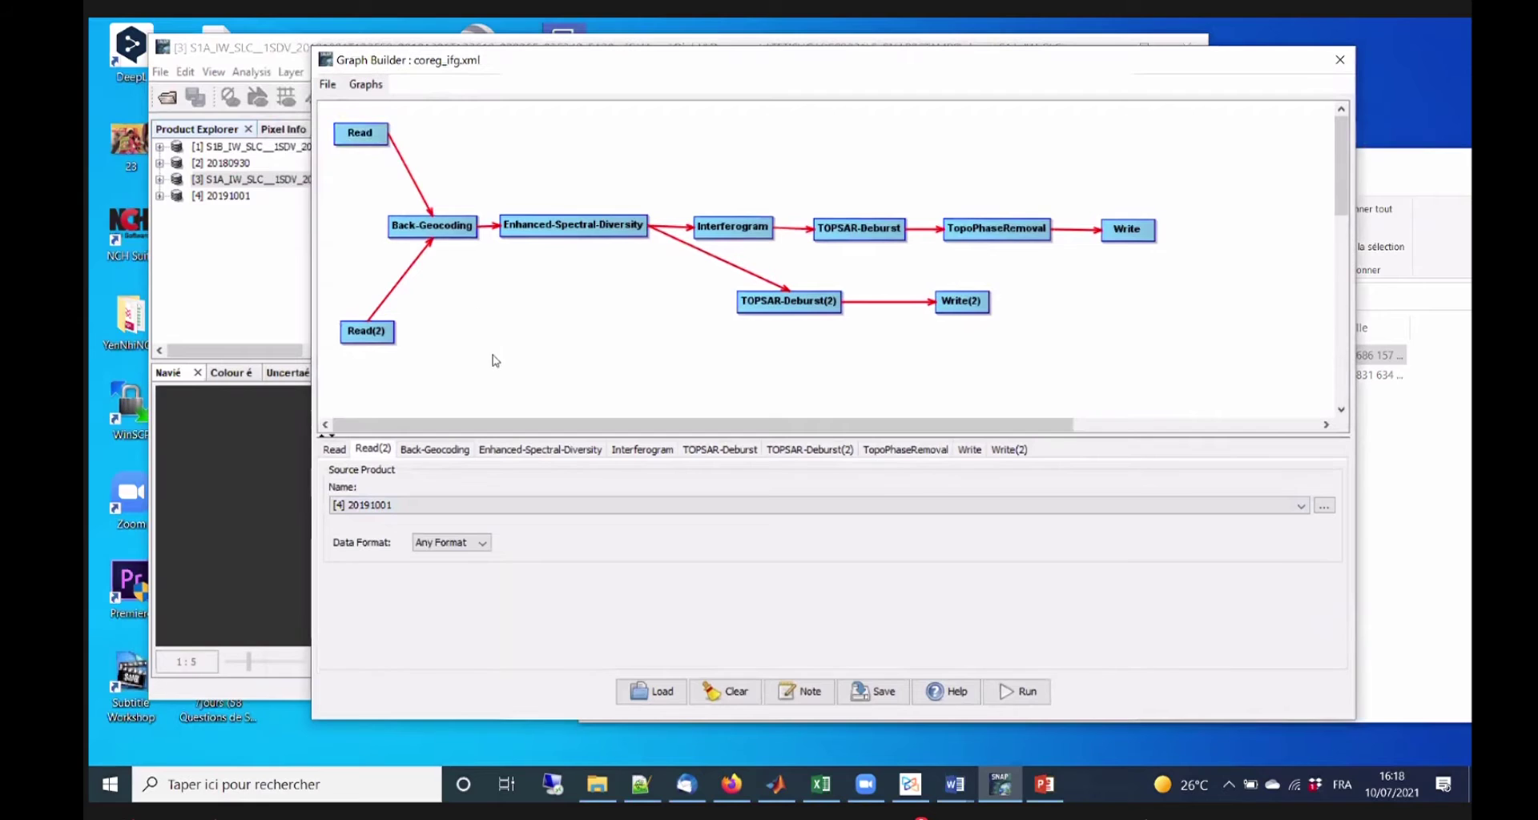
{"action": "left_click", "coordinate": [437, 450]}
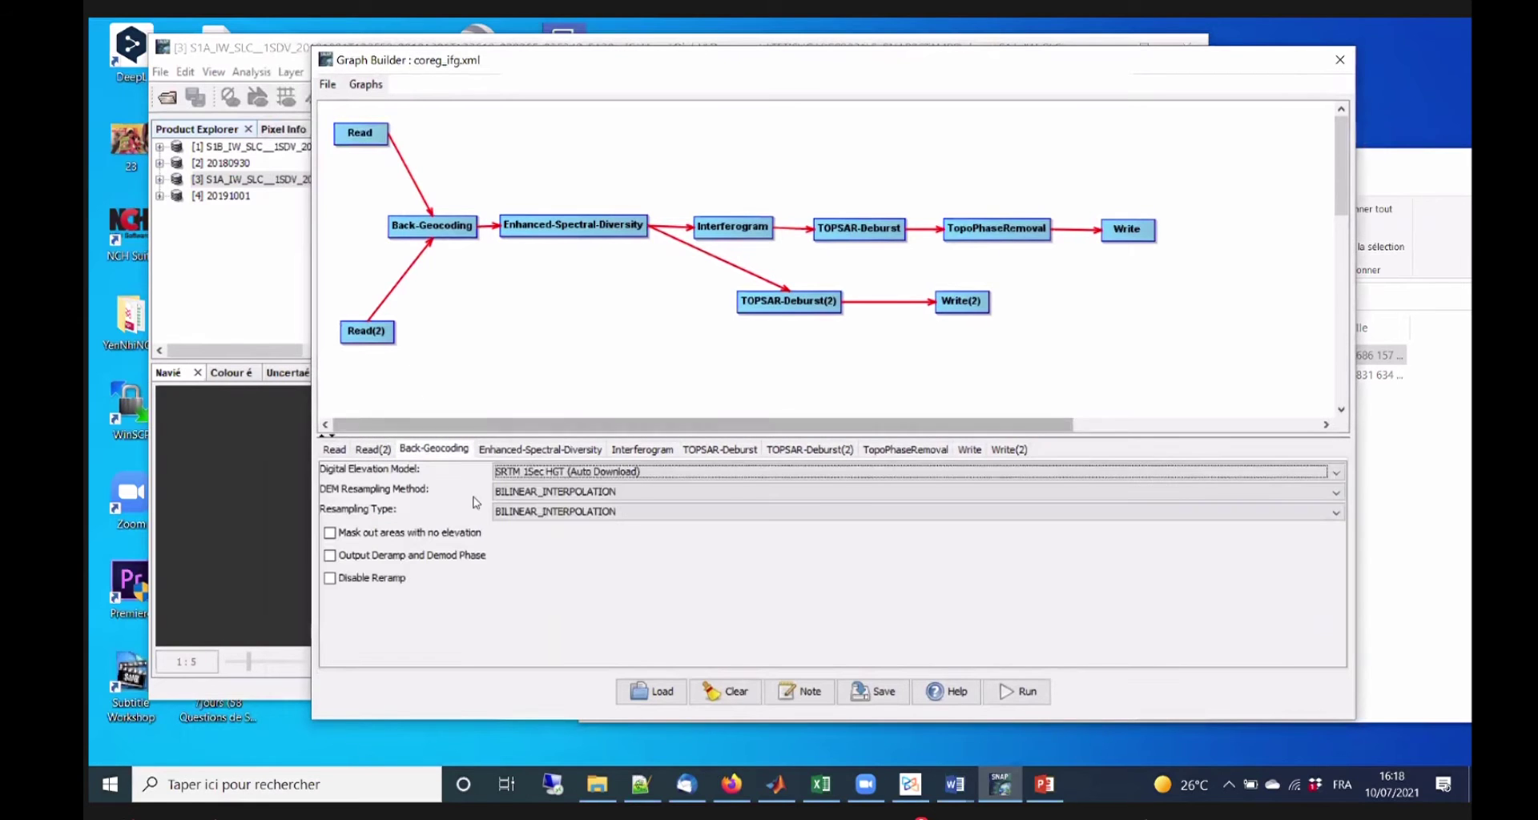
{"action": "left_click", "coordinate": [539, 449]}
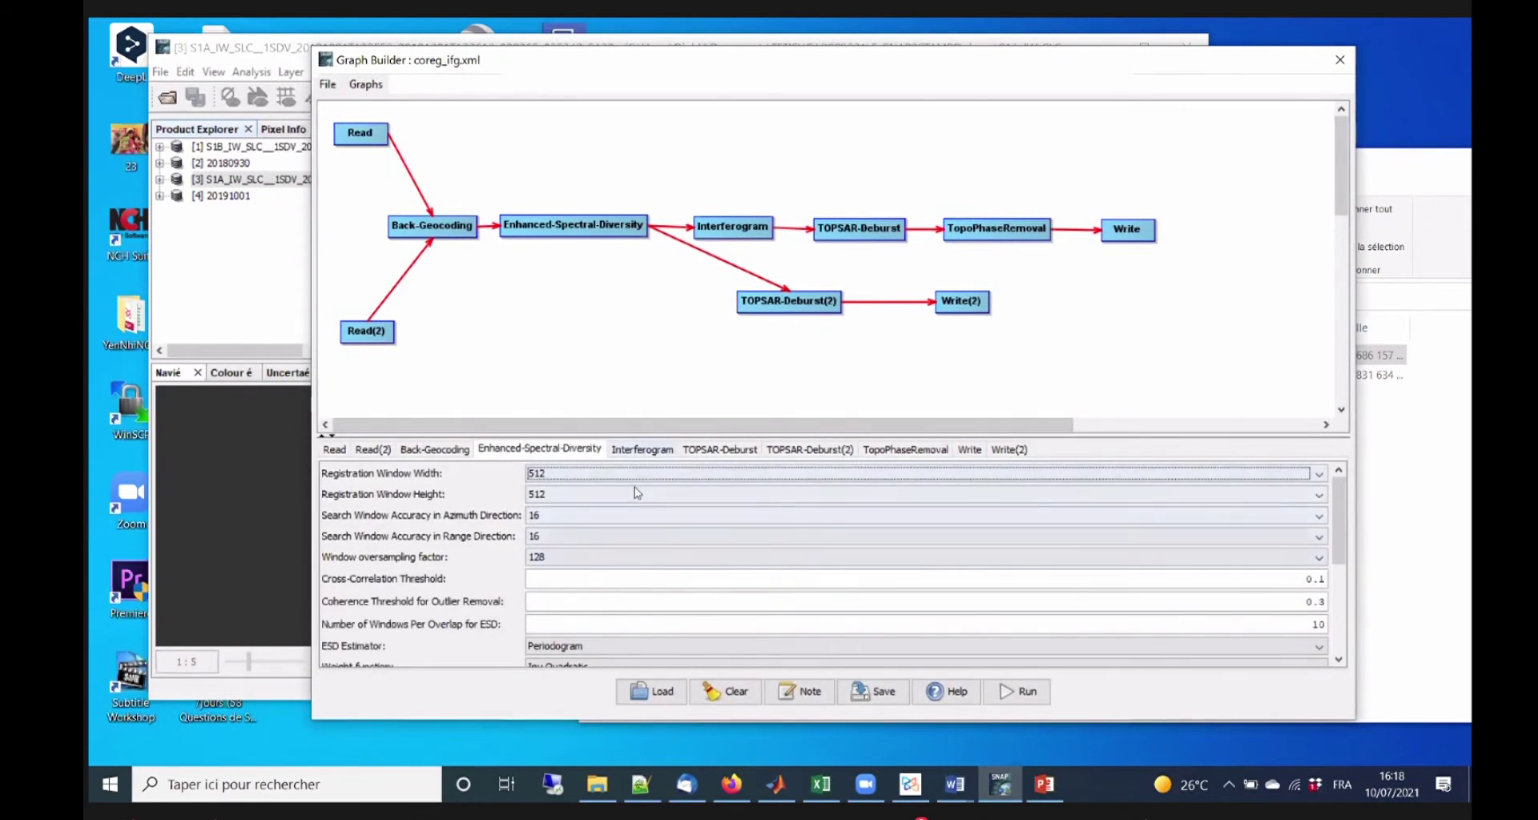
Check the parameters of the Interferogram, both TOPSAR-Deburst, TopoPhaseRemoval and both Write nodes.
{"action": "left_click", "coordinate": [645, 449]}
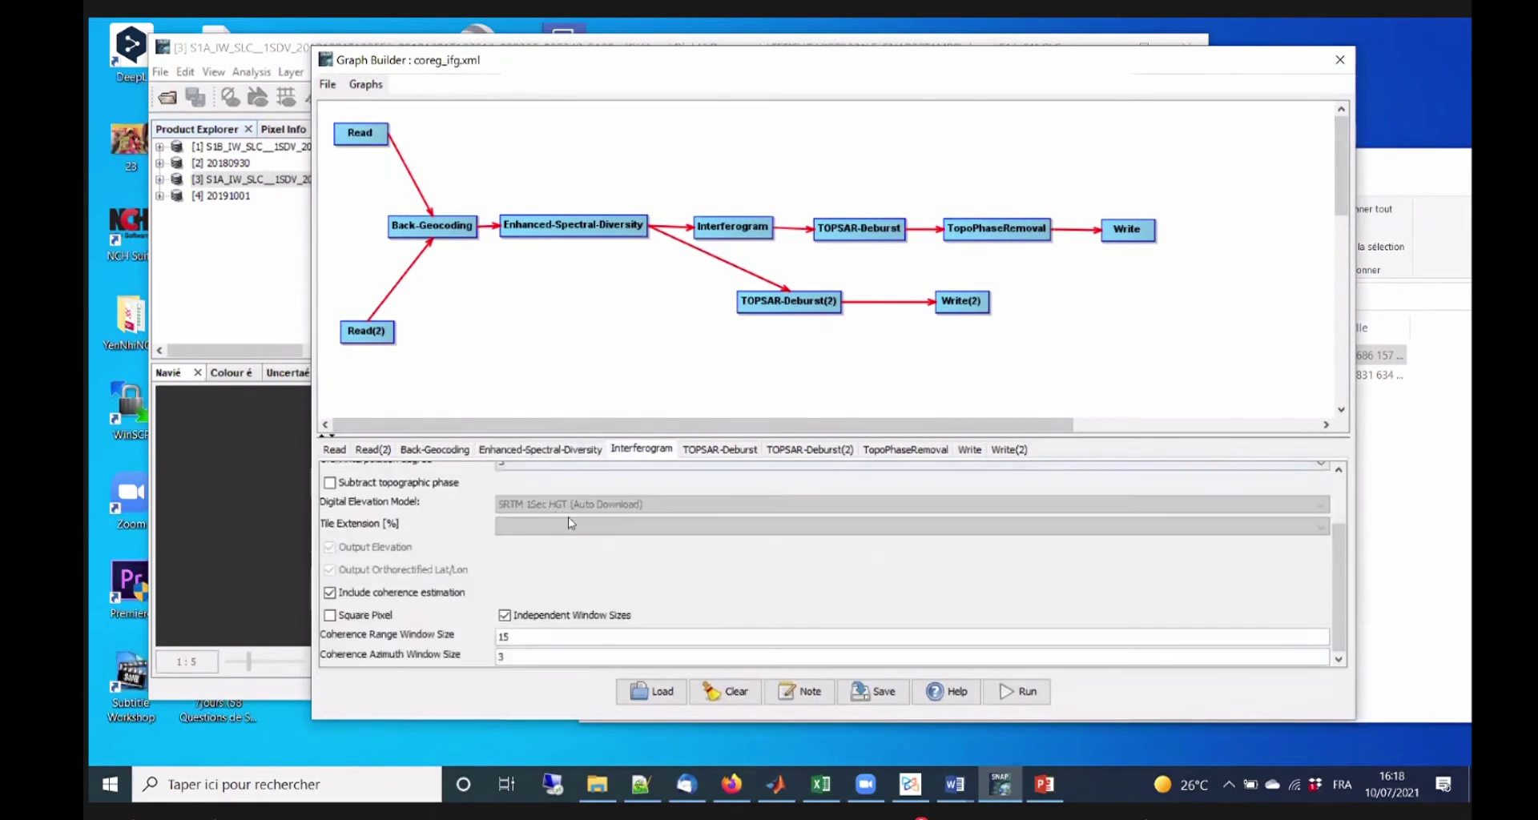
{"action": "left_click", "coordinate": [718, 450]}
{"action": "left_click", "coordinate": [818, 450]}
{"action": "left_click", "coordinate": [915, 450]}
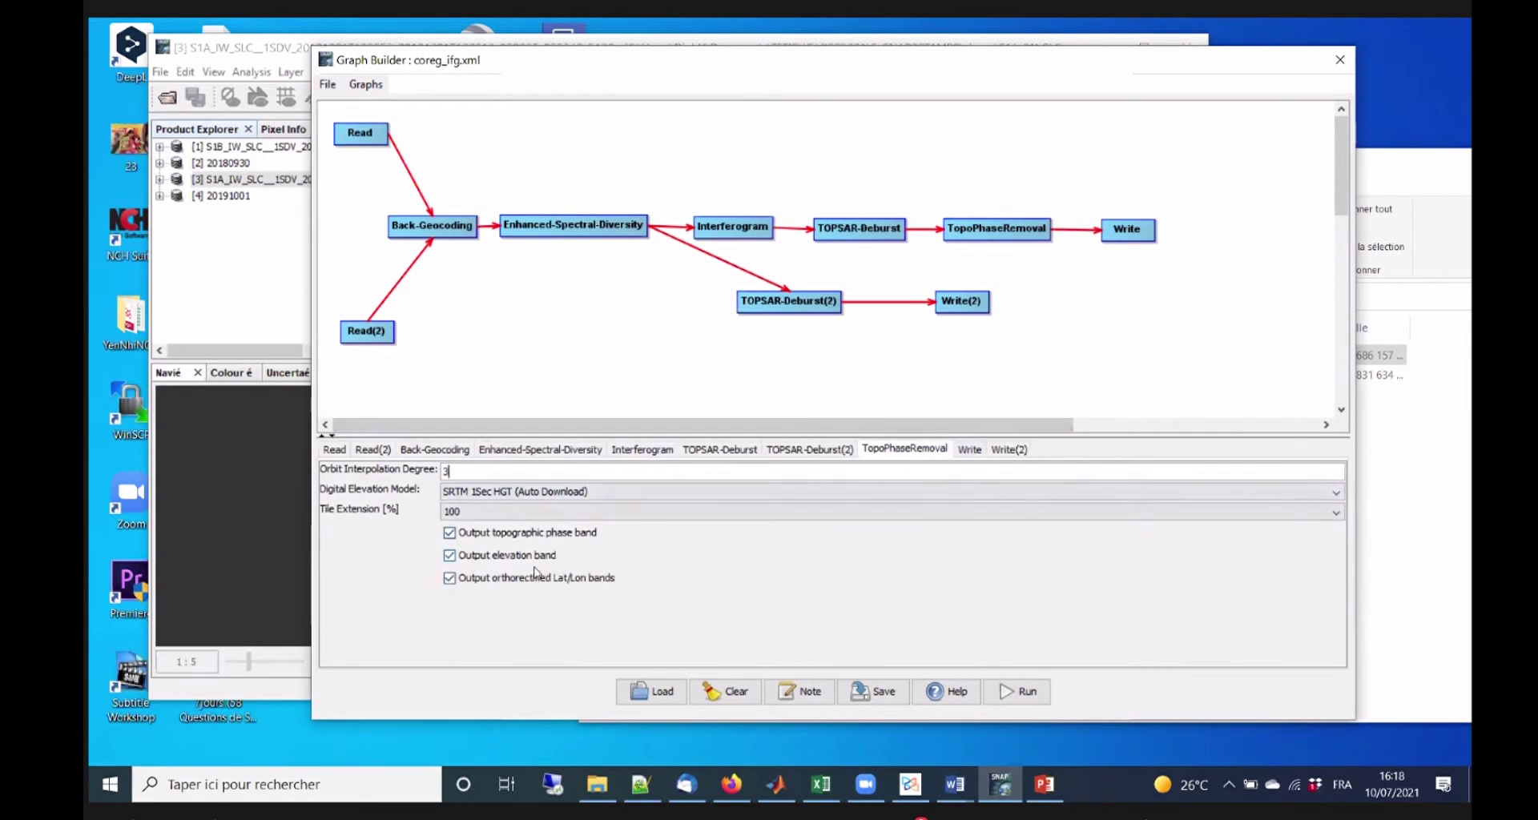
{"action": "left_click", "coordinate": [969, 449]}
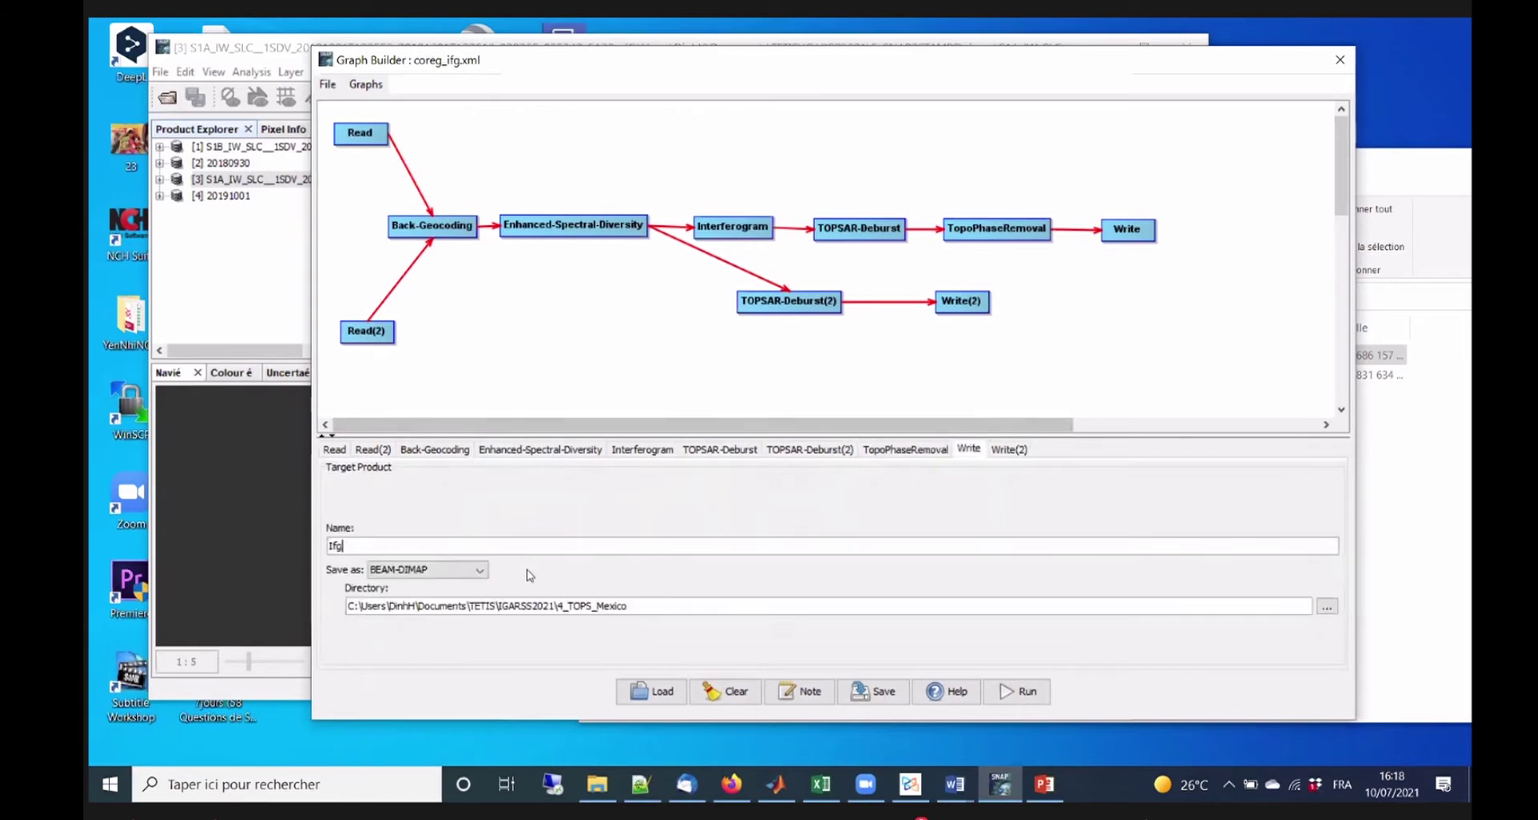
{"action": "left_click", "coordinate": [1011, 450]}
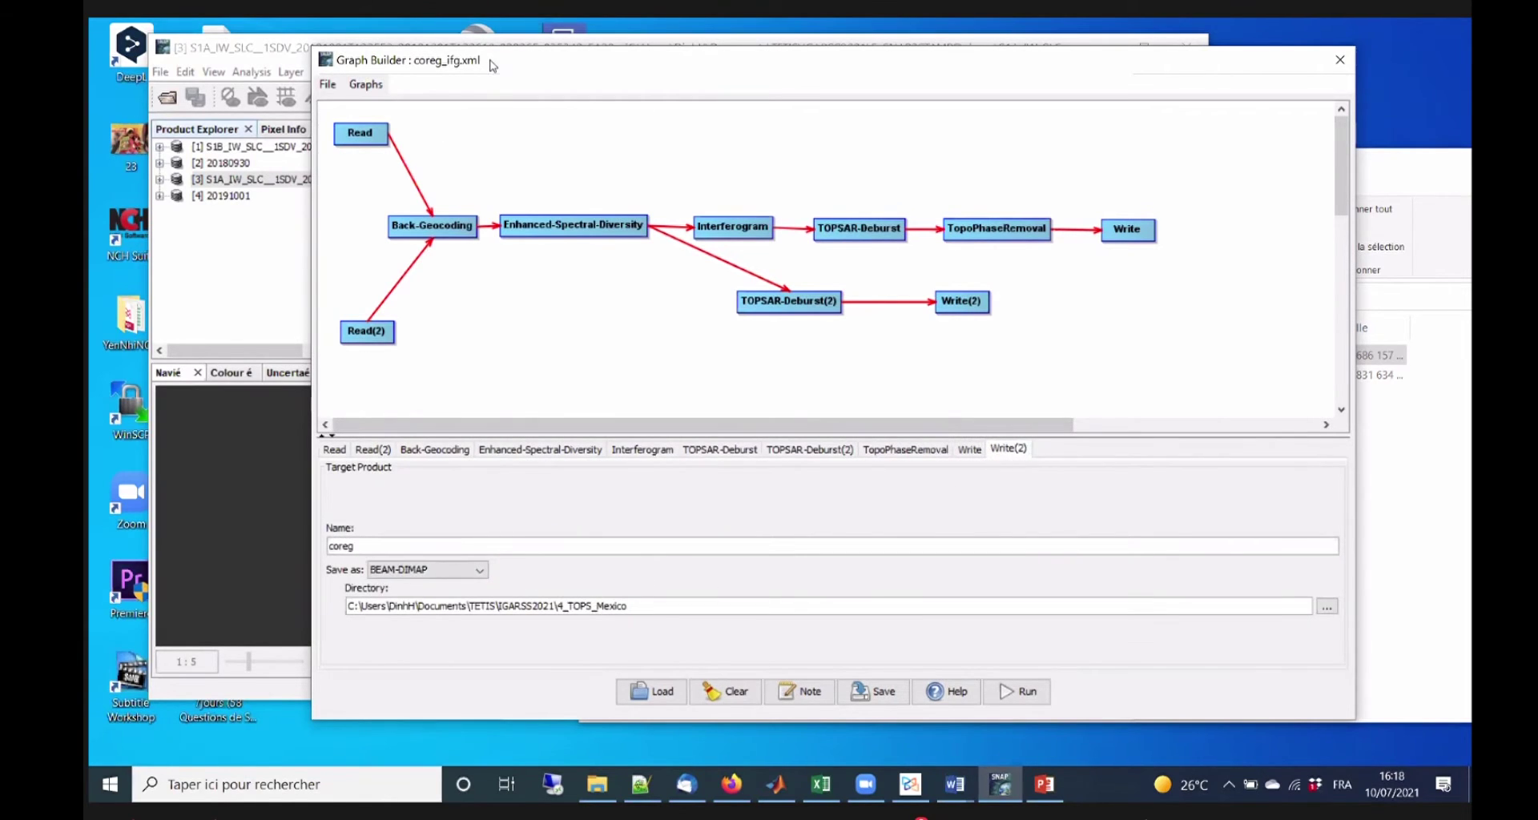
{"action": "left_click_drag", "start_coordinate": [497, 66], "coordinate": [394, 56]}
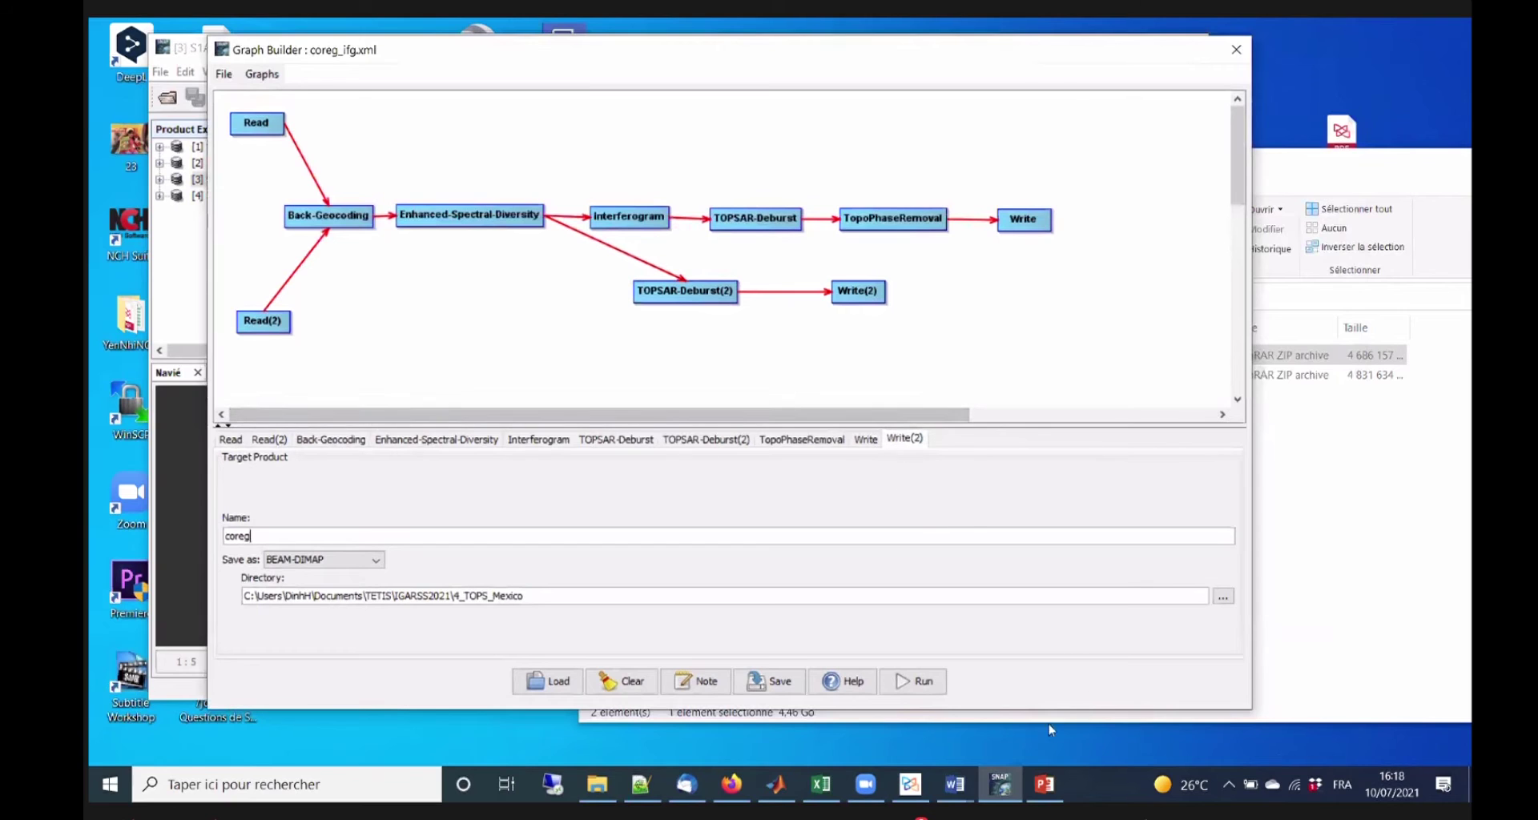
Switch to PowerPoint and go through slides 8 to 11 on the graph settings and the TOPS interferogram example.
{"action": "left_click", "coordinate": [1044, 784]}
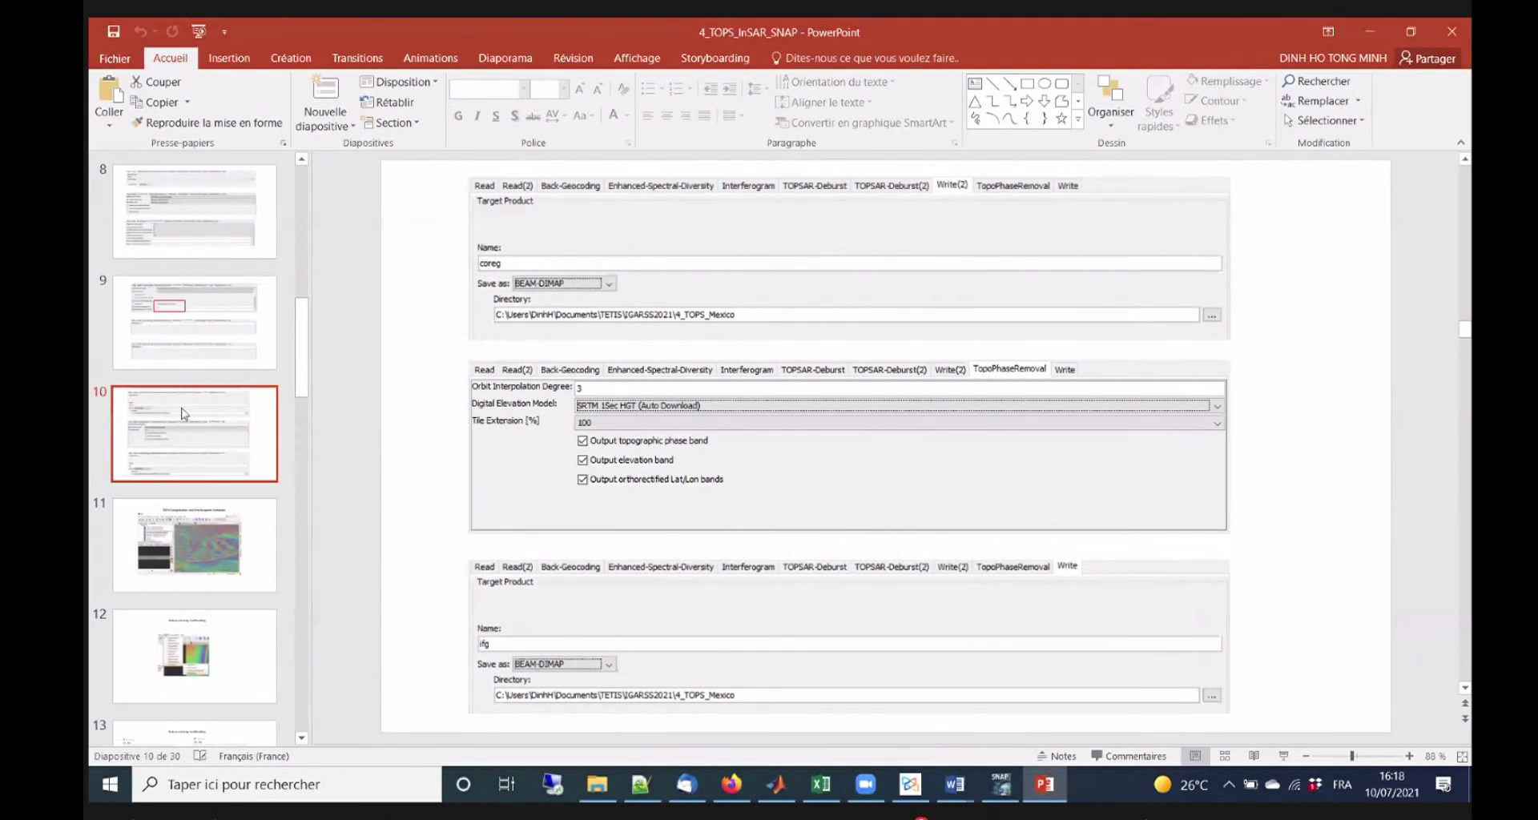
{"action": "left_click", "coordinate": [193, 352]}
{"action": "key", "text": "Up"}
{"action": "key", "text": "Down"}
{"action": "key", "text": "Down"}
{"action": "key", "text": "Down"}
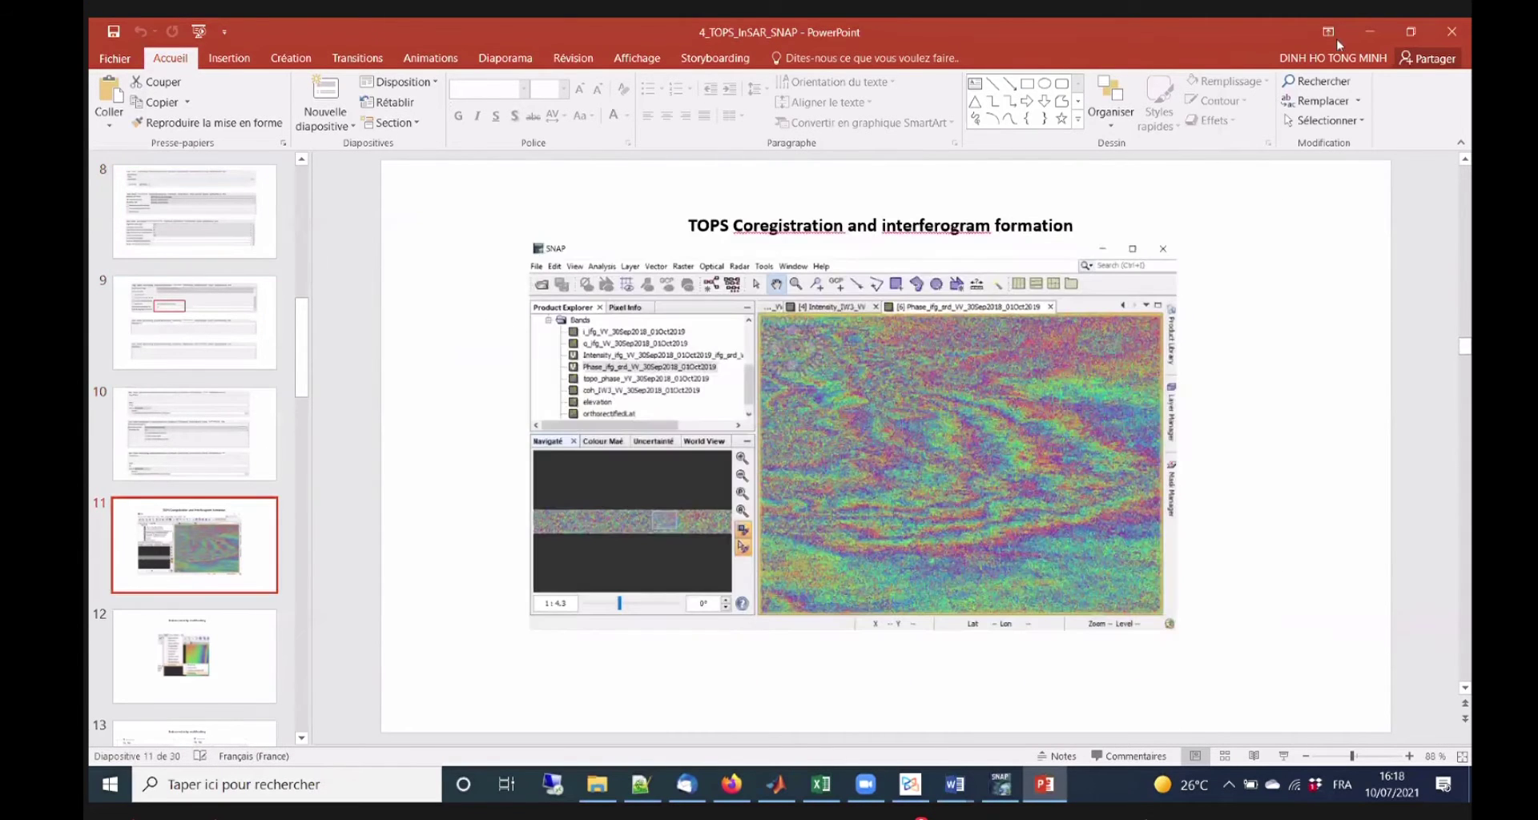
Minimize the presentation to return to SNAP and run the coreg_ifg graph.
{"action": "left_click", "coordinate": [1370, 32]}
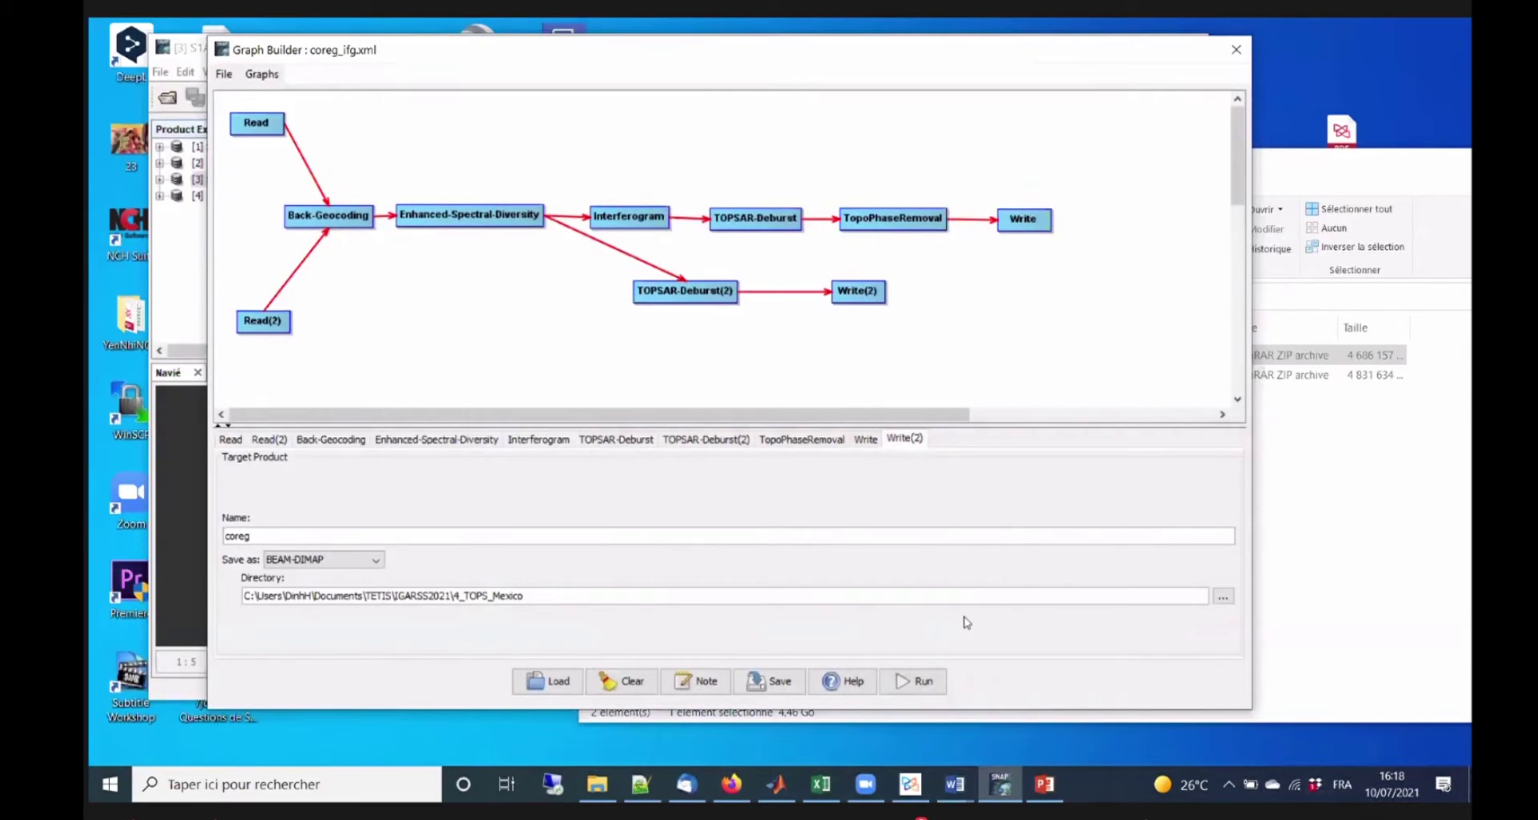
{"action": "left_click", "coordinate": [916, 681]}
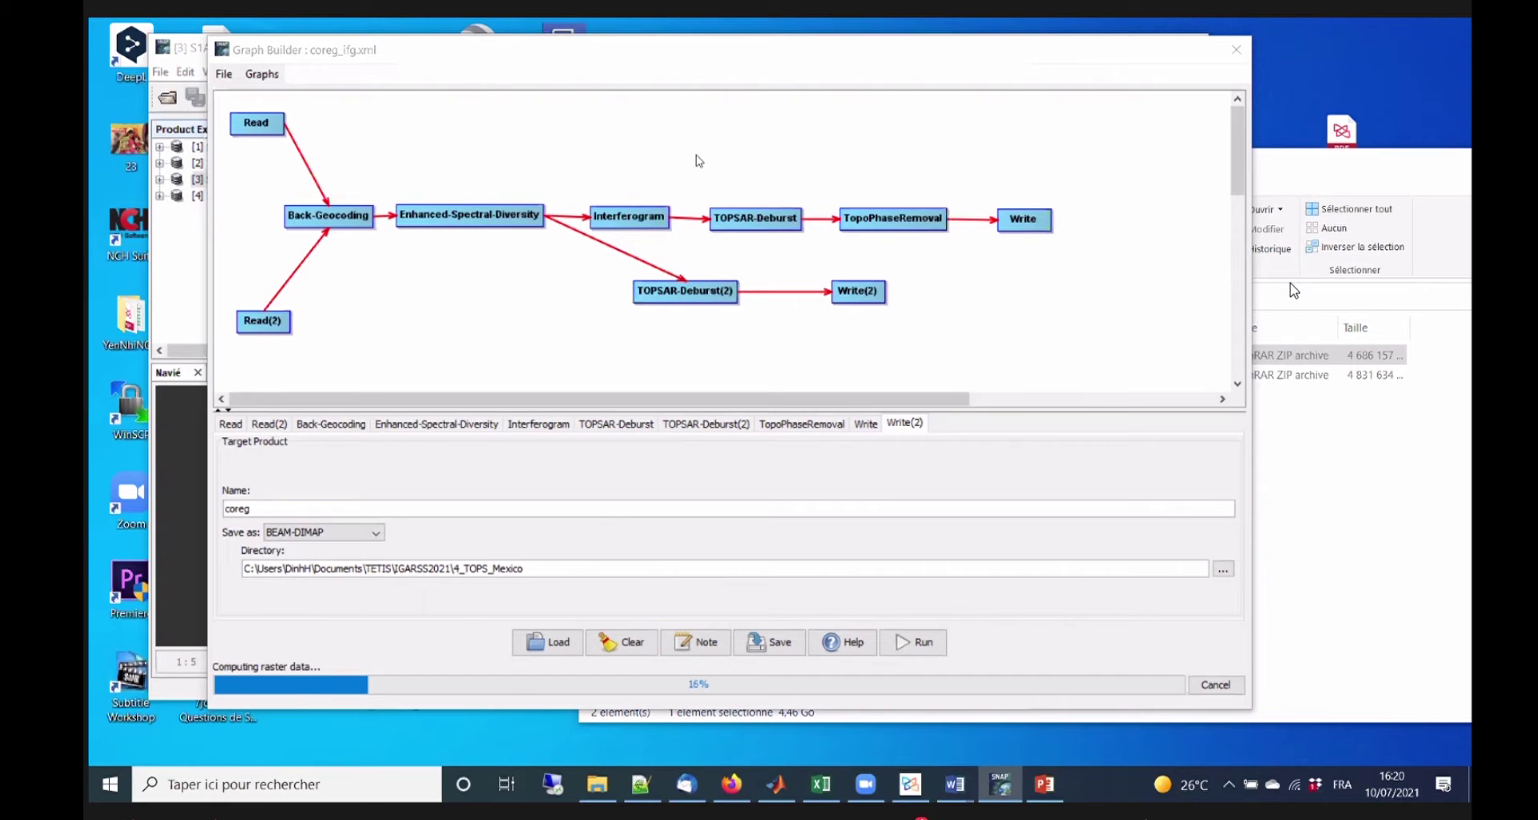
Review the TopoPhaseRemoval and Interferogram parameters while the graph is processing.
{"action": "left_click", "coordinate": [801, 430]}
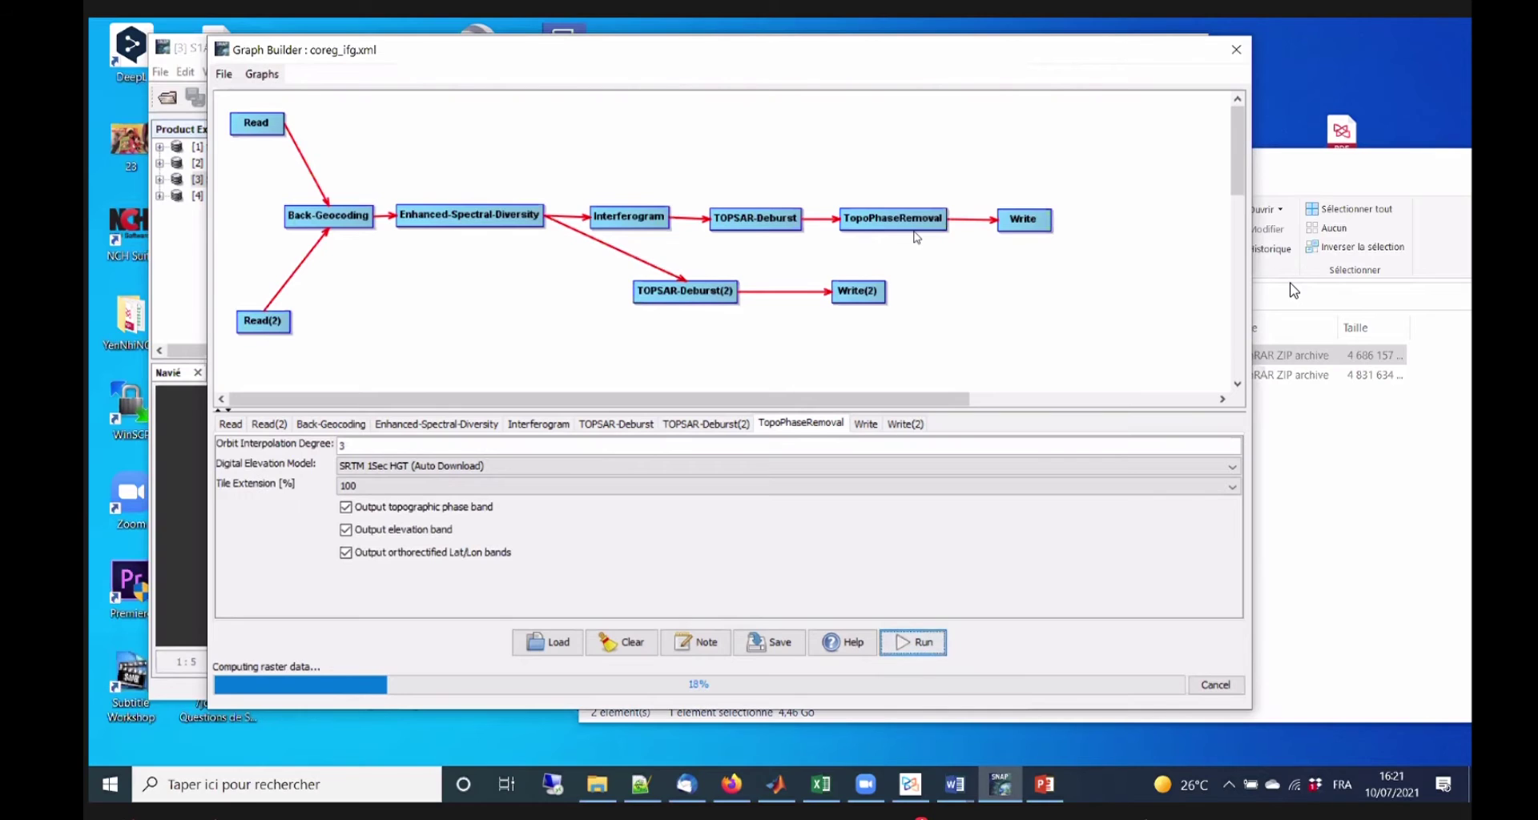
{"action": "left_click", "coordinate": [537, 423]}
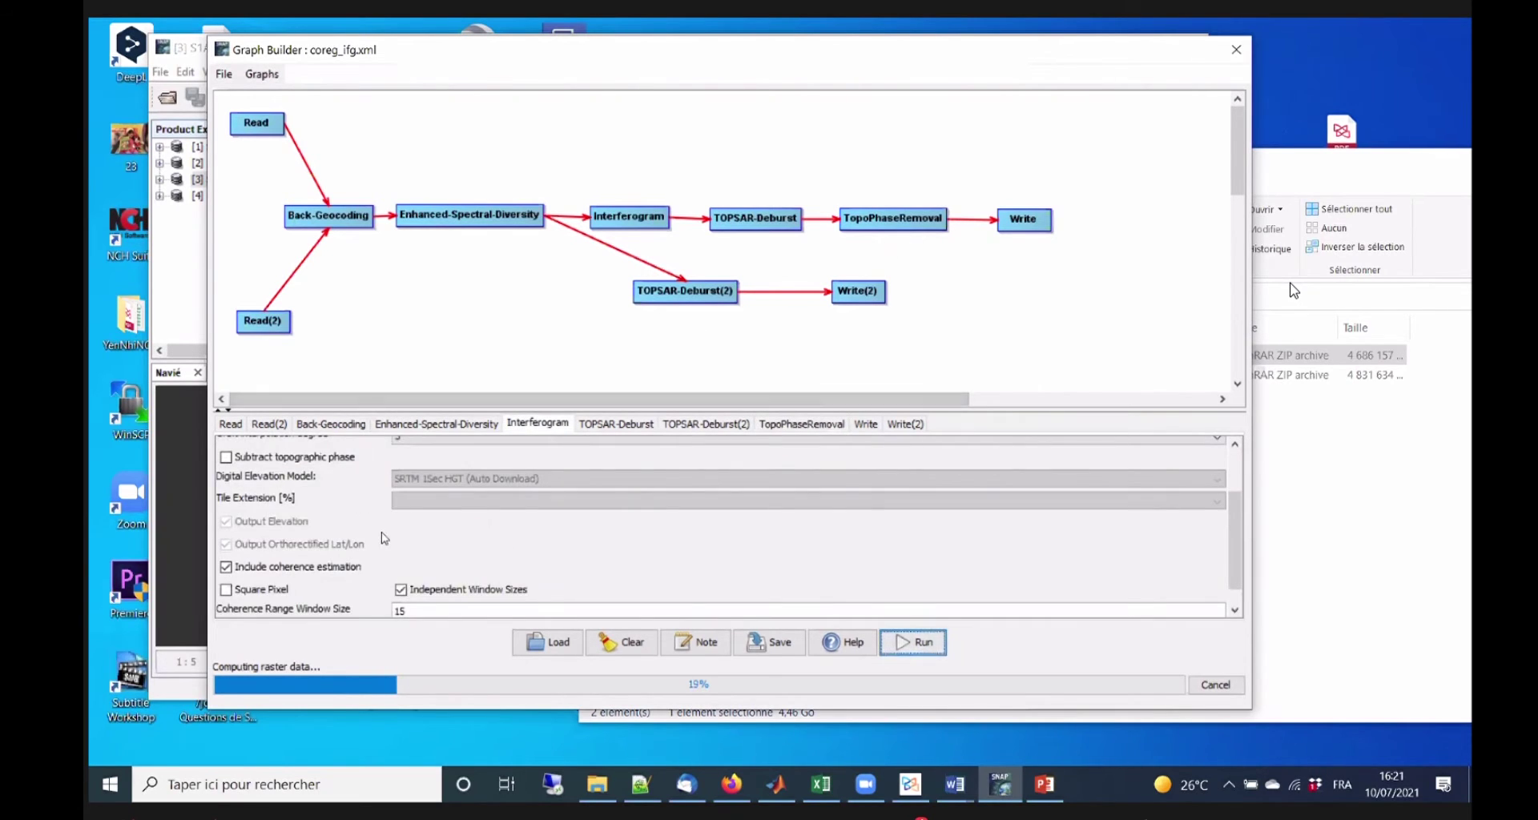
{"action": "scroll", "coordinate": [382, 535], "scroll_direction": "up", "scroll_amount": 1}
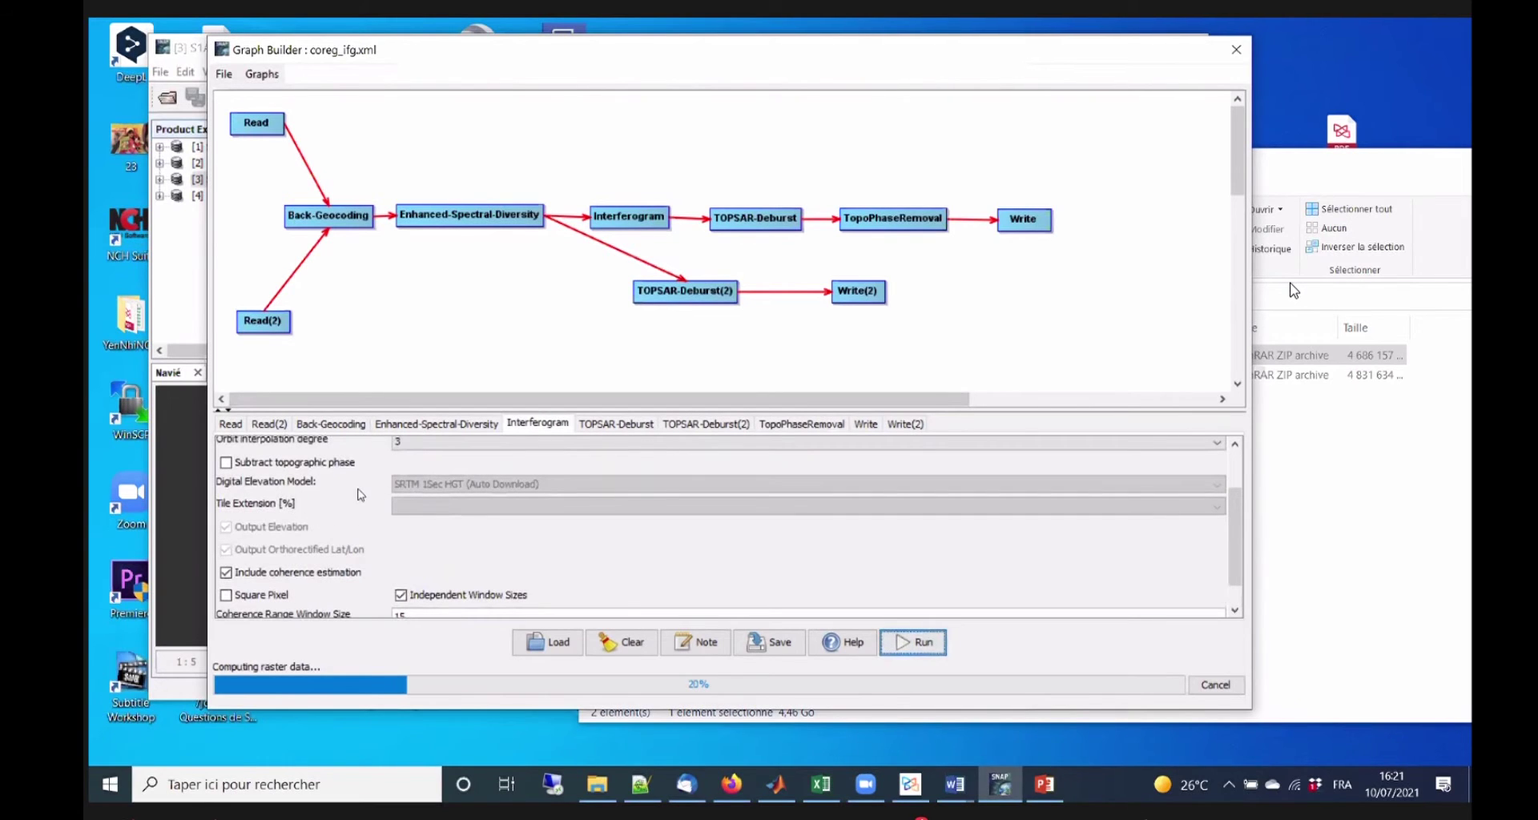
{"action": "left_click", "coordinate": [791, 424]}
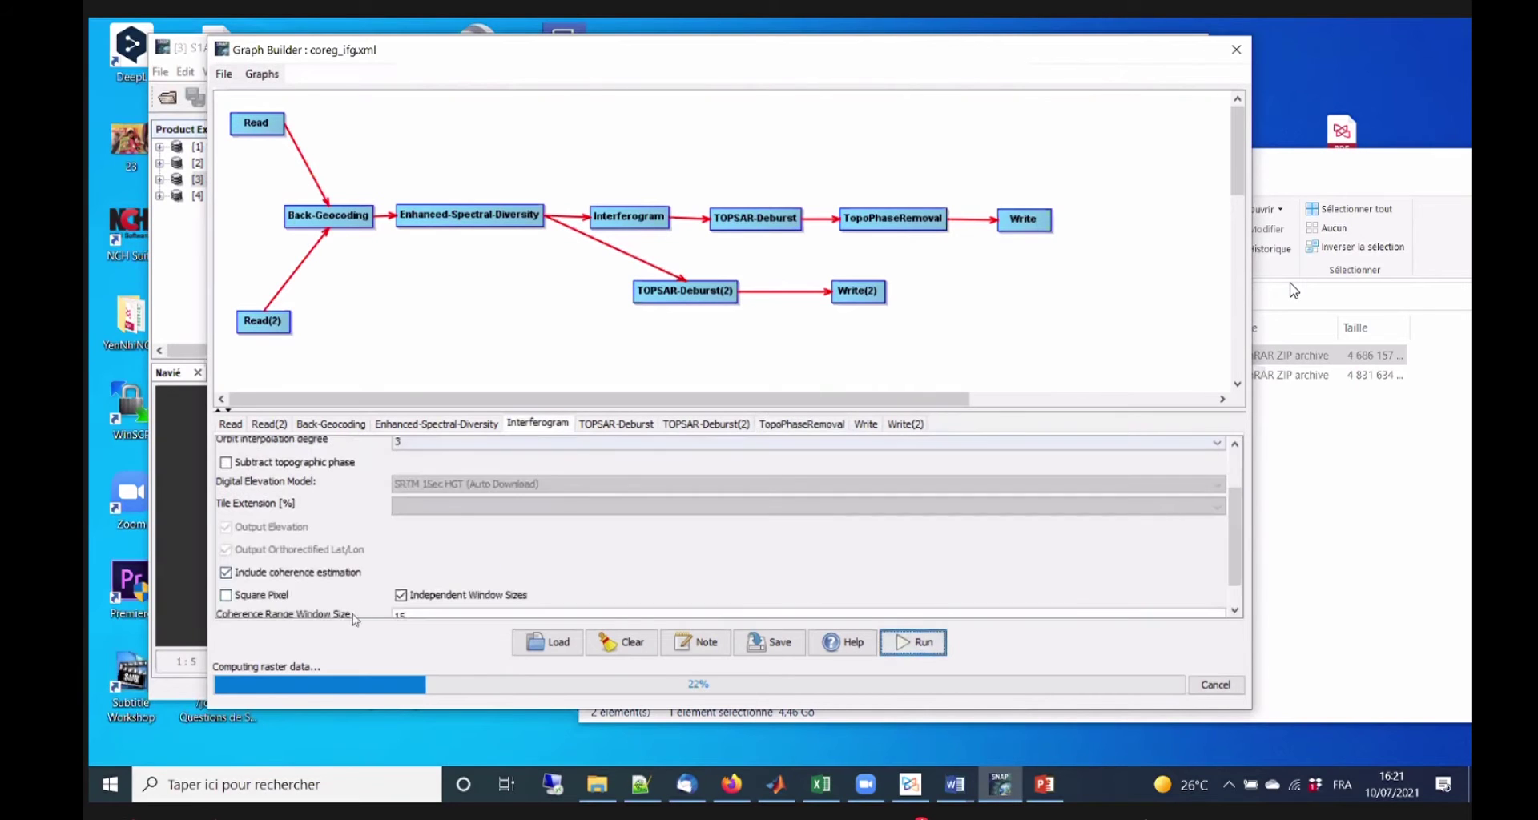
Toggle Subtract topographic phase on and off in the Interferogram parameters to compare it with the TopoPhaseRemoval settings.
{"action": "left_click", "coordinate": [226, 463]}
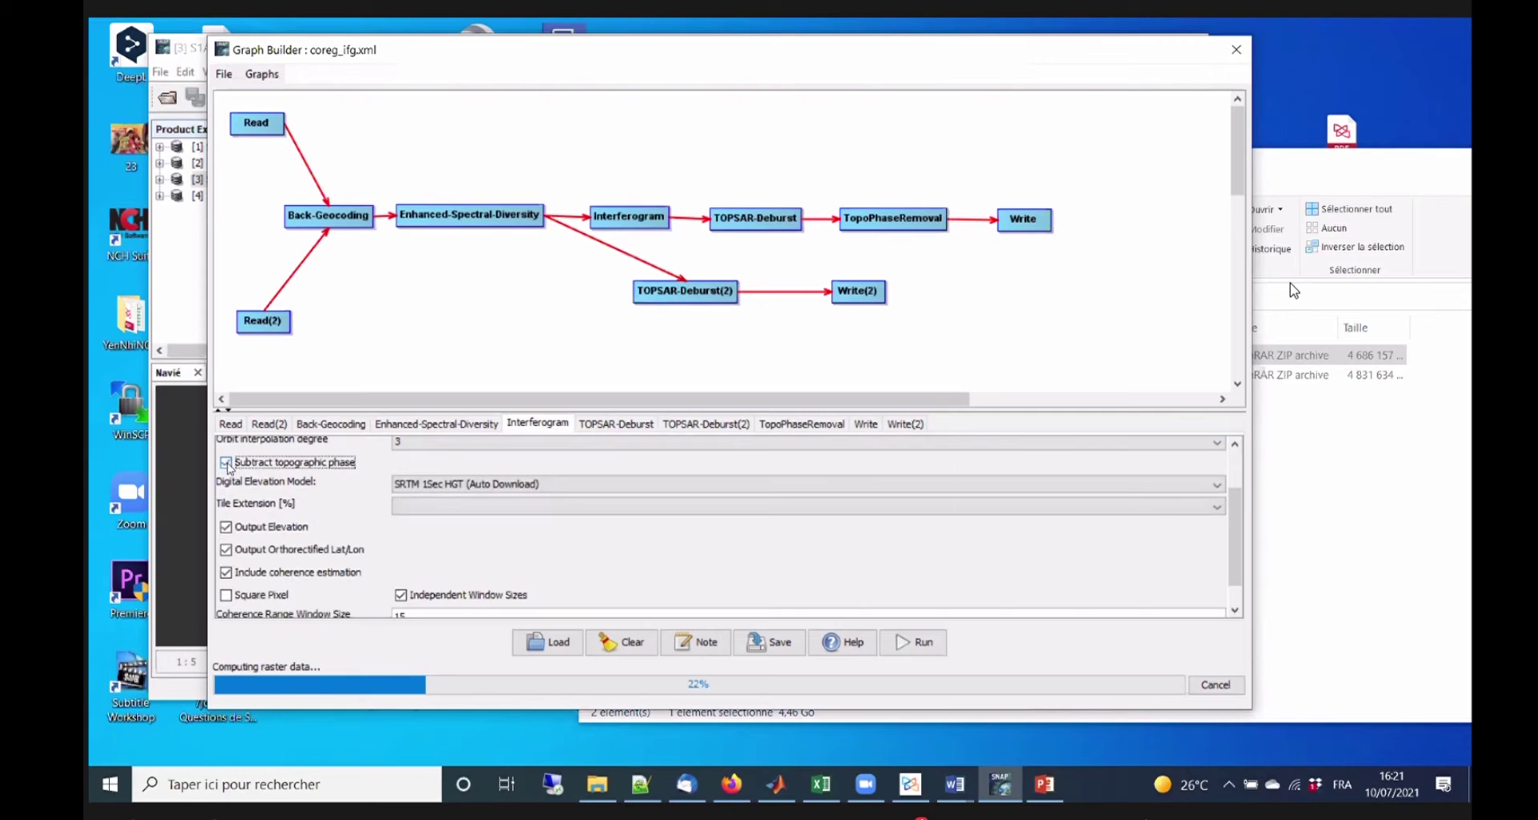
{"action": "left_click", "coordinate": [227, 463]}
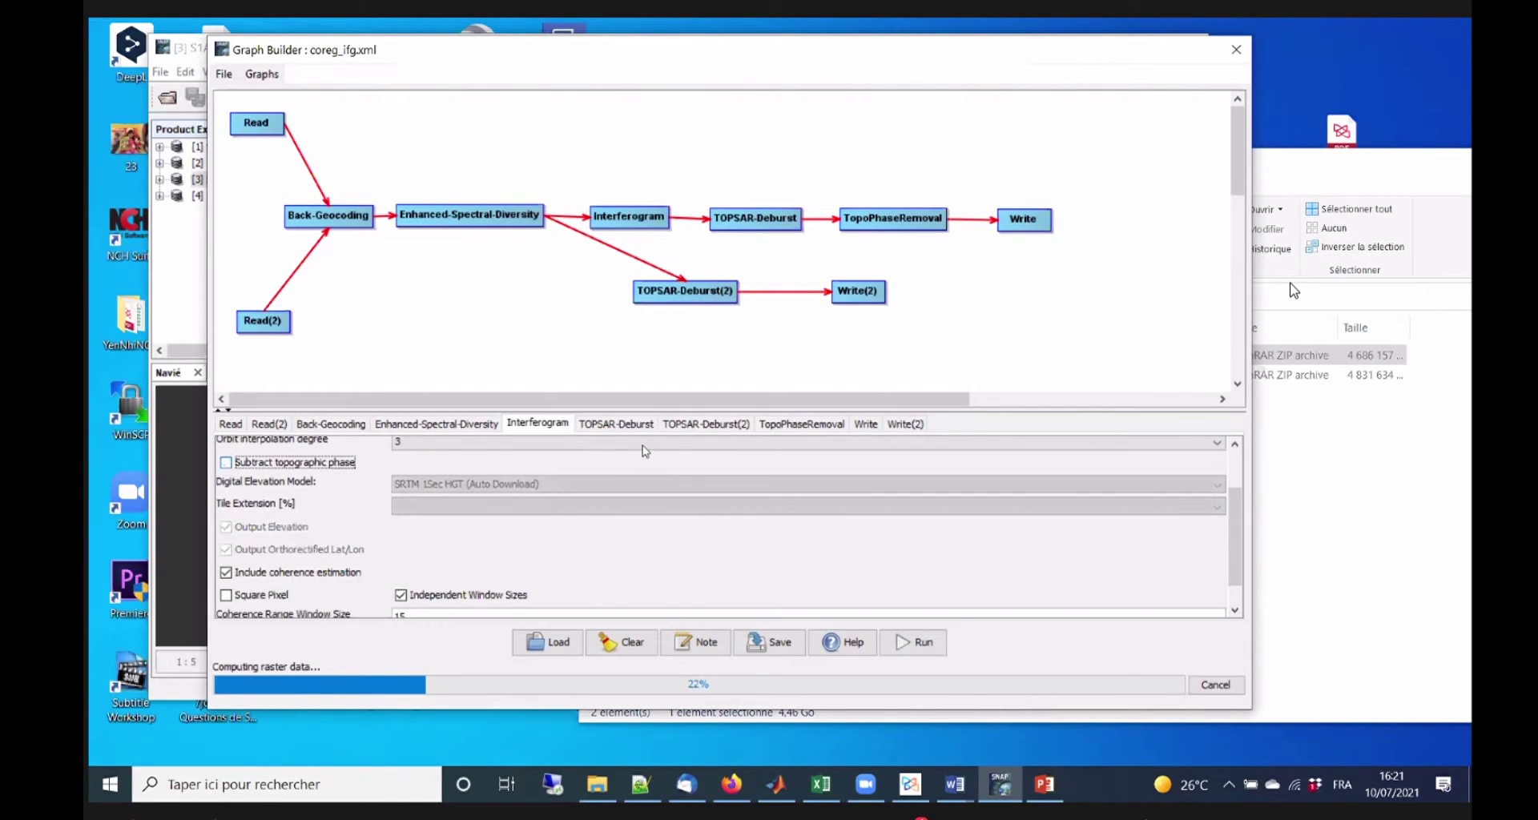
{"action": "left_click", "coordinate": [775, 424]}
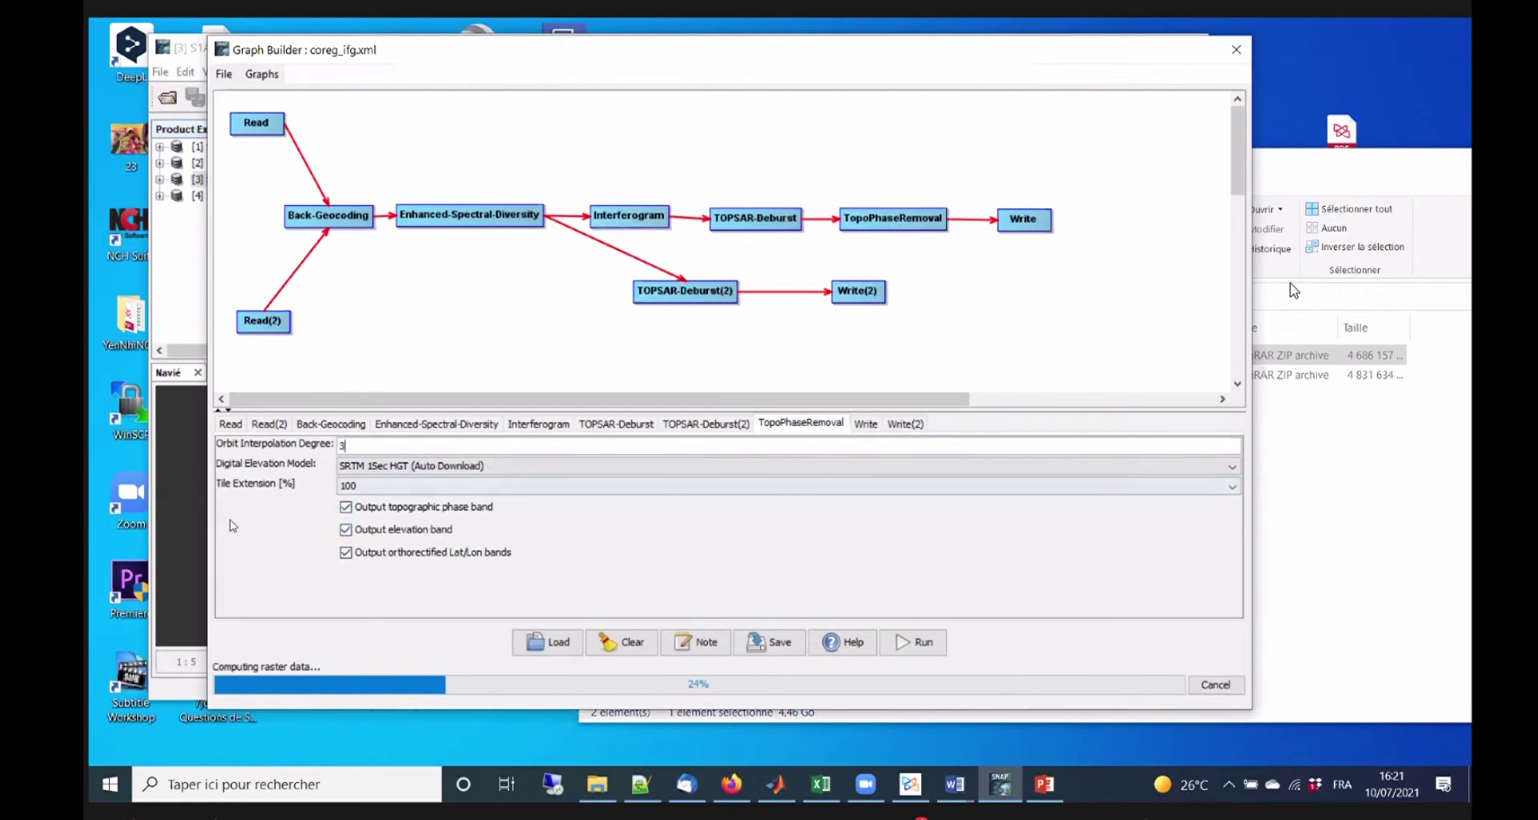
{"action": "left_click", "coordinate": [536, 425]}
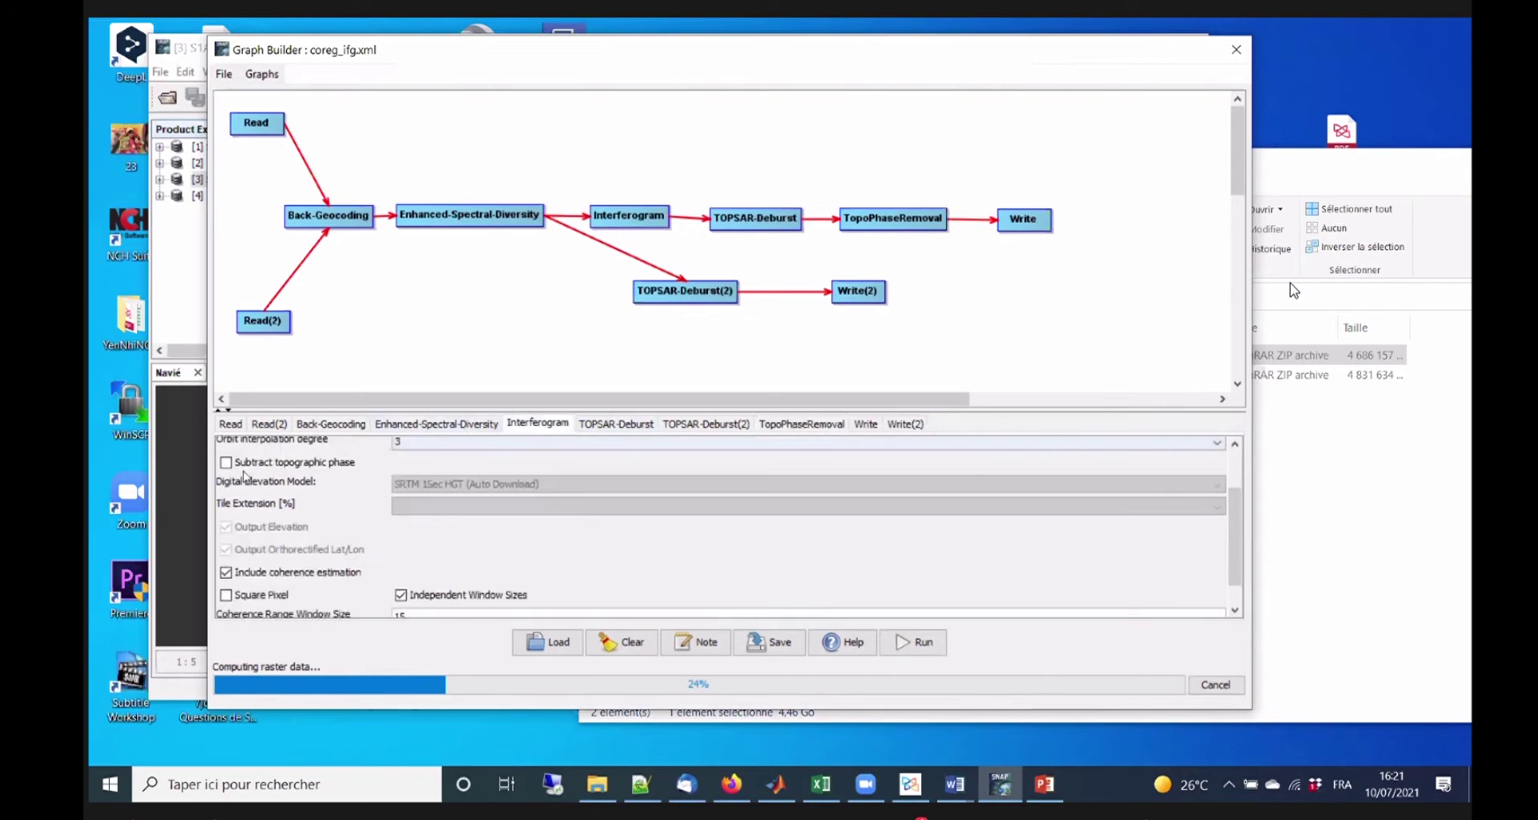
{"action": "left_click", "coordinate": [272, 463]}
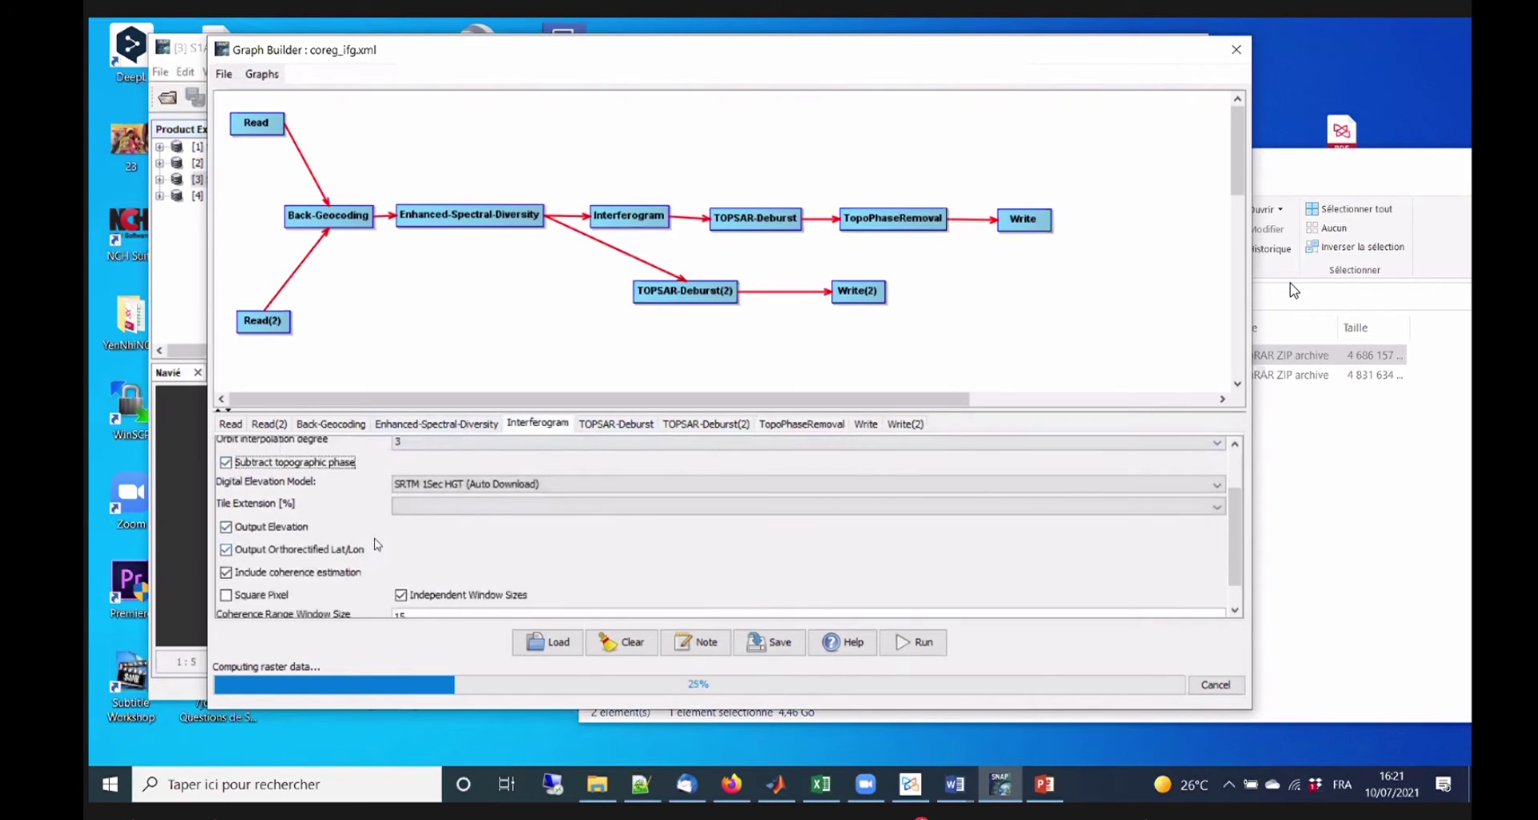
{"action": "left_click", "coordinate": [228, 461]}
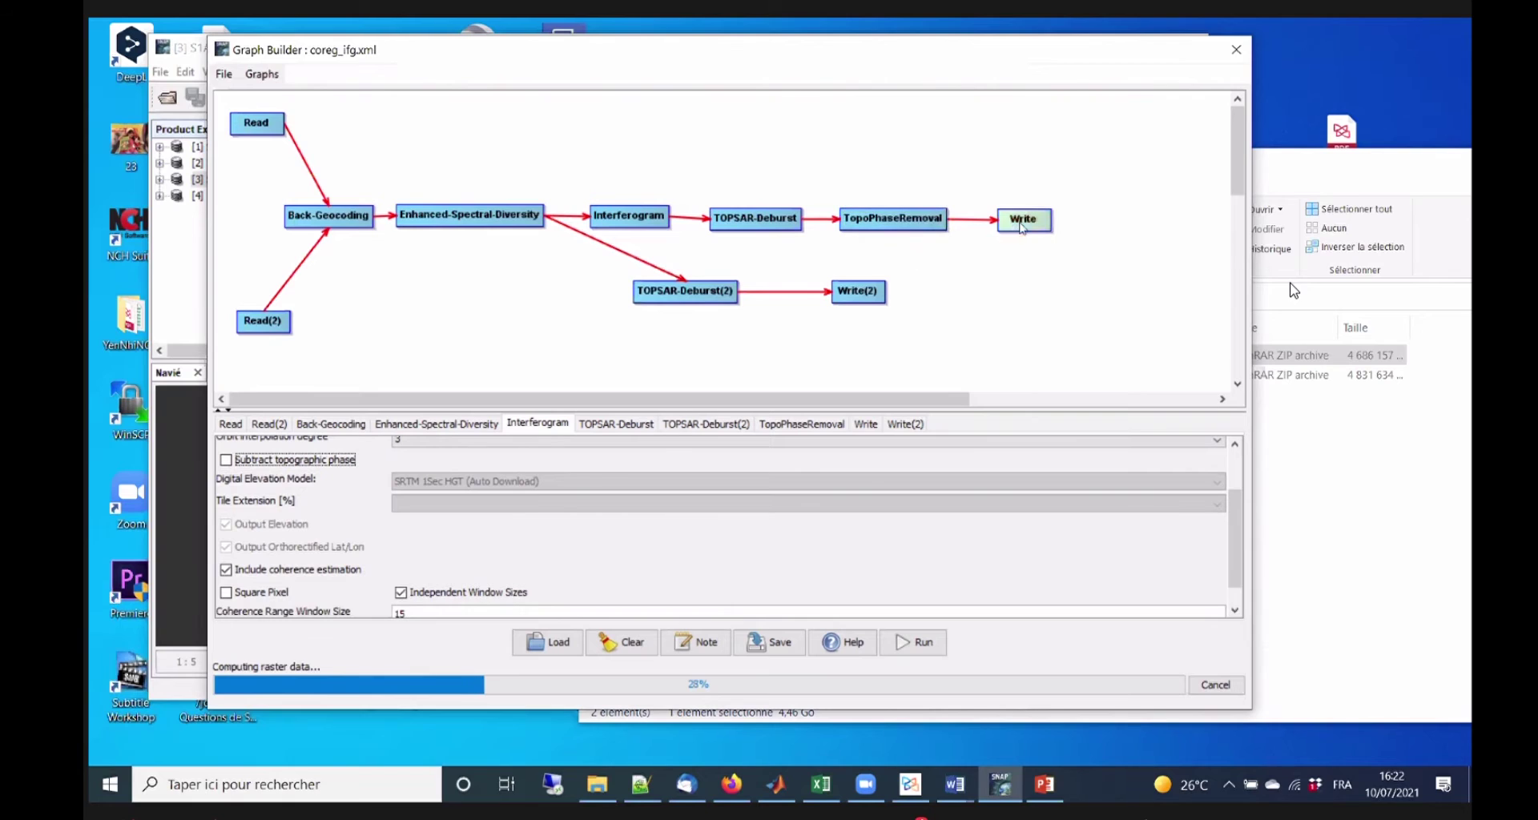
Narrow the Graph Builder window and reposition it to uncover the Product Explorer.
{"action": "left_click_drag", "start_coordinate": [1011, 223], "coordinate": [1006, 219]}
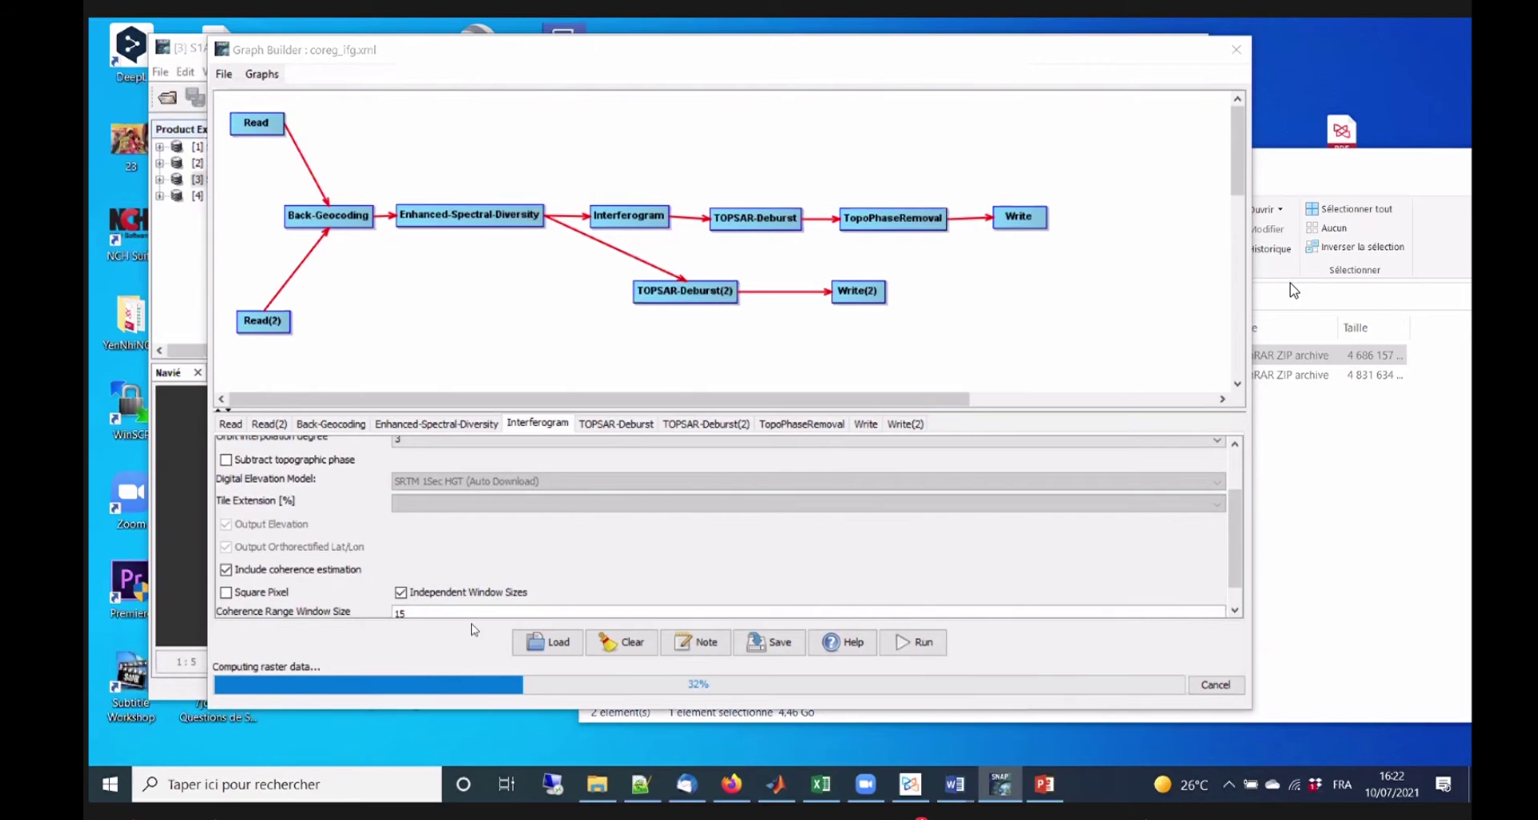
{"action": "left_click_drag", "start_coordinate": [234, 50], "coordinate": [256, 55]}
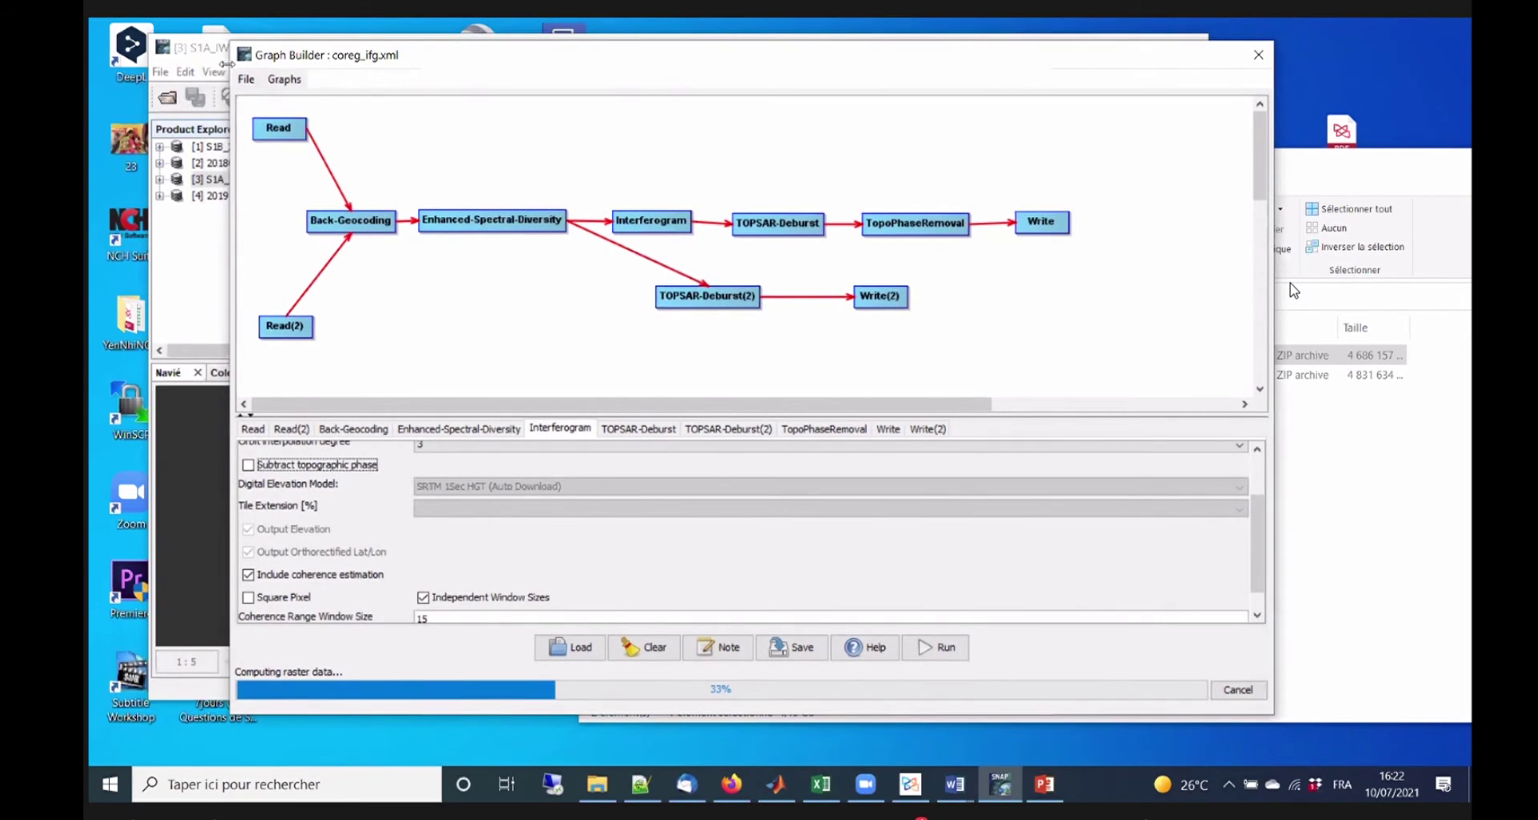
{"action": "left_click_drag", "start_coordinate": [228, 63], "coordinate": [380, 62]}
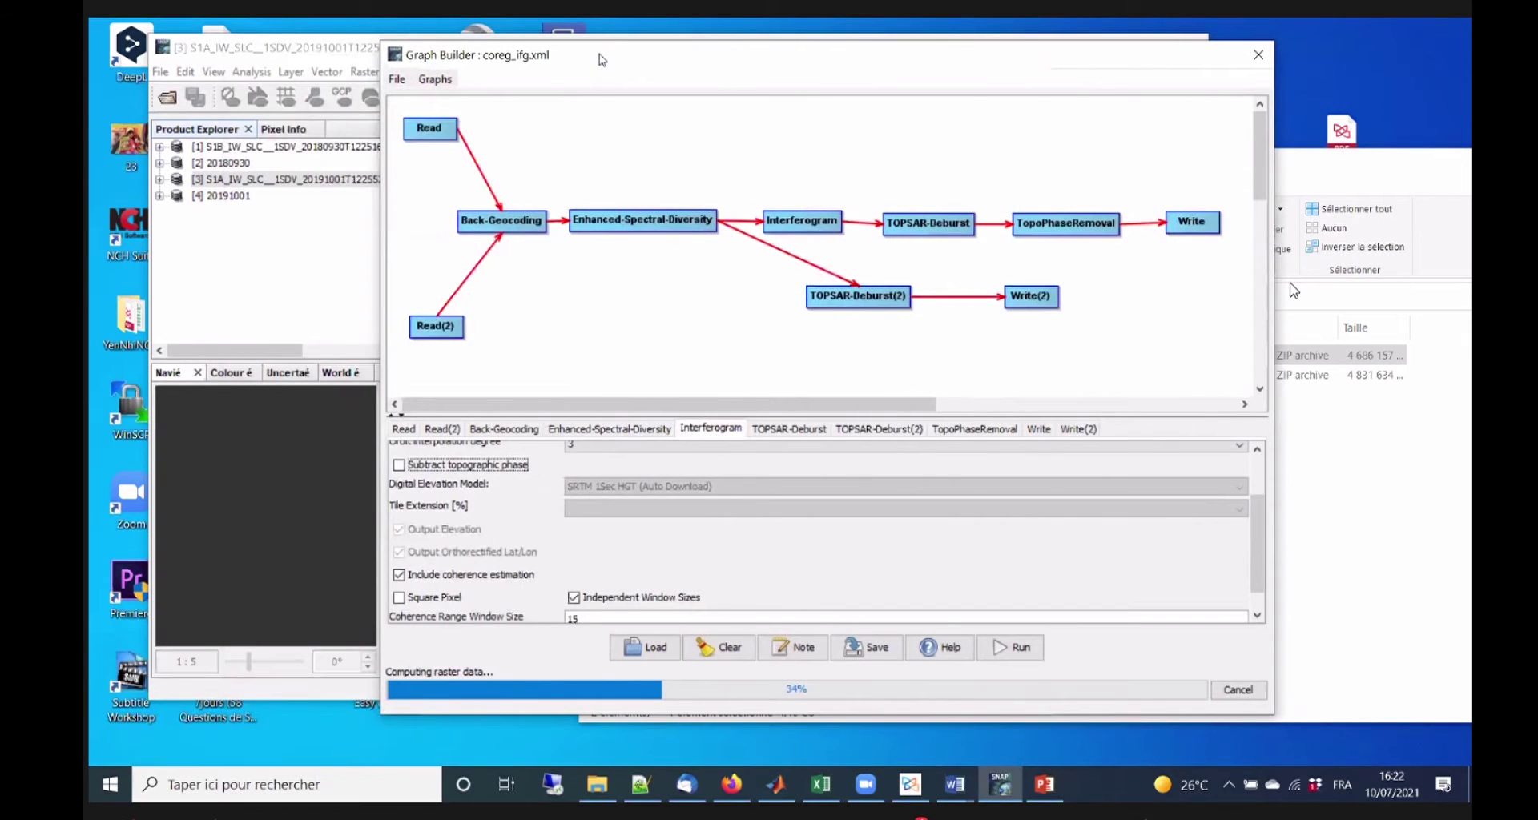
{"action": "left_click_drag", "start_coordinate": [602, 58], "coordinate": [543, 80]}
{"action": "left_click", "coordinate": [1229, 785]}
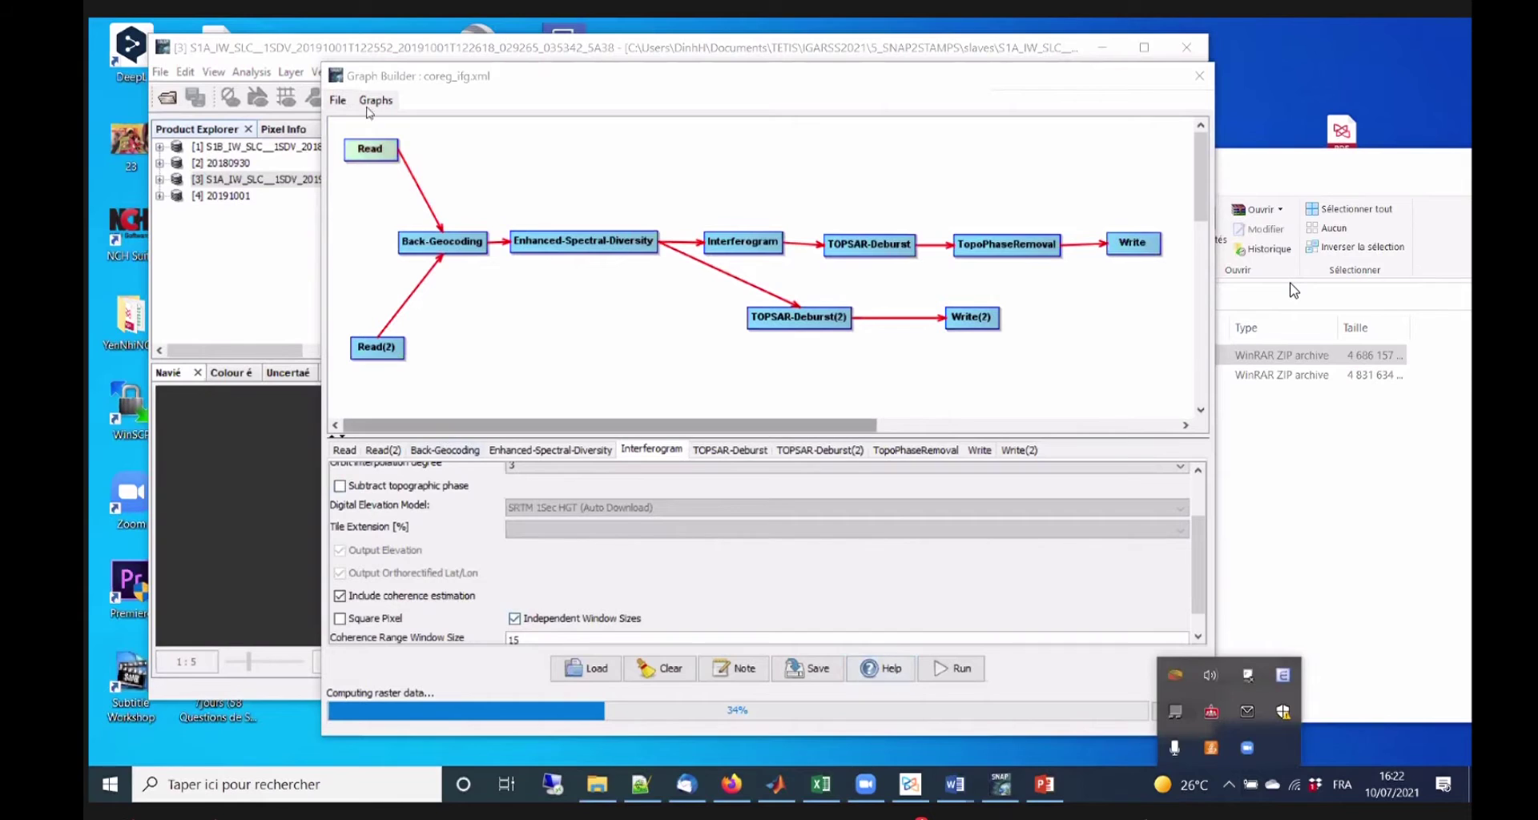
{"action": "left_click_drag", "start_coordinate": [420, 68], "coordinate": [394, 65]}
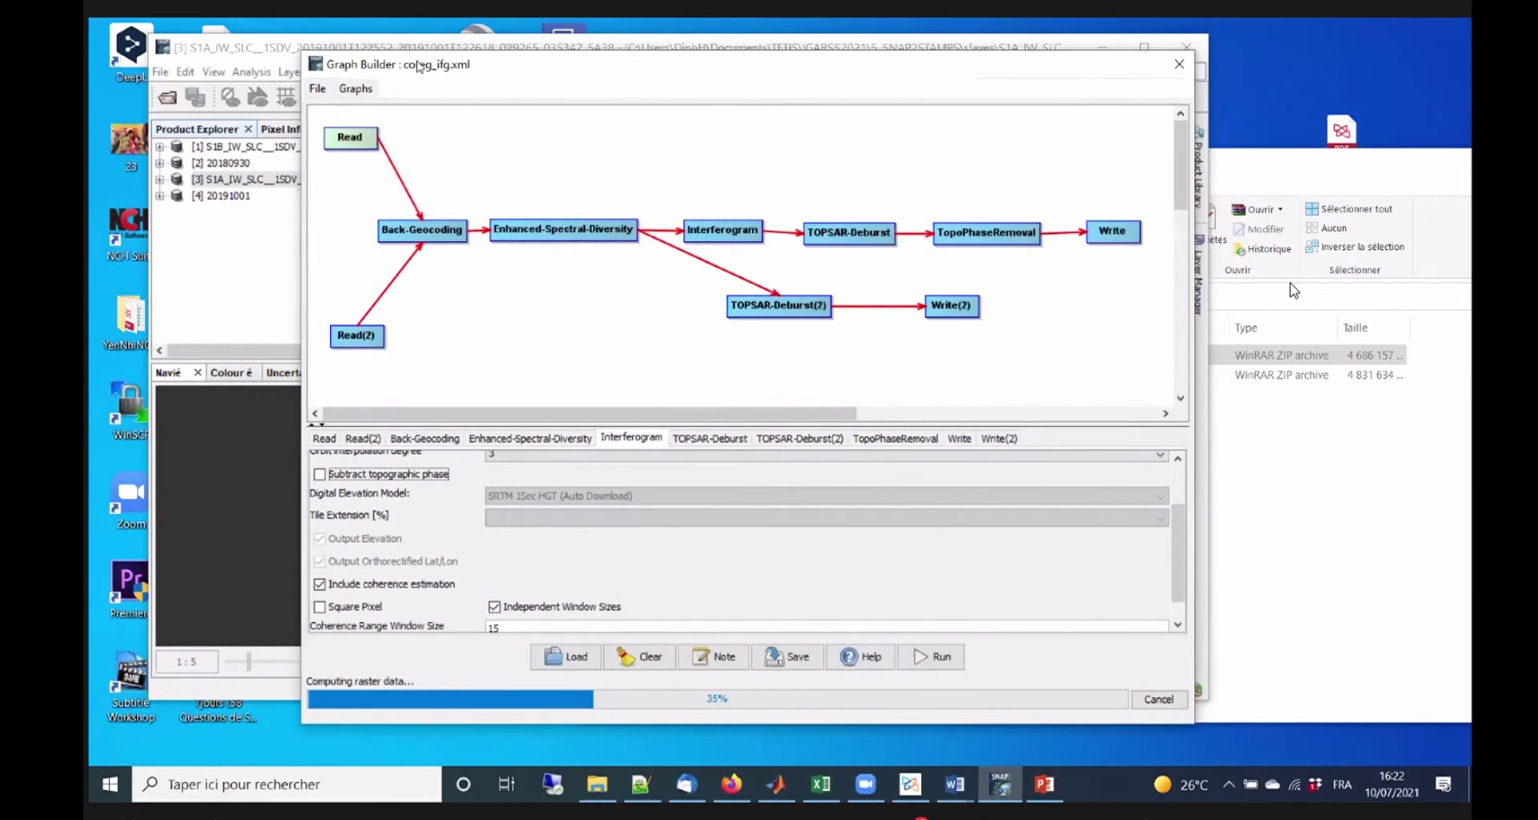
{"action": "left_click_drag", "start_coordinate": [420, 69], "coordinate": [439, 69]}
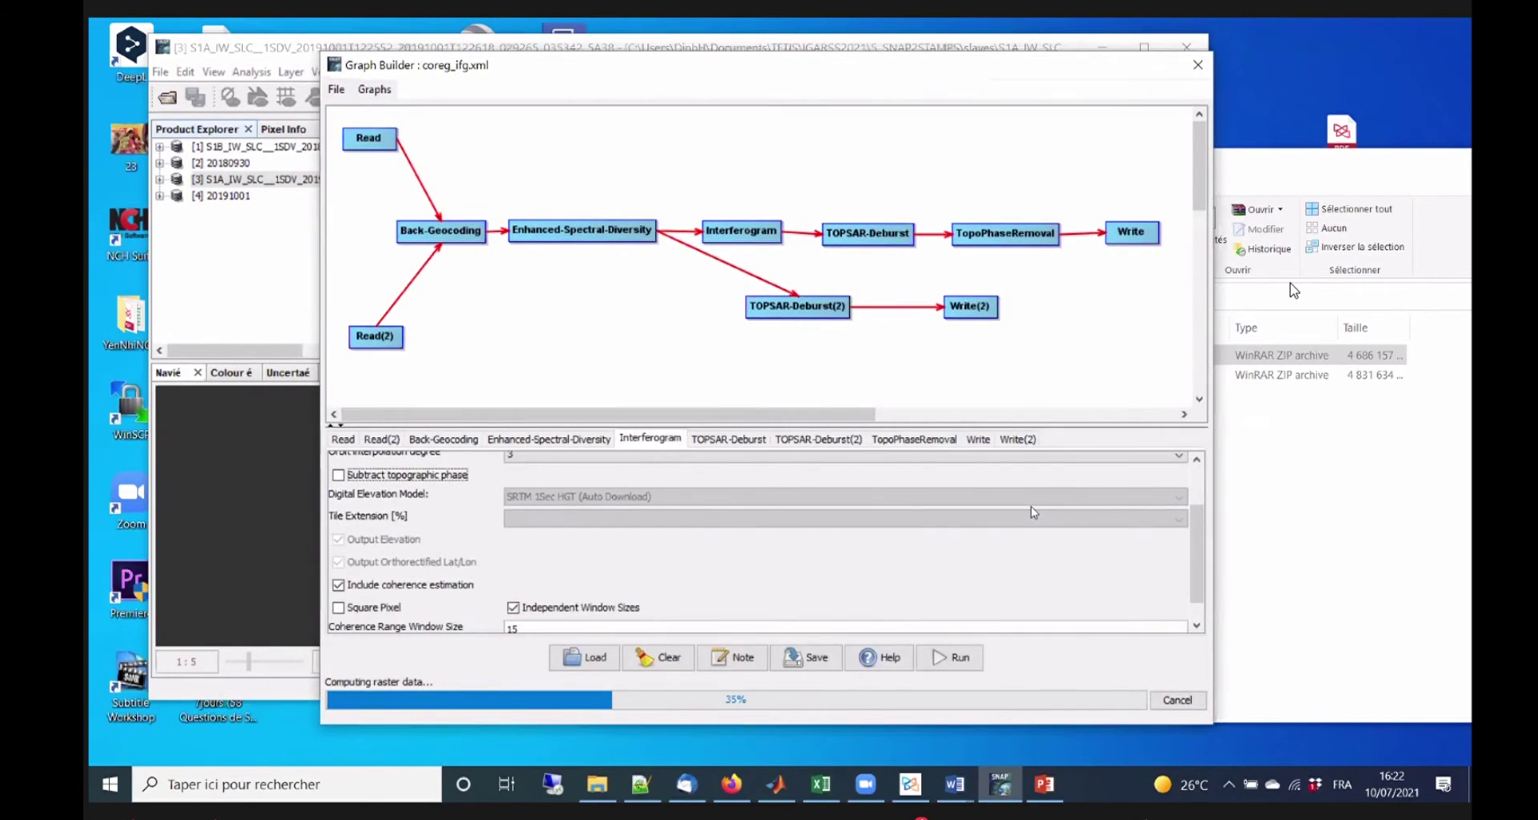
Switch to PowerPoint, go through multilooking slides 12 to 14, and go back to slide 13 with the Multilooking parameters.
{"action": "left_click", "coordinate": [1044, 785]}
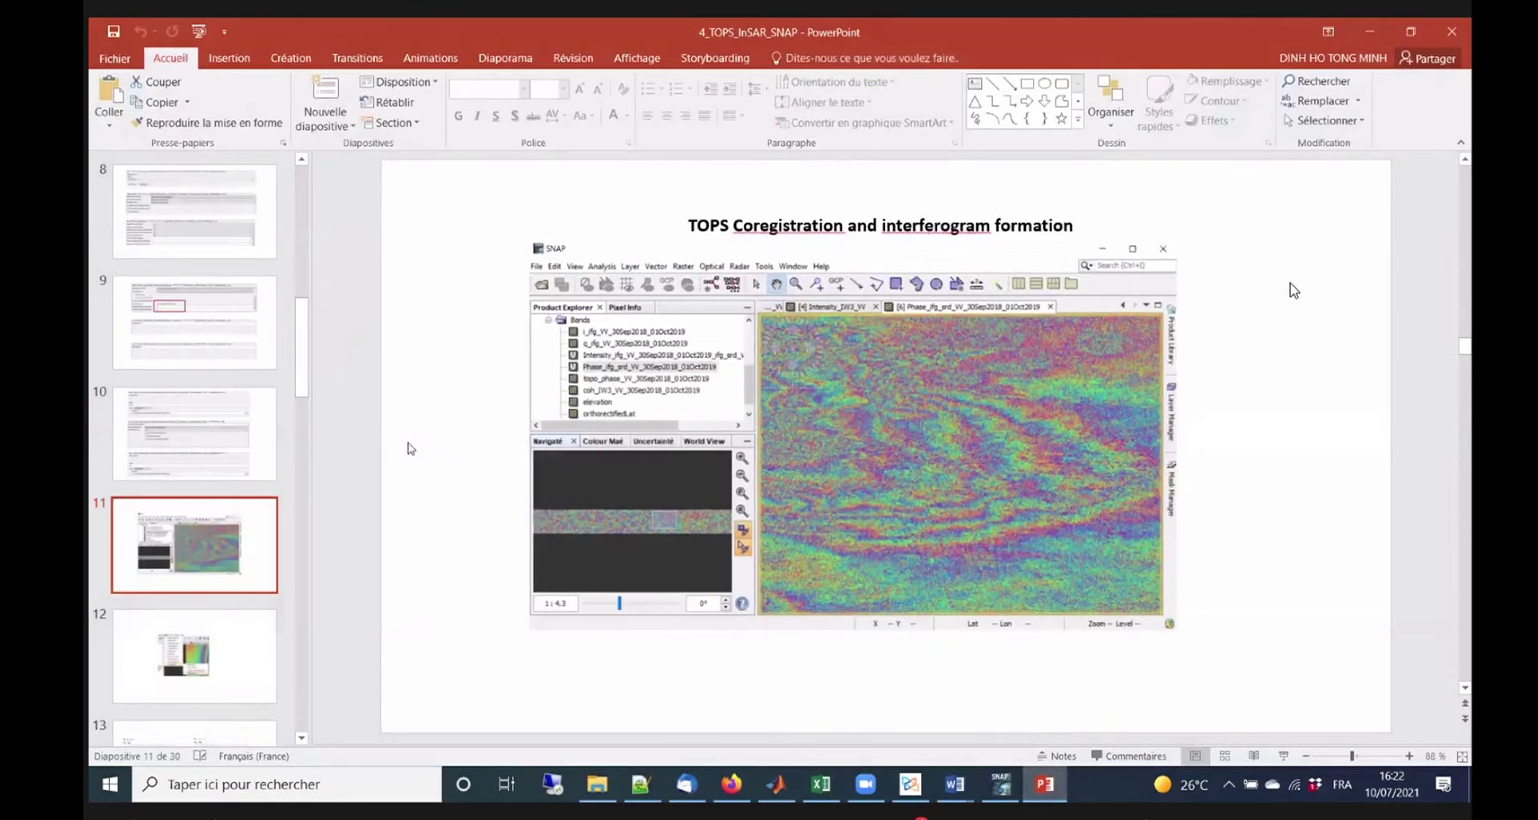
{"action": "left_click", "coordinate": [348, 455]}
{"action": "key", "text": "Down"}
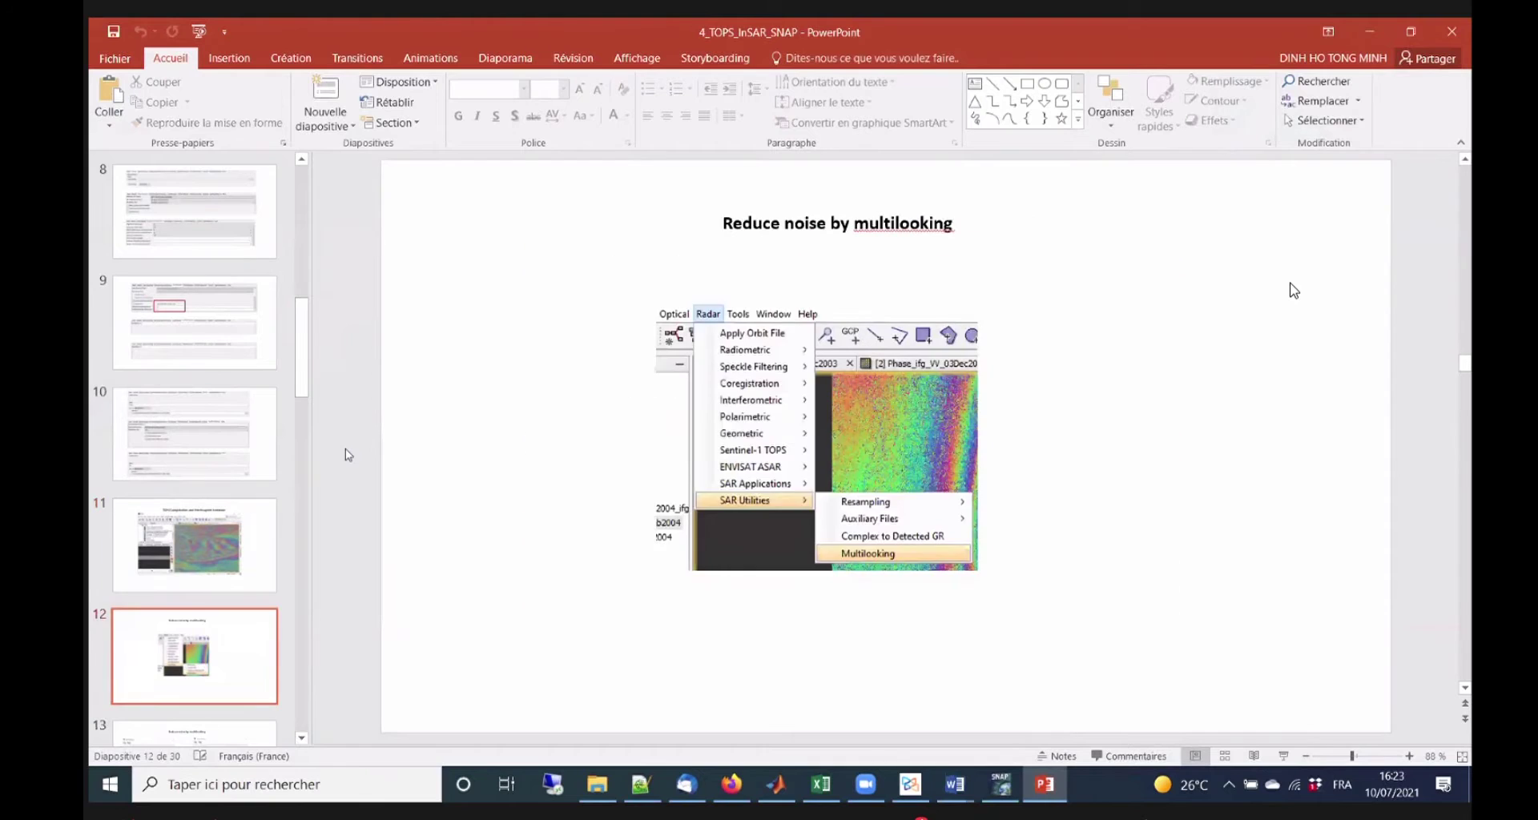
{"action": "key", "text": "Down"}
{"action": "key", "text": "Down"}
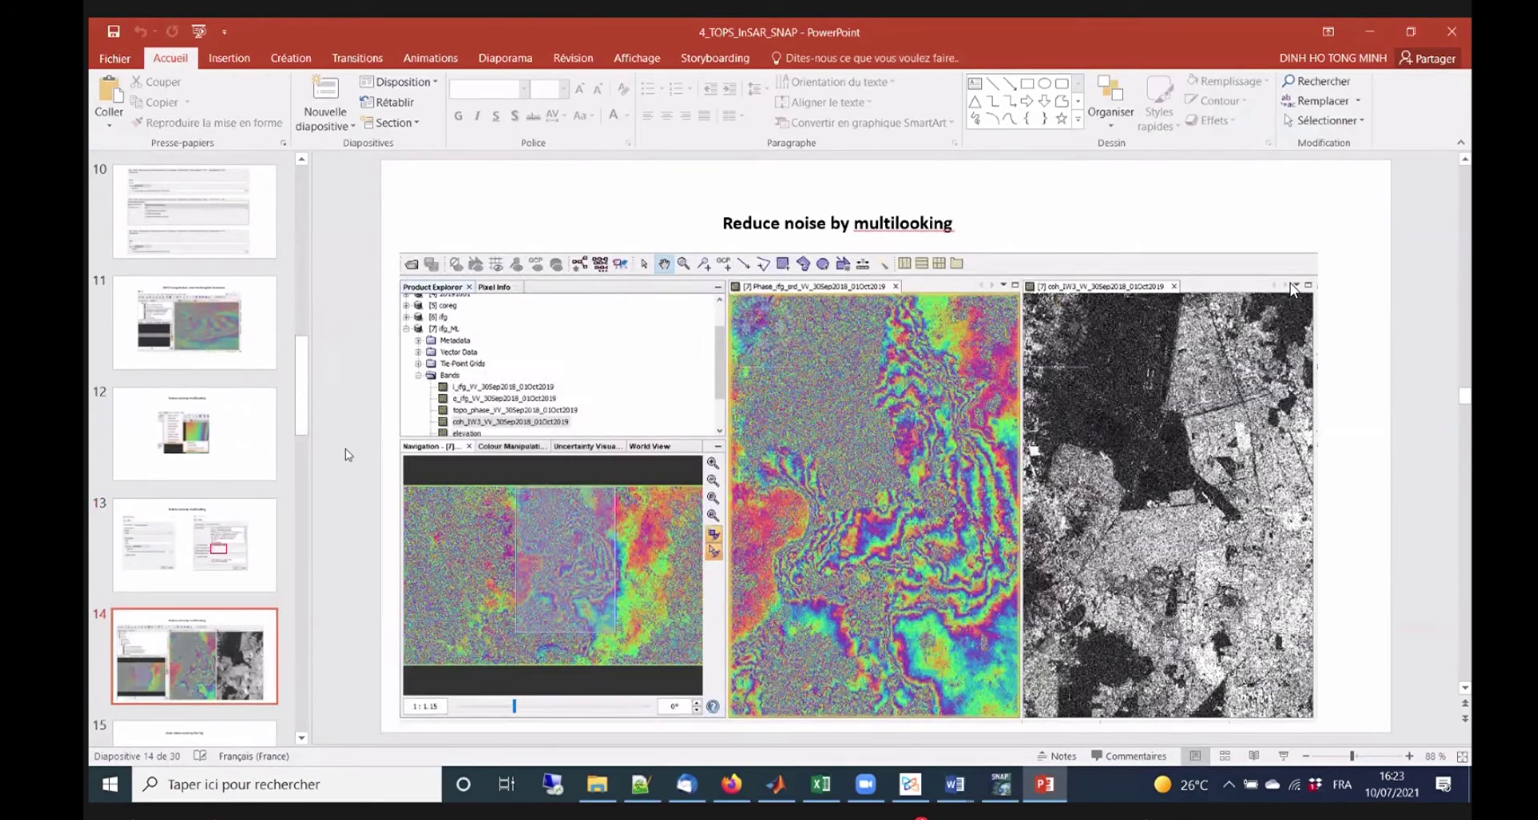
{"action": "left_click", "coordinate": [214, 584]}
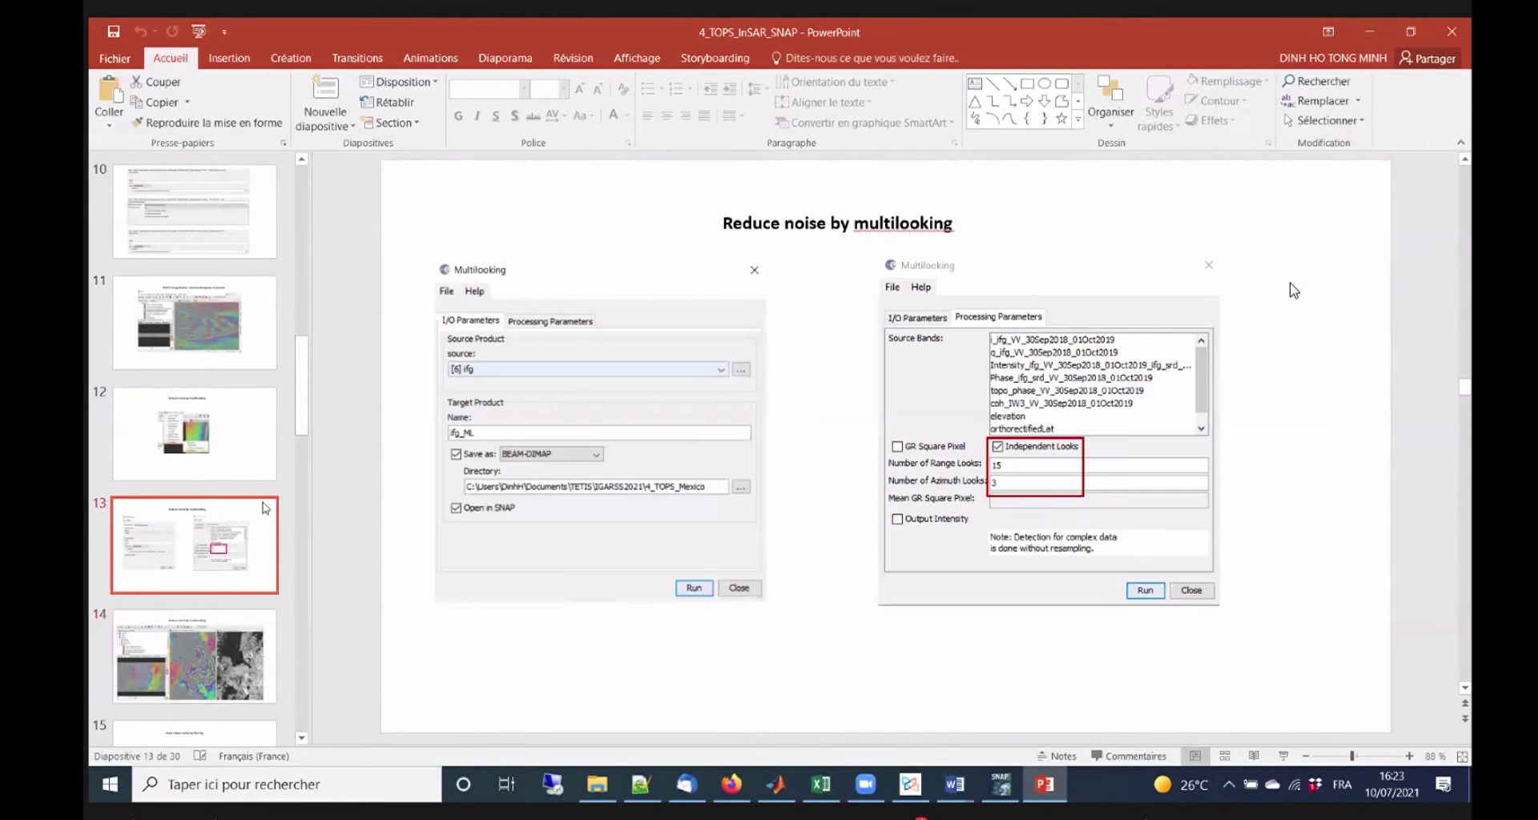
Go back to slide 11 on TOPS coregistration and interferogram formation, and return to the SNAP Graph Builder to check the processing progress.
{"action": "key", "text": "Up"}
{"action": "key", "text": "Up"}
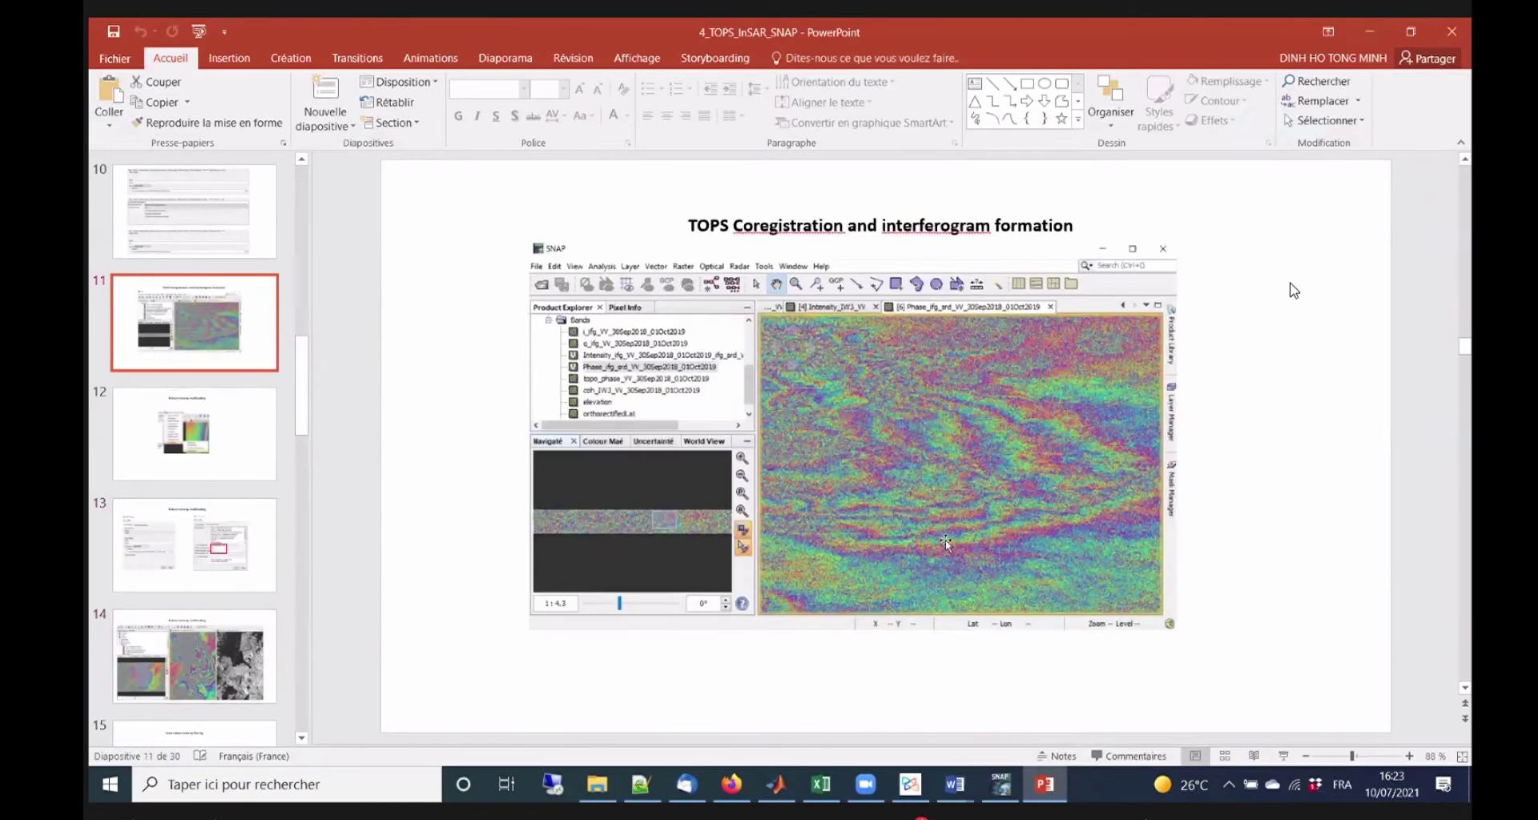
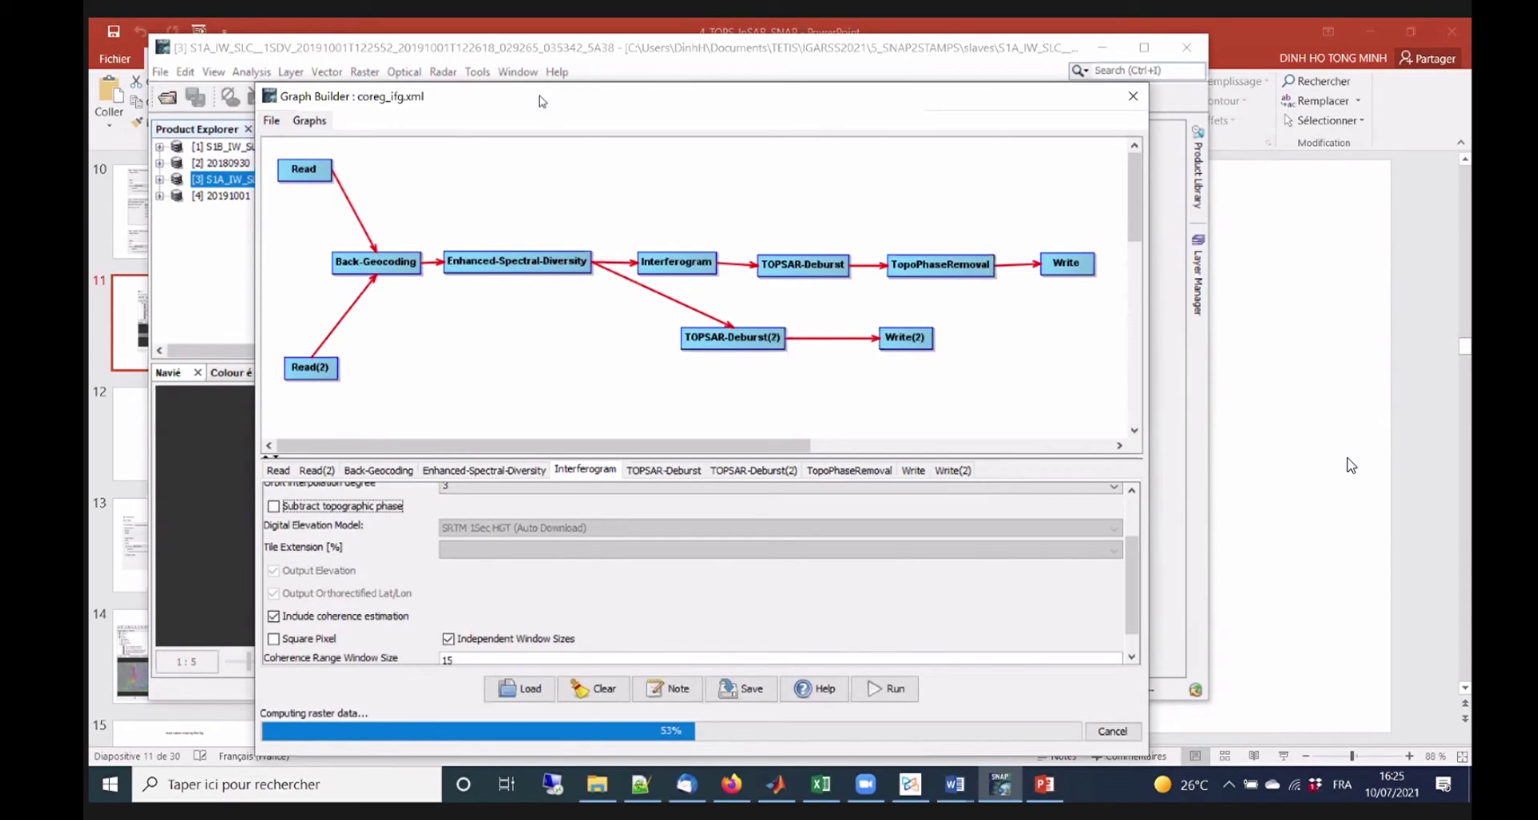
{"action": "left_click_drag", "start_coordinate": [543, 101], "coordinate": [541, 101]}
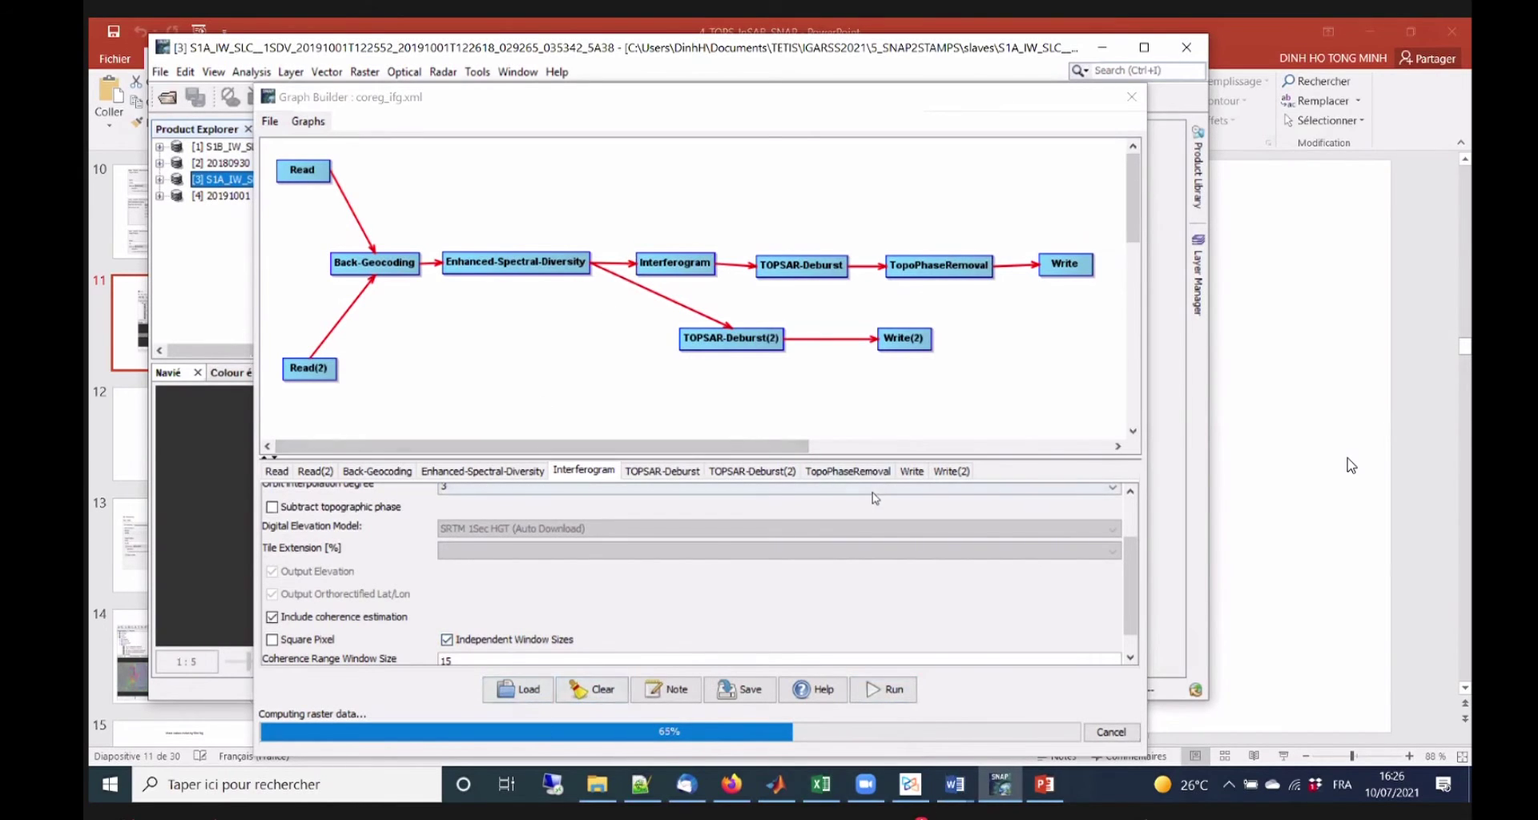
Switch to the mail client, read the 14:04 message about the IGARSS 2021 attendee list, and return to the Graph Builder, moving it up slightly.
{"action": "left_click", "coordinate": [686, 785]}
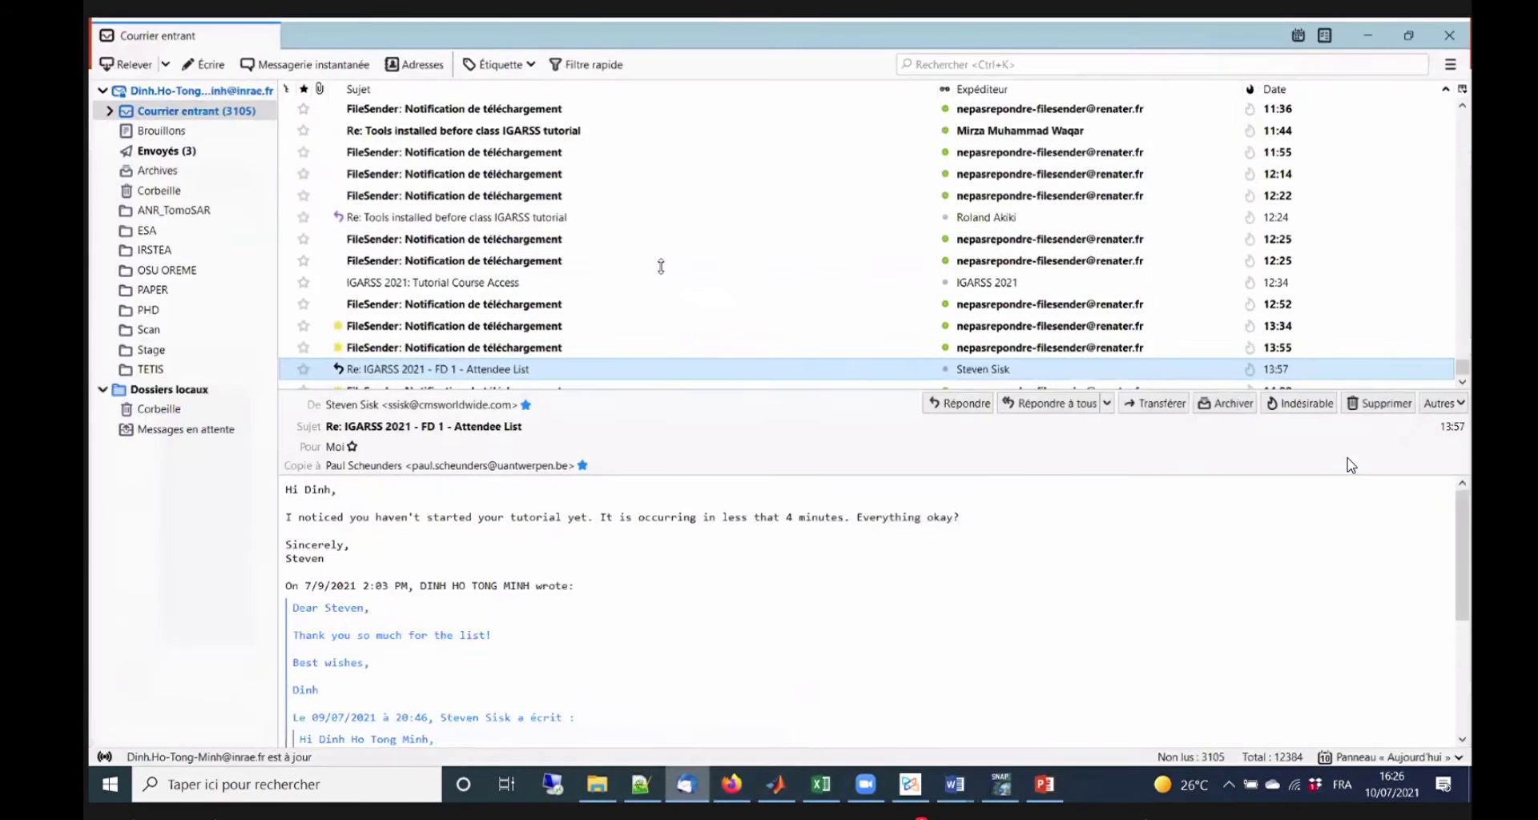
{"action": "scroll", "coordinate": [665, 266], "scroll_direction": "down", "scroll_amount": 2}
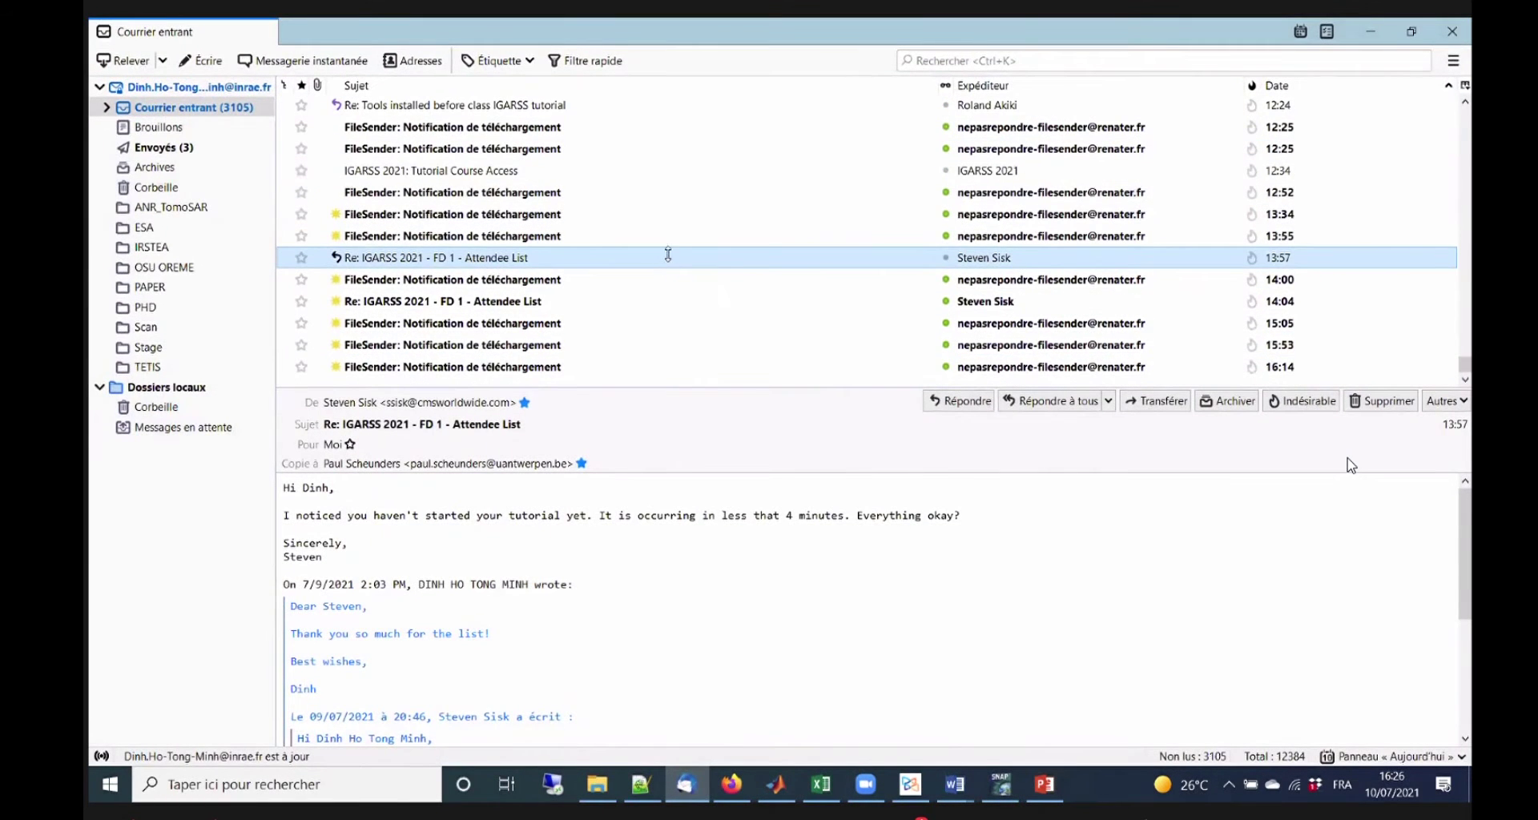
{"action": "left_click", "coordinate": [561, 308]}
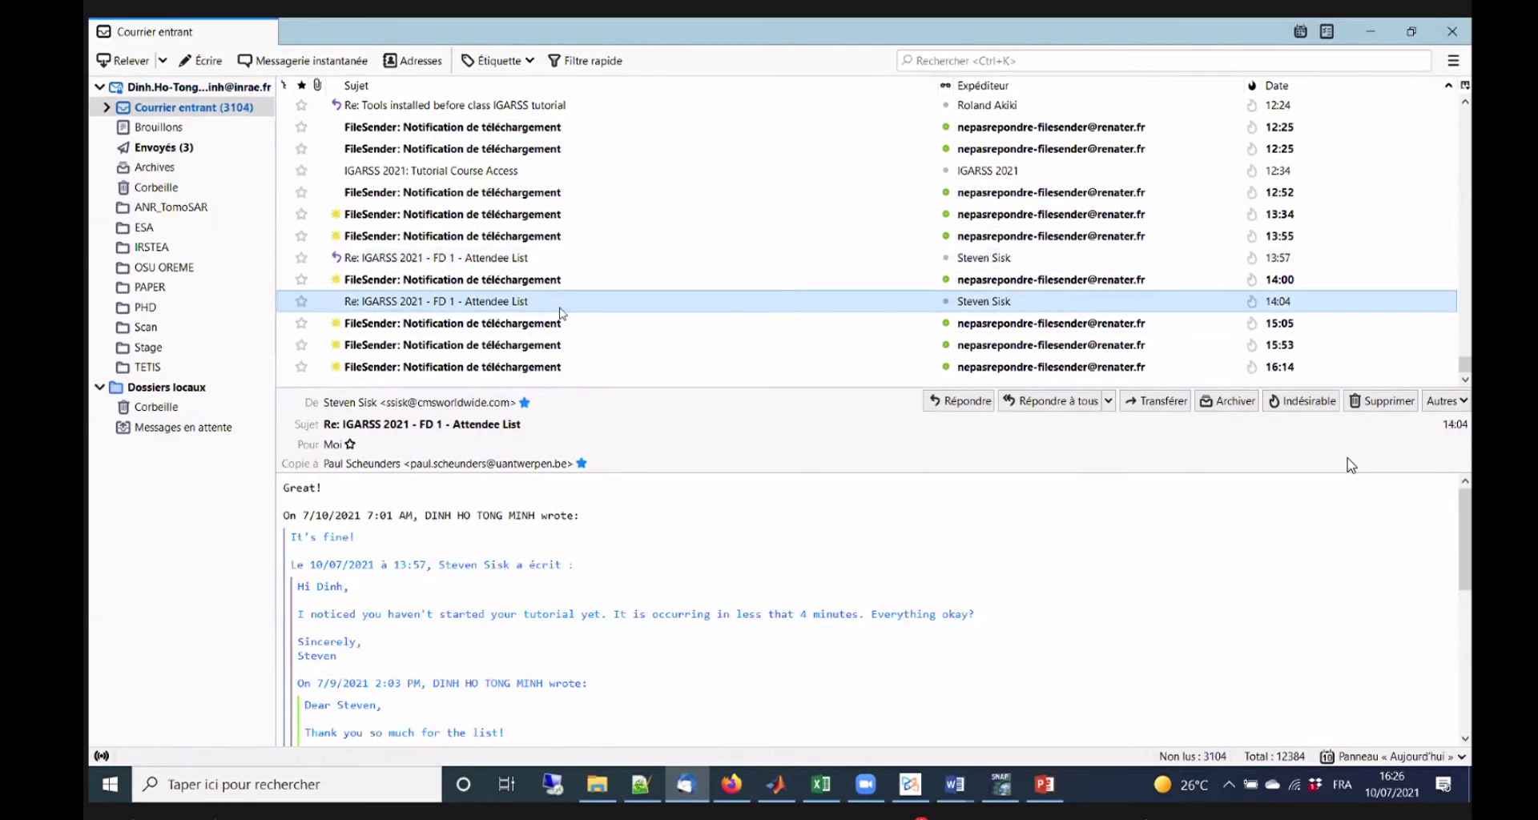
{"action": "left_click", "coordinate": [1367, 31]}
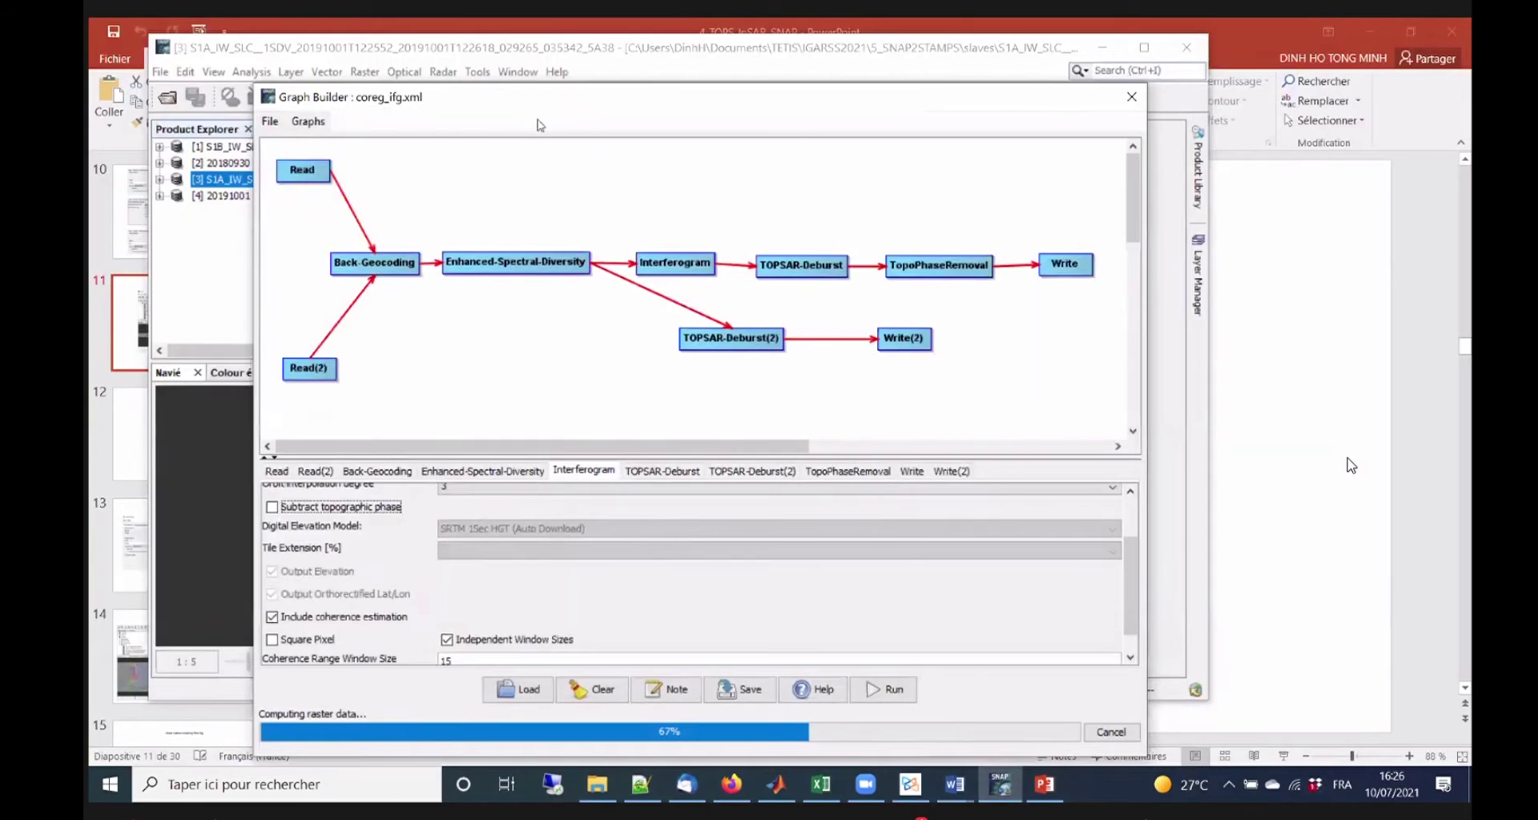
{"action": "left_click_drag", "start_coordinate": [536, 99], "coordinate": [533, 85]}
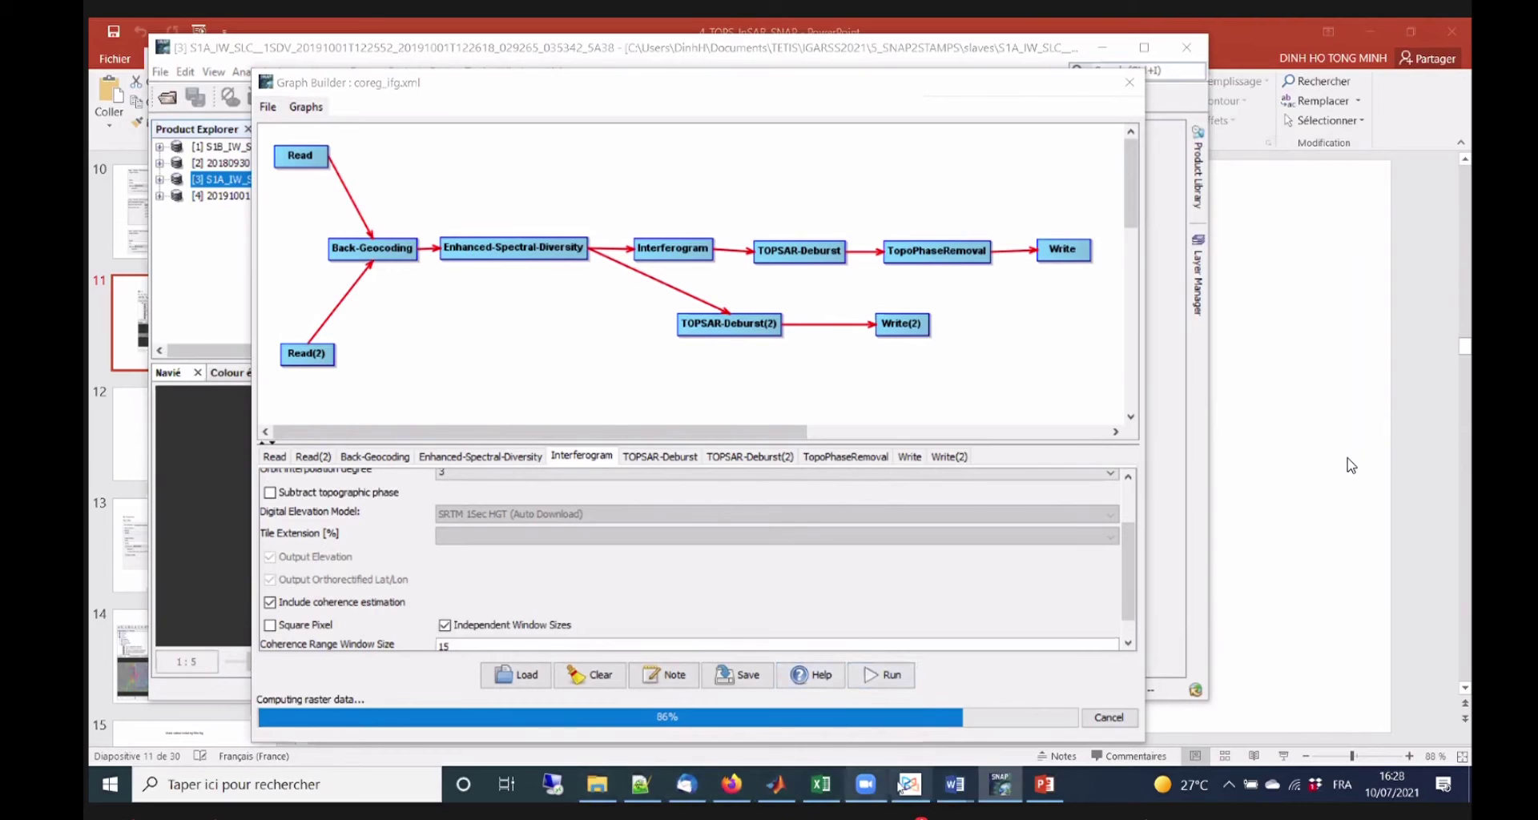
Switch to PowerPoint, create a blank presentation with the title and subtitle placeholders removed, and choose the rectangle shape for drawing.
{"action": "left_click", "coordinate": [1045, 785]}
{"action": "left_click", "coordinate": [114, 58]}
{"action": "left_click", "coordinate": [128, 128]}
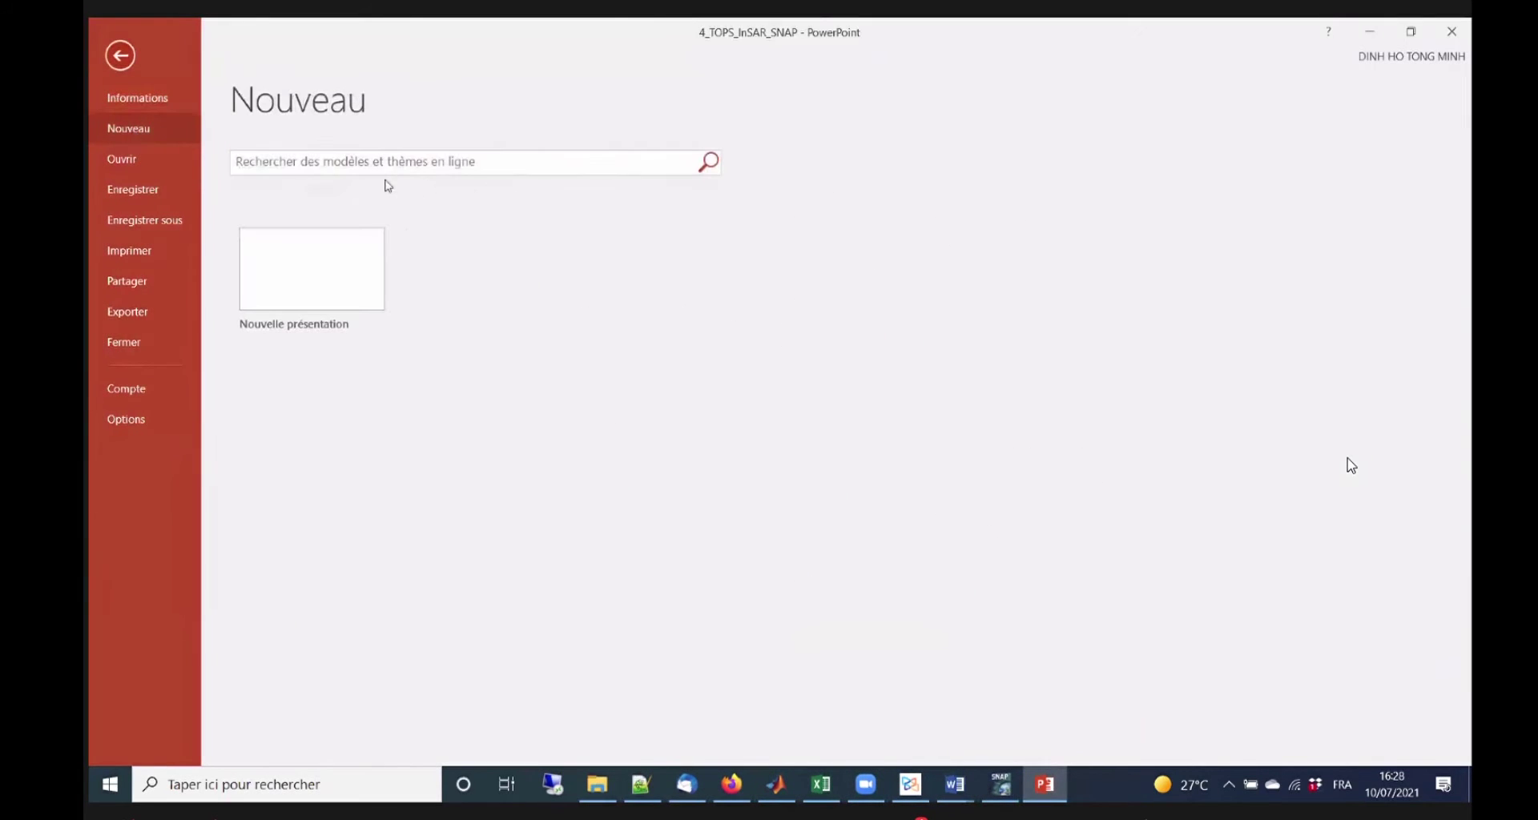
{"action": "key", "text": "Escape"}
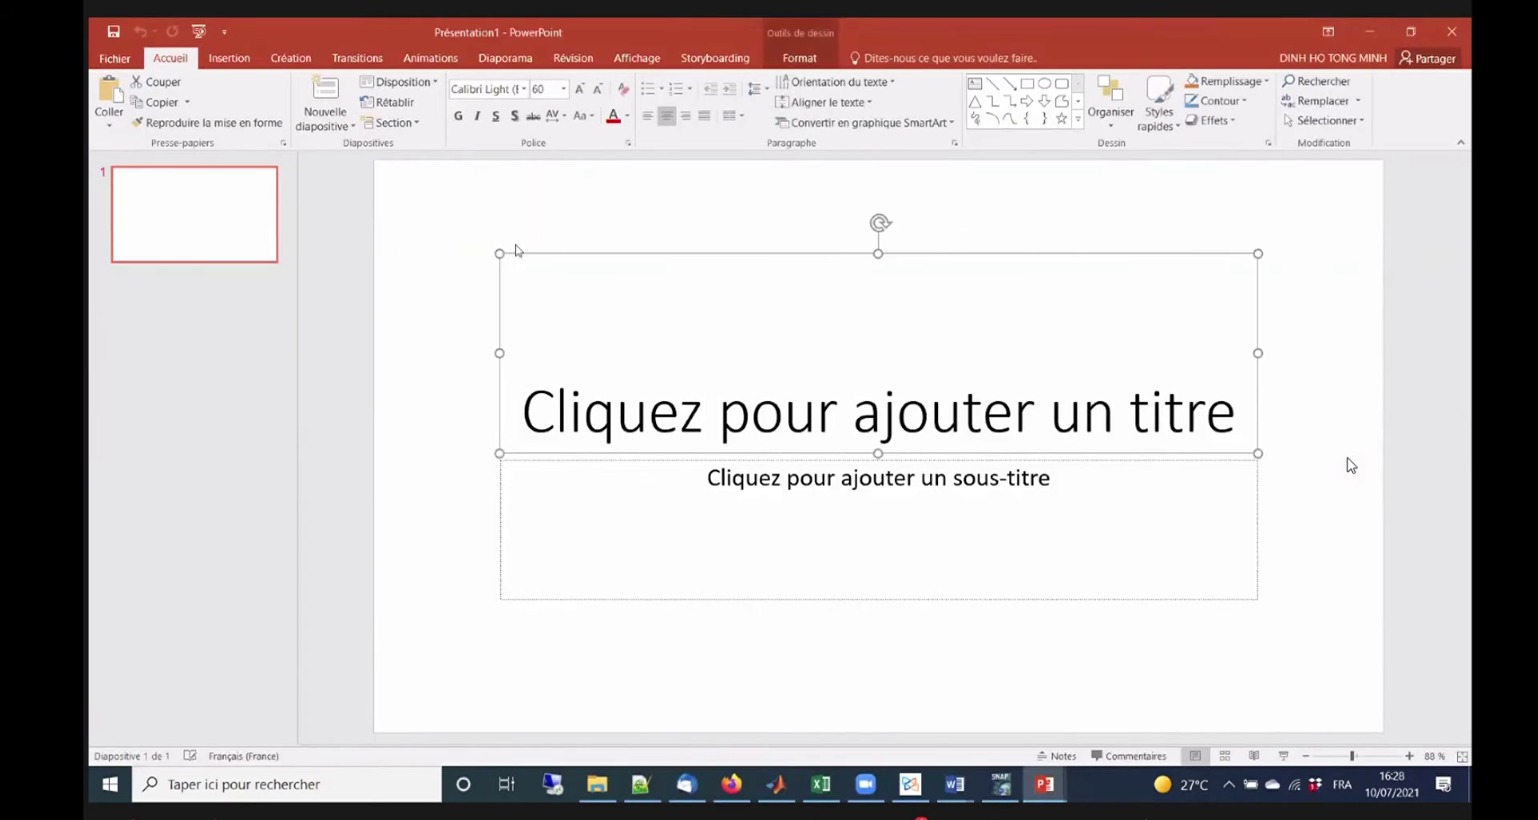
{"action": "key", "text": "ctrl+a"}
{"action": "key", "text": "Delete"}
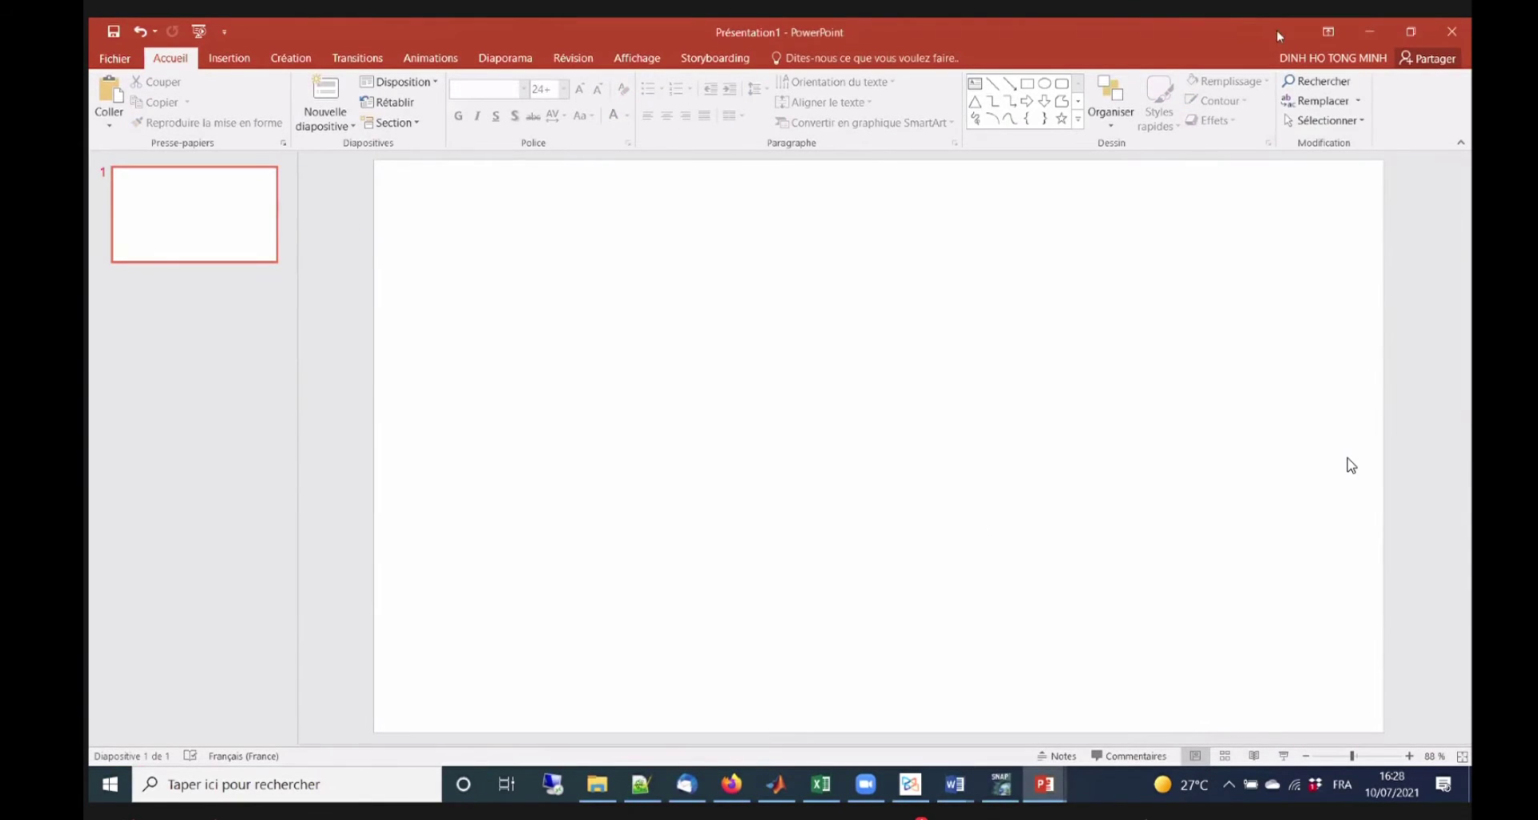
{"action": "left_click", "coordinate": [1027, 83]}
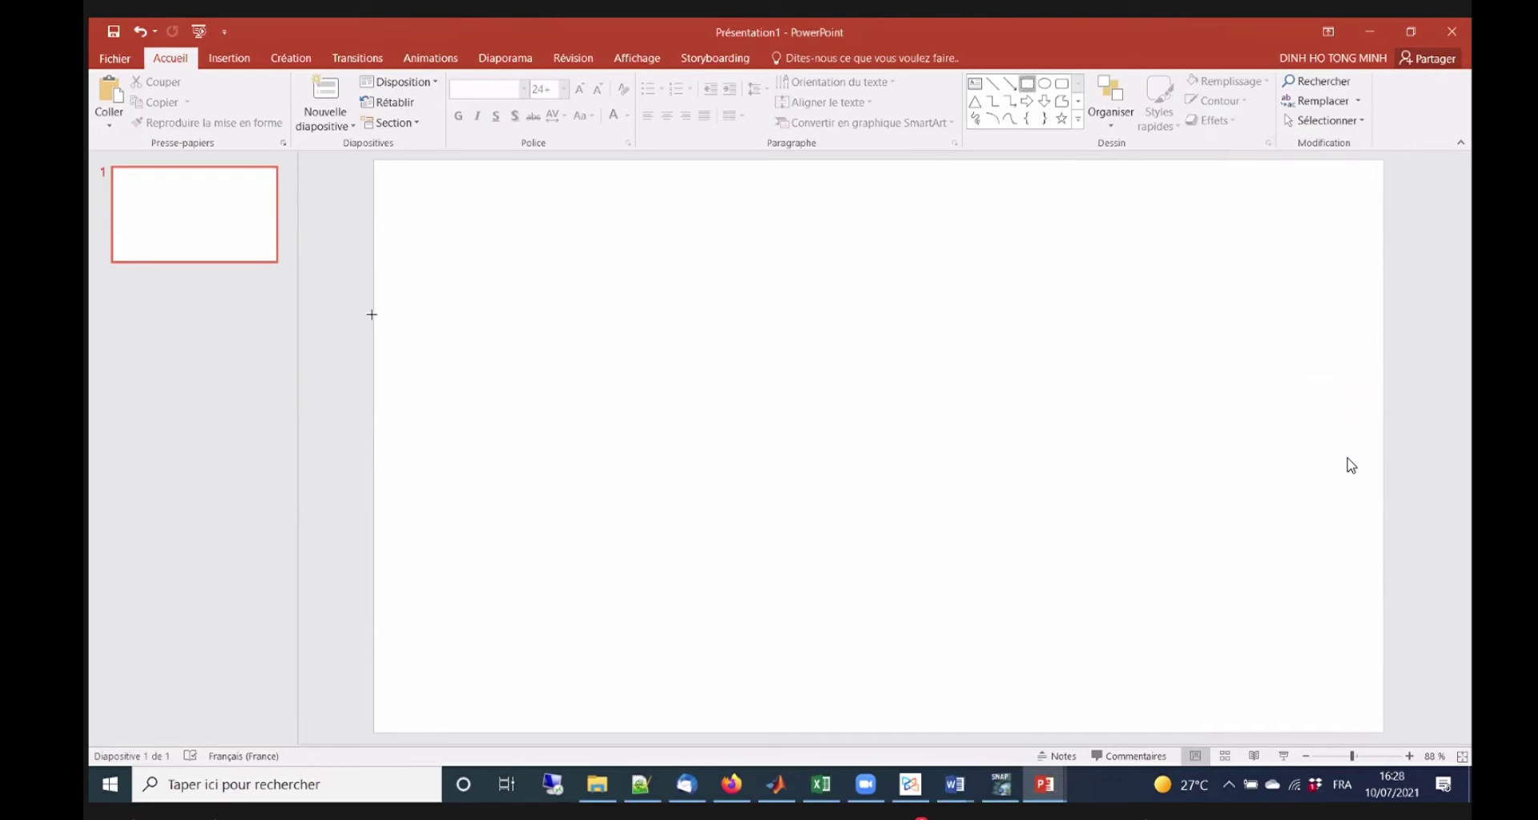
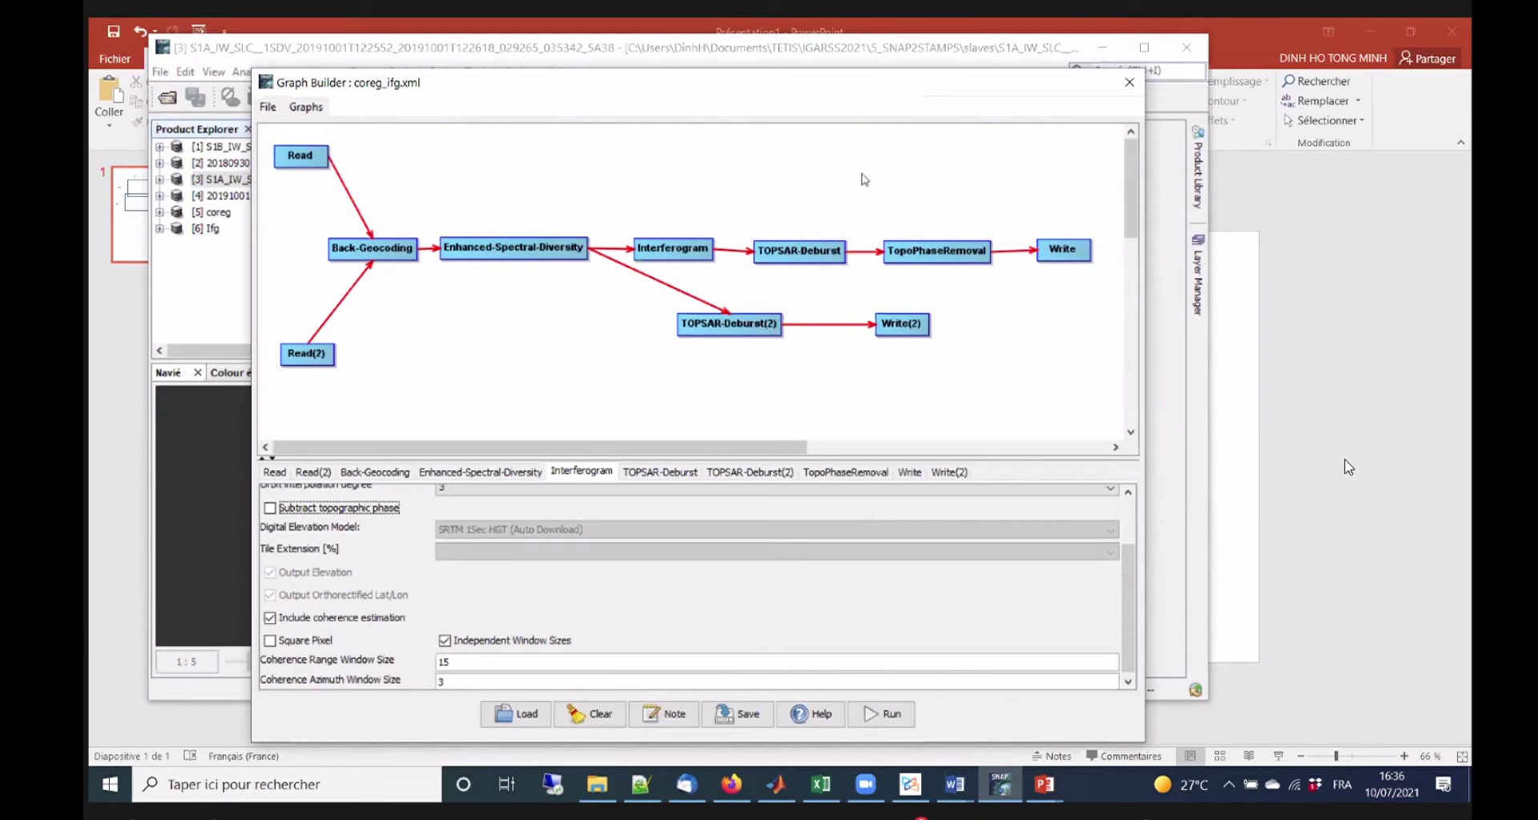
Close the coreg_ifg graph and expand the Ifg product's bands, selecting Phase_ifg_srd_VV_30Sep2018_01Oct2019.
{"action": "left_click", "coordinate": [1130, 84]}
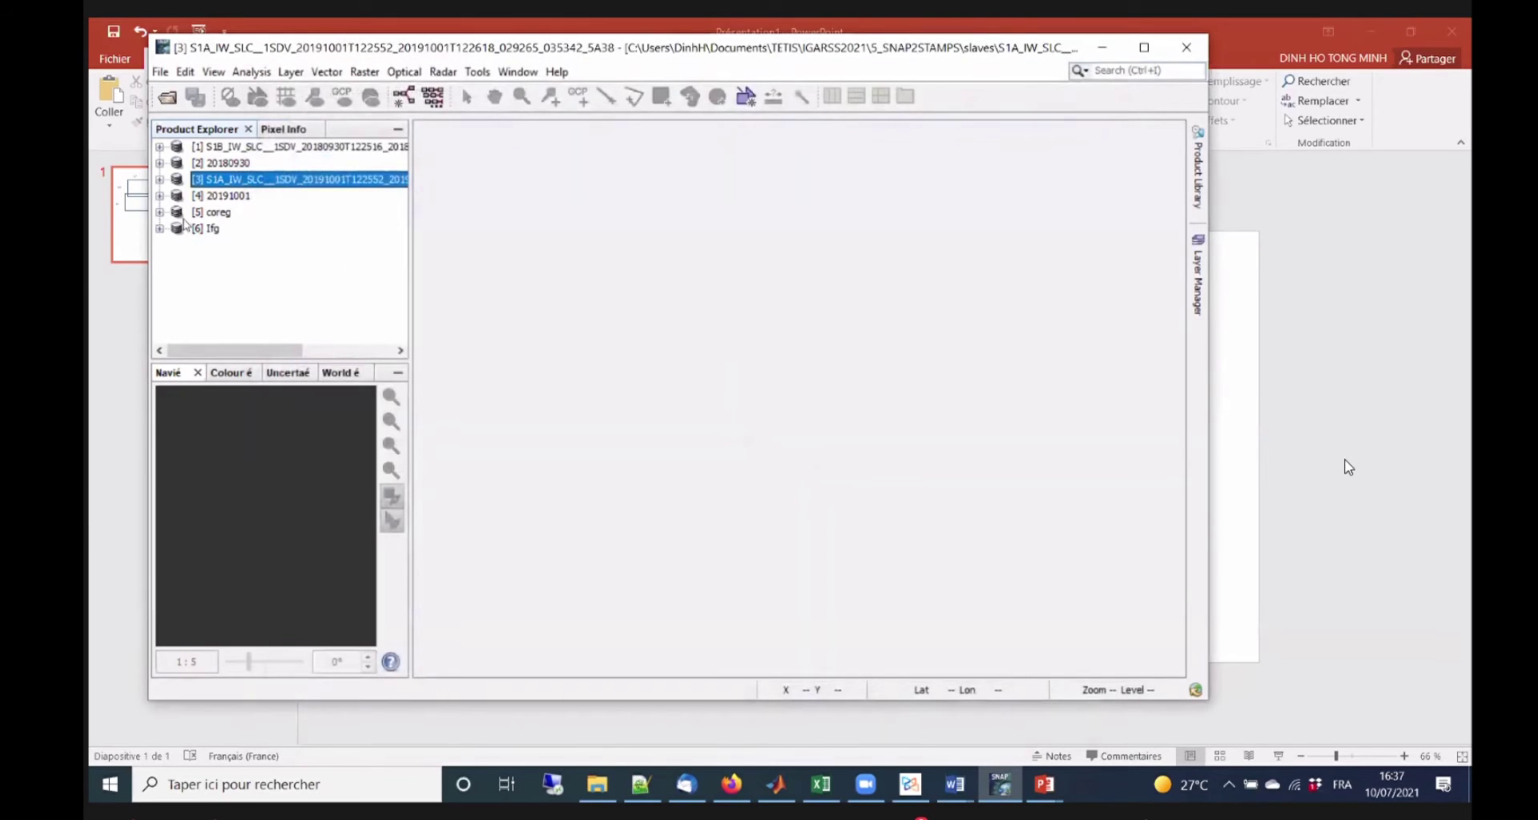
{"action": "left_click", "coordinate": [160, 228]}
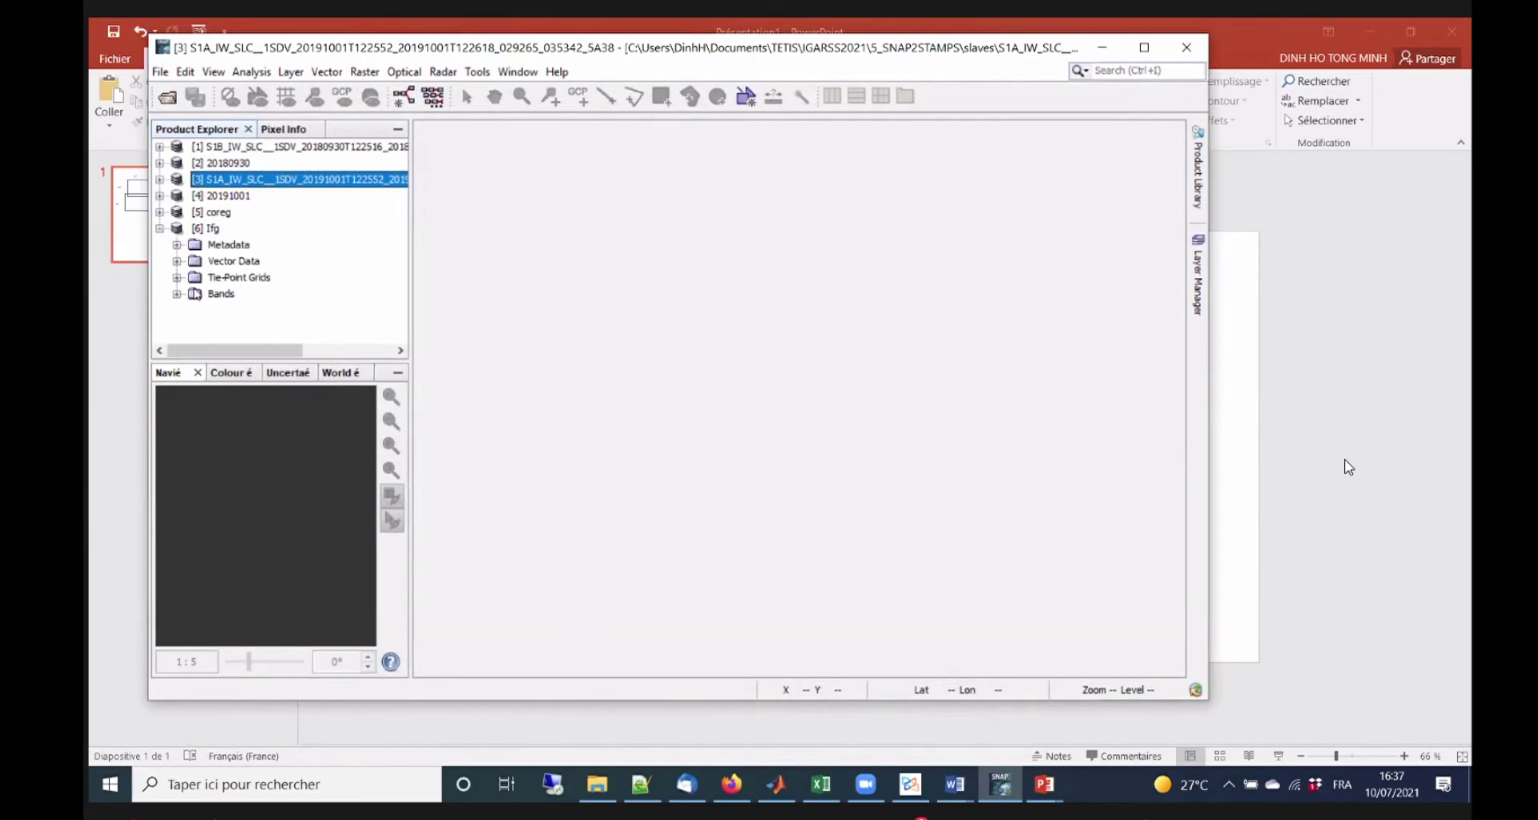
{"action": "left_click", "coordinate": [177, 294]}
{"action": "left_click_drag", "start_coordinate": [411, 248], "coordinate": [467, 298]}
{"action": "left_click", "coordinate": [249, 253]}
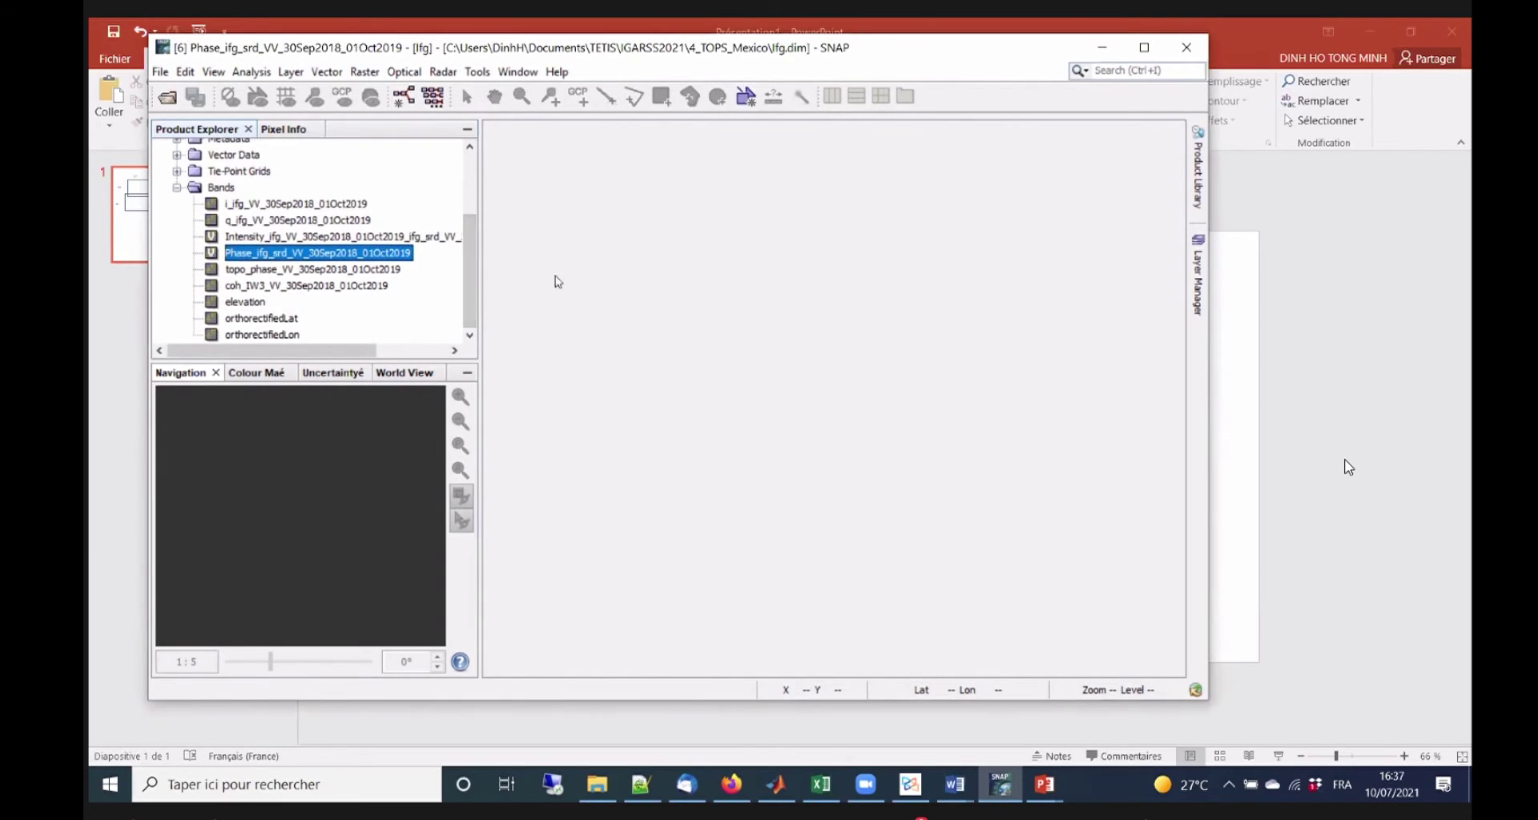
{"action": "scroll", "coordinate": [472, 292], "scroll_direction": "up", "scroll_amount": 2}
{"action": "scroll", "coordinate": [475, 298], "scroll_direction": "down", "scroll_amount": 2}
{"action": "left_click", "coordinate": [1006, 790]}
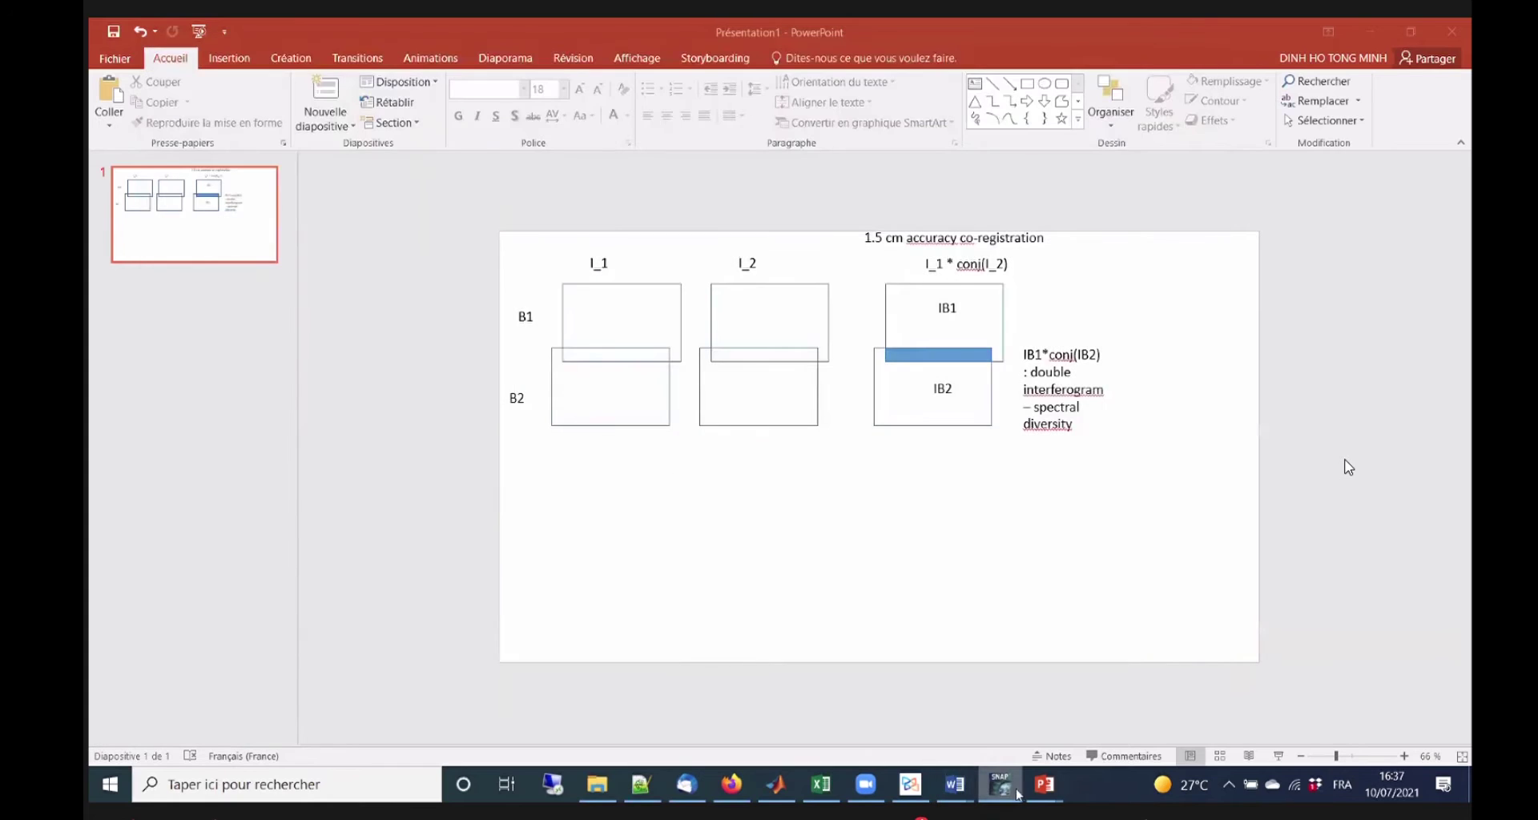
{"action": "left_click", "coordinate": [1001, 789]}
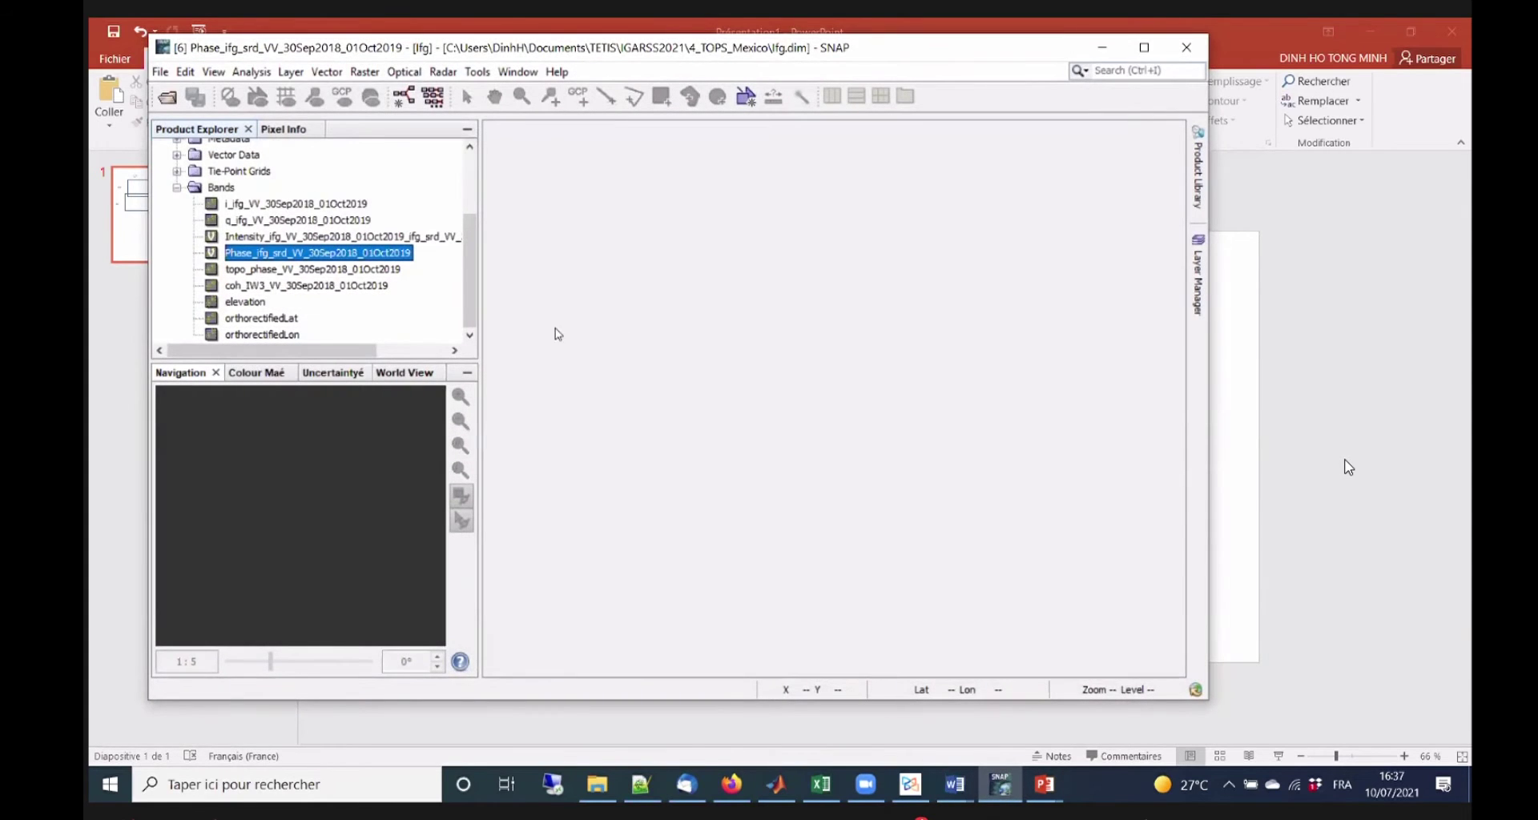
Load the saved coreg_ifg graph into a new Graph Builder and widen the window to show the processing chain.
{"action": "left_click_drag", "start_coordinate": [482, 293], "coordinate": [444, 293]}
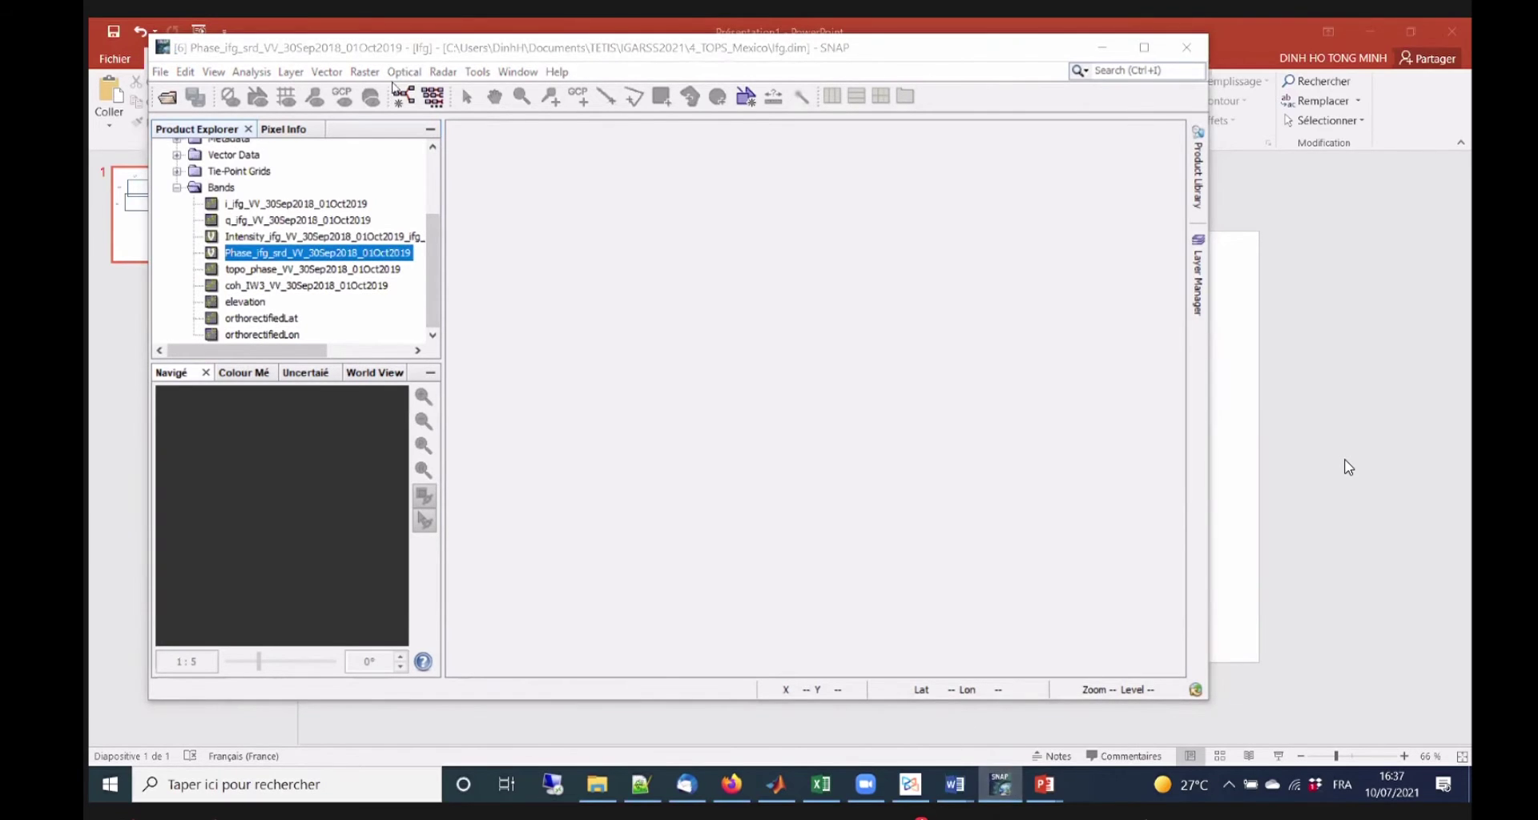
{"action": "left_click", "coordinate": [409, 99]}
{"action": "left_click", "coordinate": [386, 68]}
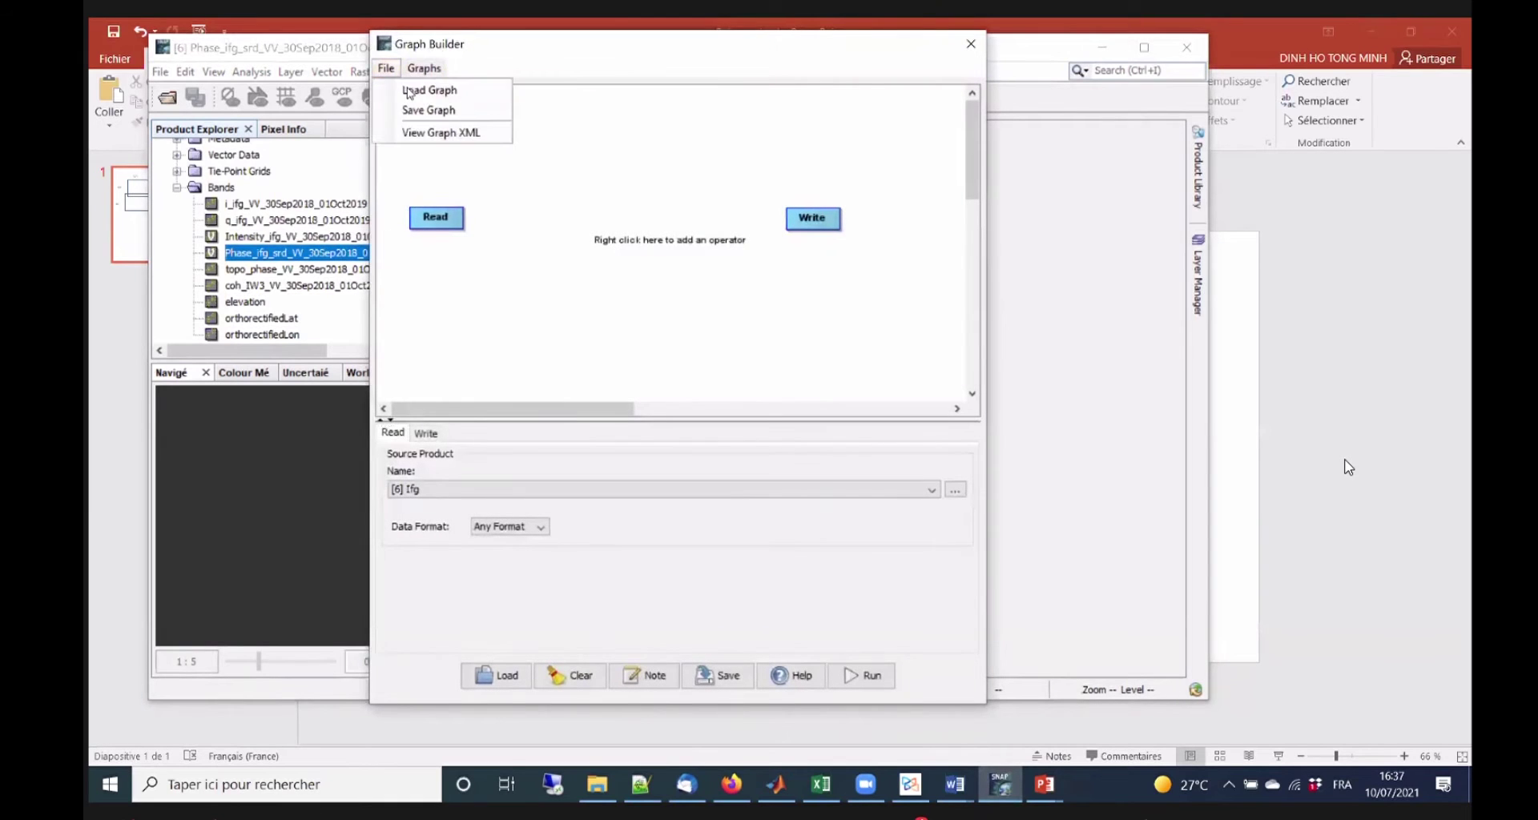
{"action": "left_click", "coordinate": [429, 90]}
{"action": "left_click", "coordinate": [620, 328]}
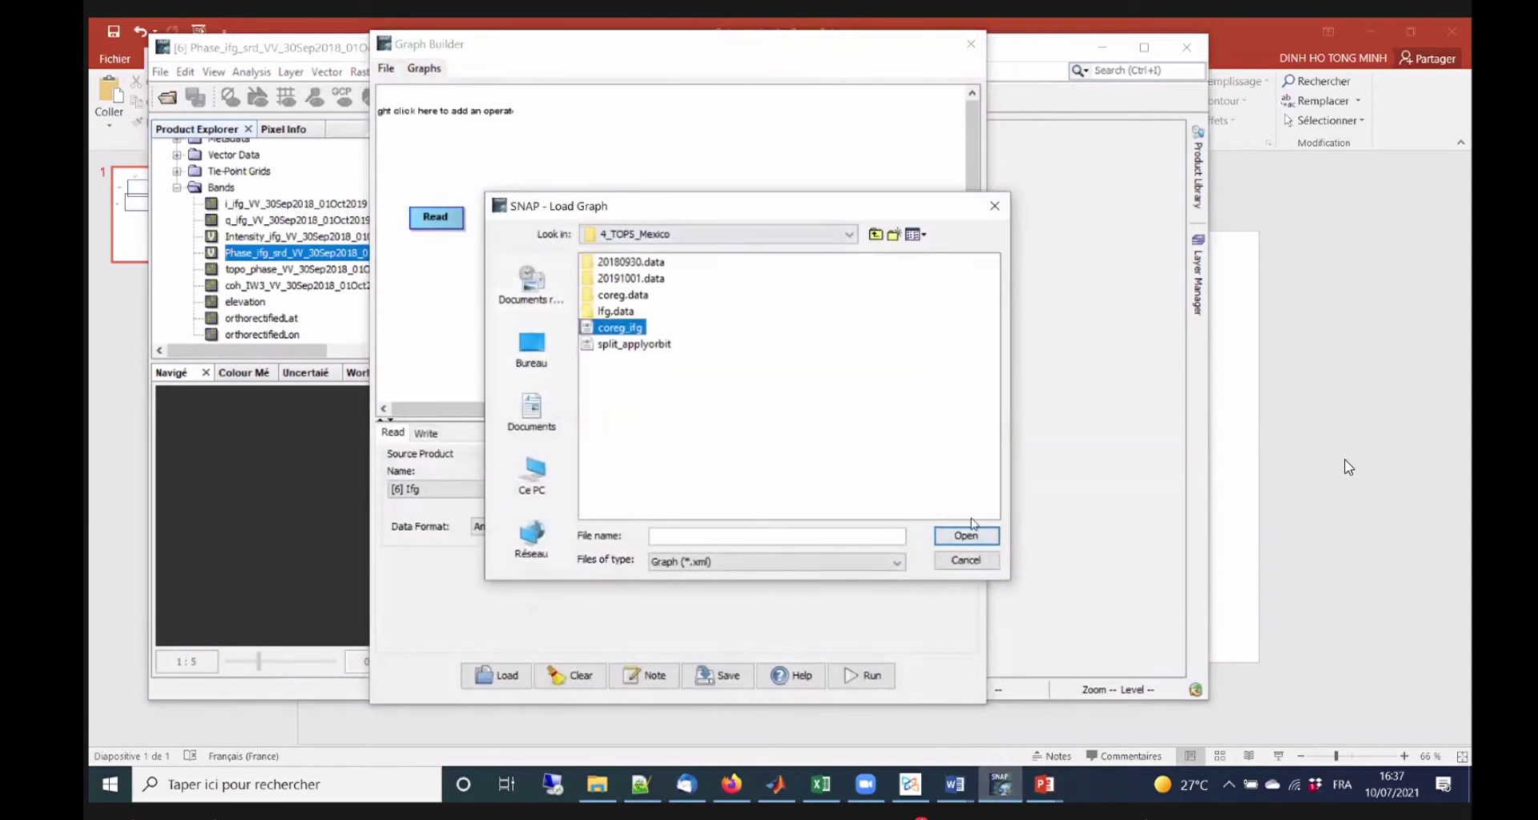
{"action": "left_click", "coordinate": [967, 537]}
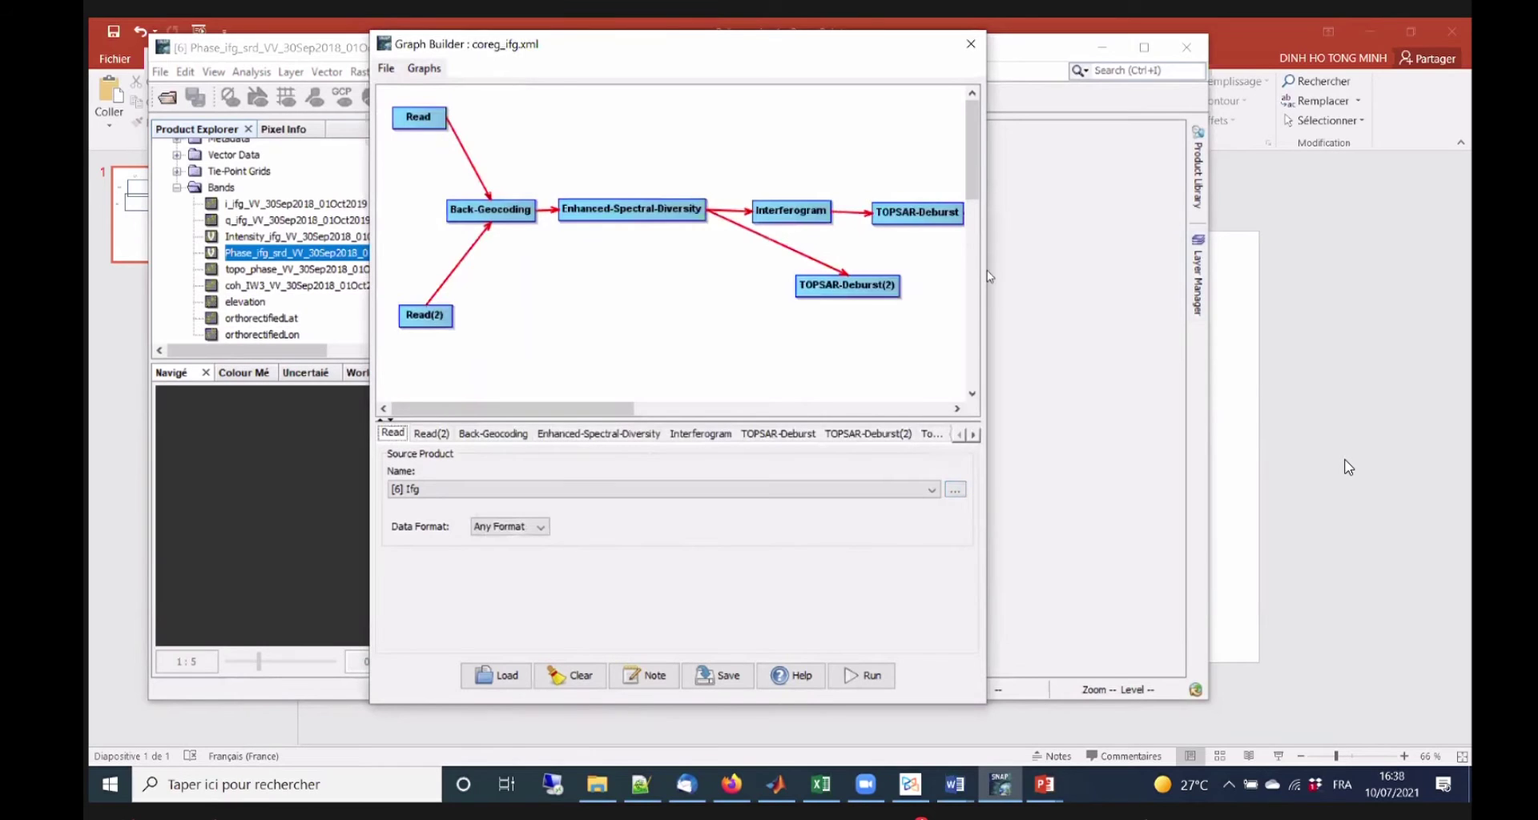
{"action": "left_click_drag", "start_coordinate": [986, 269], "coordinate": [1300, 269]}
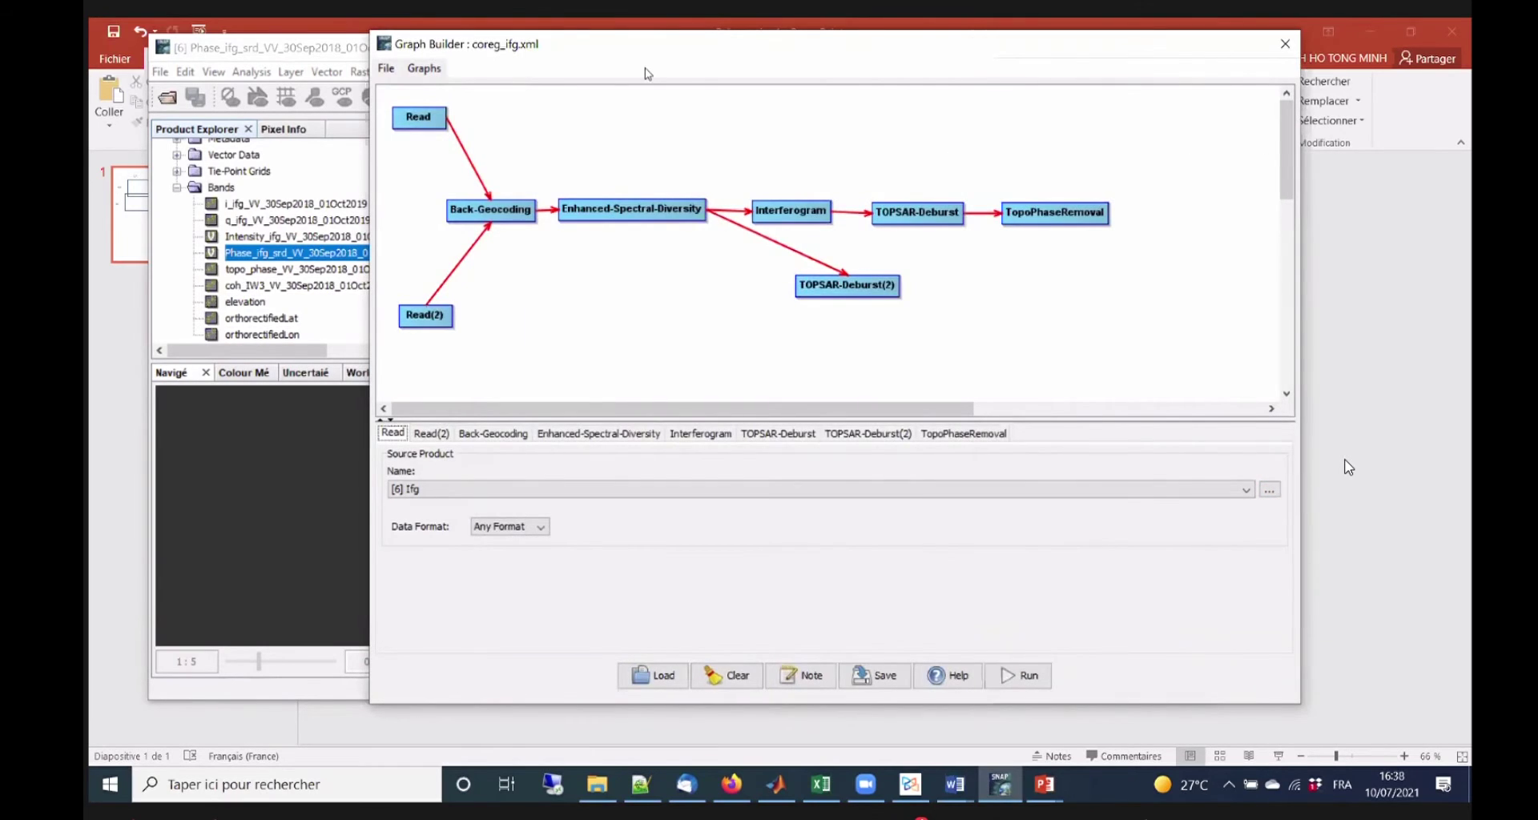
{"action": "left_click_drag", "start_coordinate": [449, 44], "coordinate": [213, 56]}
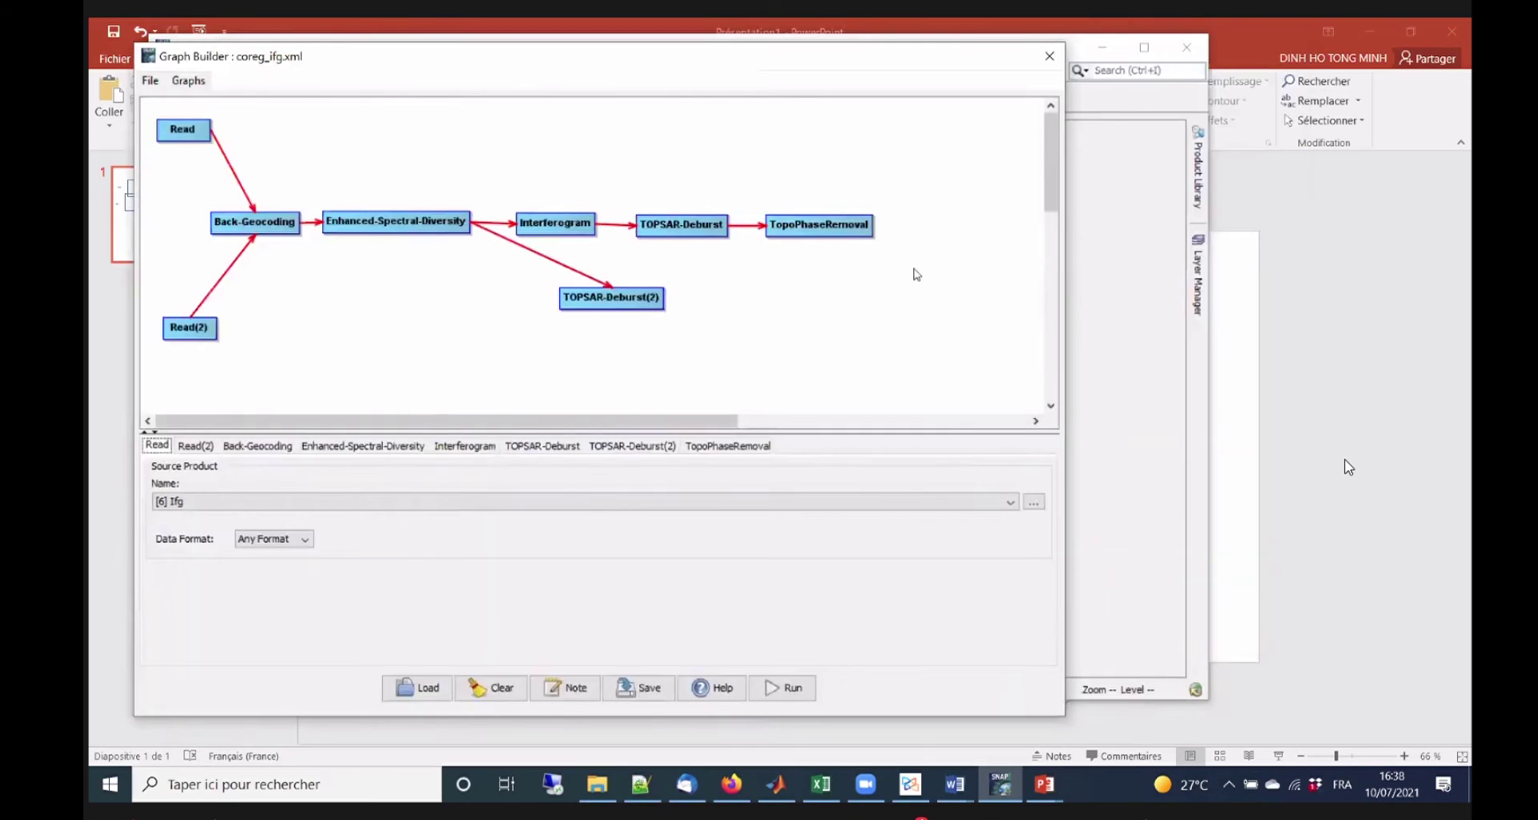
Switch the Interferogram operator's topographic phase subtraction on and off twice, leaving it disabled.
{"action": "left_click_drag", "start_coordinate": [550, 231], "coordinate": [546, 233]}
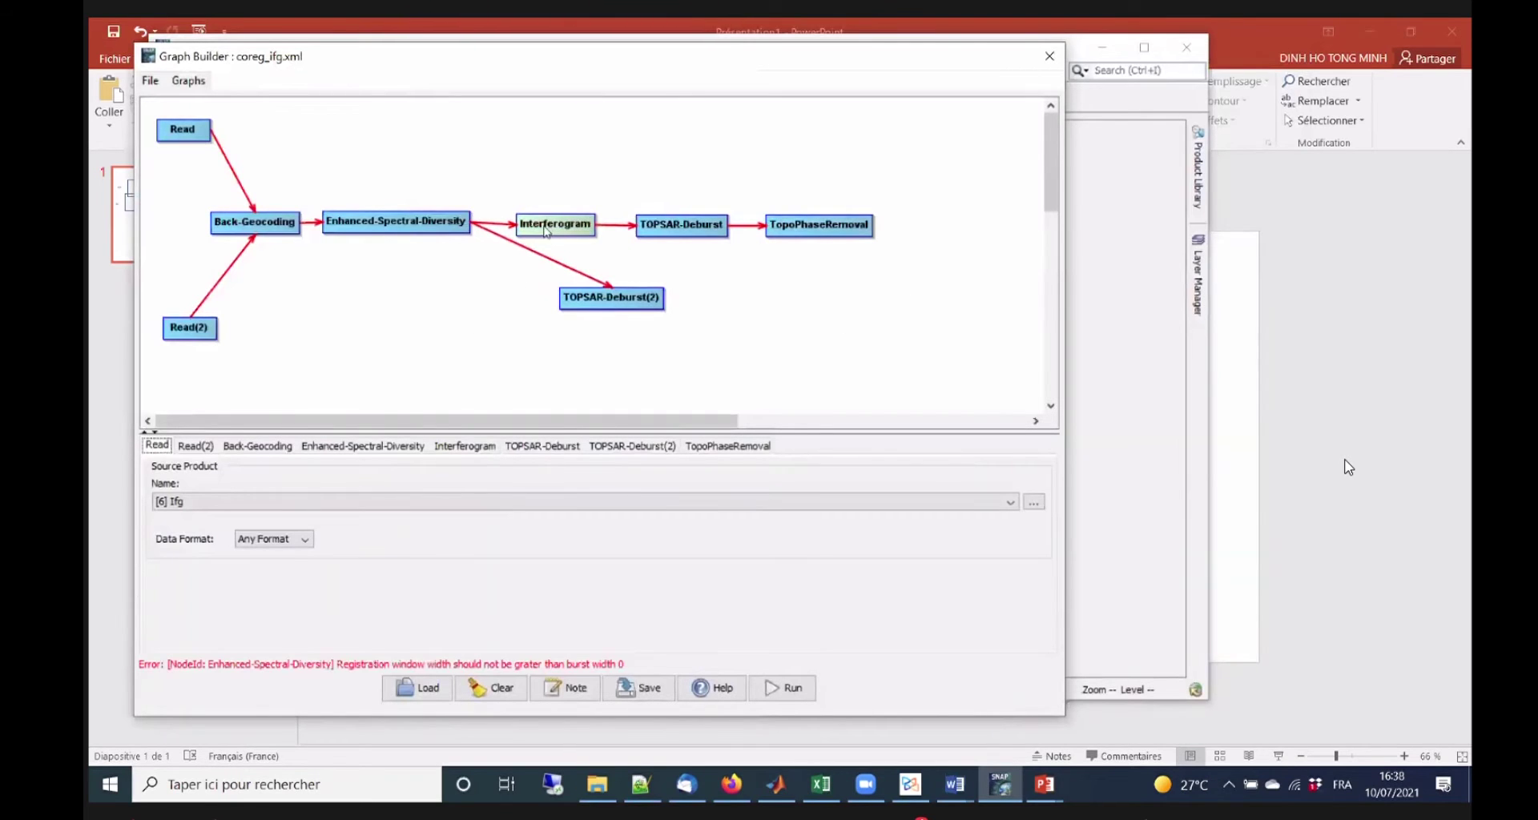
{"action": "left_click", "coordinate": [468, 446]}
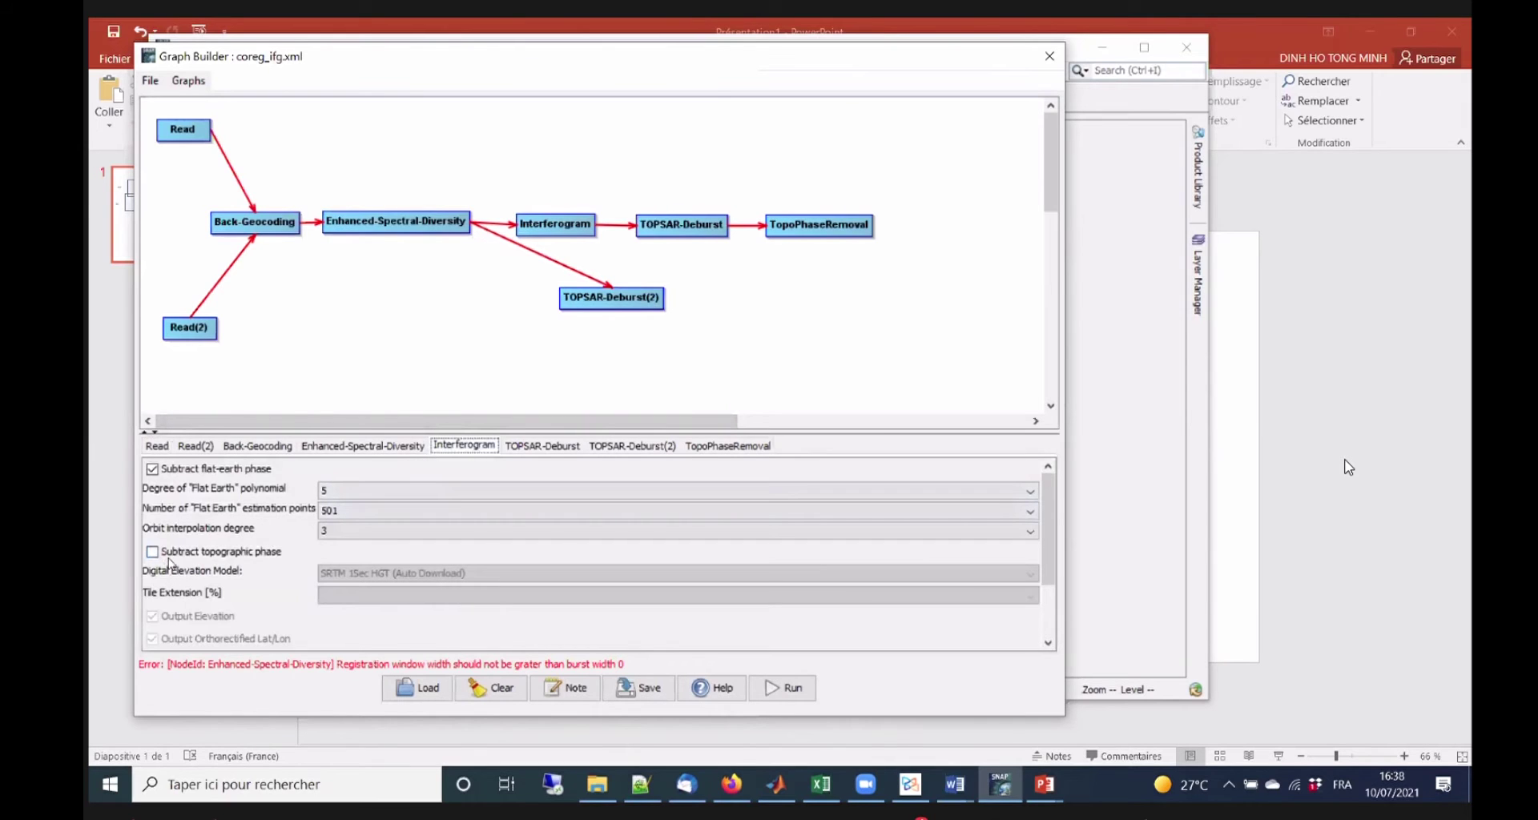
{"action": "left_click", "coordinate": [193, 556]}
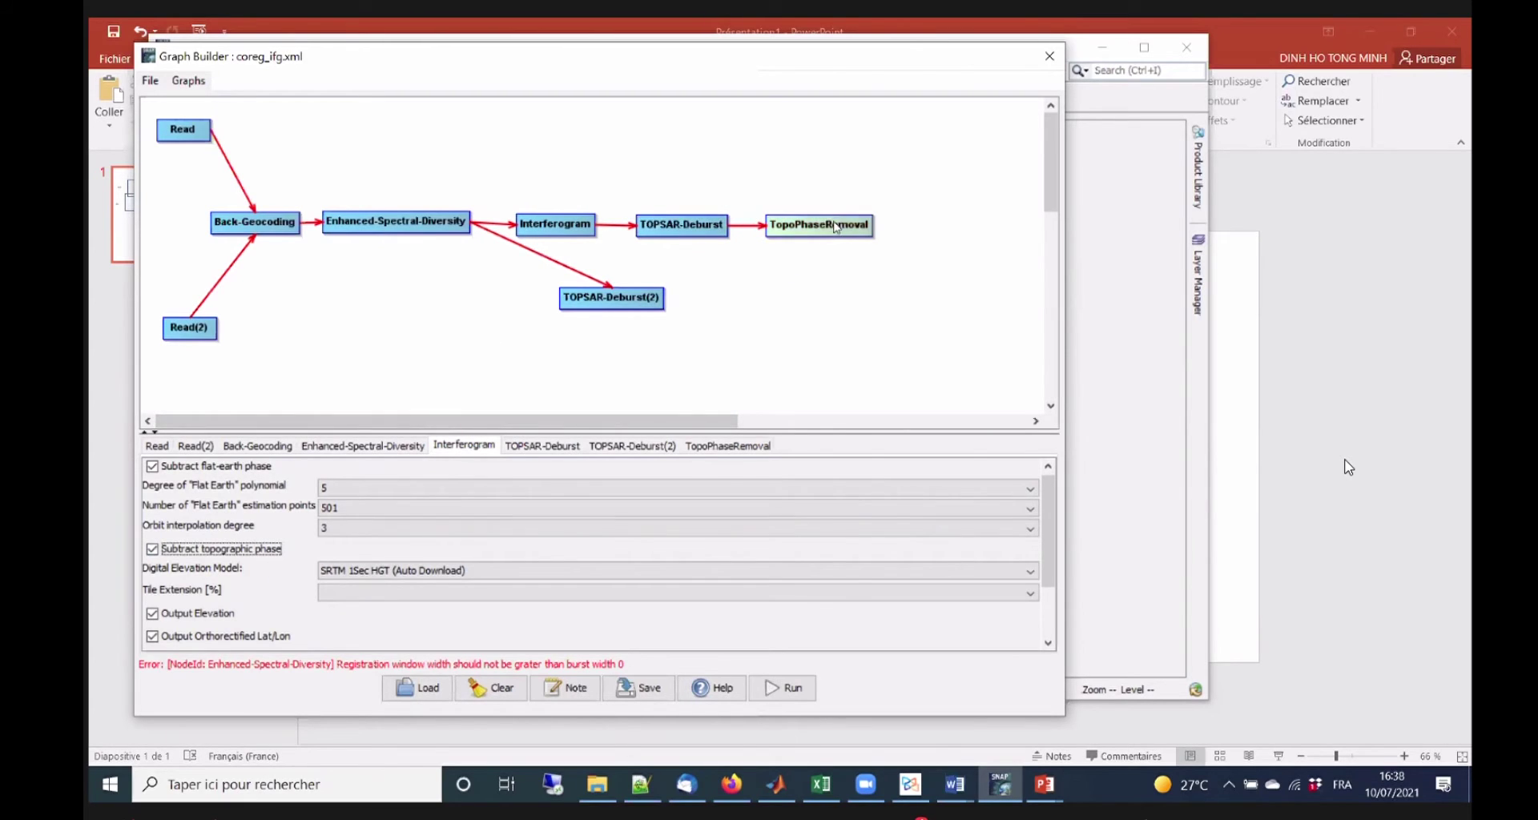
{"action": "left_click", "coordinate": [153, 550]}
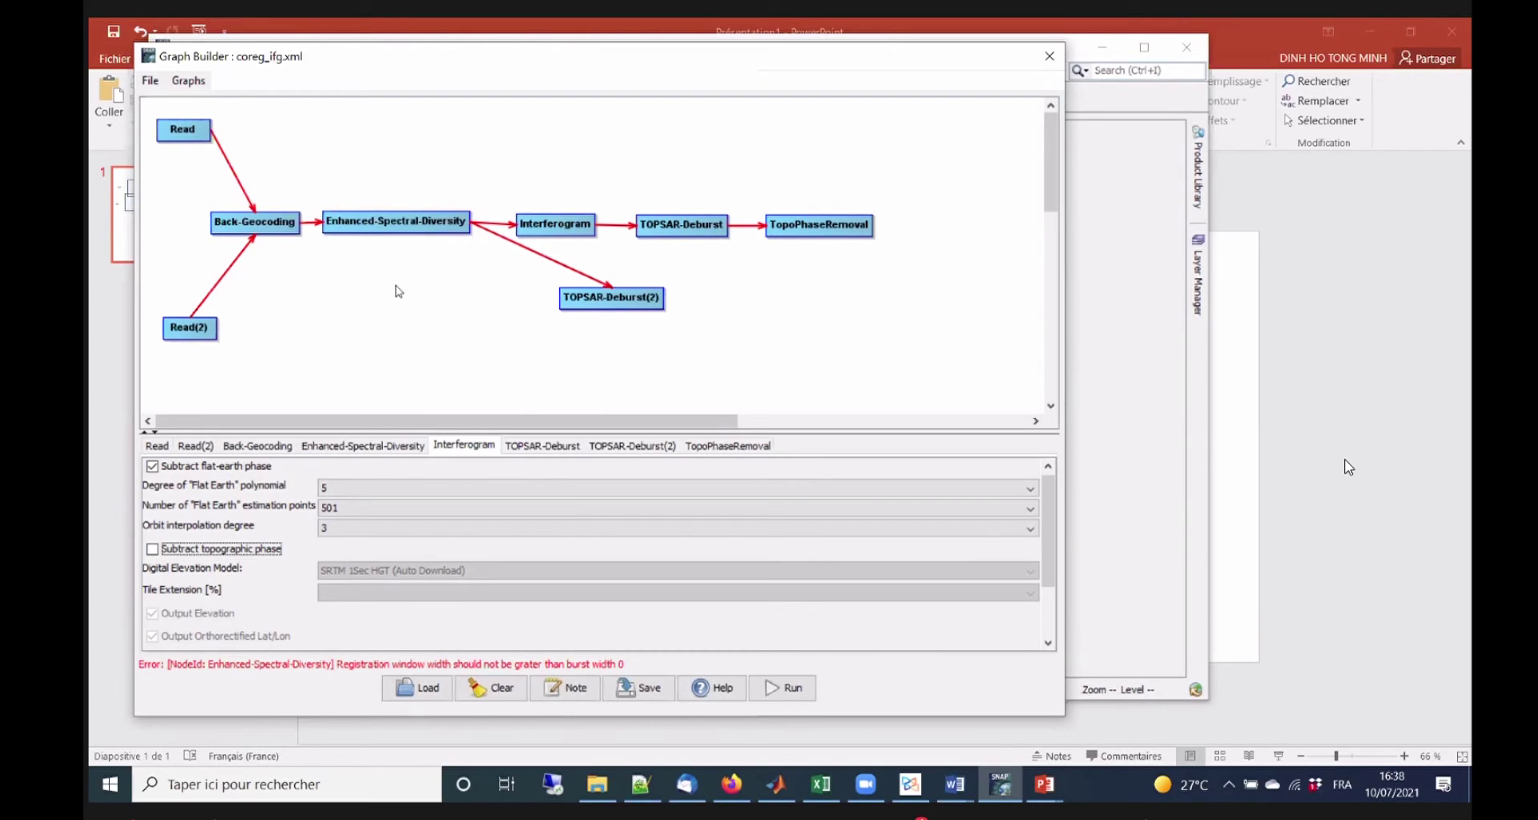
{"action": "left_click", "coordinate": [152, 549]}
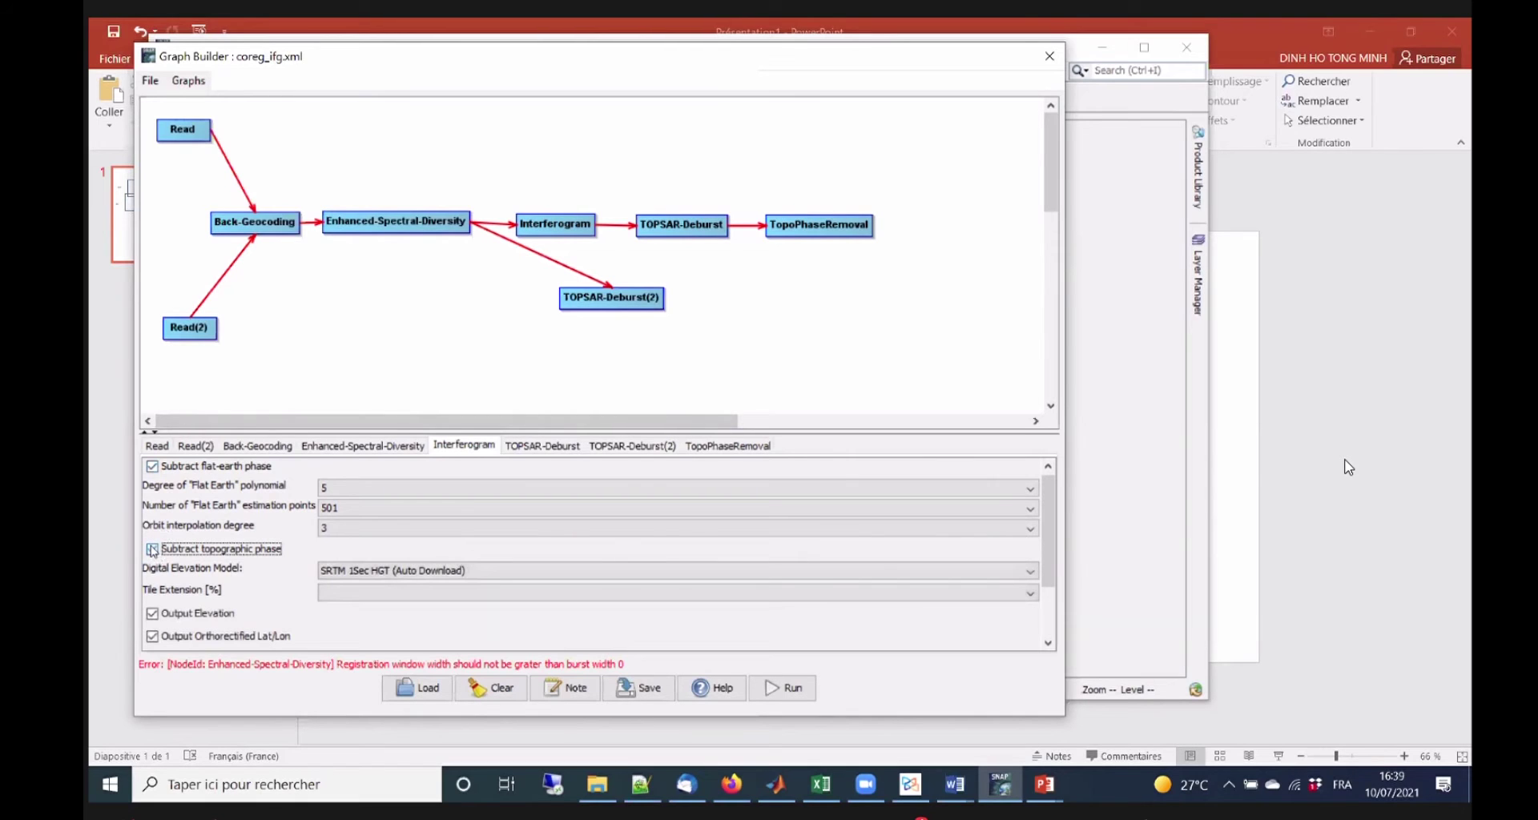
{"action": "left_click", "coordinate": [152, 550]}
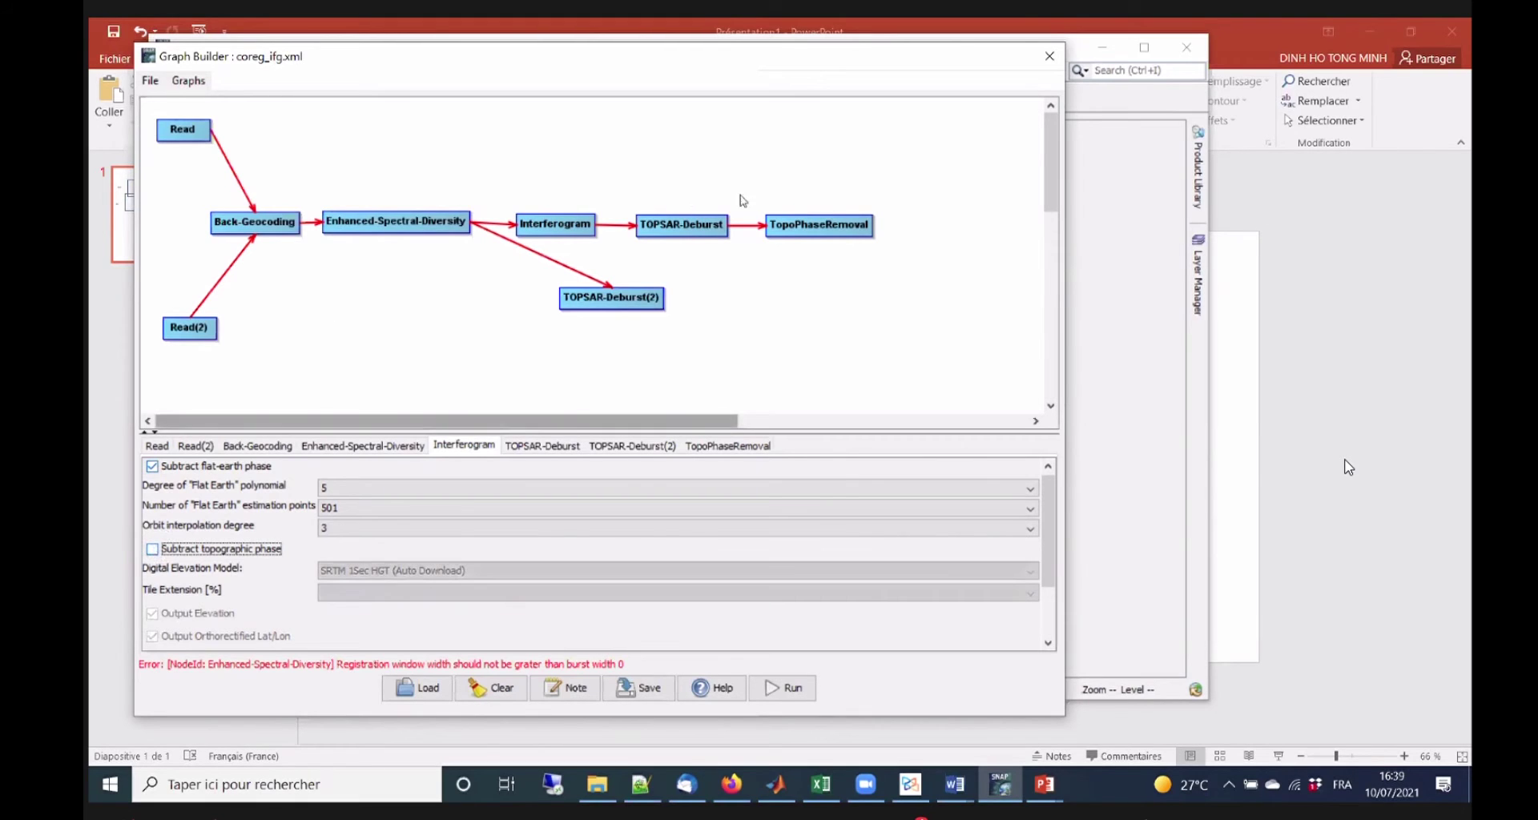
Review the TopoPhaseRemoval and Interferogram operator settings and close the graph without running it.
{"action": "left_click", "coordinate": [827, 238]}
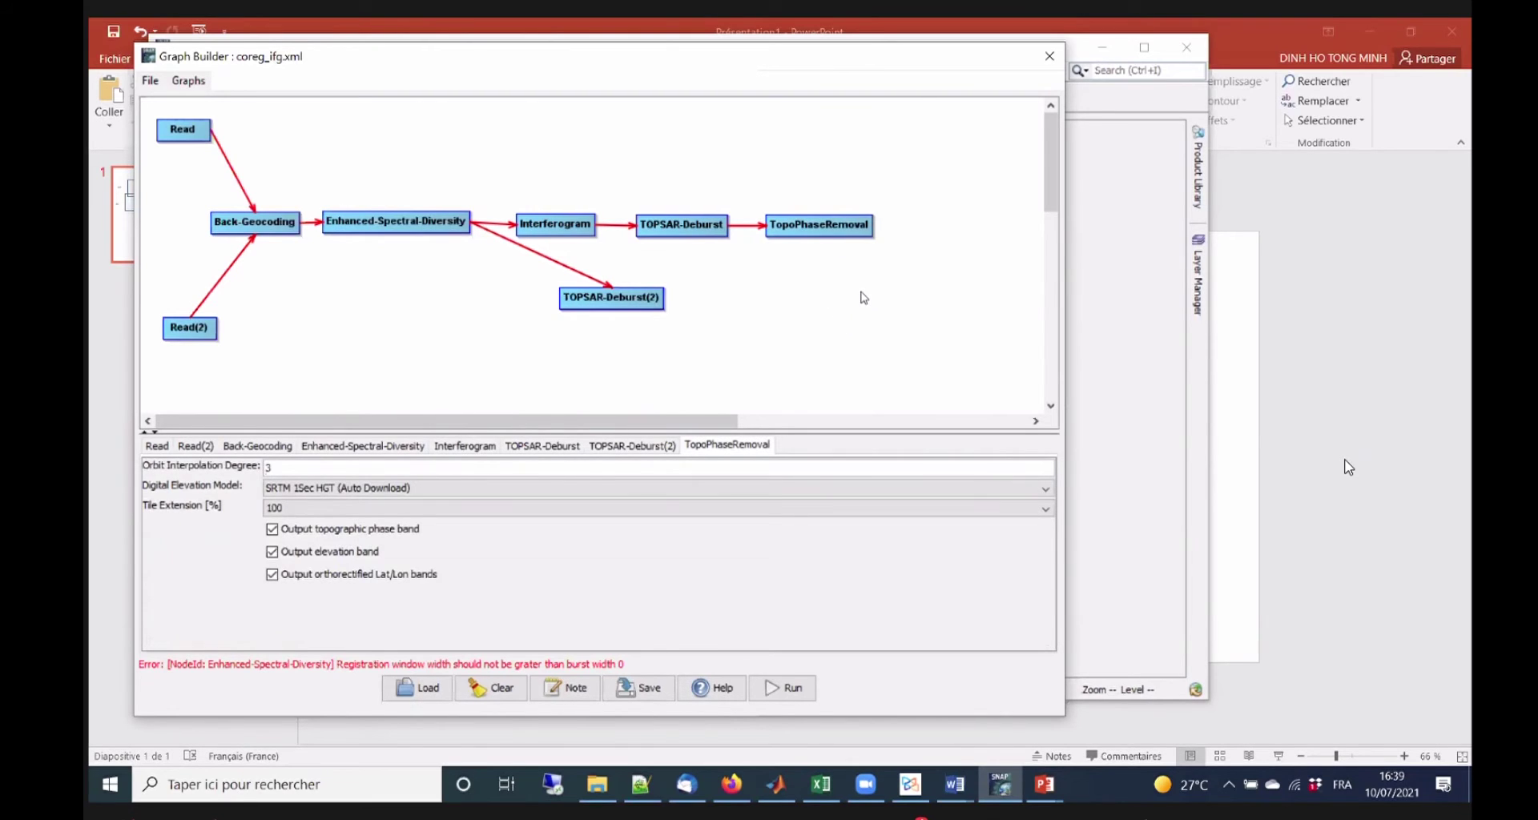
{"action": "left_click", "coordinate": [555, 234]}
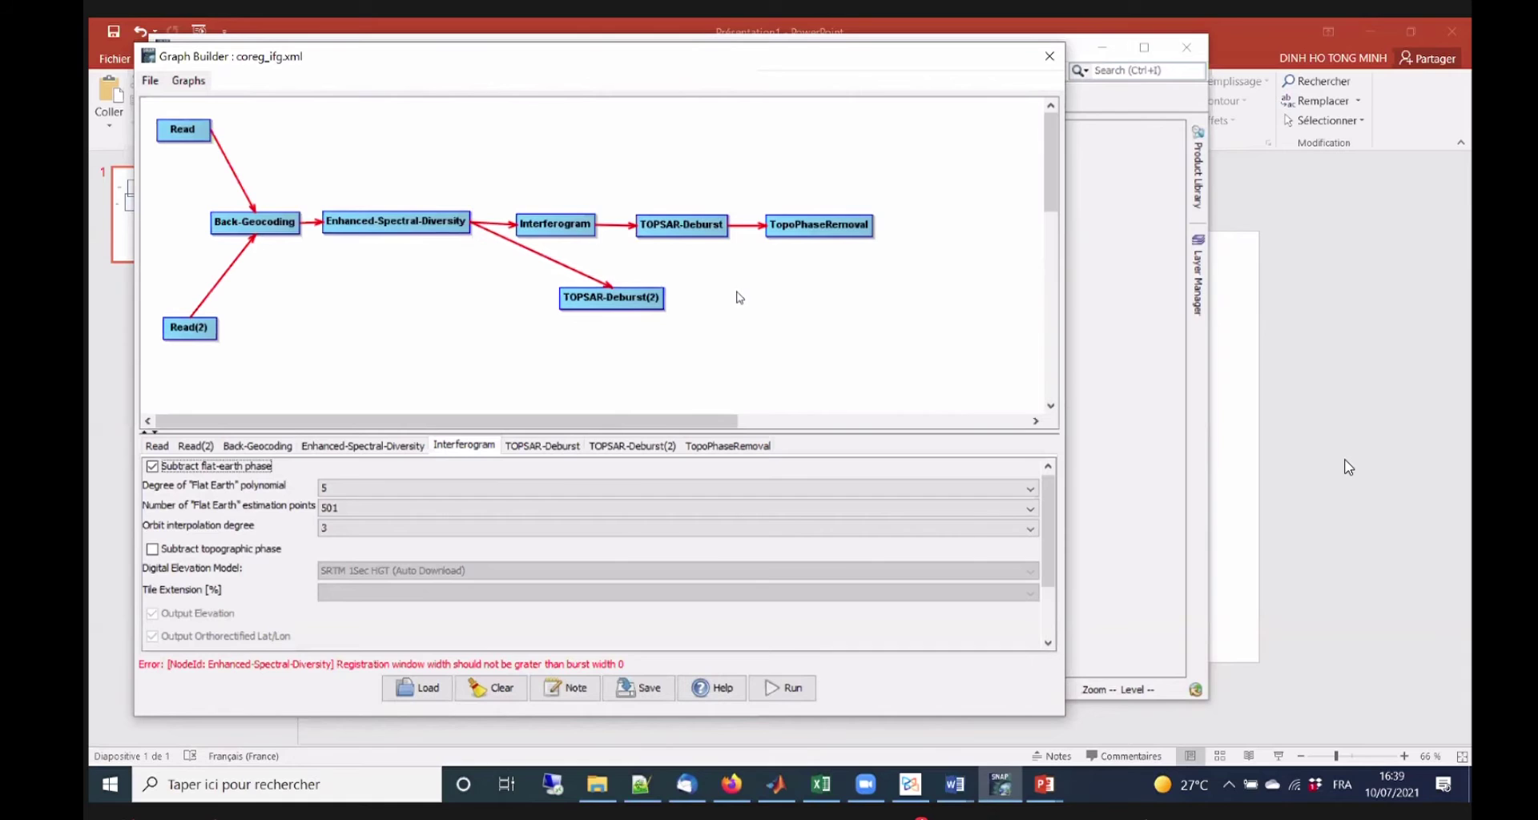
{"action": "left_click", "coordinate": [1050, 54]}
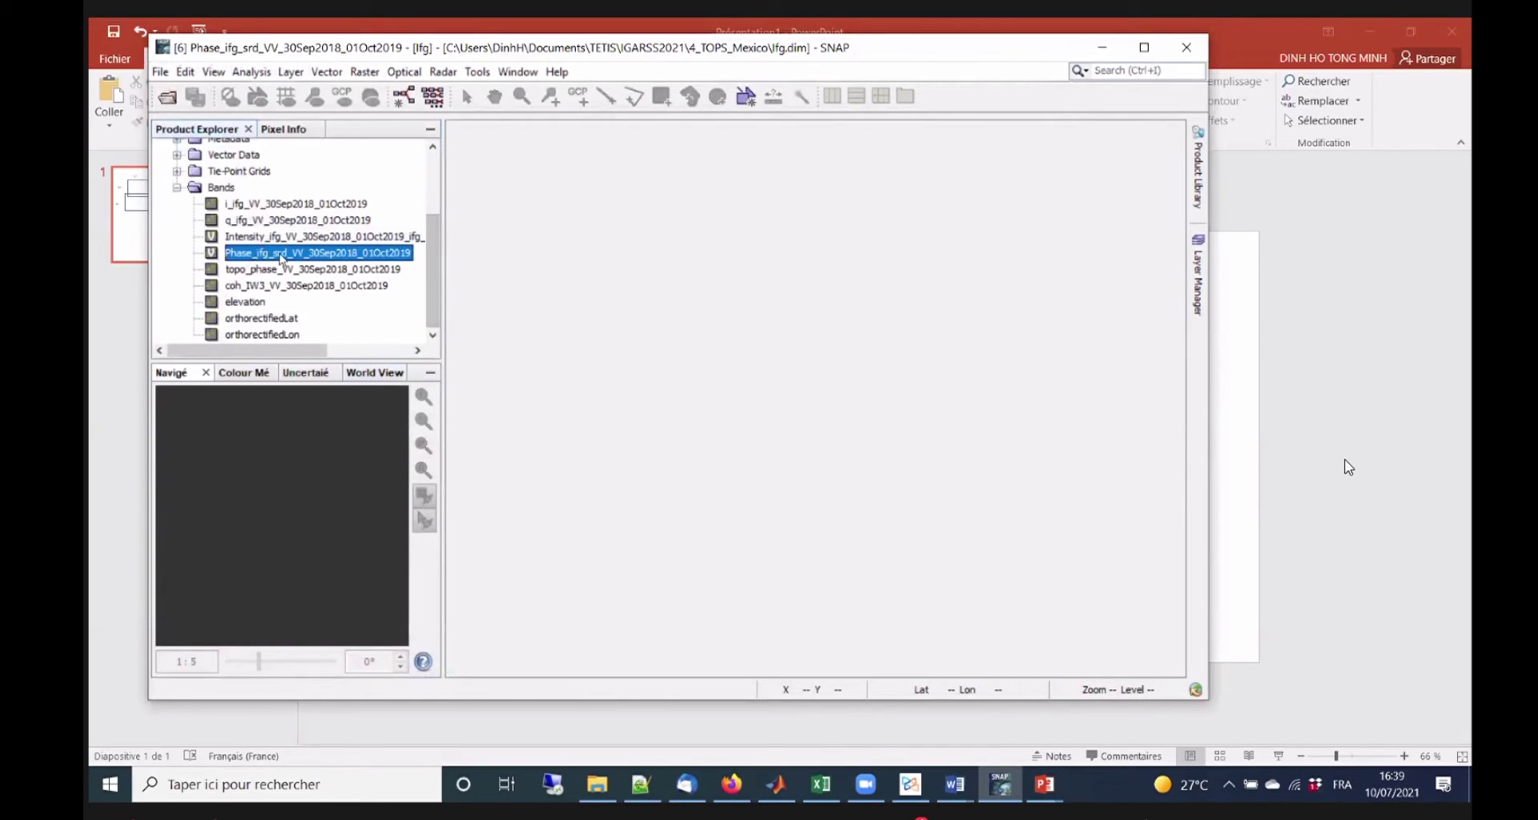
Open the Phase_ifg_srd_VV_30Sep2018_01Oct2019 band as an image and display it at 1:1 scale.
{"action": "left_click", "coordinate": [282, 237]}
{"action": "left_click", "coordinate": [266, 254]}
{"action": "double_click", "coordinate": [271, 261]}
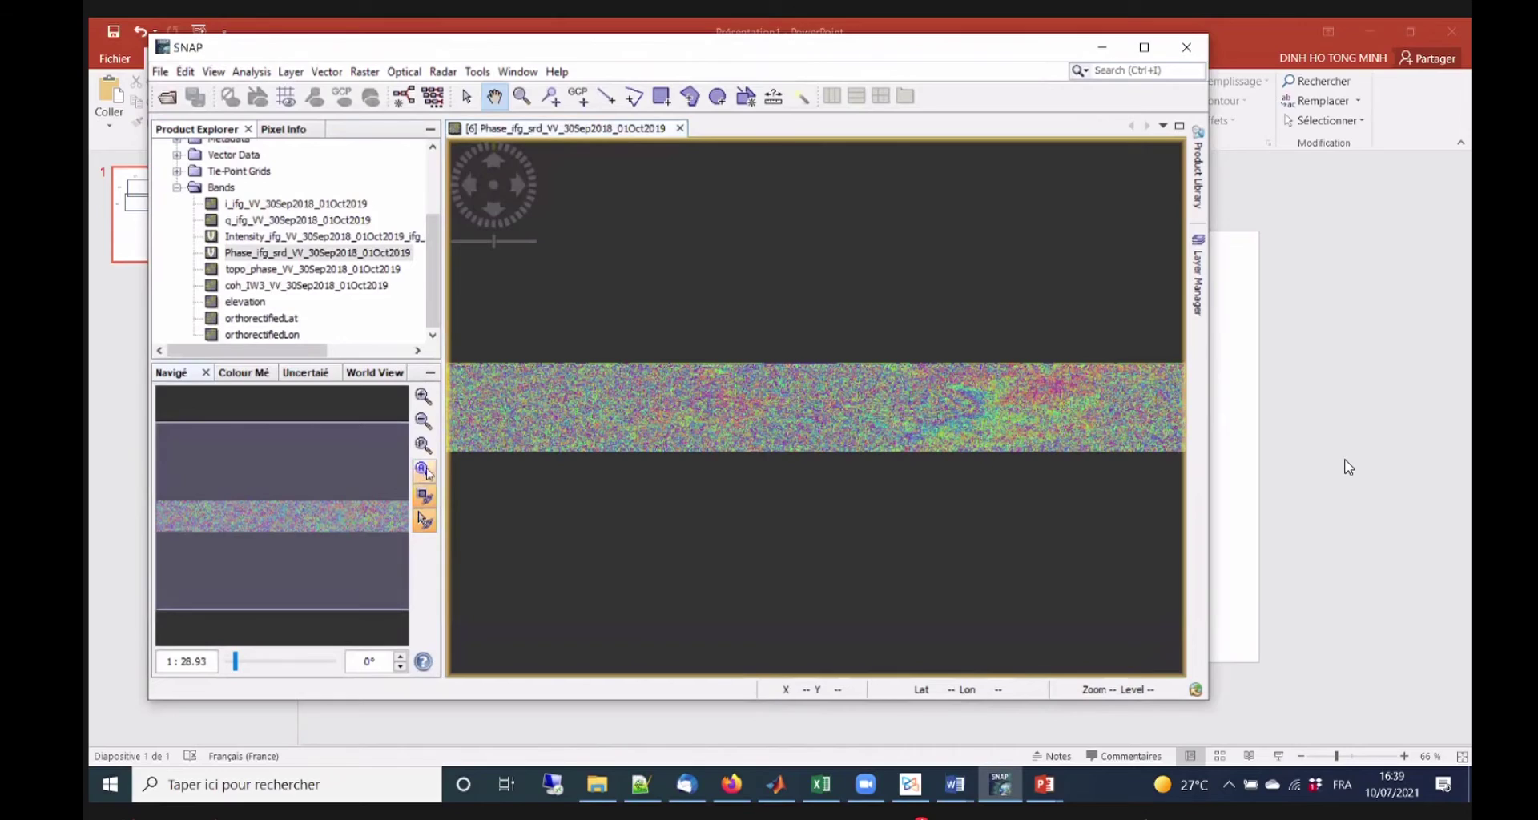
{"action": "left_click", "coordinate": [424, 400]}
{"action": "left_click", "coordinate": [424, 445]}
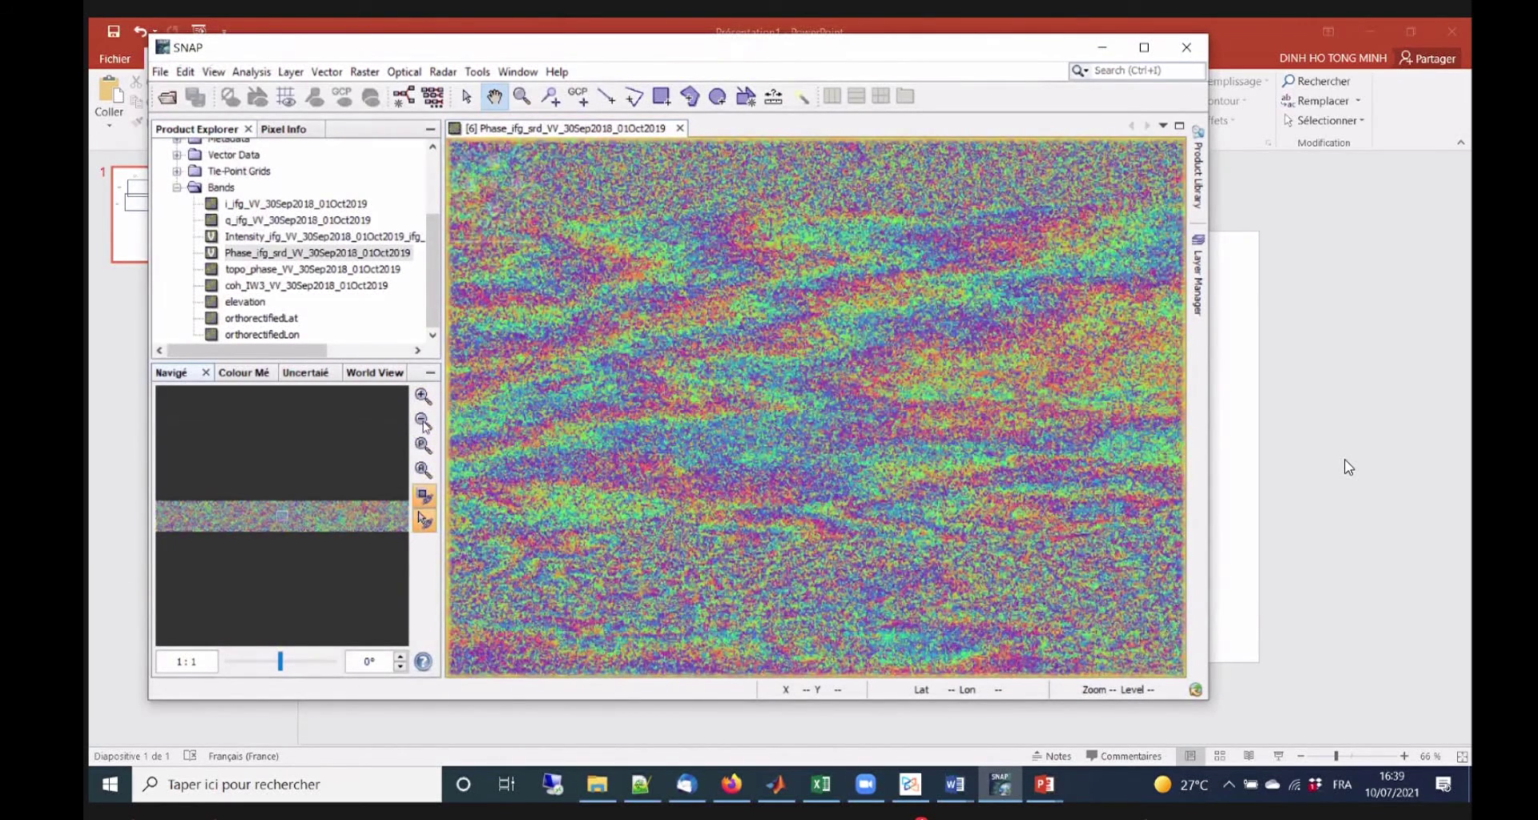
Examine the fringe pattern across the interferometric phase image at 1:3 scale, from its upper edge to its lower edge.
{"action": "left_click", "coordinate": [288, 528]}
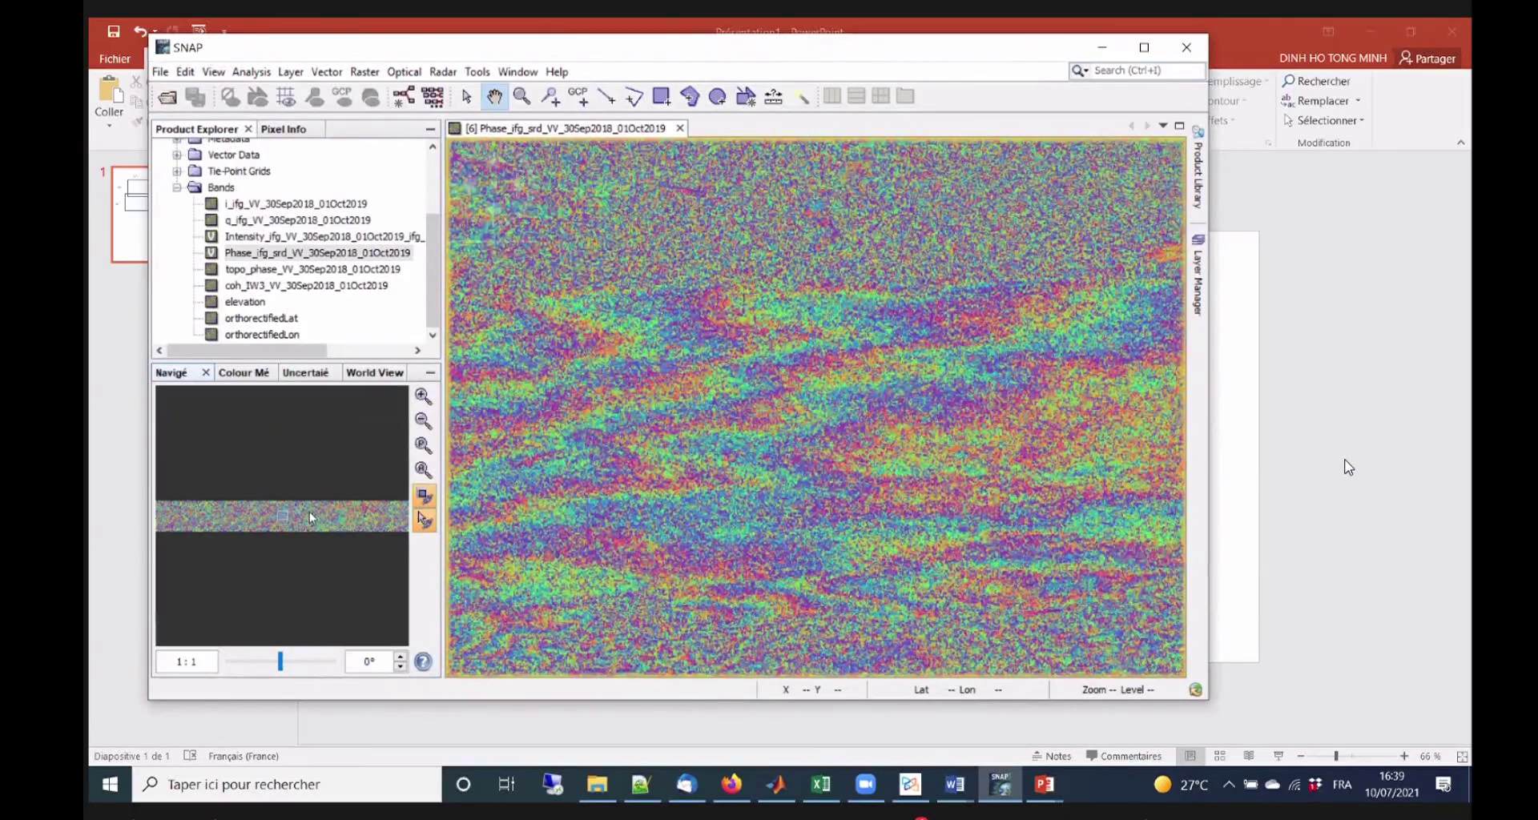
{"action": "mouse_move", "coordinate": [309, 514]}
{"action": "left_mouse_down"}
{"action": "mouse_move", "coordinate": [281, 510]}
{"action": "mouse_move", "coordinate": [305, 514]}
{"action": "left_mouse_up"}
{"action": "scroll", "coordinate": [303, 513], "scroll_direction": "down", "scroll_amount": 1}
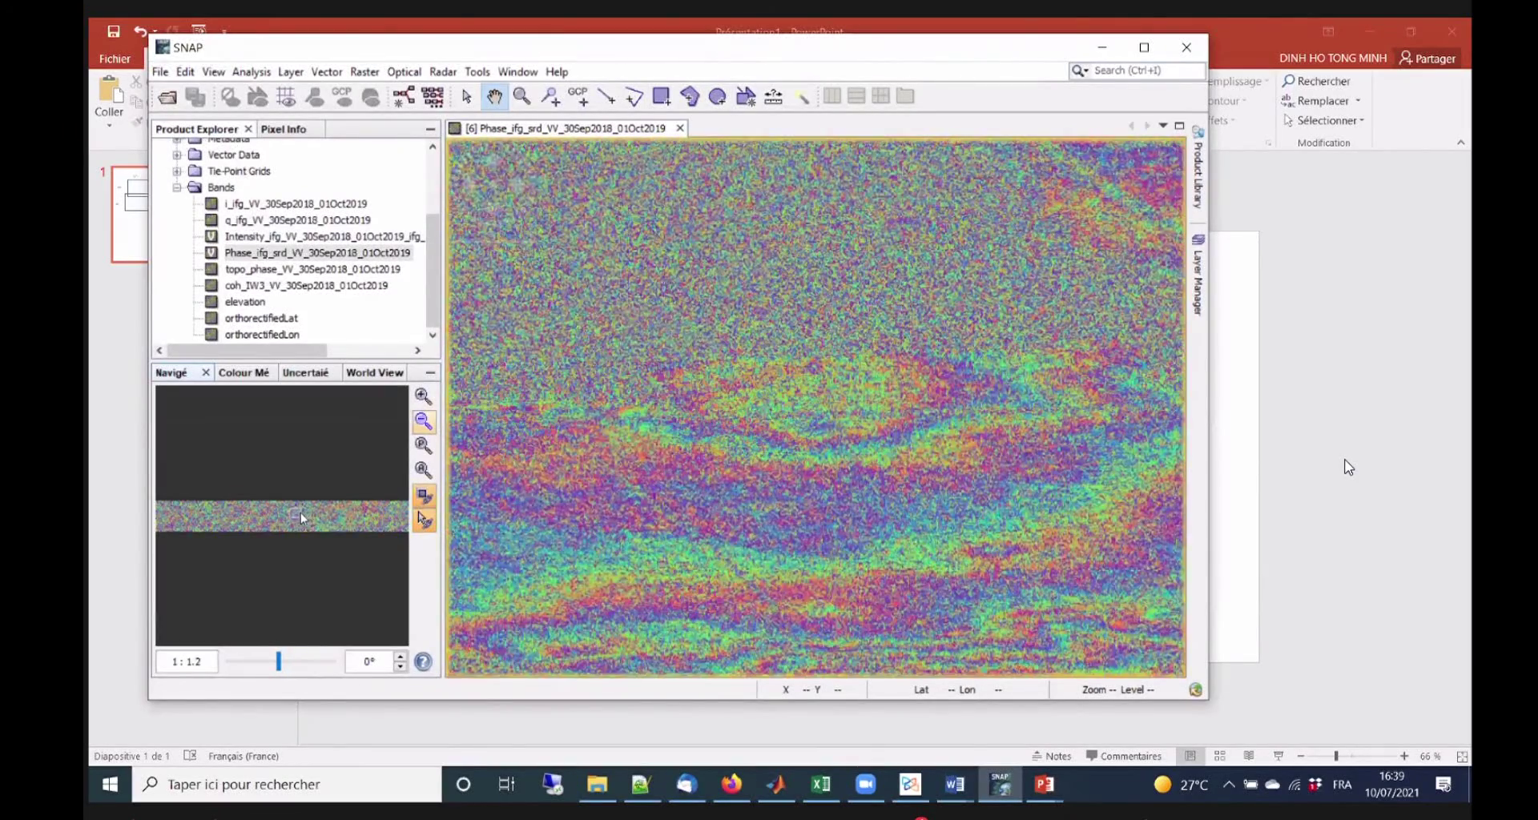
{"action": "scroll", "coordinate": [300, 512], "scroll_direction": "down", "scroll_amount": 5}
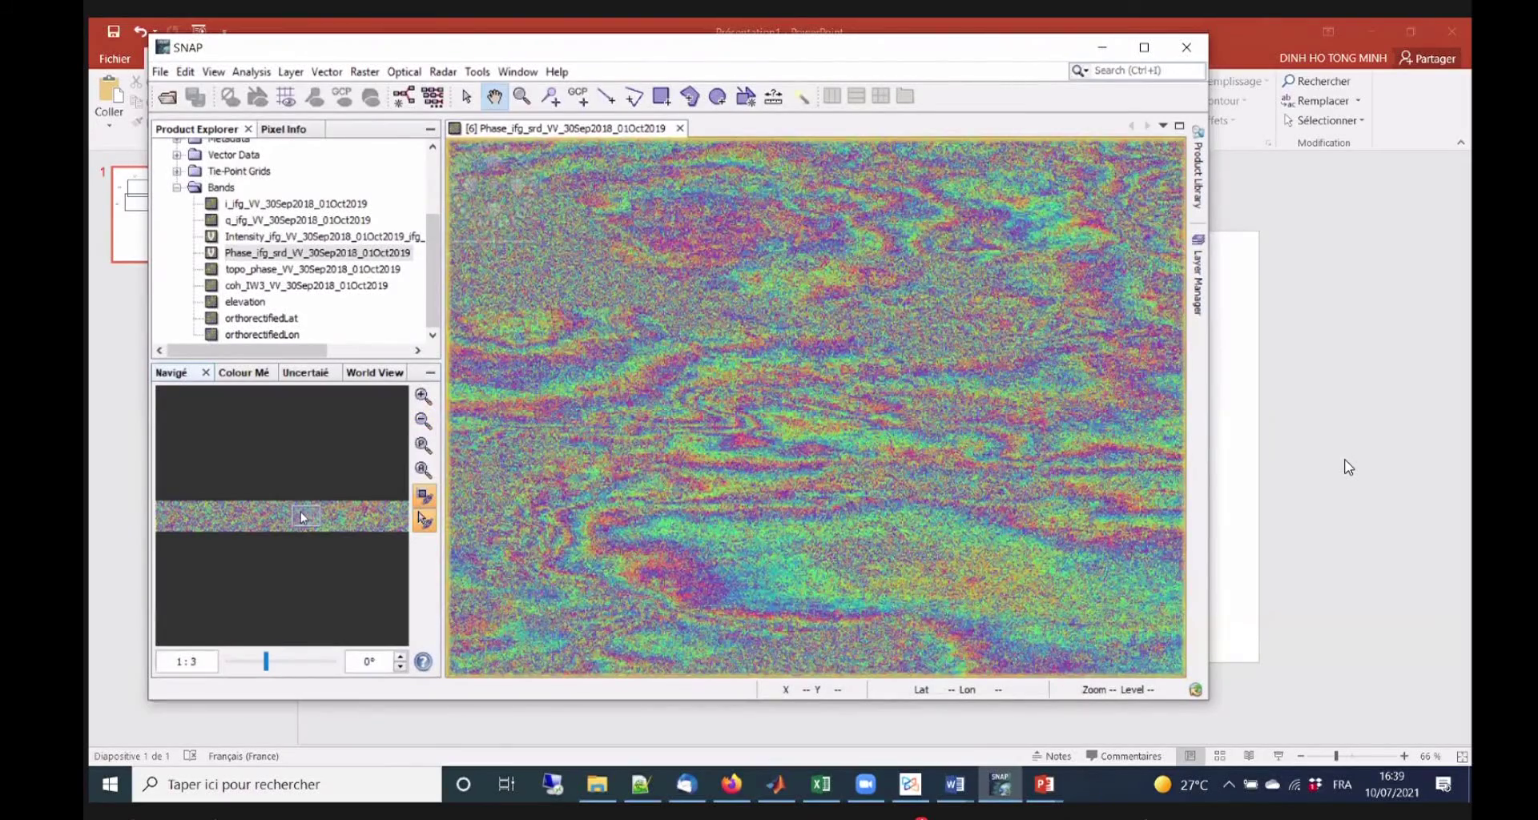
{"action": "left_click_drag", "start_coordinate": [304, 512], "coordinate": [297, 518]}
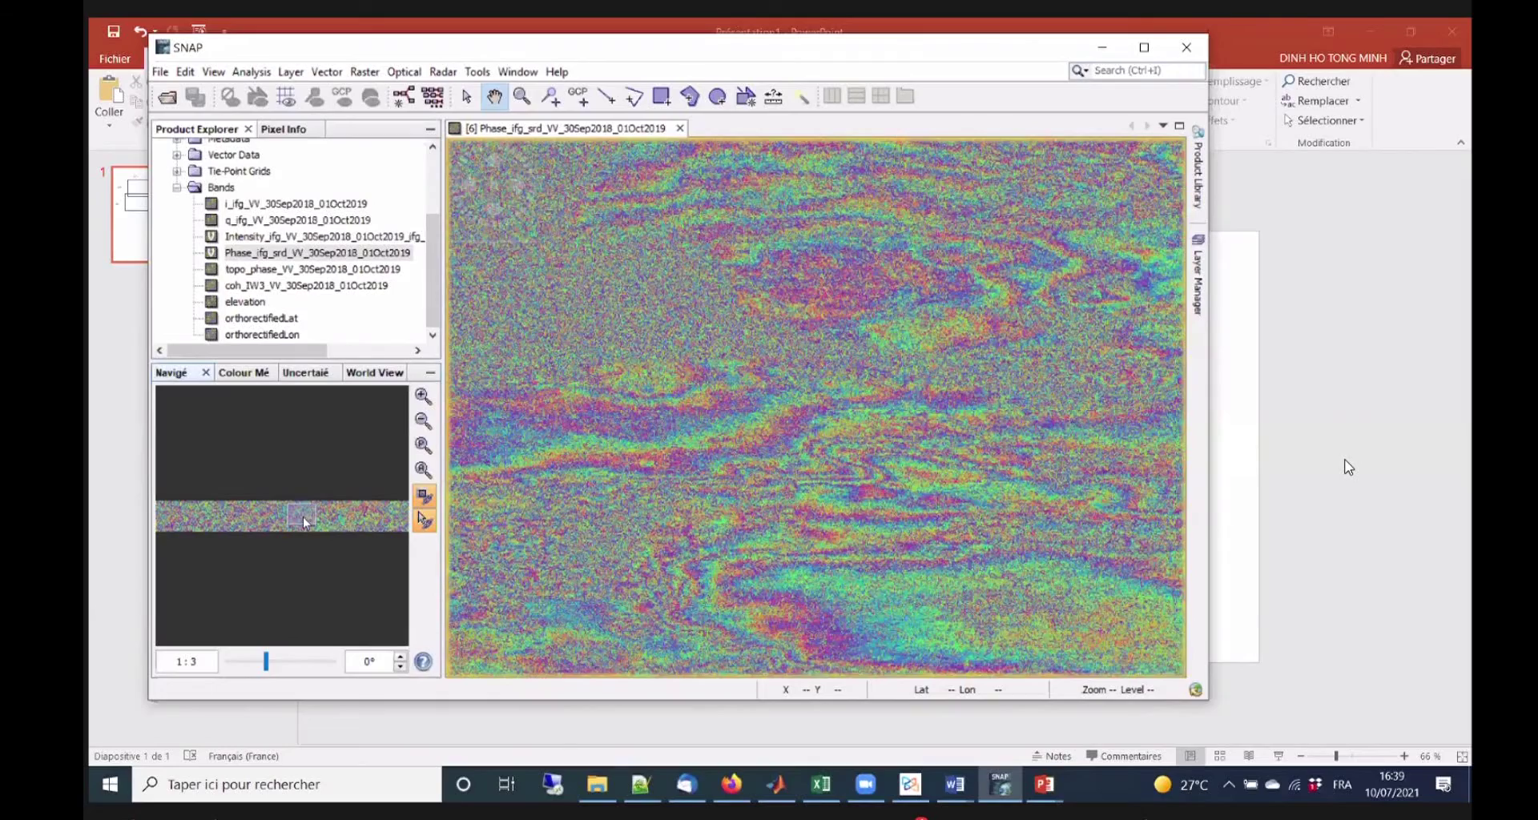
{"action": "left_click_drag", "start_coordinate": [745, 472], "coordinate": [822, 472]}
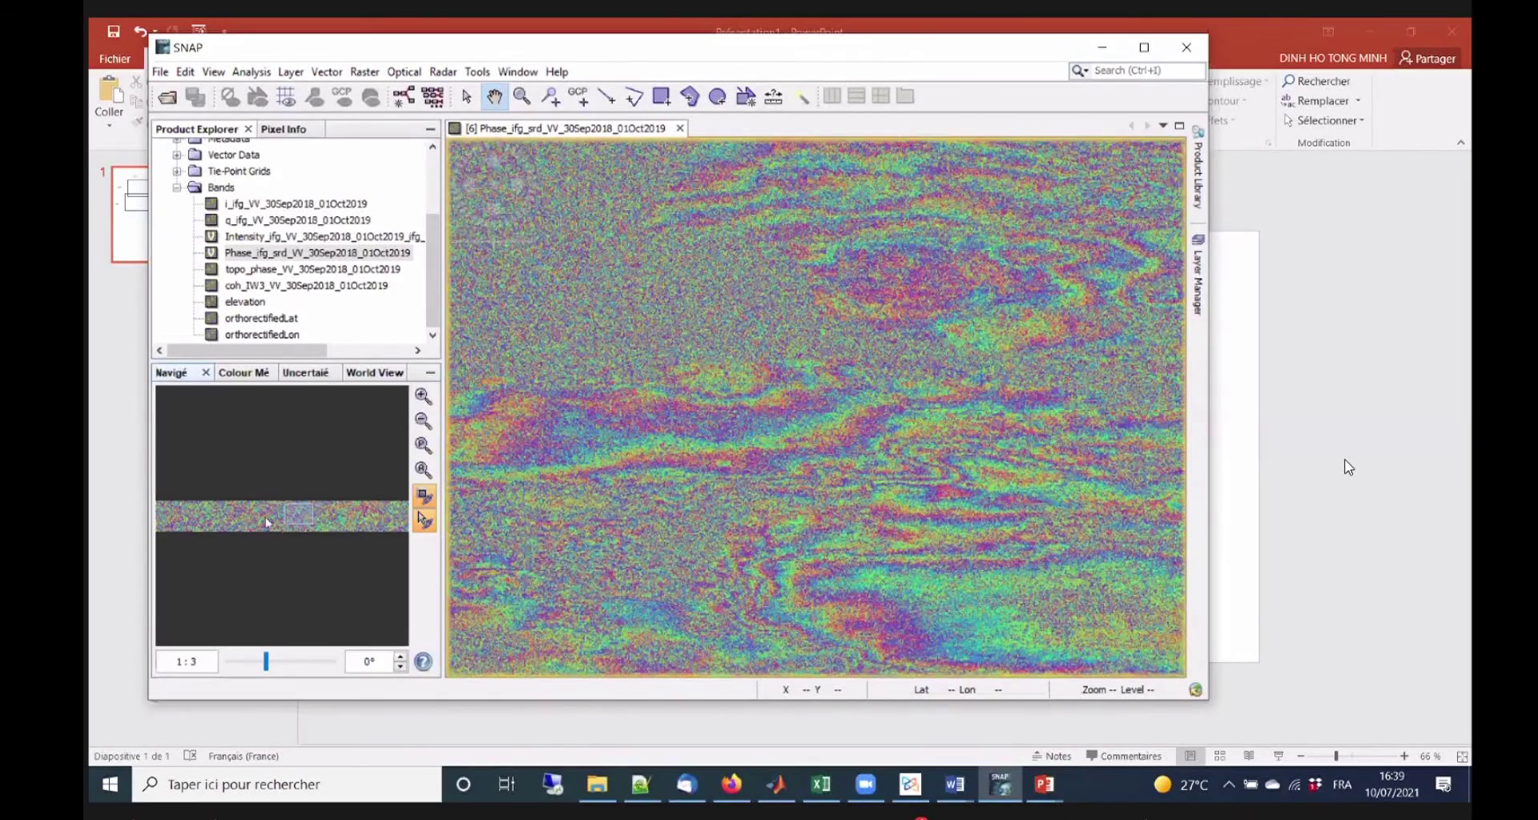
{"action": "left_click_drag", "start_coordinate": [303, 526], "coordinate": [295, 516]}
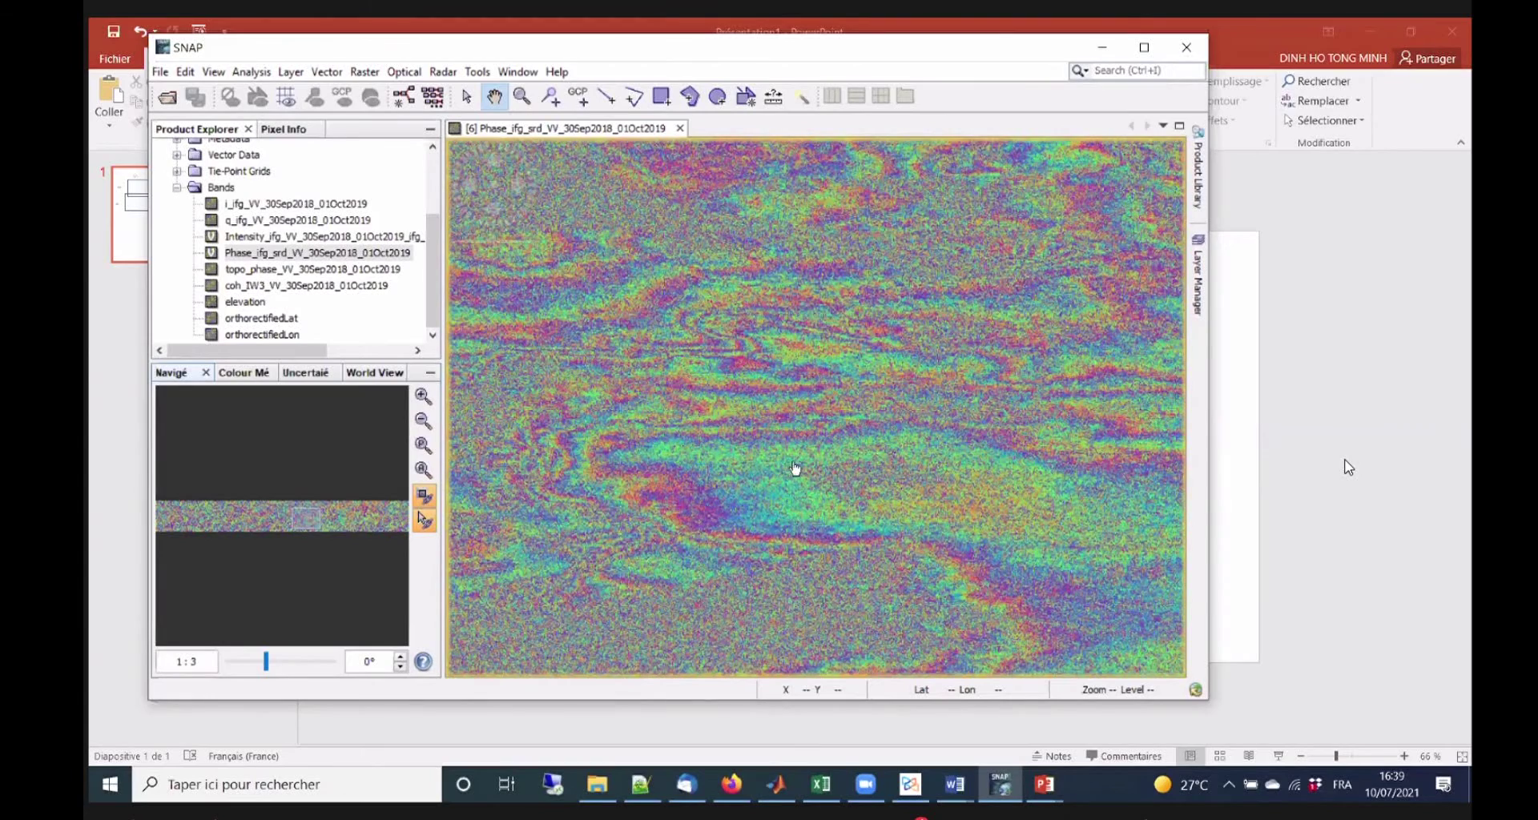
{"action": "left_click_drag", "start_coordinate": [875, 337], "coordinate": [705, 405]}
{"action": "scroll", "coordinate": [783, 443], "scroll_direction": "down", "scroll_amount": 1}
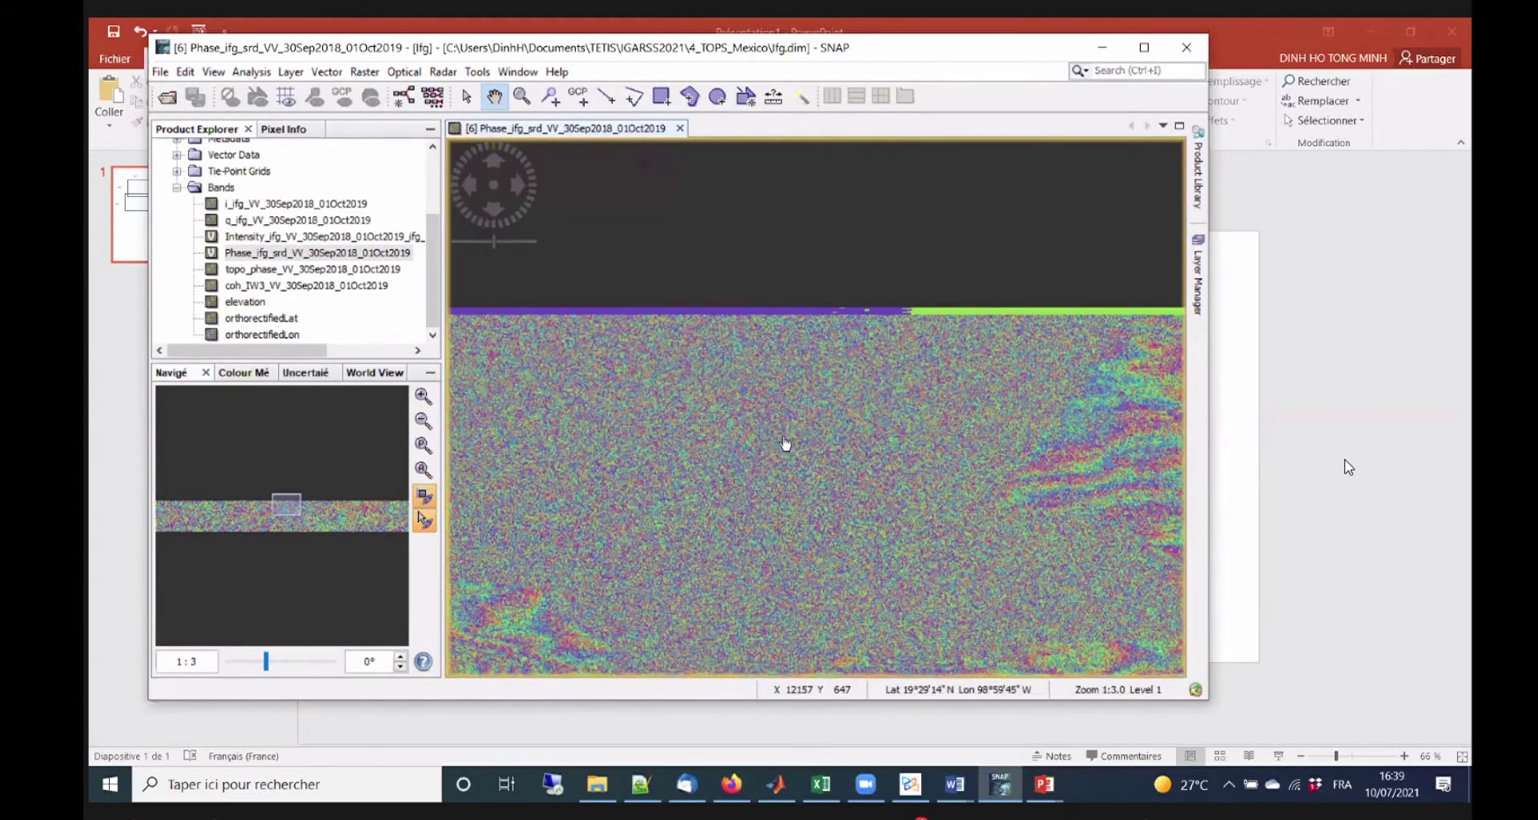
{"action": "scroll", "coordinate": [737, 405], "scroll_direction": "down", "scroll_amount": 1}
{"action": "scroll", "coordinate": [930, 465], "scroll_direction": "down", "scroll_amount": 1}
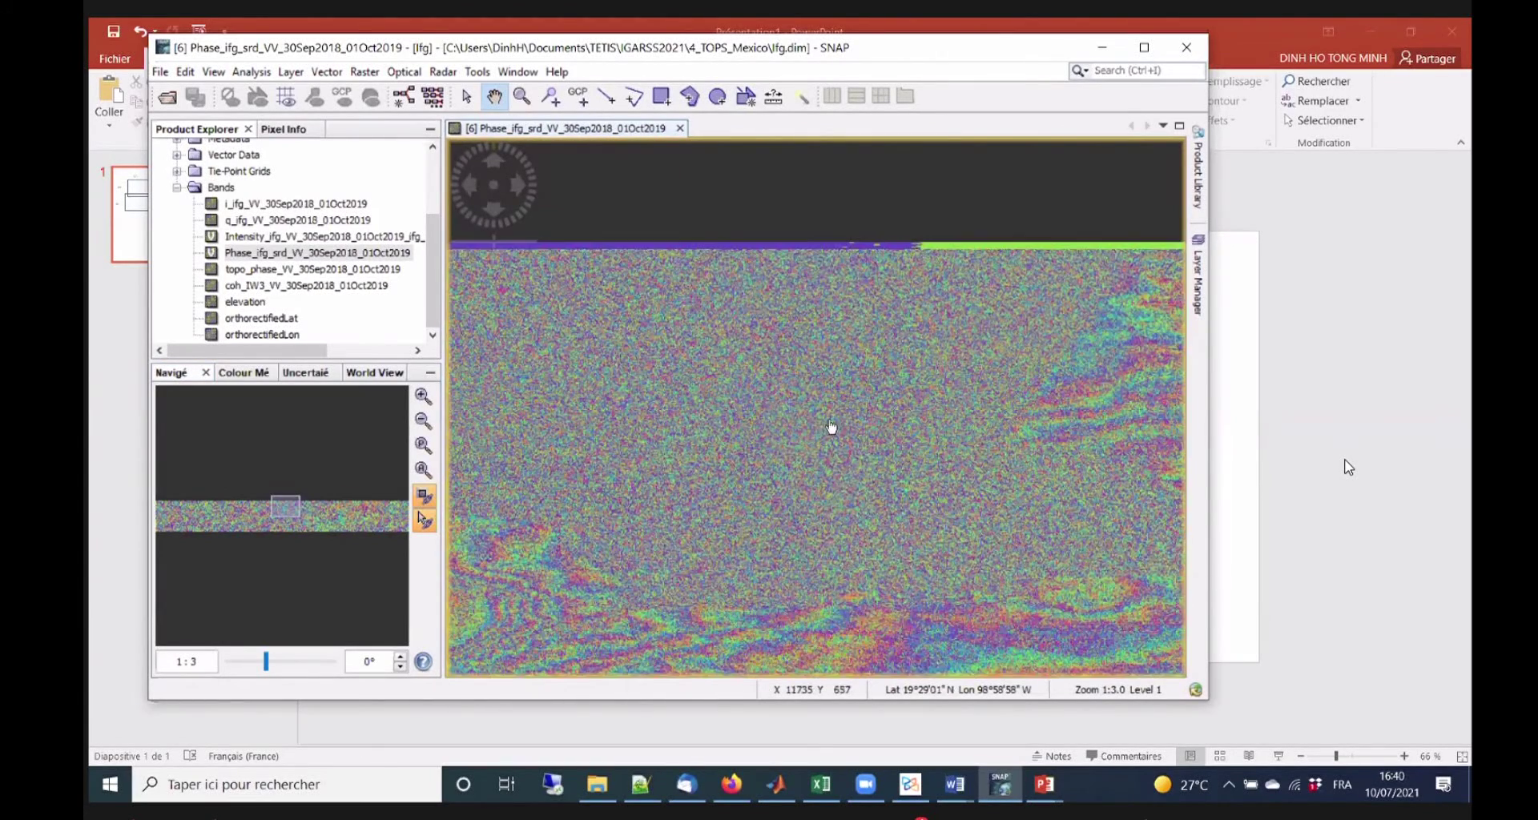
{"action": "scroll", "coordinate": [756, 390], "scroll_direction": "down", "scroll_amount": 1}
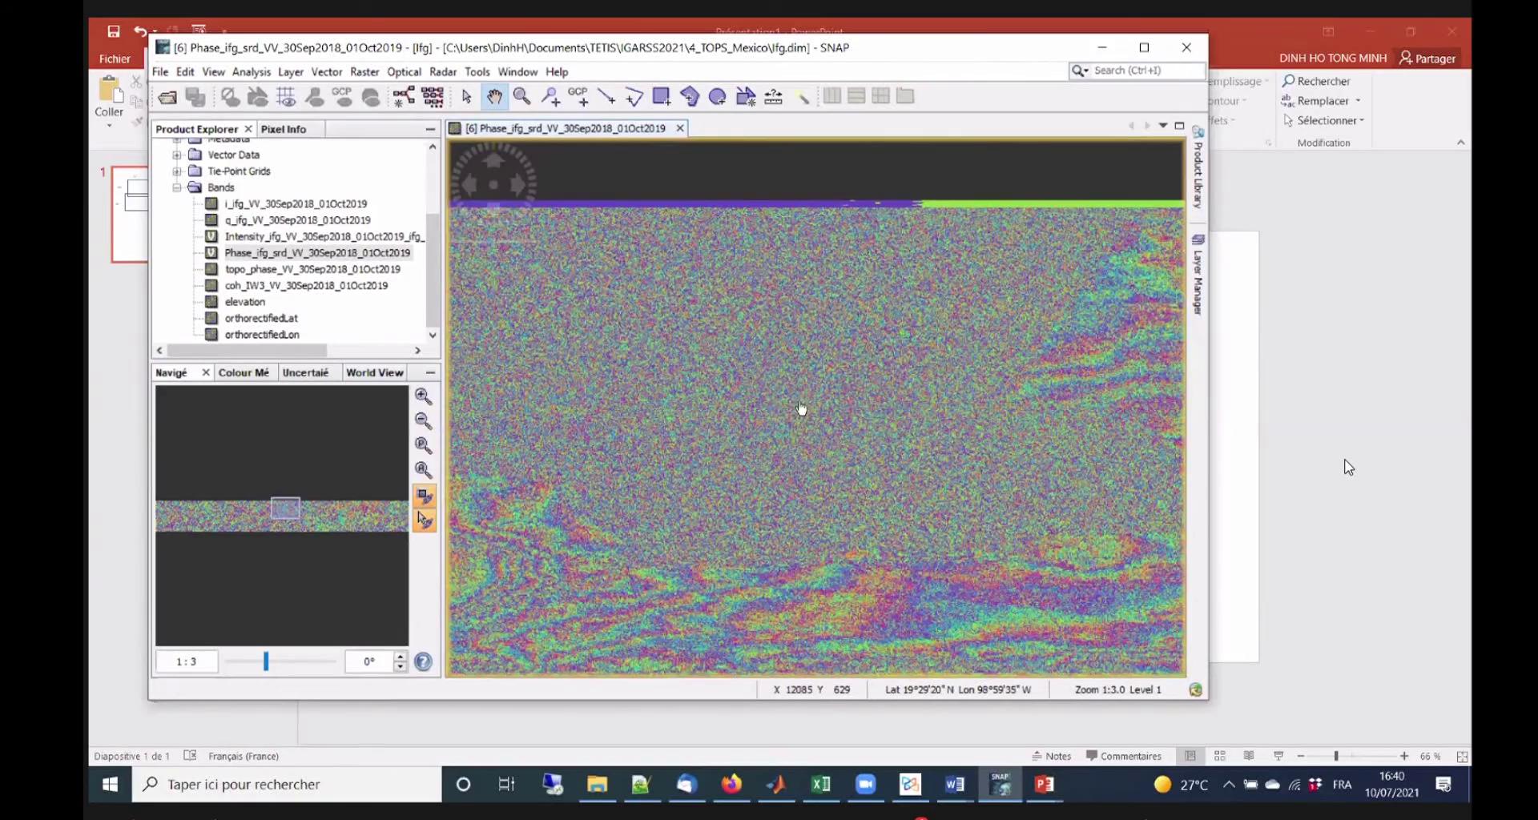
{"action": "scroll", "coordinate": [817, 432], "scroll_direction": "down", "scroll_amount": 1}
{"action": "scroll", "coordinate": [656, 424], "scroll_direction": "down", "scroll_amount": 1}
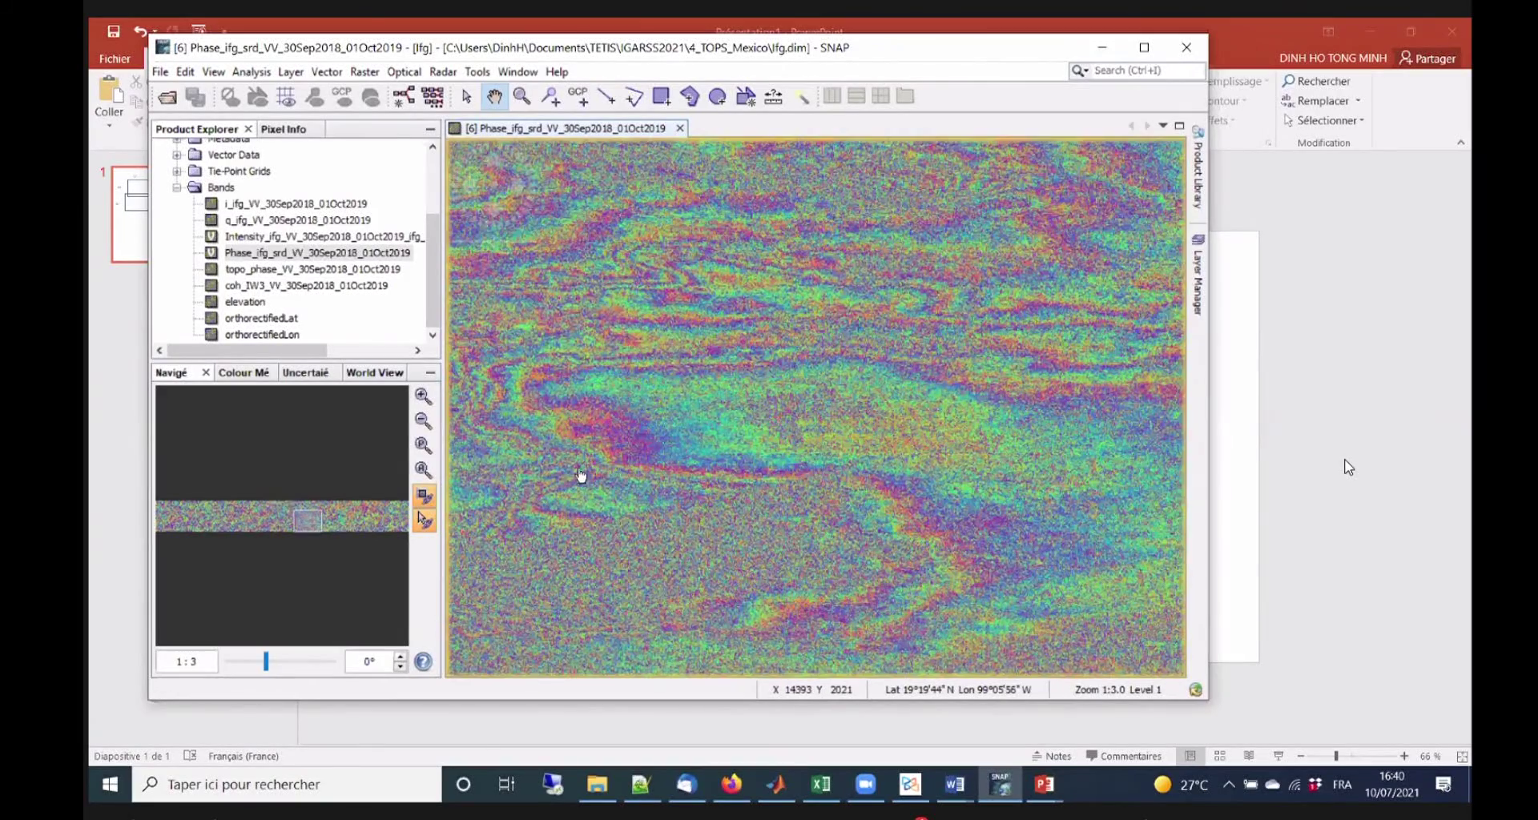
{"action": "scroll", "coordinate": [745, 468], "scroll_direction": "down", "scroll_amount": 1}
{"action": "scroll", "coordinate": [779, 445], "scroll_direction": "down", "scroll_amount": 1}
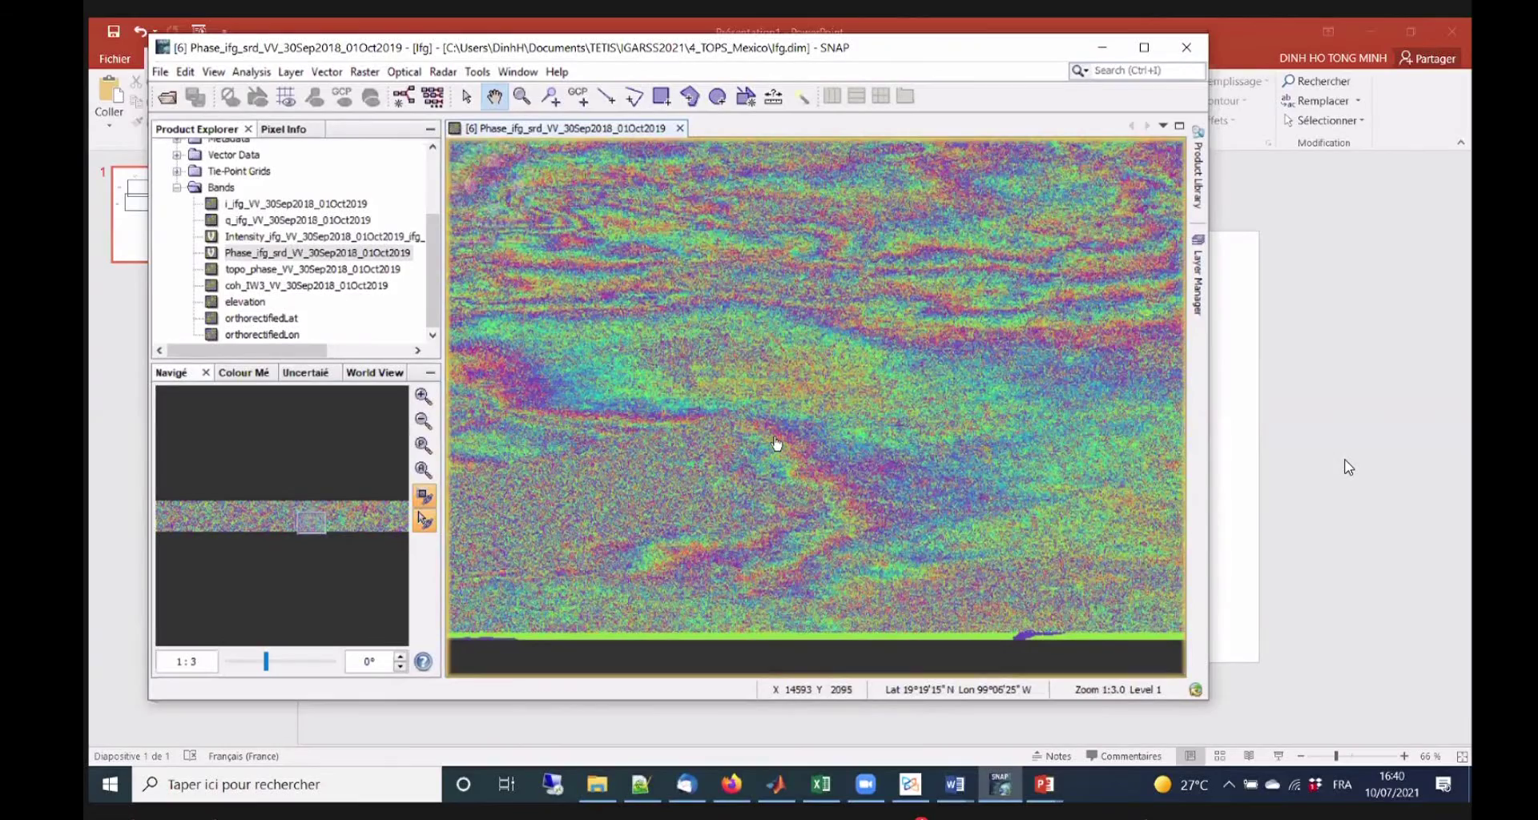
{"action": "scroll", "coordinate": [776, 443], "scroll_direction": "up", "scroll_amount": 1}
{"action": "scroll", "coordinate": [708, 393], "scroll_direction": "up", "scroll_amount": 1}
{"action": "scroll", "coordinate": [817, 388], "scroll_direction": "up", "scroll_amount": 1}
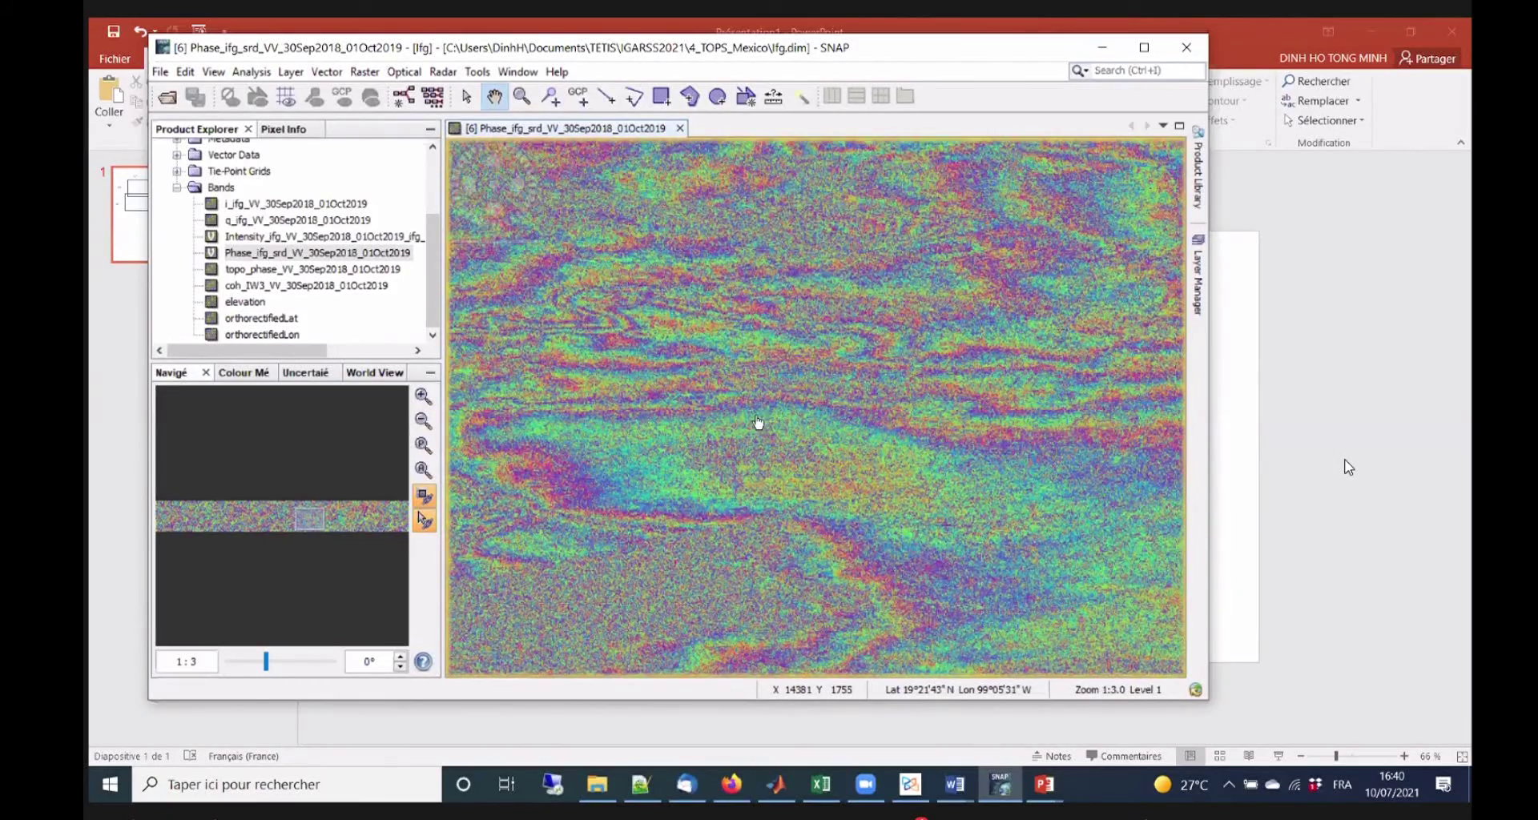
{"action": "scroll", "coordinate": [769, 413], "scroll_direction": "left", "scroll_amount": 1}
{"action": "scroll", "coordinate": [757, 396], "scroll_direction": "left", "scroll_amount": 1}
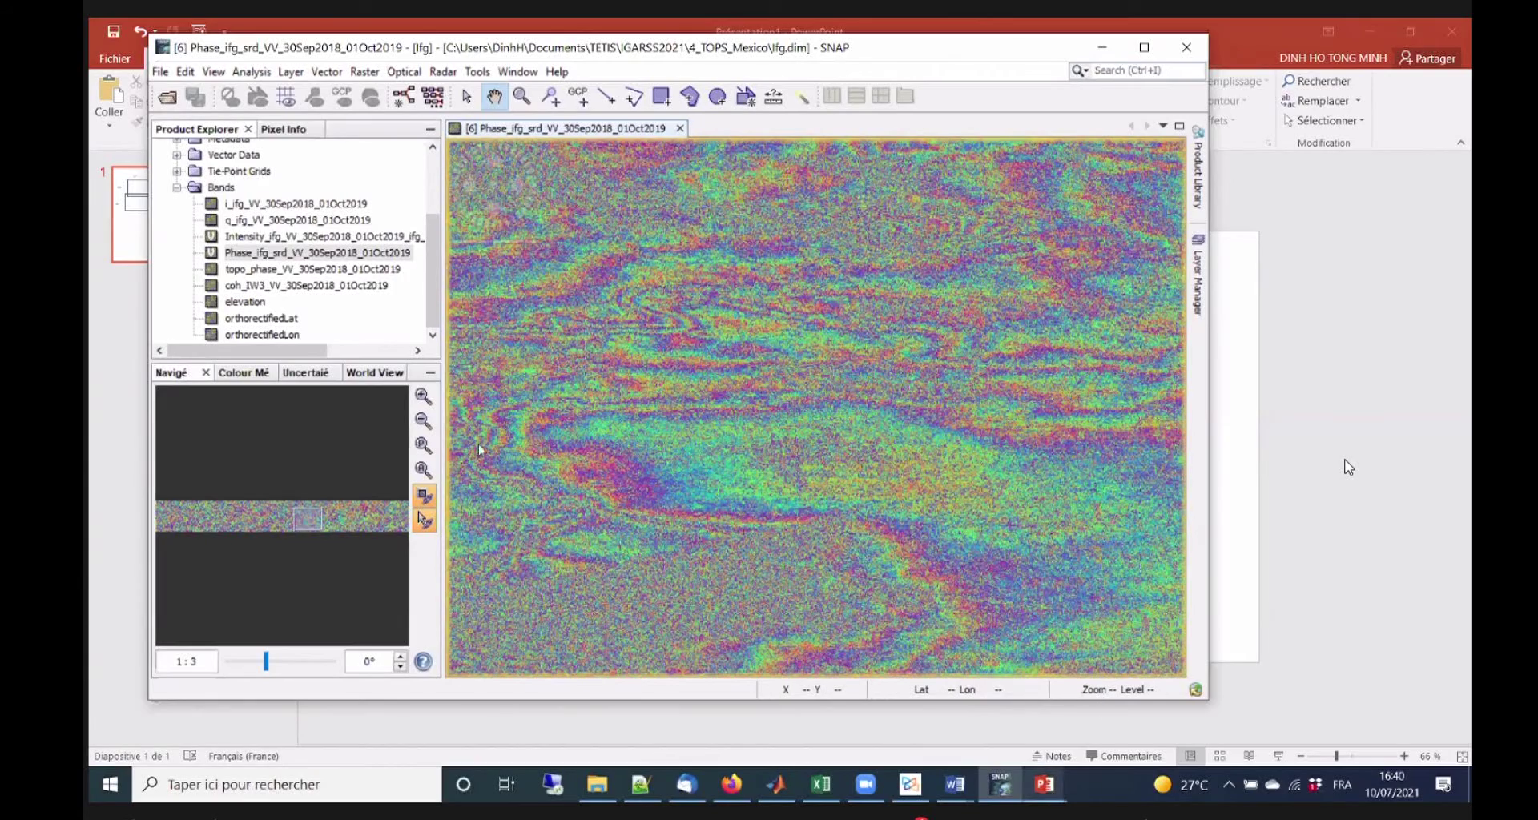
Switch to the 4_TOPS_InSAR_SNAP presentation in PowerPoint, view the slide on reducing noise by multilooking, and return to SNAP.
{"action": "left_click", "coordinate": [1067, 790]}
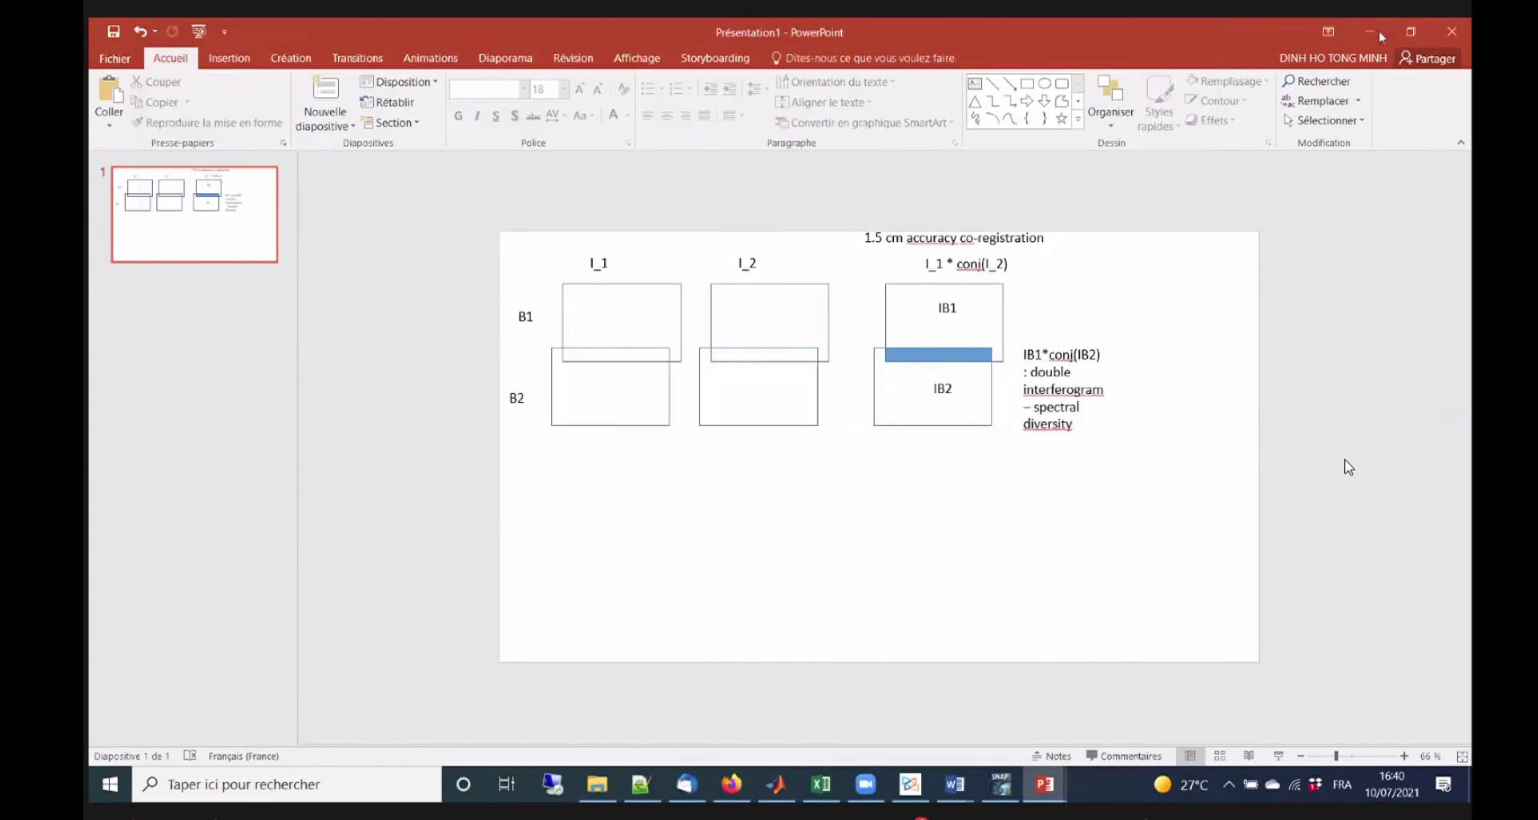
{"action": "left_click", "coordinate": [1369, 30]}
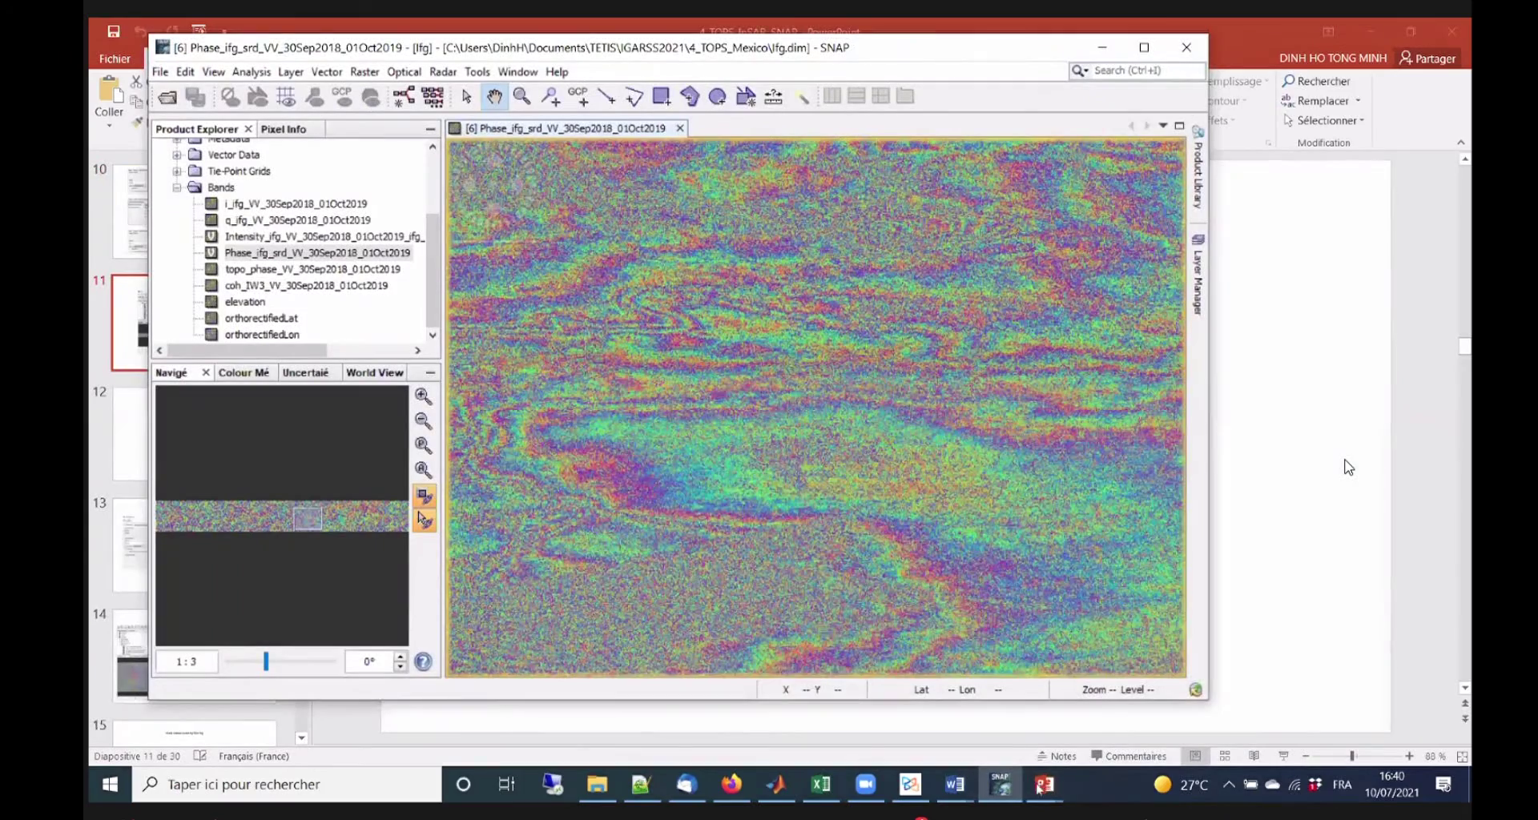
{"action": "left_click", "coordinate": [1045, 784]}
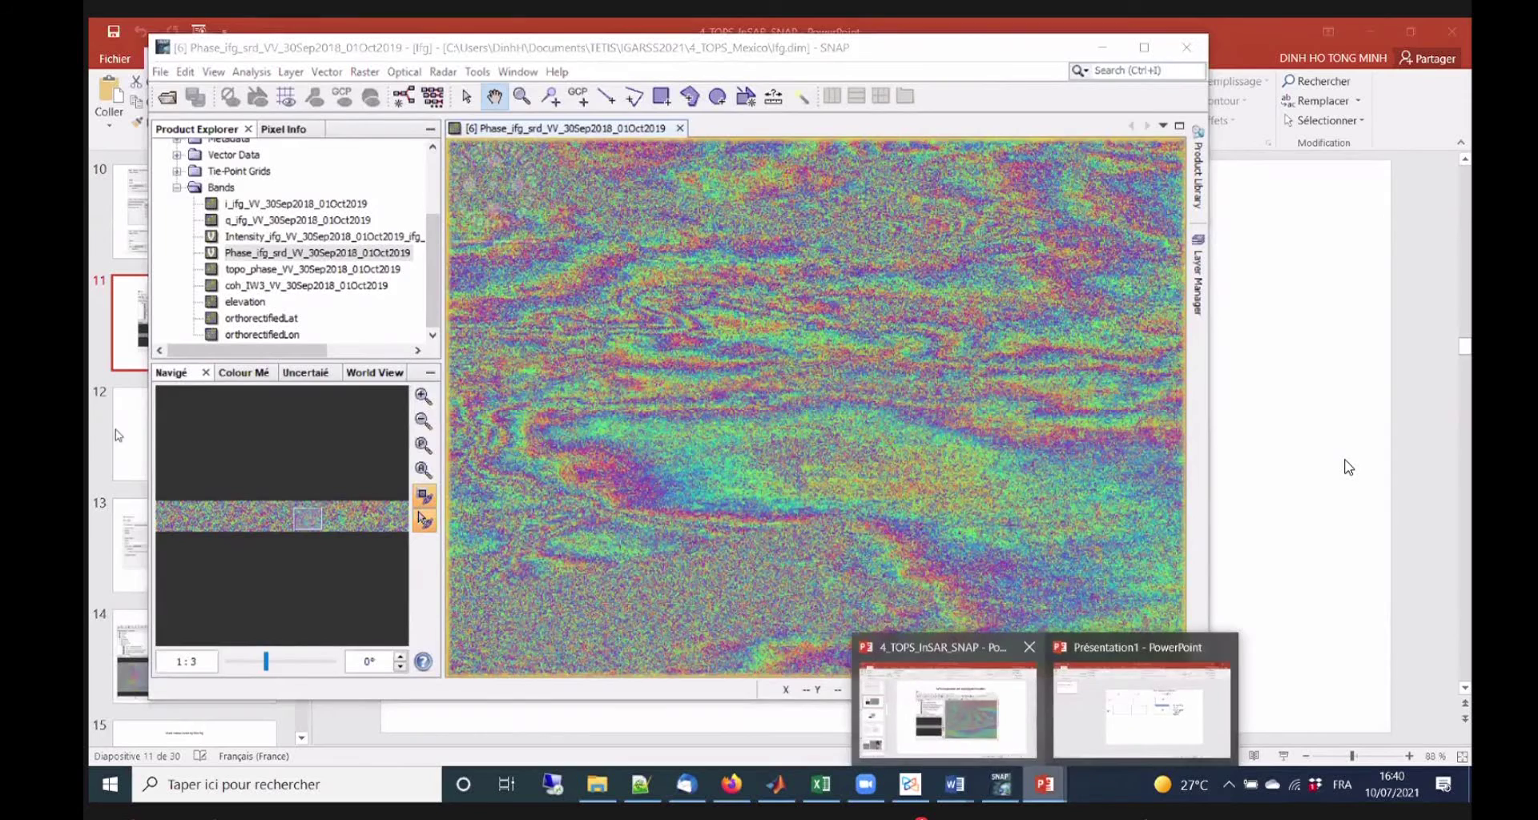
{"action": "left_click", "coordinate": [951, 710]}
{"action": "left_click", "coordinate": [195, 432]}
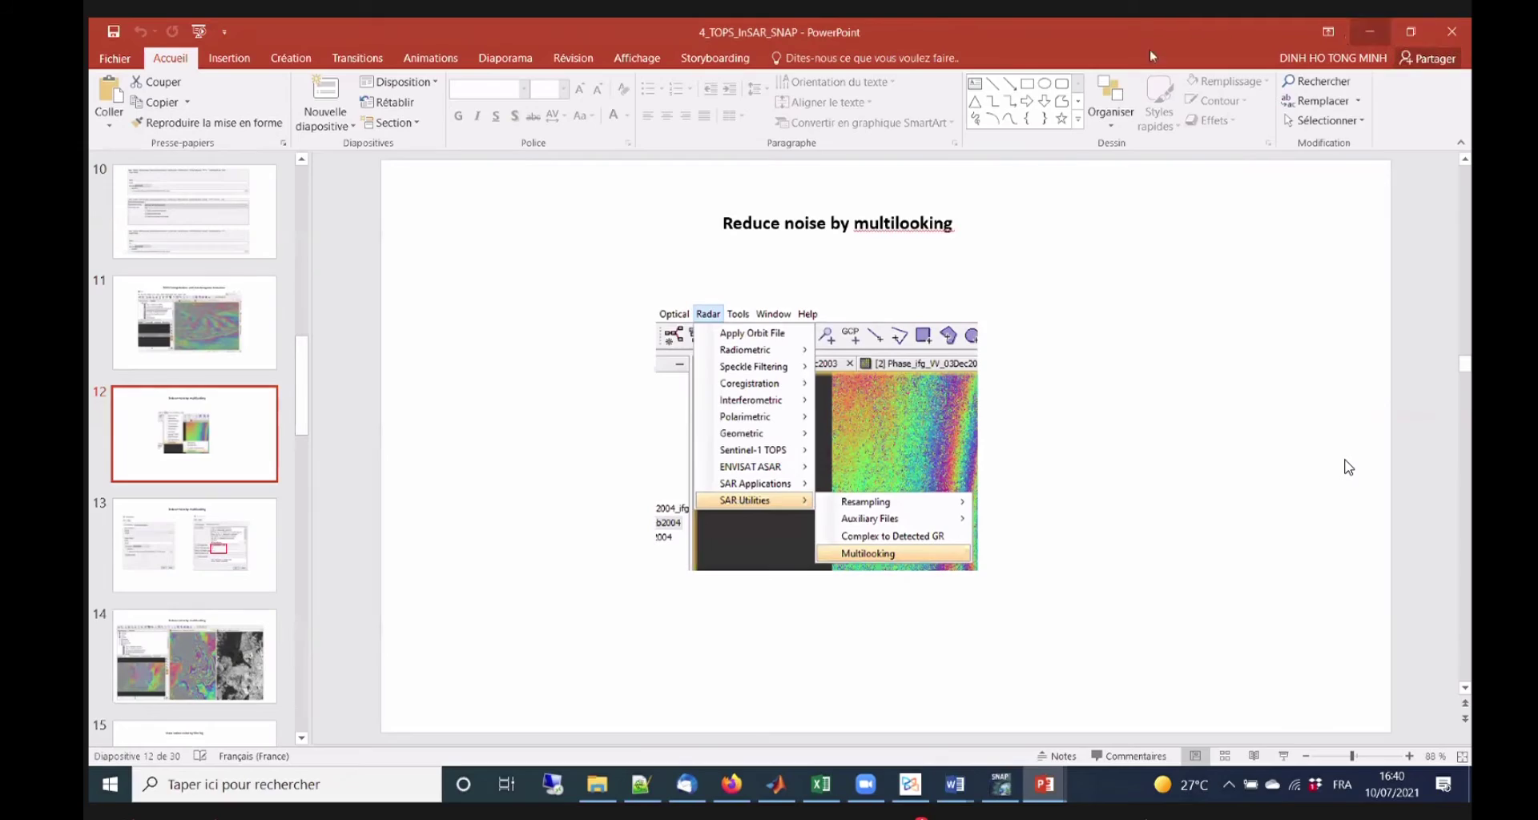
{"action": "left_click", "coordinate": [1368, 32]}
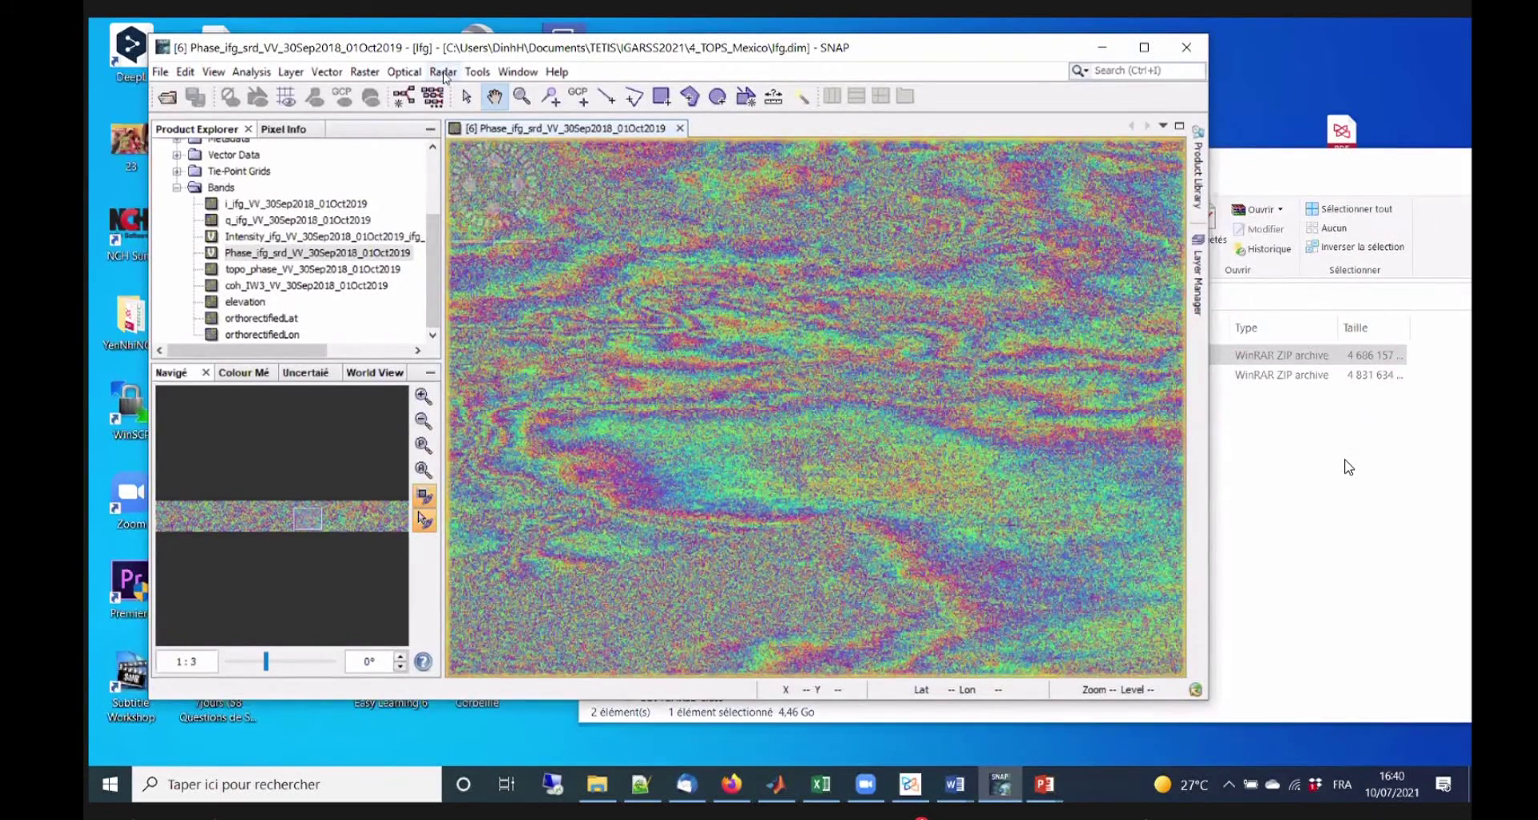
Open the Multilooking operator with the Ifg product as the source.
{"action": "left_click", "coordinate": [443, 72]}
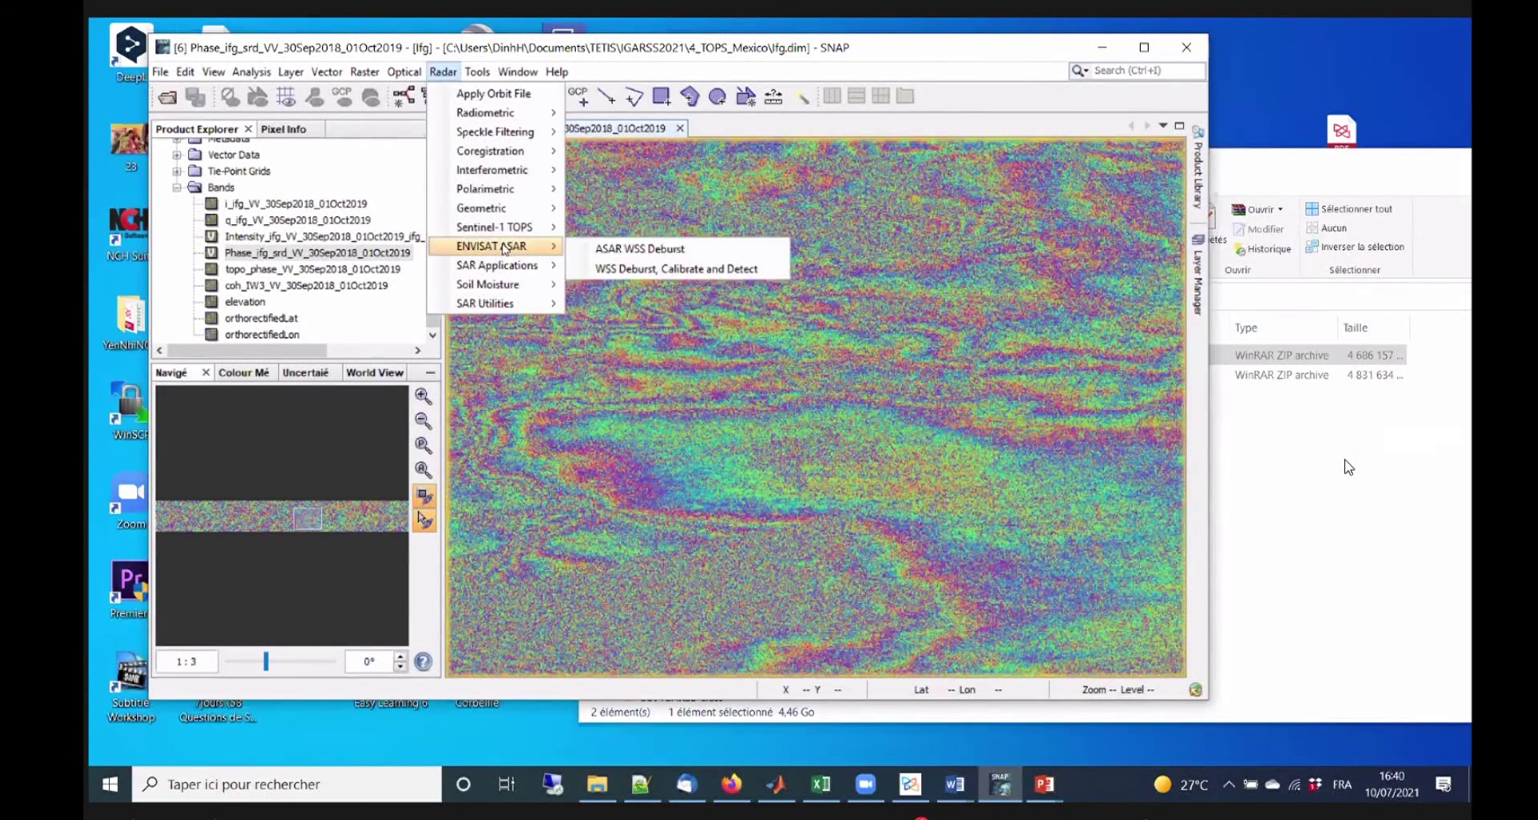
{"action": "mouse_move", "coordinate": [497, 305]}
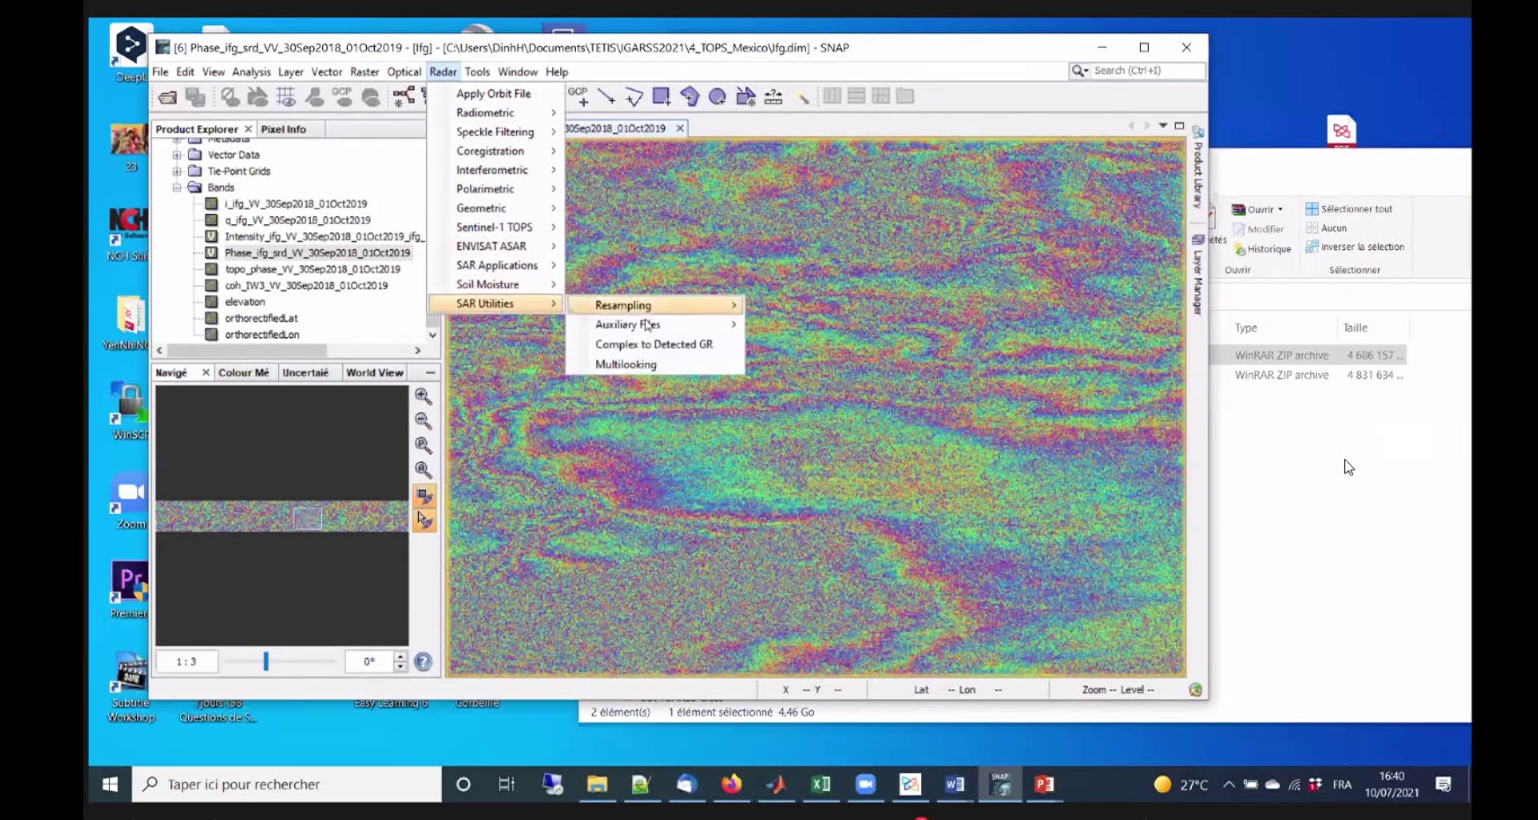
{"action": "left_click", "coordinate": [662, 364]}
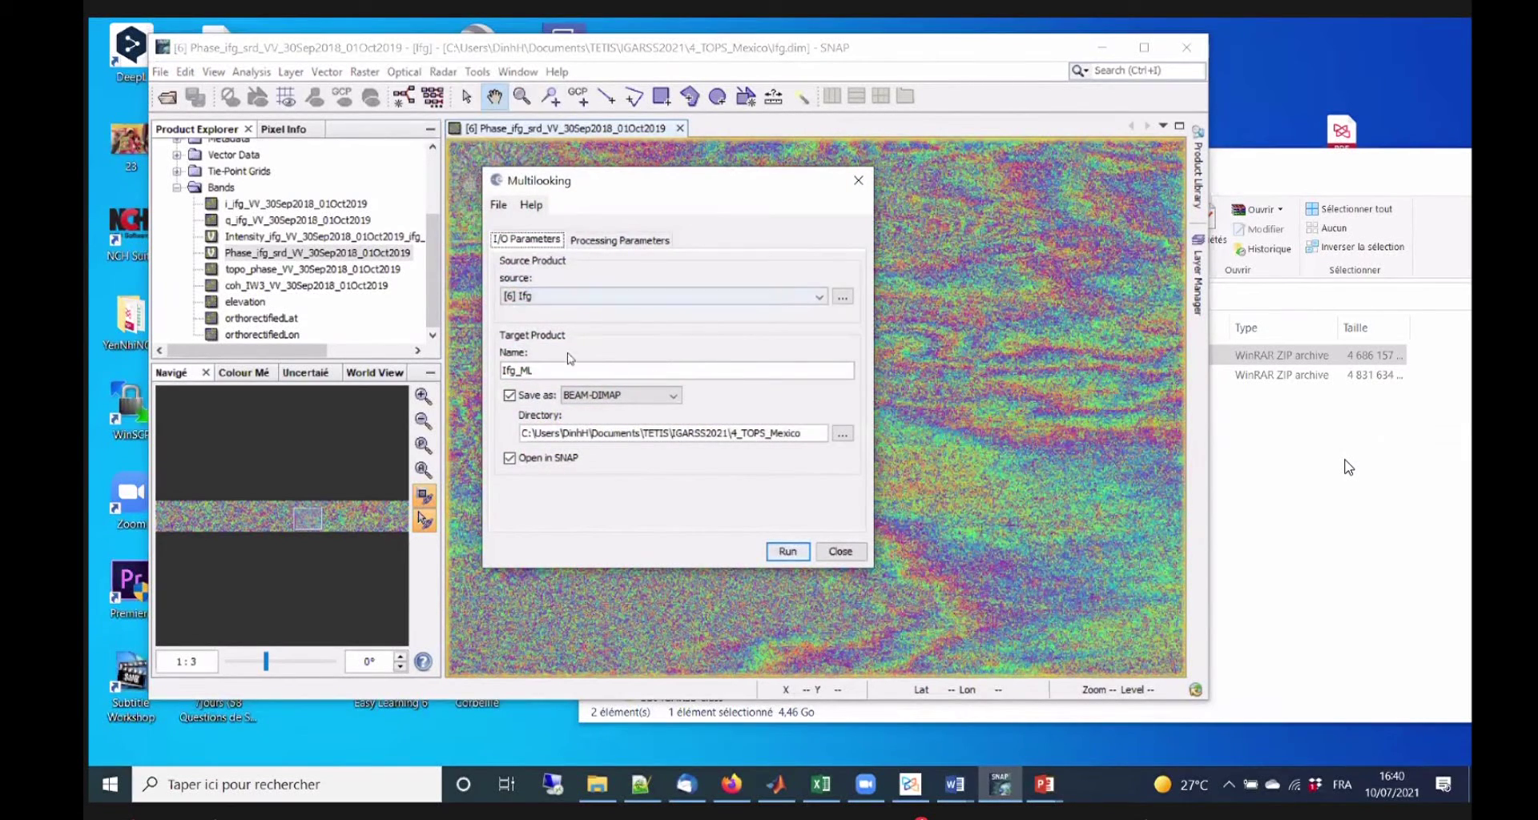
{"action": "left_click", "coordinate": [563, 296]}
{"action": "left_click", "coordinate": [548, 385]}
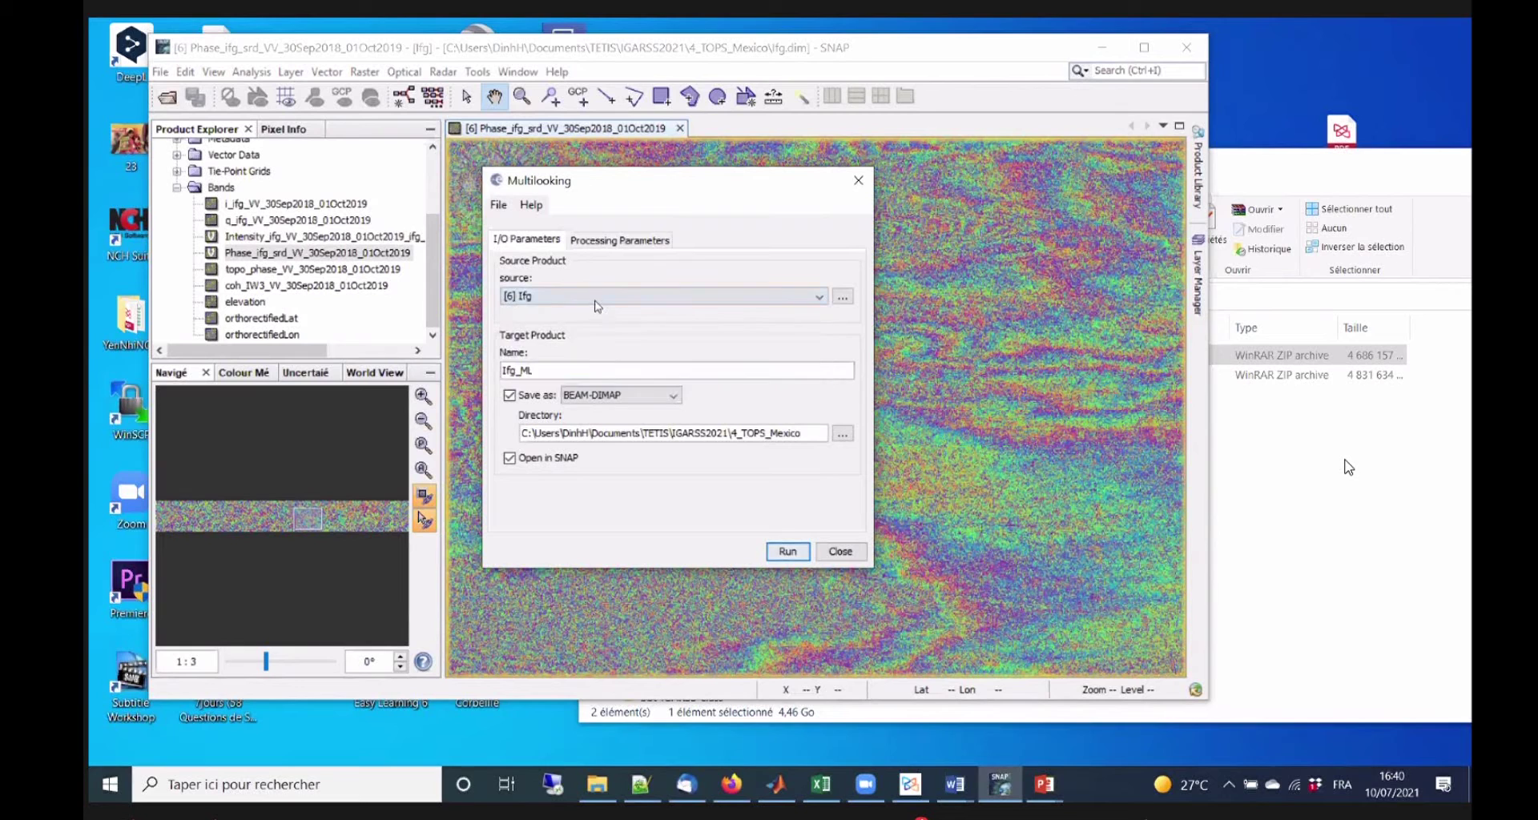
Set the multilooking to independent looks with 15 range looks and 3 azimuth looks.
{"action": "left_click", "coordinate": [631, 242]}
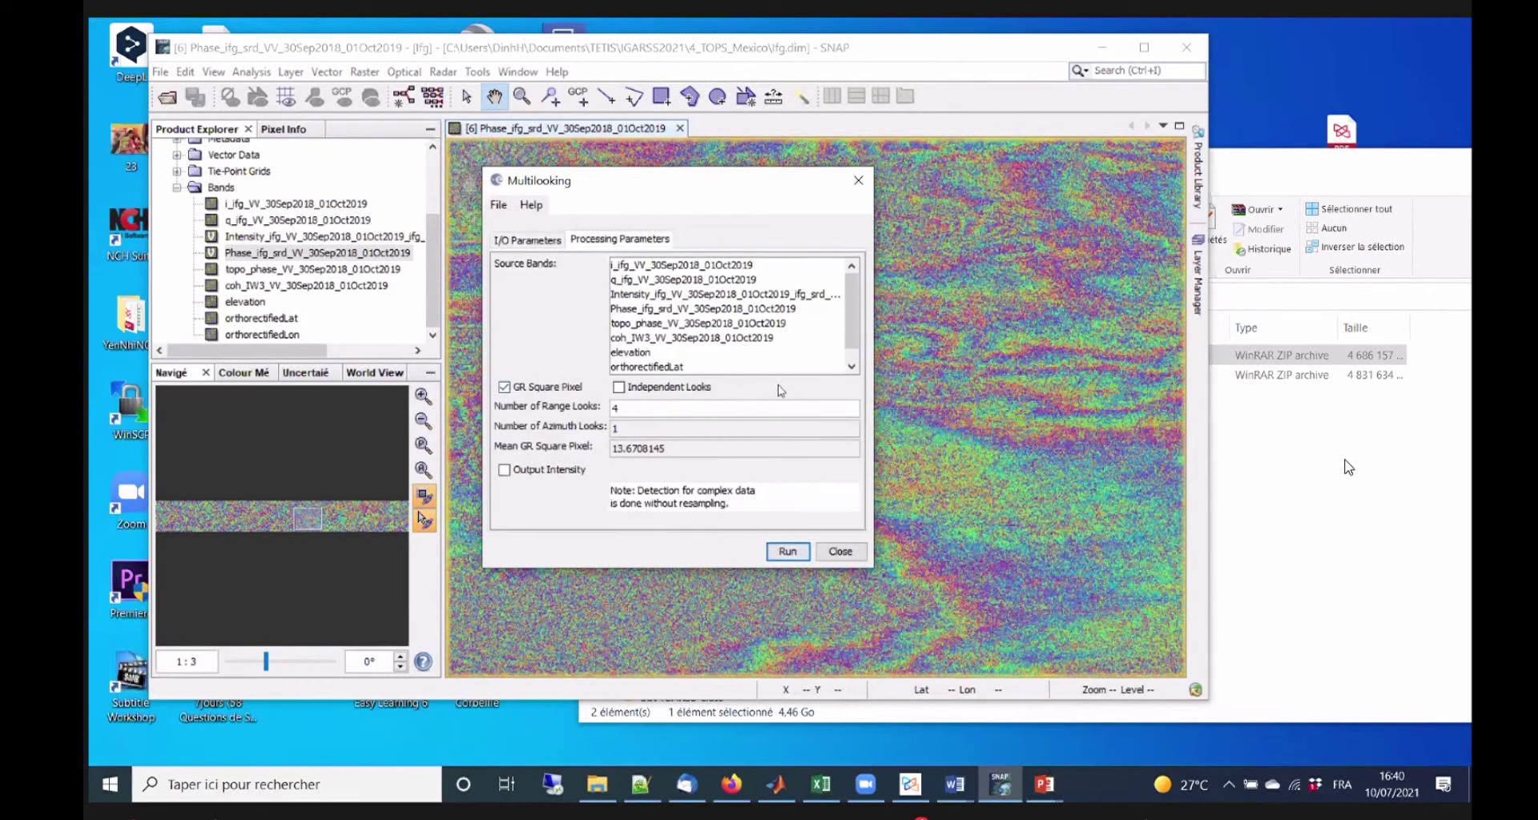
{"action": "left_click", "coordinate": [619, 388]}
{"action": "key", "text": "Tab"}
{"action": "type", "text": "15"}
{"action": "key", "text": "Tab"}
{"action": "type", "text": "3"}
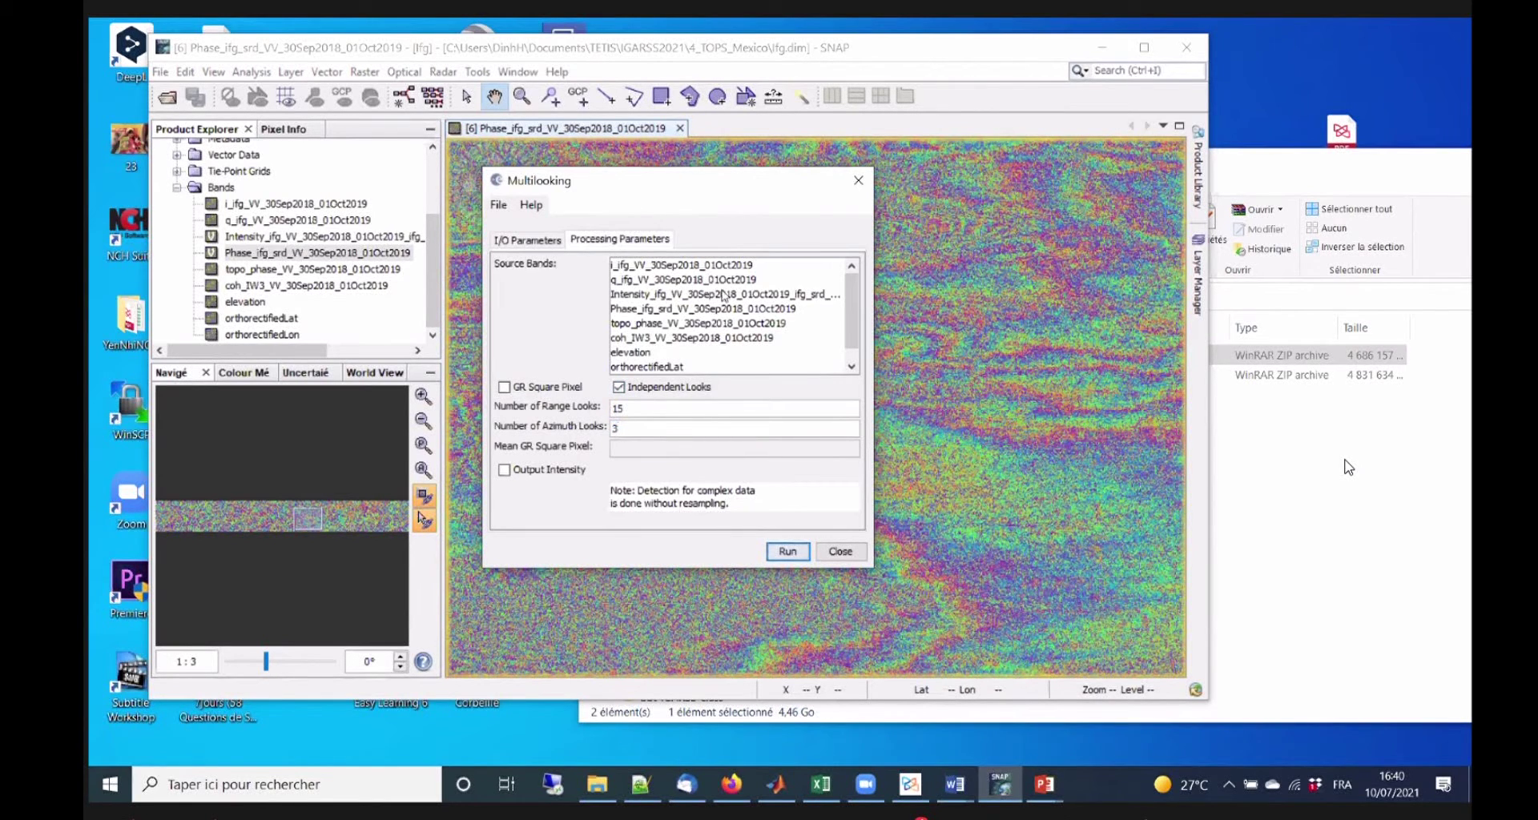
Check the multilooking slides of the 4_TOPS_InSAR_SNAP presentation in PowerPoint and return to SNAP.
{"action": "left_click", "coordinate": [1044, 784]}
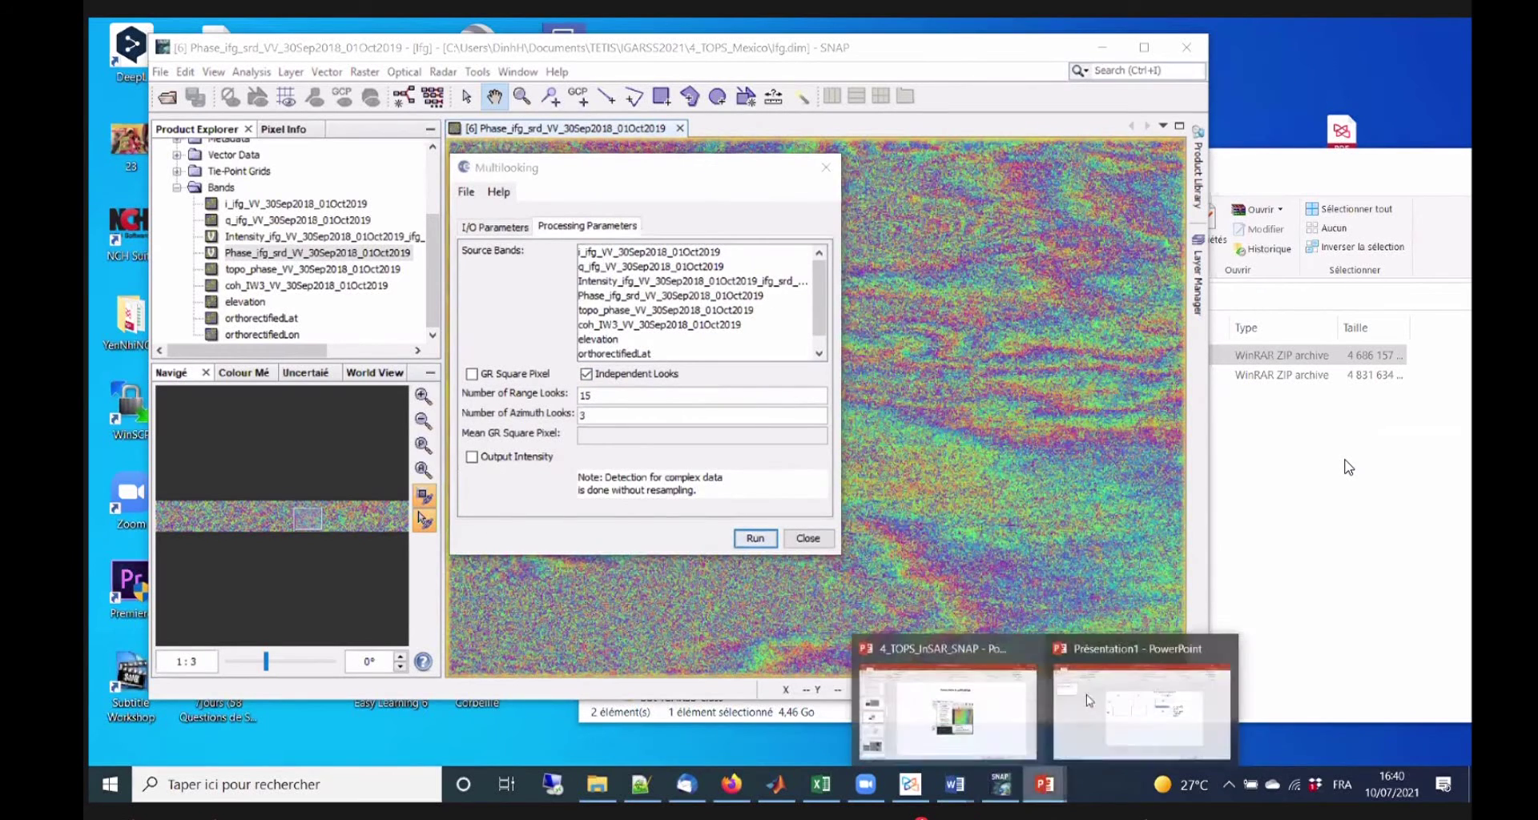
{"action": "left_click", "coordinate": [953, 709]}
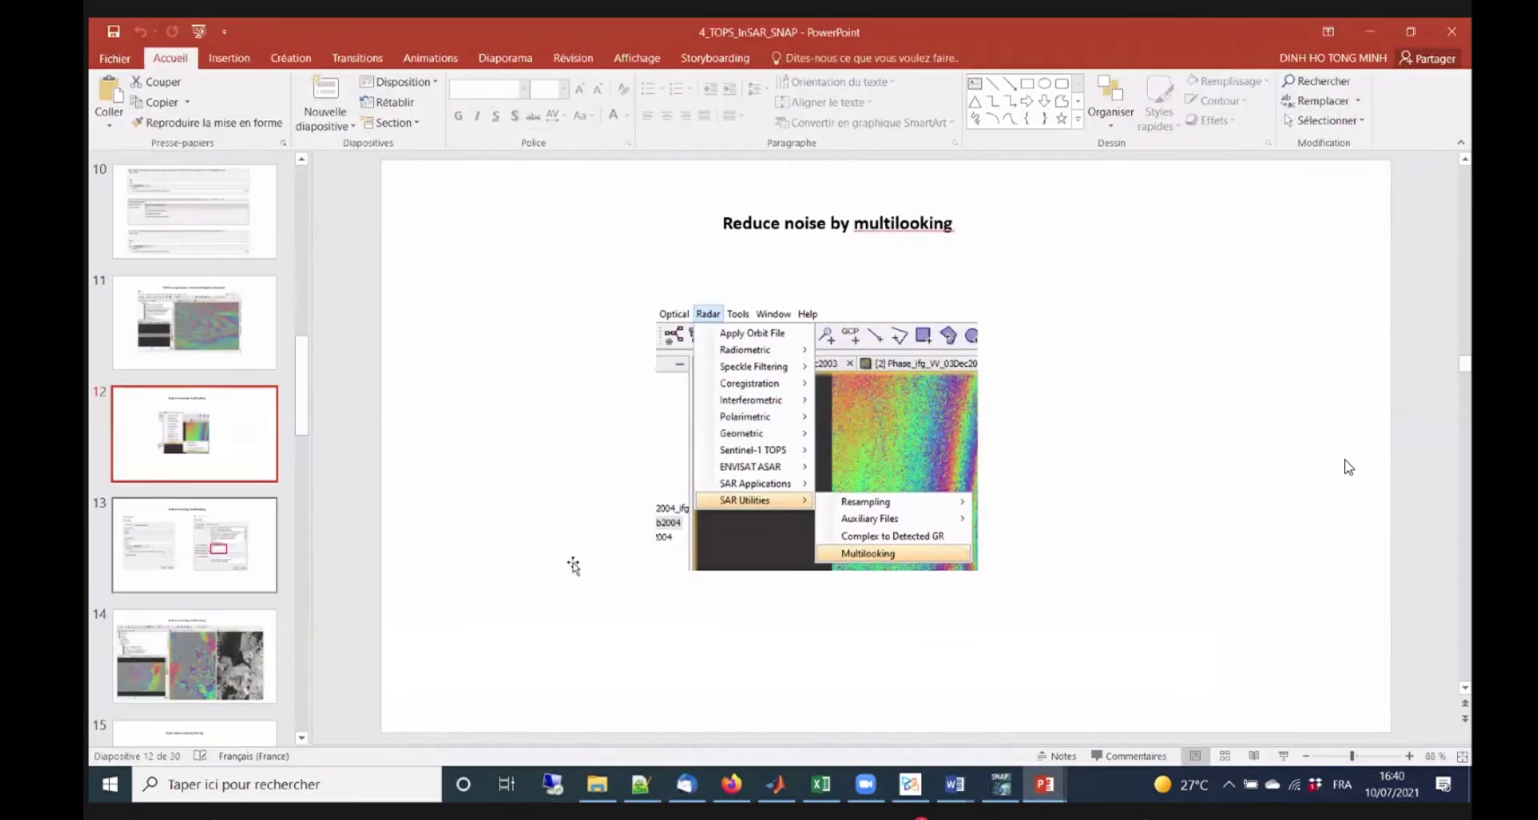
{"action": "scroll", "coordinate": [651, 500], "scroll_direction": "down", "scroll_amount": 1}
{"action": "left_click", "coordinate": [1369, 31]}
Run the multilooking, close its dialog, and display the Phase_ifg_srd_VV_30Sep2018_01Oct2019 band of the Ifg_ML product.
{"action": "left_click", "coordinate": [756, 539]}
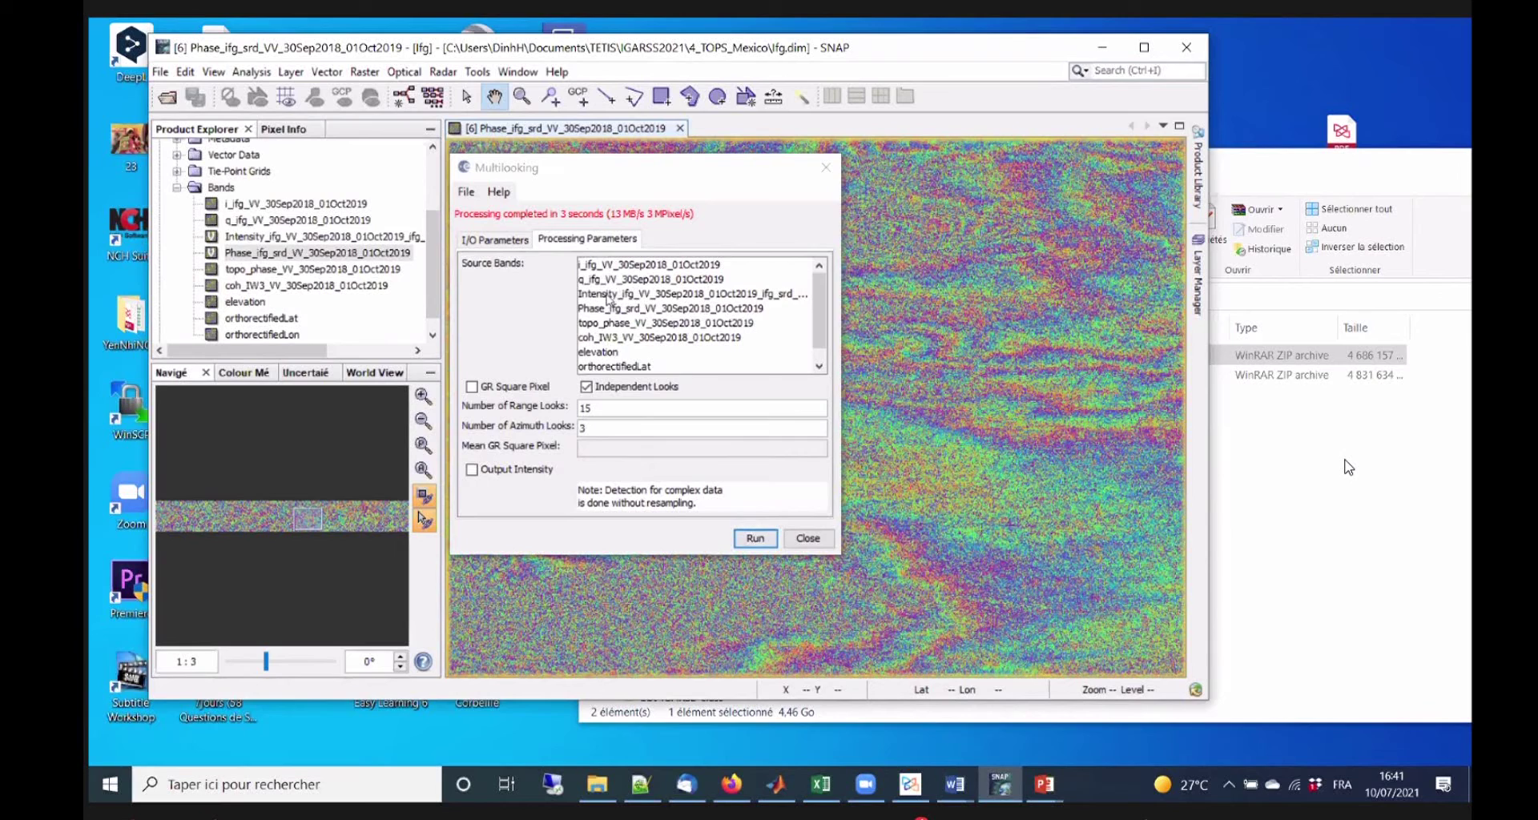
{"action": "left_click", "coordinate": [807, 538]}
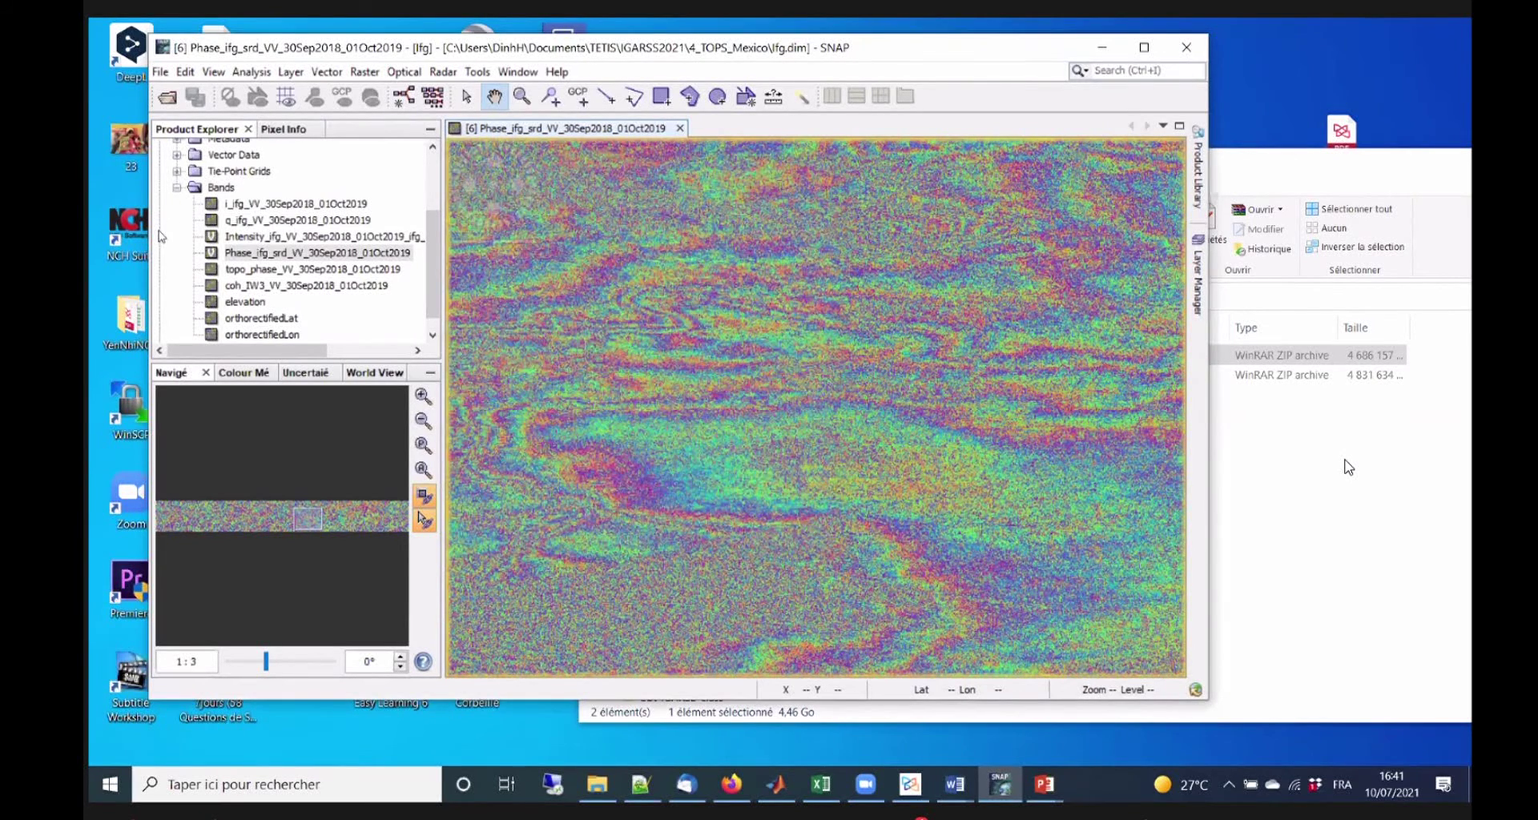
{"action": "scroll", "coordinate": [165, 222], "scroll_direction": "up", "scroll_amount": 3}
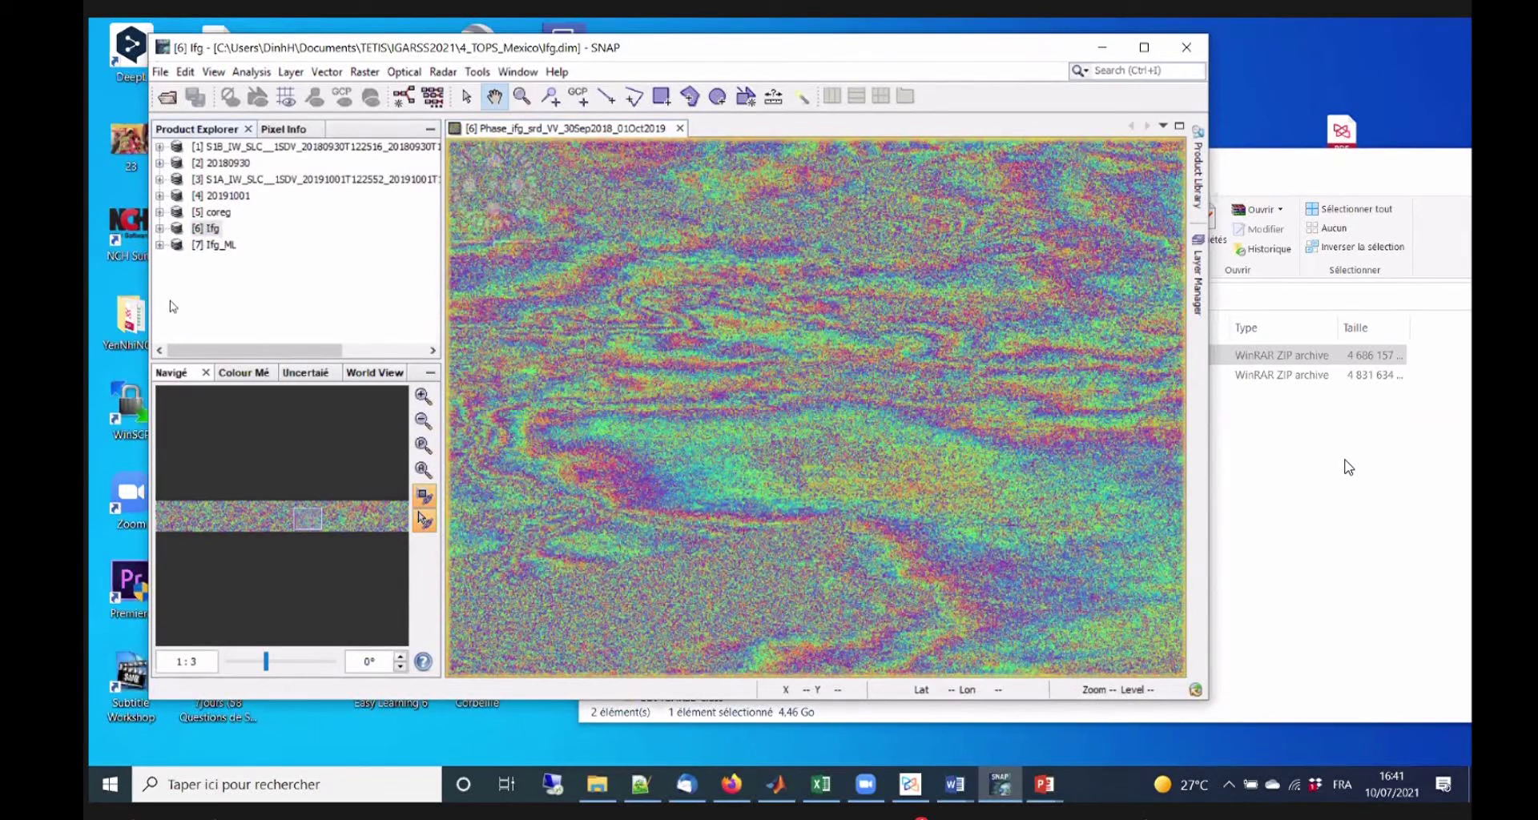
{"action": "left_click", "coordinate": [305, 334]}
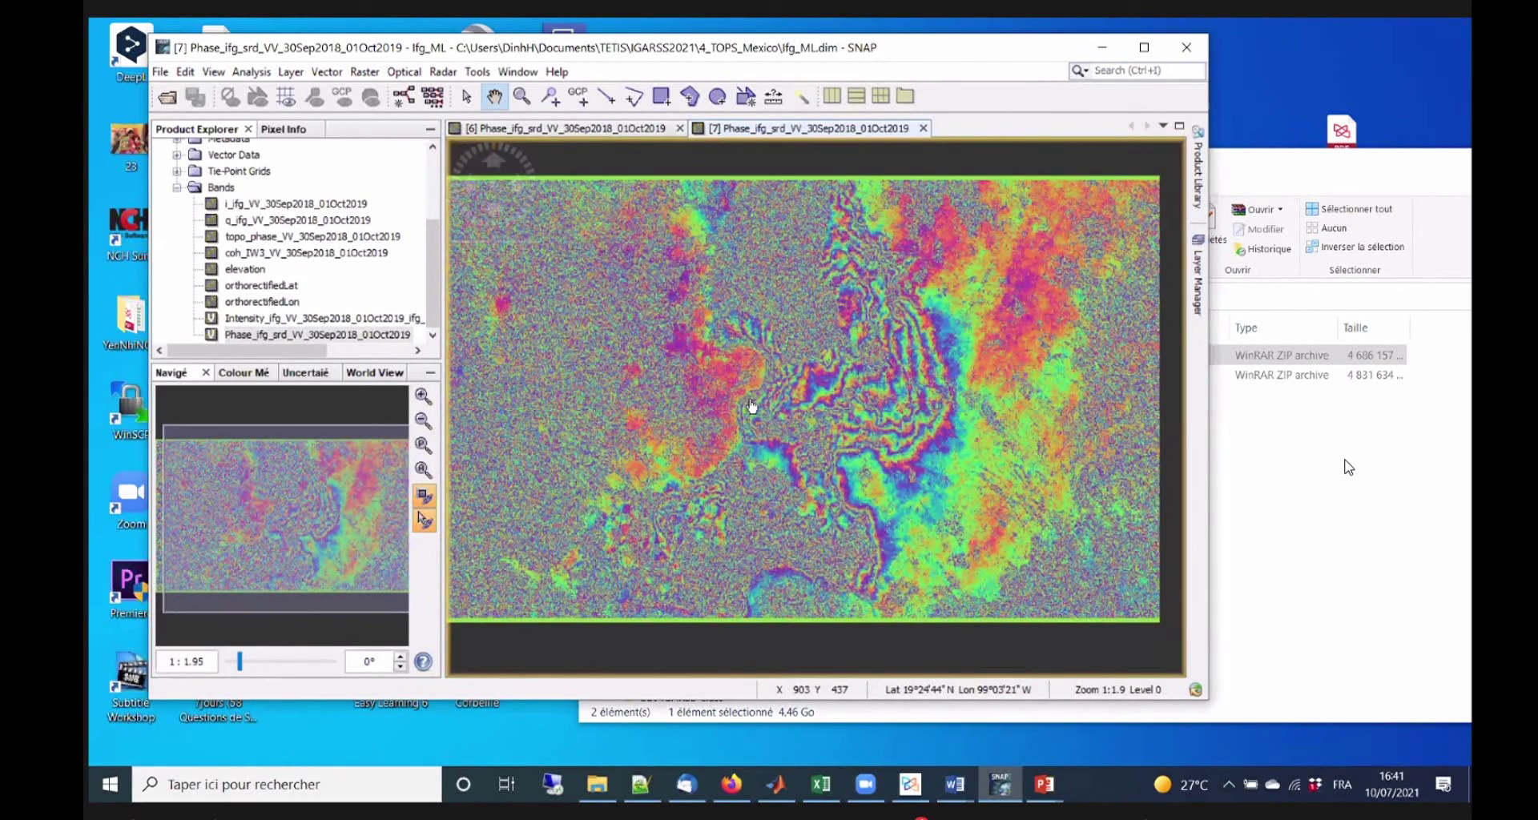
Compare the fringes and noise in the original Ifg phase image and the multilooked Ifg_ML phase image.
{"action": "scroll", "coordinate": [793, 403], "scroll_direction": "up", "scroll_amount": 5}
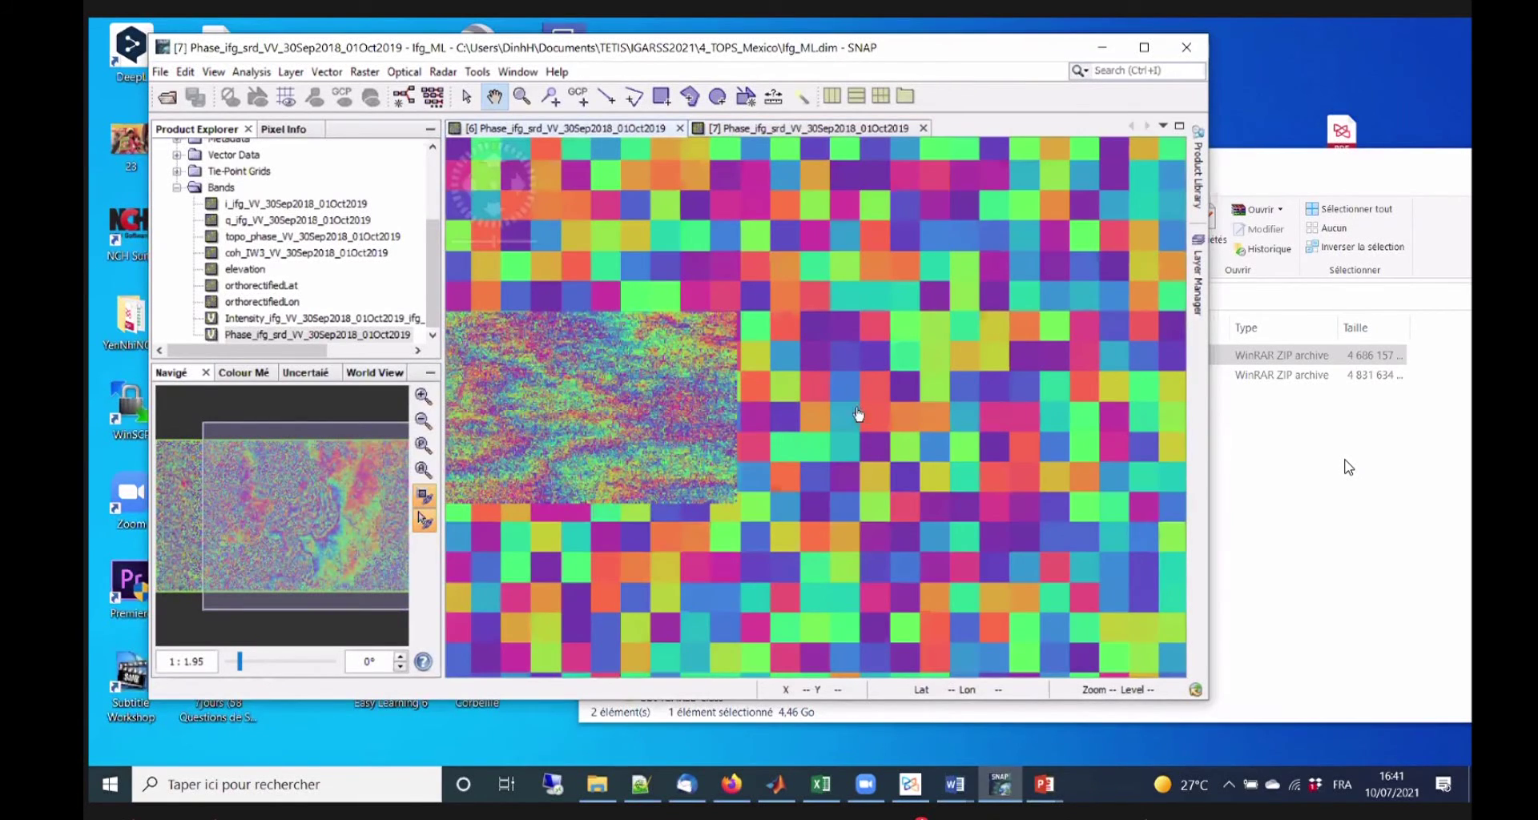
{"action": "scroll", "coordinate": [813, 413], "scroll_direction": "down", "scroll_amount": 5}
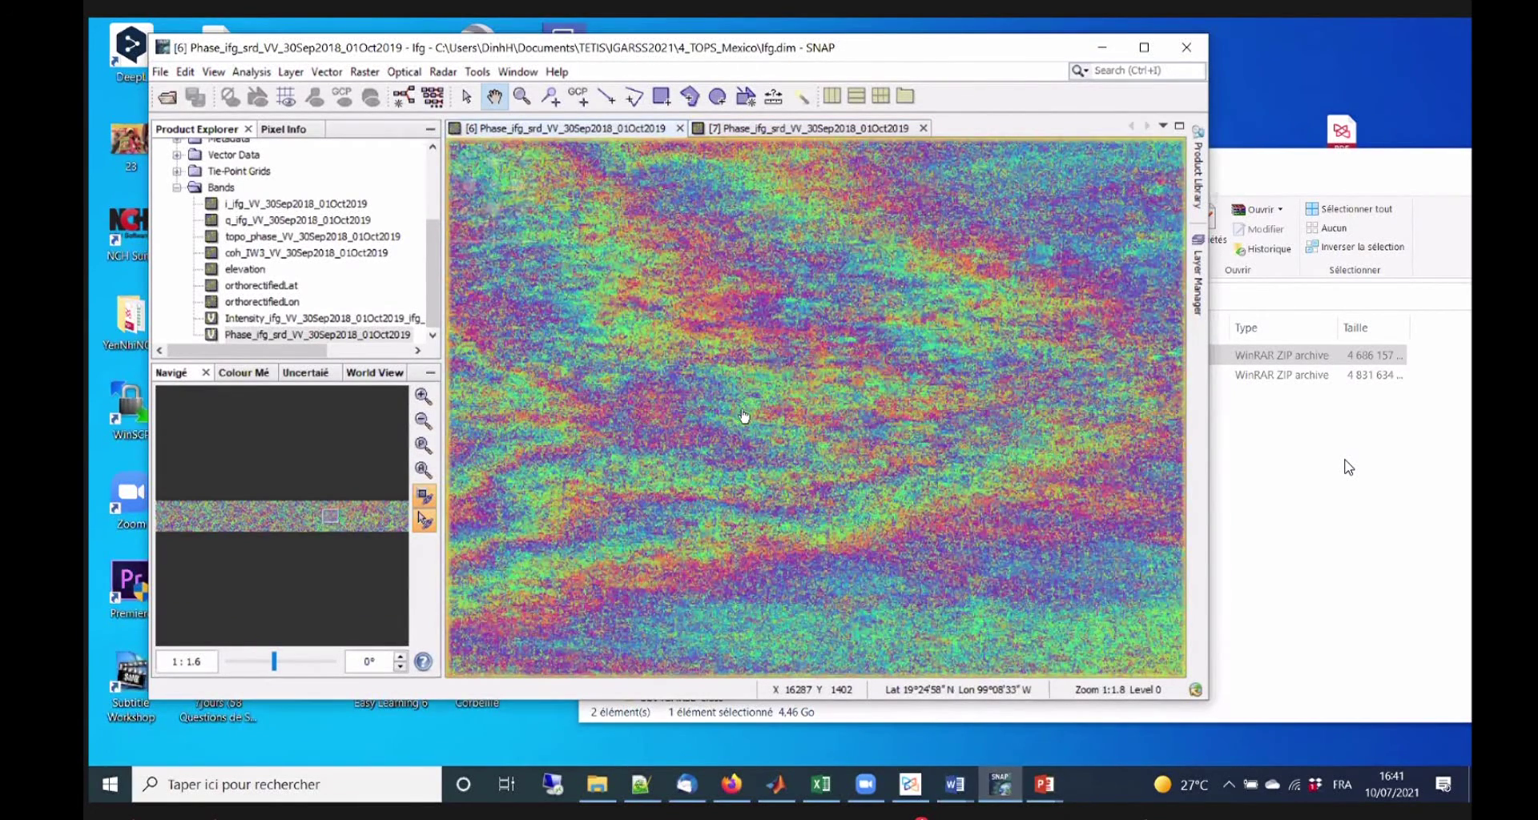
{"action": "scroll", "coordinate": [773, 385], "scroll_direction": "up", "scroll_amount": 1}
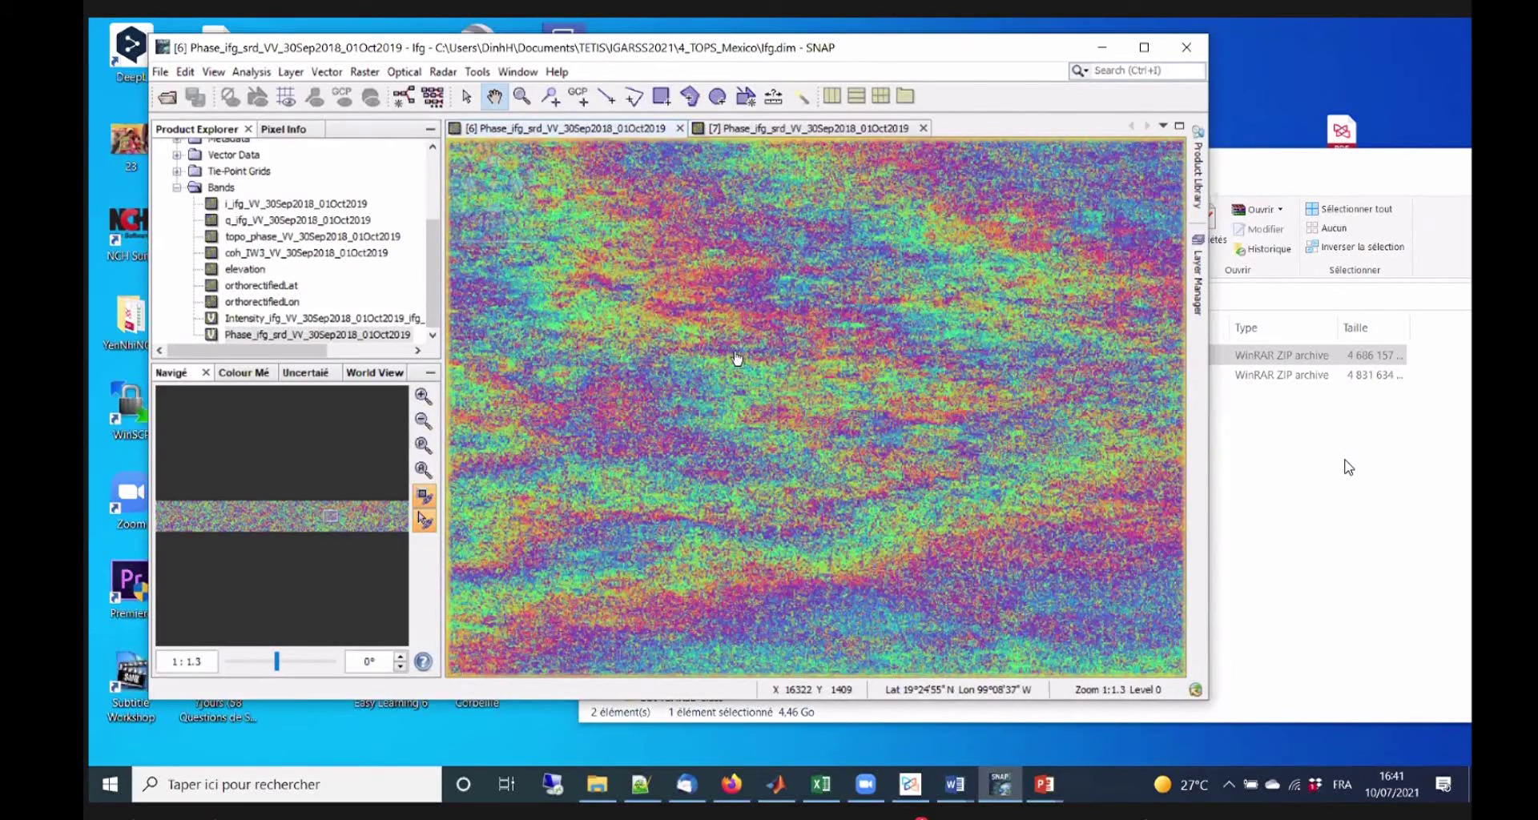
{"action": "key", "text": "ctrl+Tab"}
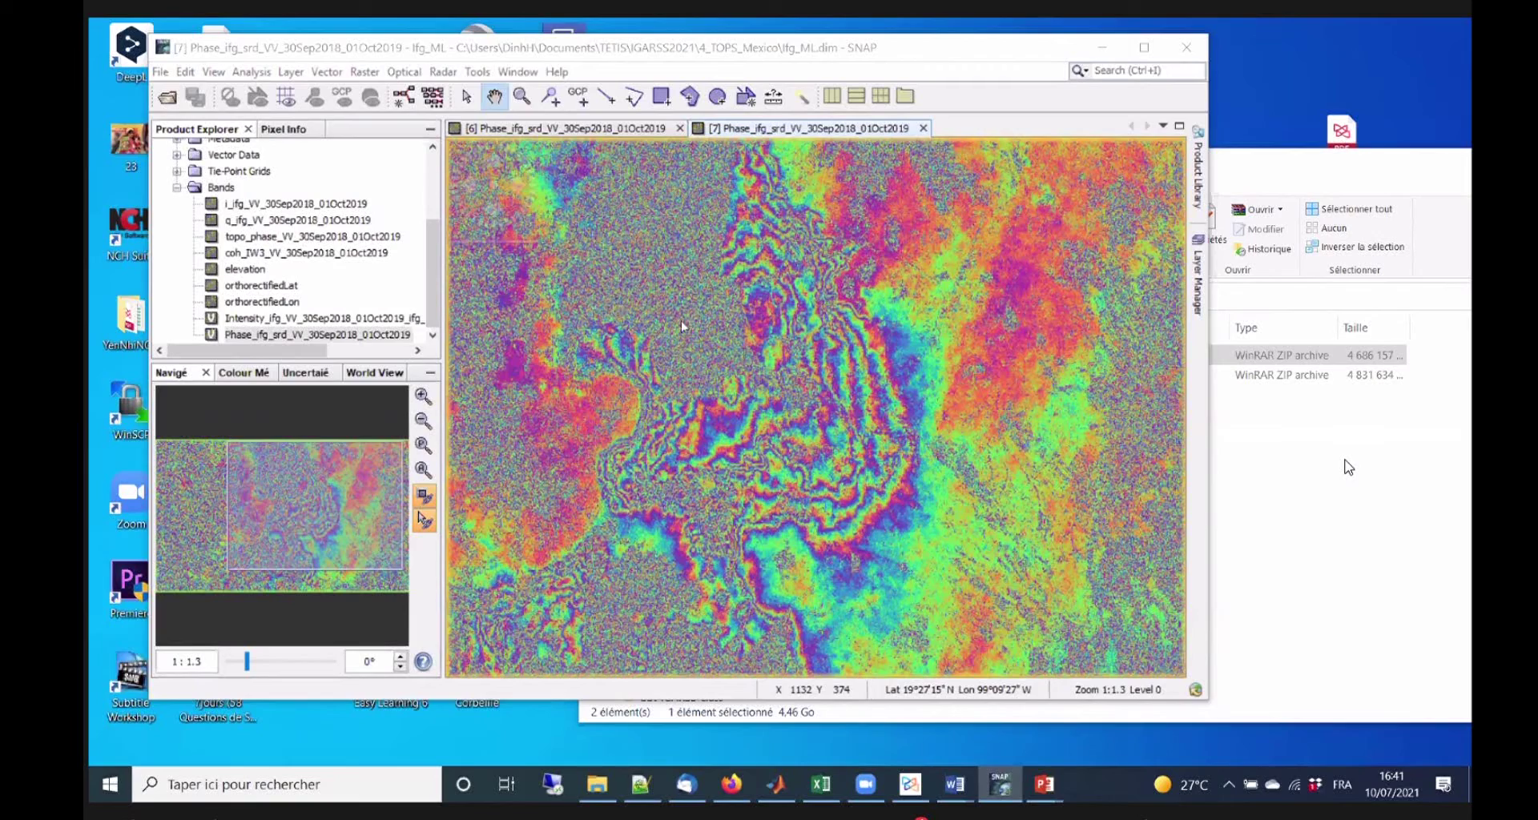
Open the processing parameters of the Multilooking operator for the Ifg_ML product.
{"action": "key", "text": "alt+r"}
{"action": "key", "text": "Down"}
{"action": "key", "text": "Down"}
{"action": "key", "text": "Down"}
{"action": "key", "text": "Down"}
{"action": "key", "text": "Down"}
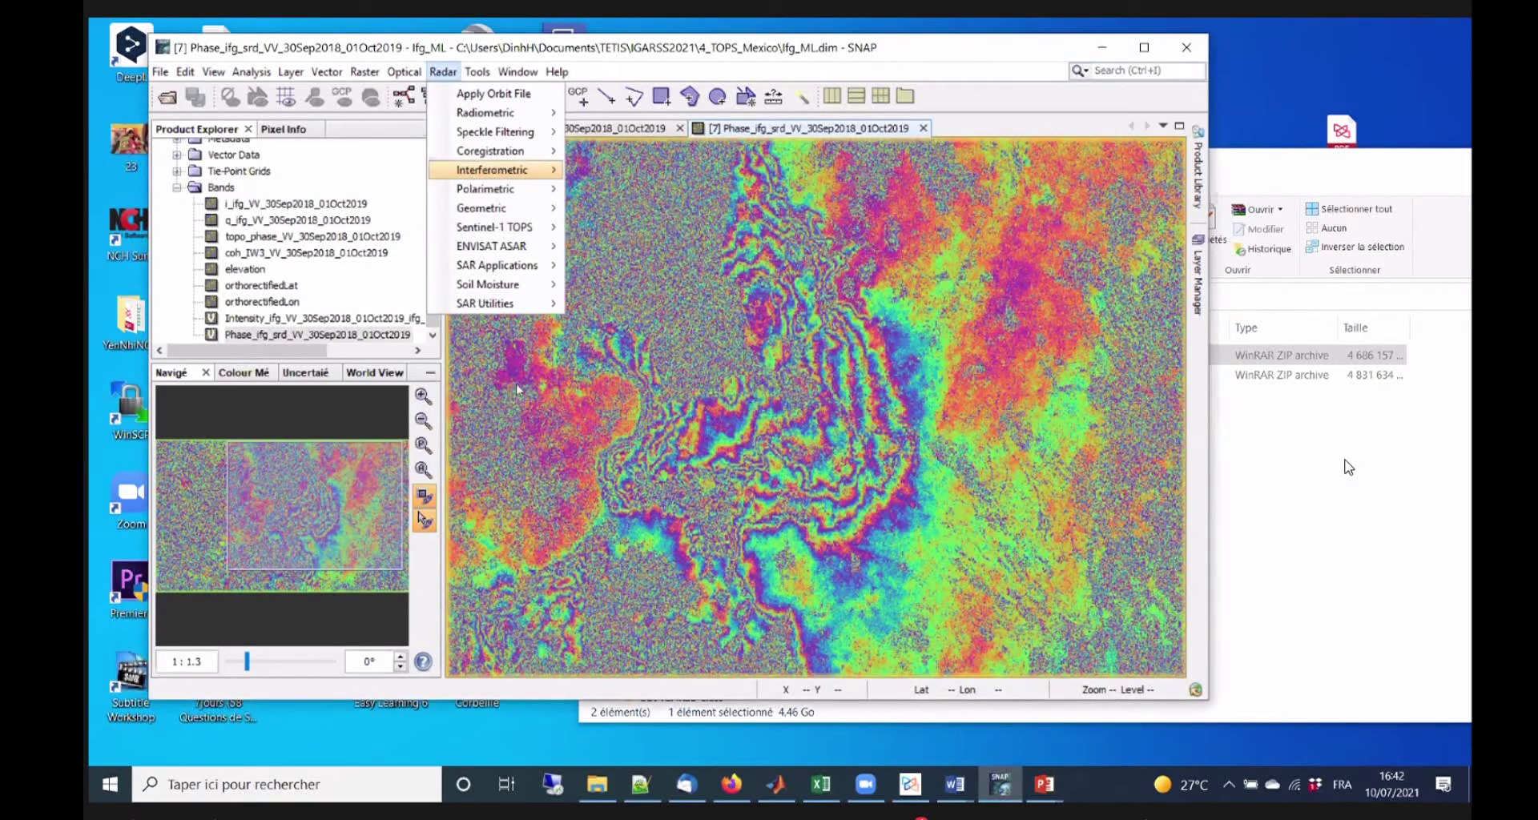
{"action": "key", "text": "Down"}
{"action": "key", "text": "Down"}
{"action": "key", "text": "Down"}
{"action": "key", "text": "Down"}
{"action": "key", "text": "Down"}
{"action": "key", "text": "Down"}
{"action": "key", "text": "Down"}
{"action": "key", "text": "Right"}
{"action": "key", "text": "Down"}
{"action": "key", "text": "Down"}
{"action": "key", "text": "Down"}
{"action": "key", "text": "Return"}
{"action": "key", "text": "ctrl+Page_Down"}
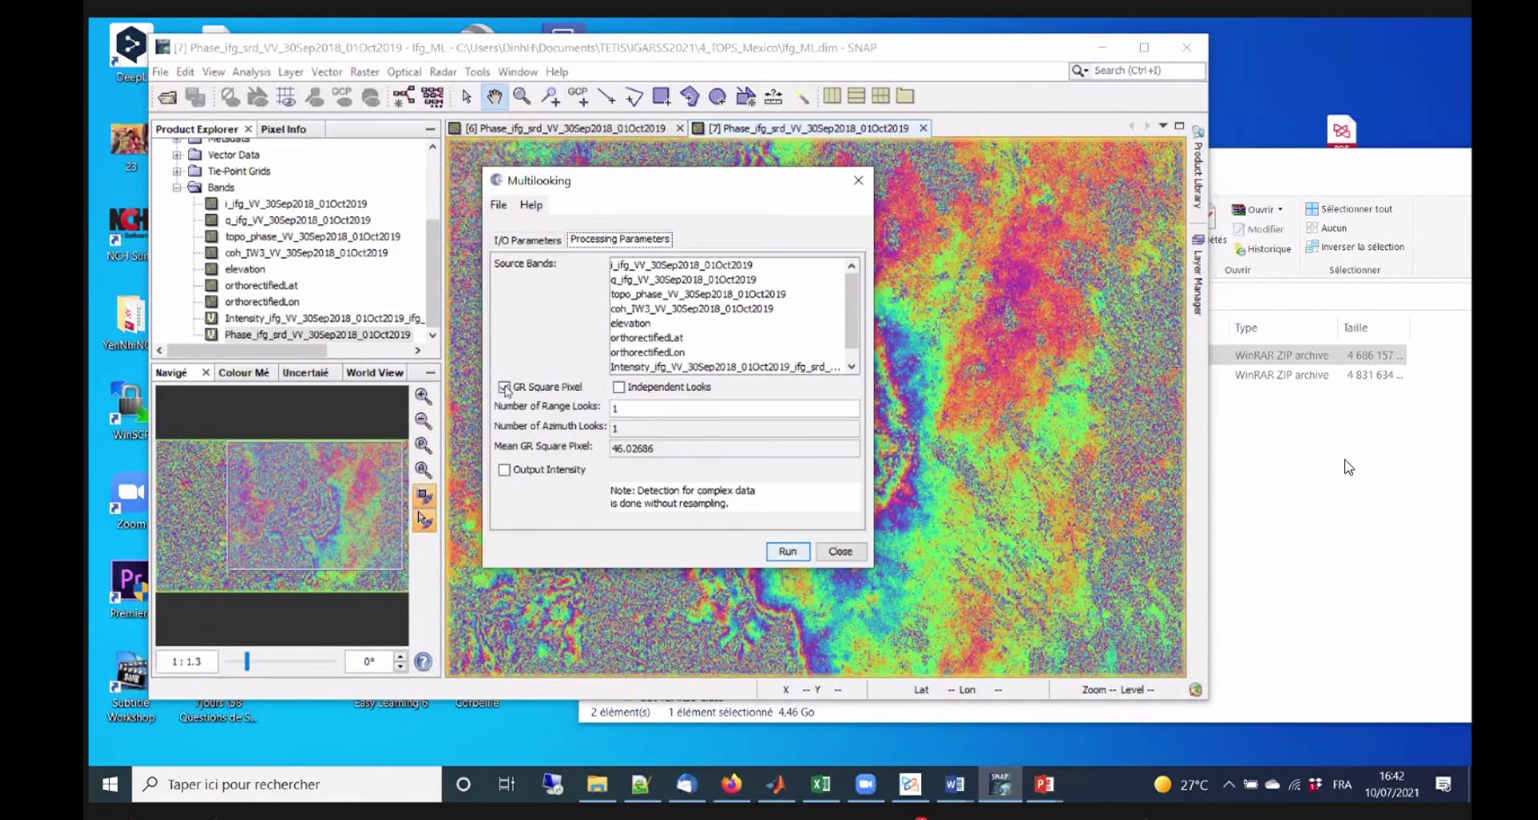
Enable independent looks with 15 range looks and 3 azimuth looks, and close the Multilooking dialog without running it.
{"action": "key", "text": "Tab"}
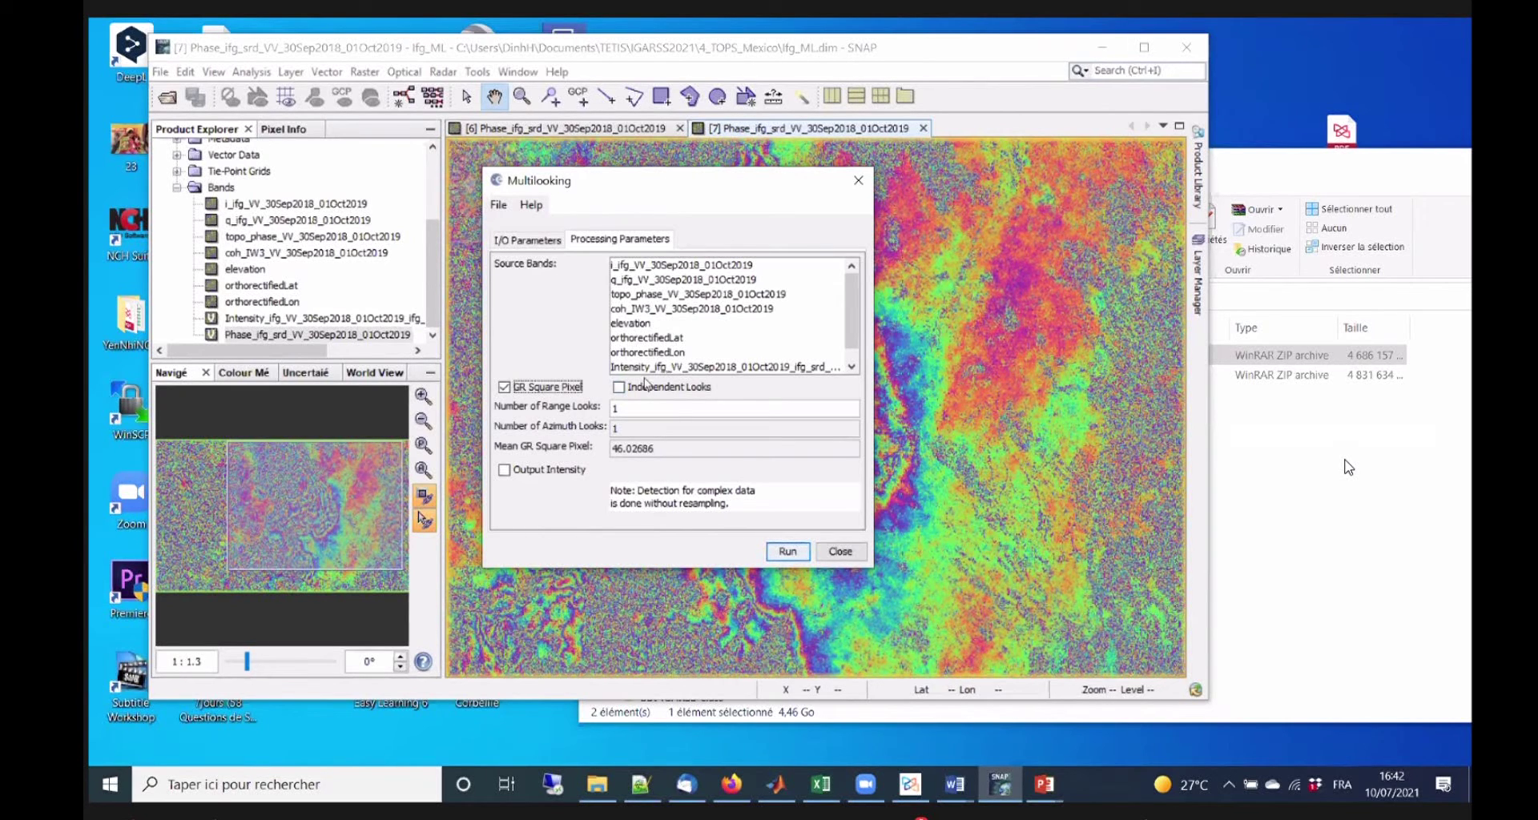
{"action": "left_click", "coordinate": [622, 387]}
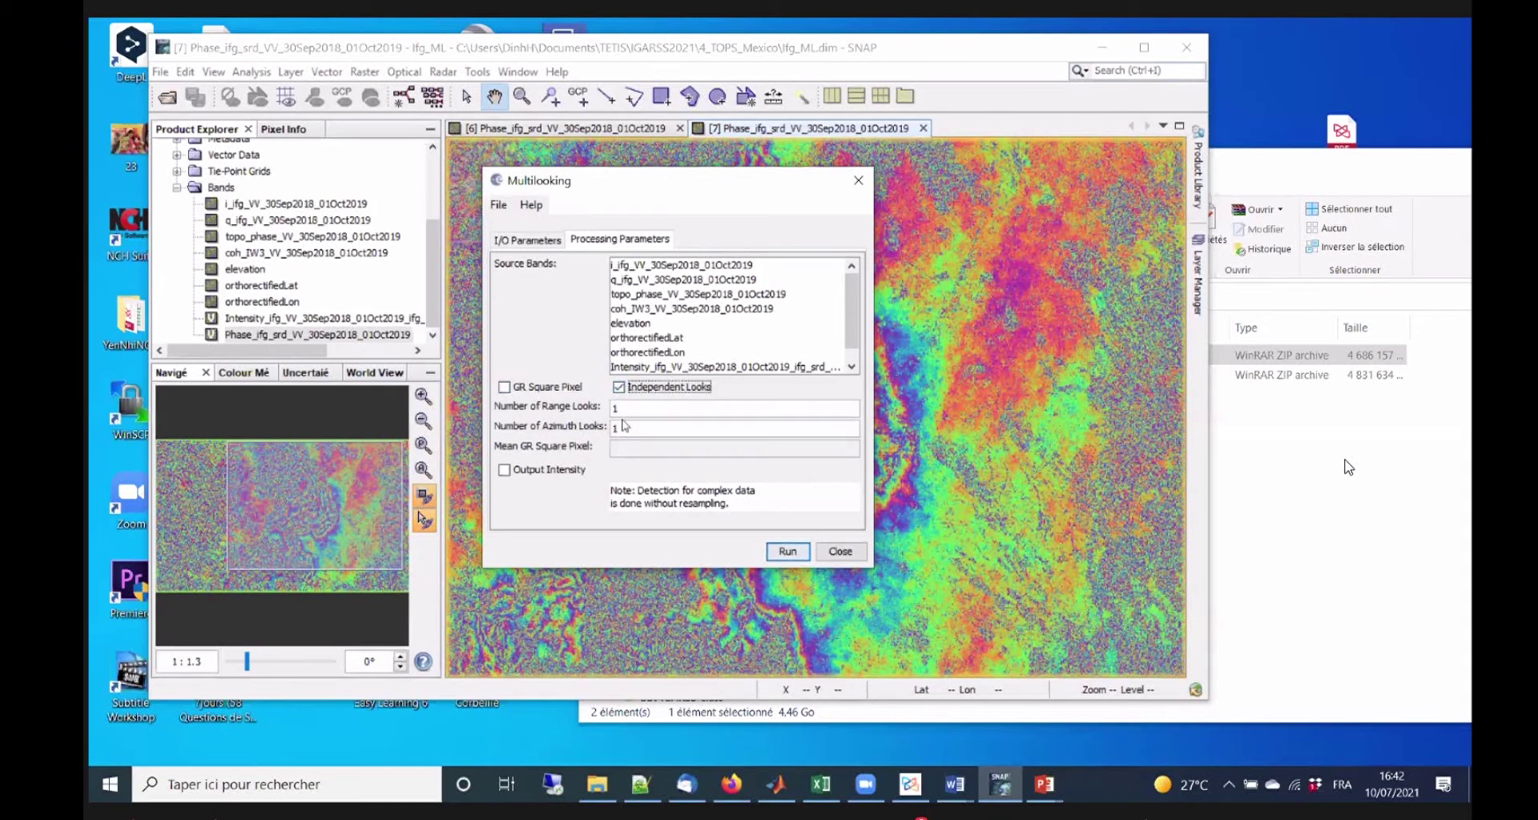
{"action": "key", "text": "Tab"}
{"action": "type", "text": "15"}
{"action": "key", "text": "Tab"}
{"action": "type", "text": "3"}
{"action": "left_click", "coordinate": [840, 554]}
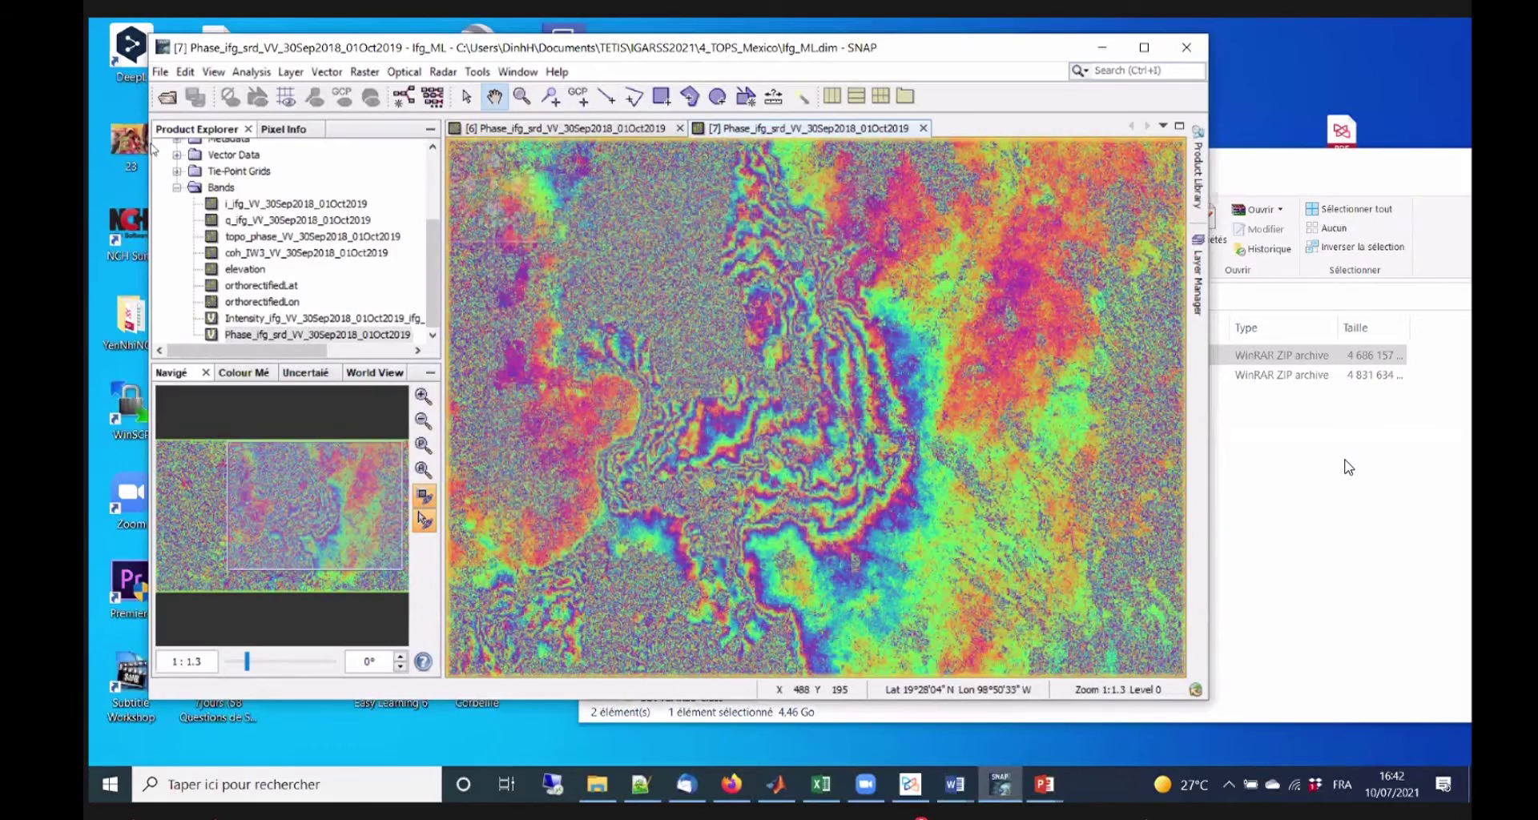
Open the Abstracted_Metadata of the Ifg_ML product and look through its entries to the end.
{"action": "scroll", "coordinate": [190, 258], "scroll_direction": "up", "scroll_amount": 3}
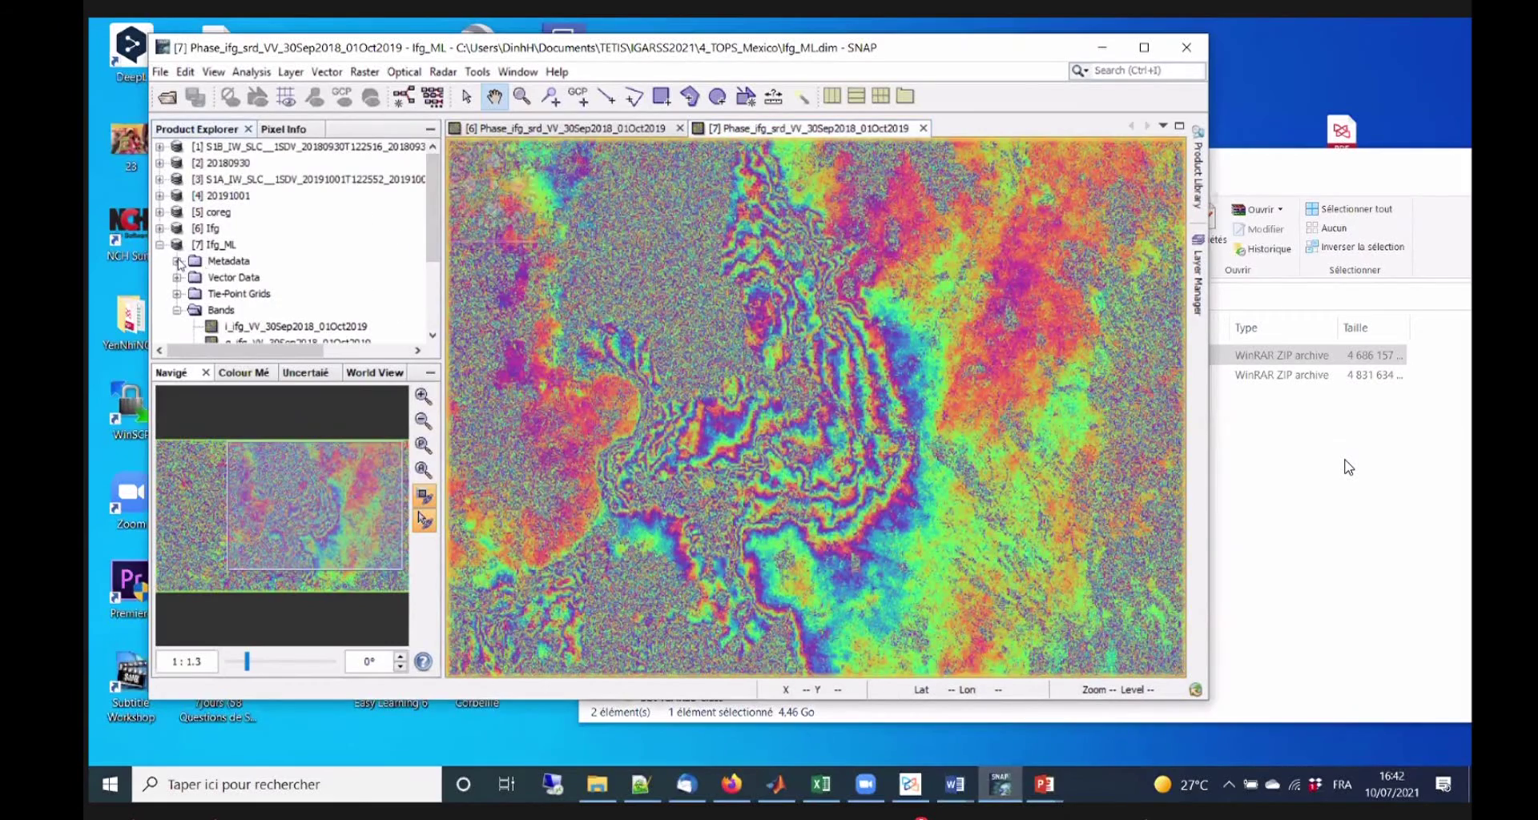
{"action": "double_click", "coordinate": [246, 265]}
{"action": "double_click", "coordinate": [273, 268]}
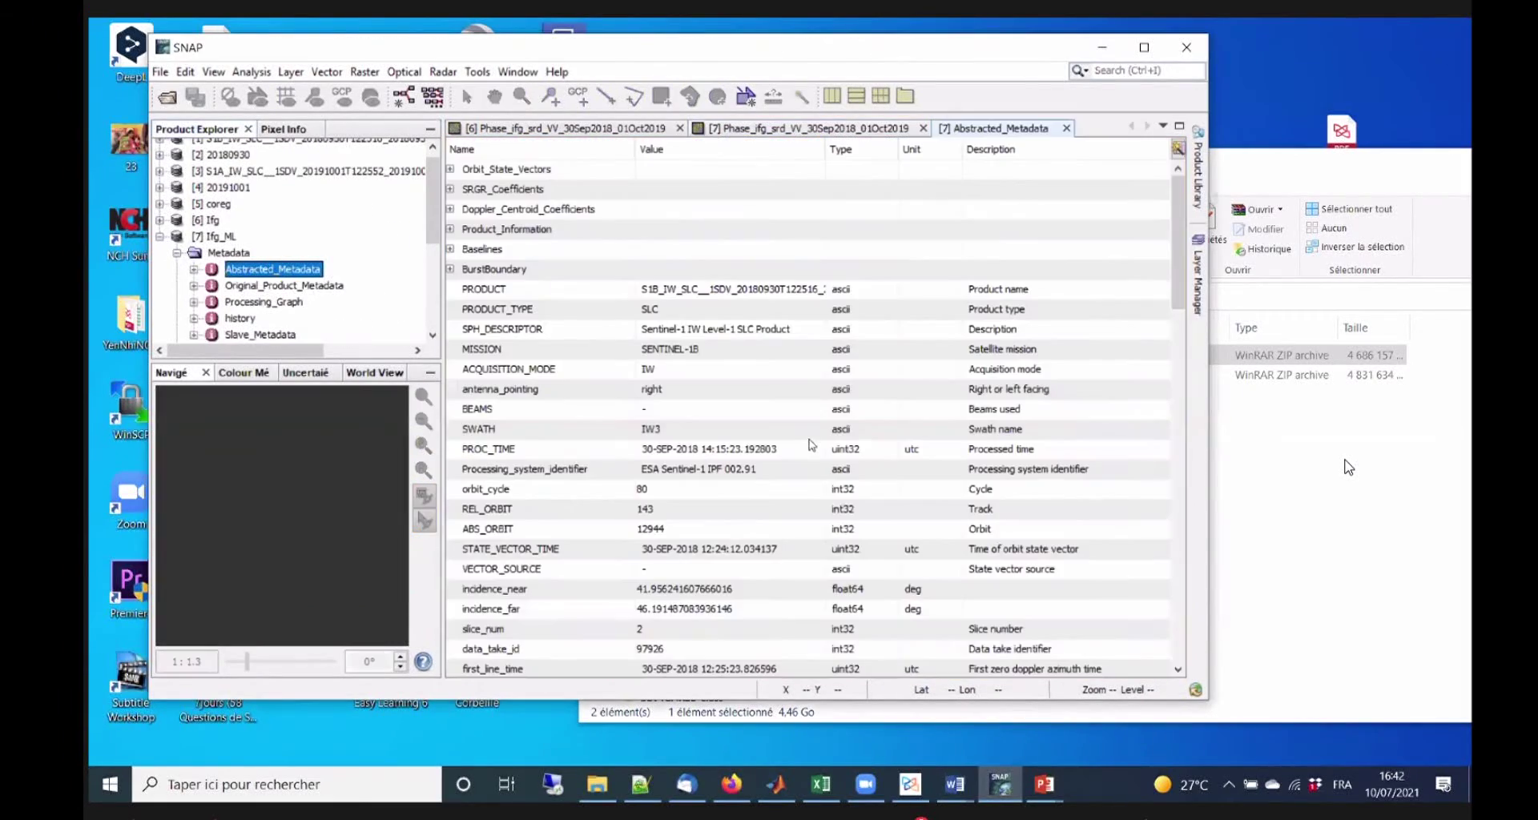
{"action": "scroll", "coordinate": [773, 473], "scroll_direction": "down", "scroll_amount": 12}
{"action": "scroll", "coordinate": [775, 488], "scroll_direction": "down", "scroll_amount": 15}
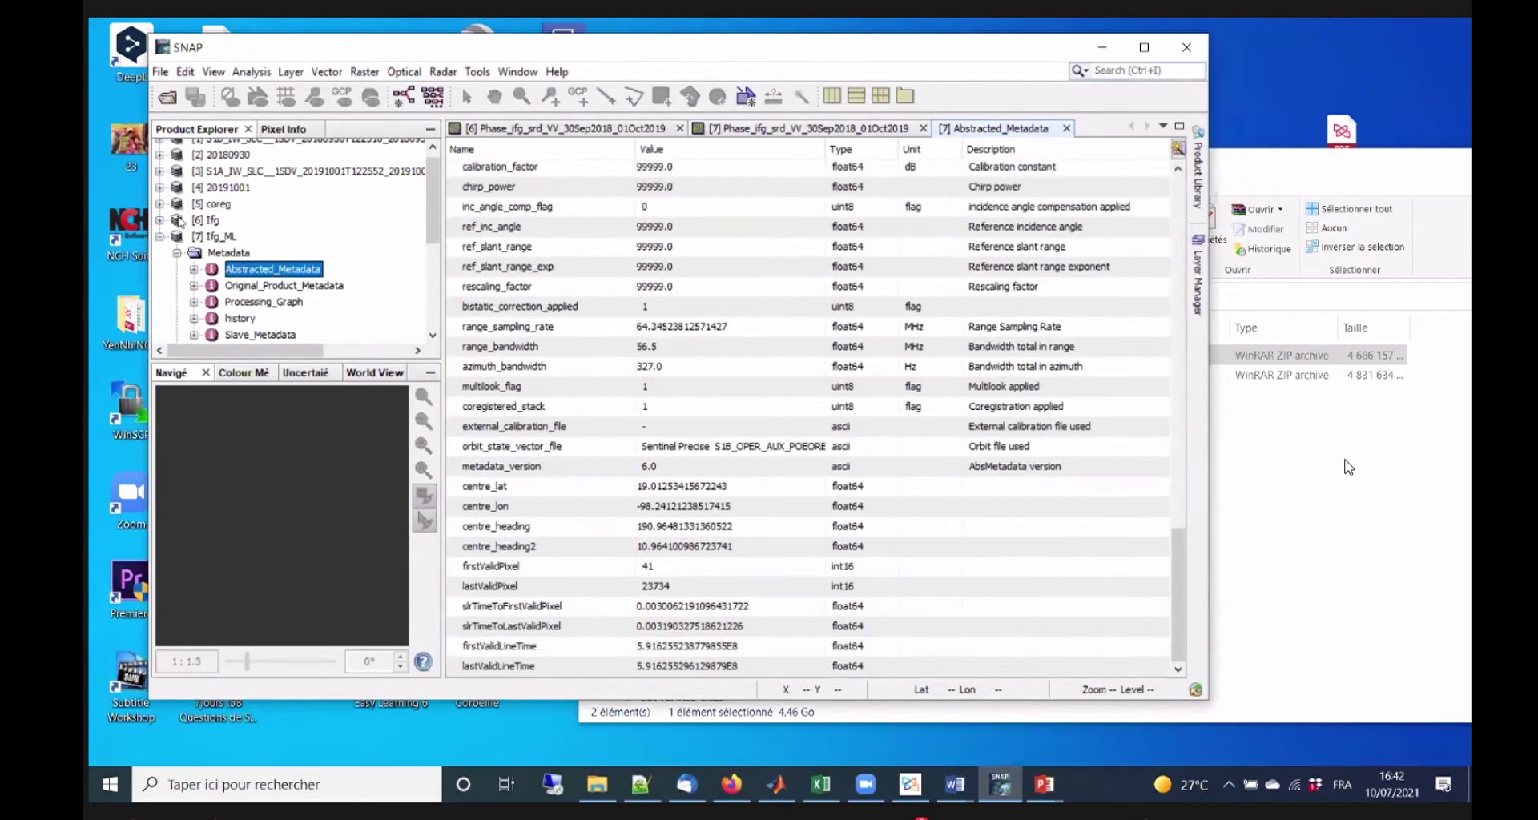
Expand the Ifg product in the product tree and close the Ifg_ML metadata table.
{"action": "left_click", "coordinate": [160, 220]}
{"action": "left_click", "coordinate": [177, 302]}
{"action": "scroll", "coordinate": [311, 304], "scroll_direction": "down", "scroll_amount": 1}
{"action": "scroll", "coordinate": [311, 304], "scroll_direction": "up", "scroll_amount": 2}
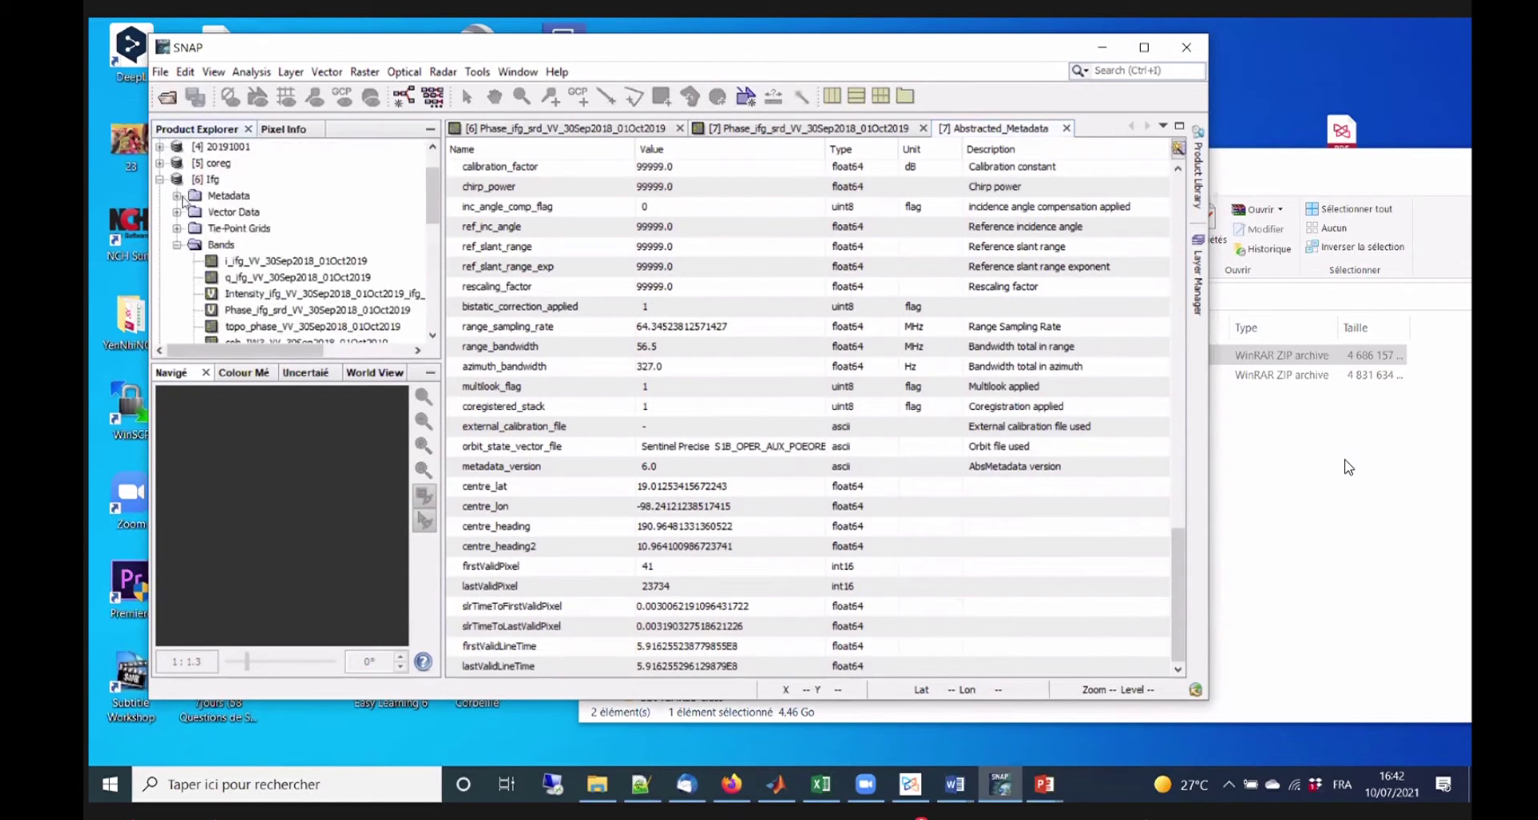
{"action": "left_click", "coordinate": [949, 126]}
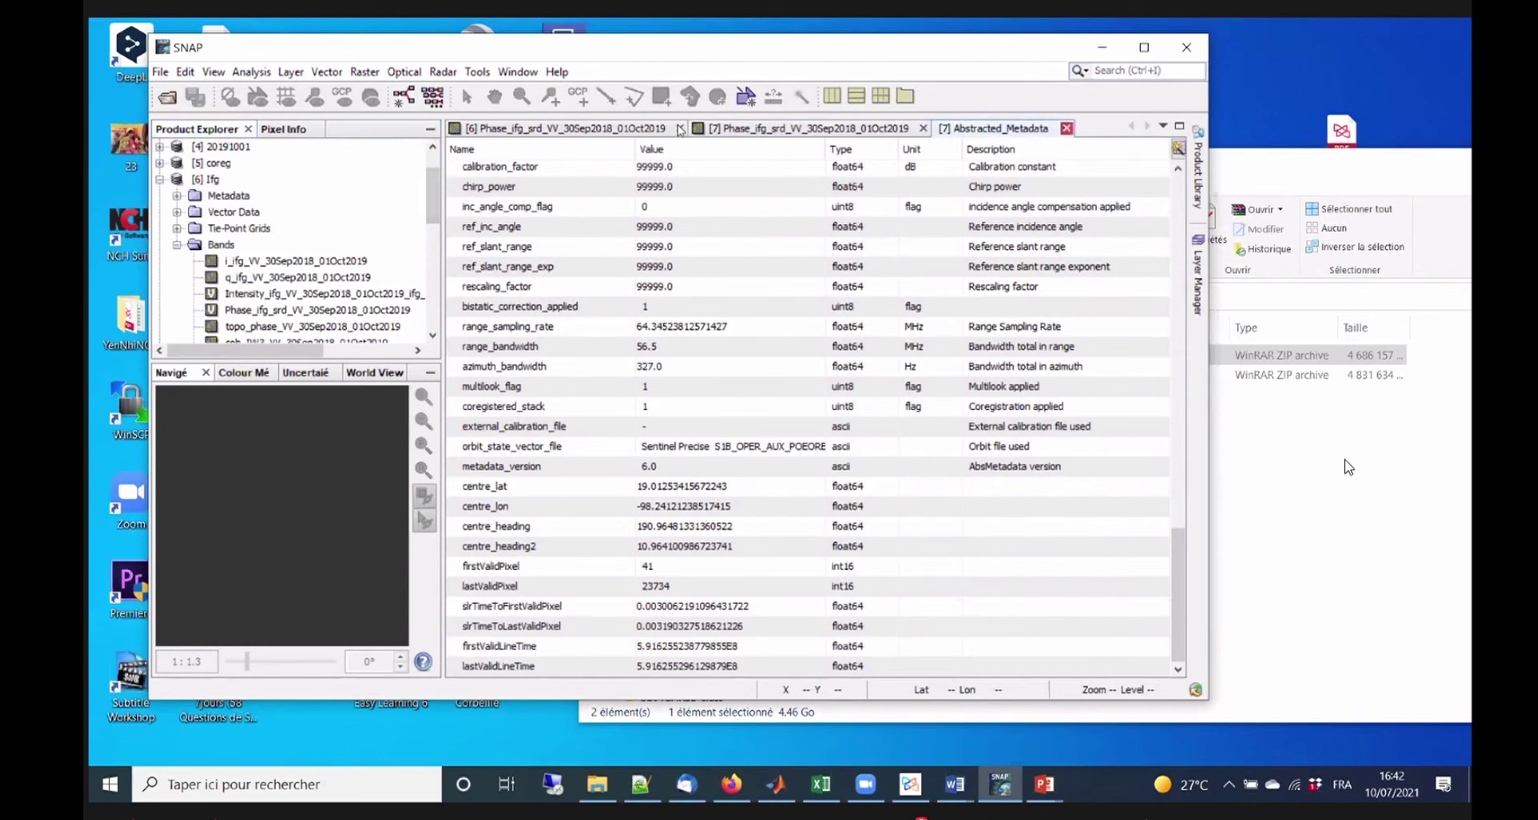
{"action": "key", "text": "ctrl+w"}
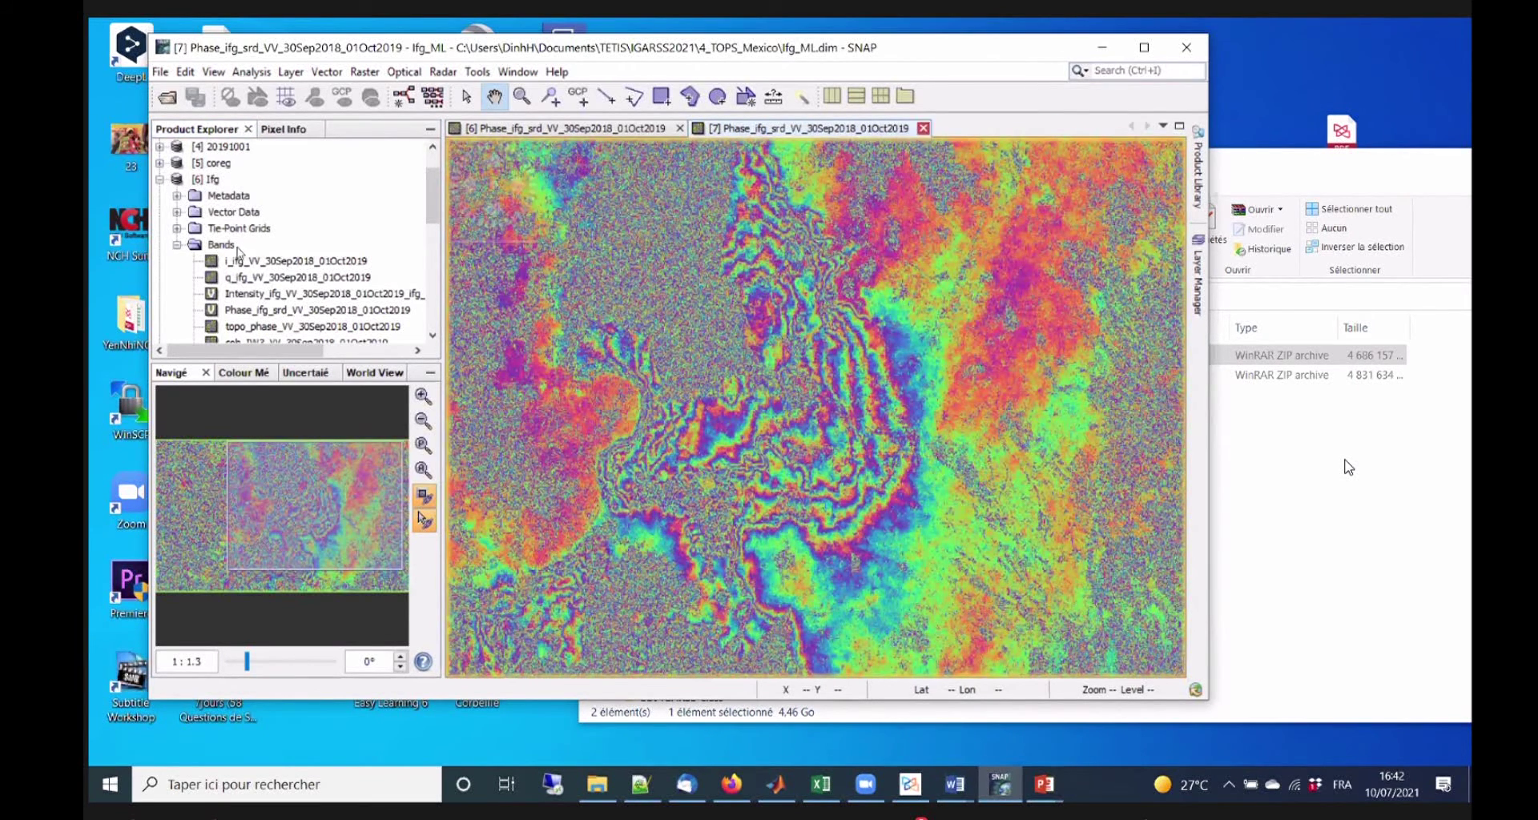
Close the phase images, open the Ifg product's Abstracted_Metadata, and examine its range and azimuth spacing entries.
{"action": "key", "text": "ctrl+w"}
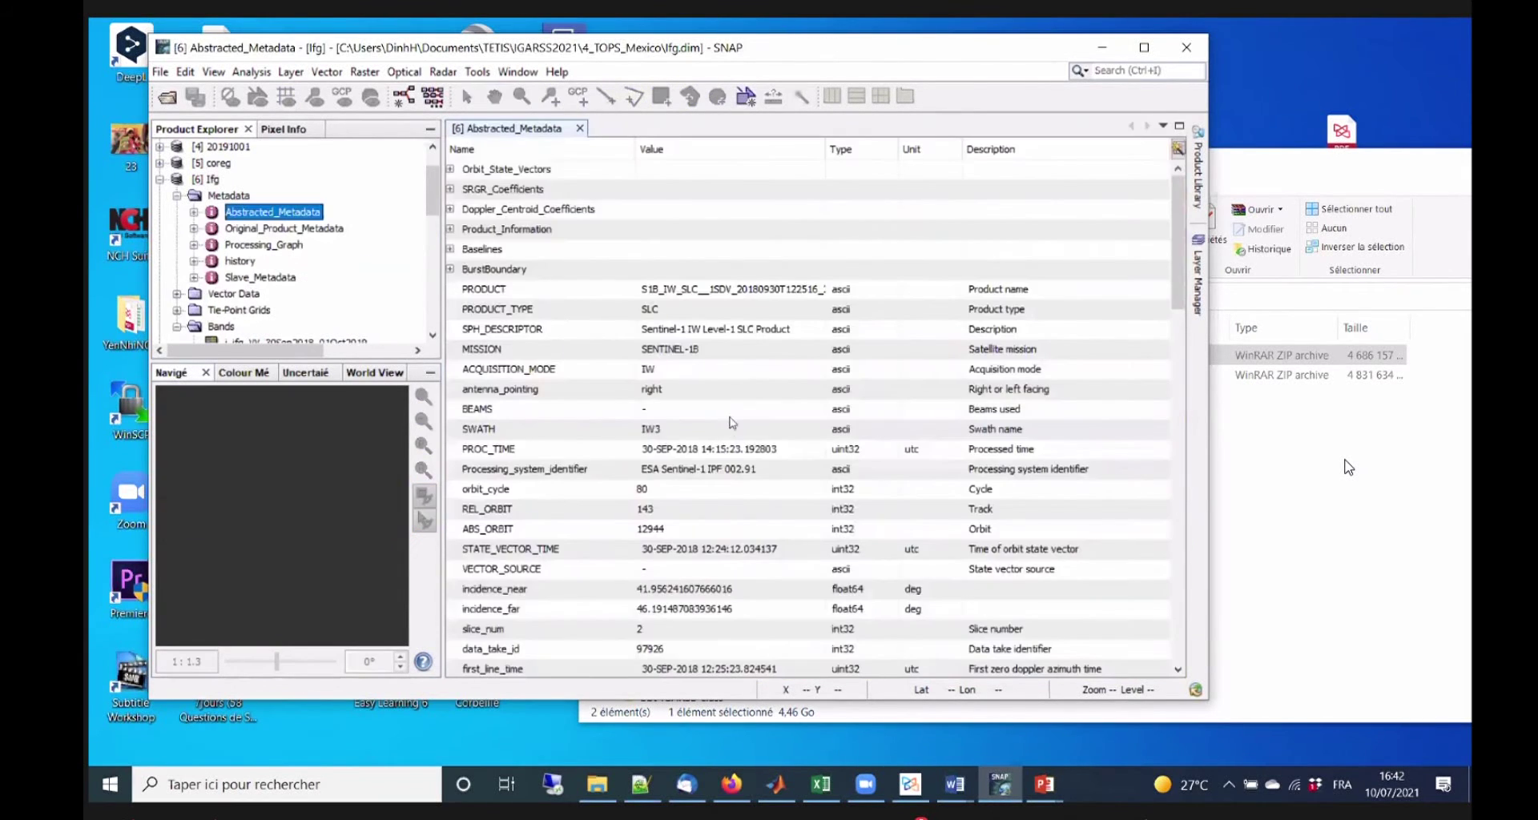
{"action": "scroll", "coordinate": [727, 455], "scroll_direction": "down", "scroll_amount": 7}
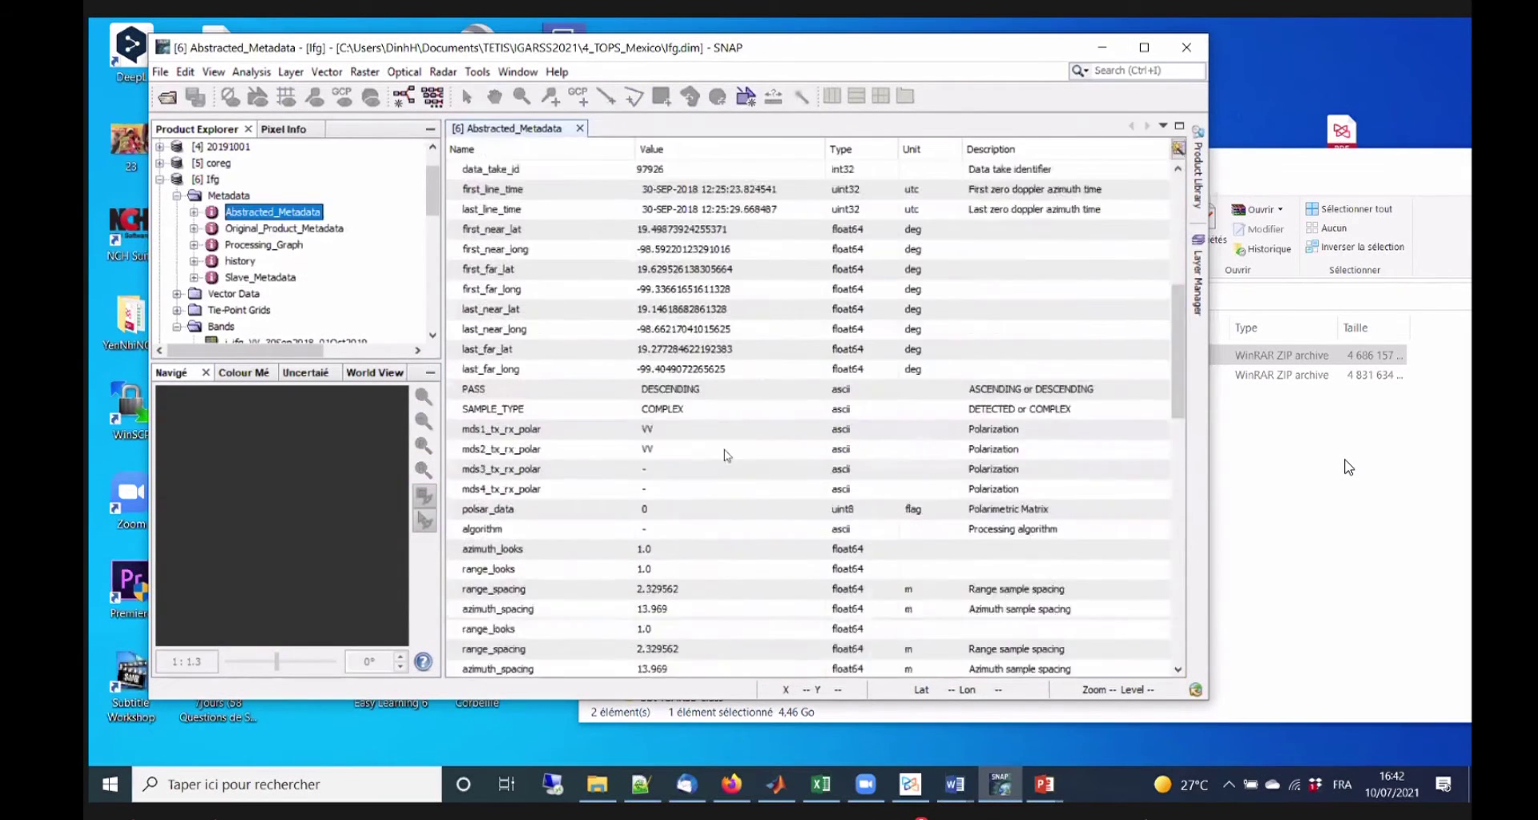
{"action": "scroll", "coordinate": [727, 455], "scroll_direction": "down", "scroll_amount": 1}
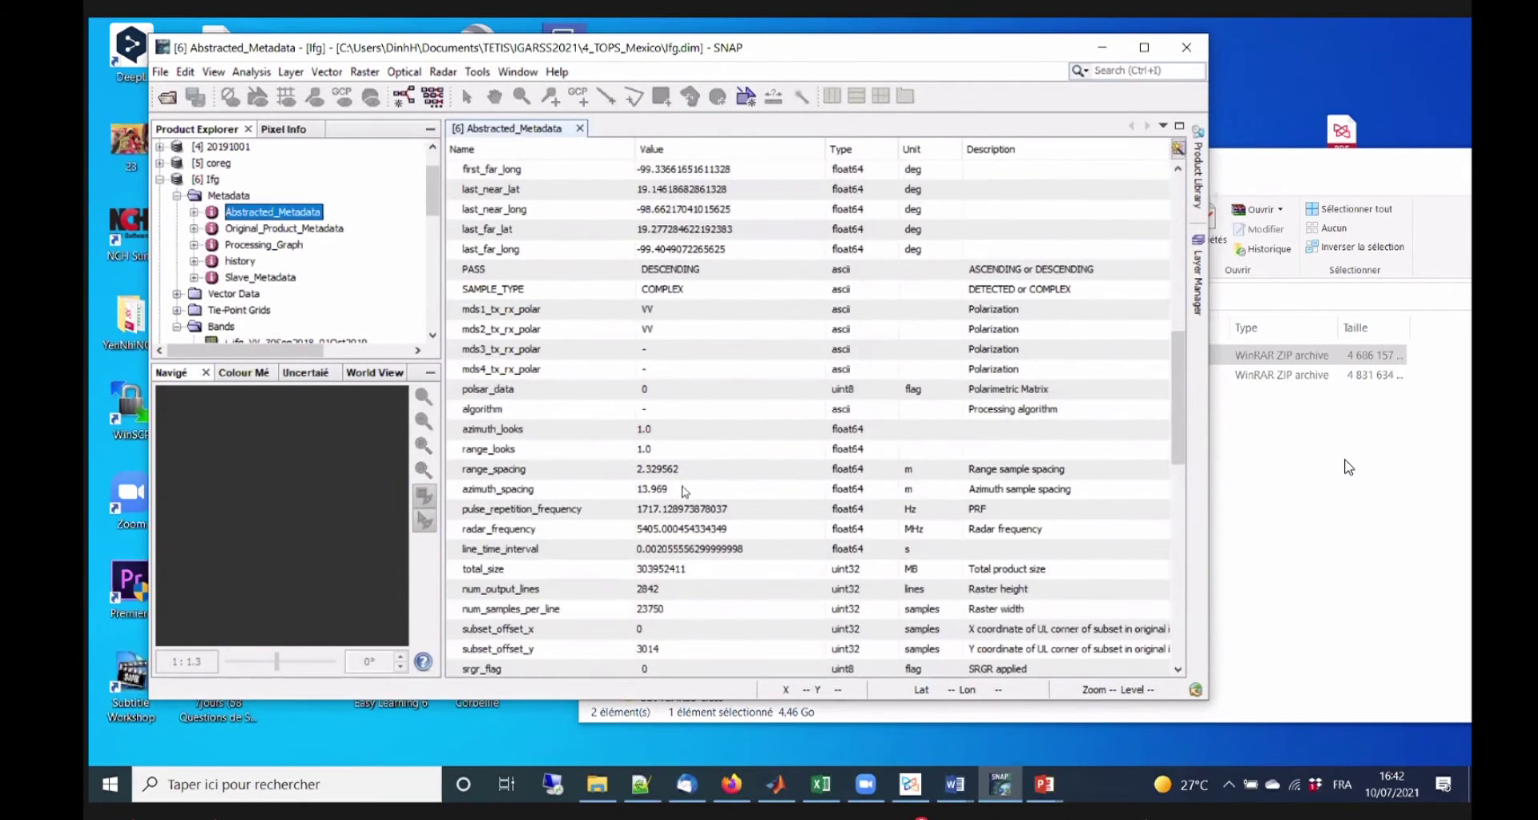
Highlight the range_spacing and azimuth_spacing entries in the Ifg product's metadata table.
{"action": "left_click", "coordinate": [592, 486]}
{"action": "left_click", "coordinate": [597, 468]}
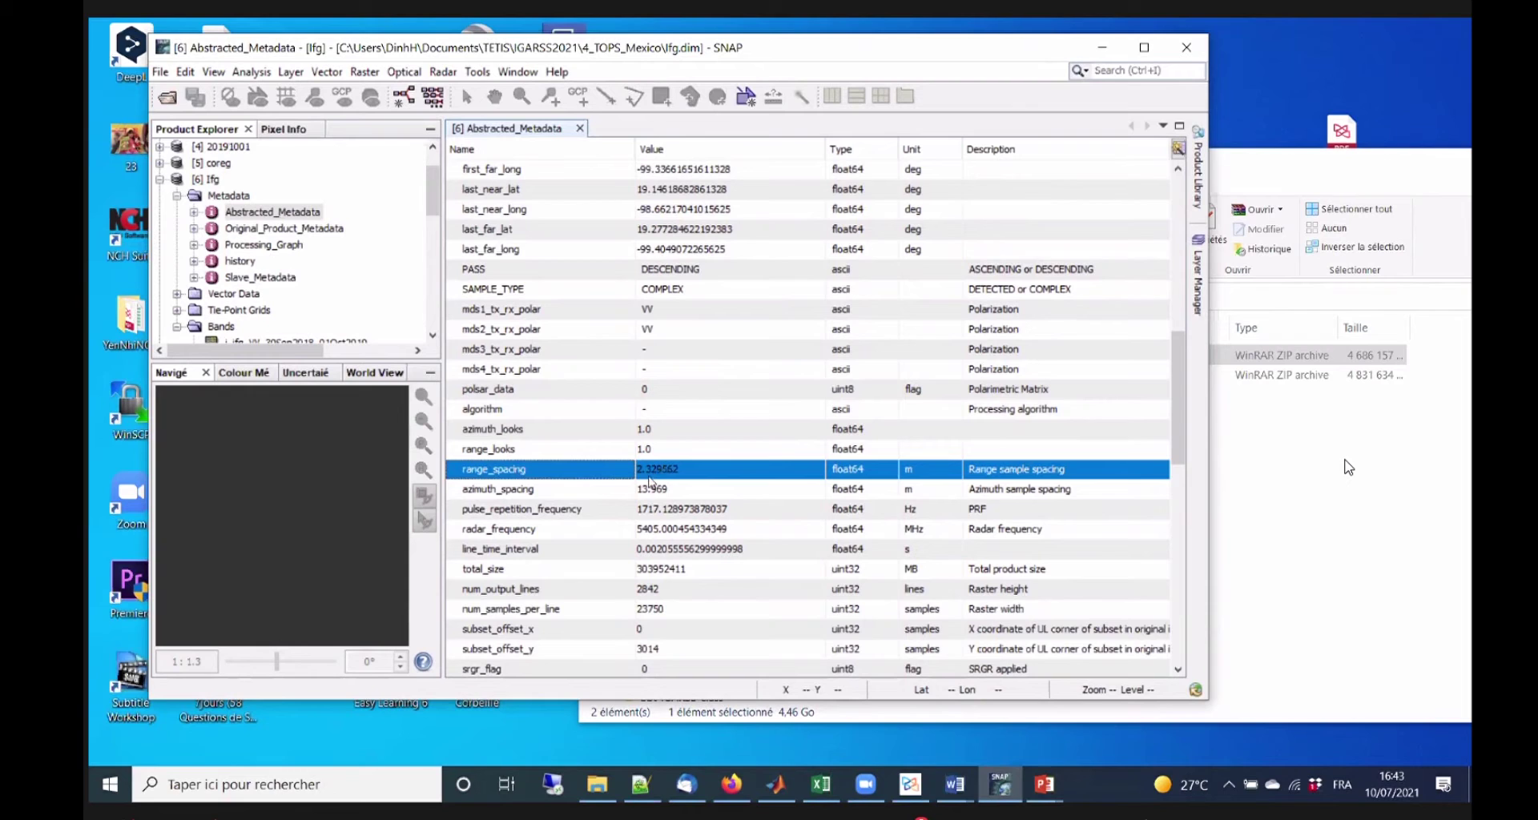
{"action": "left_click", "coordinate": [678, 495]}
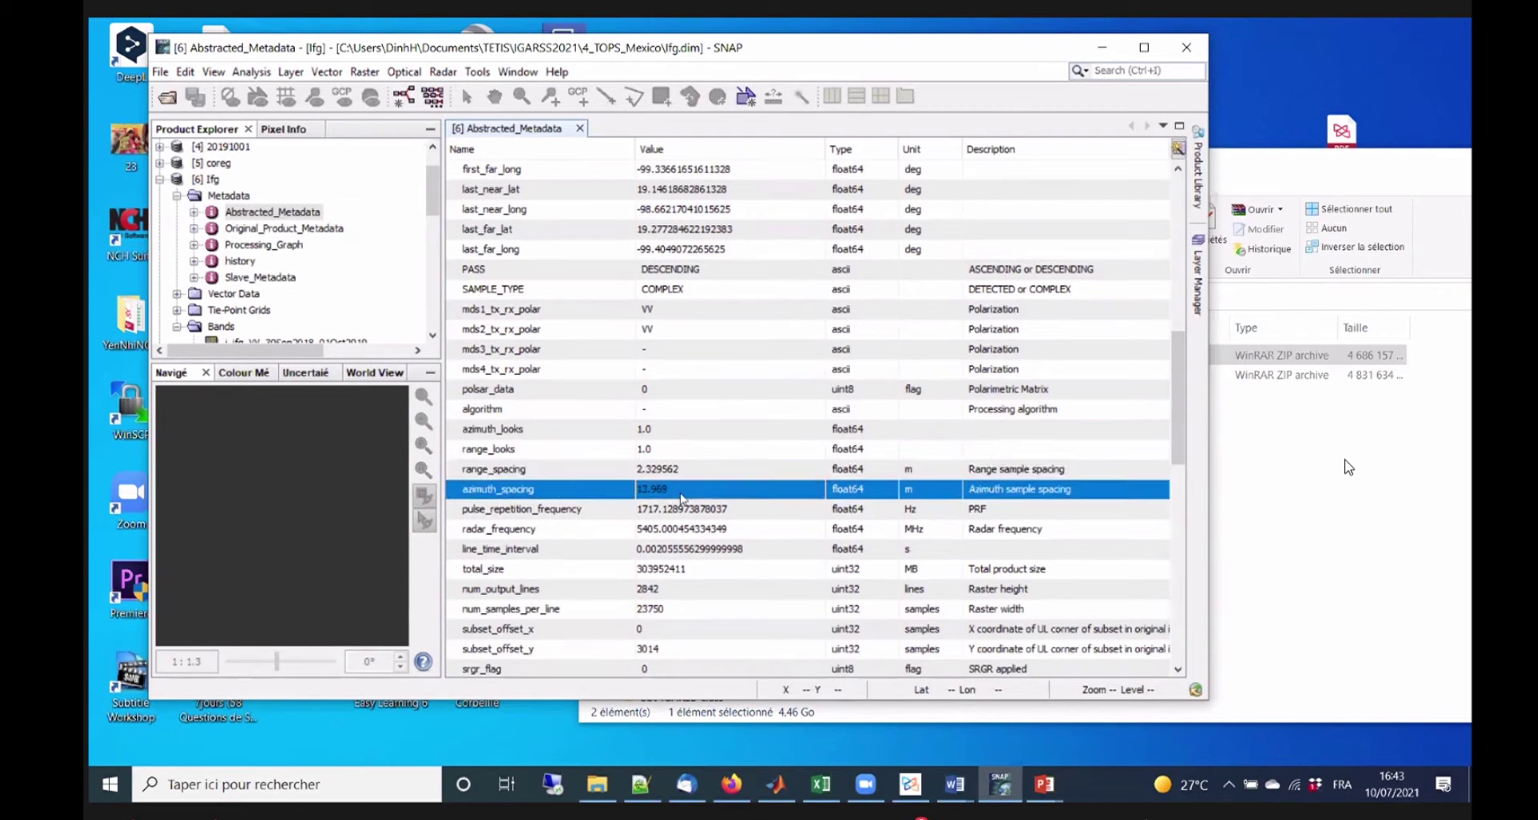
Switch to MATLAB and calculate the multilooked pixel spacings with 2.3*15 for range and 14*3 for azimuth.
{"action": "left_click", "coordinate": [775, 785]}
{"action": "left_click_drag", "start_coordinate": [488, 184], "coordinate": [1129, 108]}
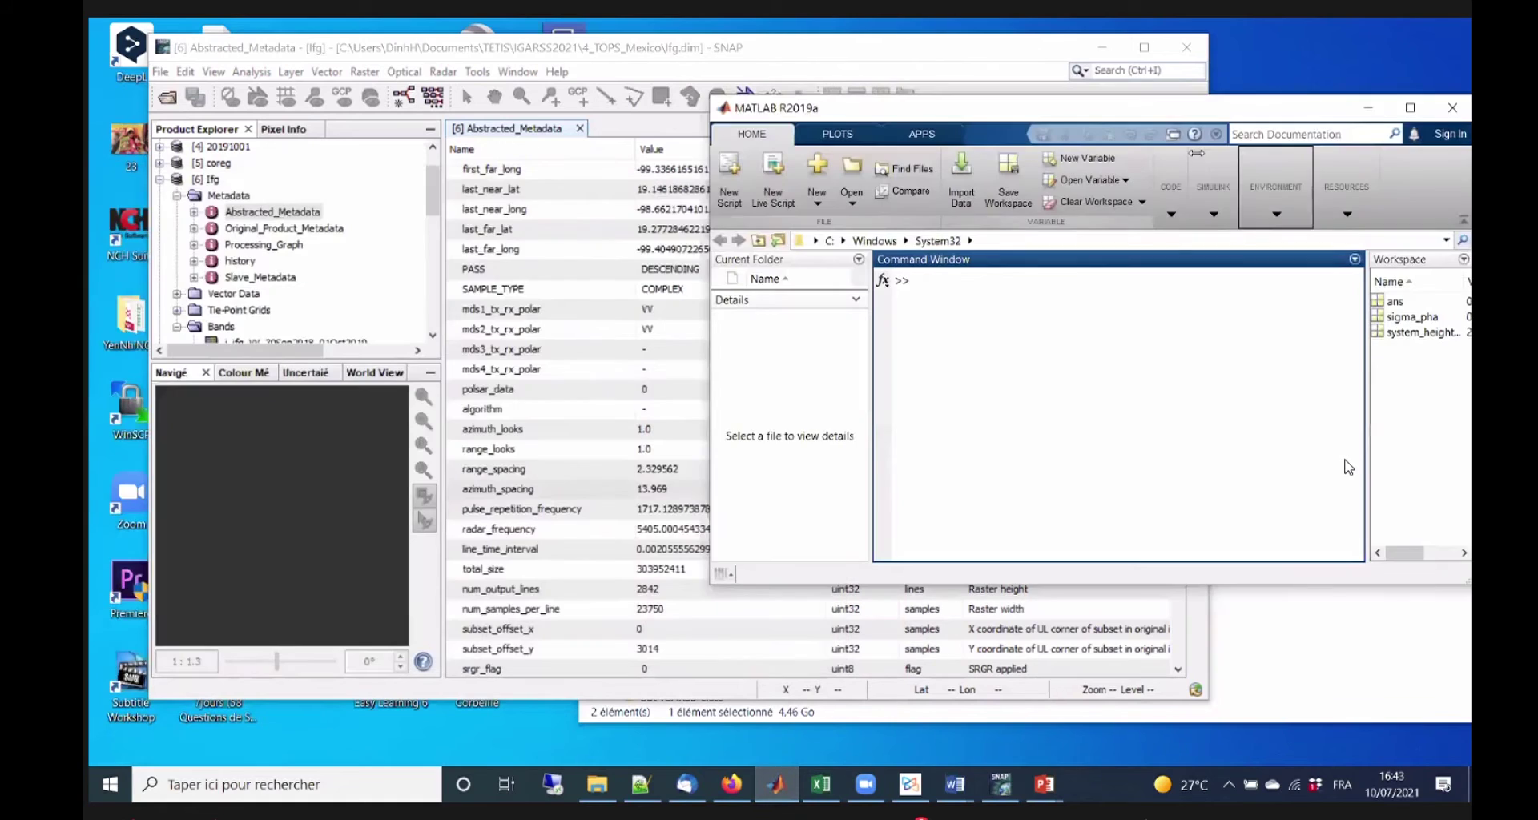
{"action": "left_click", "coordinate": [943, 357]}
{"action": "type", "text": "2.5"}
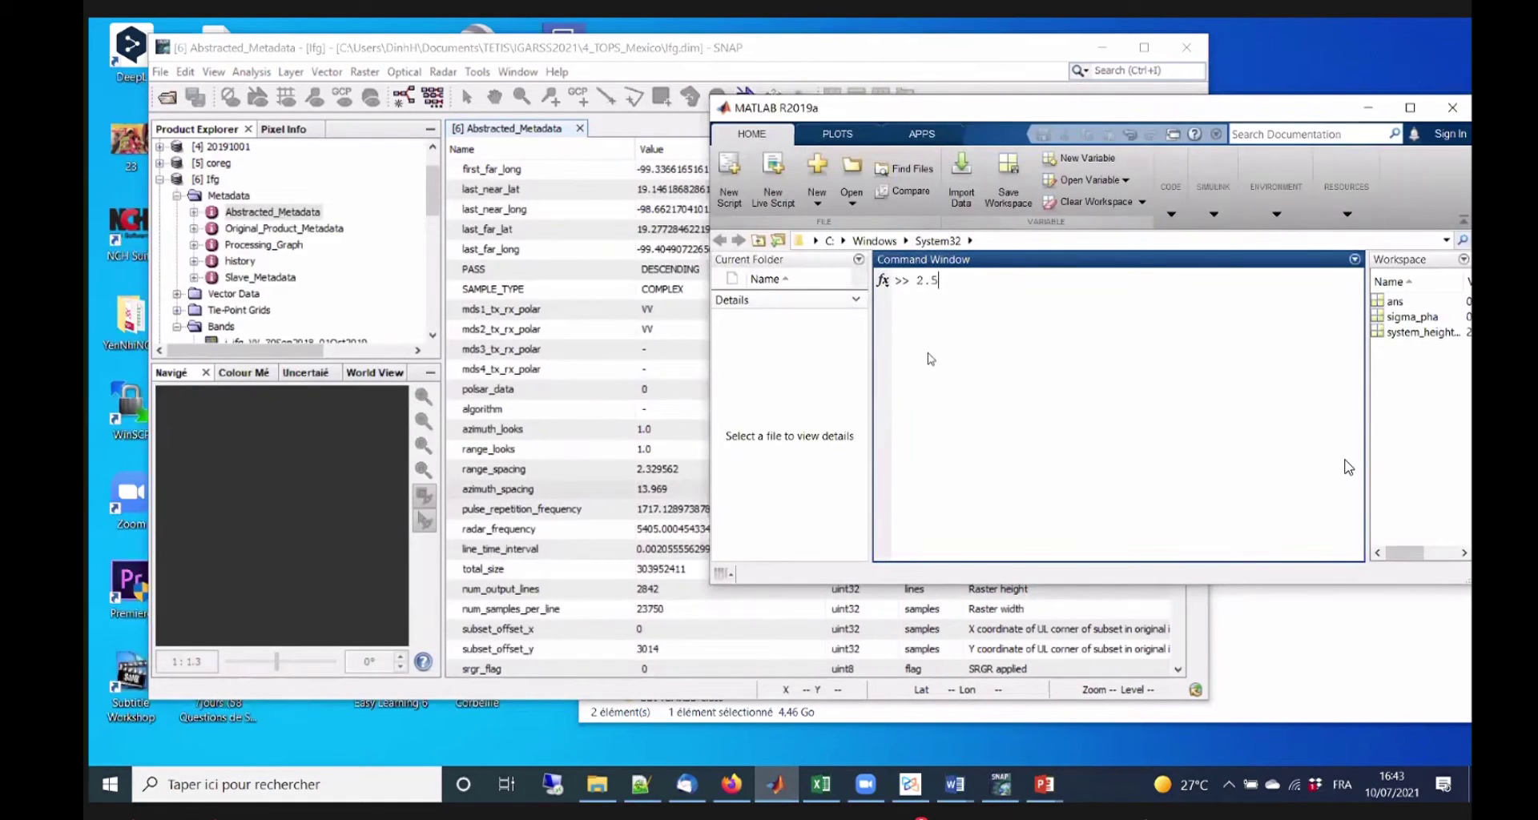
{"action": "key", "text": "BackSpace"}
{"action": "key", "text": "Return"}
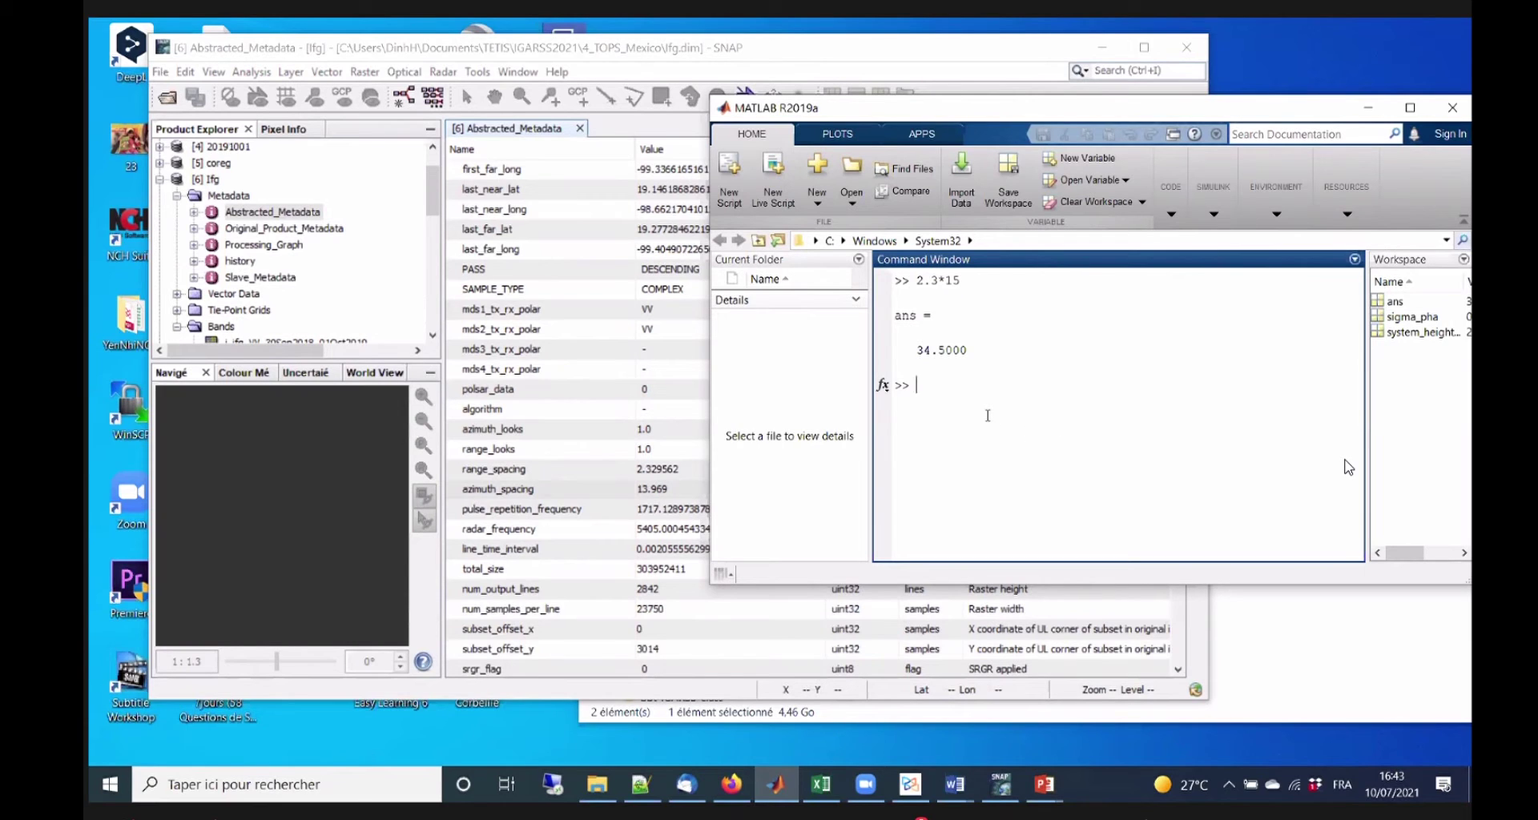
{"action": "type", "text": "14*3"}
{"action": "key", "text": "Return"}
{"action": "left_click_drag", "start_coordinate": [912, 349], "coordinate": [969, 351]}
{"action": "left_click_drag", "start_coordinate": [916, 453], "coordinate": [987, 467]}
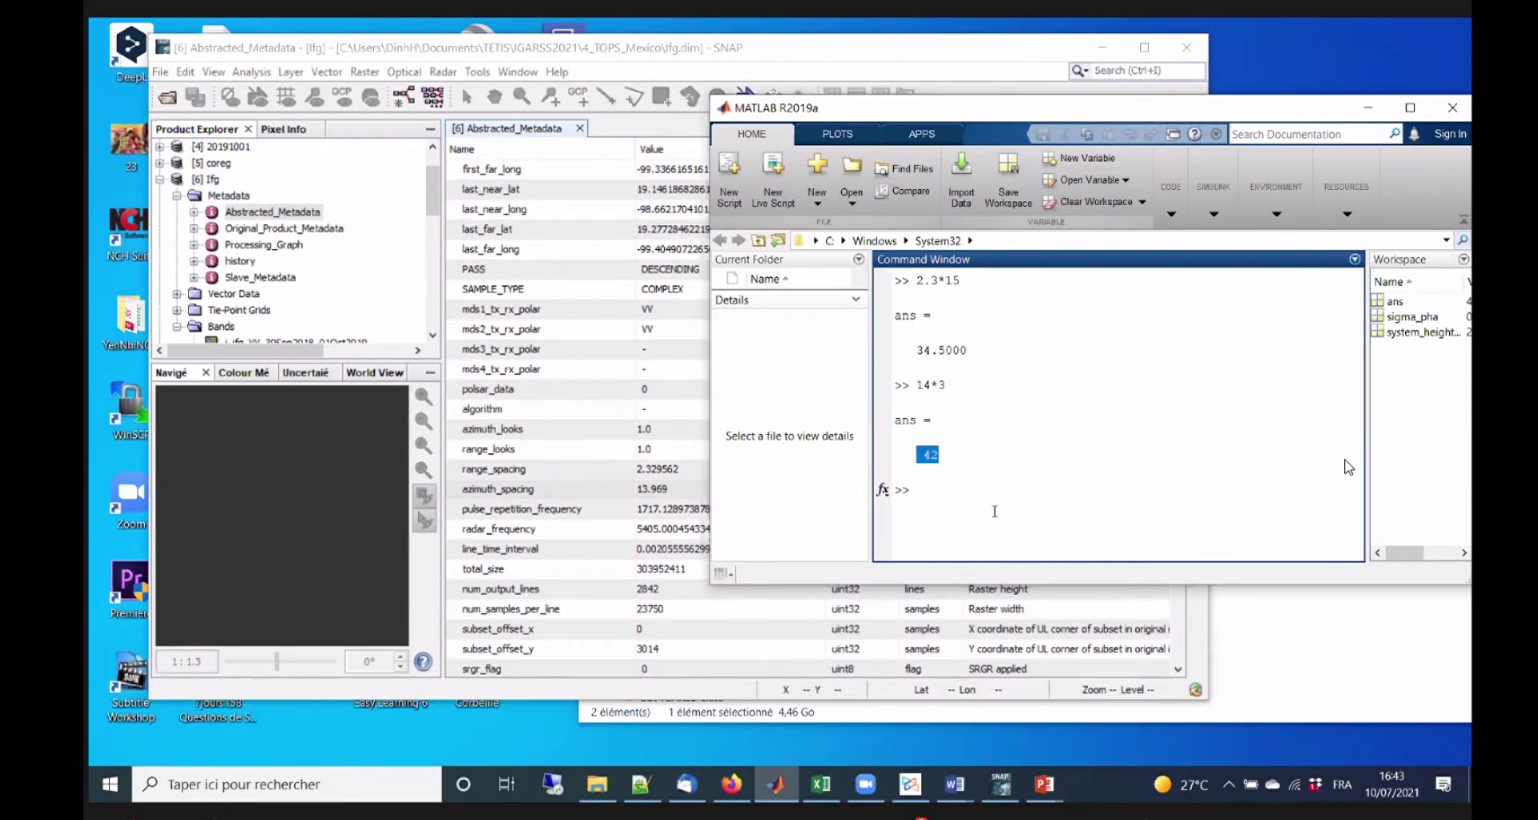
Calculate the spacings for the swapped look numbers in MATLAB with 15*14 and 2.3*3.
{"action": "left_click", "coordinate": [990, 504]}
{"action": "type", "text": "15*14"}
{"action": "key", "text": "Return"}
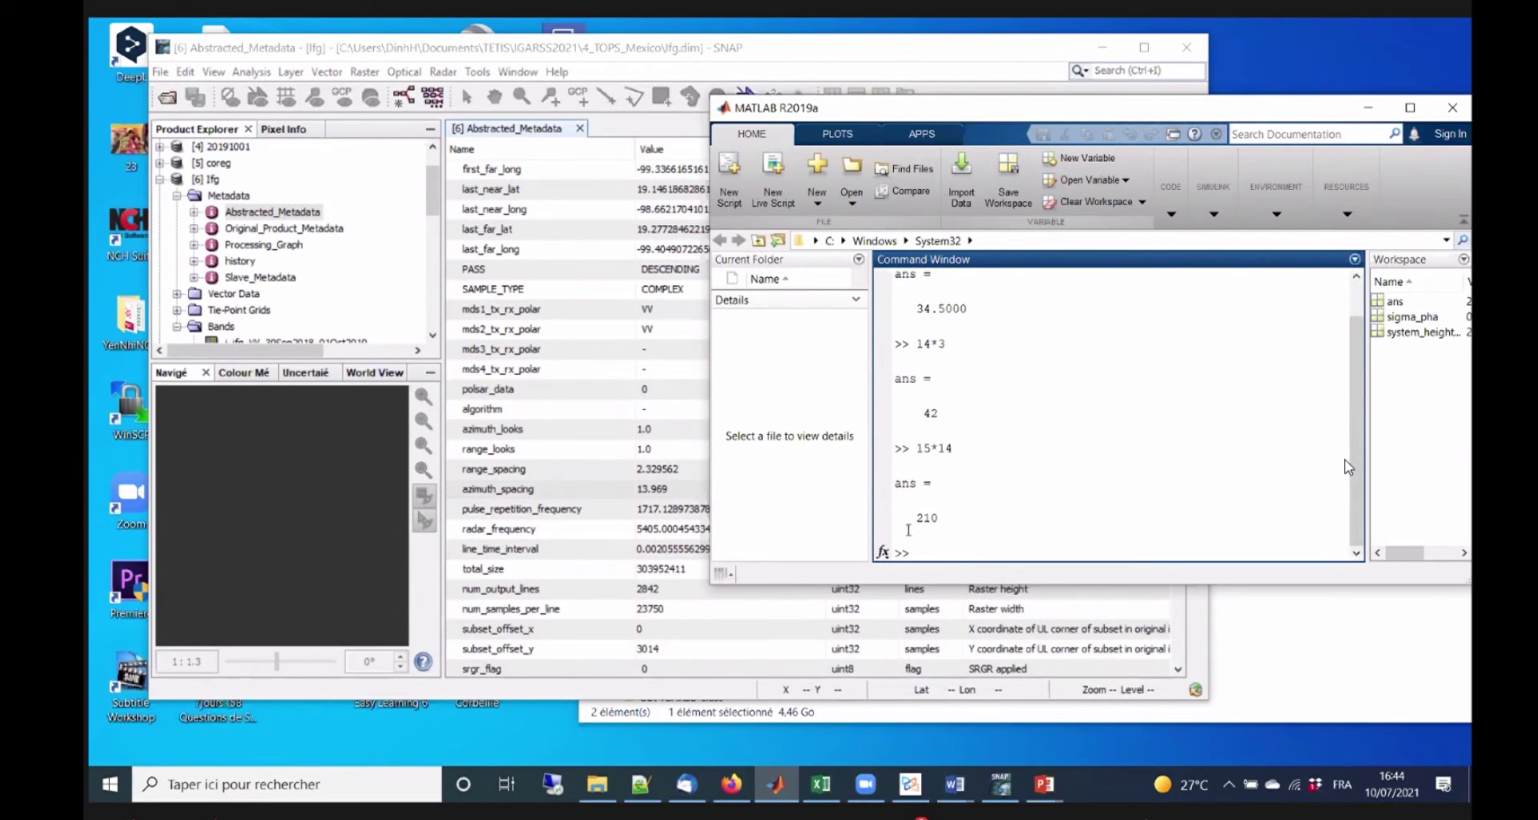
{"action": "type", "text": "2.3*3"}
{"action": "key", "text": "Return"}
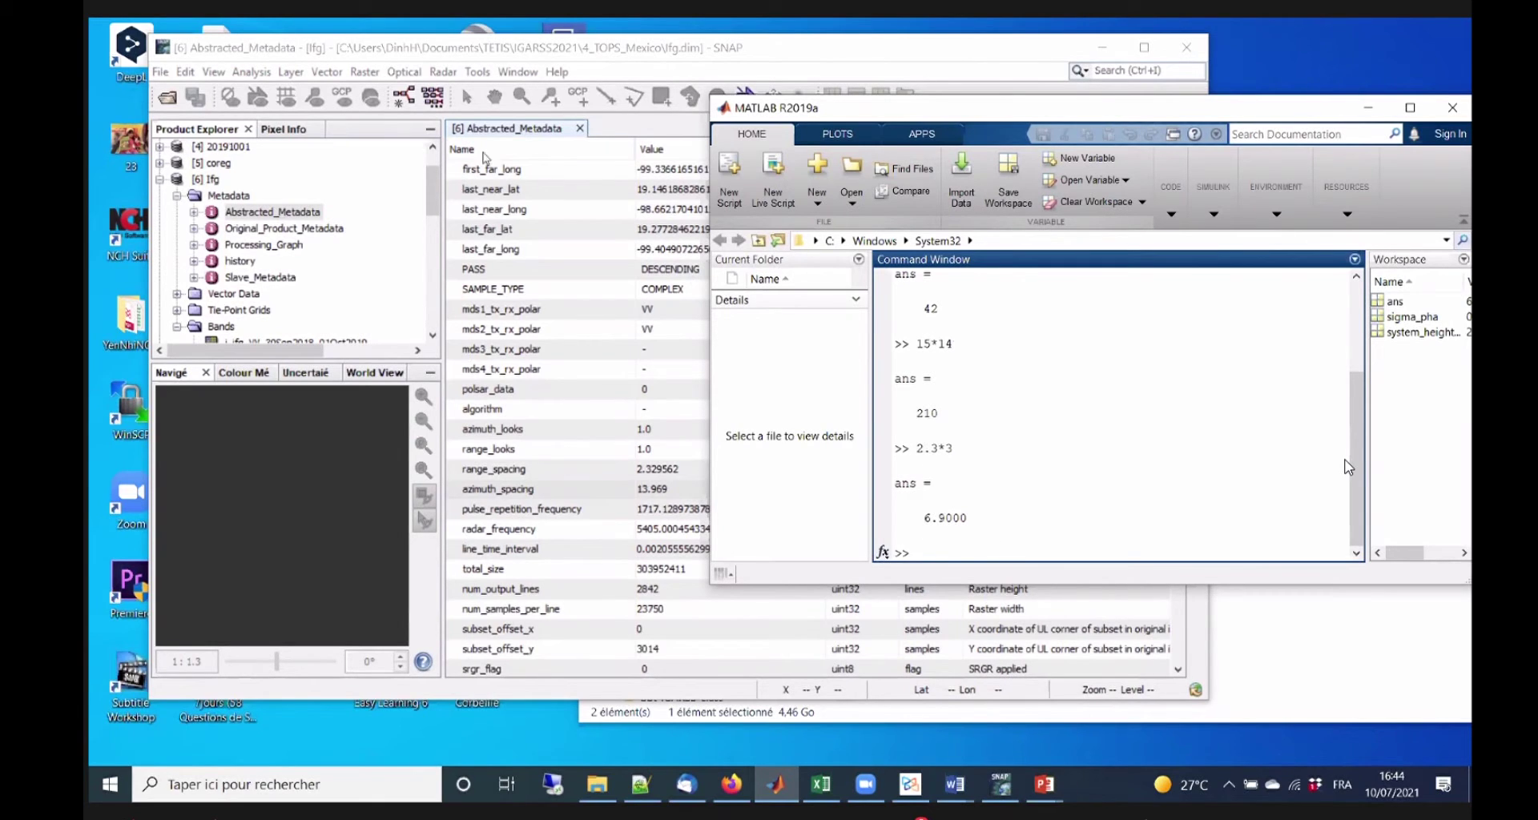
Return to SNAP, close the Ifg metadata table, and open the Phase_ifg_srd_VV_30Sep2018_01Oct2019 band of Ifg_ML.
{"action": "left_click", "coordinate": [465, 54]}
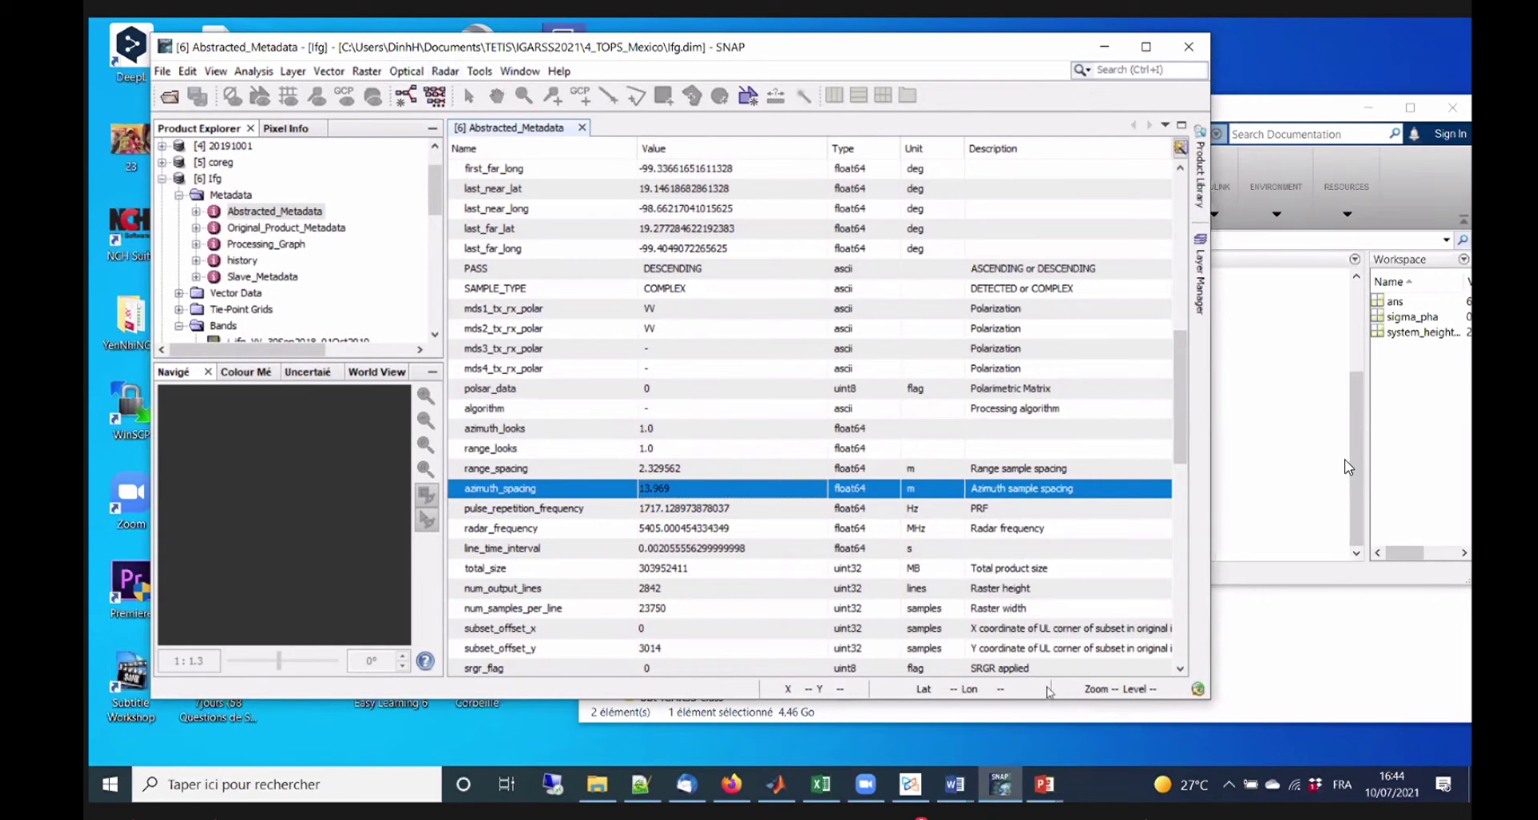
{"action": "left_click", "coordinate": [1103, 46]}
{"action": "left_click", "coordinate": [1000, 784]}
{"action": "left_click", "coordinate": [582, 128]}
{"action": "left_click", "coordinate": [210, 179]}
{"action": "scroll", "coordinate": [257, 296], "scroll_direction": "down", "scroll_amount": 3}
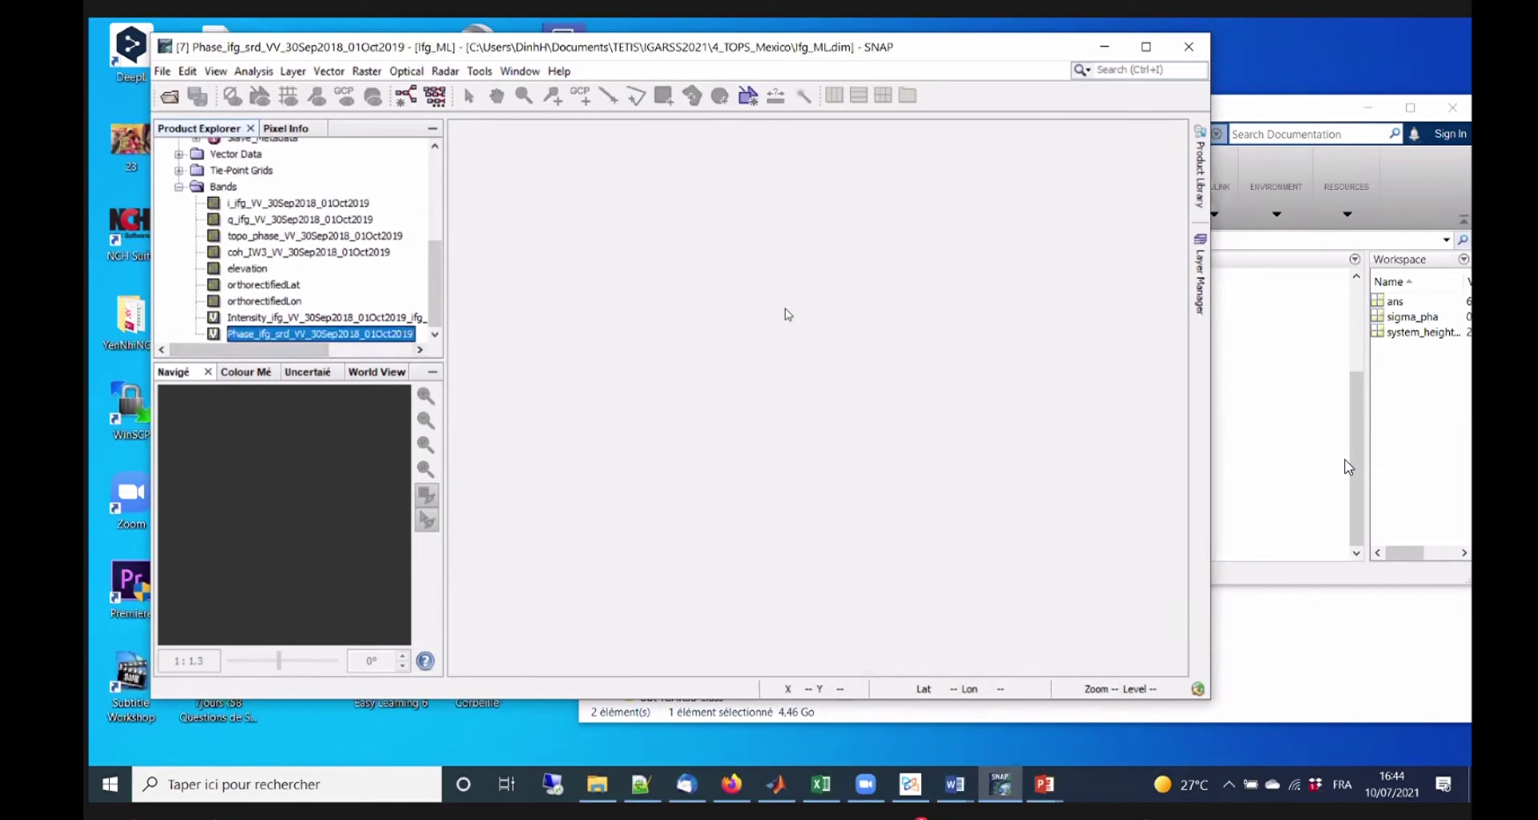
{"action": "double_click", "coordinate": [321, 333]}
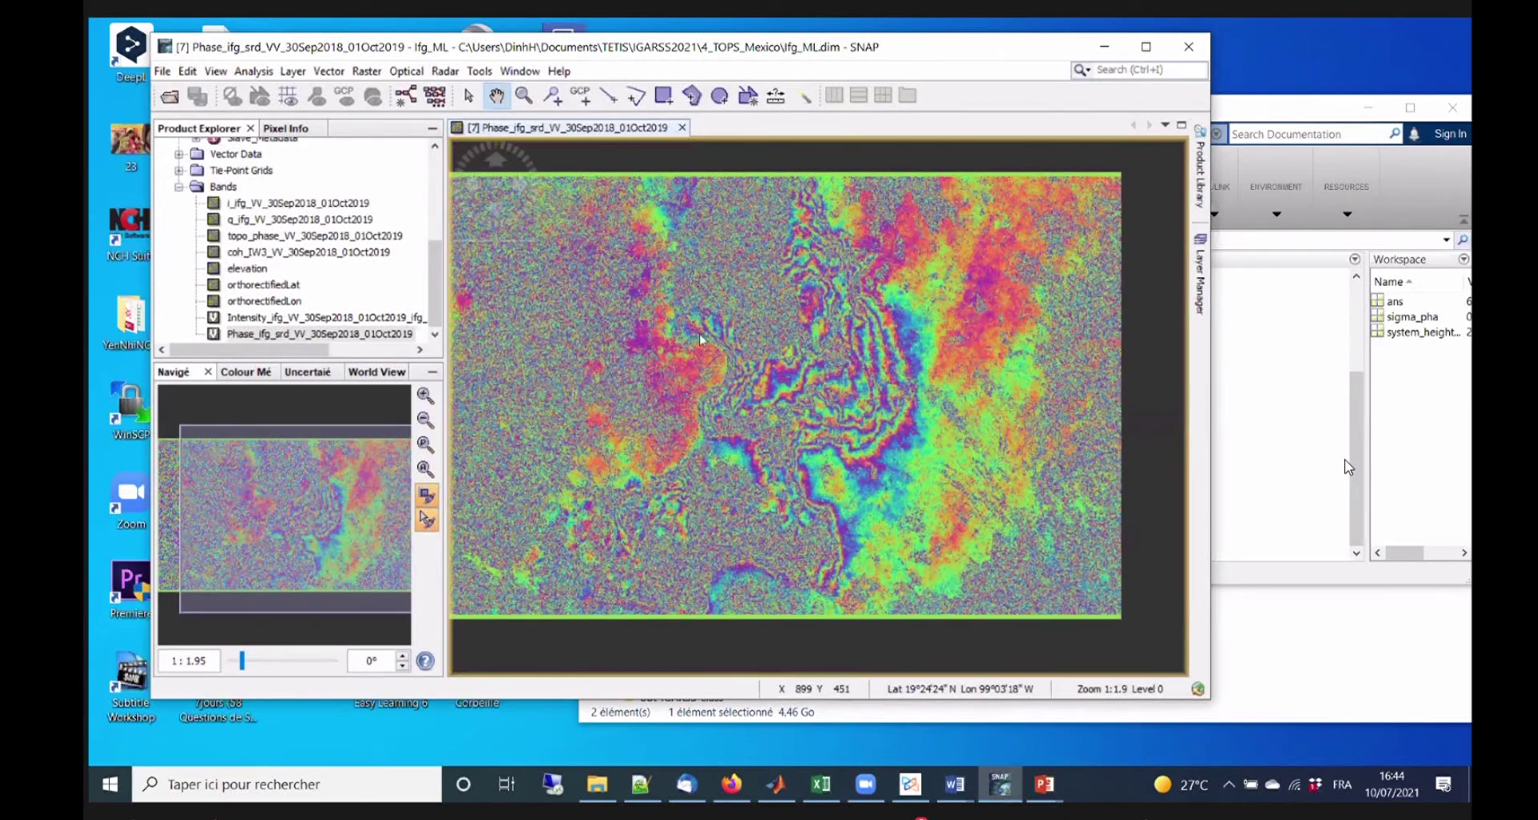
Open the Abstracted_Metadata of Ifg_ML and examine its range_spacing and azimuth_spacing entries.
{"action": "scroll", "coordinate": [719, 466], "scroll_direction": "down", "scroll_amount": 7}
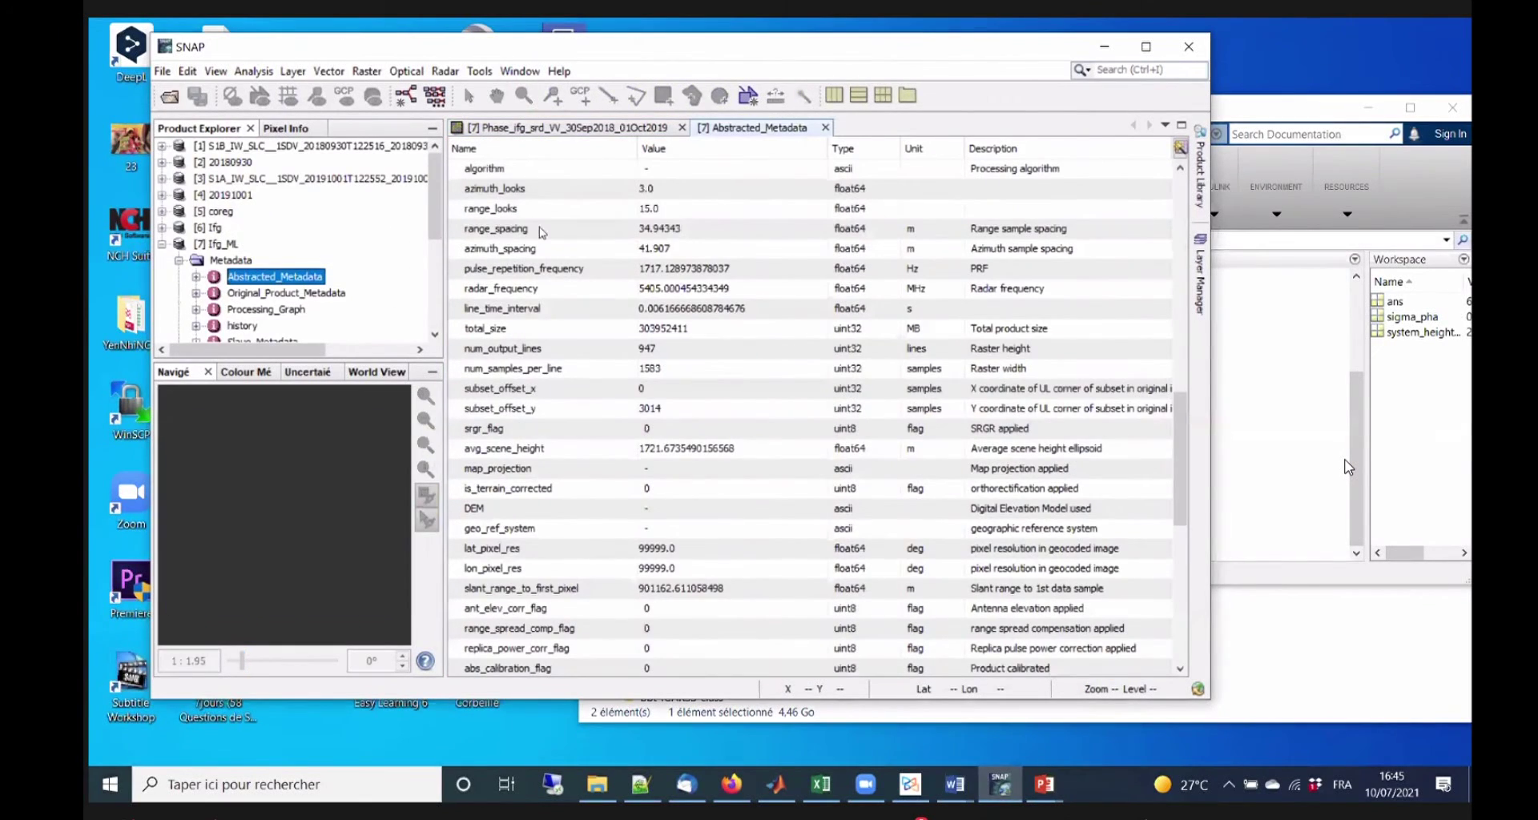
{"action": "left_click", "coordinate": [652, 235]}
{"action": "left_click", "coordinate": [661, 251]}
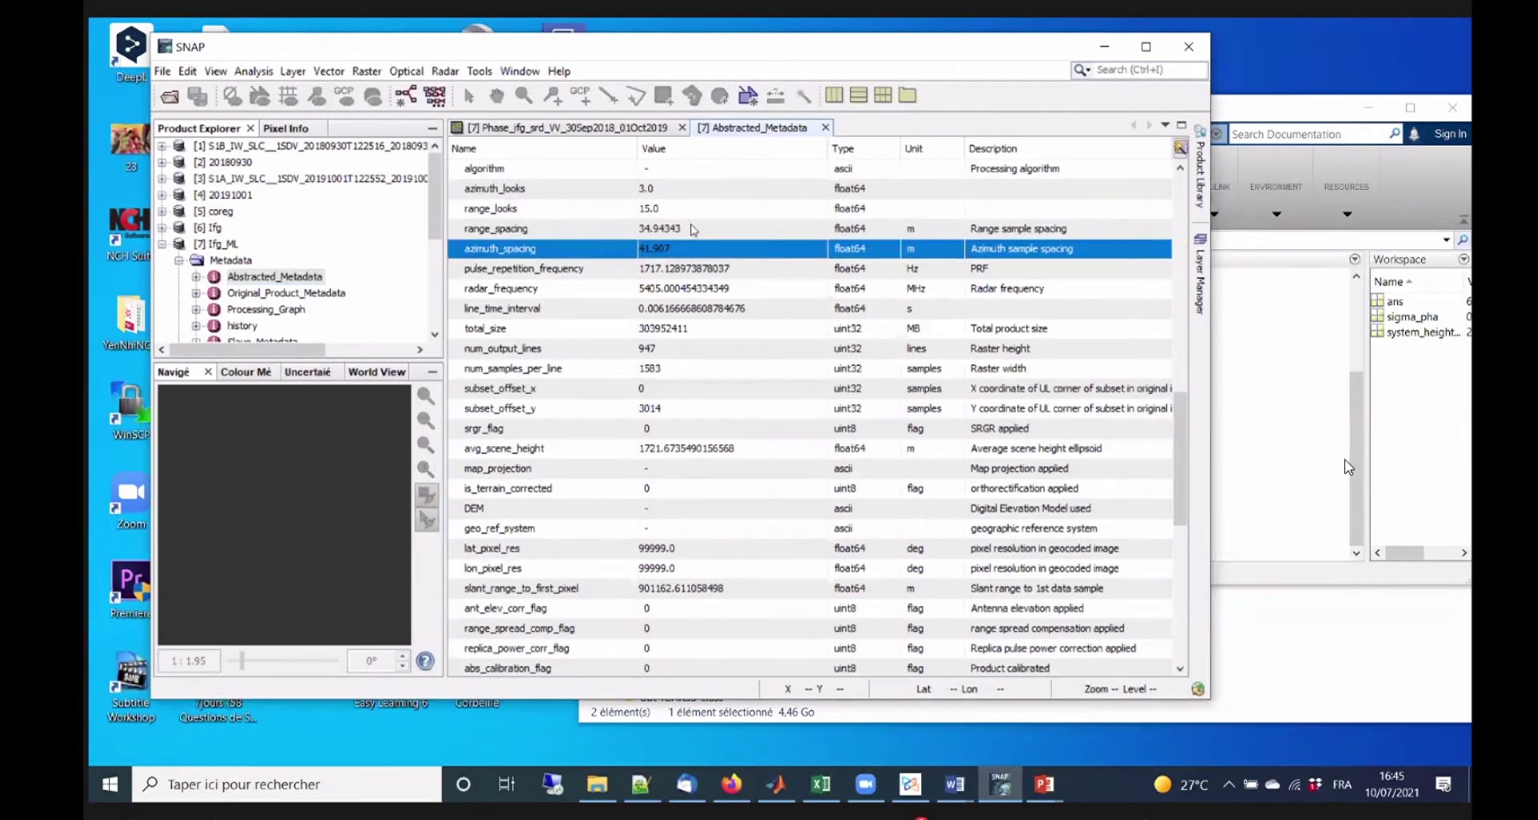
{"action": "left_click", "coordinate": [694, 231]}
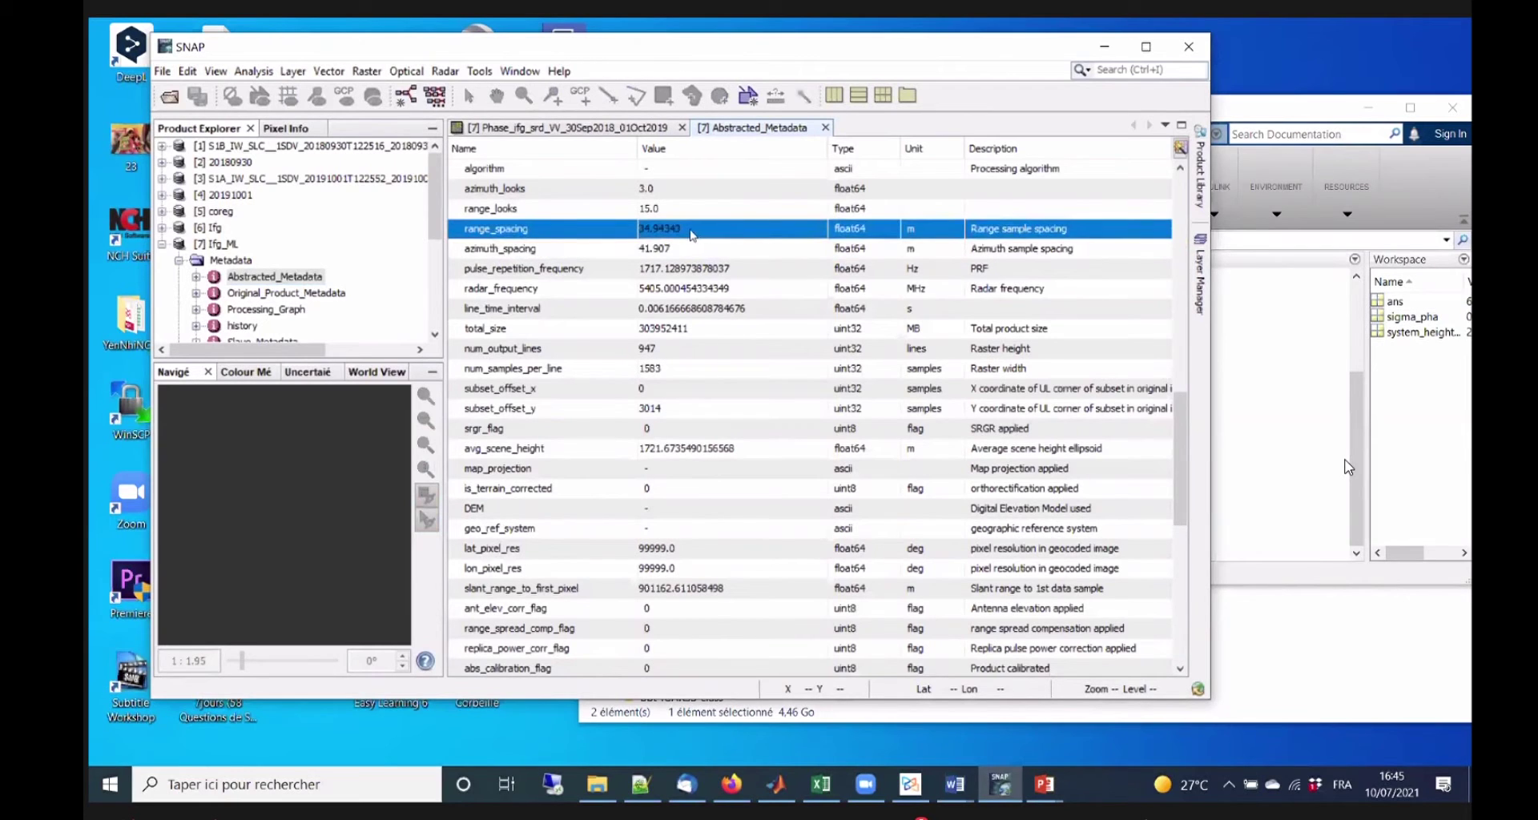
{"action": "left_click", "coordinate": [681, 254]}
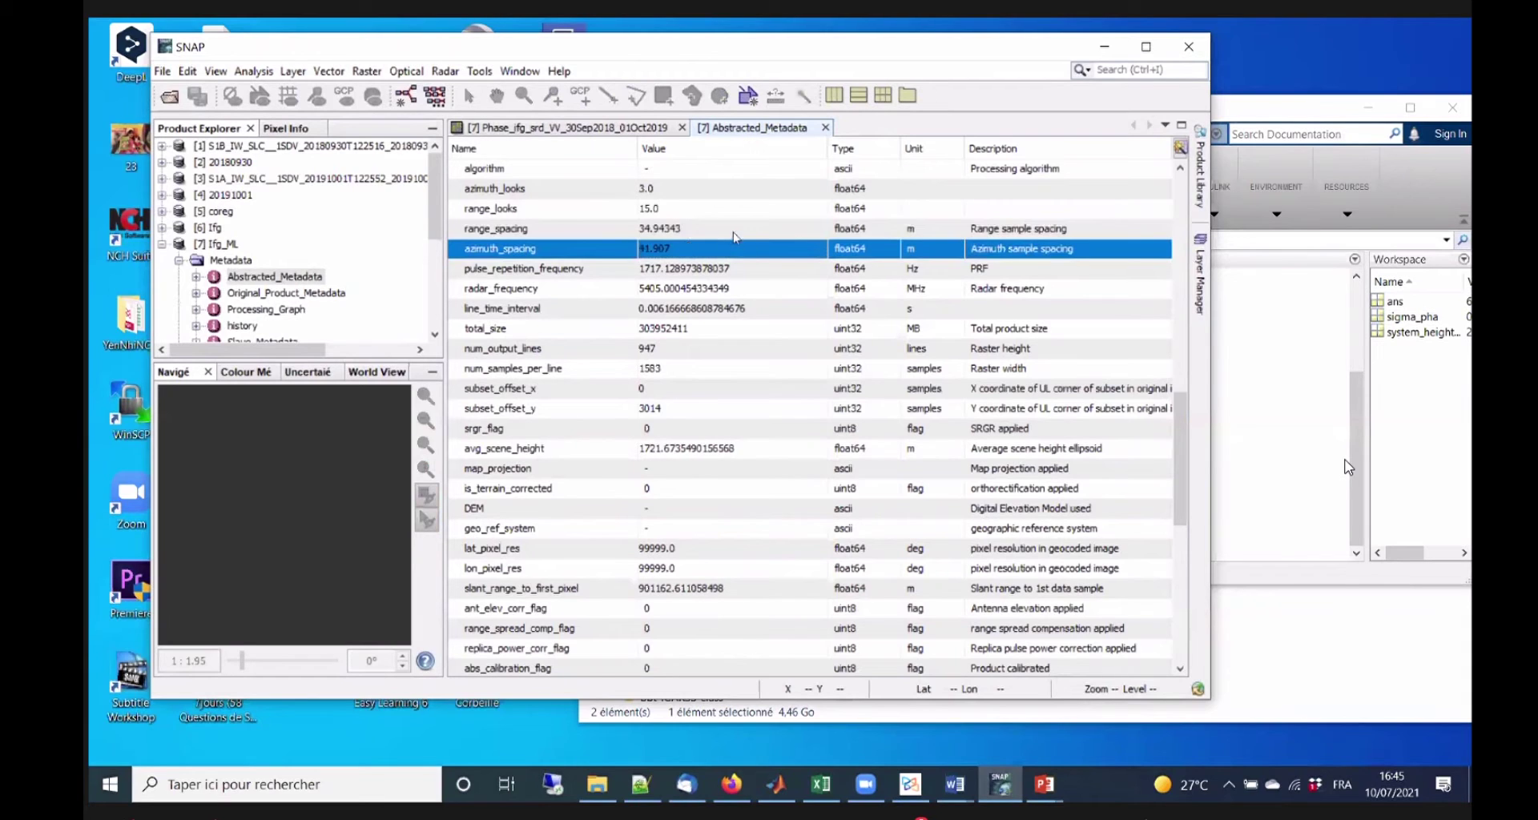
{"action": "left_click", "coordinate": [703, 232]}
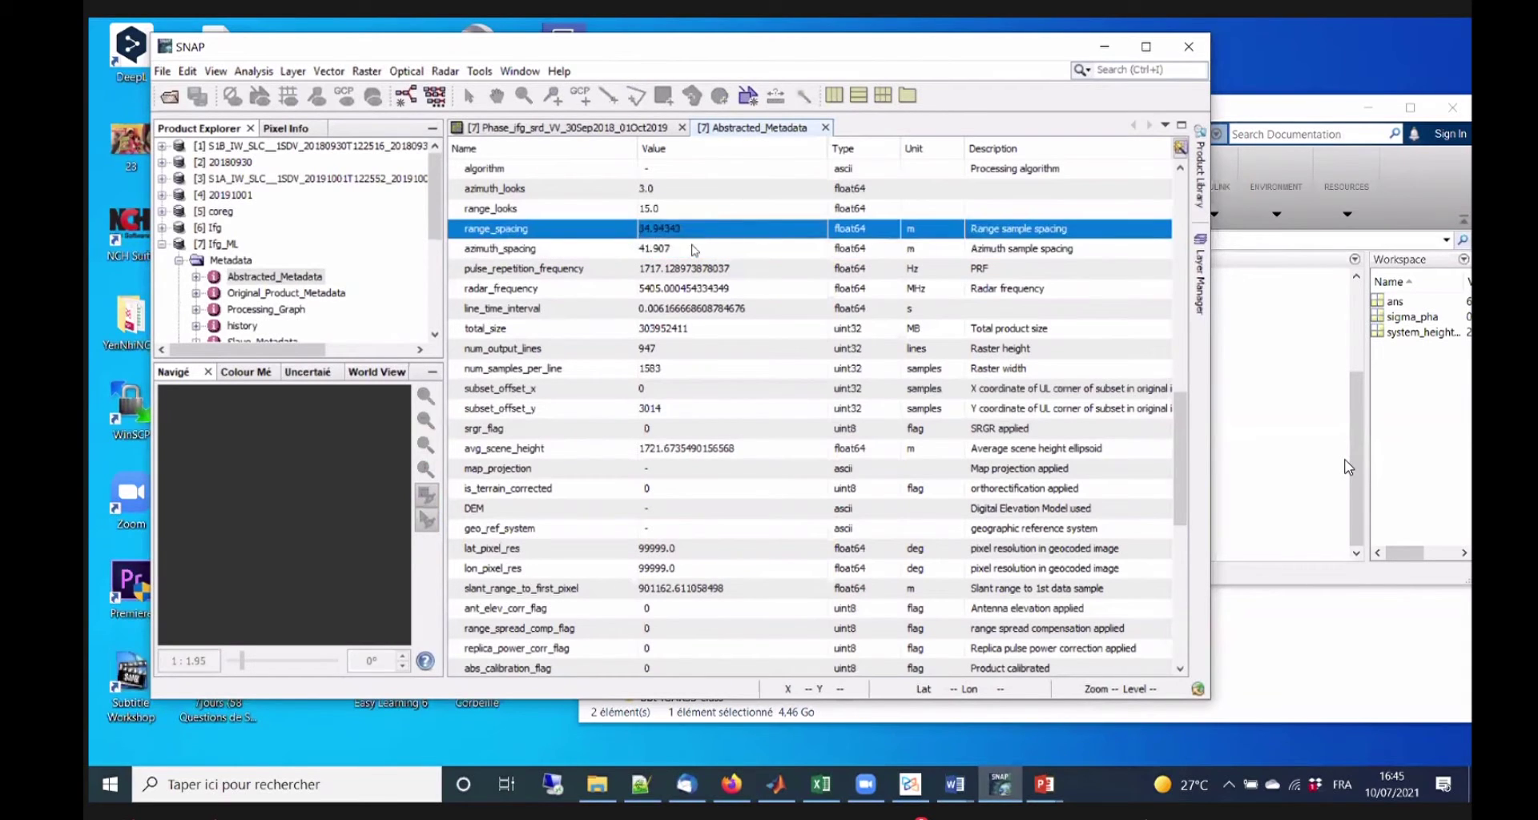
{"action": "left_click", "coordinate": [693, 253]}
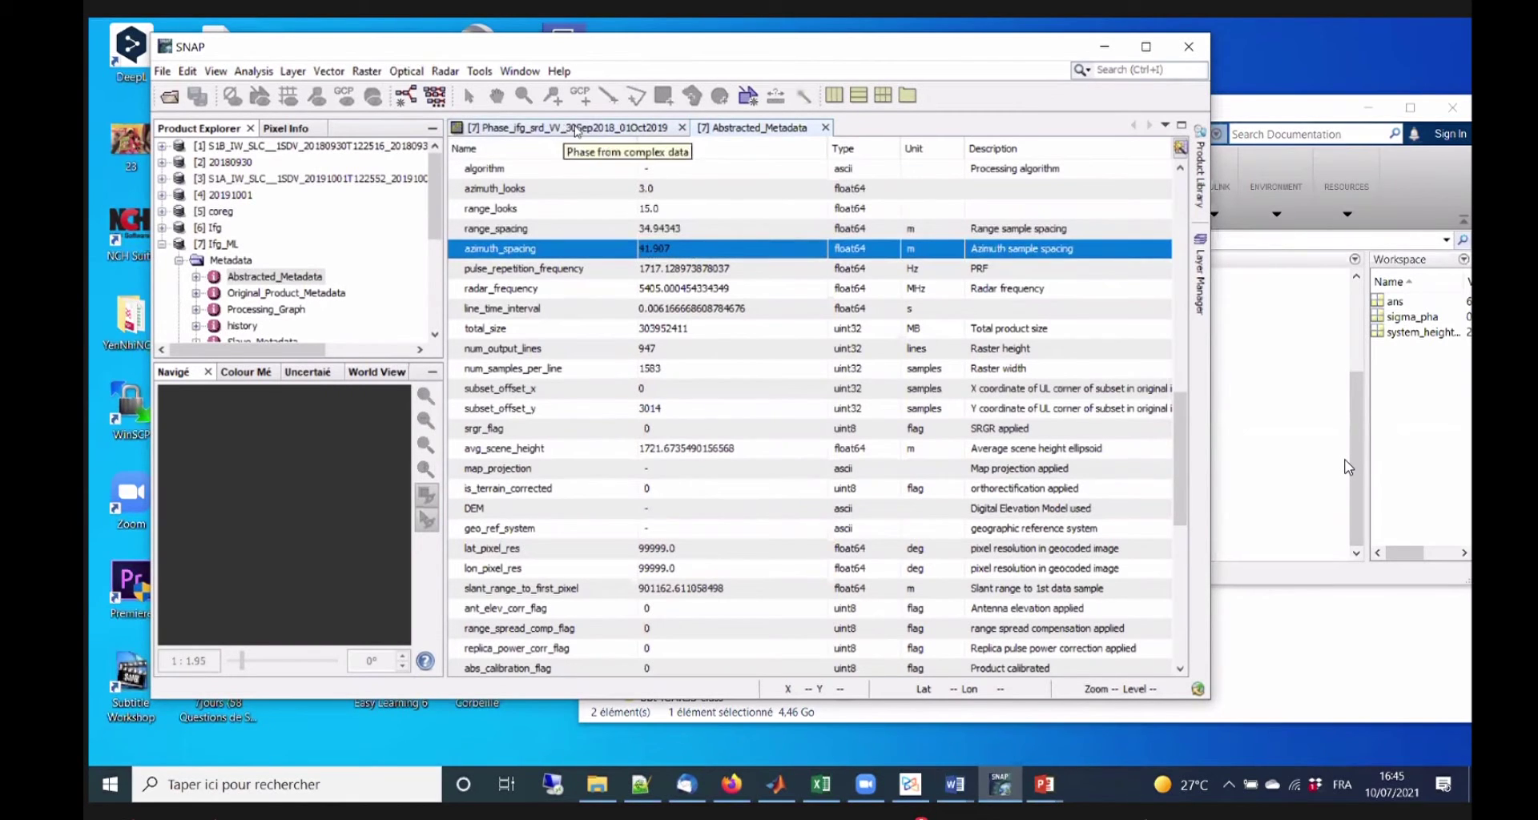
Check the Ifg_ML phase image and close the Abstracted_Metadata table.
{"action": "left_click", "coordinate": [566, 130]}
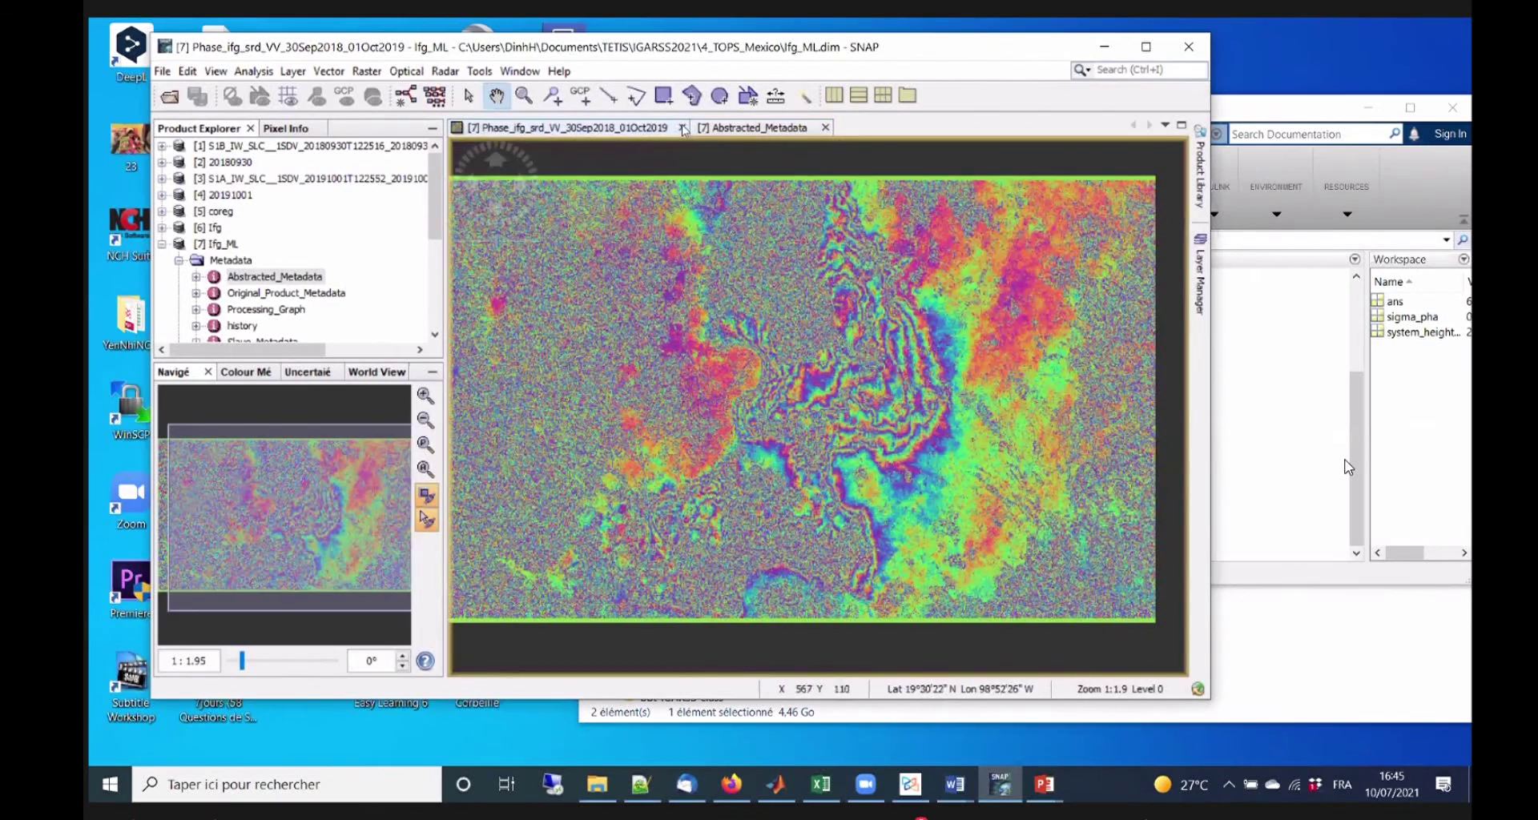
{"action": "left_click", "coordinate": [761, 130]}
{"action": "key", "text": "ctrl+w"}
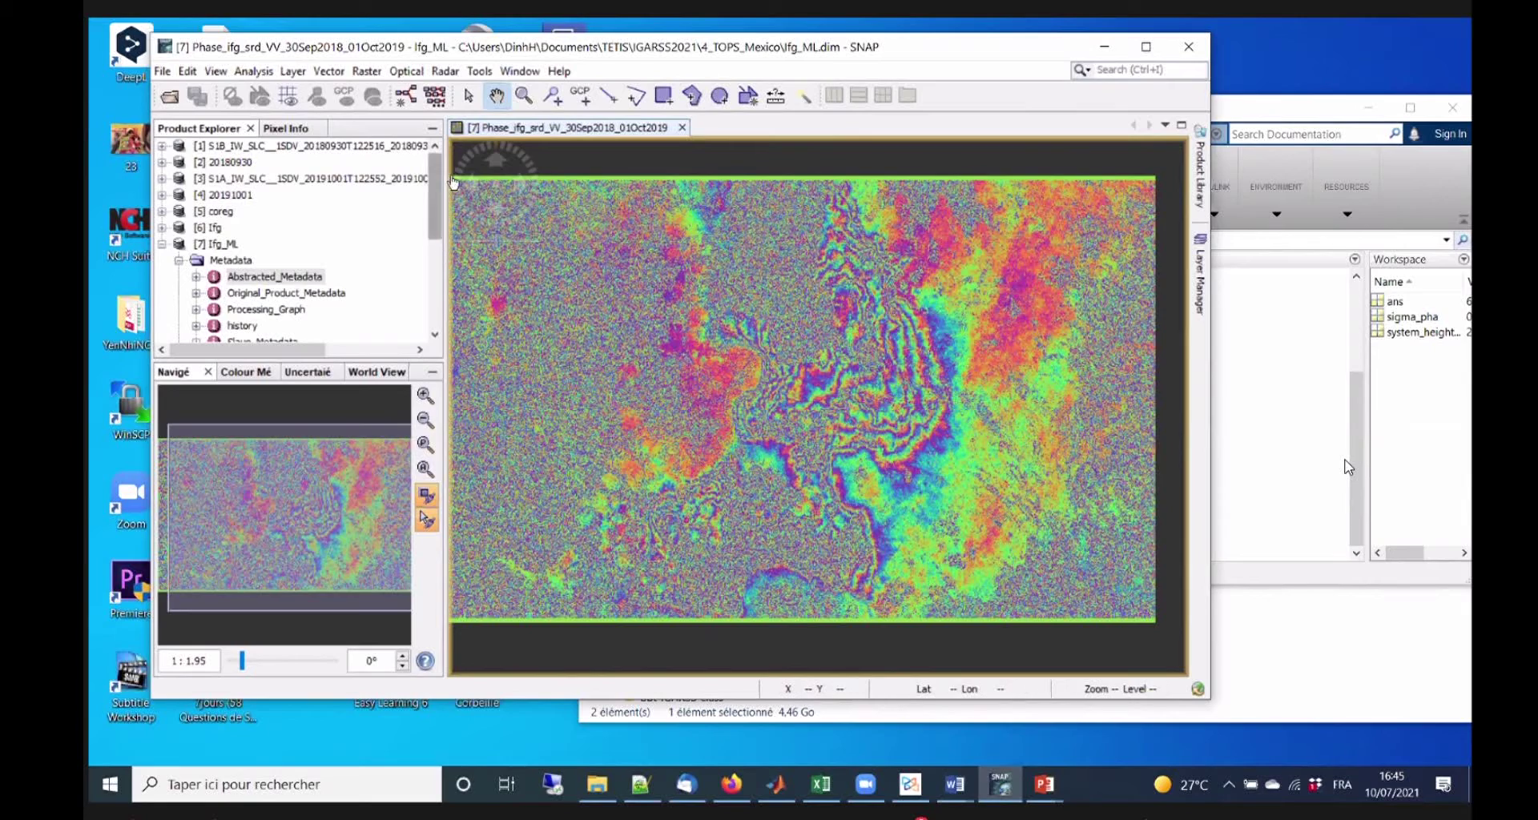
Examine the multilooked phase image as a whole and the noise in its dense central fringes up close.
{"action": "left_click_drag", "start_coordinate": [828, 432], "coordinate": [764, 420]}
{"action": "scroll", "coordinate": [823, 429], "scroll_direction": "down", "scroll_amount": 3}
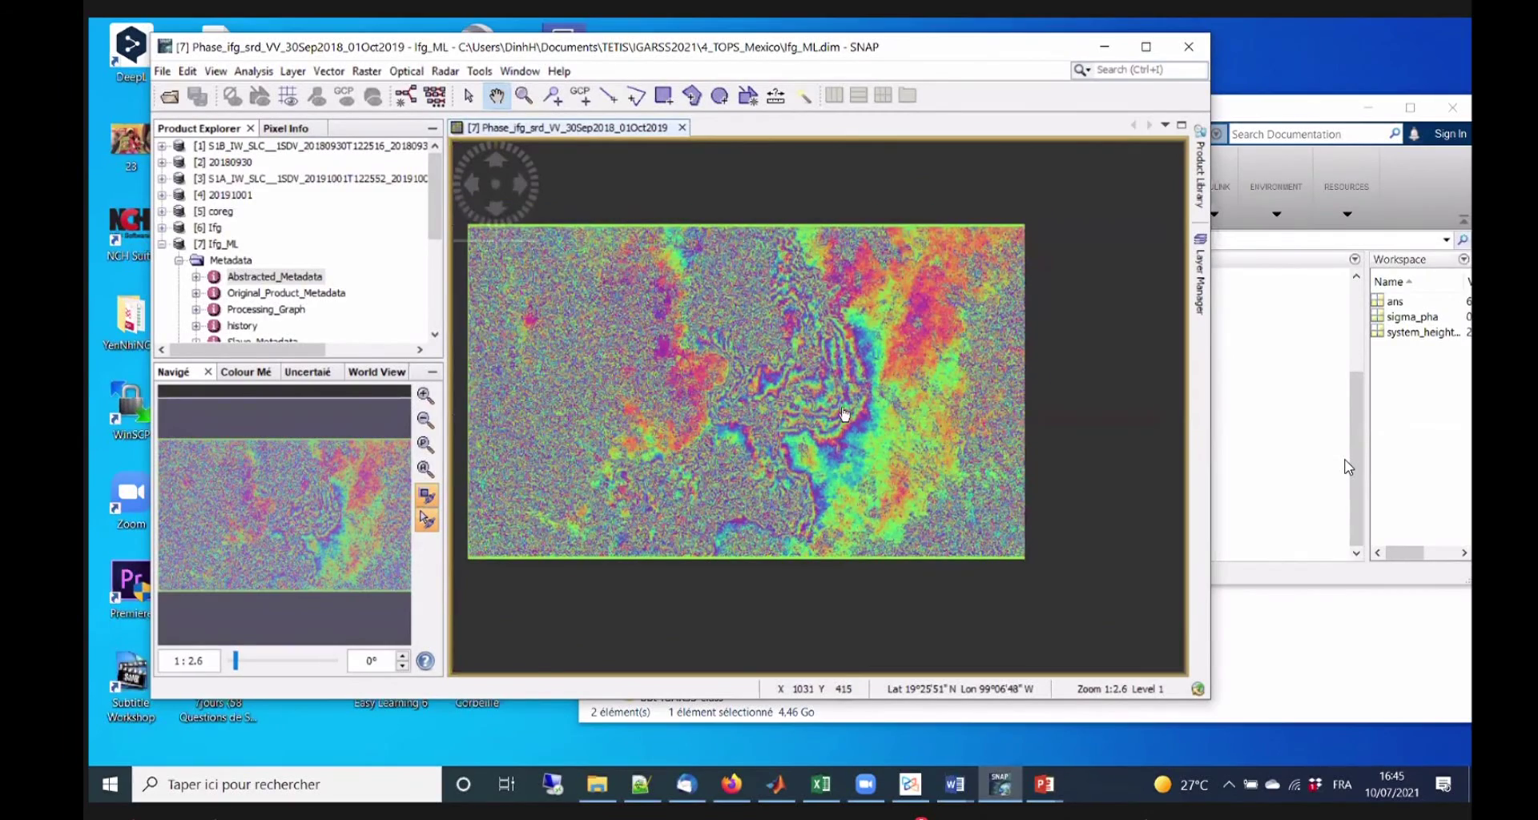
{"action": "scroll", "coordinate": [847, 413], "scroll_direction": "up", "scroll_amount": 3}
{"action": "scroll", "coordinate": [912, 398], "scroll_direction": "up", "scroll_amount": 3}
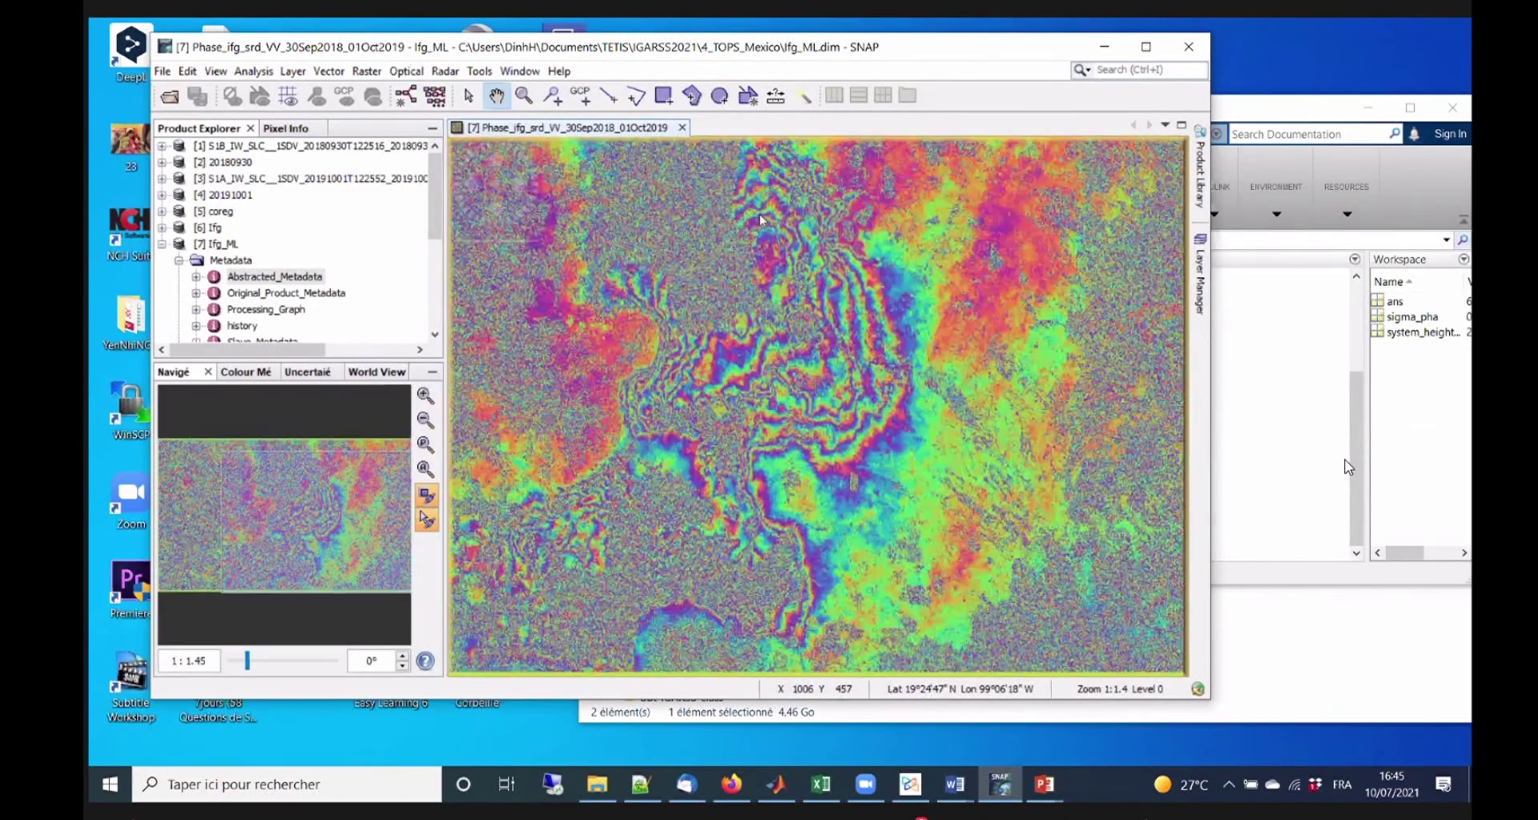
{"action": "scroll", "coordinate": [519, 179], "scroll_direction": "up", "scroll_amount": 1}
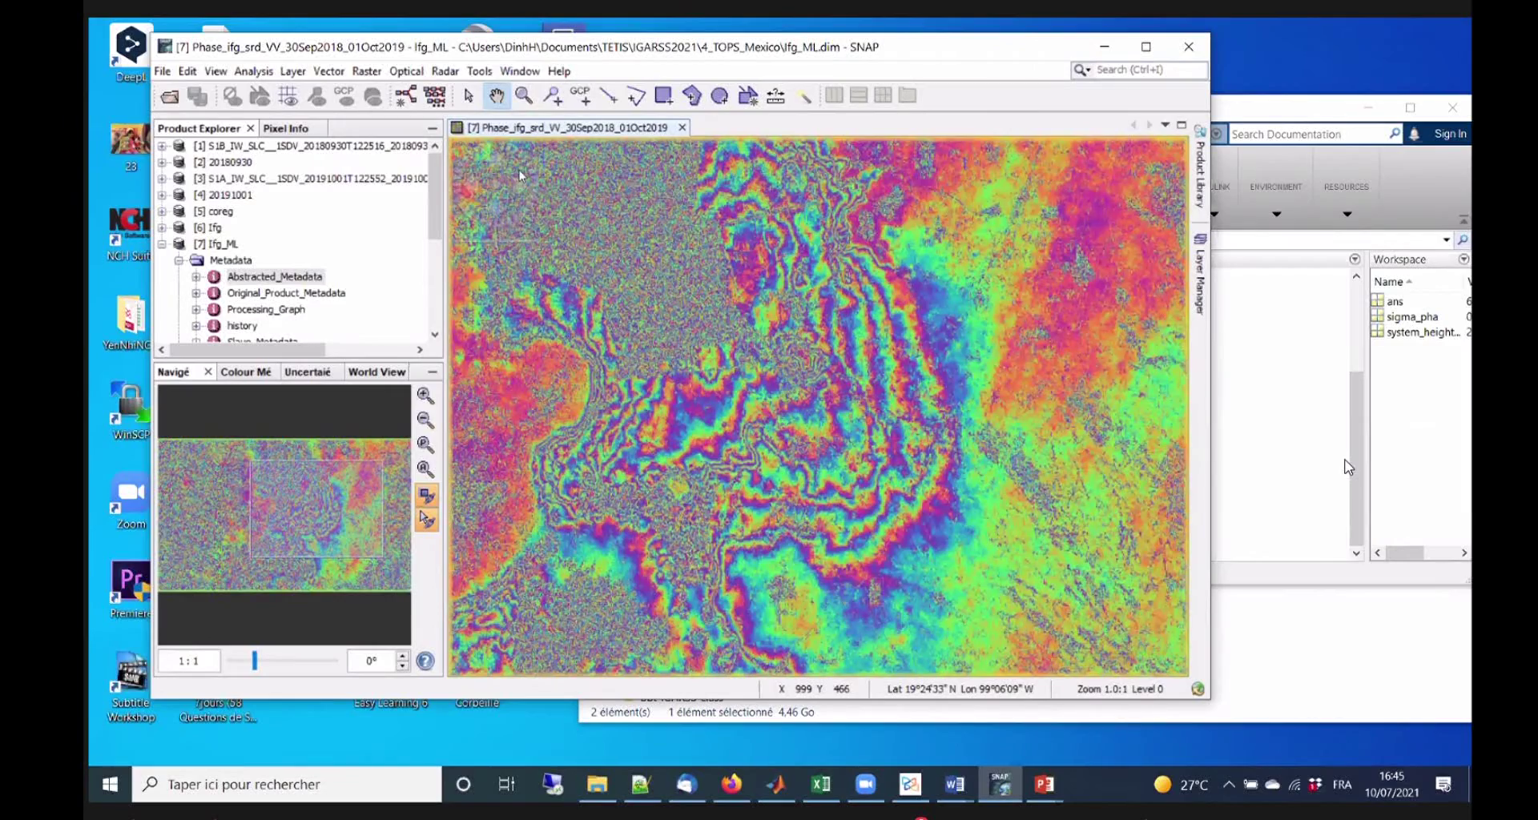
{"action": "scroll", "coordinate": [635, 184], "scroll_direction": "up", "scroll_amount": 3}
{"action": "scroll", "coordinate": [765, 192], "scroll_direction": "up", "scroll_amount": 2}
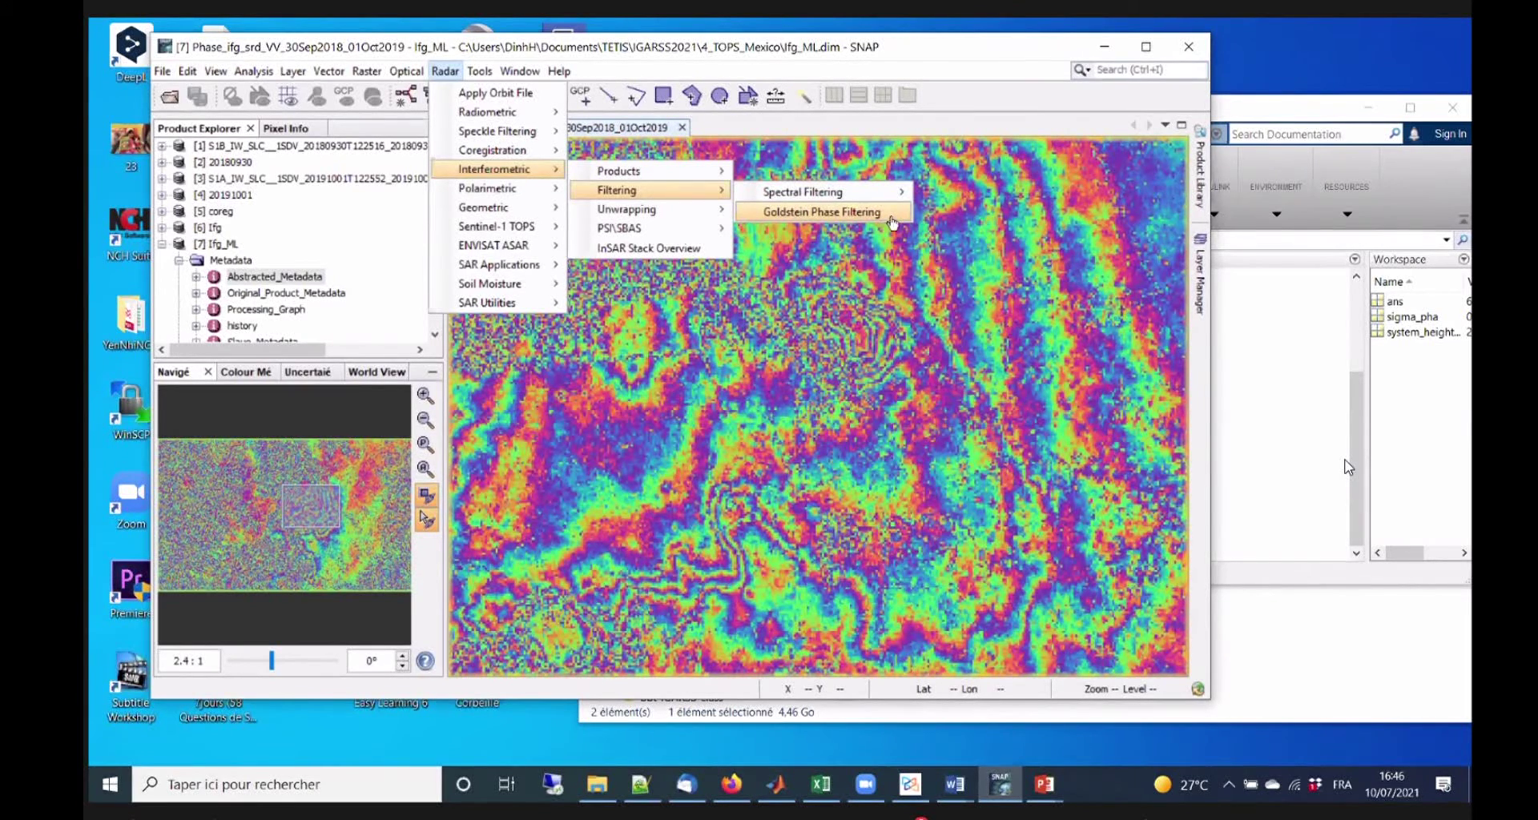
Open Goldstein Phase Filtering, and review slides 14 to 16 on multilooking and filtering in the PowerPoint presentation.
{"action": "left_click", "coordinate": [891, 217]}
{"action": "left_click", "coordinate": [1044, 784]}
{"action": "left_click", "coordinate": [927, 689]}
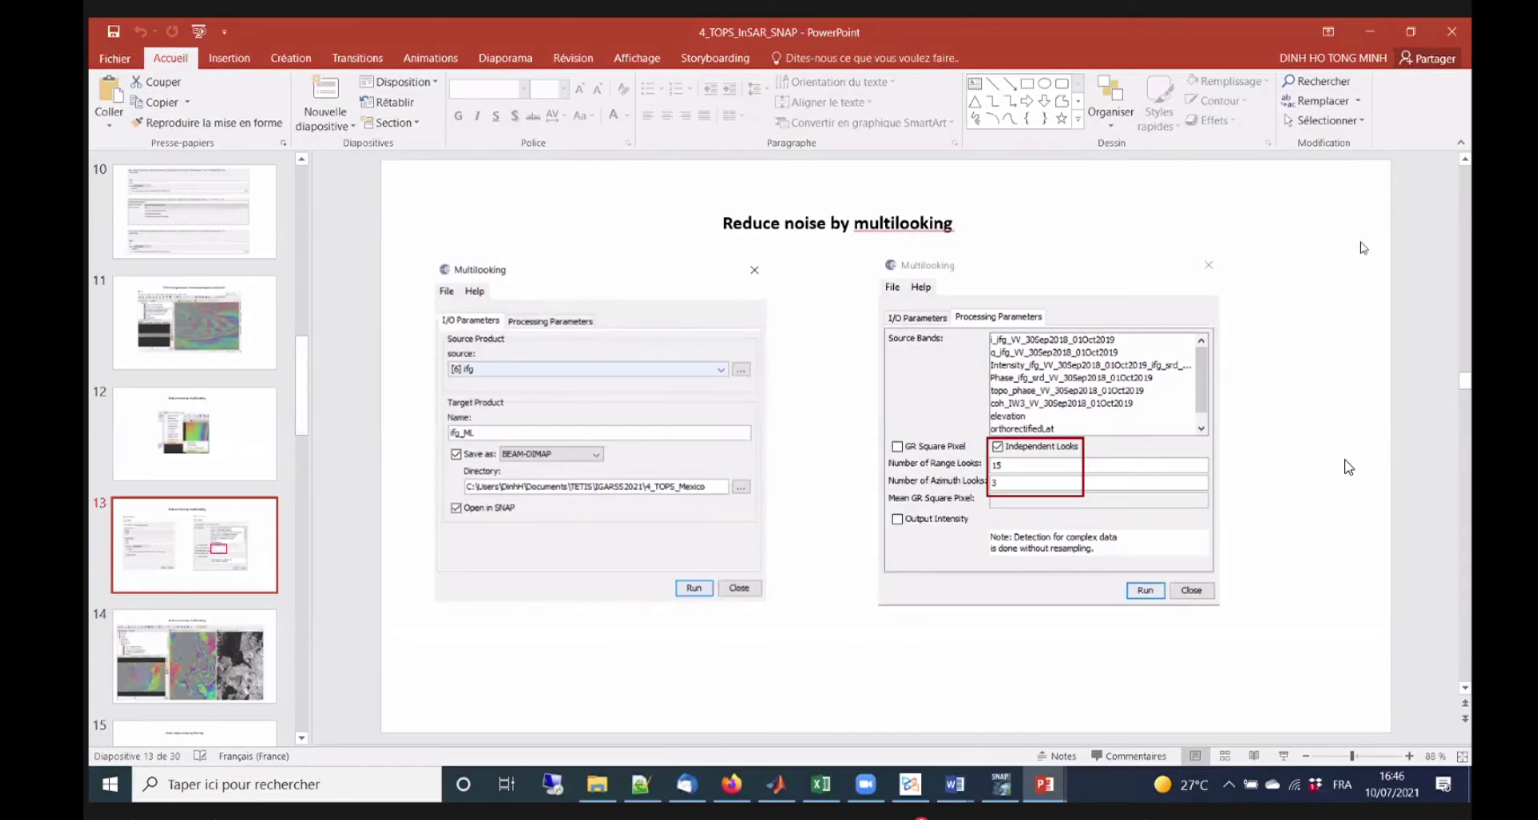
{"action": "scroll", "coordinate": [186, 497], "scroll_direction": "down", "scroll_amount": 1}
{"action": "scroll", "coordinate": [195, 513], "scroll_direction": "down", "scroll_amount": 3}
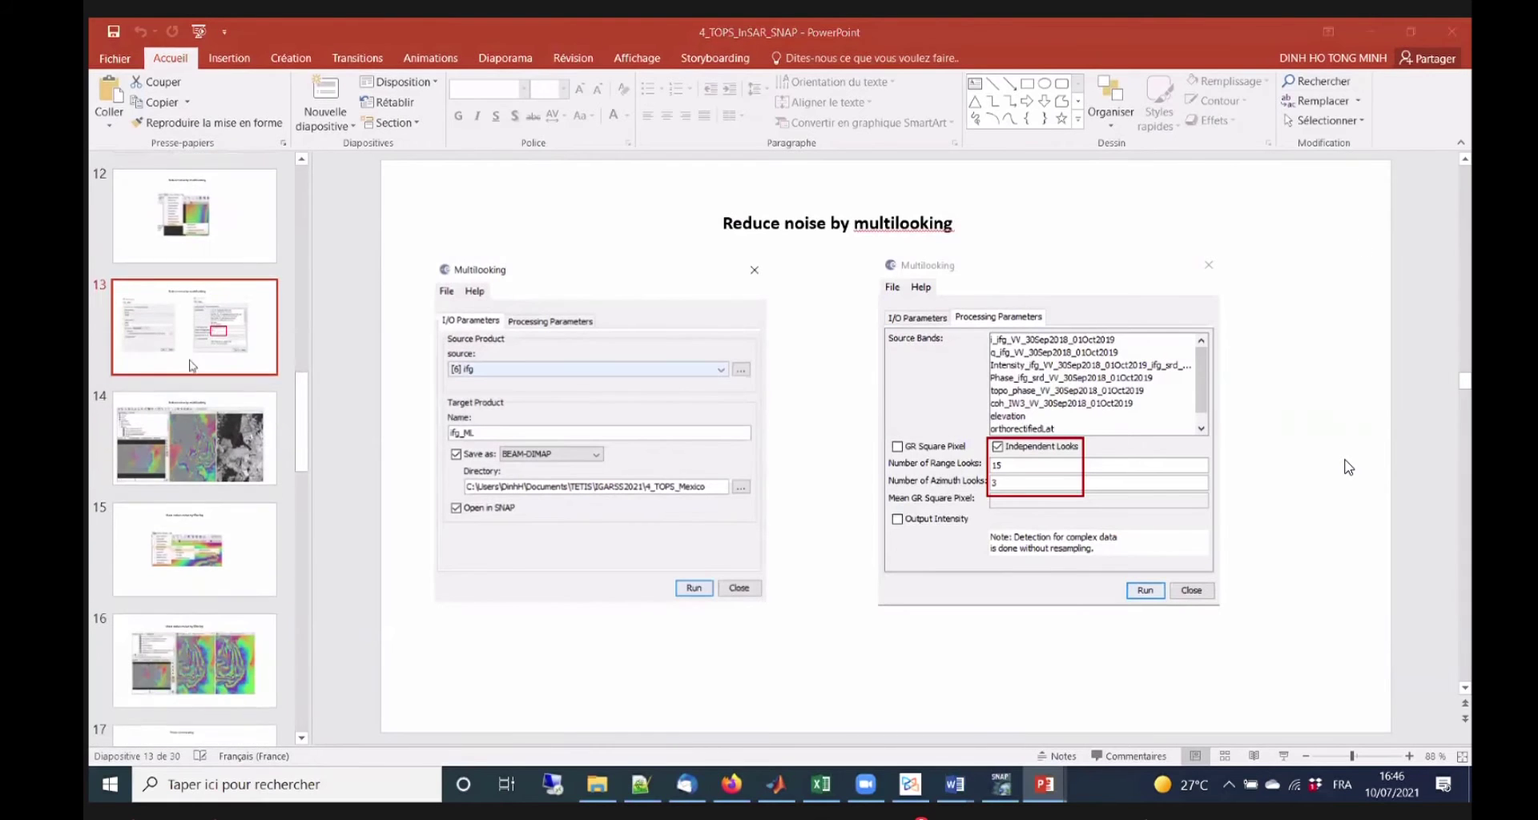
{"action": "left_click", "coordinate": [217, 449]}
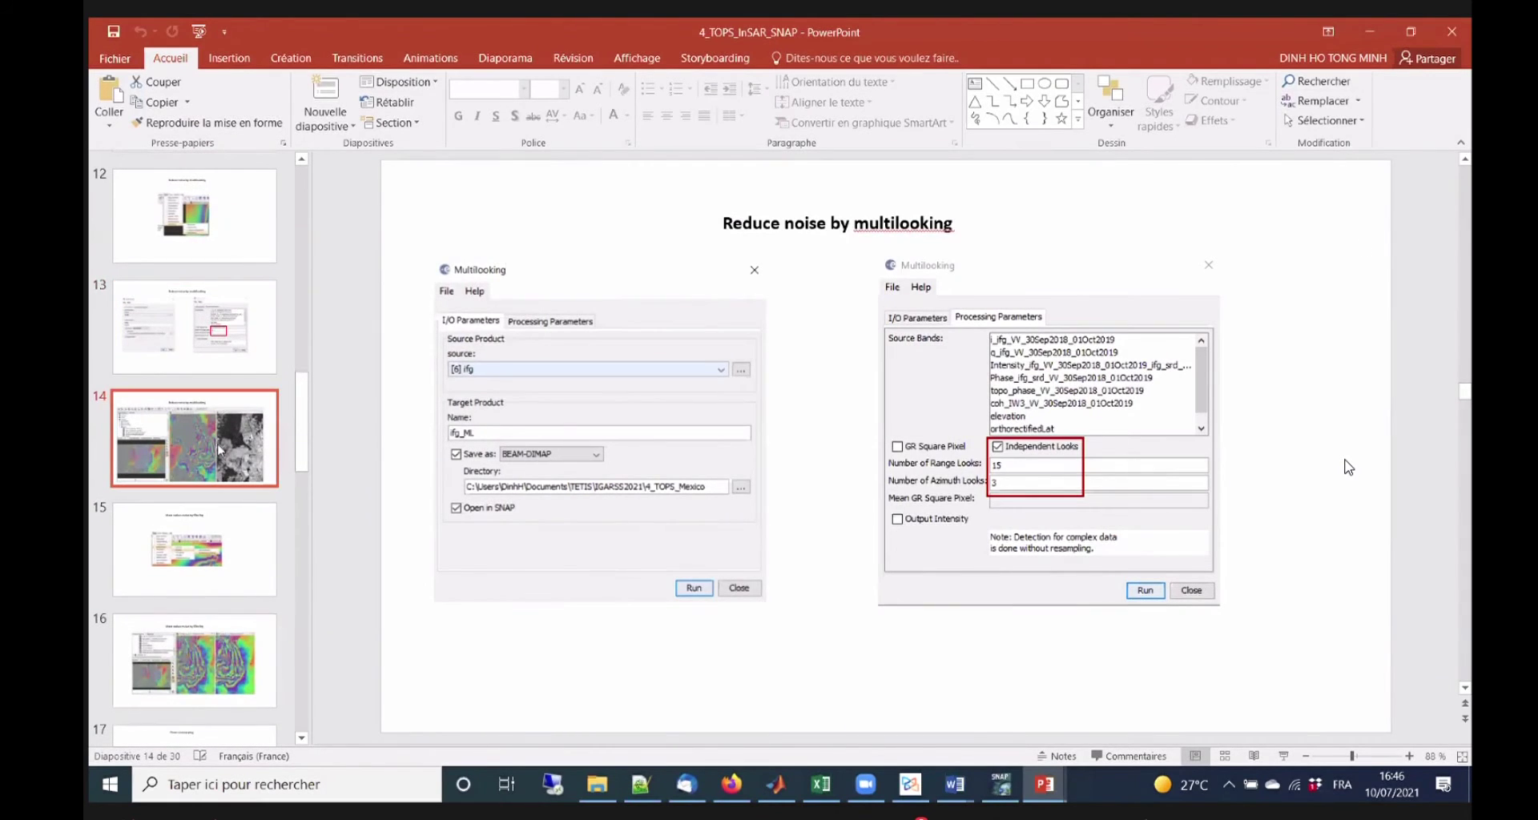
{"action": "scroll", "coordinate": [194, 436], "scroll_direction": "down", "scroll_amount": 1}
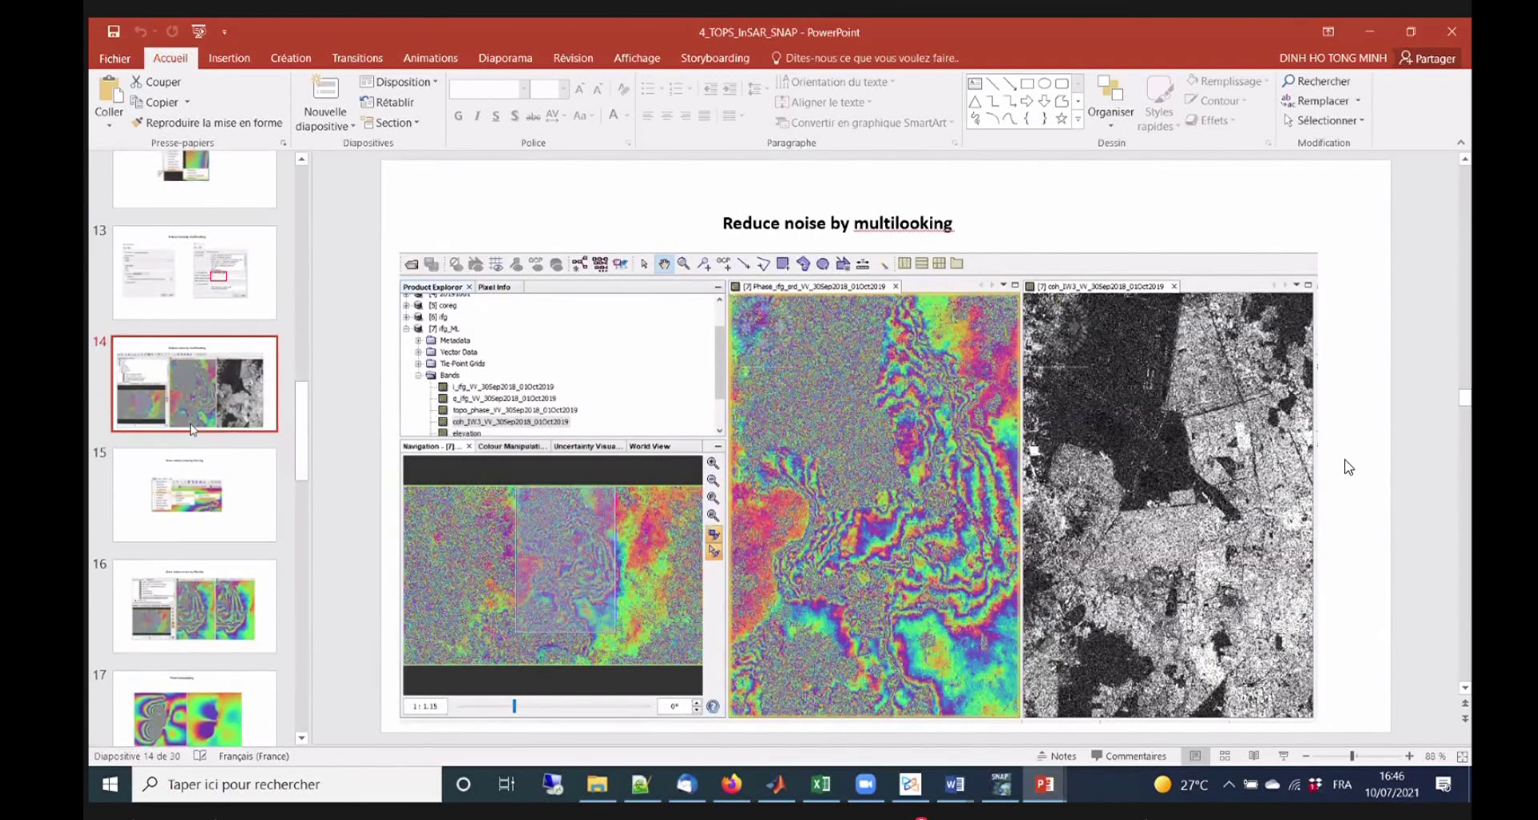
{"action": "scroll", "coordinate": [193, 430], "scroll_direction": "down", "scroll_amount": 1}
{"action": "left_click", "coordinate": [213, 464]}
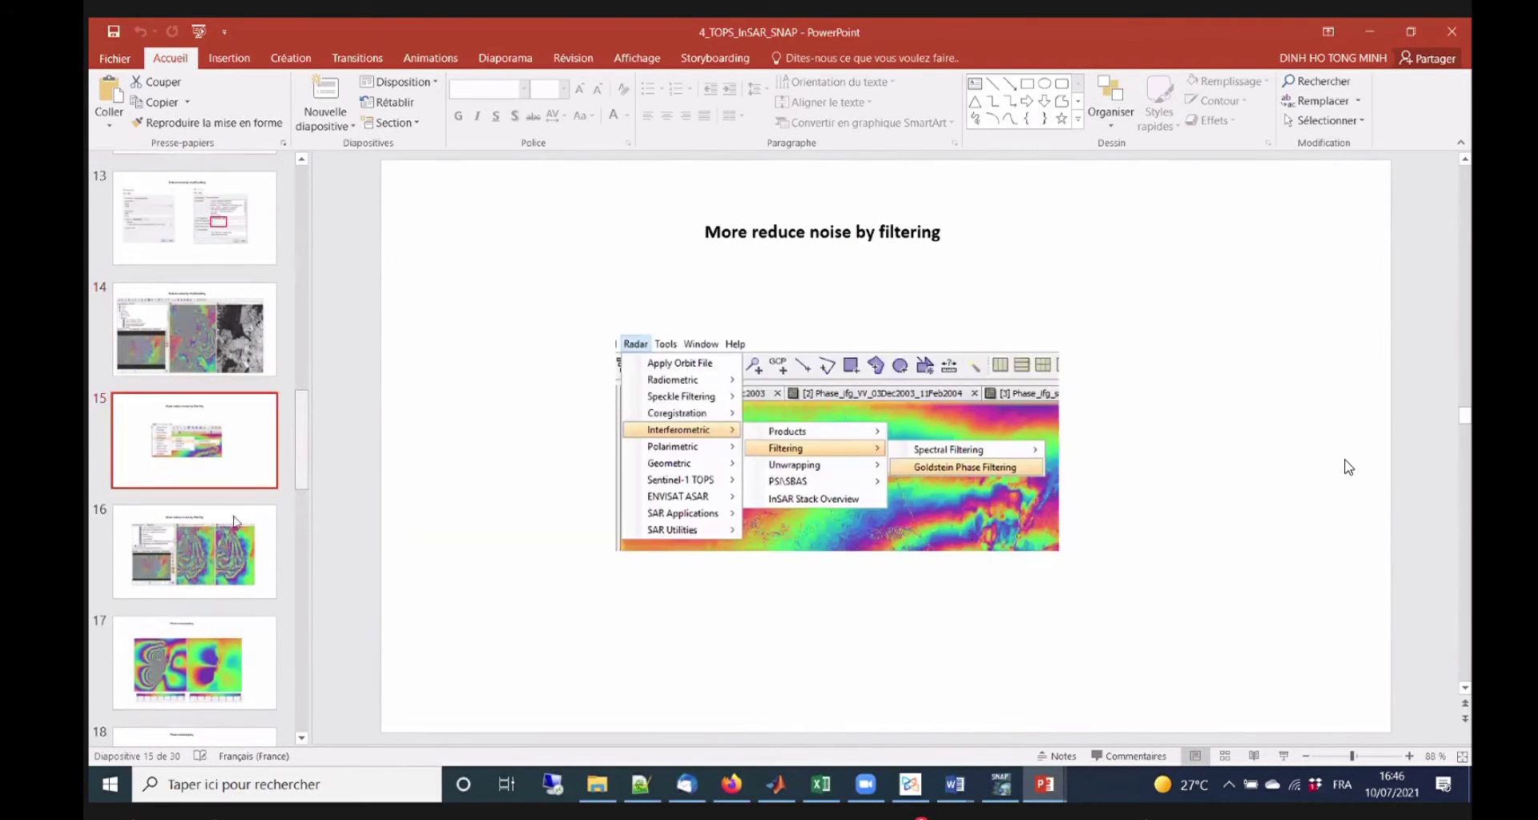
{"action": "scroll", "coordinate": [234, 521], "scroll_direction": "down", "scroll_amount": 2}
{"action": "left_click", "coordinate": [216, 445]}
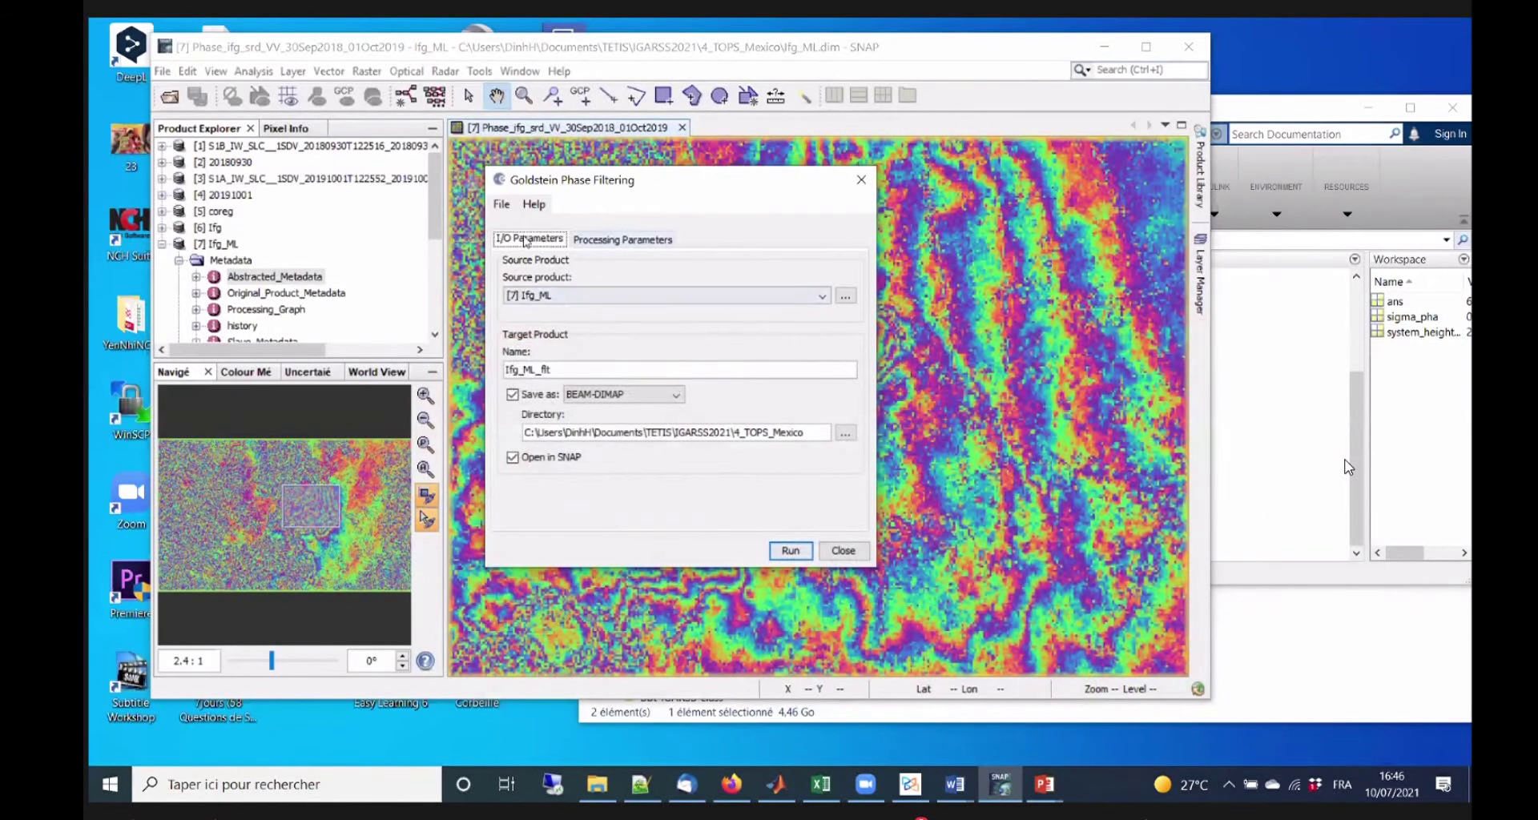
Run Goldstein Phase Filtering on Ifg_ML with target product Ifg_ML_flt in BEAM-DIMAP format, and close the dialog.
{"action": "left_click", "coordinate": [633, 240]}
{"action": "left_click", "coordinate": [528, 238]}
{"action": "left_click", "coordinate": [790, 551]}
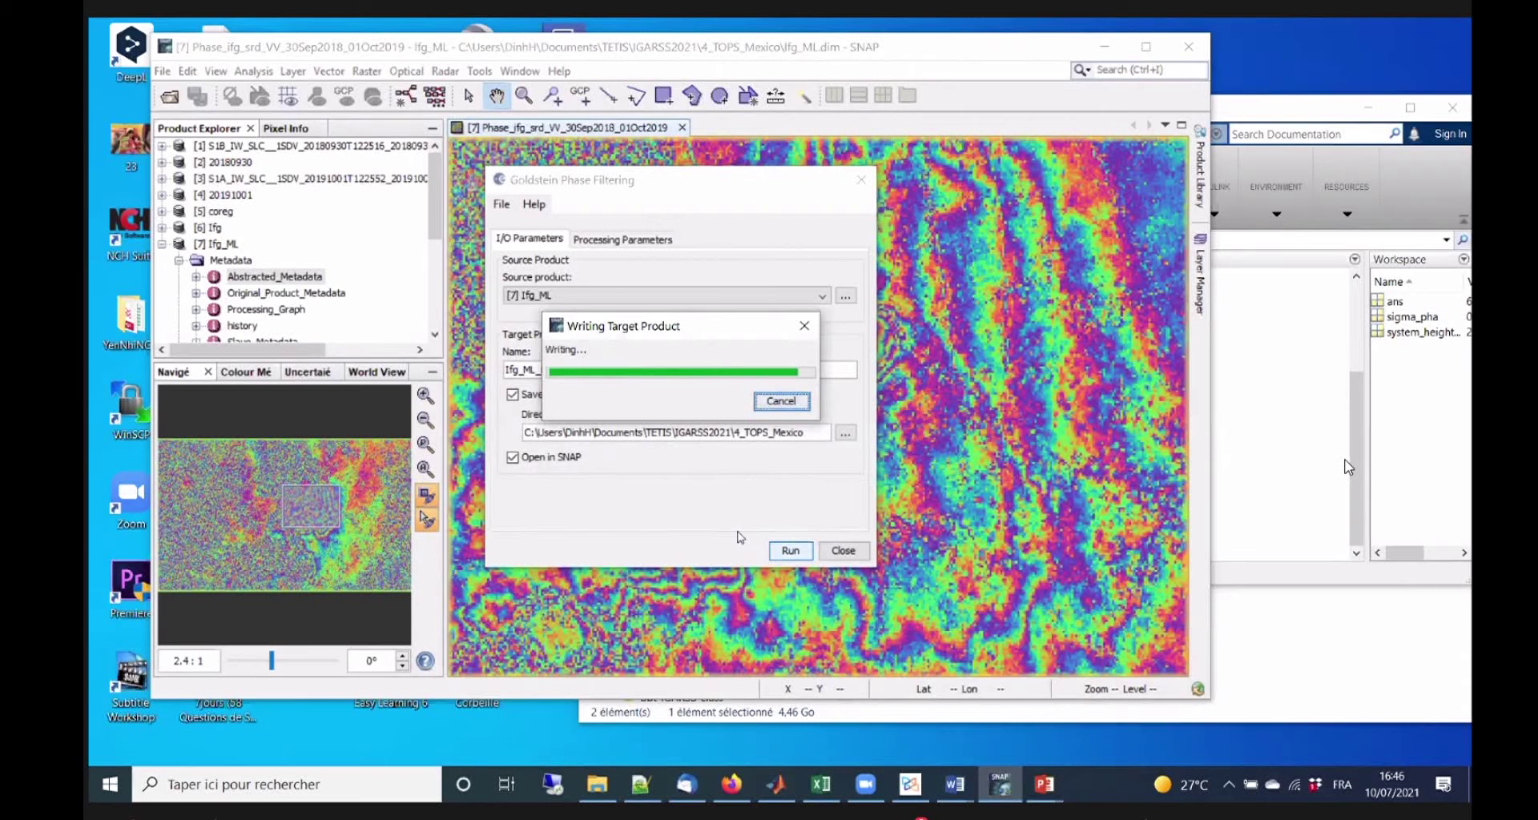
{"action": "left_click", "coordinate": [843, 551]}
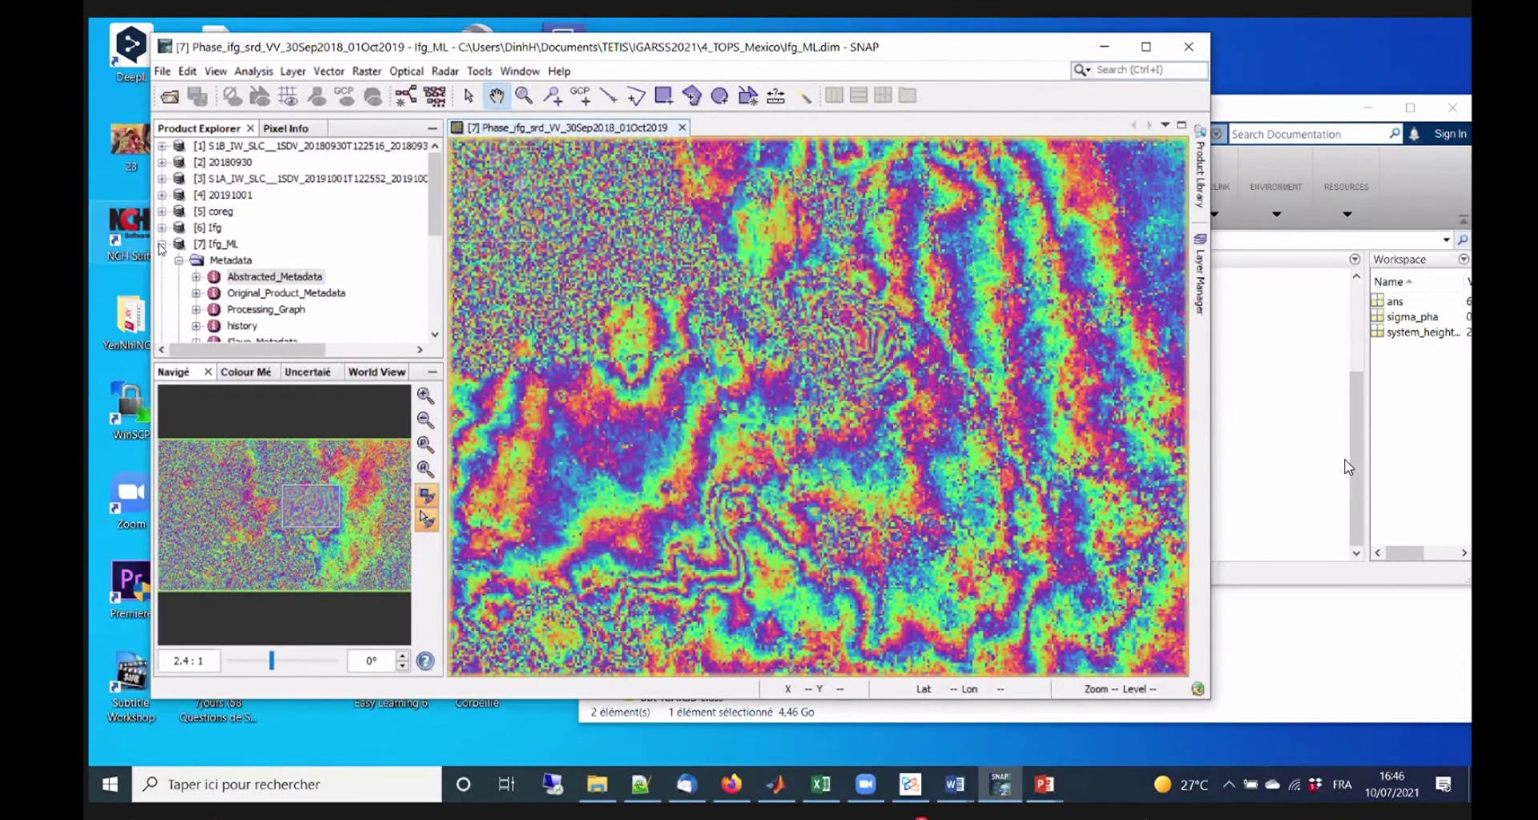
Open the Phase_ifg_VV_30Sep2018_01Oct2019 band of Ifg_ML_flt and compare it with the unfiltered Ifg_ML phase image.
{"action": "left_click", "coordinate": [161, 243]}
{"action": "left_click", "coordinate": [162, 261]}
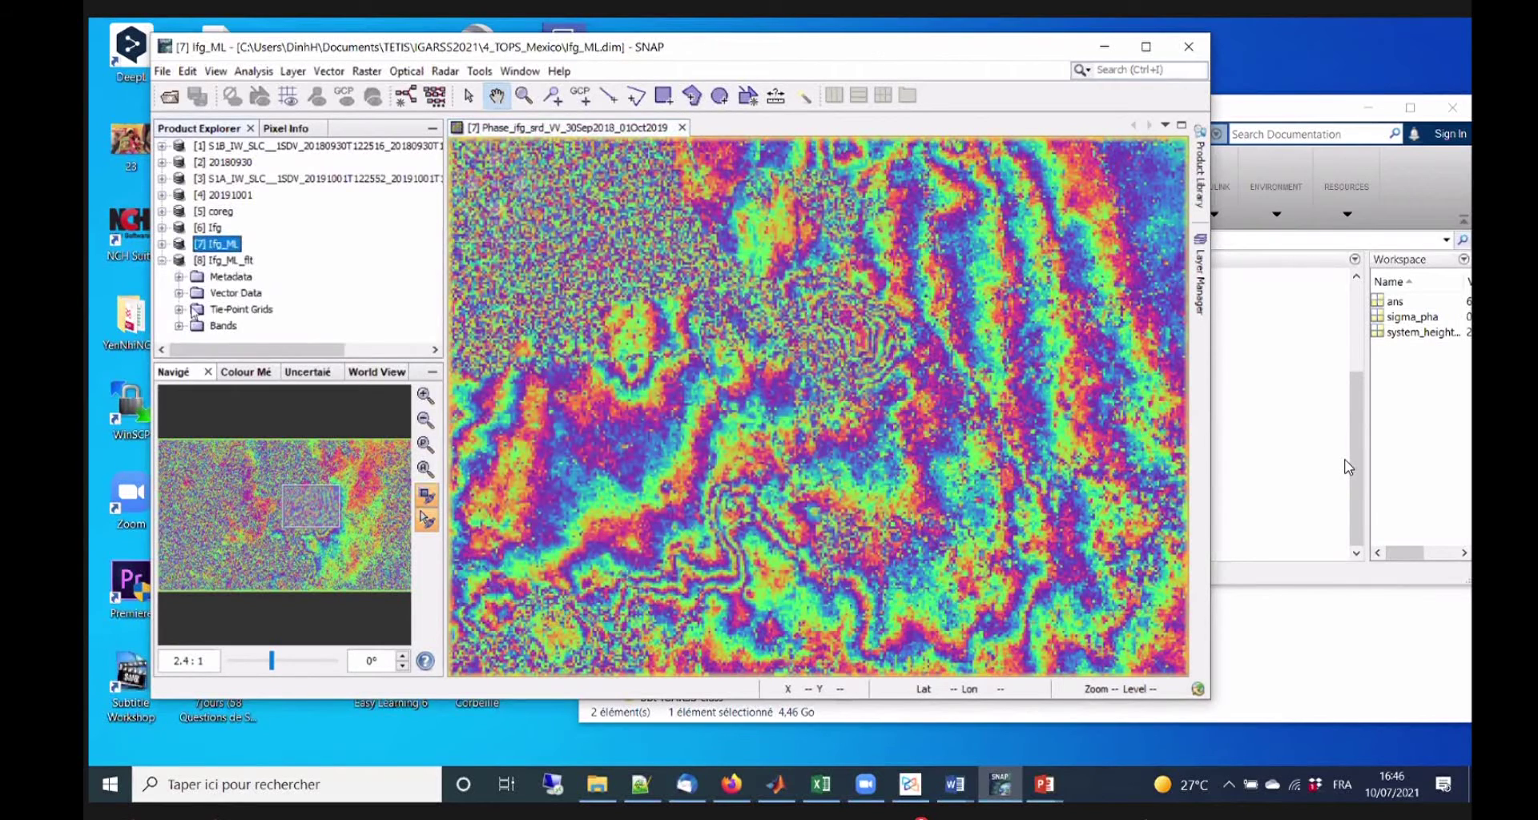
{"action": "left_click", "coordinate": [178, 325]}
{"action": "double_click", "coordinate": [269, 267]}
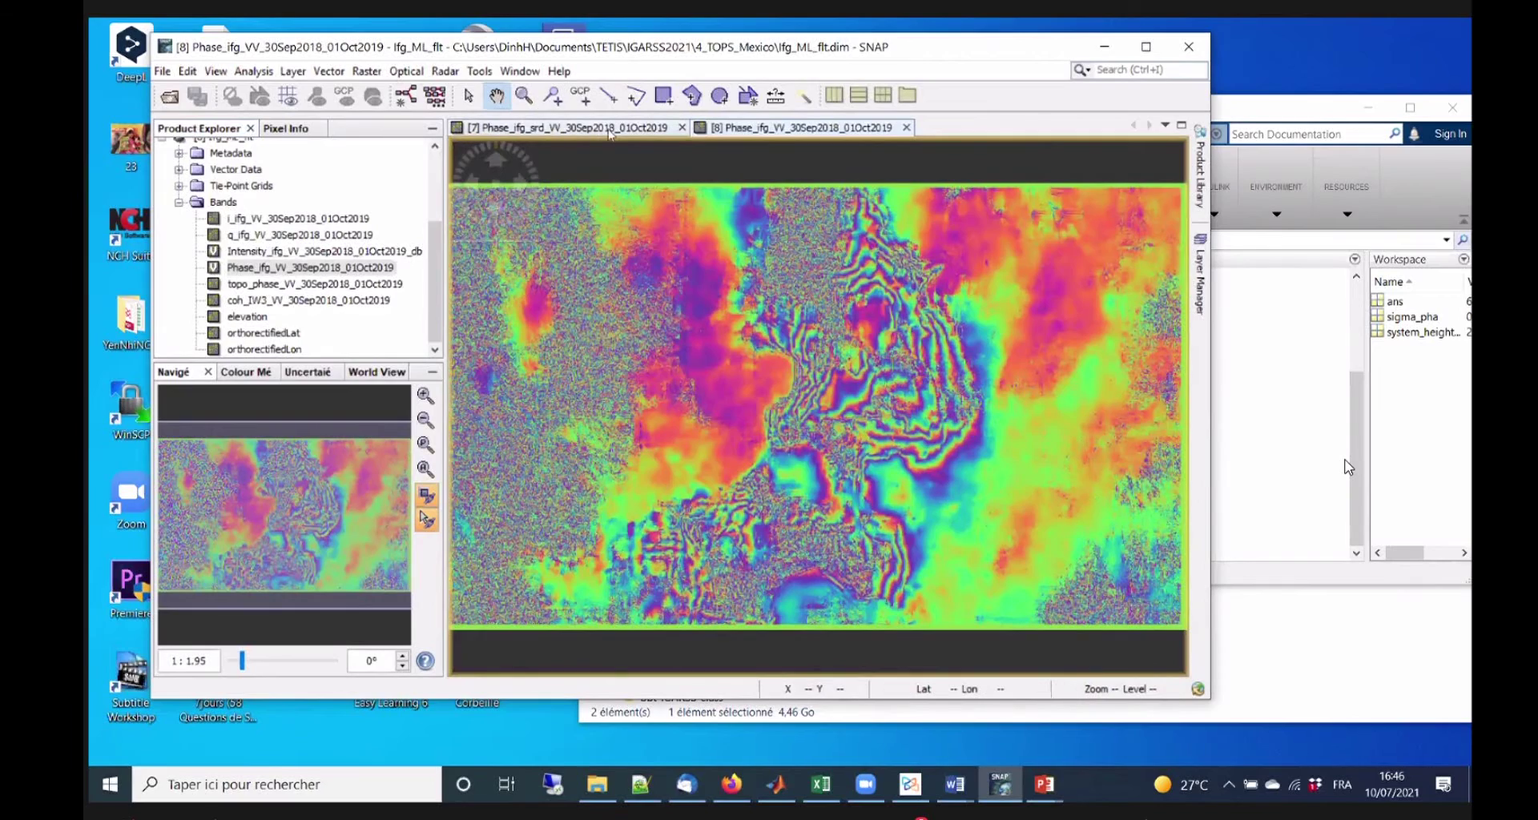
{"action": "left_click", "coordinate": [604, 131]}
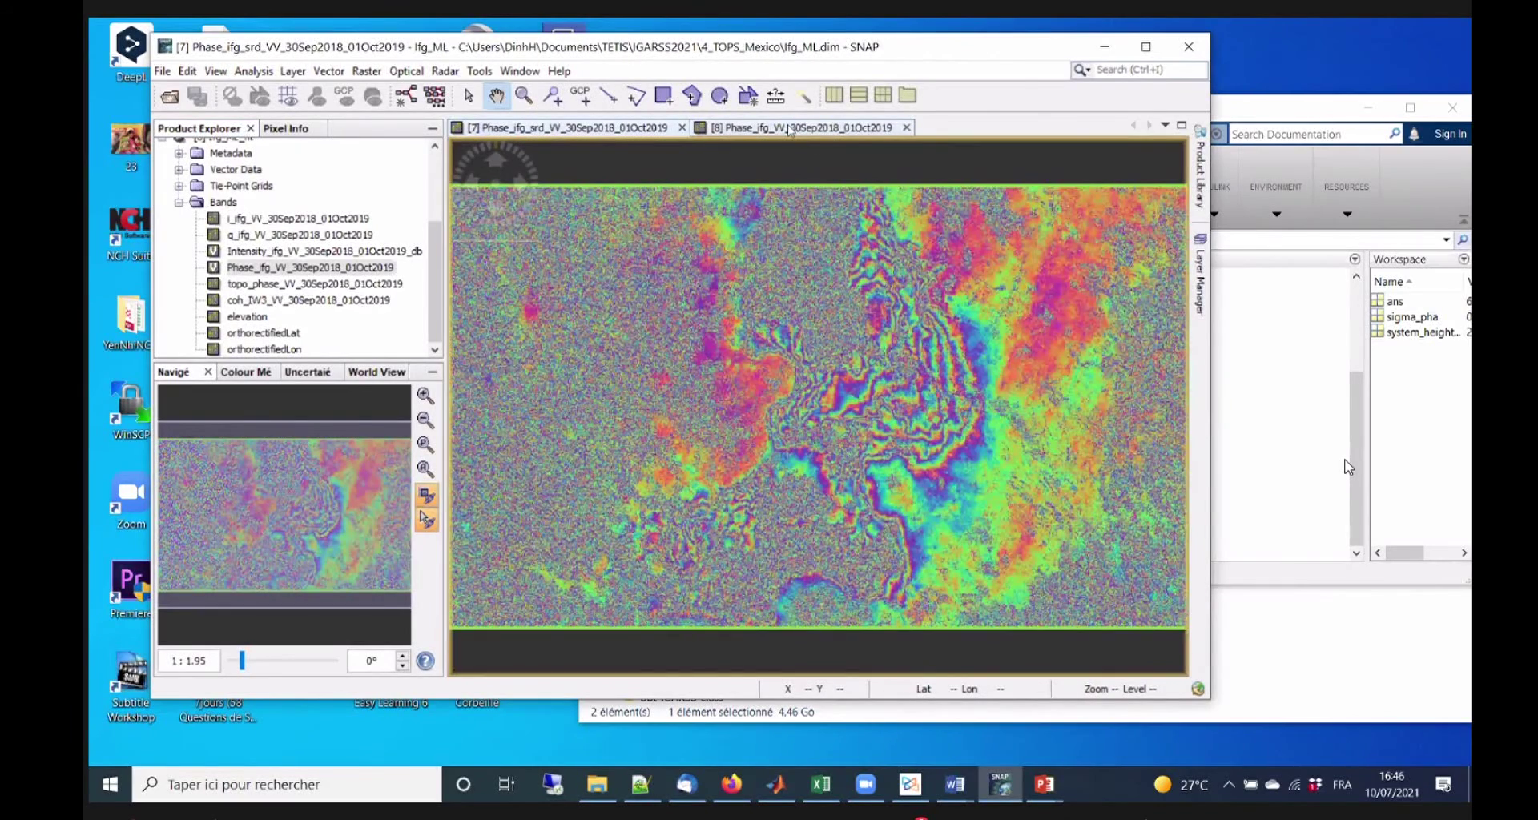
{"action": "left_click", "coordinate": [789, 129]}
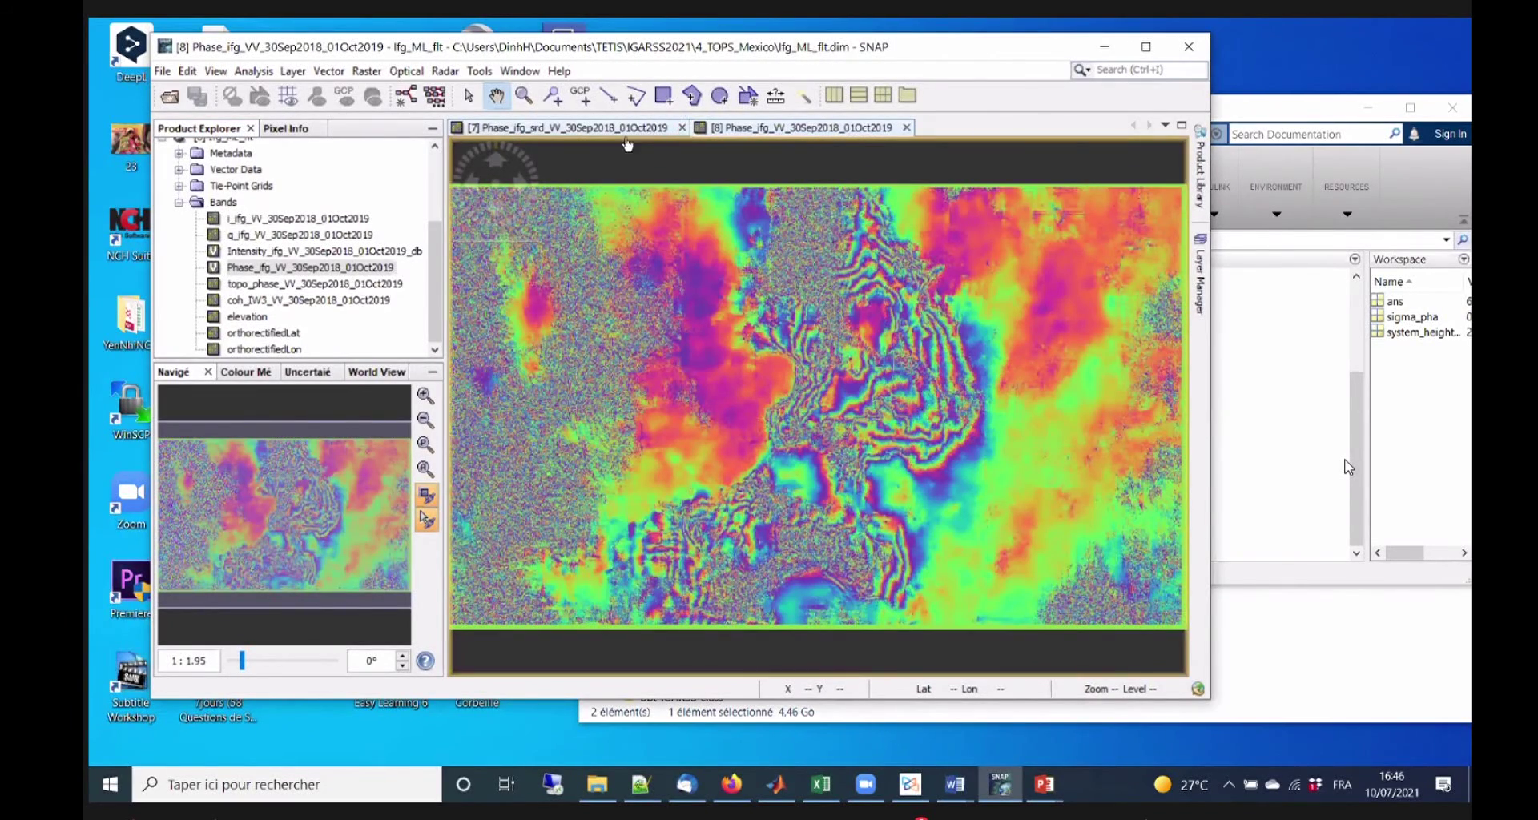
Compare the unfiltered Ifg_ML phase image with the filtered Ifg_ML_flt phase image, looking closely at the dense central fringes.
{"action": "key", "text": "ctrl+Tab"}
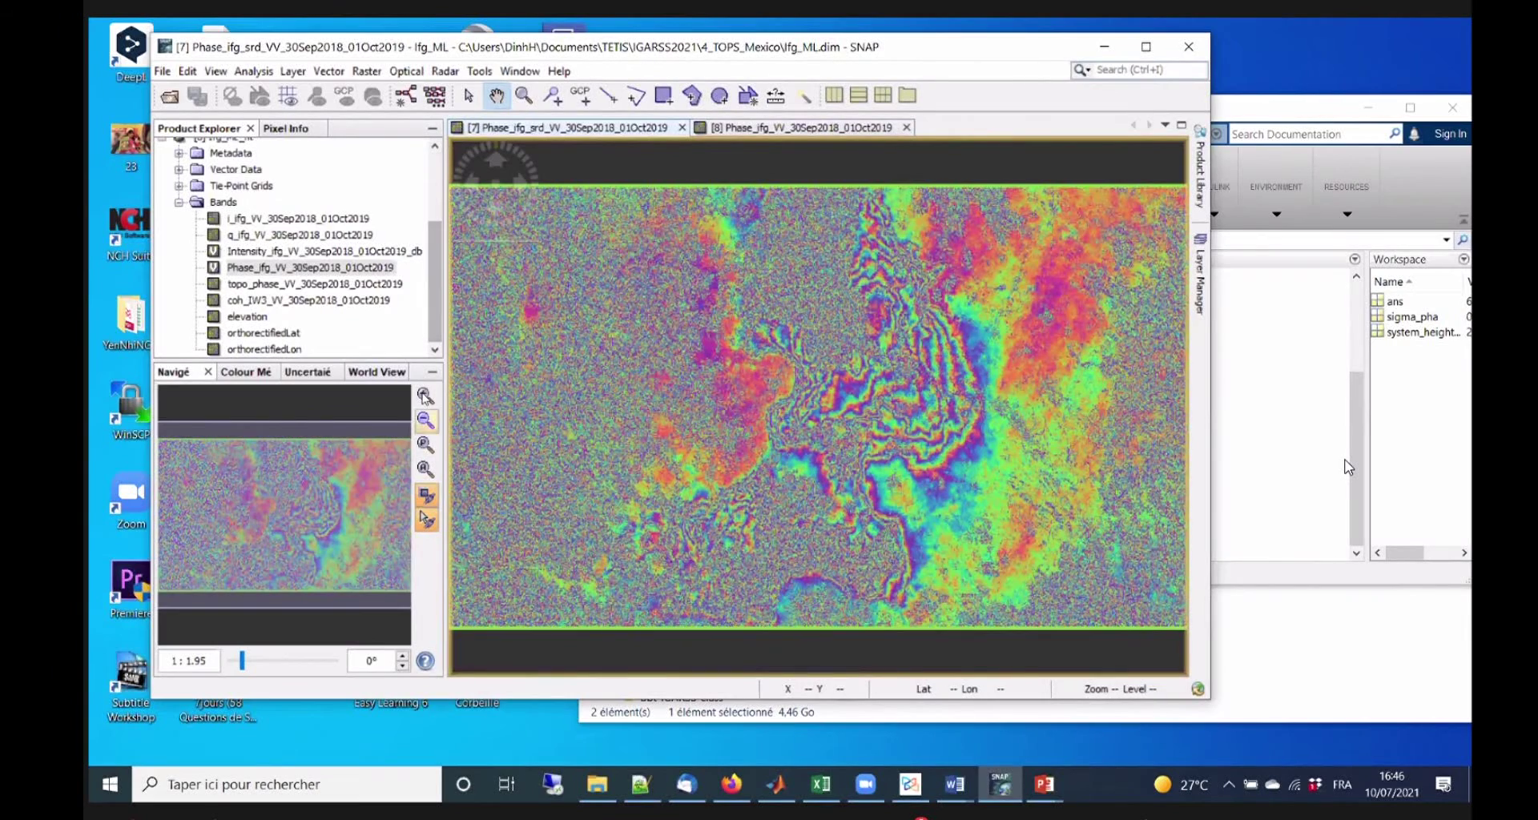
{"action": "left_click", "coordinate": [327, 509]}
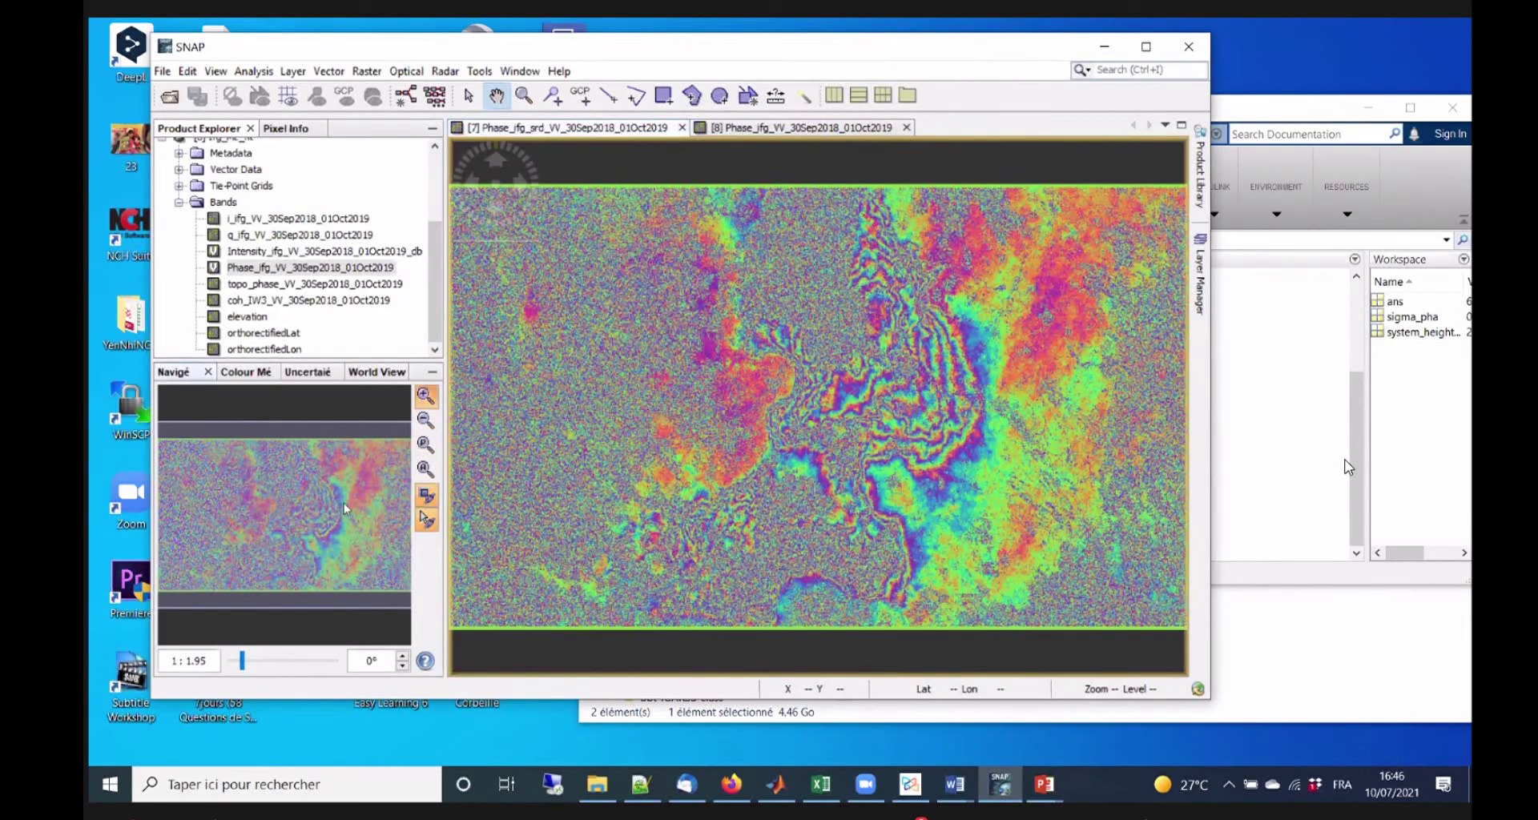
{"action": "scroll", "coordinate": [874, 455], "scroll_direction": "up", "scroll_amount": 1}
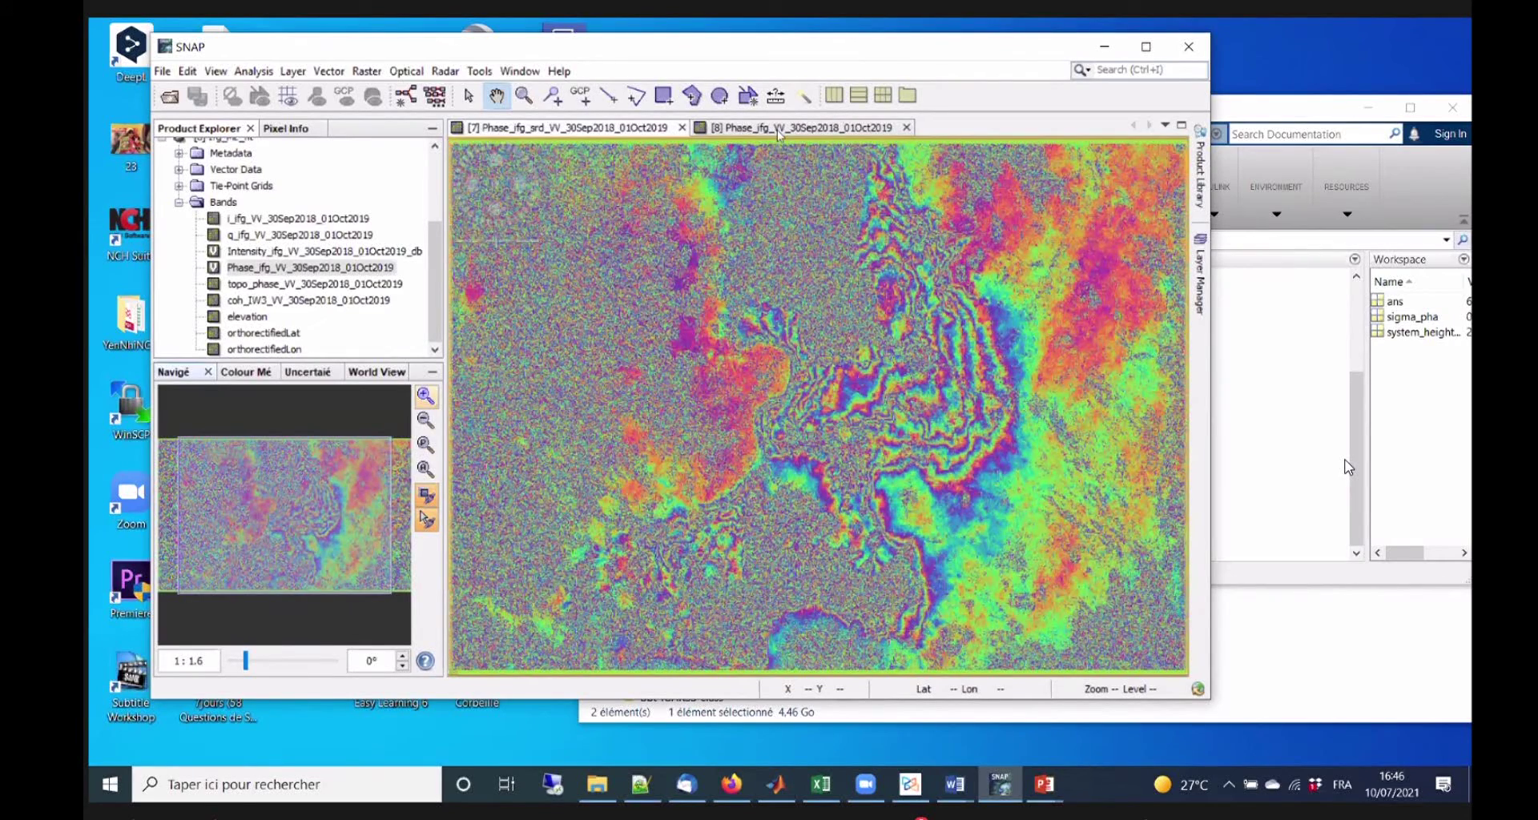
{"action": "scroll", "coordinate": [721, 334], "scroll_direction": "up", "scroll_amount": 1}
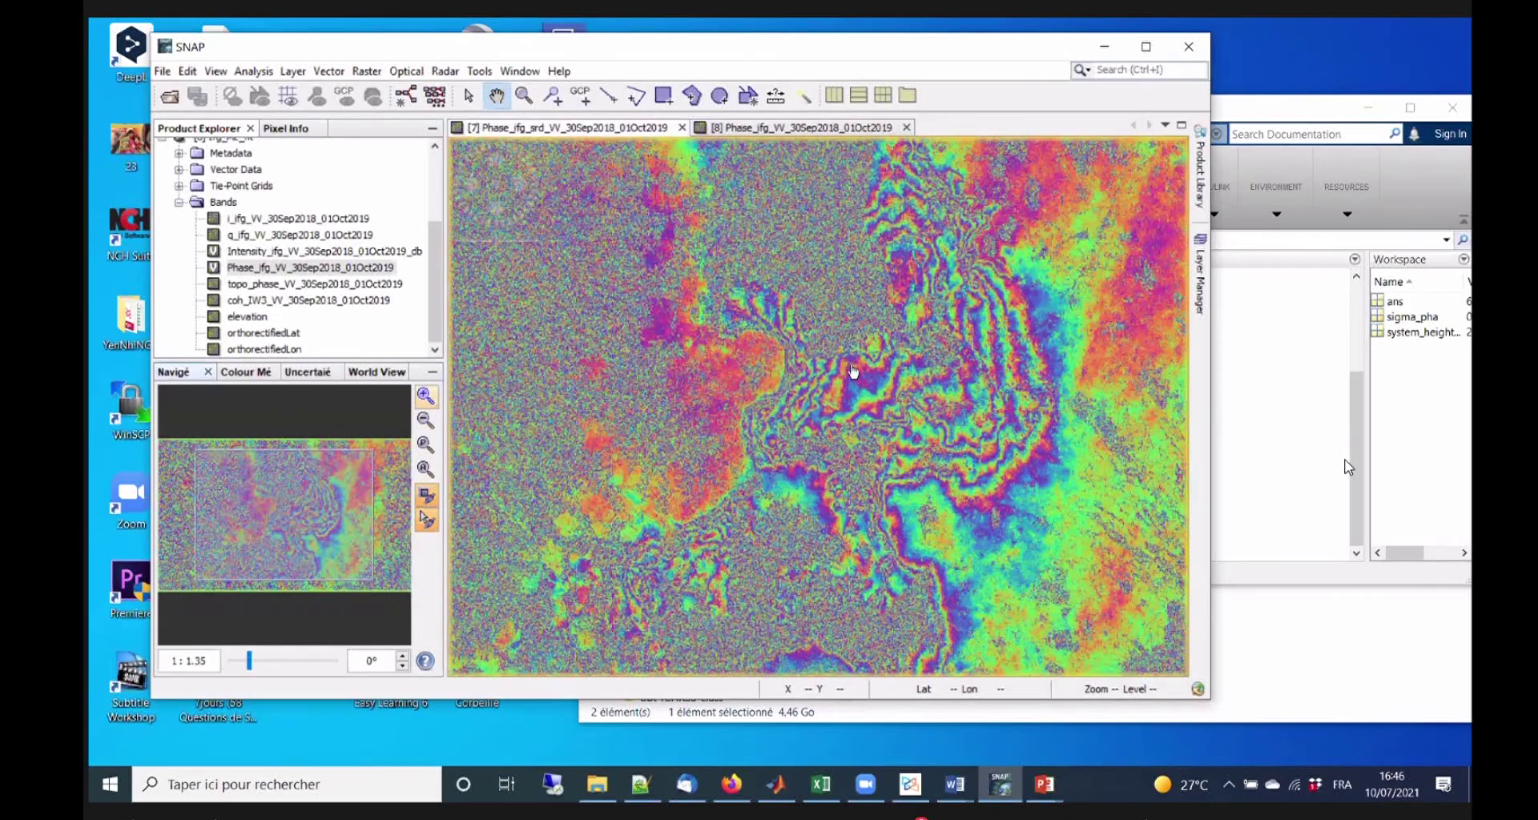
{"action": "left_click", "coordinate": [596, 129]}
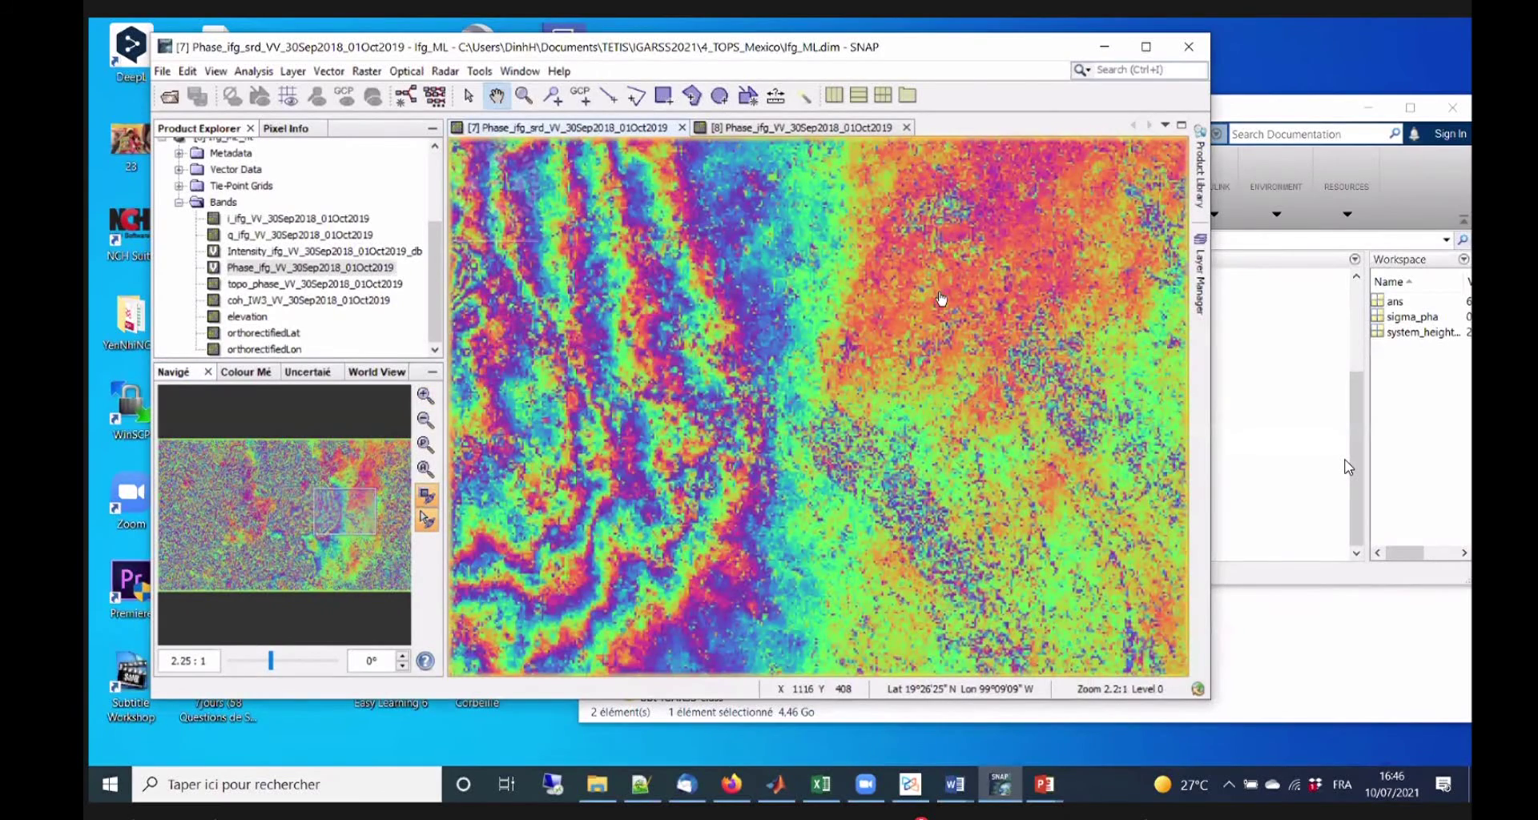
Close the unfiltered Ifg_ML phase view, open the coh_IW3_VV_30Sep2018_01Oct2019 band of Ifg_ML_flt, and examine its dark low-coherence area up close.
{"action": "left_click", "coordinate": [681, 134]}
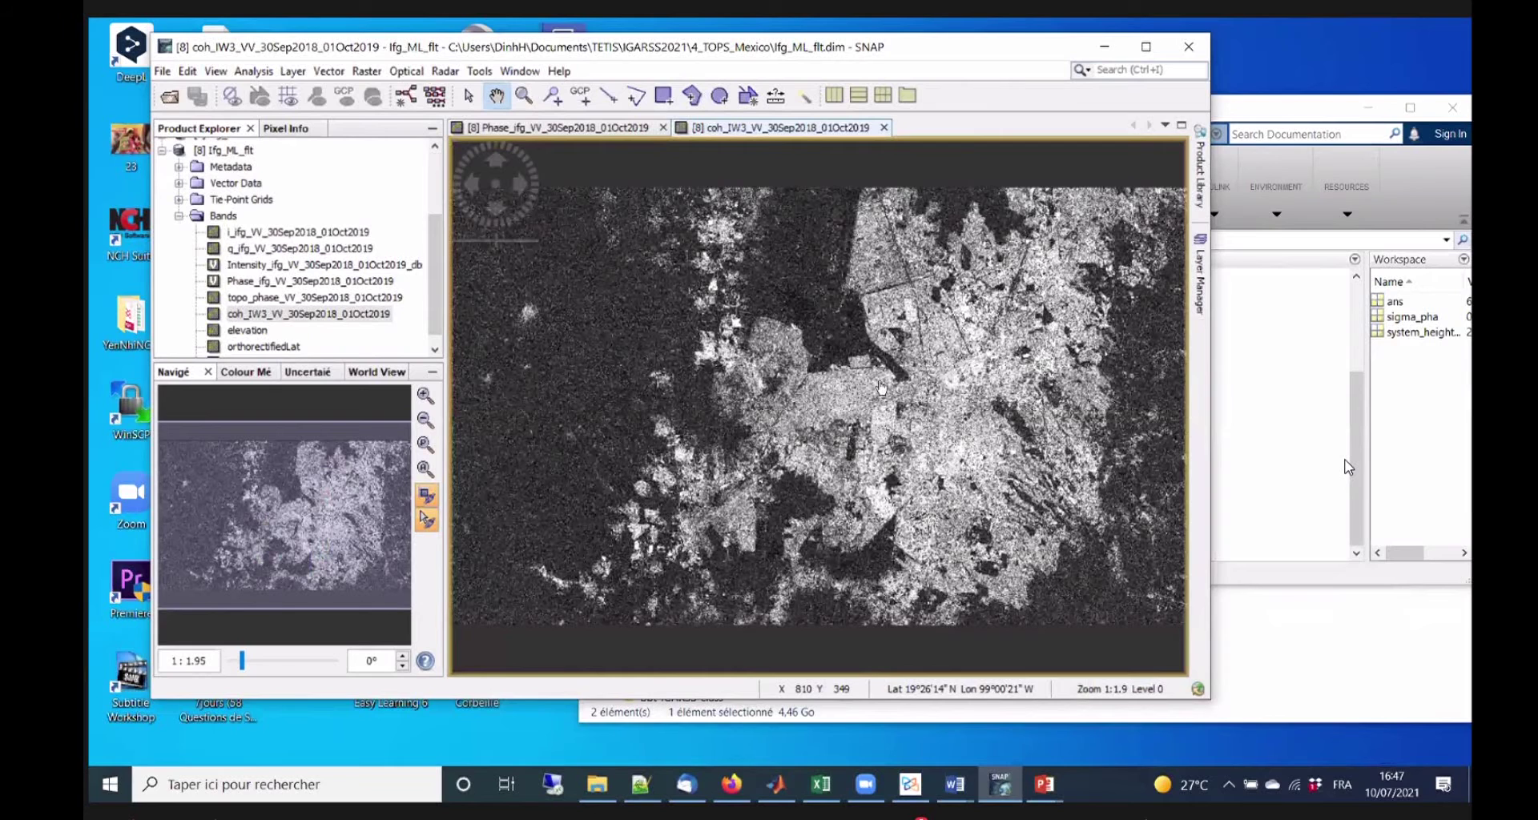
{"action": "scroll", "coordinate": [881, 392], "scroll_direction": "up", "scroll_amount": 1}
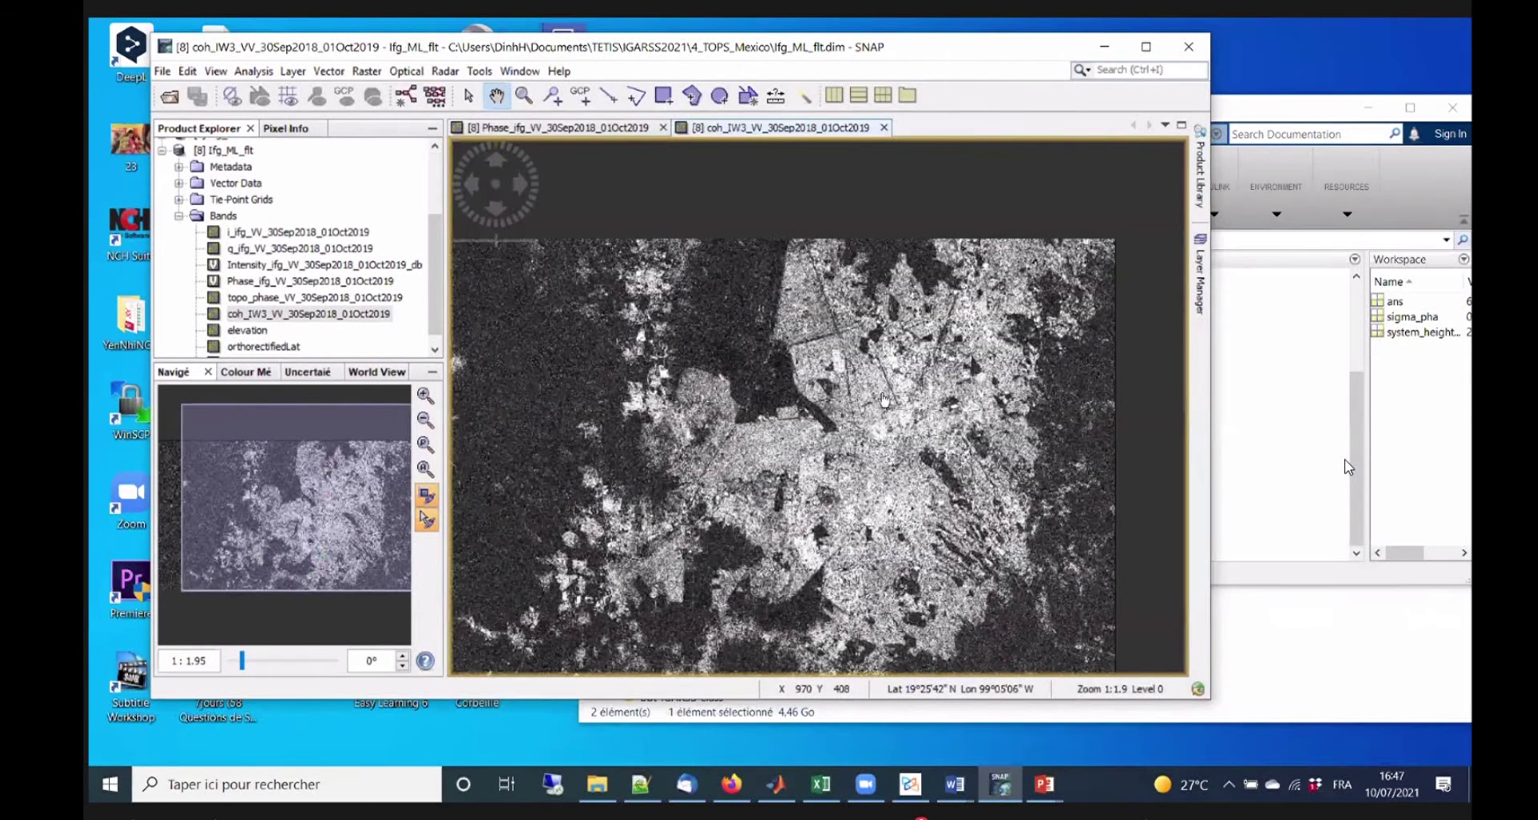
{"action": "left_click_drag", "start_coordinate": [772, 345], "coordinate": [793, 289]}
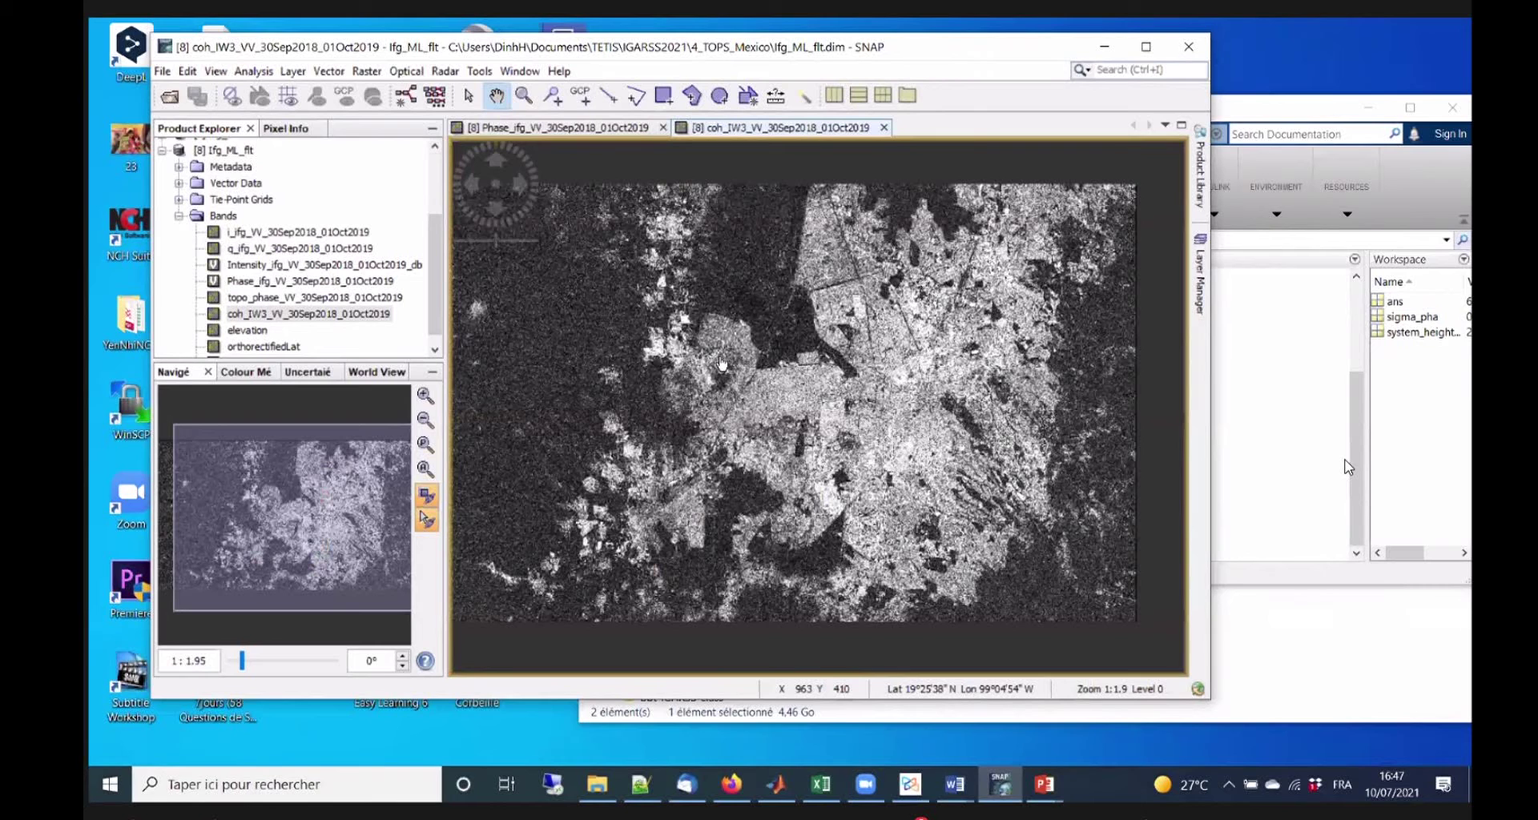
{"action": "left_click_drag", "start_coordinate": [740, 333], "coordinate": [710, 355]}
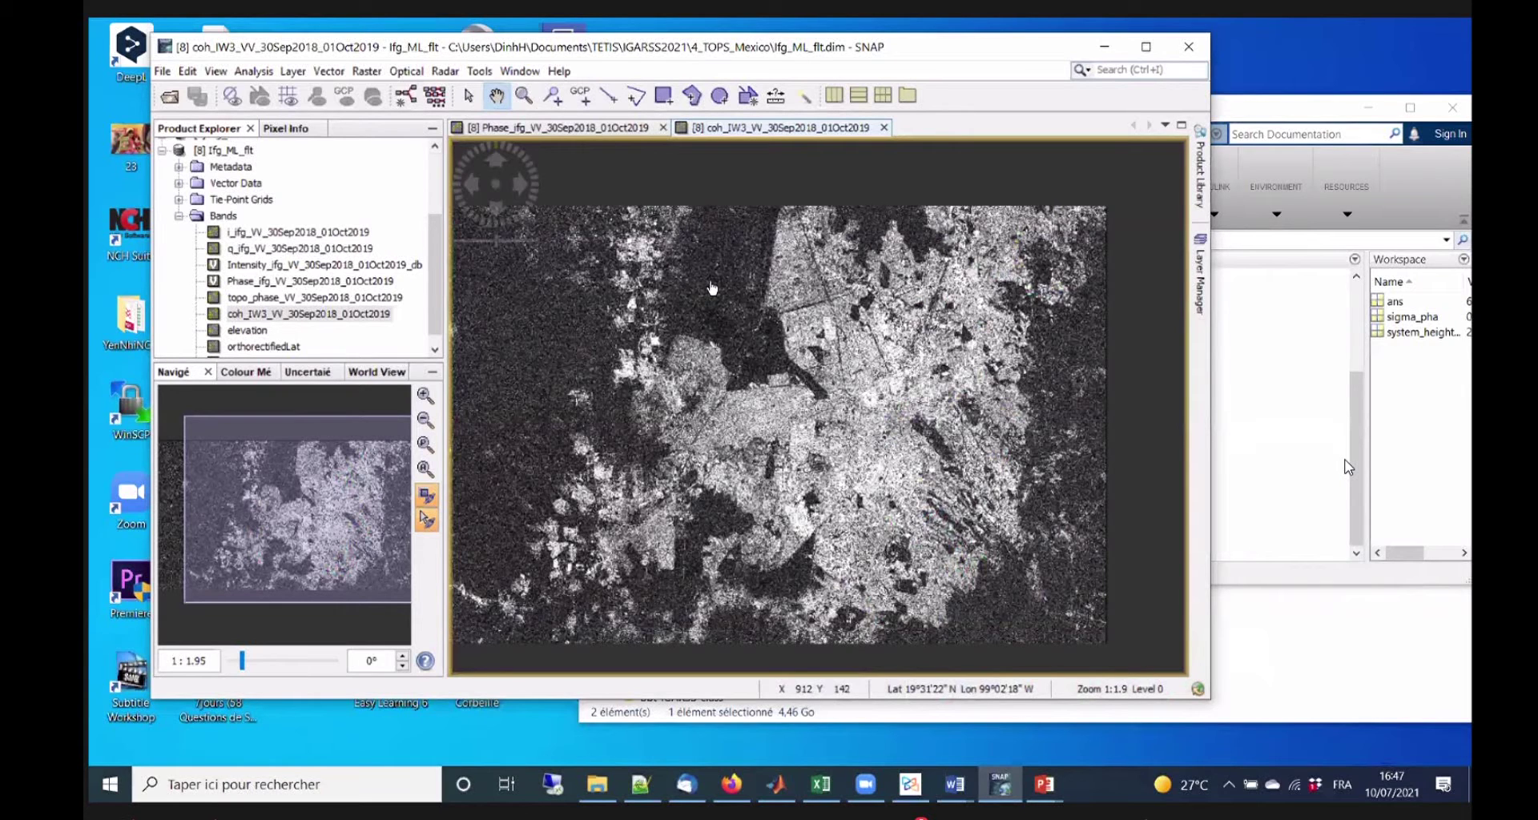
{"action": "scroll", "coordinate": [713, 282], "scroll_direction": "up", "scroll_amount": 3}
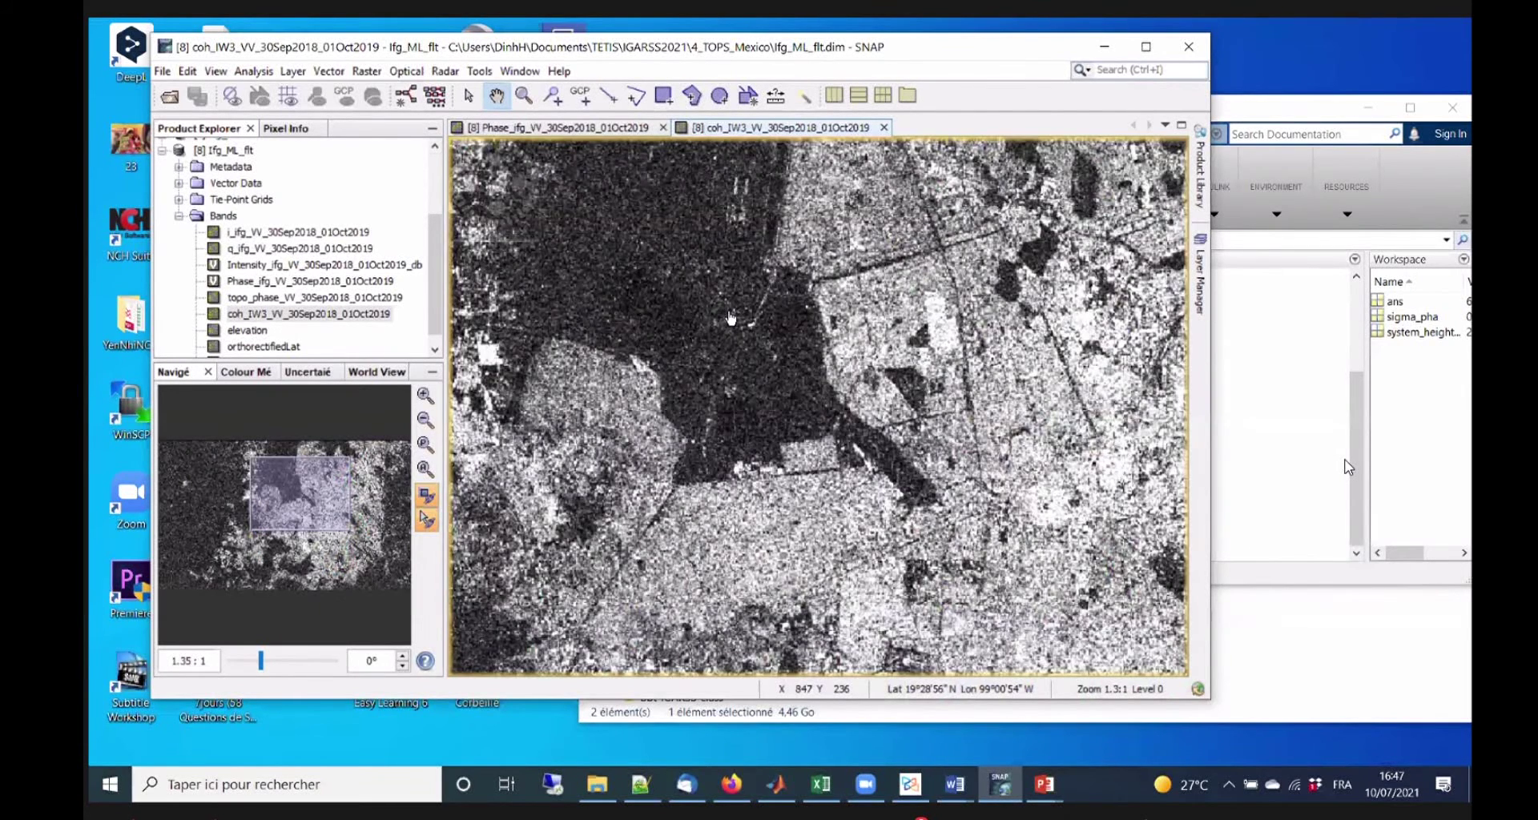
{"action": "left_click_drag", "start_coordinate": [674, 250], "coordinate": [720, 277]}
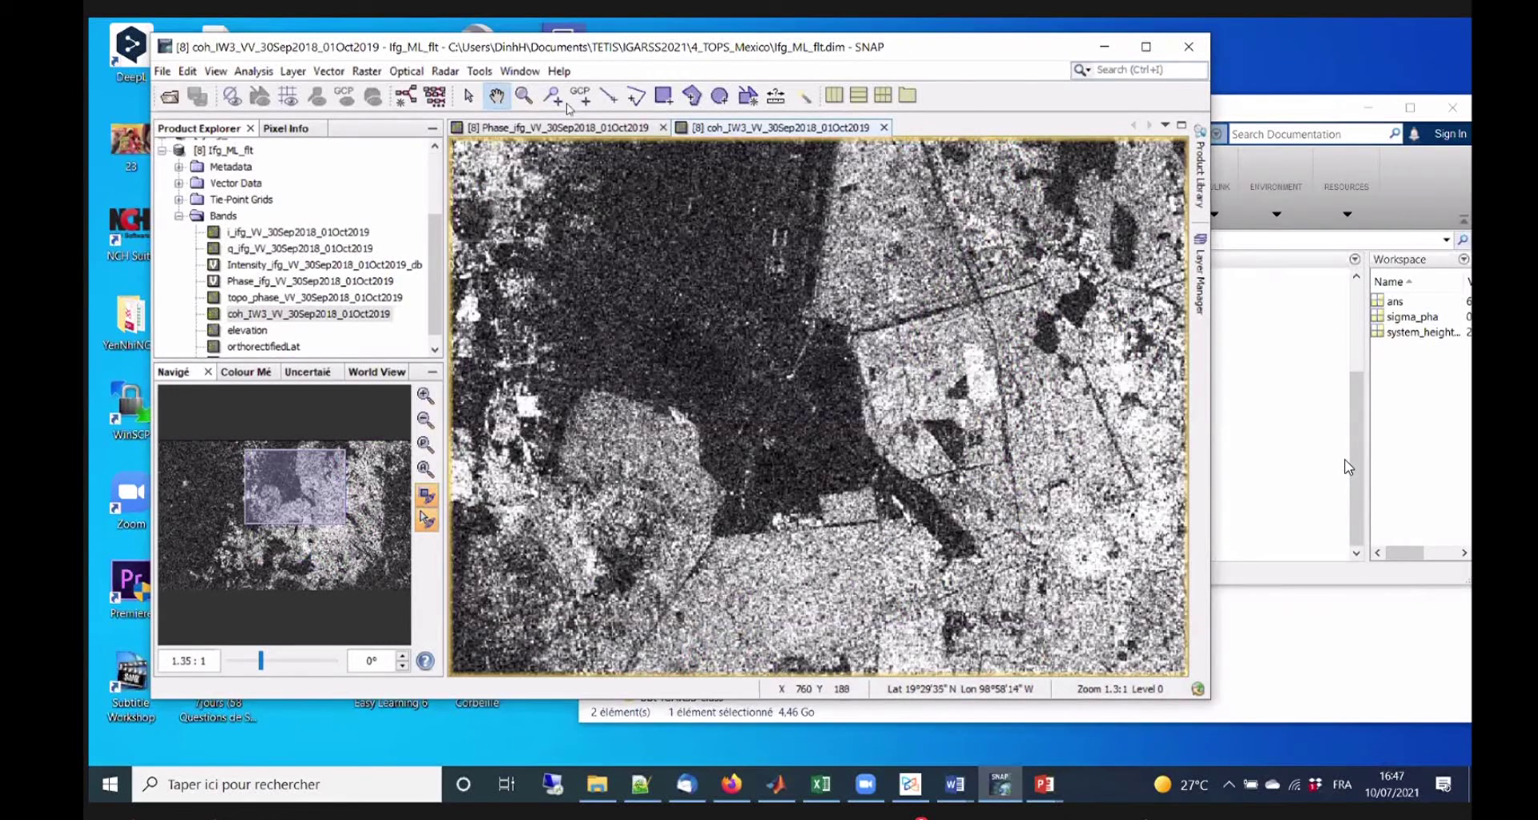
{"action": "scroll", "coordinate": [1073, 401], "scroll_direction": "up", "scroll_amount": 2}
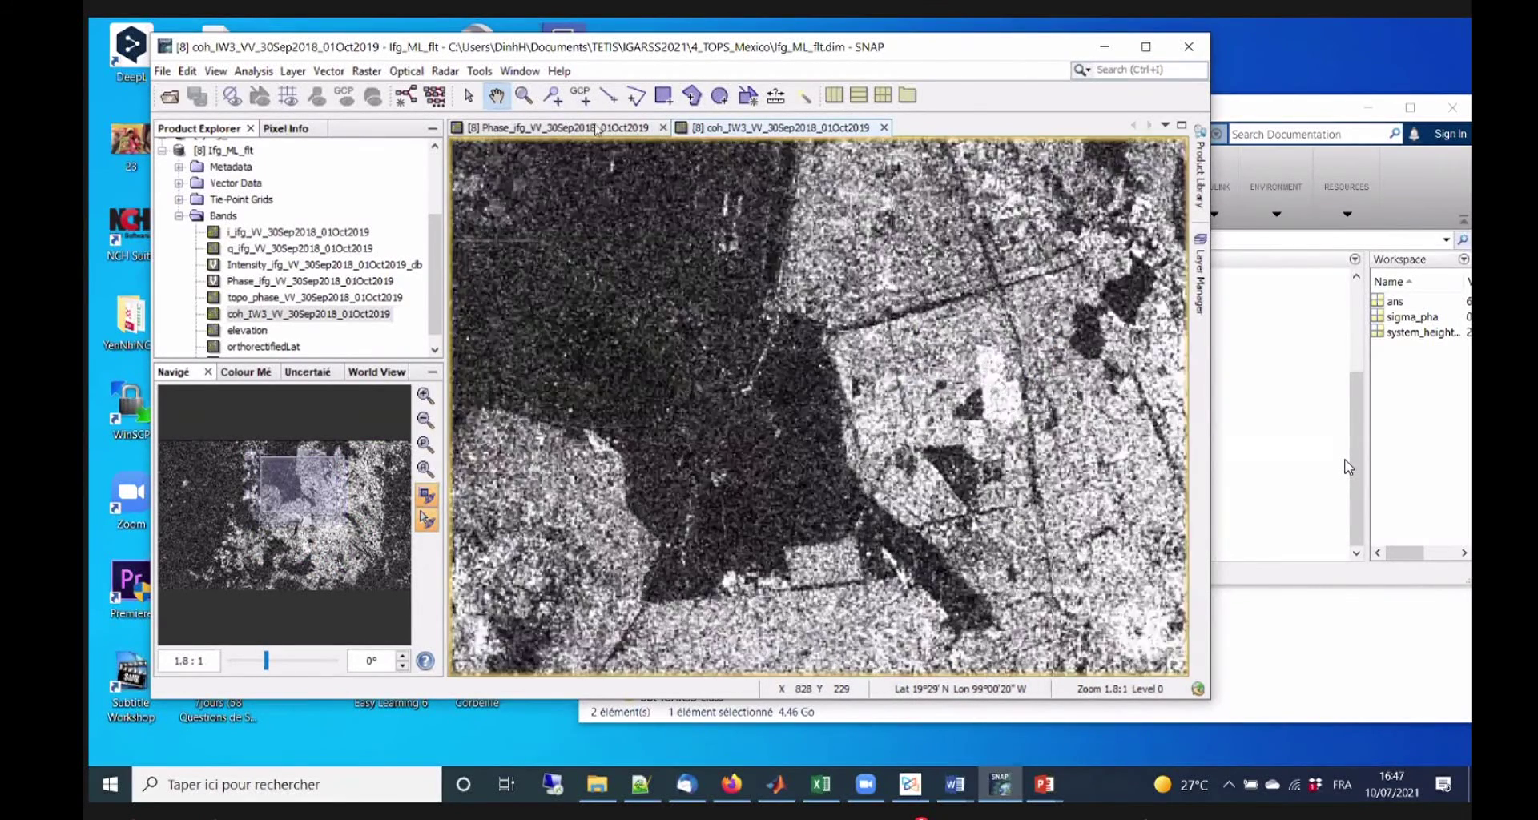
{"action": "left_click_drag", "start_coordinate": [616, 268], "coordinate": [714, 293]}
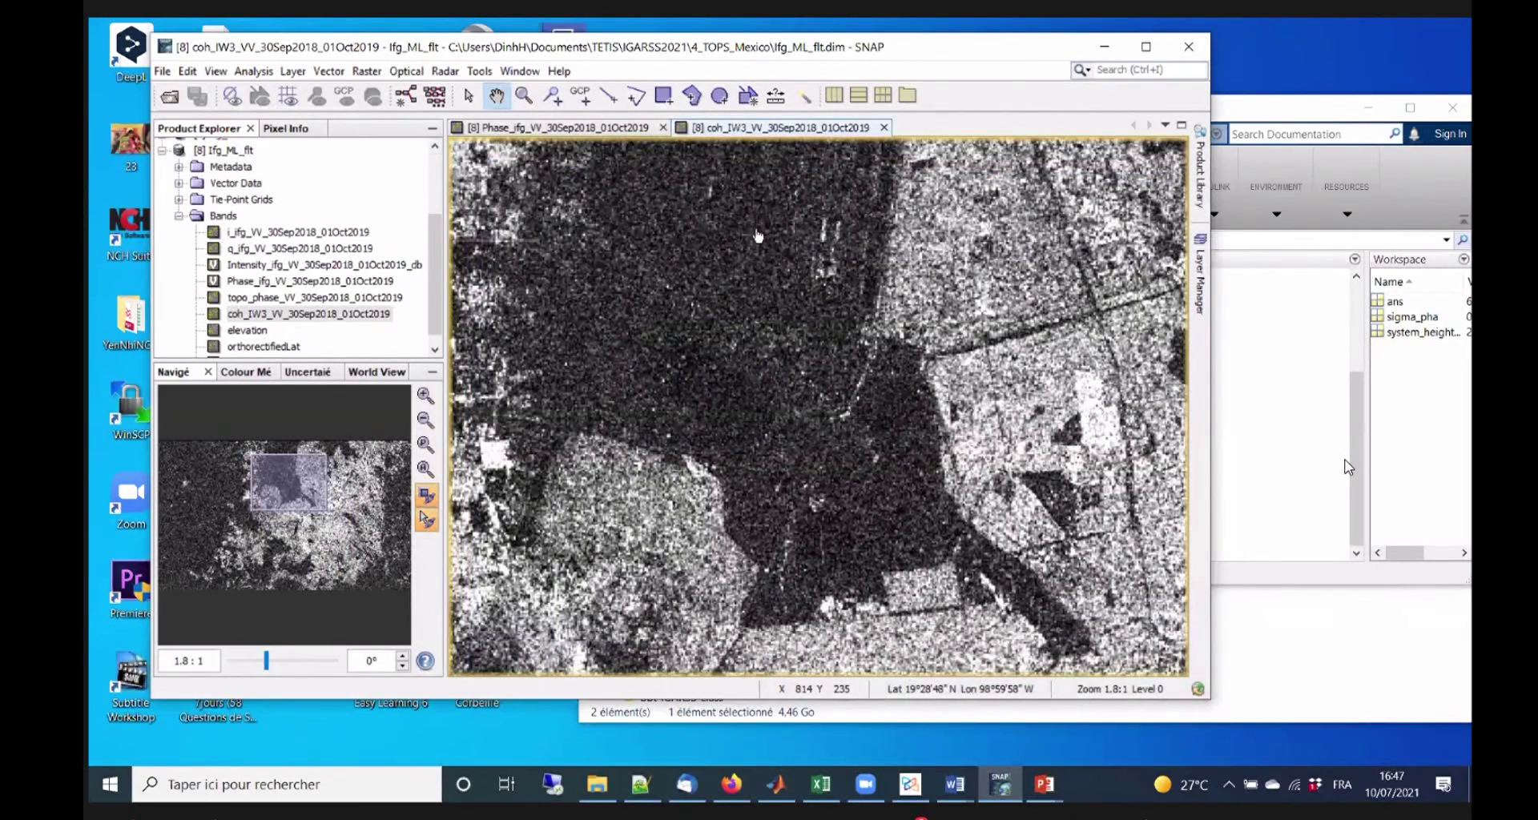
Compare the filtered phase image with the coherence image over the large dark low-coherence area.
{"action": "key", "text": "ctrl+Tab"}
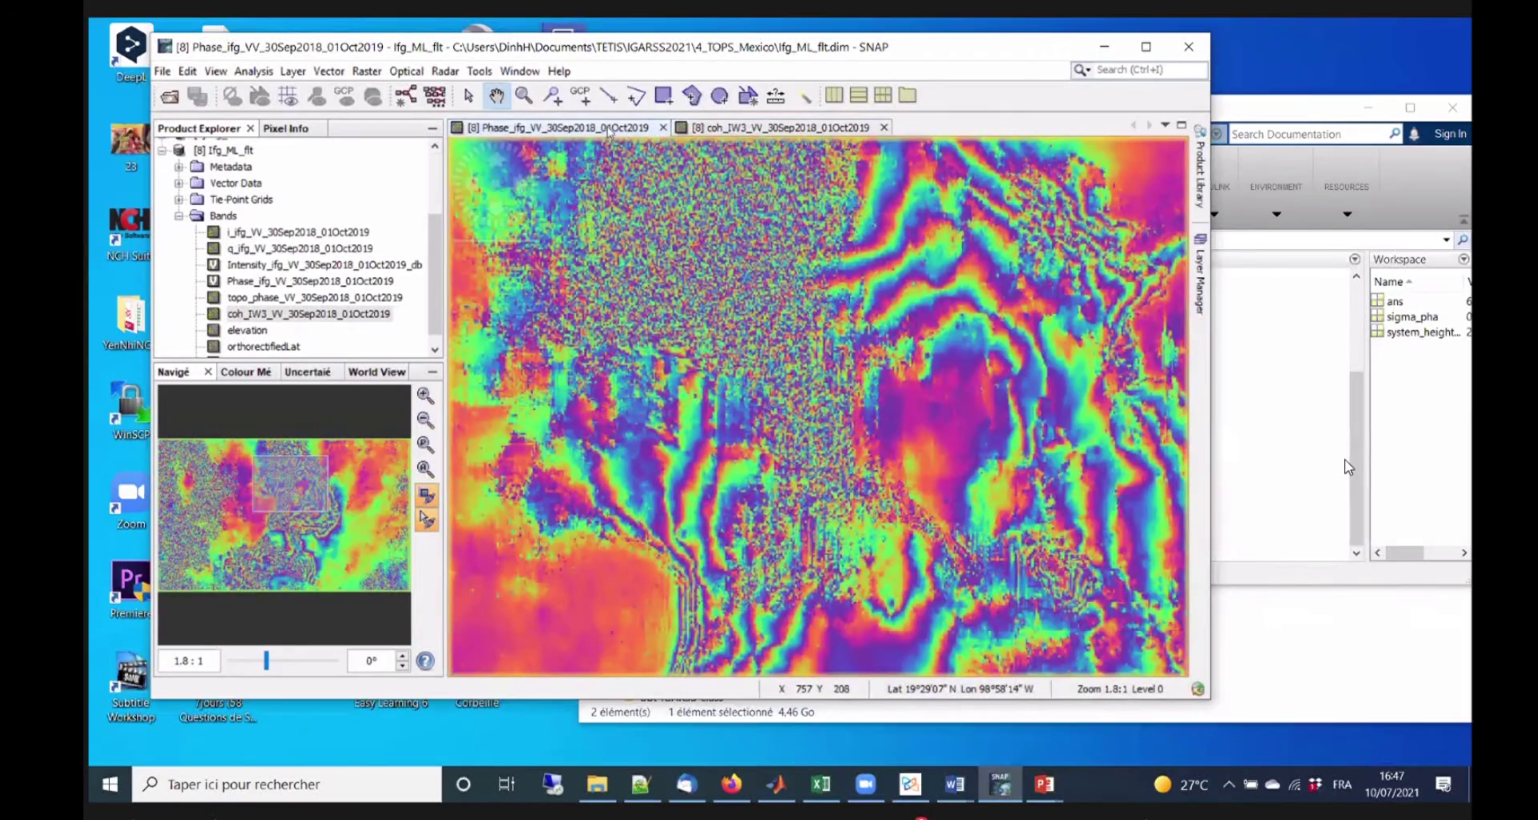
{"action": "left_click", "coordinate": [743, 135]}
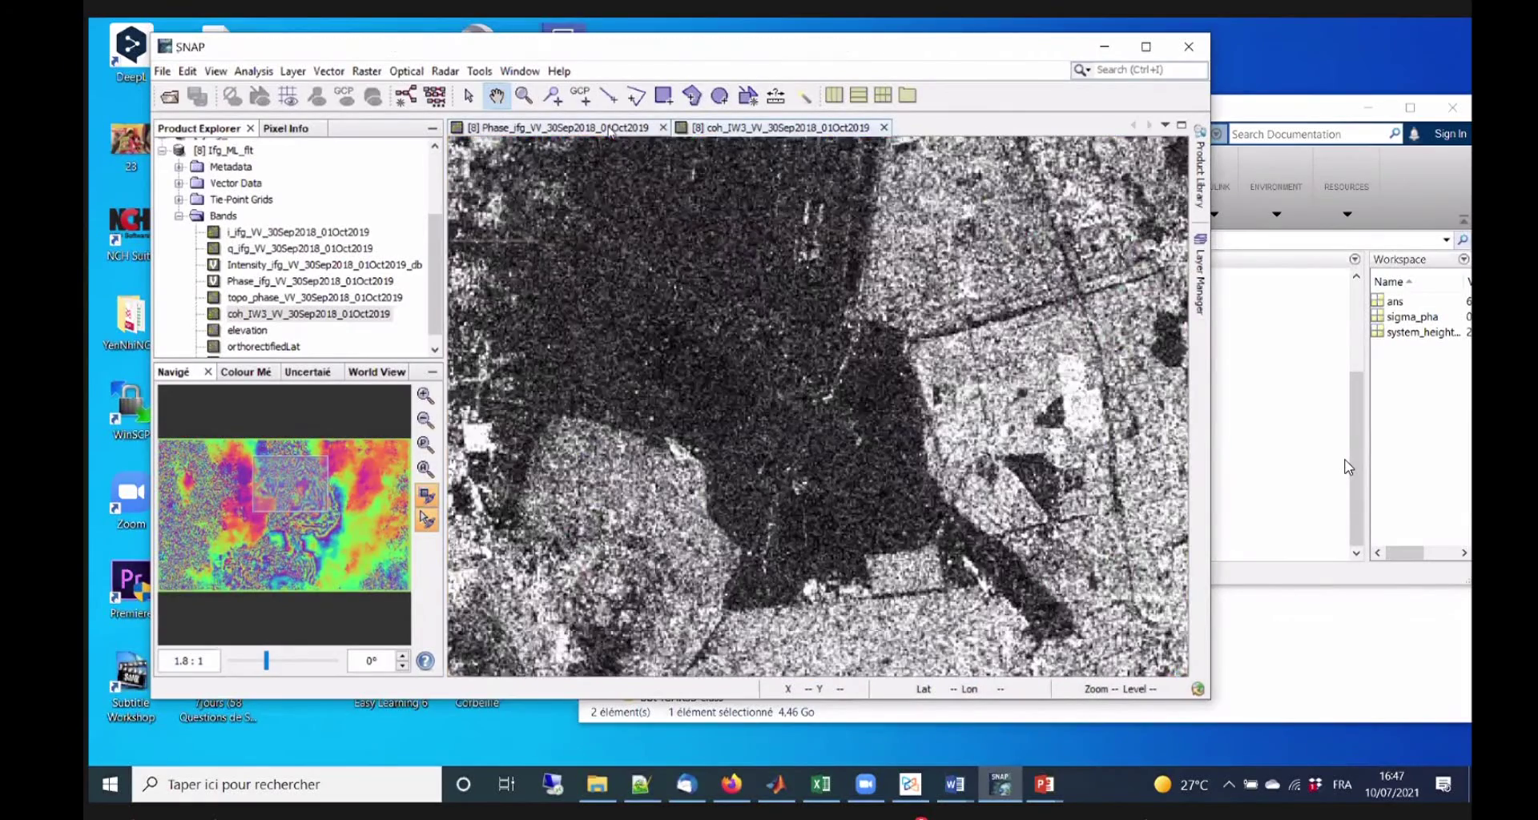
{"action": "left_click", "coordinate": [619, 133]}
{"action": "key", "text": "ctrl+Tab"}
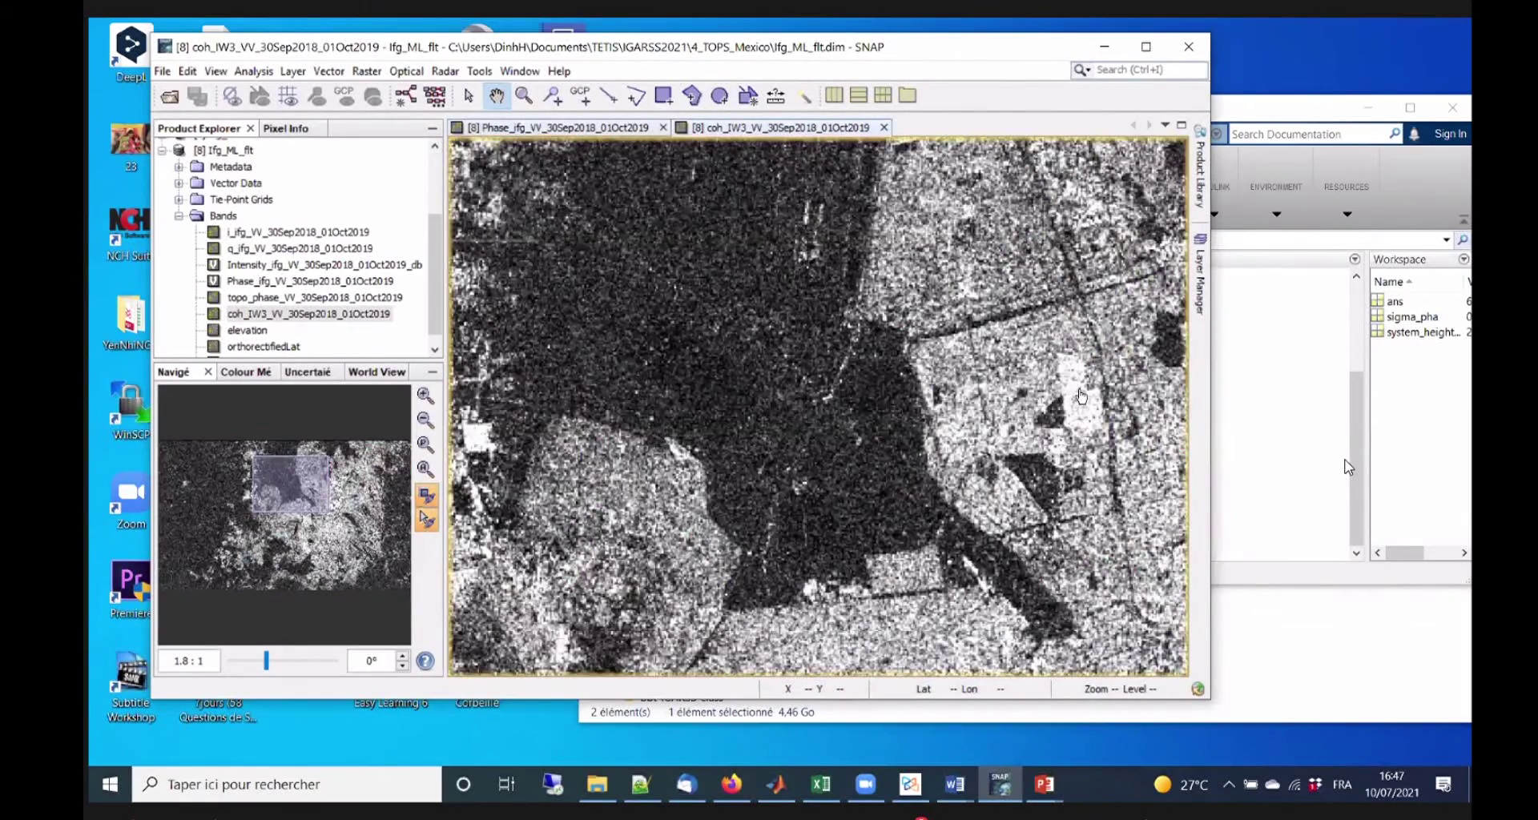
{"action": "key", "text": "ctrl+Tab"}
{"action": "key", "text": "ctrl+Tab"}
Compare coherence and filtered phase up close around the bright high-coherence patch and the dark triangular areas beside it.
{"action": "scroll", "coordinate": [805, 415], "scroll_direction": "up", "scroll_amount": 3}
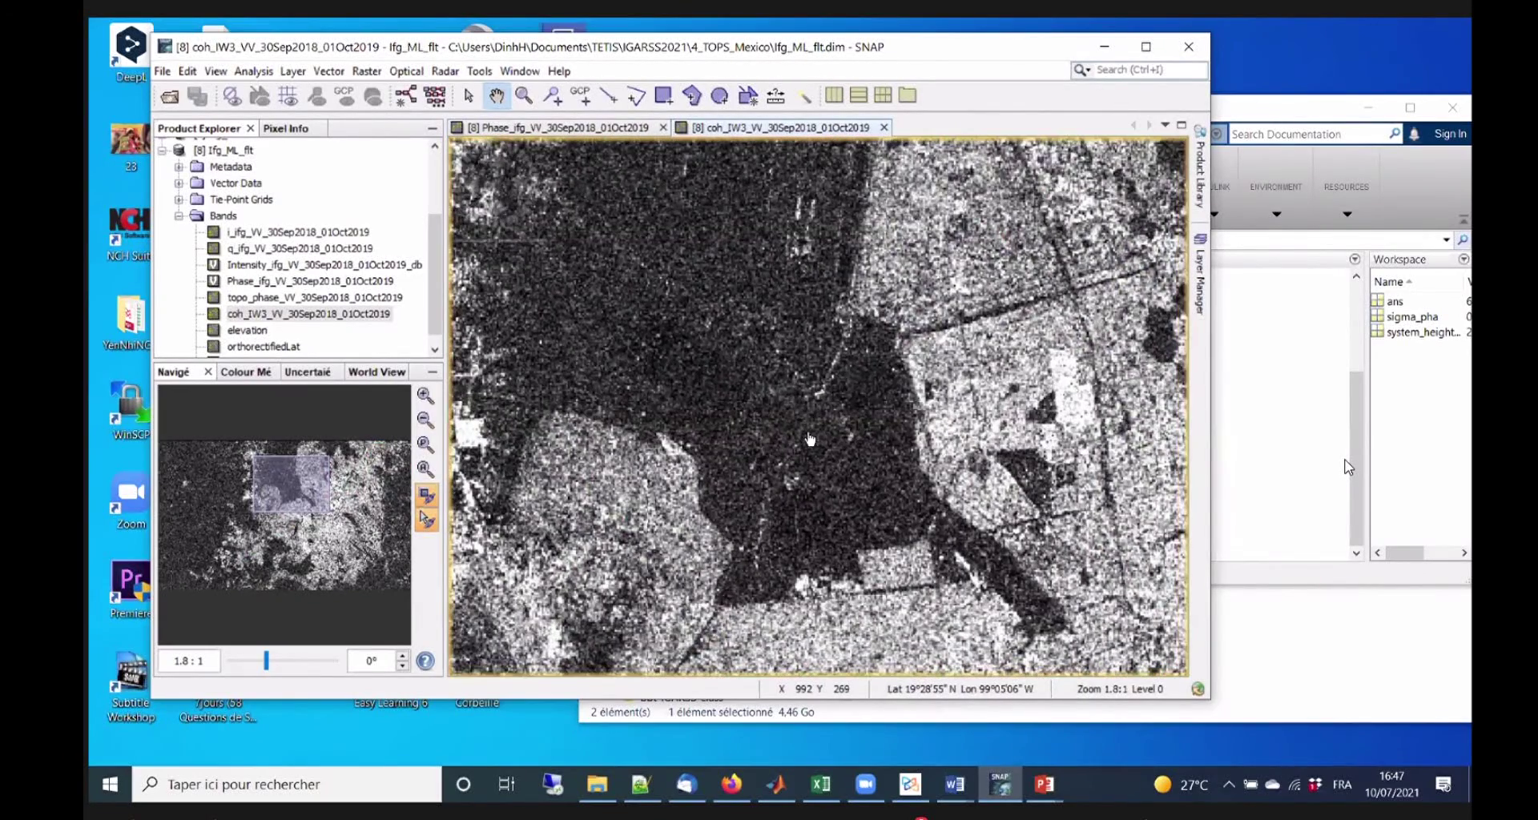
{"action": "left_click_drag", "start_coordinate": [830, 454], "coordinate": [857, 437]}
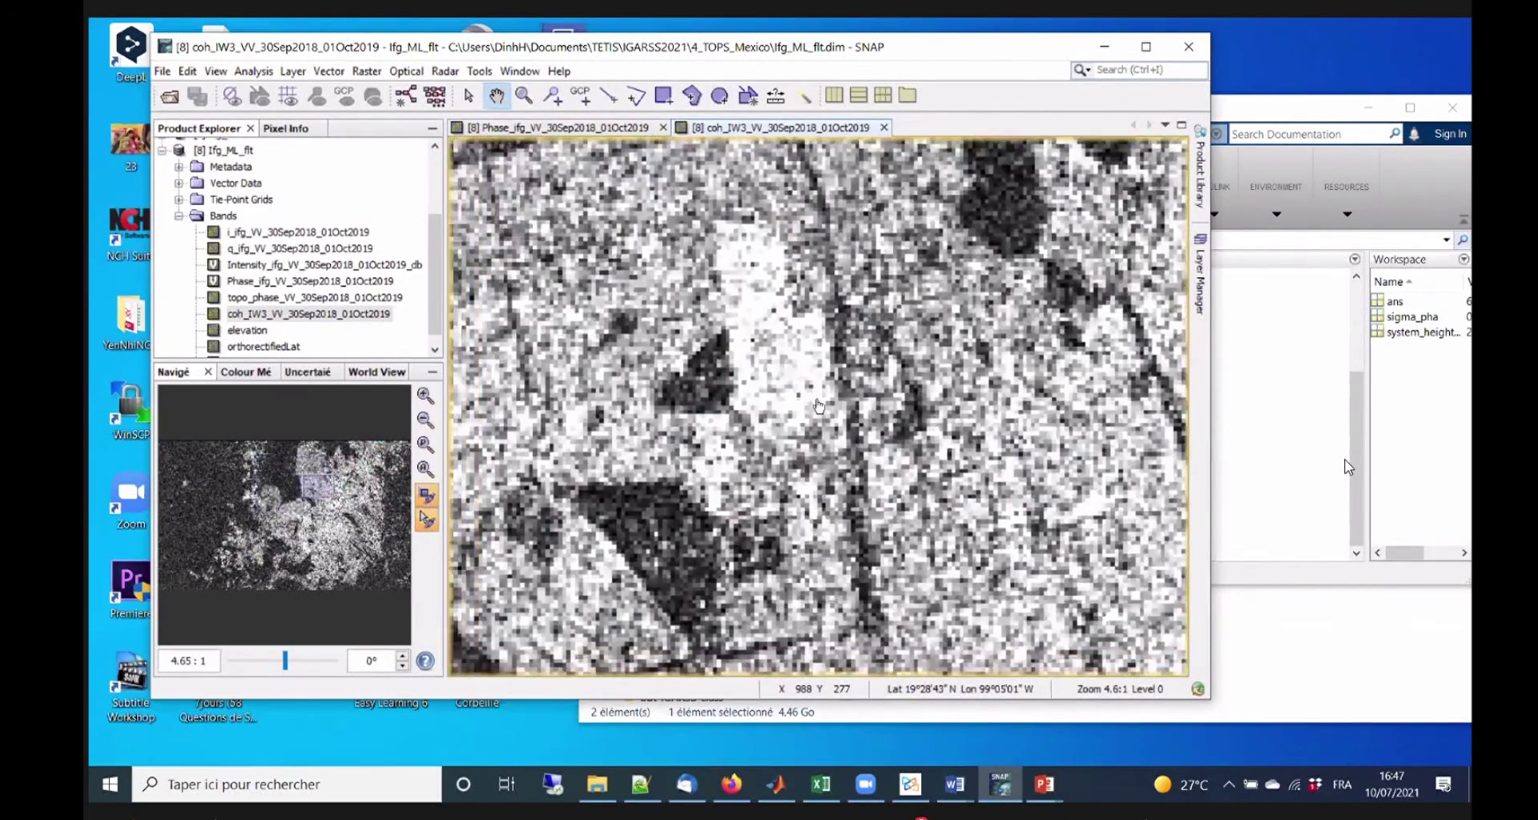
{"action": "left_click_drag", "start_coordinate": [784, 332], "coordinate": [813, 396]}
{"action": "mouse_move", "coordinate": [752, 141]}
{"action": "left_mouse_down"}
{"action": "mouse_move", "coordinate": [783, 165]}
{"action": "mouse_move", "coordinate": [753, 128]}
{"action": "left_mouse_up"}
{"action": "left_click_drag", "start_coordinate": [832, 359], "coordinate": [795, 380]}
{"action": "key", "text": "ctrl+Tab"}
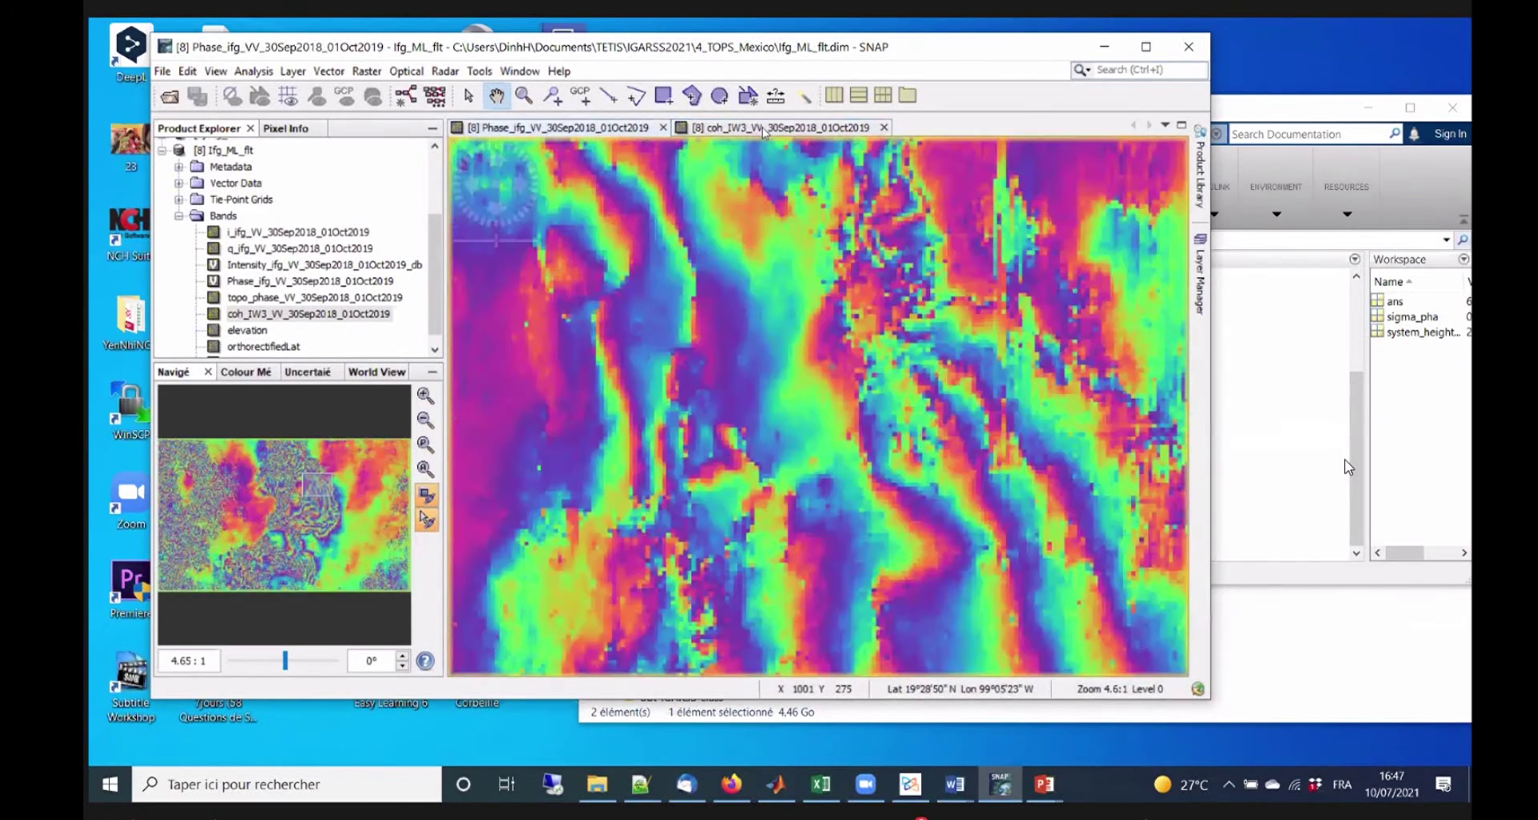
{"action": "key", "text": "ctrl+Tab"}
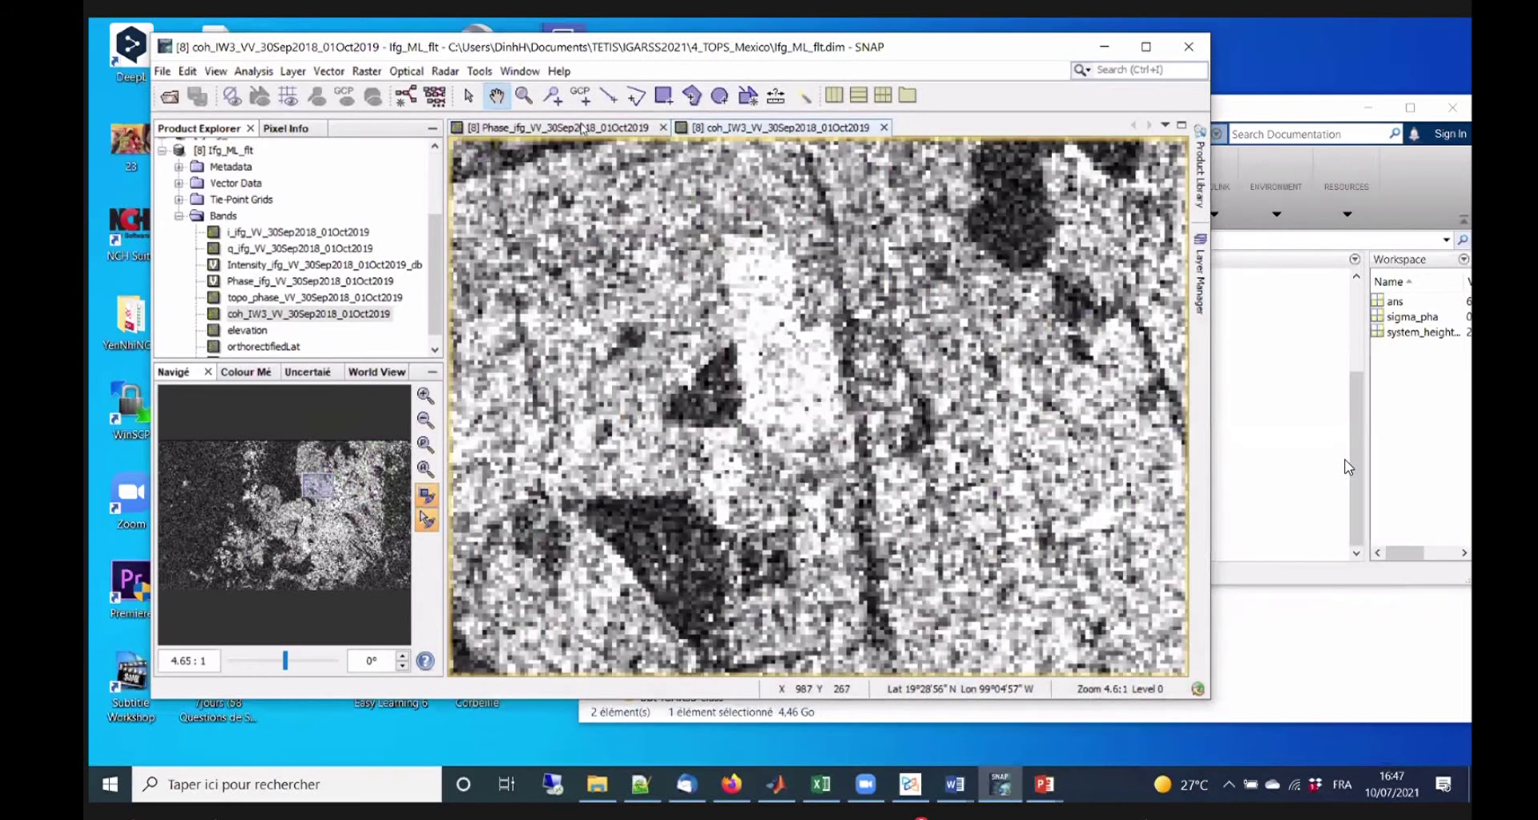
{"action": "key", "text": "ctrl+Tab"}
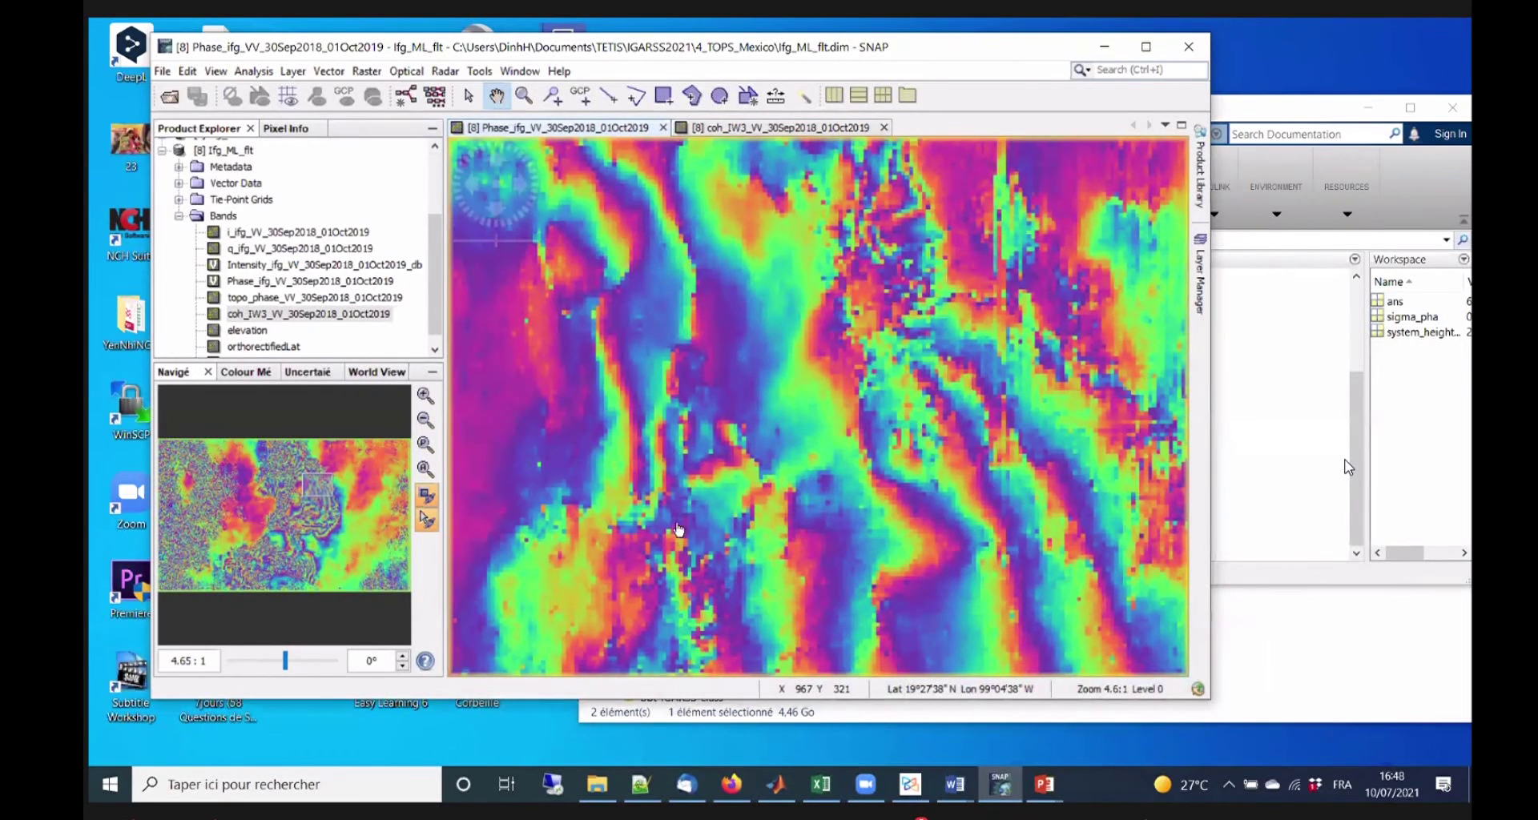
{"action": "left_click_drag", "start_coordinate": [678, 529], "coordinate": [669, 453]}
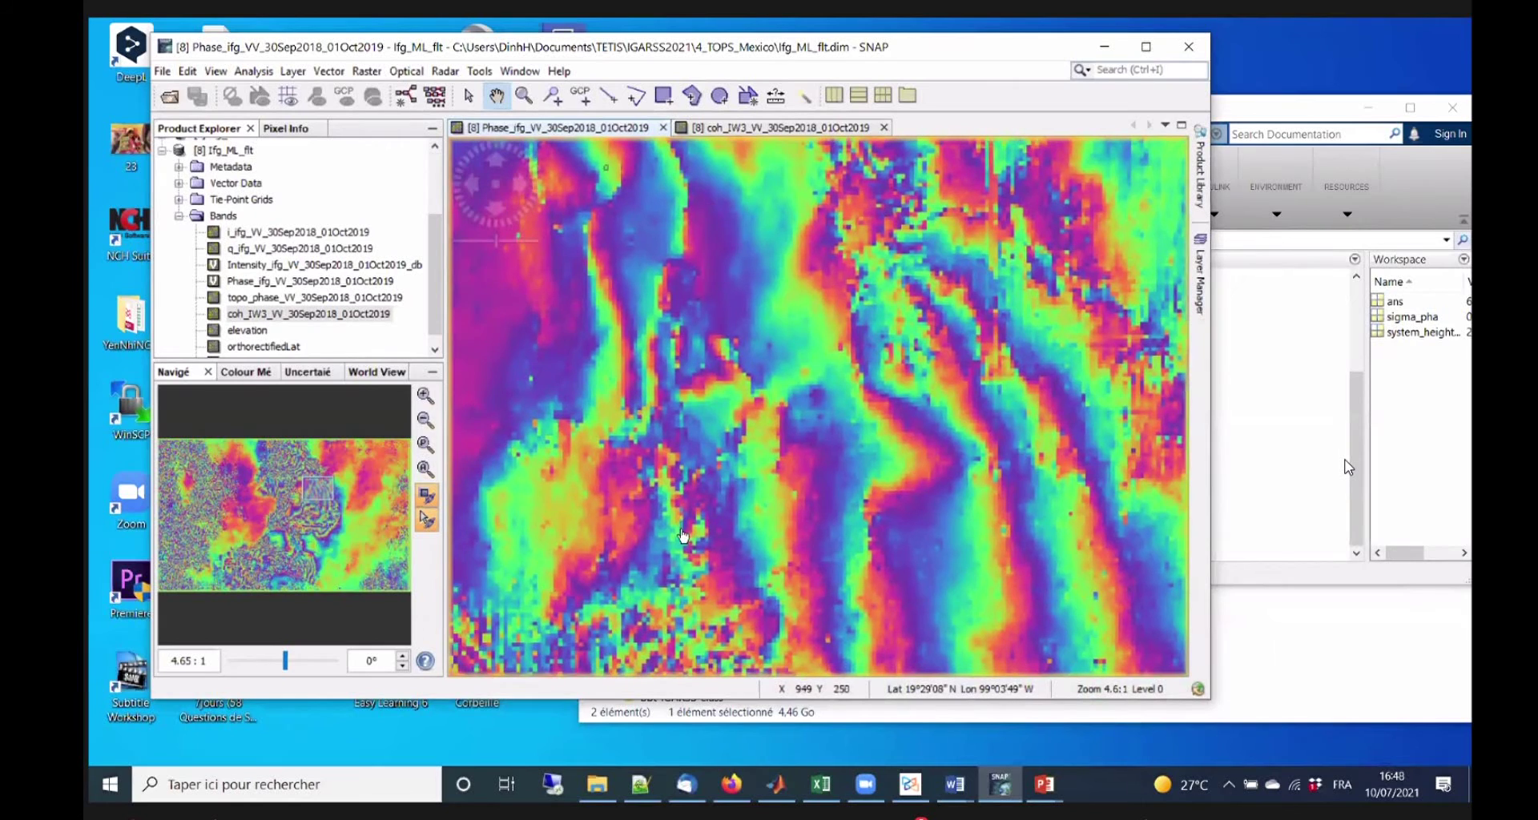
{"action": "key", "text": "ctrl+Tab"}
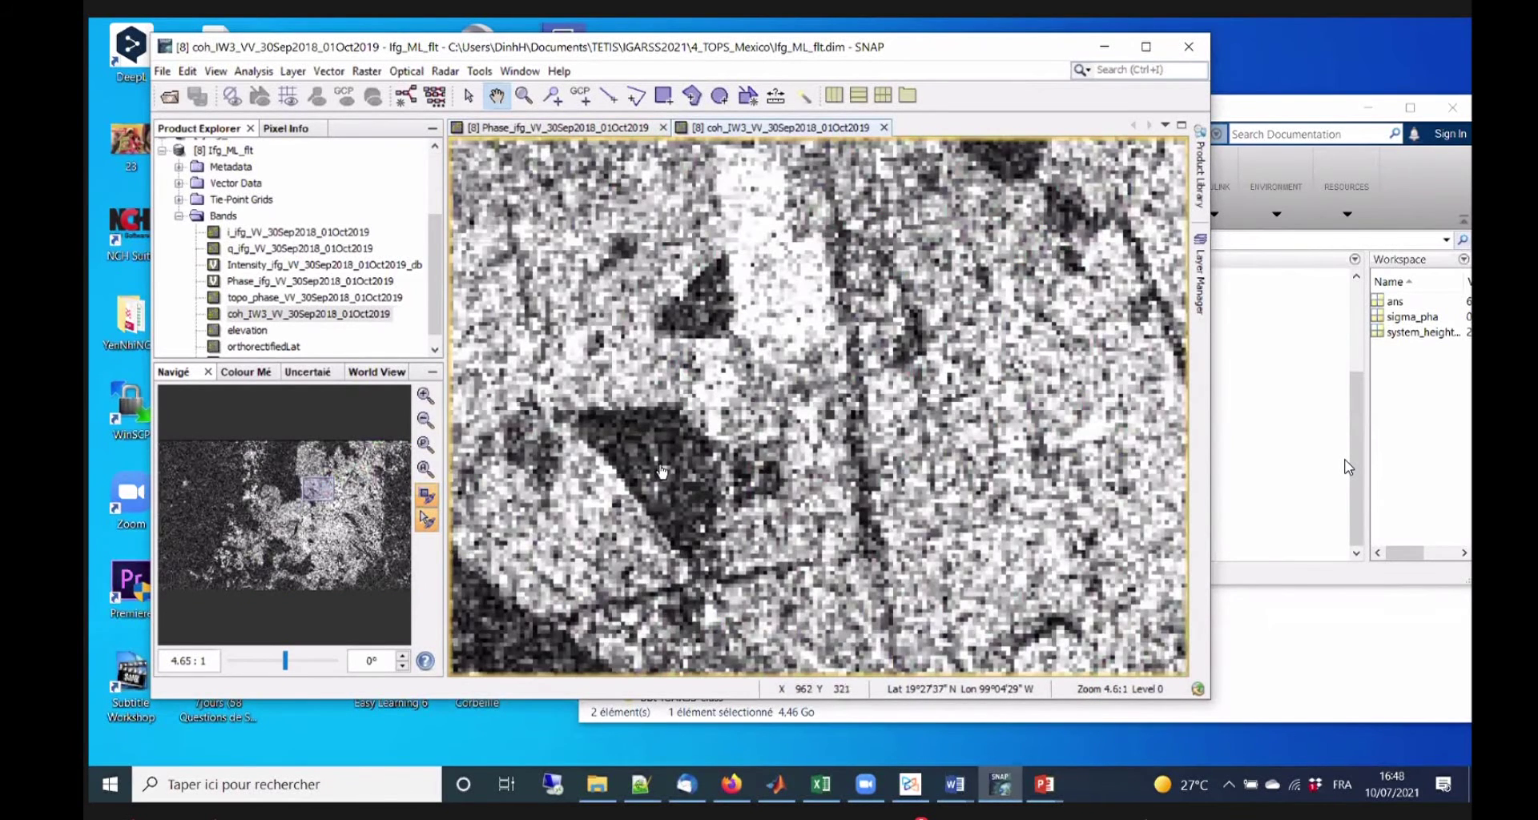
View the whole coherence image, and review slides 16 and 17 on filtering and phase unwrapping in the PowerPoint presentation before returning to SNAP.
{"action": "scroll", "coordinate": [721, 488], "scroll_direction": "down", "scroll_amount": 2}
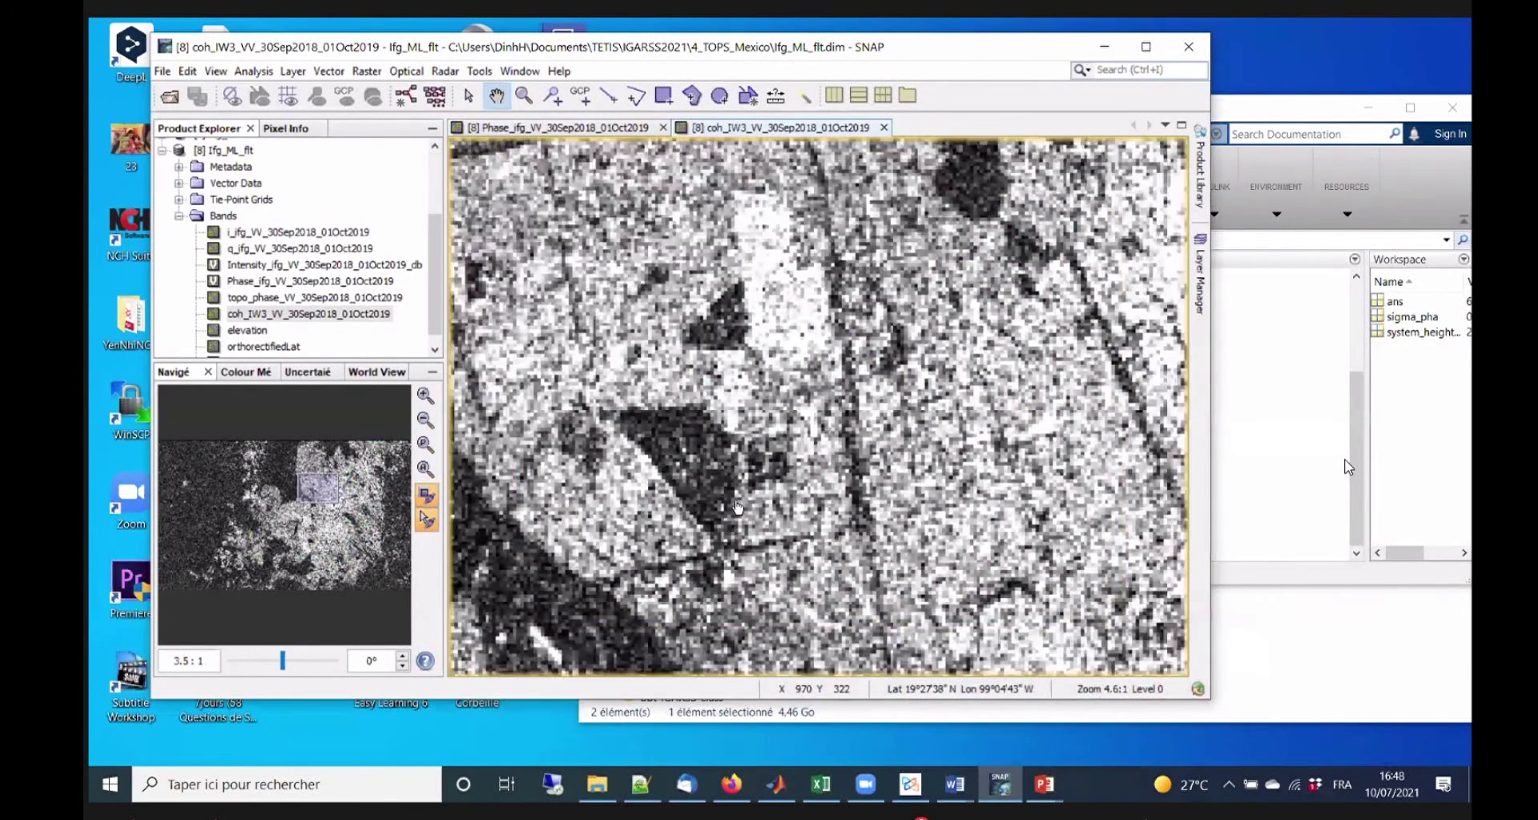
{"action": "scroll", "coordinate": [721, 488], "scroll_direction": "down", "scroll_amount": 1}
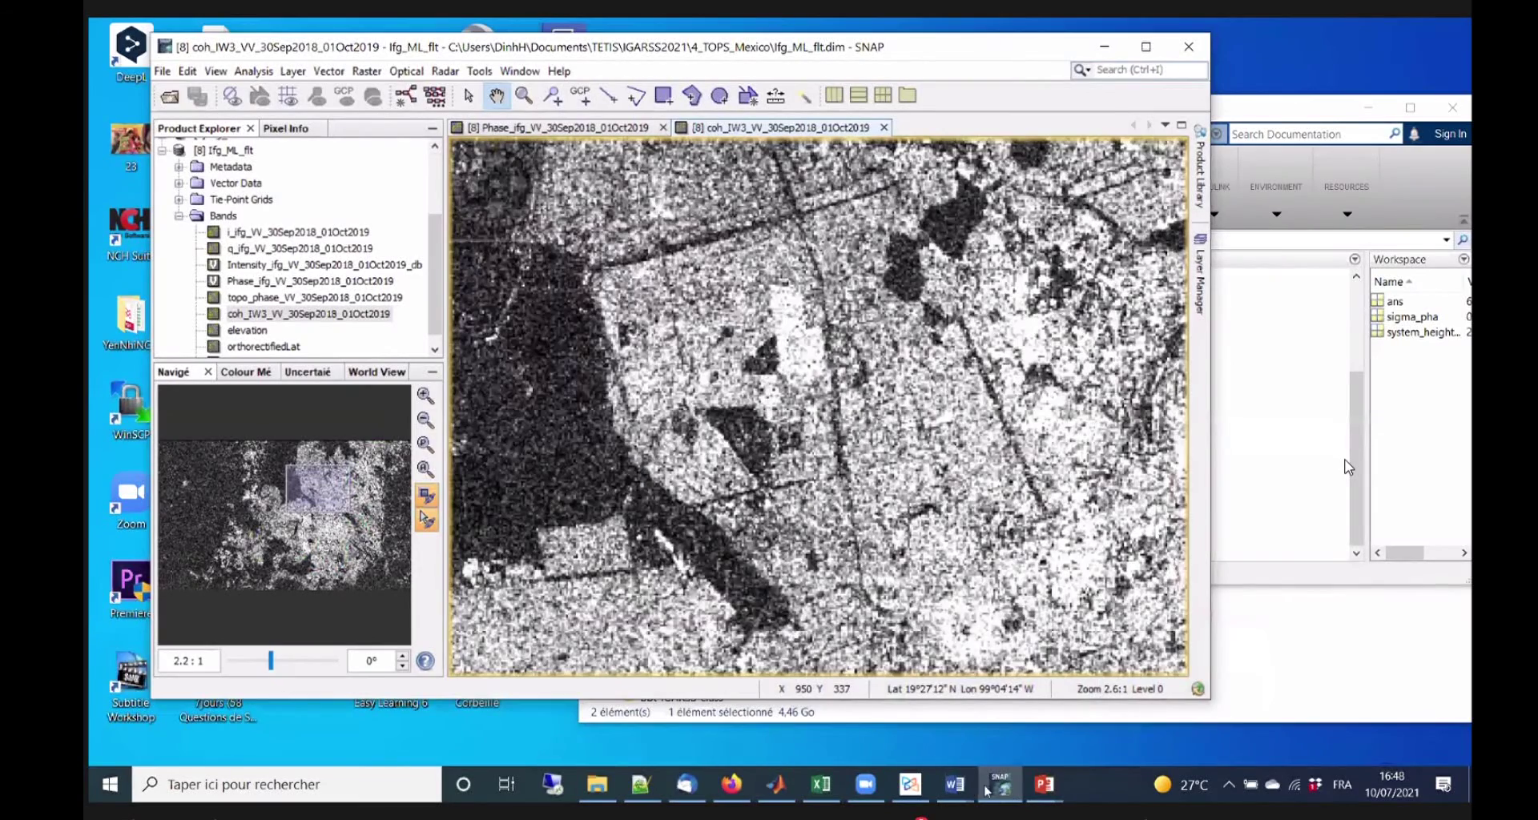
{"action": "scroll", "coordinate": [721, 488], "scroll_direction": "down", "scroll_amount": 4}
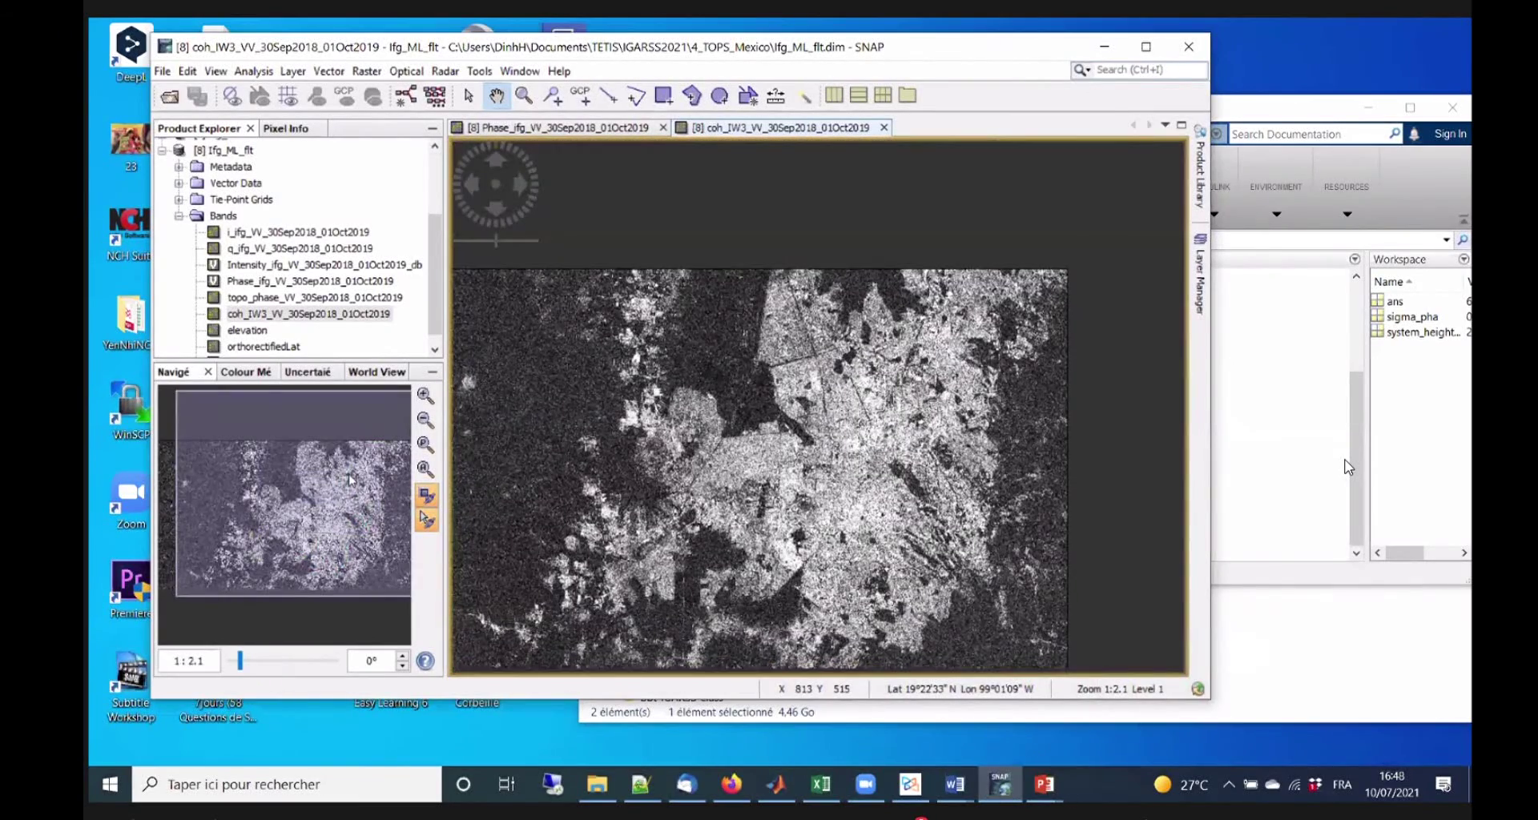
{"action": "scroll", "coordinate": [336, 429], "scroll_direction": "up", "scroll_amount": 3}
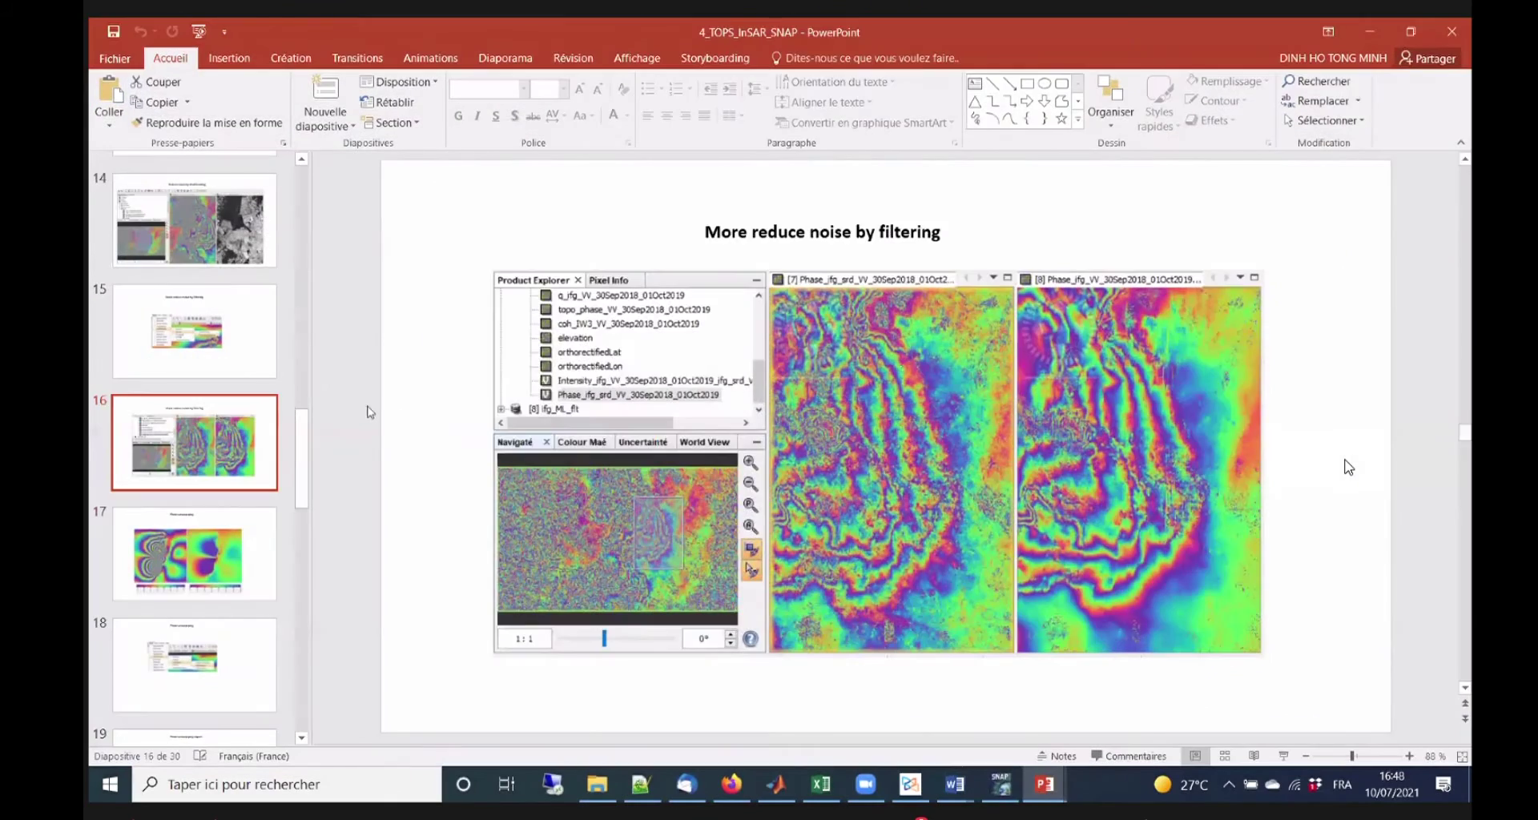
{"action": "key", "text": "Down"}
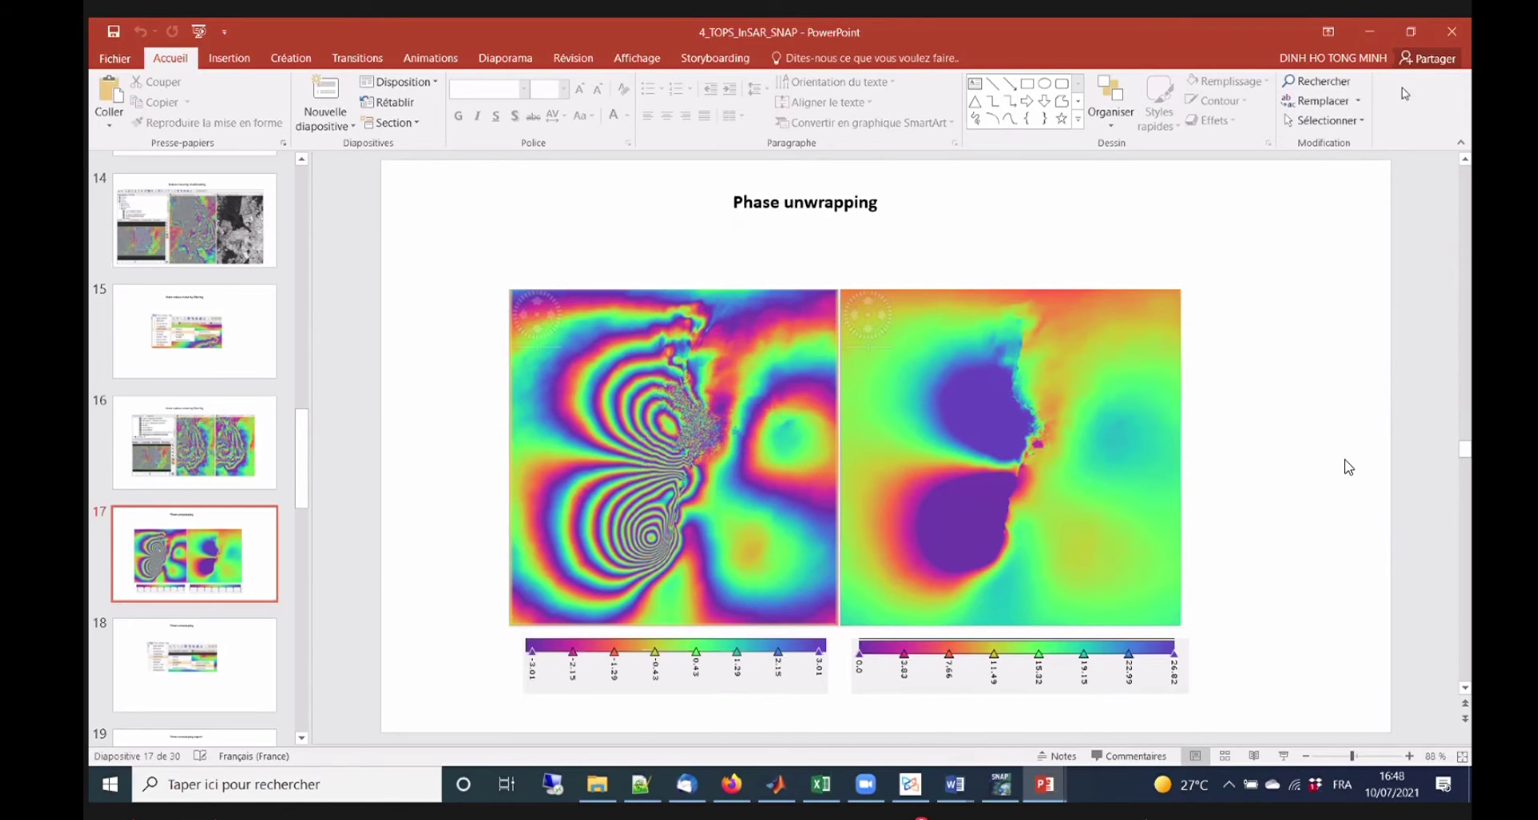
{"action": "key", "text": "alt+Tab"}
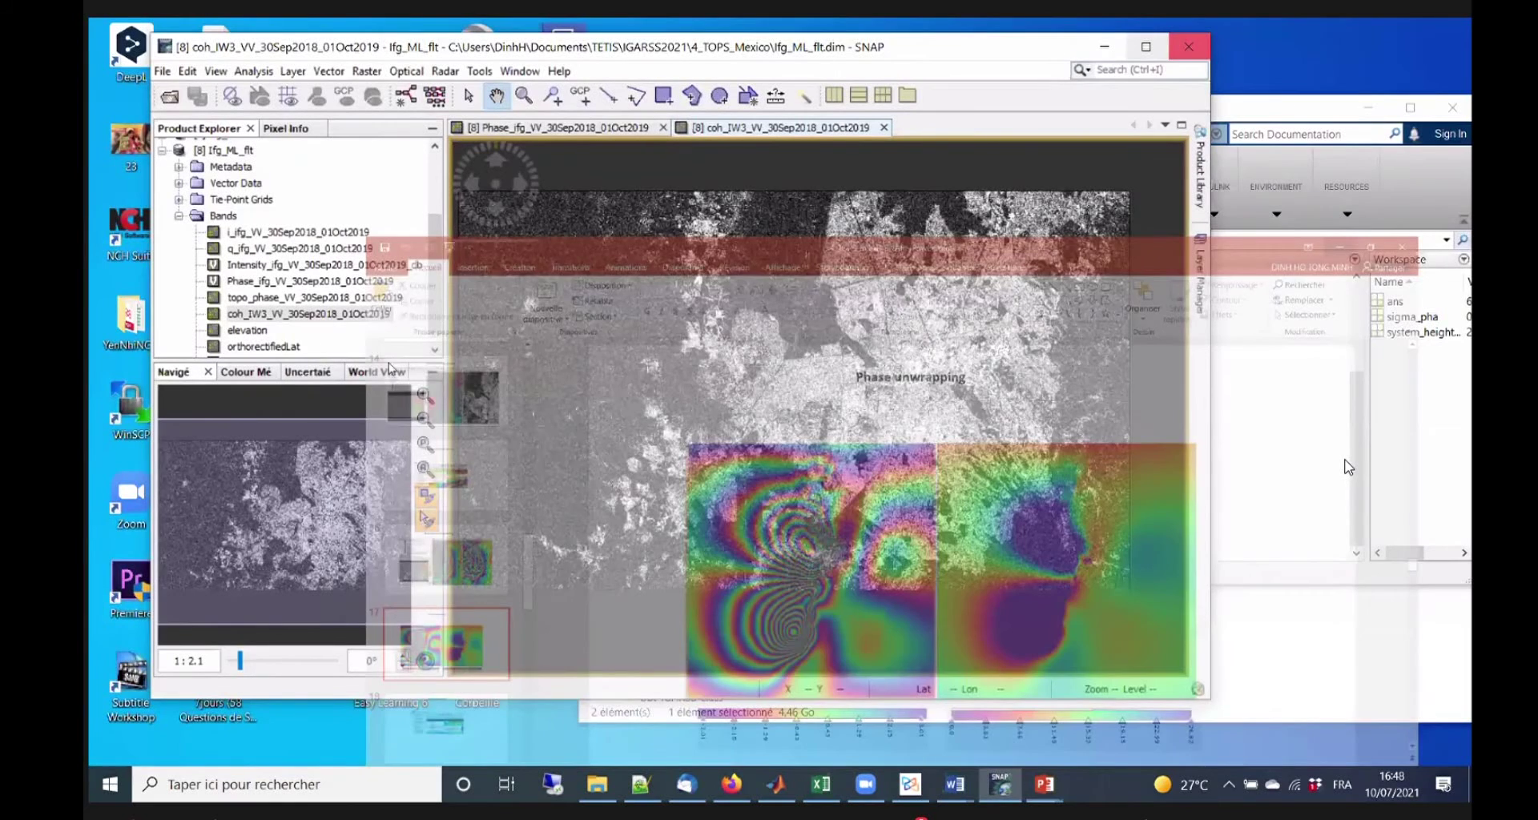
Display the filtered phase image of Ifg_ML_flt and examine its value range and histogram in the colour manipulation settings.
{"action": "left_click", "coordinate": [540, 125]}
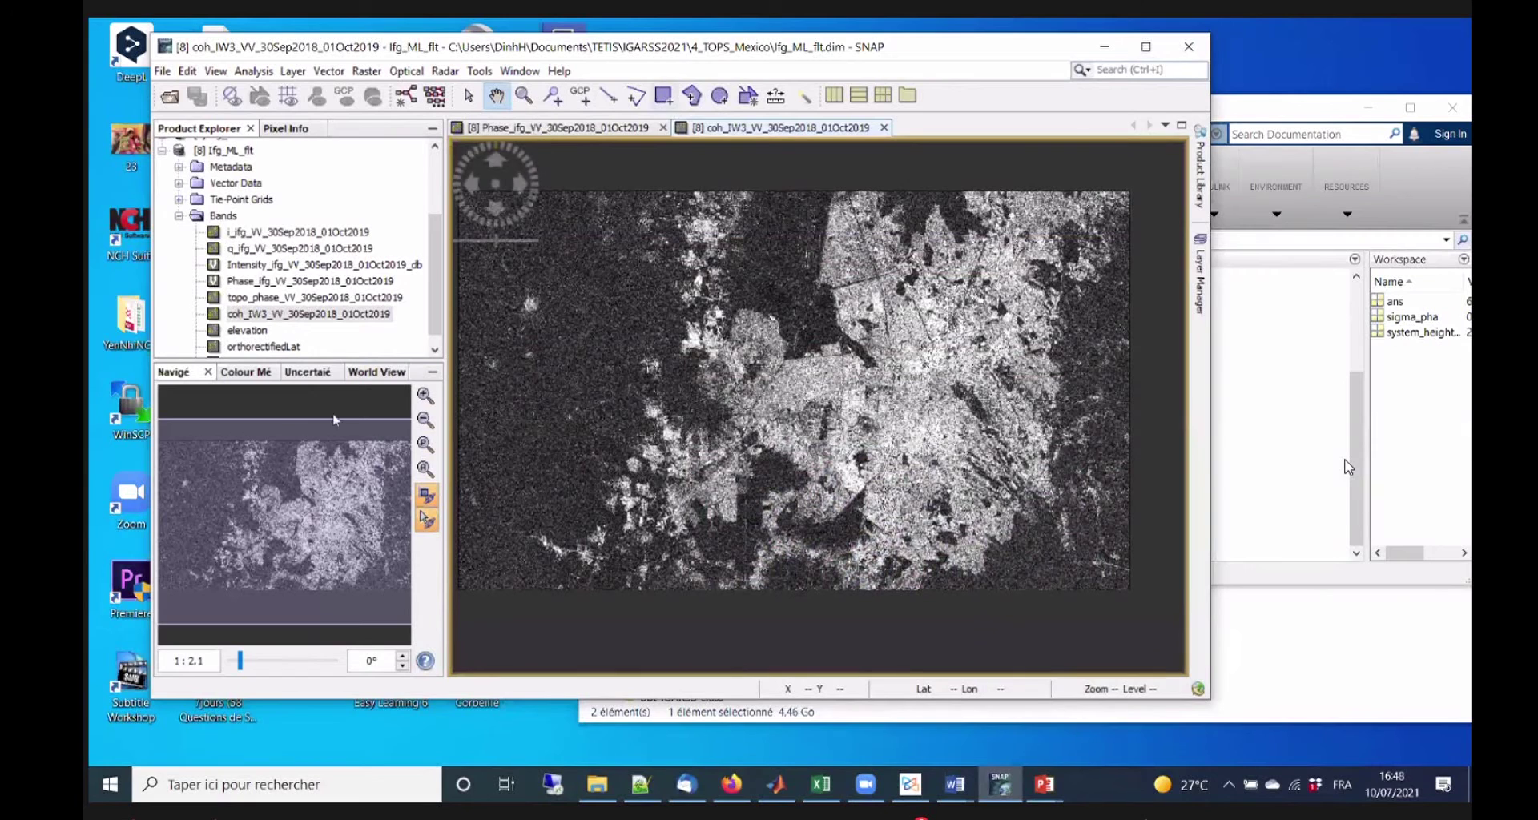
{"action": "left_click", "coordinate": [253, 373]}
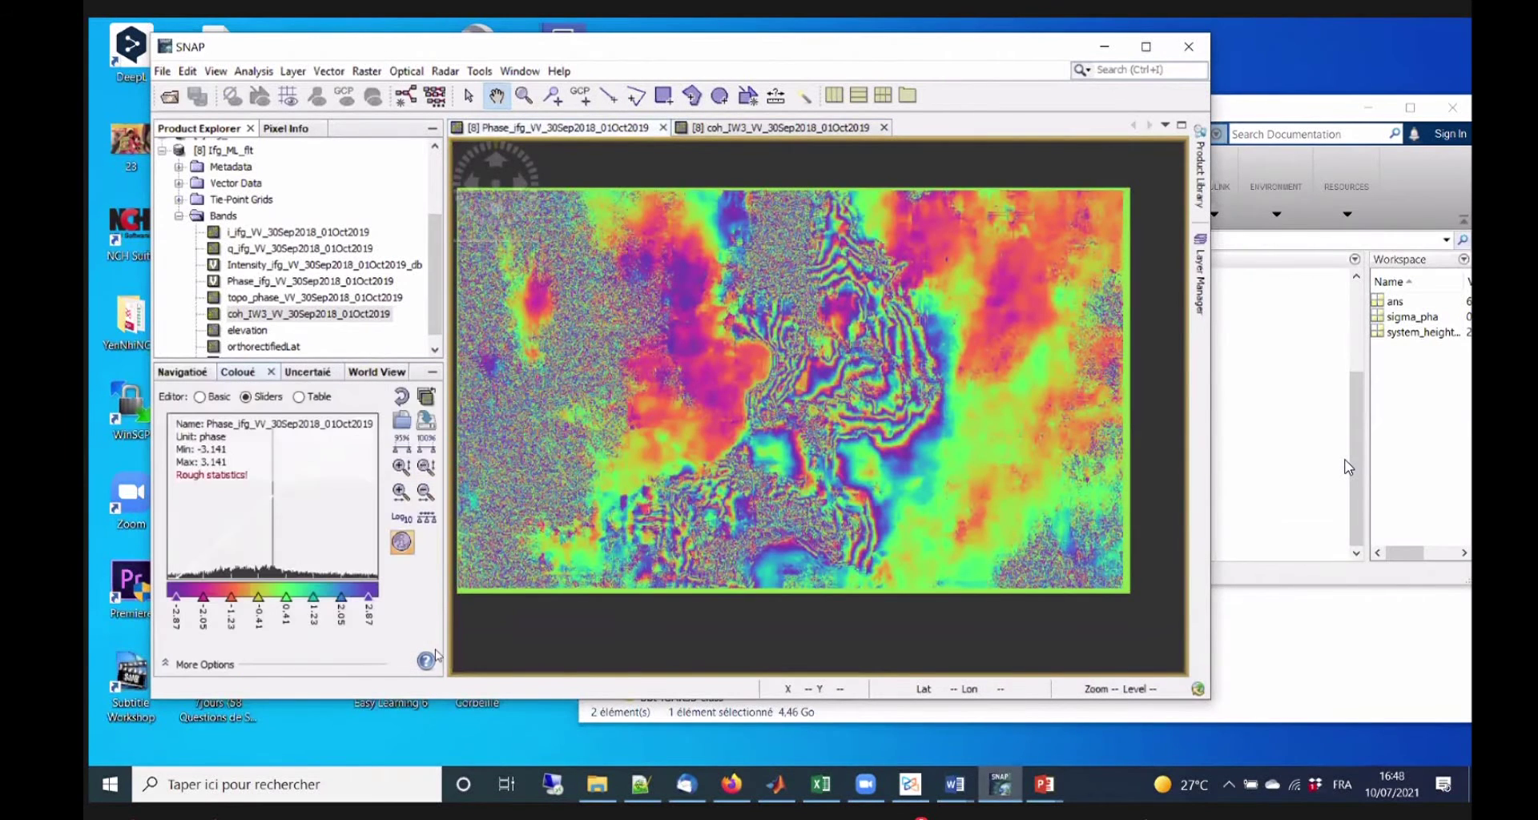
{"action": "left_click", "coordinate": [763, 406]}
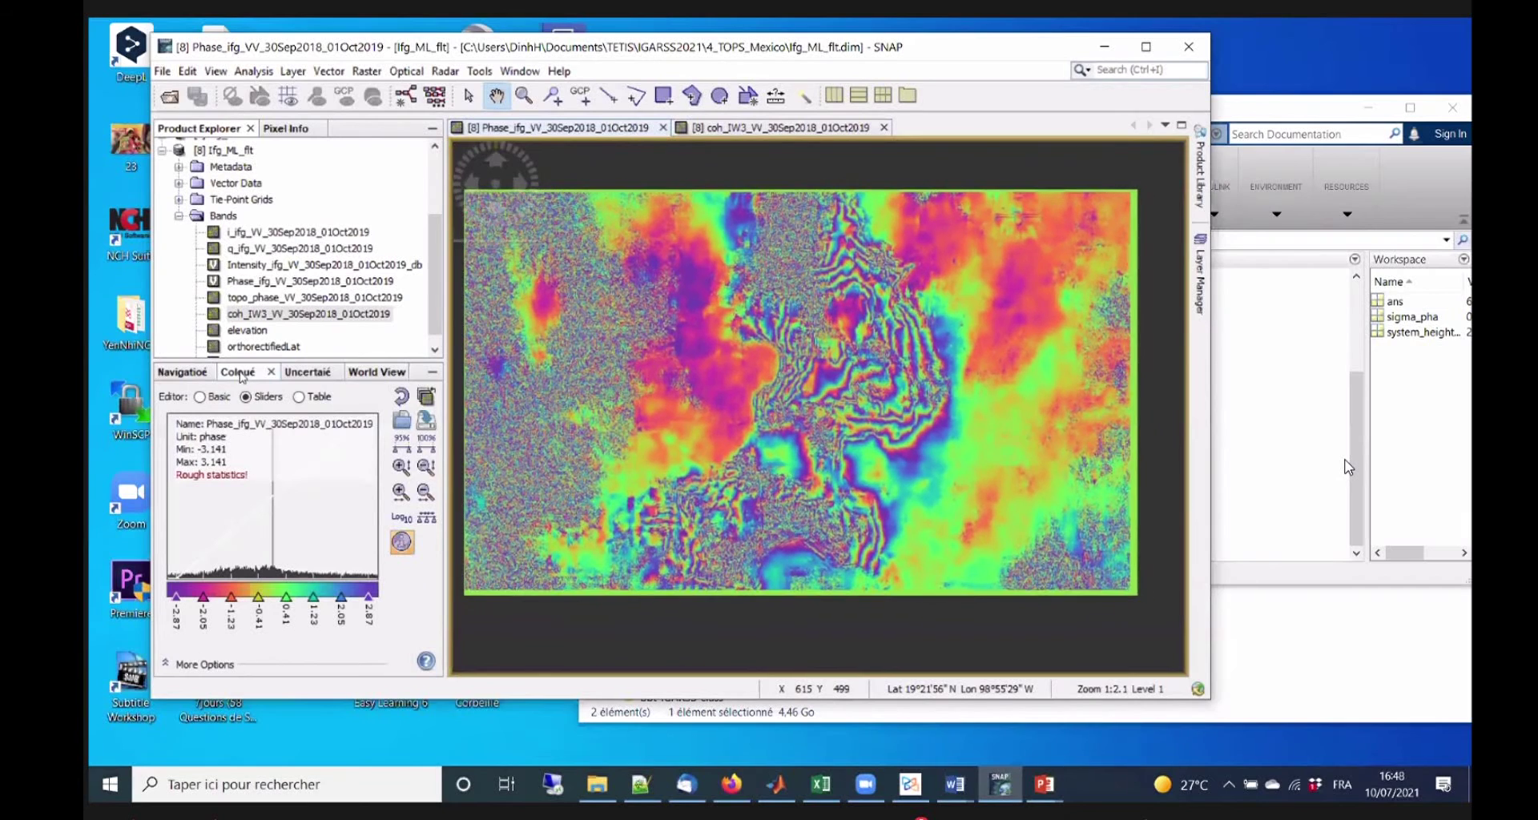
{"action": "left_click", "coordinate": [183, 372]}
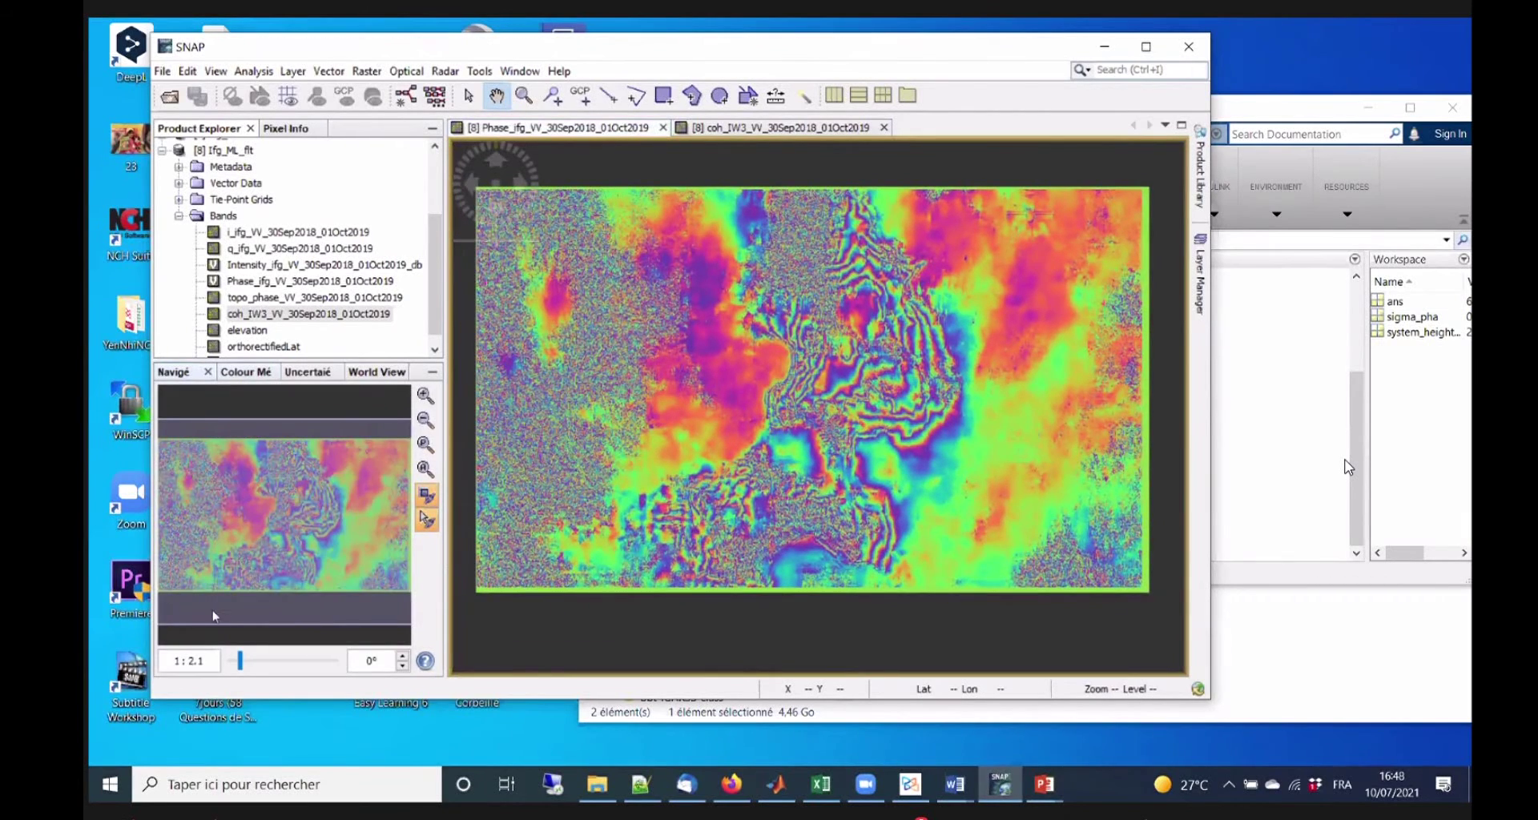
{"action": "left_click", "coordinate": [245, 372]}
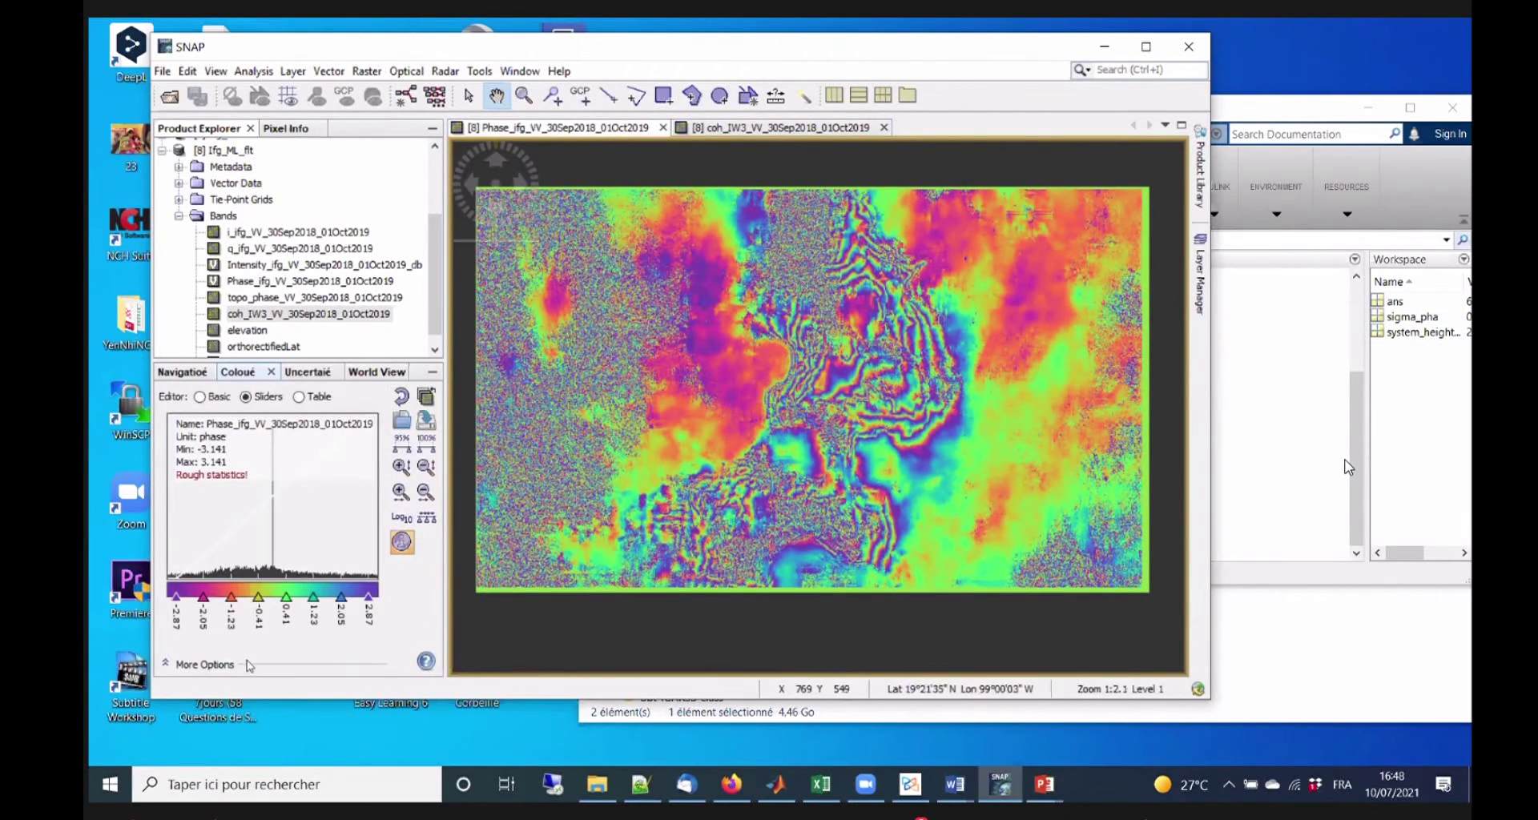
{"action": "left_click_drag", "start_coordinate": [764, 453], "coordinate": [770, 455]}
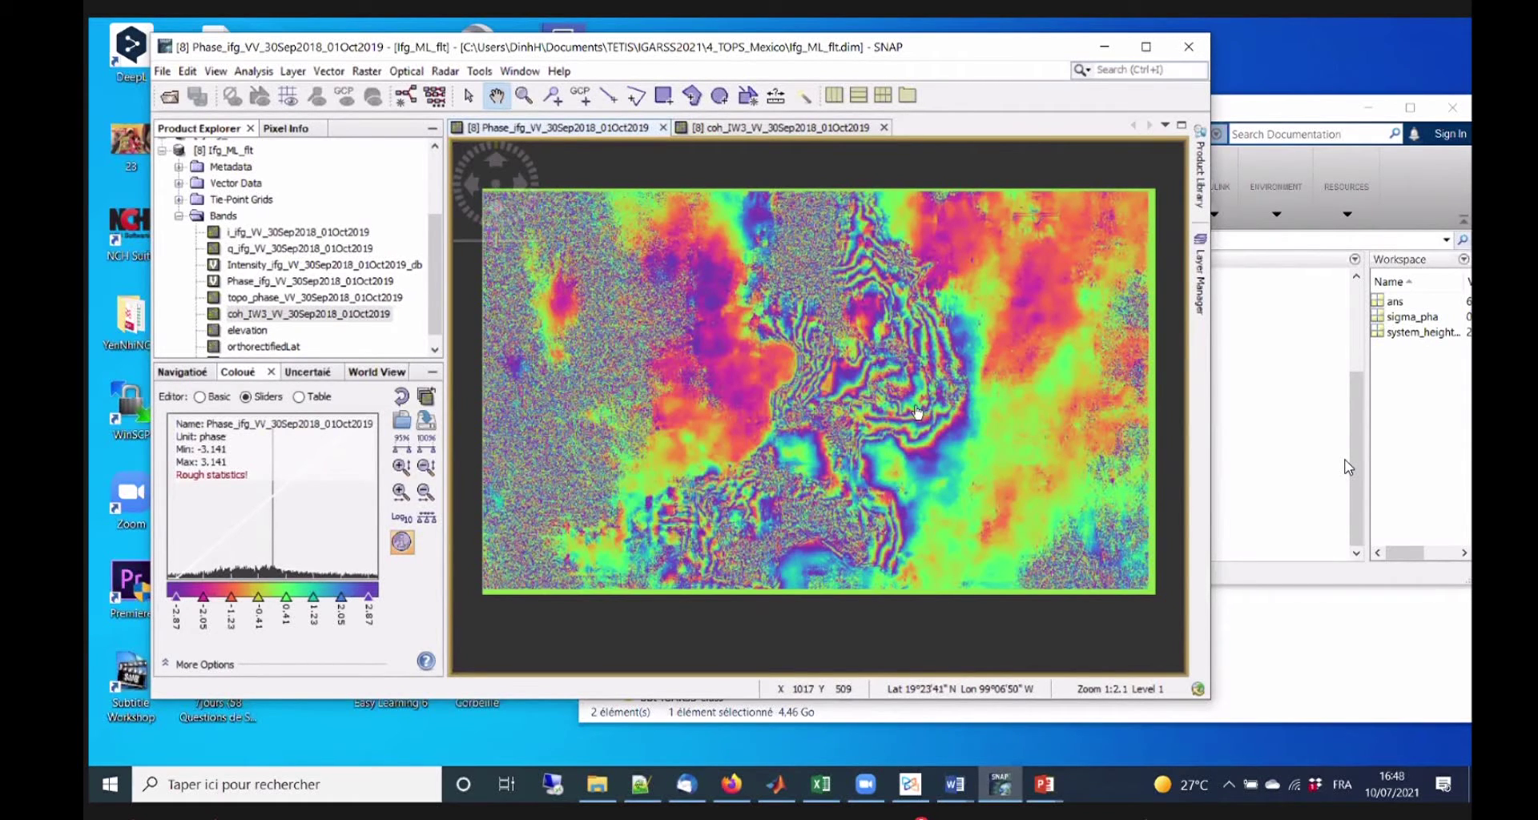
Review slides 17 and 18 on phase unwrapping and Snaphu Export in the 4_TOPS_InSAR_SNAP PowerPoint presentation, then return to SNAP.
{"action": "mouse_move", "coordinate": [1055, 796]}
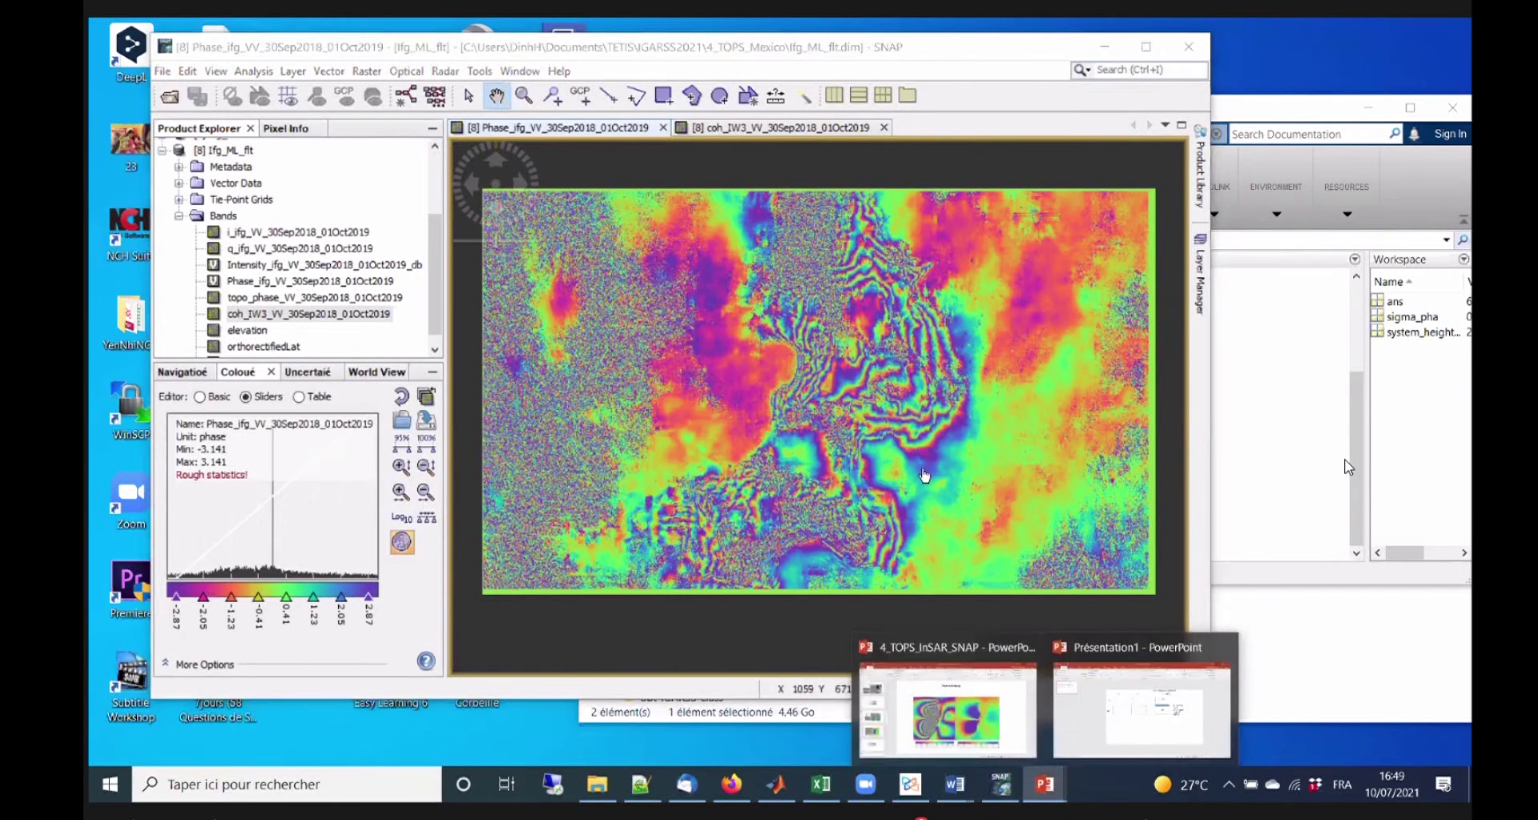
{"action": "left_click", "coordinate": [945, 705]}
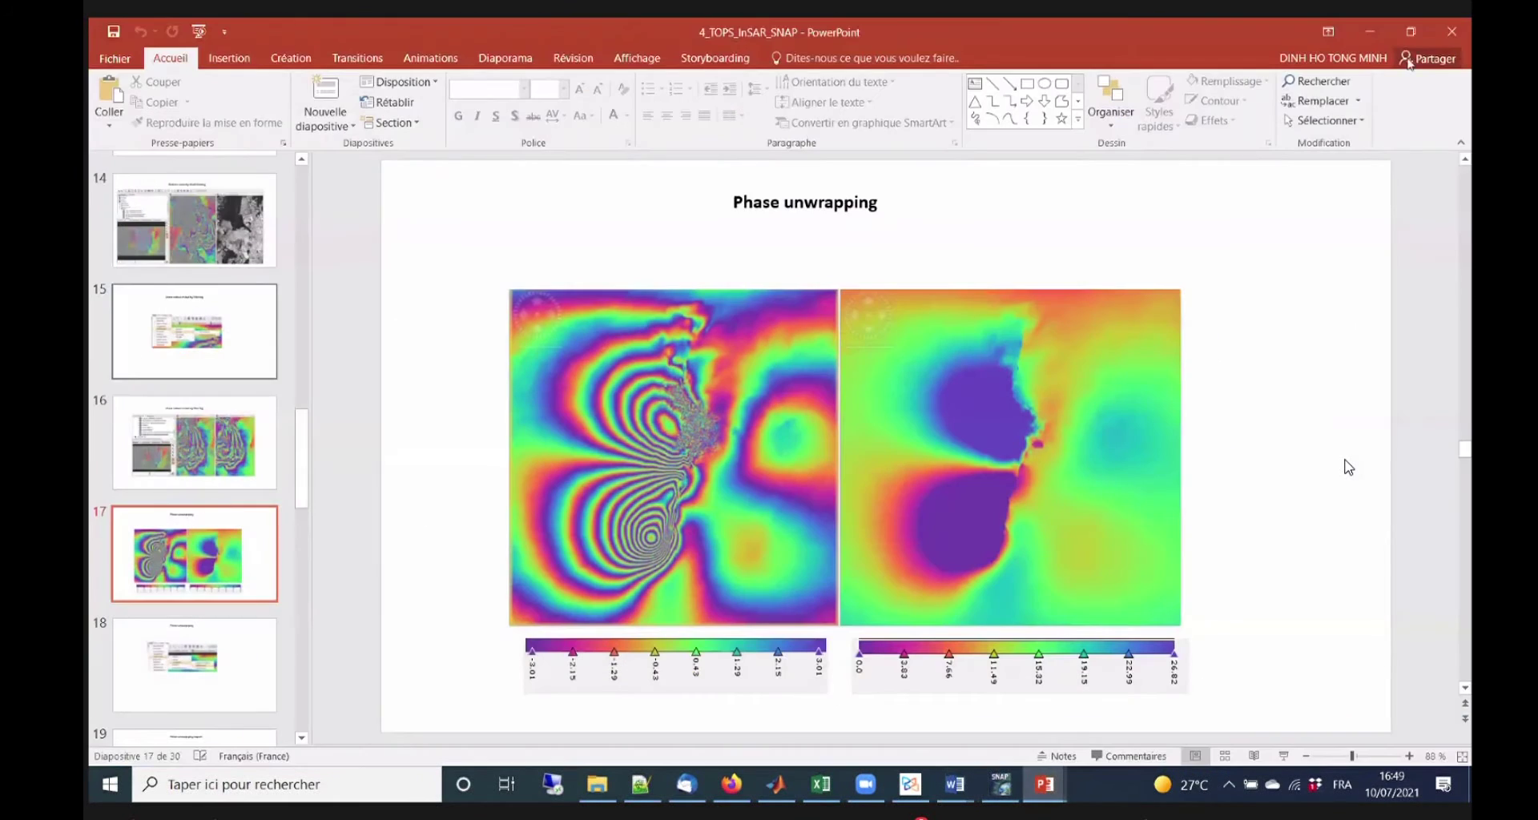
{"action": "key", "text": "super+Down"}
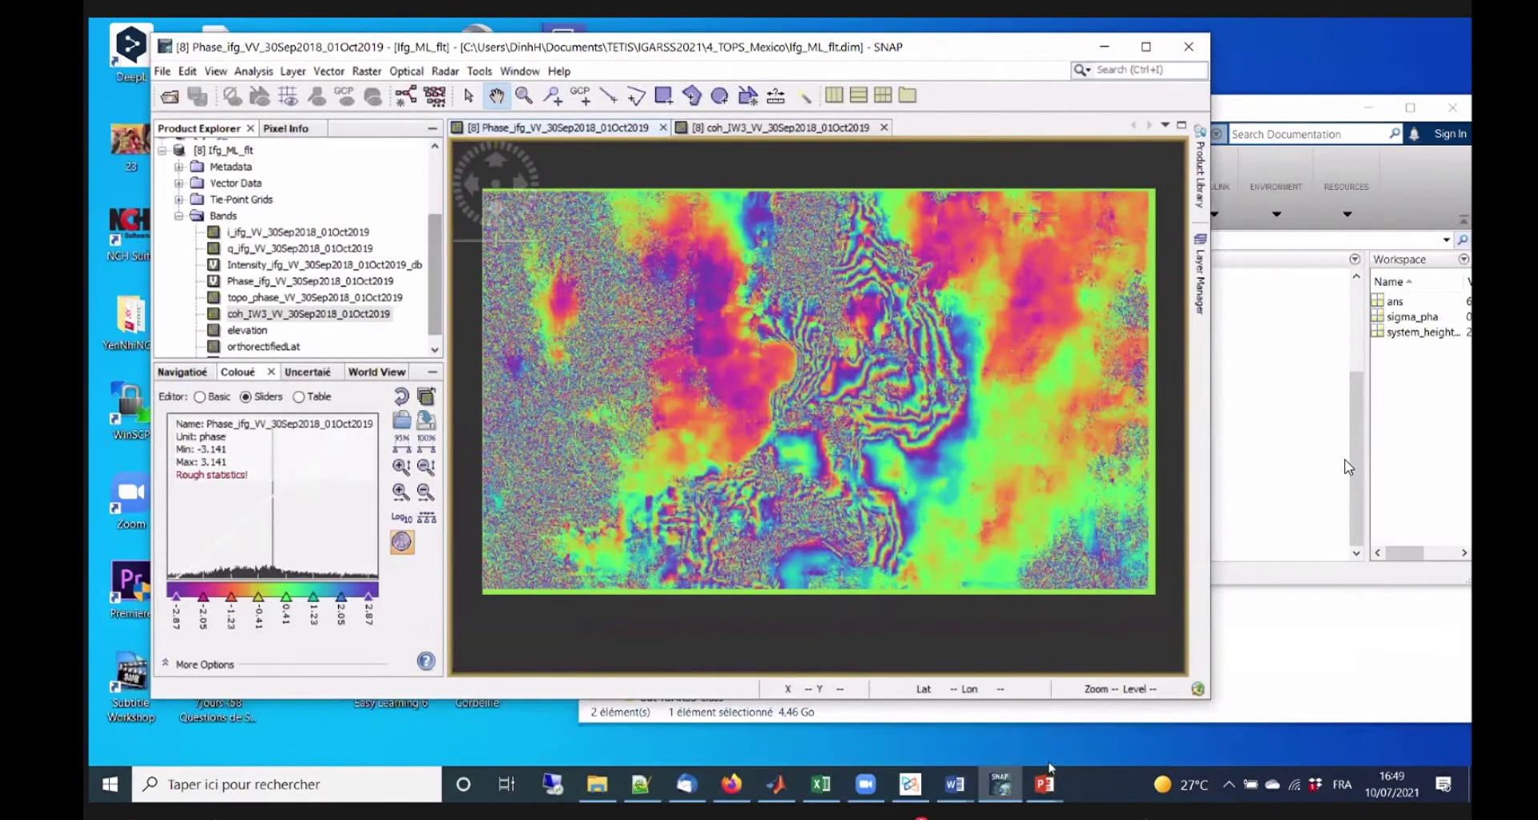
{"action": "mouse_move", "coordinate": [1044, 784]}
{"action": "left_click", "coordinate": [946, 725]}
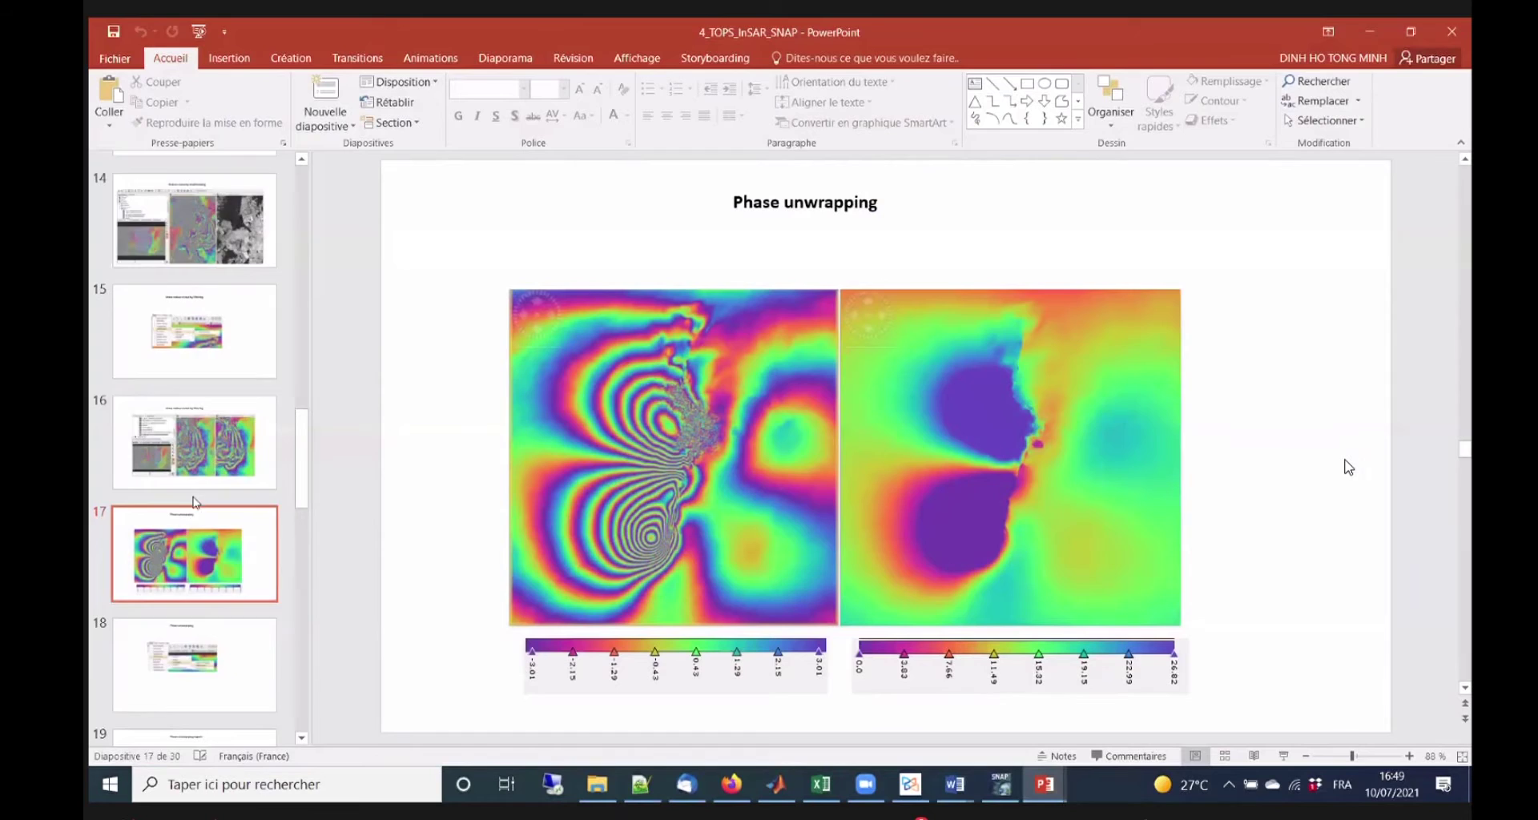
{"action": "scroll", "coordinate": [196, 502], "scroll_direction": "down", "scroll_amount": 1}
{"action": "left_click", "coordinate": [198, 546]}
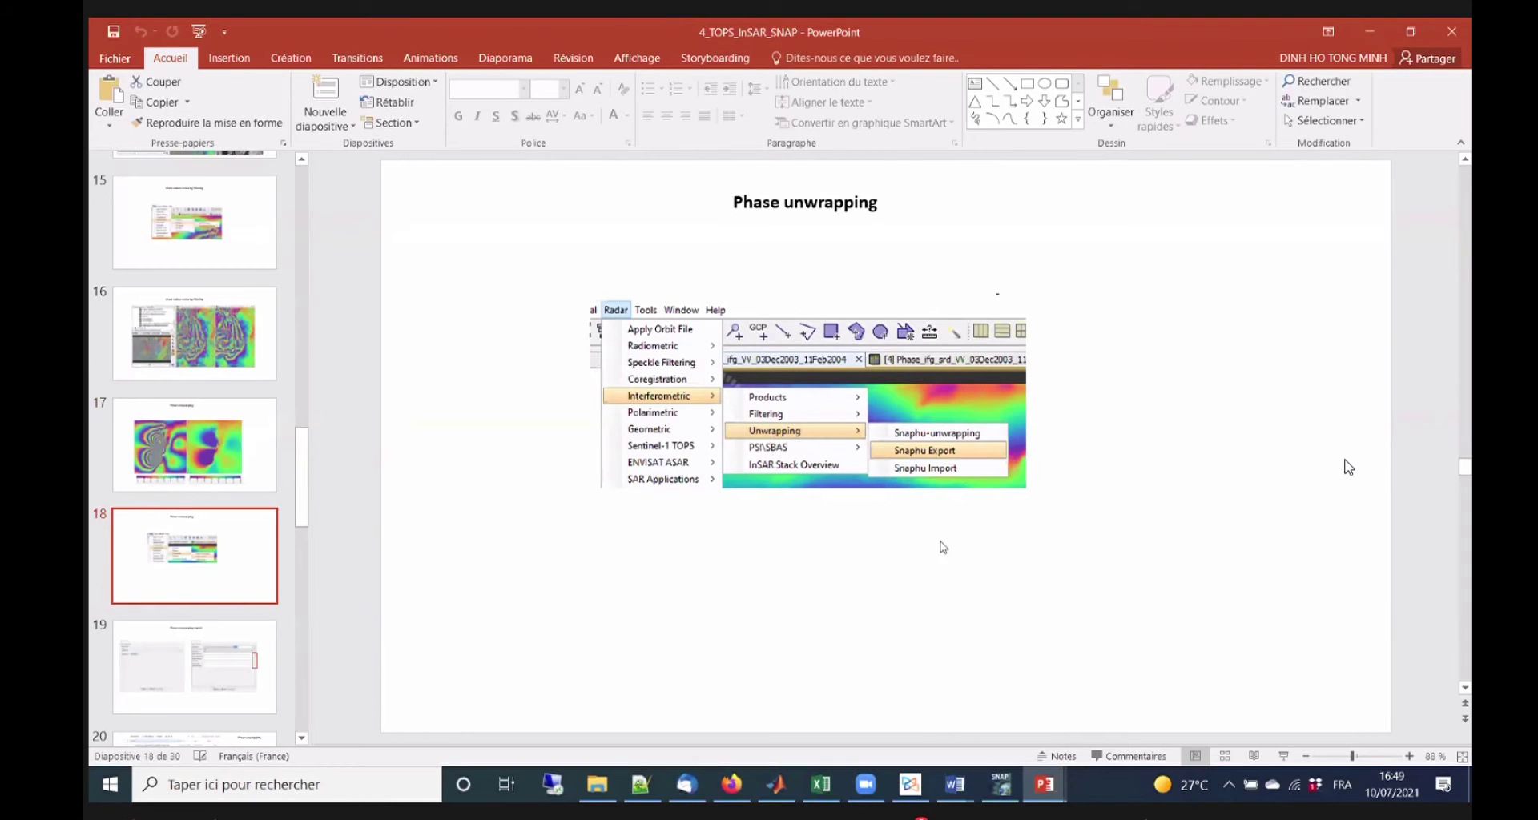
{"action": "left_click", "coordinate": [1369, 32]}
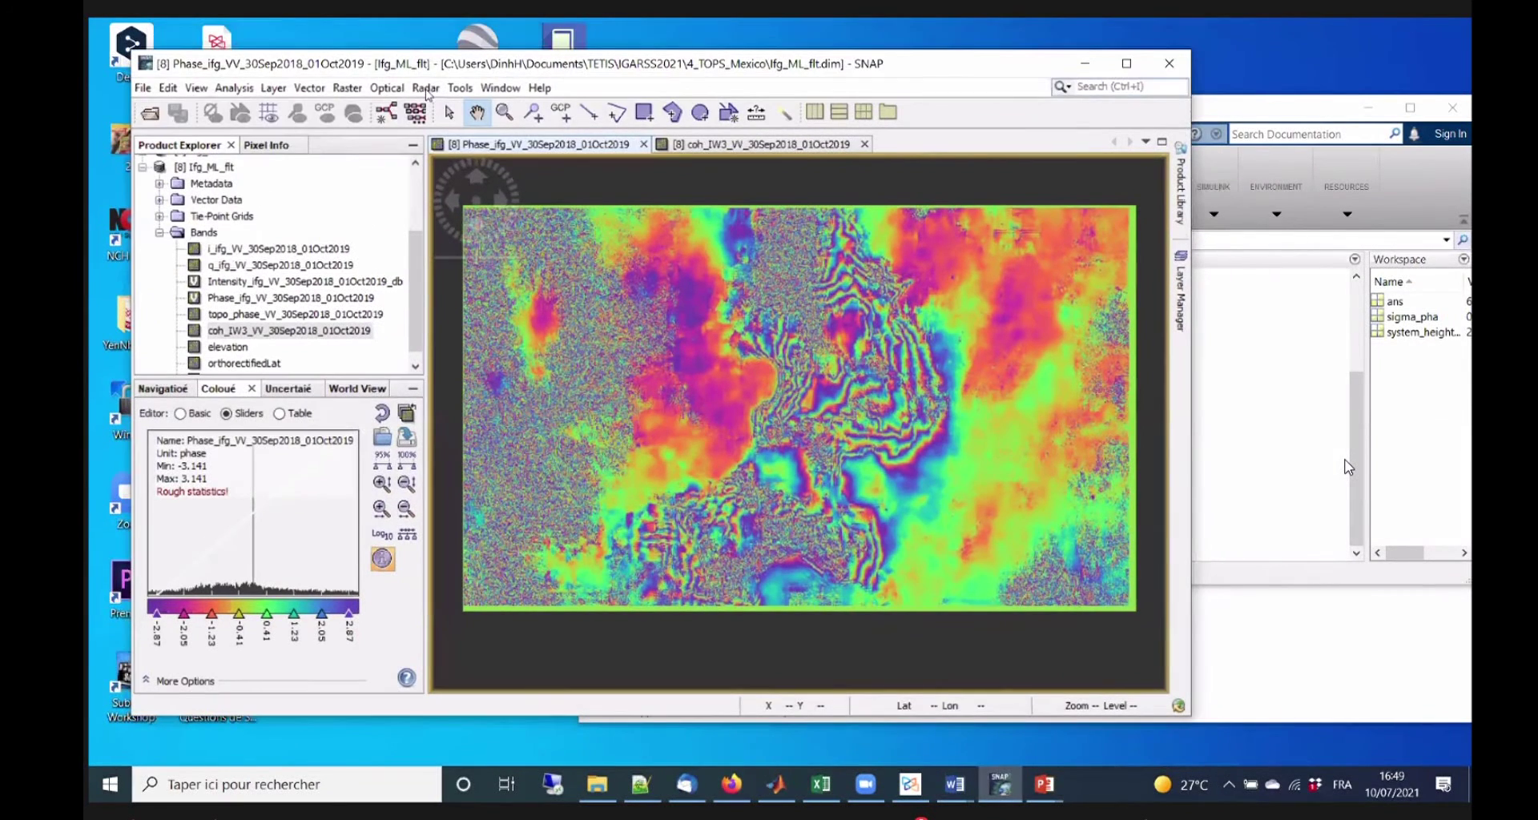
Collapse the Ifg_ML_flt product tree and close the open coherence and phase image views.
{"action": "left_click", "coordinate": [425, 88]}
{"action": "mouse_move", "coordinate": [386, 88]}
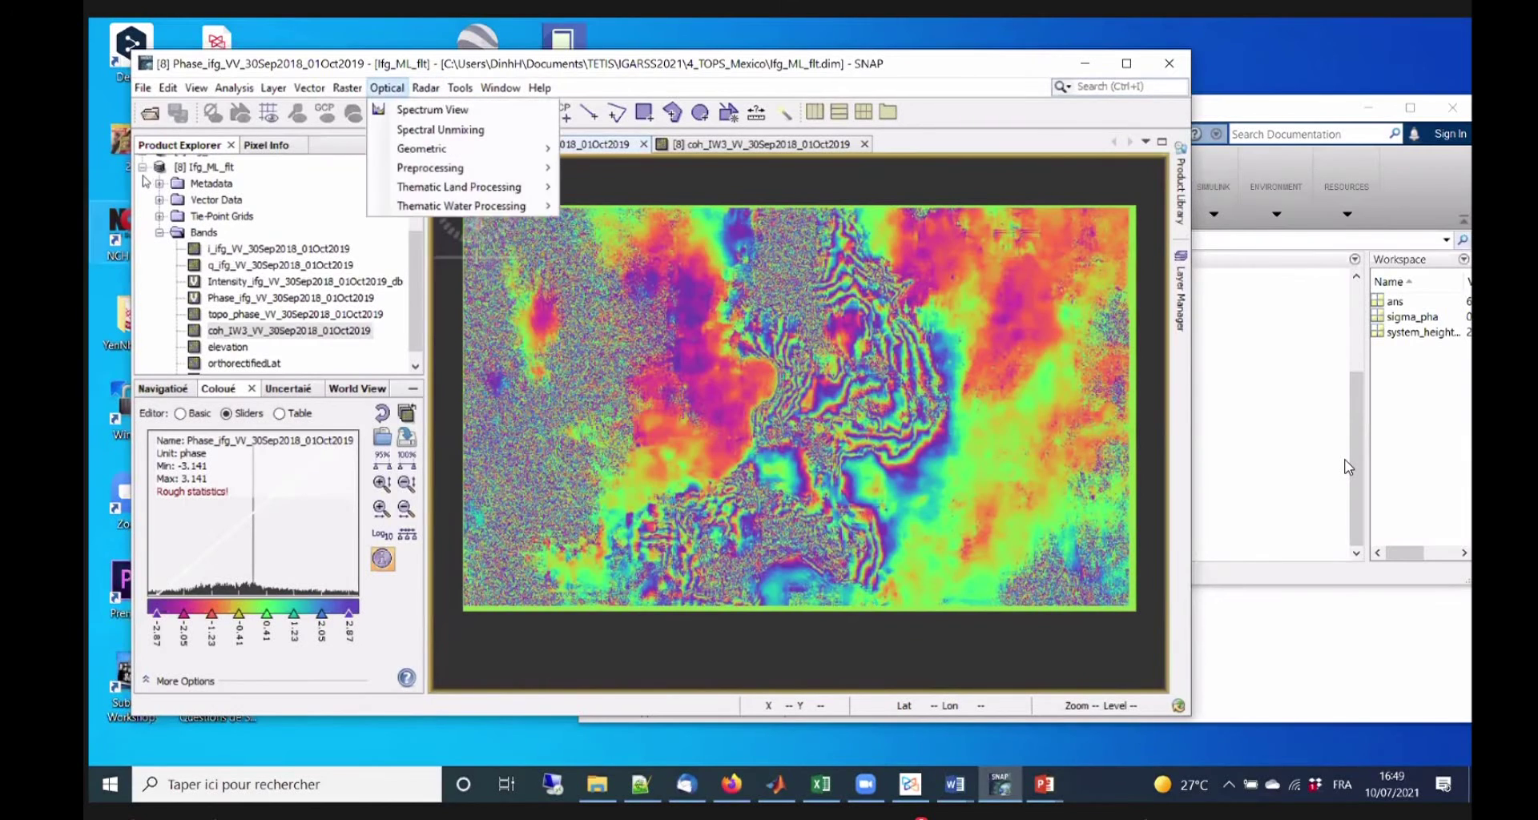
{"action": "left_click", "coordinate": [142, 169]}
{"action": "left_click", "coordinate": [142, 168]}
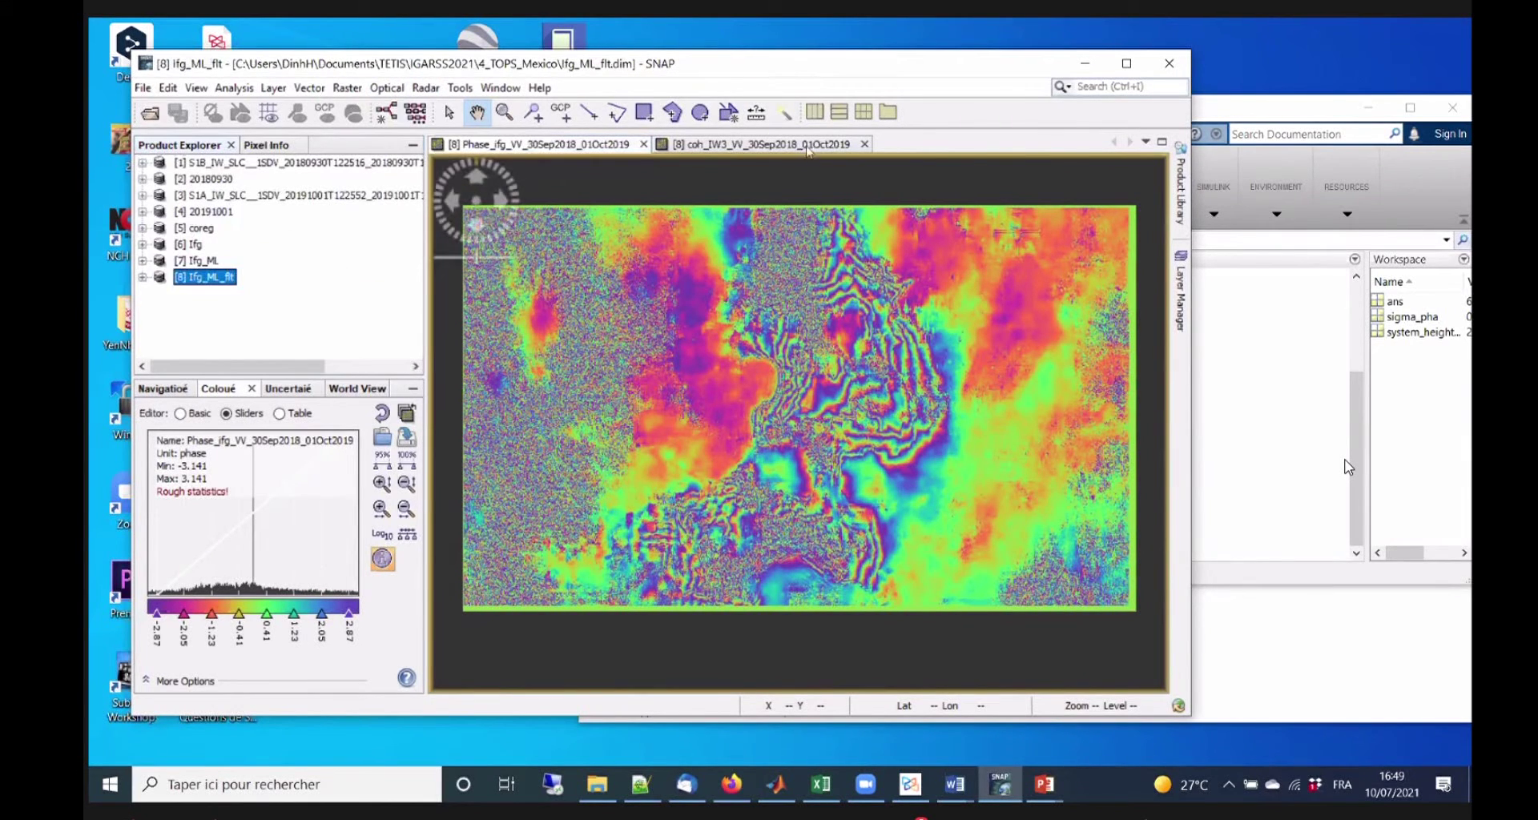
{"action": "left_click", "coordinate": [865, 144]}
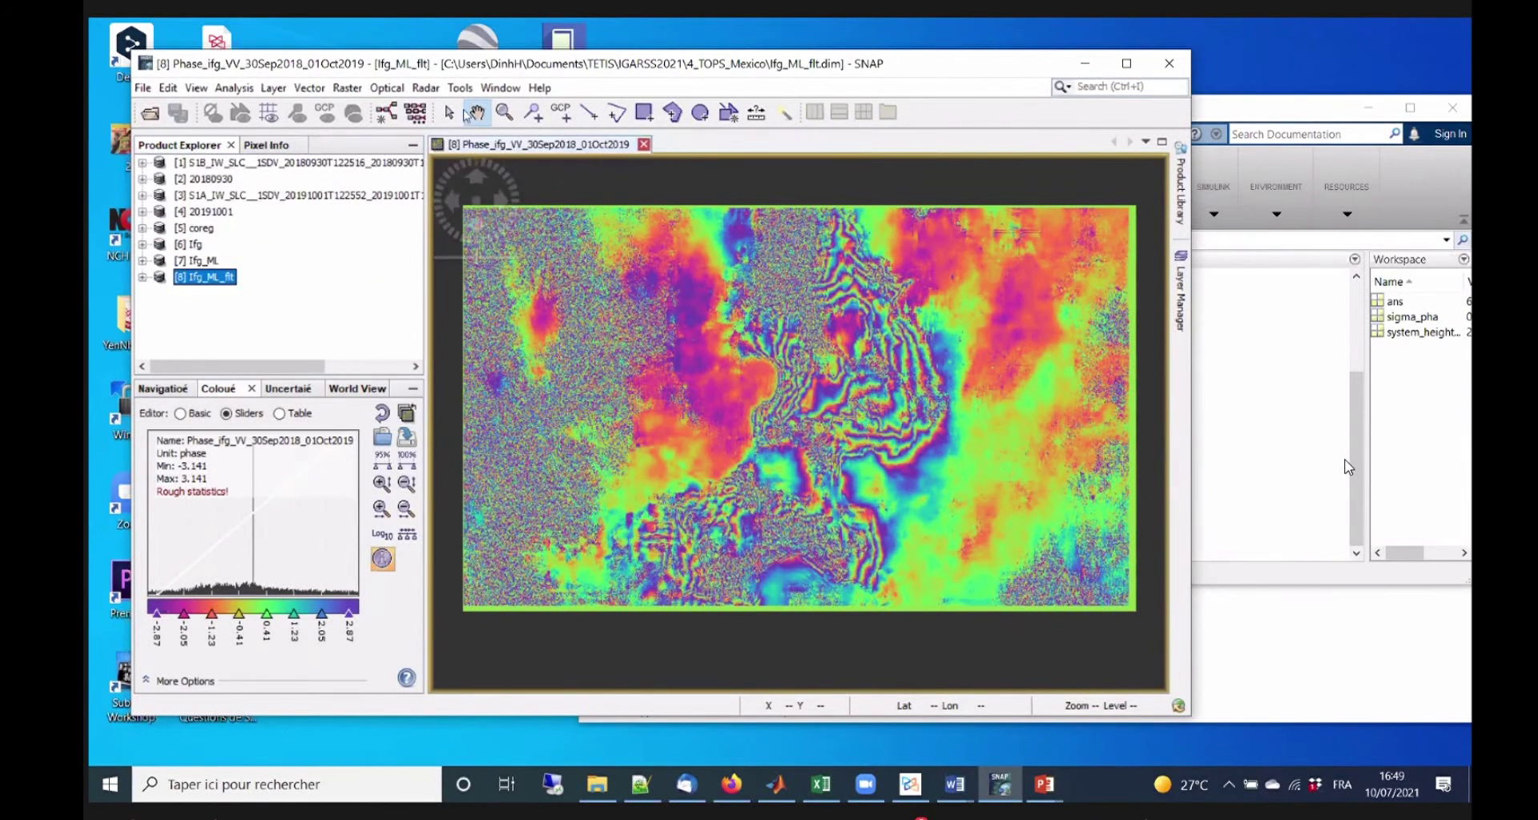
{"action": "left_click", "coordinate": [643, 144]}
{"action": "left_click", "coordinate": [426, 88]}
{"action": "left_click", "coordinate": [434, 64]}
{"action": "left_click_drag", "start_coordinate": [435, 65], "coordinate": [459, 68]}
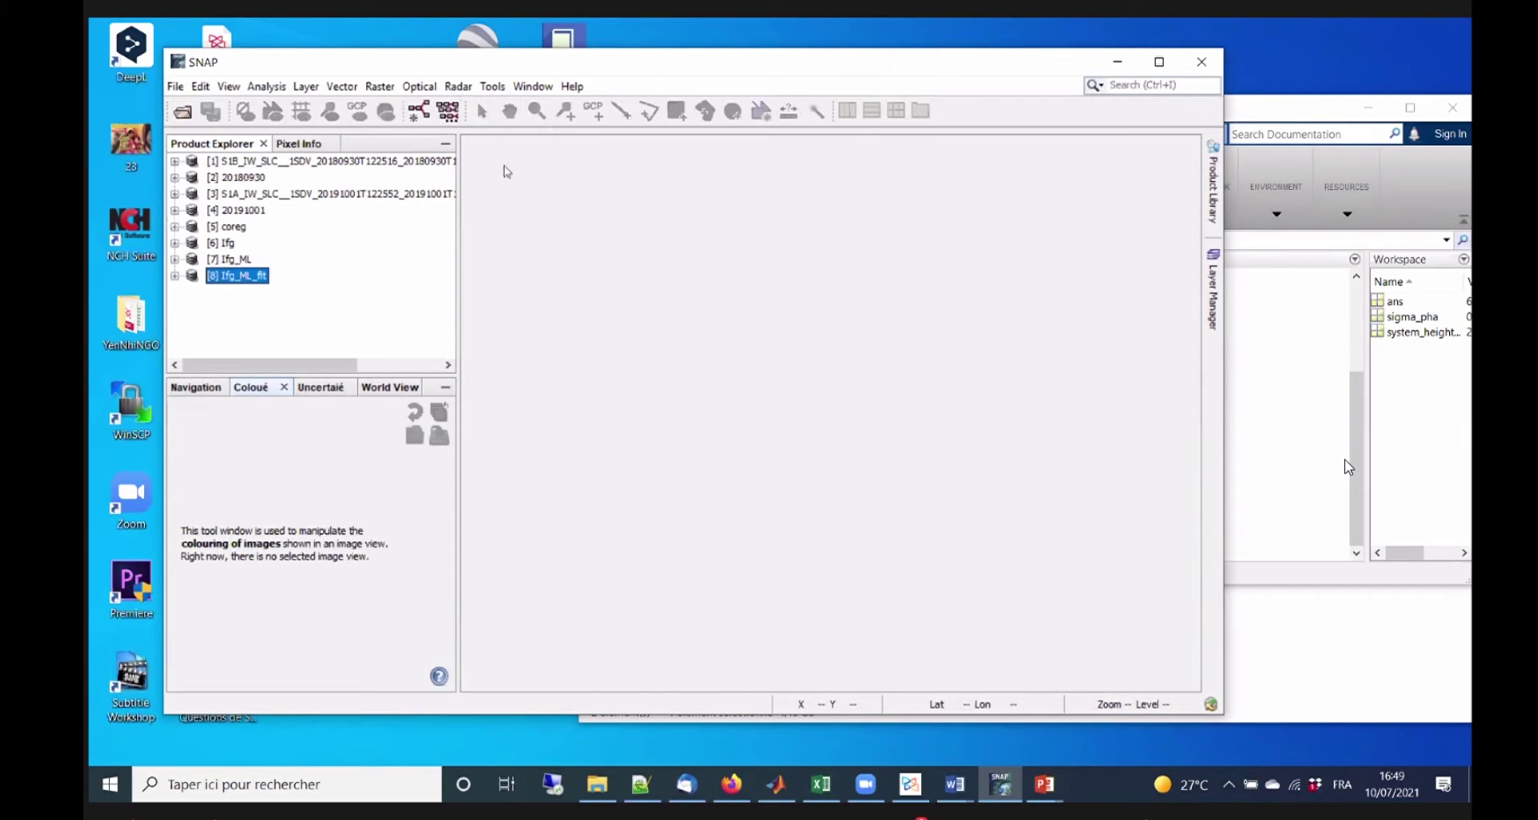
Start a Snaphu Export for phase unwrapping with Ifg_ML_flt as the source product.
{"action": "left_click", "coordinate": [458, 85]}
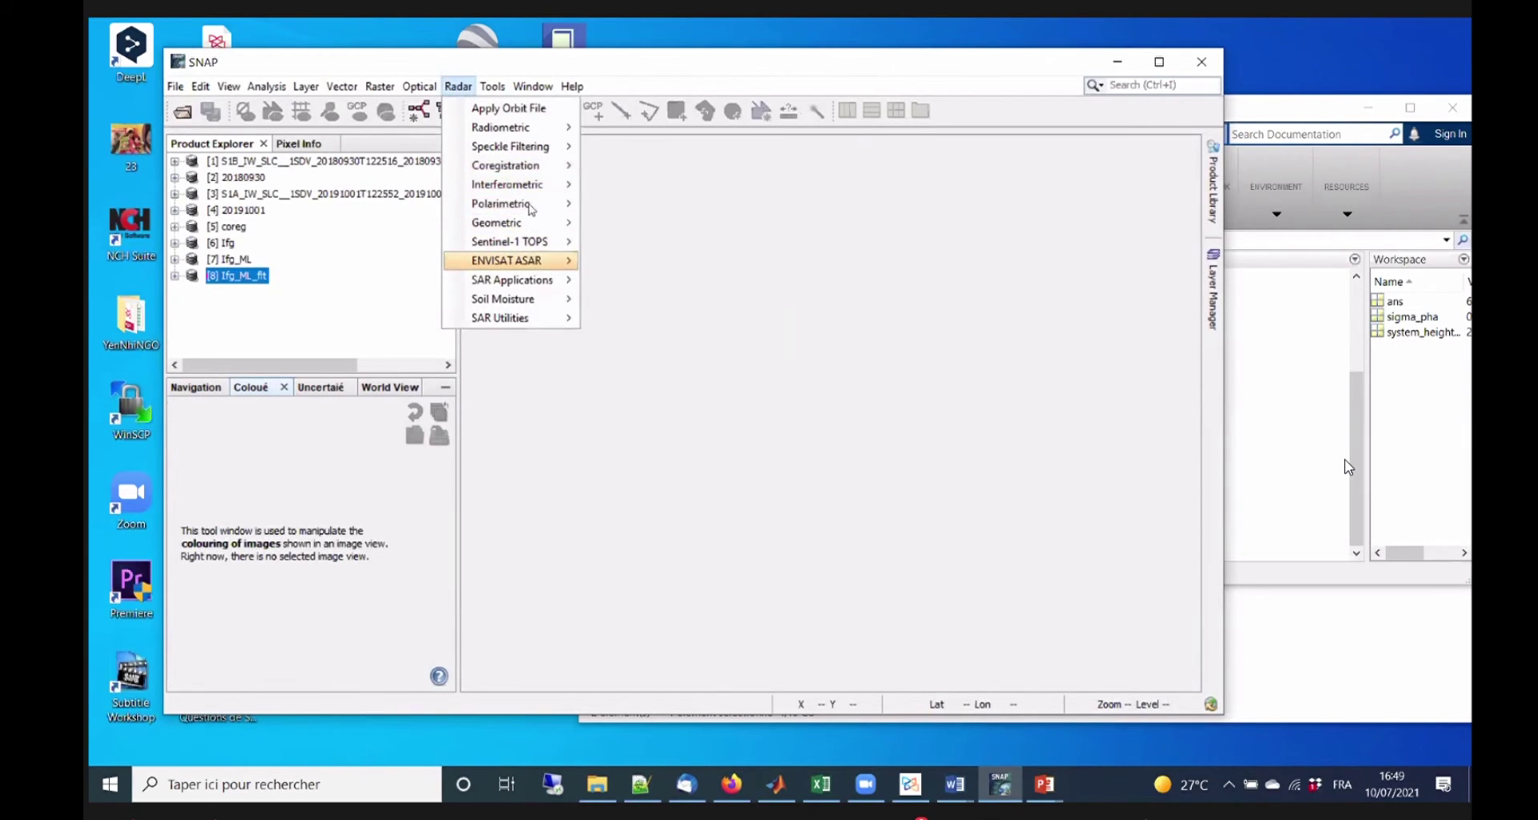
{"action": "mouse_move", "coordinate": [537, 186]}
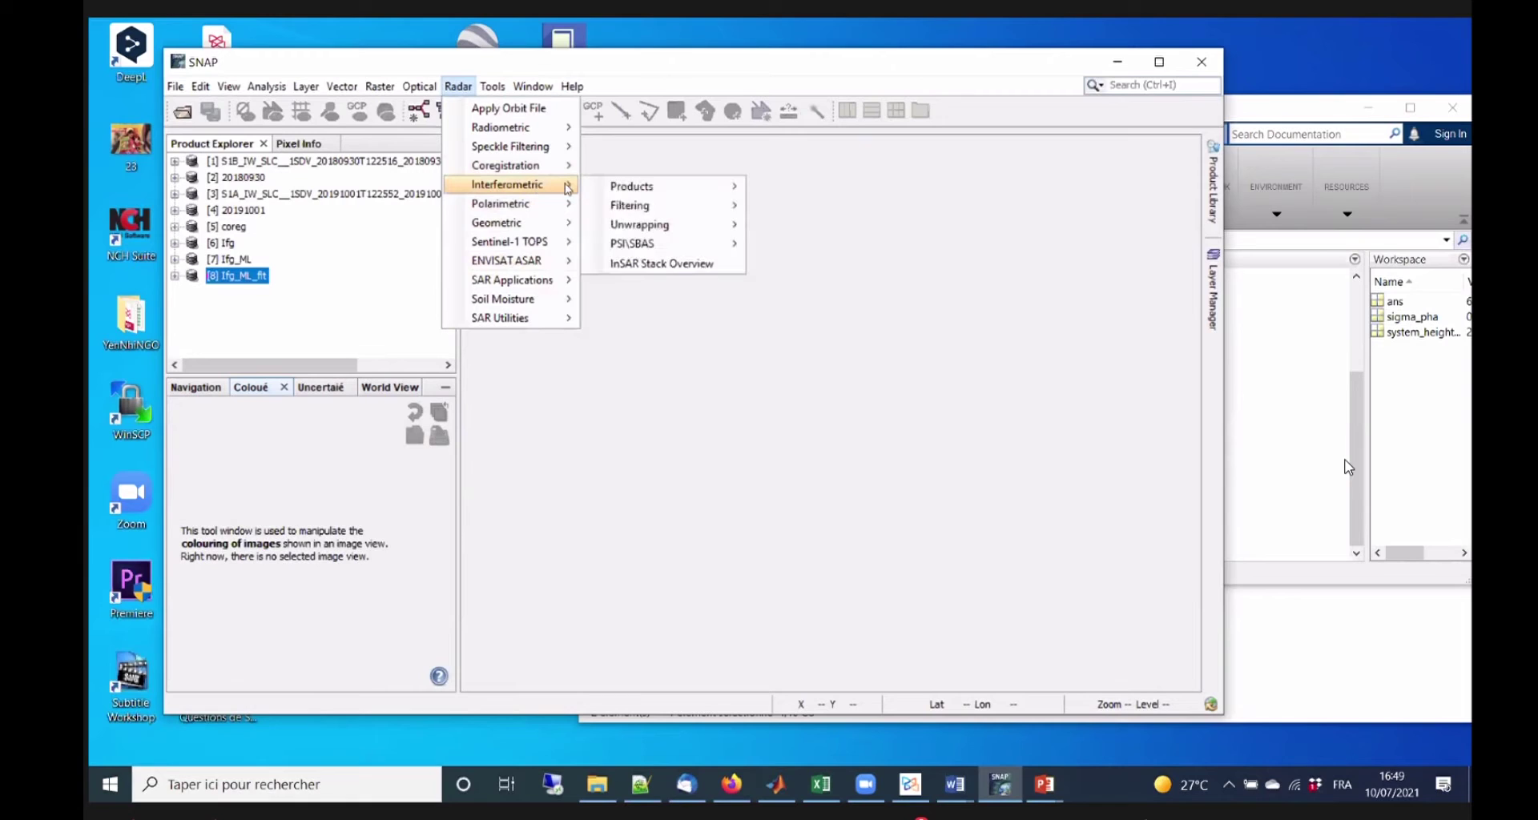
{"action": "mouse_move", "coordinate": [687, 226]}
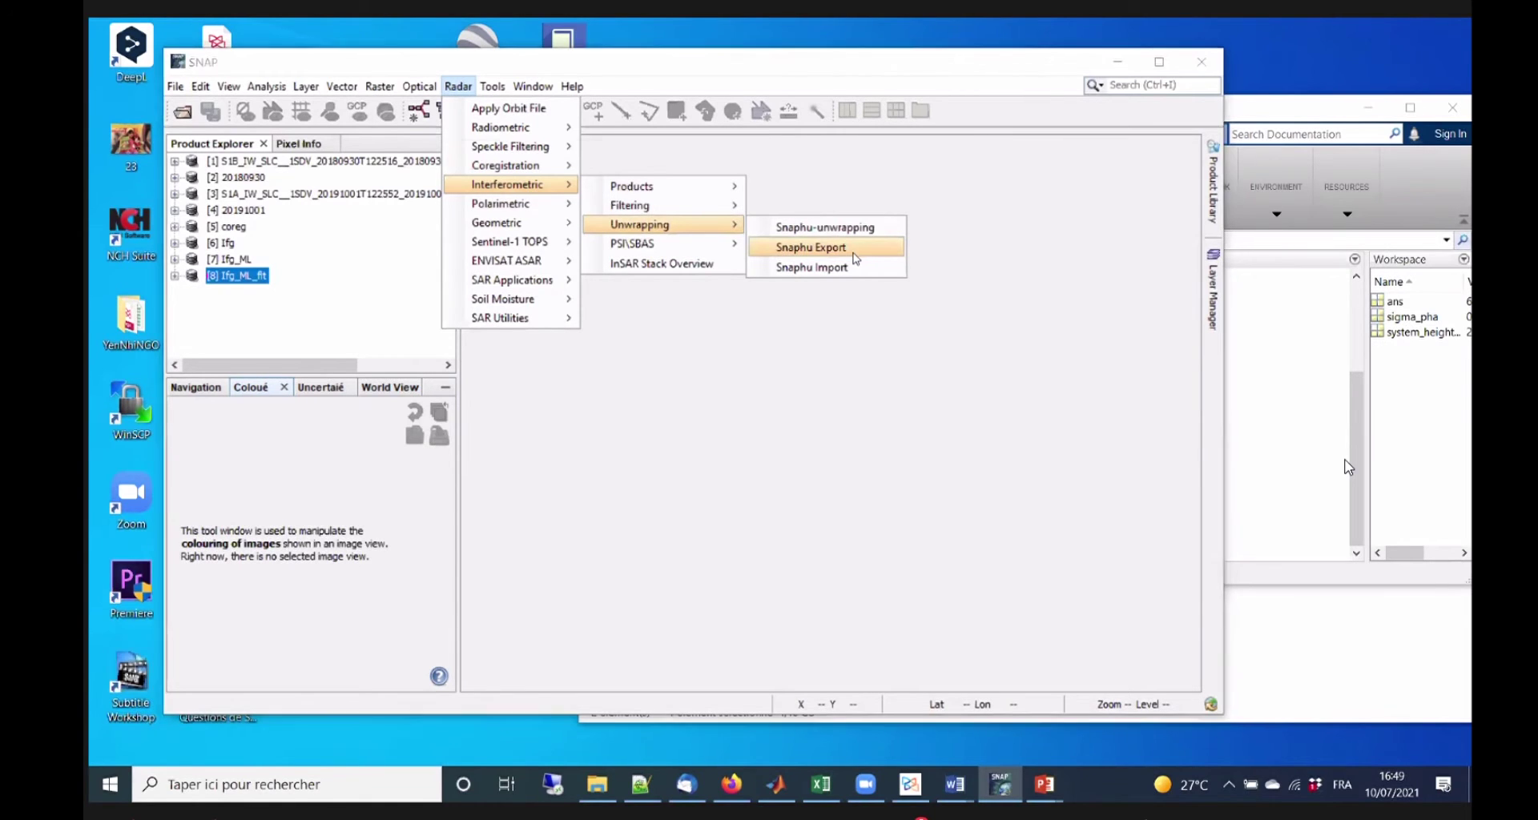
{"action": "left_click", "coordinate": [854, 255]}
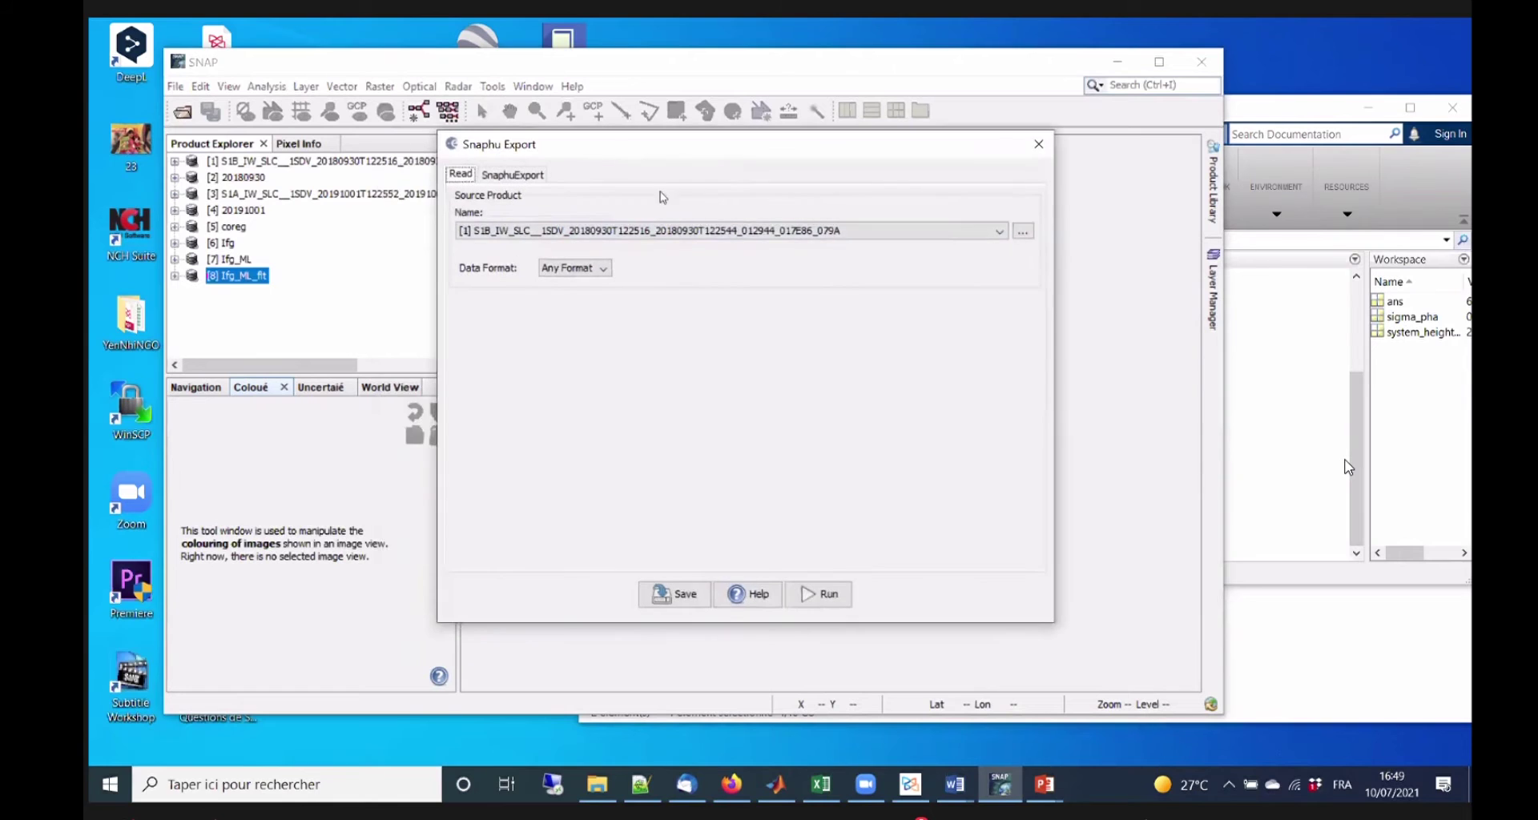
{"action": "left_click", "coordinate": [696, 231]}
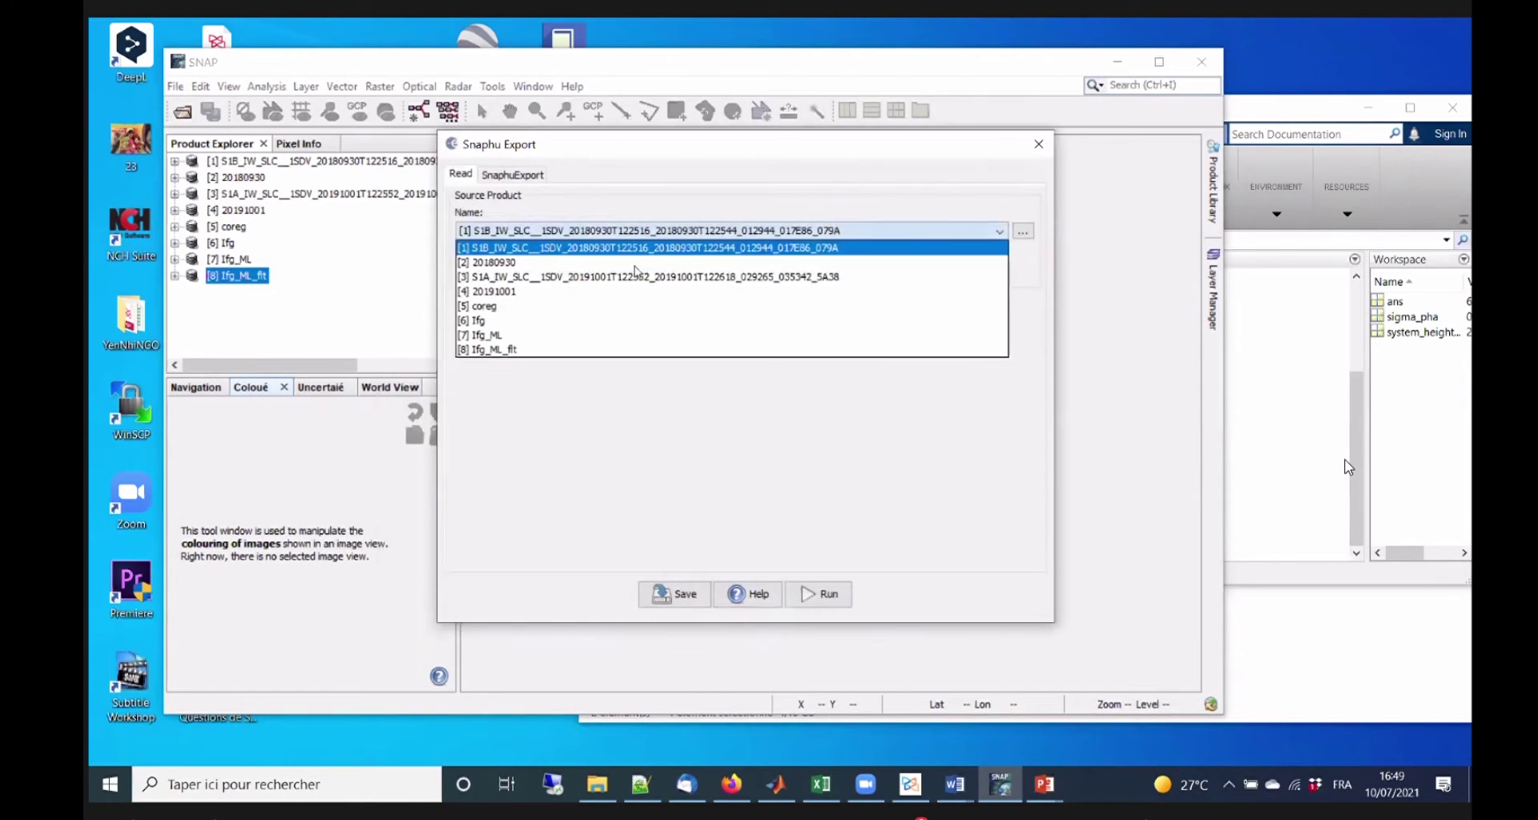
{"action": "left_click", "coordinate": [548, 351]}
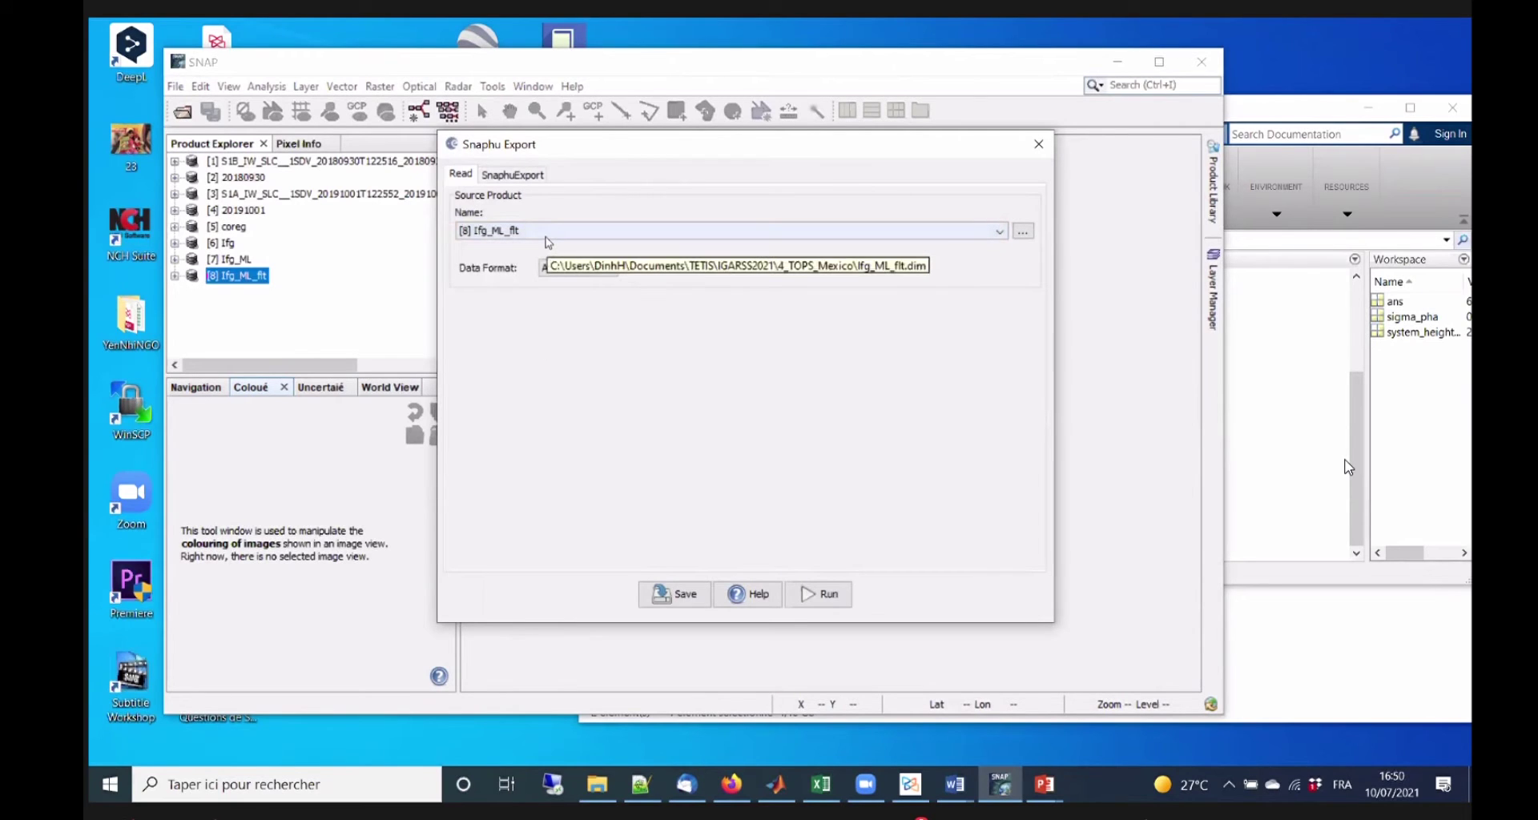
For the export's target folder, copy the path of the IGARSS2021\4_TOPS_Mexico folder from File Explorer.
{"action": "left_click", "coordinate": [521, 178]}
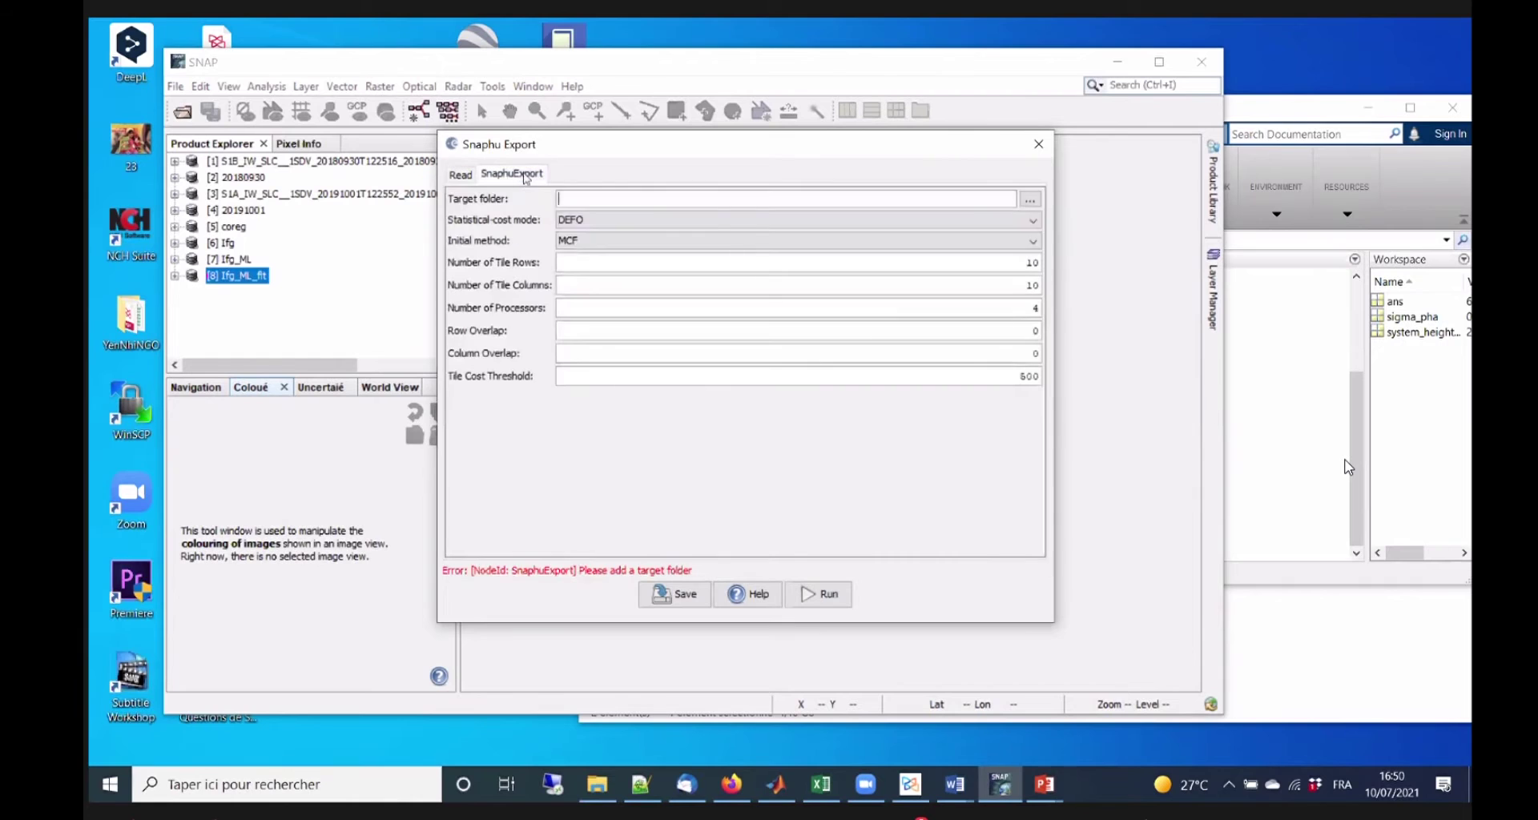
{"action": "left_click", "coordinate": [1031, 200]}
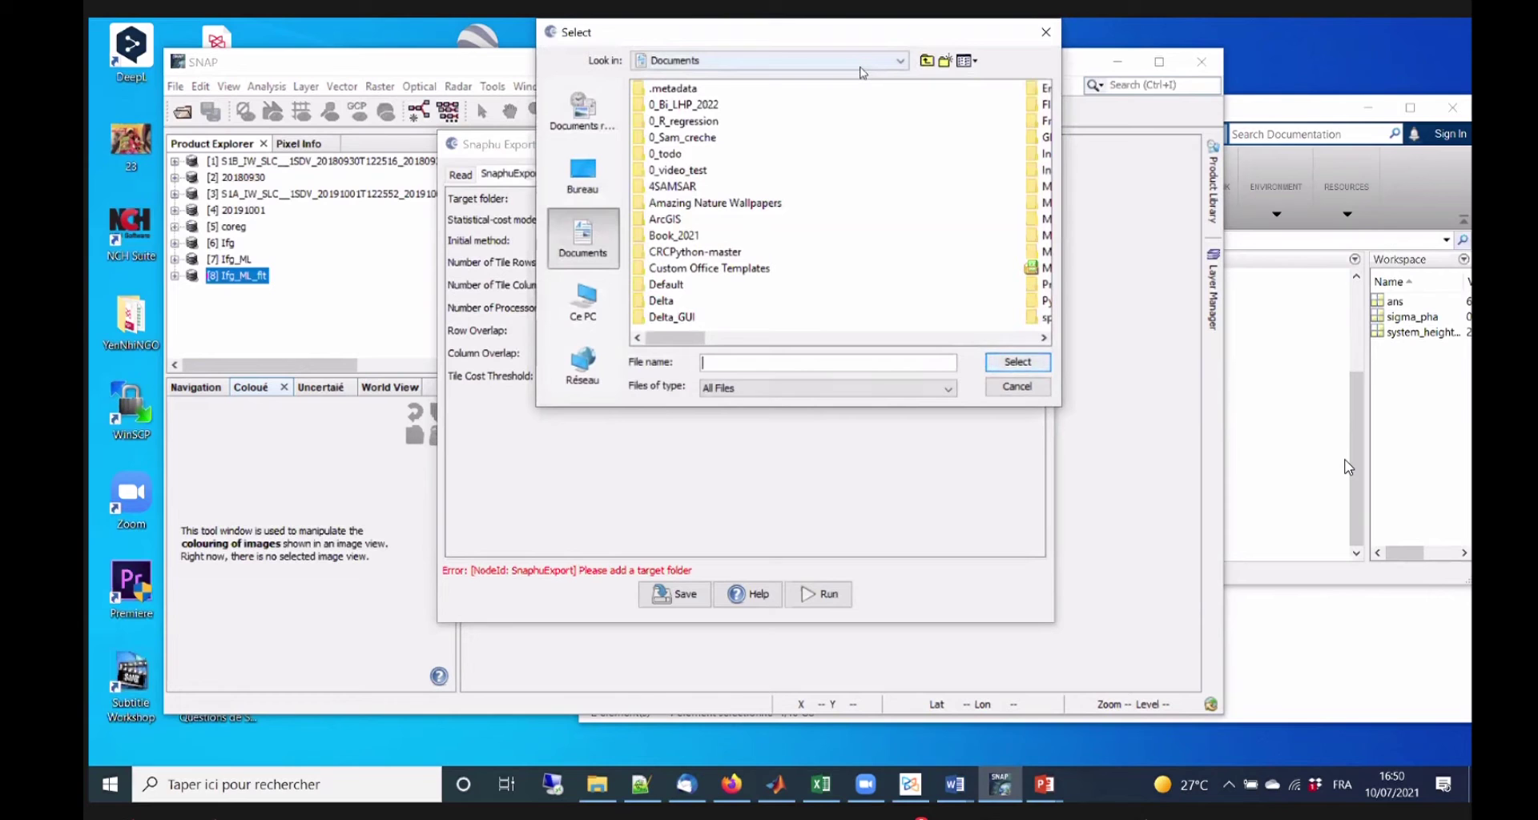
{"action": "left_click", "coordinate": [597, 785]}
{"action": "left_click", "coordinate": [990, 521]}
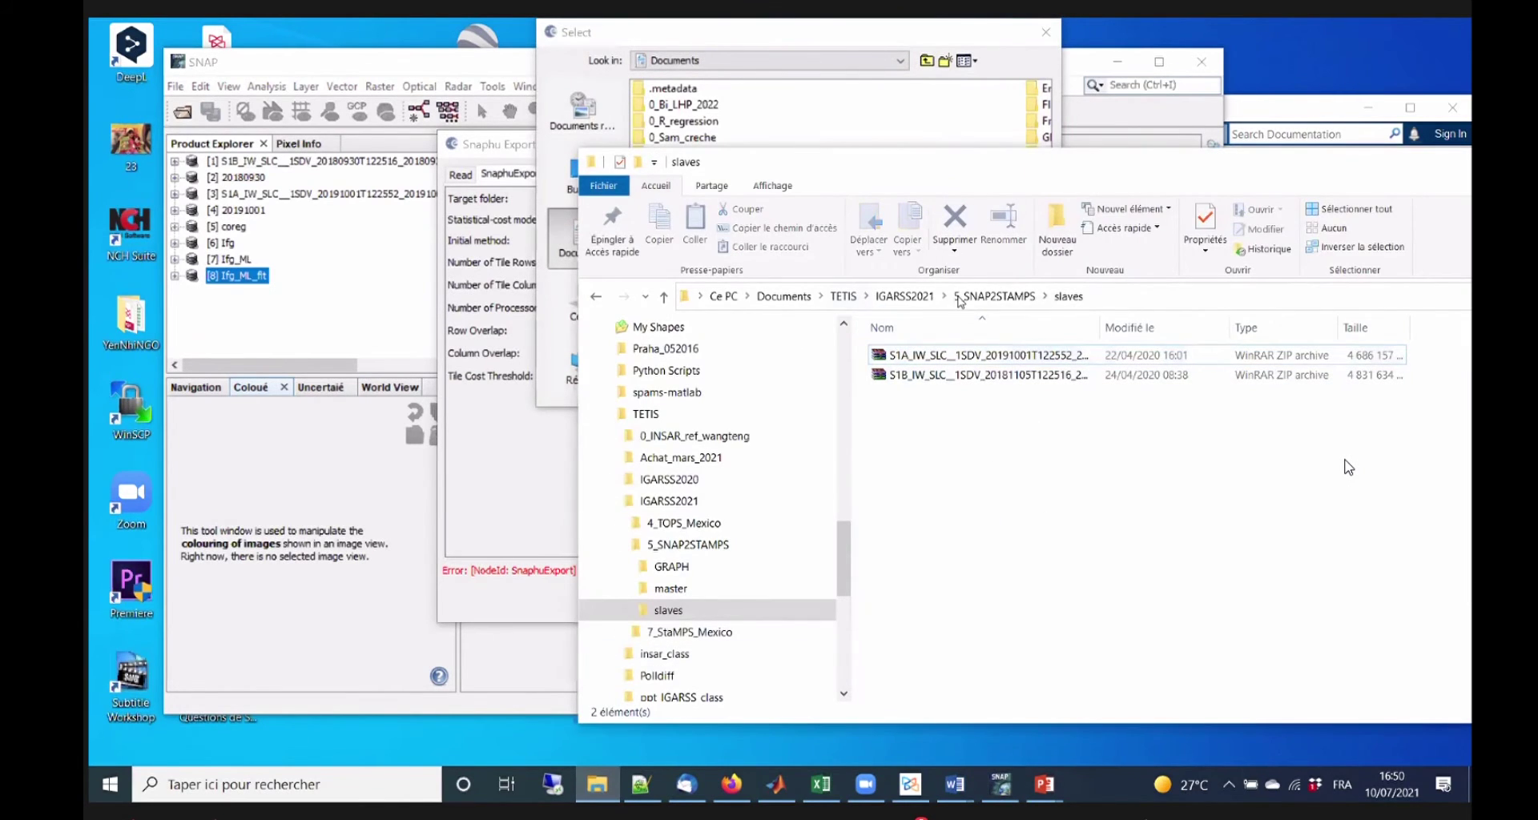
{"action": "left_click", "coordinate": [904, 295]}
{"action": "double_click", "coordinate": [922, 355]}
{"action": "left_click", "coordinate": [1083, 297]}
{"action": "left_click", "coordinate": [1047, 680]}
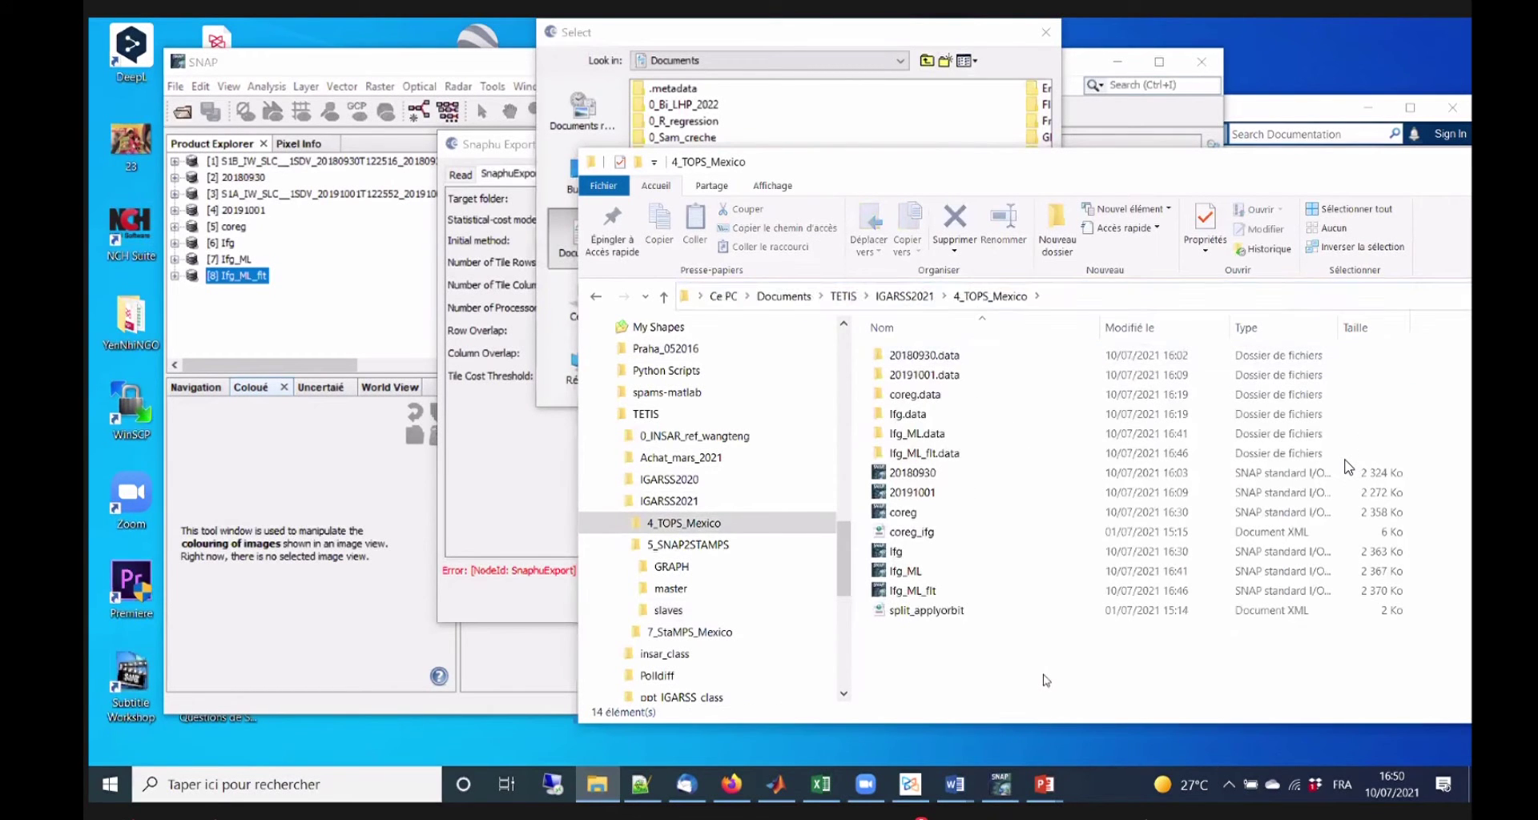
{"action": "right_click", "coordinate": [999, 680]}
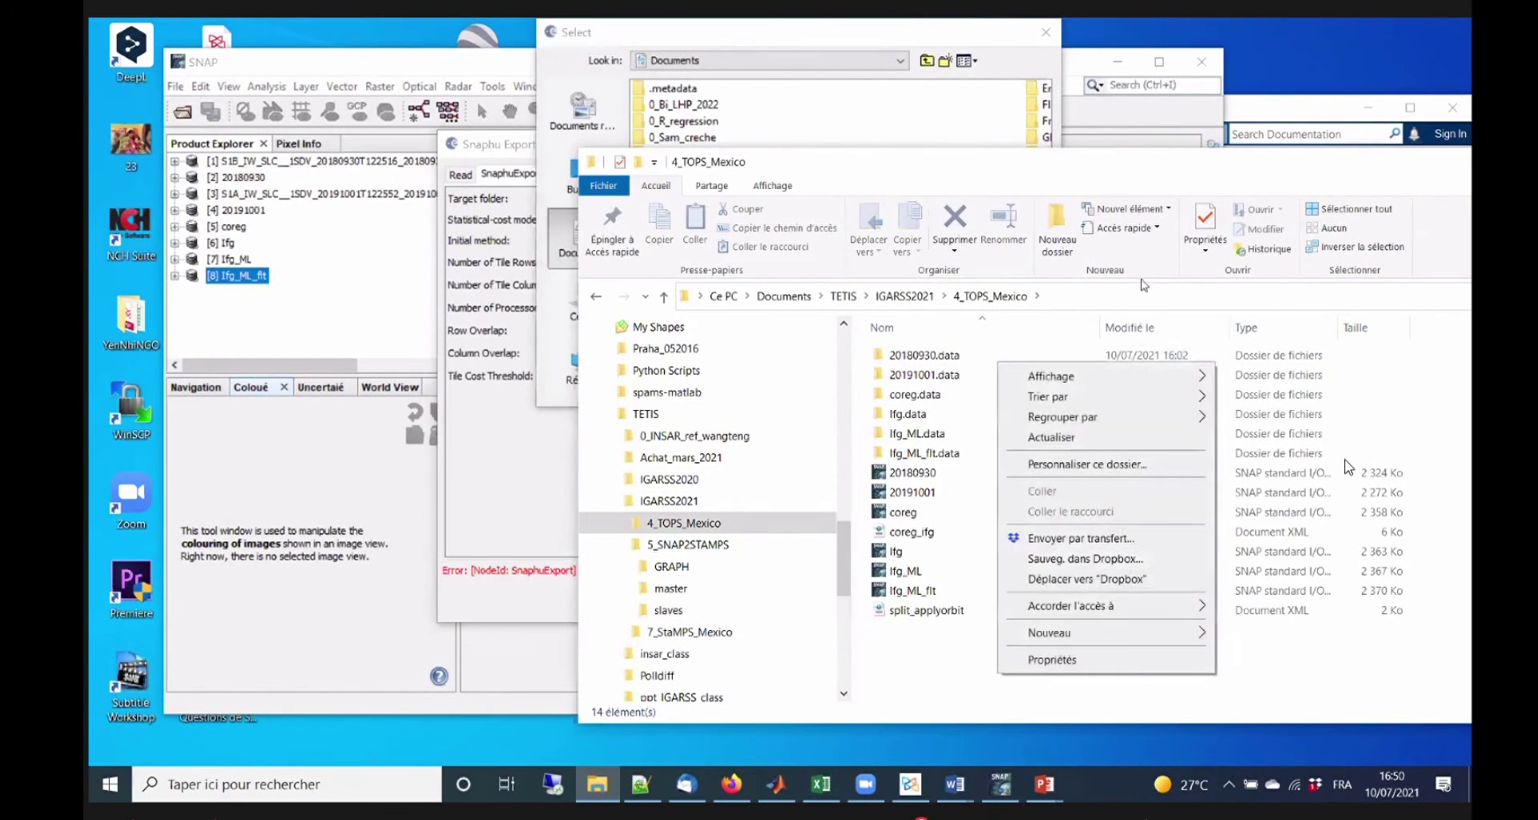
{"action": "left_click", "coordinate": [1089, 299]}
{"action": "key", "text": "ctrl+c"}
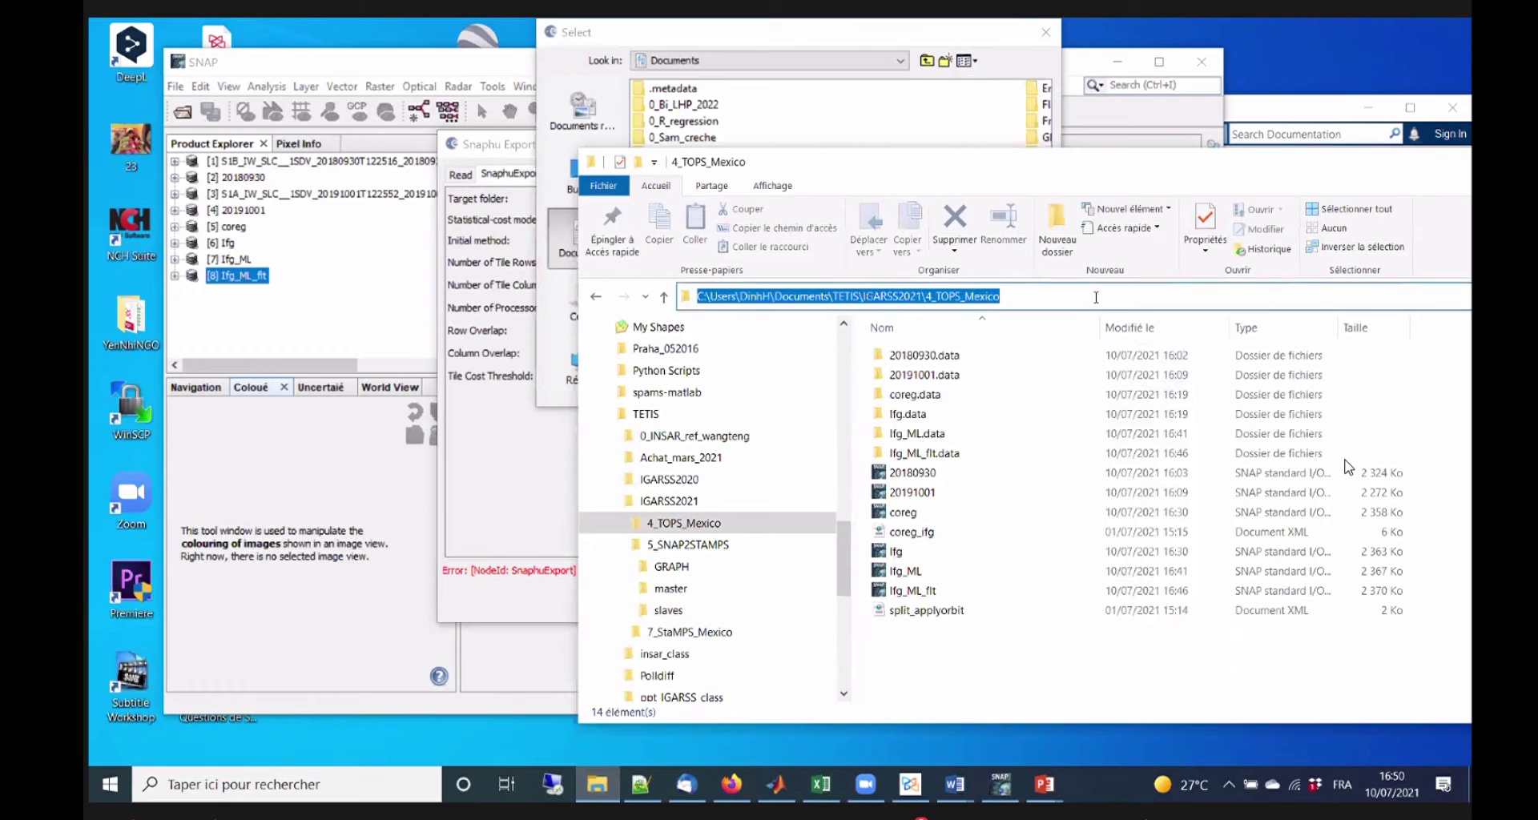
Cancel the folder selection and set the Snaphu Export target folder to a snaphu subfolder of the copied 4_TOPS_Mexico path.
{"action": "left_click", "coordinate": [904, 120]}
{"action": "left_click", "coordinate": [1046, 32]}
{"action": "key", "text": "ctrl+v"}
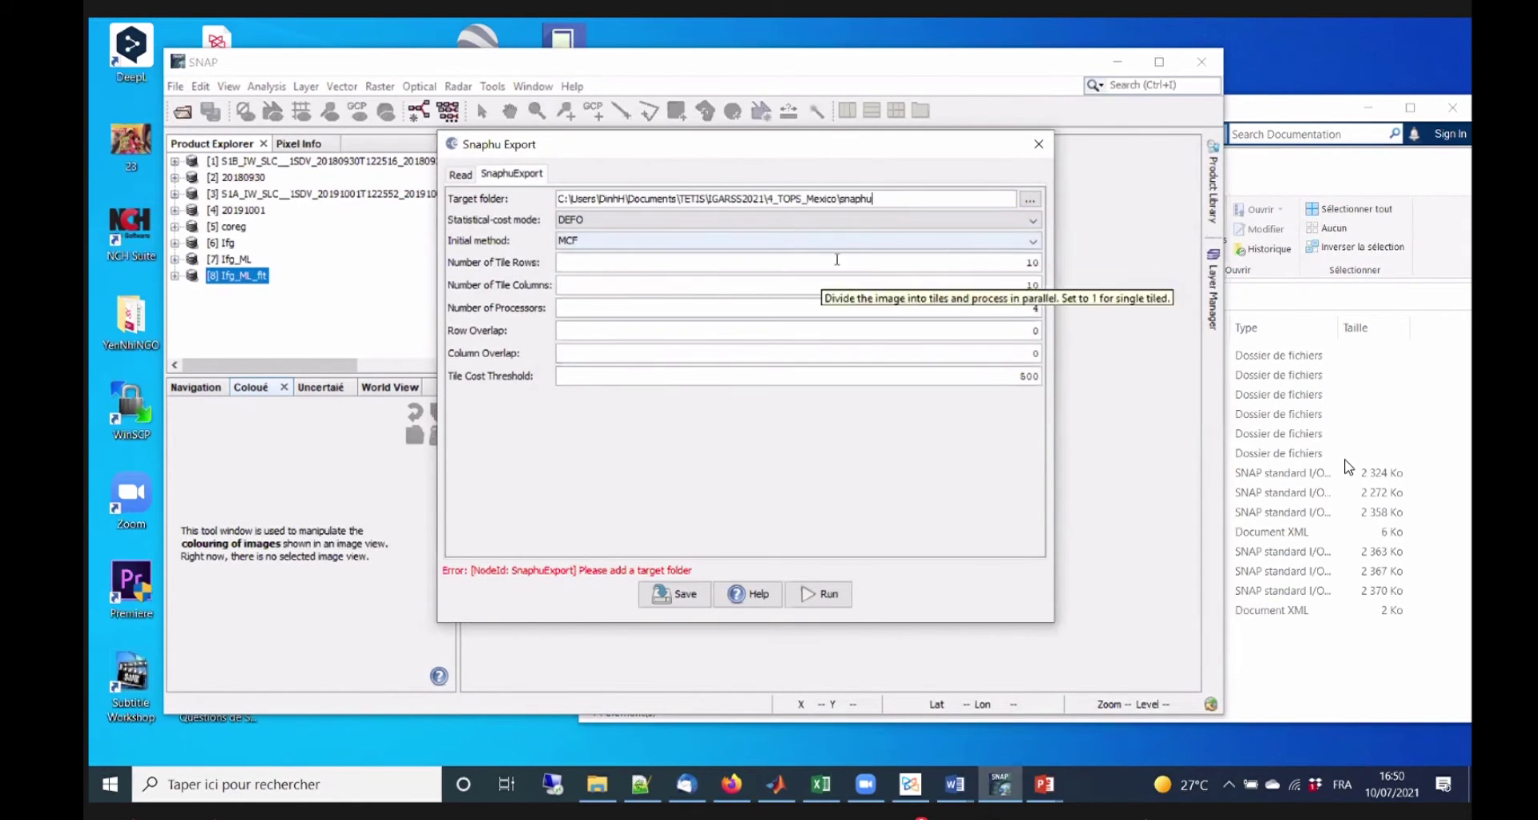
Choose DEFO as the statistical-cost mode and recheck the source product so the target folder setting is accepted.
{"action": "left_click", "coordinate": [815, 221]}
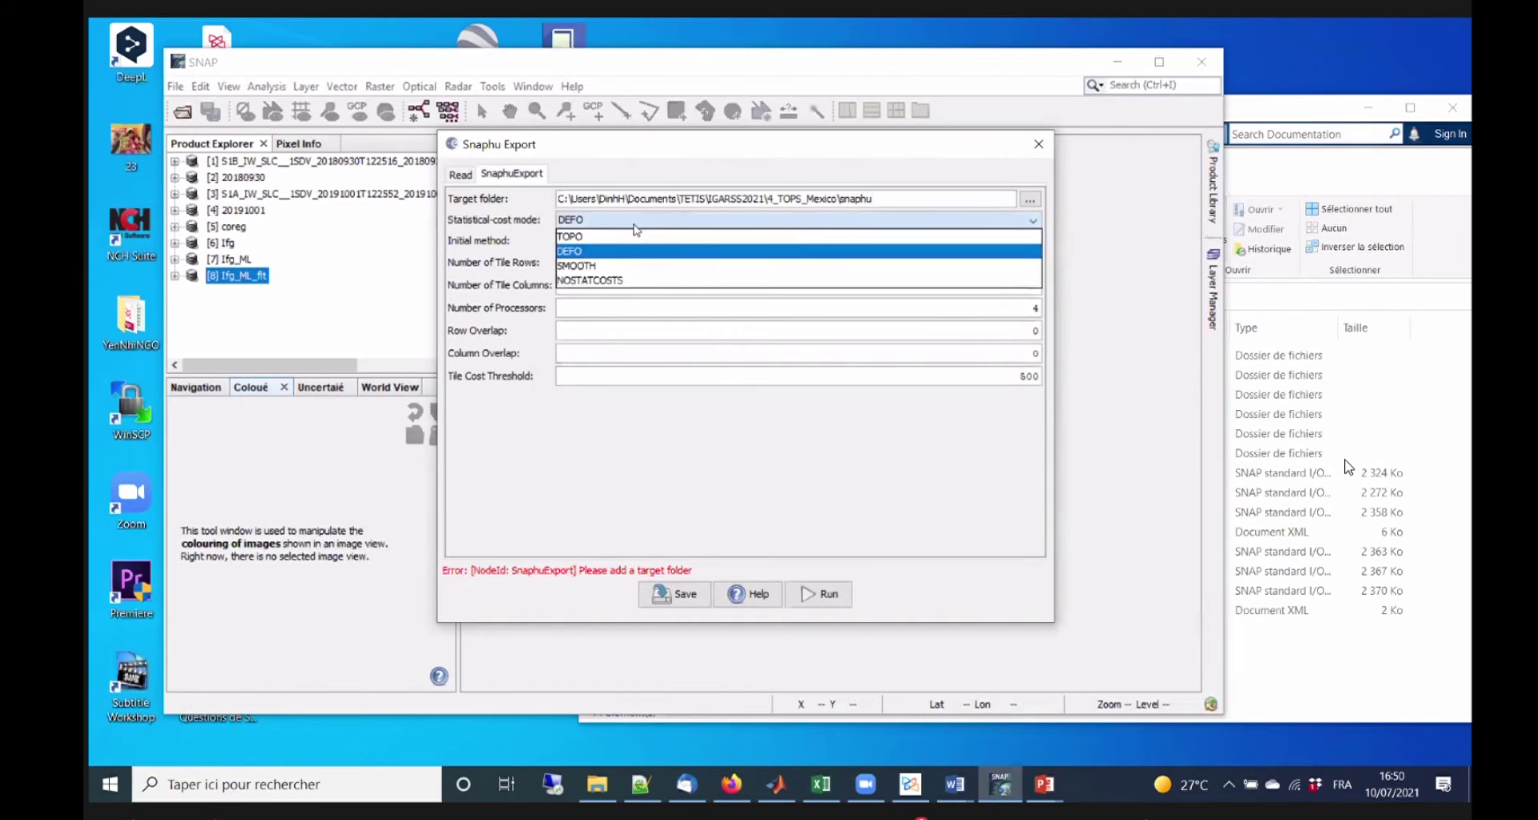
{"action": "left_click", "coordinate": [587, 252]}
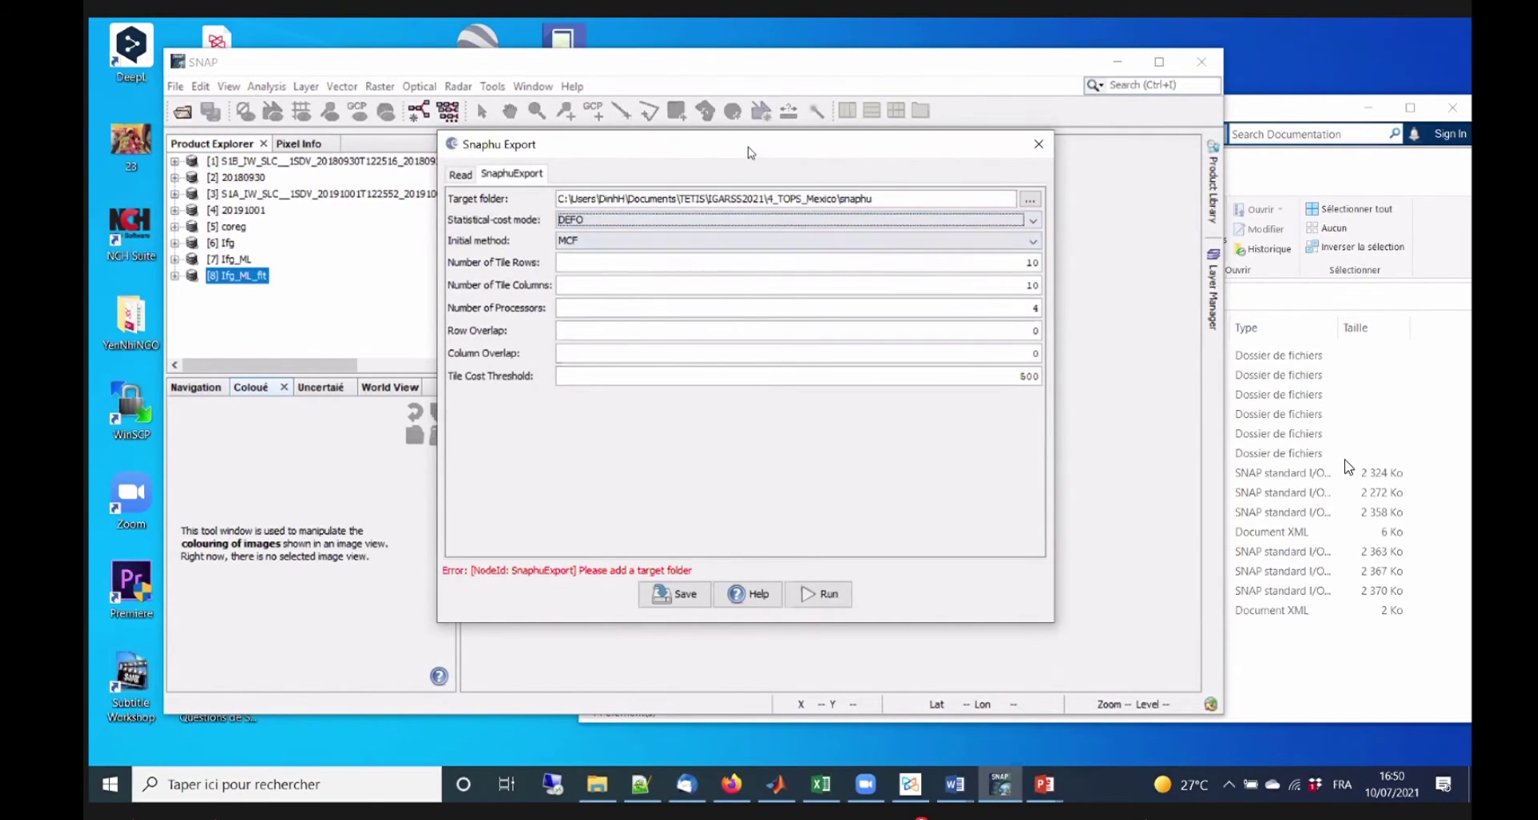
{"action": "left_click_drag", "start_coordinate": [750, 152], "coordinate": [673, 142]}
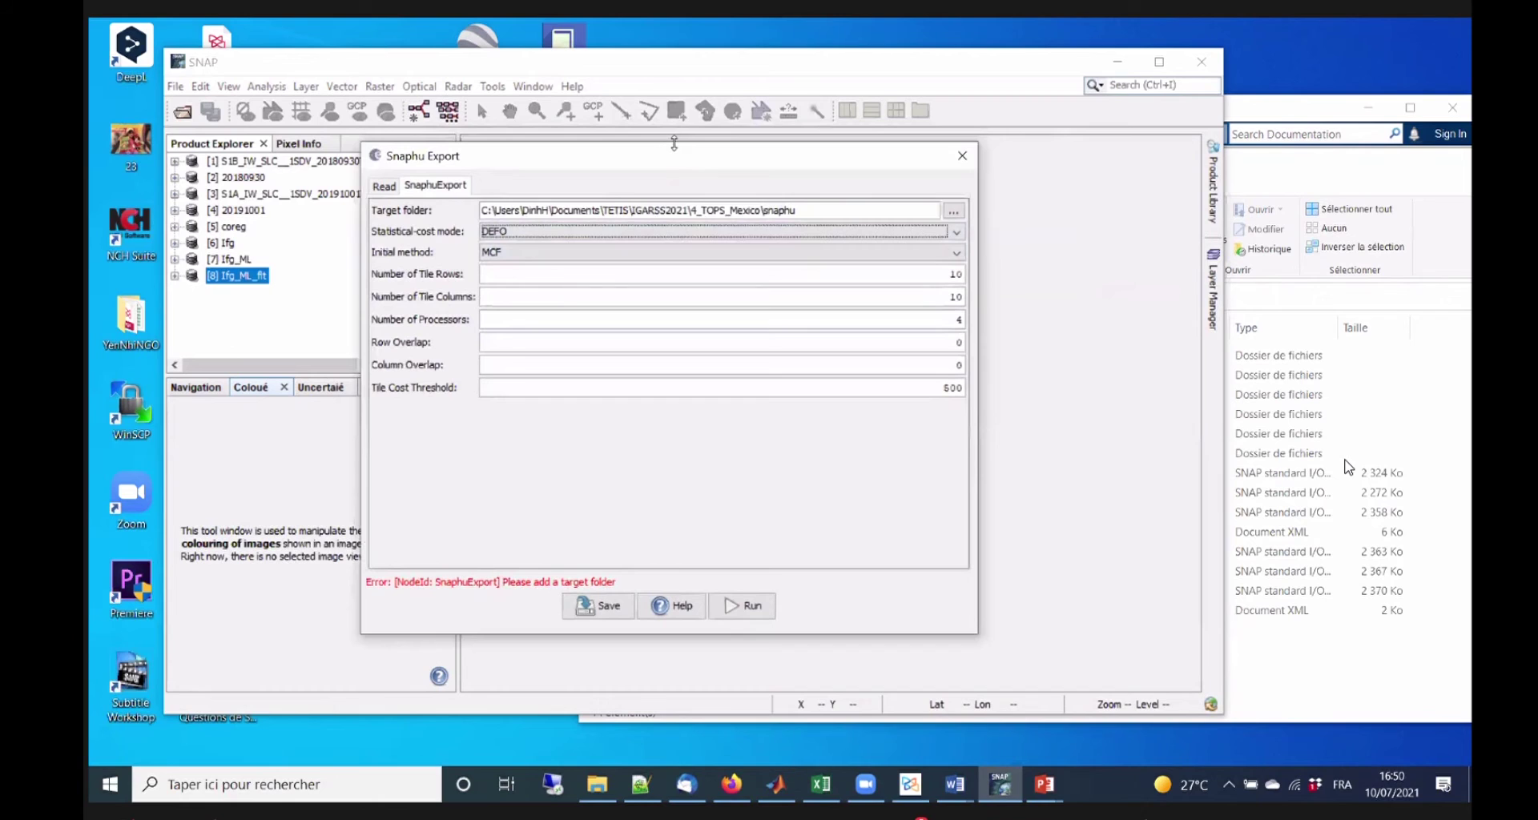
{"action": "left_click", "coordinate": [384, 186]}
{"action": "left_click", "coordinate": [435, 185]}
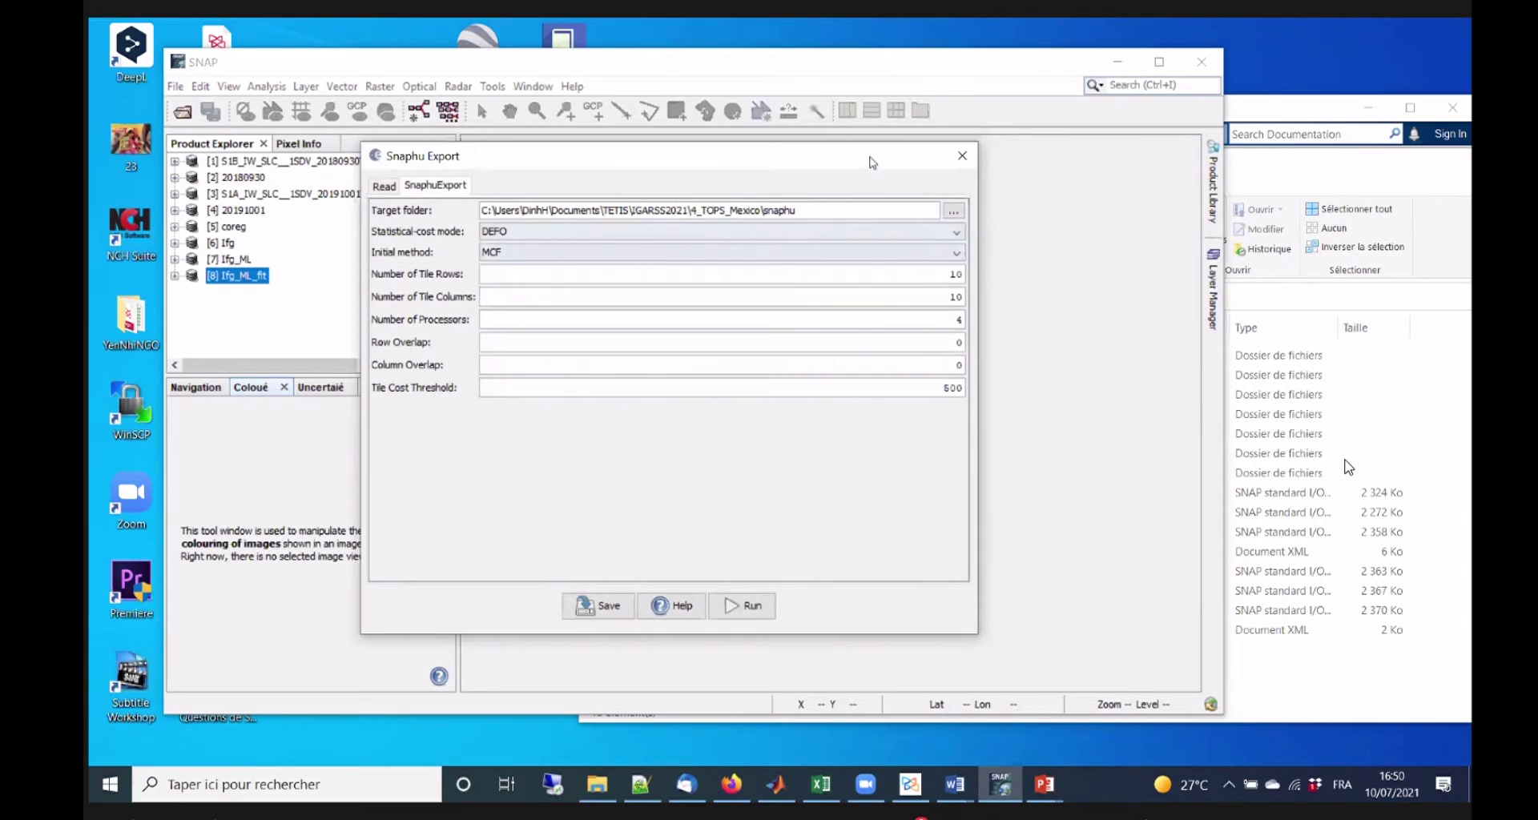
Set both the number of tile rows and the number of tile columns to 1 in the Snaphu Export settings.
{"action": "left_click_drag", "start_coordinate": [784, 158], "coordinate": [704, 157]}
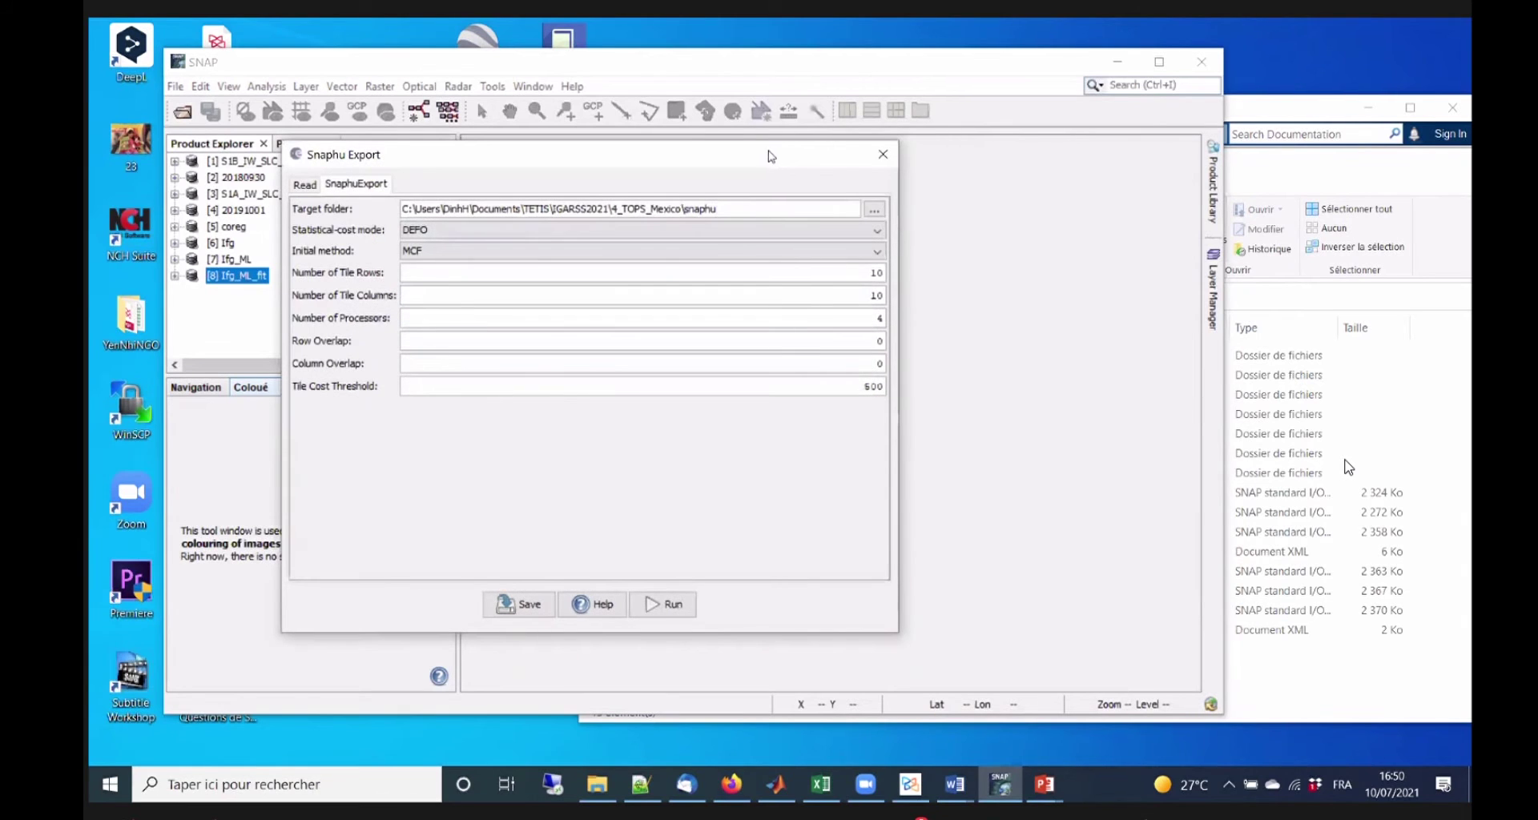
{"action": "double_click", "coordinate": [873, 272]}
{"action": "type", "text": "1"}
{"action": "double_click", "coordinate": [873, 296]}
{"action": "type", "text": "1"}
{"action": "left_click_drag", "start_coordinate": [547, 152], "coordinate": [553, 112]}
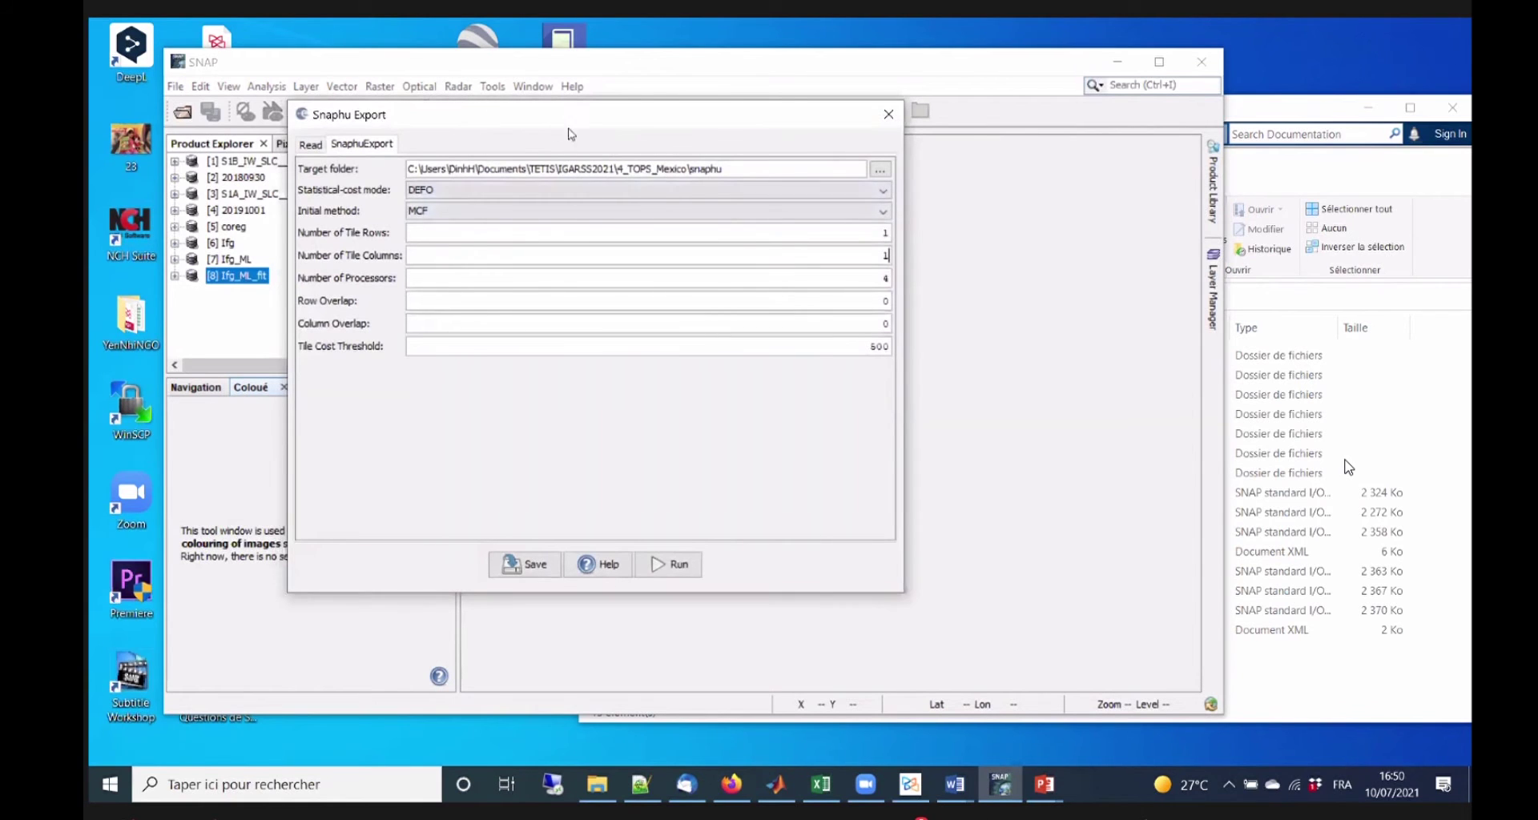
{"action": "left_click_drag", "start_coordinate": [480, 114], "coordinate": [548, 125]}
{"action": "left_click_drag", "start_coordinate": [945, 265], "coordinate": [963, 264]}
{"action": "left_click", "coordinate": [1059, 793]}
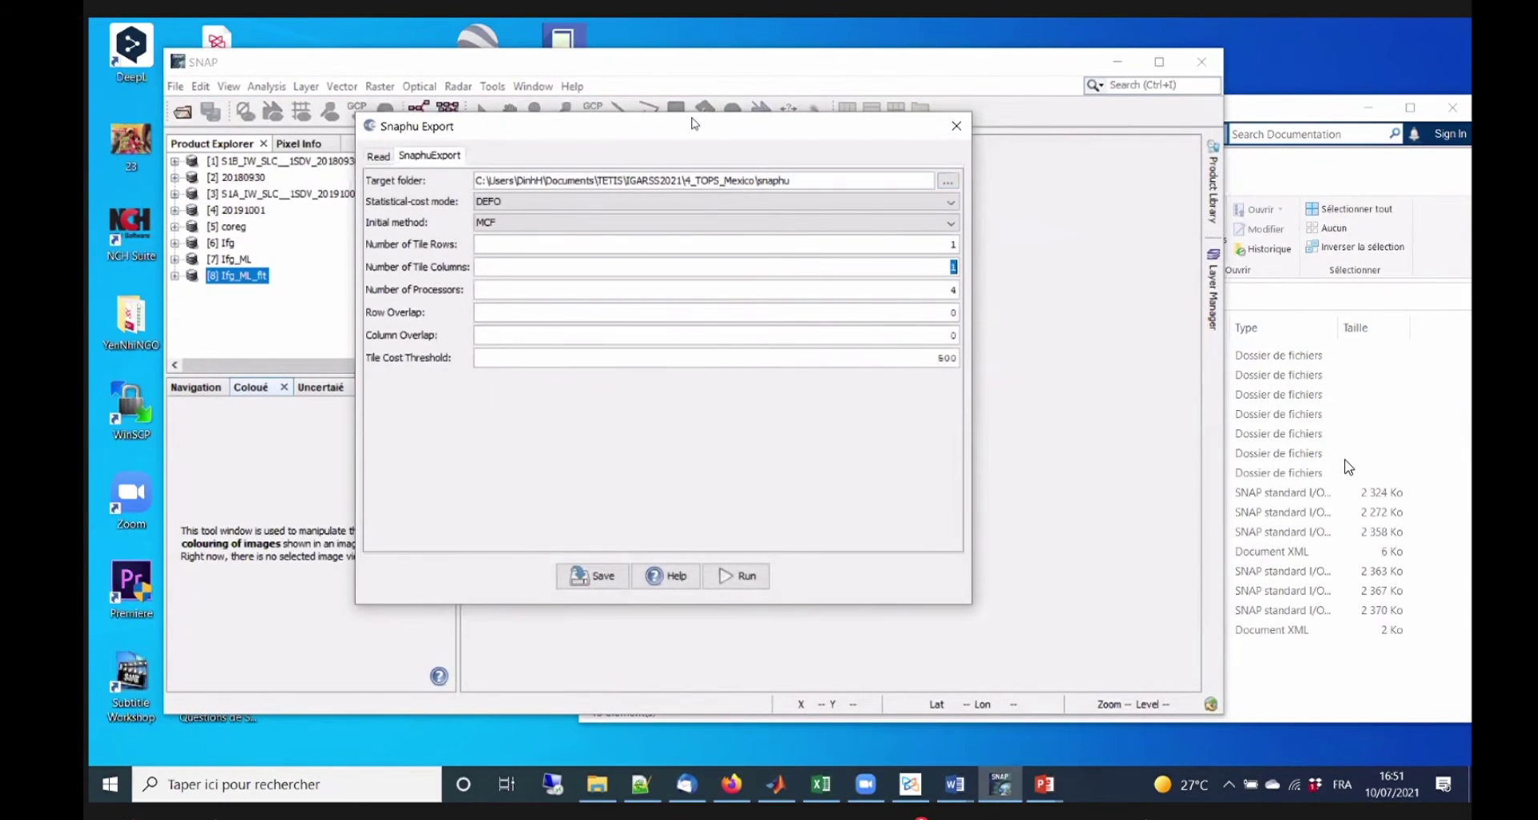
{"action": "left_click_drag", "start_coordinate": [675, 138], "coordinate": [695, 123]}
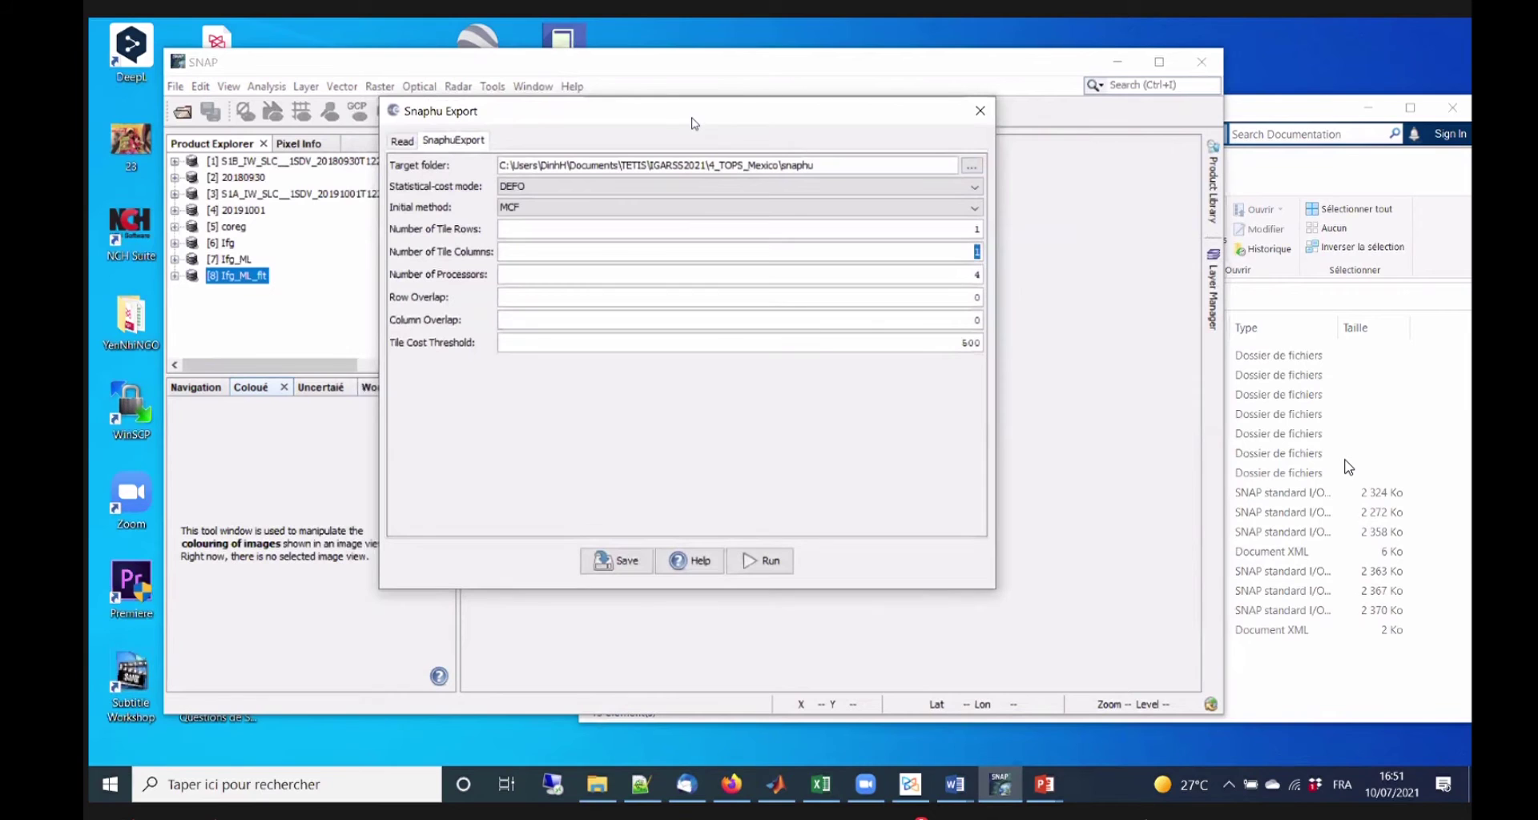
Verify the source product and export settings once more and run the Snaphu export of Ifg_ML_flt.
{"action": "left_click", "coordinate": [401, 144]}
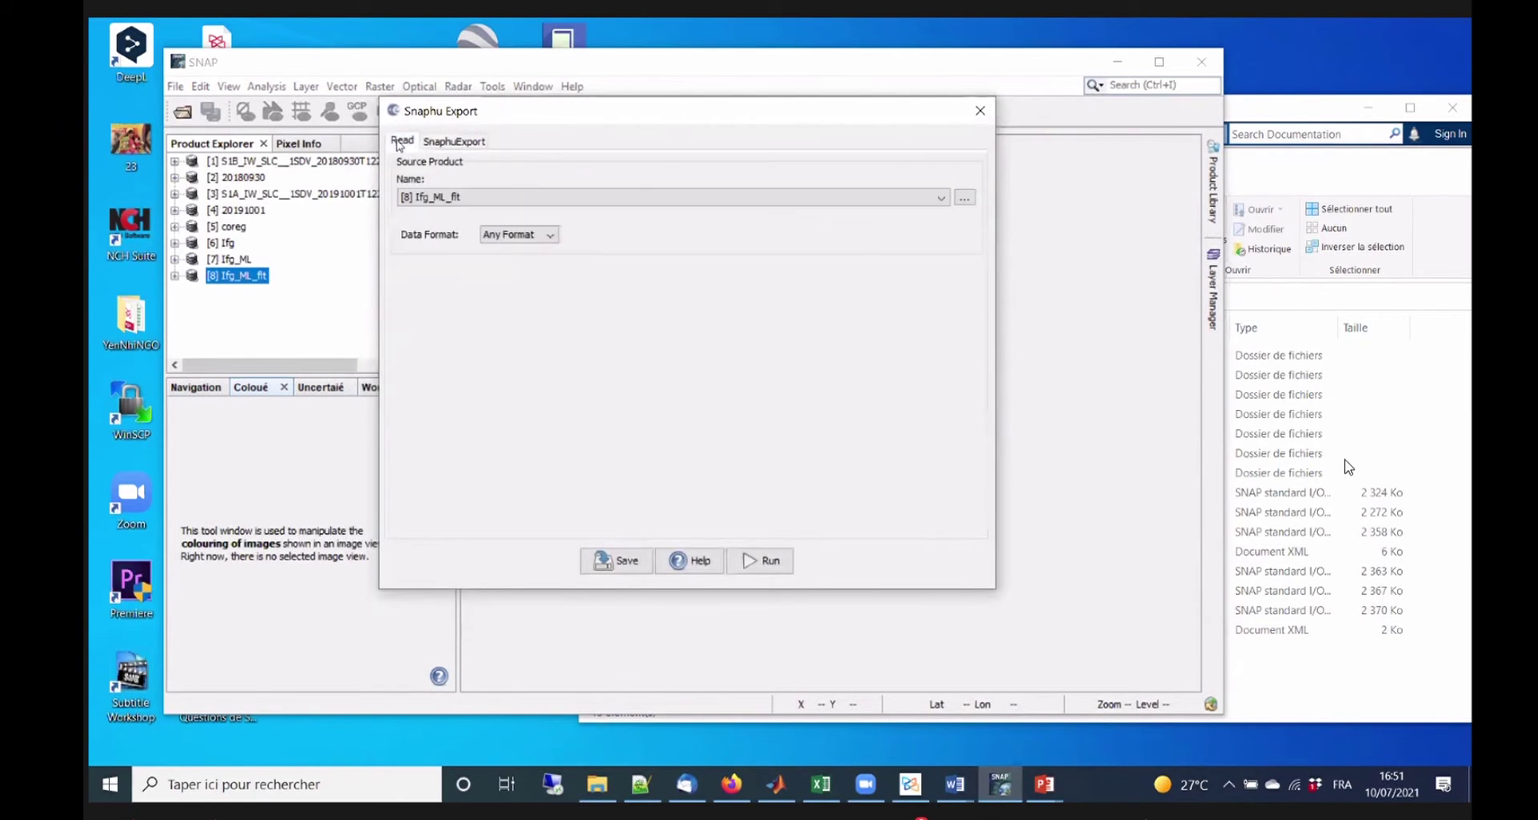
{"action": "left_click", "coordinate": [459, 139]}
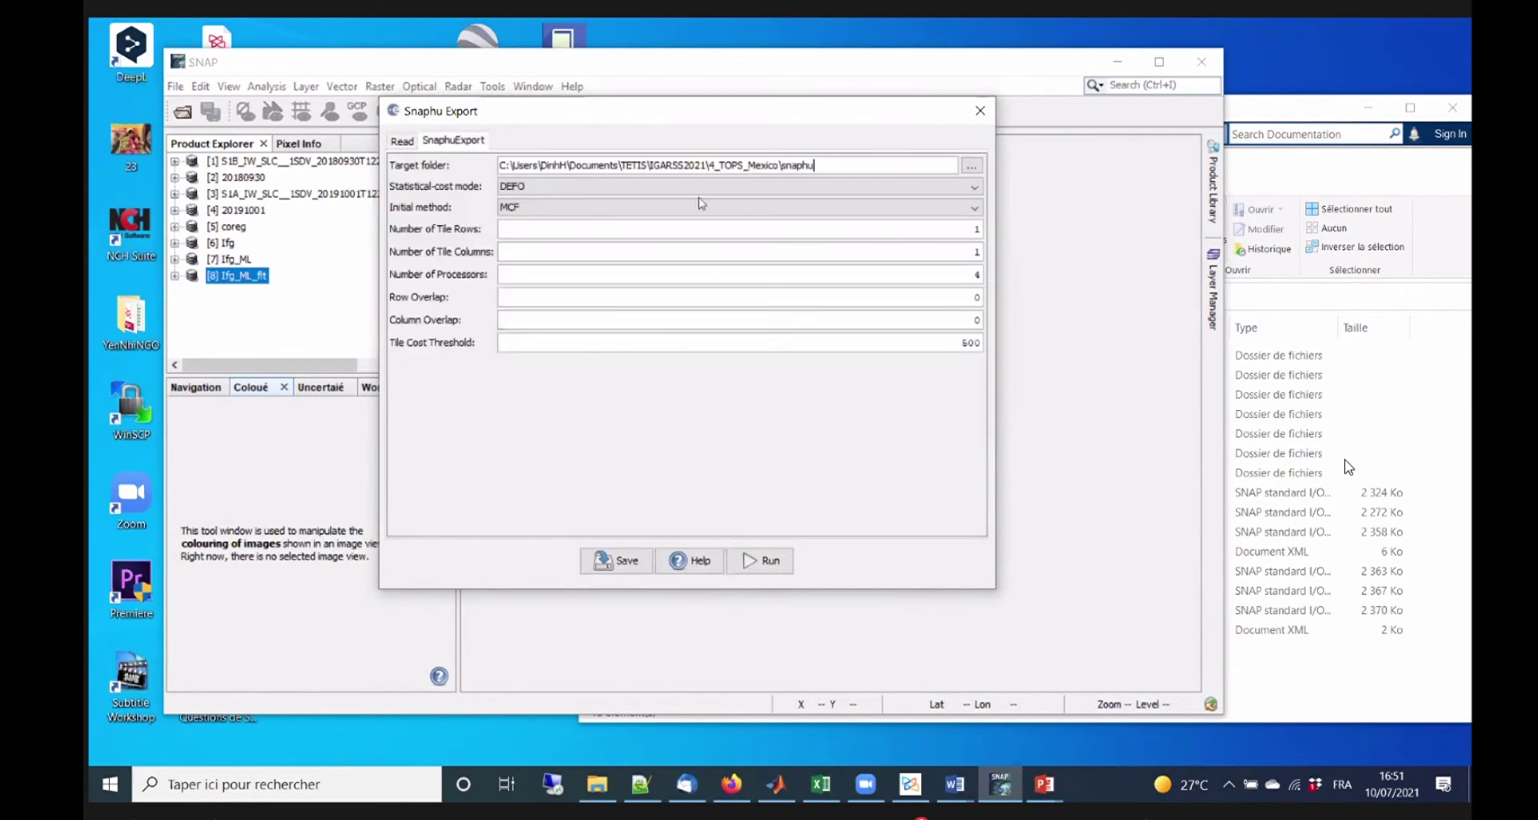
{"action": "left_click", "coordinate": [765, 560]}
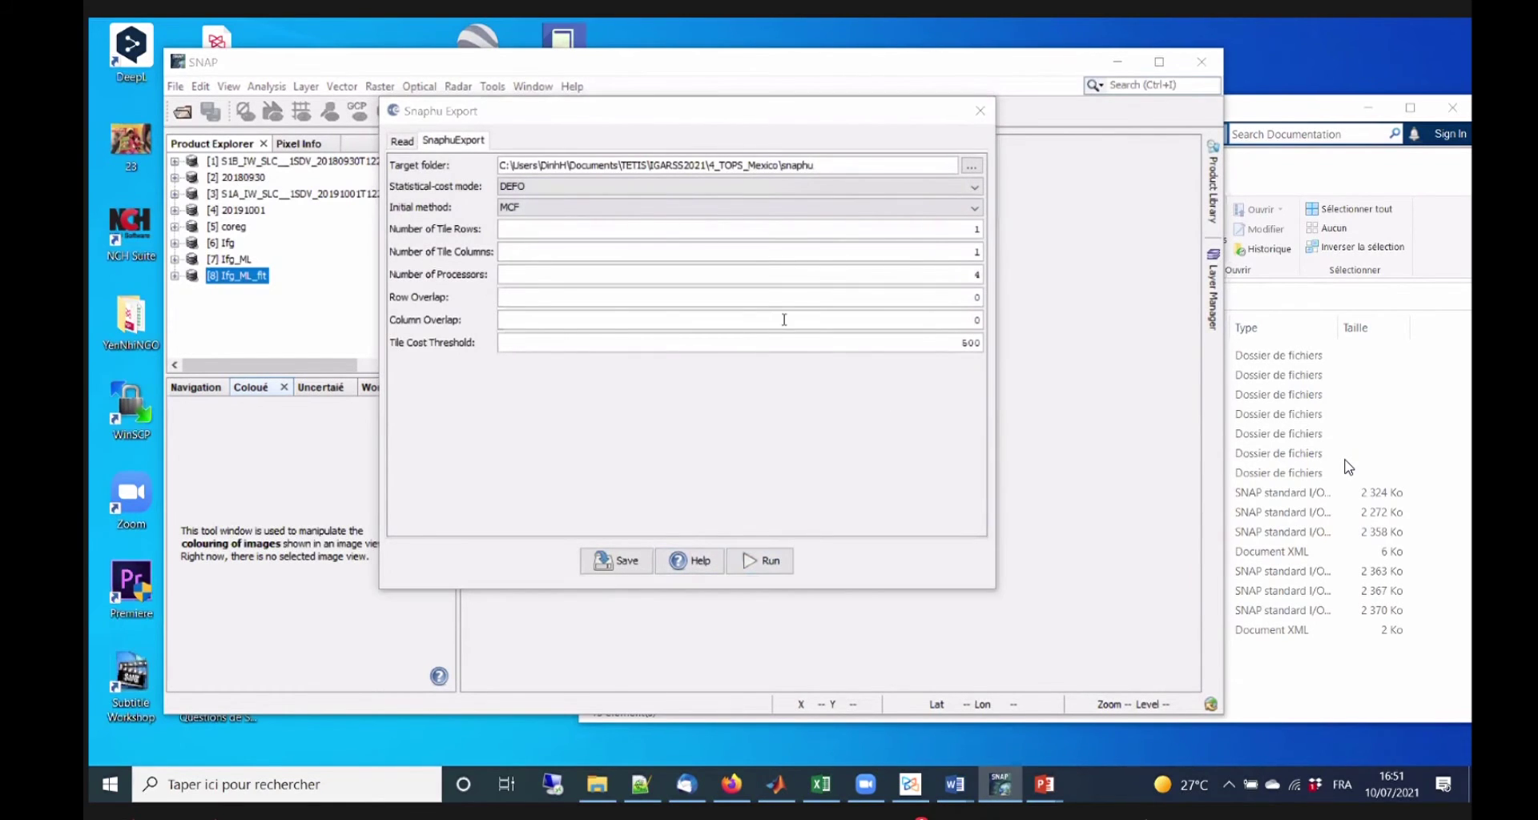
{"action": "left_click", "coordinate": [607, 229]}
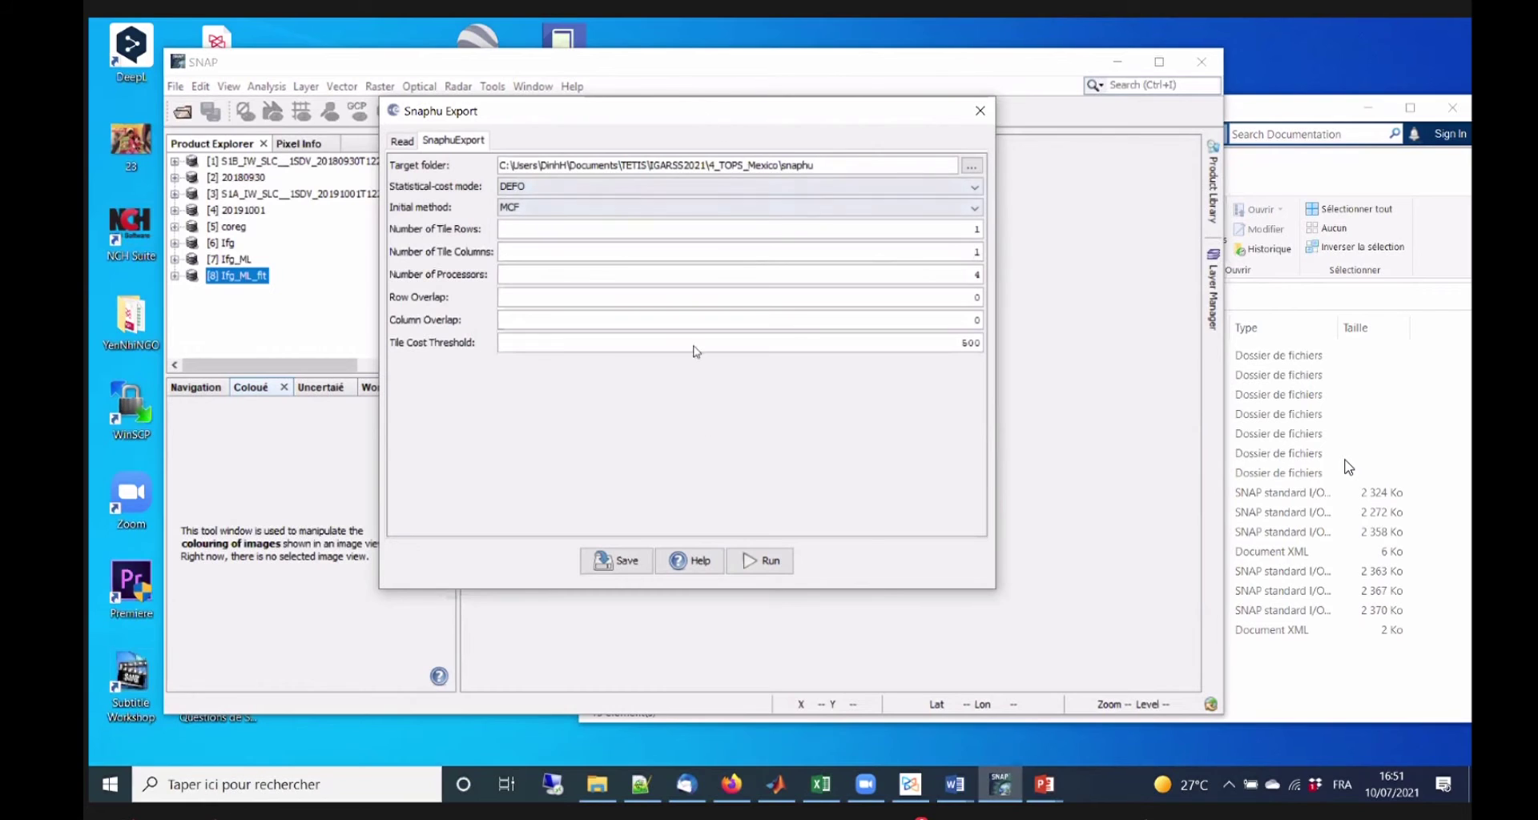
Try 2 tile rows and 2 tile columns in the Snaphu Export settings, and reset both to 1.
{"action": "double_click", "coordinate": [977, 229]}
{"action": "type", "text": "2"}
{"action": "double_click", "coordinate": [976, 251]}
{"action": "type", "text": "2"}
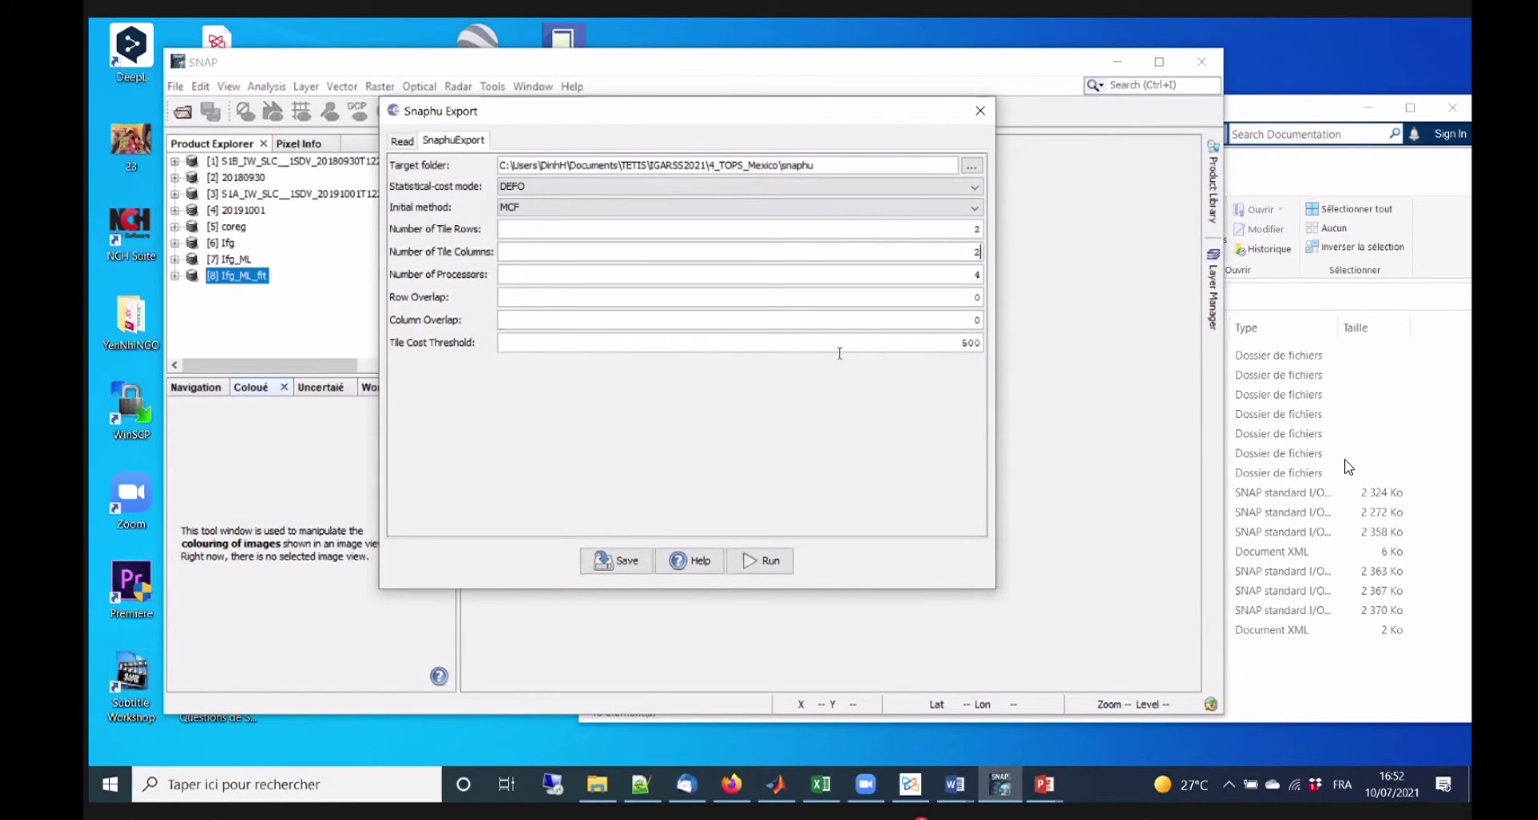
{"action": "double_click", "coordinate": [977, 229]}
{"action": "type", "text": "11"}
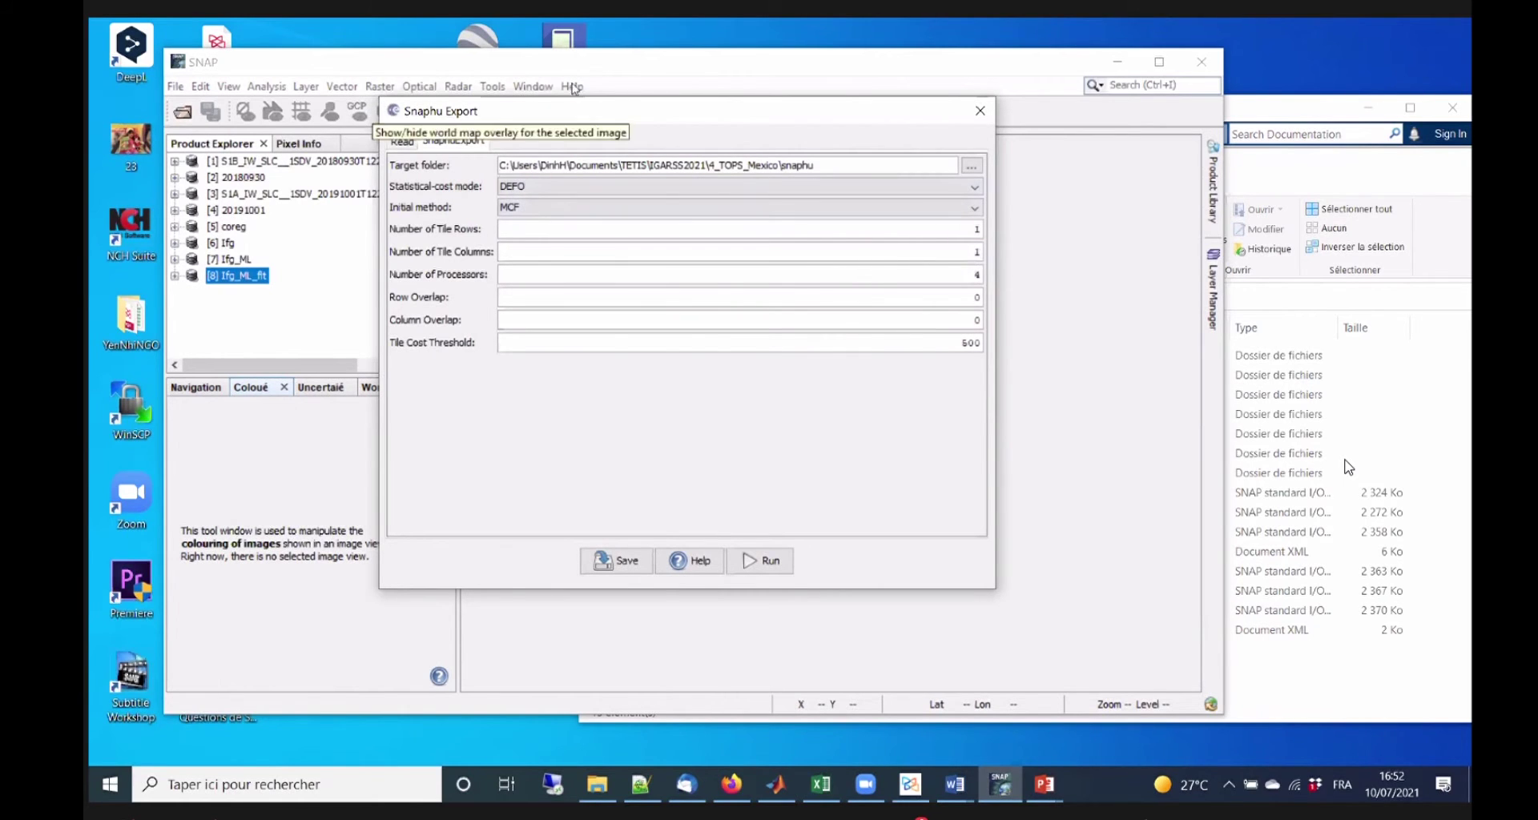
Review the single-tile and 4-processor settings, and run the Snaphu export of Ifg_ML_flt before closing the dialog.
{"action": "left_click", "coordinate": [597, 274]}
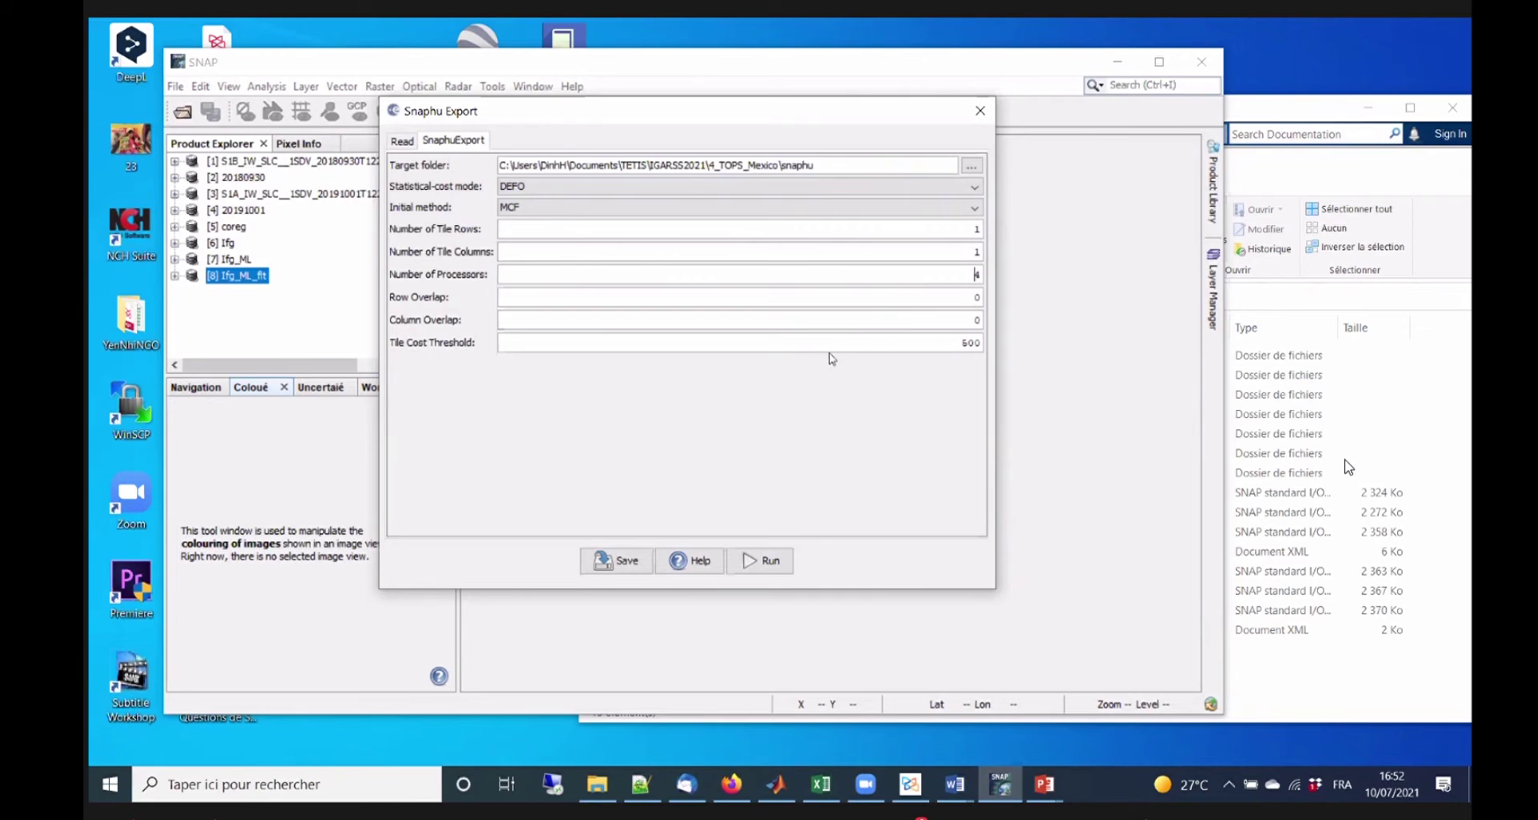
{"action": "left_click", "coordinate": [939, 342]}
{"action": "mouse_move", "coordinate": [964, 250]}
{"action": "left_mouse_down"}
{"action": "mouse_move", "coordinate": [999, 255]}
{"action": "mouse_move", "coordinate": [971, 248]}
{"action": "left_mouse_up"}
{"action": "double_click", "coordinate": [992, 250]}
{"action": "left_click", "coordinate": [944, 226]}
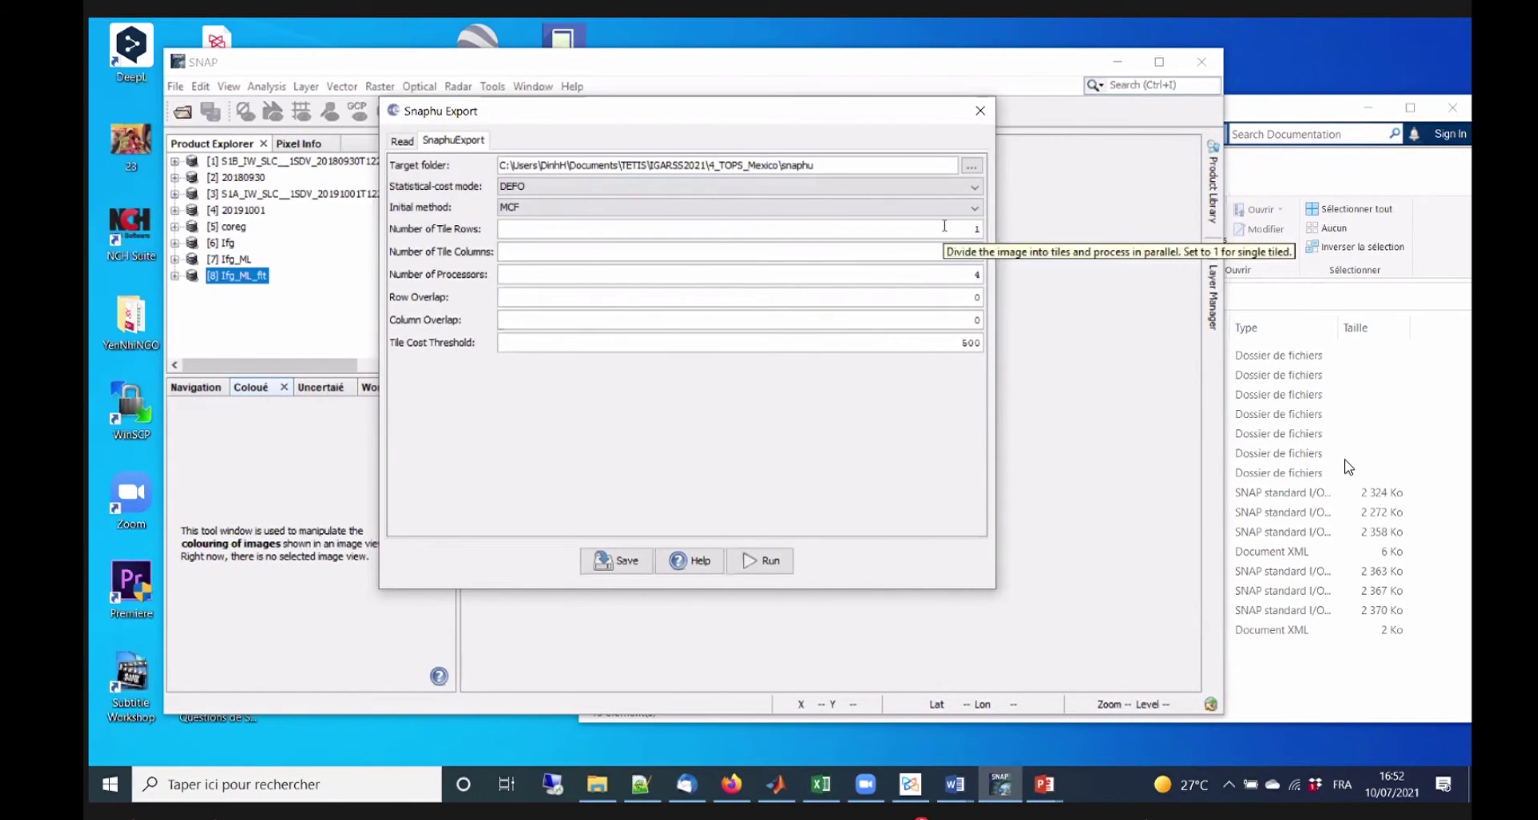
{"action": "left_click", "coordinate": [766, 562]}
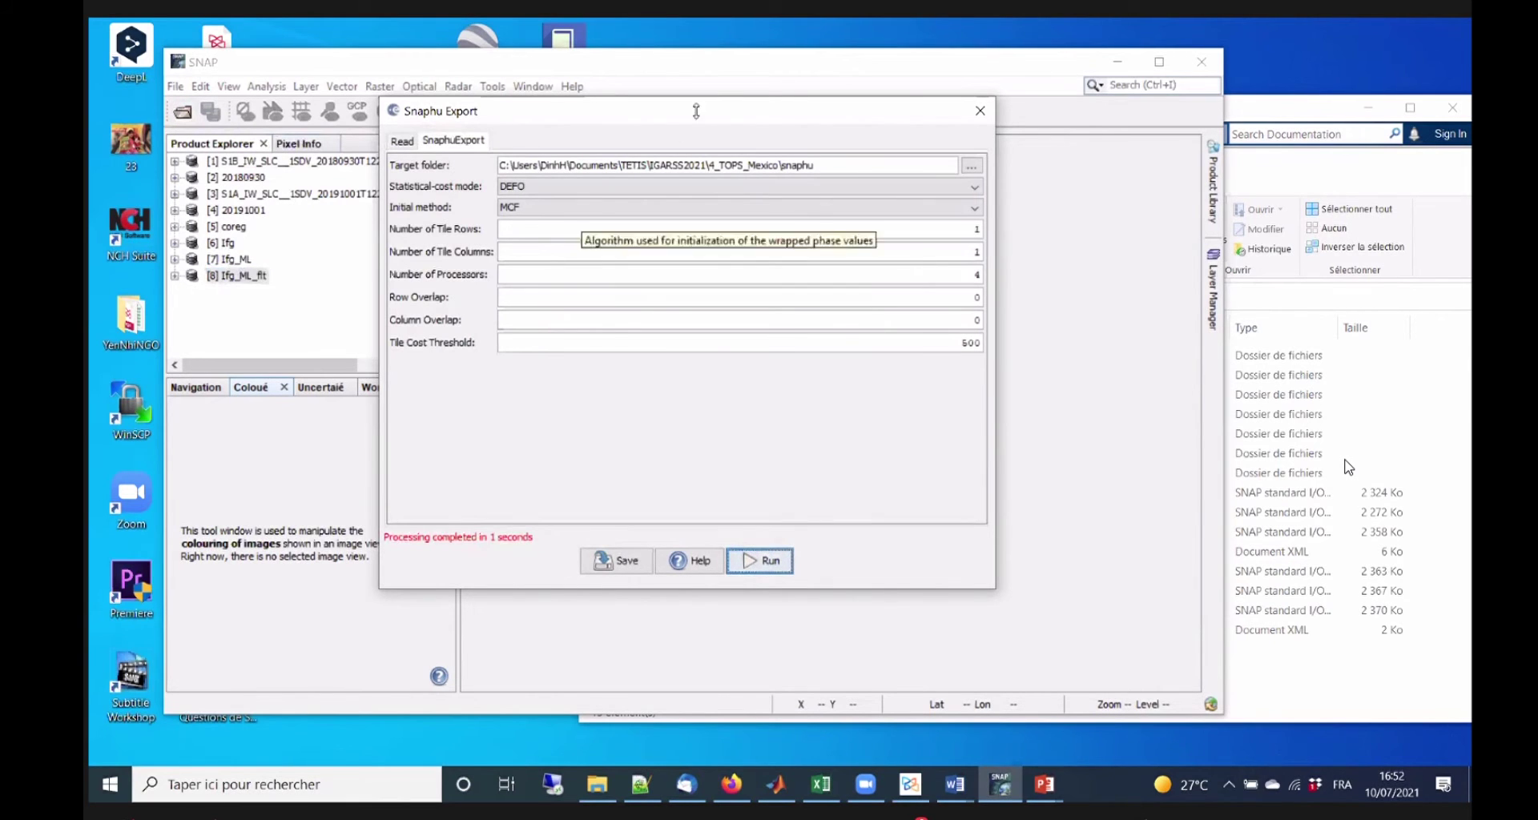
{"action": "left_click", "coordinate": [980, 112]}
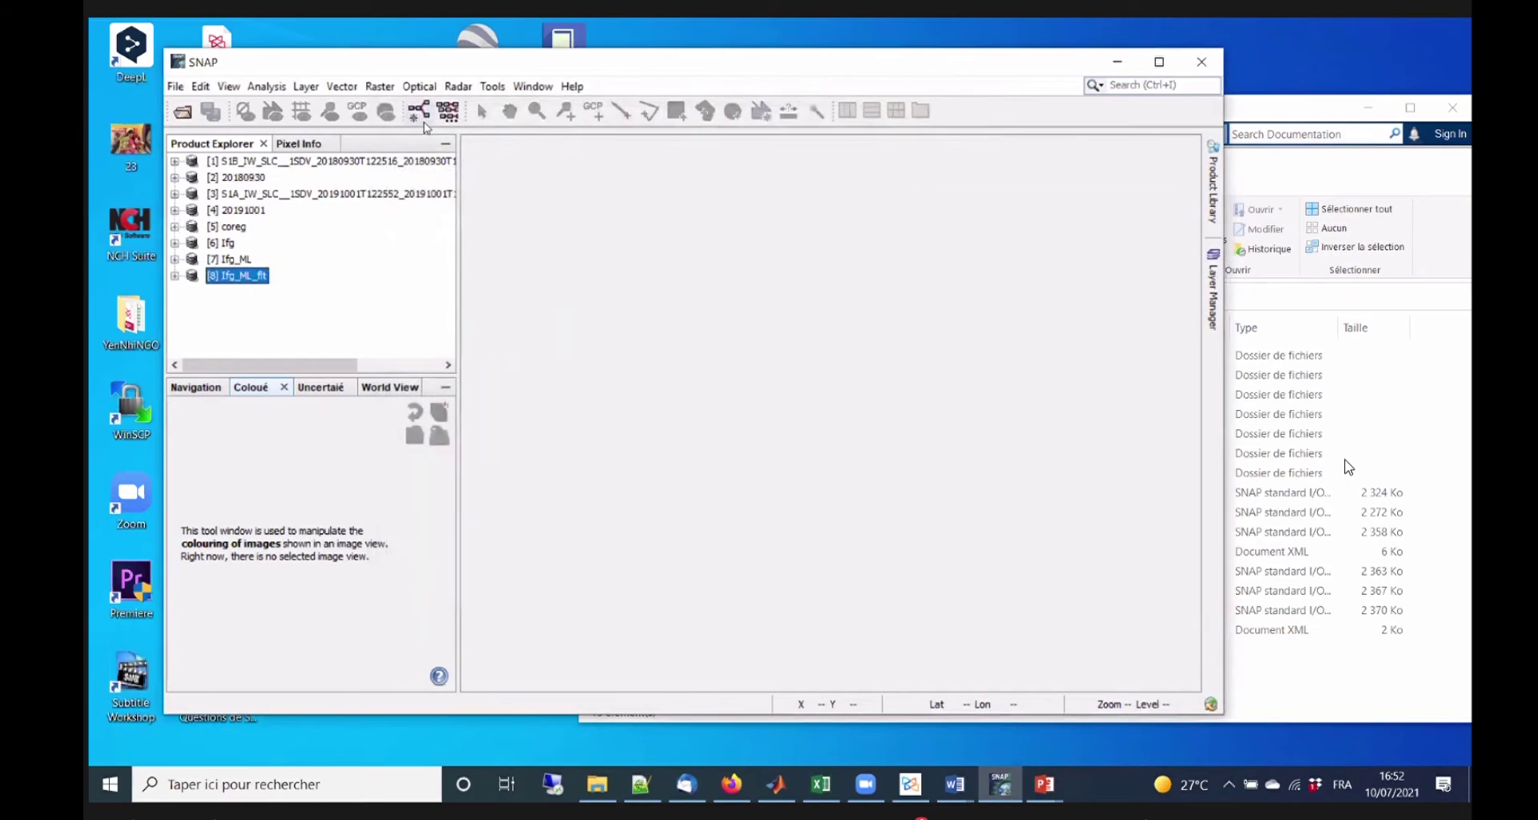
{"action": "left_click", "coordinate": [458, 86]}
{"action": "mouse_move", "coordinate": [528, 186]}
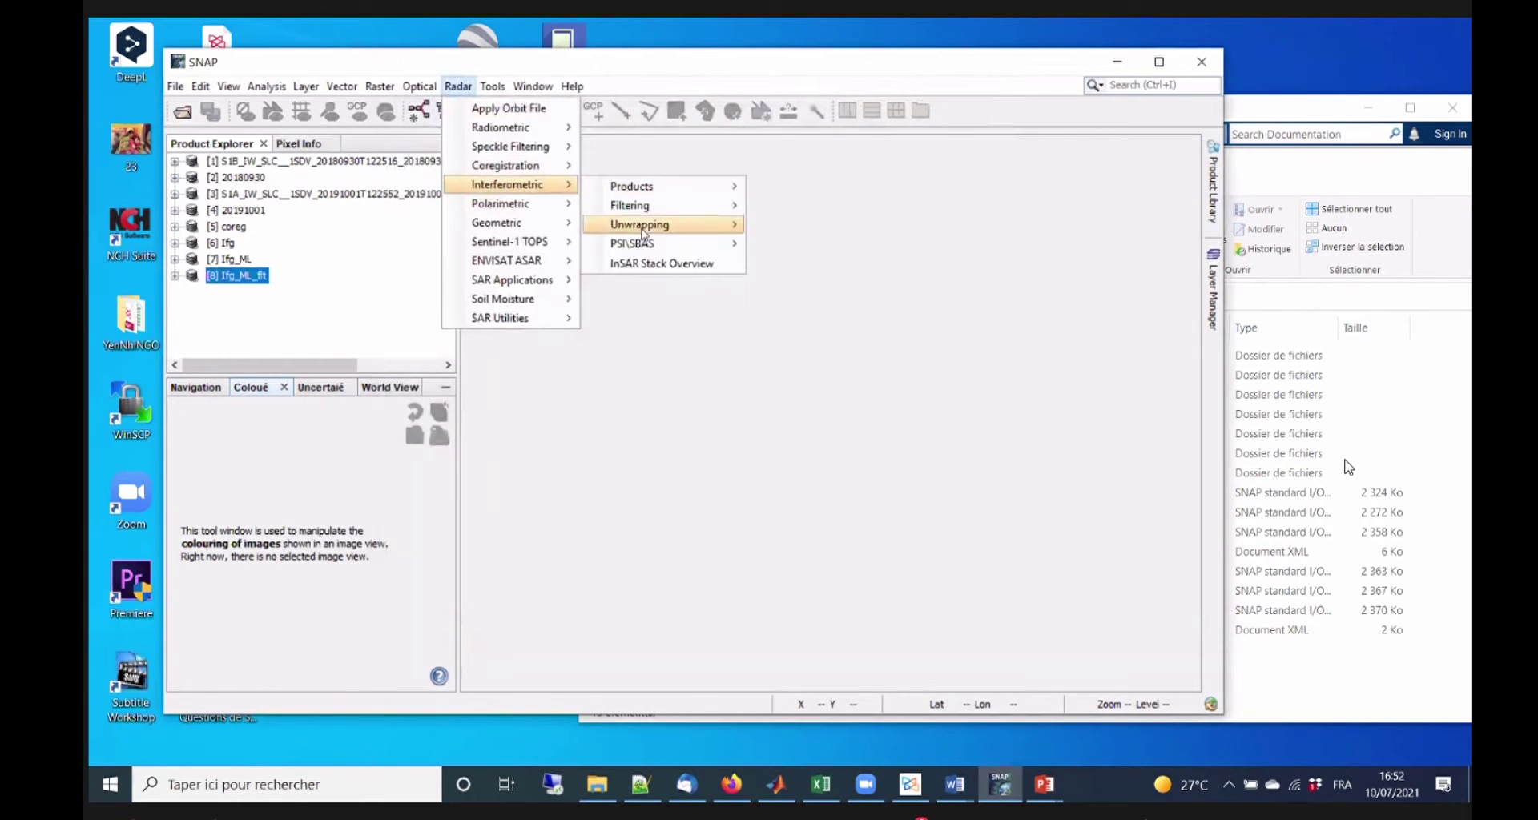
{"action": "mouse_move", "coordinate": [689, 225]}
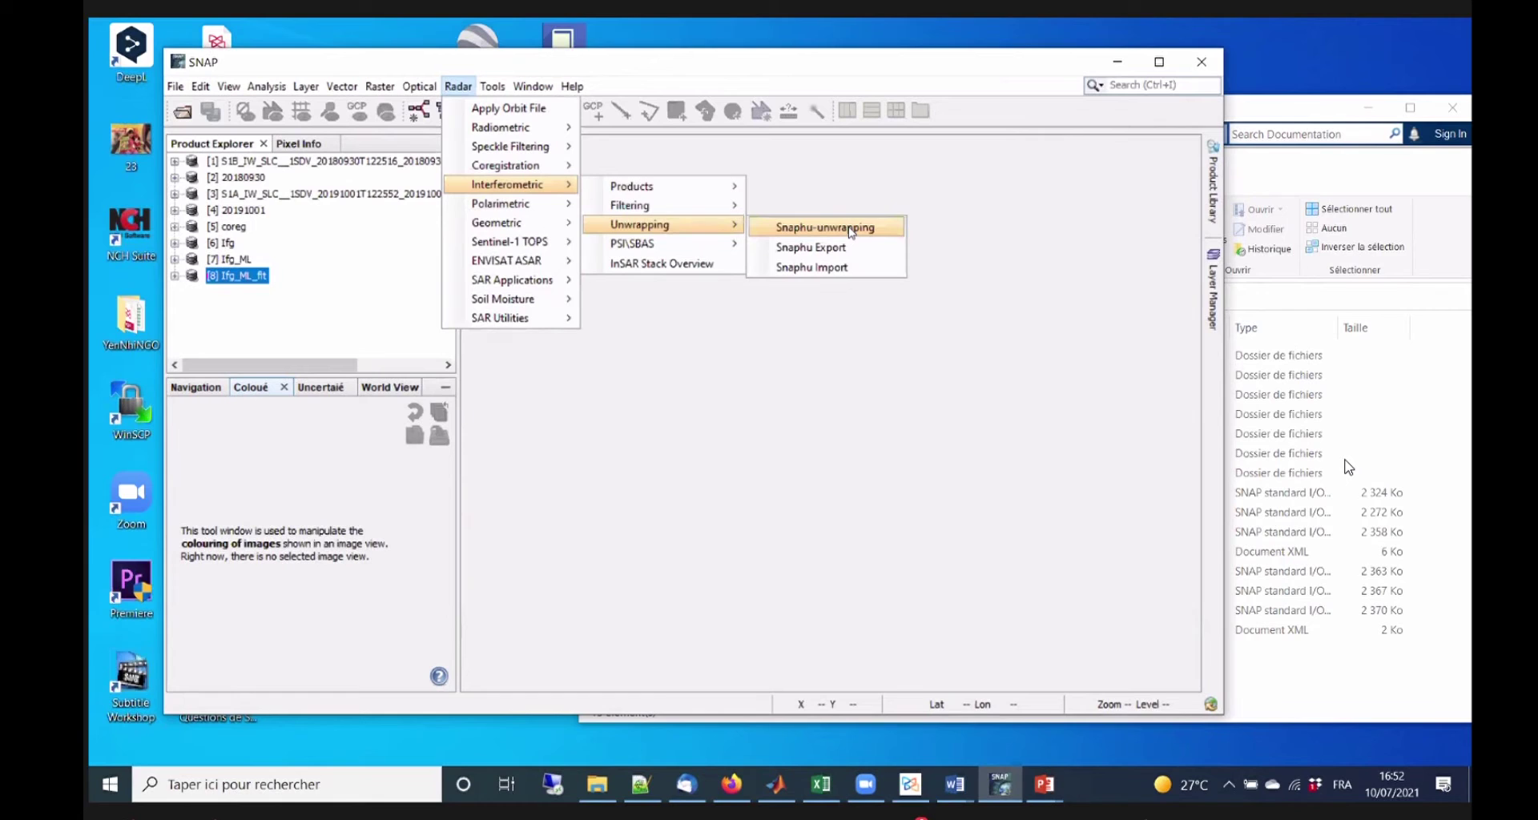
{"action": "left_click", "coordinate": [850, 230]}
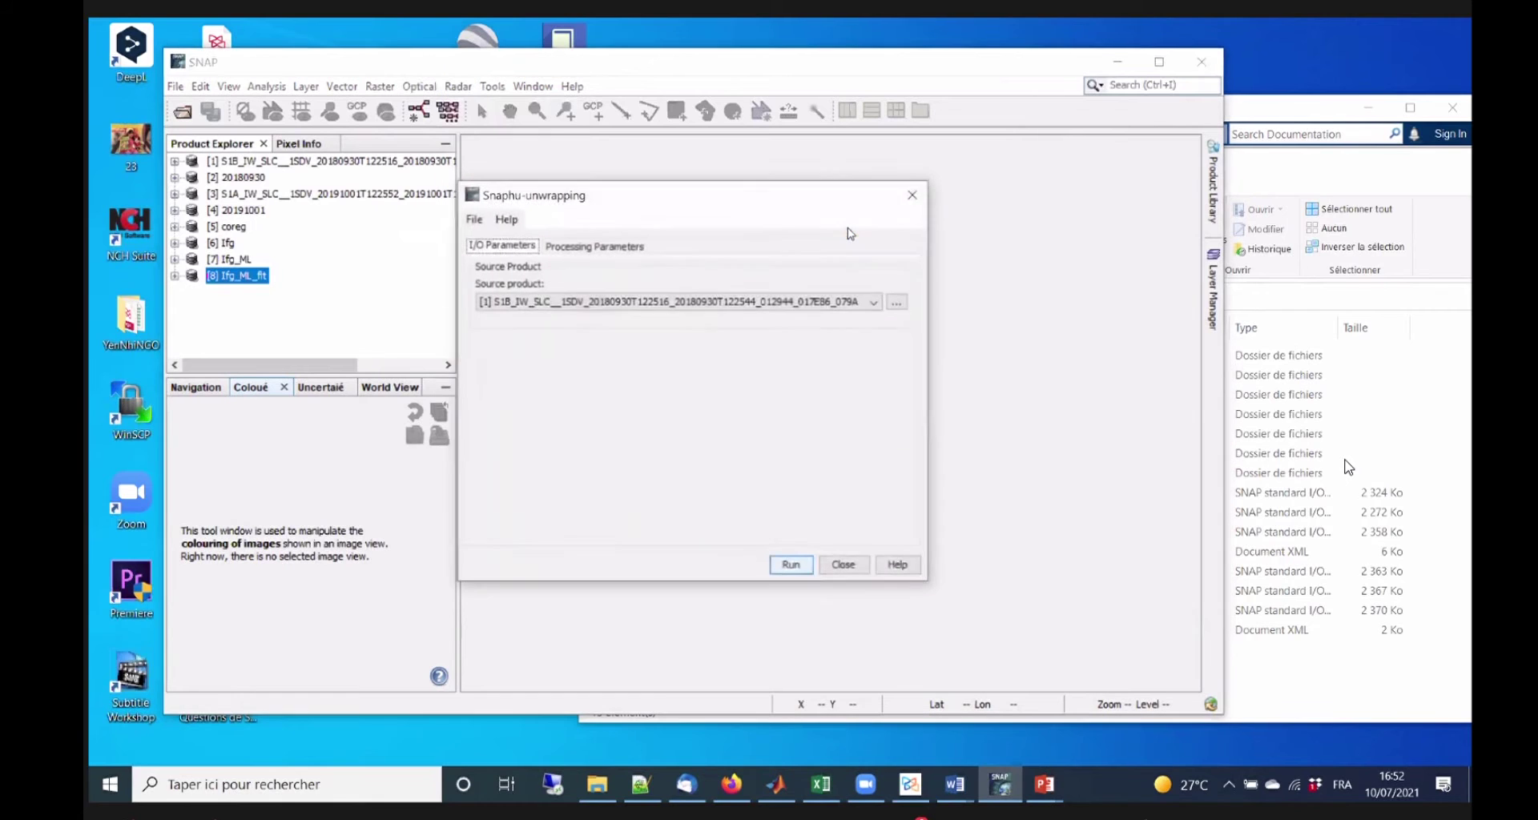
{"action": "left_click", "coordinate": [914, 195]}
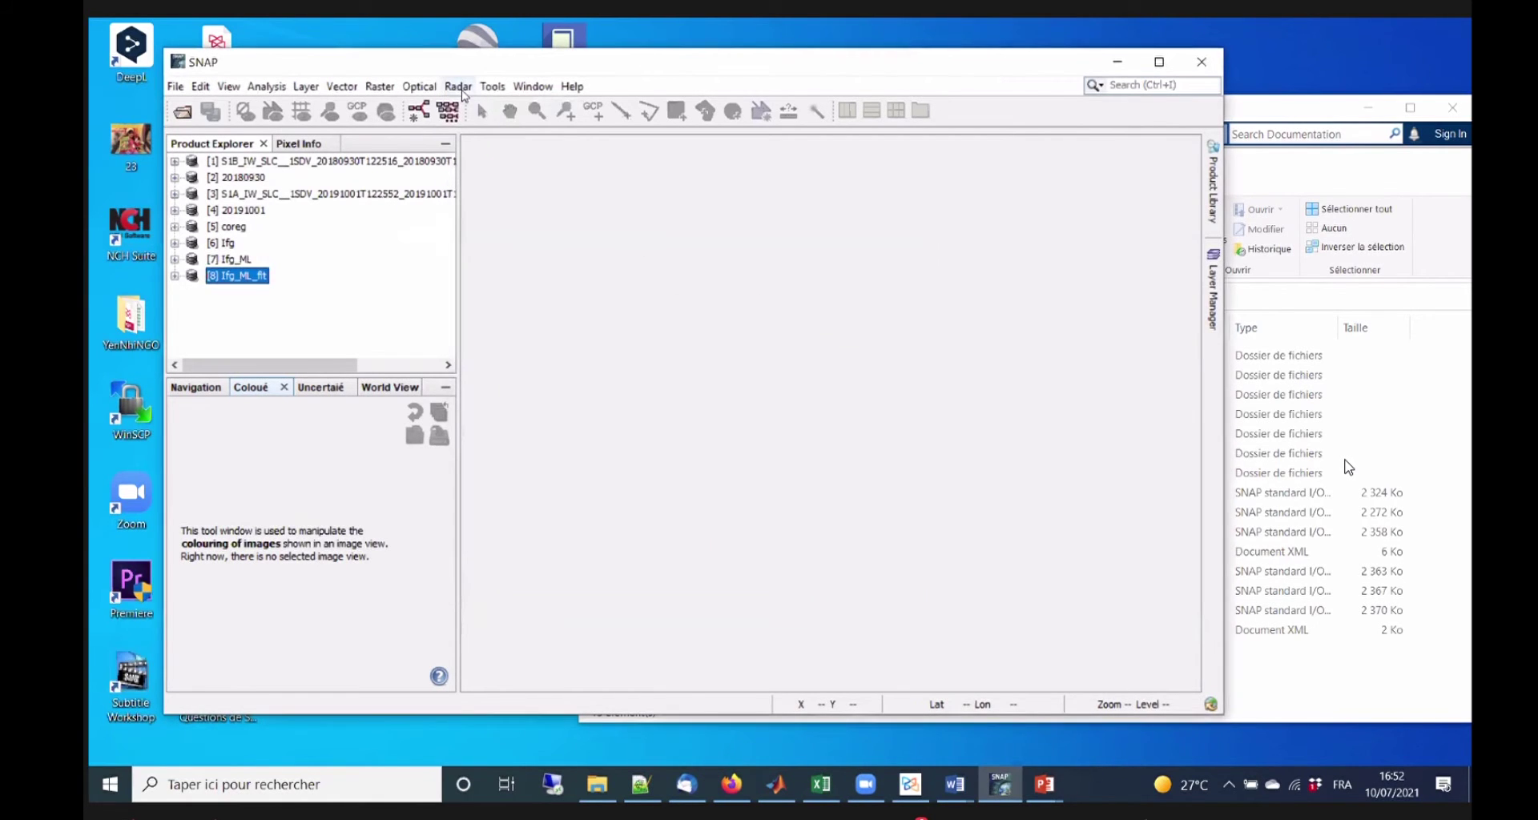
Open the Snaphu-unwrapping tool for the interferometric phase.
{"action": "left_click", "coordinate": [458, 87]}
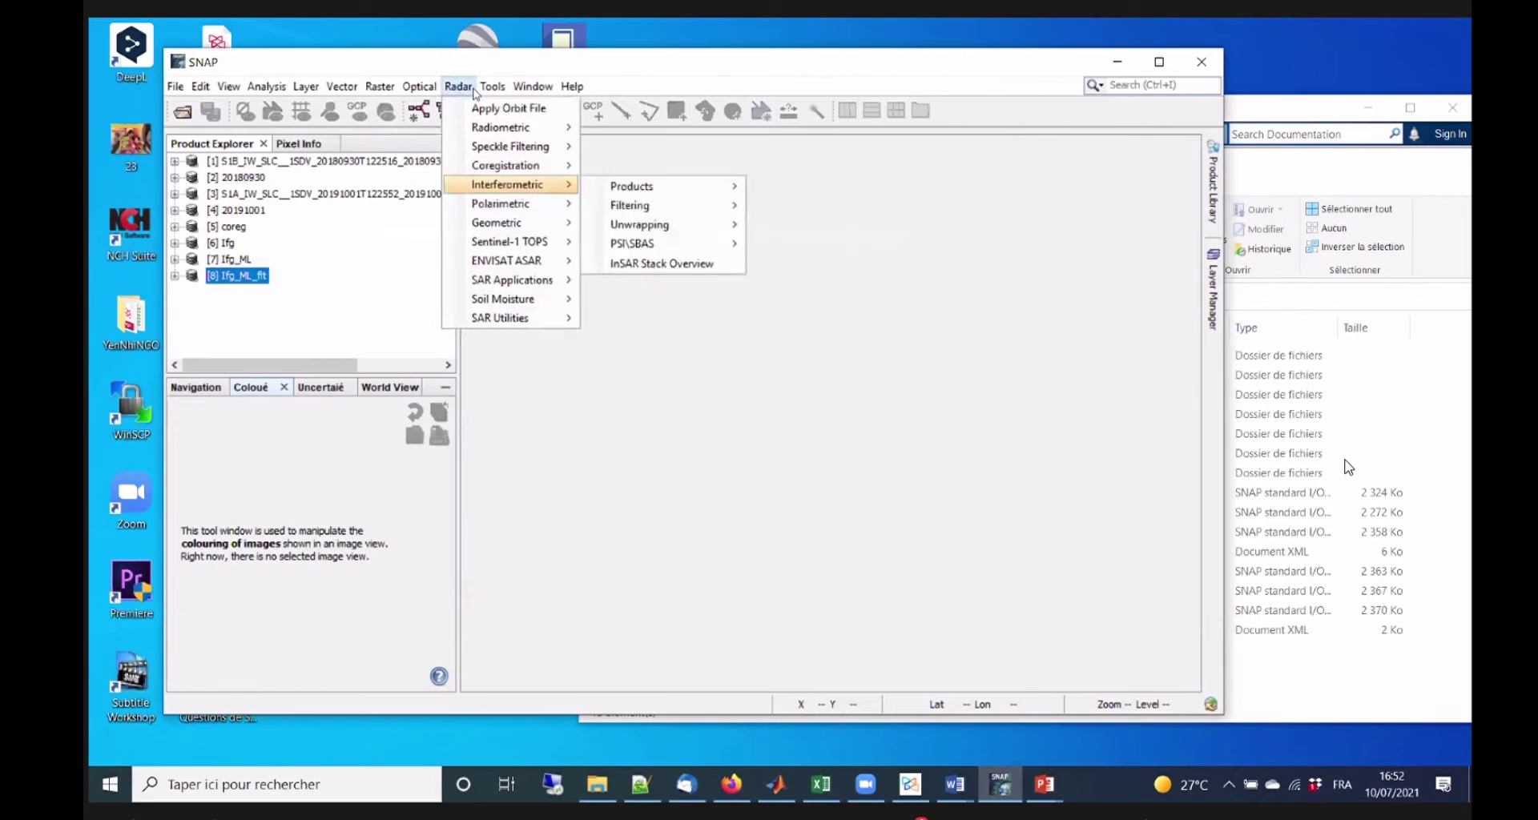
{"action": "mouse_move", "coordinate": [516, 190]}
{"action": "mouse_move", "coordinate": [677, 227]}
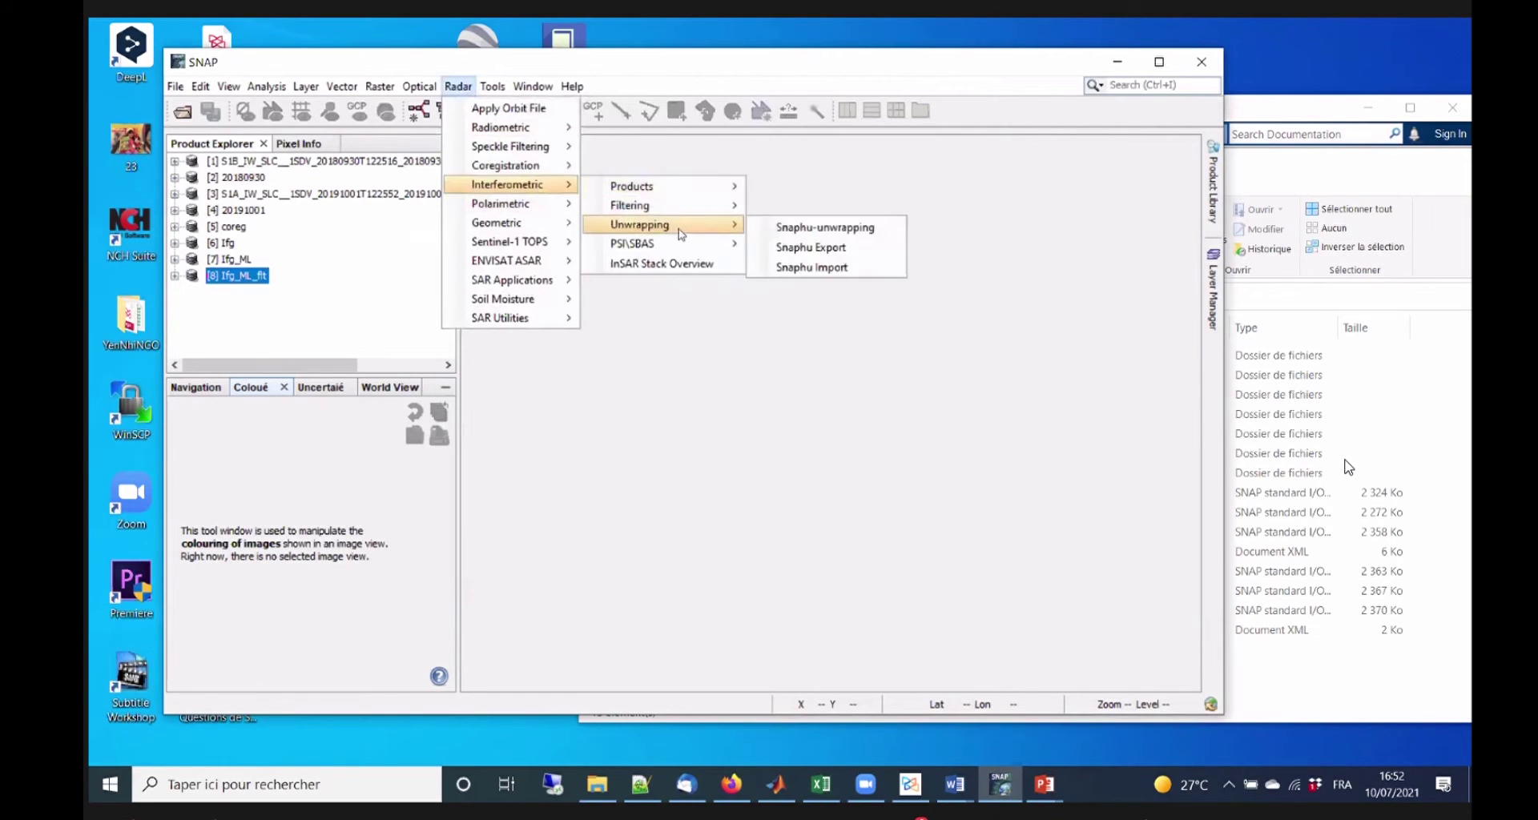
{"action": "left_click", "coordinate": [859, 233]}
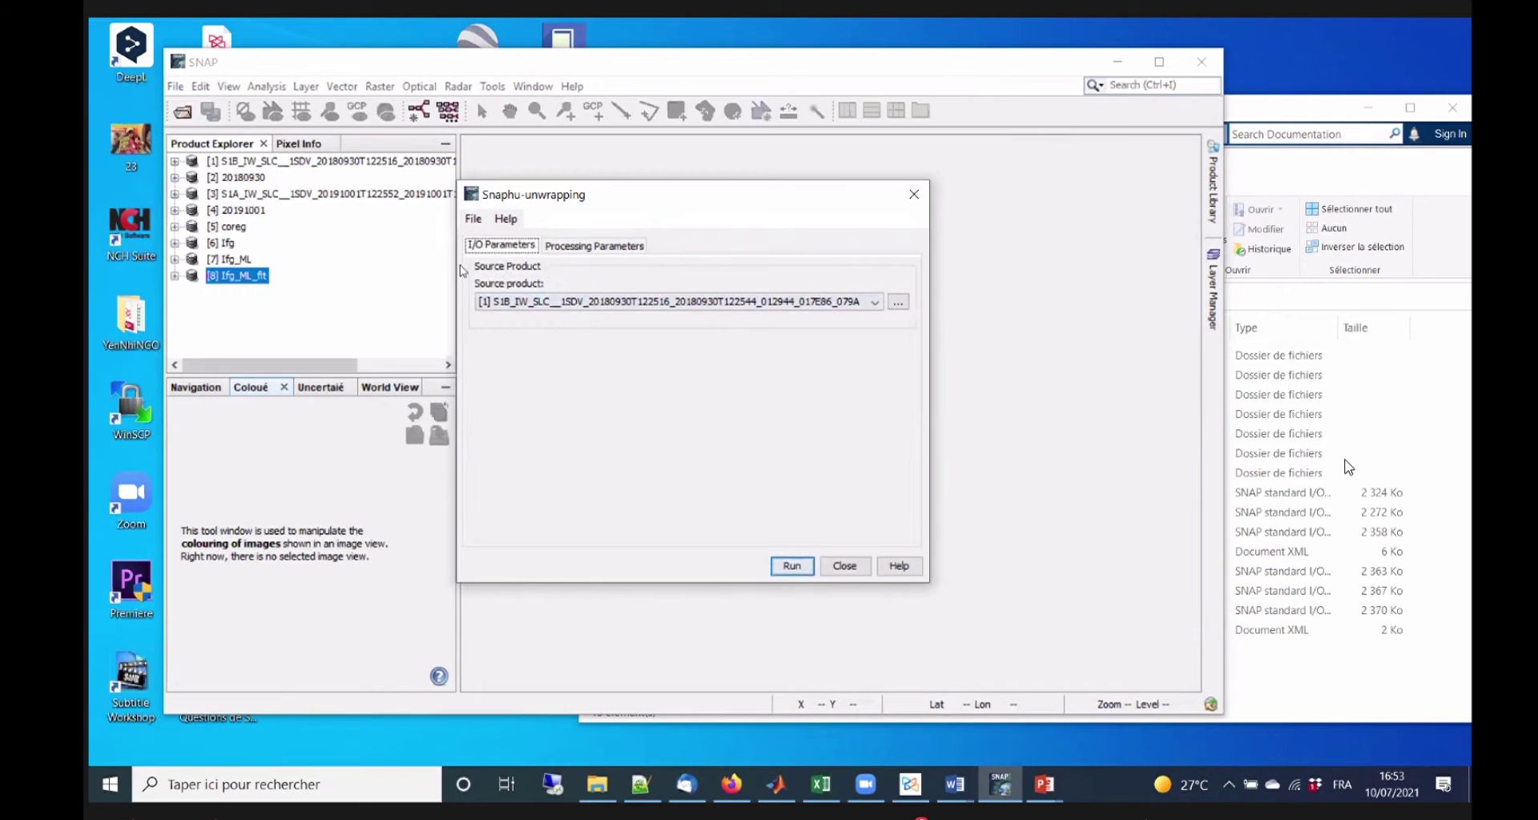
Switch to File Explorer and examine the exported coherence, phase and configuration files in the Ifg_ML_flt subfolder of snaphu.
{"action": "left_click", "coordinate": [612, 782]}
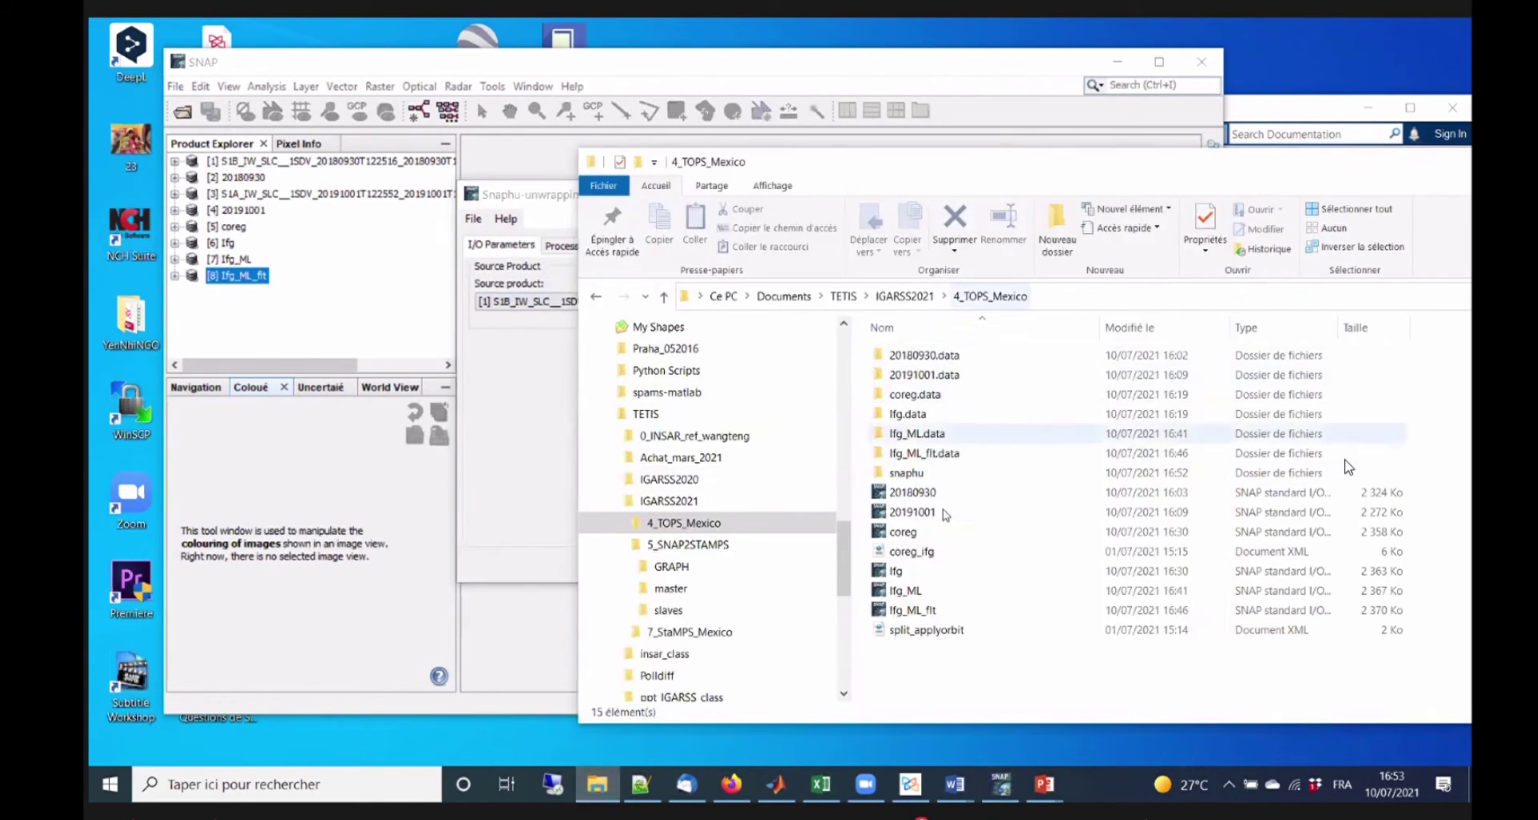
{"action": "double_click", "coordinate": [909, 472]}
{"action": "left_click_drag", "start_coordinate": [1001, 172], "coordinate": [909, 169]}
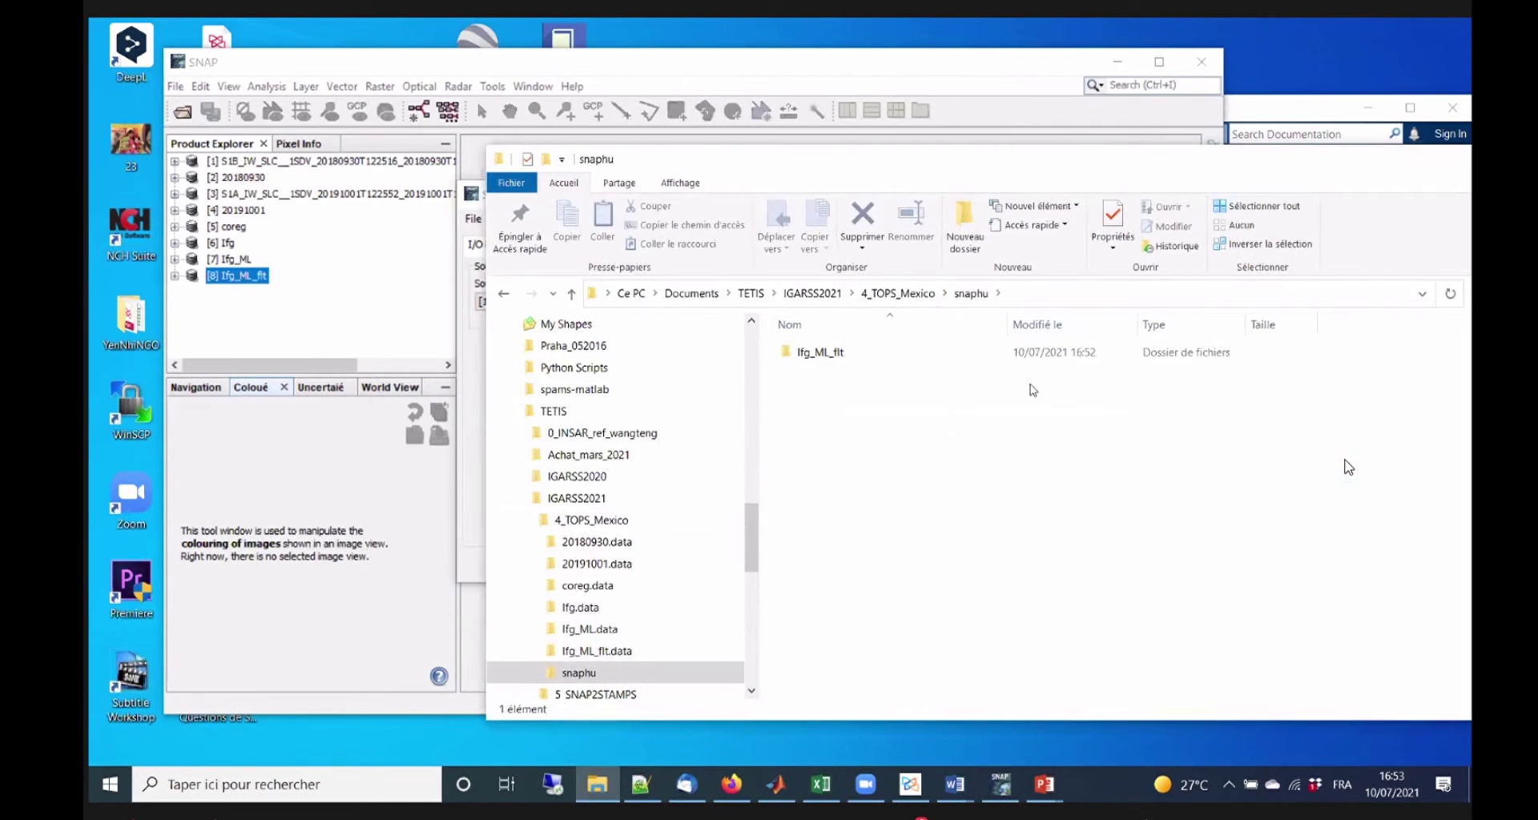
{"action": "left_click", "coordinate": [1015, 303]}
{"action": "double_click", "coordinate": [821, 352]}
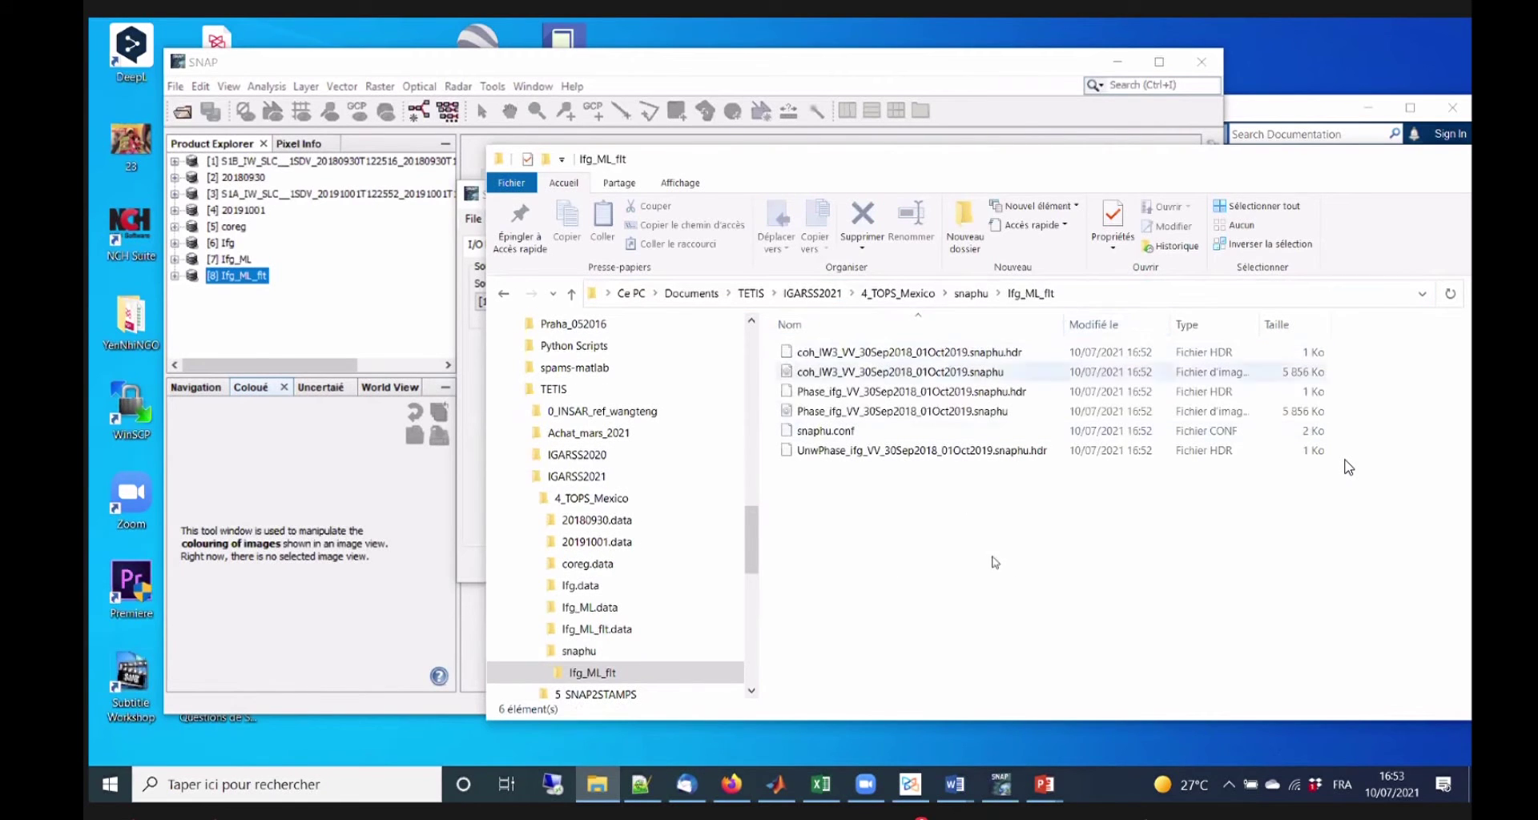
{"action": "left_click", "coordinate": [850, 450]}
{"action": "left_click", "coordinate": [847, 431]}
{"action": "left_click", "coordinate": [848, 410]}
{"action": "left_click", "coordinate": [881, 371]}
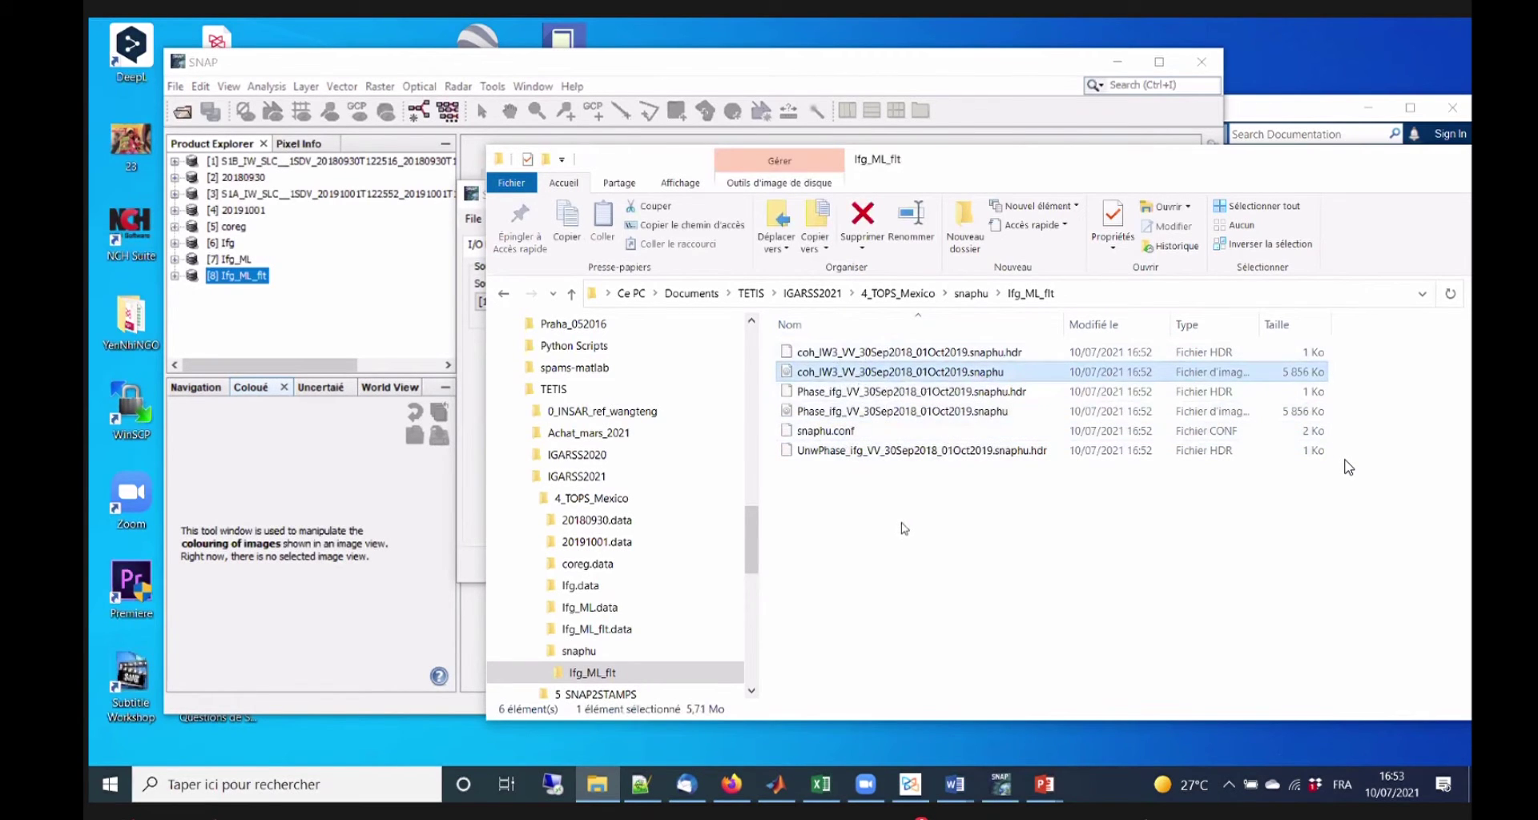
{"action": "left_click", "coordinate": [885, 393]}
{"action": "left_click_drag", "start_coordinate": [1015, 165], "coordinate": [1188, 153]}
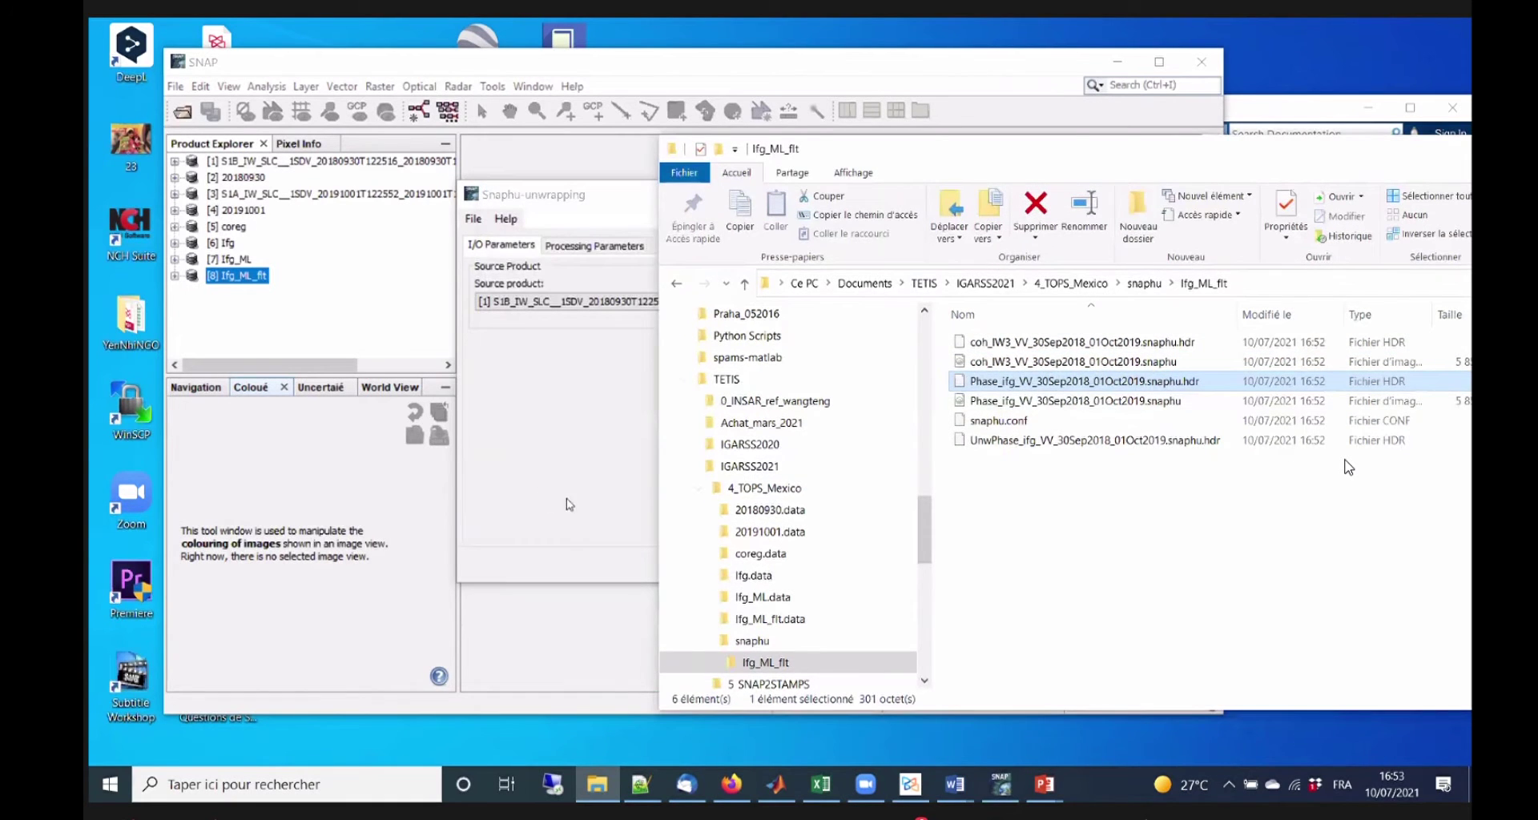
Return to SNAP and load Phase_ifg_VV_30Sep2018_01Oct2019.snaphu from the exported Ifg_ML_flt folder as the Snaphu-unwrapping source product.
{"action": "left_click", "coordinate": [582, 469]}
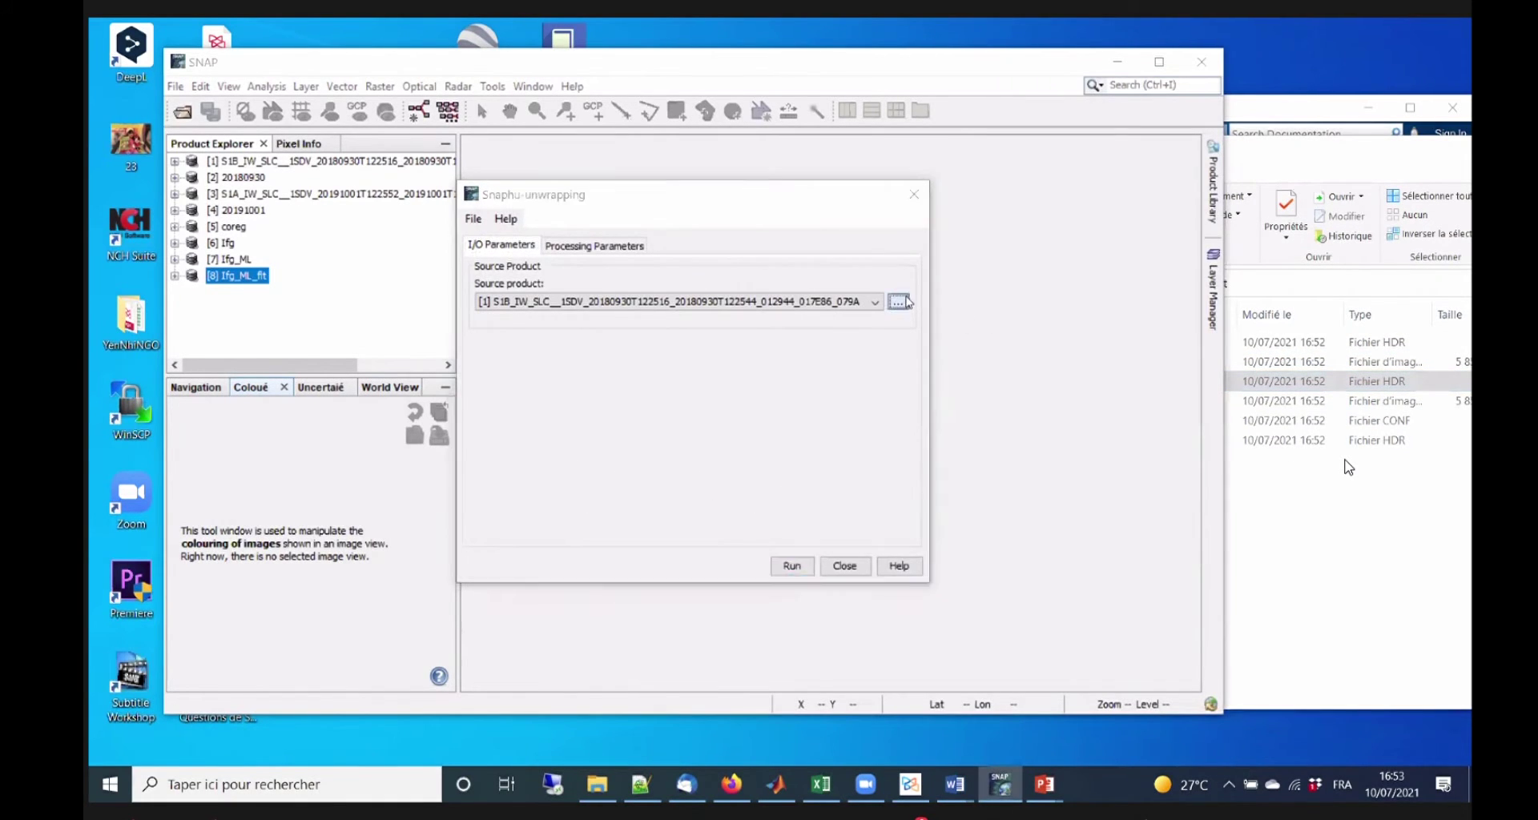
{"action": "left_click", "coordinate": [916, 306]}
{"action": "left_click", "coordinate": [653, 316]}
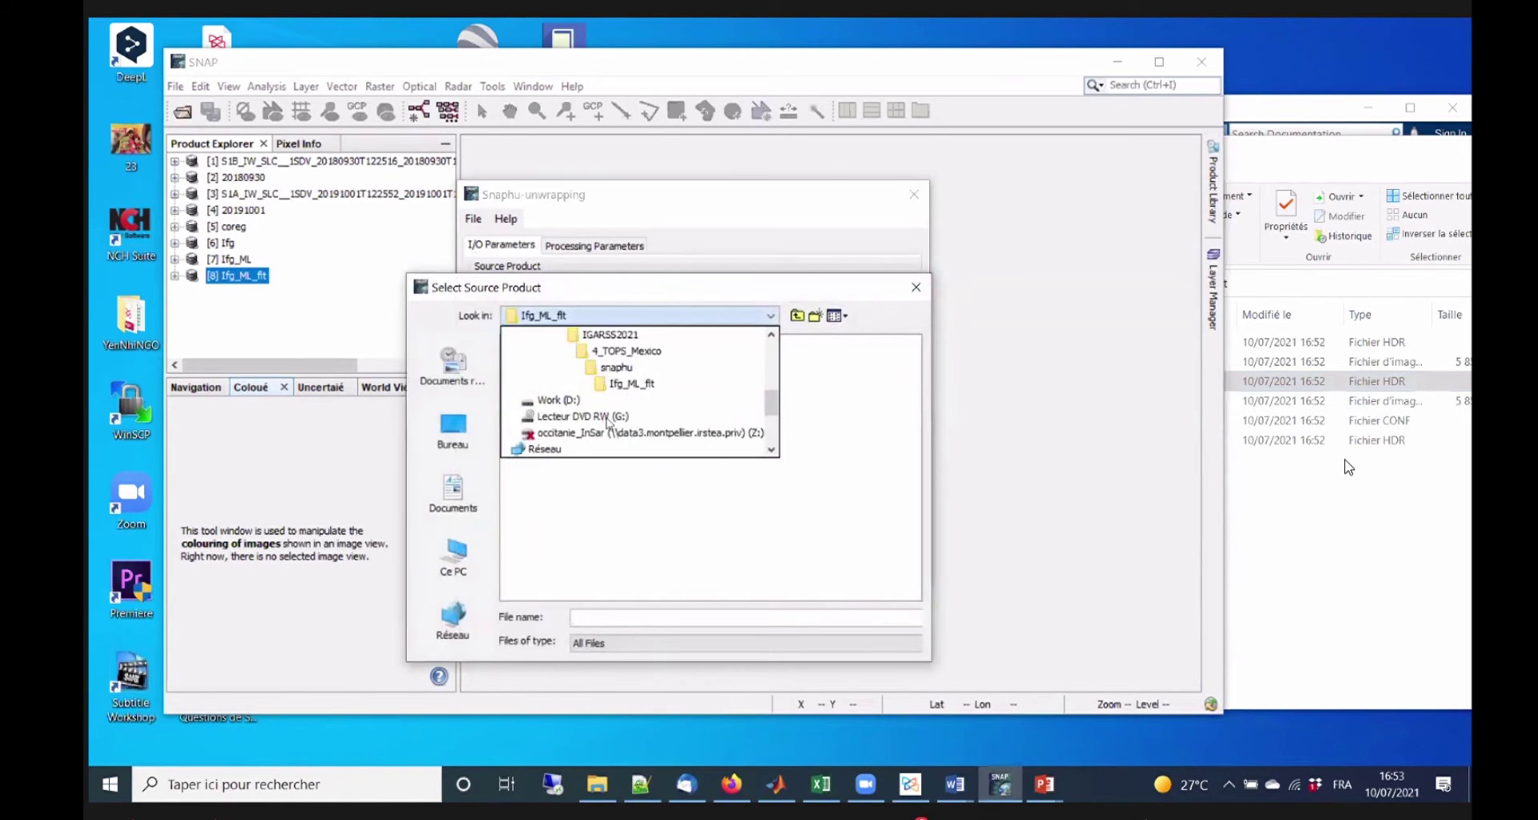
{"action": "left_click", "coordinate": [632, 370]}
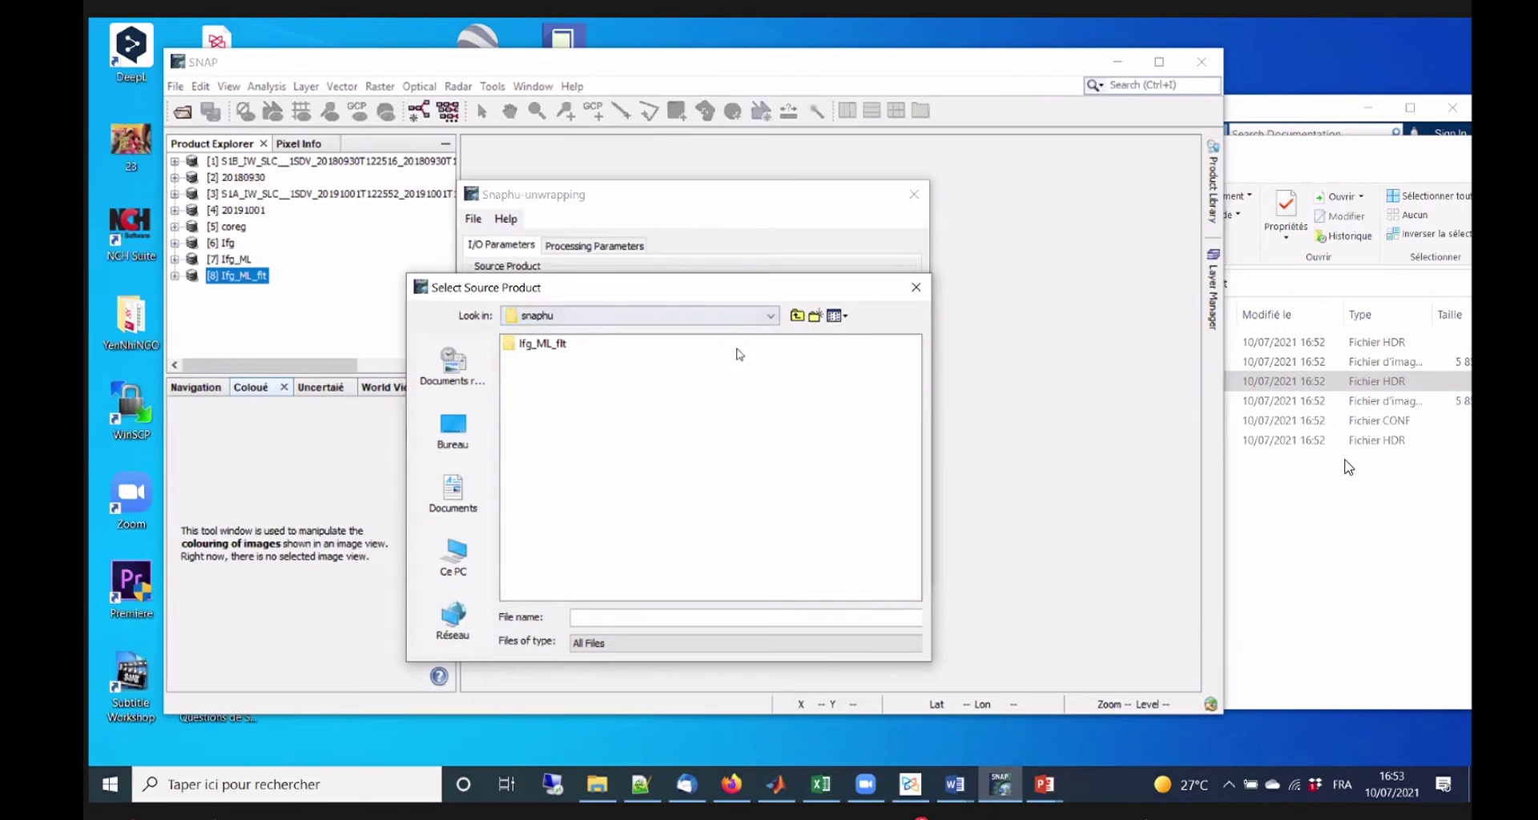
{"action": "left_click", "coordinate": [770, 315]}
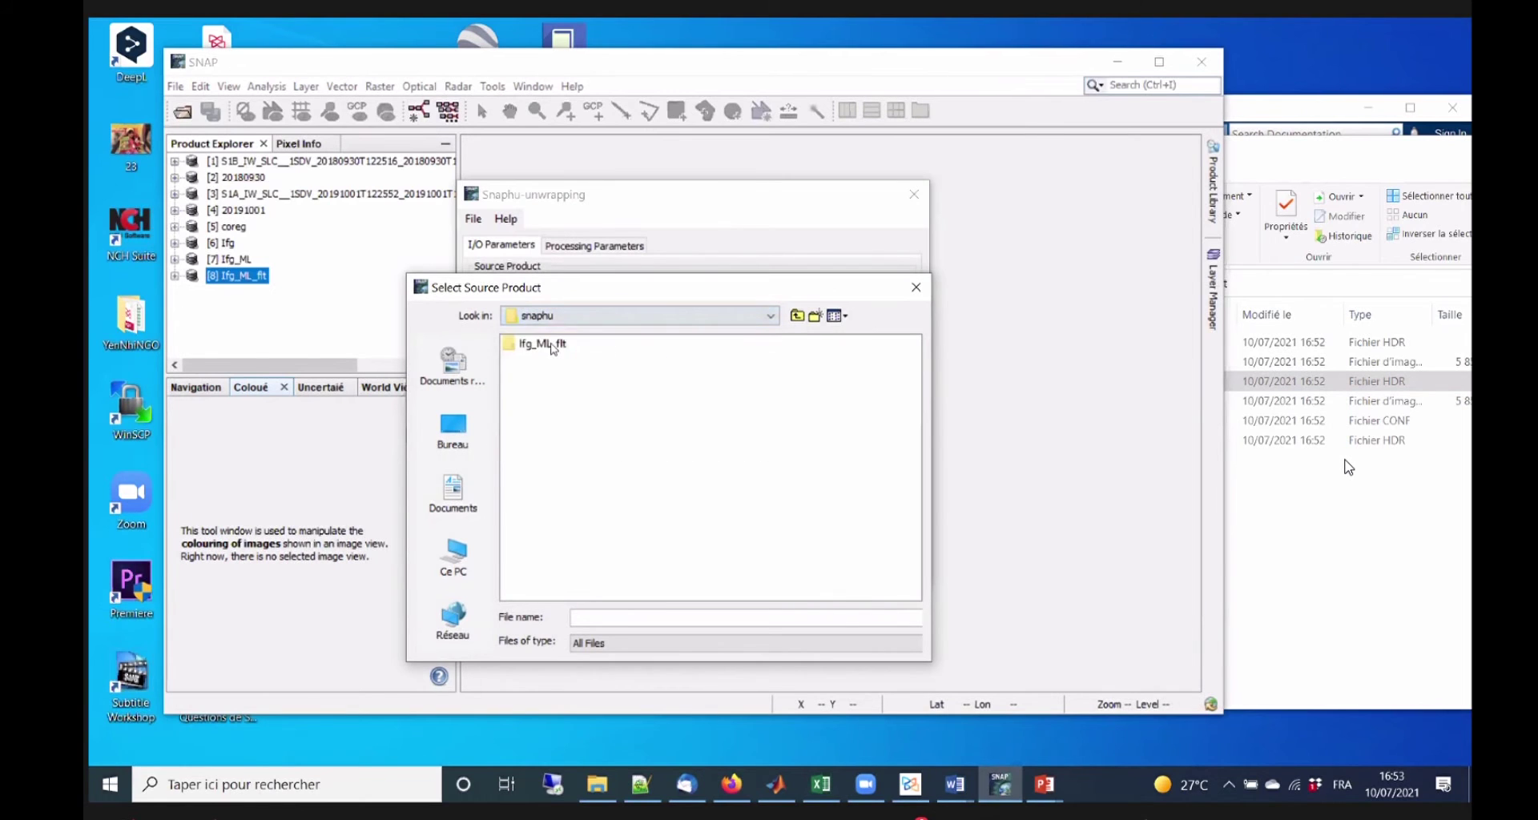
{"action": "double_click", "coordinate": [553, 346]}
{"action": "left_click", "coordinate": [690, 378]}
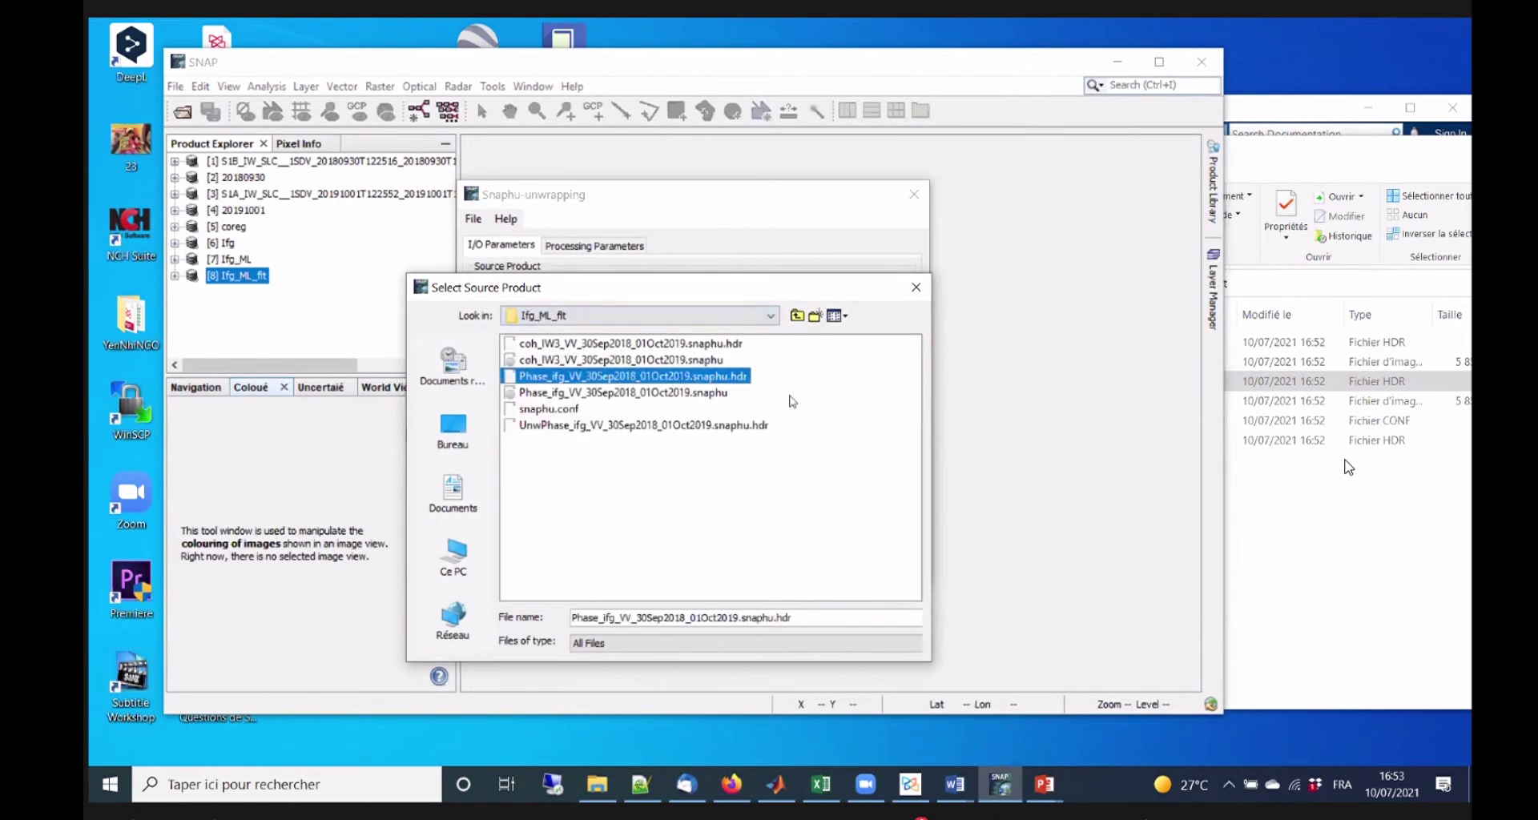
{"action": "left_click_drag", "start_coordinate": [679, 291], "coordinate": [791, 286]}
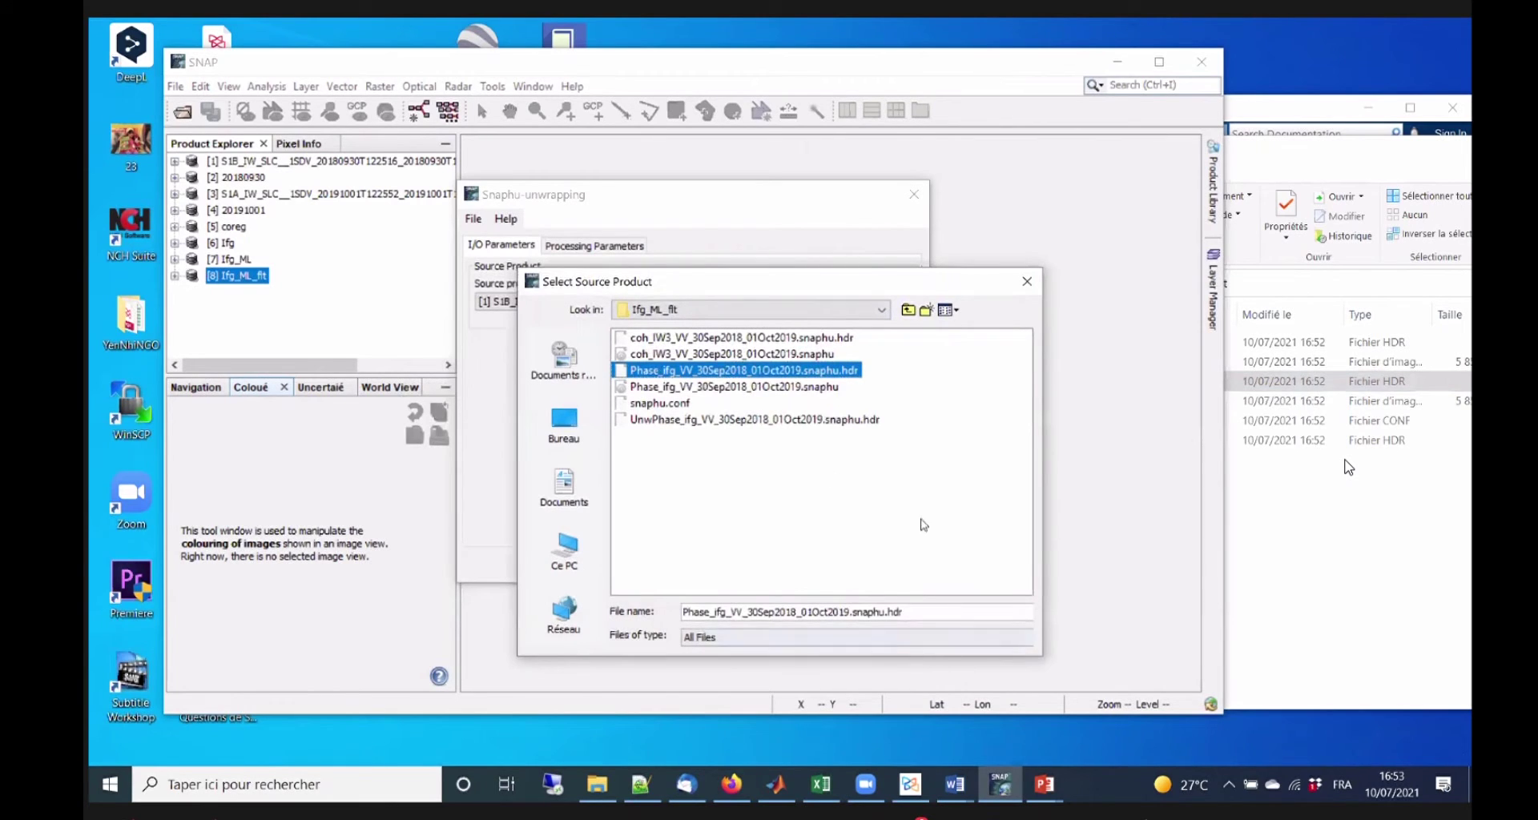
{"action": "double_click", "coordinate": [792, 368]}
{"action": "left_click", "coordinate": [721, 353]}
{"action": "double_click", "coordinate": [721, 386]}
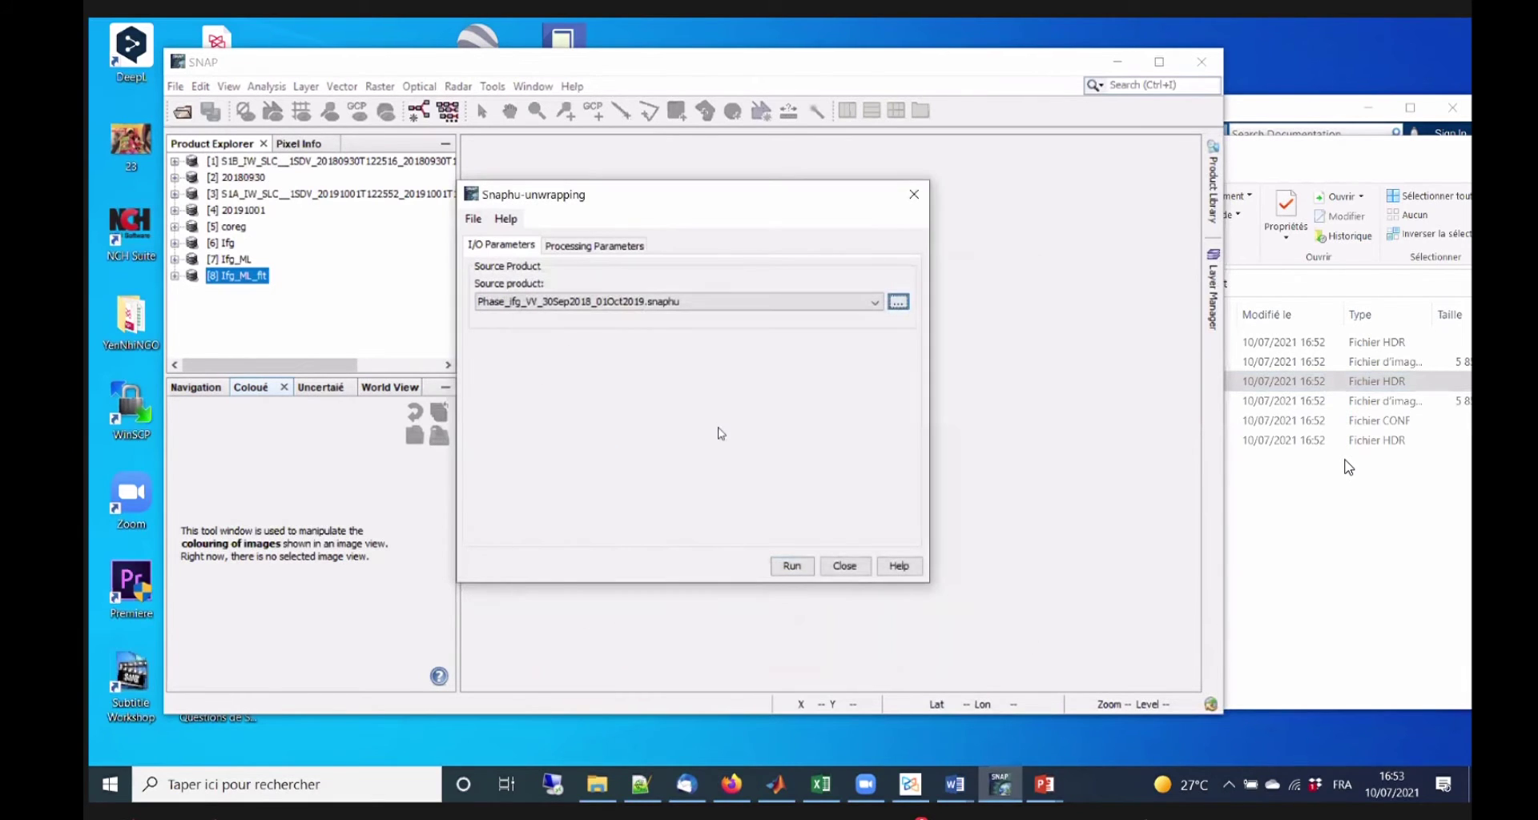
Check the output folder and execution output options for Snaphu-unwrapping and close the dialog without running it.
{"action": "left_click", "coordinate": [599, 245]}
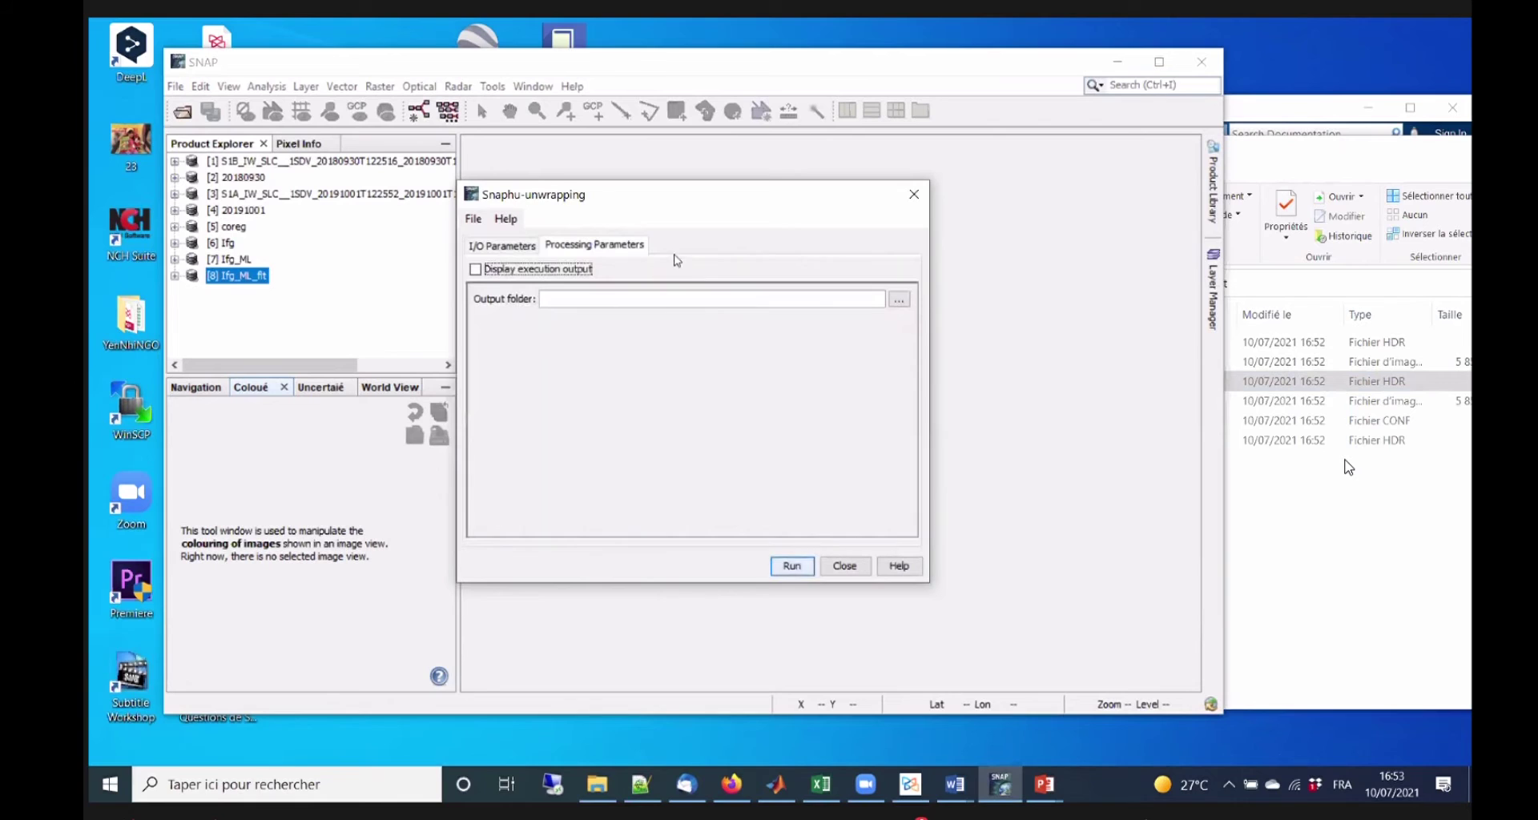
{"action": "left_click", "coordinate": [478, 246]}
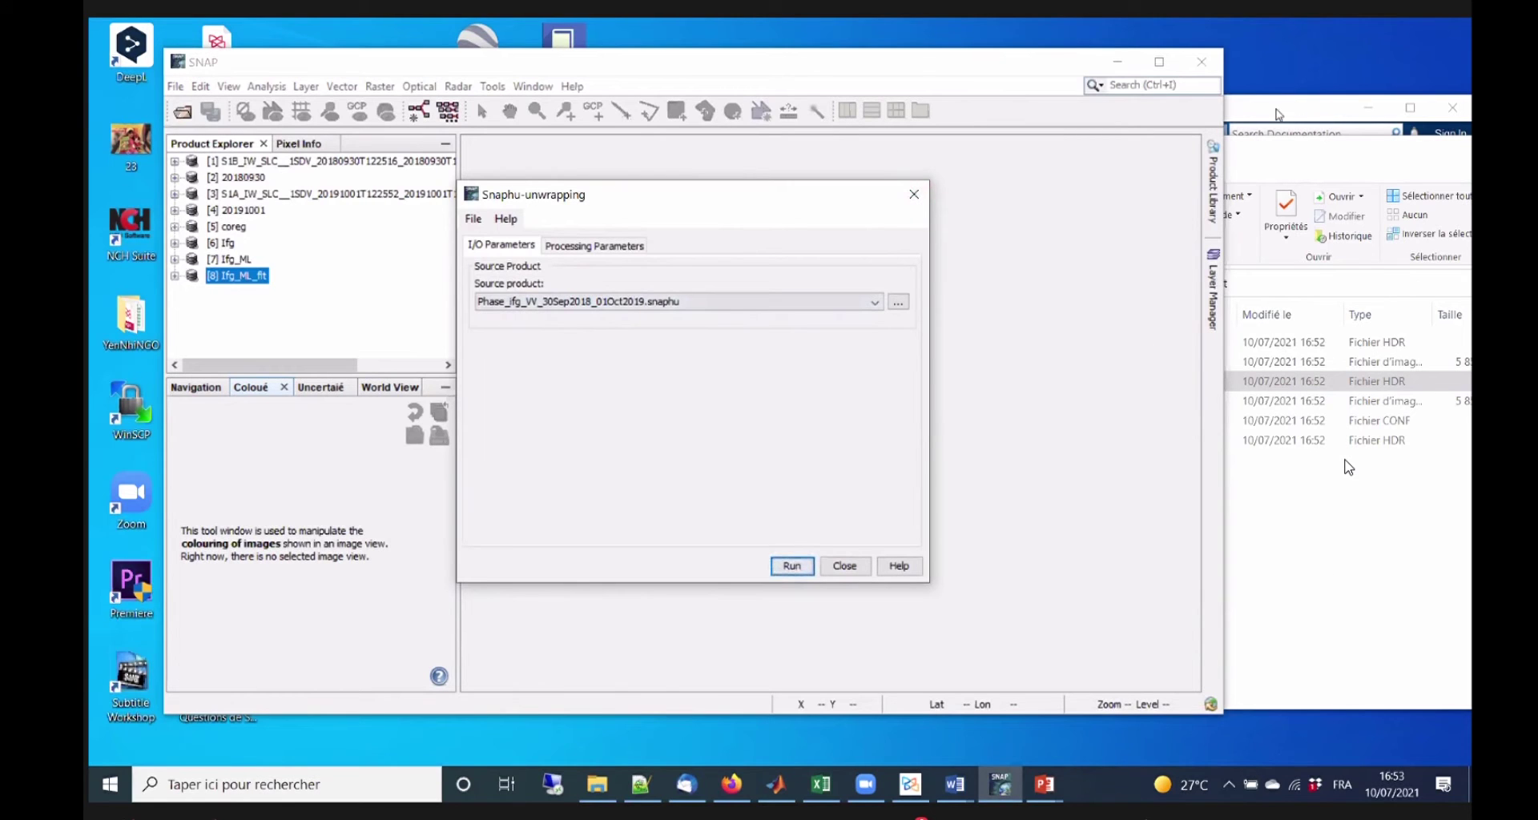
{"action": "left_click", "coordinate": [914, 195]}
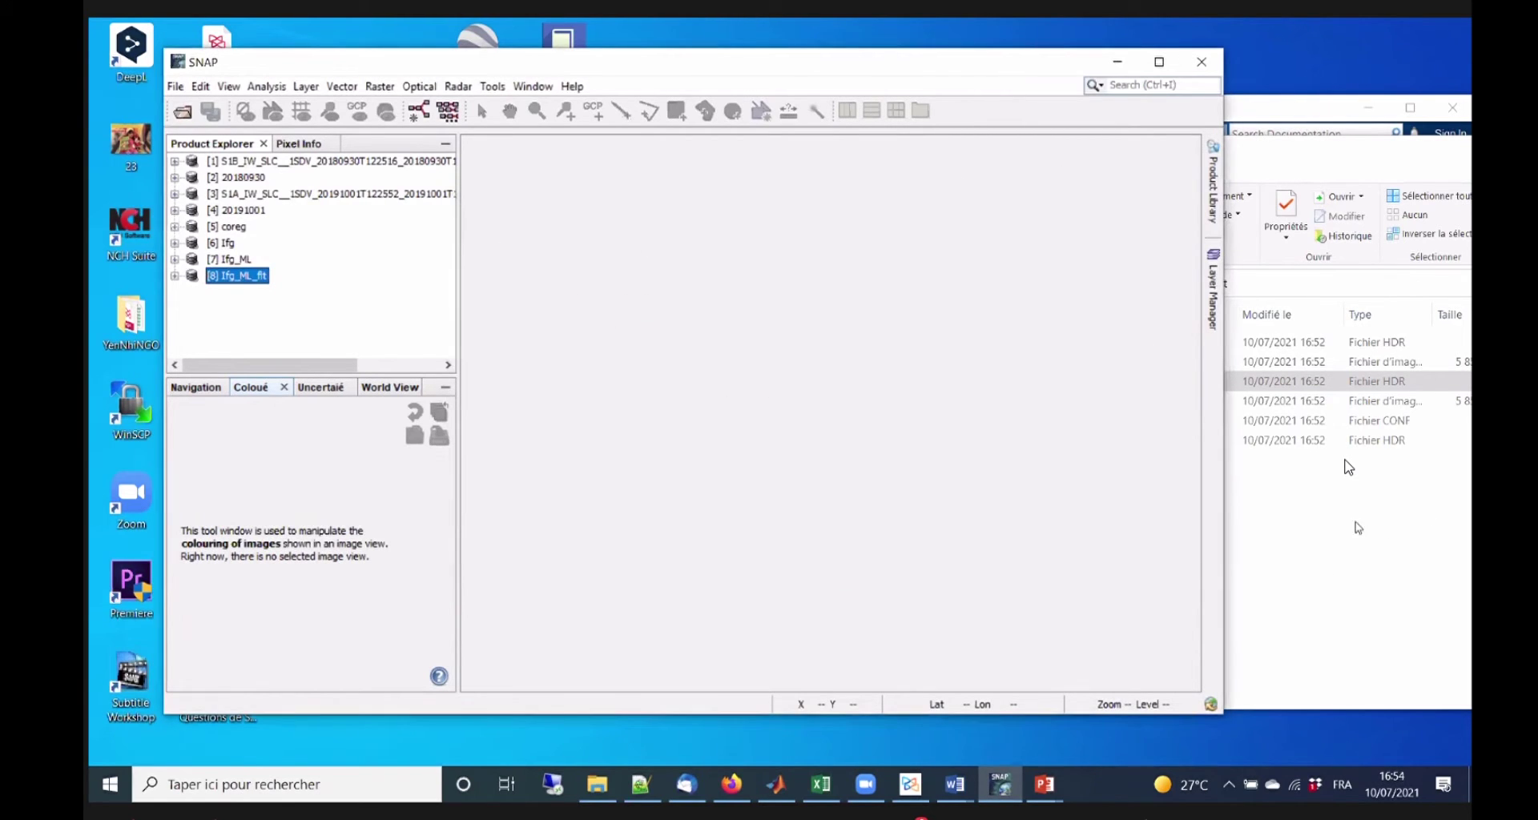
Switch to File Explorer and trace the exported files' location from 4_TOPS_Mexico through snaphu to Ifg_ML_flt.
{"action": "left_click", "coordinate": [1250, 383]}
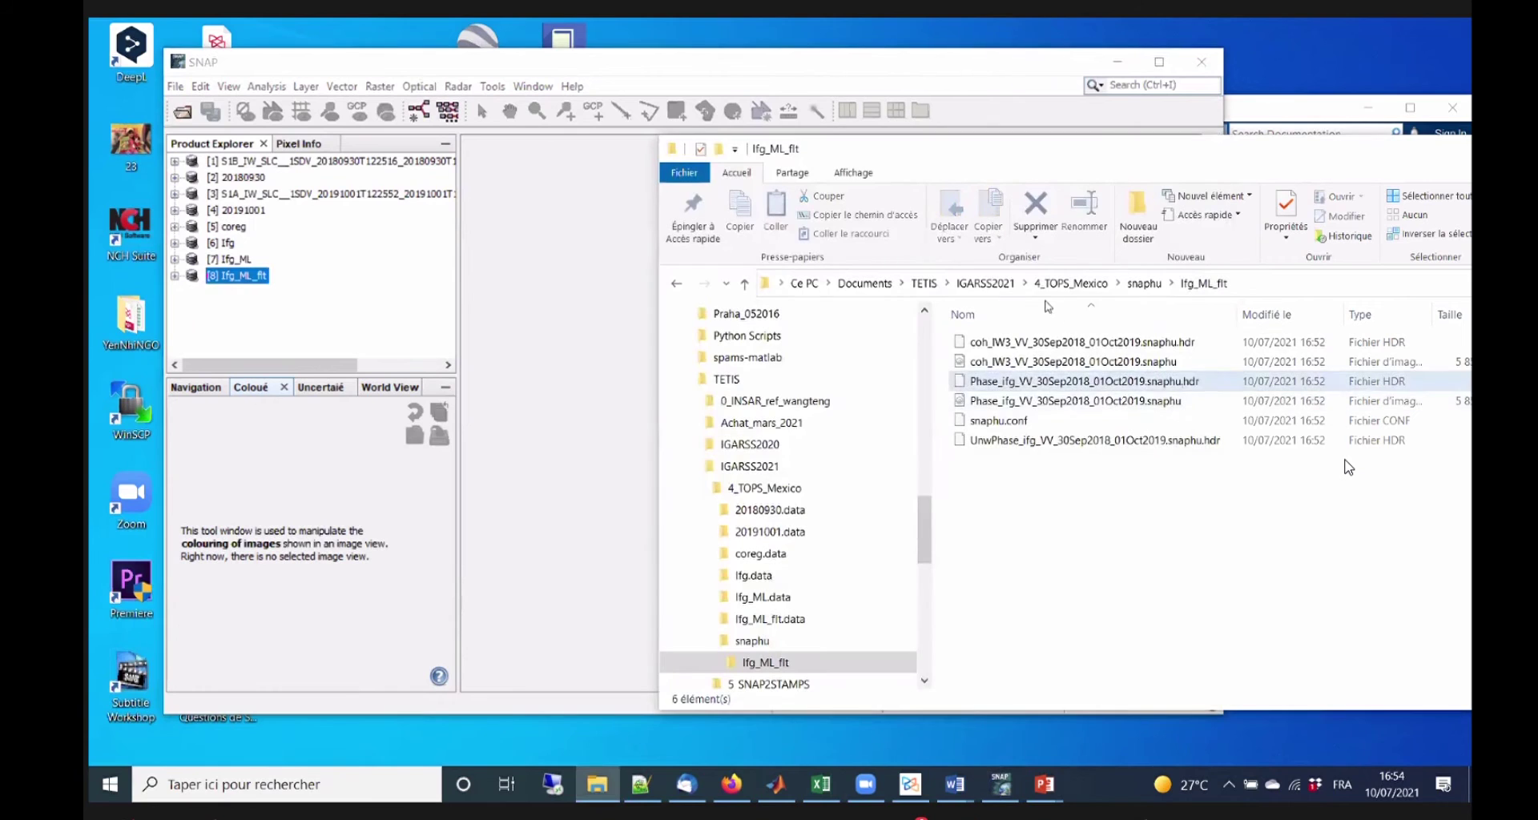
{"action": "left_click", "coordinate": [1146, 286]}
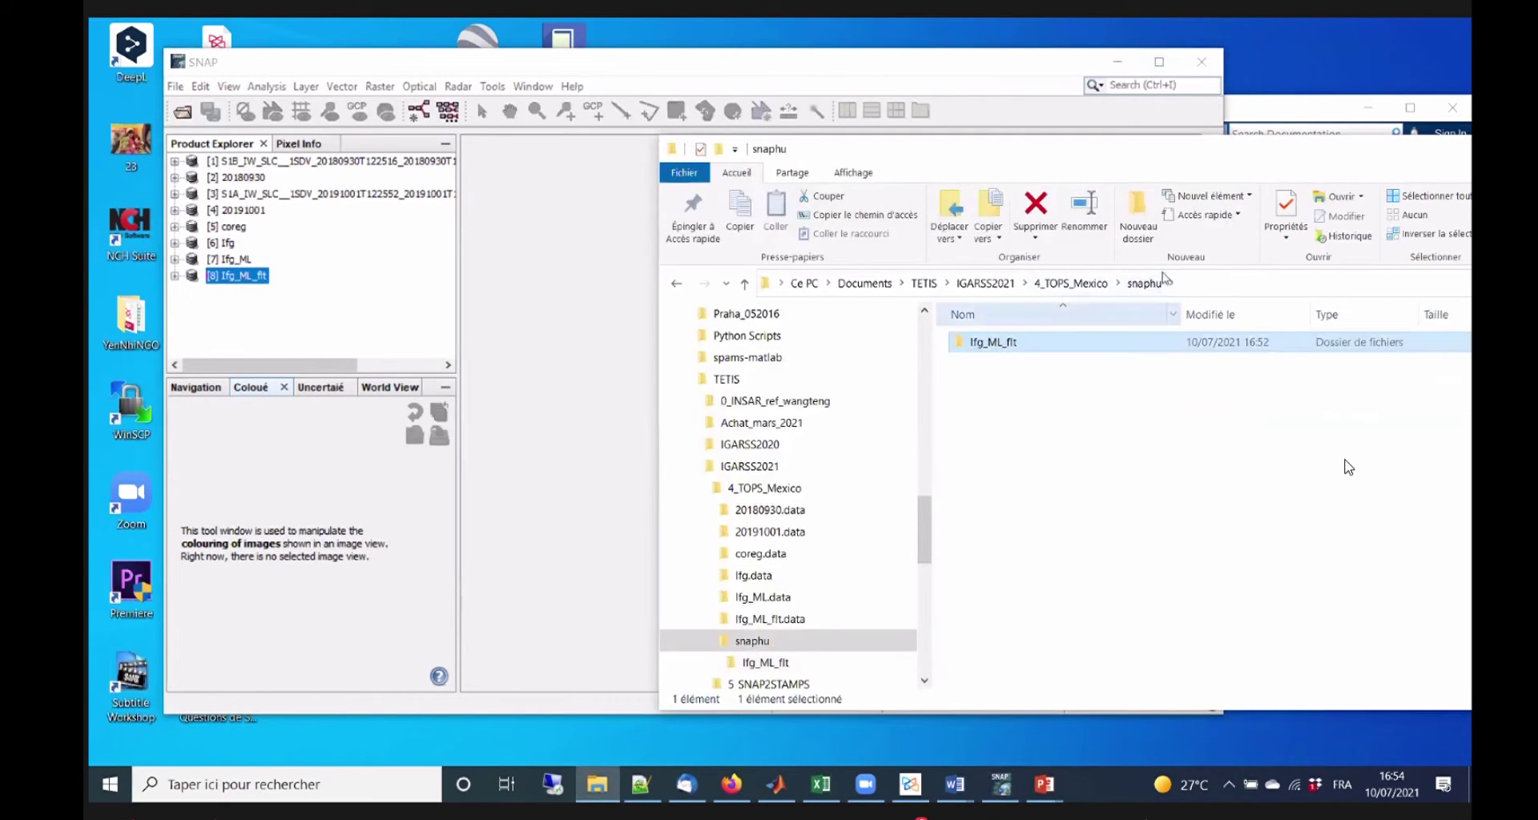
{"action": "left_click", "coordinate": [1074, 284]}
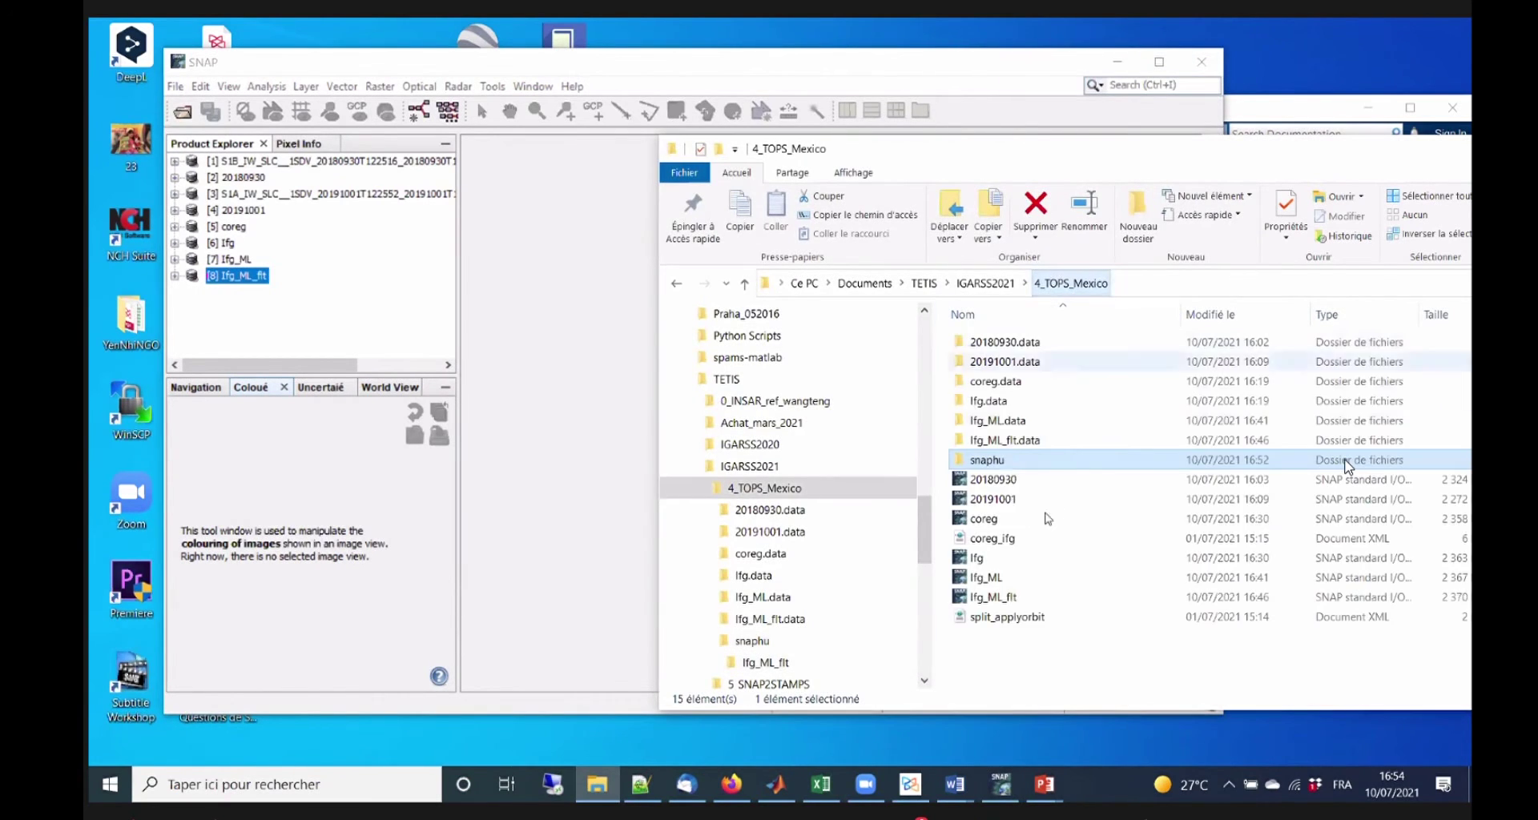
{"action": "double_click", "coordinate": [993, 467]}
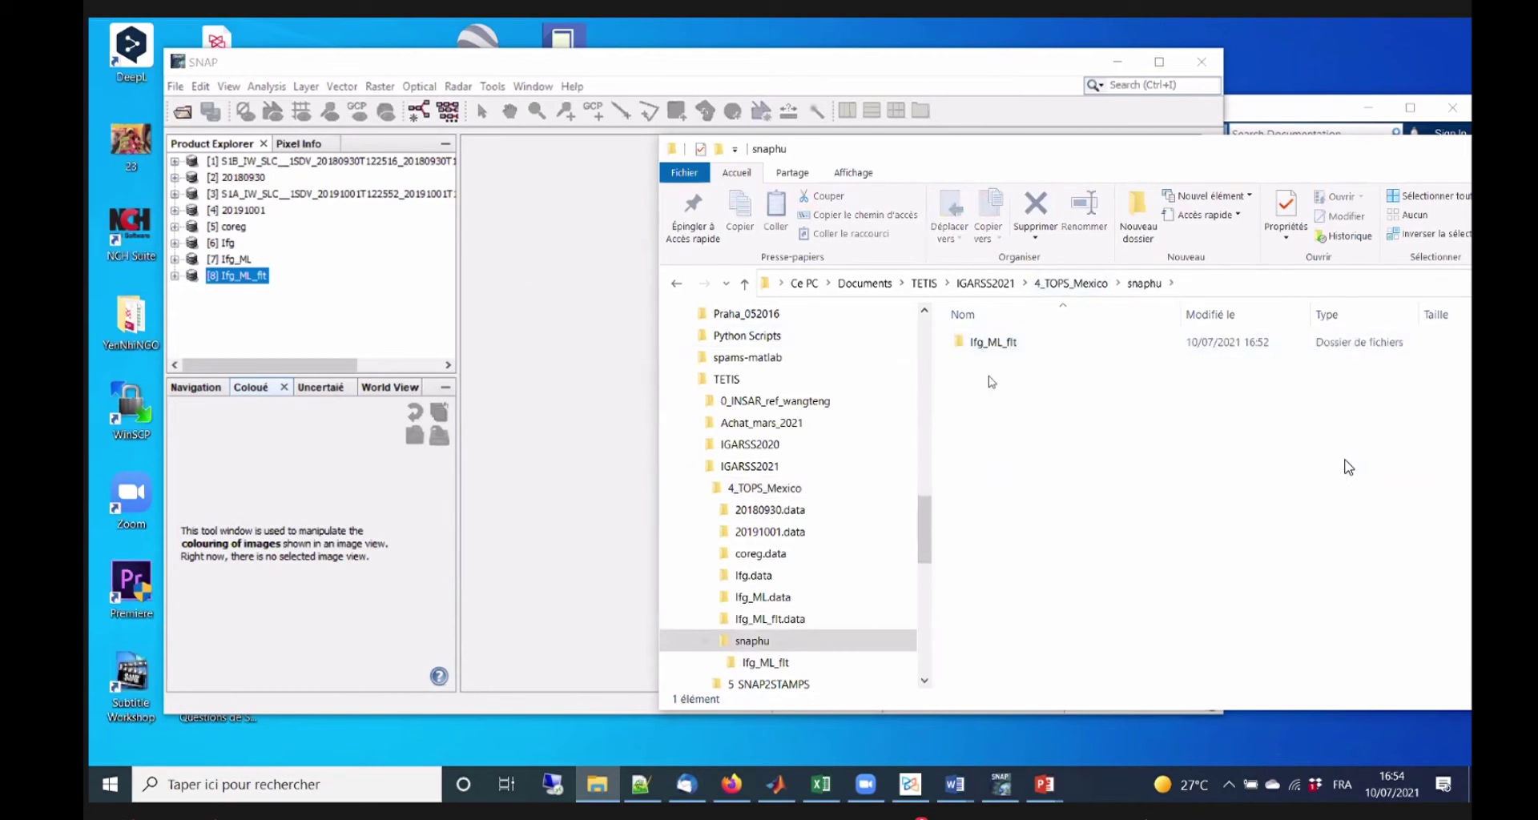
{"action": "double_click", "coordinate": [997, 342]}
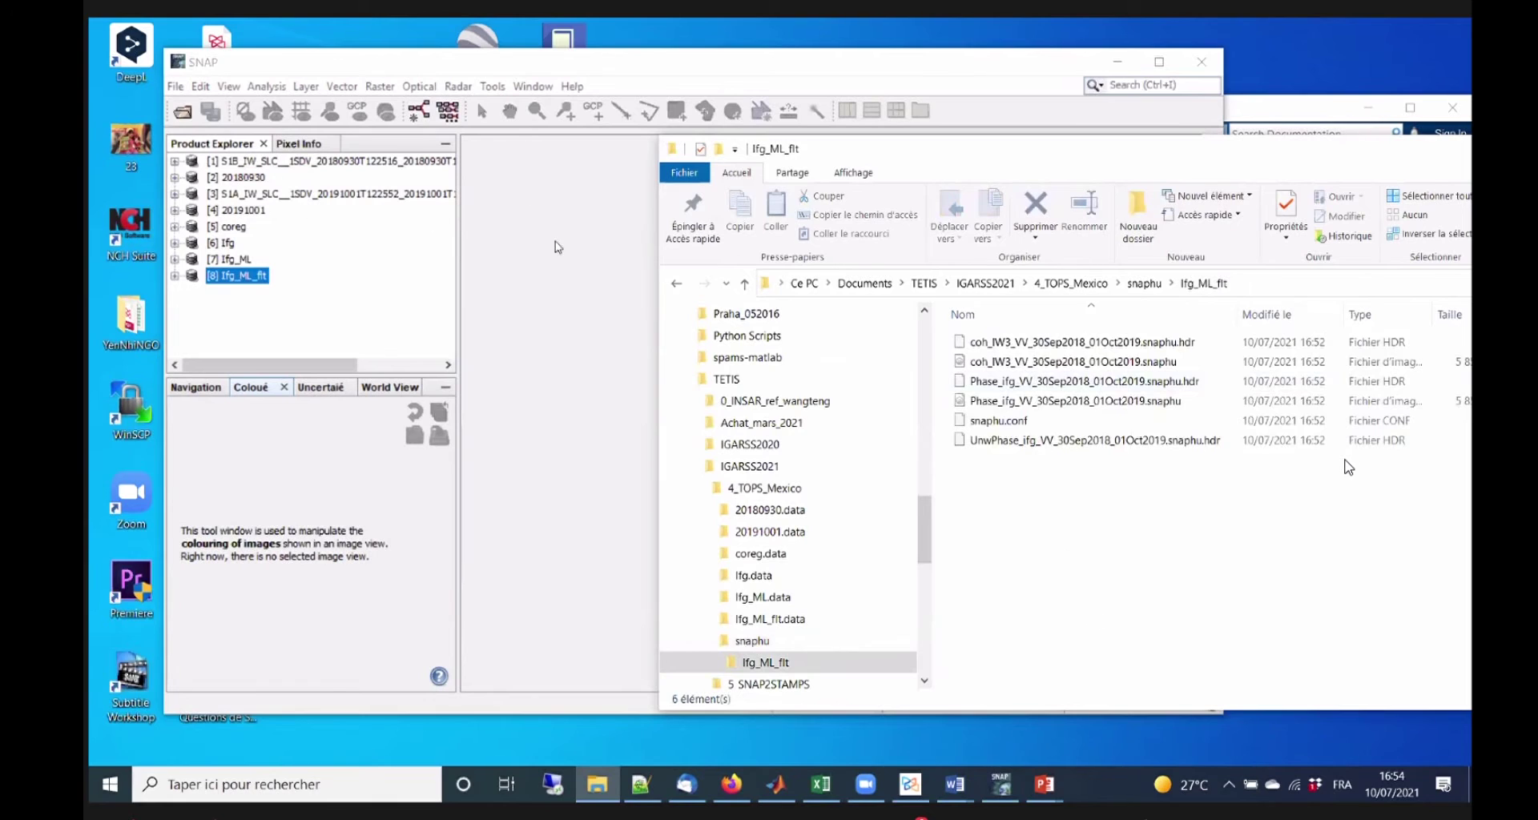
Return to SNAP and load Phase_ifg_VV_30Sep2018_01Oct2019.snaphu.hdr from the exported Ifg_ML_flt folder as the Snaphu-unwrapping source product.
{"action": "left_click", "coordinate": [441, 94]}
{"action": "left_click", "coordinate": [458, 87]}
{"action": "mouse_move", "coordinate": [574, 186]}
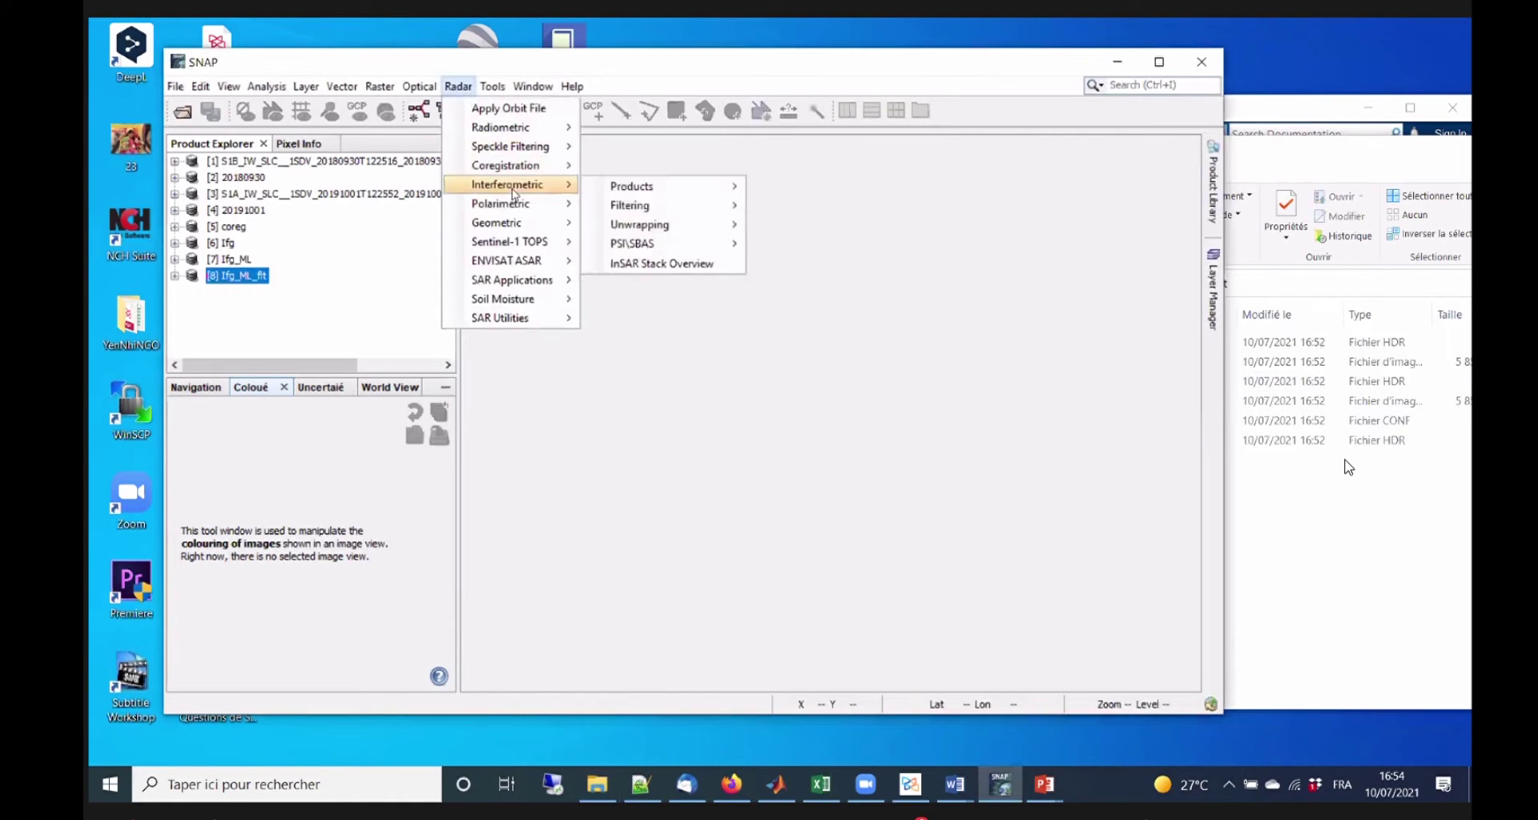
{"action": "mouse_move", "coordinate": [686, 233]}
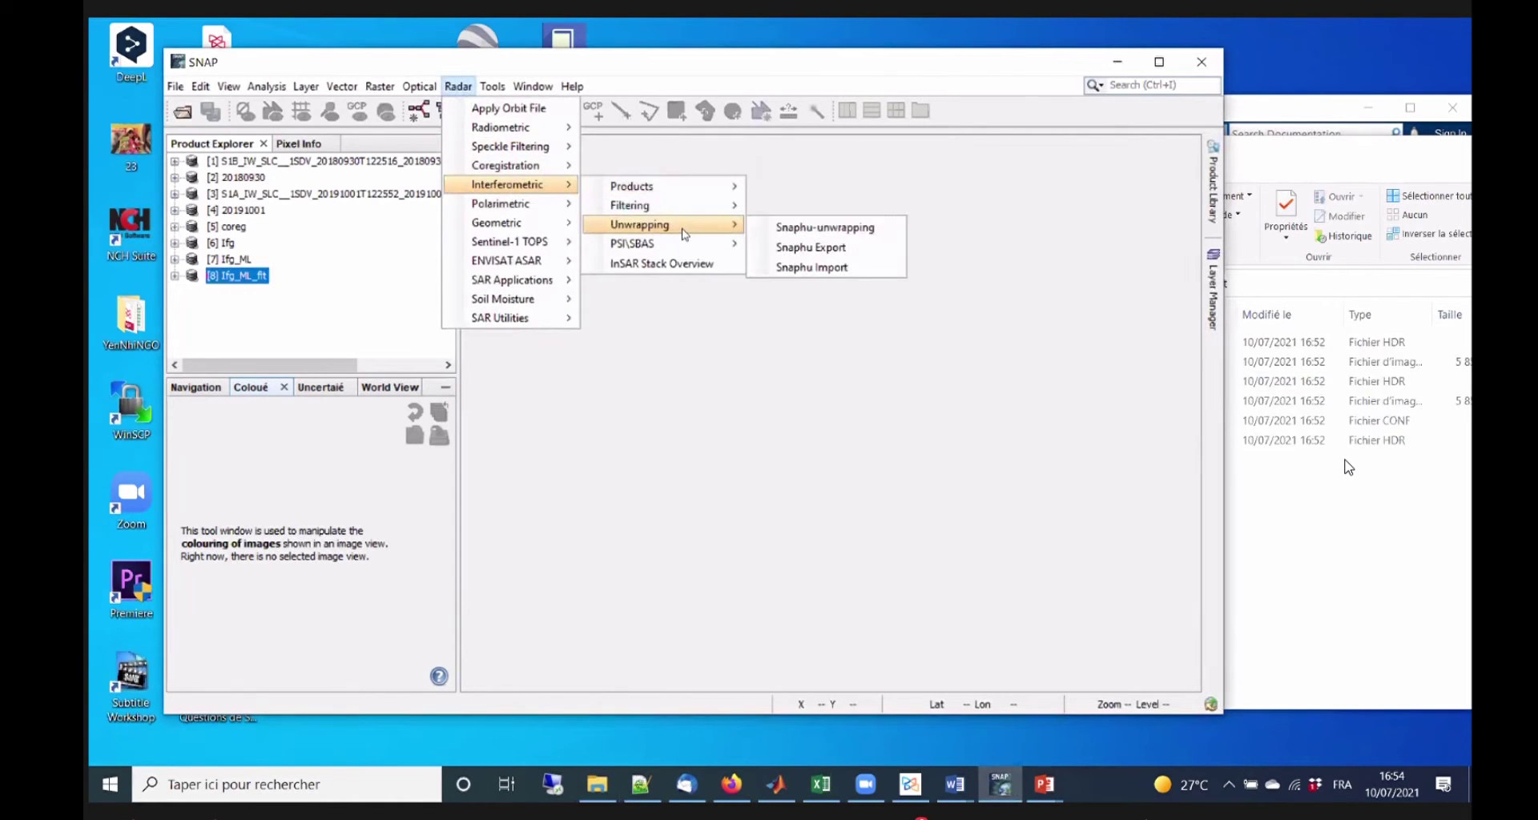
{"action": "left_click", "coordinate": [821, 231]}
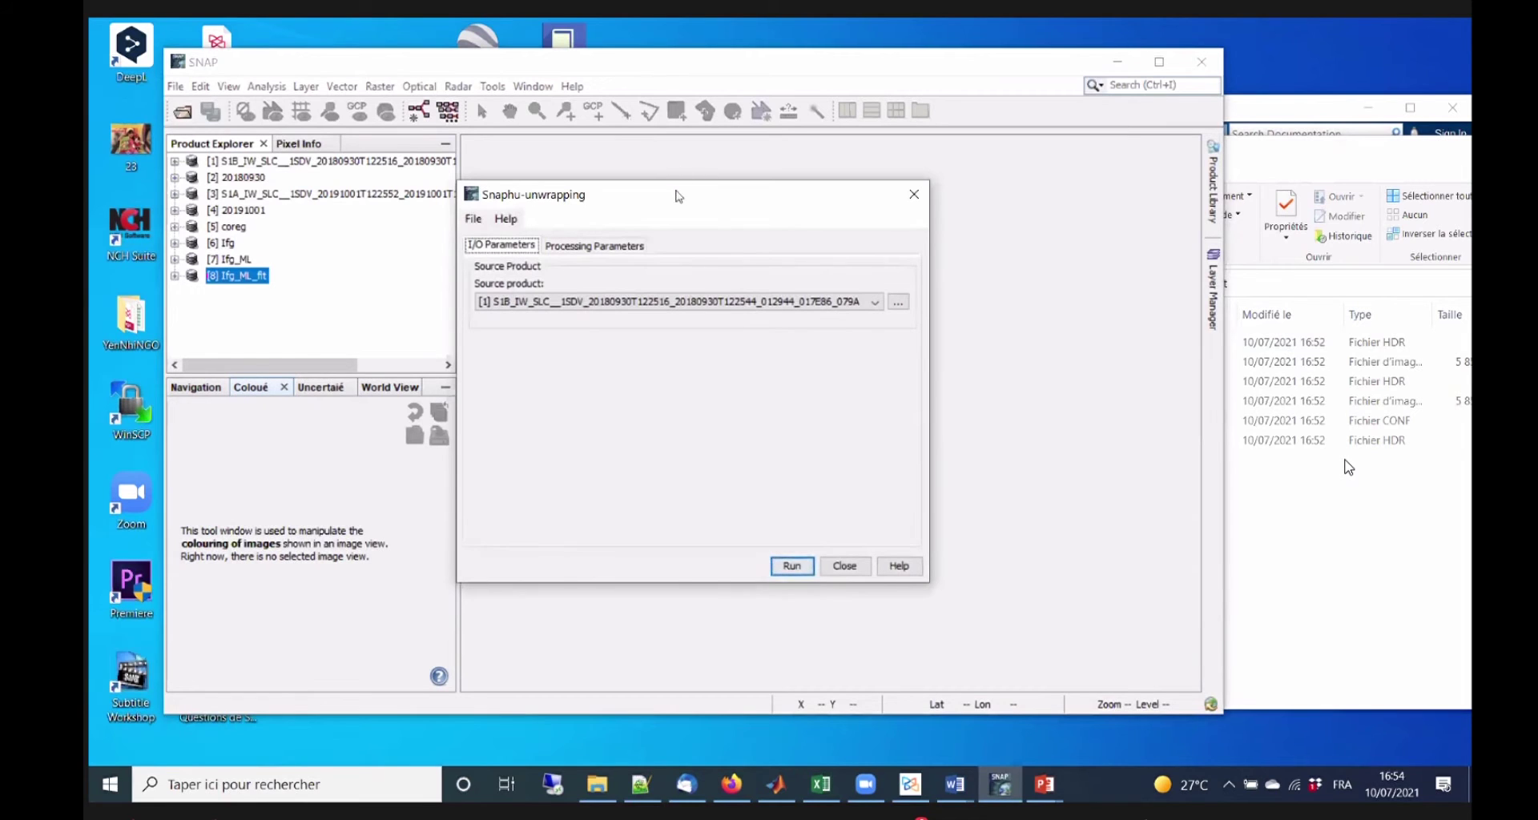
{"action": "left_click_drag", "start_coordinate": [679, 196], "coordinate": [543, 161]}
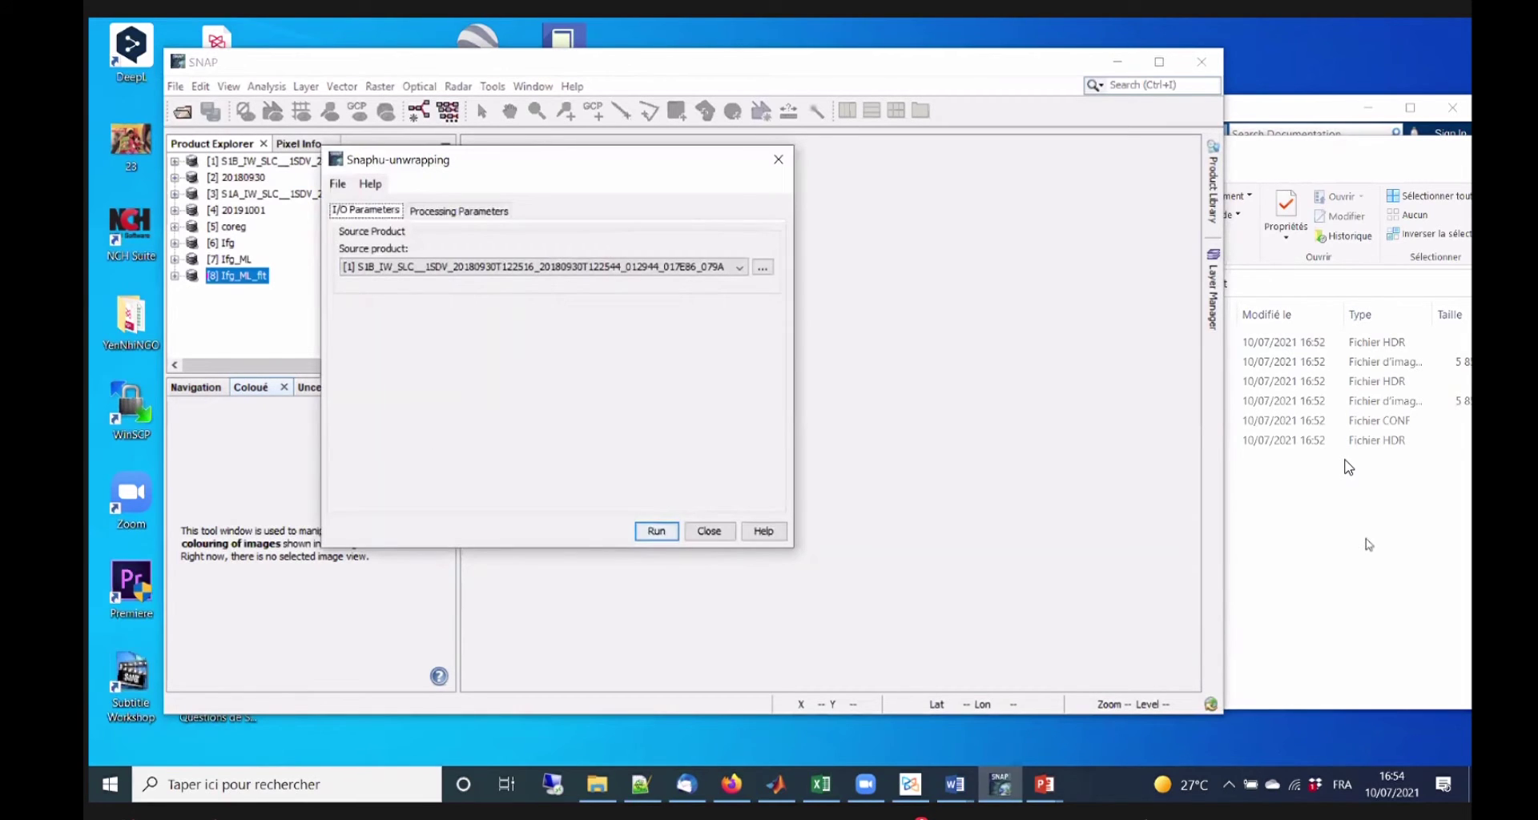
{"action": "left_click", "coordinate": [1262, 454]}
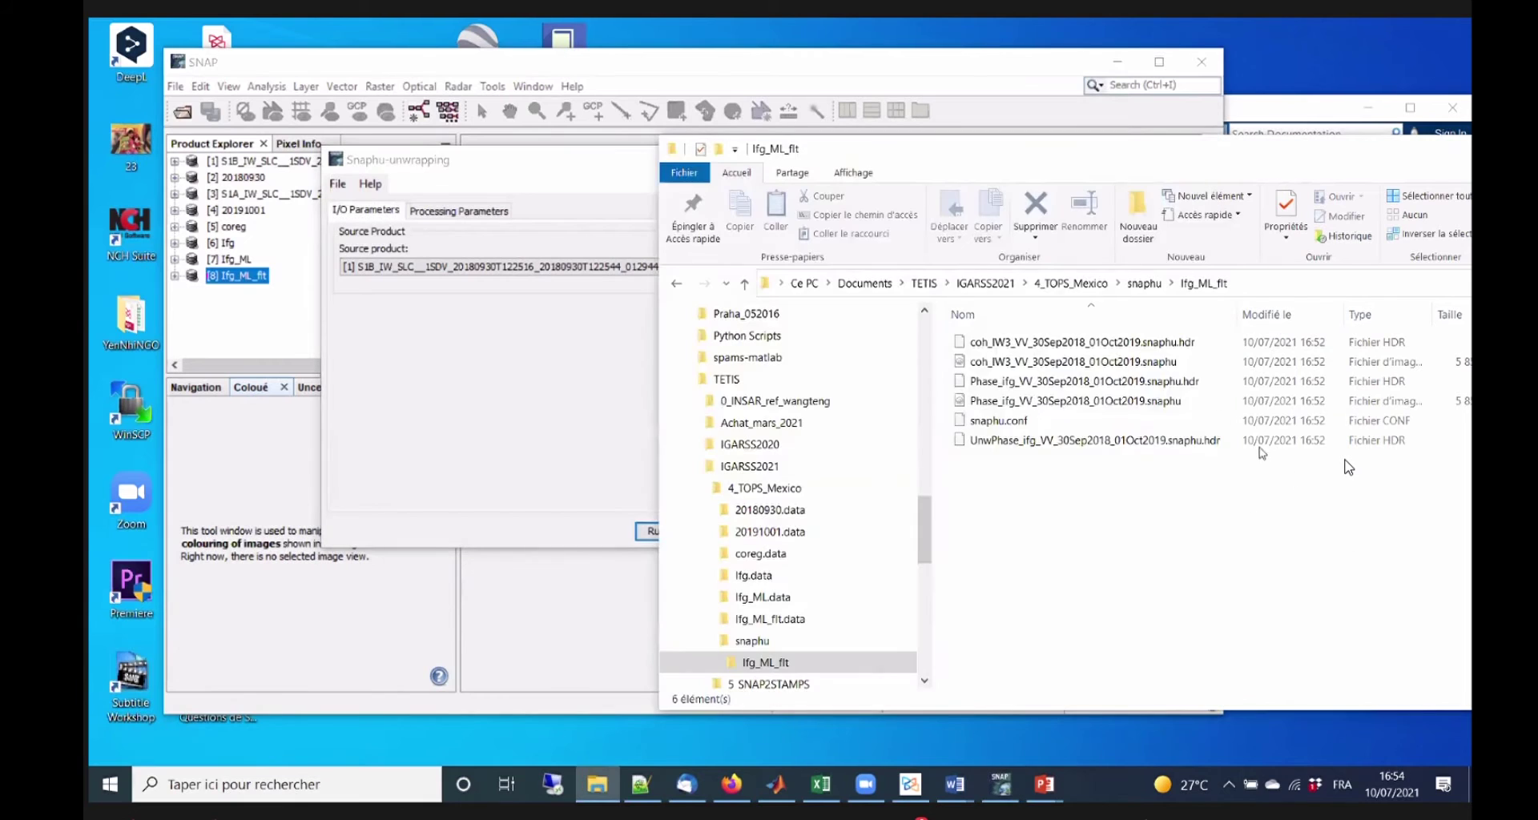
{"action": "left_click", "coordinate": [986, 385]}
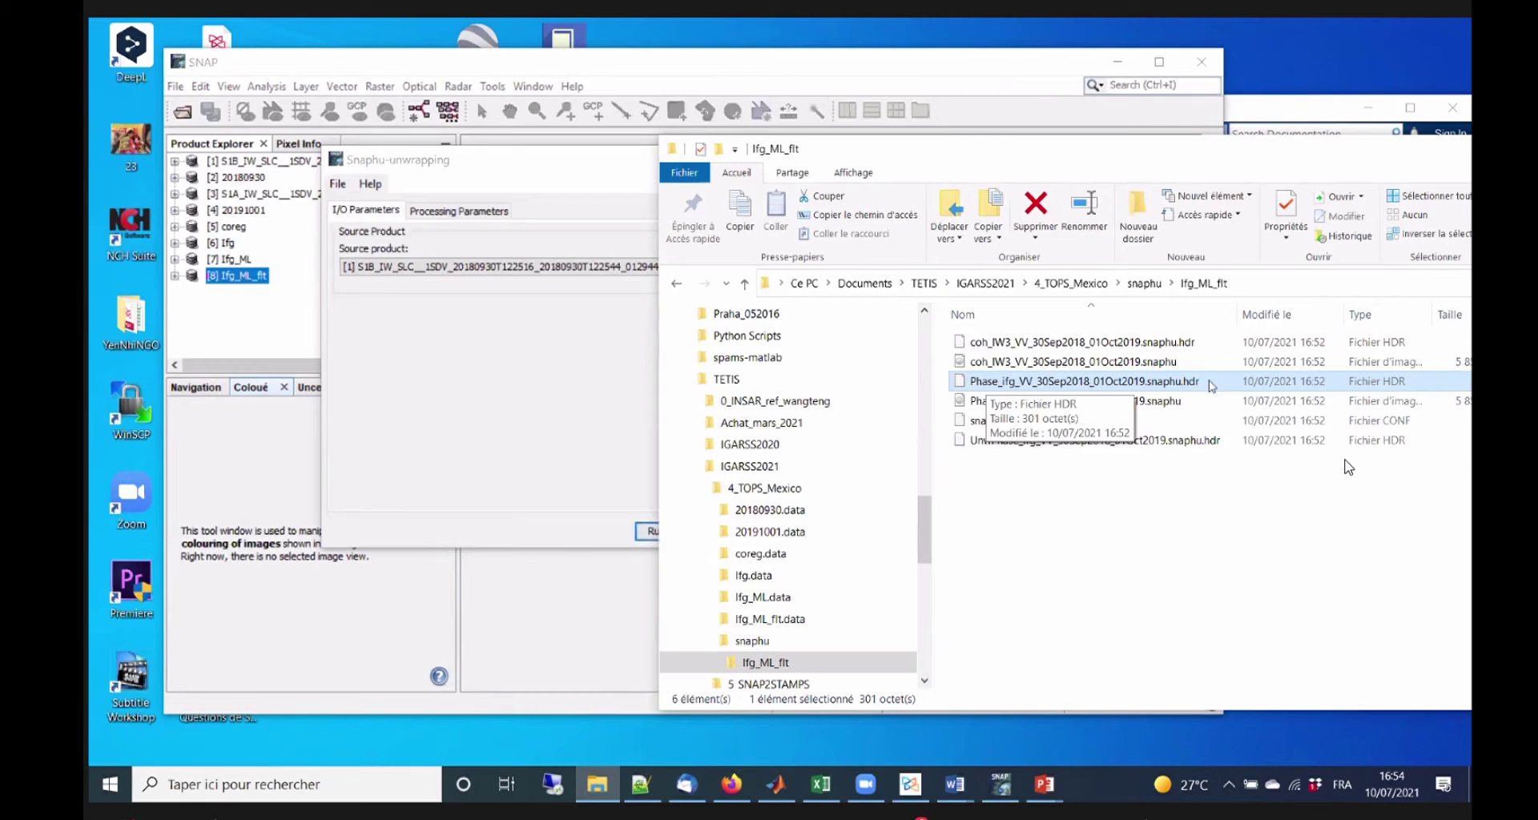
{"action": "left_click", "coordinate": [587, 406]}
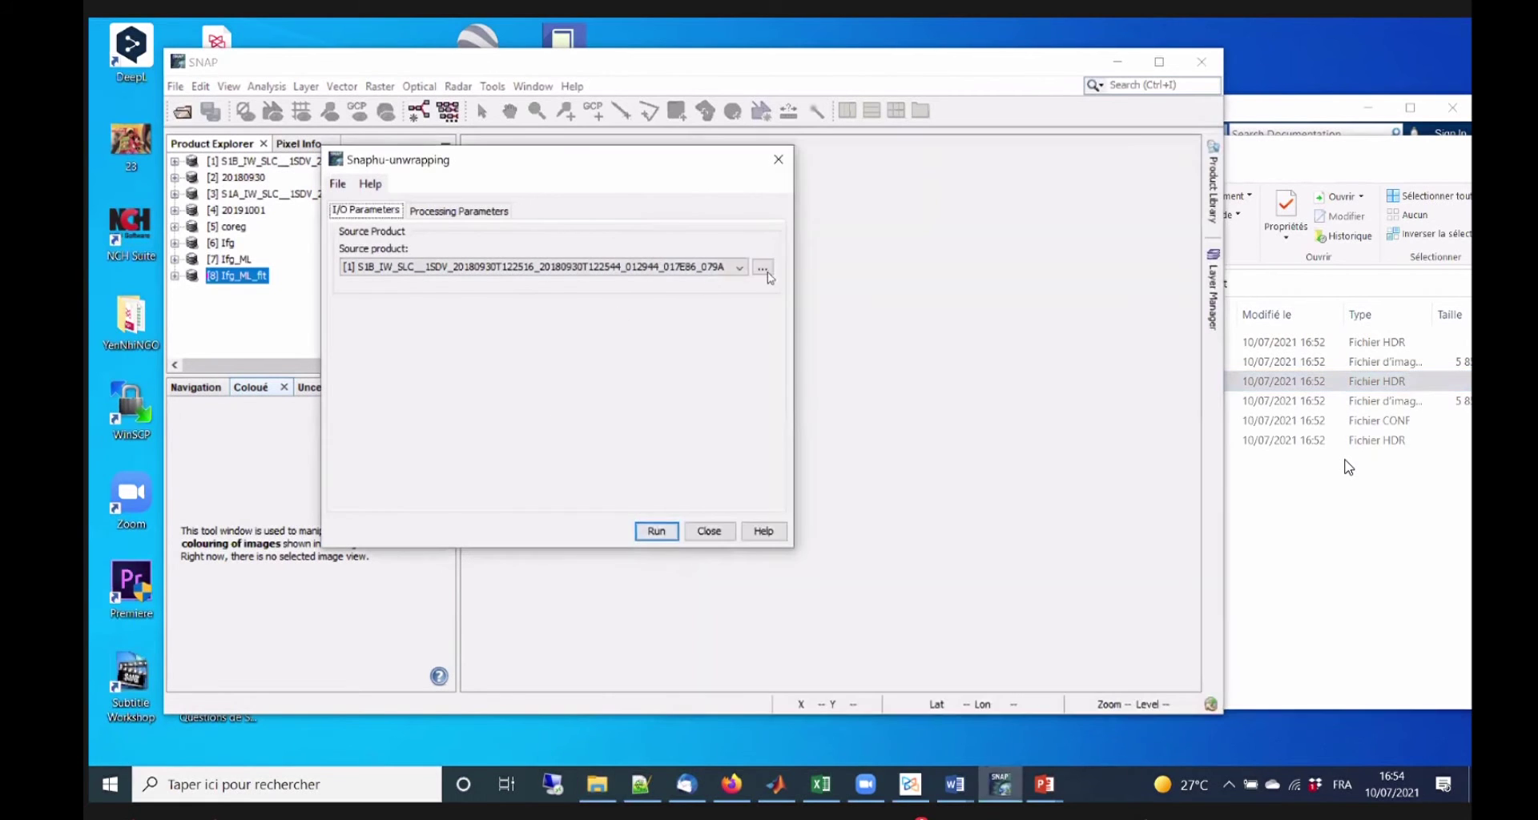
{"action": "left_click", "coordinate": [763, 268]}
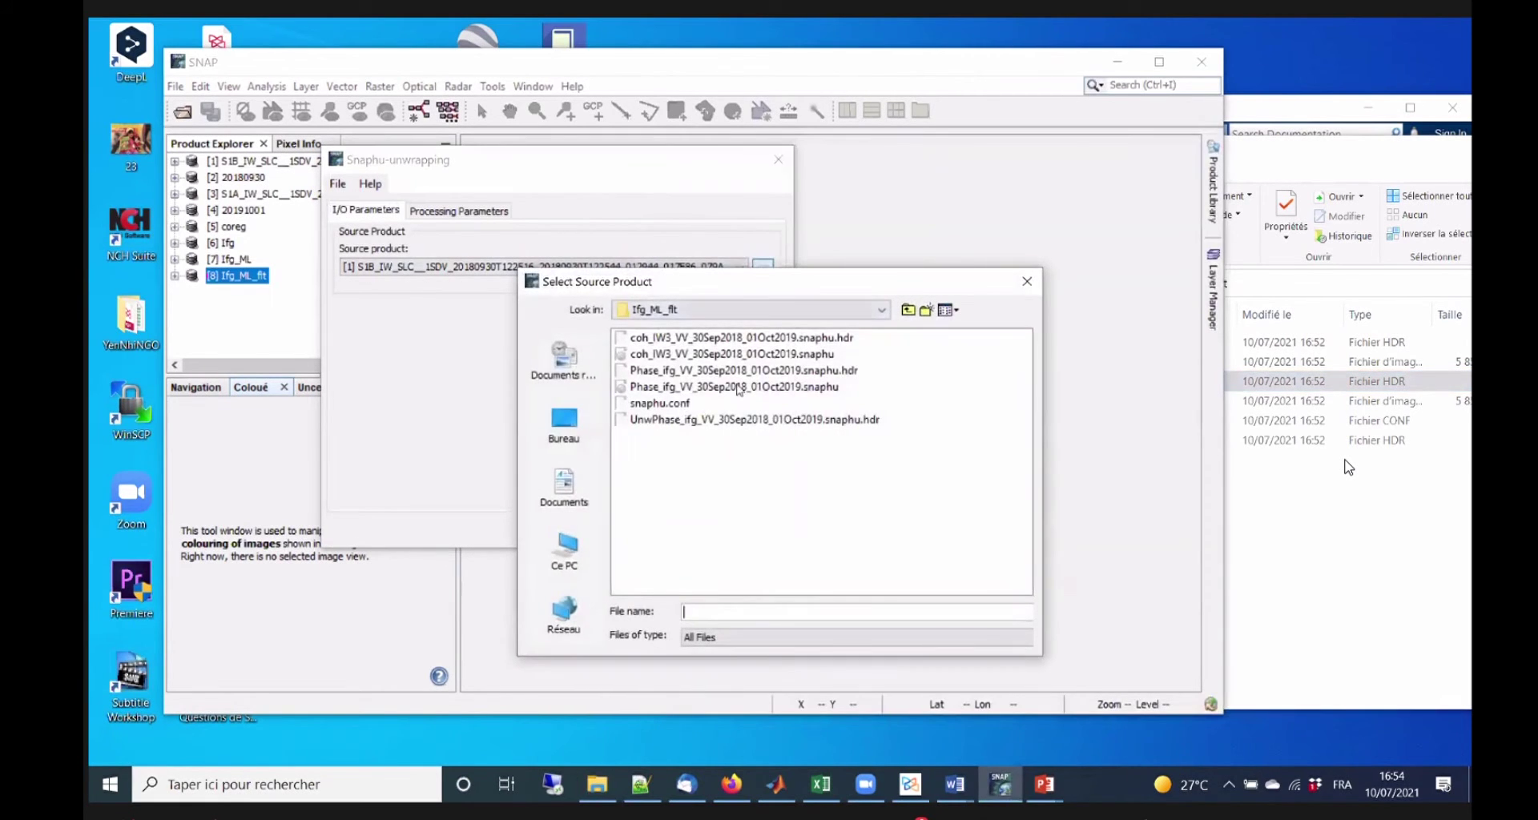
{"action": "left_click", "coordinate": [762, 371]}
{"action": "double_click", "coordinate": [624, 372]}
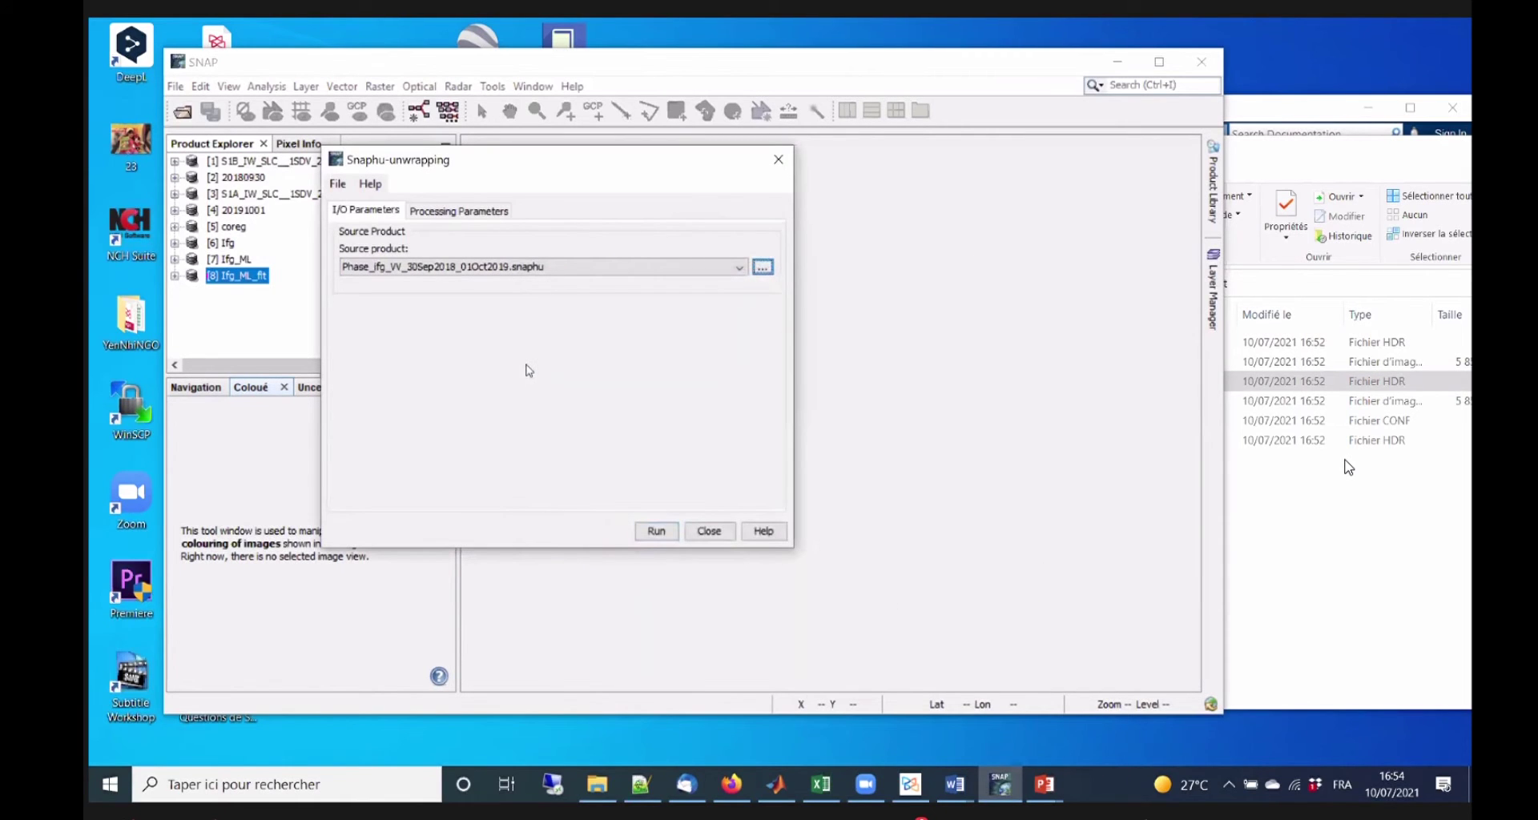
Enable Display execution output in the Snaphu-unwrapping processing parameters.
{"action": "left_click", "coordinate": [471, 218]}
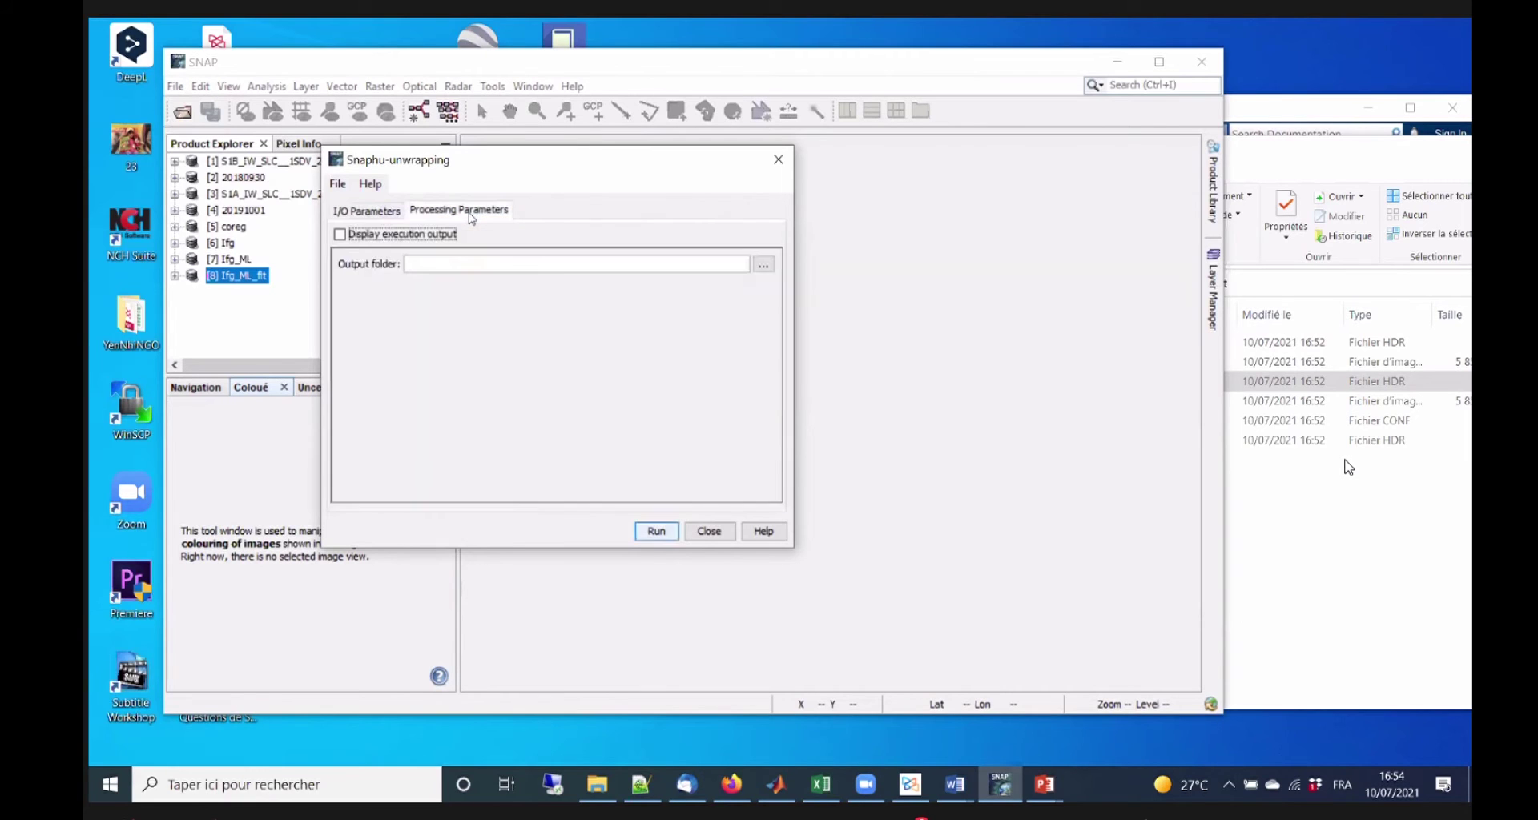
{"action": "left_click_drag", "start_coordinate": [541, 168], "coordinate": [599, 155]}
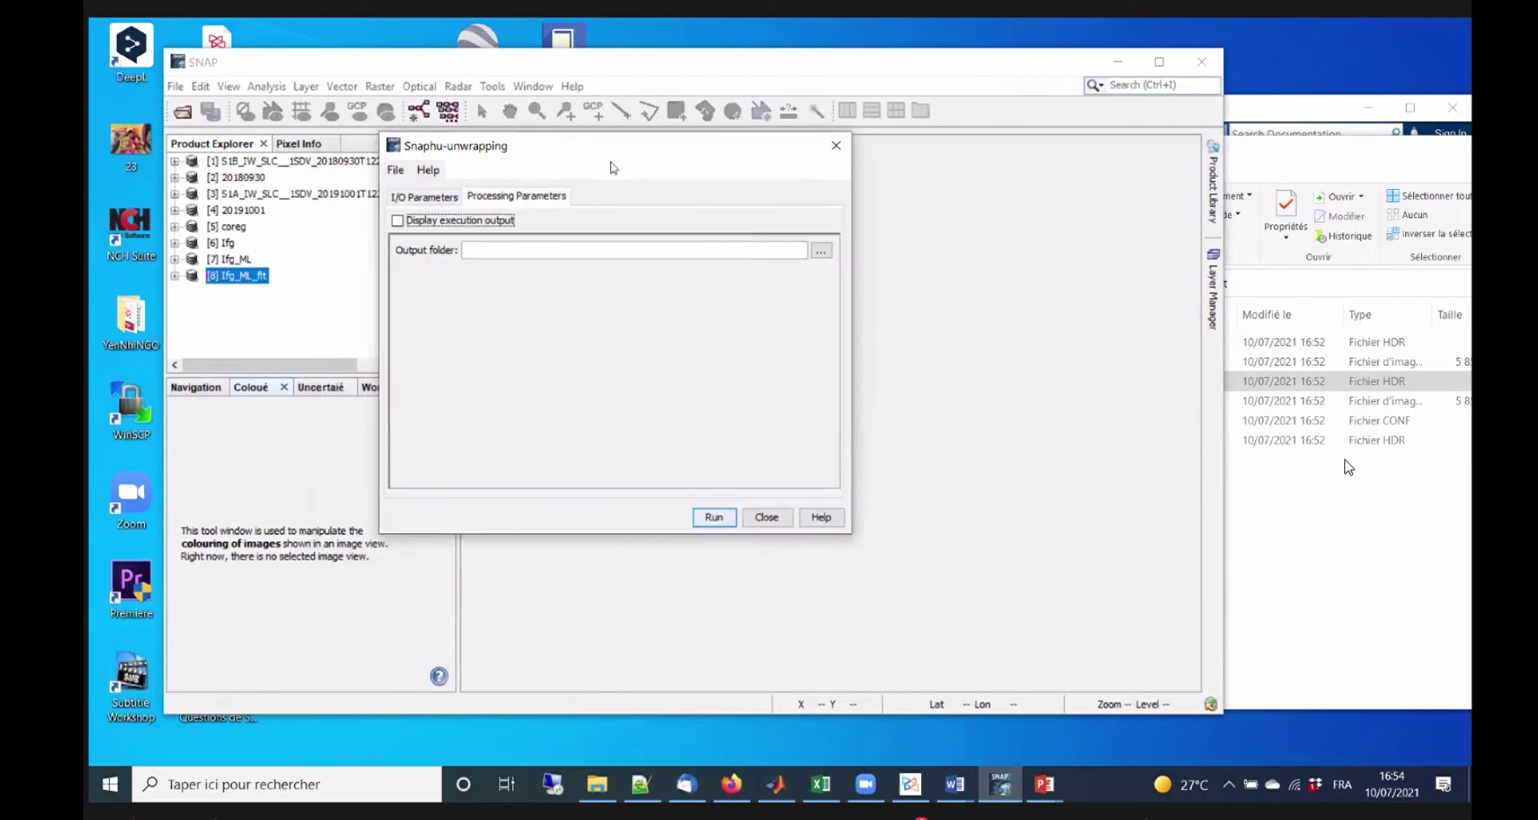
{"action": "left_click", "coordinate": [398, 221]}
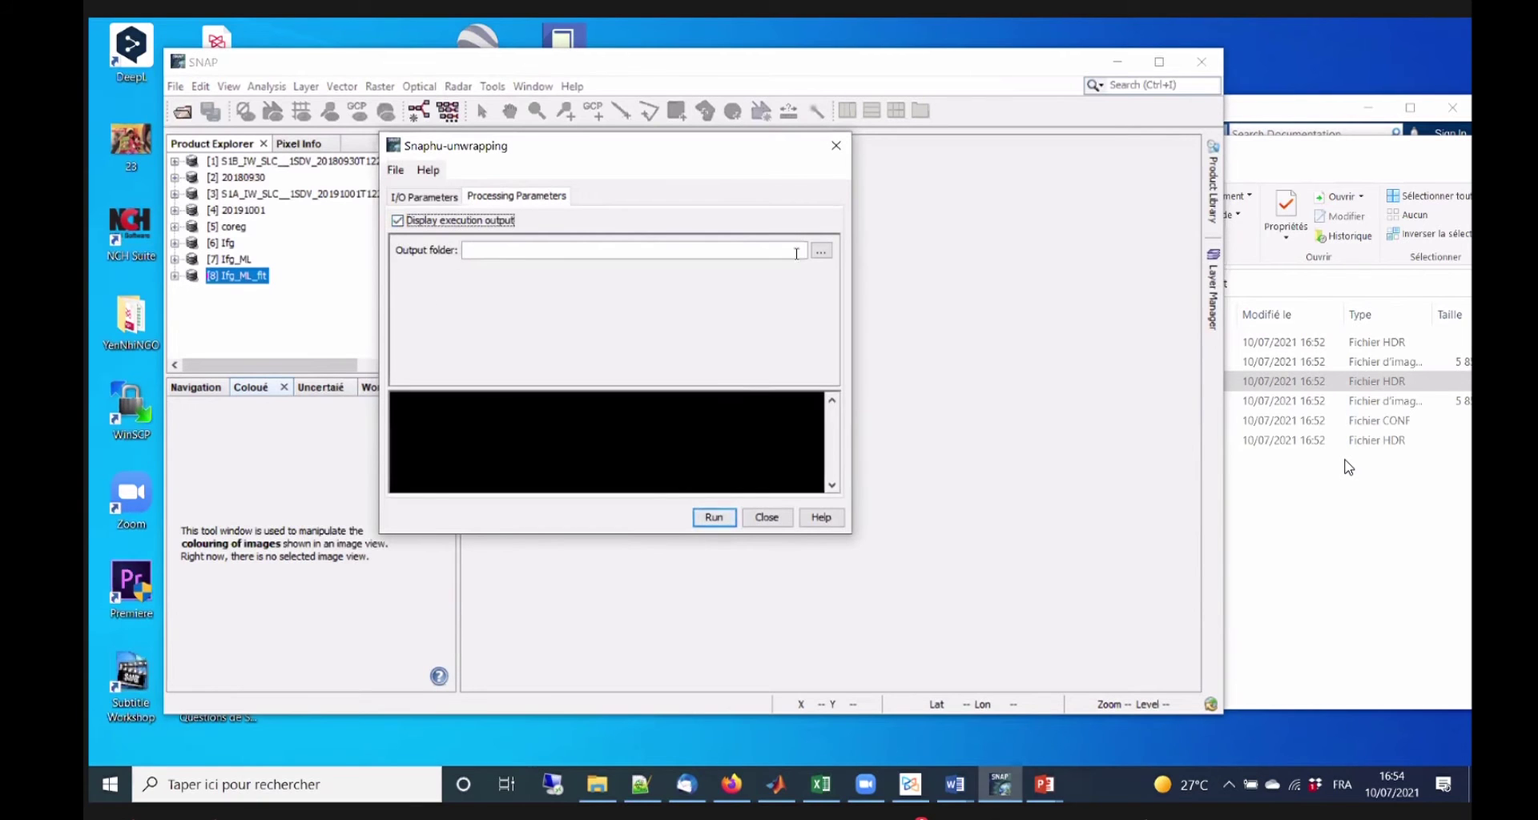
{"action": "left_click", "coordinate": [1242, 304]}
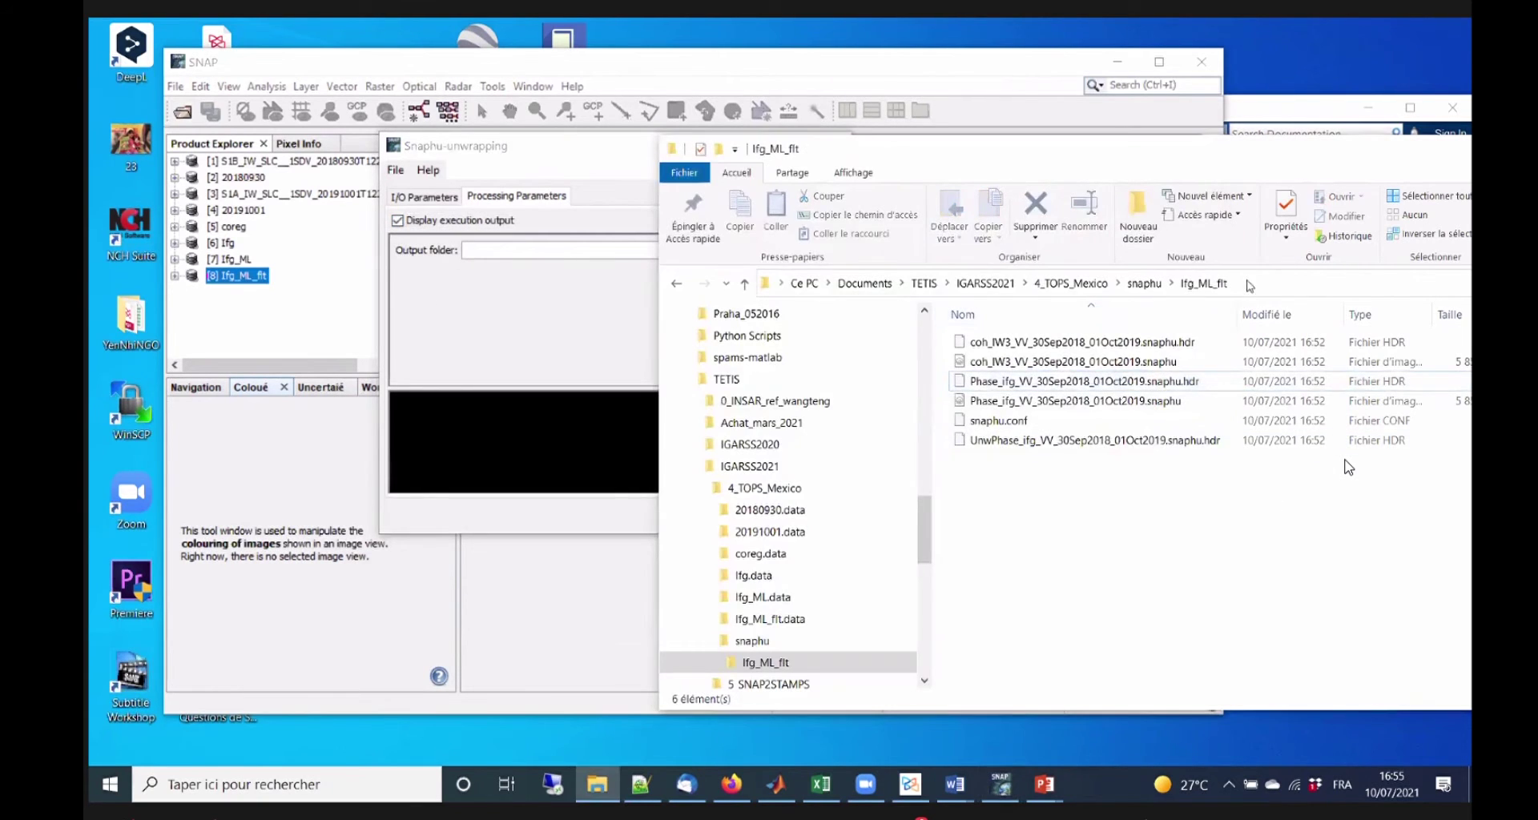
{"action": "left_click", "coordinate": [1262, 284]}
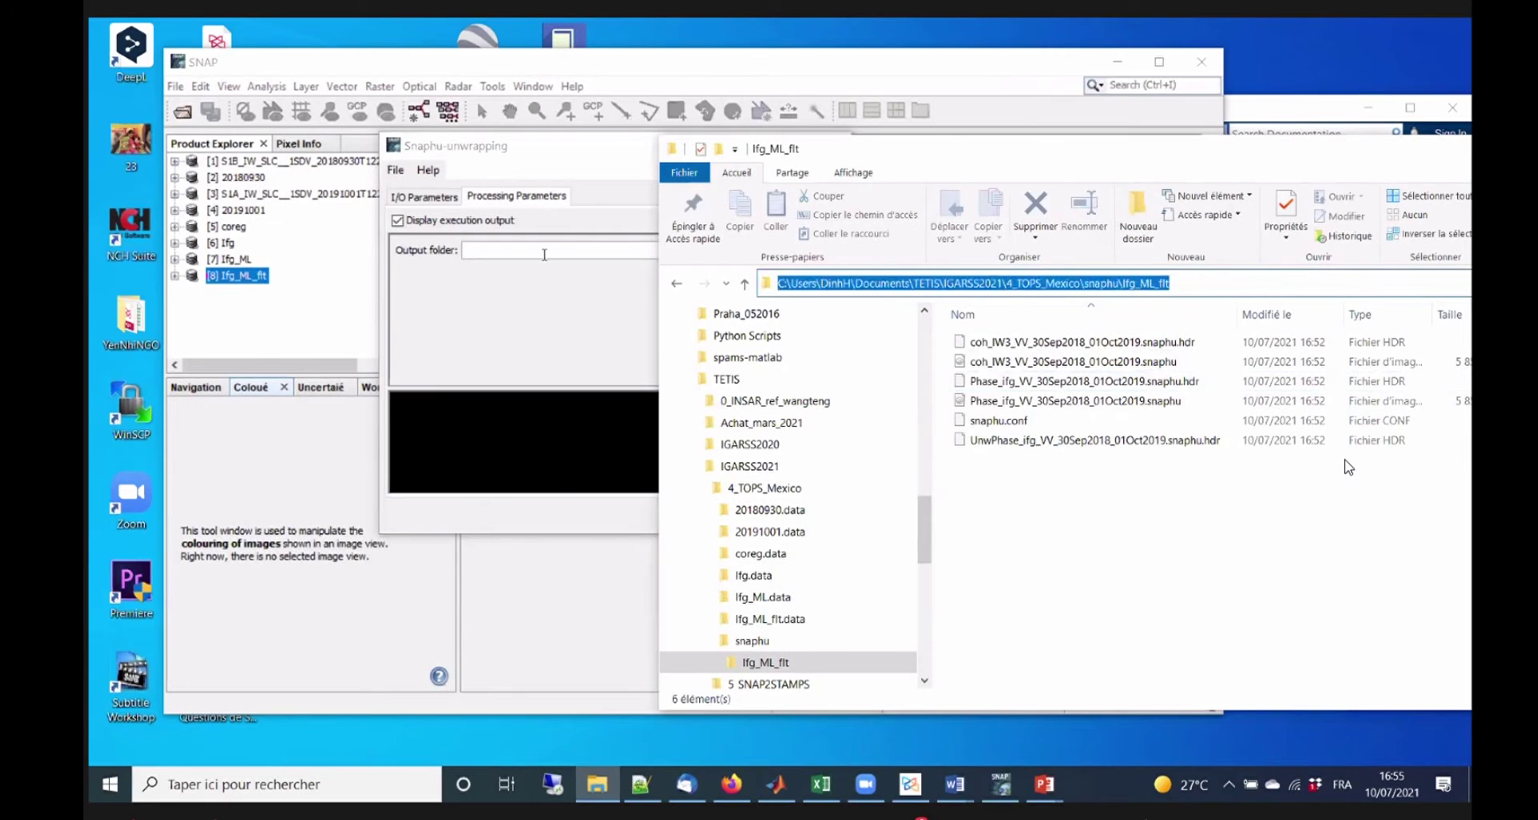
{"action": "left_click", "coordinate": [572, 252]}
{"action": "type", "text": "C:\\Users\\DinhH\\Documents\\TETIS\\IGARSS2021\\4_TOPS_Mexico\\snaphu\\Ifg_ML_flt"}
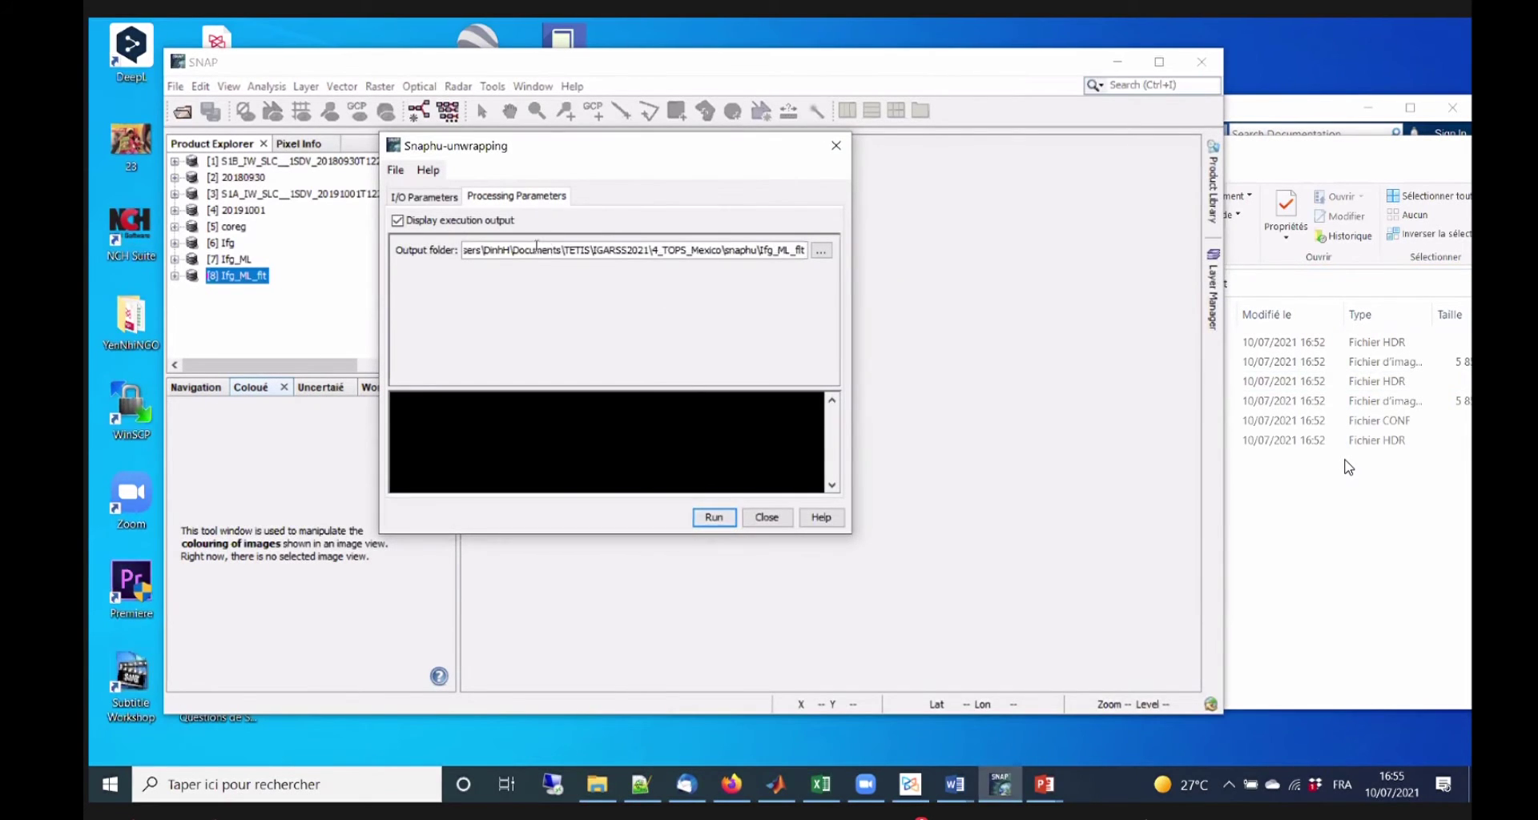
{"action": "triple_click", "coordinate": [756, 246]}
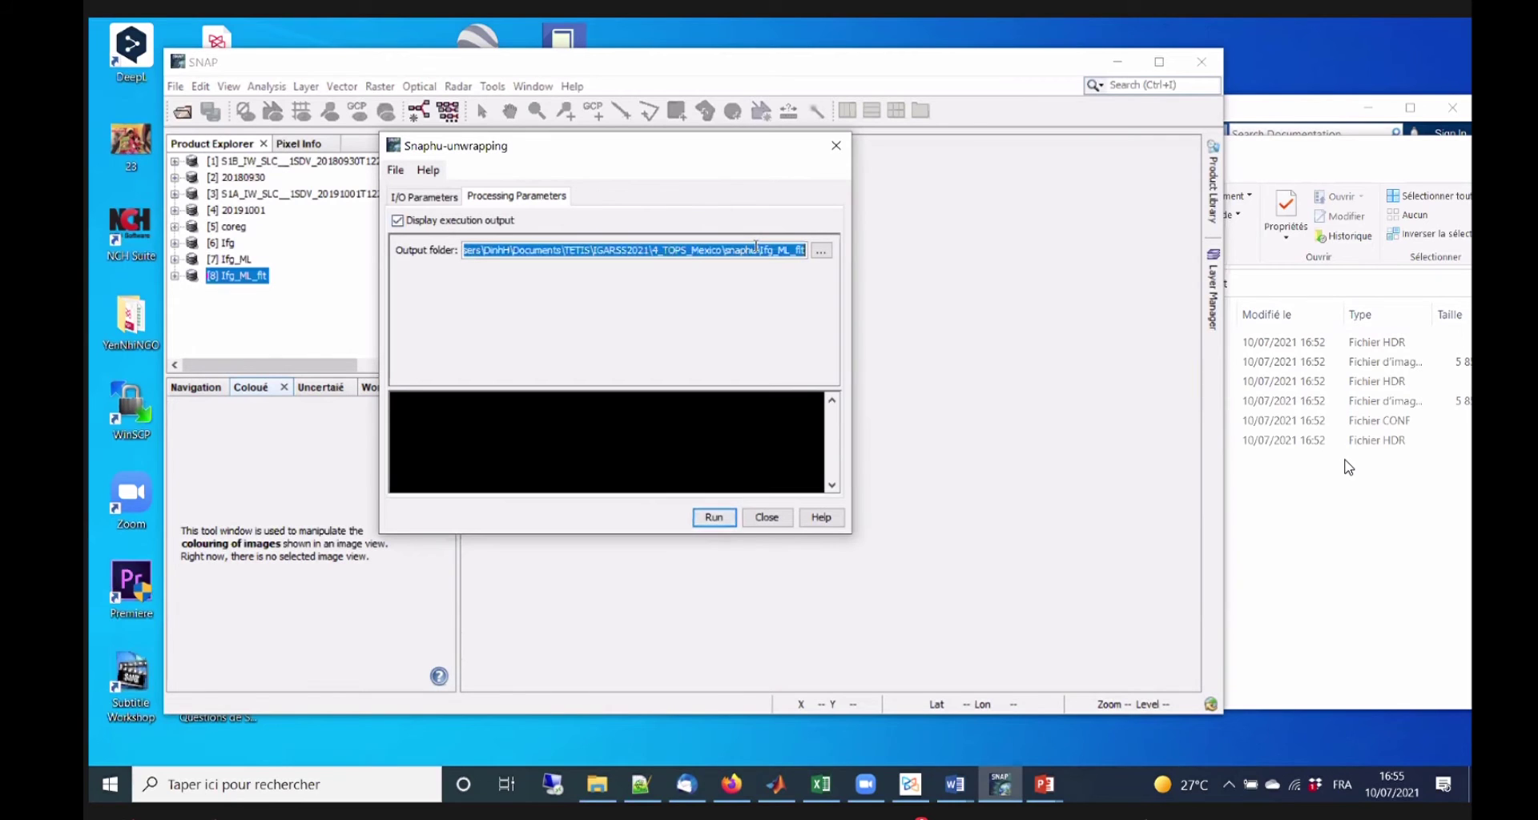
{"action": "left_click", "coordinate": [756, 246]}
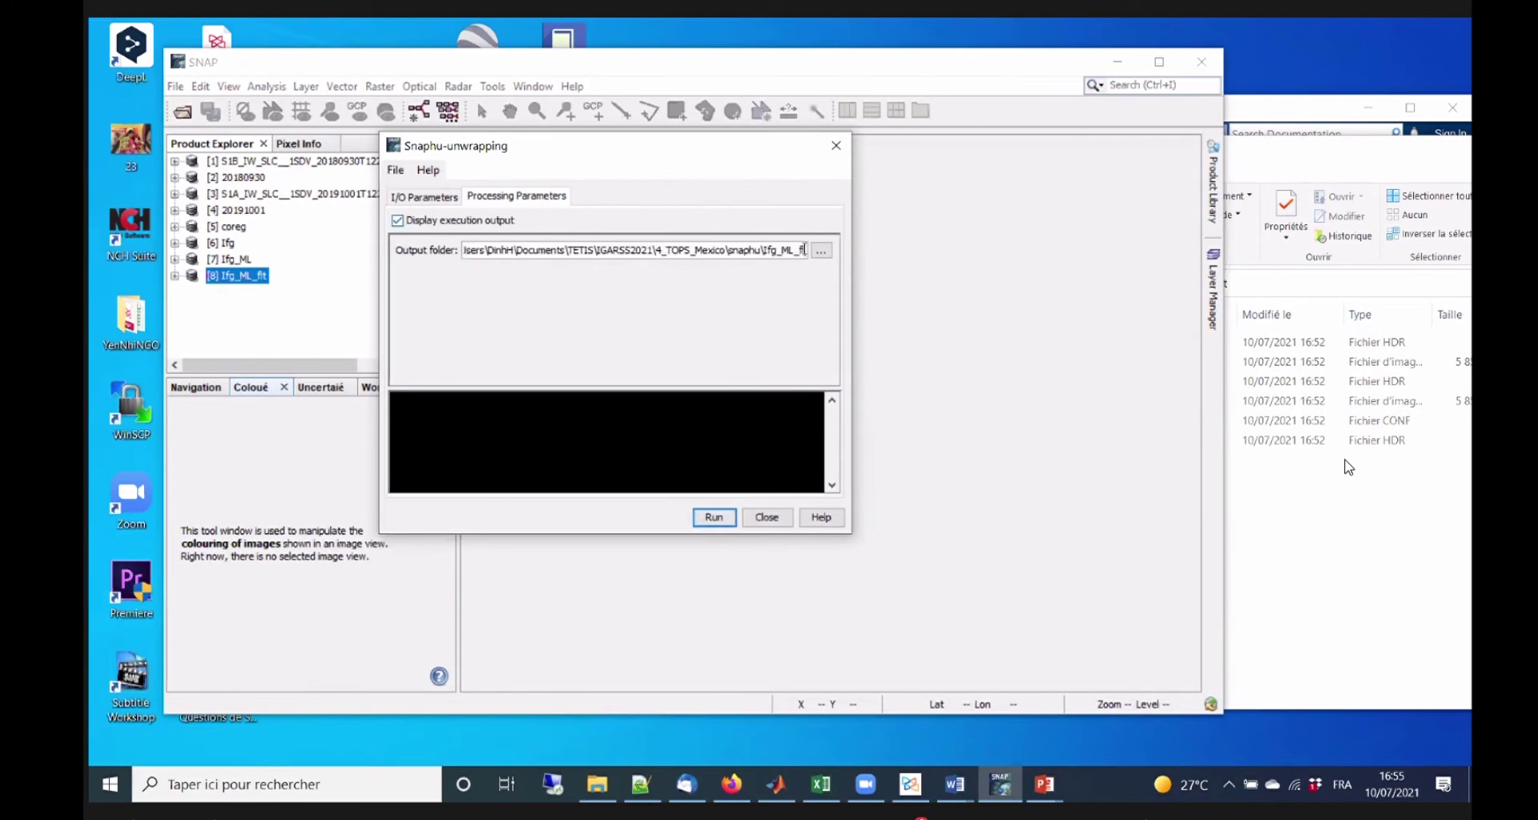
{"action": "triple_click", "coordinate": [796, 249]}
{"action": "key", "text": "BackSpace"}
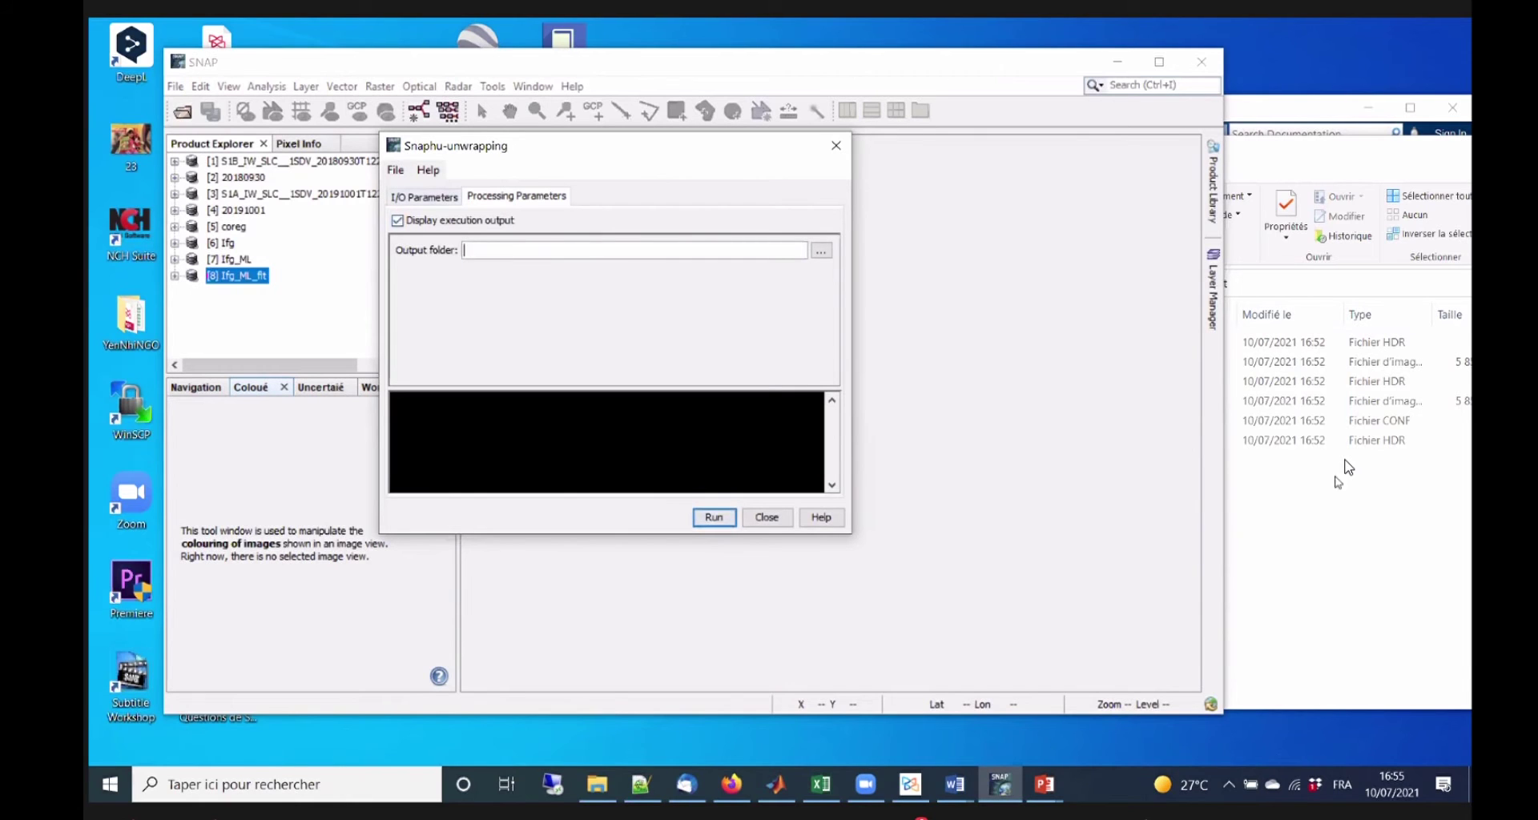
Copy the path of 4_TOPS_Mexico\snaphu\Ifg_ML_flt from File Explorer into SNAP as the unwrapping output folder and run the unwrapping.
{"action": "left_click", "coordinate": [1293, 413]}
{"action": "left_click", "coordinate": [1285, 286]}
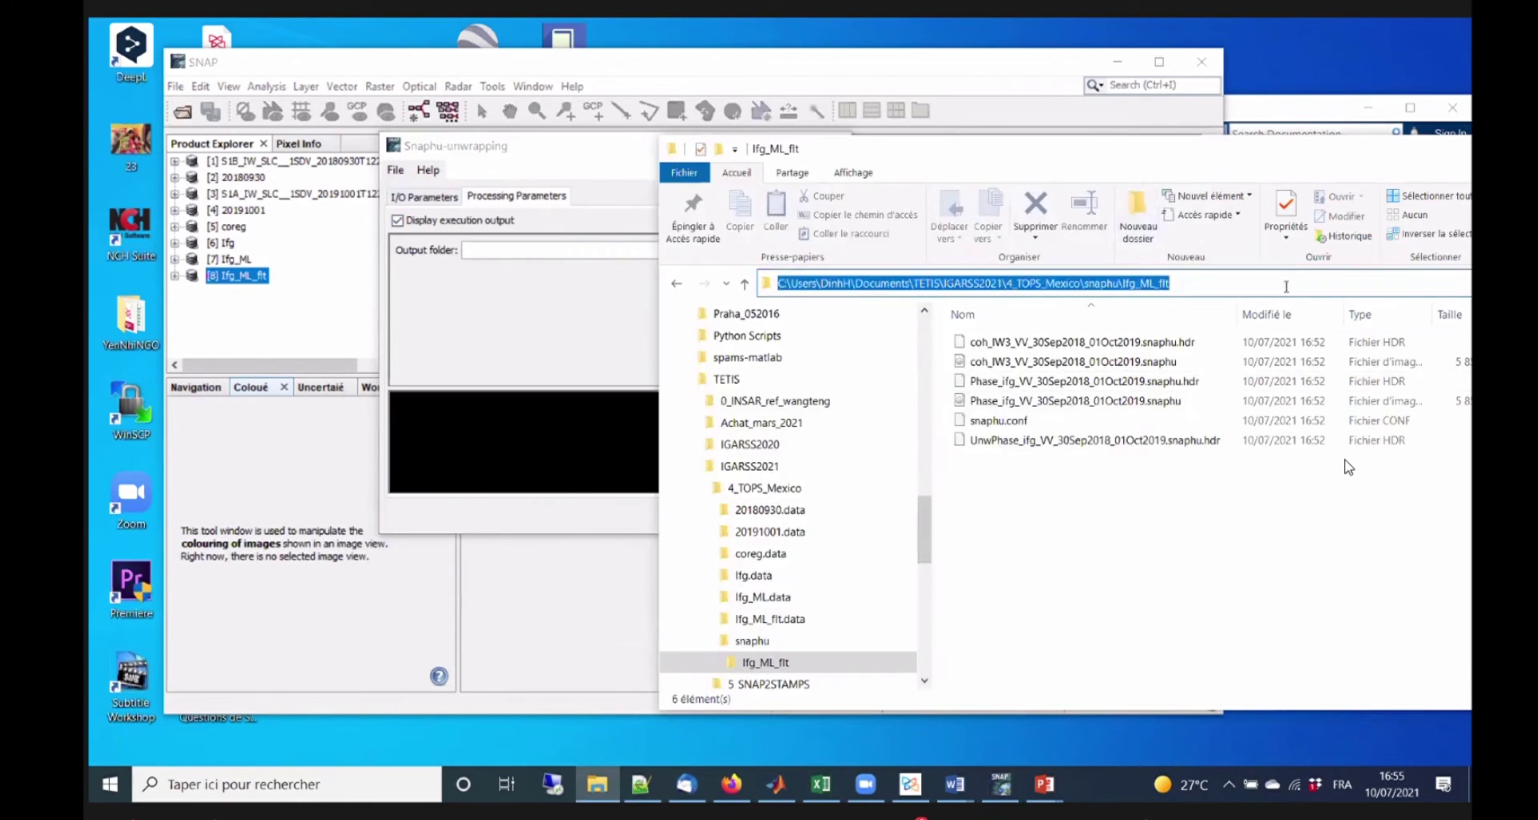
{"action": "key", "text": "ctrl+c"}
{"action": "left_click", "coordinate": [548, 251]}
{"action": "key", "text": "ctrl+v"}
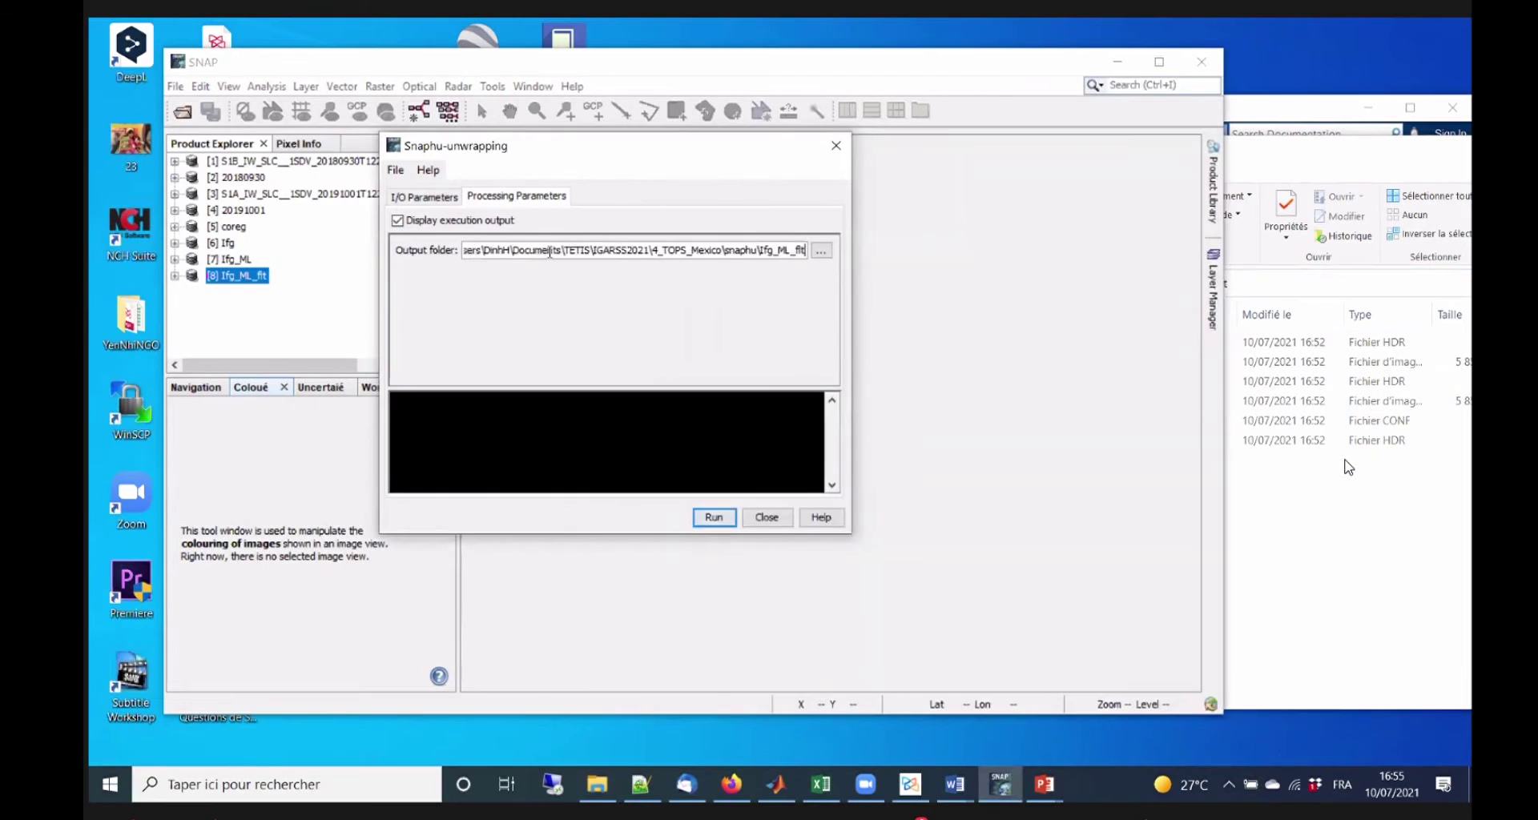
{"action": "left_click", "coordinate": [717, 519]}
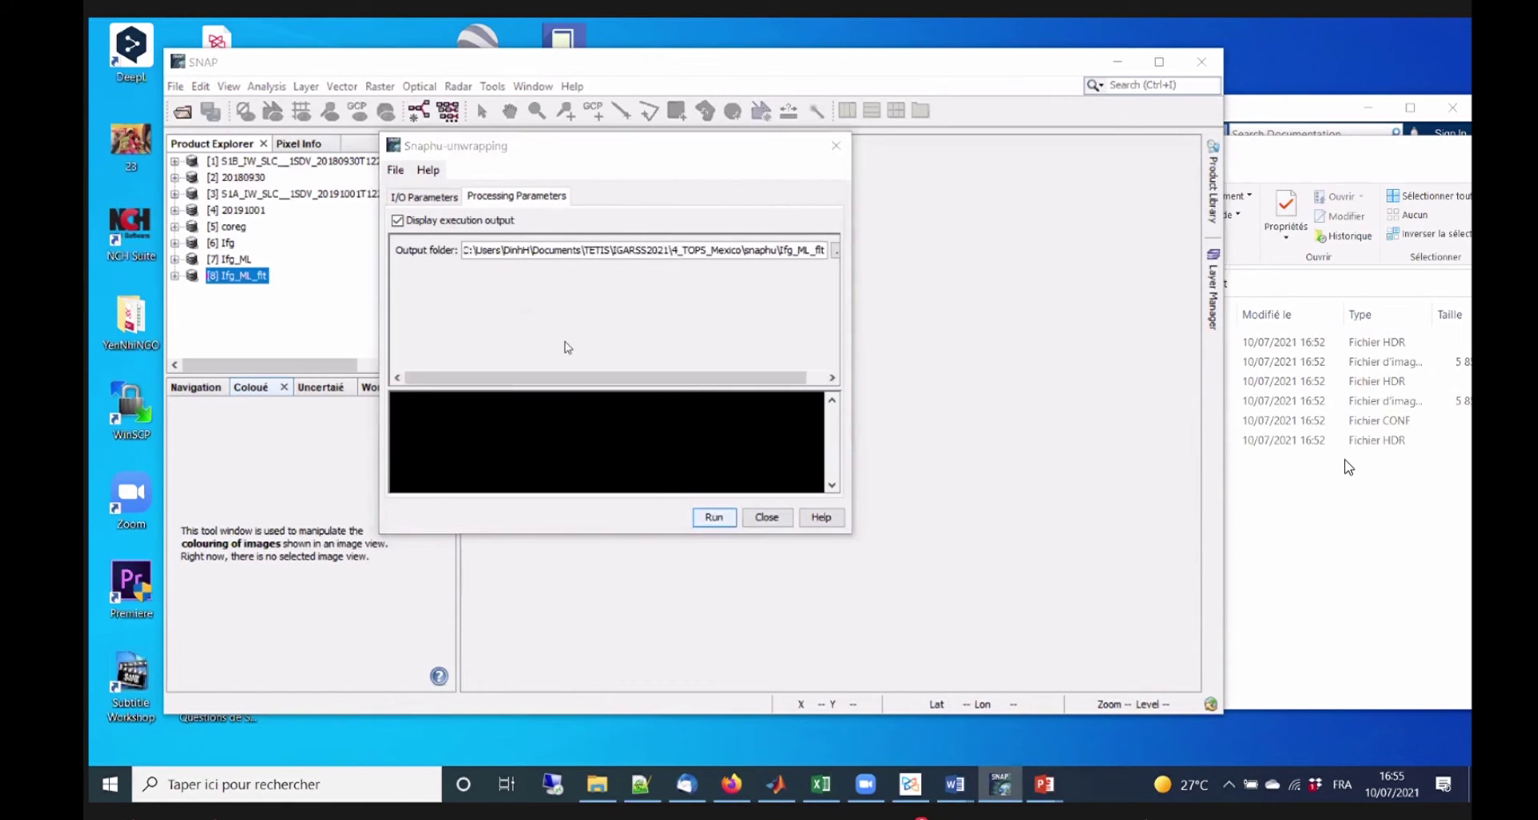
{"action": "left_click_drag", "start_coordinate": [623, 333], "coordinate": [739, 271]}
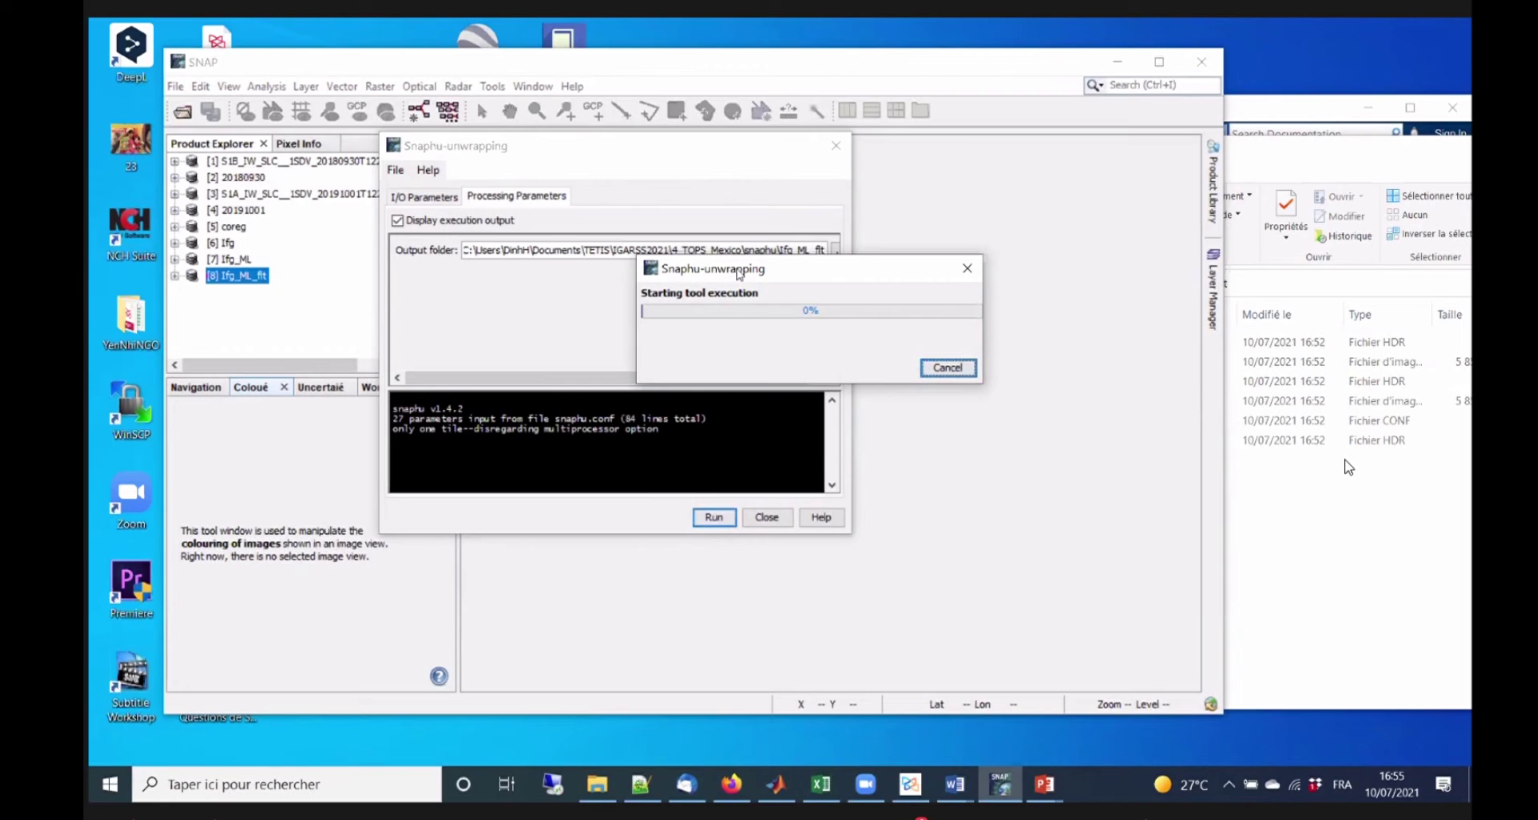
{"action": "left_click_drag", "start_coordinate": [738, 273], "coordinate": [675, 287]}
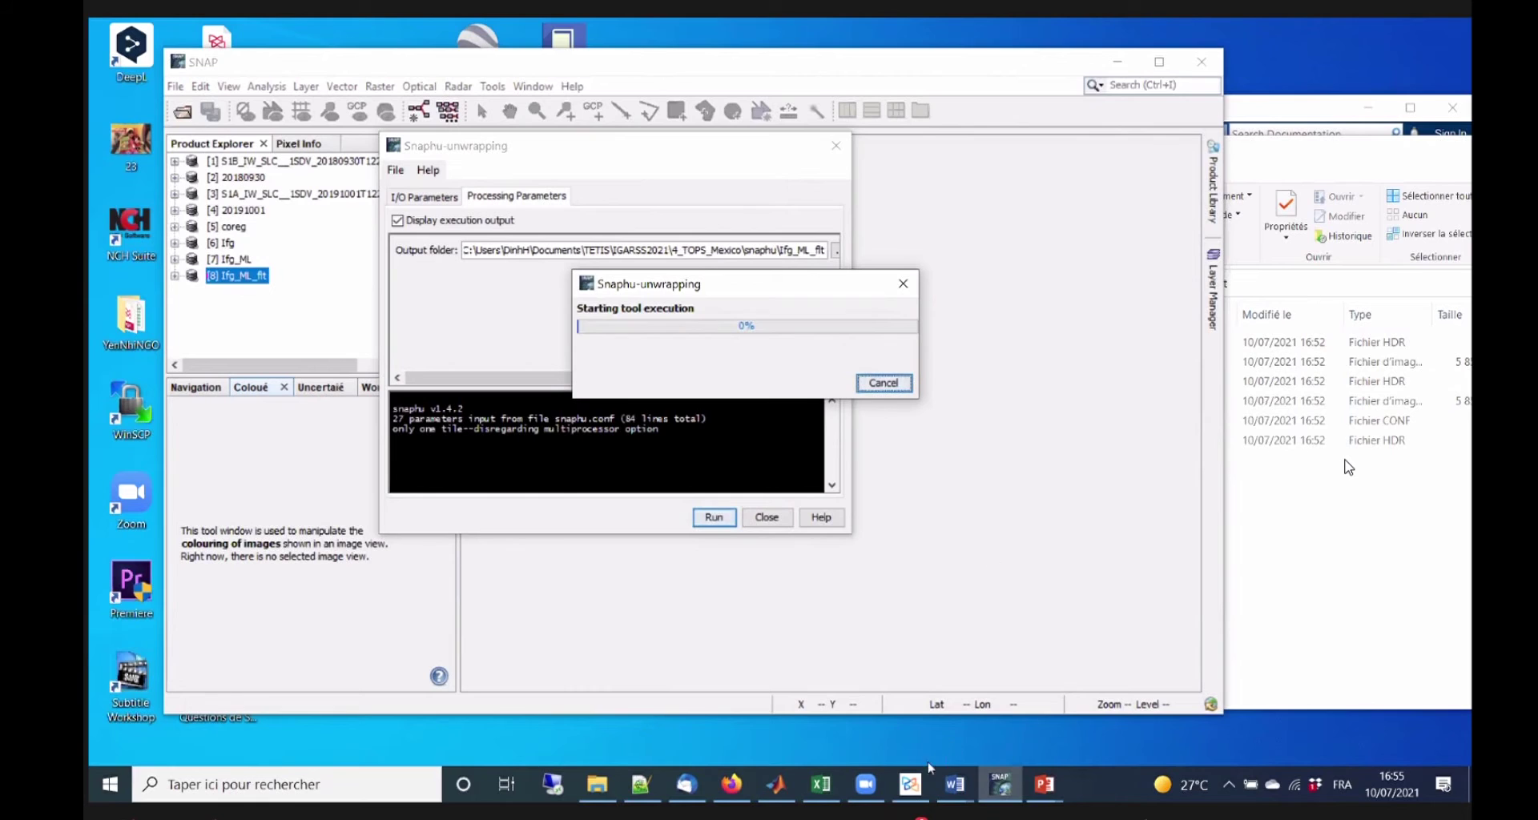
{"action": "left_click", "coordinate": [867, 791]}
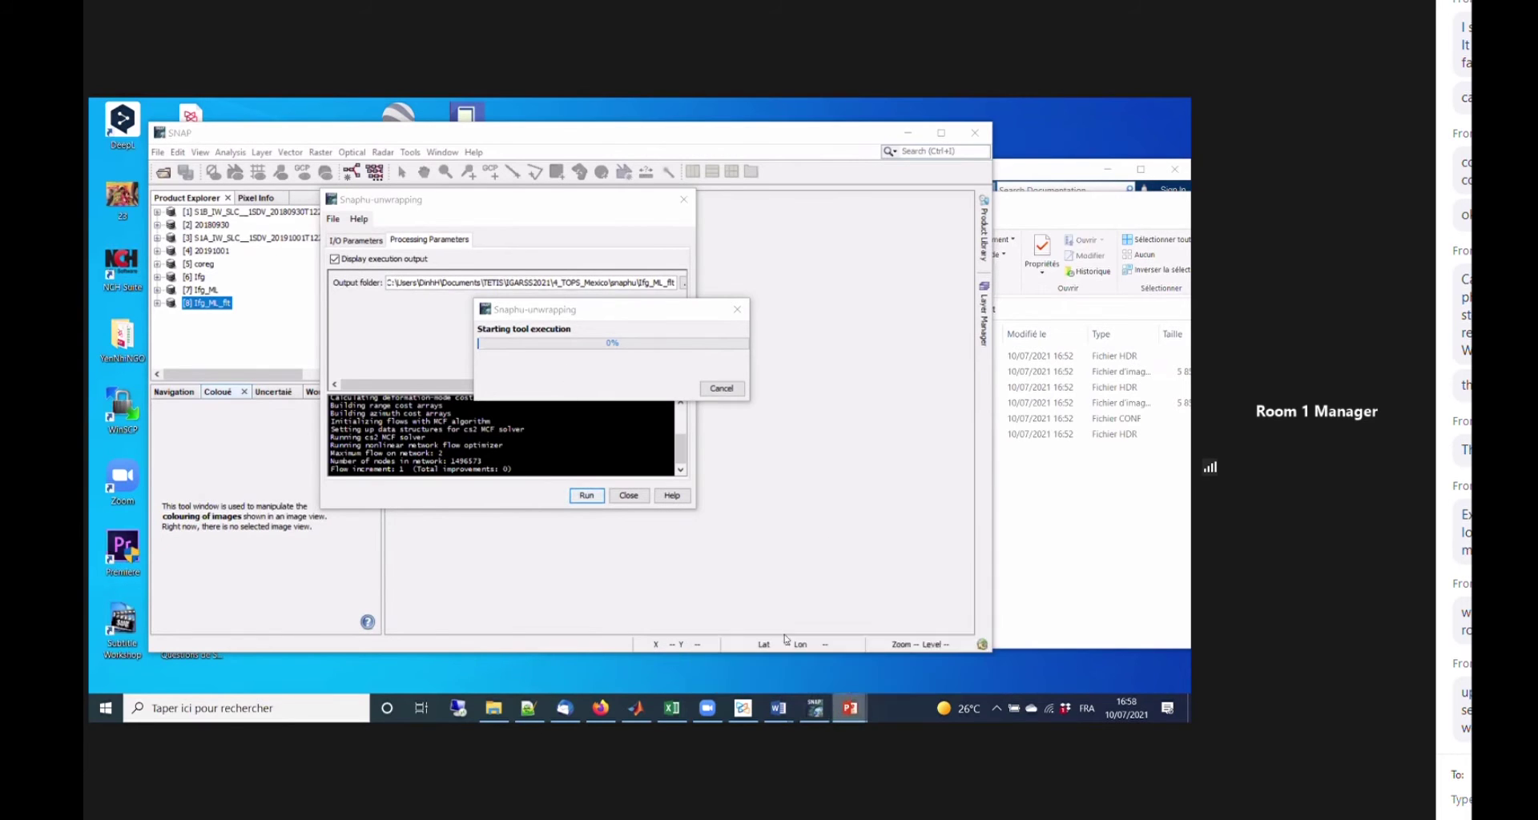
Switch to PowerPoint and examine the multilooking slide and the slide on preparing the master file with IW3 and bursts 3-4.
{"action": "left_click", "coordinate": [849, 708]}
{"action": "scroll", "coordinate": [202, 409], "scroll_direction": "up", "scroll_amount": 2}
{"action": "scroll", "coordinate": [202, 409], "scroll_direction": "up", "scroll_amount": 5}
{"action": "left_click", "coordinate": [172, 472]}
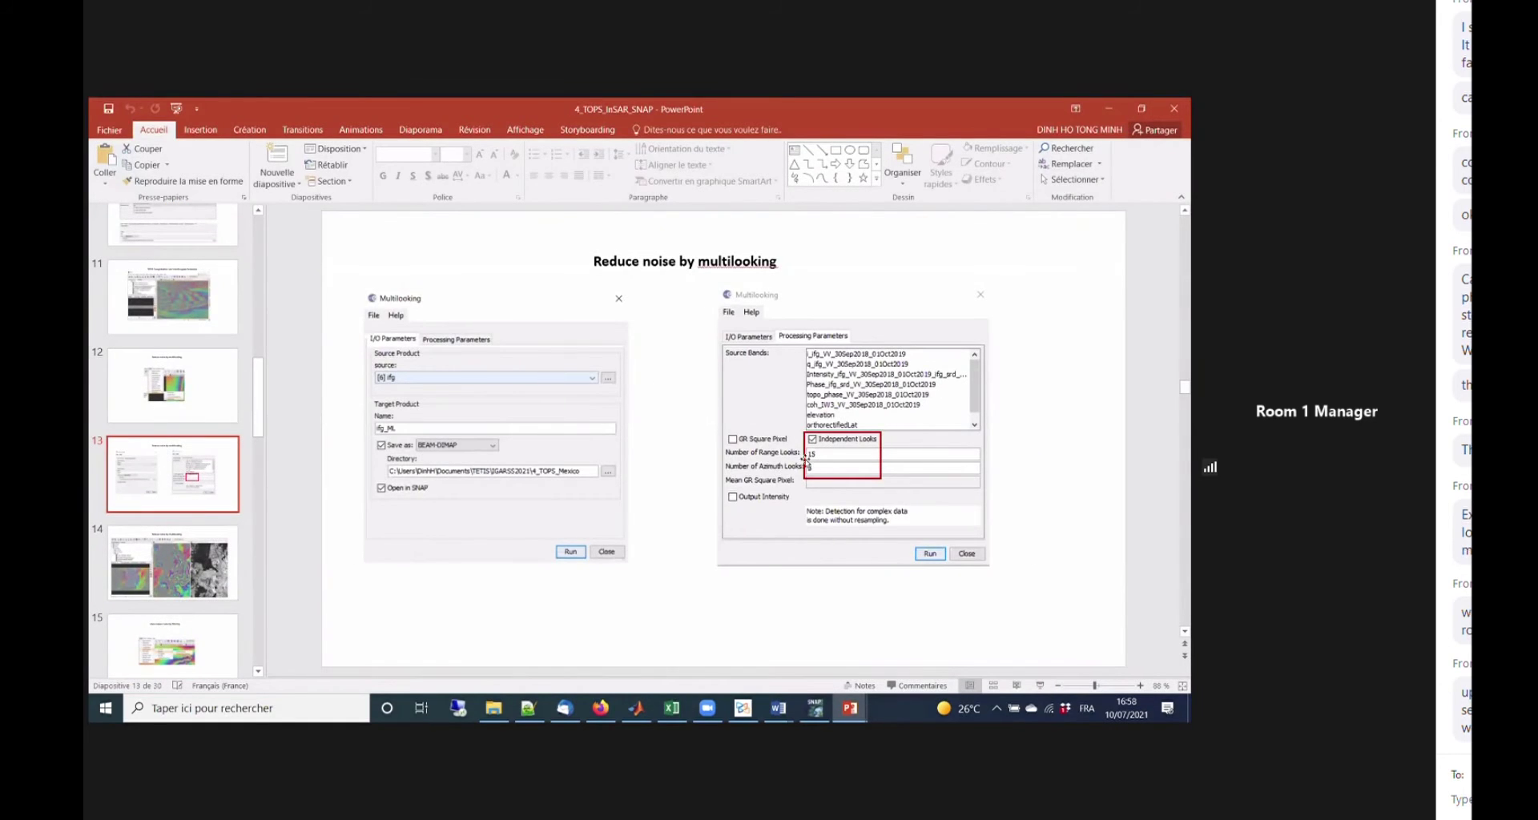
{"action": "scroll", "coordinate": [172, 473], "scroll_direction": "up", "scroll_amount": 2}
{"action": "scroll", "coordinate": [172, 472], "scroll_direction": "up", "scroll_amount": 8}
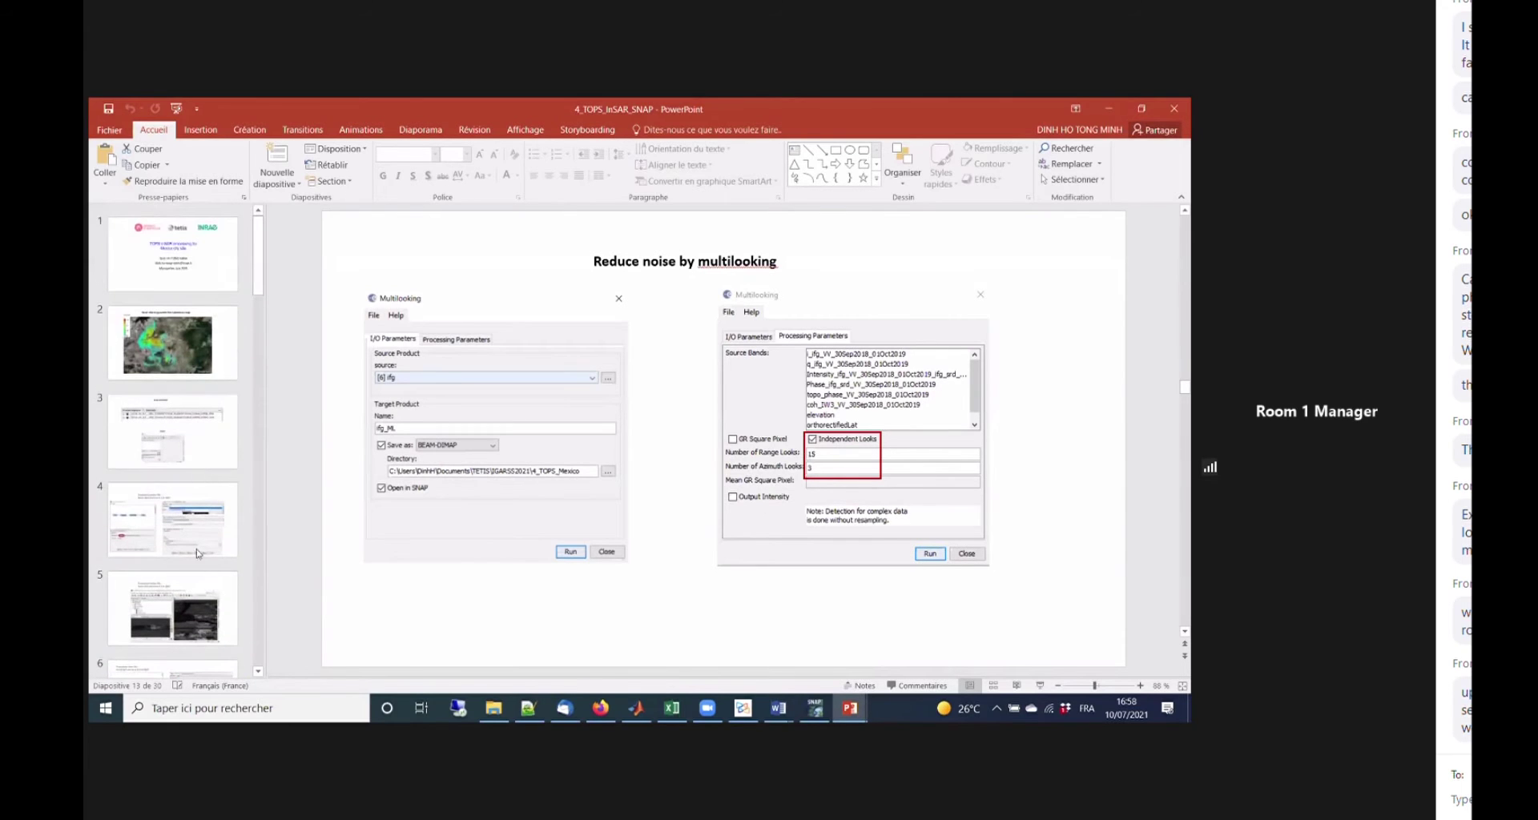
{"action": "left_click", "coordinate": [197, 553]}
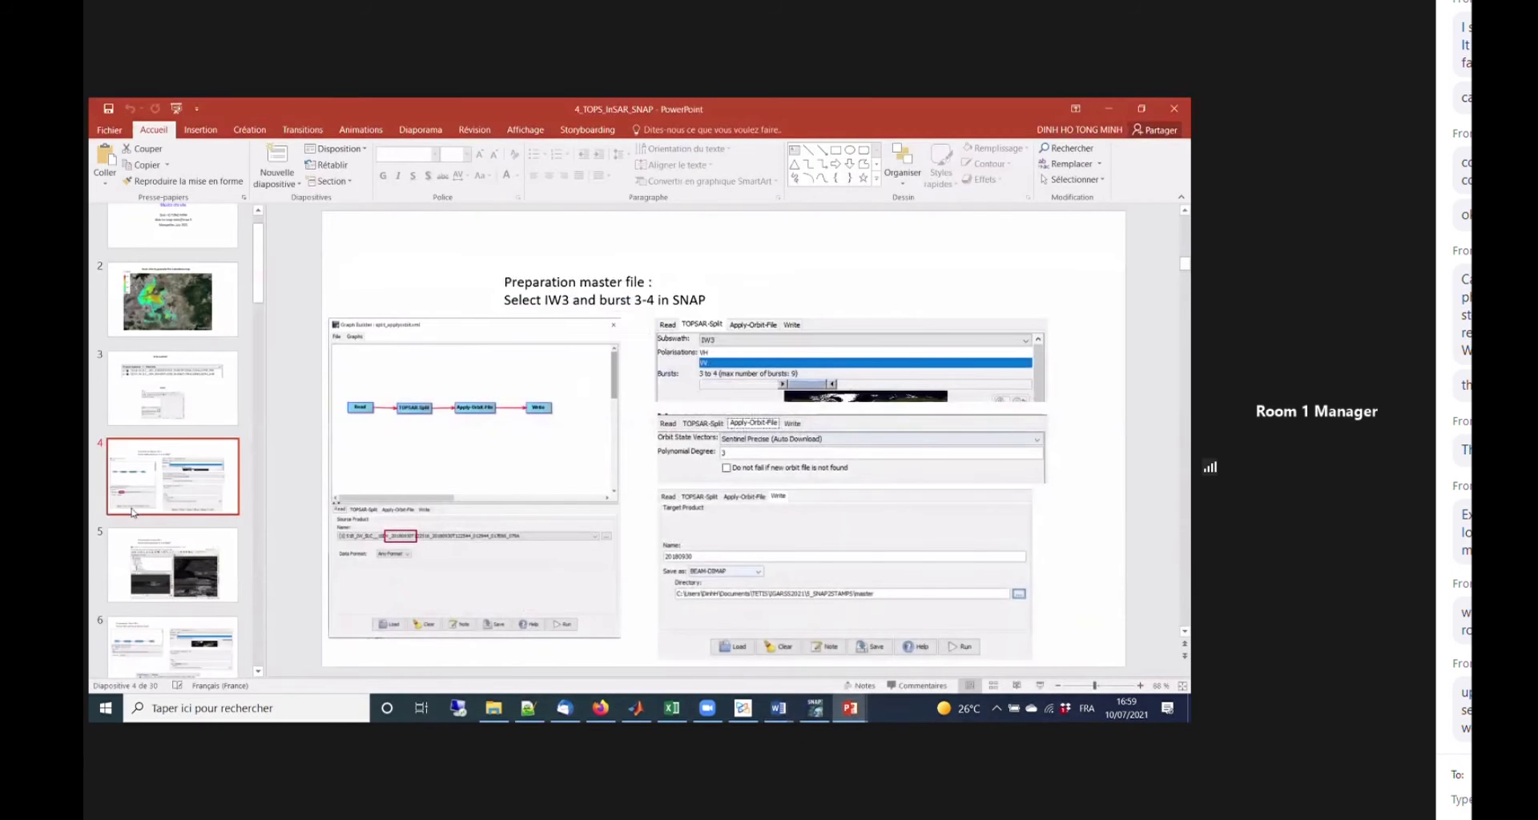
Browse the slide thumbnails of the 4_TOPS_InSAR_SNAP presentation from the coregistration slides through to the phase unwrapping slides.
{"action": "scroll", "coordinate": [169, 512], "scroll_direction": "down", "scroll_amount": 5}
{"action": "scroll", "coordinate": [170, 520], "scroll_direction": "down", "scroll_amount": 4}
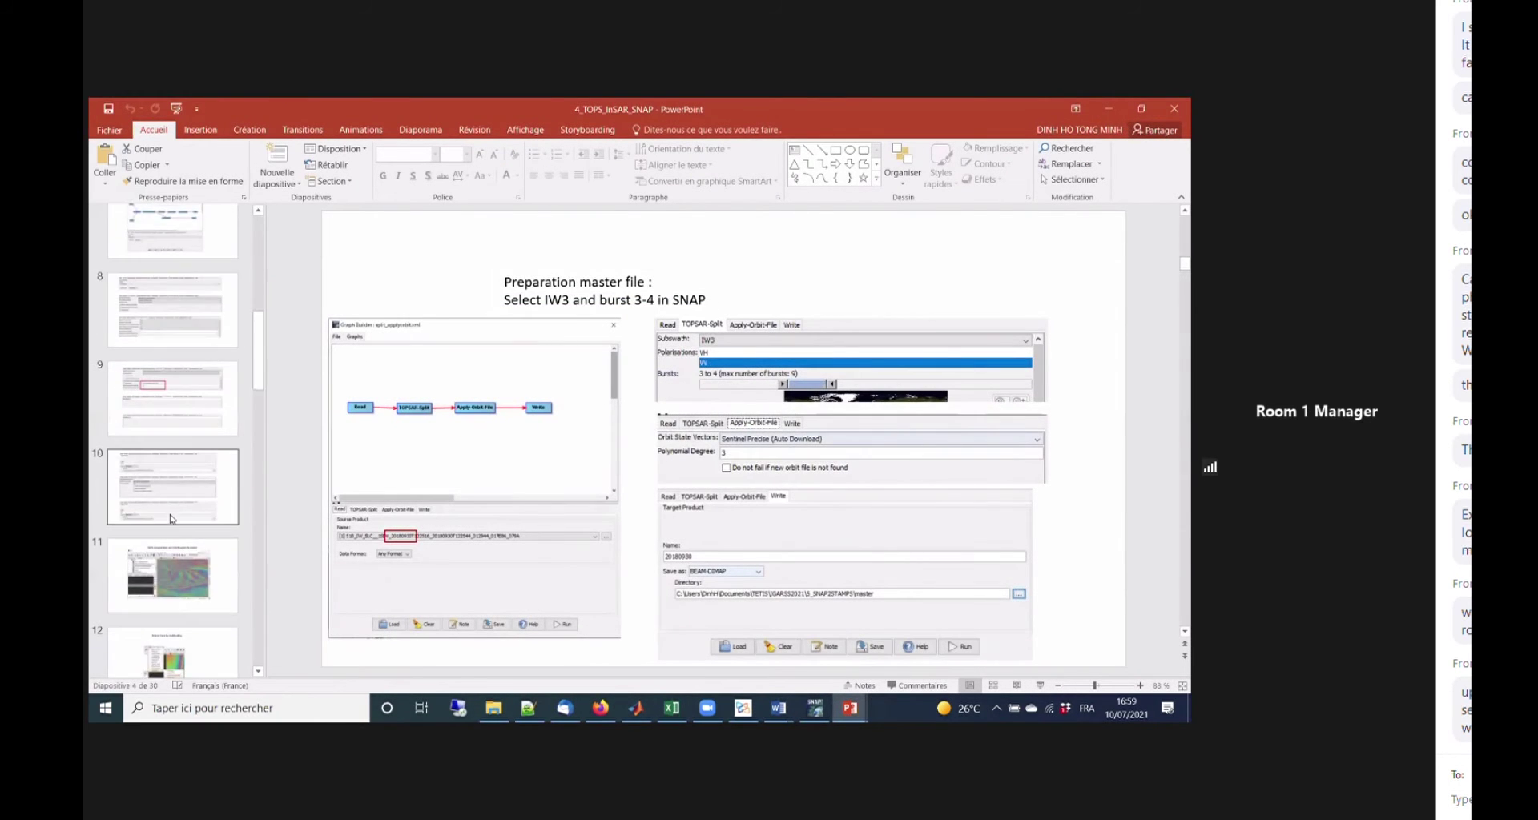
{"action": "scroll", "coordinate": [171, 520], "scroll_direction": "down", "scroll_amount": 2}
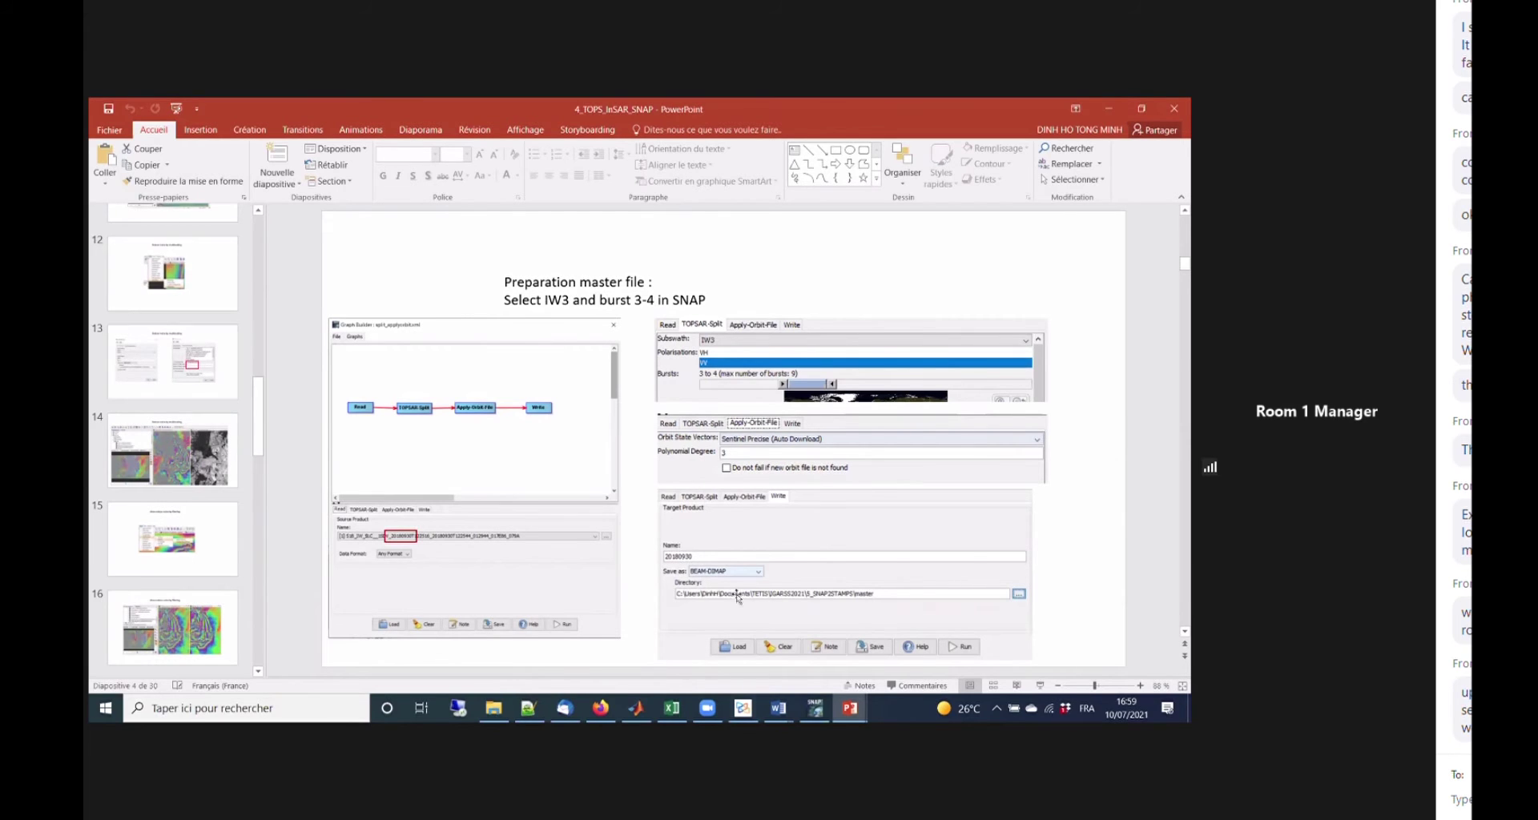
{"action": "scroll", "coordinate": [189, 530], "scroll_direction": "down", "scroll_amount": 2}
{"action": "scroll", "coordinate": [189, 530], "scroll_direction": "down", "scroll_amount": 5}
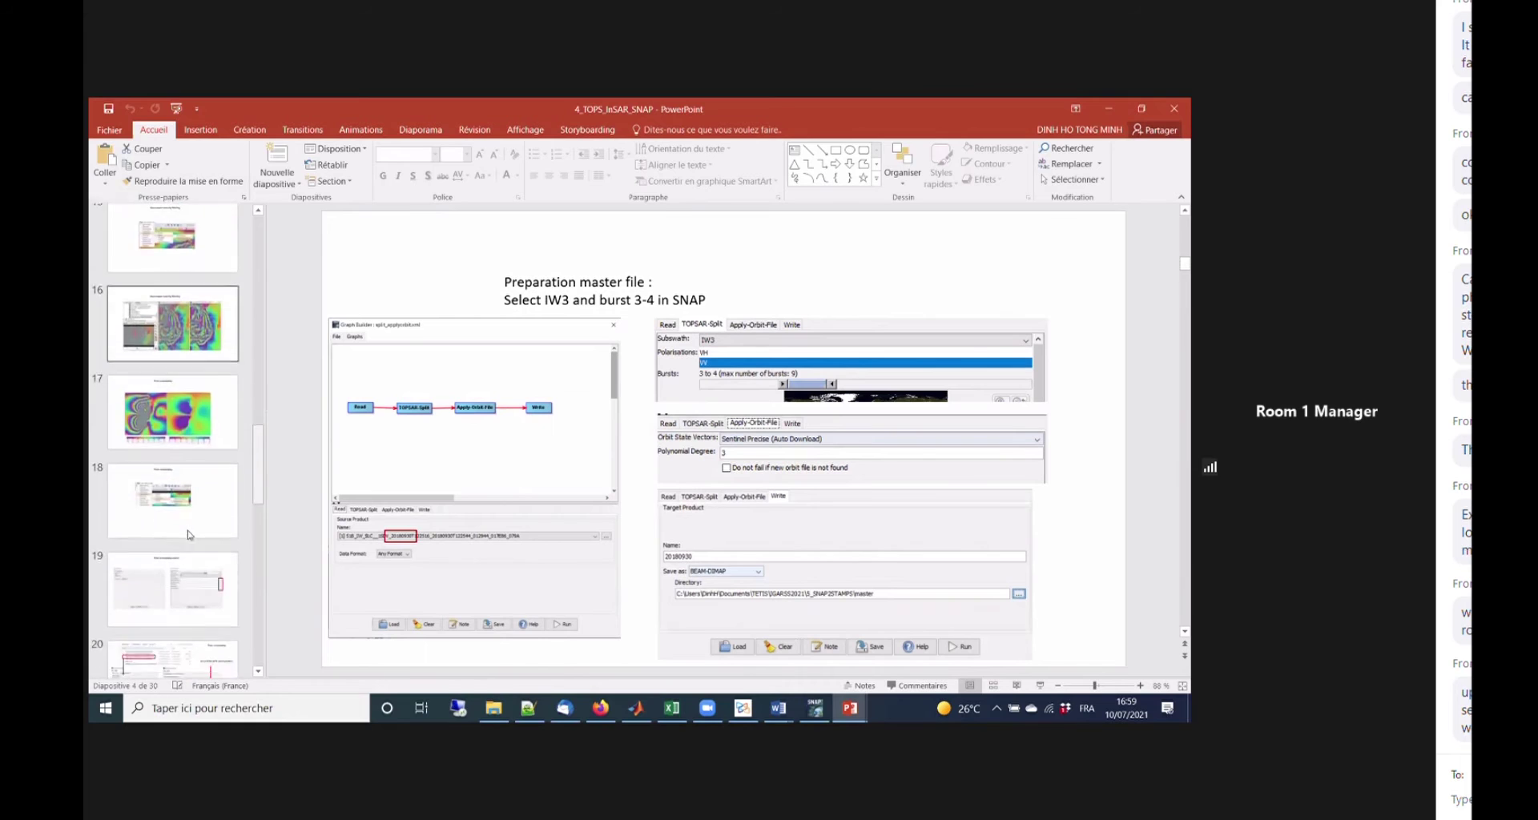
{"action": "scroll", "coordinate": [196, 565], "scroll_direction": "down", "scroll_amount": 3}
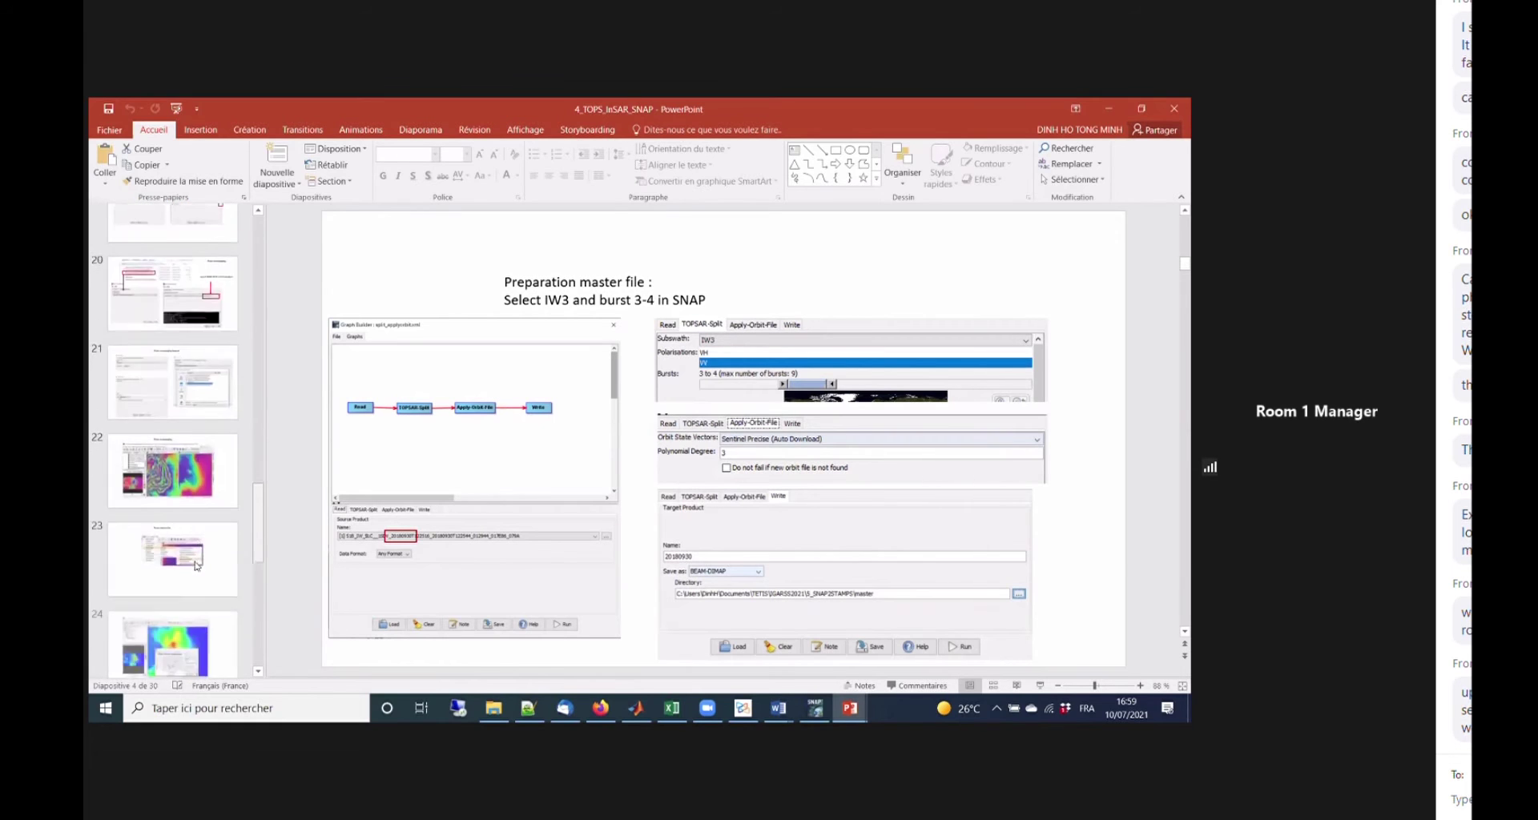
{"action": "scroll", "coordinate": [196, 565], "scroll_direction": "up", "scroll_amount": 2}
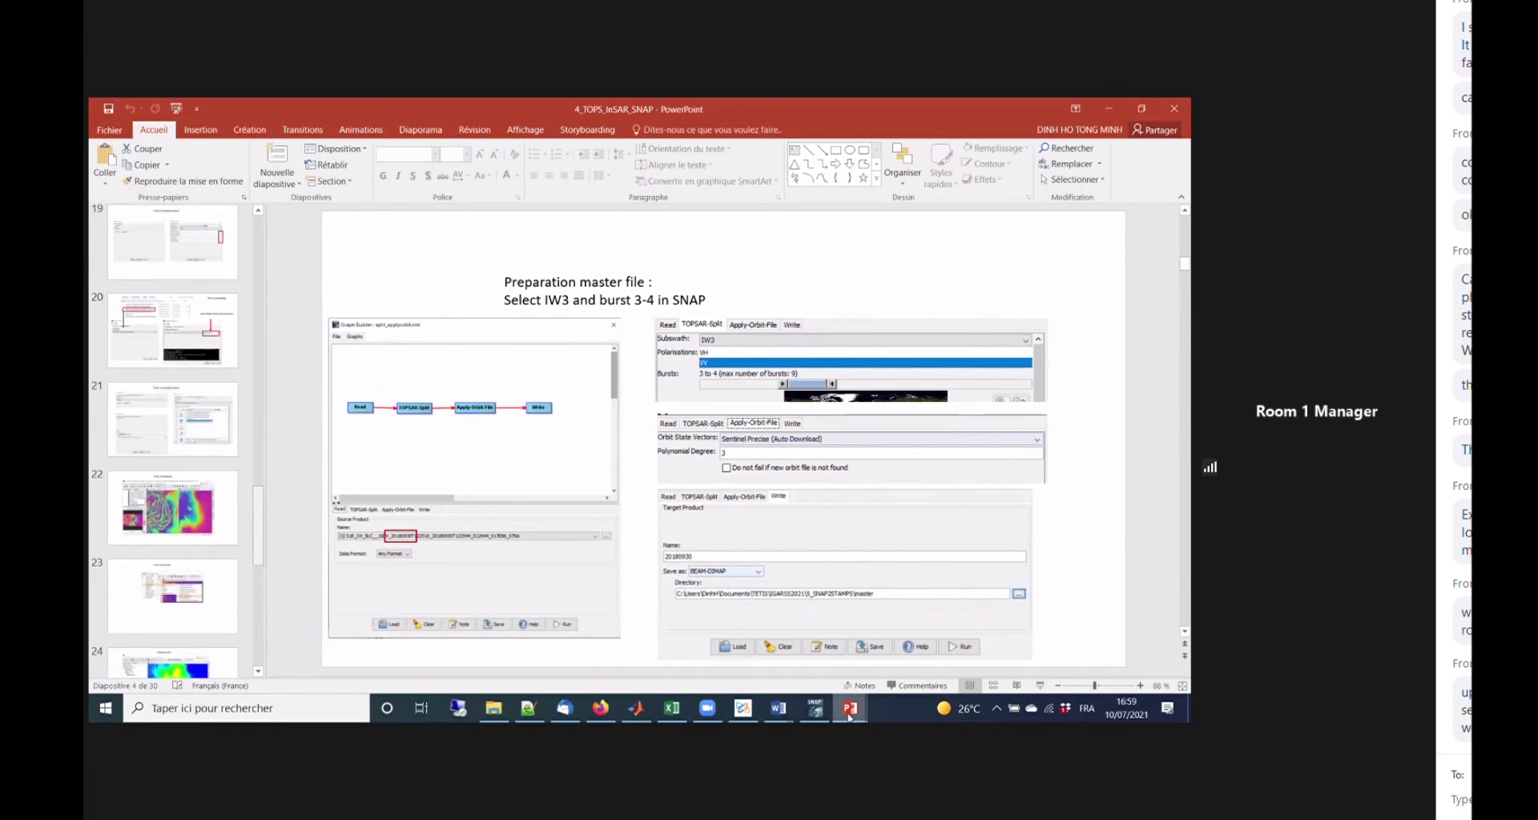
Switch to SNAP to check the running unwrapping, and examine the output files in Ifg_ML_flt in File Explorer.
{"action": "left_click", "coordinate": [815, 708]}
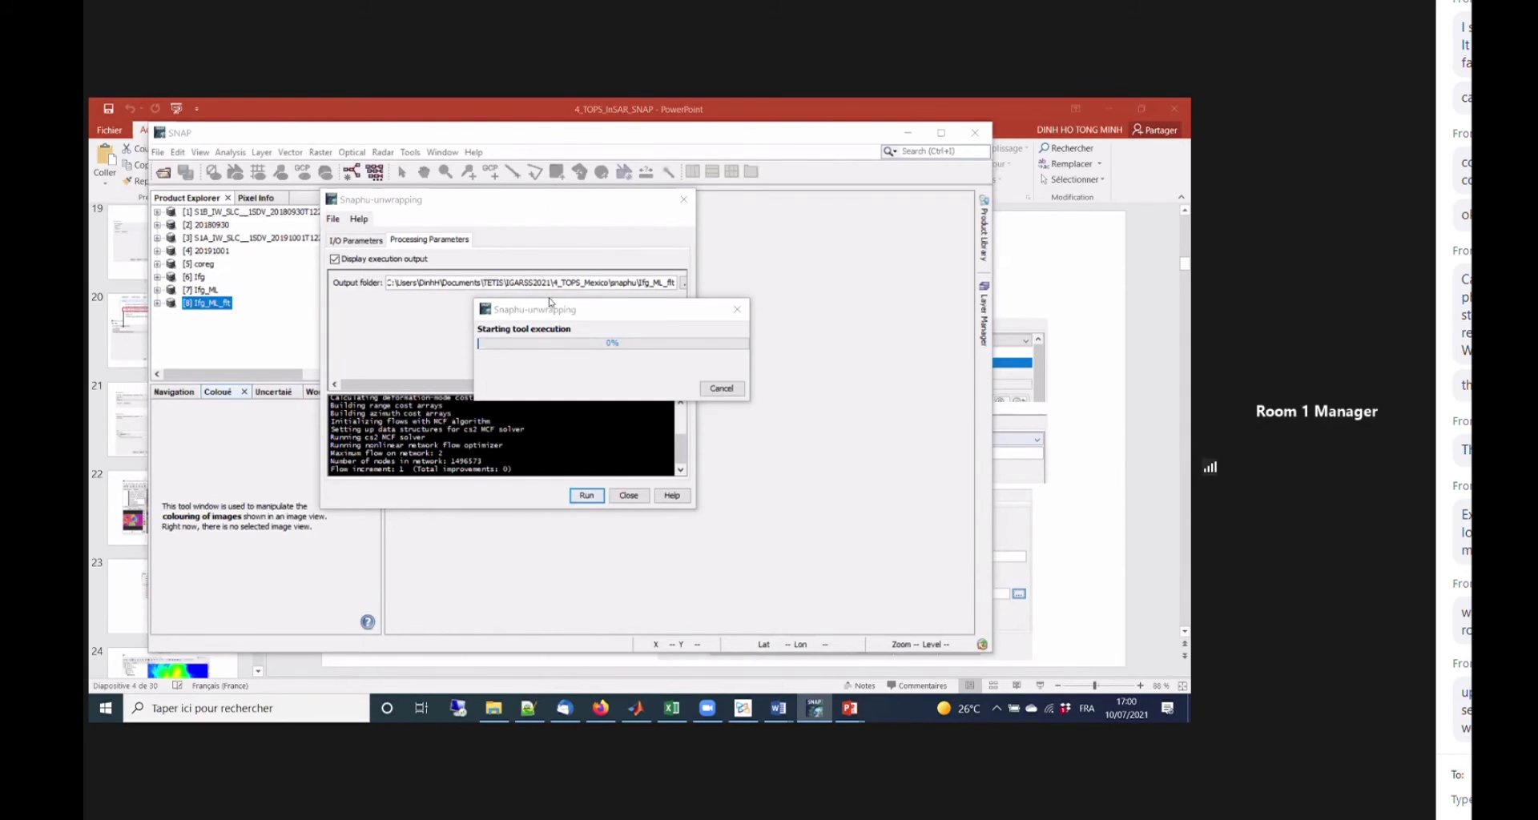
{"action": "left_click_drag", "start_coordinate": [552, 315], "coordinate": [599, 312]}
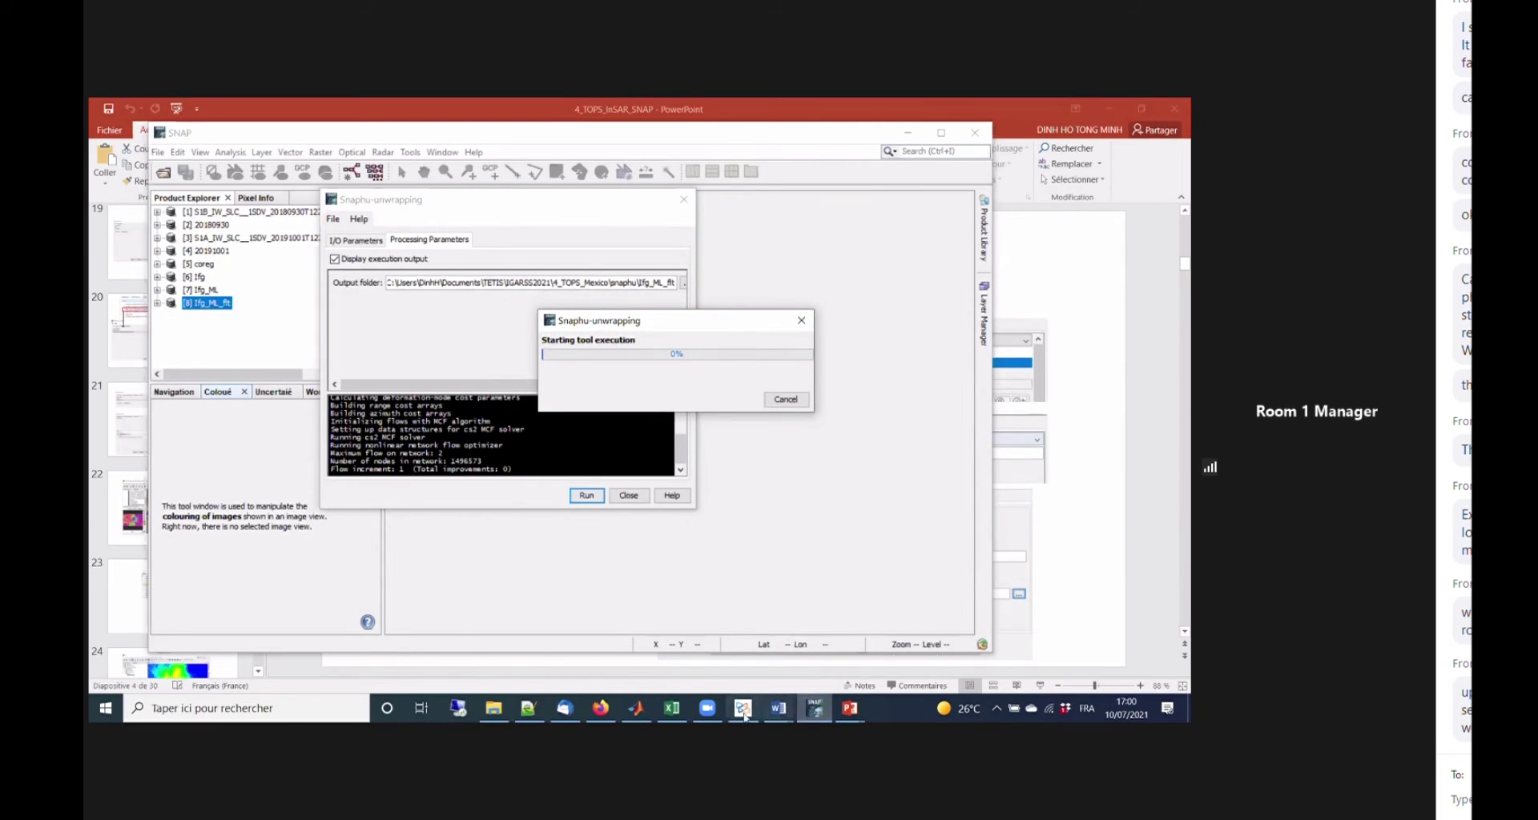
{"action": "key", "text": "alt+Tab"}
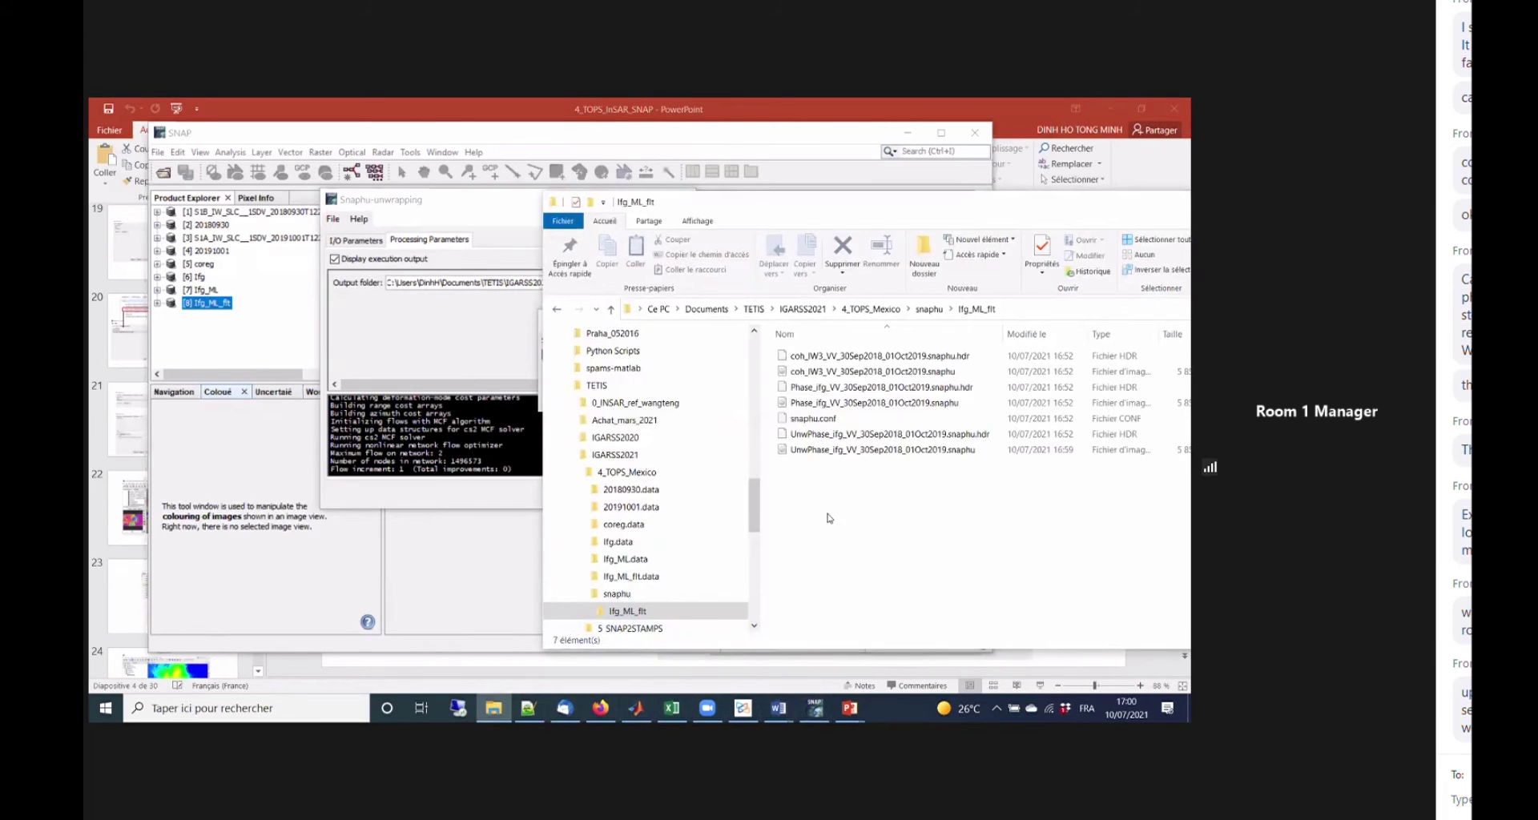
Open the snaphu.conf file from the Ifg_ML_flt folder in Notepad++.
{"action": "left_click_drag", "start_coordinate": [896, 207], "coordinate": [662, 217]}
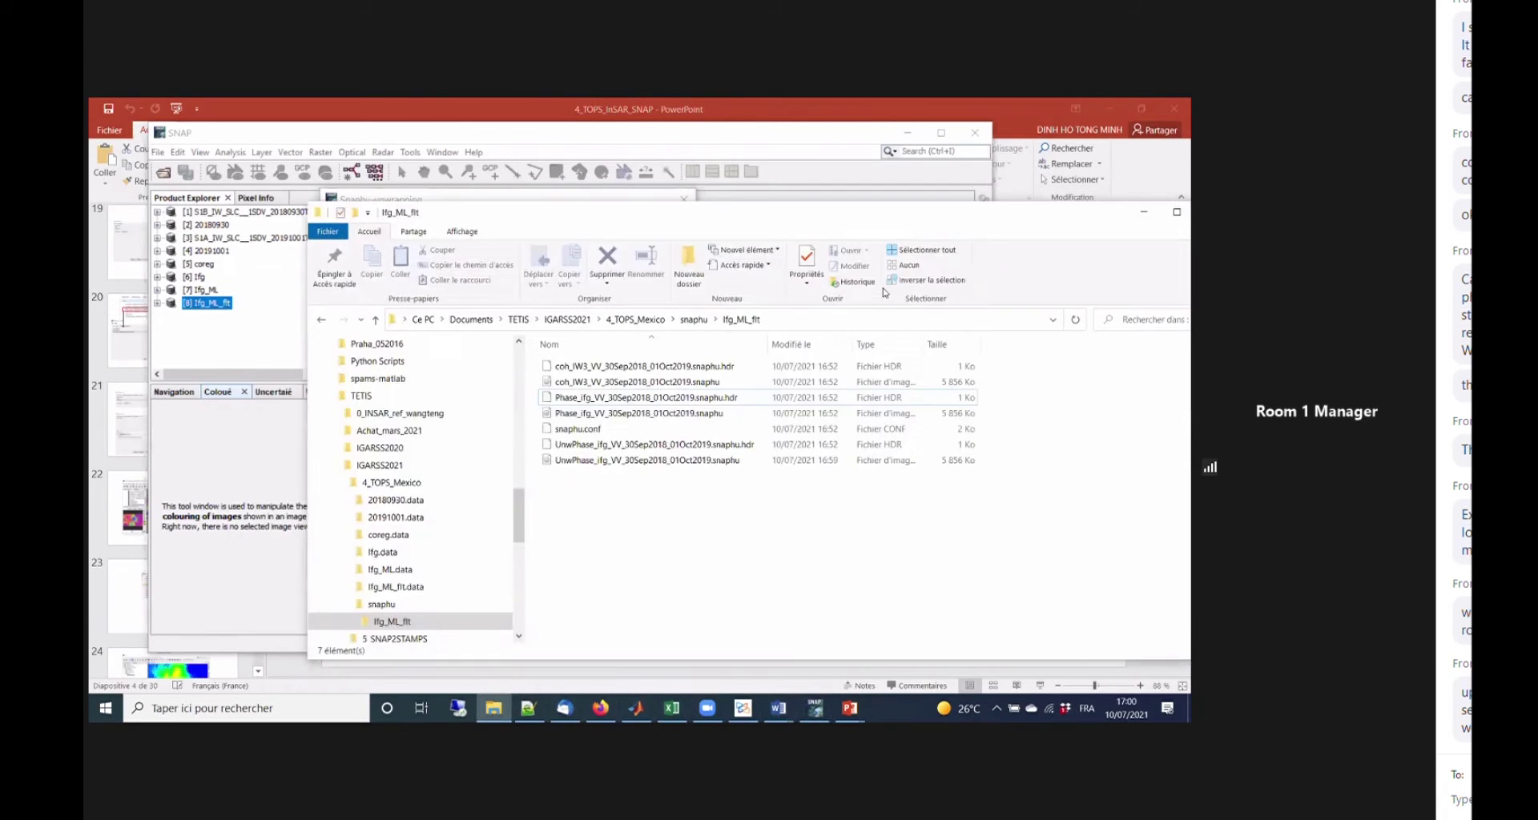
{"action": "left_click", "coordinate": [591, 430]}
{"action": "left_click", "coordinate": [791, 318]}
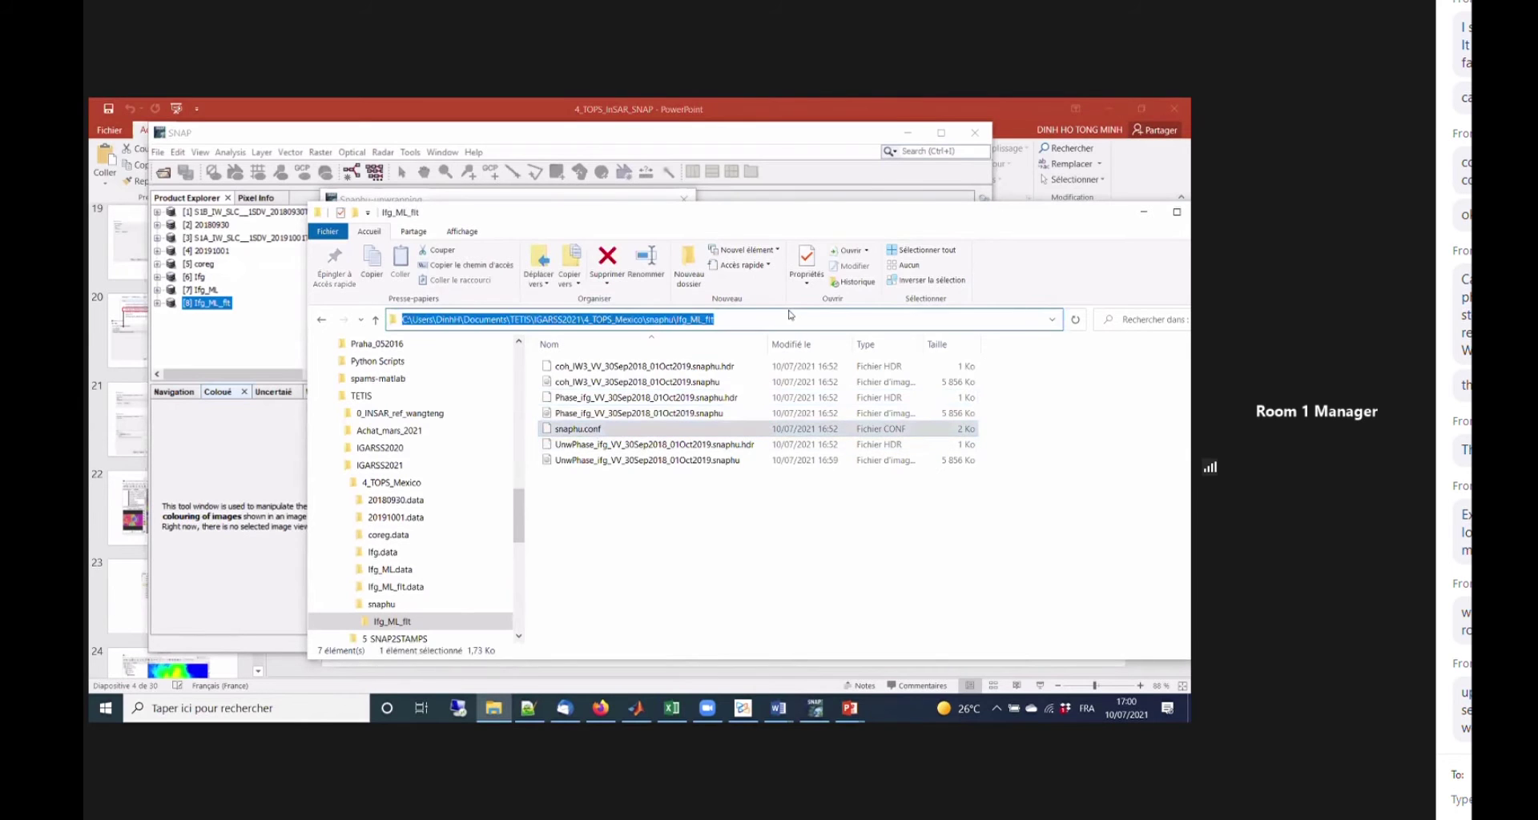
{"action": "key", "text": "Escape"}
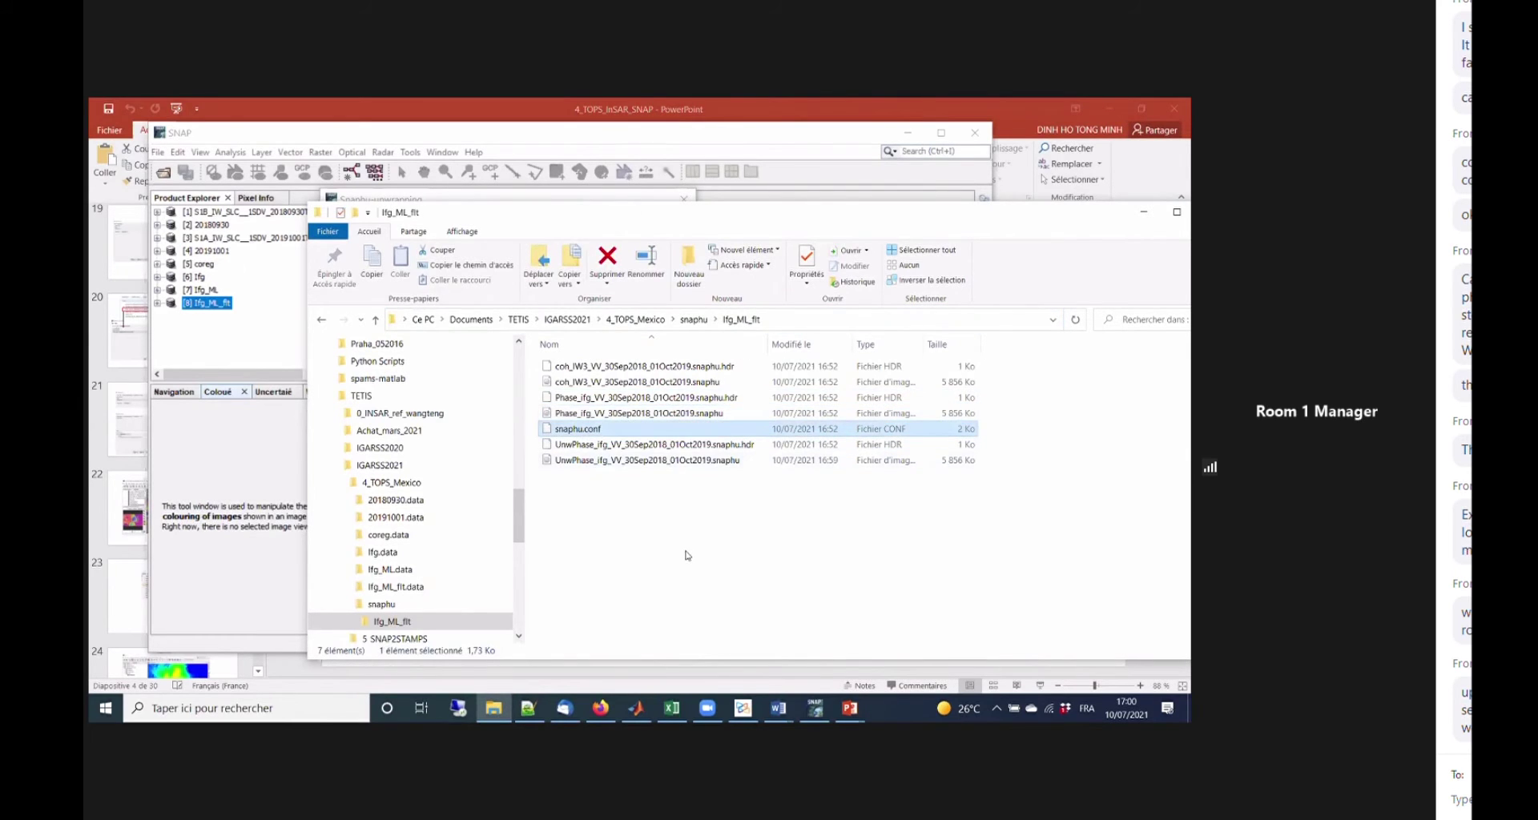
{"action": "left_click", "coordinate": [686, 555]}
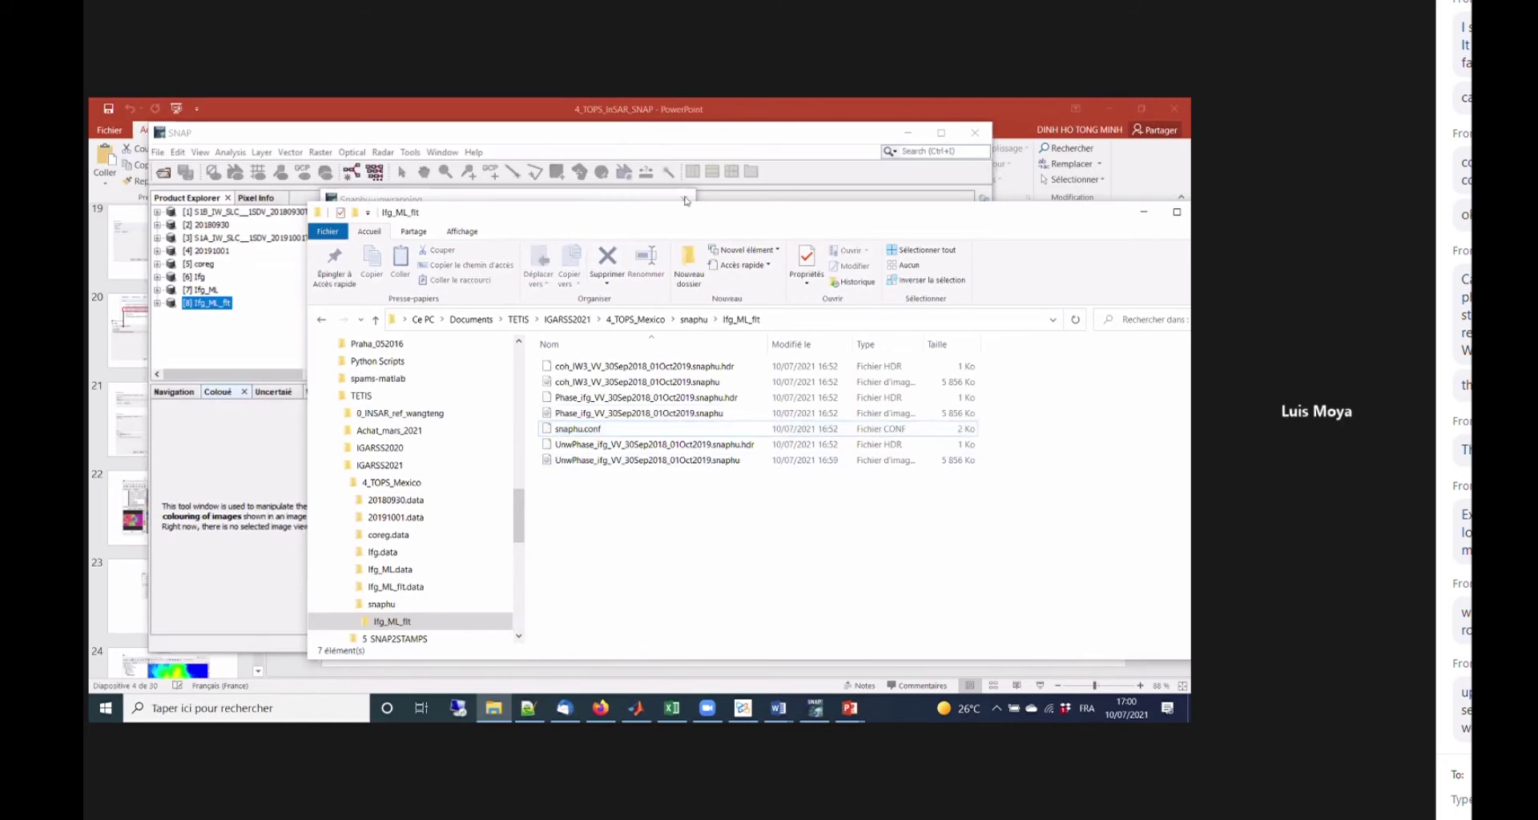
{"action": "left_click_drag", "start_coordinate": [681, 194], "coordinate": [729, 167]}
{"action": "left_click", "coordinate": [649, 399]}
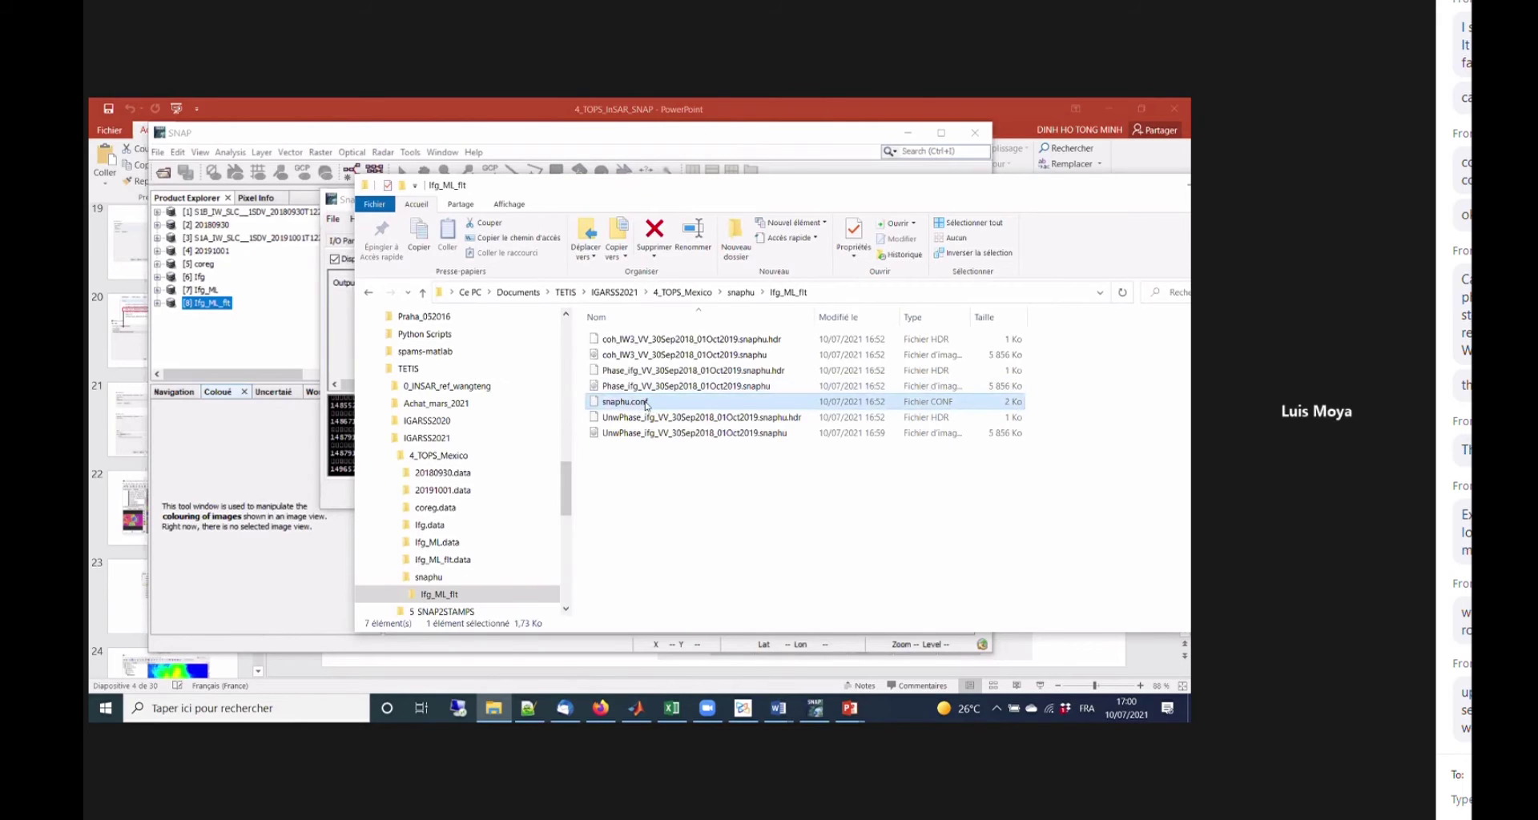
{"action": "right_click", "coordinate": [647, 405]}
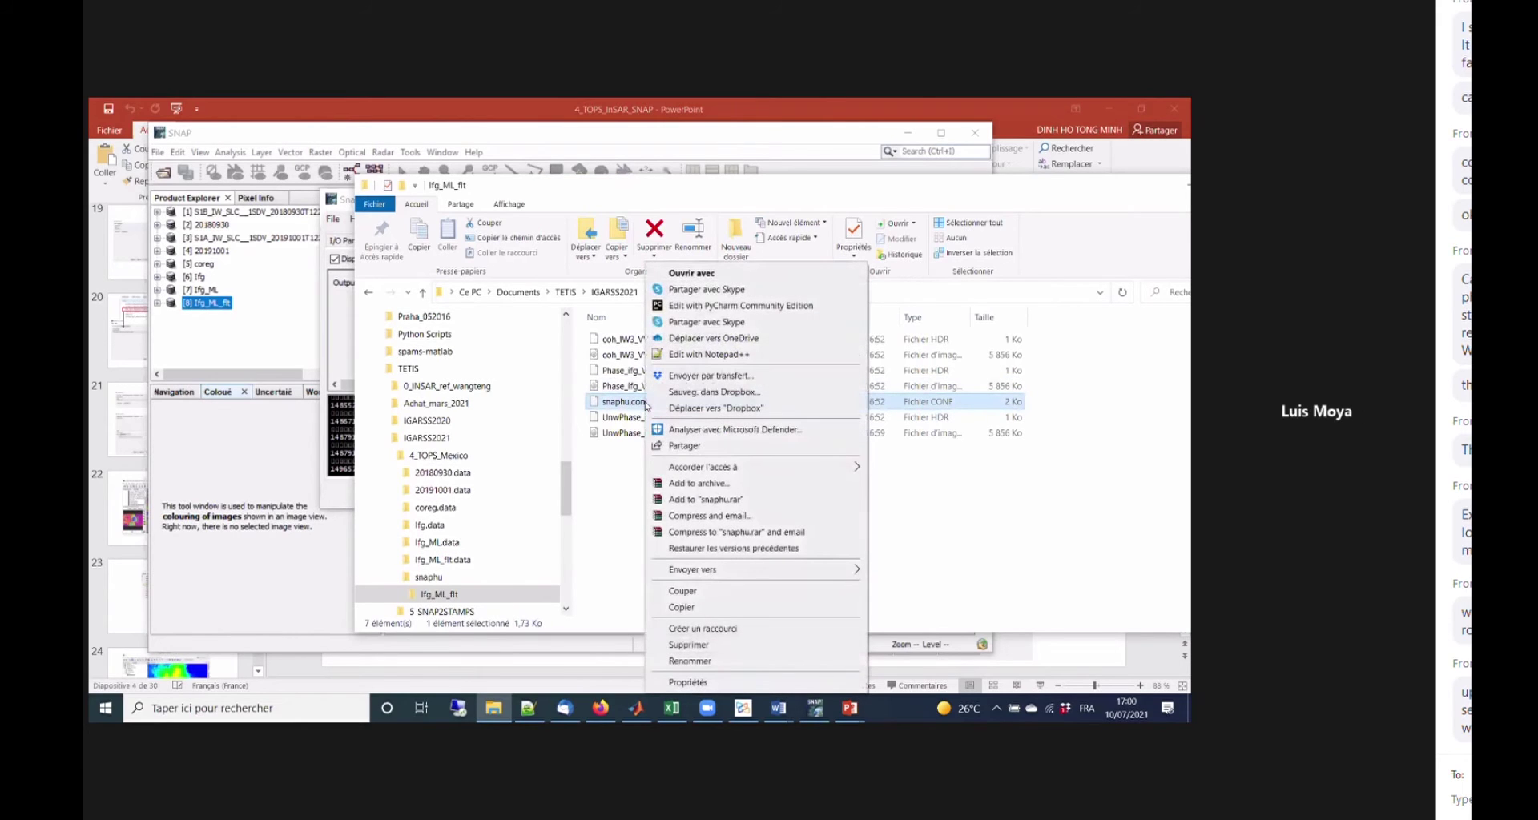
{"action": "left_click", "coordinate": [708, 356]}
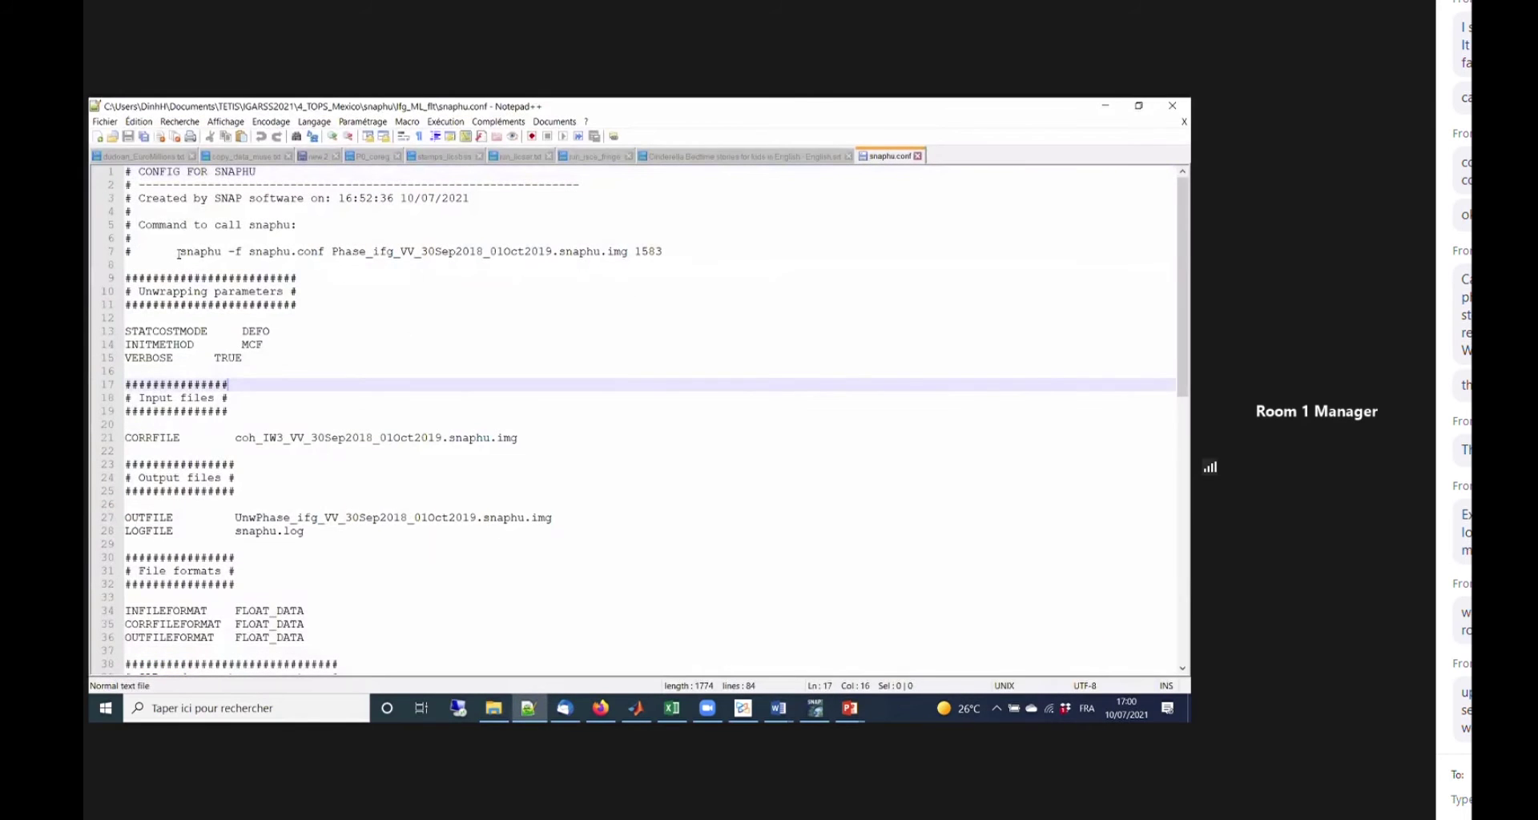
Highlight the command that calls snaphu on line 7 of snaphu.conf.
{"action": "left_click_drag", "start_coordinate": [180, 251], "coordinate": [675, 247]}
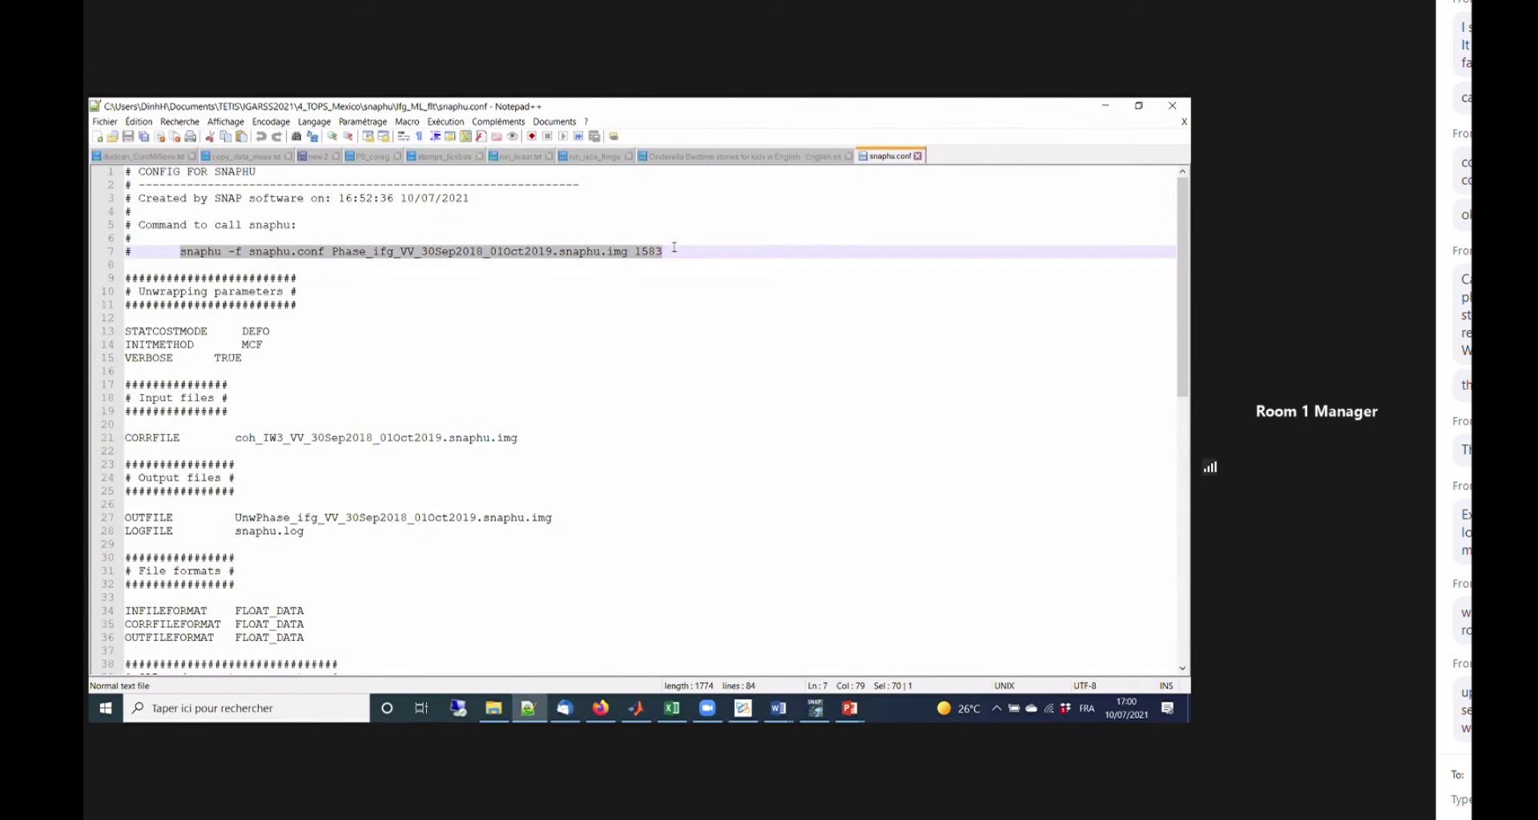
{"action": "left_click", "coordinate": [641, 316]}
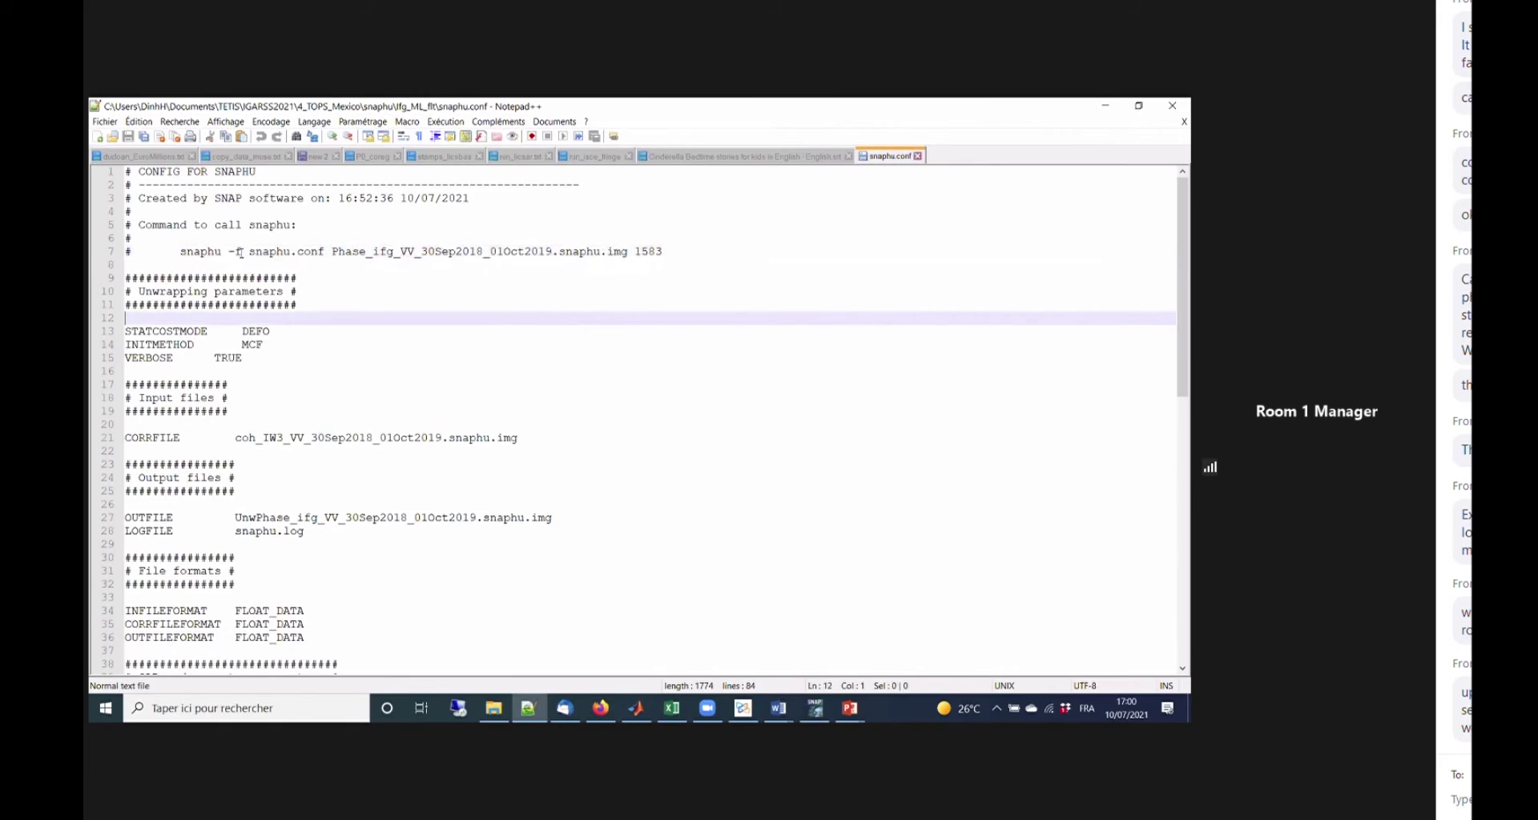
{"action": "left_click_drag", "start_coordinate": [176, 251], "coordinate": [692, 251]}
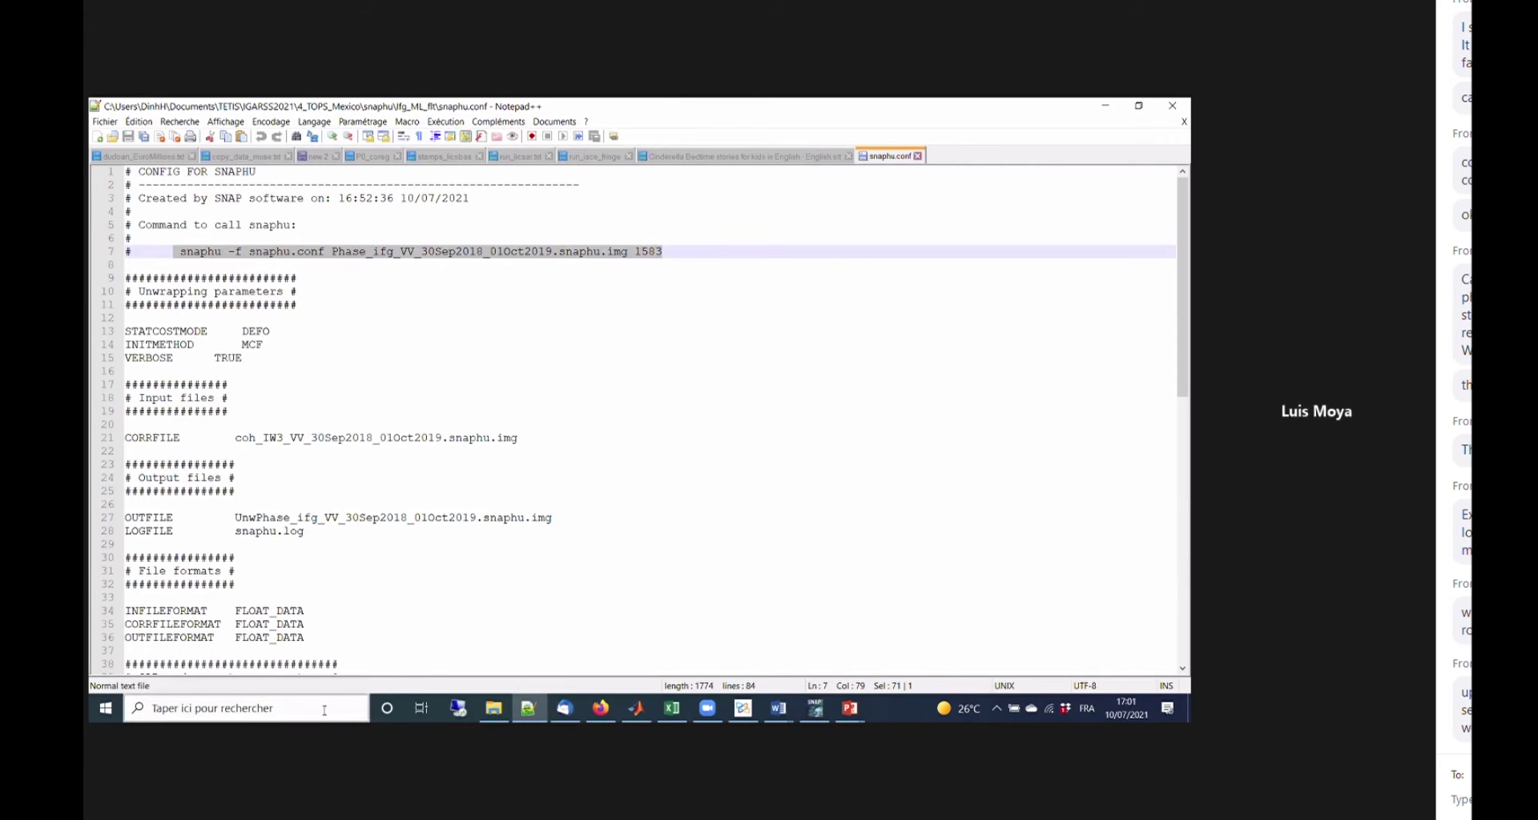
Copy the Ifg_ML_flt folder path from File Explorer, set it as MATLAB's working directory with cd, and list its files with ls.
{"action": "left_click", "coordinate": [641, 719]}
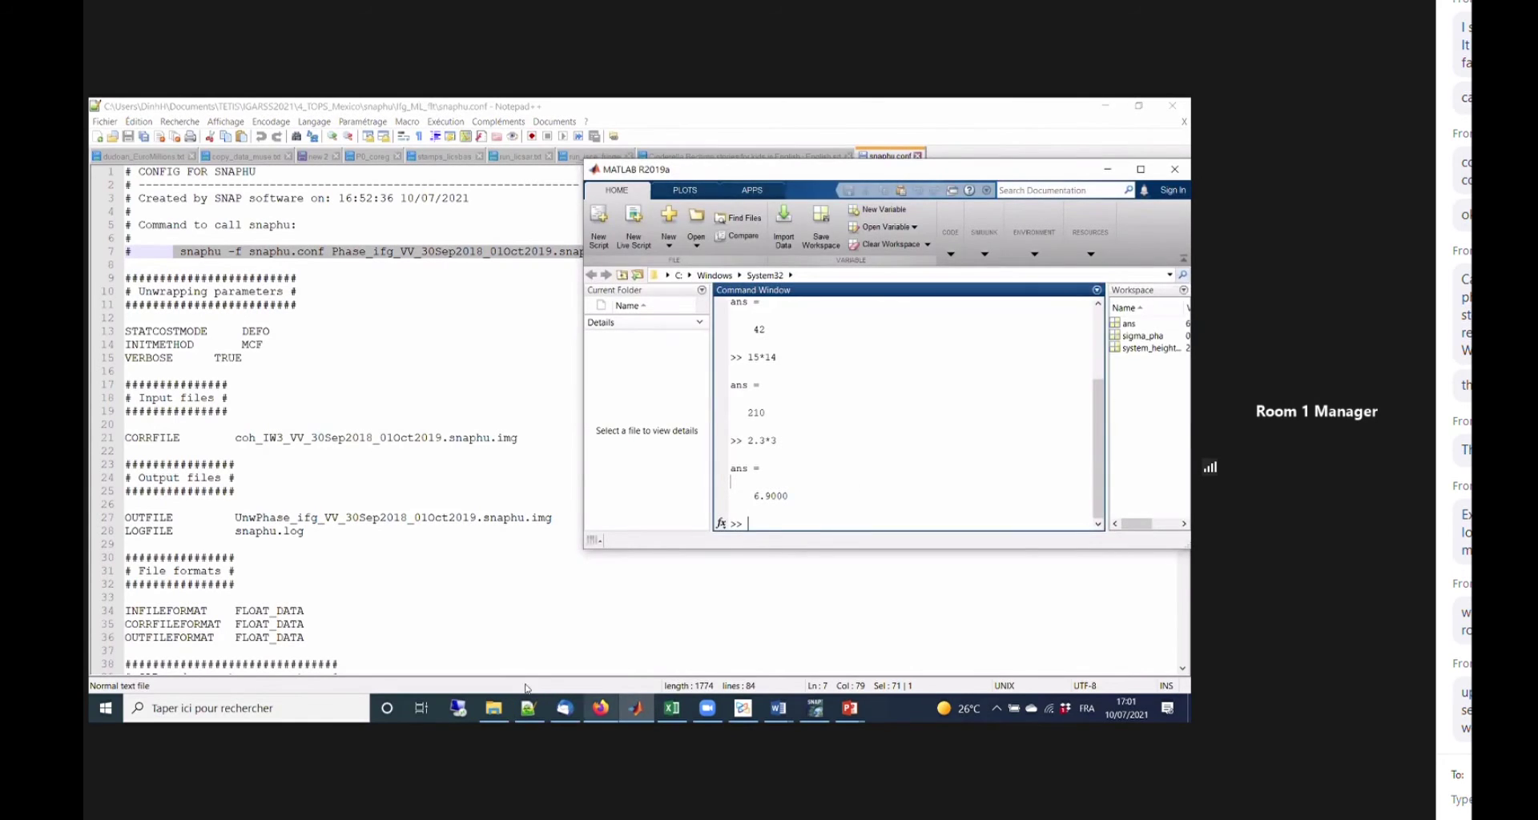
{"action": "left_click", "coordinate": [493, 708]}
{"action": "left_click", "coordinate": [842, 293]}
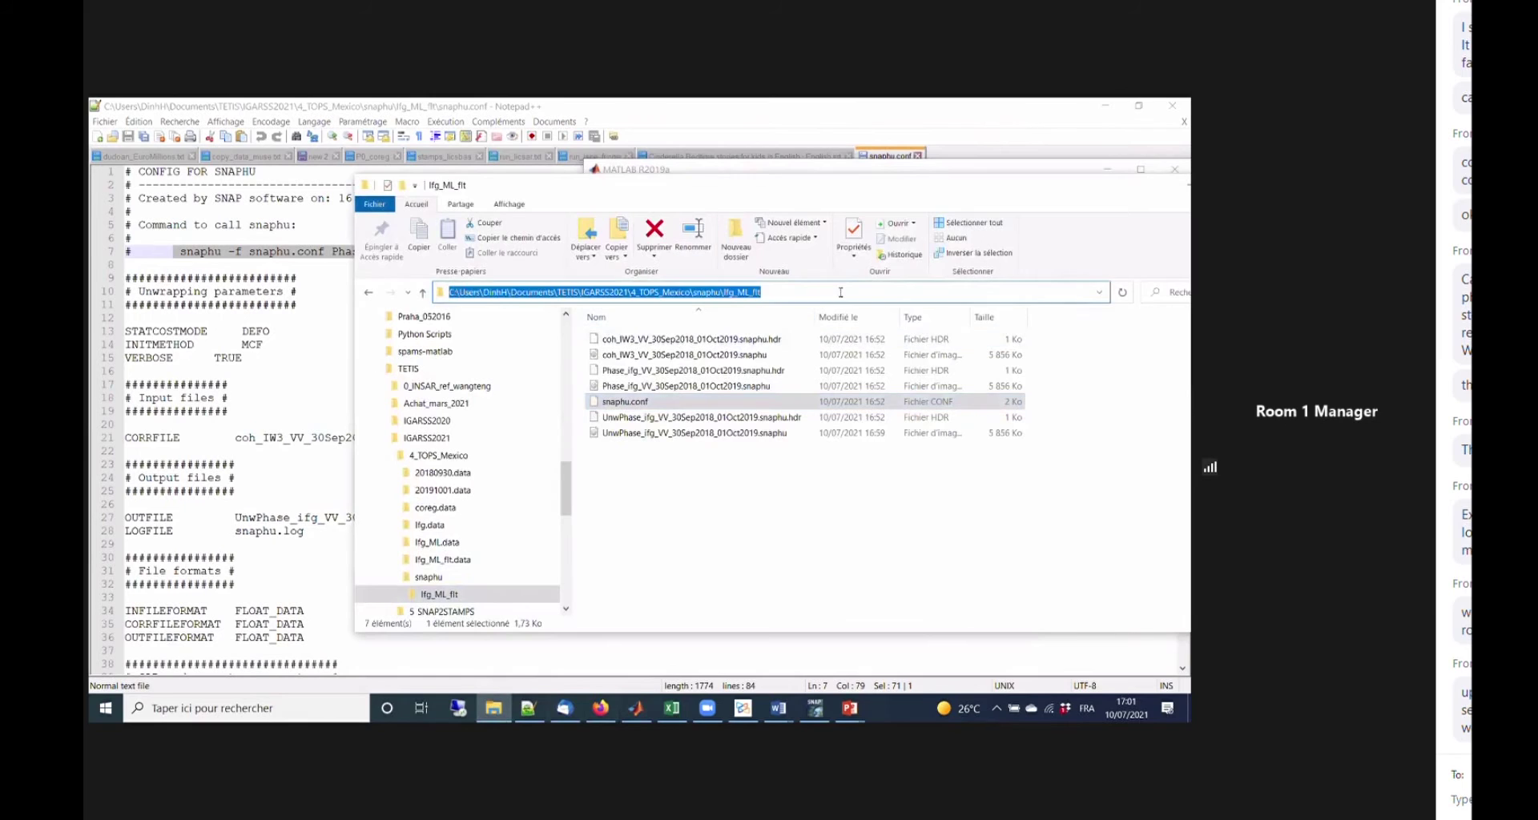
{"action": "left_click", "coordinate": [946, 160]}
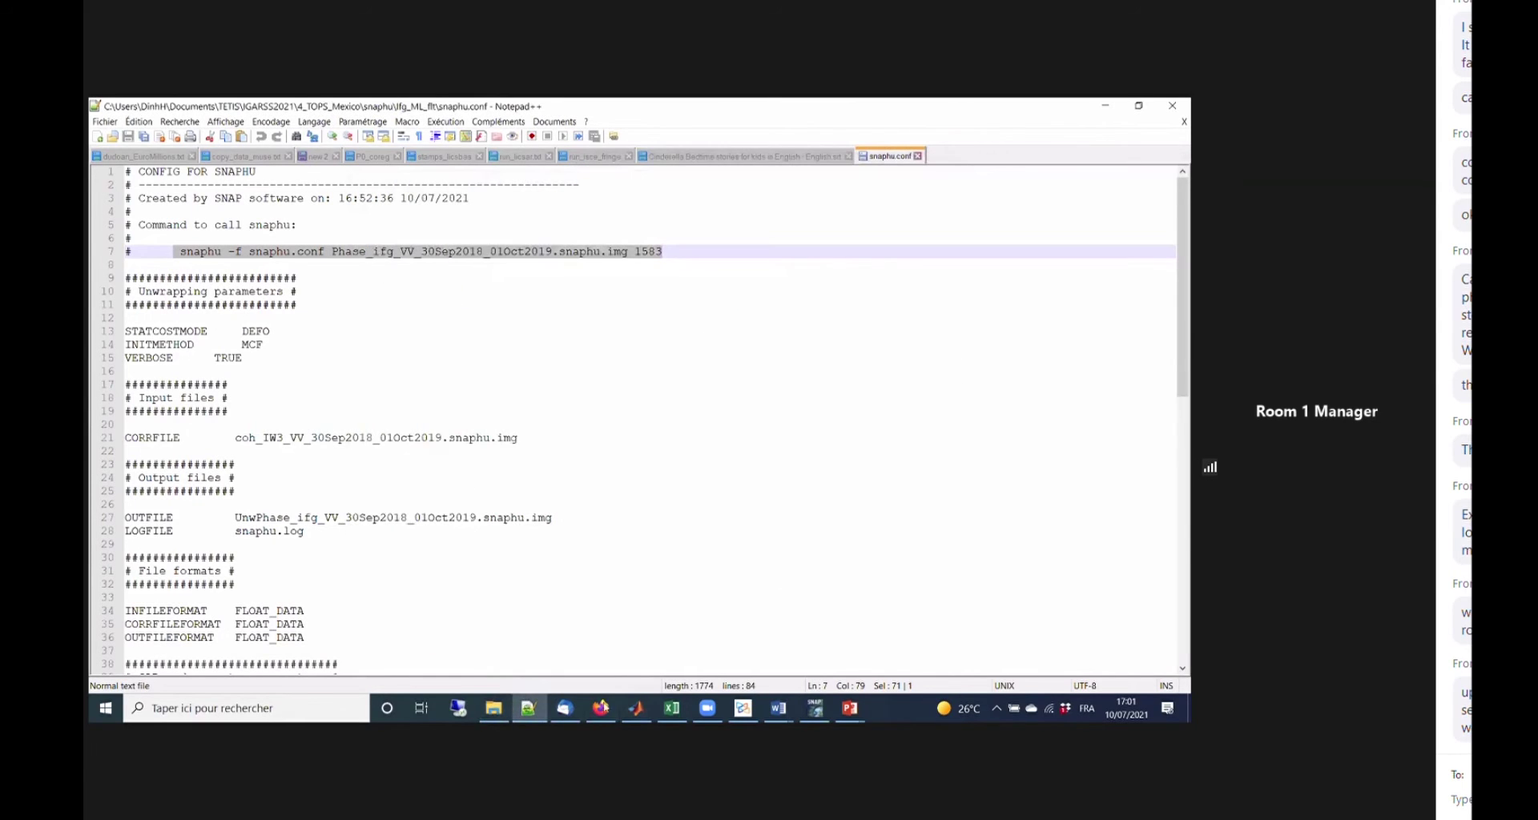
{"action": "left_click", "coordinate": [636, 708]}
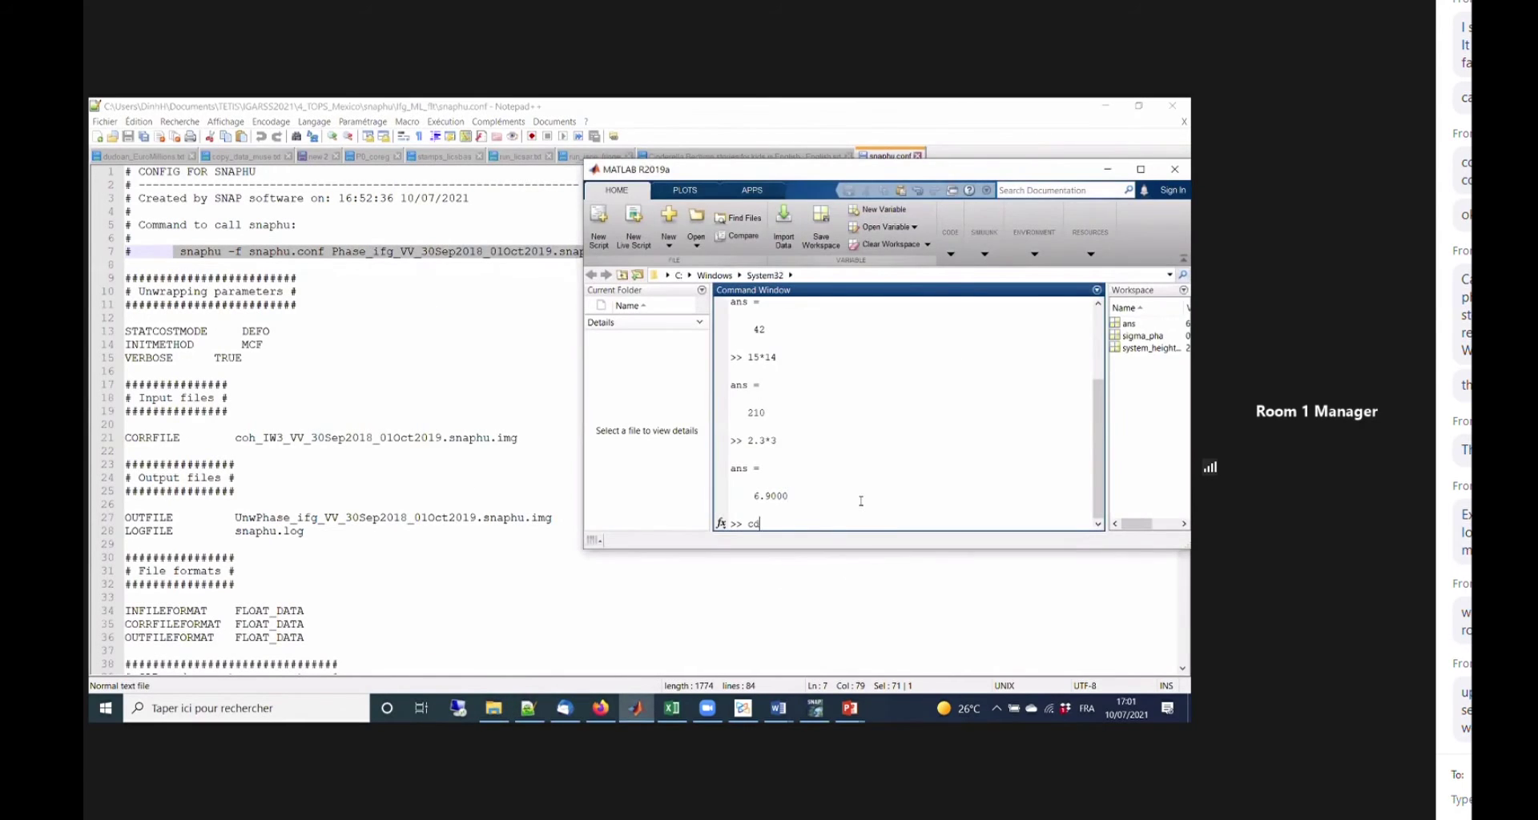
{"action": "type", "text": "cd"}
{"action": "type", "text": "C:\\Users\\DinhH\\Documents\\TETIS\\IGARSS2021\\4_TOPS_Mexico\\snaphu\\ifg_ML_flt"}
{"action": "key", "text": "Return"}
{"action": "type", "text": "ls"}
{"action": "key", "text": "Return"}
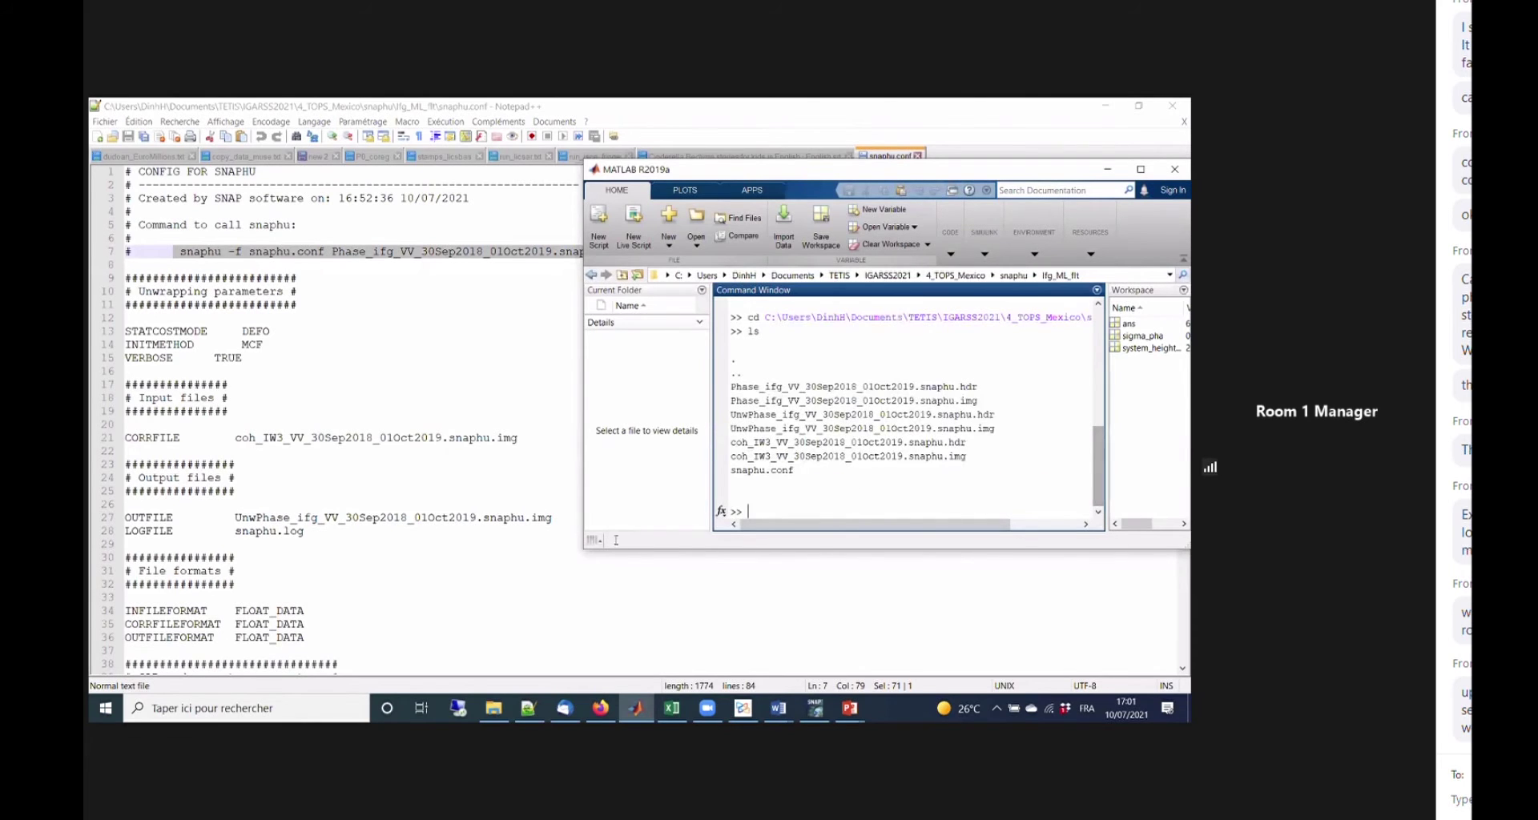
{"action": "left_click_drag", "start_coordinate": [805, 472], "coordinate": [744, 466]}
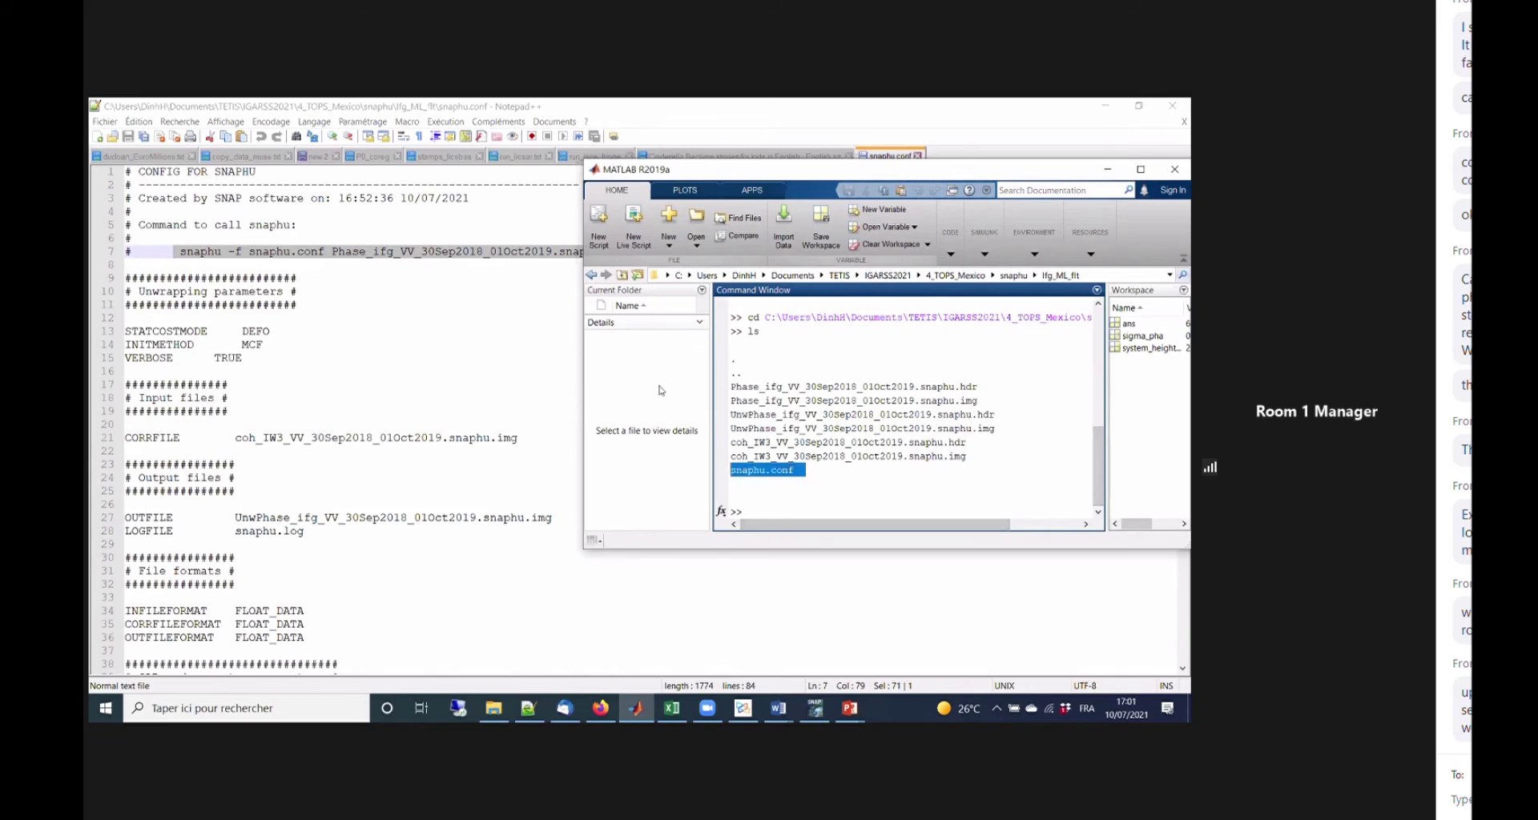
Copy the command "snaphu -f snaphu.conf Phase_ifg_VV_30Sep2018_01Oct2019.snaphu.img 1583" from snaphu.conf into MATLAB's command prompt without running it.
{"action": "left_click", "coordinate": [361, 331]}
{"action": "left_click_drag", "start_coordinate": [181, 253], "coordinate": [768, 245]}
{"action": "key", "text": "ctrl+c"}
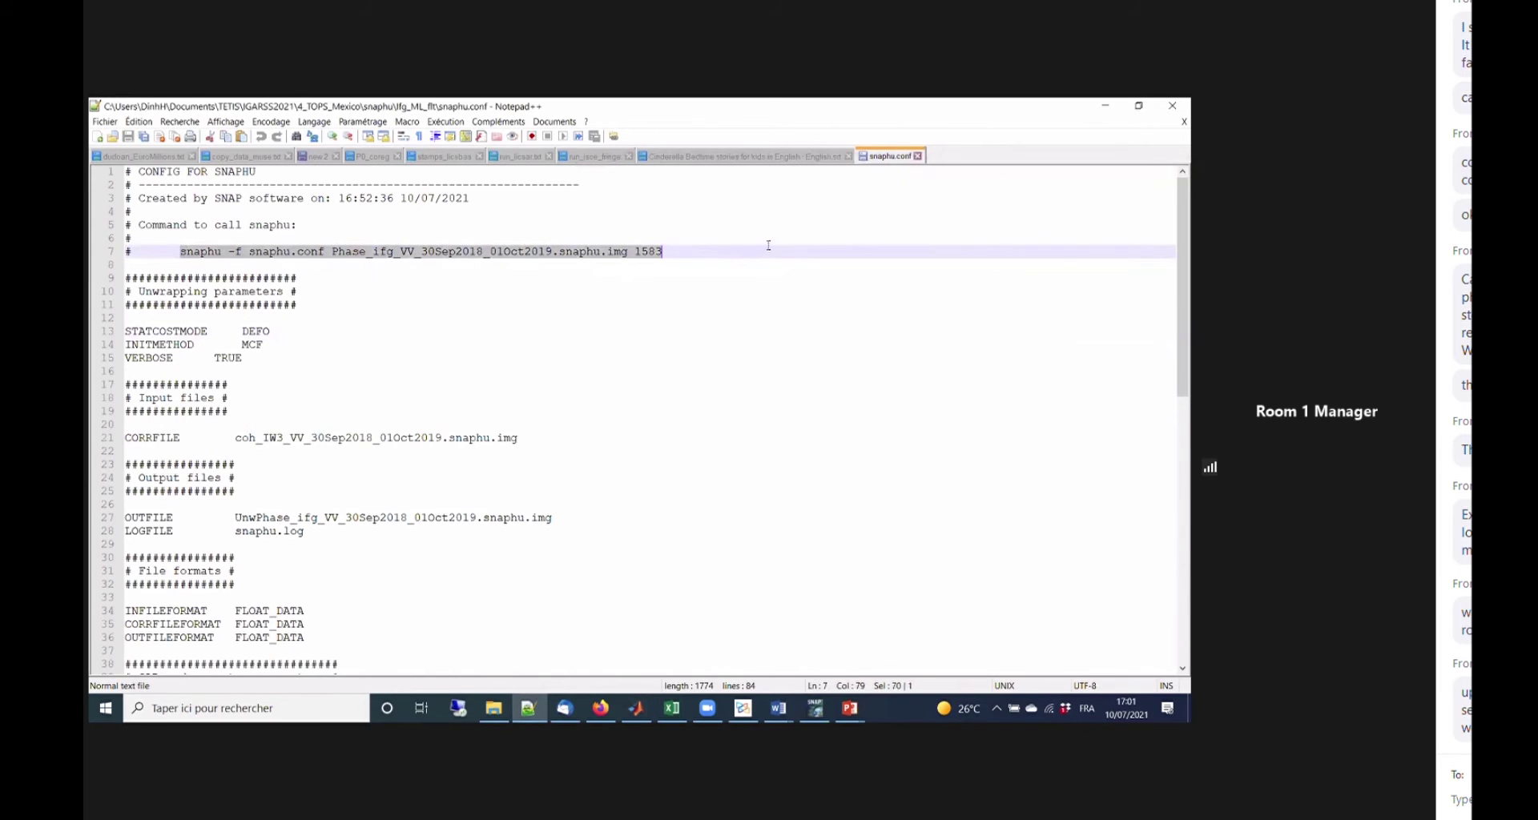
{"action": "left_click", "coordinate": [635, 708]}
{"action": "left_click", "coordinate": [845, 500]}
{"action": "key", "text": "ctrl+v"}
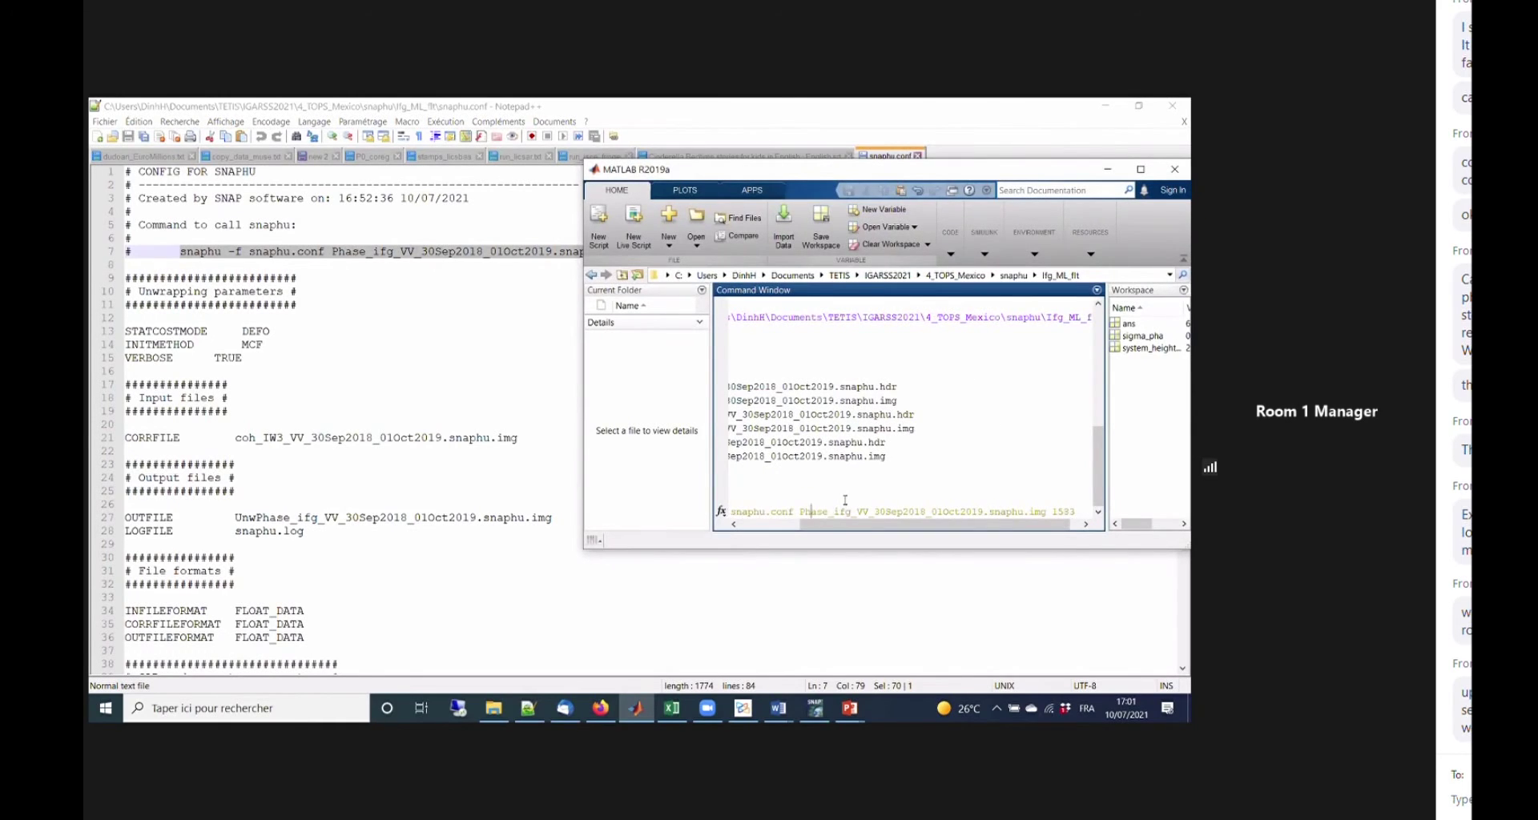
Switch to SNAP, open the Phase_ifg_srd_VV_30Sep2018_01Oct2019 band of product Ifg, and examine its fringes up close.
{"action": "left_click", "coordinate": [816, 709]}
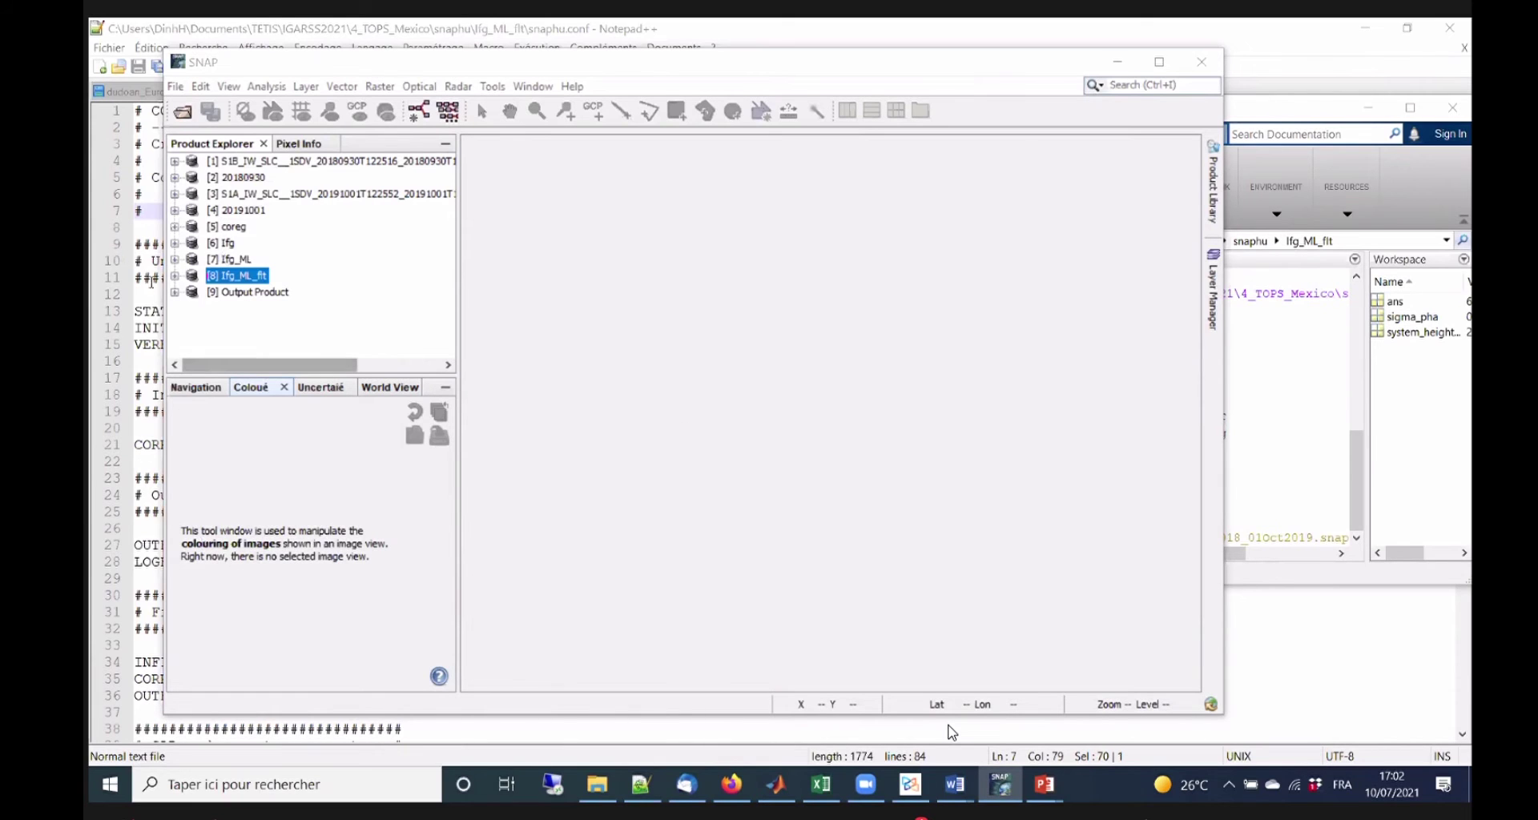
{"action": "left_click", "coordinate": [175, 243]}
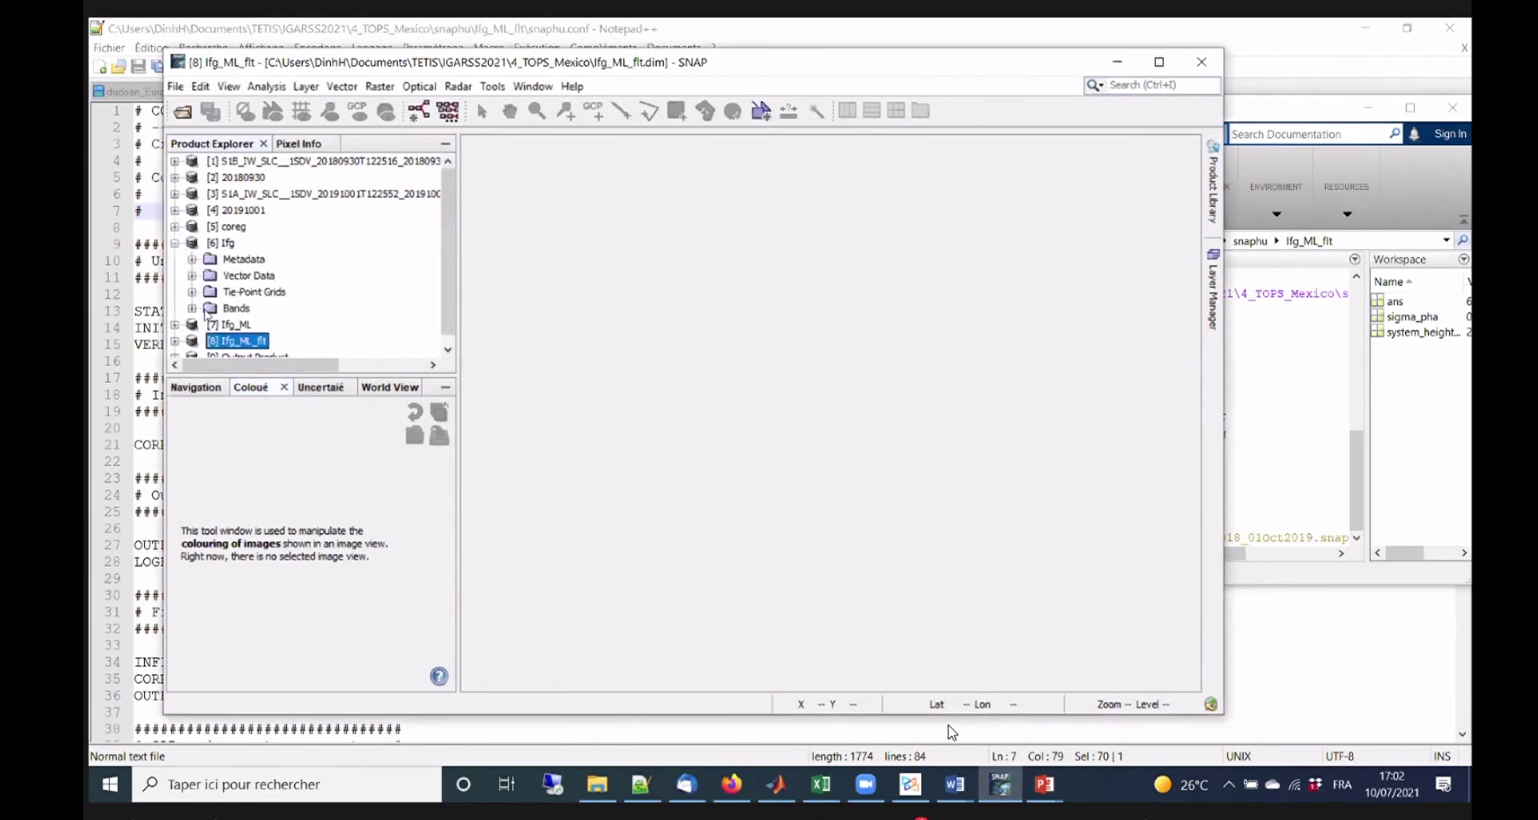
{"action": "left_click", "coordinate": [192, 308]}
{"action": "double_click", "coordinate": [314, 271]}
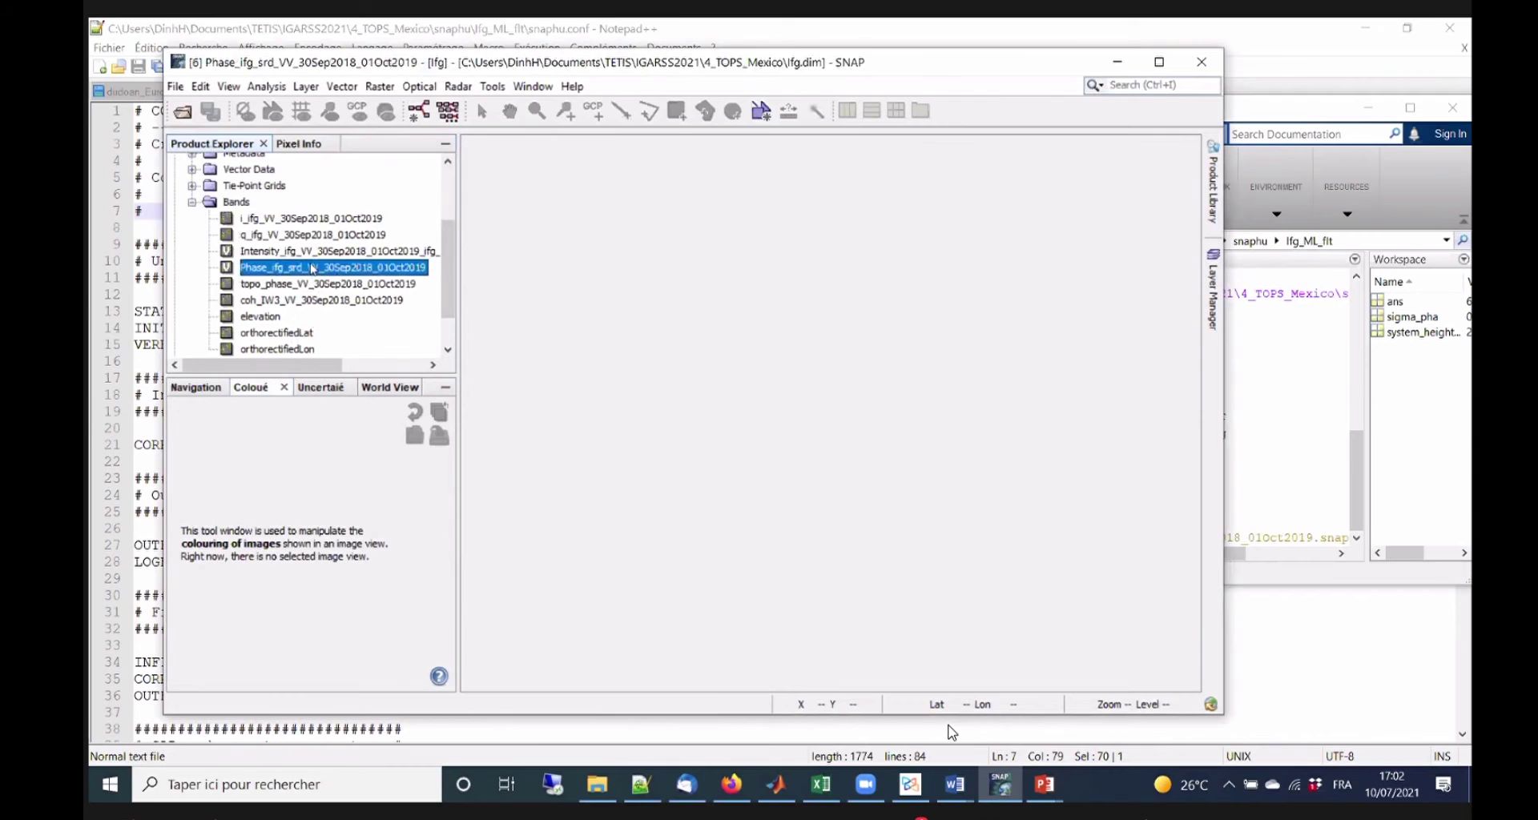
{"action": "scroll", "coordinate": [996, 430], "scroll_direction": "down", "scroll_amount": 2}
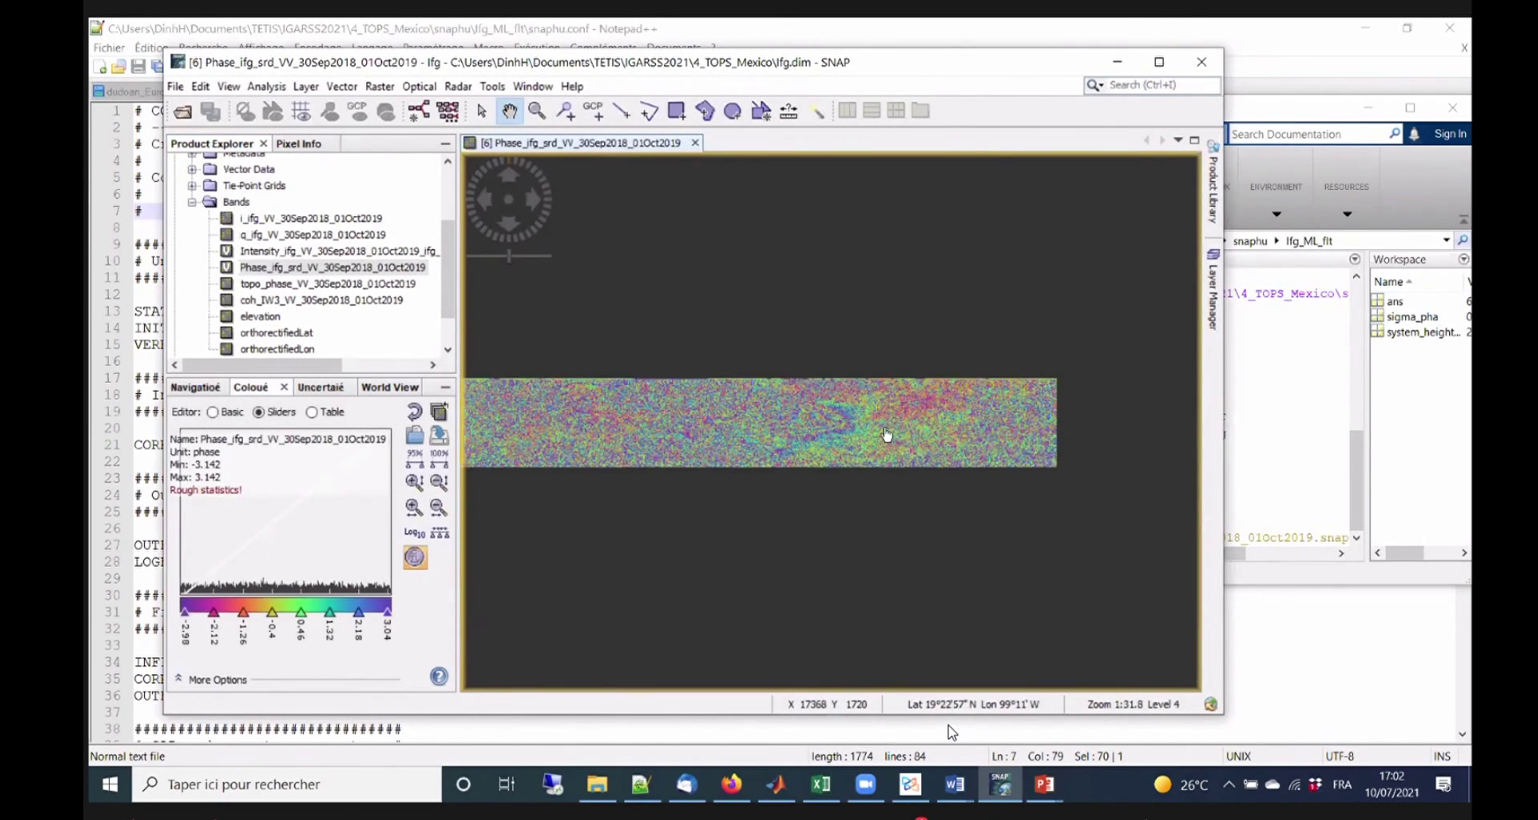
{"action": "scroll", "coordinate": [881, 434], "scroll_direction": "up", "scroll_amount": 3}
{"action": "scroll", "coordinate": [849, 357], "scroll_direction": "up", "scroll_amount": 2}
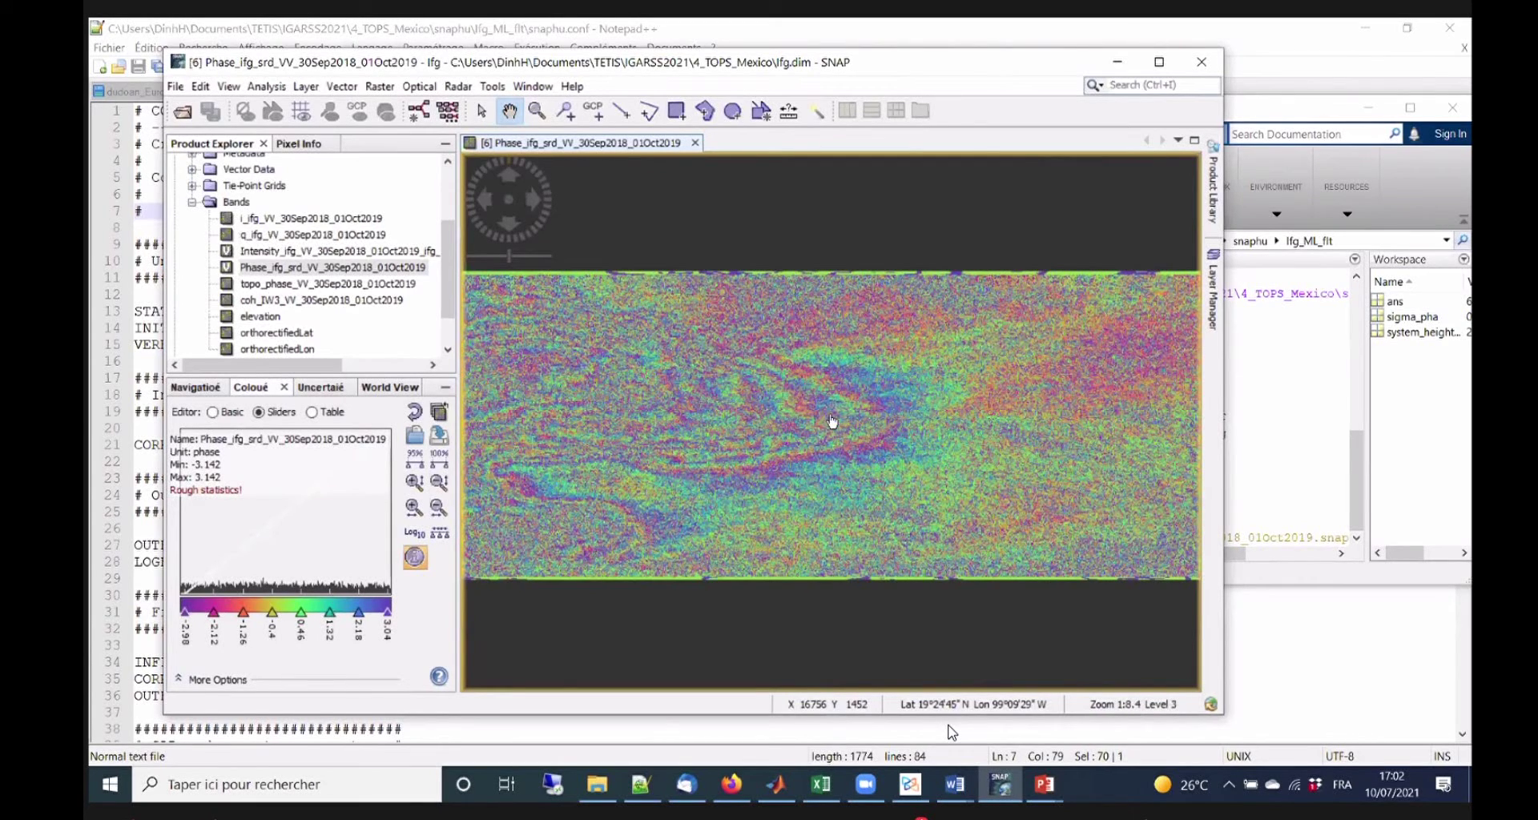
{"action": "scroll", "coordinate": [805, 394], "scroll_direction": "up", "scroll_amount": 1}
{"action": "left_click_drag", "start_coordinate": [817, 425], "coordinate": [796, 405]}
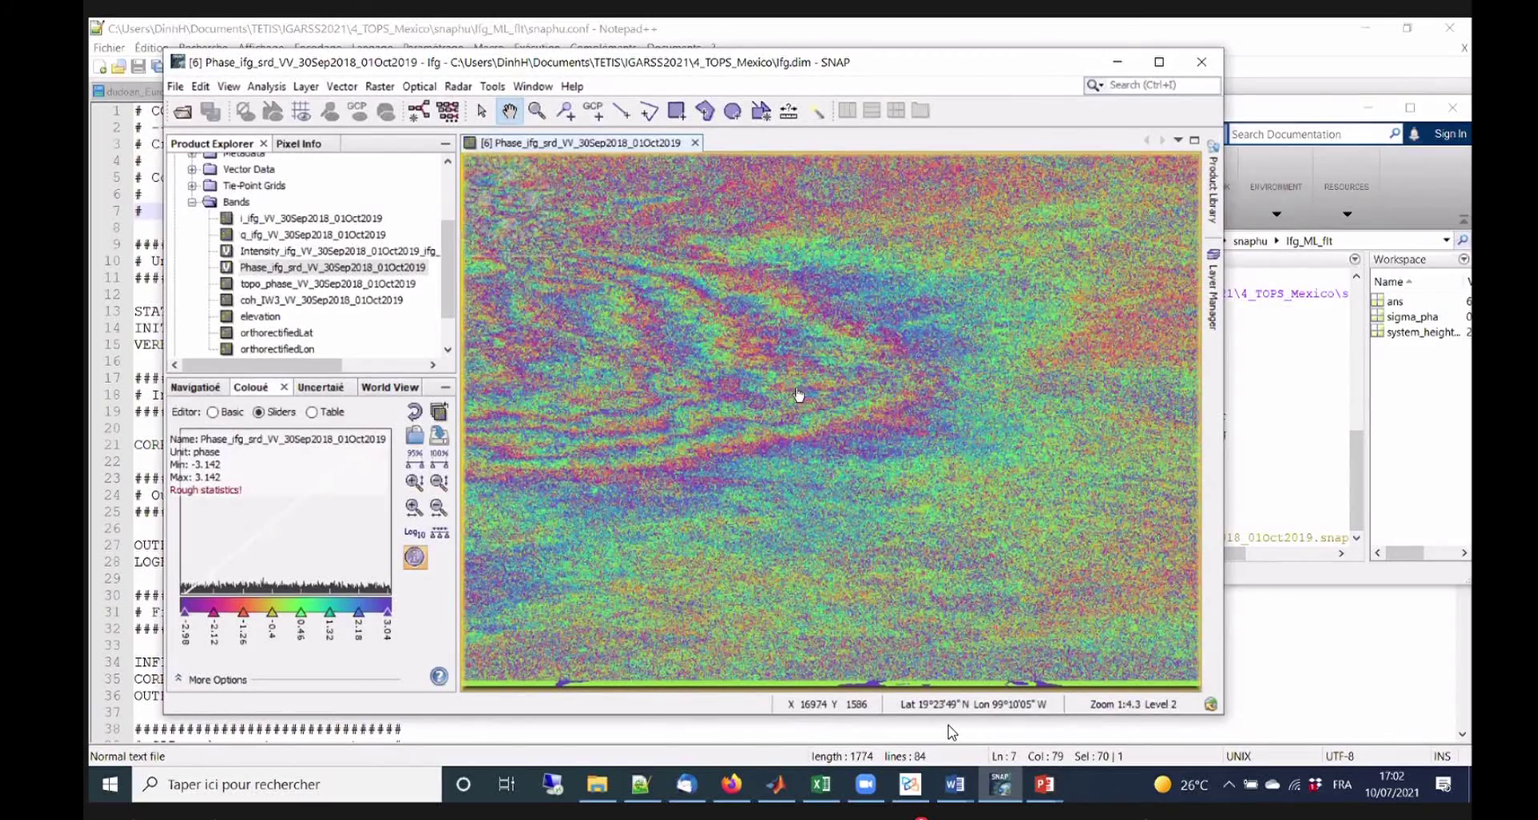
{"action": "scroll", "coordinate": [792, 398], "scroll_direction": "up", "scroll_amount": 2}
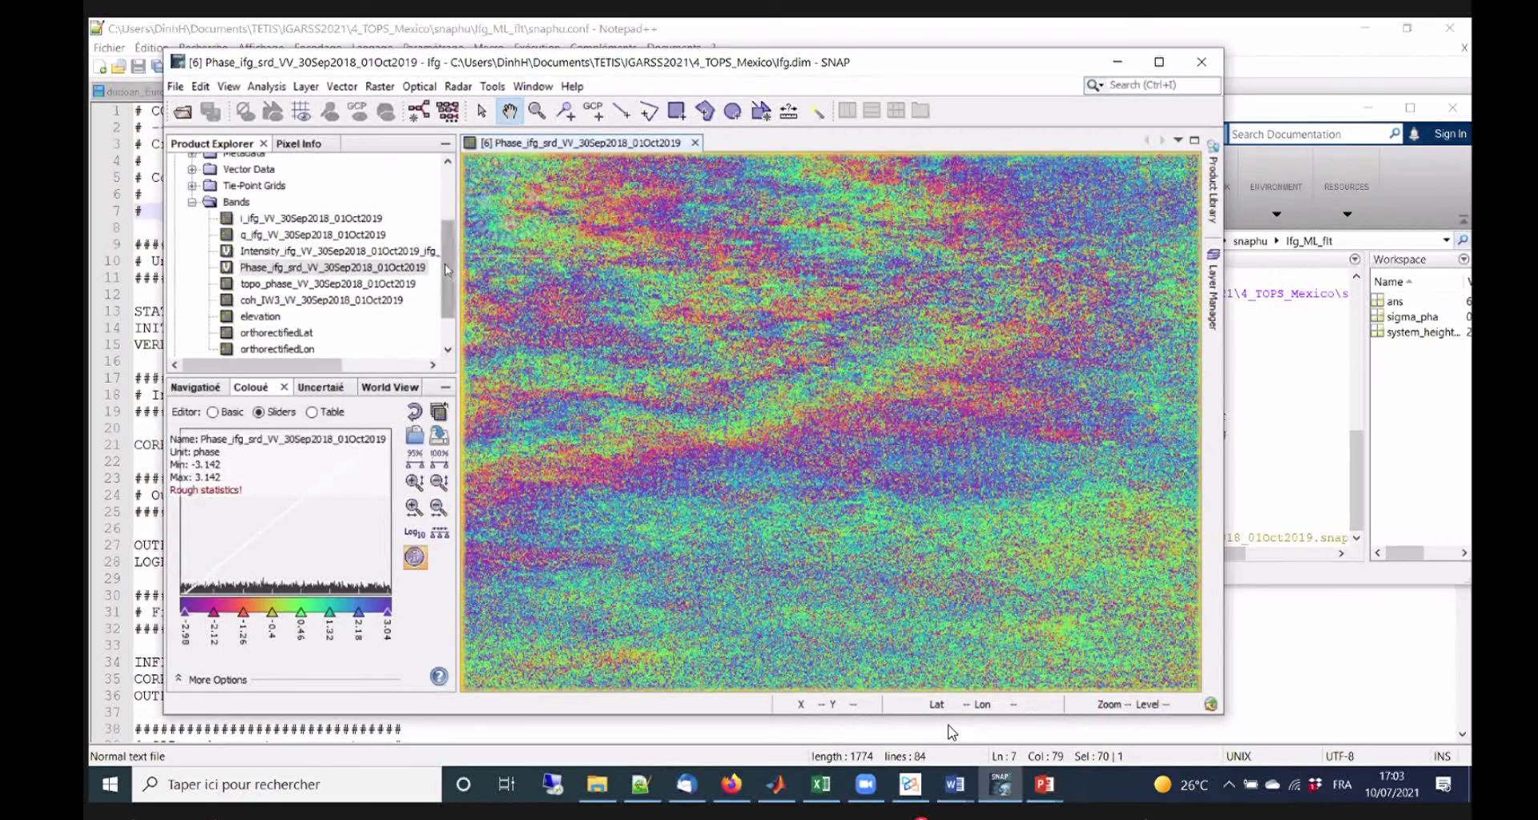
Open the Phase_ifg_srd_VV_30Sep2018_01Oct2019 band of the multilooked product Ifg_ML and compare it with the Ifg phase view.
{"action": "scroll", "coordinate": [446, 269], "scroll_direction": "down", "scroll_amount": 1}
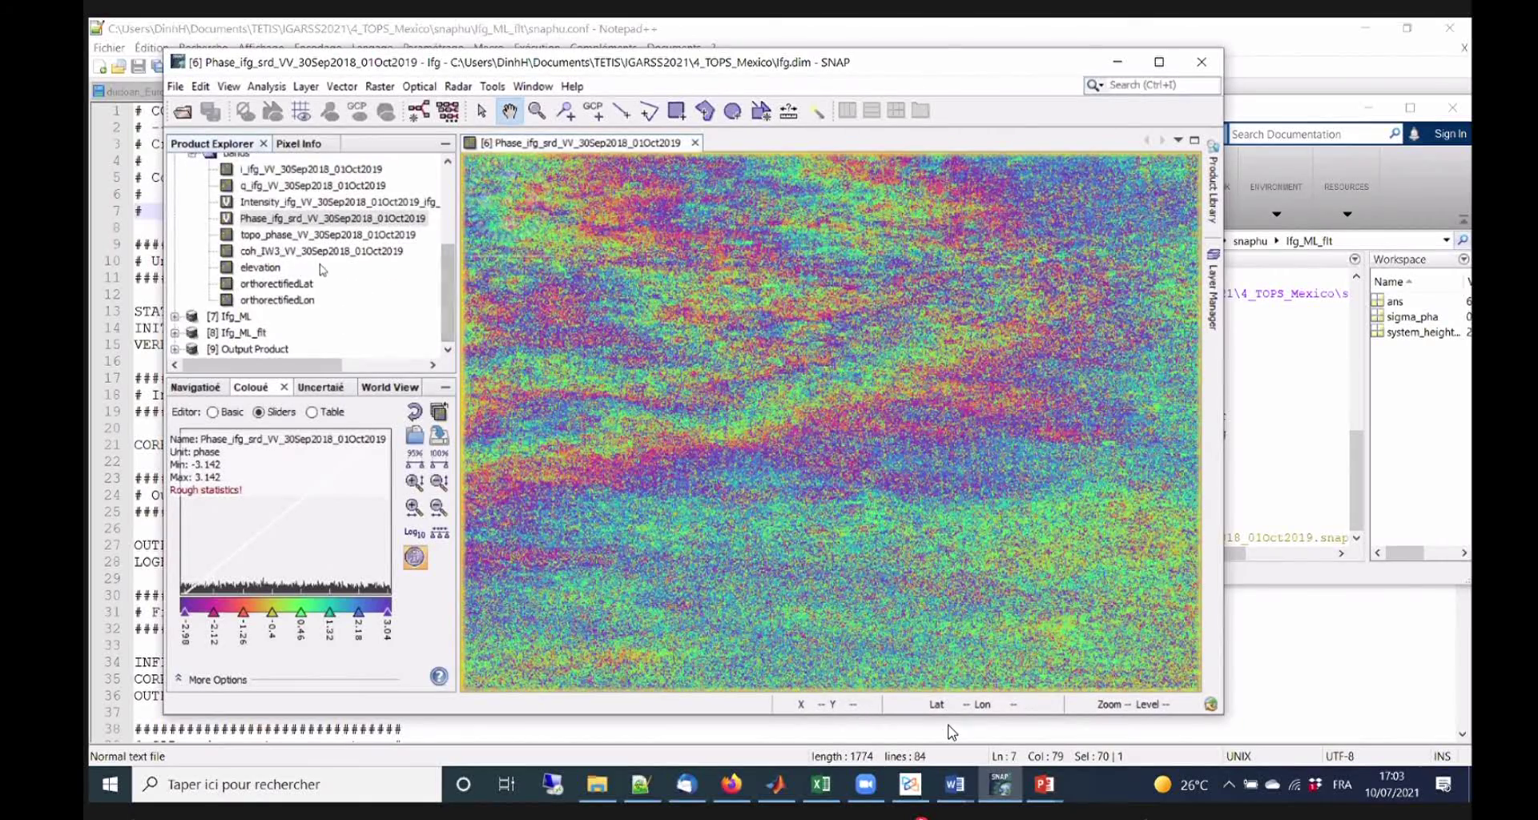
{"action": "left_click", "coordinate": [174, 317]}
{"action": "left_click", "coordinate": [192, 315]}
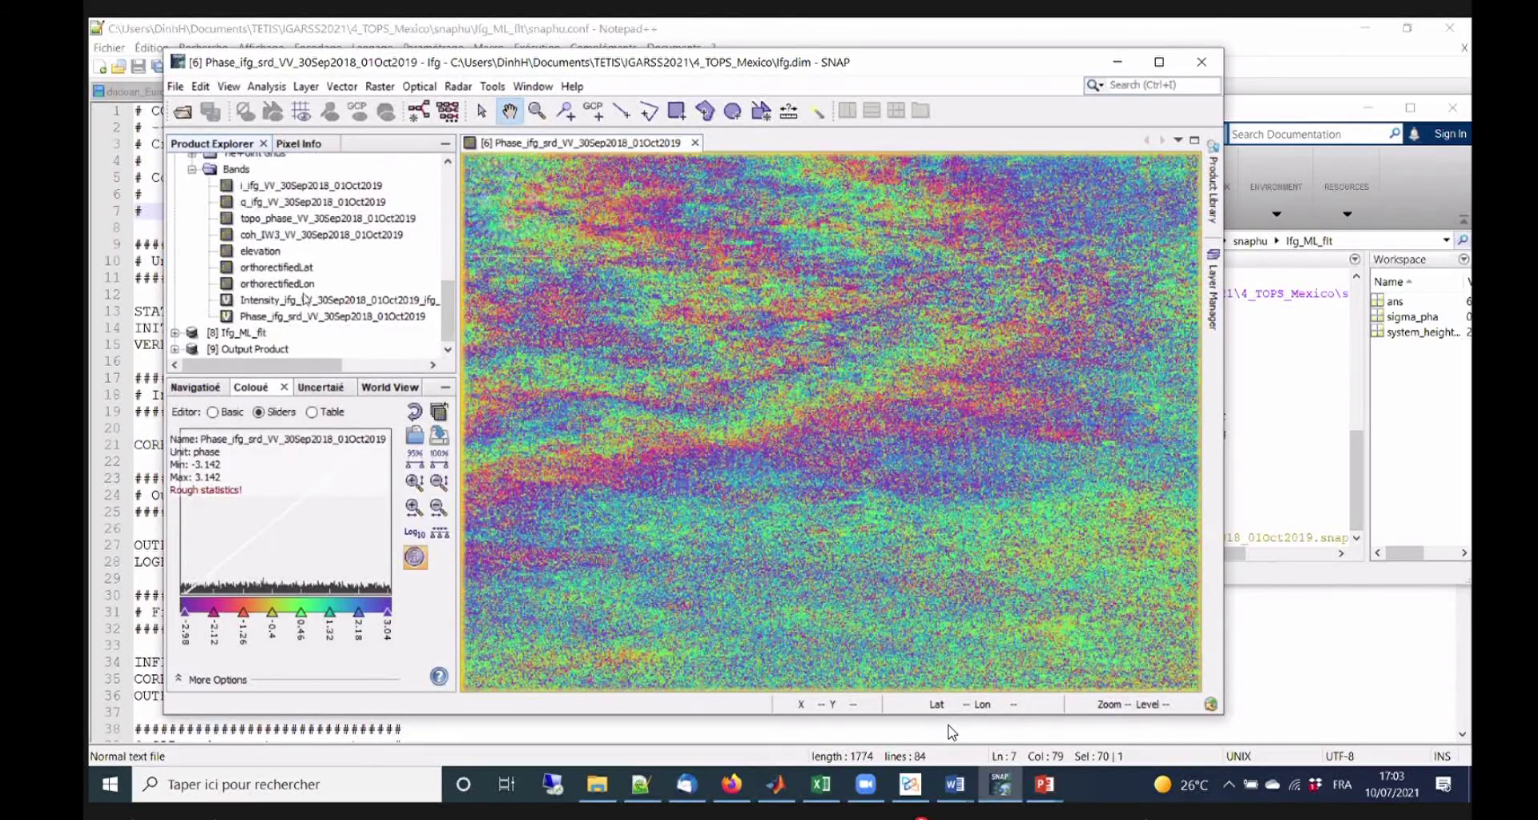
{"action": "left_click", "coordinate": [337, 316]}
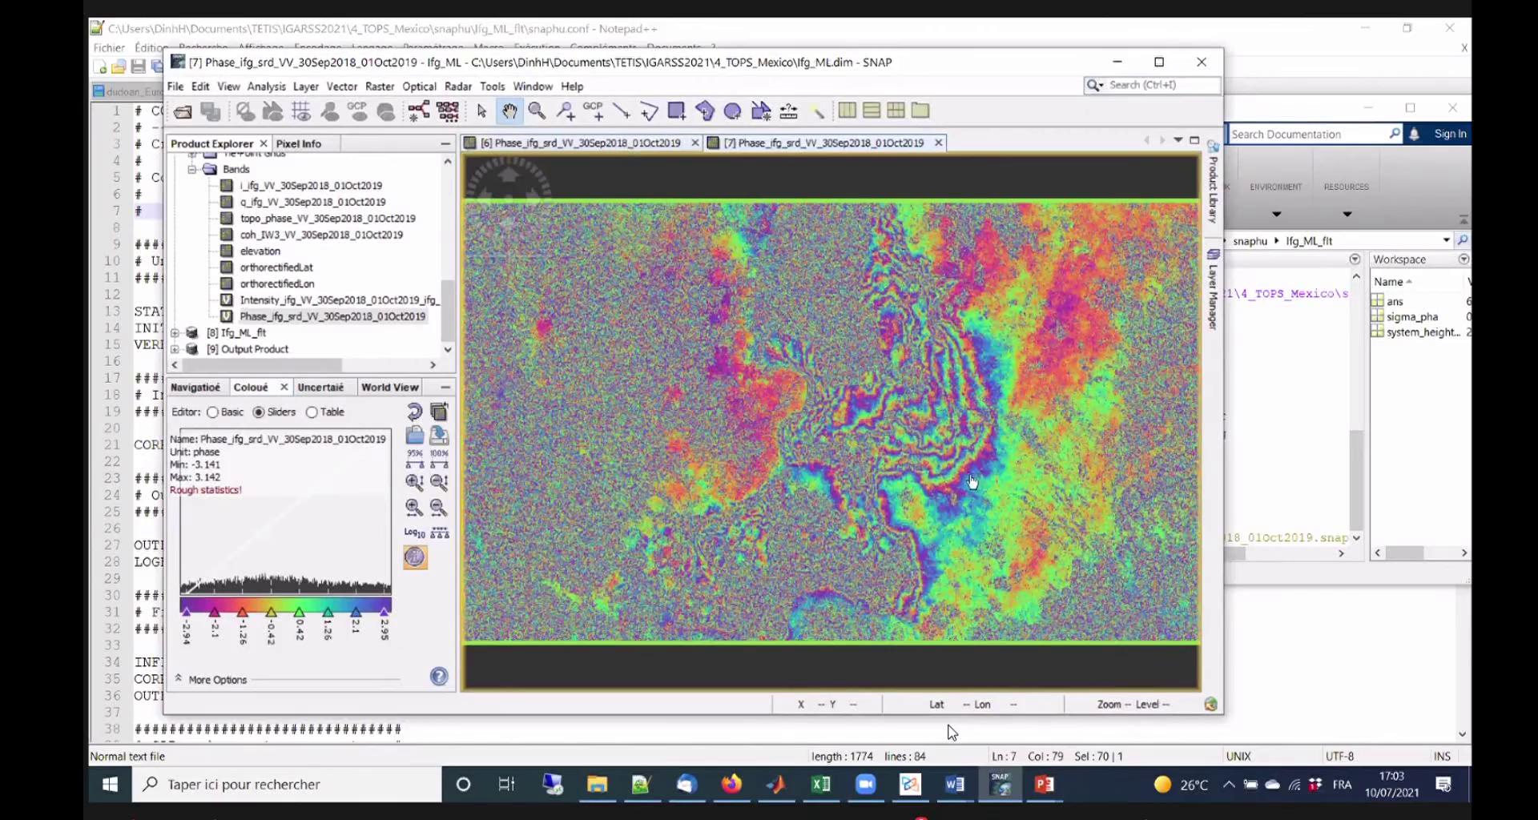
{"action": "left_click", "coordinate": [803, 143]}
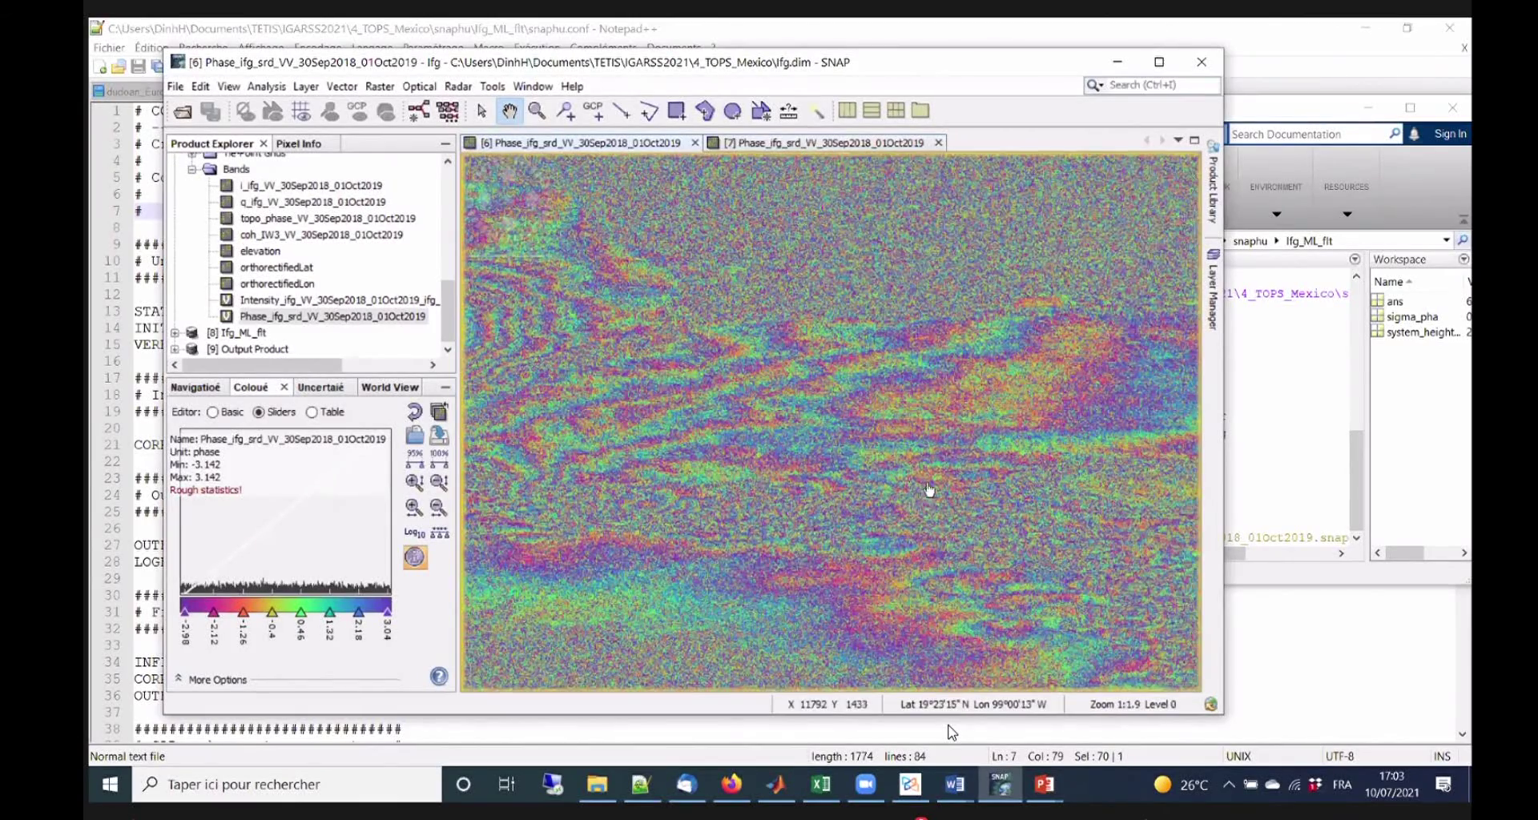
{"action": "key", "text": "ctrl+Tab"}
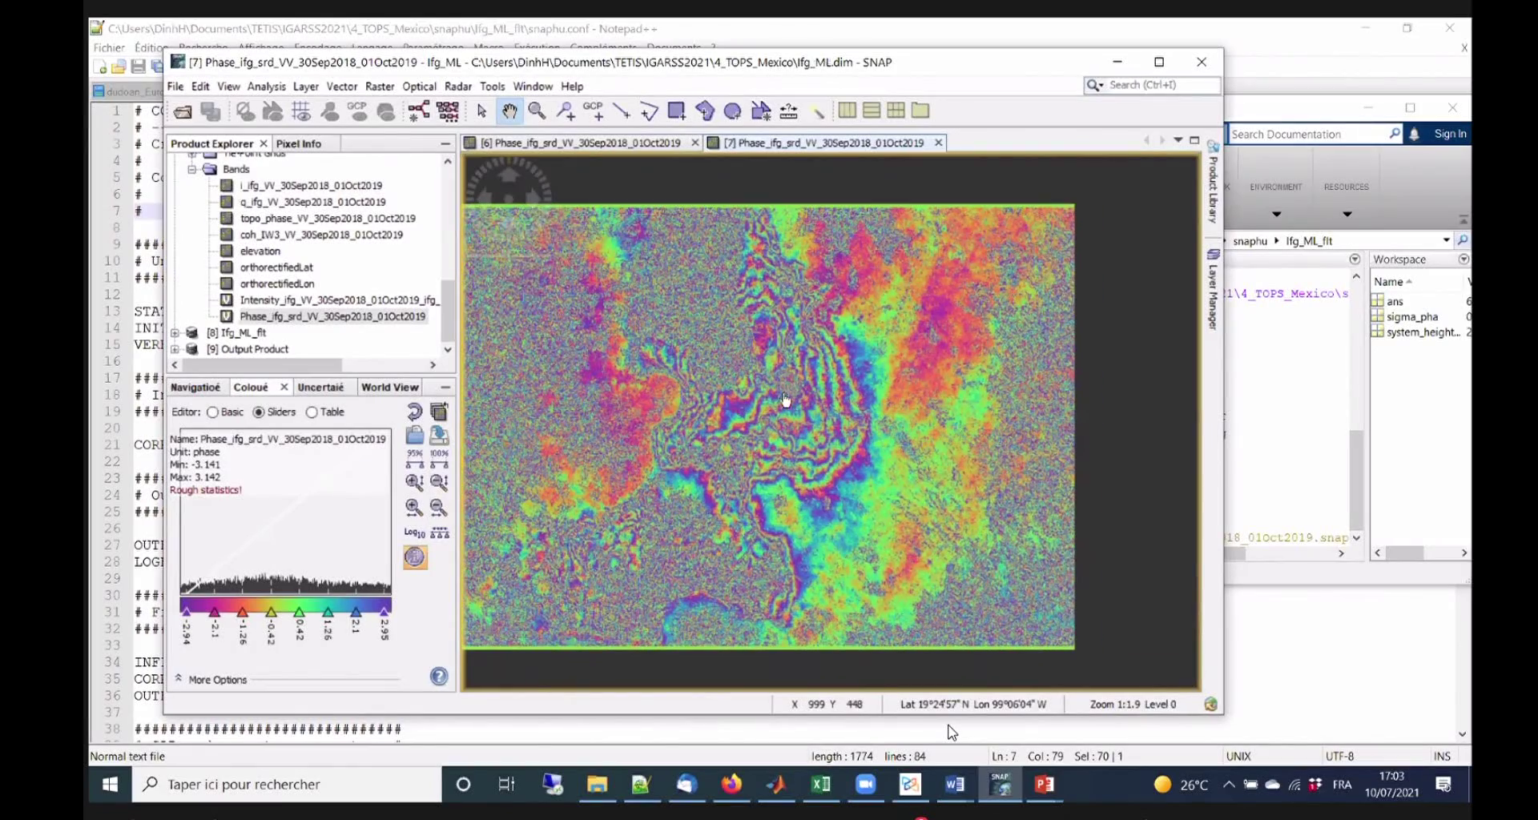
Examine the dense fringes of the Ifg_ML phase image at pixel level, and close both phase views.
{"action": "scroll", "coordinate": [894, 366], "scroll_direction": "up", "scroll_amount": 3}
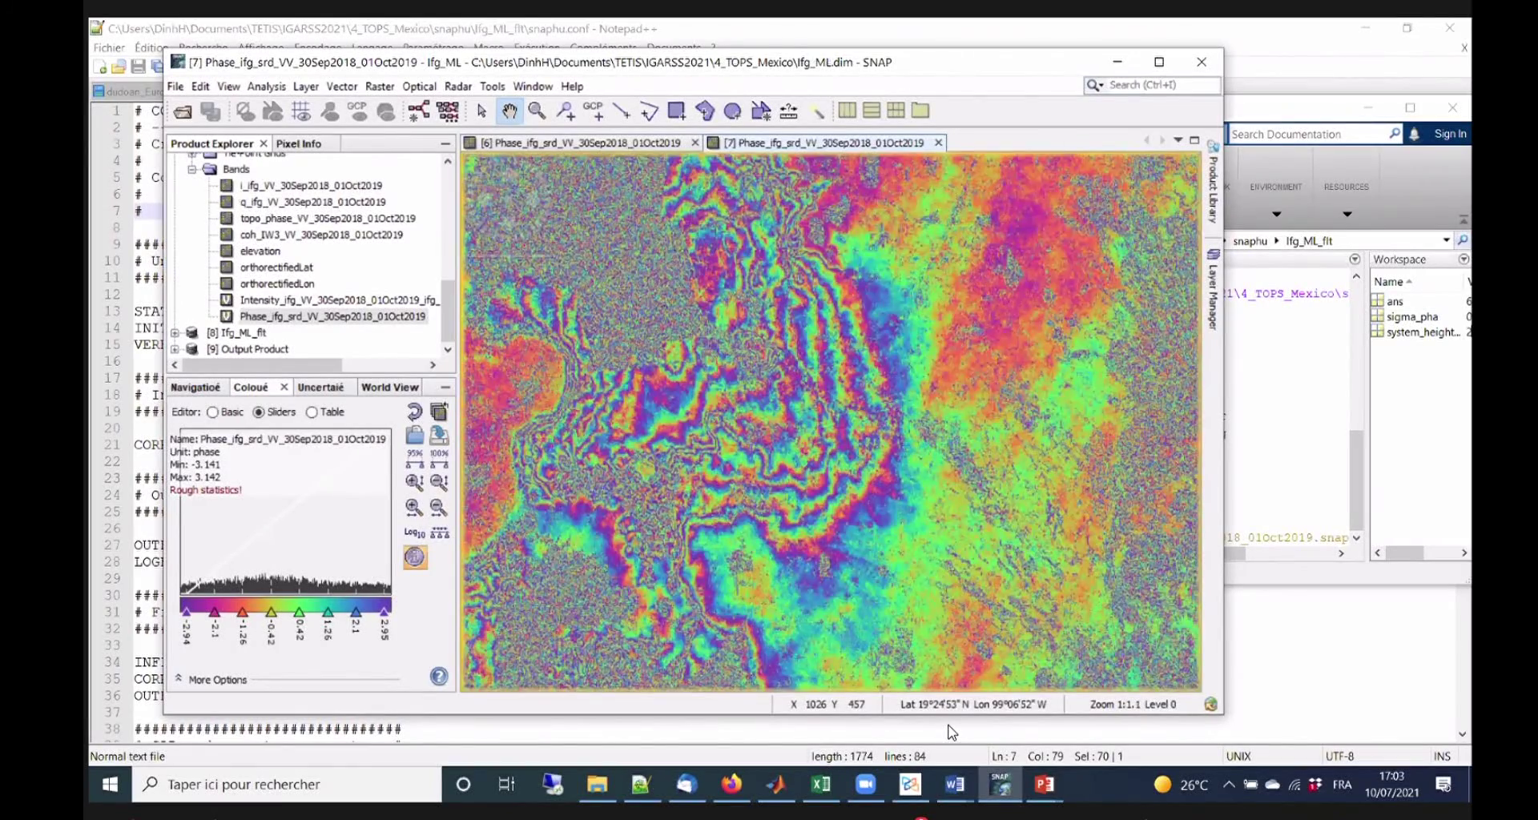
{"action": "scroll", "coordinate": [831, 422], "scroll_direction": "up", "scroll_amount": 5}
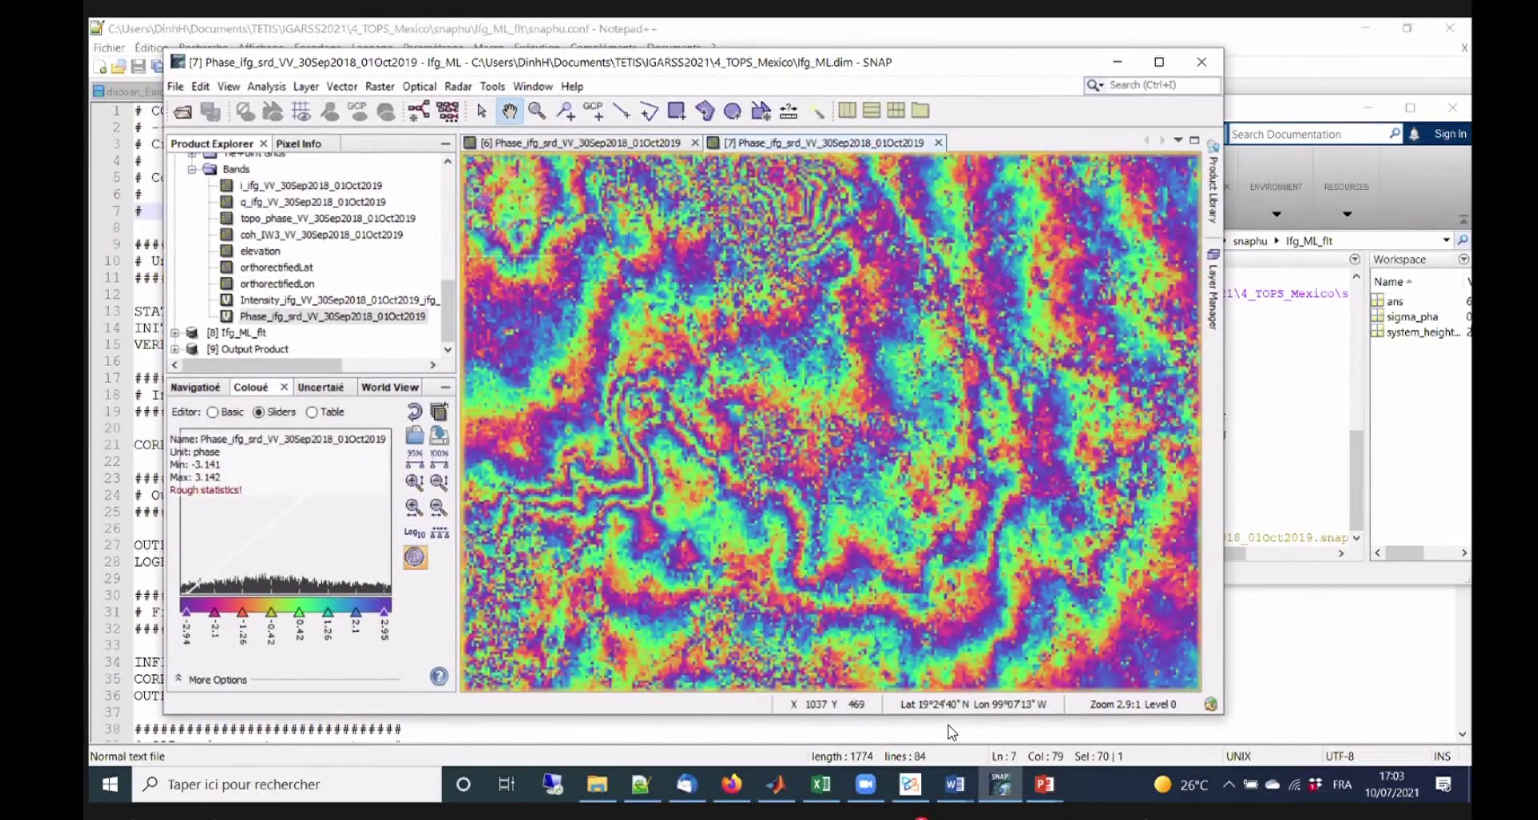
{"action": "scroll", "coordinate": [819, 250], "scroll_direction": "up", "scroll_amount": 1}
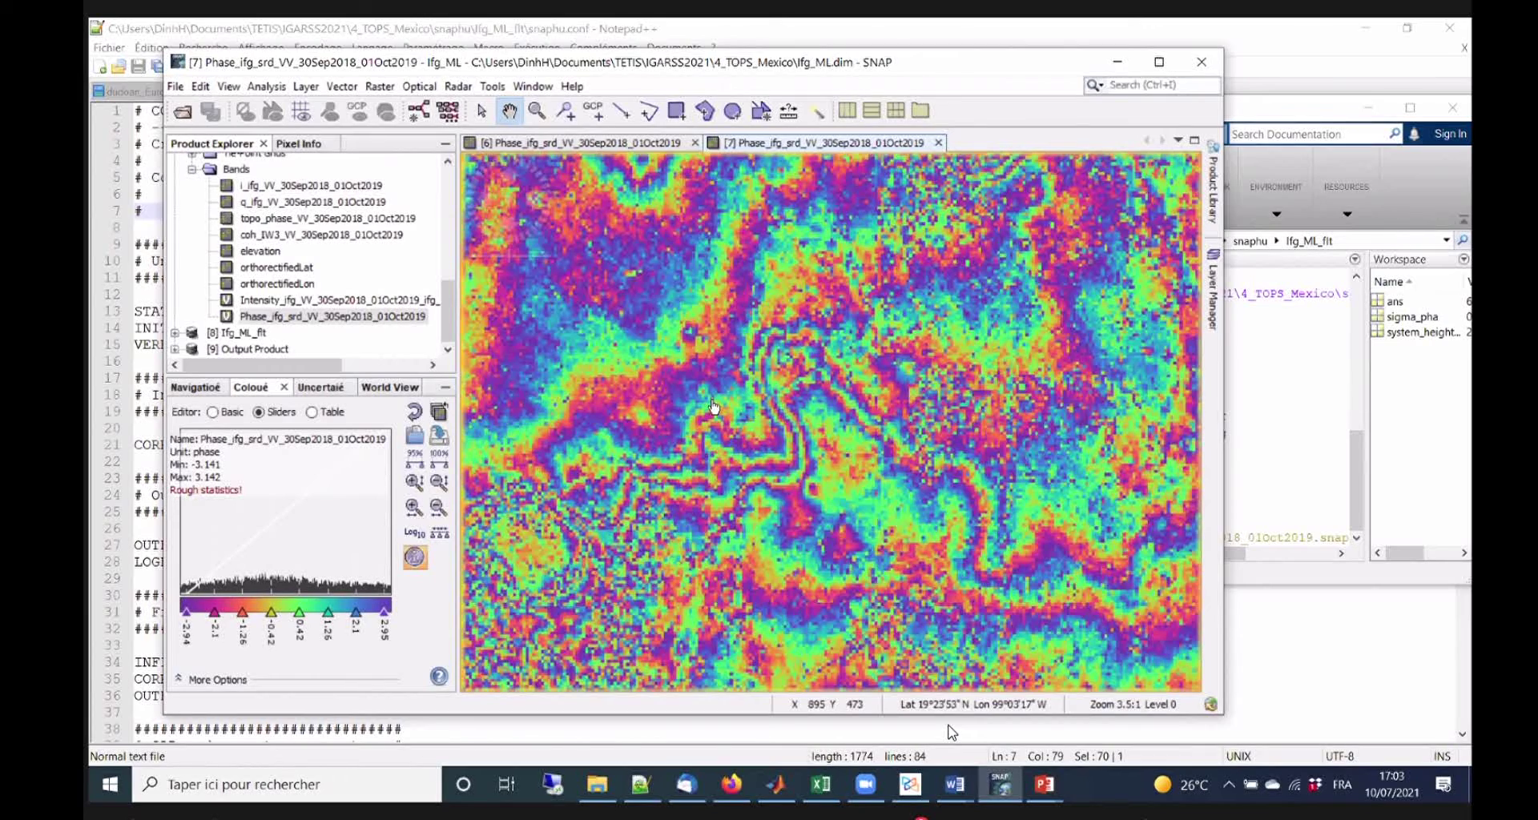
{"action": "left_click", "coordinate": [695, 143]}
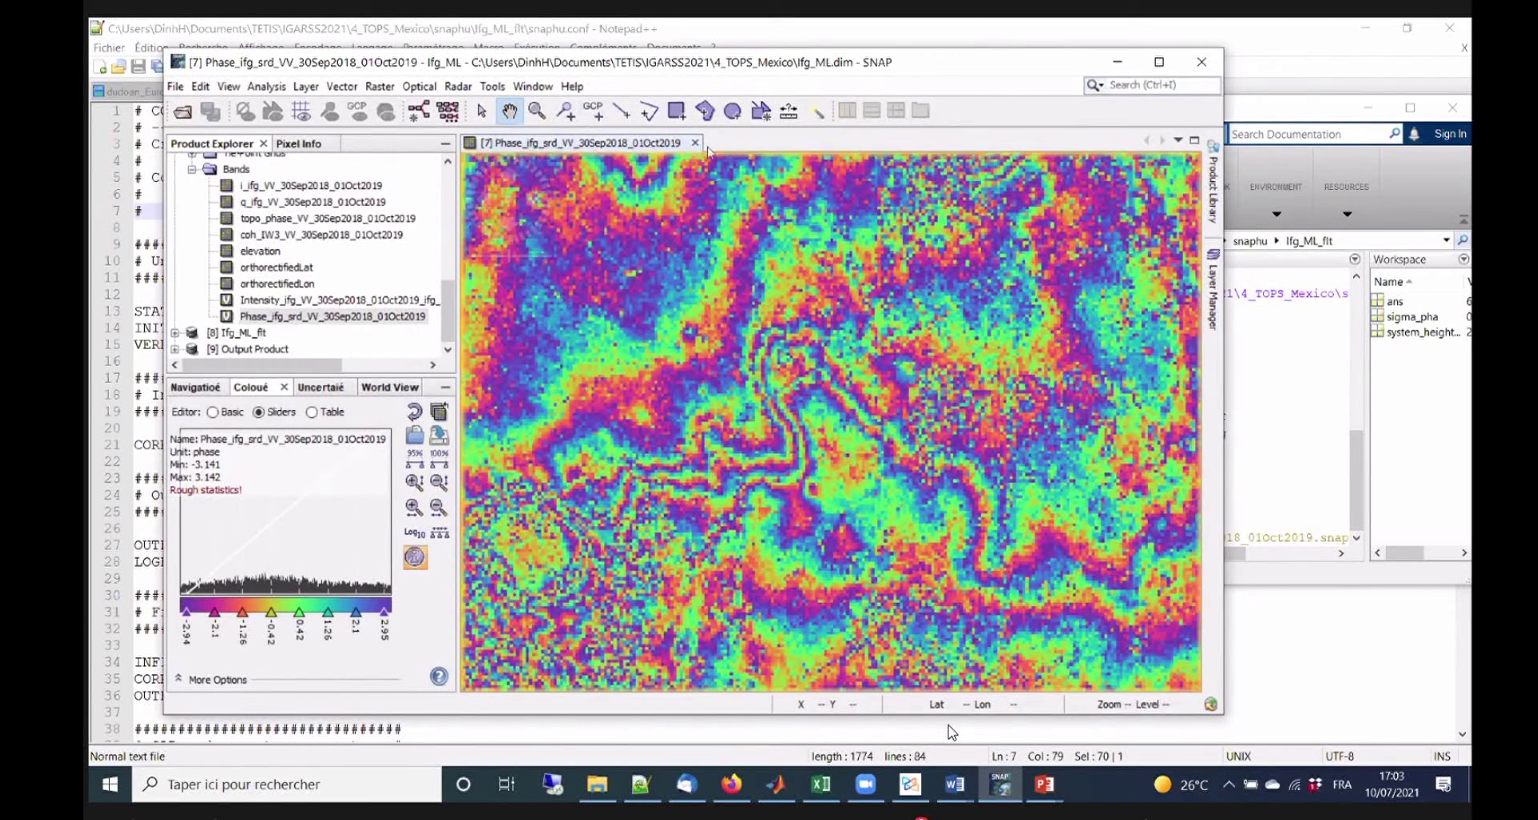
{"action": "left_click", "coordinate": [694, 142]}
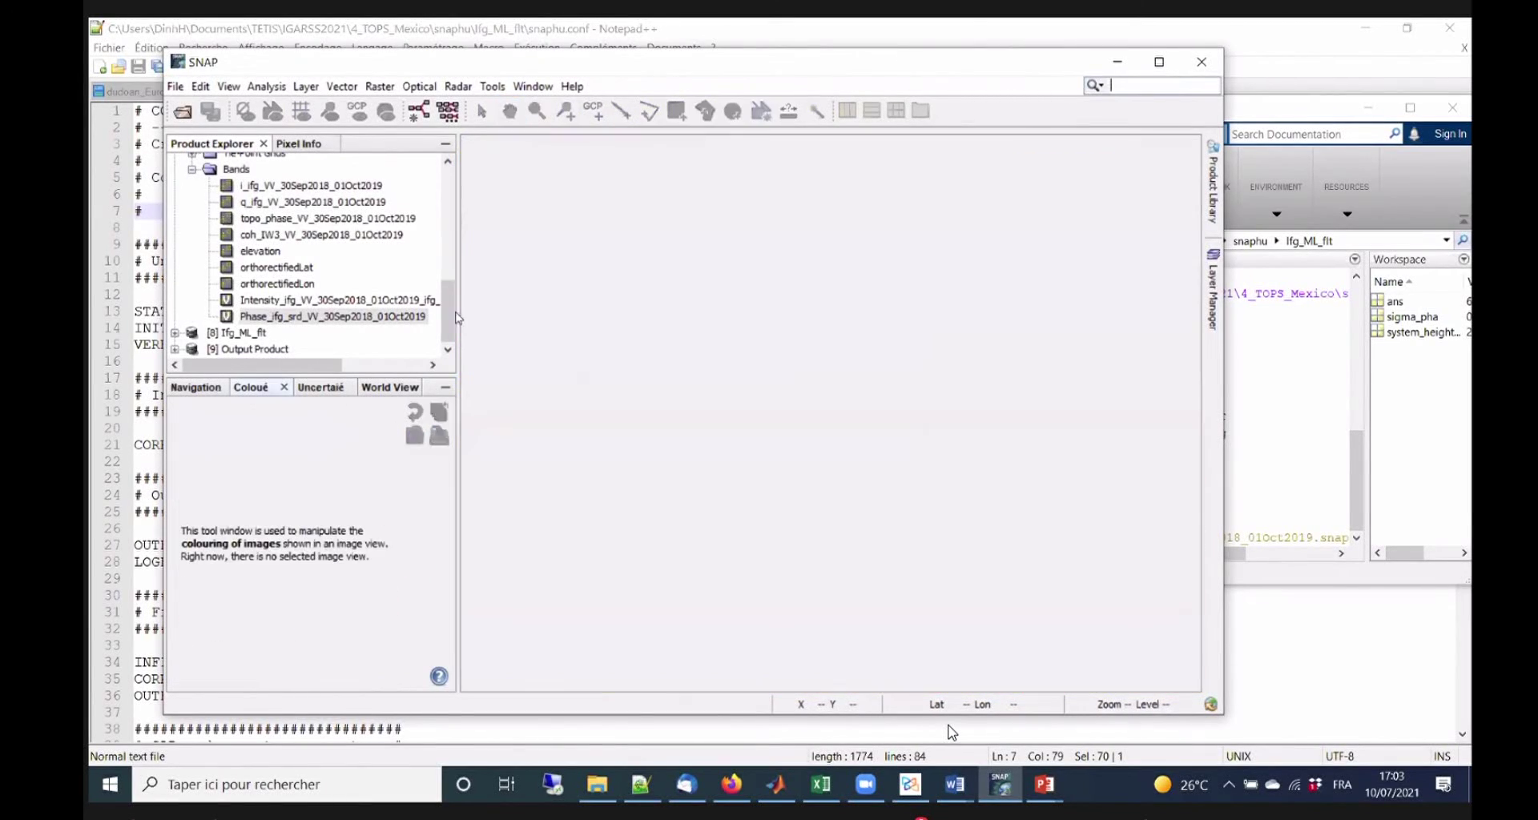
Switch to File Explorer and locate the unwrapped phase image UnwPhase_ifg_VV_30Sep2018_01Oct2019.snaphu in the snaphu\Ifg_ML_flt folder.
{"action": "left_click", "coordinate": [597, 785]}
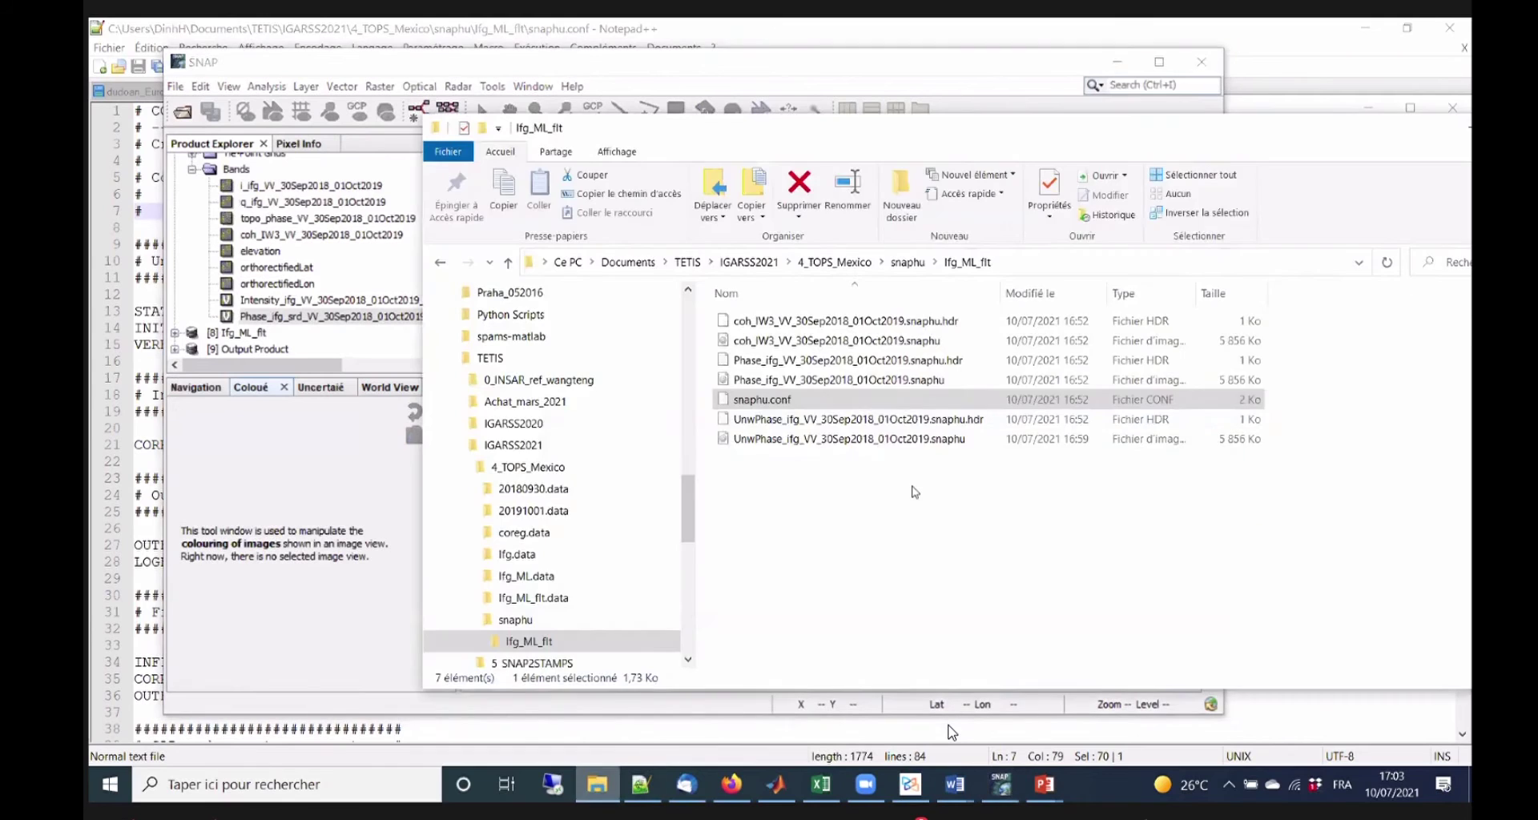
{"action": "left_click", "coordinate": [833, 441]}
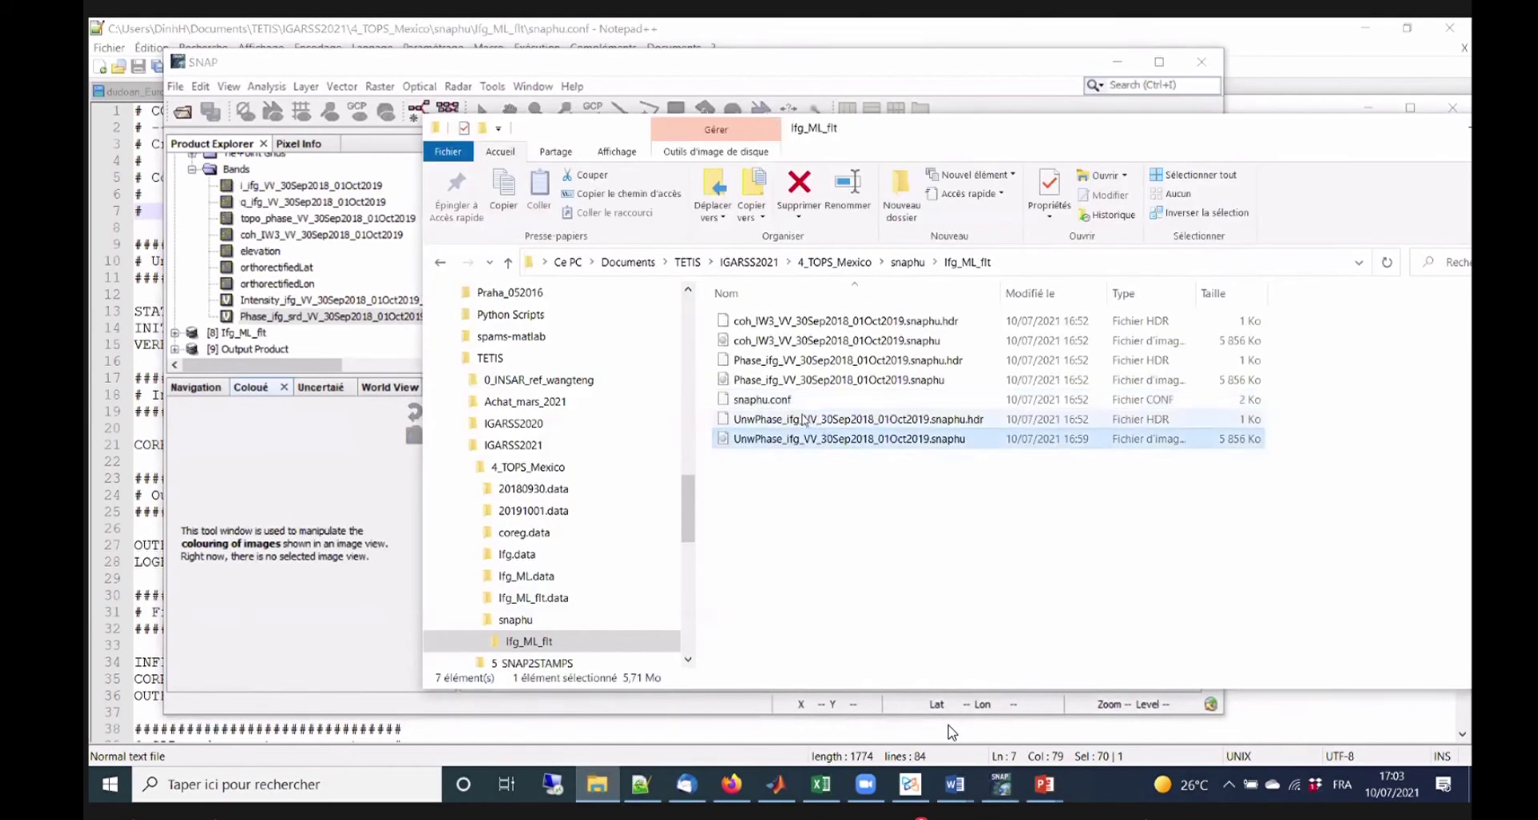
{"action": "left_click", "coordinate": [770, 455]}
{"action": "left_click", "coordinate": [753, 440]}
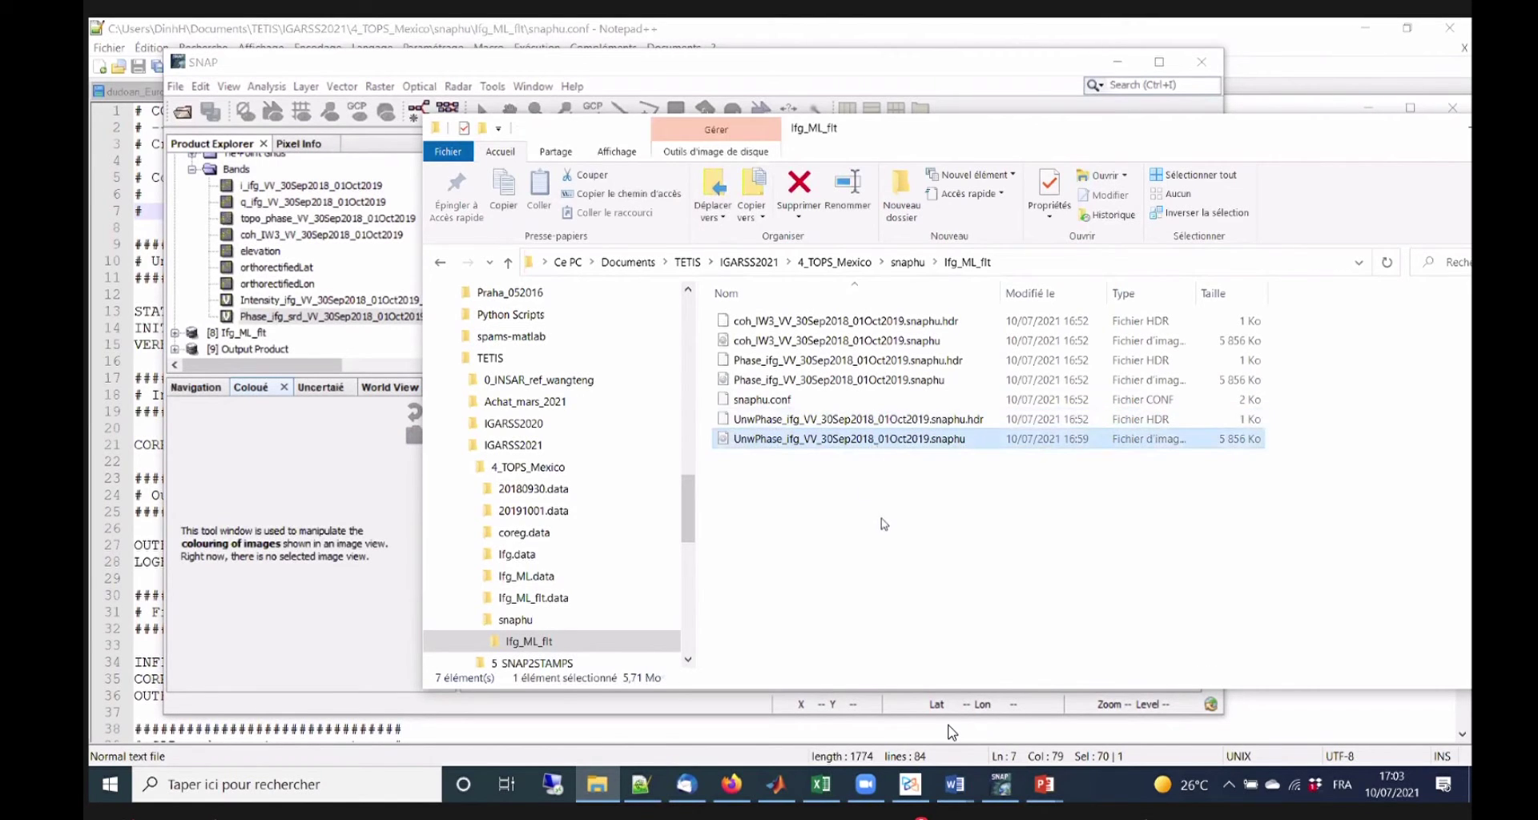
Switch to SNAP and collapse the expanded Ifg_ML and Ifg products in the product tree.
{"action": "left_click", "coordinate": [181, 172]}
{"action": "scroll", "coordinate": [177, 168], "scroll_direction": "up", "scroll_amount": 2}
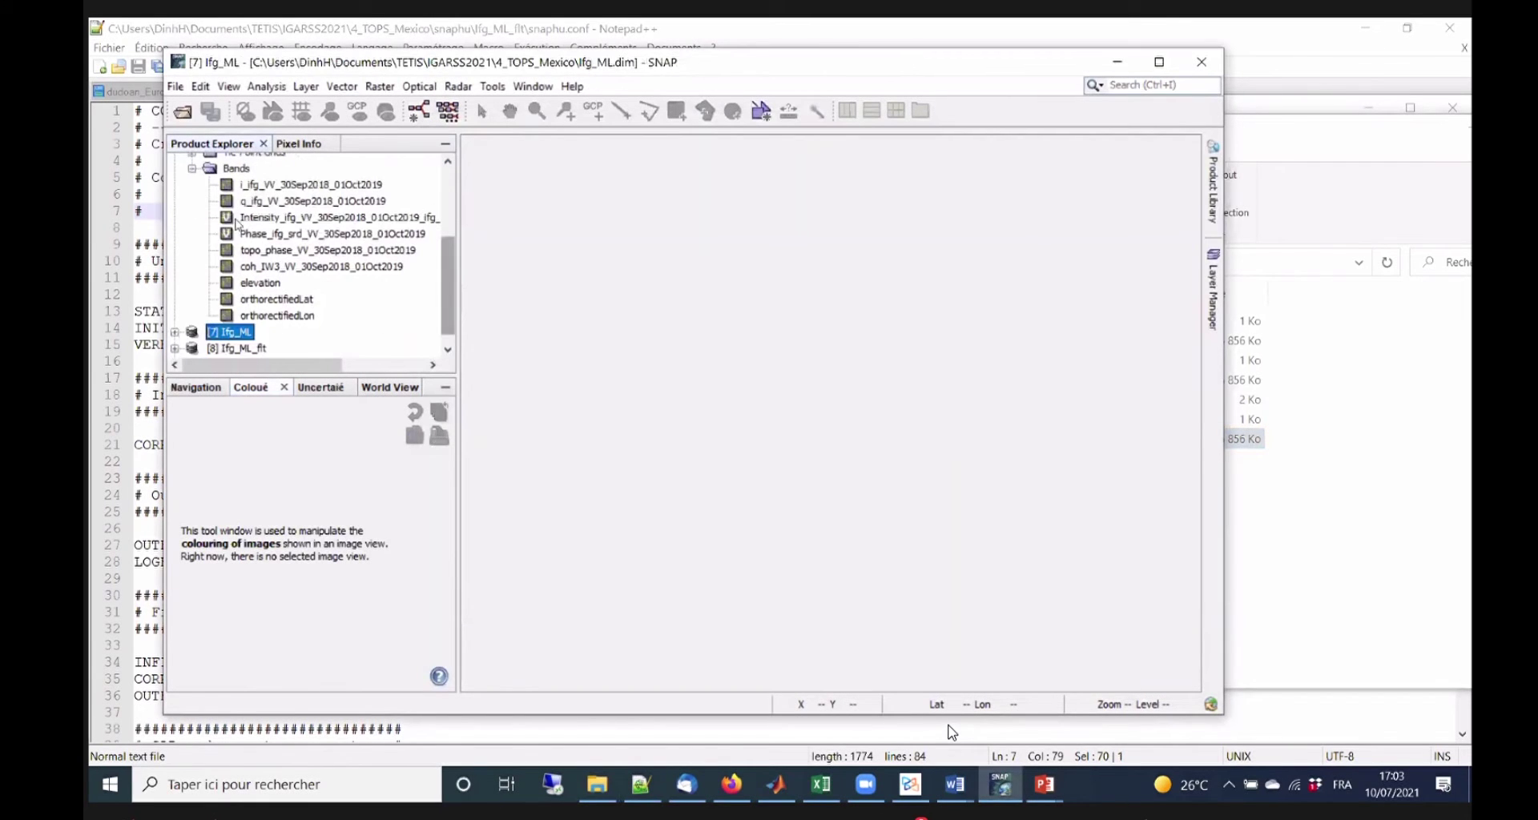
{"action": "scroll", "coordinate": [185, 253], "scroll_direction": "up", "scroll_amount": 5}
{"action": "left_click", "coordinate": [175, 242]}
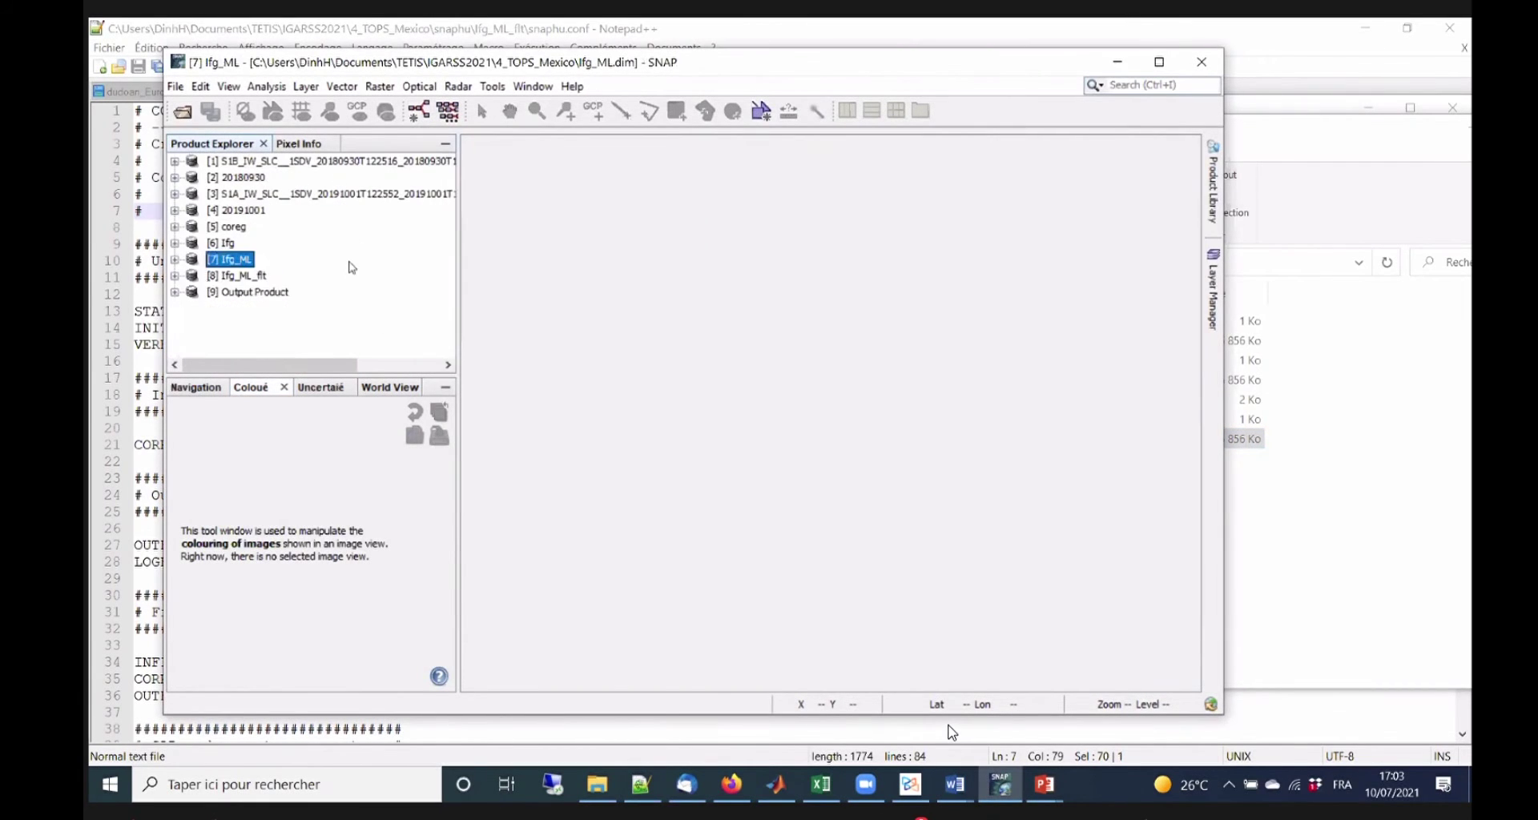
Open the UnwPhase_ifg_VV_30Sep2018_01Oct2019 band of Output Product as an image and collapse that product's tree.
{"action": "left_click", "coordinate": [169, 291]}
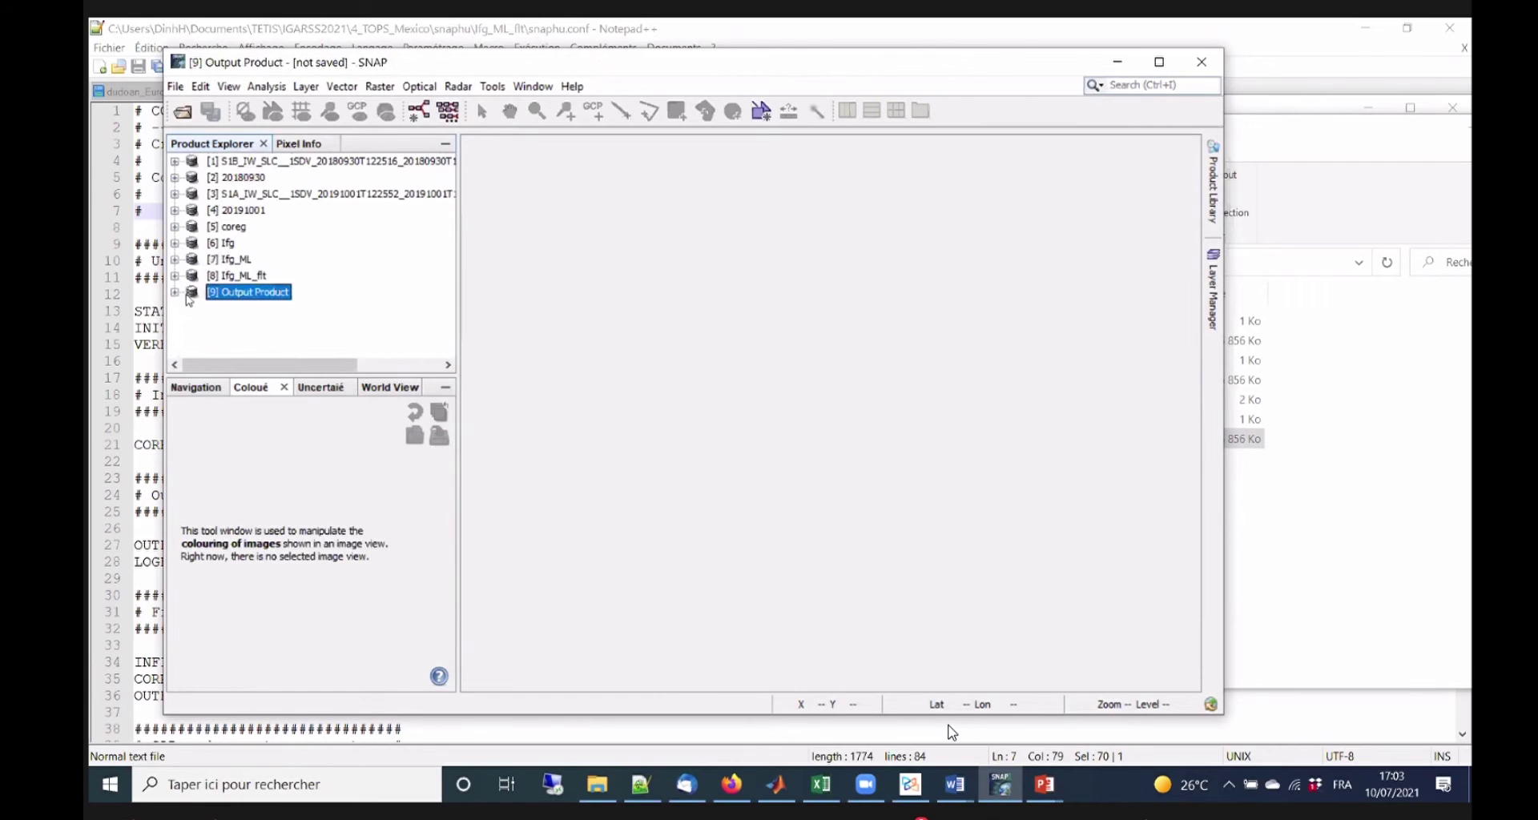
{"action": "left_click", "coordinate": [175, 294]}
{"action": "left_click", "coordinate": [192, 332]}
{"action": "scroll", "coordinate": [382, 305], "scroll_direction": "down", "scroll_amount": 1}
{"action": "left_click", "coordinate": [360, 337]}
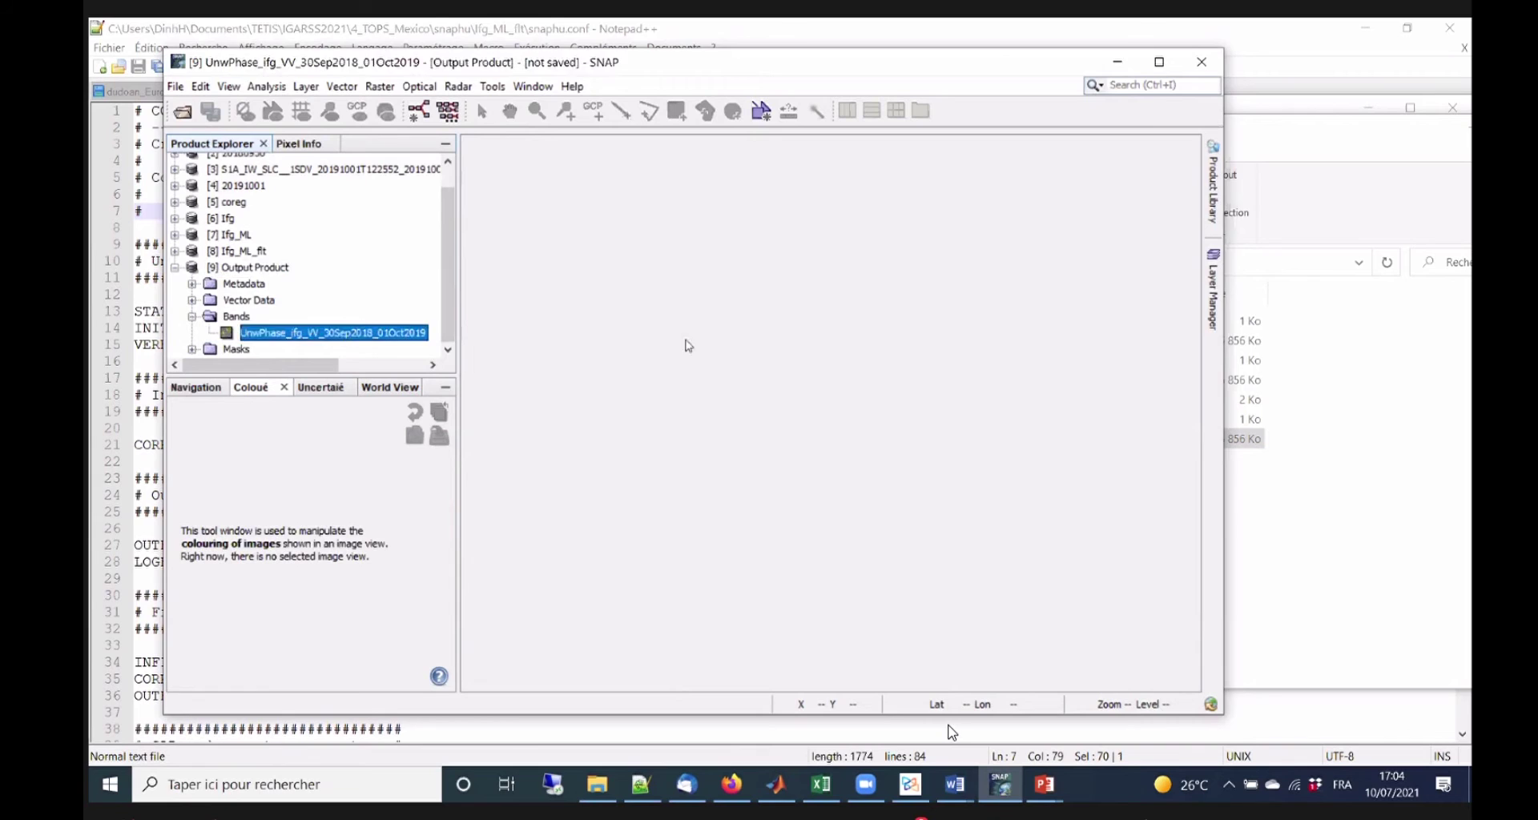
{"action": "double_click", "coordinate": [360, 337]}
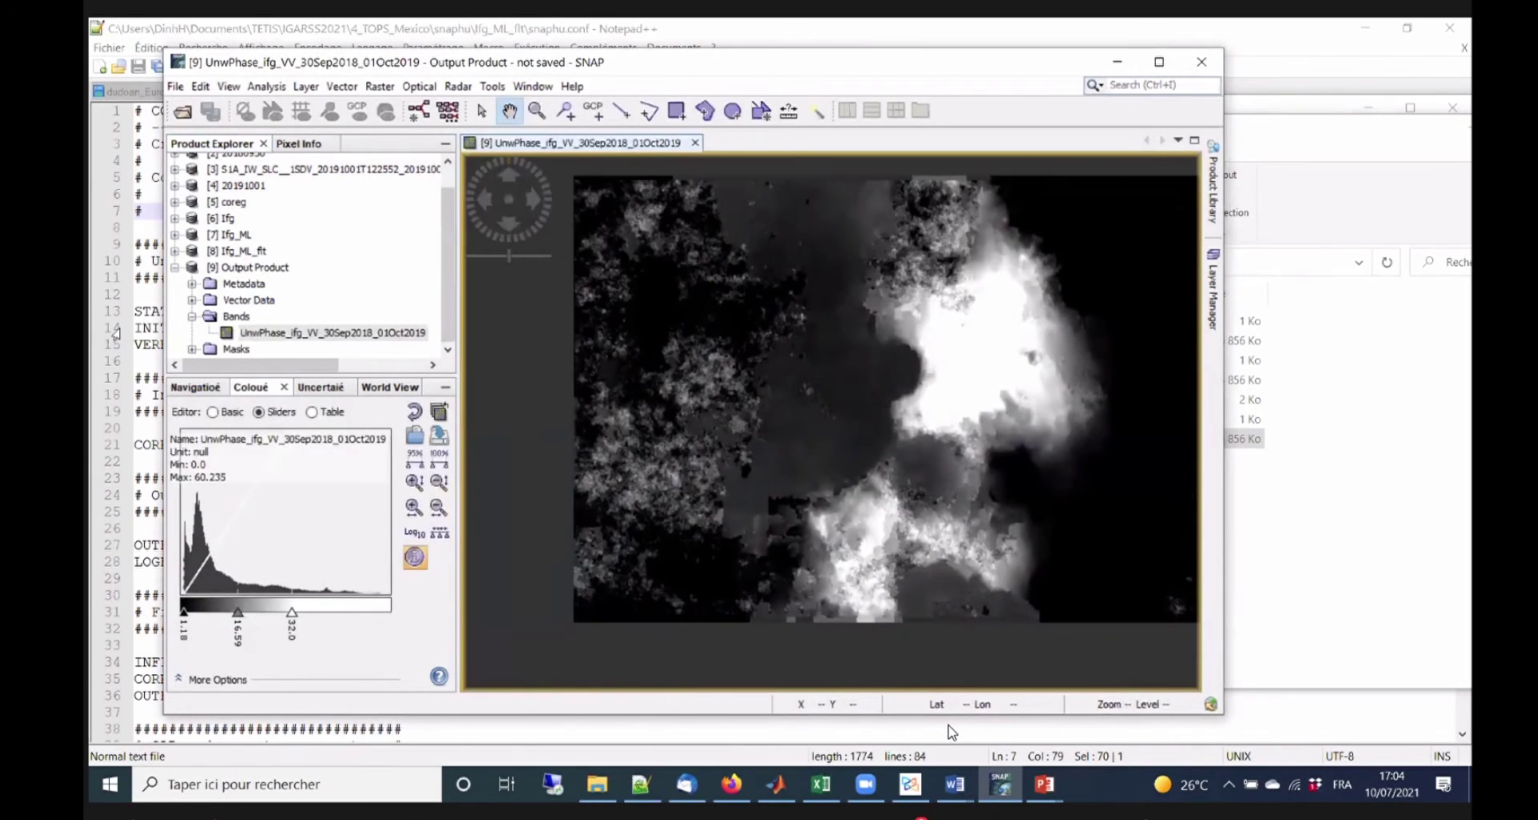
{"action": "left_click", "coordinate": [176, 268]}
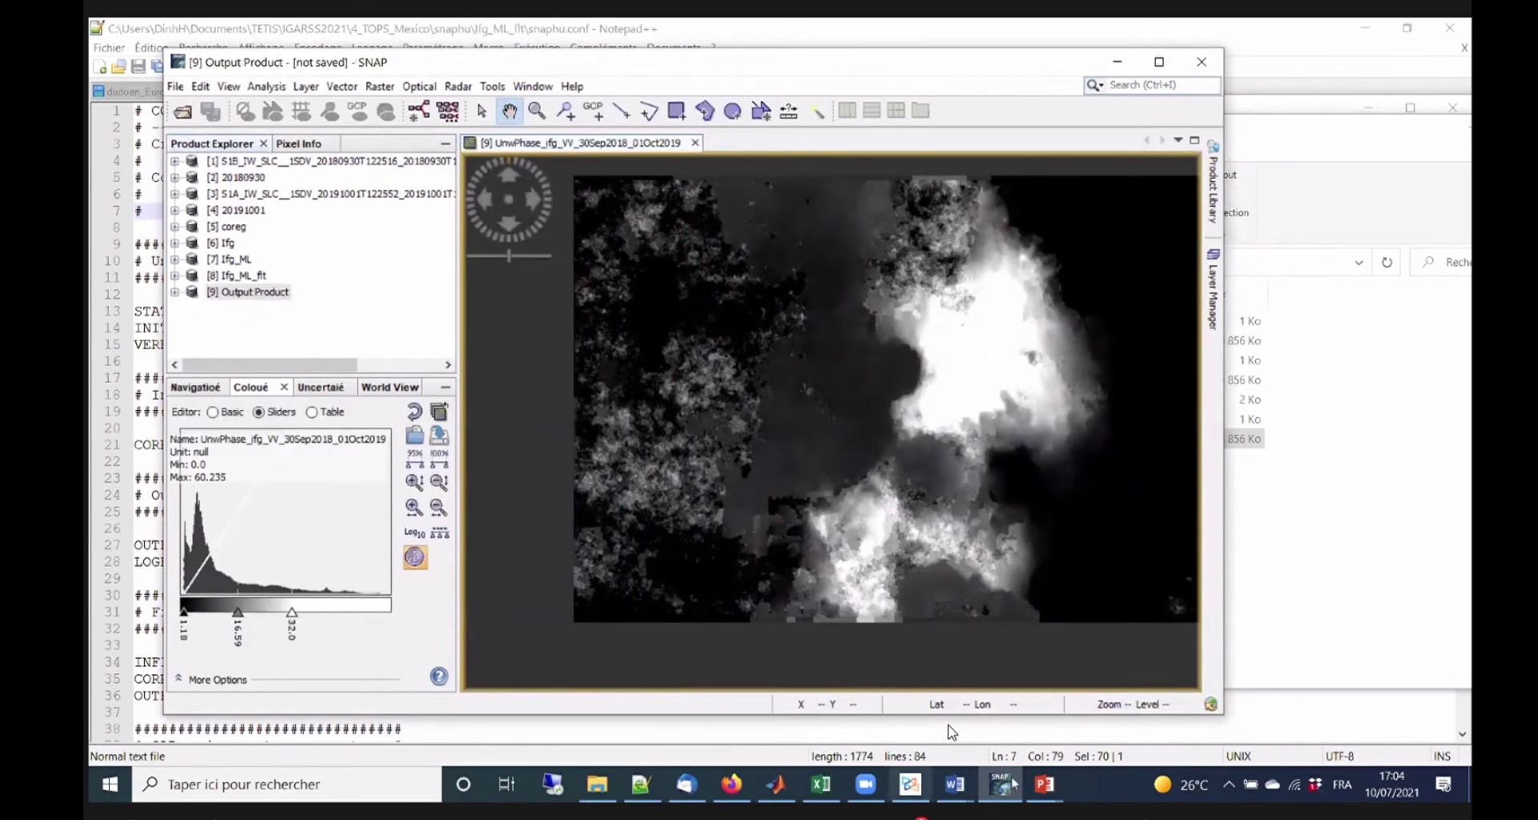
Switch to the 4_TOPS_InSAR_SNAP presentation in PowerPoint and review the phase unwrapping export, unwrapping and import slides 19 to 21.
{"action": "left_click", "coordinate": [1042, 785]}
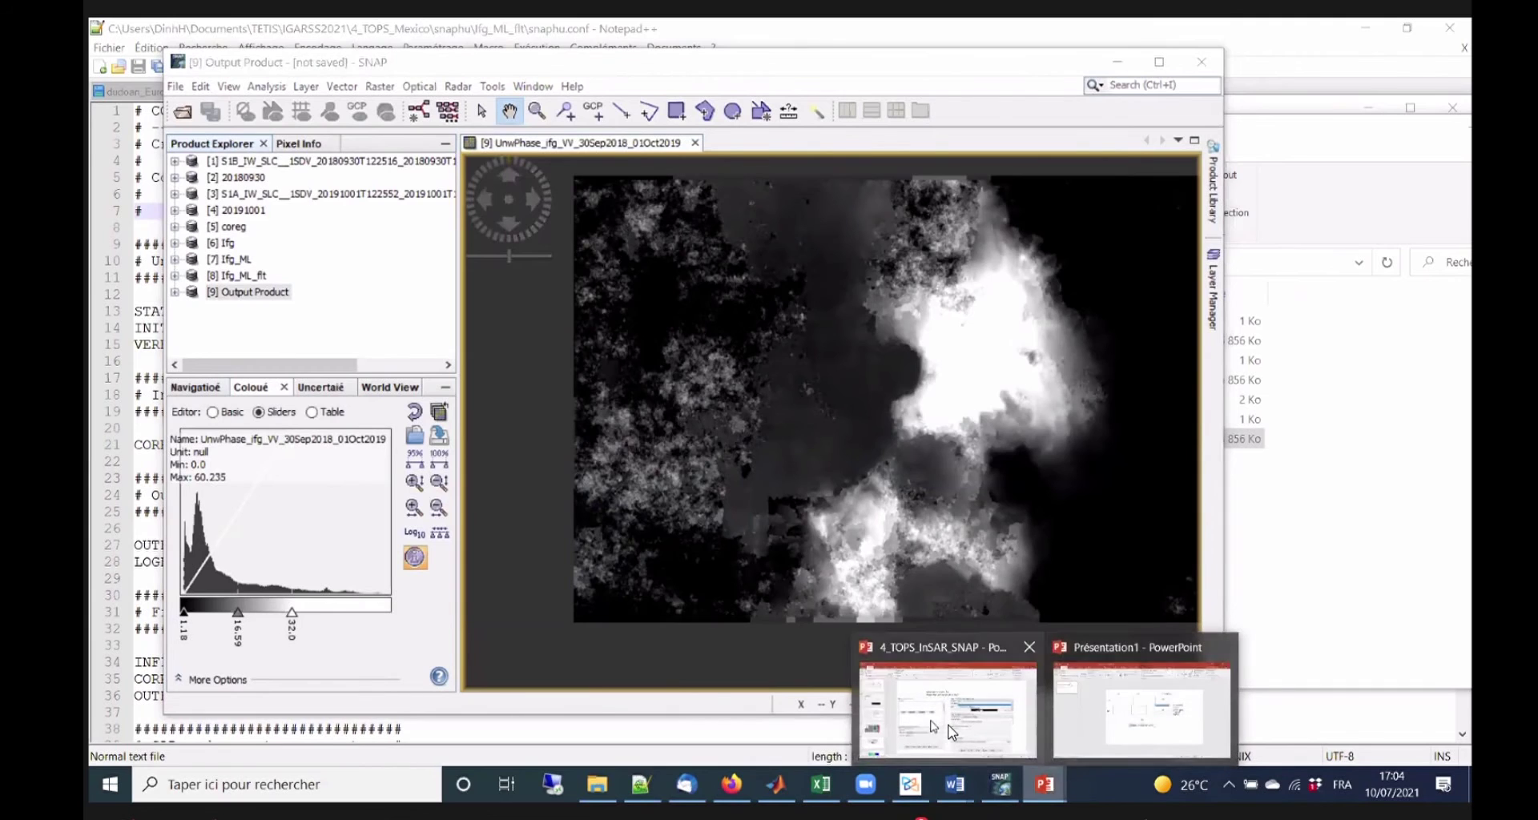
{"action": "left_click", "coordinate": [952, 733]}
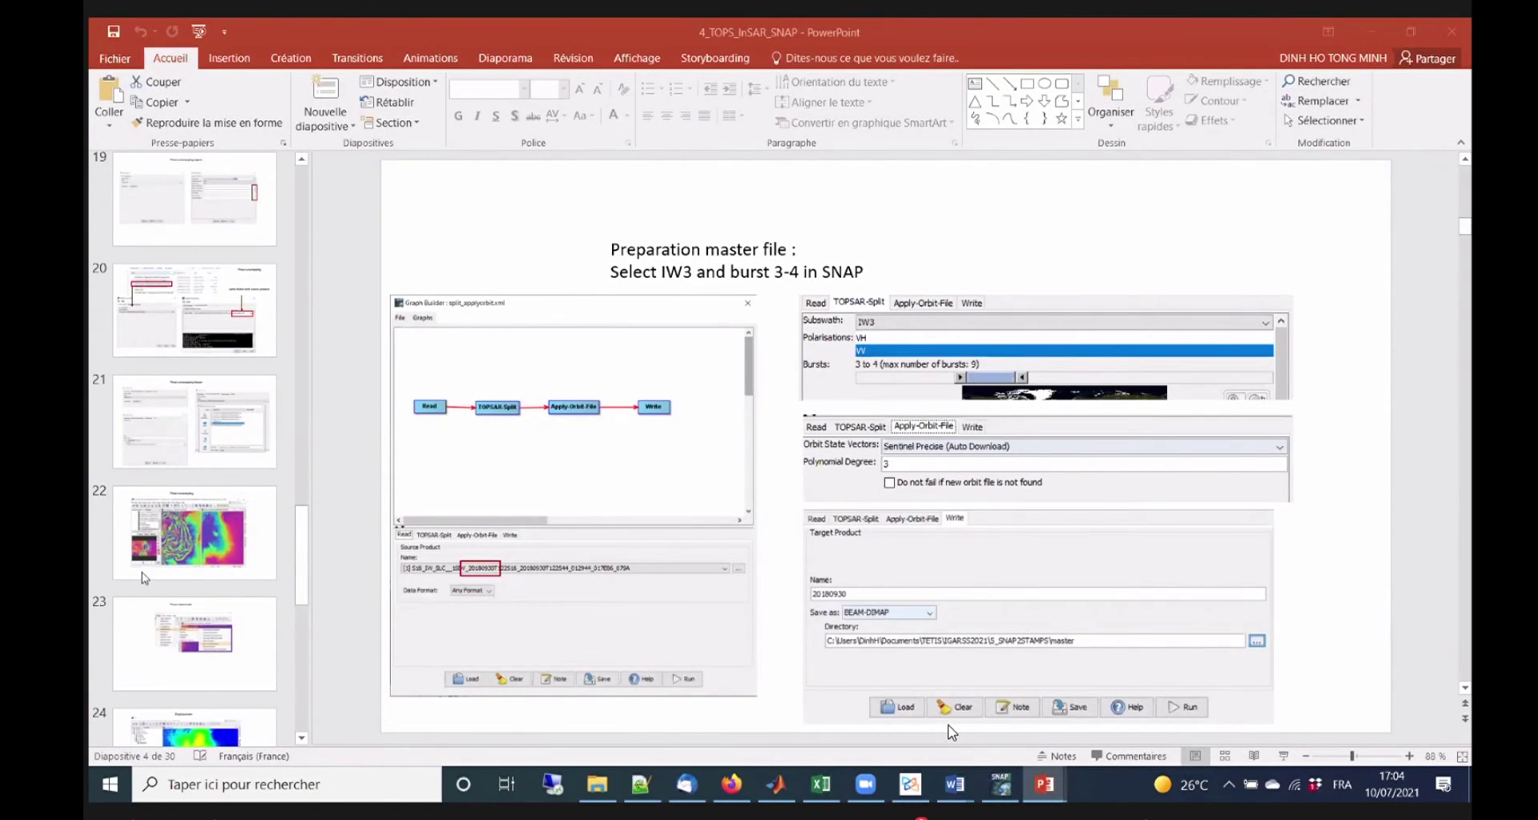
{"action": "scroll", "coordinate": [114, 667], "scroll_direction": "down", "scroll_amount": 5}
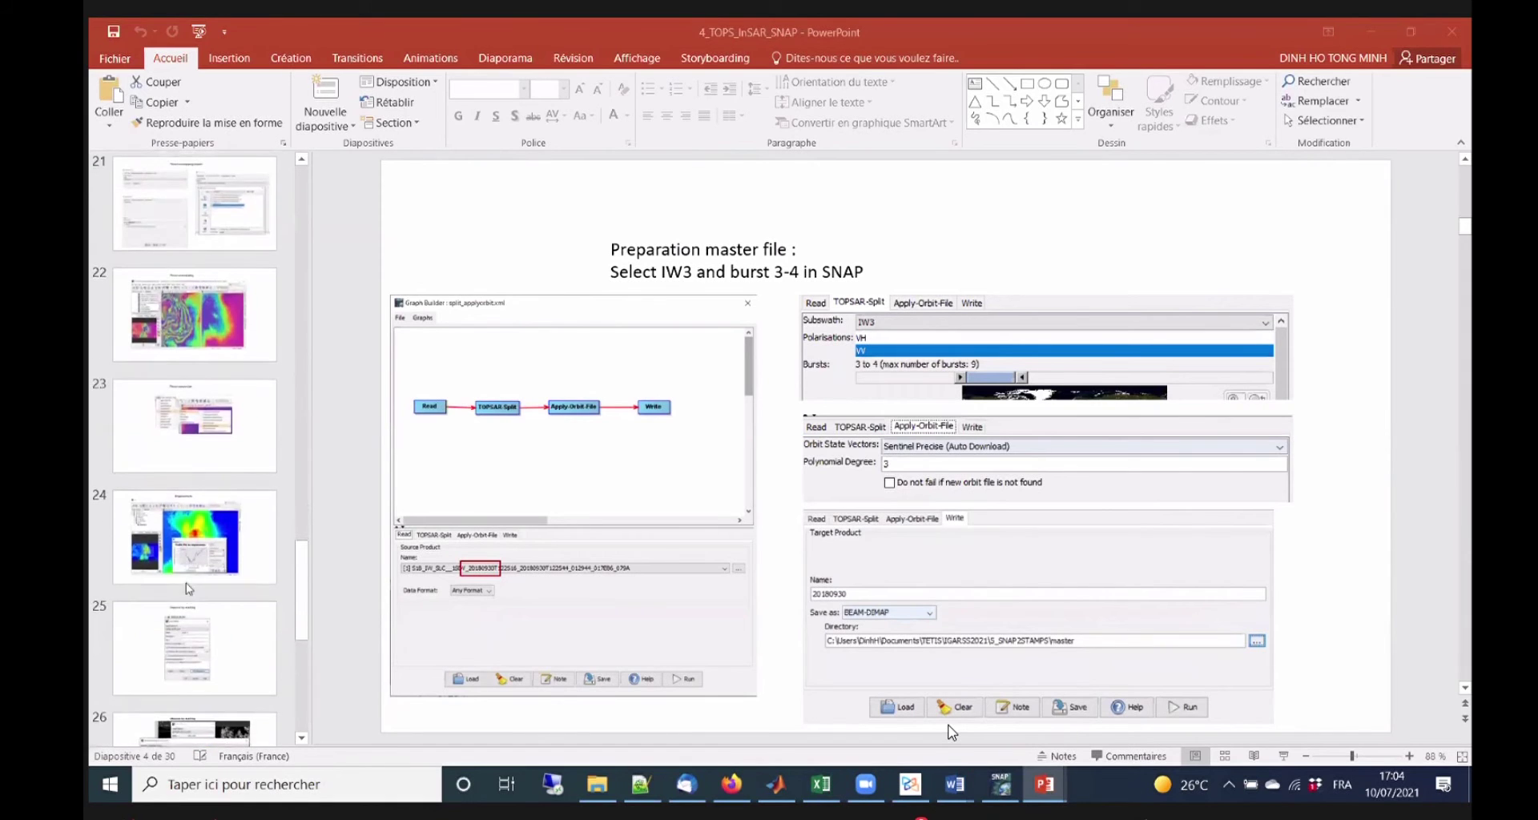
{"action": "scroll", "coordinate": [189, 551], "scroll_direction": "up", "scroll_amount": 2}
{"action": "scroll", "coordinate": [189, 551], "scroll_direction": "up", "scroll_amount": 1}
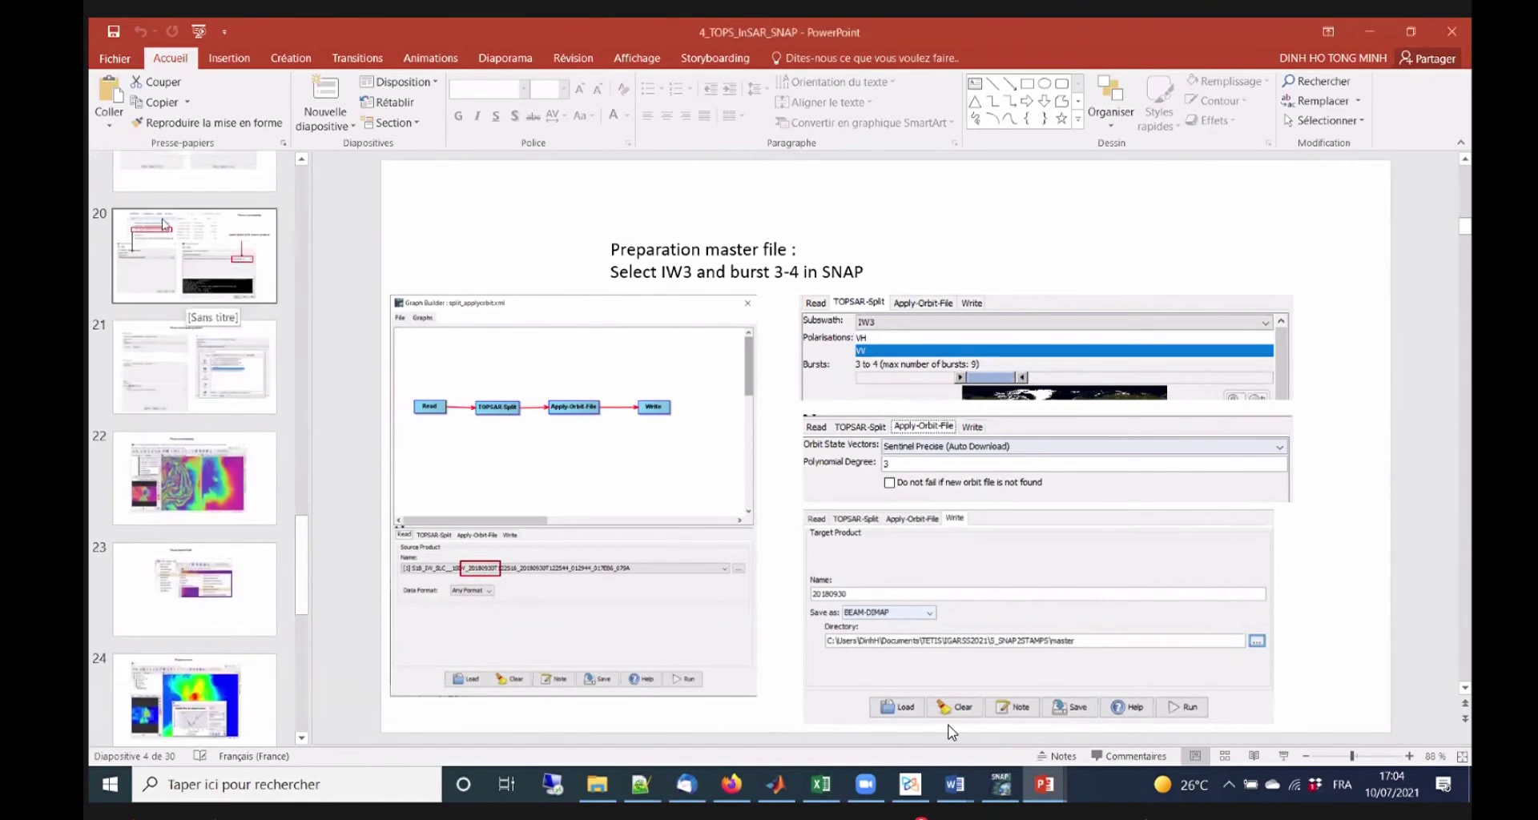
{"action": "left_click", "coordinate": [199, 298]}
{"action": "scroll", "coordinate": [199, 298], "scroll_direction": "up", "scroll_amount": 1}
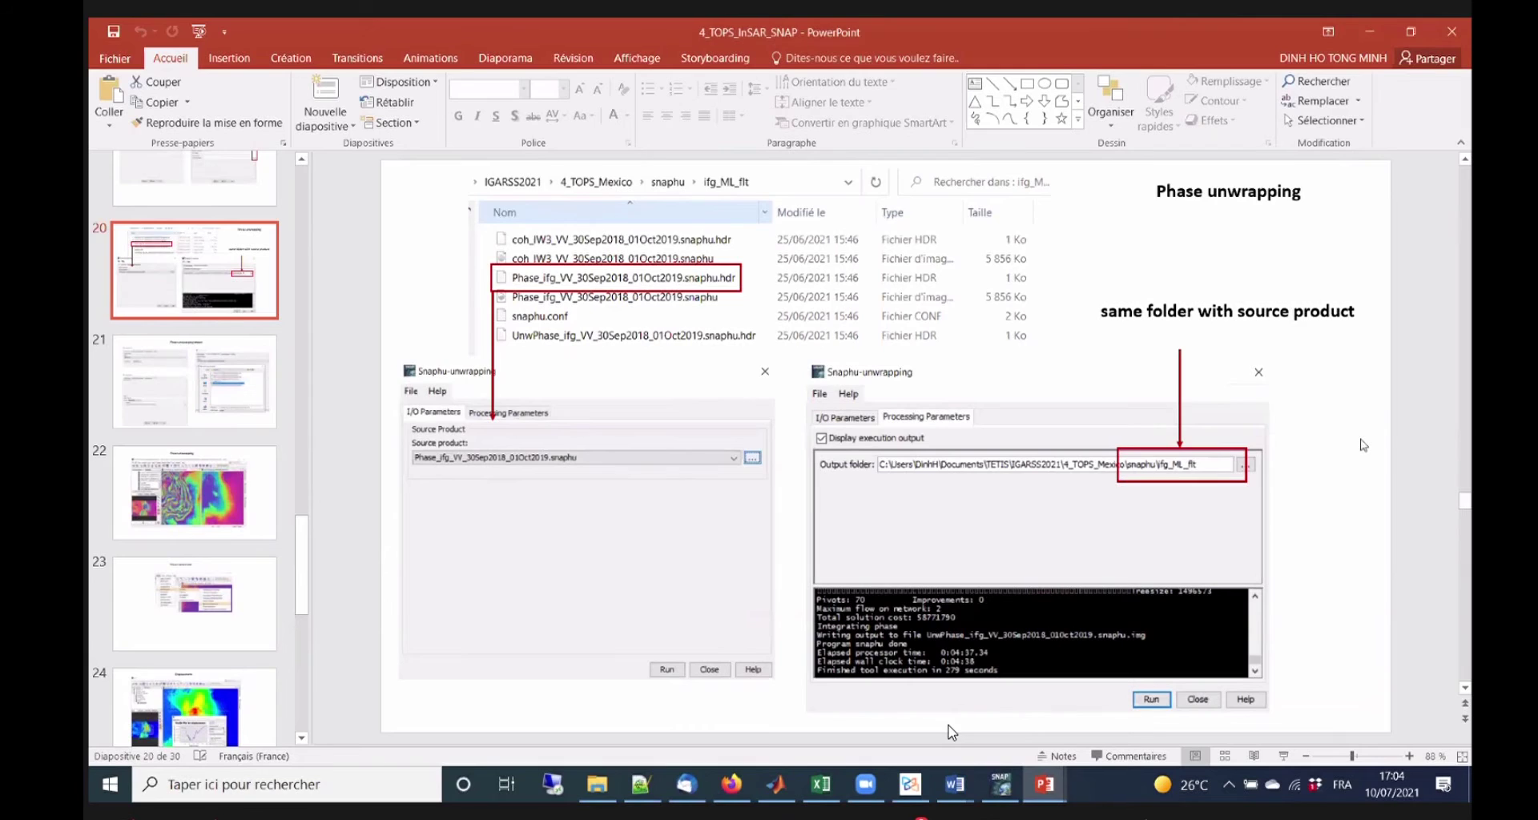
{"action": "scroll", "coordinate": [358, 359], "scroll_direction": "up", "scroll_amount": 1}
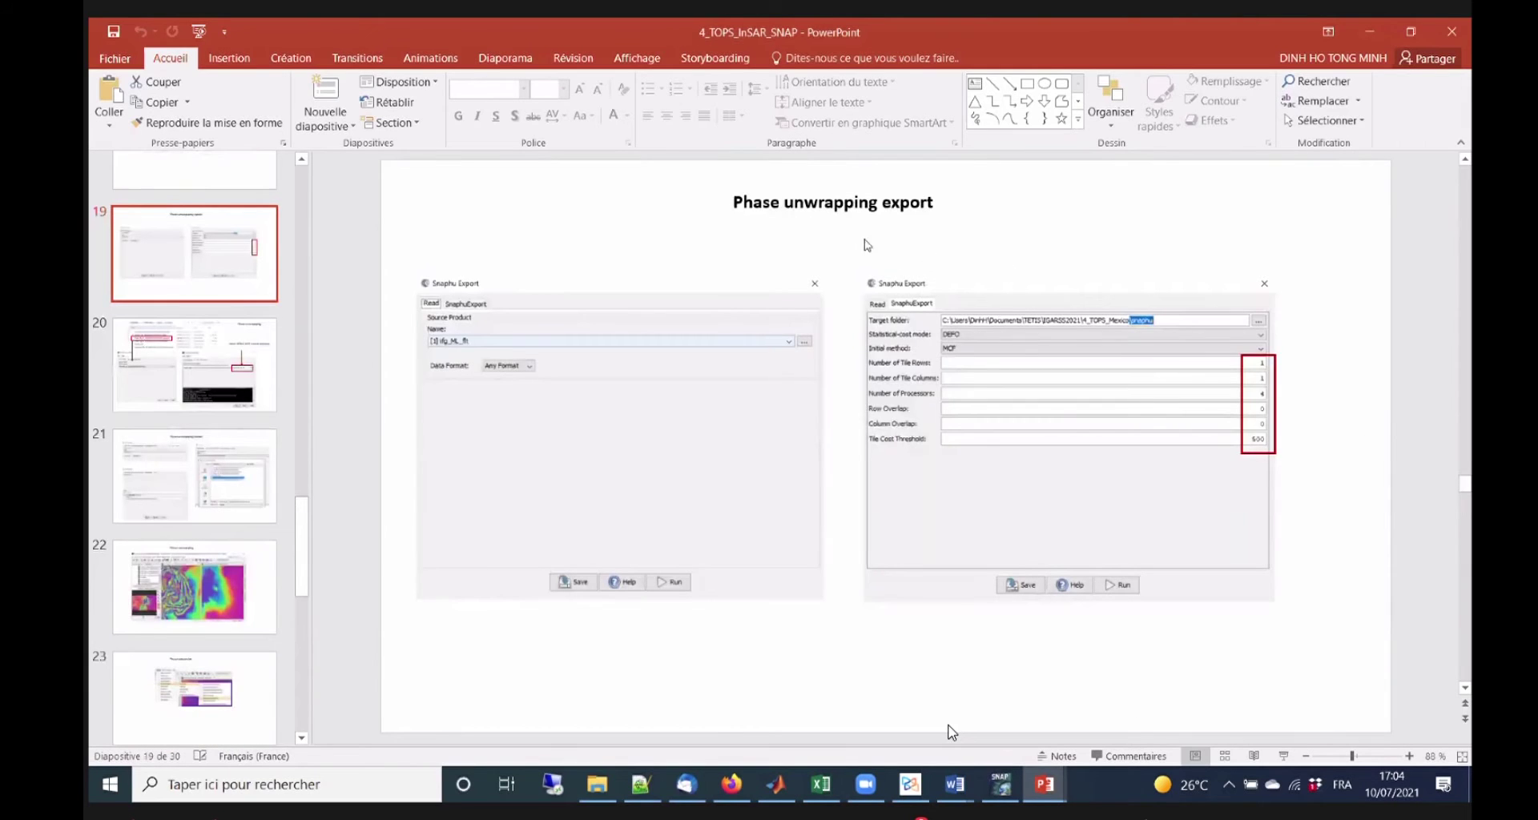
{"action": "left_click", "coordinate": [218, 386]}
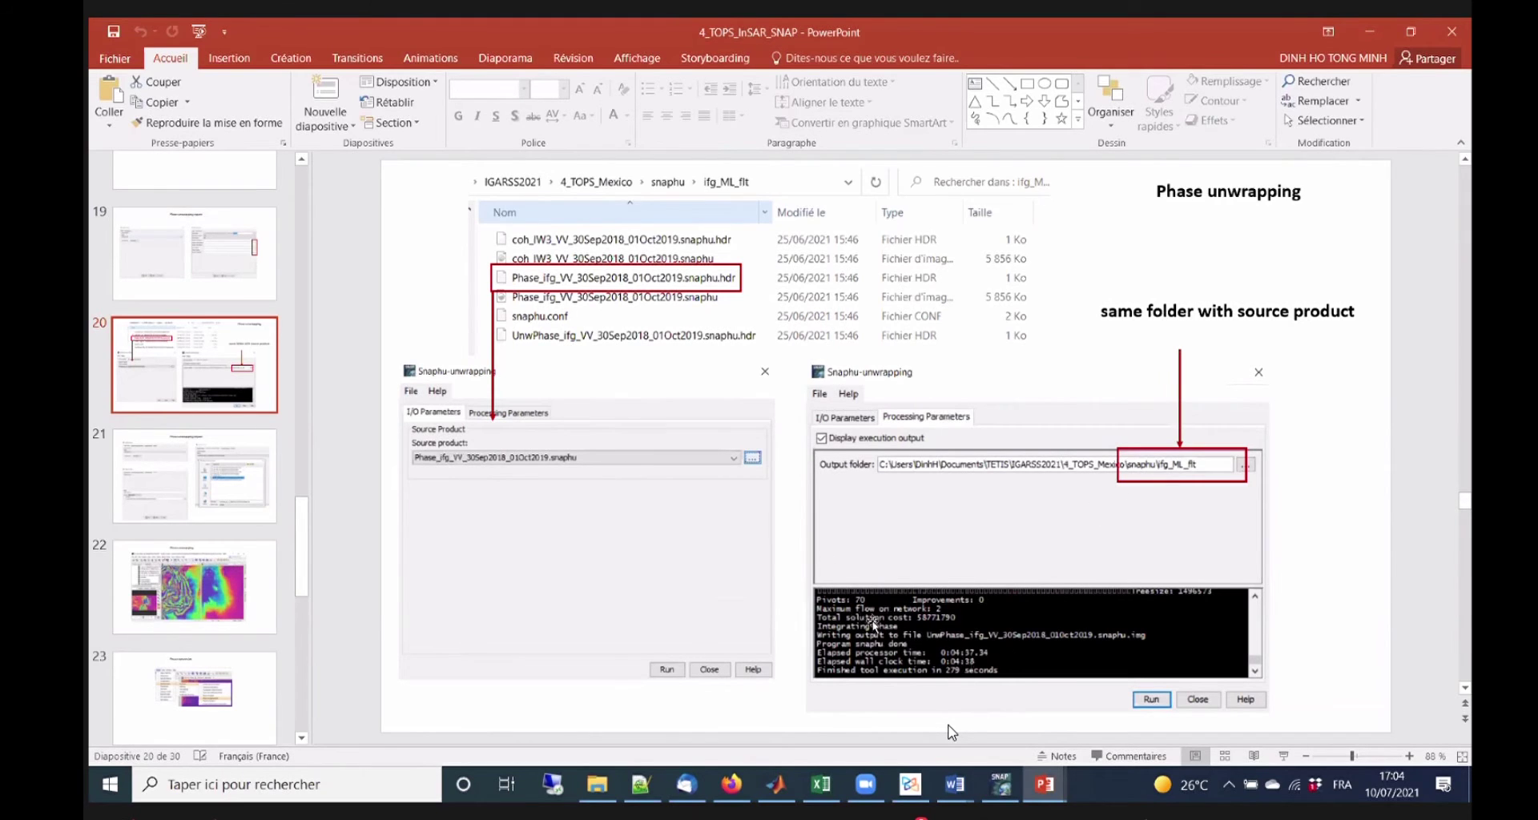
{"action": "key", "text": "Page_Down"}
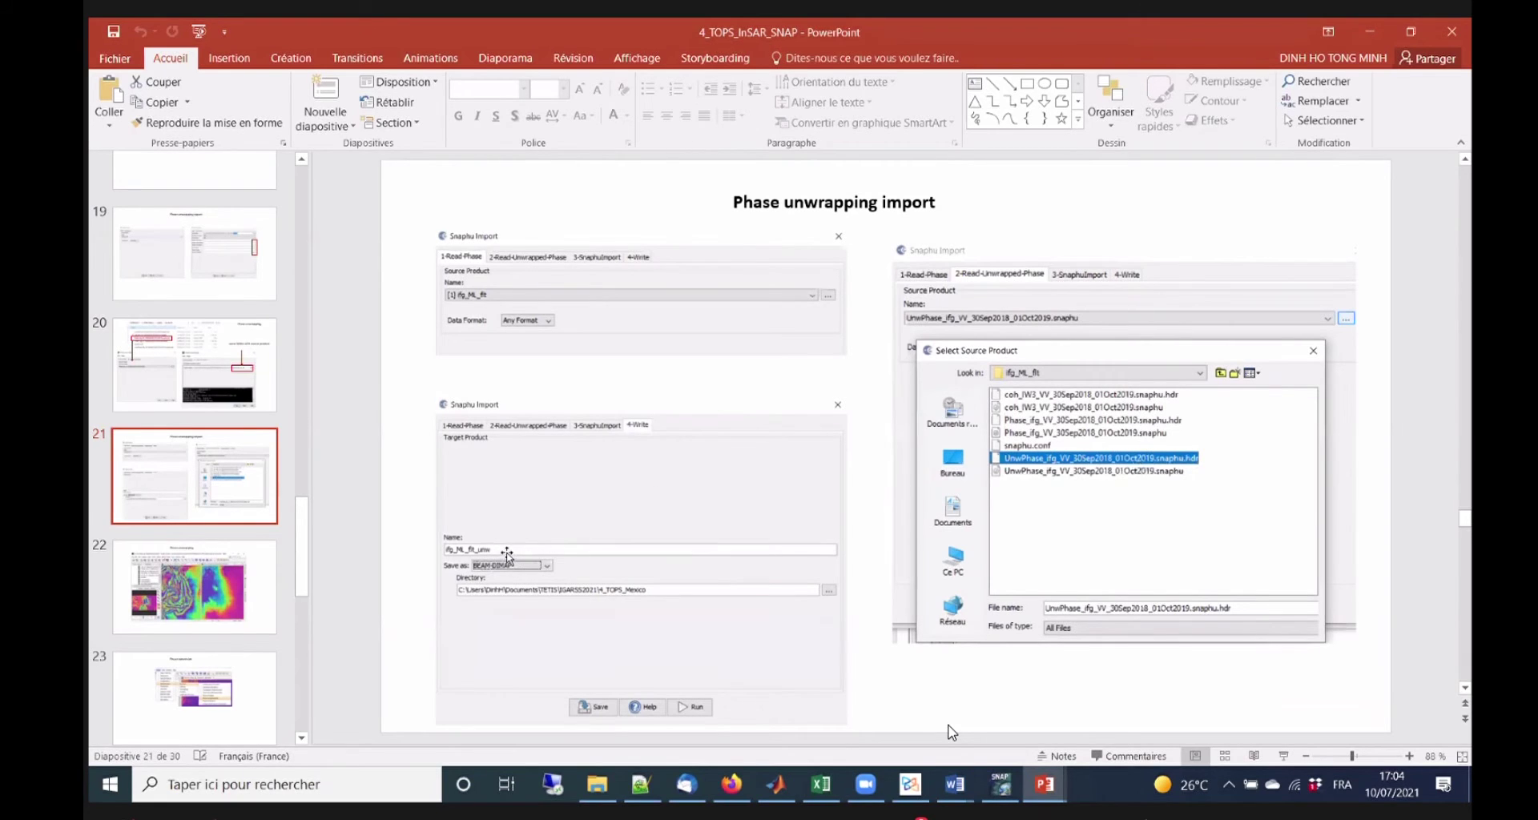
Switch to SNAP, close the unwrapped phase view and open the Snaphu Import dialog.
{"action": "left_click", "coordinate": [1001, 784]}
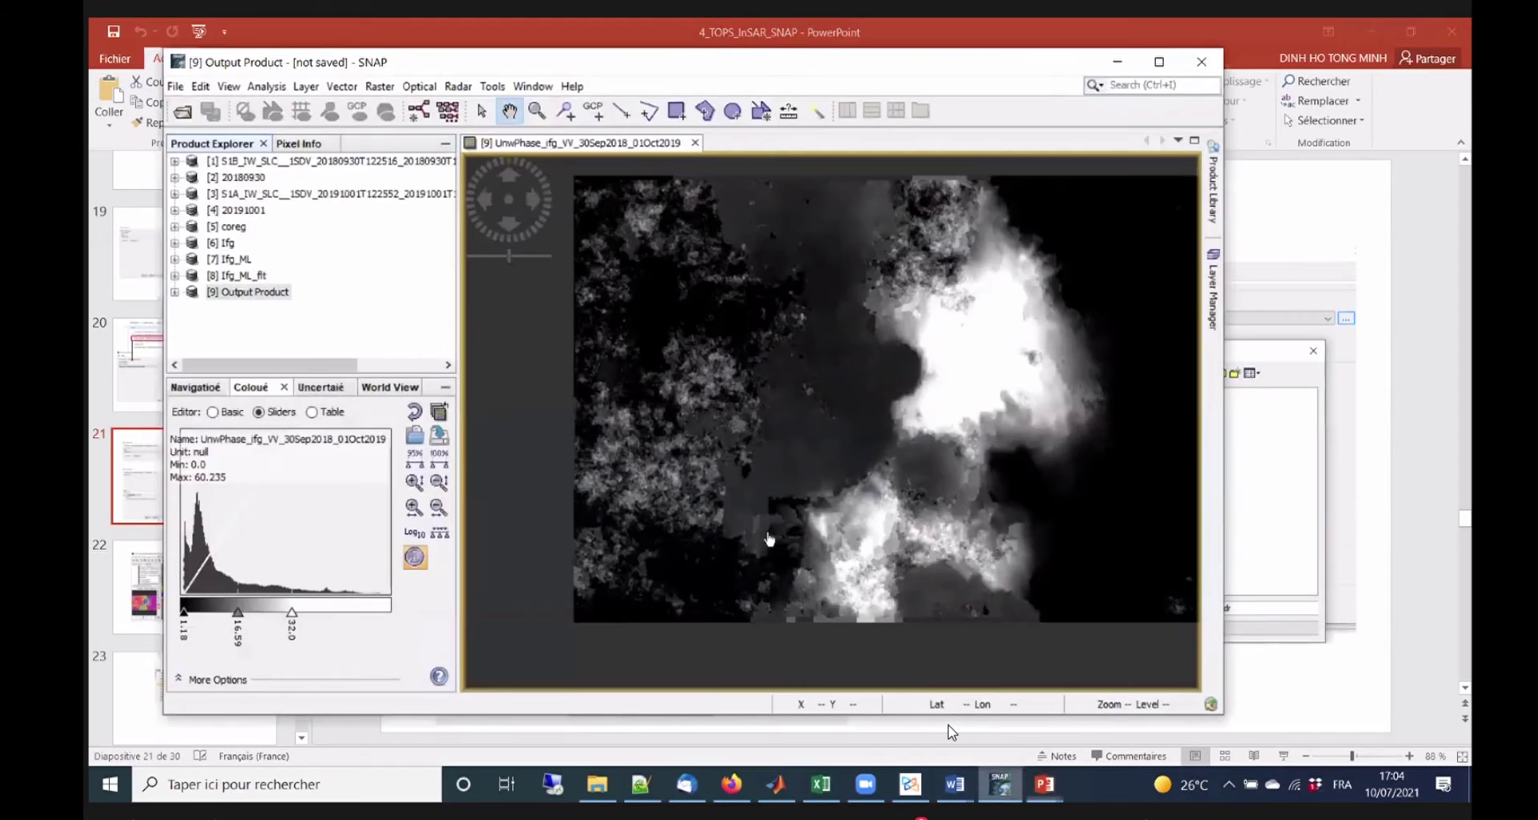
{"action": "left_click", "coordinate": [696, 143]}
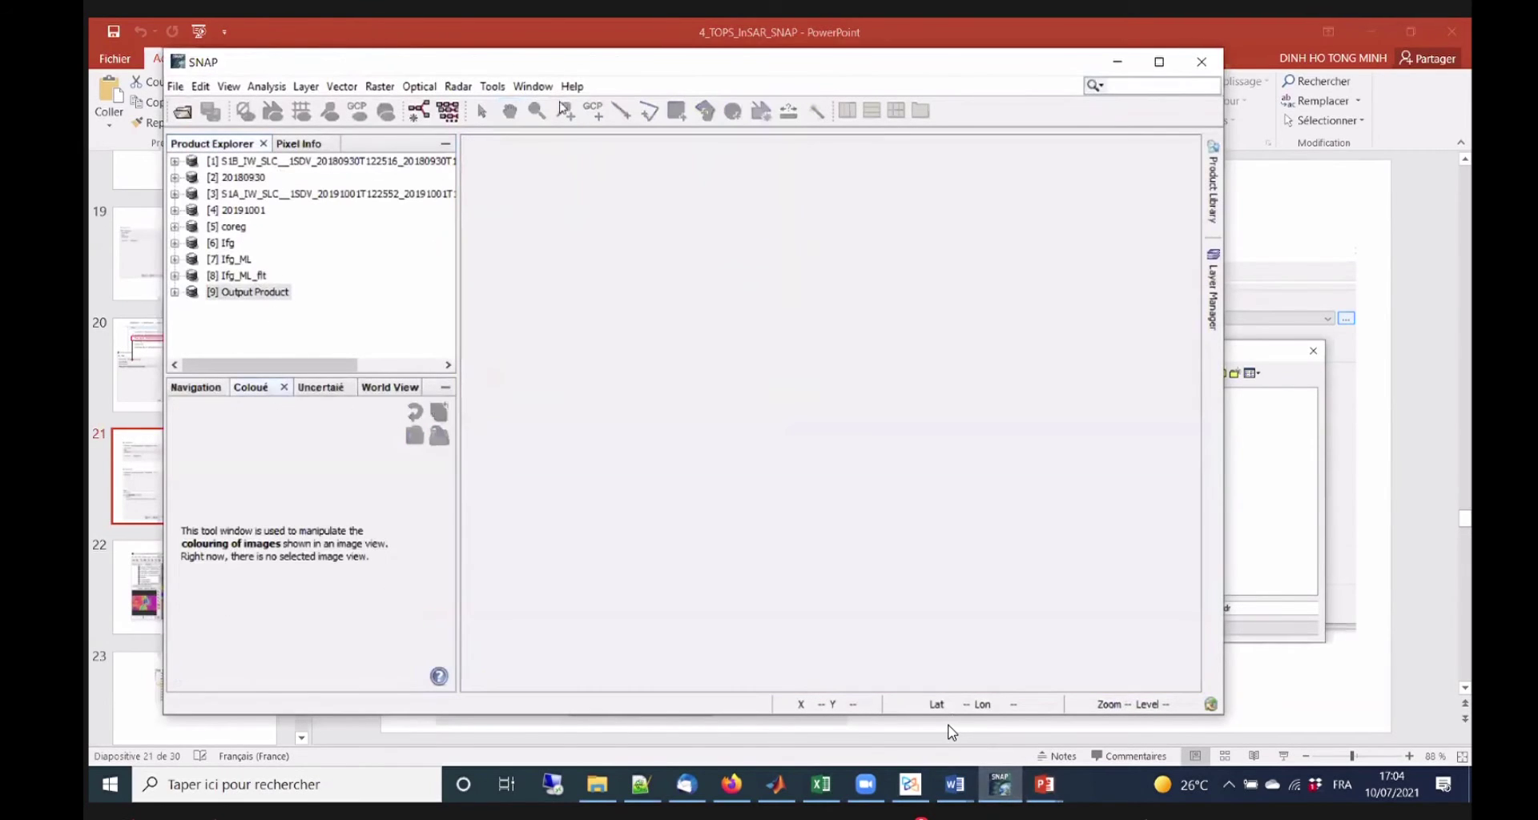
{"action": "left_click", "coordinate": [459, 86]}
{"action": "mouse_move", "coordinate": [526, 188]}
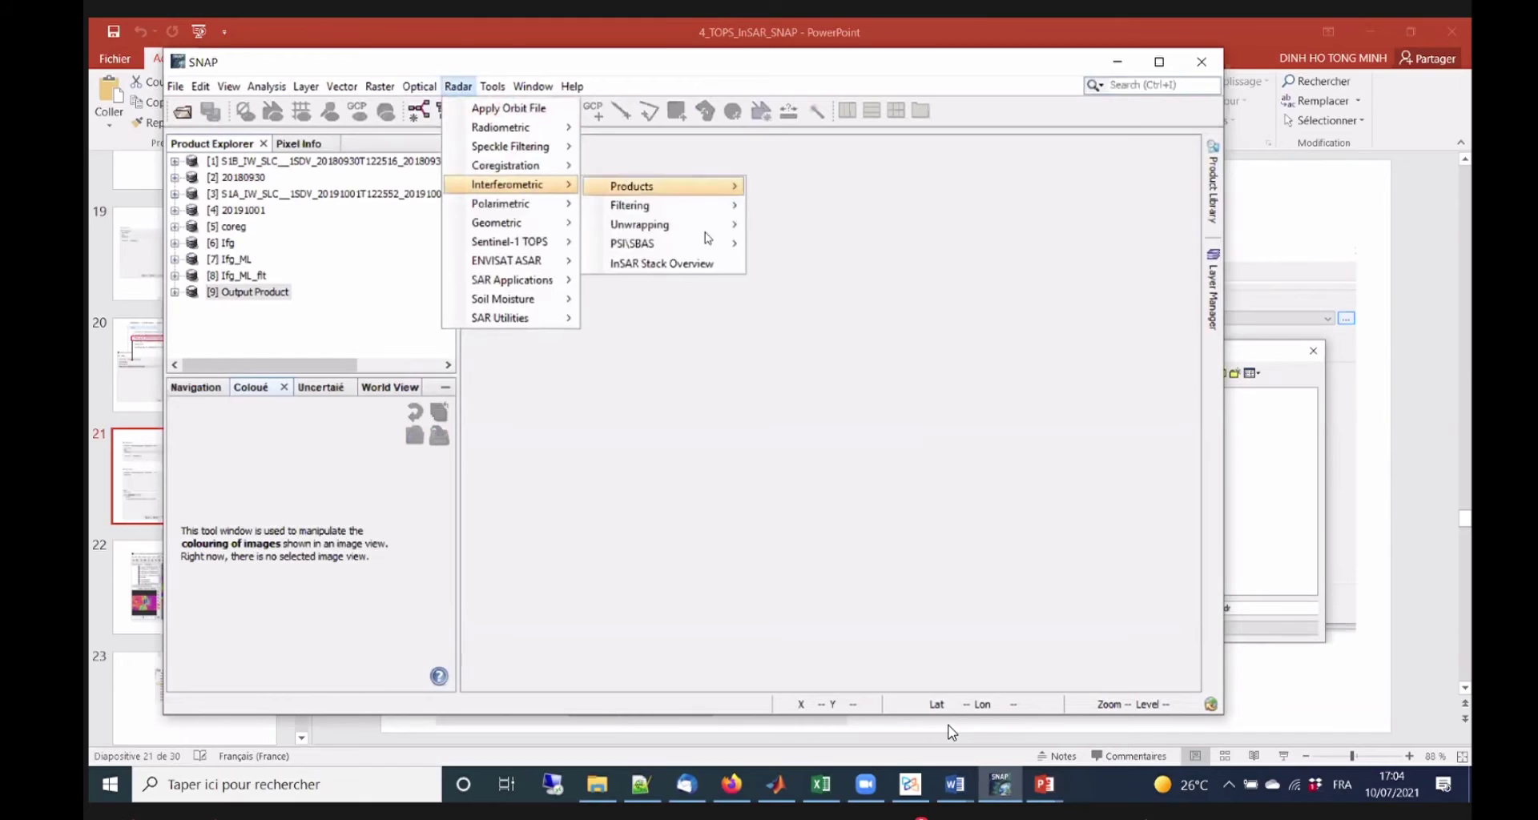
{"action": "mouse_move", "coordinate": [705, 225]}
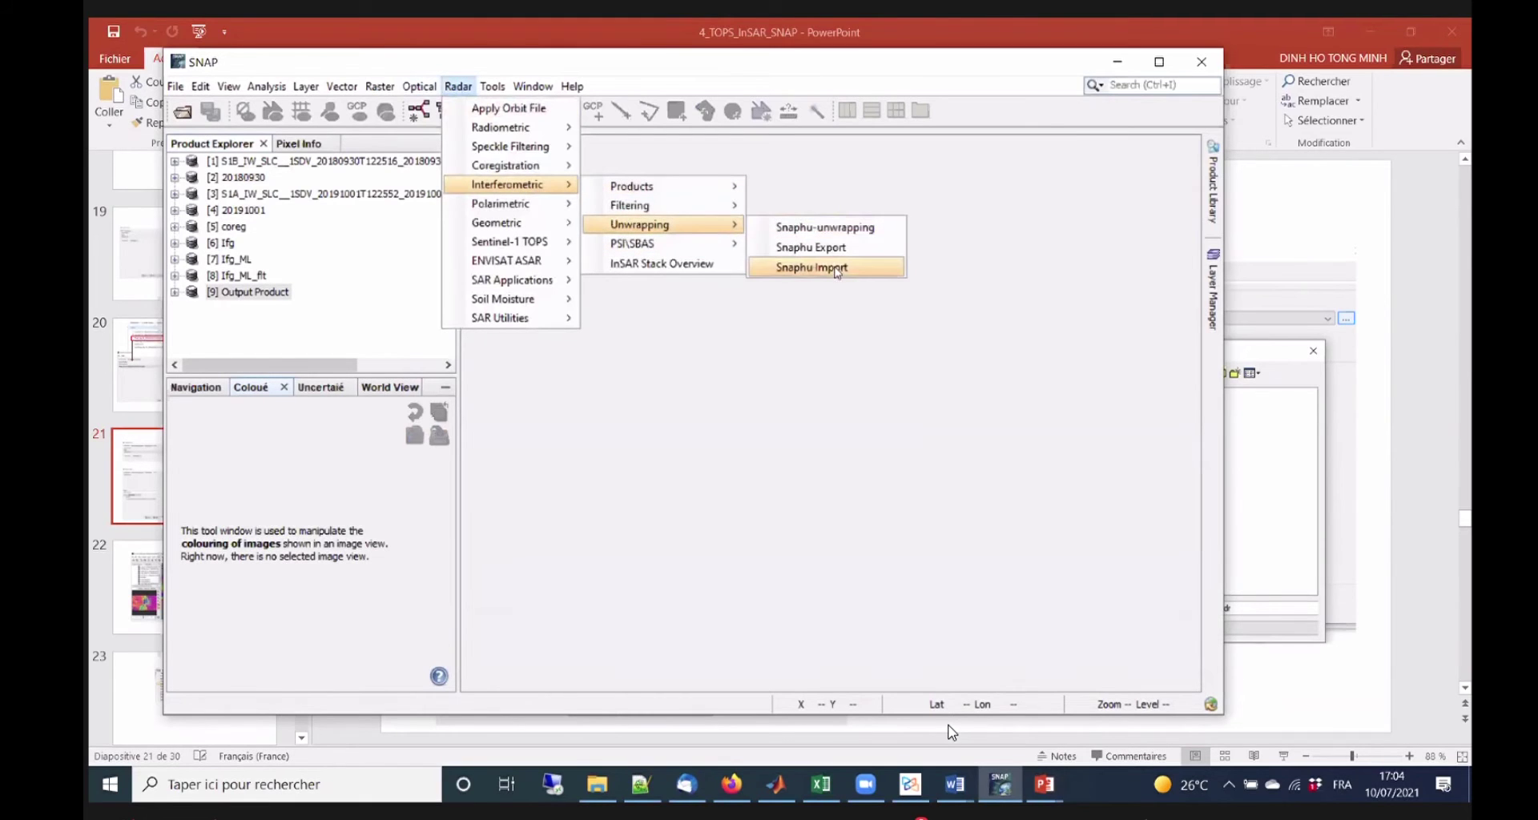
{"action": "left_click", "coordinate": [892, 275]}
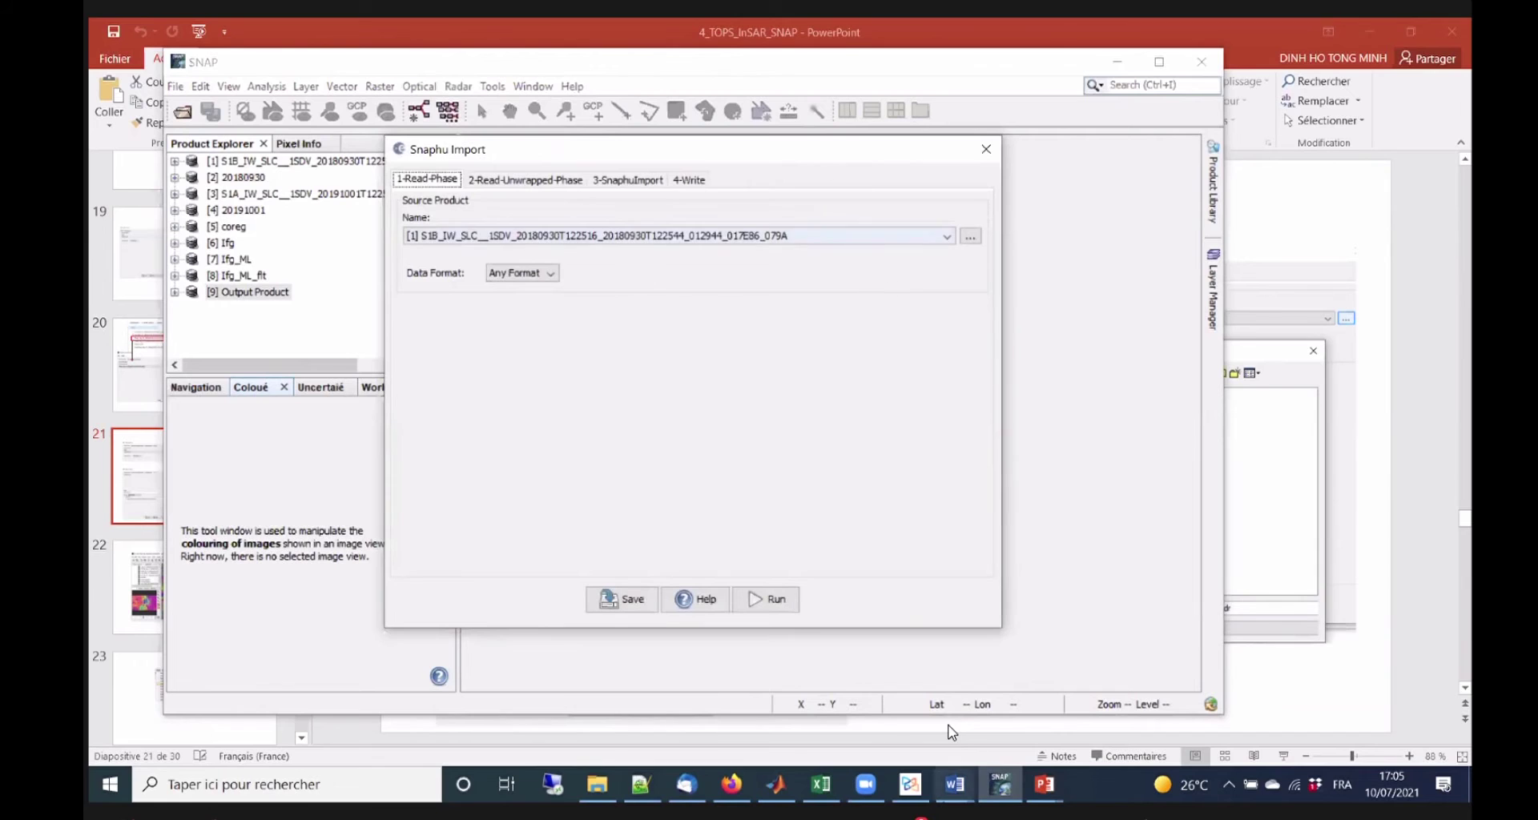
Check the snaphu output folder in File Explorer, and examine the Snaphu Import settings on PowerPoint slide 21.
{"action": "left_click", "coordinate": [597, 784]}
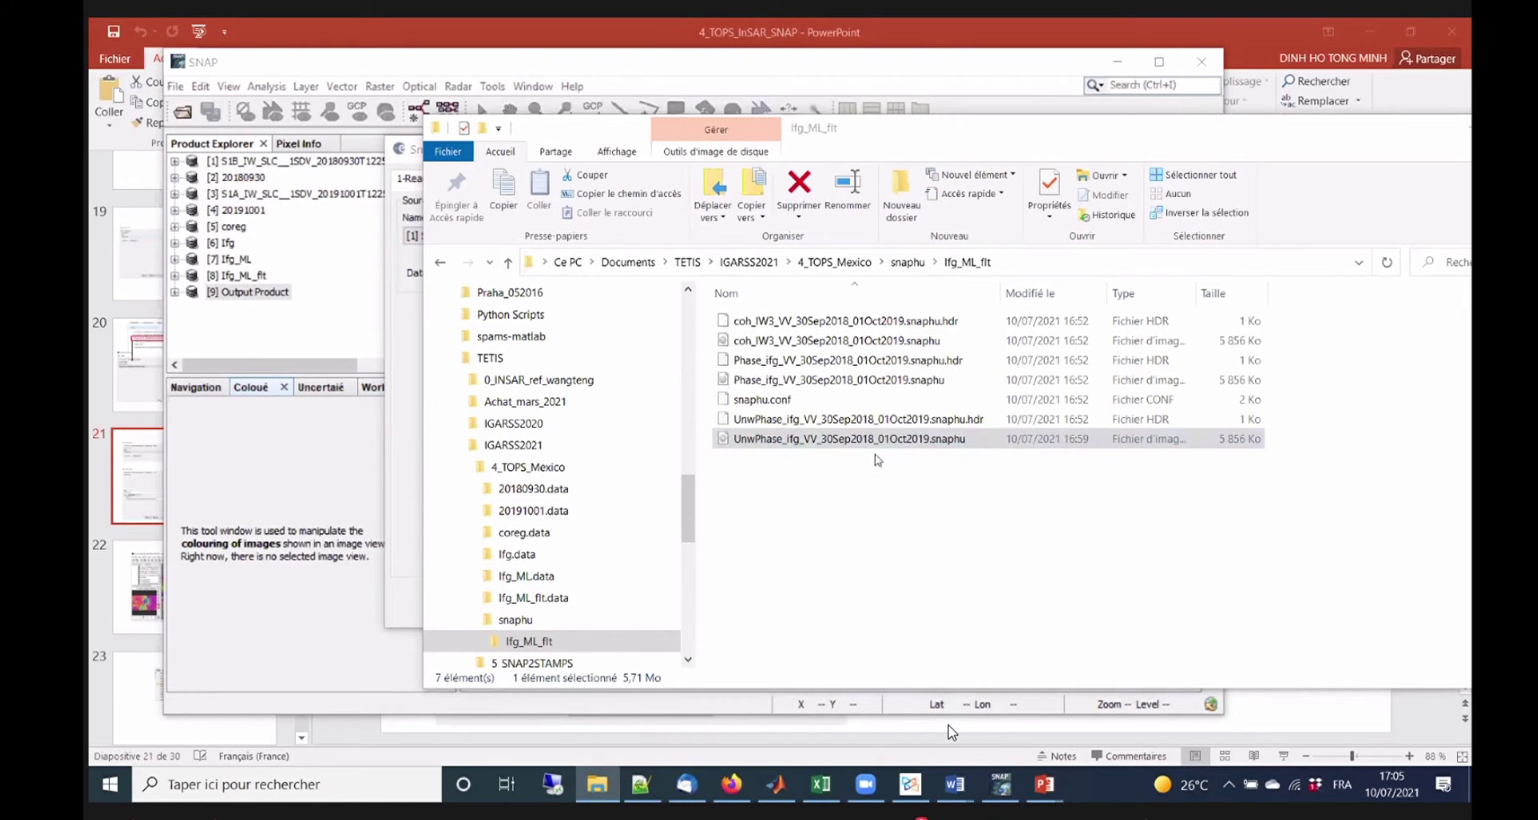
{"action": "mouse_move", "coordinate": [1044, 784]}
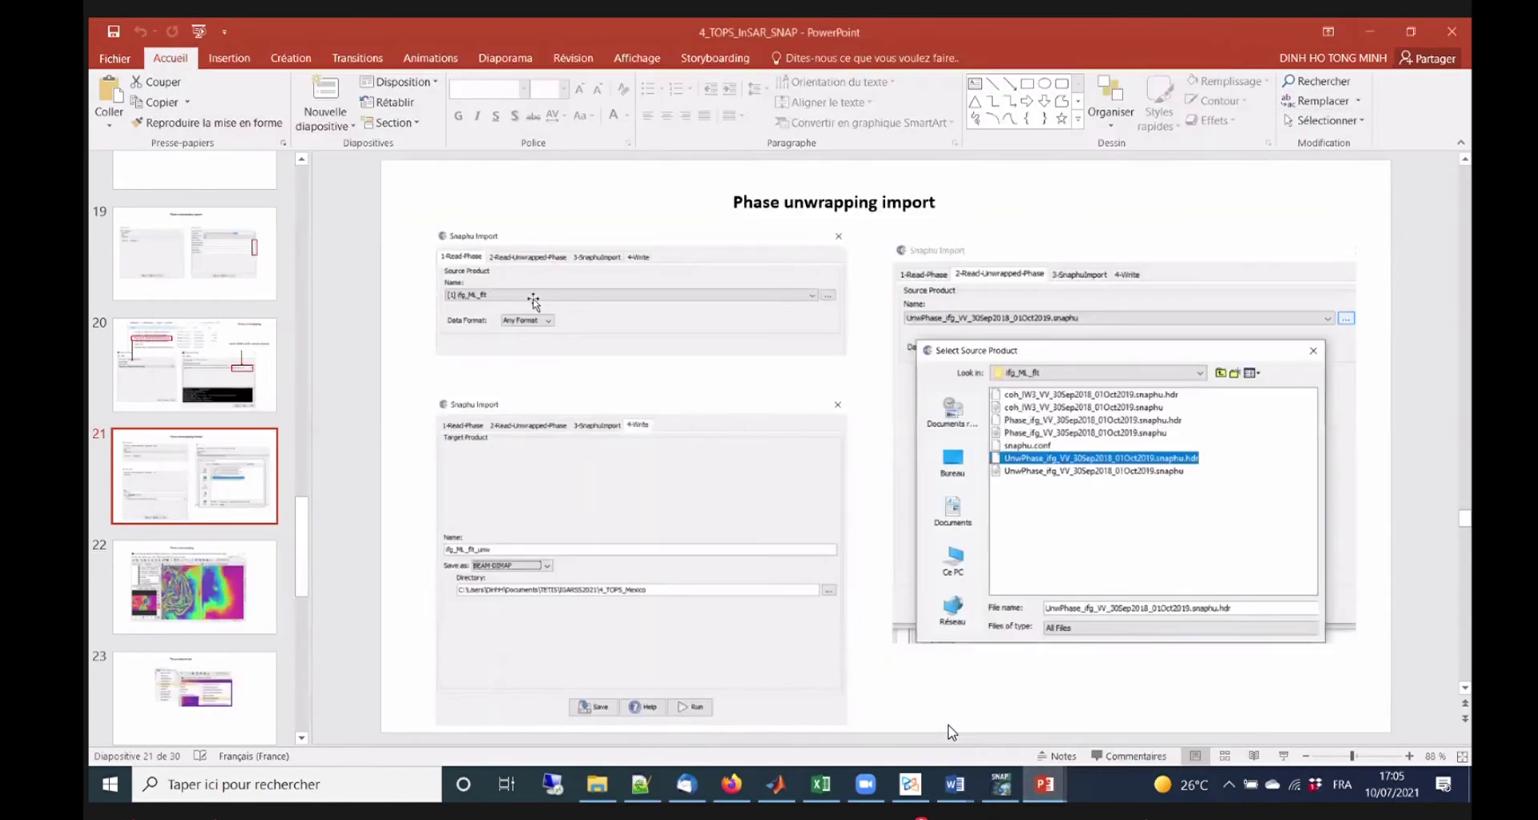
{"action": "left_click", "coordinate": [949, 729]}
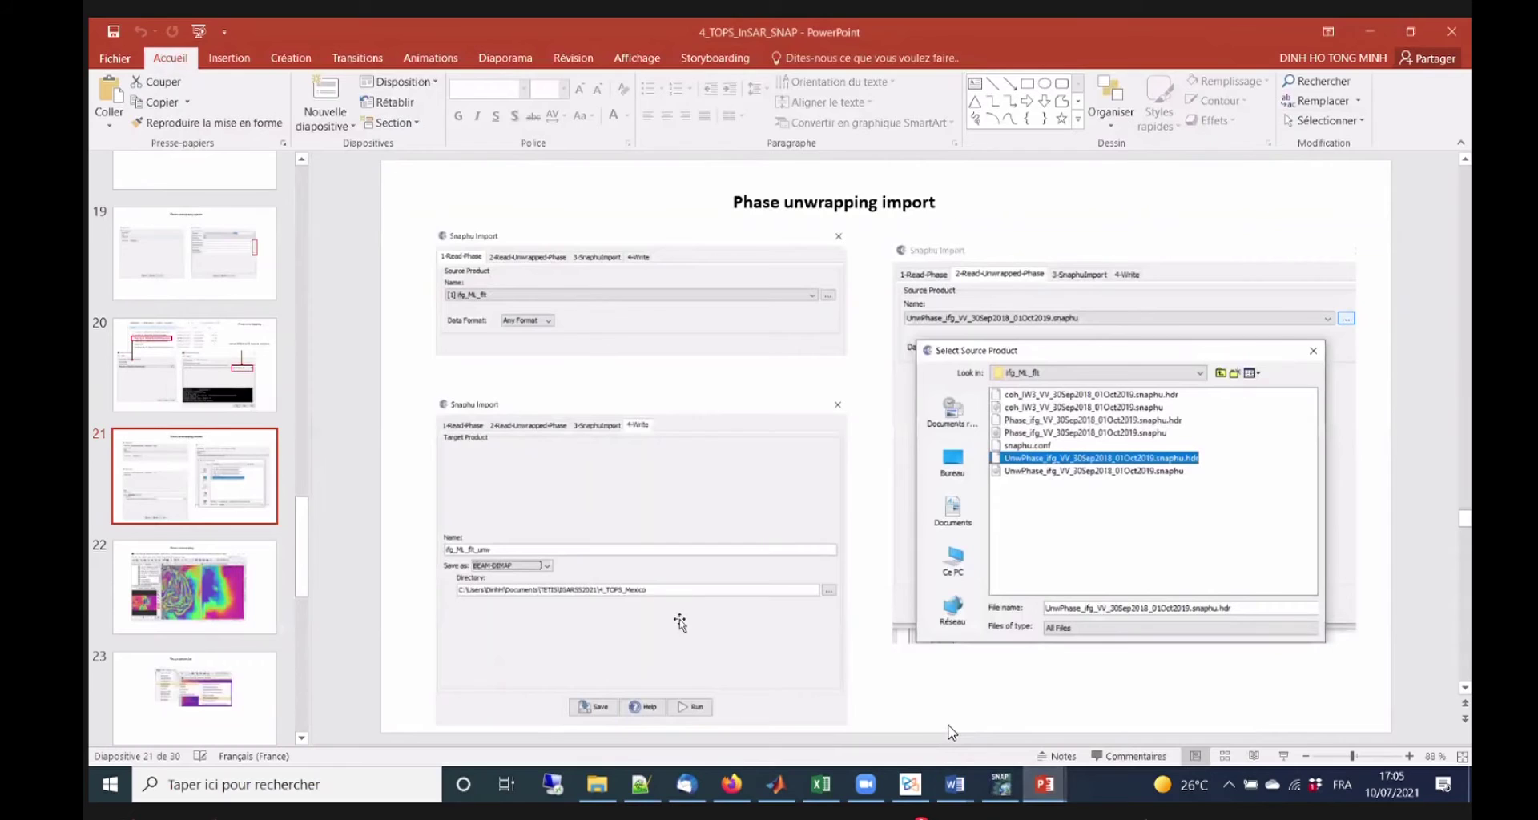
{"action": "left_click", "coordinate": [720, 530]}
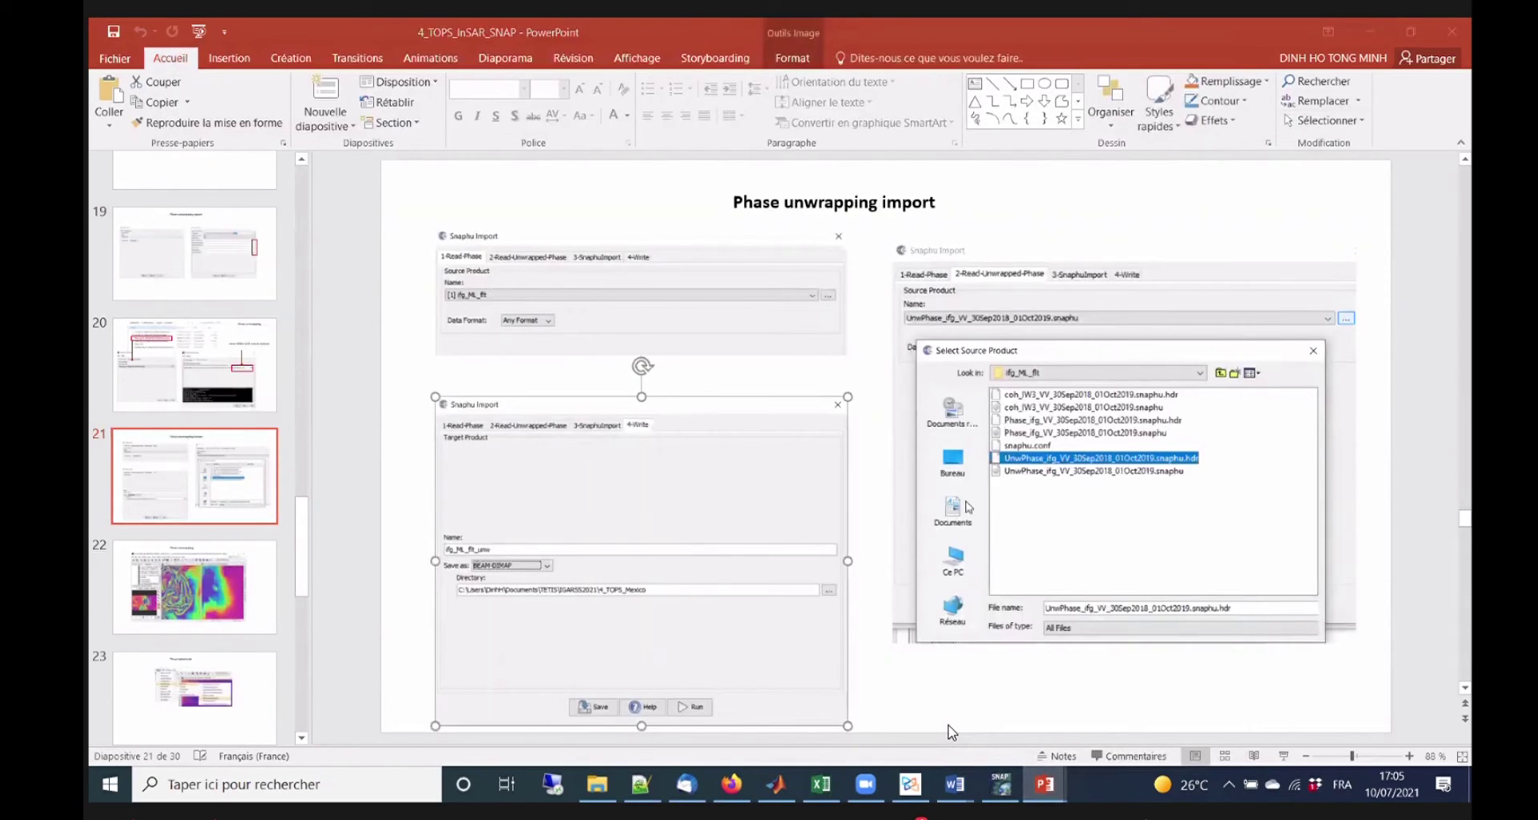
{"action": "left_click", "coordinate": [704, 297]}
{"action": "left_click", "coordinate": [1067, 395]}
{"action": "left_click", "coordinate": [483, 594]}
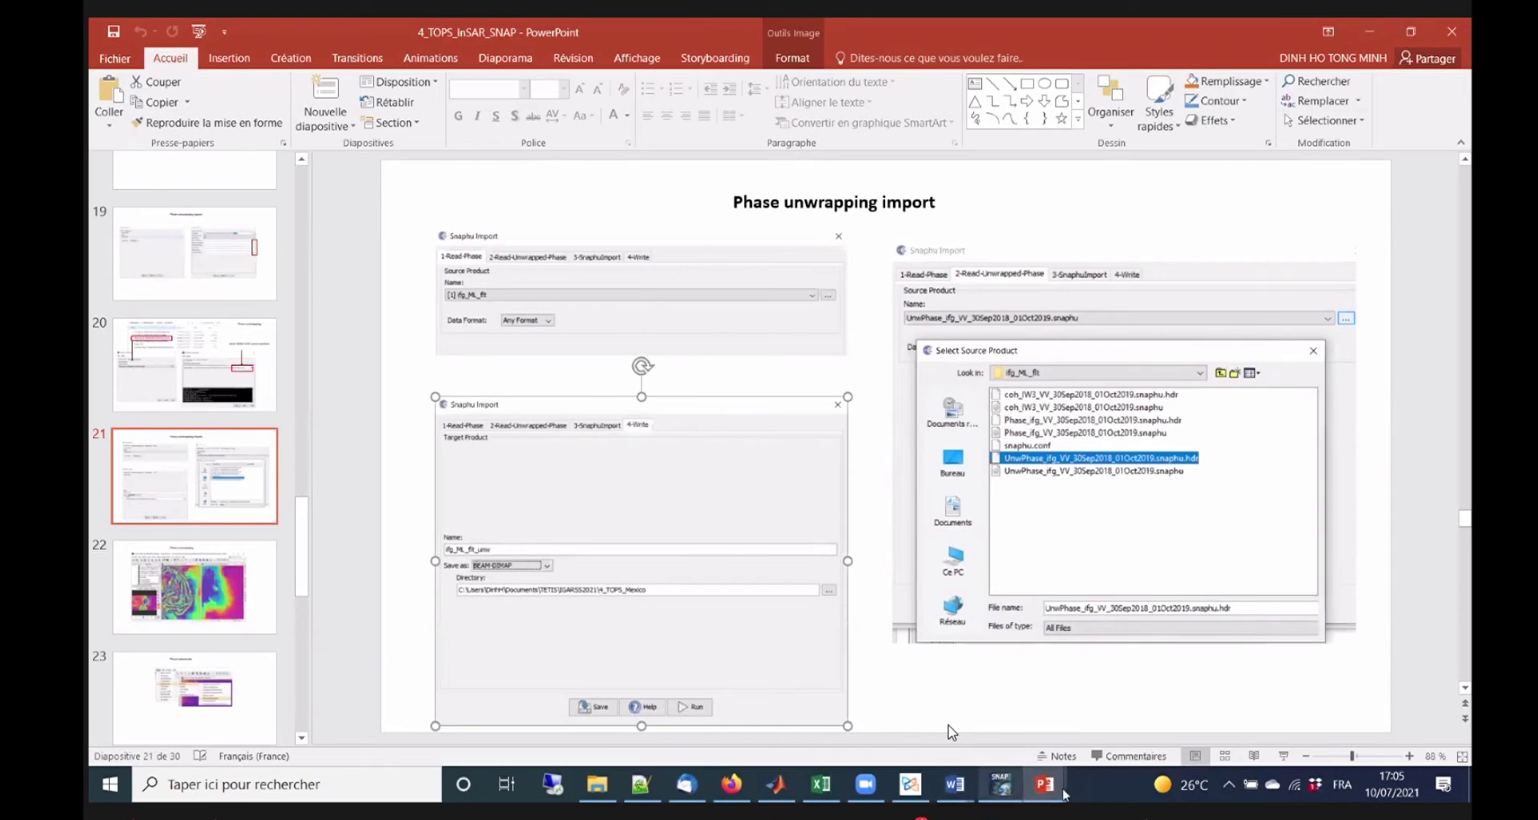
{"action": "left_click", "coordinate": [873, 790]}
{"action": "left_click", "coordinate": [732, 785]}
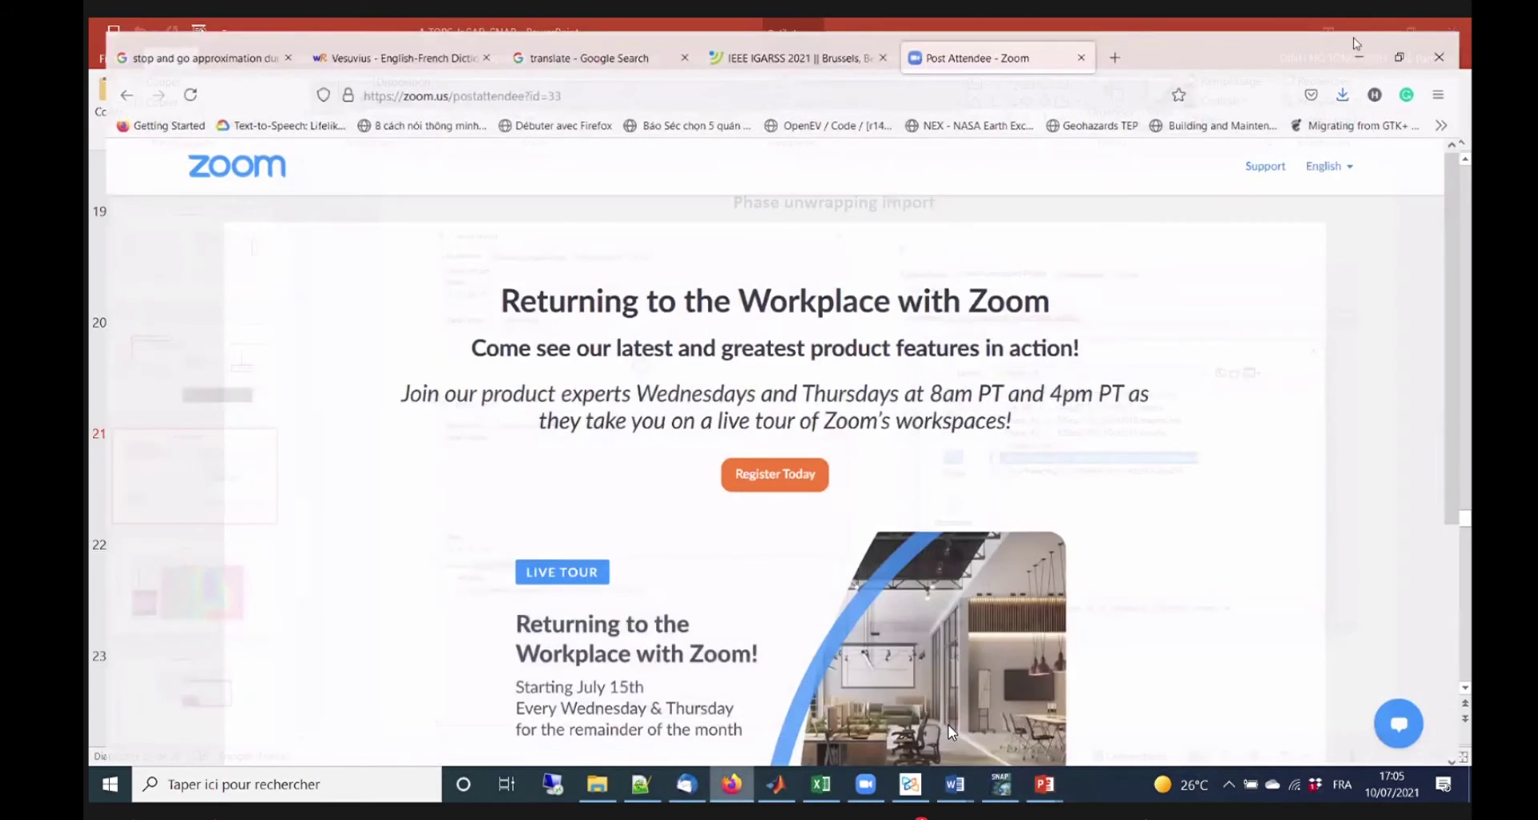
{"action": "left_click", "coordinate": [1358, 48]}
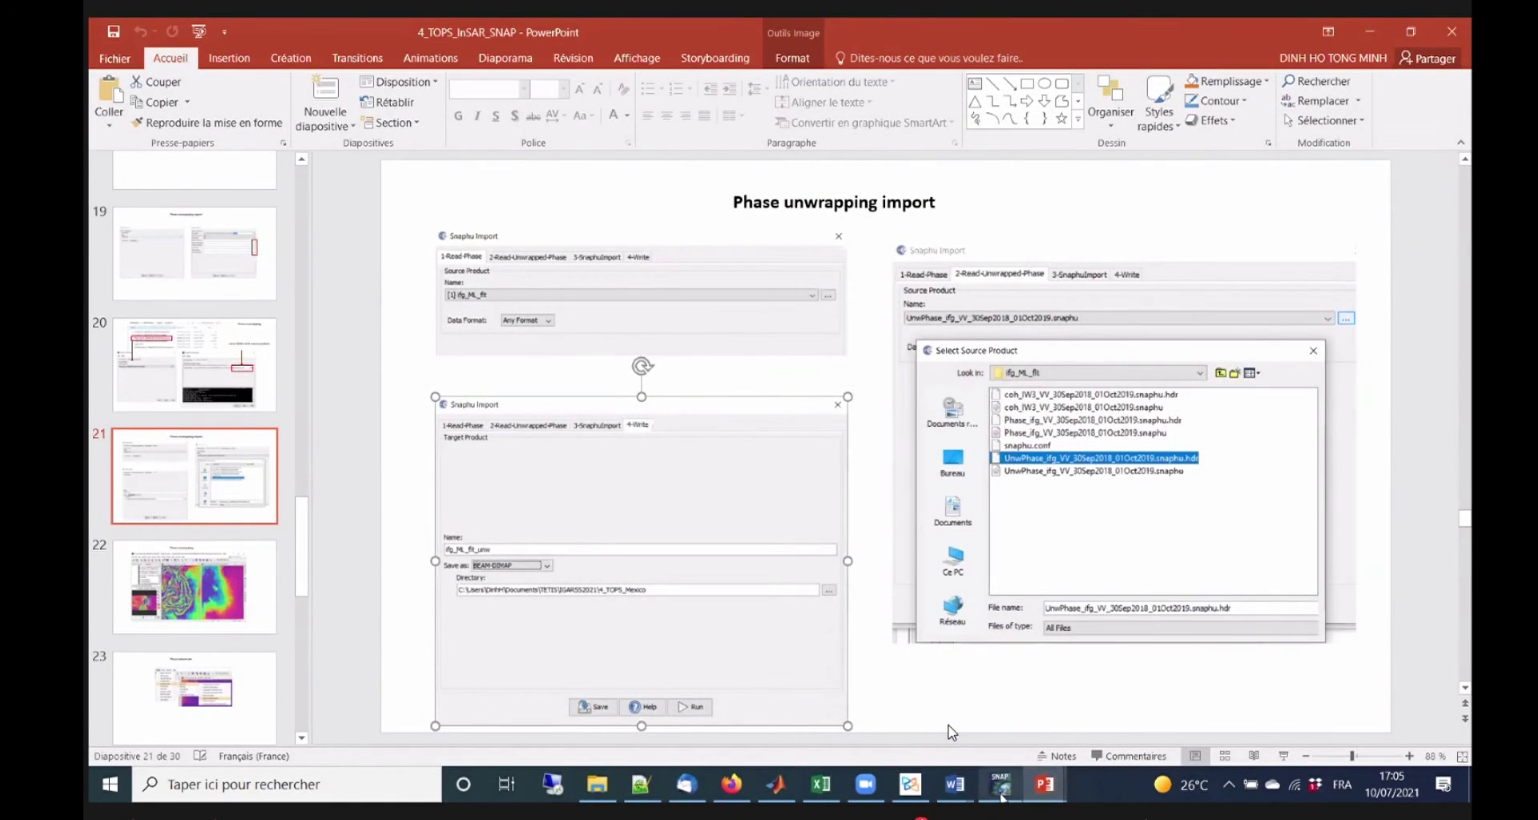
{"action": "mouse_move", "coordinate": [1002, 796]}
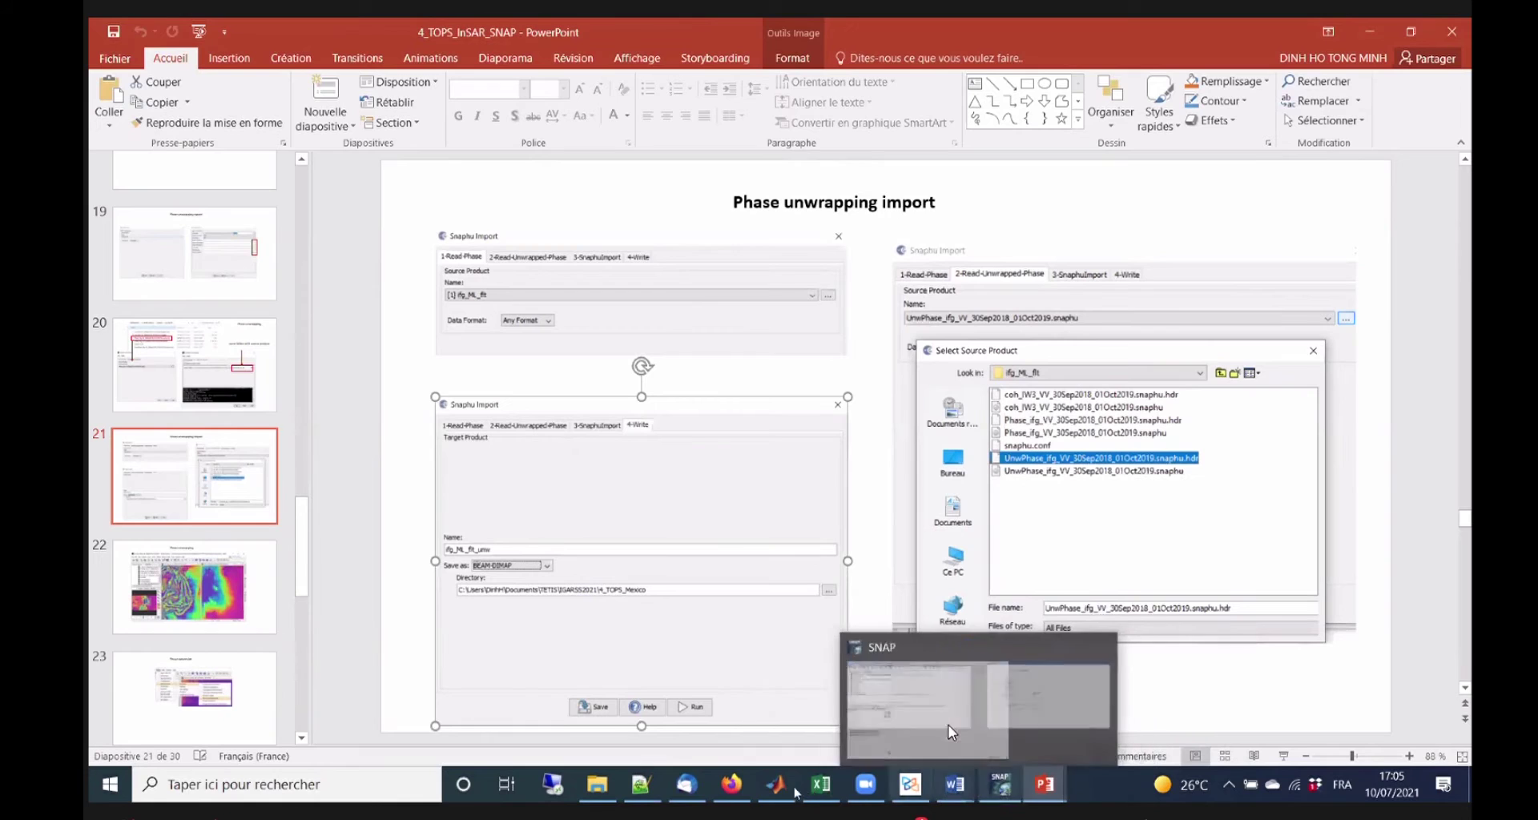
{"action": "mouse_move", "coordinate": [878, 795]}
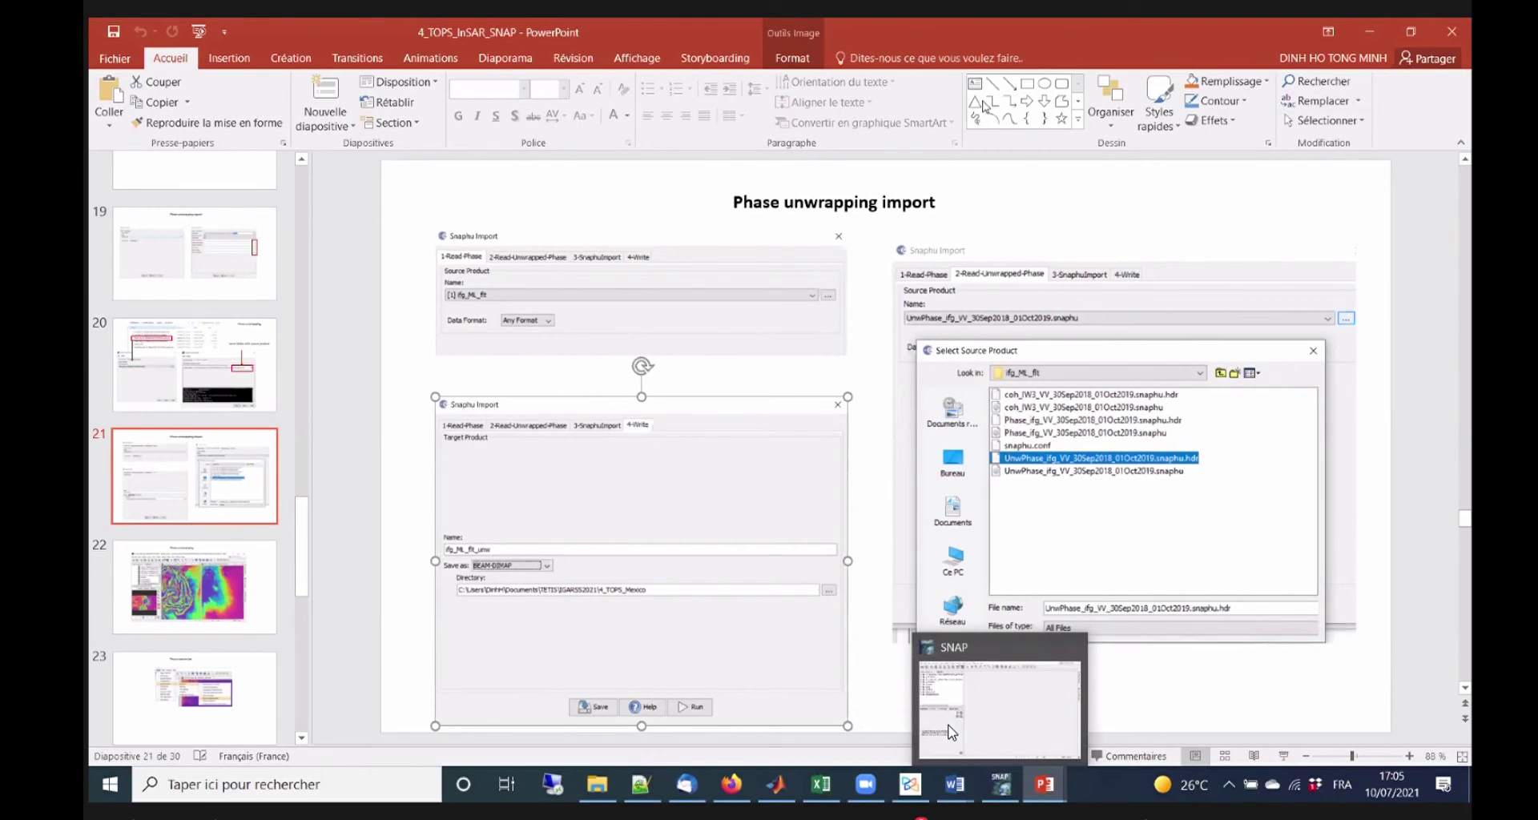
{"action": "left_click", "coordinate": [951, 732]}
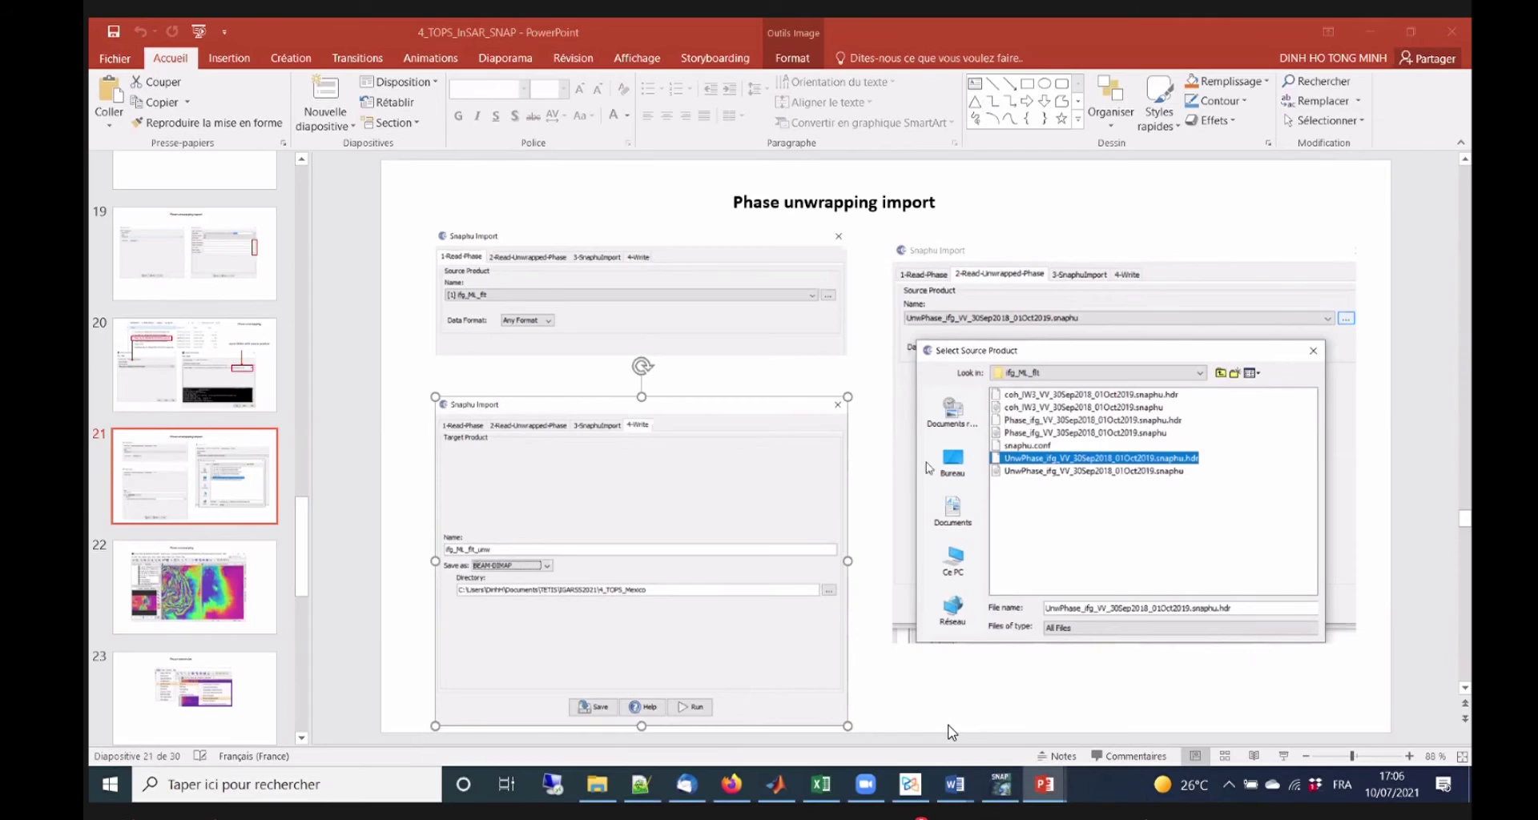
Switch to File Explorer and point out the UnwPhase_ifg_VV_30Sep2018_01Oct2019.snaphu image among the Ifg_ML_flt files again.
{"action": "left_click", "coordinate": [599, 784]}
{"action": "left_click", "coordinate": [821, 470]}
{"action": "left_click", "coordinate": [811, 440]}
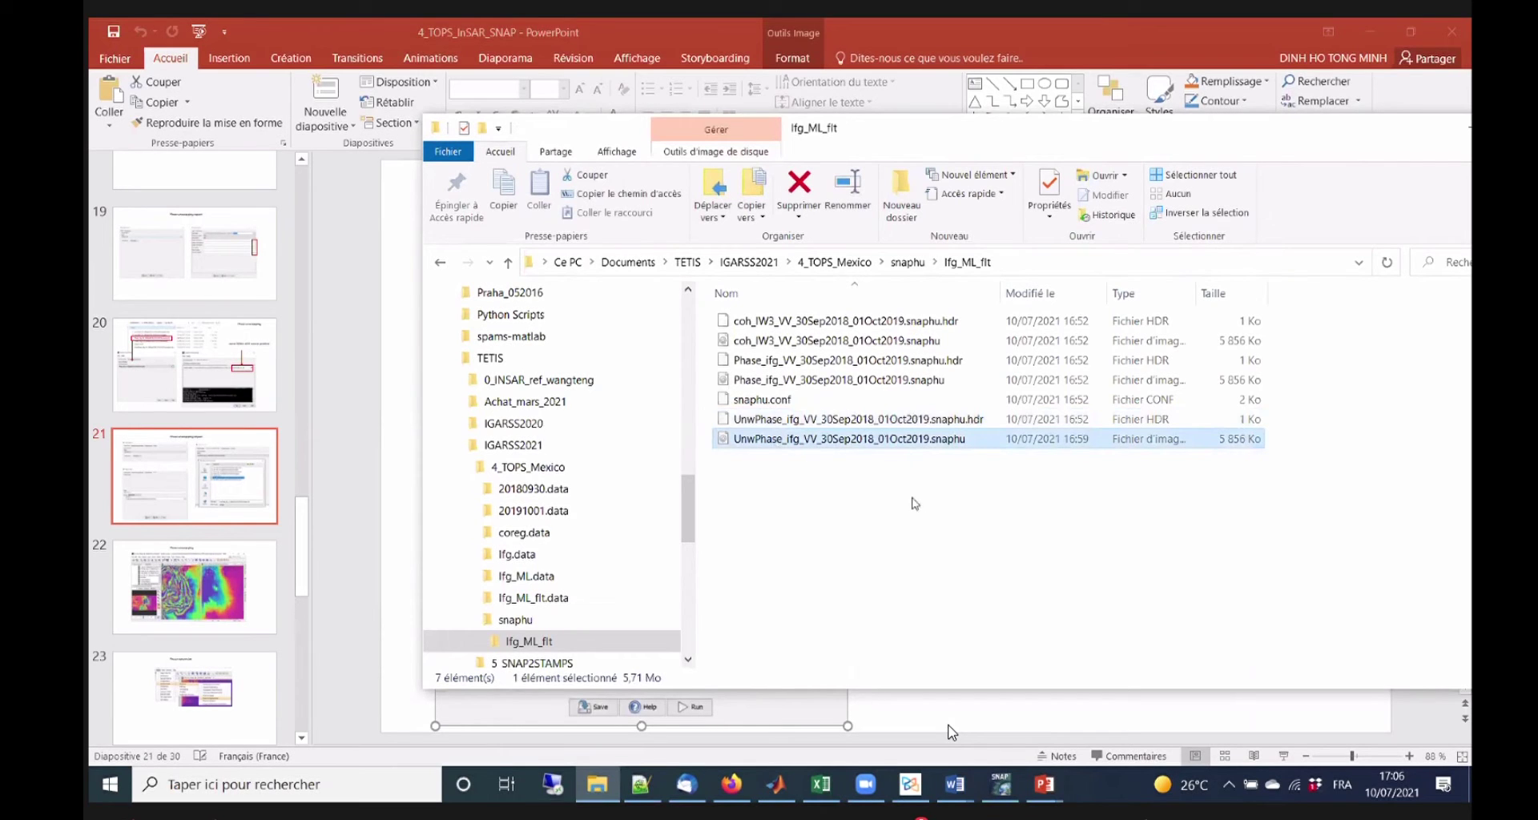
{"action": "left_click", "coordinate": [830, 452]}
{"action": "left_click", "coordinate": [830, 441]}
Bring up the phase unwrapping import slide in PowerPoint once more and minimize the presentation window.
{"action": "left_click", "coordinate": [1043, 785]}
{"action": "left_click", "coordinate": [951, 731]}
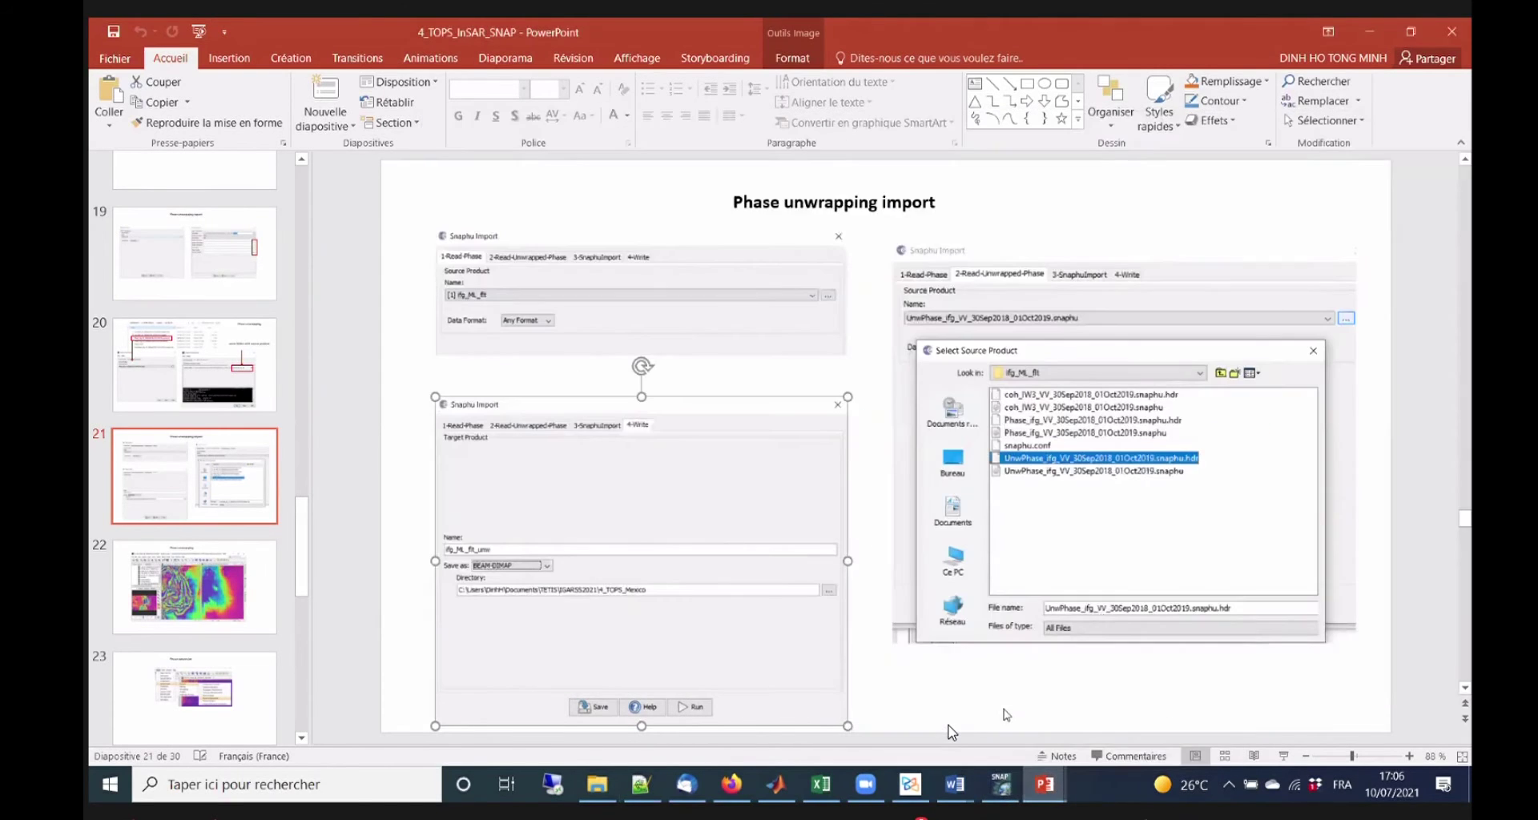
{"action": "left_click", "coordinate": [1368, 31]}
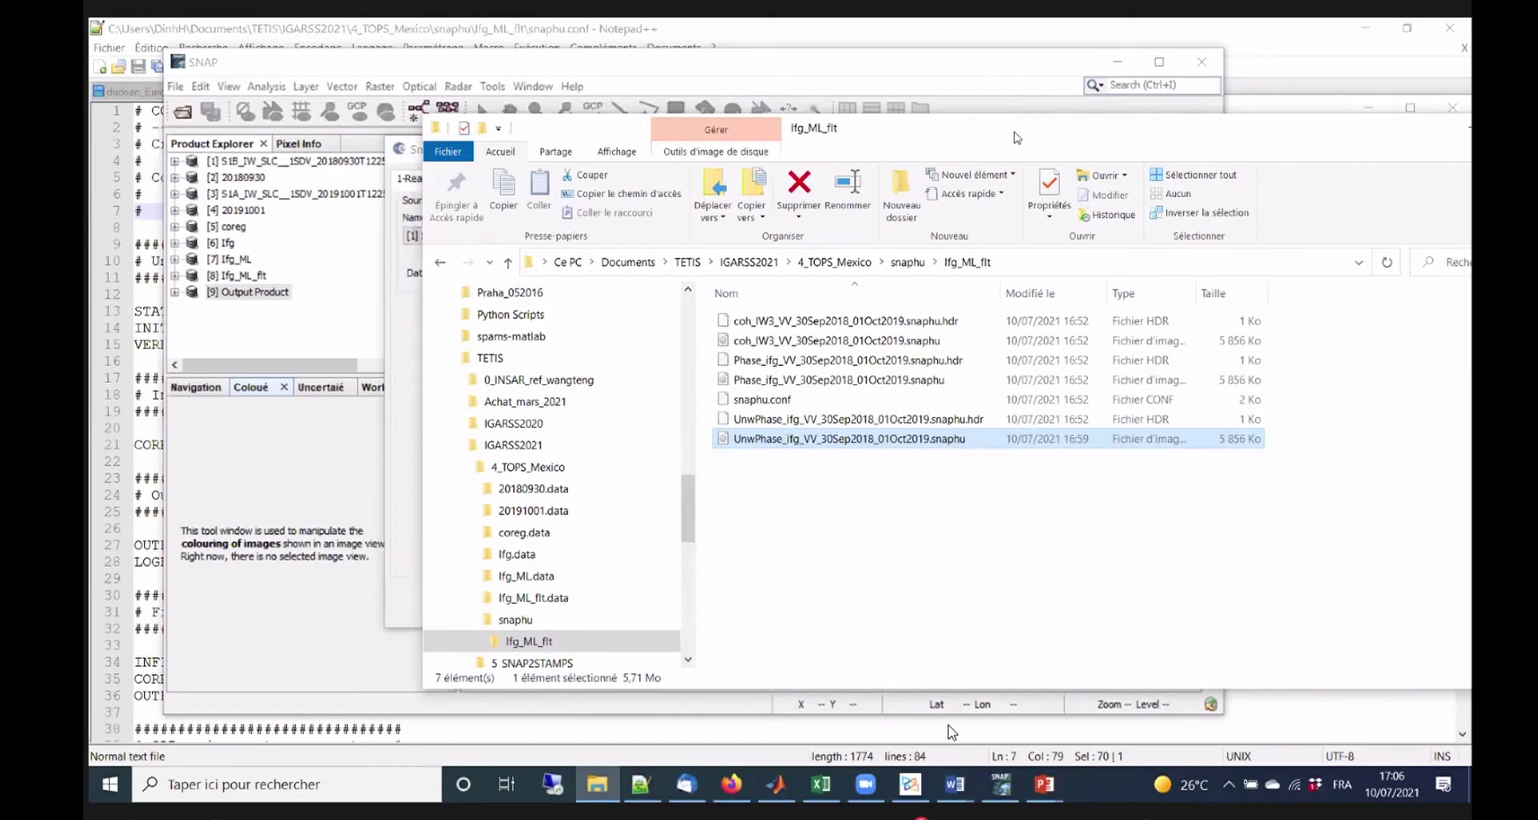
Move the File Explorer window aside, switch to SNAP, and close and reopen the Snaphu Import dialog.
{"action": "left_click_drag", "start_coordinate": [881, 128], "coordinate": [750, 91]}
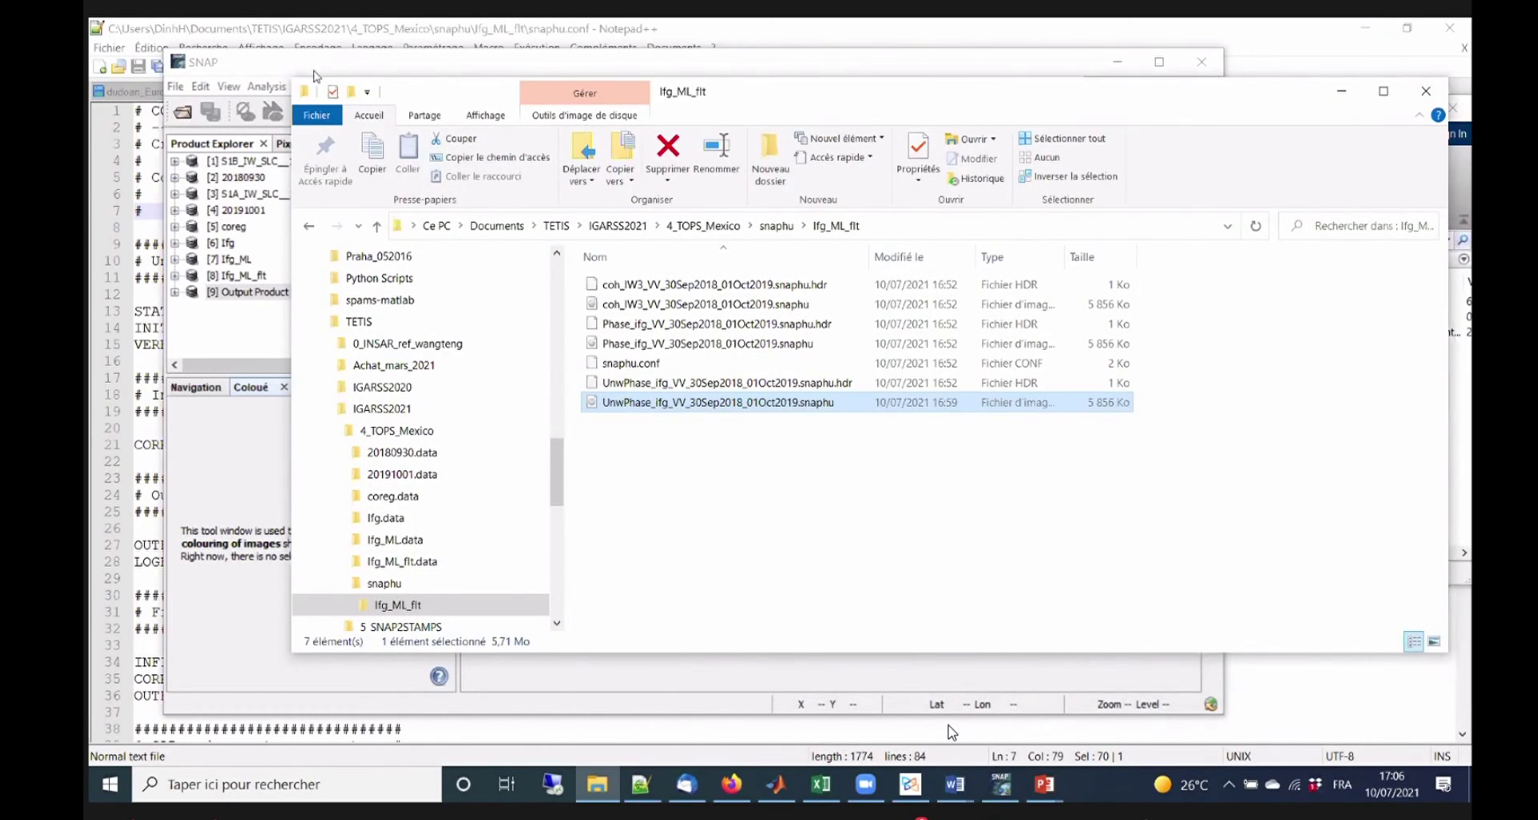
{"action": "left_click", "coordinate": [297, 70]}
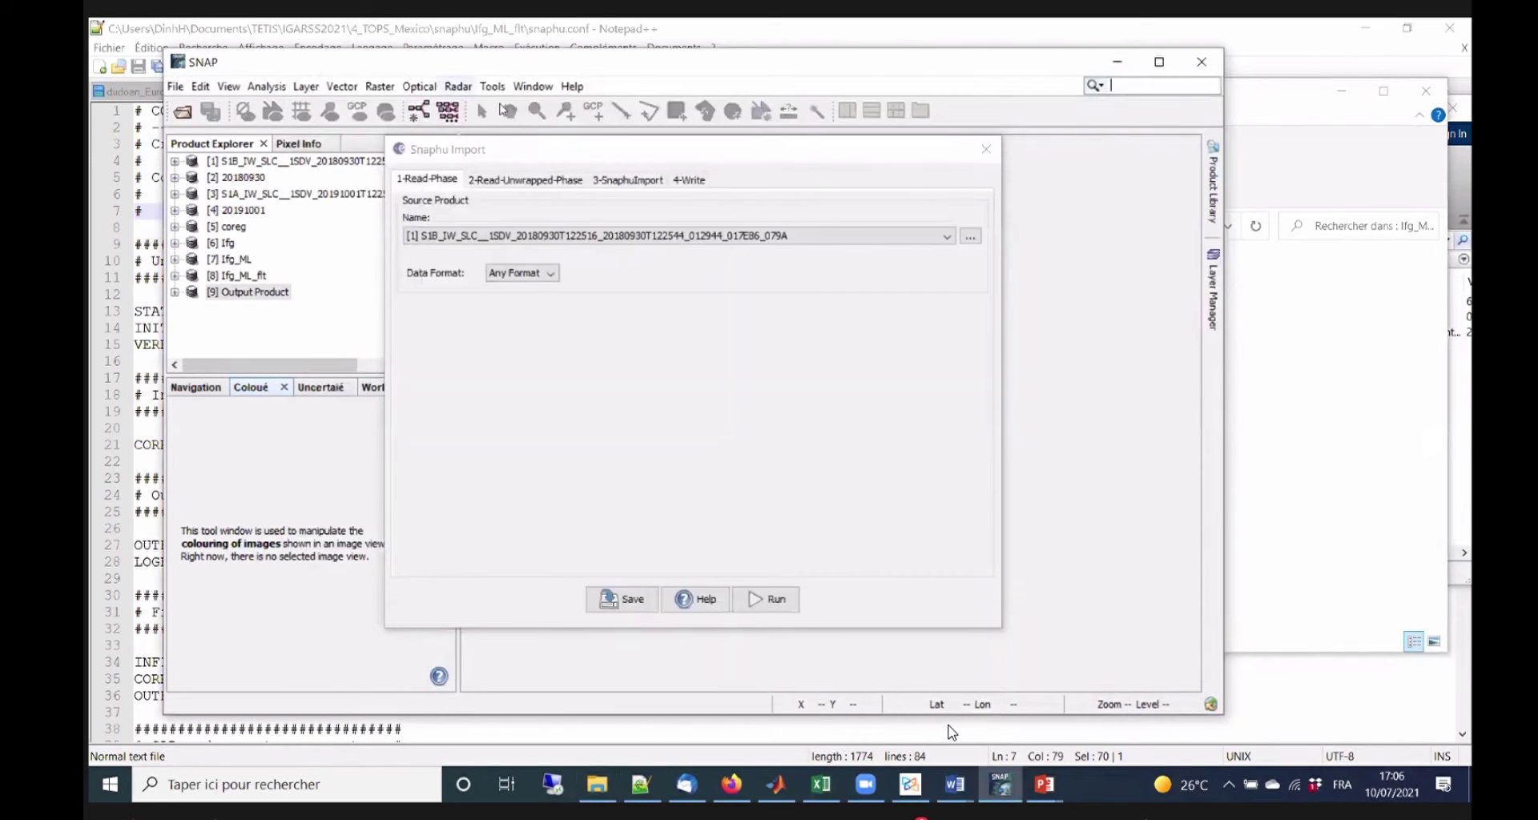
{"action": "left_click", "coordinate": [986, 149]}
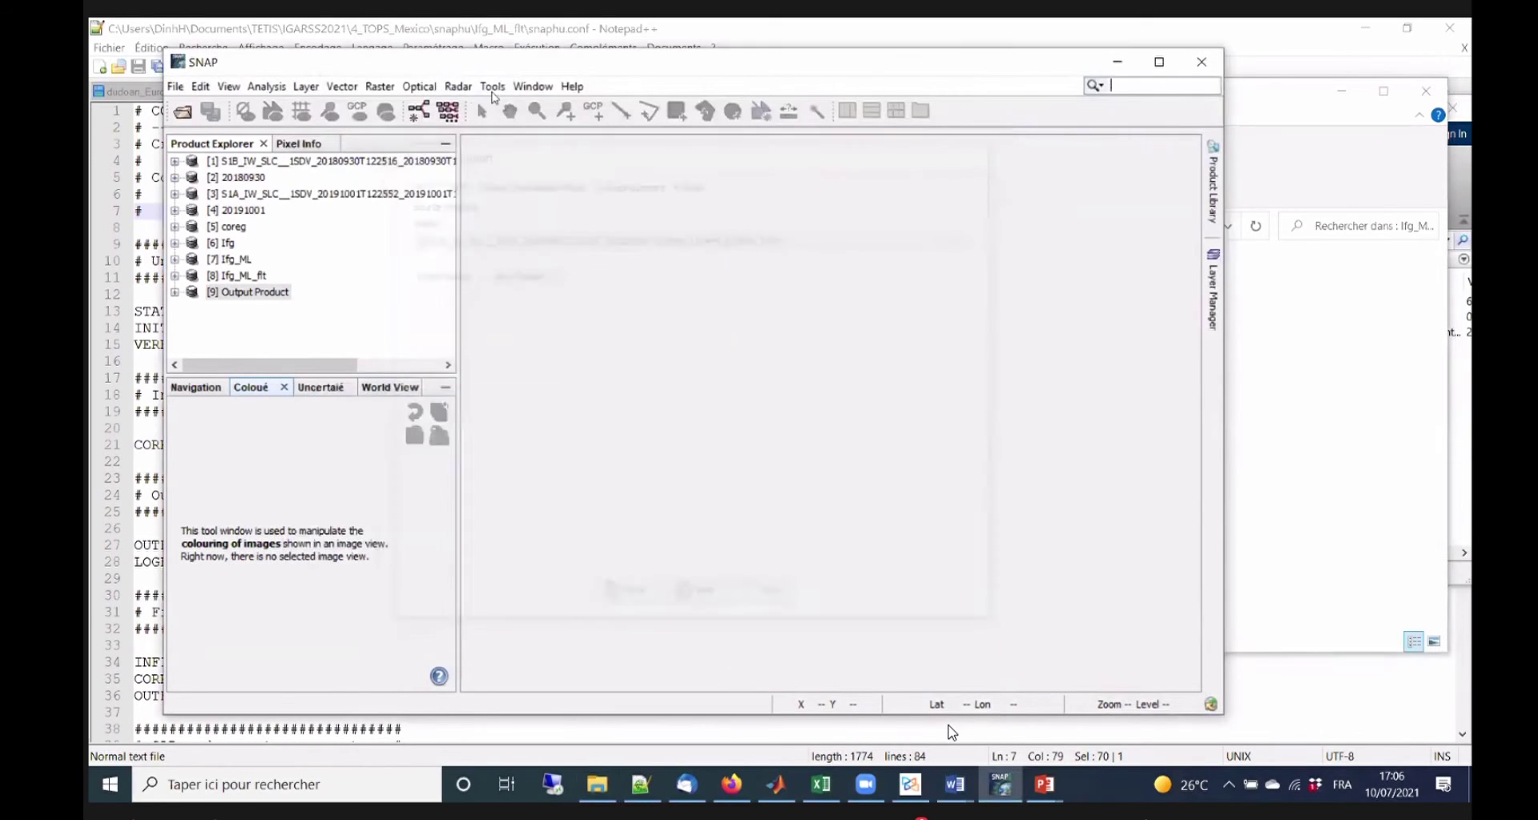
{"action": "left_click", "coordinate": [458, 87]}
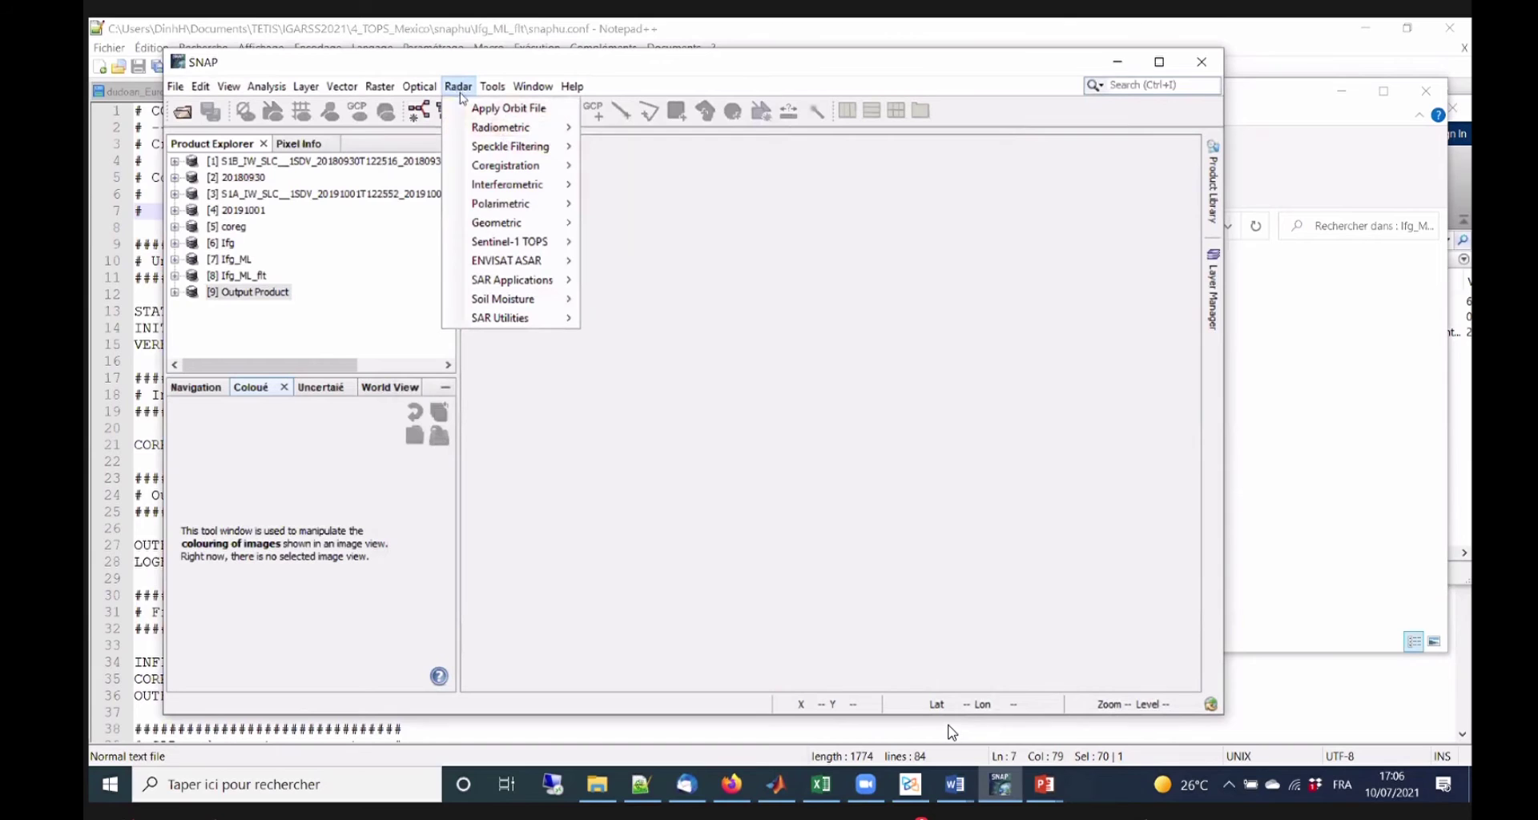
{"action": "mouse_move", "coordinate": [513, 186]}
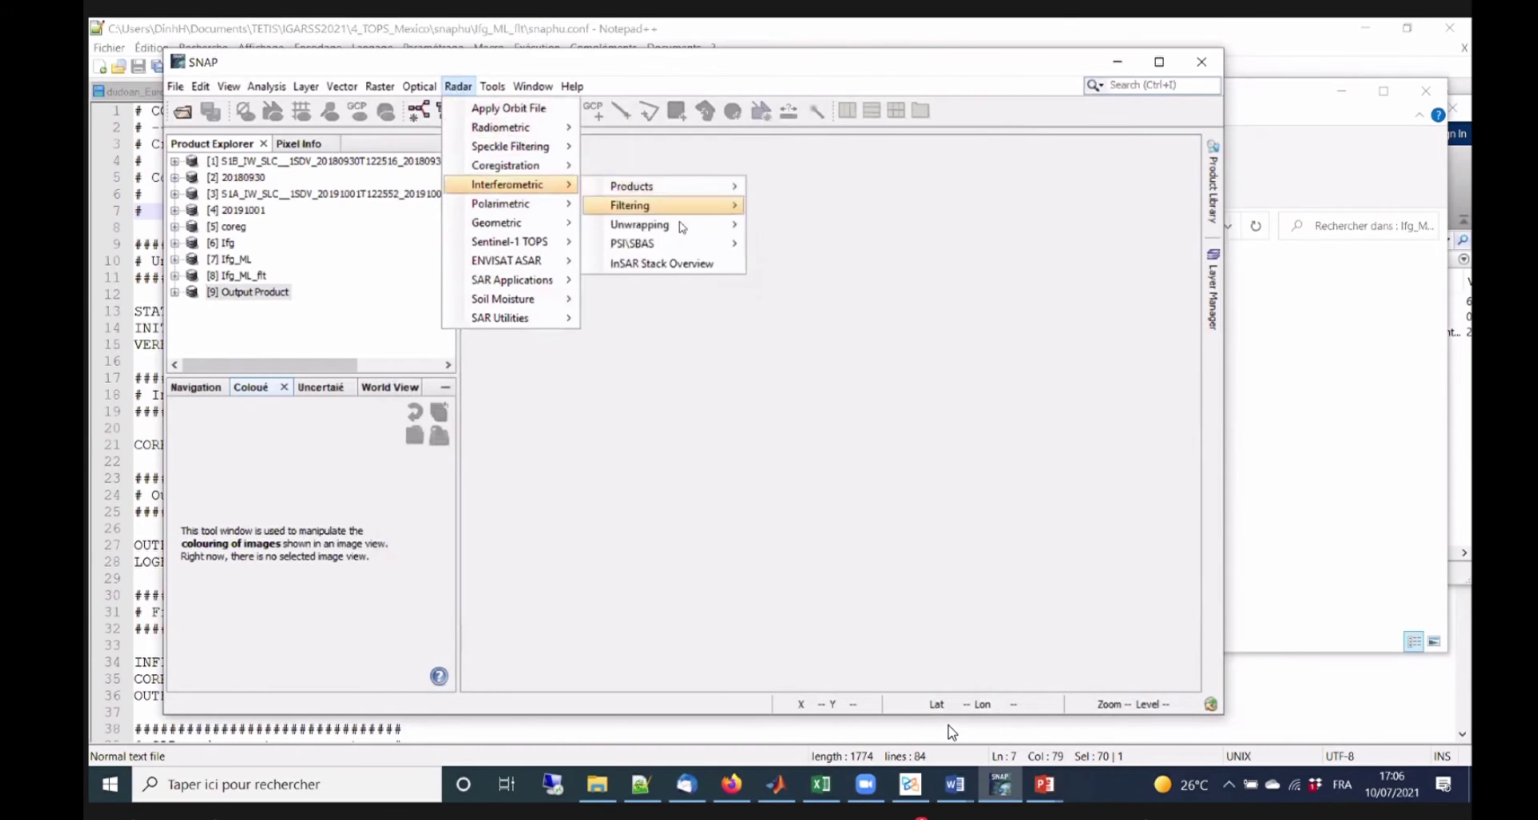
{"action": "mouse_move", "coordinate": [681, 224]}
{"action": "left_click", "coordinate": [828, 272]}
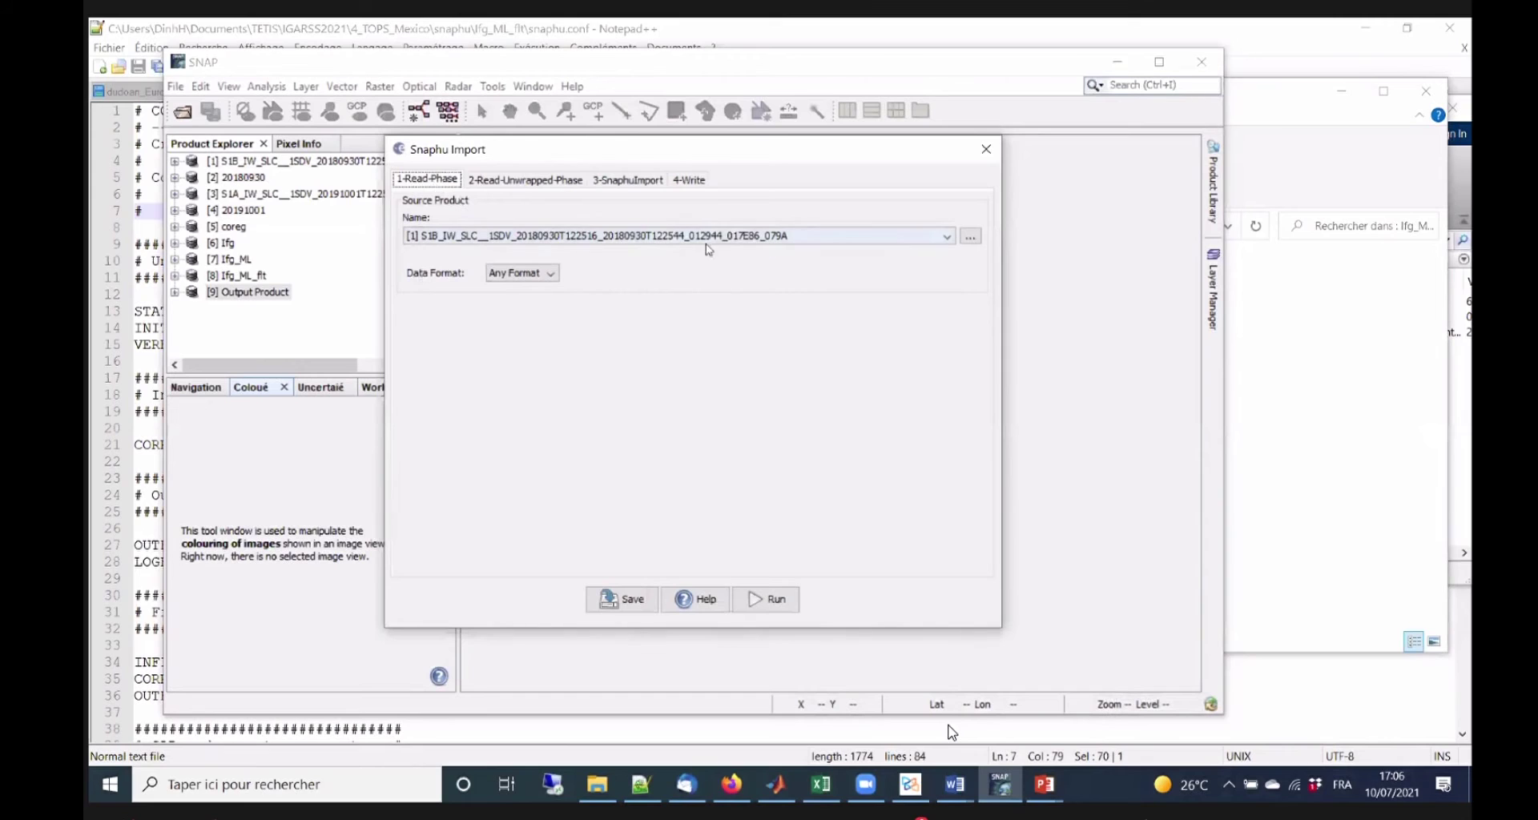
Set the source product for reading the wrapped phase to [8] Ifg_ML_flt.
{"action": "left_click", "coordinate": [949, 243]}
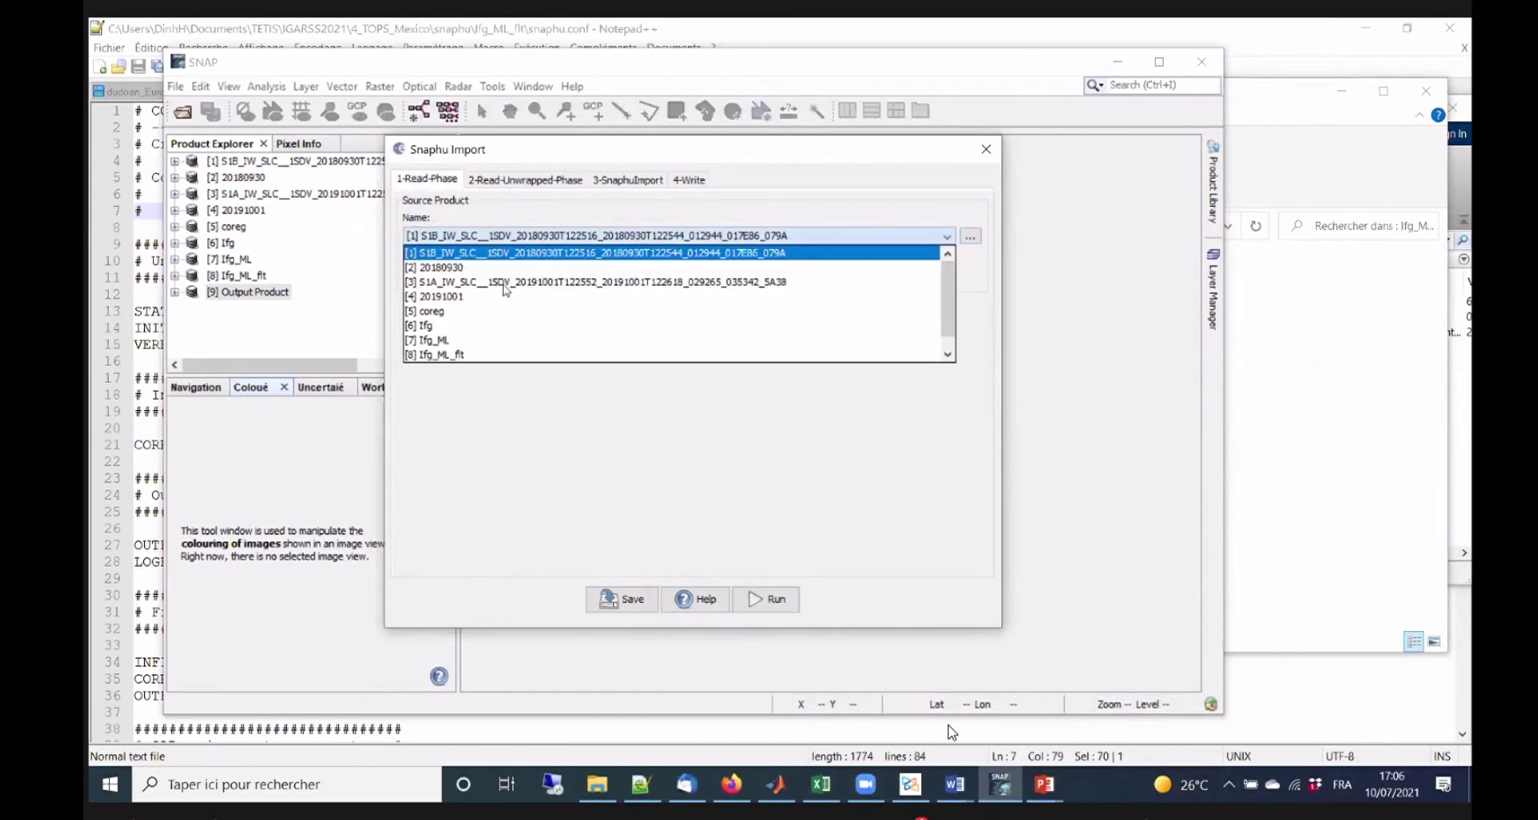
{"action": "scroll", "coordinate": [481, 320], "scroll_direction": "down", "scroll_amount": 1}
{"action": "left_click", "coordinate": [466, 341]}
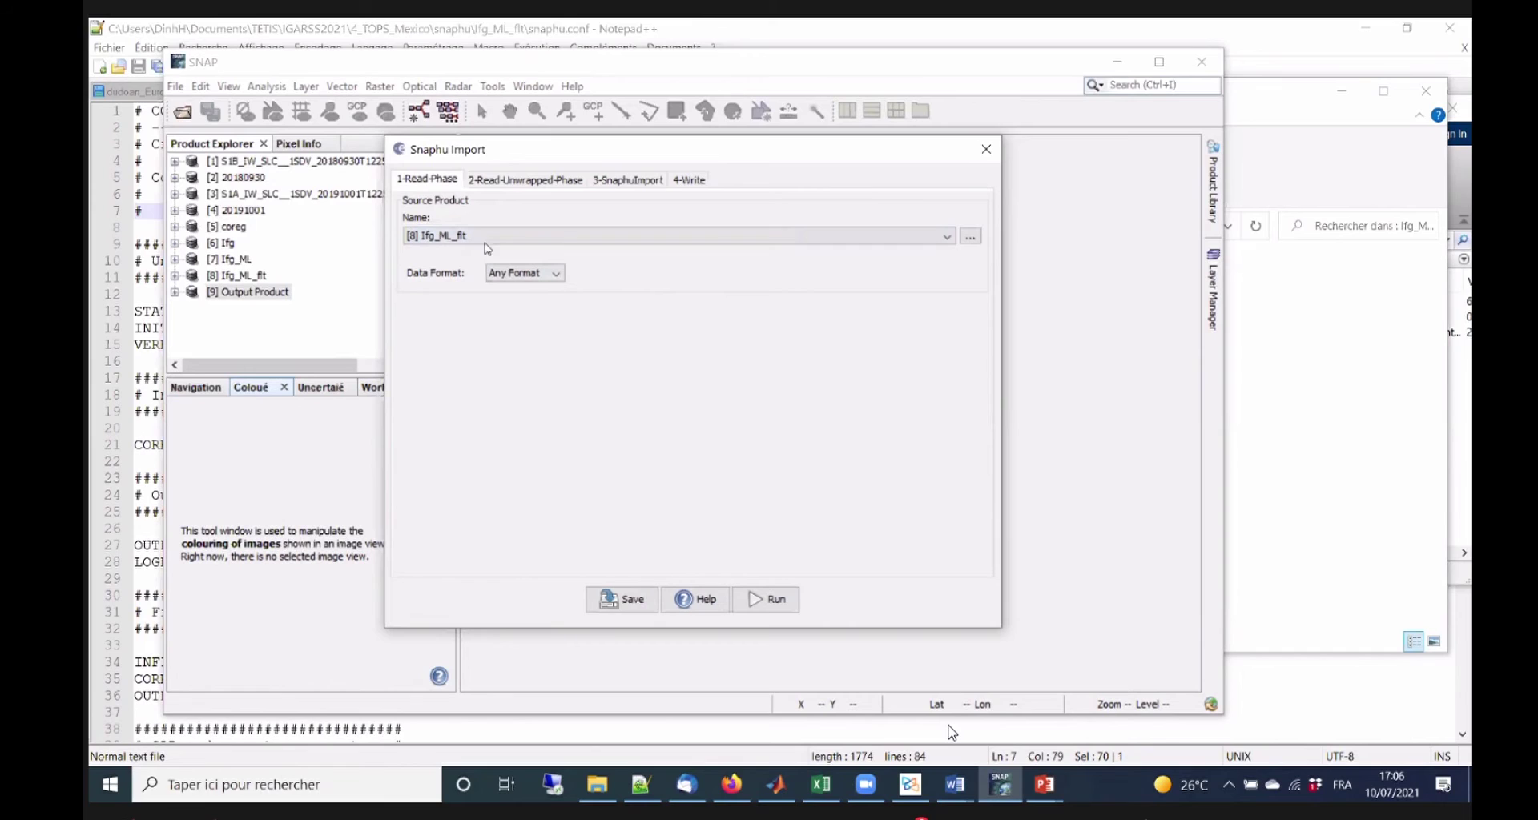
Browse for the unwrapped-phase source product and select UnwPhase_ifg_VV_30Sep2018_01Oct2019.snaphu.hdr in the Ifg_ML_flt folder.
{"action": "left_click", "coordinate": [529, 181]}
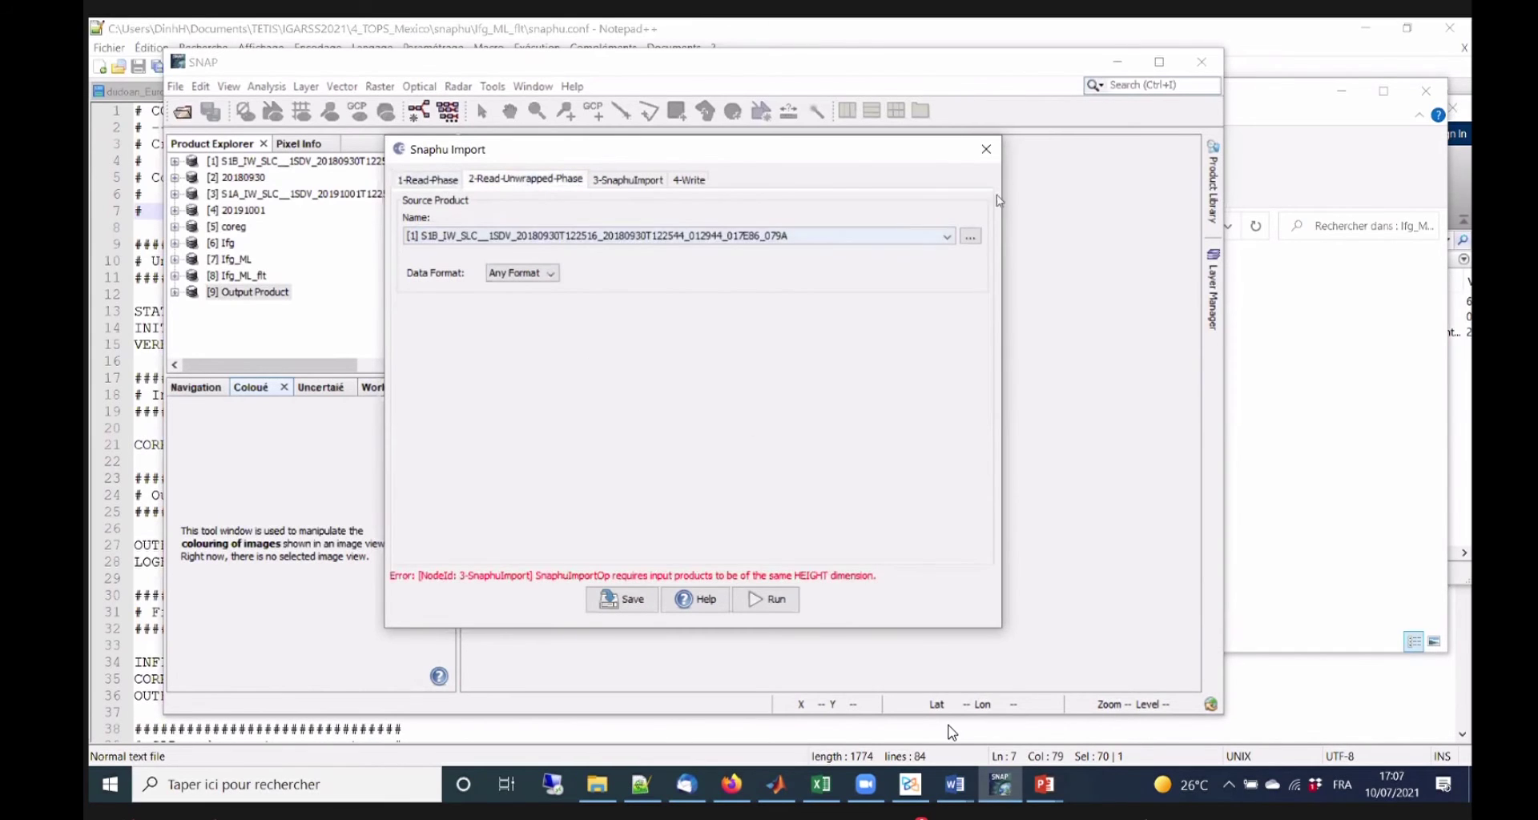
{"action": "left_click", "coordinate": [970, 235]}
{"action": "left_click", "coordinate": [830, 420]}
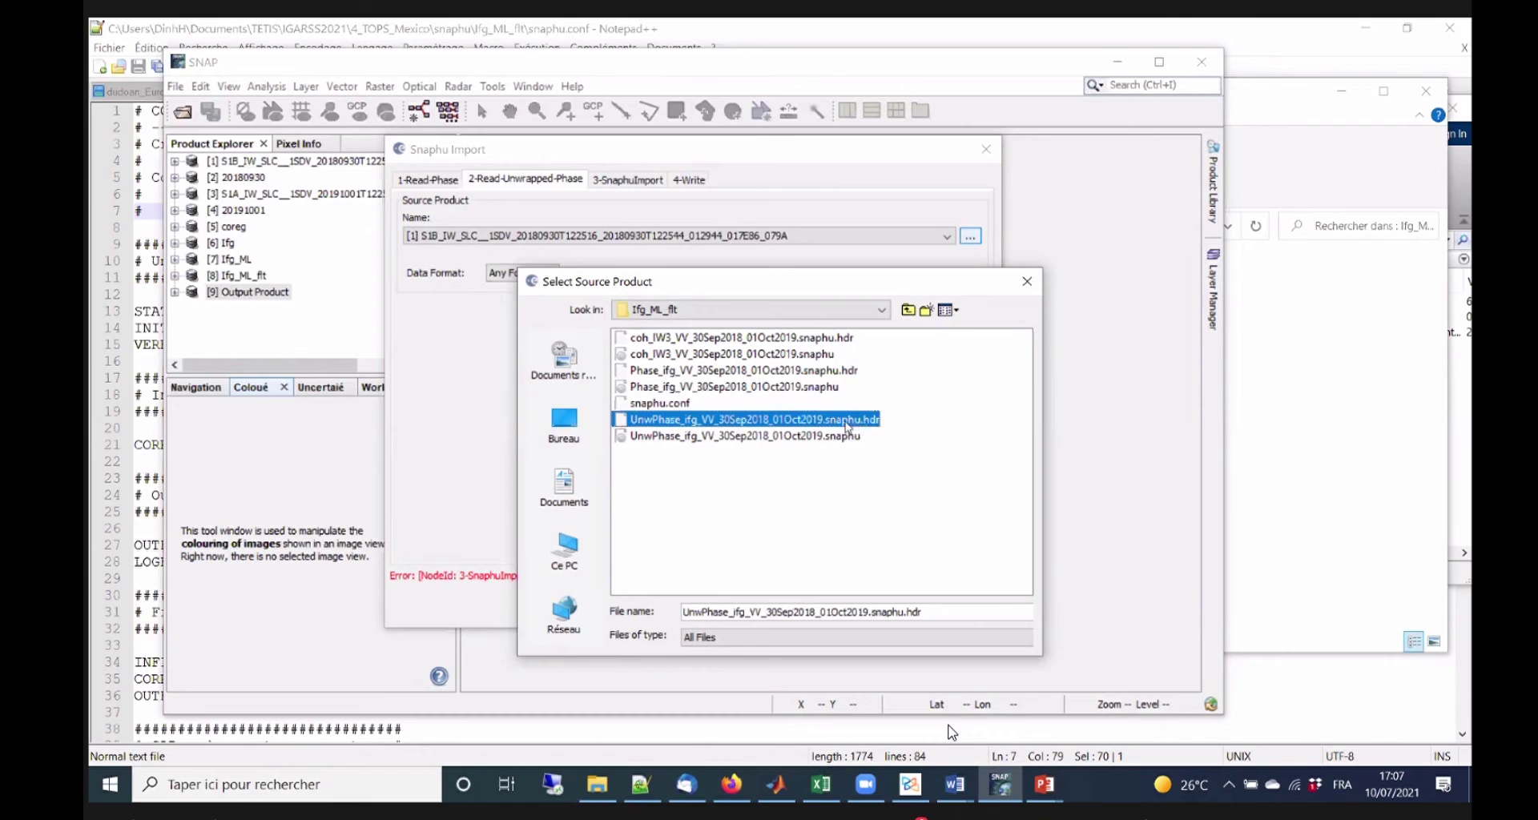
{"action": "left_click", "coordinate": [847, 425]}
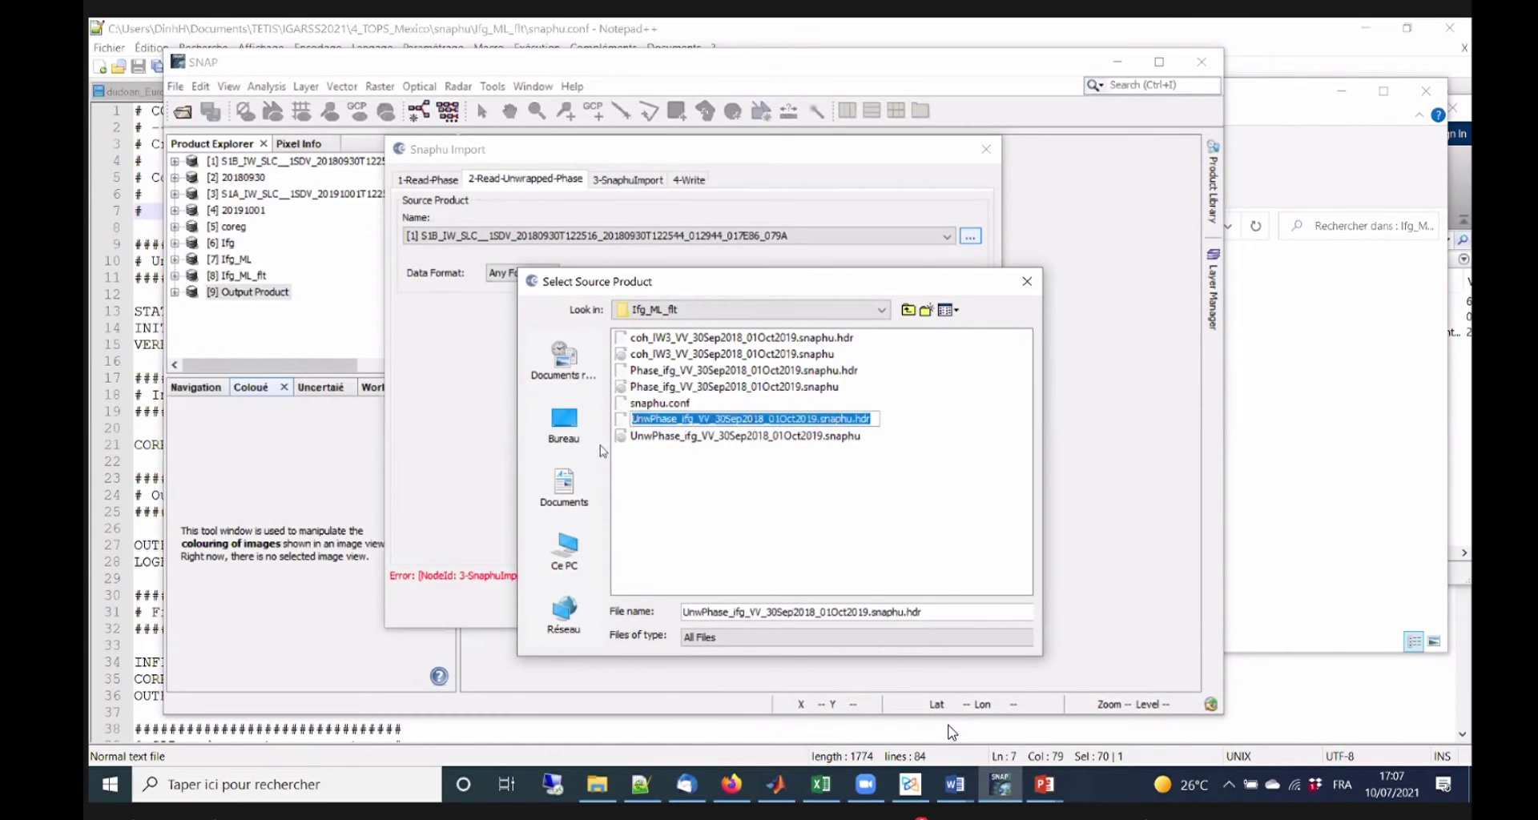
{"action": "left_click", "coordinate": [627, 432]}
{"action": "left_click", "coordinate": [627, 422]}
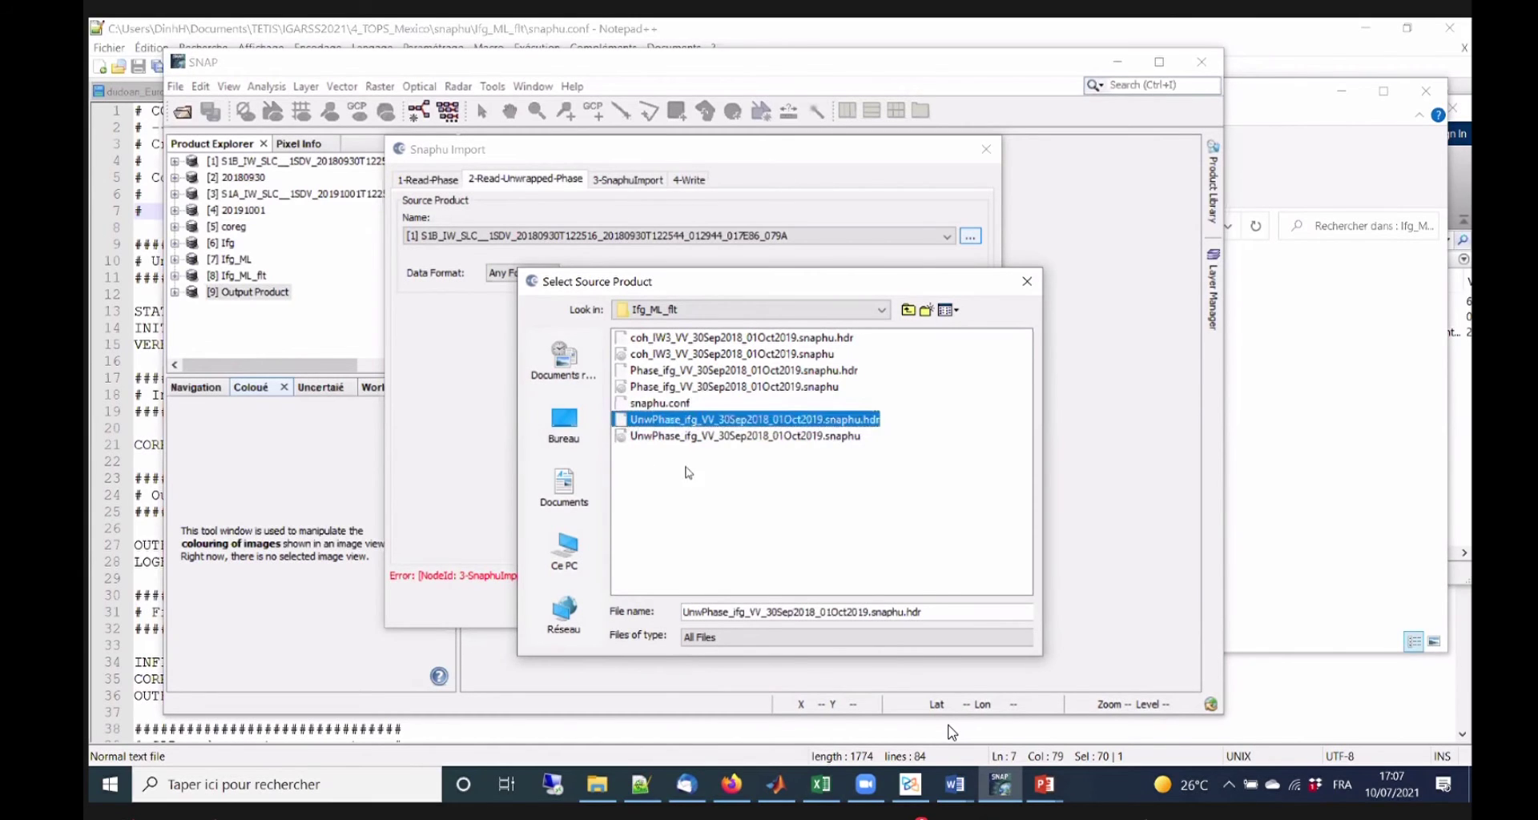
Set Ifg_ML_flt as the wrapped-phase source and load UnwPhase_ifg_VV_30Sep2018_01Oct2019.snaphu.hdr as the unwrapped-phase source of the Snaphu import.
{"action": "double_click", "coordinate": [624, 426]}
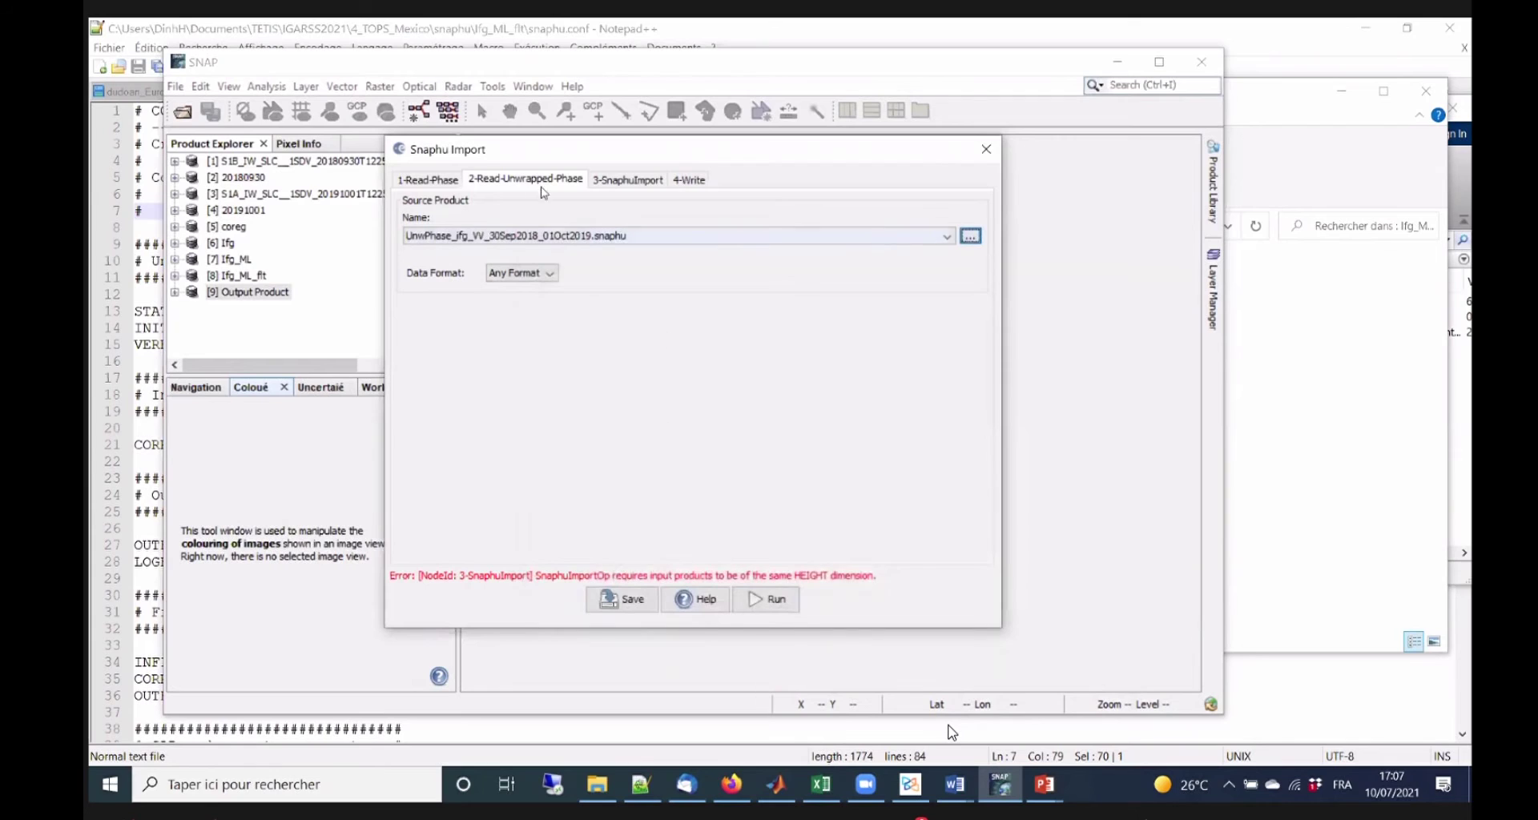
{"action": "left_click", "coordinate": [414, 181]}
{"action": "left_click", "coordinate": [508, 180]}
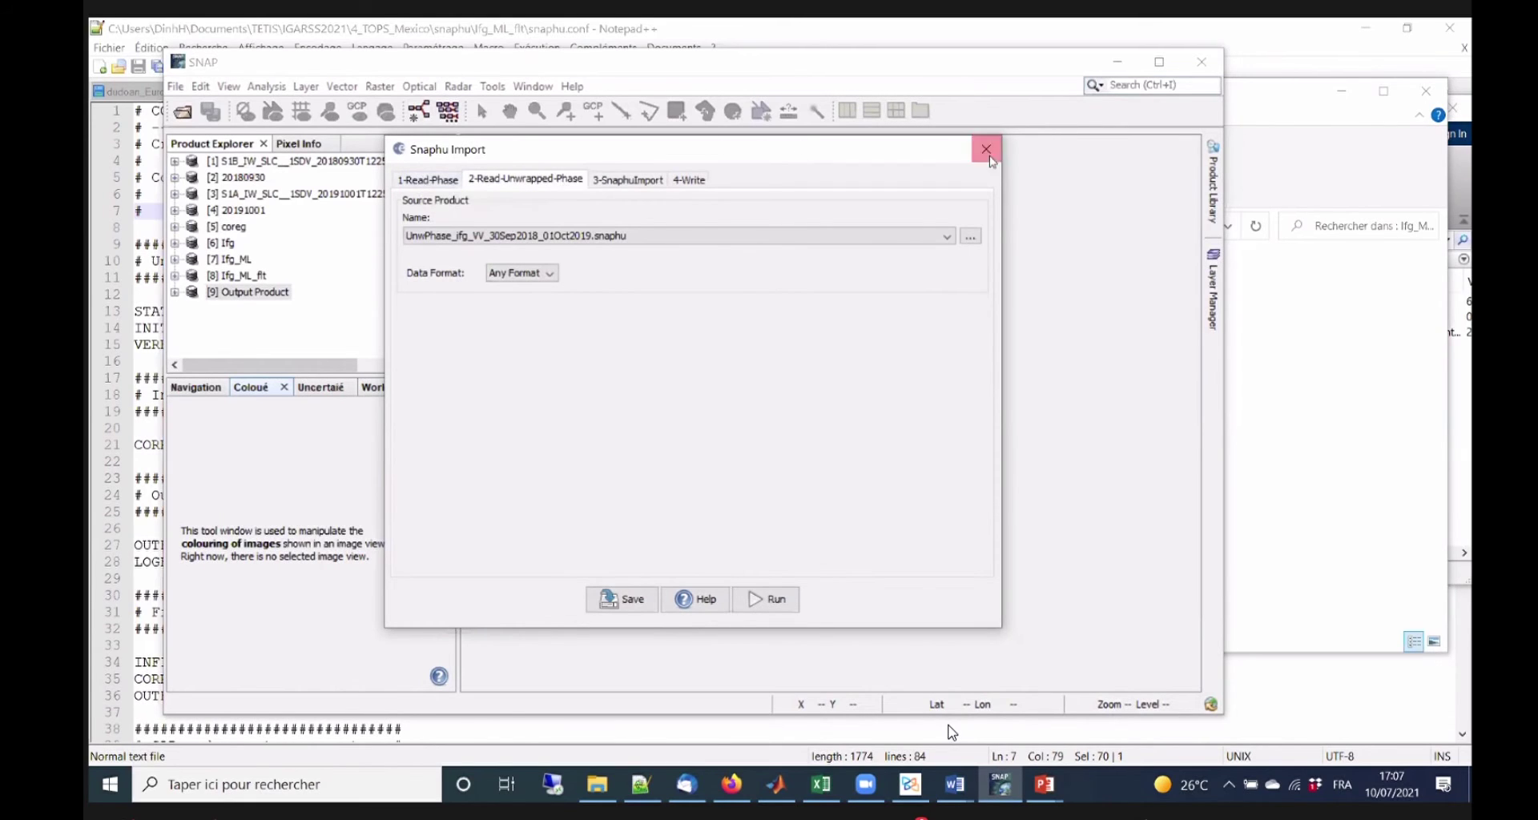
{"action": "left_click", "coordinate": [429, 184]}
{"action": "left_click", "coordinate": [500, 236]}
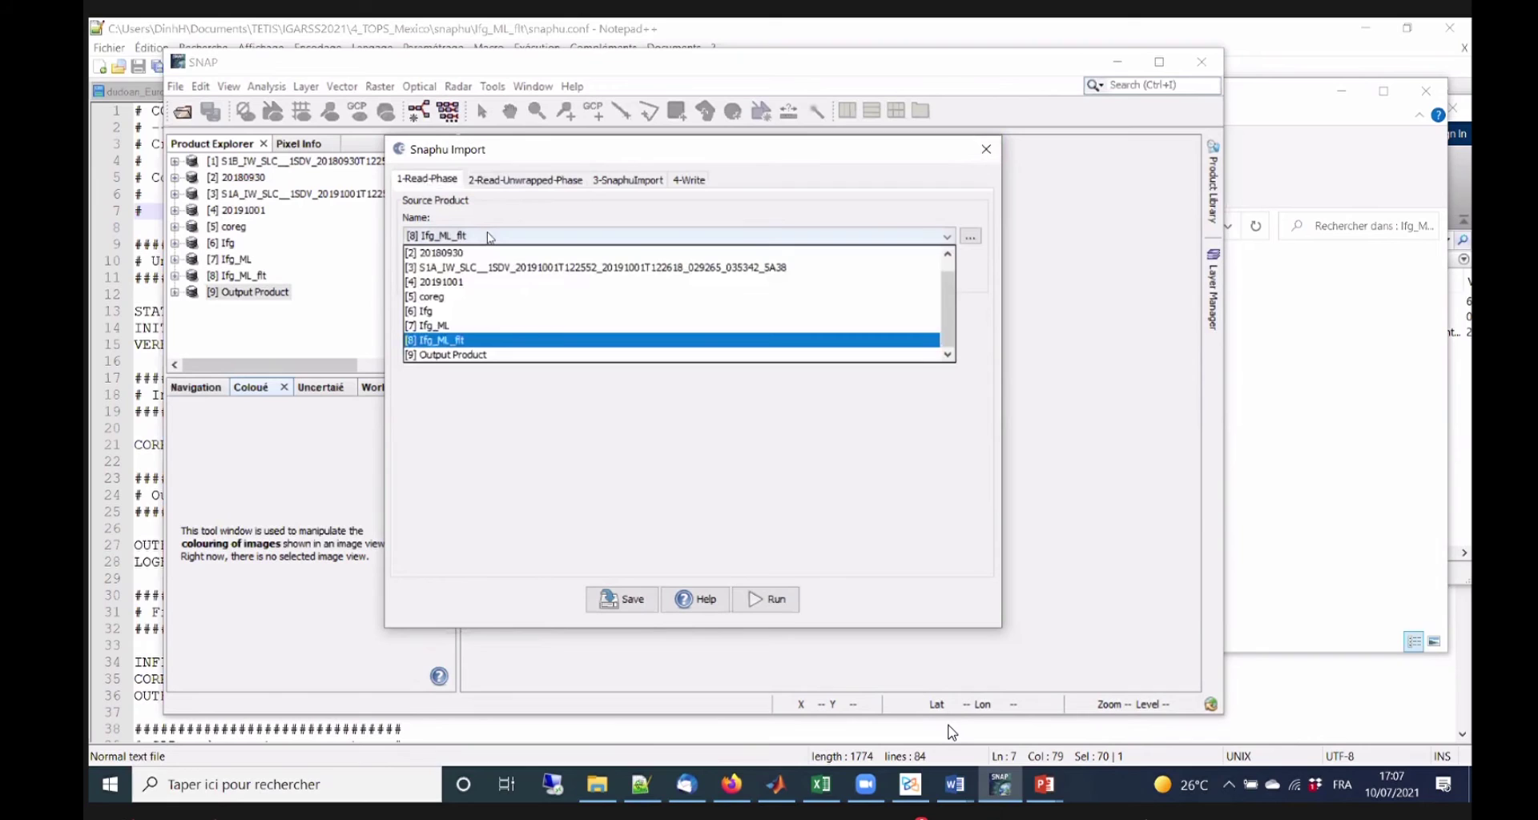
{"action": "left_click", "coordinate": [467, 341]}
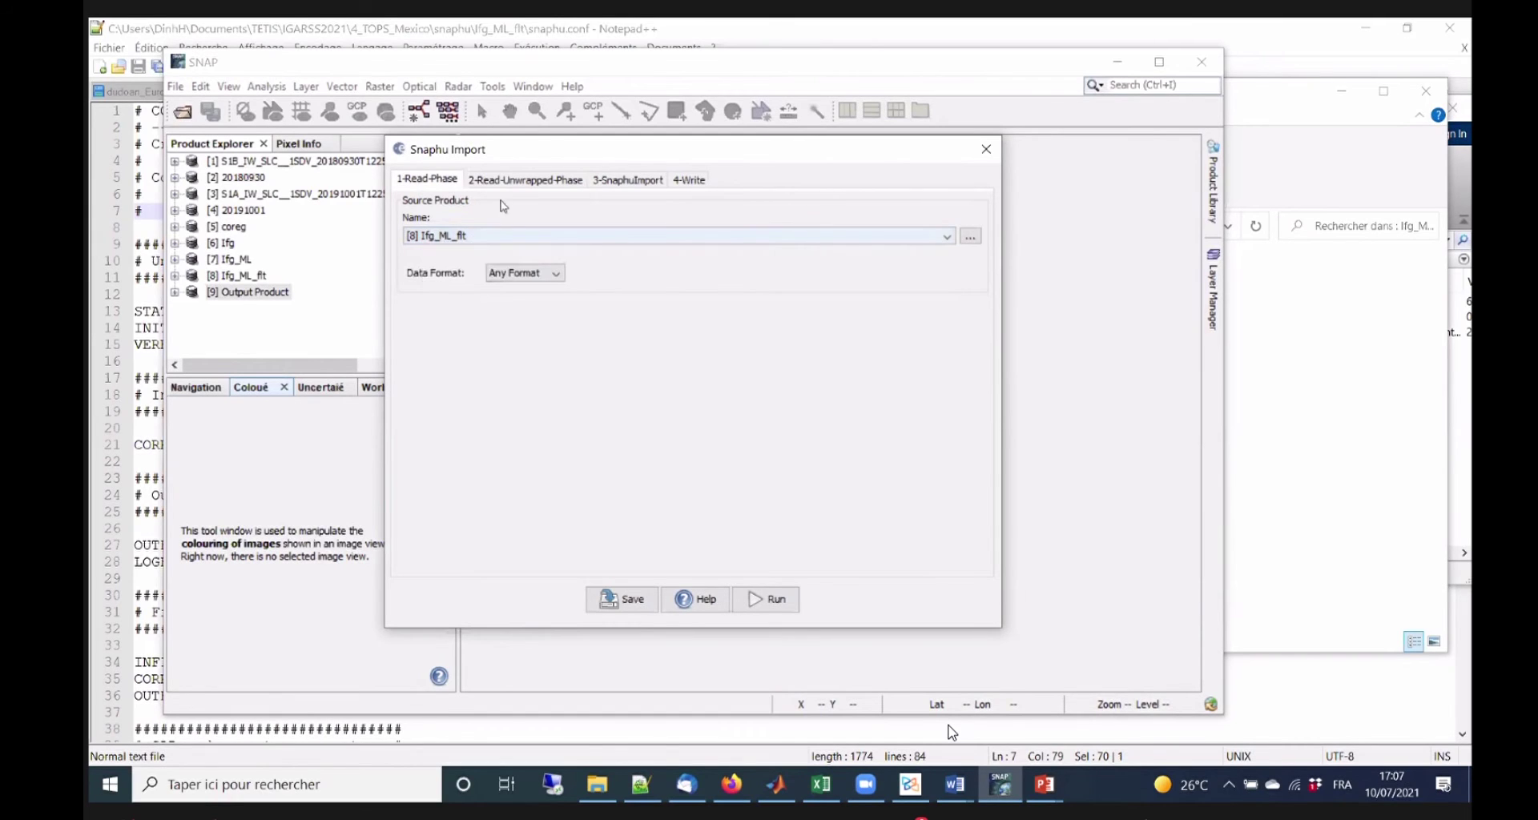
{"action": "left_click", "coordinate": [520, 181]}
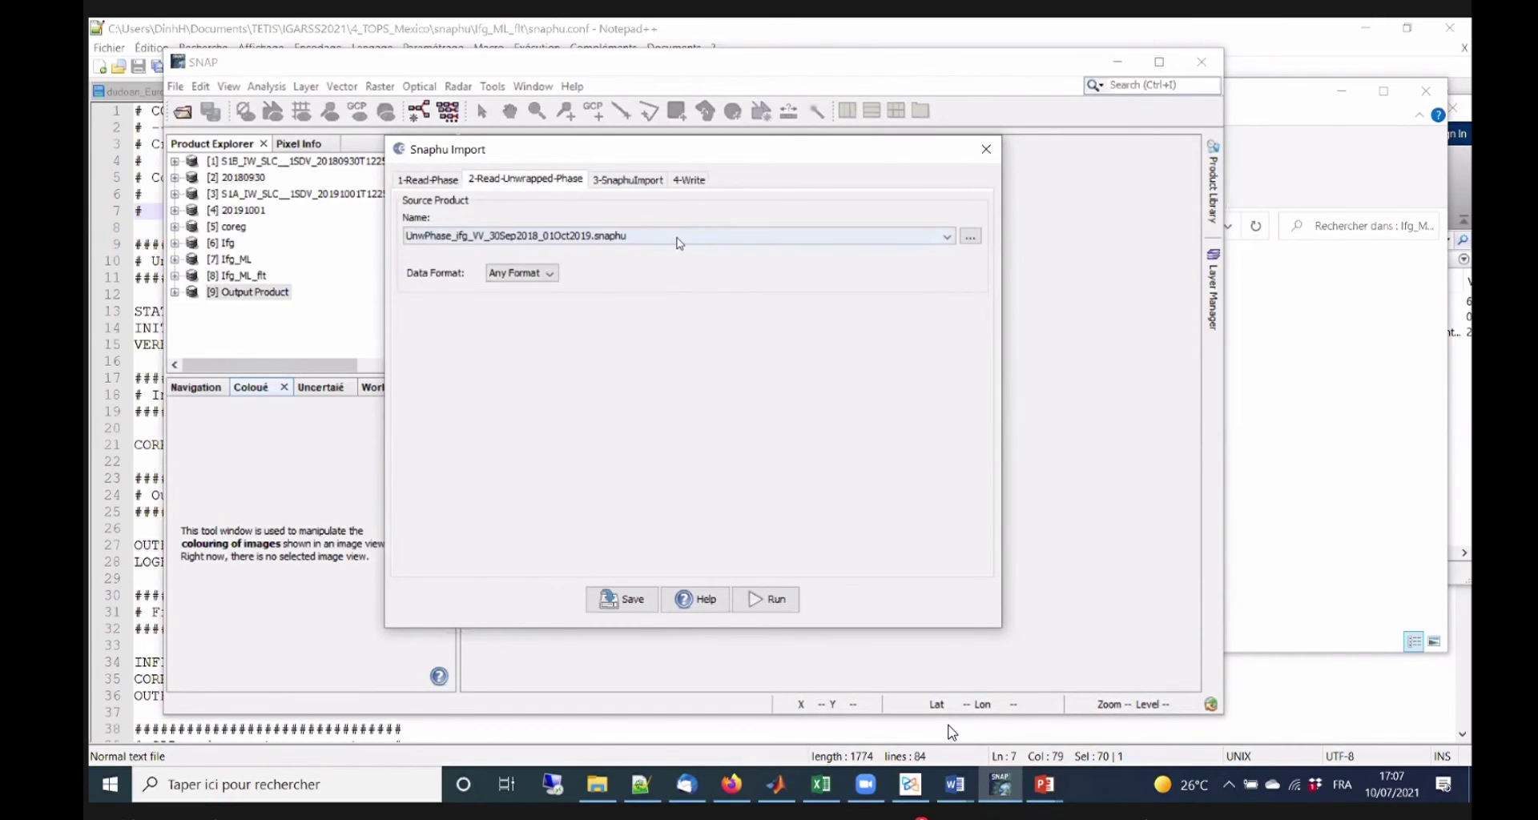
Copy the full path of the 4_TOPS_Mexico folder from File Explorer for use as the import's target directory.
{"action": "left_click", "coordinate": [628, 180]}
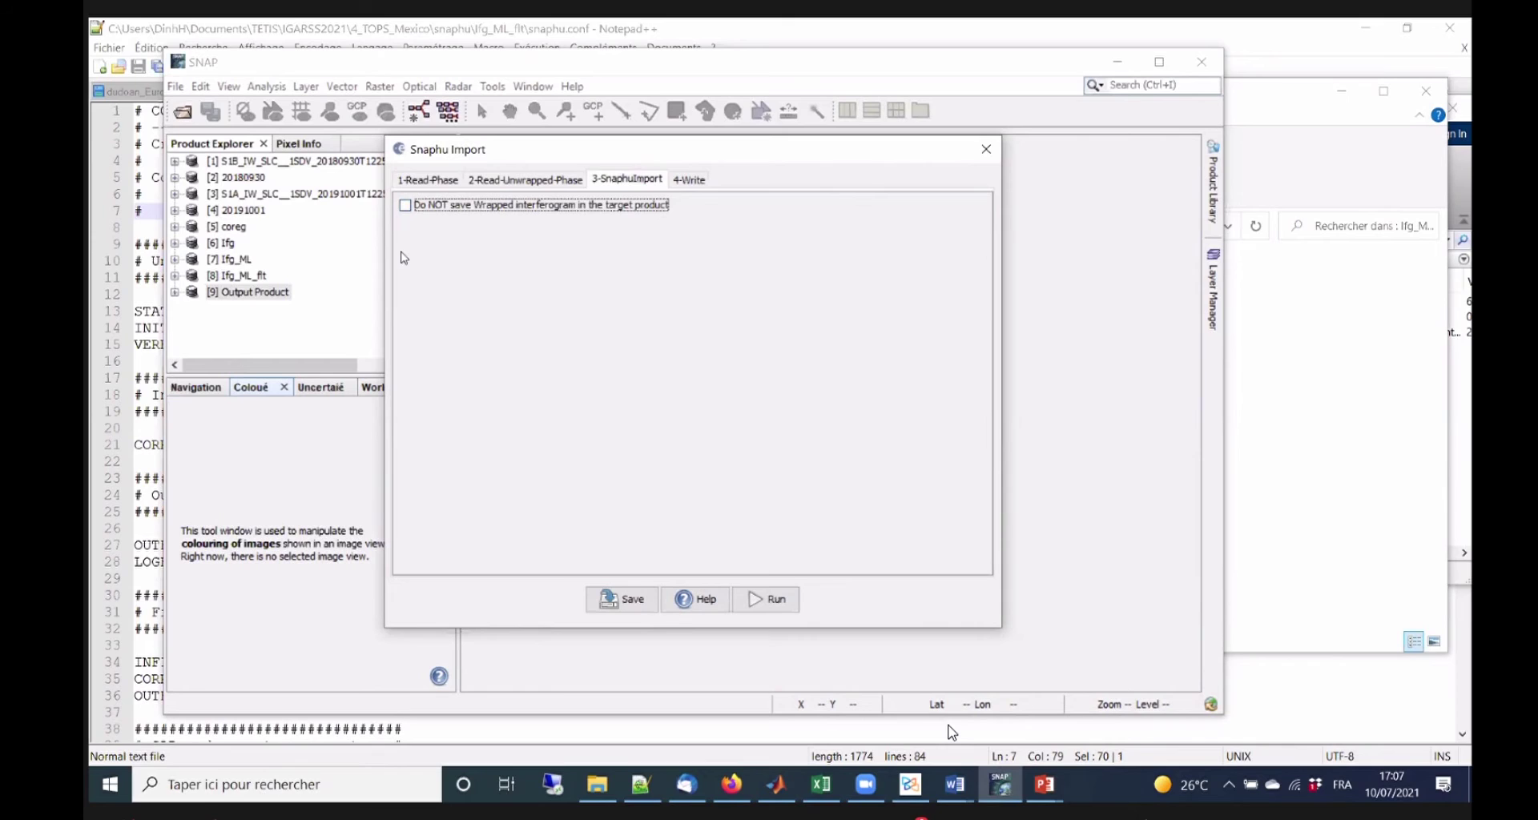
{"action": "left_click", "coordinate": [692, 181]}
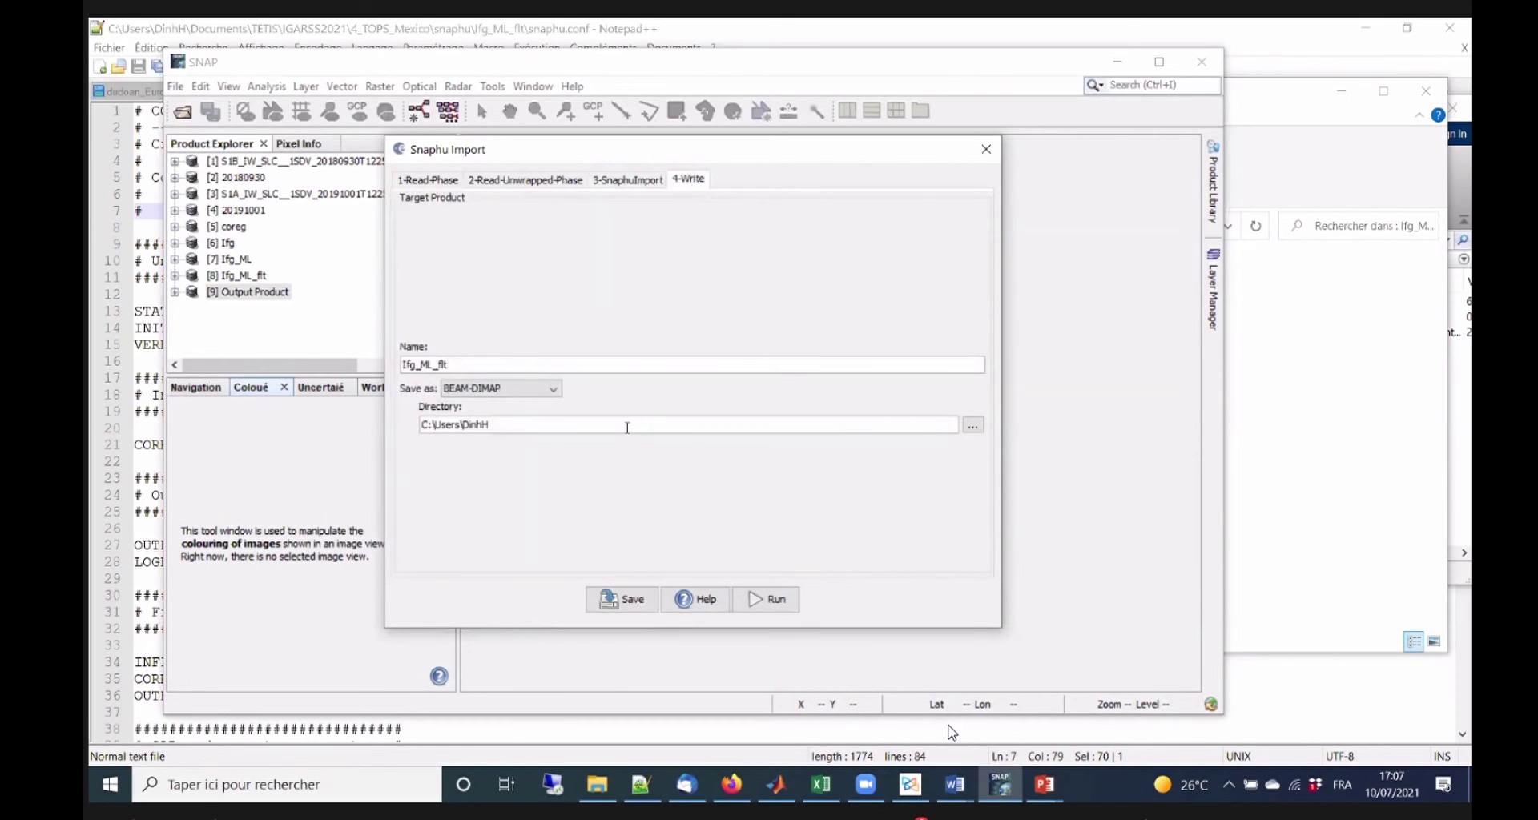
{"action": "left_click", "coordinate": [973, 424]}
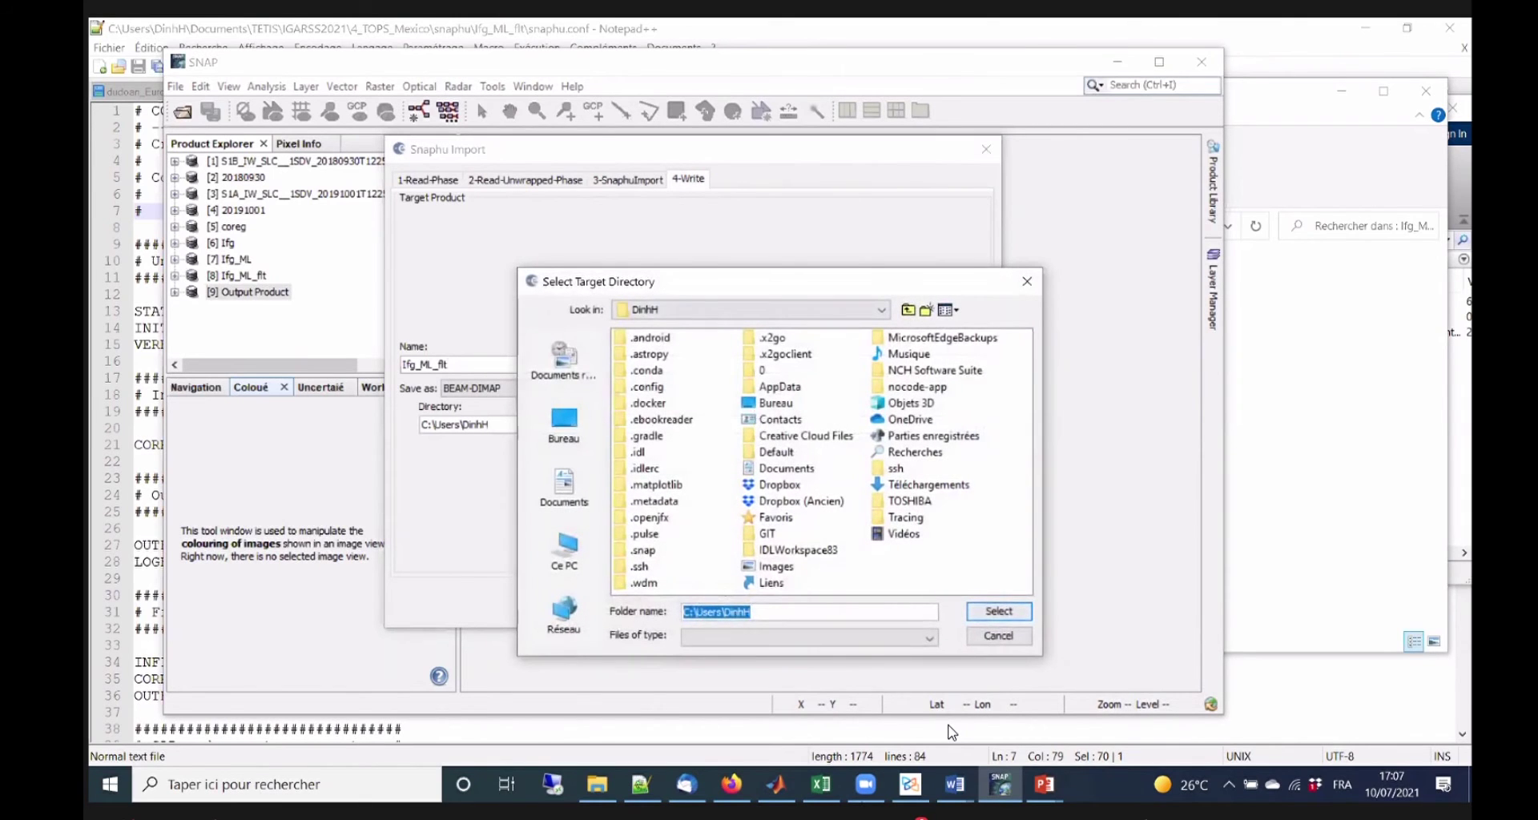
{"action": "left_click", "coordinate": [597, 784]}
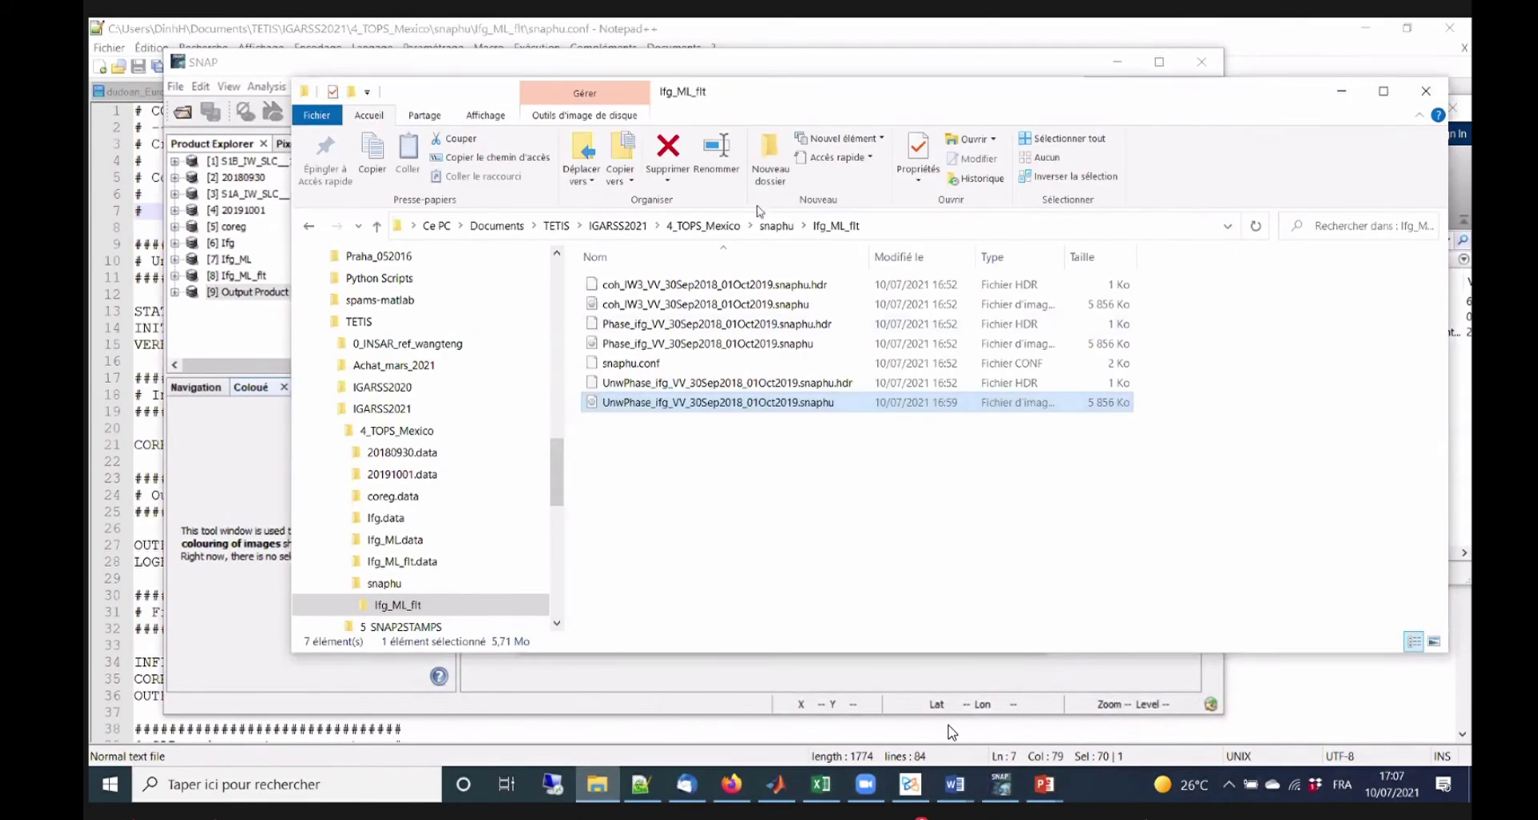
{"action": "left_click", "coordinate": [777, 227]}
{"action": "left_click", "coordinate": [703, 227]}
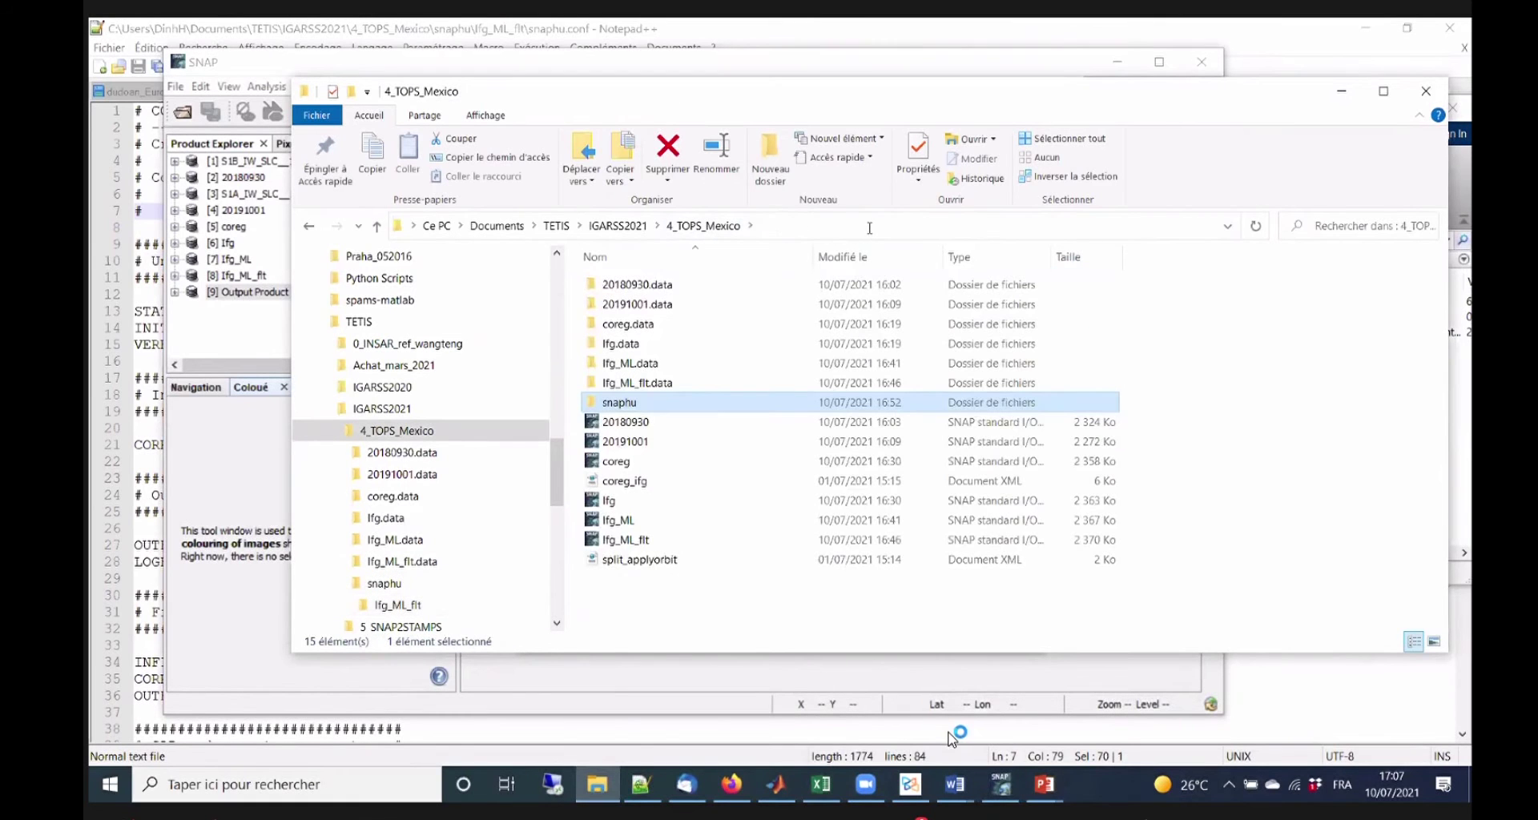
{"action": "left_click", "coordinate": [867, 225]}
{"action": "key", "text": "ctrl+c"}
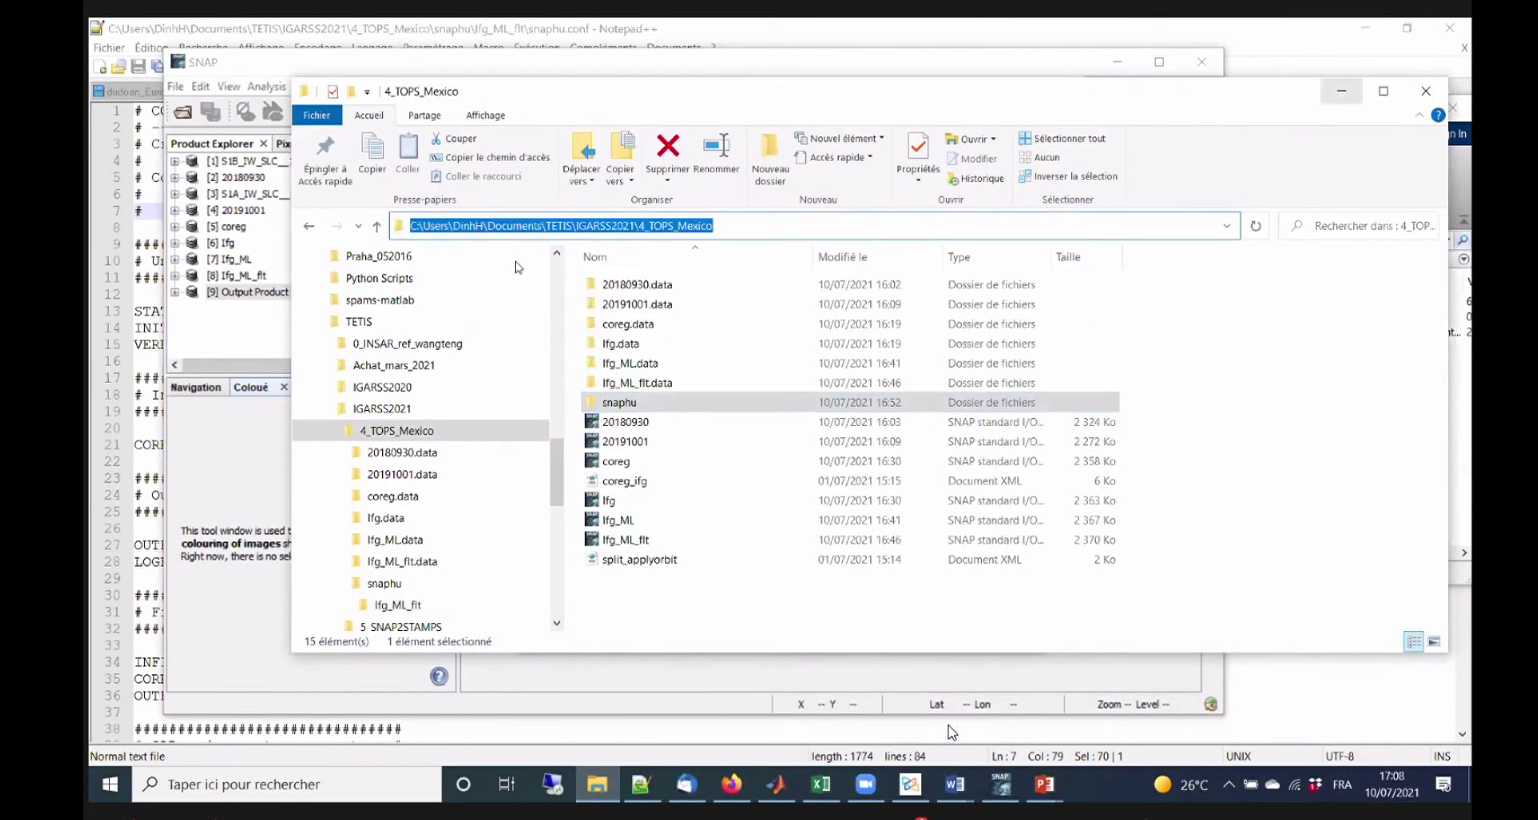
Run the Snaphu import with the target product named Ifg_ML_flt_unw and written as BEAM-DIMAP to the copied 4_TOPS_Mexico path.
{"action": "left_click", "coordinate": [1342, 90]}
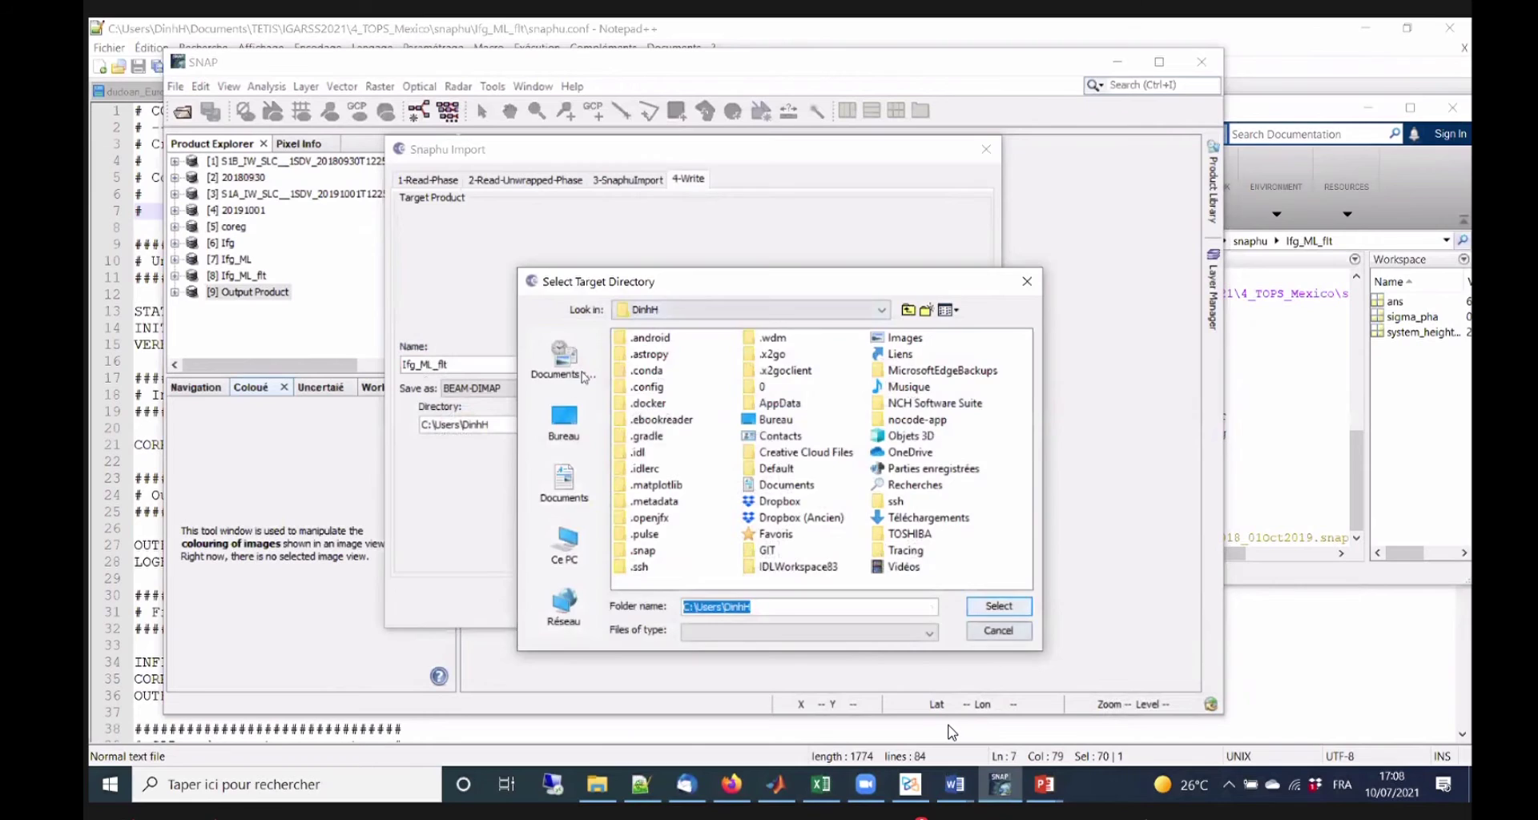
{"action": "left_click", "coordinate": [998, 605]}
{"action": "key", "text": "shift+Tab"}
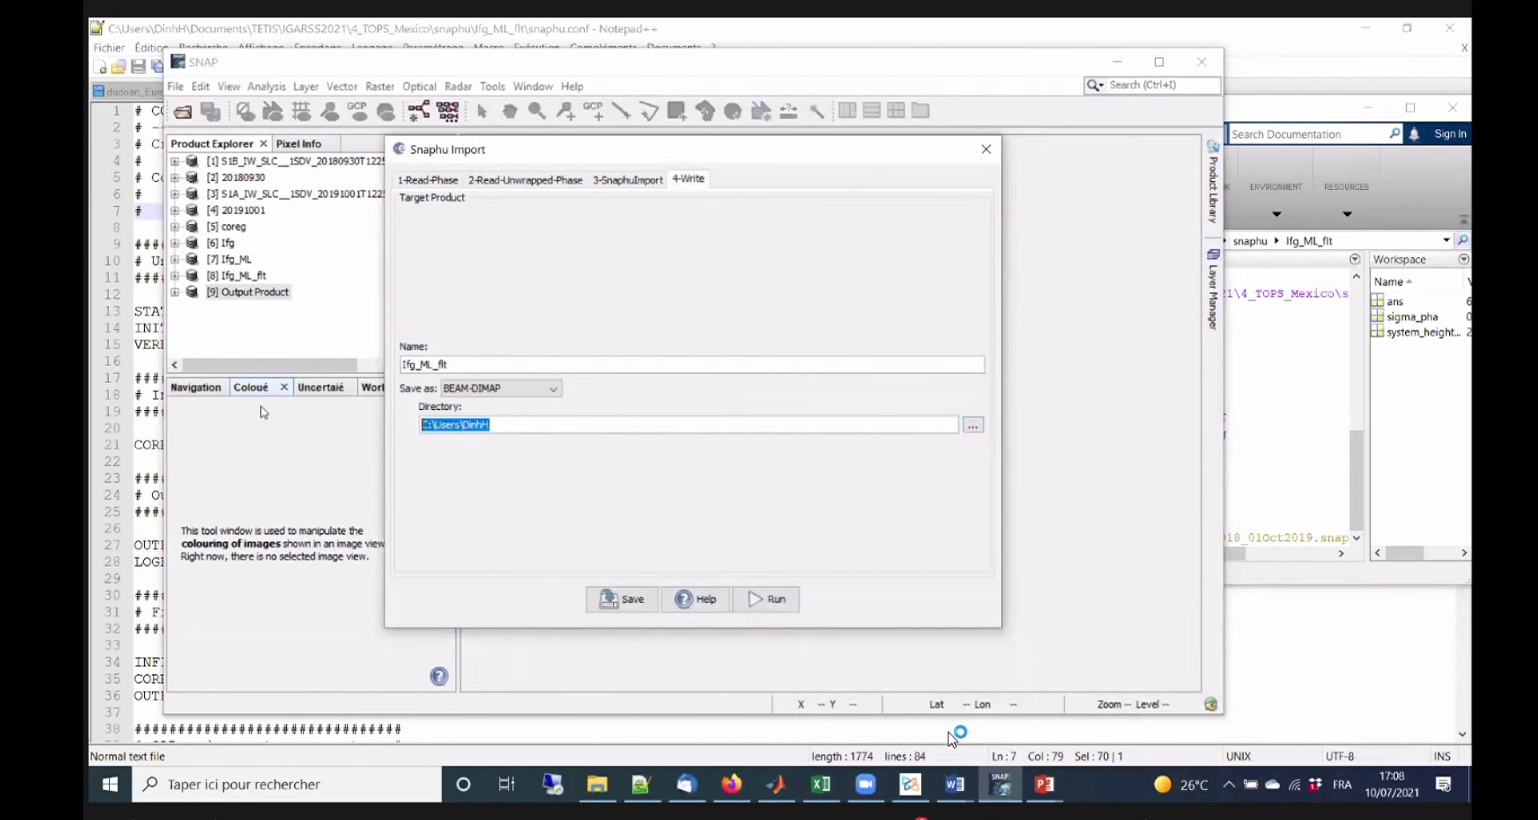
{"action": "key", "text": "ctrl+v"}
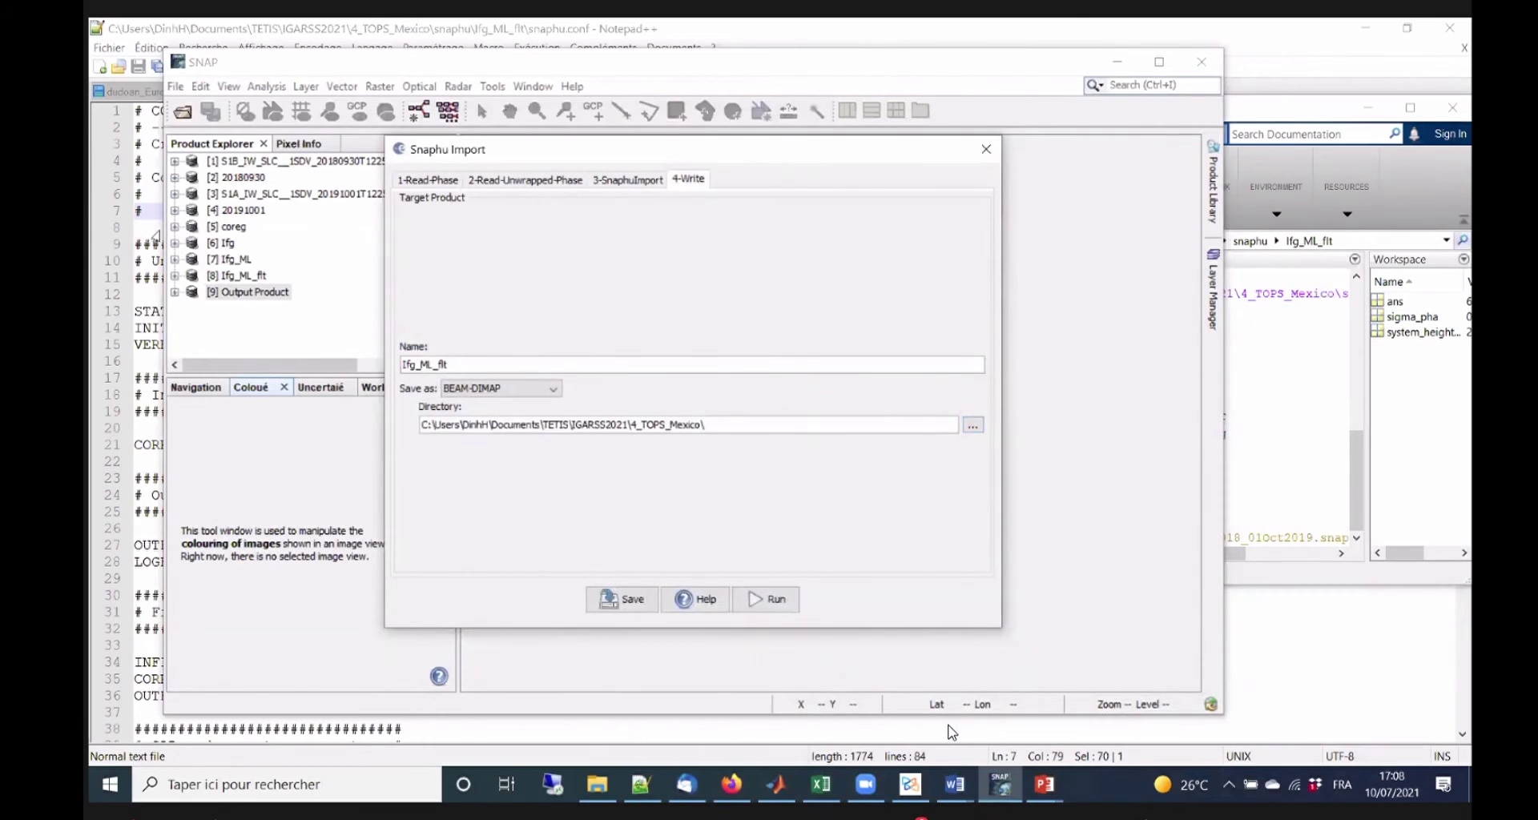
{"action": "key", "text": "BackSpace"}
{"action": "left_click", "coordinate": [765, 607]}
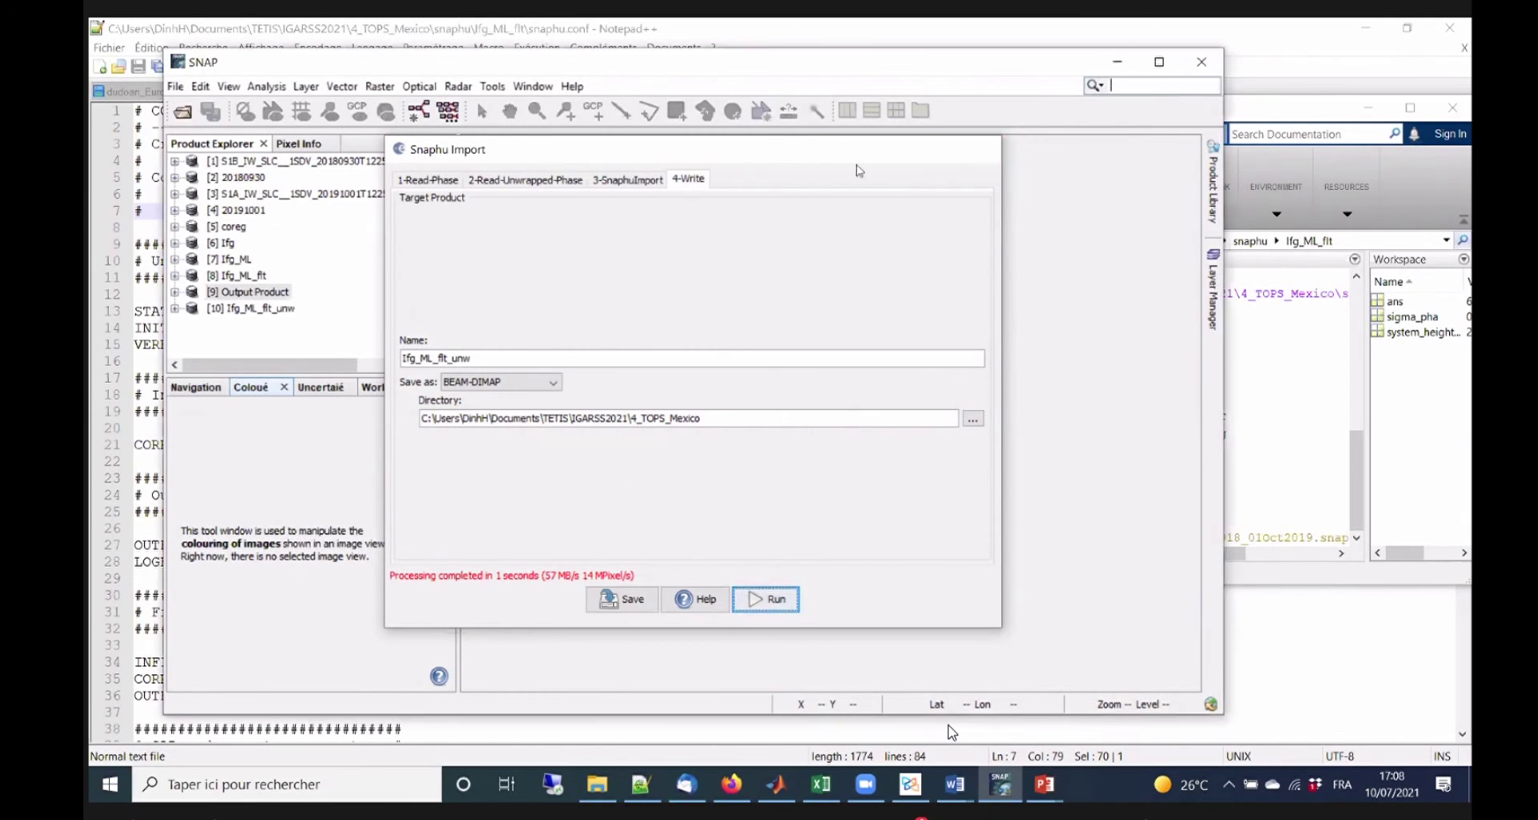
{"action": "left_click", "coordinate": [986, 152]}
Display the Unw_Phase_ifg_30Sep2018_01Oct2019 band of the Ifg_ML_flt_unw product.
{"action": "left_click", "coordinate": [174, 308]}
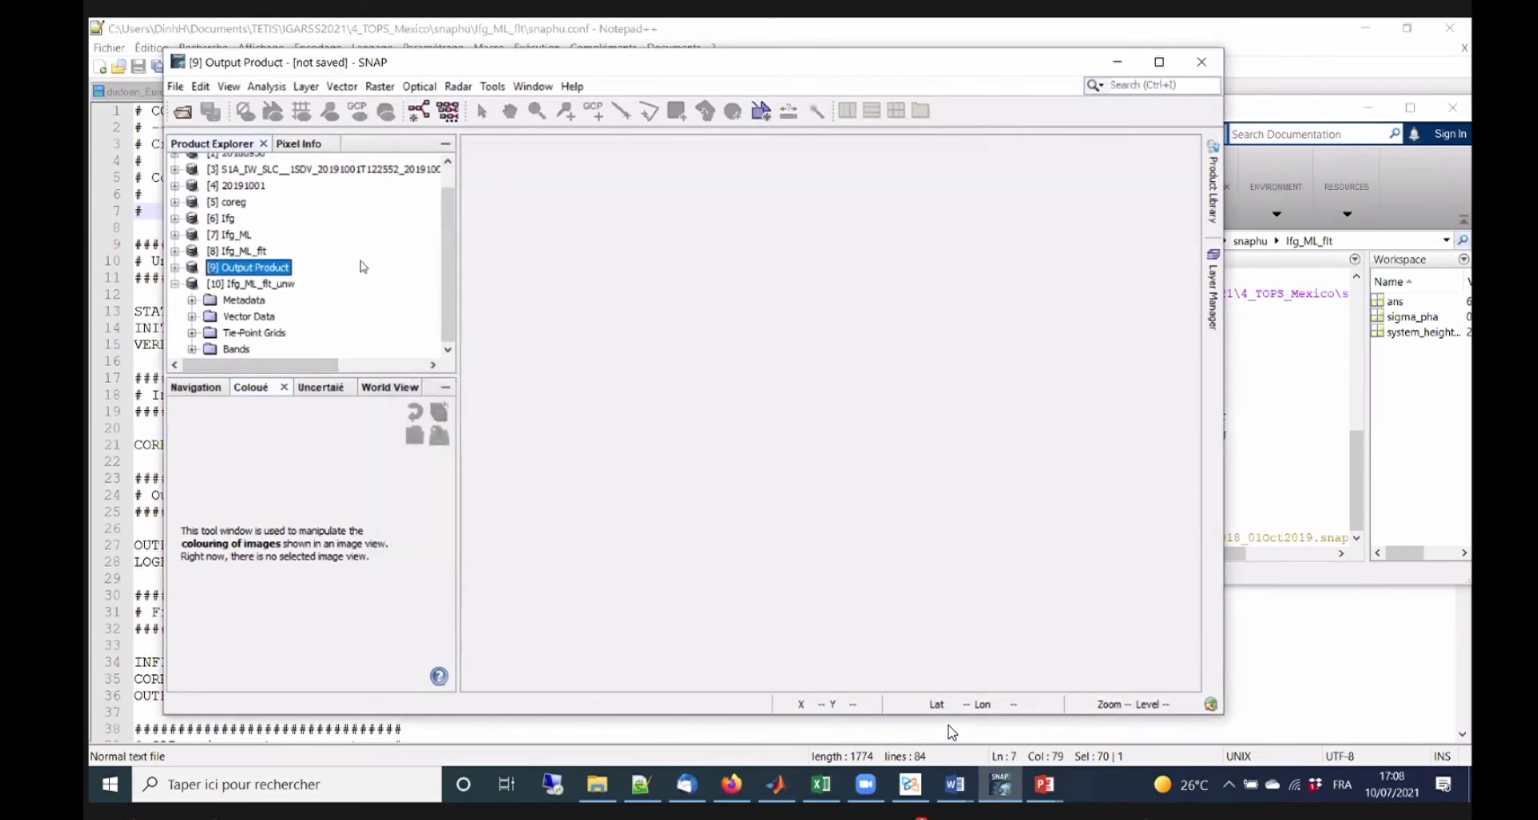
{"action": "left_click", "coordinate": [191, 349]}
{"action": "left_click", "coordinate": [306, 365]}
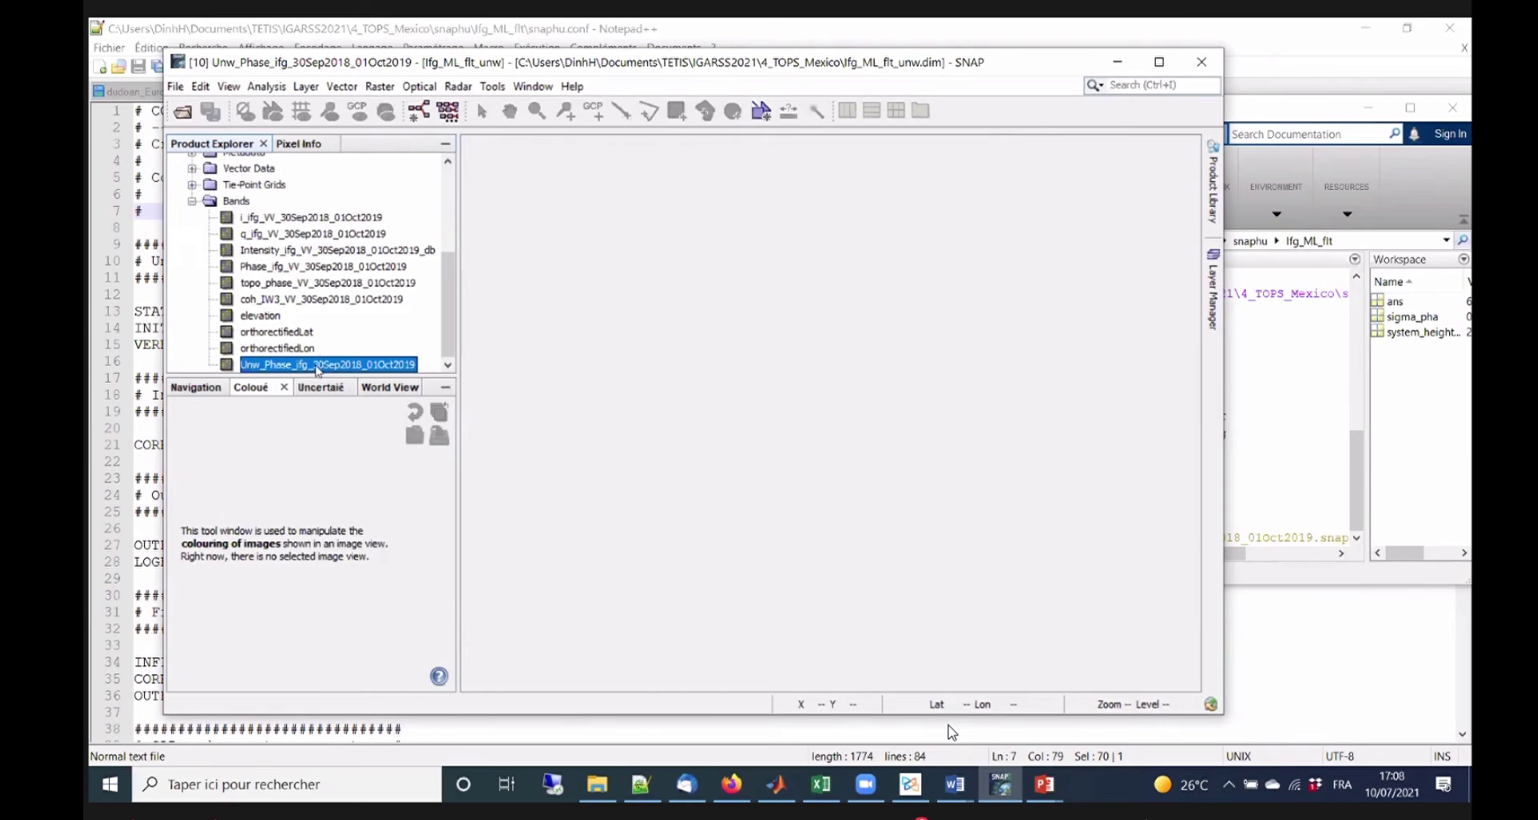
{"action": "left_click", "coordinate": [285, 350]}
{"action": "double_click", "coordinate": [313, 365]}
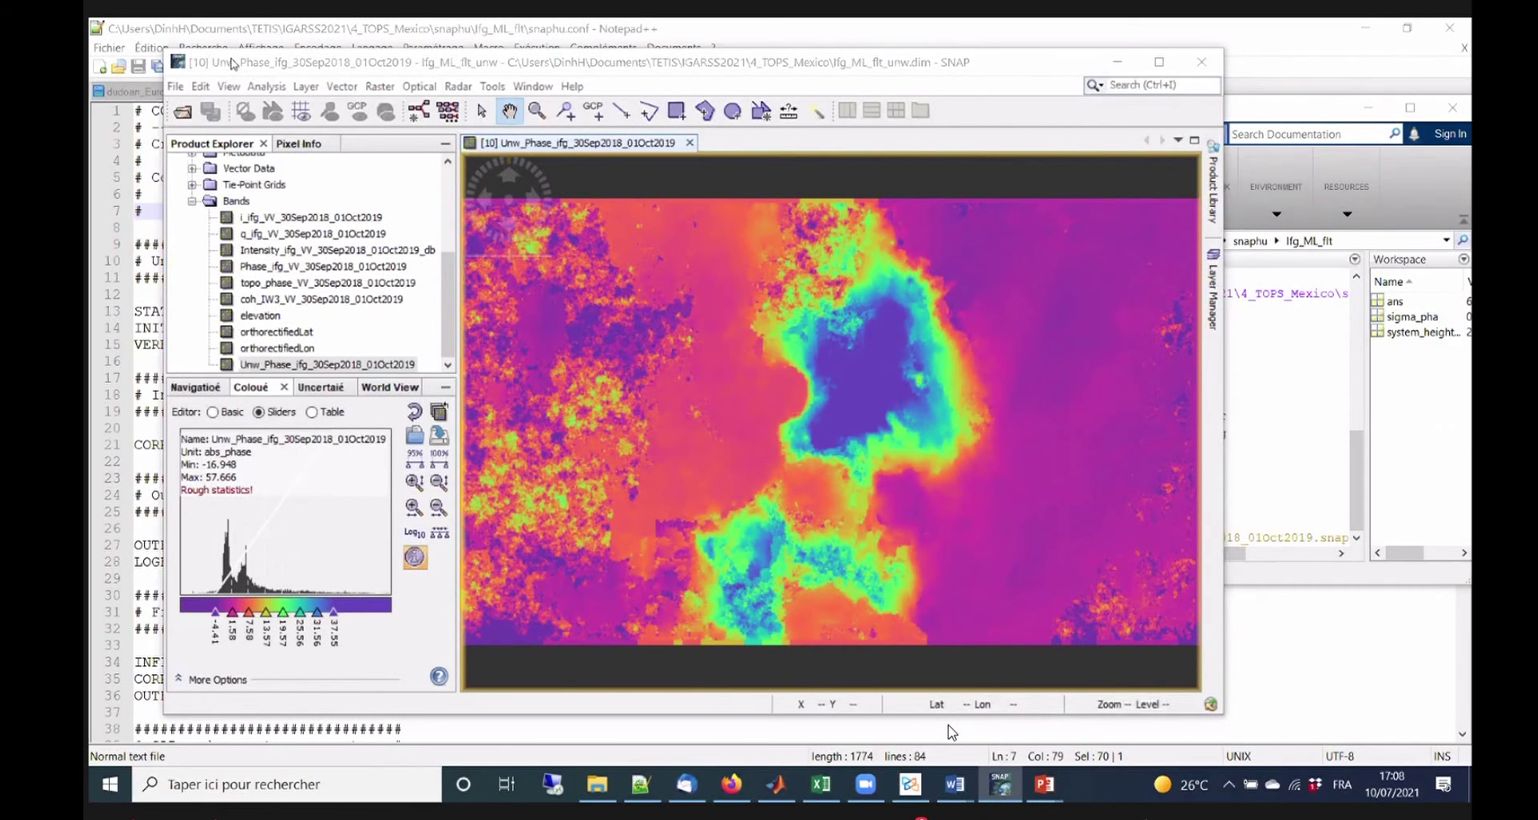
{"action": "left_click_drag", "start_coordinate": [233, 64], "coordinate": [233, 64]}
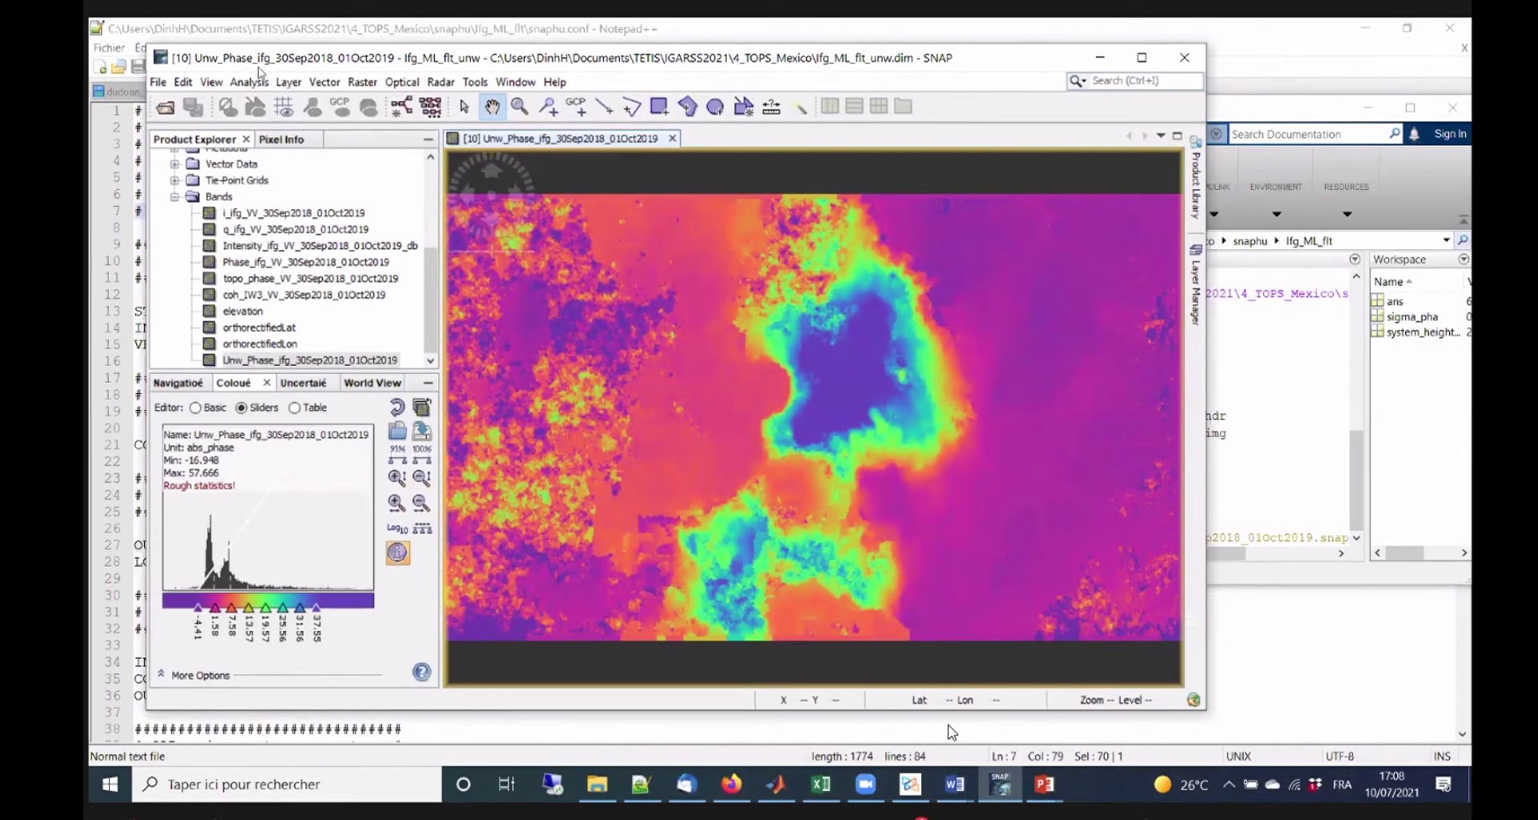
{"action": "left_click_drag", "start_coordinate": [259, 71], "coordinate": [244, 102]}
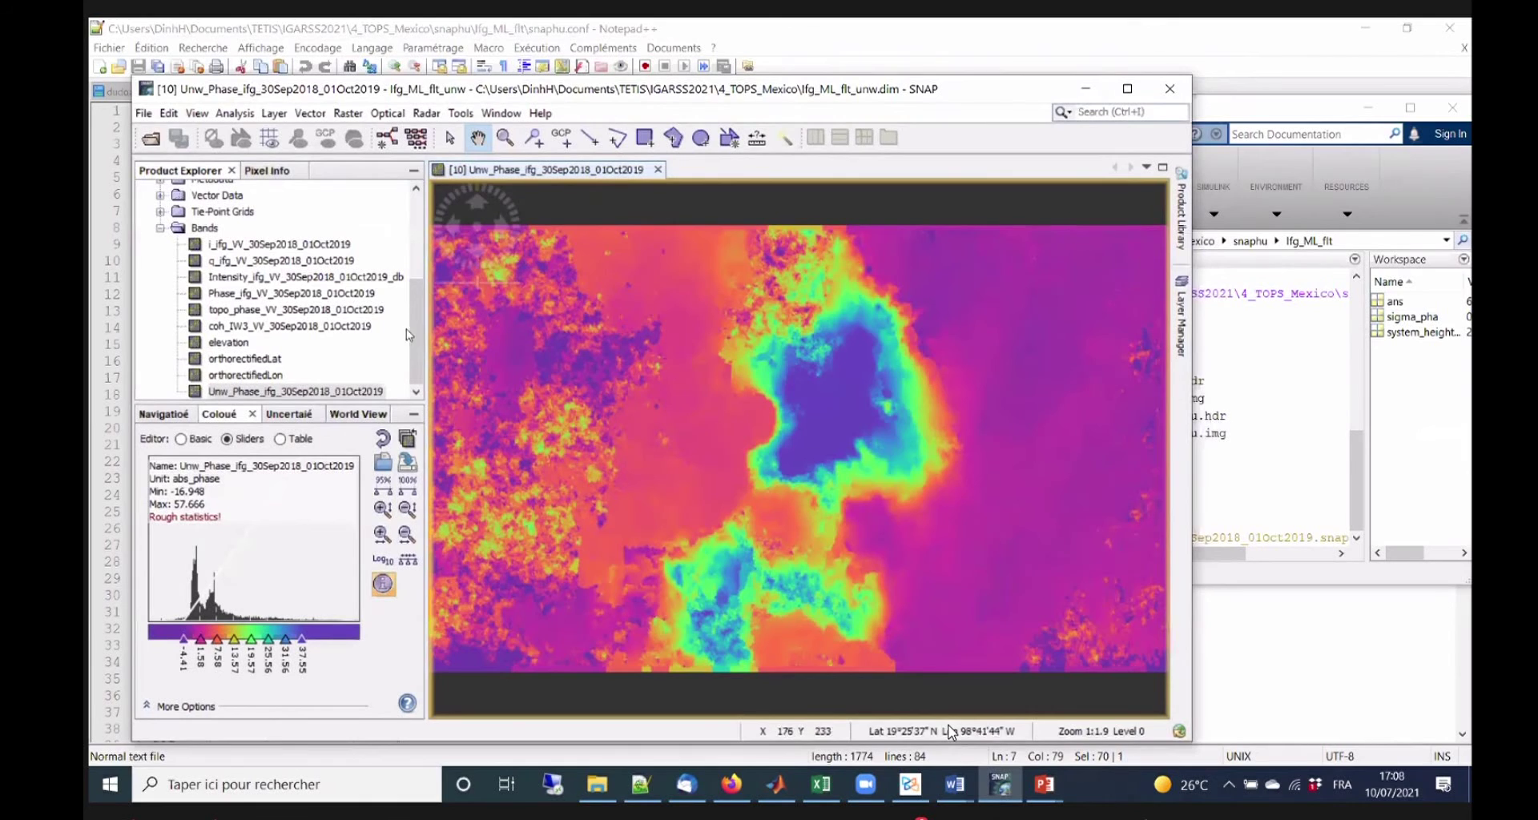
{"action": "scroll", "coordinate": [422, 337], "scroll_direction": "up", "scroll_amount": 3}
{"action": "scroll", "coordinate": [422, 336], "scroll_direction": "down", "scroll_amount": 3}
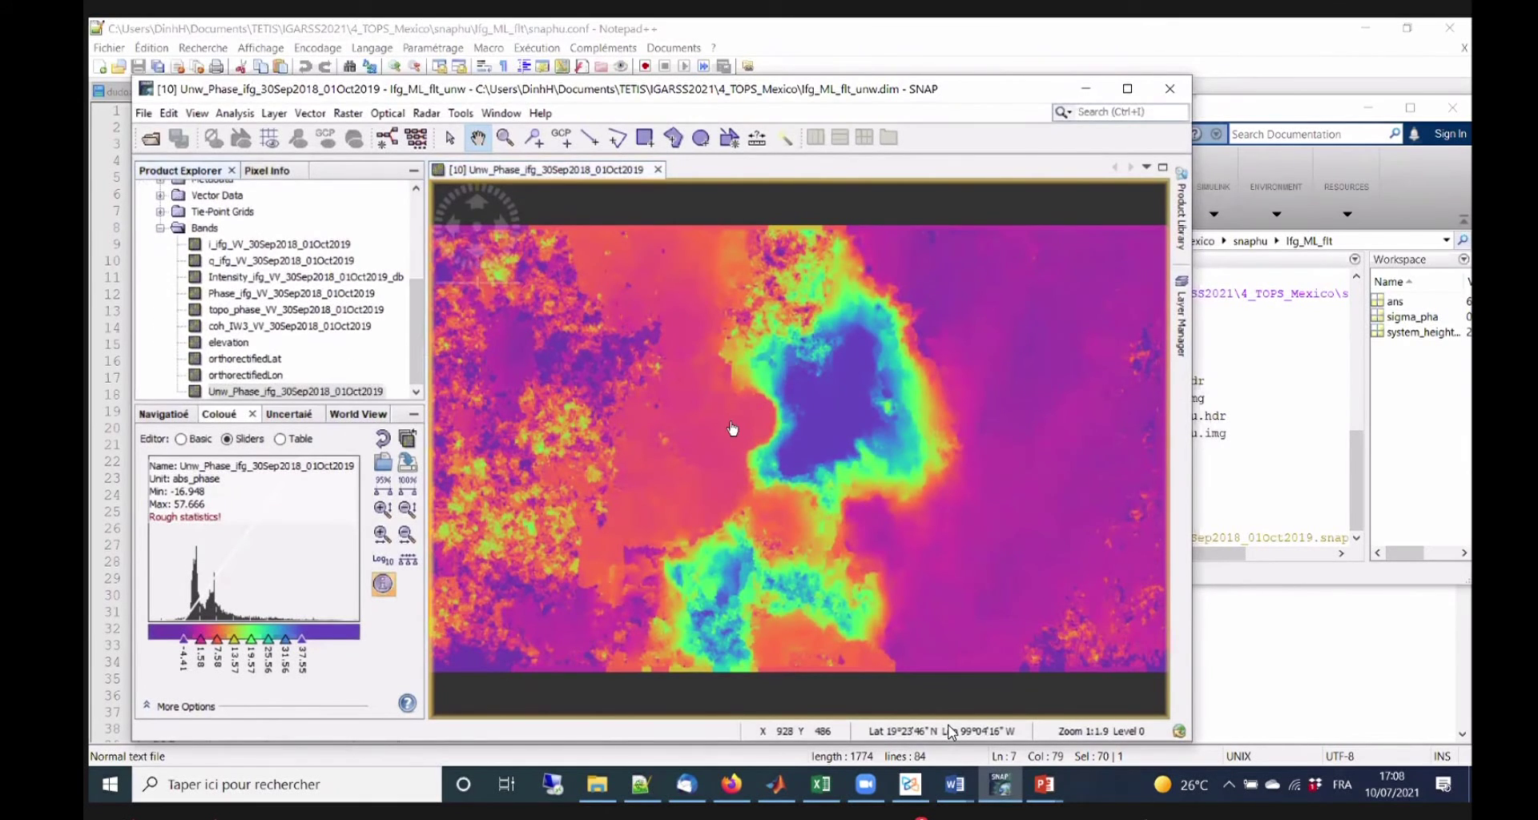
{"action": "left_click_drag", "start_coordinate": [737, 443], "coordinate": [728, 440]}
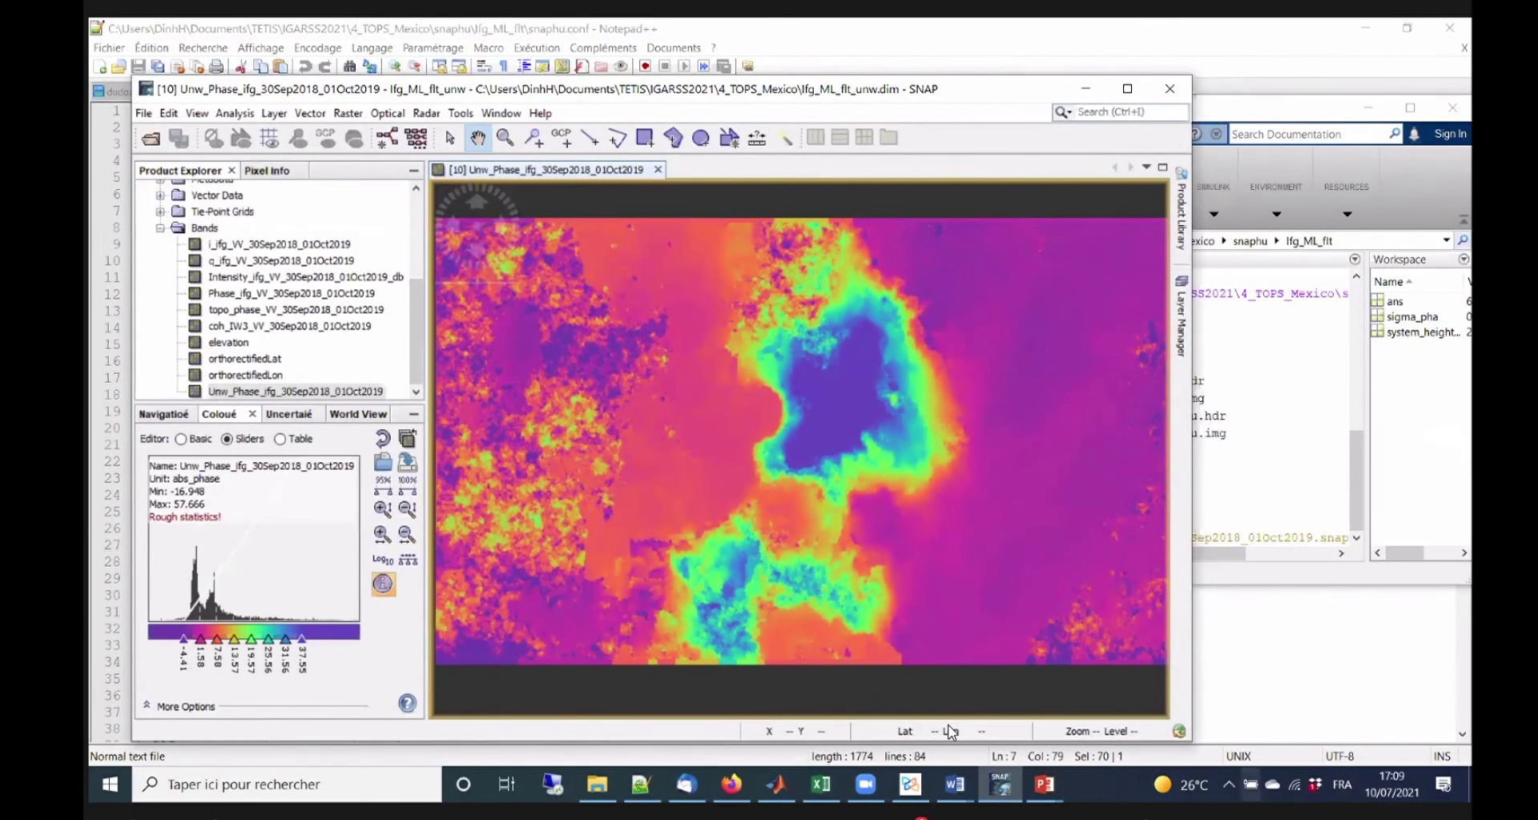
Switch to the 4_TOPS_InSAR_SNAP presentation in PowerPoint and review the phase unwrapping import and phase unwrapping slides.
{"action": "left_click", "coordinate": [1044, 785]}
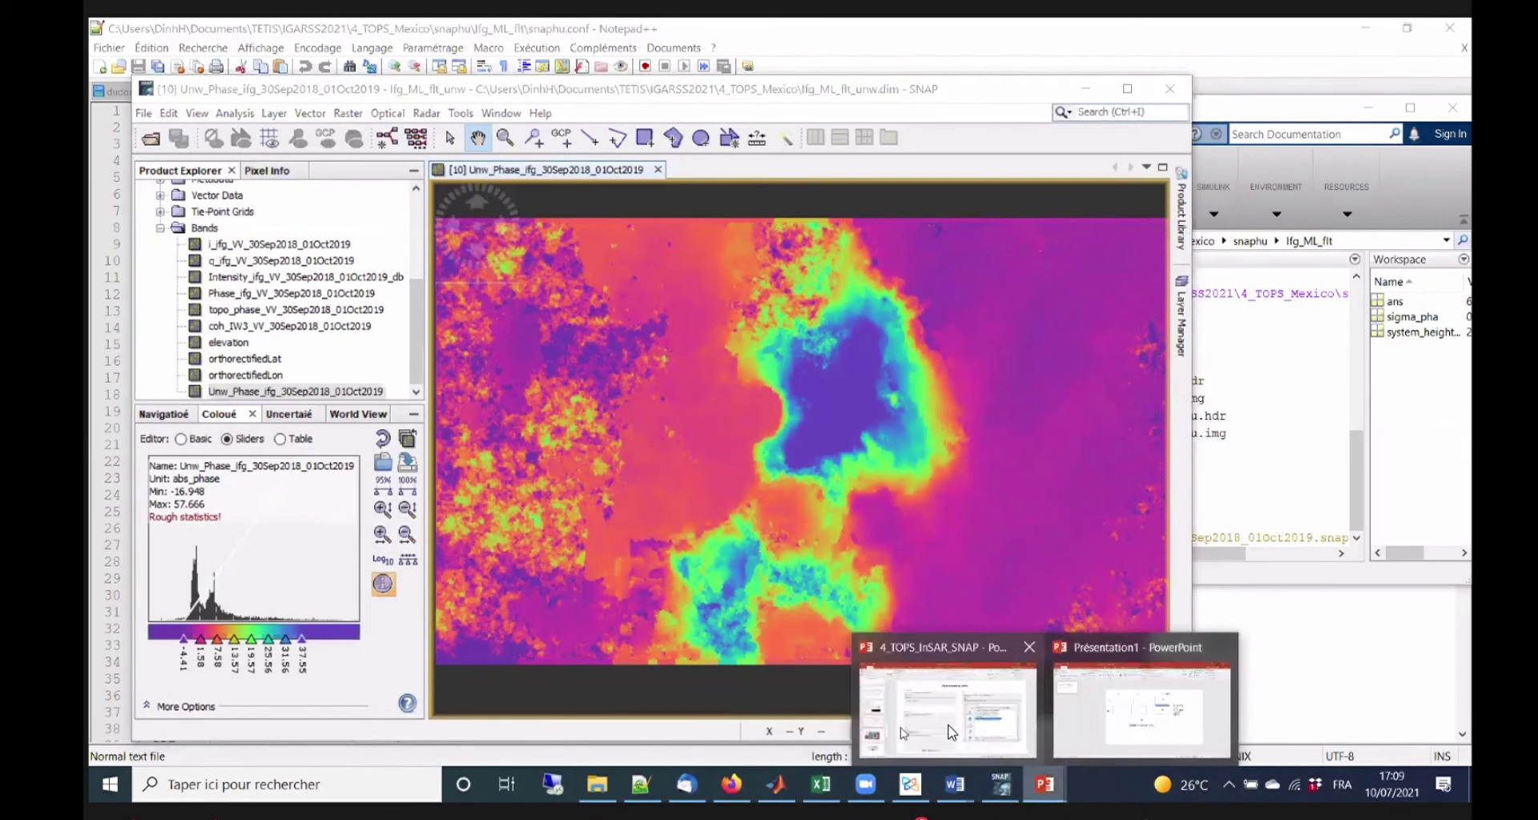
{"action": "left_click", "coordinate": [951, 733]}
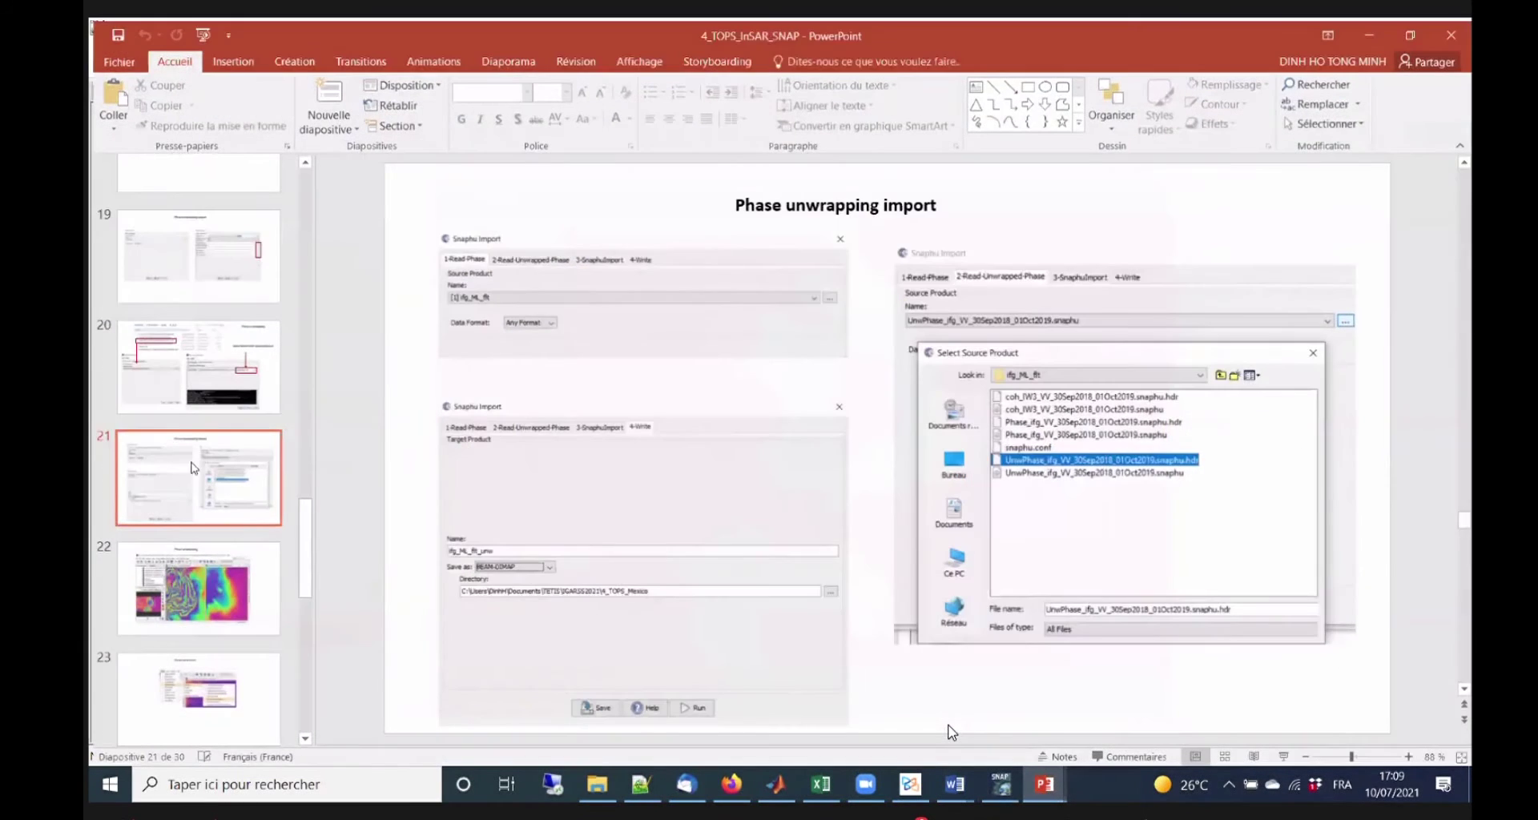
{"action": "scroll", "coordinate": [194, 433], "scroll_direction": "down", "scroll_amount": 3}
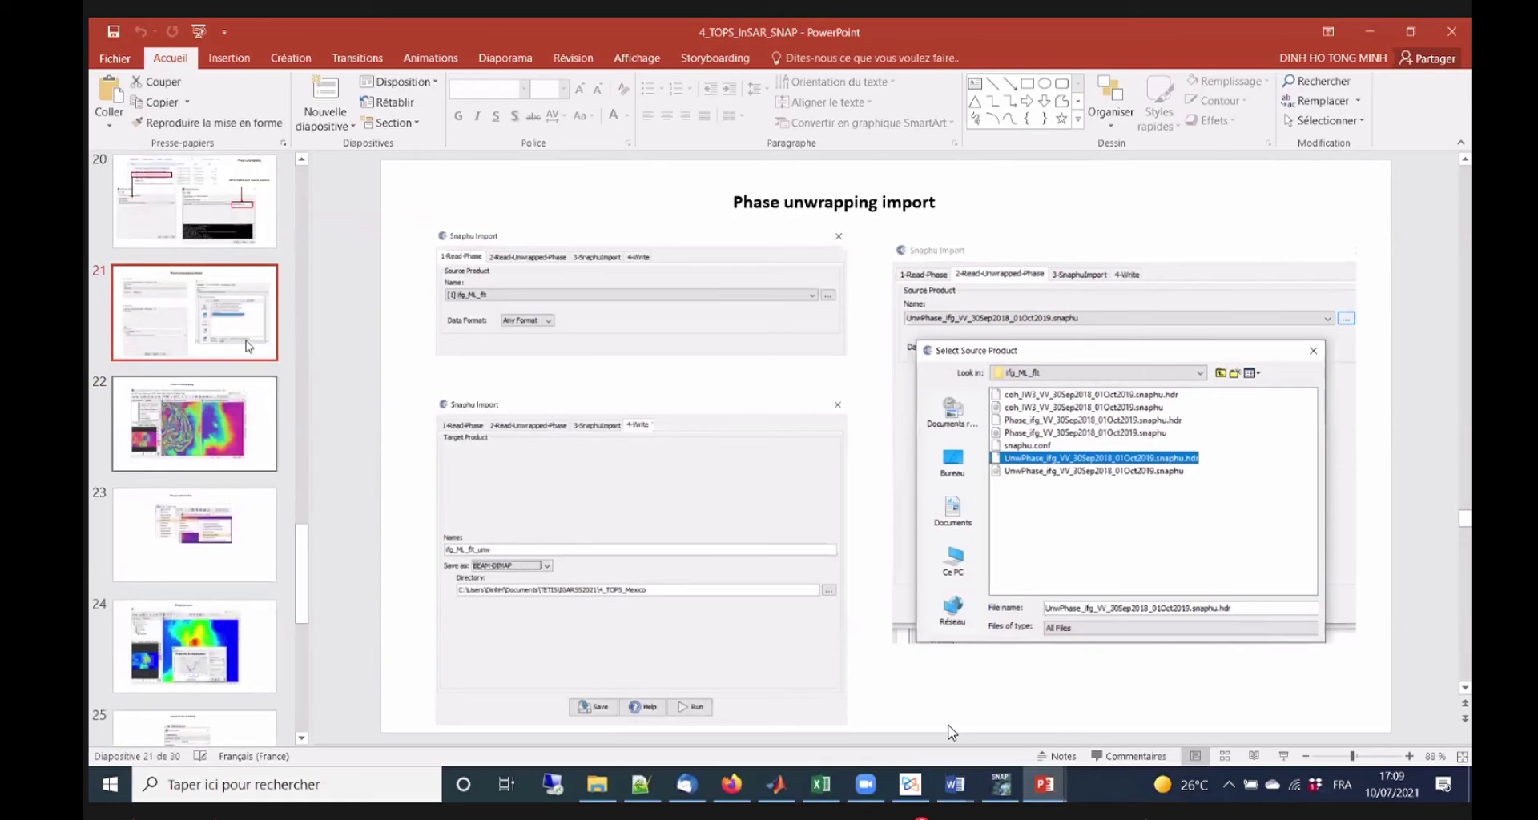
{"action": "scroll", "coordinate": [929, 464], "scroll_direction": "down", "scroll_amount": 1}
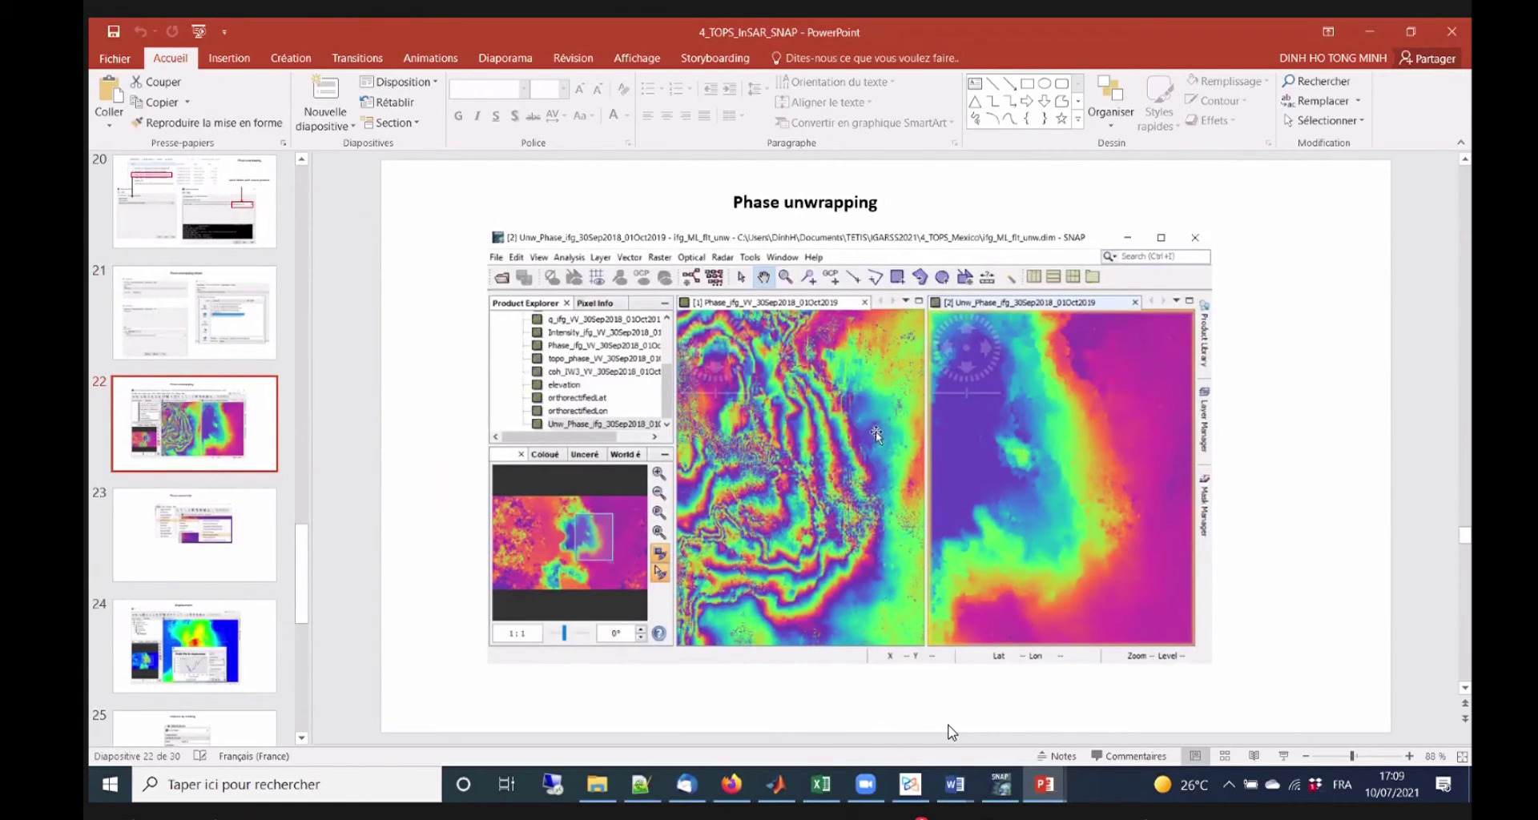
{"action": "left_click", "coordinate": [1370, 31]}
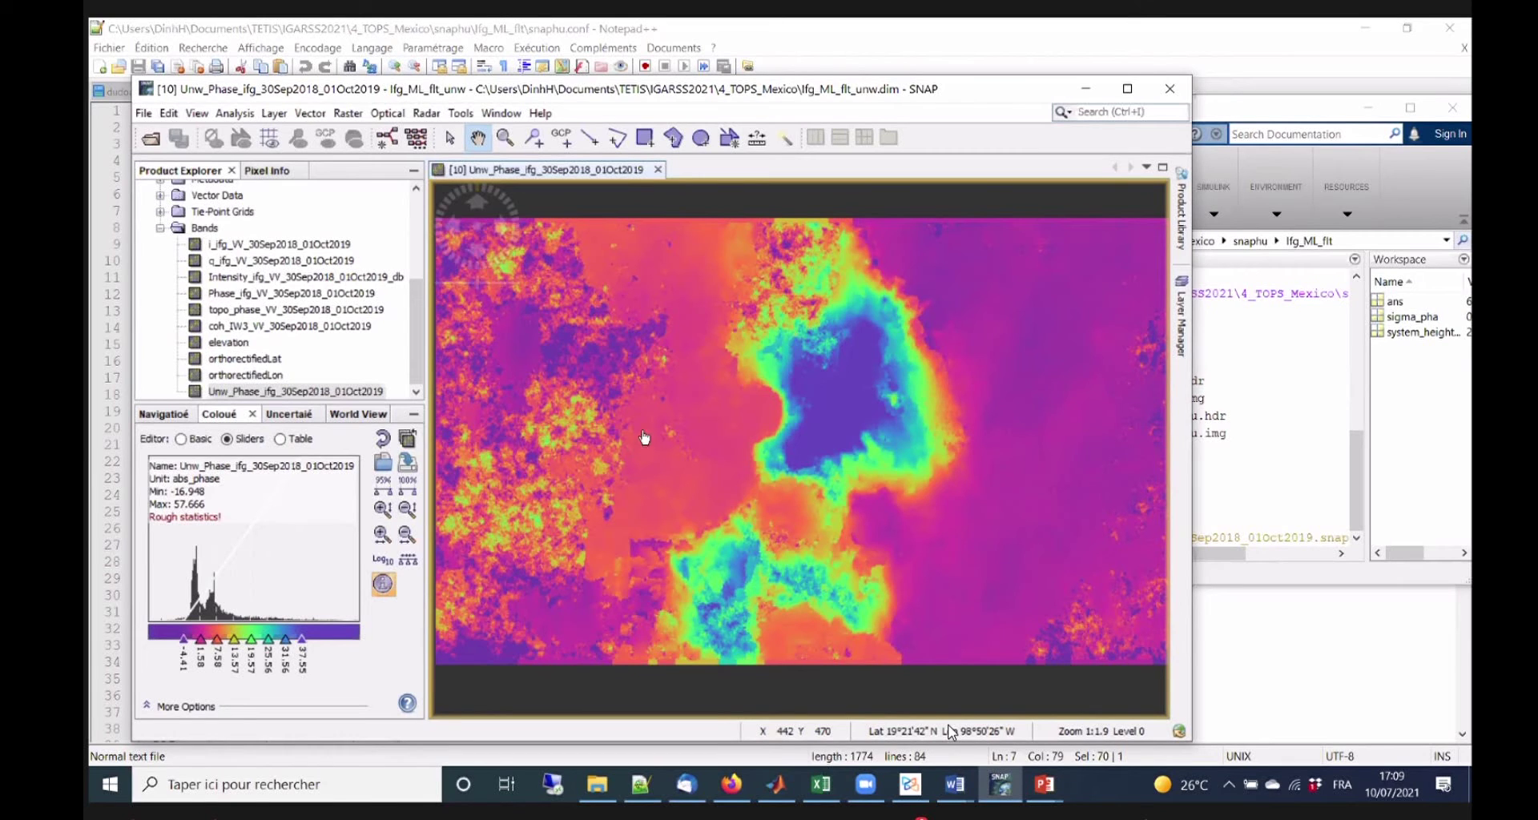
Select the Ifg_ML_flt_unw product and zoom the unwrapped phase histogram horizontally to its colour slider range to examine the phase image.
{"action": "left_click_drag", "start_coordinate": [415, 333], "coordinate": [413, 292]}
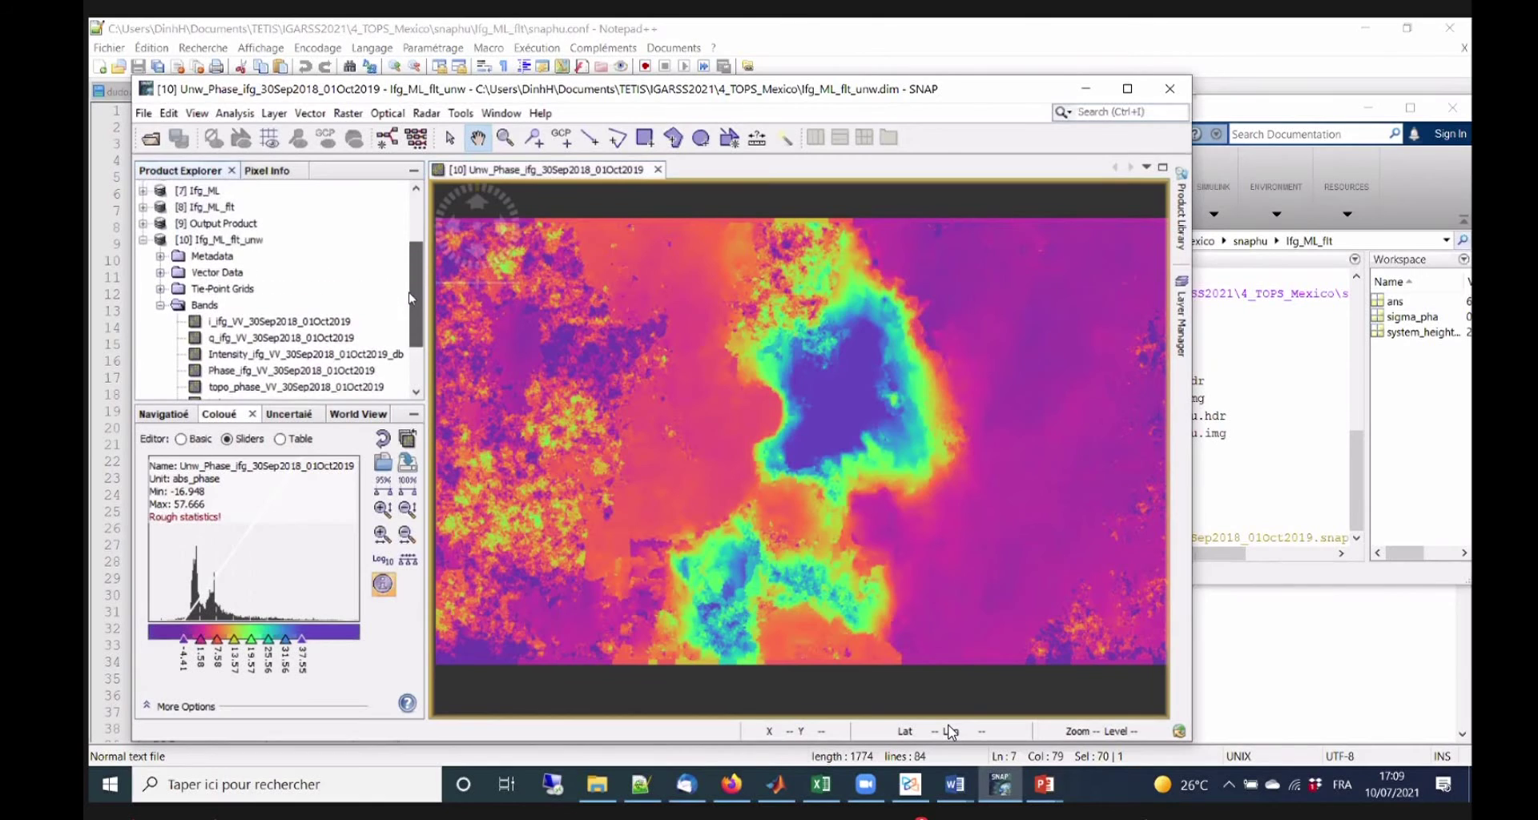
{"action": "left_click", "coordinate": [251, 241]}
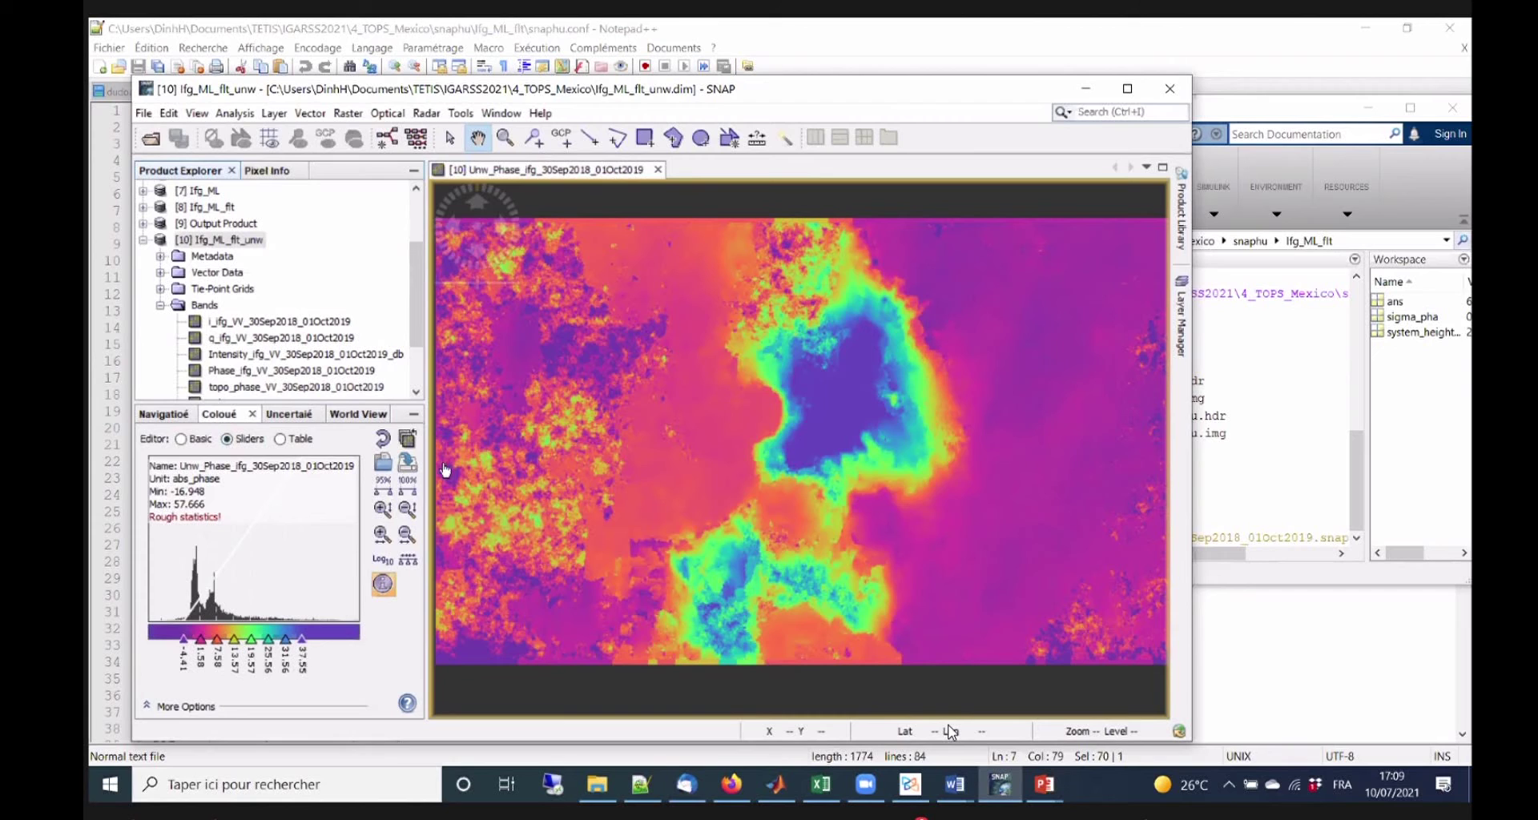
{"action": "left_click", "coordinate": [382, 536]}
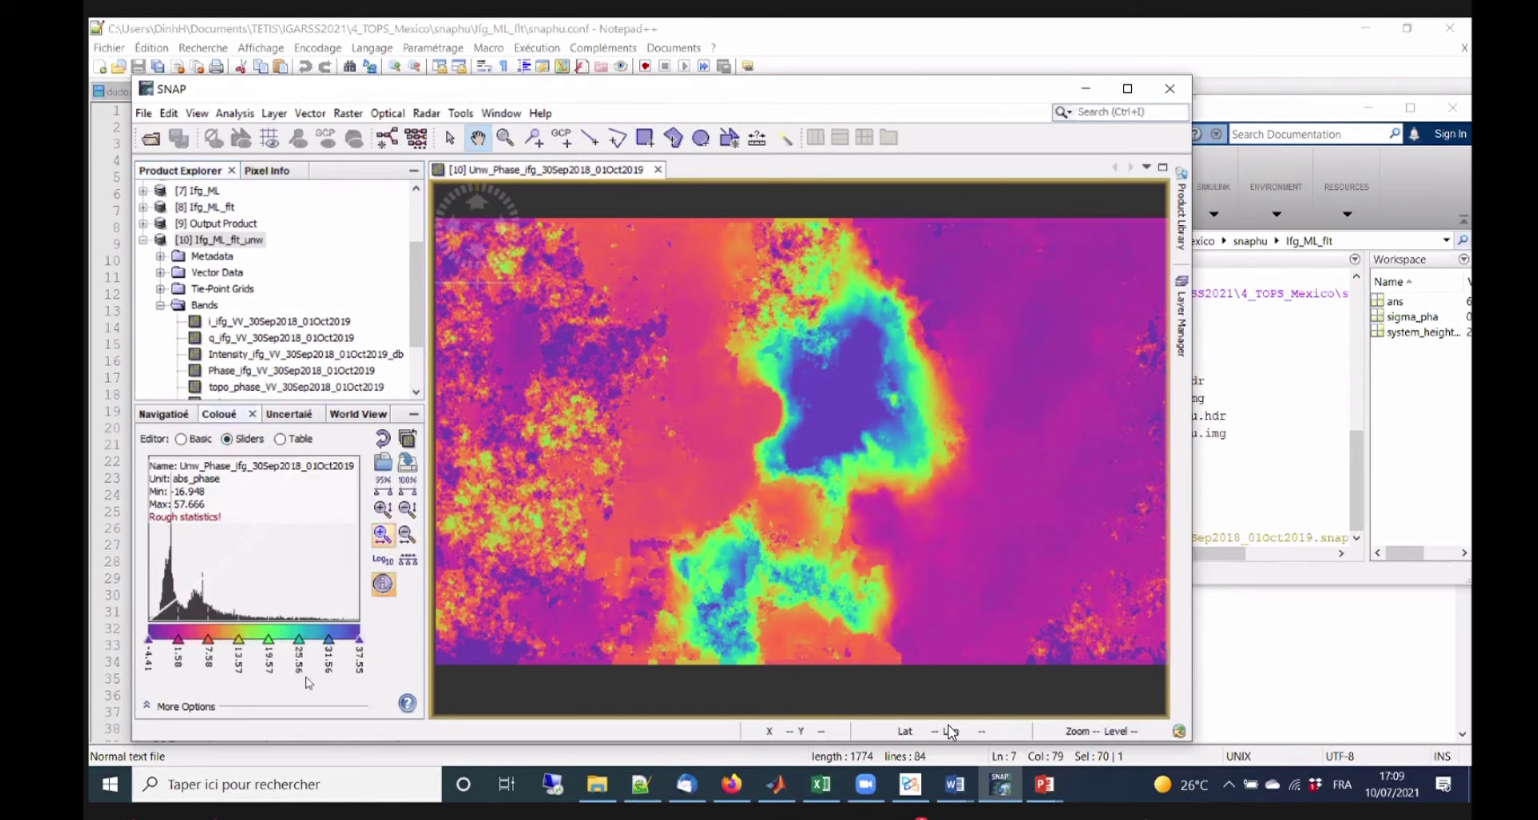
{"action": "left_click_drag", "start_coordinate": [758, 462], "coordinate": [877, 356]}
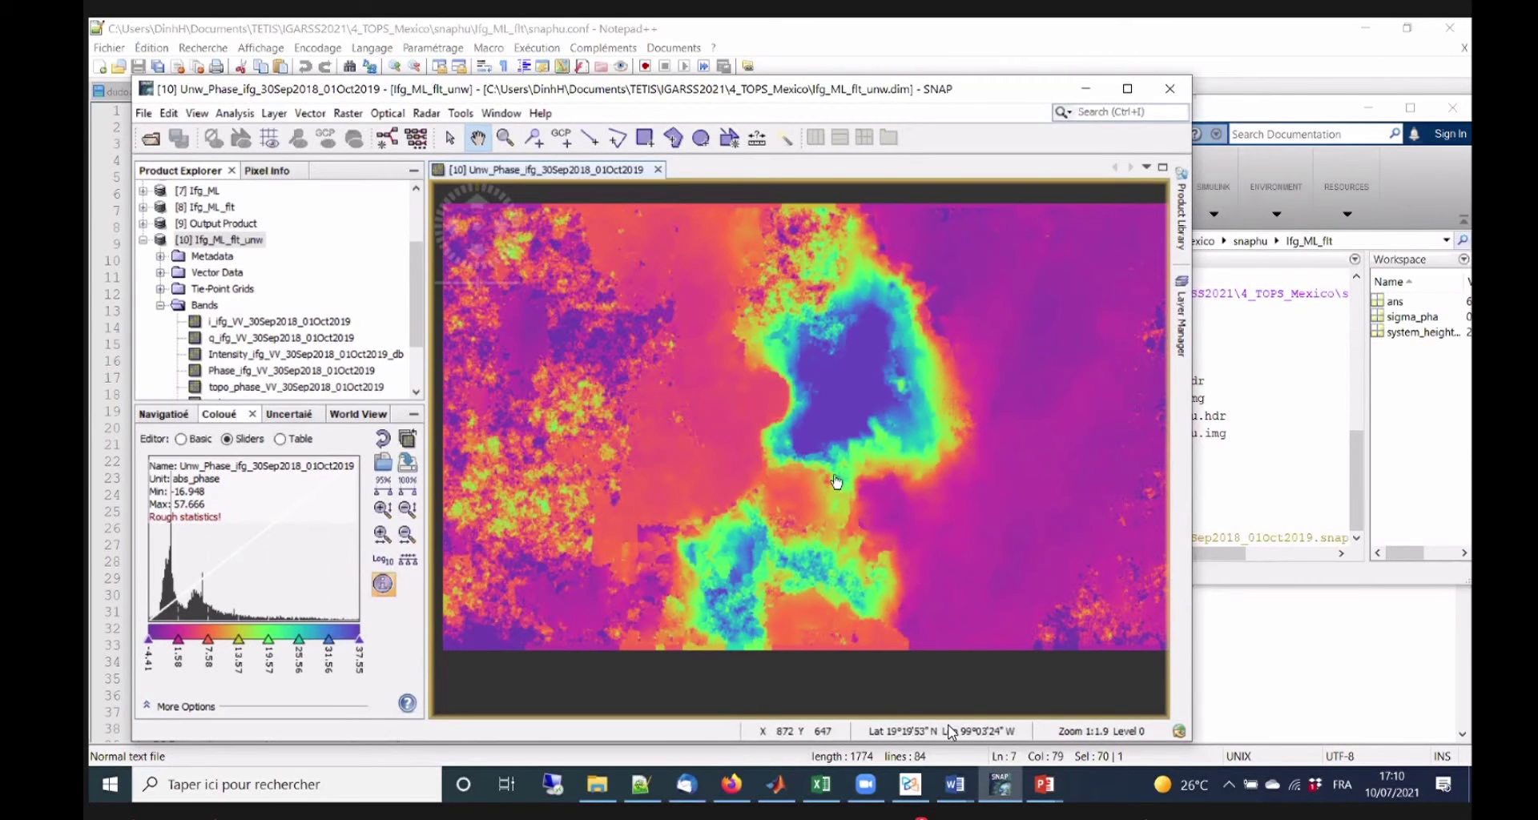
{"action": "left_click_drag", "start_coordinate": [908, 495], "coordinate": [877, 488]}
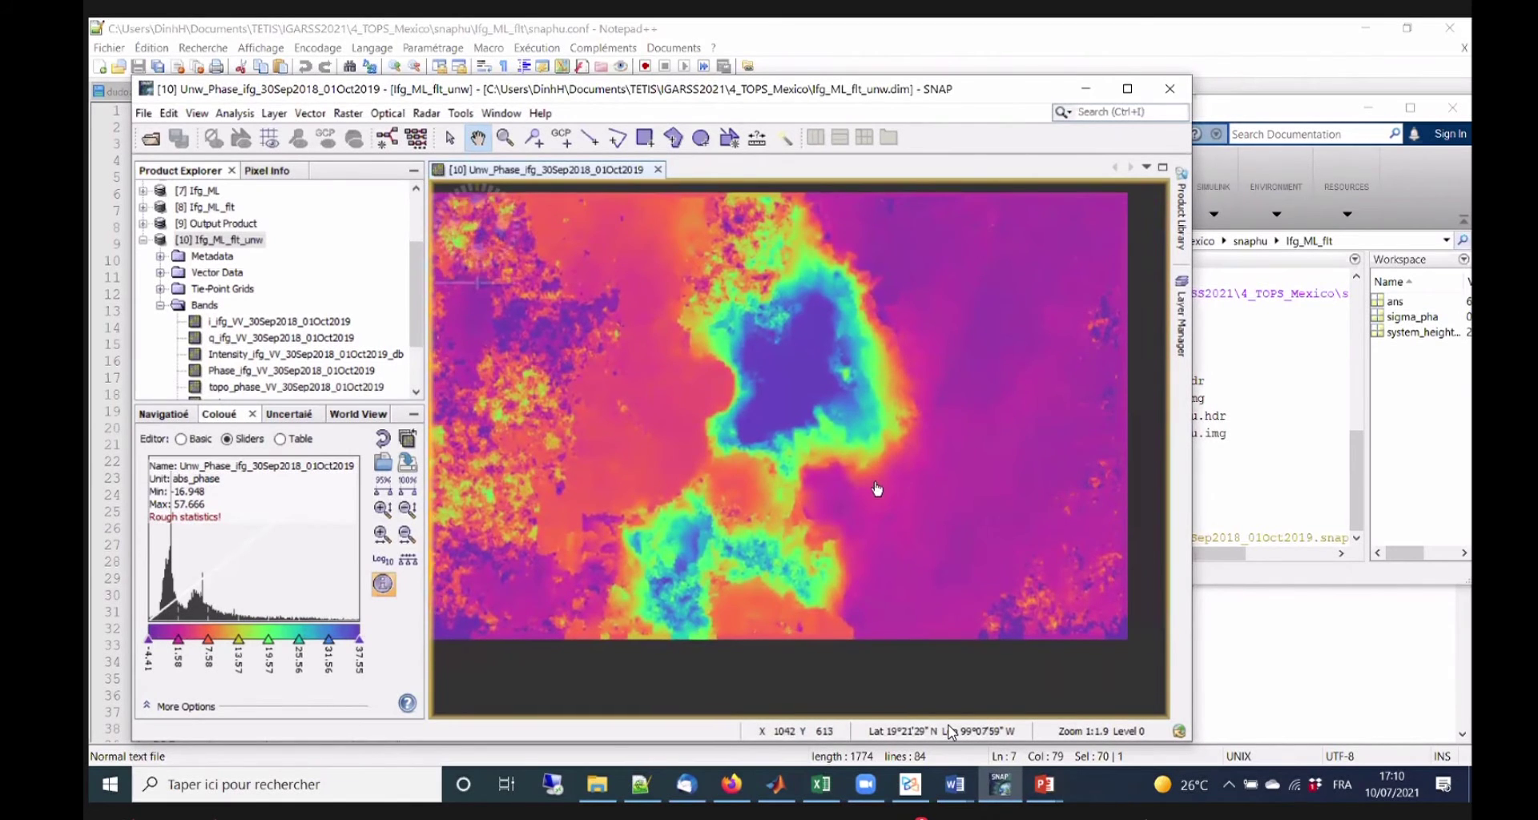
Switch to the 4_TOPS_InSAR_SNAP presentation in PowerPoint and view the phase conversion slide.
{"action": "left_click", "coordinate": [1044, 784]}
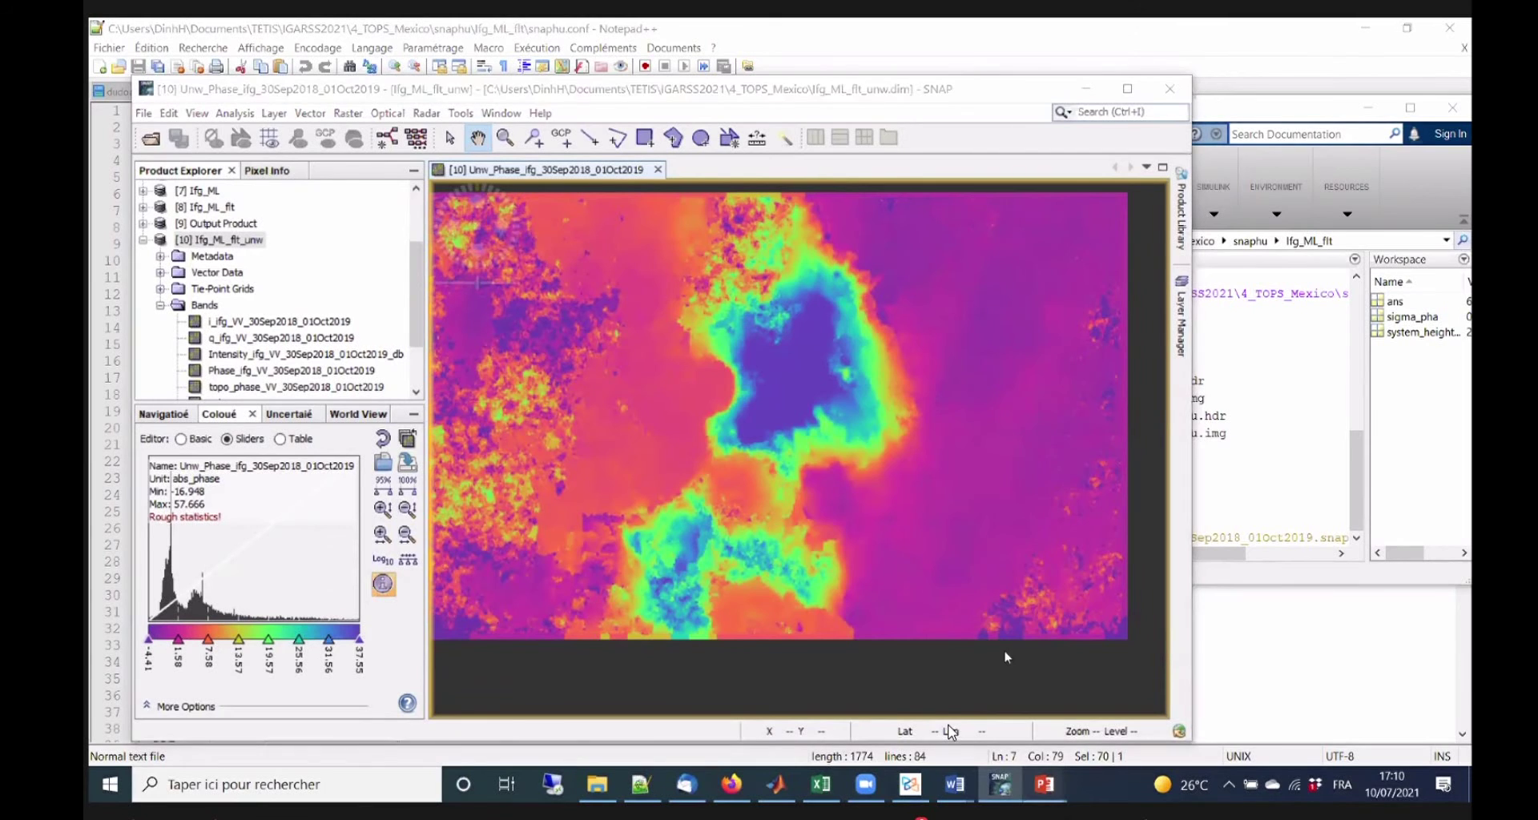
{"action": "left_click", "coordinate": [951, 732]}
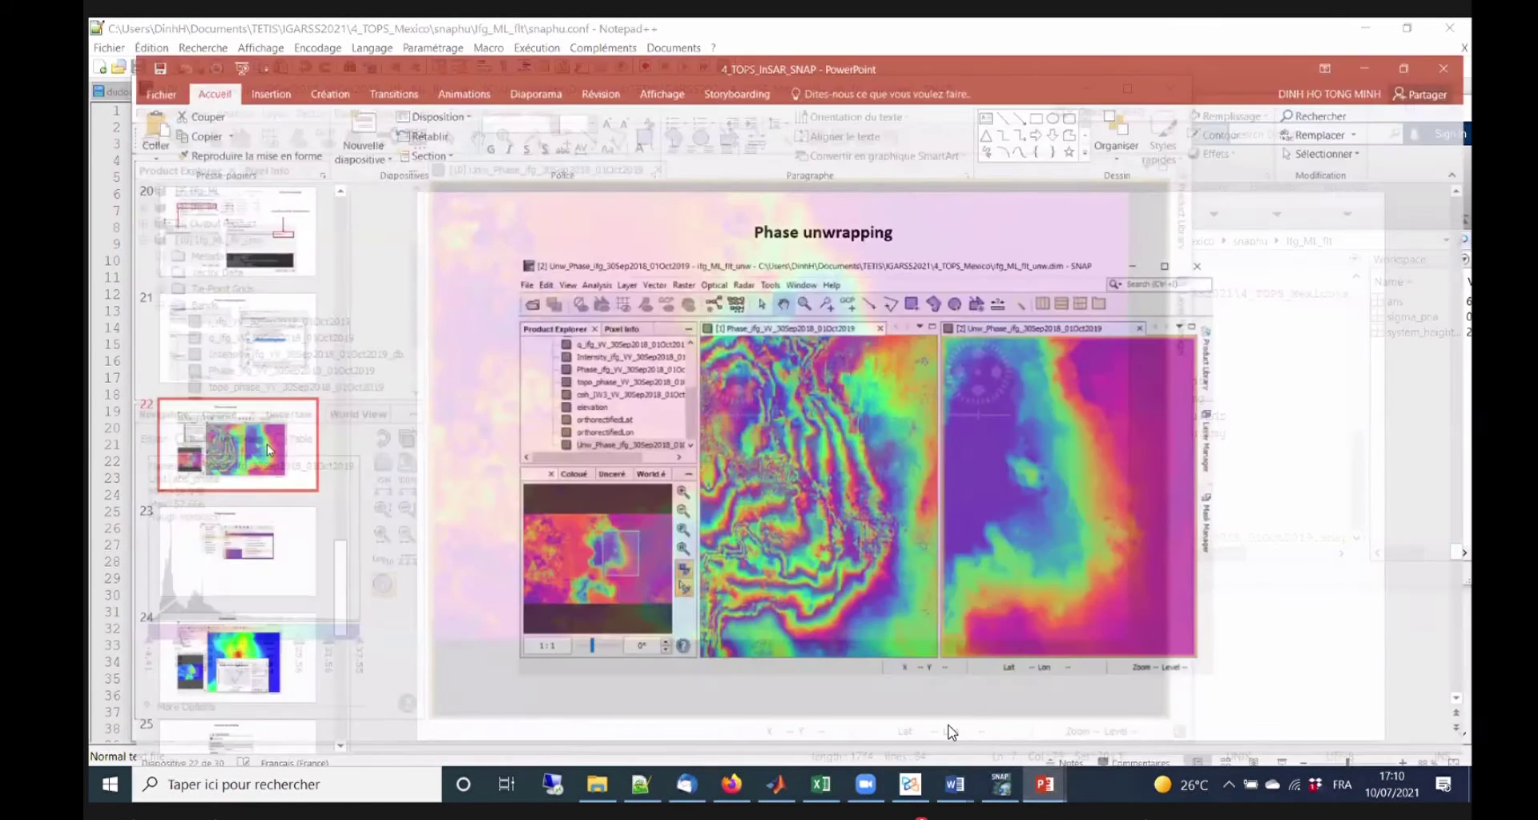
{"action": "scroll", "coordinate": [951, 731], "scroll_direction": "down", "scroll_amount": 1}
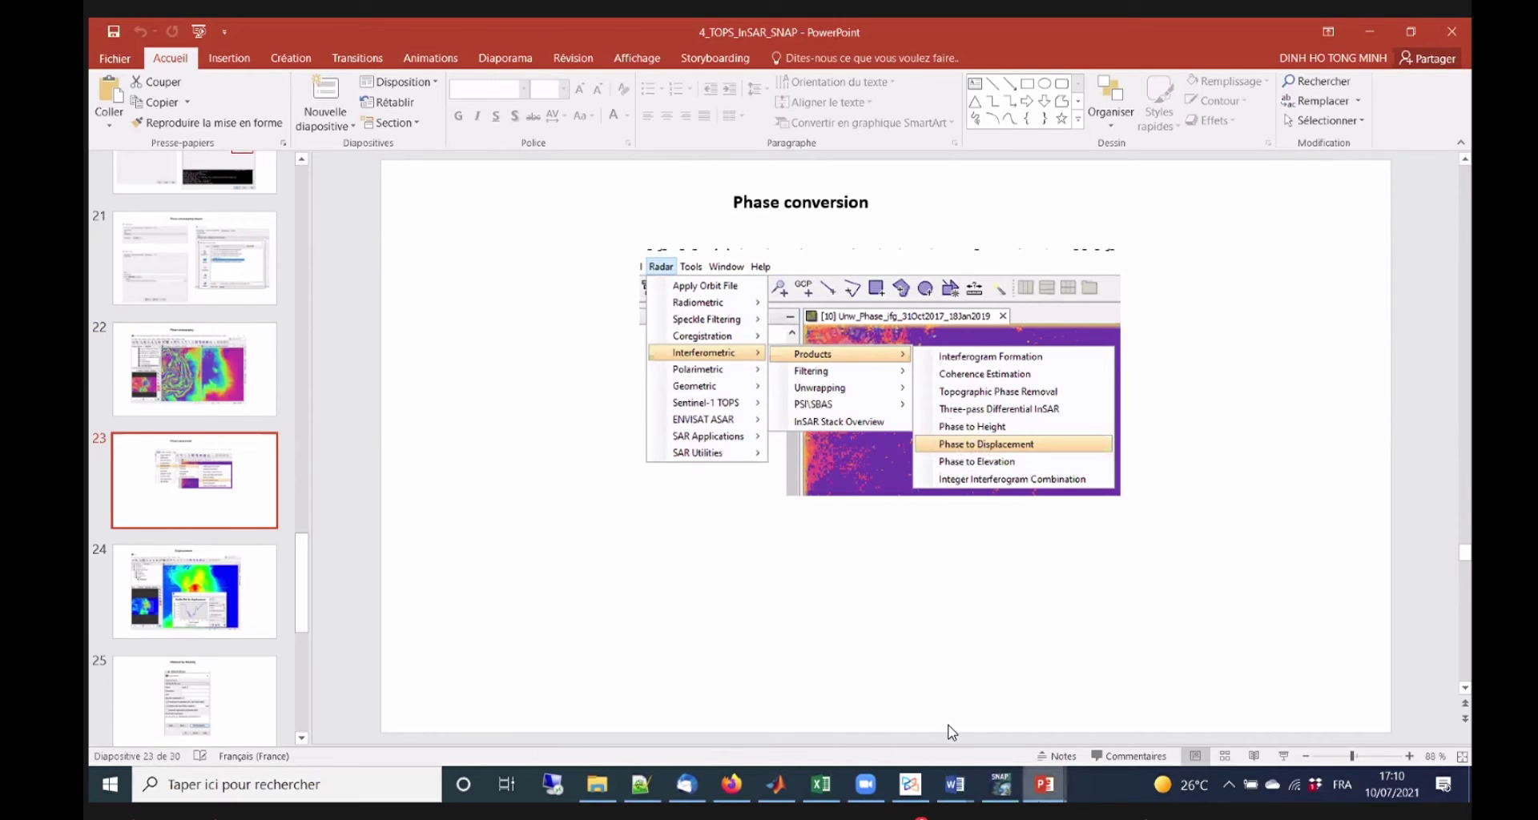
Open the recent 2_InSAR presentation in PowerPoint and view the slide summarising the SAR interferometric phase contributions.
{"action": "mouse_move", "coordinate": [1048, 793]}
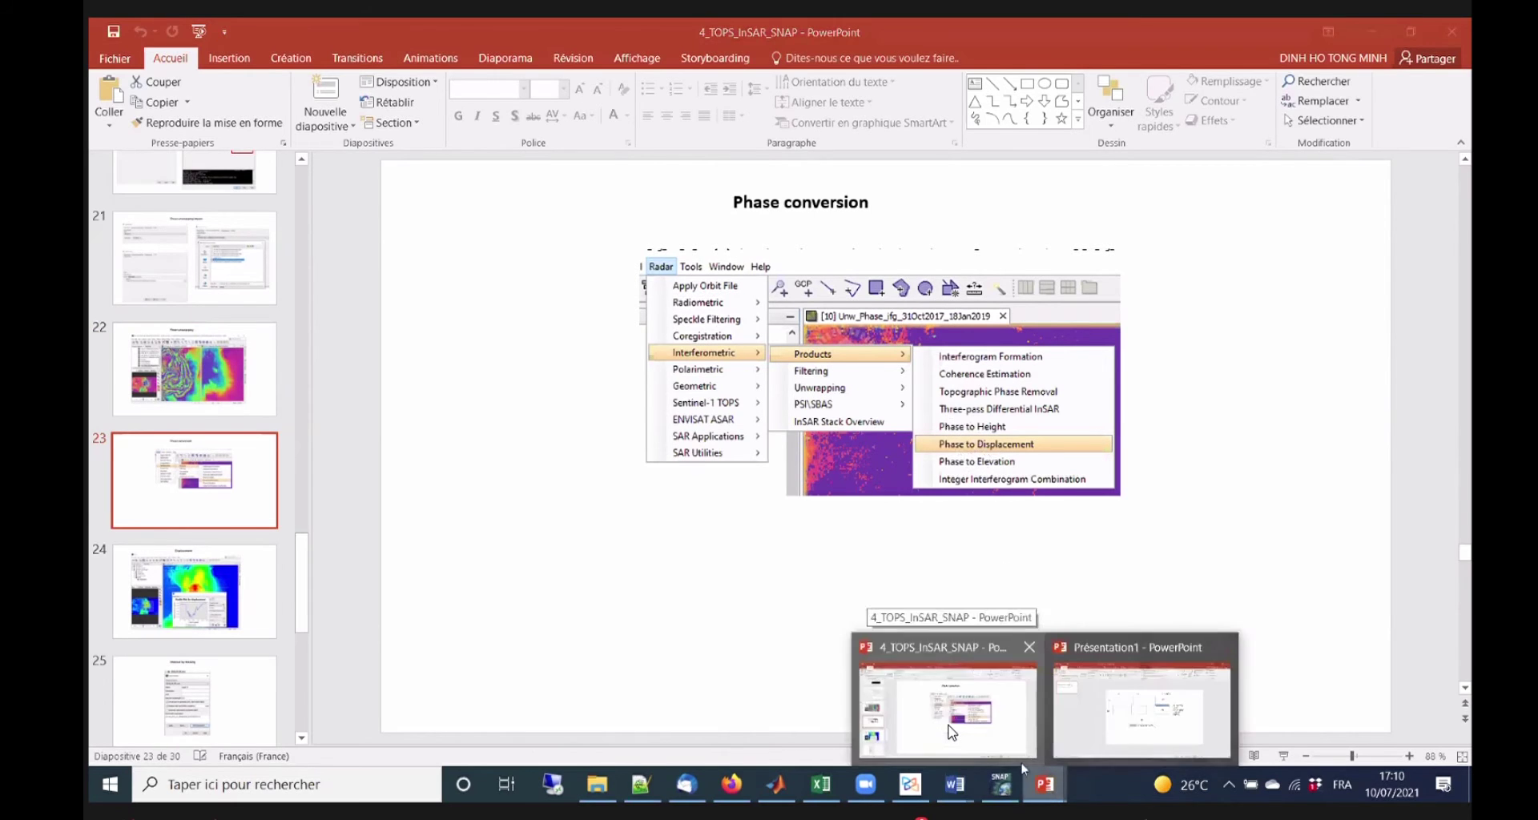
{"action": "right_click", "coordinate": [1044, 786]}
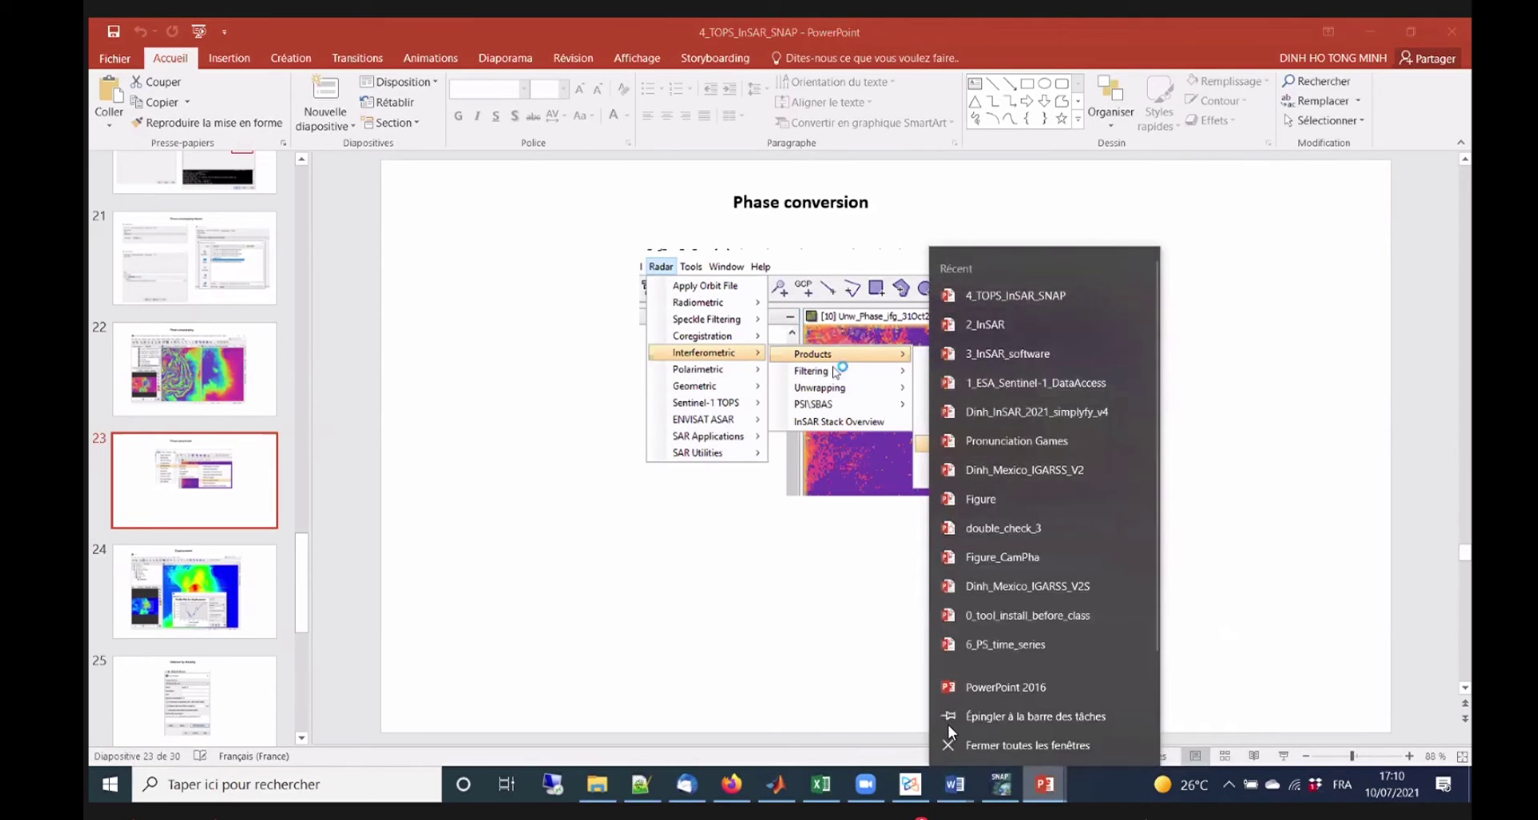
{"action": "left_click", "coordinate": [984, 324]}
{"action": "scroll", "coordinate": [212, 517], "scroll_direction": "down", "scroll_amount": 8}
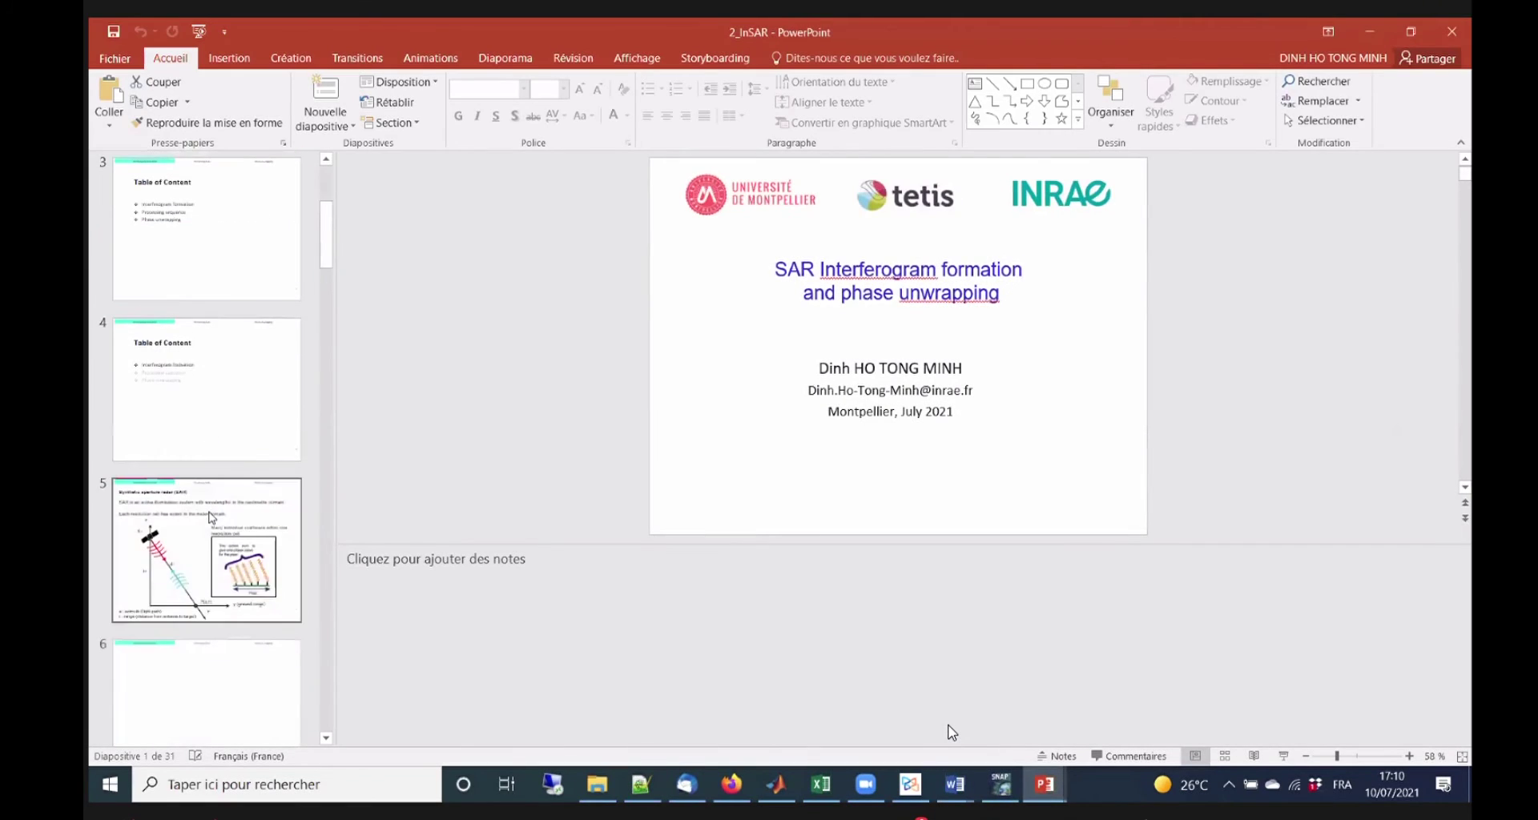
{"action": "scroll", "coordinate": [209, 519], "scroll_direction": "down", "scroll_amount": 5}
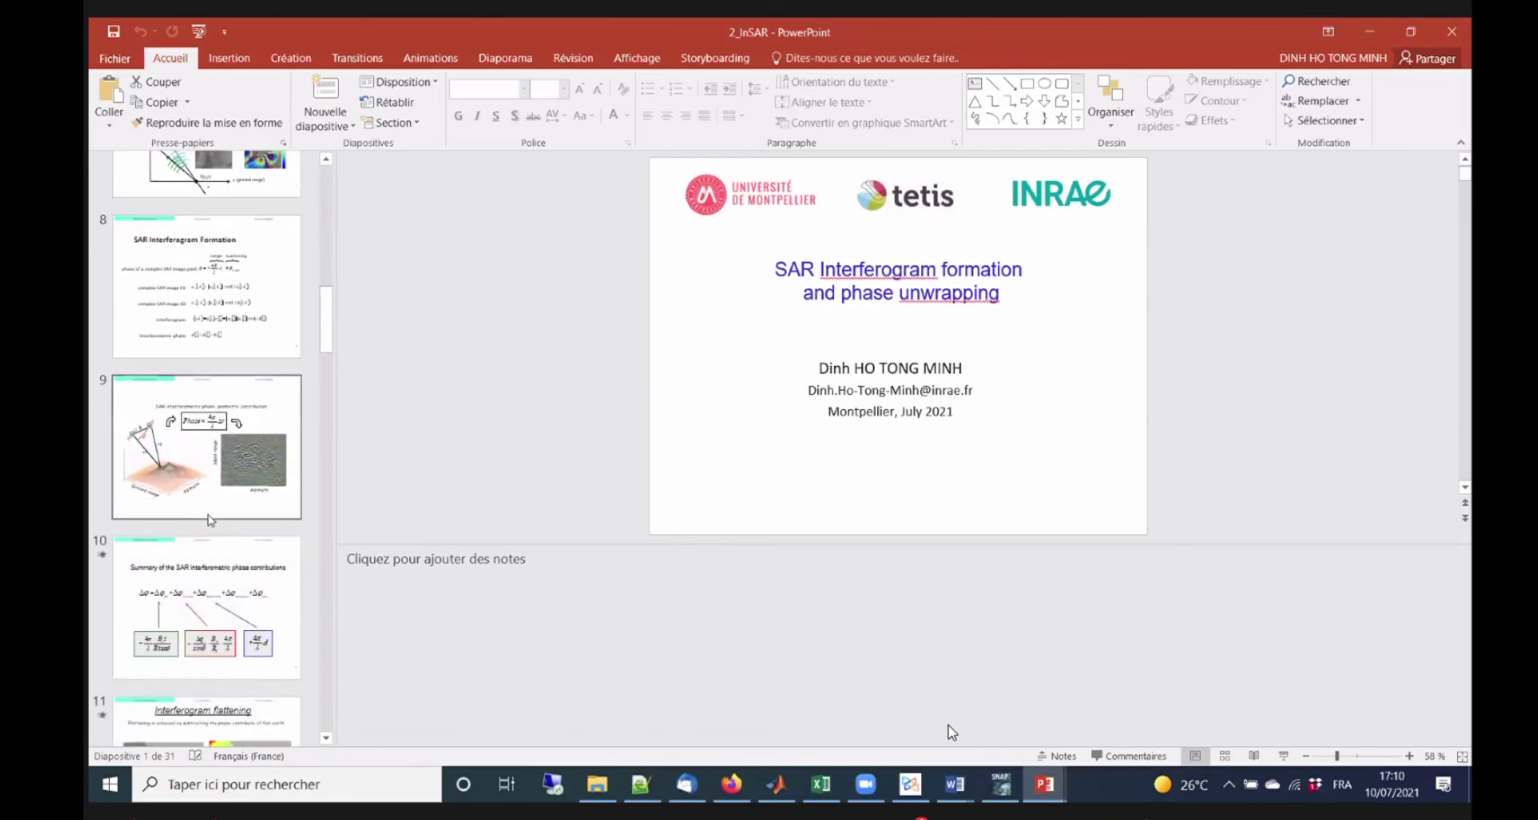
{"action": "left_click", "coordinate": [213, 526]}
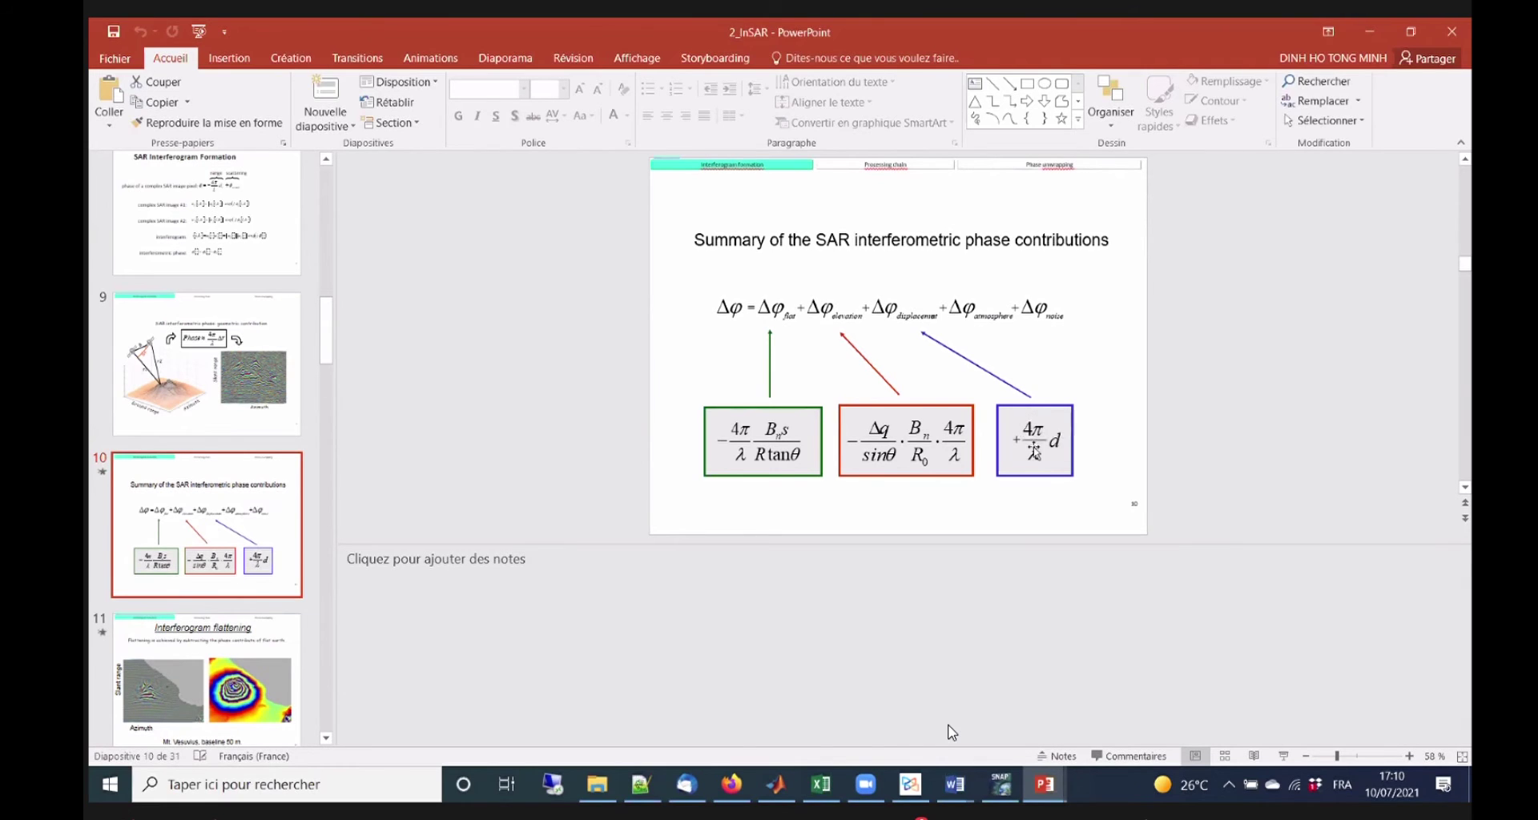
Switch back to SNAP and open the Phase to Displacement operator for the Ifg_ML_flt_unw product.
{"action": "left_click", "coordinate": [1370, 32]}
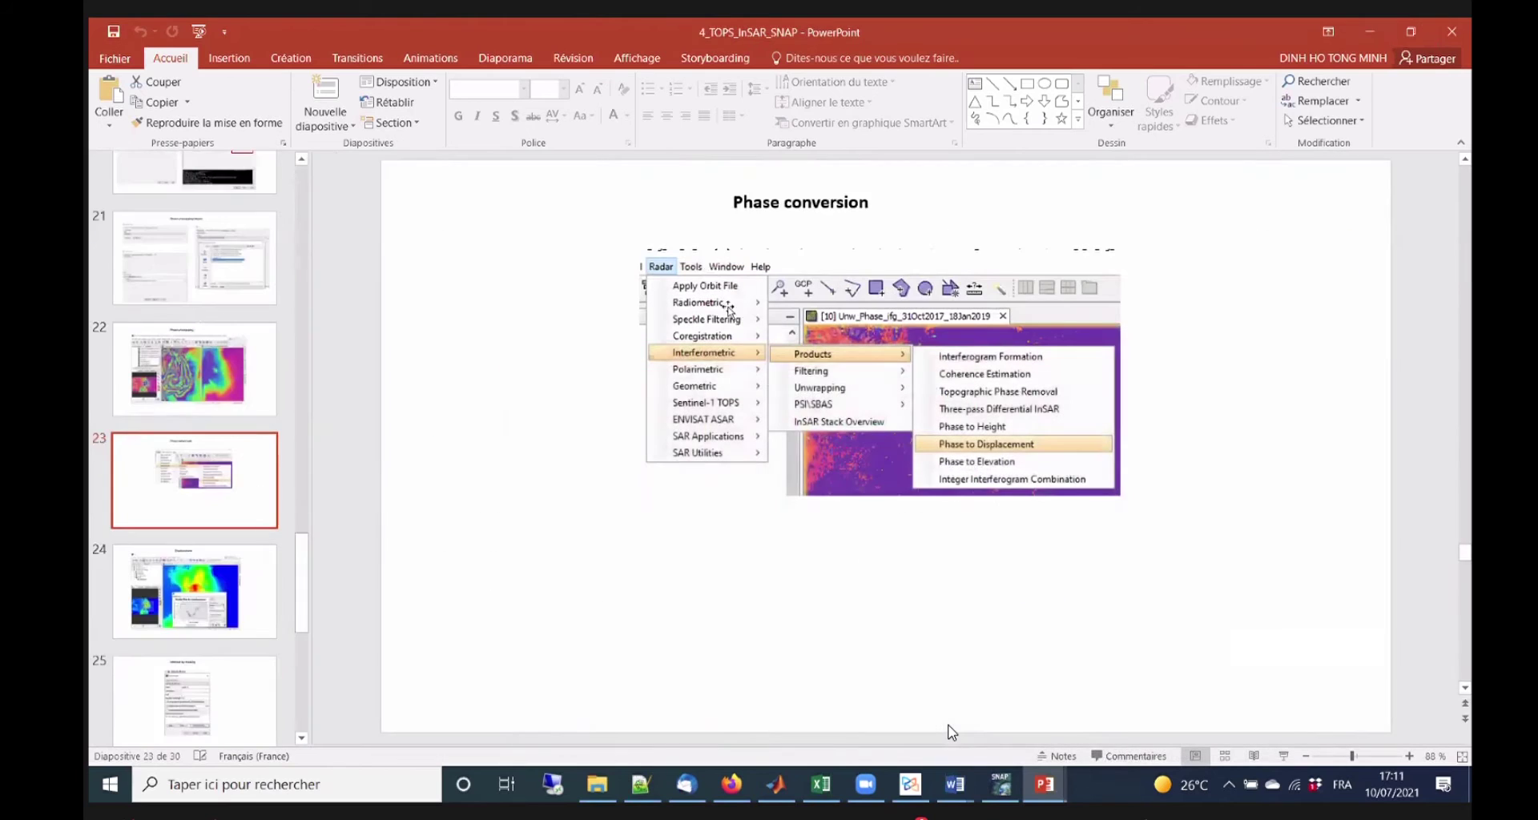
{"action": "left_click", "coordinate": [1370, 32]}
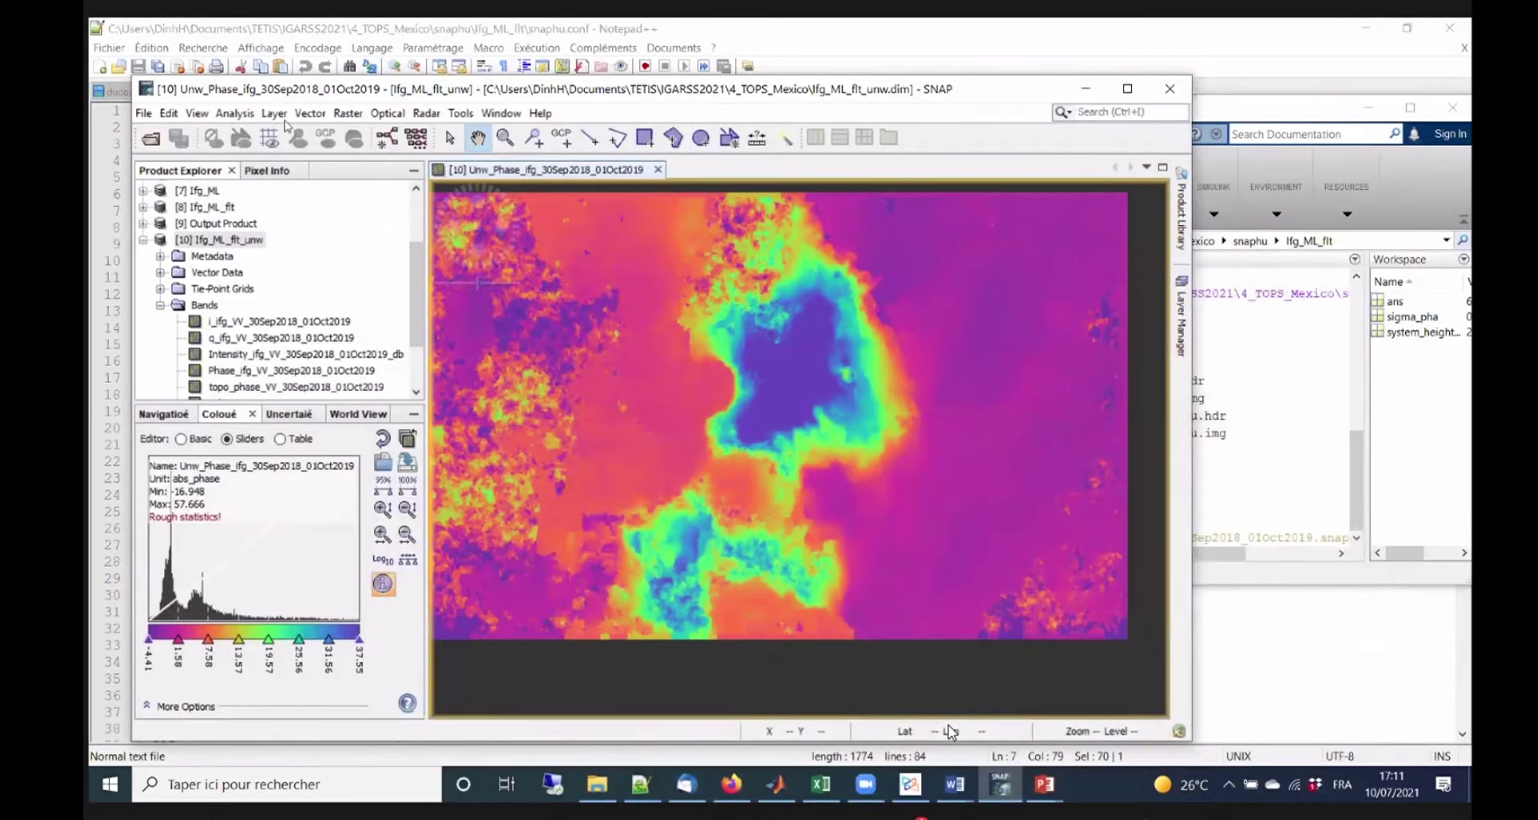
{"action": "left_click", "coordinate": [424, 113]}
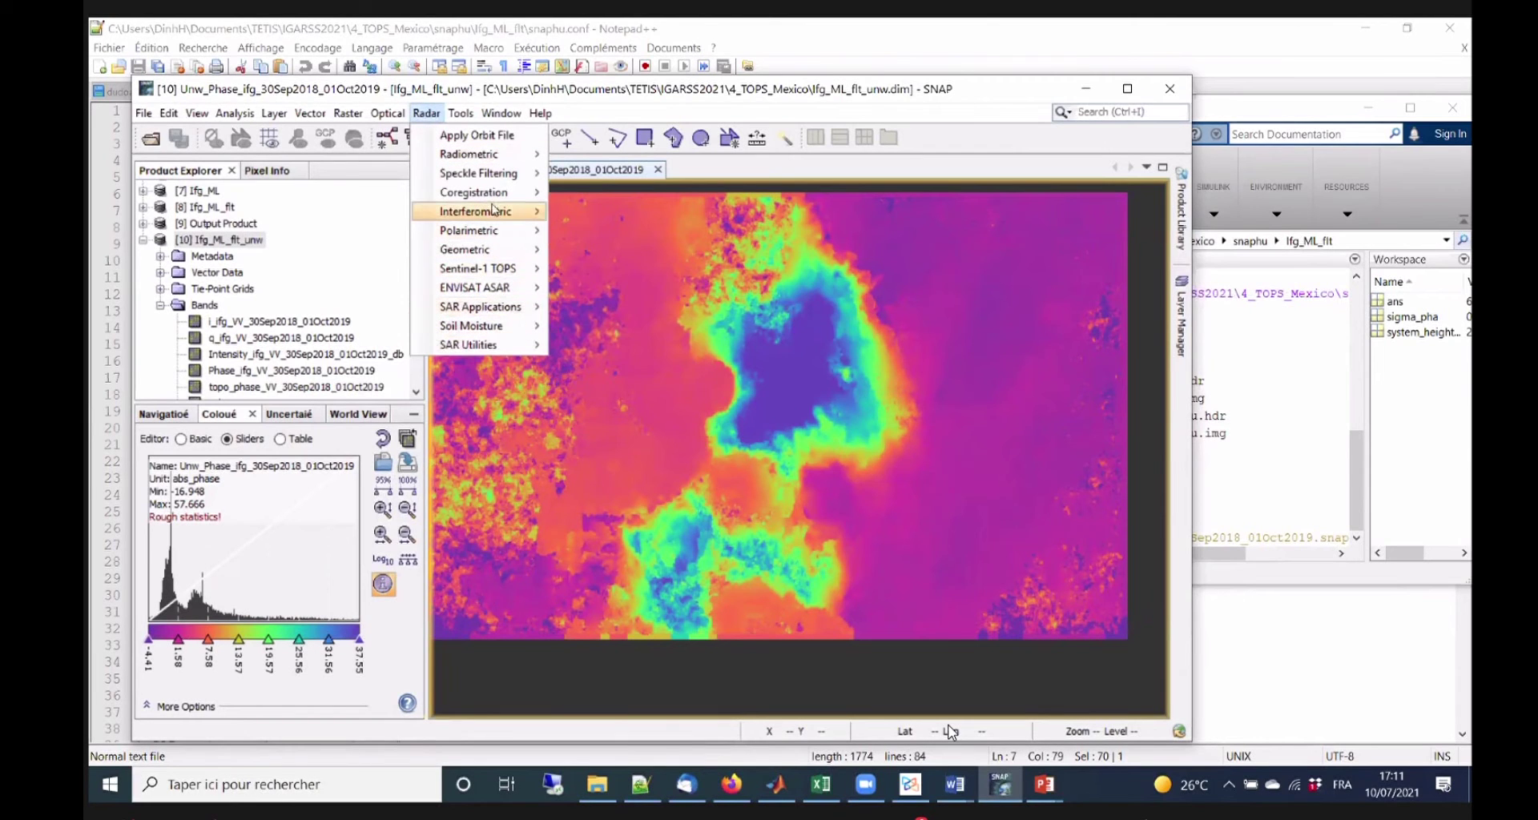
{"action": "mouse_move", "coordinate": [494, 210]}
{"action": "mouse_move", "coordinate": [615, 218]}
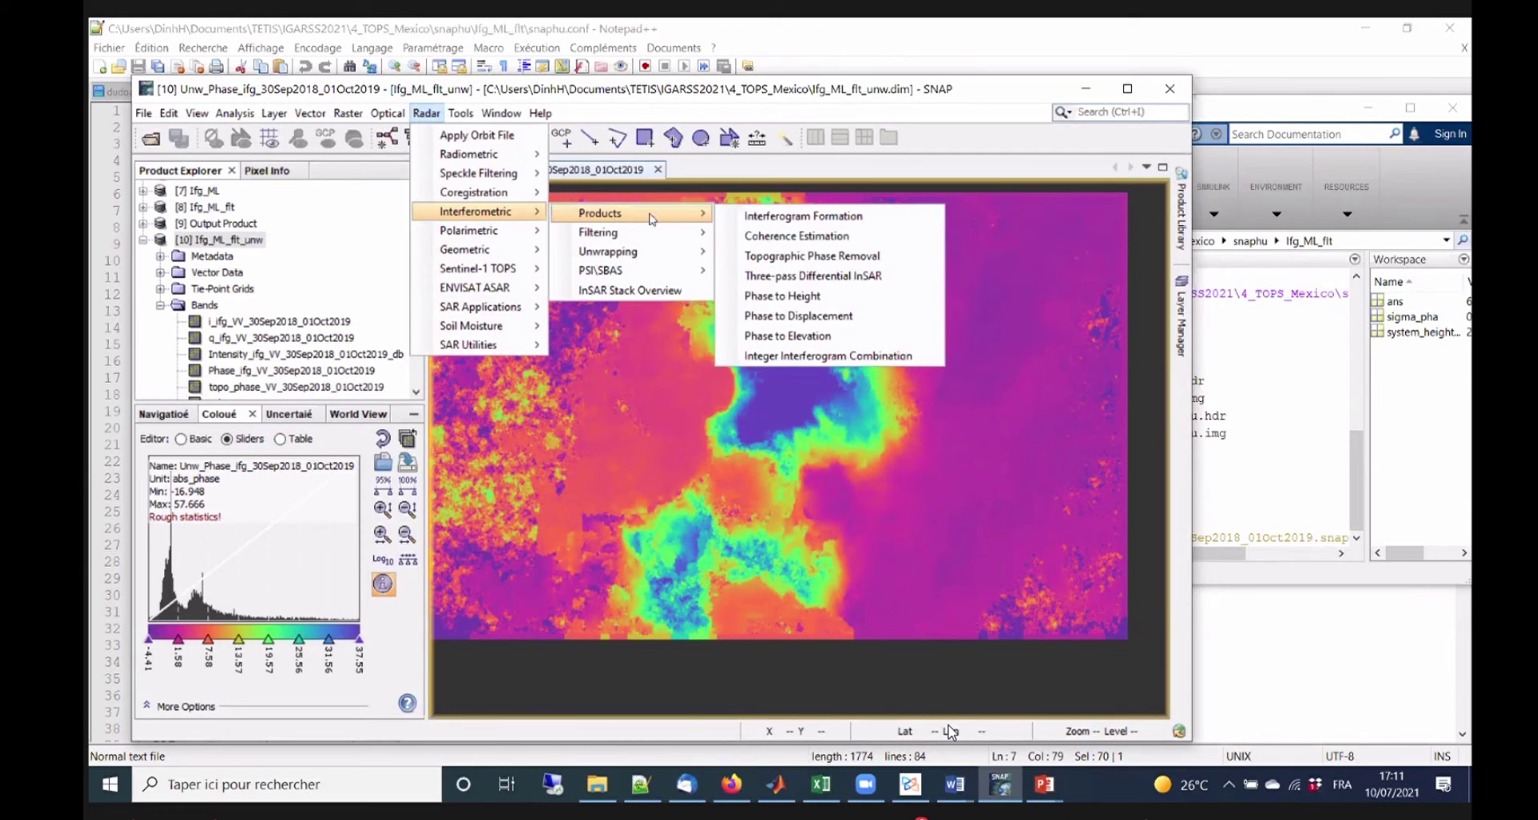
{"action": "left_click", "coordinate": [899, 321]}
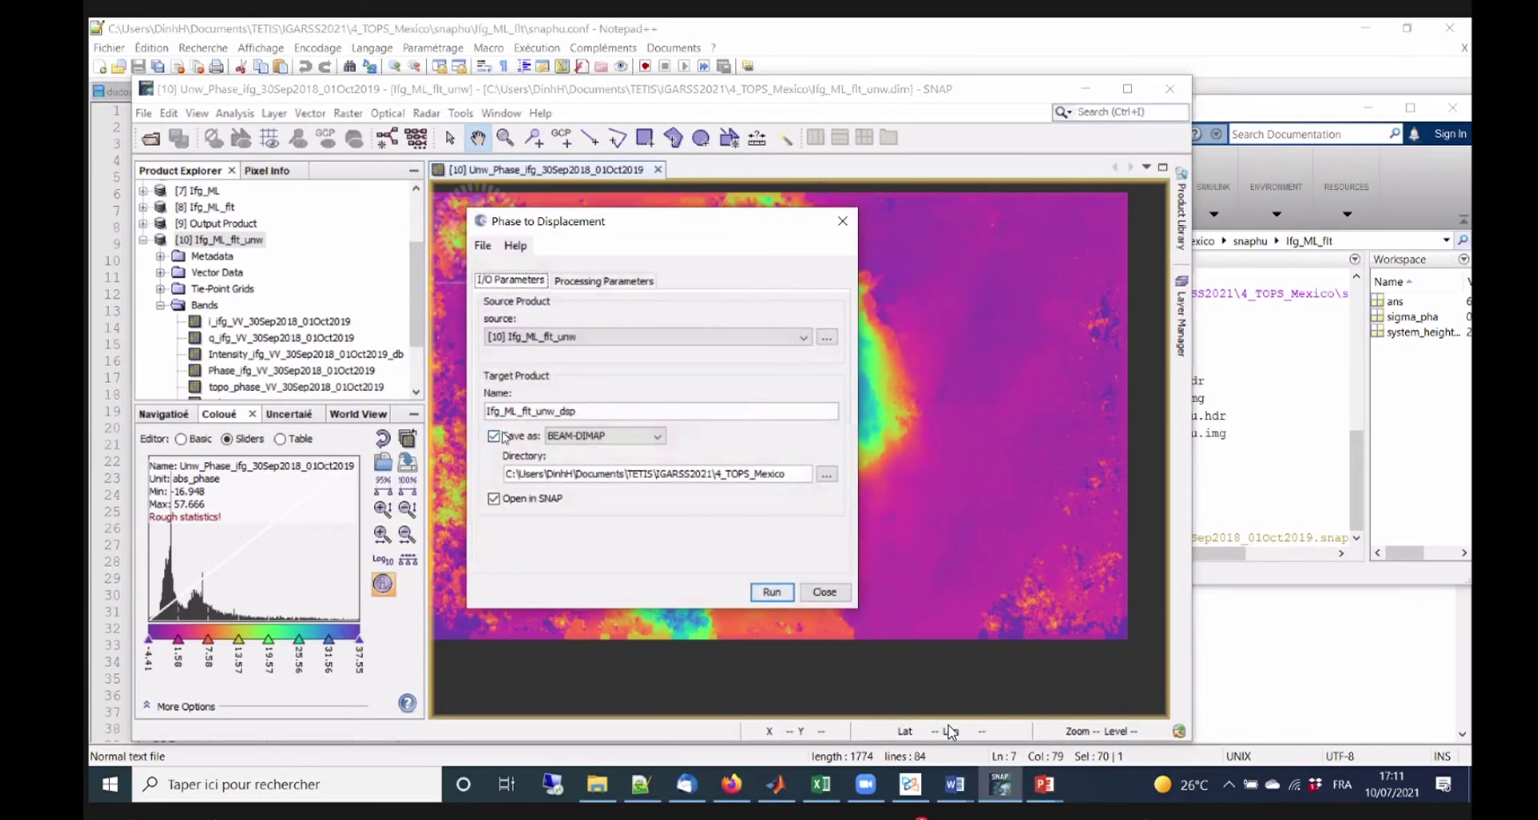
Check the operator's parameters and run it on Ifg_ML_flt_unw, saving Ifg_ML_flt_unw_dsp as BEAM-DIMAP in the 4_TOPS_Mexico folder.
{"action": "left_click", "coordinate": [590, 282]}
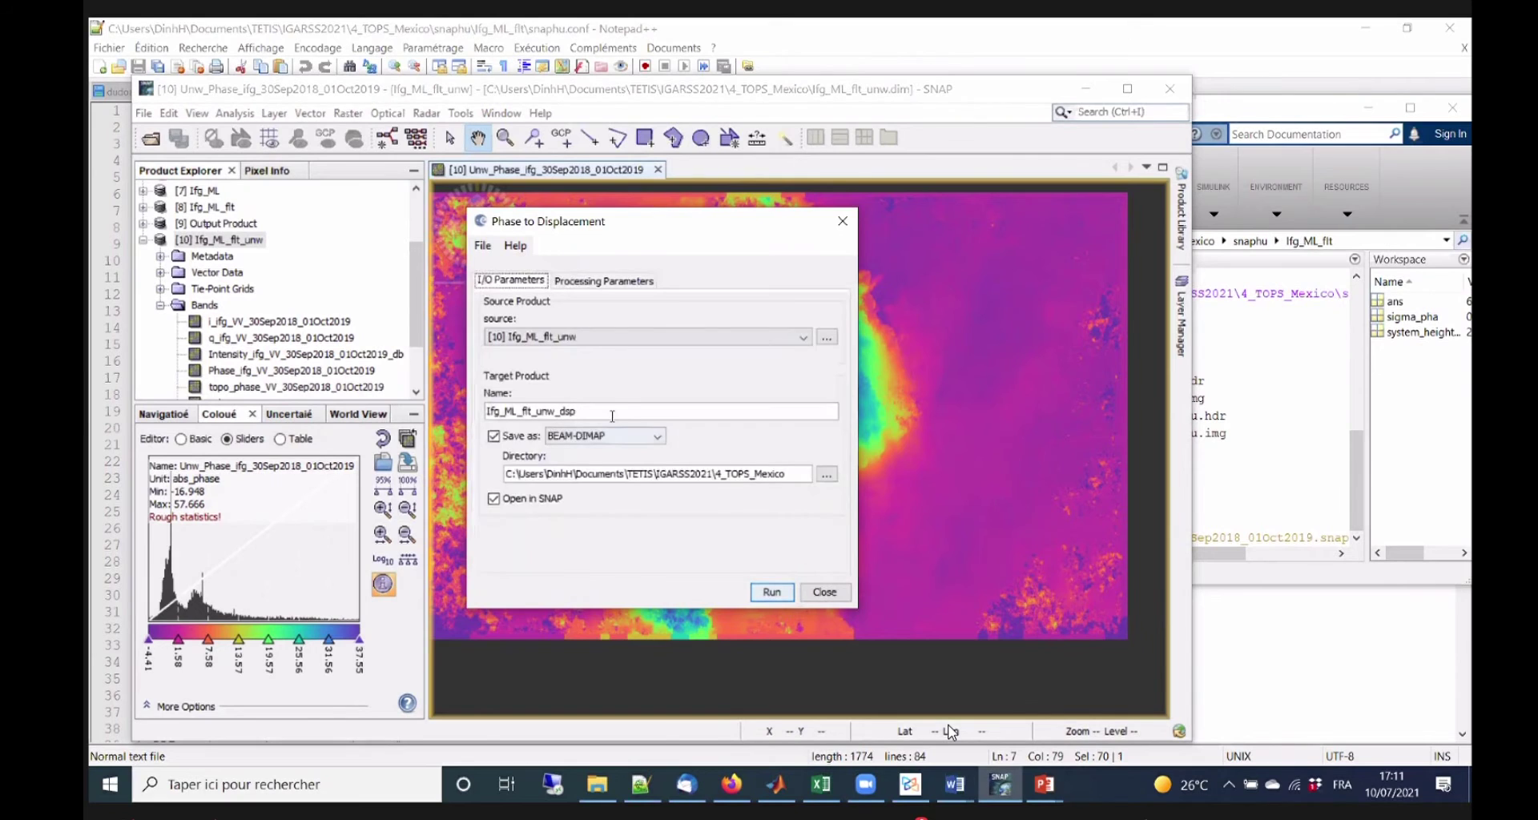
{"action": "left_click", "coordinate": [605, 281]}
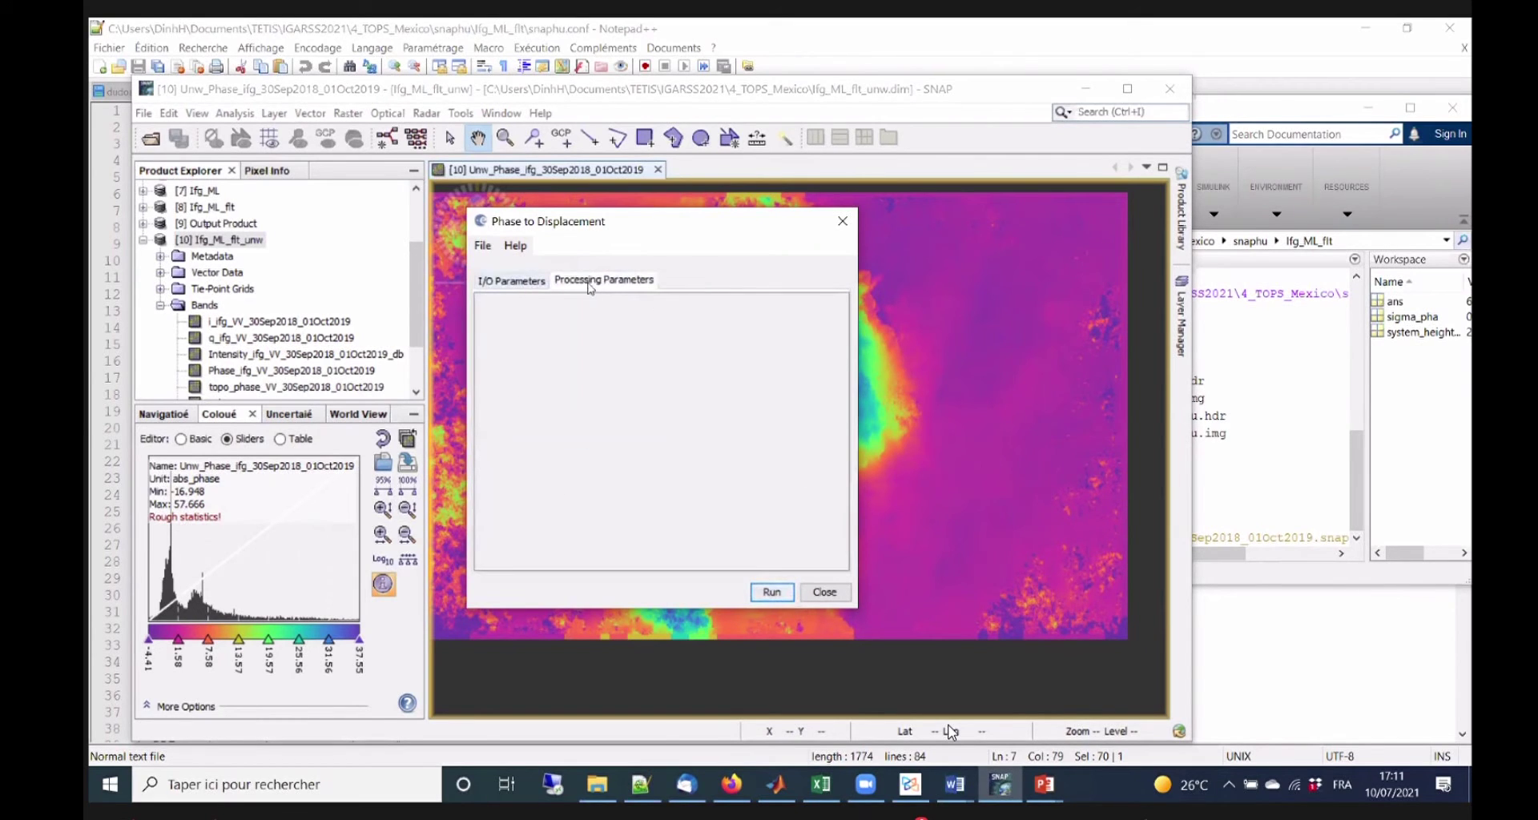
{"action": "left_click", "coordinate": [513, 281]}
{"action": "left_click", "coordinate": [623, 336]}
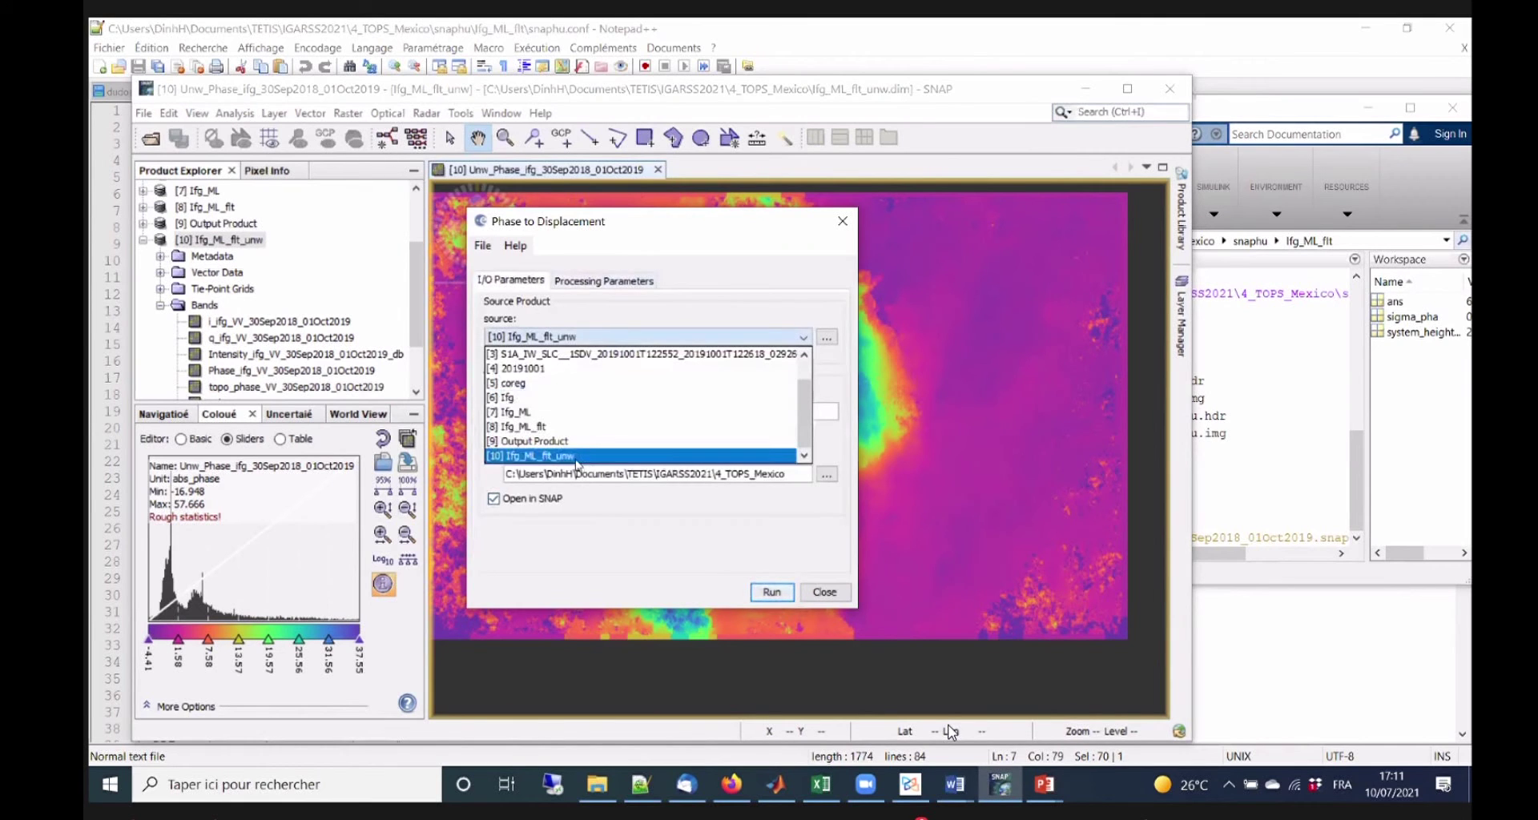
{"action": "left_click", "coordinate": [618, 337]}
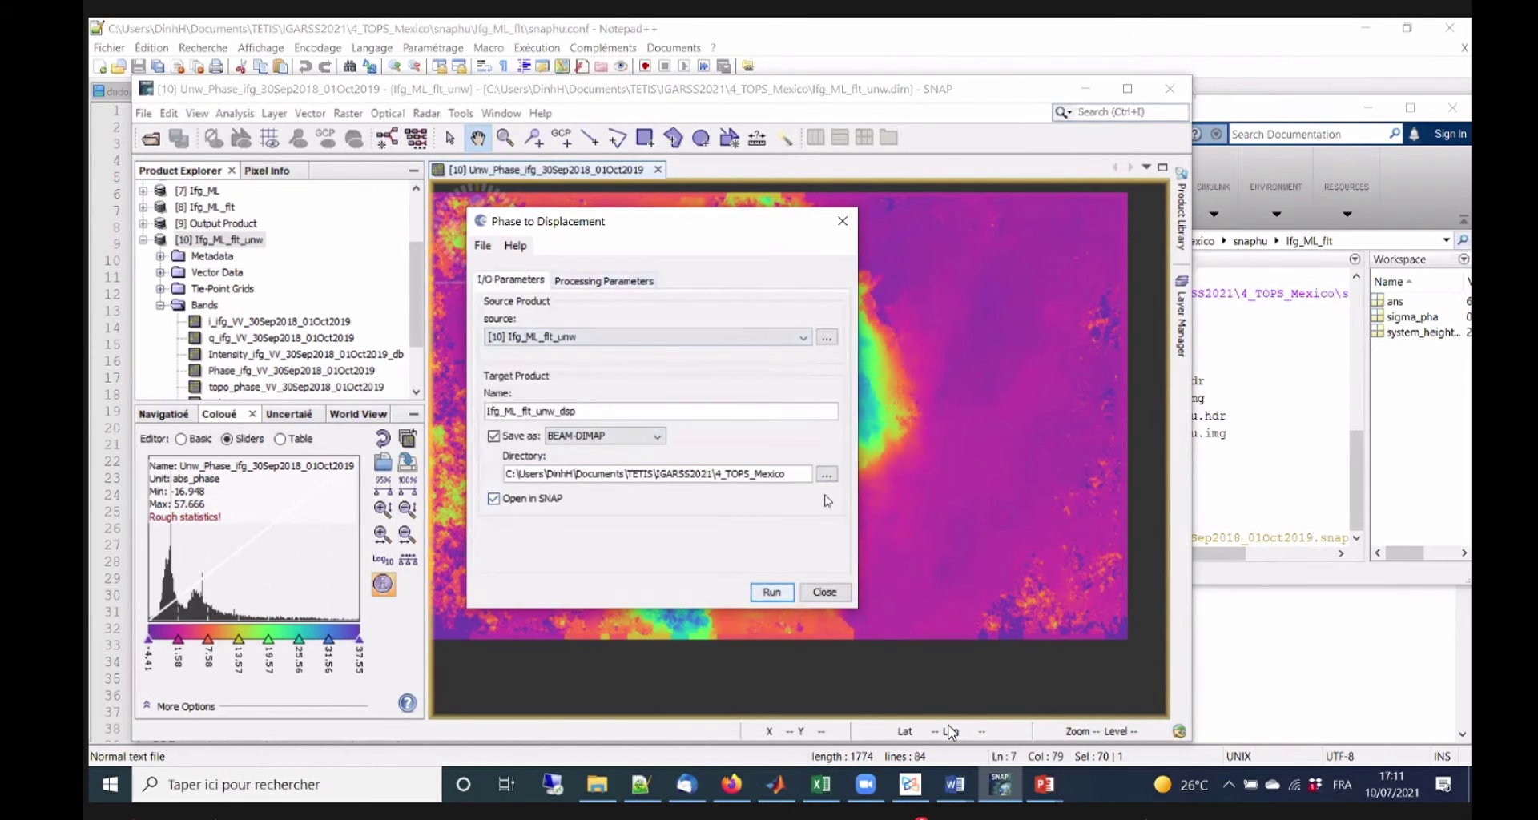
{"action": "left_click", "coordinate": [770, 593]}
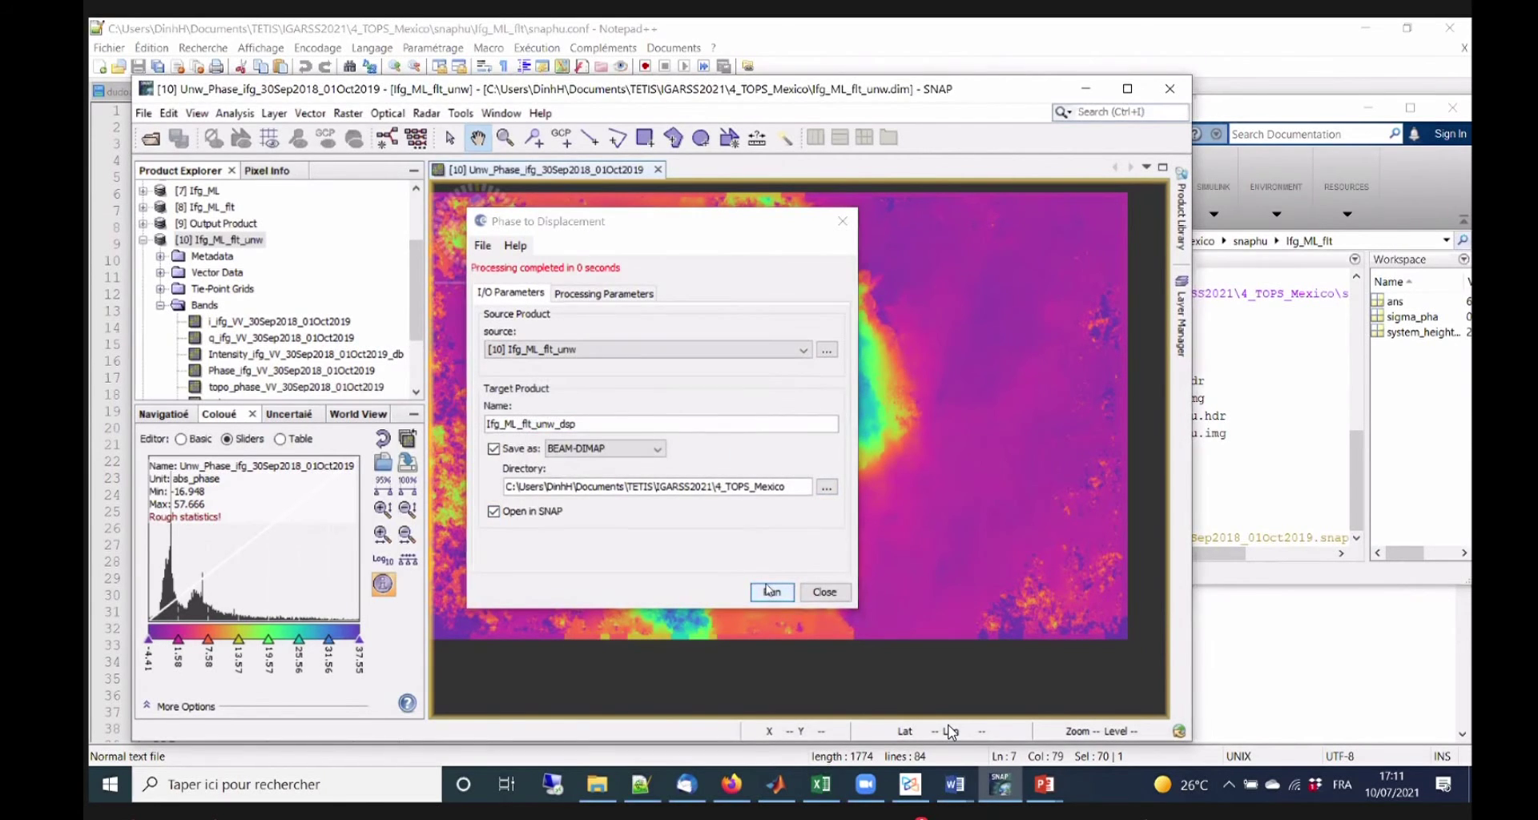
{"action": "left_click", "coordinate": [826, 594]}
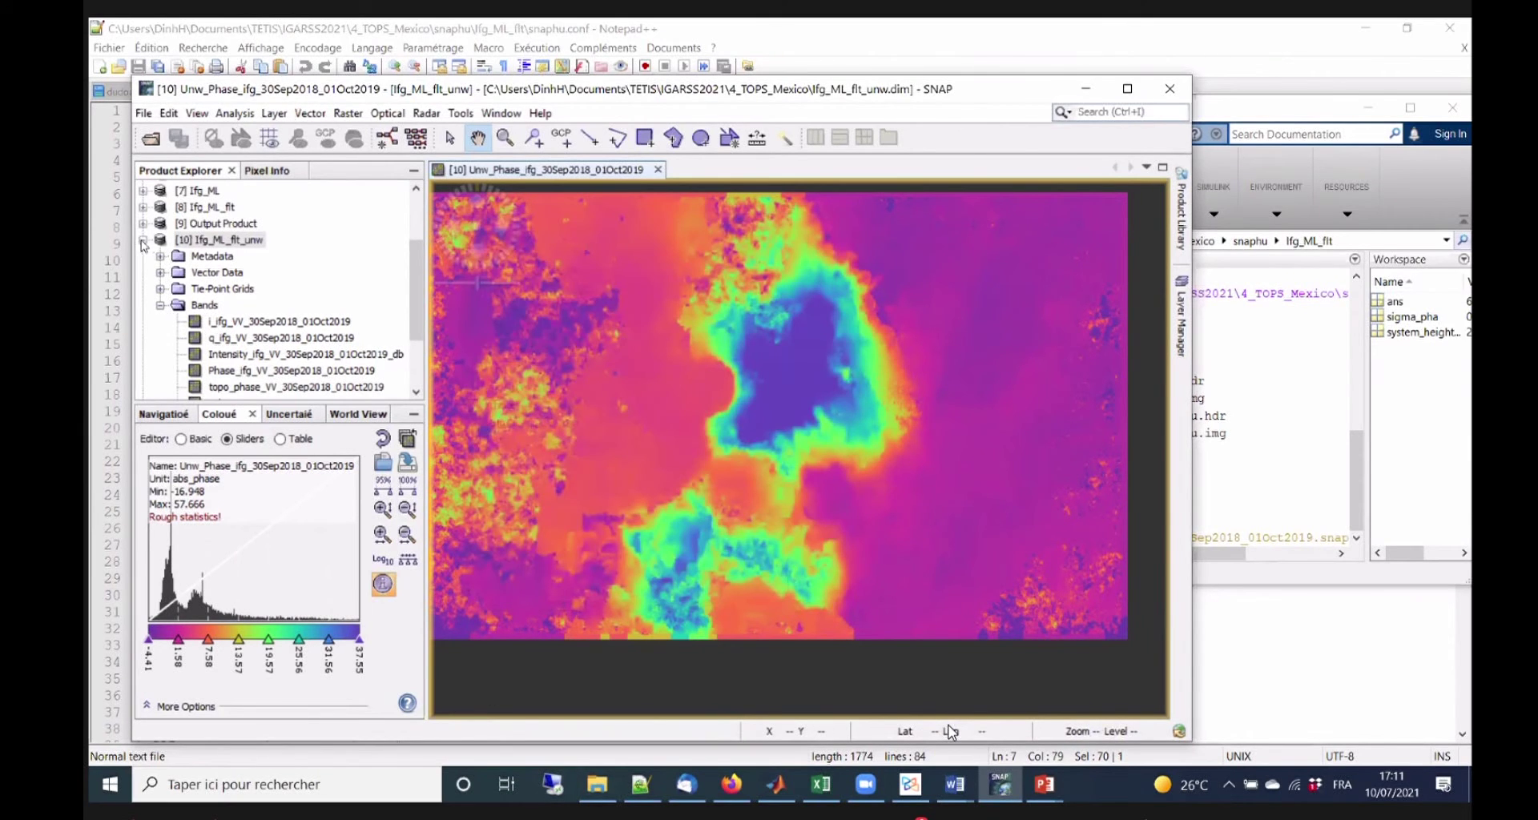
Collapse the Ifg_ML_flt_unw product and display the displacement band of the Ifg_ML_flt_unw_dsp product.
{"action": "left_click", "coordinate": [142, 240]}
{"action": "left_click", "coordinate": [142, 352]}
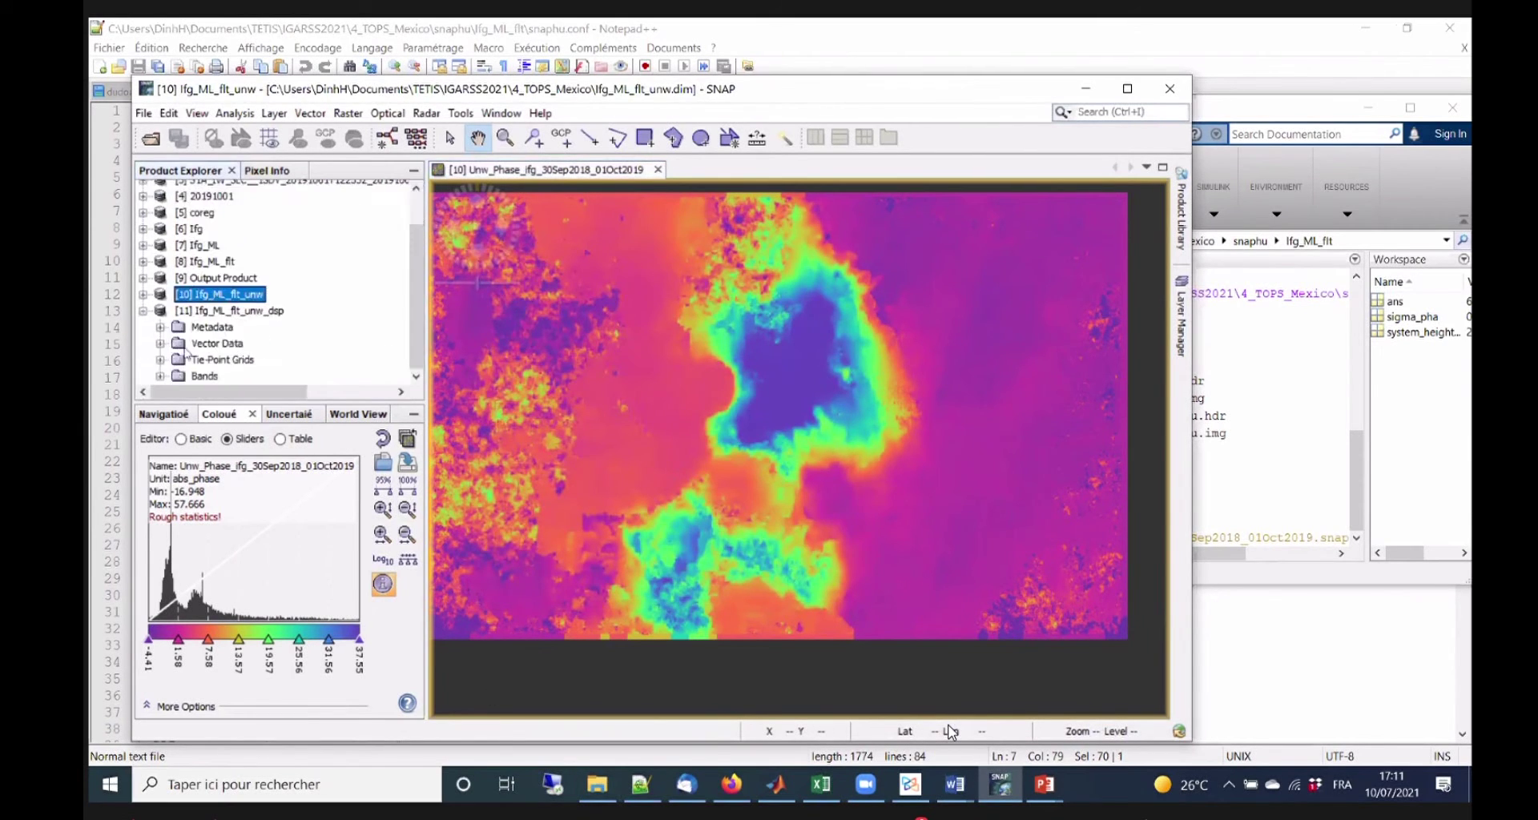
{"action": "double_click", "coordinate": [231, 375]}
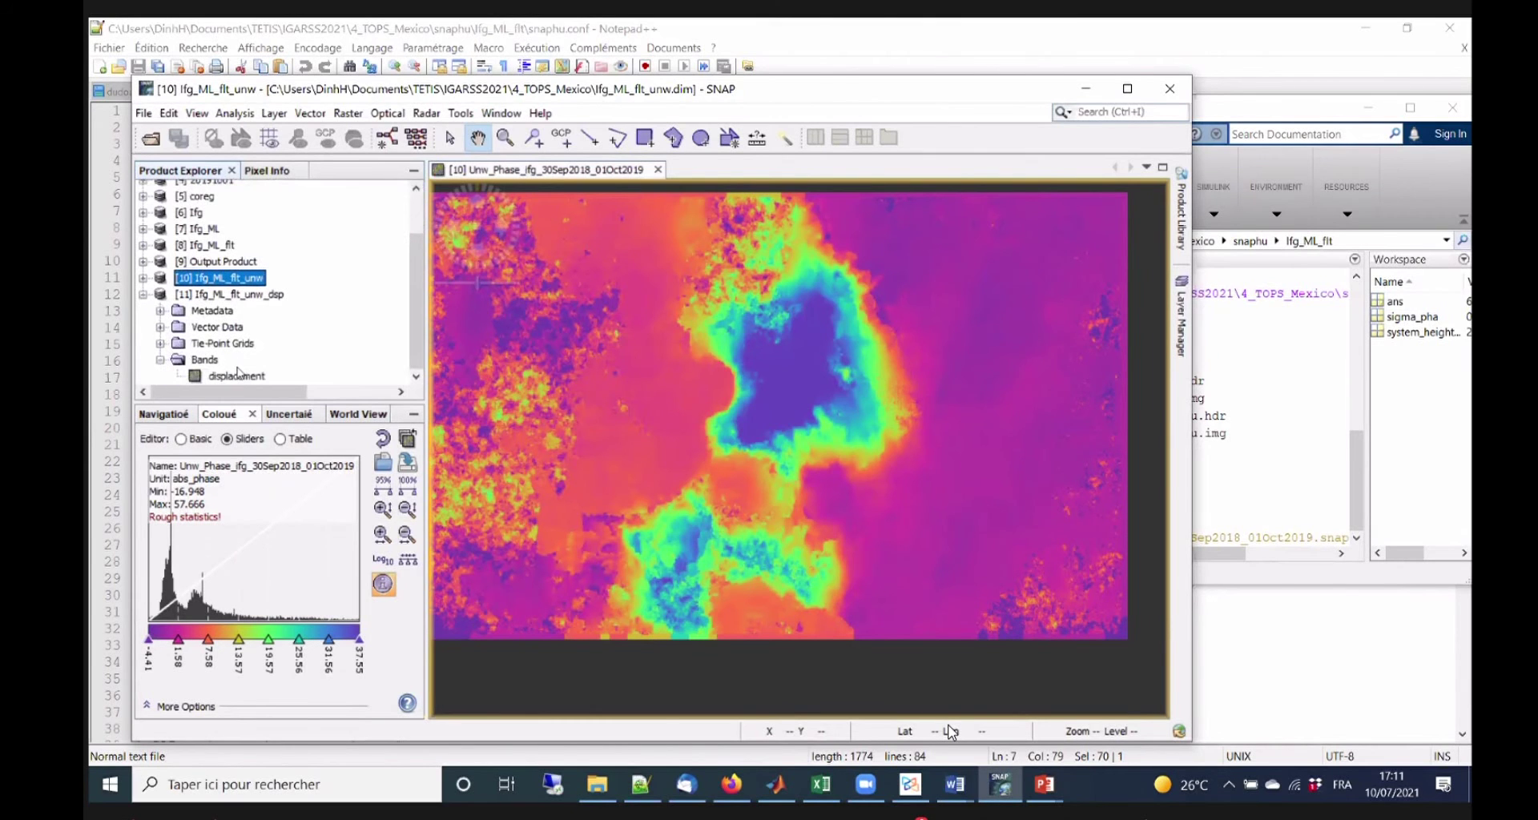
{"action": "double_click", "coordinate": [233, 376]}
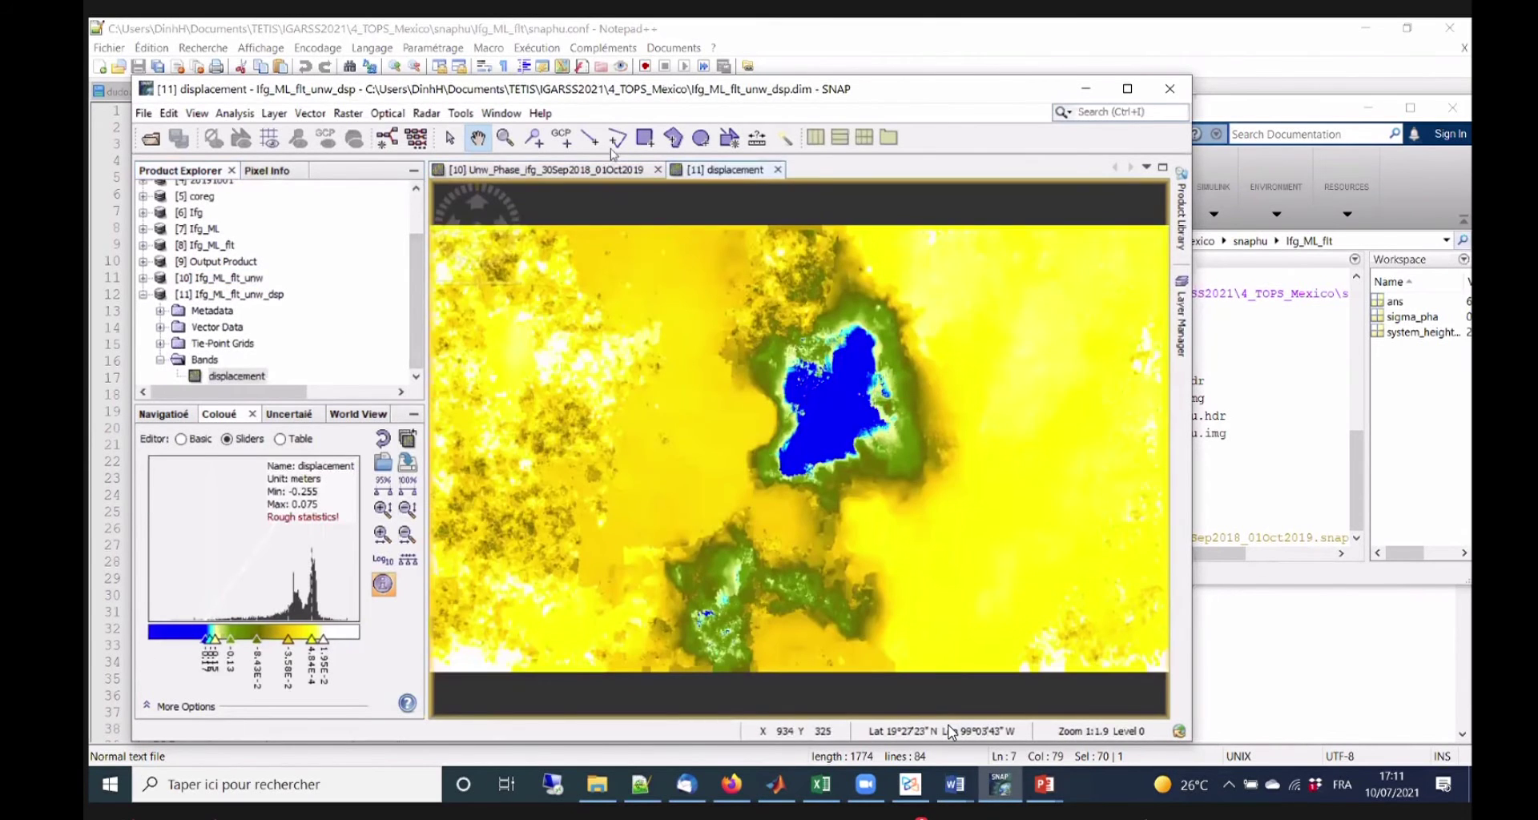
Alternate between the unwrapped phase and displacement views to compare the two images.
{"action": "key", "text": "ctrl+Tab"}
{"action": "key", "text": "ctrl+Tab"}
{"action": "key", "text": "ctrl+Tab"}
{"action": "key", "text": "ctrl+Tab"}
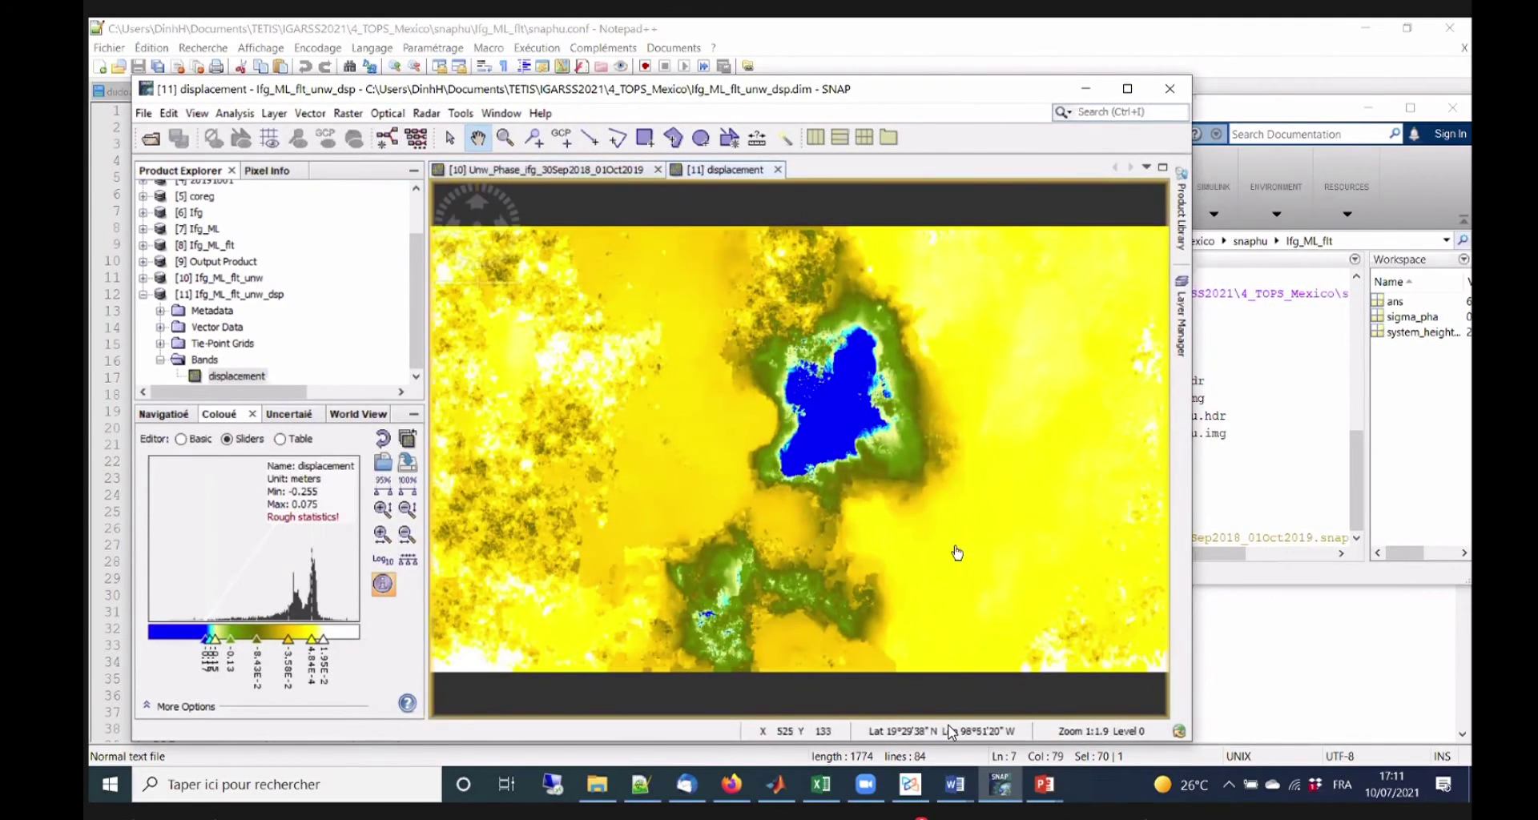
Zoom the displacement histogram horizontally to its colour slider range and examine the displacement image.
{"action": "left_click_drag", "start_coordinate": [817, 455], "coordinate": [777, 444]}
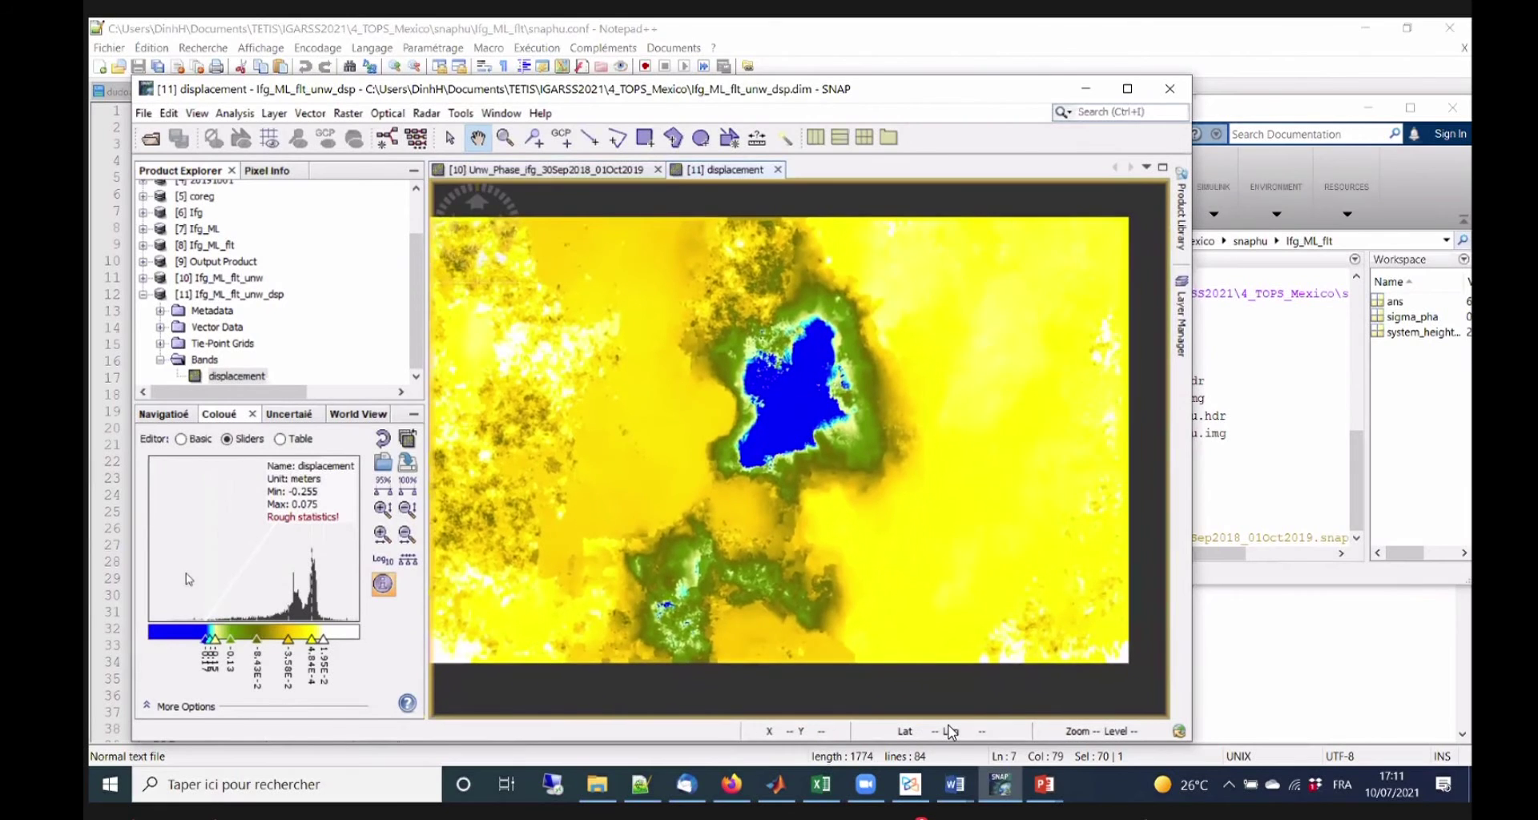
{"action": "left_click", "coordinate": [382, 535]}
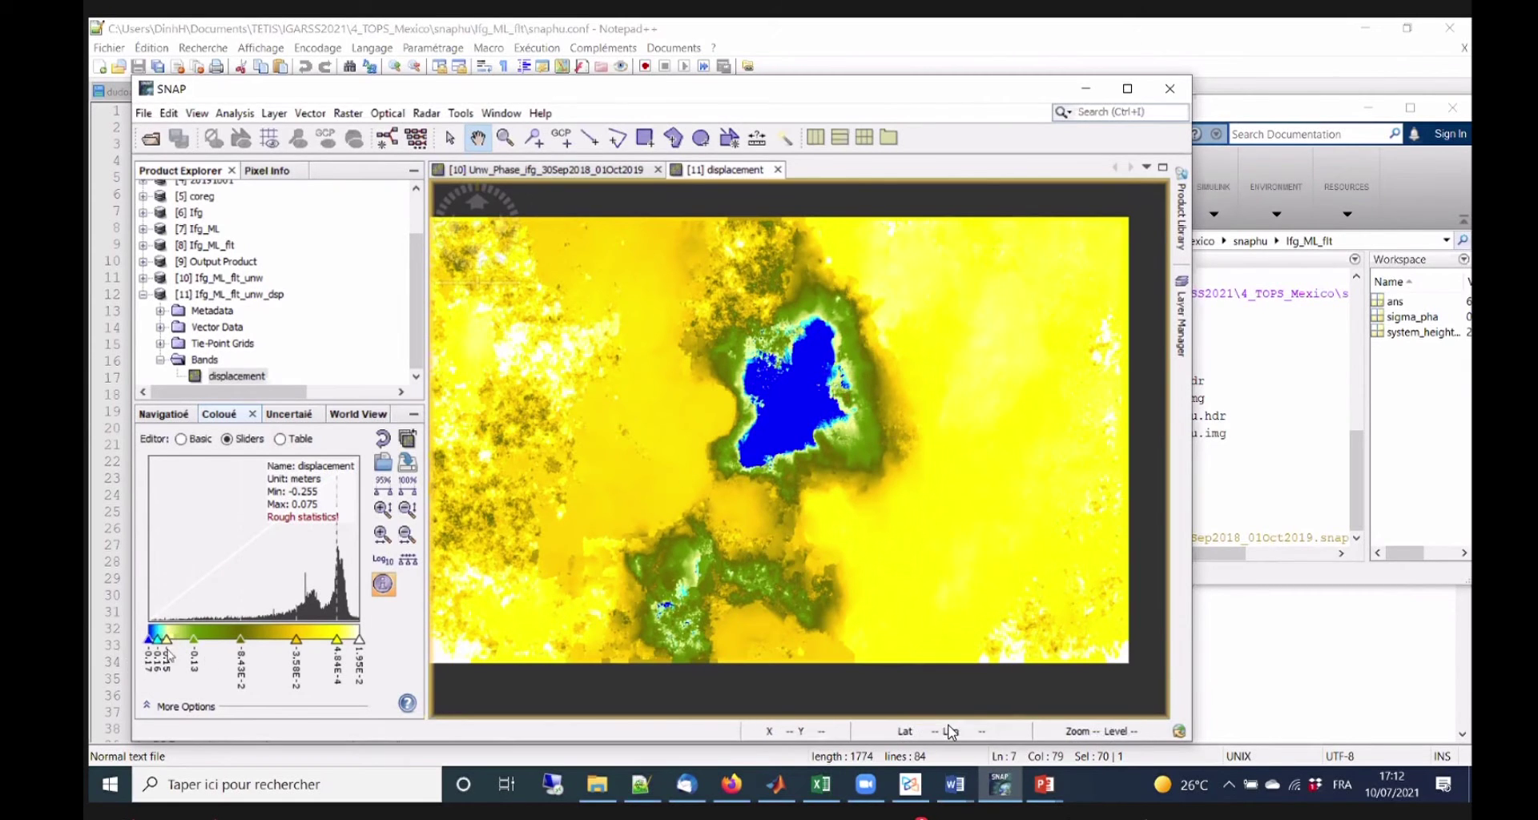
{"action": "left_click_drag", "start_coordinate": [809, 421], "coordinate": [763, 419]}
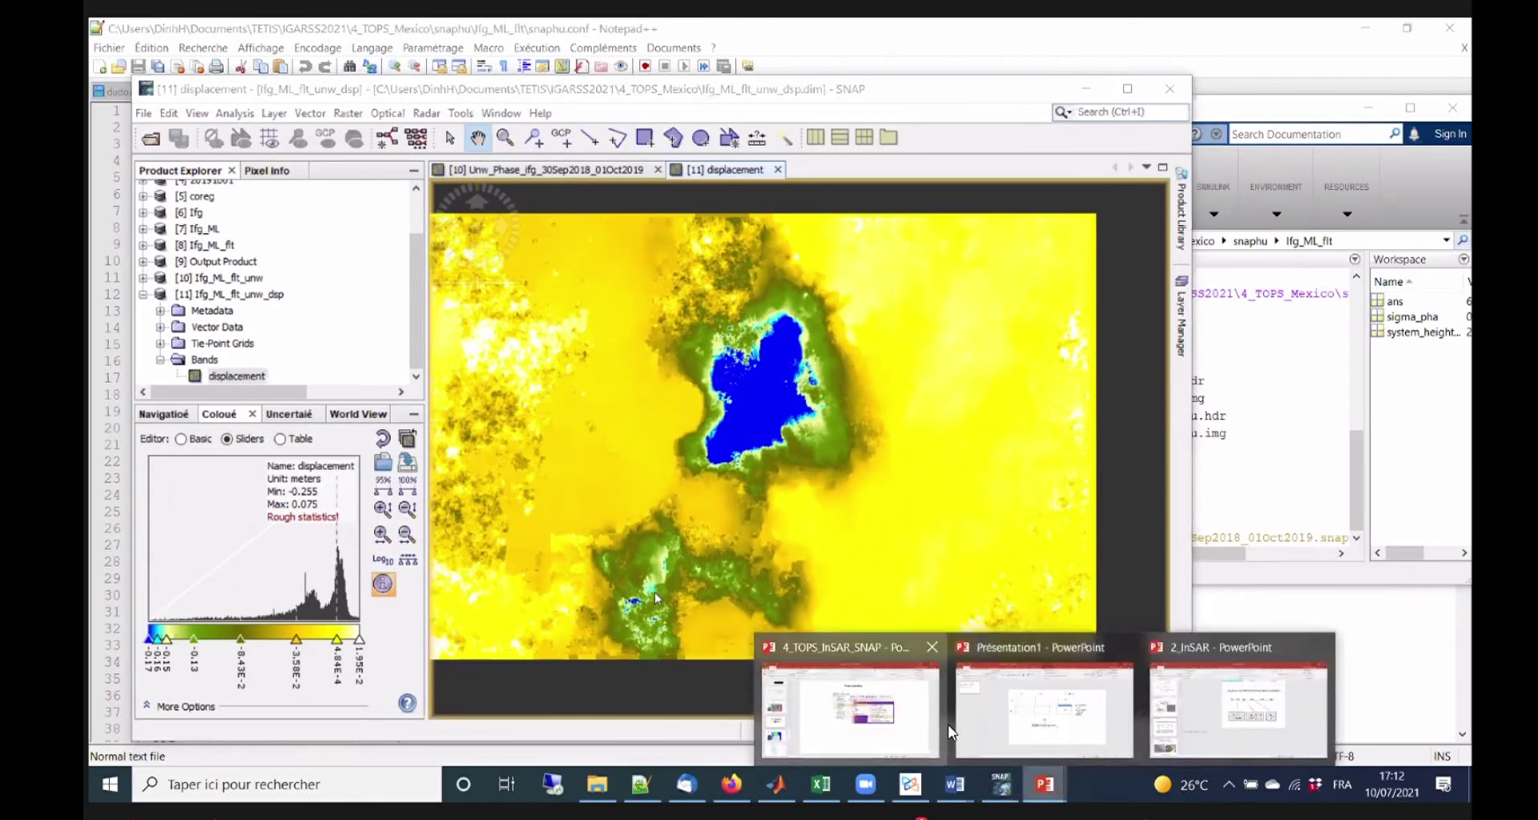
Switch to the 4_TOPS_InSAR_SNAP presentation in PowerPoint, review the Displacement slide and return to SNAP.
{"action": "left_click", "coordinate": [882, 705]}
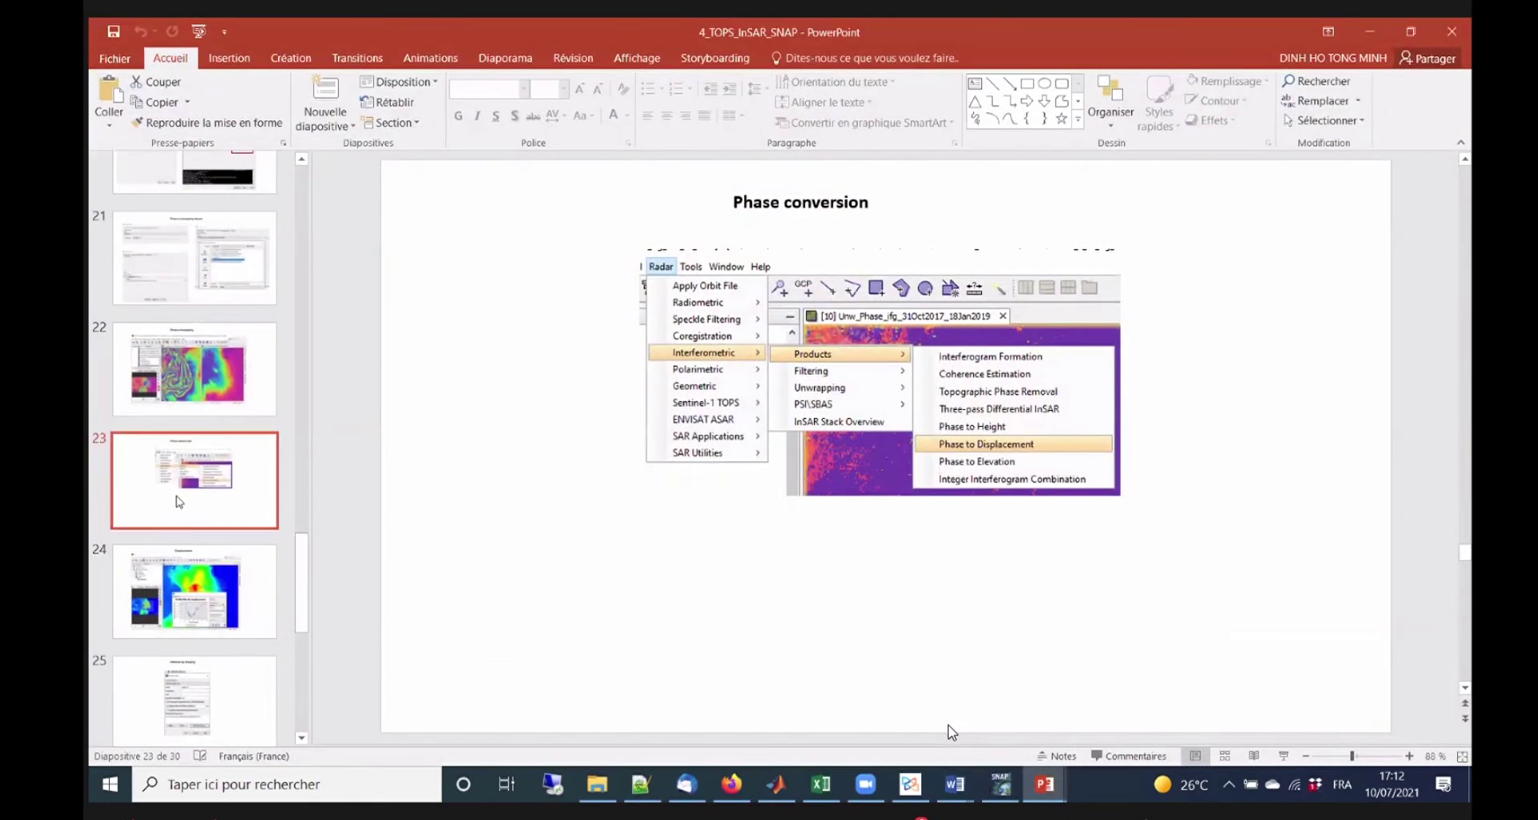
{"action": "scroll", "coordinate": [951, 731], "scroll_direction": "down", "scroll_amount": 1}
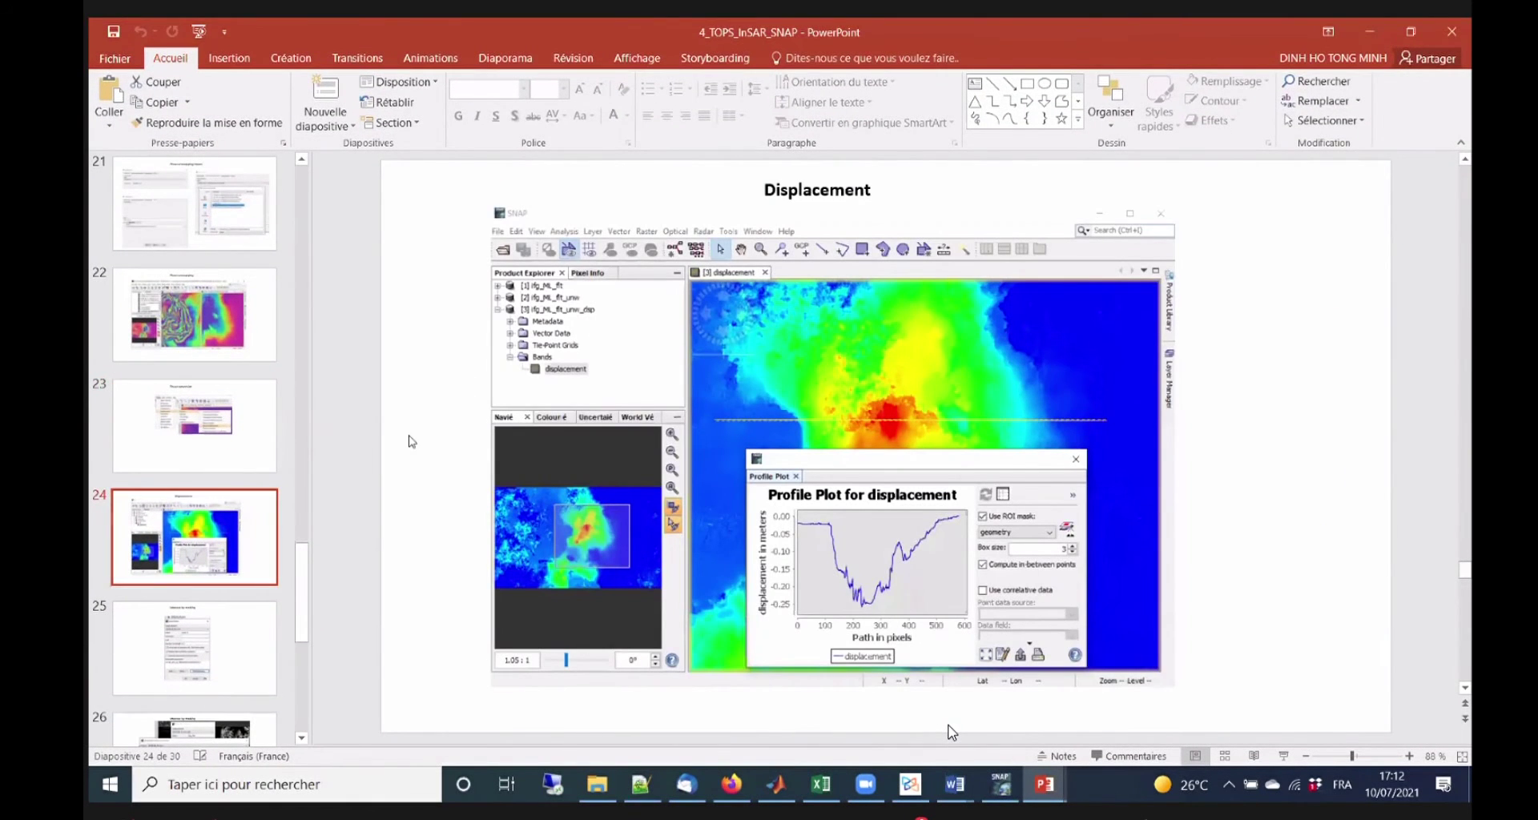
{"action": "scroll", "coordinate": [951, 731], "scroll_direction": "up", "scroll_amount": 1}
{"action": "scroll", "coordinate": [951, 732], "scroll_direction": "down", "scroll_amount": 1}
{"action": "left_click", "coordinate": [1367, 27]}
Apply the JET.cpd colour palette to the displacement band.
{"action": "left_click_drag", "start_coordinate": [578, 489], "coordinate": [692, 475]}
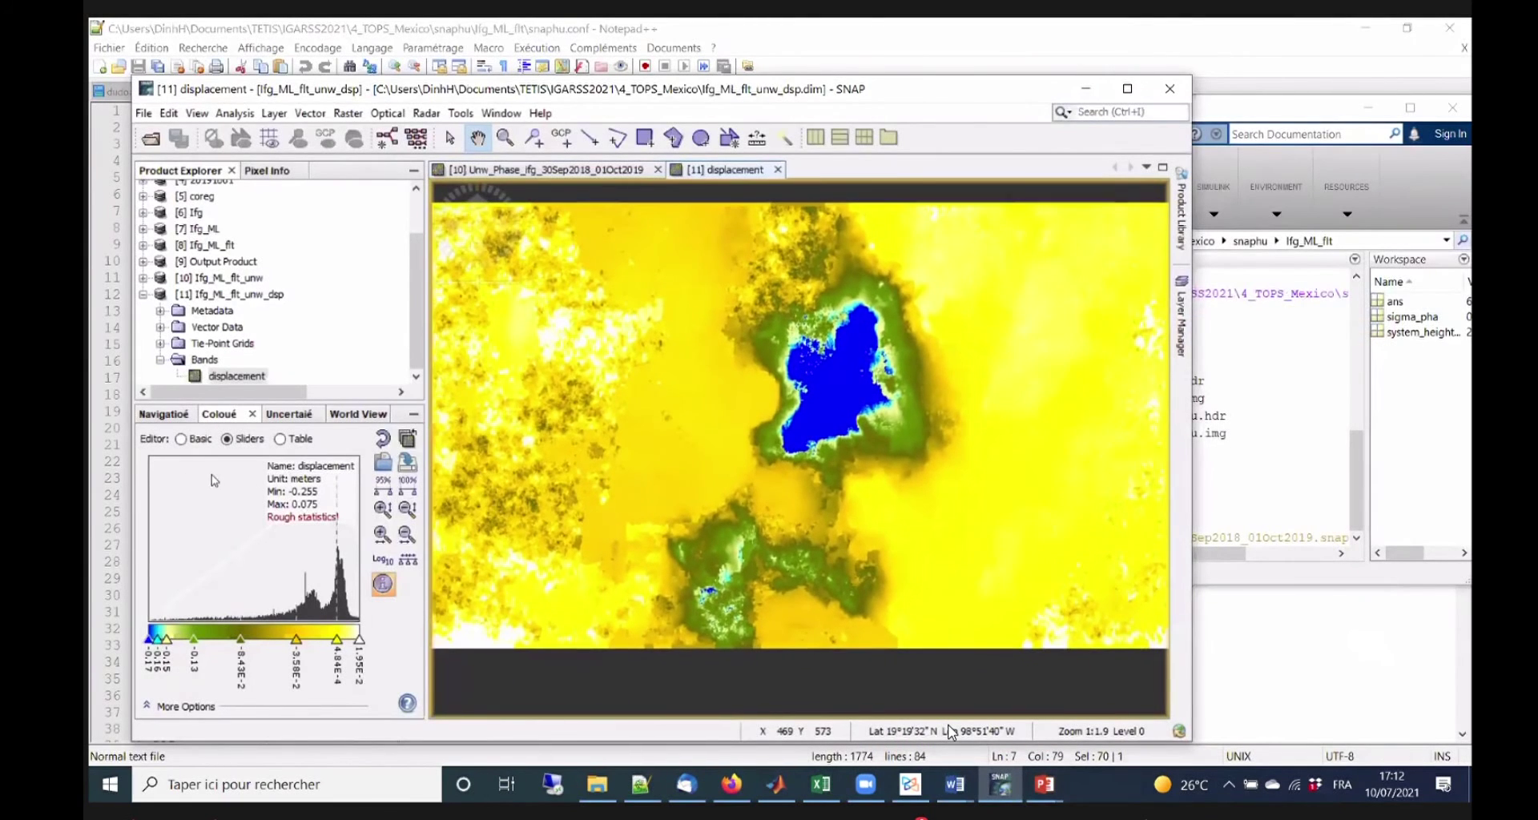
{"action": "left_click", "coordinate": [159, 413]}
{"action": "left_click", "coordinate": [220, 413]}
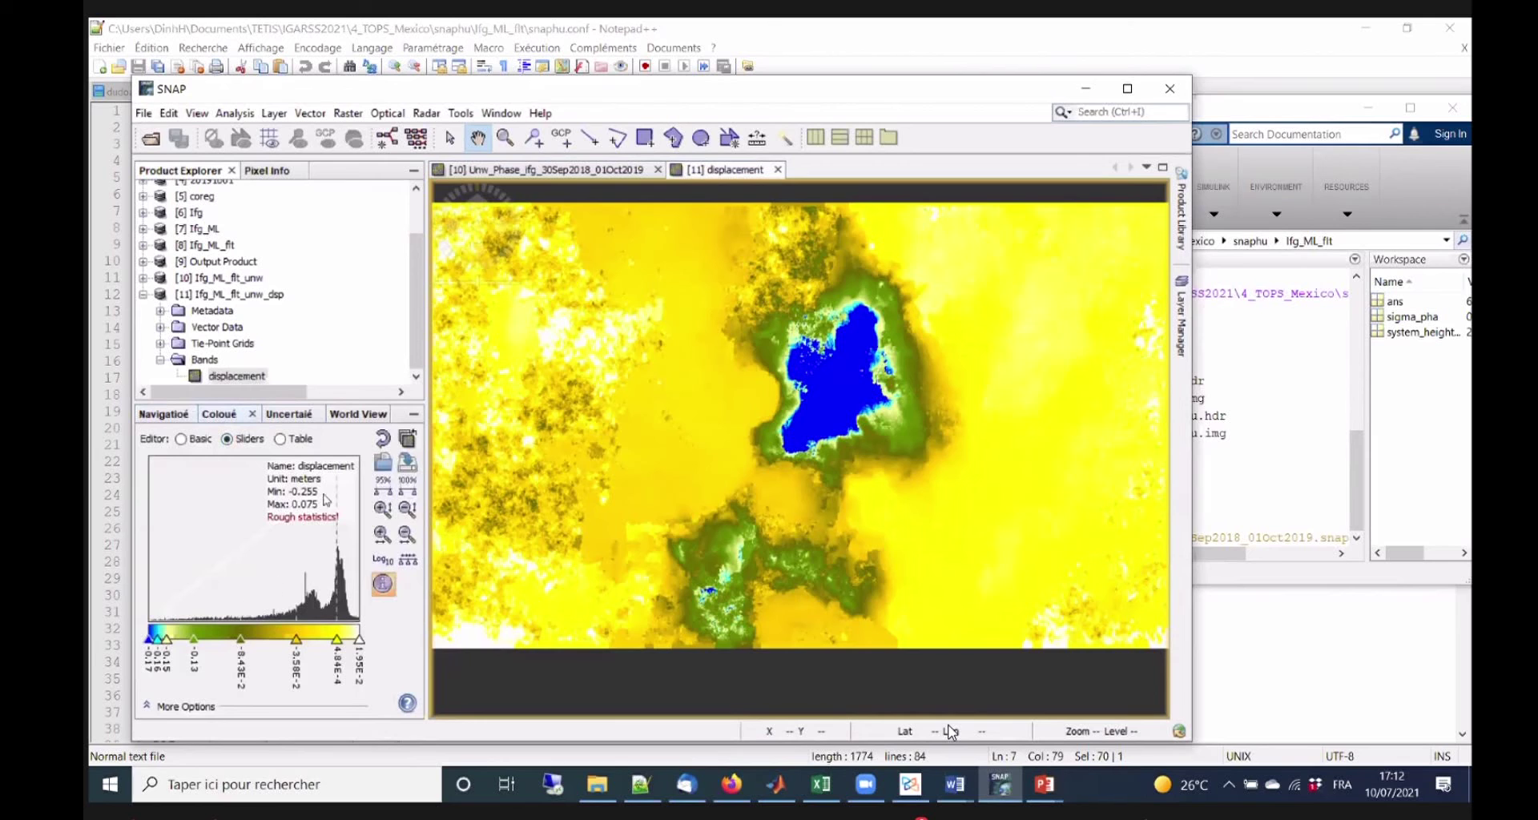
{"action": "left_click", "coordinate": [382, 468]}
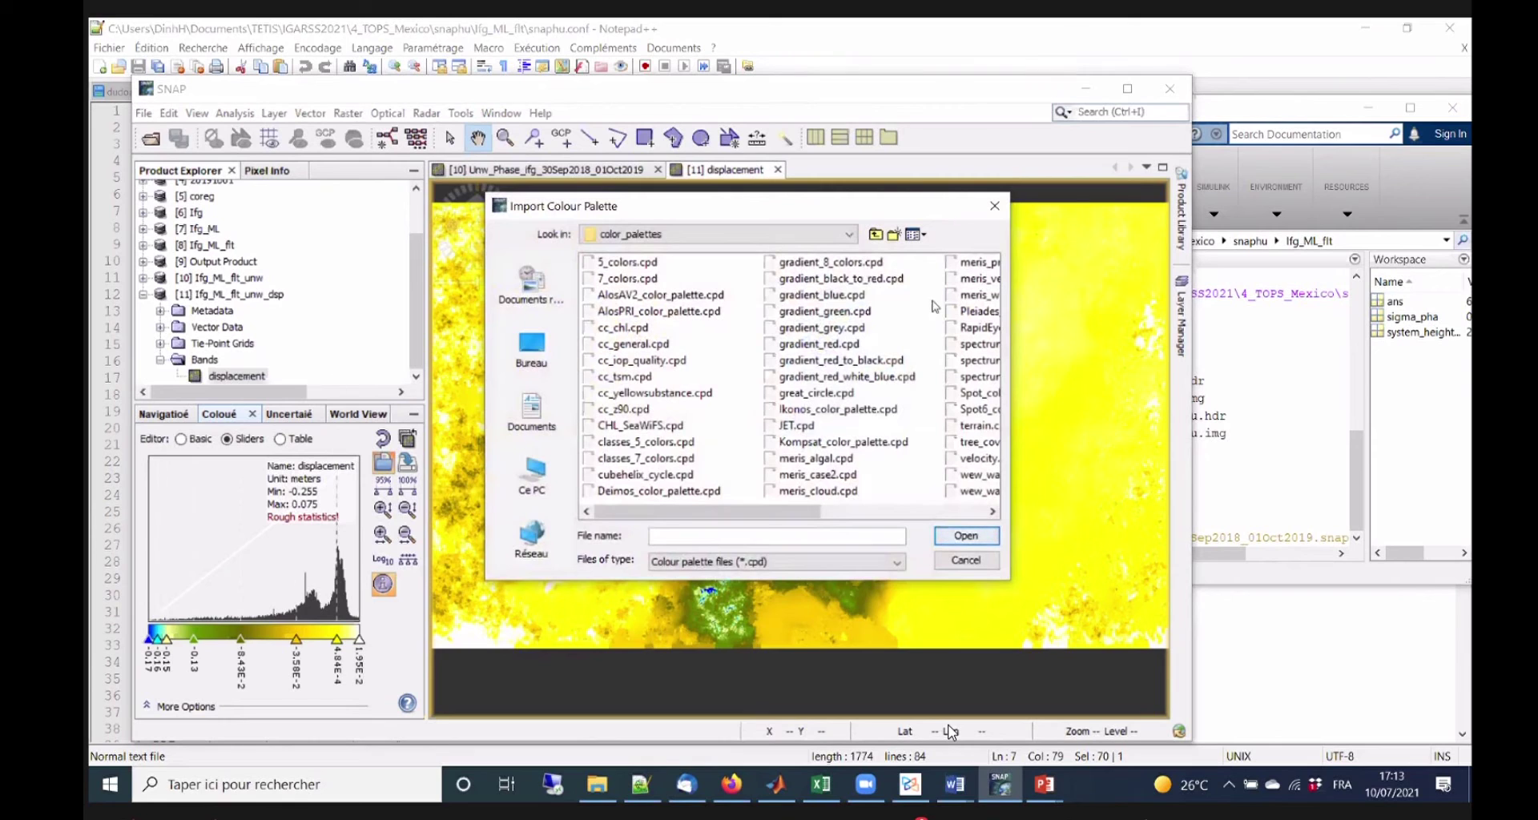
{"action": "left_click", "coordinate": [792, 427]}
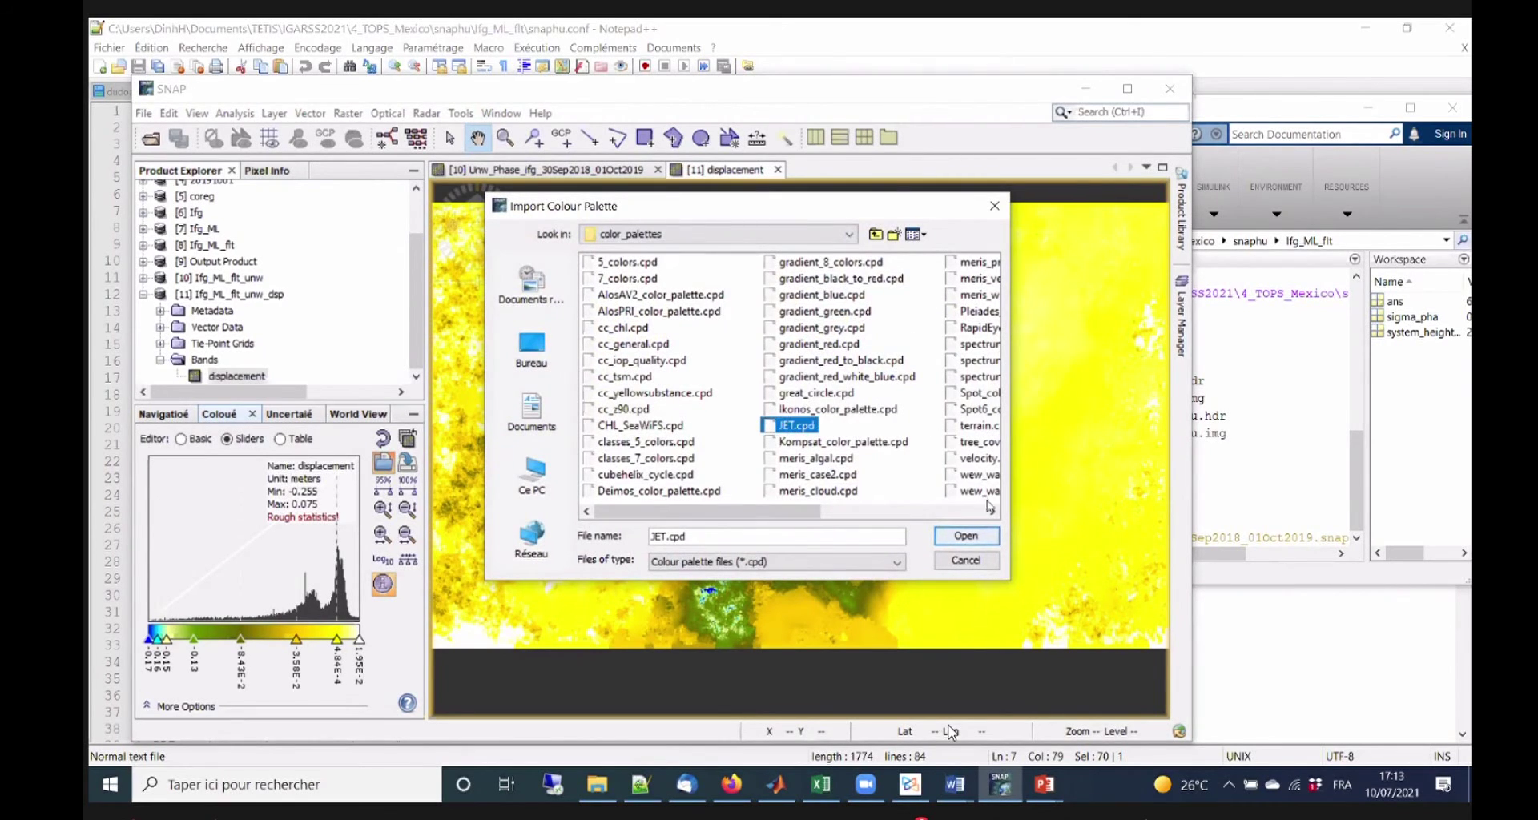
{"action": "left_click", "coordinate": [967, 536]}
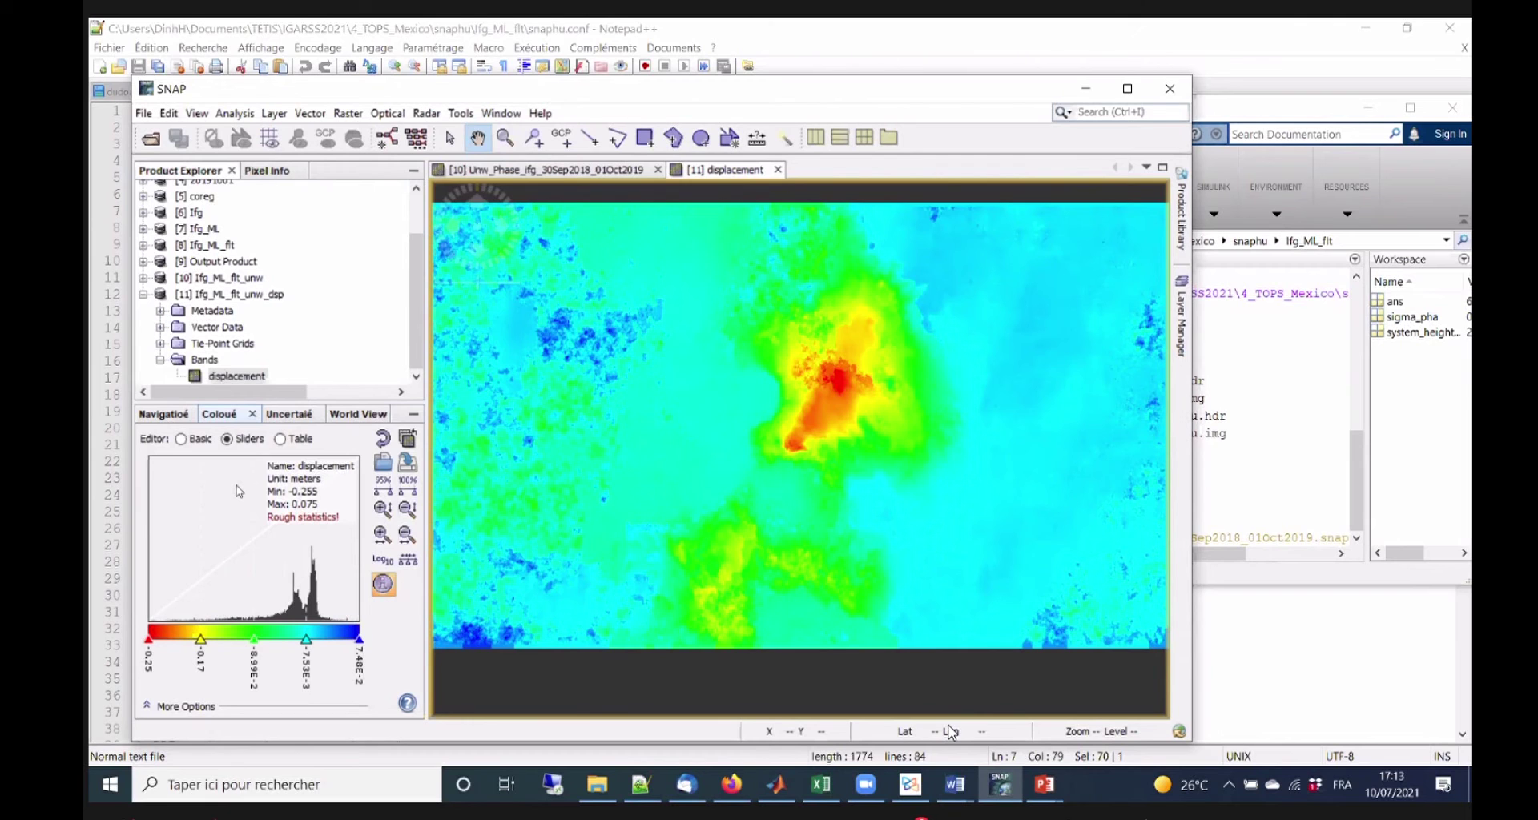
Review the Displacement slide in 4_TOPS_InSAR_SNAP and the phase contributions summary in 2_InSAR in PowerPoint, returning to SNAP.
{"action": "left_click", "coordinate": [1044, 784]}
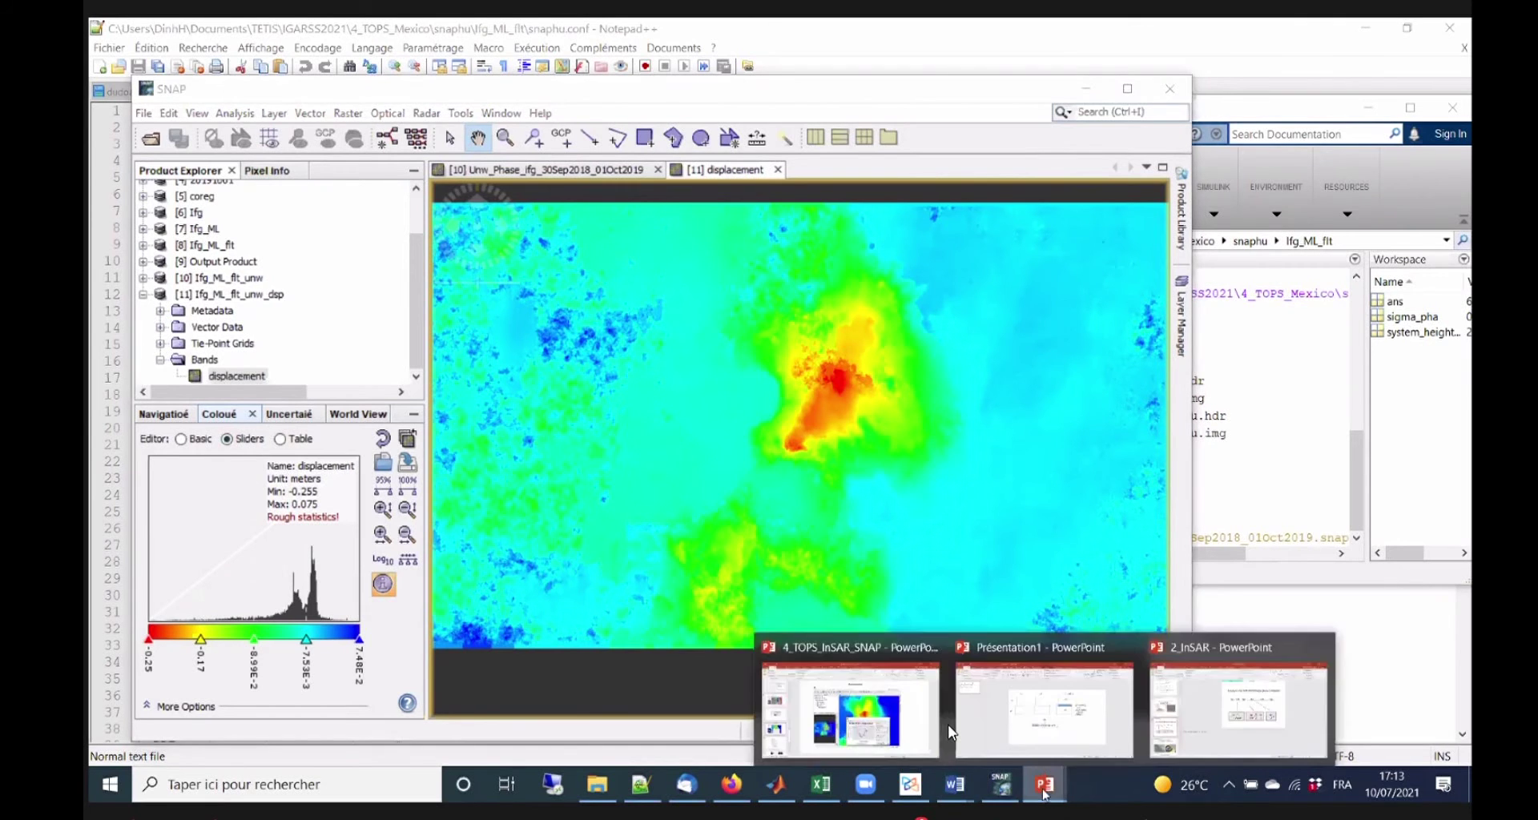
{"action": "left_click", "coordinate": [938, 705]}
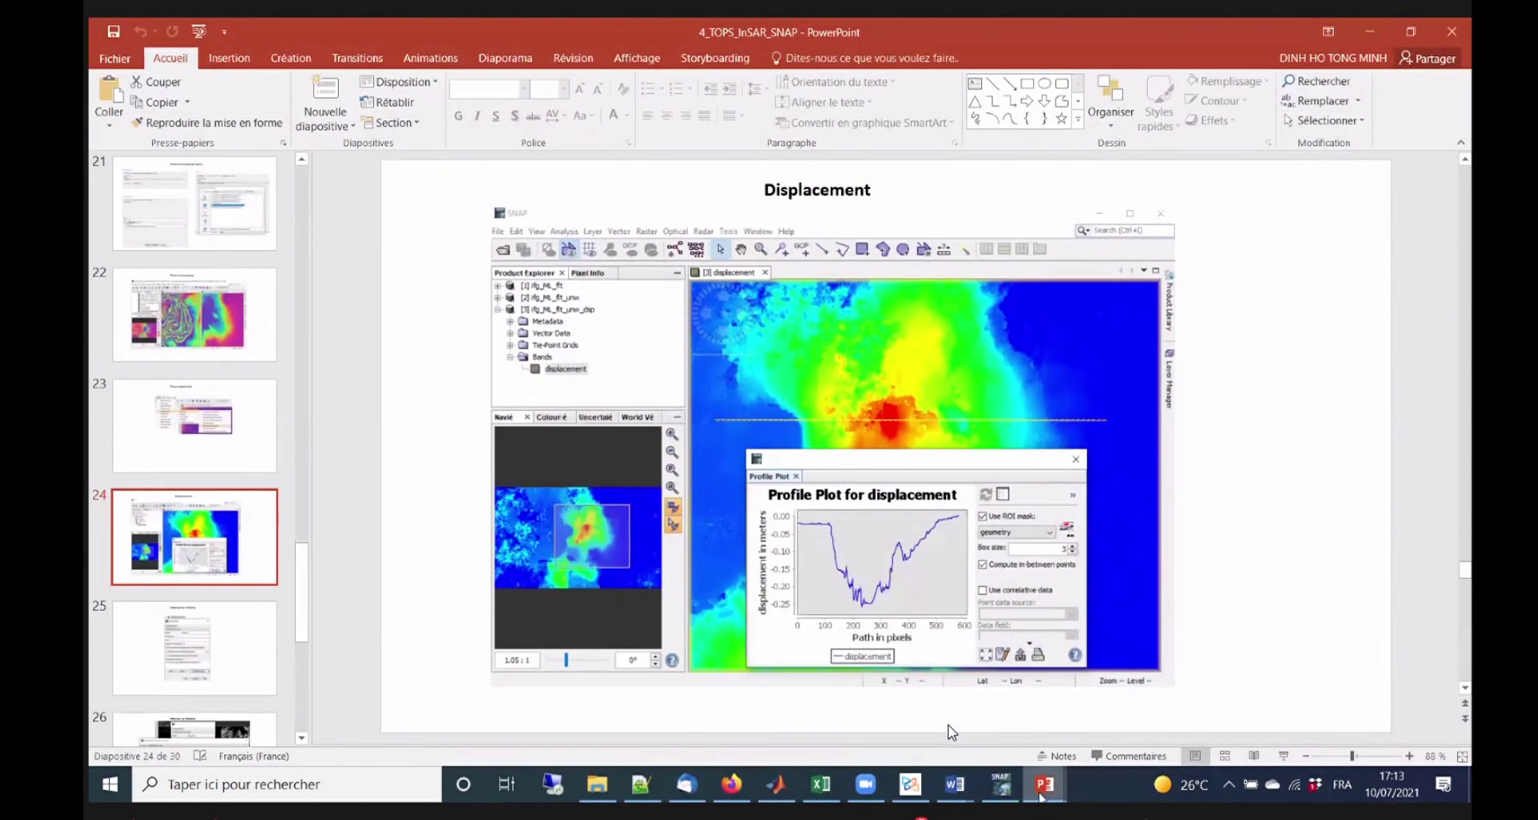
{"action": "key", "text": "alt+Tab"}
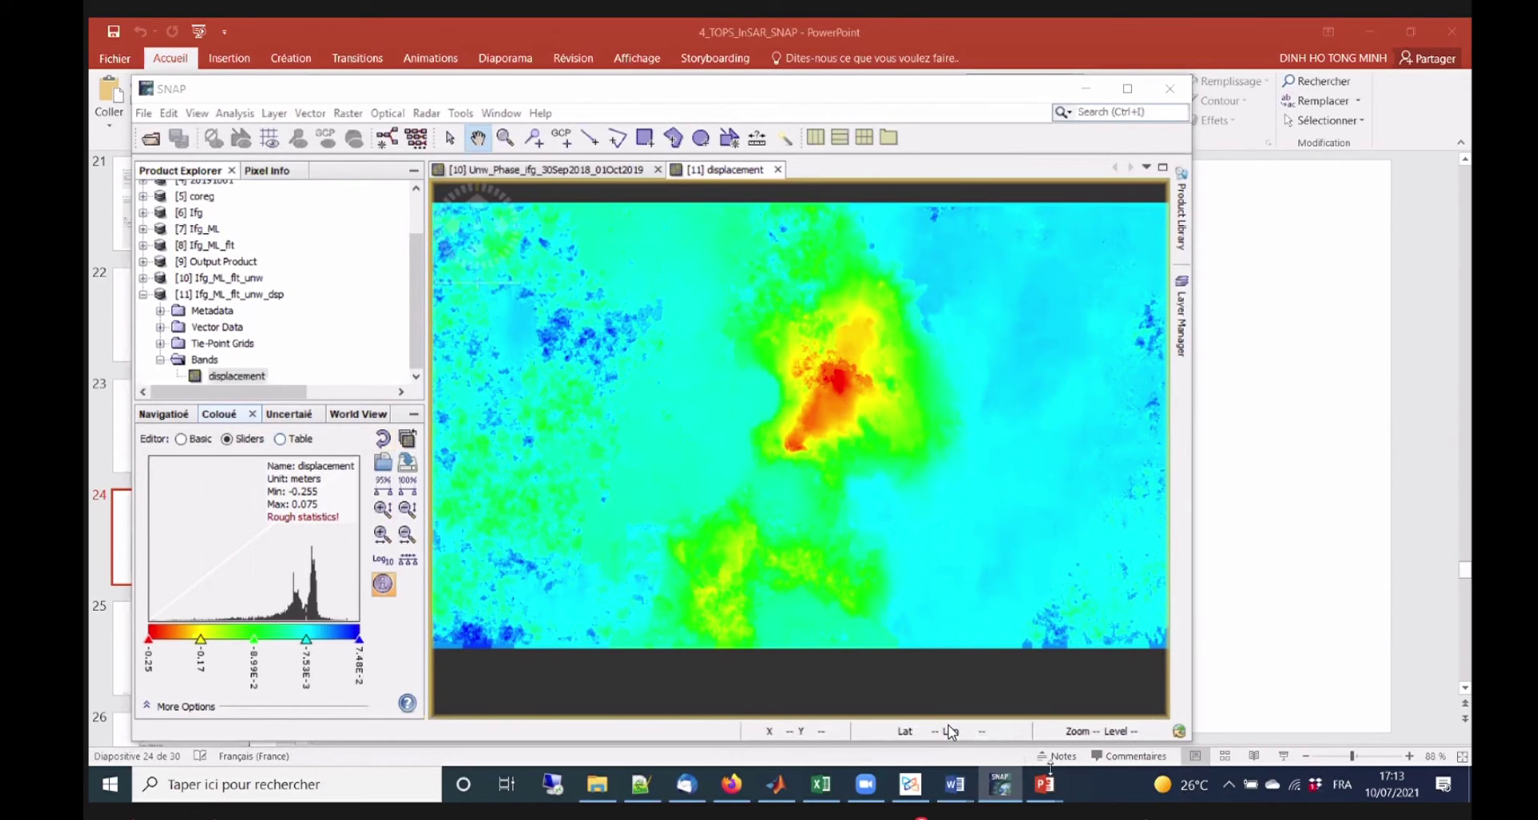
{"action": "mouse_move", "coordinate": [1043, 784]}
{"action": "left_click", "coordinate": [1238, 709]}
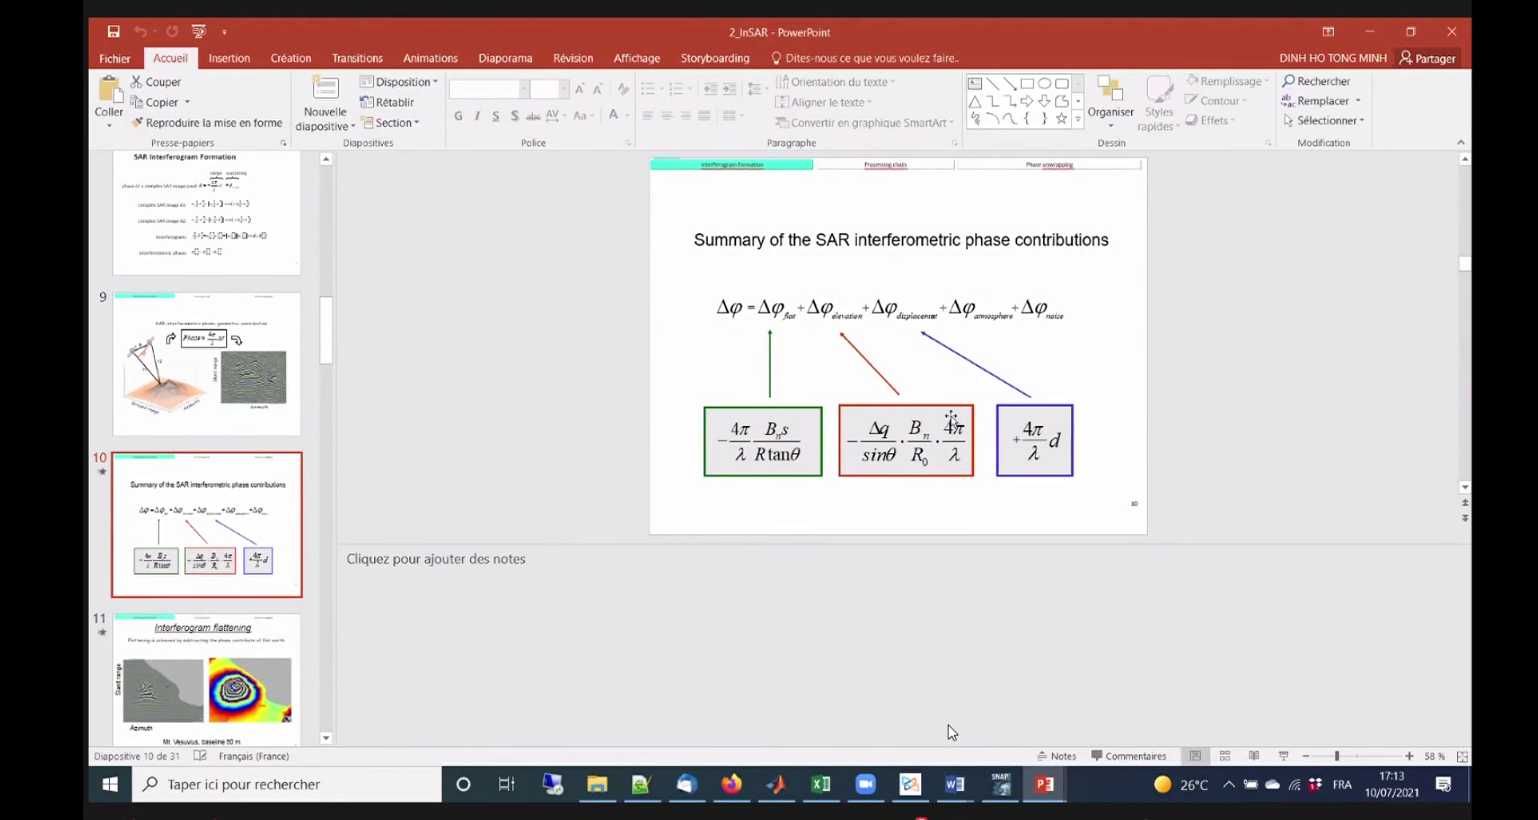
{"action": "left_click", "coordinate": [1371, 32]}
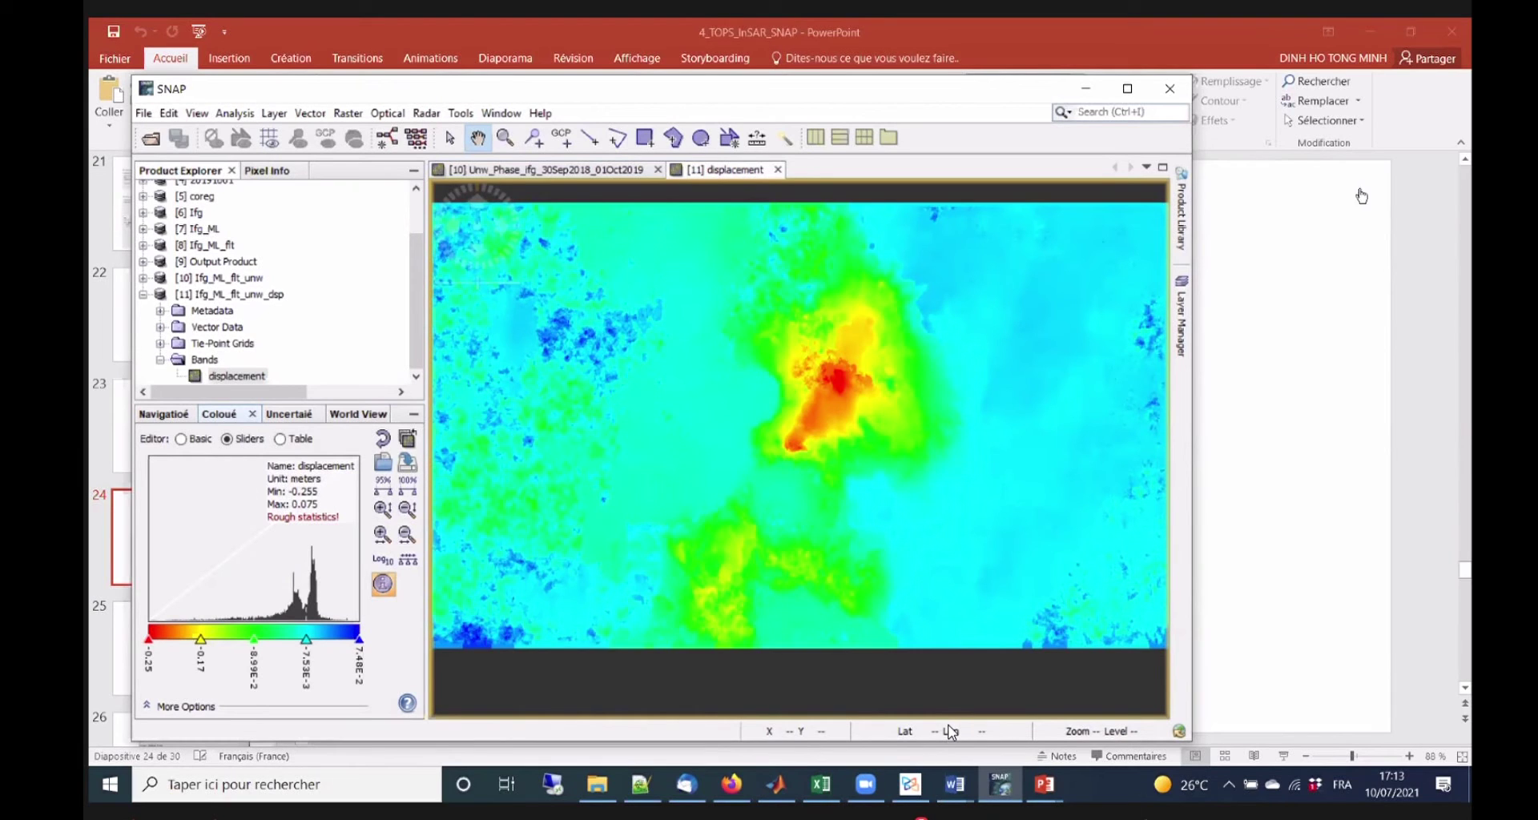
Set the upper end of the displacement colour scale to about 7.06E-2.
{"action": "left_click", "coordinate": [416, 324]}
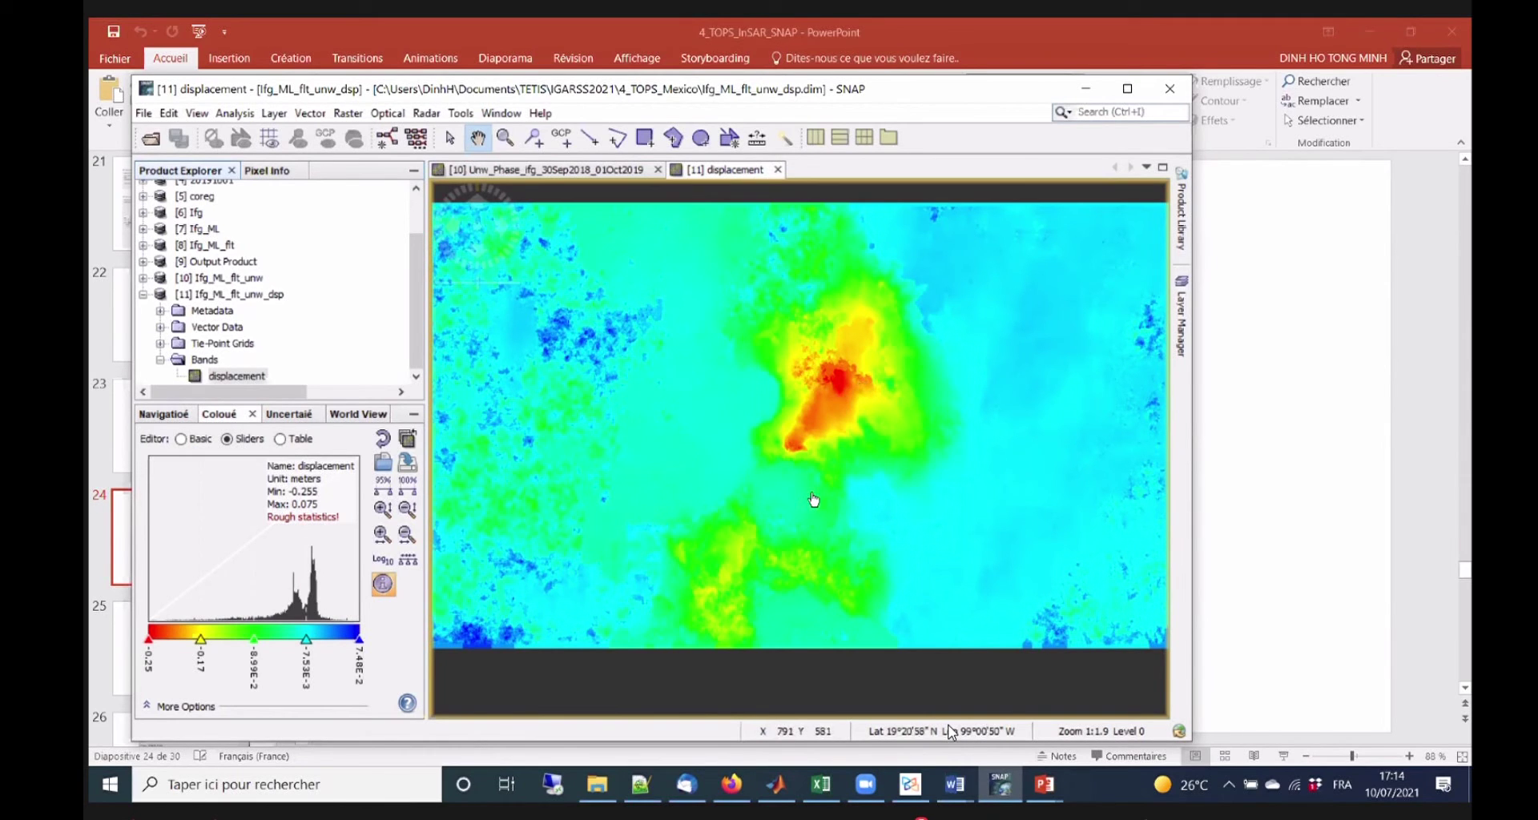
{"action": "left_click_drag", "start_coordinate": [793, 491], "coordinate": [761, 511]}
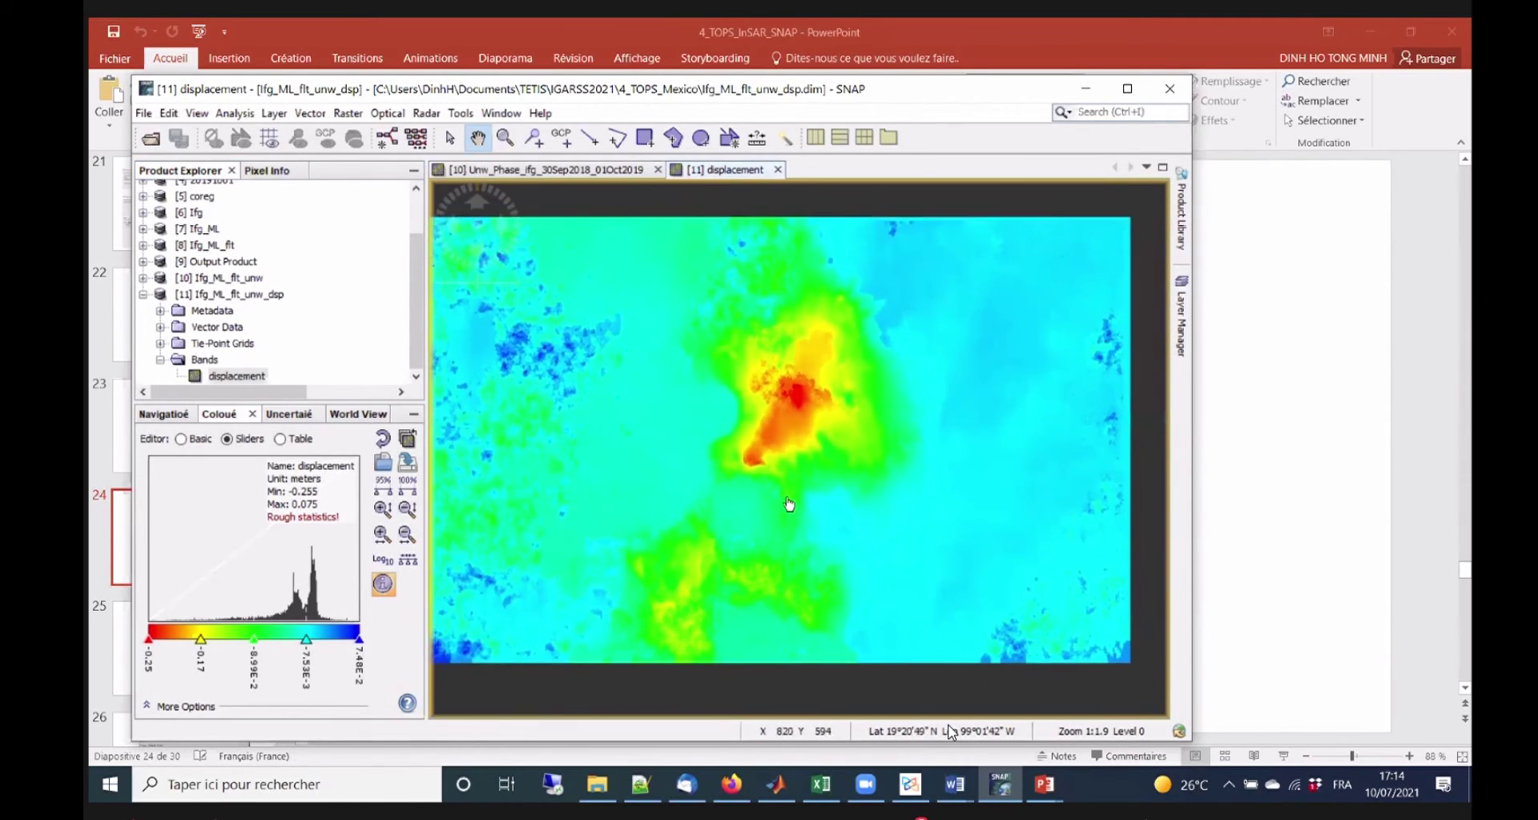
{"action": "scroll", "coordinate": [775, 410], "scroll_direction": "up", "scroll_amount": 3}
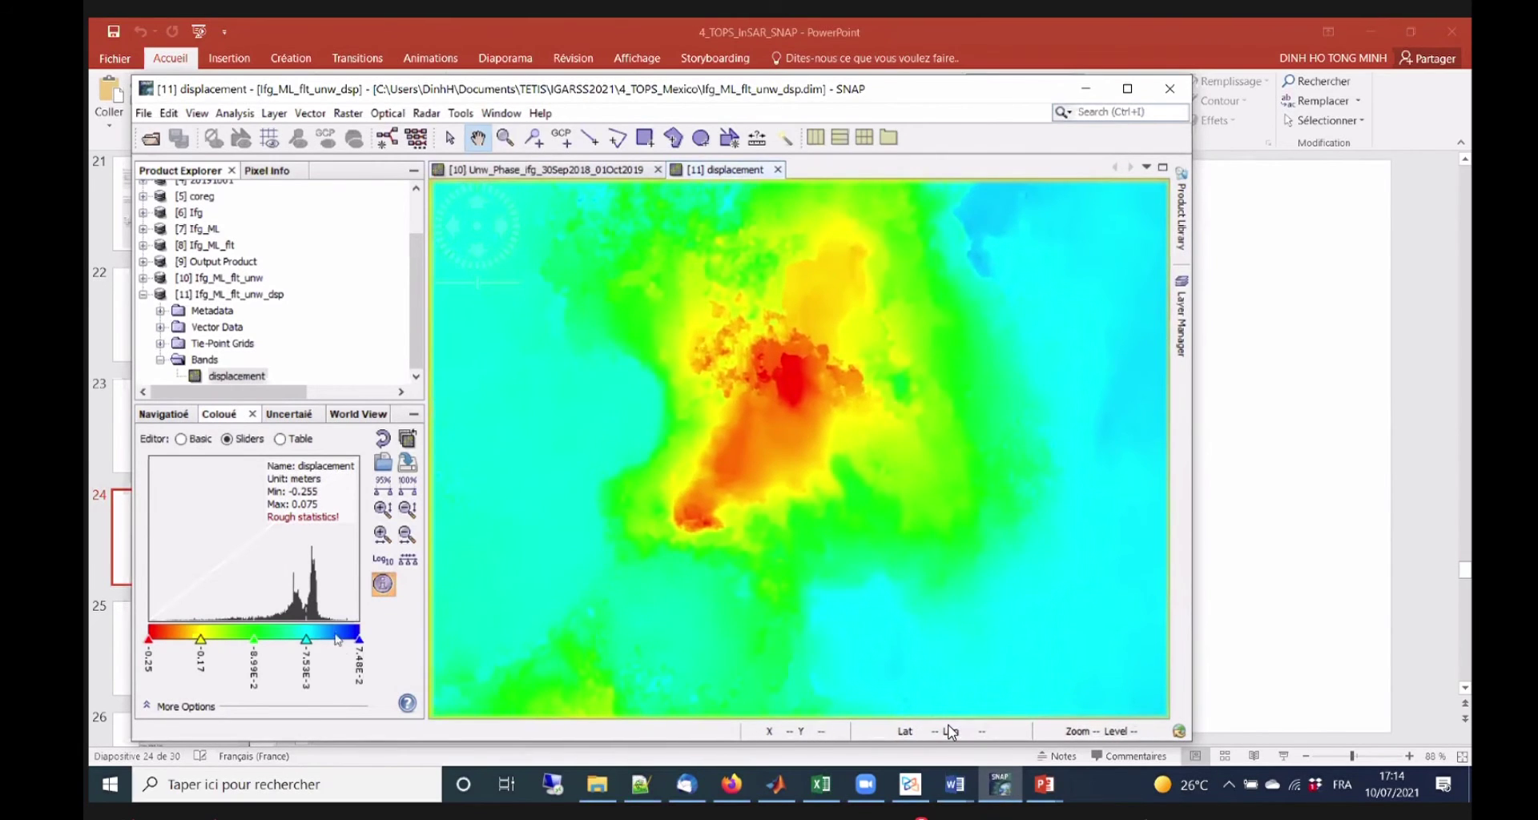
{"action": "left_click_drag", "start_coordinate": [360, 644], "coordinate": [356, 645]}
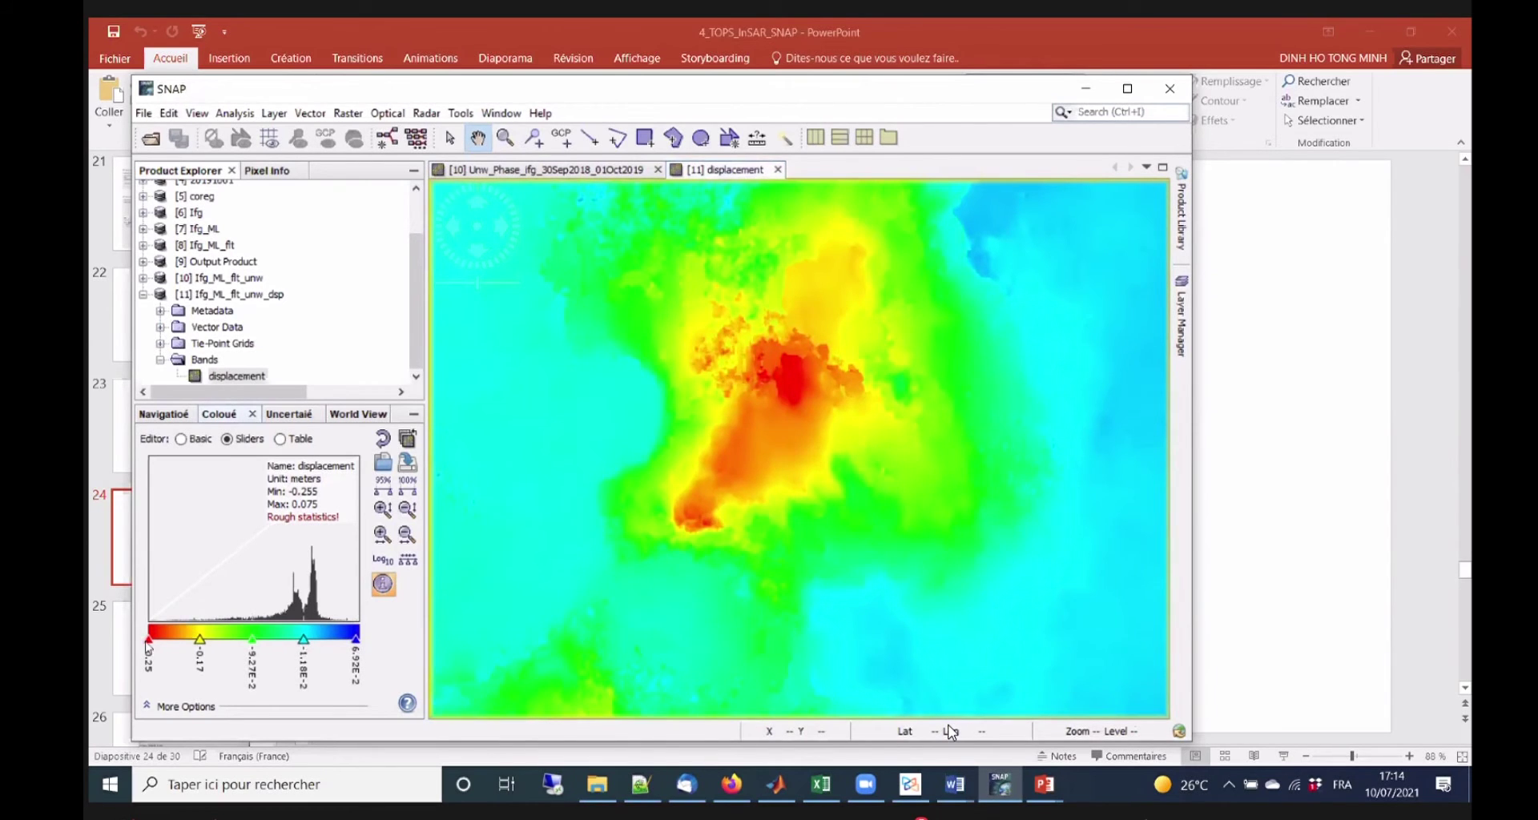
{"action": "left_click", "coordinate": [149, 641]}
{"action": "left_click_drag", "start_coordinate": [358, 641], "coordinate": [361, 641]}
Examine the red subsidence centre and its surroundings in the displacement image at different zoom levels.
{"action": "left_click_drag", "start_coordinate": [812, 524], "coordinate": [811, 574]}
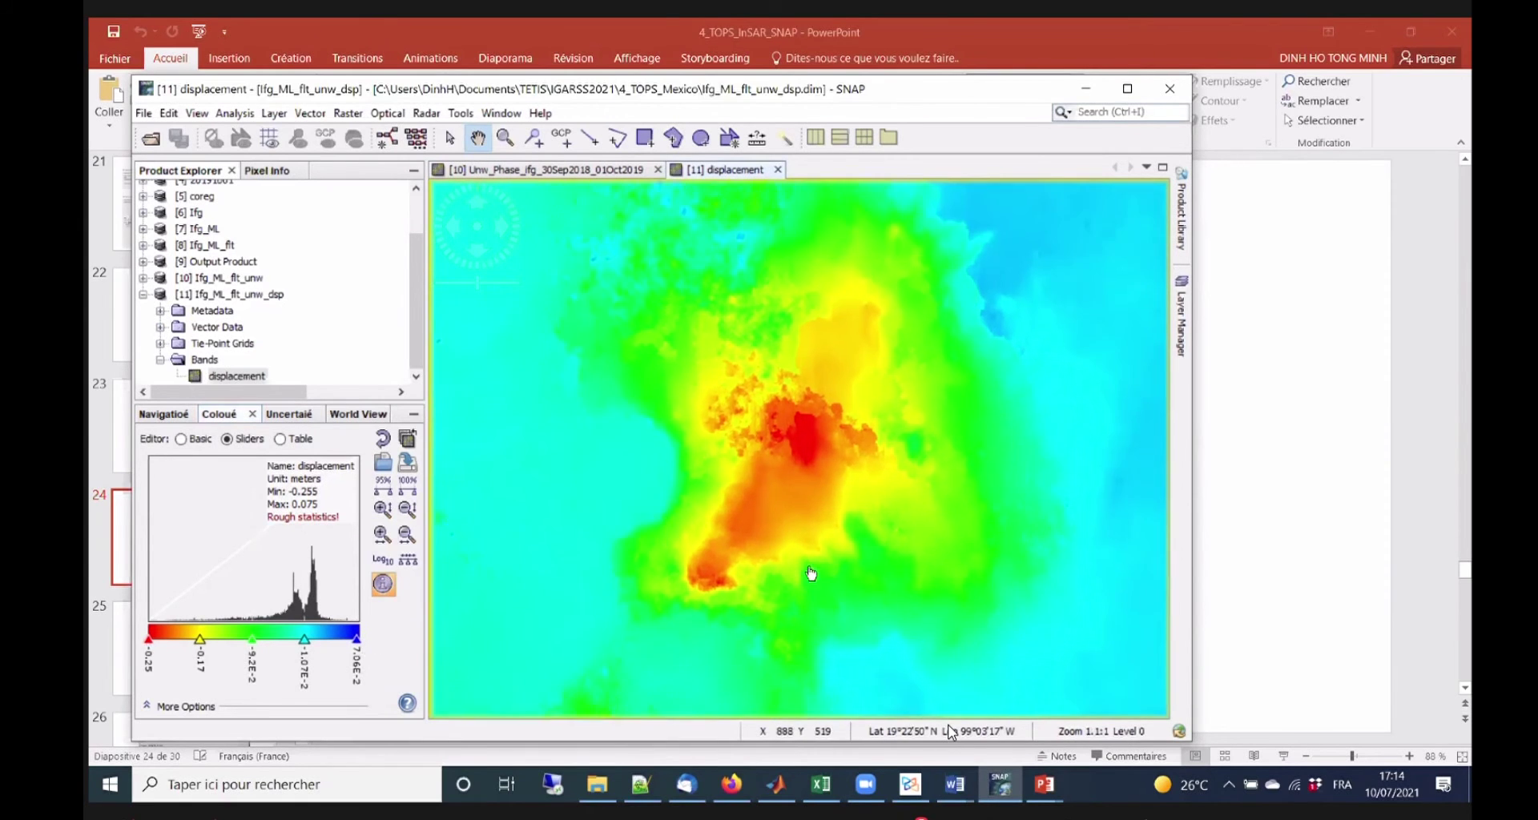
{"action": "scroll", "coordinate": [810, 574], "scroll_direction": "down", "scroll_amount": 3}
{"action": "scroll", "coordinate": [808, 484], "scroll_direction": "up", "scroll_amount": 1}
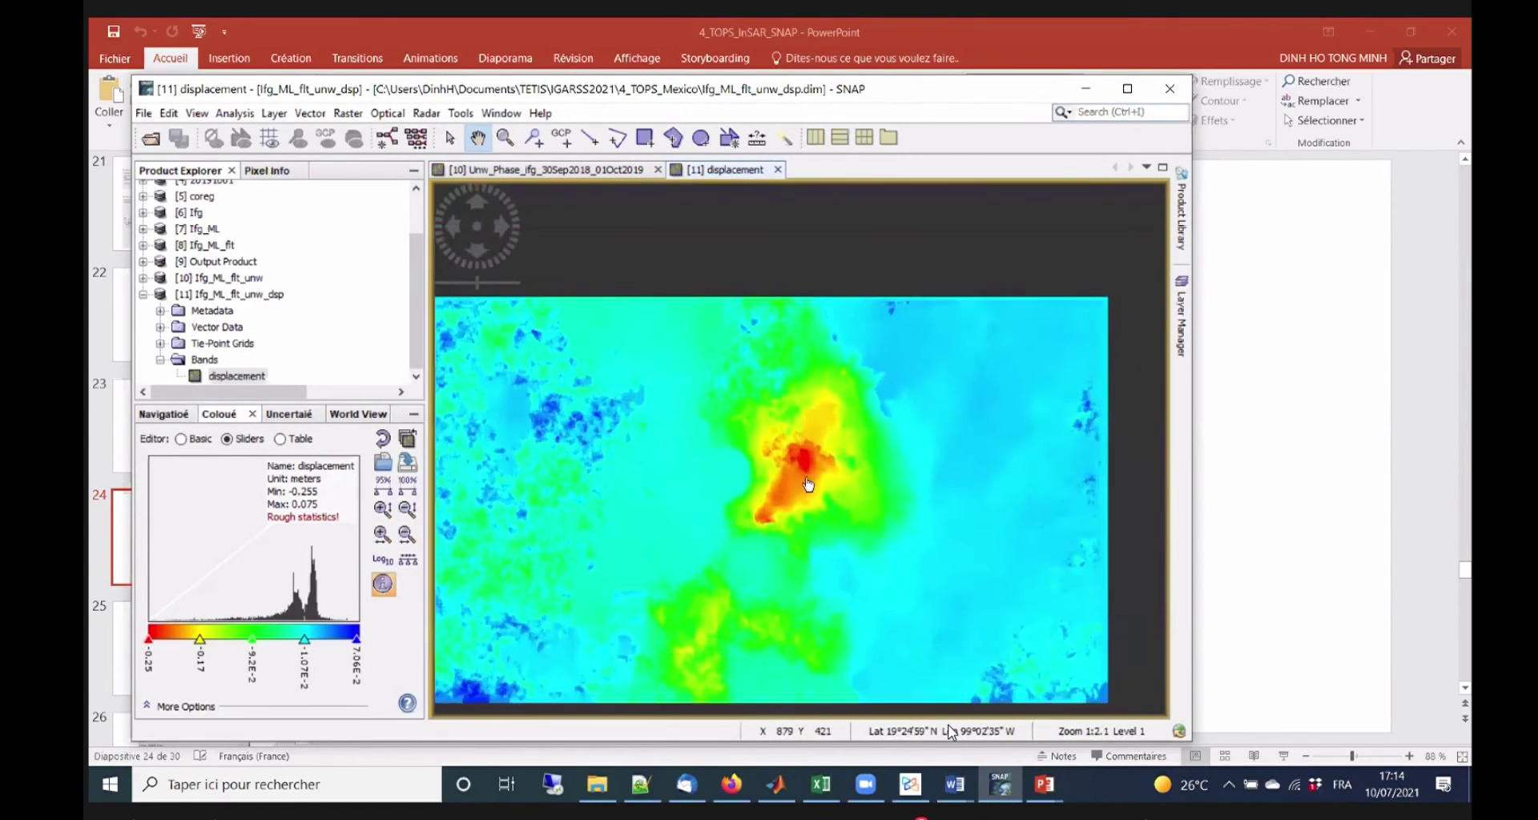
{"action": "scroll", "coordinate": [808, 484], "scroll_direction": "up", "scroll_amount": 2}
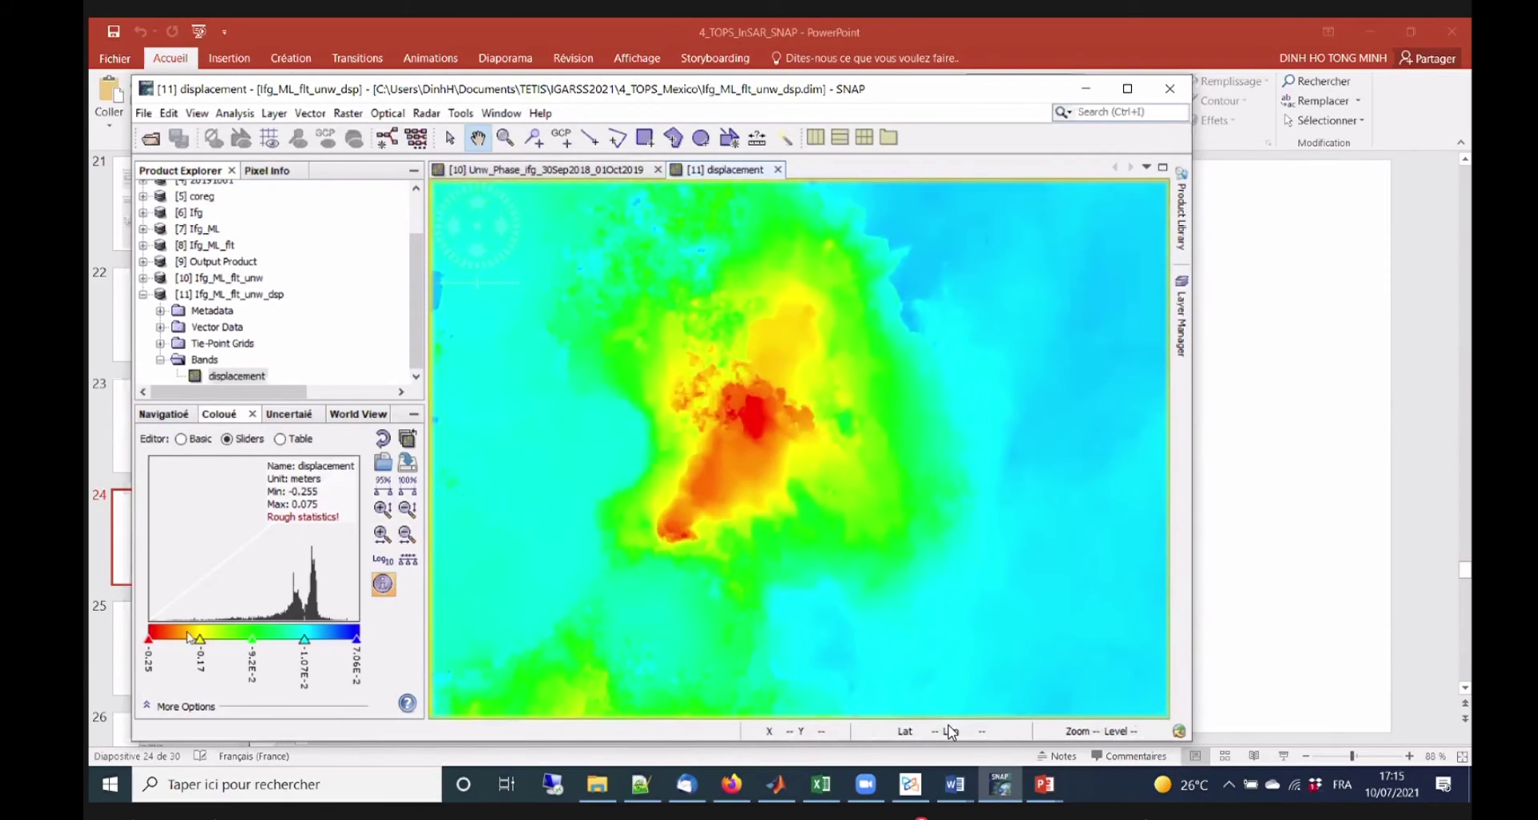
{"action": "left_click_drag", "start_coordinate": [755, 415], "coordinate": [748, 446]}
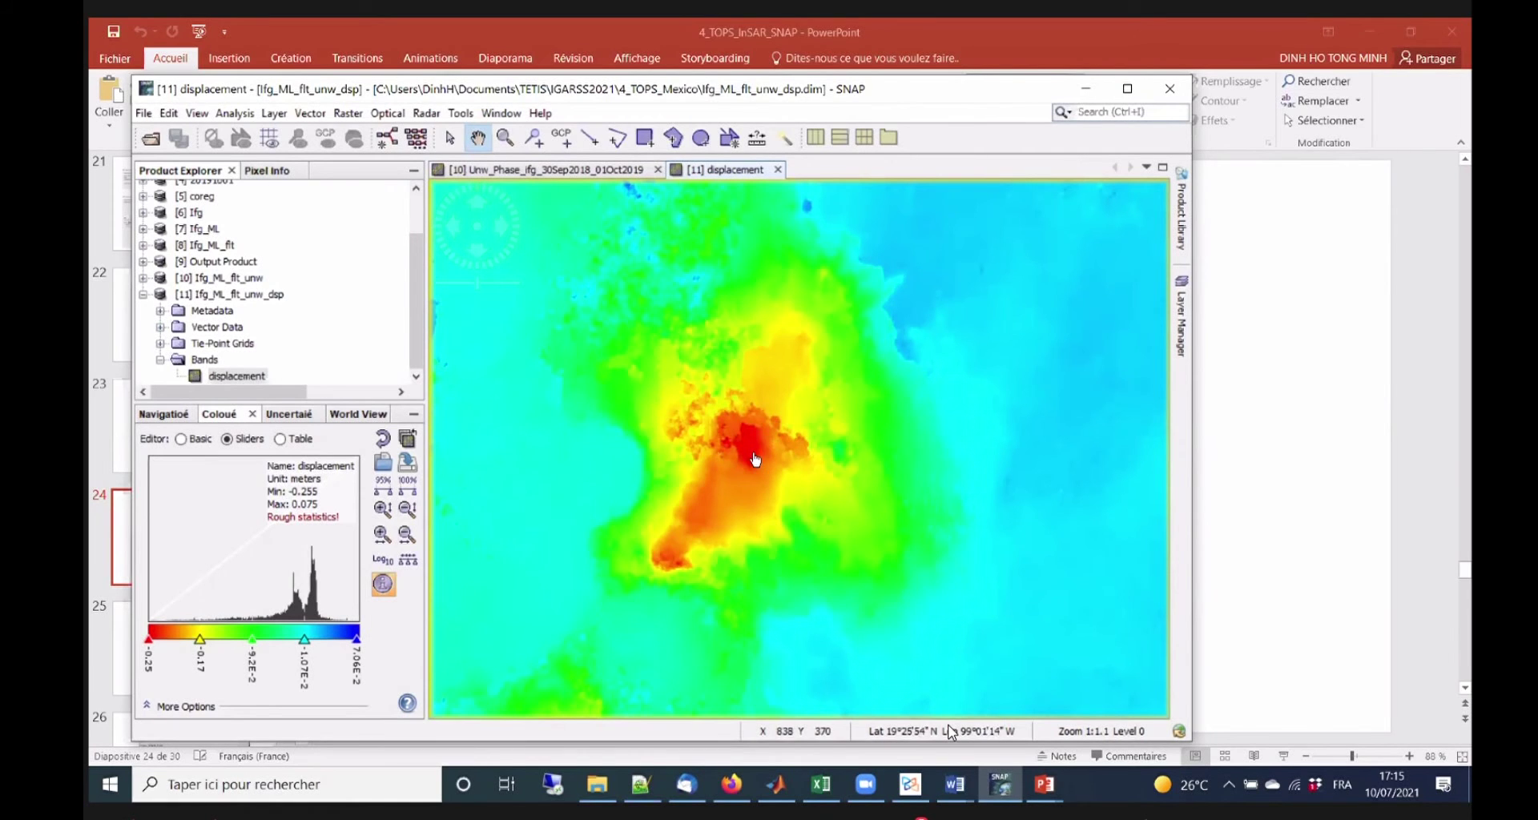
{"action": "left_click_drag", "start_coordinate": [748, 439], "coordinate": [785, 444]}
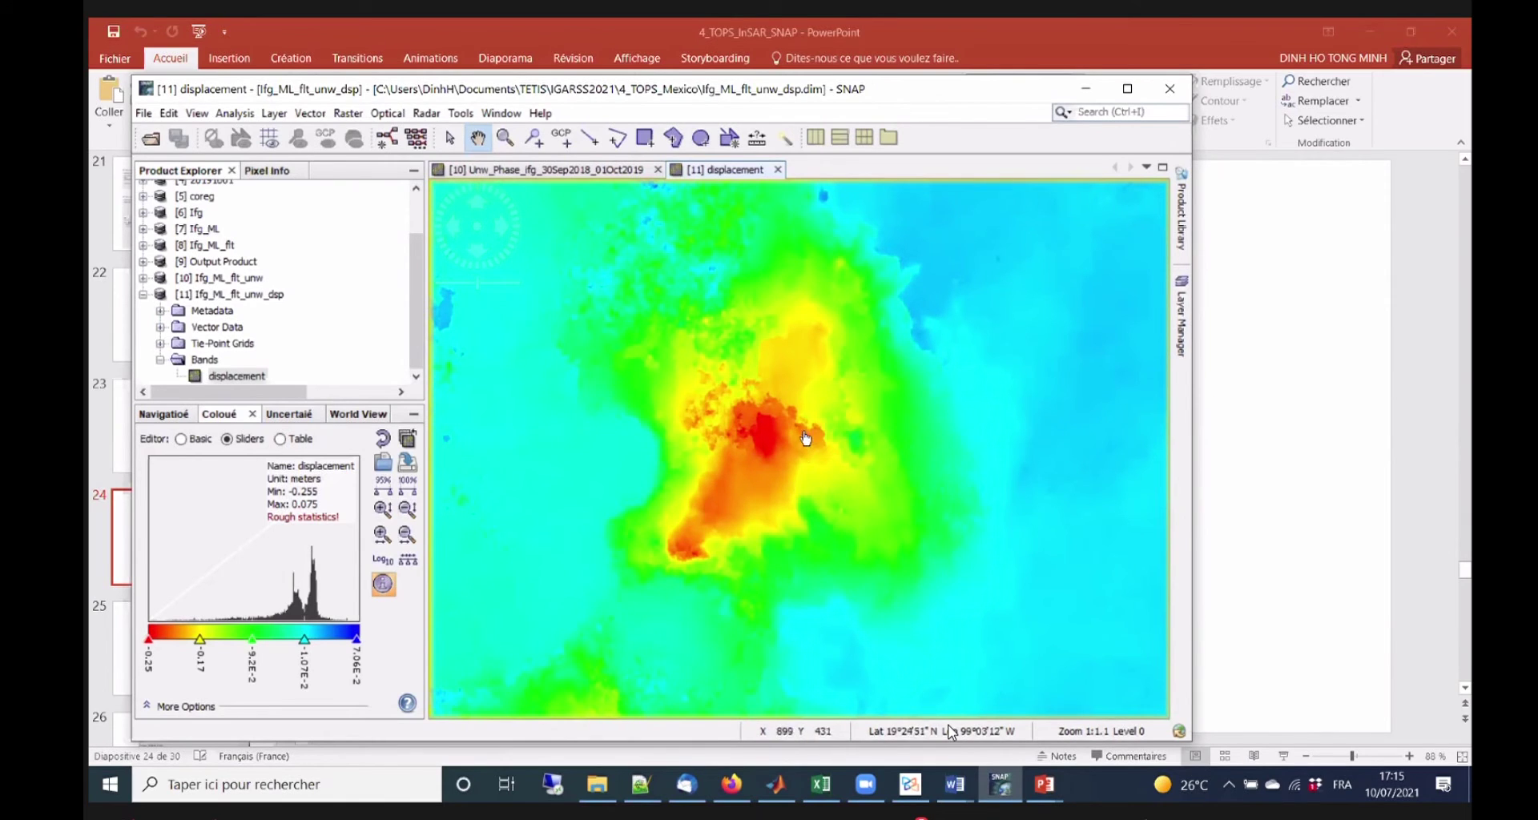
{"action": "left_click_drag", "start_coordinate": [748, 447], "coordinate": [737, 457]}
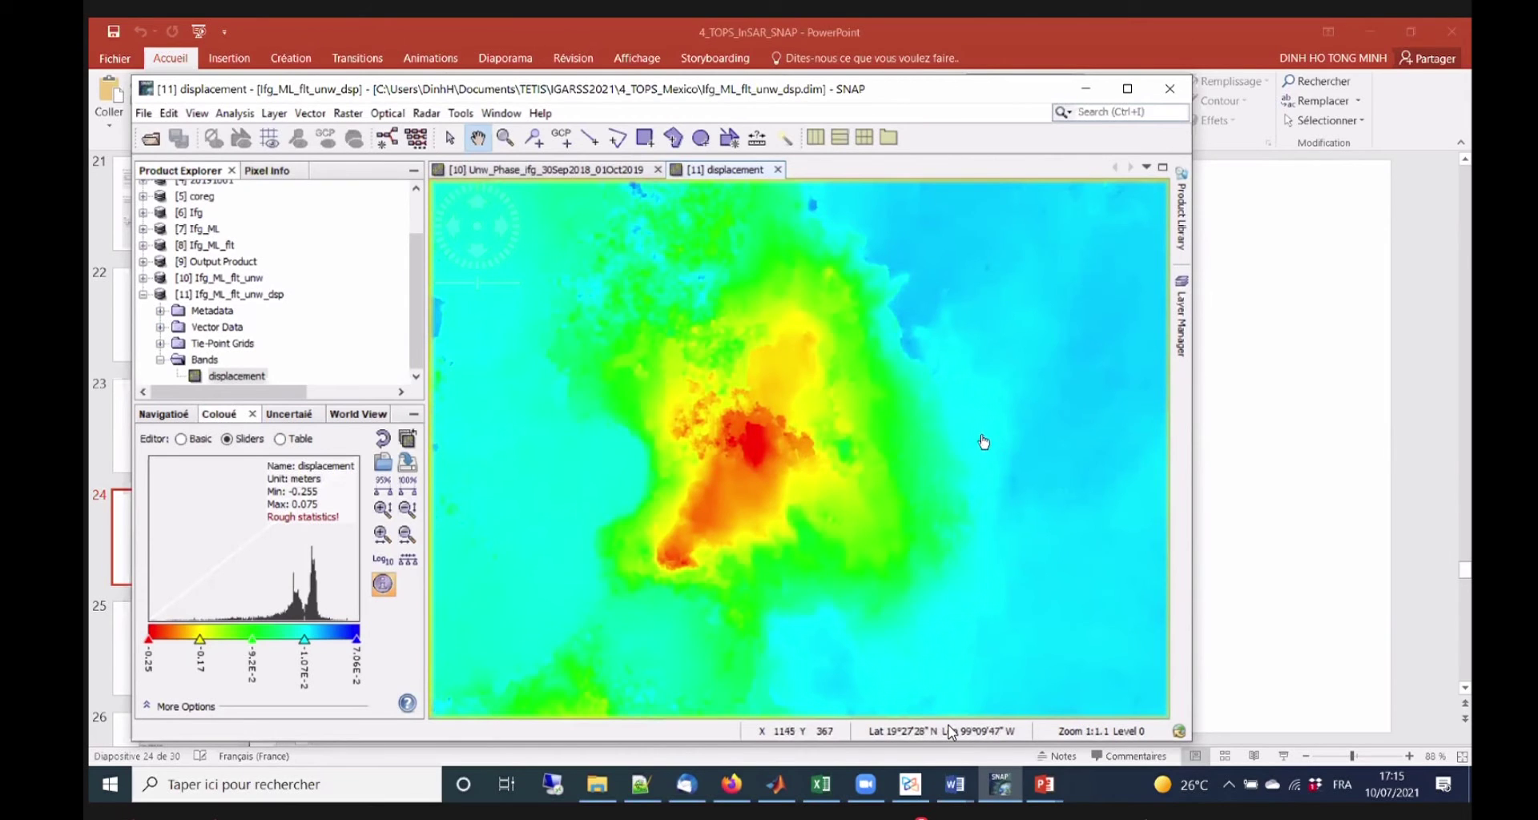
{"action": "left_click", "coordinate": [589, 138]}
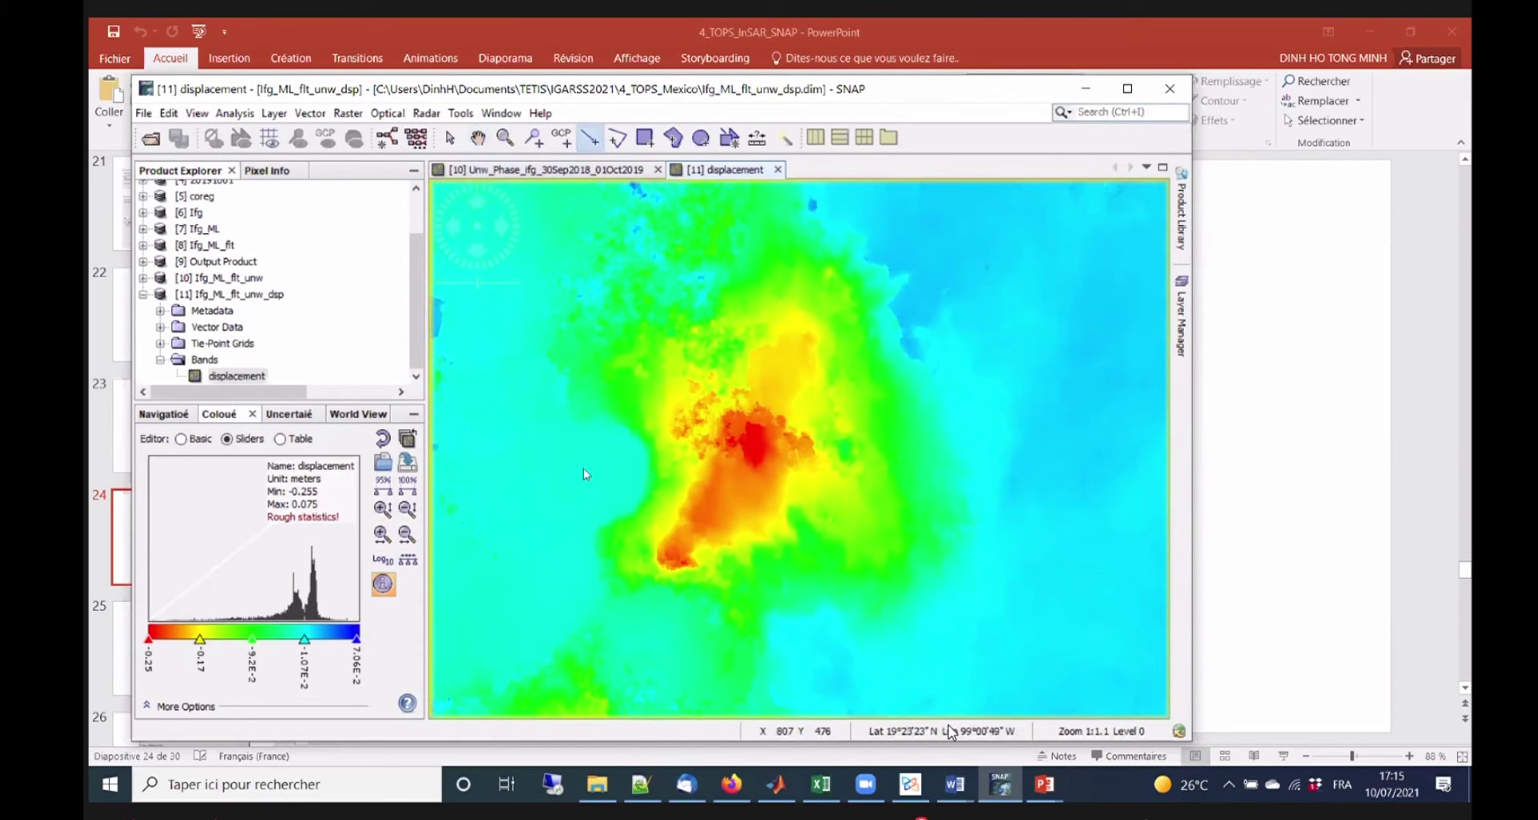
{"action": "right_click", "coordinate": [540, 443]}
{"action": "left_click", "coordinate": [516, 445]}
{"action": "left_click_drag", "start_coordinate": [508, 439], "coordinate": [1087, 450]}
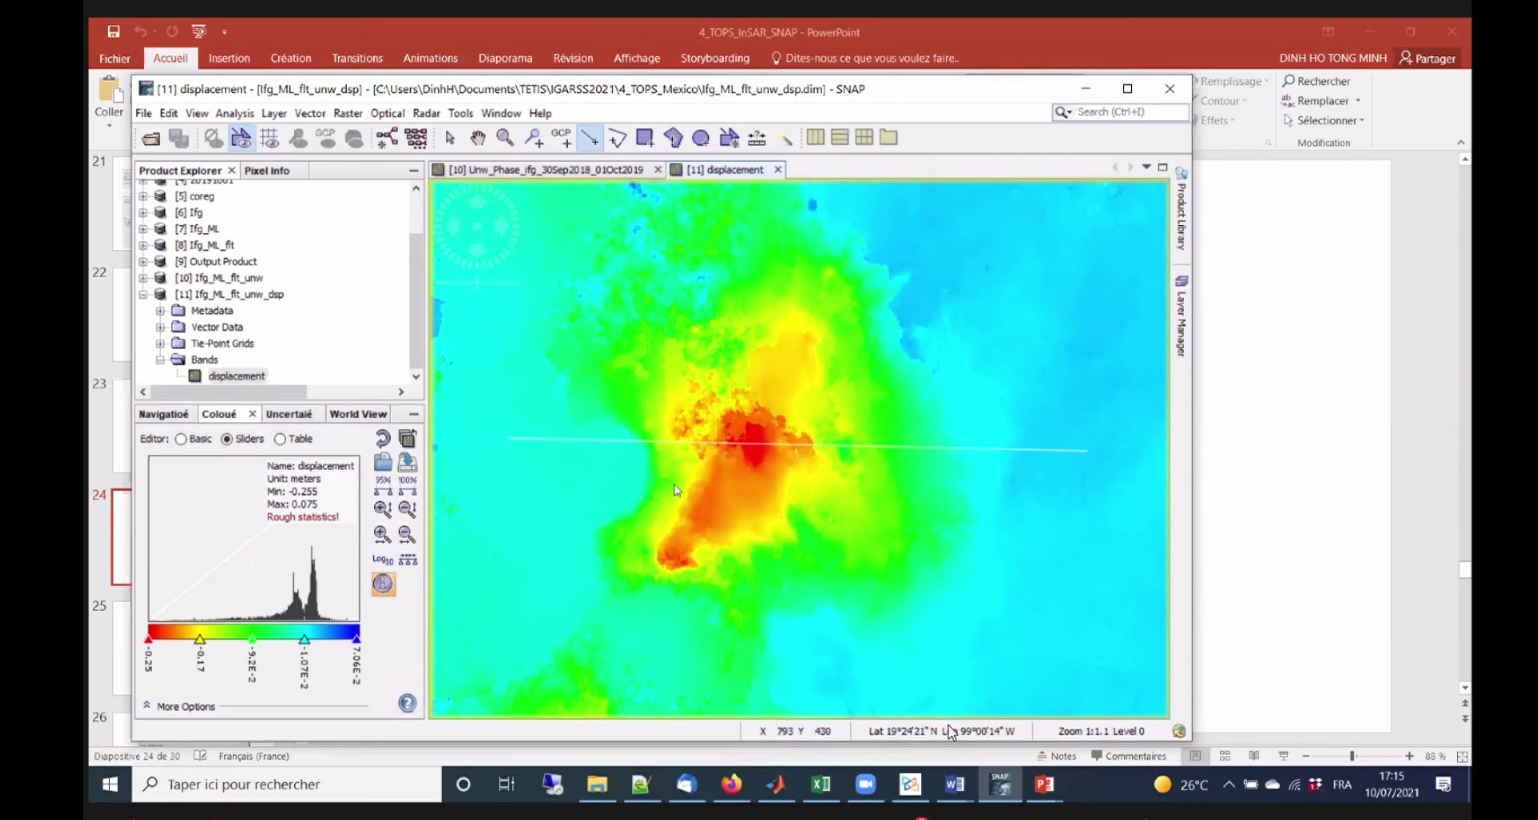
{"action": "left_click_drag", "start_coordinate": [454, 367], "coordinate": [1120, 554]}
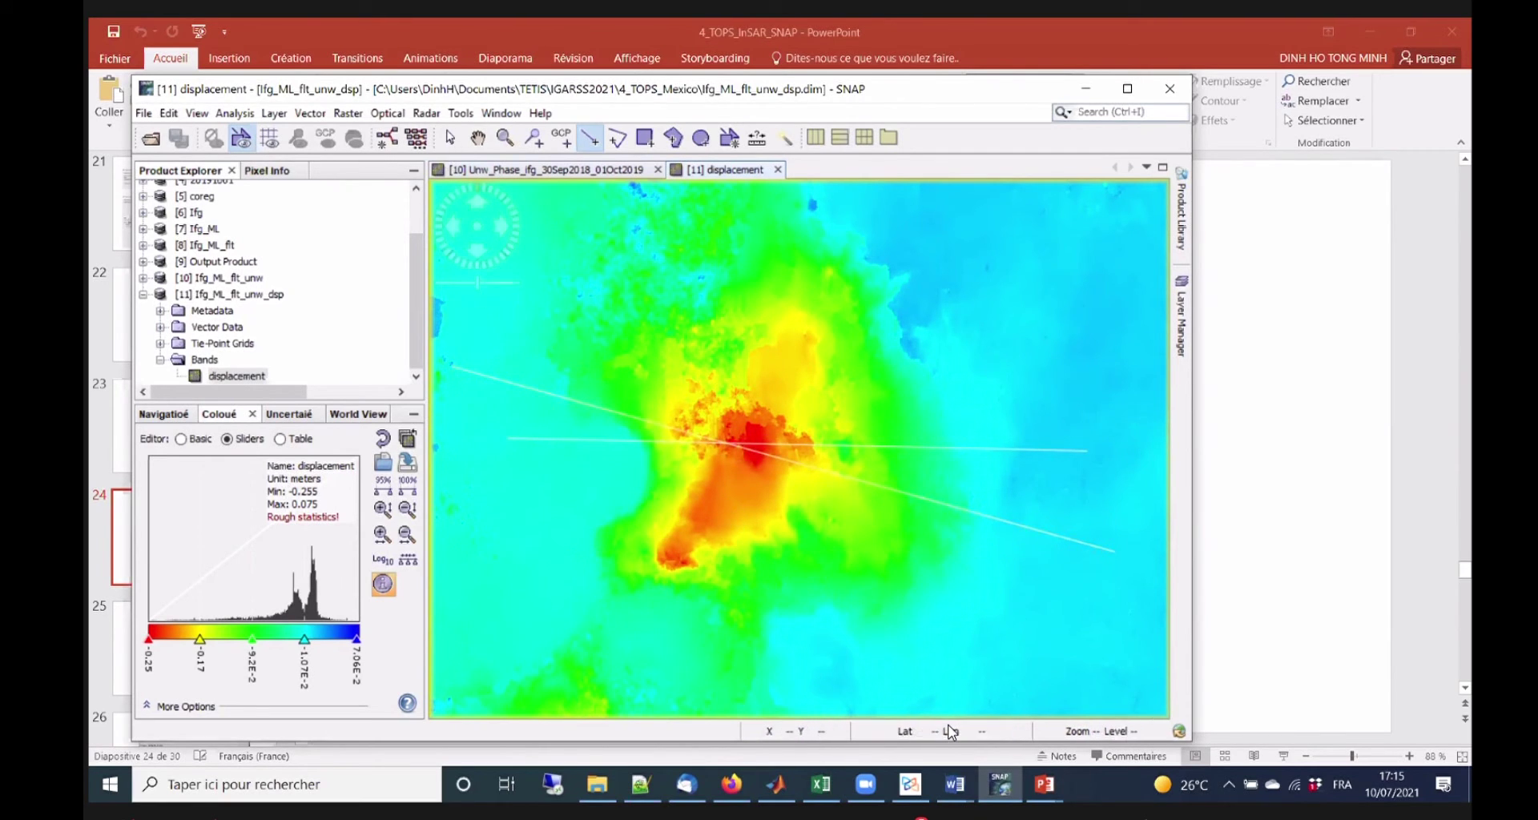
{"action": "left_click", "coordinate": [450, 138]}
{"action": "mouse_move", "coordinate": [1131, 637]}
{"action": "left_mouse_down"}
{"action": "mouse_move", "coordinate": [430, 317]}
{"action": "mouse_move", "coordinate": [431, 287]}
{"action": "left_mouse_up"}
{"action": "key", "text": "Delete"}
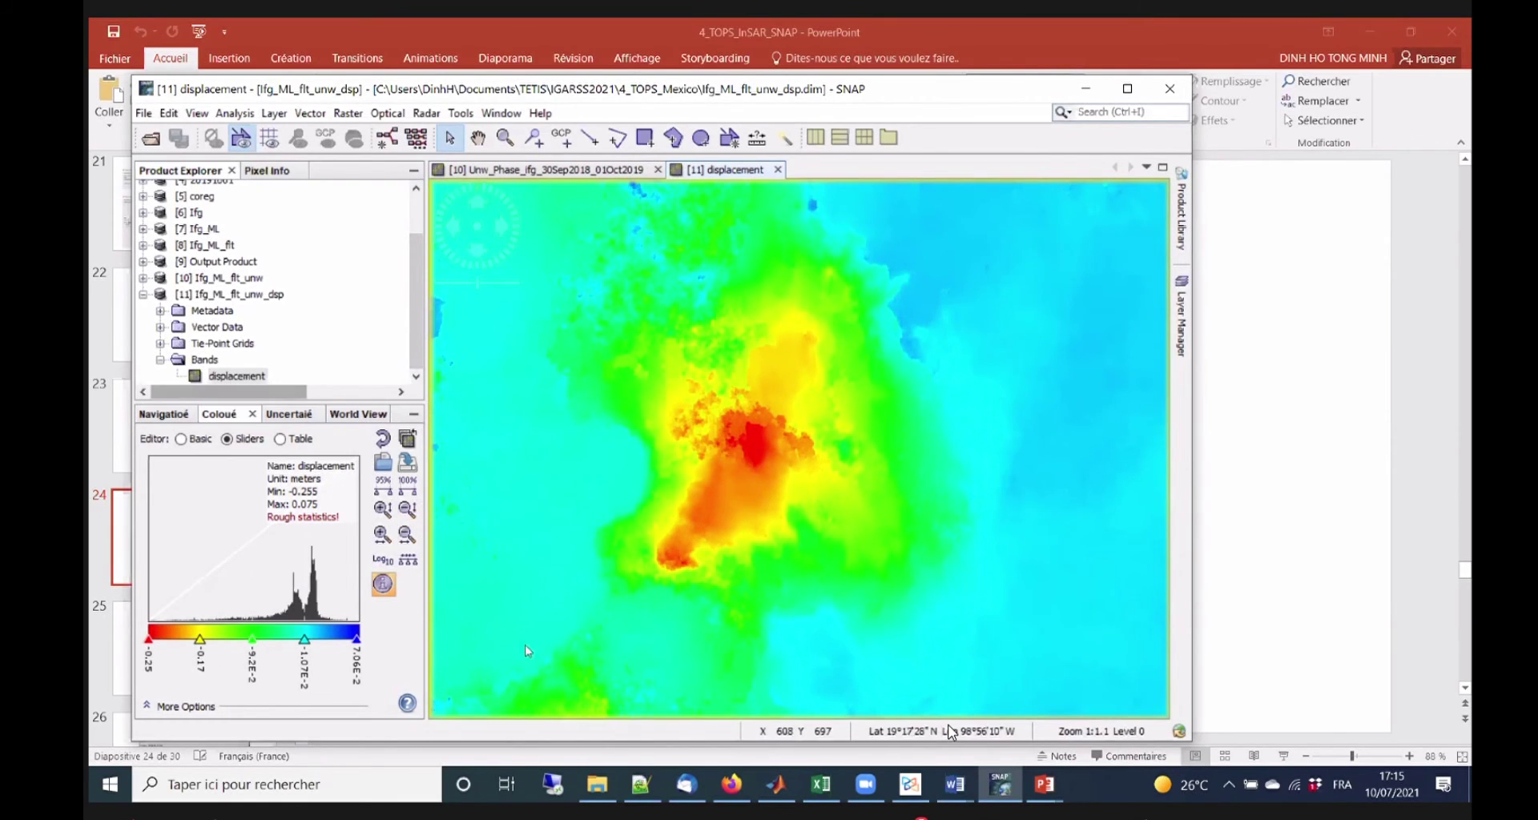
{"action": "left_click", "coordinate": [590, 140]}
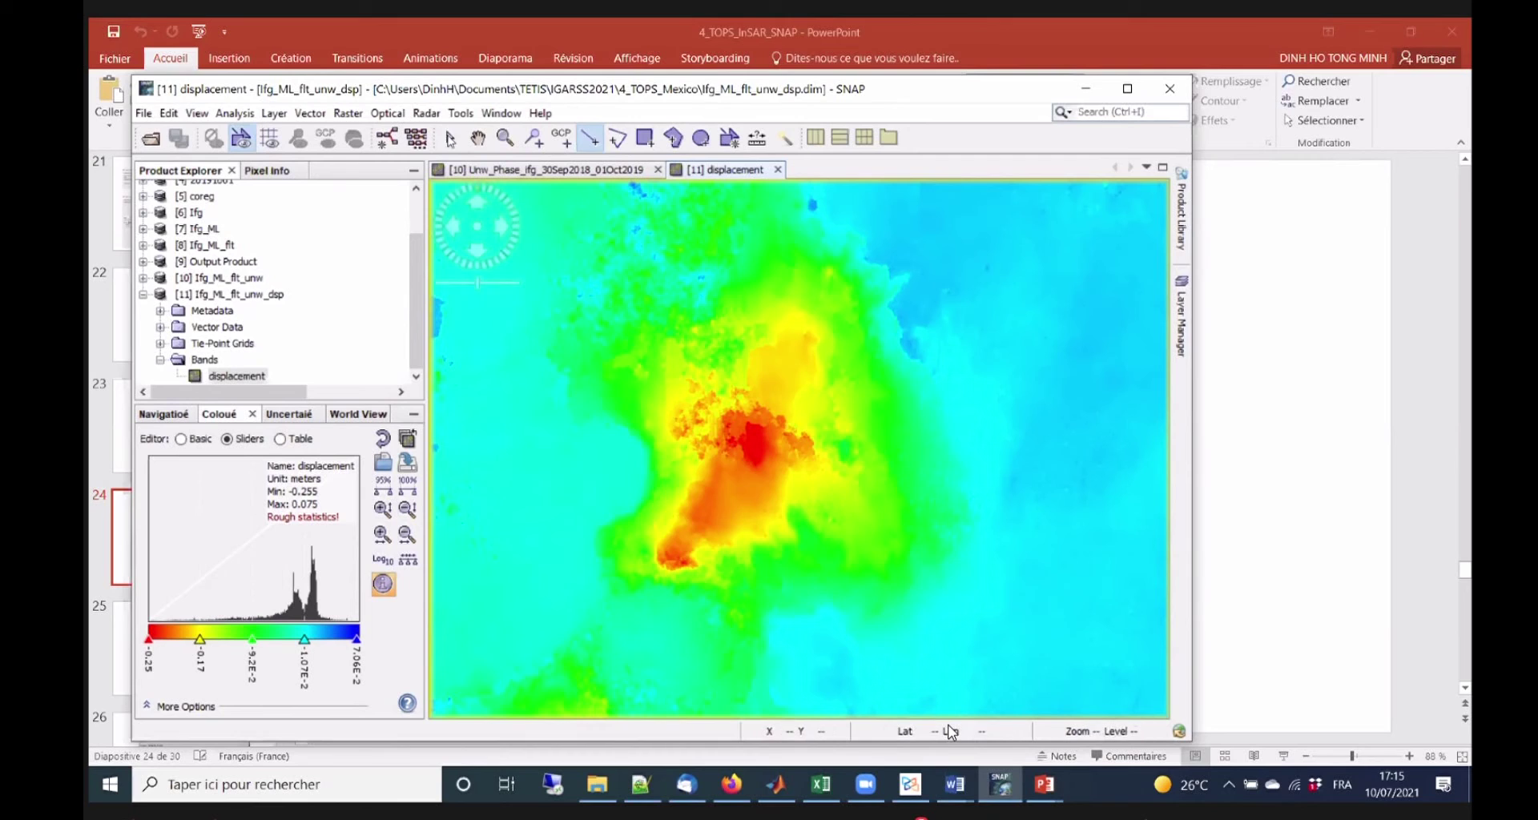
{"action": "left_click", "coordinate": [449, 138]}
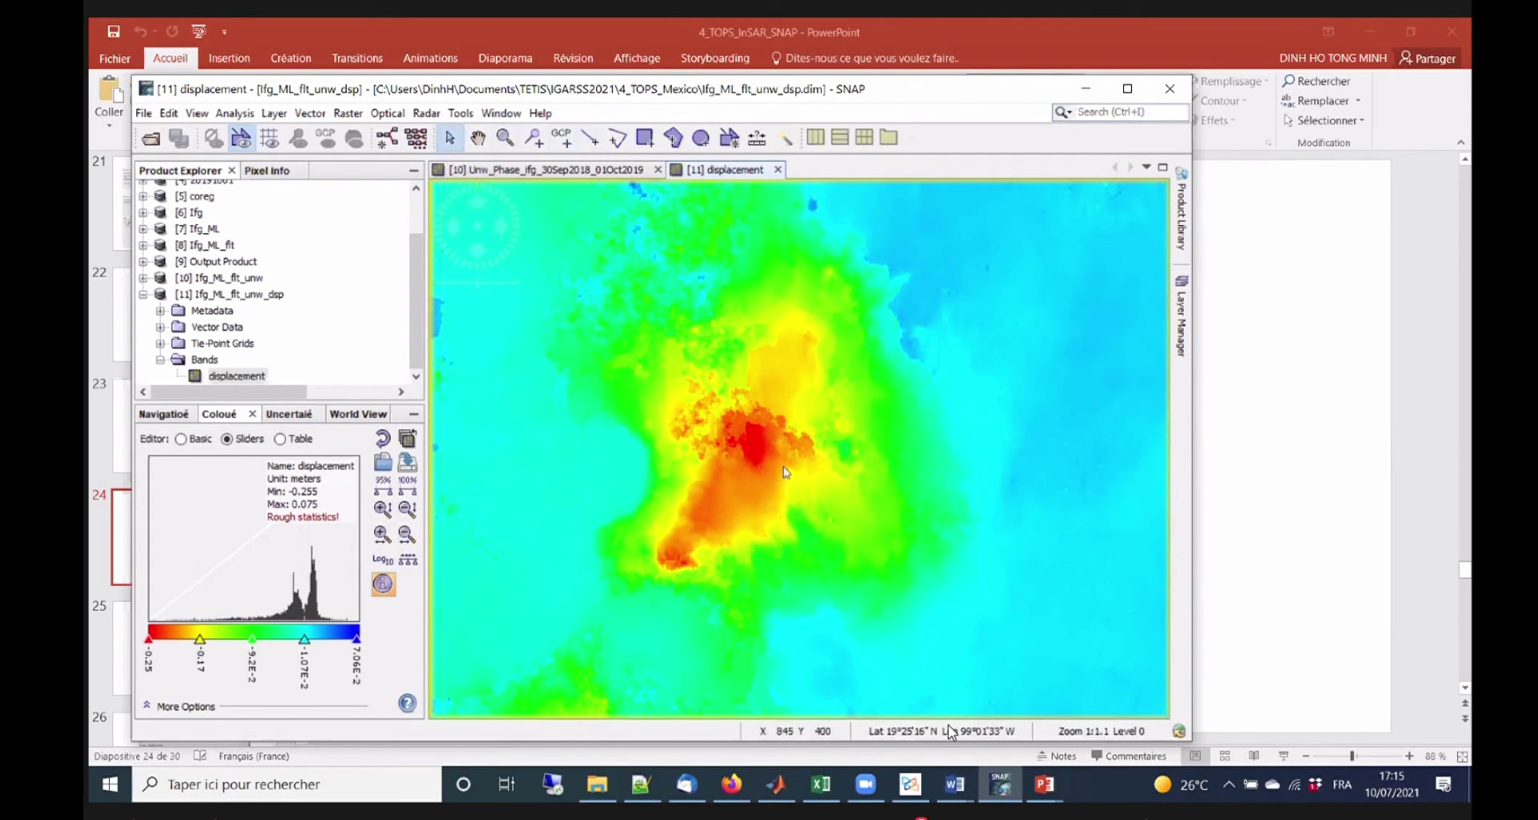
Draw a nearly horizontal line across the red subsidence centre and open the Profile Plot for displacement.
{"action": "left_click", "coordinate": [590, 140]}
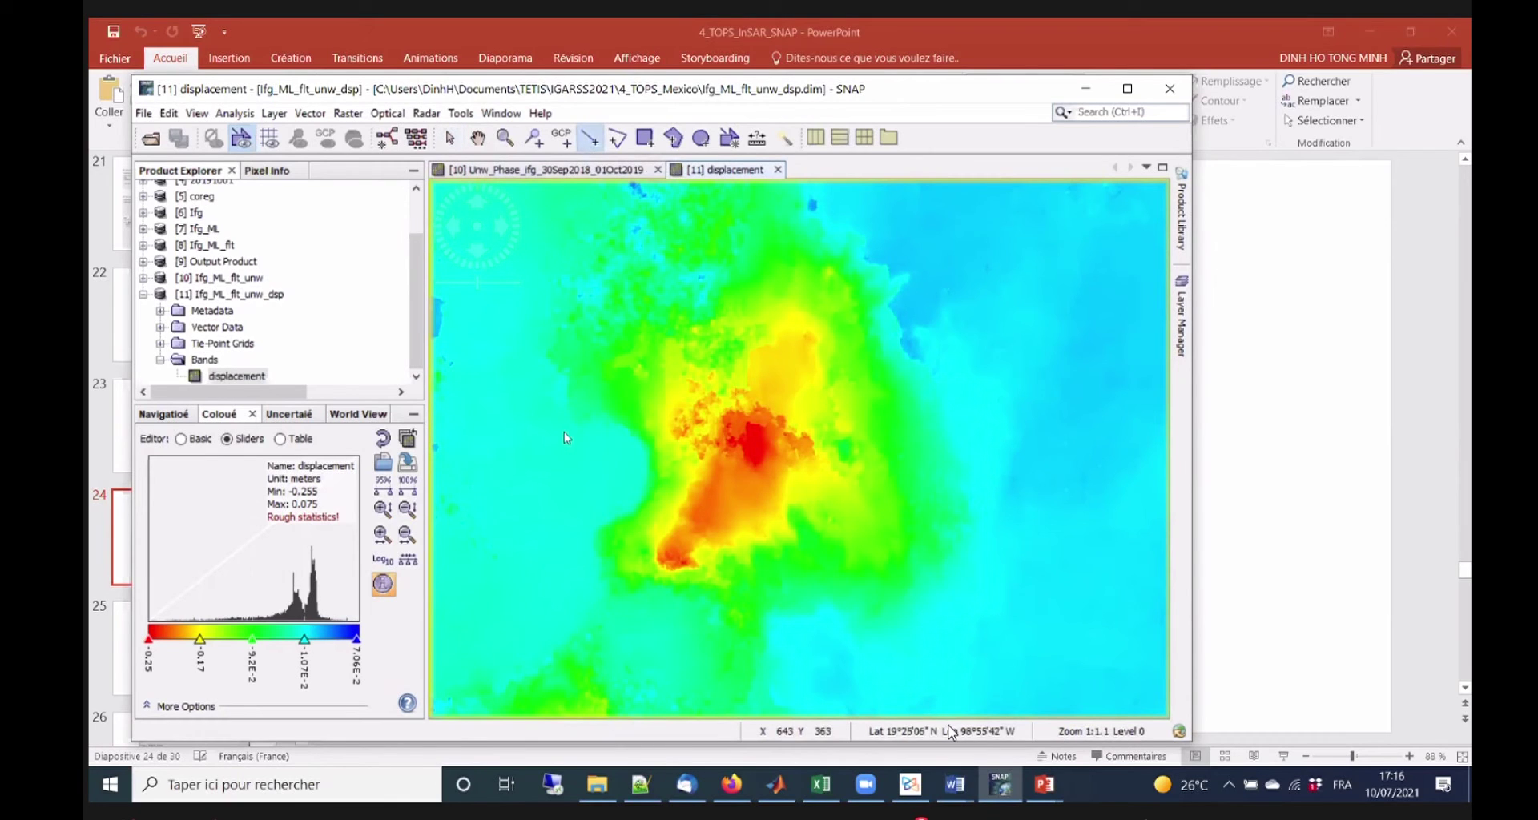
{"action": "left_click_drag", "start_coordinate": [540, 436], "coordinate": [1079, 448]}
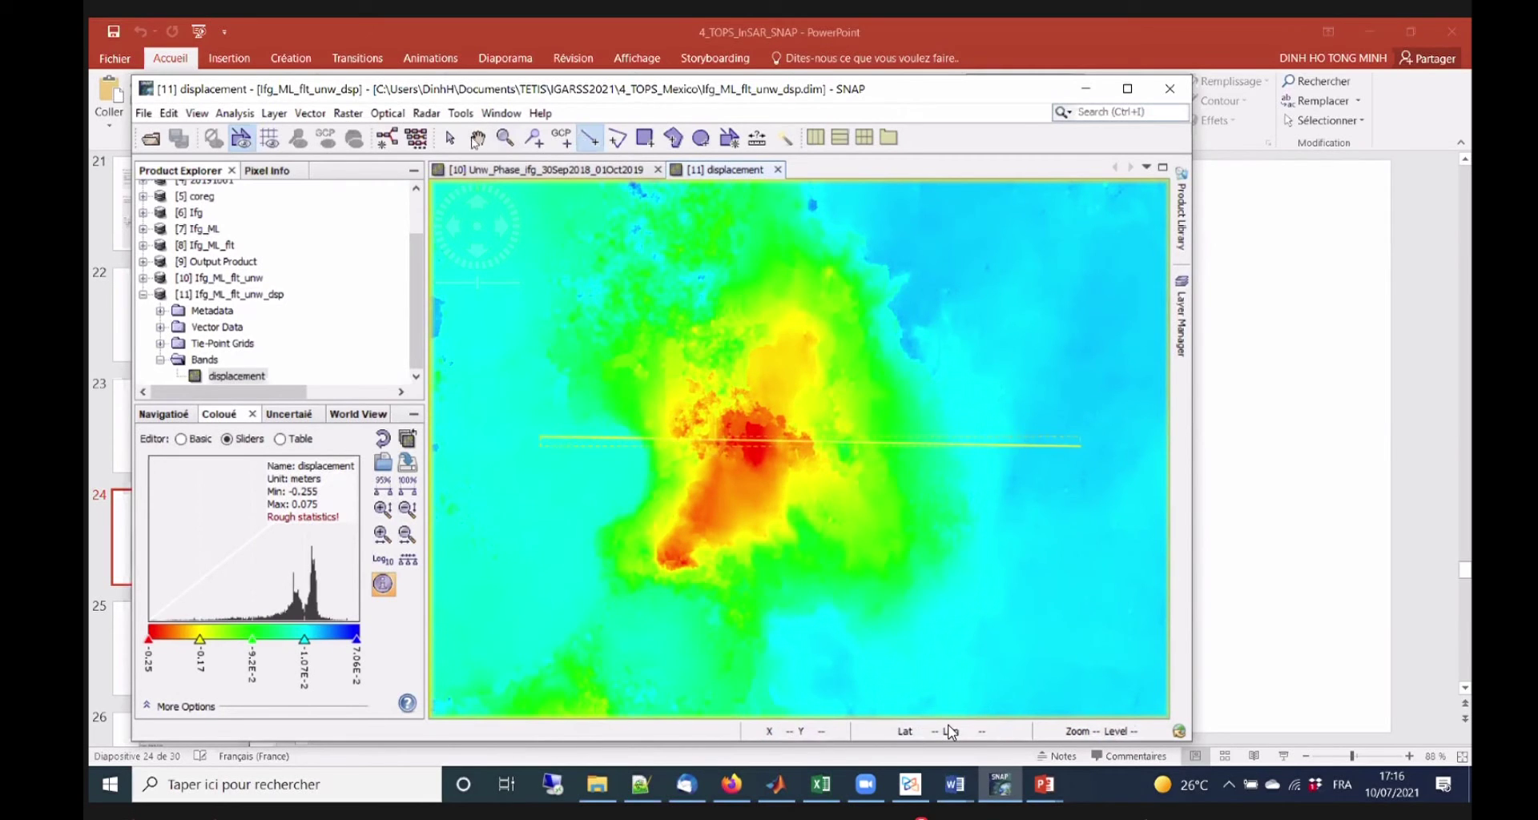
{"action": "left_click", "coordinate": [449, 138]}
{"action": "left_click", "coordinate": [557, 278]}
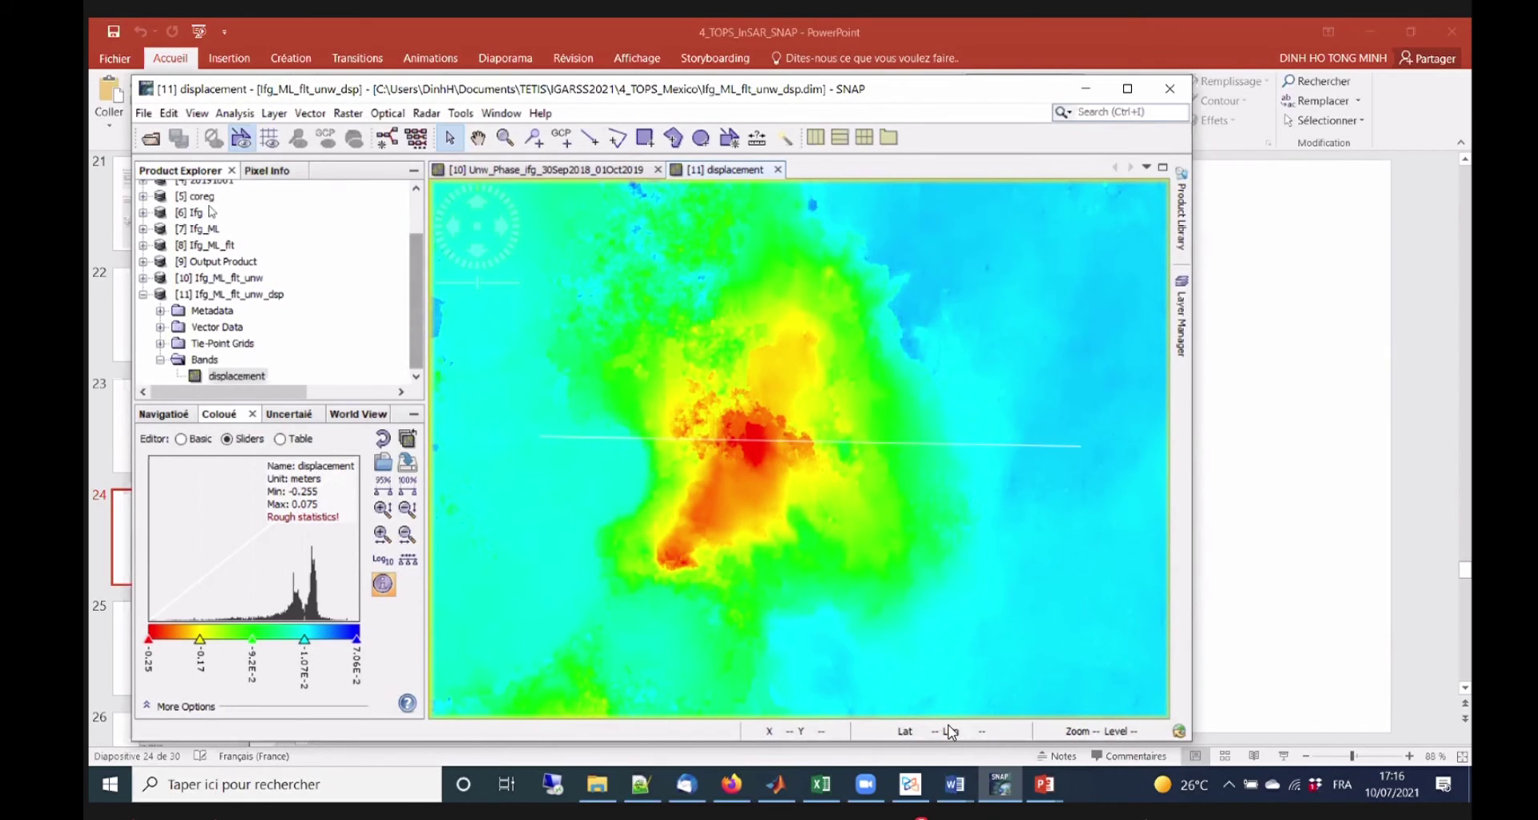
{"action": "left_click", "coordinate": [236, 113]}
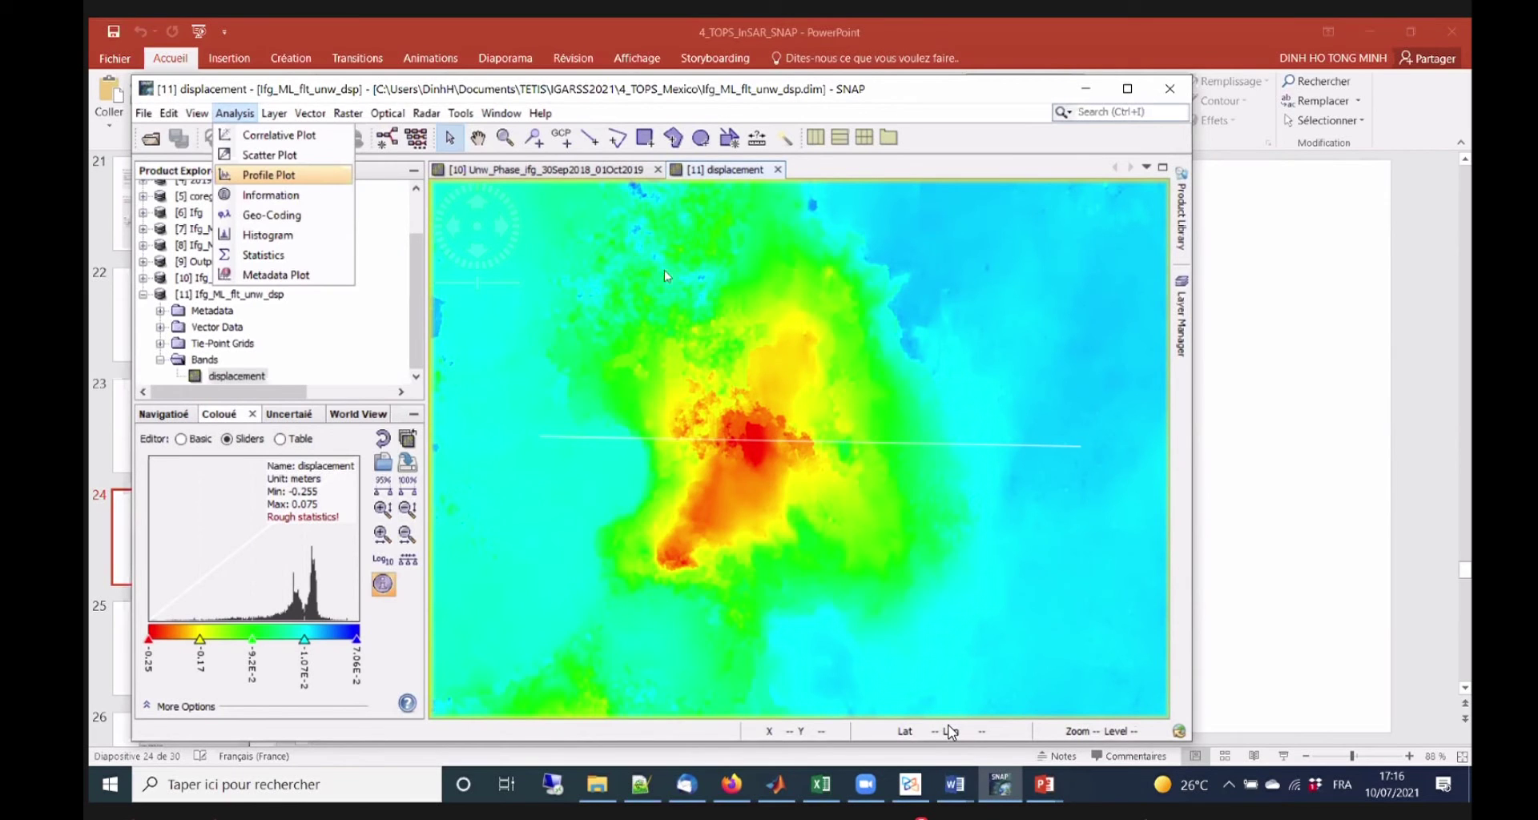
{"action": "key", "text": "Return"}
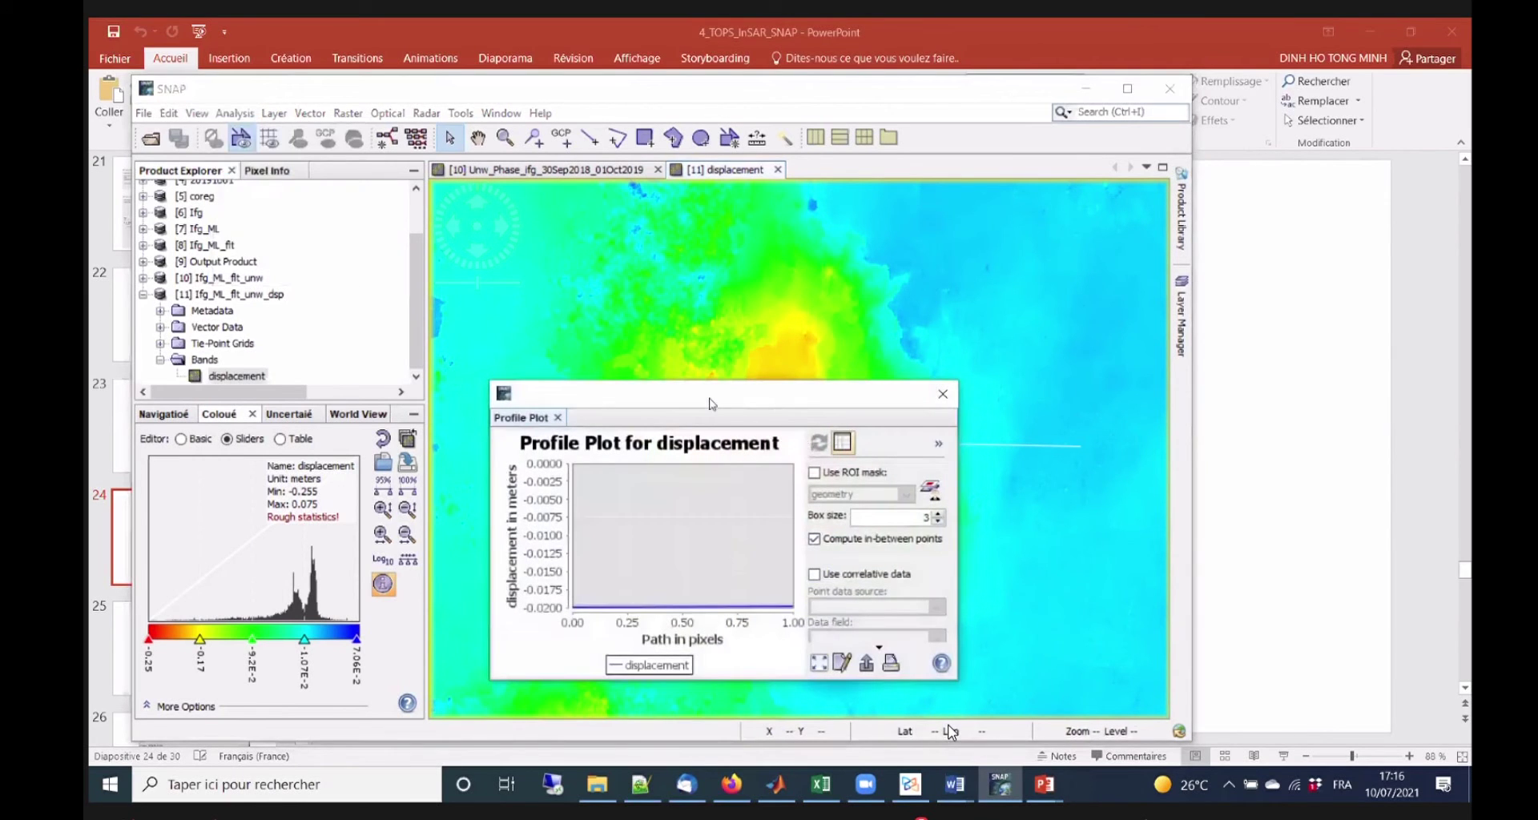
Try using the geometry ROI mask for the profile plot, check it in the Mask Manager and close the plot.
{"action": "left_click_drag", "start_coordinate": [712, 405], "coordinate": [771, 514]}
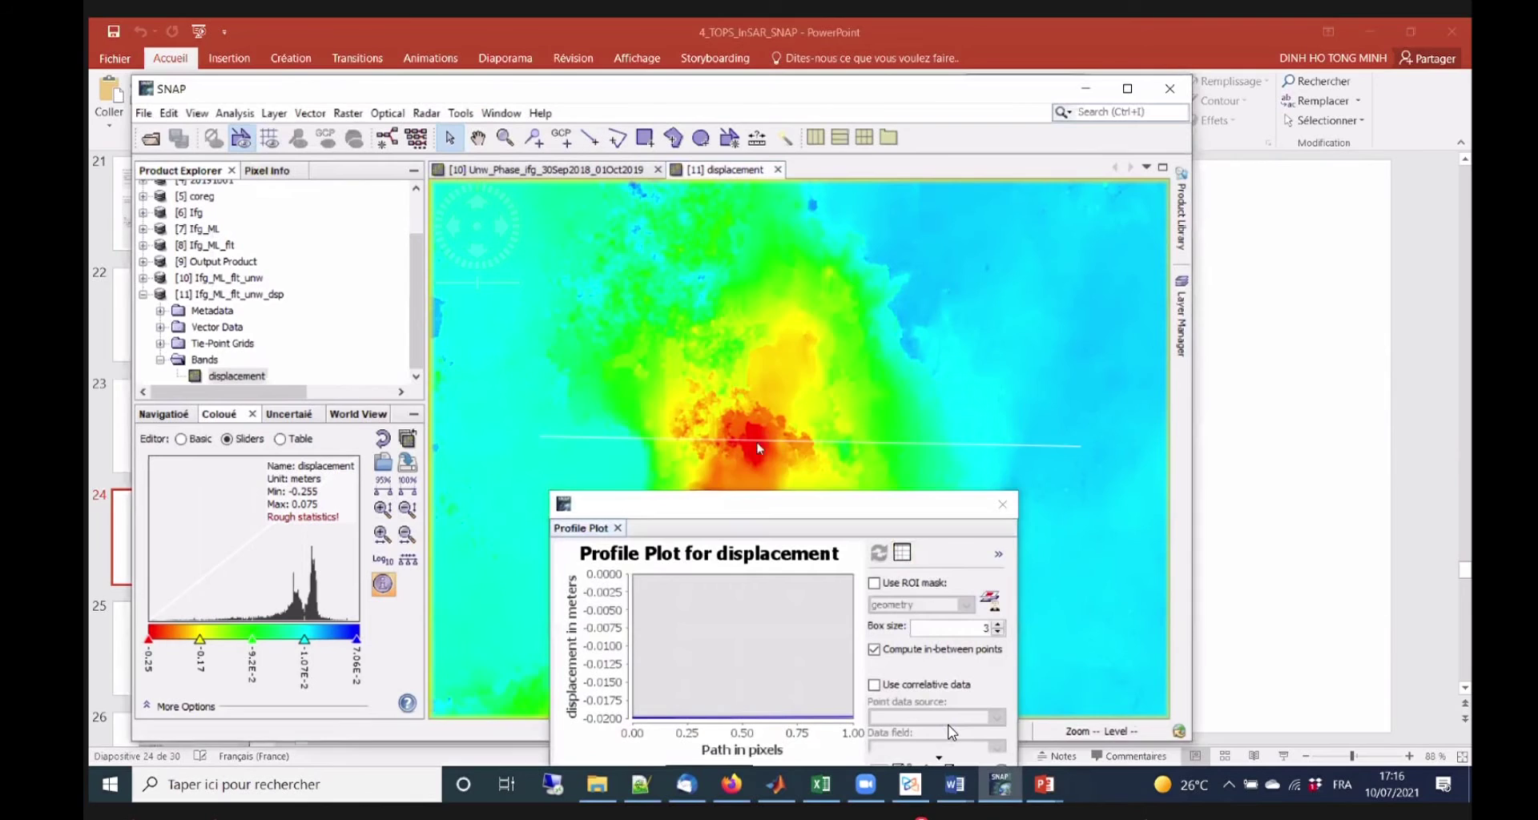
{"action": "left_click_drag", "start_coordinate": [734, 515], "coordinate": [684, 442]}
{"action": "left_click", "coordinate": [808, 522]}
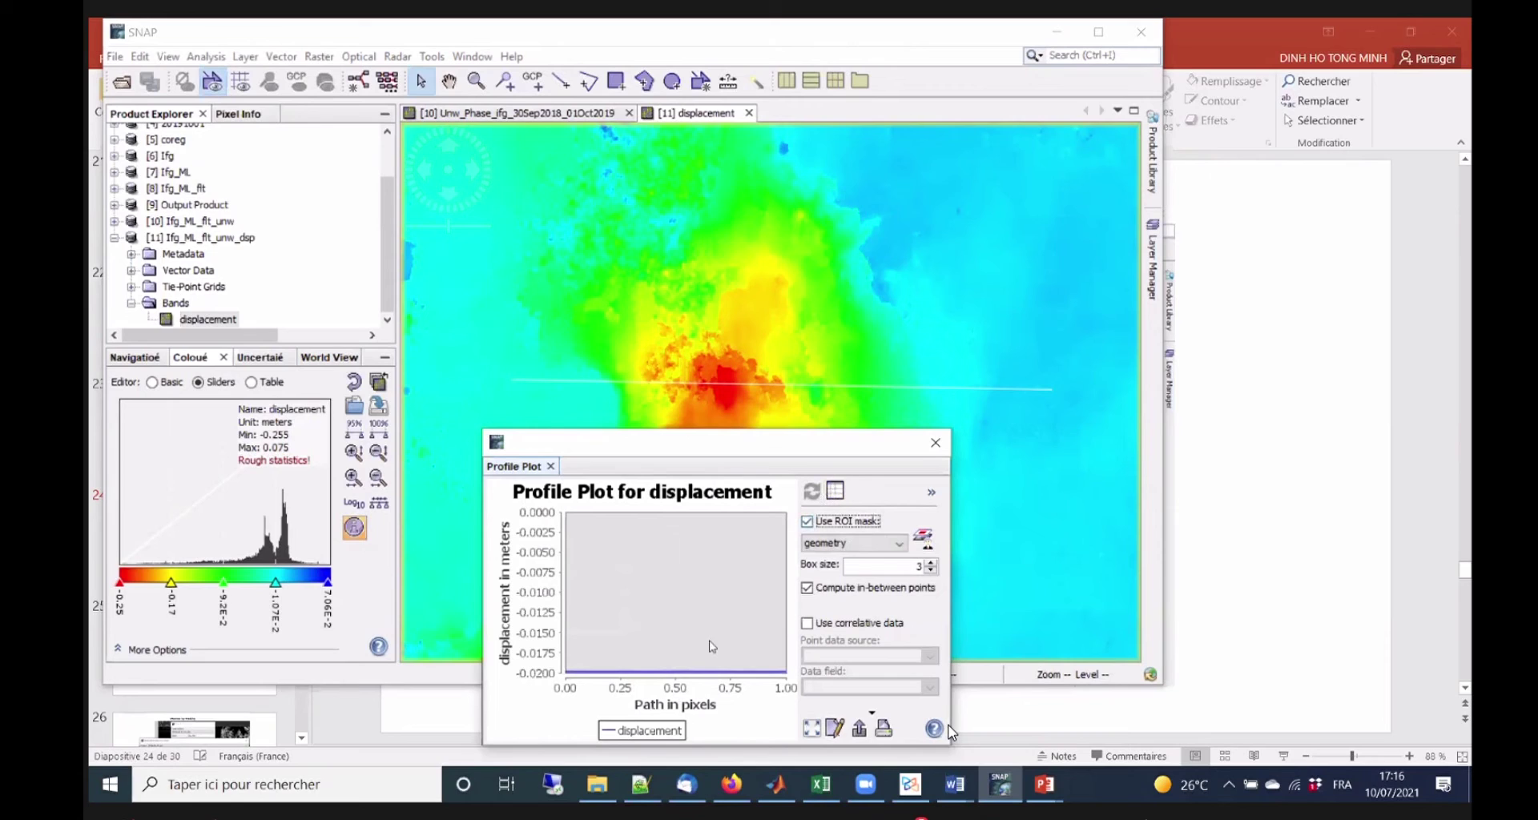
{"action": "left_click", "coordinate": [901, 543]}
{"action": "left_click", "coordinate": [944, 541]}
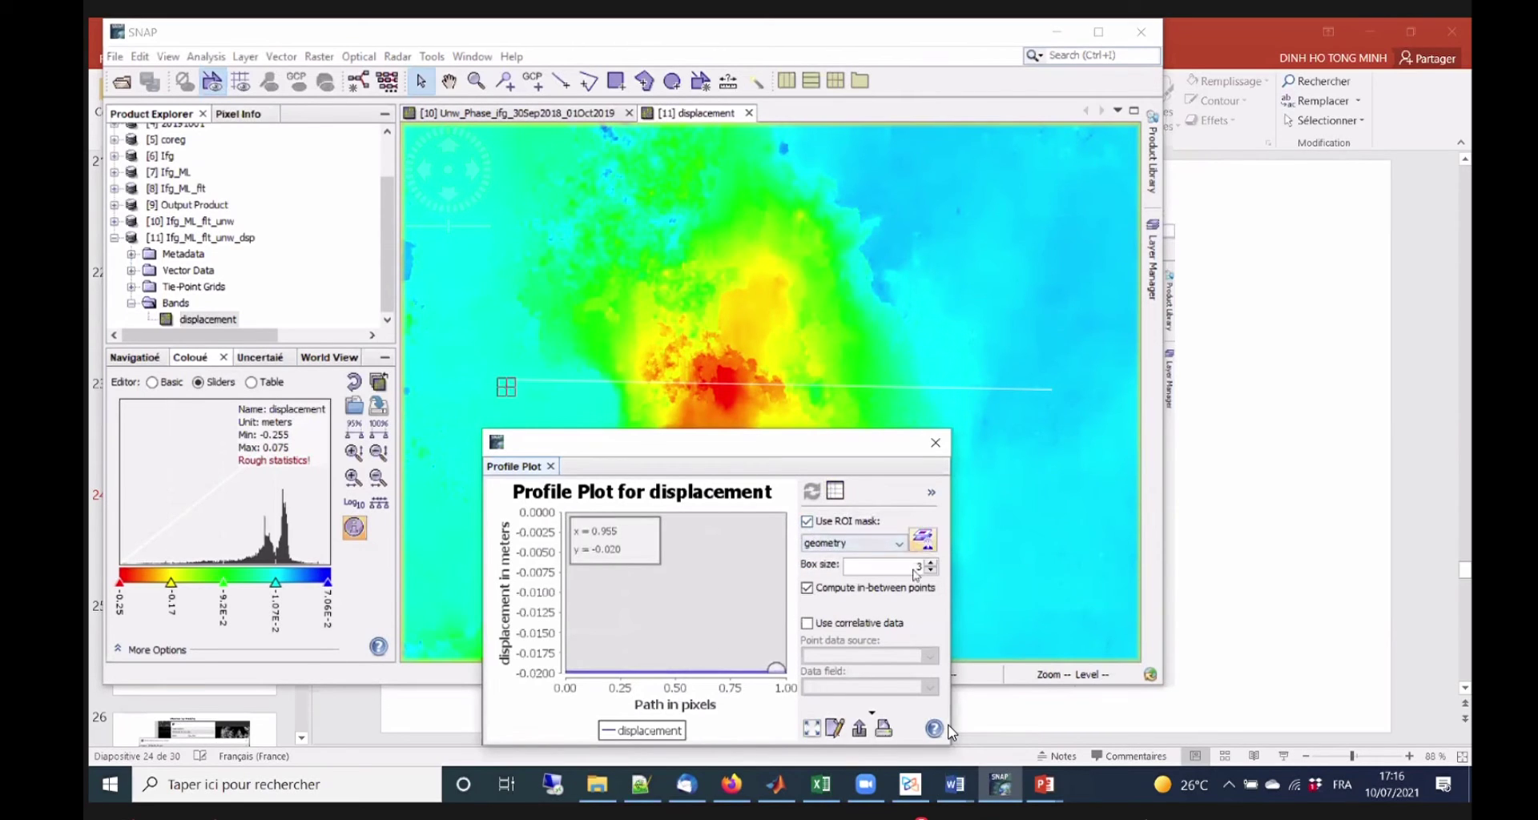
{"action": "left_click", "coordinate": [925, 541]}
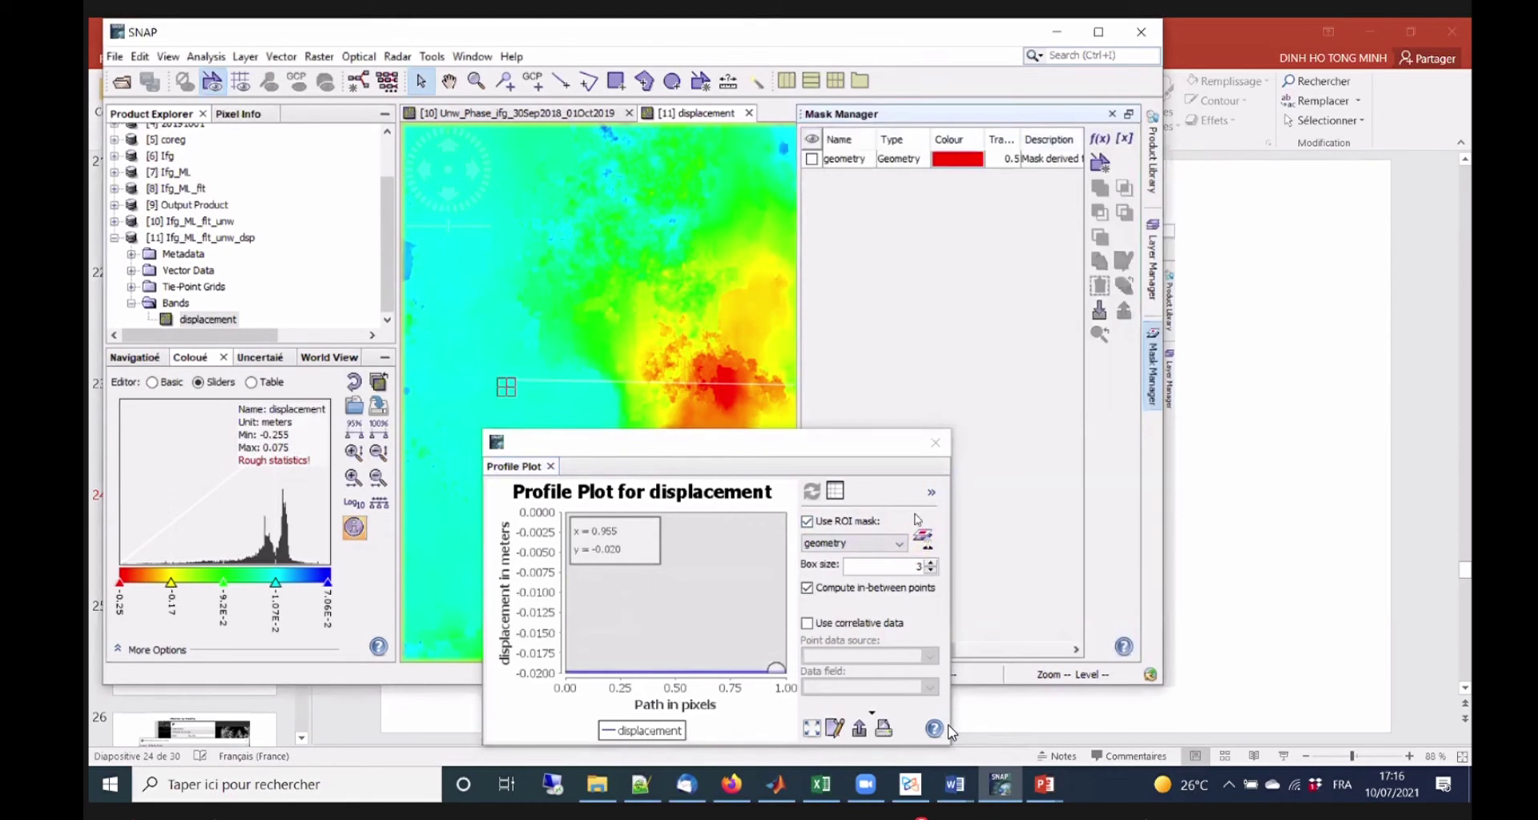
{"action": "left_click_drag", "start_coordinate": [635, 441], "coordinate": [606, 419]}
{"action": "left_click", "coordinate": [905, 422]}
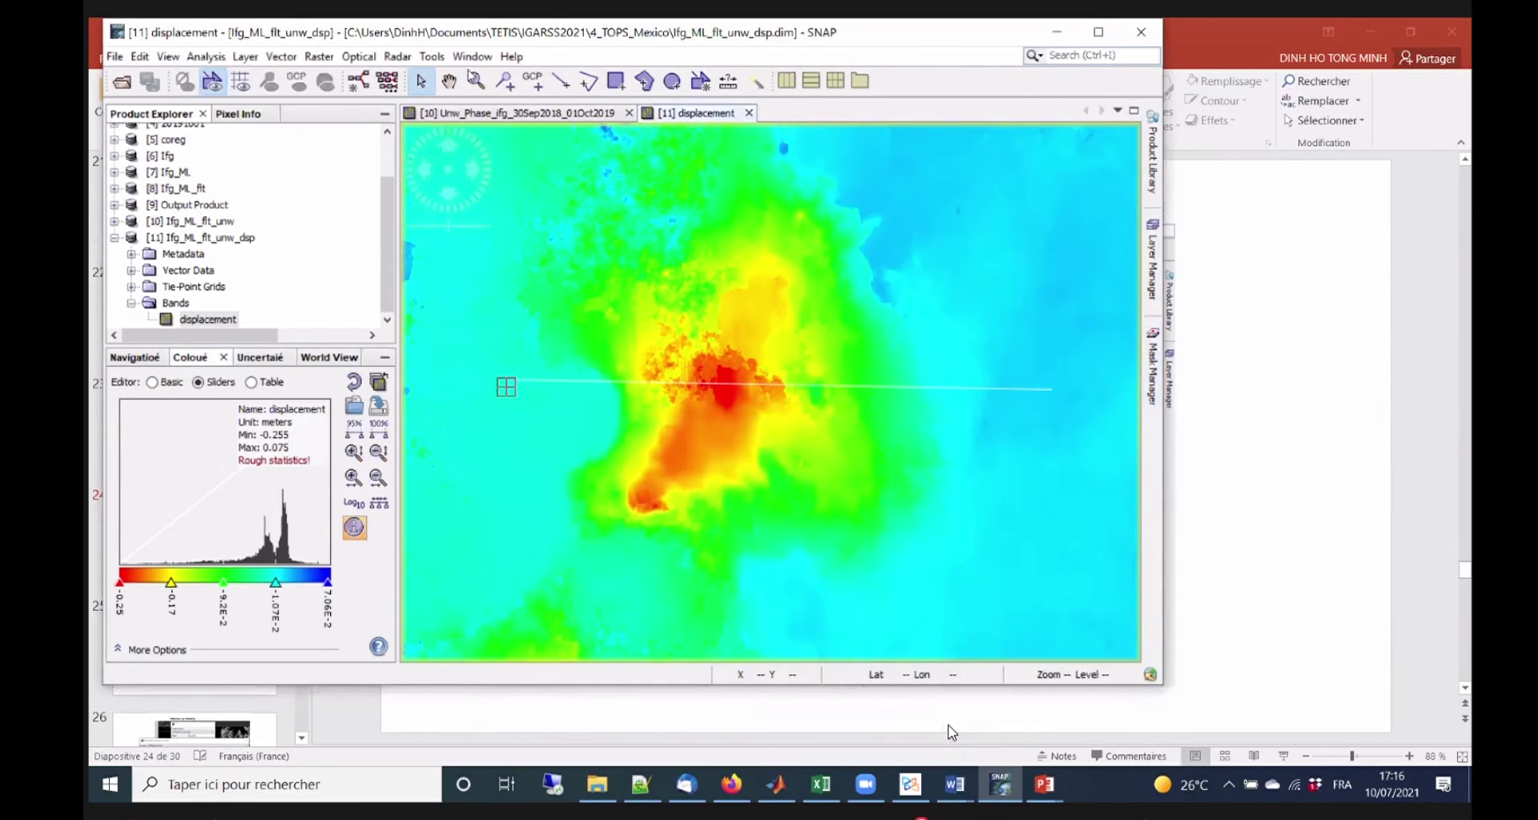
Undo the profile line drawn across the subsidence centre.
{"action": "mouse_move", "coordinate": [470, 323]}
{"action": "left_mouse_down"}
{"action": "mouse_move", "coordinate": [939, 480]}
{"action": "mouse_move", "coordinate": [1040, 486]}
{"action": "left_mouse_up"}
{"action": "key", "text": "ctrl+z"}
{"action": "key", "text": "ctrl+z"}
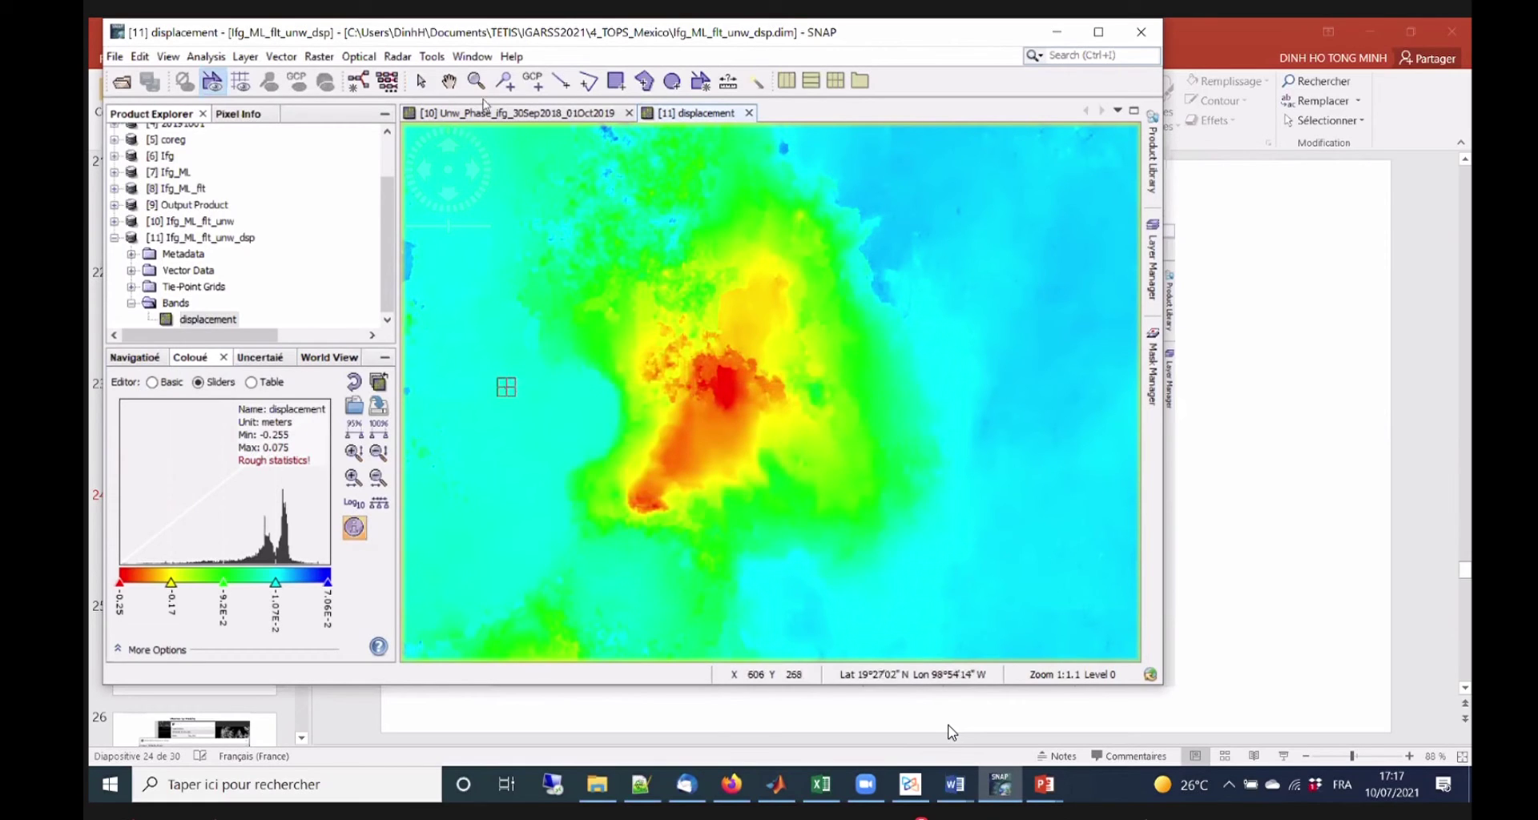
{"action": "left_click", "coordinate": [562, 80]}
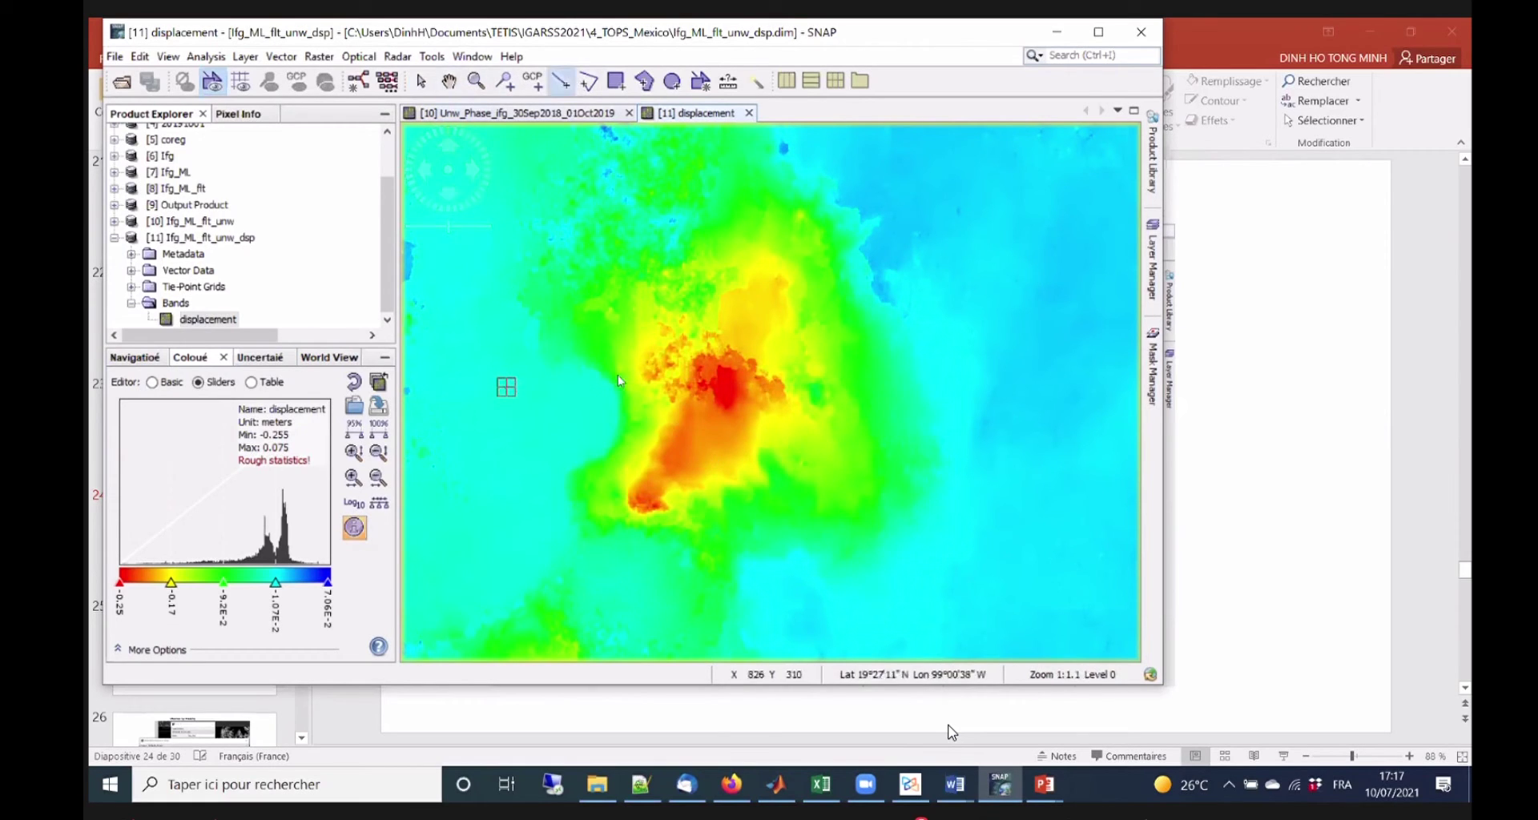
{"action": "left_click_drag", "start_coordinate": [972, 383], "coordinate": [1039, 382]}
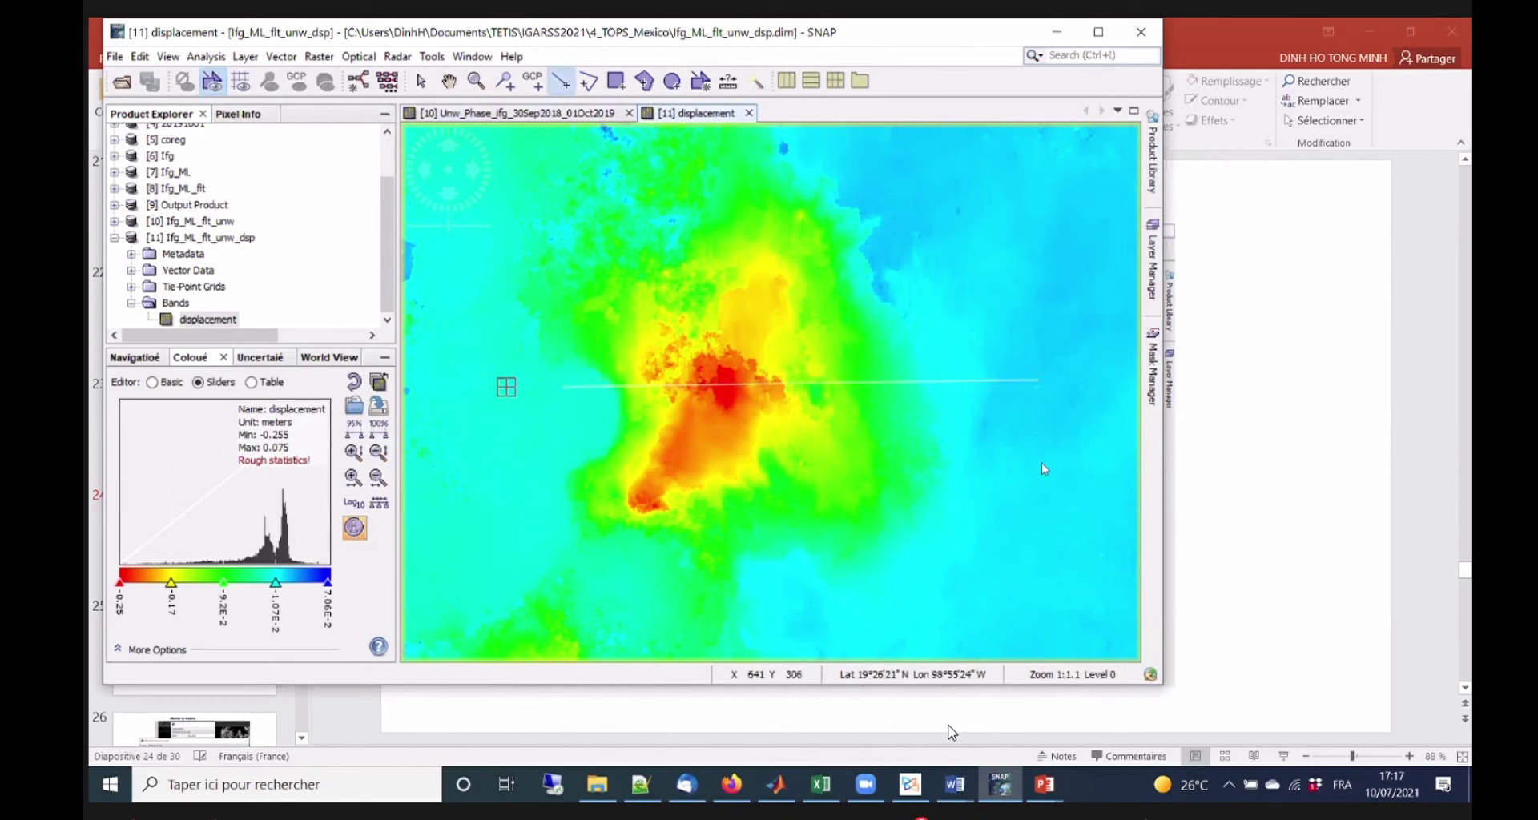
{"action": "left_click_drag", "start_coordinate": [1001, 338], "coordinate": [538, 331]}
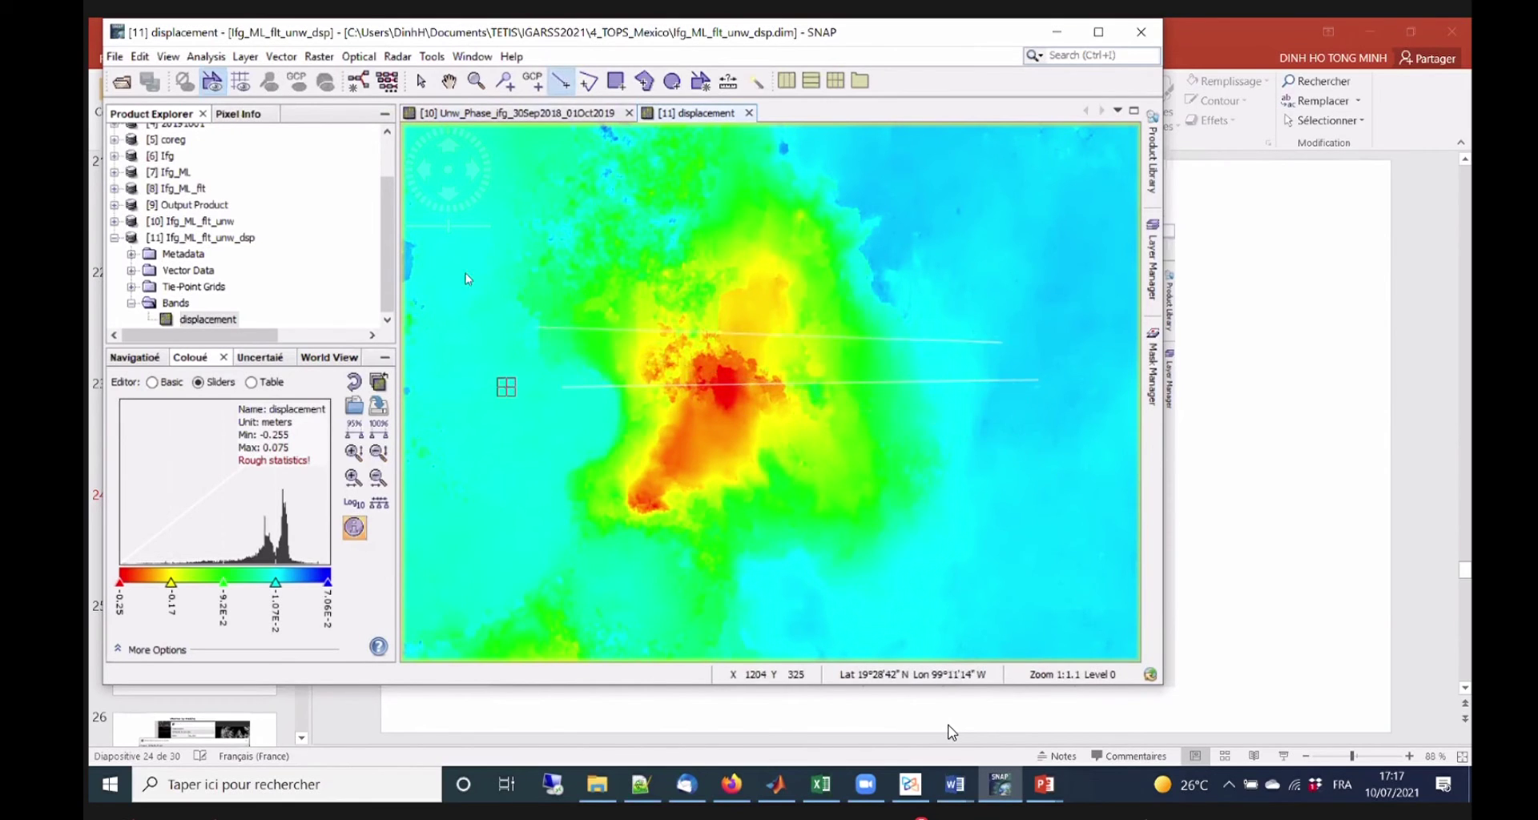
{"action": "left_click", "coordinate": [422, 80]}
{"action": "left_click_drag", "start_coordinate": [450, 248], "coordinate": [1138, 548]}
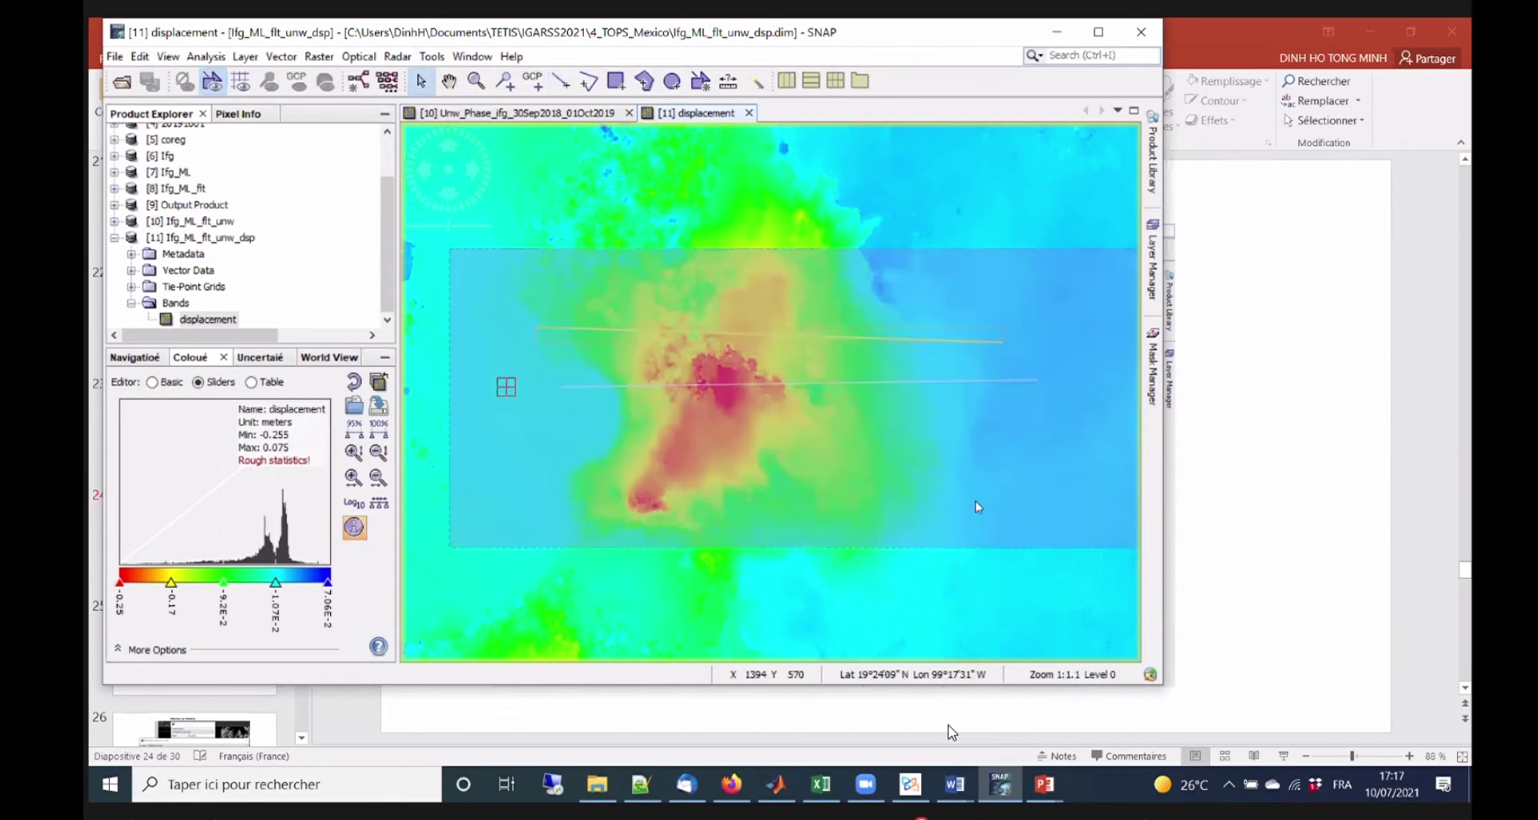
{"action": "key", "text": "Delete"}
Draw a horizontal line across the red subsidence centre and plot its displacement profile, switching the geometry ROI mask off and on again.
{"action": "left_click", "coordinate": [561, 81]}
{"action": "left_click_drag", "start_coordinate": [971, 390], "coordinate": [1039, 387]}
{"action": "left_click", "coordinate": [206, 56]}
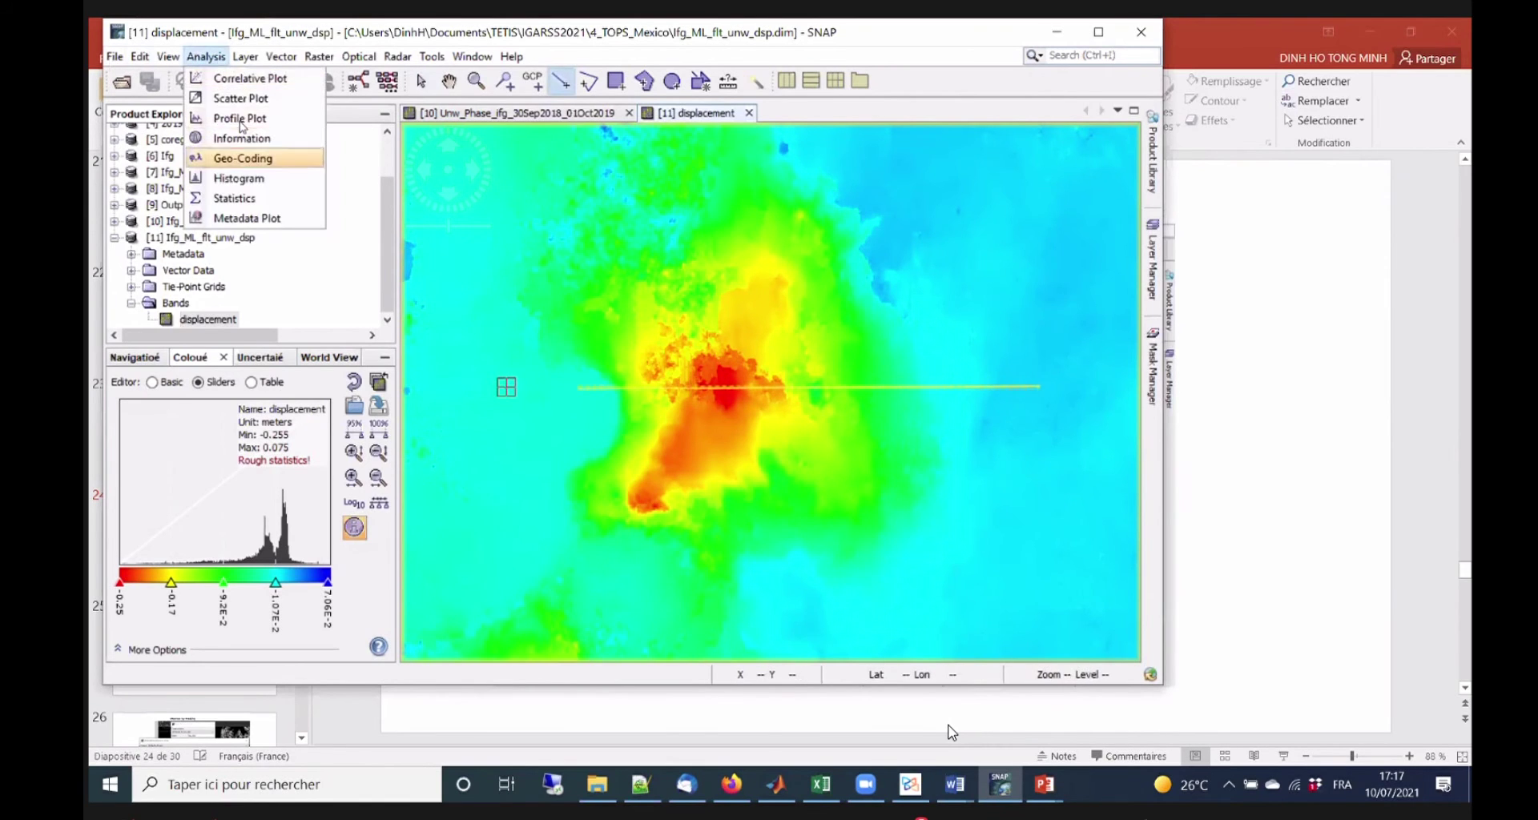
{"action": "left_click", "coordinate": [242, 120]}
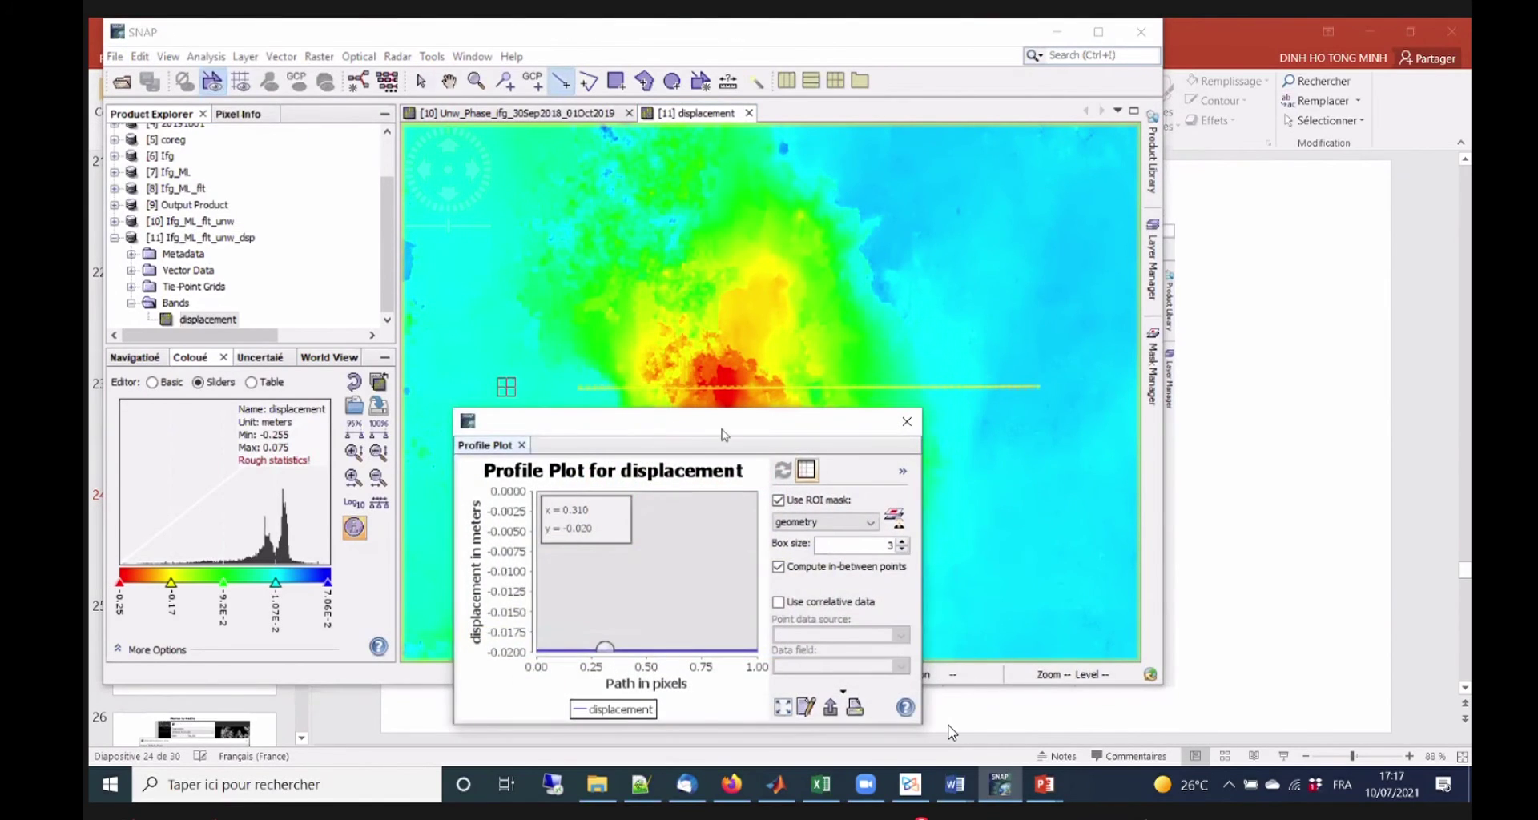
{"action": "left_click_drag", "start_coordinate": [689, 434], "coordinate": [736, 439]}
{"action": "left_click", "coordinate": [826, 507]}
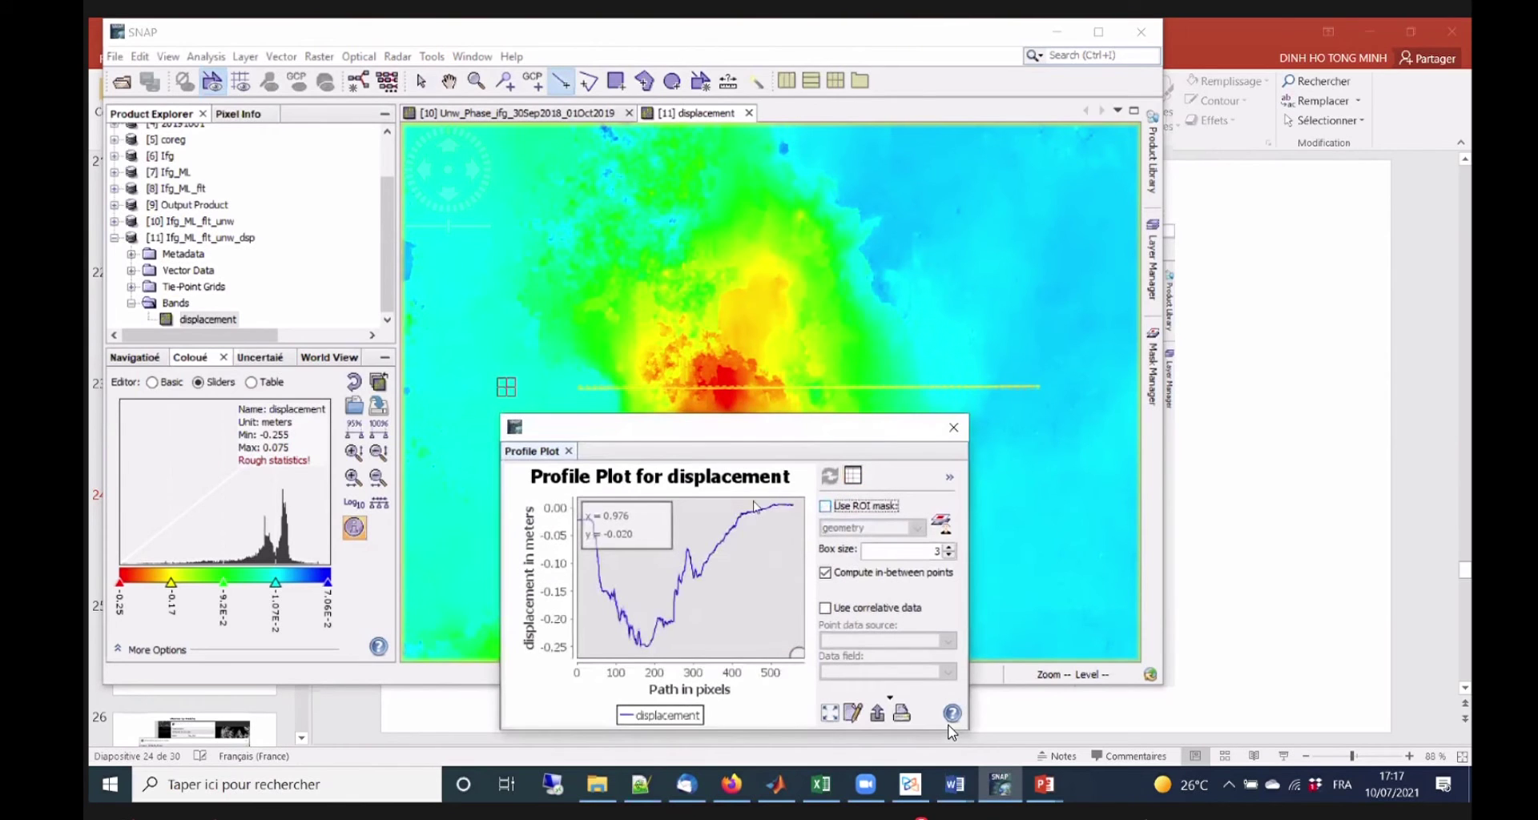
{"action": "left_click", "coordinate": [828, 510]}
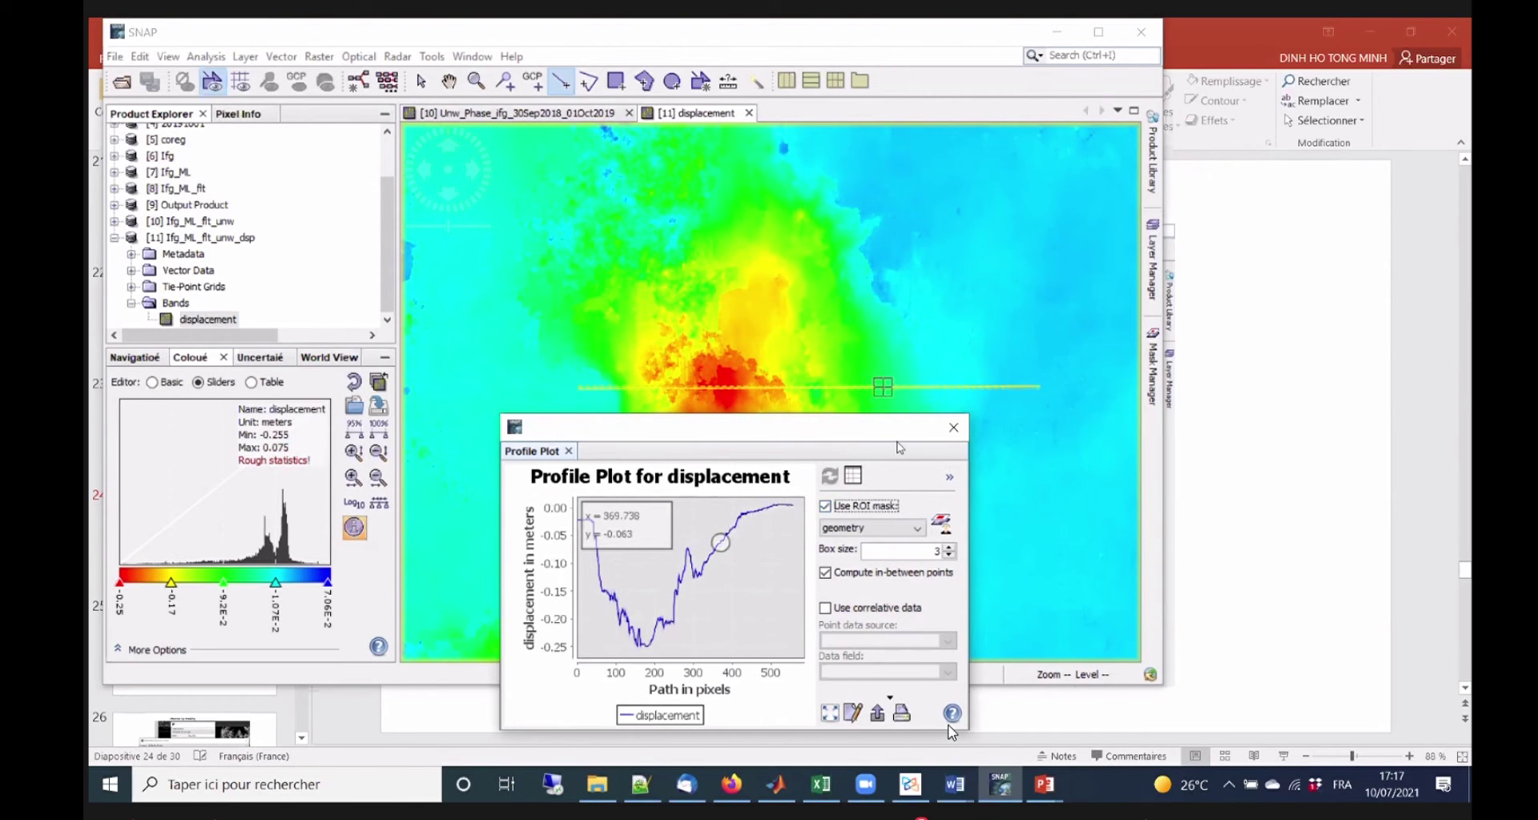
Close the profile plot and delete the horizontal profile line across the subsidence centre.
{"action": "left_click", "coordinate": [953, 428]}
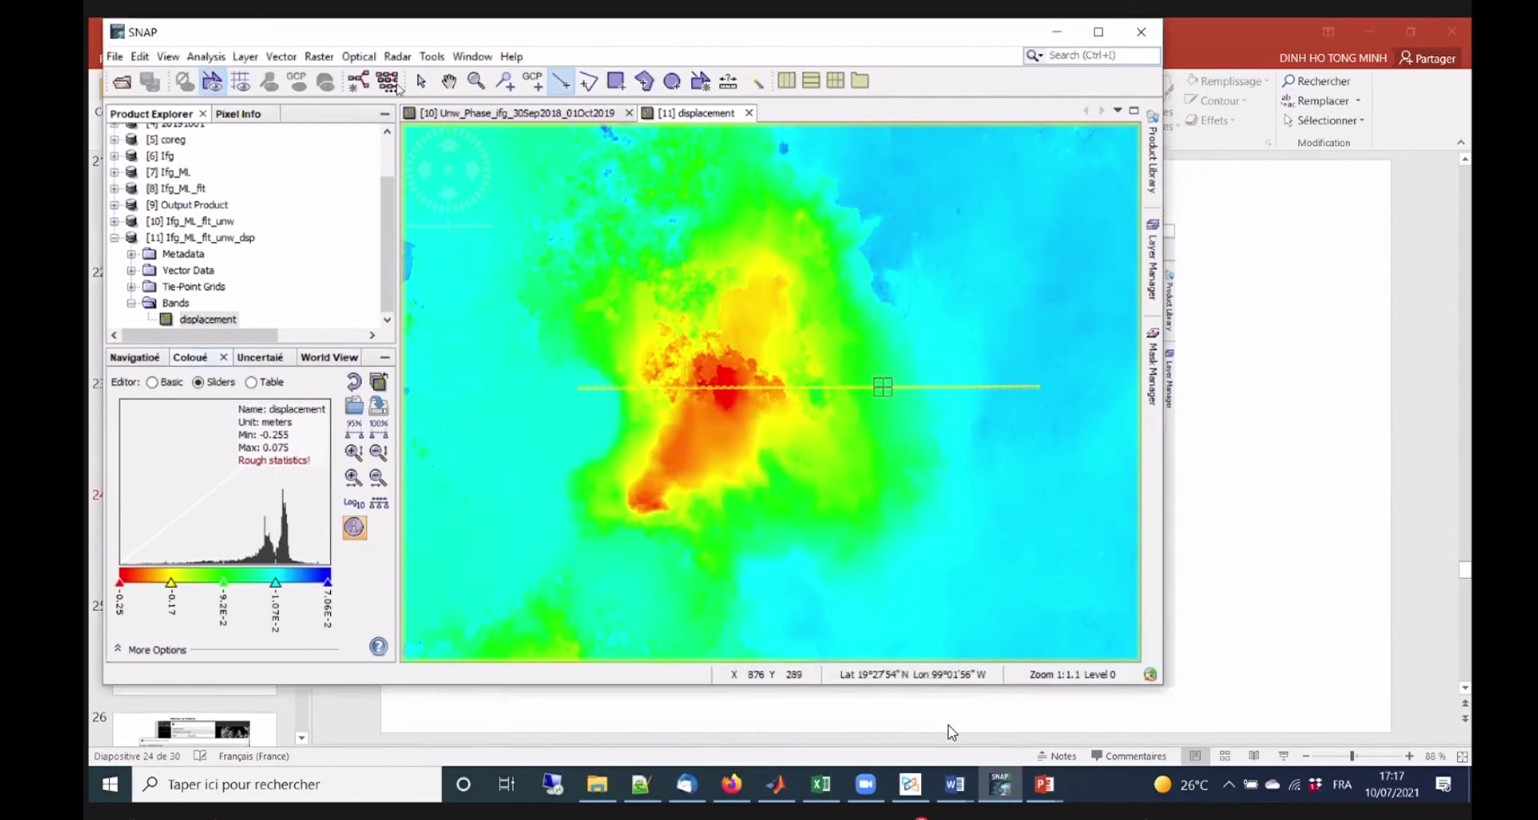
{"action": "left_click", "coordinate": [421, 81]}
{"action": "left_click_drag", "start_coordinate": [480, 298], "coordinate": [1094, 525]}
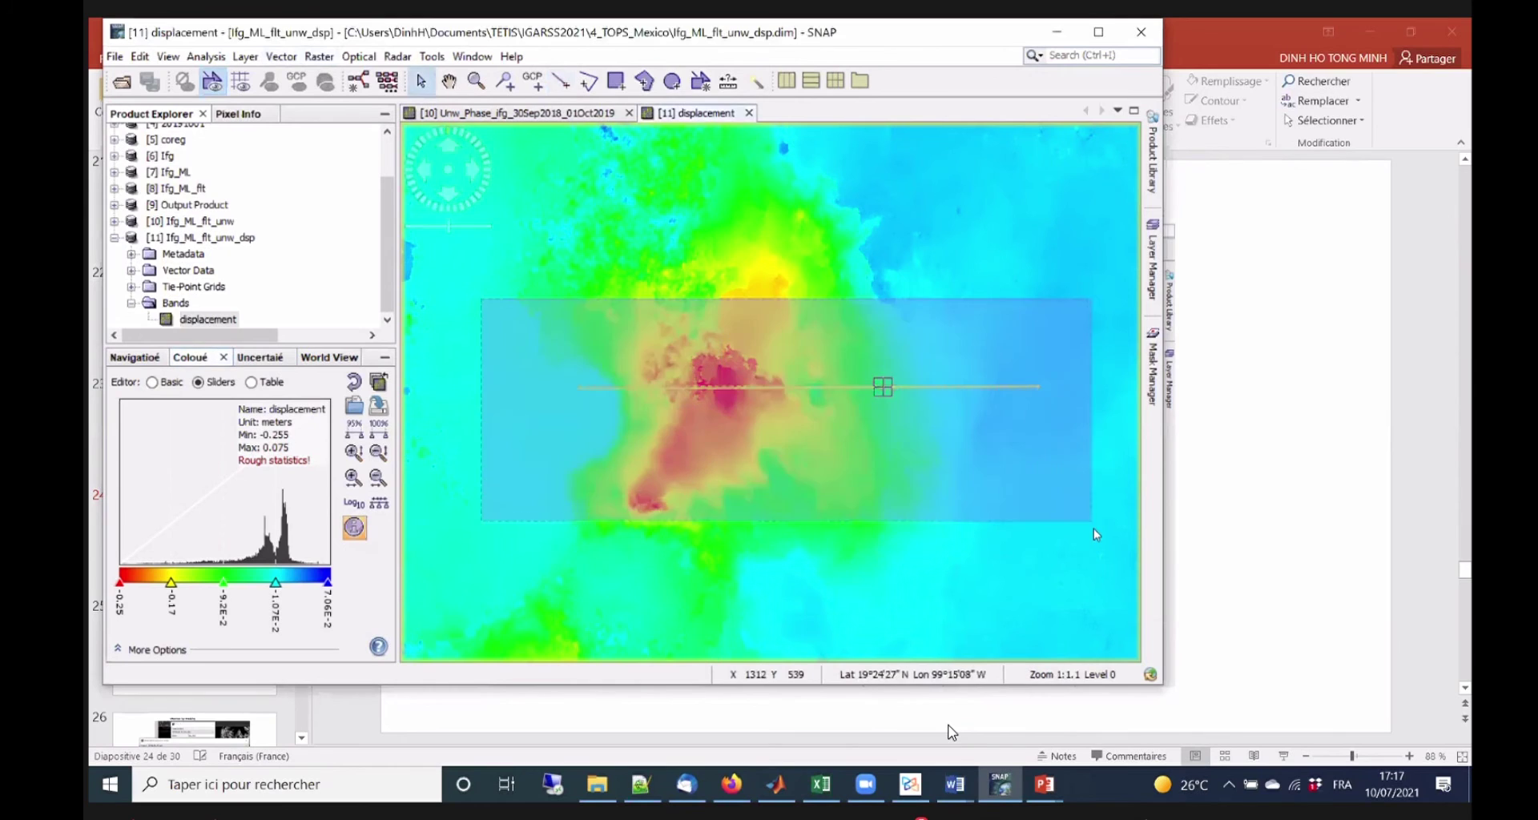
{"action": "key", "text": "Delete"}
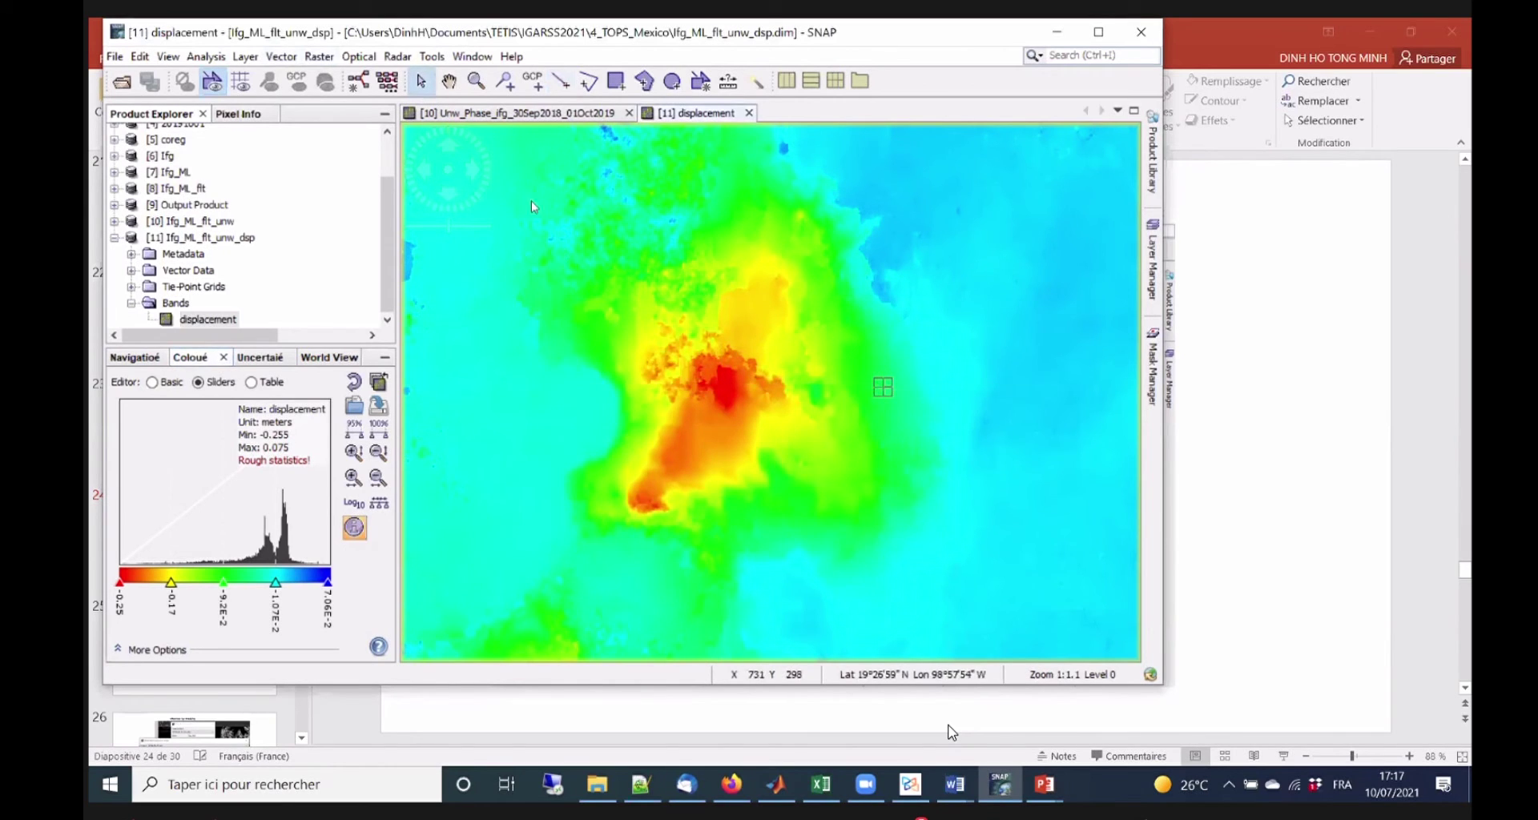
Draw a longer, nearly horizontal line across the red subsidence centre, plot its displacement profile and close the plot.
{"action": "left_click", "coordinate": [561, 81]}
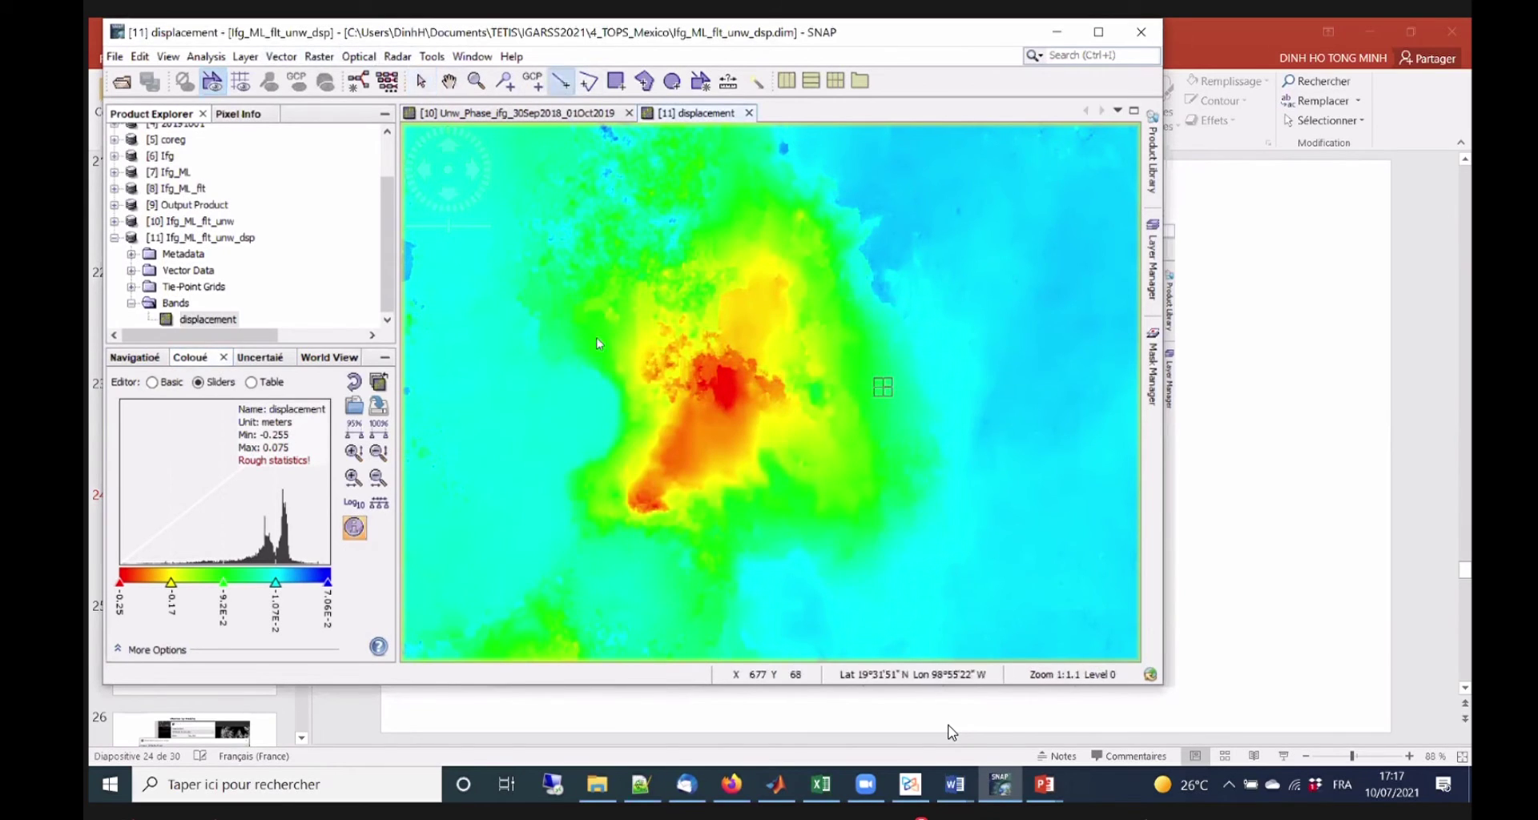
{"action": "left_click_drag", "start_coordinate": [462, 393], "coordinate": [1064, 380]}
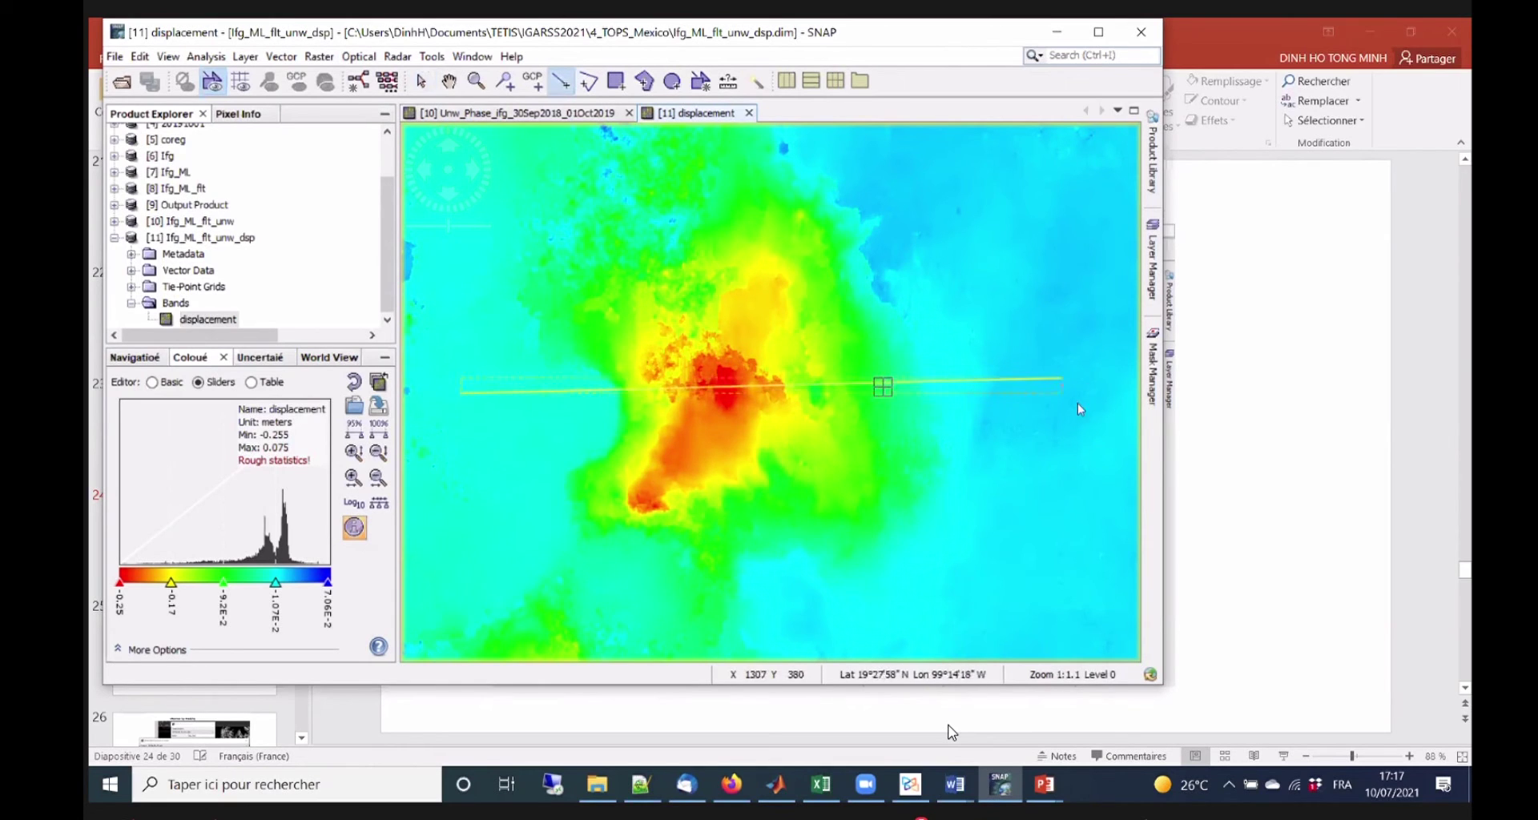
{"action": "left_click", "coordinate": [206, 56]}
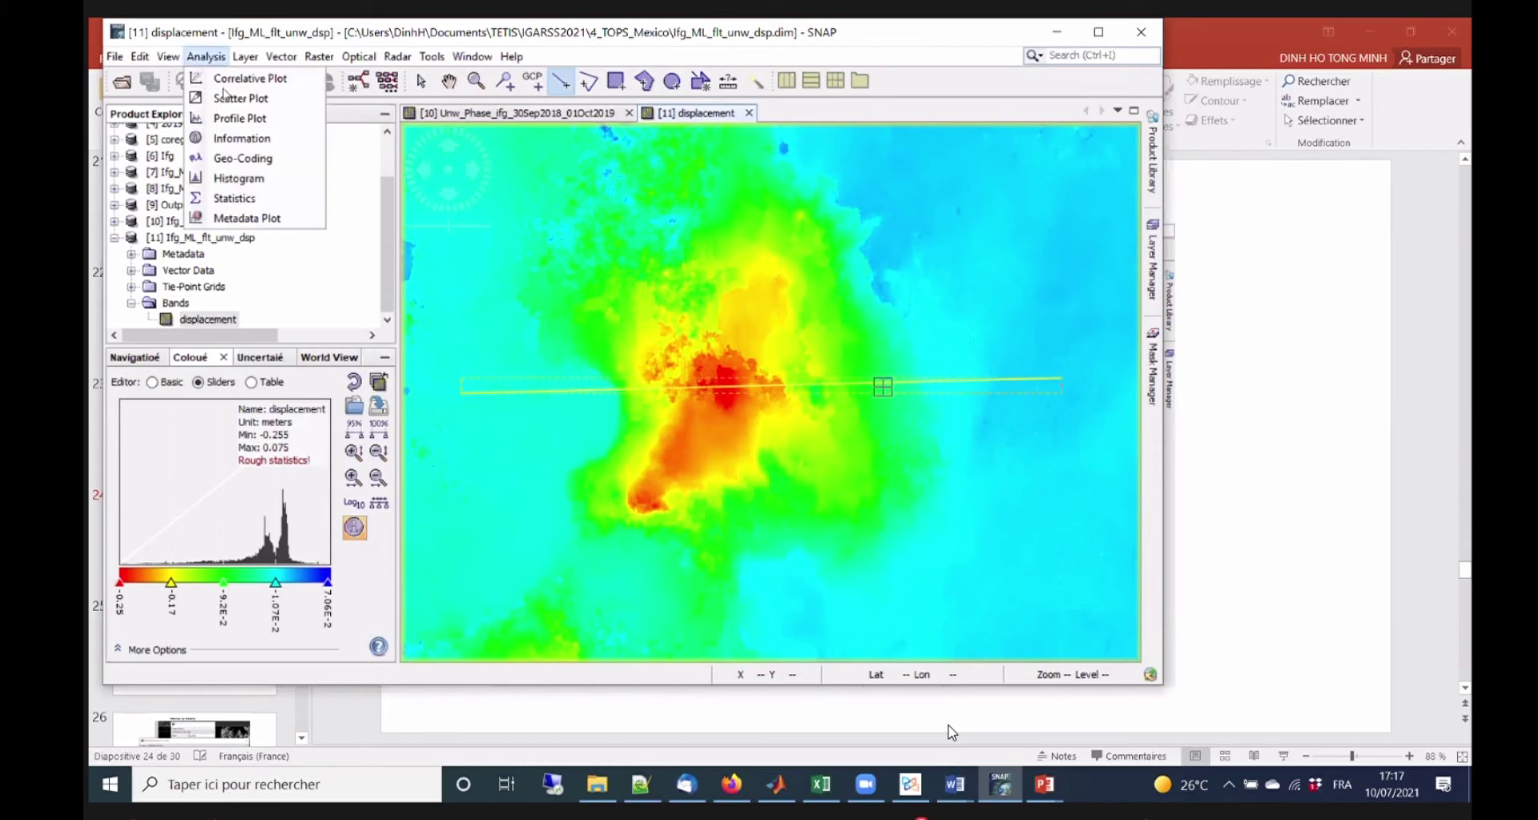
{"action": "left_click", "coordinate": [238, 119]}
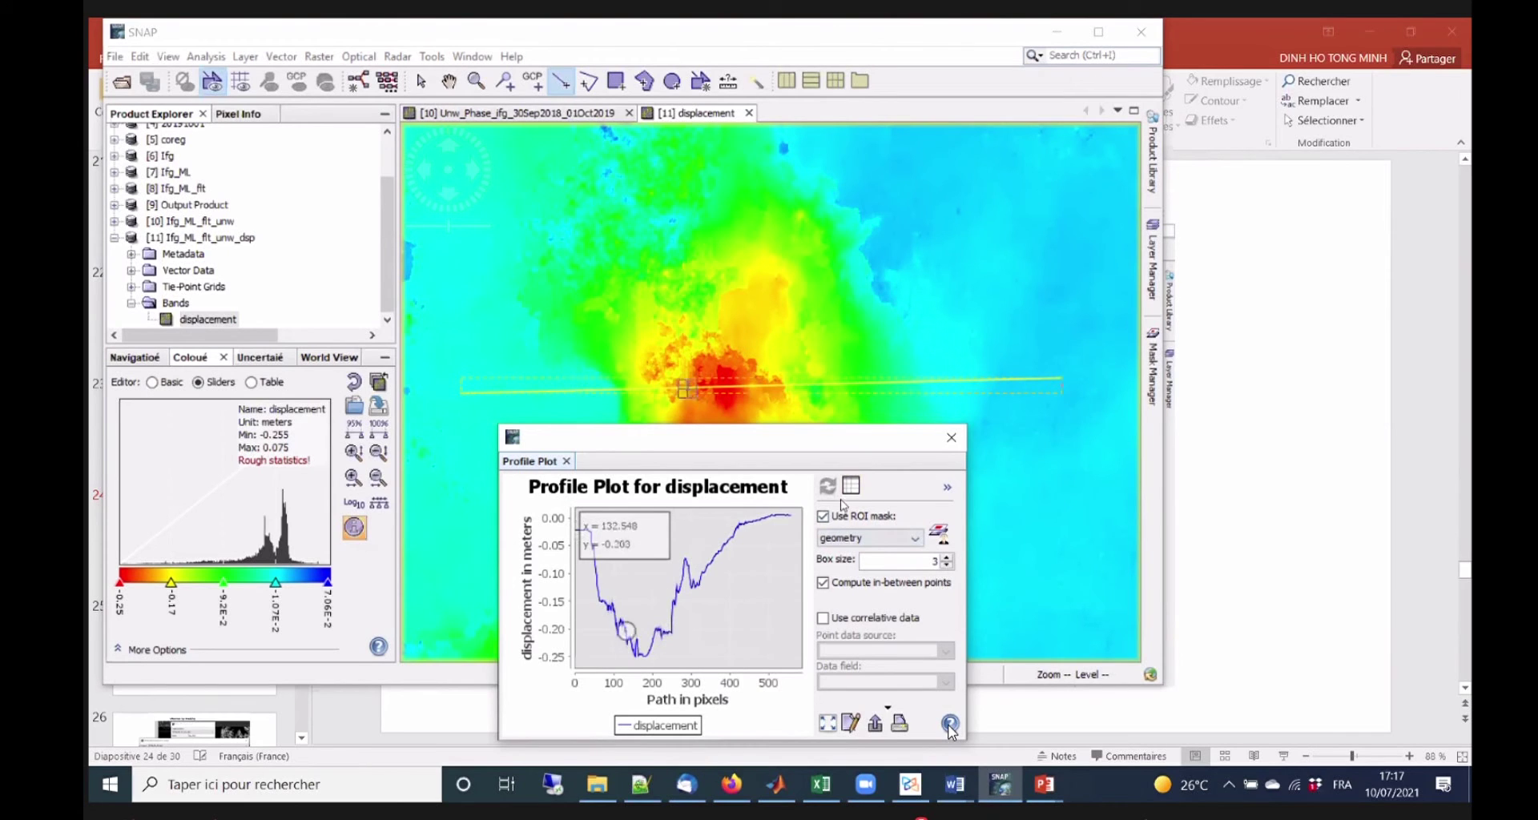
{"action": "left_click", "coordinate": [952, 437]}
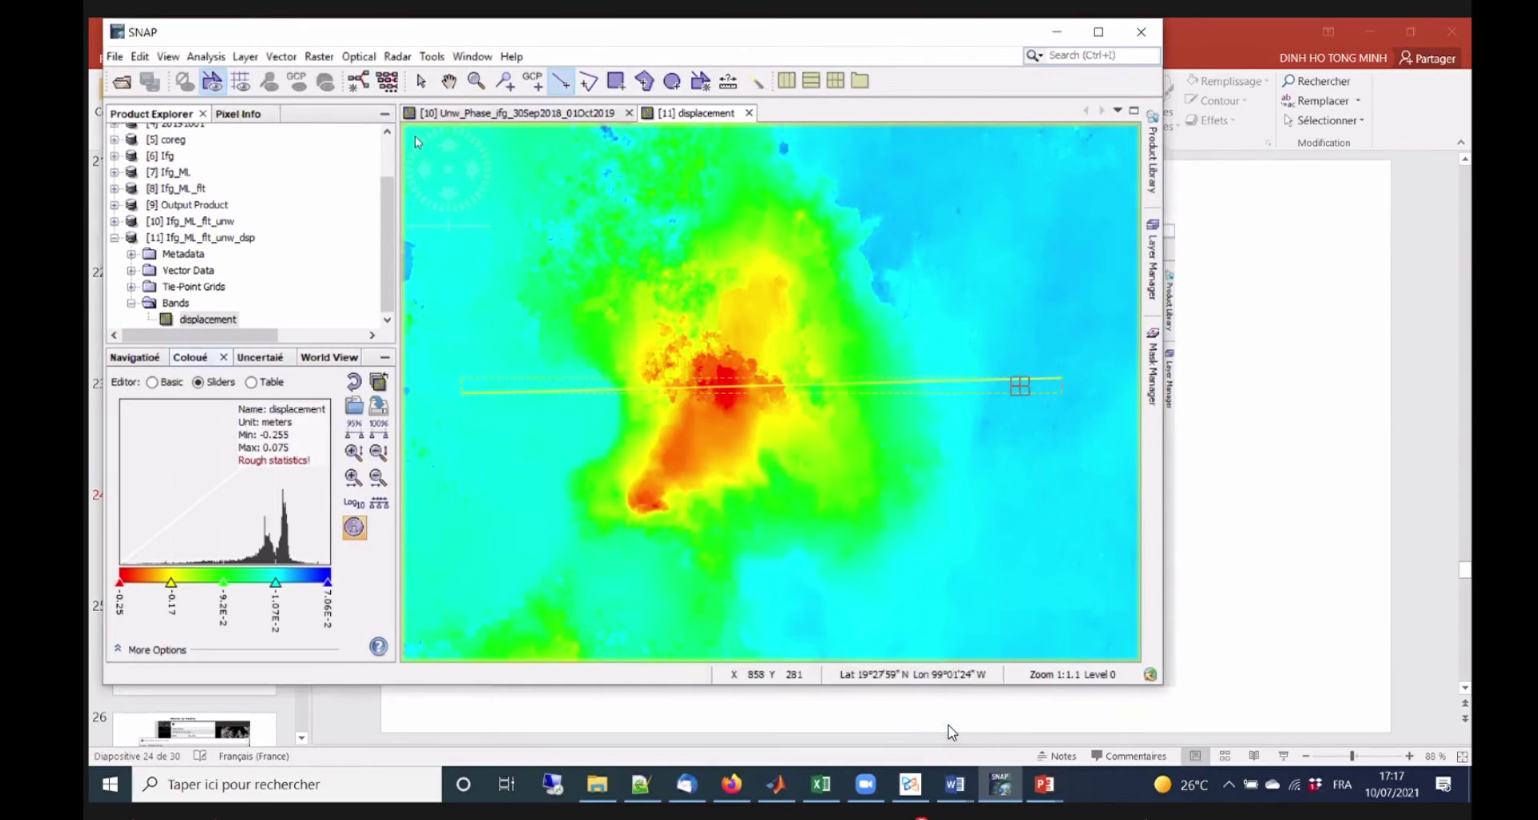
Delete the longer profile line from the displacement map.
{"action": "left_click", "coordinate": [421, 81]}
{"action": "left_click_drag", "start_coordinate": [439, 319], "coordinate": [1110, 513]}
{"action": "key", "text": "Delete"}
{"action": "right_click", "coordinate": [893, 445]}
{"action": "key", "text": "Escape"}
Draw a gently rising line from west to east across the red subsidence centre and open the Profile Plot for displacement.
{"action": "left_click", "coordinate": [450, 81]}
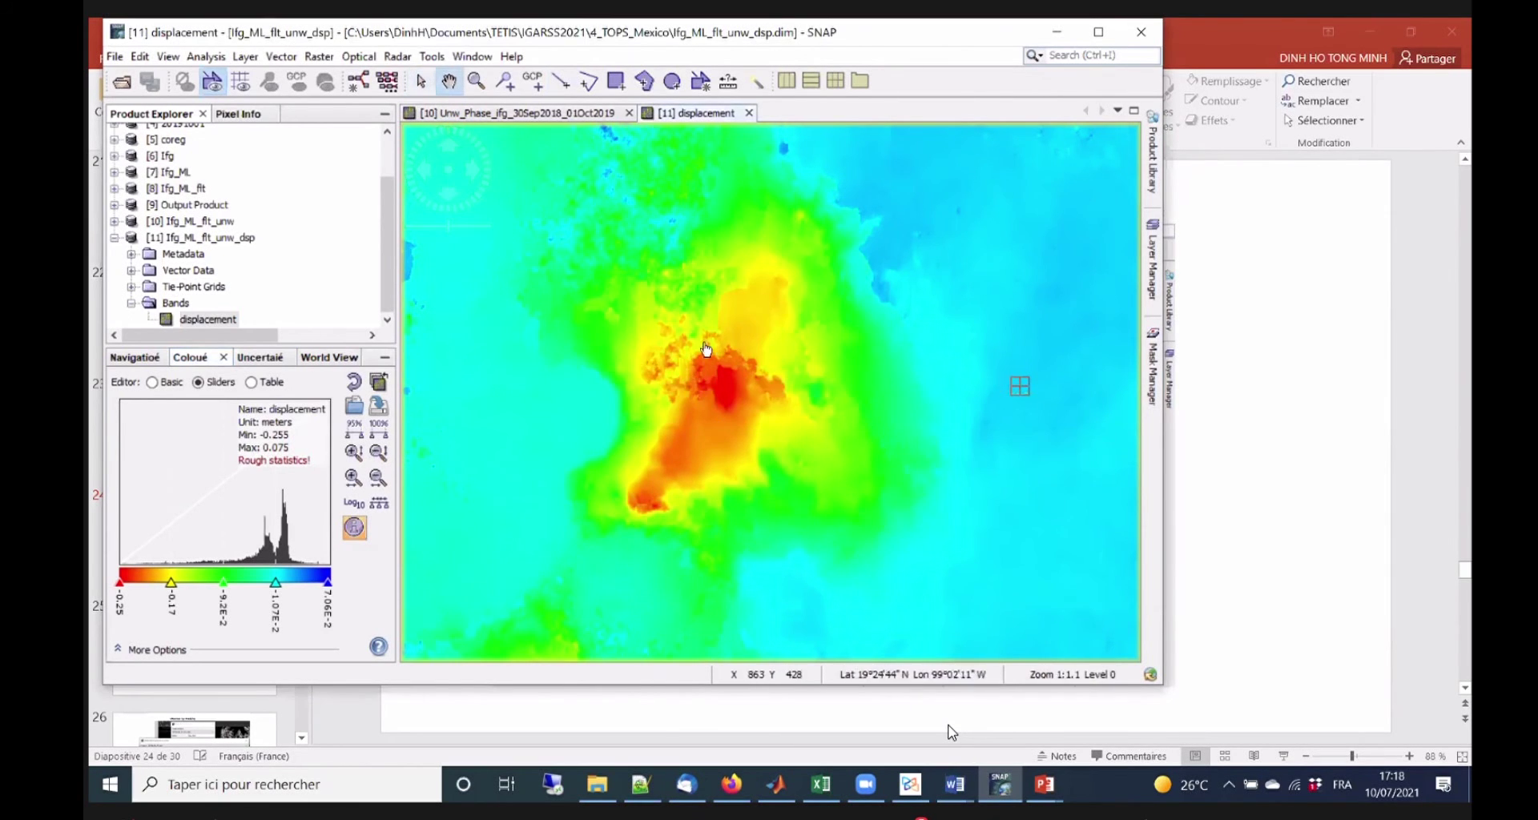
{"action": "scroll", "coordinate": [705, 344], "scroll_direction": "up", "scroll_amount": 2}
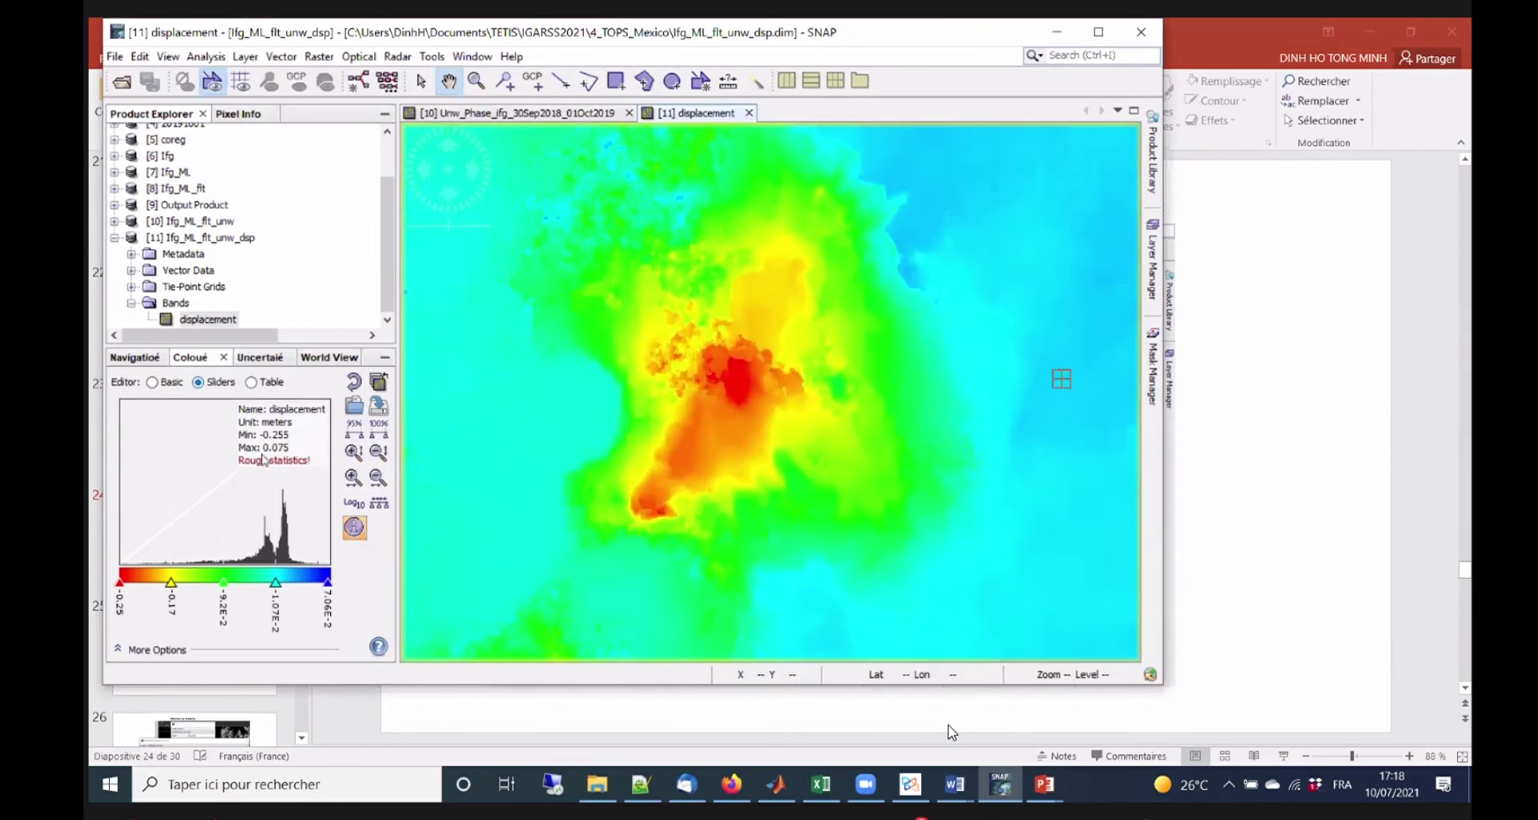
{"action": "left_click", "coordinate": [198, 362]}
{"action": "left_click_drag", "start_coordinate": [728, 428], "coordinate": [718, 414]}
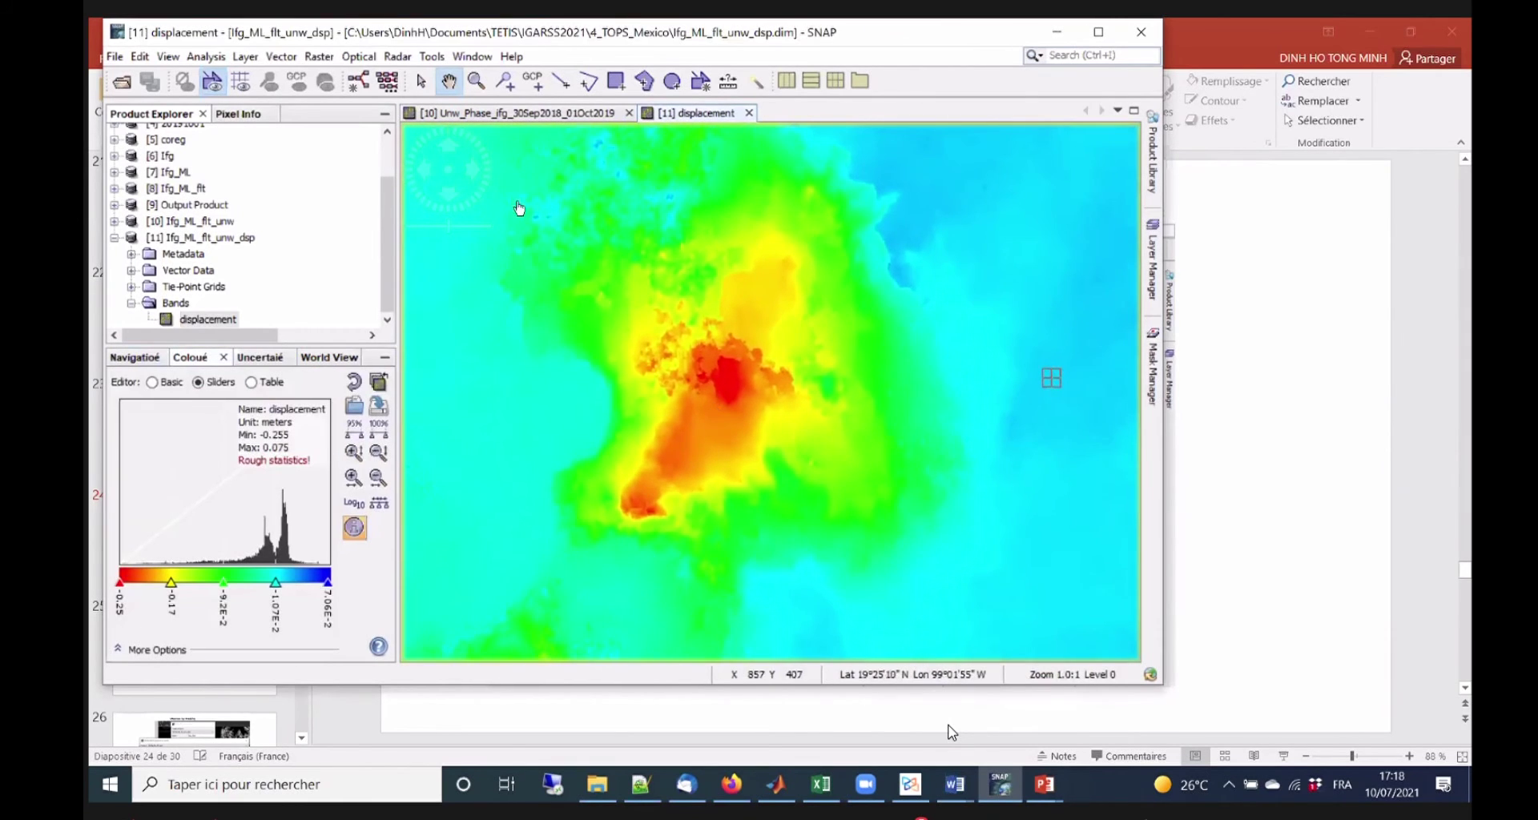
{"action": "left_click", "coordinate": [421, 80]}
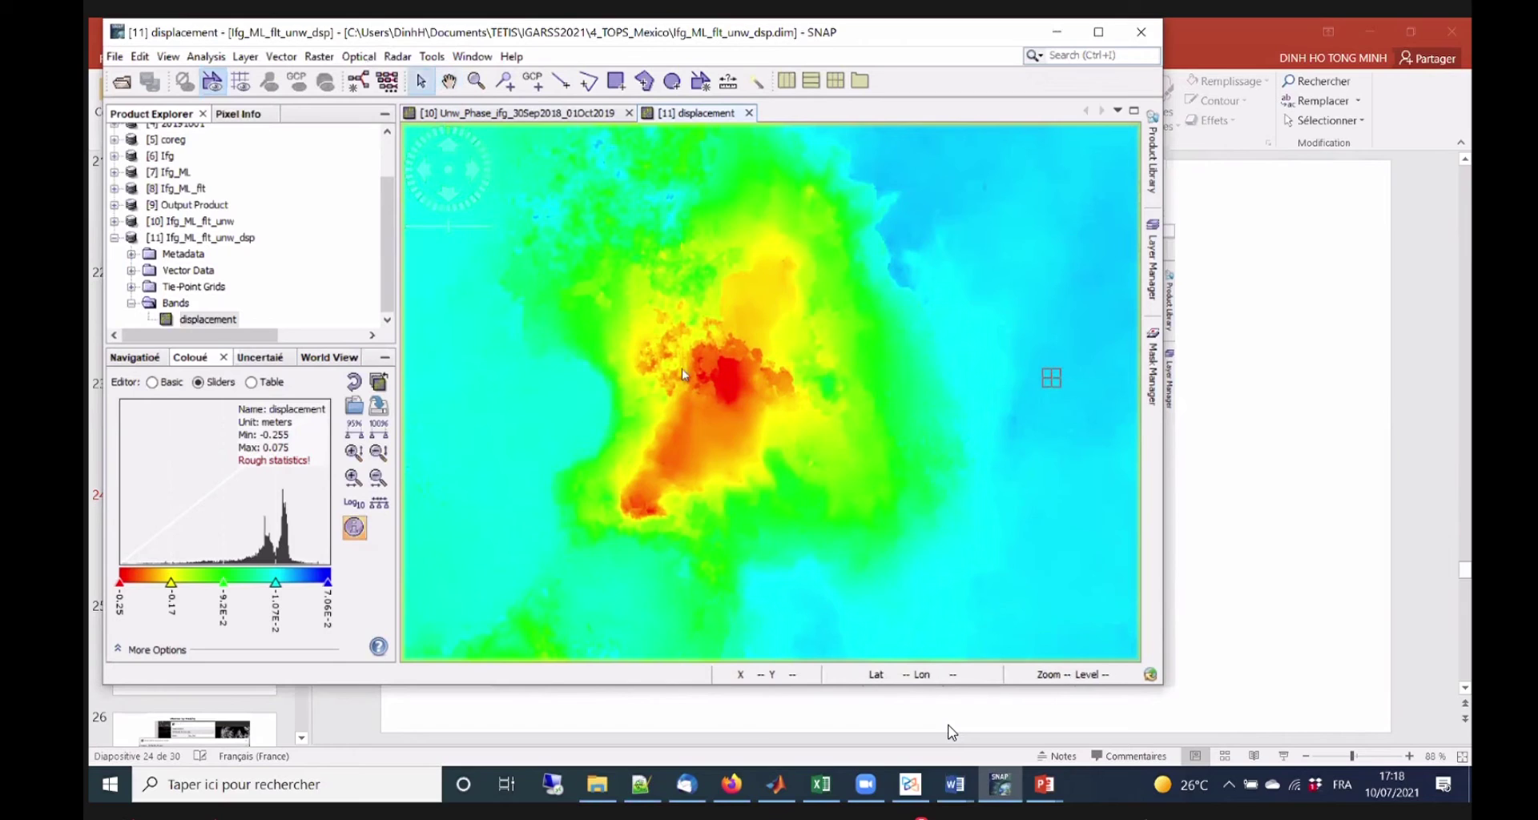
{"action": "left_click", "coordinate": [561, 81]}
{"action": "left_click_drag", "start_coordinate": [468, 401], "coordinate": [1081, 347]}
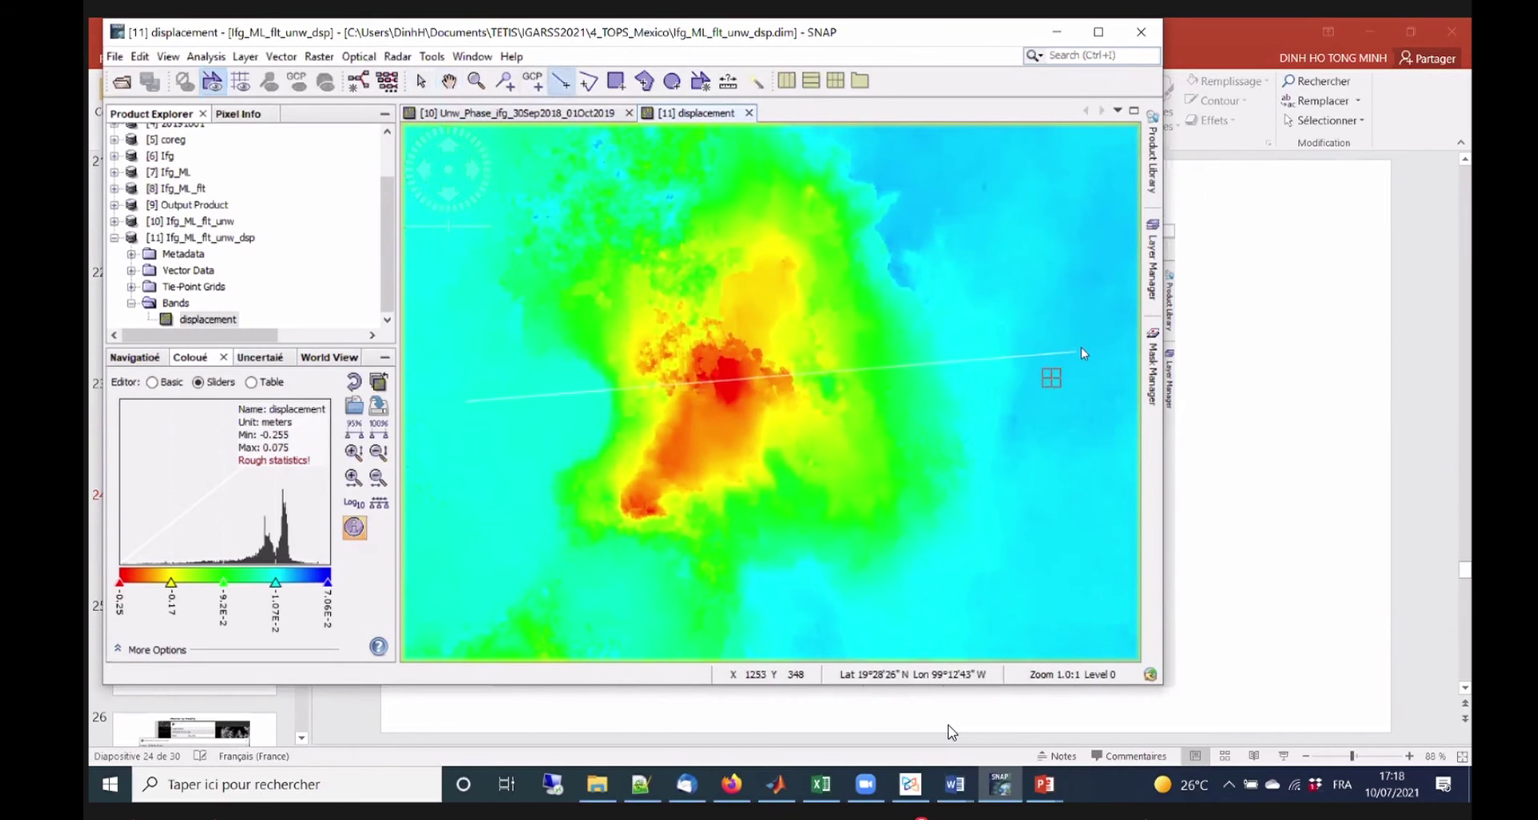
{"action": "left_click", "coordinate": [206, 56]}
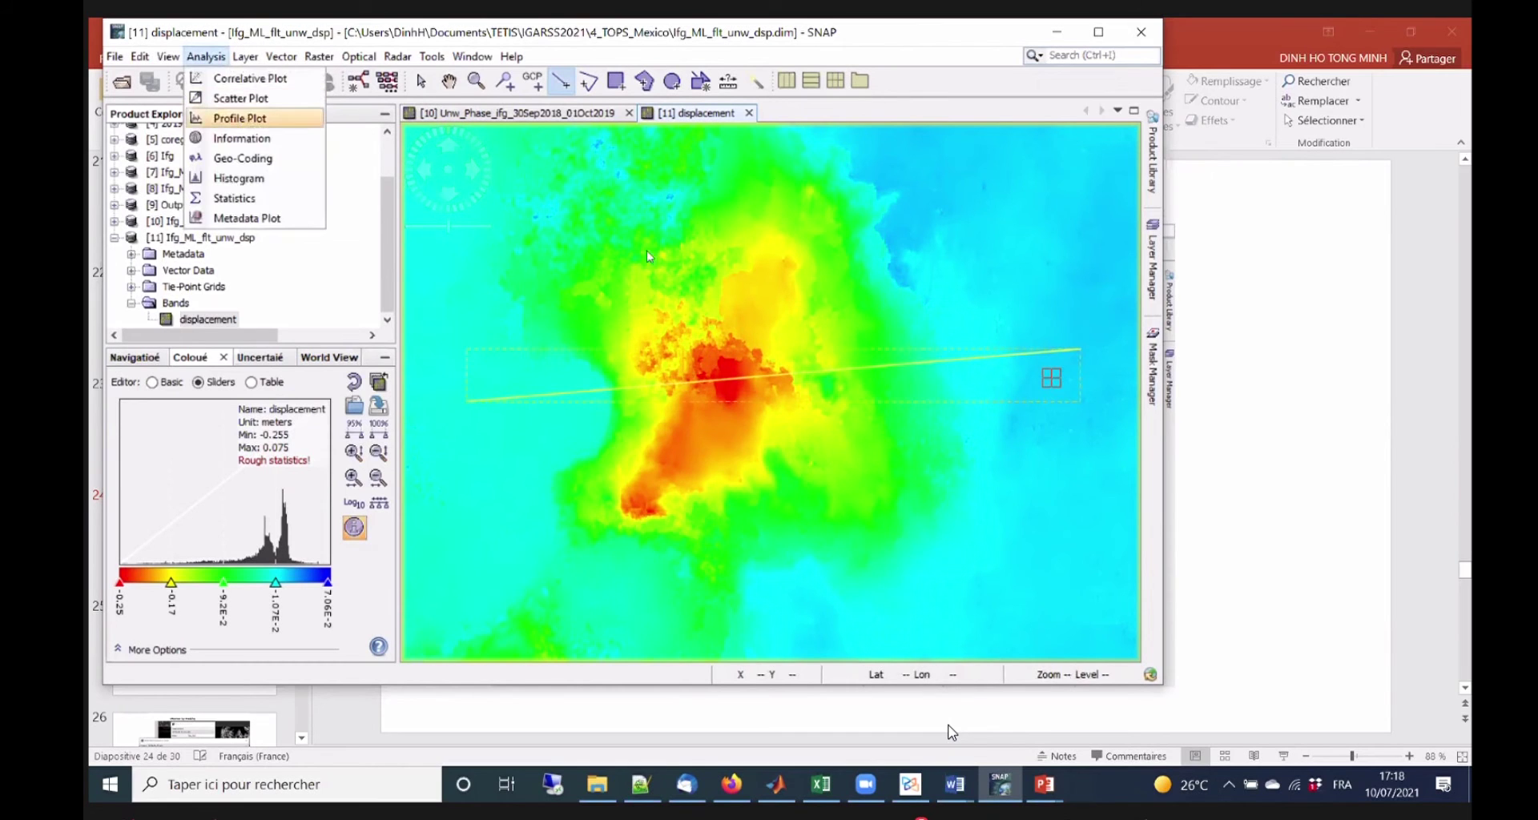
{"action": "key", "text": "Return"}
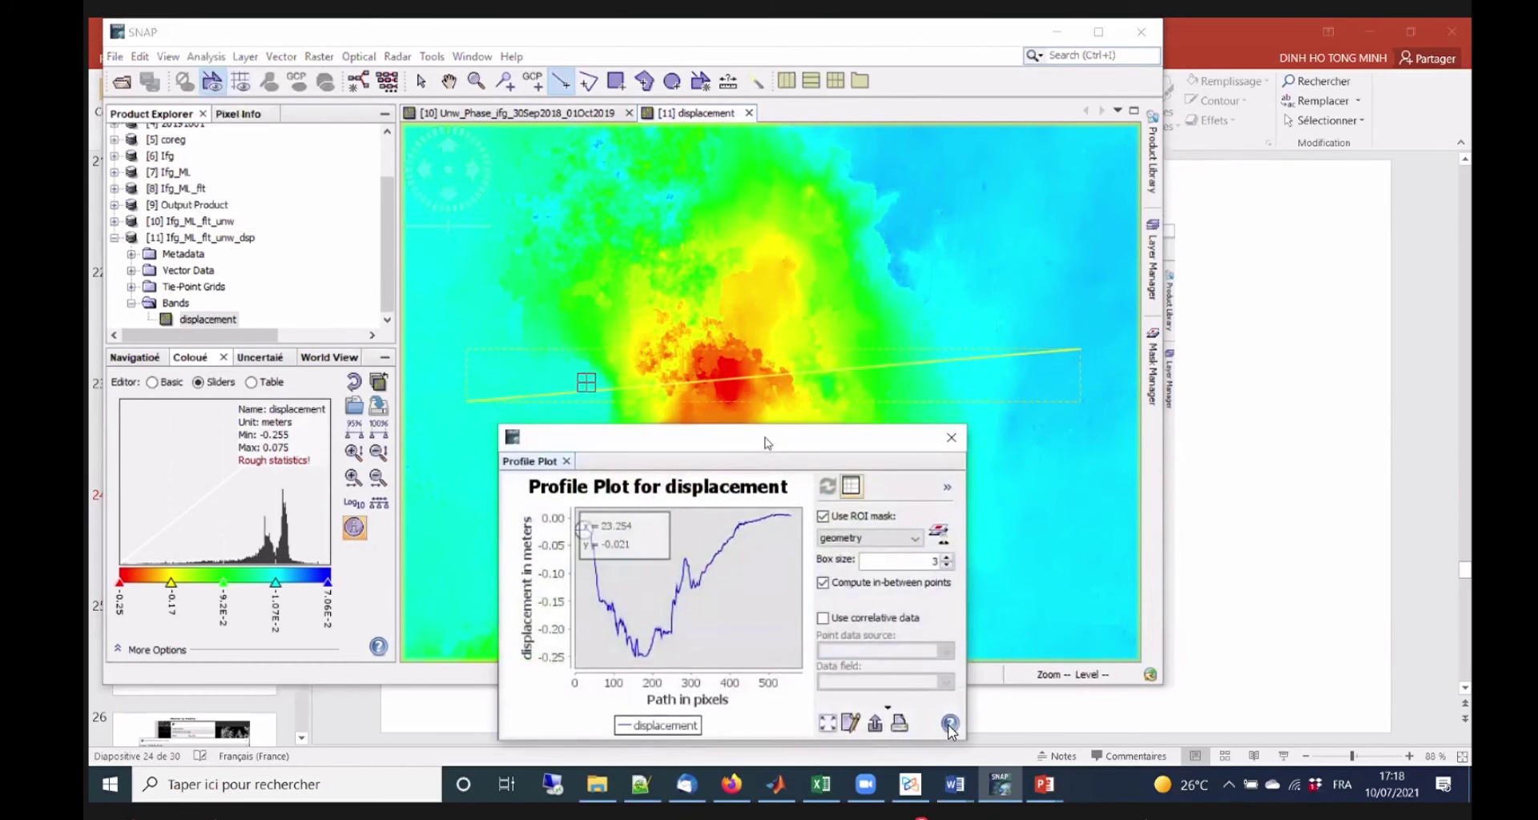
Switch the geometry ROI mask off and on again for the profile plot, keeping the plot clear of the profile line.
{"action": "left_click_drag", "start_coordinate": [767, 443], "coordinate": [912, 324]}
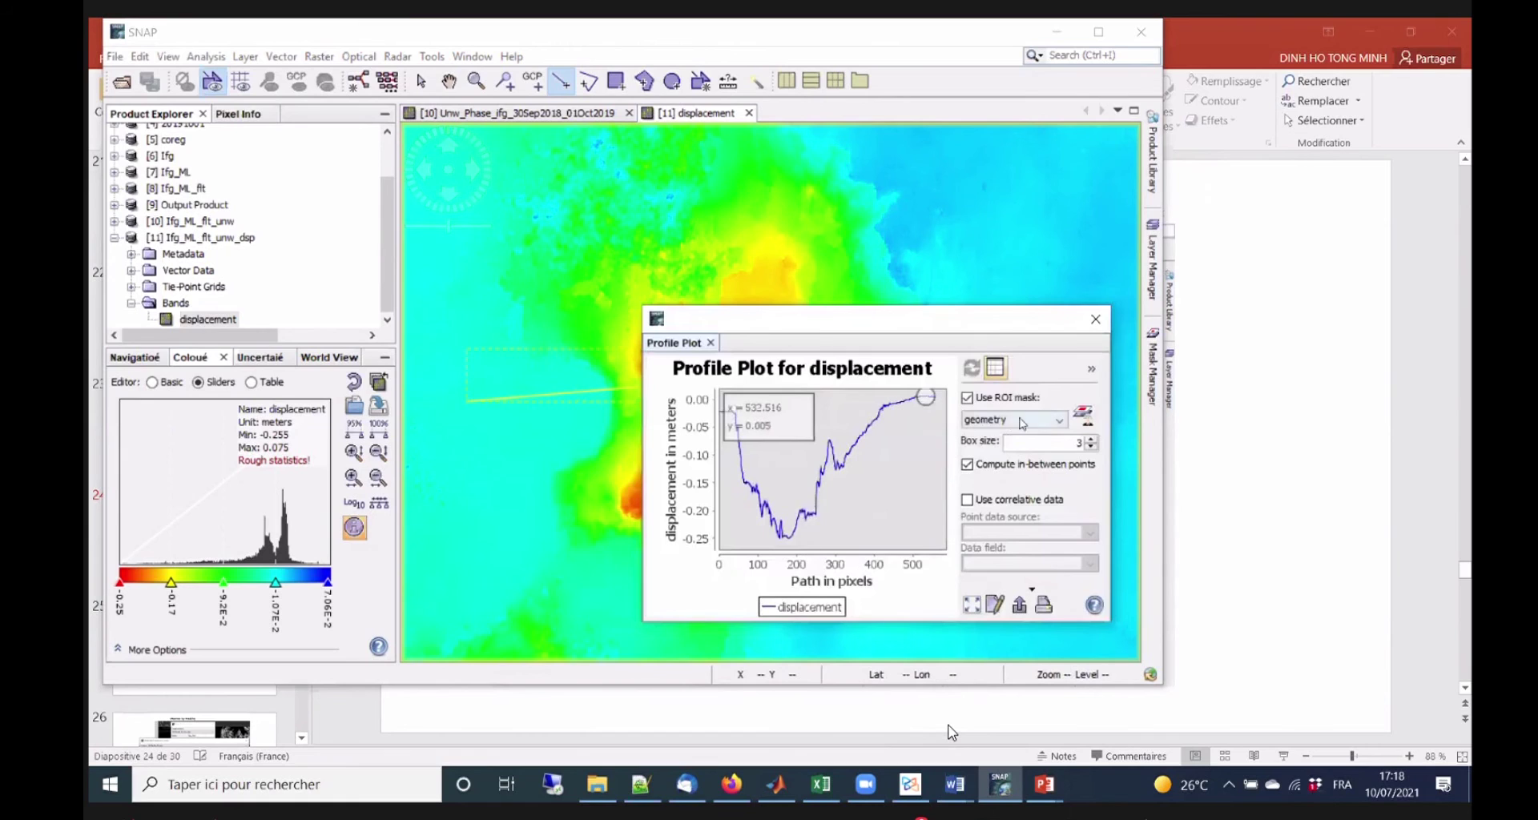
{"action": "left_click", "coordinate": [968, 399]}
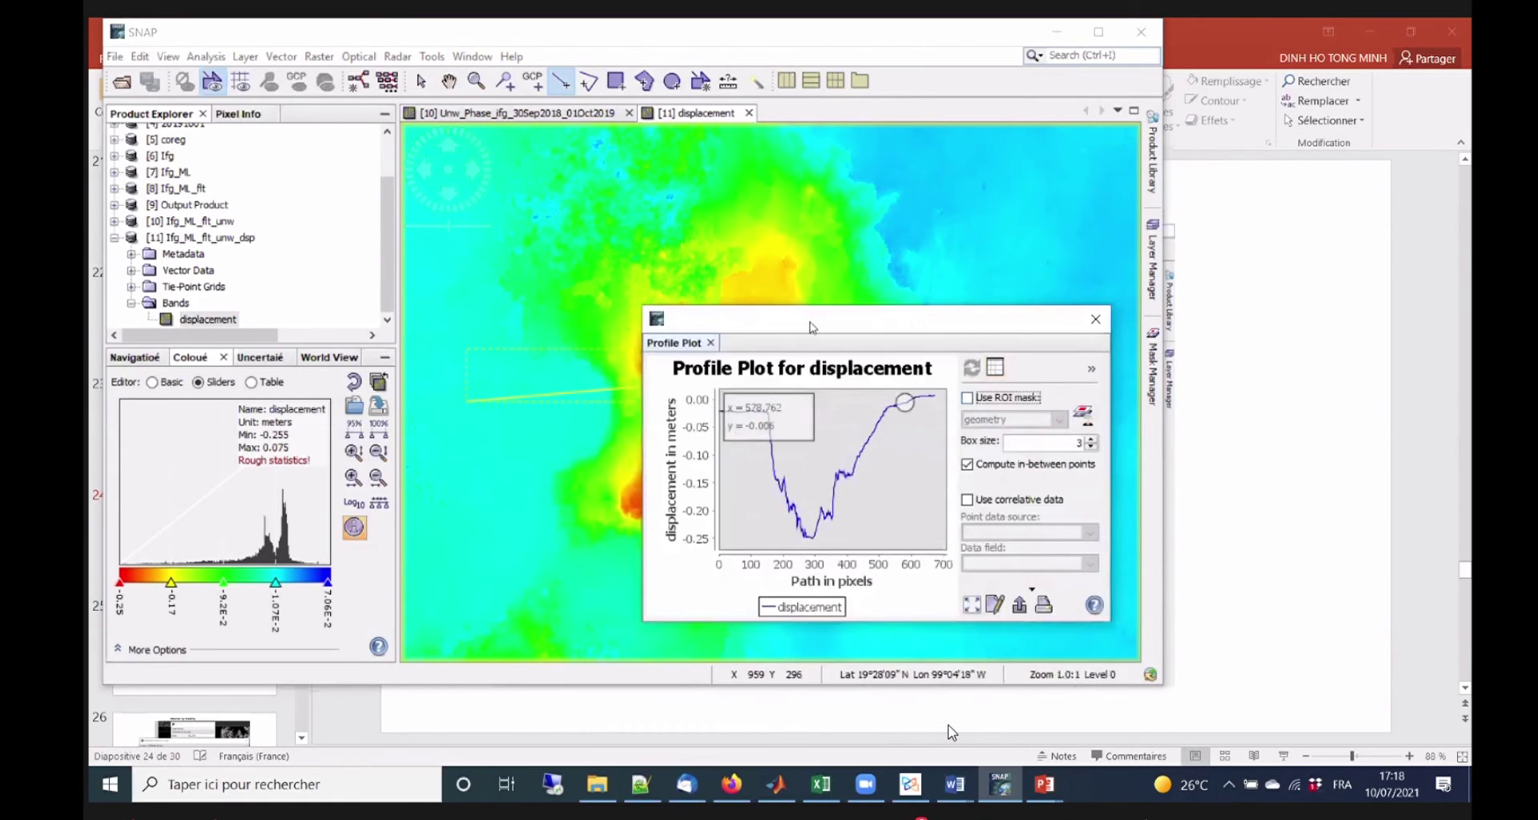
{"action": "left_click_drag", "start_coordinate": [801, 327], "coordinate": [684, 450]}
{"action": "left_click", "coordinate": [851, 521]}
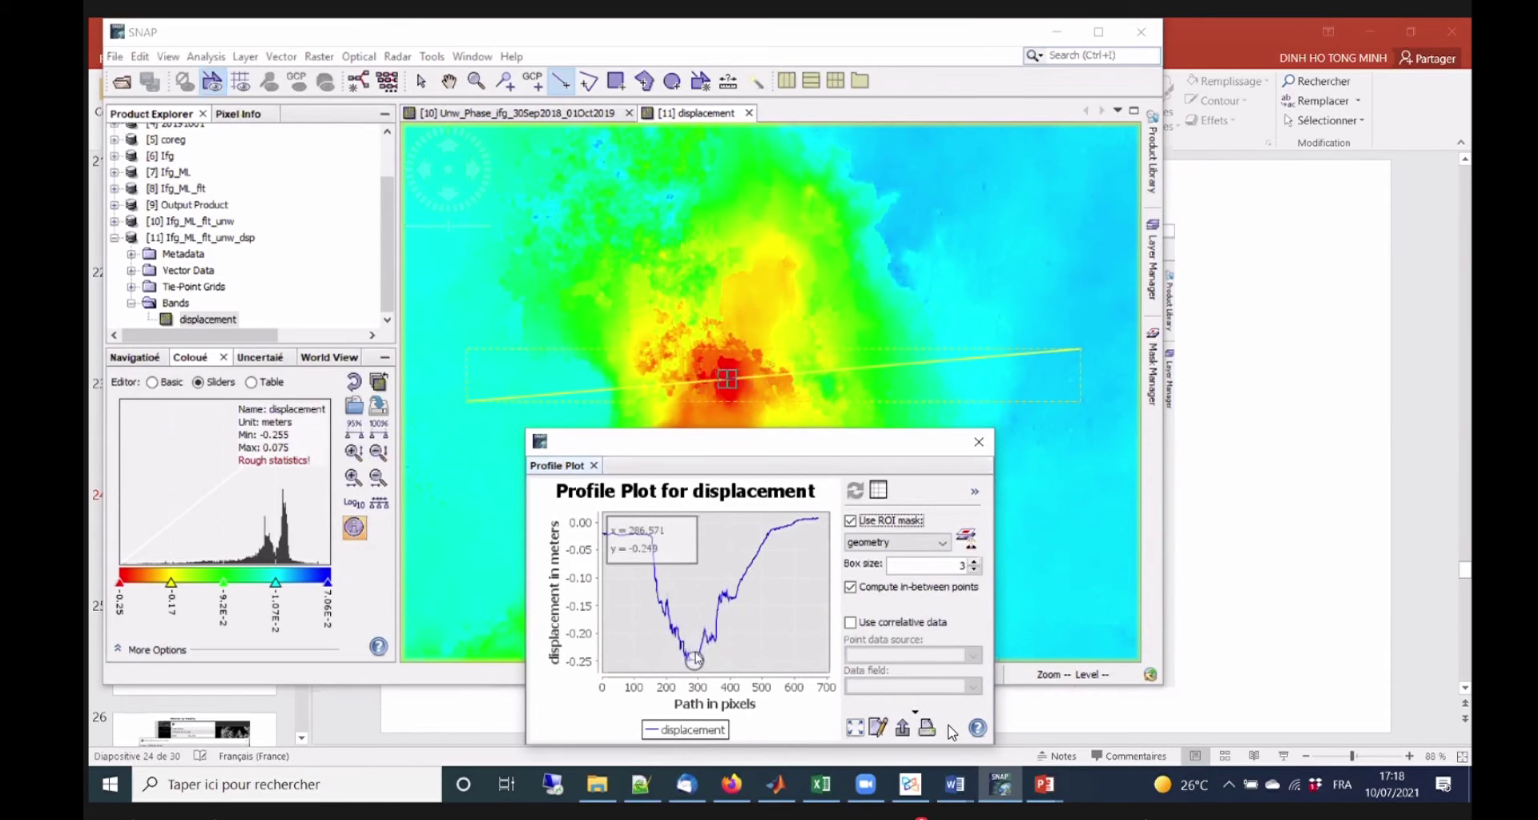
Widen the profile plot, zoom in on the start of the displacement drop and restore the full curve.
{"action": "mouse_move", "coordinate": [692, 664]}
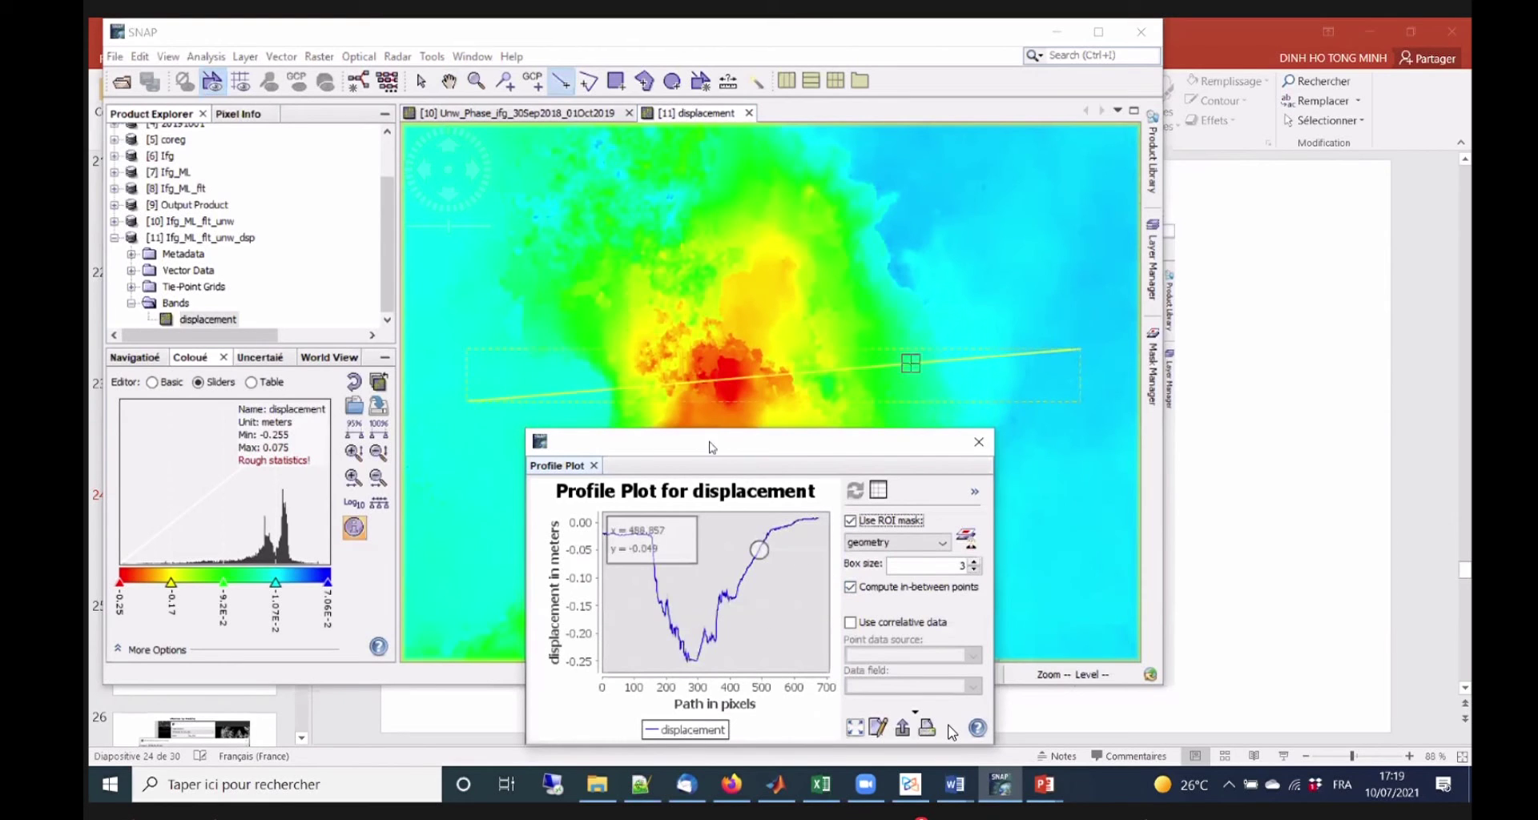
{"action": "left_click_drag", "start_coordinate": [697, 449], "coordinate": [614, 440]}
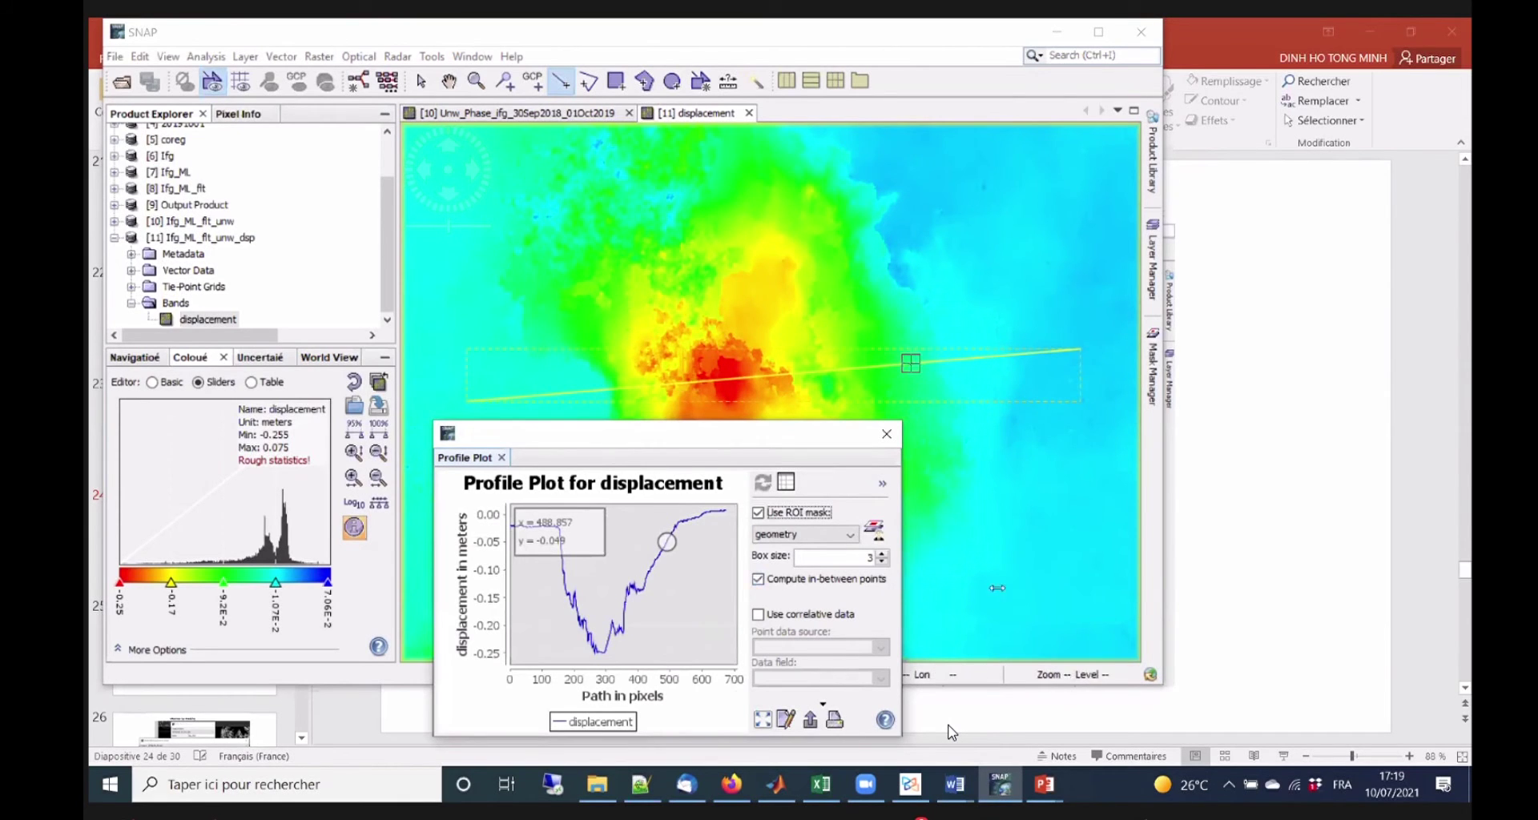
{"action": "left_click_drag", "start_coordinate": [997, 588], "coordinate": [990, 596]}
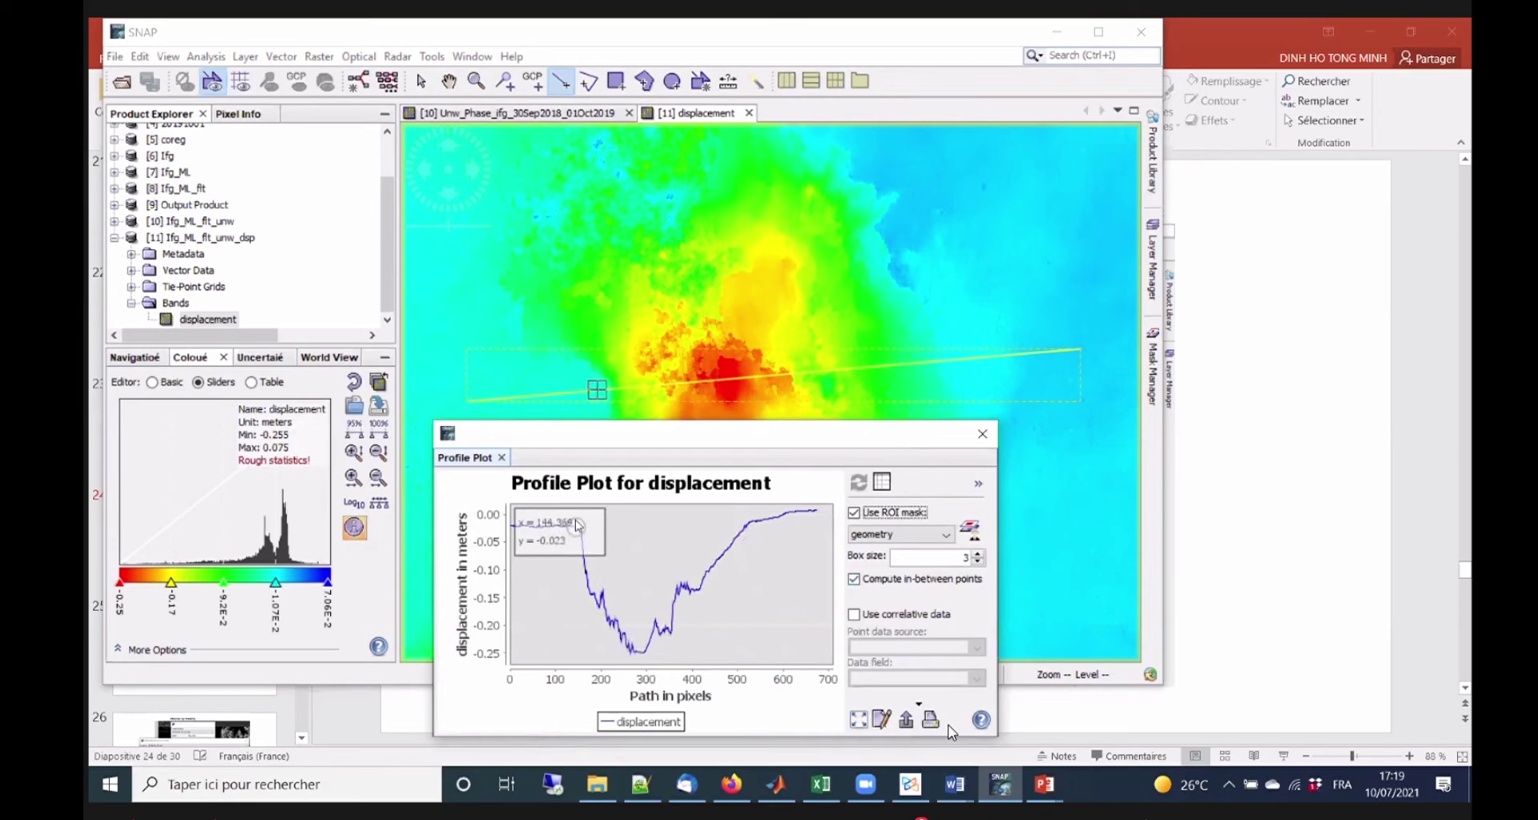
{"action": "left_click_drag", "start_coordinate": [577, 519], "coordinate": [635, 534]}
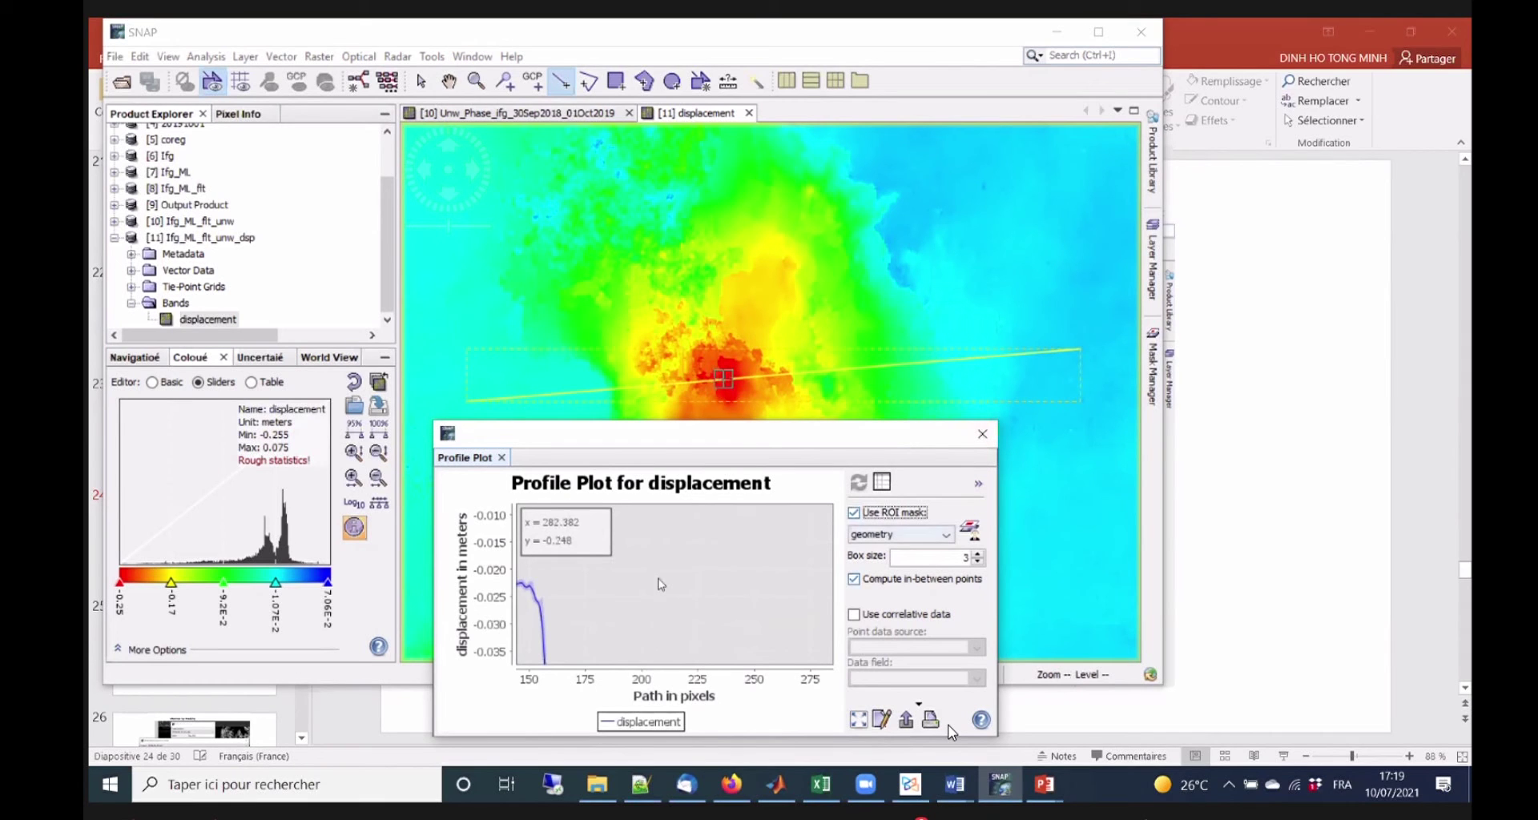
{"action": "left_click", "coordinate": [857, 723]}
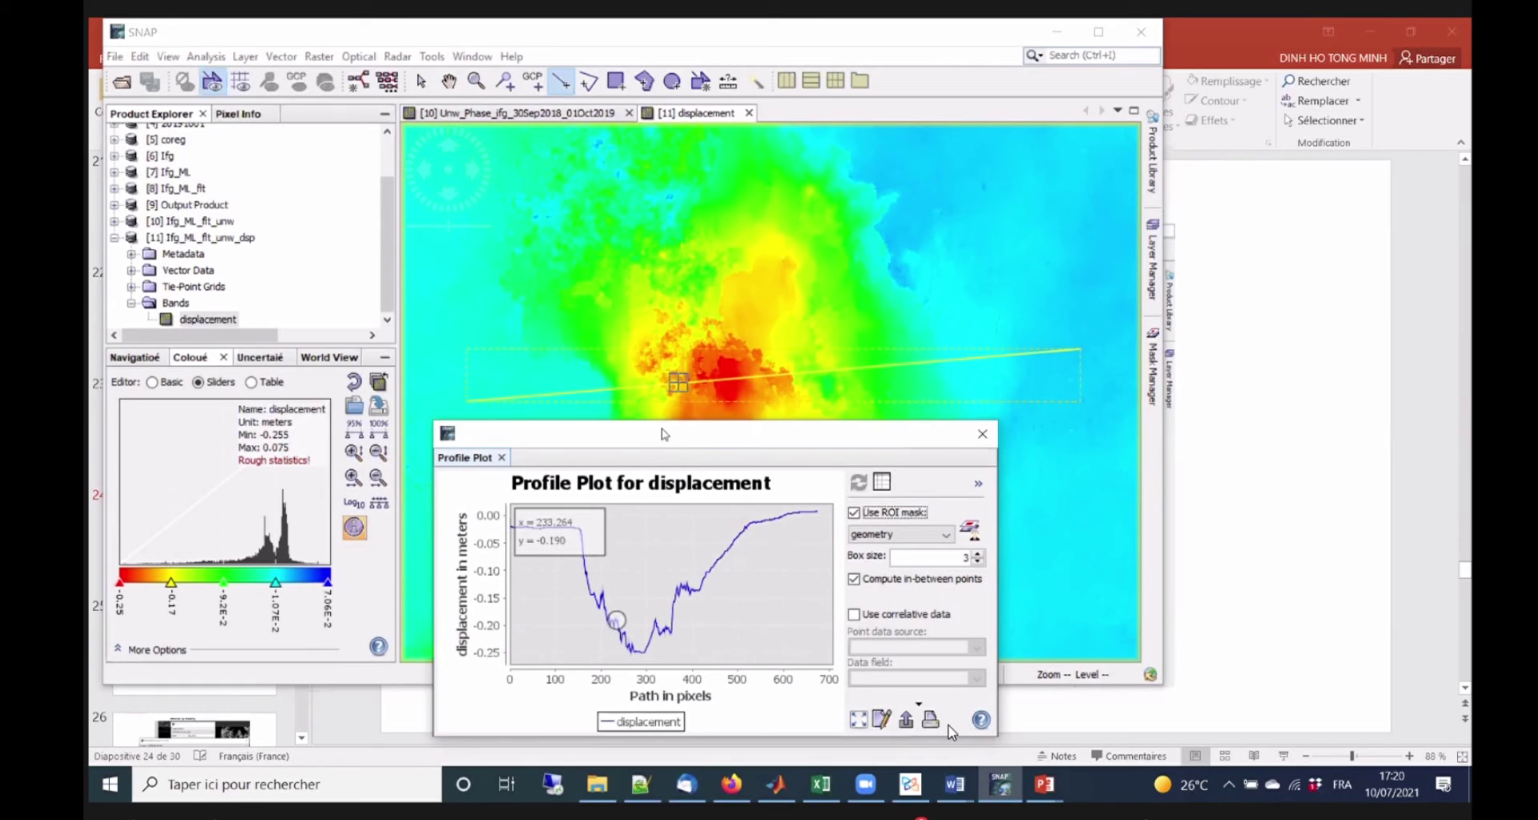
Widen the profile plot further and place it just below the profile line, switching correlative data on and off.
{"action": "left_click_drag", "start_coordinate": [662, 433], "coordinate": [682, 431]}
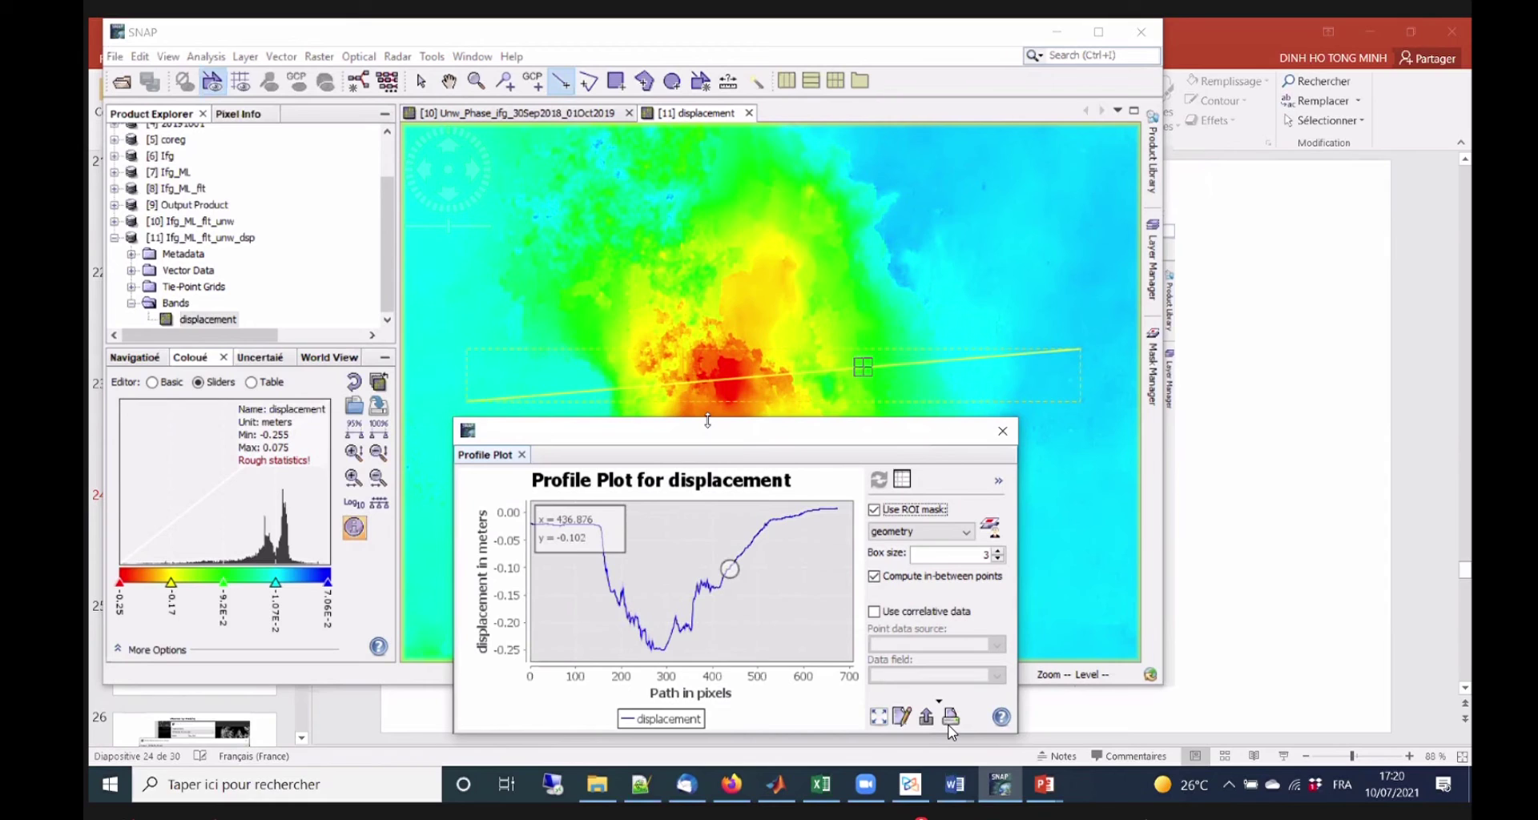
{"action": "left_click_drag", "start_coordinate": [708, 420], "coordinate": [708, 412]}
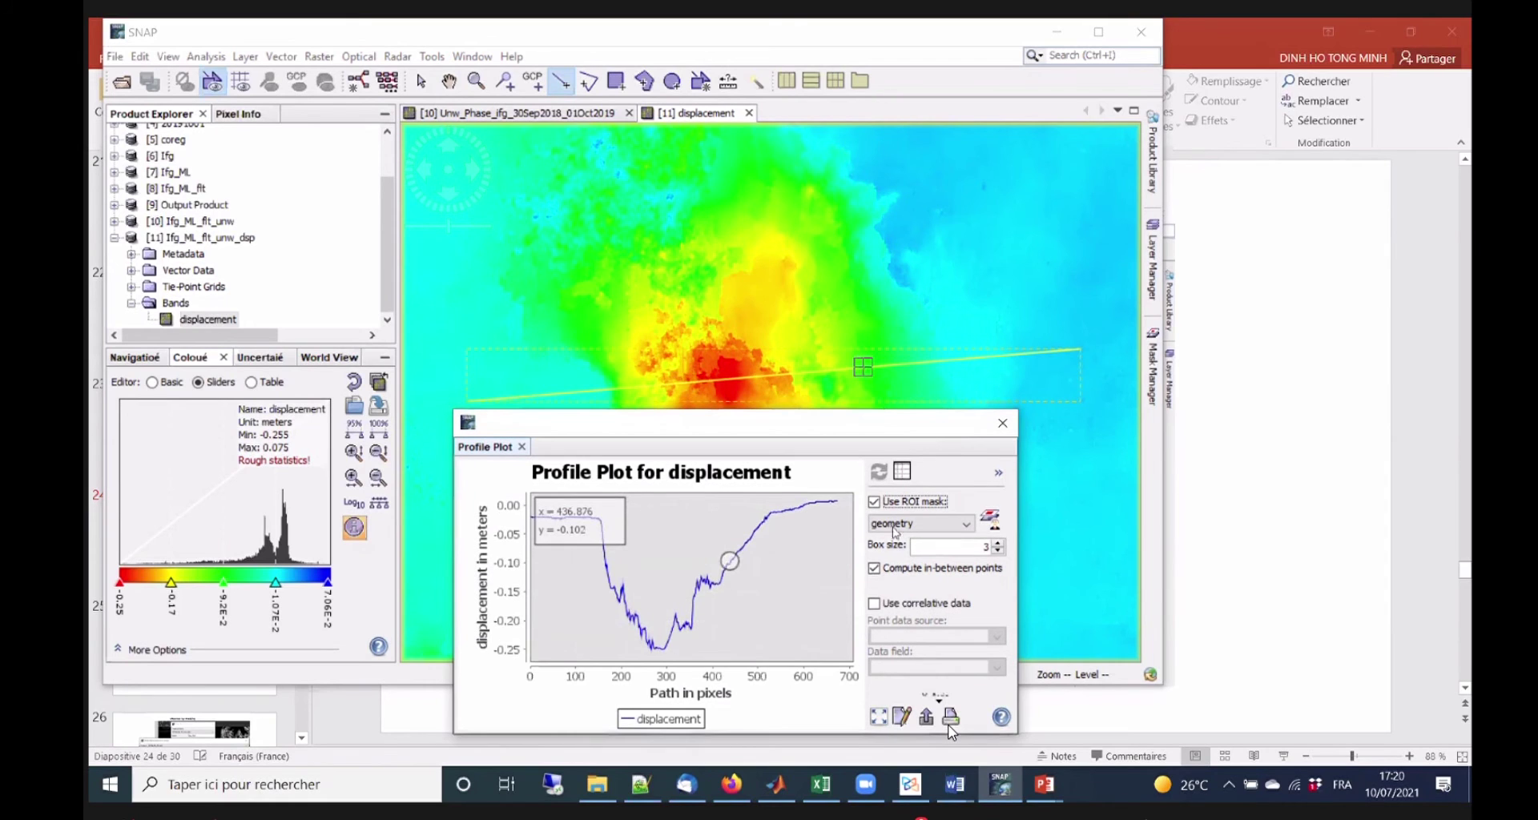
{"action": "left_click", "coordinate": [874, 604]}
{"action": "left_click", "coordinate": [875, 605]}
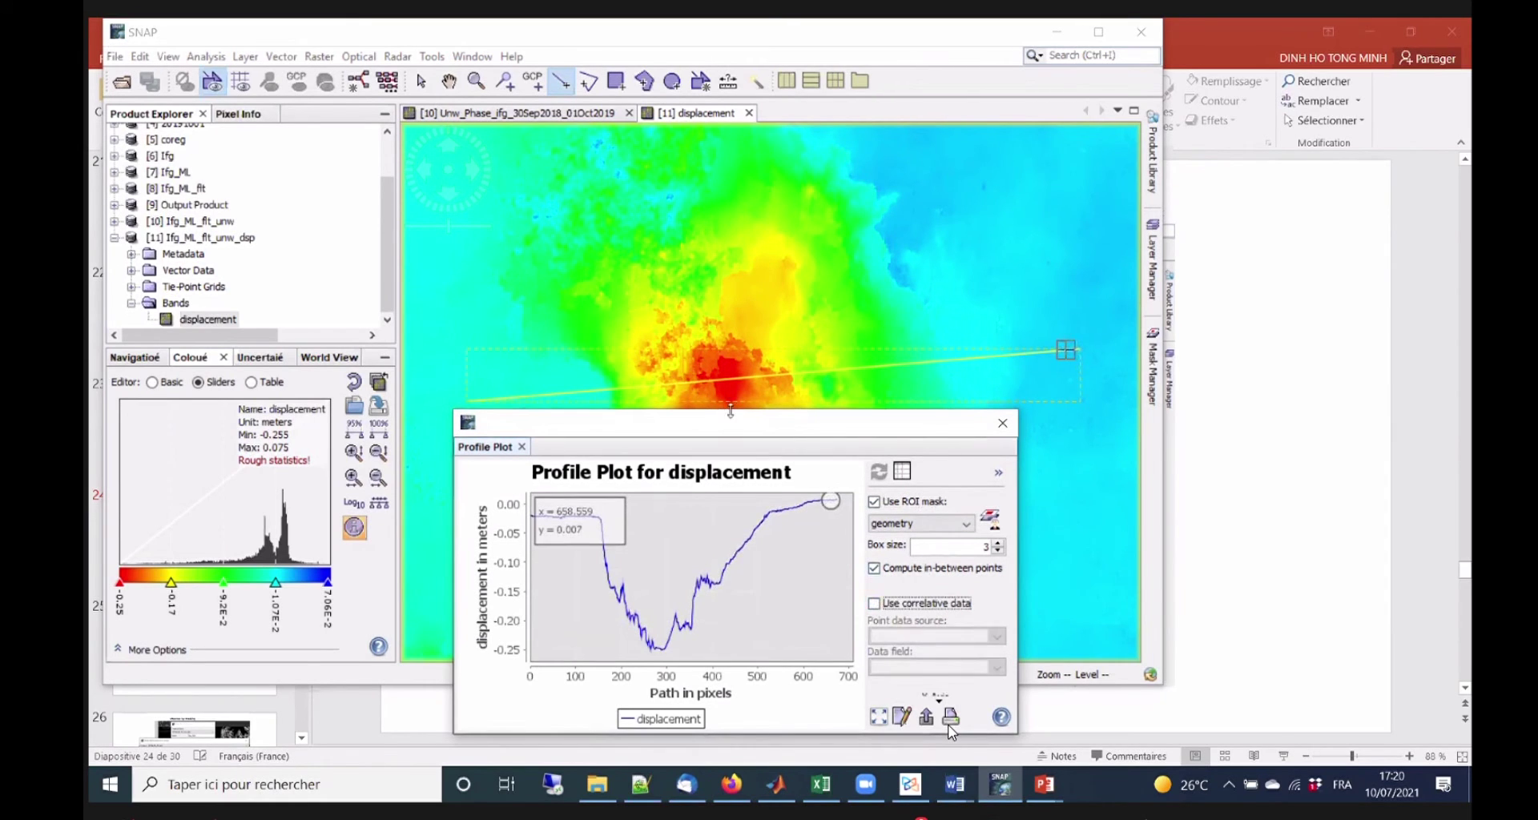
{"action": "left_click_drag", "start_coordinate": [725, 500], "coordinate": [691, 430]}
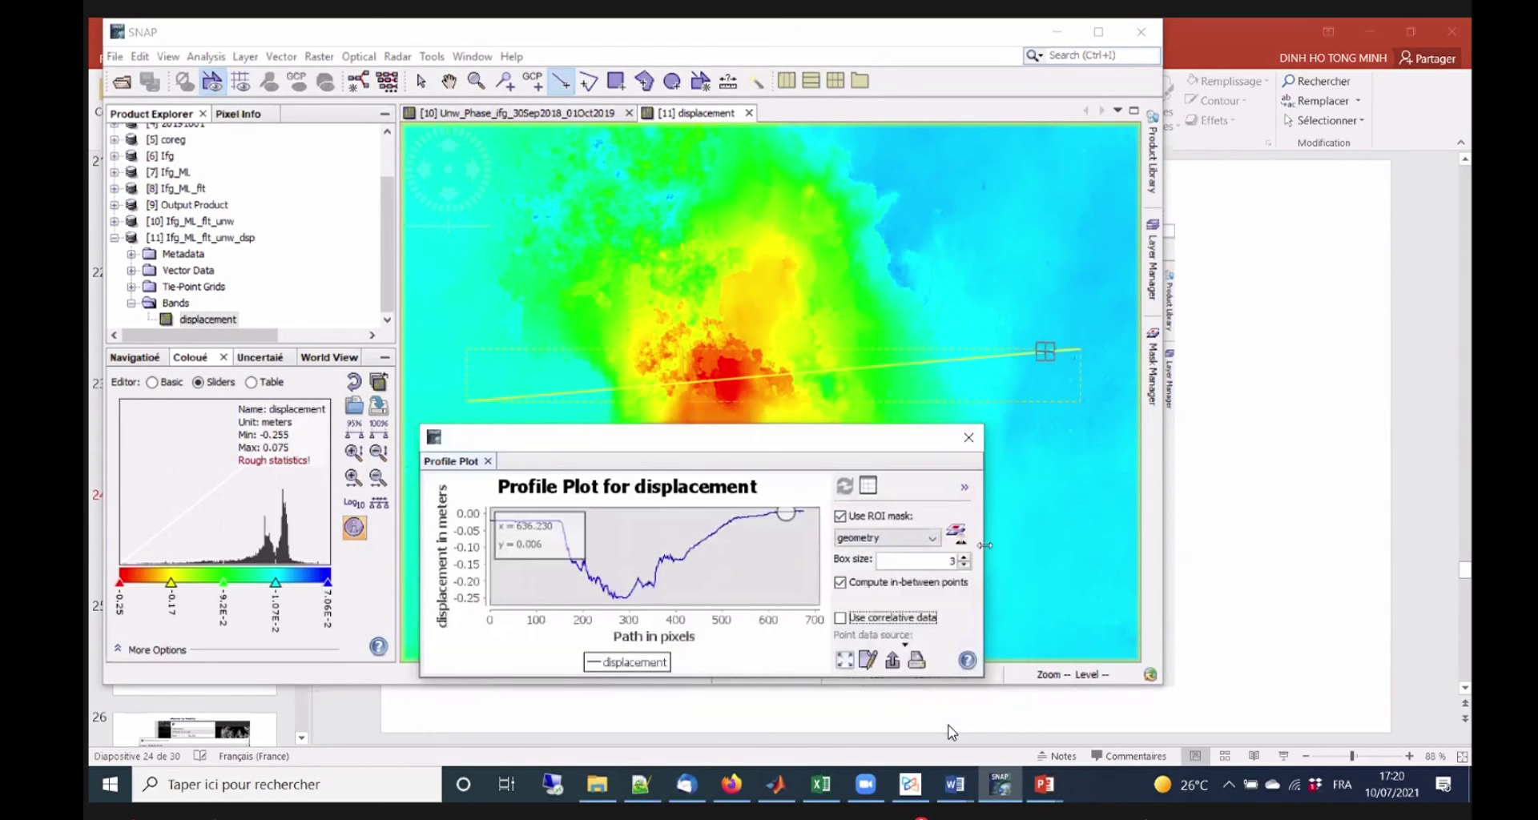
{"action": "left_click_drag", "start_coordinate": [984, 552], "coordinate": [1162, 552]}
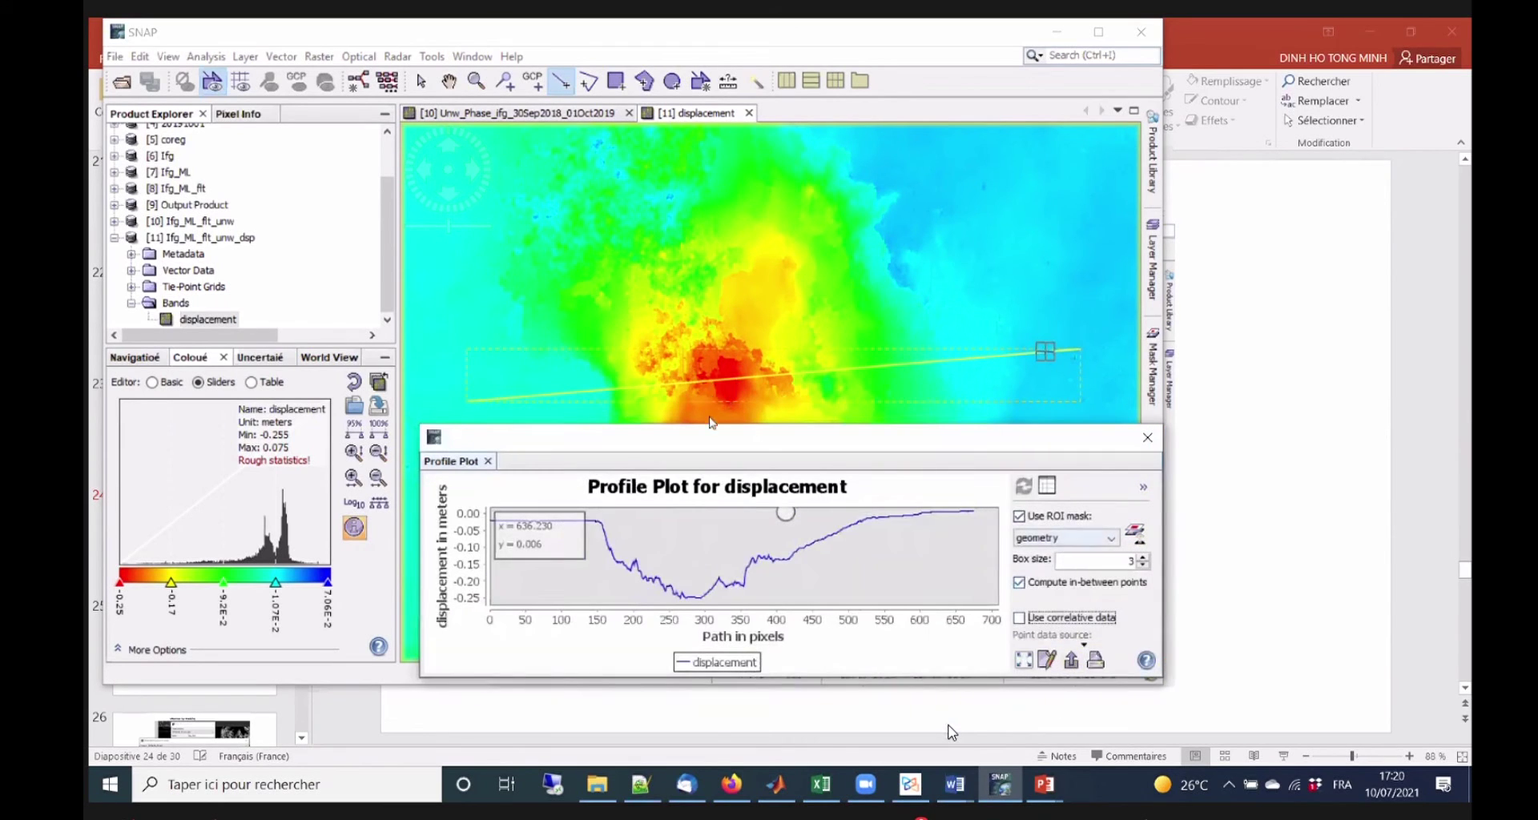
{"action": "left_click_drag", "start_coordinate": [712, 427], "coordinate": [575, 455]}
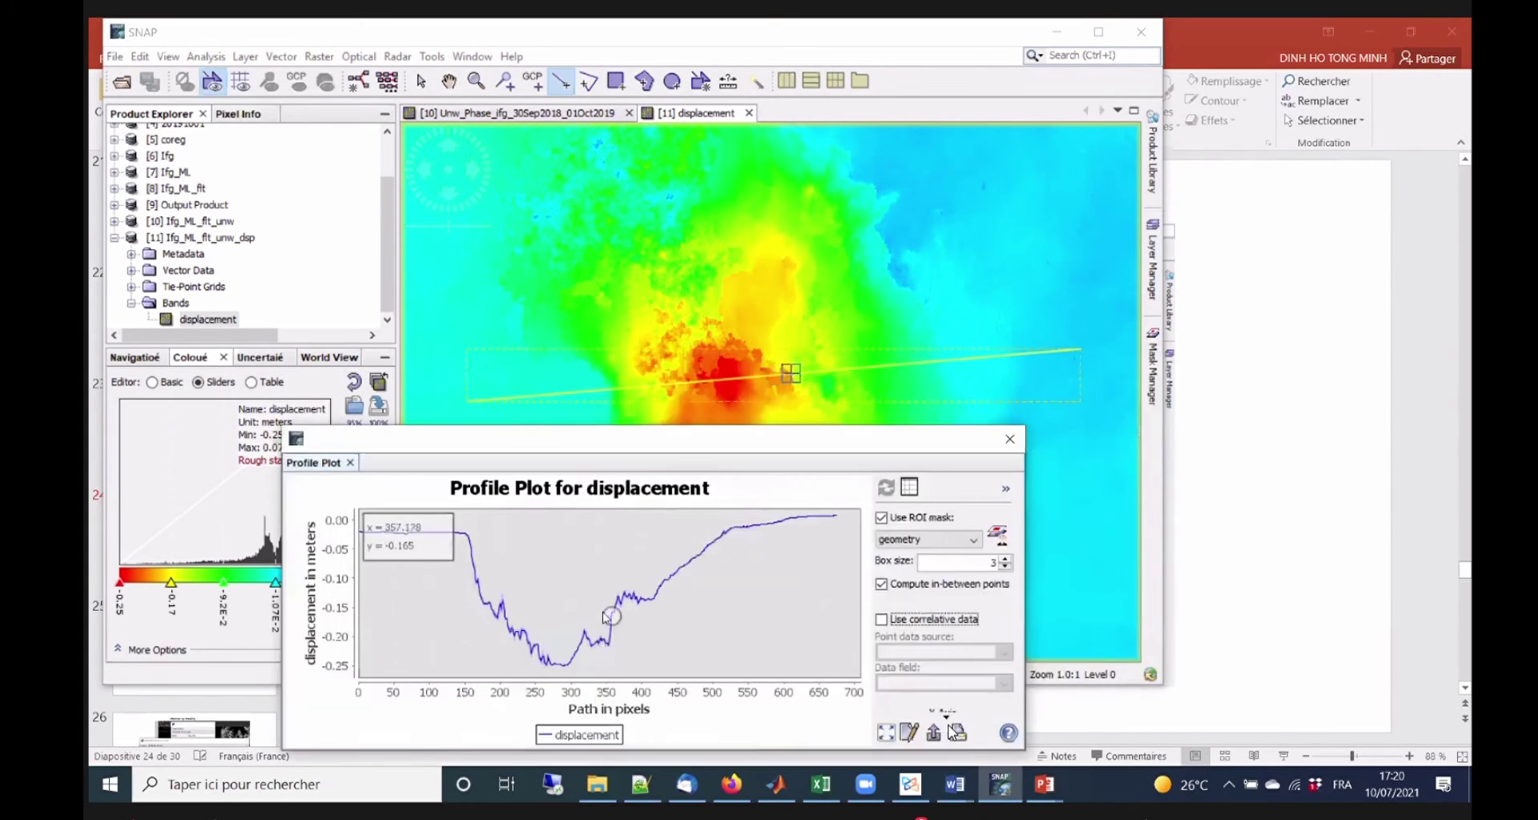
Examine the displacement curve by zooming in near 340 pixels along the path, restoring the full range and temporarily enlarging the plot.
{"action": "left_click_drag", "start_coordinate": [596, 616], "coordinate": [603, 639]}
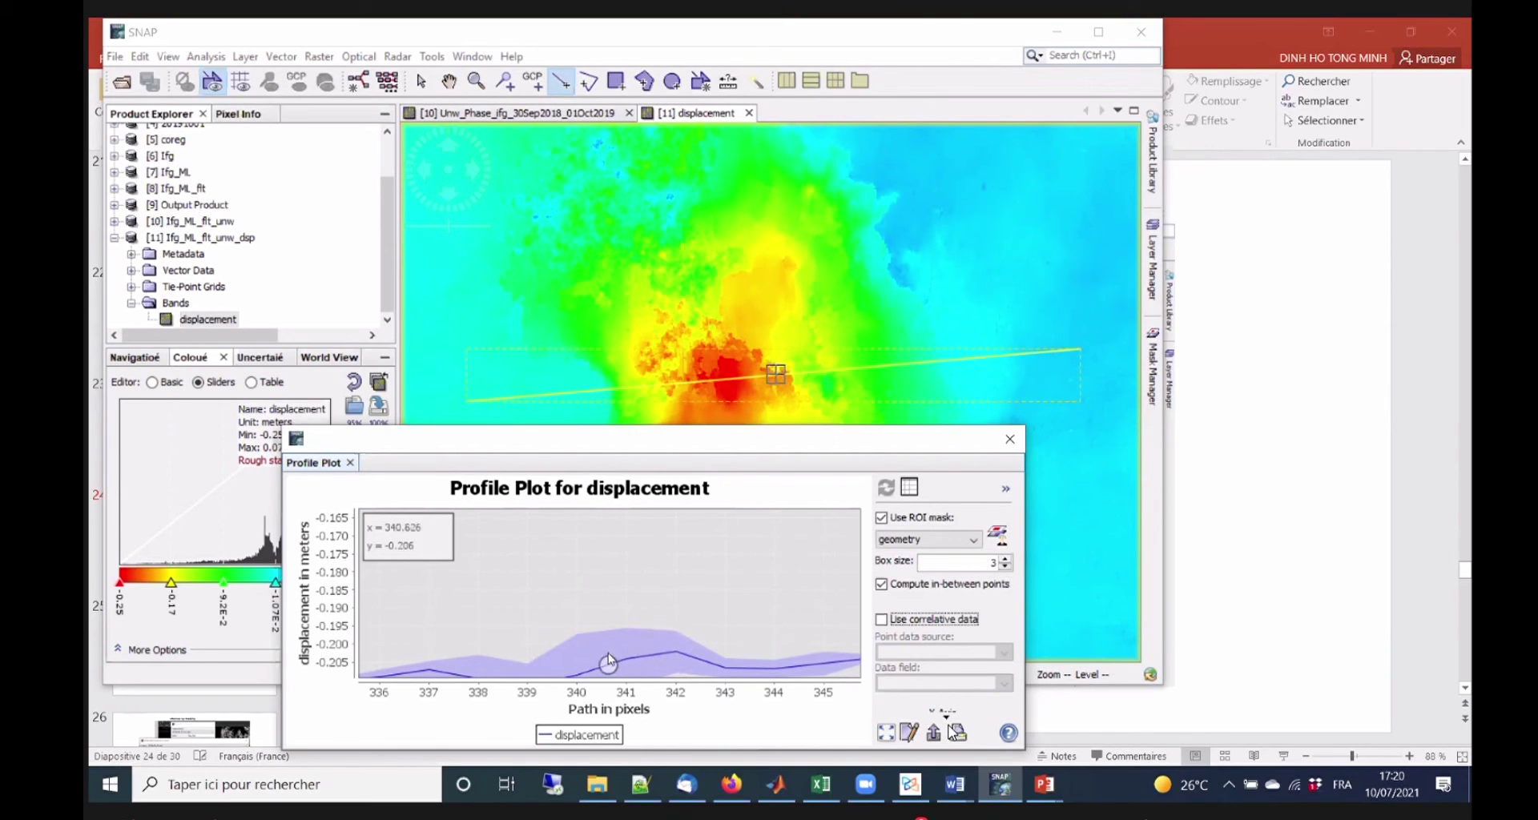
{"action": "left_click_drag", "start_coordinate": [650, 654], "coordinate": [650, 607]}
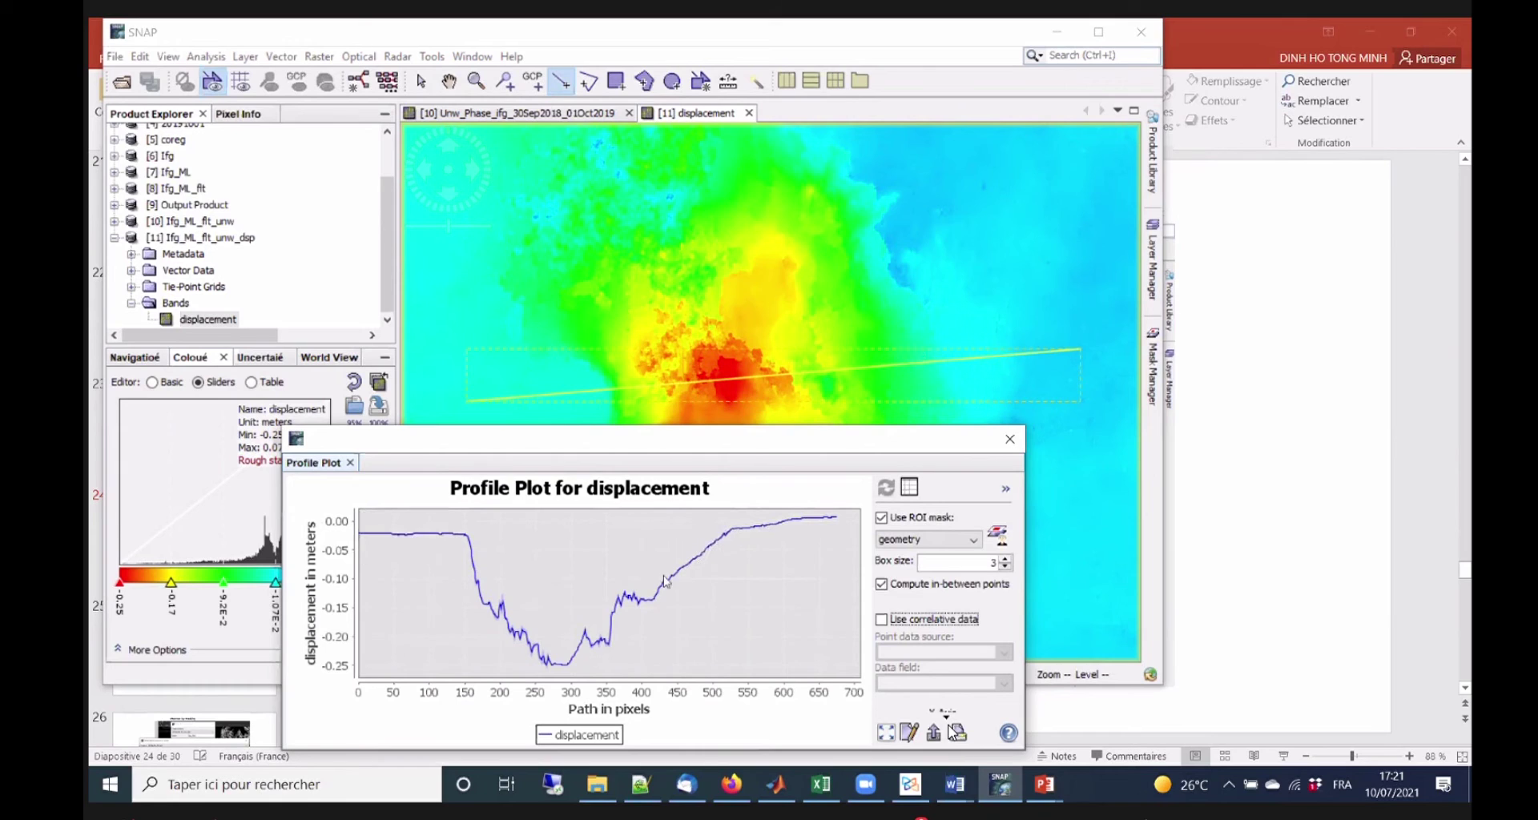
{"action": "mouse_move", "coordinate": [641, 606]}
{"action": "left_click_drag", "start_coordinate": [553, 446], "coordinate": [525, 205]}
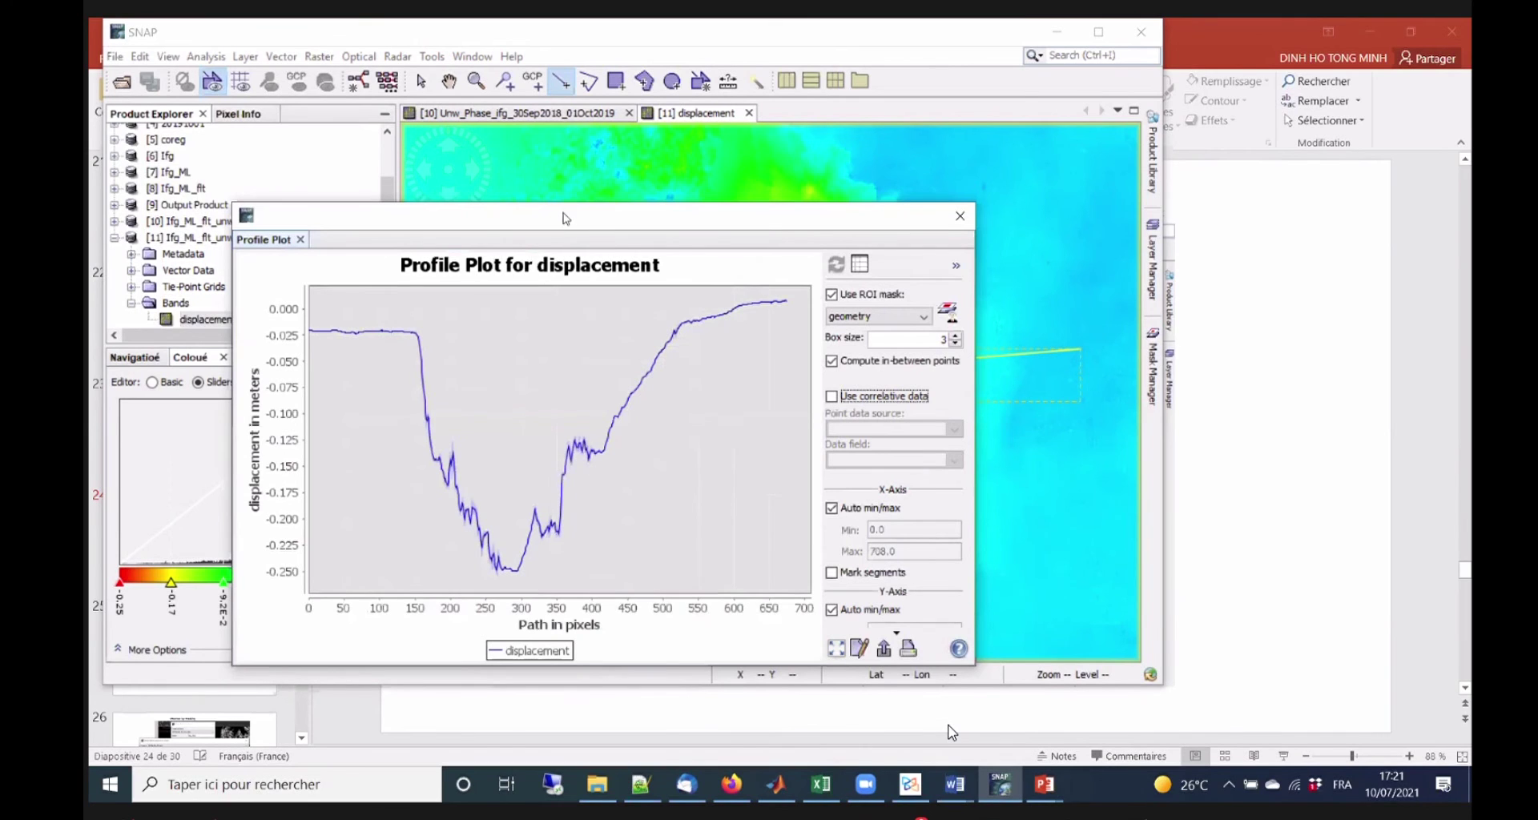
{"action": "left_click_drag", "start_coordinate": [545, 207], "coordinate": [652, 285]}
{"action": "mouse_move", "coordinate": [642, 445]}
{"action": "left_mouse_down"}
{"action": "mouse_move", "coordinate": [644, 462]}
{"action": "mouse_move", "coordinate": [613, 448]}
{"action": "left_mouse_up"}
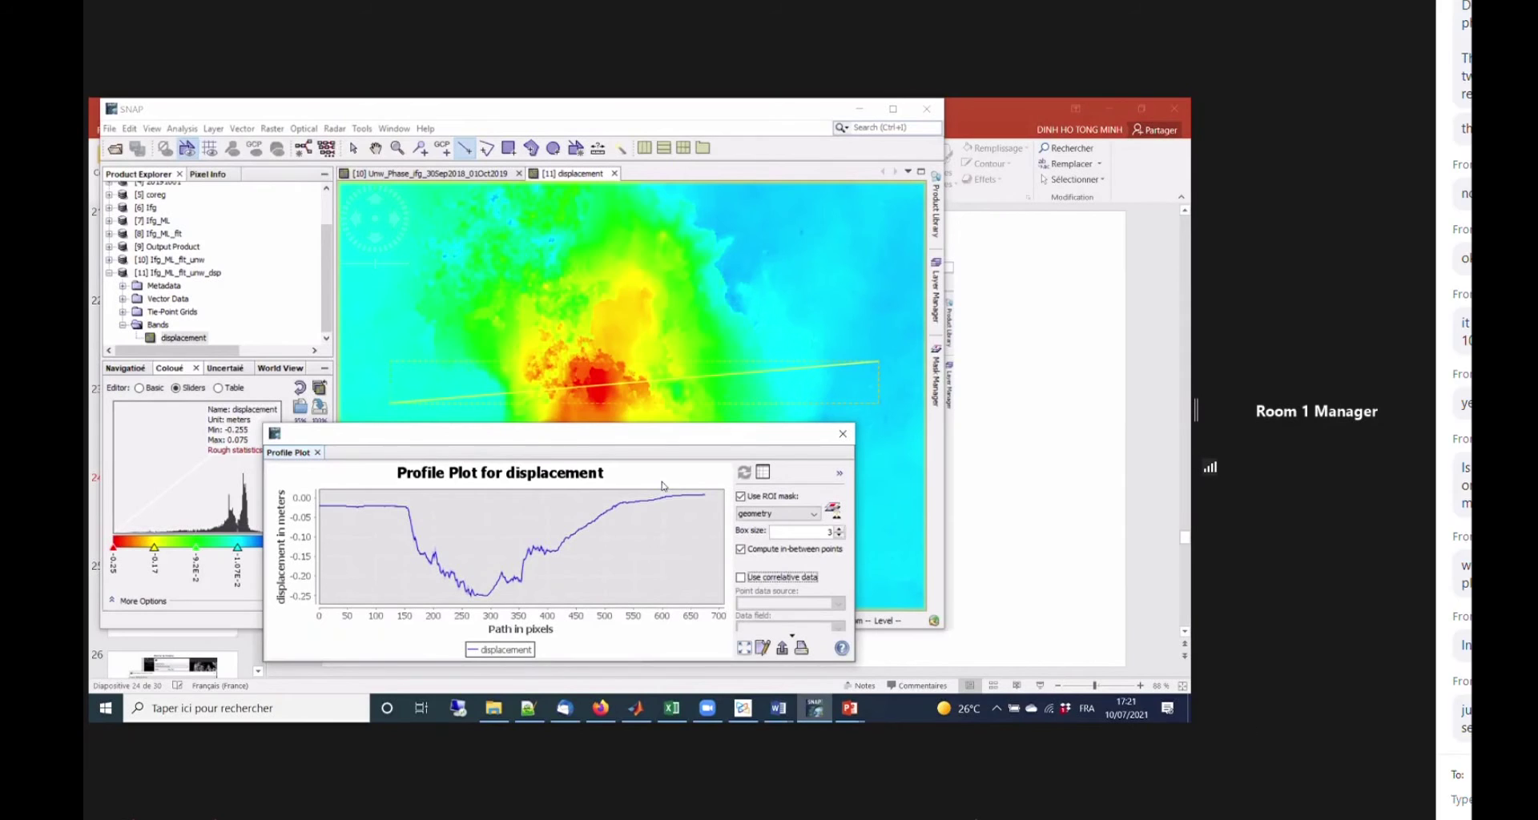
Deselect the profile line on the displacement map and switch the plot's geometry ROI mask off and on again.
{"action": "left_click", "coordinate": [717, 379]}
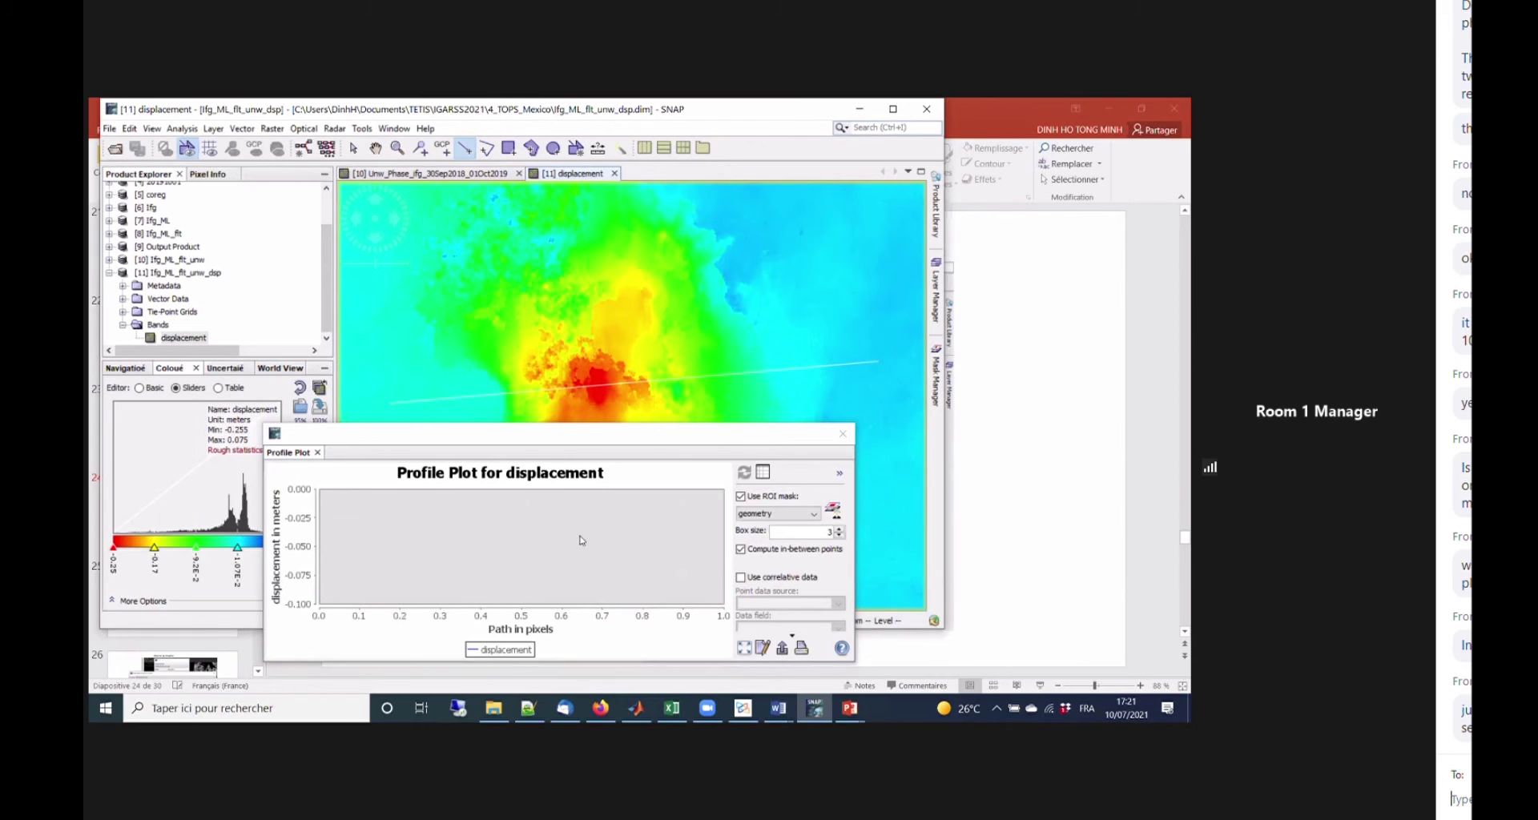
{"action": "left_click", "coordinate": [741, 497]}
{"action": "left_click", "coordinate": [741, 496]}
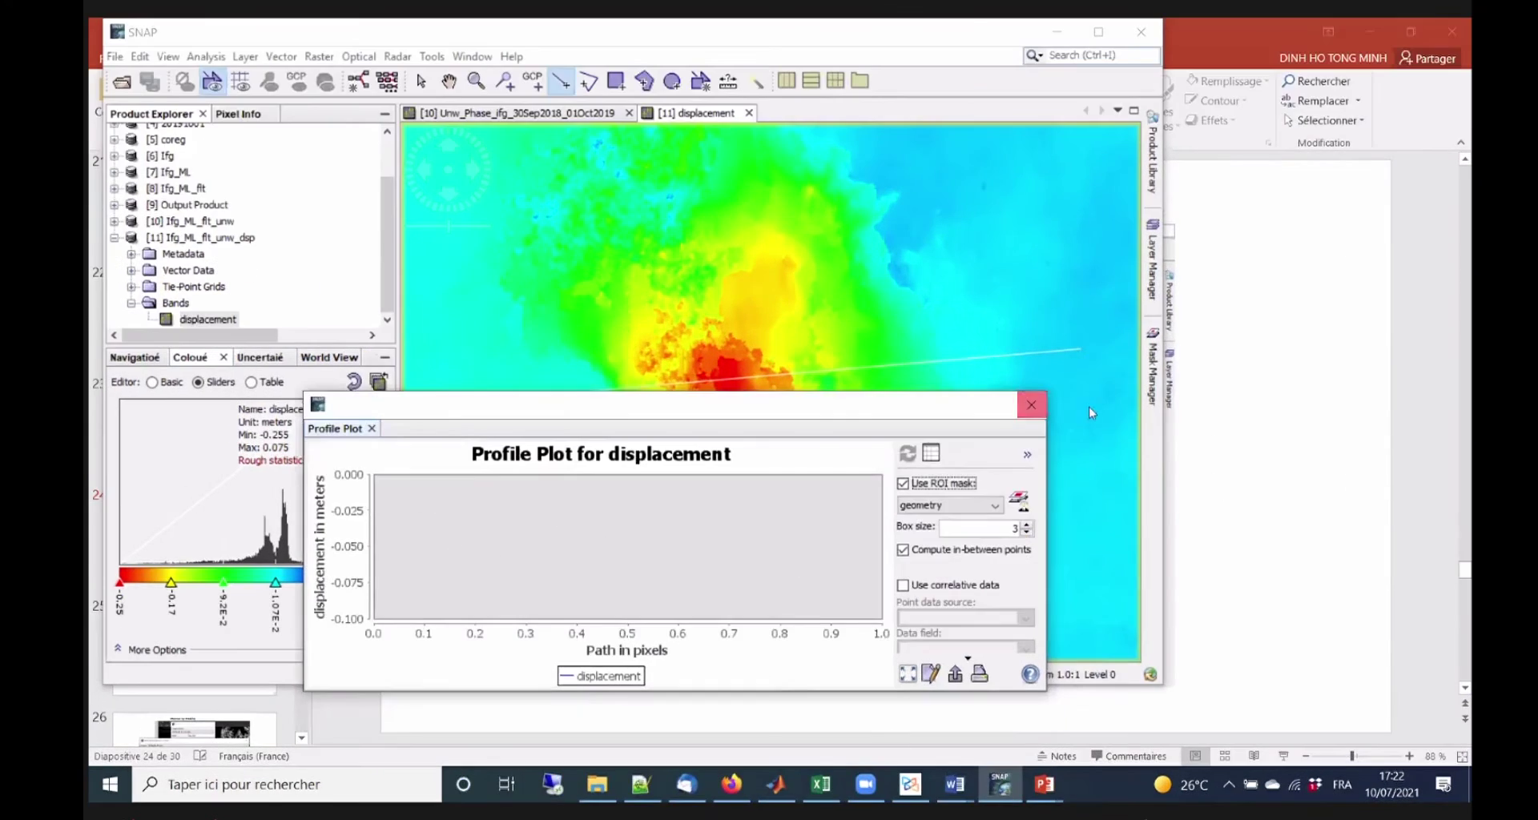
Close the profile plot and delete the existing profile line from the displacement map.
{"action": "left_click", "coordinate": [843, 433]}
{"action": "left_click", "coordinate": [420, 80]}
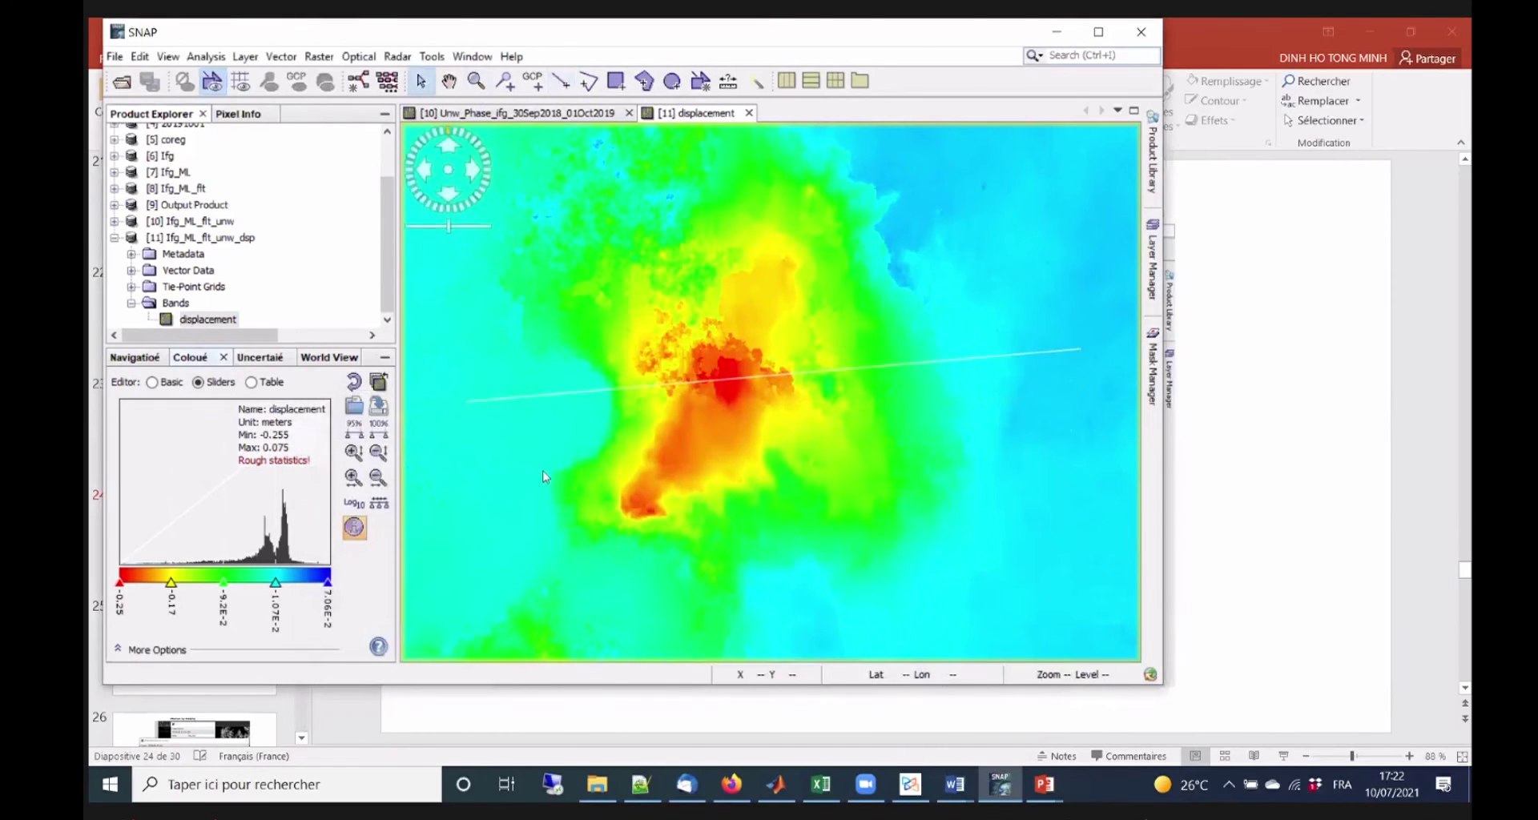
{"action": "mouse_move", "coordinate": [1112, 556]}
{"action": "left_mouse_down"}
{"action": "mouse_move", "coordinate": [586, 226]}
{"action": "mouse_move", "coordinate": [402, 220]}
{"action": "mouse_move", "coordinate": [442, 250]}
{"action": "left_mouse_up"}
{"action": "key", "text": "Delete"}
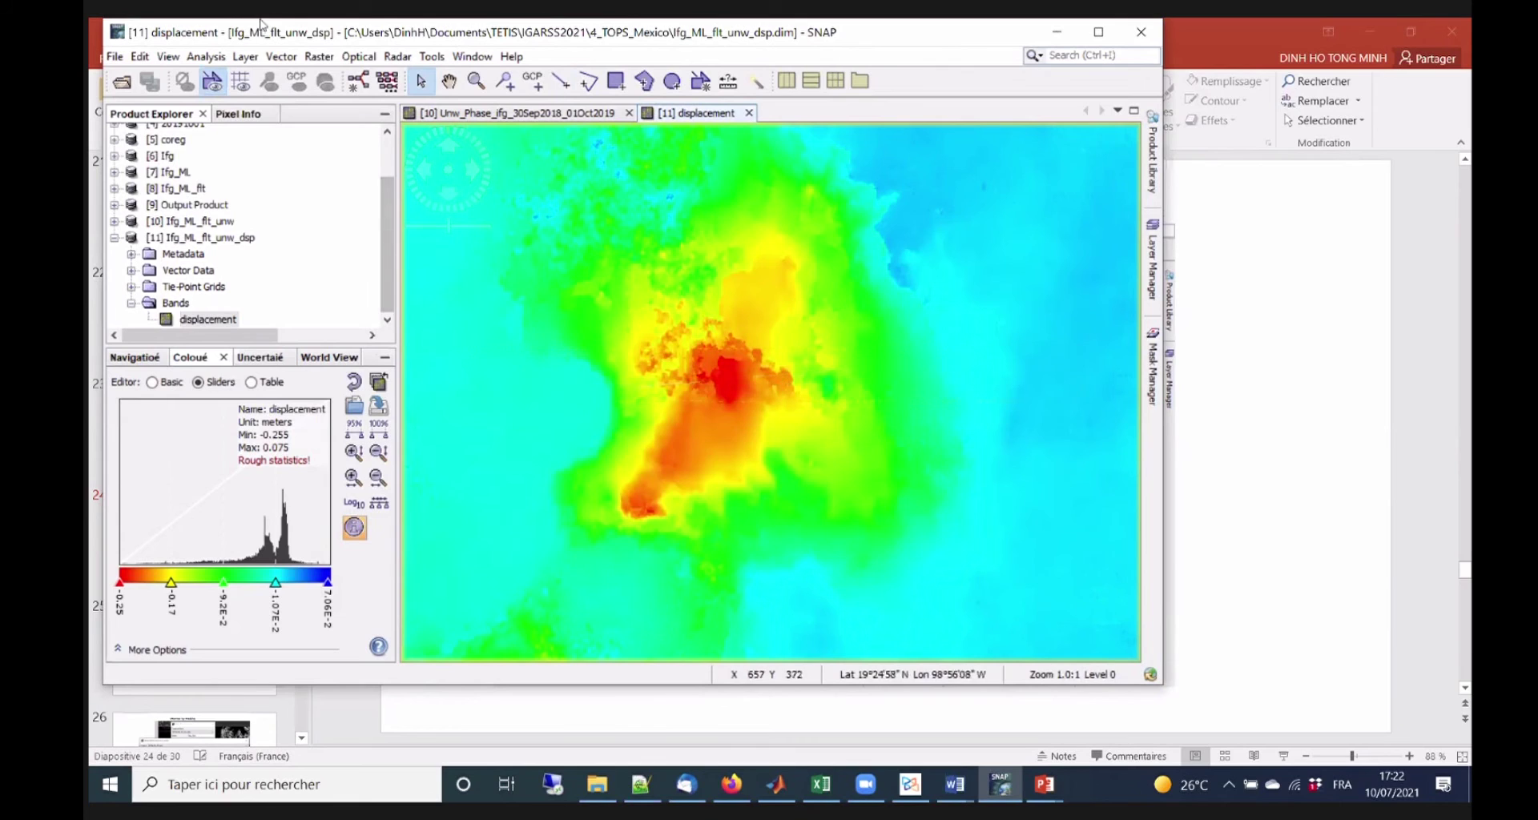
Draw a descending line about 670 pixels long across the subsidence centre and plot its displacement profile without the ROI mask, placing the plot below the centre.
{"action": "left_click", "coordinate": [560, 80]}
{"action": "left_click_drag", "start_coordinate": [476, 324], "coordinate": [1083, 439]}
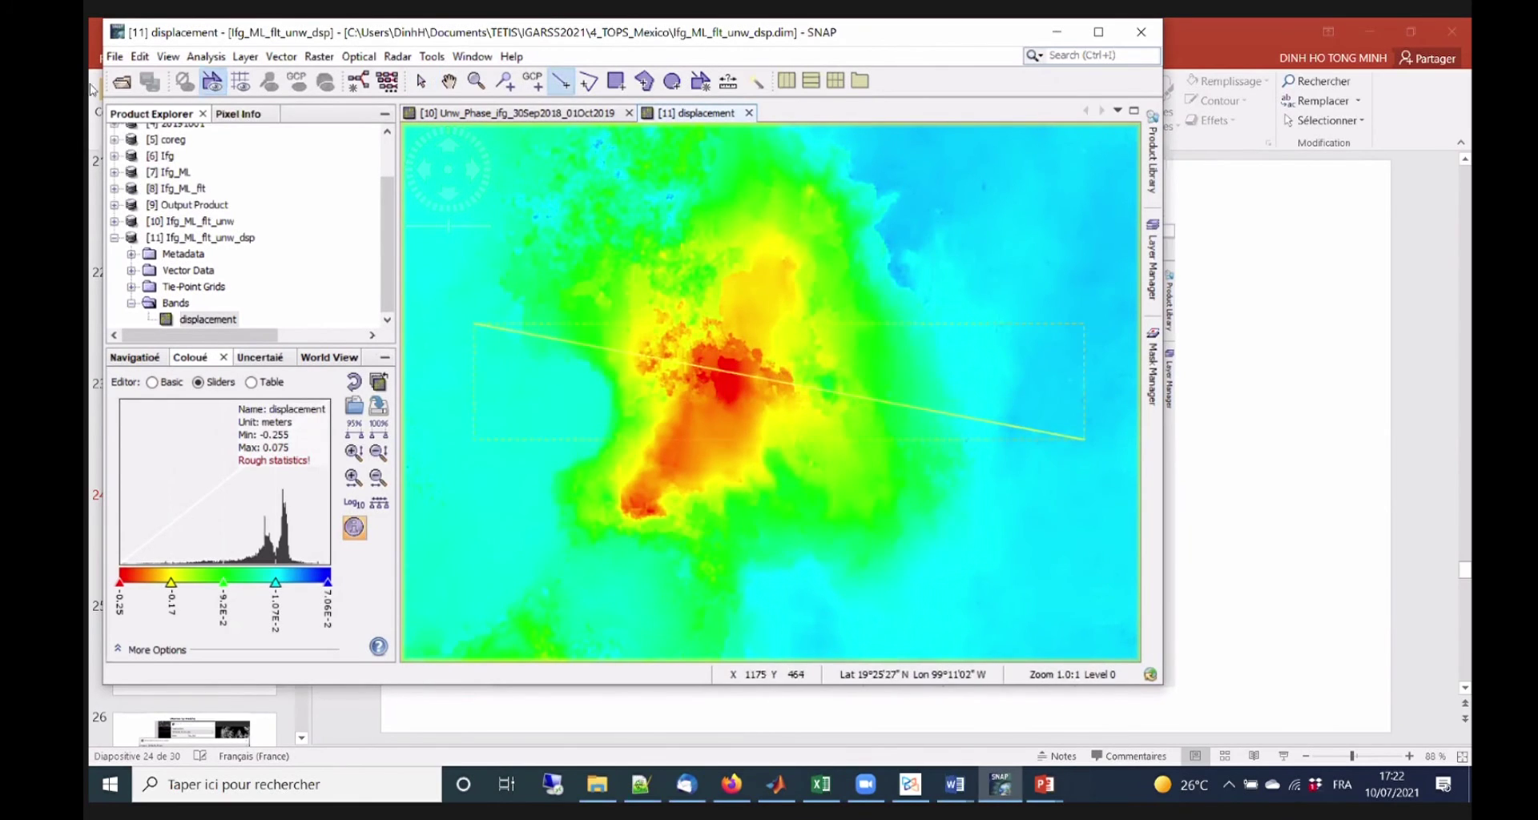
{"action": "left_click", "coordinate": [206, 56]}
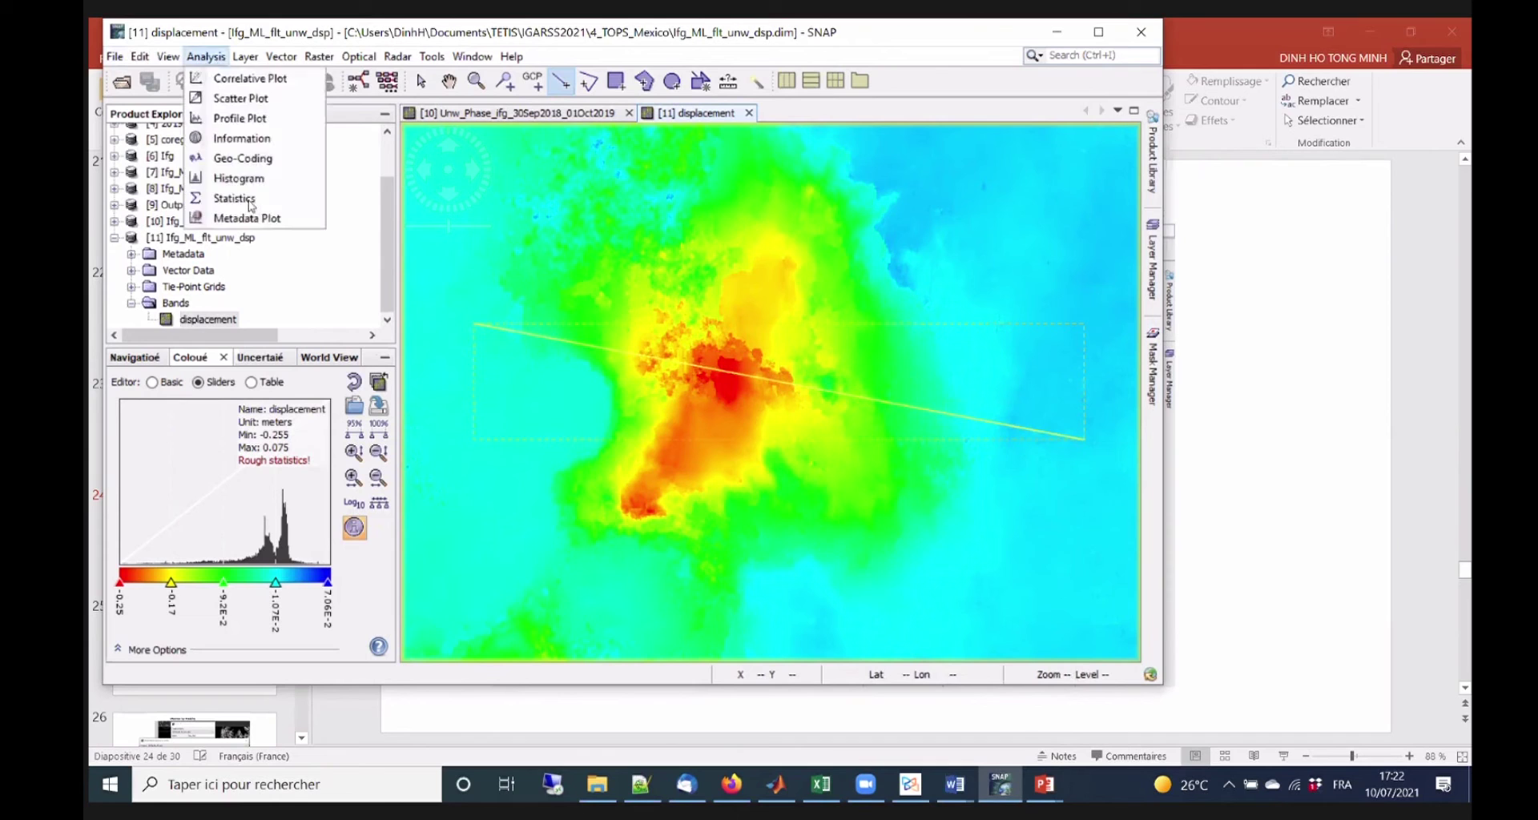
{"action": "left_click", "coordinate": [233, 118]}
{"action": "left_click", "coordinate": [904, 483]}
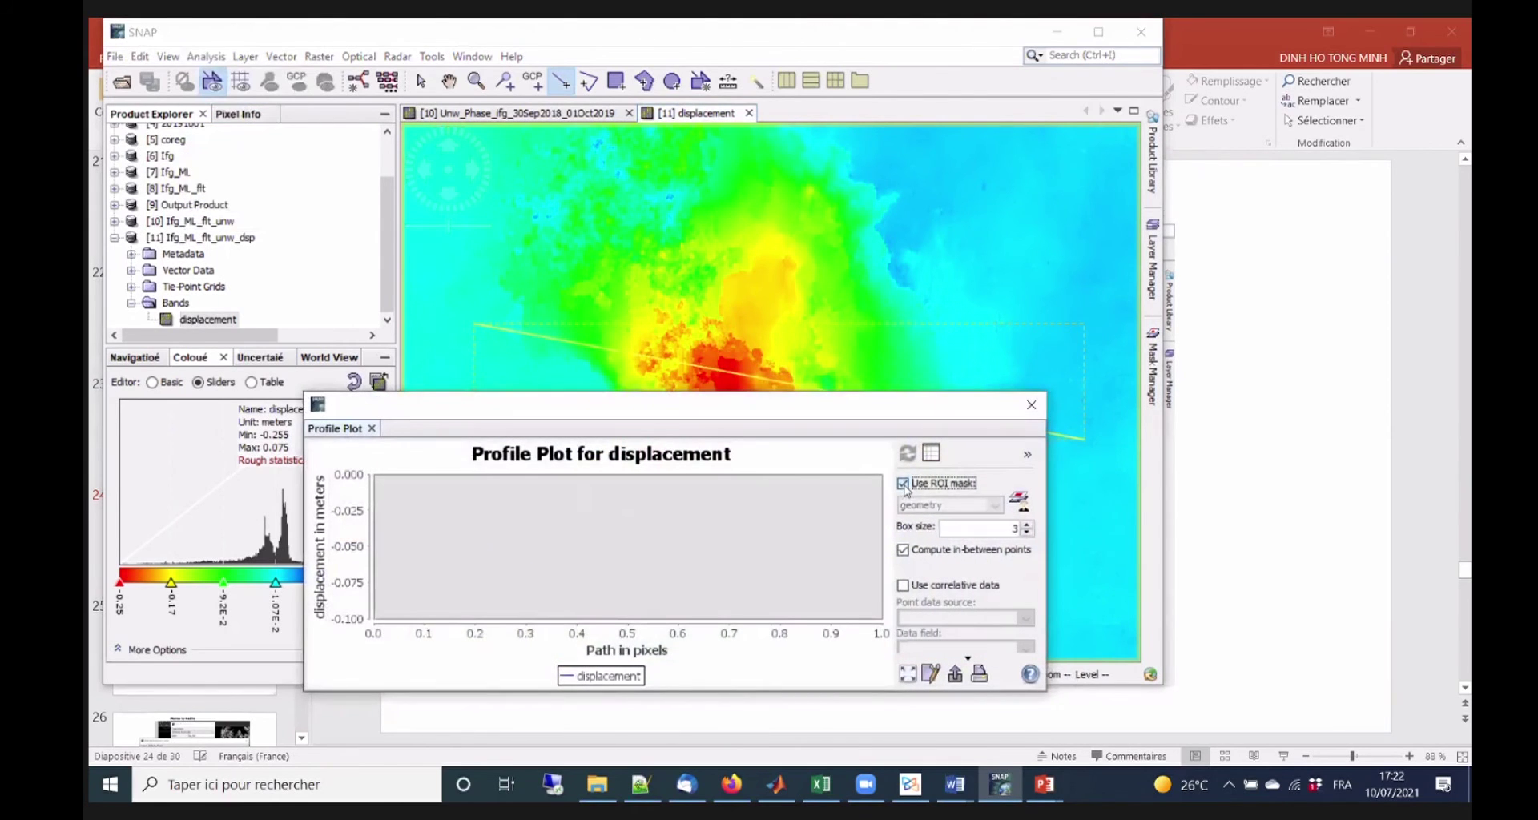
{"action": "left_click_drag", "start_coordinate": [662, 417], "coordinate": [756, 439]}
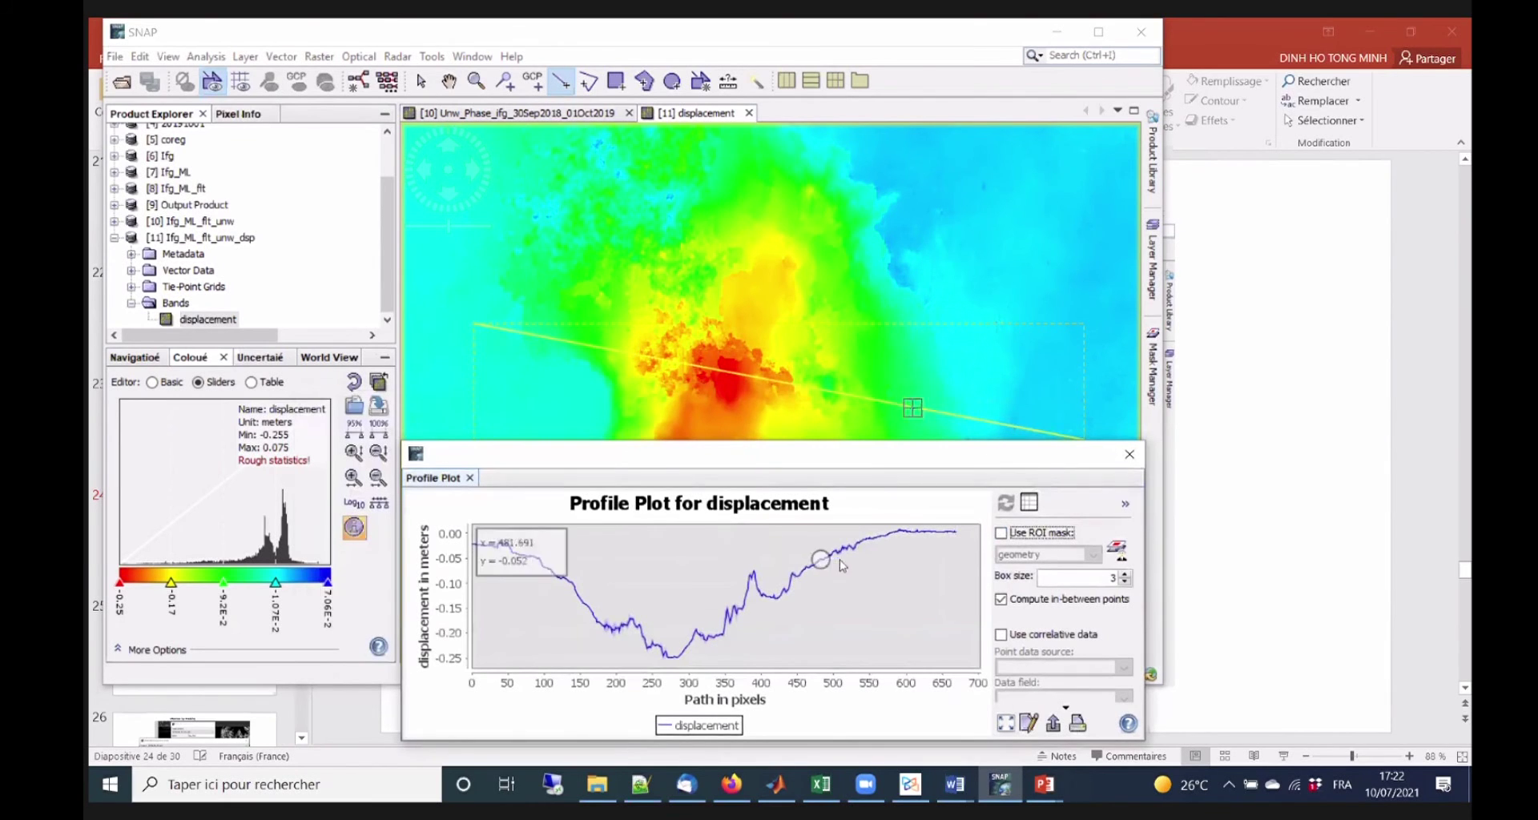
Zoom in on the rising part of the displacement curve around 350 to 460 pixels along the path and restore the full range.
{"action": "scroll", "coordinate": [837, 567], "scroll_direction": "up", "scroll_amount": 1}
{"action": "scroll", "coordinate": [840, 569], "scroll_direction": "down", "scroll_amount": 1}
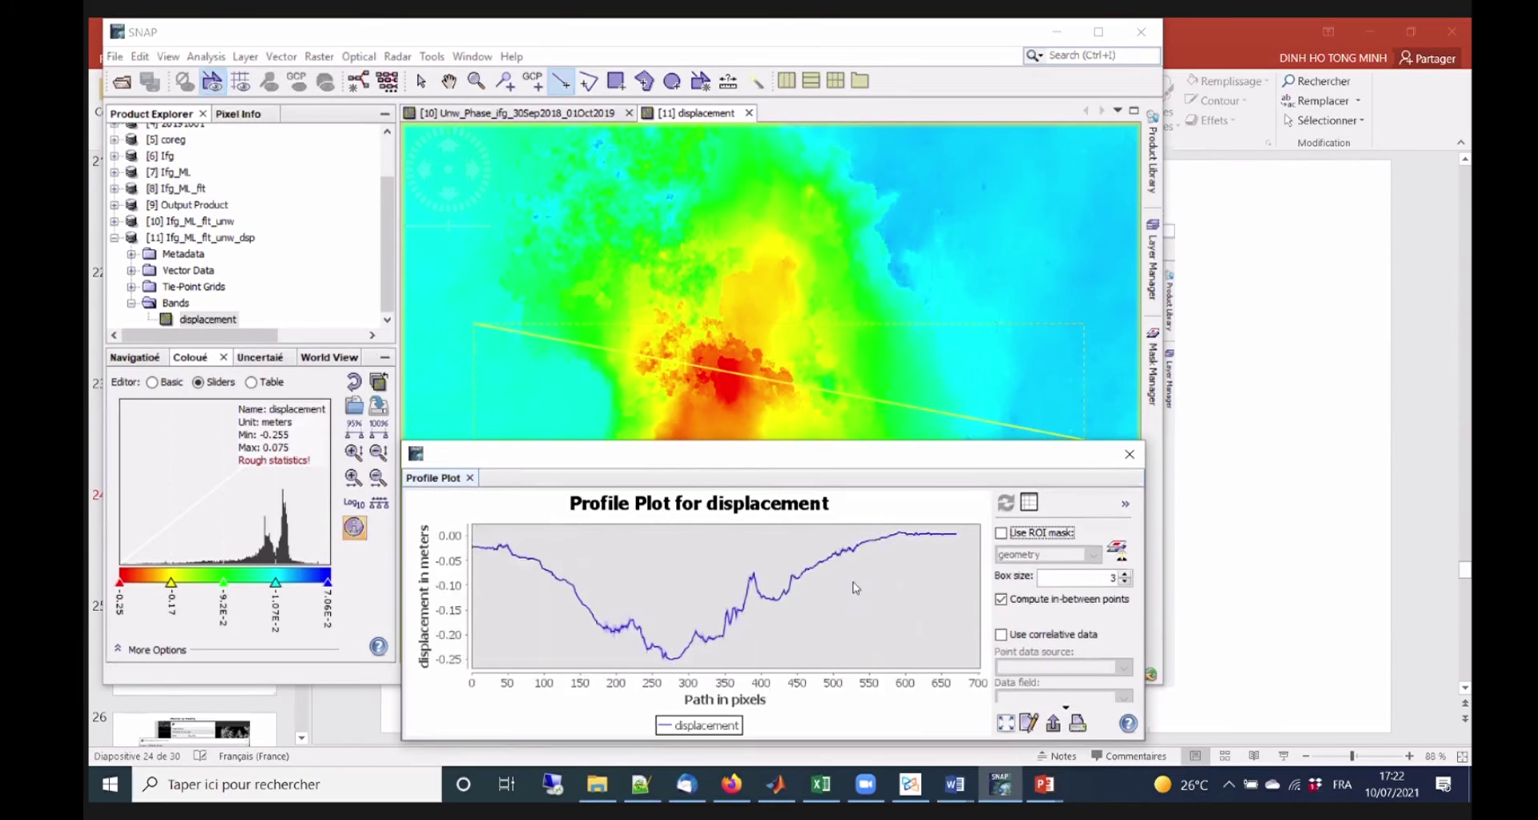
{"action": "scroll", "coordinate": [852, 583], "scroll_direction": "up", "scroll_amount": 3}
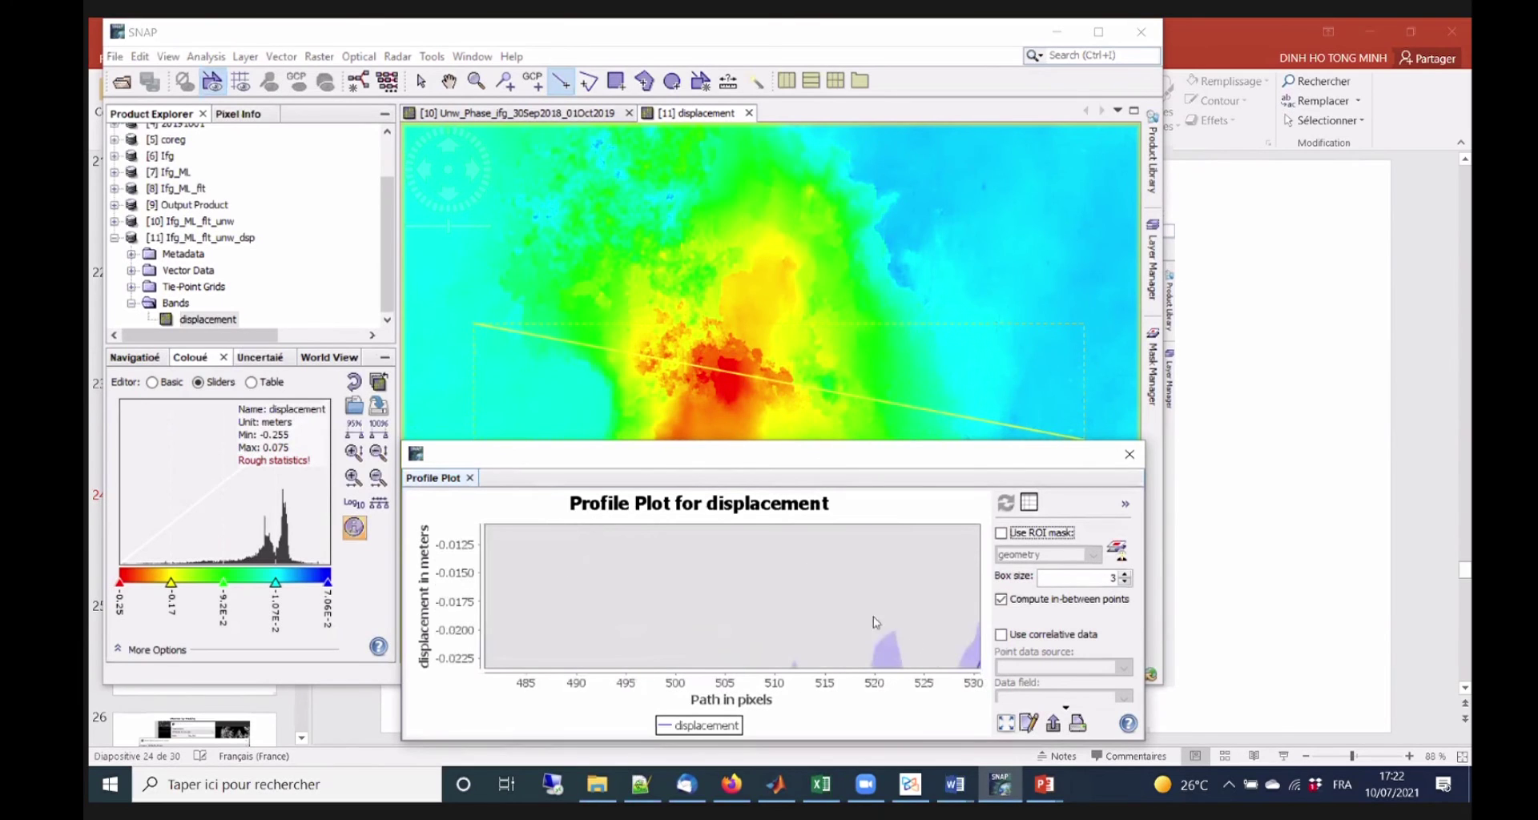
{"action": "left_click_drag", "start_coordinate": [927, 652], "coordinate": [804, 608]}
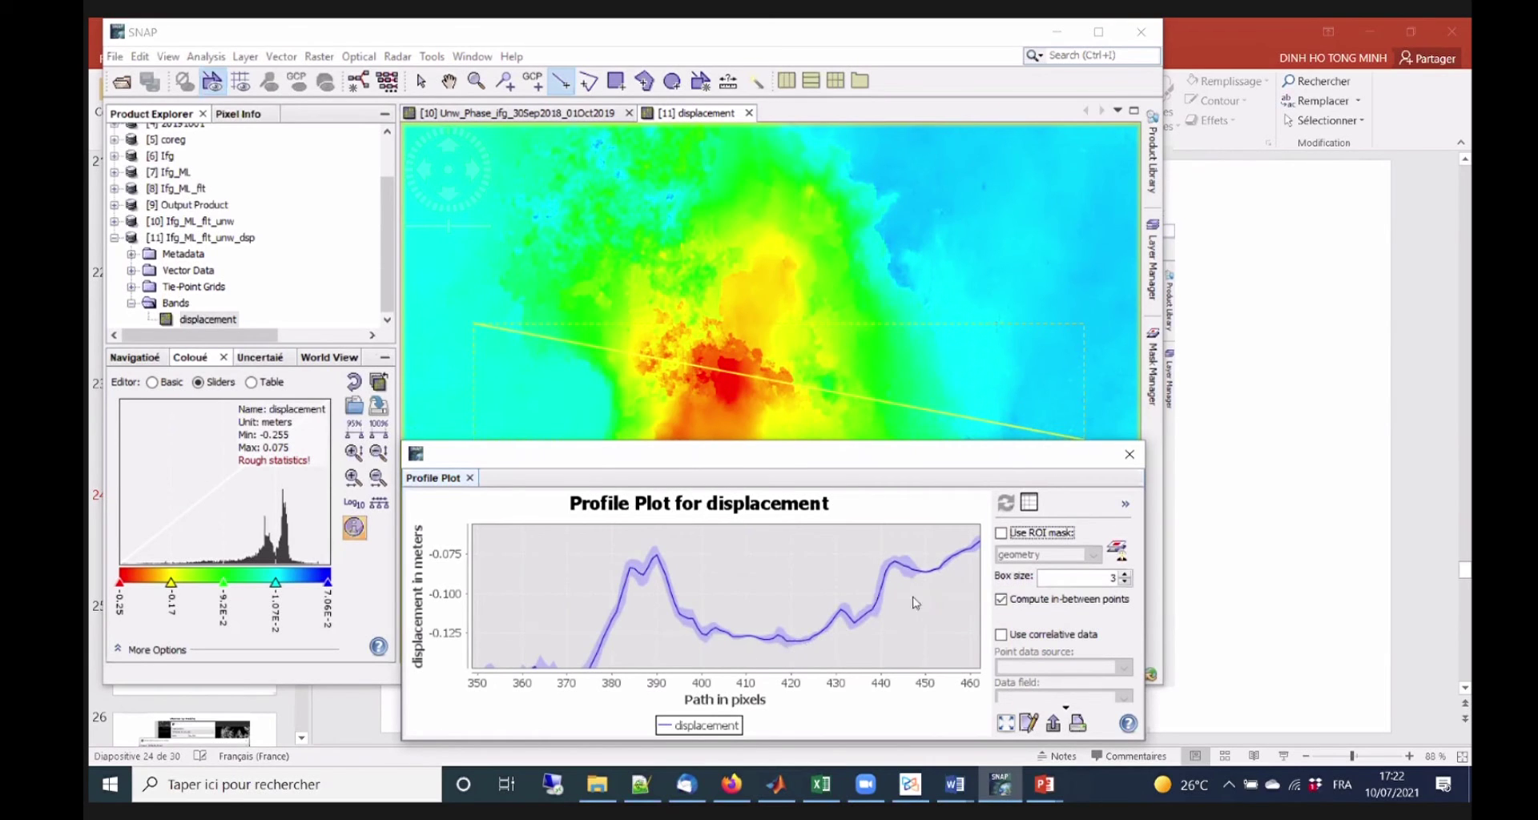
{"action": "left_click_drag", "start_coordinate": [859, 607], "coordinate": [845, 583]}
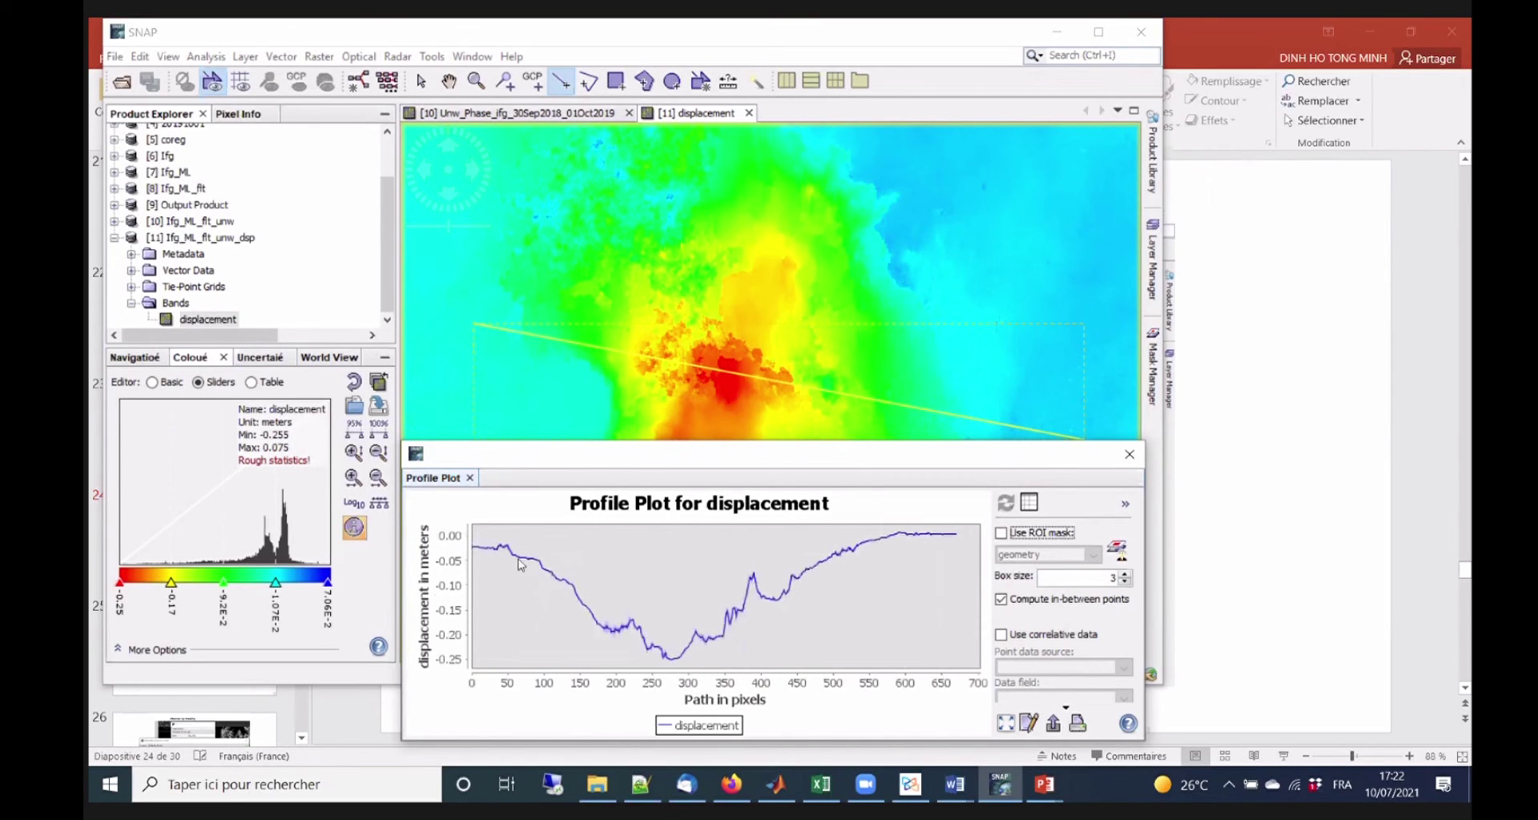
Inspect the start and the lowest part of the displacement curve up close, restoring the full range each time, and close the profile plot.
{"action": "left_click_drag", "start_coordinate": [478, 531], "coordinate": [563, 591]}
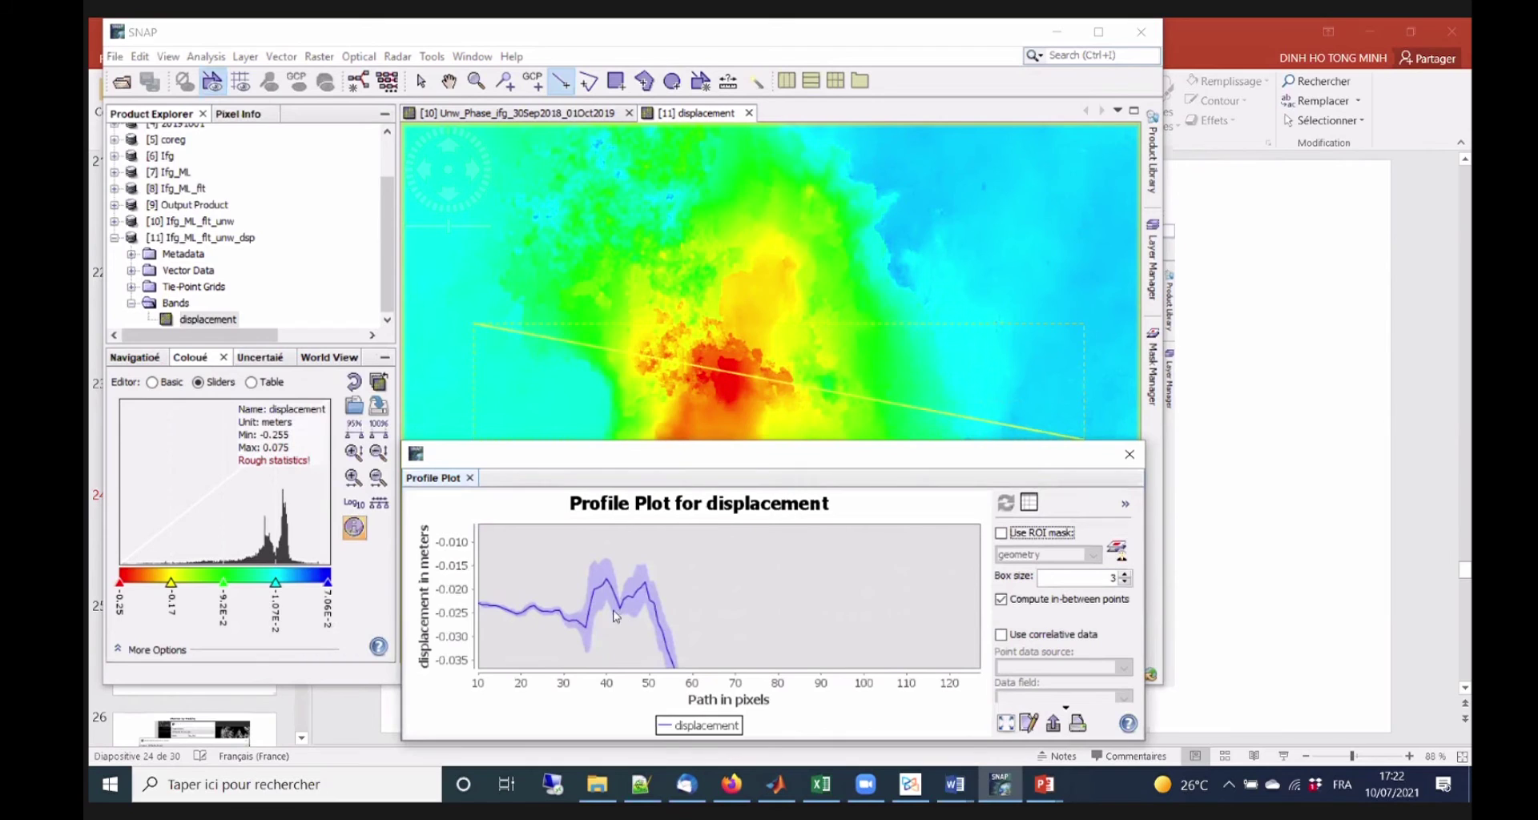
{"action": "left_click_drag", "start_coordinate": [715, 607], "coordinate": [578, 550]}
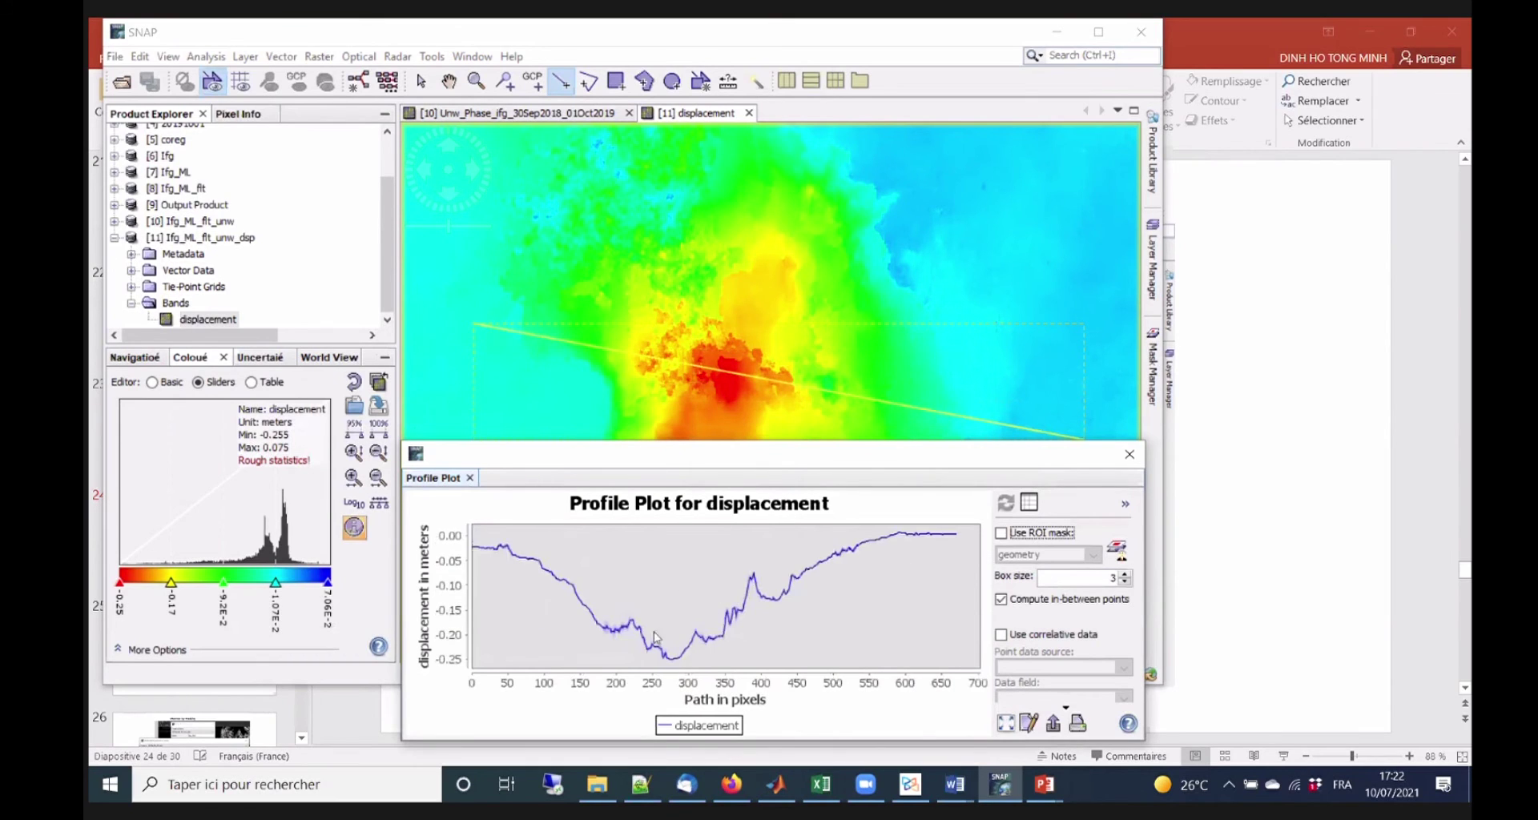
{"action": "left_click_drag", "start_coordinate": [627, 637], "coordinate": [702, 667]}
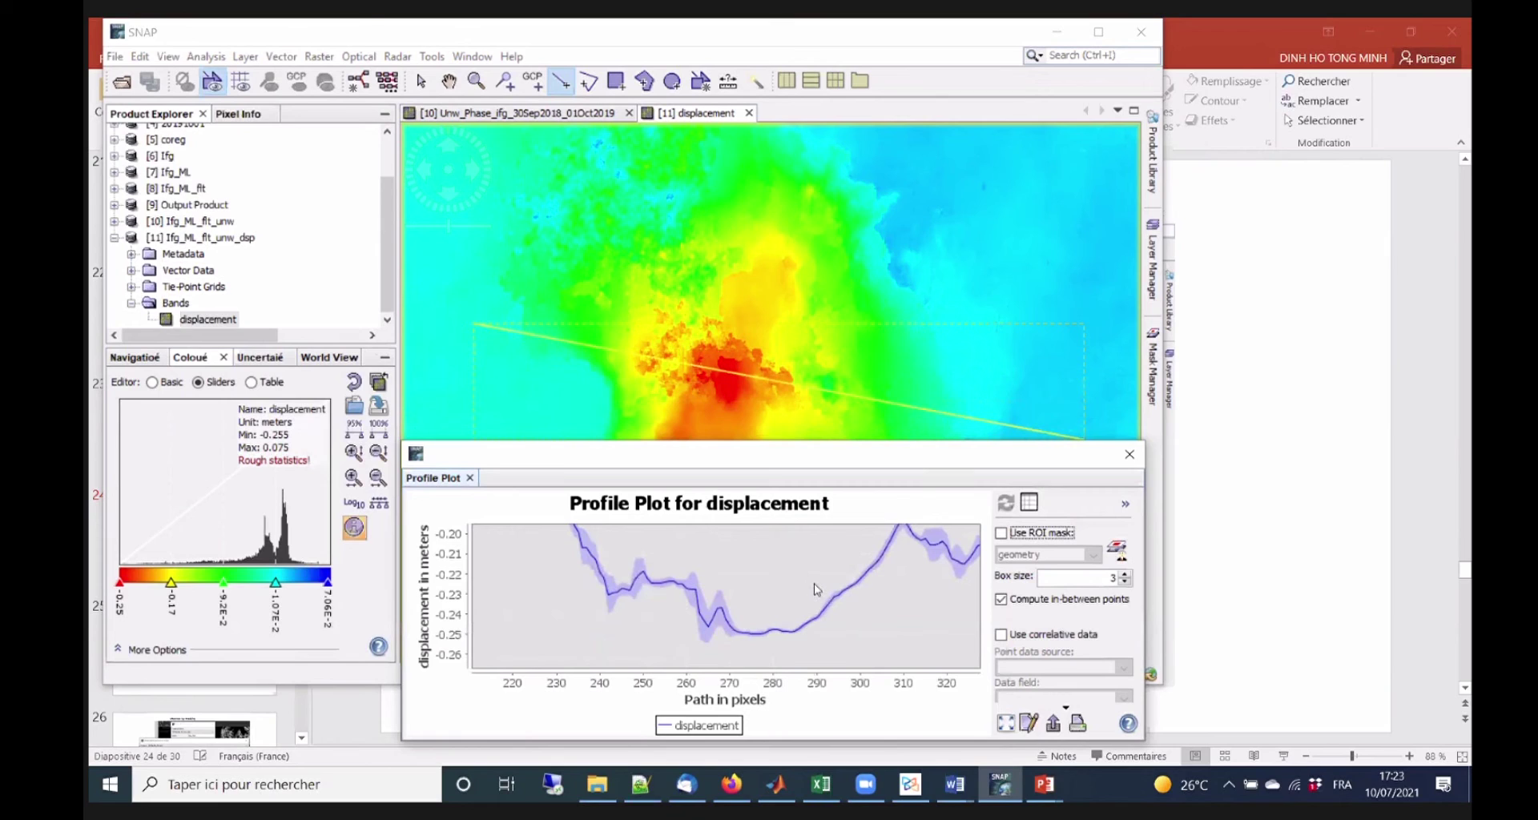
{"action": "left_click_drag", "start_coordinate": [981, 702], "coordinate": [839, 639]}
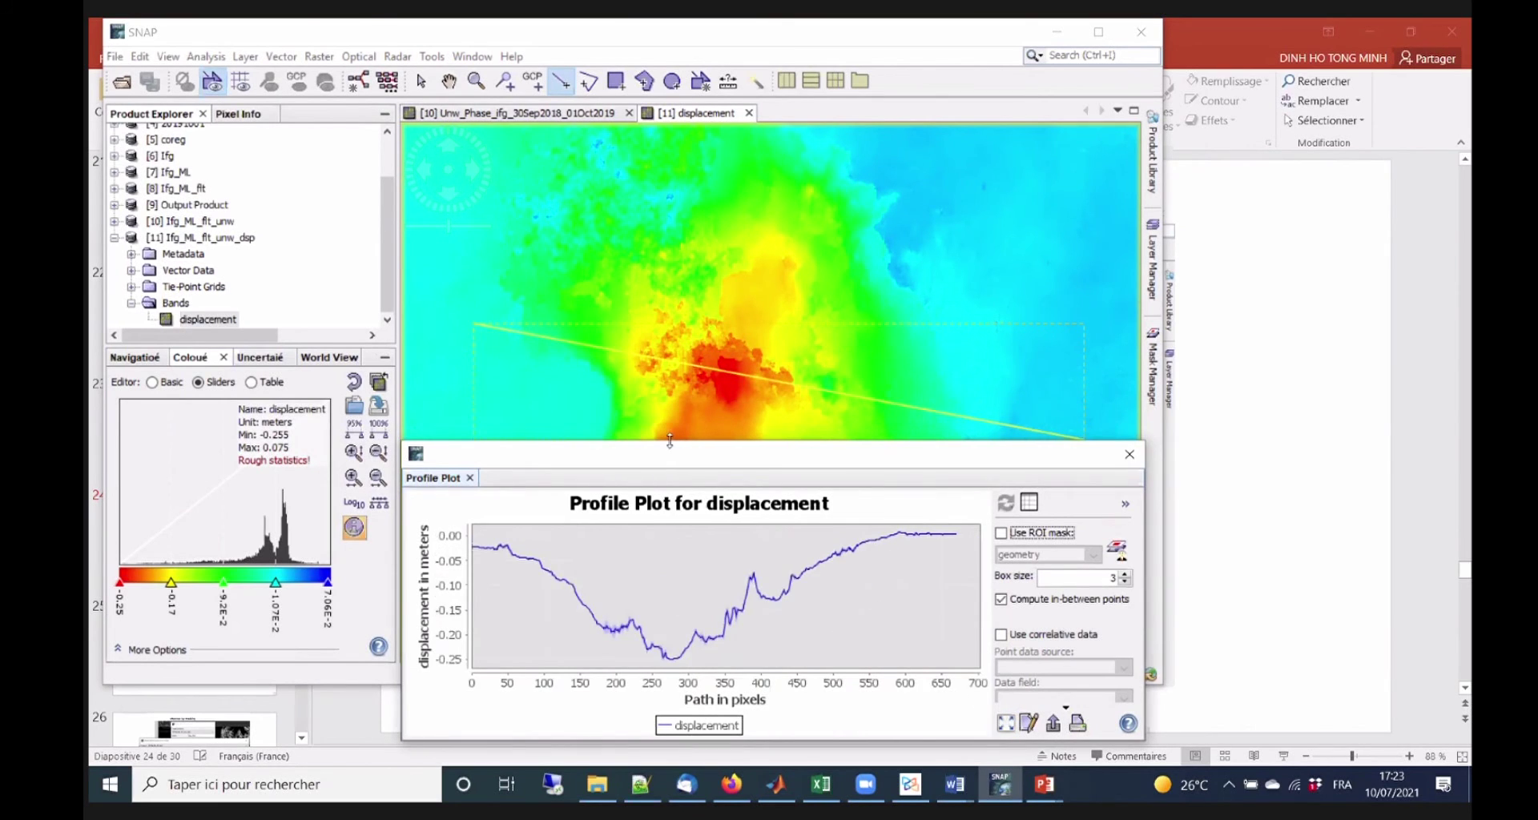
{"action": "left_click_drag", "start_coordinate": [1020, 455], "coordinate": [941, 459]}
{"action": "left_click", "coordinate": [1061, 468]}
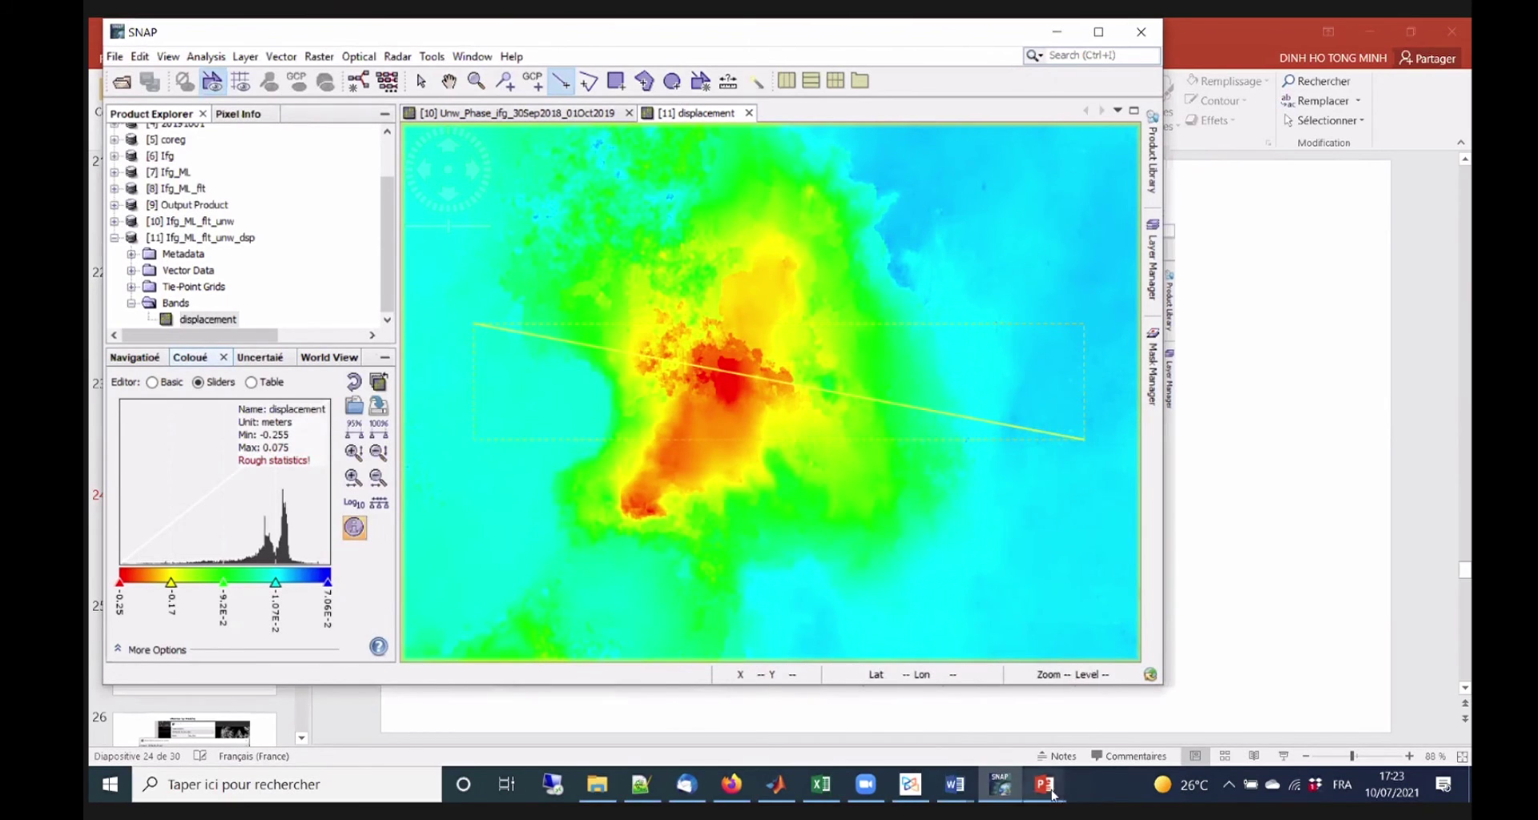
Switch to the 2_InSAR presentation in PowerPoint and bring up slide 24 on coherence as a measure of interferogram quality.
{"action": "mouse_move", "coordinate": [1043, 784]}
{"action": "left_click", "coordinate": [1322, 711]}
{"action": "scroll", "coordinate": [208, 533], "scroll_direction": "down", "scroll_amount": 3}
{"action": "scroll", "coordinate": [209, 535], "scroll_direction": "down", "scroll_amount": 15}
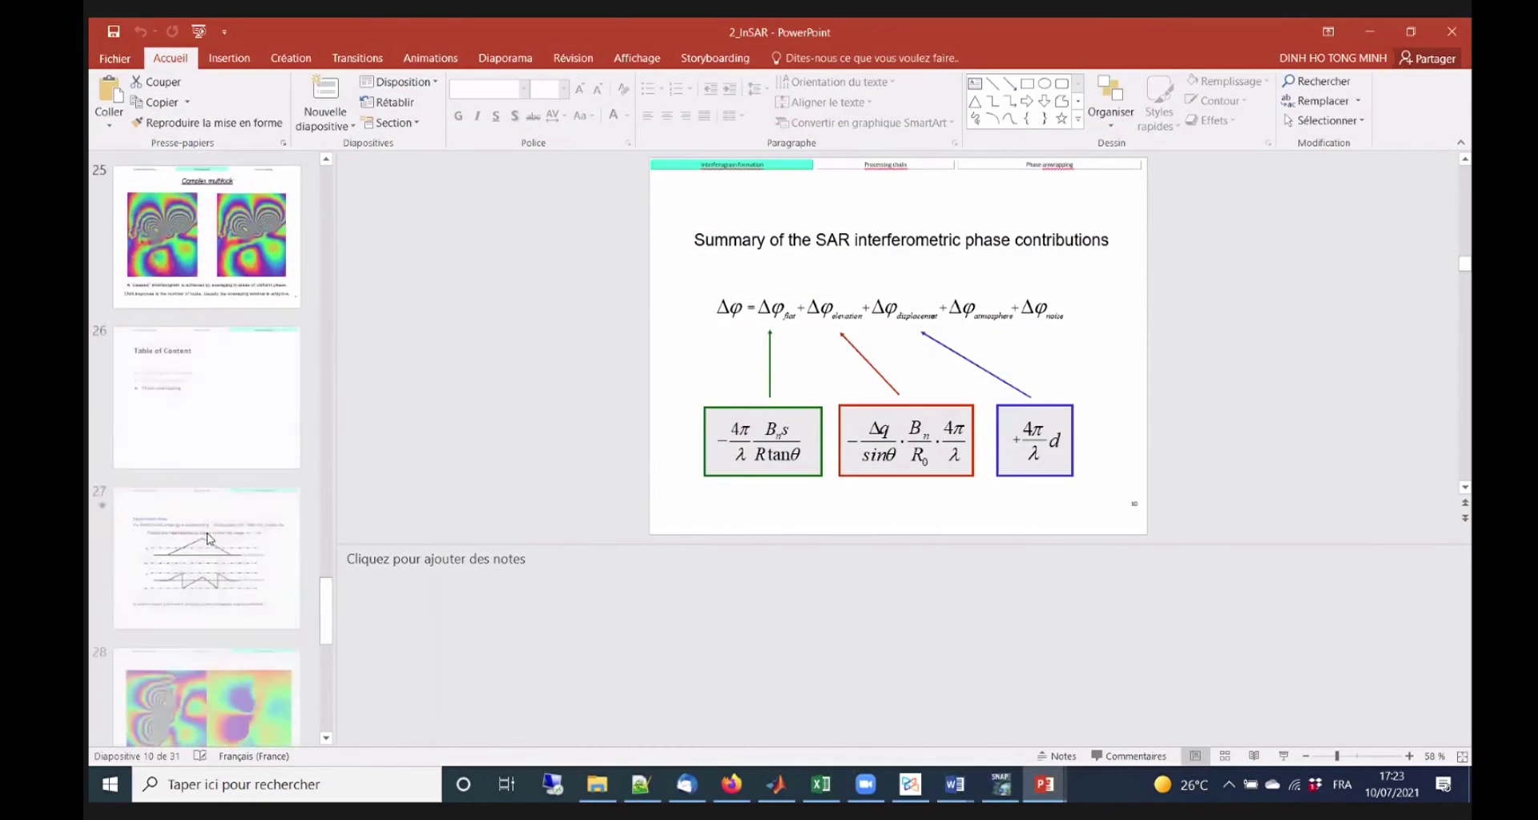
{"action": "scroll", "coordinate": [208, 539], "scroll_direction": "up", "scroll_amount": 13}
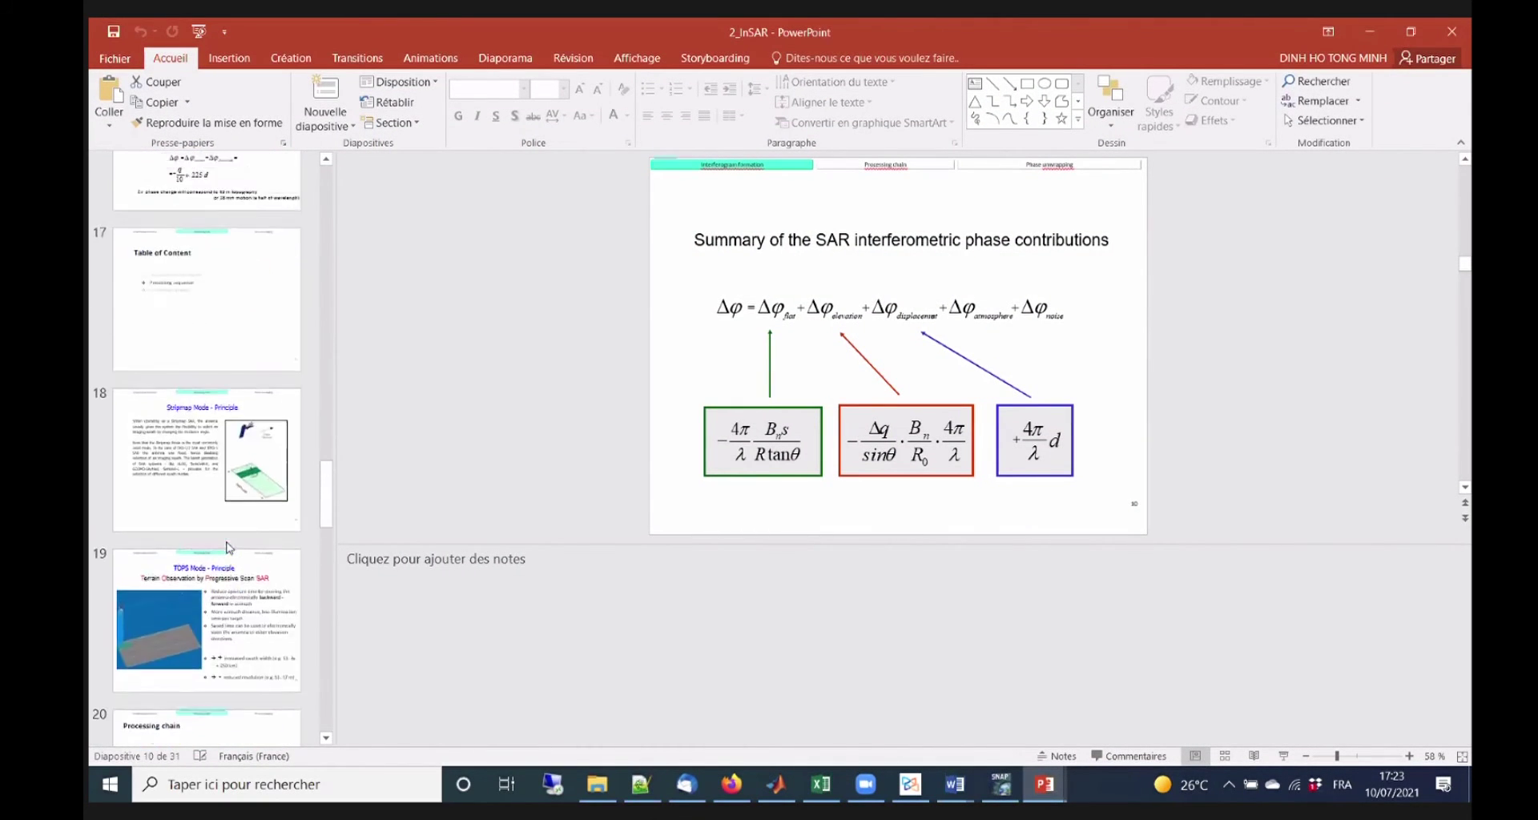
{"action": "scroll", "coordinate": [230, 547], "scroll_direction": "up", "scroll_amount": 11}
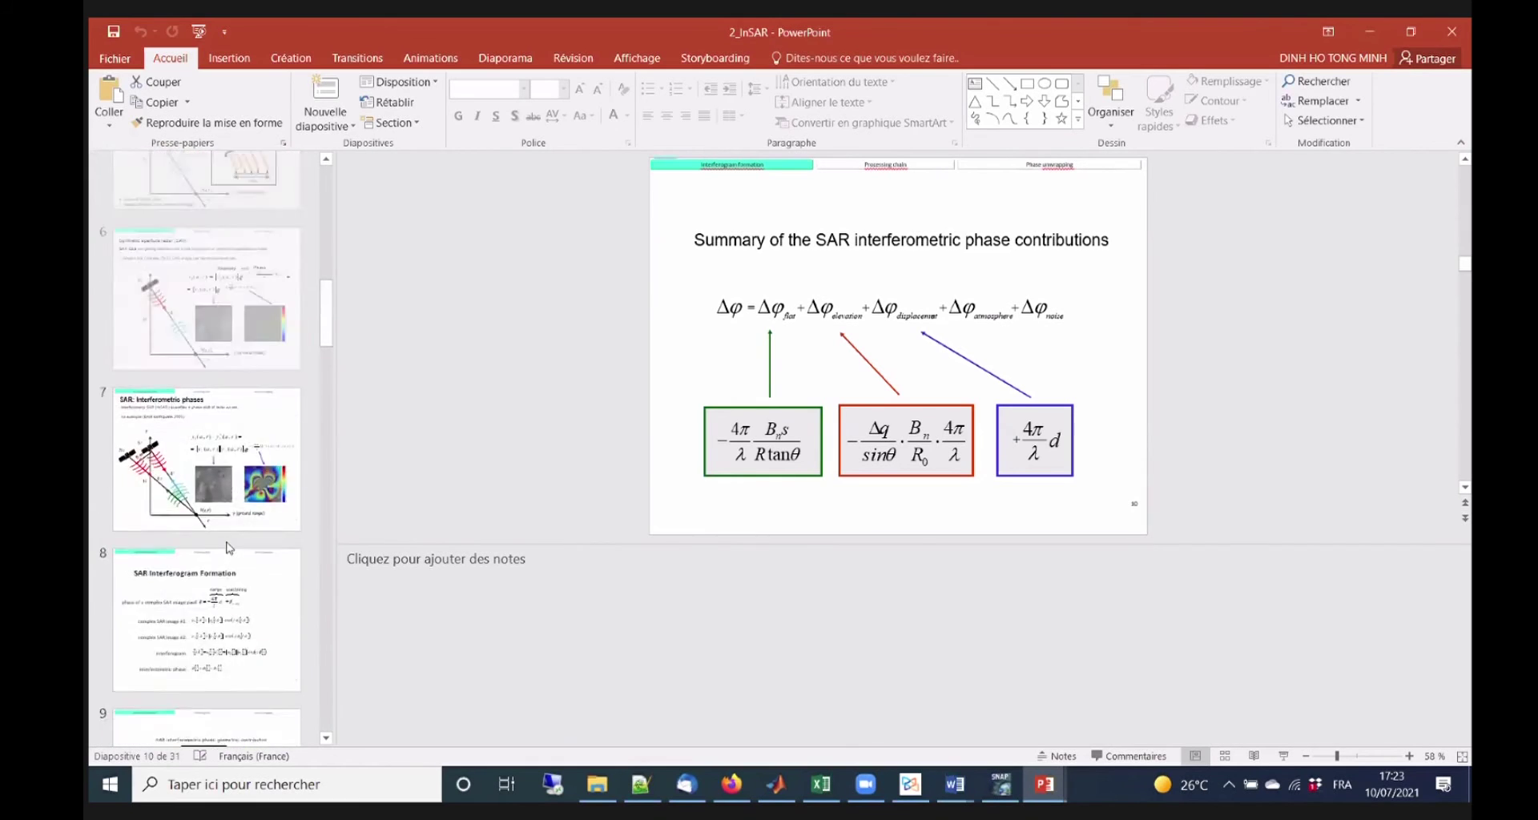
{"action": "scroll", "coordinate": [230, 547], "scroll_direction": "up", "scroll_amount": 3}
{"action": "scroll", "coordinate": [230, 548], "scroll_direction": "down", "scroll_amount": 7}
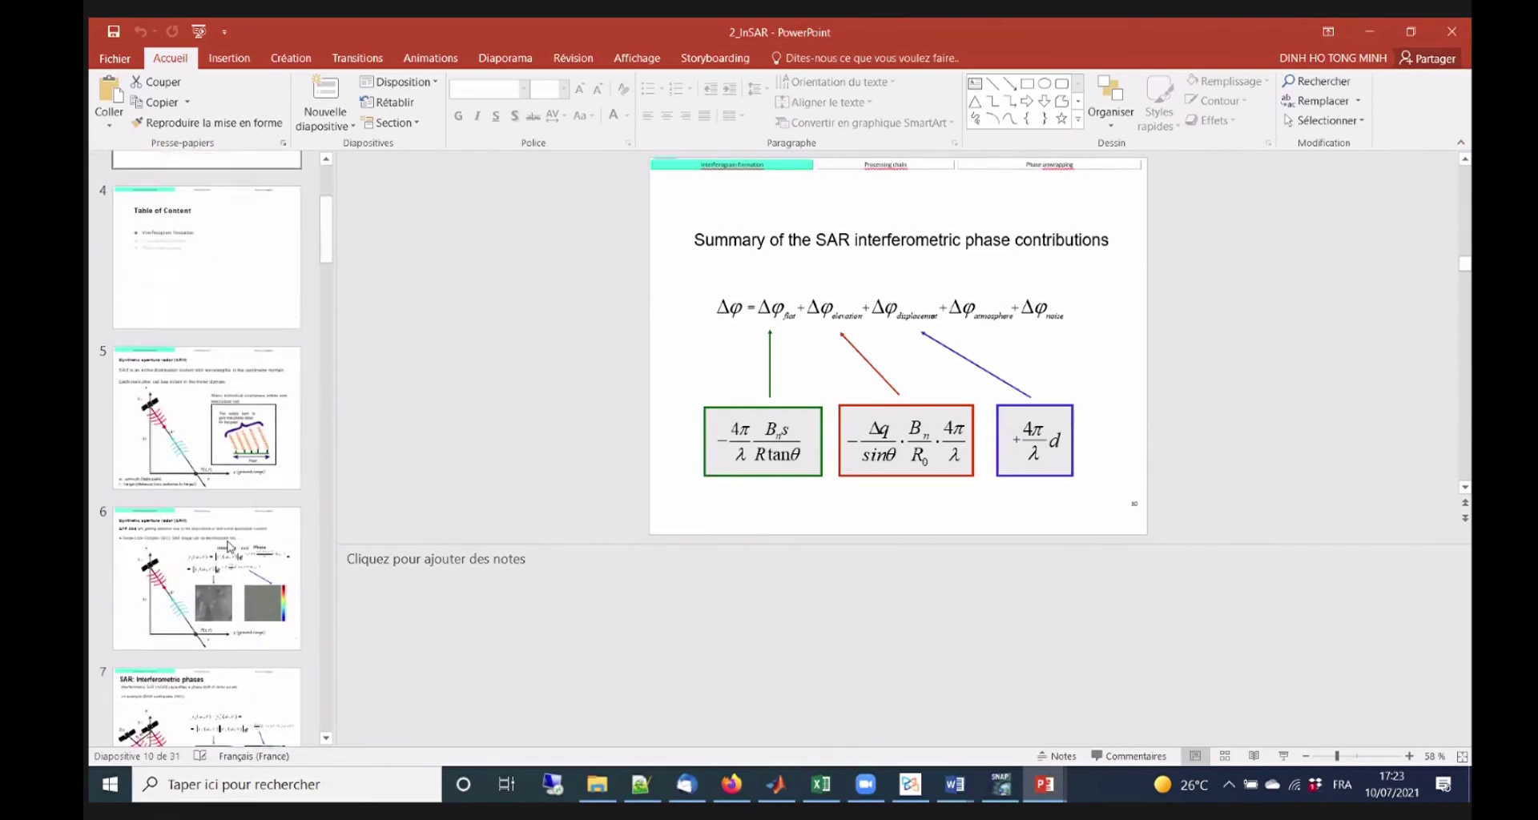
{"action": "scroll", "coordinate": [230, 548], "scroll_direction": "down", "scroll_amount": 3}
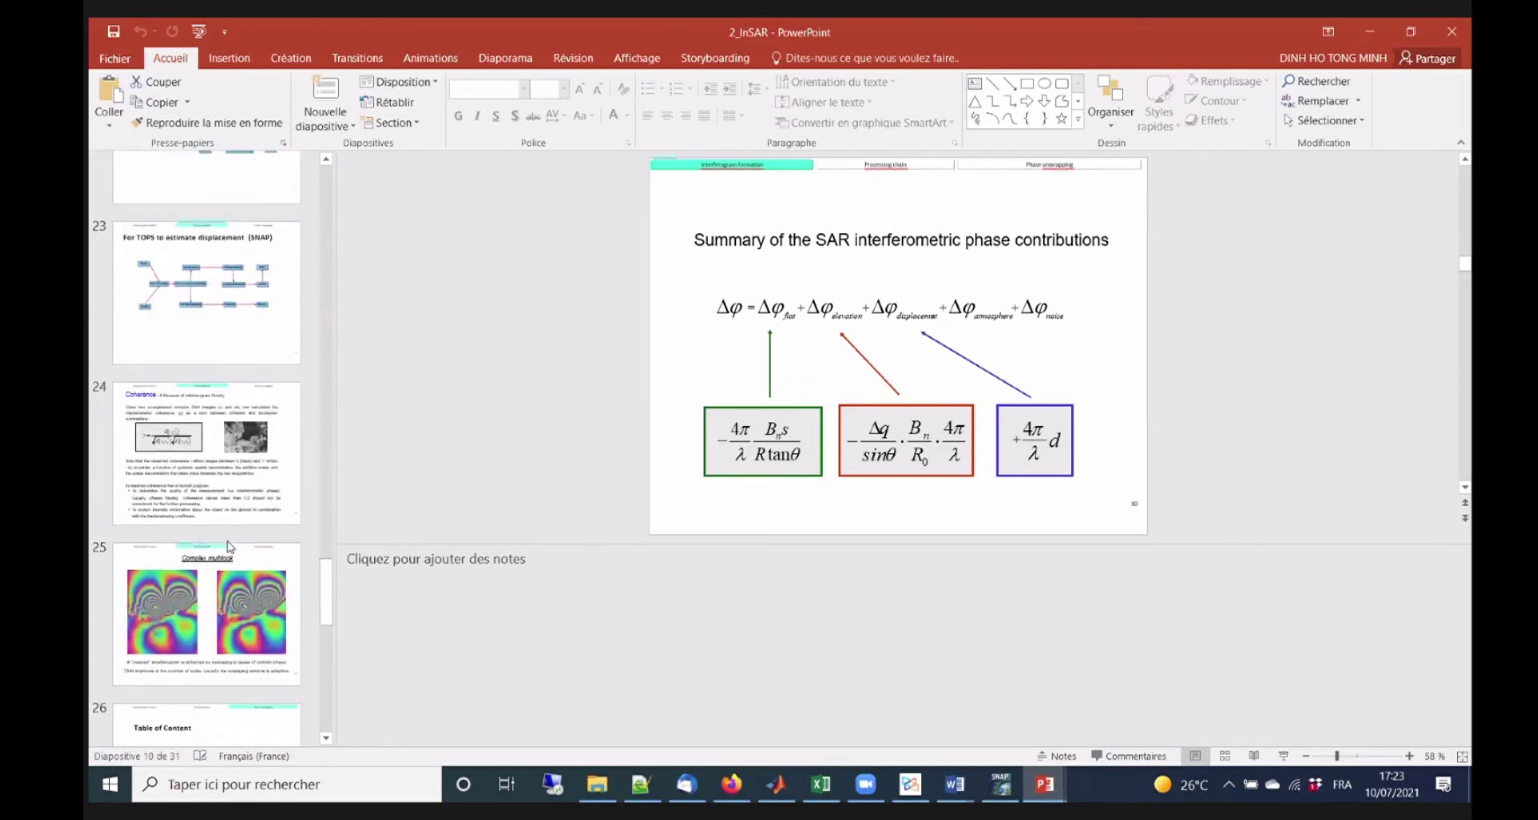
{"action": "left_click", "coordinate": [199, 342]}
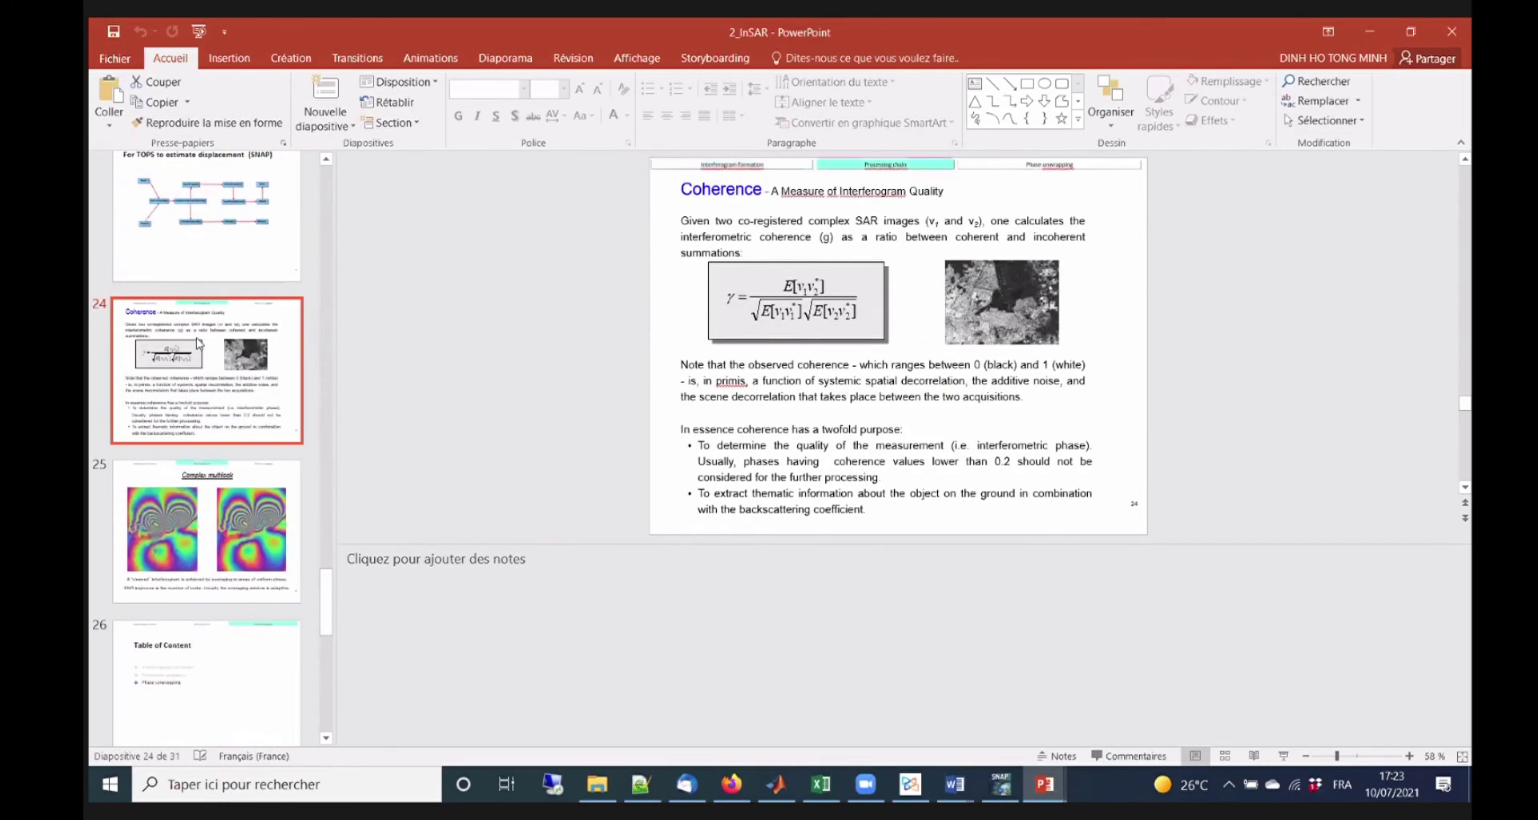
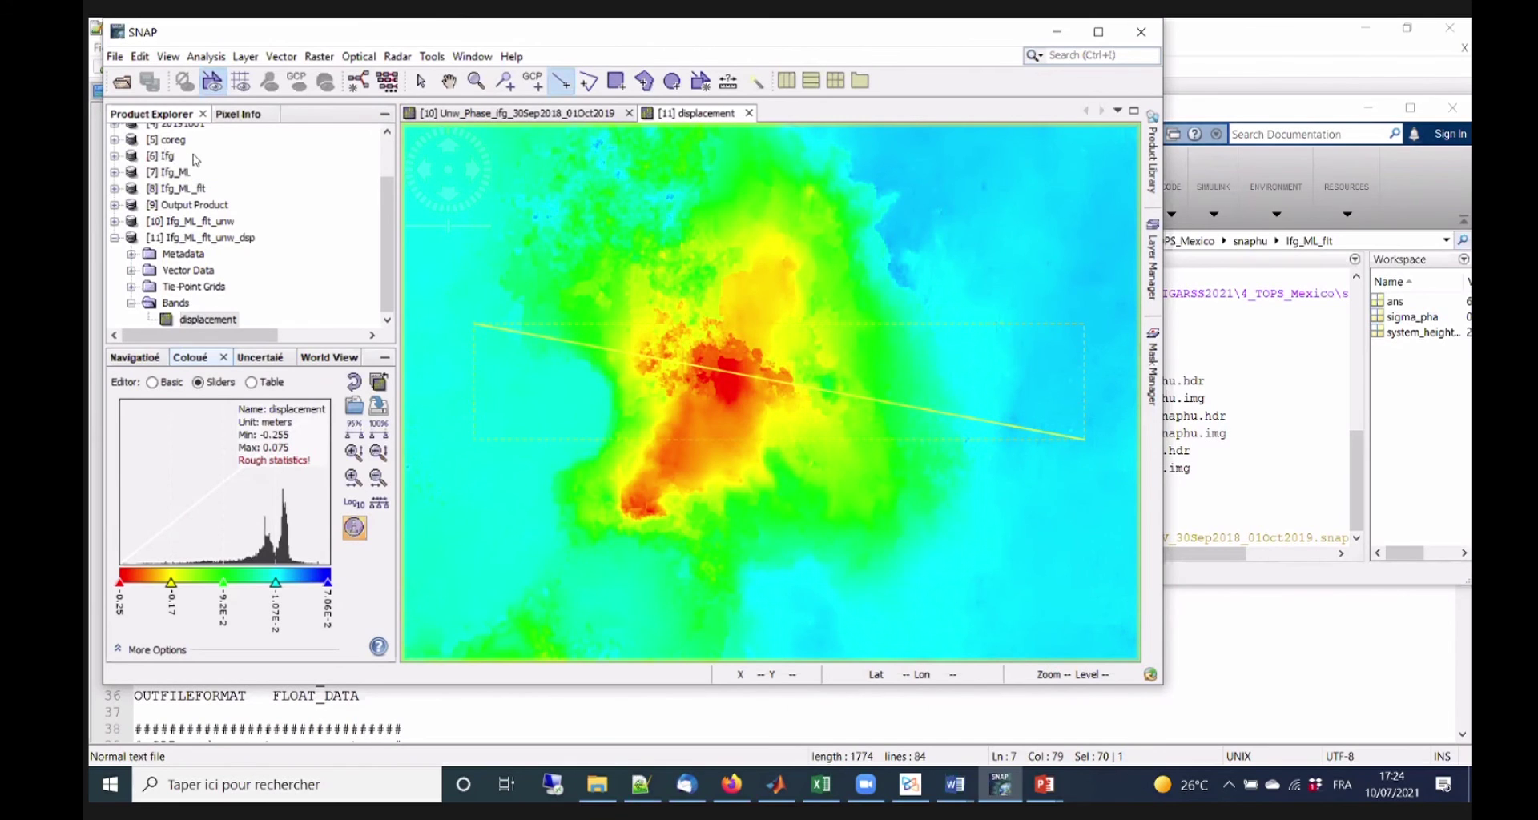
Display the coherence band coh_IW3_VV_30Sep2018_01Oct2019 of the product Ifg_ML_flt_unw in SNAP.
{"action": "left_click", "coordinate": [398, 57]}
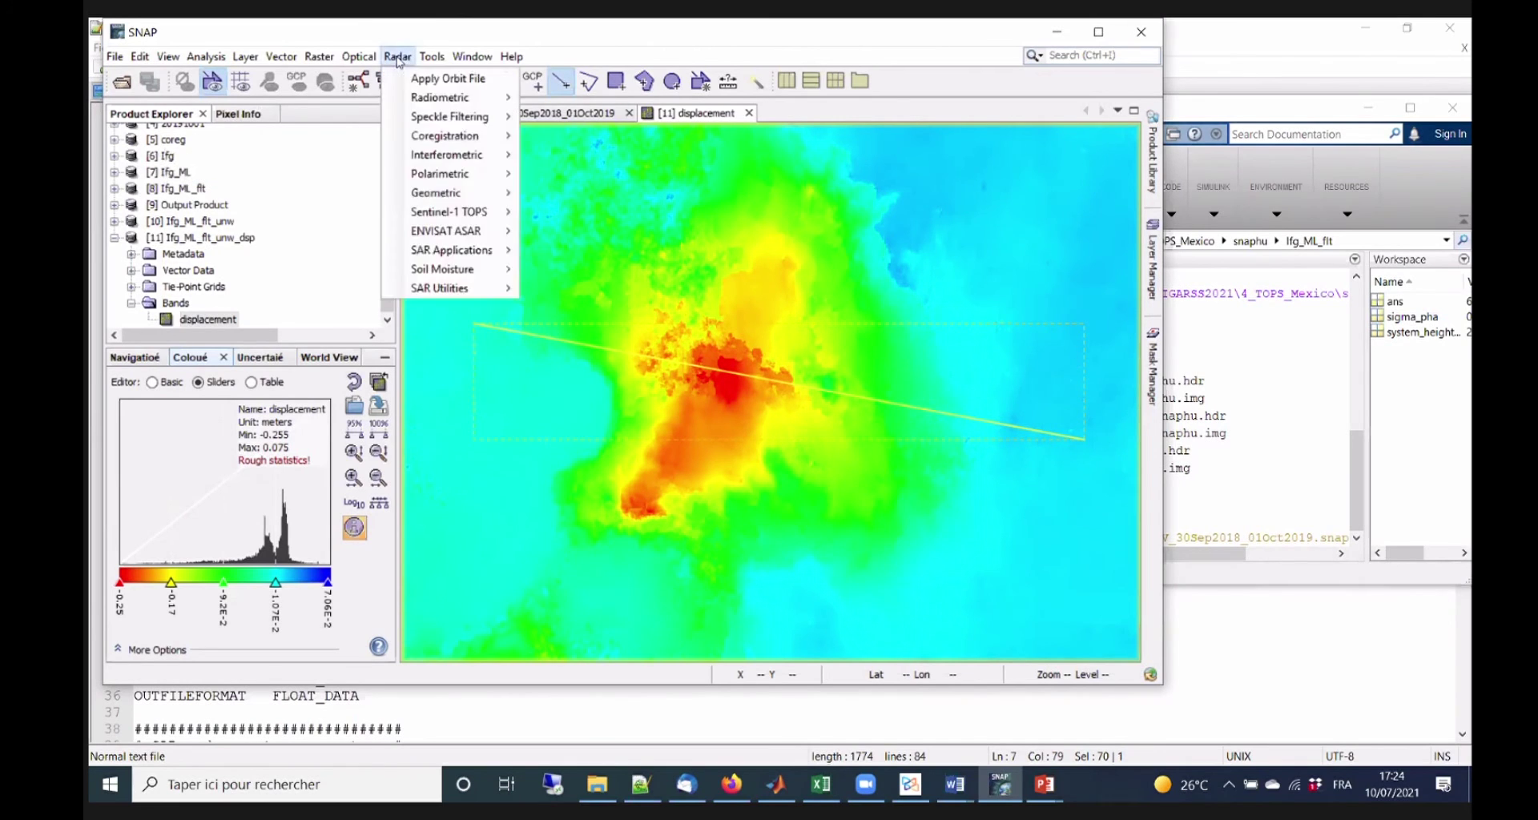
{"action": "left_click", "coordinate": [117, 244]}
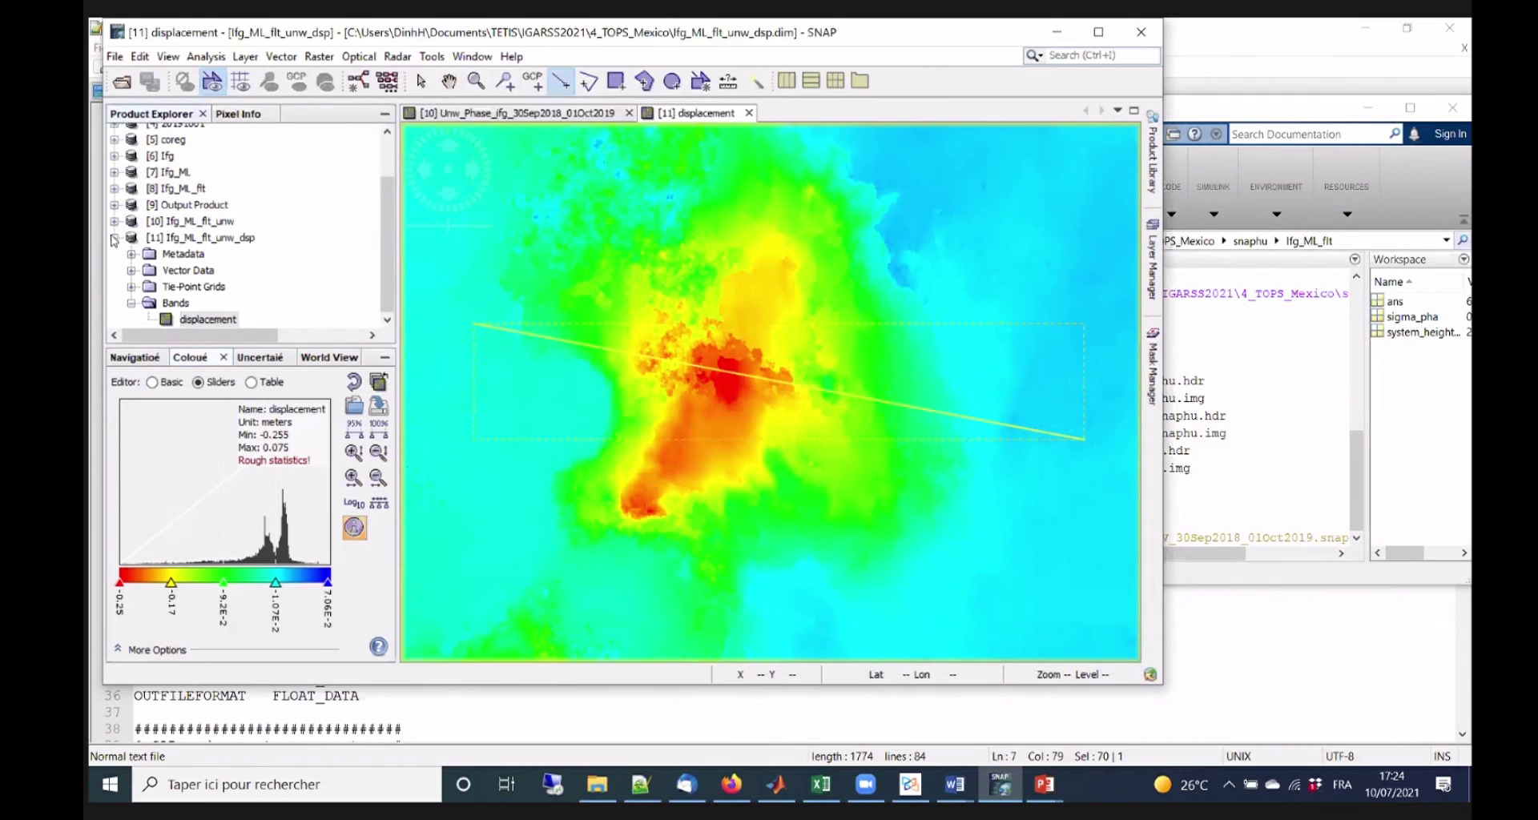
{"action": "left_click", "coordinate": [115, 239]}
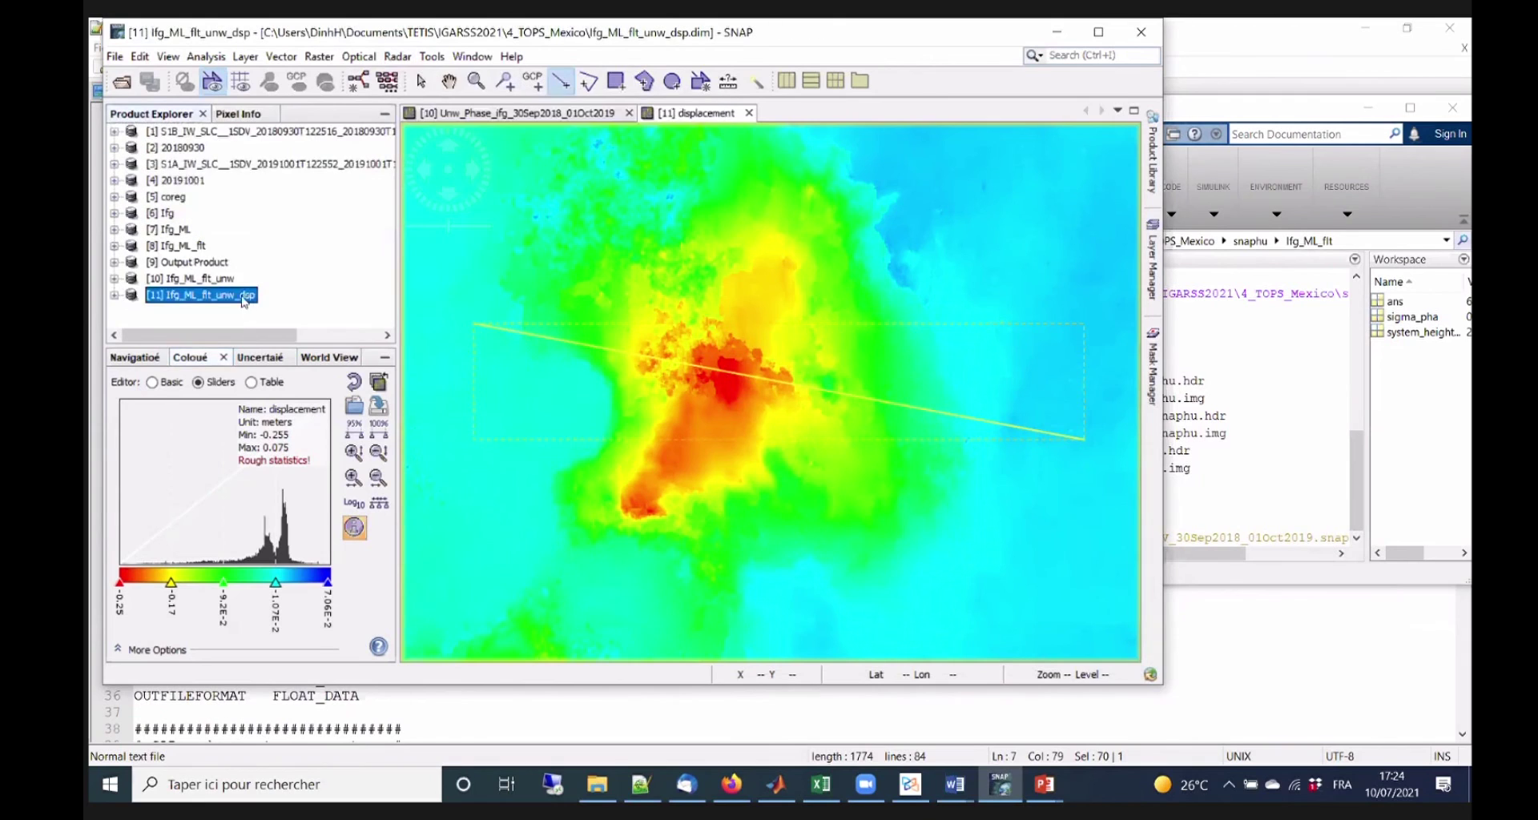
{"action": "left_click", "coordinate": [114, 279]}
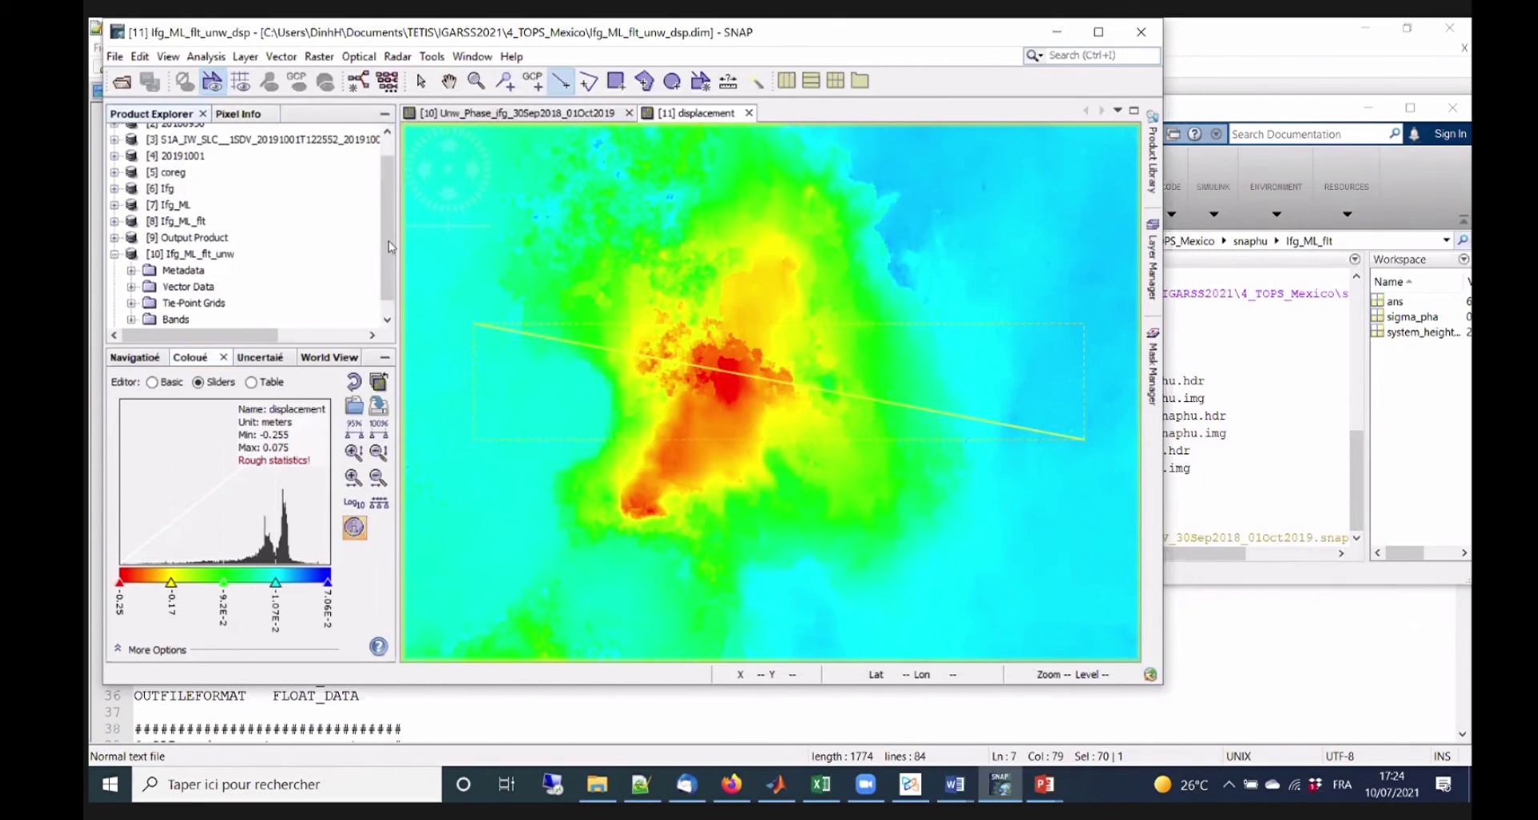
{"action": "scroll", "coordinate": [390, 246], "scroll_direction": "down", "scroll_amount": 1}
{"action": "left_click", "coordinate": [114, 319]}
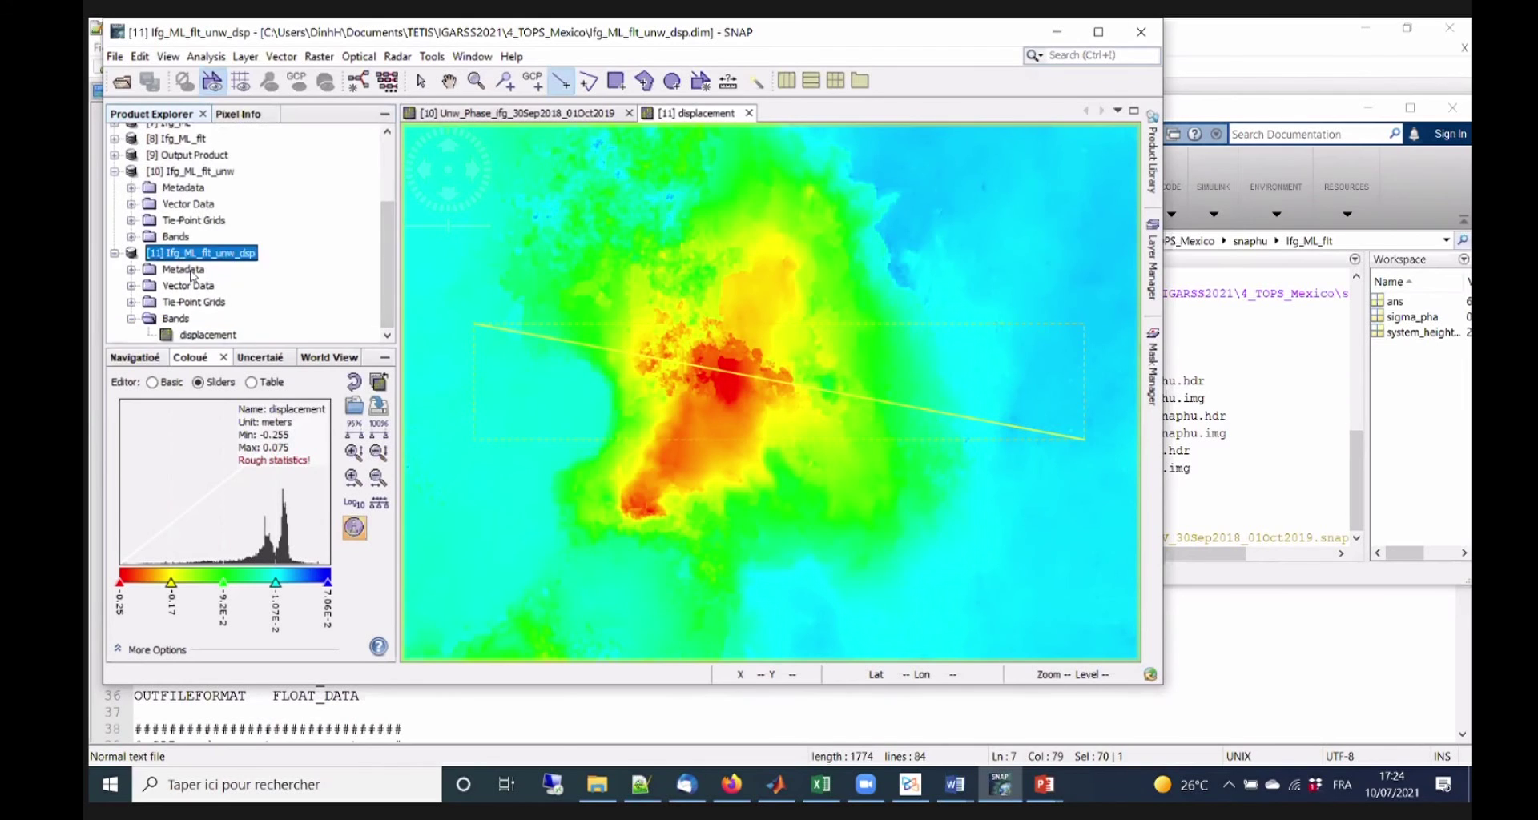
{"action": "left_click", "coordinate": [131, 237]}
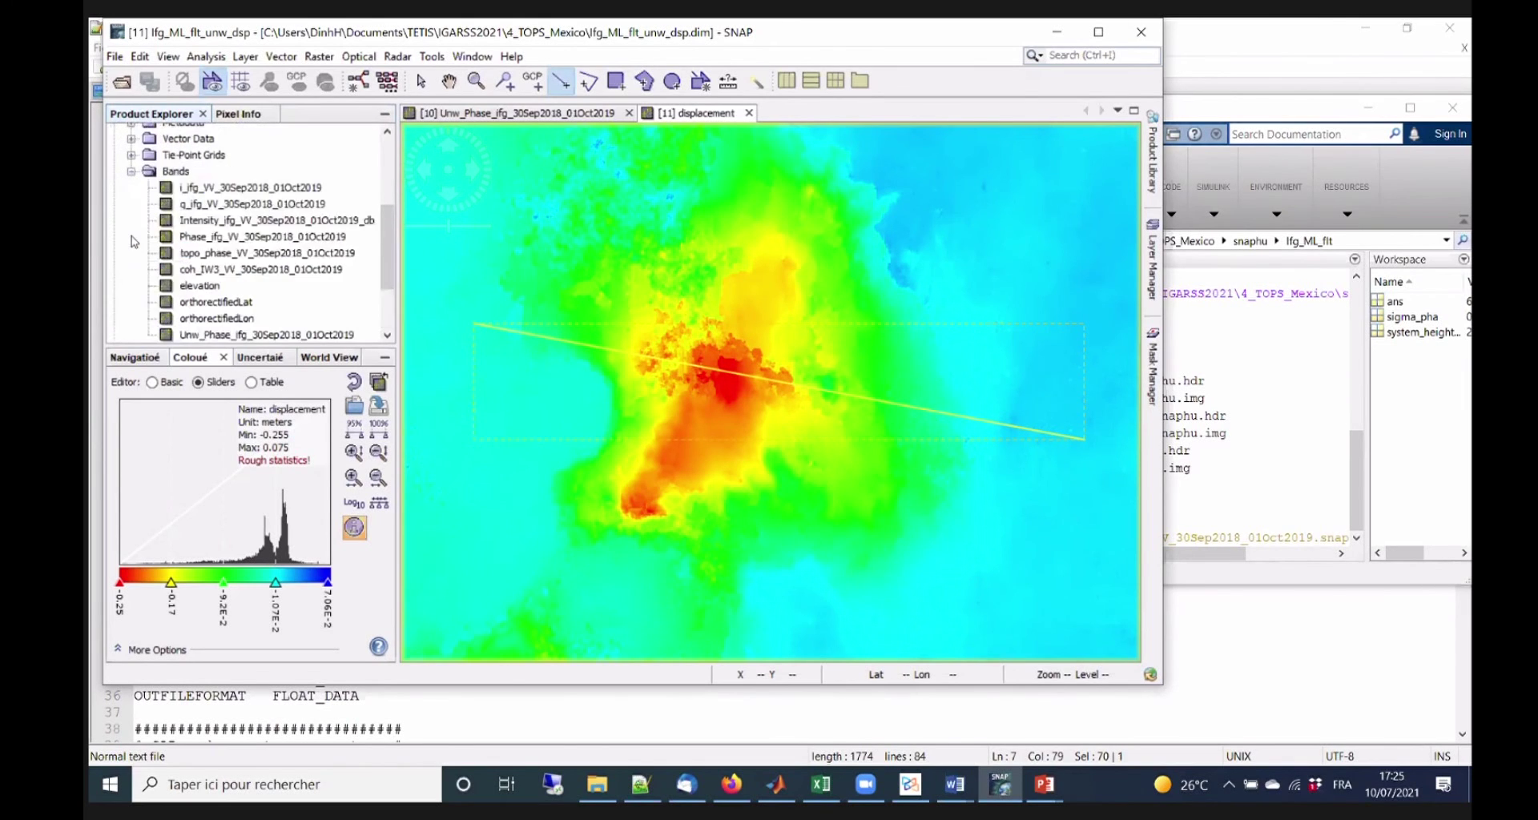
{"action": "scroll", "coordinate": [275, 271], "scroll_direction": "down", "scroll_amount": 3}
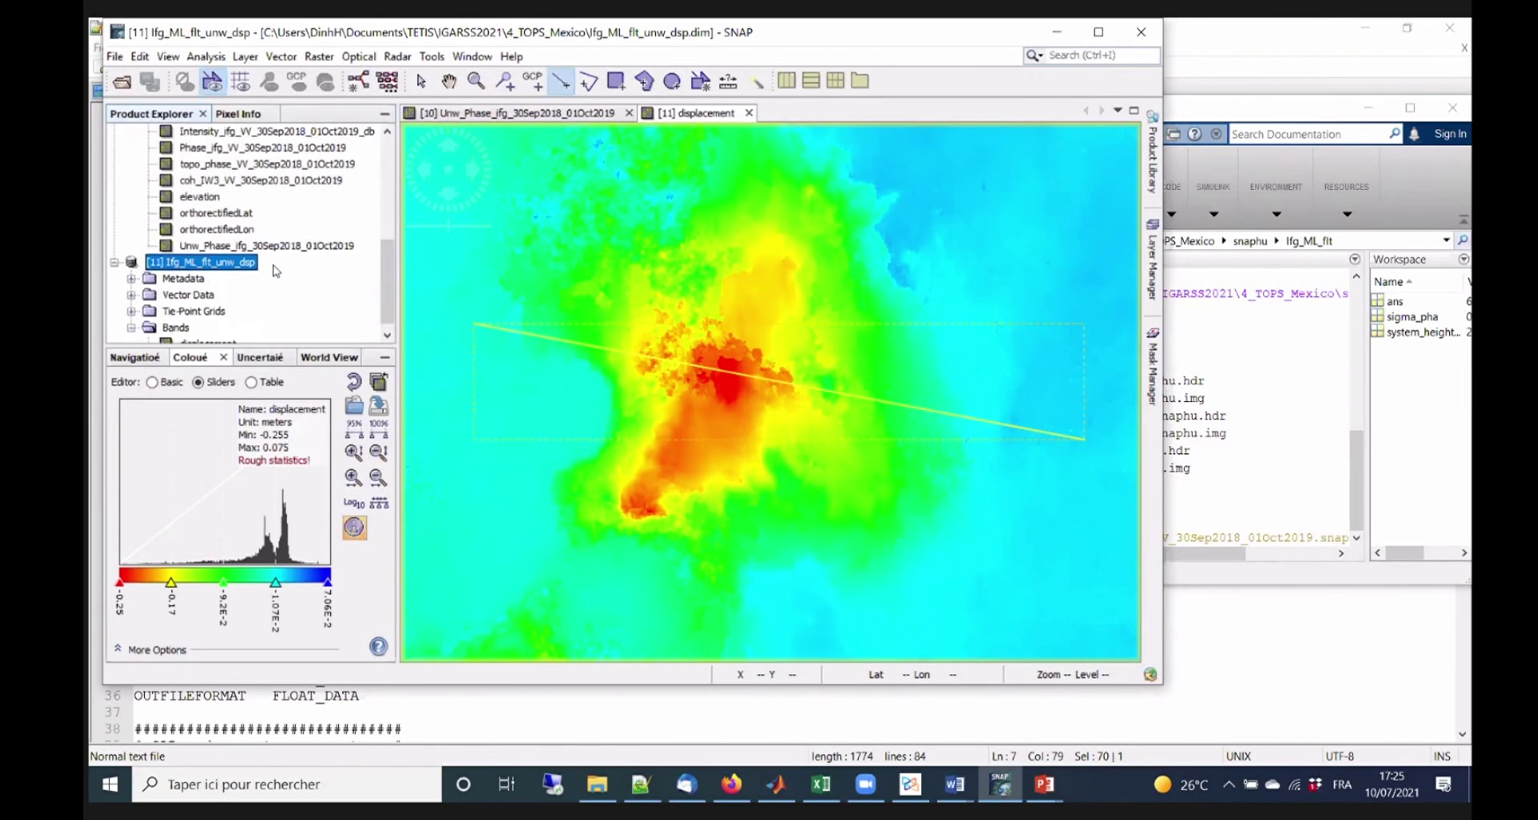
{"action": "double_click", "coordinate": [260, 181]}
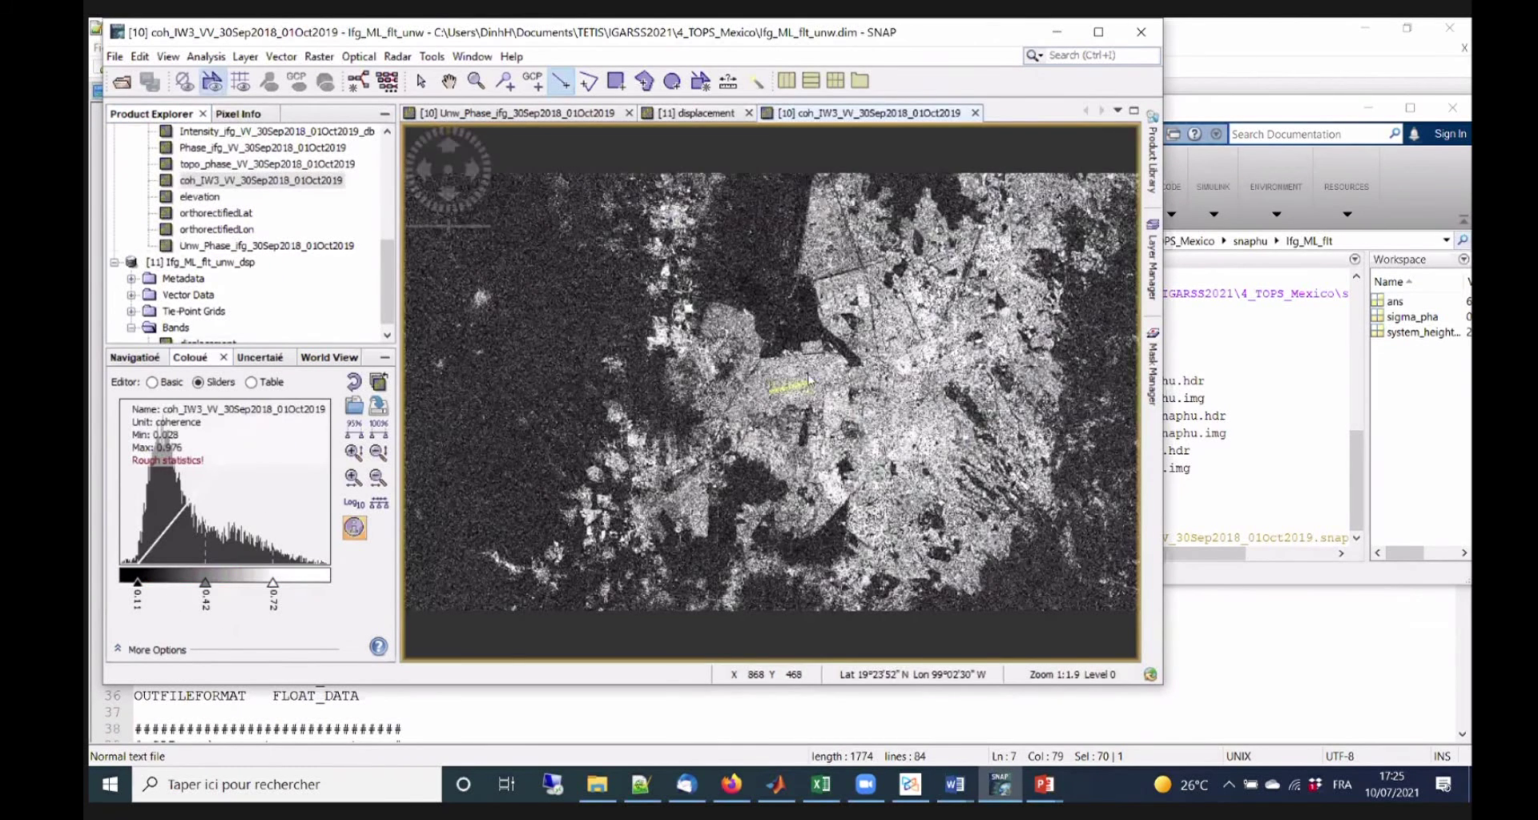
Activate the selection tool and examine the coherence map at different zoom levels, returning to the Ifg_ML_flt_unw product in the product list.
{"action": "left_click", "coordinate": [424, 81]}
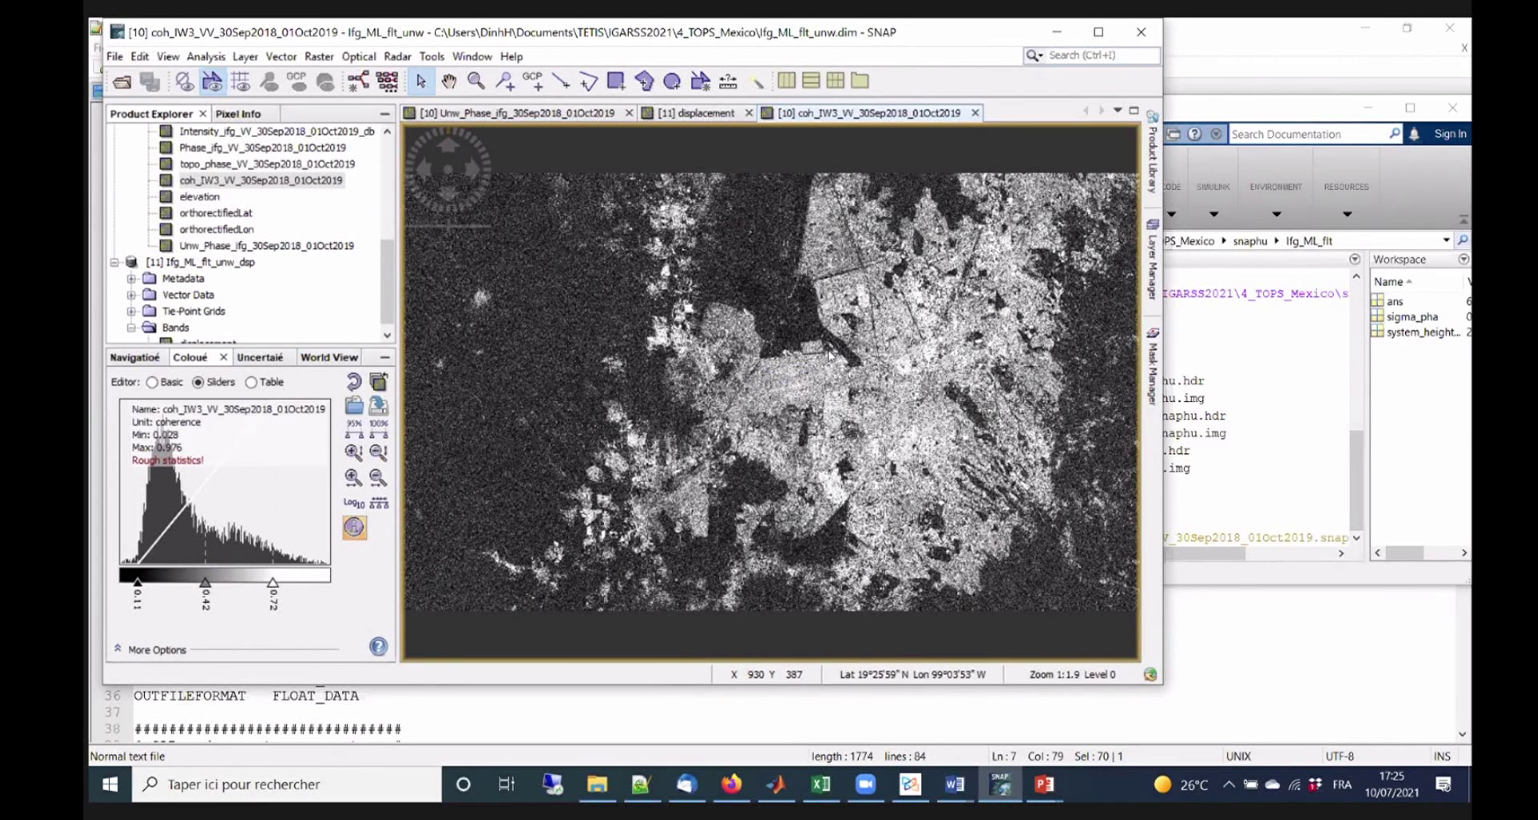
{"action": "scroll", "coordinate": [799, 339], "scroll_direction": "down", "scroll_amount": 1}
{"action": "scroll", "coordinate": [807, 364], "scroll_direction": "down", "scroll_amount": 1}
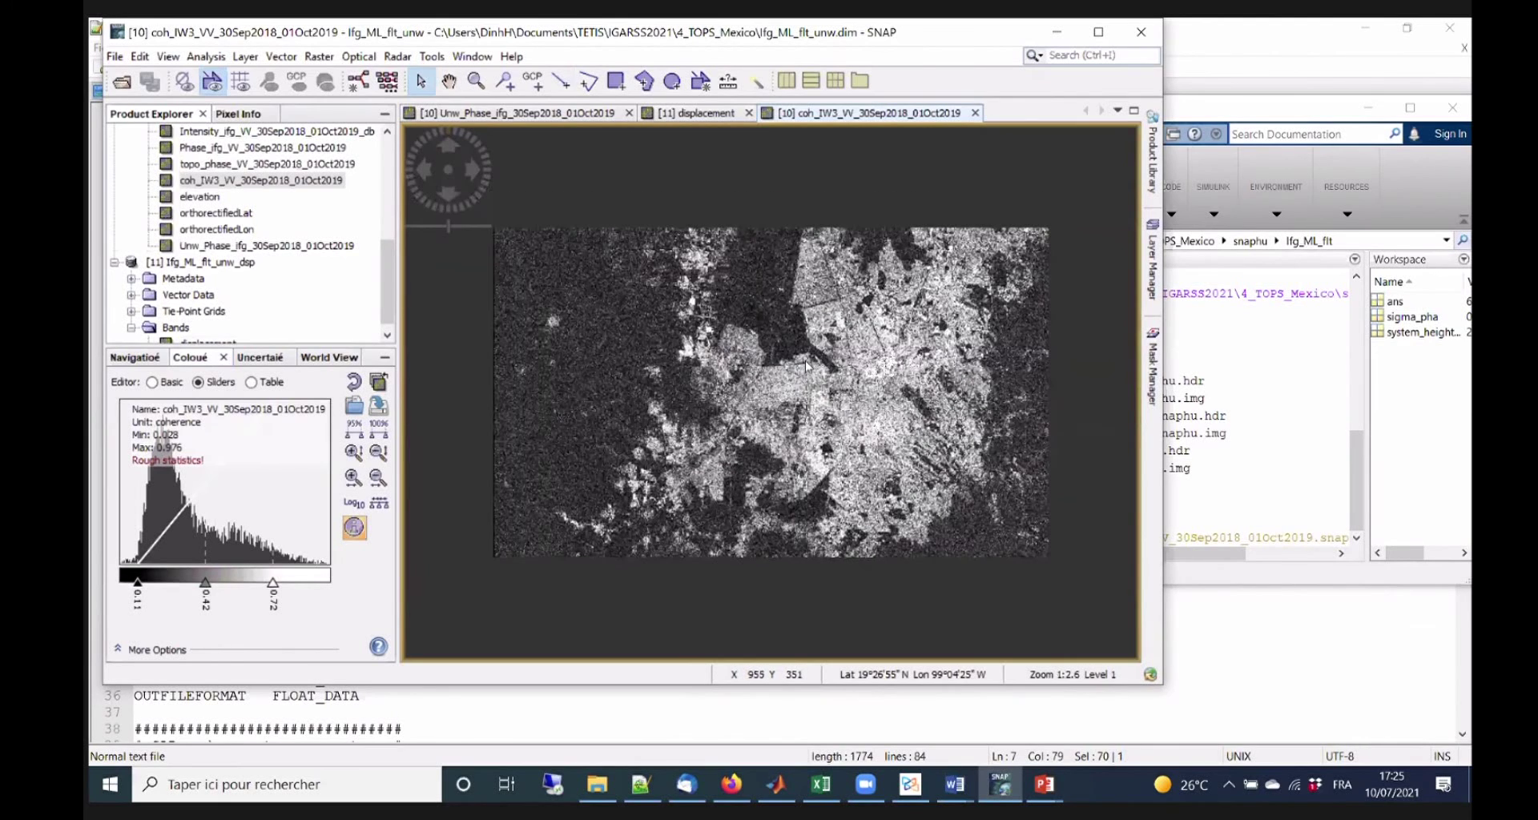
{"action": "scroll", "coordinate": [786, 291], "scroll_direction": "up", "scroll_amount": 1}
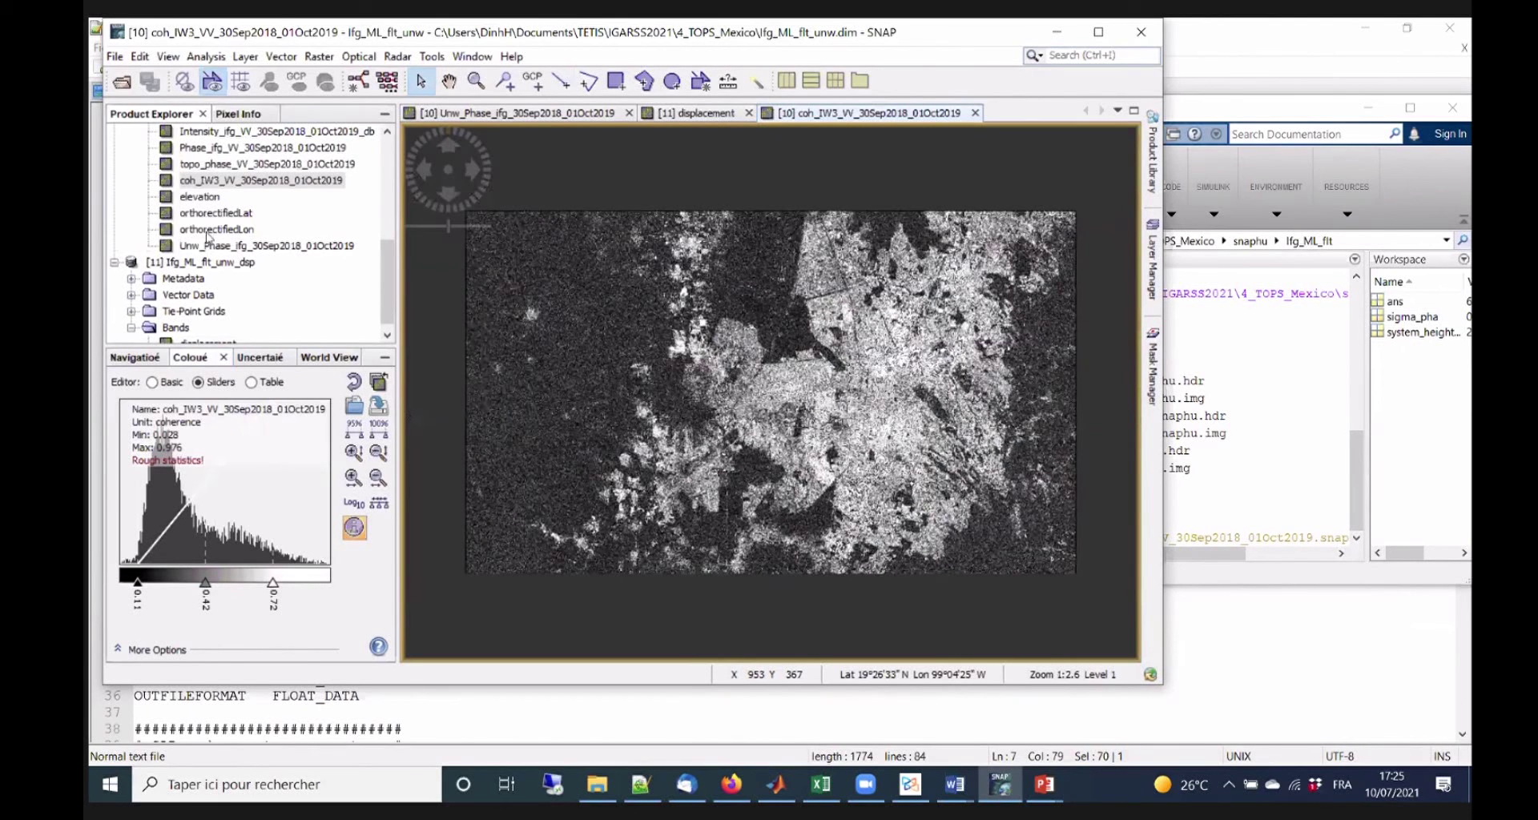
{"action": "scroll", "coordinate": [615, 300], "scroll_direction": "up", "scroll_amount": 1}
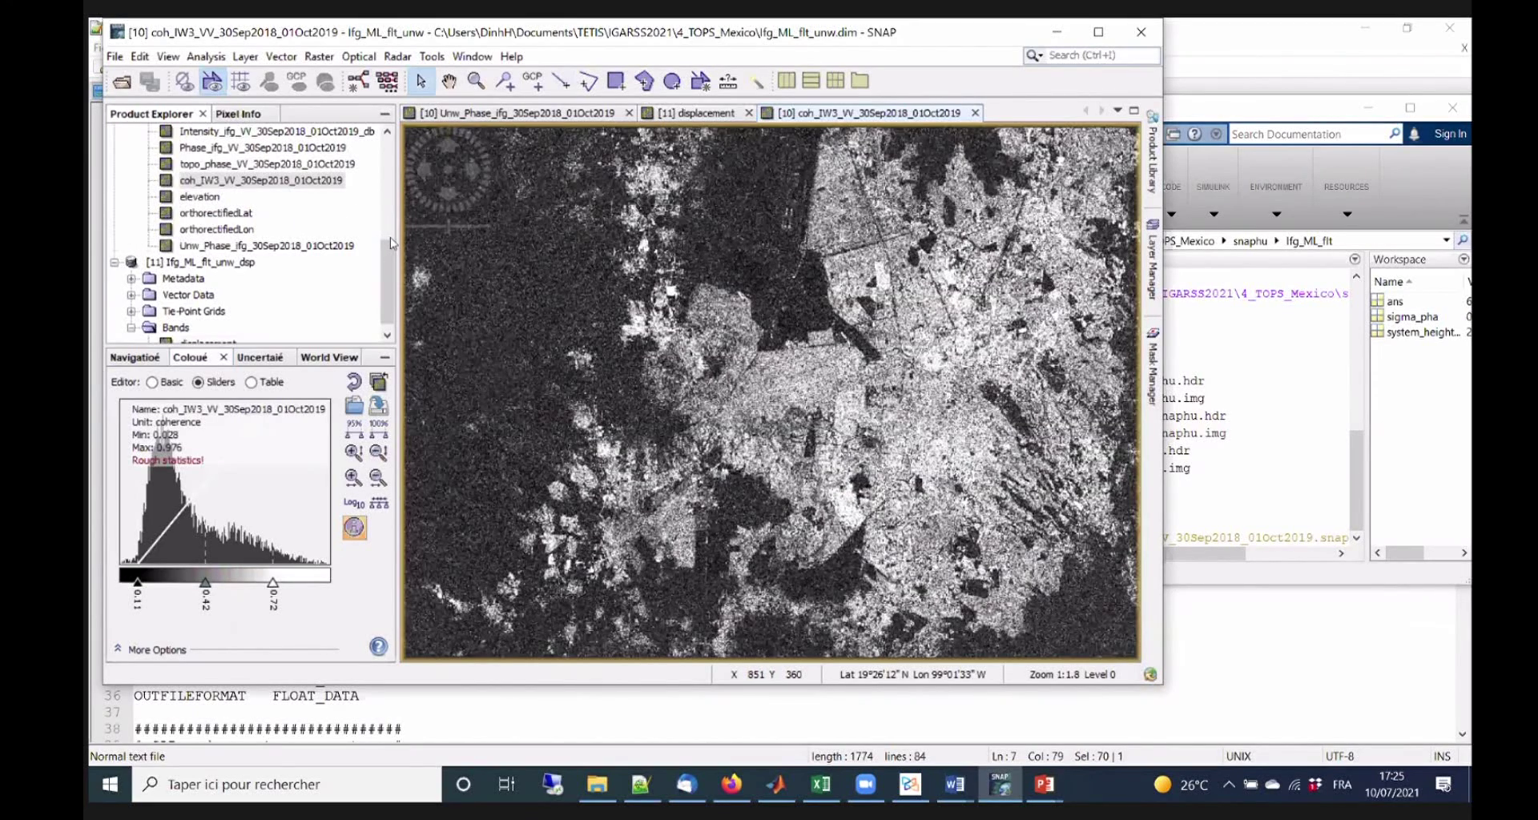
{"action": "scroll", "coordinate": [394, 241], "scroll_direction": "down", "scroll_amount": 3}
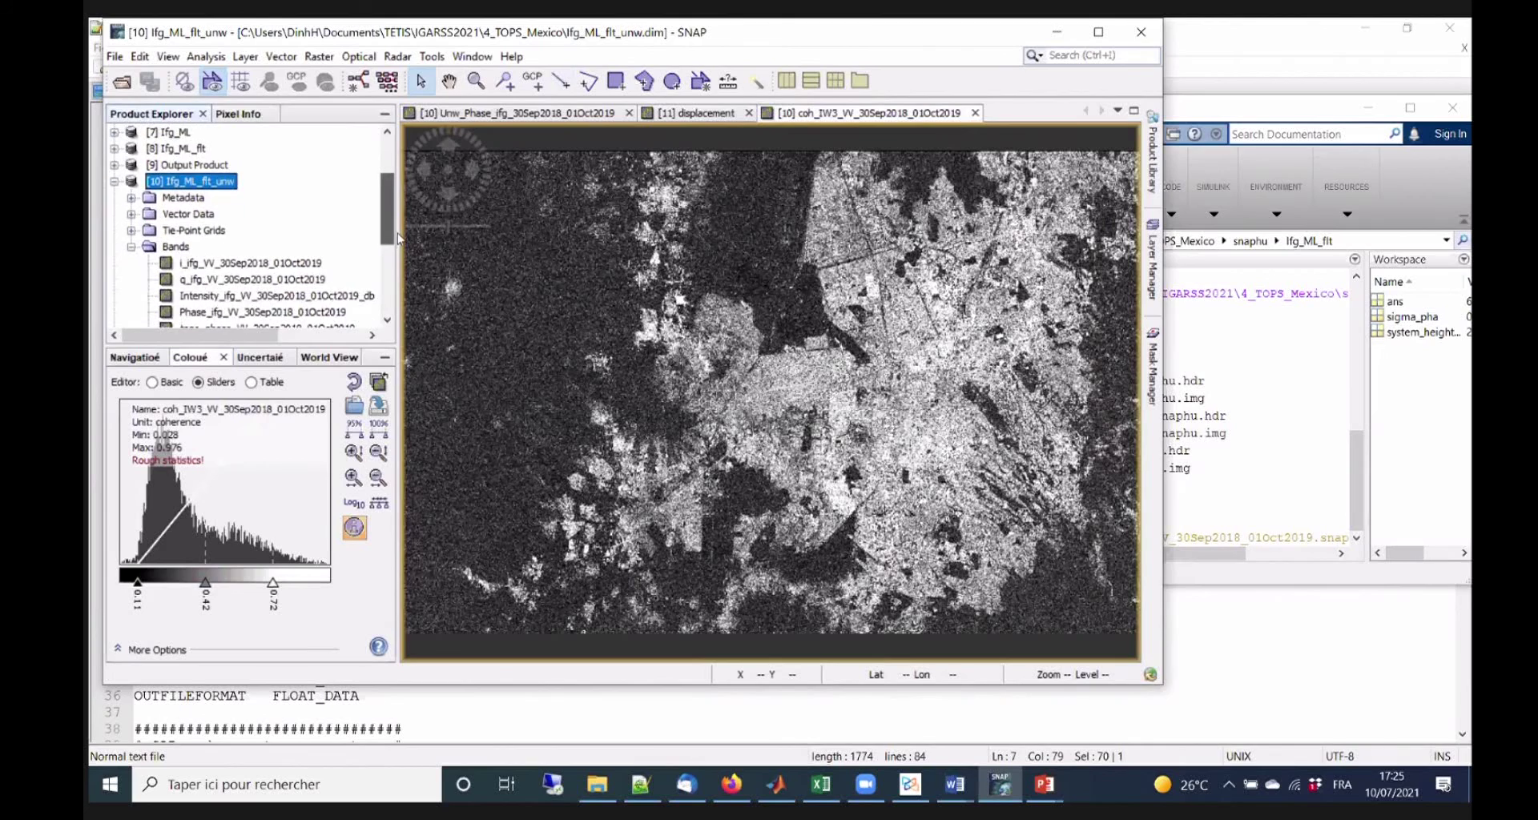
Start a new Band Maths band for the product Ifg_ML_flt_unw and name it maks0.5.
{"action": "scroll", "coordinate": [176, 181], "scroll_direction": "up", "scroll_amount": 3}
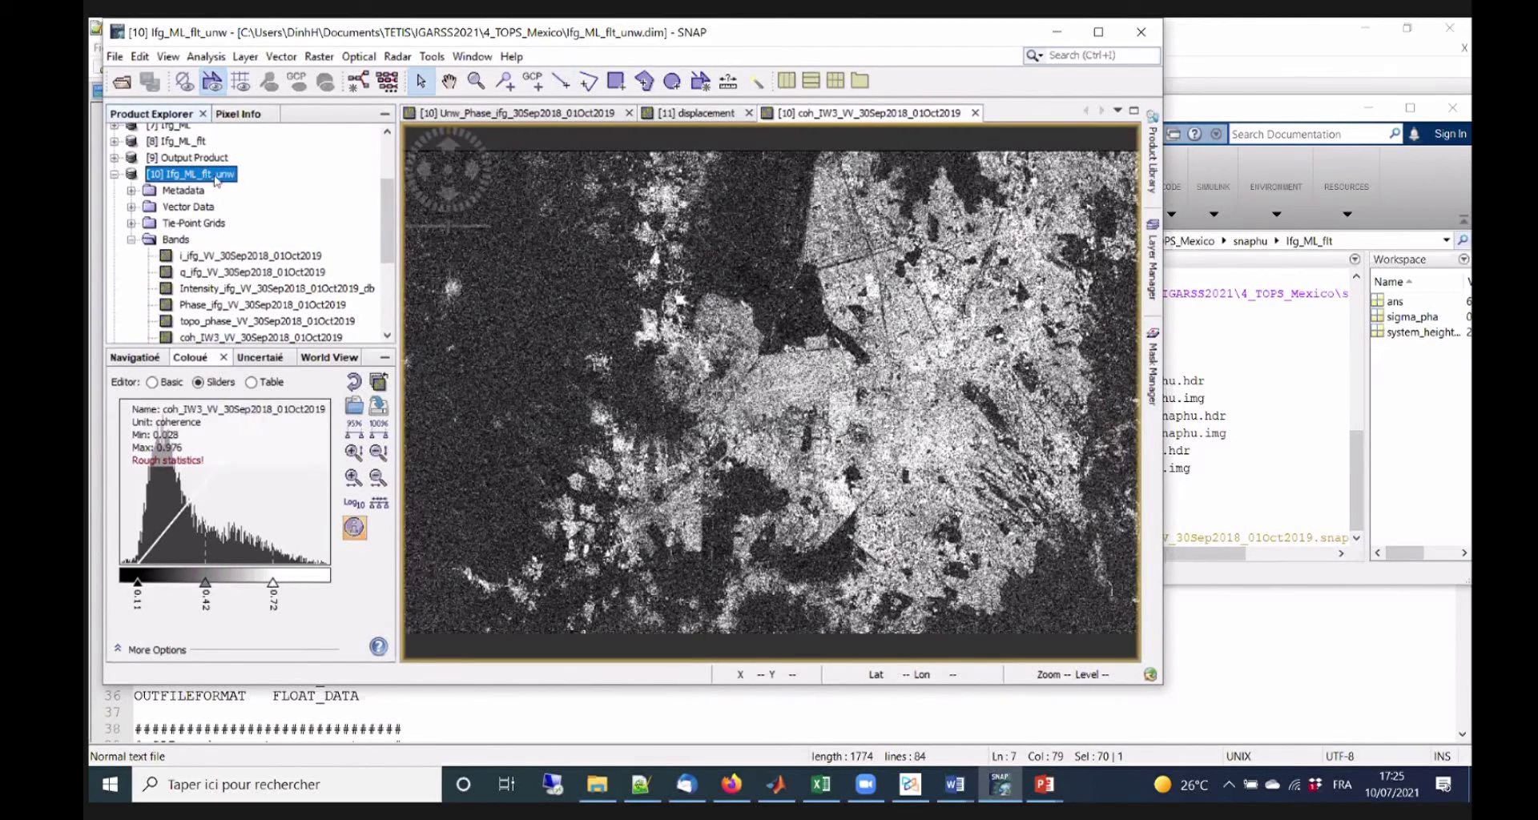
{"action": "key", "text": "Up"}
{"action": "key", "text": "Down"}
{"action": "key", "text": "shift+F10"}
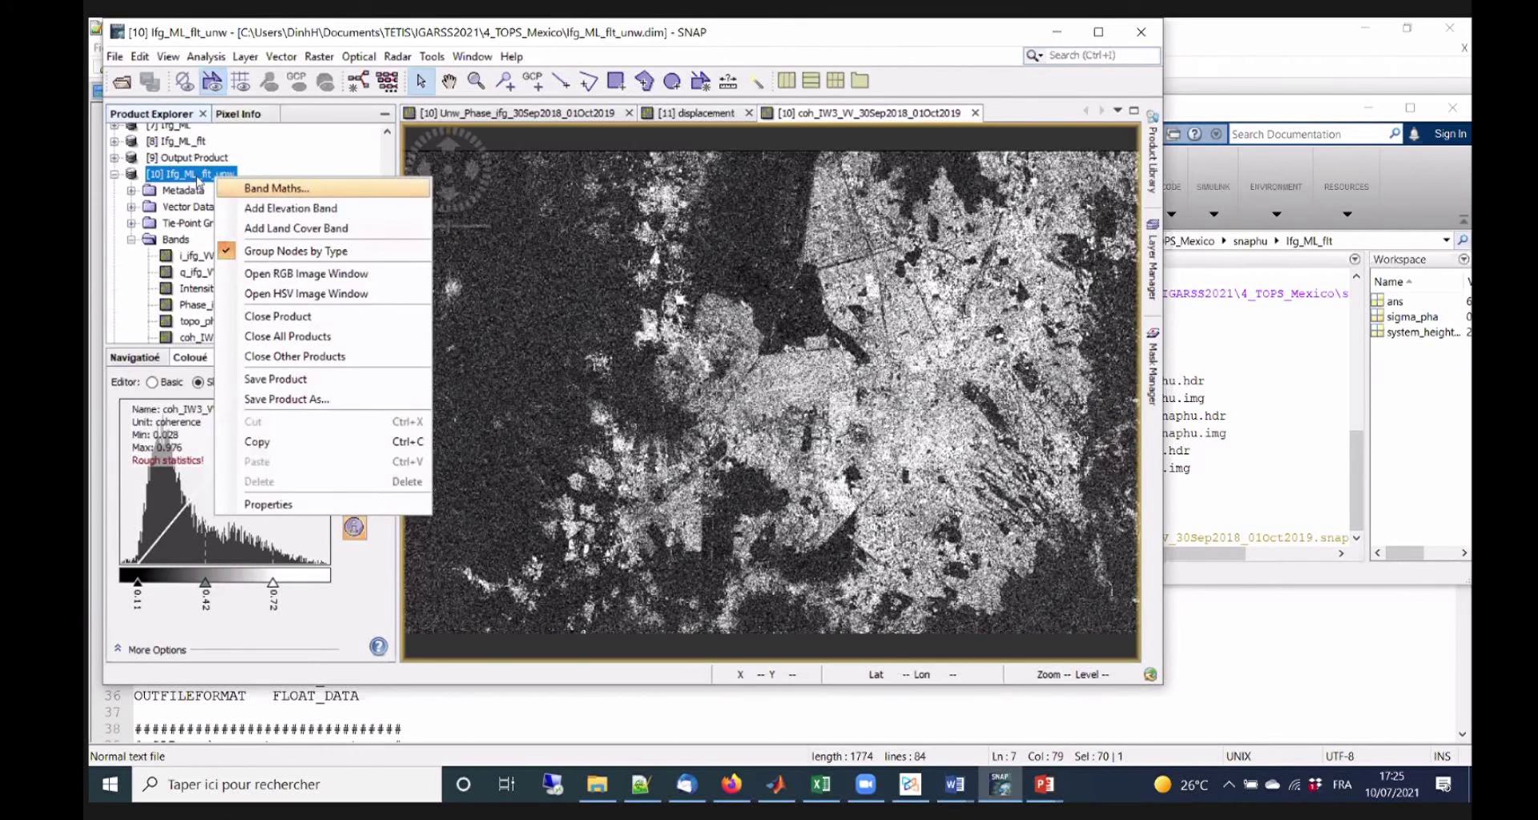
{"action": "key", "text": "Escape"}
{"action": "key", "text": "Up"}
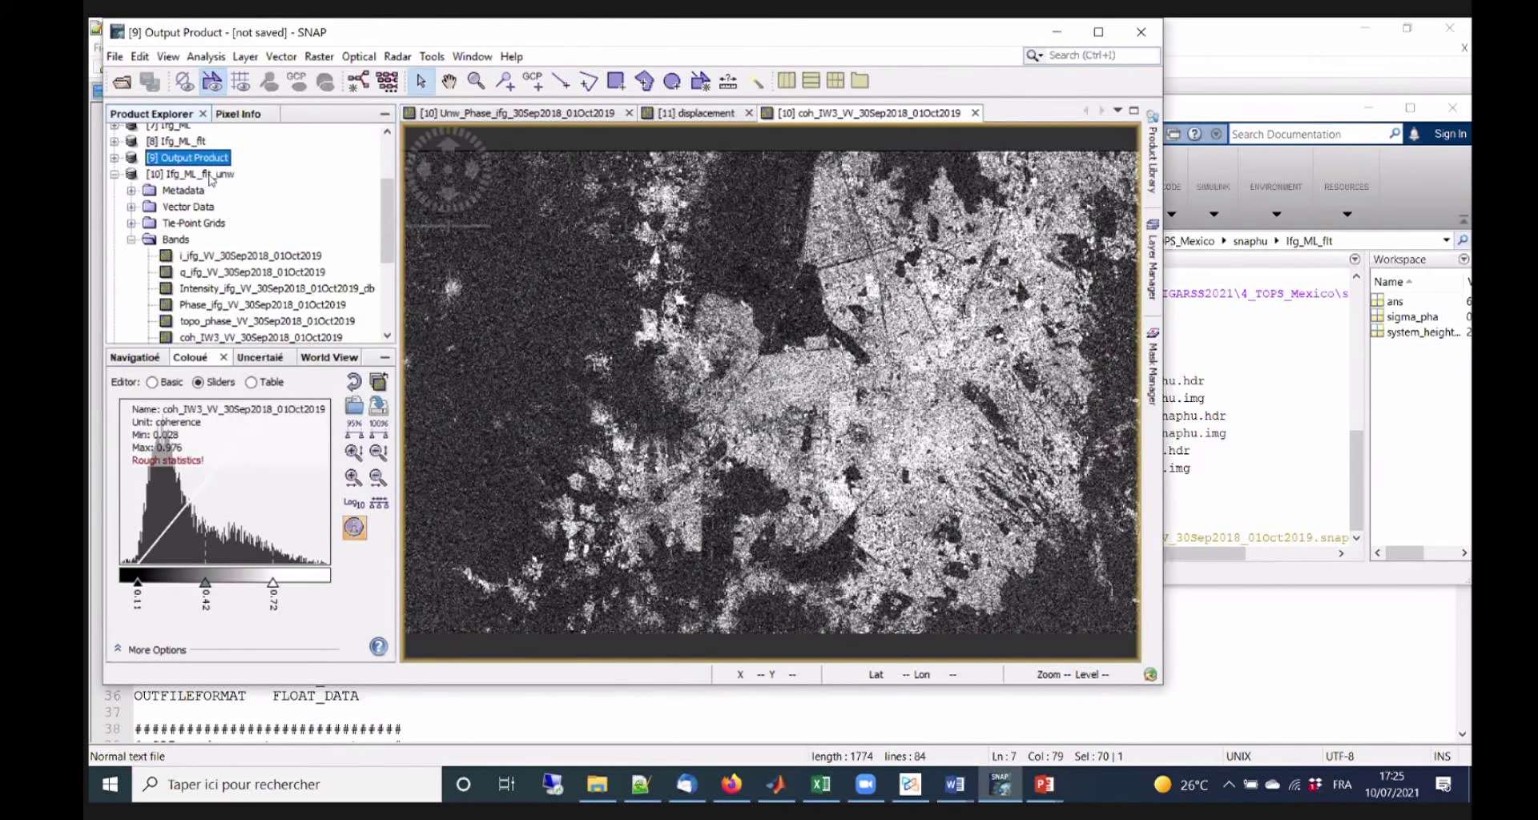
{"action": "left_click", "coordinate": [210, 176]}
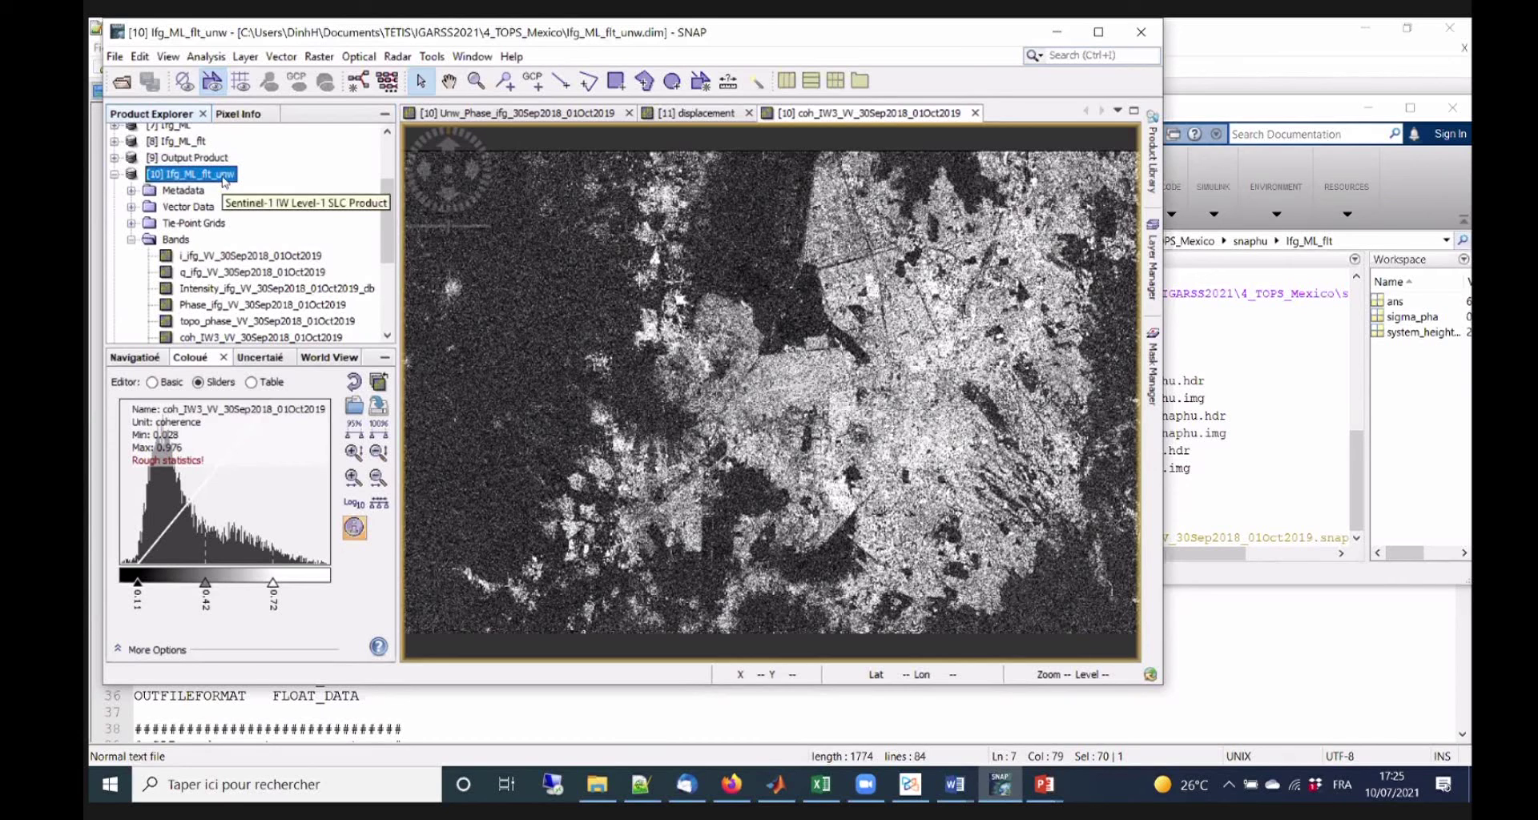
{"action": "right_click", "coordinate": [224, 180]}
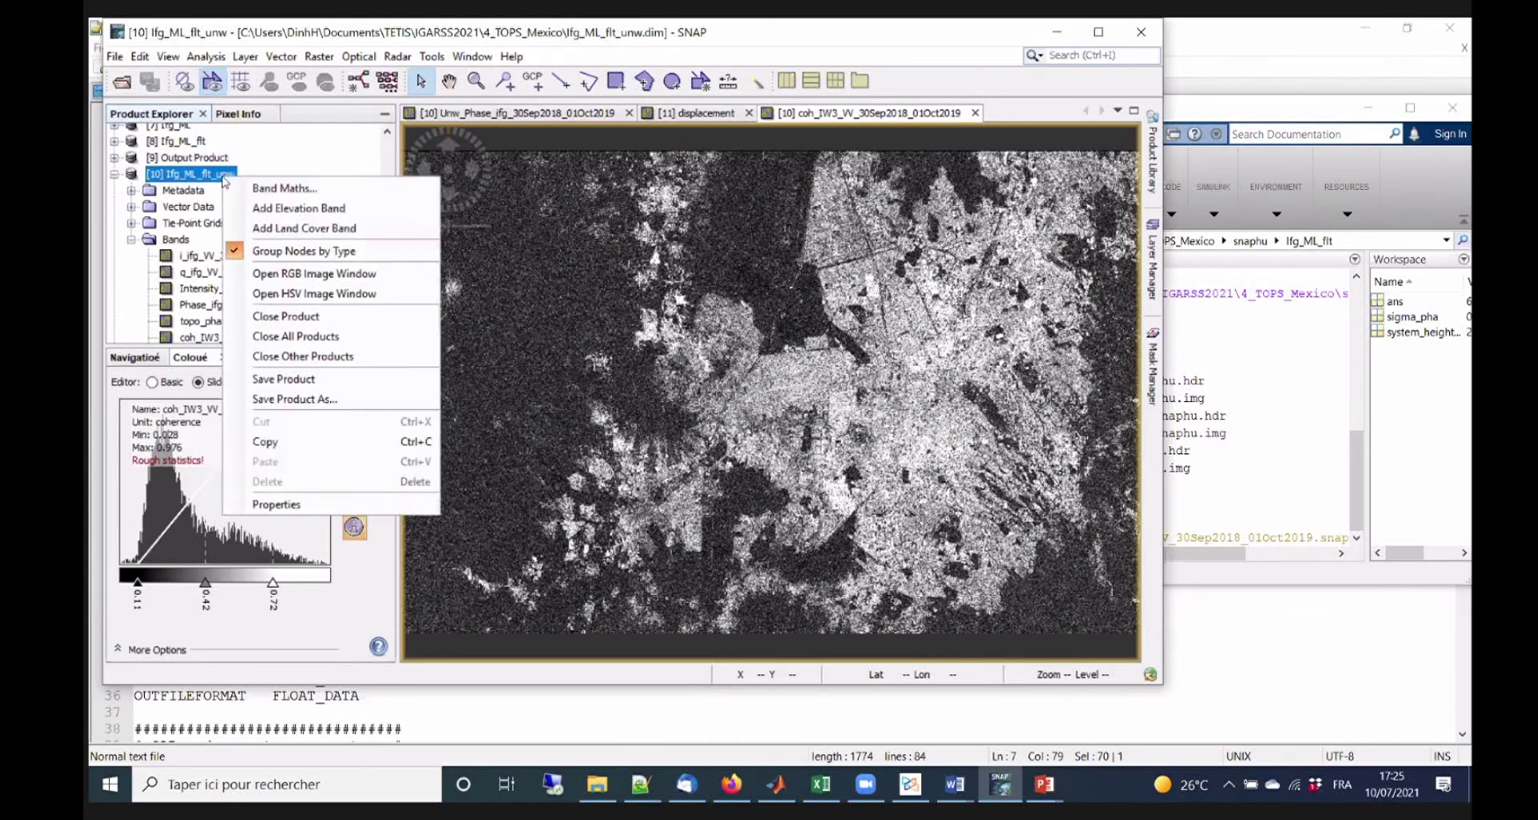
{"action": "left_click", "coordinate": [362, 197]}
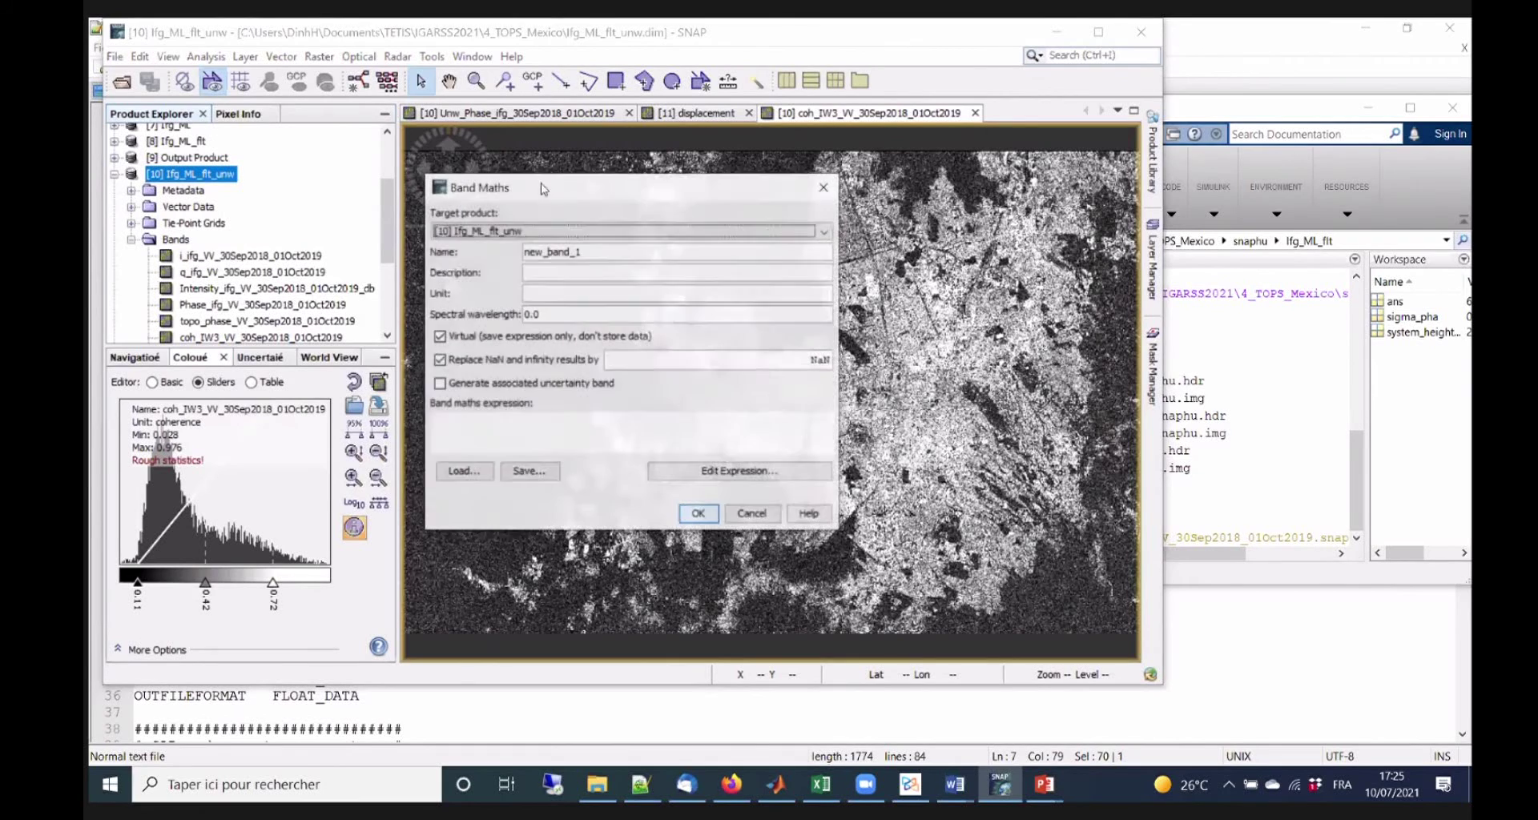
{"action": "double_click", "coordinate": [637, 253]}
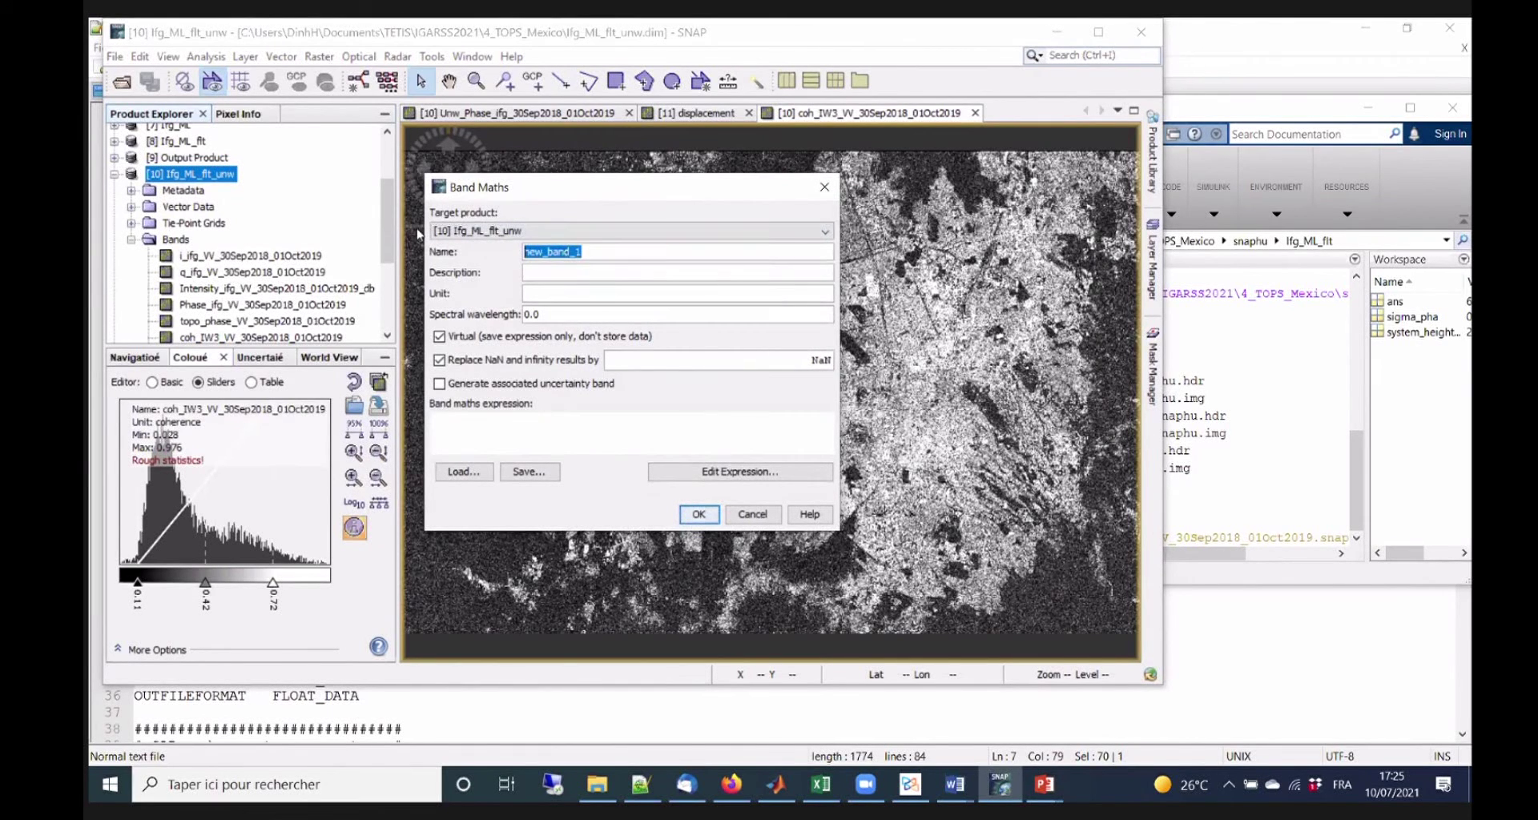
{"action": "type", "text": "maks0.5"}
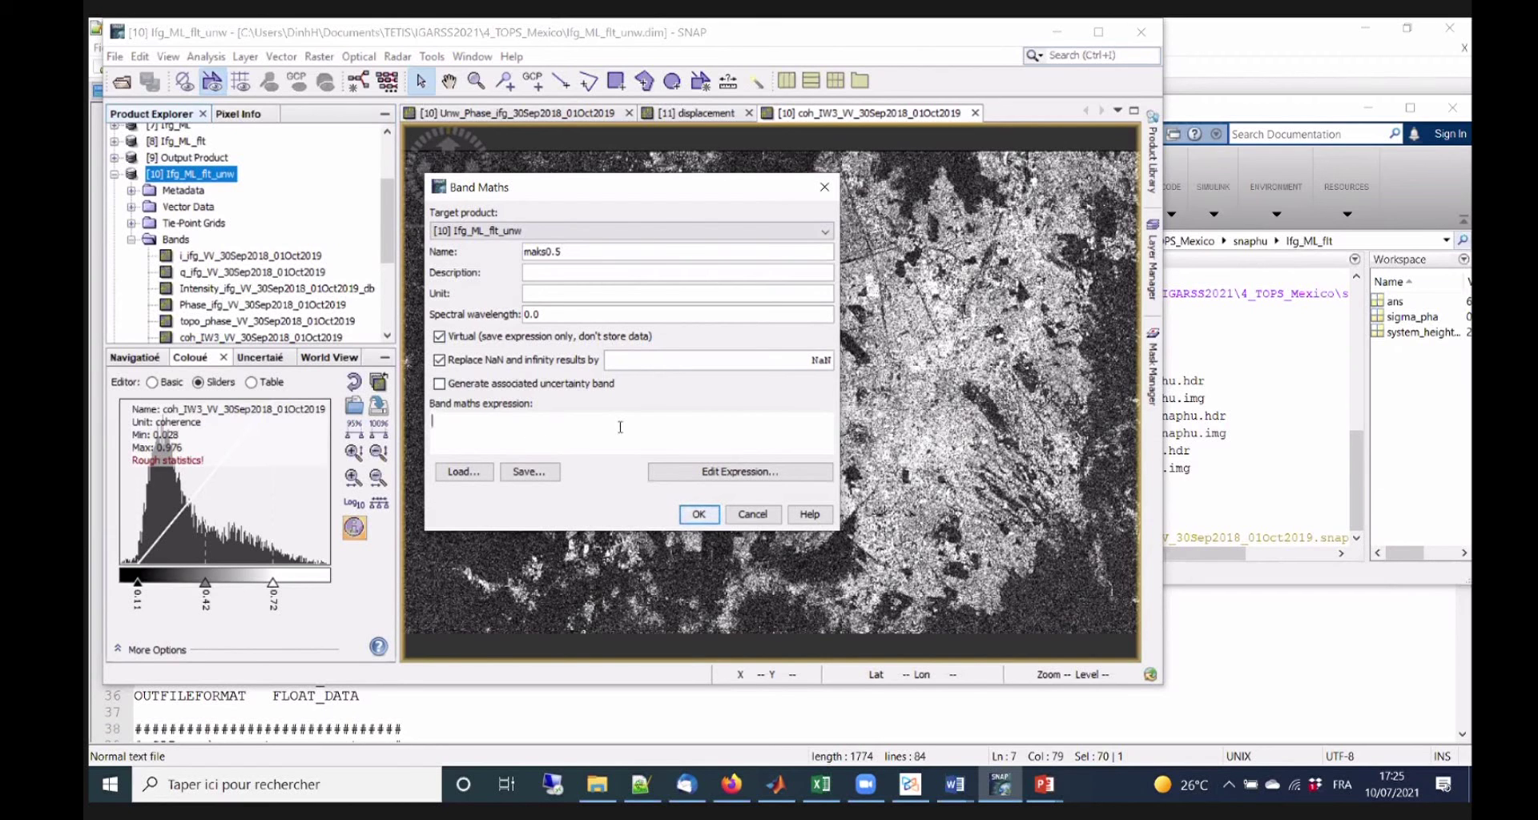
Define the band's expression as $10.coh_IW3_VV_30Sep2018_01Oct2019 > 0.5 in the expression editor and accept it.
{"action": "left_click", "coordinate": [697, 473]}
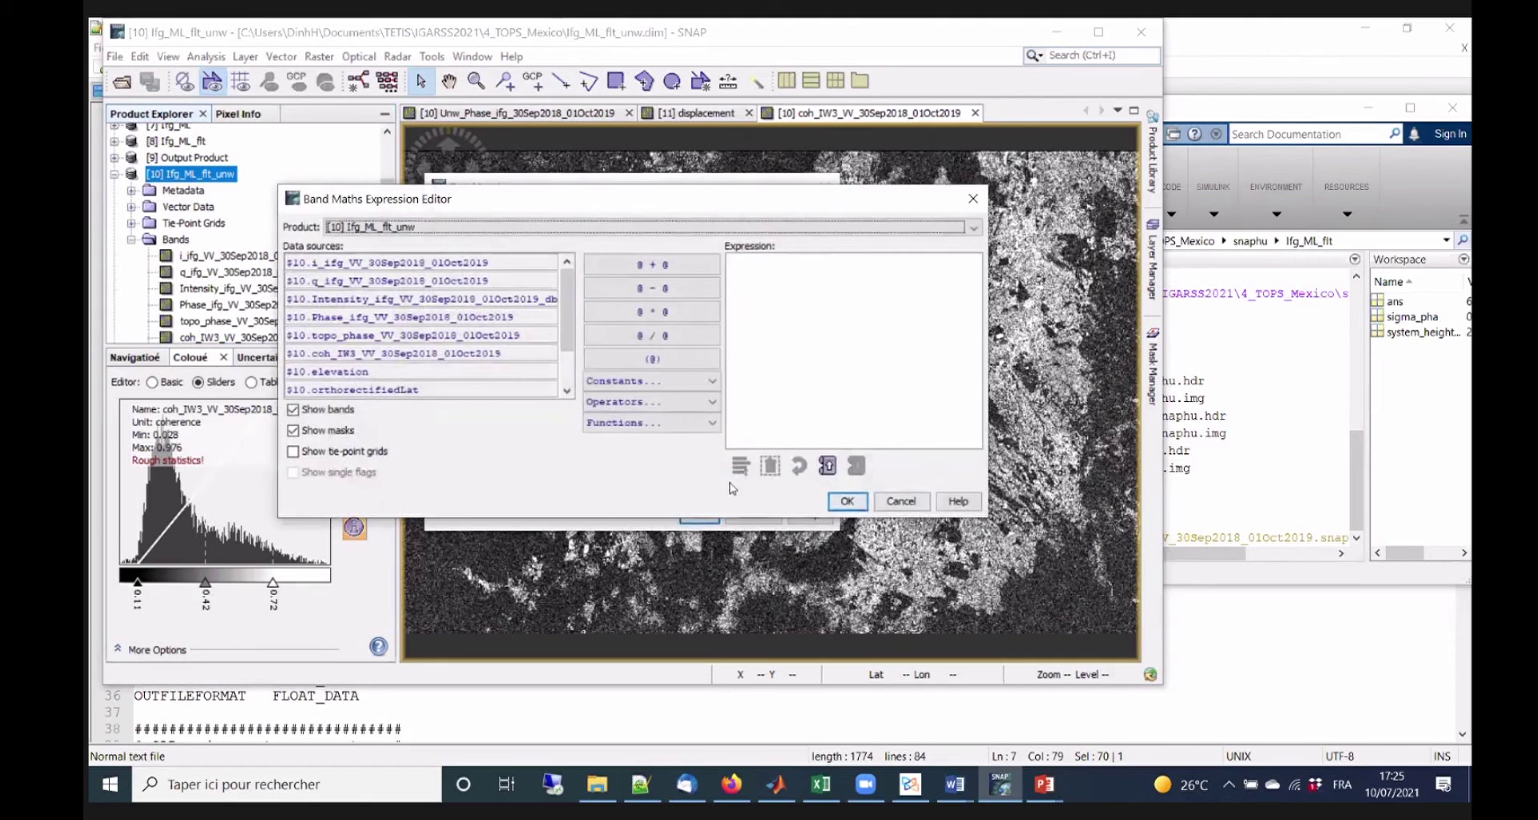
{"action": "left_click", "coordinate": [903, 500]}
{"action": "left_click", "coordinate": [735, 479]}
{"action": "left_click", "coordinate": [447, 227]}
{"action": "left_click", "coordinate": [416, 243]}
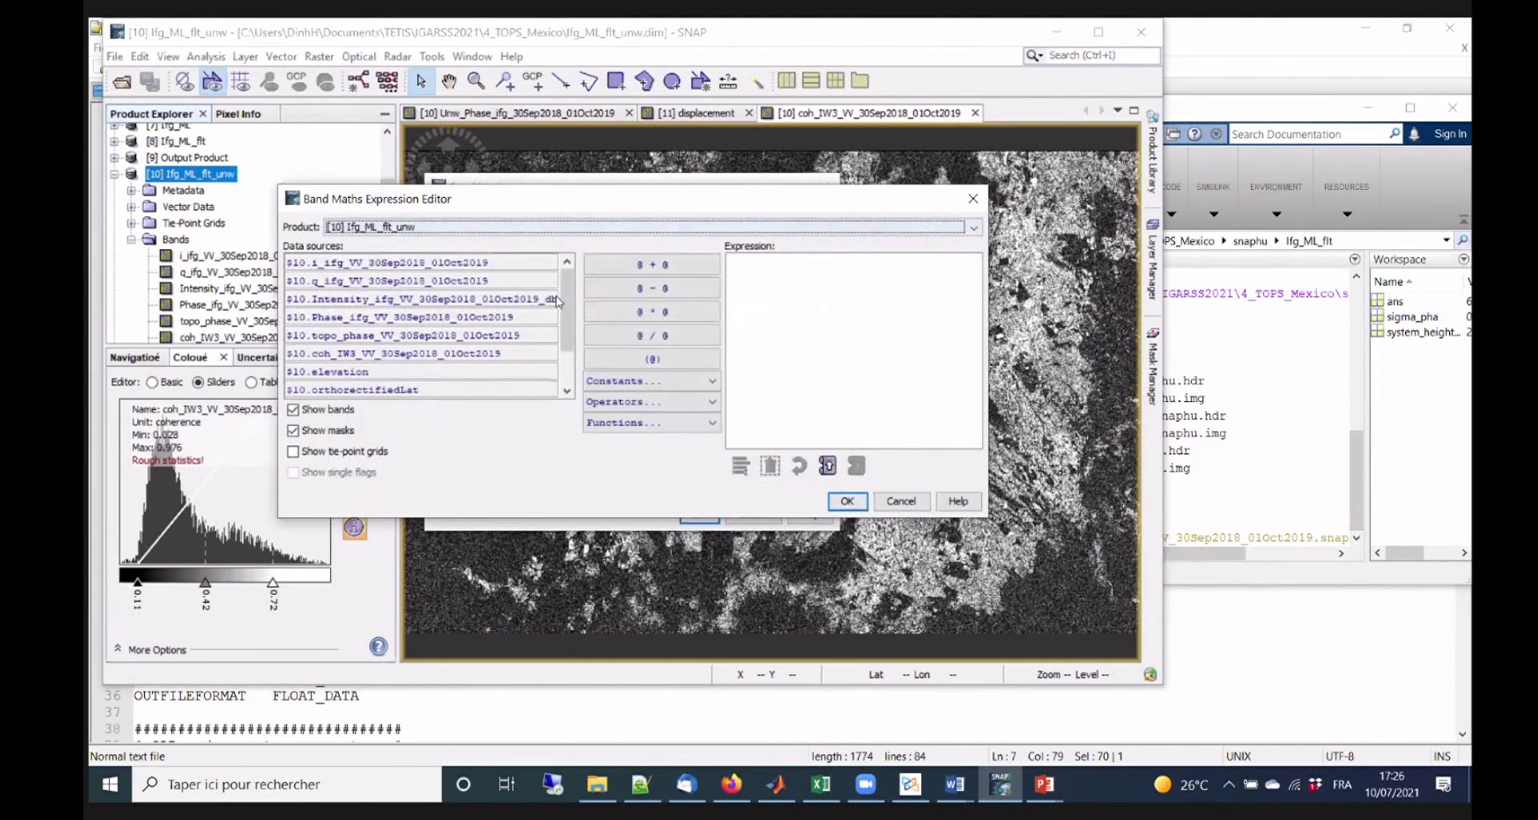
{"action": "scroll", "coordinate": [565, 319], "scroll_direction": "down", "scroll_amount": 1}
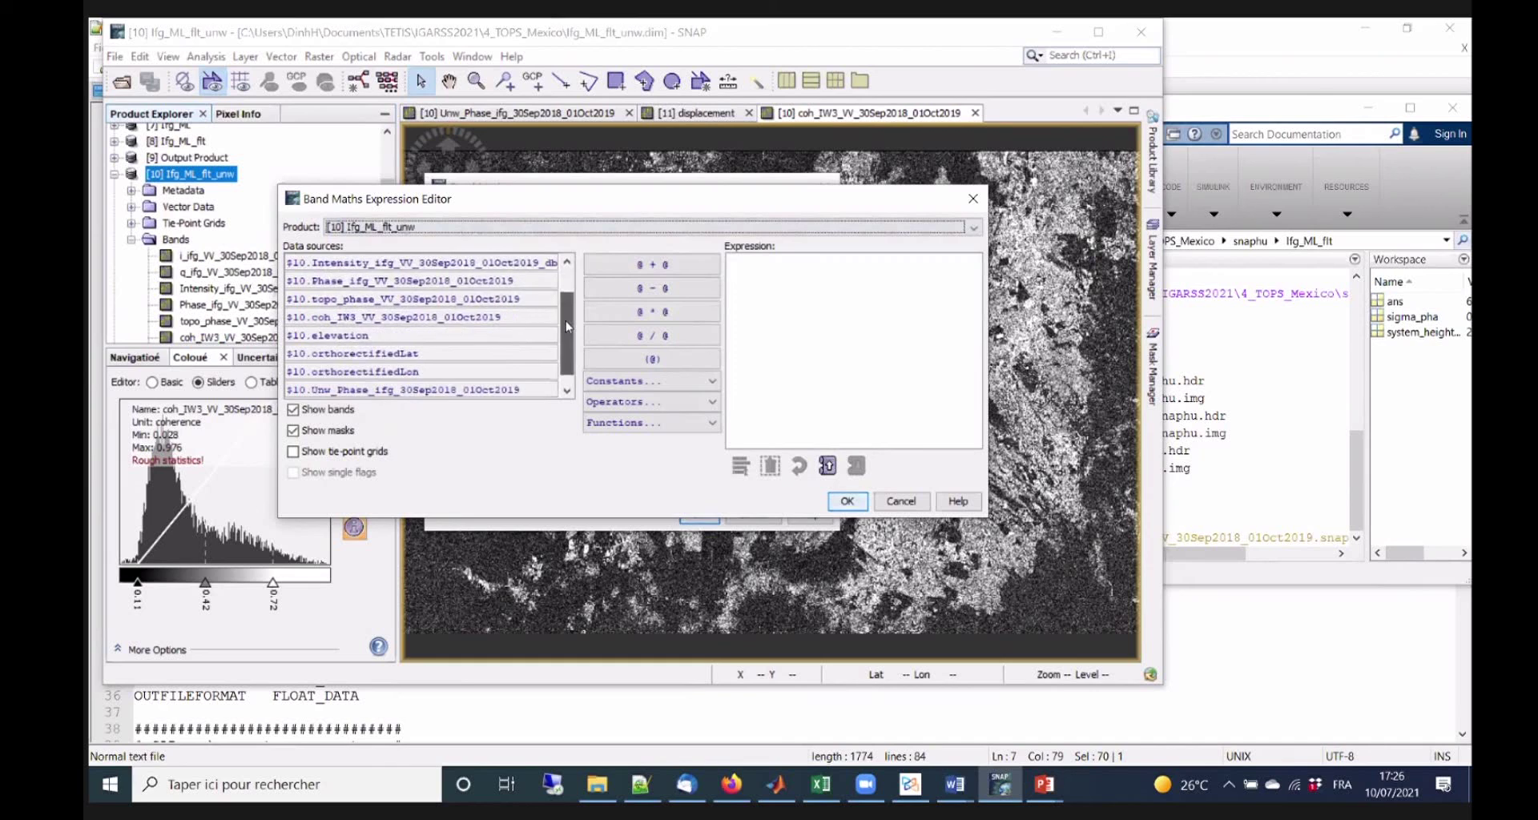
{"action": "double_click", "coordinate": [404, 319]}
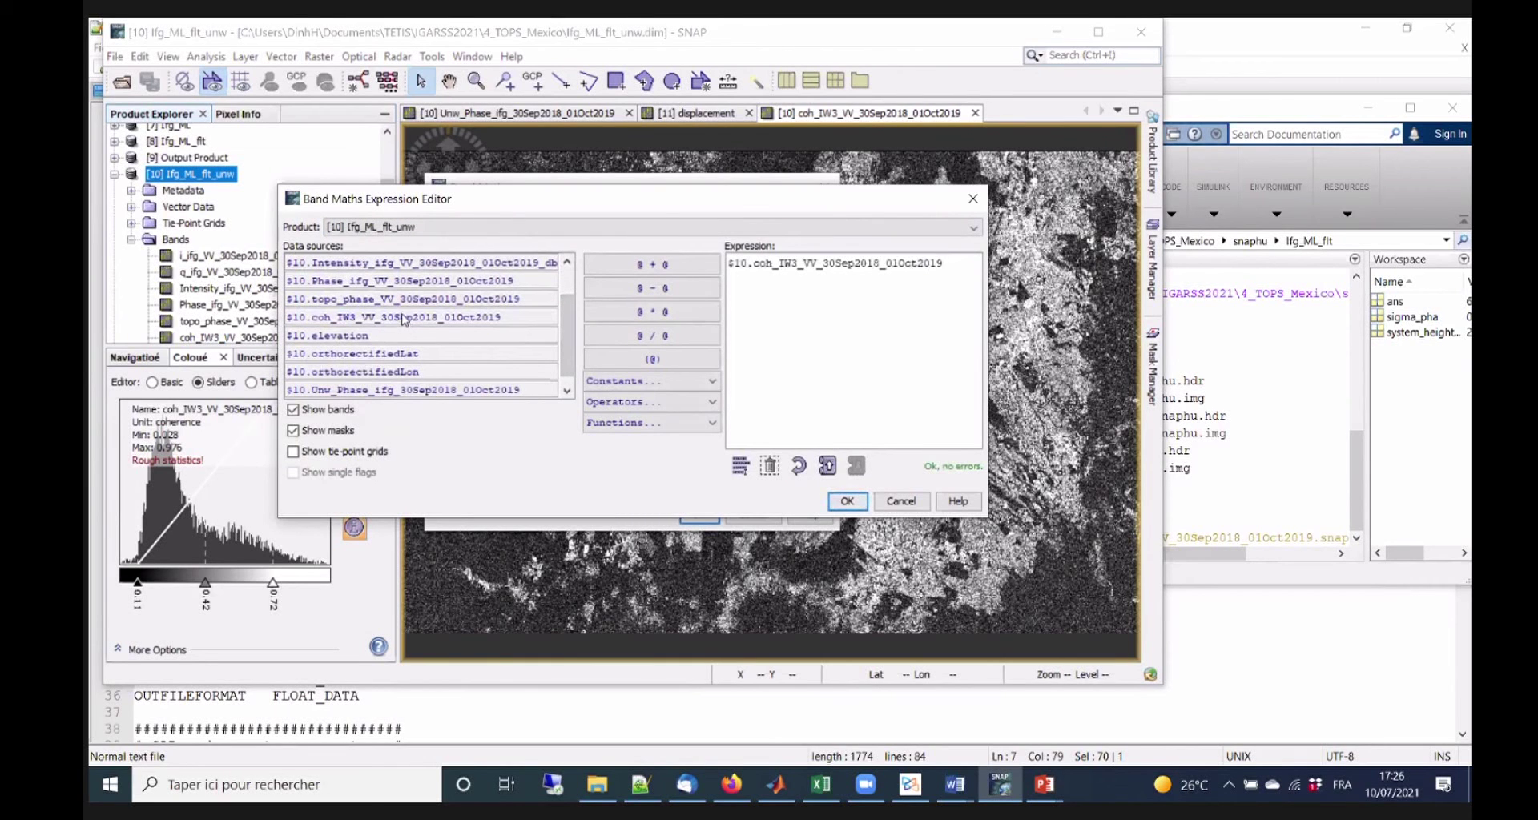
{"action": "type", "text": "> 0.5"}
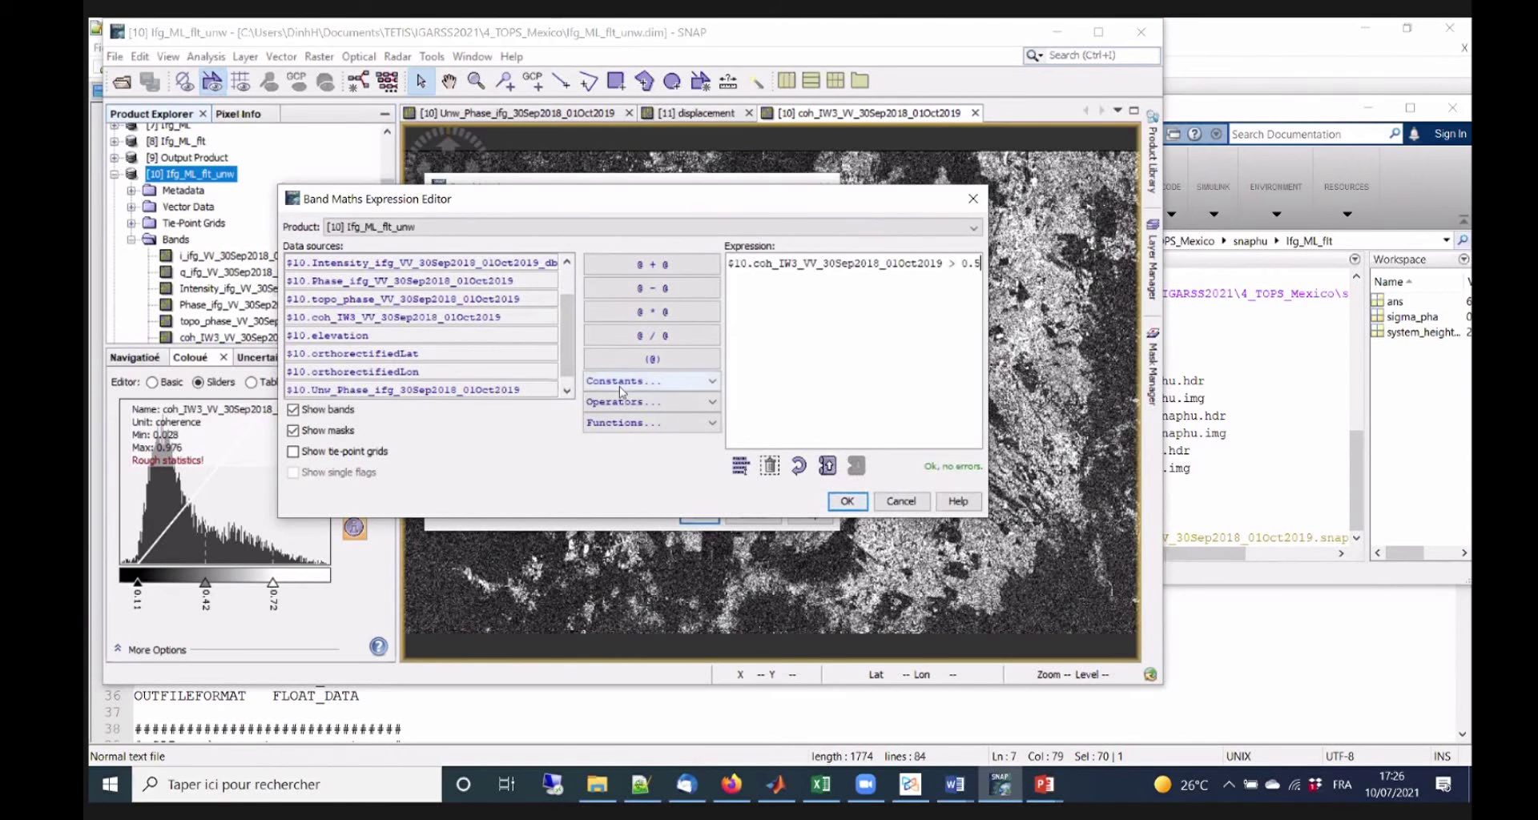
{"action": "left_click", "coordinate": [847, 502]}
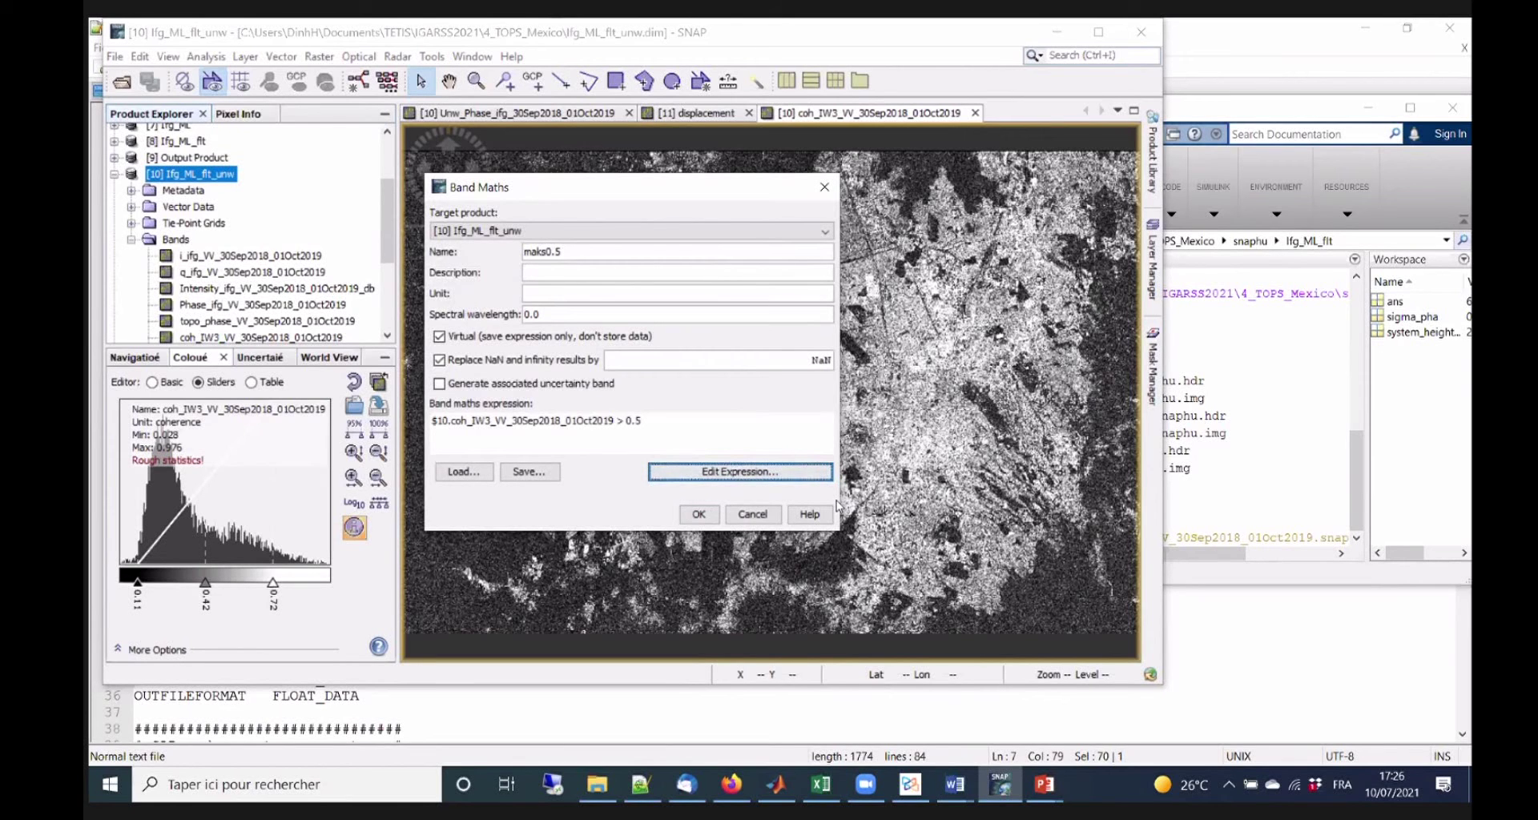
{"action": "left_click", "coordinate": [688, 787]}
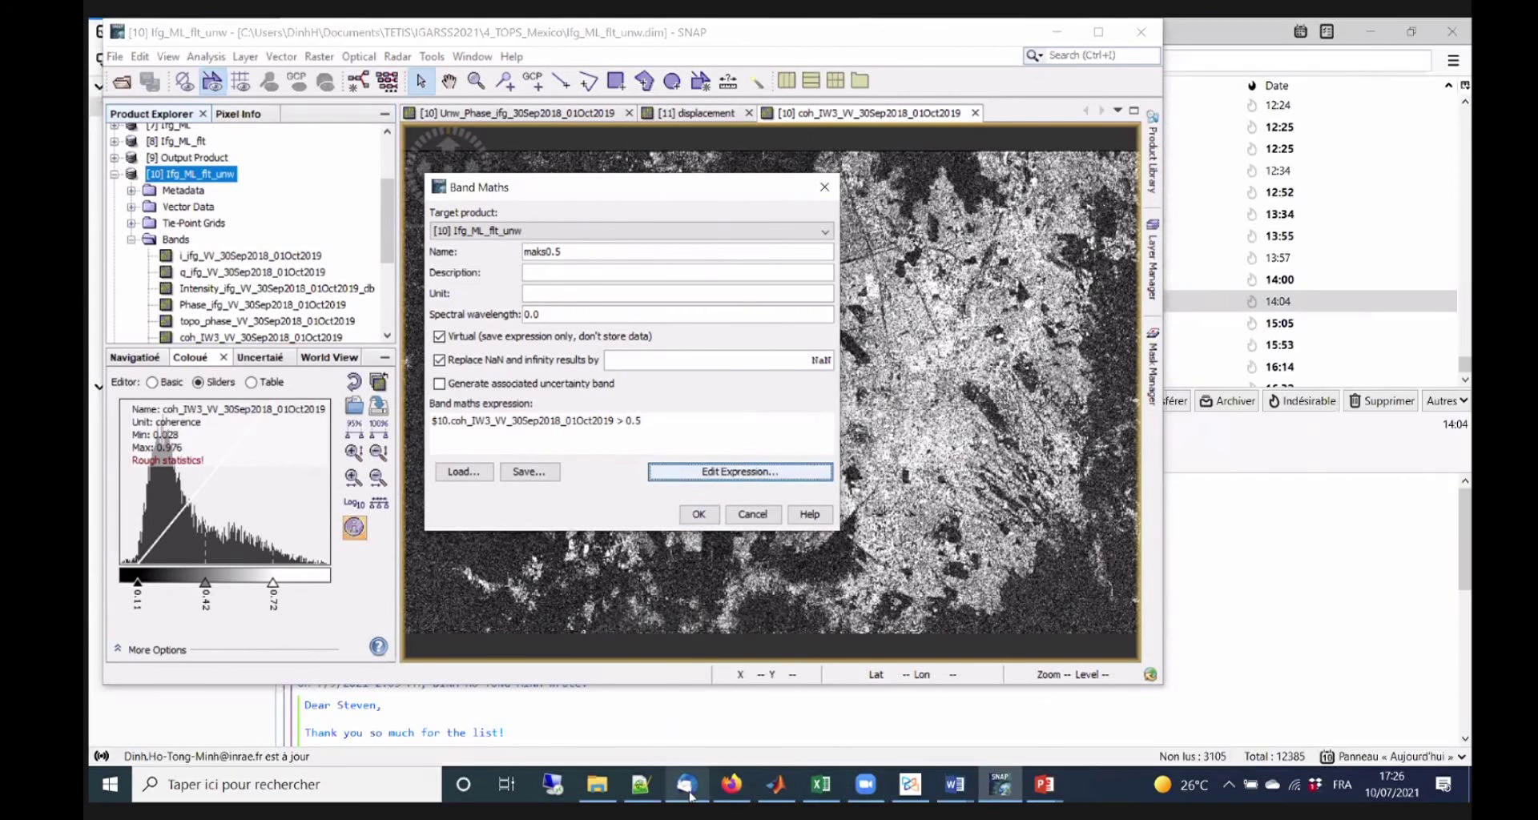
{"action": "left_click", "coordinate": [688, 788]}
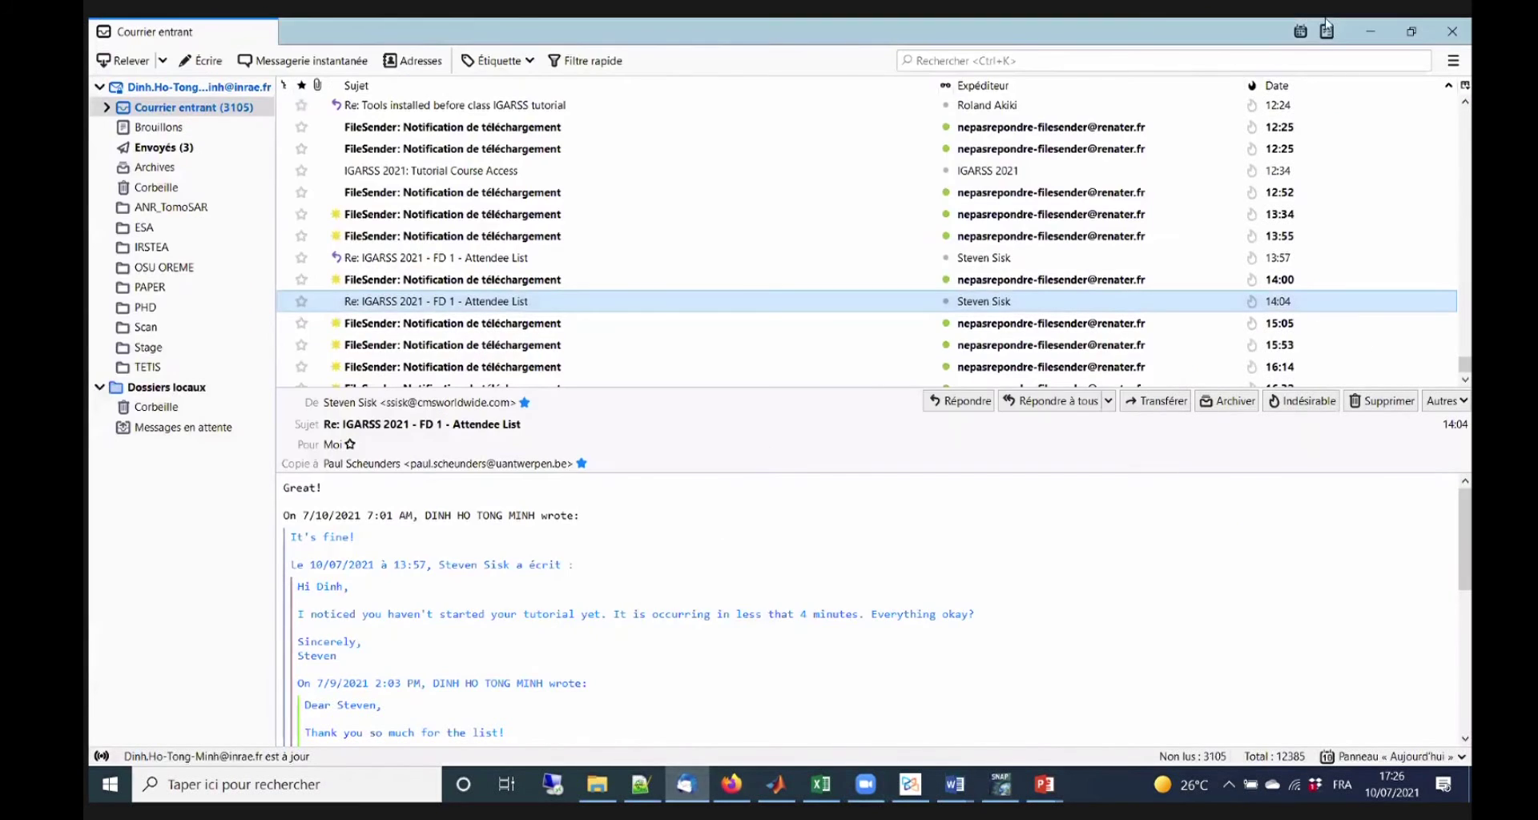
{"action": "left_click", "coordinate": [1371, 32]}
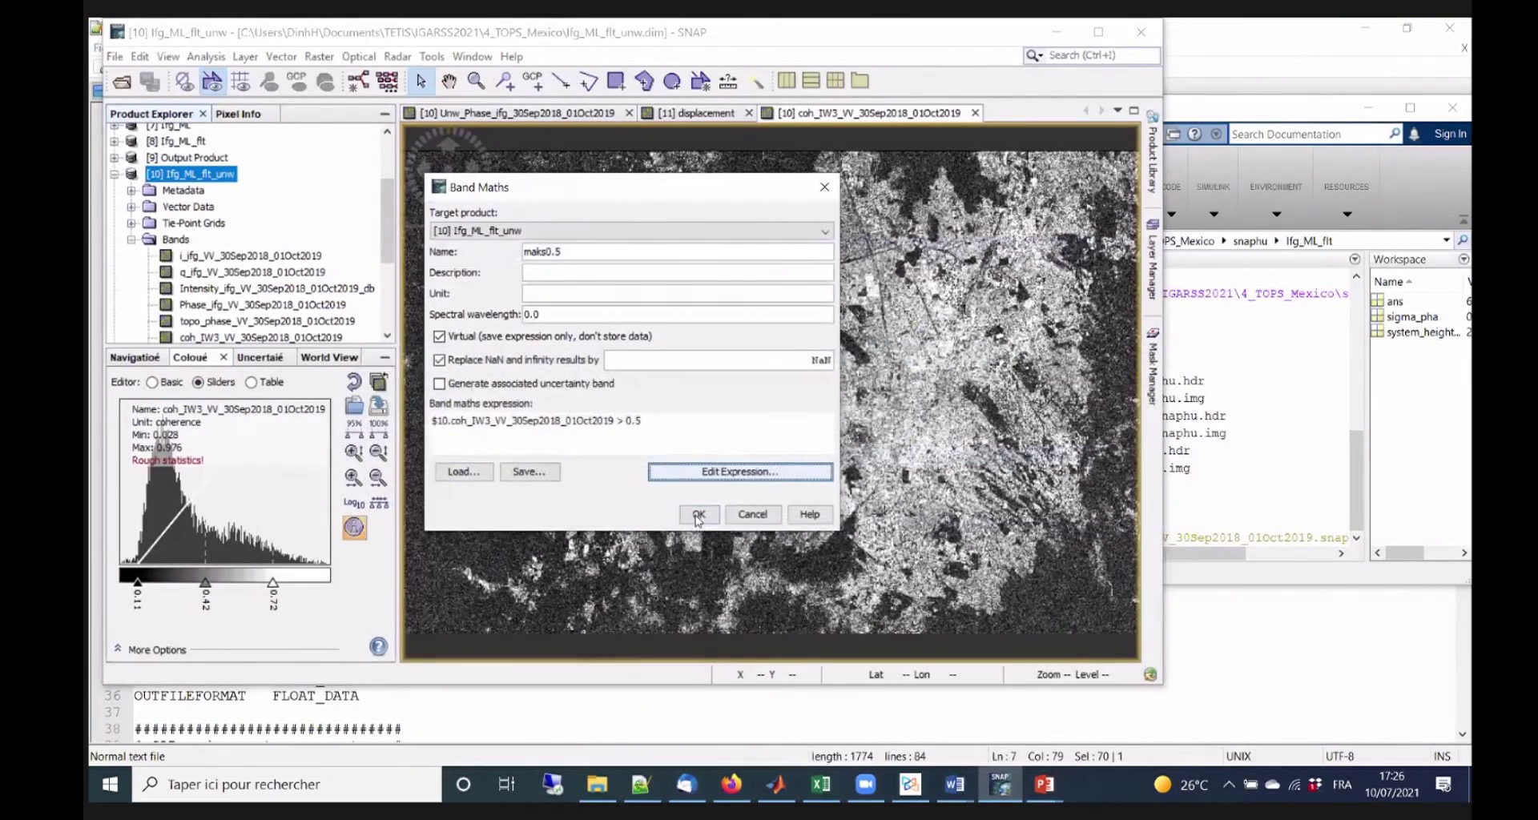
Create the maks0.5 band and bring it into view among the bands of Ifg_ML_flt_unw.
{"action": "left_click", "coordinate": [699, 516]}
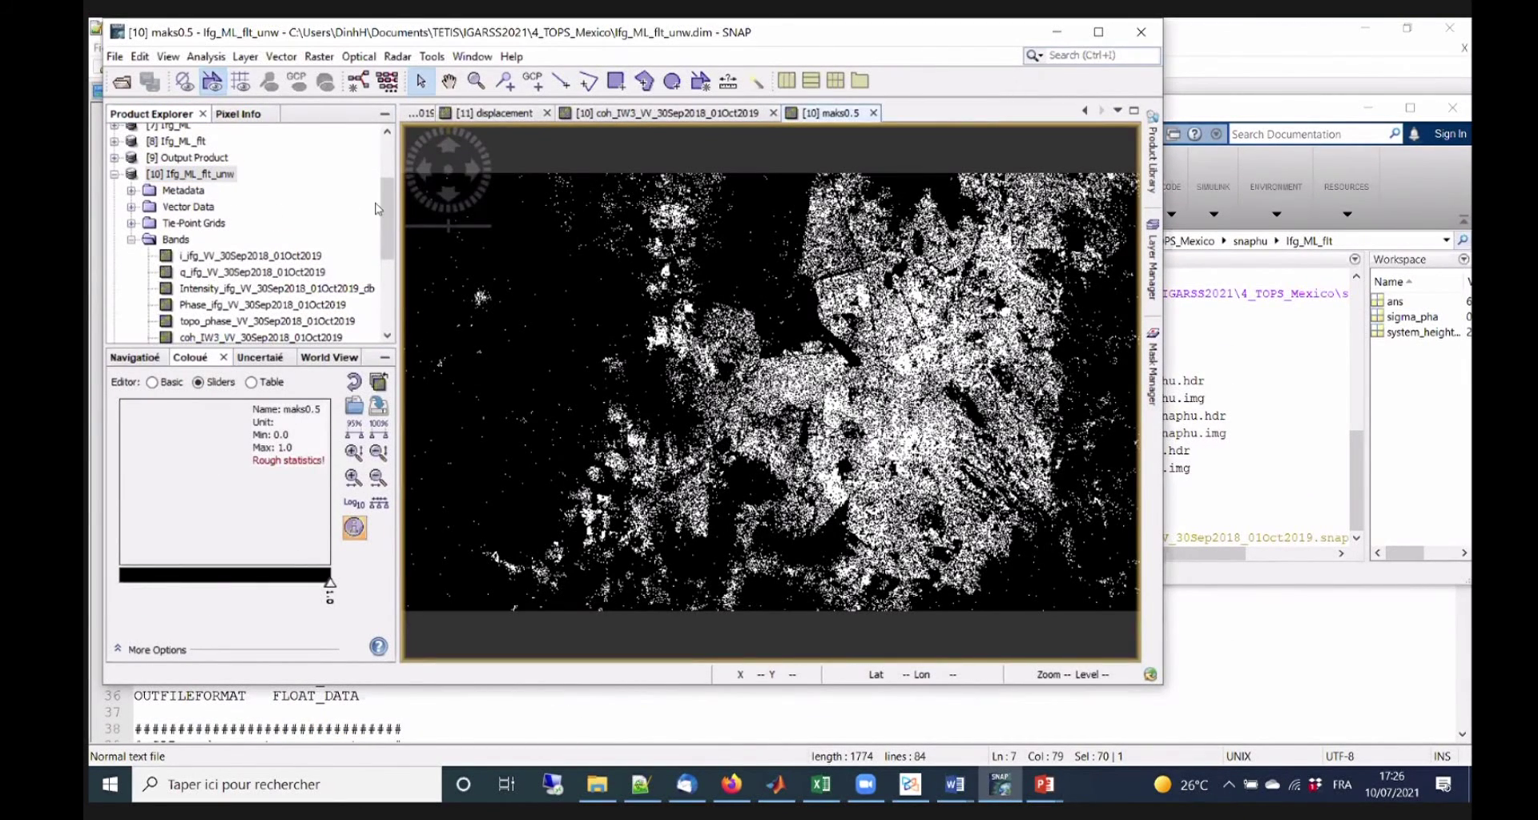
{"action": "left_click_drag", "start_coordinate": [387, 218], "coordinate": [387, 285]}
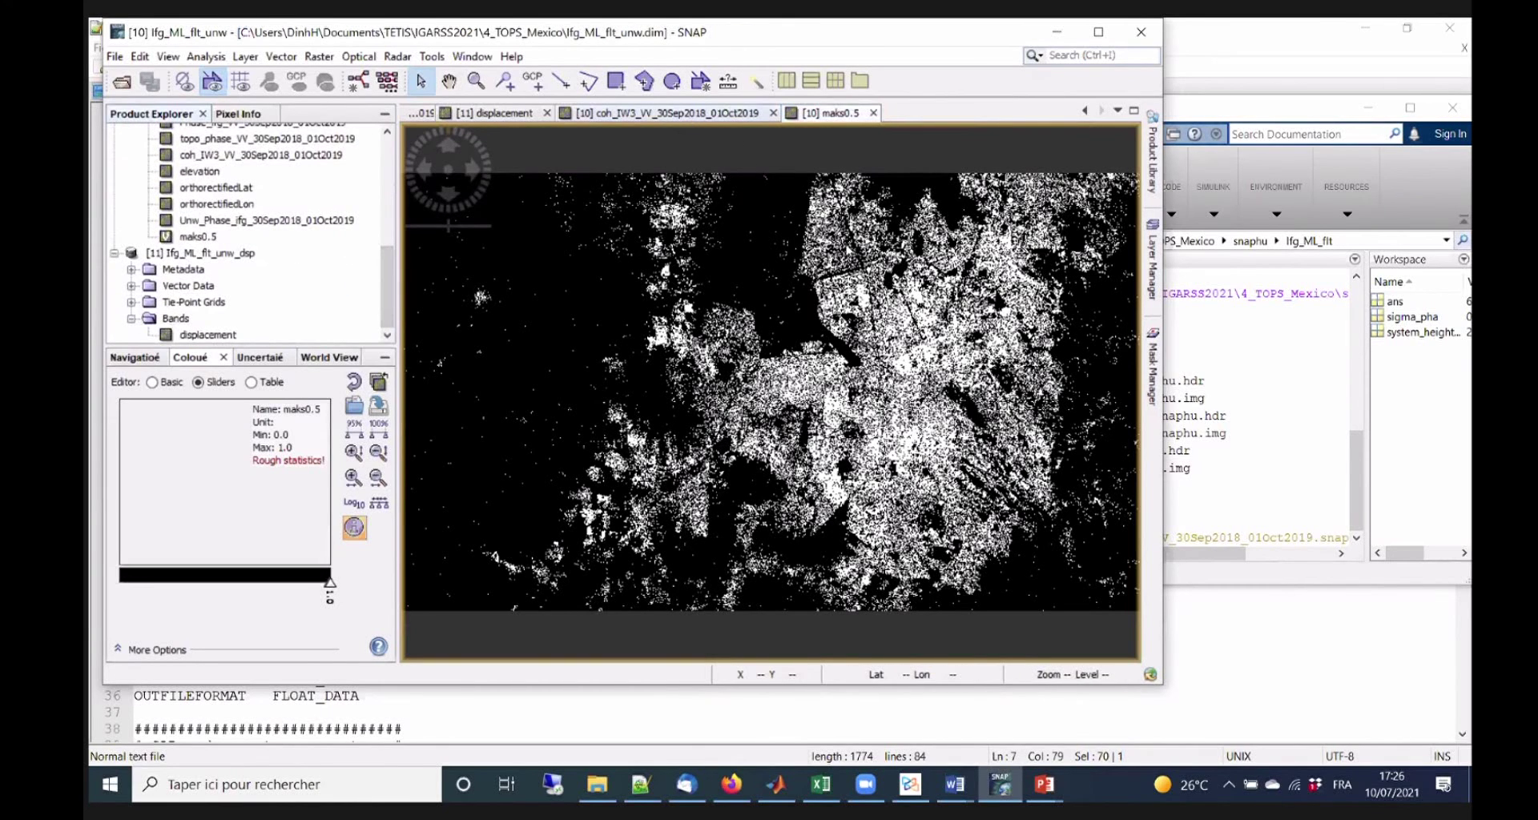
Examine the coherence map at several zoom levels and compare it with the maks0.5 mask over the same area.
{"action": "key", "text": "ctrl+Page_Up"}
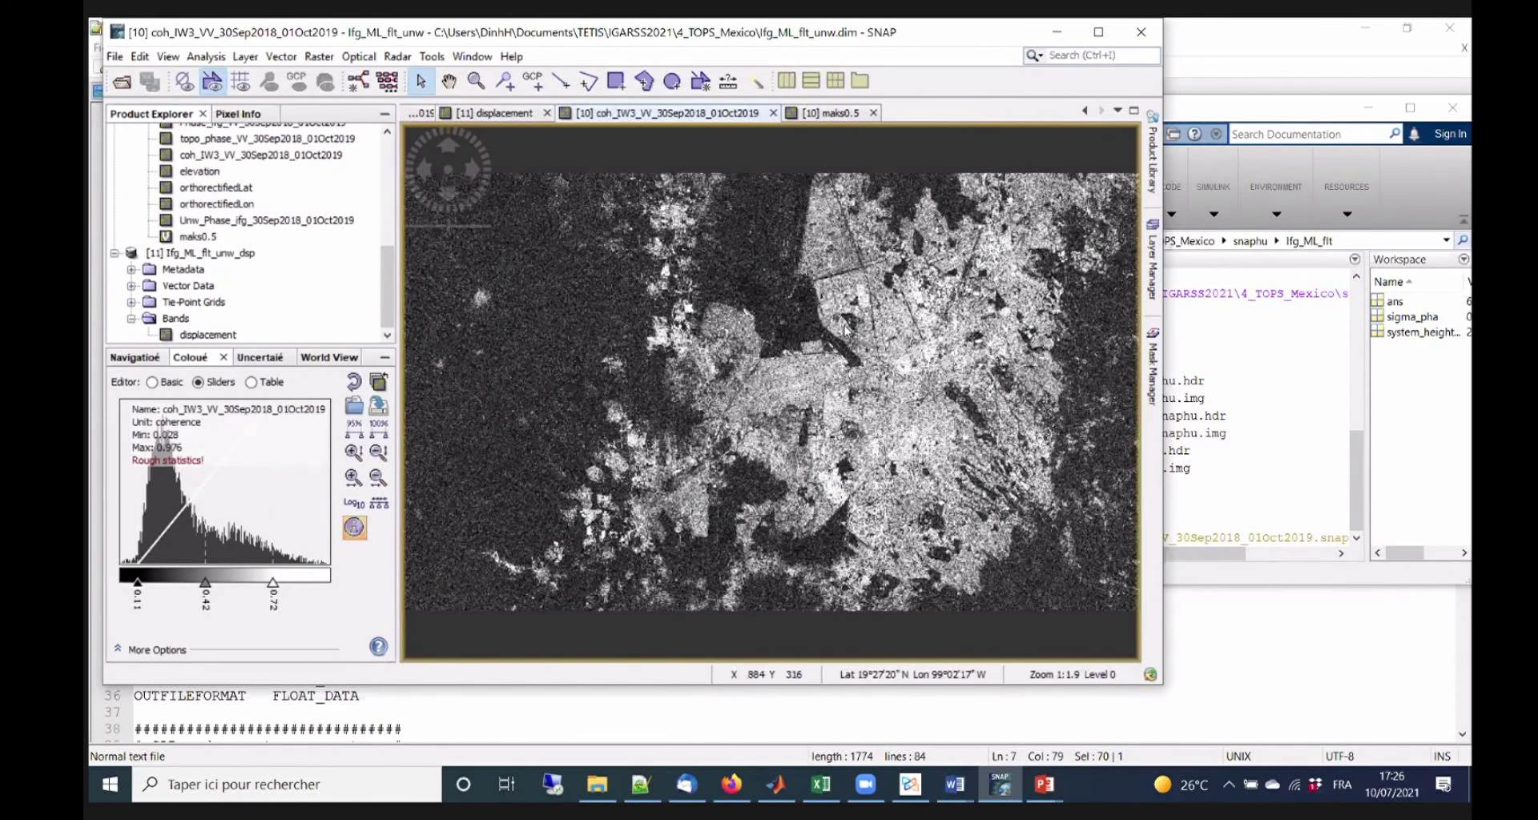
{"action": "scroll", "coordinate": [812, 325], "scroll_direction": "down", "scroll_amount": 2}
{"action": "scroll", "coordinate": [811, 325], "scroll_direction": "up", "scroll_amount": 3}
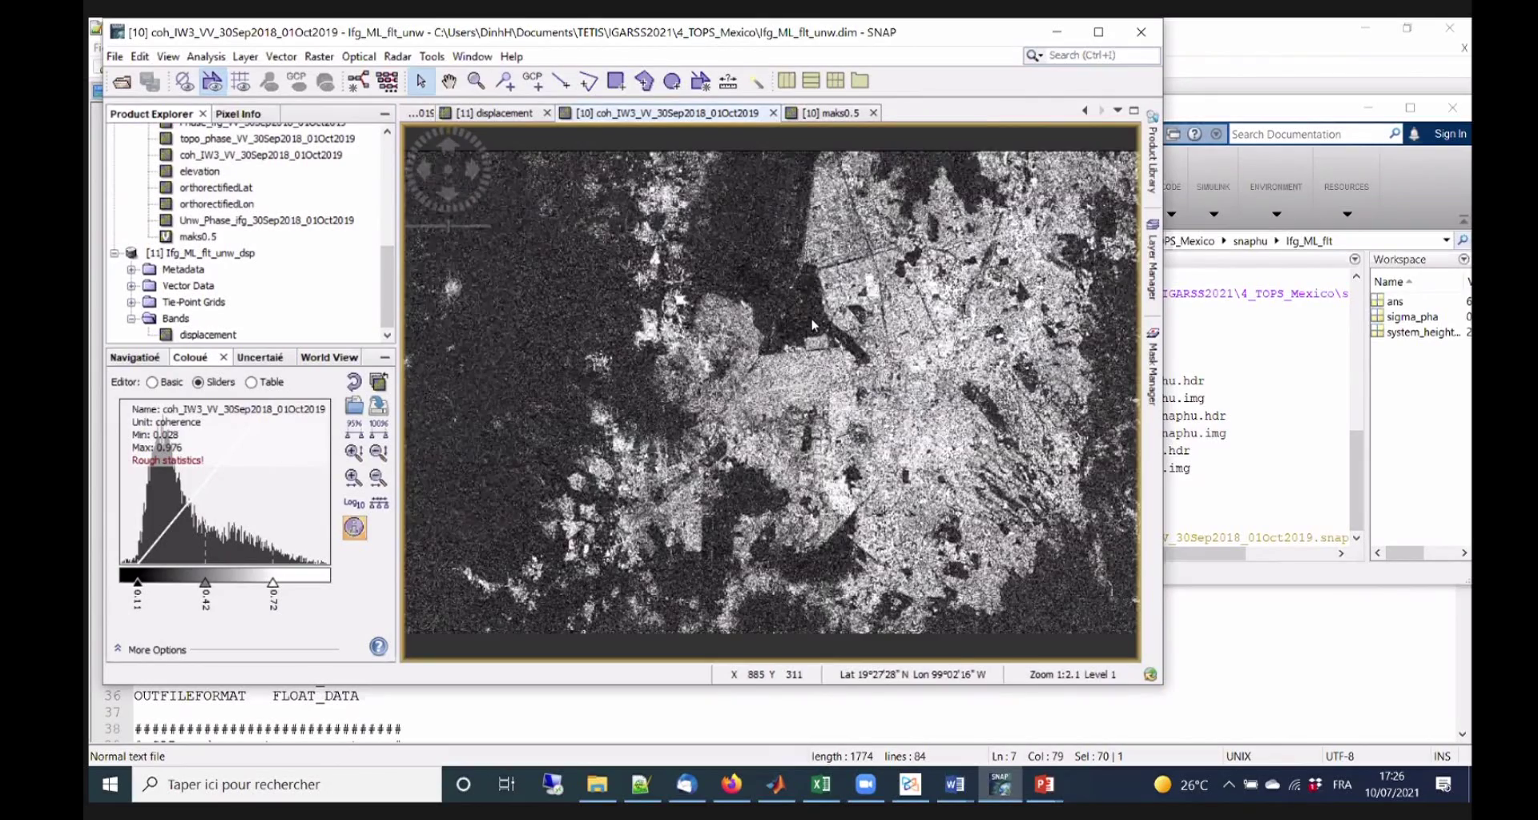
{"action": "scroll", "coordinate": [815, 309], "scroll_direction": "down", "scroll_amount": 2}
{"action": "scroll", "coordinate": [840, 242], "scroll_direction": "up", "scroll_amount": 1}
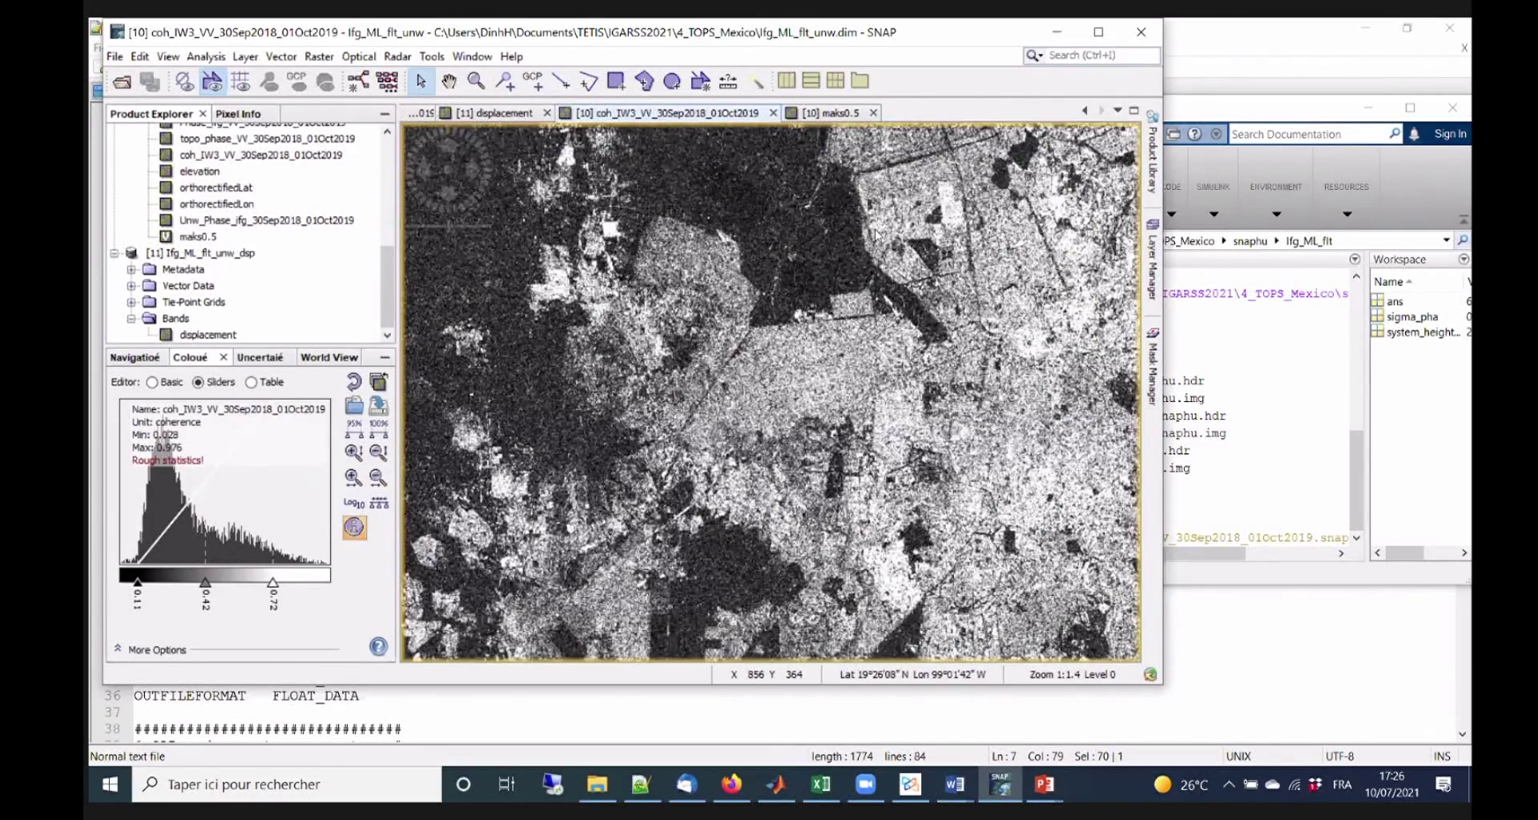
{"action": "scroll", "coordinate": [919, 279], "scroll_direction": "up", "scroll_amount": 1}
{"action": "scroll", "coordinate": [935, 234], "scroll_direction": "up", "scroll_amount": 1}
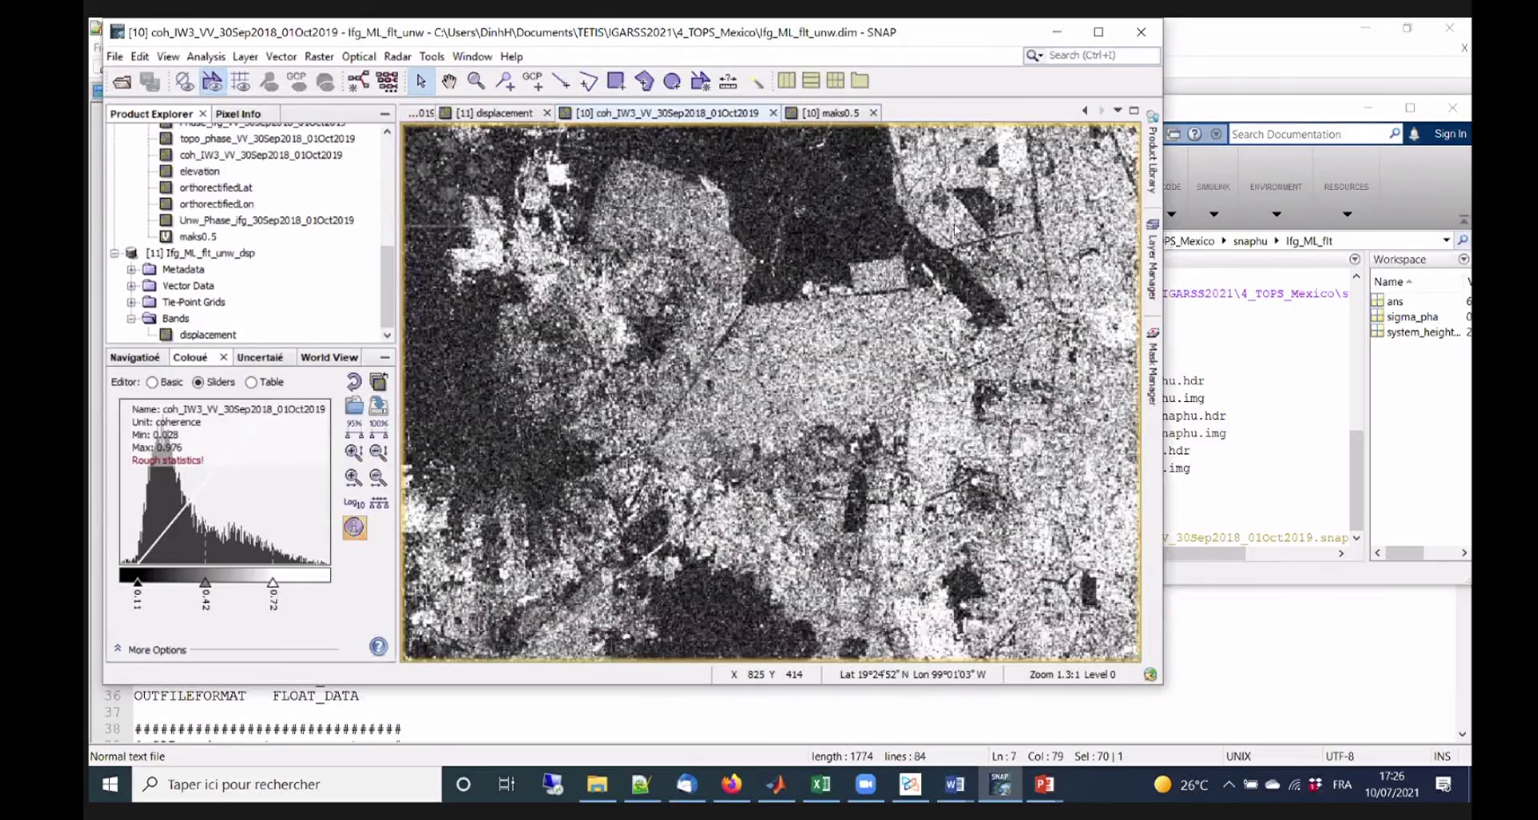
{"action": "scroll", "coordinate": [921, 244], "scroll_direction": "down", "scroll_amount": 1}
{"action": "key", "text": "ctrl+Tab"}
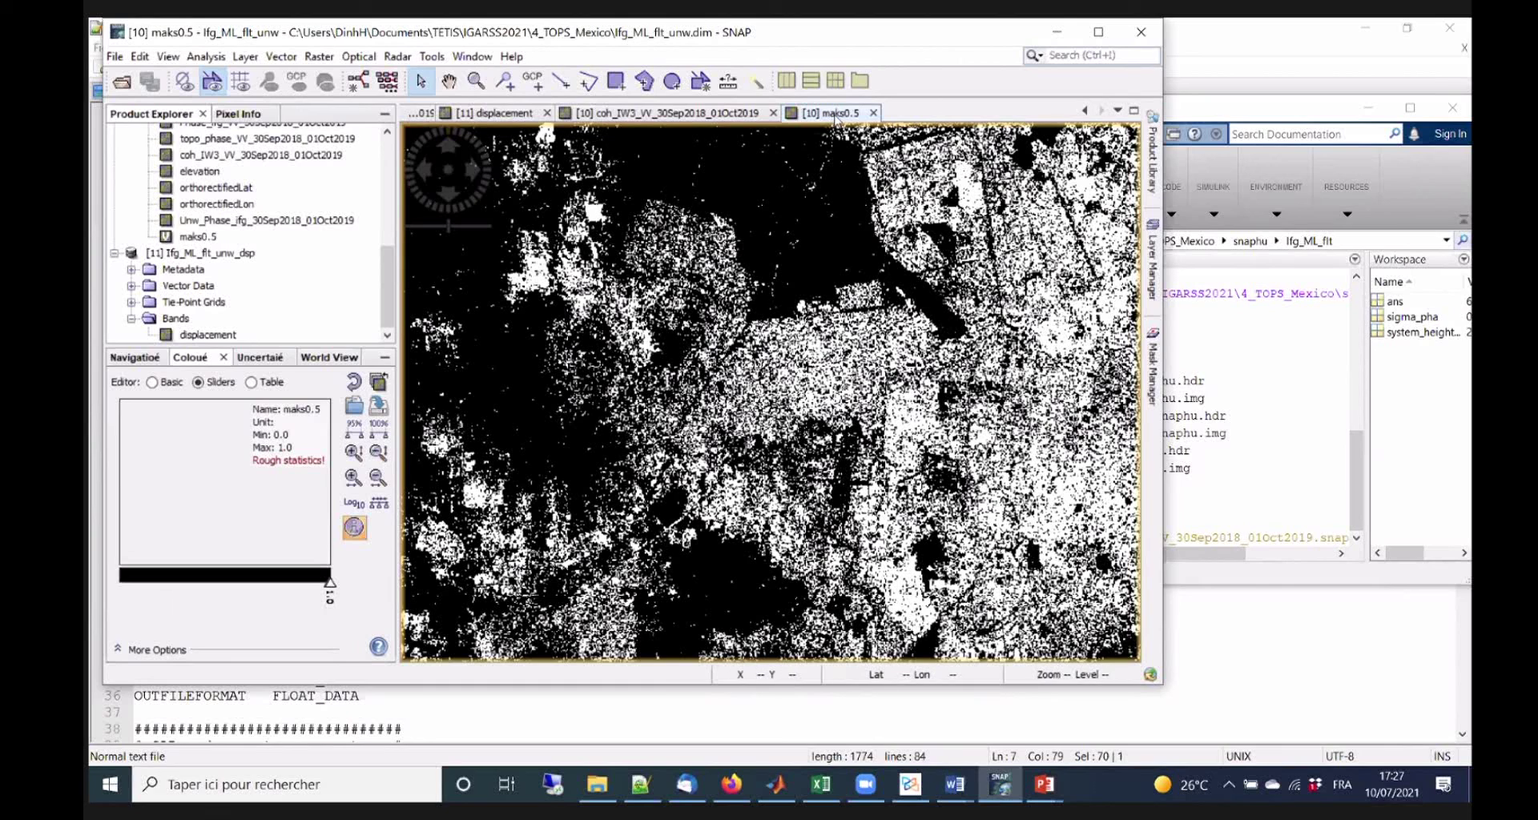
Close the coherence and unwrapped phase views and select the displacement band of Ifg_ML_flt_unw_dsp.
{"action": "left_click", "coordinate": [392, 302]}
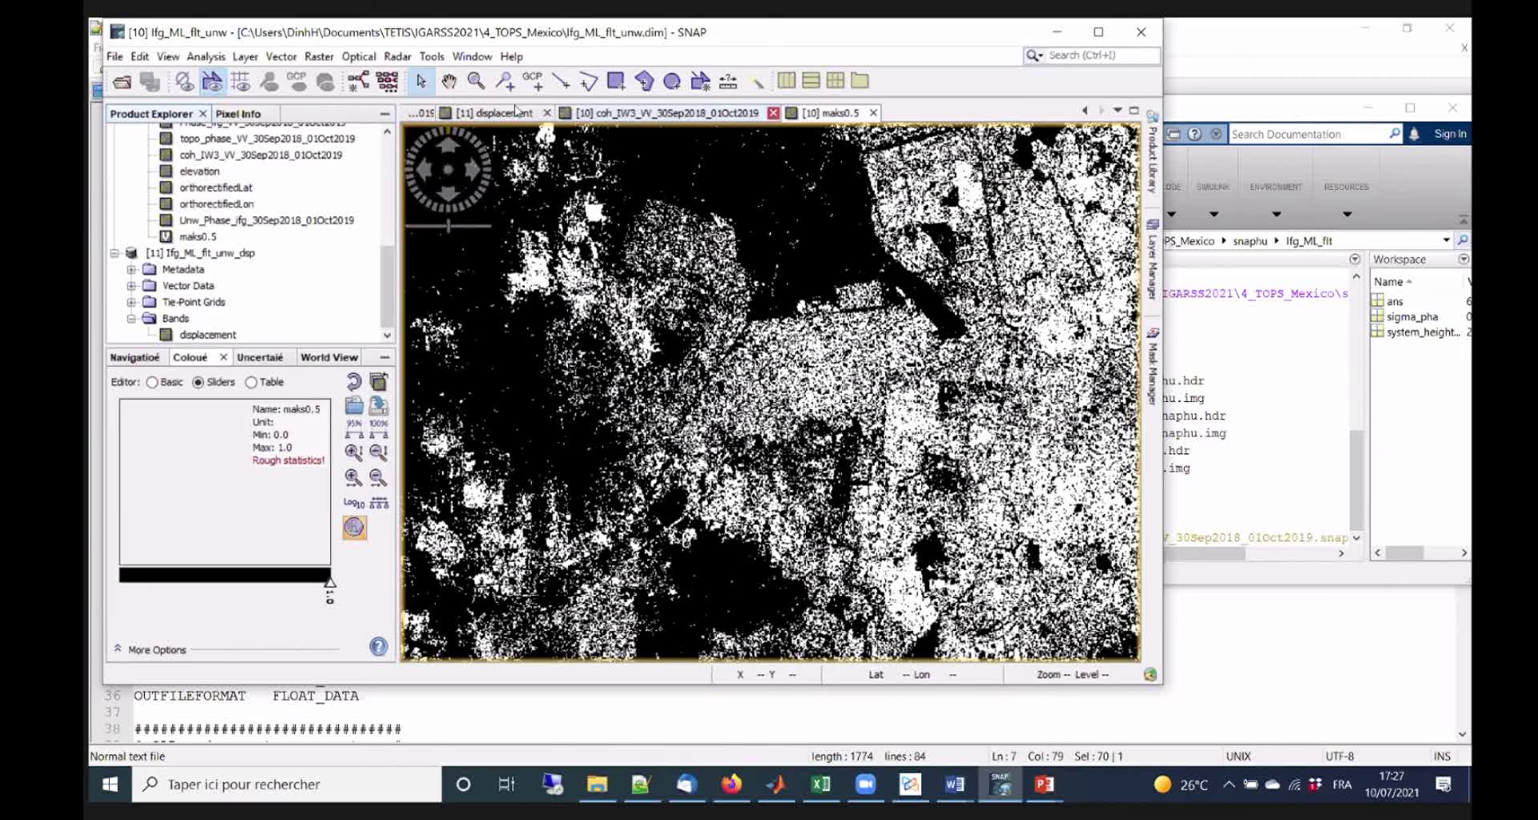
{"action": "left_click", "coordinate": [745, 128]}
{"action": "left_click", "coordinate": [774, 113]}
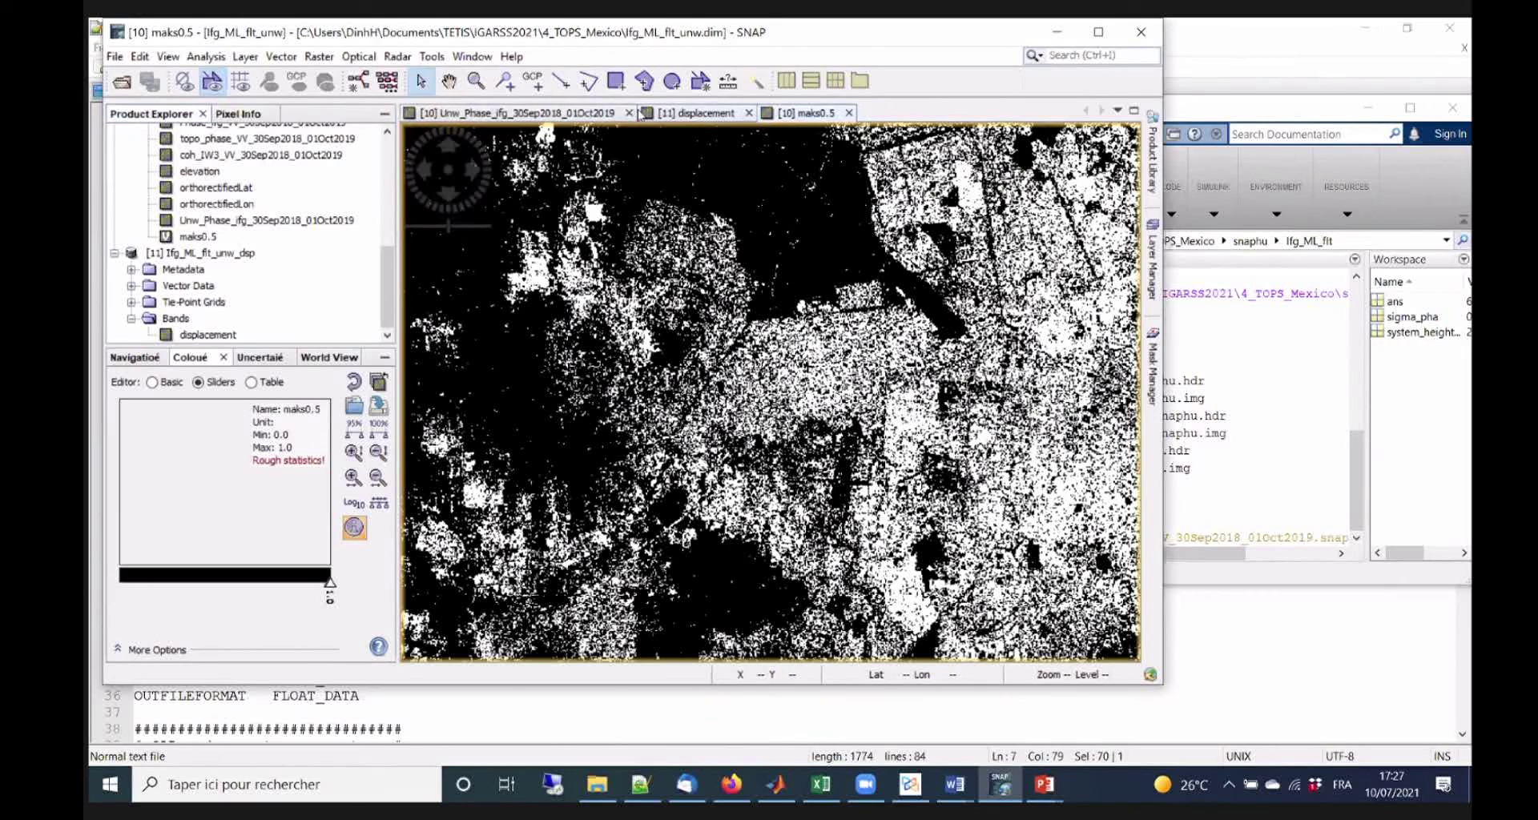
{"action": "left_click", "coordinate": [628, 113]}
{"action": "left_click", "coordinate": [471, 113]}
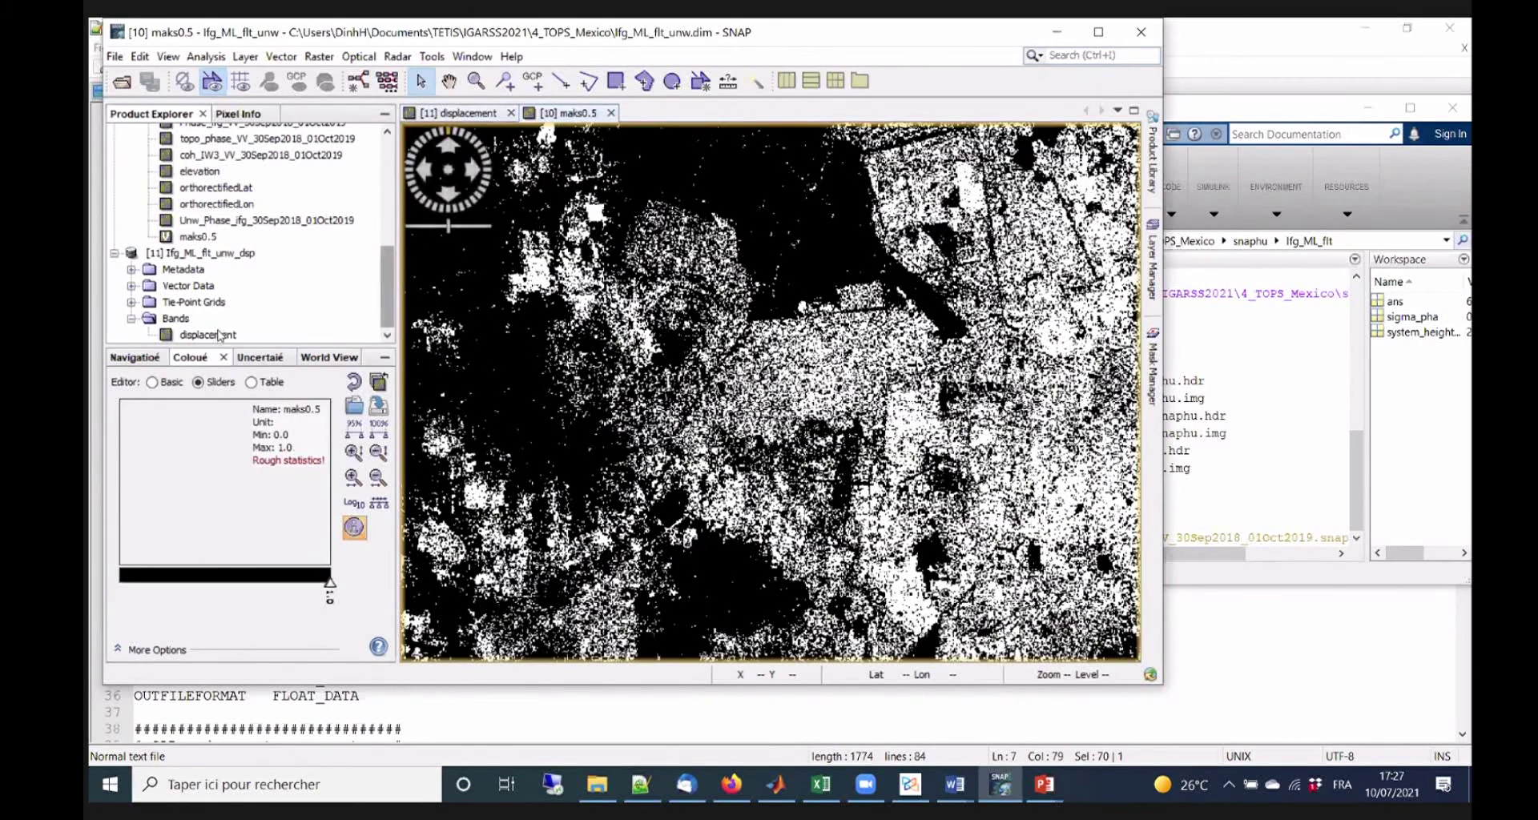
{"action": "left_click", "coordinate": [224, 337]}
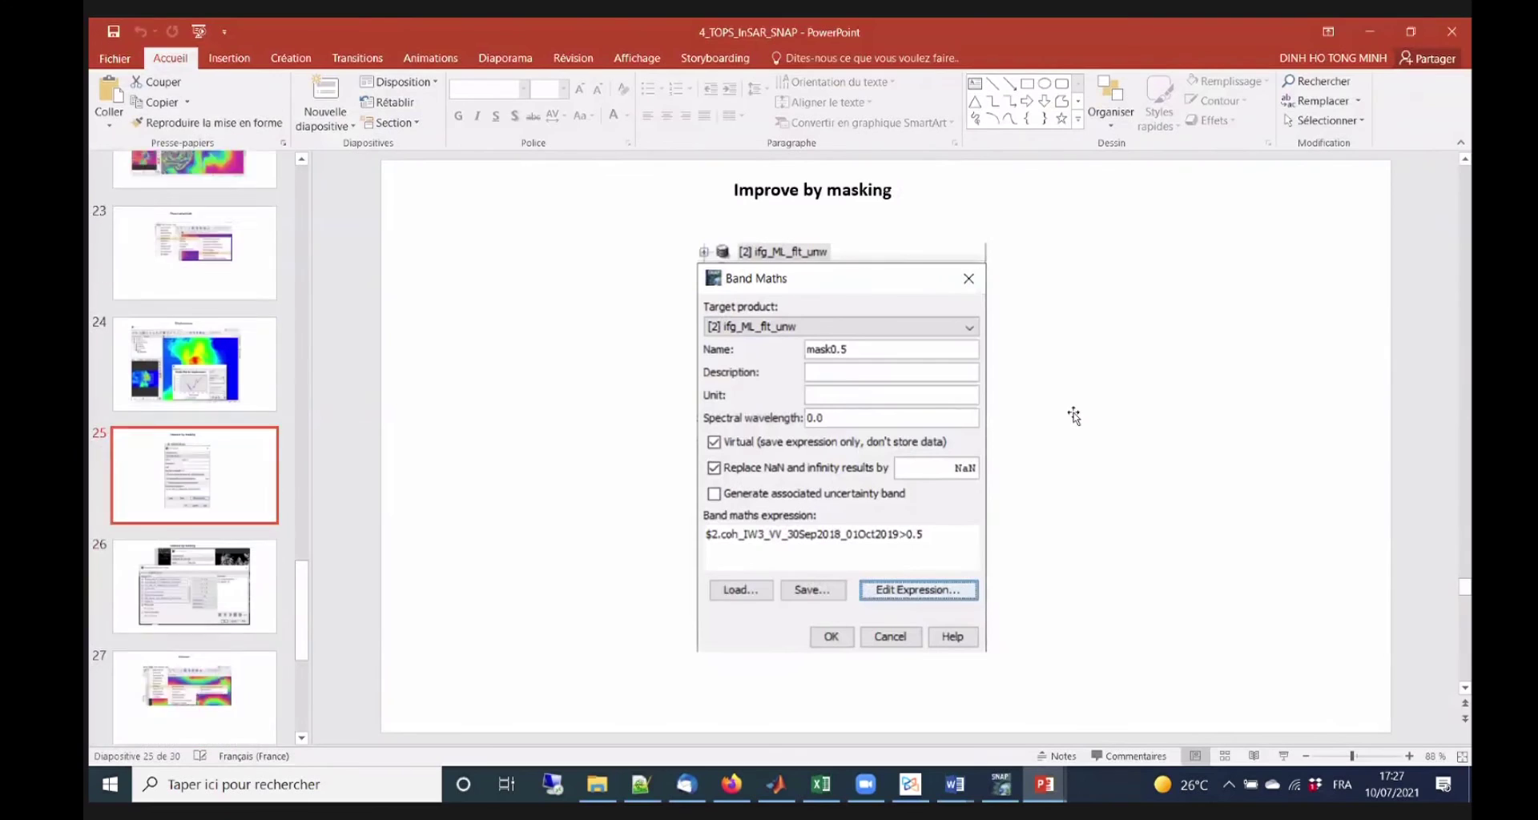
Look through slides 25 to 28 on masking and geocoding in the 4_TOPS_InSAR_SNAP presentation in PowerPoint and return to SNAP.
{"action": "scroll", "coordinate": [1073, 416], "scroll_direction": "down", "scroll_amount": 2}
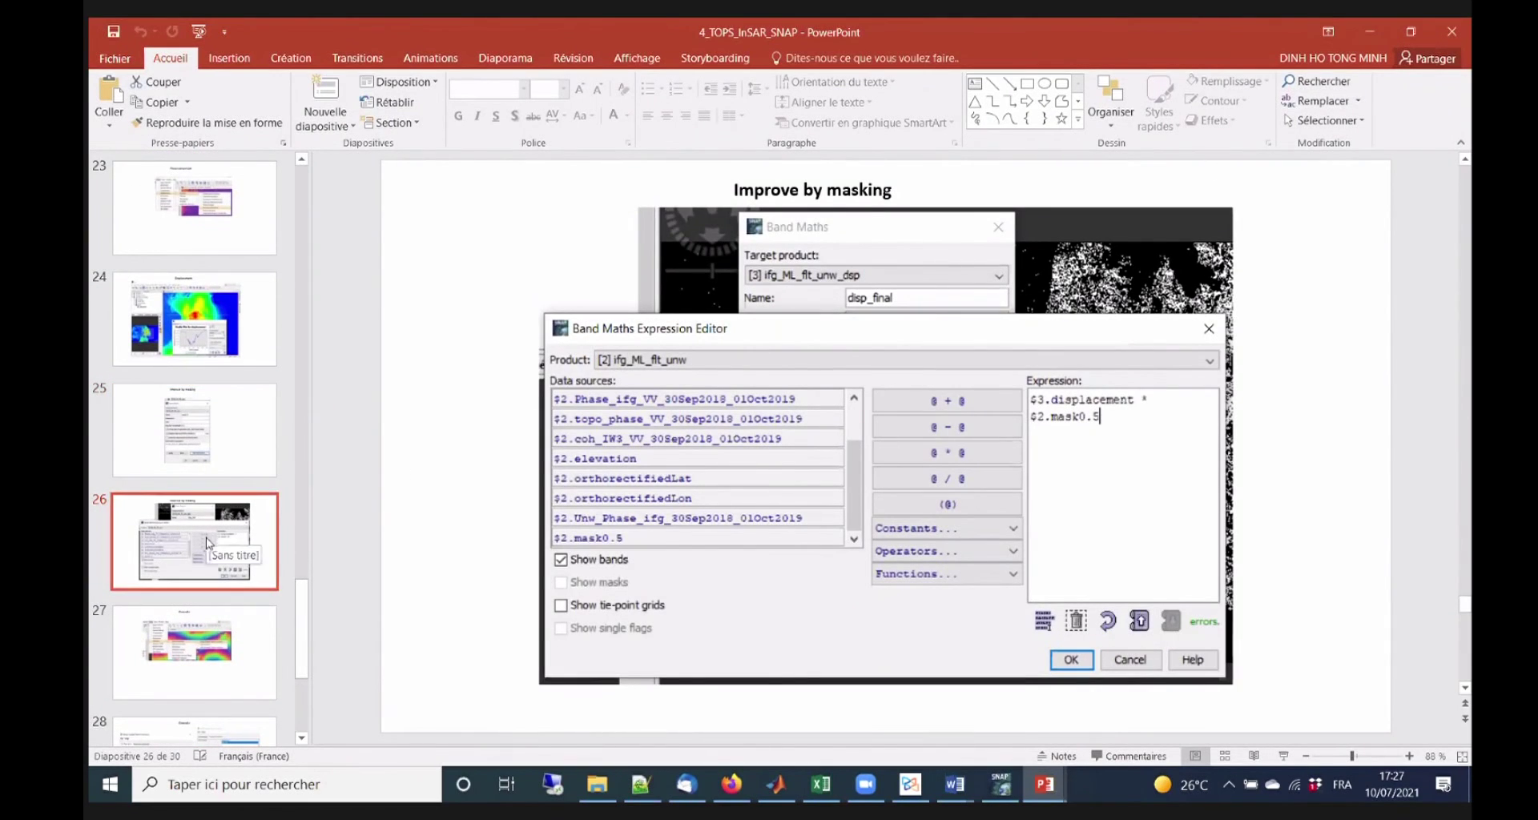
{"action": "scroll", "coordinate": [181, 547], "scroll_direction": "down", "scroll_amount": 1}
{"action": "left_click", "coordinate": [183, 551]}
{"action": "left_click", "coordinate": [192, 624]}
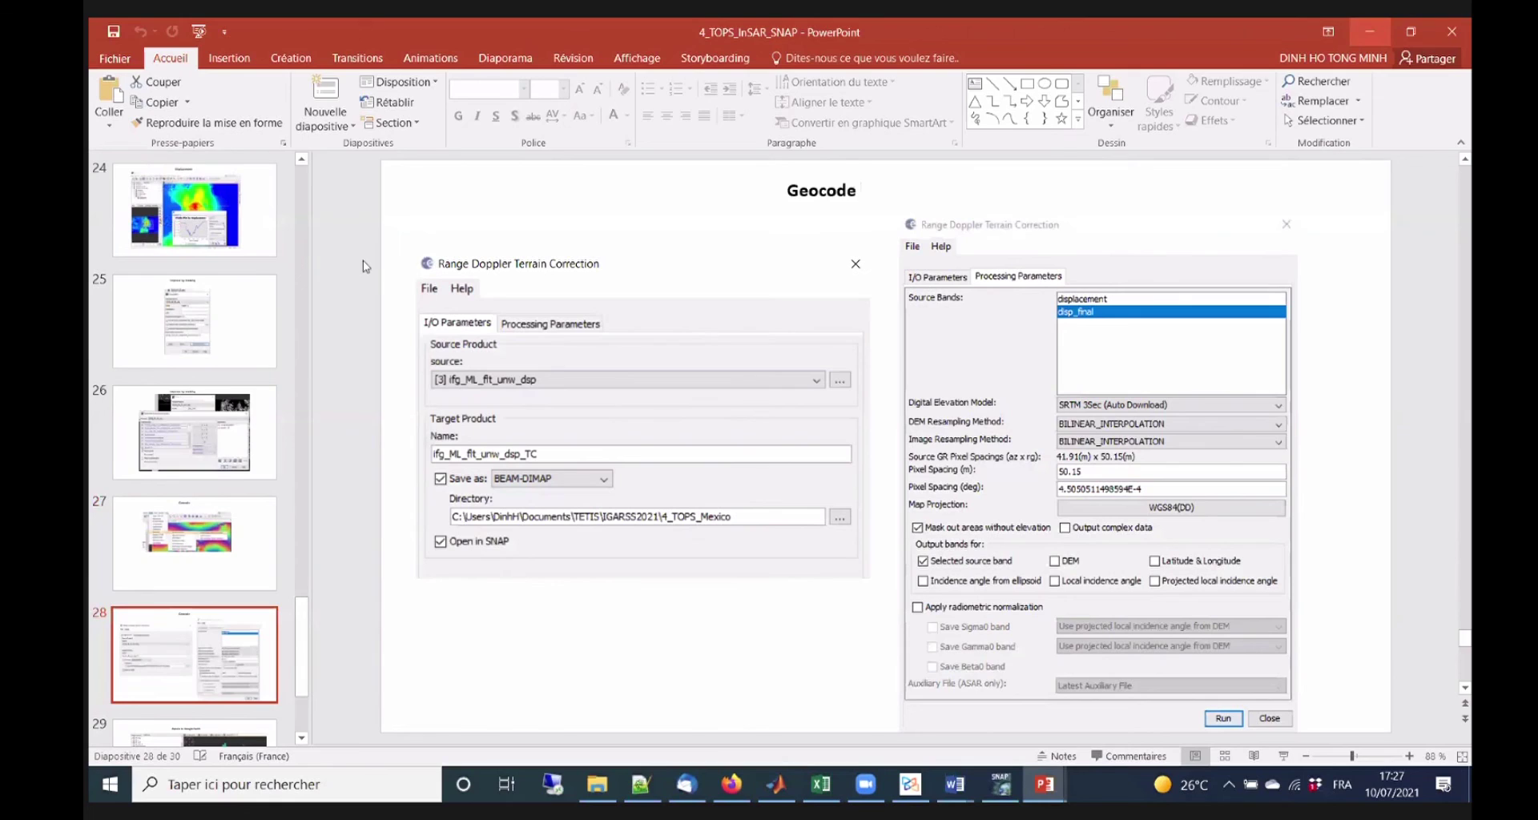
{"action": "key", "text": "alt+Tab"}
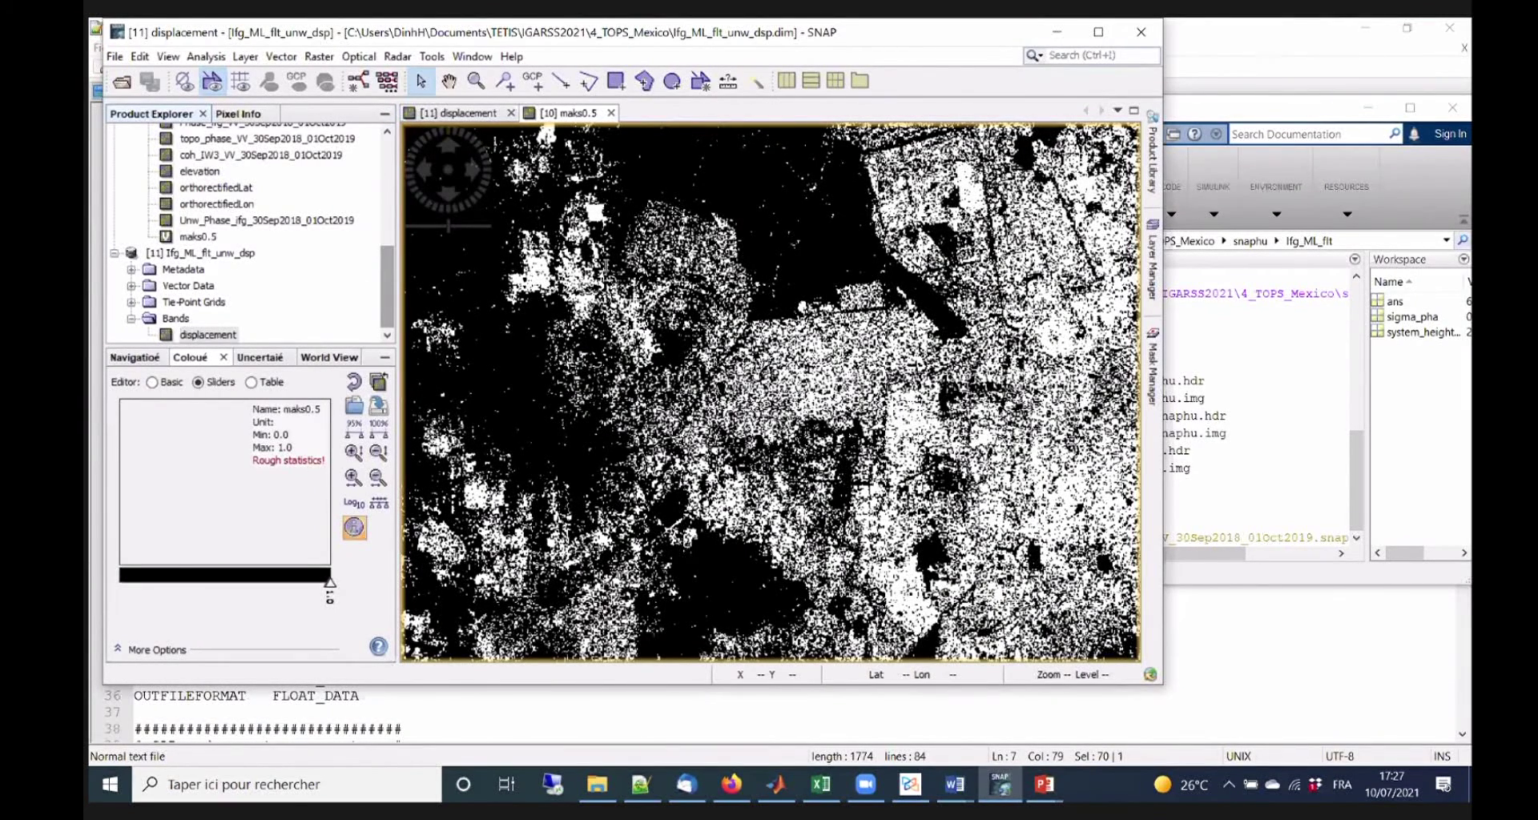
{"action": "left_click", "coordinate": [241, 254]}
{"action": "right_click", "coordinate": [302, 257]}
{"action": "left_click", "coordinate": [392, 237]}
Start a new Band Maths band on the Ifg_ML_flt_unw product and name it disp_final.
{"action": "scroll", "coordinate": [392, 237], "scroll_direction": "up", "scroll_amount": 5}
{"action": "left_click", "coordinate": [202, 172]}
{"action": "right_click", "coordinate": [202, 171]}
{"action": "left_click", "coordinate": [255, 183]}
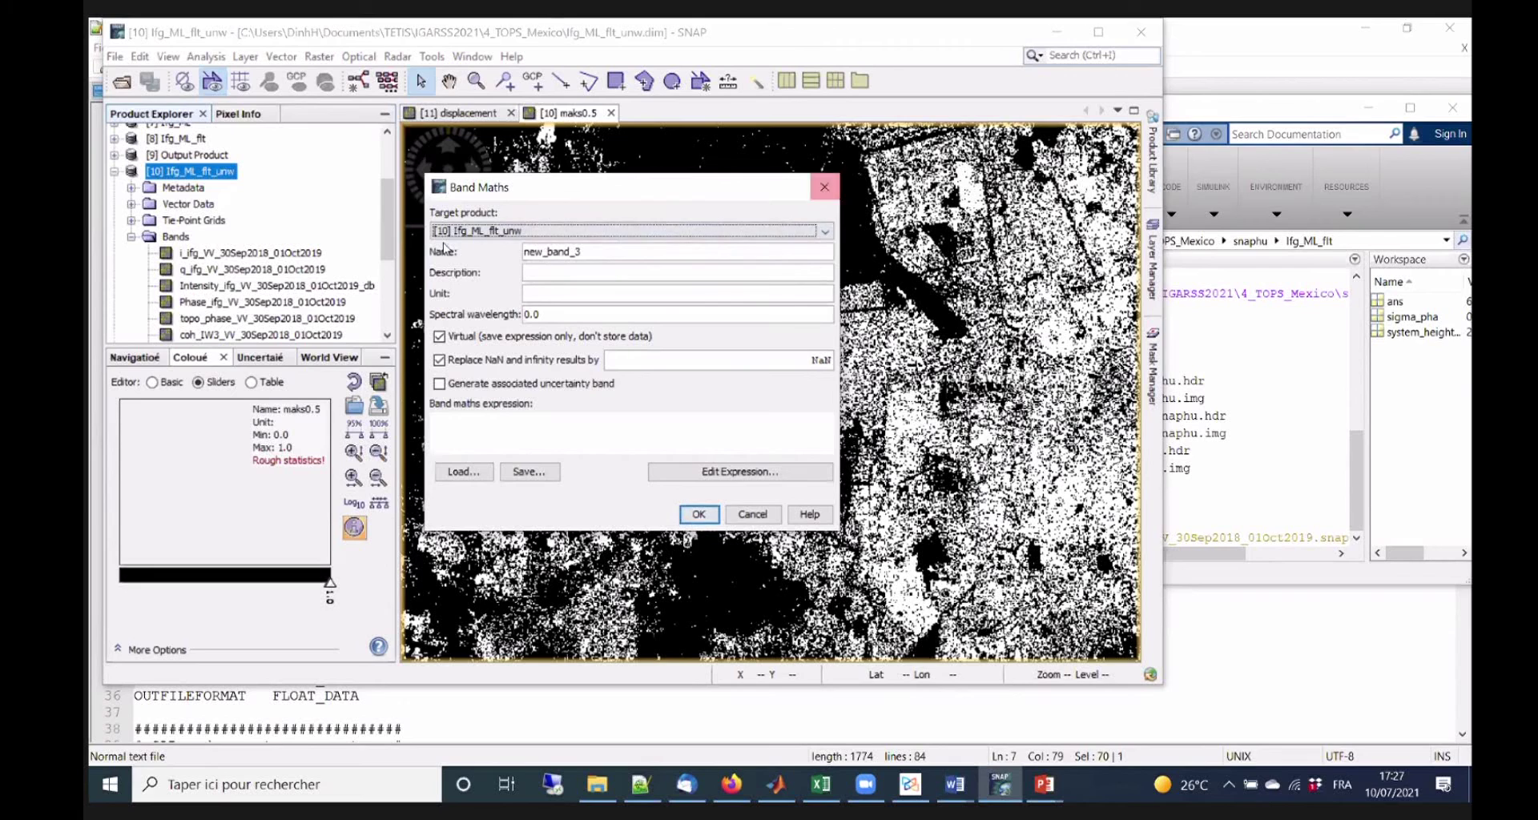
{"action": "key", "text": "Tab"}
{"action": "type", "text": "disp_final"}
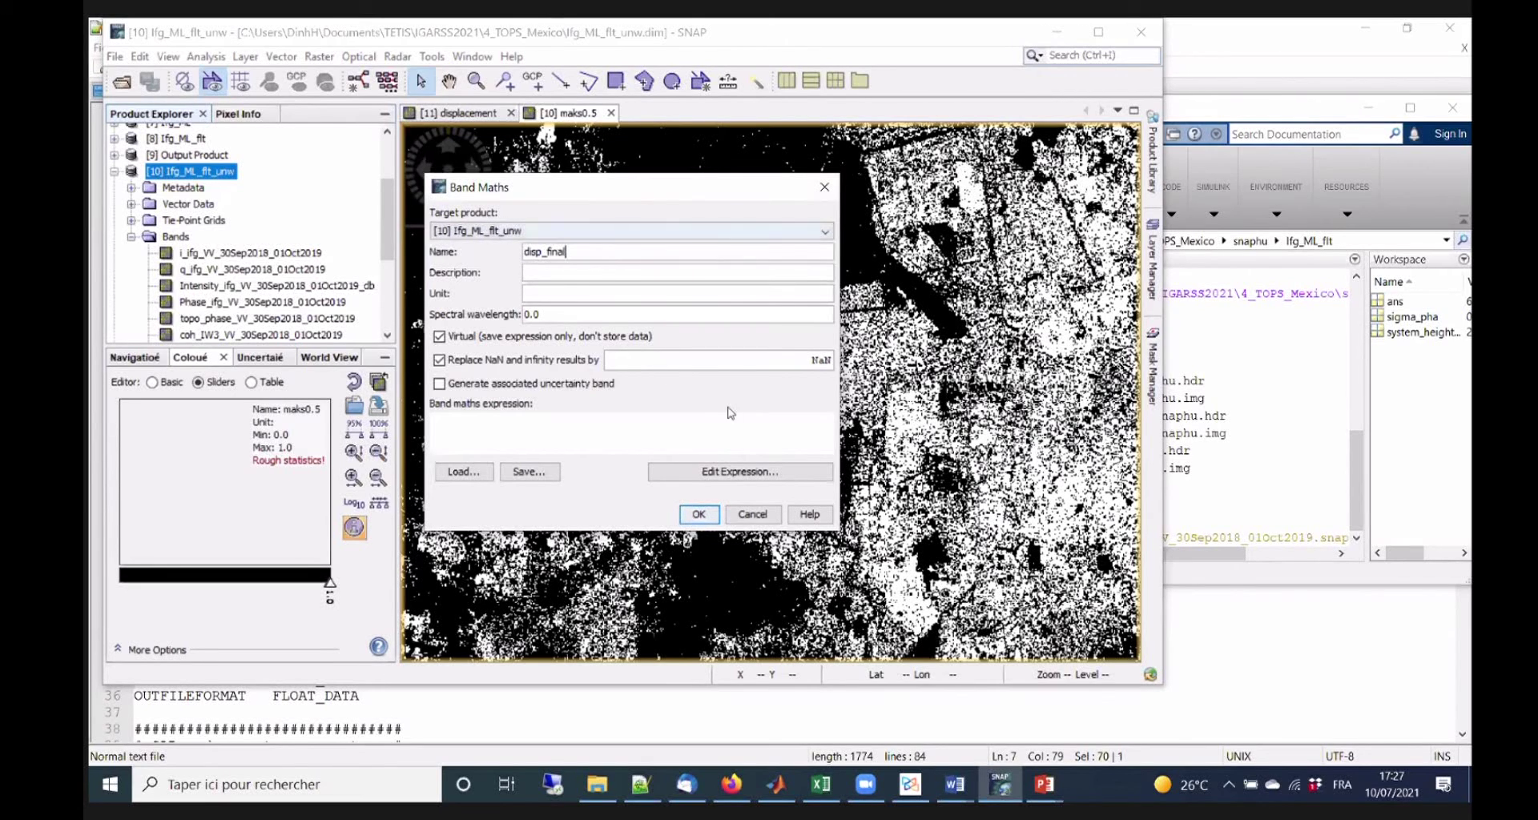
Begin the disp_final expression with the $10.maks0.5 band, entered once and followed by a multiplication sign.
{"action": "left_click", "coordinate": [719, 475]}
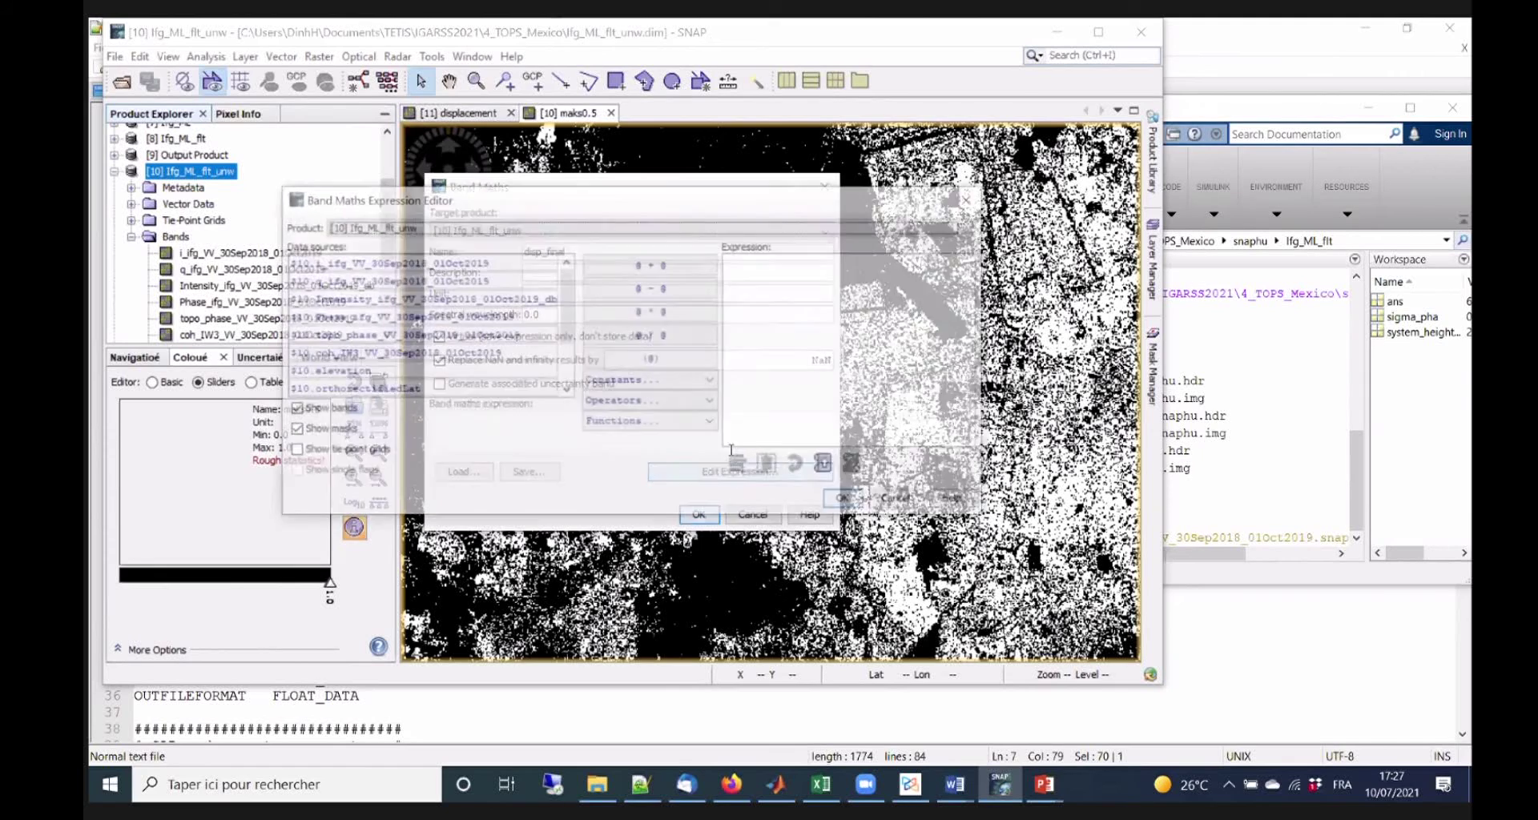
{"action": "left_click", "coordinate": [568, 358]}
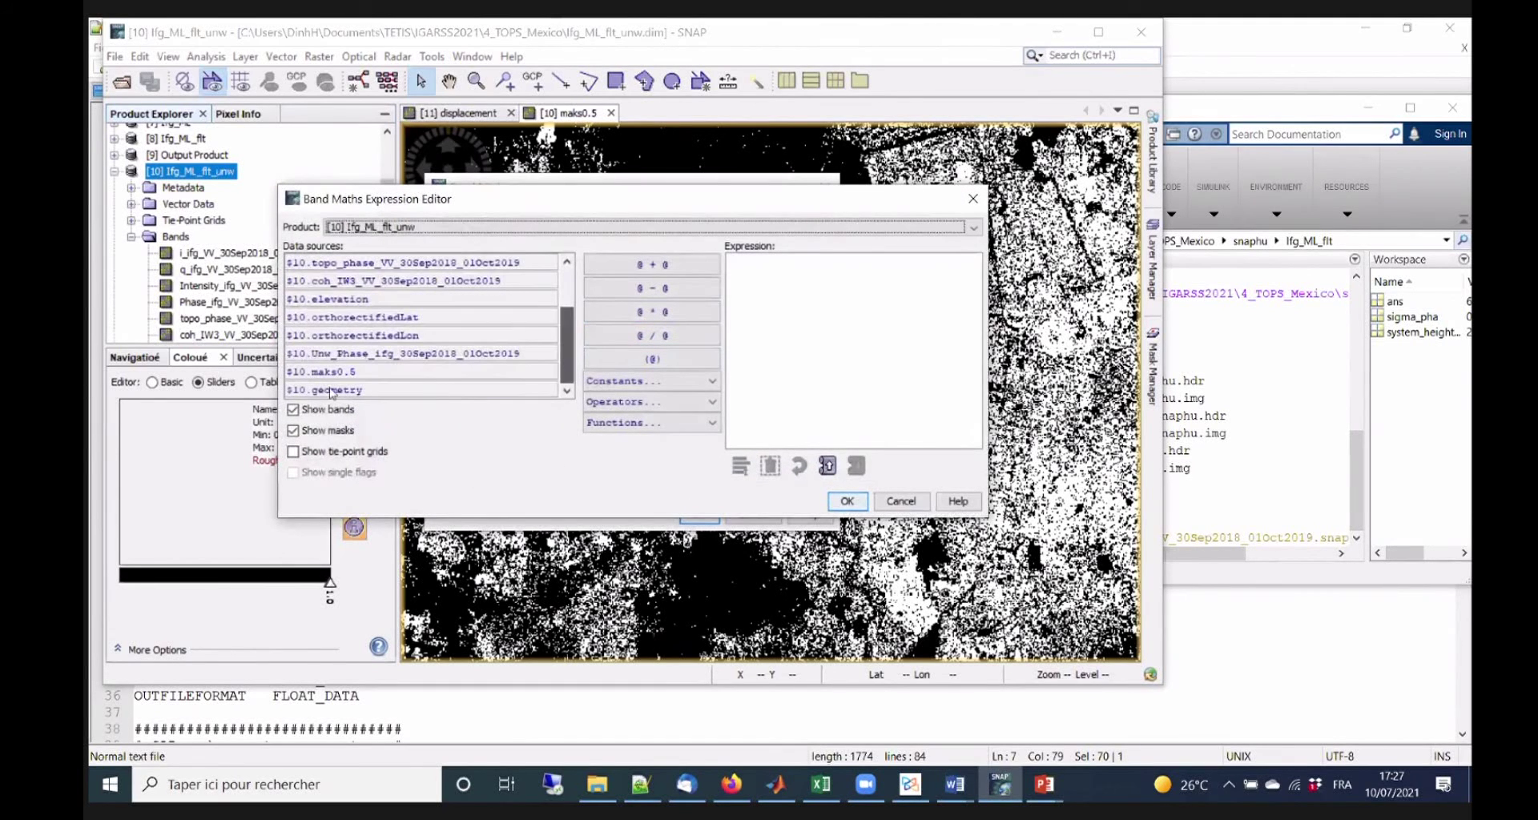
{"action": "double_click", "coordinate": [324, 372]}
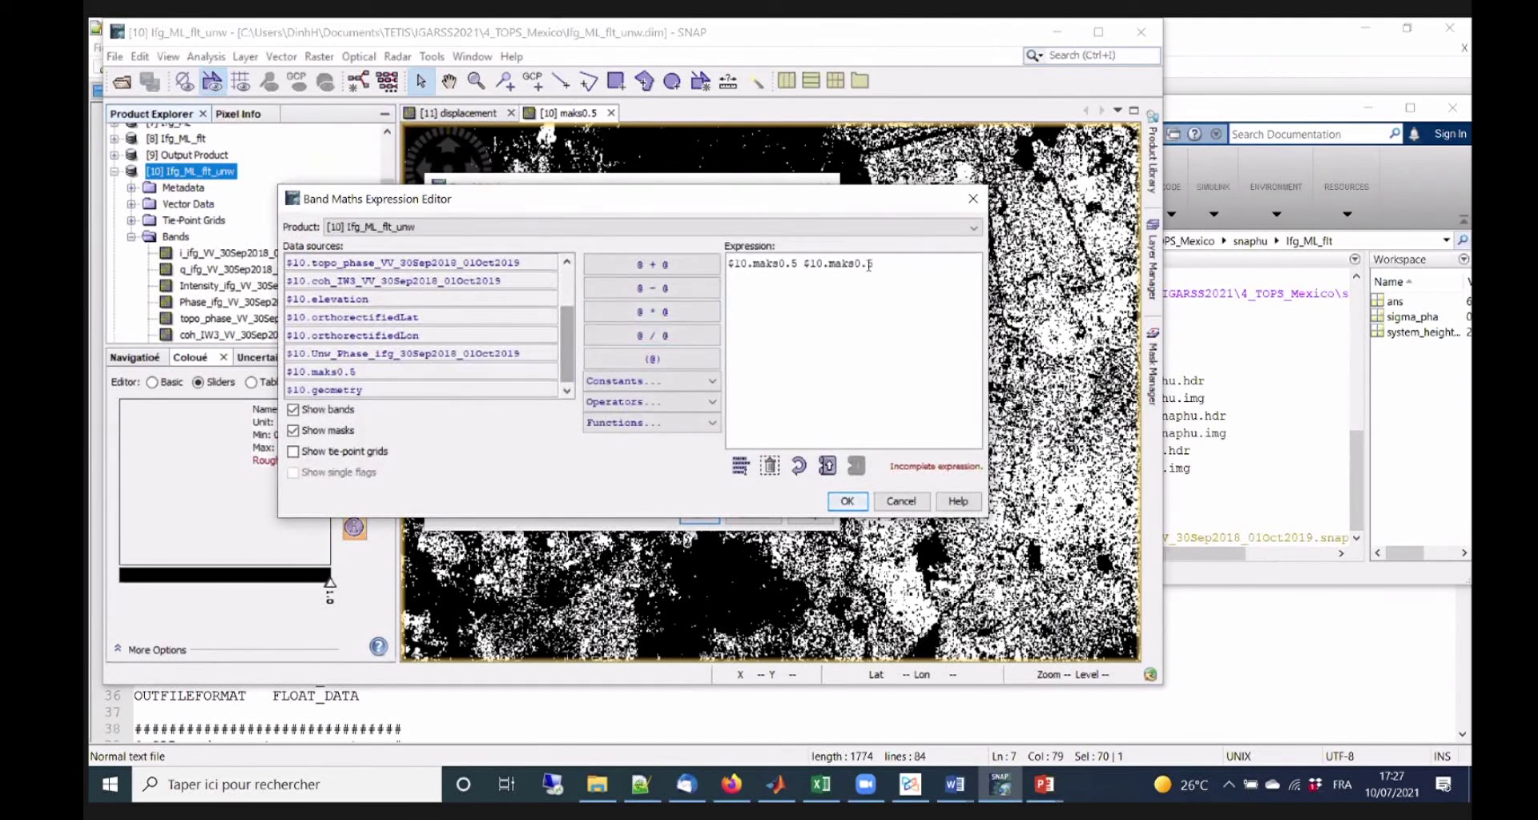
{"action": "left_click_drag", "start_coordinate": [881, 263], "coordinate": [728, 263]}
{"action": "key", "text": "Delete"}
{"action": "double_click", "coordinate": [365, 372]}
{"action": "left_click", "coordinate": [939, 319]}
{"action": "type", "text": "*"}
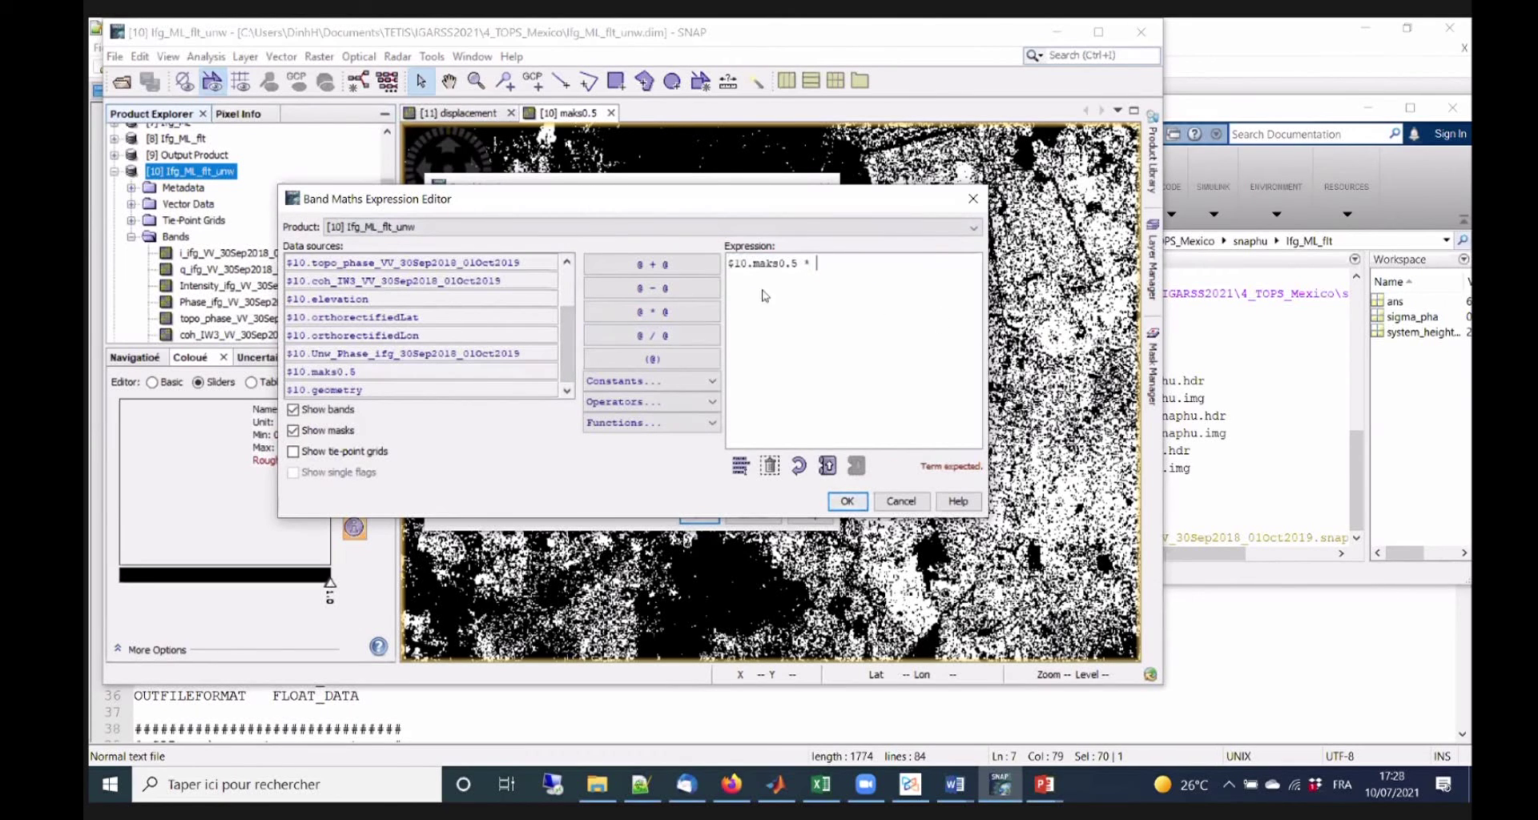
Complete the expression as $10.maks0.5 * $11.displacement using the displacement band of Ifg_ML_flt_unw_dsp, and accept it.
{"action": "left_click", "coordinate": [695, 227]}
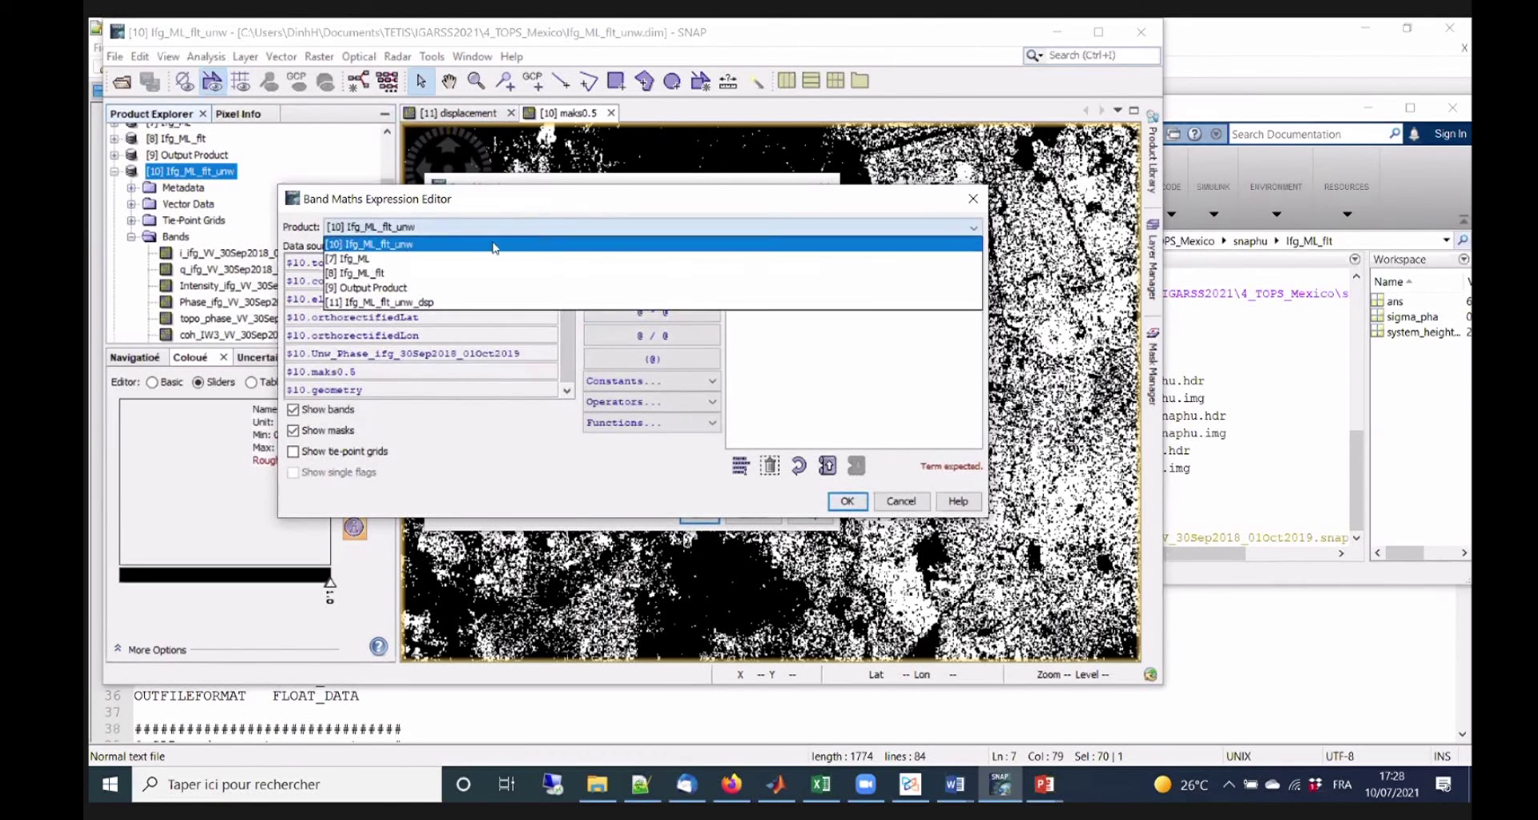
{"action": "left_click", "coordinate": [426, 303]}
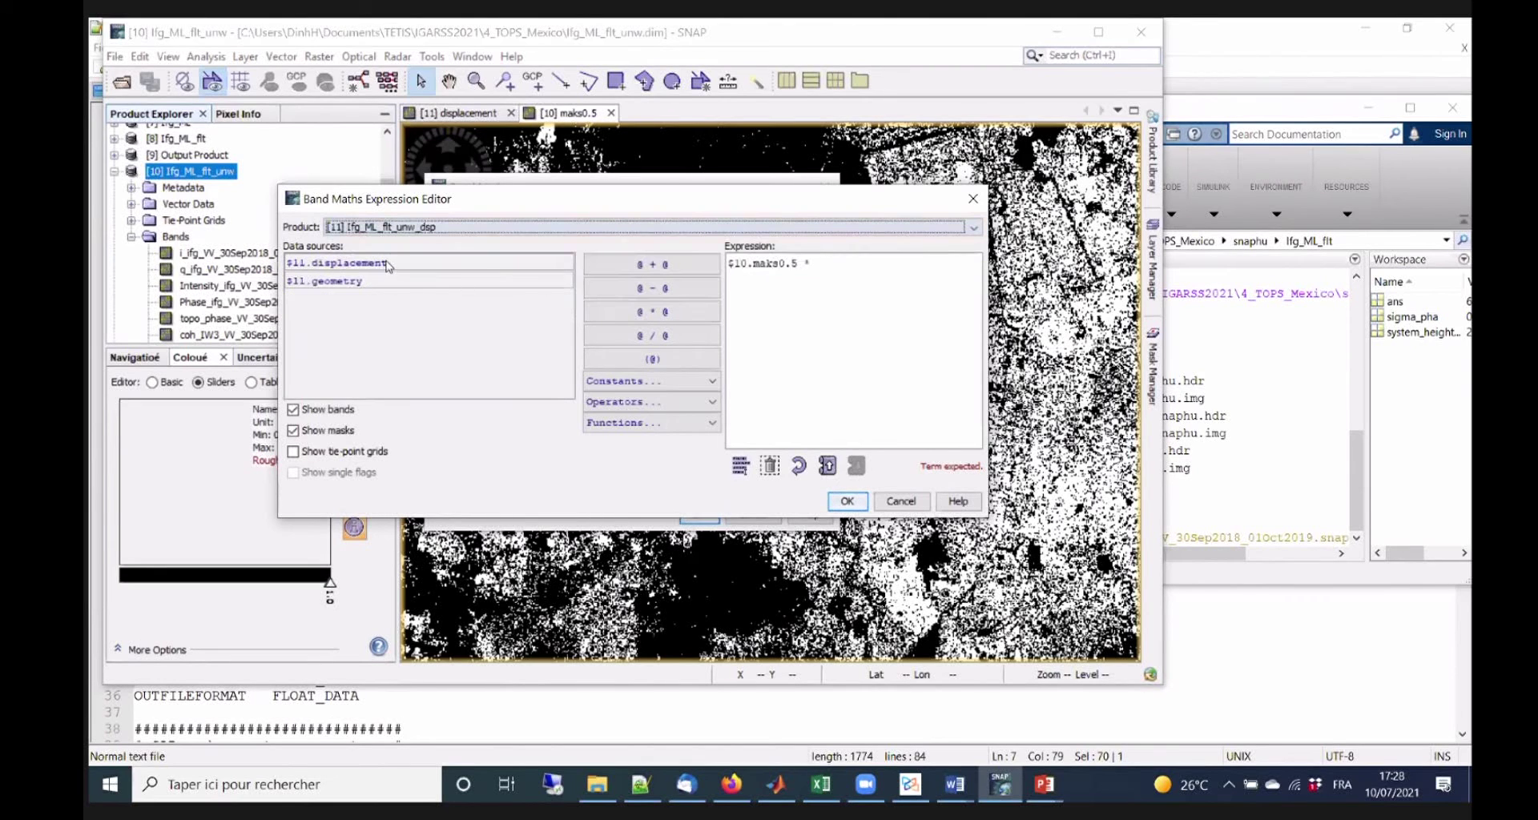
{"action": "double_click", "coordinate": [386, 264]}
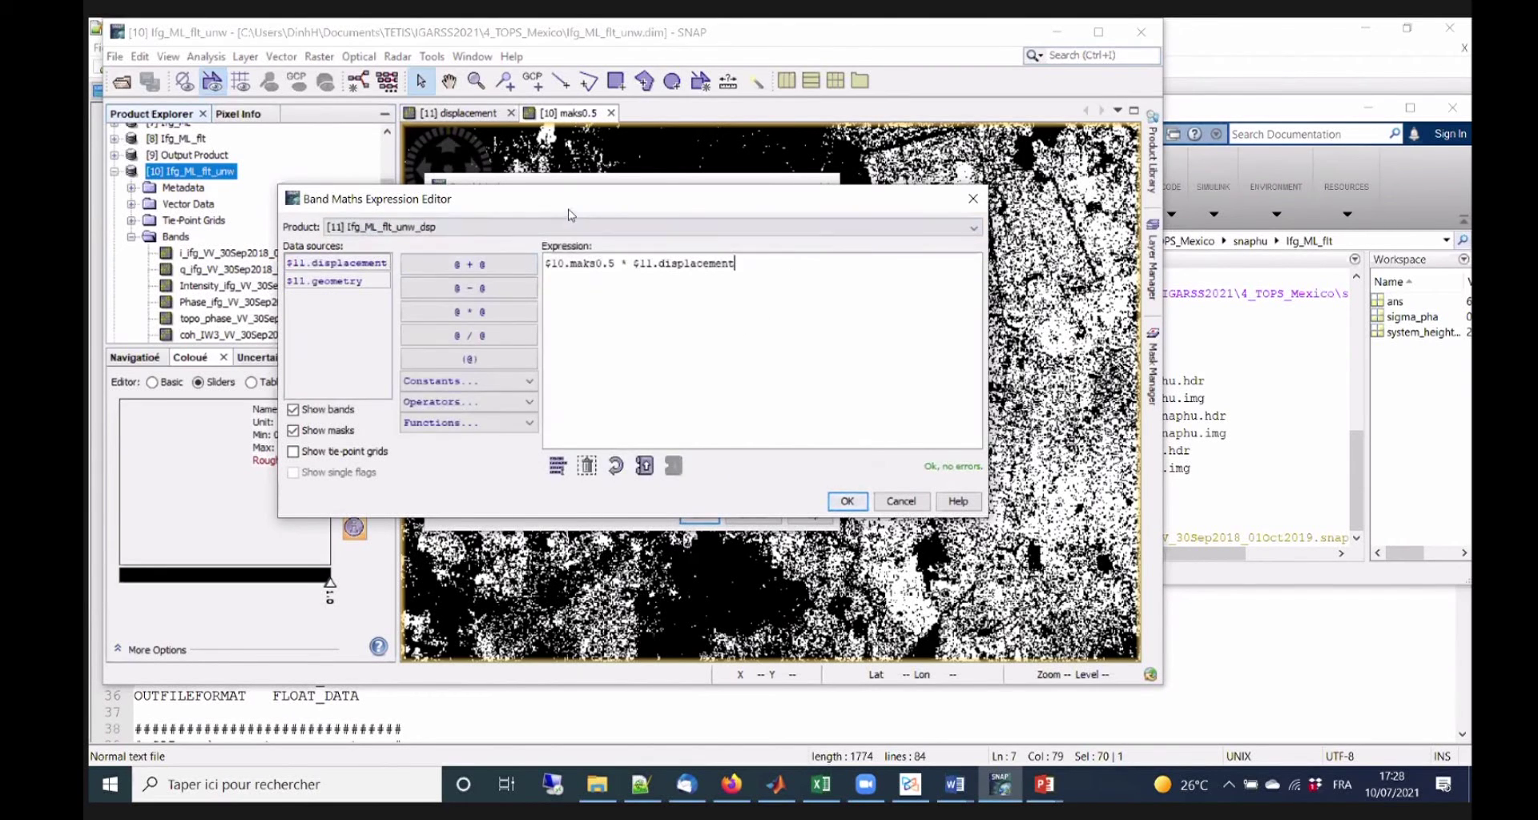
{"action": "left_click_drag", "start_coordinate": [843, 199], "coordinate": [997, 198]}
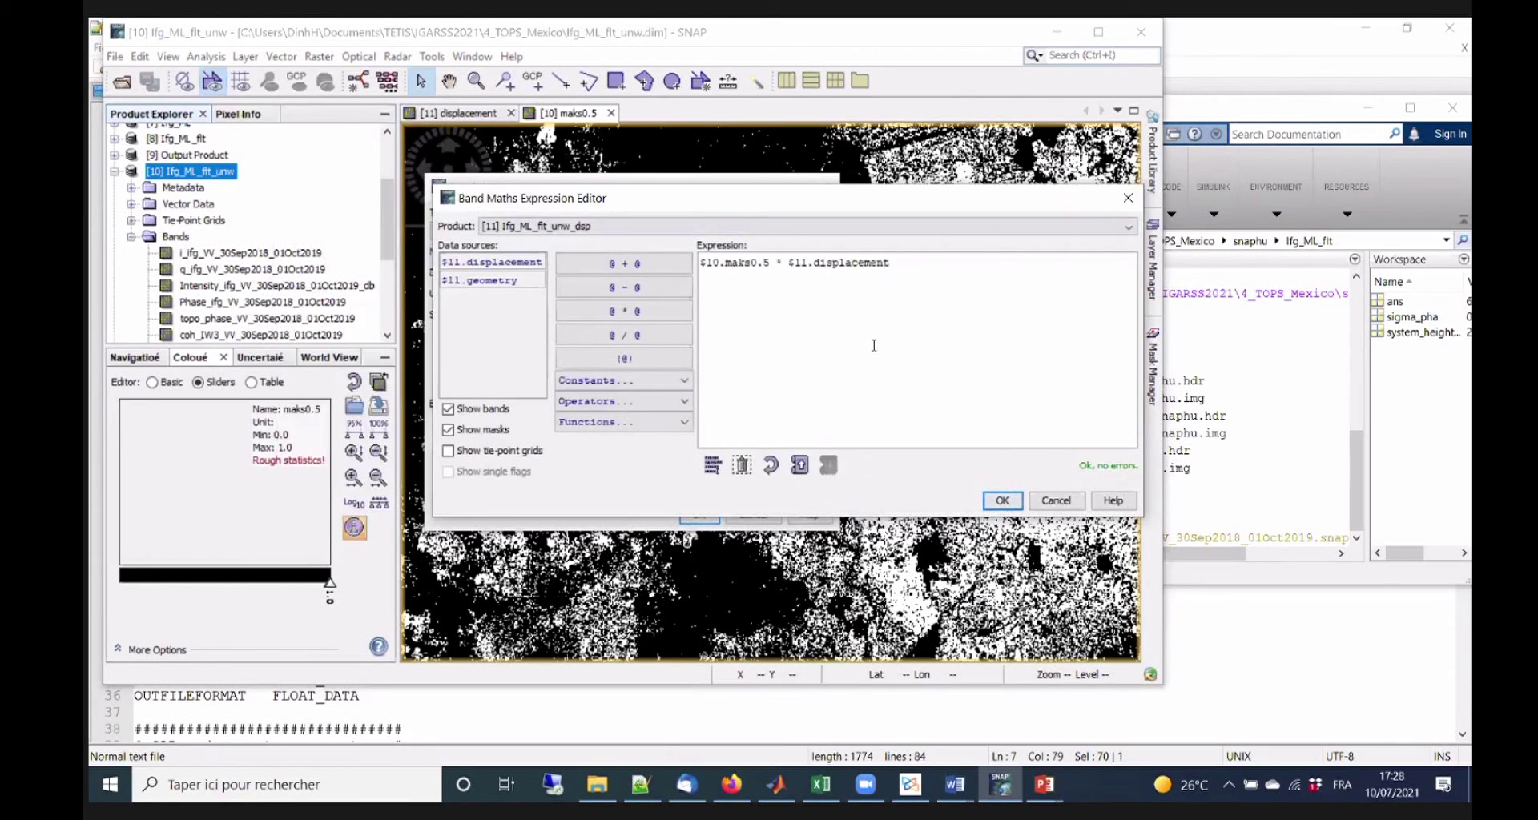
{"action": "left_click_drag", "start_coordinate": [771, 263], "coordinate": [726, 263]}
{"action": "double_click", "coordinate": [883, 263]}
{"action": "left_click", "coordinate": [1005, 503]}
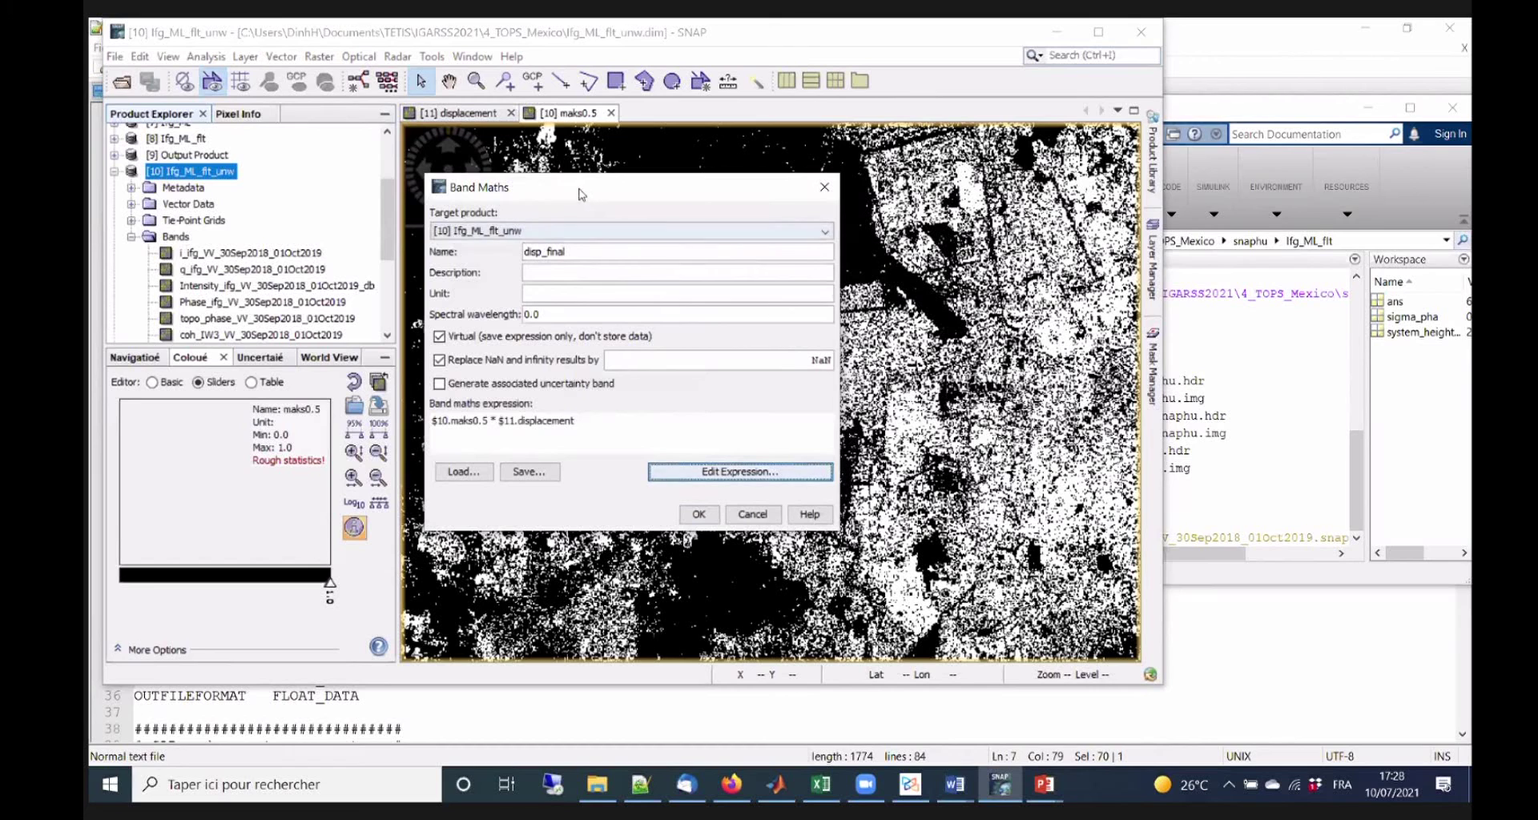
Create the disp_final band, accepting the reference to multiple products, and bring it into view among the bands of Ifg_ML_flt_unw.
{"action": "left_click_drag", "start_coordinate": [579, 192], "coordinate": [1125, 204]}
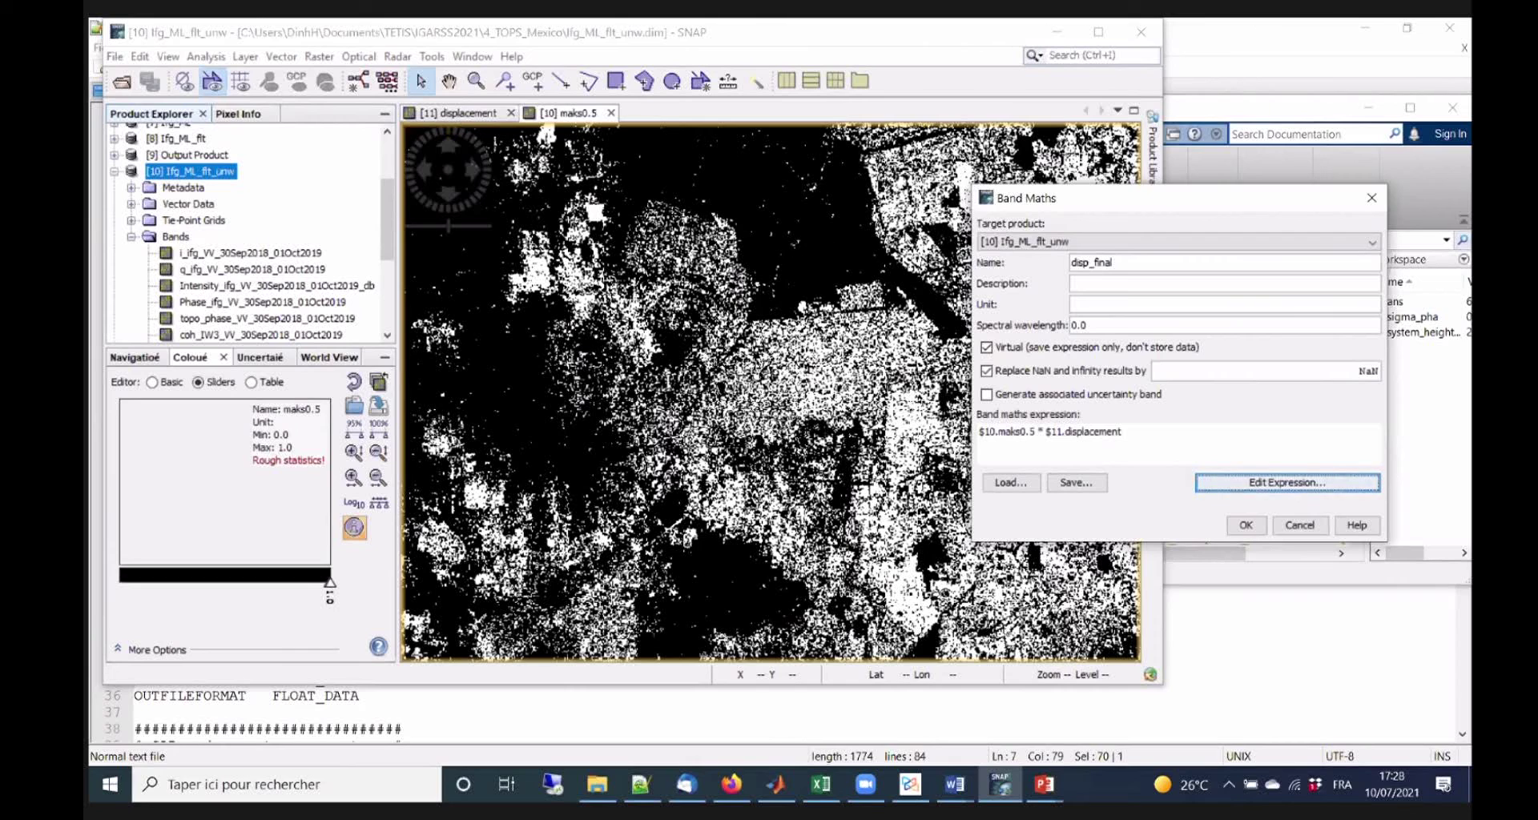
{"action": "left_click_drag", "start_coordinate": [1058, 200], "coordinate": [839, 194]}
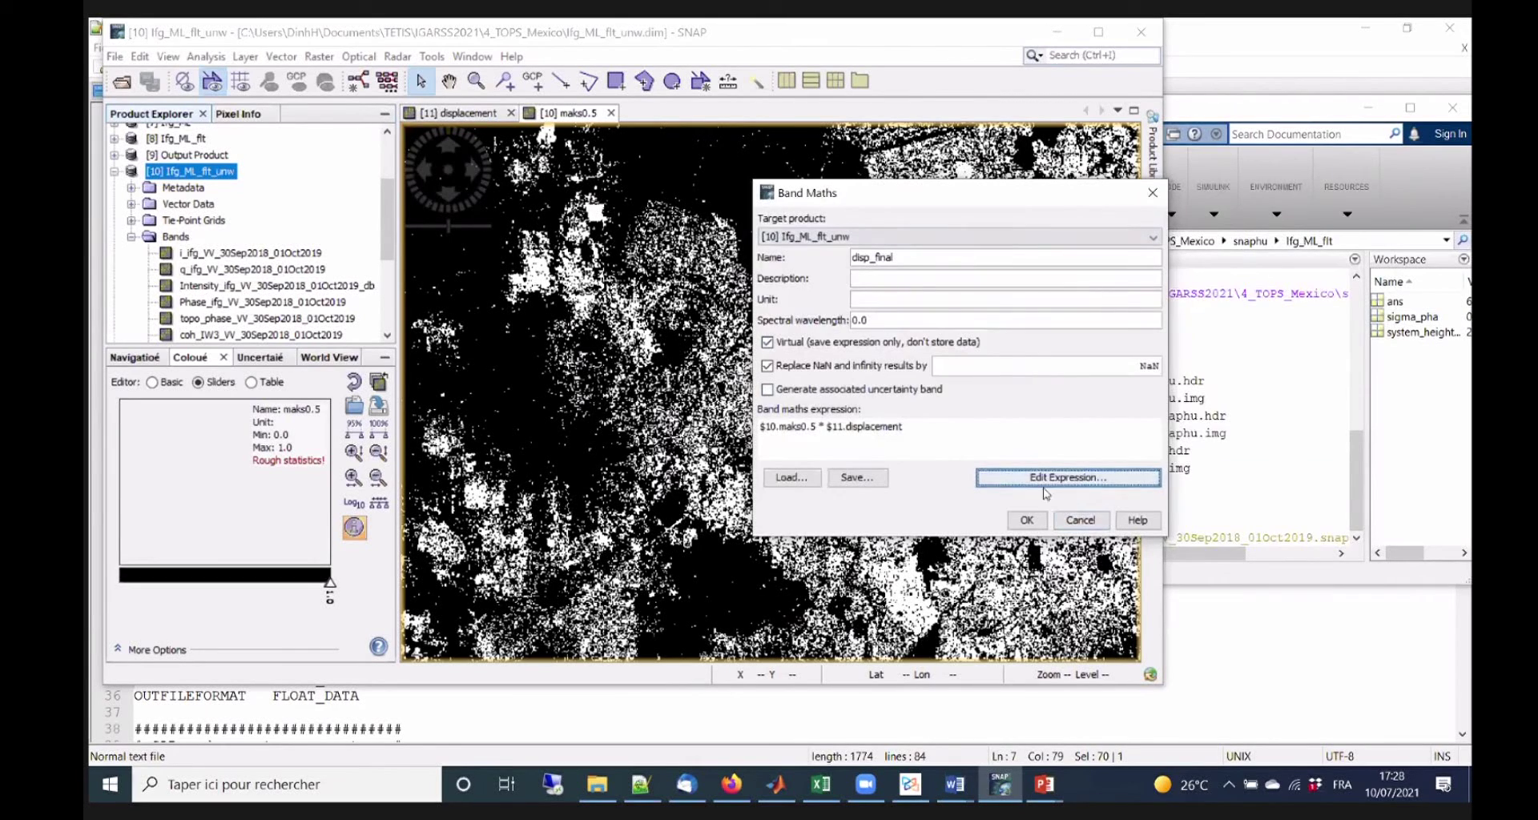
{"action": "left_click", "coordinate": [1026, 519]}
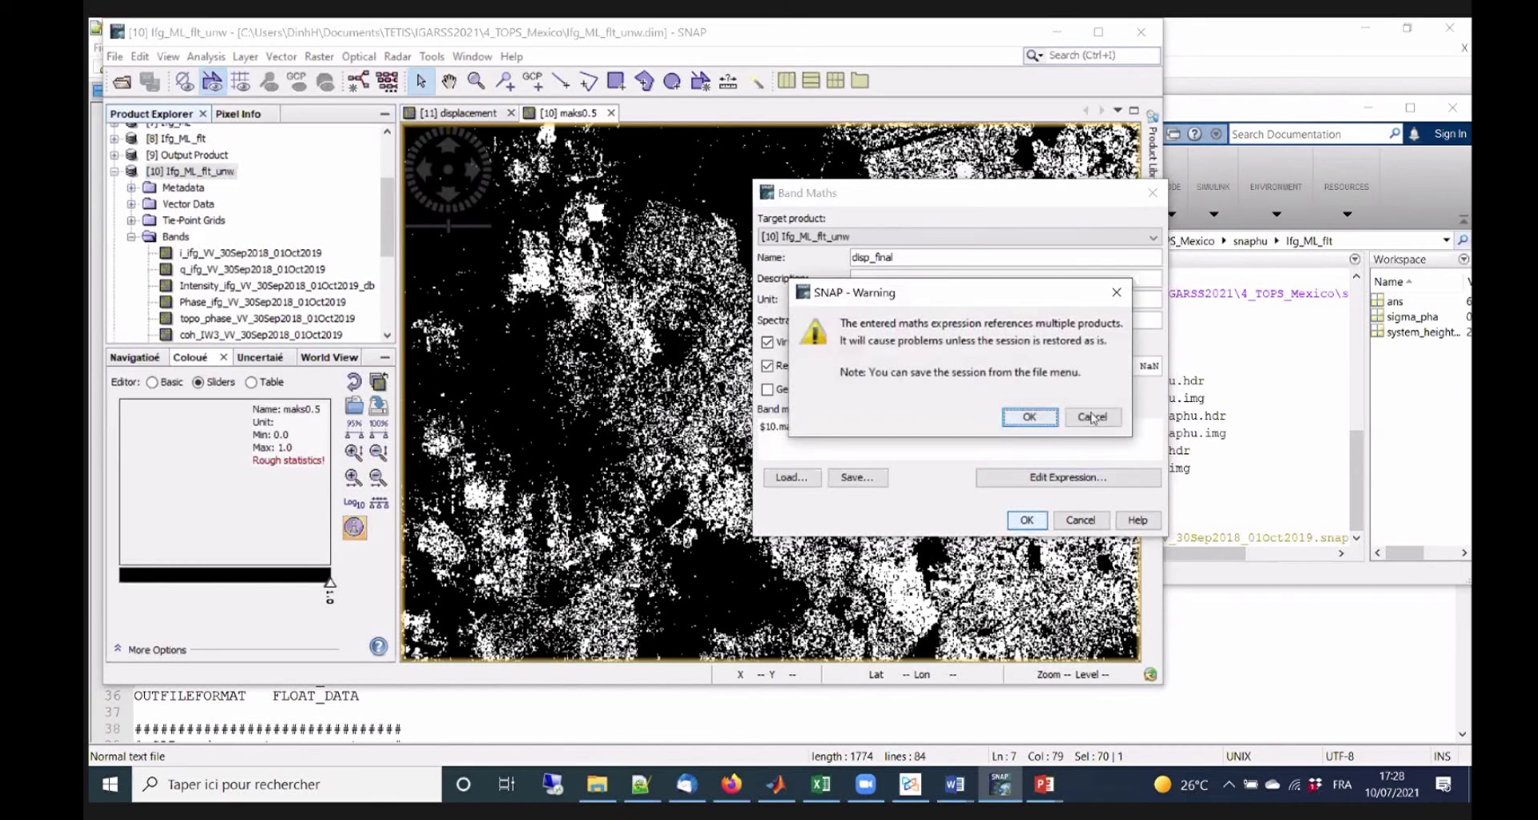
{"action": "left_click", "coordinate": [1030, 417]}
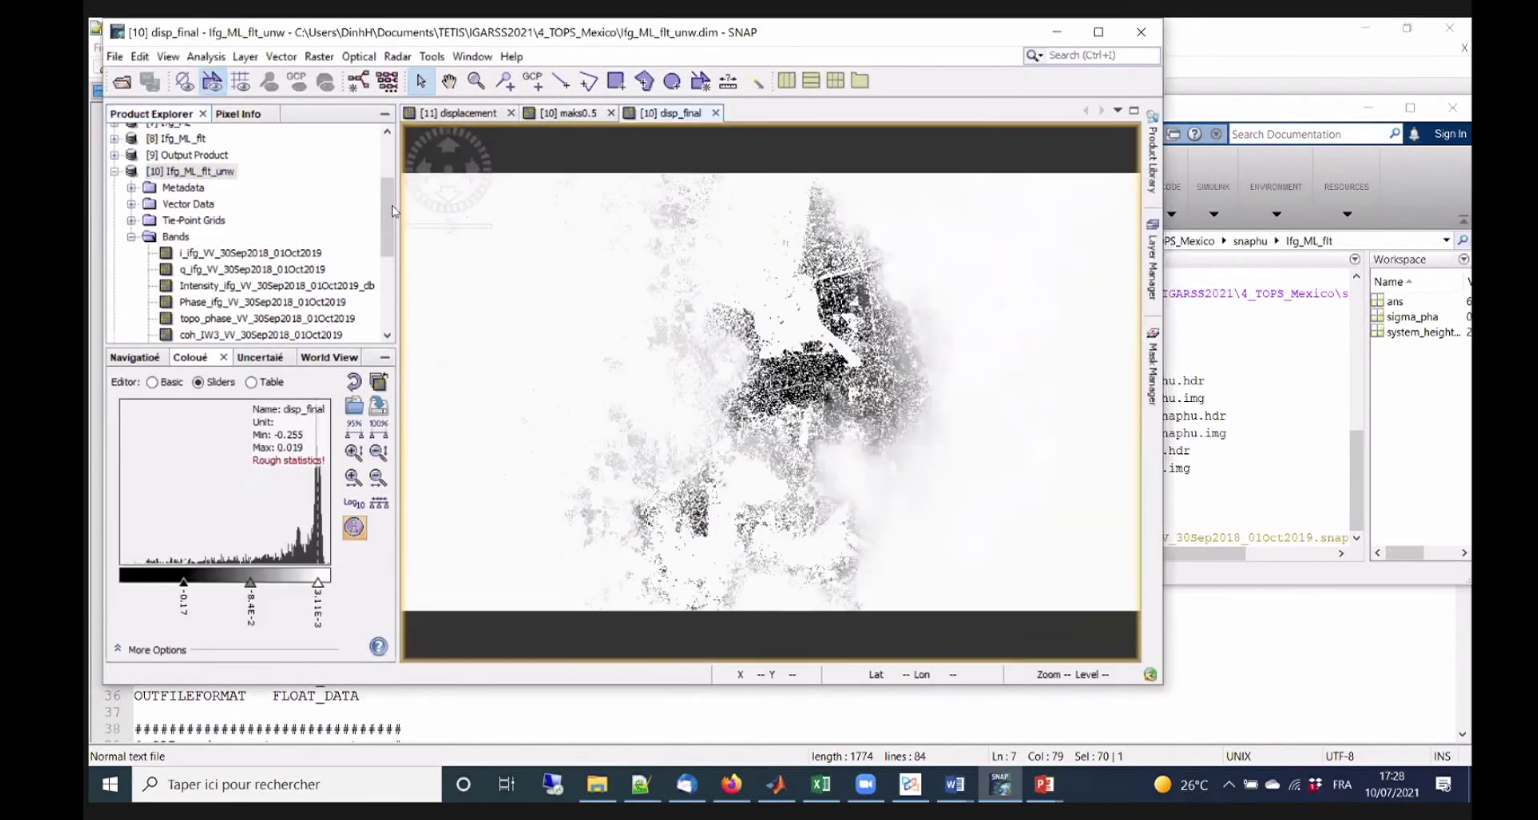
{"action": "scroll", "coordinate": [389, 302], "scroll_direction": "down", "scroll_amount": 4}
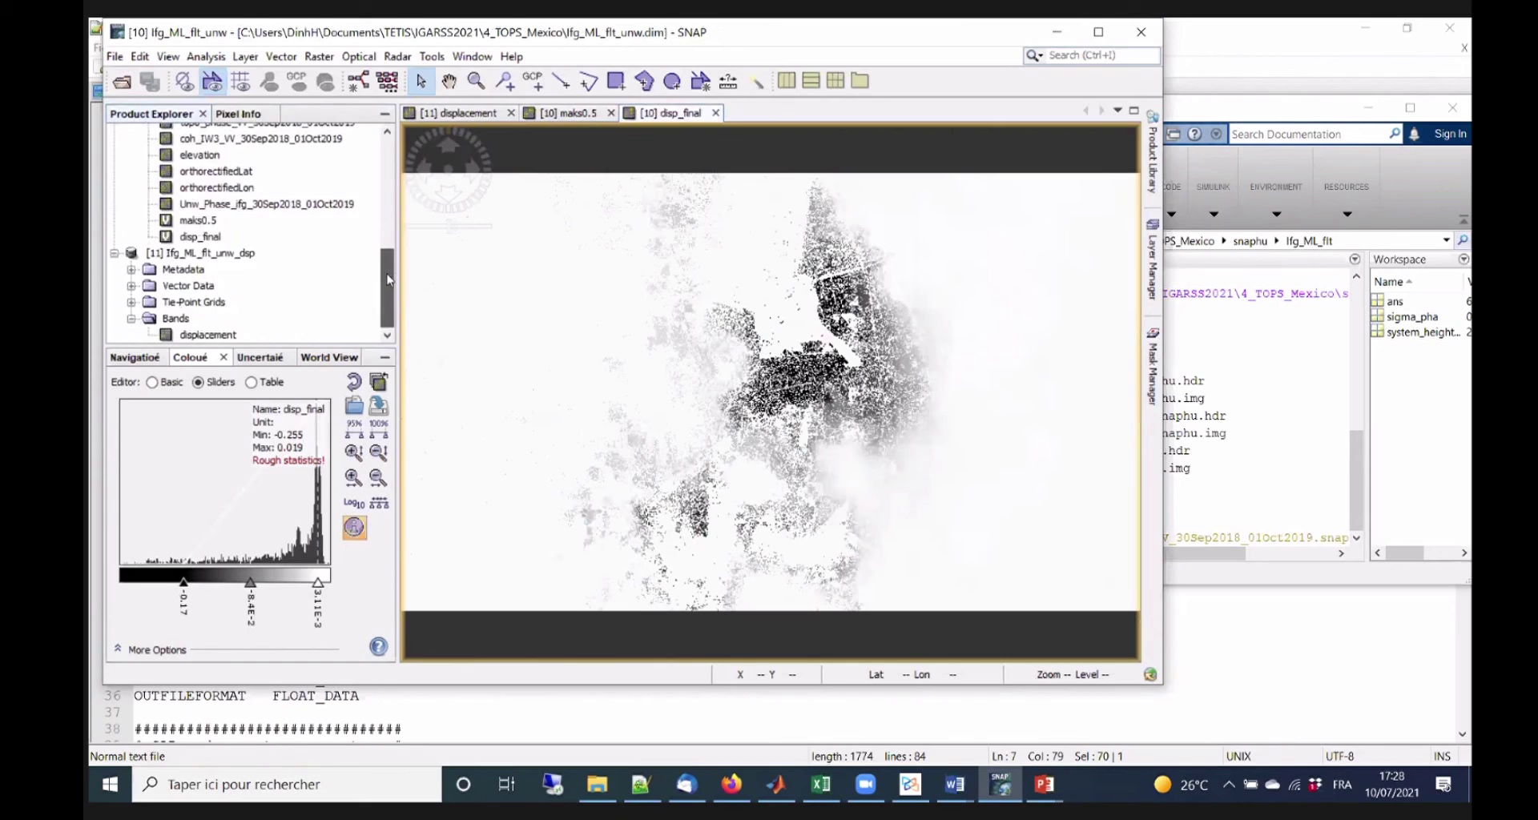
{"action": "scroll", "coordinate": [388, 279], "scroll_direction": "up", "scroll_amount": 1}
{"action": "left_click", "coordinate": [566, 177]}
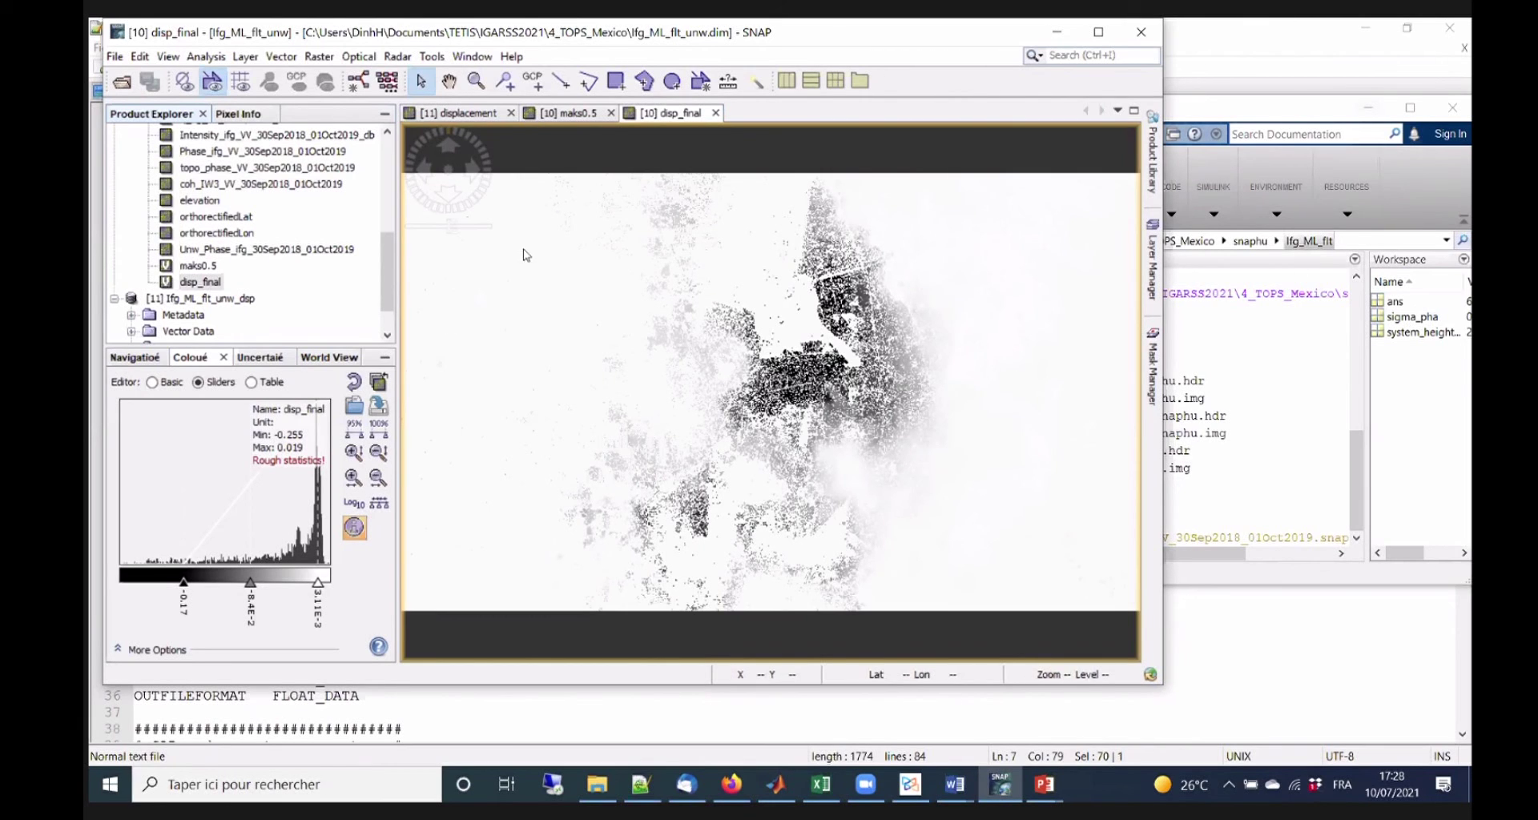
{"action": "left_click", "coordinate": [685, 786]}
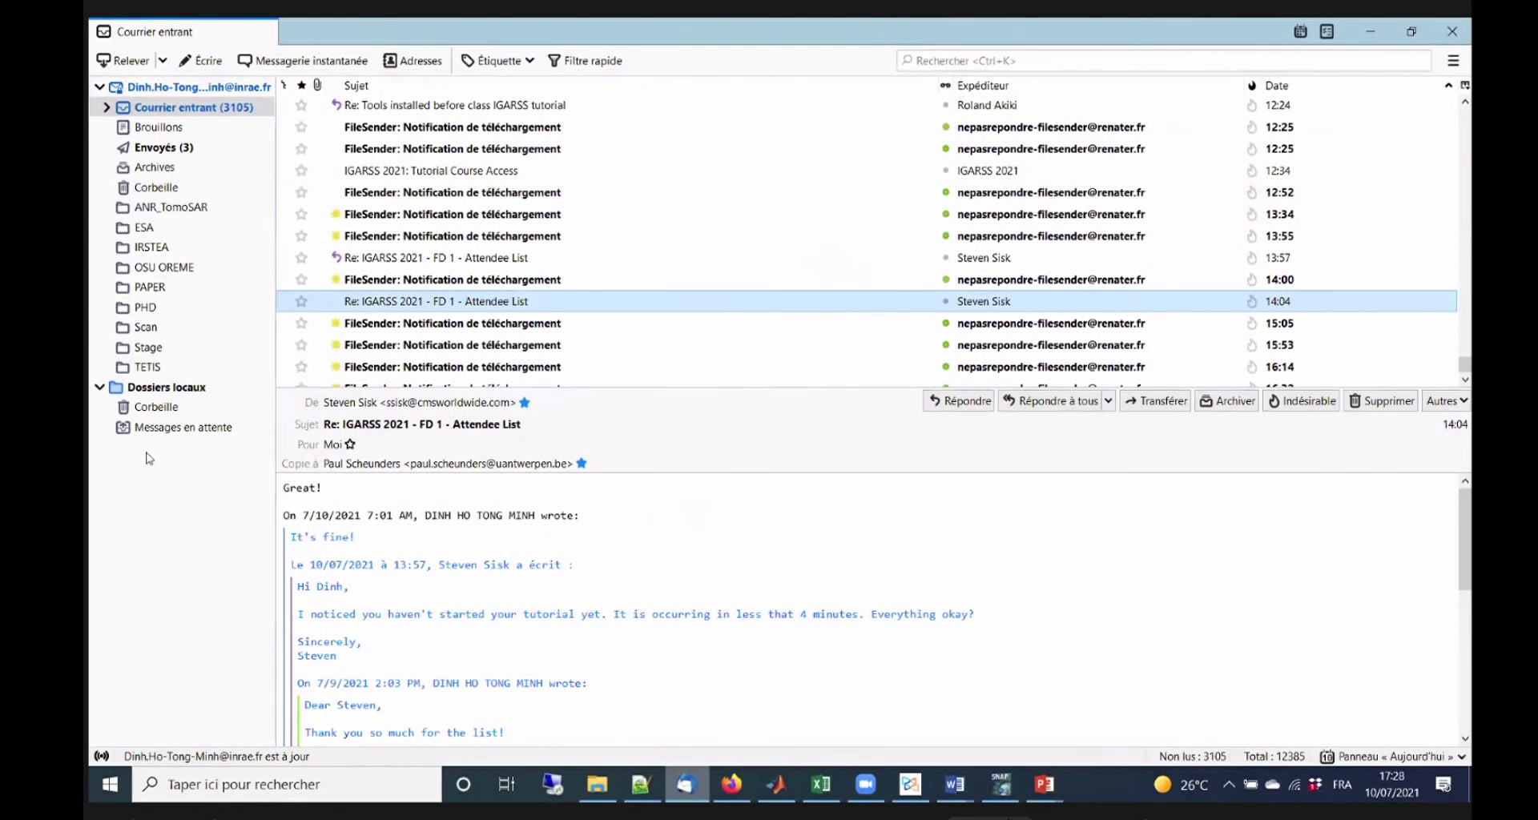
{"action": "key", "text": "alt+Tab"}
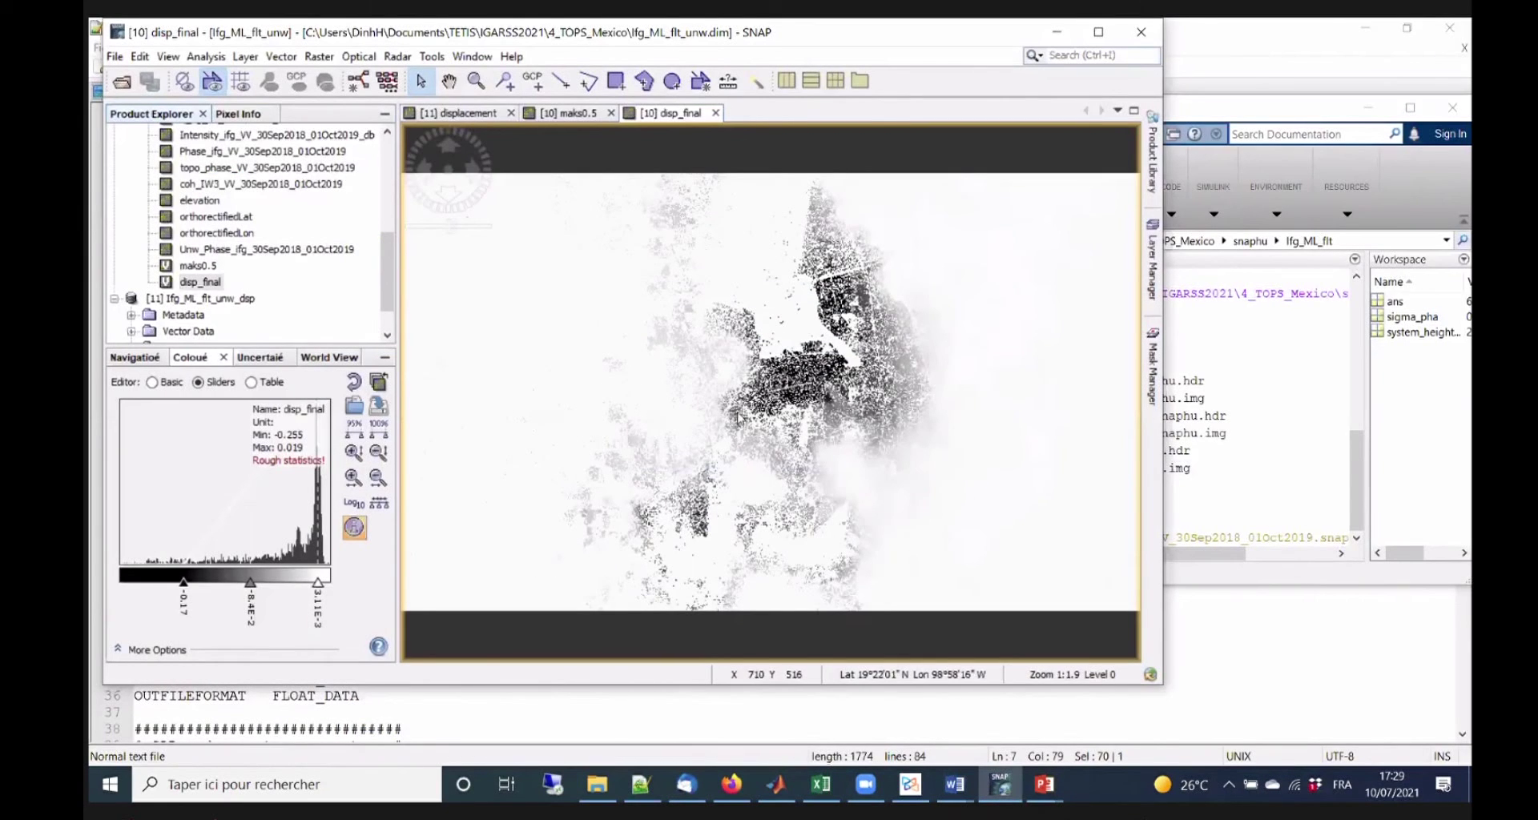
Apply the JET.cpd colour palette to the disp_final band.
{"action": "left_click", "coordinate": [356, 415]}
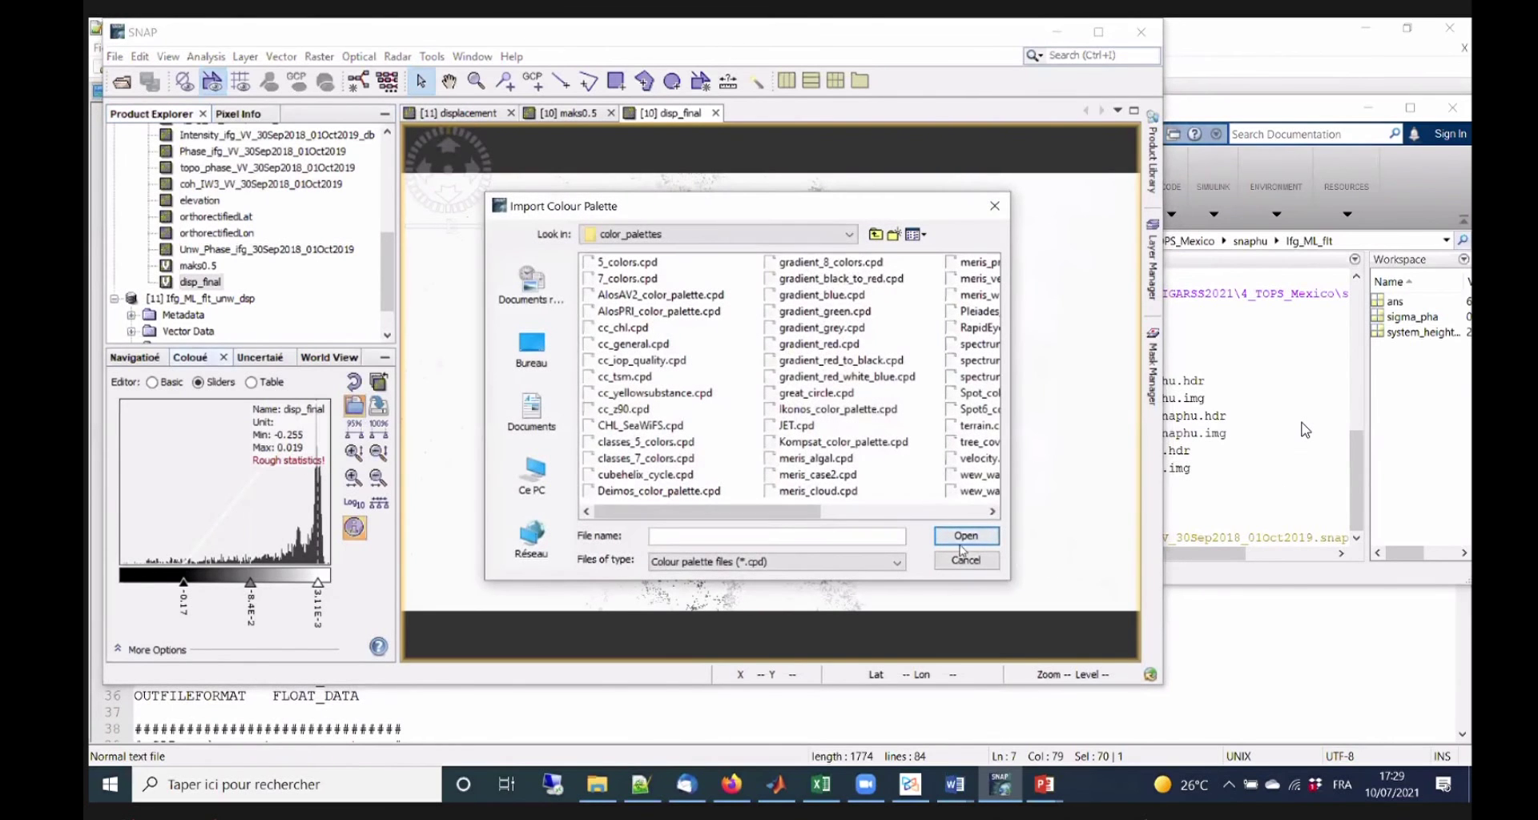
{"action": "left_click", "coordinate": [785, 425]}
{"action": "left_click", "coordinate": [974, 535]}
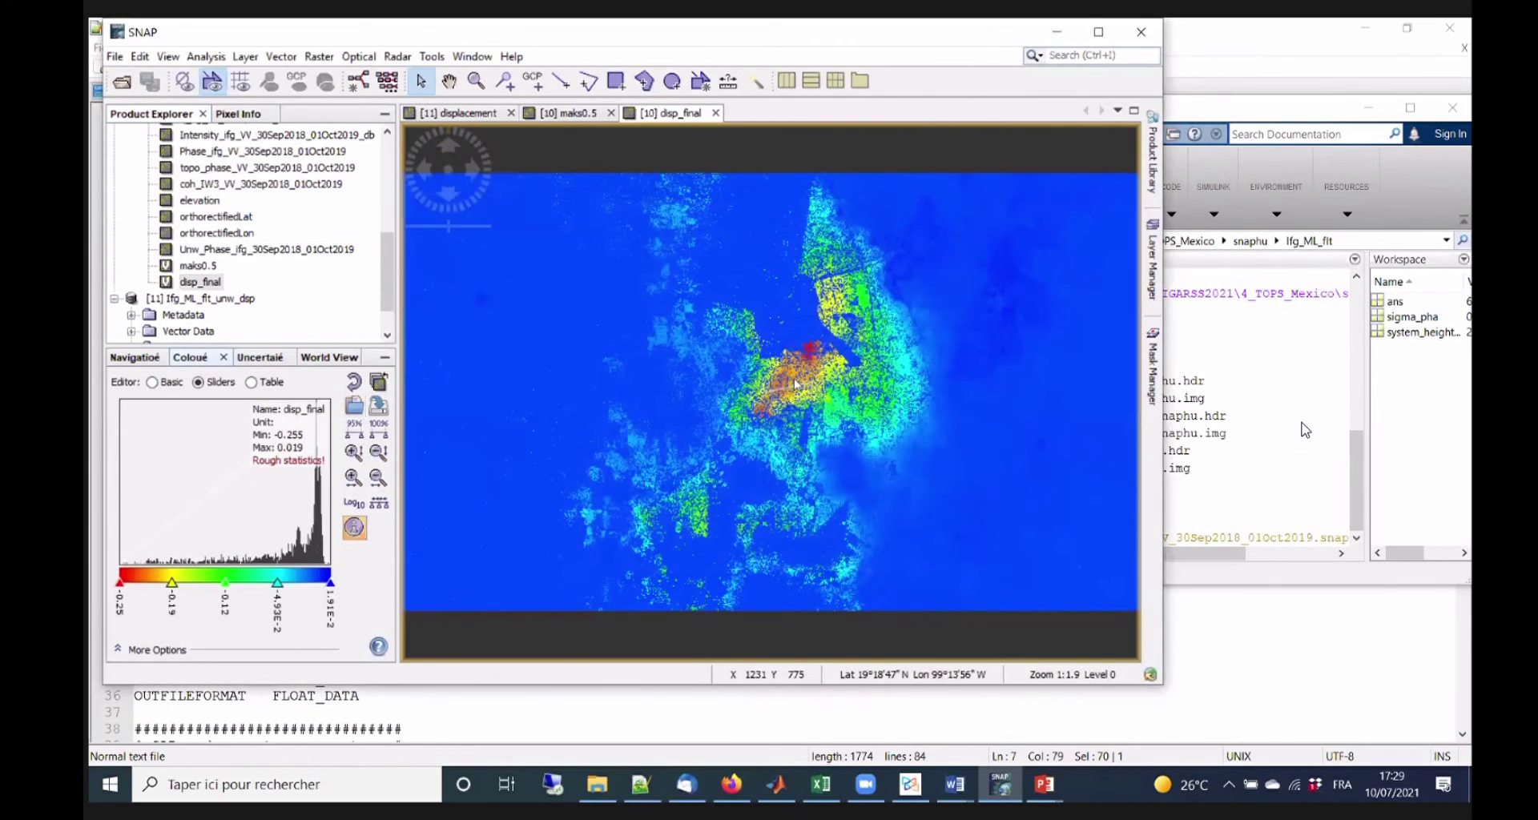
Make the colour at the highest value of the disp_final palette transparent and examine the masked displacement map.
{"action": "scroll", "coordinate": [797, 385], "scroll_direction": "up", "scroll_amount": 1}
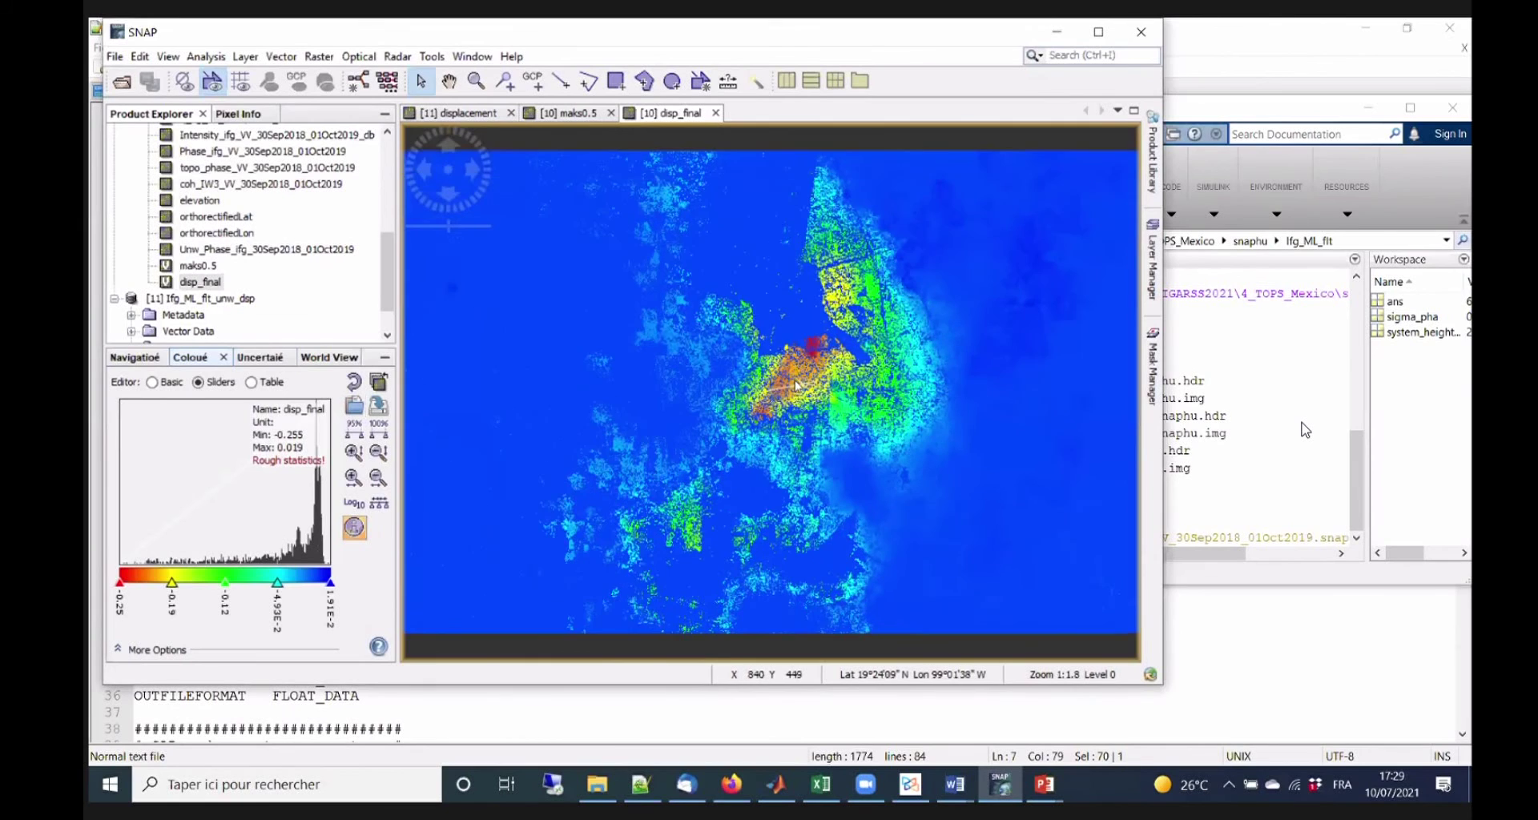
{"action": "scroll", "coordinate": [796, 385], "scroll_direction": "up", "scroll_amount": 2}
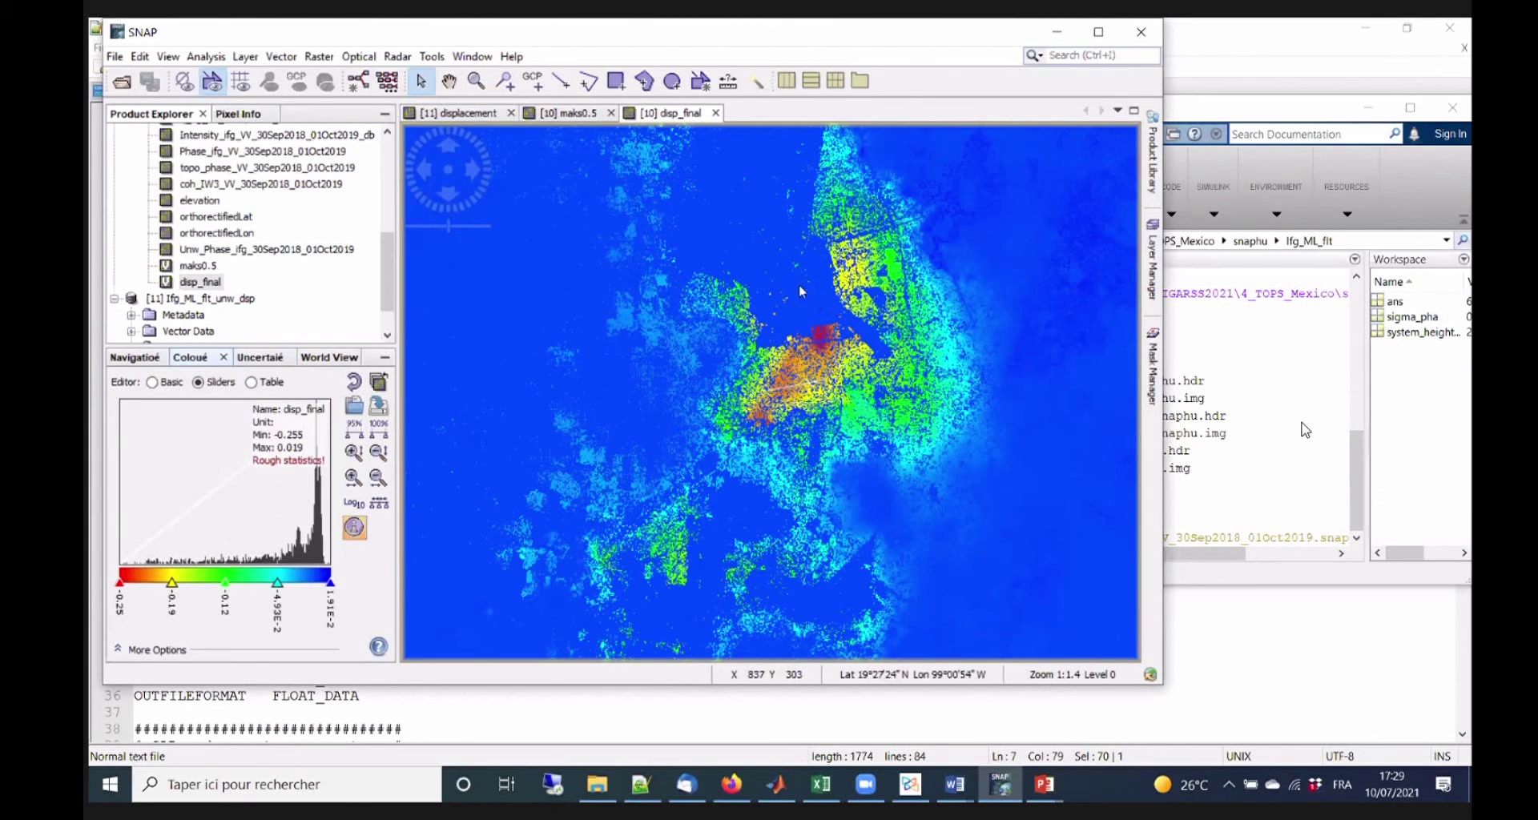
{"action": "left_click", "coordinate": [331, 589]}
{"action": "left_click", "coordinate": [376, 604]}
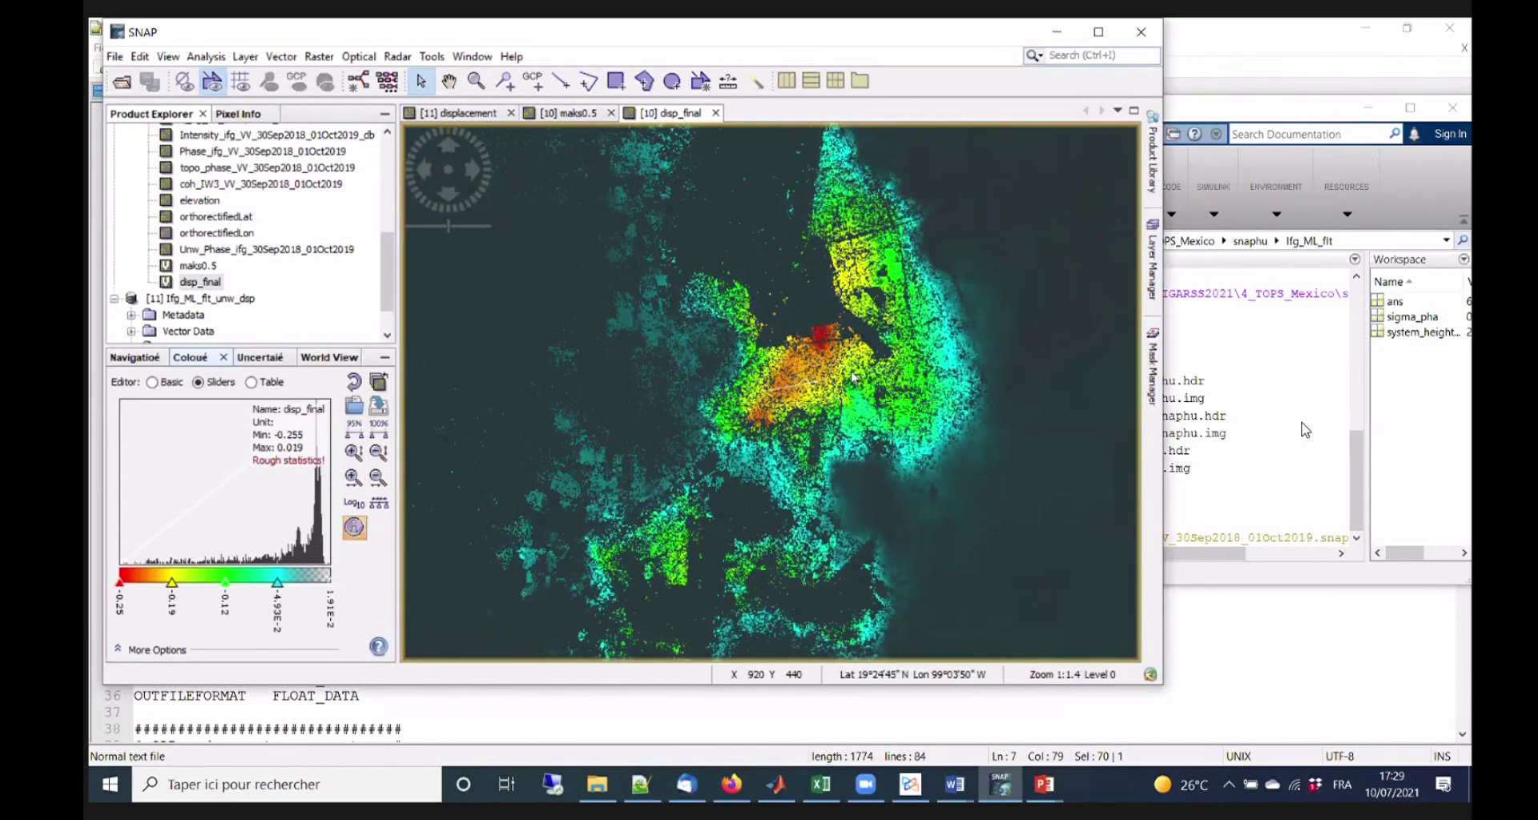
{"action": "scroll", "coordinate": [853, 378], "scroll_direction": "up", "scroll_amount": 3}
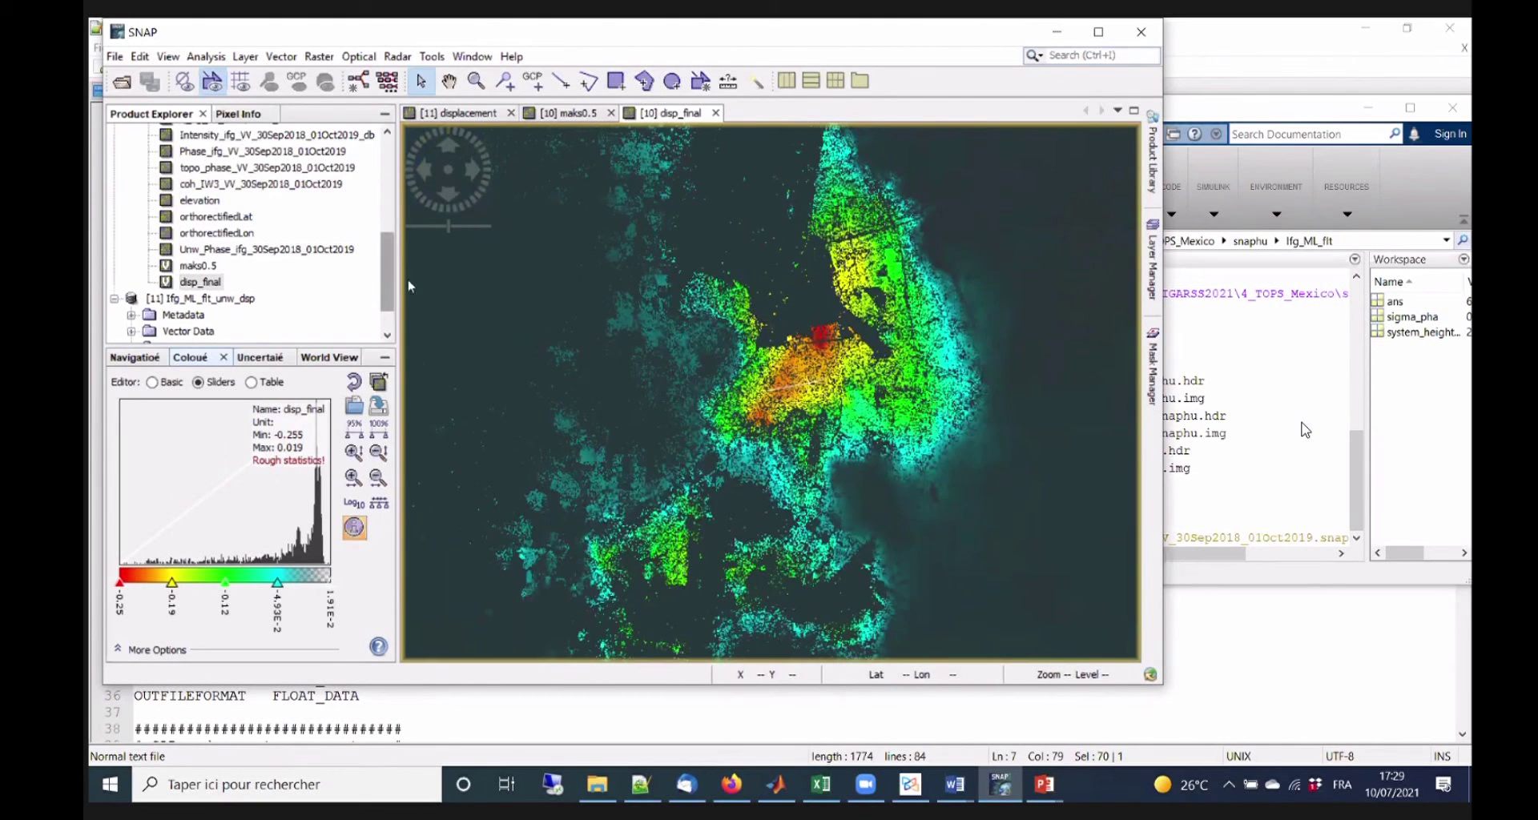
{"action": "scroll", "coordinate": [382, 309], "scroll_direction": "down", "scroll_amount": 1}
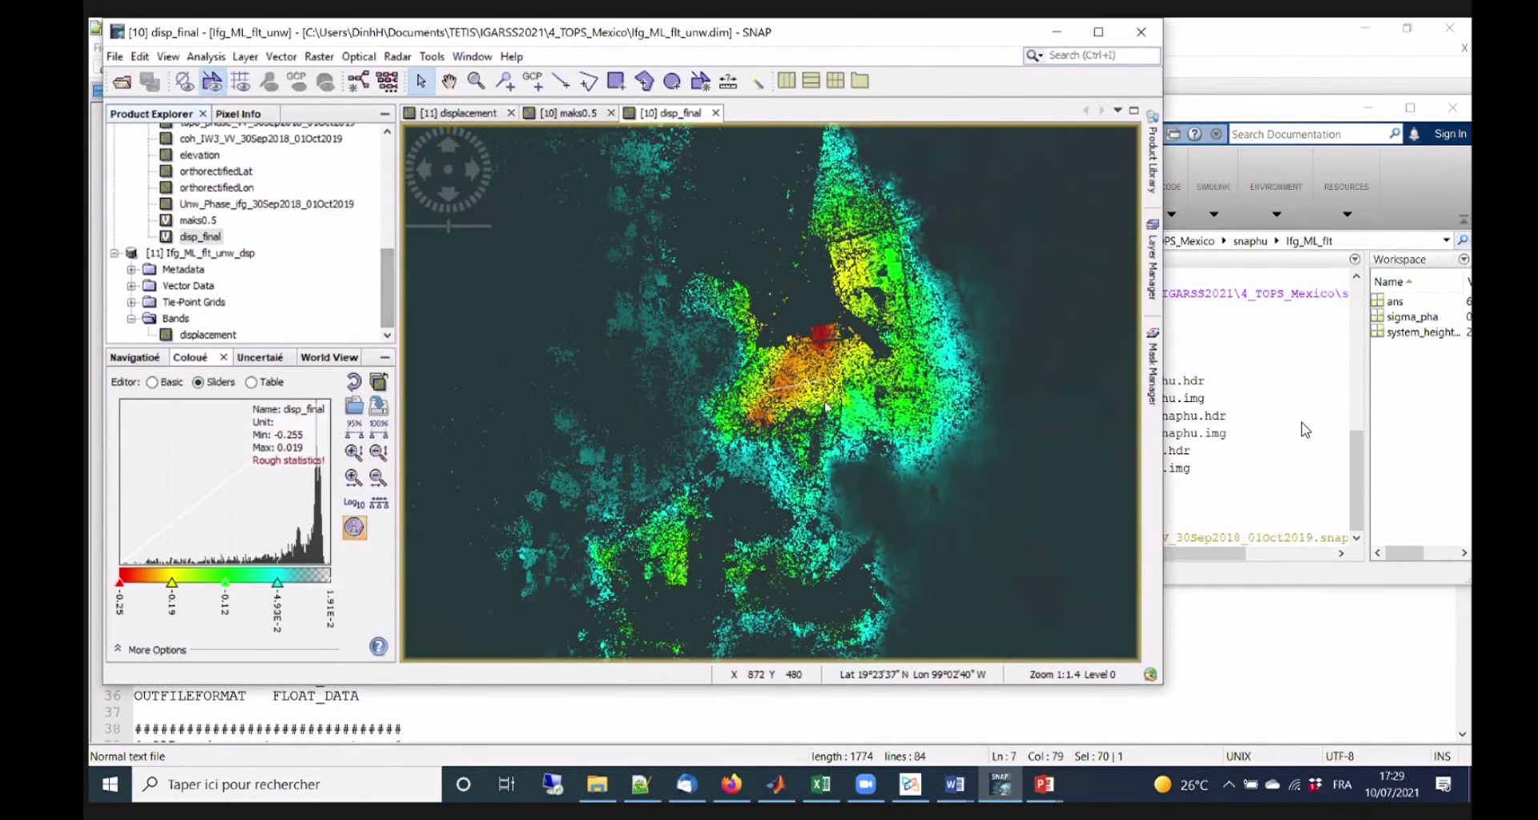
{"action": "scroll", "coordinate": [827, 412], "scroll_direction": "down", "scroll_amount": 1}
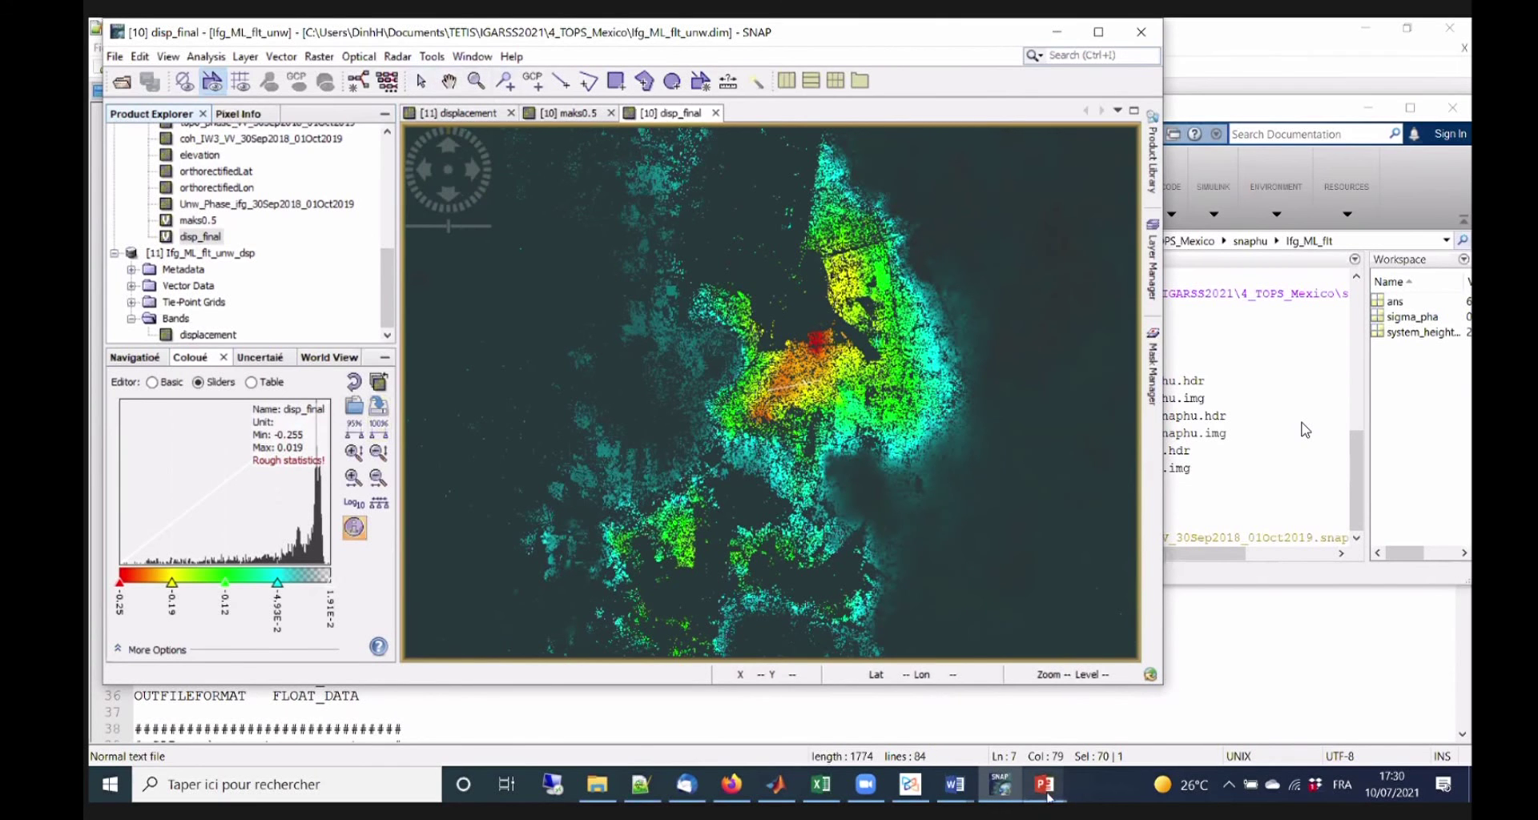
Consult the Geocode slide of the 4_TOPS_InSAR_SNAP presentation in PowerPoint for the terrain correction settings and return to SNAP.
{"action": "mouse_move", "coordinate": [1047, 796]}
{"action": "left_click", "coordinate": [847, 716]}
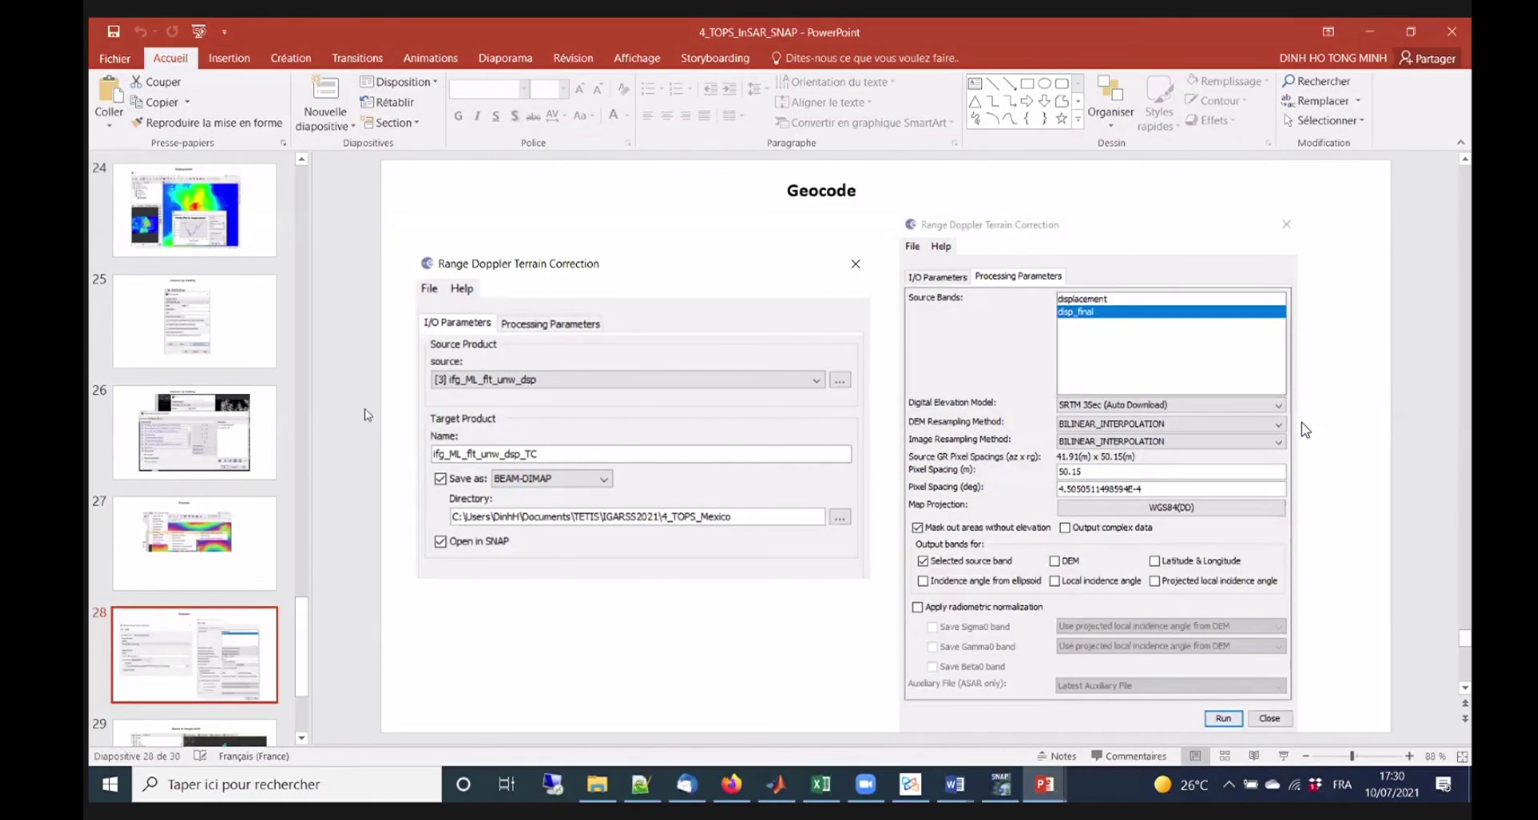
{"action": "left_click", "coordinate": [1367, 34]}
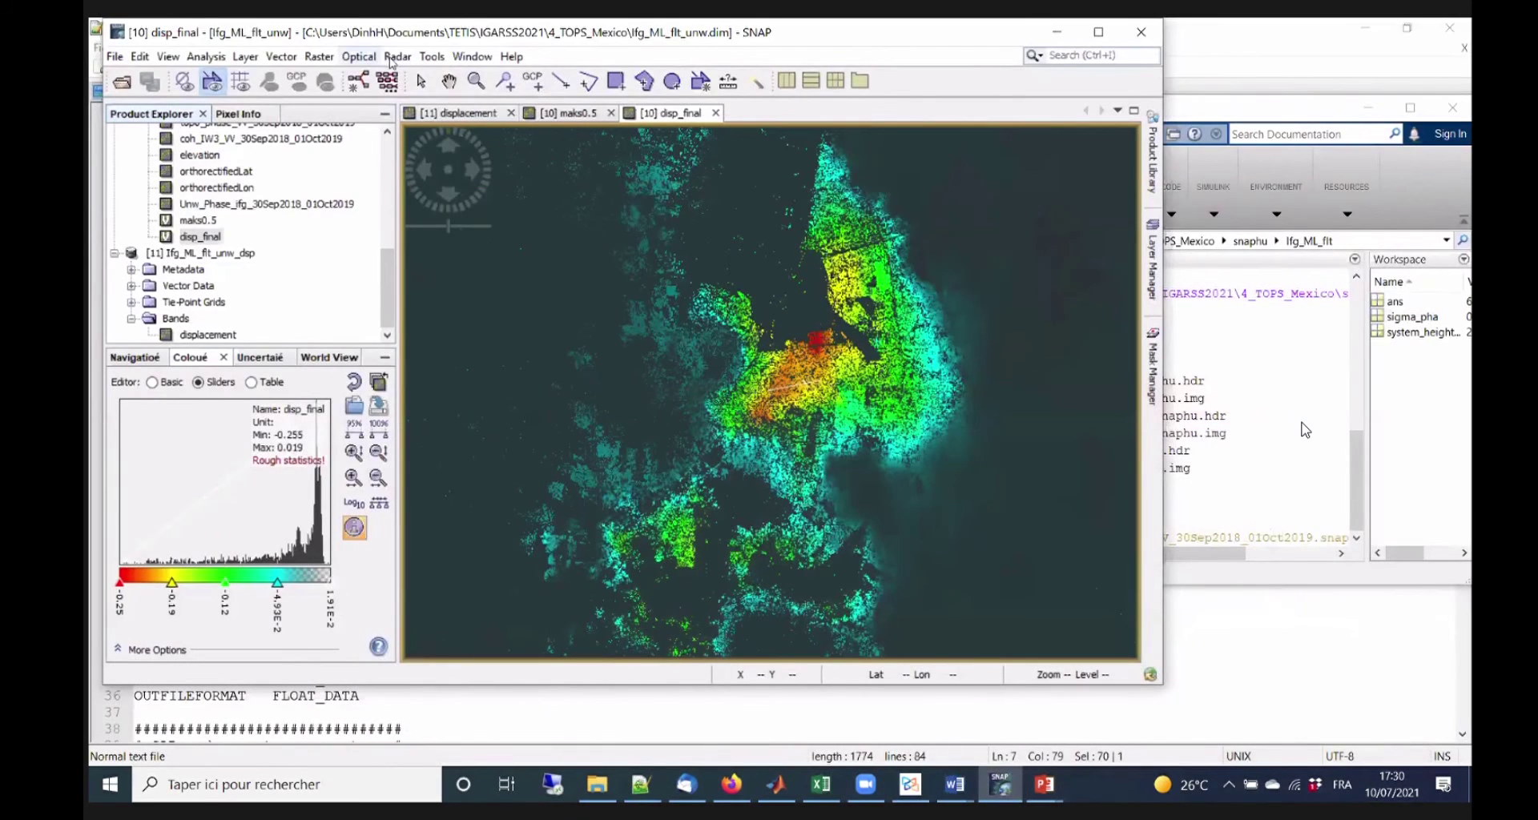
Run Range-Doppler Terrain Correction on Ifg_ML_flt_unw with only disp_final as source band and a pixel spacing of 50 m.
{"action": "left_click", "coordinate": [392, 61]}
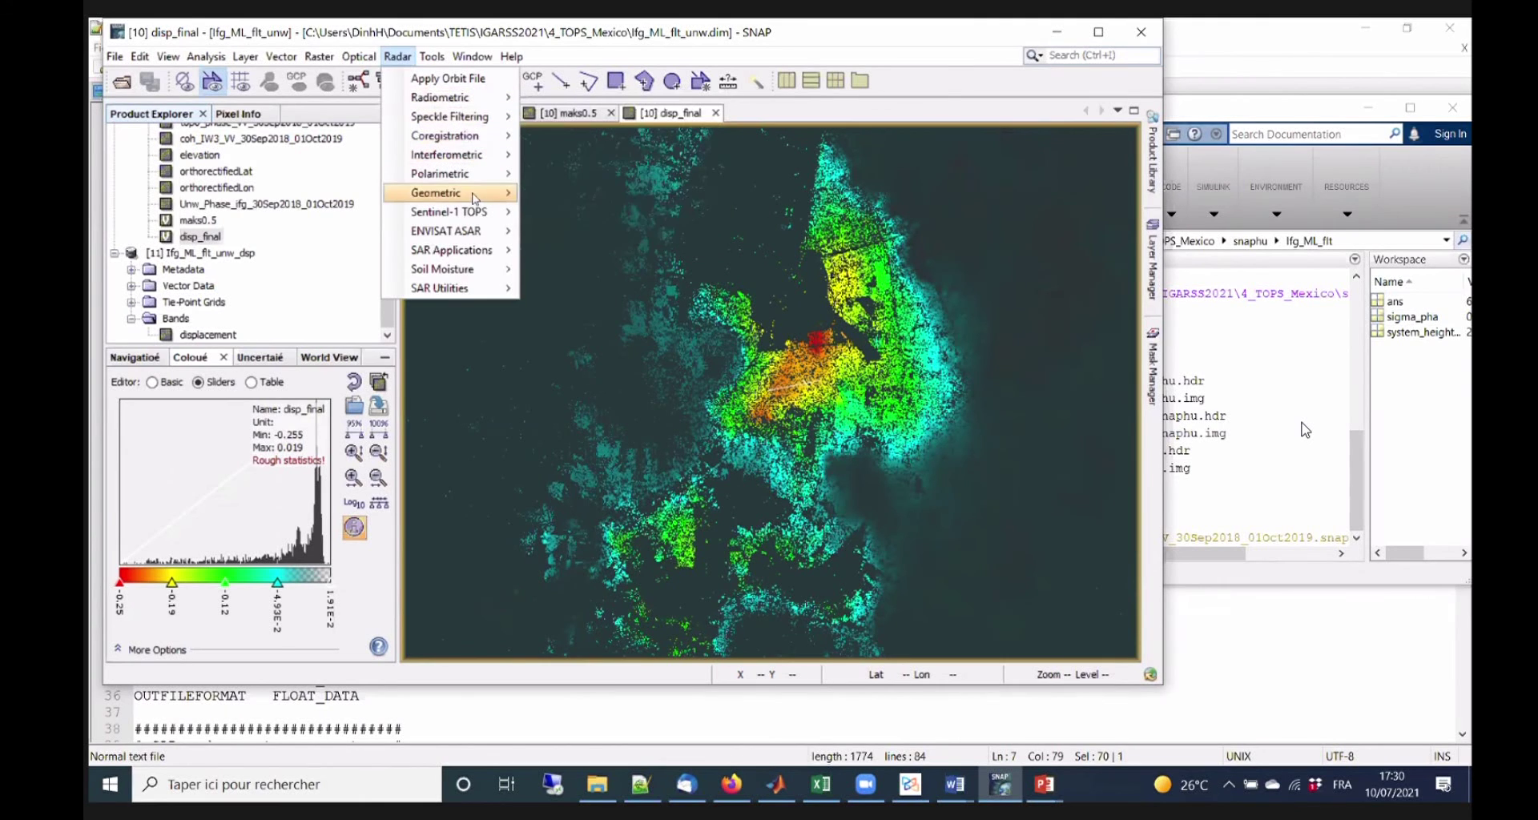
{"action": "mouse_move", "coordinate": [609, 195]}
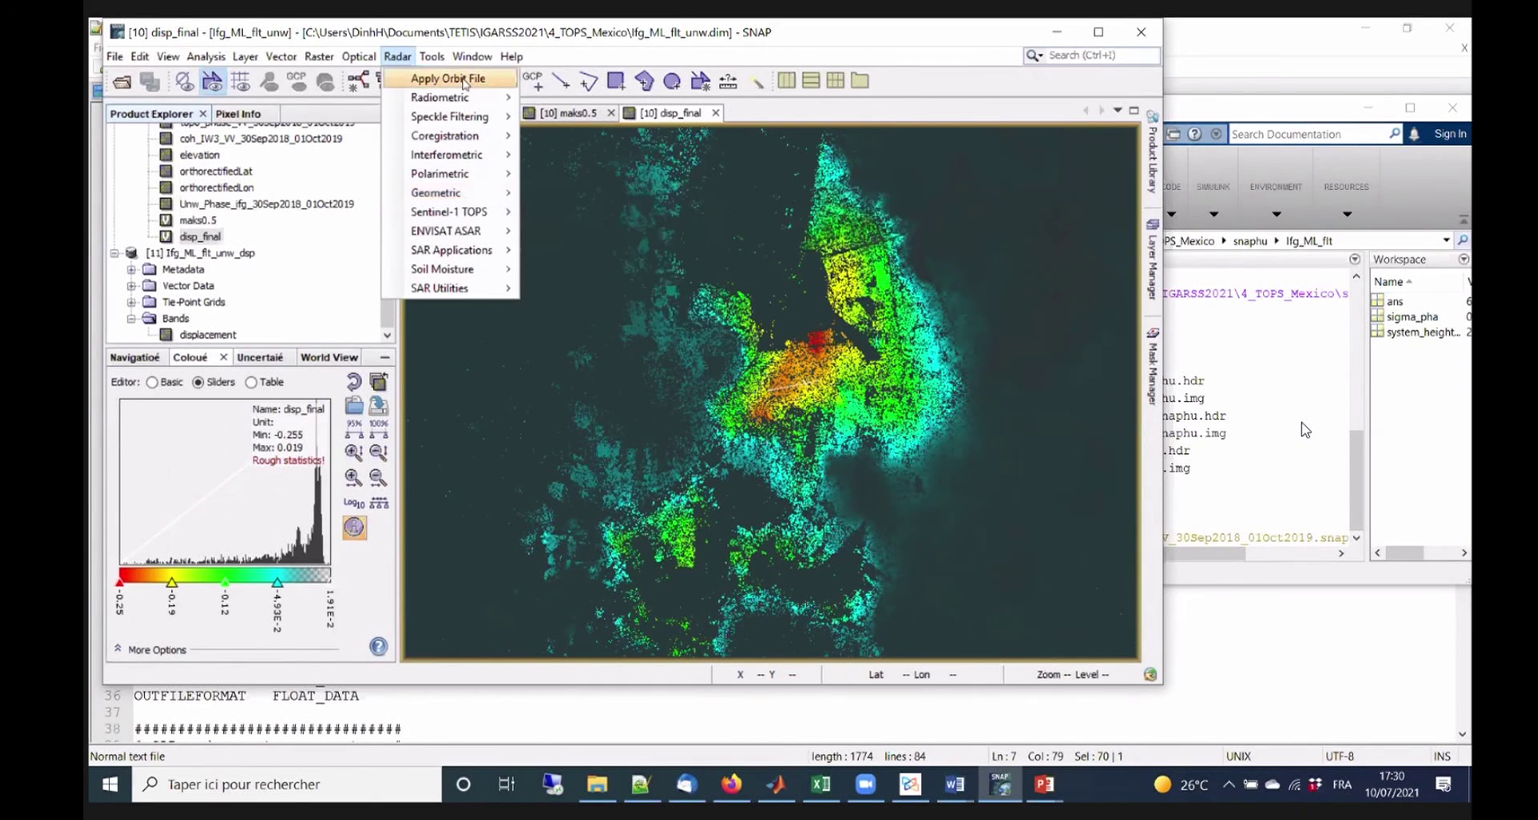
{"action": "mouse_move", "coordinate": [466, 198]}
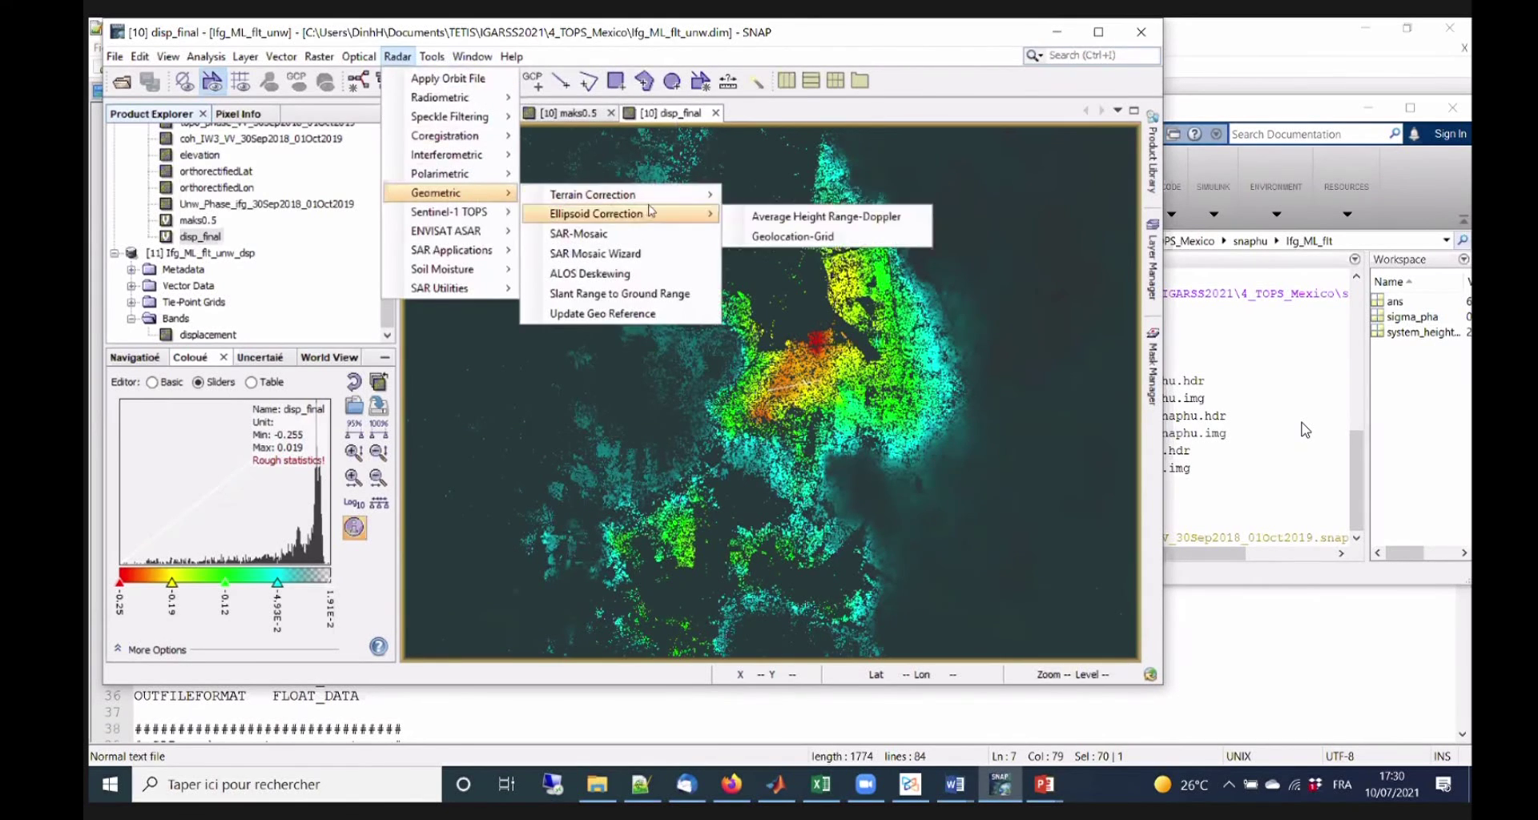
{"action": "mouse_move", "coordinate": [653, 207]}
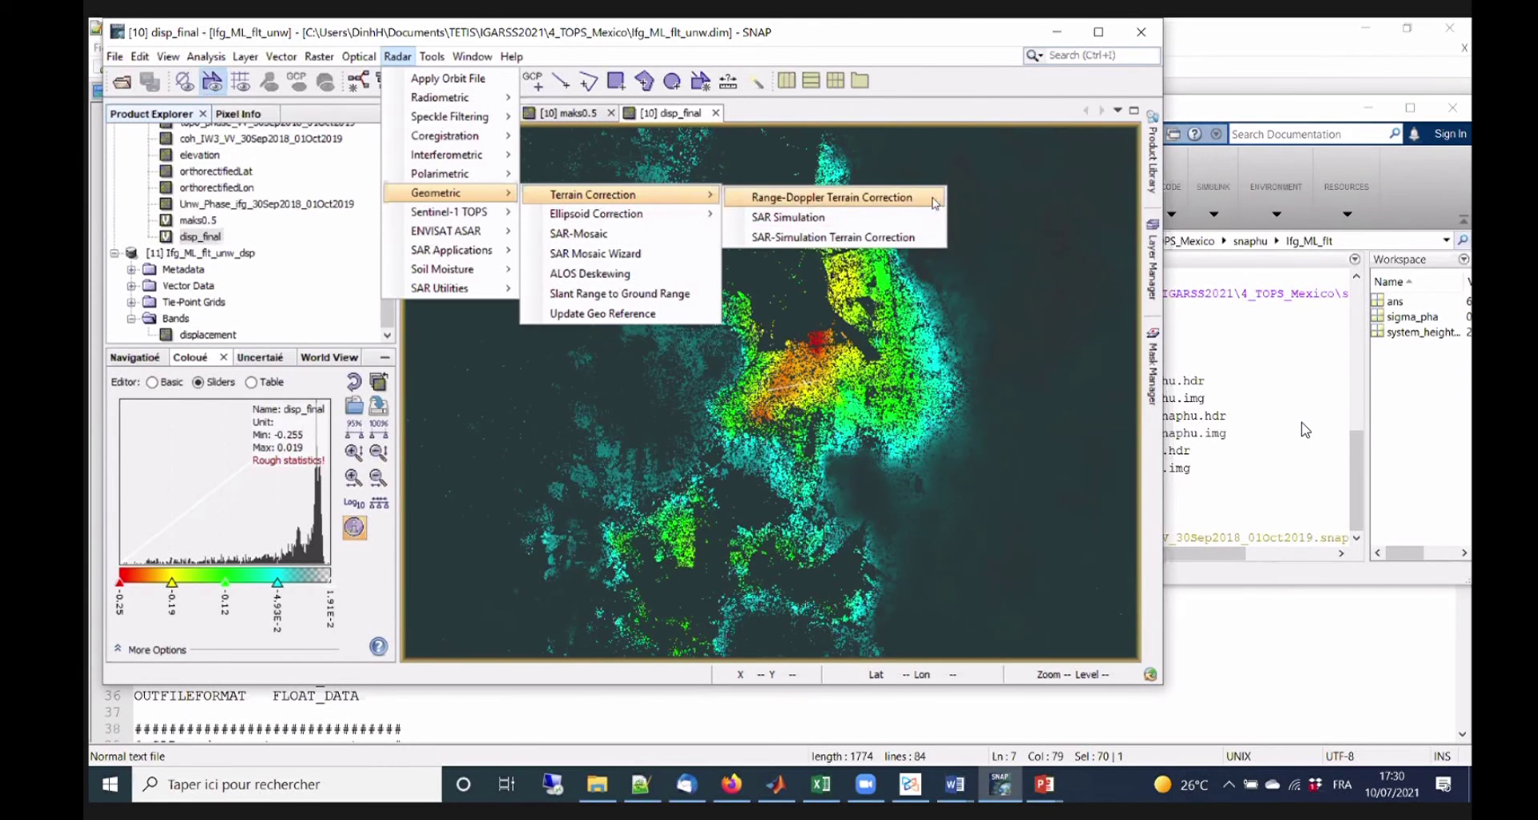
{"action": "left_click", "coordinate": [833, 197]}
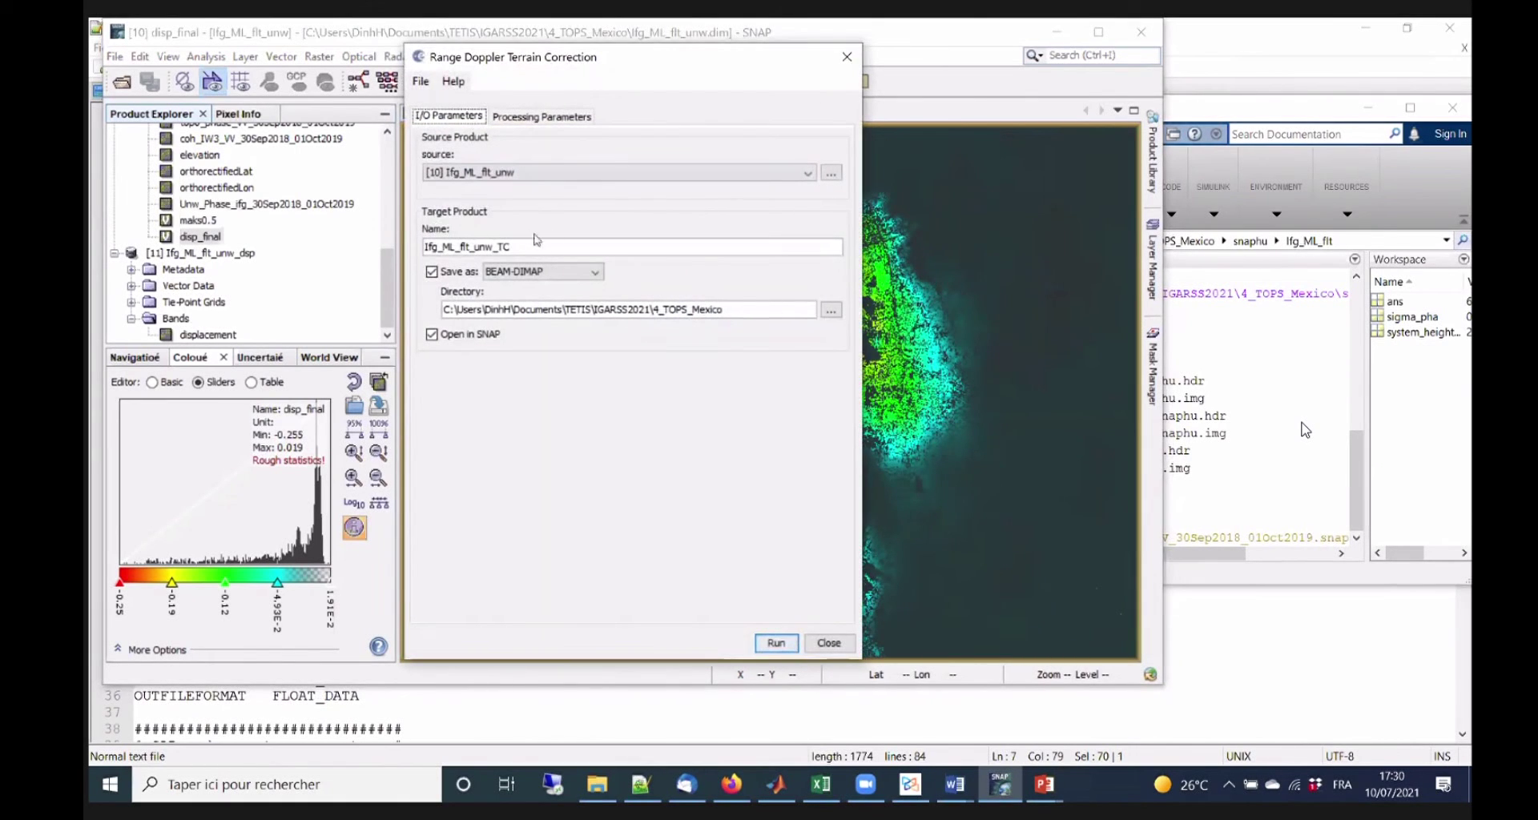
{"action": "left_click", "coordinate": [544, 118]}
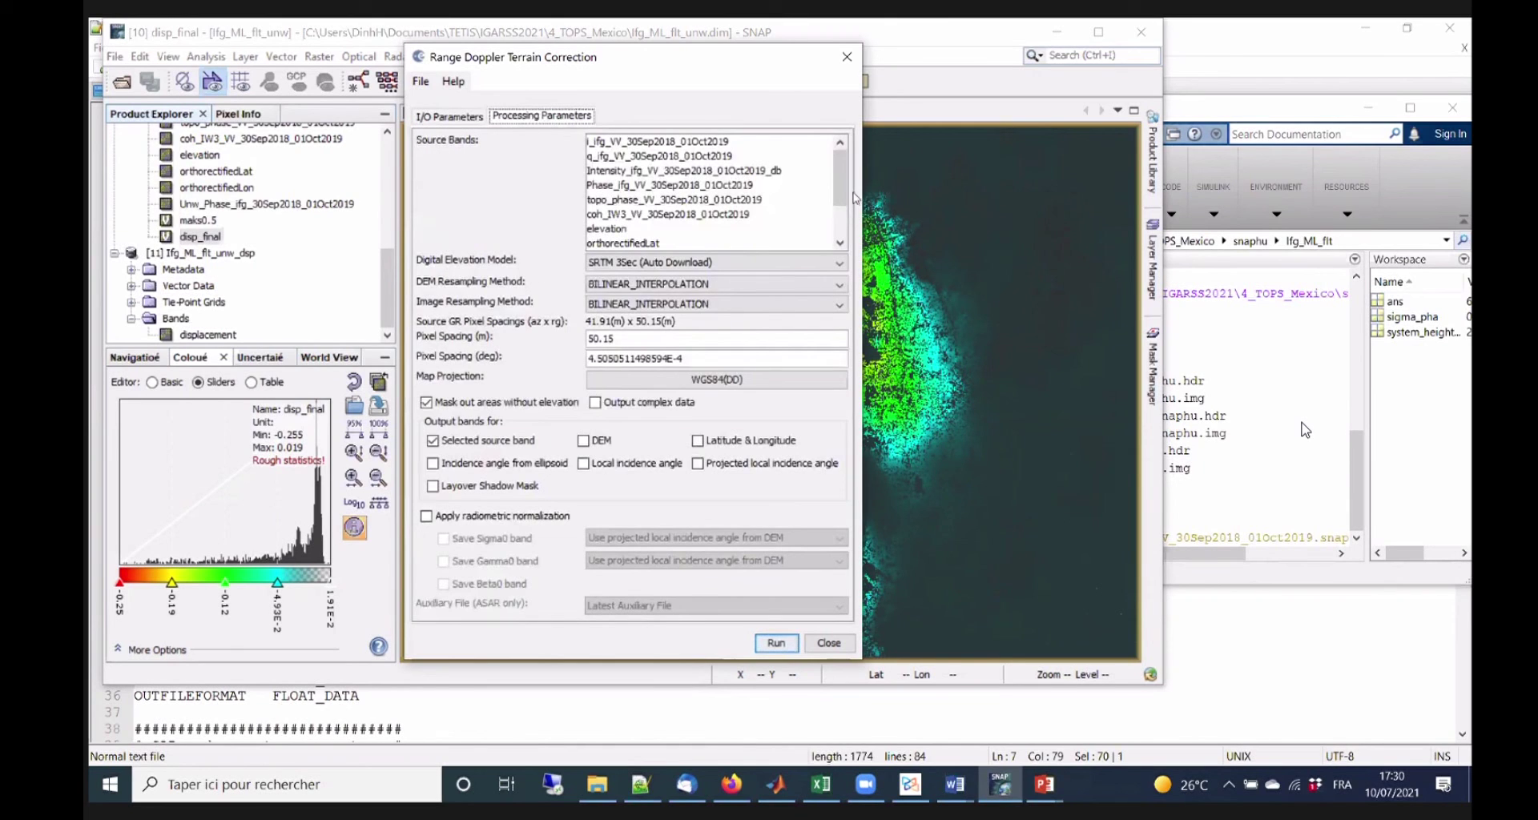
{"action": "scroll", "coordinate": [845, 240], "scroll_direction": "down", "scroll_amount": 2}
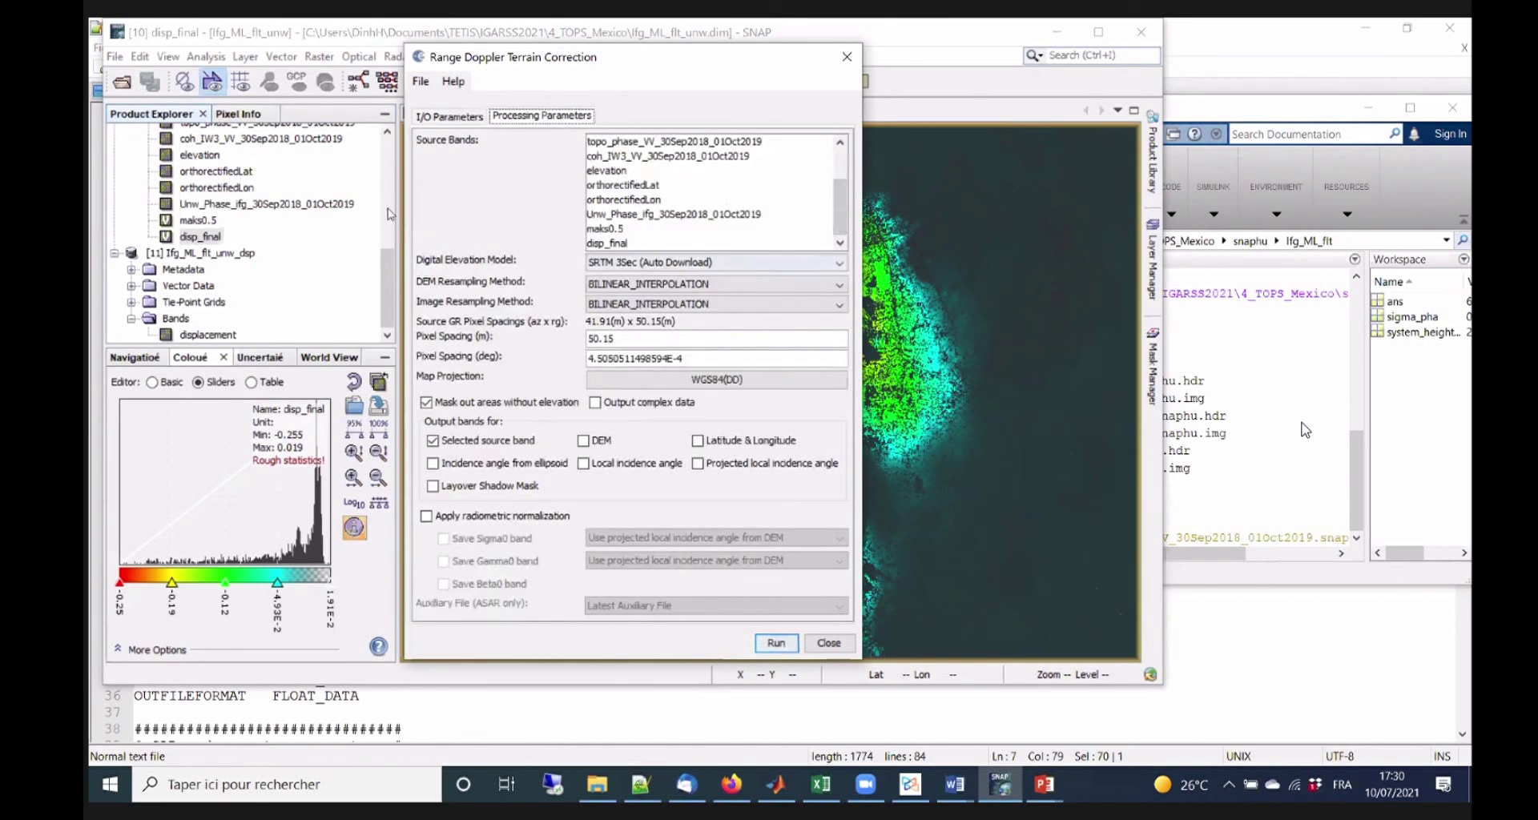
{"action": "left_click", "coordinate": [604, 243]}
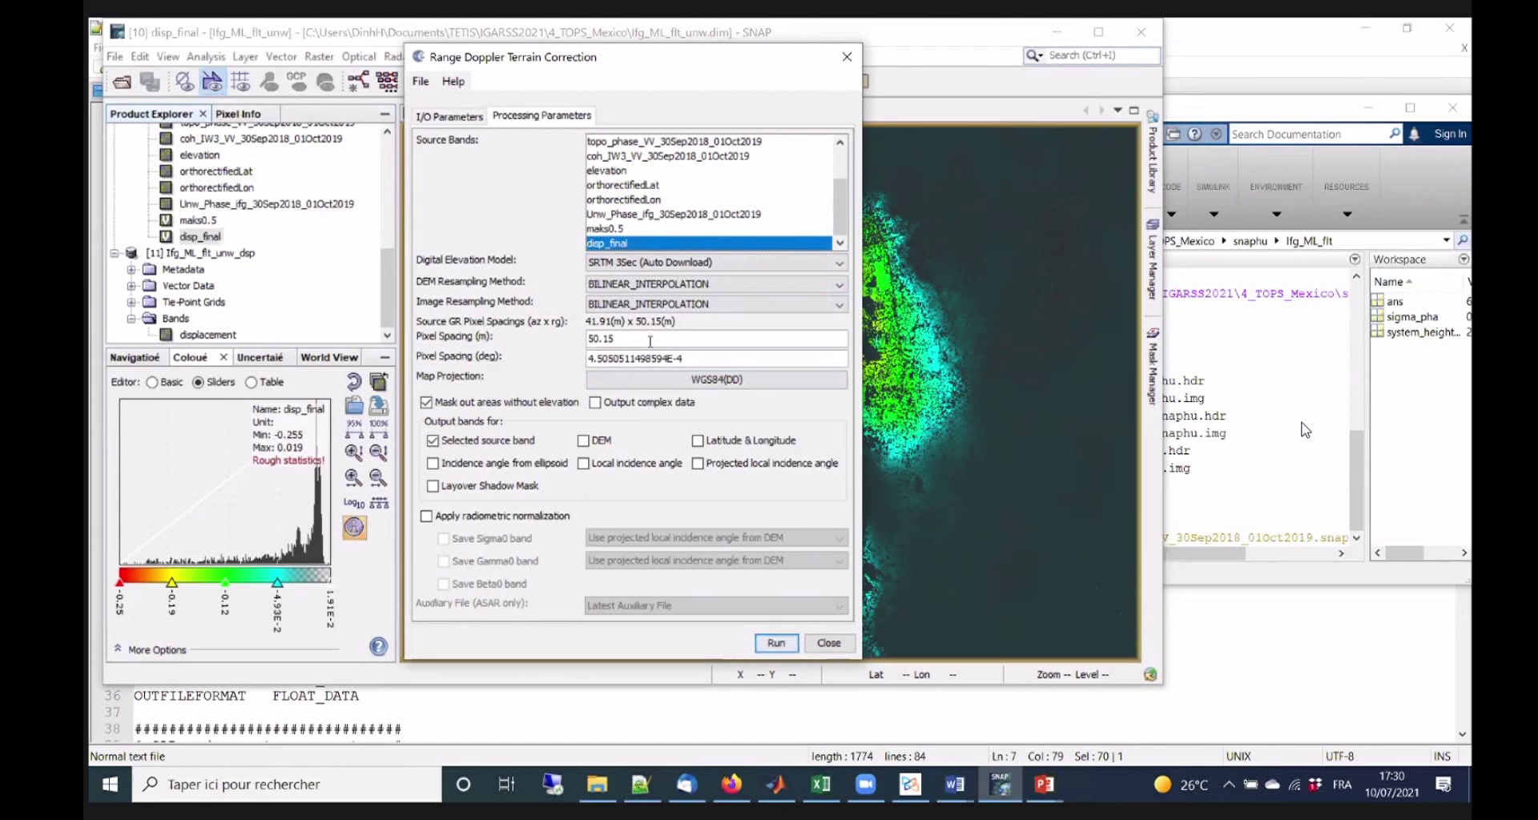
{"action": "key", "text": "BackSpace"}
{"action": "key", "text": "Return"}
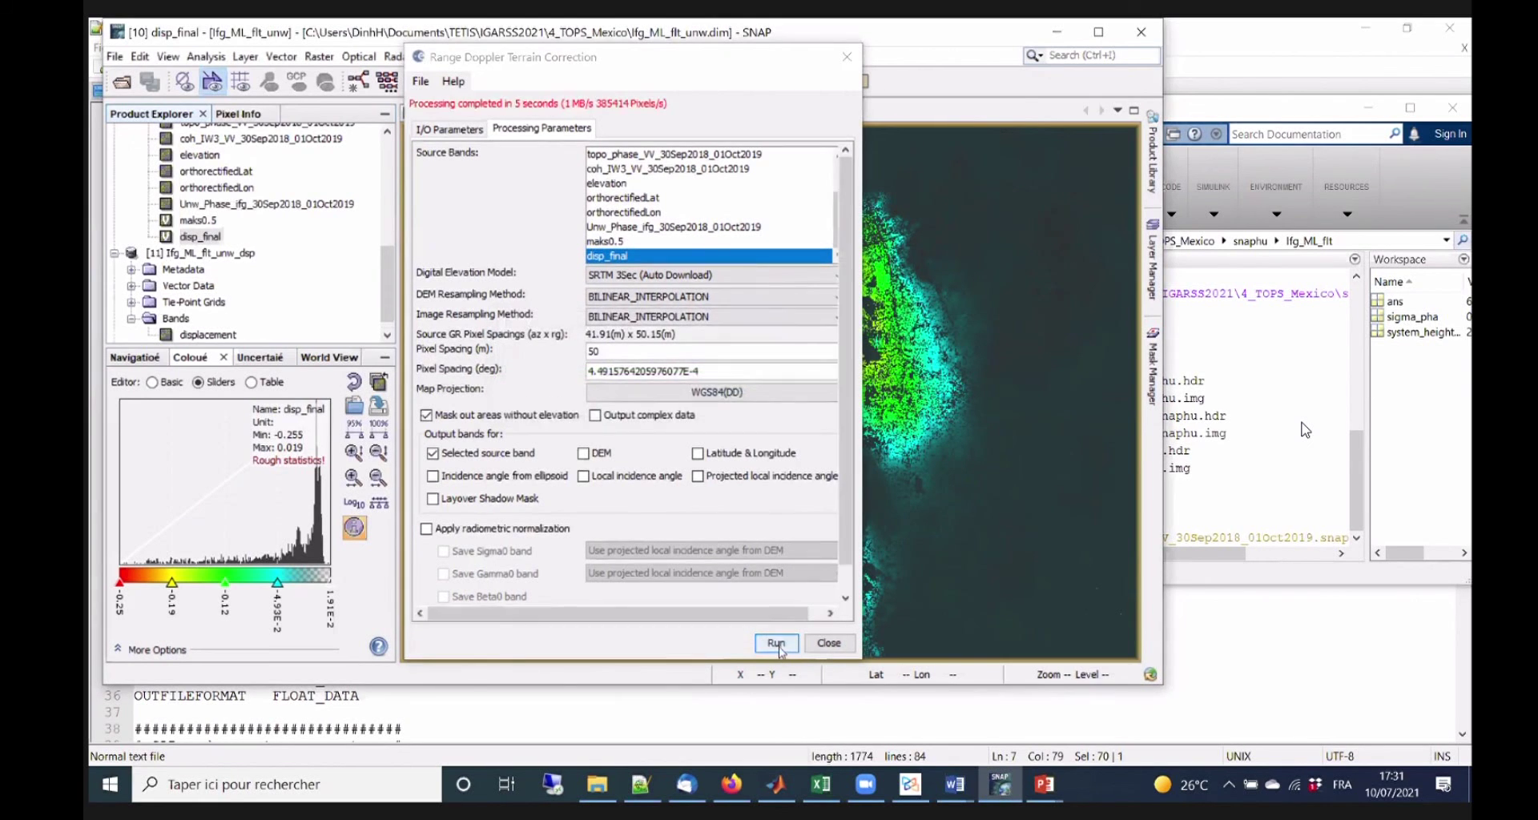
{"action": "left_click", "coordinate": [833, 649]}
Display the disp_final_VV band of the terrain-corrected product Ifg_ML_flt_unw_TC.
{"action": "scroll", "coordinate": [383, 287], "scroll_direction": "down", "scroll_amount": 2}
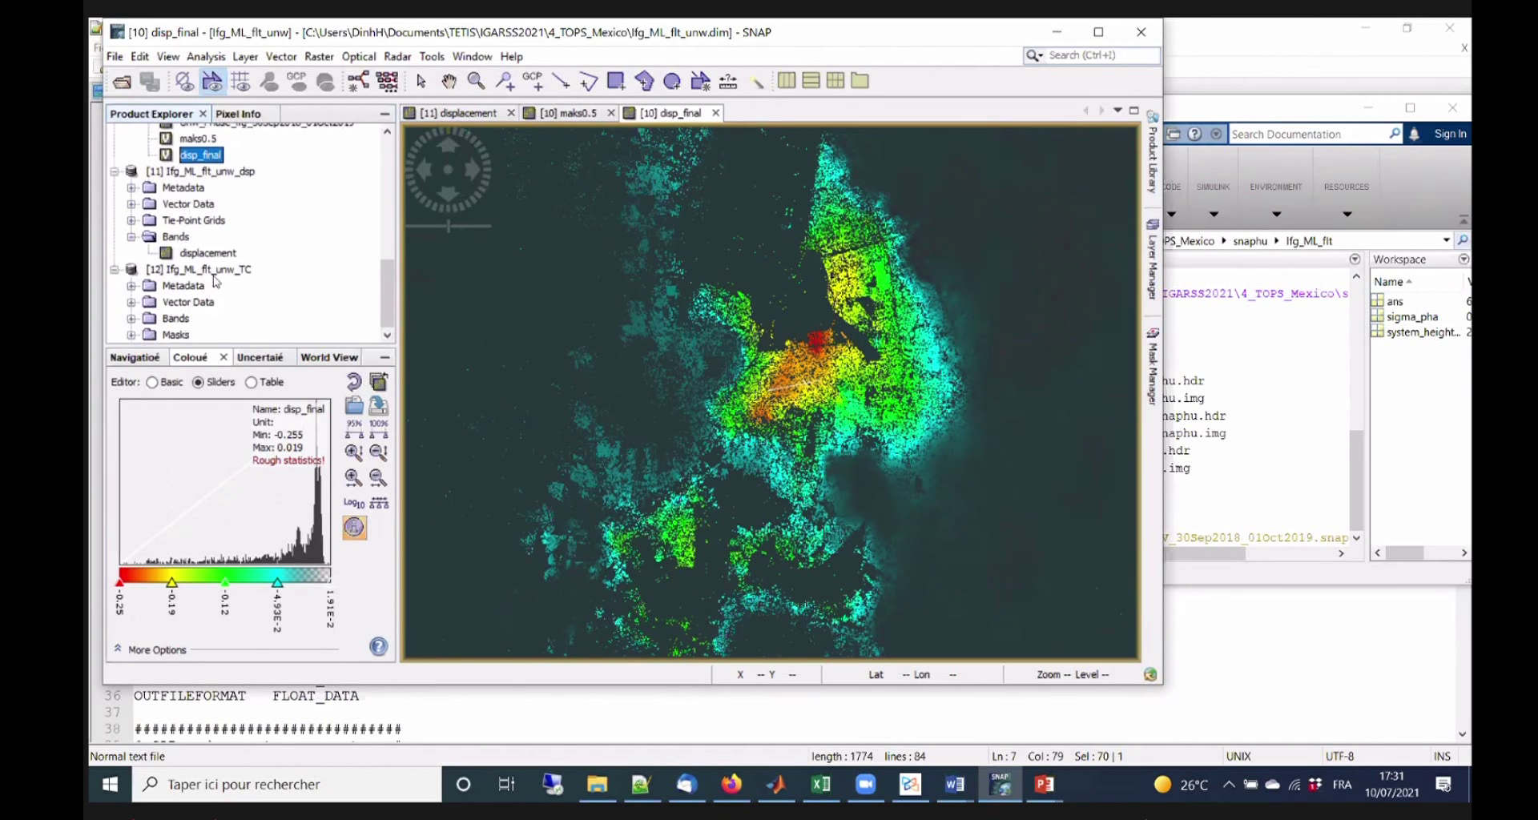
{"action": "left_click", "coordinate": [132, 318]}
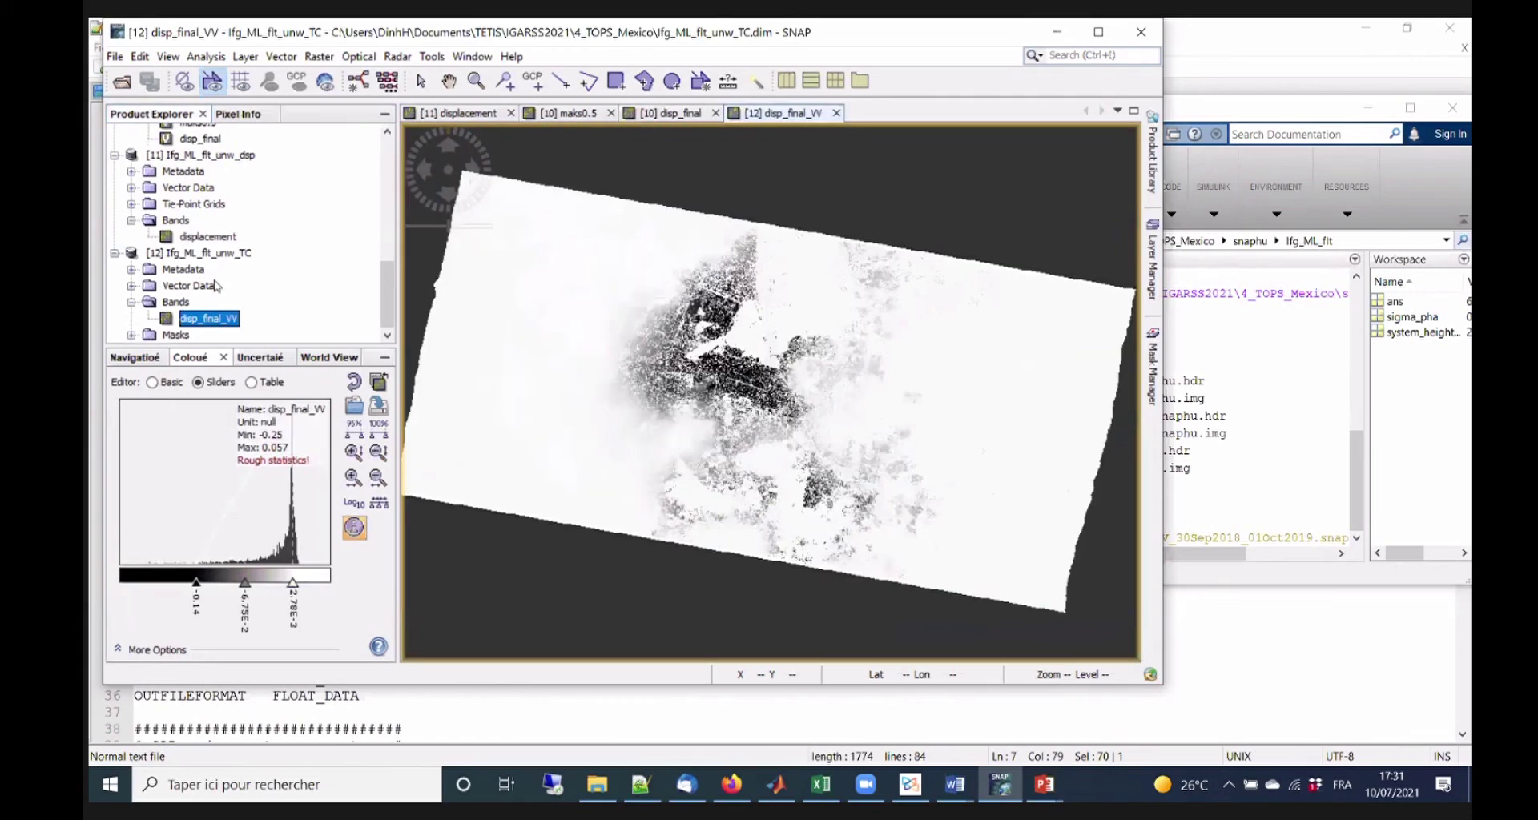
{"action": "left_click", "coordinate": [698, 383]}
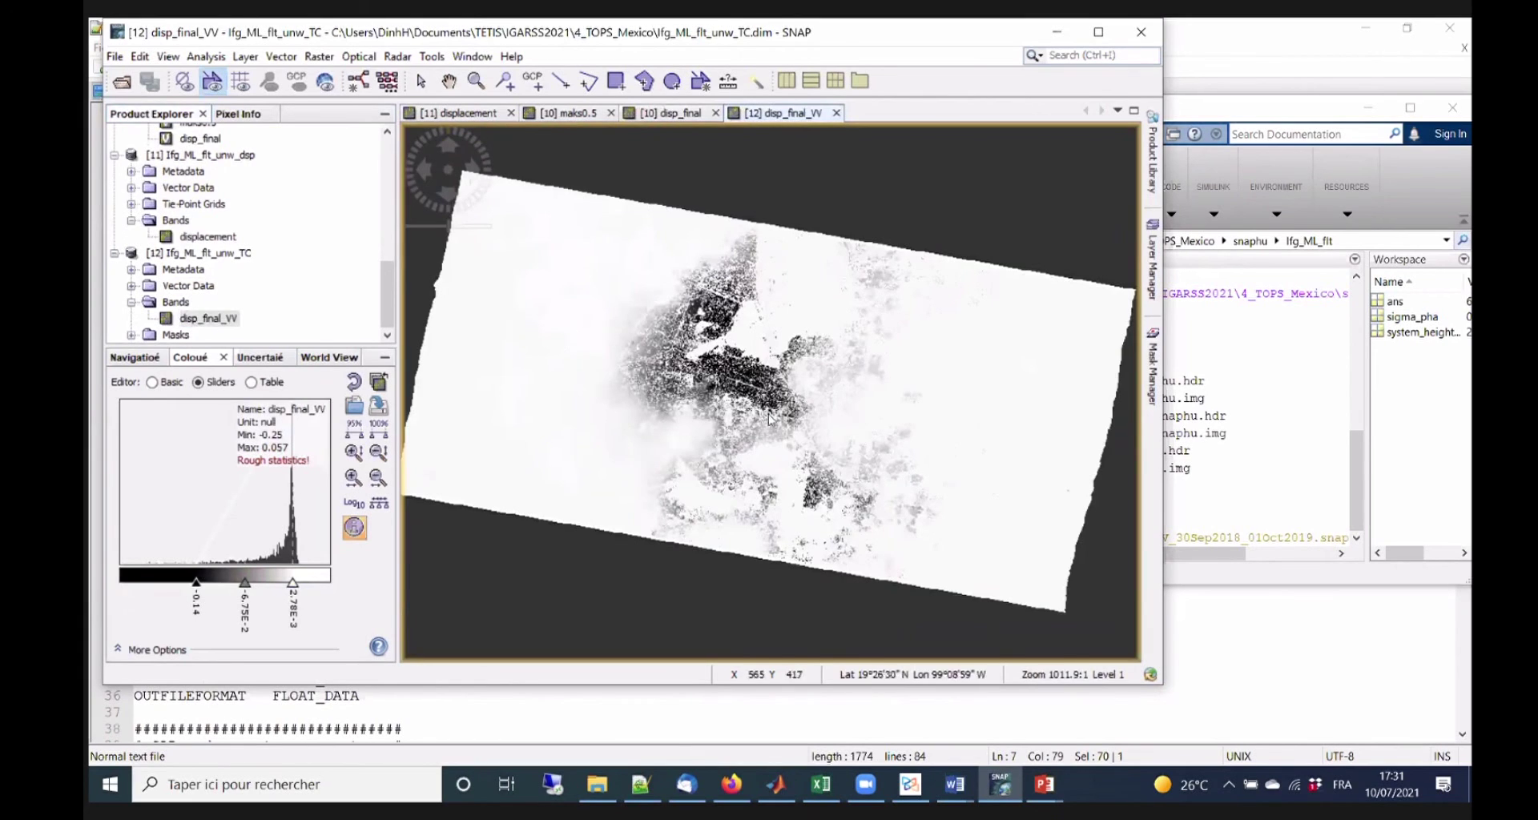
Apply the JET.cpd colour palette to disp_final_VV and make the colour at its highest value transparent.
{"action": "left_click", "coordinate": [356, 412]}
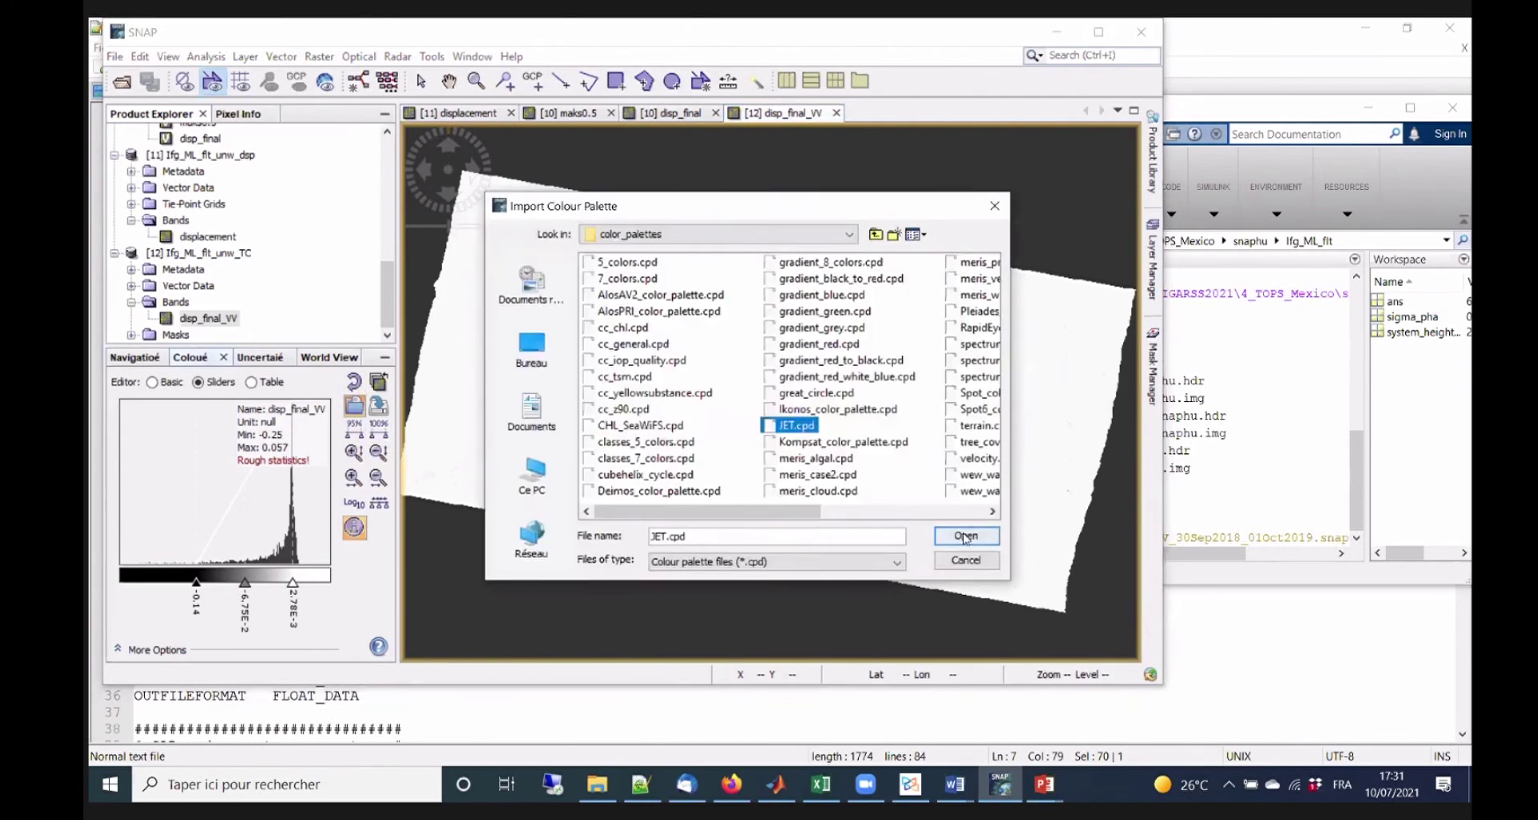
{"action": "left_click", "coordinate": [968, 536]}
{"action": "left_click", "coordinate": [335, 593]}
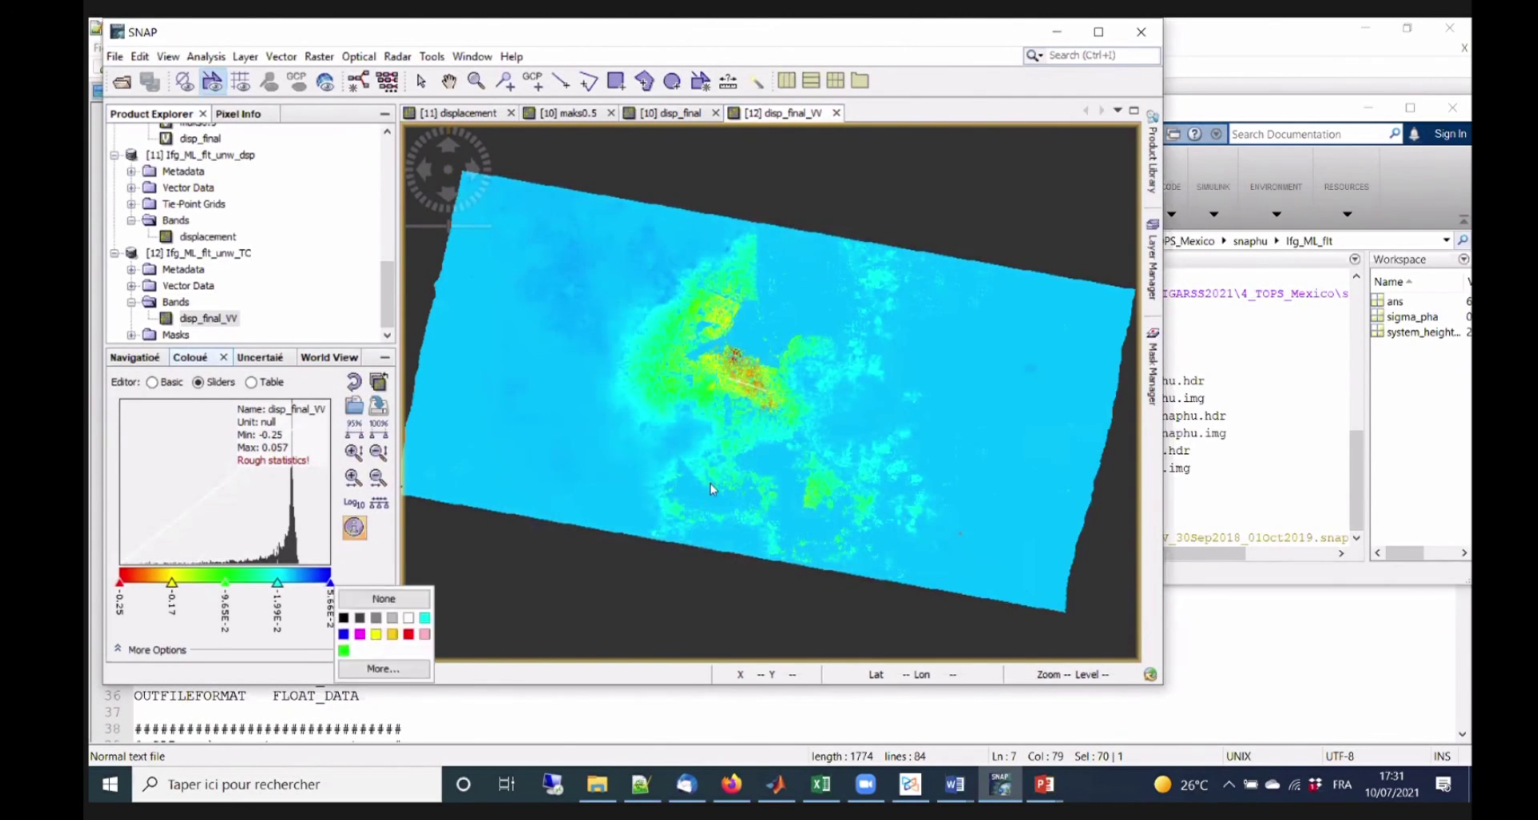
{"action": "left_click", "coordinate": [397, 601]}
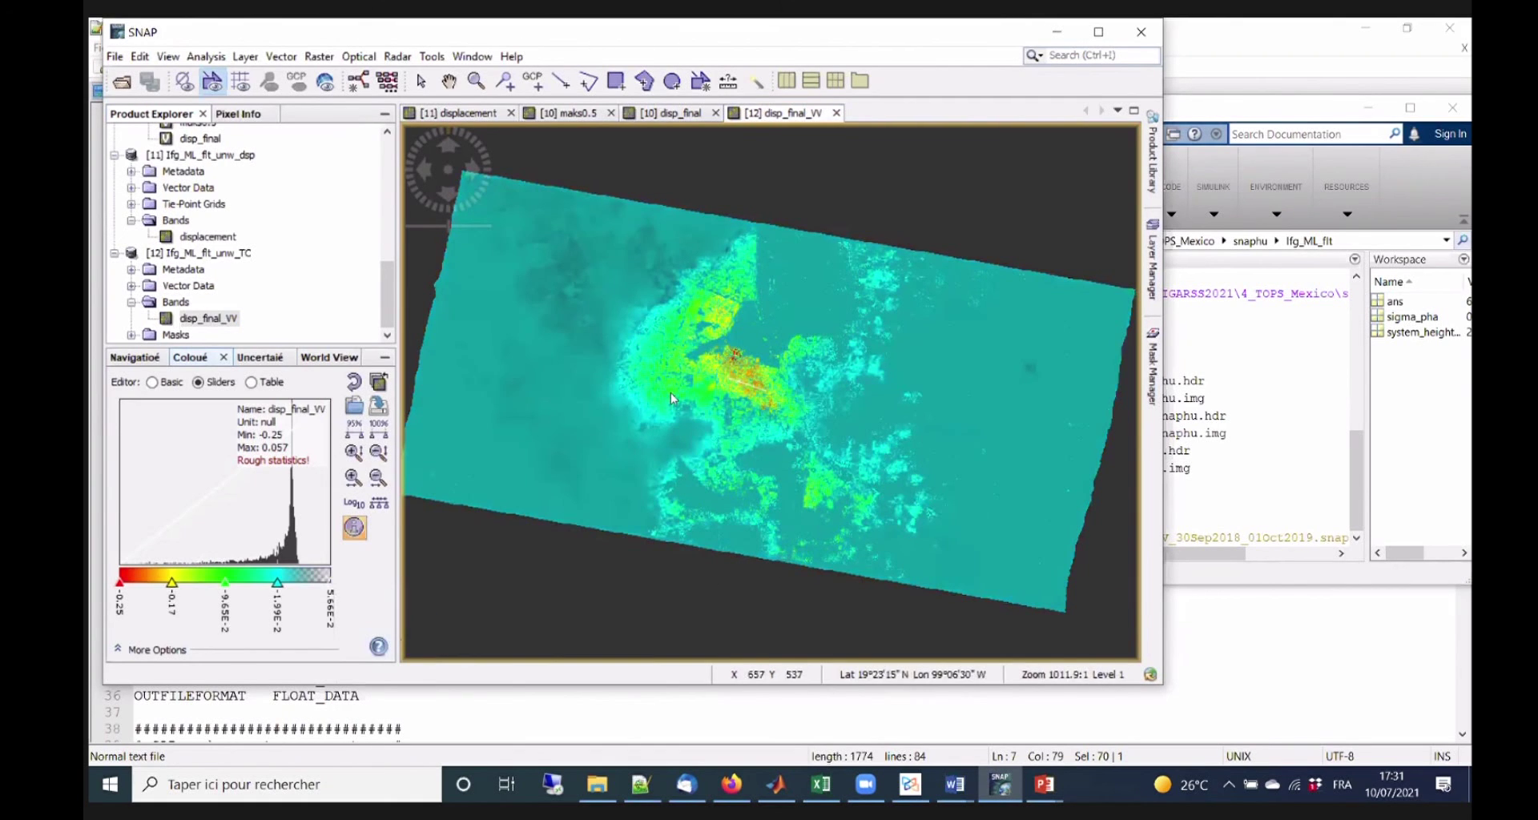
{"action": "scroll", "coordinate": [680, 360], "scroll_direction": "up", "scroll_amount": 2}
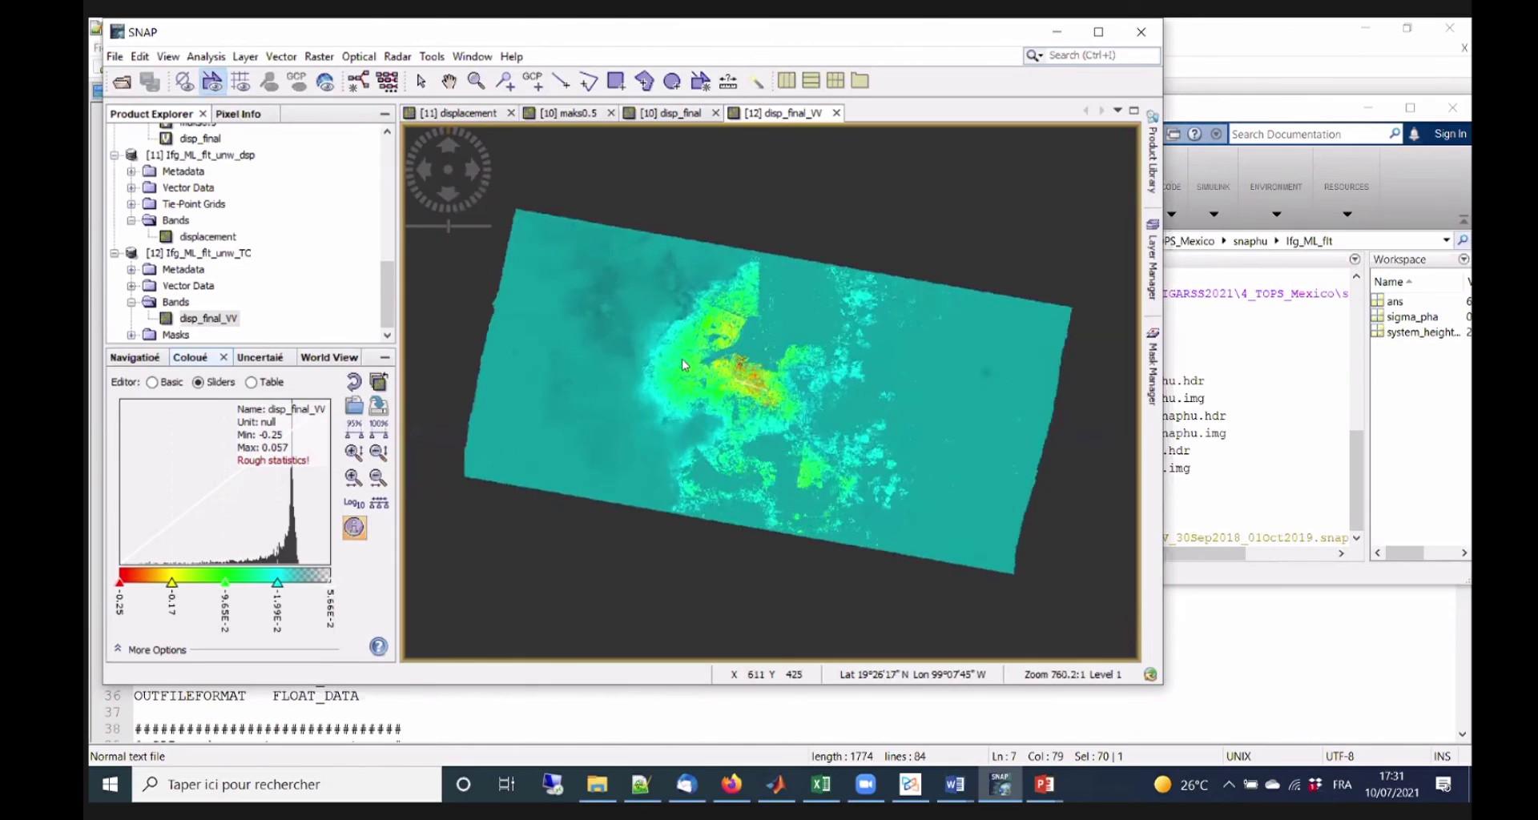
{"action": "scroll", "coordinate": [684, 362], "scroll_direction": "up", "scroll_amount": 2}
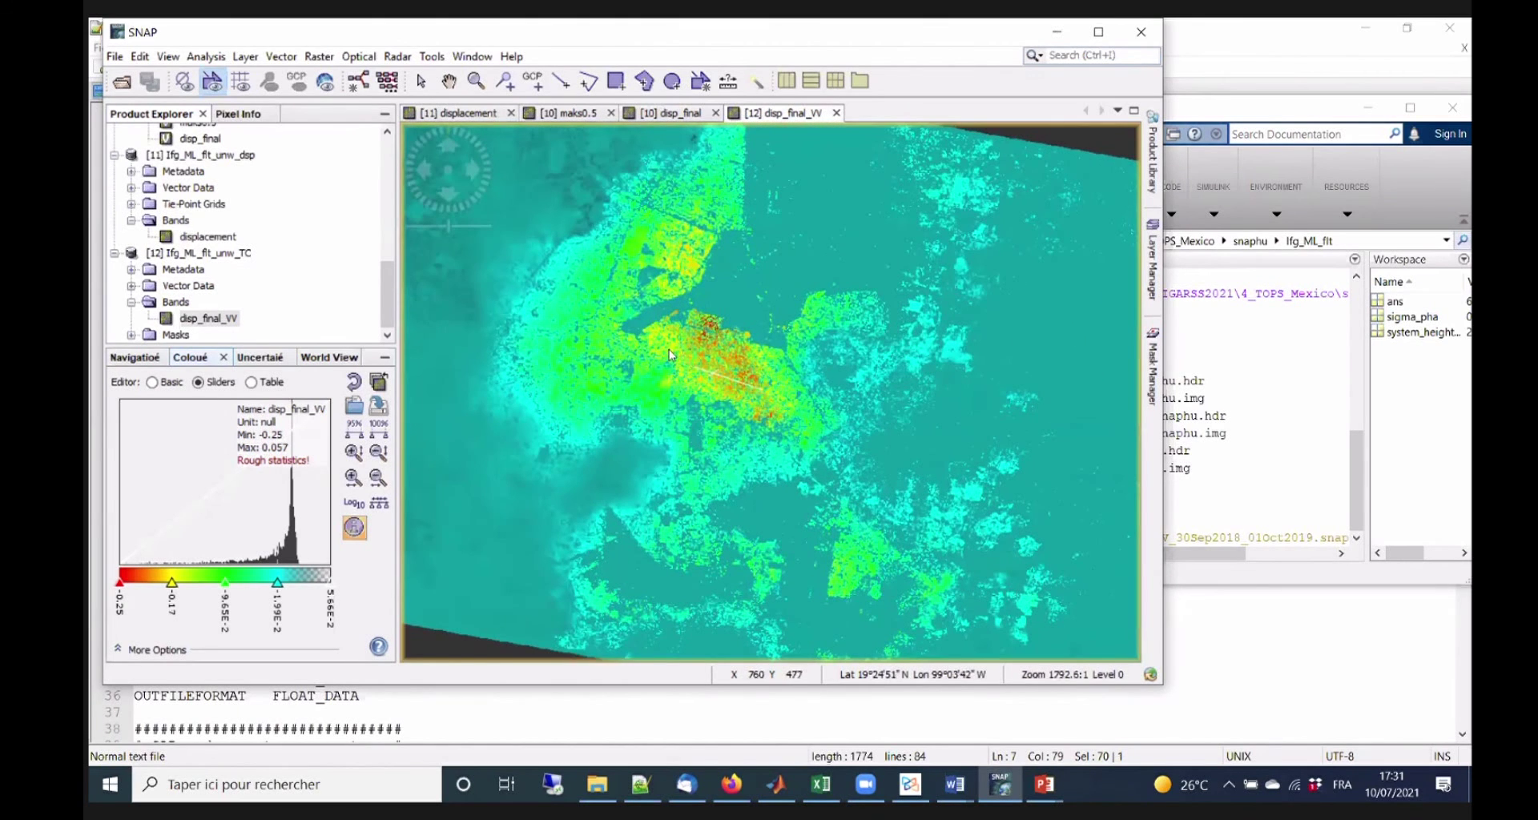
{"action": "scroll", "coordinate": [670, 356], "scroll_direction": "down", "scroll_amount": 2}
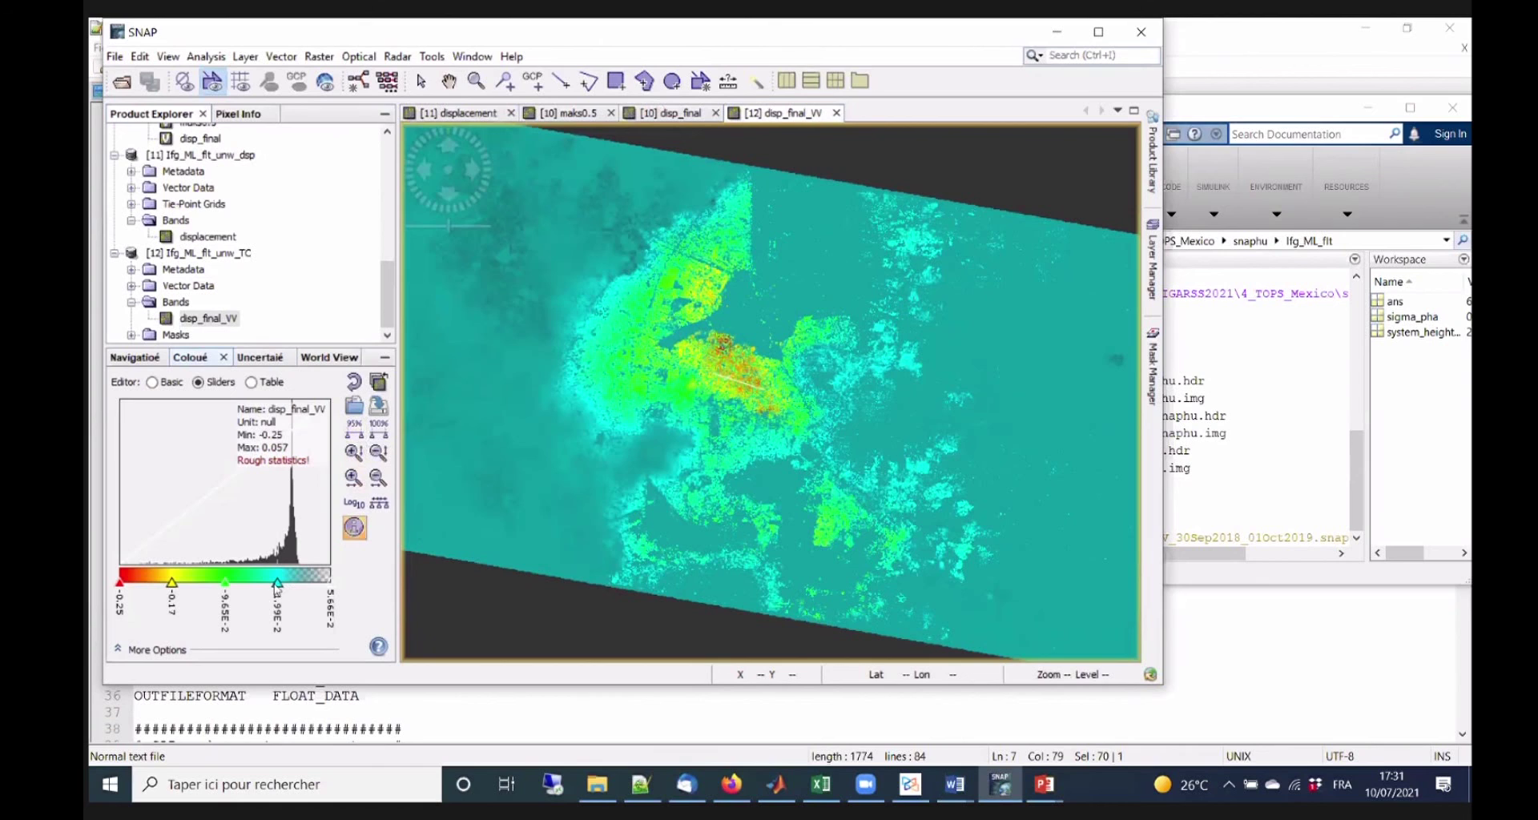
{"action": "left_click", "coordinate": [1014, 337]}
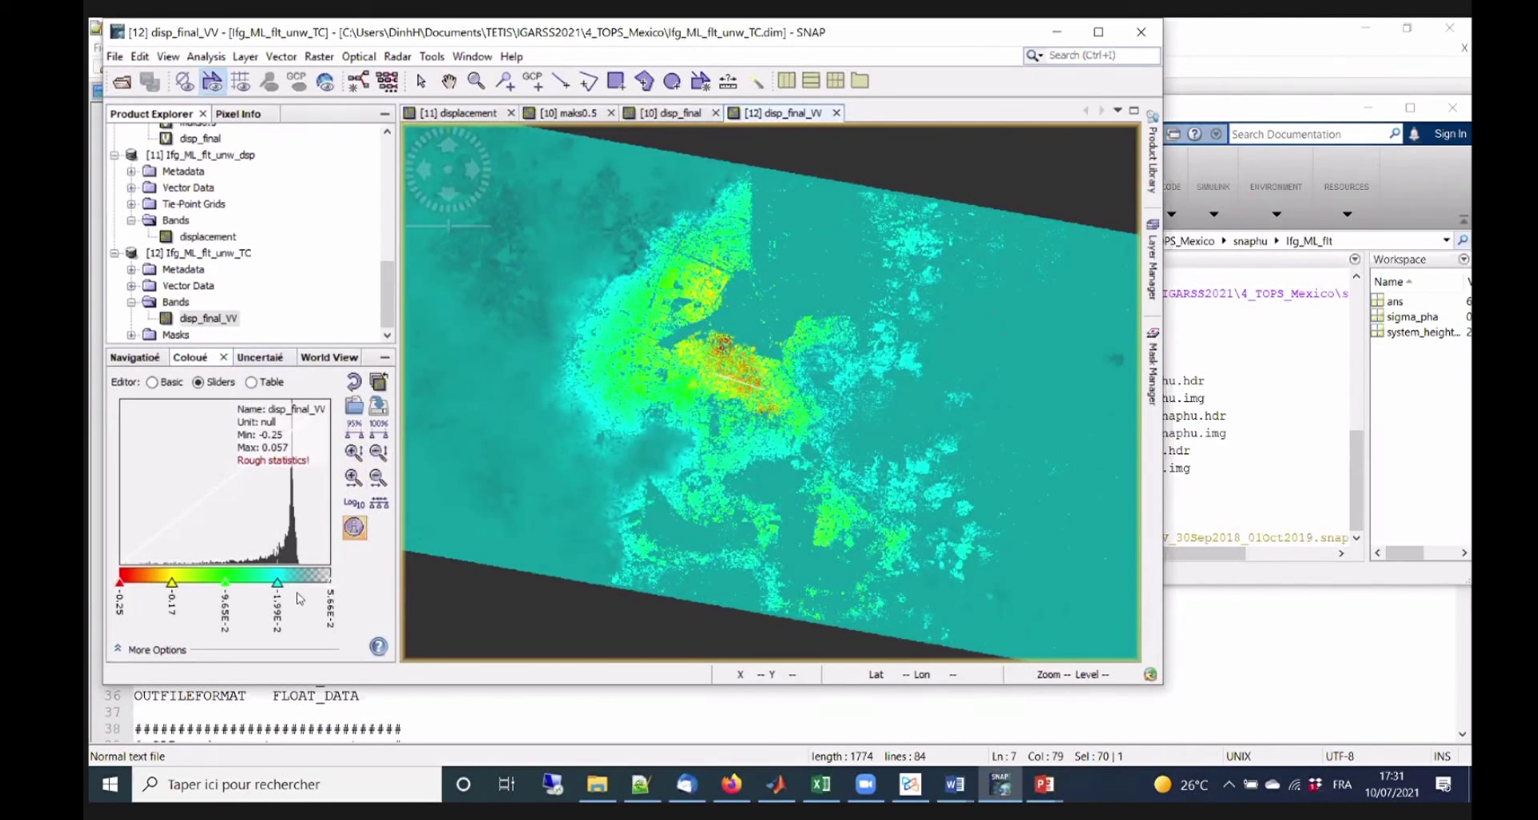
{"action": "scroll", "coordinate": [758, 305], "scroll_direction": "up", "scroll_amount": 5}
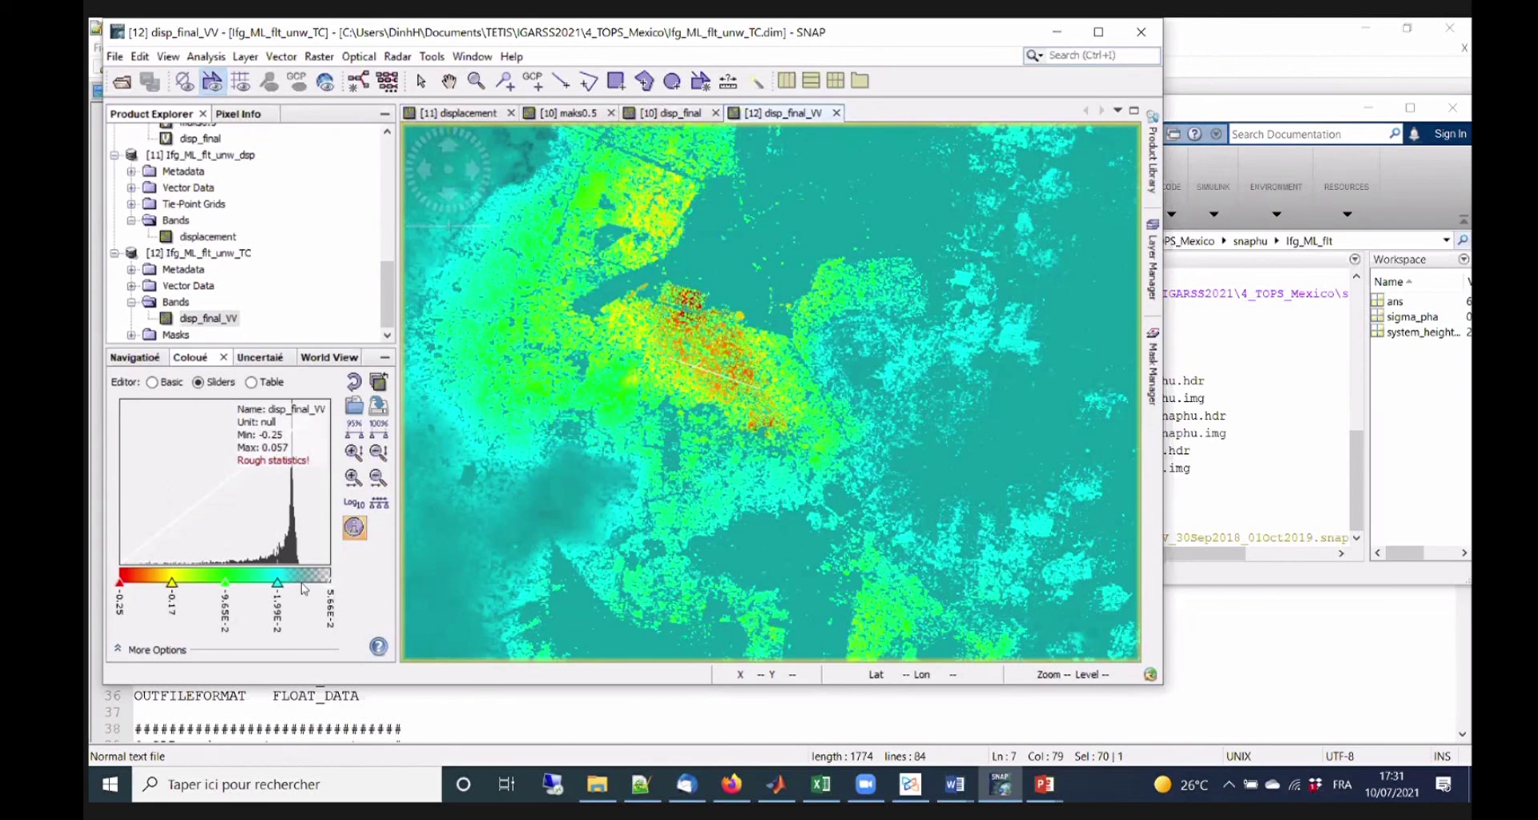
Set the maximum of the disp_final_VV colour display range to 0.
{"action": "left_click", "coordinate": [356, 407]}
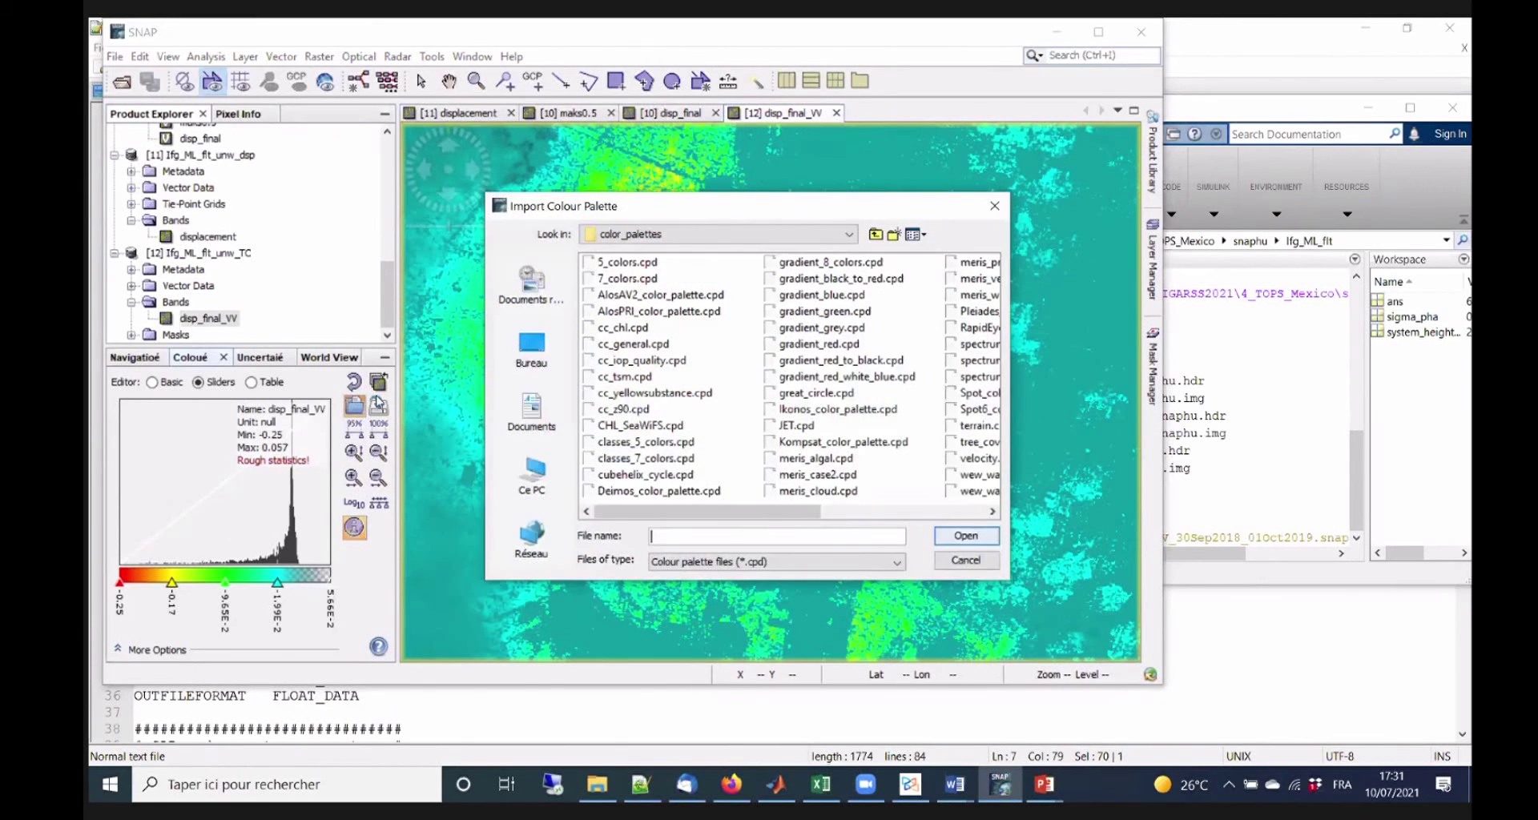
{"action": "left_click", "coordinate": [965, 560]}
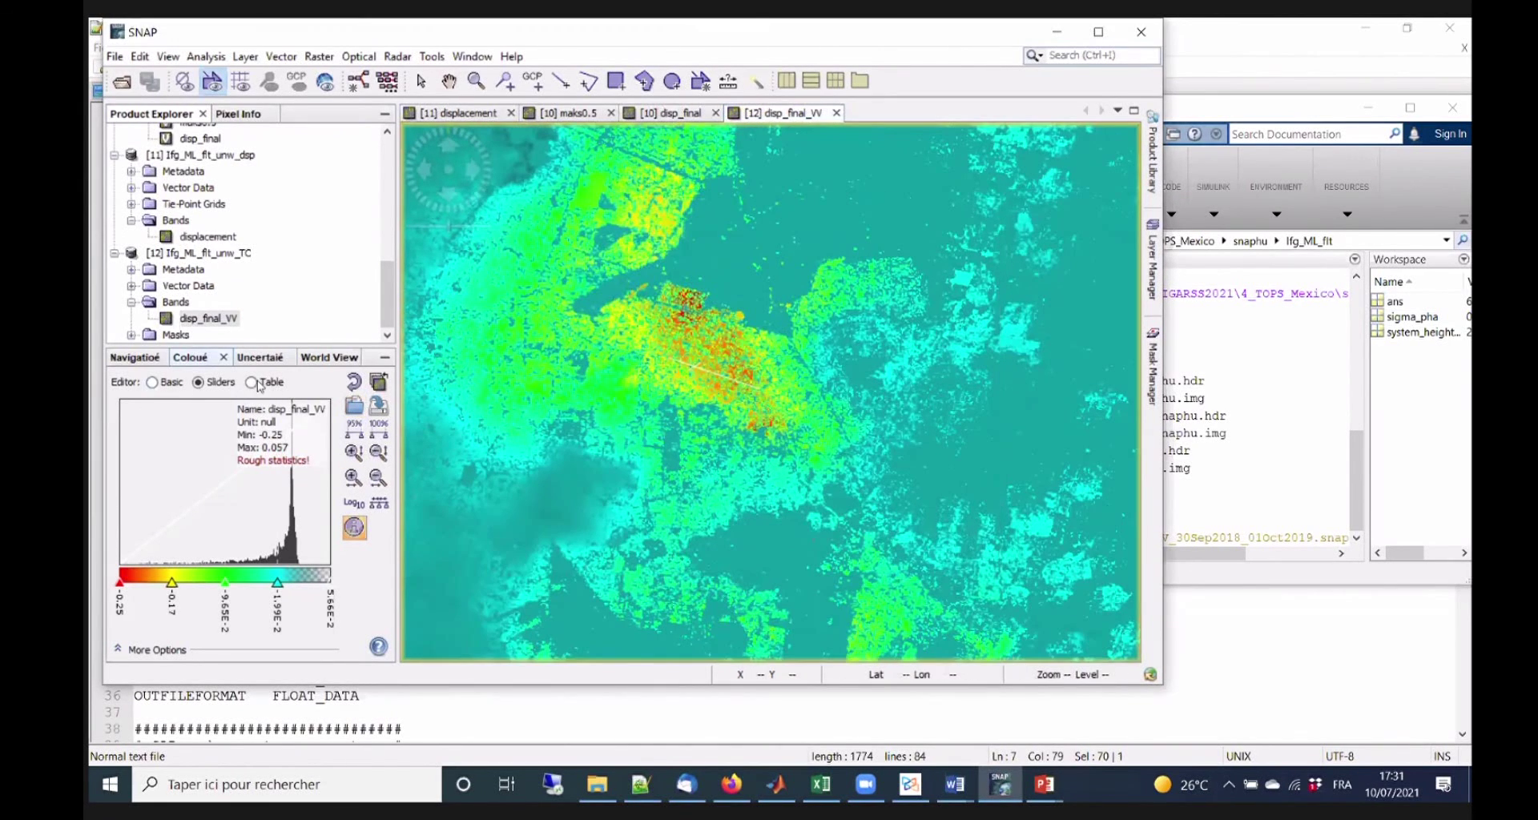
{"action": "left_click", "coordinate": [255, 382]}
{"action": "left_click", "coordinate": [154, 383]}
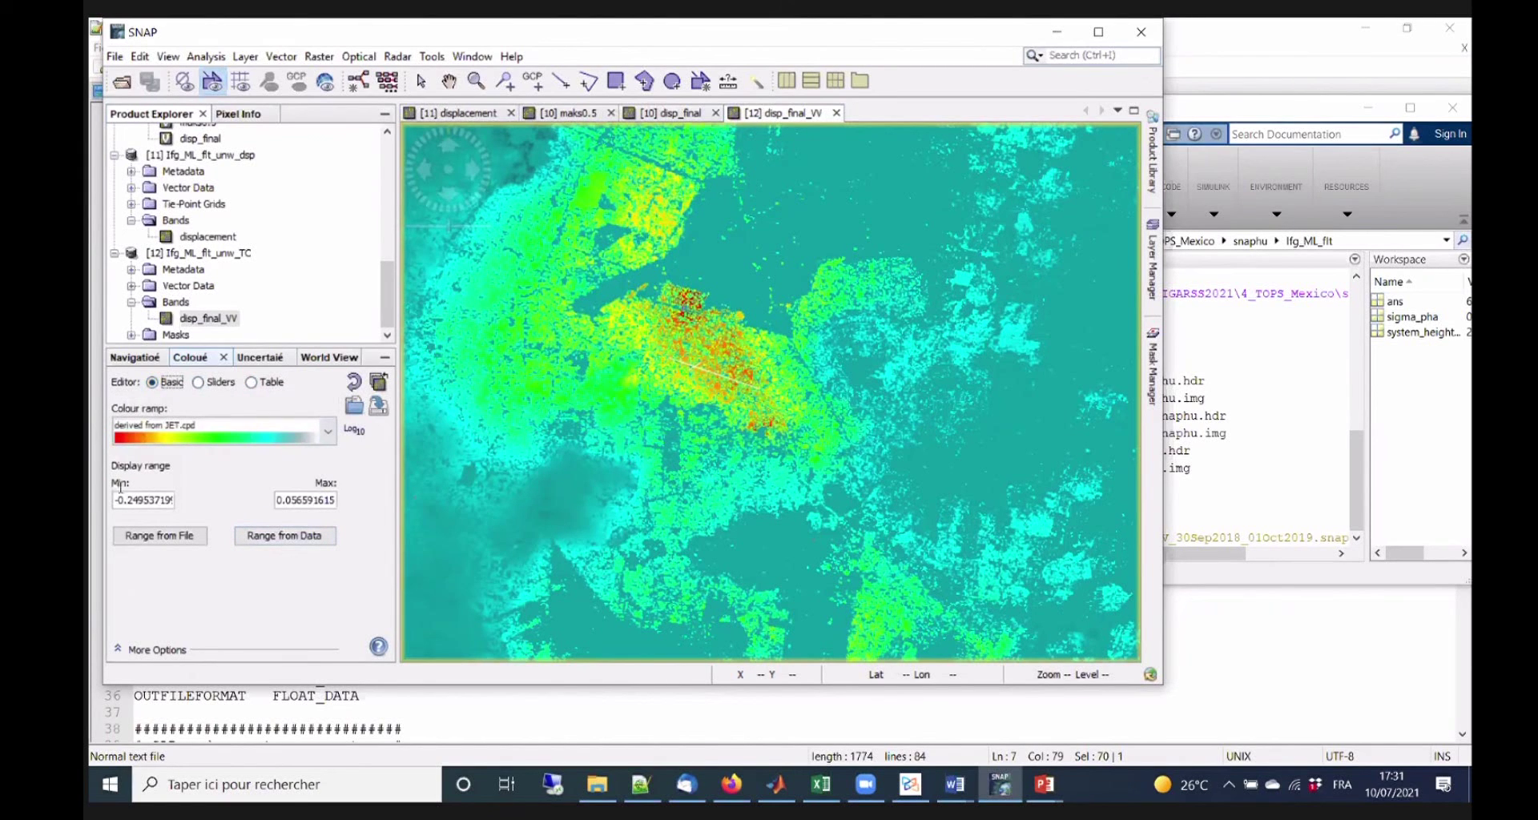
{"action": "left_click", "coordinate": [281, 501]}
{"action": "key", "text": "End"}
{"action": "key", "text": "Home"}
{"action": "key", "text": "shift+End"}
{"action": "type", "text": "0"}
{"action": "key", "text": "Return"}
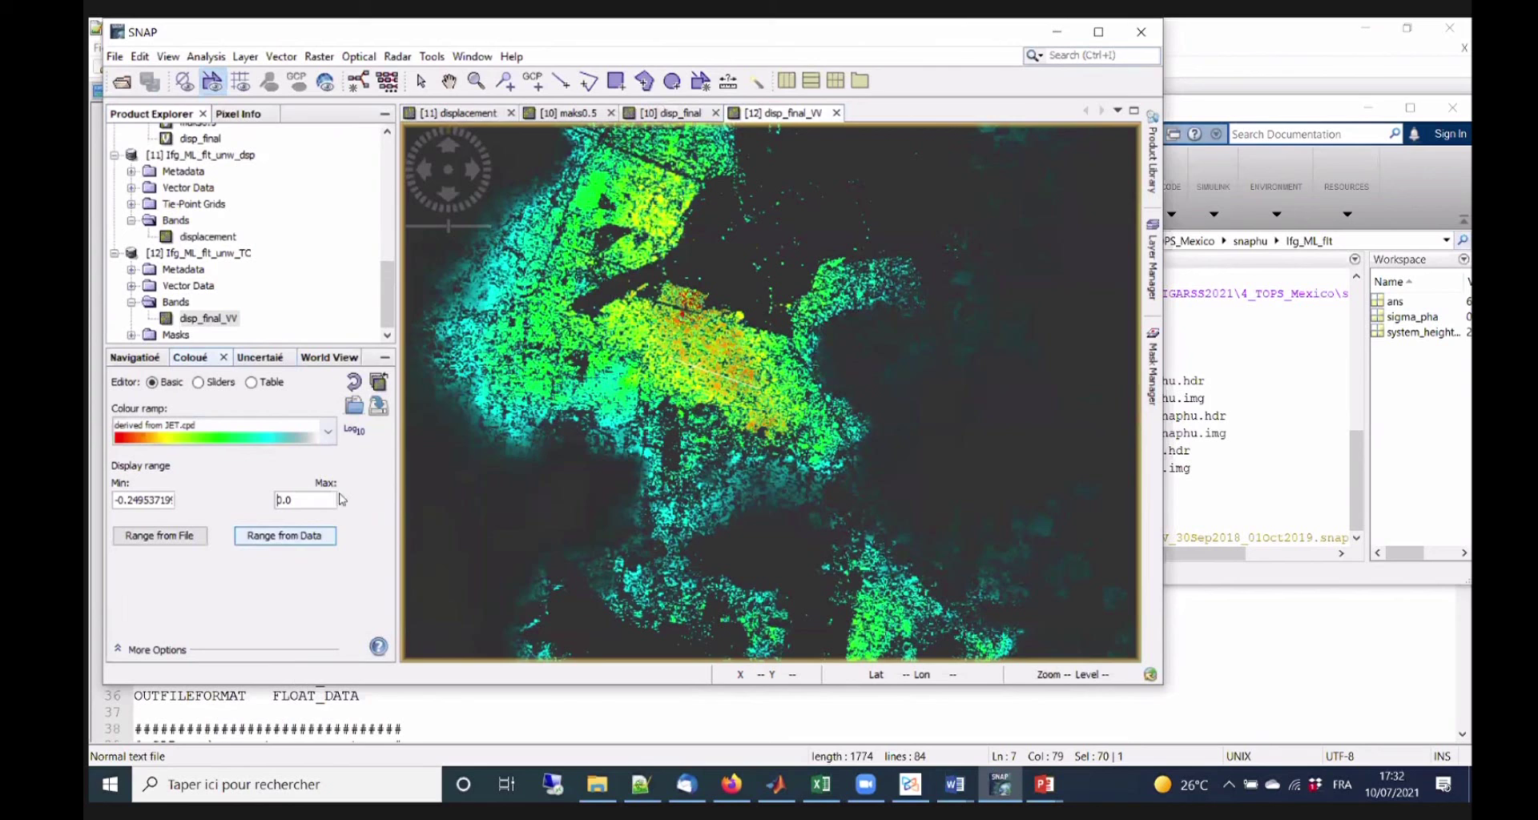
{"action": "scroll", "coordinate": [705, 433], "scroll_direction": "down", "scroll_amount": 3}
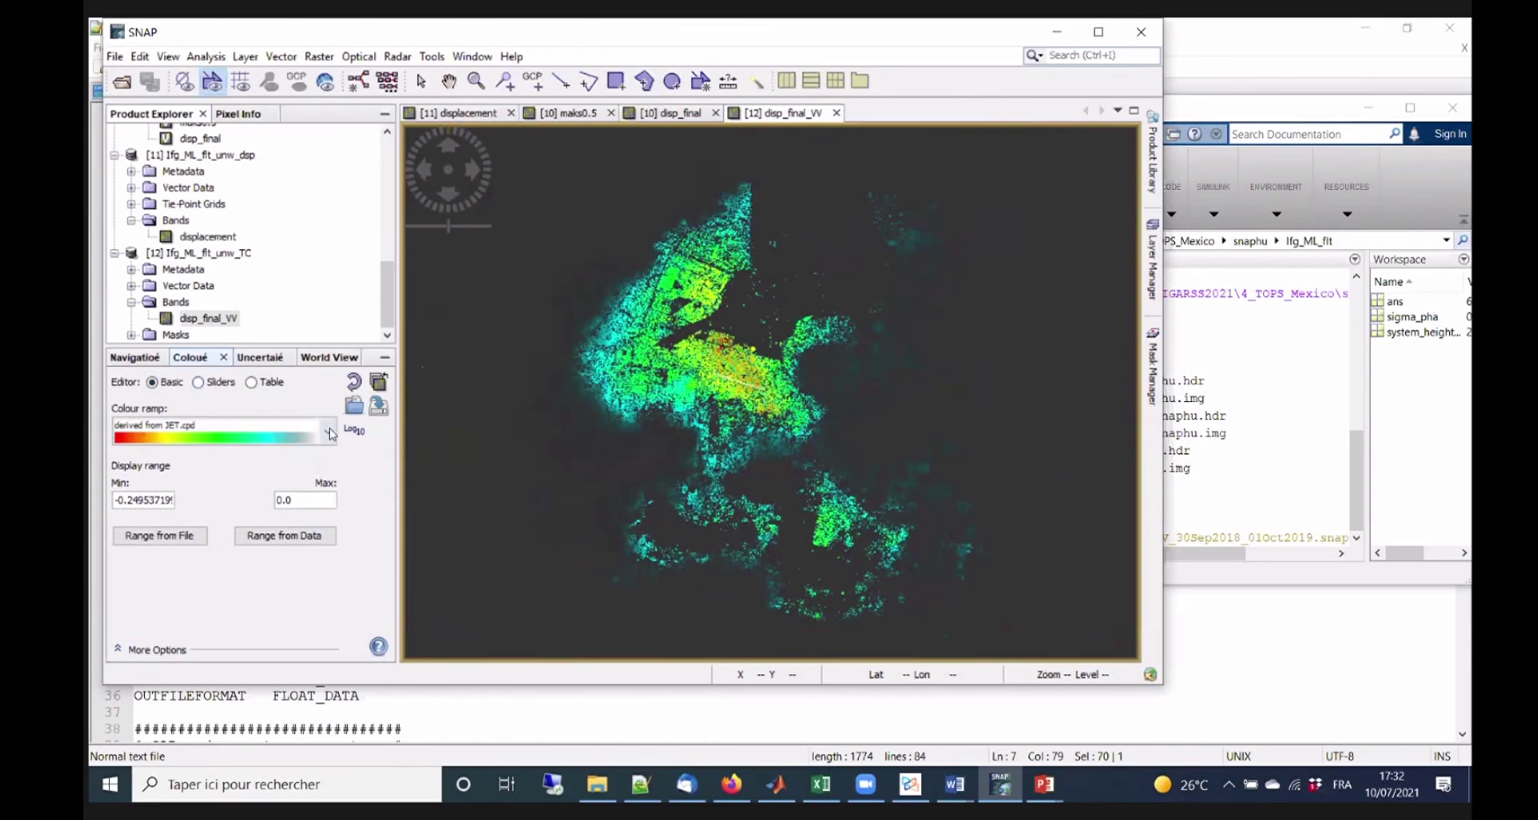
Make the second-highest colour of the disp_final_VV palette transparent as well and examine the remaining displacement area.
{"action": "left_click", "coordinate": [210, 383]}
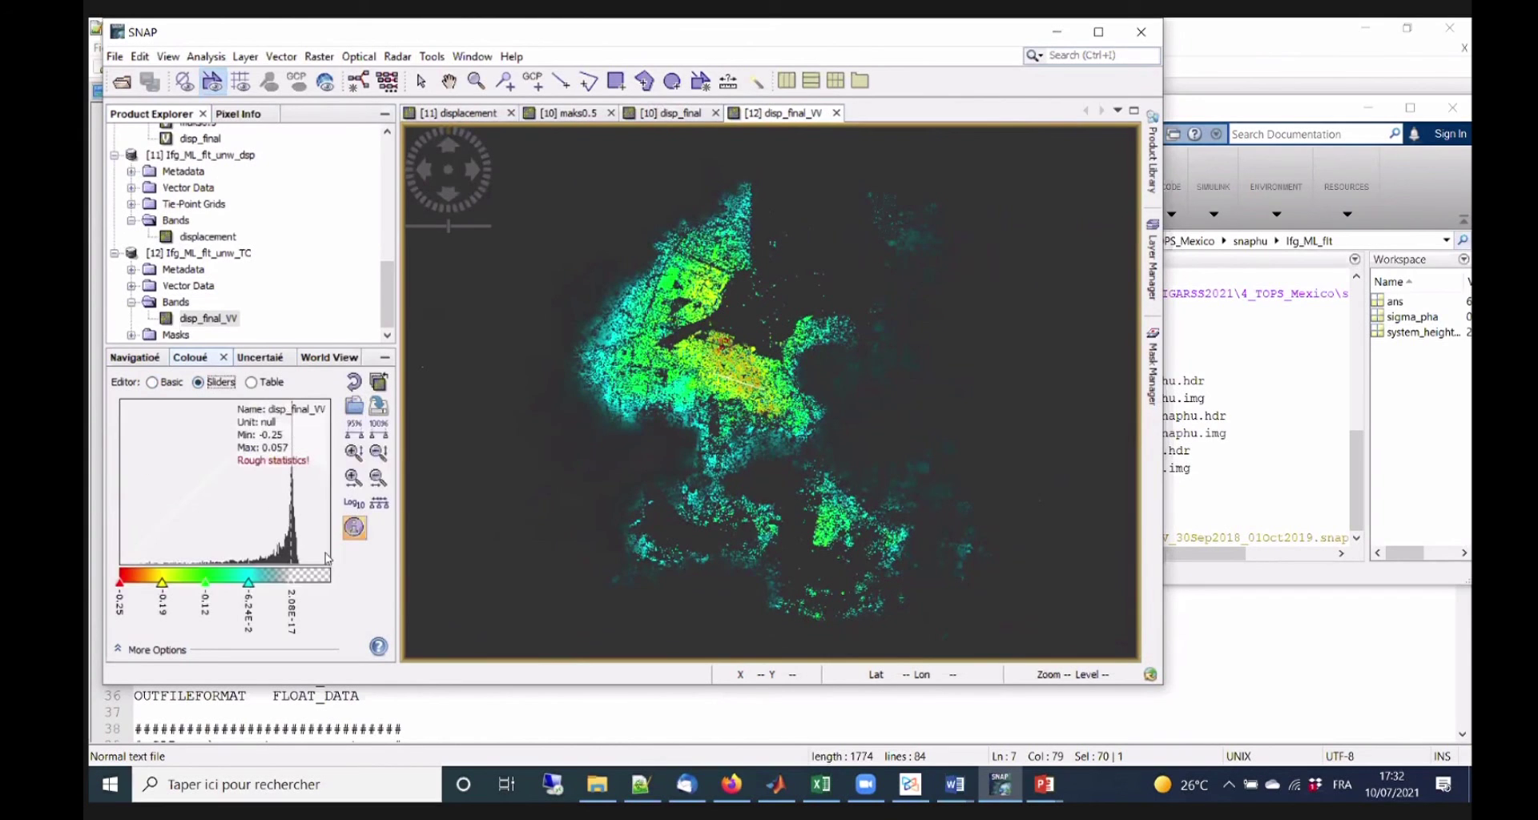
{"action": "left_click", "coordinate": [248, 584]}
{"action": "left_click", "coordinate": [286, 602]}
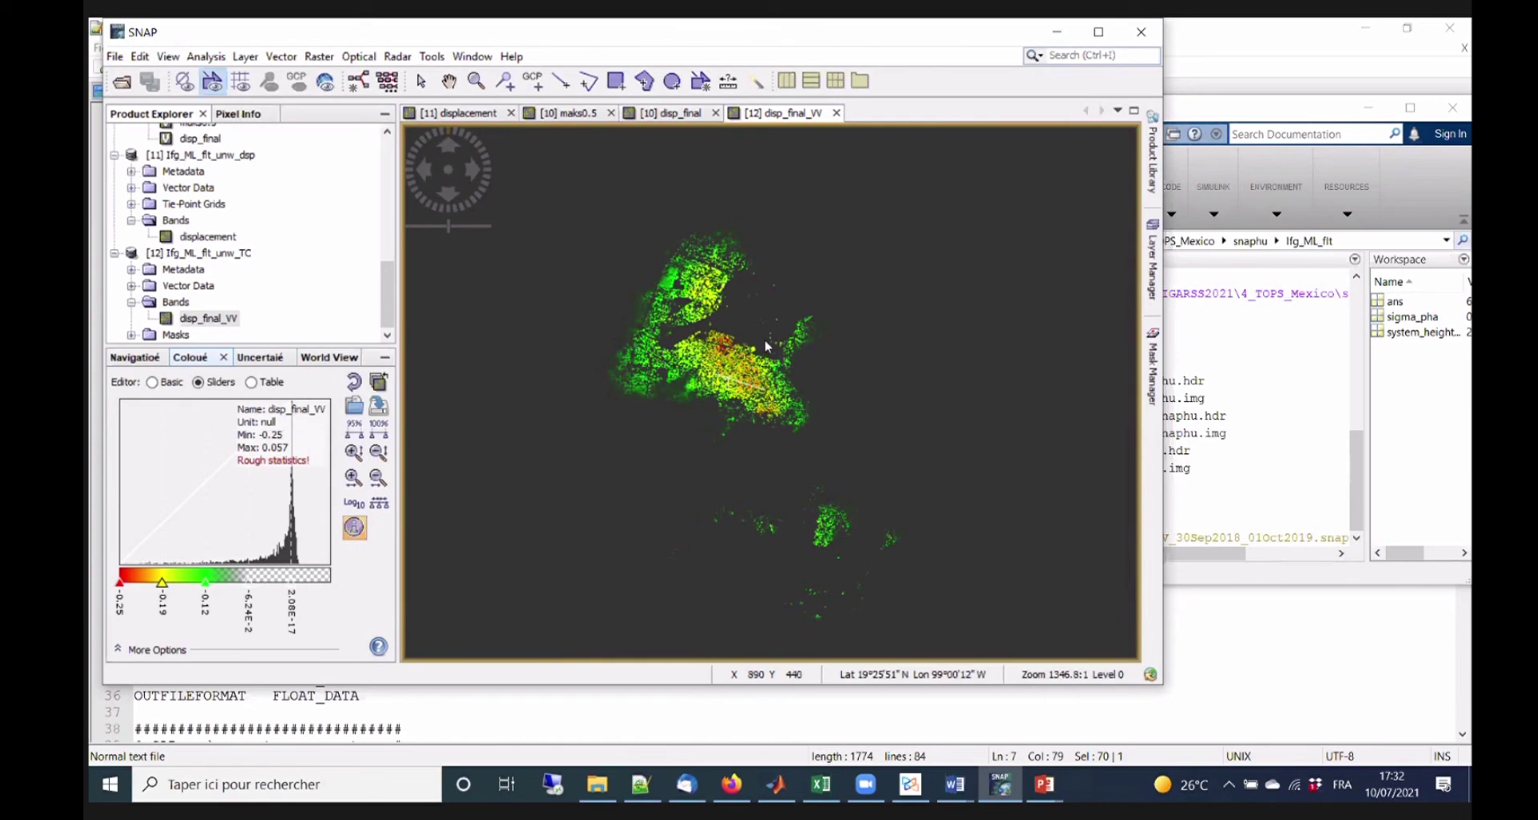
{"action": "scroll", "coordinate": [724, 303], "scroll_direction": "up", "scroll_amount": 3}
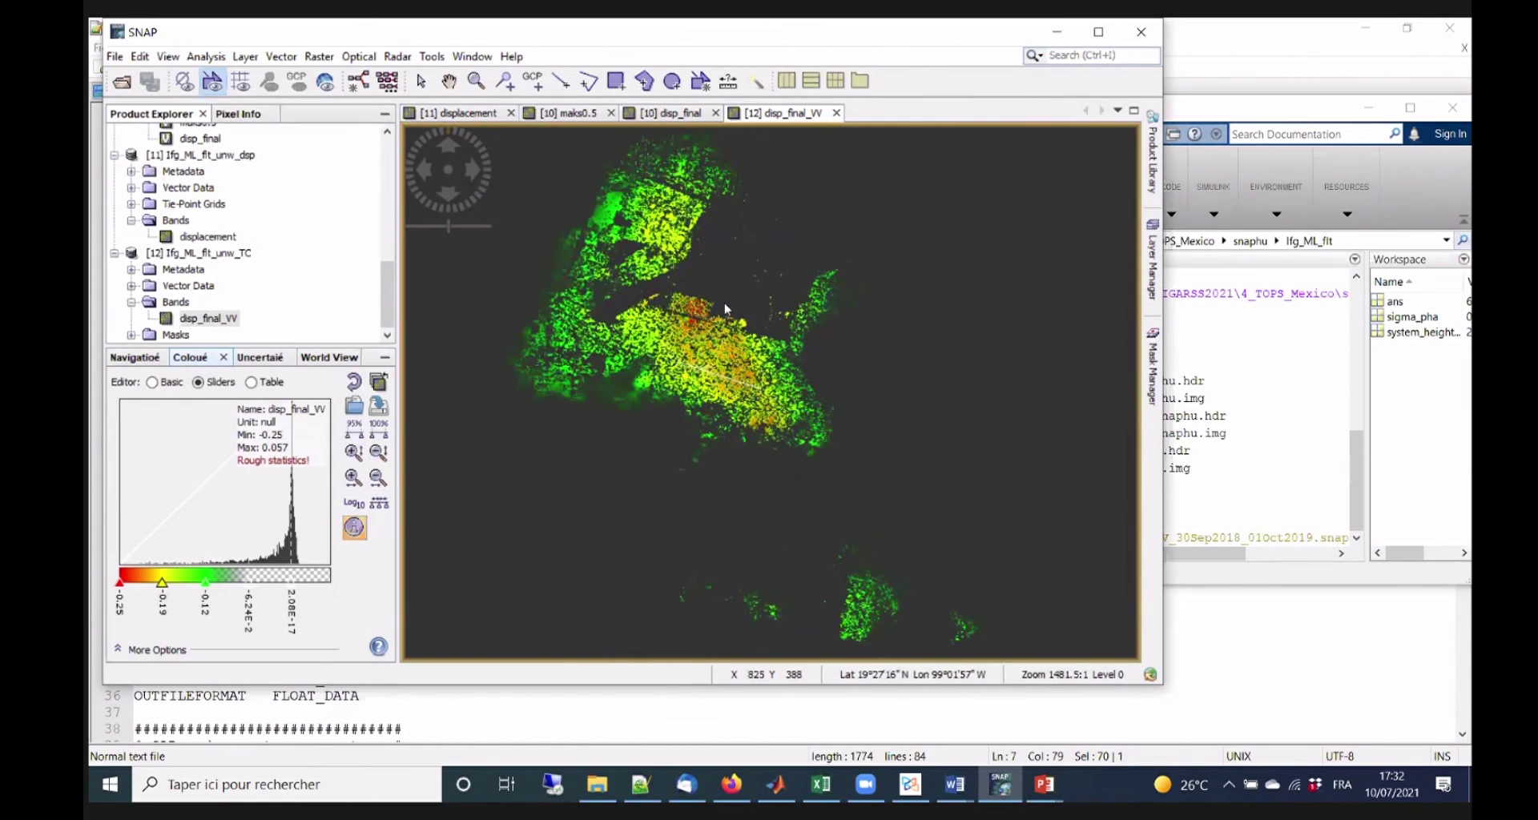
{"action": "scroll", "coordinate": [737, 281], "scroll_direction": "down", "scroll_amount": 1}
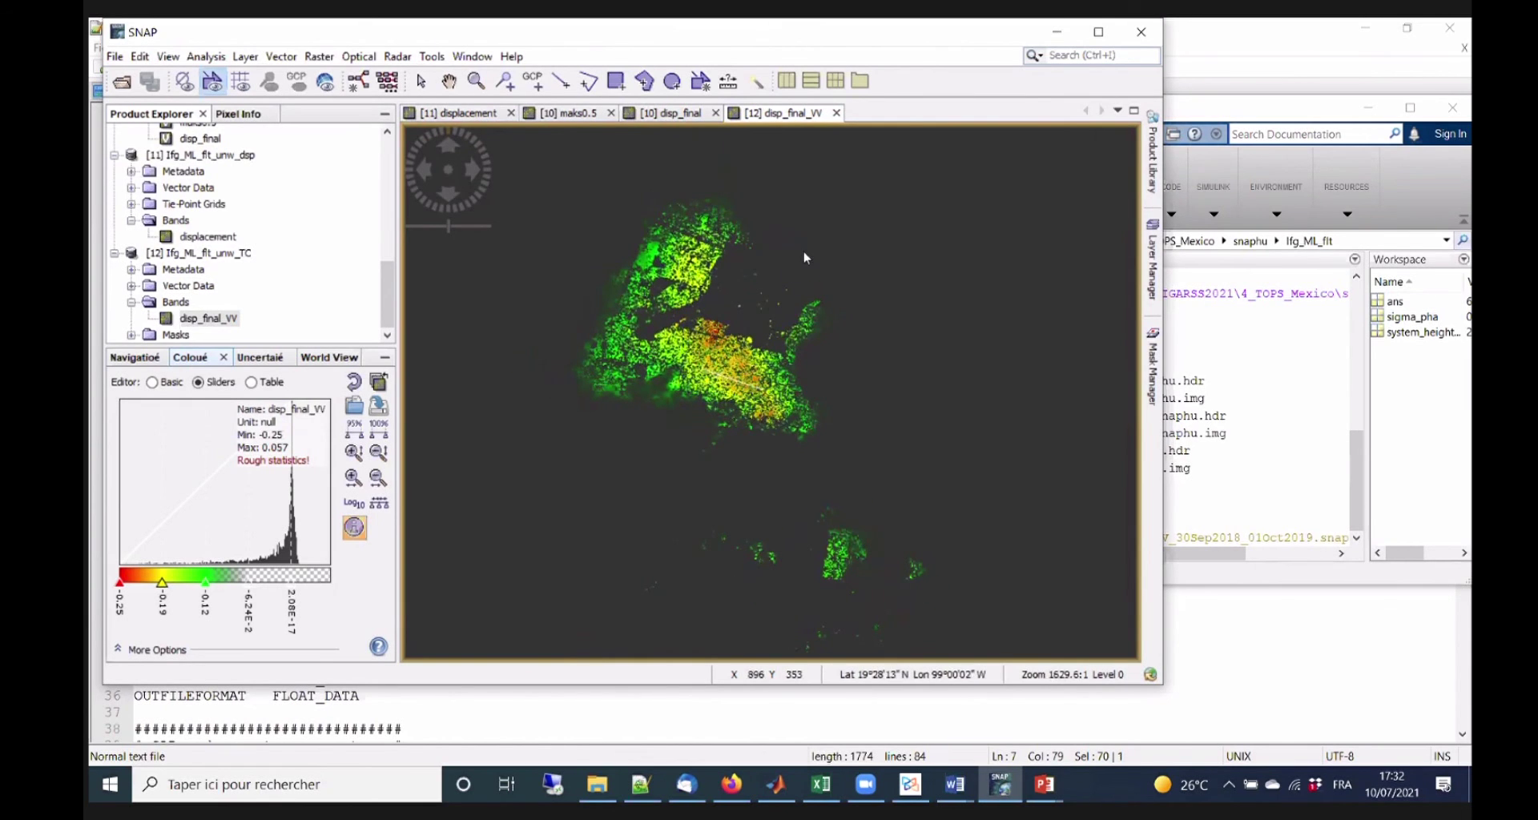
{"action": "right_click", "coordinate": [753, 245]}
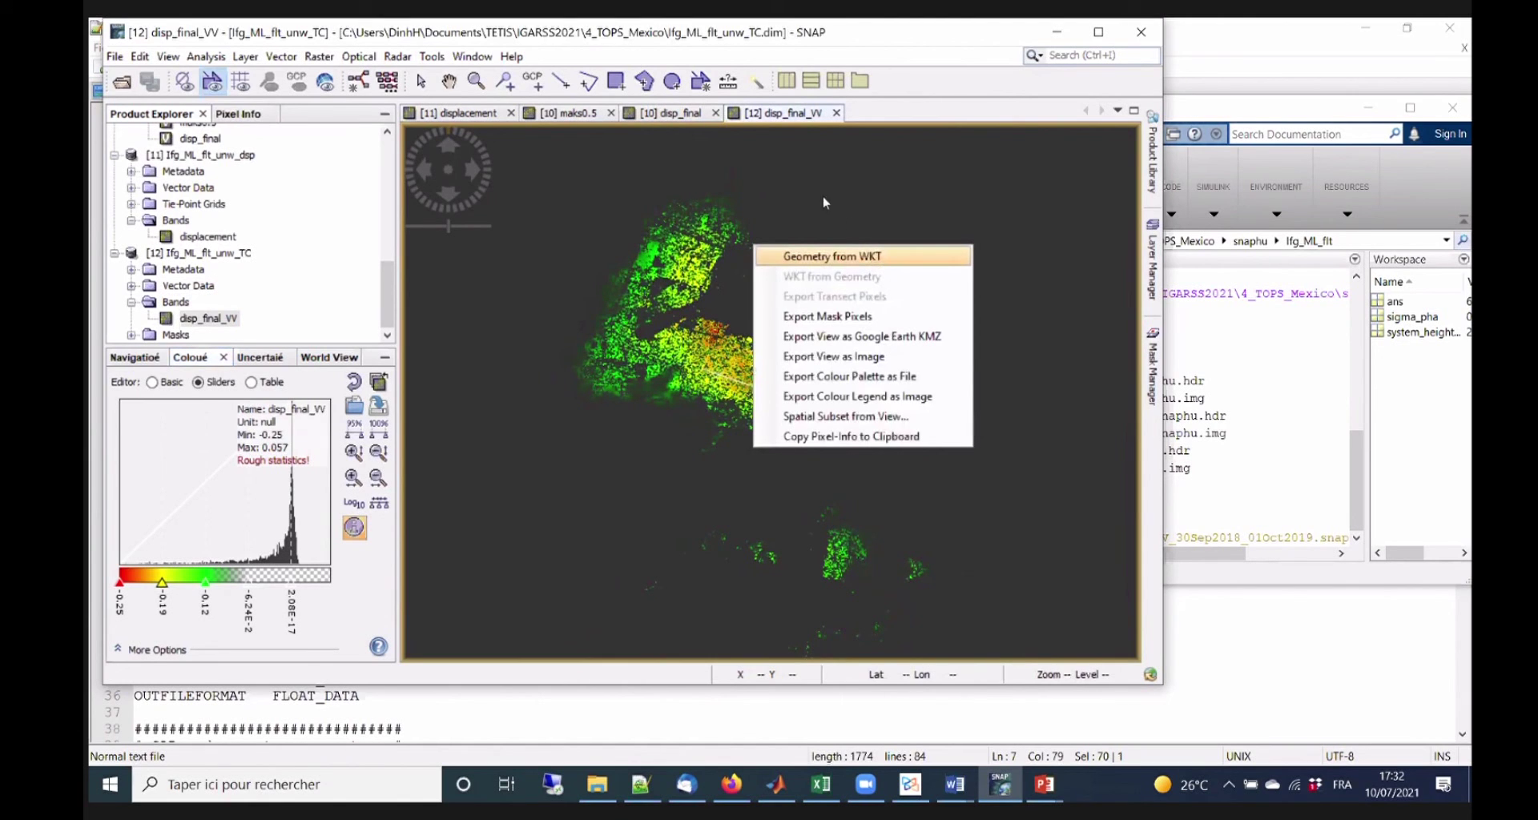
{"action": "left_click", "coordinate": [565, 57]}
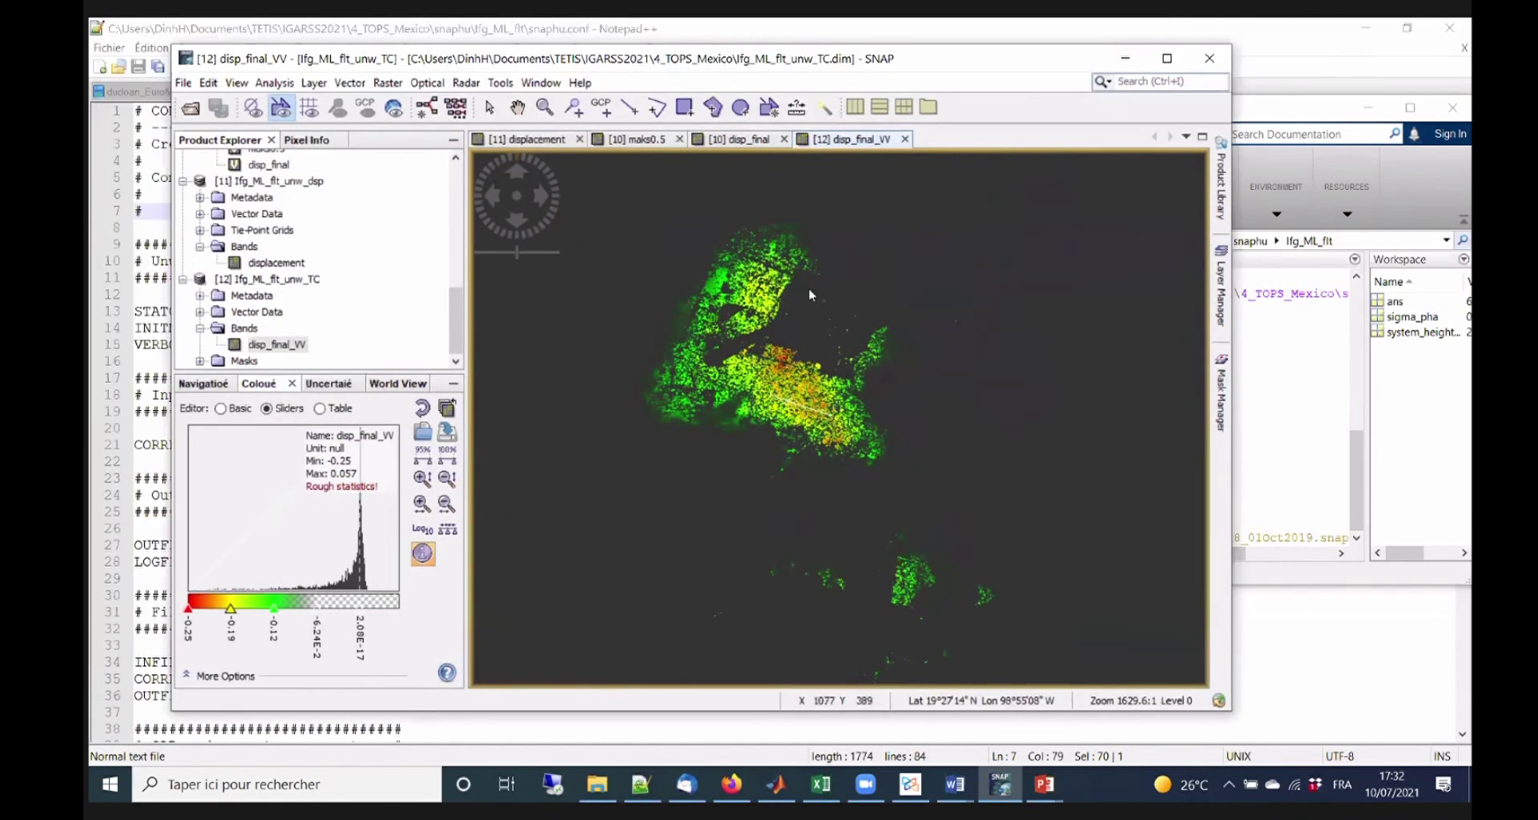
{"action": "right_click", "coordinate": [864, 281]}
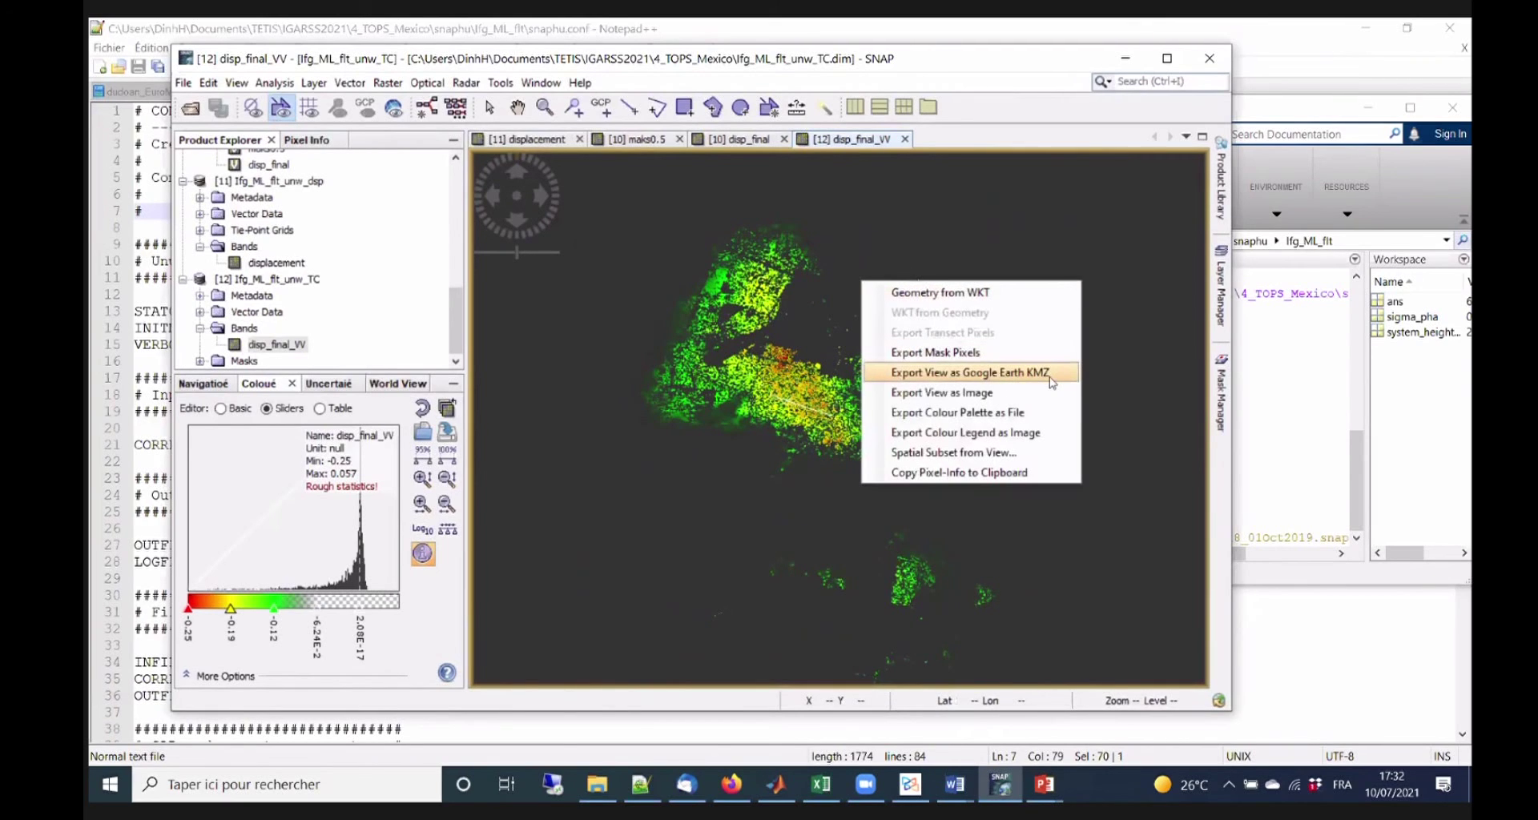
{"action": "left_click", "coordinate": [918, 197]}
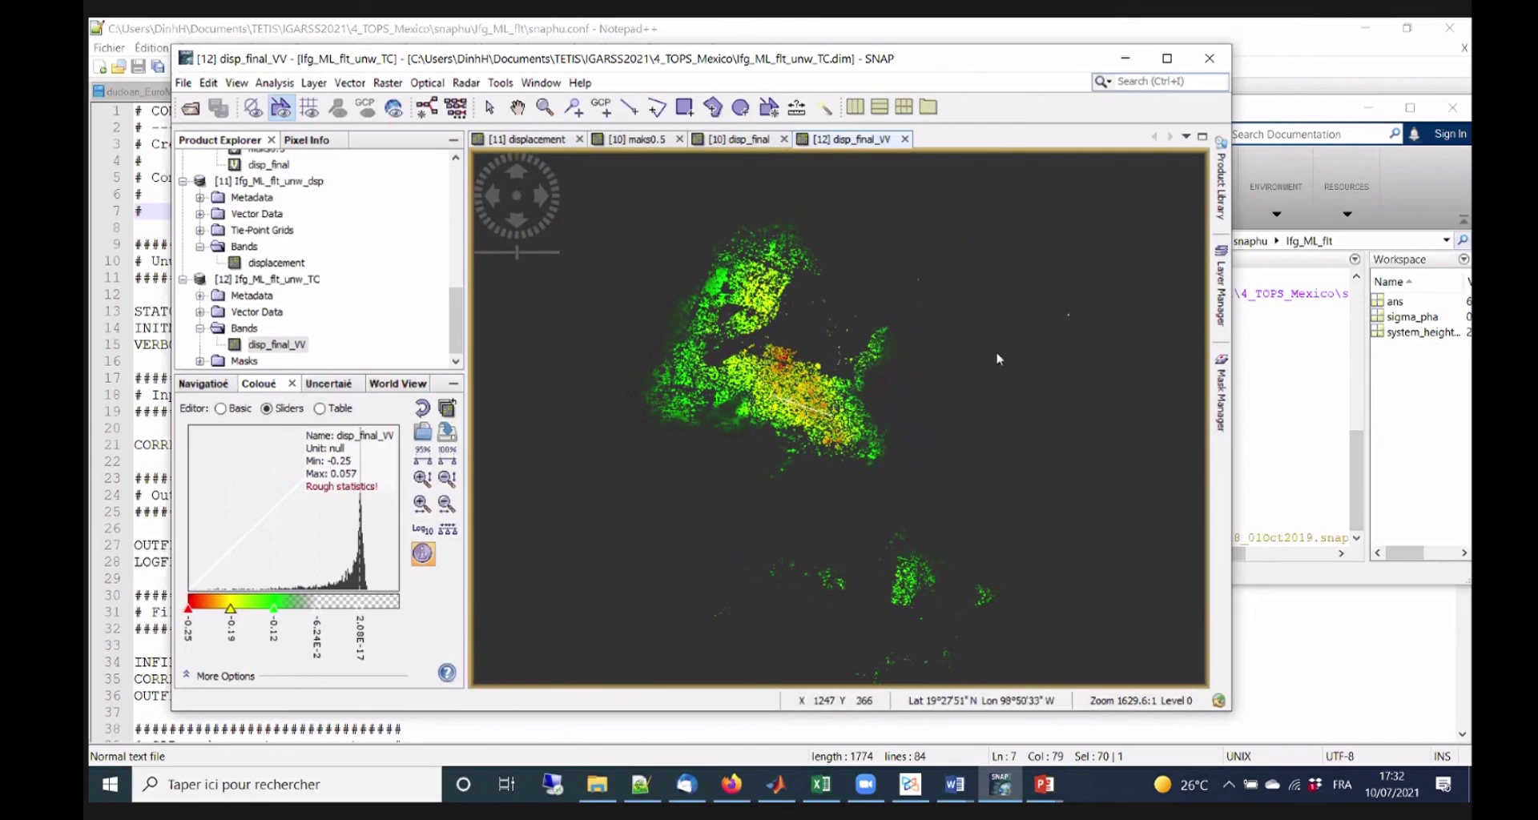
Export the disp_final_VV view as a Google Earth KMZ named disp_final_VV_2021 in the Documents folder.
{"action": "right_click", "coordinate": [921, 234]}
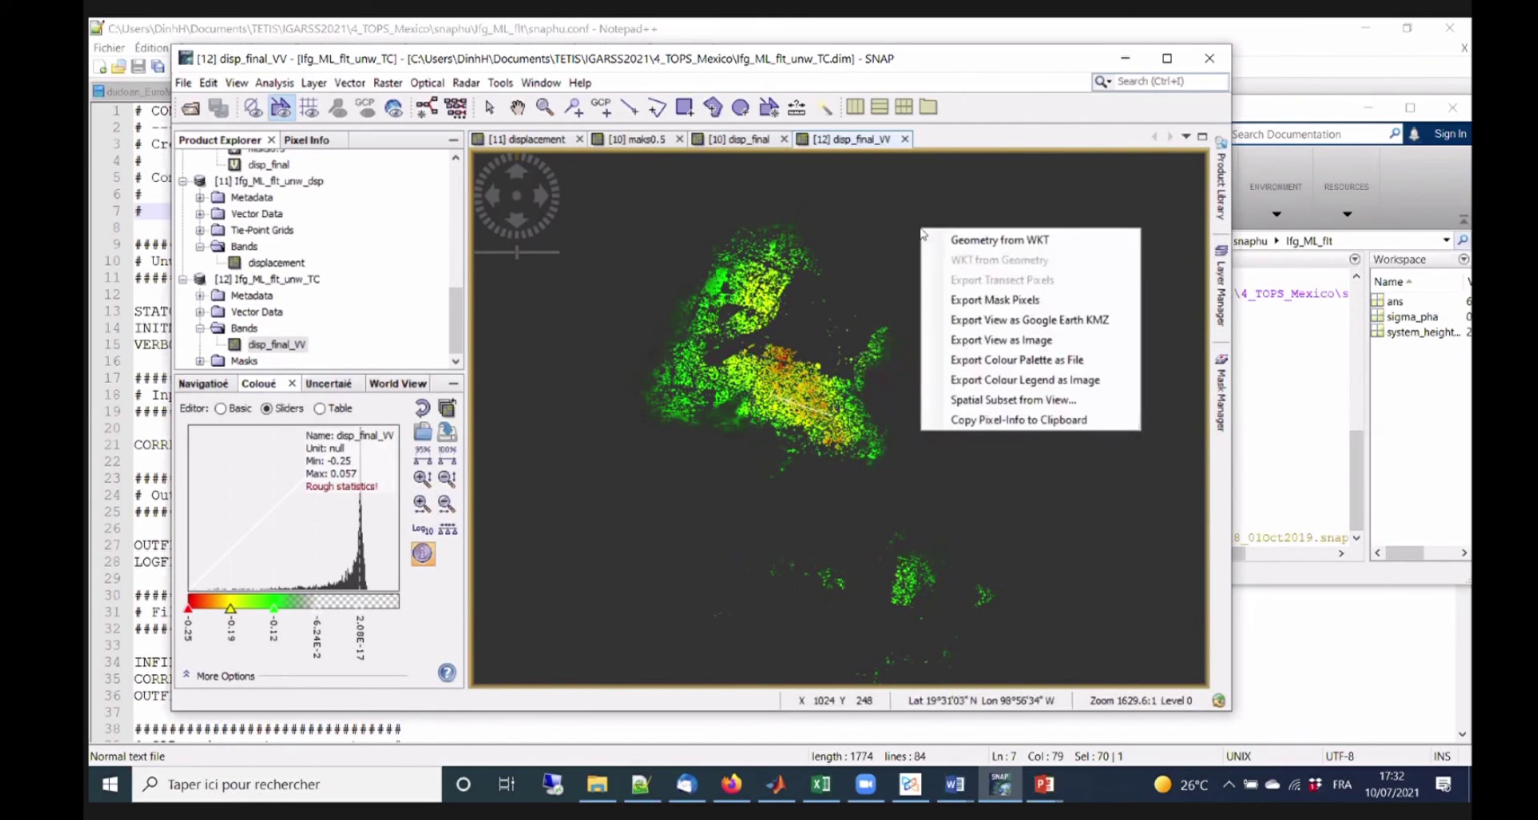
{"action": "left_click", "coordinate": [1075, 326]}
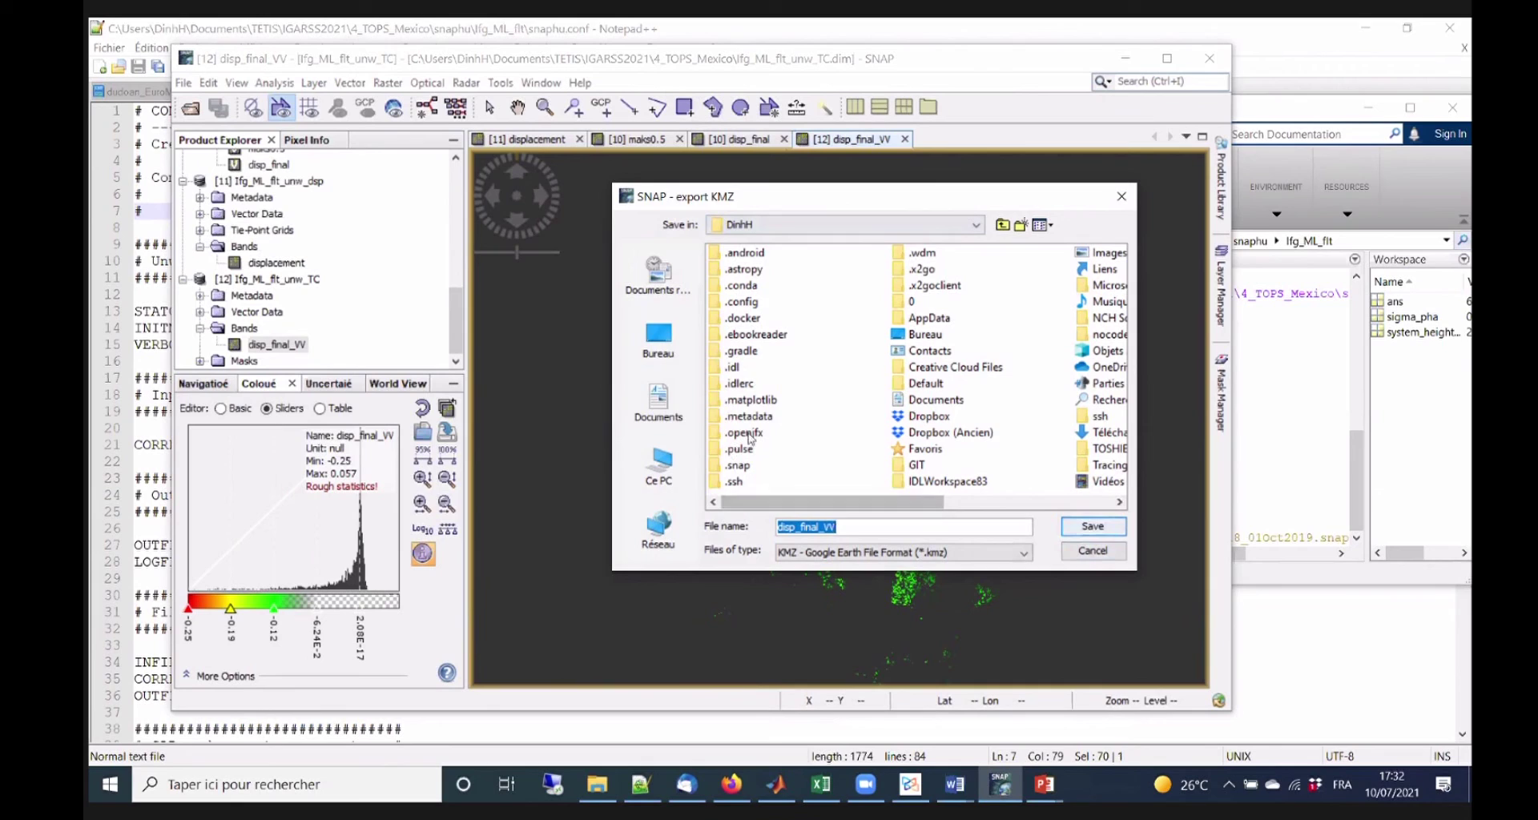
{"action": "left_click", "coordinate": [658, 401]}
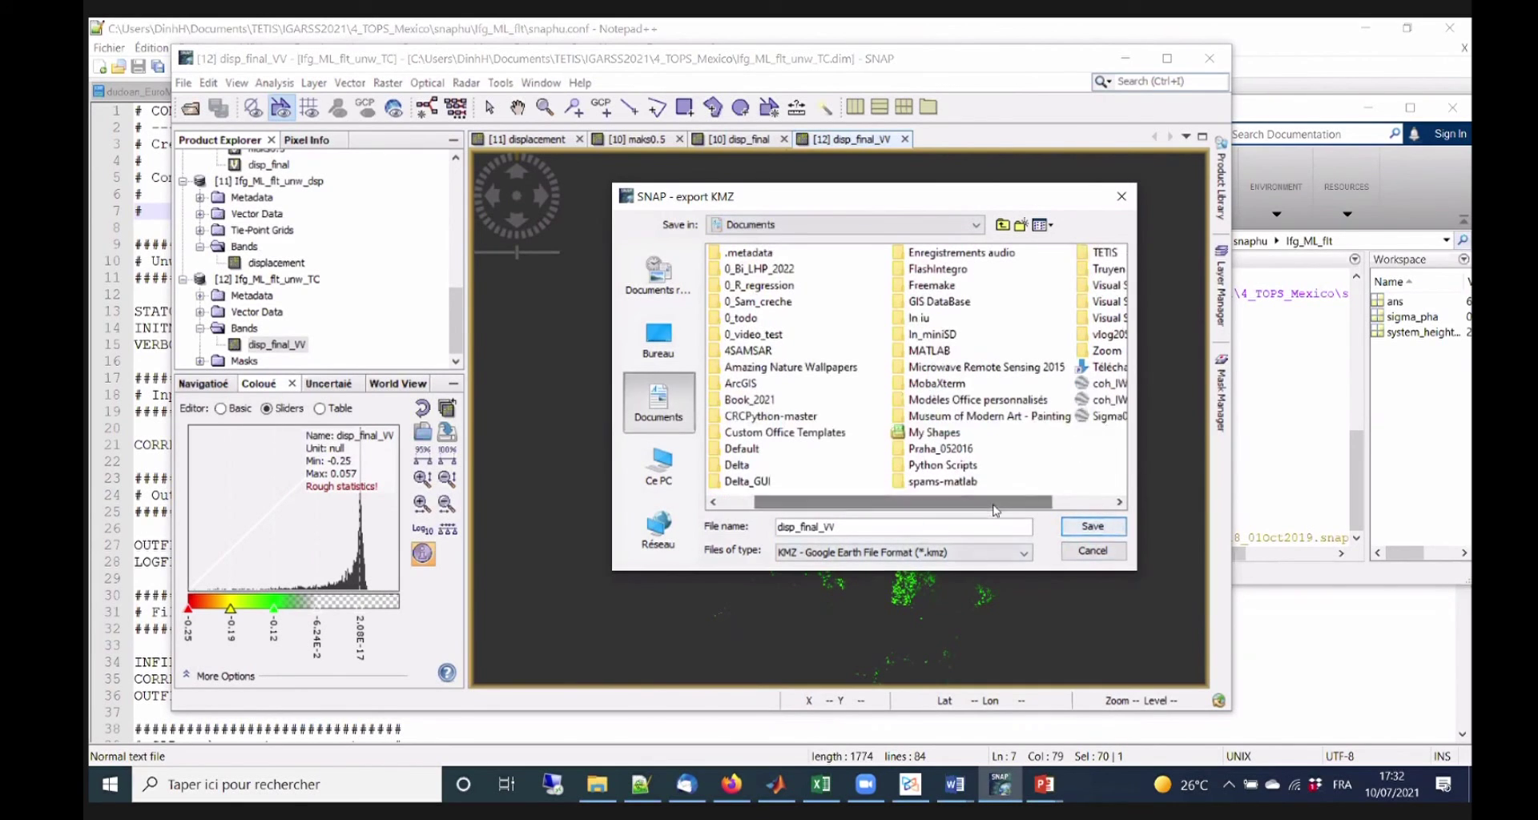
{"action": "left_click_drag", "start_coordinate": [943, 505], "coordinate": [1026, 504]}
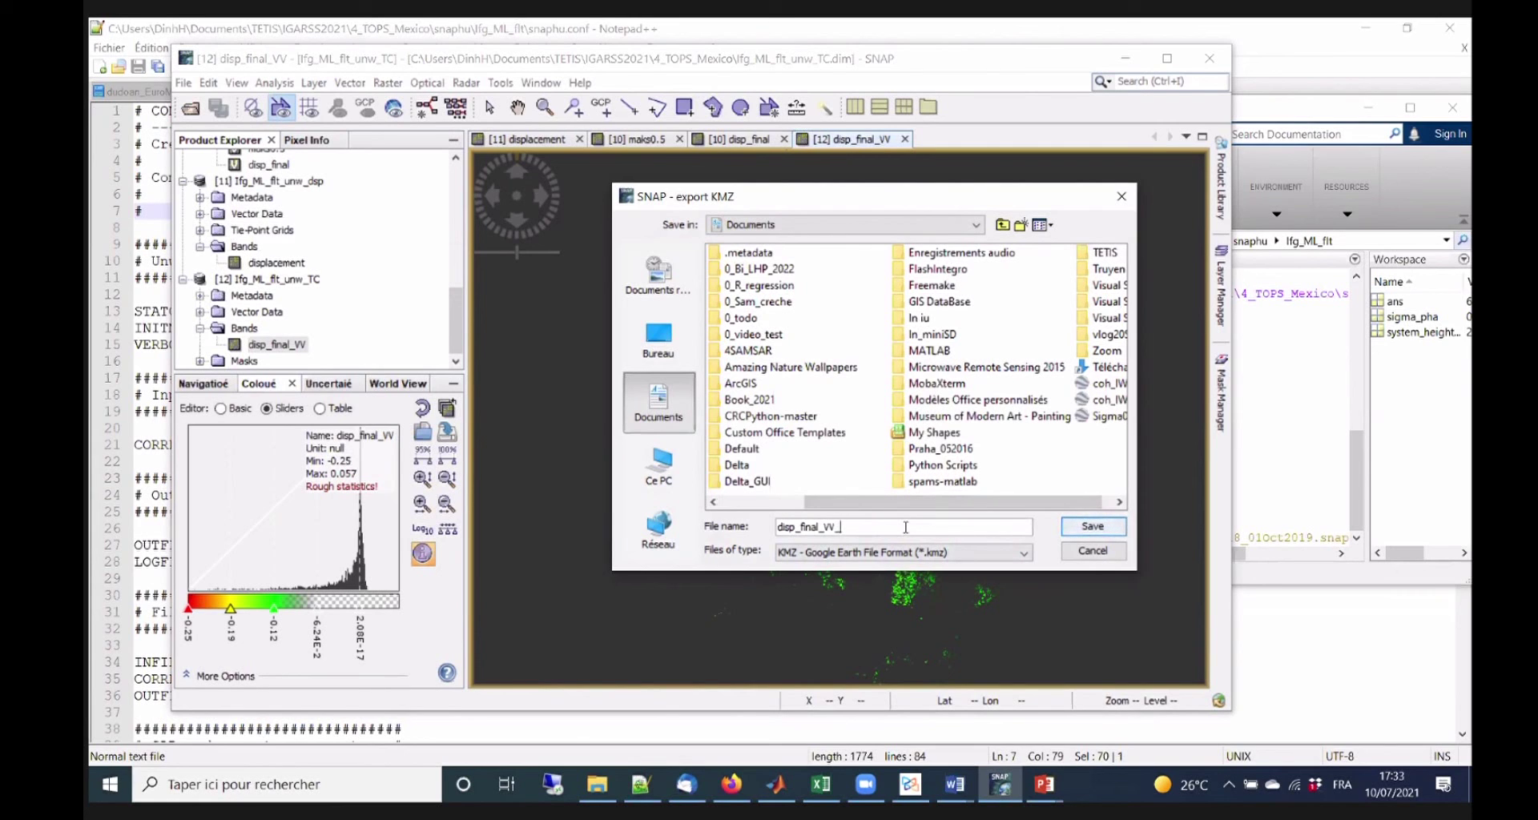
{"action": "type", "text": "2021"}
{"action": "key", "text": "Return"}
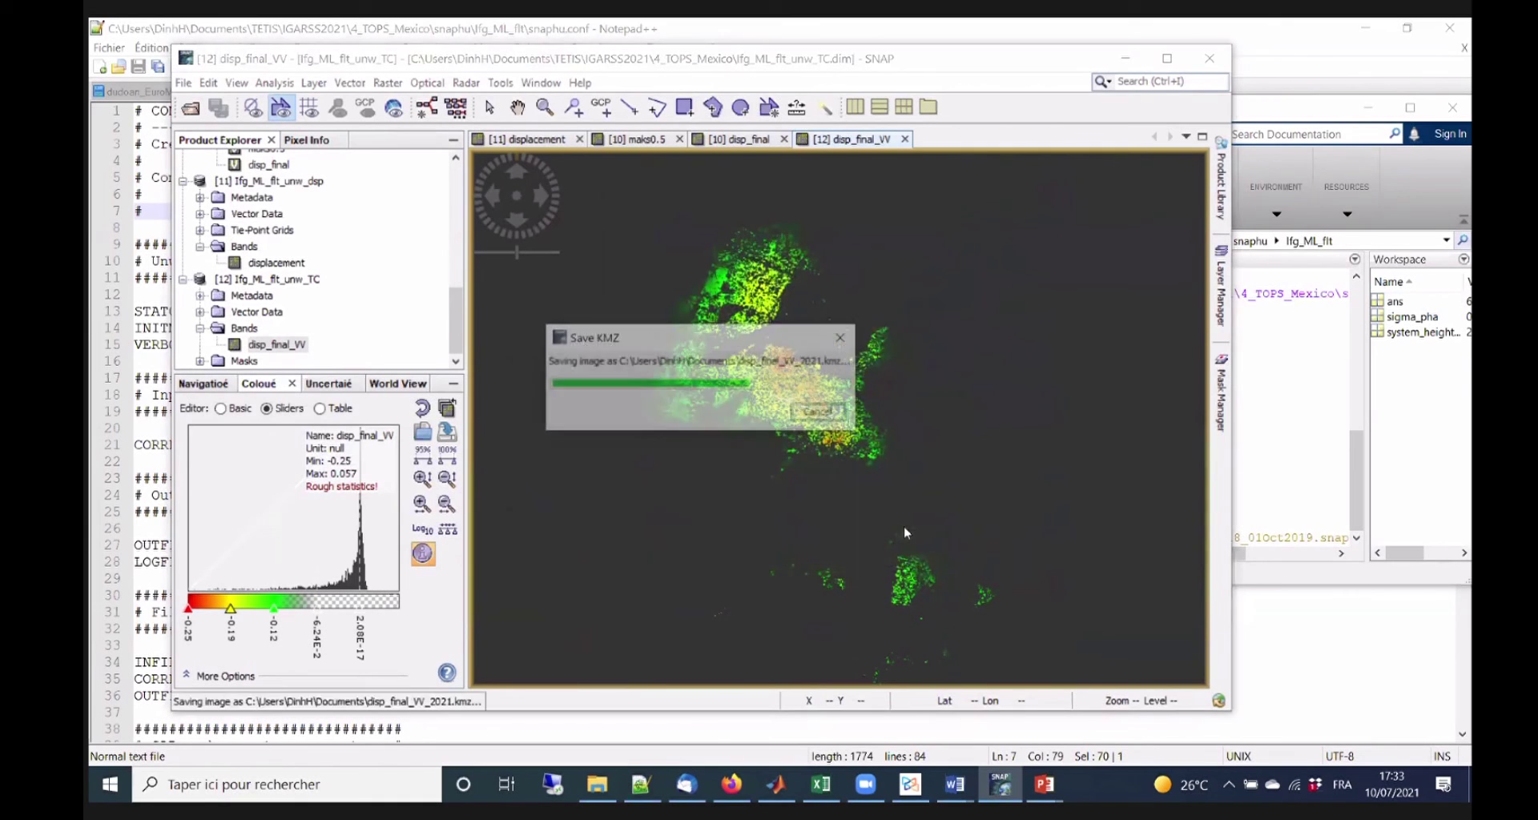
Open the Documents folder in a new File Explorer window and look for the exported disp_final_VV_2021 KMZ.
{"action": "left_click", "coordinate": [596, 784]}
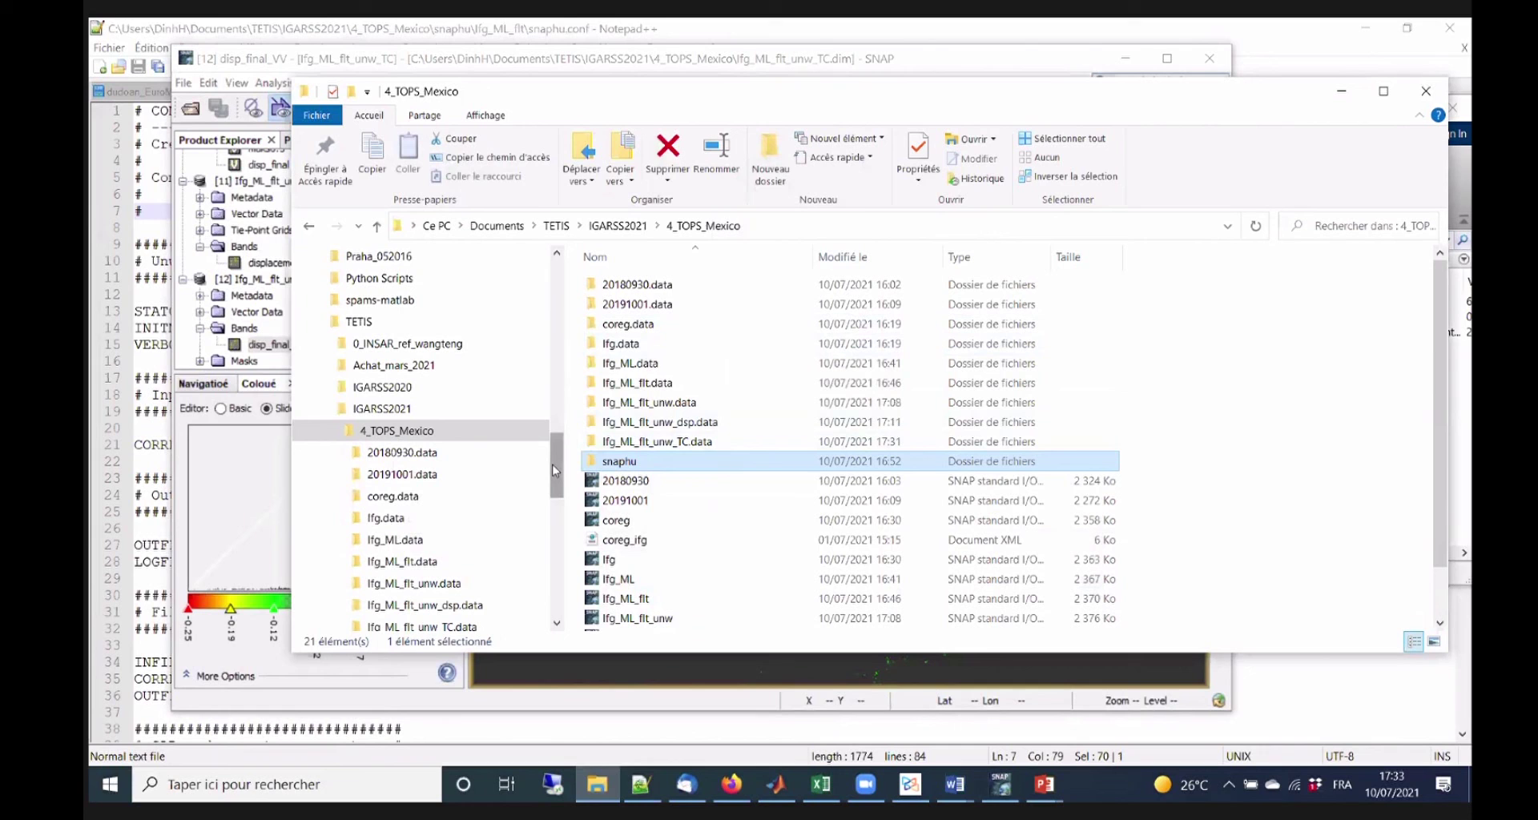
{"action": "key", "text": "super+e"}
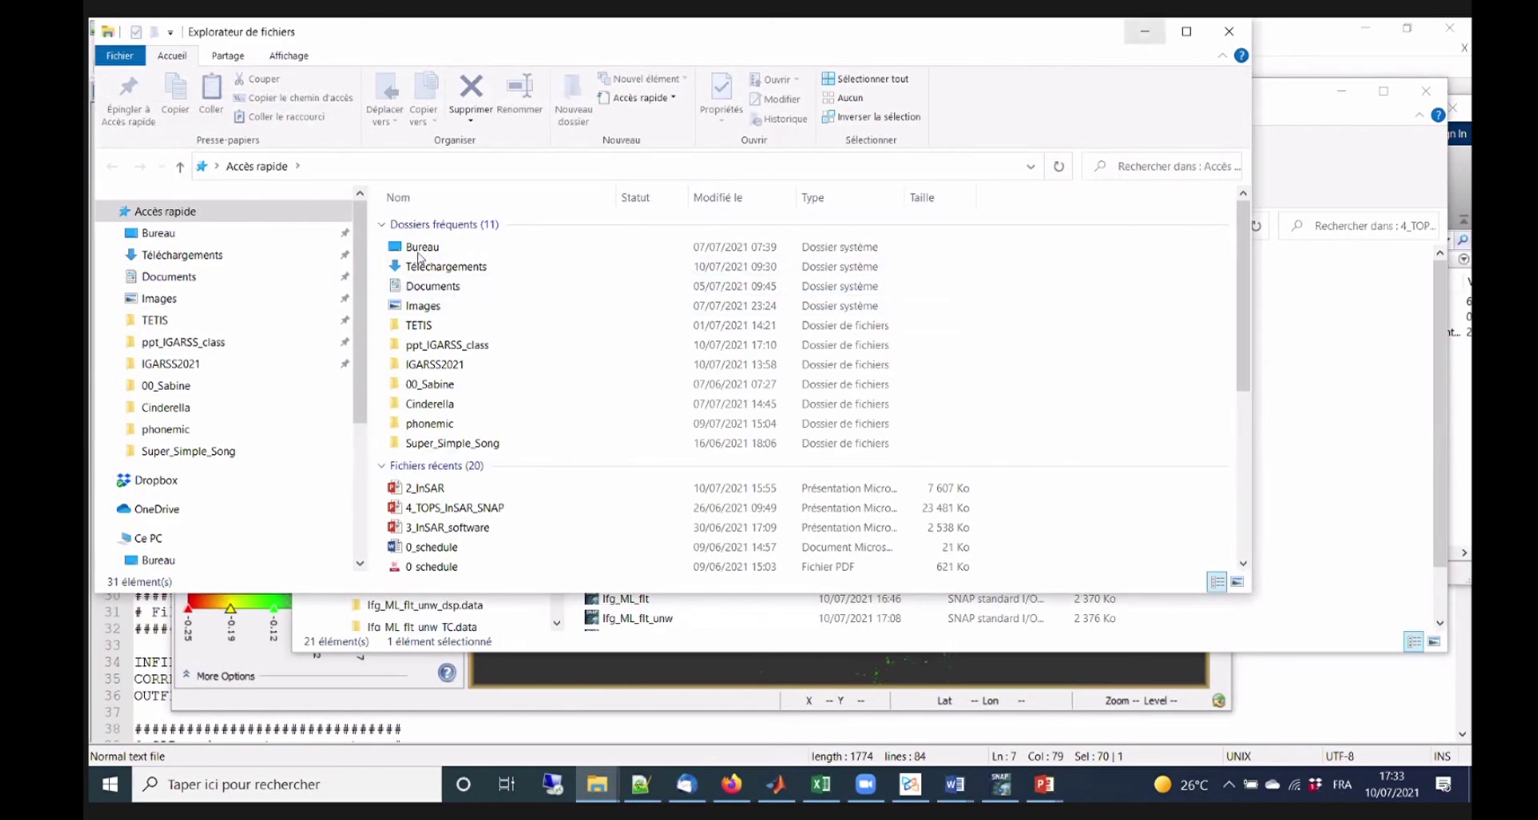
{"action": "double_click", "coordinate": [463, 286]}
{"action": "scroll", "coordinate": [655, 462], "scroll_direction": "down", "scroll_amount": 20}
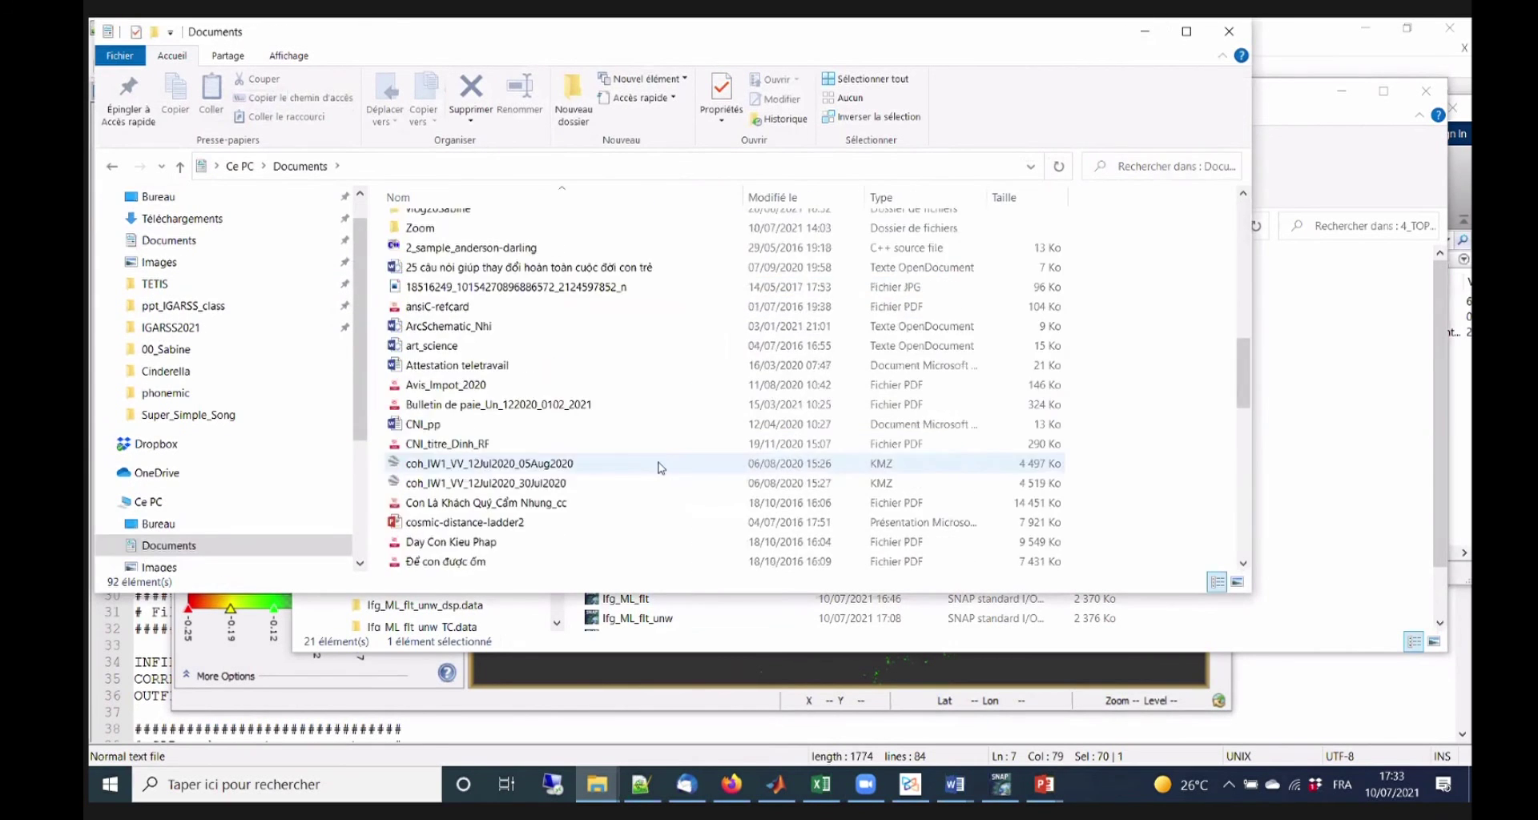
{"action": "scroll", "coordinate": [658, 472], "scroll_direction": "up", "scroll_amount": 3}
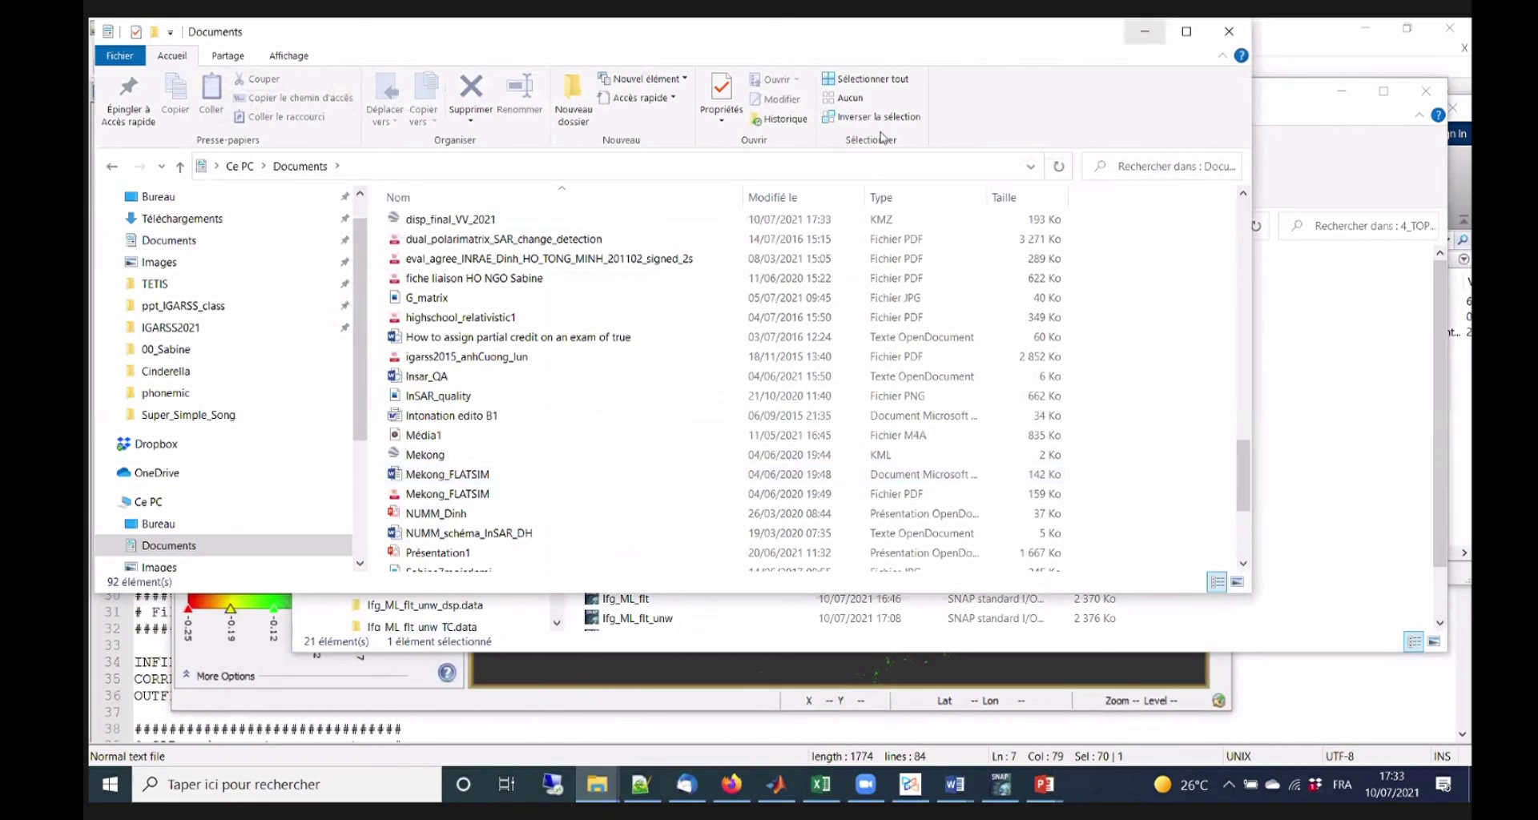
Minimise the File Explorer and MATLAB windows to return to SNAP and select the disp_final band of Ifg_ML_flt_unw.
{"action": "left_click", "coordinate": [1145, 31]}
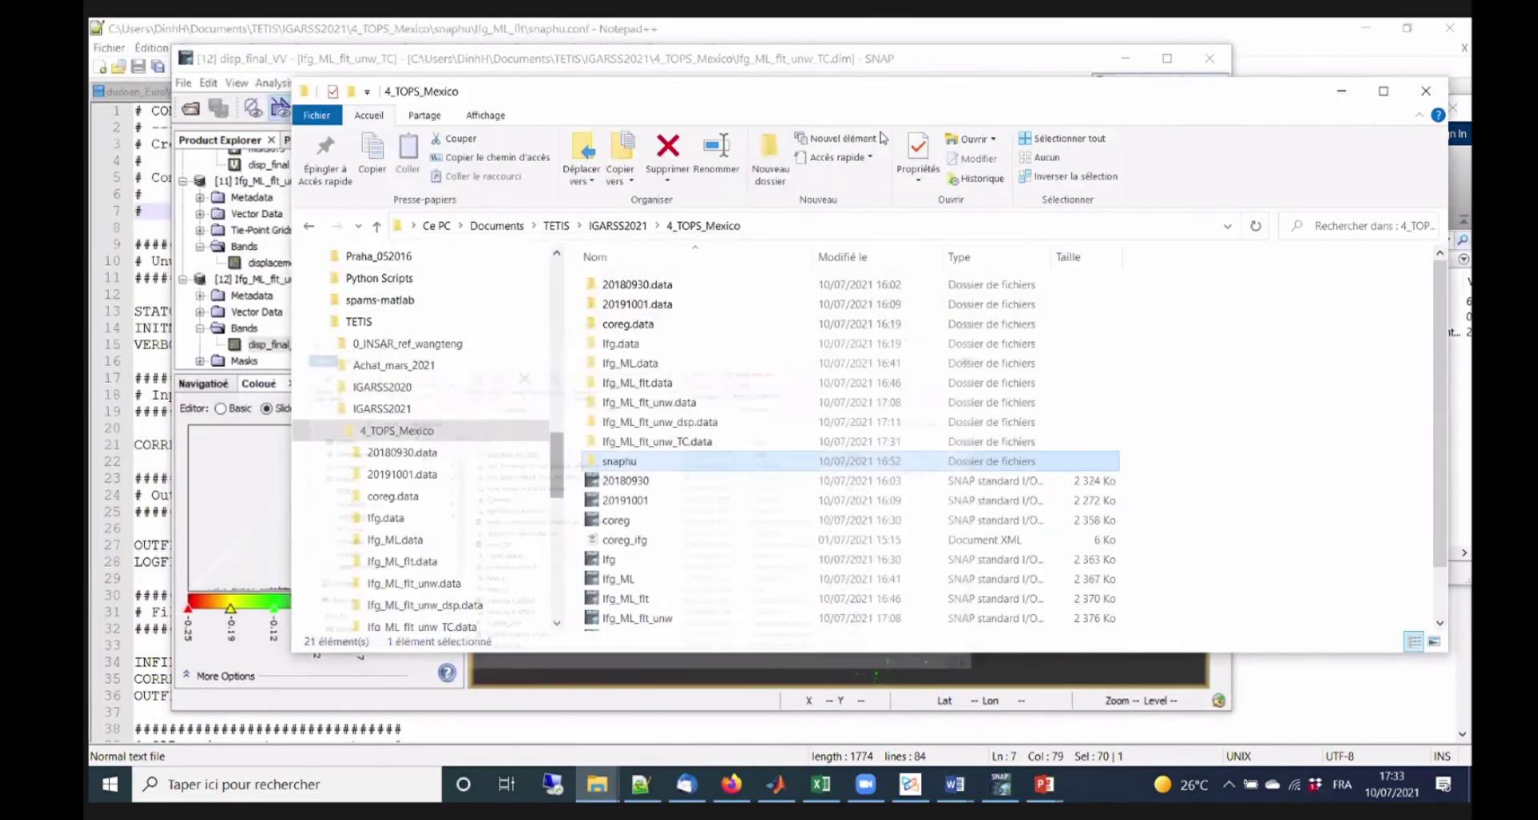
{"action": "left_click", "coordinate": [1339, 96]}
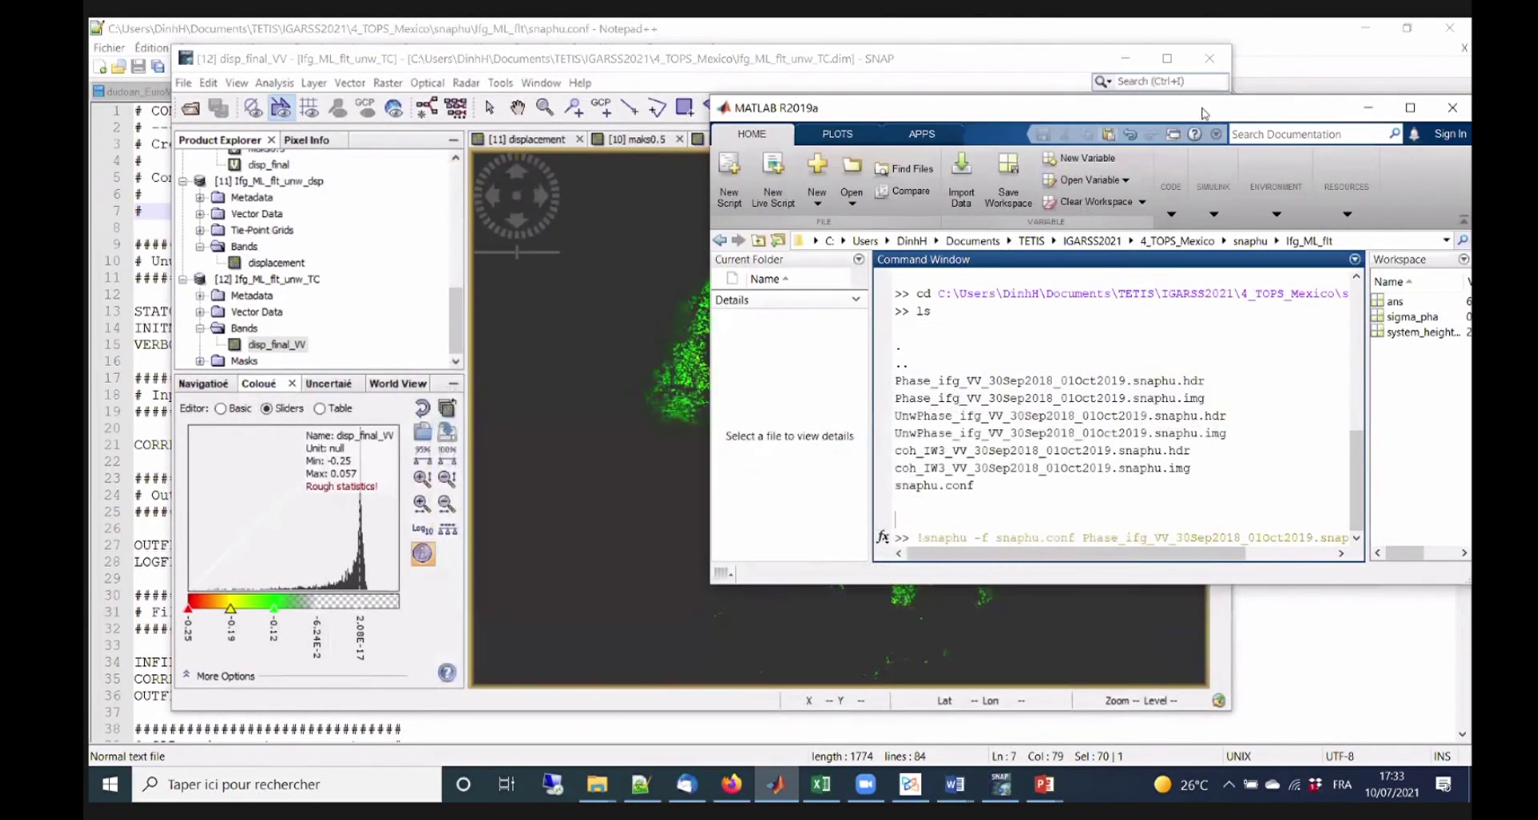
{"action": "left_click", "coordinate": [1368, 107]}
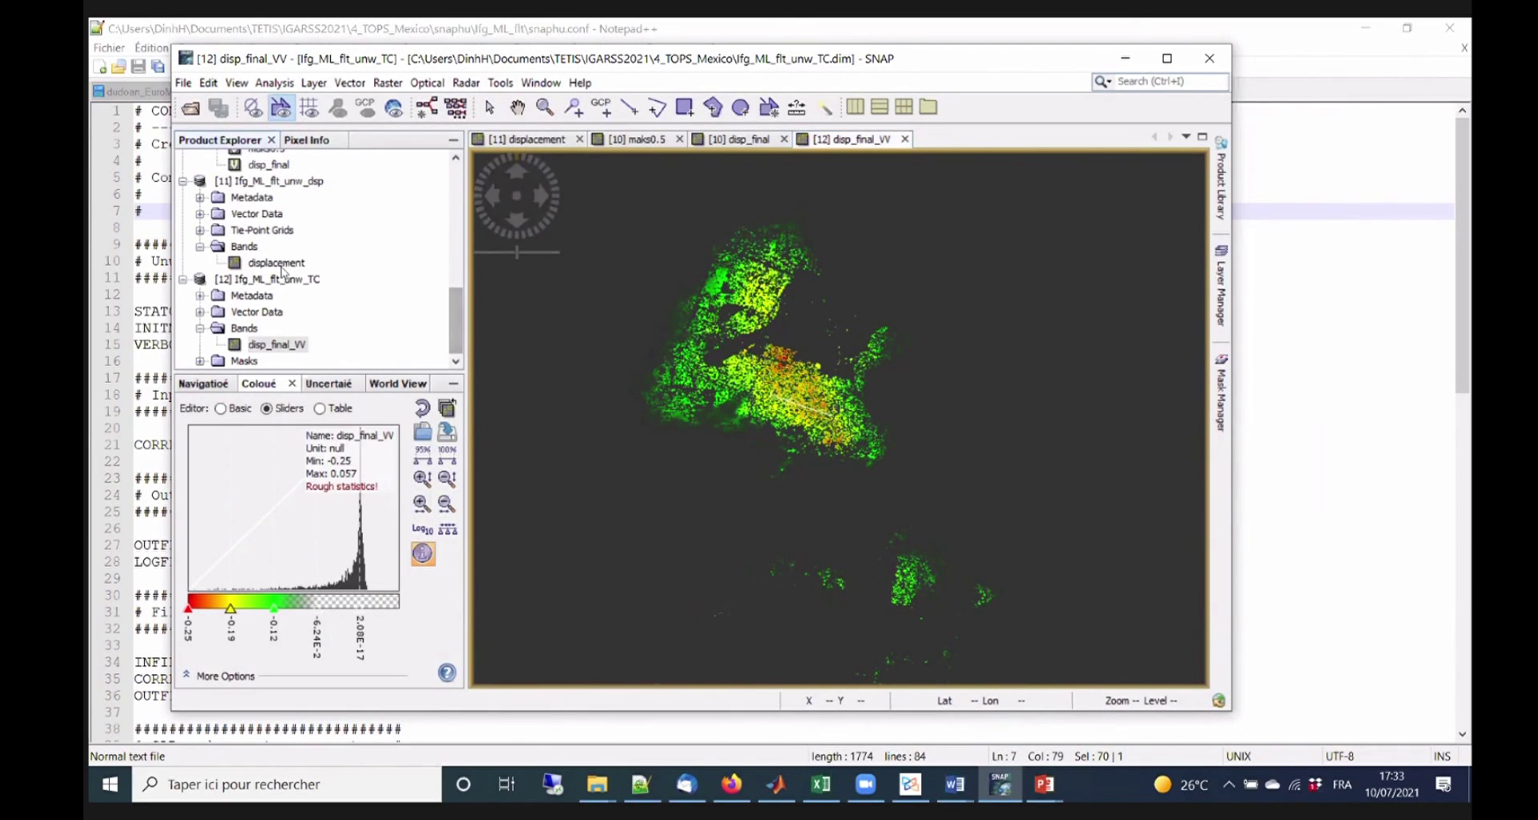
{"action": "left_click", "coordinate": [273, 165]}
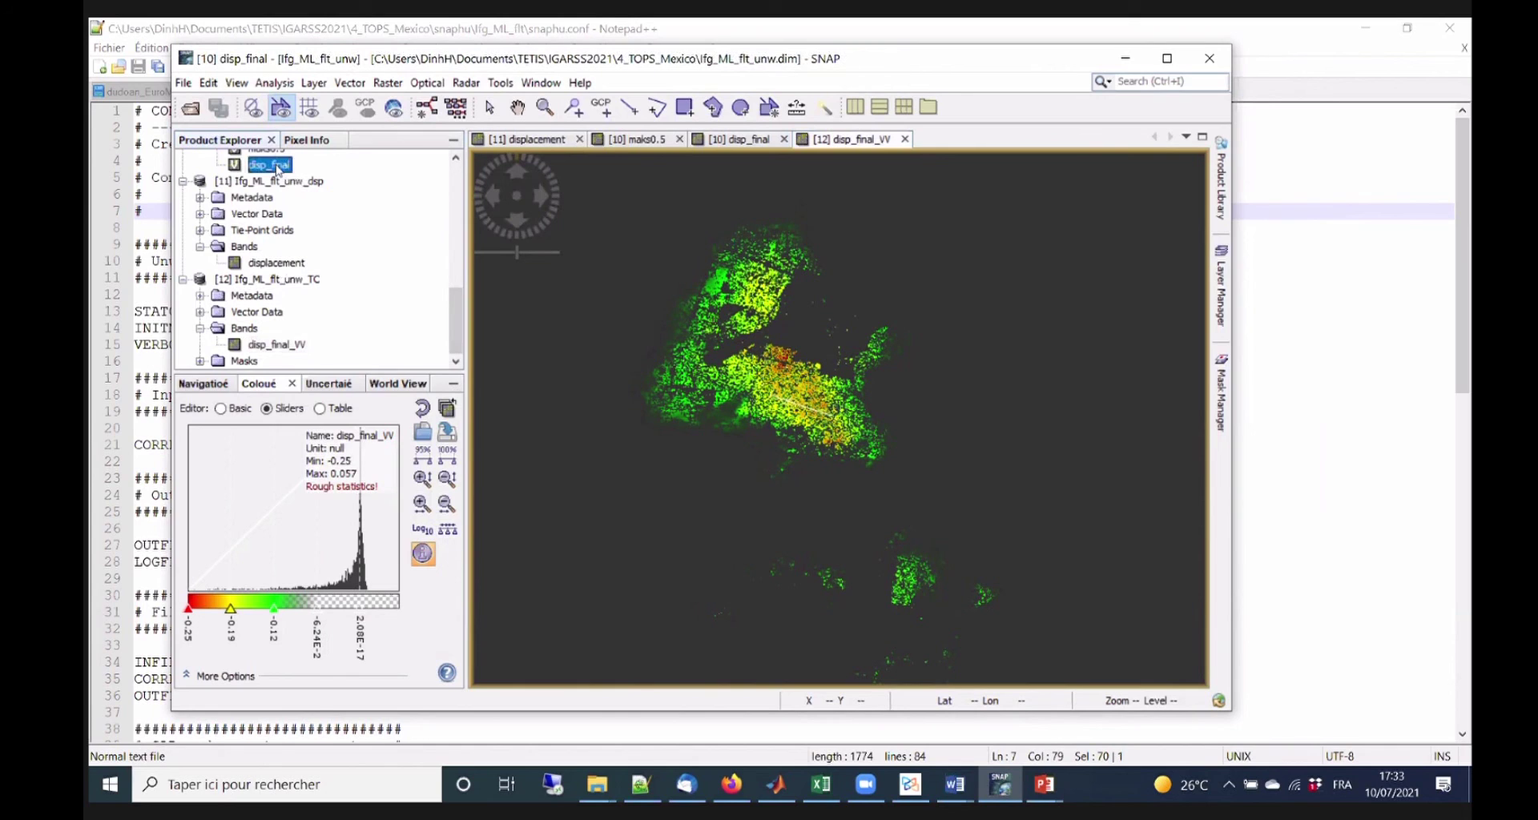
{"action": "left_click", "coordinate": [458, 333]}
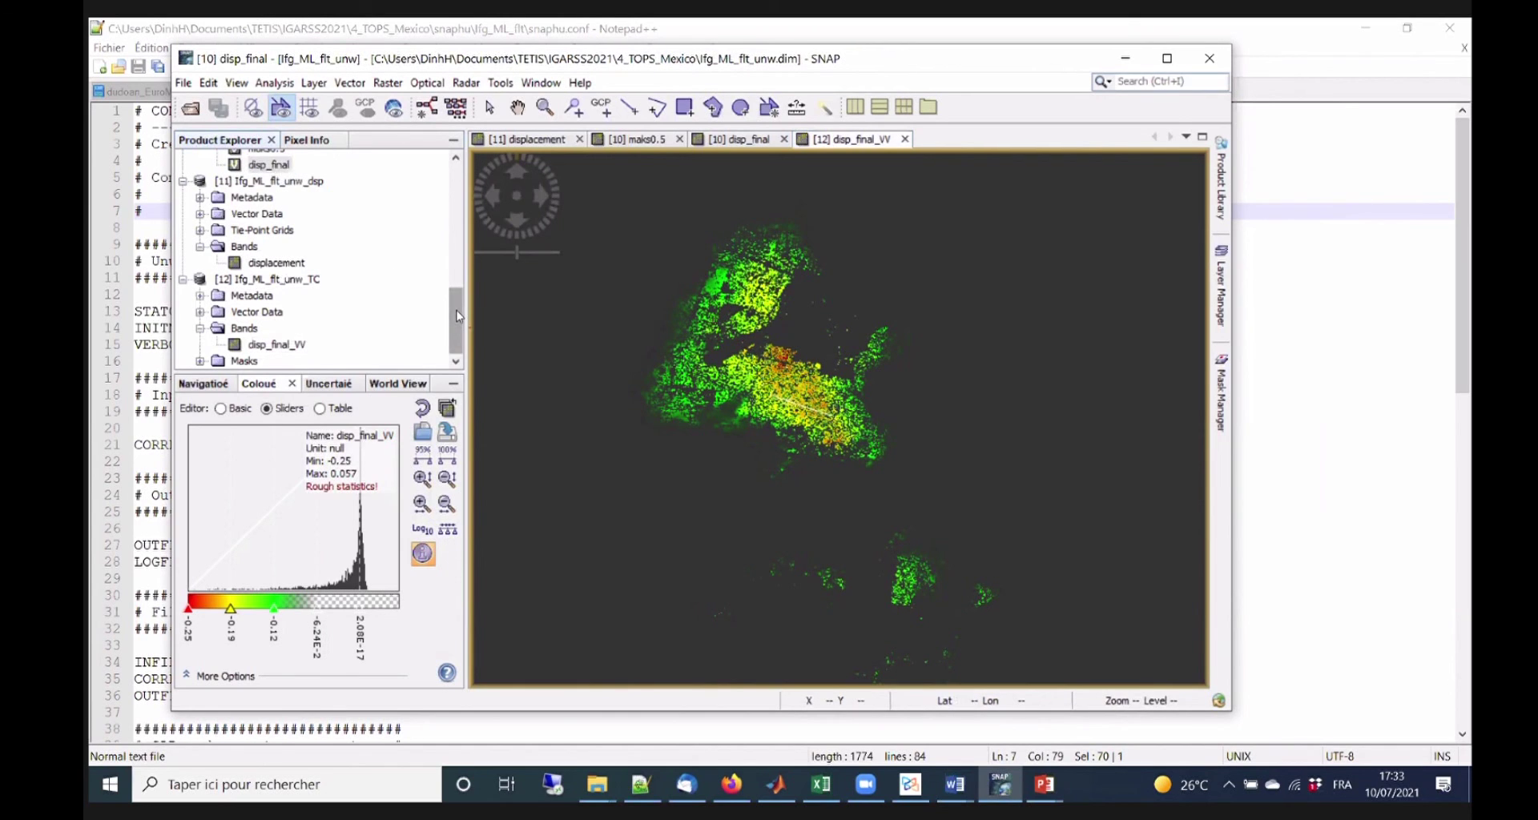
{"action": "left_click_drag", "start_coordinate": [459, 317], "coordinate": [458, 311]}
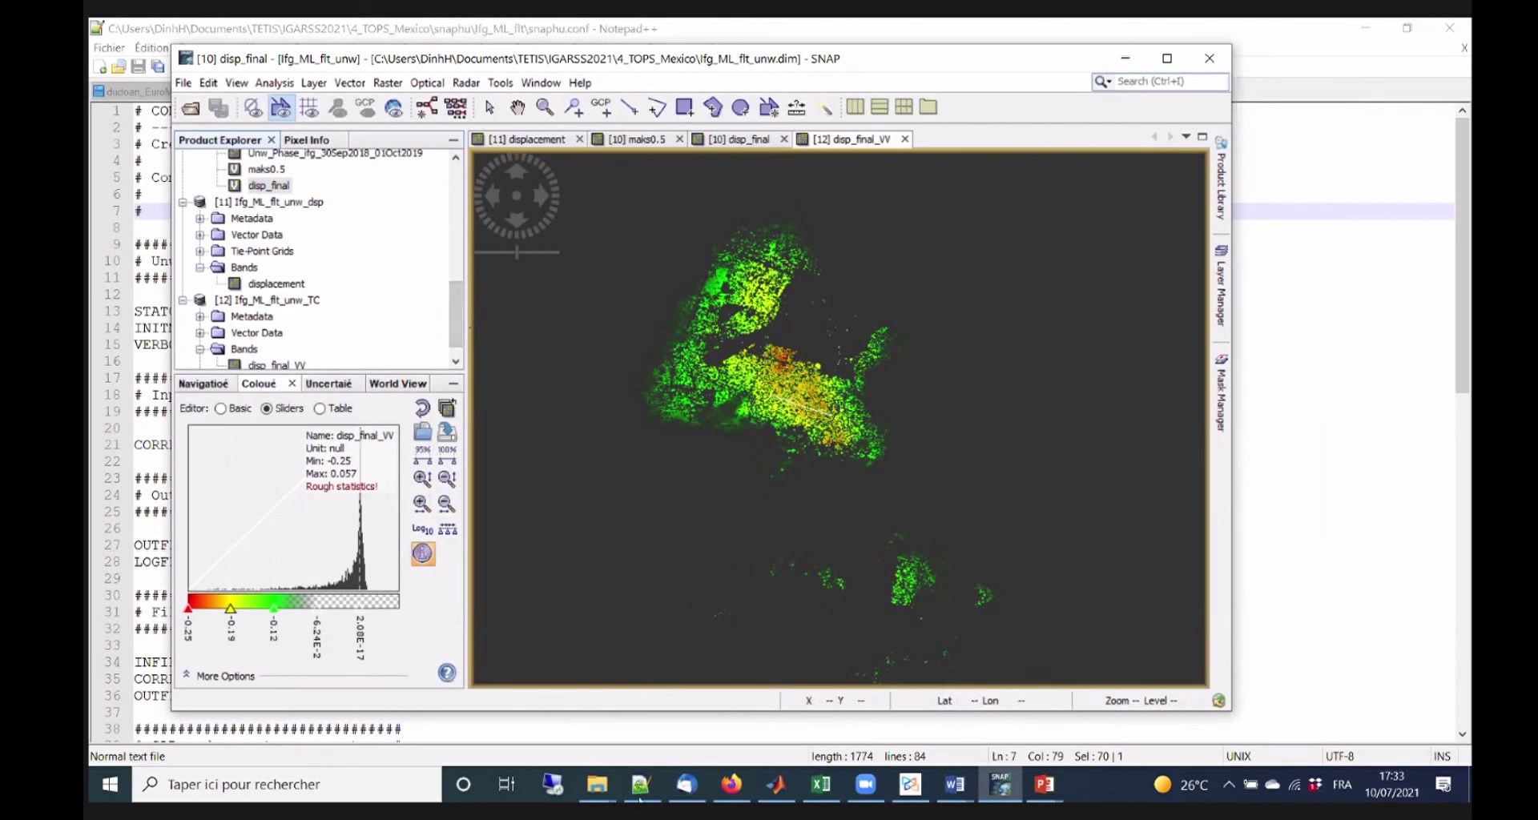
Bring the Documents folder window back and sort its contents by modification date, newest first, to find the exported KMZ.
{"action": "mouse_move", "coordinate": [601, 789]}
{"action": "left_click", "coordinate": [708, 725]}
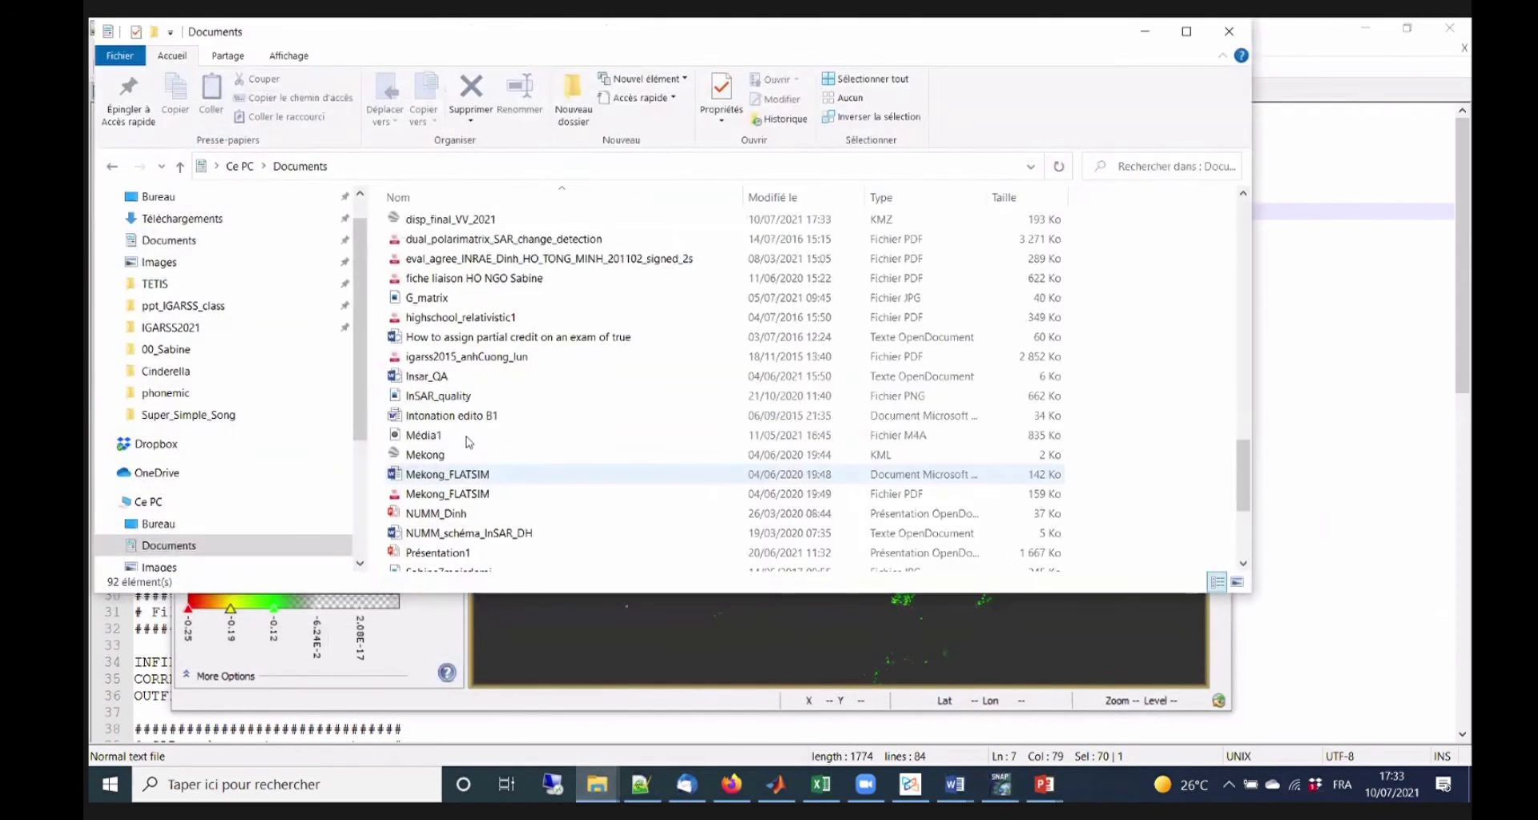
{"action": "left_click", "coordinate": [446, 358]}
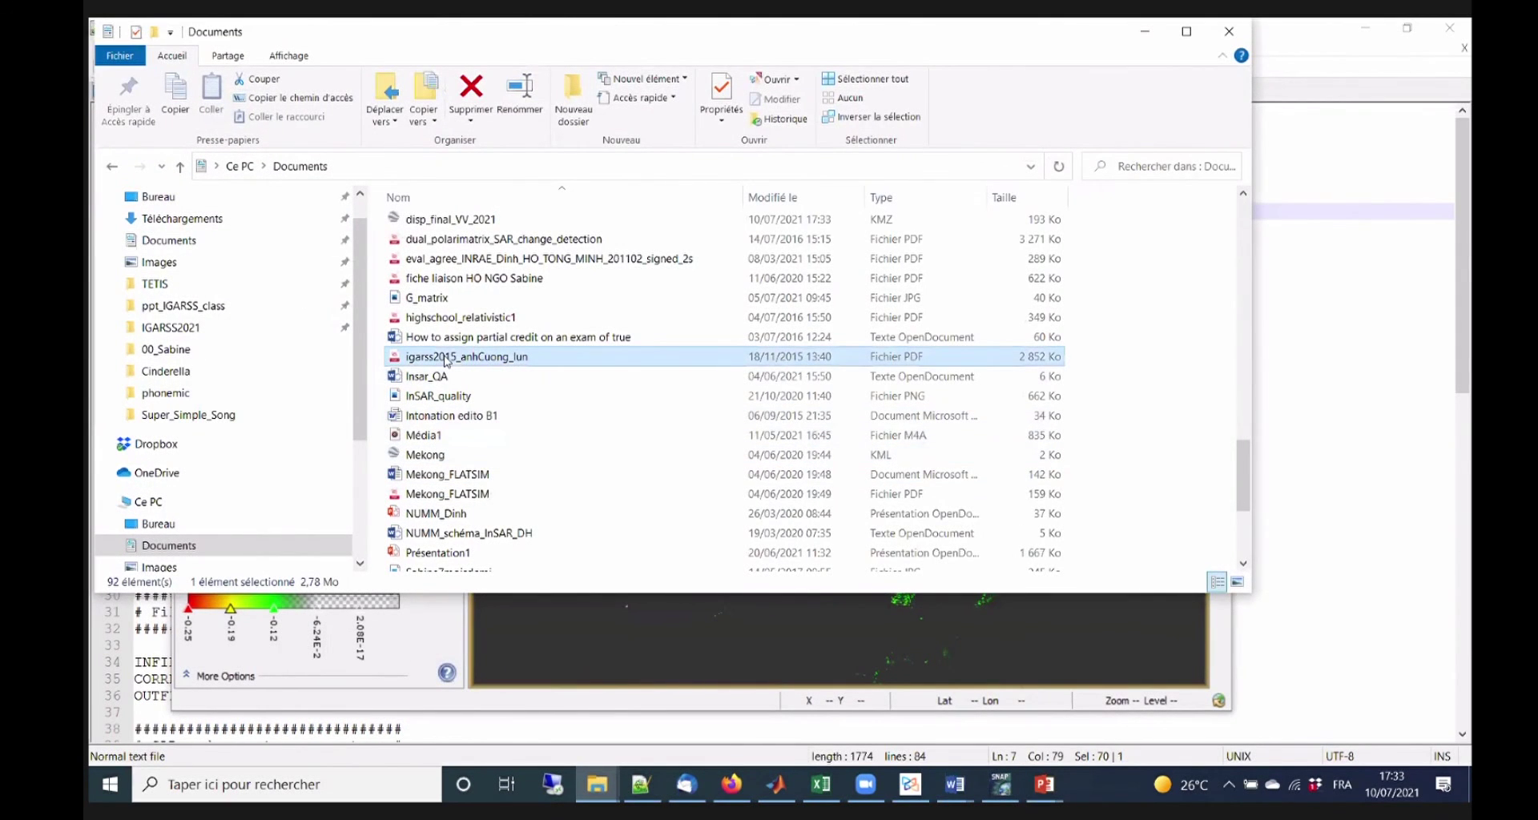
{"action": "scroll", "coordinate": [446, 358], "scroll_direction": "up", "scroll_amount": 12}
{"action": "scroll", "coordinate": [640, 320], "scroll_direction": "down", "scroll_amount": 6}
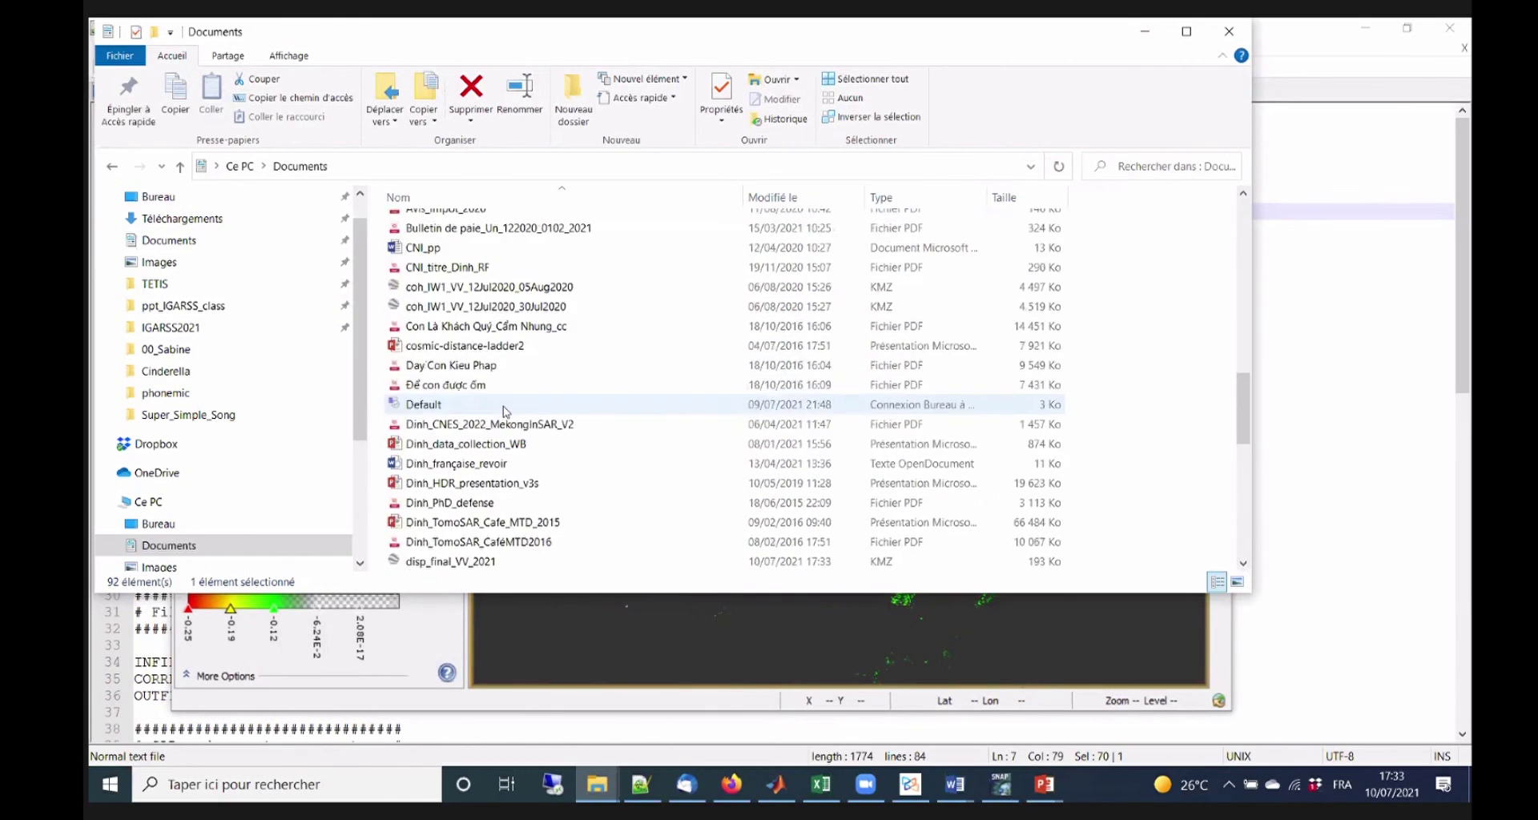
{"action": "left_click", "coordinate": [805, 196]}
{"action": "scroll", "coordinate": [577, 321], "scroll_direction": "down", "scroll_amount": 5}
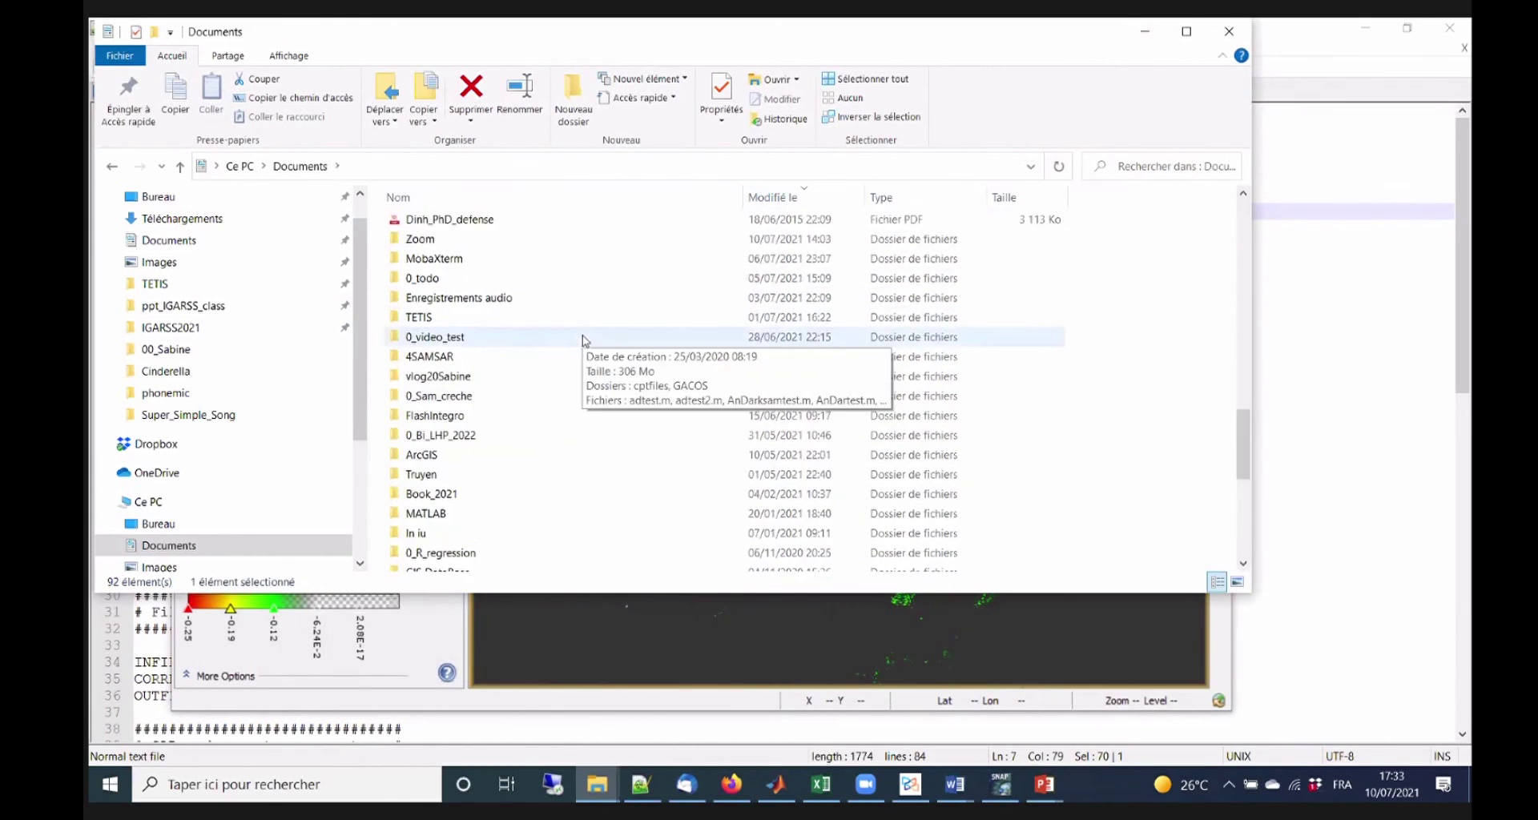
{"action": "scroll", "coordinate": [596, 343], "scroll_direction": "up", "scroll_amount": 20}
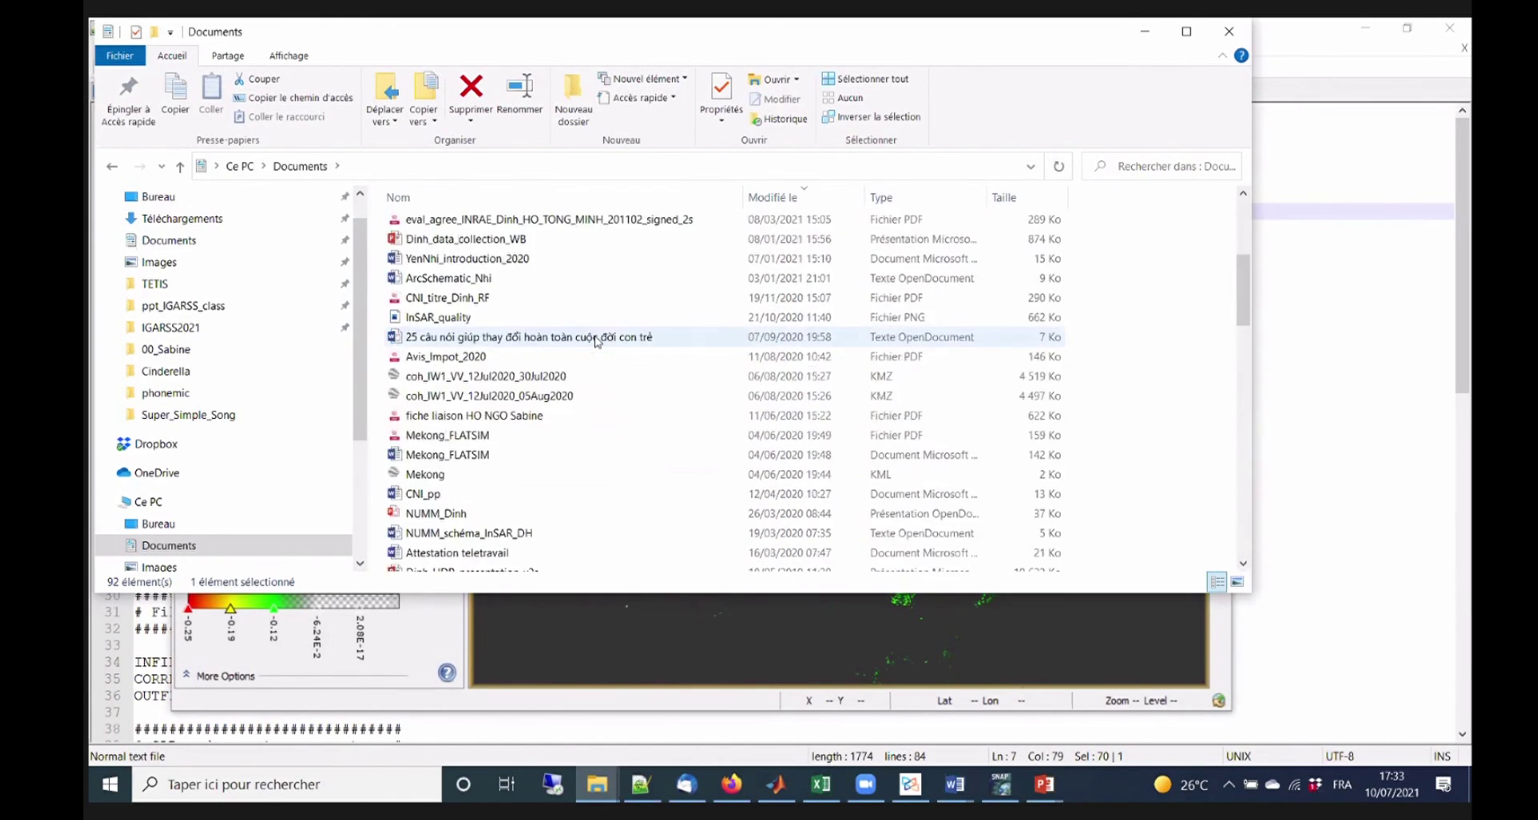
Open disp_final_VV_2021 in Google Earth Pro and examine the displacement overlay over Mexico City and Nezahualcóyotl.
{"action": "left_click", "coordinate": [484, 225]}
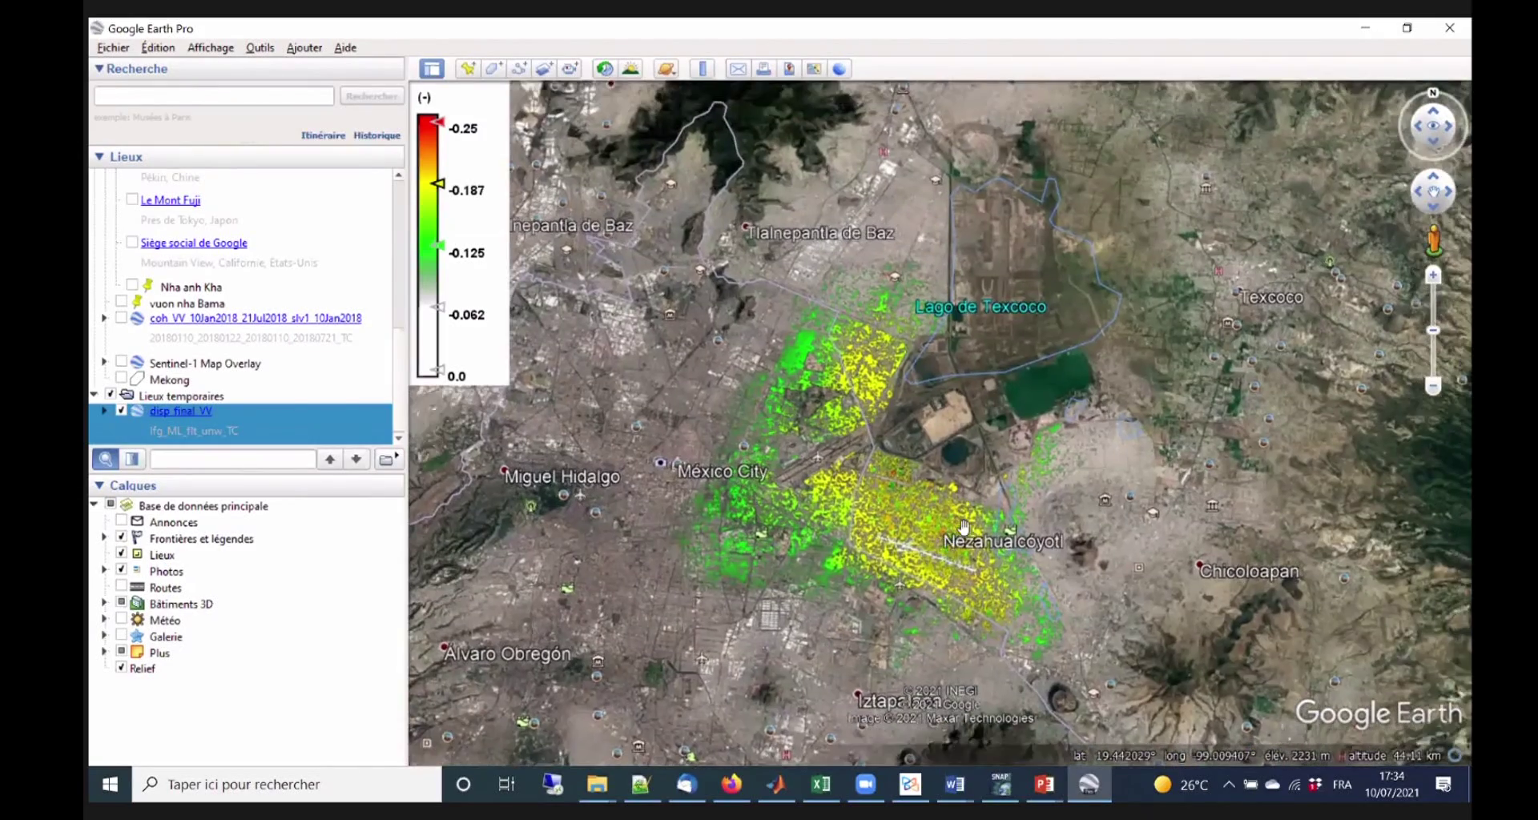
{"action": "scroll", "coordinate": [1027, 476], "scroll_direction": "down", "scroll_amount": 3}
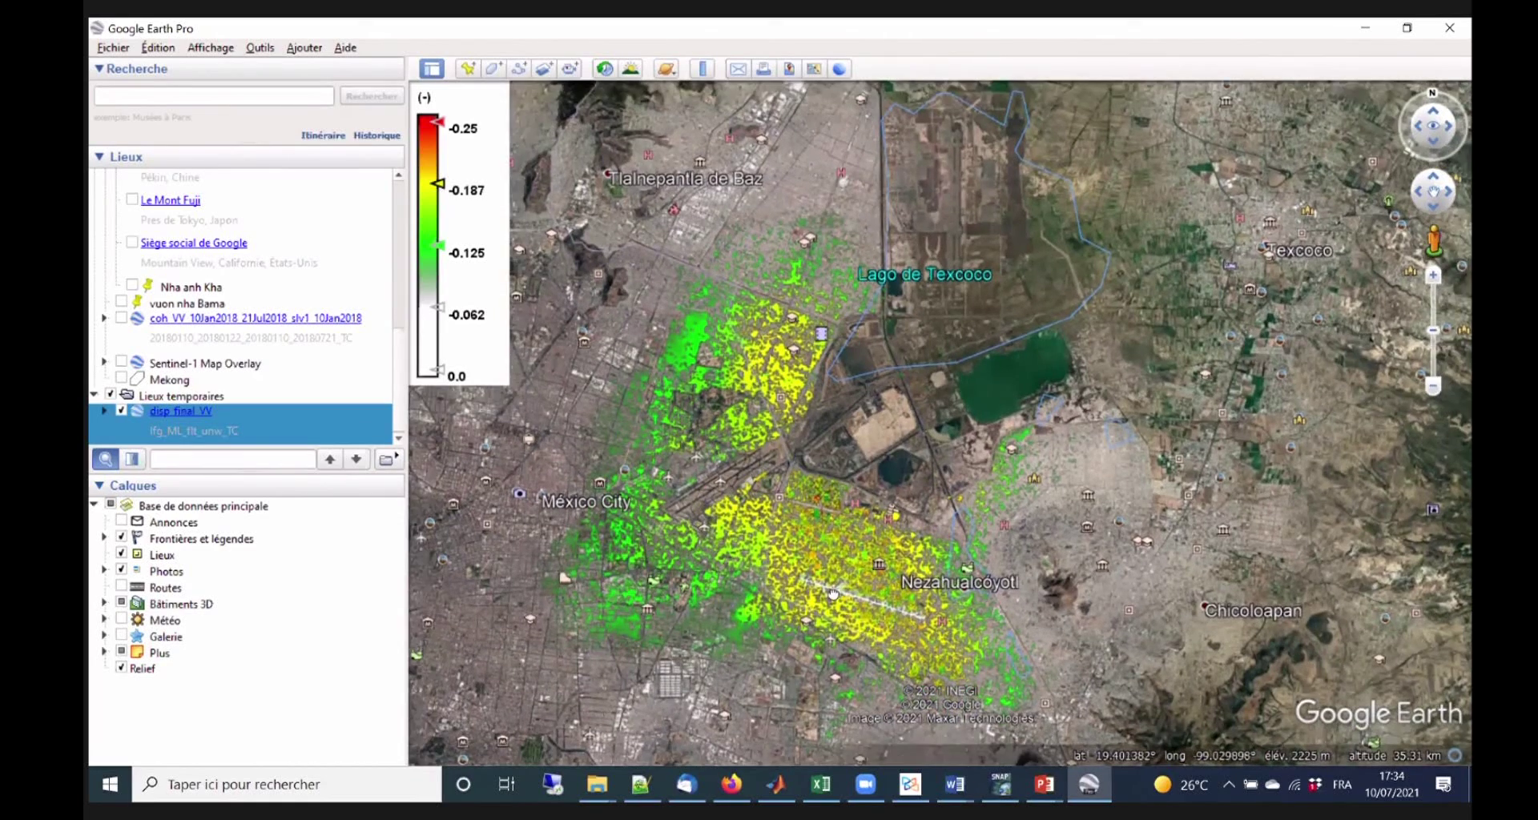
{"action": "left_click_drag", "start_coordinate": [833, 593], "coordinate": [819, 598]}
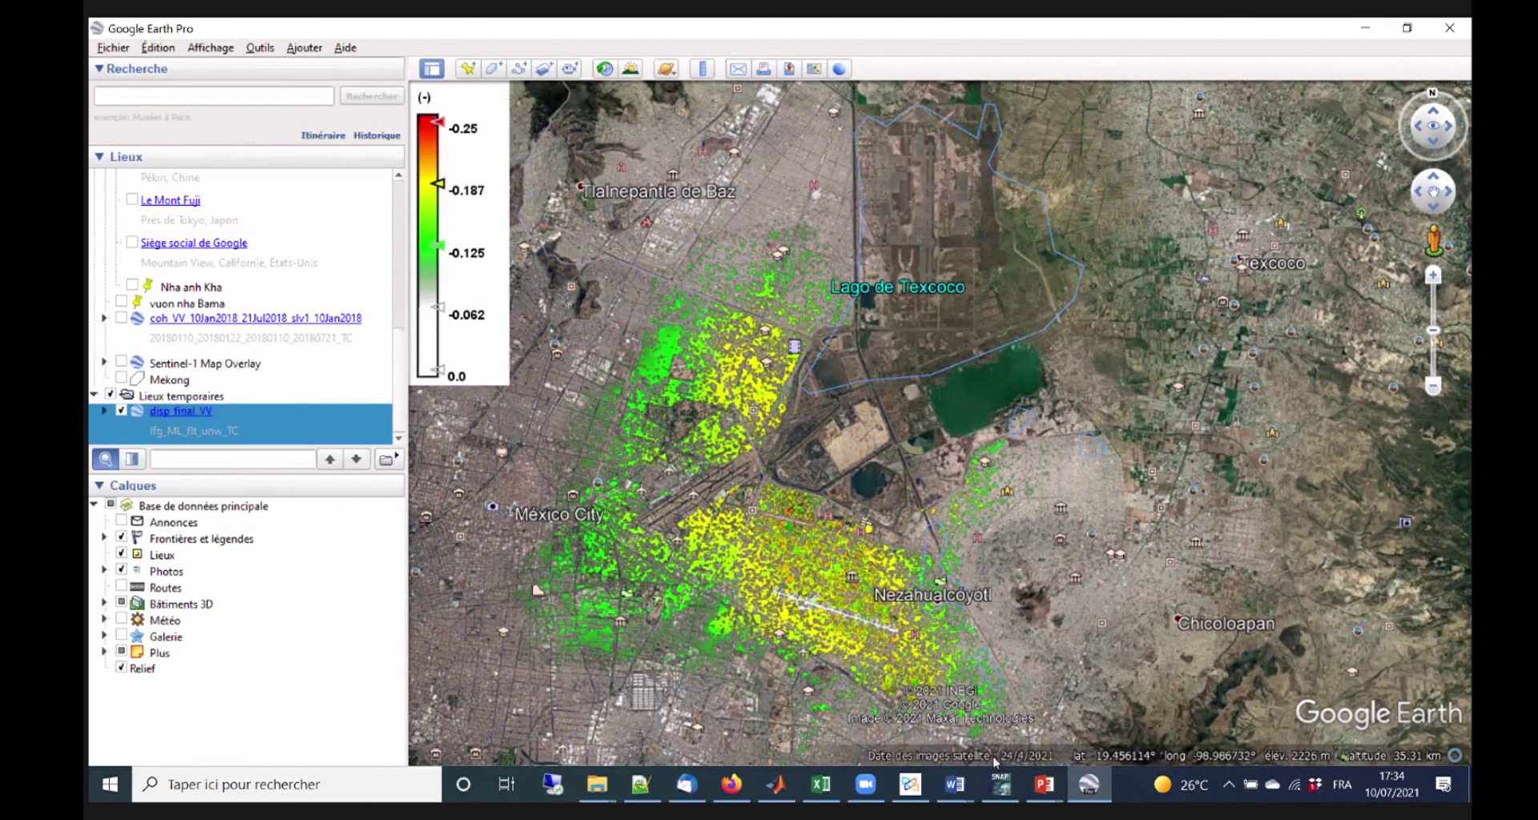
Switch to the 0_schedule document in Word, read the course schedule, and minimise it again.
{"action": "mouse_move", "coordinate": [849, 798]}
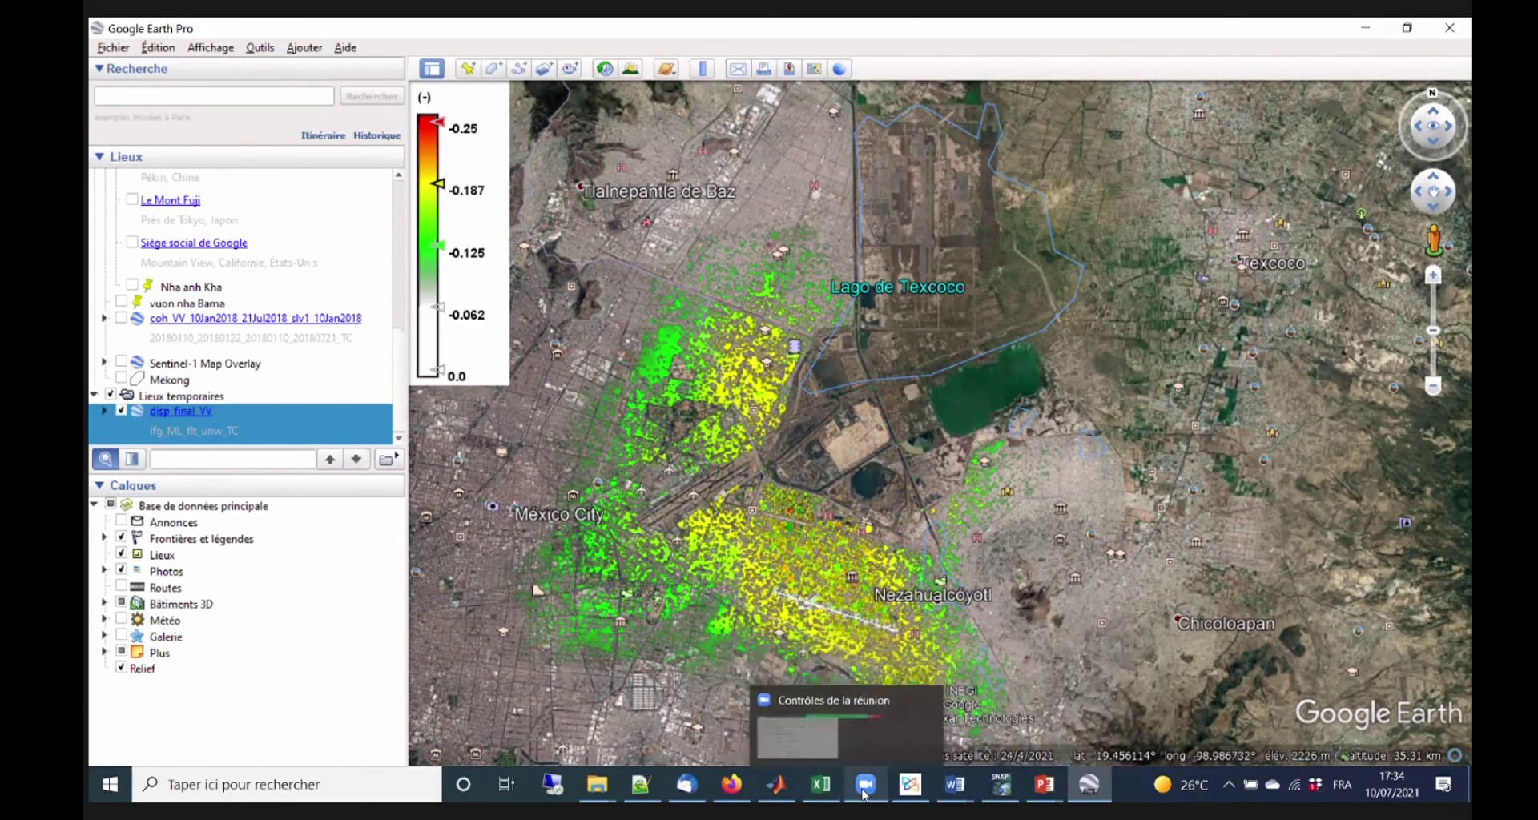
{"action": "mouse_move", "coordinate": [955, 797]}
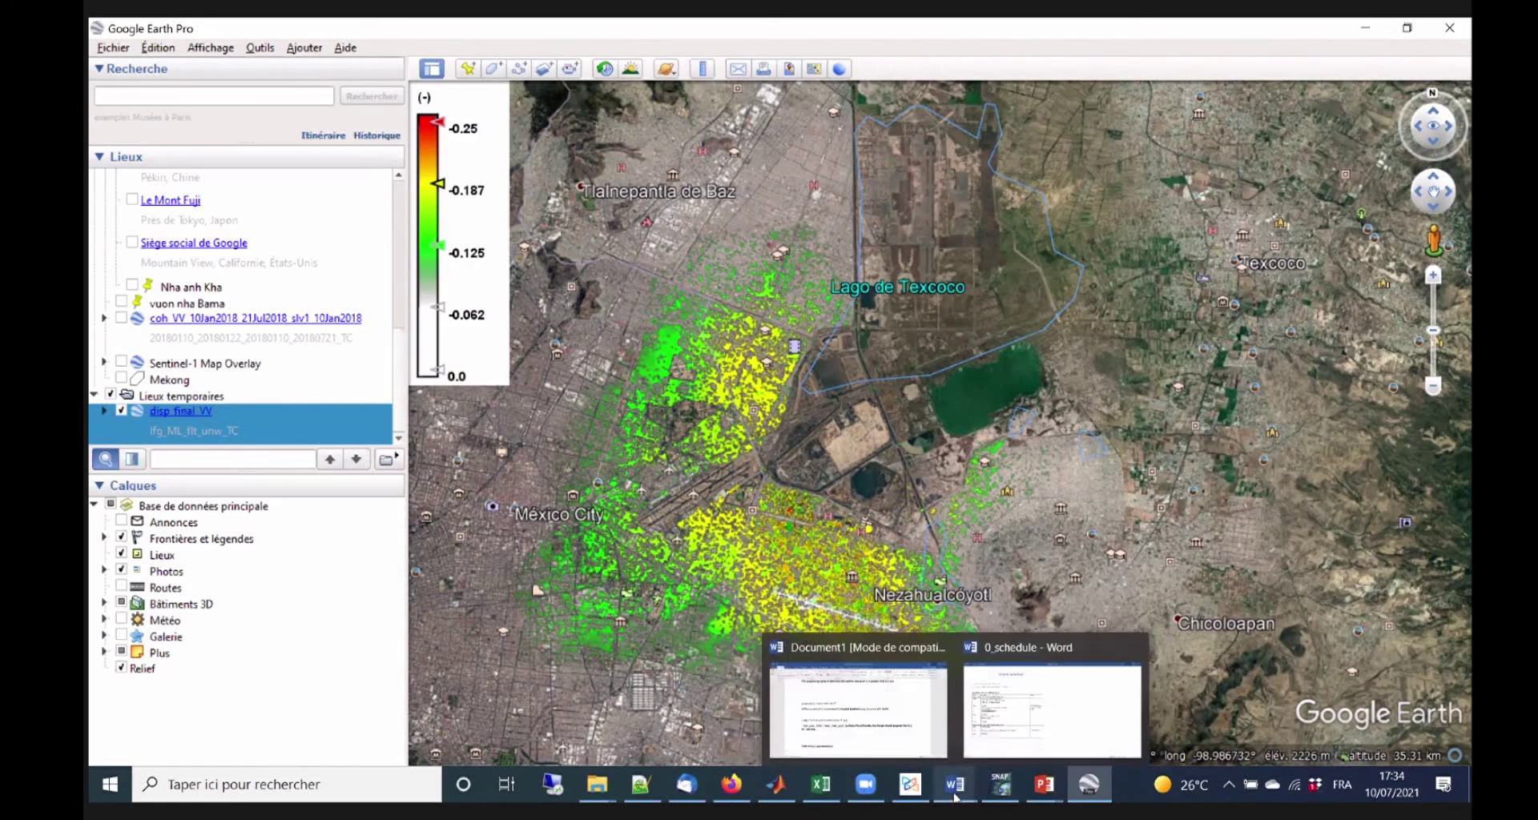
{"action": "left_click", "coordinate": [1052, 709]}
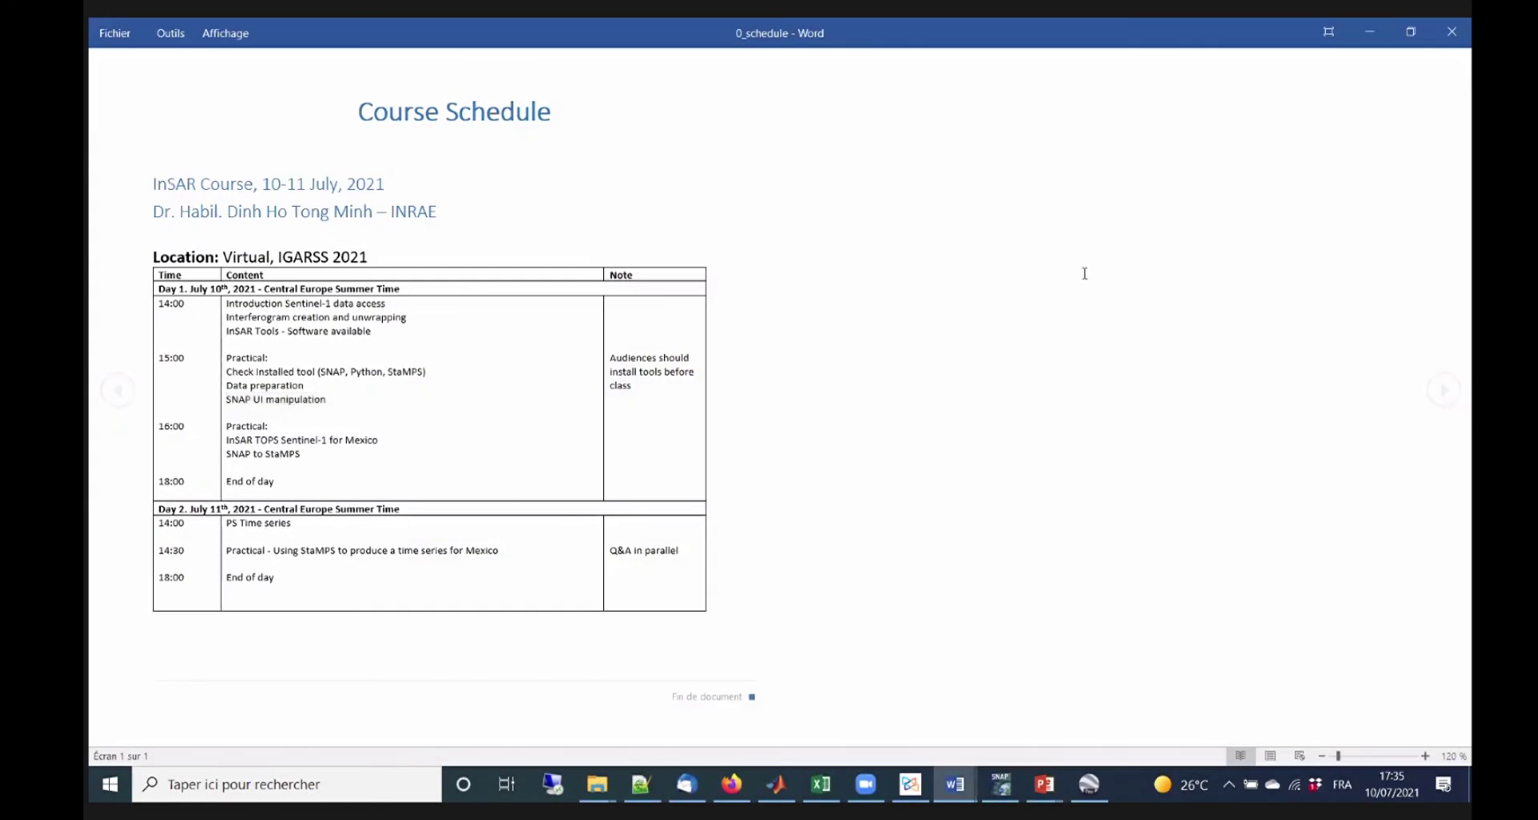
{"action": "left_click", "coordinate": [1369, 32]}
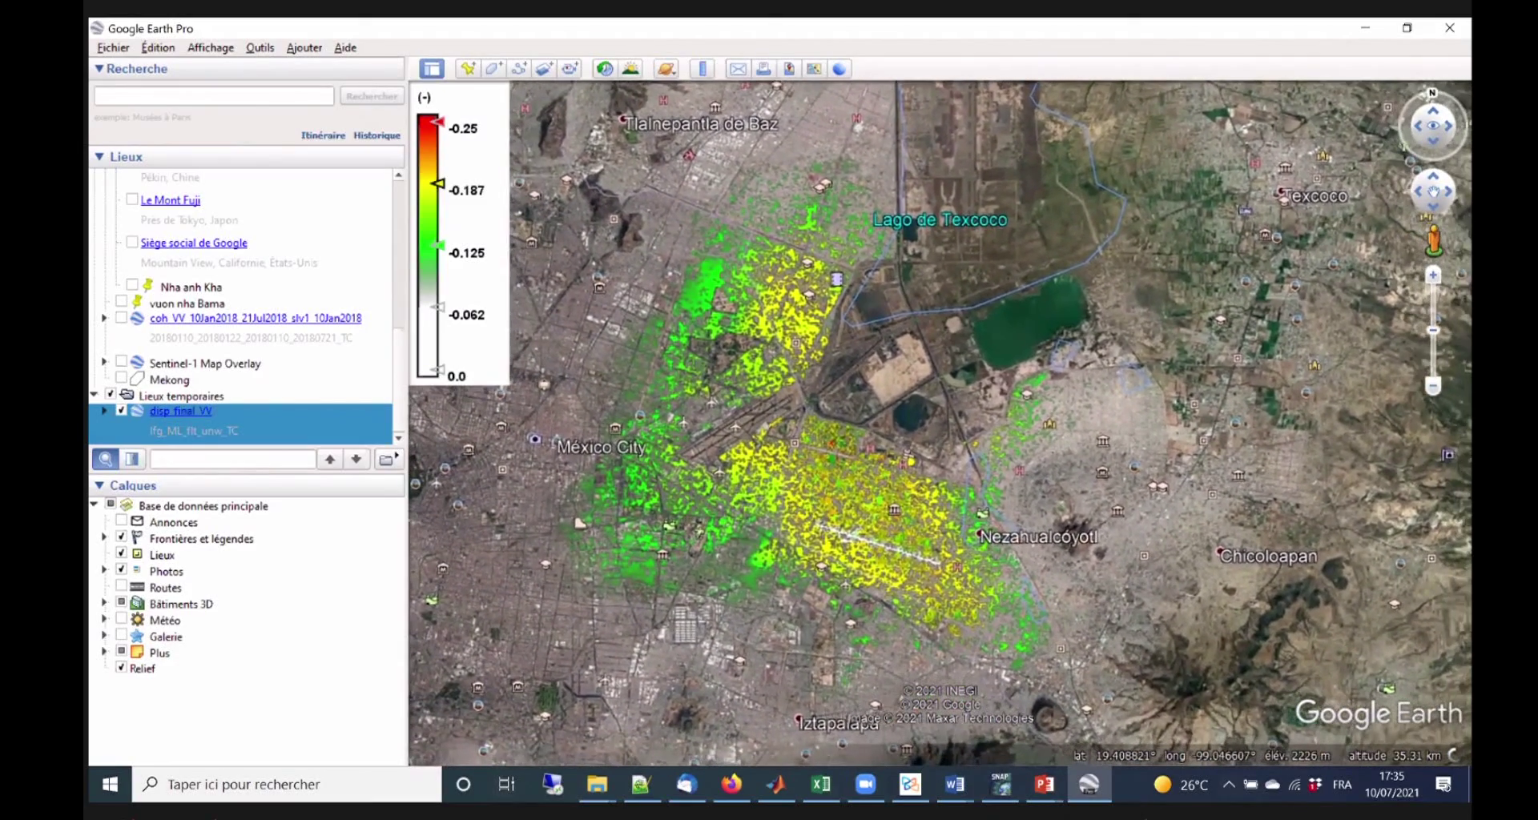
Switch back to SNAP and adjust the disp_final_VV colour sliders to -0.18 for red, -9.7E-2 for yellow and -4.51E-2 for green.
{"action": "left_click", "coordinate": [1088, 785]}
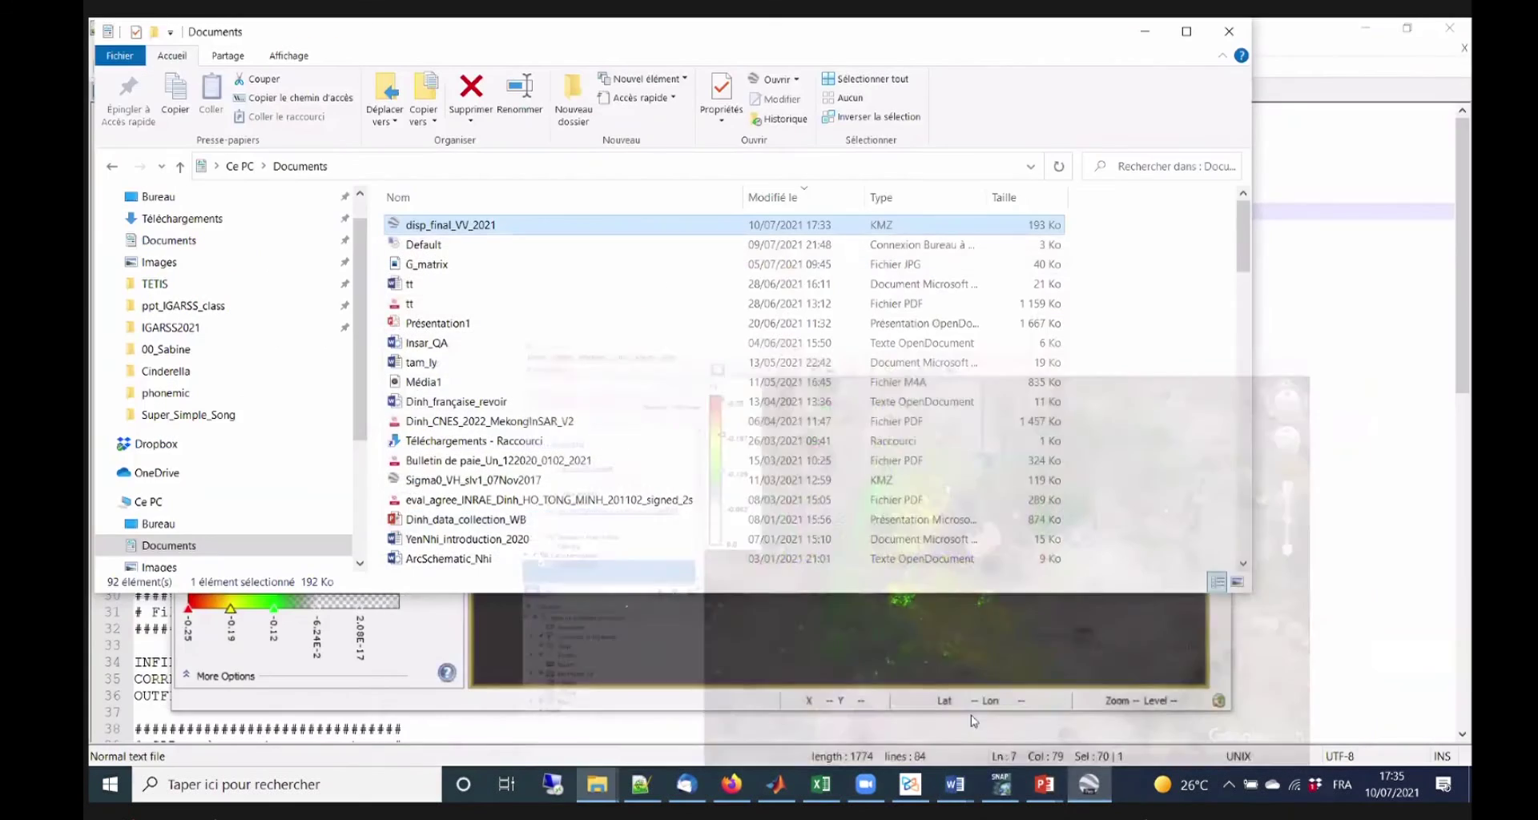
{"action": "left_click", "coordinate": [879, 653]}
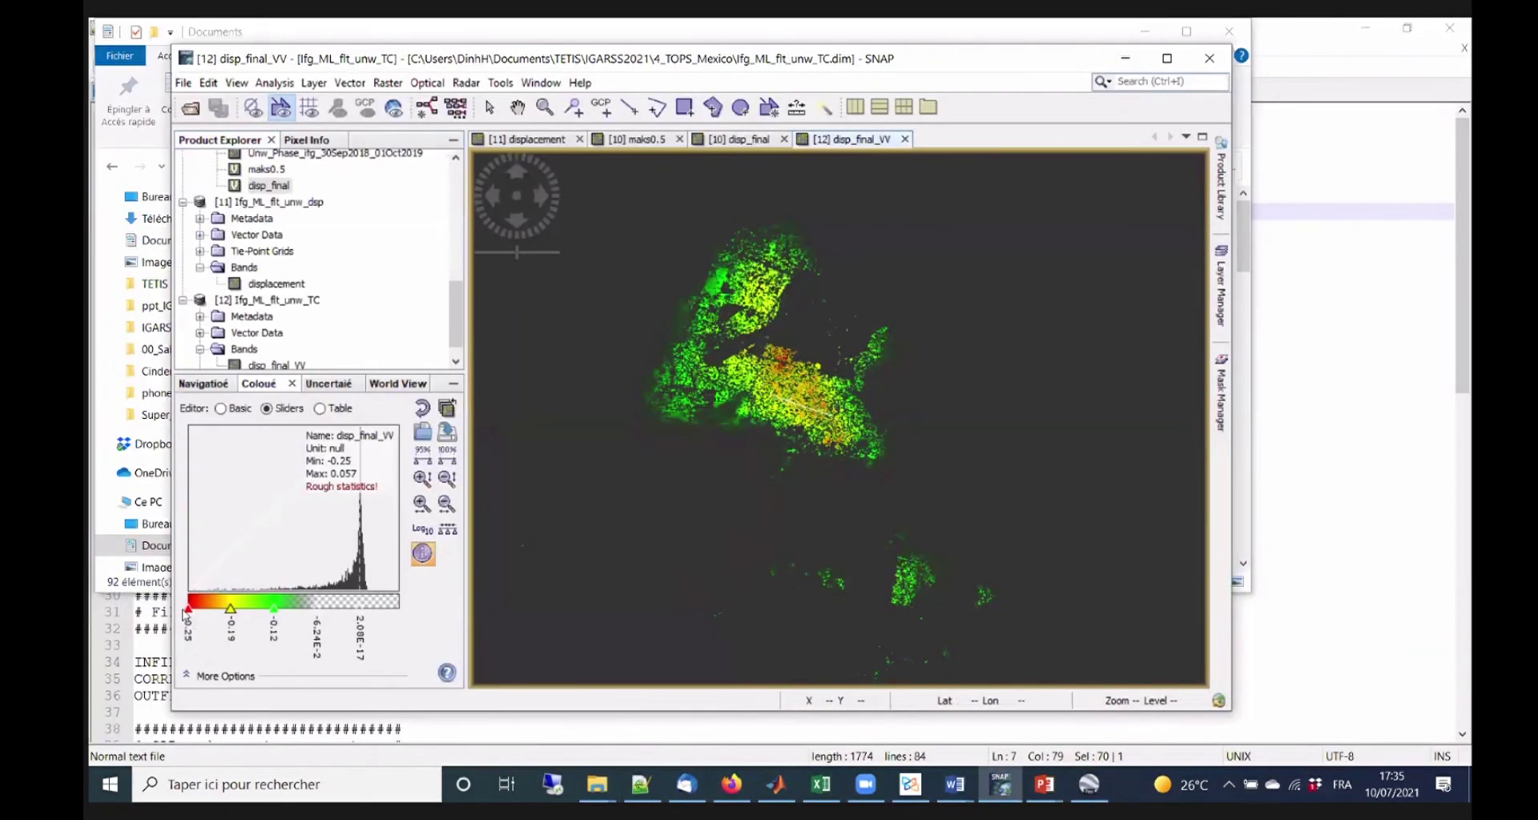
{"action": "left_click_drag", "start_coordinate": [190, 615], "coordinate": [205, 613]}
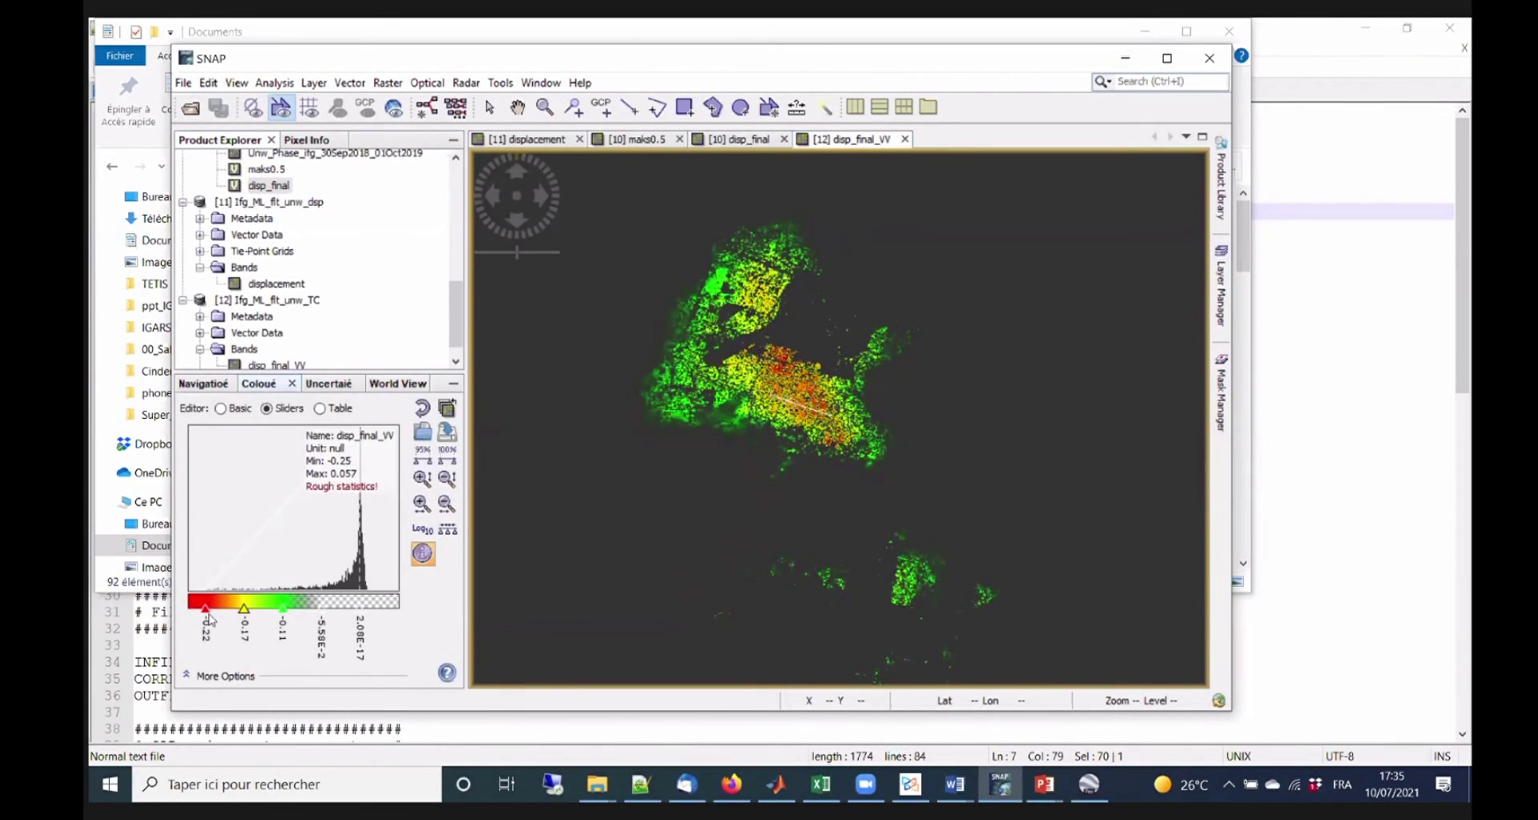
{"action": "mouse_move", "coordinate": [206, 613]}
{"action": "left_mouse_down"}
{"action": "mouse_move", "coordinate": [324, 617]}
{"action": "mouse_move", "coordinate": [236, 617]}
{"action": "left_mouse_up"}
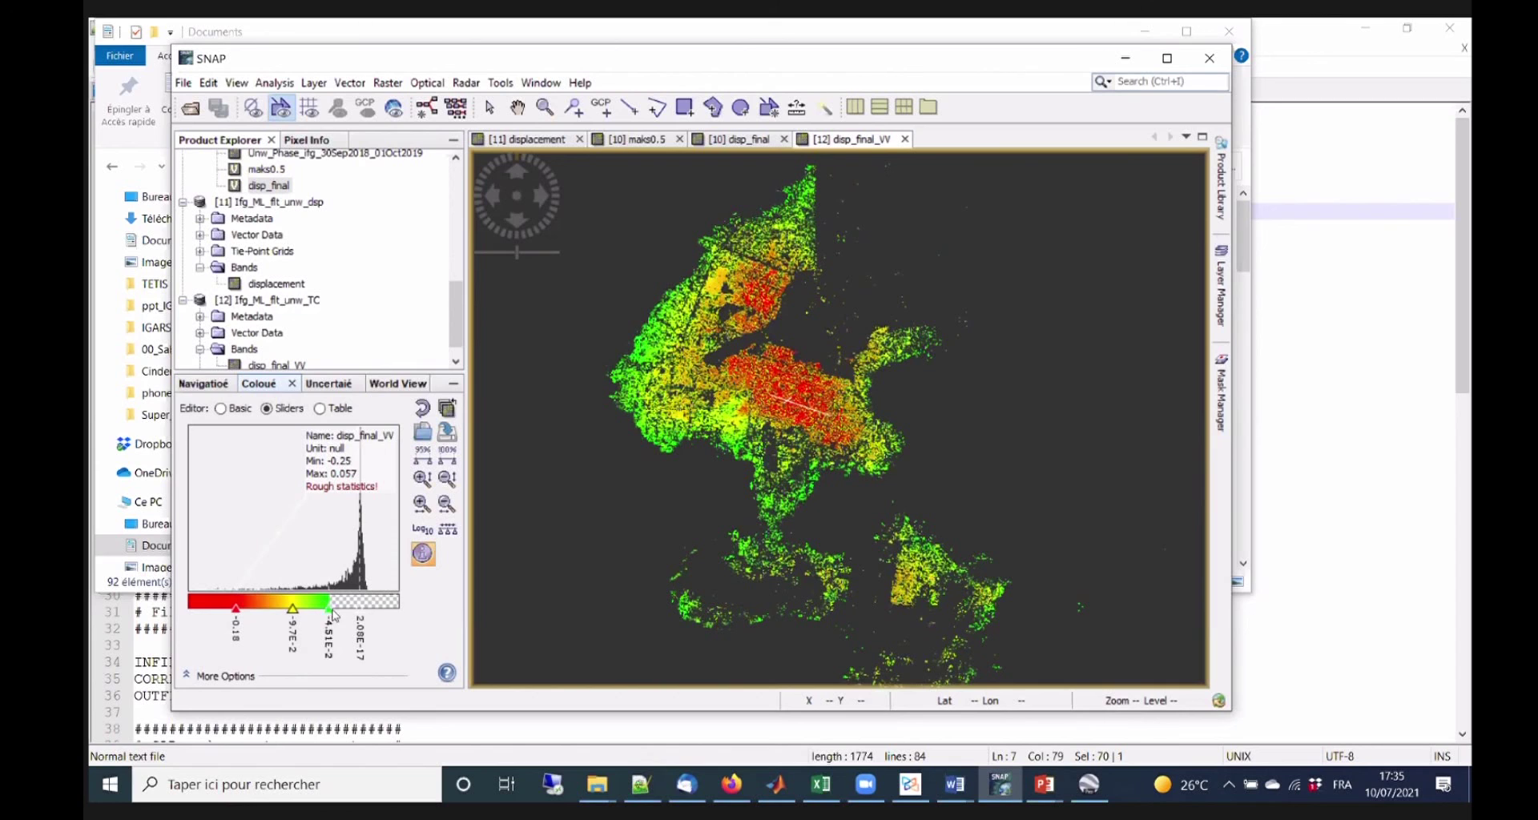
{"action": "left_click_drag", "start_coordinate": [362, 619], "coordinate": [367, 619]}
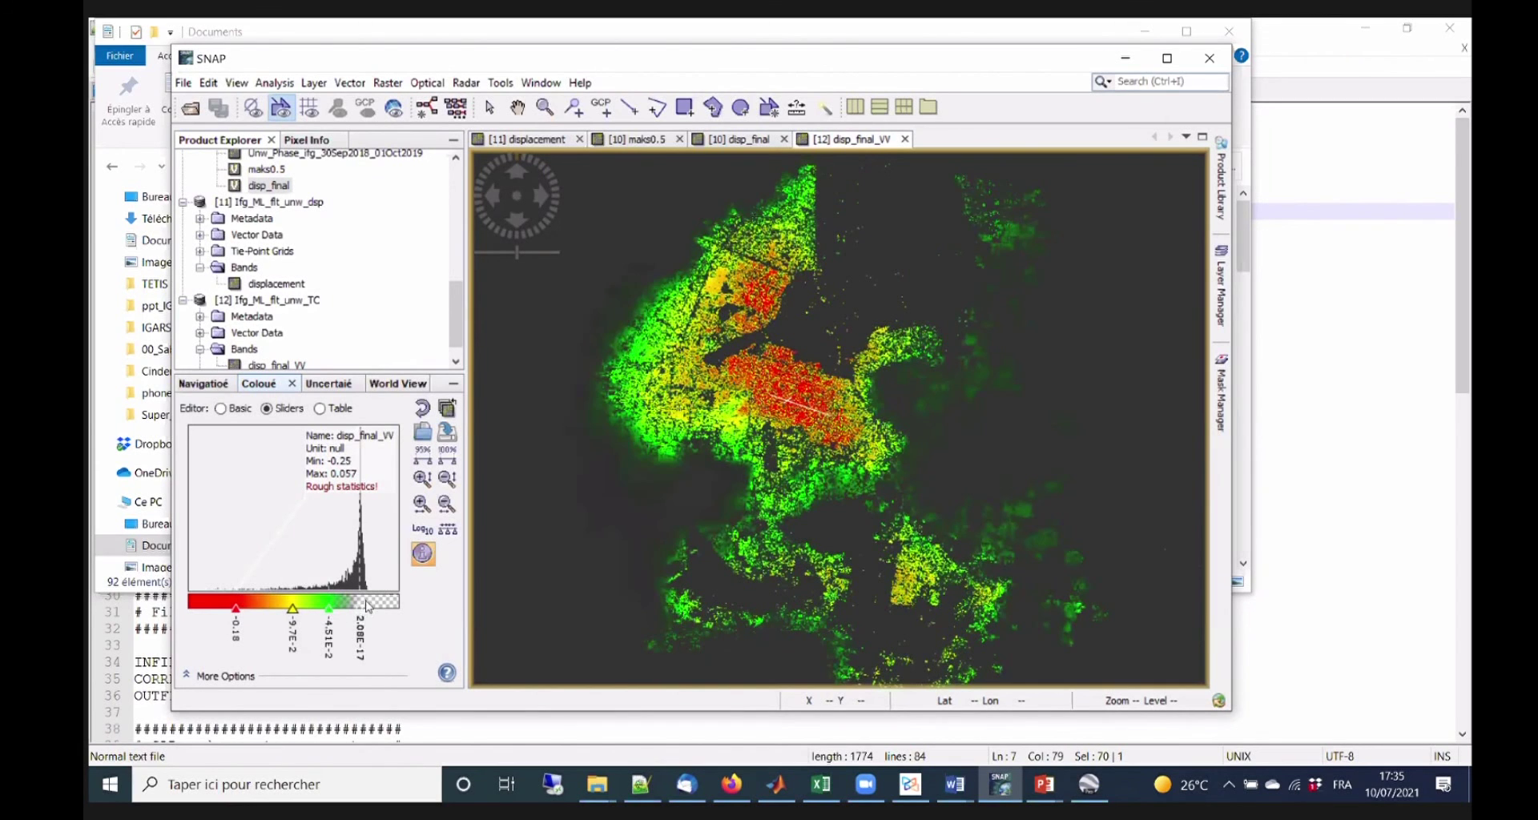
Export the disp_final_VV view as a Google Earth KMZ named disp_final_VV_2021a in the user's home folder.
{"action": "right_click", "coordinate": [619, 253]}
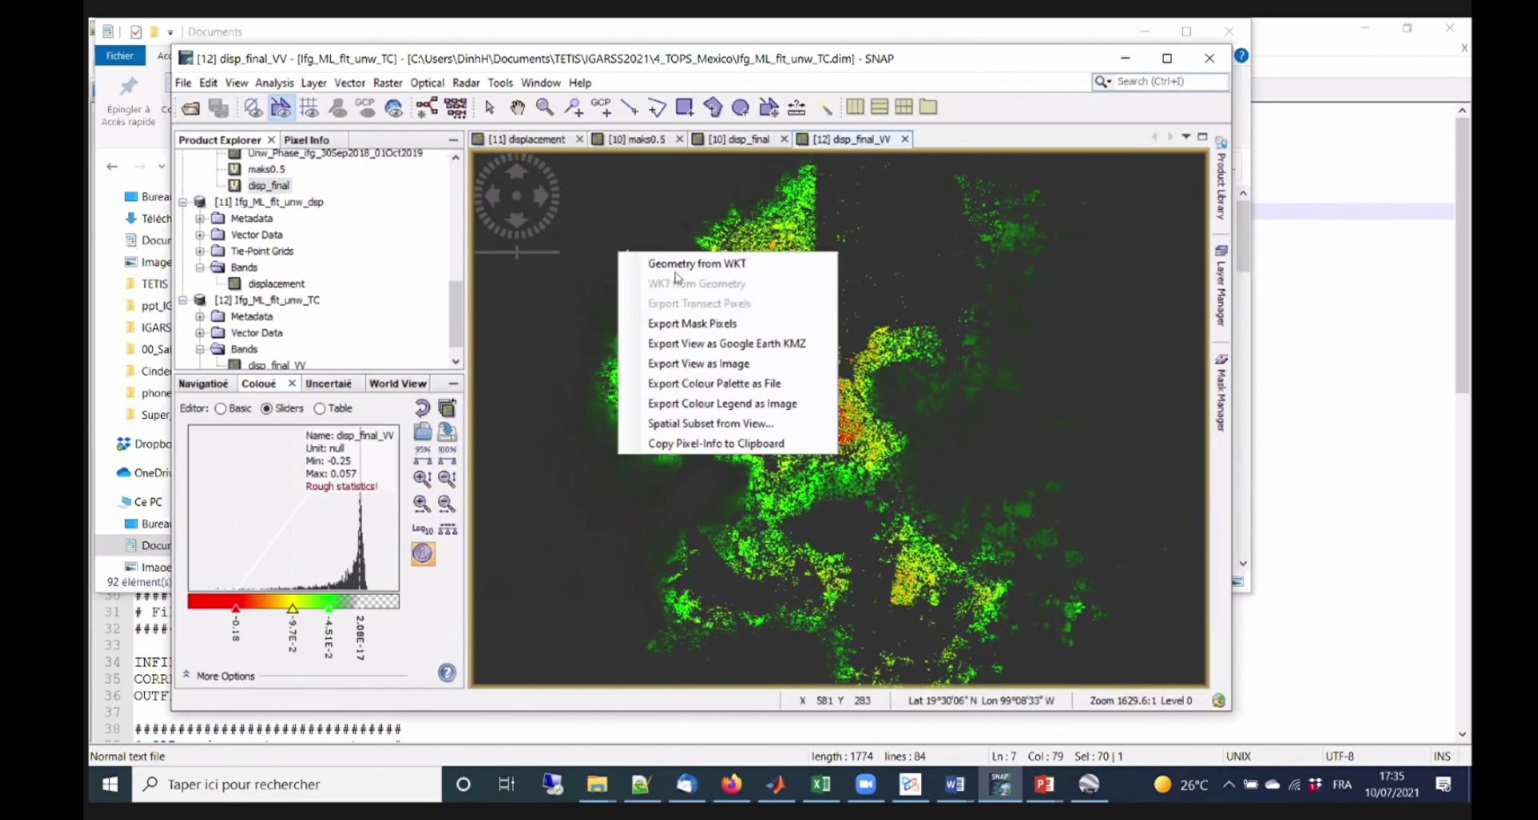
{"action": "left_click", "coordinate": [724, 346]}
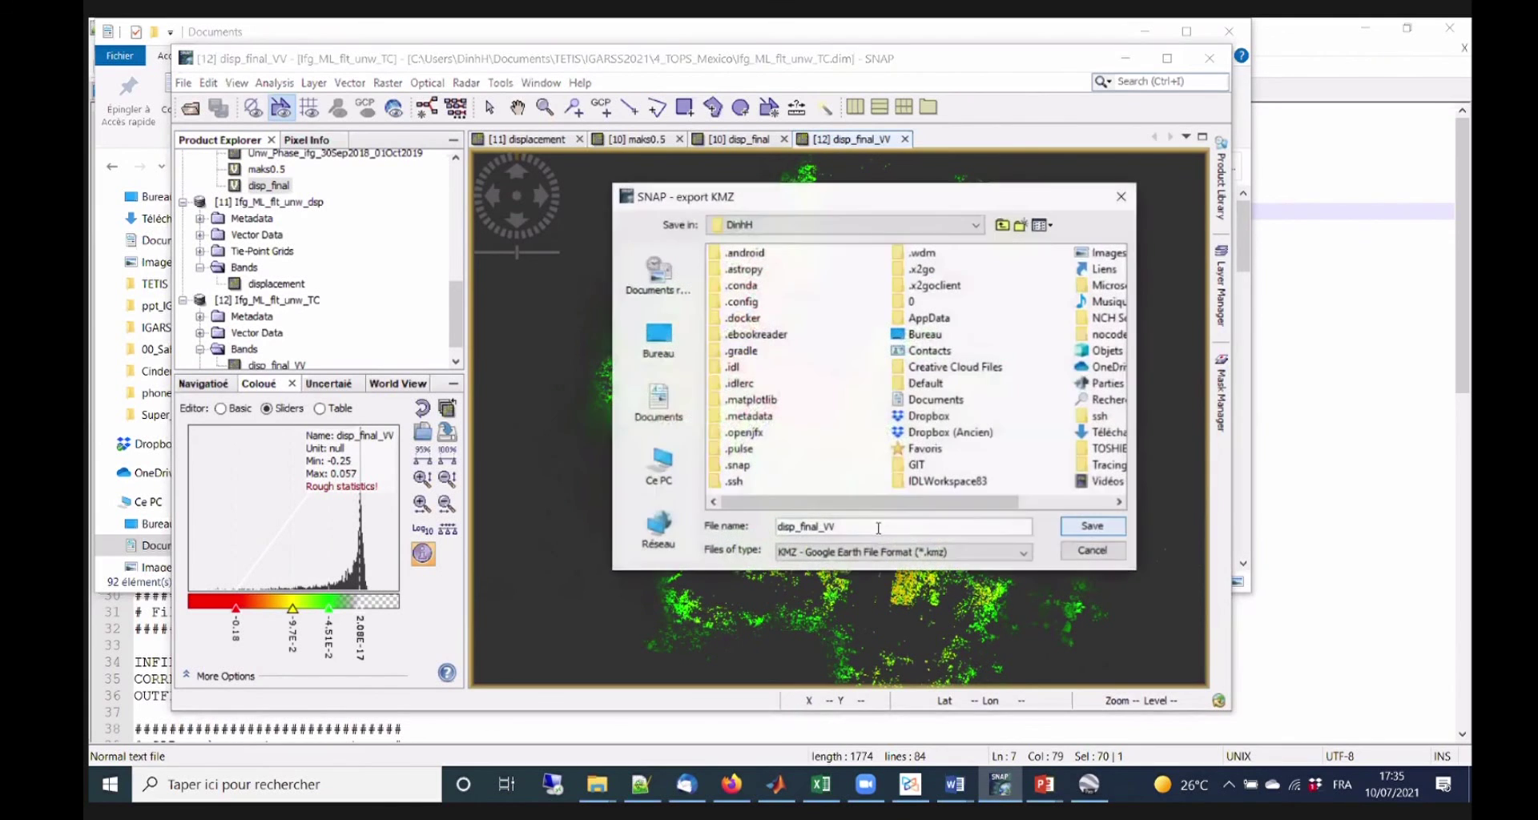
{"action": "left_click", "coordinate": [869, 529]}
{"action": "type", "text": "_2021"}
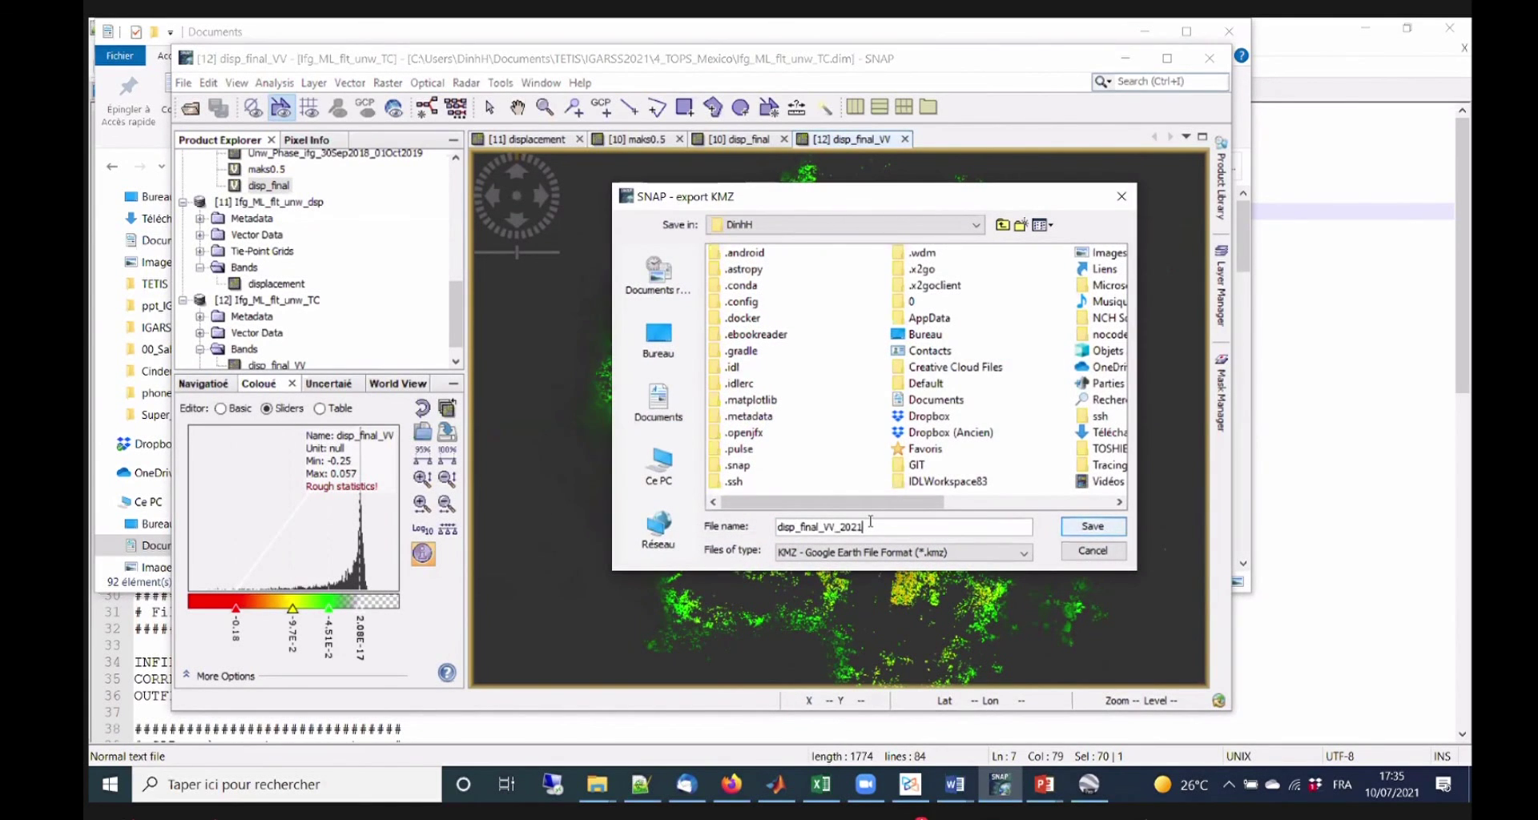
{"action": "key", "text": "Return"}
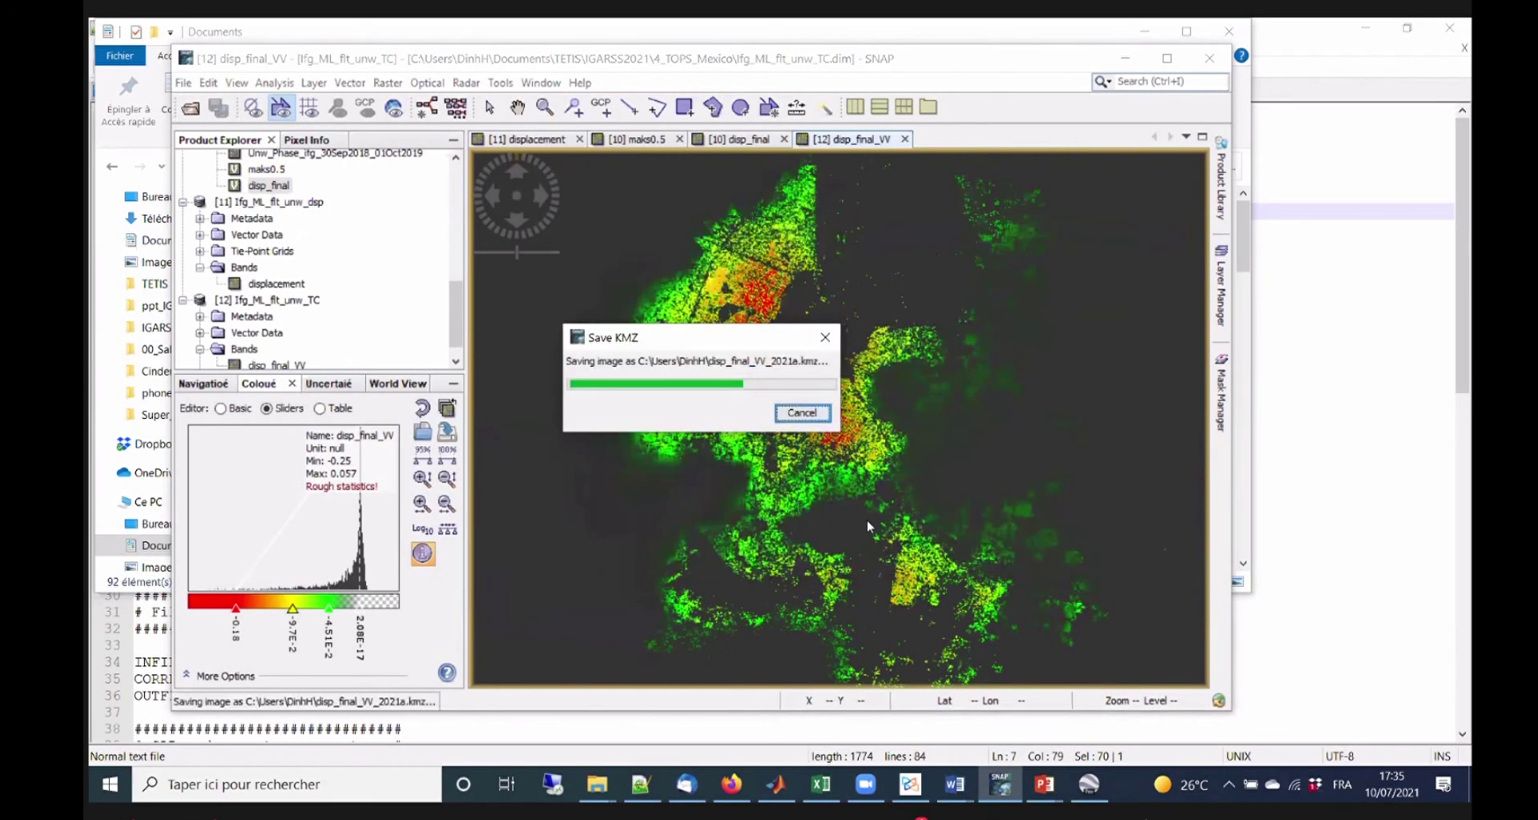
Switch to Google Earth Pro and close it along with the earlier displacement overlay.
{"action": "key", "text": "alt+Tab"}
{"action": "key", "text": "Return"}
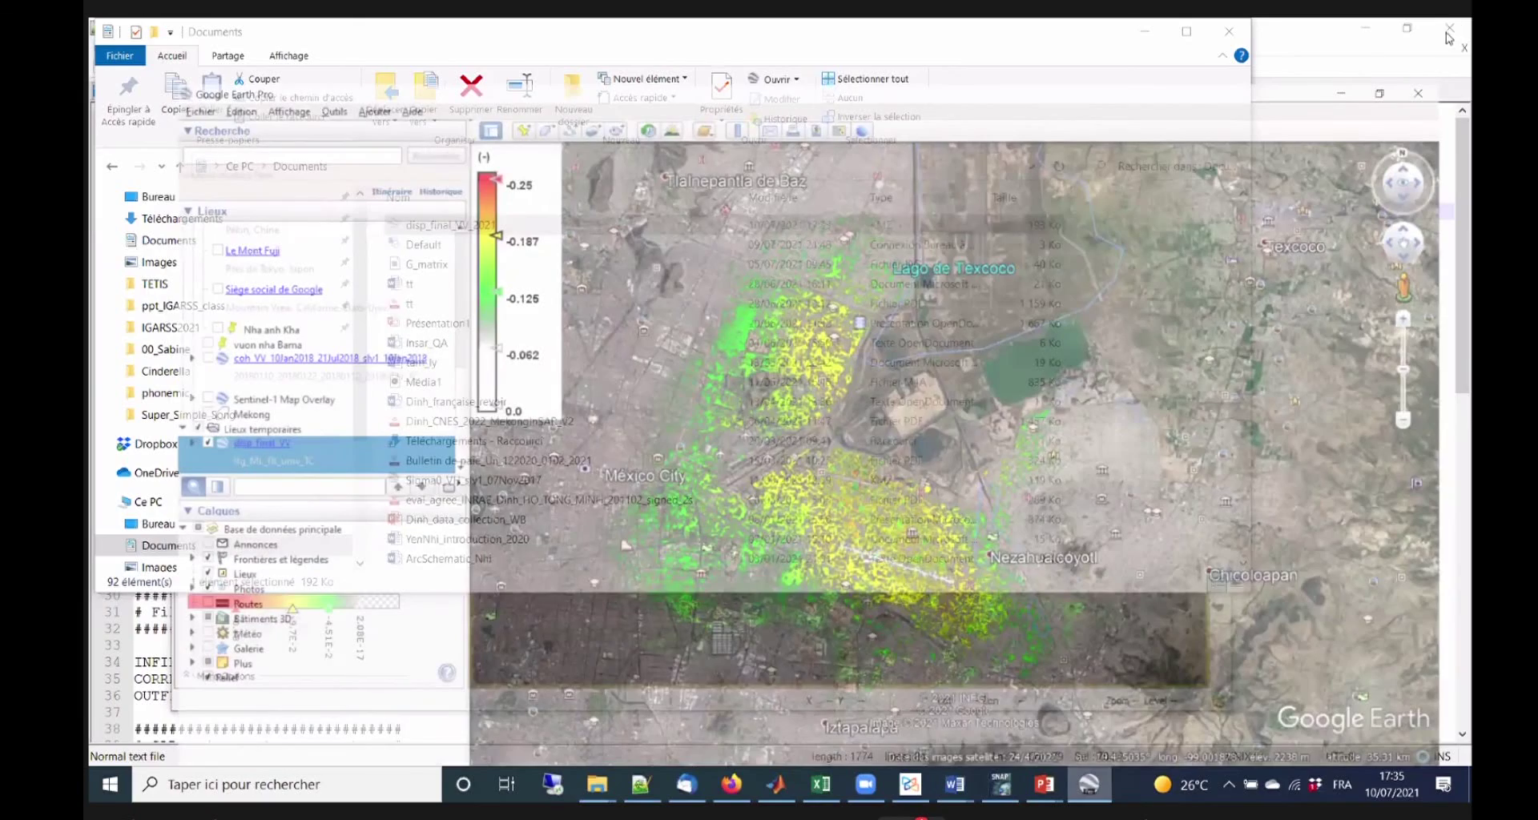
{"action": "key", "text": "alt+F4"}
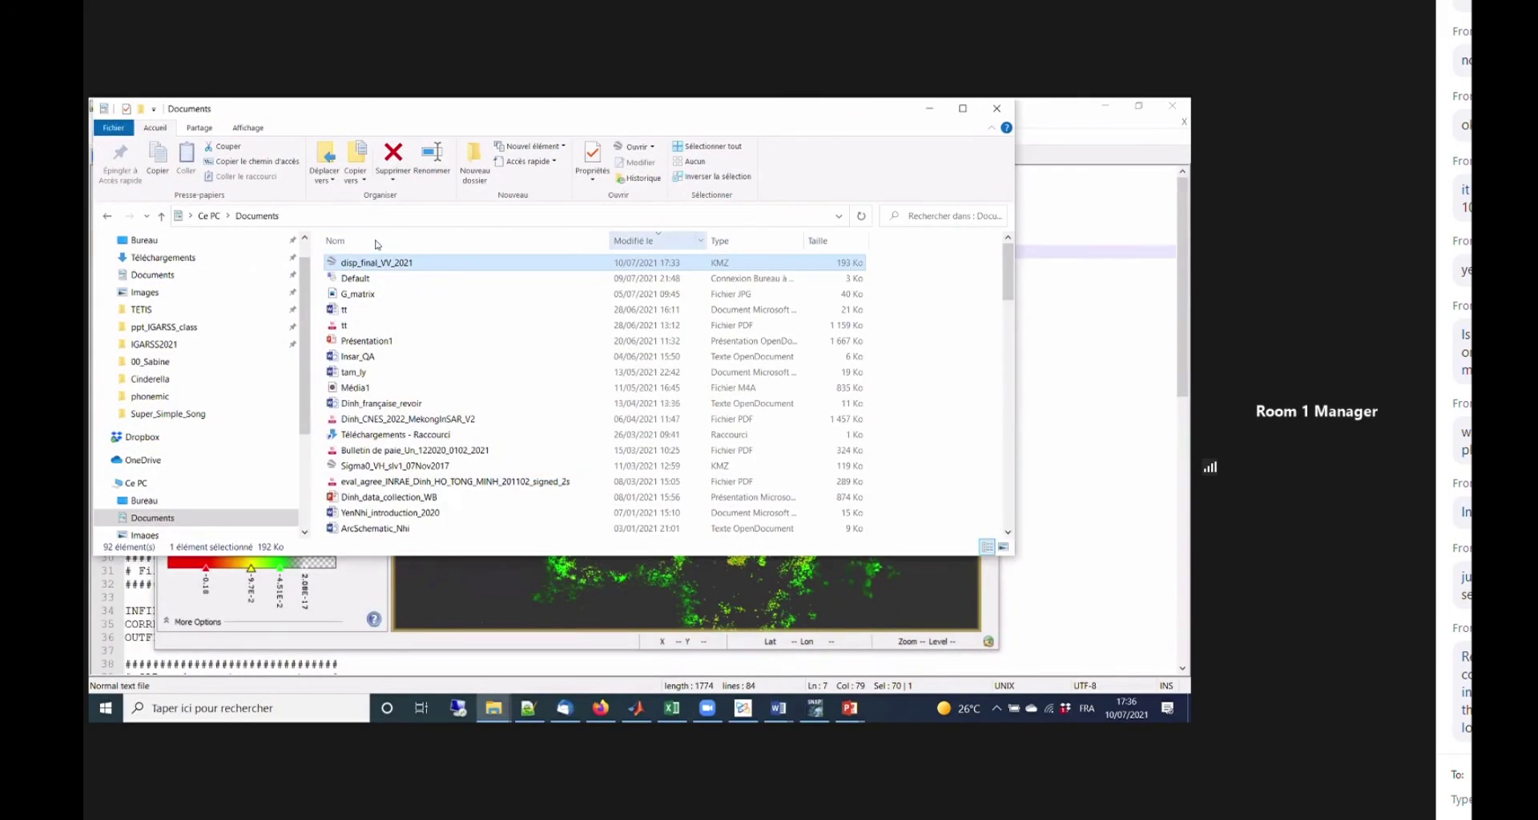
Look for the newly exported KMZ in the Documents folder, sorting its contents by name and by modification date.
{"action": "left_click", "coordinate": [382, 243]}
{"action": "scroll", "coordinate": [392, 275], "scroll_direction": "up", "scroll_amount": 10}
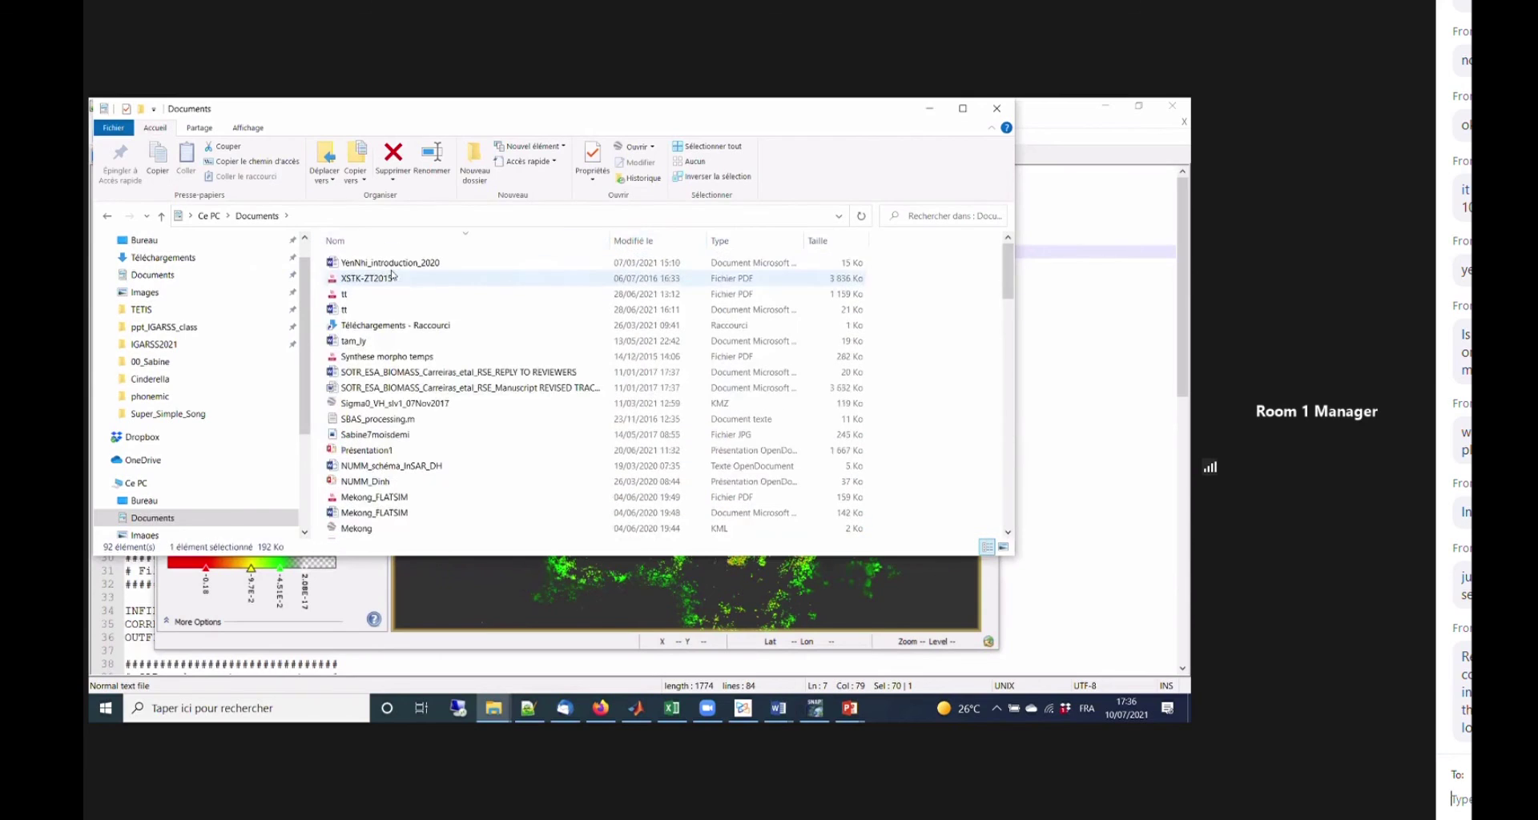
{"action": "left_click", "coordinate": [635, 243]}
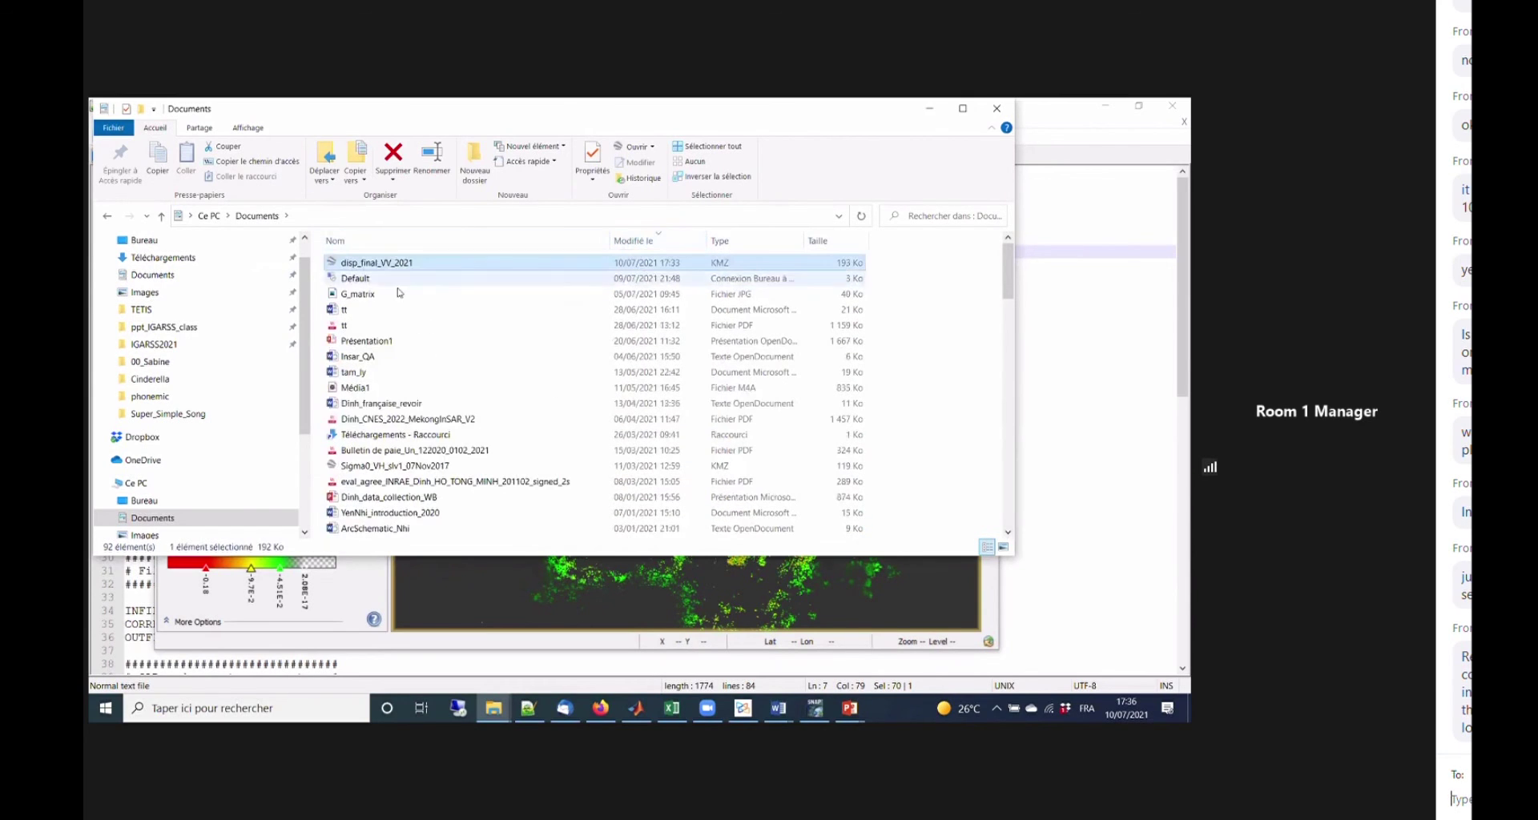
{"action": "left_click", "coordinate": [422, 299]}
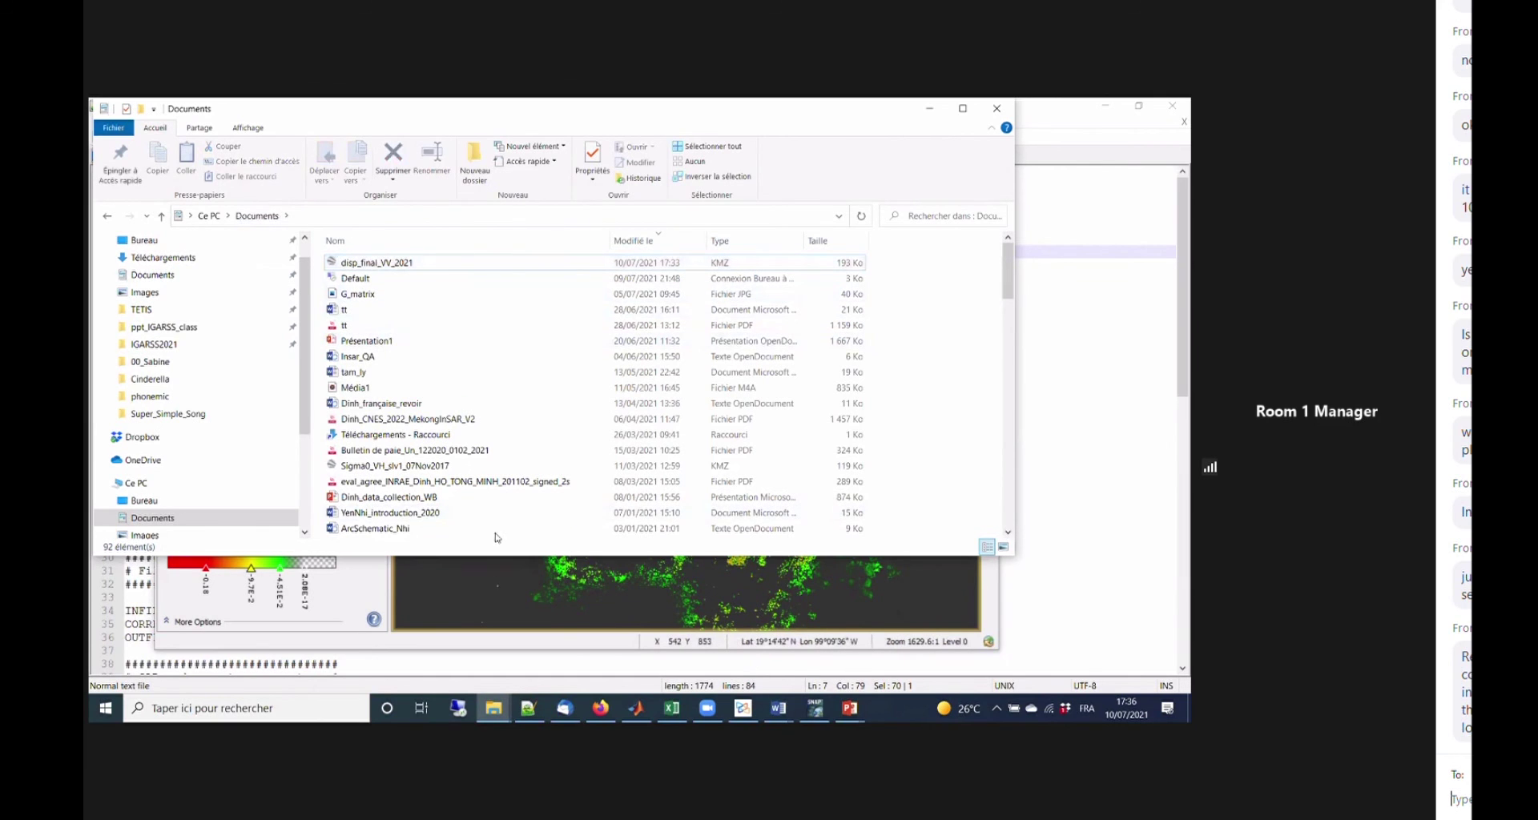
{"action": "left_click", "coordinate": [384, 263]}
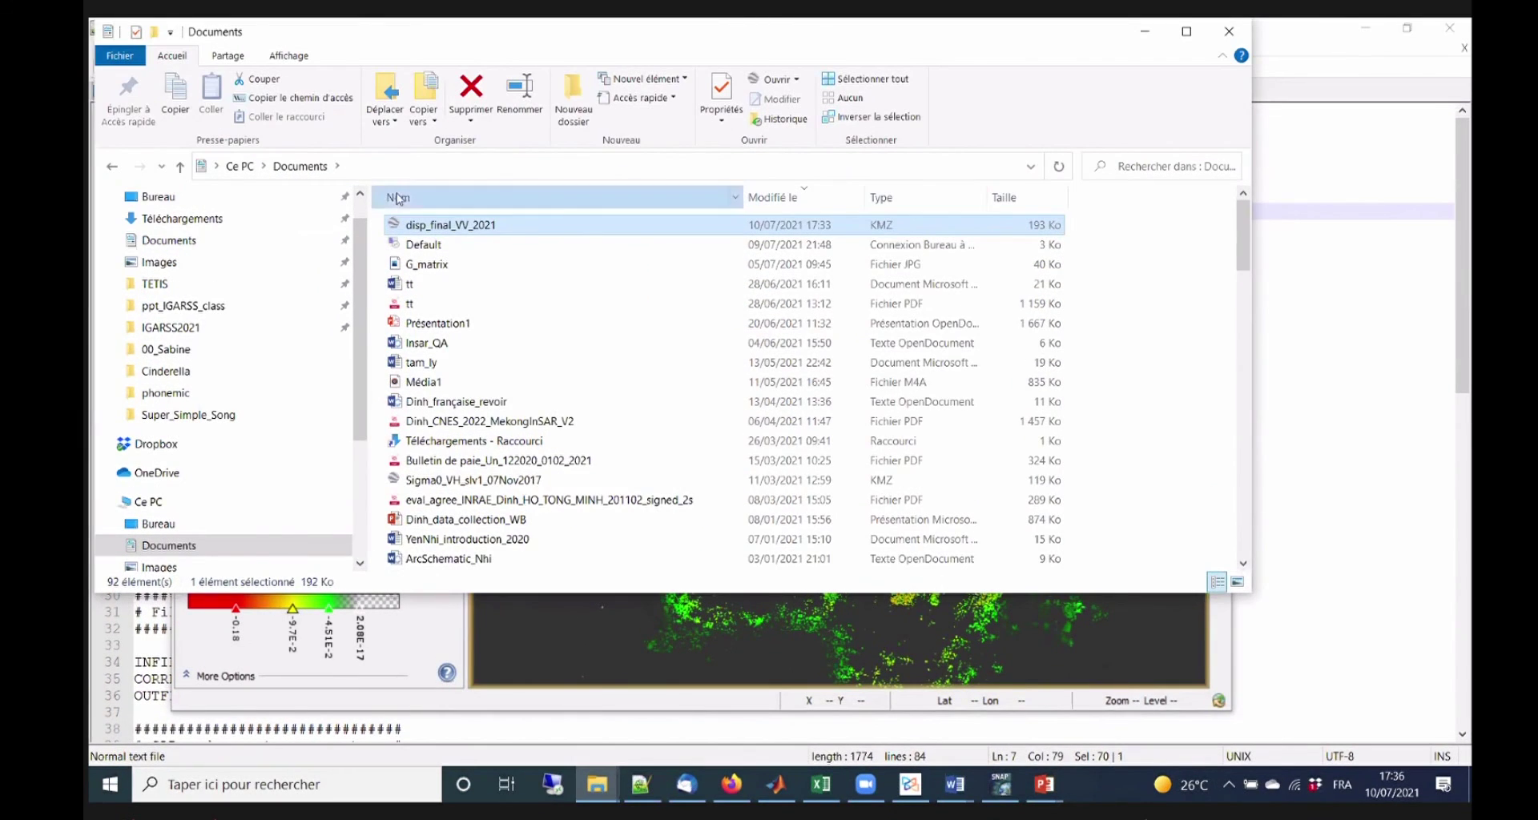
{"action": "left_click", "coordinate": [370, 243]}
{"action": "scroll", "coordinate": [417, 413], "scroll_direction": "down", "scroll_amount": 6}
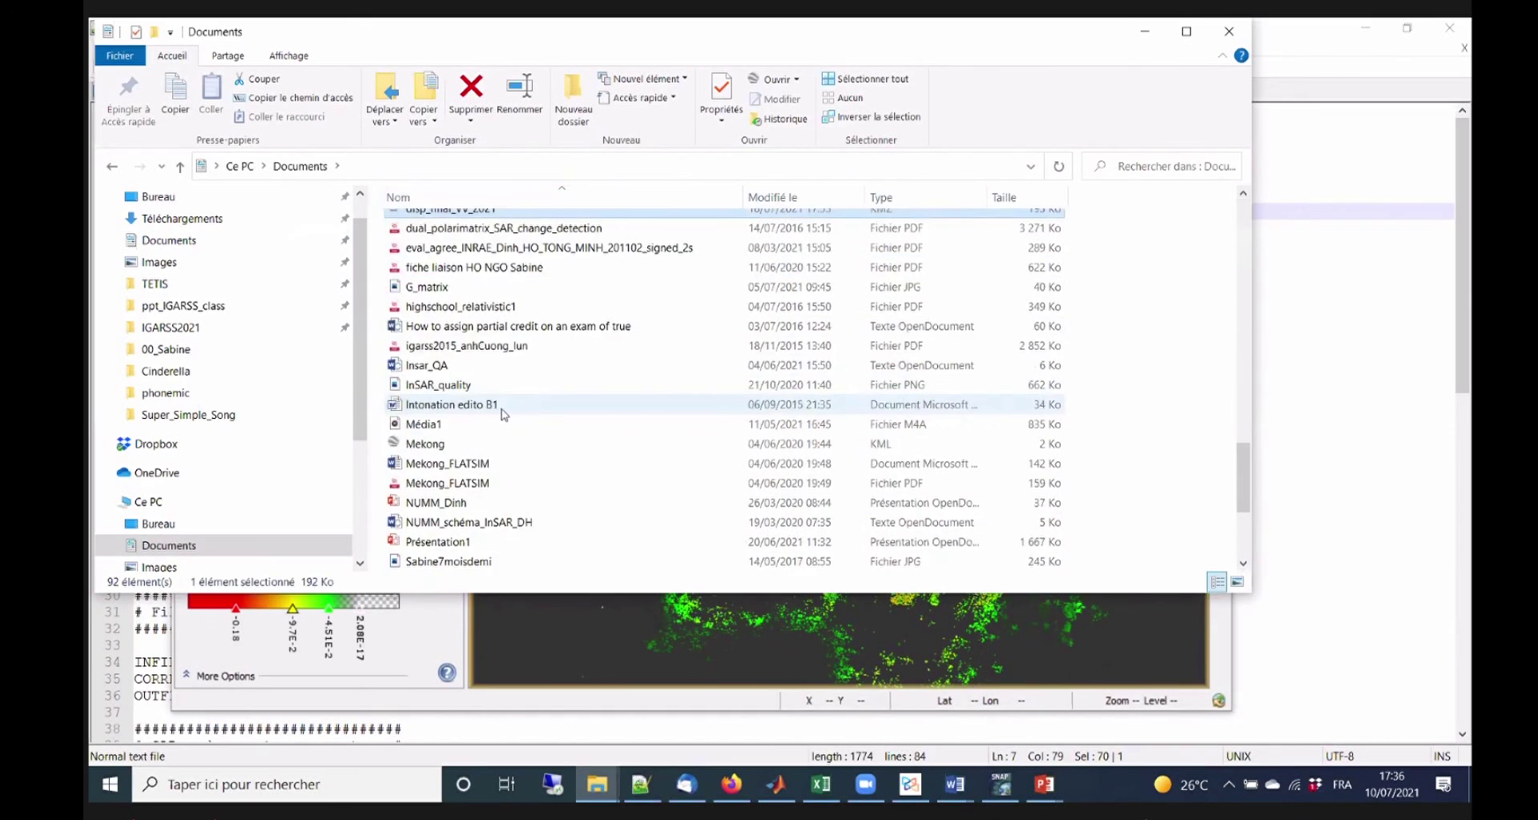
{"action": "scroll", "coordinate": [503, 413], "scroll_direction": "up", "scroll_amount": 2}
Return to SNAP and export the disp_final_VV view as a Google Earth KMZ named disp_final_VV_2021a in the Documents folder.
{"action": "left_click", "coordinate": [653, 606]}
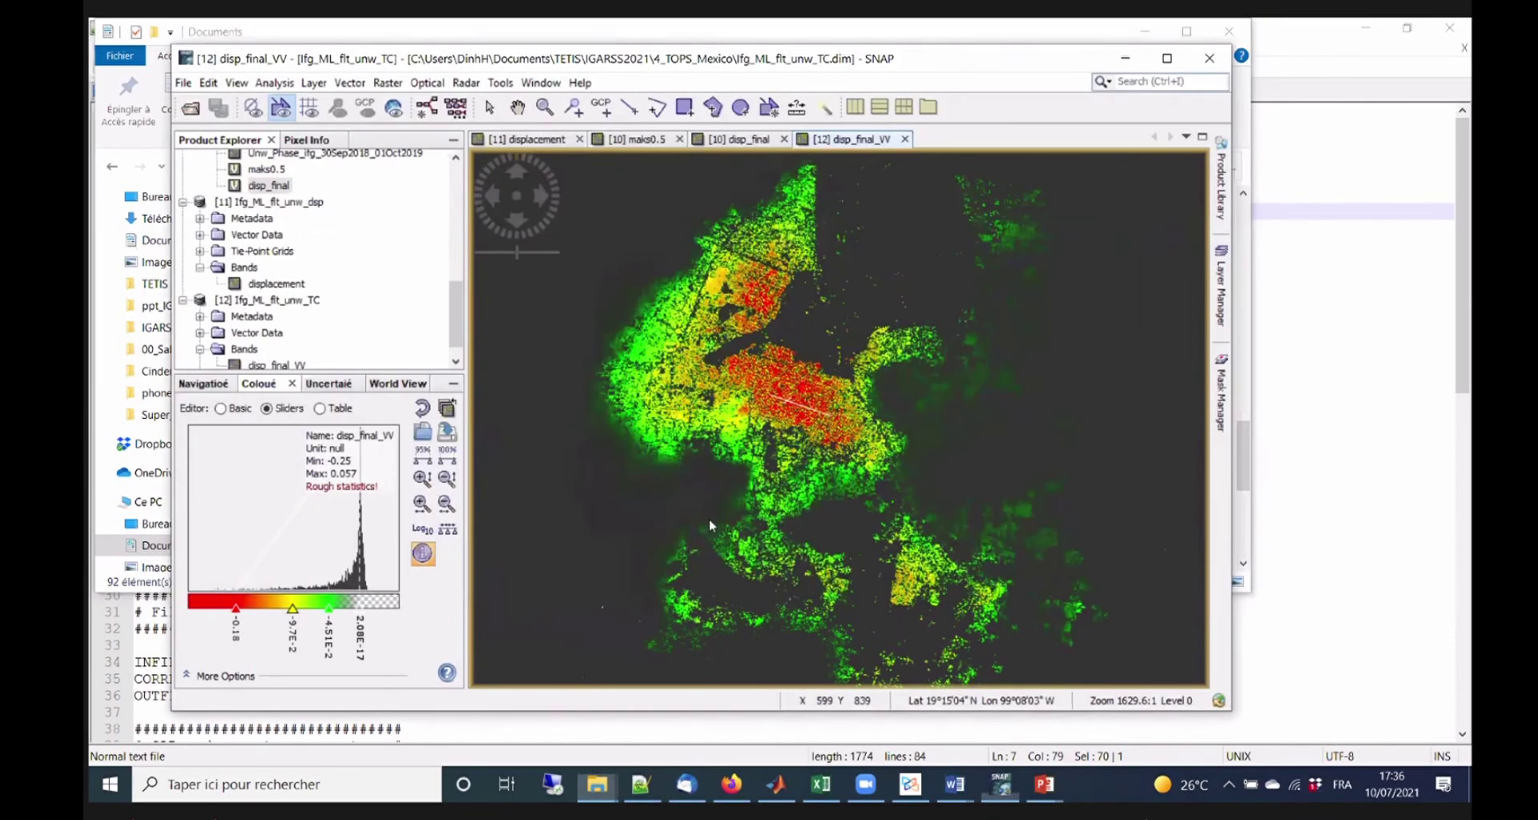
{"action": "right_click", "coordinate": [613, 297]}
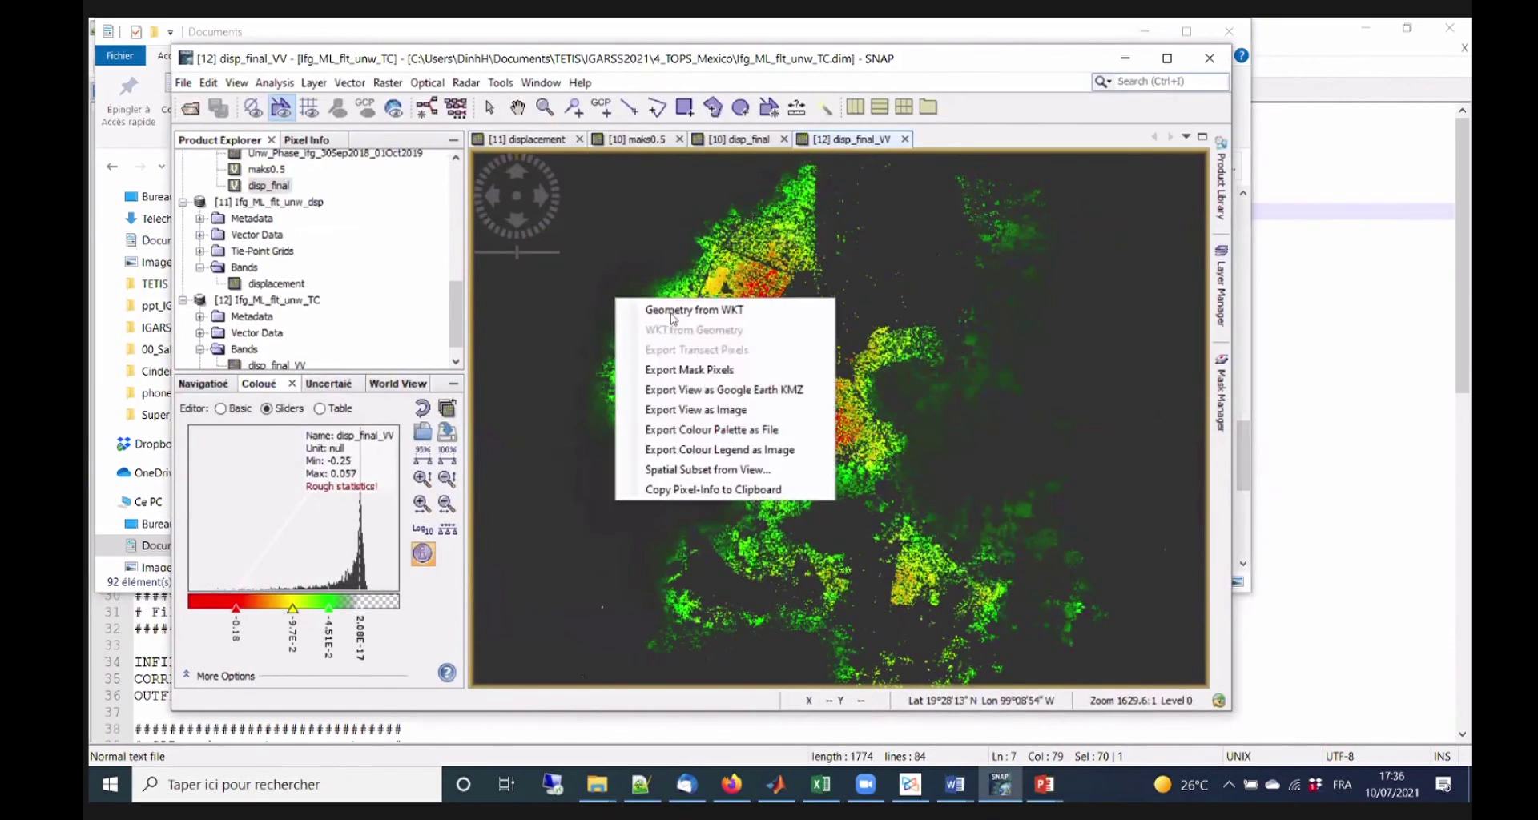
{"action": "left_click", "coordinate": [725, 390]}
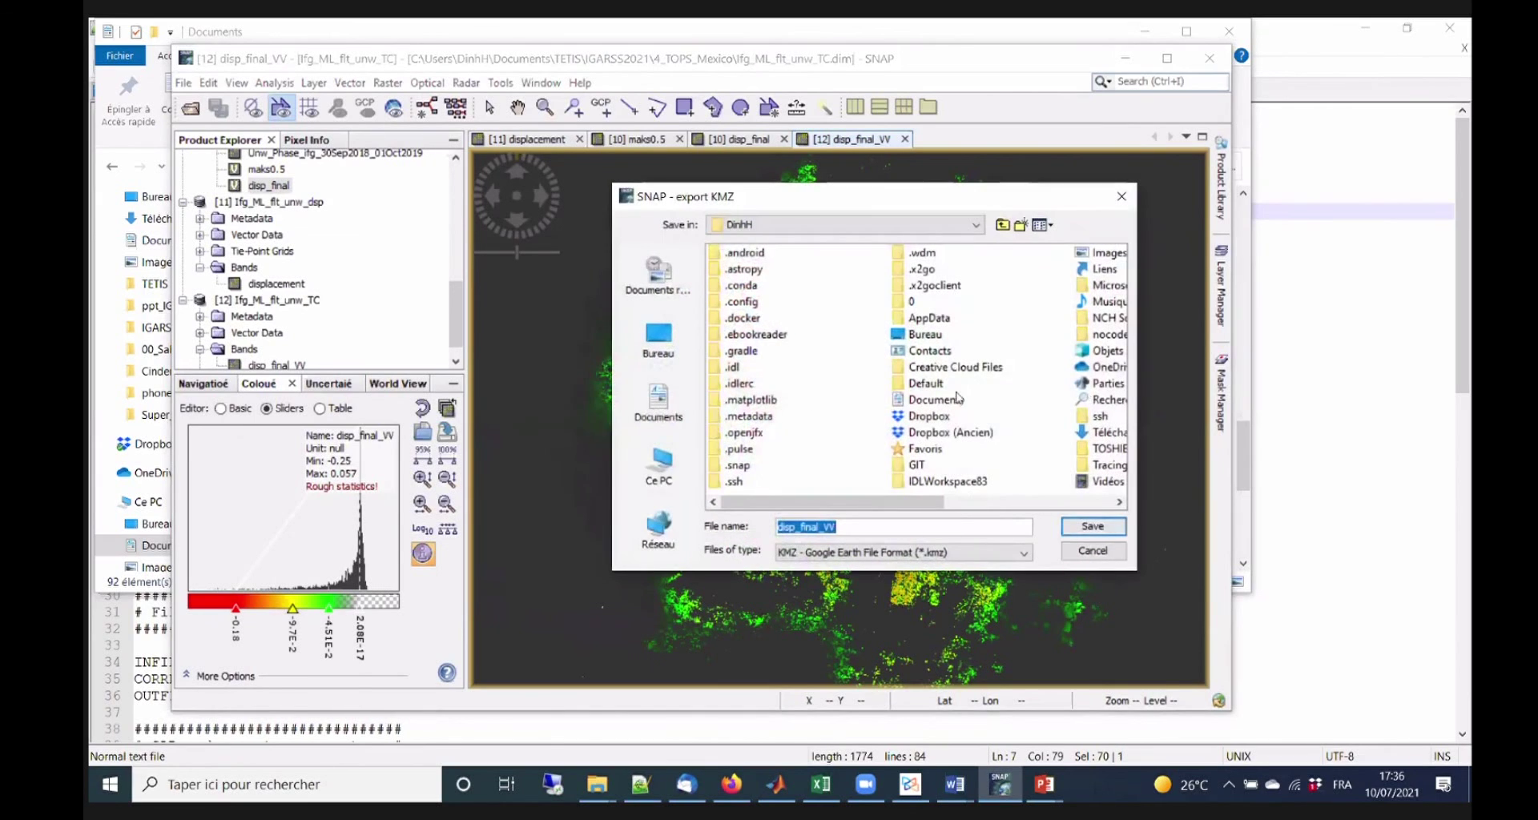
{"action": "left_click", "coordinate": [658, 400]}
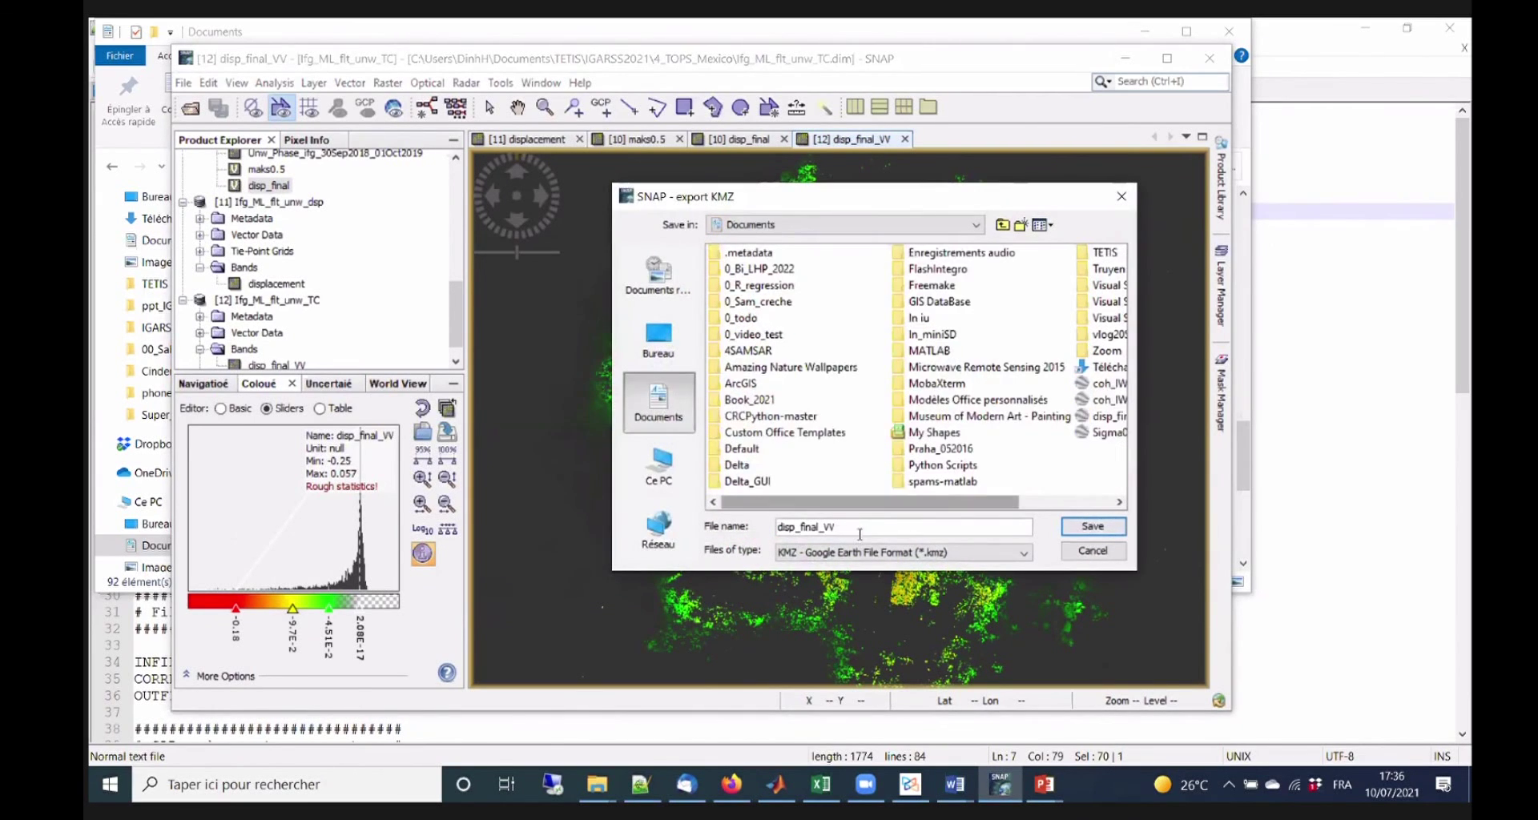
{"action": "type", "text": "_2021a"}
{"action": "key", "text": "Return"}
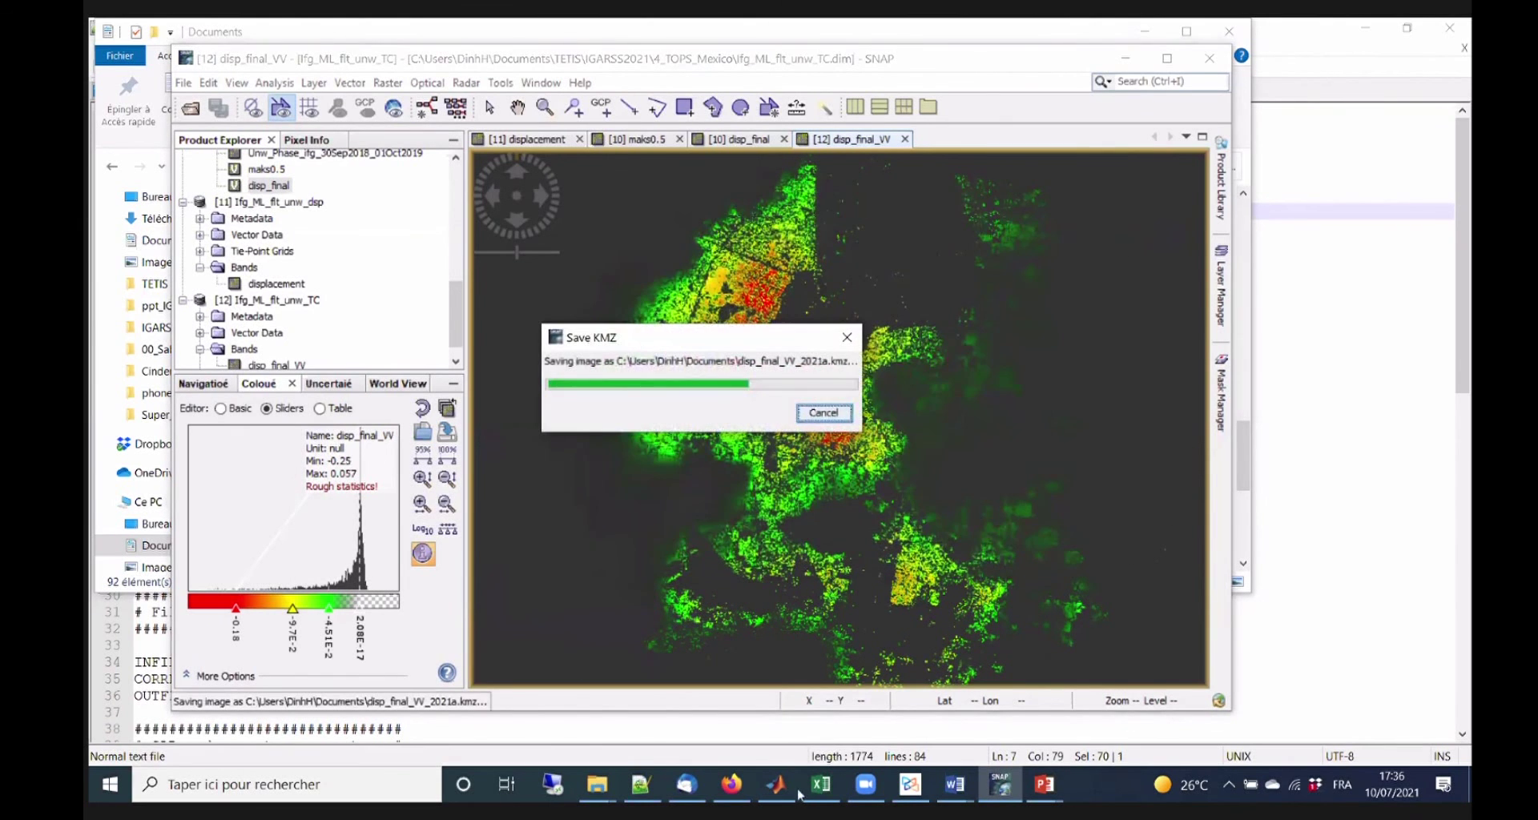
Sort the Documents folder by modification date, newest first, and open disp_final_VV_2021a in Google Earth Pro.
{"action": "left_click", "coordinate": [597, 785]}
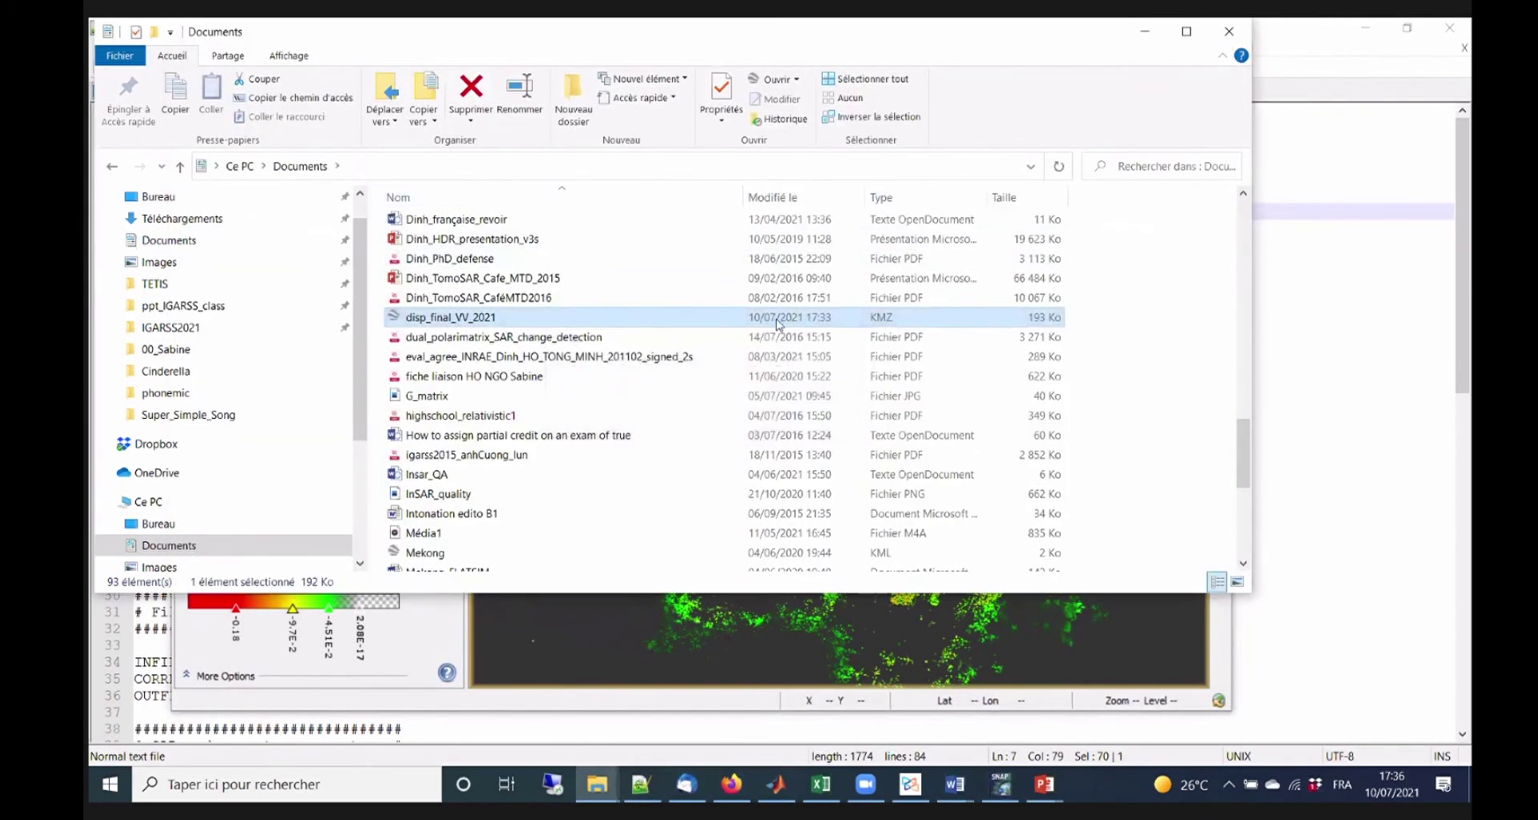
{"action": "left_click", "coordinate": [773, 197]}
{"action": "double_click", "coordinate": [491, 224]}
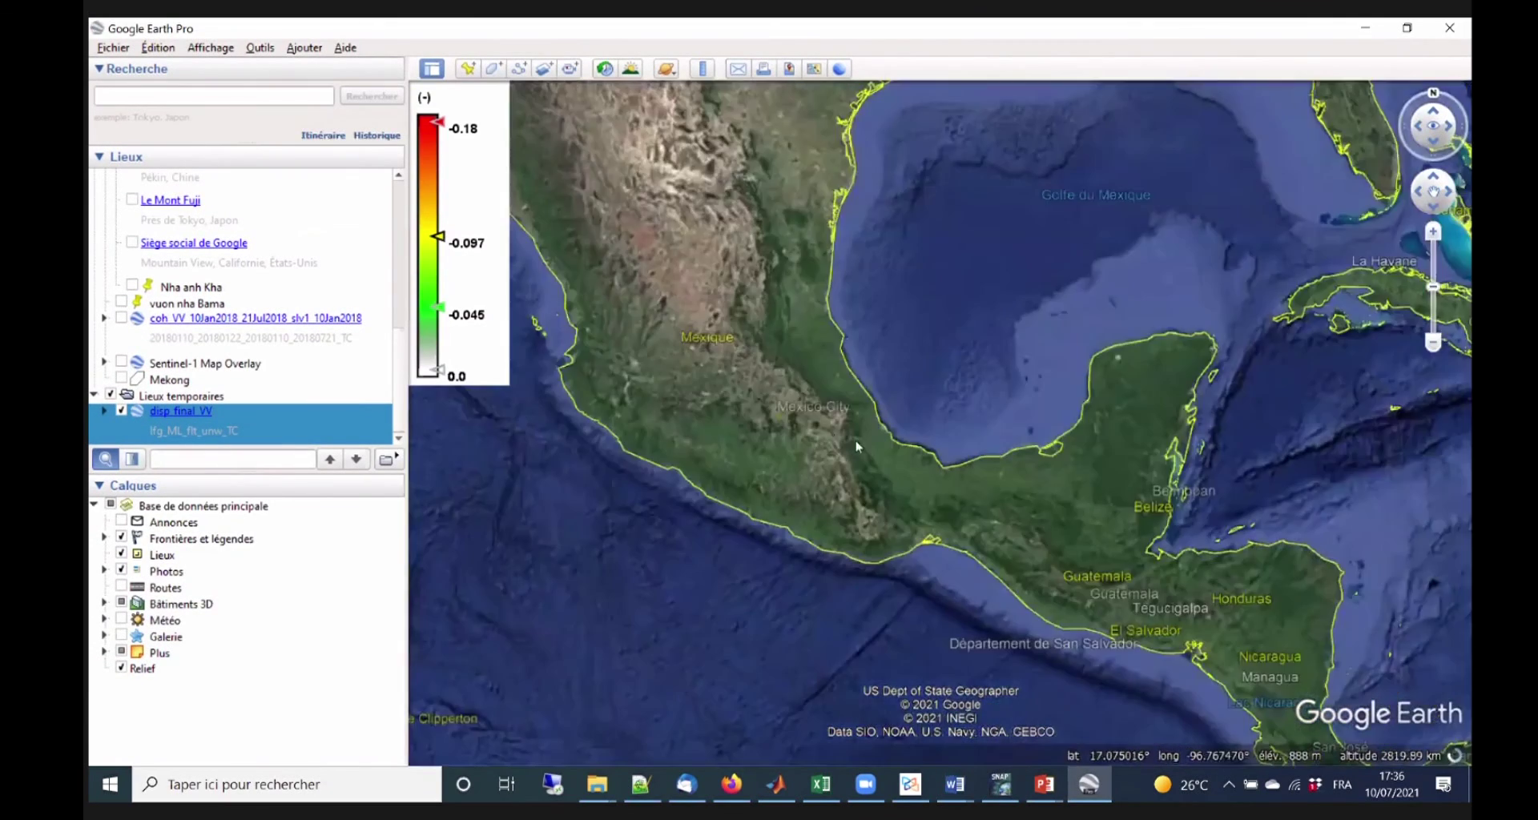
Examine the recoloured displacement overlay over Mexico City, Nezahualcóyotl and the surrounding area, both close up and from farther out.
{"action": "scroll", "coordinate": [1009, 585], "scroll_direction": "up", "scroll_amount": 4}
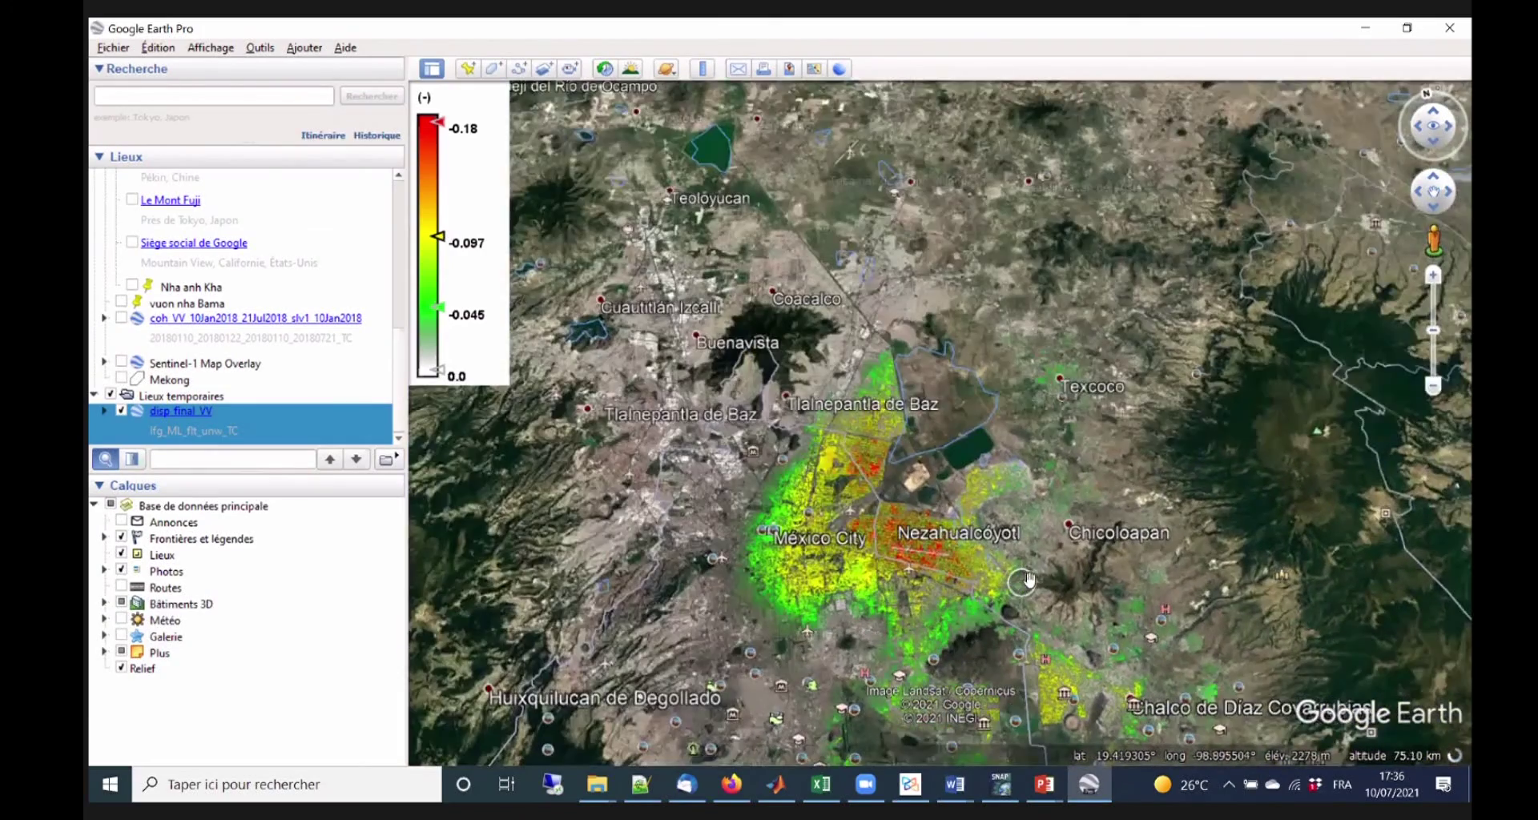
{"action": "scroll", "coordinate": [1030, 582], "scroll_direction": "down", "scroll_amount": 3}
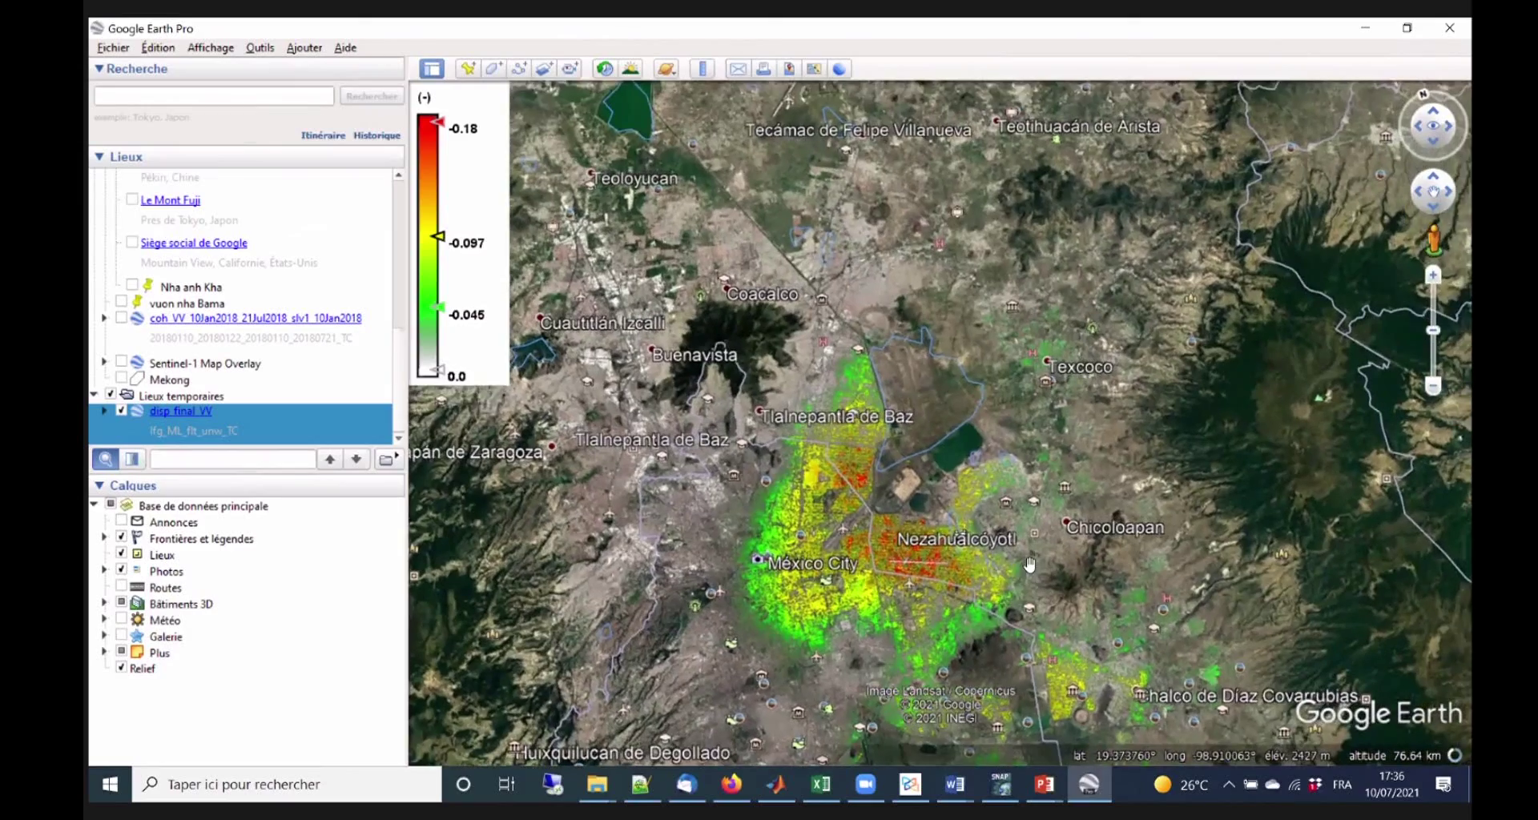
{"action": "scroll", "coordinate": [889, 561], "scroll_direction": "up", "scroll_amount": 3}
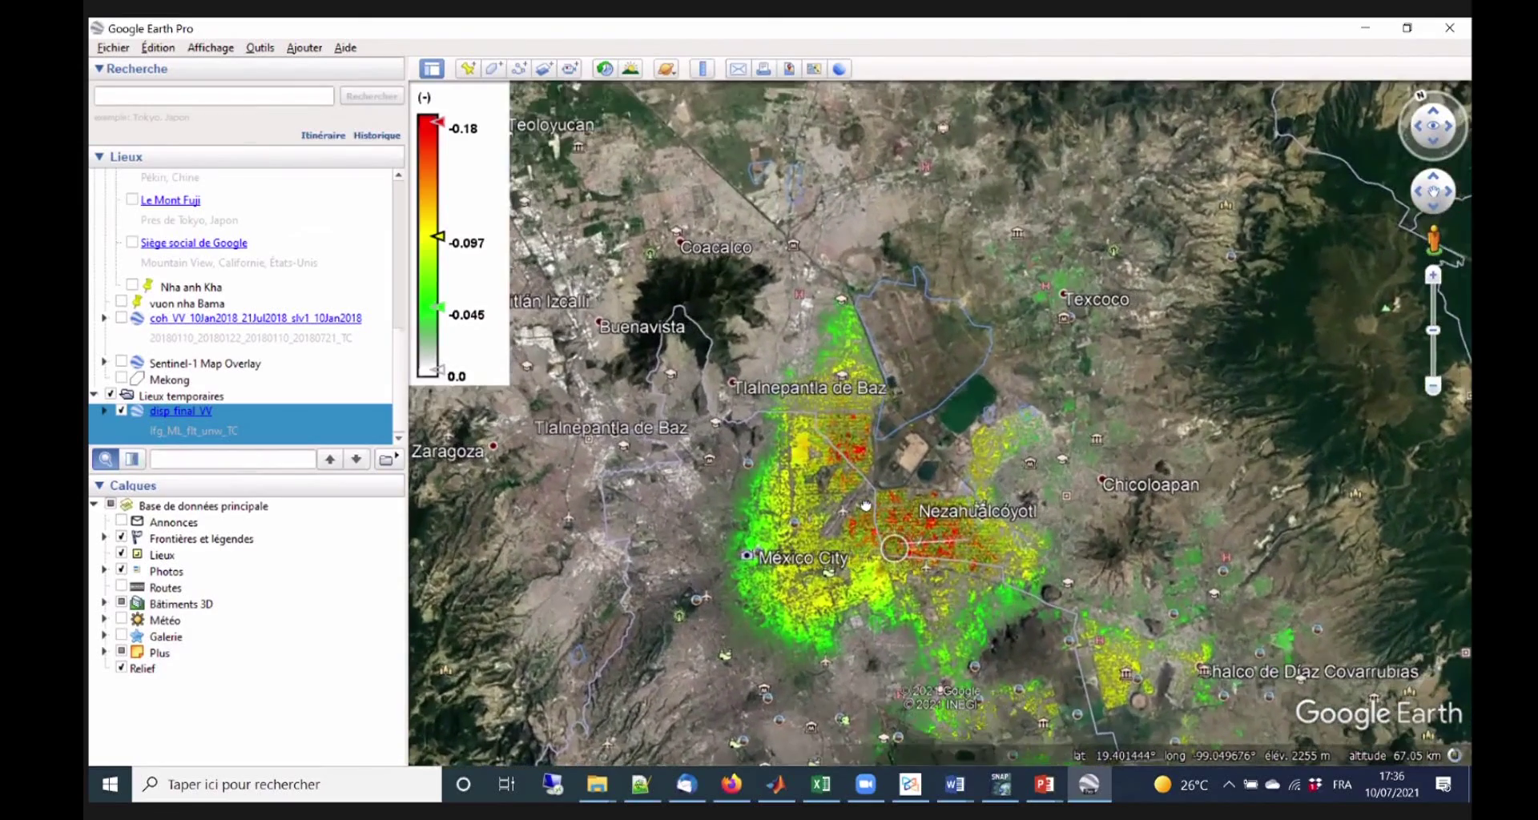
{"action": "scroll", "coordinate": [853, 532], "scroll_direction": "up", "scroll_amount": 3}
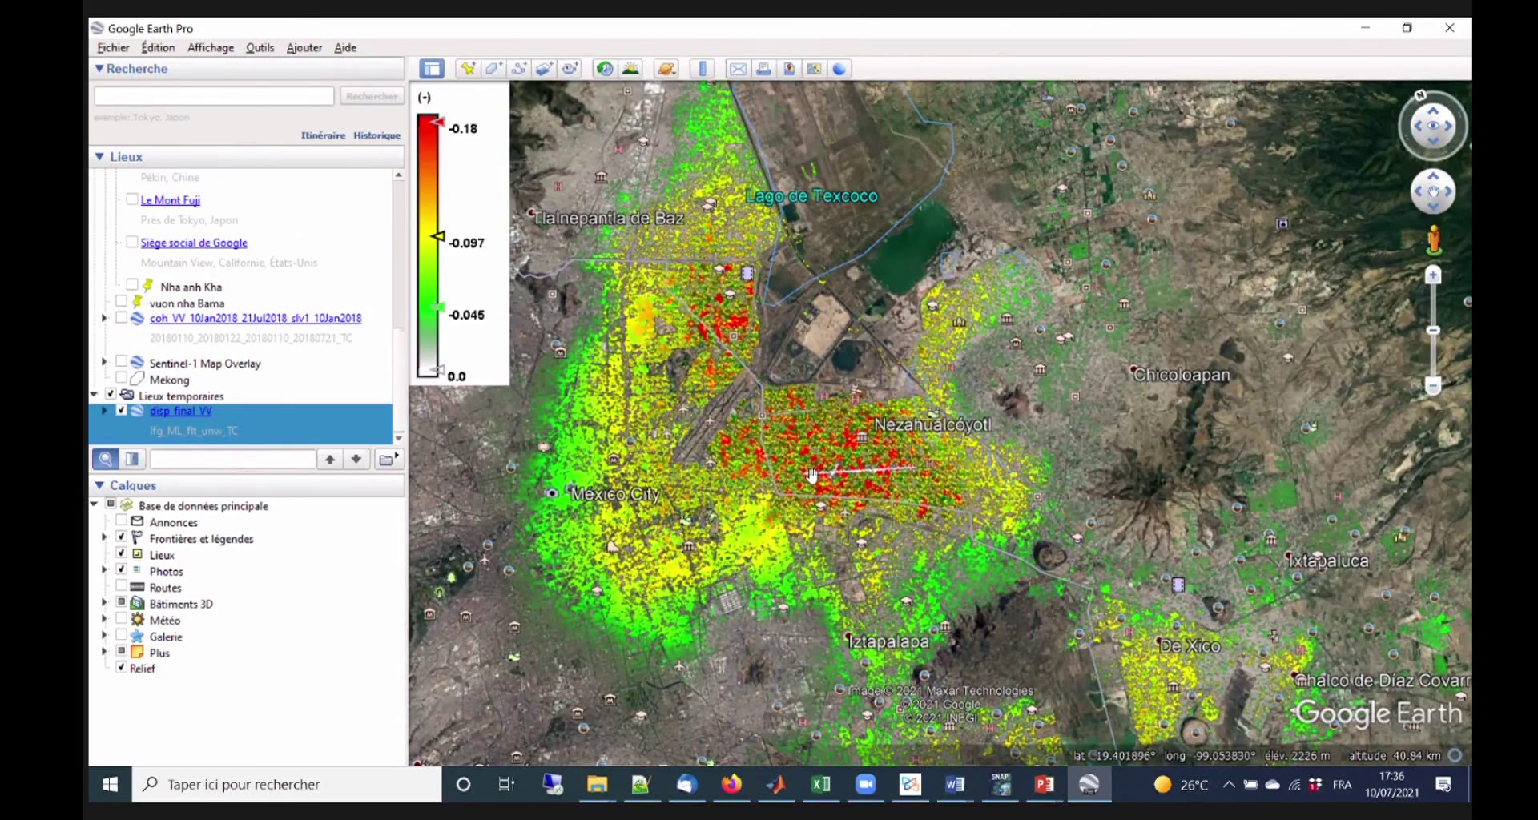
{"action": "scroll", "coordinate": [826, 541], "scroll_direction": "down", "scroll_amount": 3}
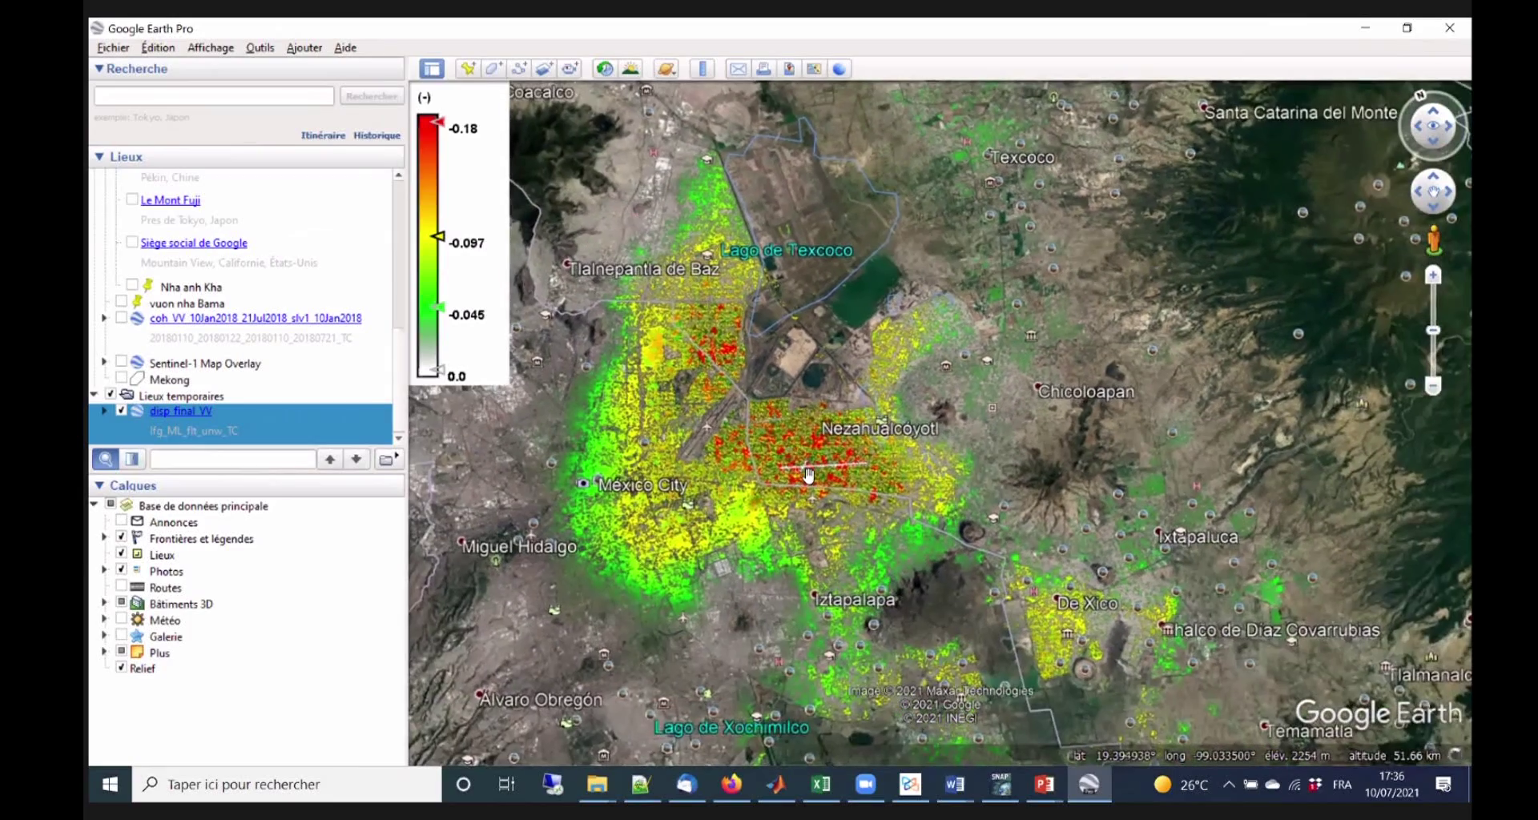
{"action": "left_click_drag", "start_coordinate": [830, 515], "coordinate": [811, 505]}
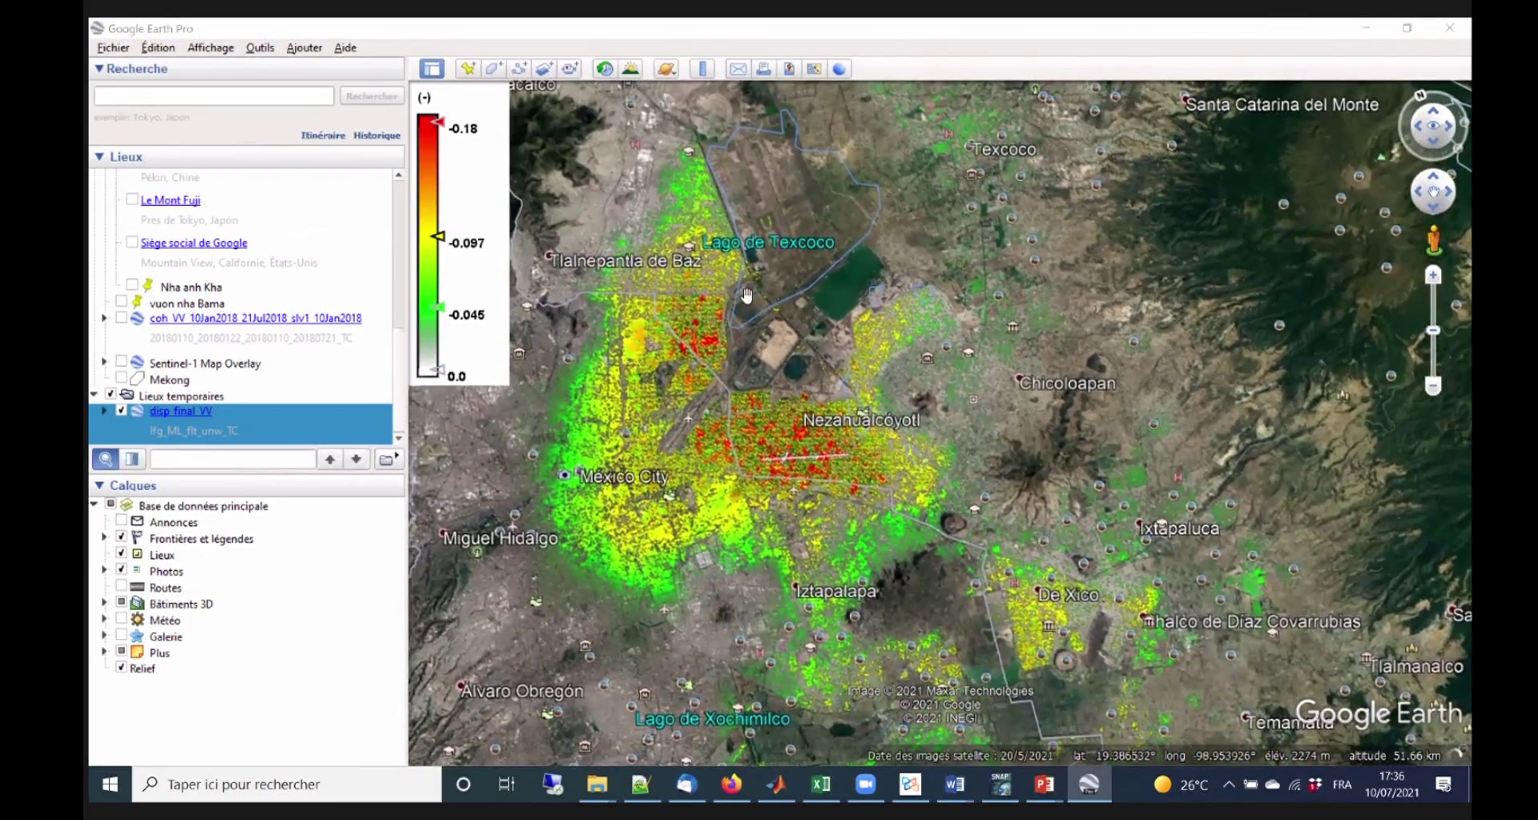